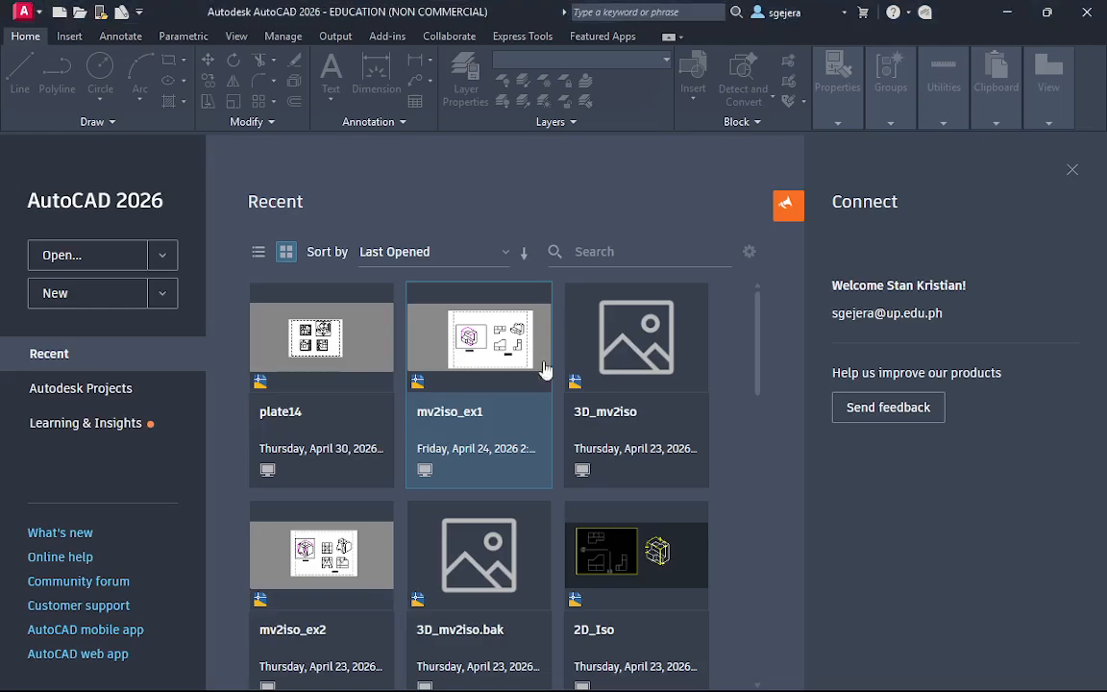
Switch to the browser's ES 1 course page and open Auxiliary View [Practice Worksheets] from the P15 Auxiliary View section
mouse_move(210, 689)
left_click(537, 669)
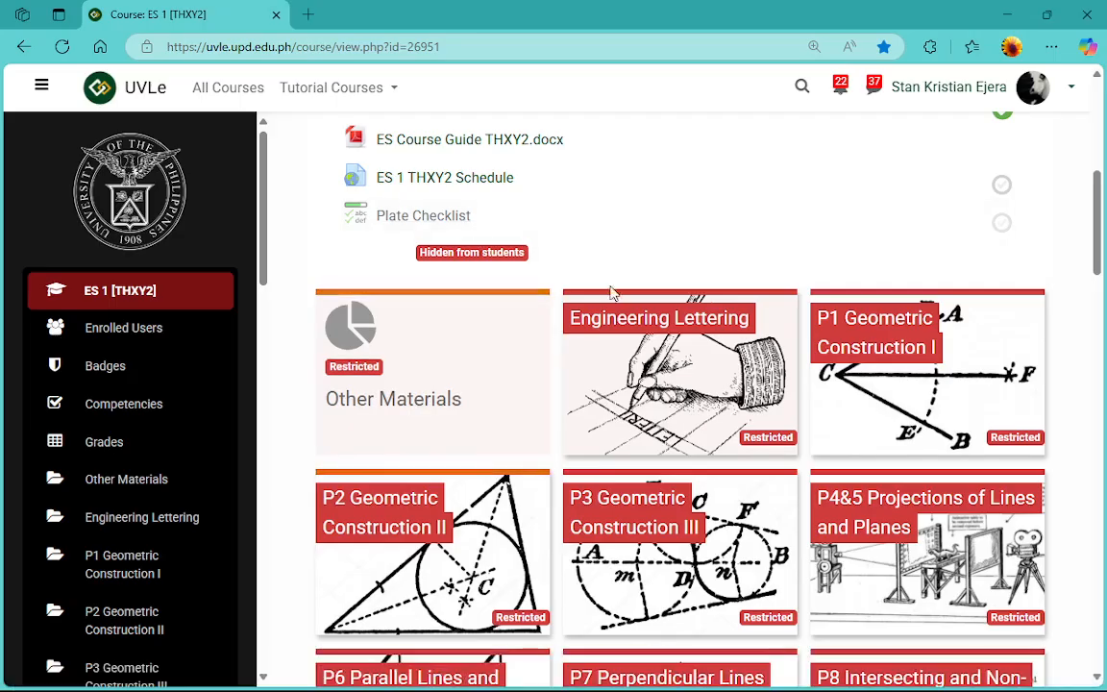
scroll(612, 292, "down", 9)
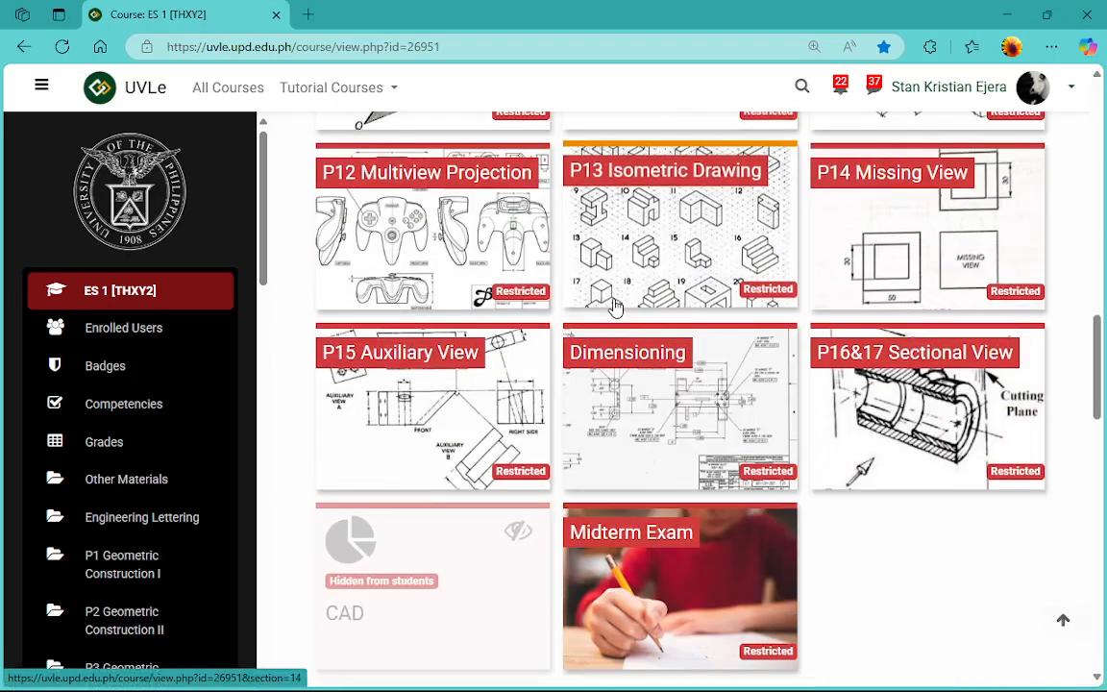
left_click(541, 409)
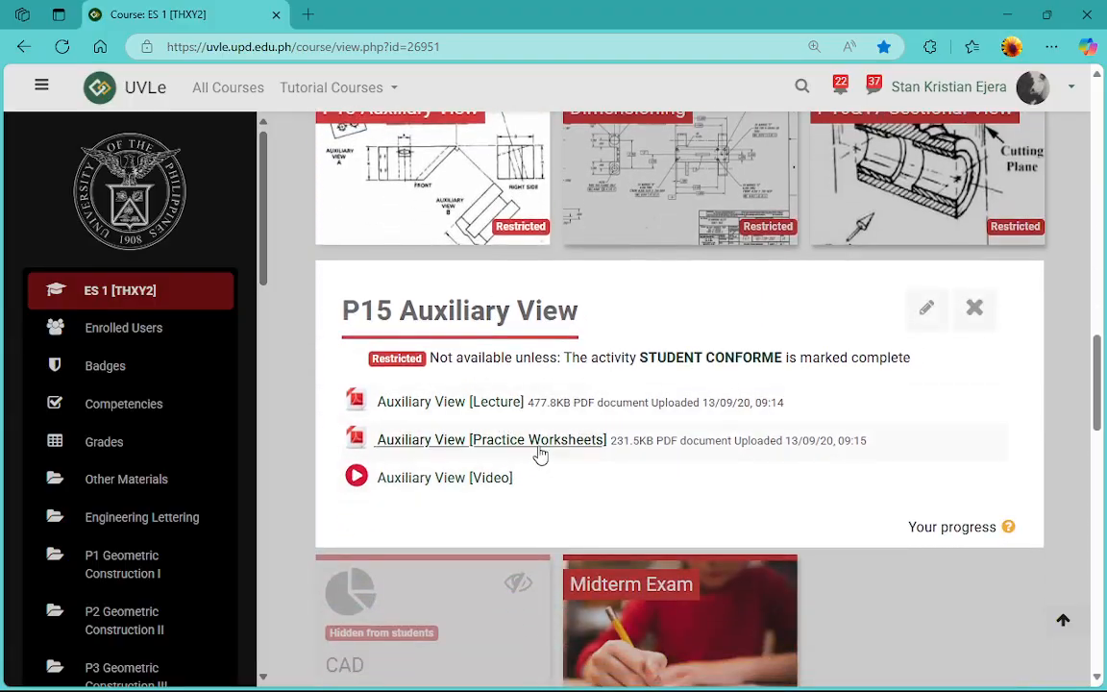
left_click(540, 452)
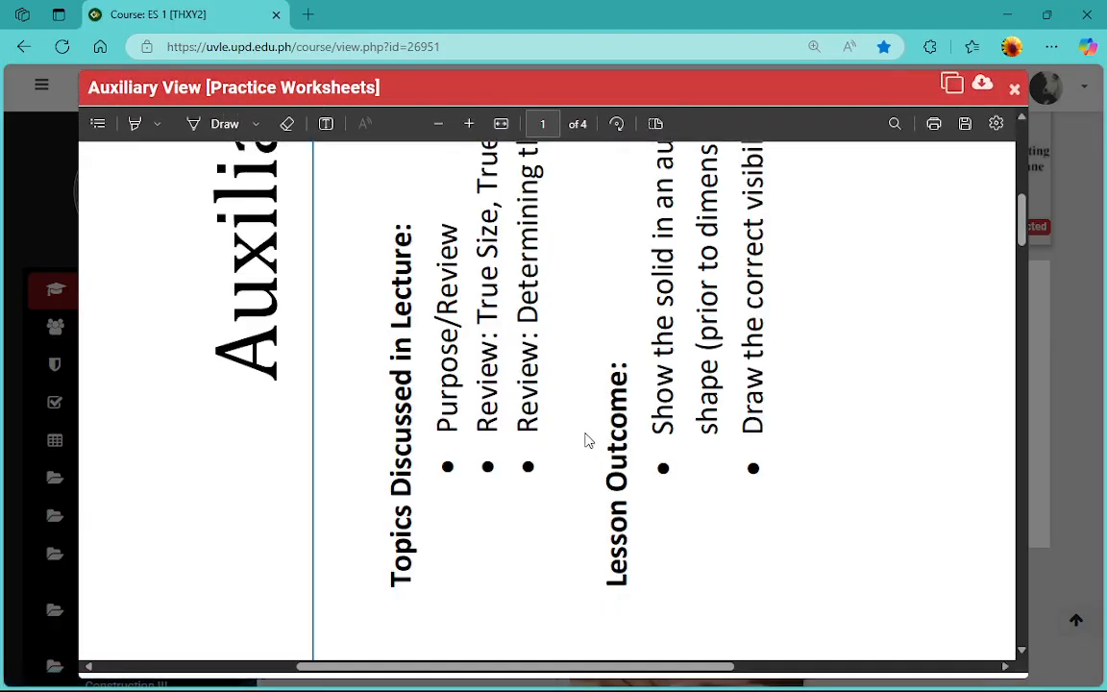
Look through the practice worksheets PDF and examine the example auxiliary view problems on its pages
scroll(588, 440, "down", 15)
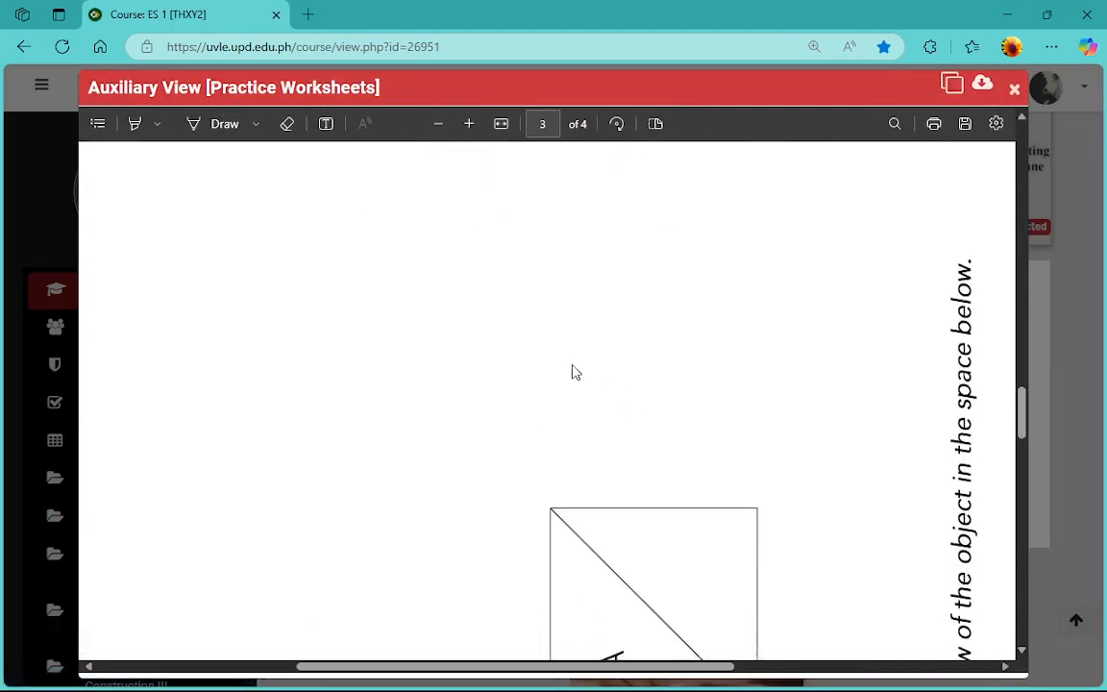
scroll(582, 382, "down", 5)
scroll(644, 405, "up", 10)
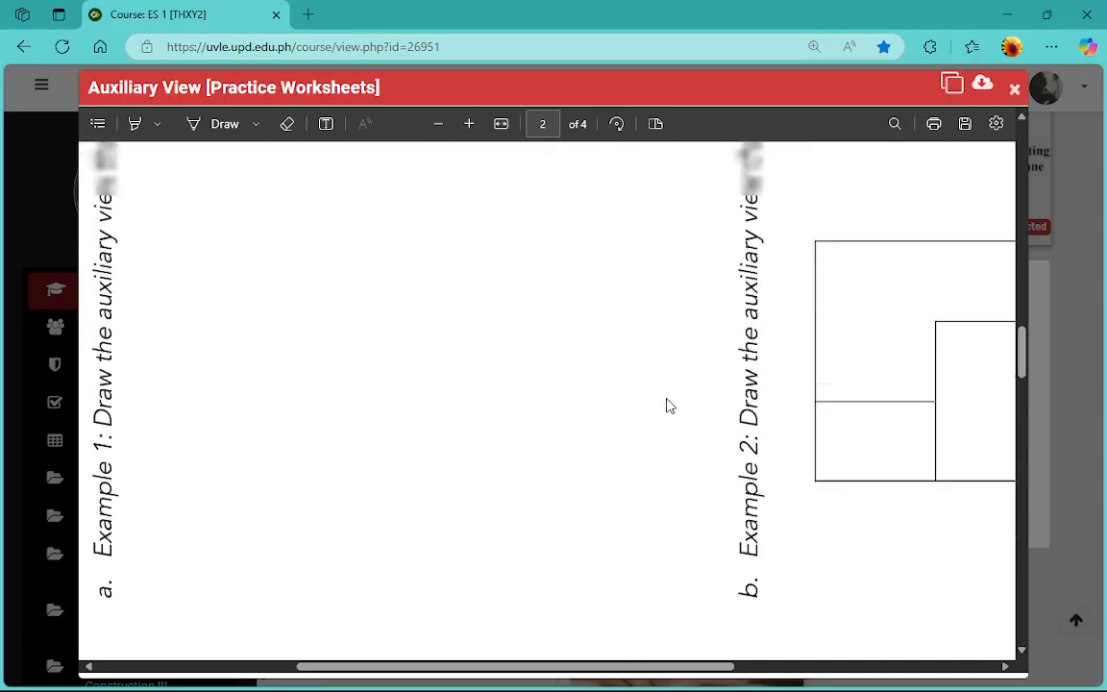
scroll(670, 405, "up", 10)
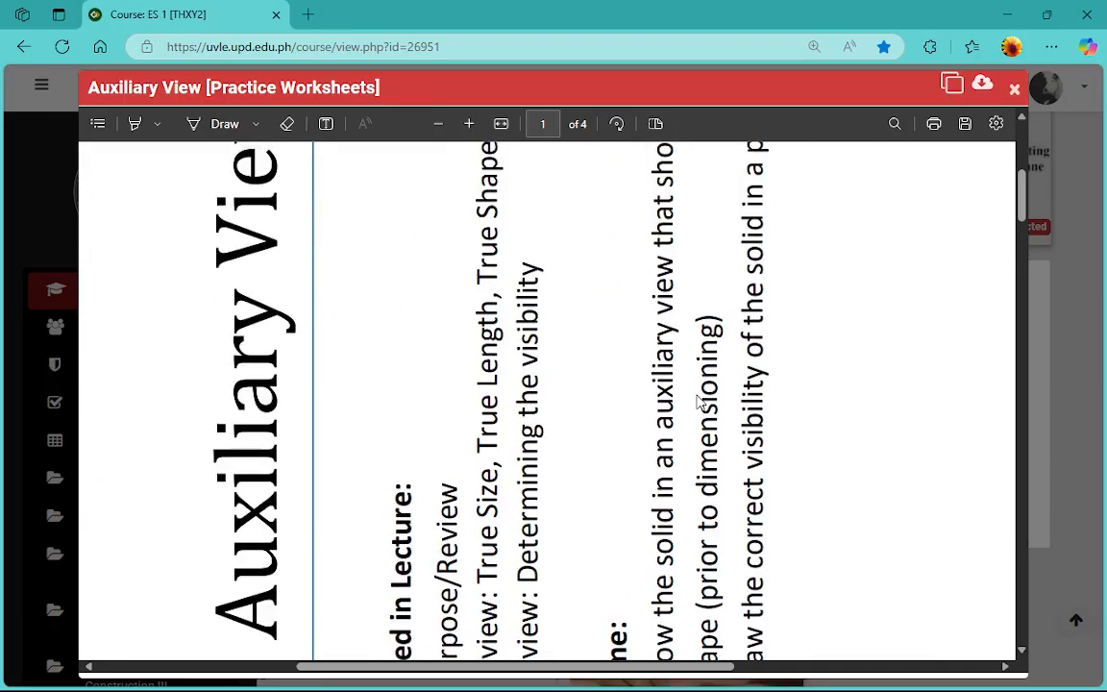
scroll(699, 401, "down", 6)
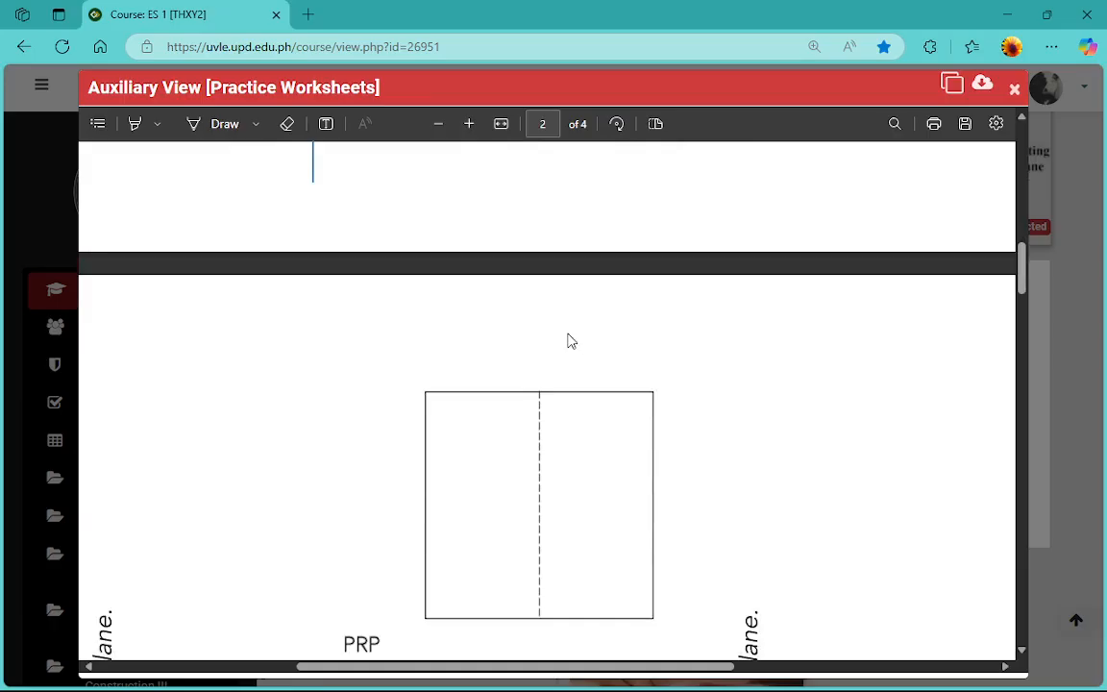
scroll(577, 350, "down", 8)
scroll(601, 373, "up", 5)
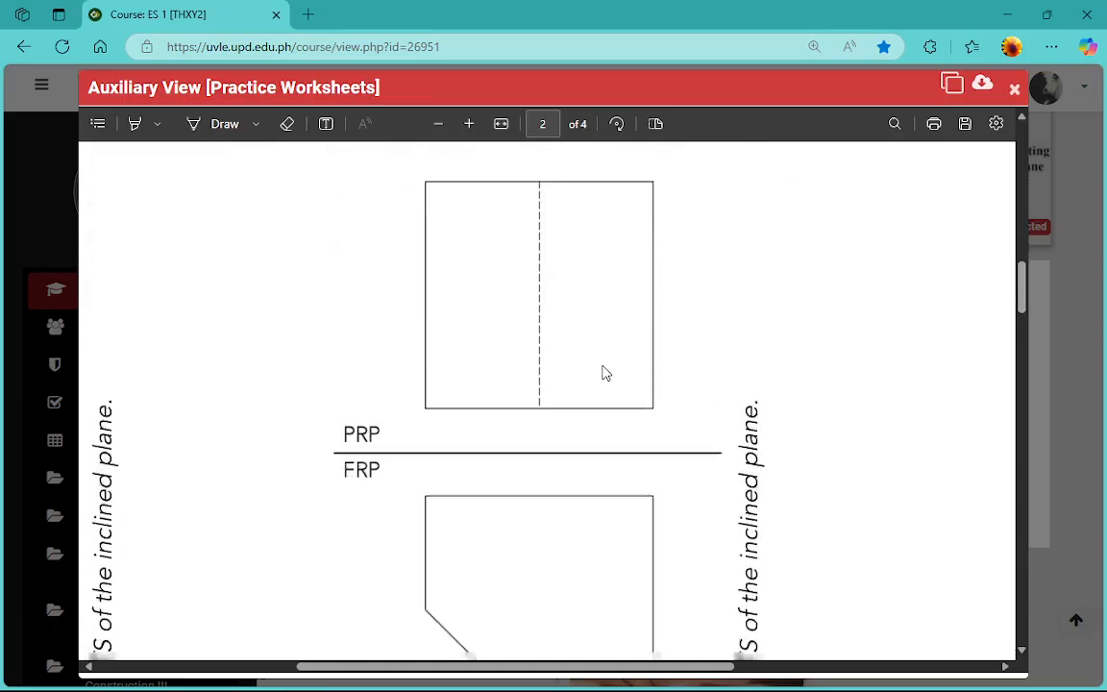
scroll(603, 373, "down", 3)
Save the worksheets PDF to the Desktop as Auxiliary View Module
left_click(965, 123)
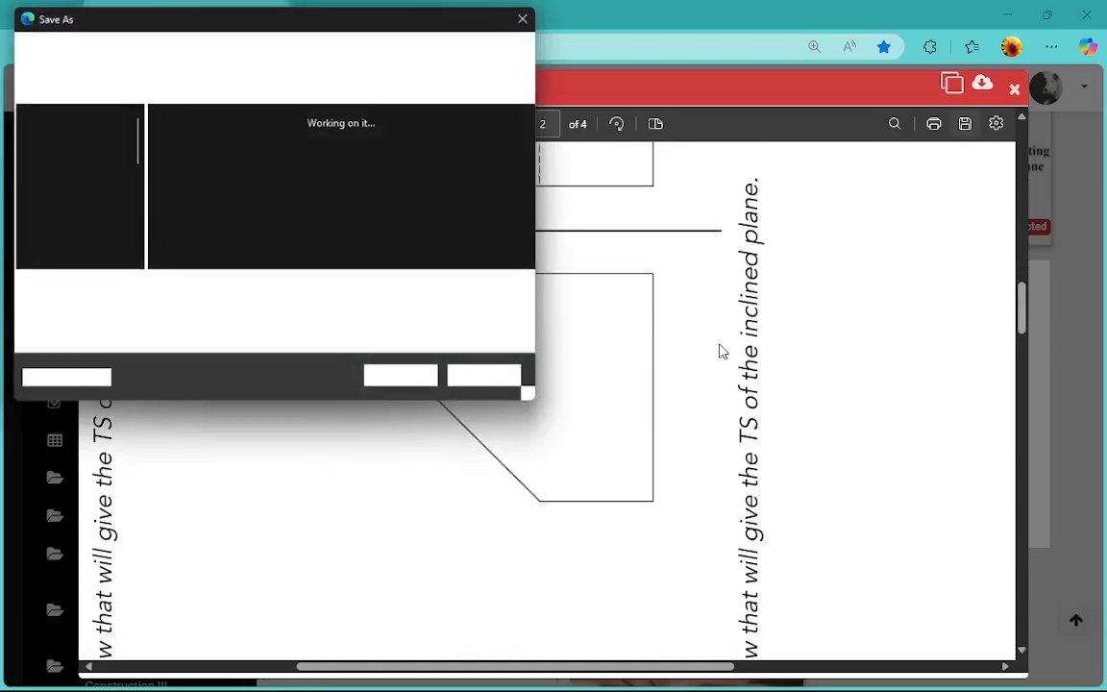
left_click(433, 384)
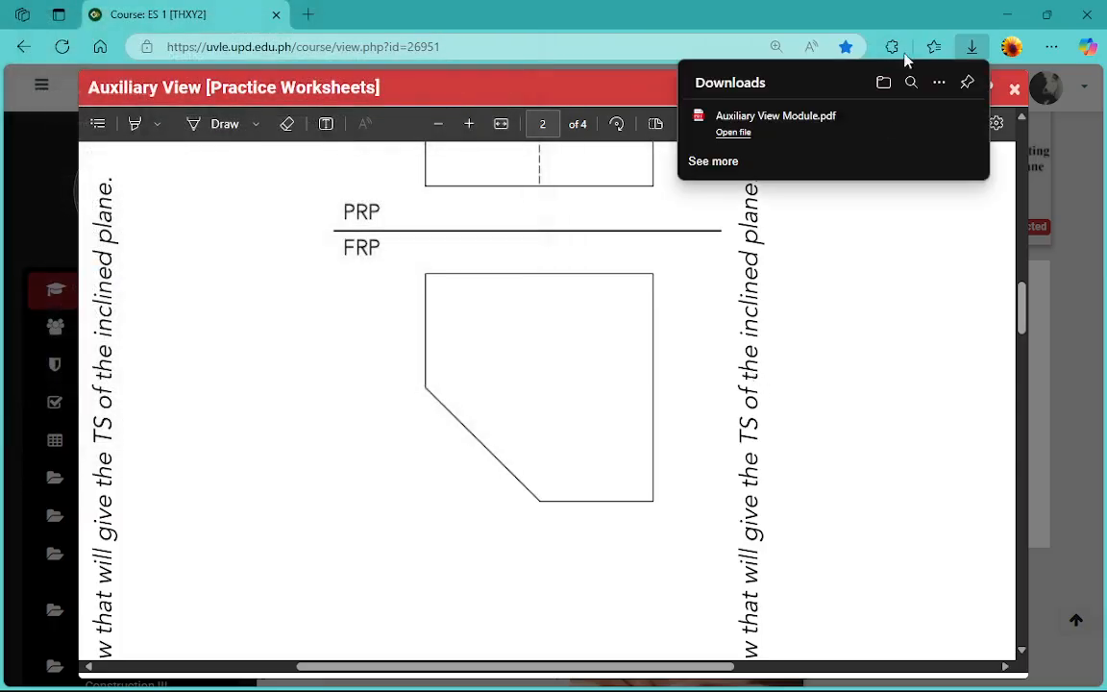
Switch to AutoCAD and create a new drawing from the acadiso.dwt template
mouse_move(495, 679)
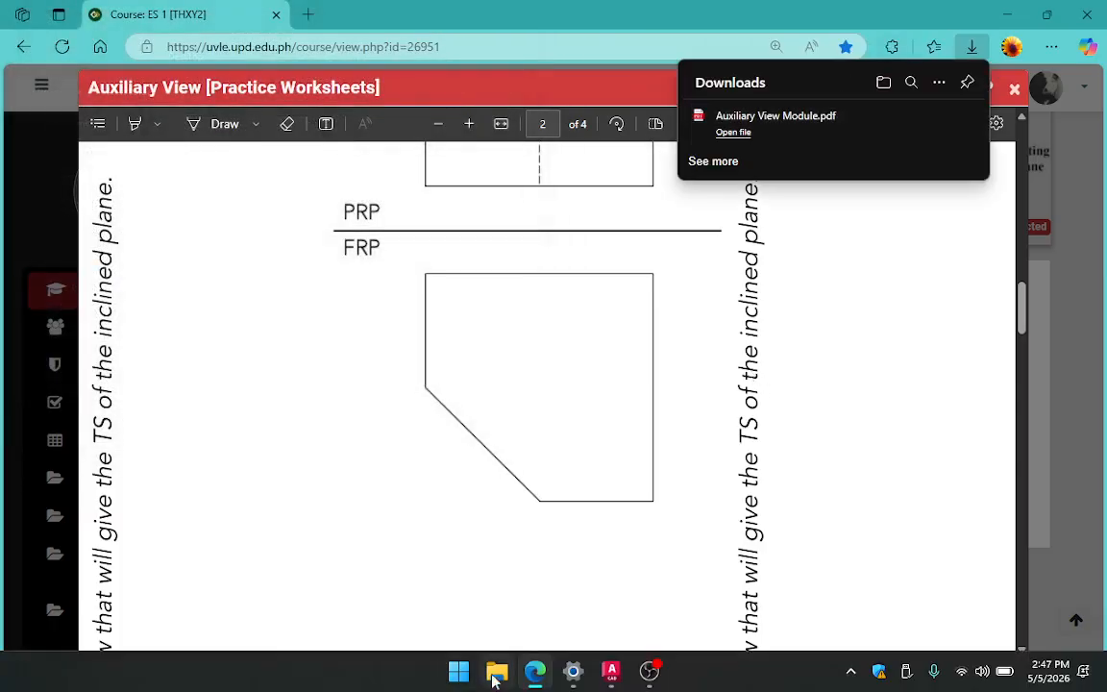
left_click(611, 671)
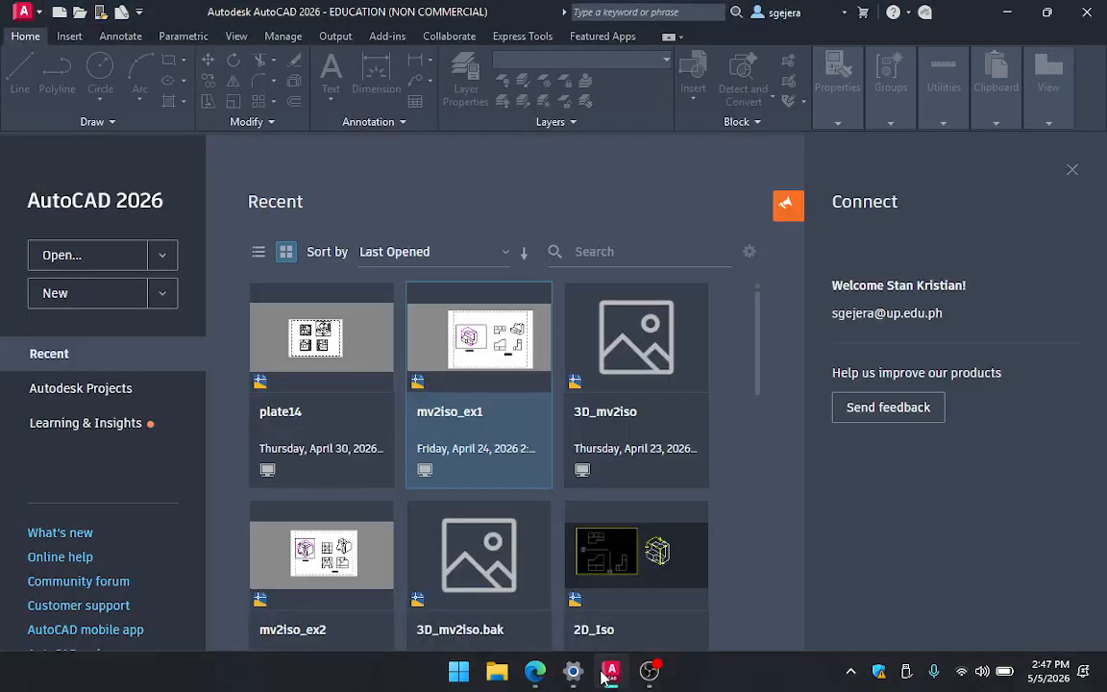
left_click(78, 299)
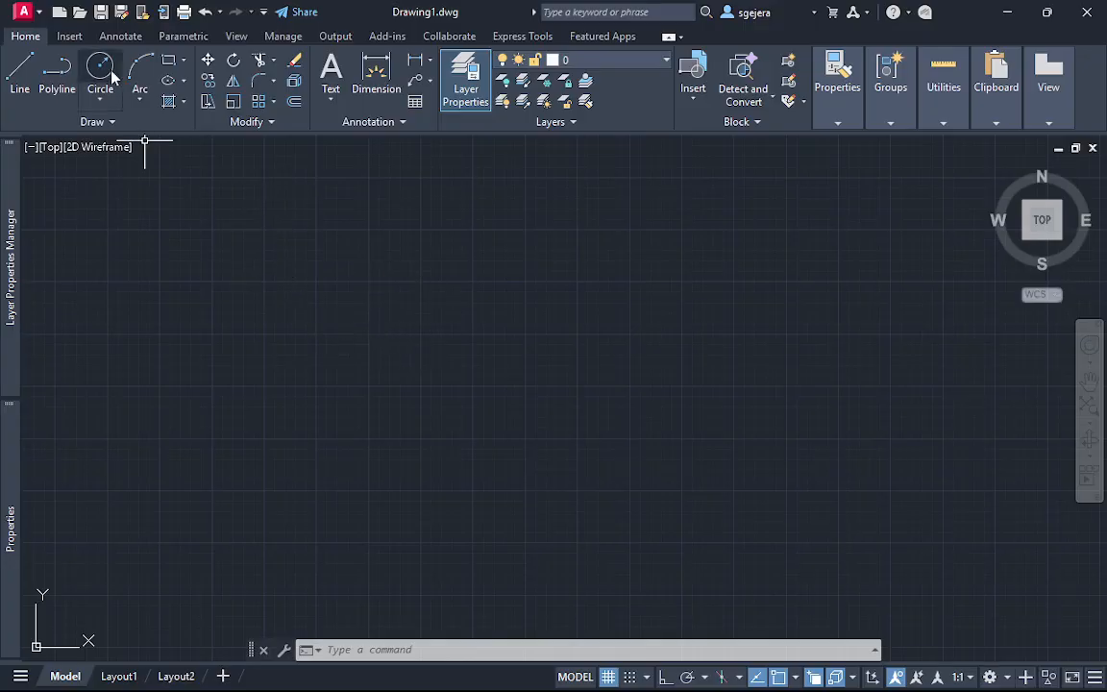
Import page 2 of Auxiliary View Module.pdf from the Desktop into the drawing at insertion point 0,0
left_click(69, 37)
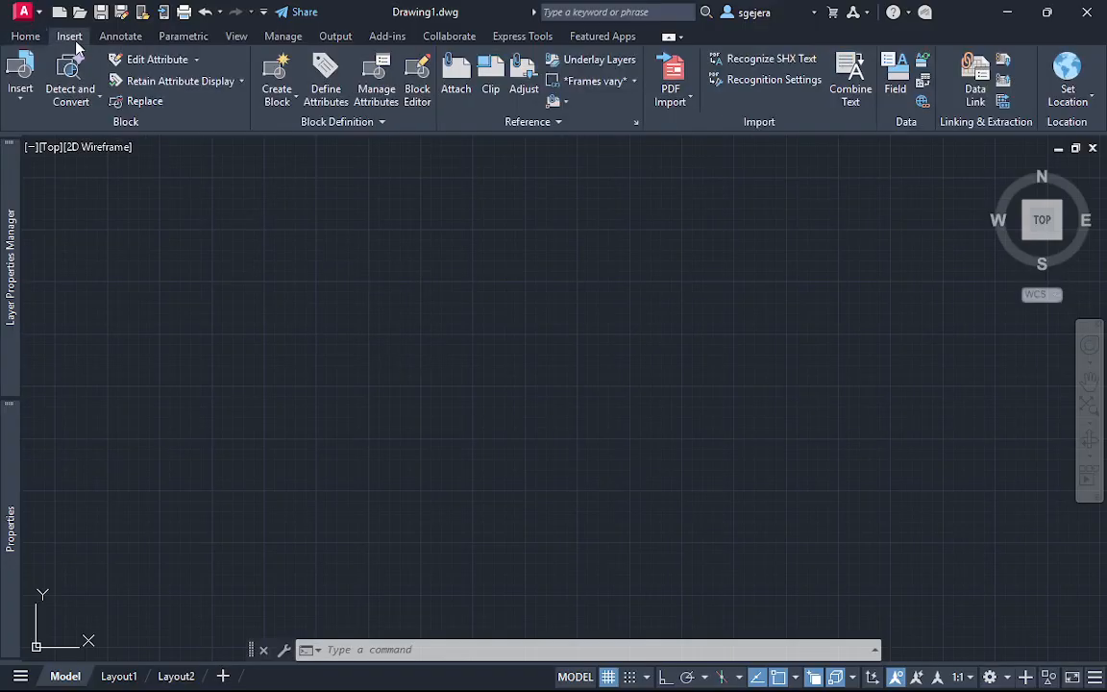
left_click(673, 89)
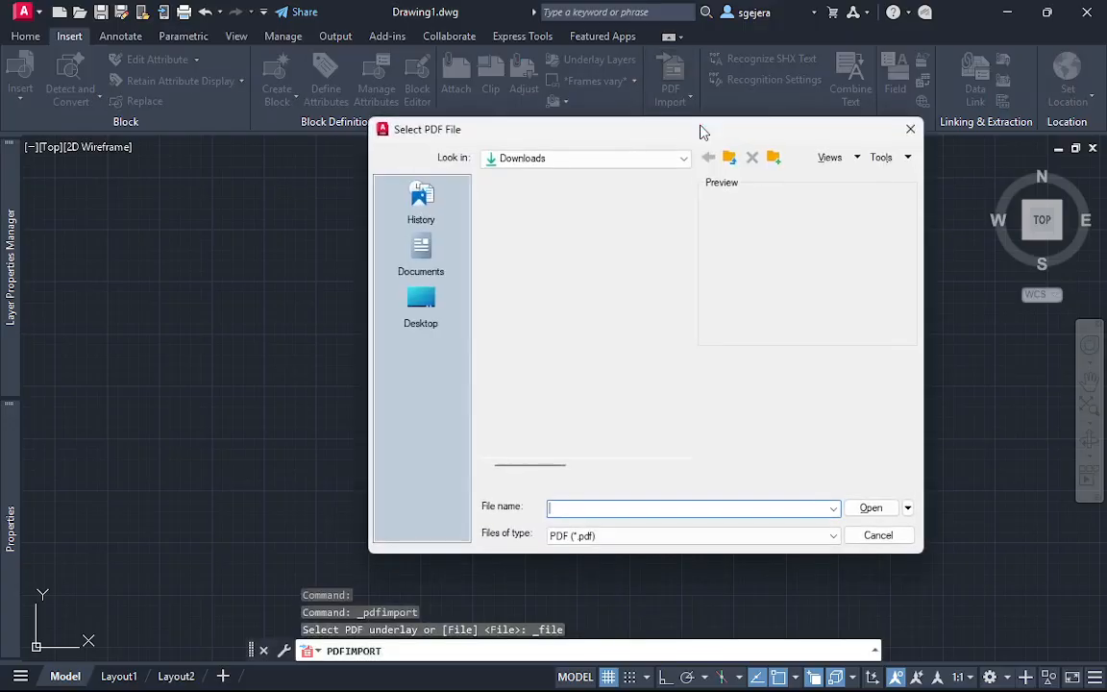
scroll(567, 379, "down", 1)
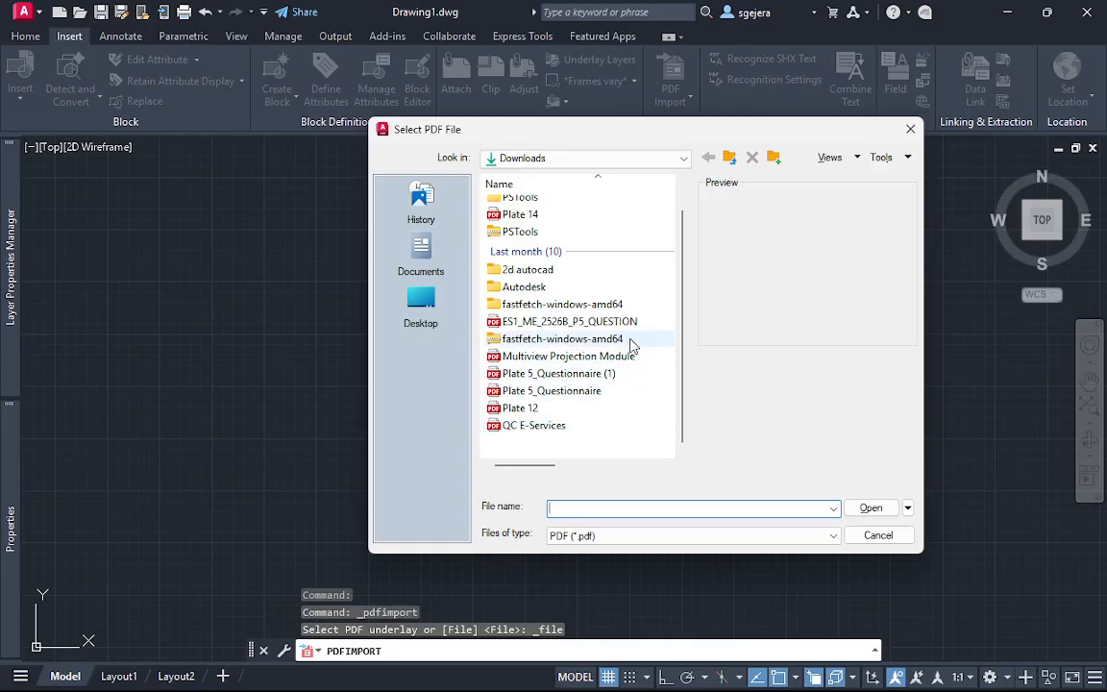
left_click(418, 300)
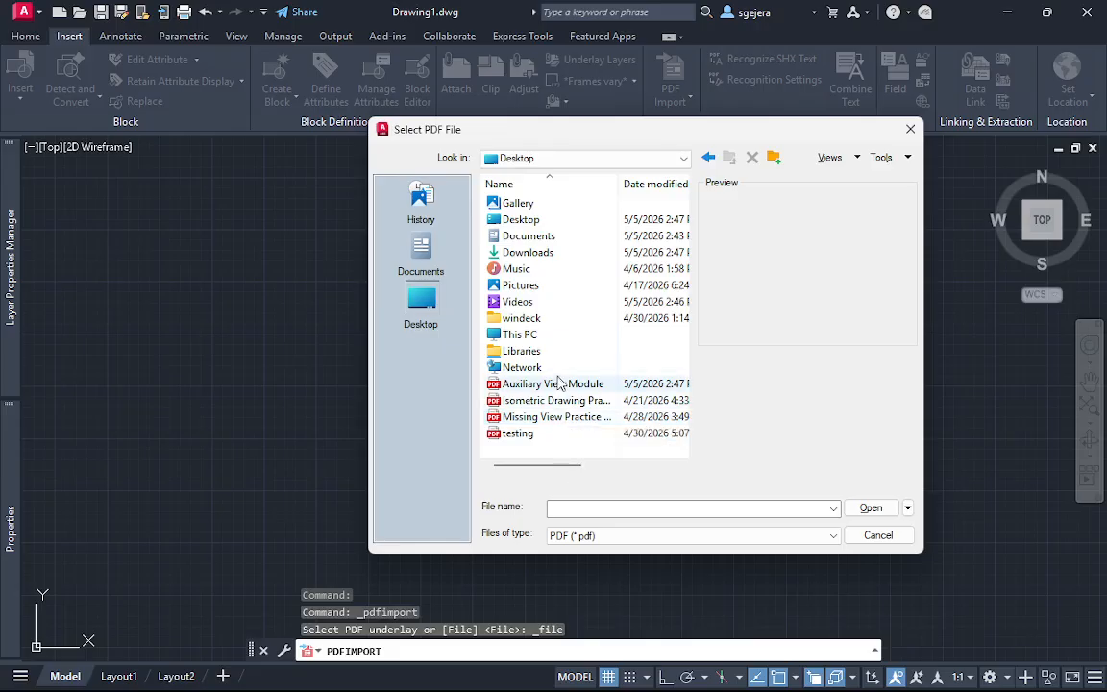
double_click(590, 387)
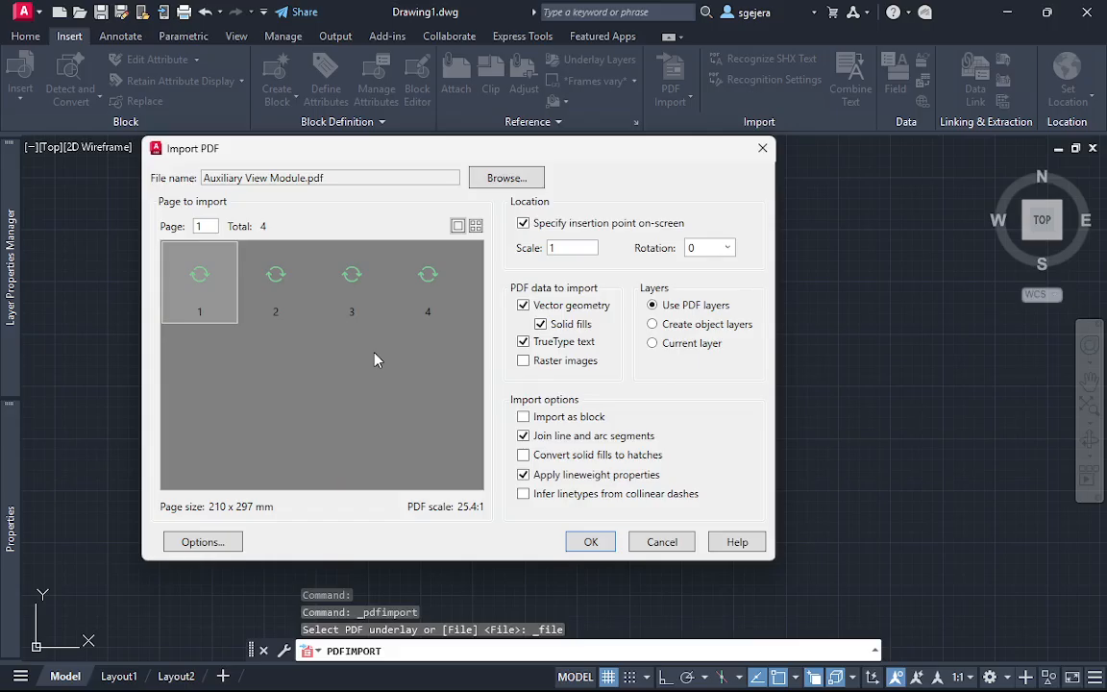
left_click(274, 279)
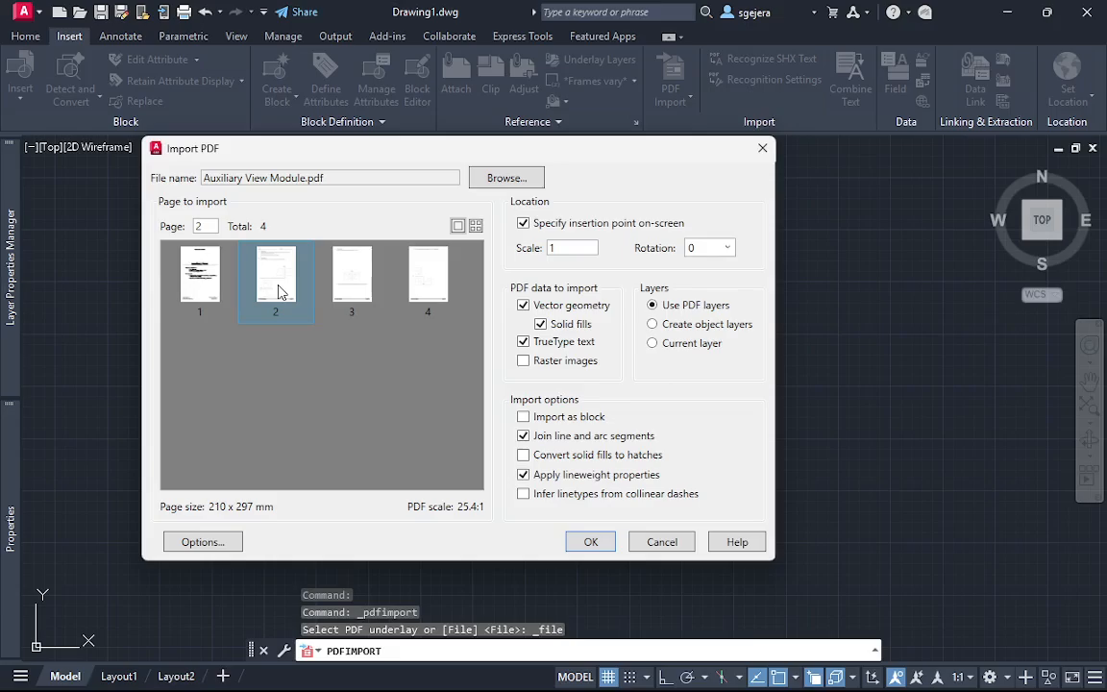
left_click(589, 542)
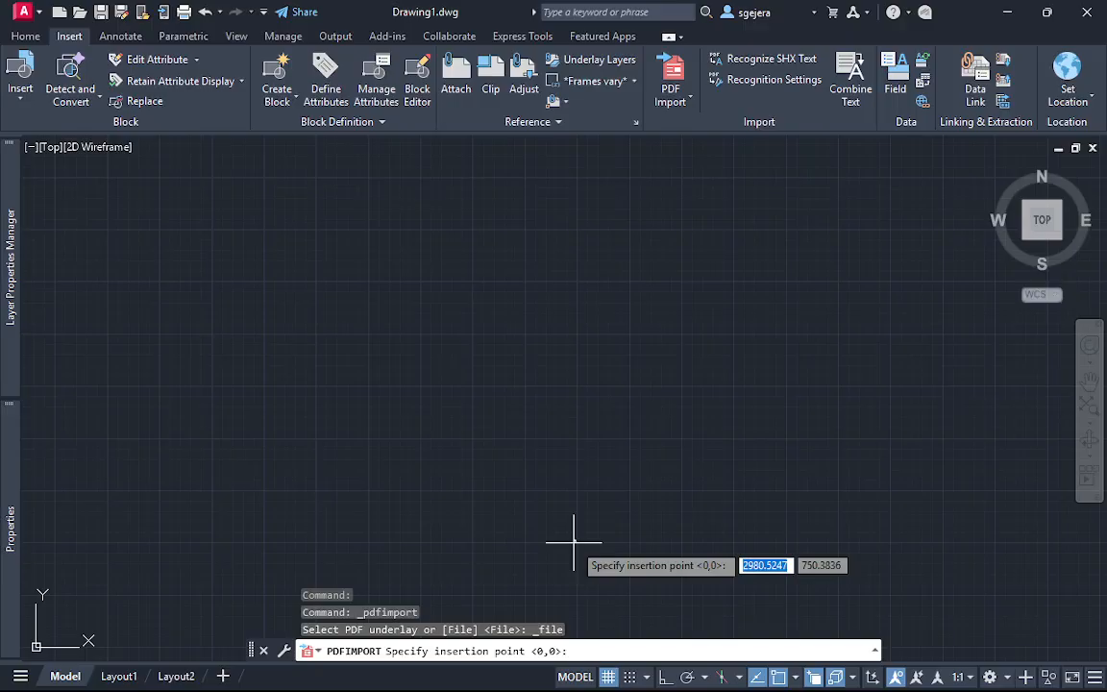
type("0,0")
key("Return")
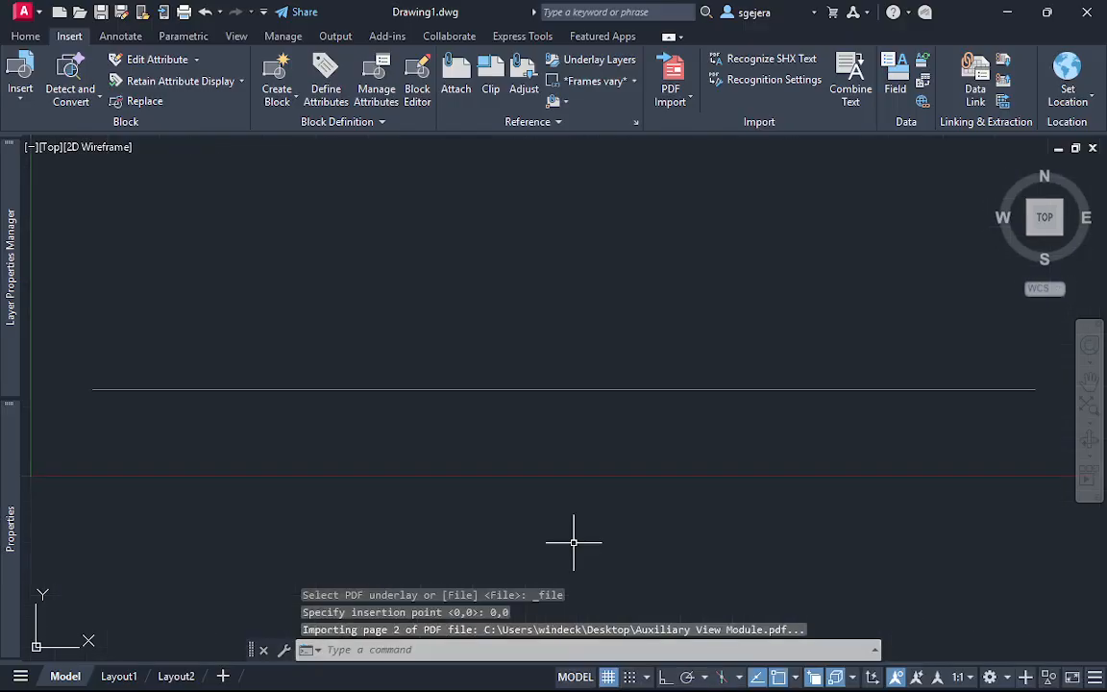
Erase the imported page footer text and line near the drawing origin
scroll(710, 363, "down", 2)
middle_click_drag(709, 292, 572, 442)
scroll(608, 415, "down", 1)
scroll(615, 424, "up", 1)
scroll(615, 424, "down", 3)
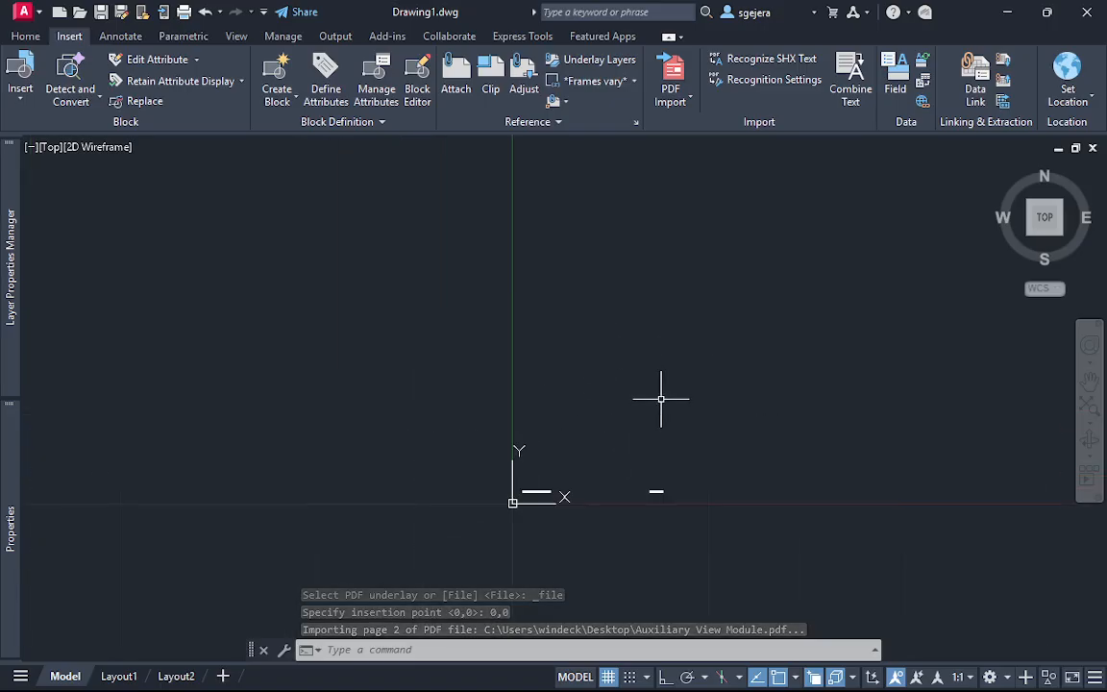
scroll(678, 527, "up", 3)
middle_click_drag(639, 423, 655, 447)
left_click(692, 506)
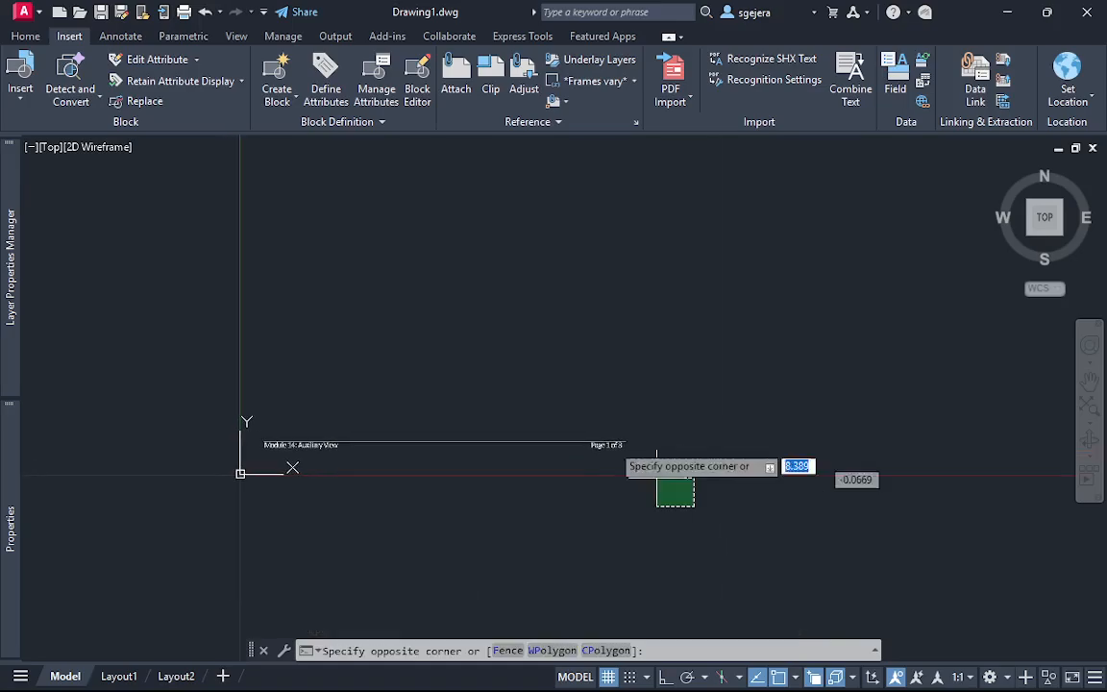
left_click(313, 324)
key("Delete")
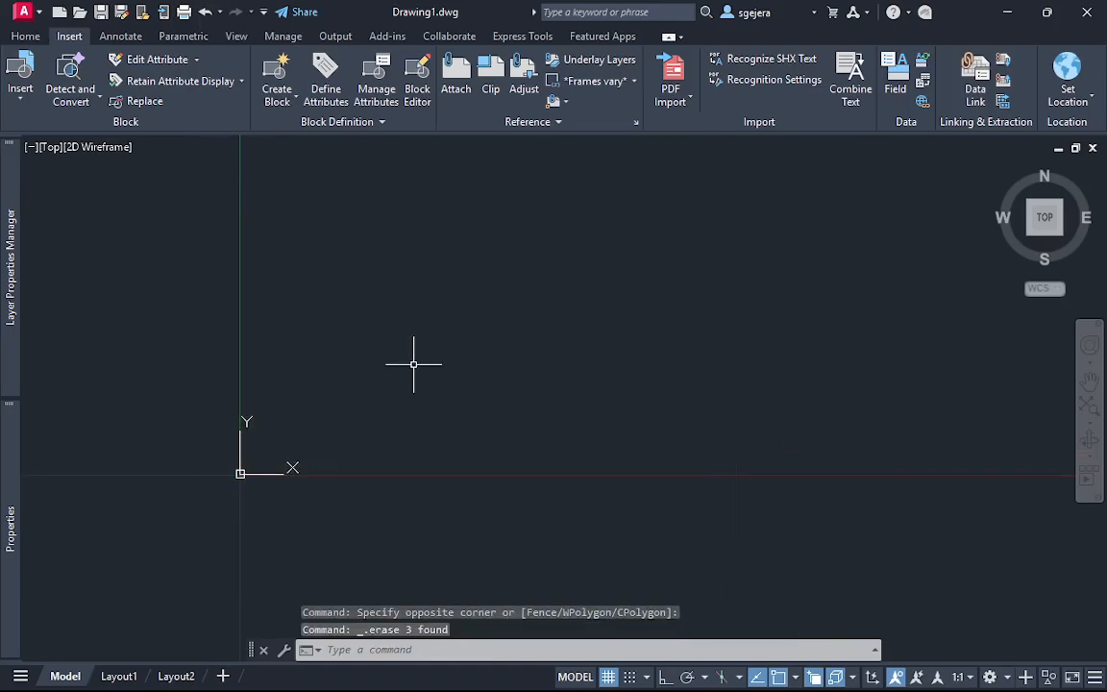
Delete every remaining imported object from the drawing
key("ctrl+a")
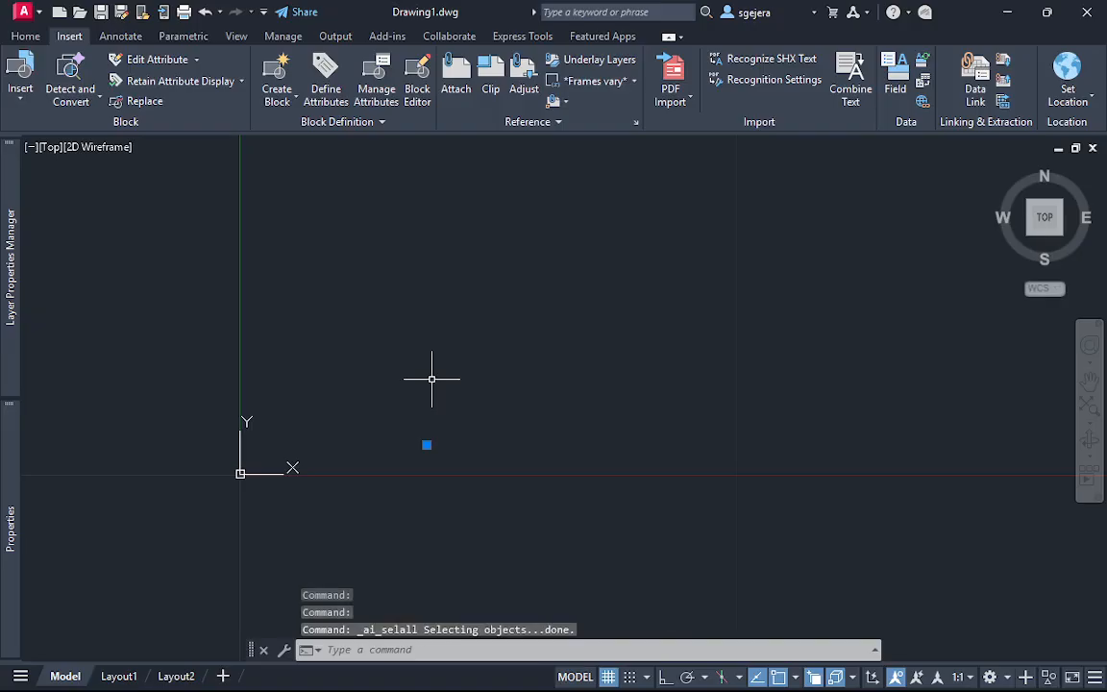
key("Delete")
key("Escape")
key("ctrl+a")
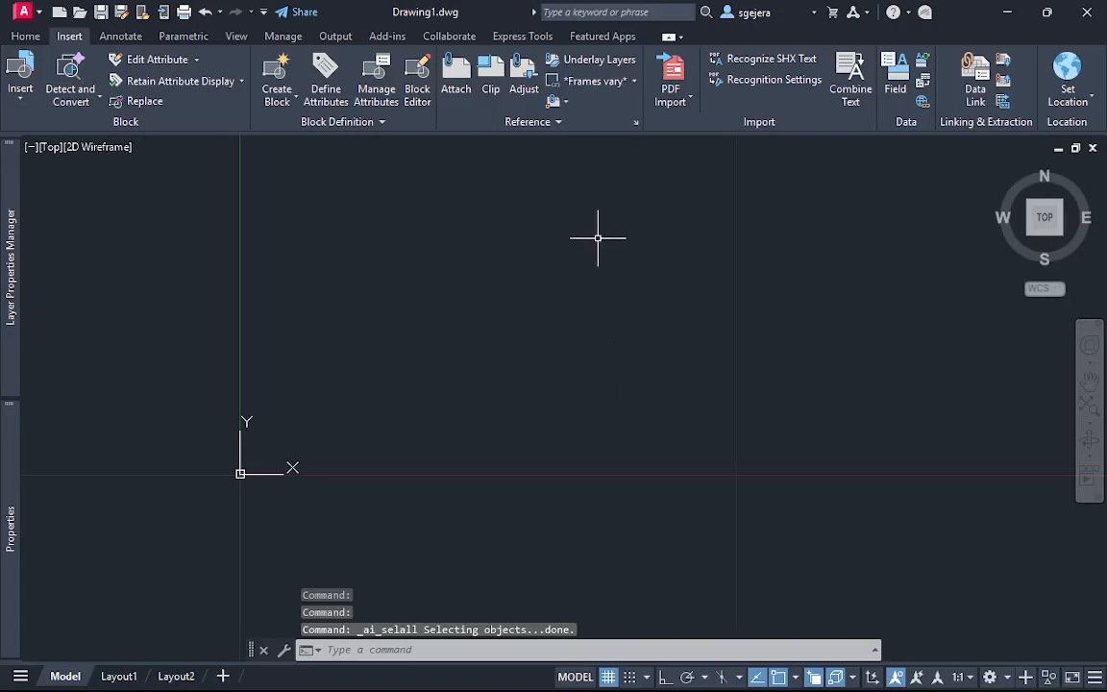
left_click(463, 95)
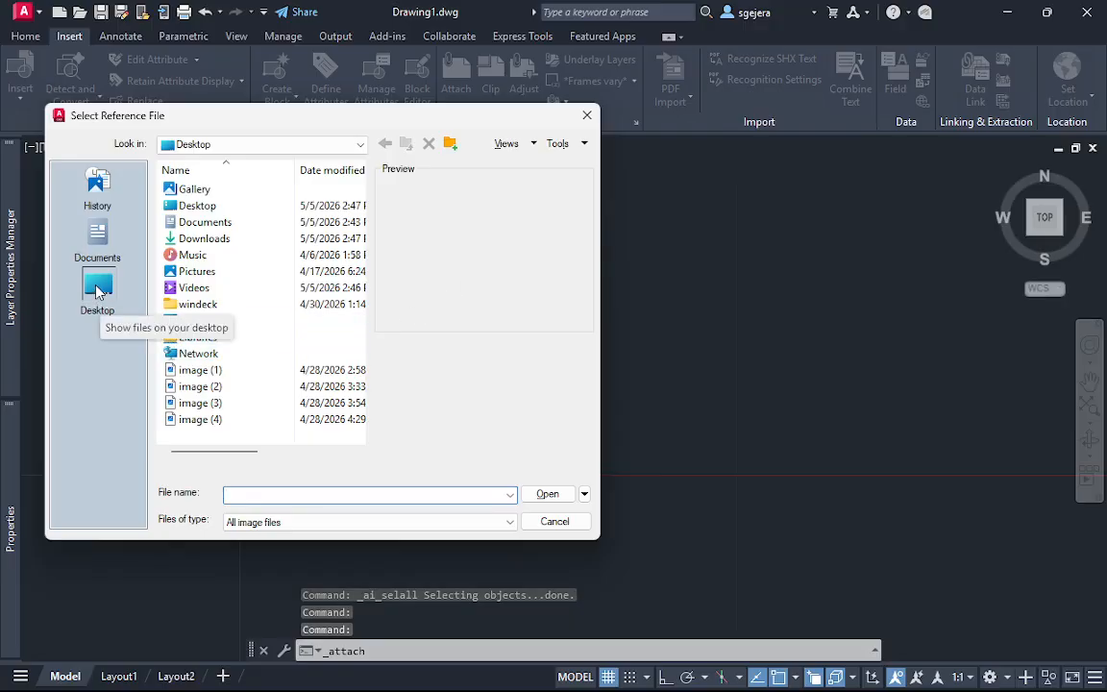
left_click(338, 524)
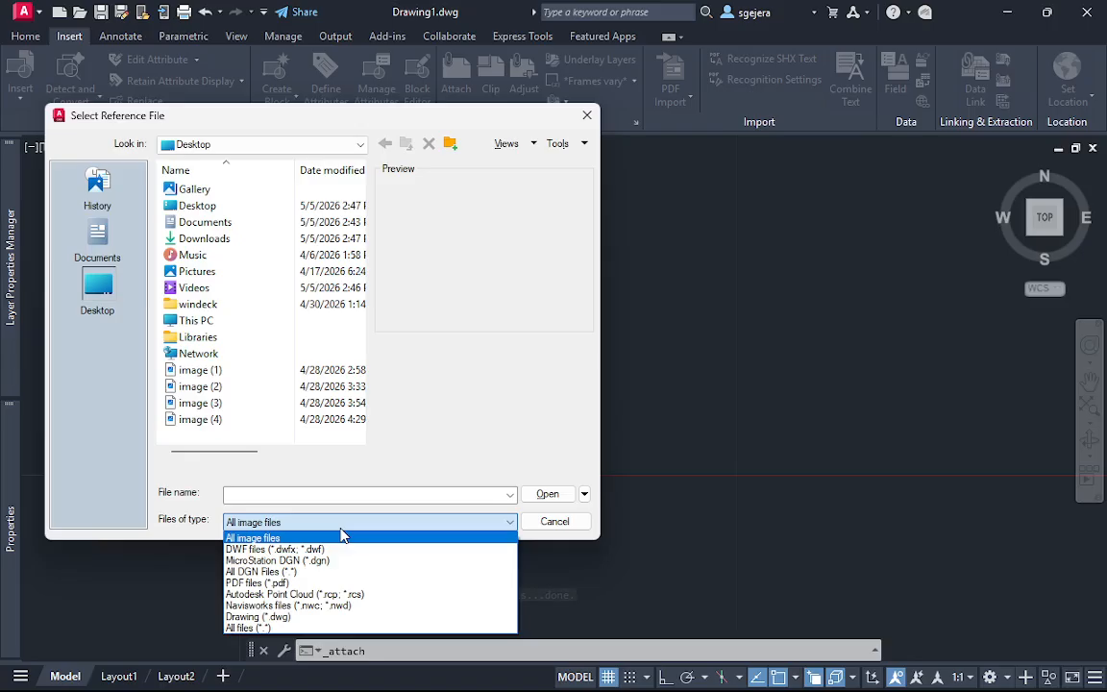
left_click(288, 627)
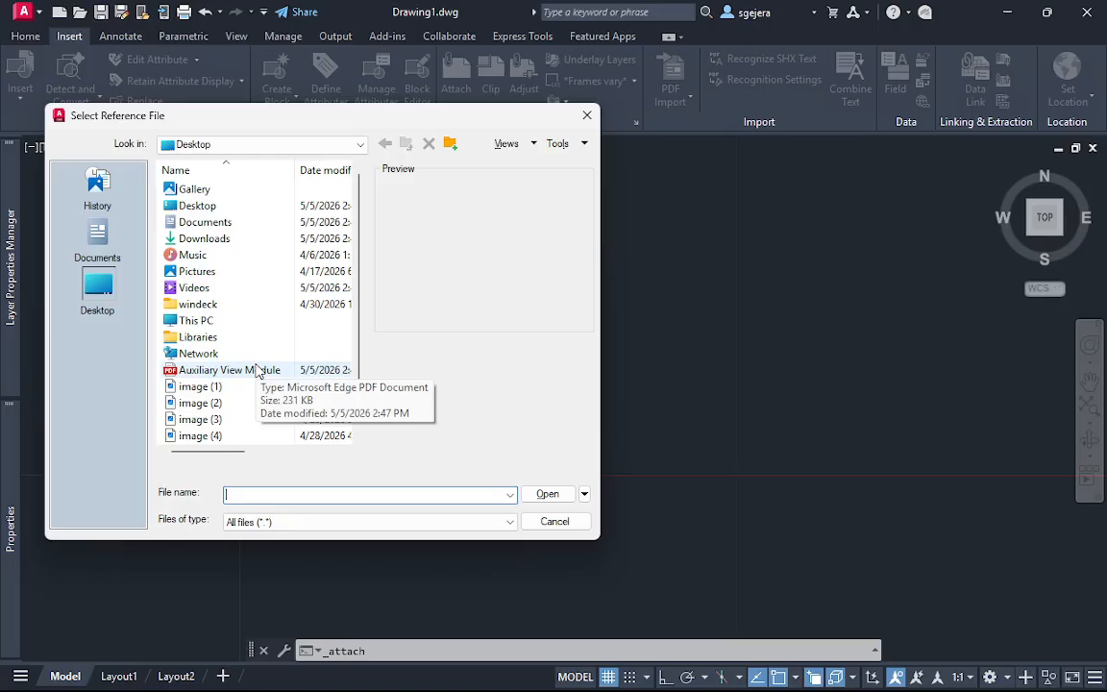
left_click(225, 369)
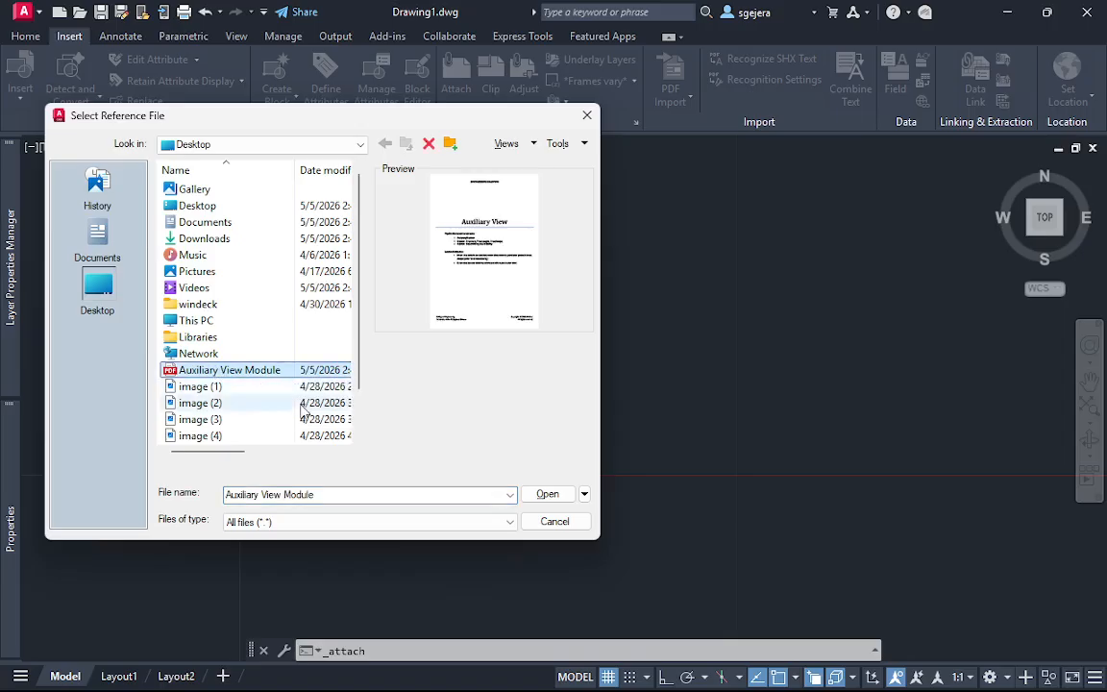
left_click(580, 521)
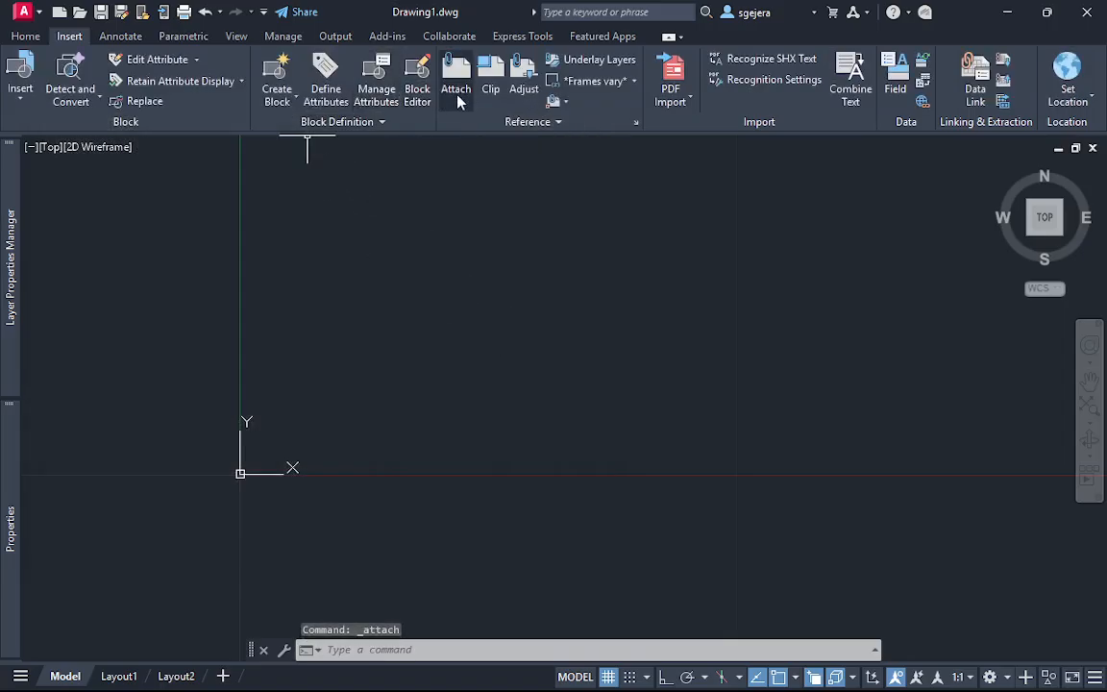
Attach page 2 of Auxiliary View Module.pdf from the Desktop as an underlay at 0,0,0 with scale 1 and rotation 0
type("attach")
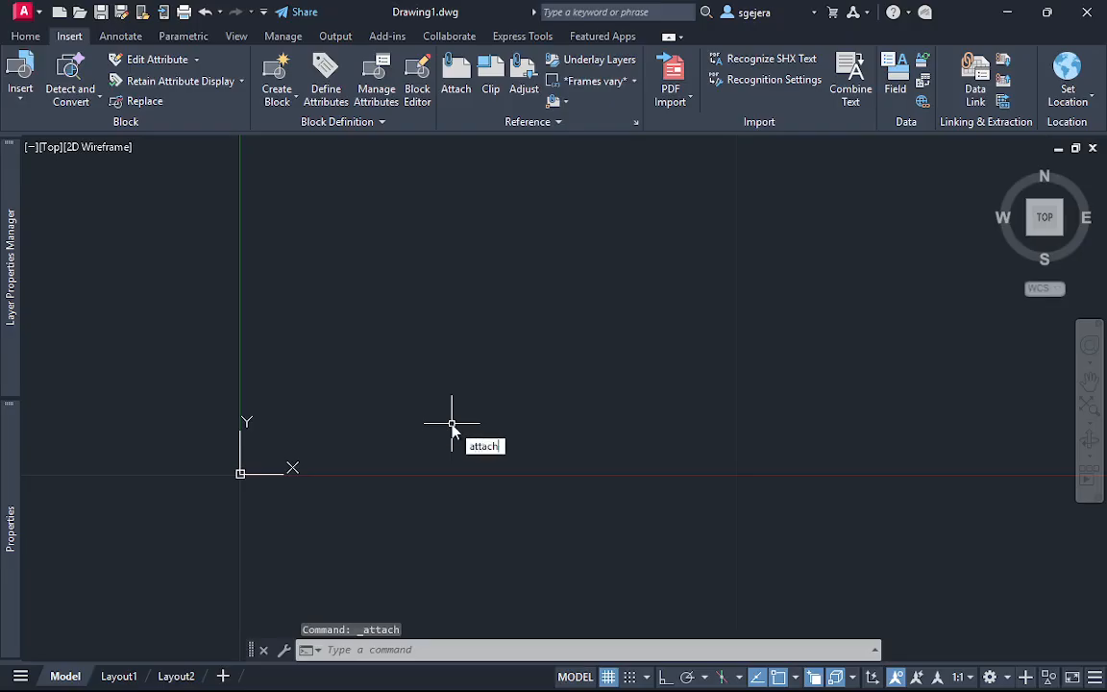
key("Return")
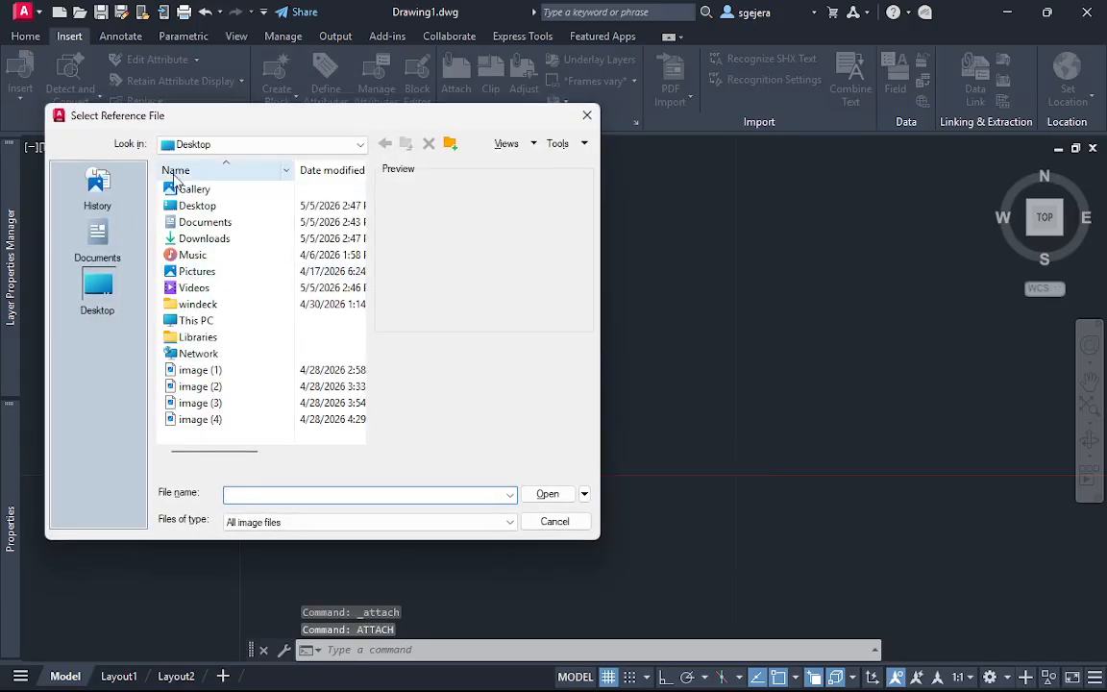
left_click(291, 525)
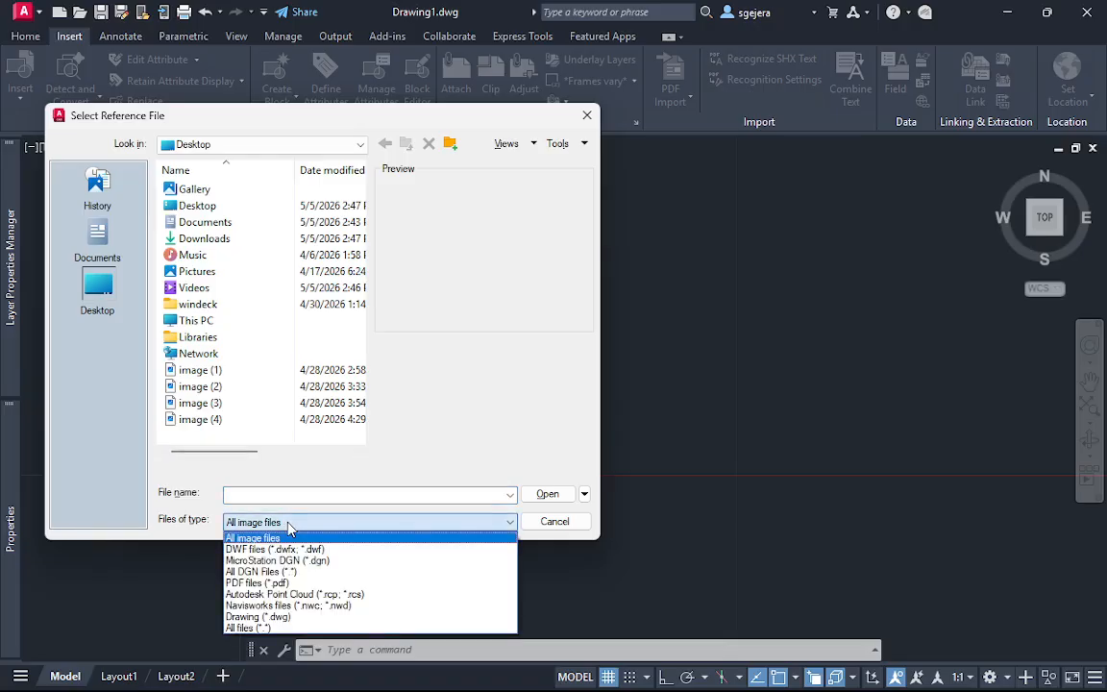
left_click(274, 627)
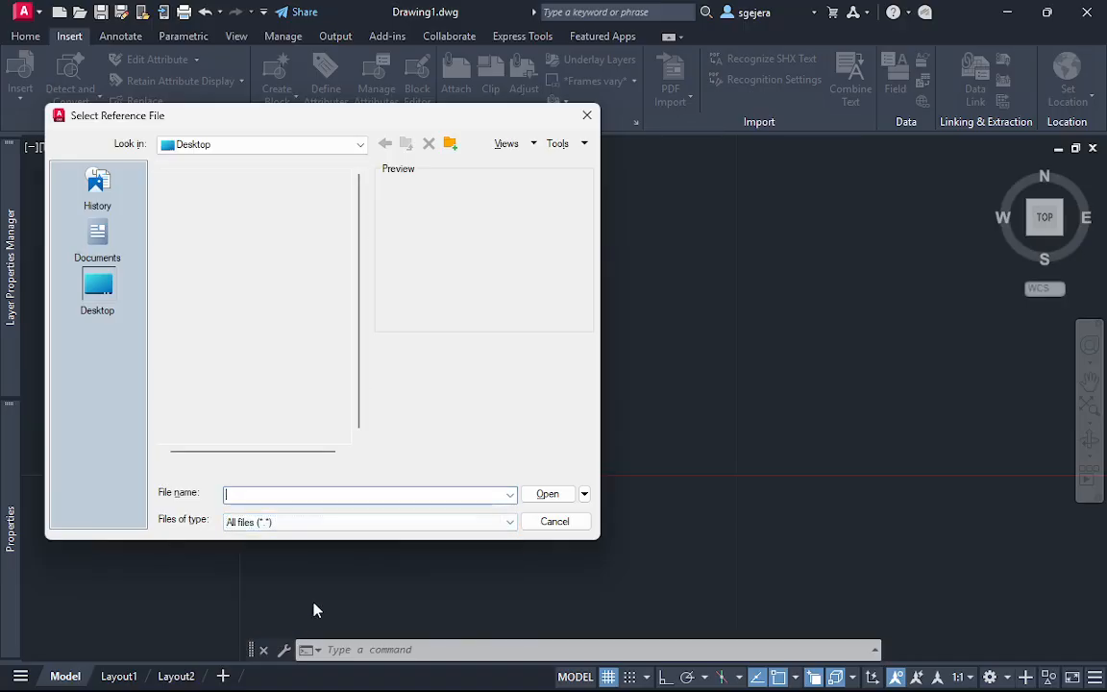
double_click(231, 370)
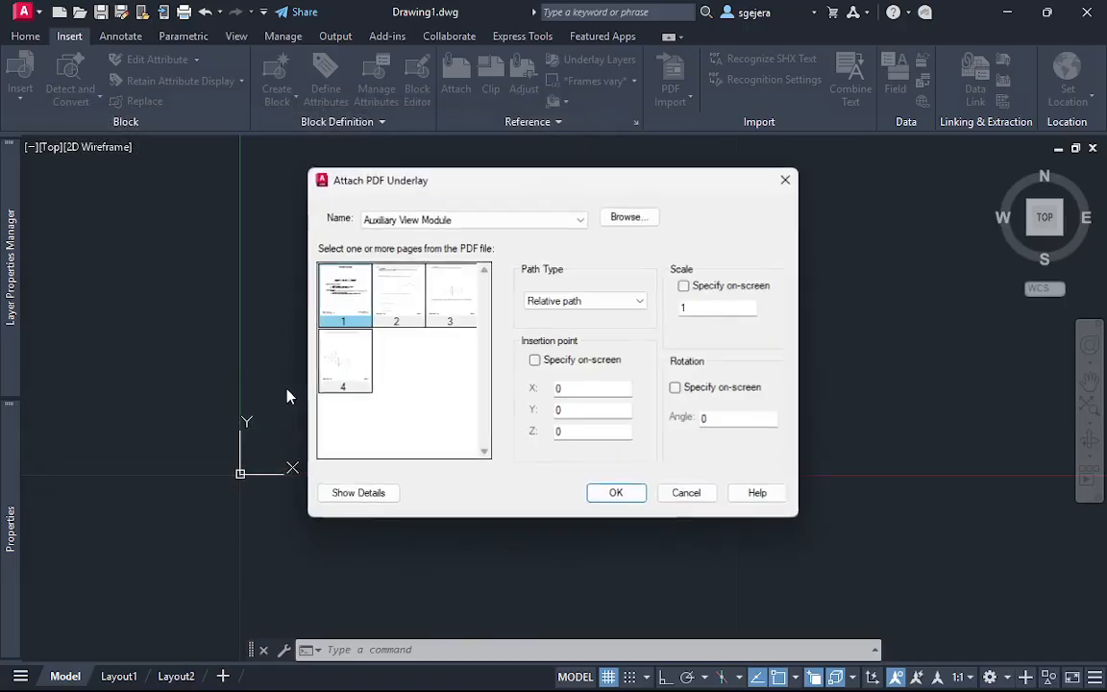
left_click(397, 293)
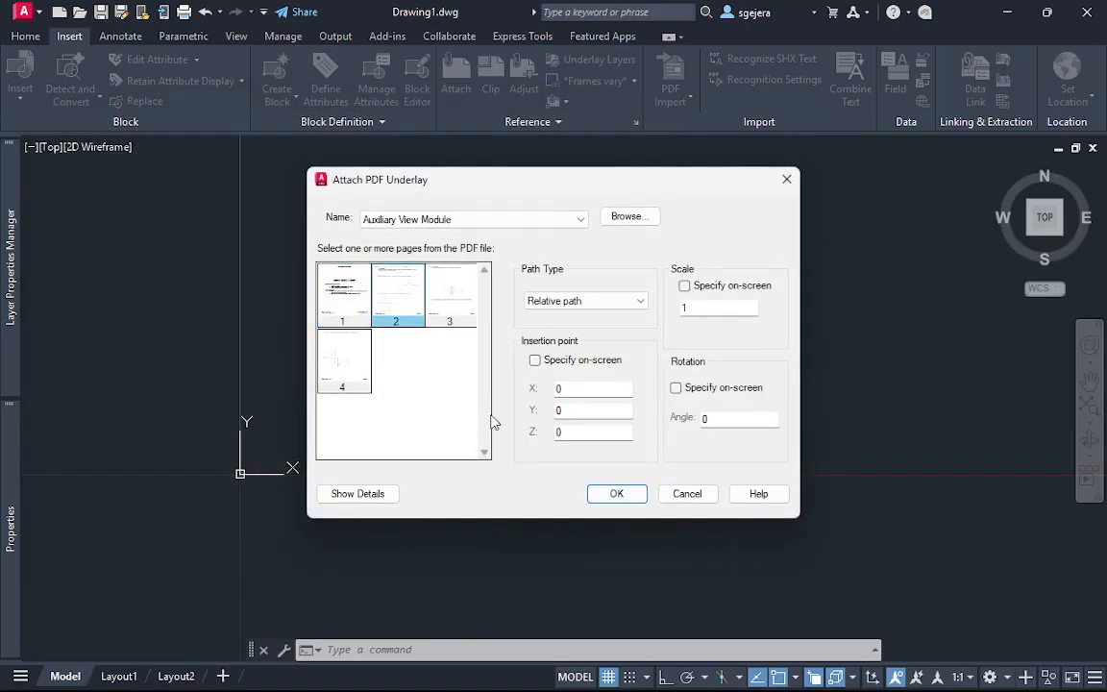
left_click(620, 500)
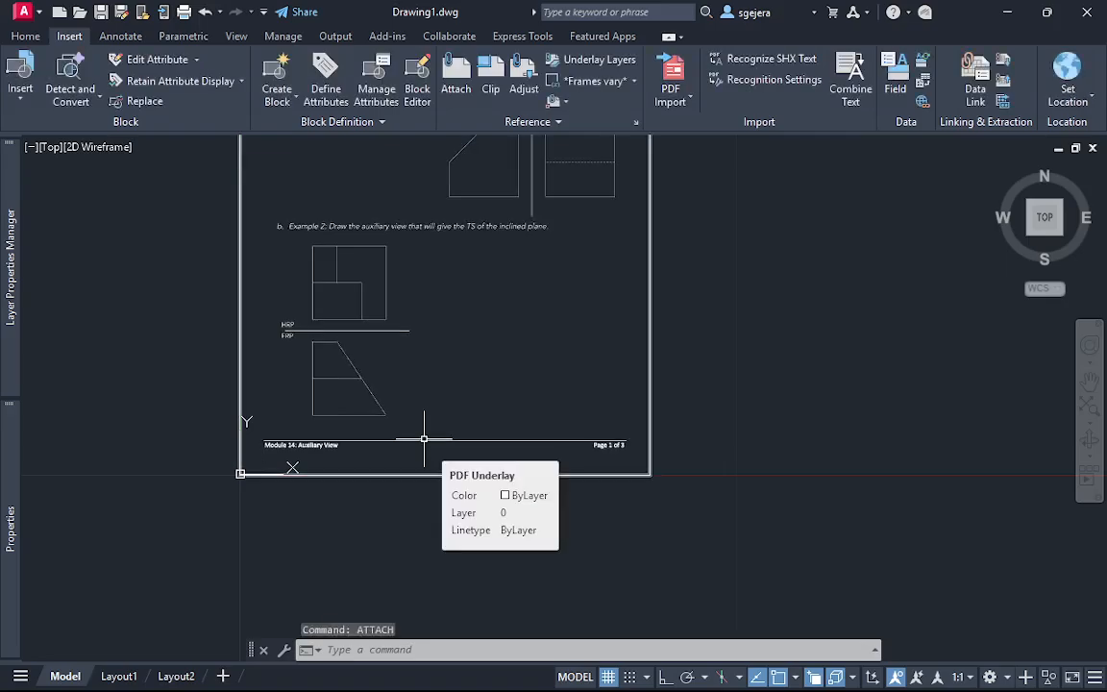
Examine the front and profile views of Example 1 on the attached PDF page
scroll(544, 272, "up", 4)
scroll(548, 291, "down", 4)
middle_click_drag(549, 291, 572, 445)
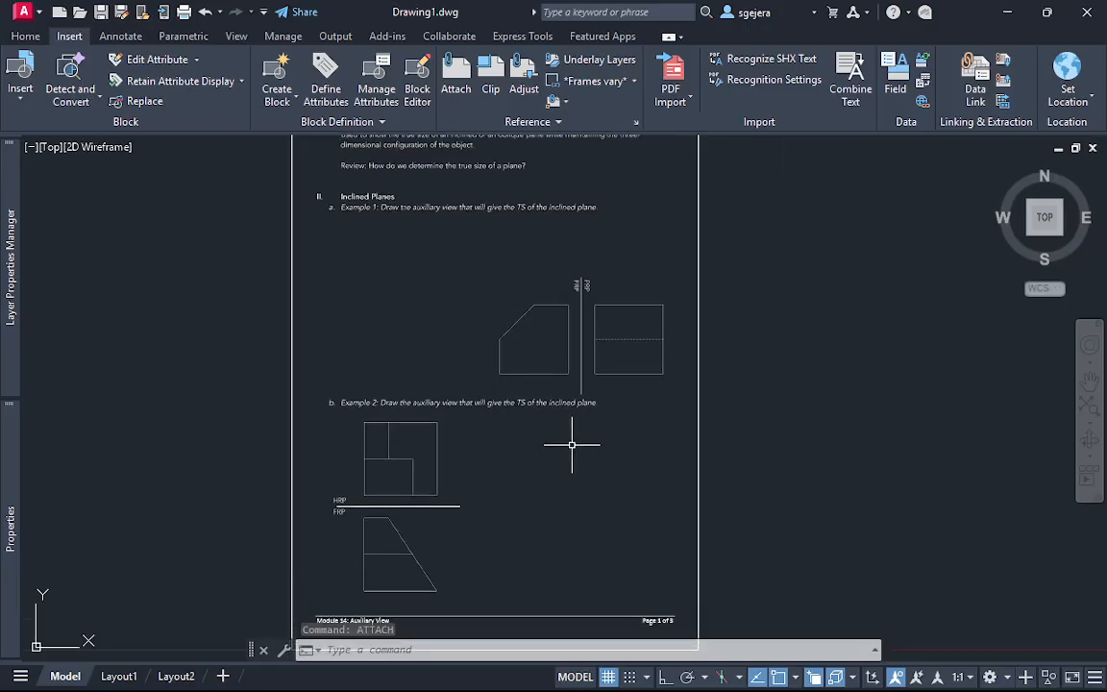
scroll(554, 360, "up", 4)
mouse_move(627, 342)
middle_mouse_down()
mouse_move(513, 385)
mouse_move(425, 388)
mouse_move(371, 374)
middle_mouse_up()
scroll(516, 383, "down", 4)
scroll(376, 391, "up", 2)
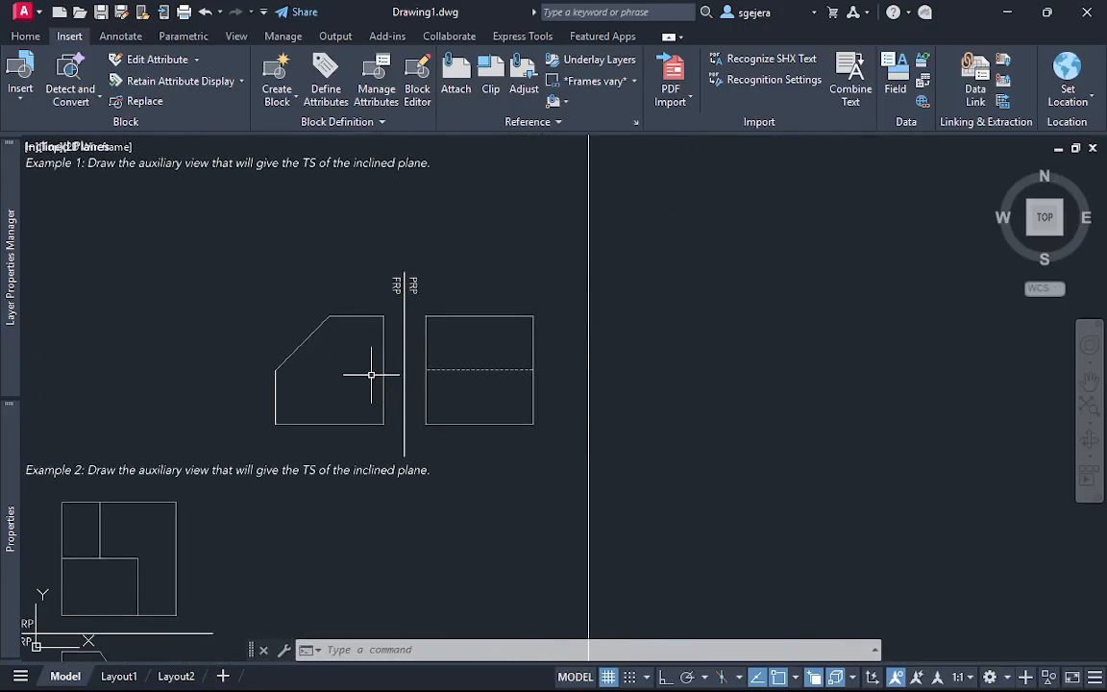
scroll(371, 374, "up", 2)
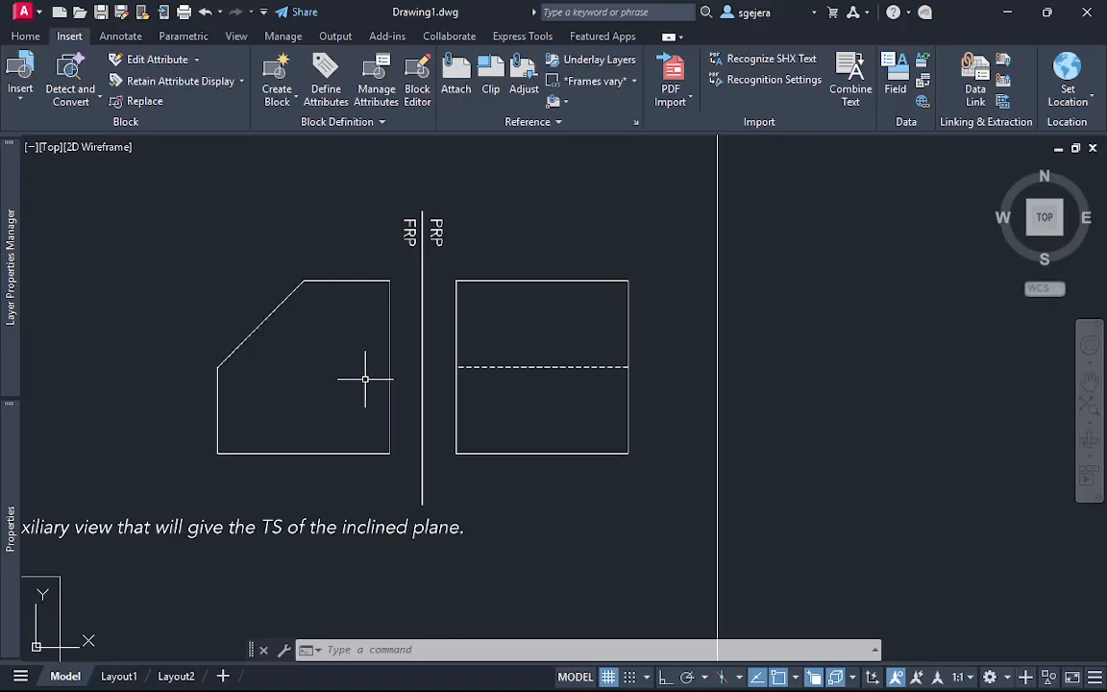
left_click(447, 450)
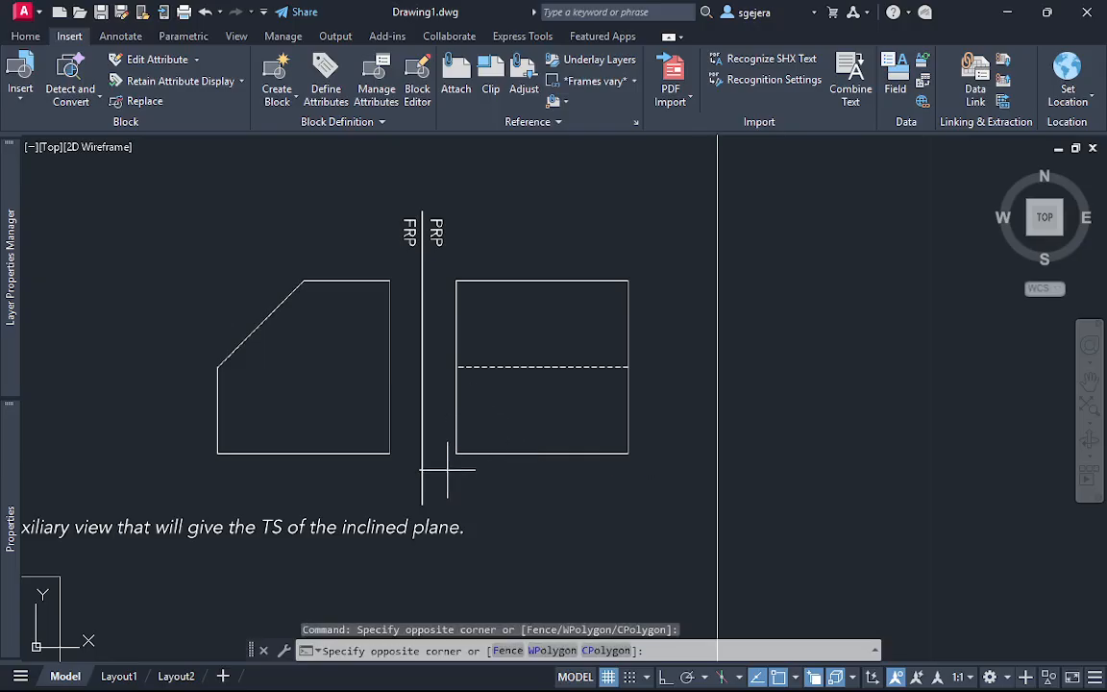
left_click(630, 249)
left_click(645, 254)
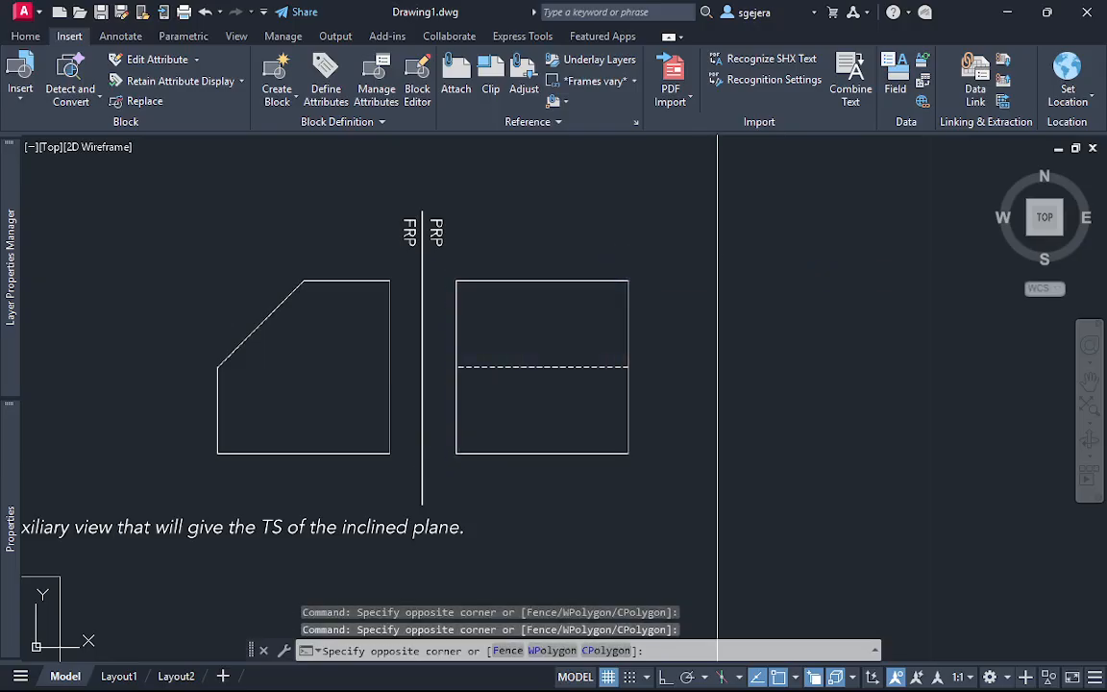
left_click(461, 450)
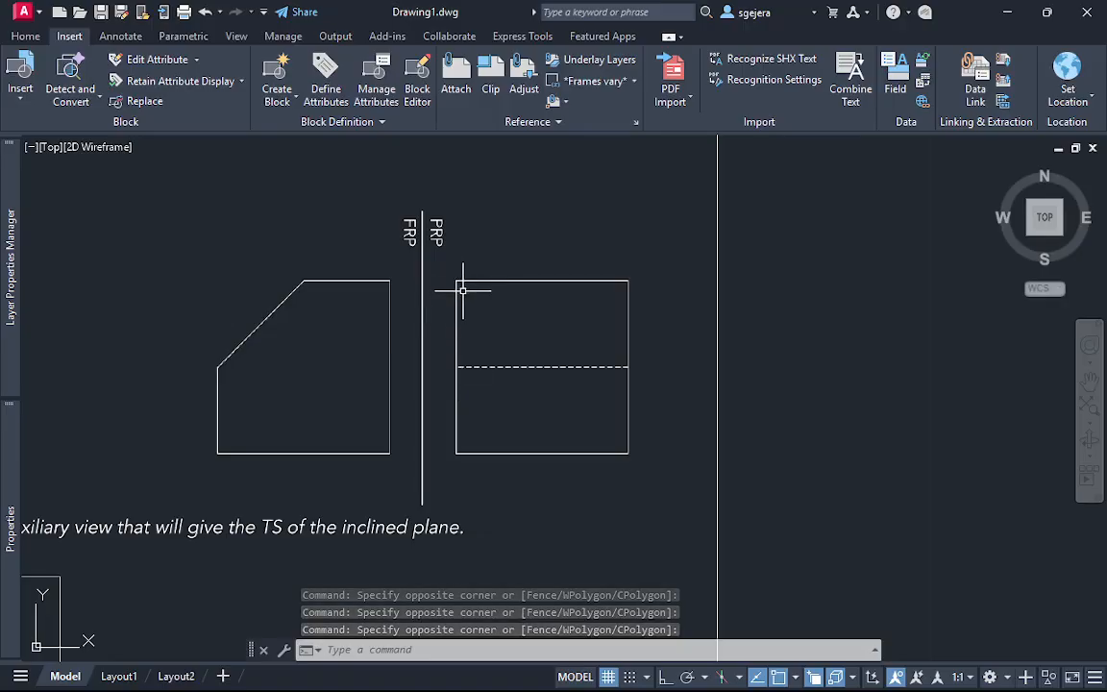
type("re")
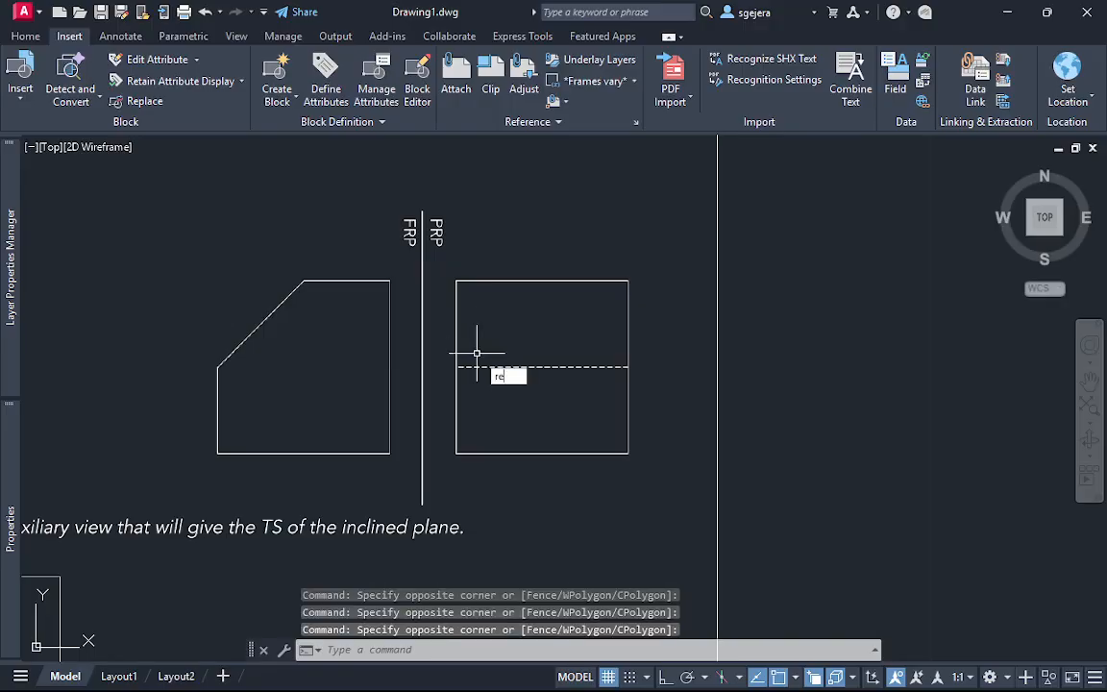
key("Escape")
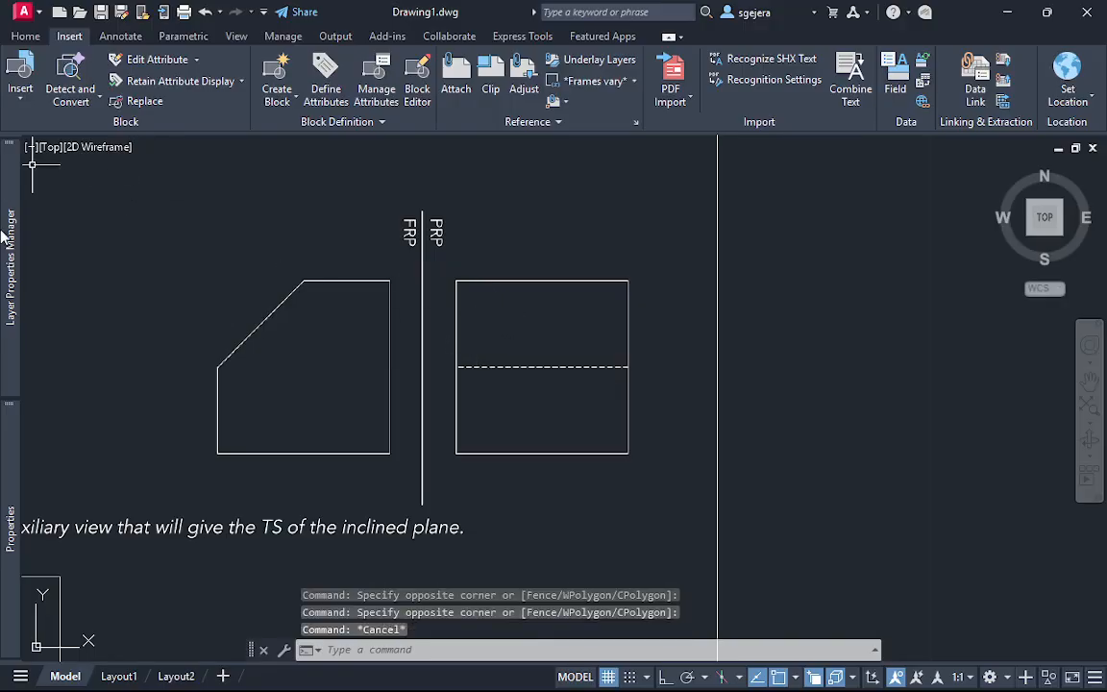
Lock layer 0 and all three PDF layers so the attached page cannot be edited
mouse_move(11, 247)
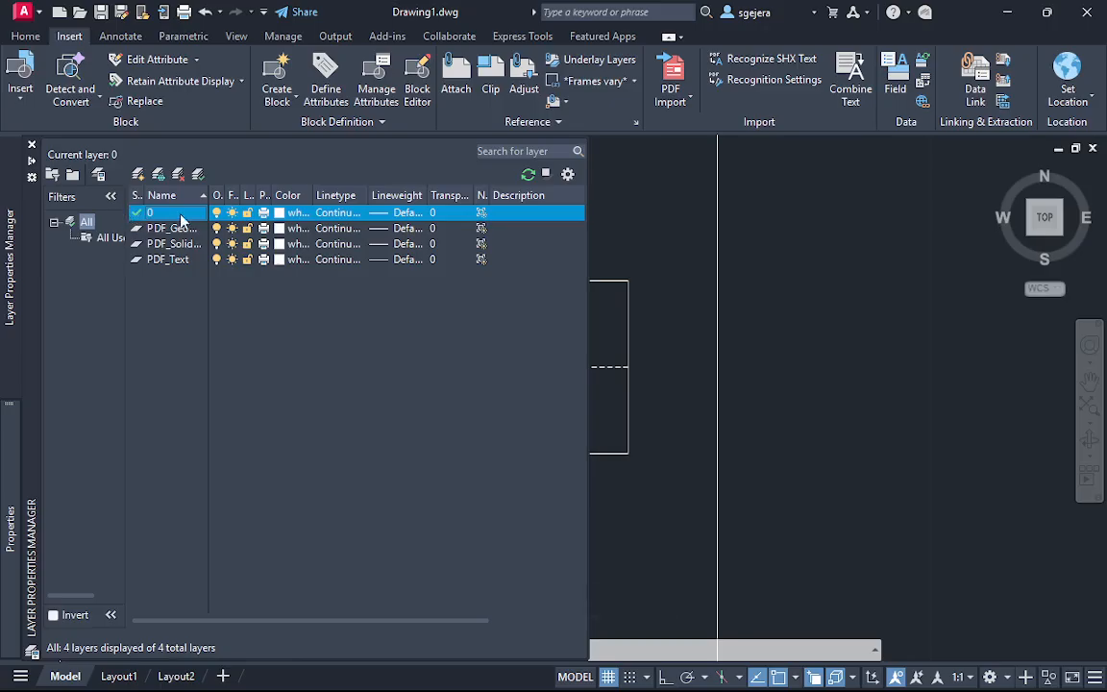
left_click(247, 213)
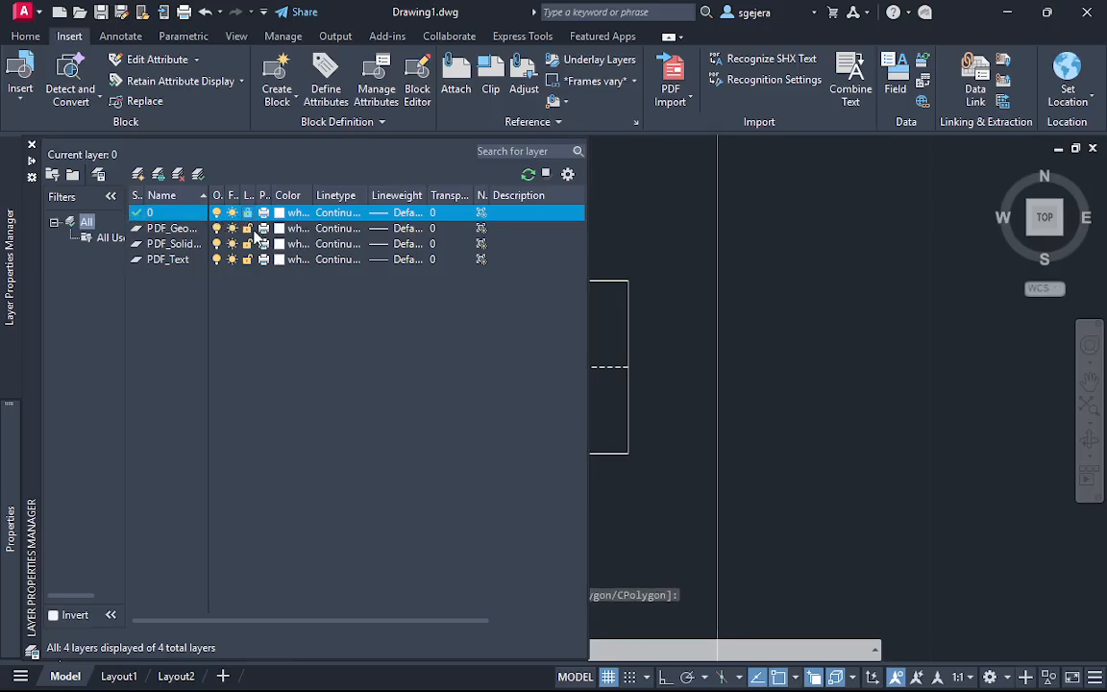
left_click(247, 228)
left_click(247, 244)
left_click(247, 259)
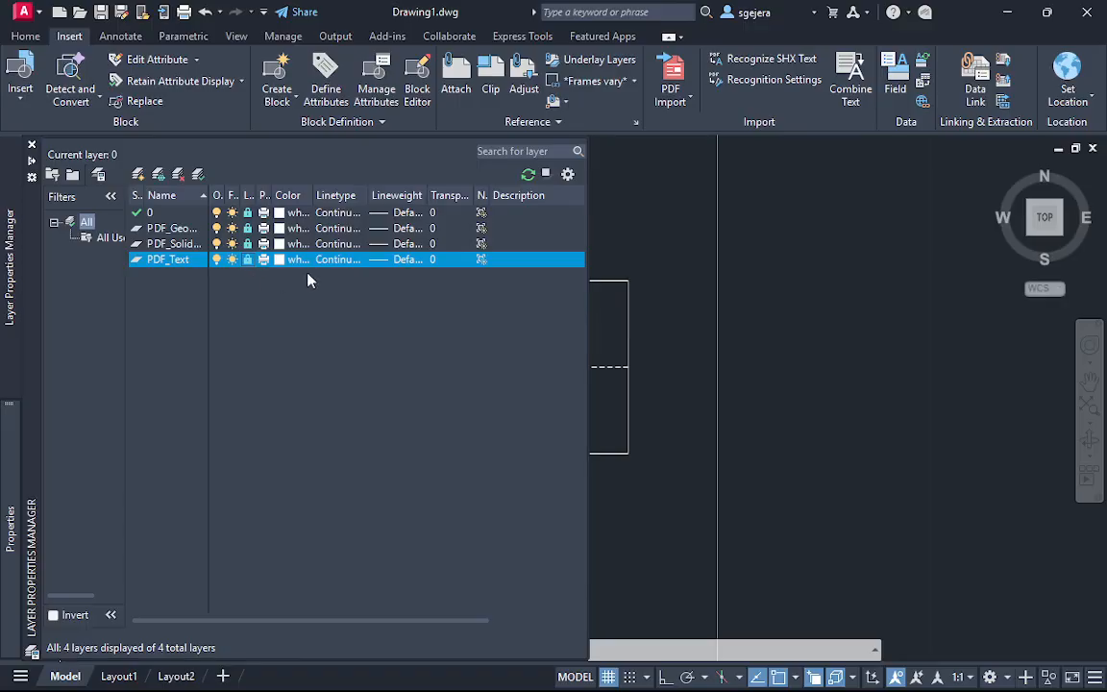
Try to select and delete the PDF underlay to test the layer locks
left_click(704, 289)
scroll(827, 250, "down", 5)
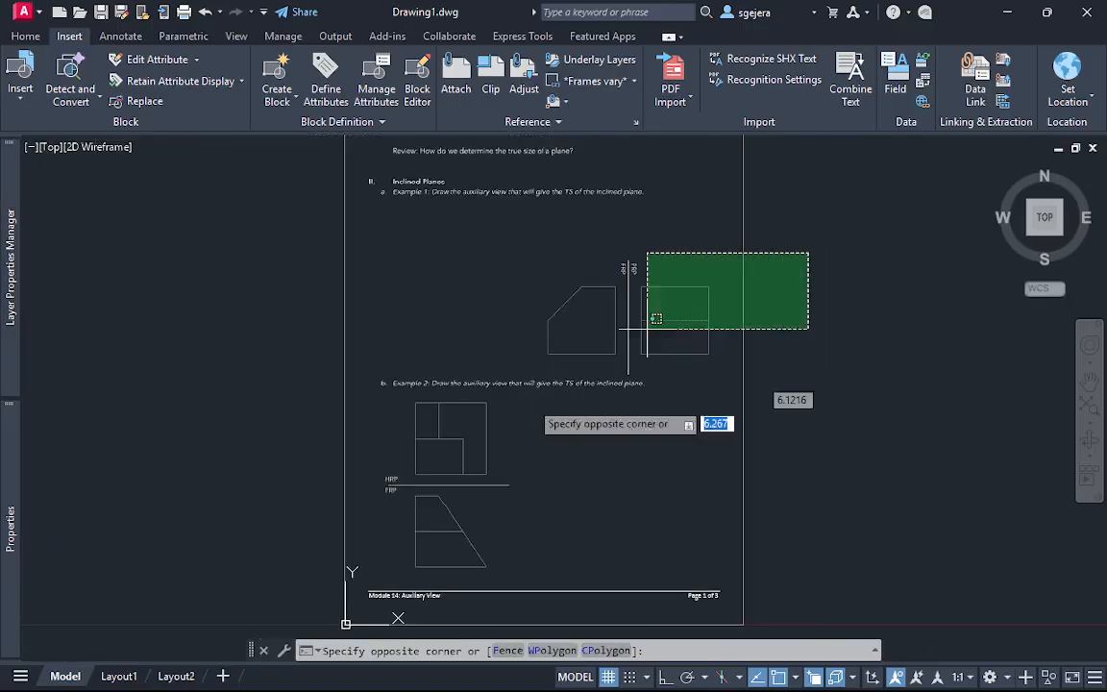
left_click(656, 332)
key("Escape")
scroll(783, 285, "up", 4)
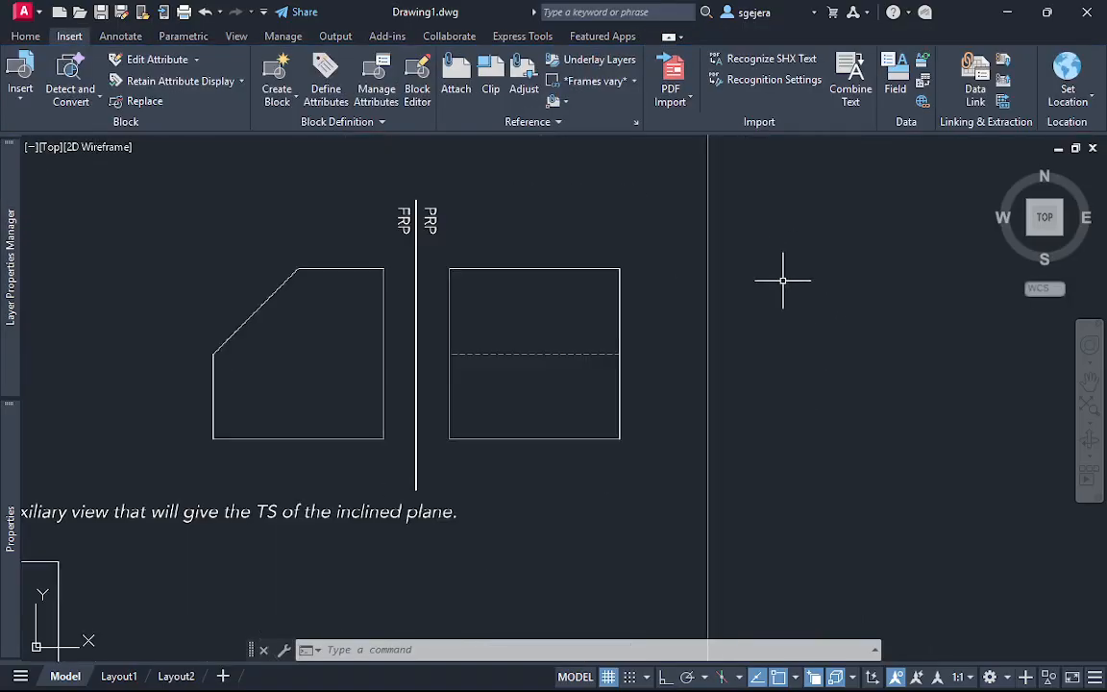
left_click(188, 518)
key("Delete")
key("Escape")
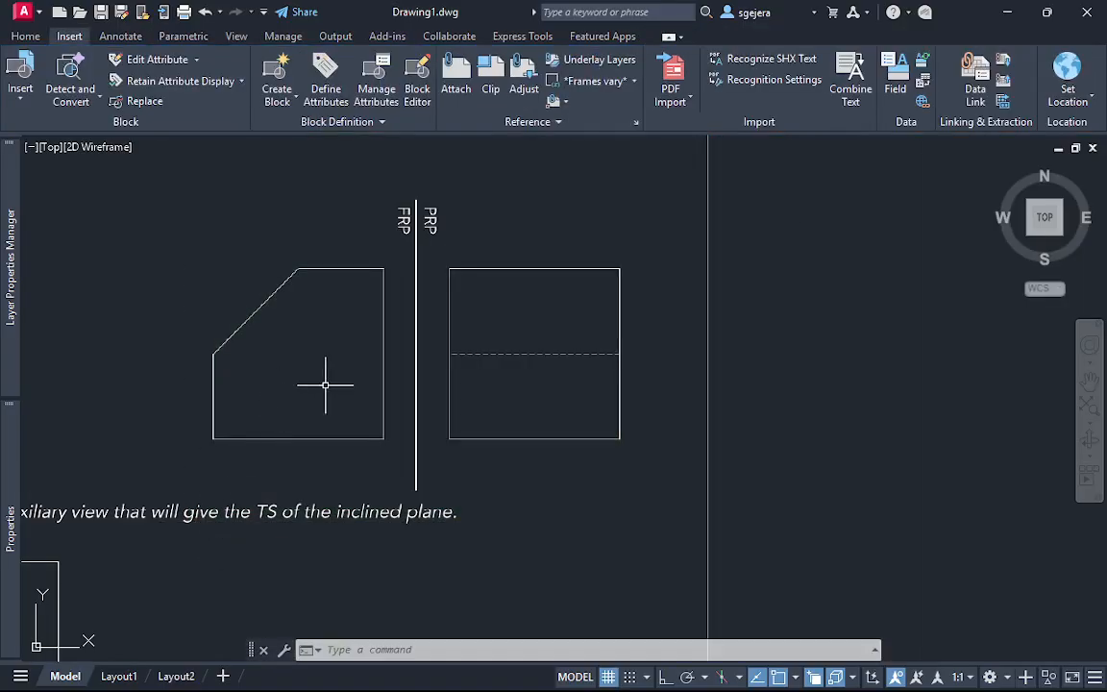
Create a new layer named given
scroll(325, 385, "up", 2)
mouse_move(20, 340)
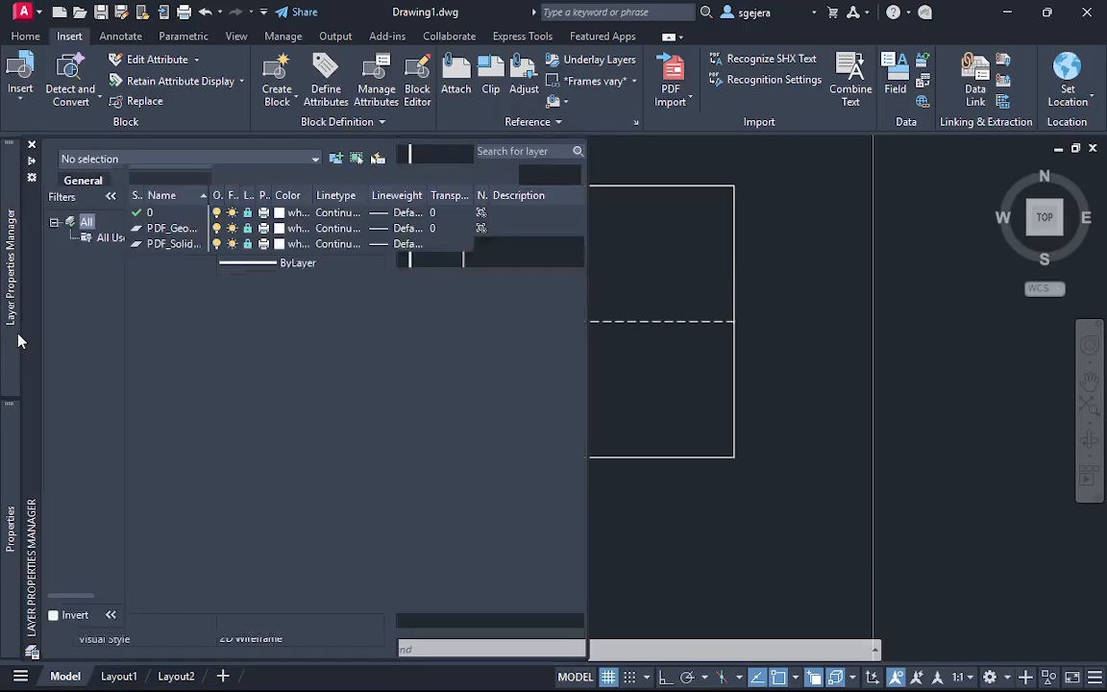
left_click(151, 216)
left_click(138, 174)
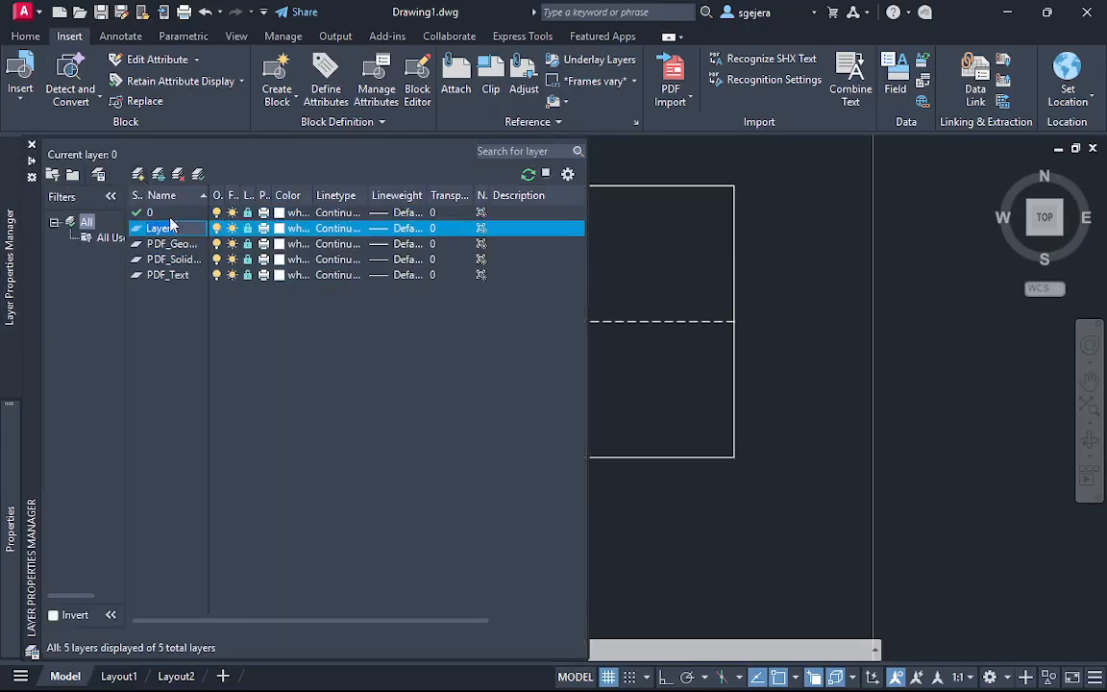
type("given")
key("Return")
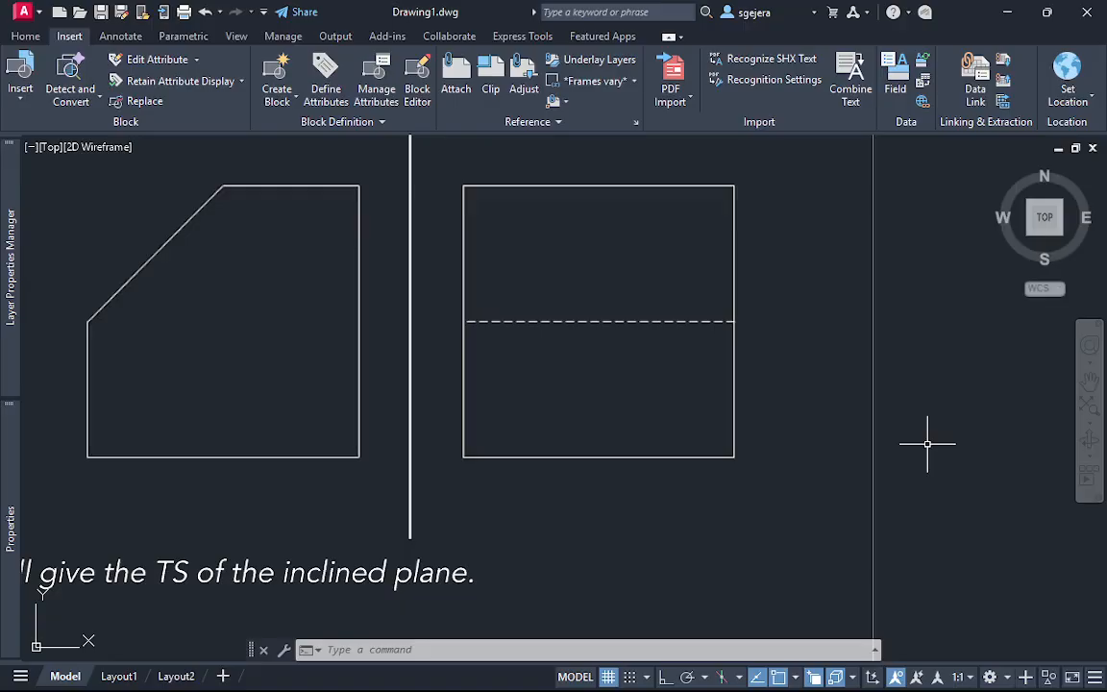
Unlock the given layer and set its color to yellow
key("Escape")
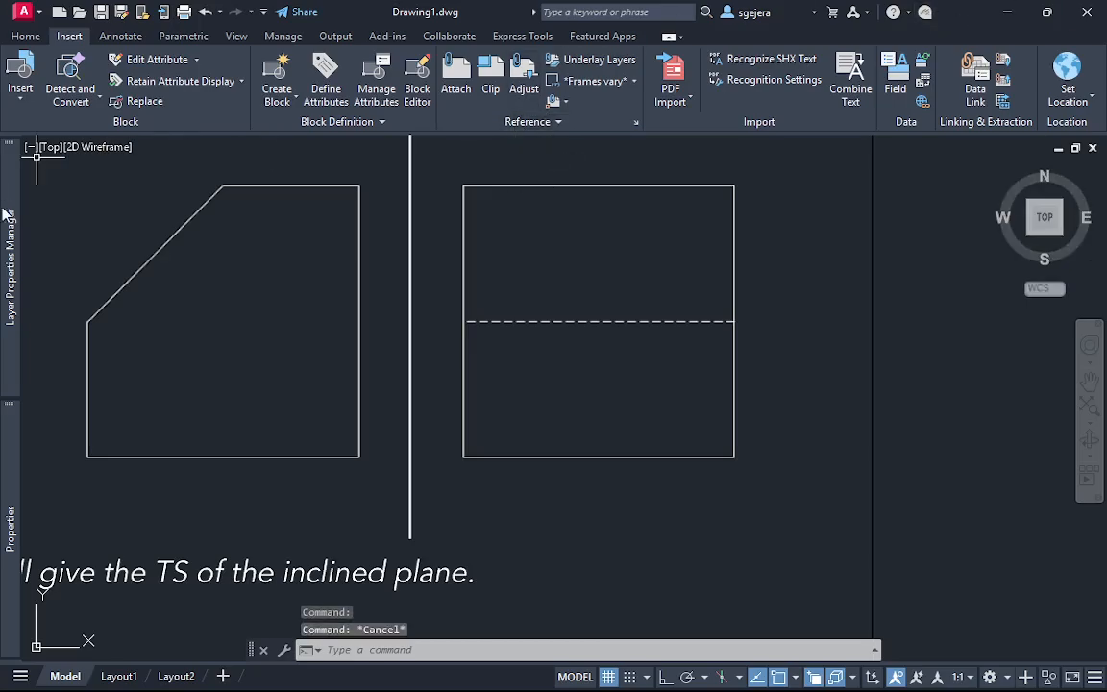
mouse_move(4, 214)
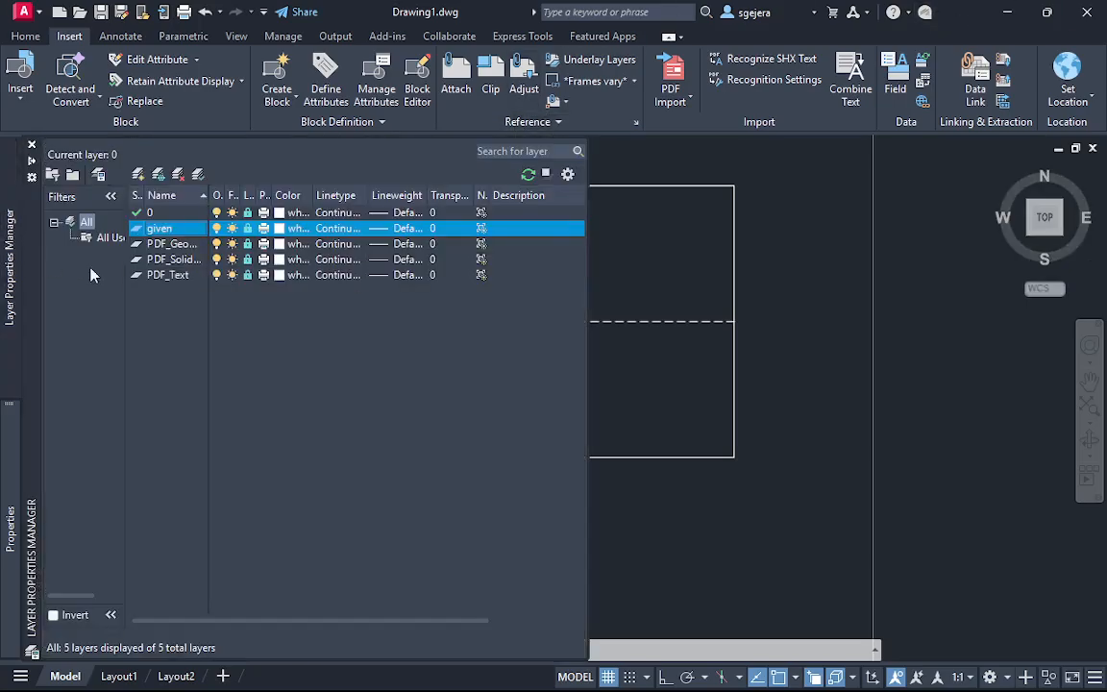
left_click(284, 237)
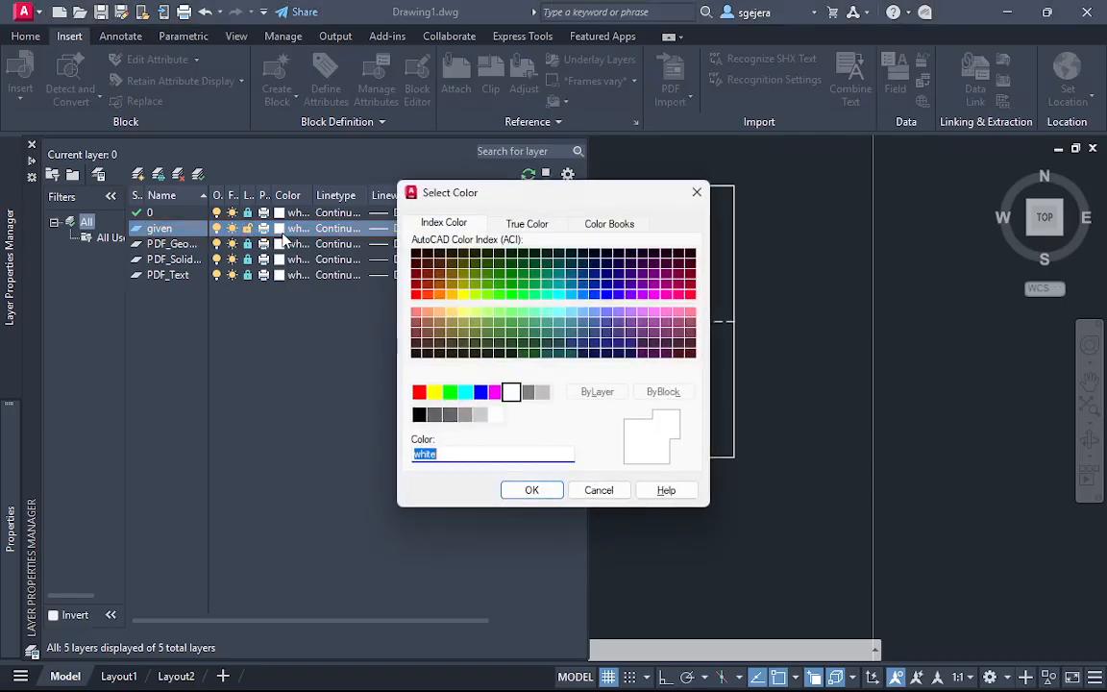
left_click(435, 391)
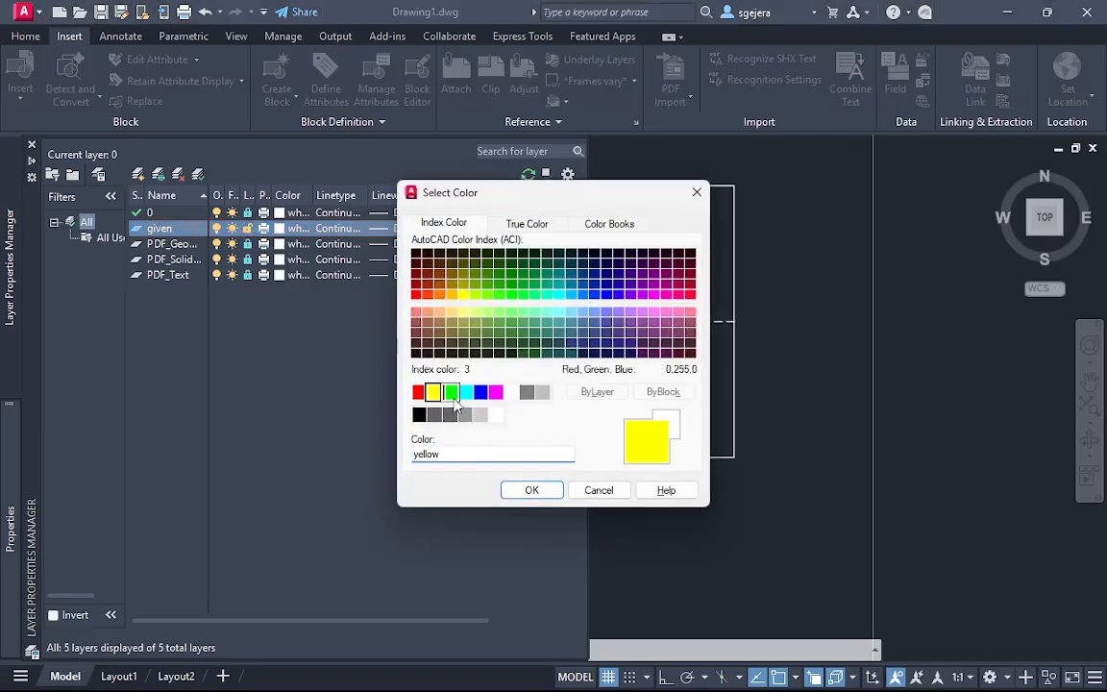
left_click(532, 491)
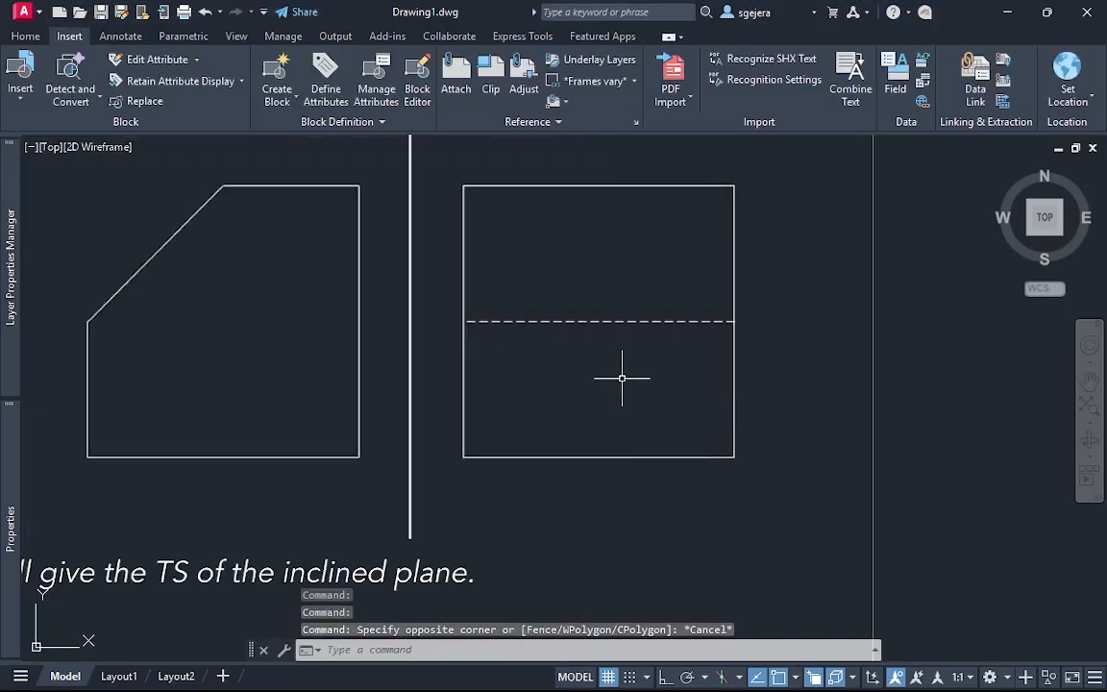
Draw a 1.4 by 1.4 rectangle over Example 1's profile view, starting from the view's upper-left corner
key("Escape")
type("rec")
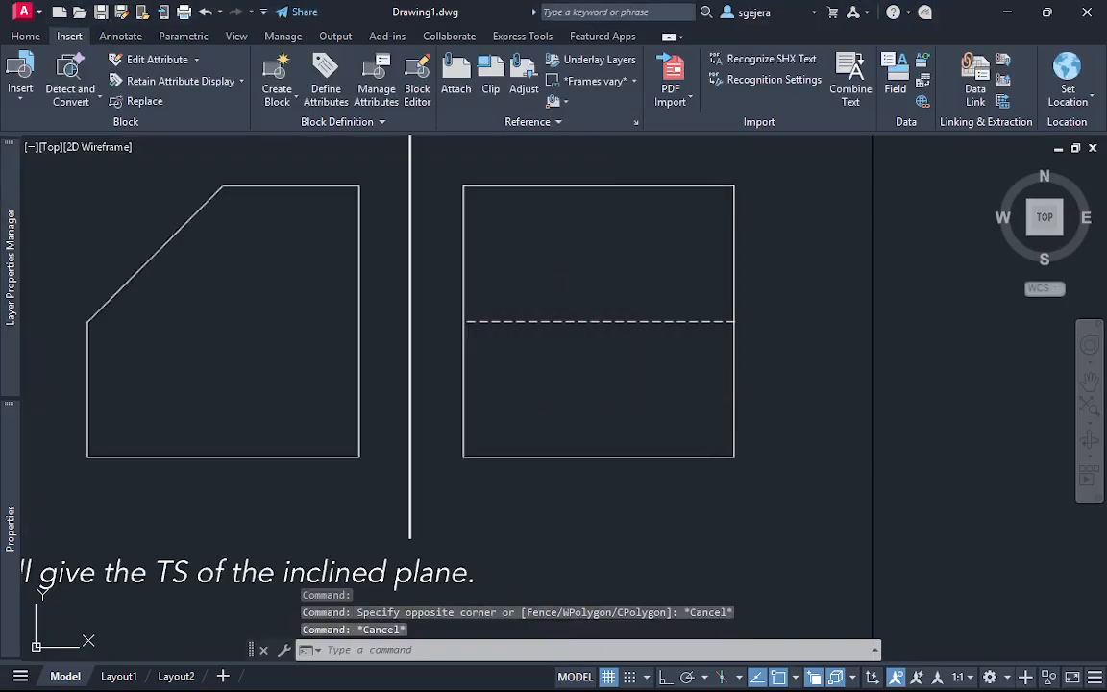
key("Return")
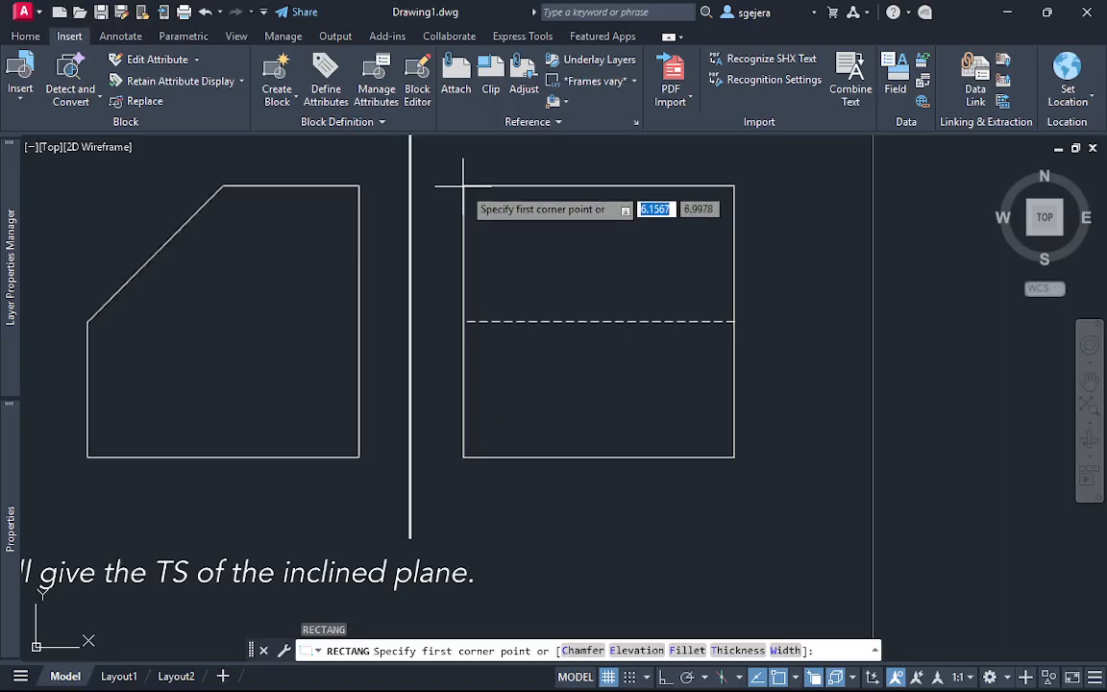
left_click(463, 185)
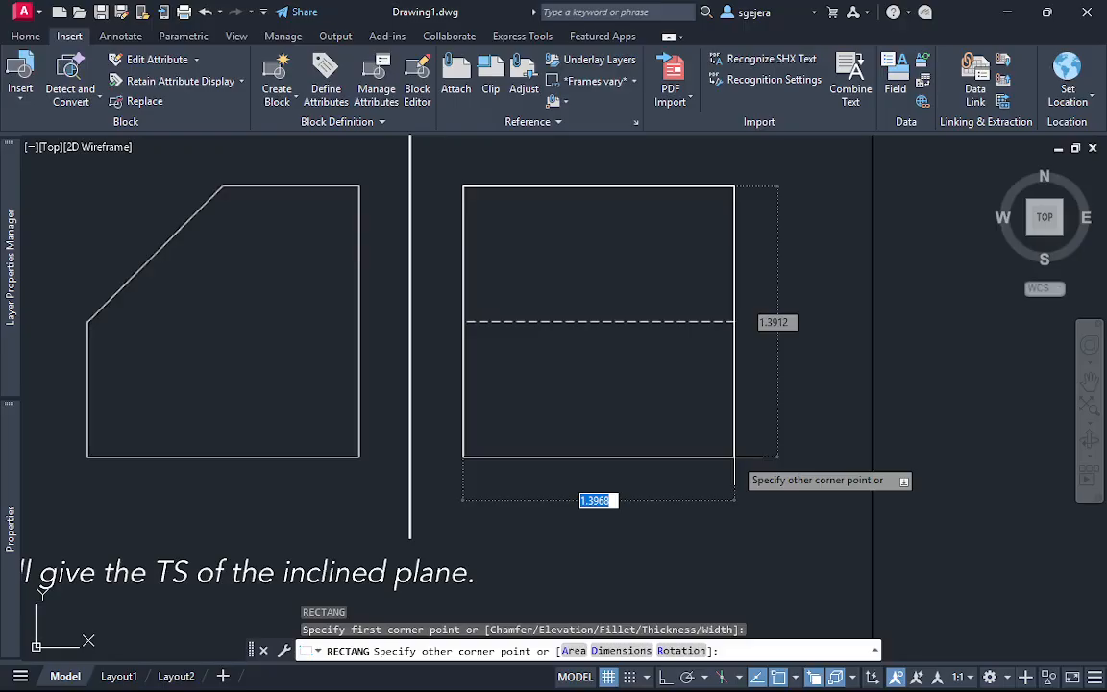
key("Tab")
type("1")
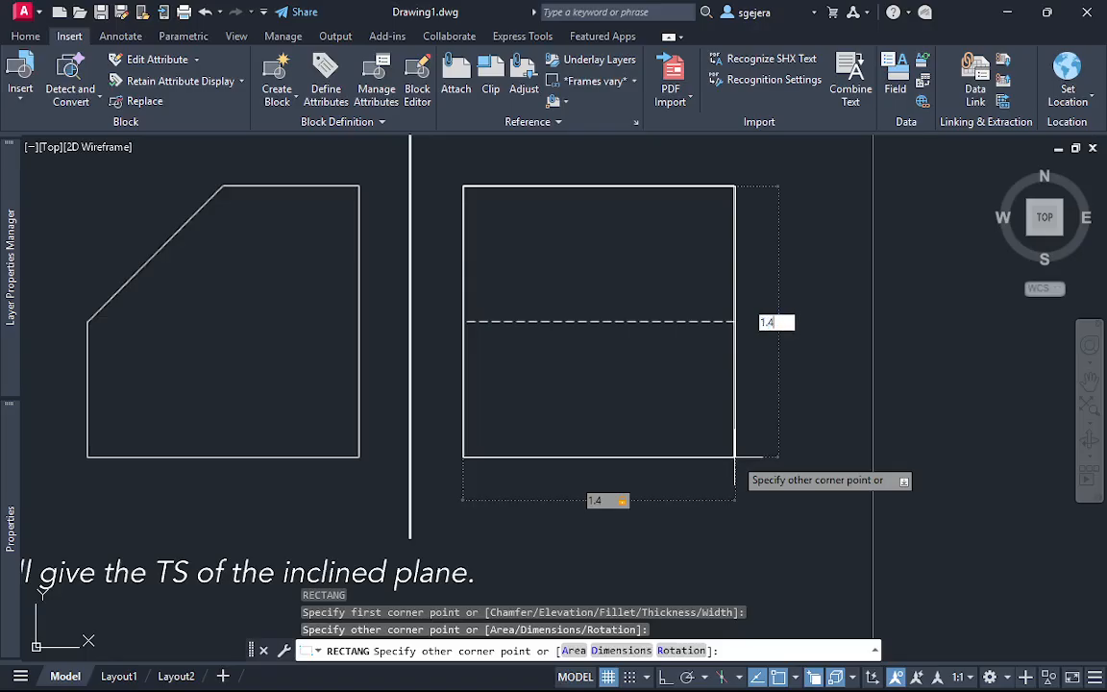
type(".4")
key("Tab")
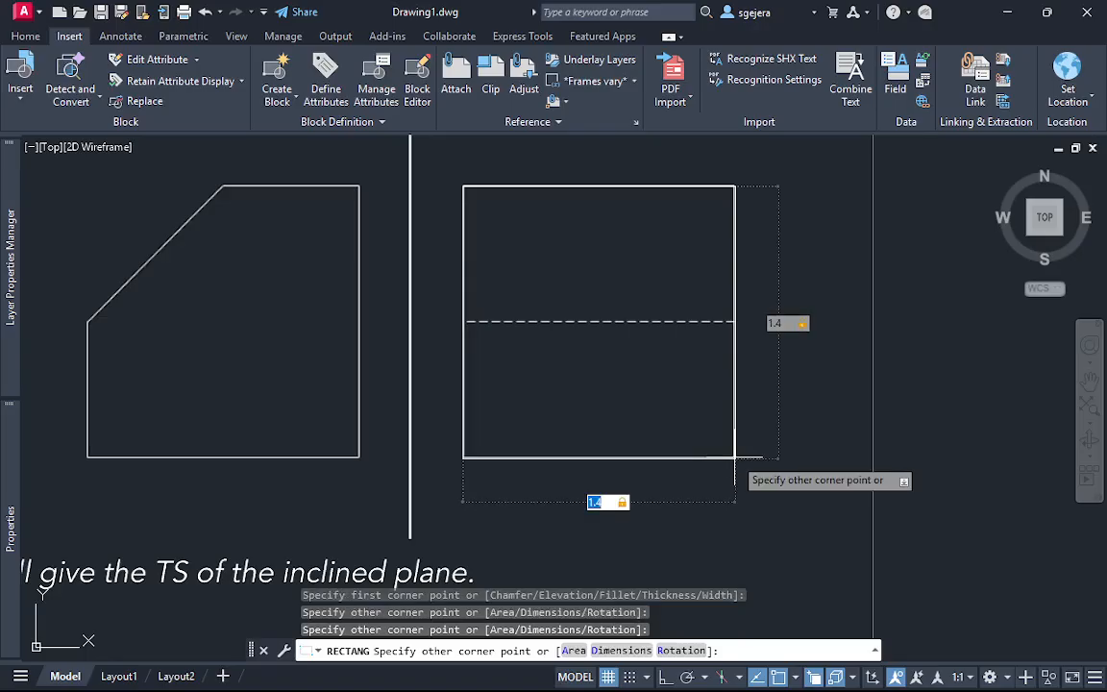
key("Return")
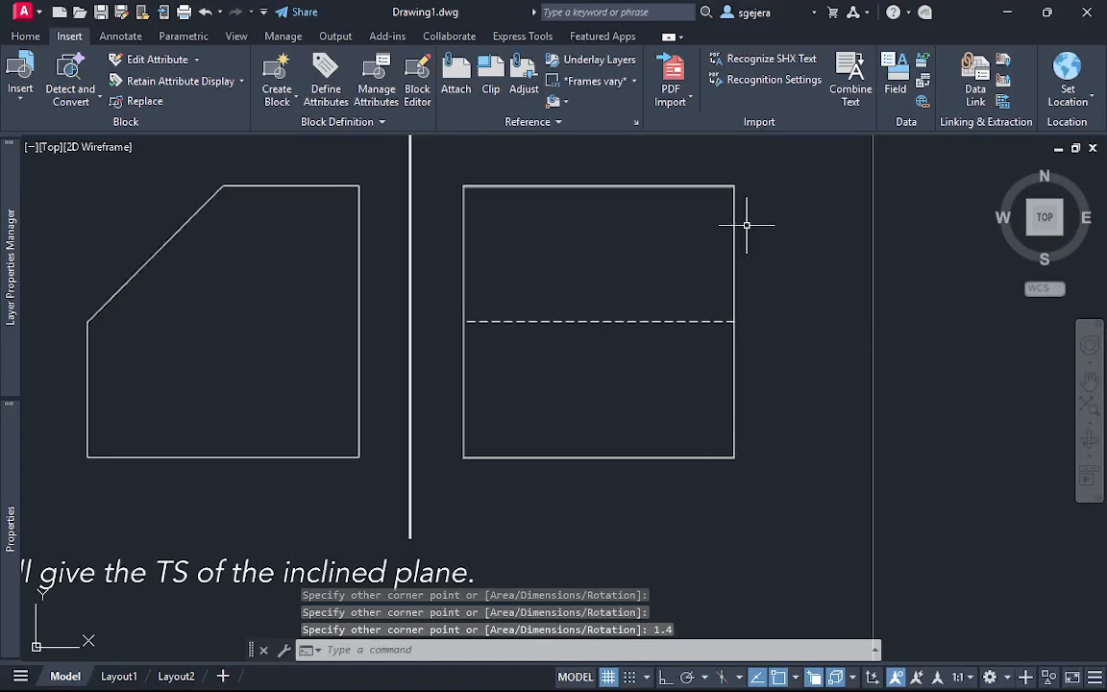
Undo the last rectangle and check which layer is current
key("ctrl+z")
mouse_move(8, 276)
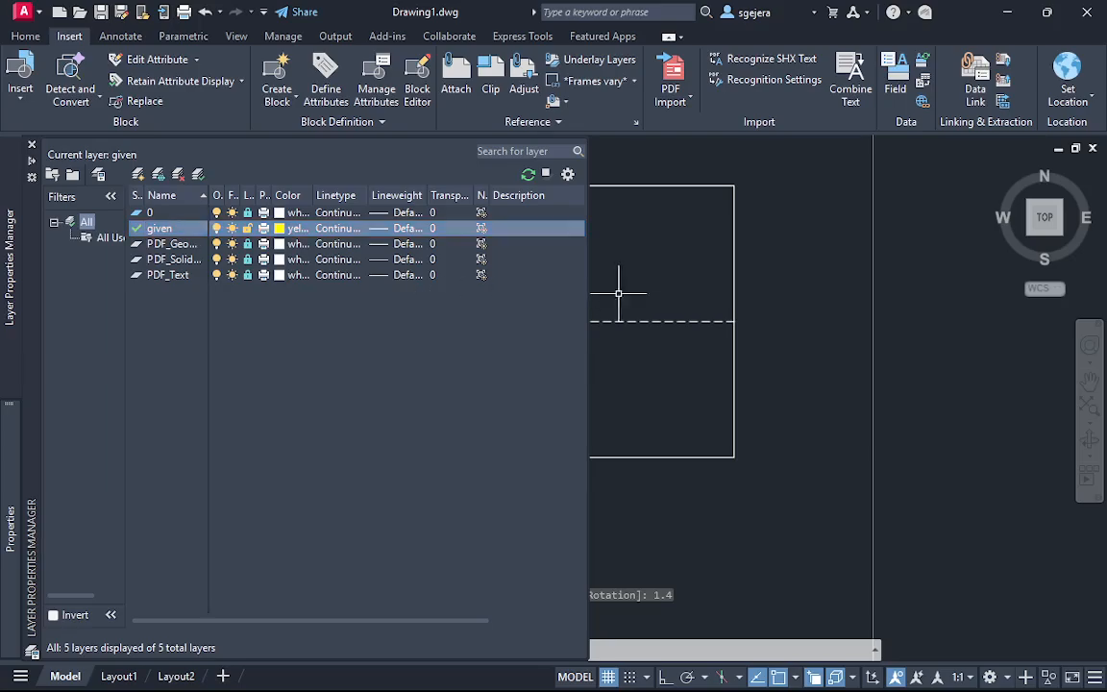
key("Escape")
Redraw a 1.4 by 1.4 rectangle over Example 1's profile view, starting from the view's upper-left corner
type("rec")
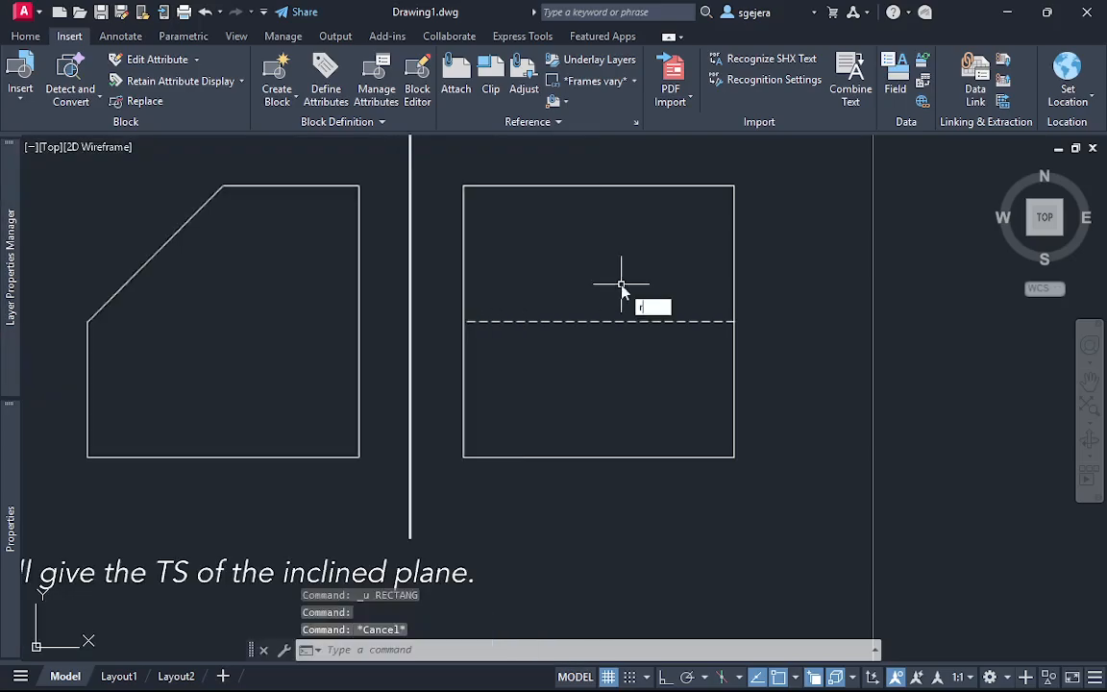
key("Return")
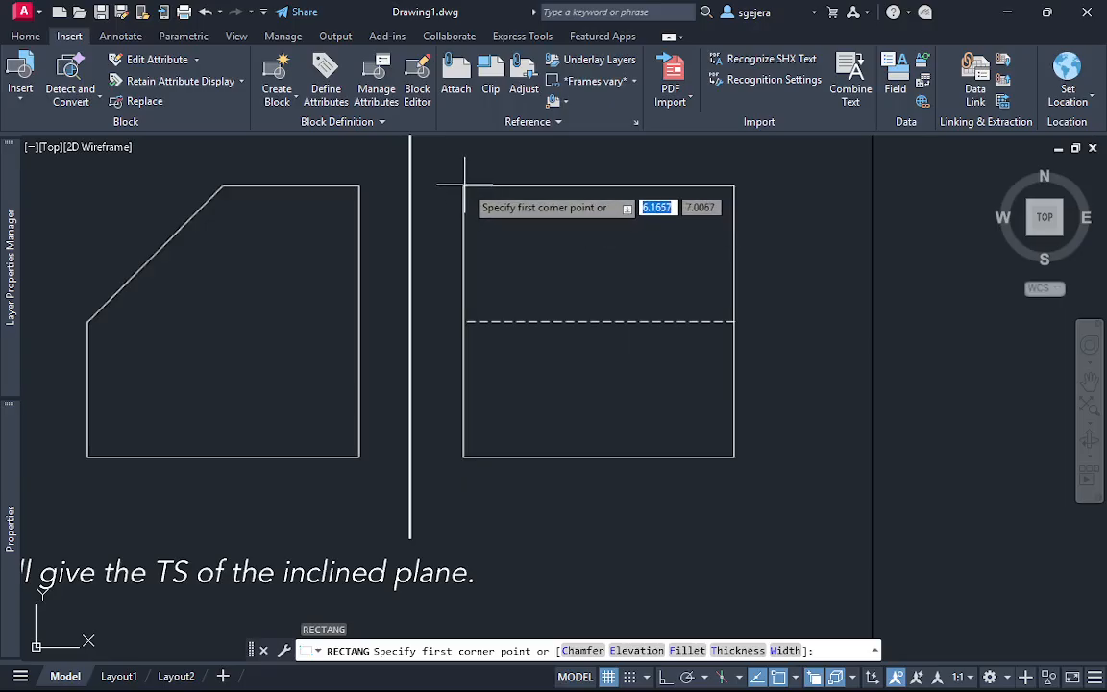
left_click(464, 186)
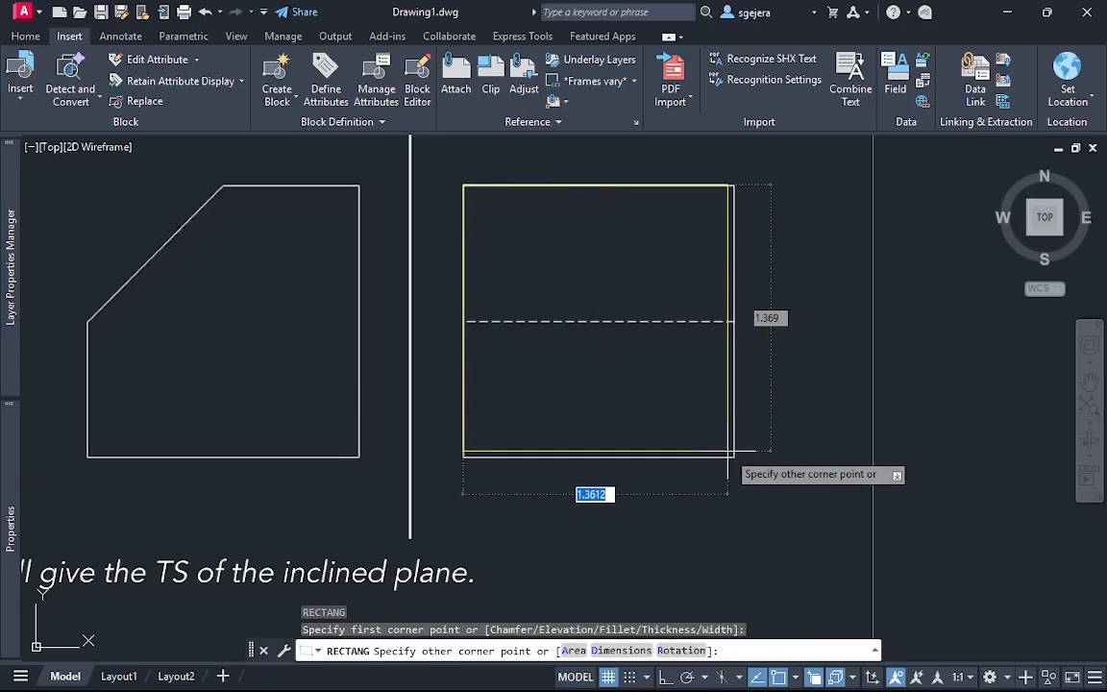
key("Tab")
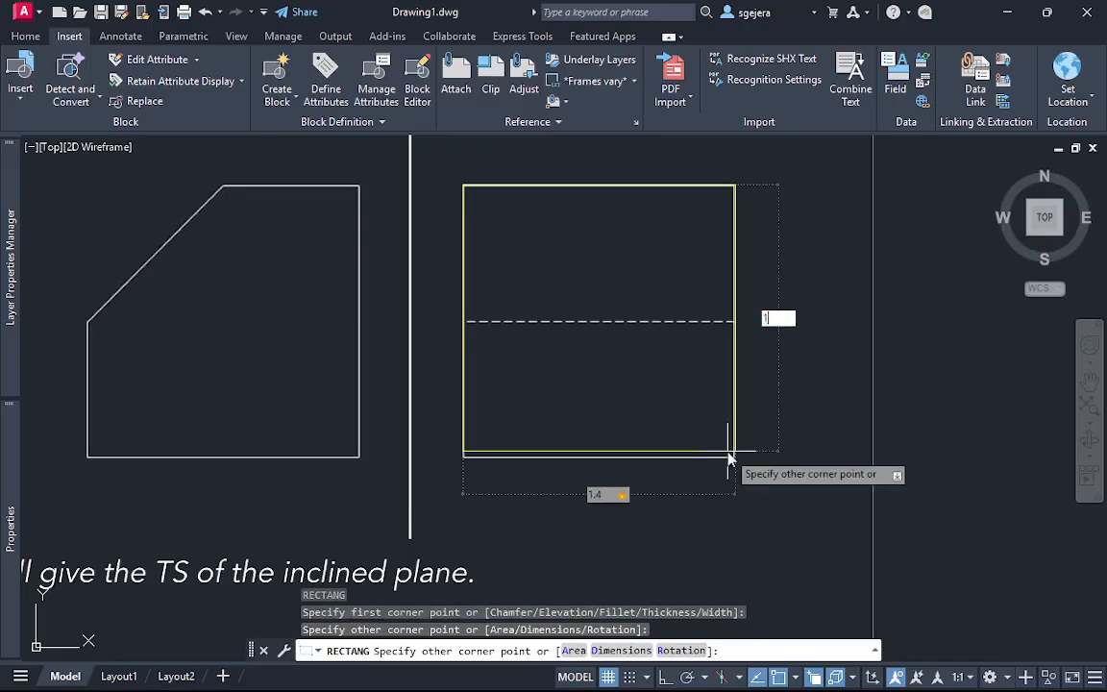
key("Return")
key("Escape")
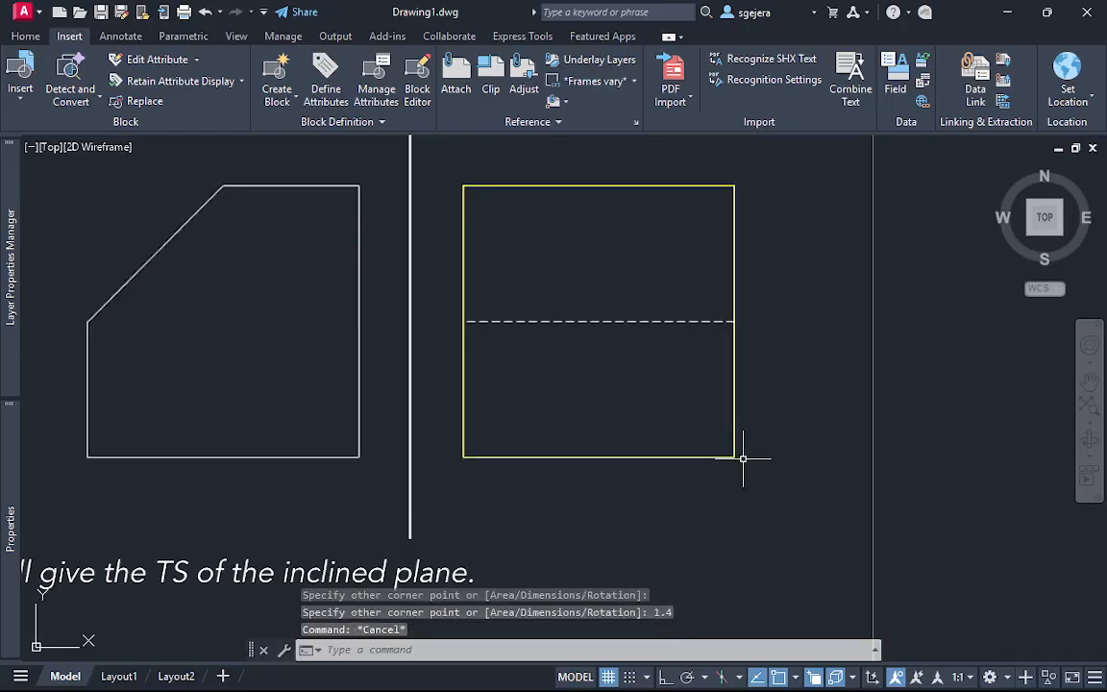
Copy the profile rectangle onto Example 1's front view, from its lower-left corner to the front view's lower-left corner
scroll(715, 425, "down", 2)
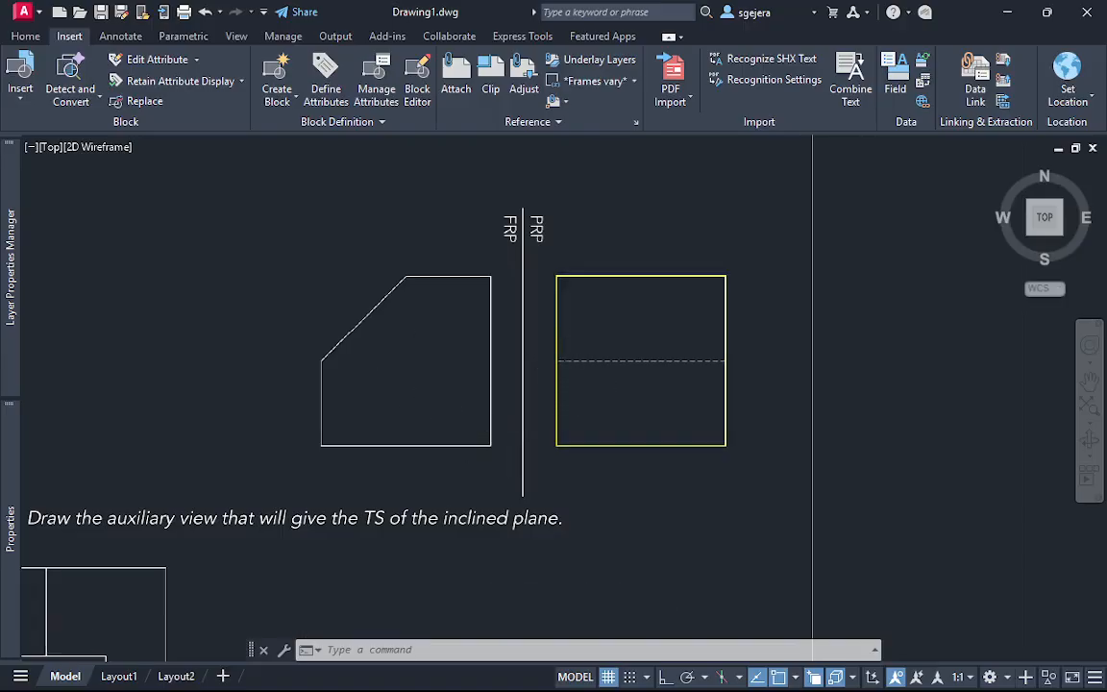
scroll(418, 367, "up", 2)
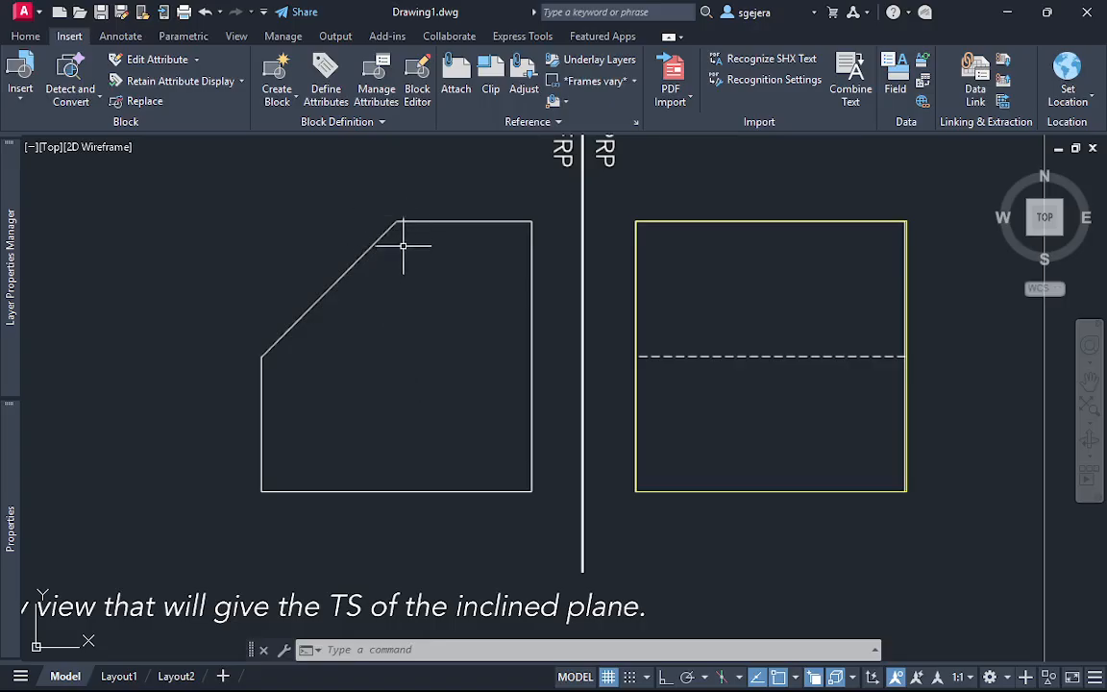
left_click(678, 528)
left_click(703, 517)
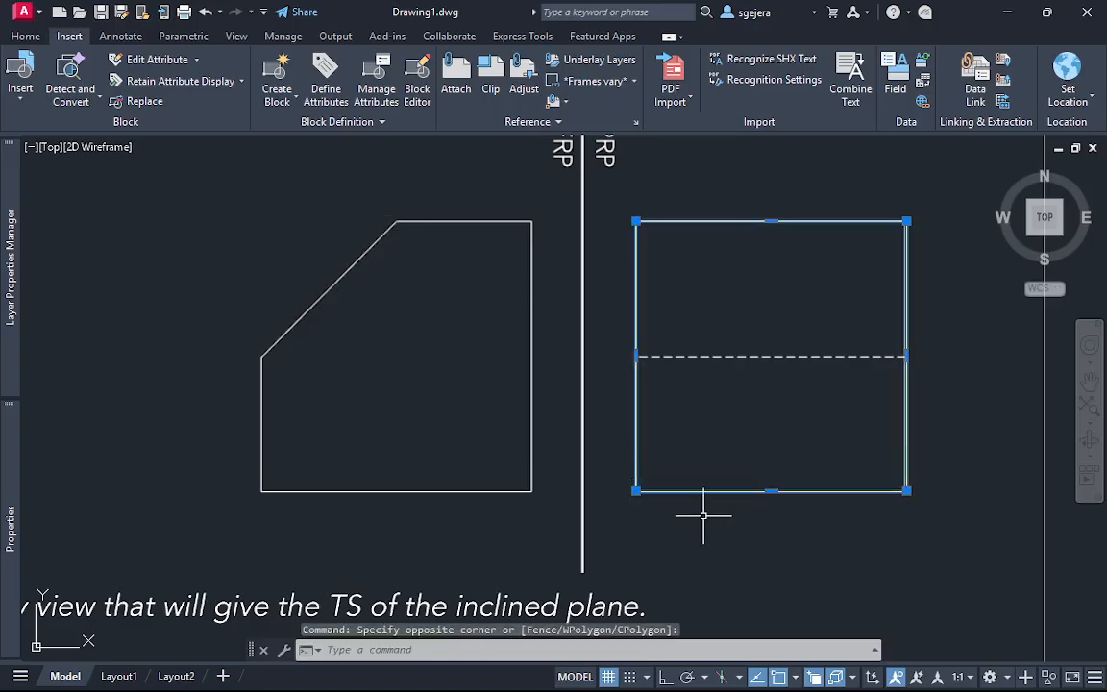
key("Return")
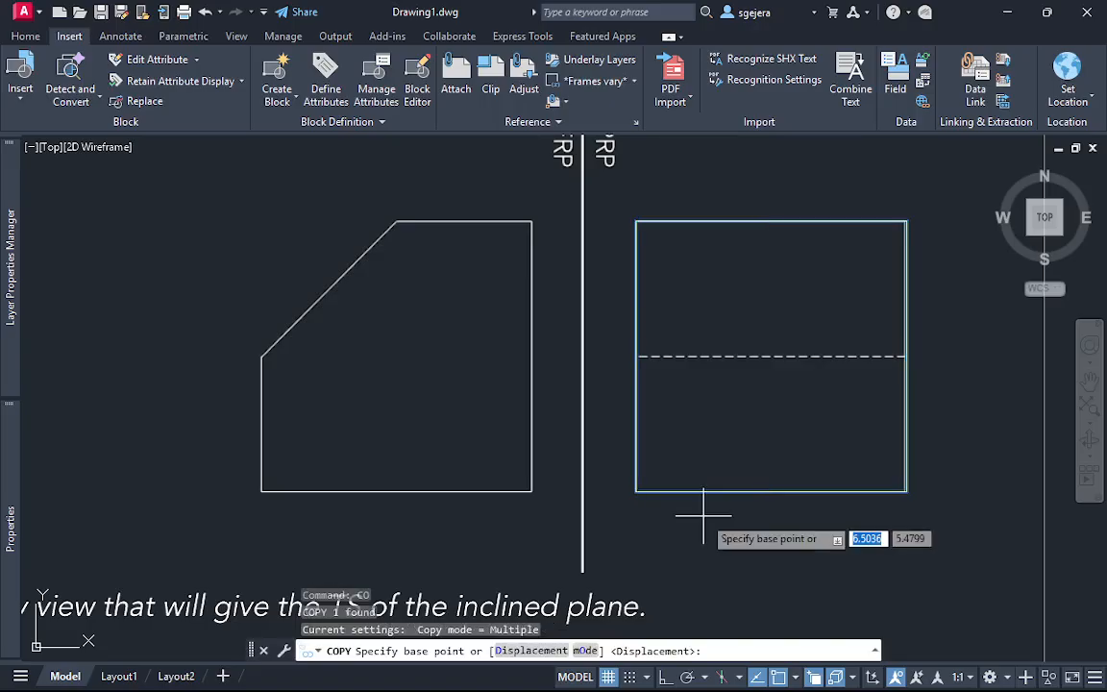
left_click(636, 491)
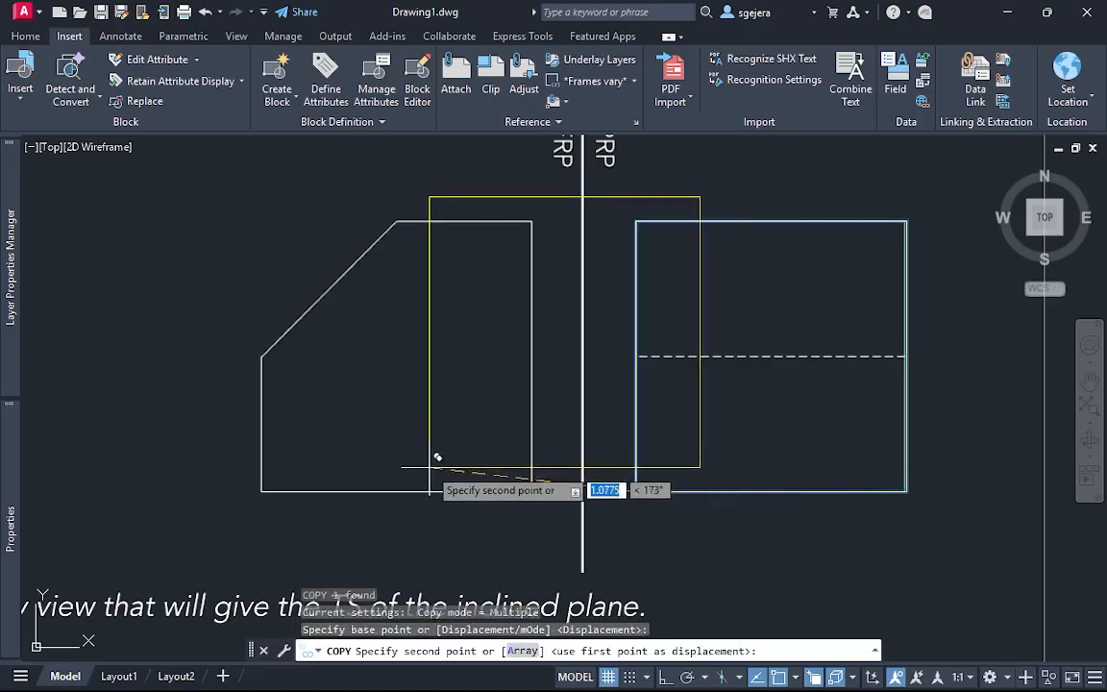
left_click(261, 491)
key("Escape")
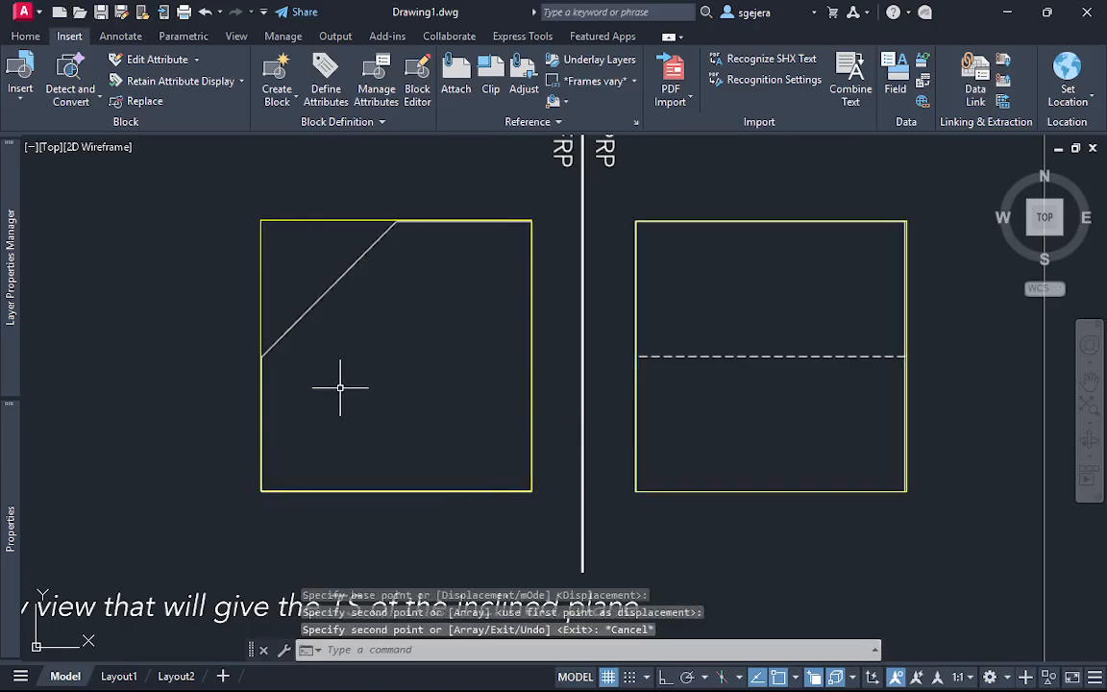
Draw a line over the front view's inclined edge, from the midpoint of the square's left side to the midpoint of its top side
type("l")
key("Return")
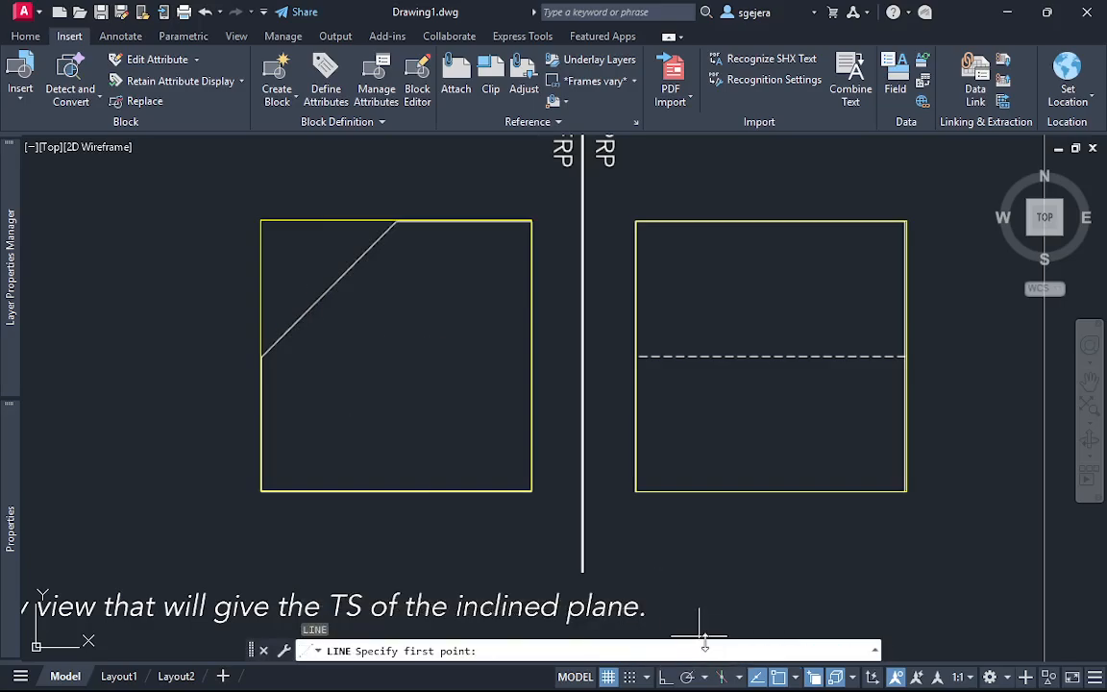
left_click(792, 678)
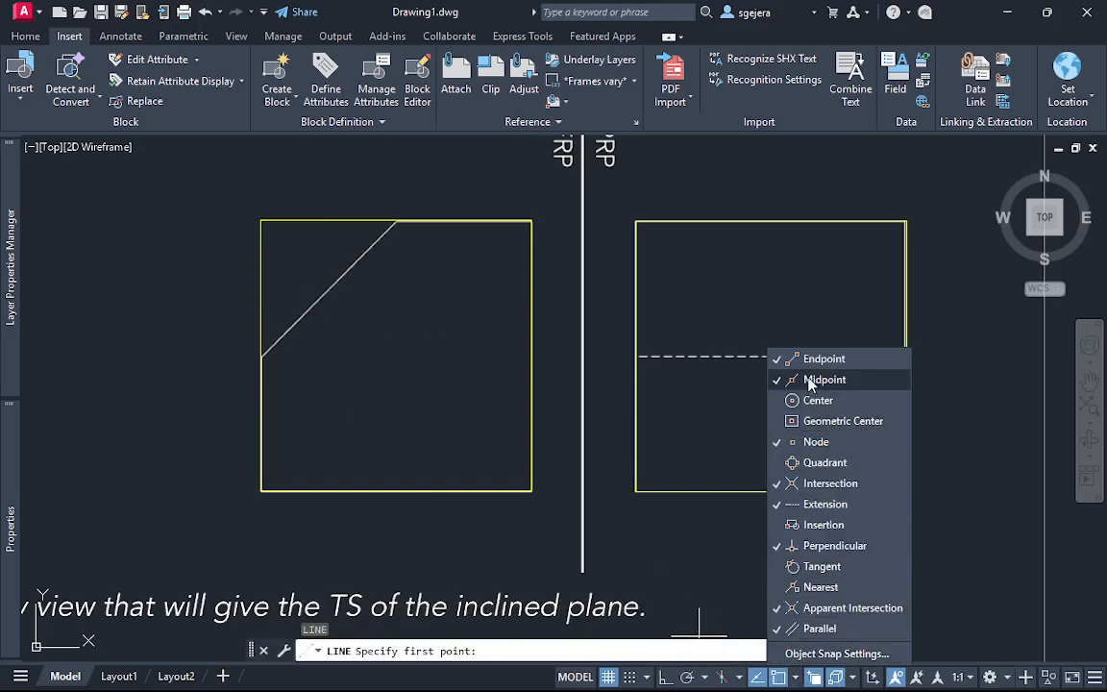
left_click(260, 356)
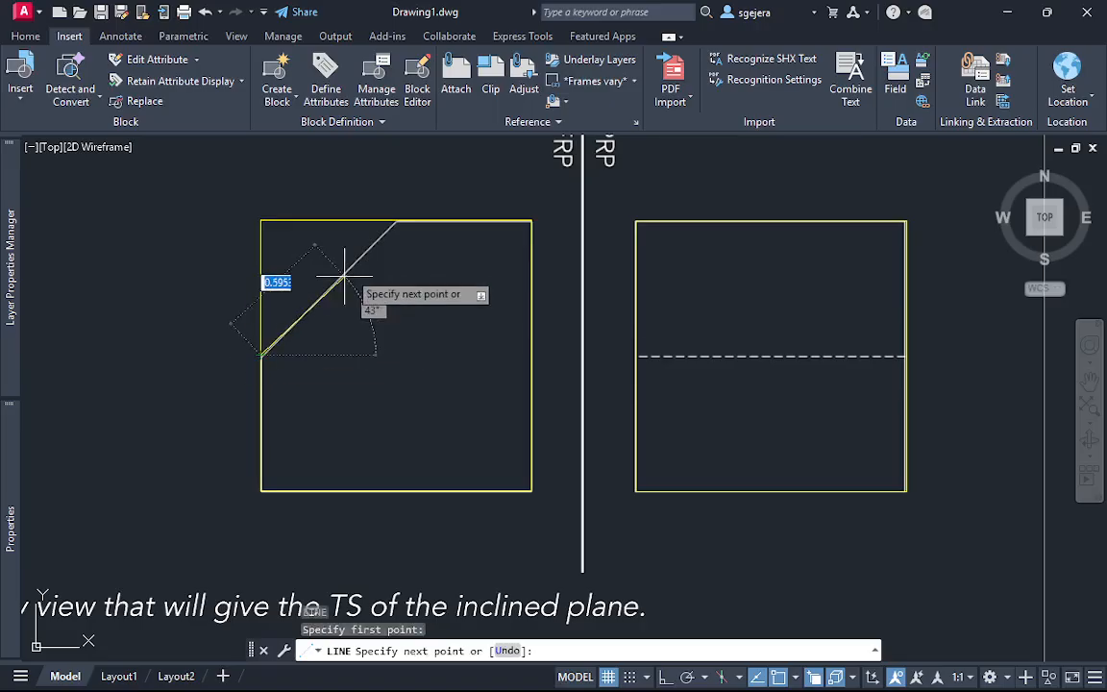
left_click(394, 221)
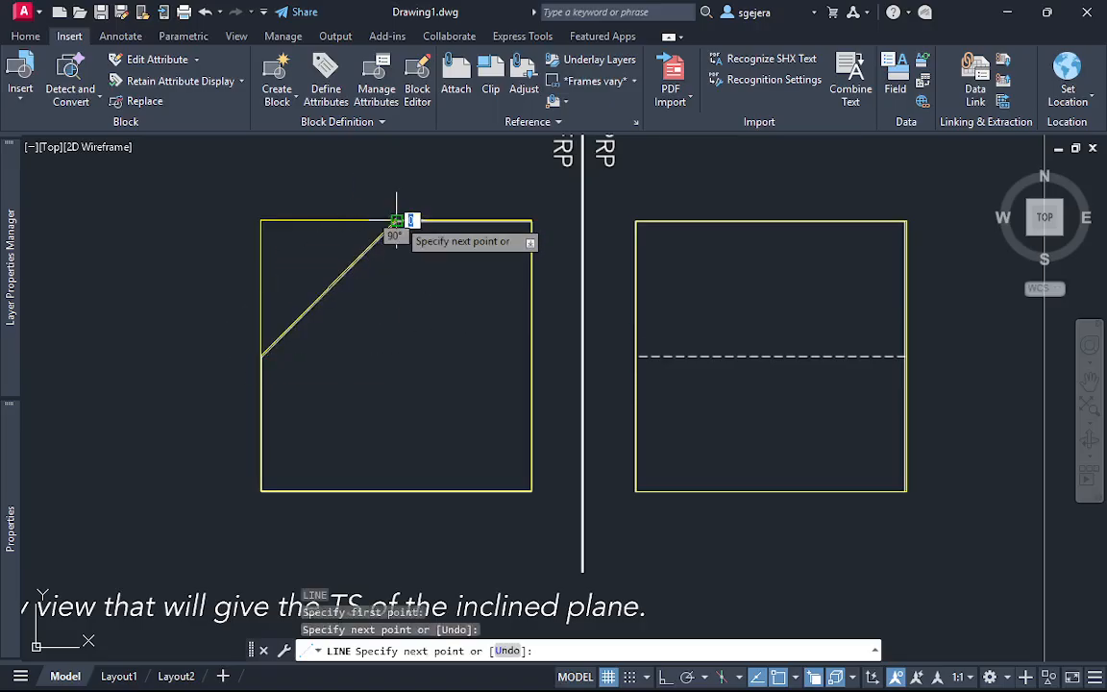
key("Escape")
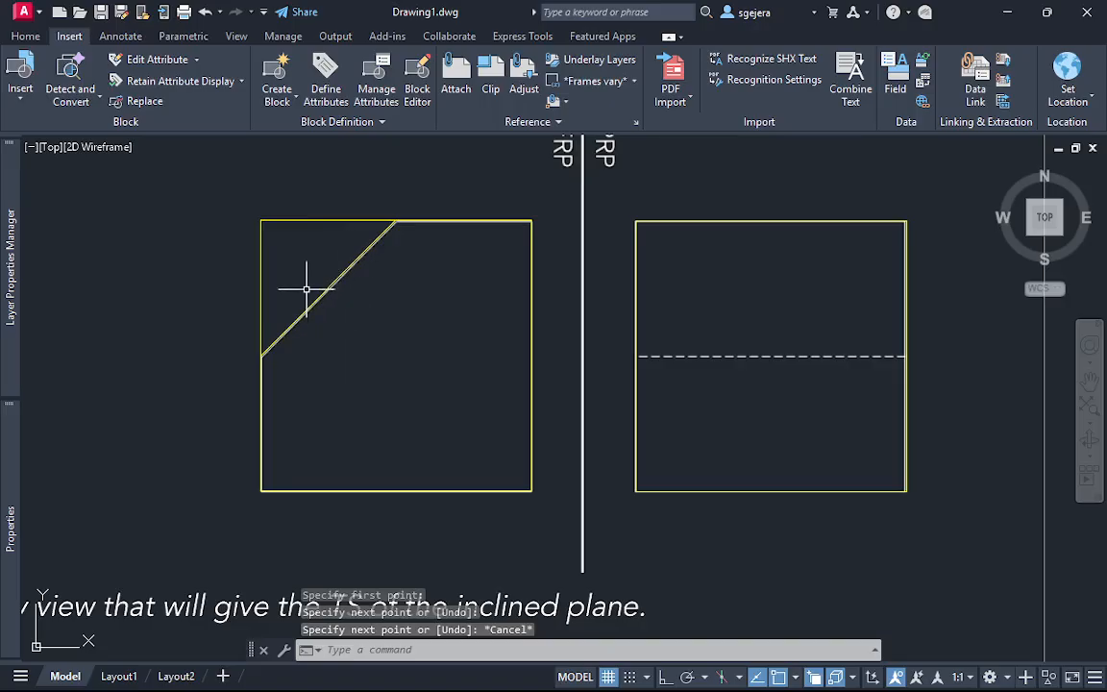
Trim away the front view square's upper-left corner outside the inclined line
key("Return")
mouse_move(328, 194)
left_mouse_down()
mouse_move(316, 221)
mouse_move(227, 283)
left_mouse_up()
key("Escape")
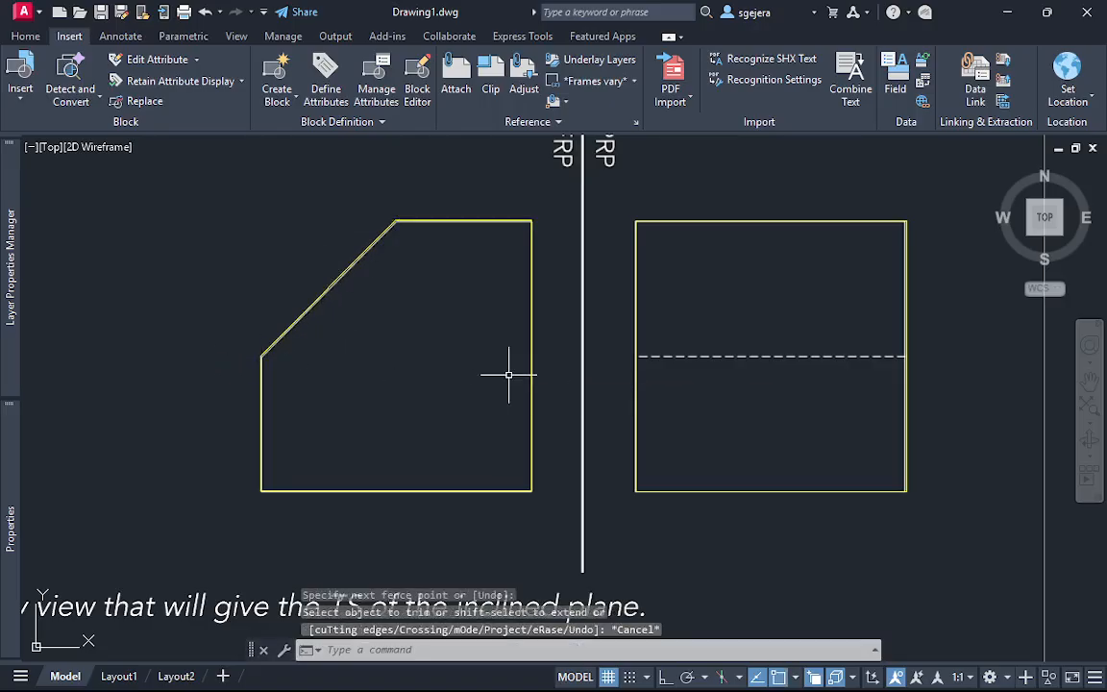
scroll(510, 376, "down", 5)
middle_click_drag(543, 344, 507, 396)
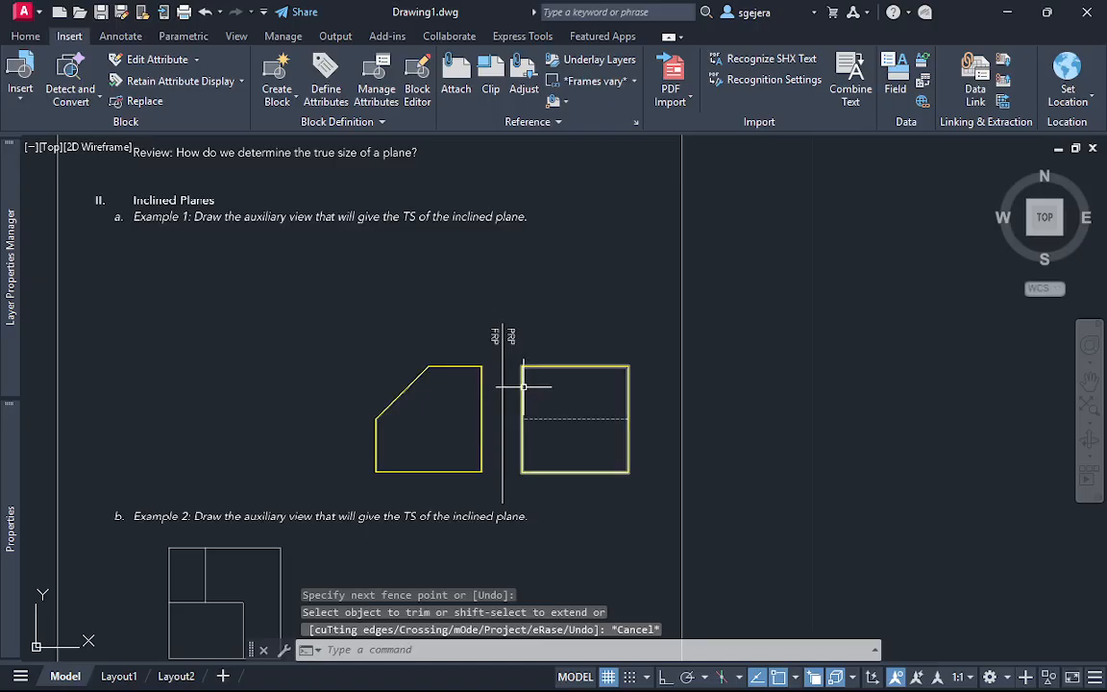
scroll(517, 391, "up", 2)
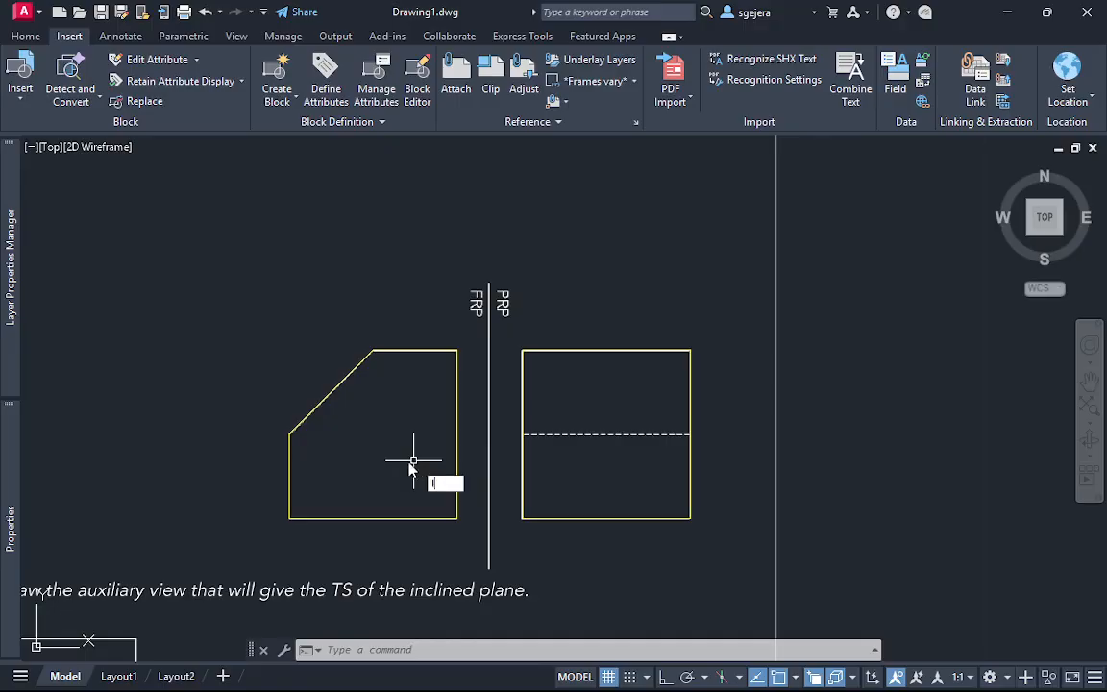
key("Return")
left_click(290, 433)
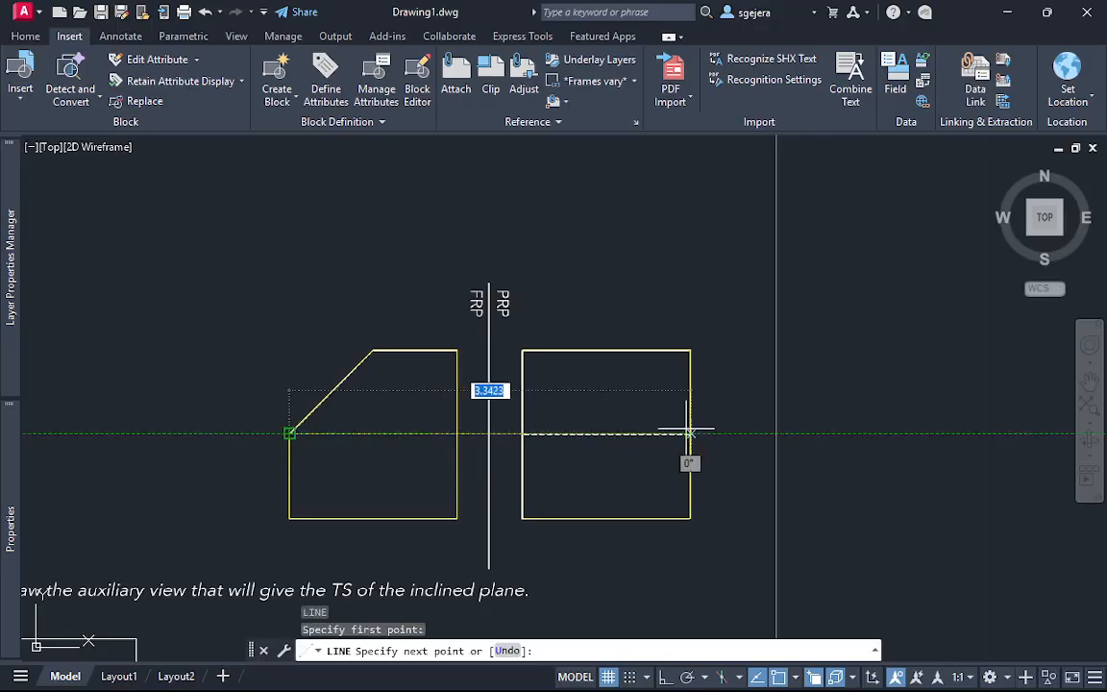
key("Escape")
key("Escape")
scroll(472, 534, "up", 2)
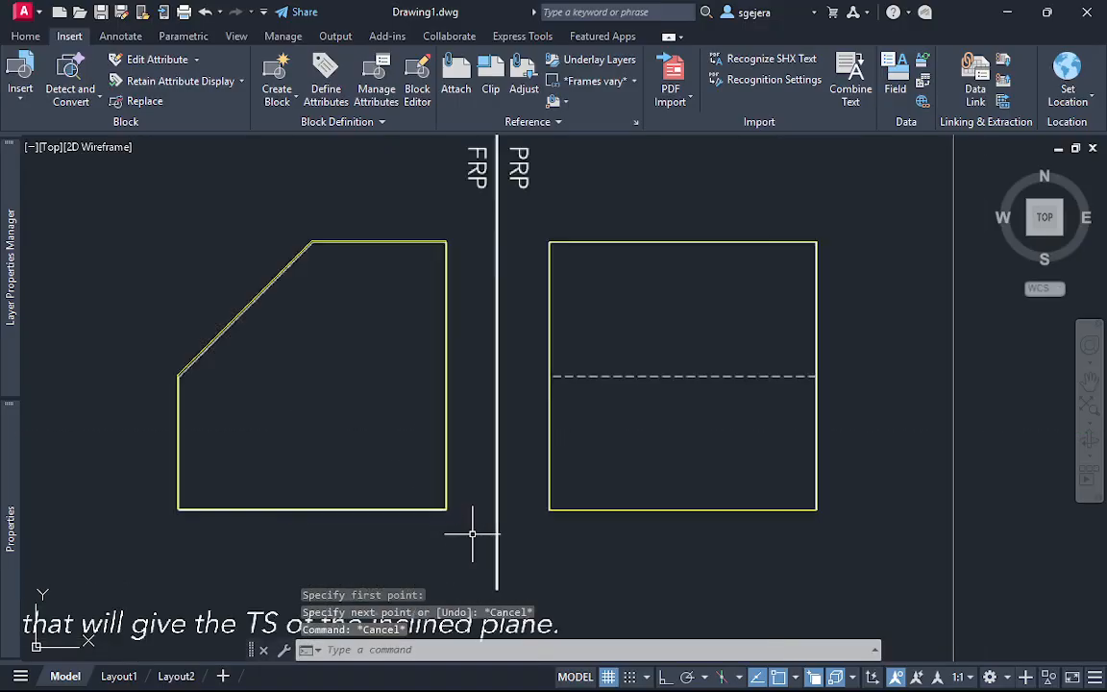
scroll(472, 534, "up", 2)
left_click(445, 507)
key("Escape")
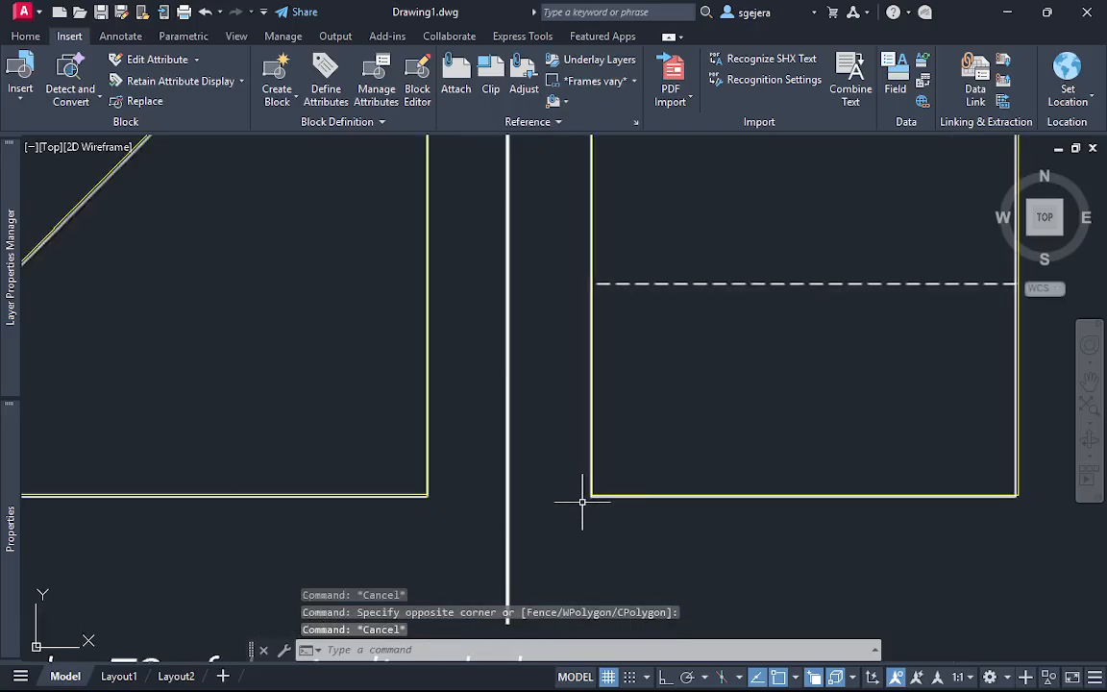
type("l")
key("Return")
left_click(591, 495)
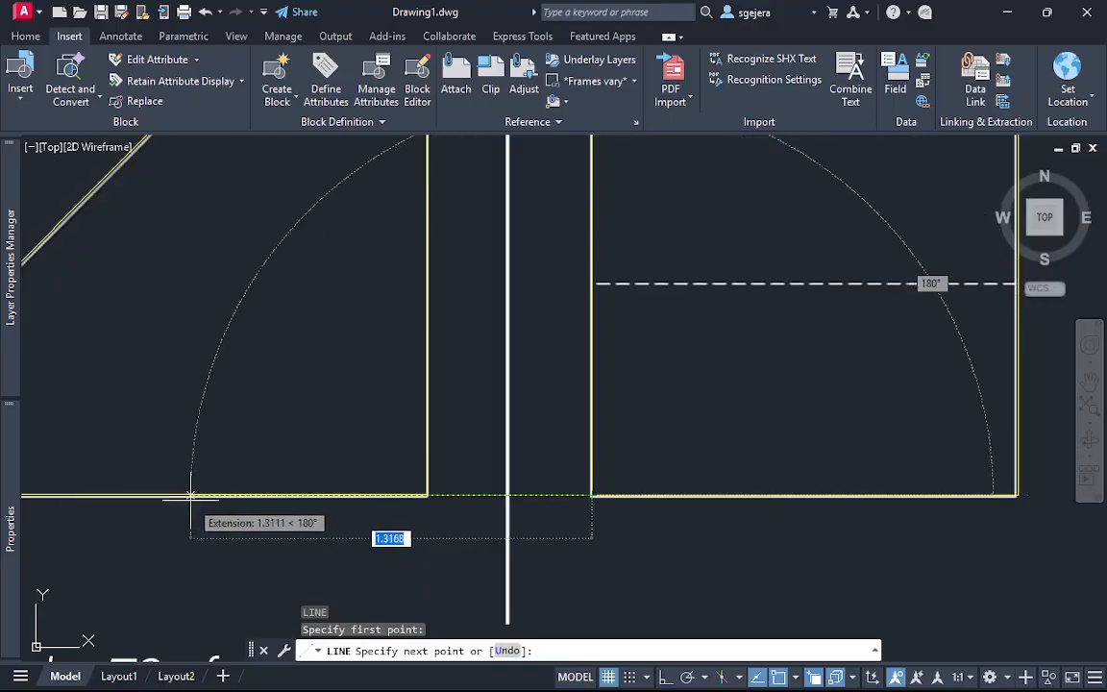
key("Escape")
Try to move the front view's trimmed square by its lower-right corner, and undo the move
scroll(441, 528, "down", 2)
left_click(443, 525)
left_click(395, 482)
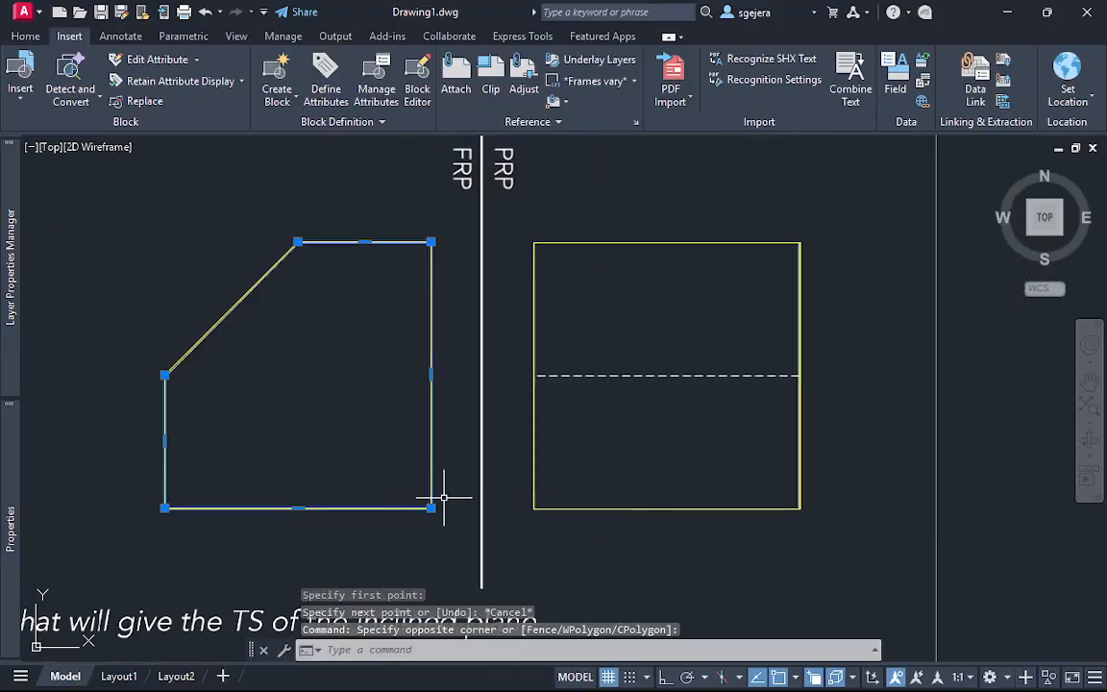
type("m")
key("Return")
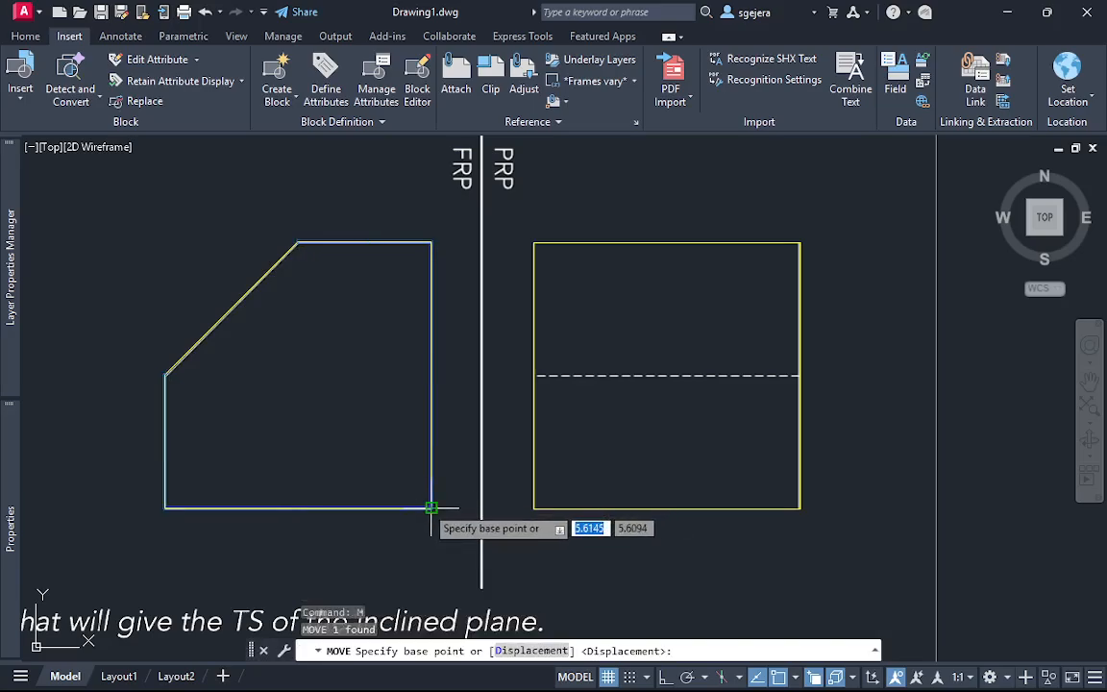
left_click(432, 507)
left_click(397, 429)
key("Escape")
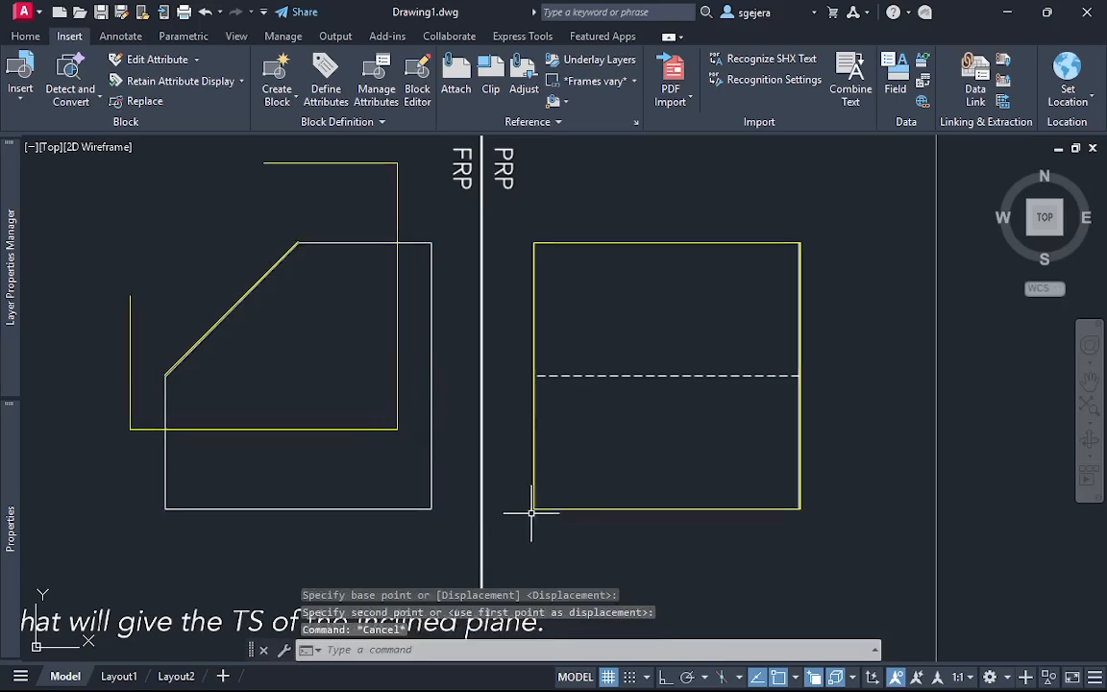
key("ctrl+z")
Join the front view's inclined line and trimmed square into a single polyline
left_click(452, 534)
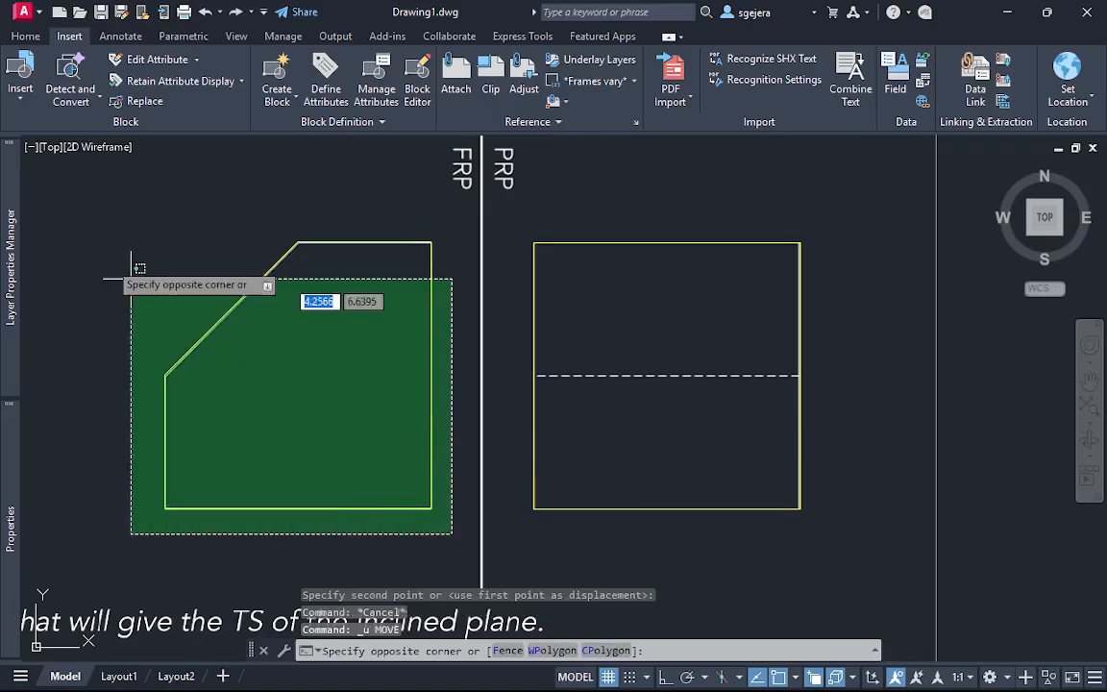
left_click(60, 216)
type("join")
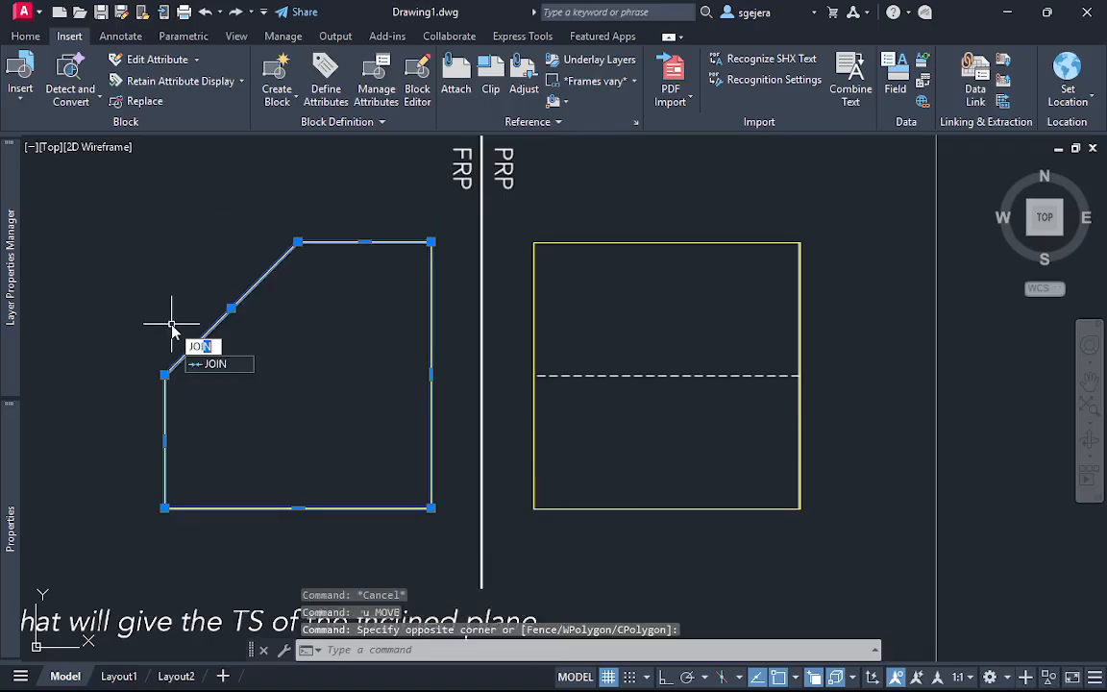
key("Return")
left_click(200, 349)
left_click(185, 376)
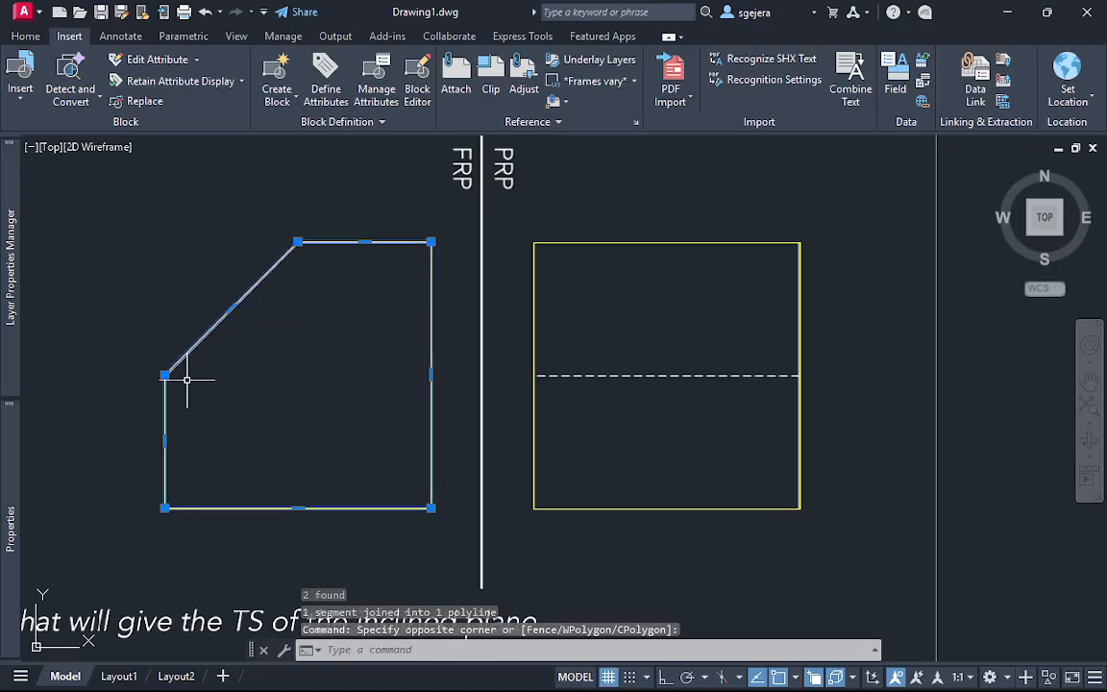
key("Escape")
Move the joined front view outline up and to the left of the underlay view, using its lower-right corner as base point
left_click(450, 524)
left_click(416, 489)
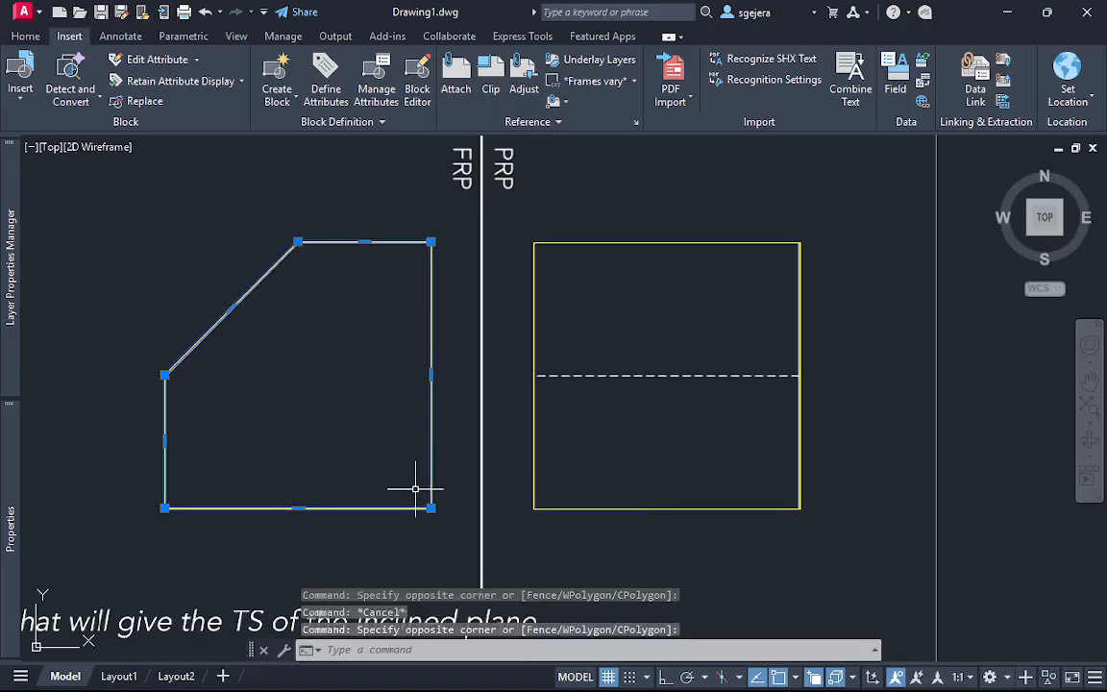
type("m")
key("Return")
left_click(431, 509)
left_click(385, 429)
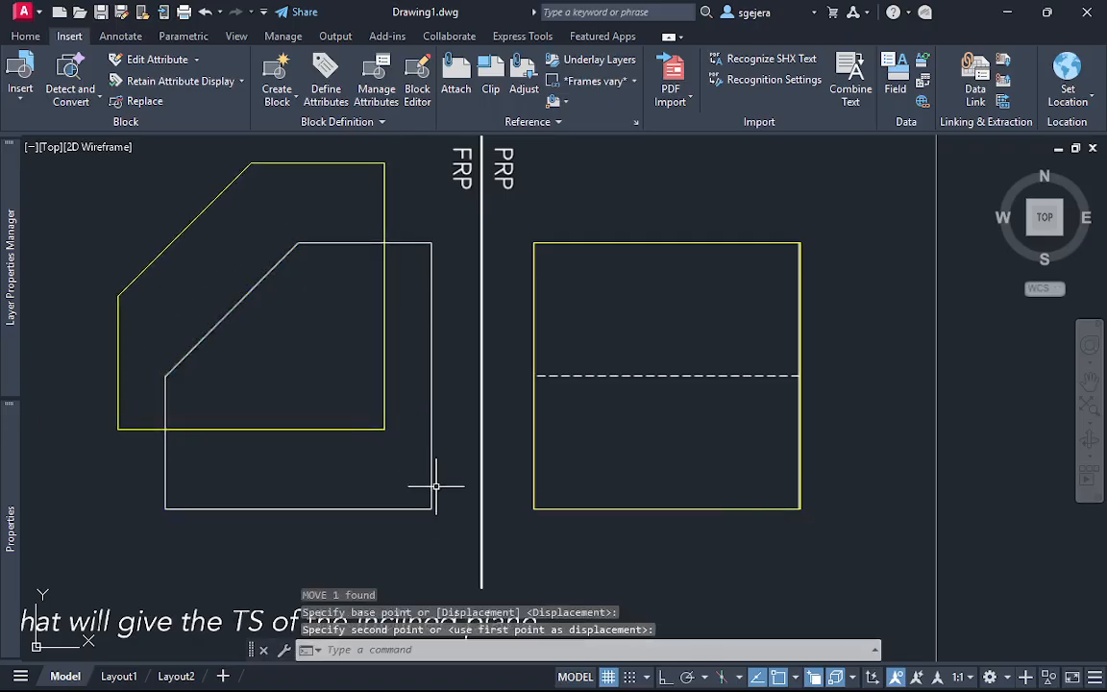
key("Escape")
Draw a horizontal line from the profile rectangle's lower-left corner leftward past the front view's base
type("l")
key("Return")
left_click(533, 509)
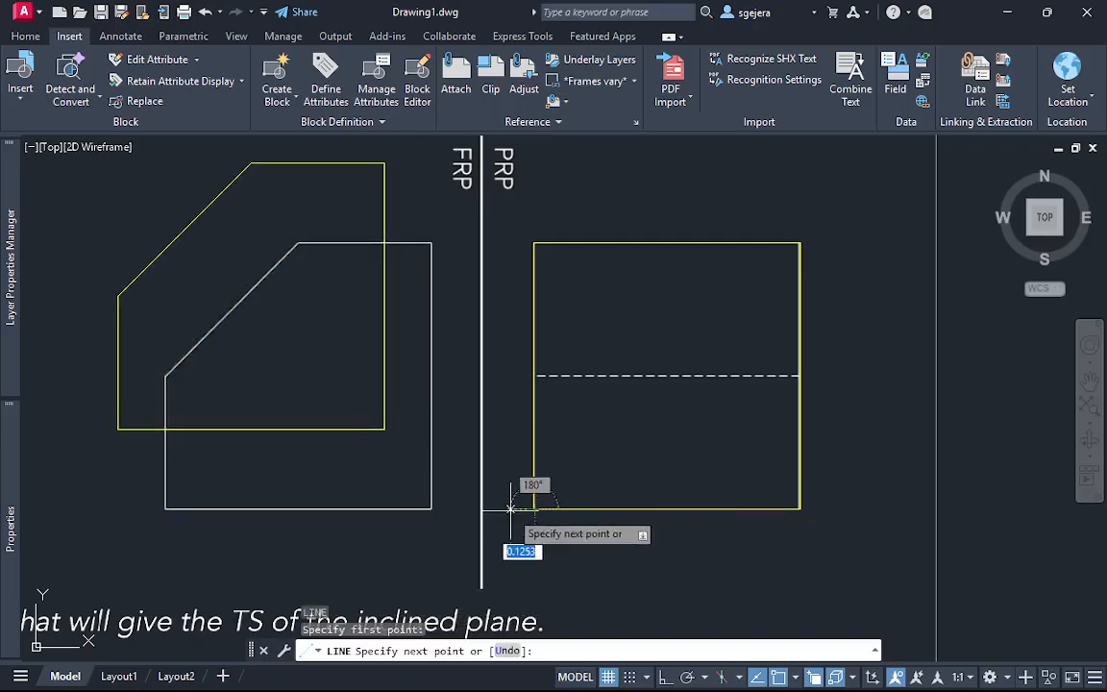
left_click(73, 501)
key("Escape")
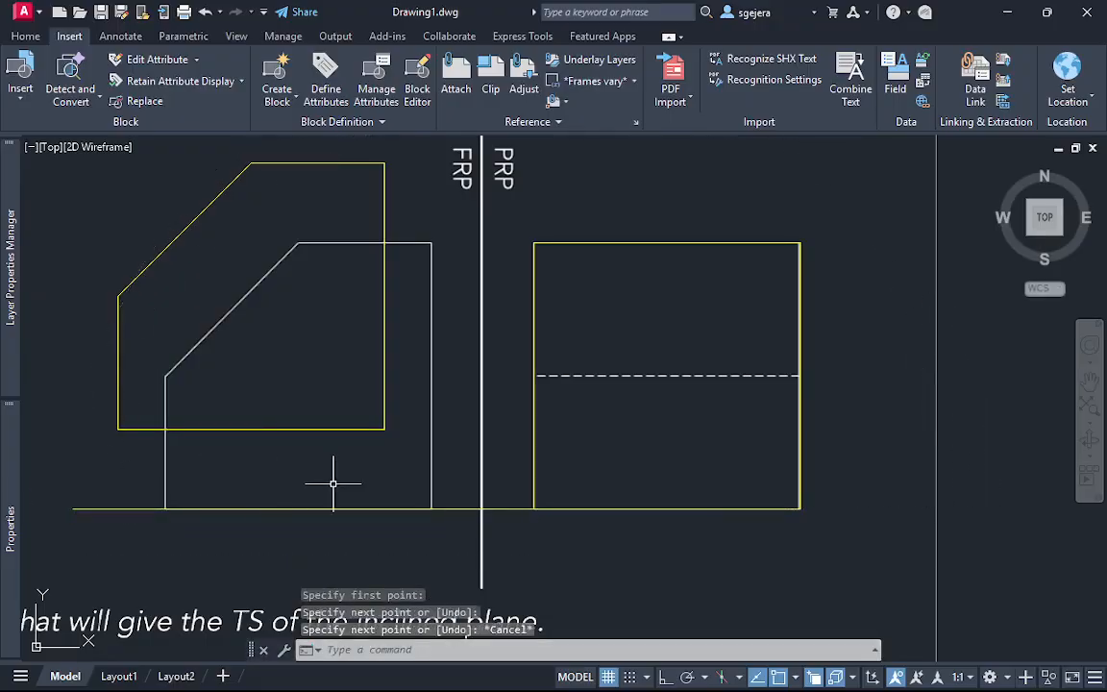
Move the front view outline by its lower-right corner onto the underlay's matching corner along the horizontal alignment line
left_click(413, 464)
left_click(350, 394)
type("m")
key("Return")
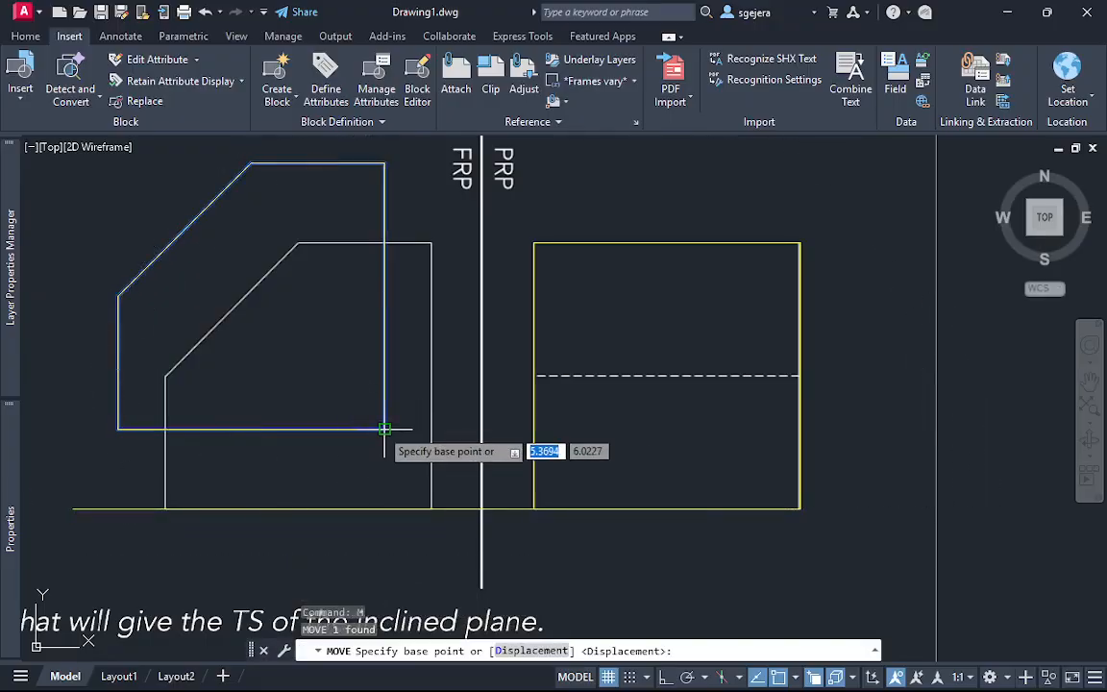
left_click(385, 429)
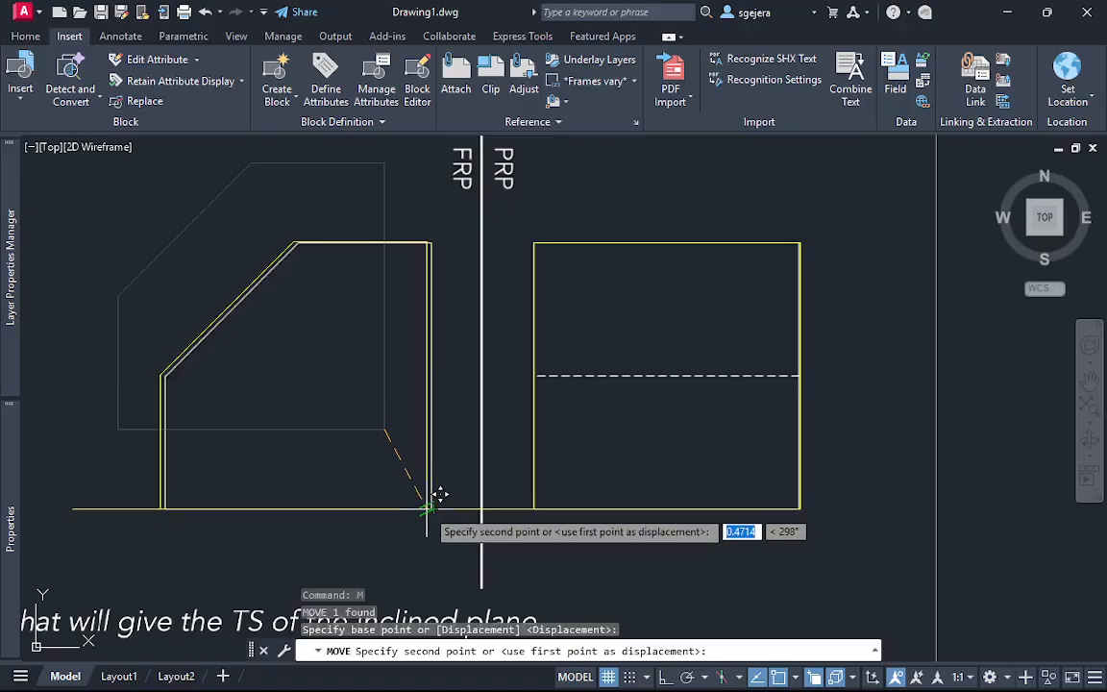
scroll(444, 495, "up", 4)
key("Escape")
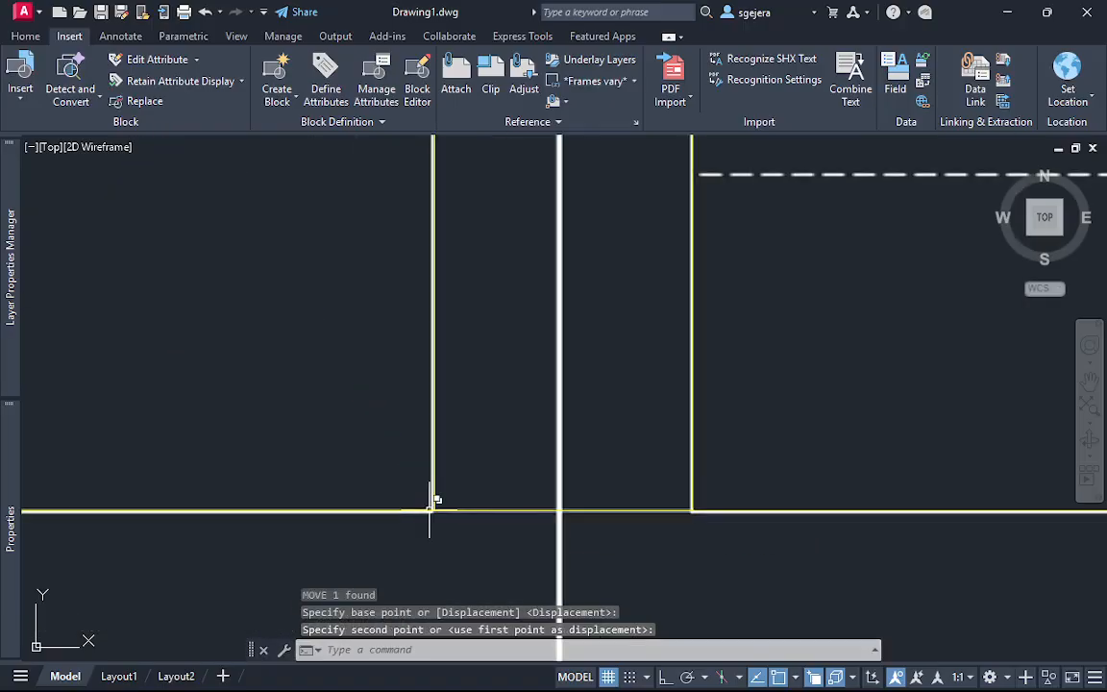
Delete the horizontal alignment line running along the bases of the front and profile views
scroll(470, 512, "down", 5)
left_click(267, 552)
left_click(239, 502)
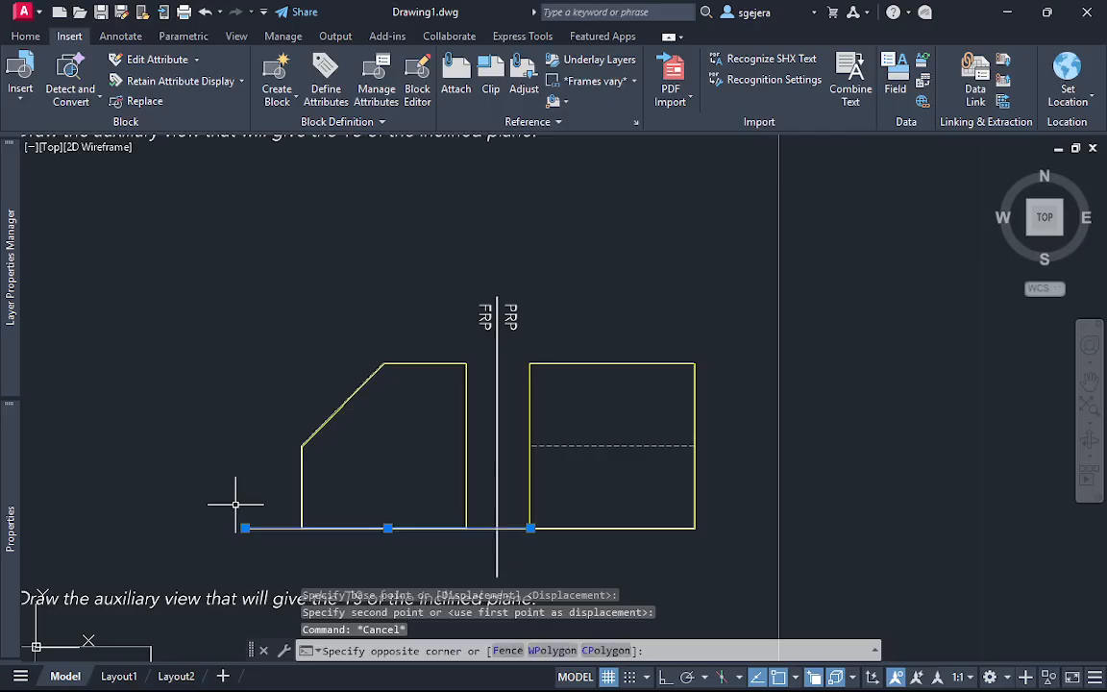
key("Delete")
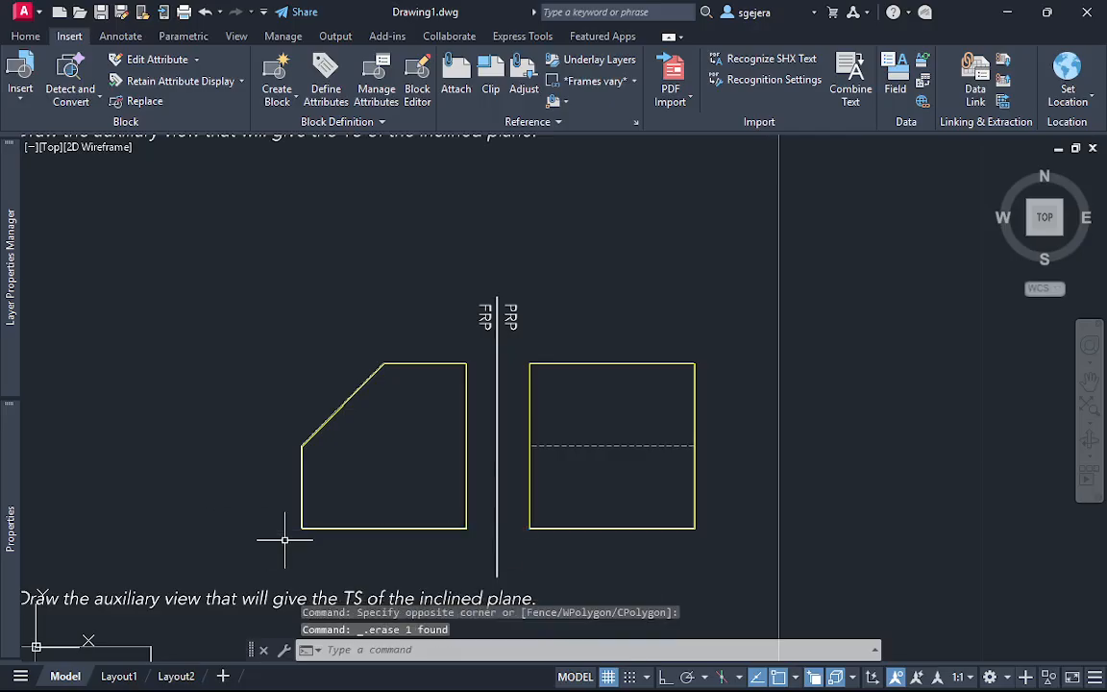
Draw a horizontal line over the underlay's dashed line, from the profile square's left edge midpoint to its right edge
scroll(420, 494, "up", 3)
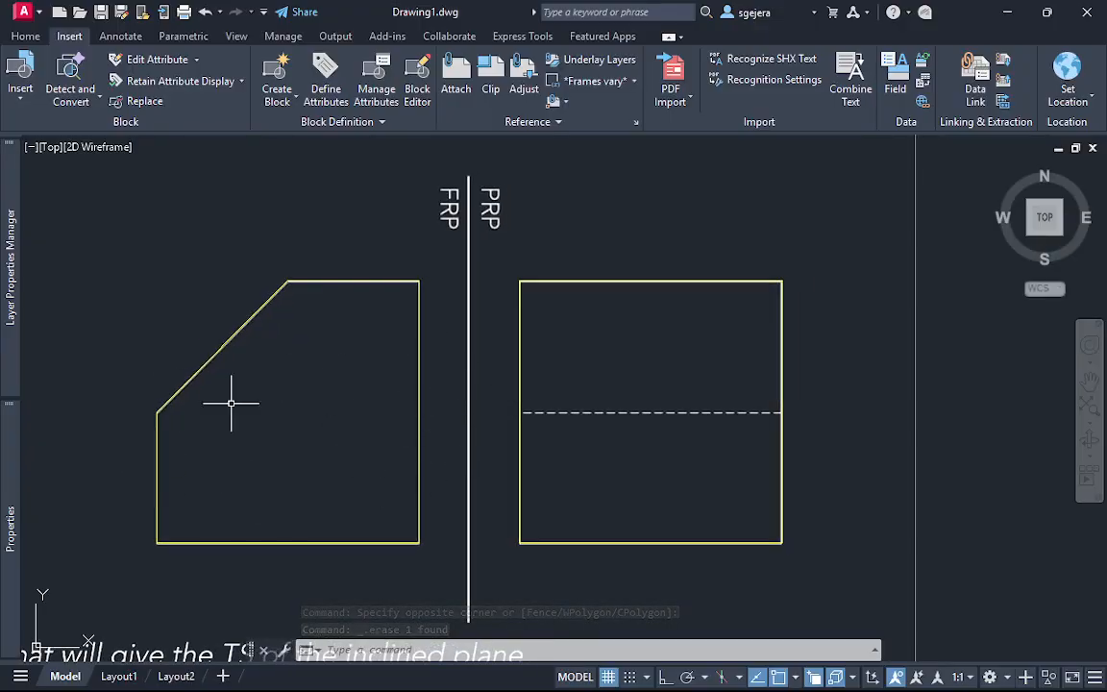
type("l")
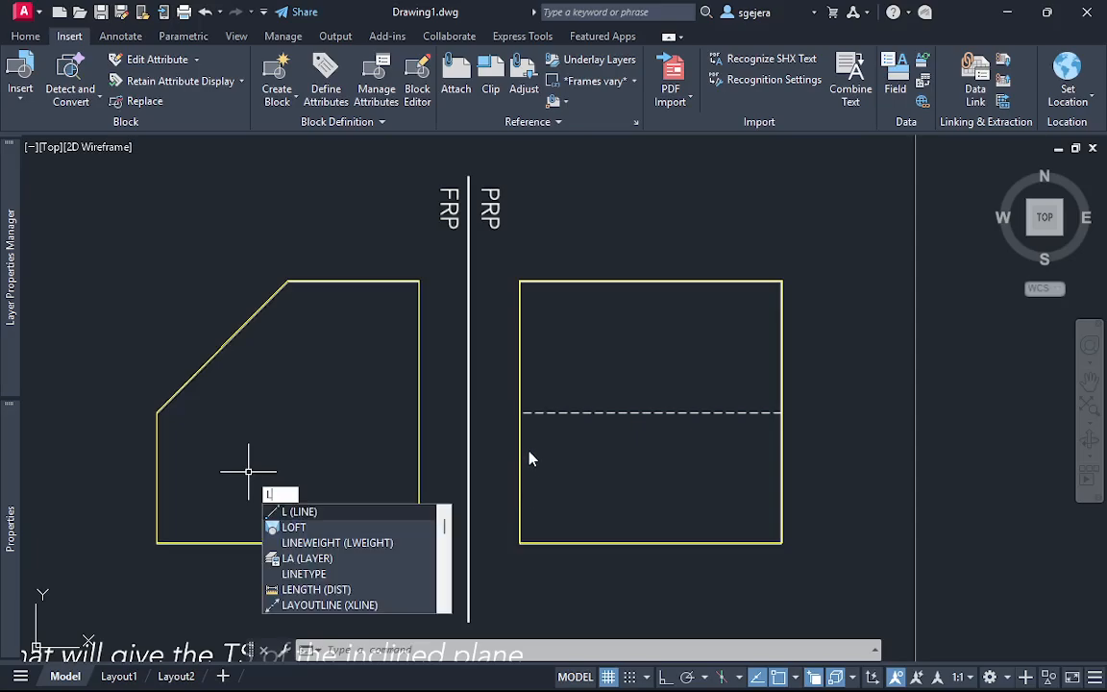
key("Return")
left_click(520, 412)
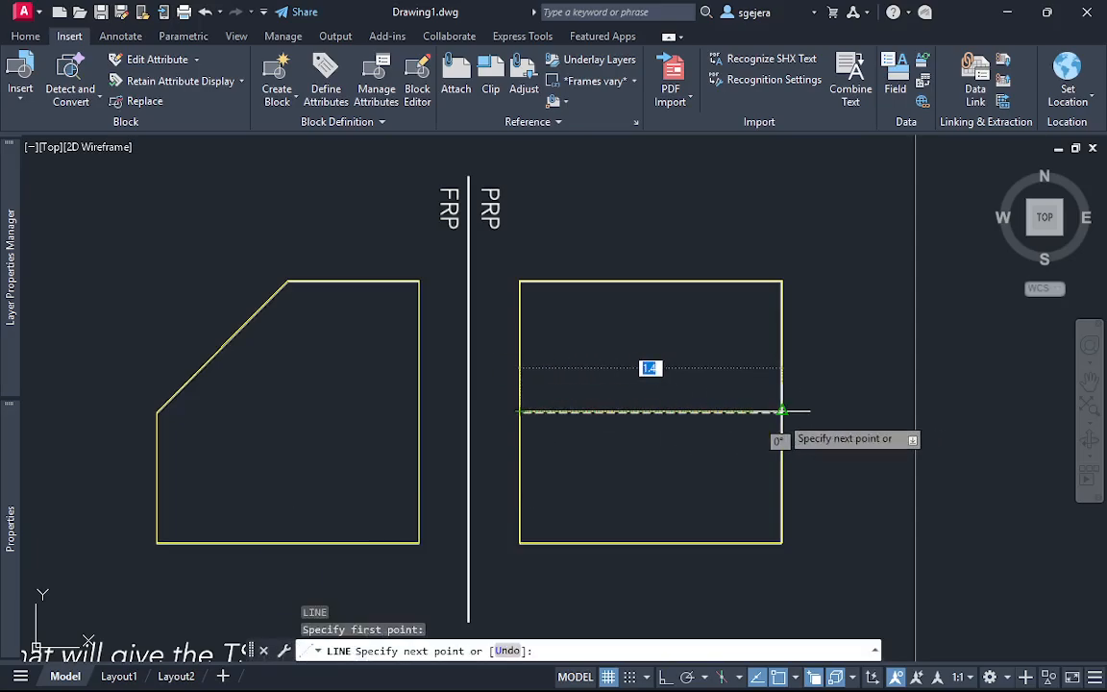
key("Escape")
Select the profile view's middle line and open the Linetype Manager's list of linetypes available to load
left_click(716, 447)
left_click(620, 373)
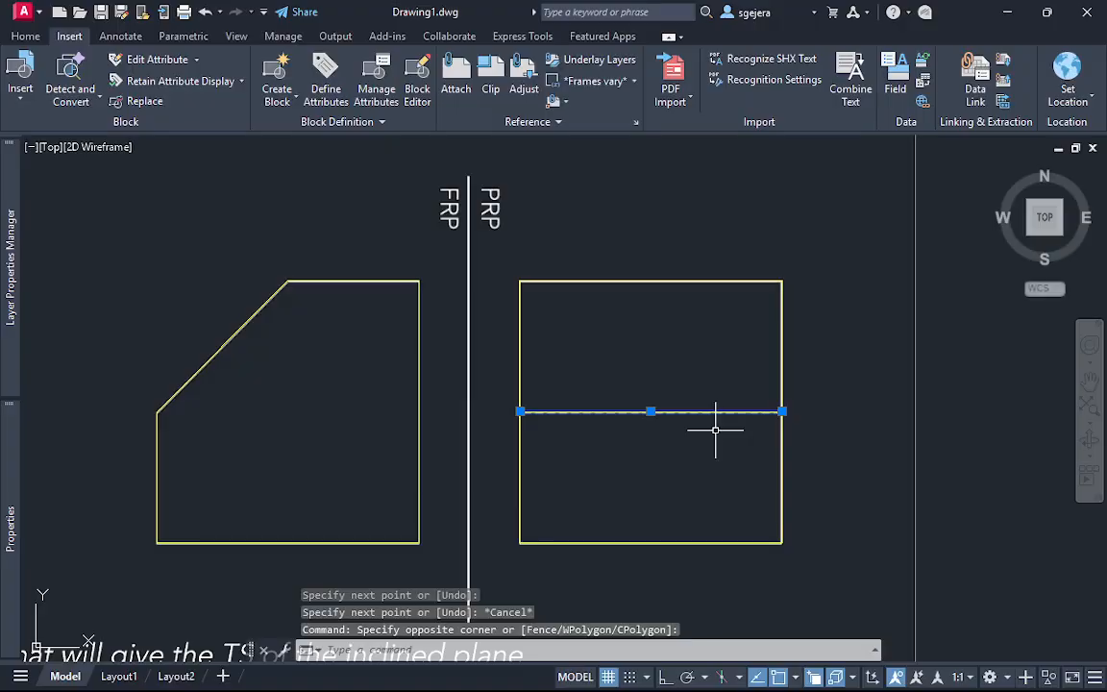
left_click(26, 38)
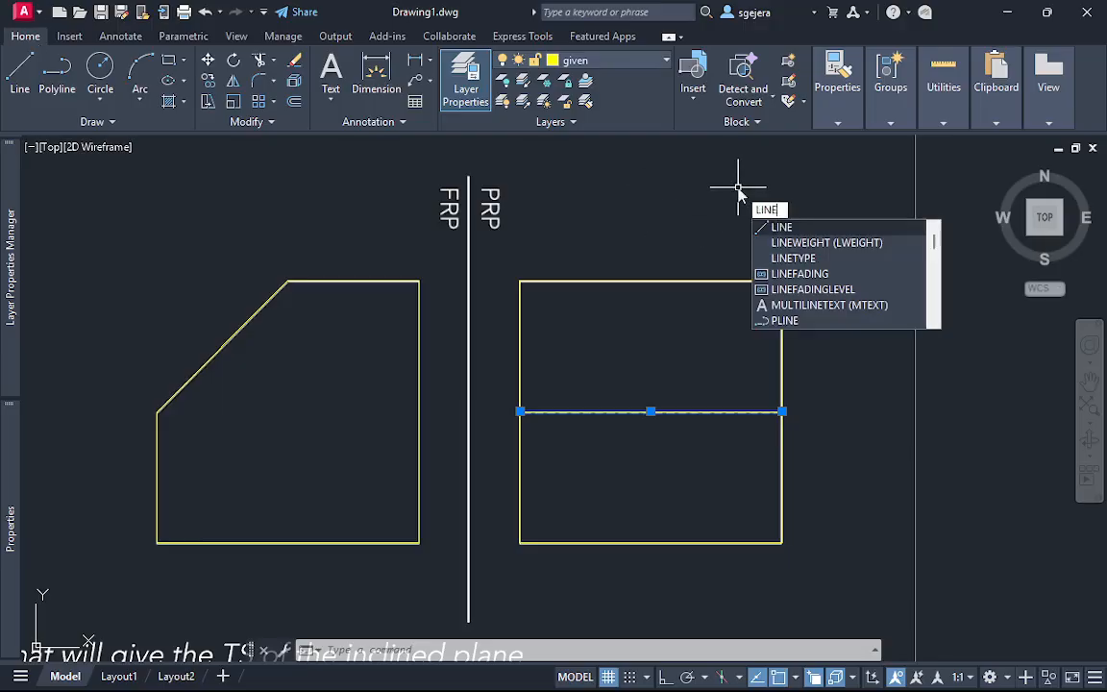
type("TYPE")
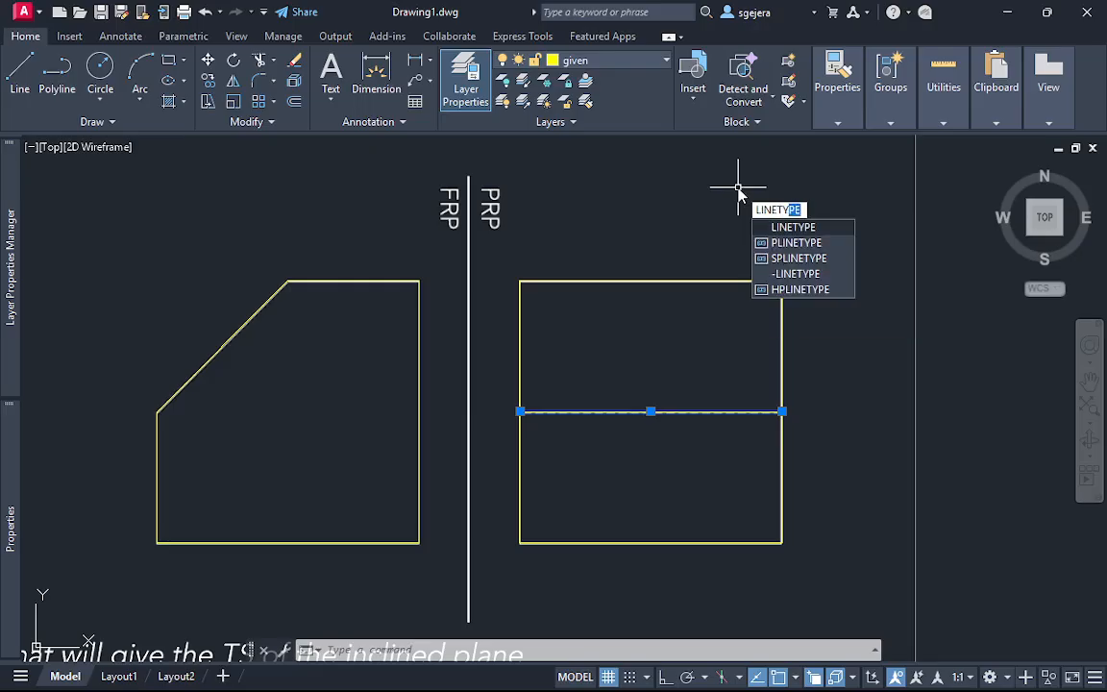
key("Return")
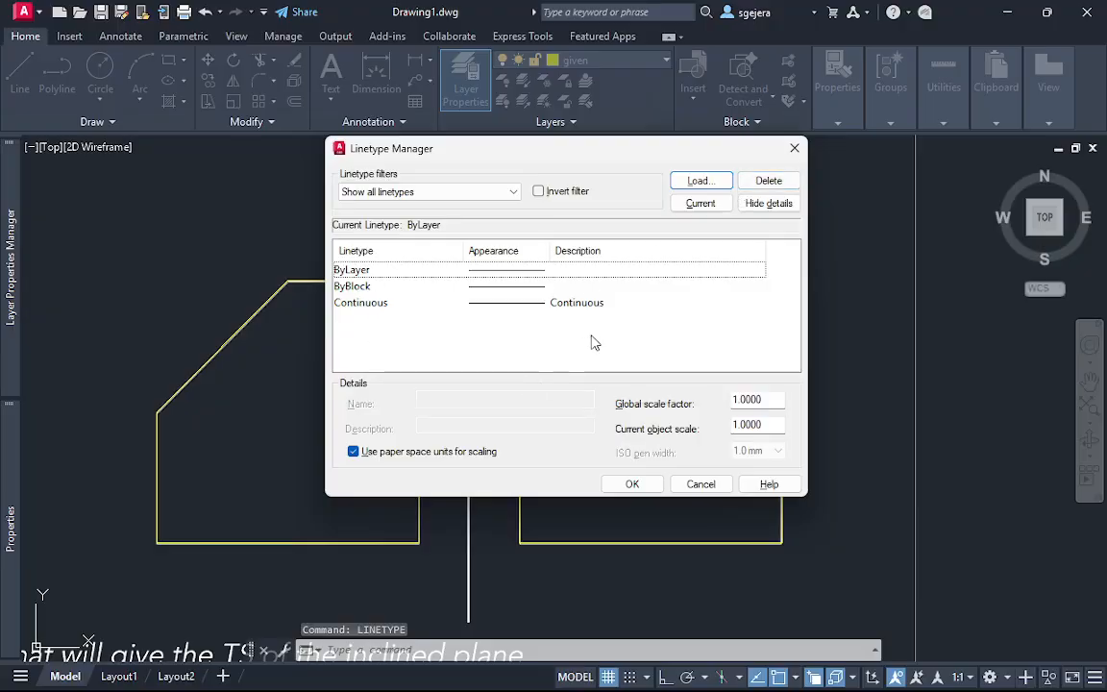
left_click(699, 181)
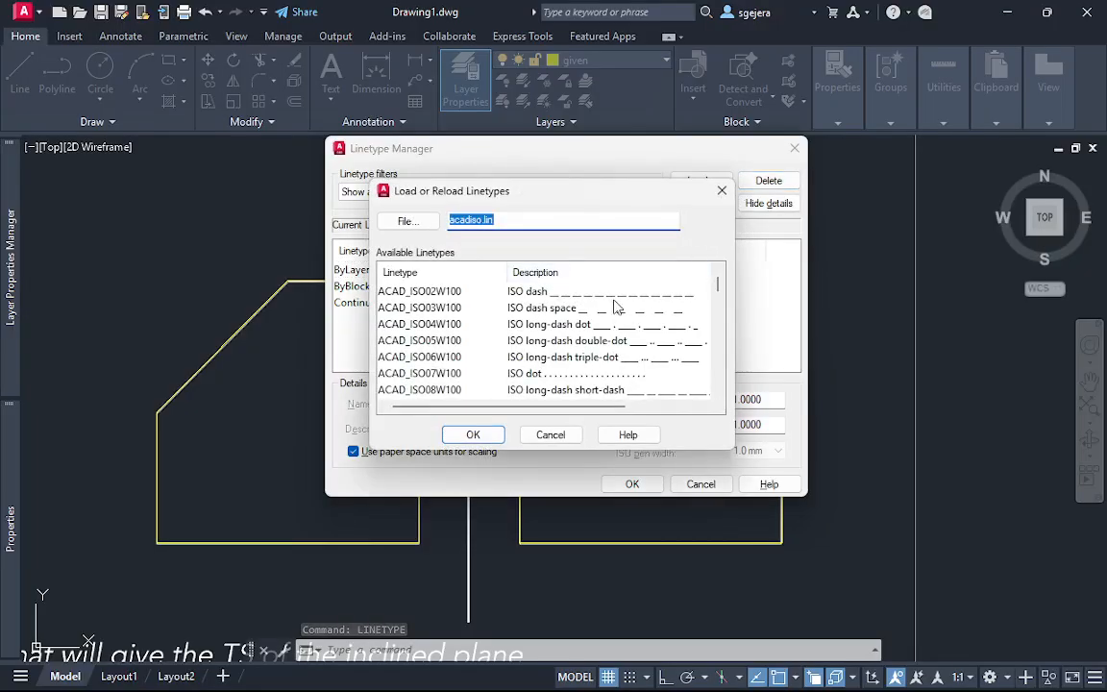
Load the hidden linetype JIS_02_0.7 (HIDDEN0.75) from acadiso.lin and accept the Linetype Manager settings
scroll(506, 333, "down", 9)
scroll(506, 334, "up", 8)
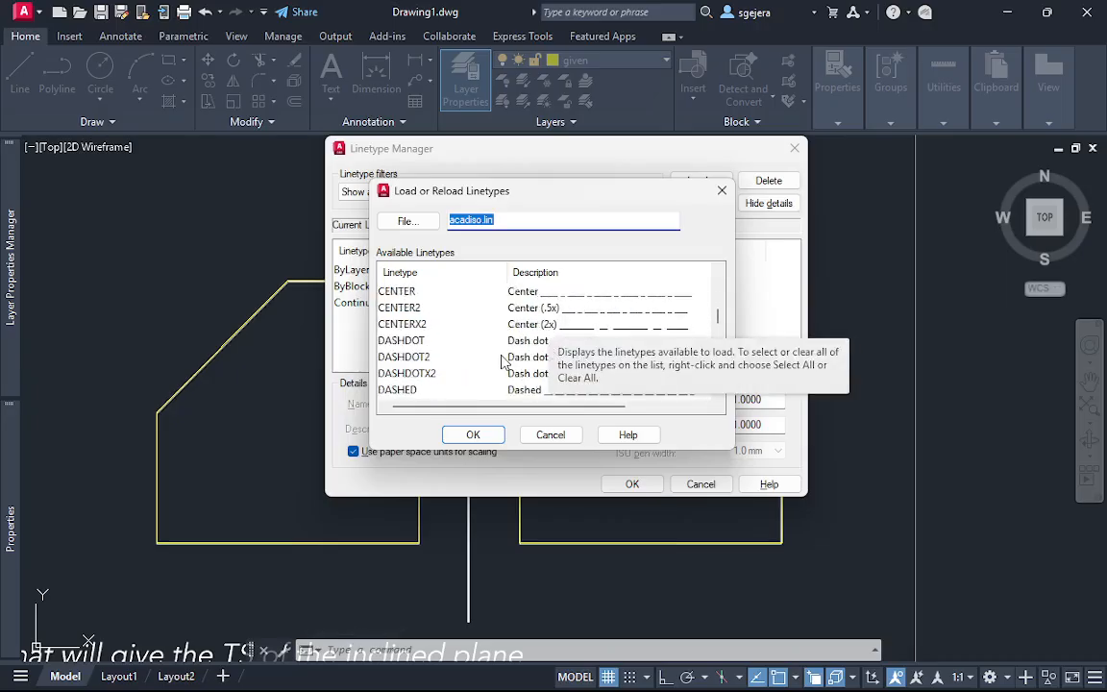
scroll(427, 370, "down", 12)
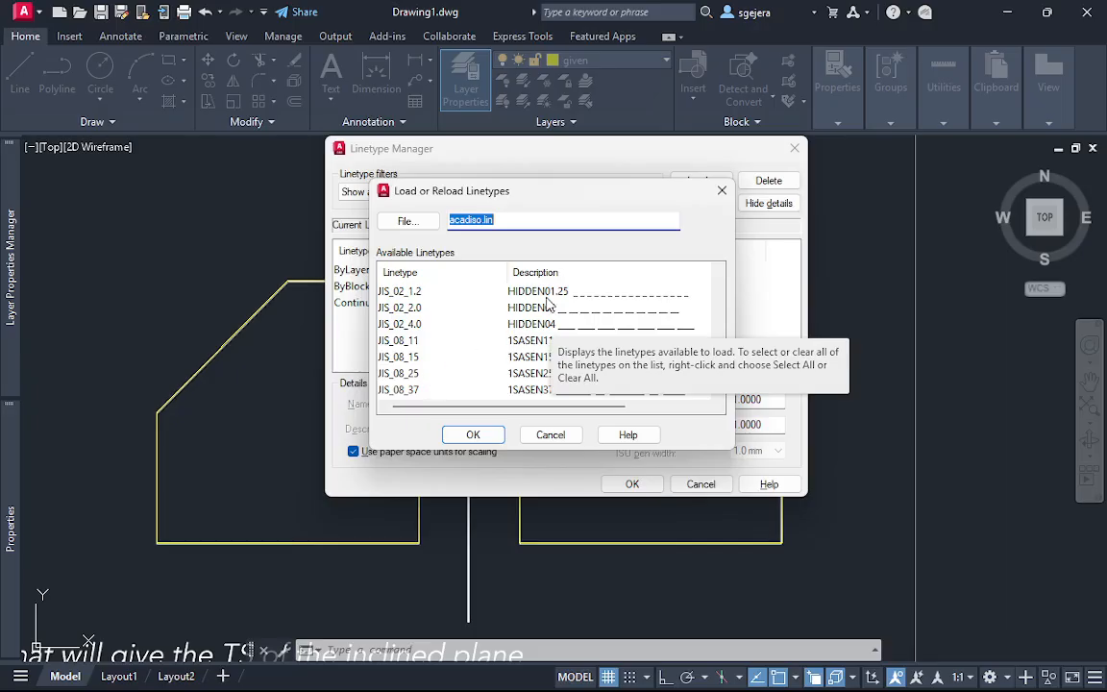
left_click(546, 294)
left_click(420, 306)
scroll(473, 323, "up", 1)
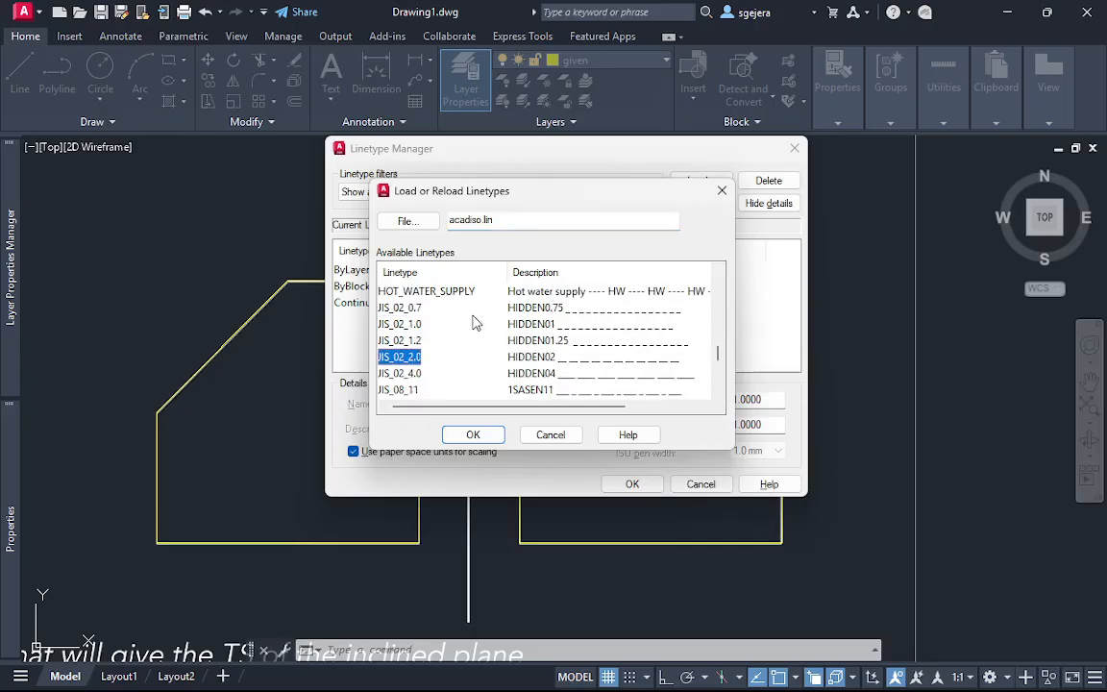
scroll(507, 337, "up", 5)
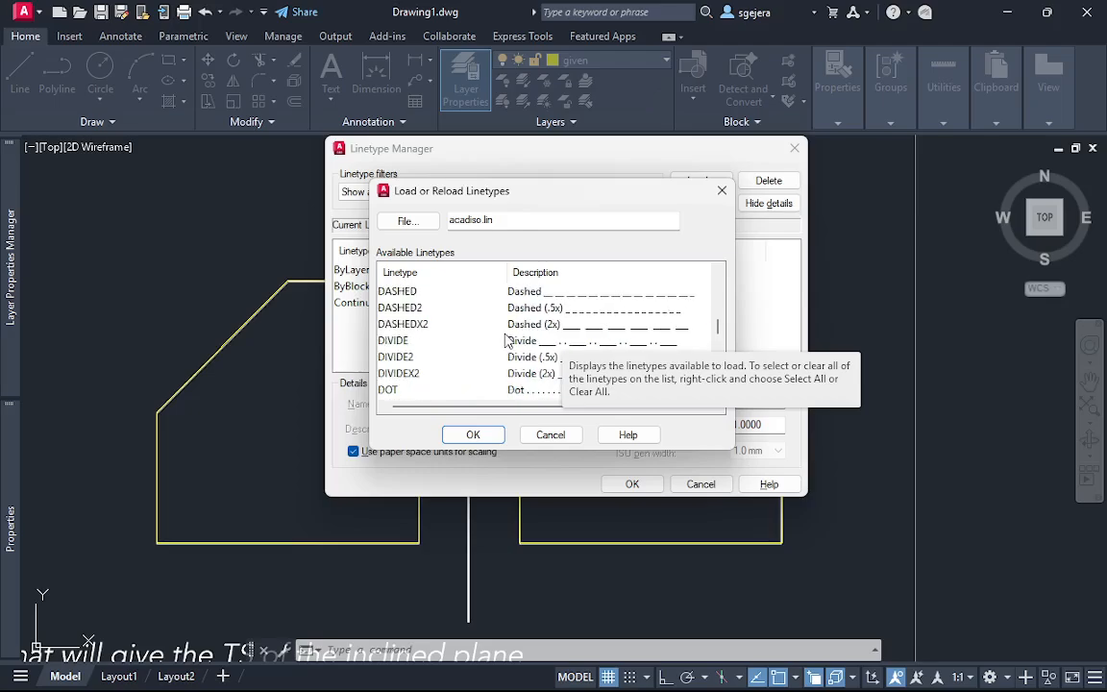
scroll(506, 341, "up", 8)
scroll(502, 346, "down", 10)
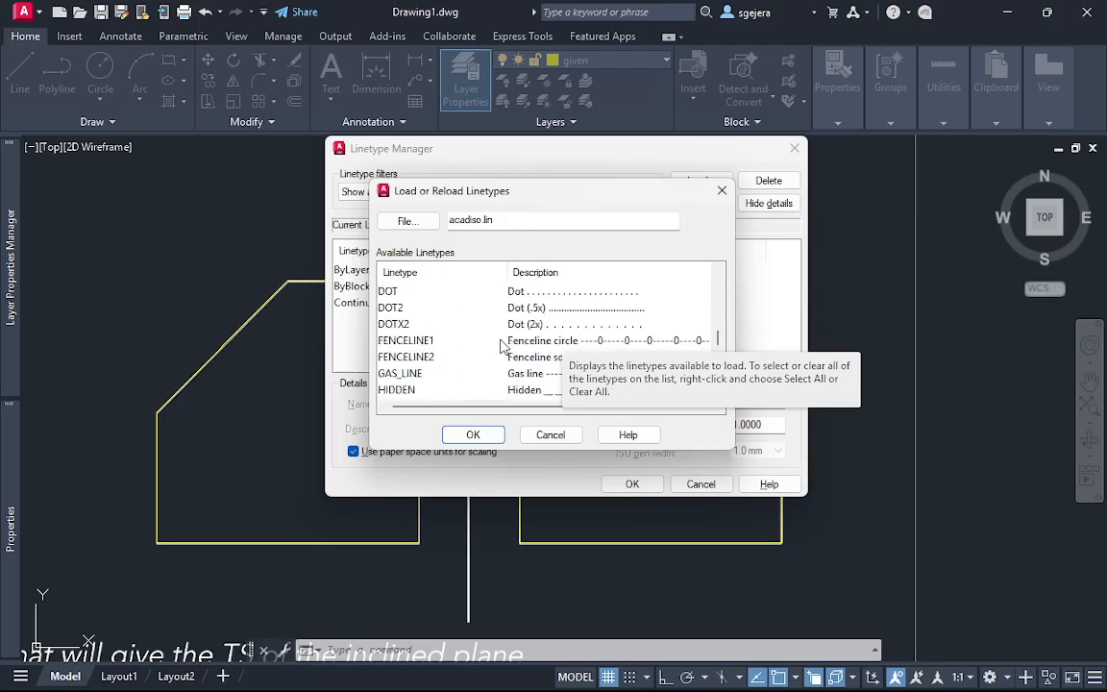
scroll(501, 346, "down", 4)
scroll(501, 346, "up", 2)
left_click(548, 291)
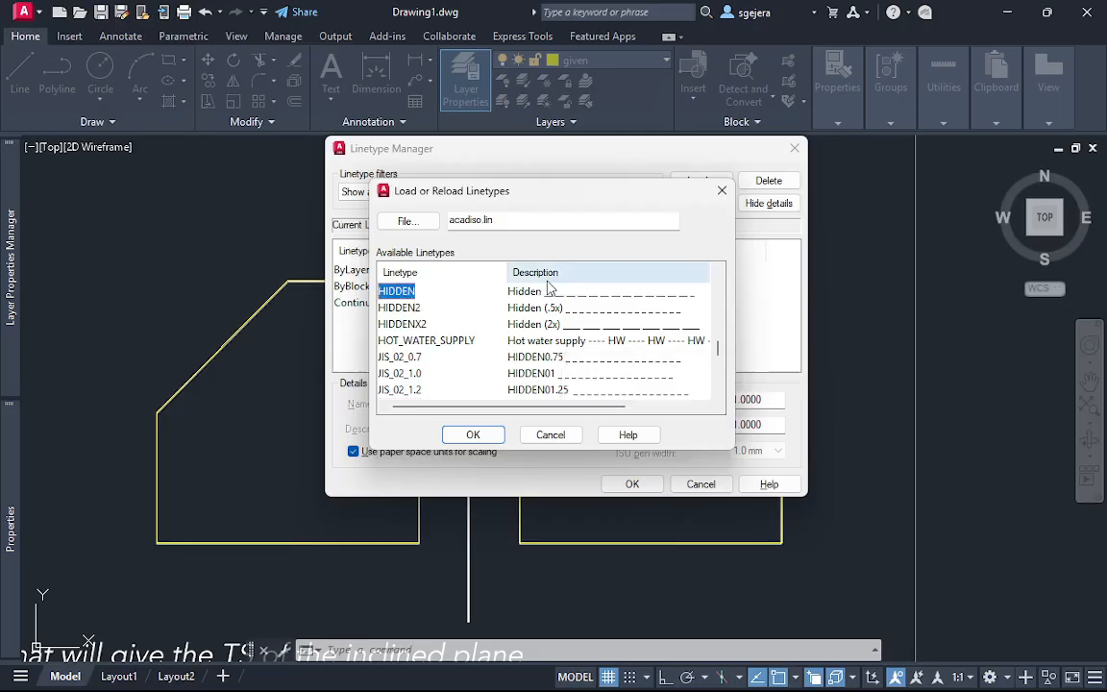
scroll(554, 304, "down", 4)
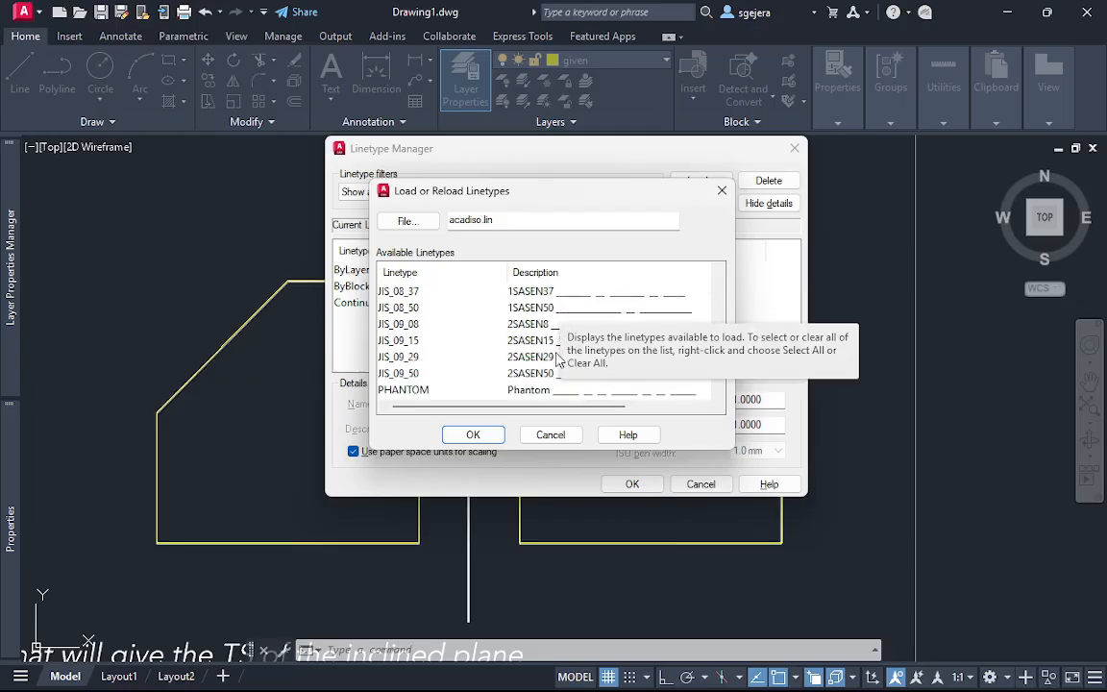
scroll(558, 359, "up", 2)
scroll(615, 313, "up", 2)
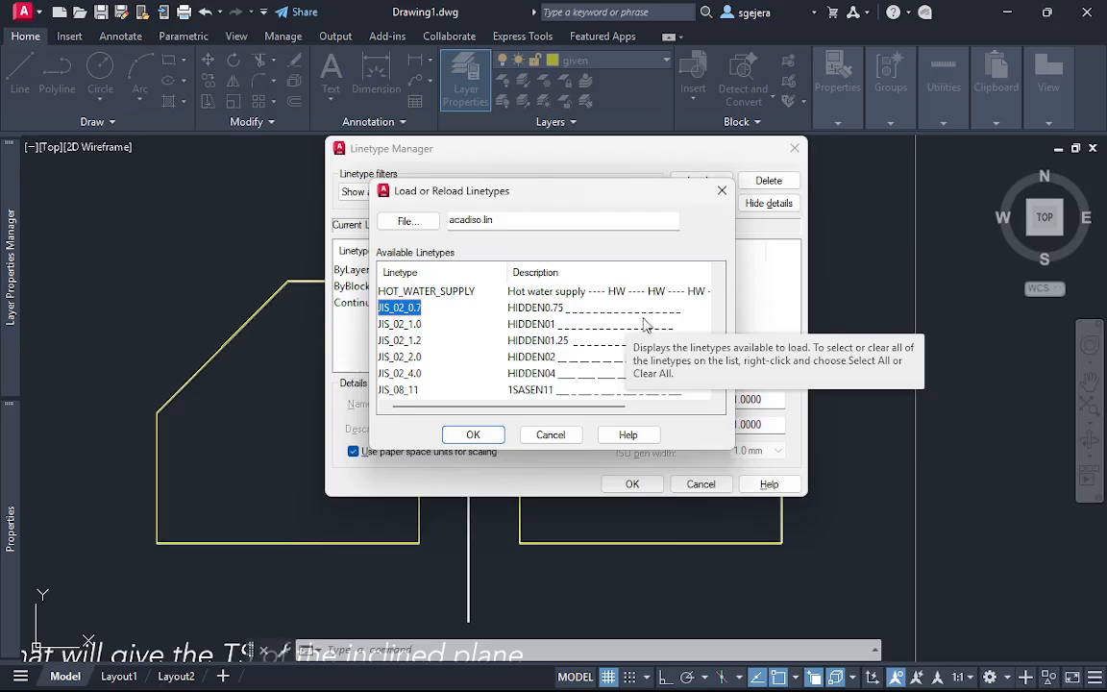
left_click(470, 435)
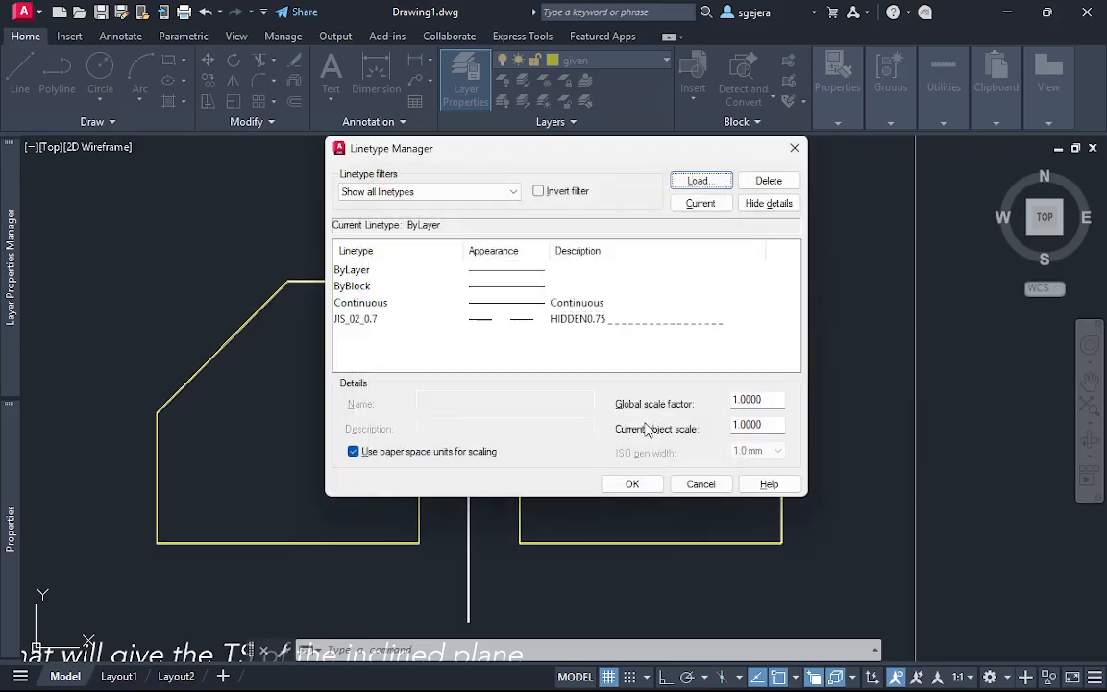
left_click(768, 398)
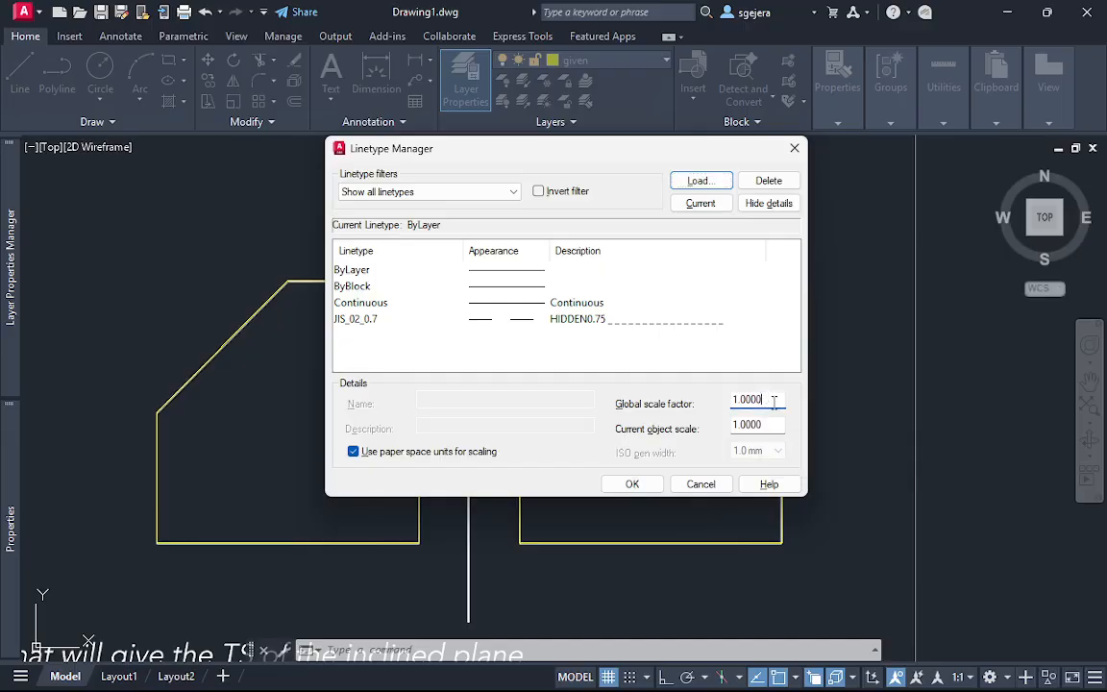
left_click(632, 483)
Compare the profile view's middle line with the underlay's dashed line
left_click_drag(655, 452, 595, 394)
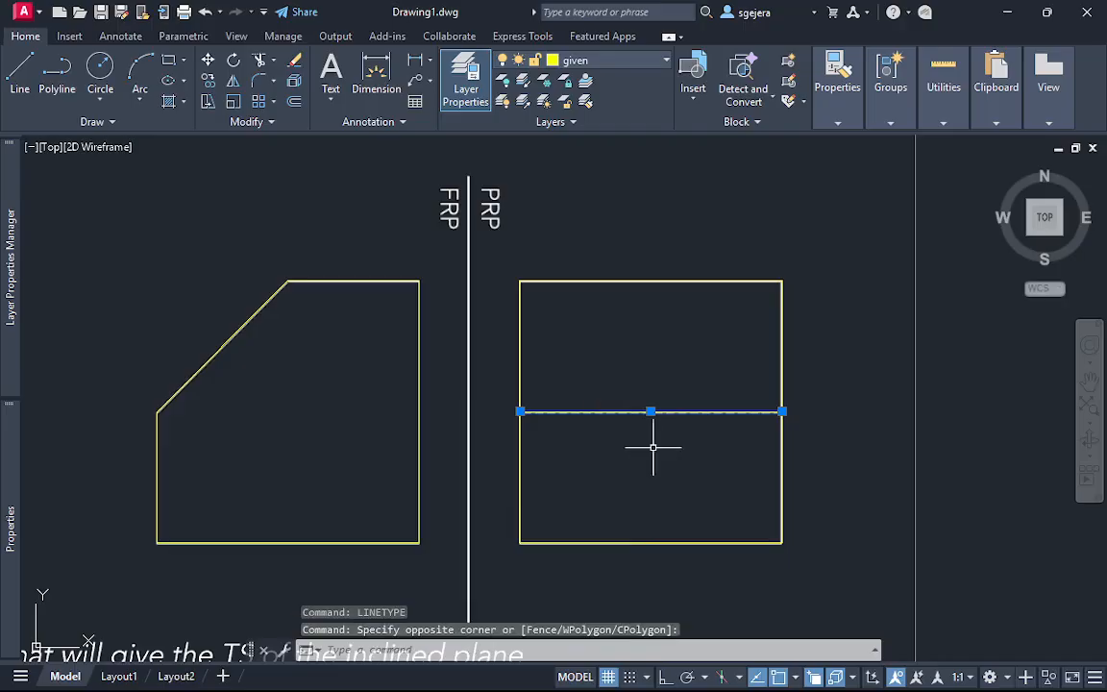
scroll(658, 430, "up", 6)
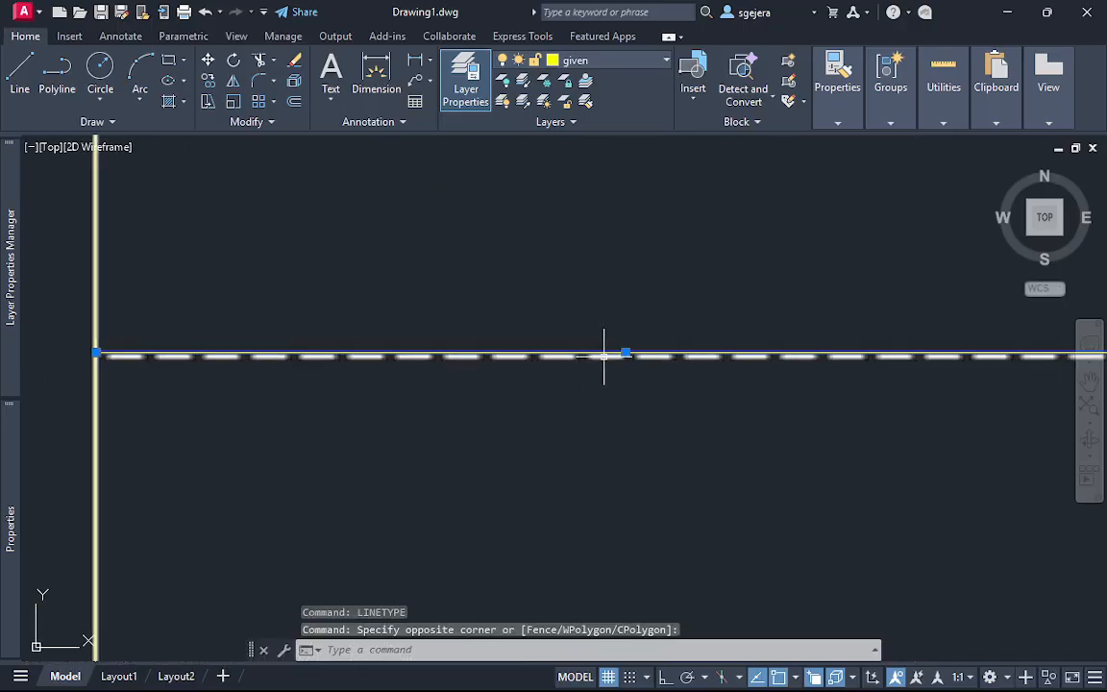
scroll(605, 356, "down", 12)
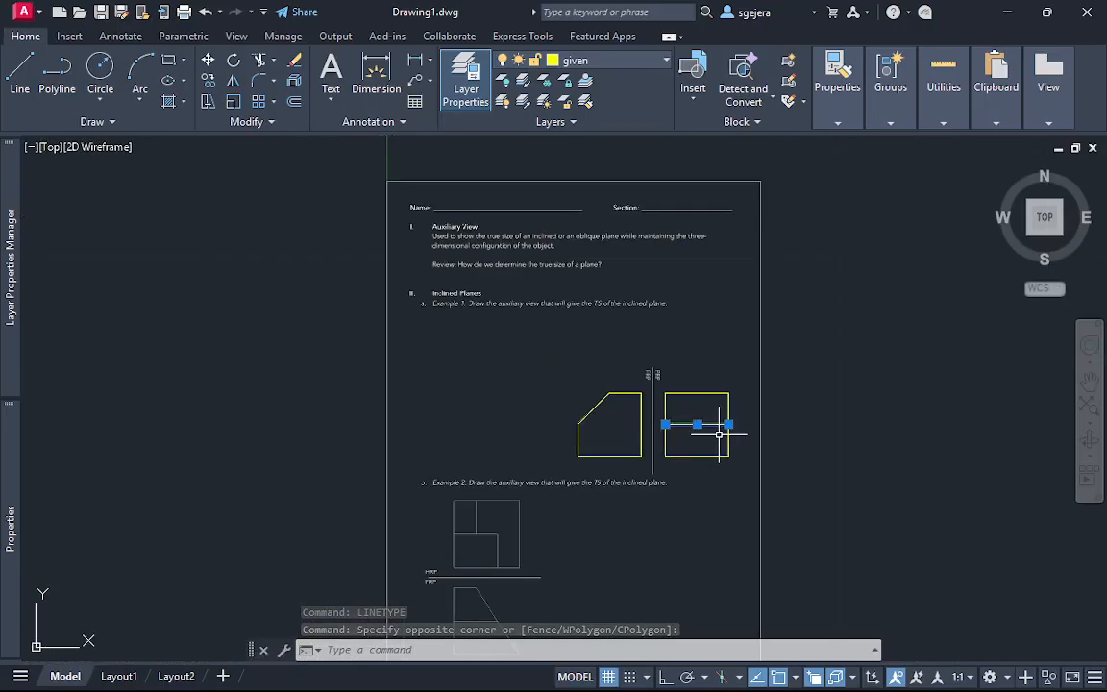
scroll(719, 435, "up", 6)
key("Escape")
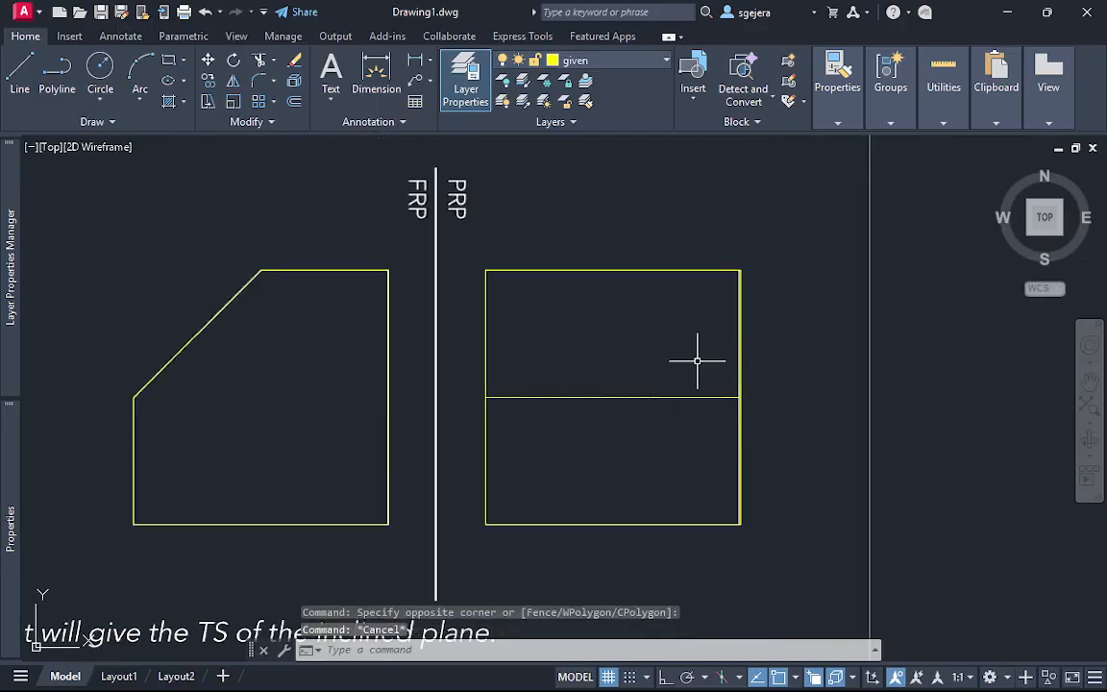
Set the global linetype scale factor to 0.01 in the Linetype Manager and check the profile's middle line
type("LINEs")
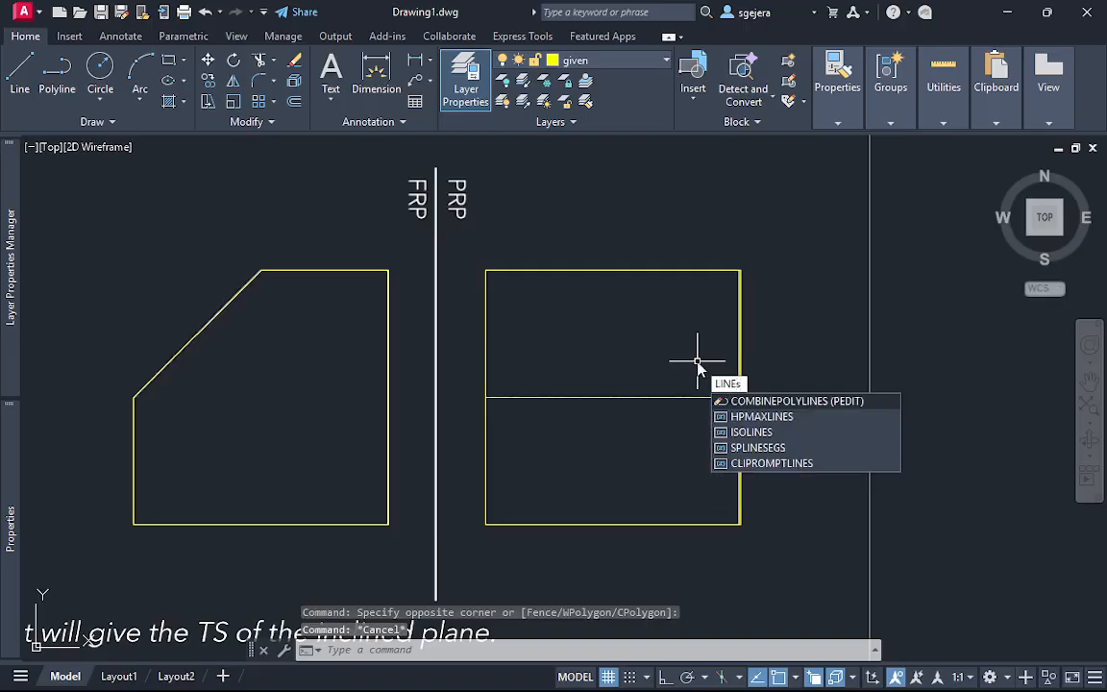
type("t")
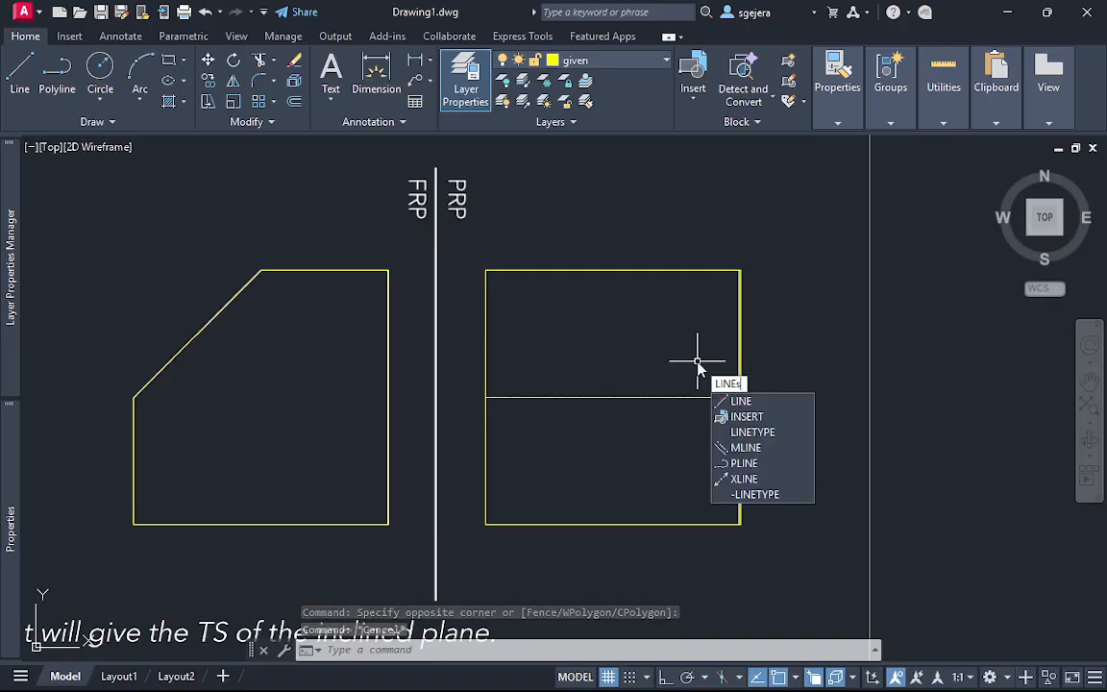
key("BackSpace")
key("BackSpace")
type("ty")
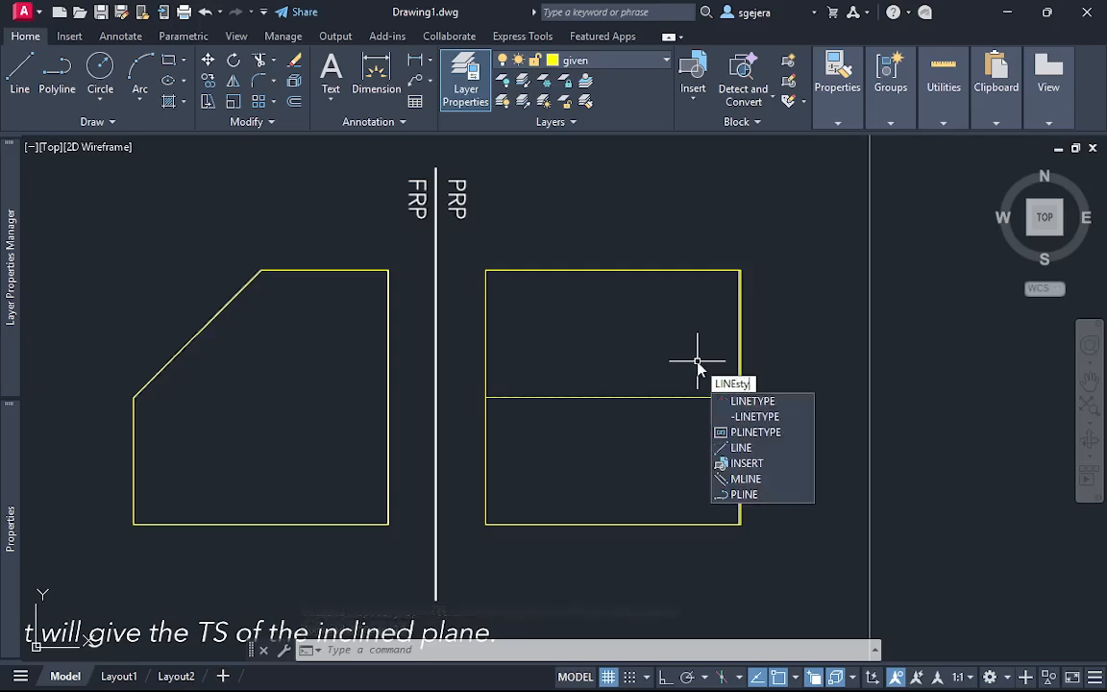
type("type")
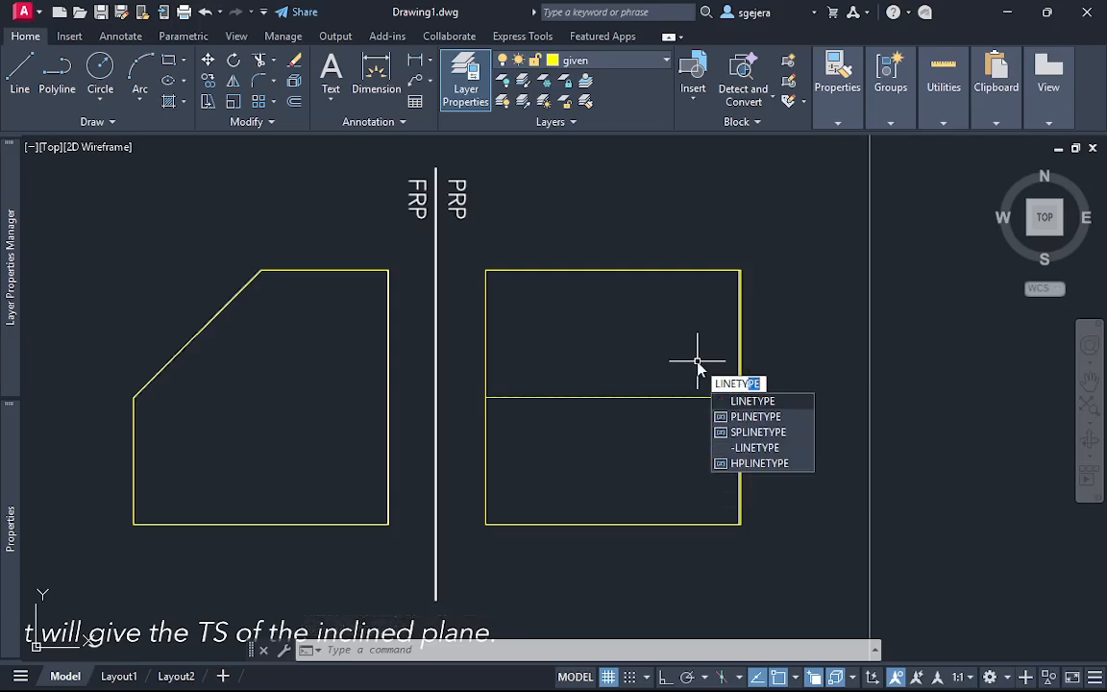
key("Return")
left_click(767, 399)
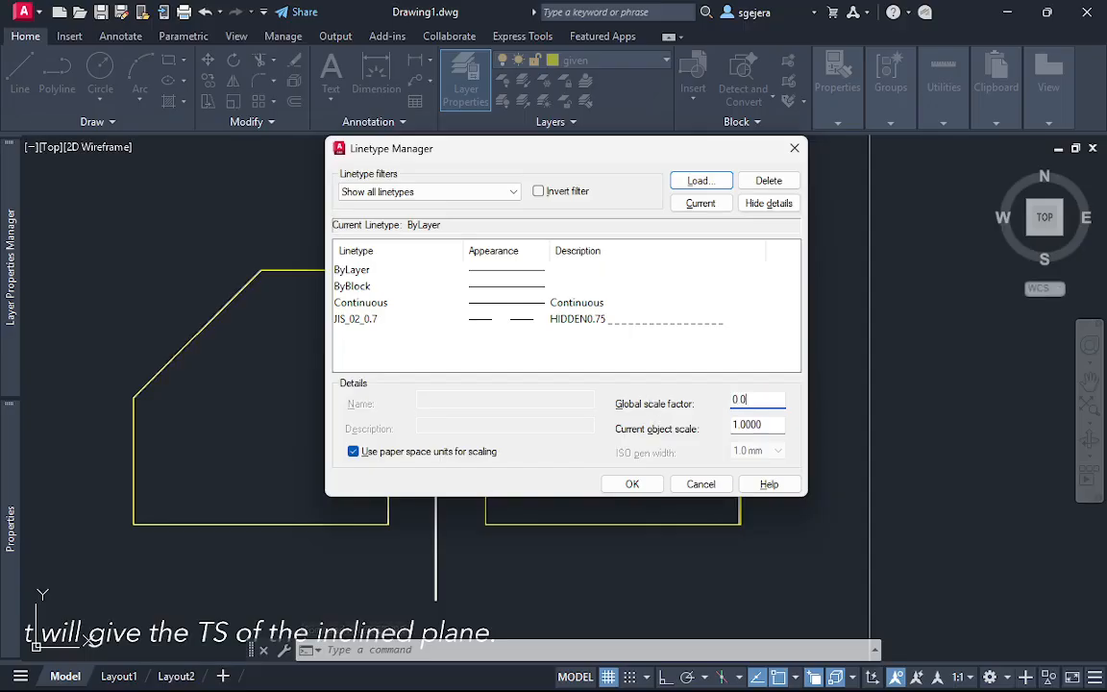
key("Return")
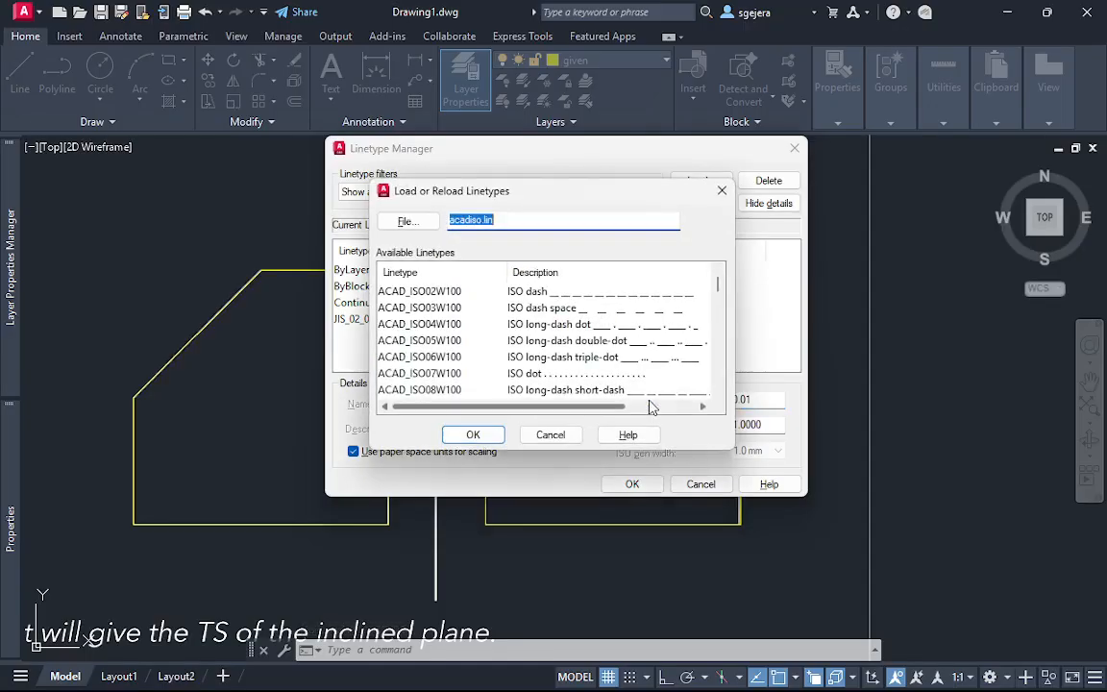
left_click(458, 435)
left_click(630, 484)
scroll(682, 423, "up", 4)
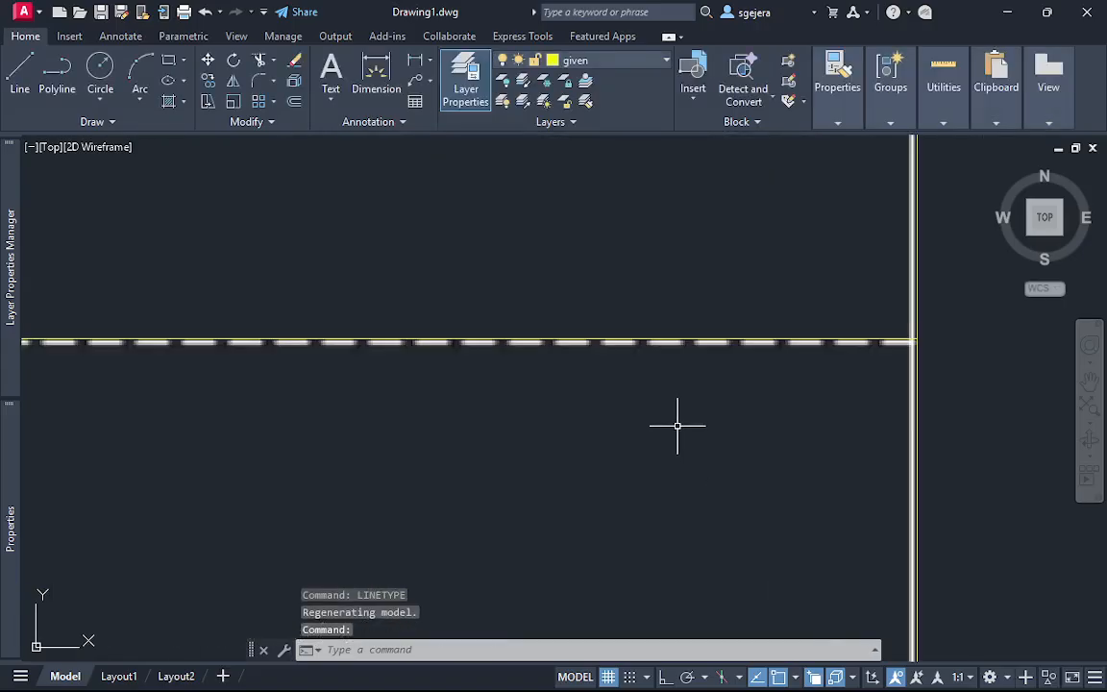
scroll(402, 371, "up", 5)
scroll(403, 358, "down", 5)
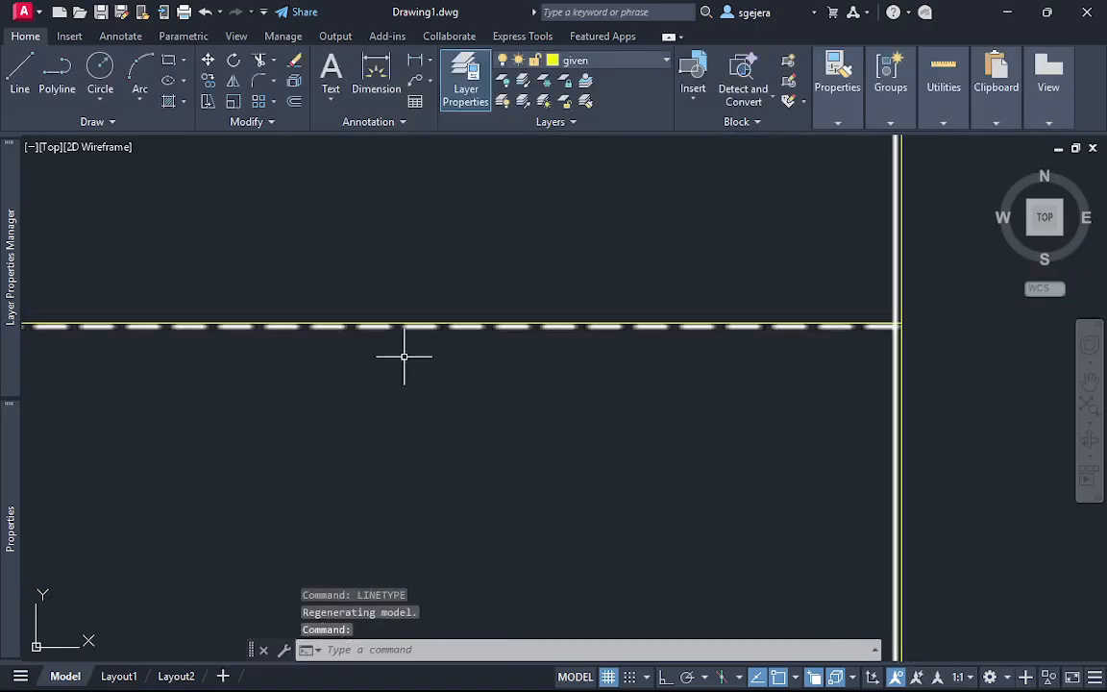
Set the global linetype scale factor to 0.001 in the Linetype Manager
scroll(444, 369, "up", 6)
middle_click_drag(440, 360, 452, 423)
scroll(511, 434, "down", 5)
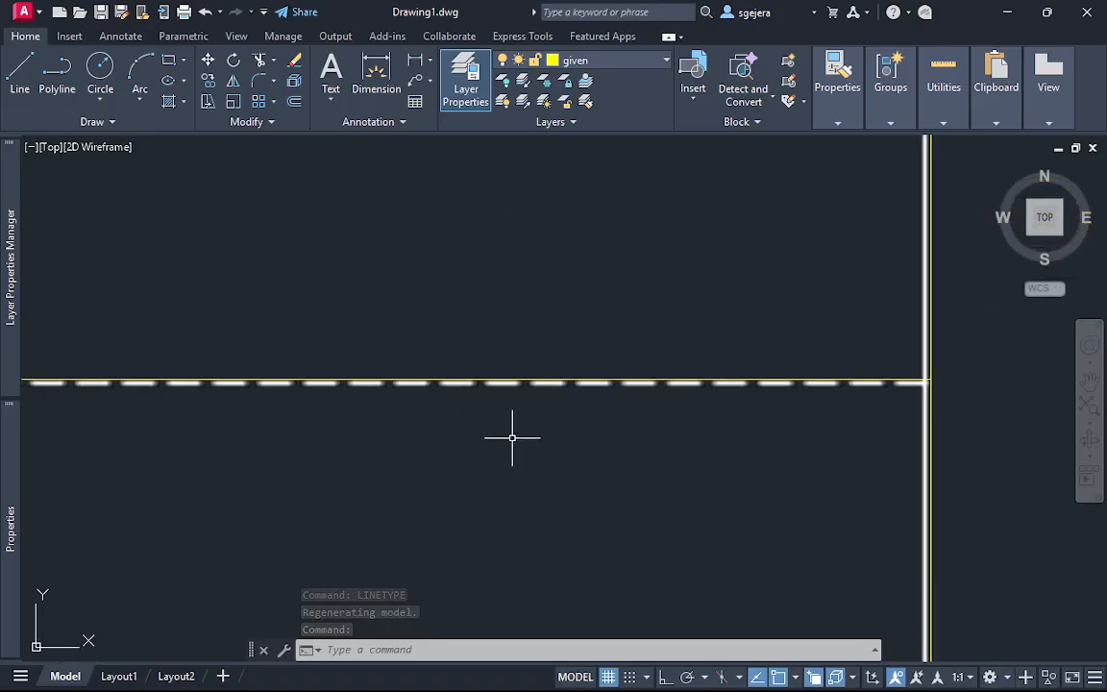
middle_click_drag(533, 486, 527, 415)
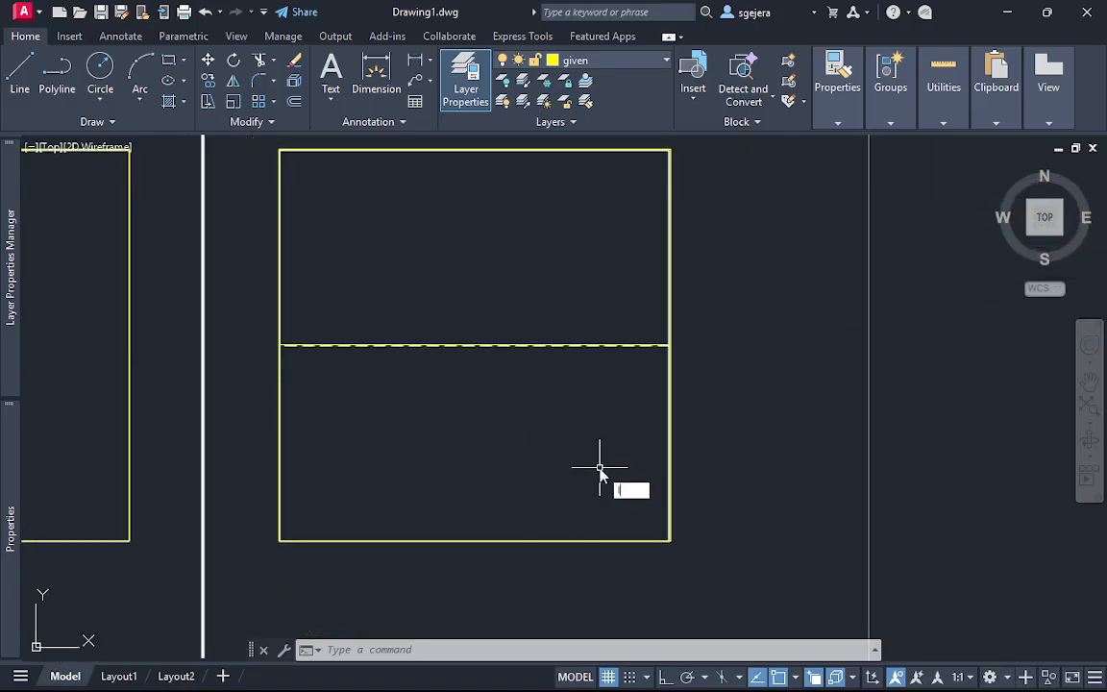
type("pe")
key("Return")
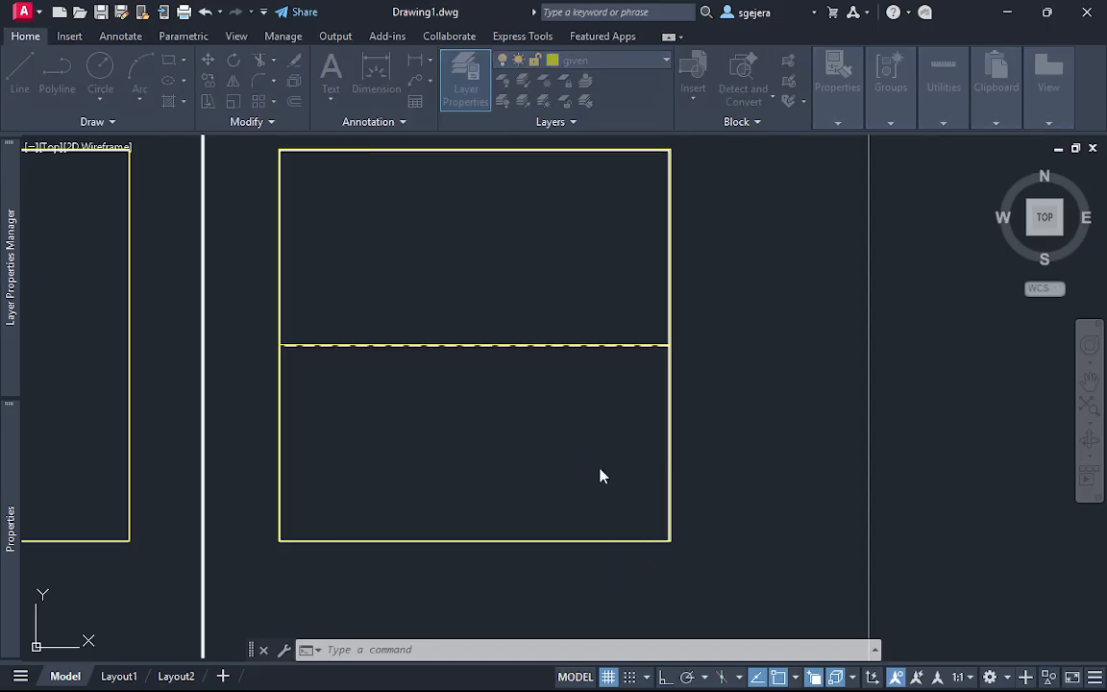
left_click(772, 400)
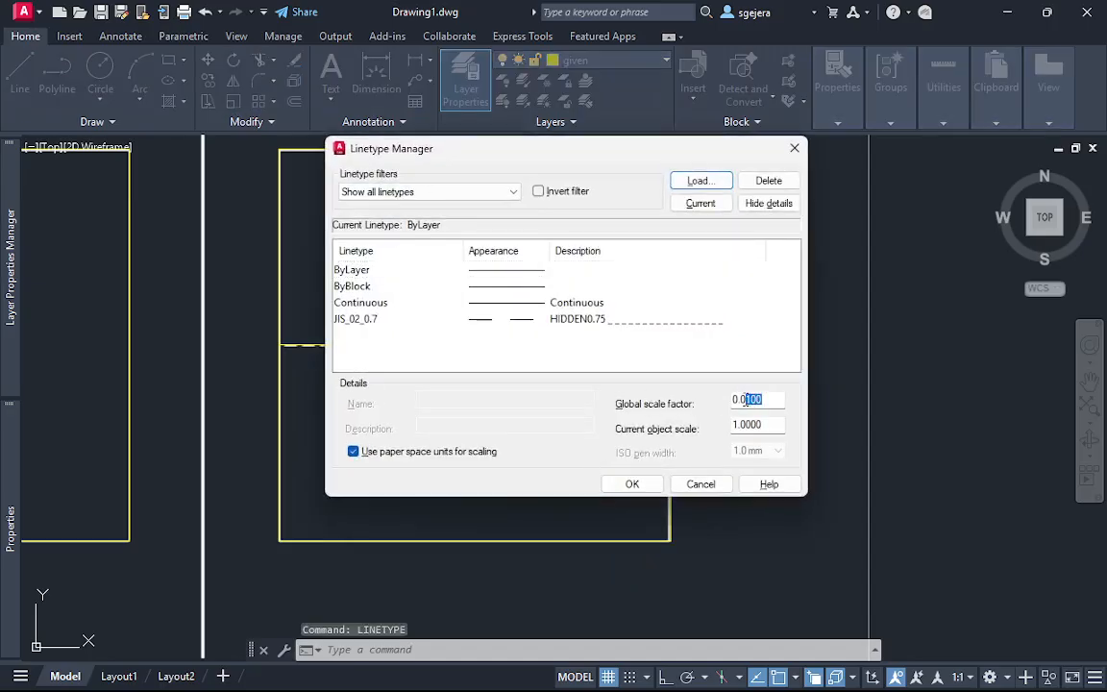
type("01")
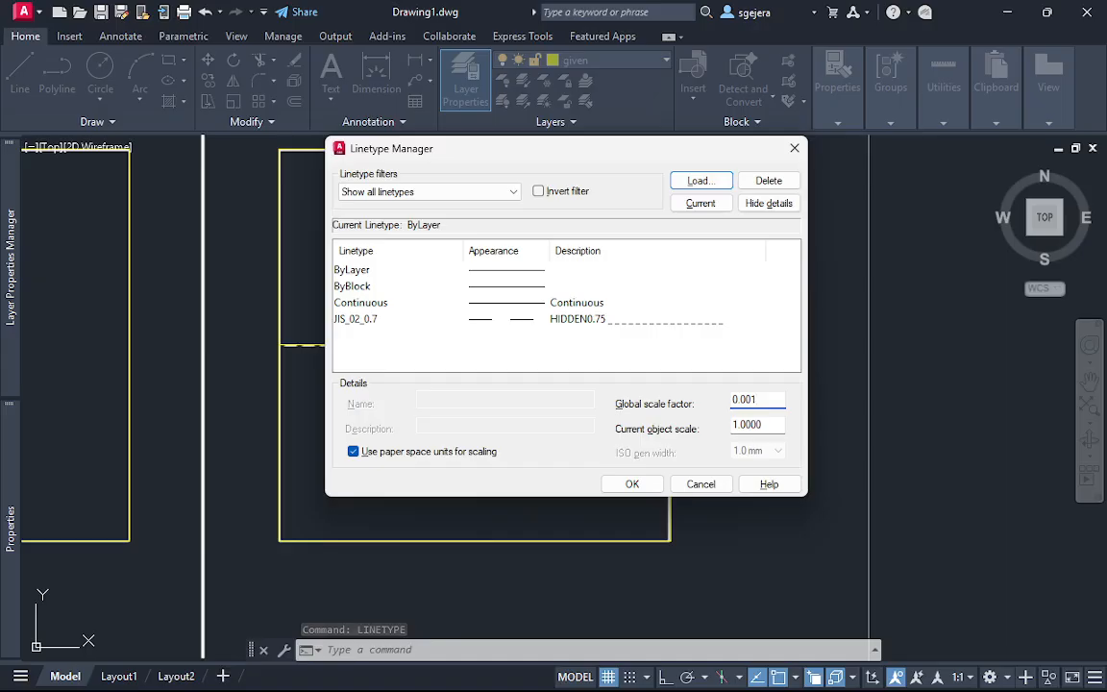
key("Return")
key("Escape")
left_click(632, 484)
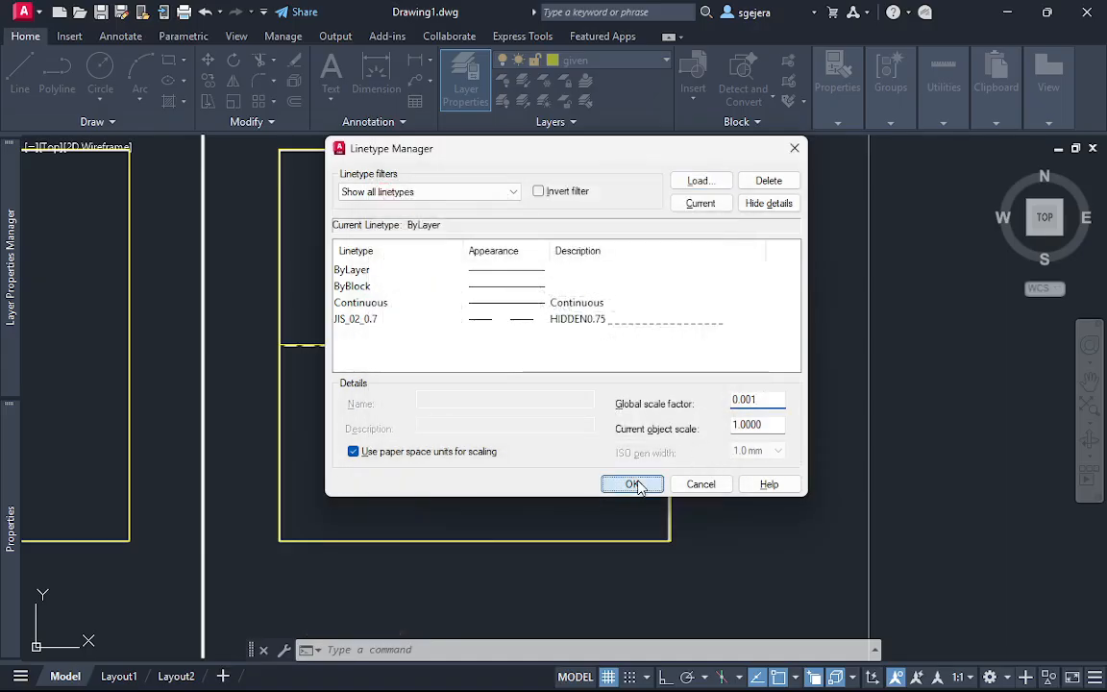
Inspect the profile view's middle line up close and assign it the JIS_02_0.7 linetype
scroll(577, 364, "up", 8)
middle_click_drag(495, 274, 620, 499)
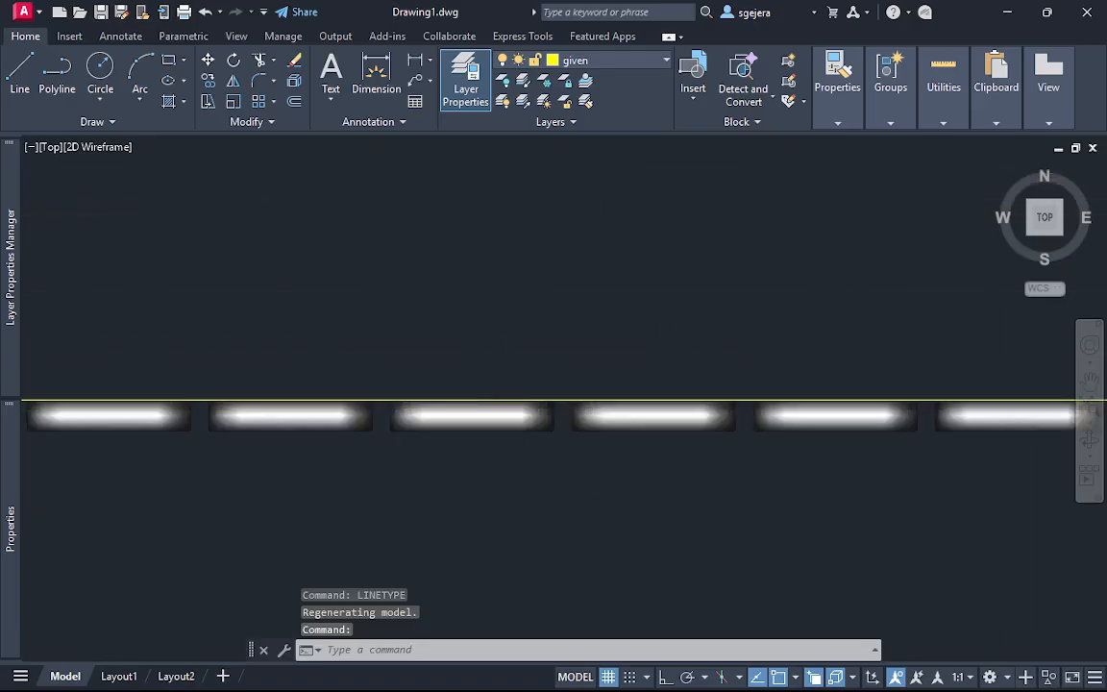
scroll(509, 398, "up", 10)
scroll(519, 376, "up", 5)
scroll(535, 411, "down", 5)
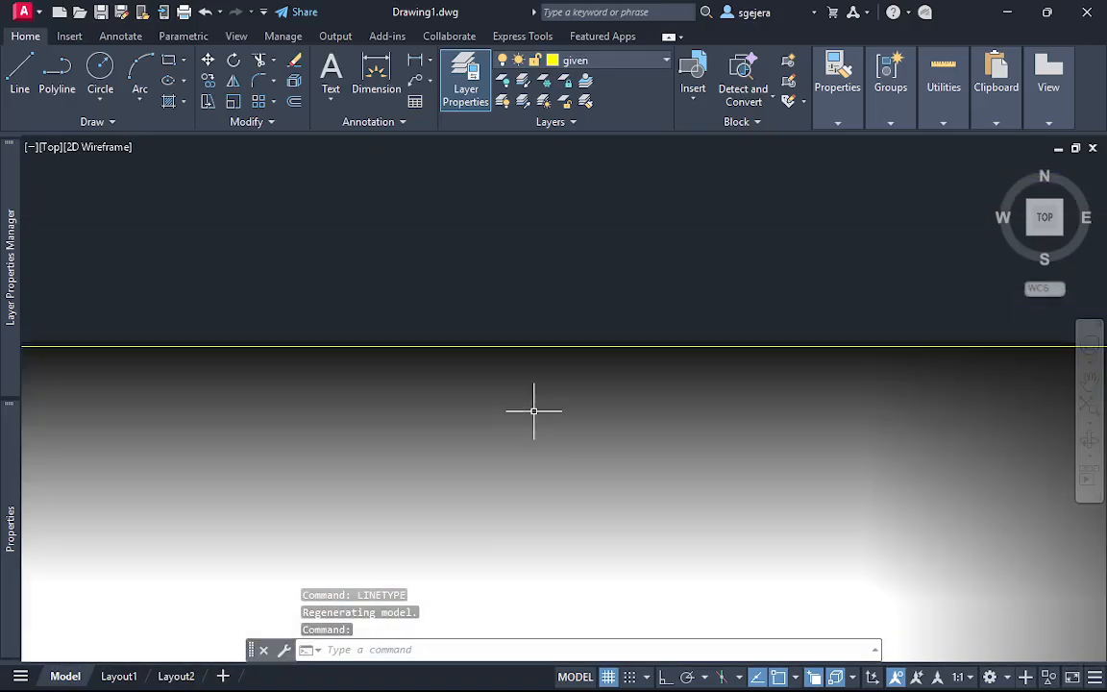
scroll(535, 411, "down", 10)
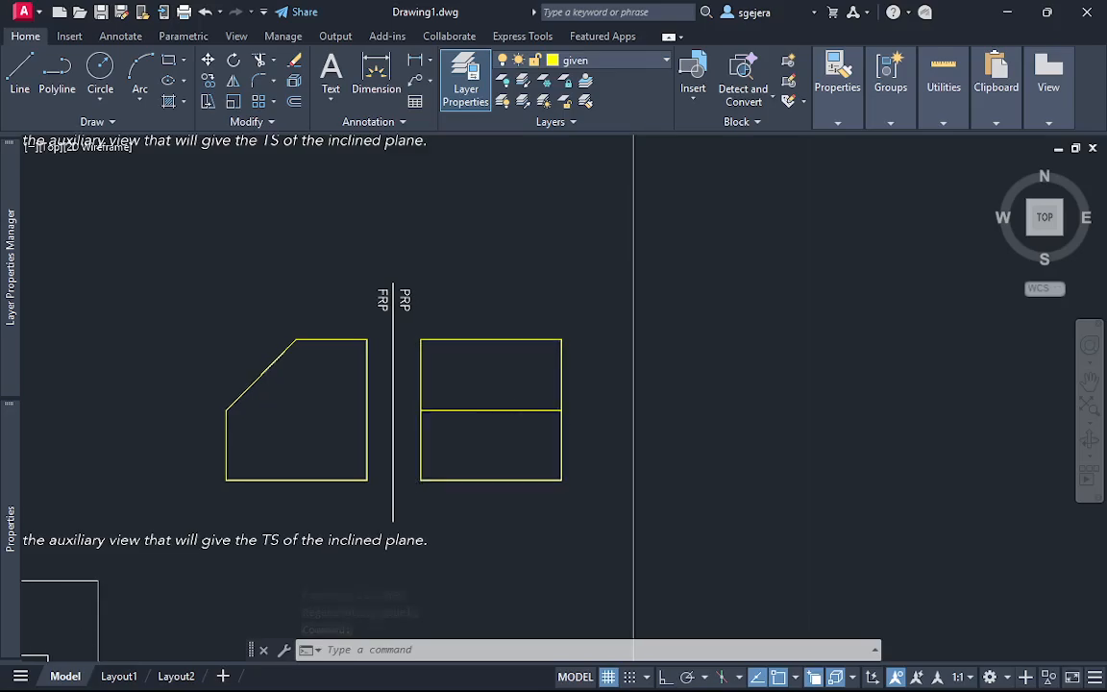
scroll(514, 432, "up", 10)
left_click(407, 388)
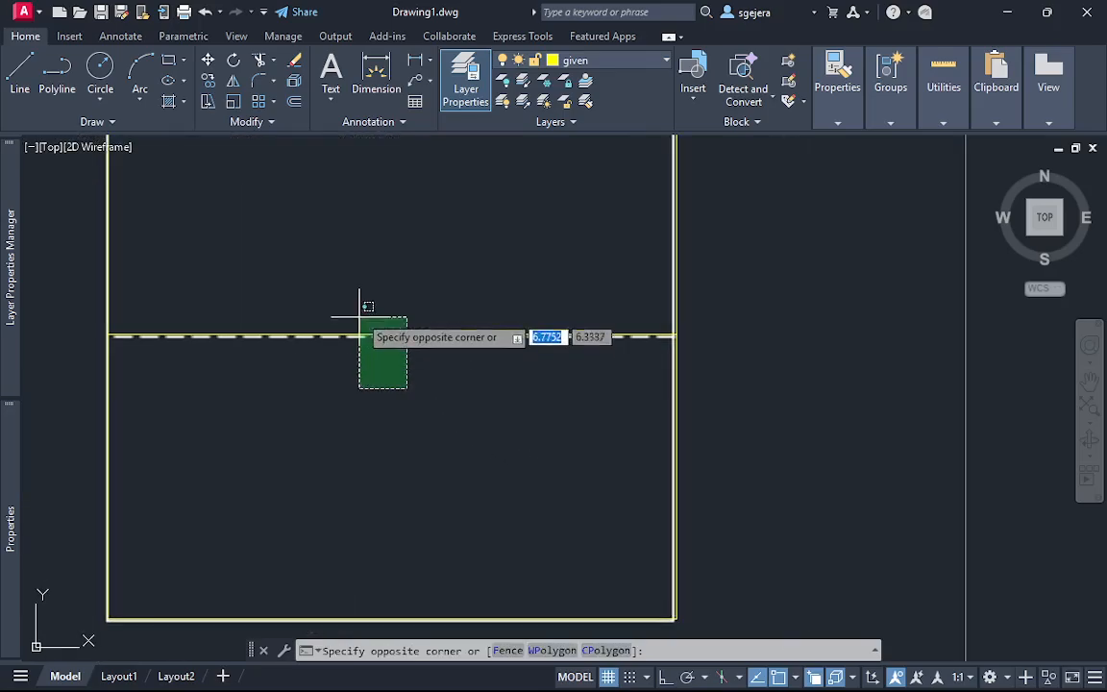
left_click(359, 316)
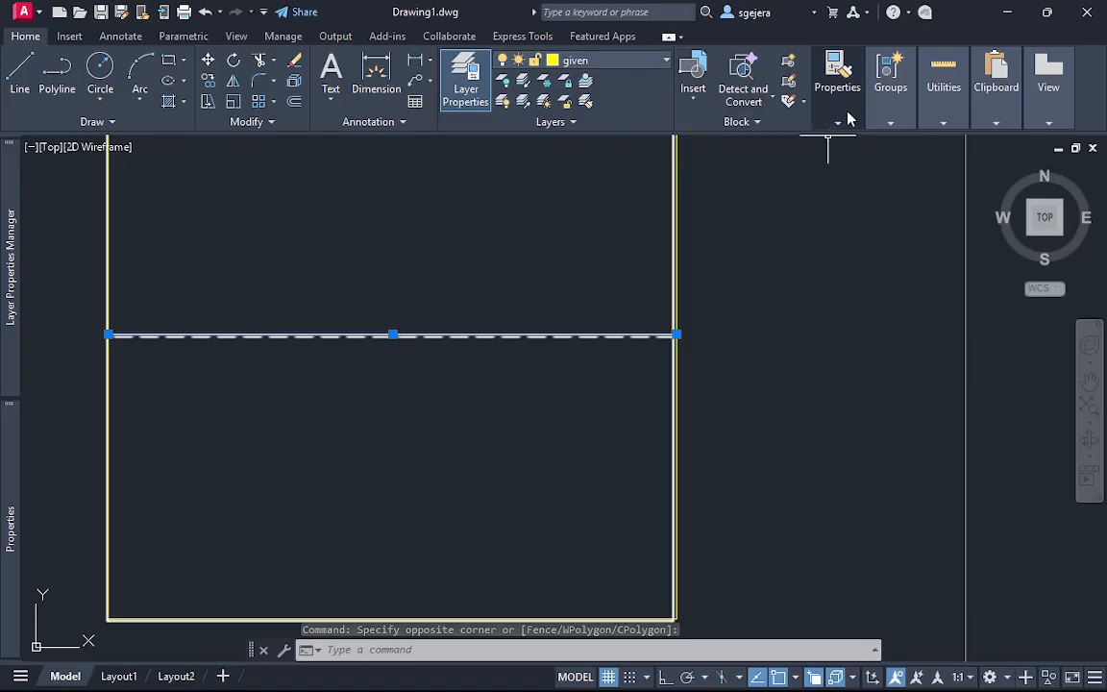
mouse_move(847, 111)
left_click(961, 184)
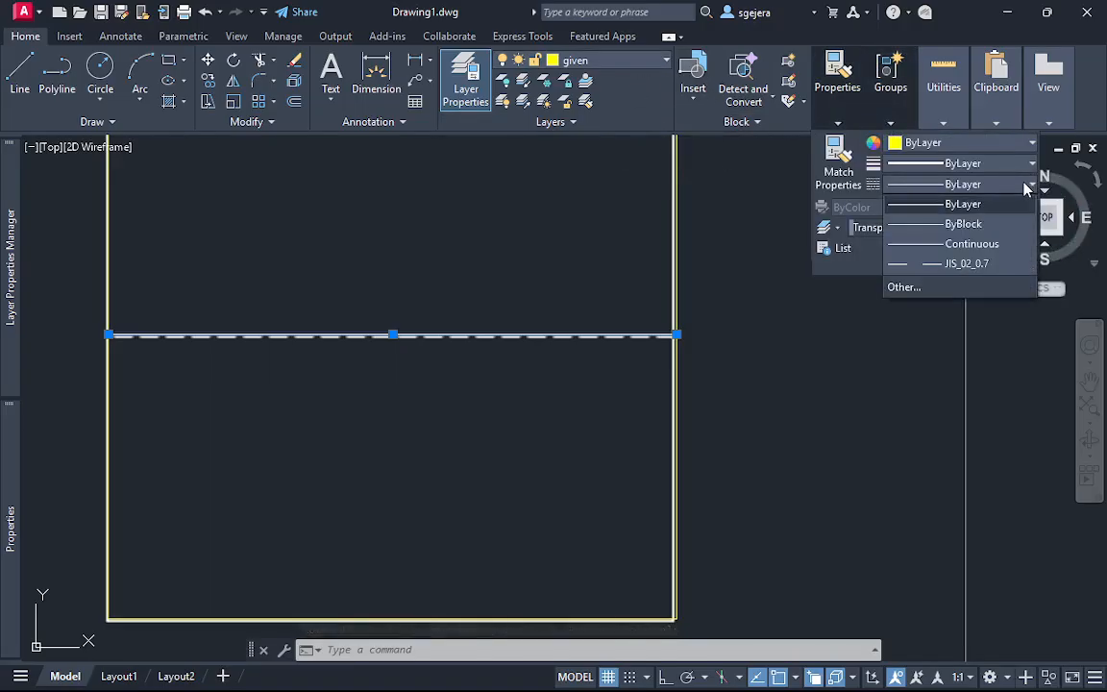
left_click(980, 272)
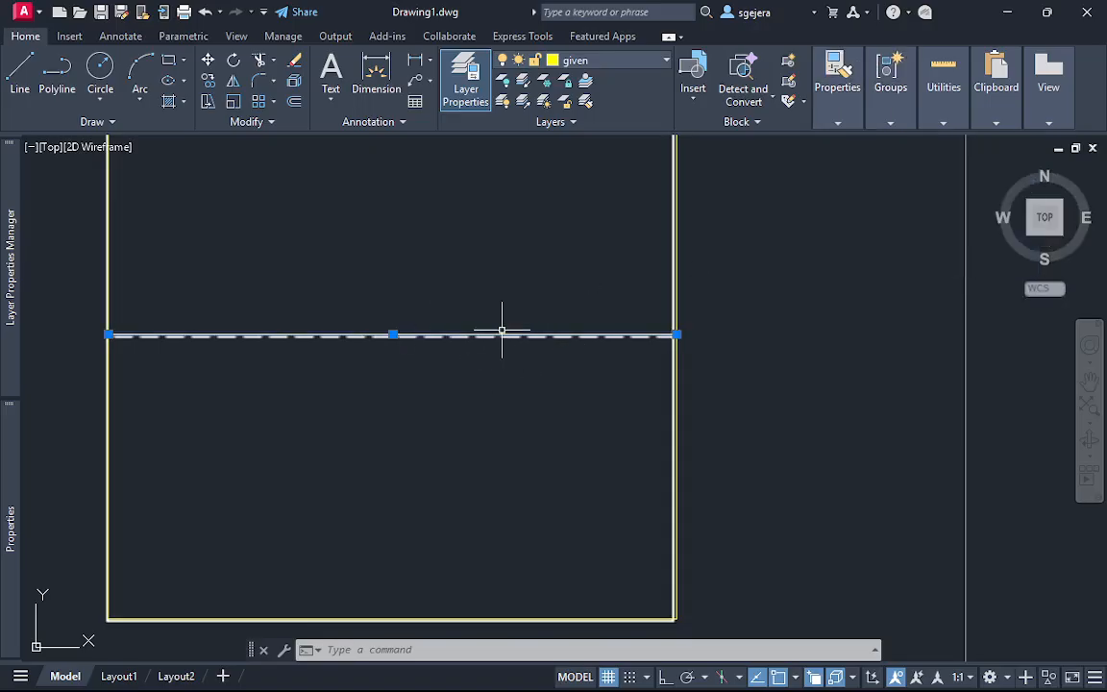
Set the global linetype scale factor back to 0.01 in the Linetype Manager
scroll(524, 331, "up", 10)
scroll(540, 341, "down", 10)
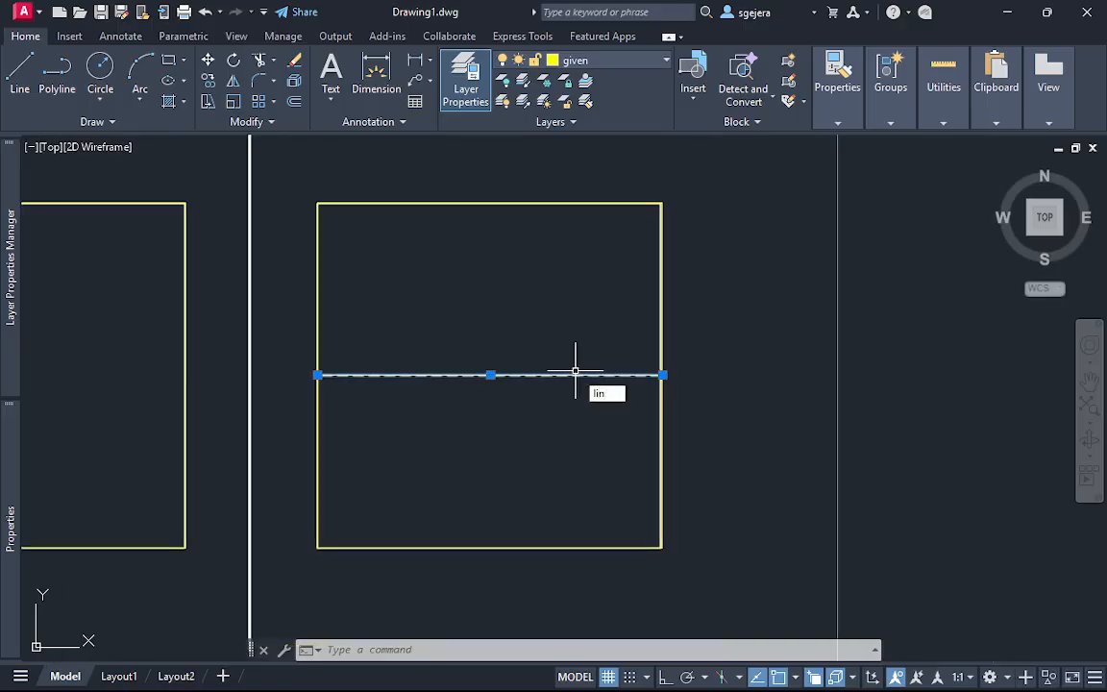
type("pe")
key("Return")
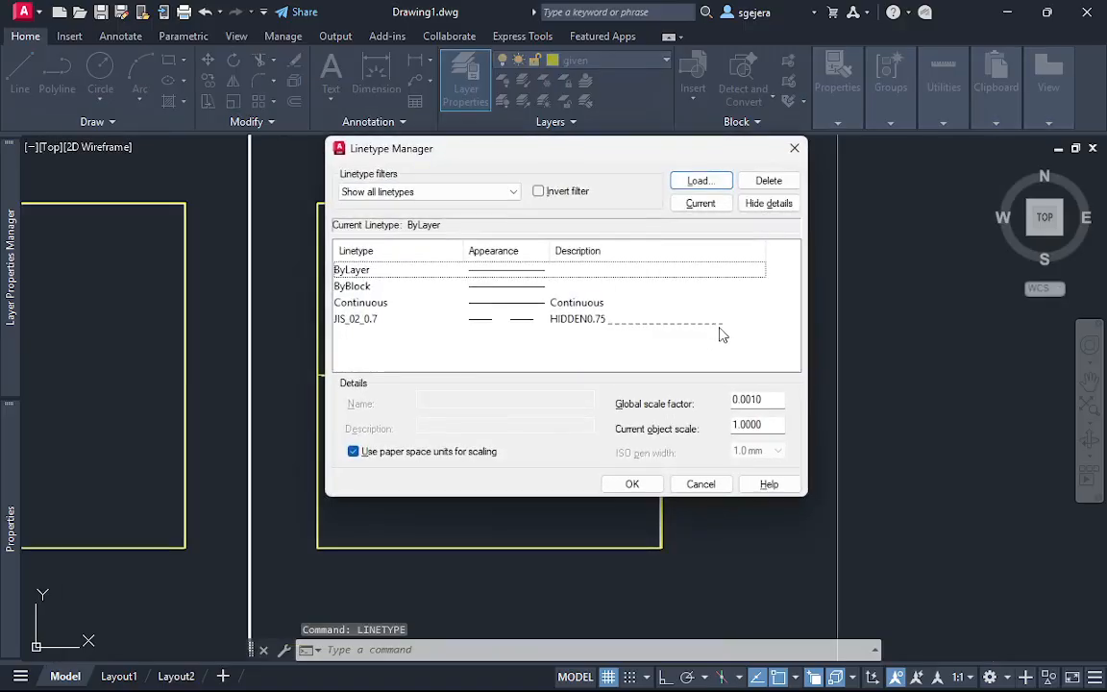
left_click_drag(777, 400, 660, 401)
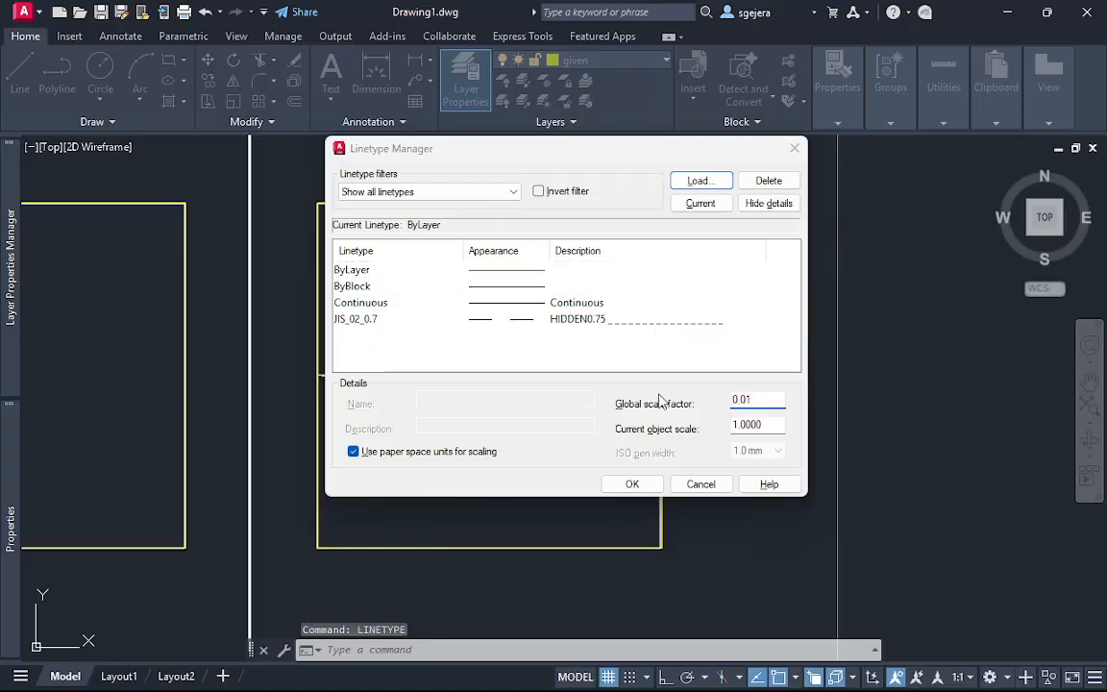
key("Return")
left_click(549, 433)
left_click(633, 484)
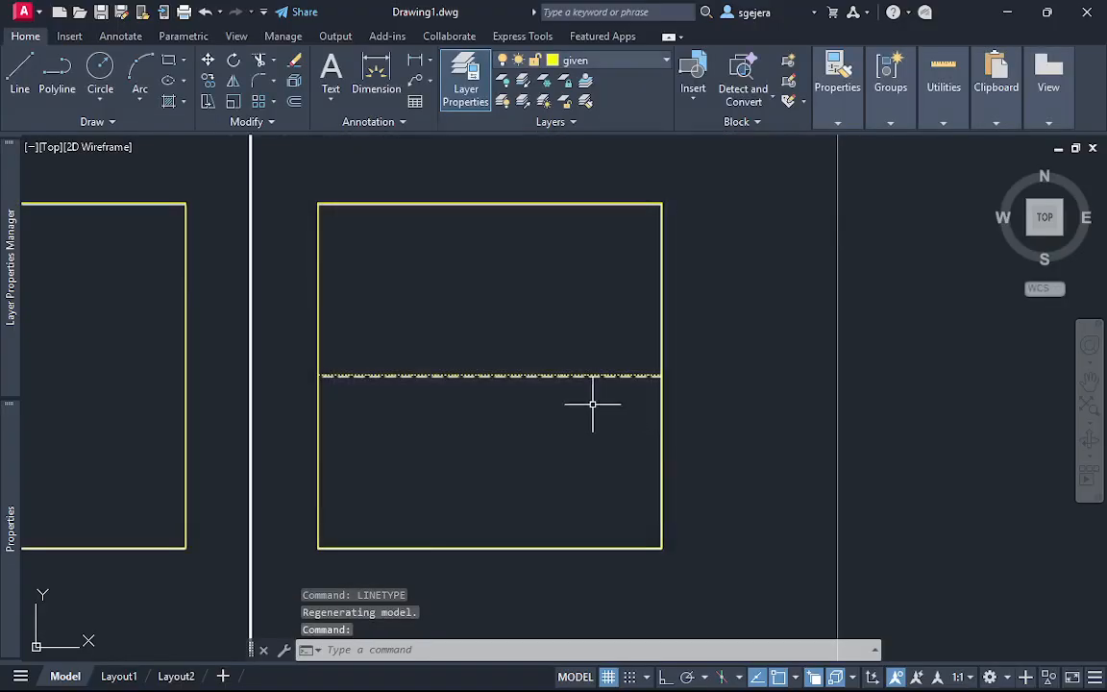
left_click(834, 116)
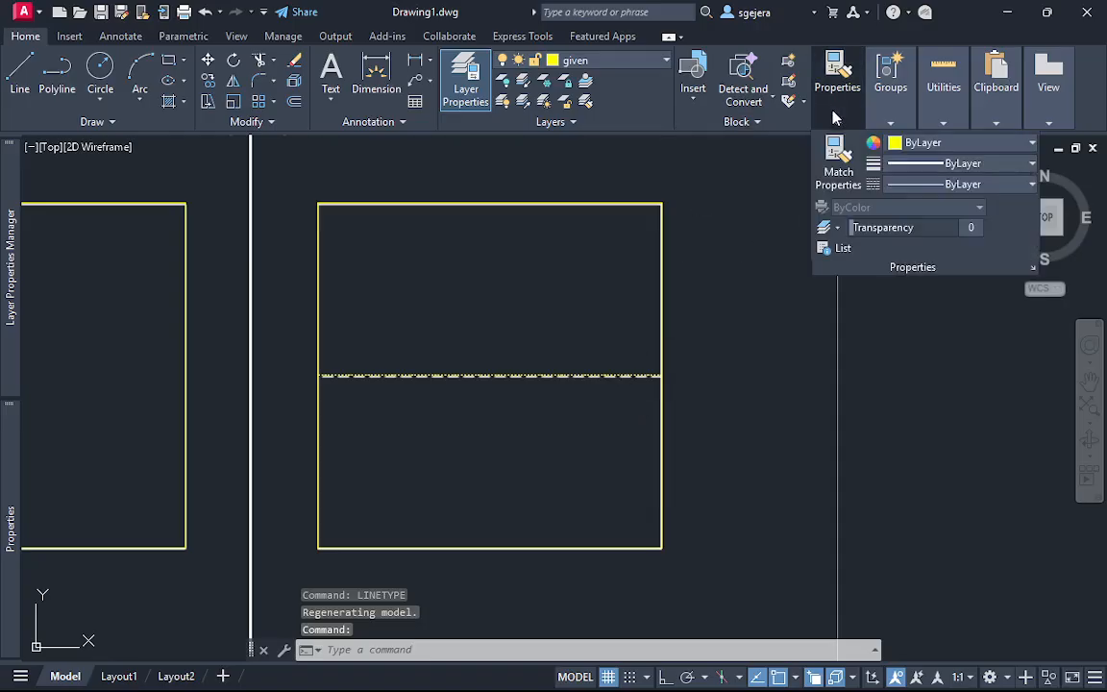
key("Escape")
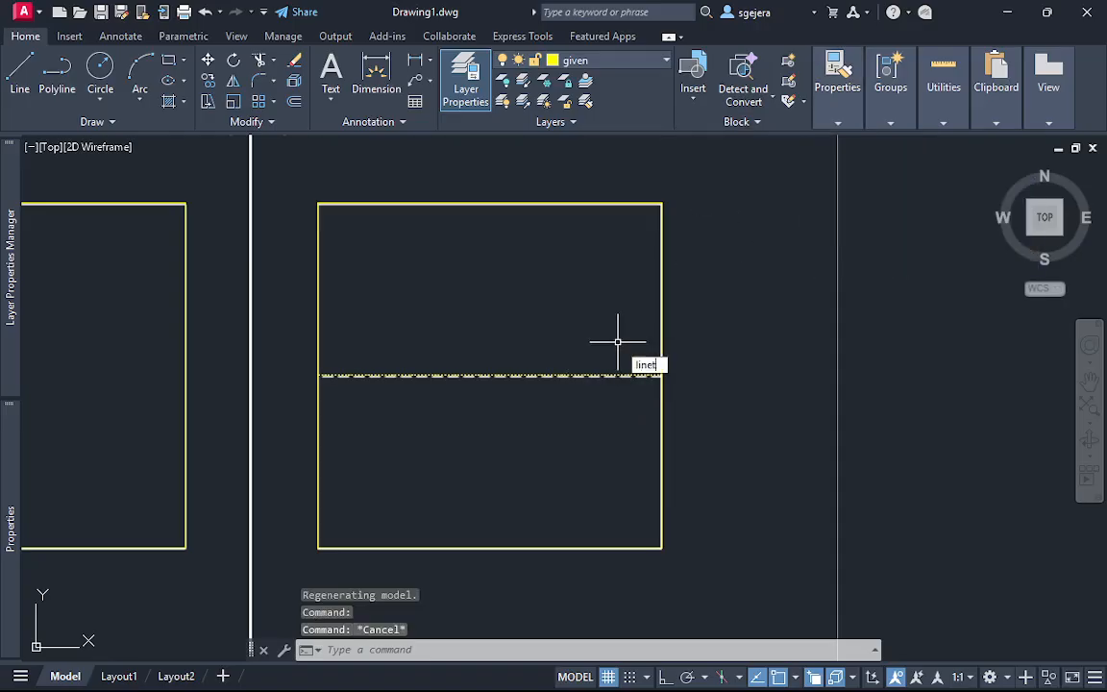
Set the global linetype scale factor to 0.1 and compare the middle line's dashes with the underlay
type("linetype")
key("Return")
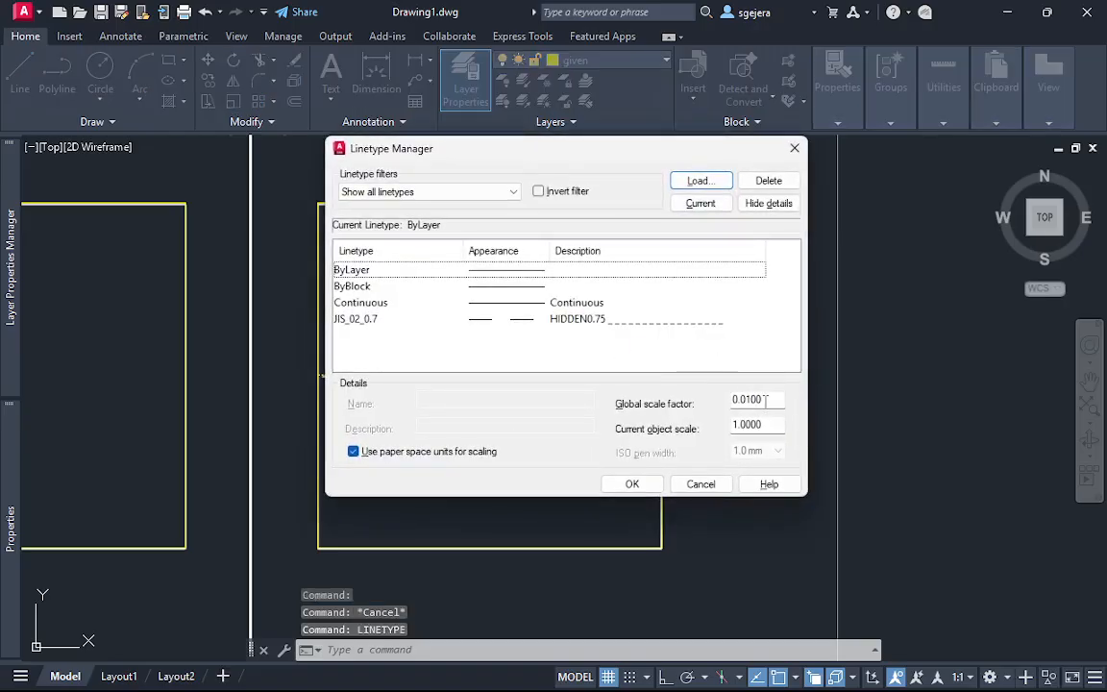
left_click_drag(765, 399, 701, 404)
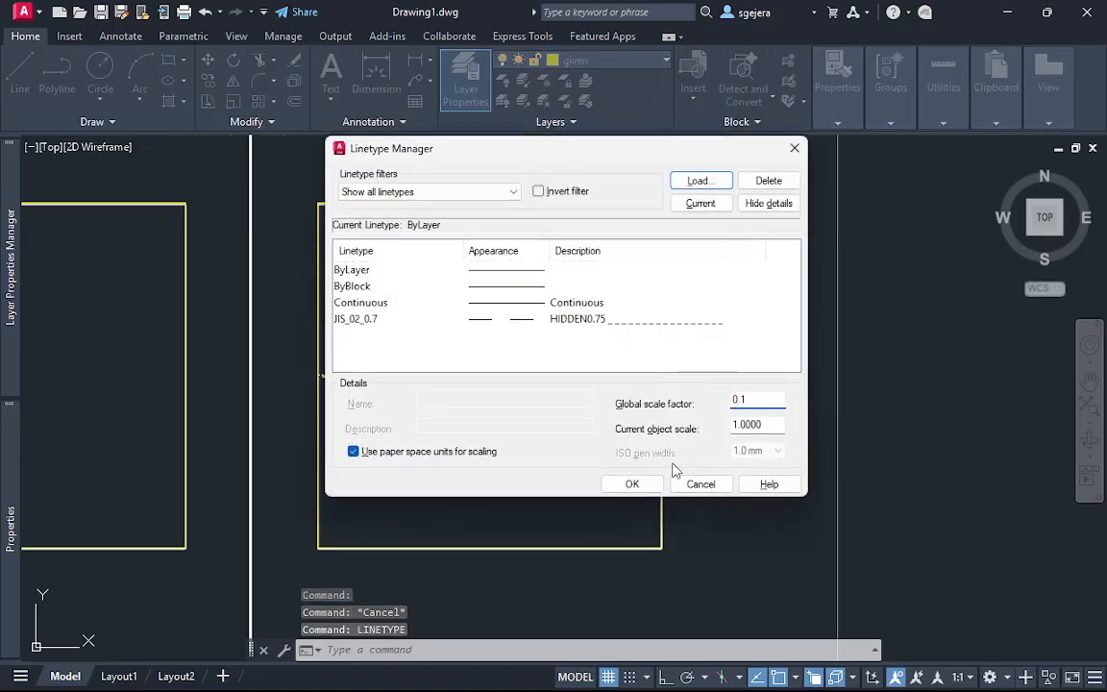
key("Return")
scroll(593, 391, "up", 5)
middle_click_drag(584, 299, 604, 325)
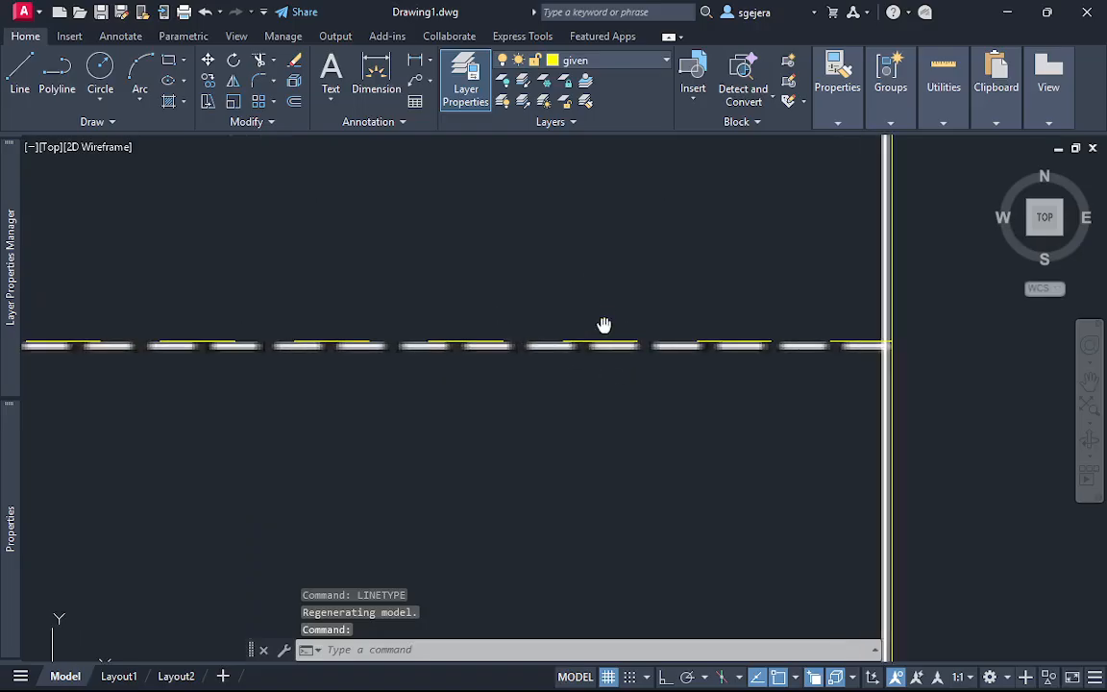
scroll(616, 429, "down", 6)
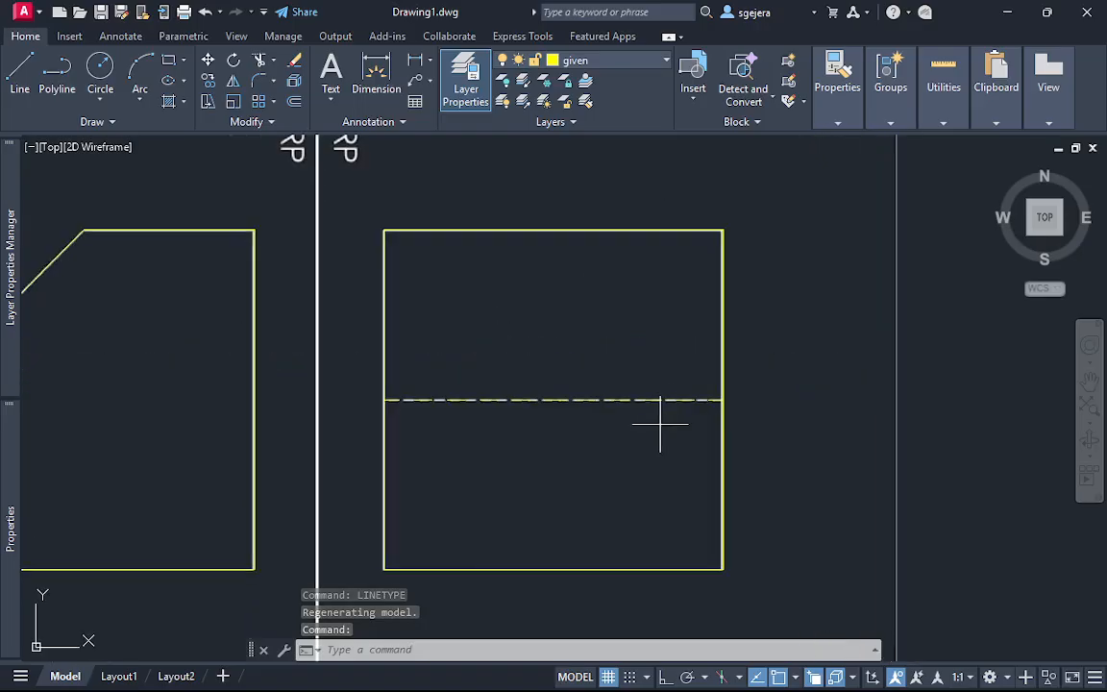
Reapply the JIS_02_0.7 linetype to the profile view's dashed middle line and clear the selection
left_click(662, 424)
left_click(638, 386)
mouse_move(835, 114)
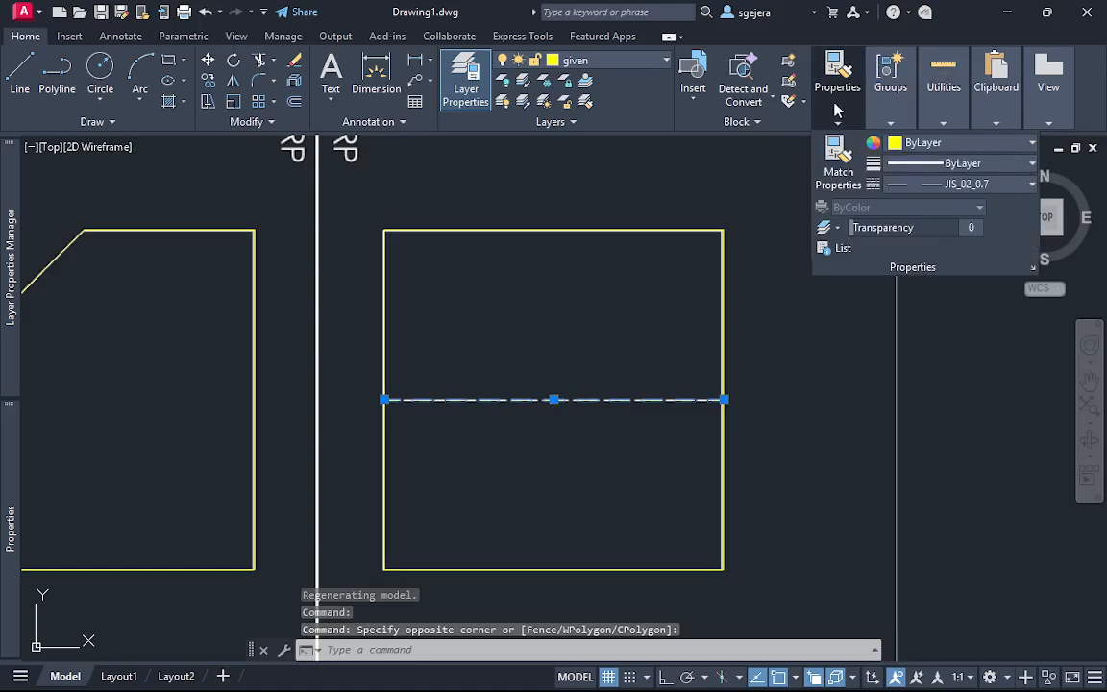
left_click(990, 184)
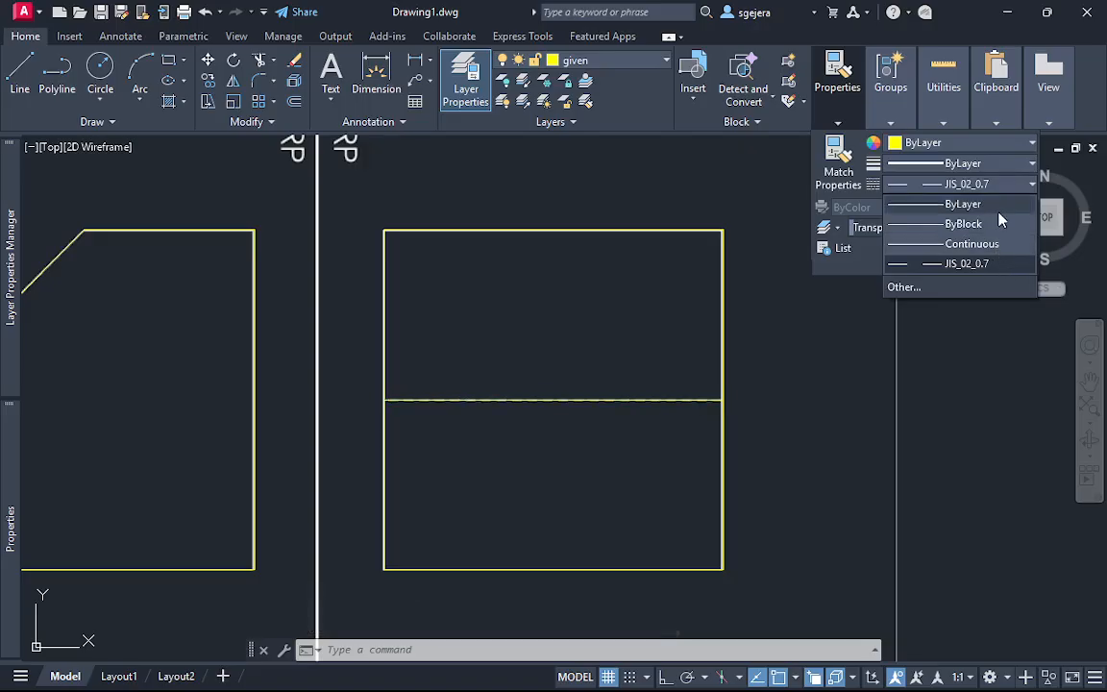
left_click(987, 265)
key("Escape")
key("Escape")
With Ortho on, draw a vertical line over the full length of Example 1's FRP/PRP reference line
scroll(731, 459, "down", 2)
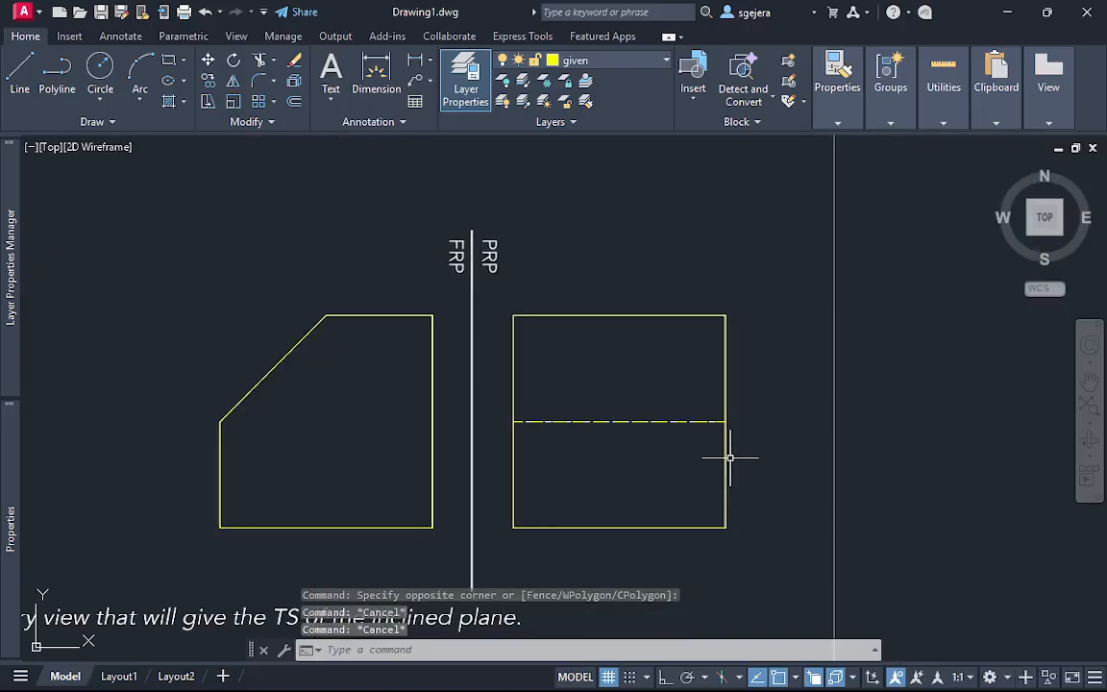
scroll(774, 492, "down", 2)
middle_click_drag(781, 494, 734, 441)
scroll(741, 440, "down", 1)
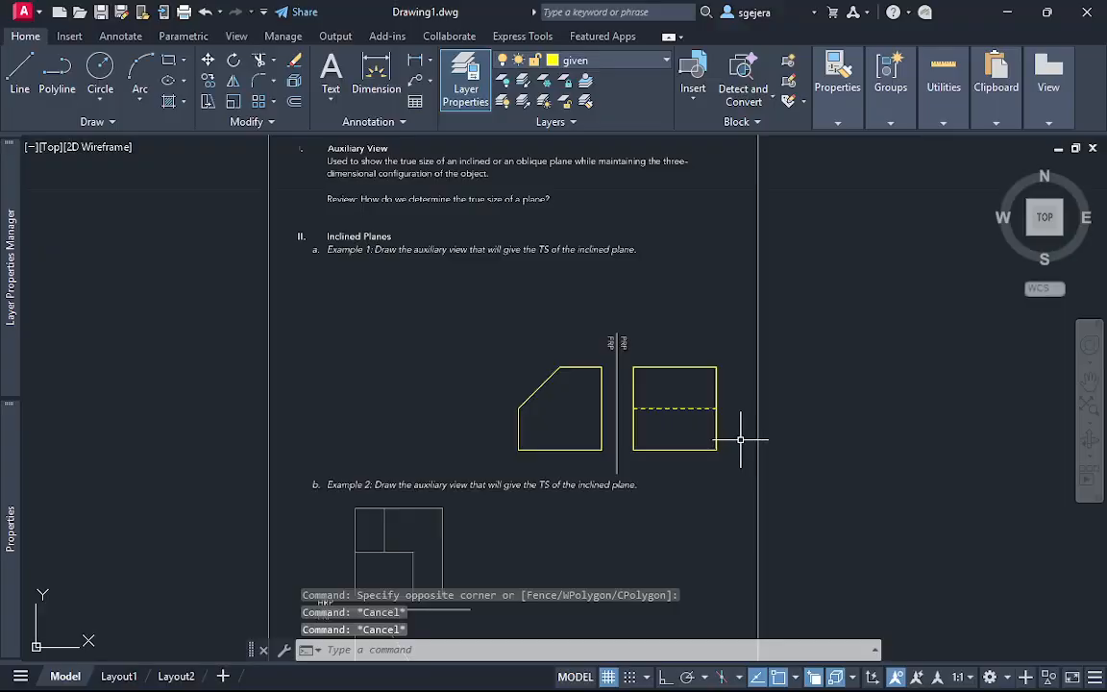
scroll(641, 432, "up", 3)
type("l")
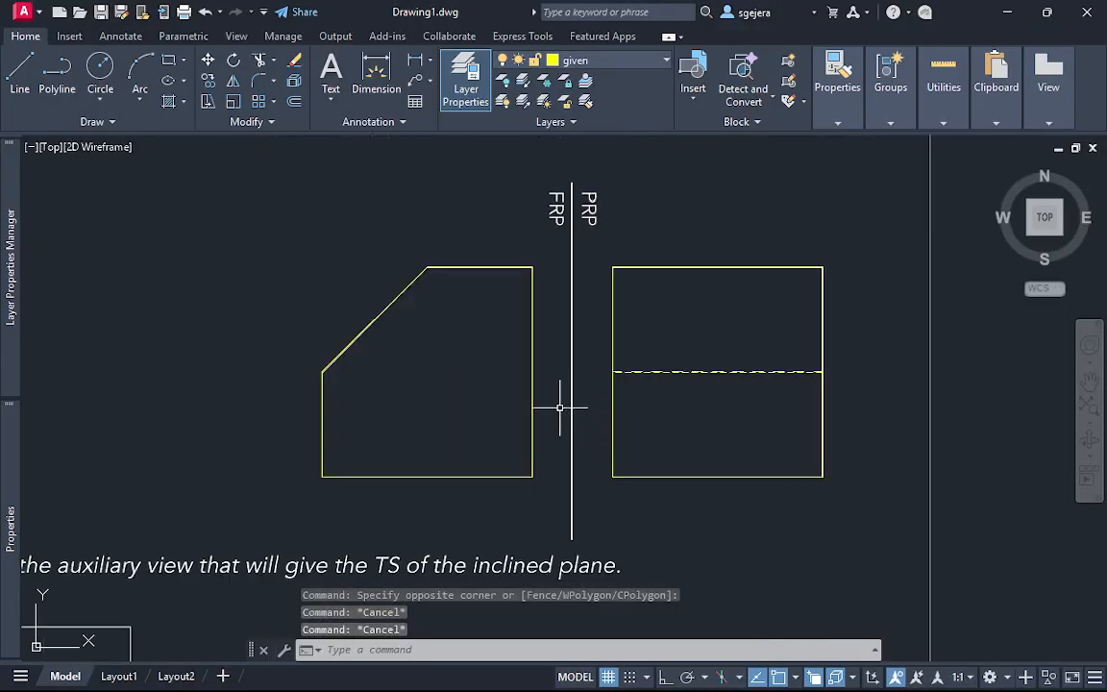
key("Return")
left_click(573, 183)
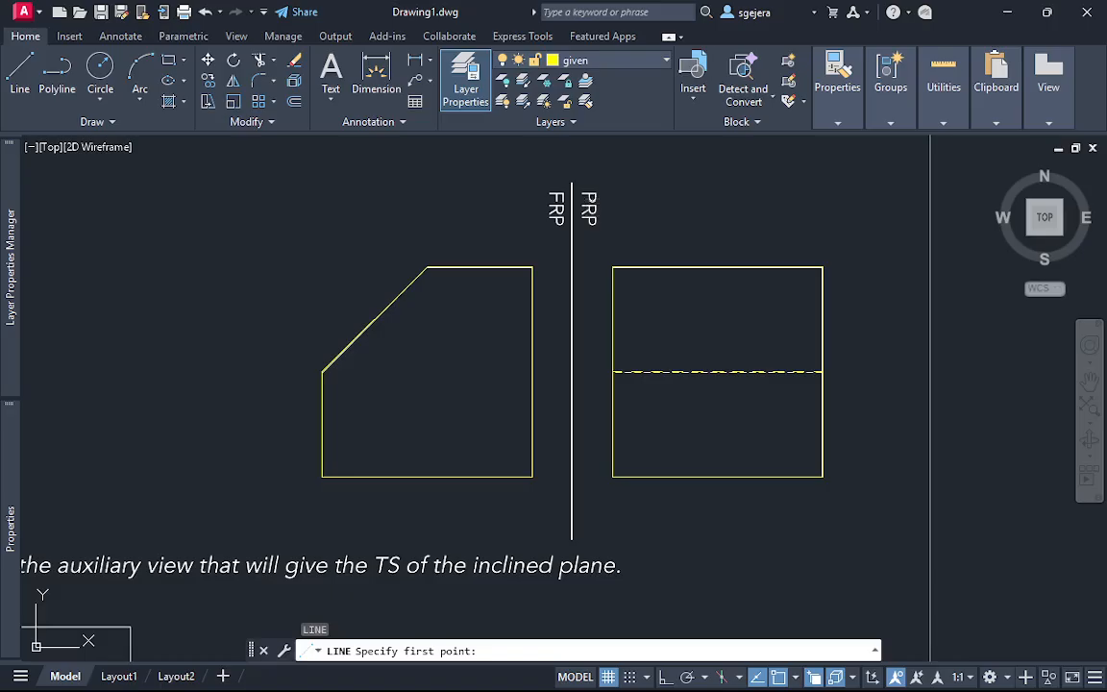
key("F8")
left_click(574, 541)
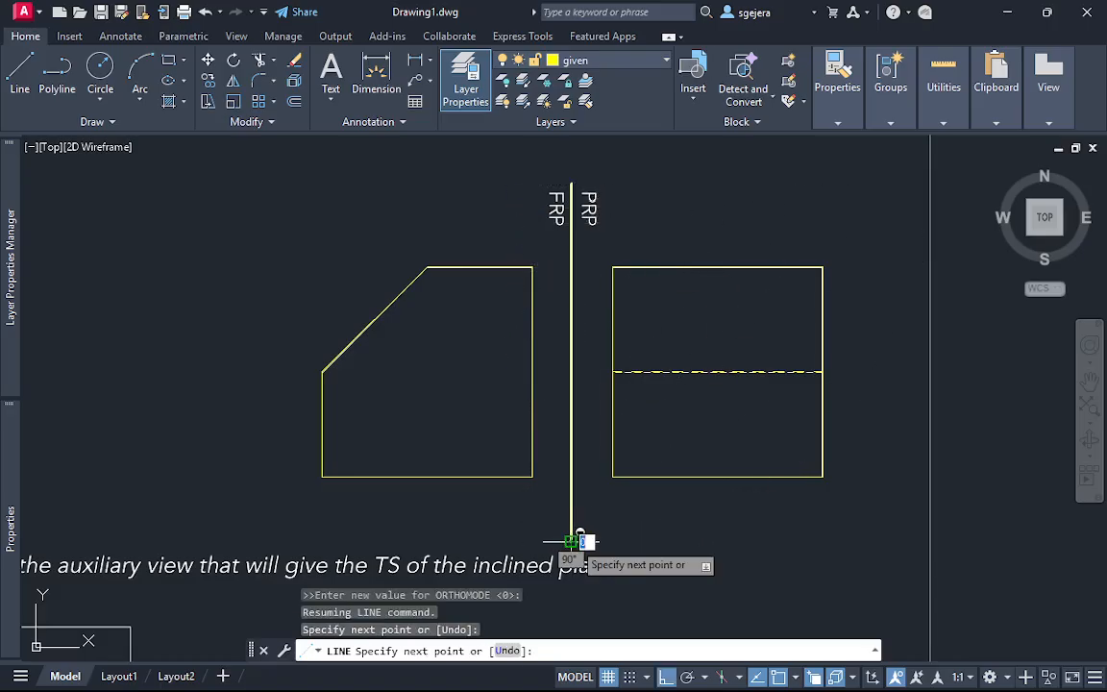
key("Escape")
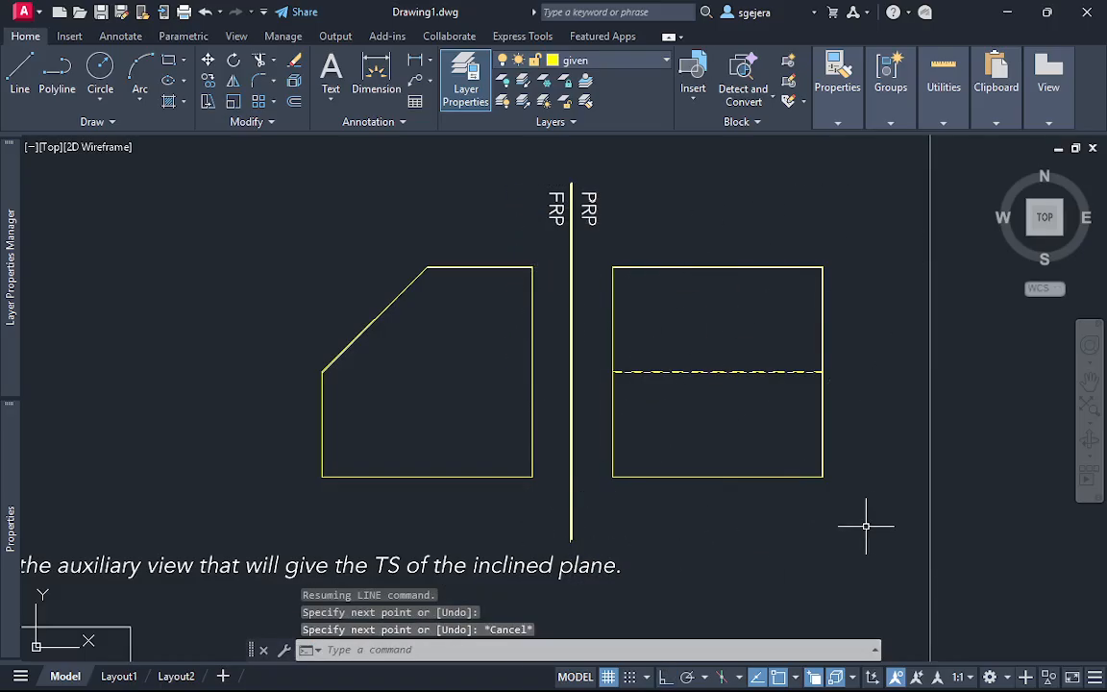
scroll(882, 509, "down", 5)
middle_click_drag(845, 485, 700, 387)
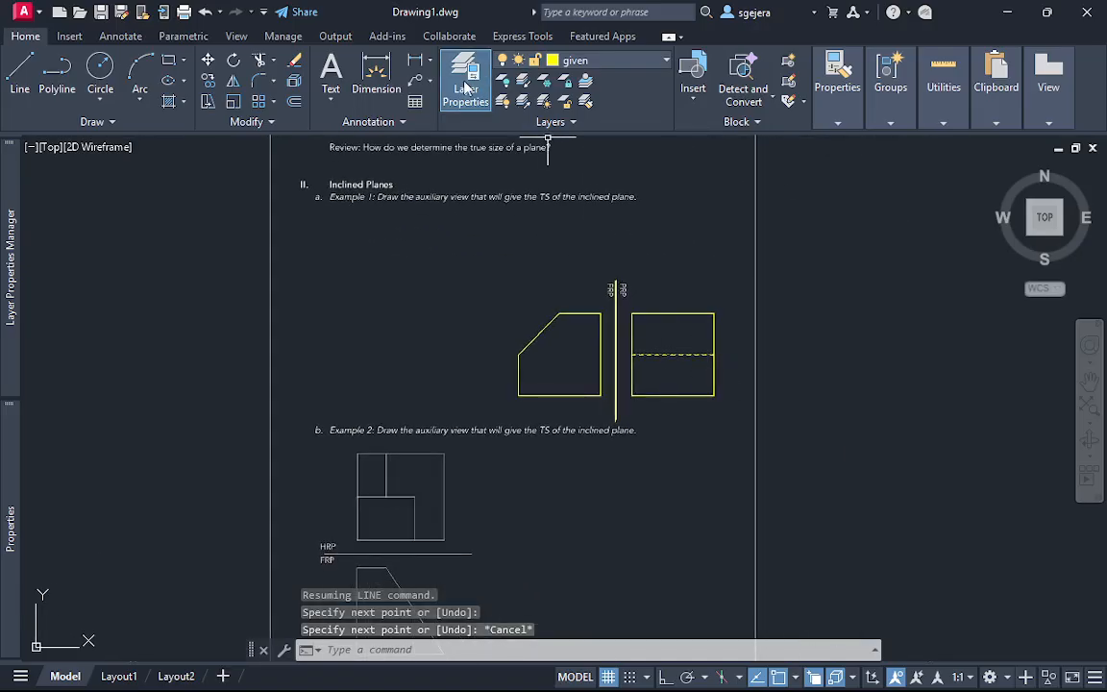
left_click(625, 61)
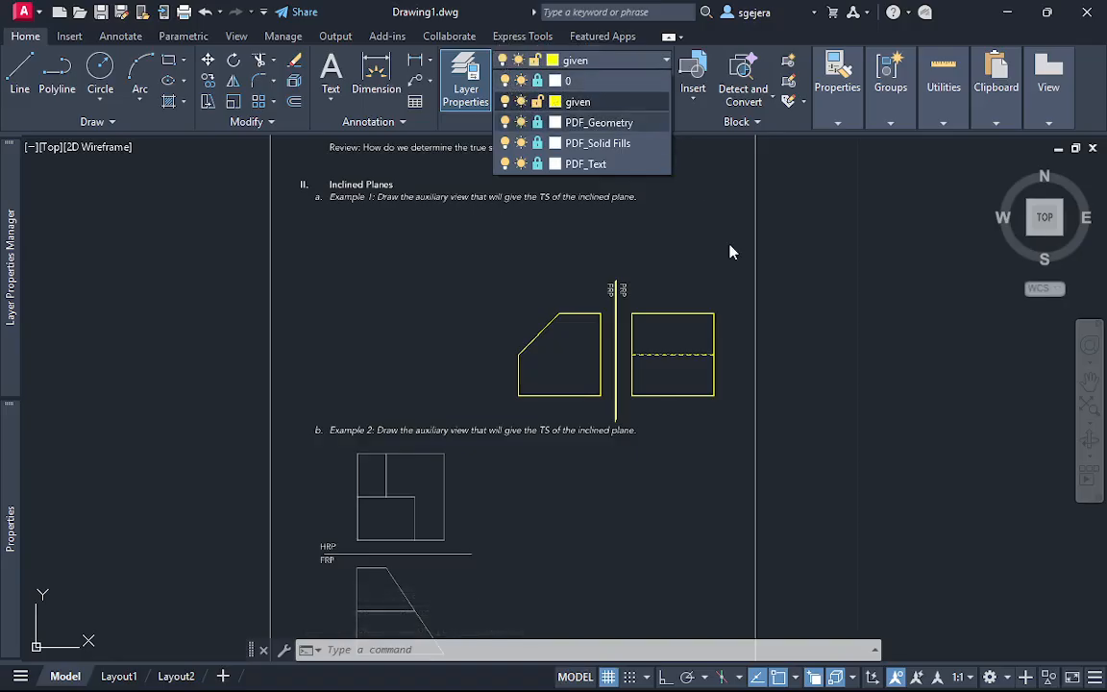
key("Escape")
key("Escape")
left_click(756, 426)
key("Escape")
key("Escape")
Move all of Example 1's traced yellow geometry to the empty space beside the PDF worksheet
left_click(728, 448)
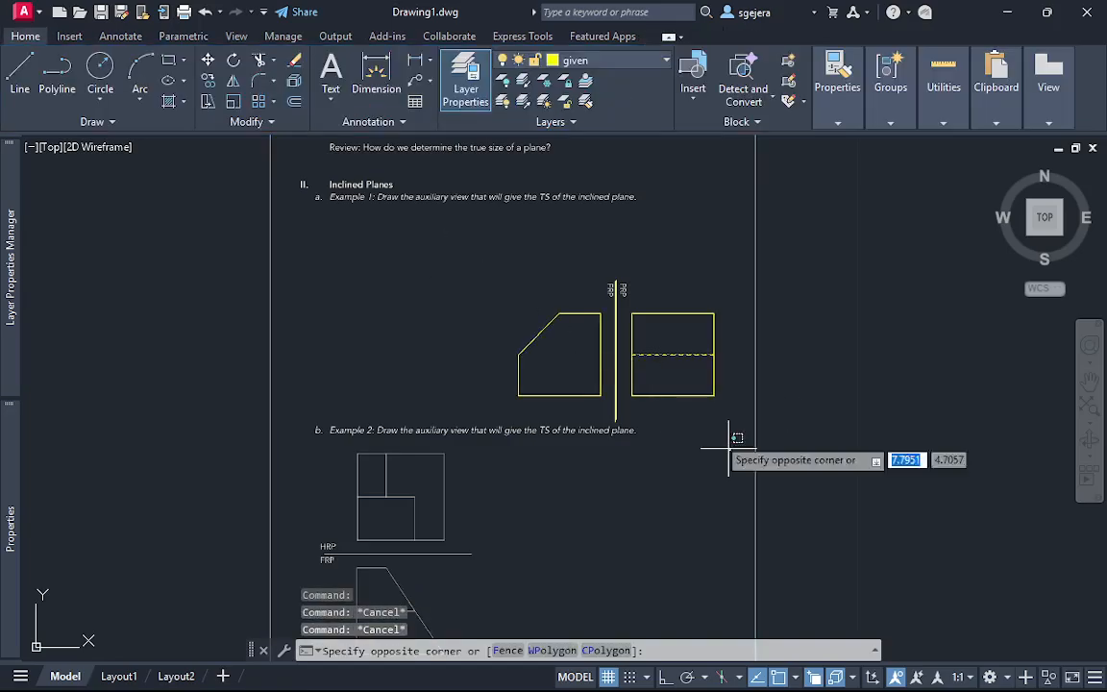
left_click(445, 240)
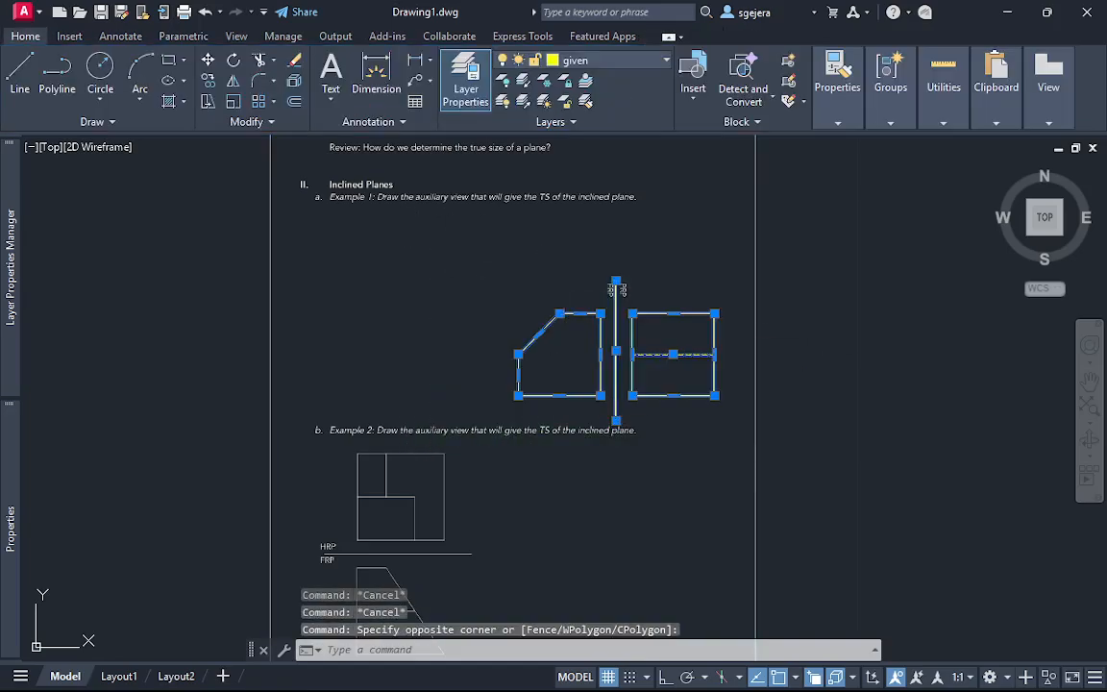
type("m")
key("Return")
left_click(616, 420)
middle_click_drag(1089, 358, 445, 371)
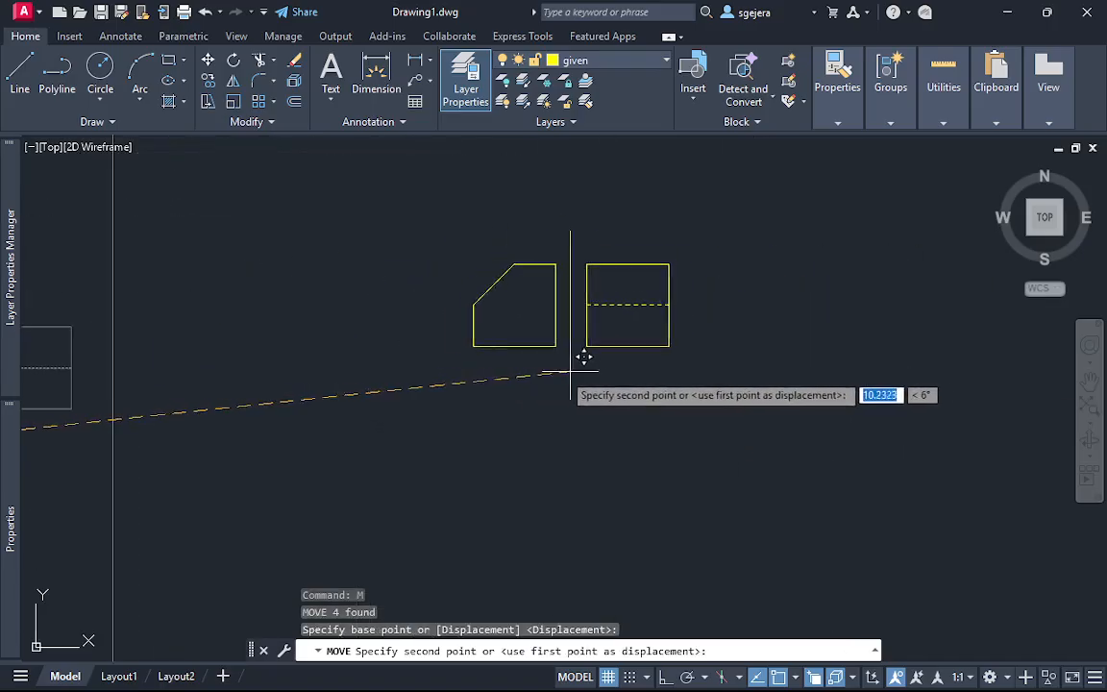
left_click(549, 372)
key("Escape")
key("Escape")
scroll(624, 308, "up", 2)
middle_click_drag(484, 284, 579, 359)
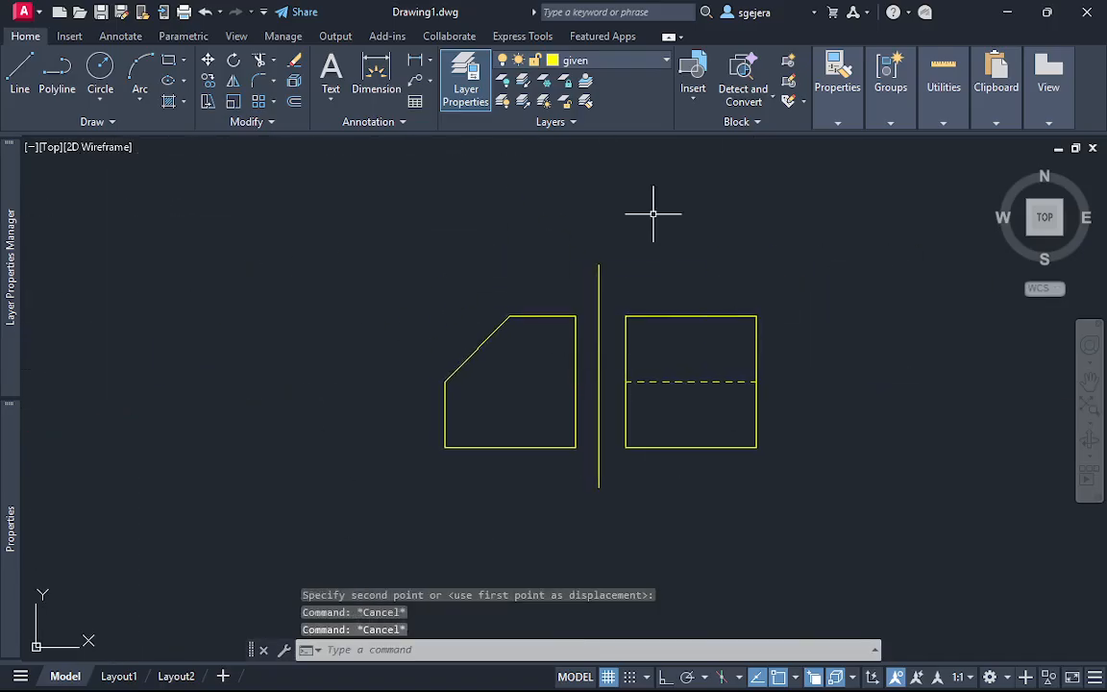
Compare the relocated front and profile views with Example 1 on the worksheet and inspect them up close
scroll(321, 415, "down", 3)
middle_click_drag(321, 415, 506, 371)
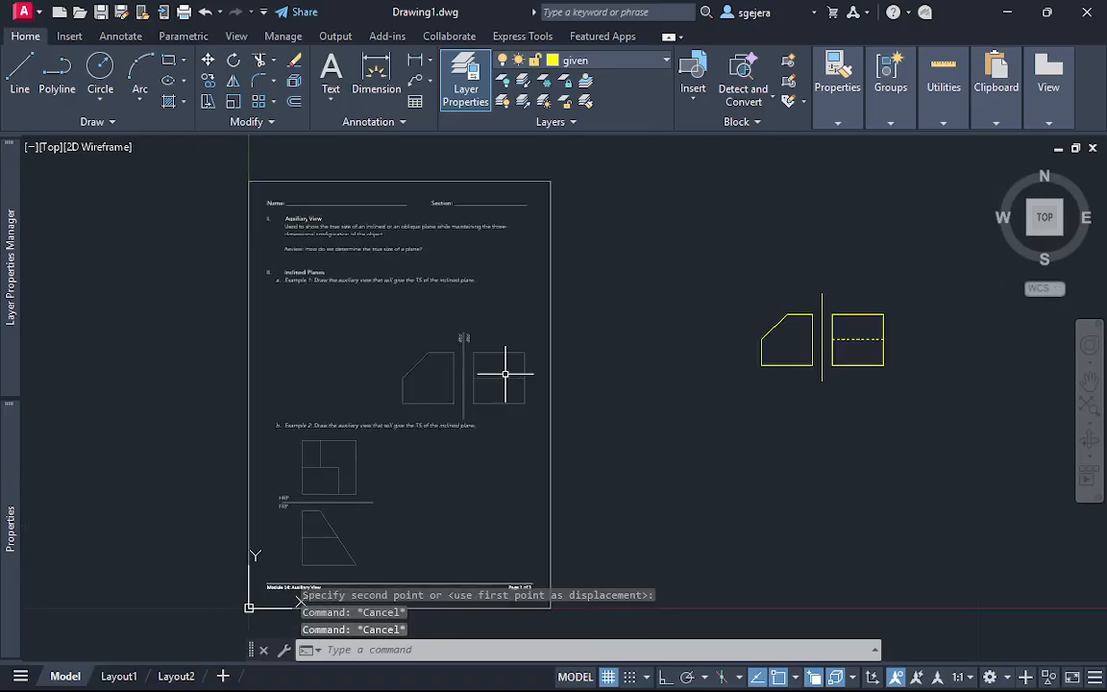
left_click(754, 471)
left_click(331, 298)
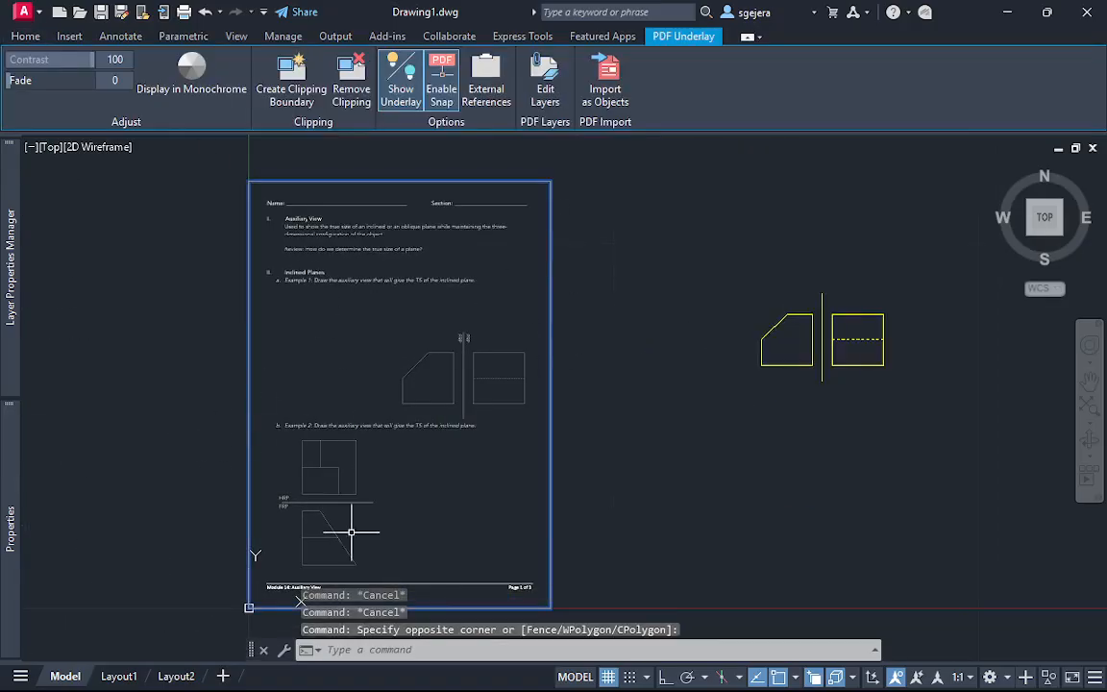
middle_click_drag(330, 494, 303, 407)
left_click(217, 311)
left_click(387, 539)
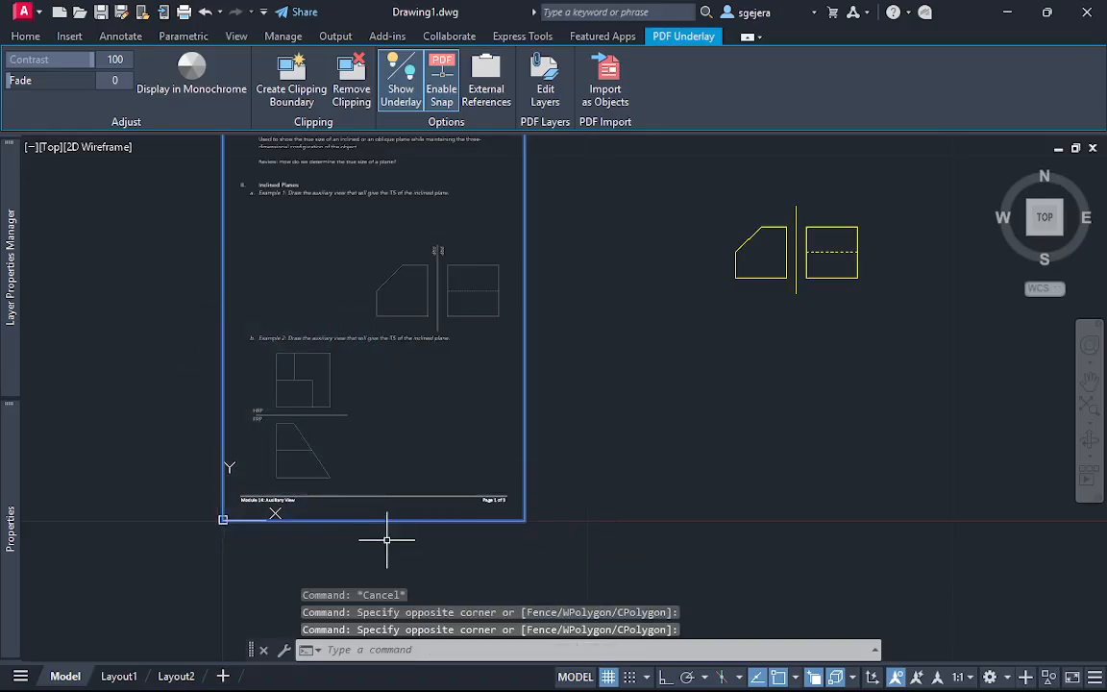
middle_click_drag(654, 364, 377, 454)
scroll(663, 359, "up", 2)
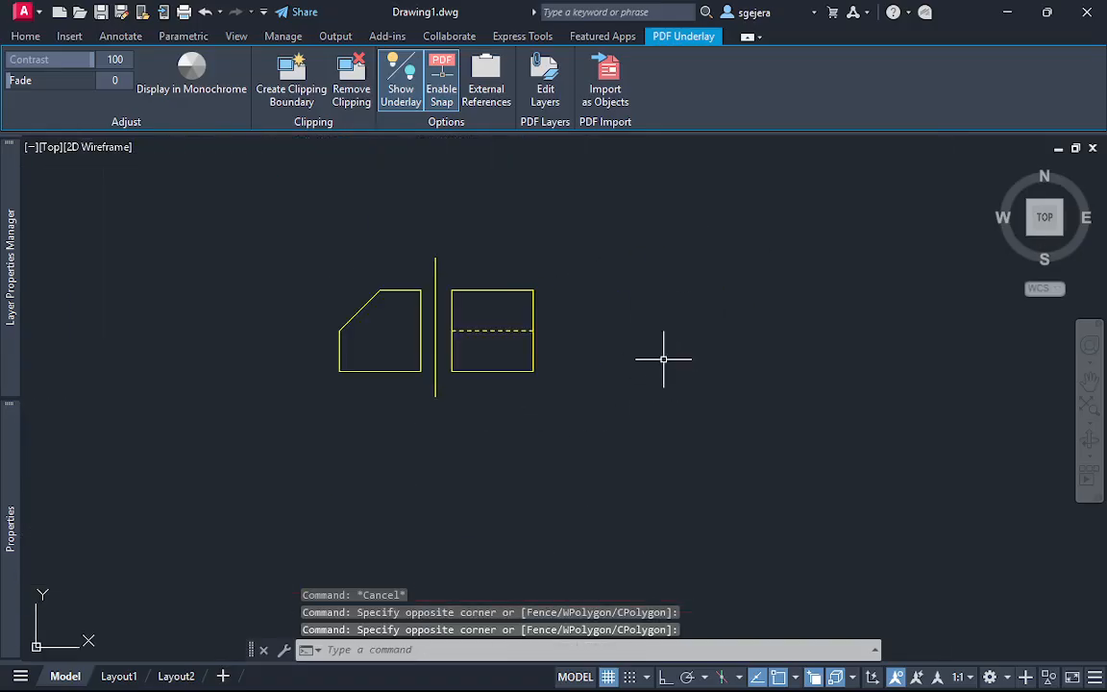
middle_click_drag(400, 323, 531, 416)
scroll(539, 420, "up", 2)
scroll(548, 437, "up", 1)
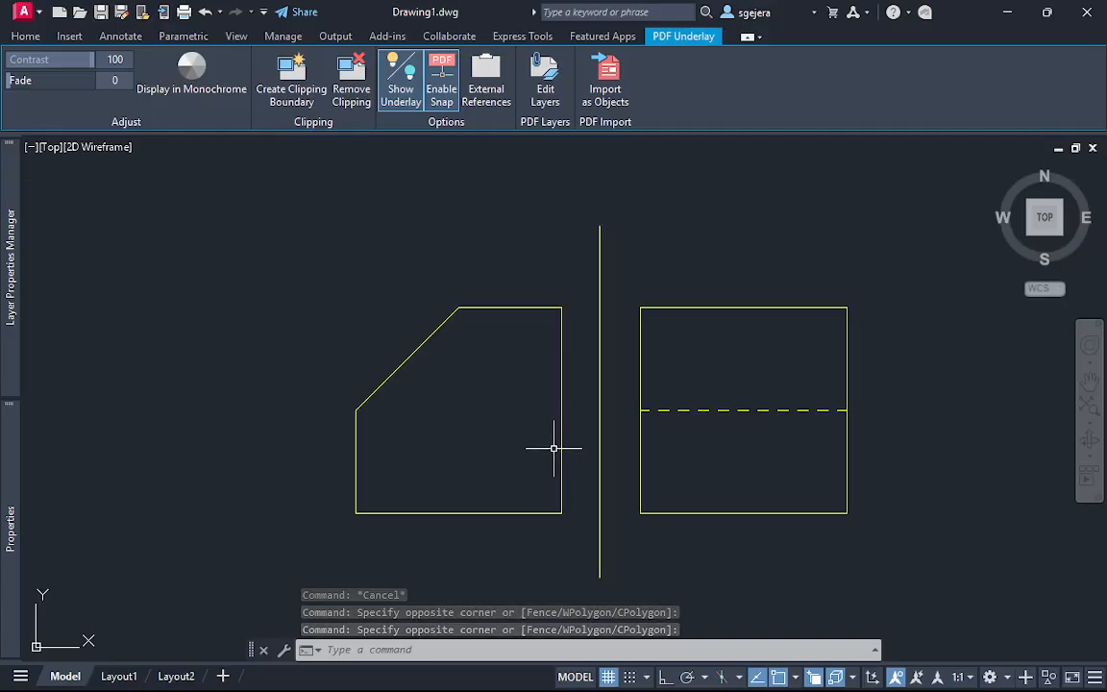
scroll(556, 445, "up", 1)
middle_click_drag(593, 395, 610, 371)
scroll(574, 378, "down", 1)
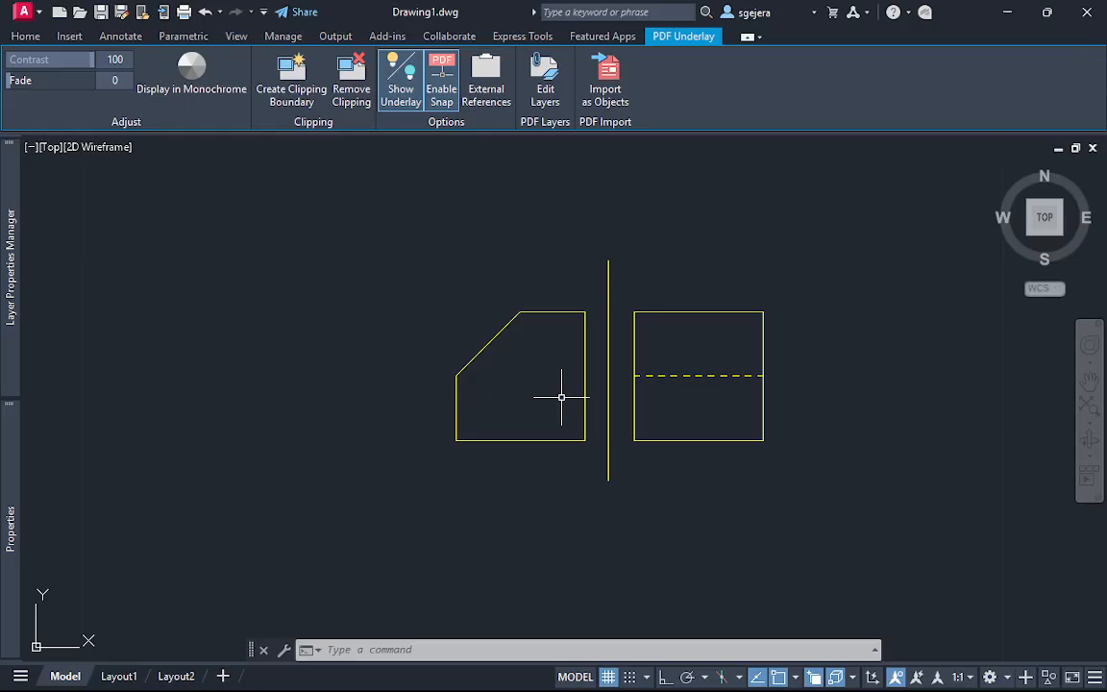
Turn on Clean Screen and review the traced views alongside Example 1 on the worksheet
key("ctrl+0")
middle_click_drag(420, 334, 541, 366)
scroll(682, 374, "down", 2)
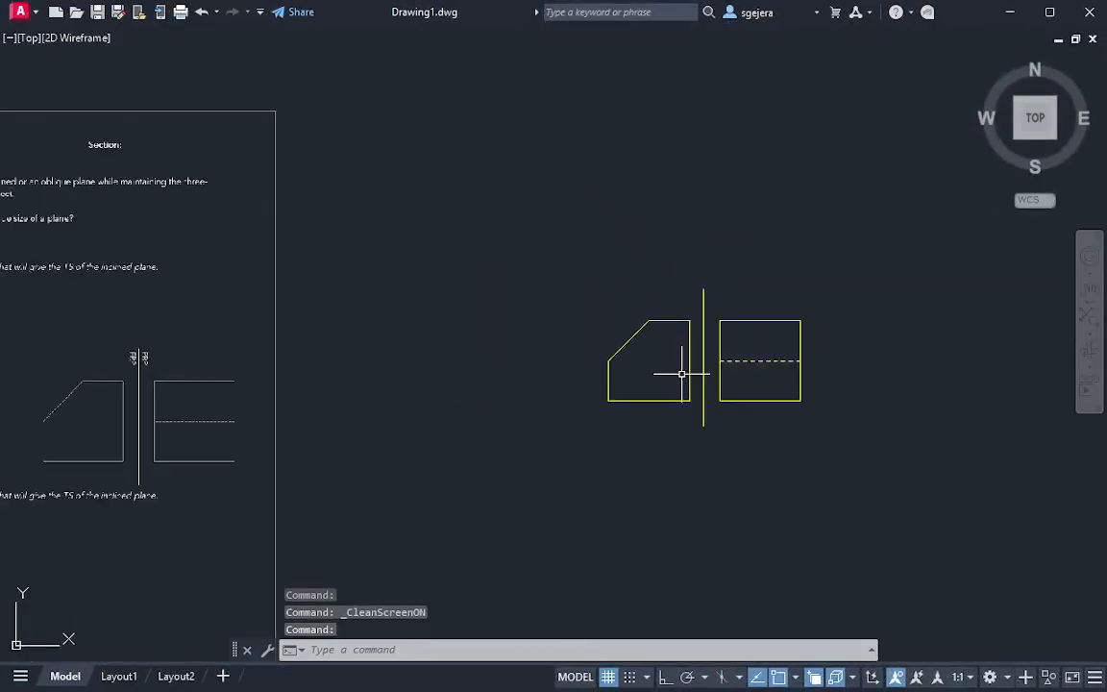
scroll(681, 374, "down", 2)
scroll(314, 395, "up", 3)
scroll(364, 380, "up", 2)
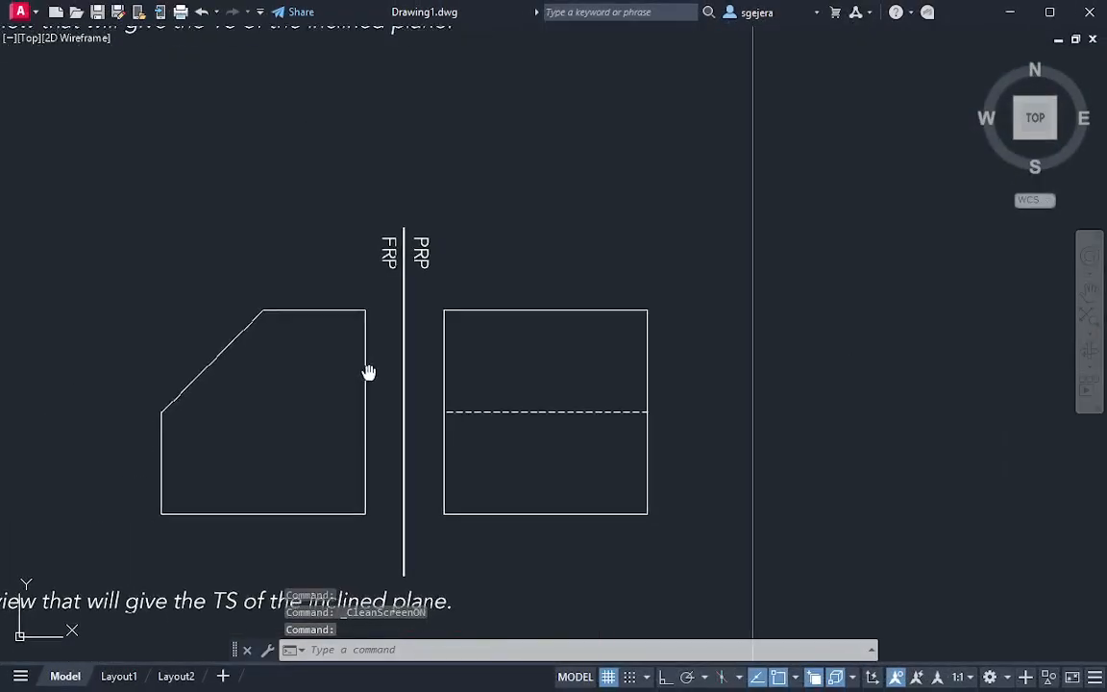
middle_click_drag(369, 373, 385, 346)
middle_click_drag(809, 473, 51, 420)
middle_click_drag(752, 324, 279, 404)
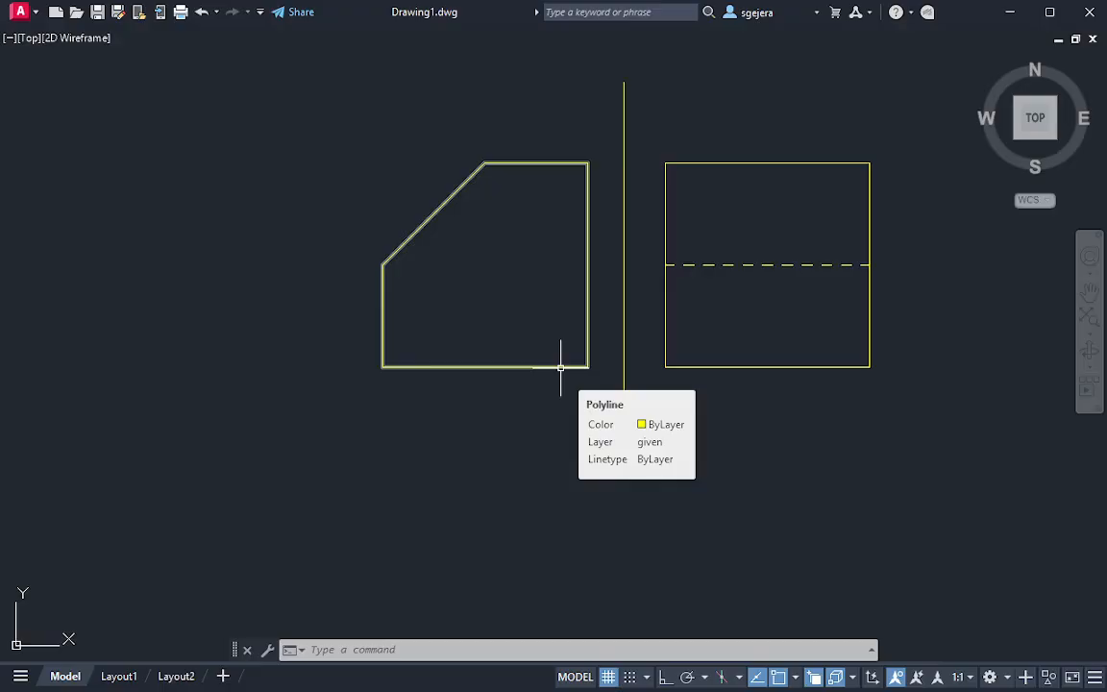
Draw a horizontal line about 3.66 units long from the profile view's lower-left corner past the front view, and erase it
key("Escape")
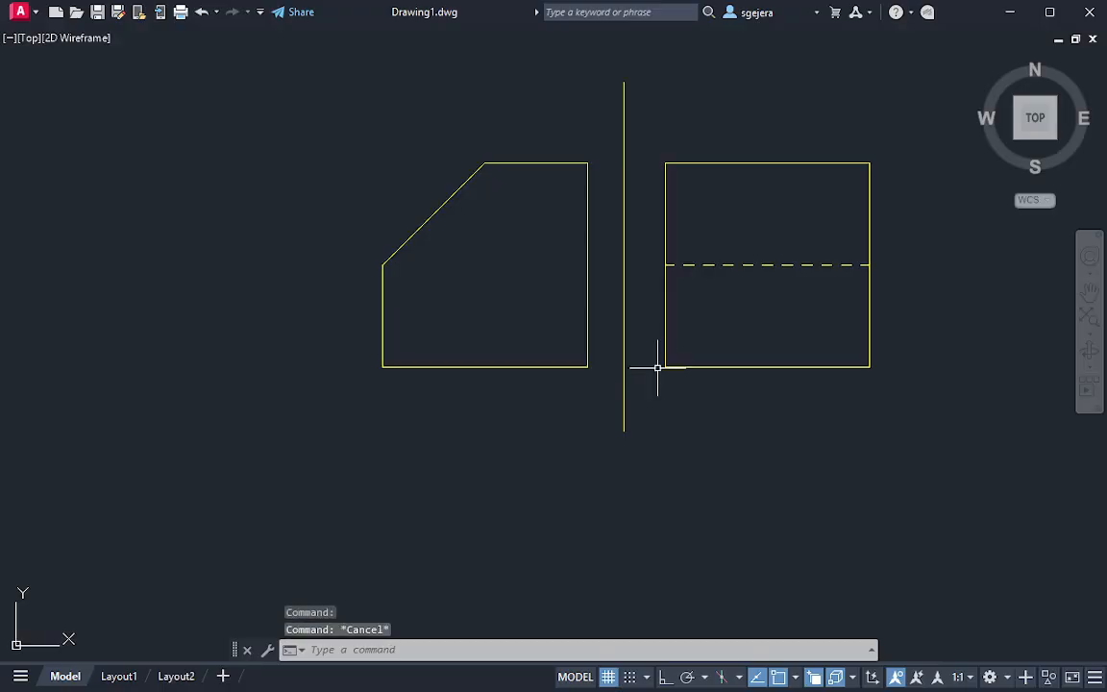
type("l")
key("Return")
left_click(666, 367)
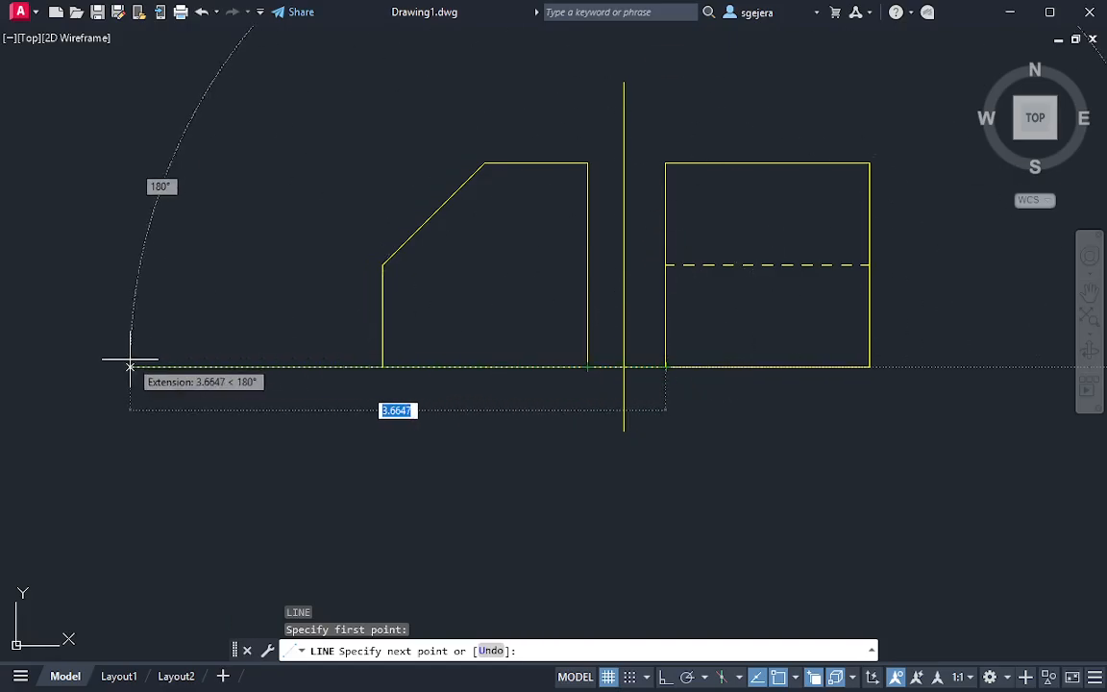
left_click(130, 366)
key("Escape")
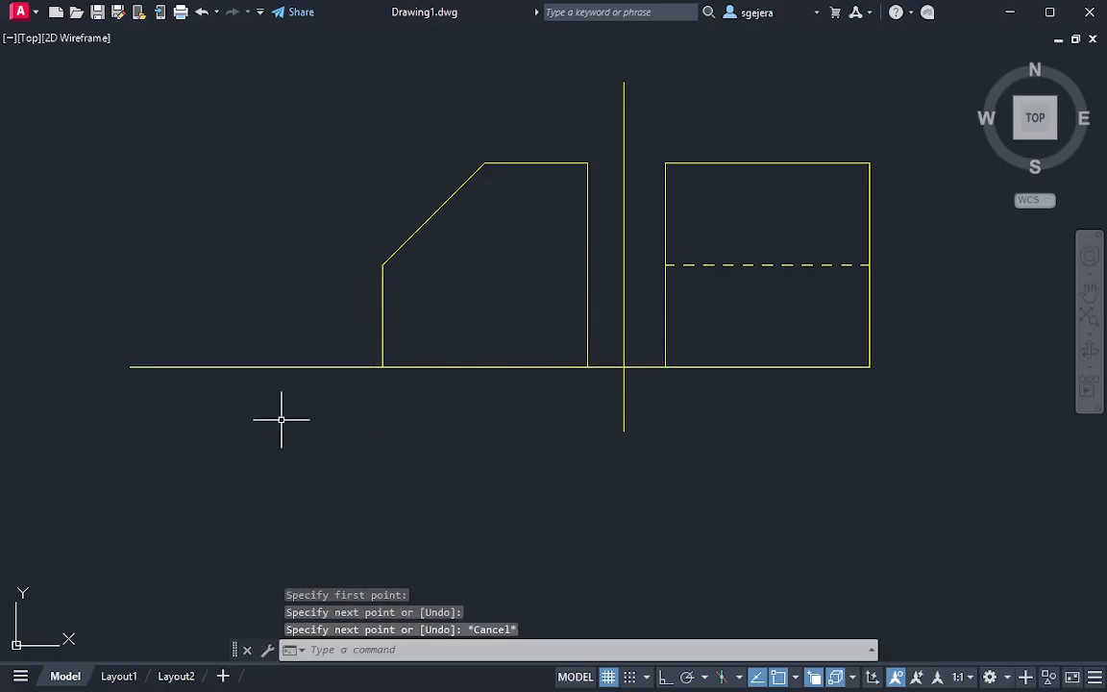
left_click(265, 344)
left_click(214, 430)
key("Delete")
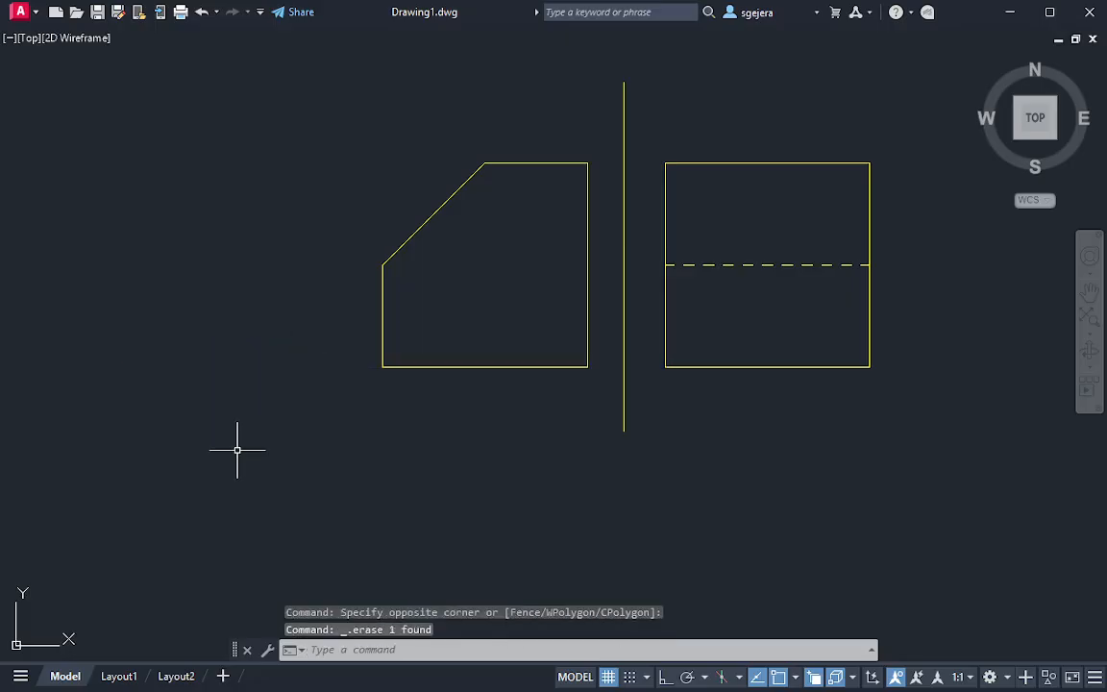
Read the worksheet's Example 1 instruction and examine its given front and profile views
middle_click_drag(377, 338, 425, 412)
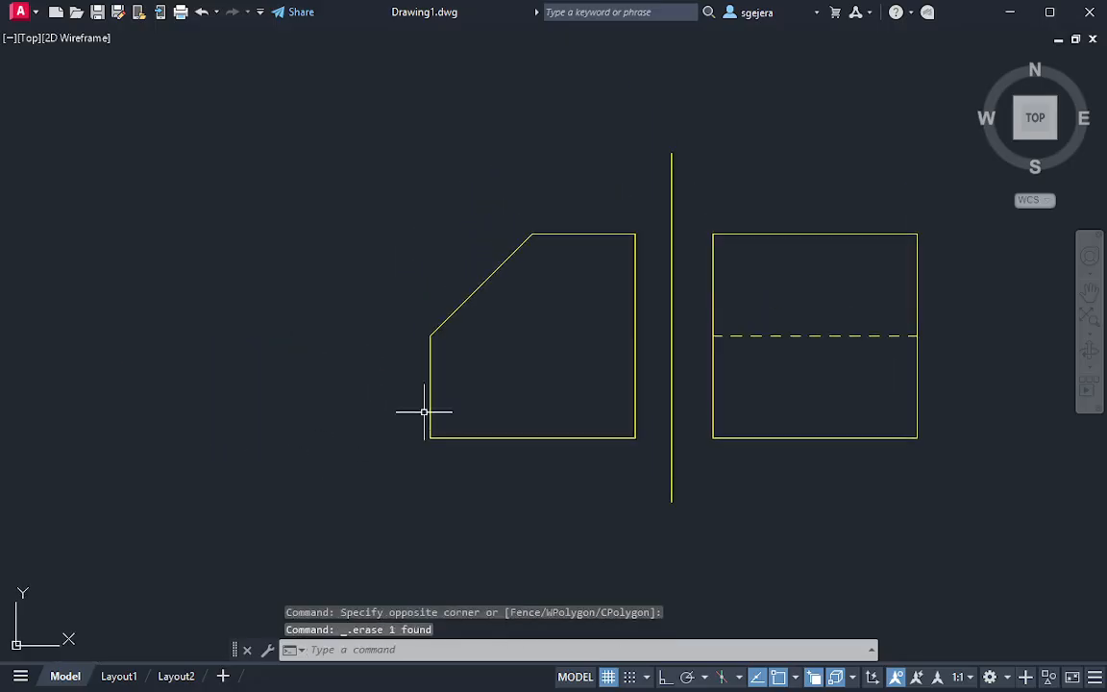
scroll(424, 412, "down", 2)
mouse_move(406, 371)
middle_mouse_down()
mouse_move(616, 386)
mouse_move(558, 366)
middle_mouse_up()
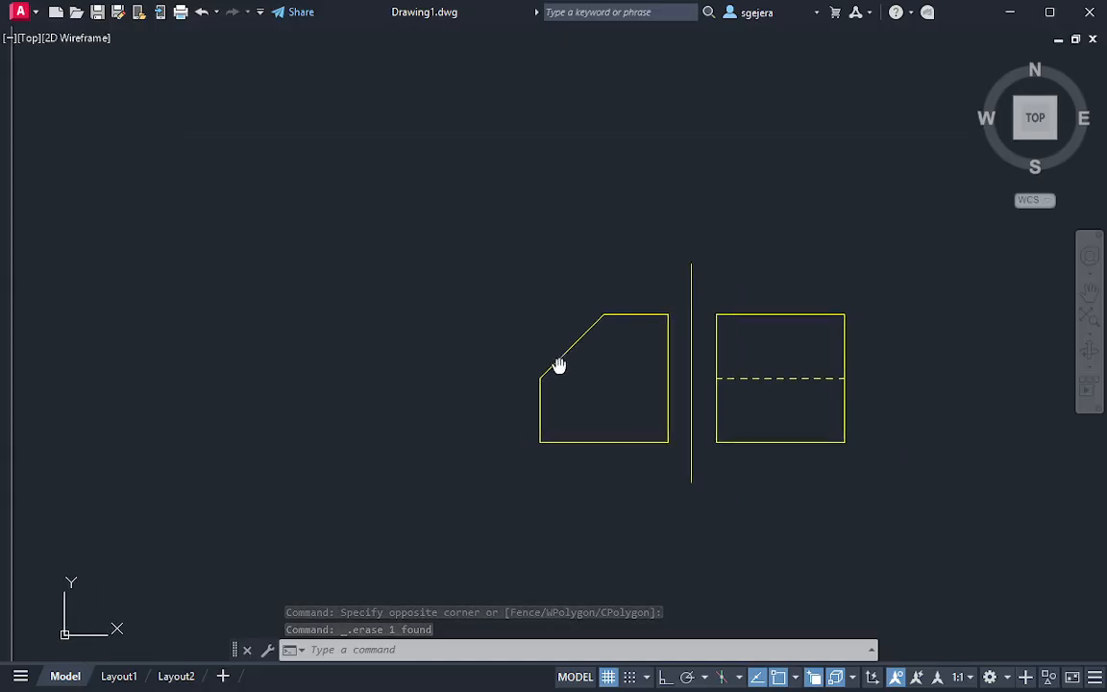
scroll(532, 371, "up", 2)
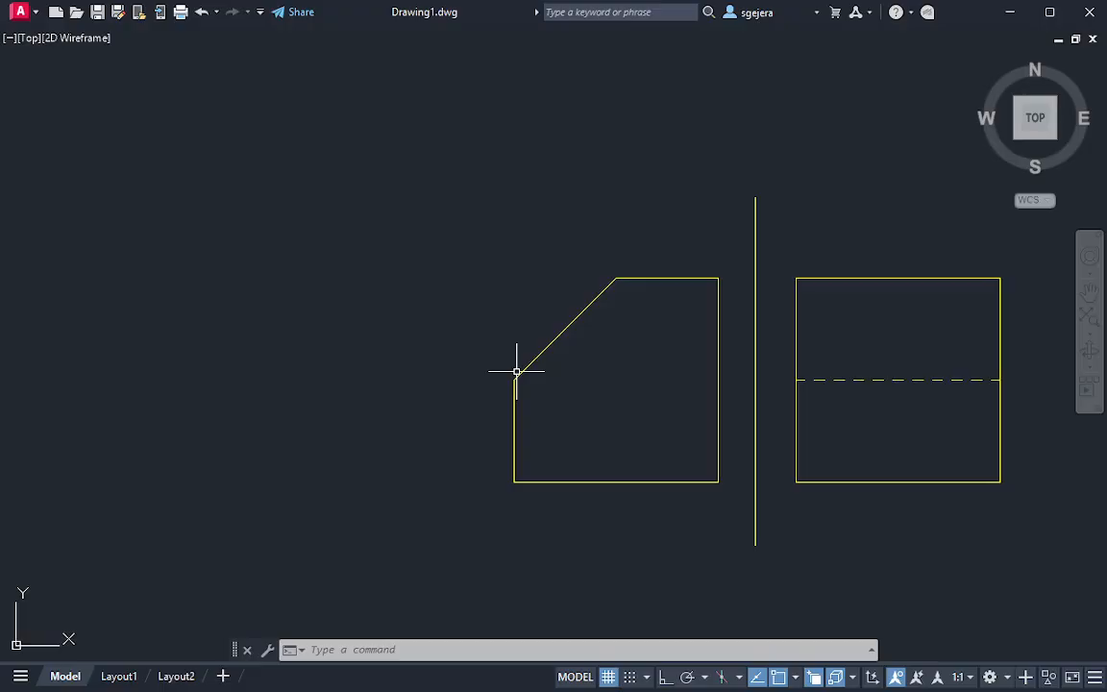
mouse_move(673, 442)
middle_mouse_down()
mouse_move(636, 477)
mouse_move(551, 481)
middle_mouse_up()
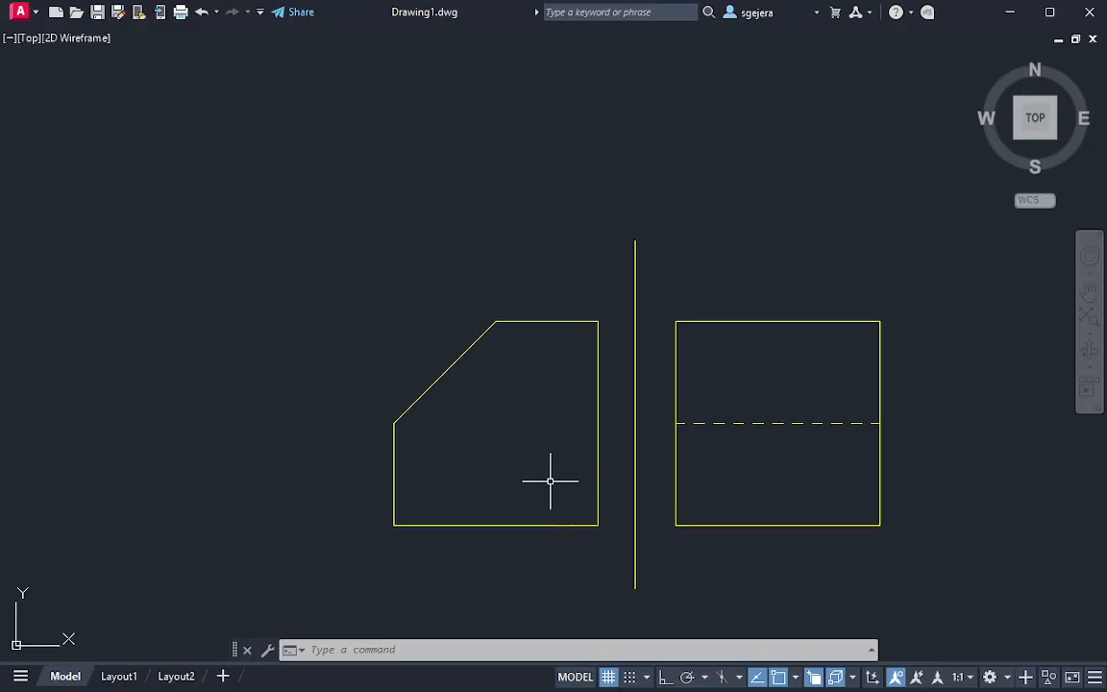
middle_click_drag(240, 576, 959, 261)
middle_click_drag(29, 260, 730, 397)
scroll(451, 309, "down", 3)
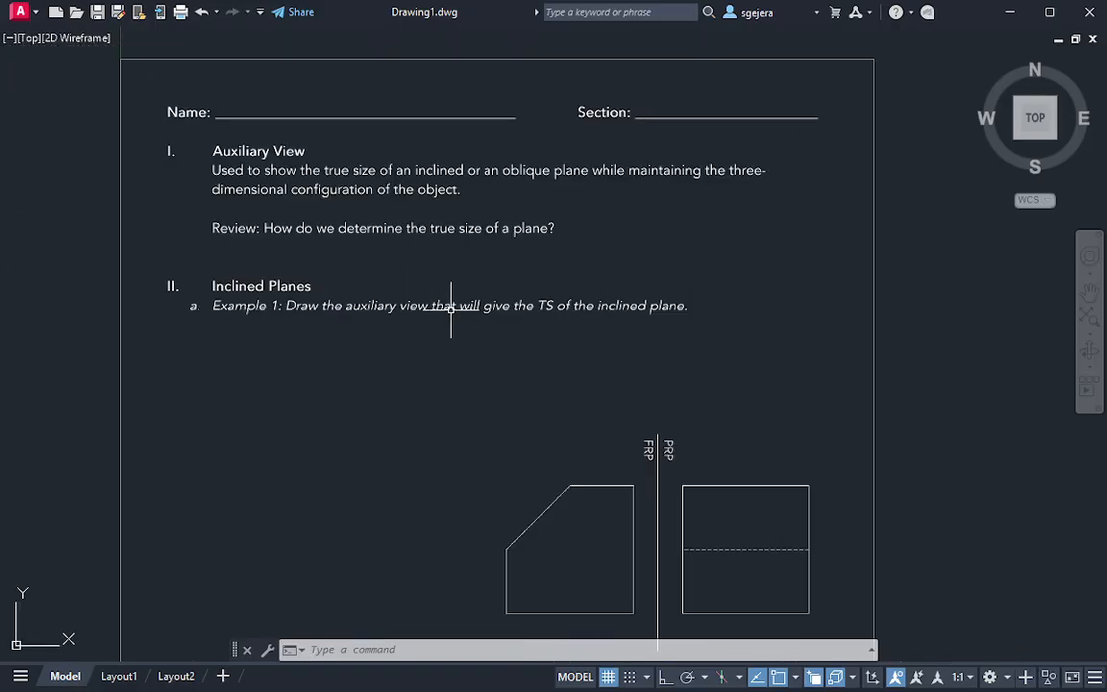
scroll(403, 351, "up", 2)
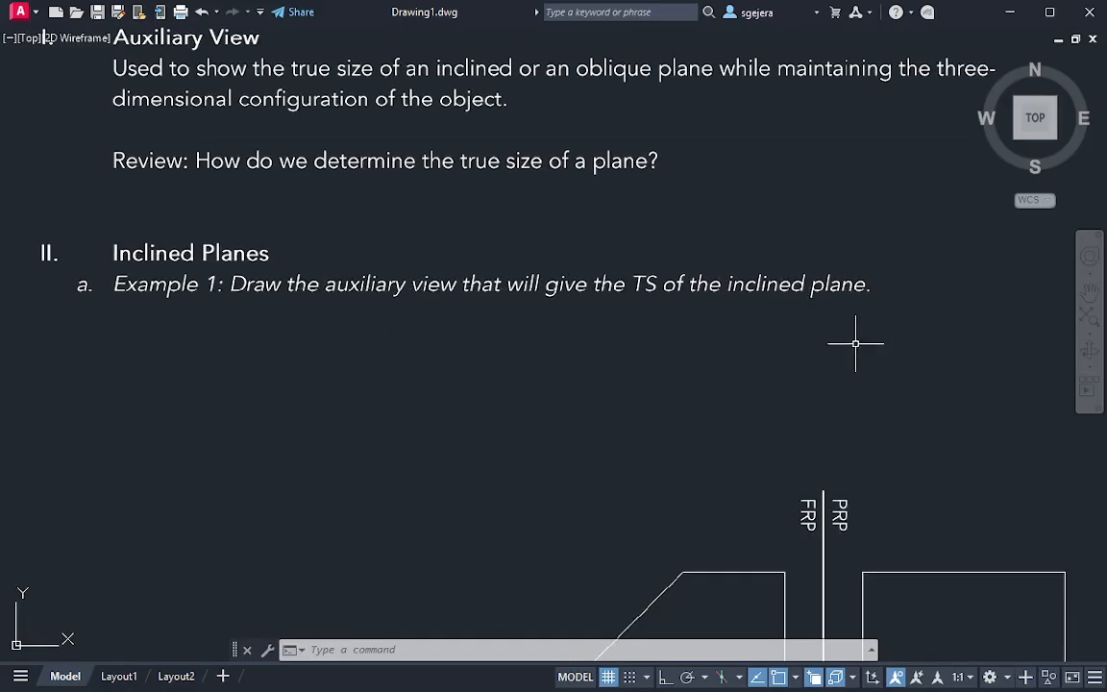
middle_click_drag(823, 394, 709, 127)
middle_click_drag(903, 389, 848, 388)
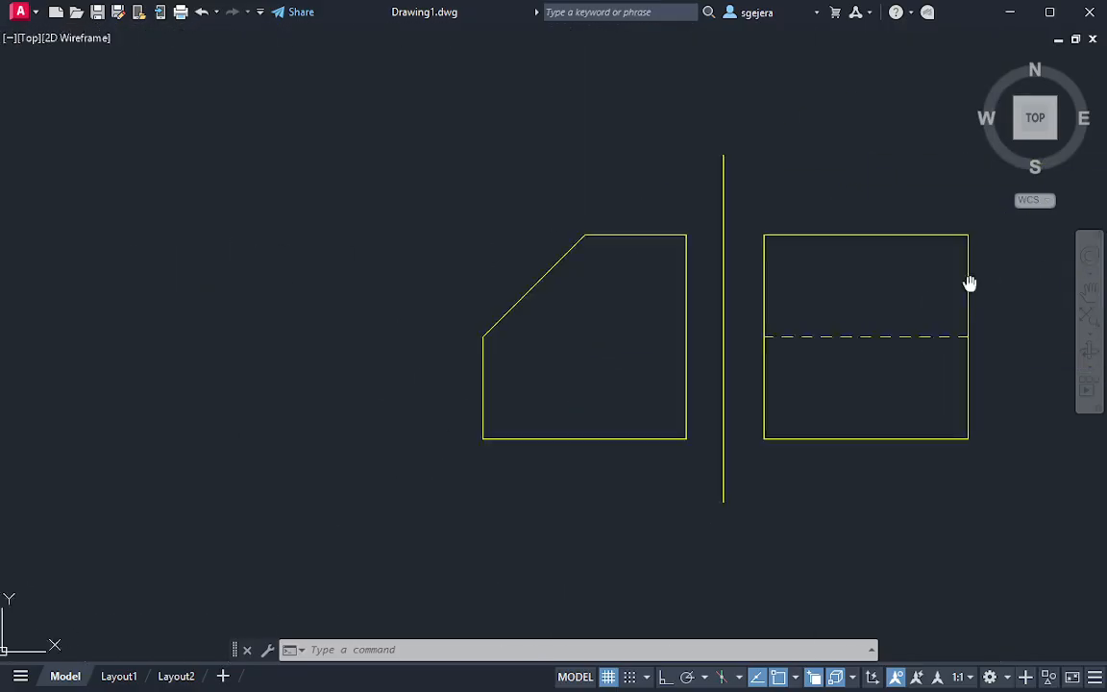
middle_click_drag(969, 282, 740, 384)
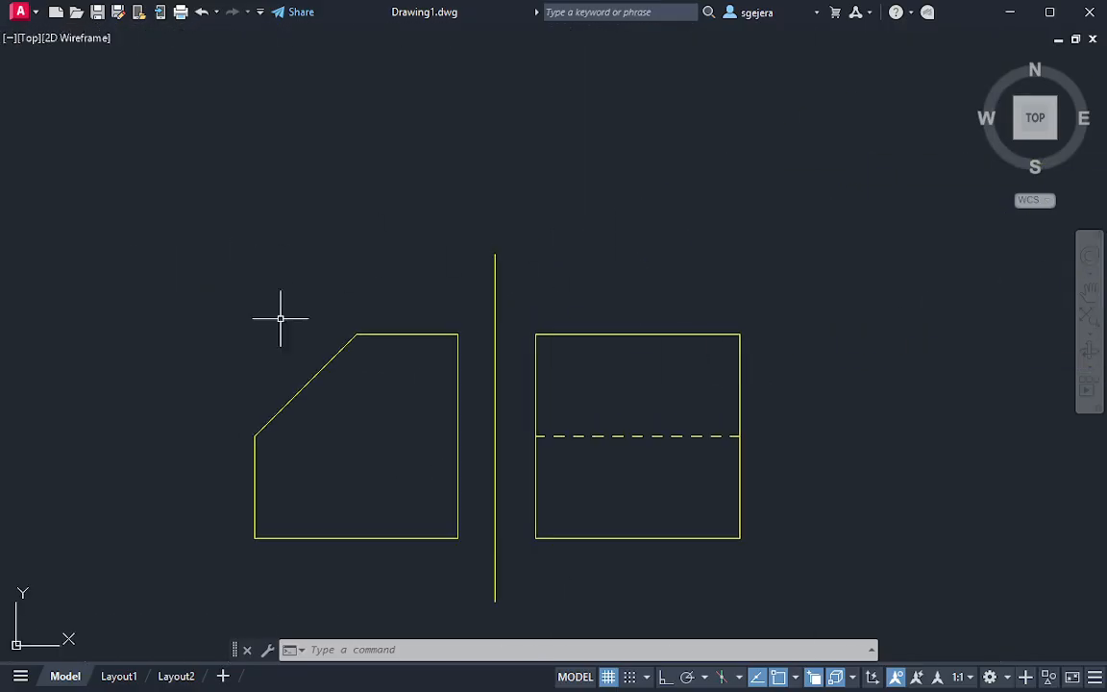
Examine the inclined edge of the worksheet's front view against the corresponding area of the profile view
scroll(598, 406, "down", 2)
middle_click_drag(500, 412, 880, 552)
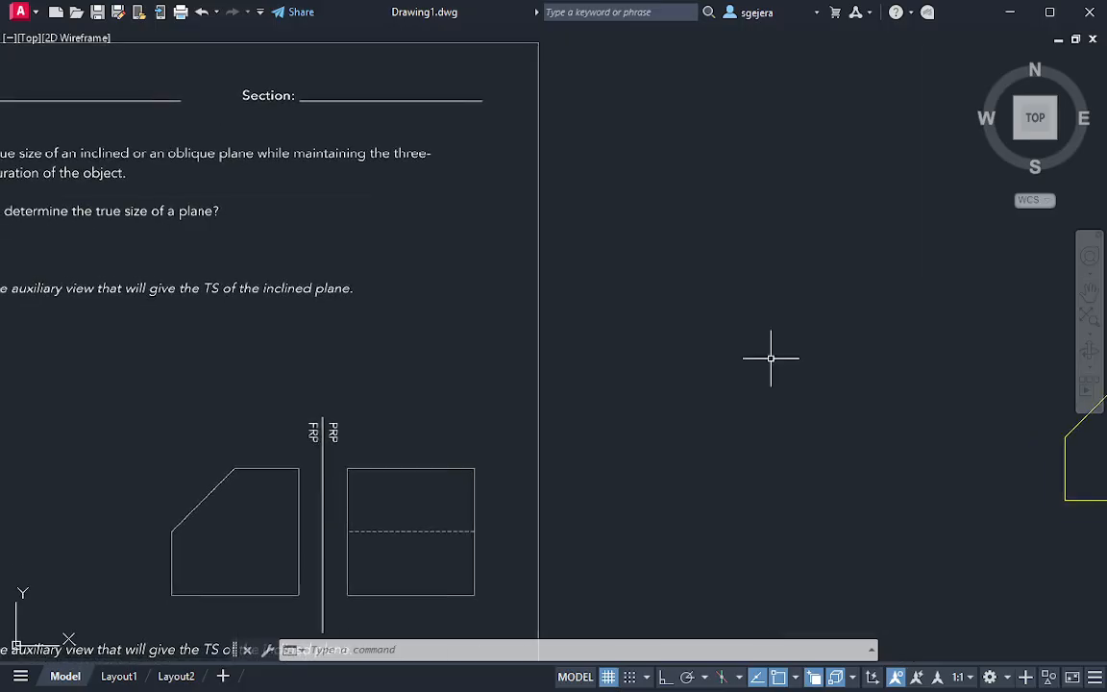
scroll(363, 559, "up", 2)
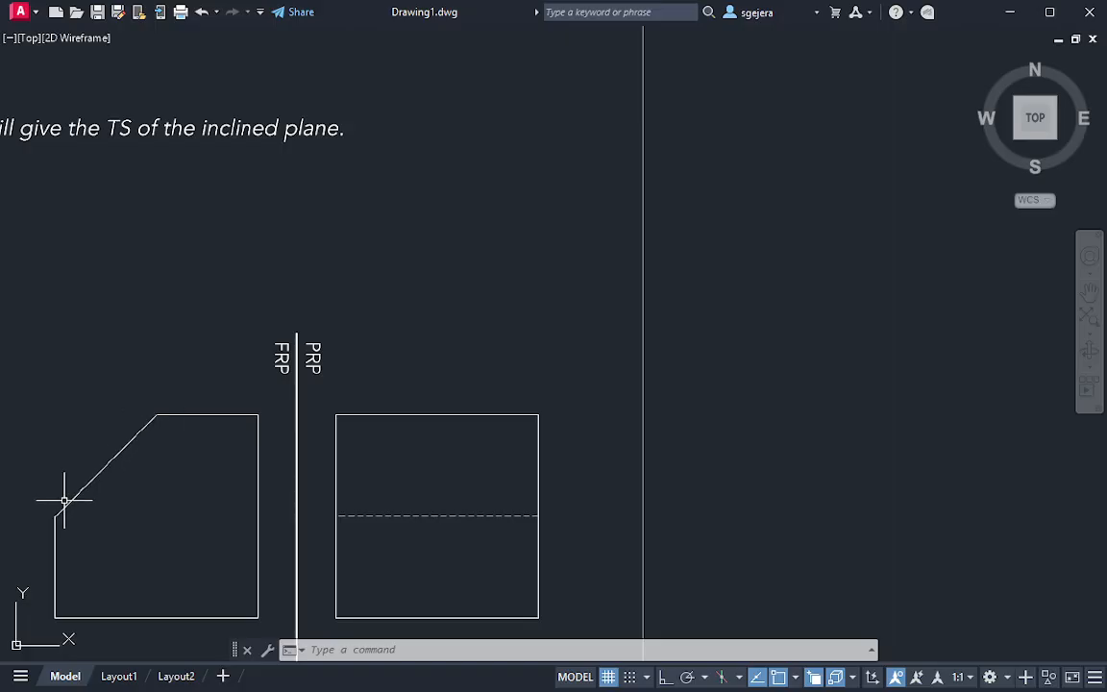
mouse_move(100, 543)
middle_mouse_down()
mouse_move(203, 497)
mouse_move(235, 499)
middle_mouse_up()
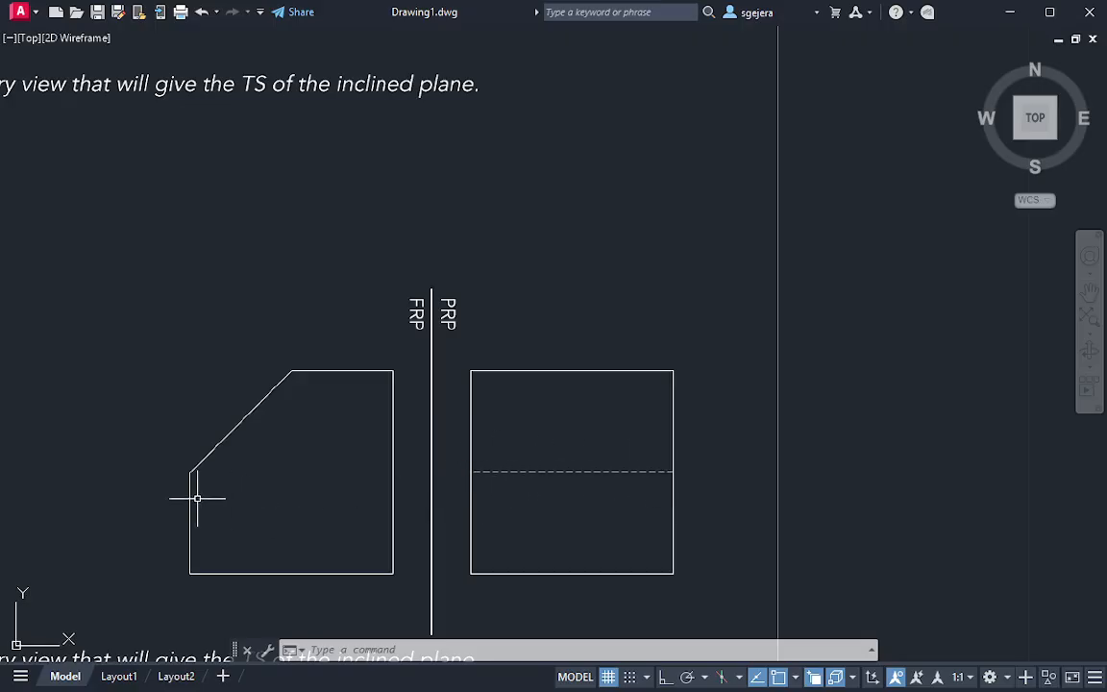
left_click(189, 447)
mouse_move(156, 468)
left_mouse_down()
mouse_move(213, 461)
mouse_move(187, 437)
mouse_move(177, 452)
mouse_move(209, 460)
mouse_move(197, 445)
left_mouse_up()
left_click(168, 434)
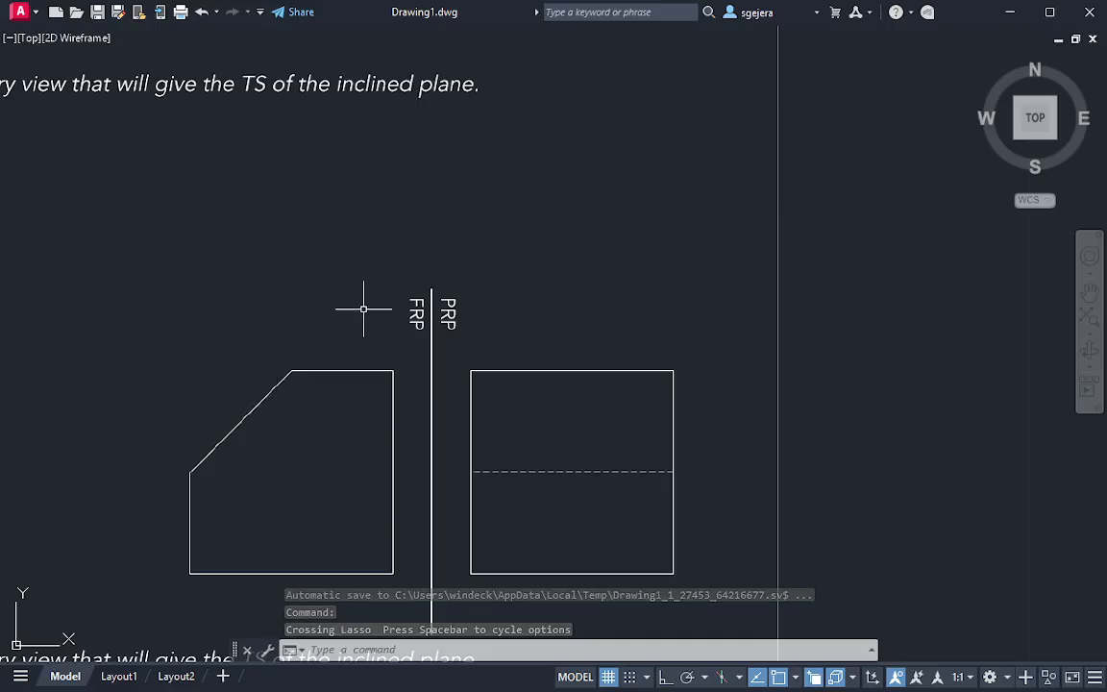
mouse_move(363, 309)
left_mouse_down()
mouse_move(169, 597)
mouse_move(411, 563)
mouse_move(395, 370)
mouse_move(367, 315)
left_mouse_up()
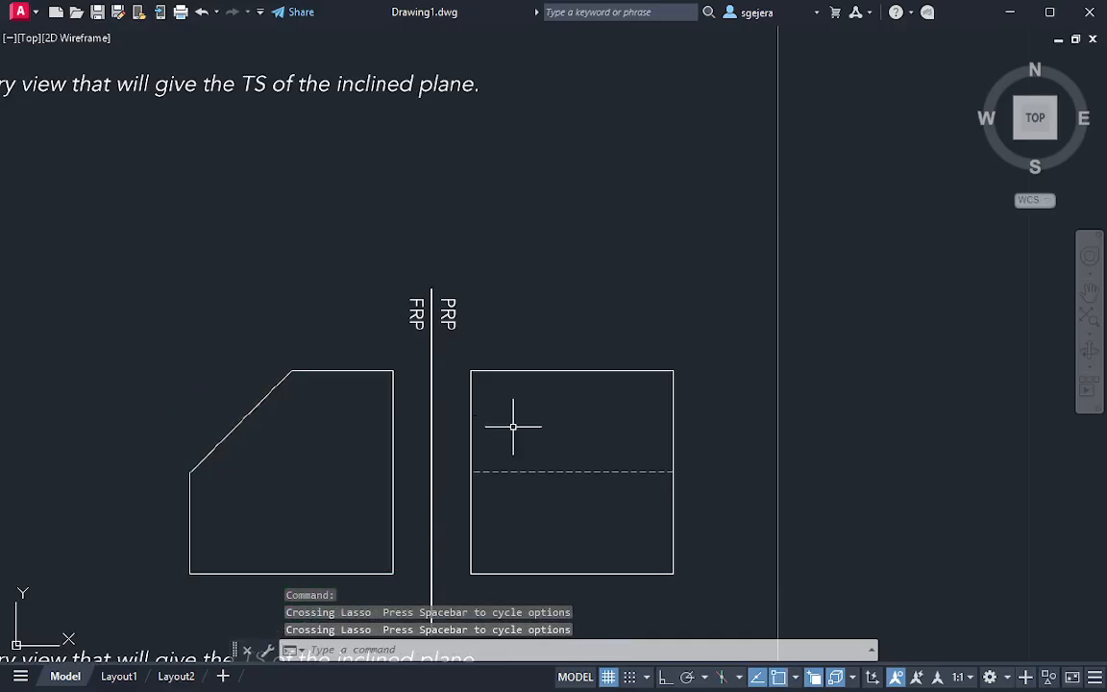
middle_click_drag(633, 441, 42, 455)
middle_click_drag(563, 447, 899, 460)
middle_click_drag(182, 504, 485, 494)
scroll(471, 494, "up", 2)
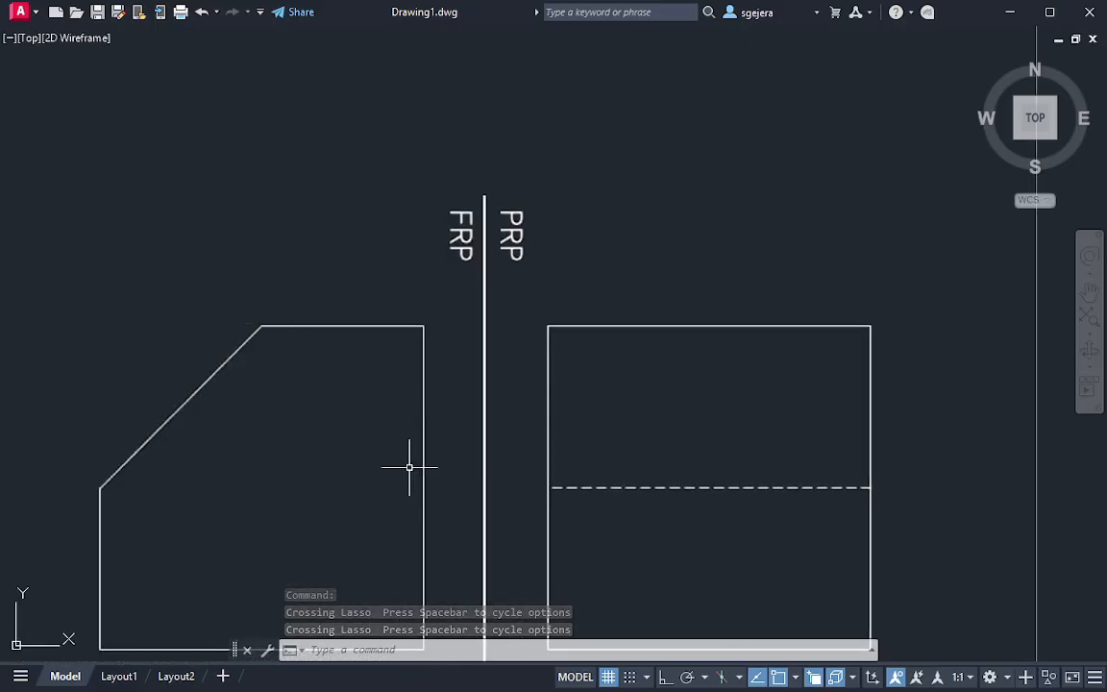
middle_click_drag(327, 440, 321, 341)
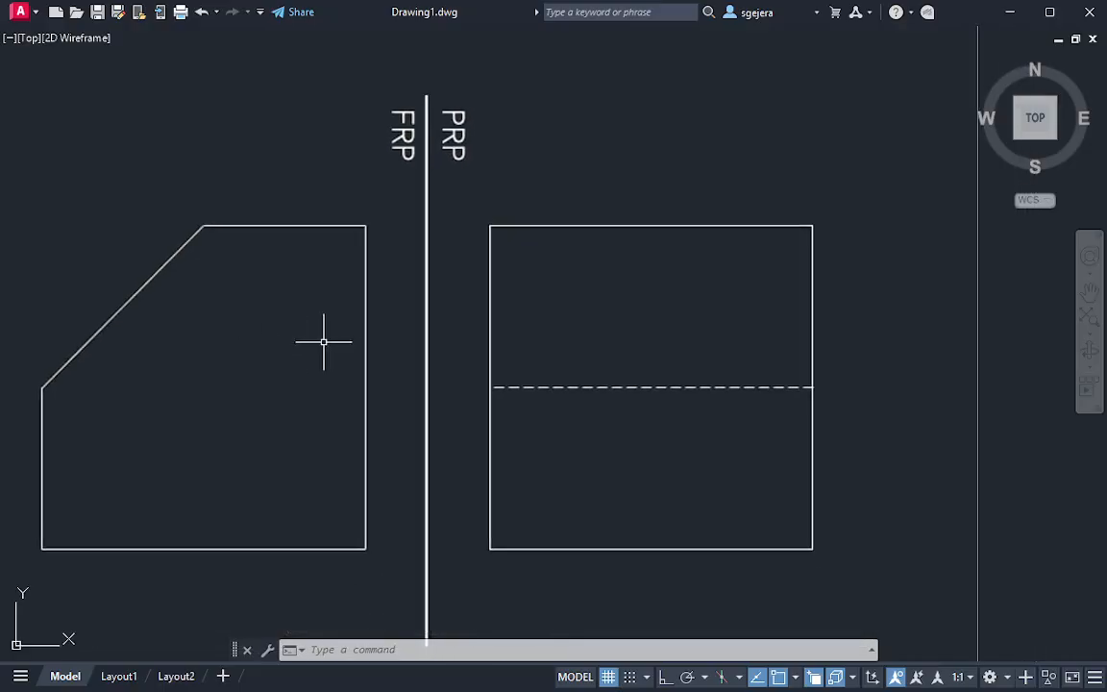
scroll(366, 376, "down", 2)
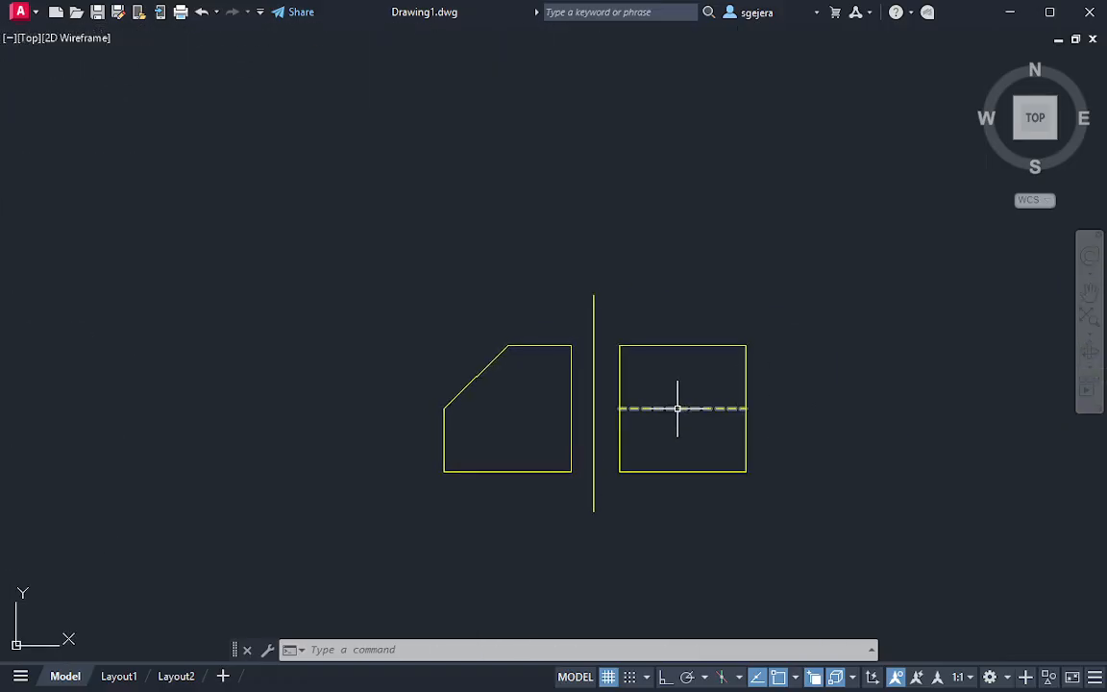
middle_click_drag(510, 425, 533, 472)
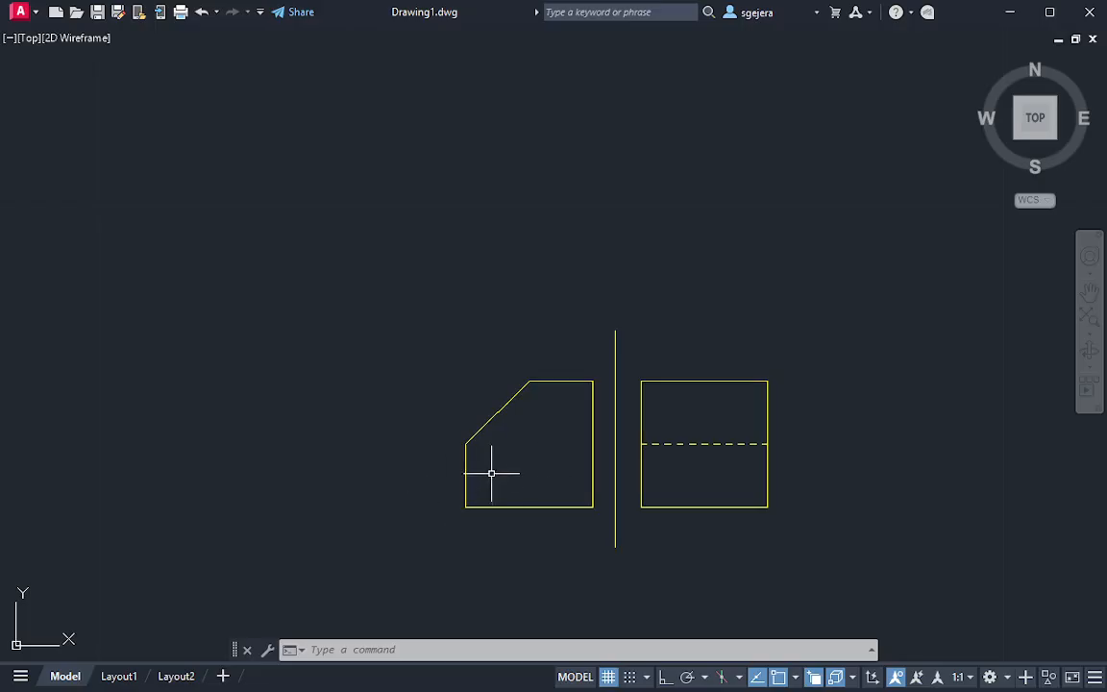
mouse_move(493, 470)
middle_mouse_down()
mouse_move(485, 449)
mouse_move(469, 506)
middle_mouse_up()
scroll(494, 538, "up", 3)
mouse_move(613, 546)
middle_mouse_down()
mouse_move(539, 460)
mouse_move(511, 465)
mouse_move(539, 496)
middle_mouse_up()
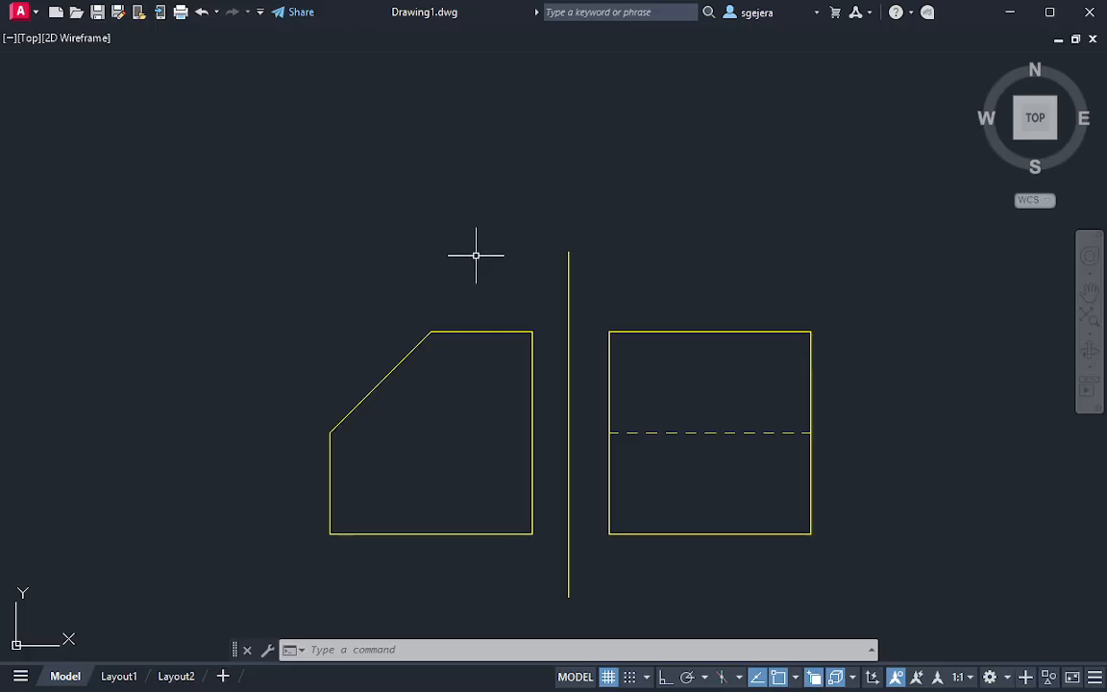
left_click(510, 183)
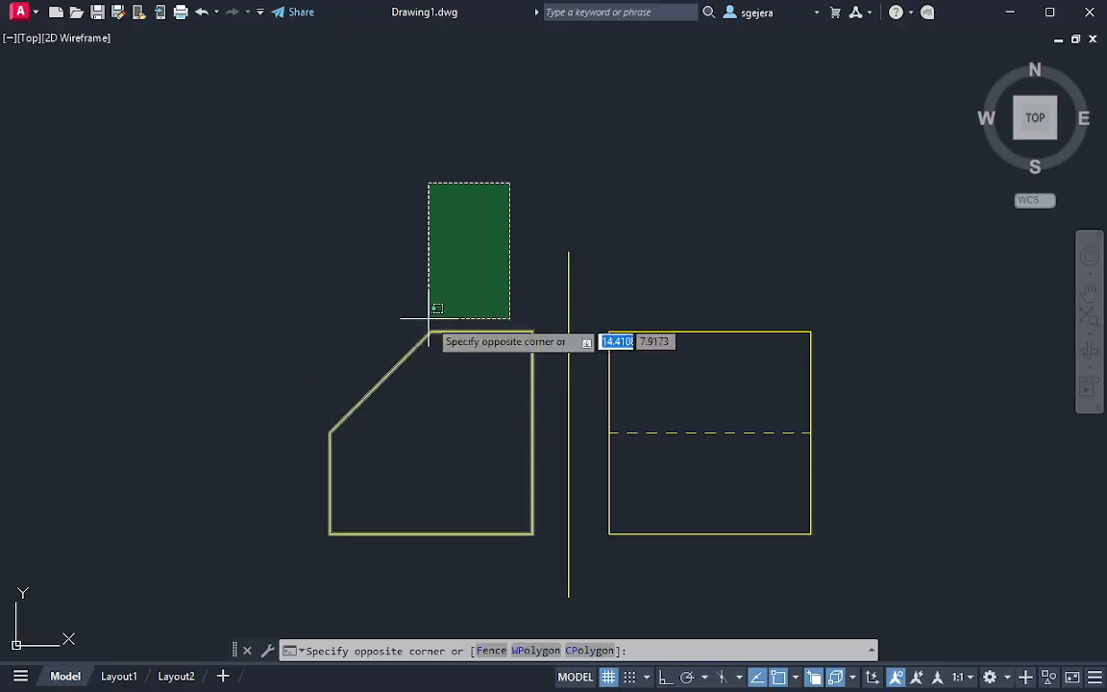
left_click(423, 316)
middle_click_drag(433, 223, 452, 230)
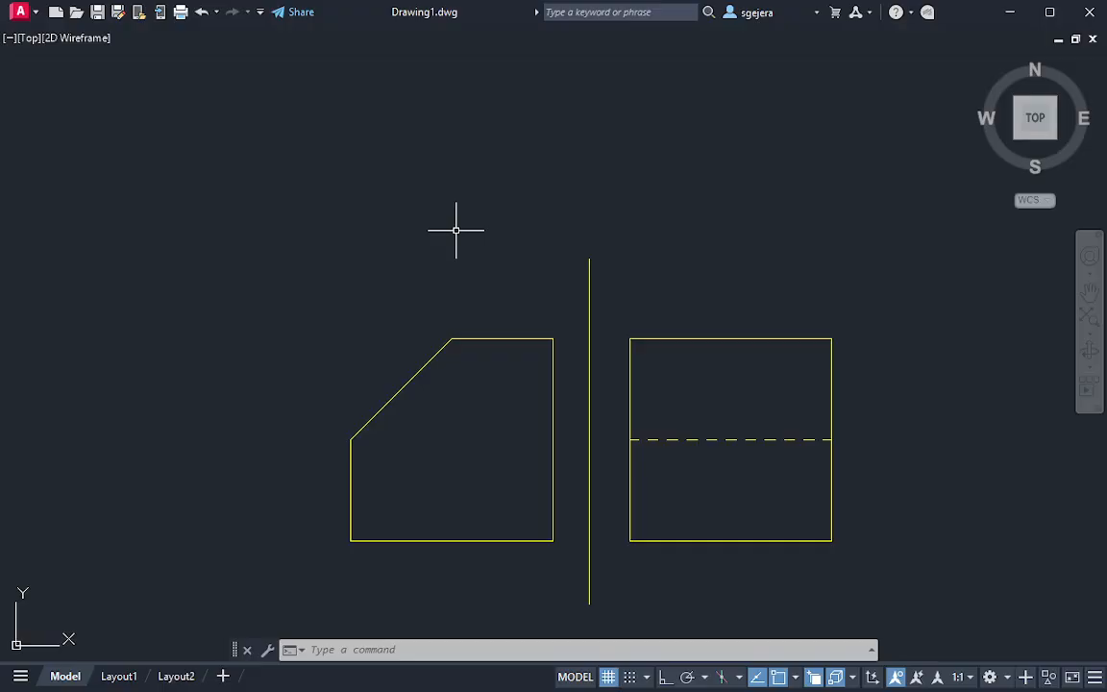
middle_click_drag(588, 427, 588, 364)
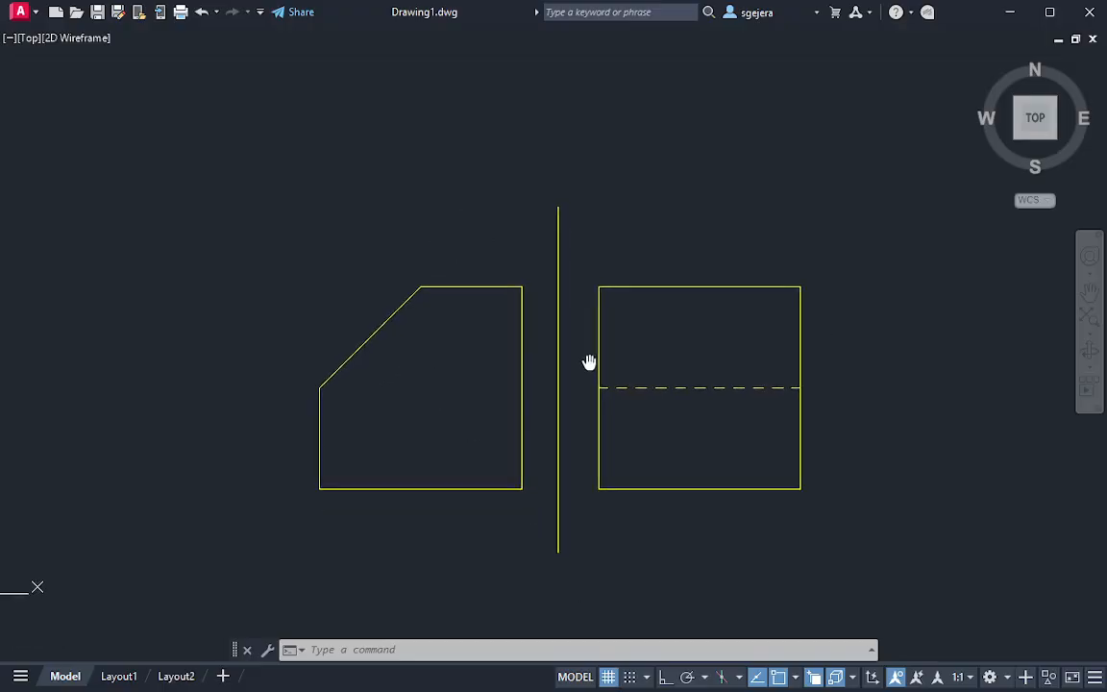
mouse_move(445, 227)
left_mouse_down()
mouse_move(388, 406)
mouse_move(467, 215)
mouse_move(467, 228)
left_mouse_up()
key("Escape")
mouse_move(447, 250)
middle_mouse_down()
mouse_move(442, 353)
mouse_move(423, 354)
mouse_move(412, 314)
middle_mouse_up()
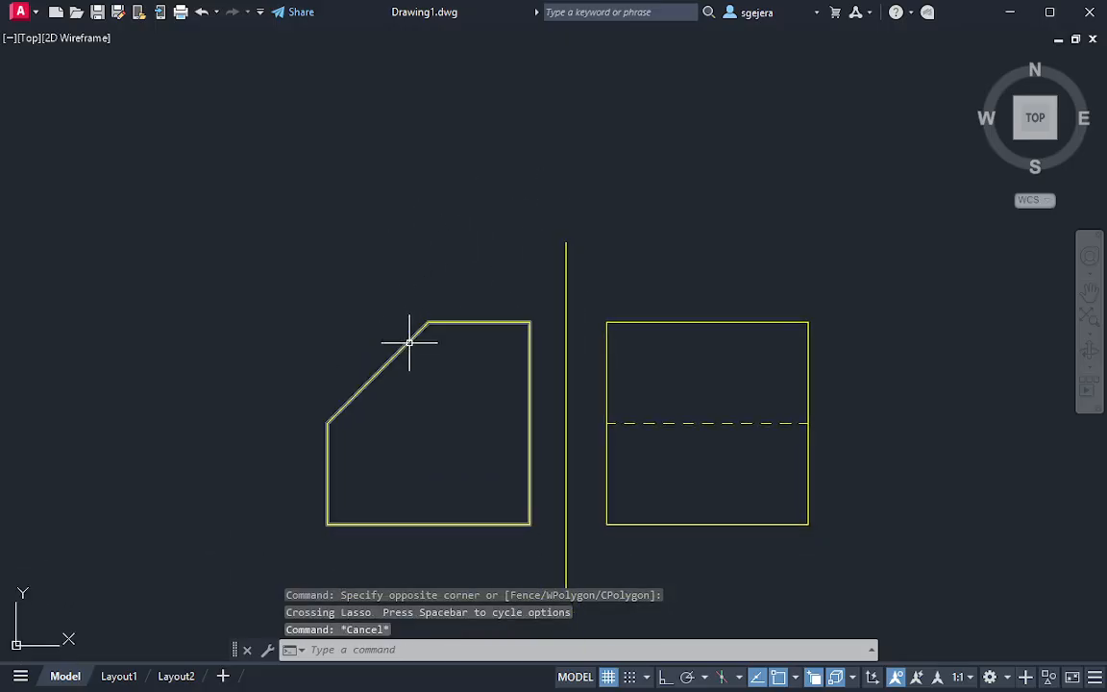
type("l")
key("Return")
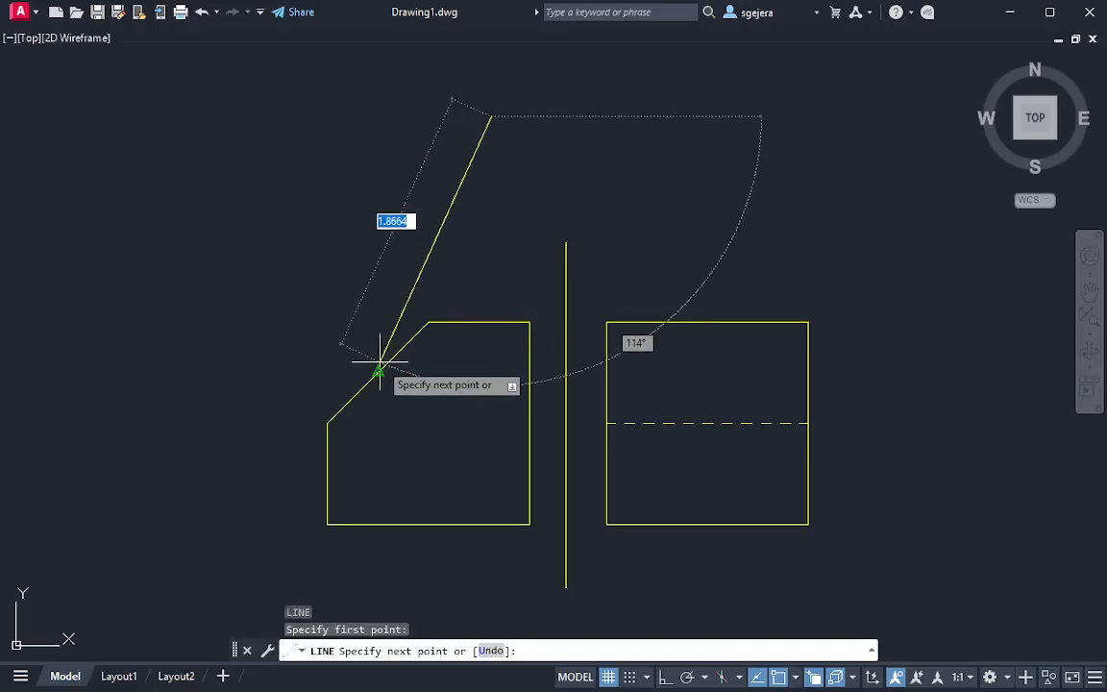
key("Escape")
middle_click_drag(405, 304, 406, 321)
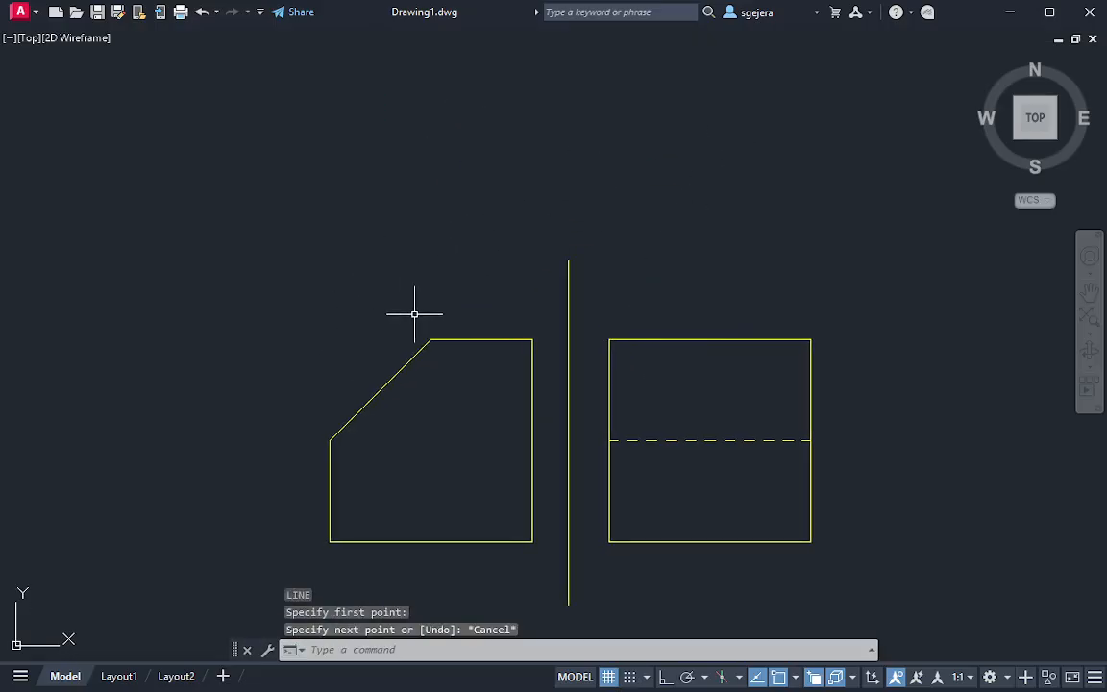
Draw an auxiliary reference line about 3.19 units long, parallel to the front view's inclined edge and offset above it
key("Return")
left_click(465, 180)
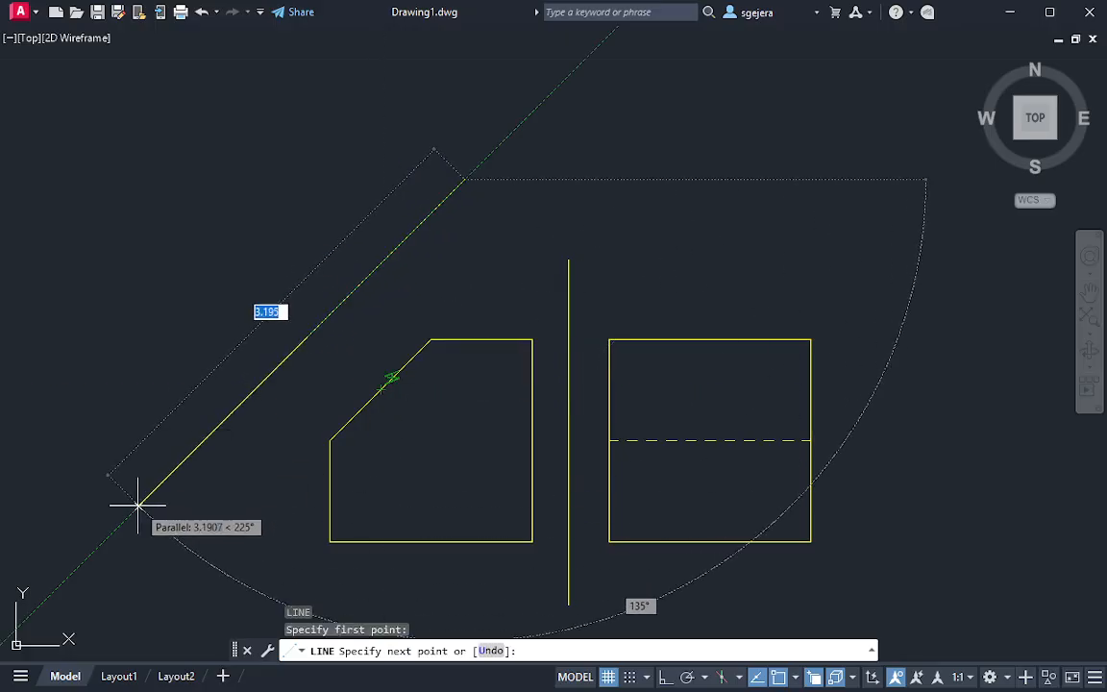
left_click(138, 506)
key("Escape")
type("T")
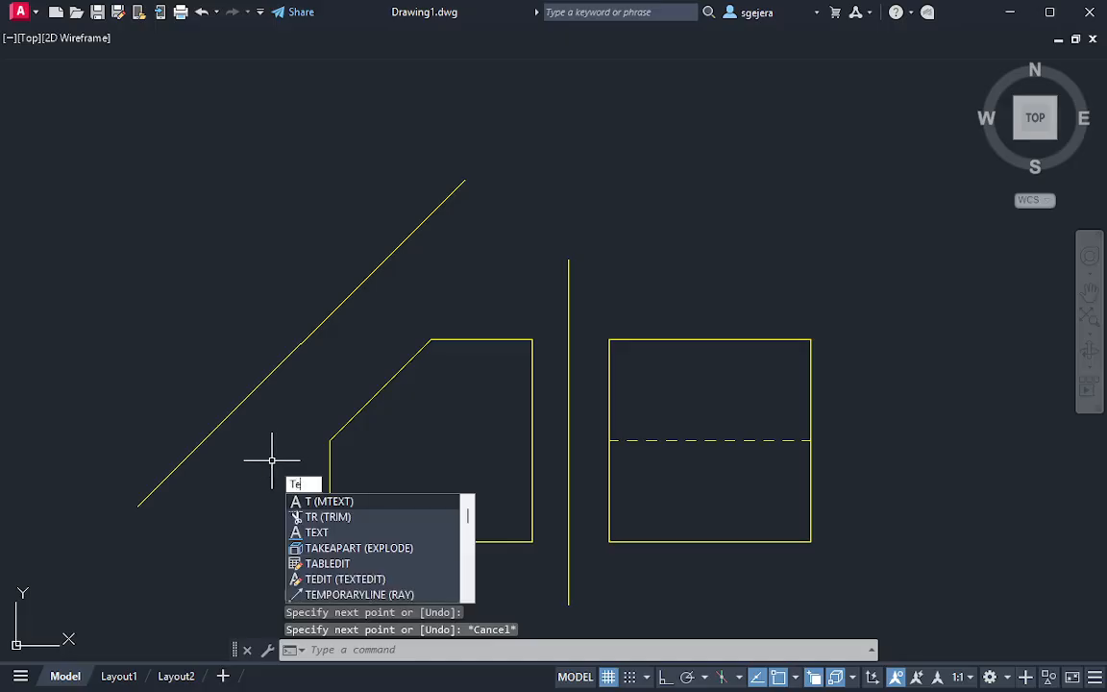
type("Ex")
key("Return")
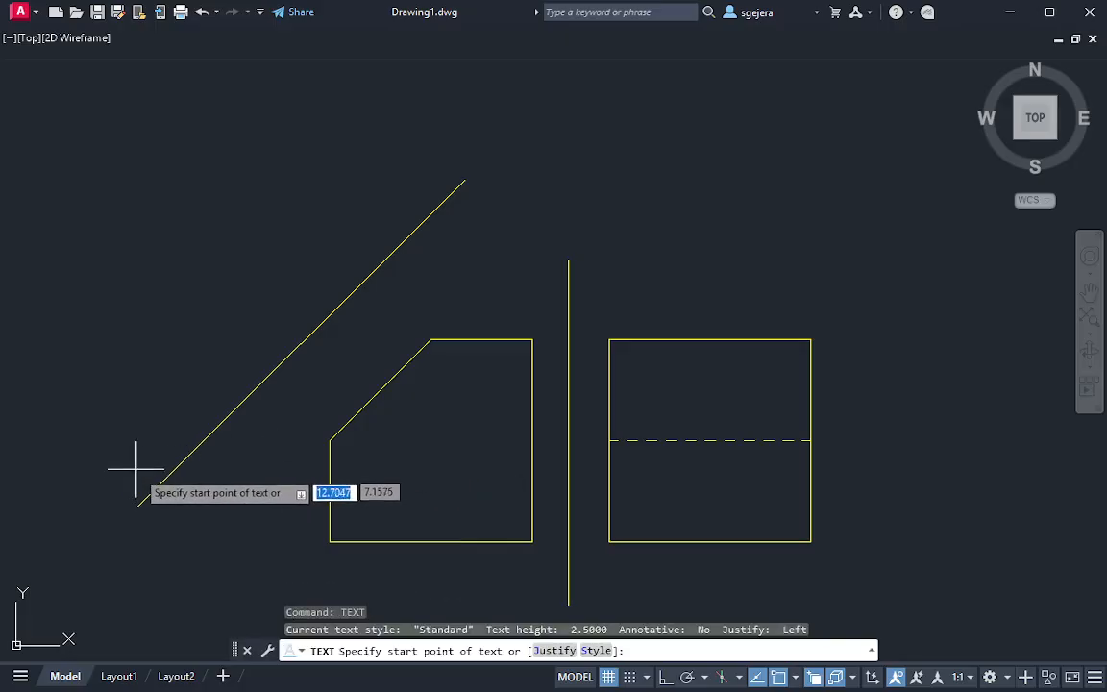
left_click(149, 481)
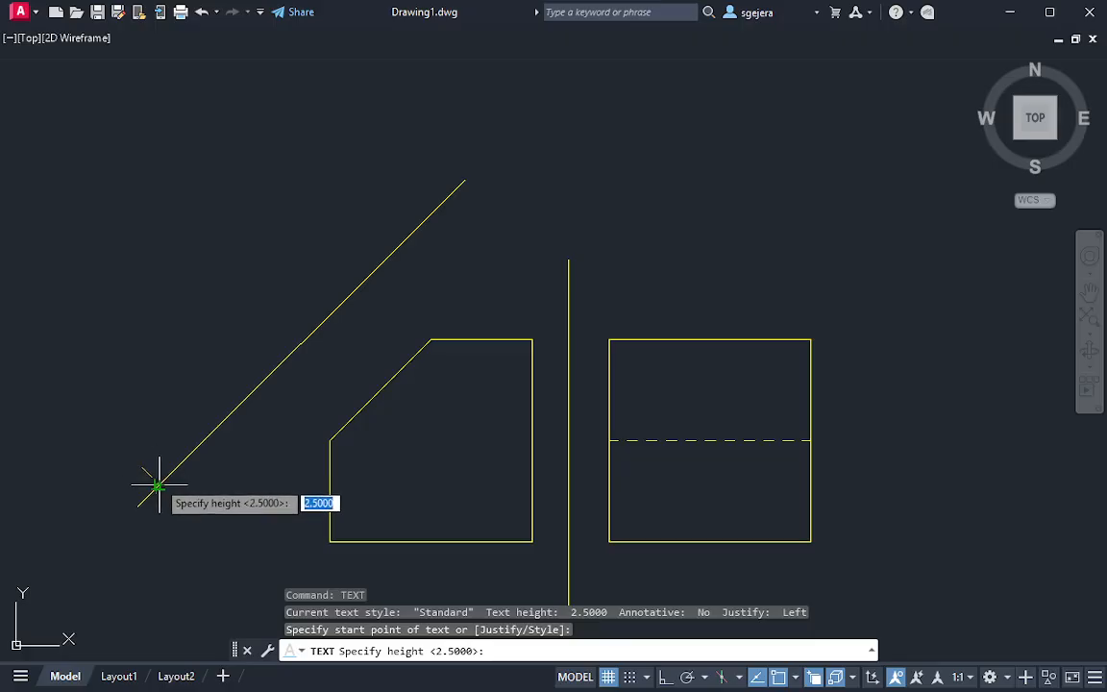
key("Return")
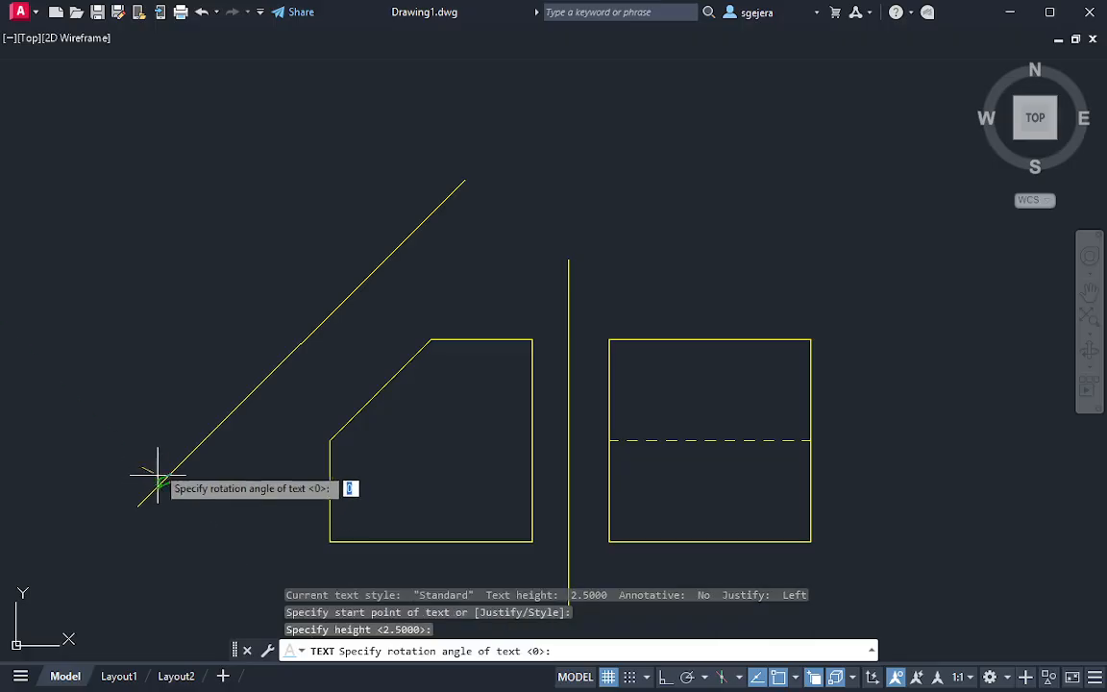
left_click(198, 414)
type("AR")
key("Escape")
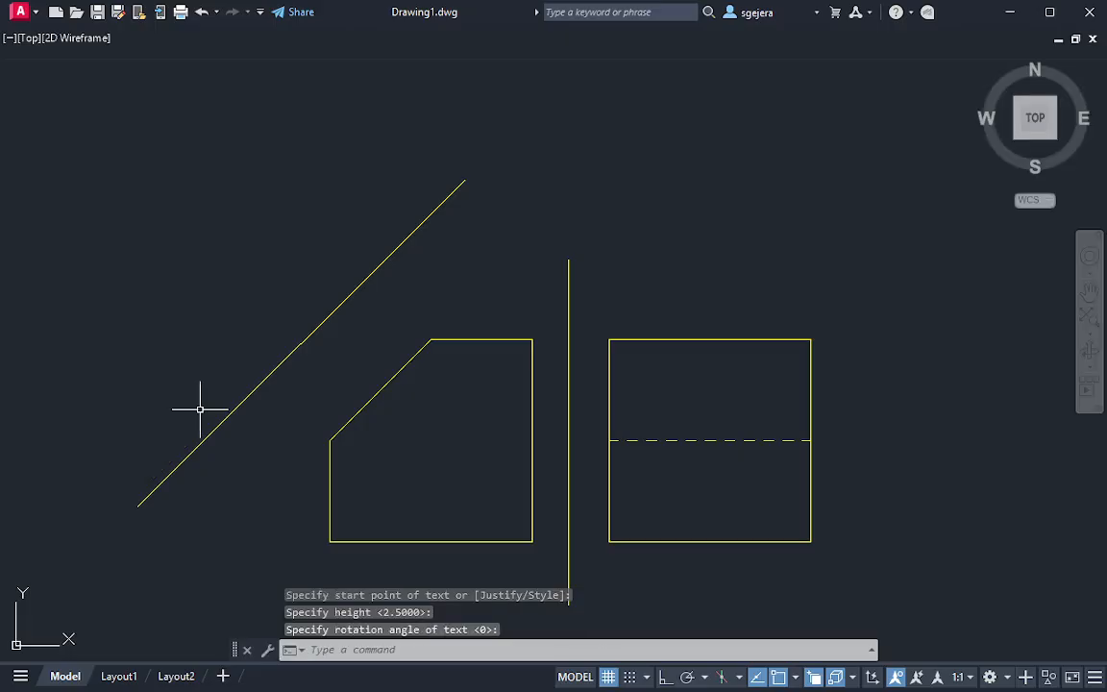
type("text")
key("Return")
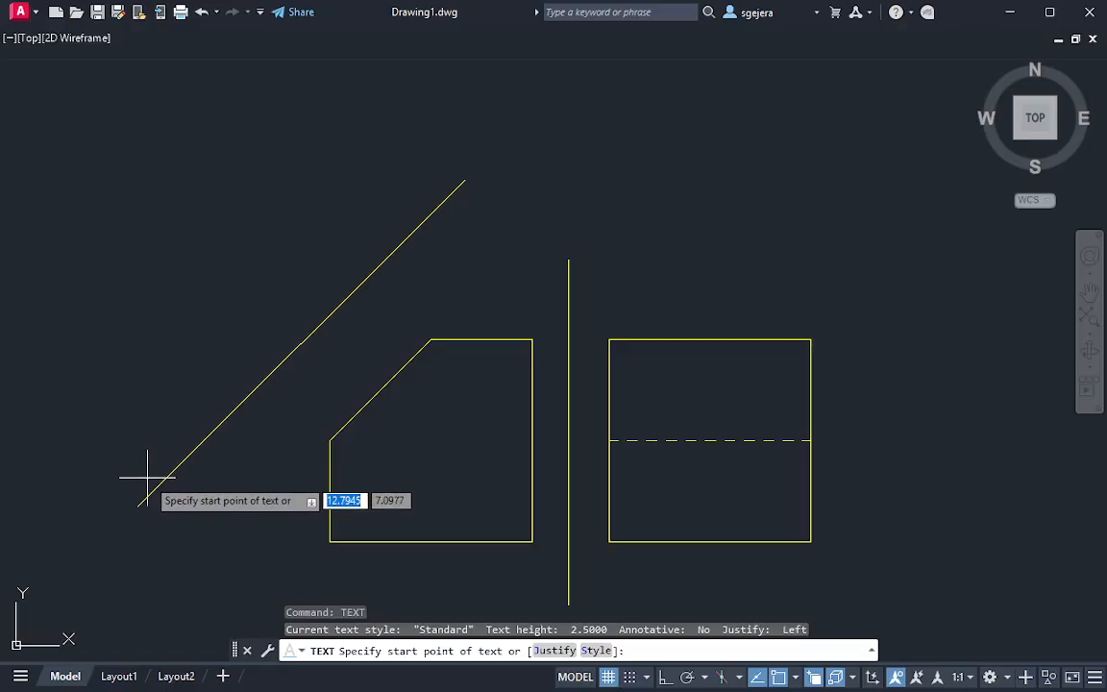
left_click(141, 502)
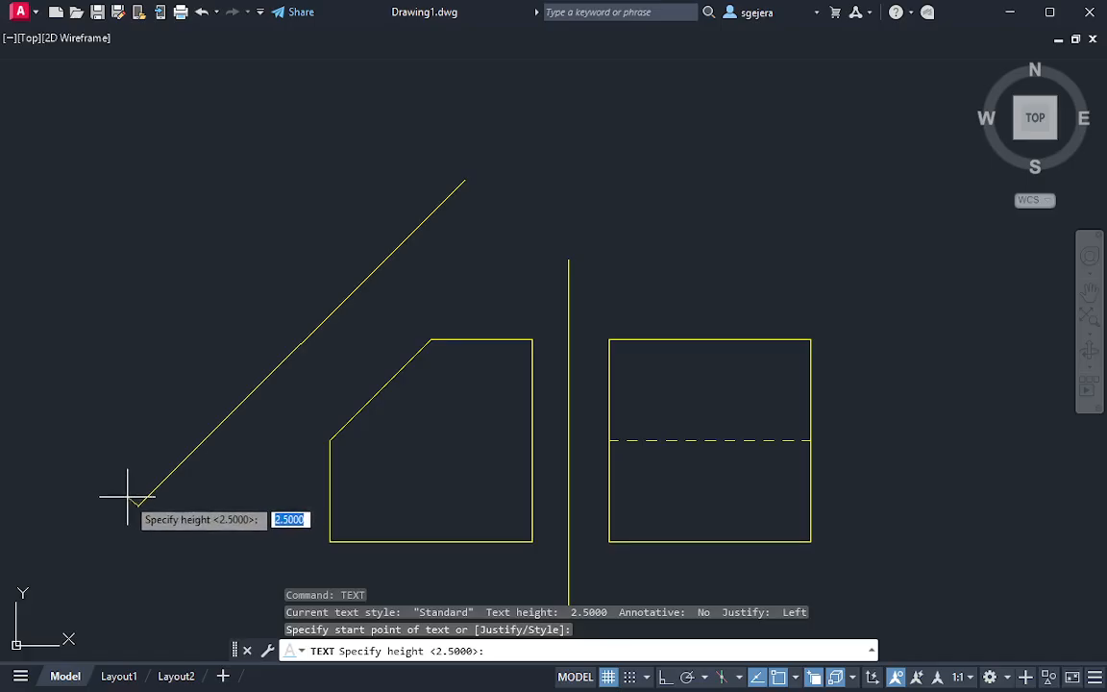
scroll(118, 500, "up", 3)
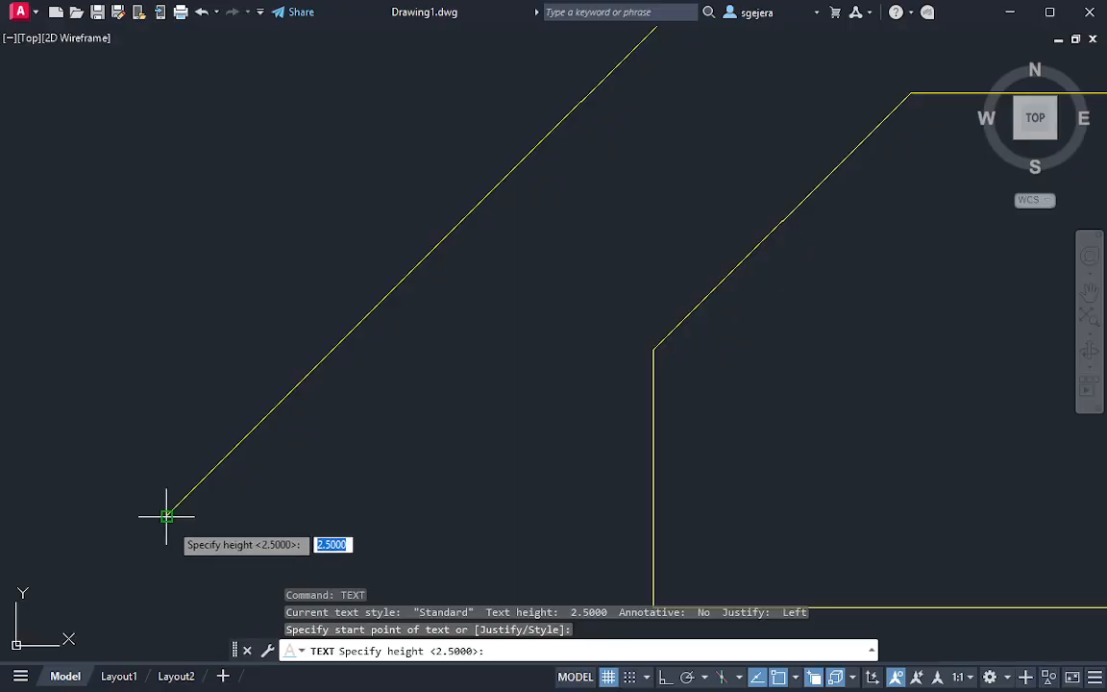
key("Escape")
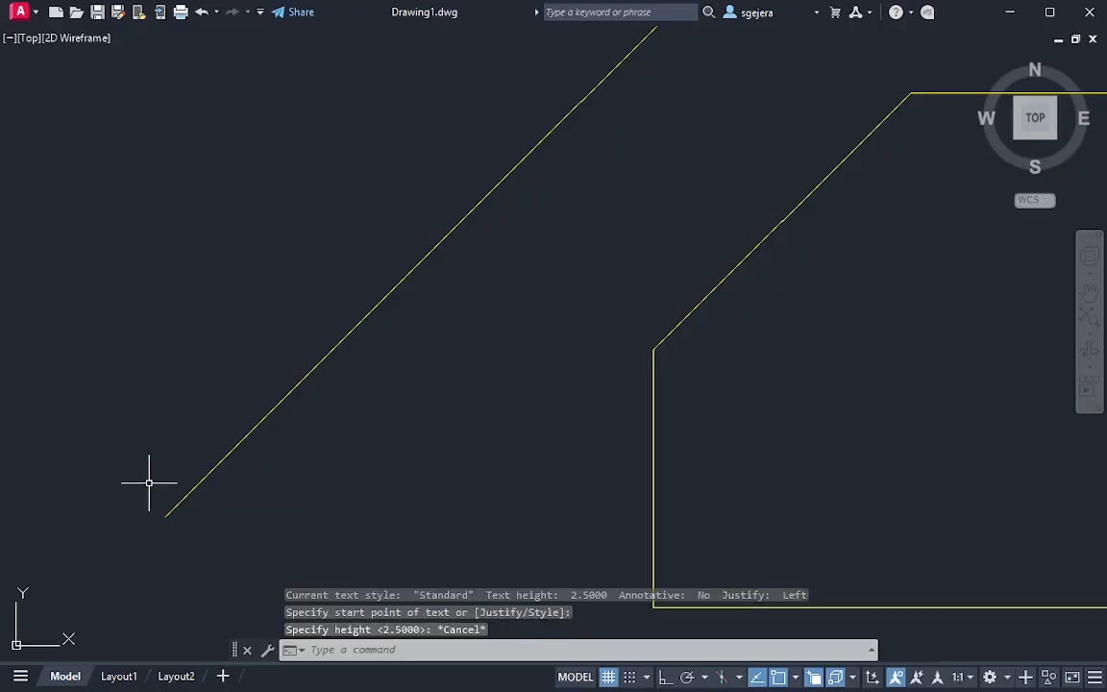
Start single-line text at the reference line's lower endpoint, about 0.05 units high and rotated 45° along the line
type("text")
key("Return")
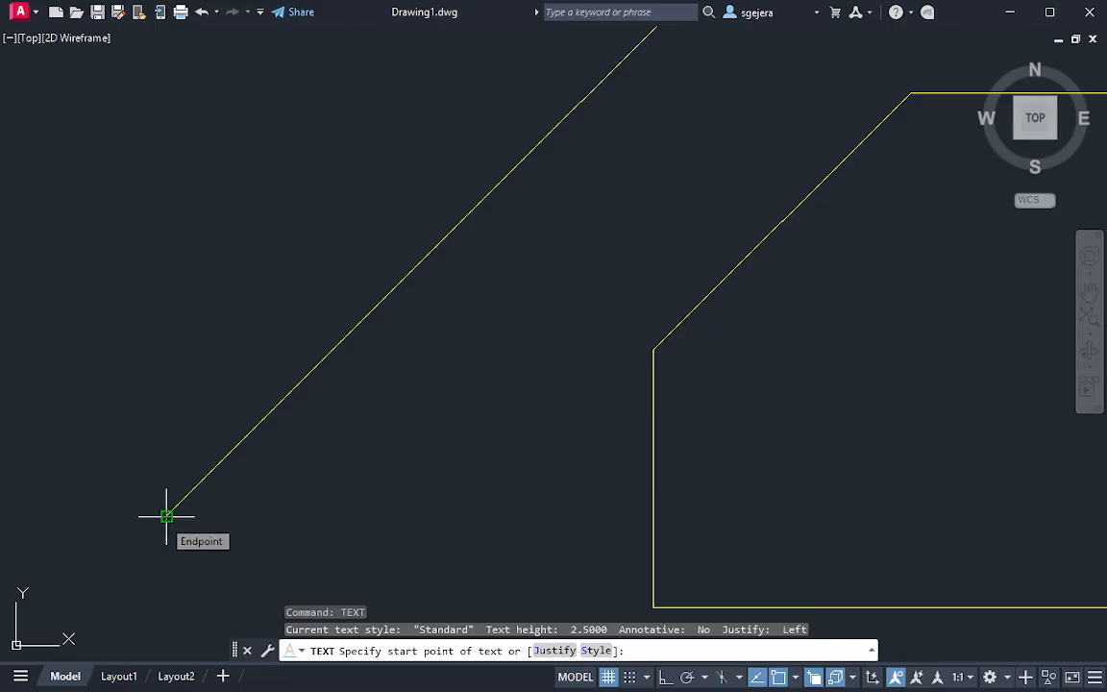
left_click(166, 517)
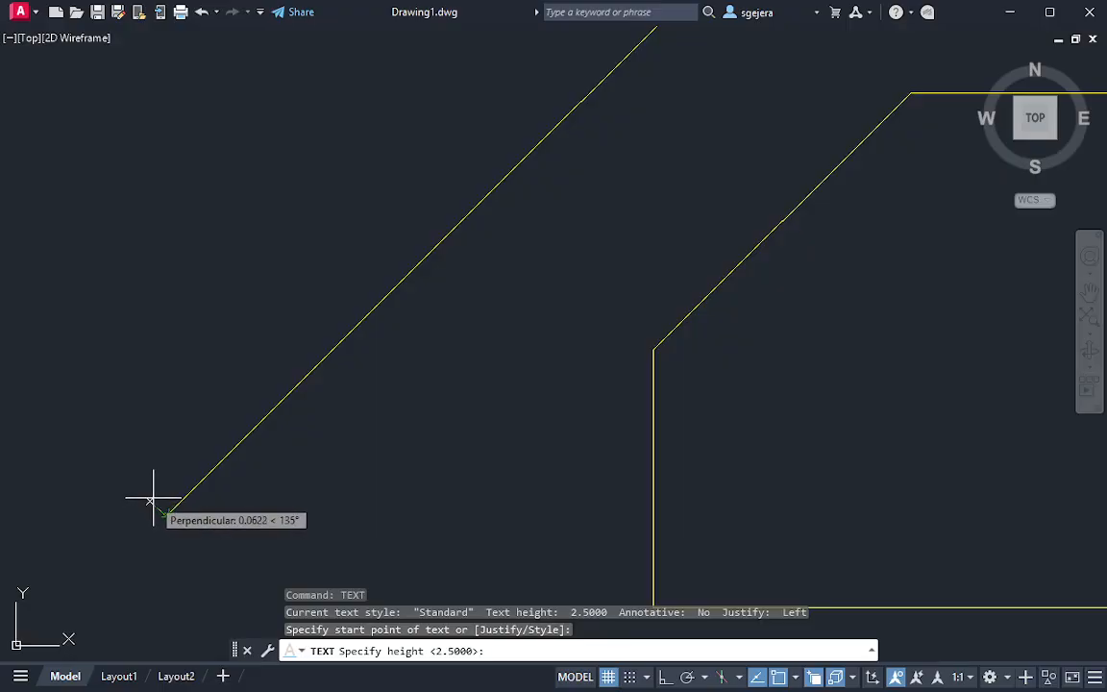
left_click(153, 499)
scroll(154, 497, "up", 2)
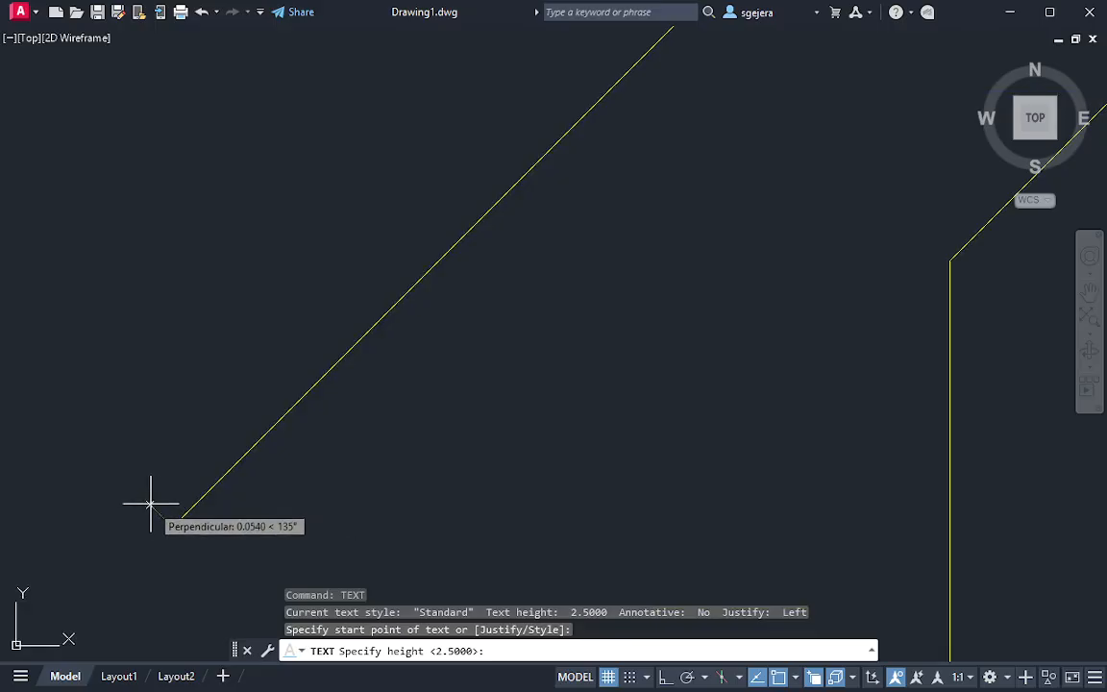
key("Return")
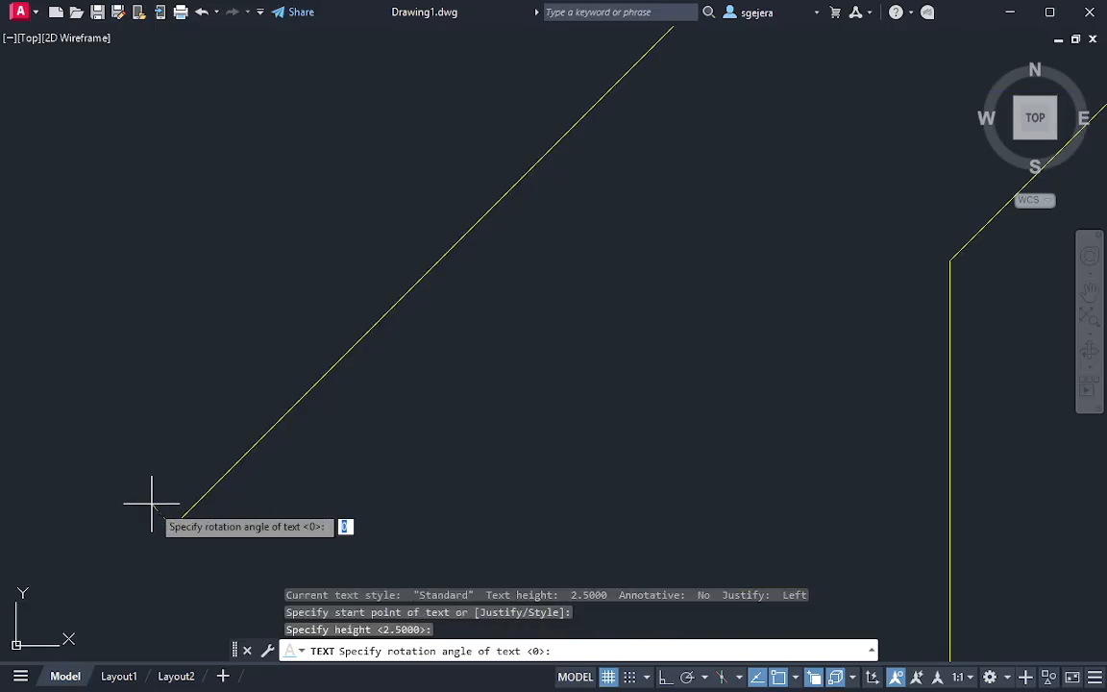
left_click(228, 466)
Enter the labels ARP1 above and FRP below the reference line as two rows of text
type("aR")
key("BackSpace")
key("BackSpace")
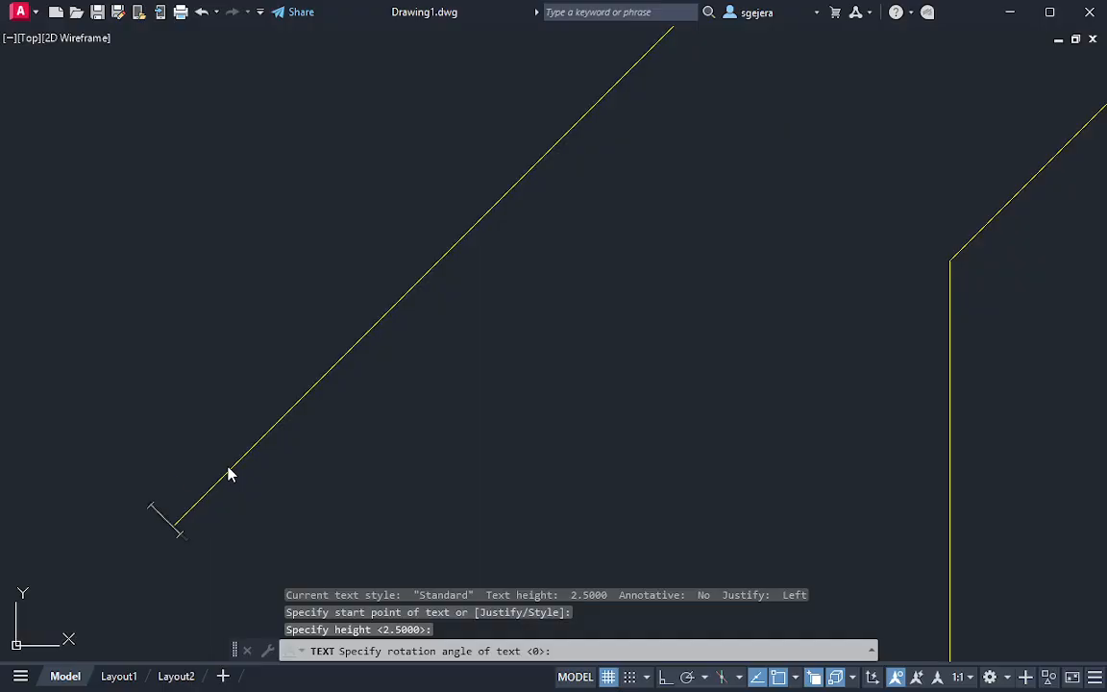
type("ARP1")
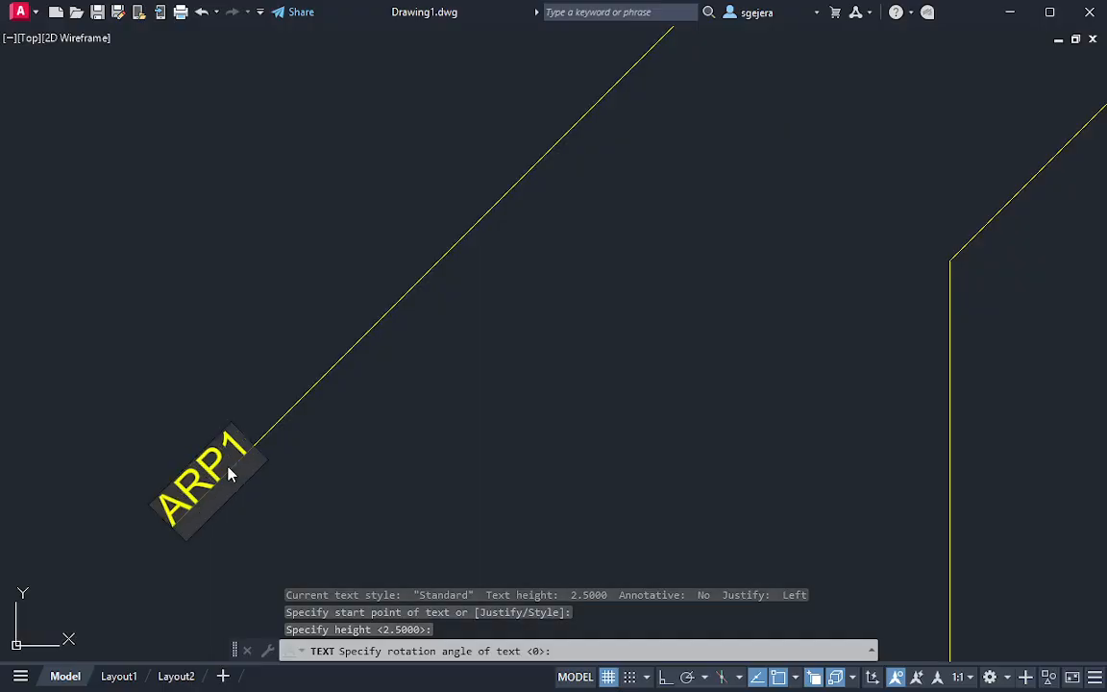
key("Return")
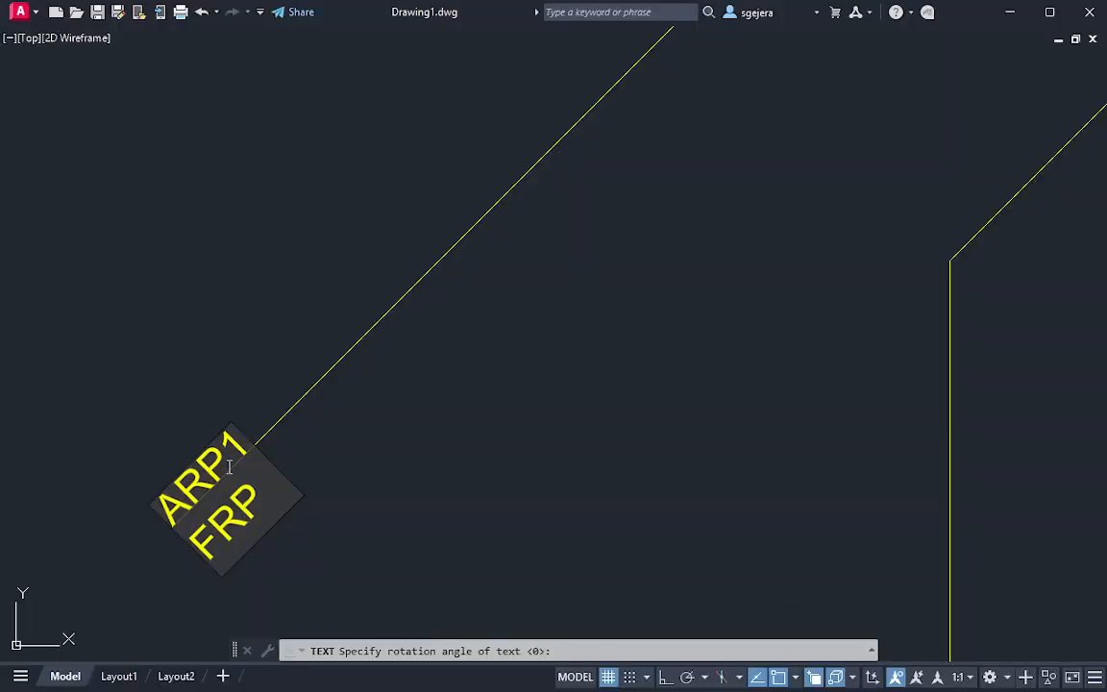
key("Return")
key("Return")
scroll(361, 472, "down", 5)
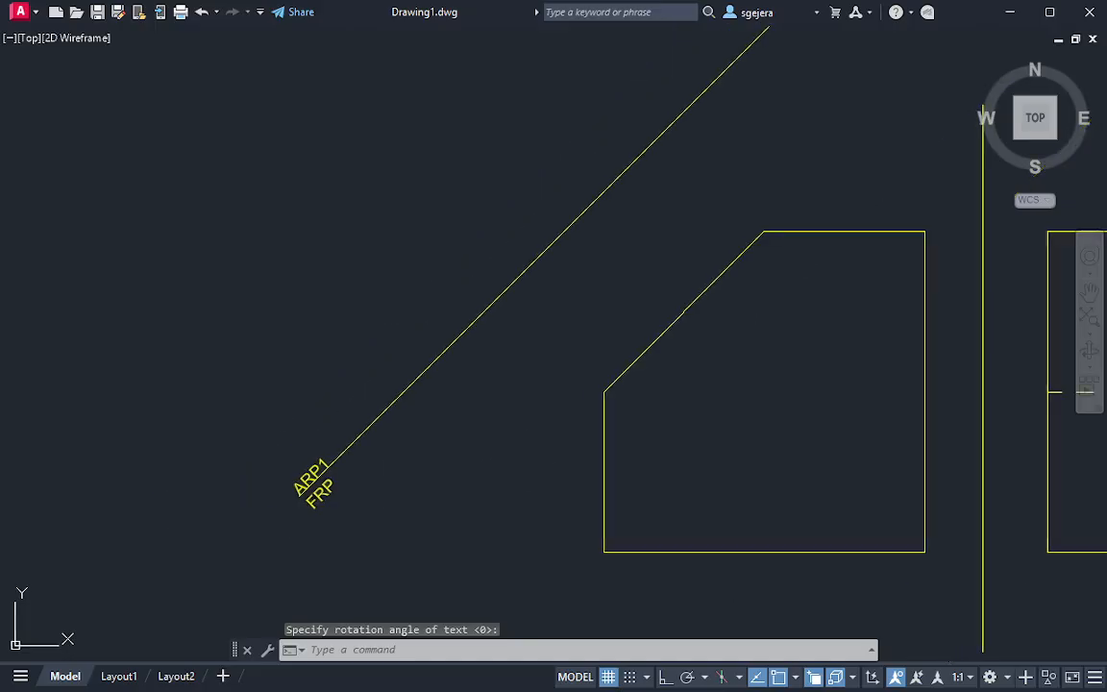
scroll(455, 558, "up", 2)
middle_click_drag(483, 548, 482, 540)
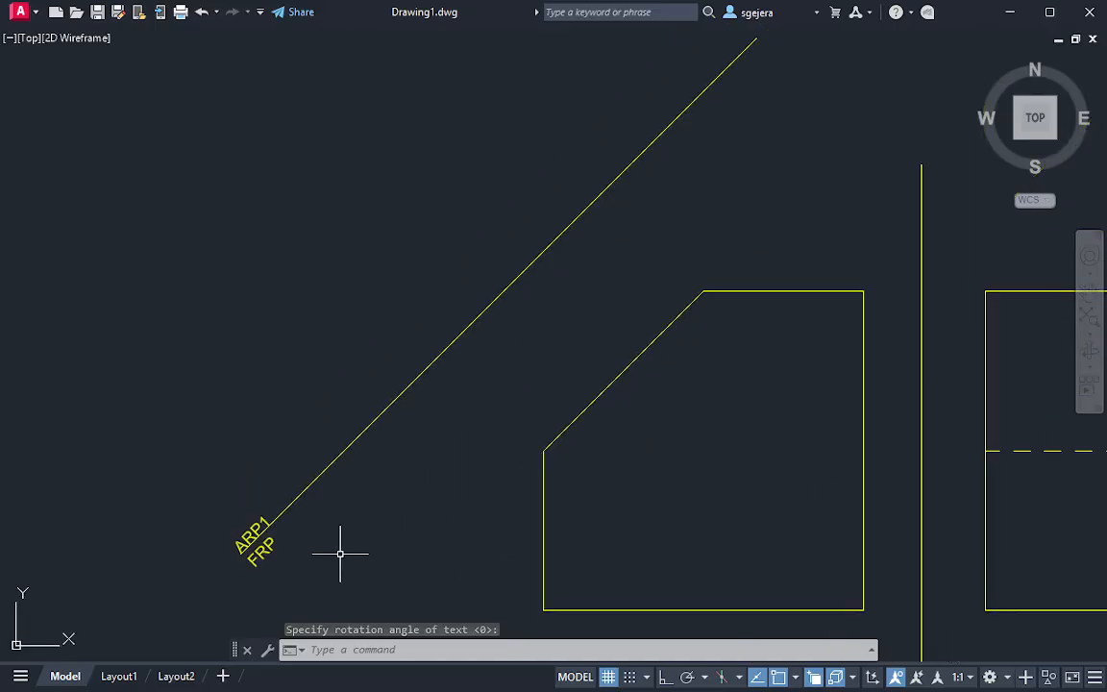
Undo the ARP1 and FRP labels at the reference line's lower end
key("ctrl+z")
key("ctrl+z")
scroll(348, 516, "down", 2)
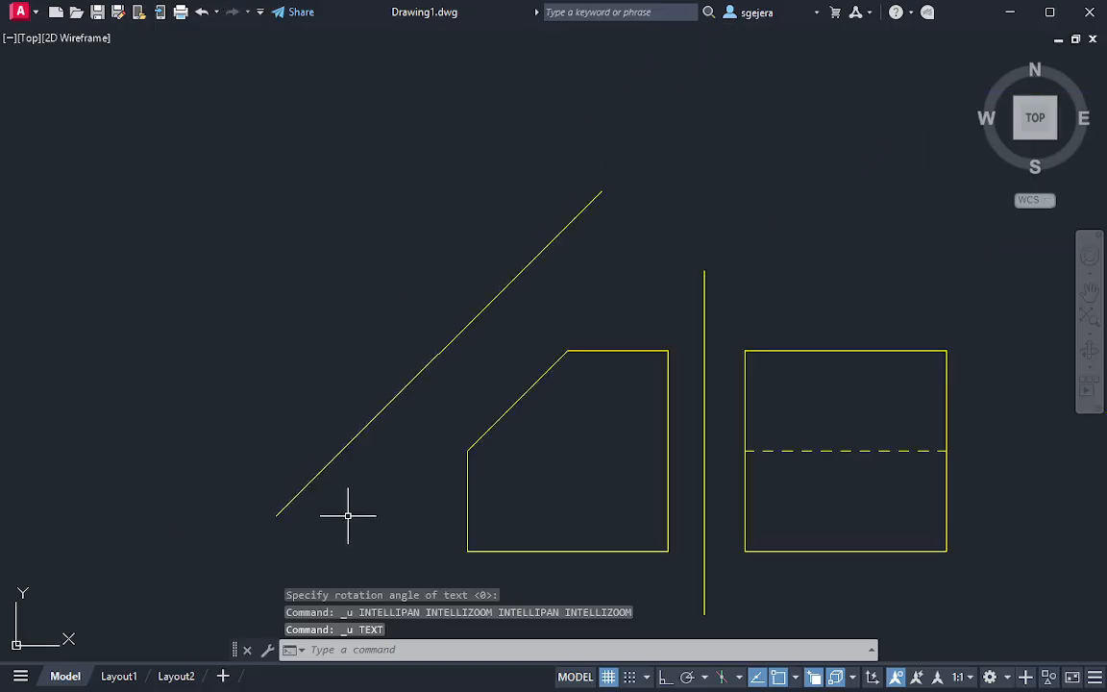
type("tex")
key("Return")
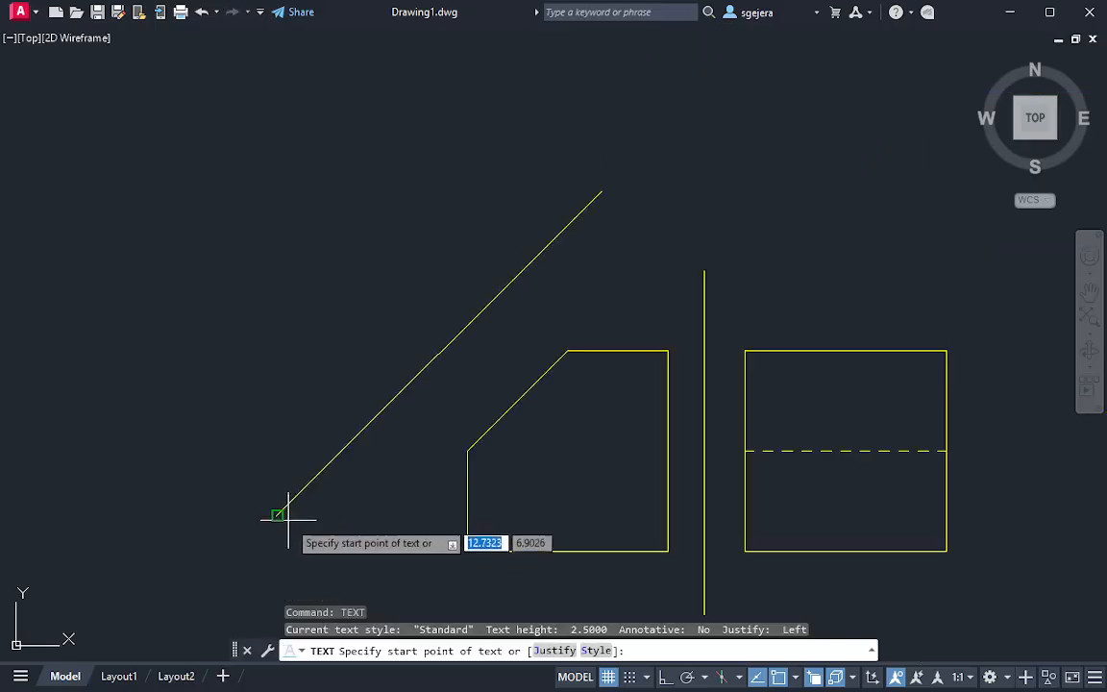
left_click(277, 516)
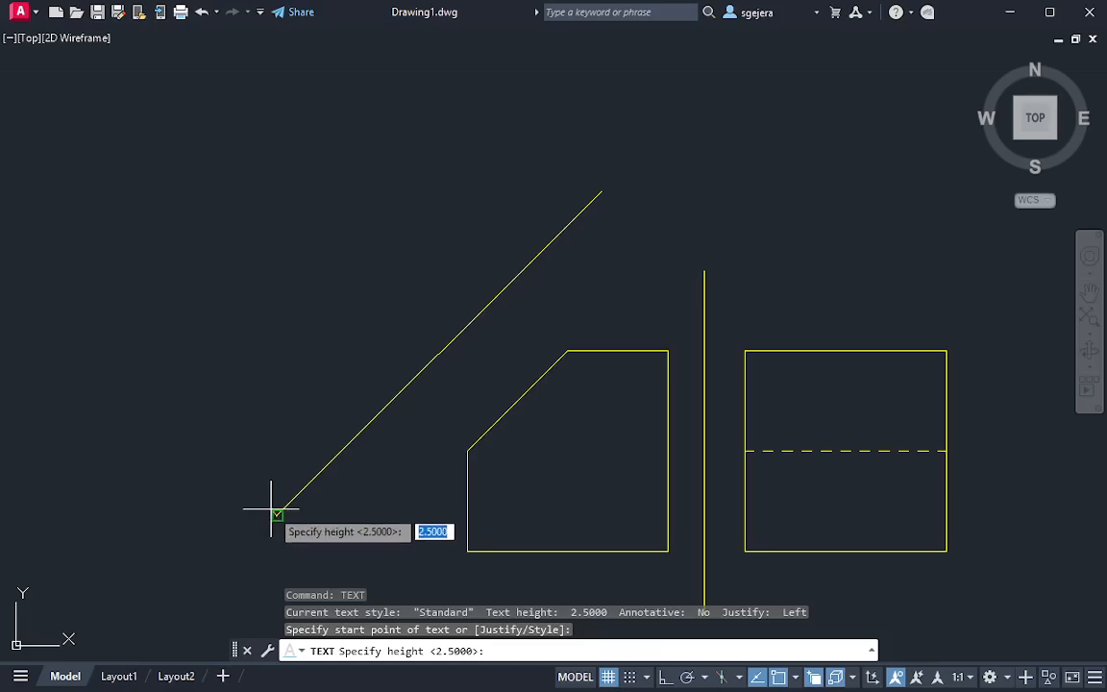
key("Return")
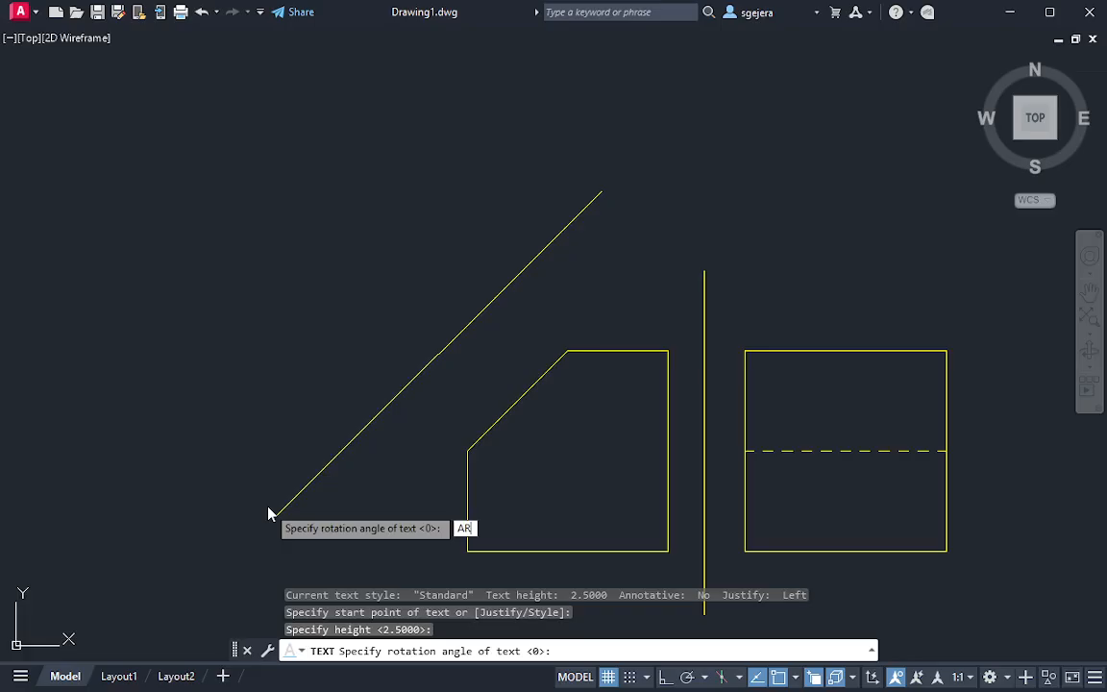
key("BackSpace")
key("Return")
key("Return")
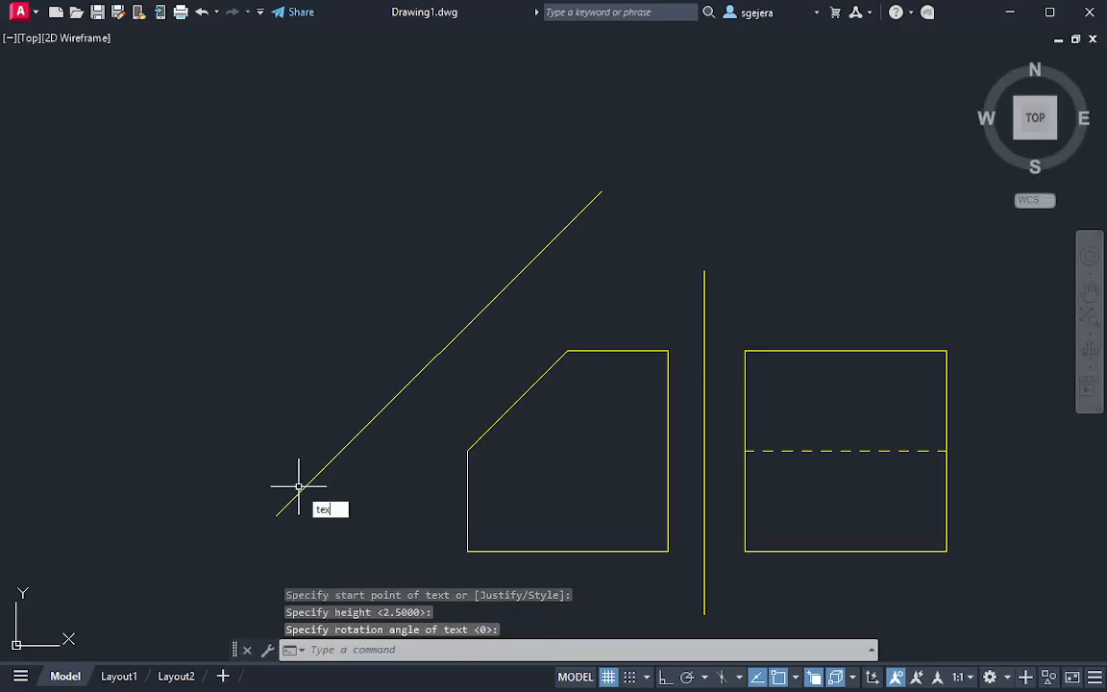
Add single-line text rotated 45° along the auxiliary reference line from its lower endpoint, with ARP1 above the line and FRP below
type("tex")
key("Return")
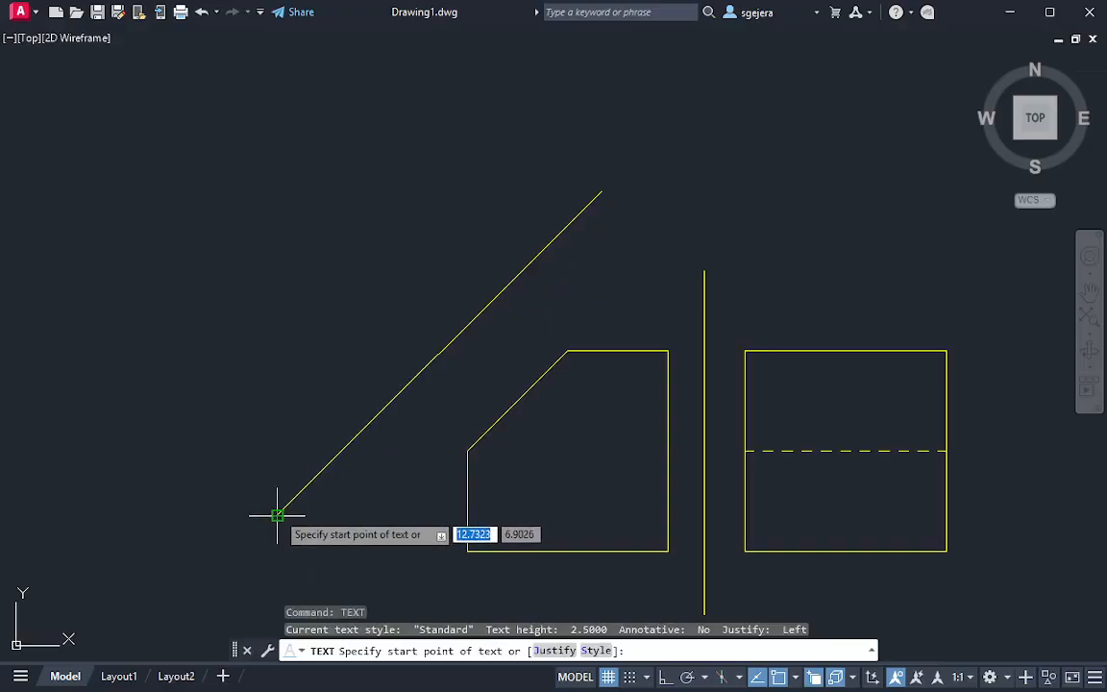
left_click(276, 516)
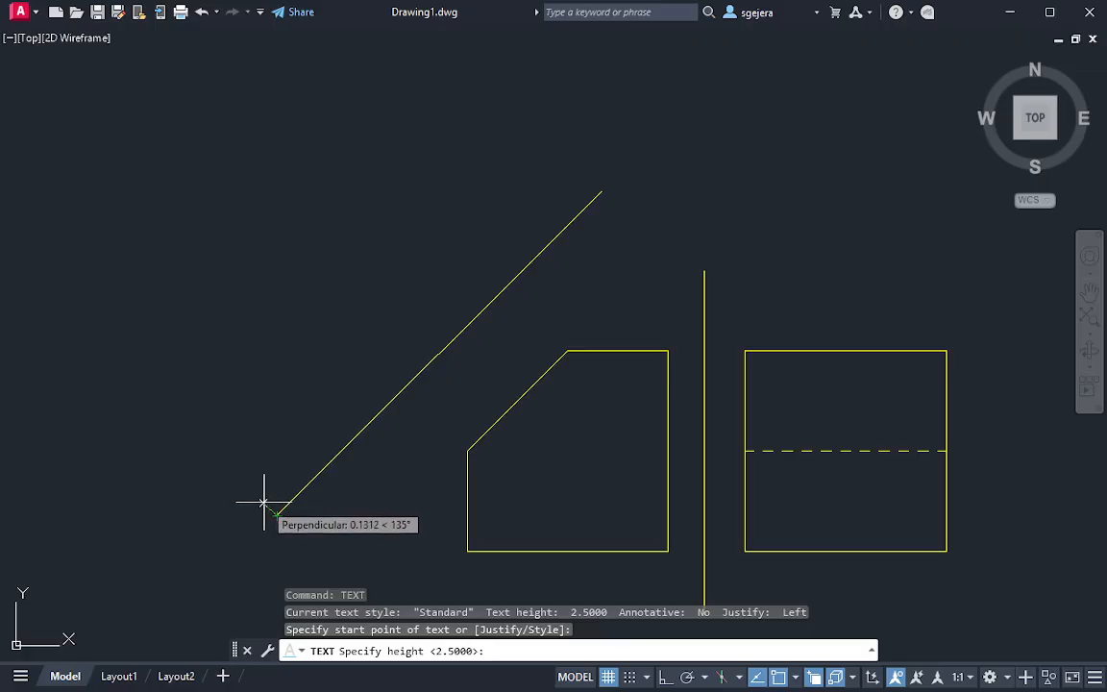
key("Return")
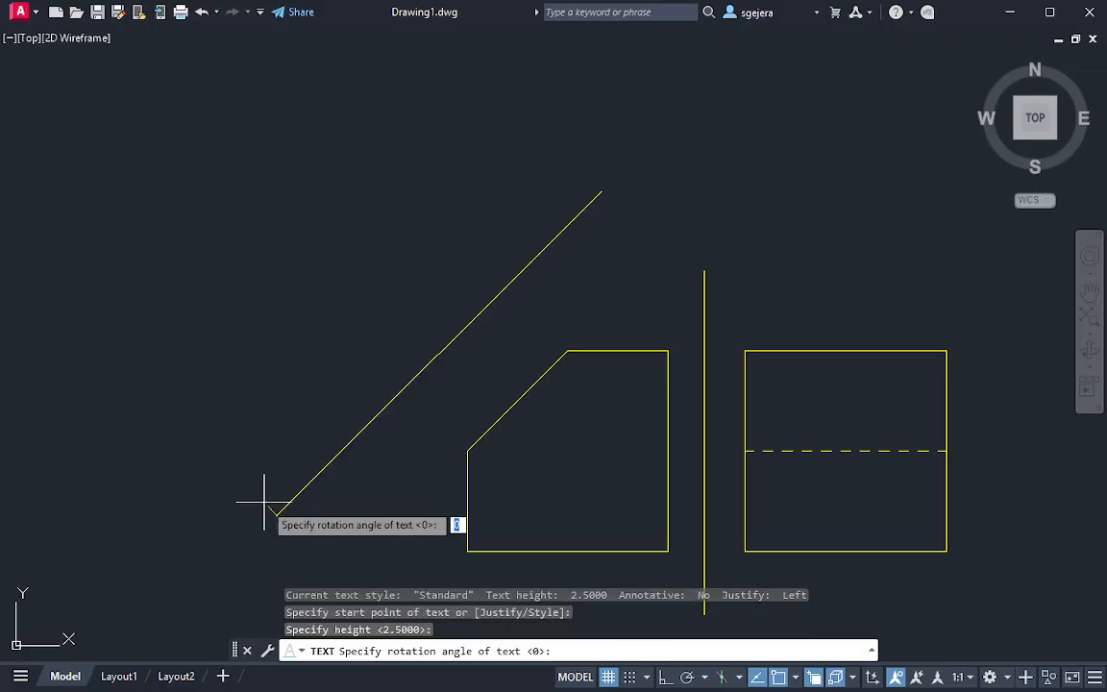
left_click(312, 478)
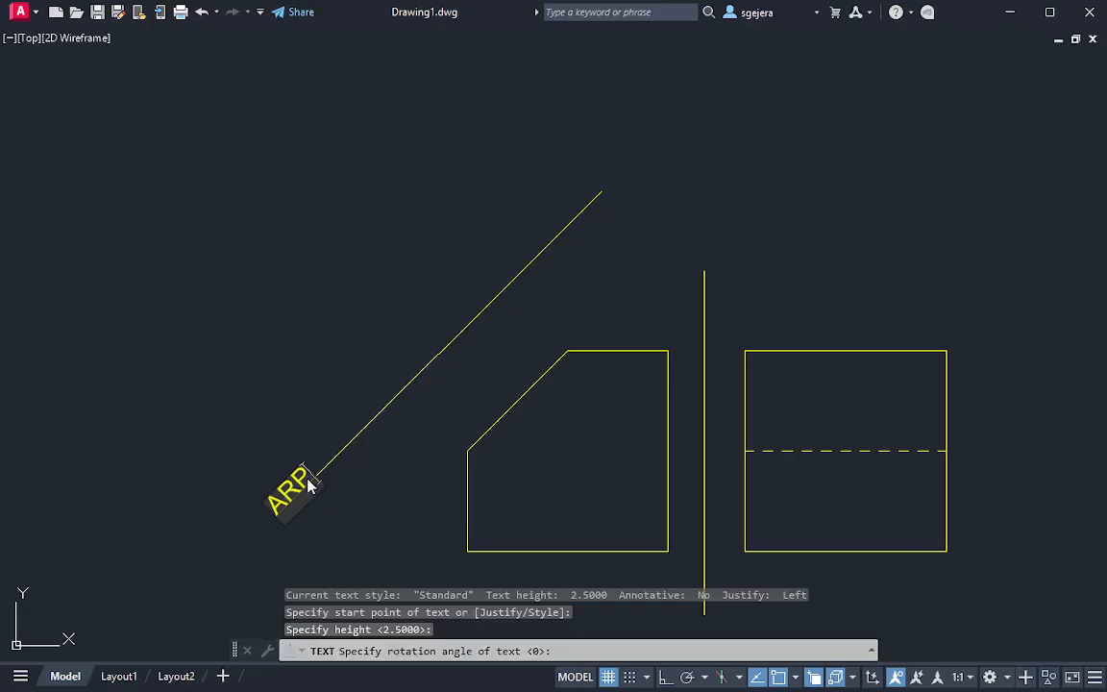
key("Return")
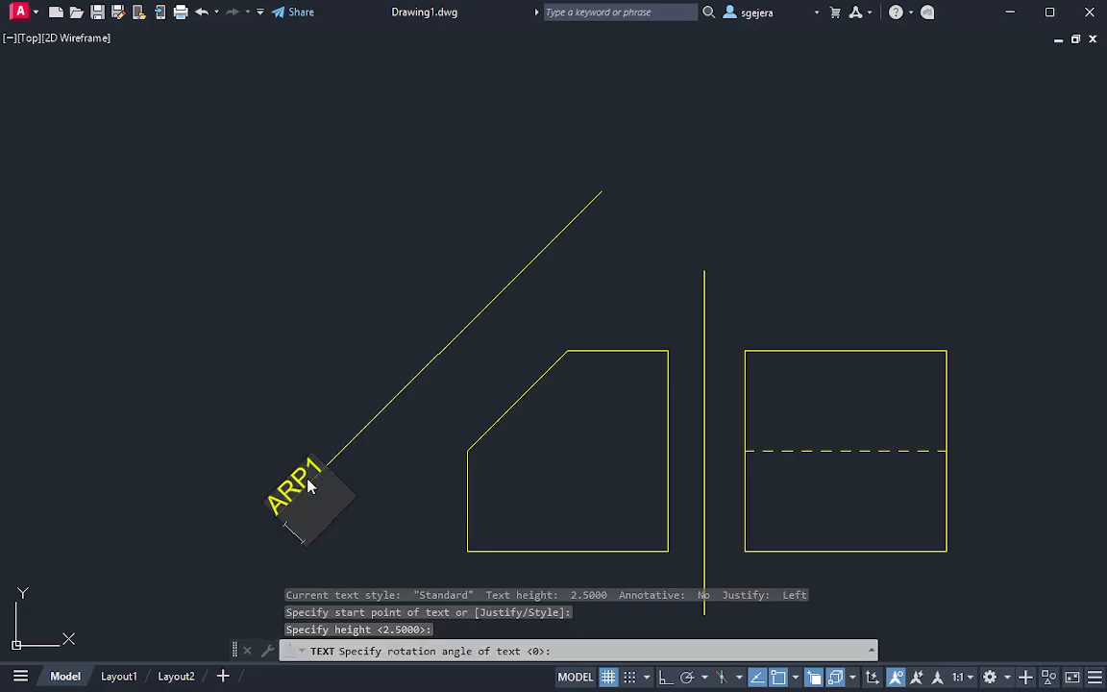
type("H")
key("Return")
key("Return")
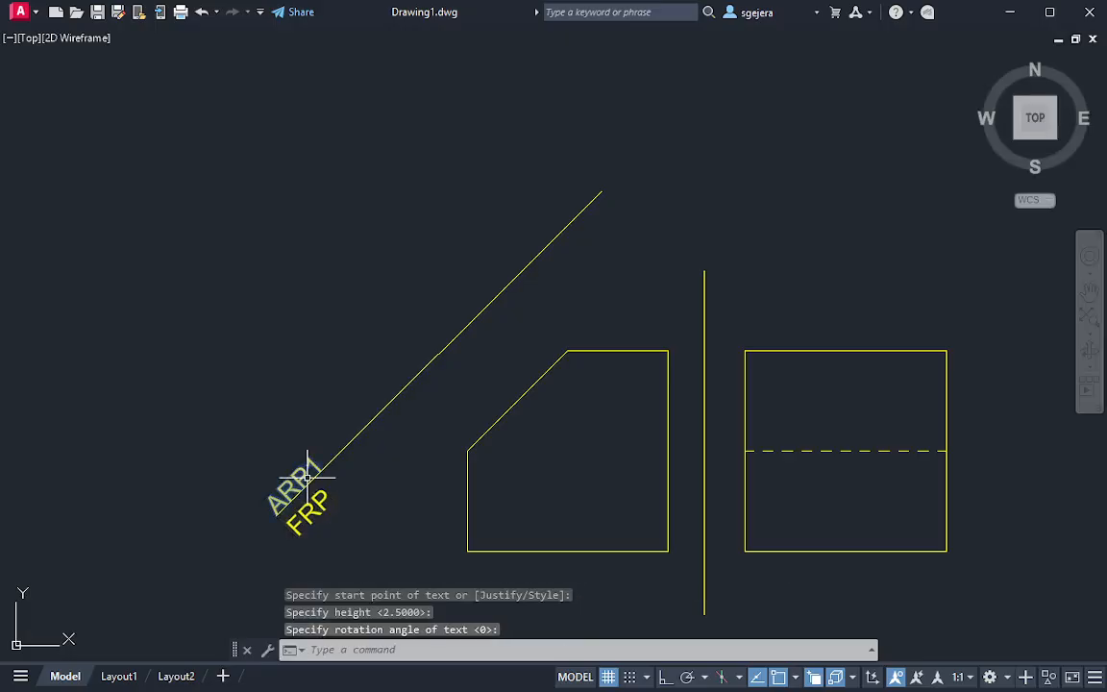
Draw a projection line from the front view's lower corner below the inclined edge, at 135° perpendicular to and well beyond the auxiliary reference line
middle_click_drag(417, 449, 392, 429)
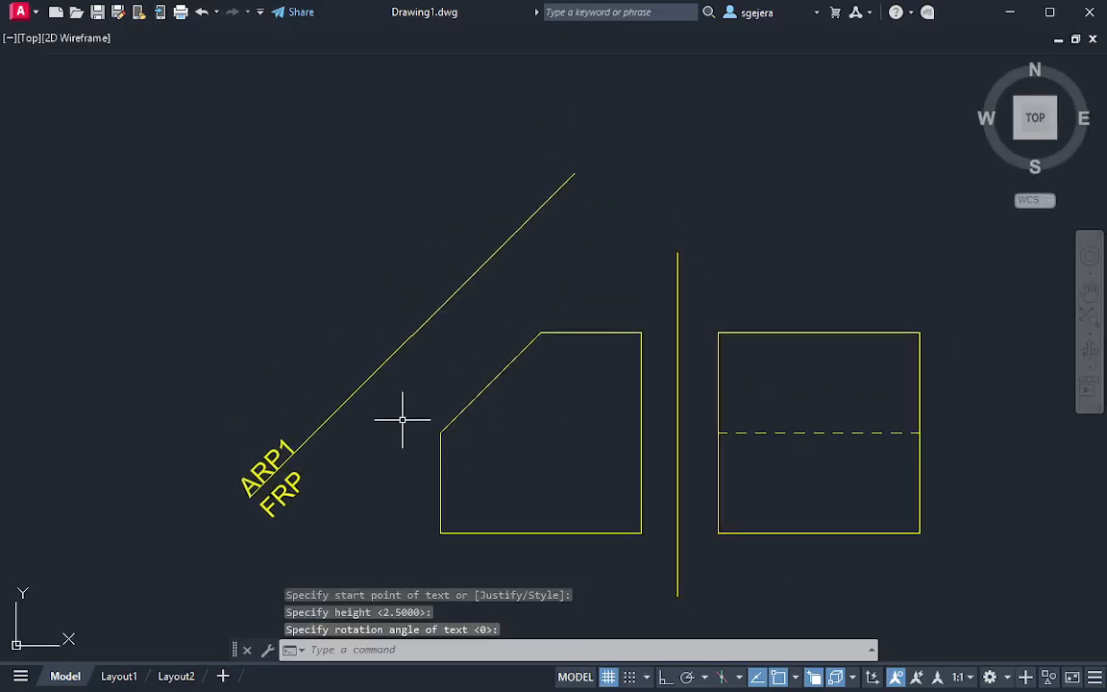
type("l")
key("Return")
left_click(441, 533)
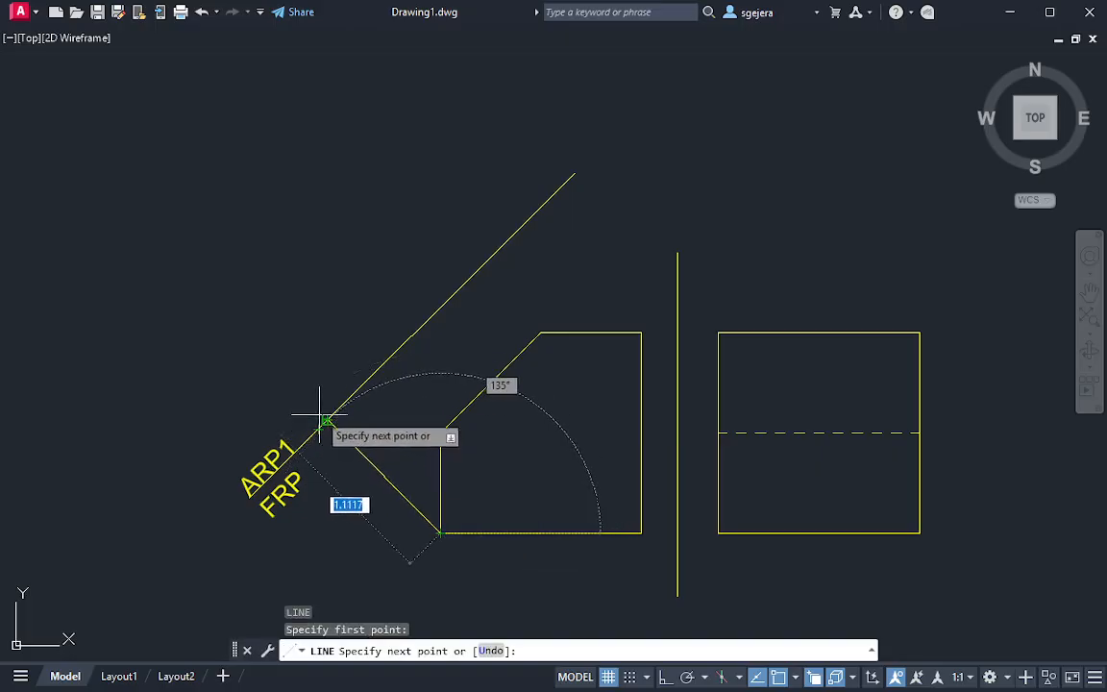
left_click(26, 118)
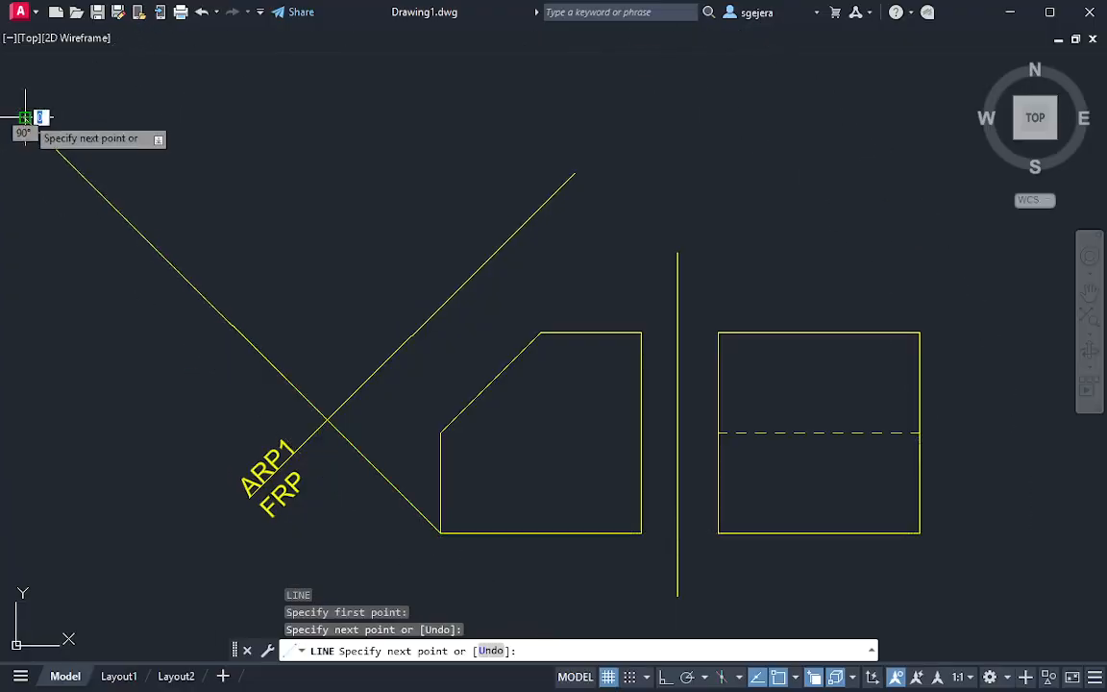
key("Escape")
Draw a second projector at 135° from the lower end of the inclined edge, parallel to the first one and past the reference line
middle_click_drag(464, 483, 498, 529)
type("l")
key("Return")
left_click(469, 474)
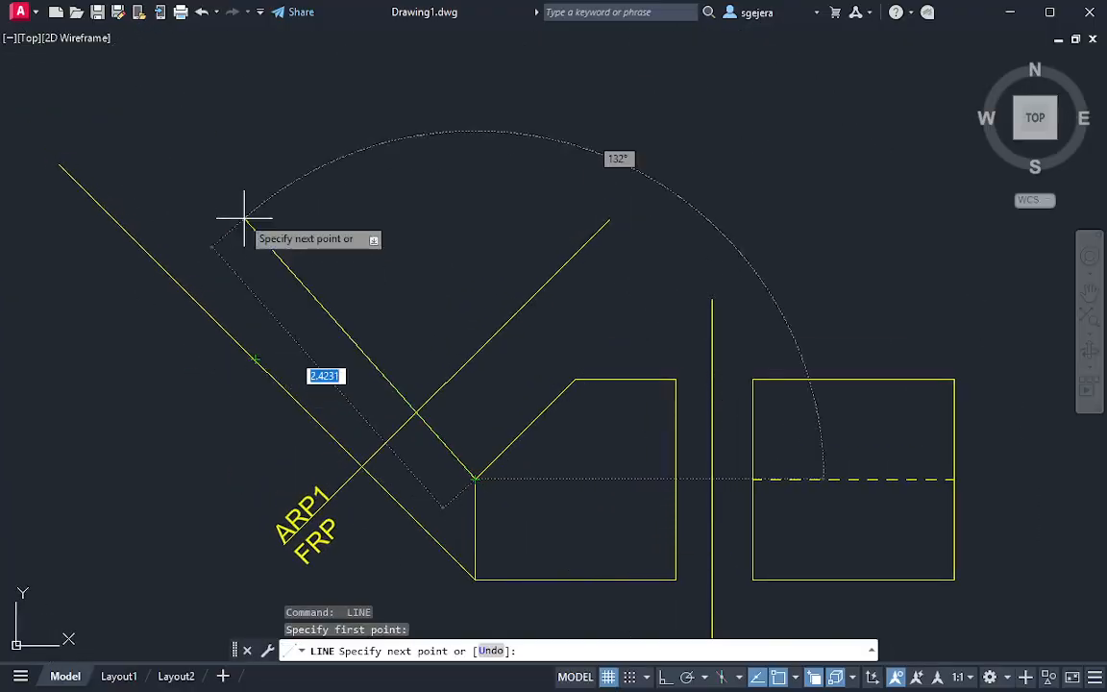
left_click(100, 102)
key("Return")
key("Return")
Draw a third parallel projector from the upper end of the inclined edge across the auxiliary reference line
left_click(575, 379)
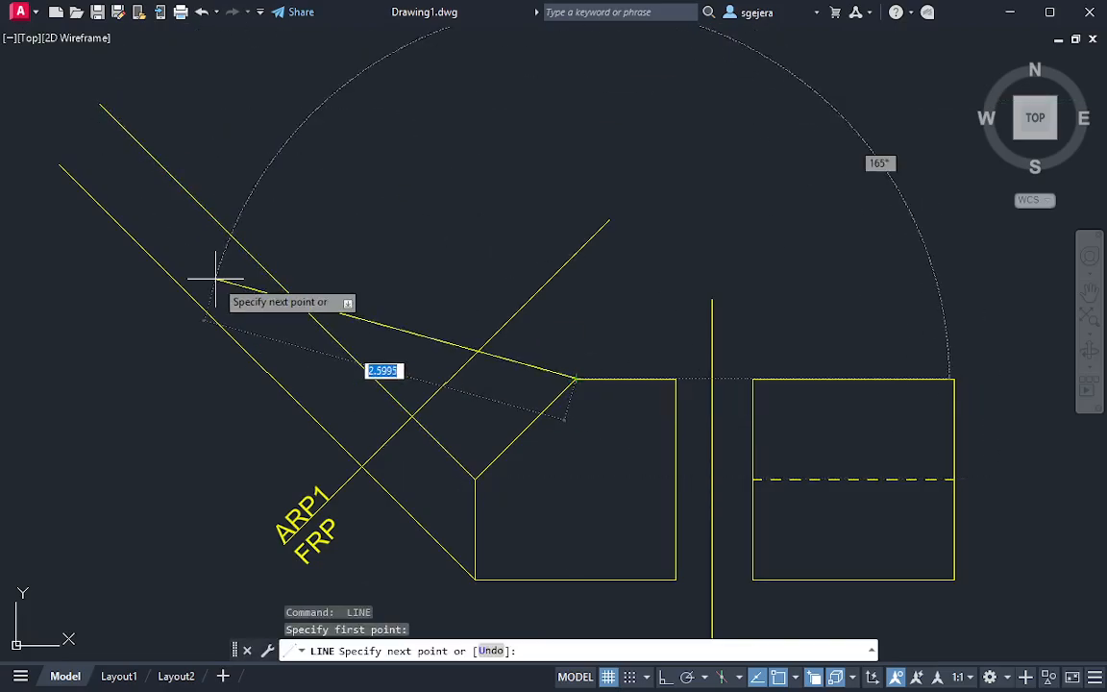
middle_click_drag(291, 199, 317, 280)
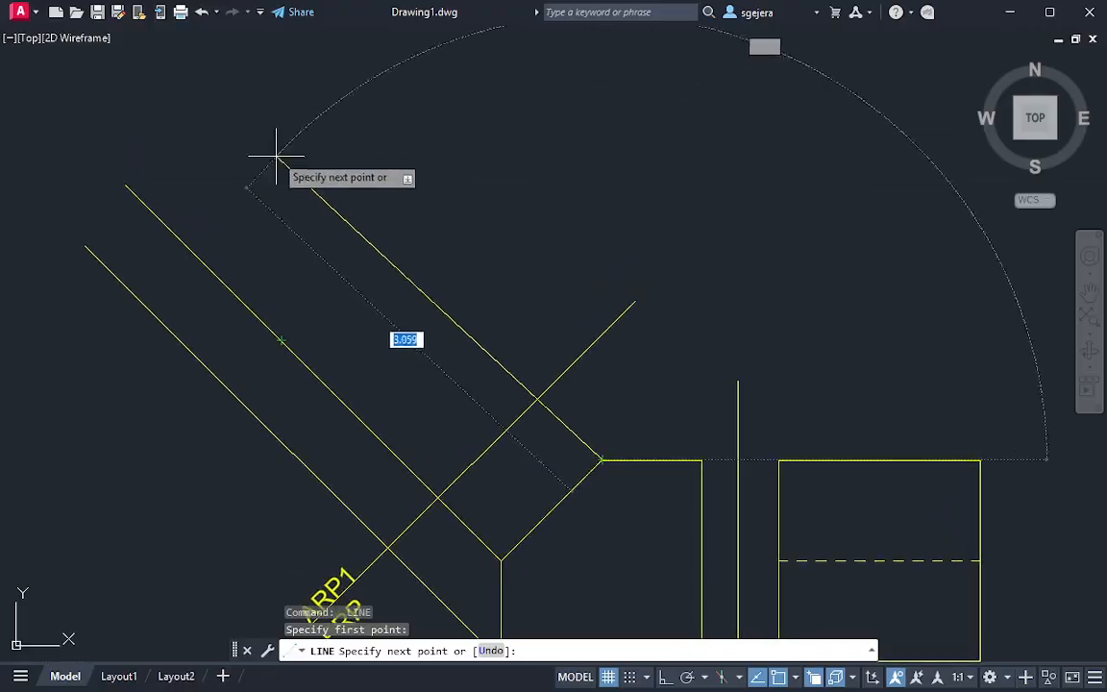
left_click(235, 96)
key("Return")
key("Return")
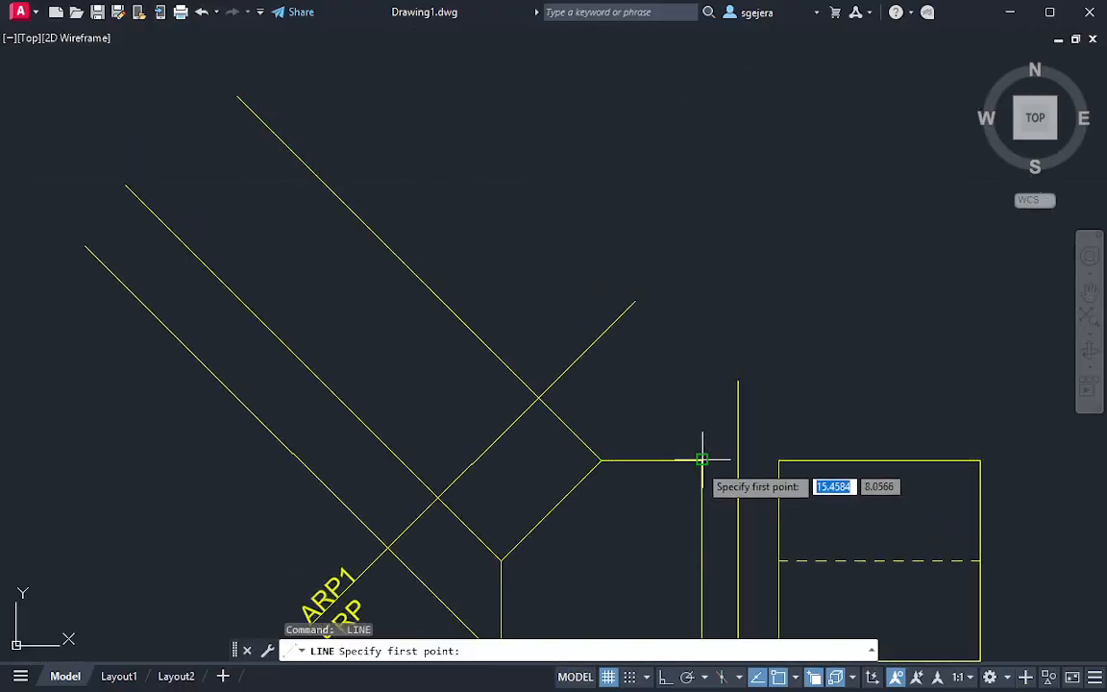
Draw a fourth parallel projector at 135° from the front view's upper corner nearest the side view, past the auxiliary reference line
left_click(702, 460)
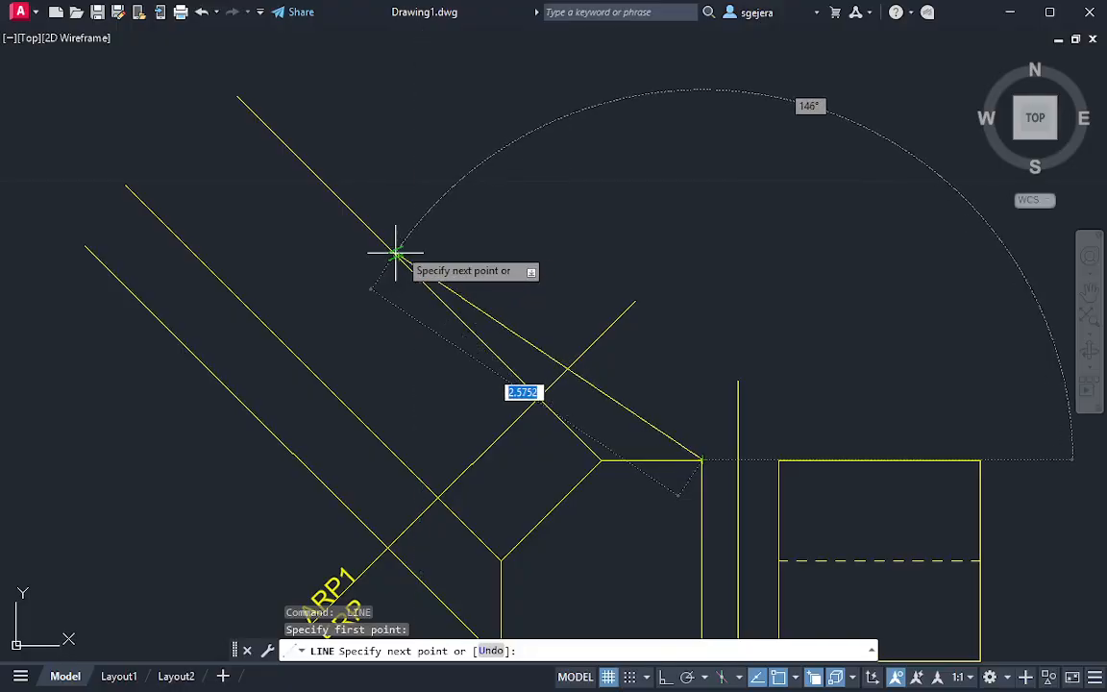
scroll(288, 89, "up", 2)
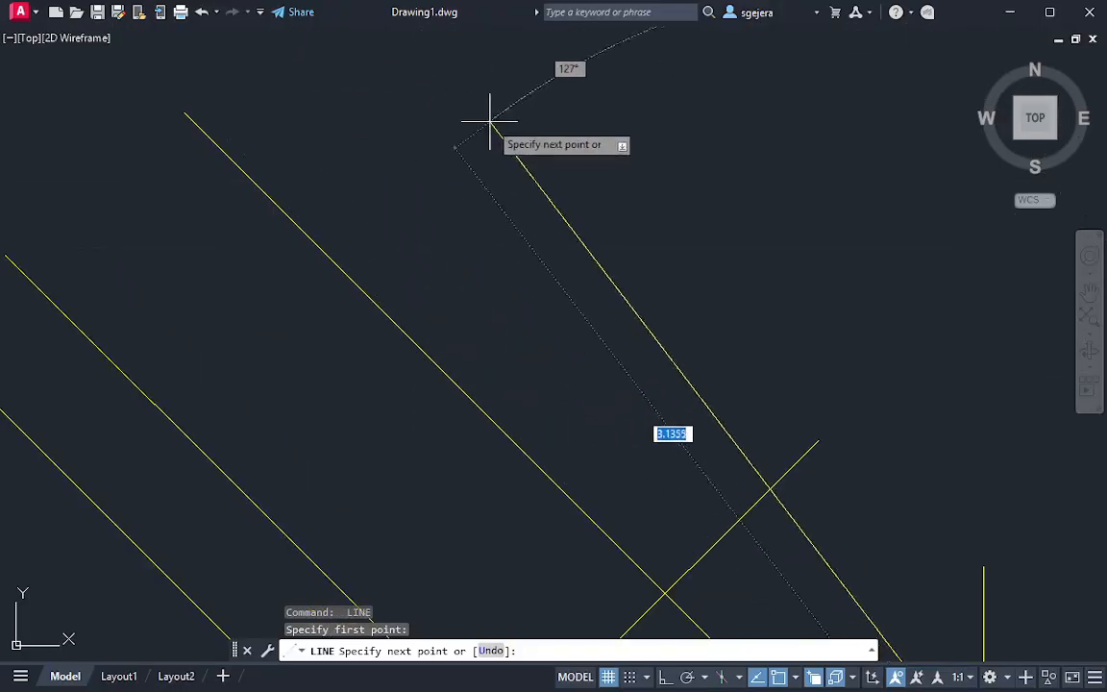
scroll(499, 154, "down", 4)
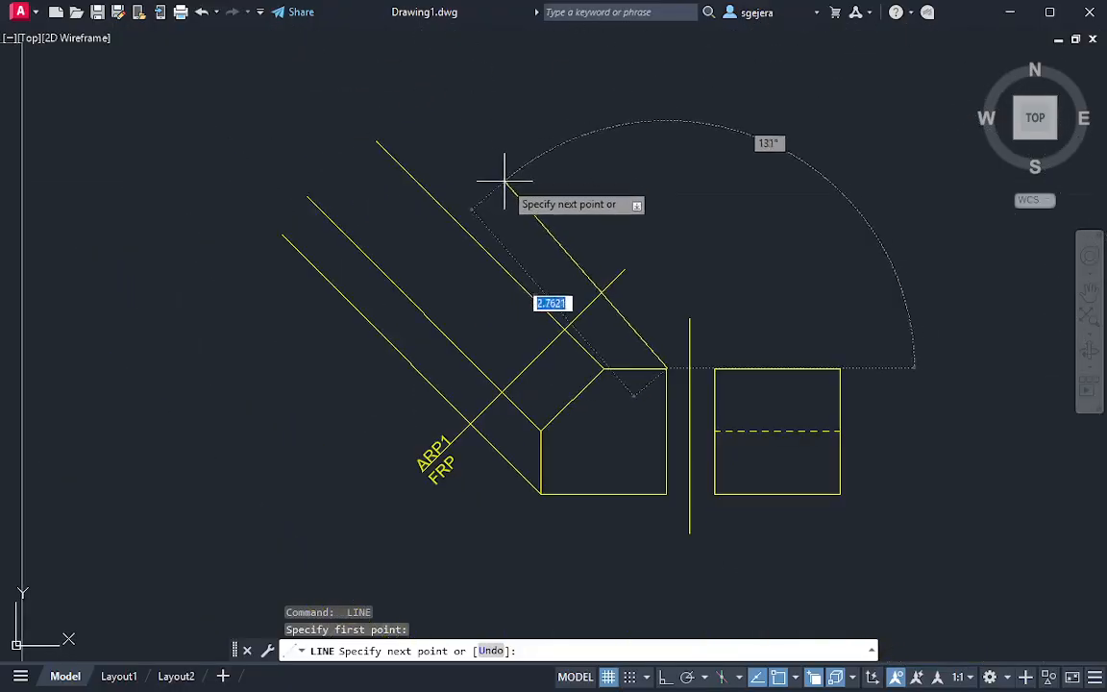
left_click(410, 112)
key("Escape")
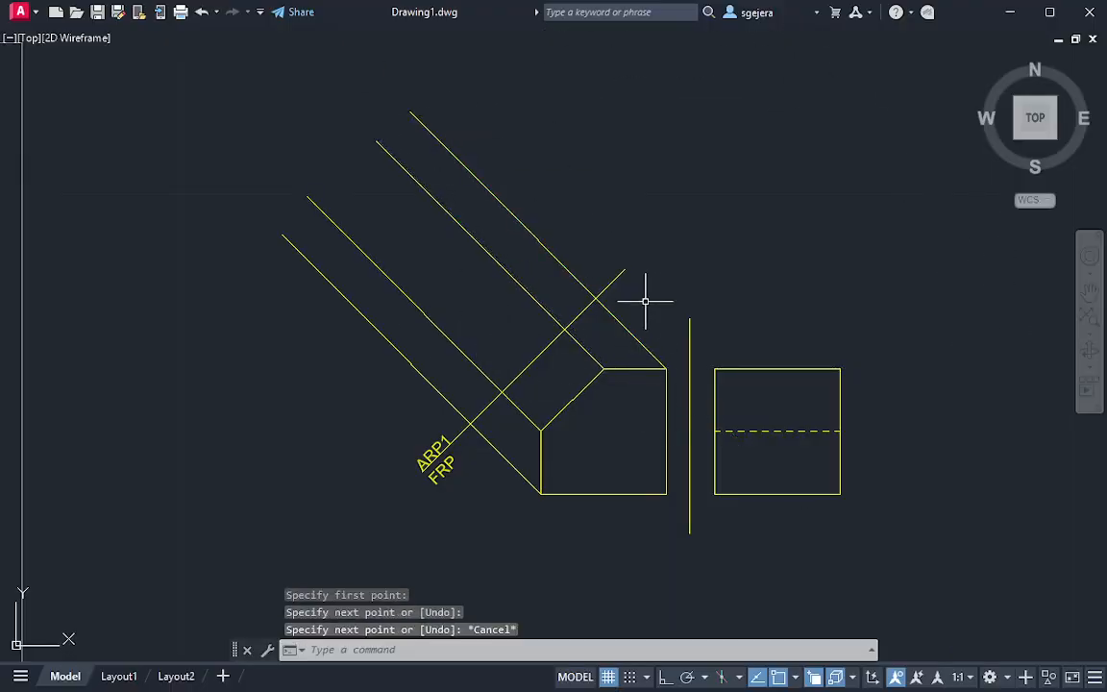
left_click_drag(404, 237, 478, 307)
left_click(470, 302)
key("Escape")
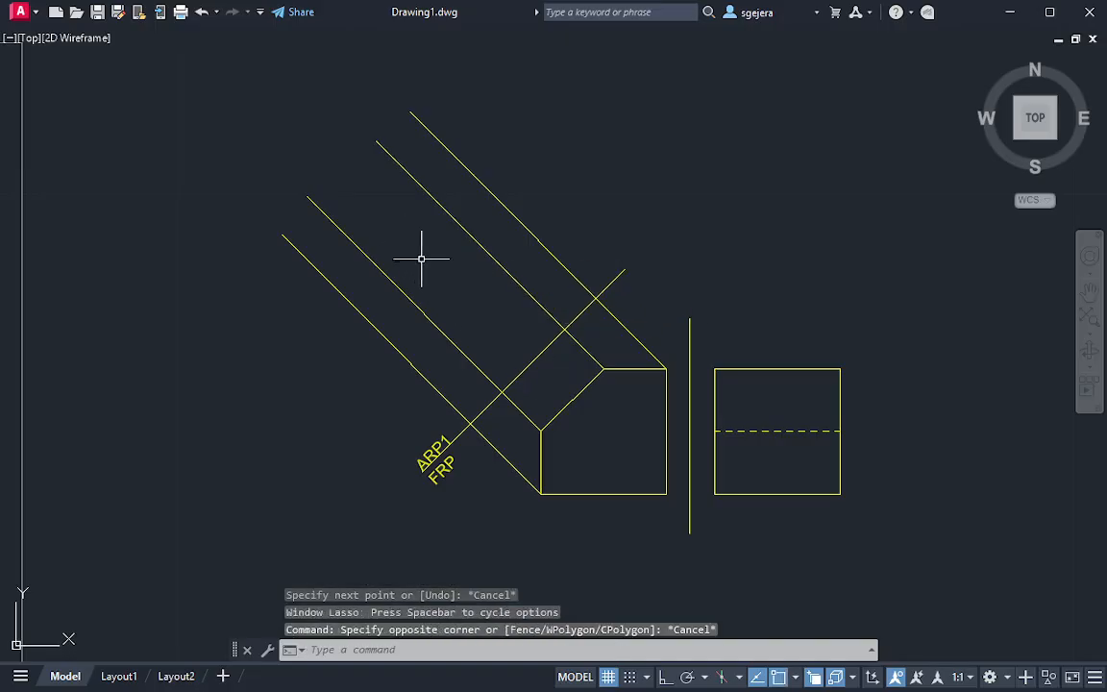
mouse_move(387, 213)
left_mouse_down()
mouse_move(534, 365)
mouse_move(593, 387)
left_mouse_up()
key("Escape")
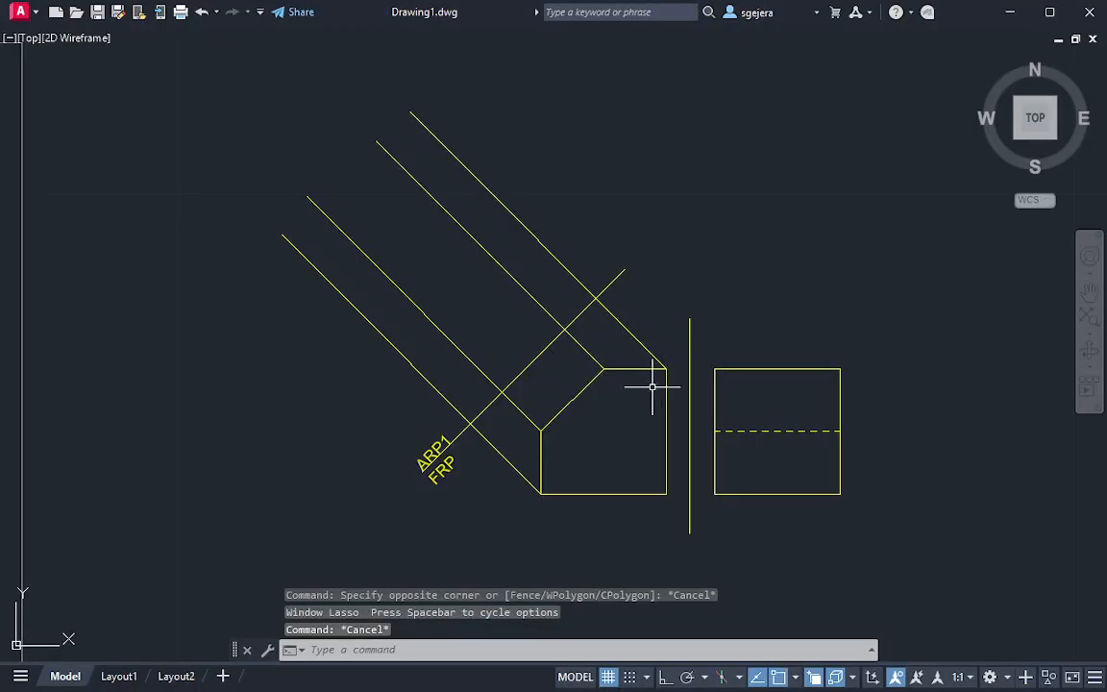
mouse_move(625, 354)
left_mouse_down()
mouse_move(662, 324)
mouse_move(657, 371)
mouse_move(671, 346)
mouse_move(620, 355)
mouse_move(534, 415)
mouse_move(594, 412)
mouse_move(534, 482)
mouse_move(572, 431)
left_mouse_up()
key("Escape")
key("Escape")
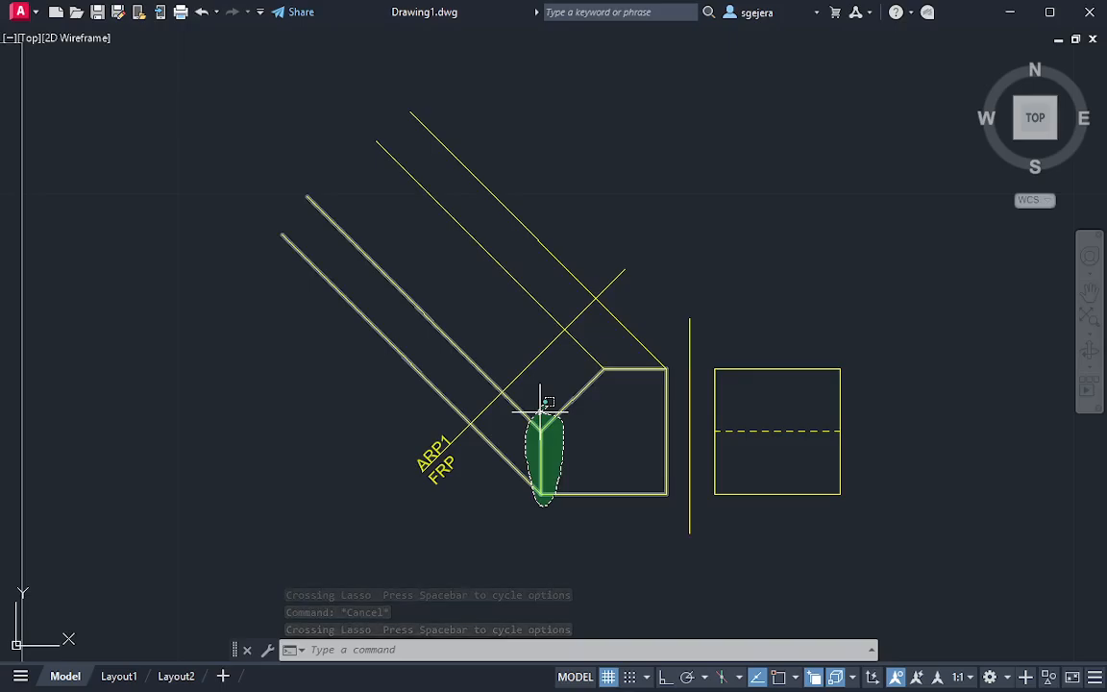
left_click_drag(546, 402, 539, 408)
key("Escape")
left_click_drag(672, 459, 673, 457)
key("Escape")
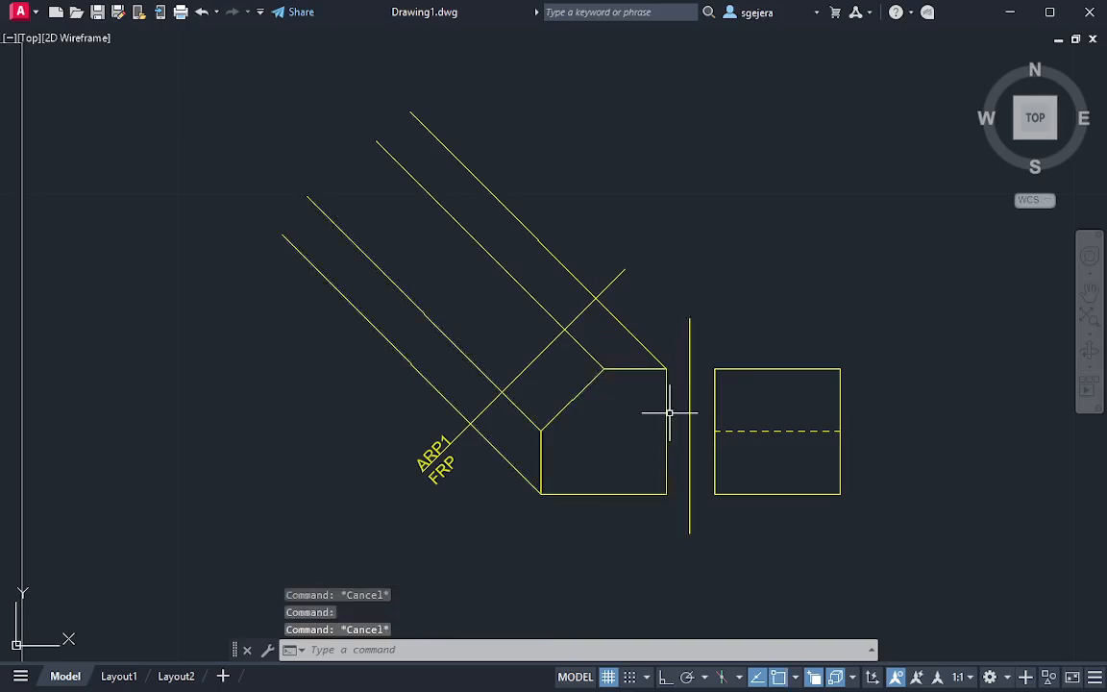
mouse_move(672, 348)
left_mouse_down()
mouse_move(661, 504)
mouse_move(676, 372)
left_mouse_up()
key("Escape")
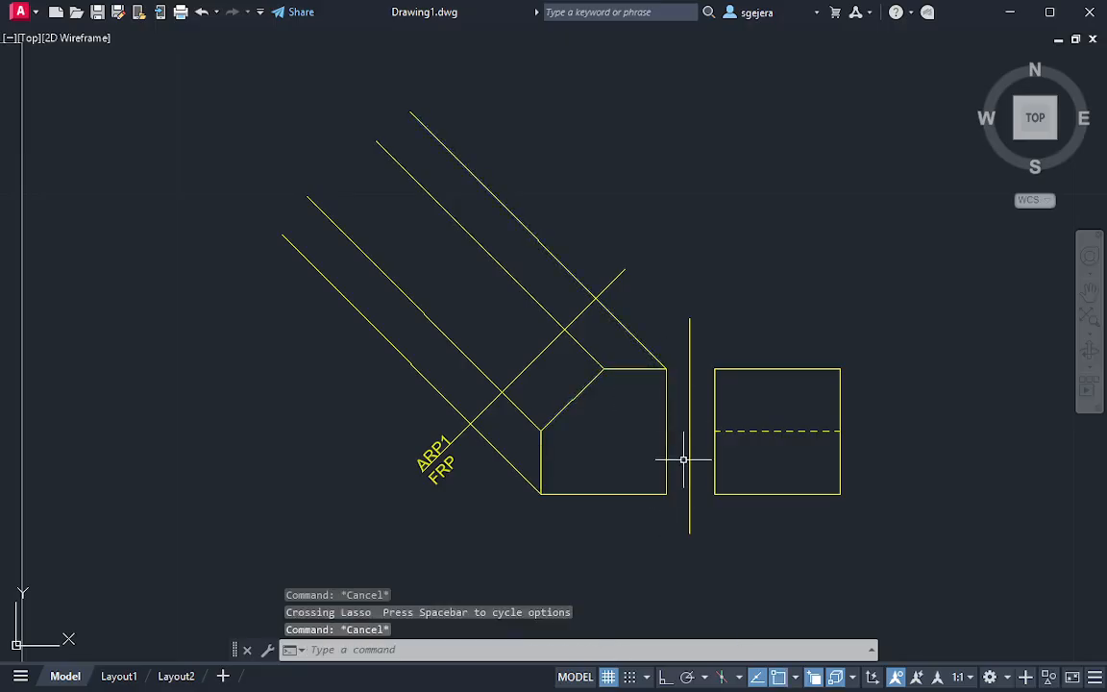
mouse_move(679, 469)
left_mouse_down()
mouse_move(568, 464)
mouse_move(593, 507)
mouse_move(683, 486)
mouse_move(673, 490)
left_mouse_up()
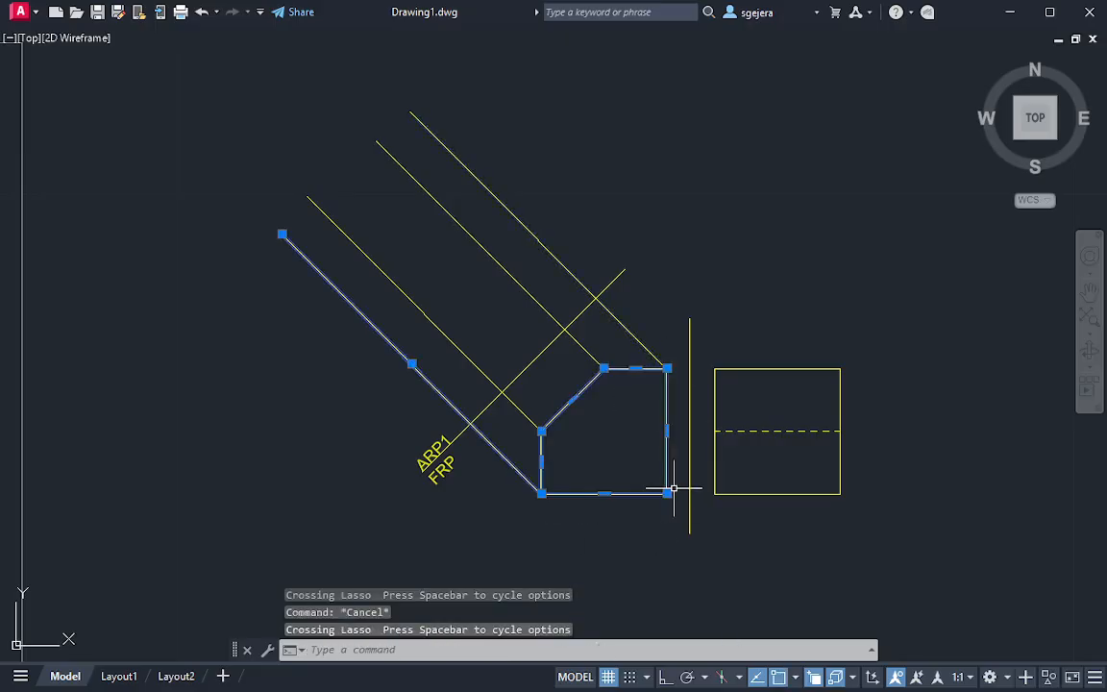
key("Escape")
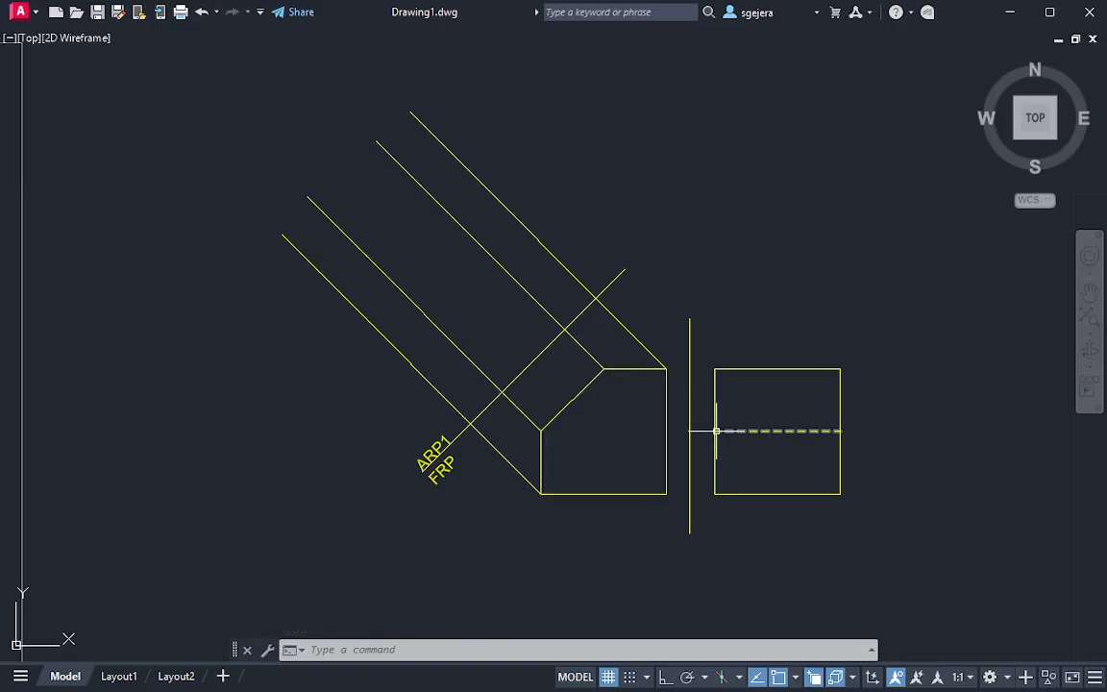
key("Escape")
key("Escape")
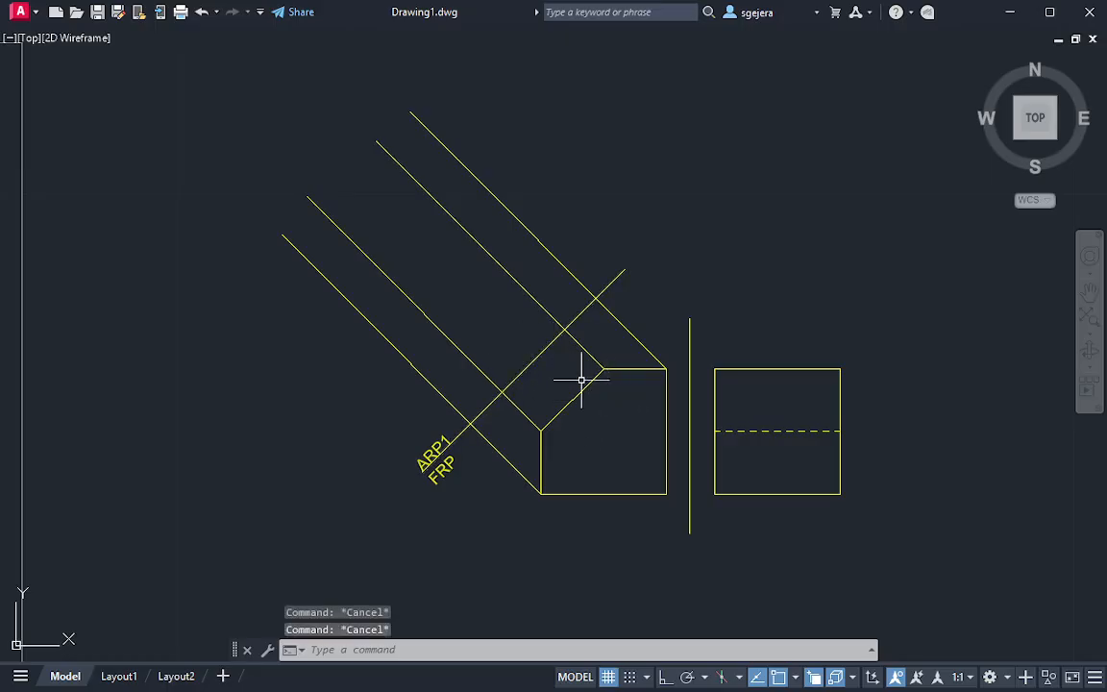
scroll(495, 246, "up", 2)
scroll(519, 226, "down", 2)
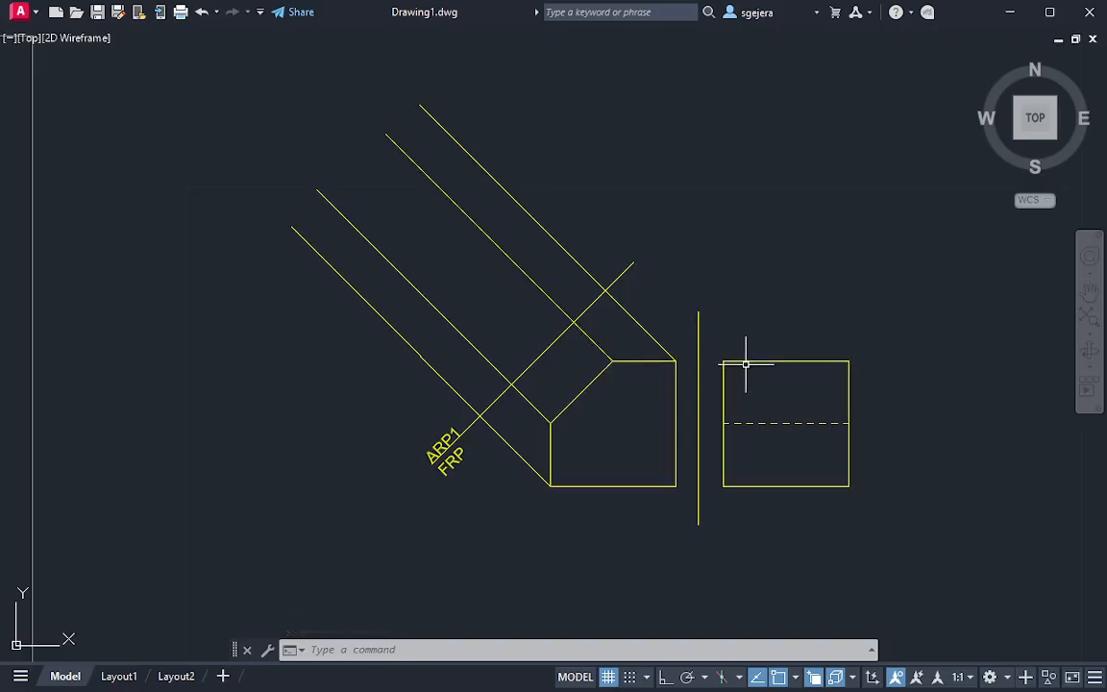
Draw a horizontal line across the gap joining the upper corners of the front and side views
middle_click_drag(764, 383, 695, 386)
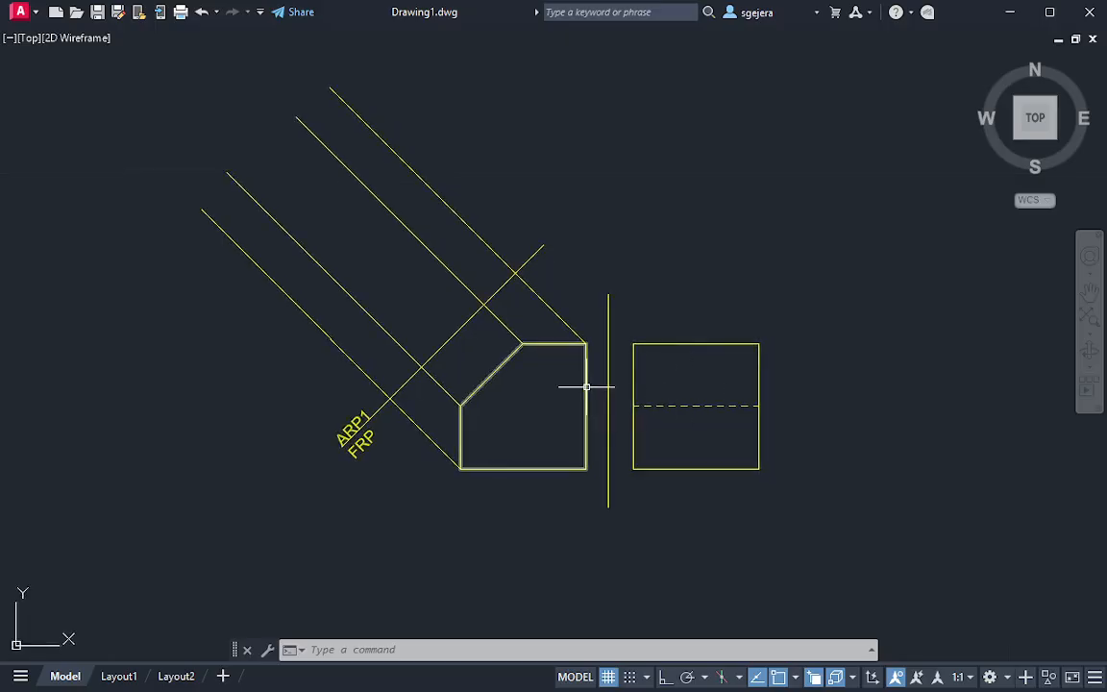
type("l")
key("Return")
key("Escape")
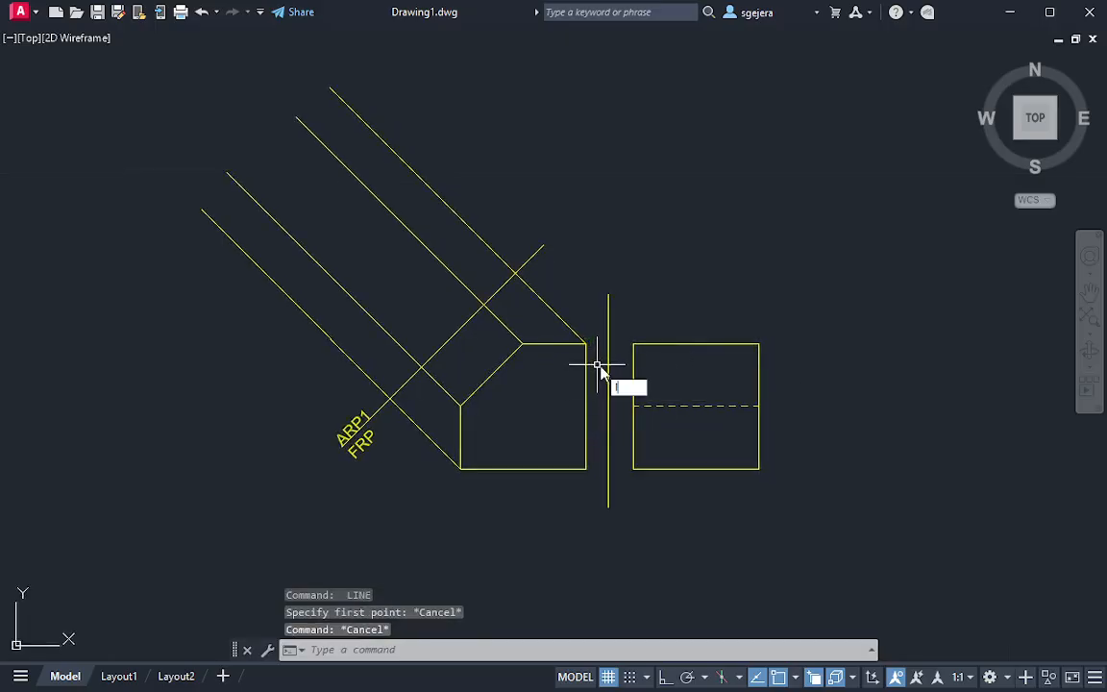
type("l")
key("Return")
left_click(587, 343)
left_click(633, 343)
key("Escape")
Draw a horizontal line joining the lower corners of the front and side views across the vertical reference line
type("l")
key("Return")
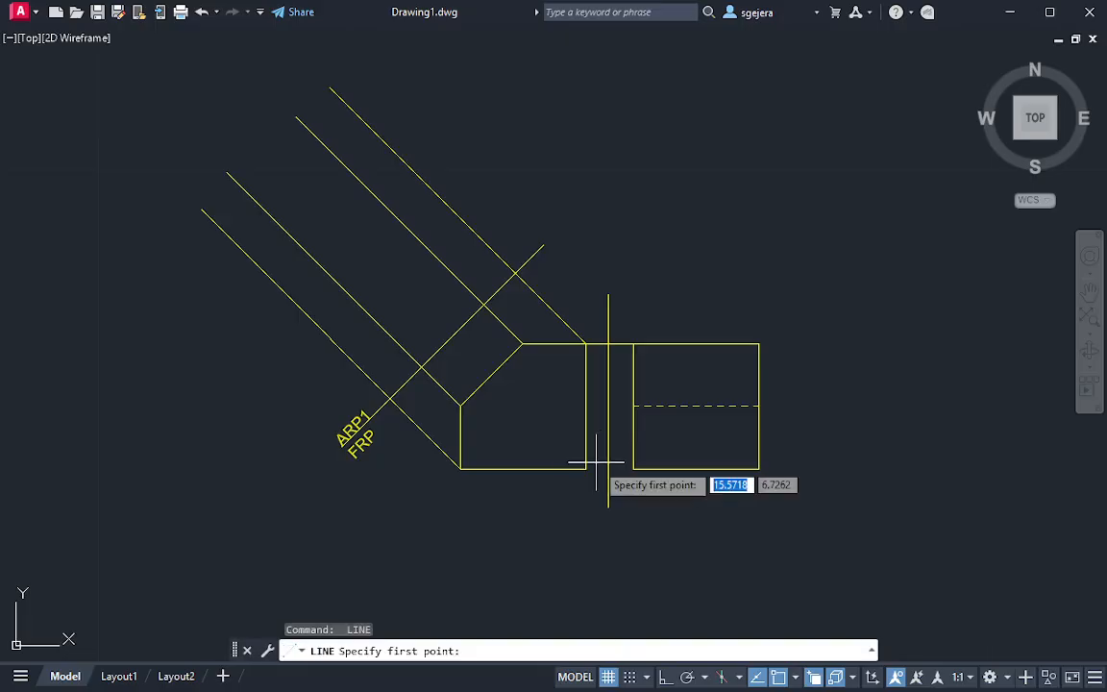
left_click(596, 463)
key("Escape")
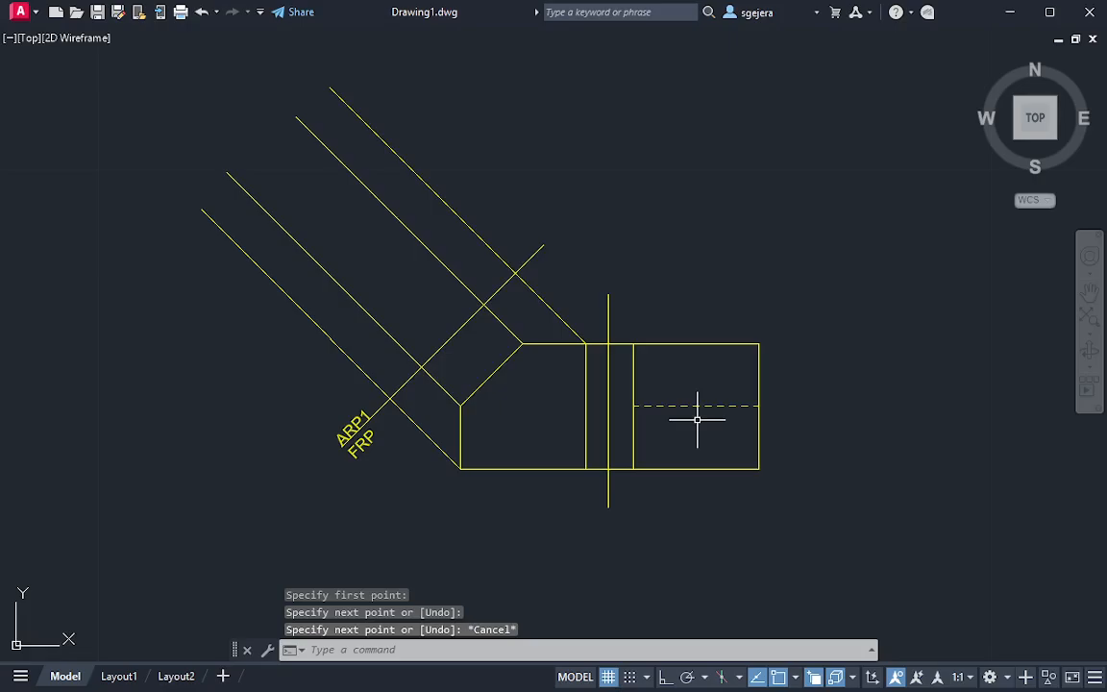
type("rec")
key("Escape")
key("Escape")
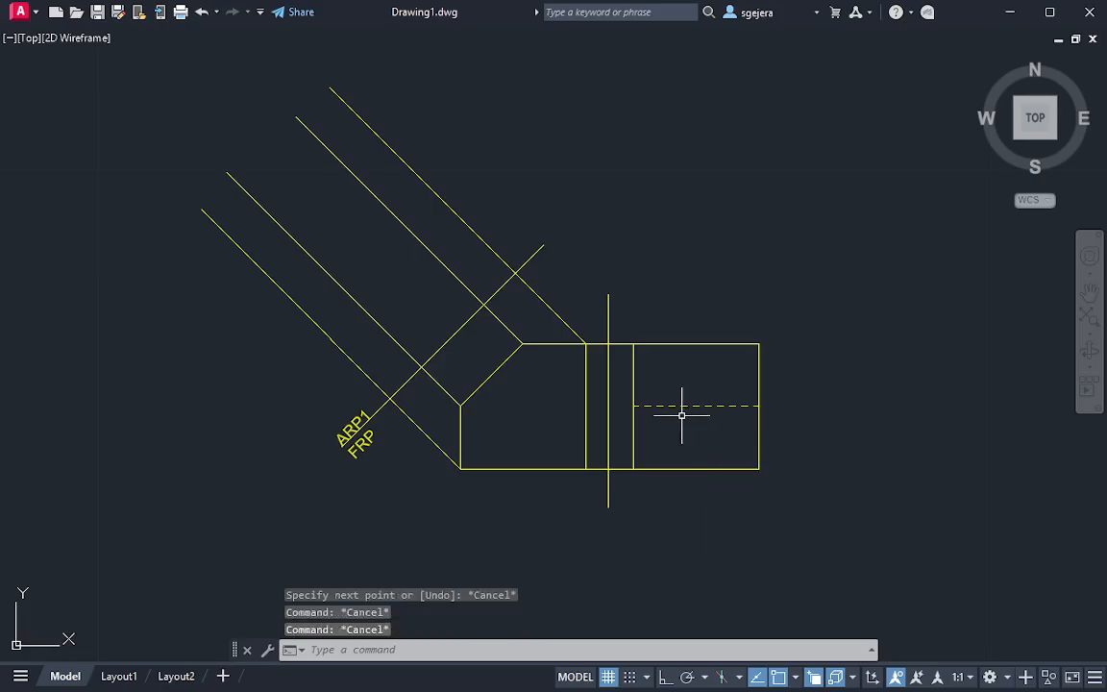
type("c")
key("Return")
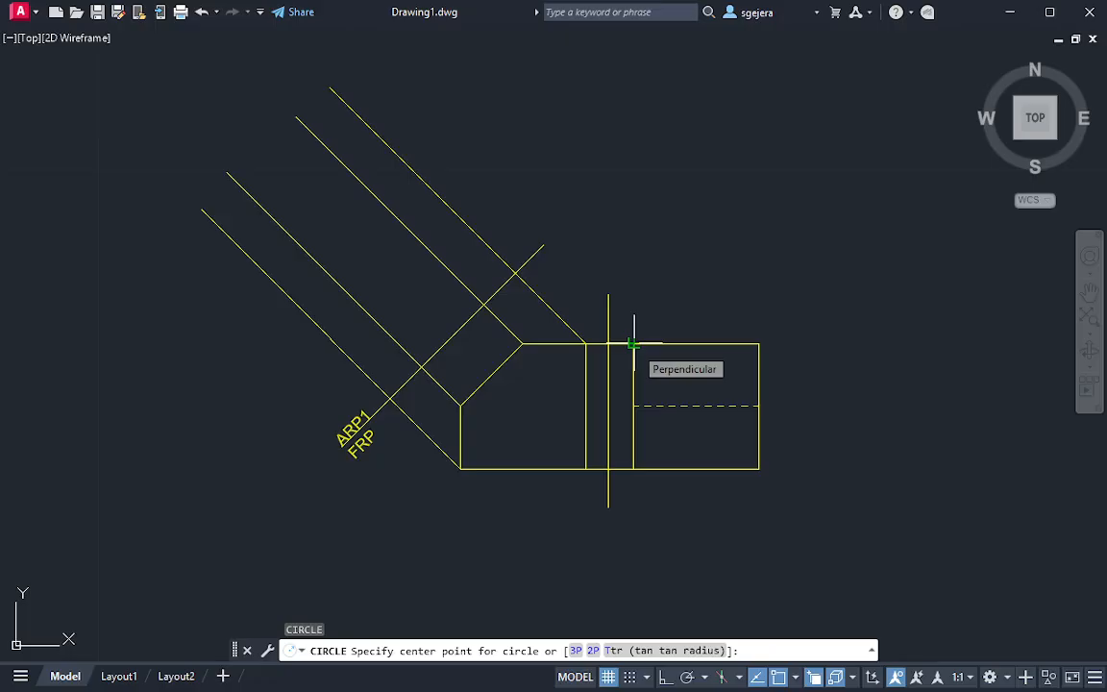
key("Escape")
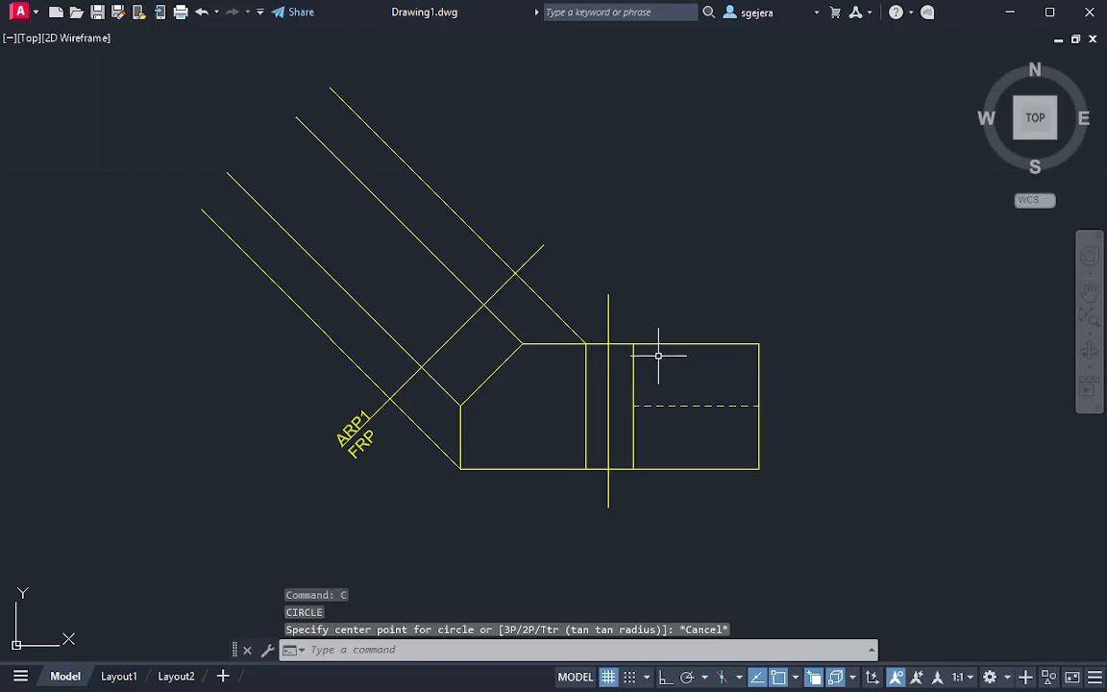
Draw a circle about 0.27 units in radius, centred at the midpoint of the upper connecting line and reaching the side view's corner
type("c")
key("Return")
left_click(608, 343)
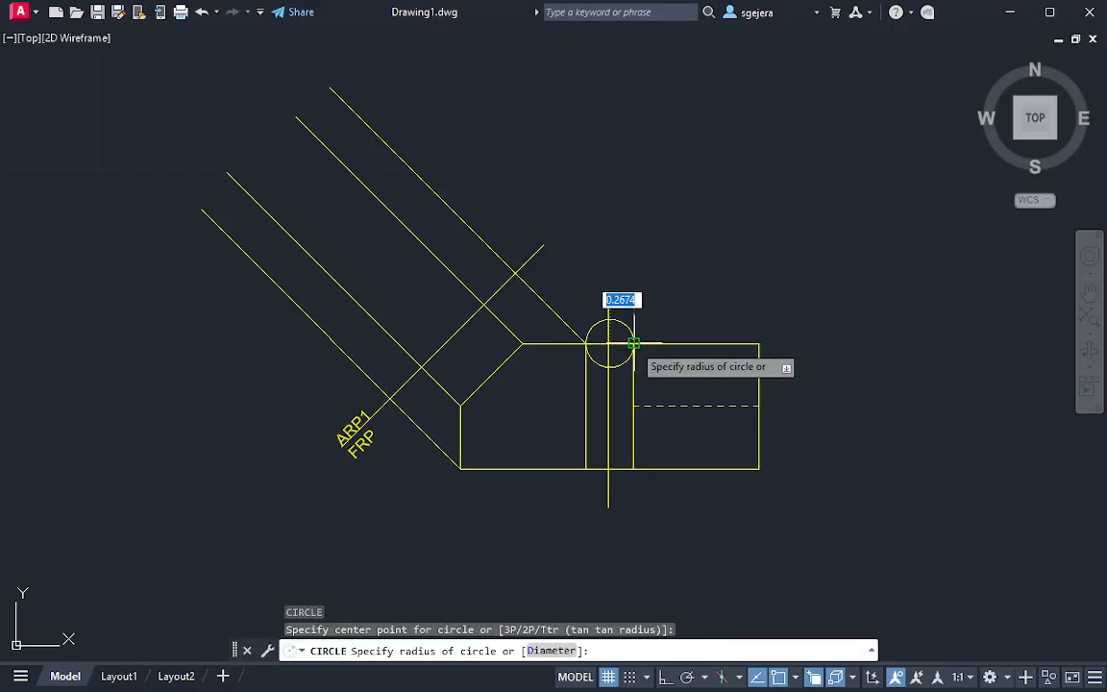
left_click(634, 343)
Delete the circle centred at the midpoint of the upper line connecting the front and side views
scroll(648, 351, "up", 3)
left_click(603, 371)
left_click(582, 372)
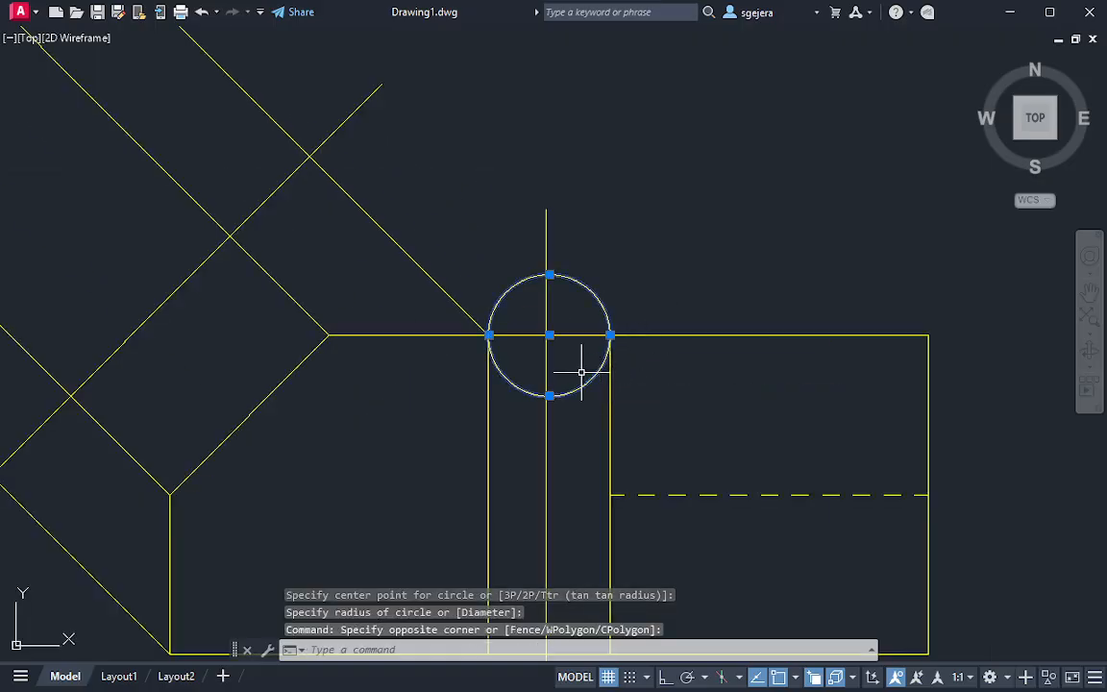
left_click(549, 336)
key("Escape")
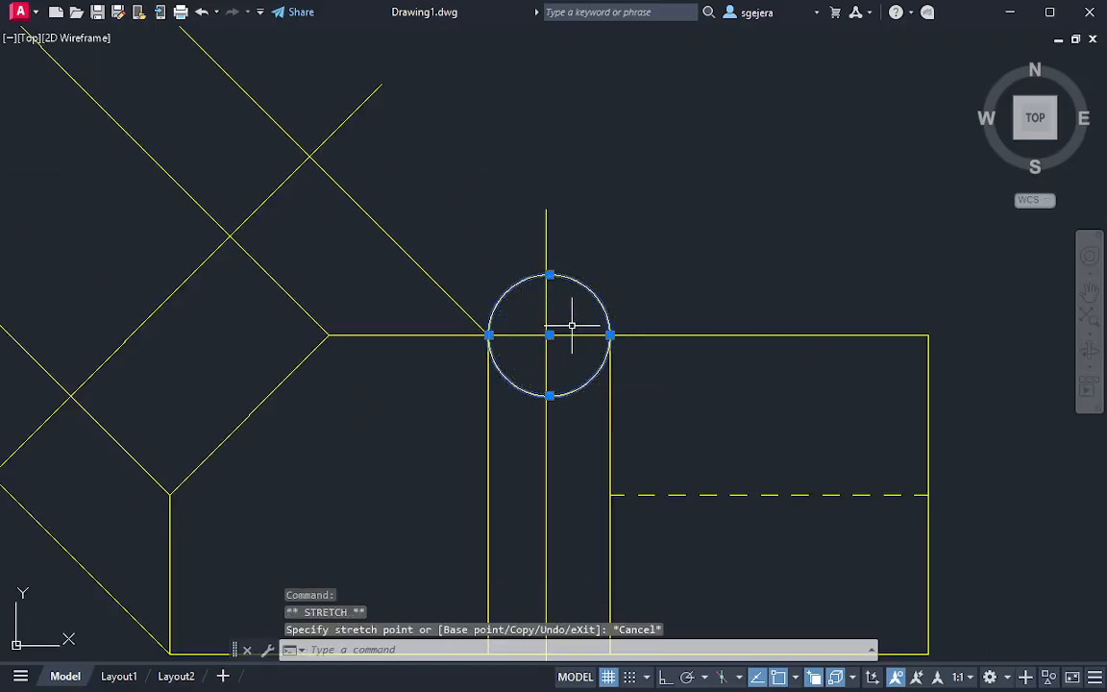
key("Delete")
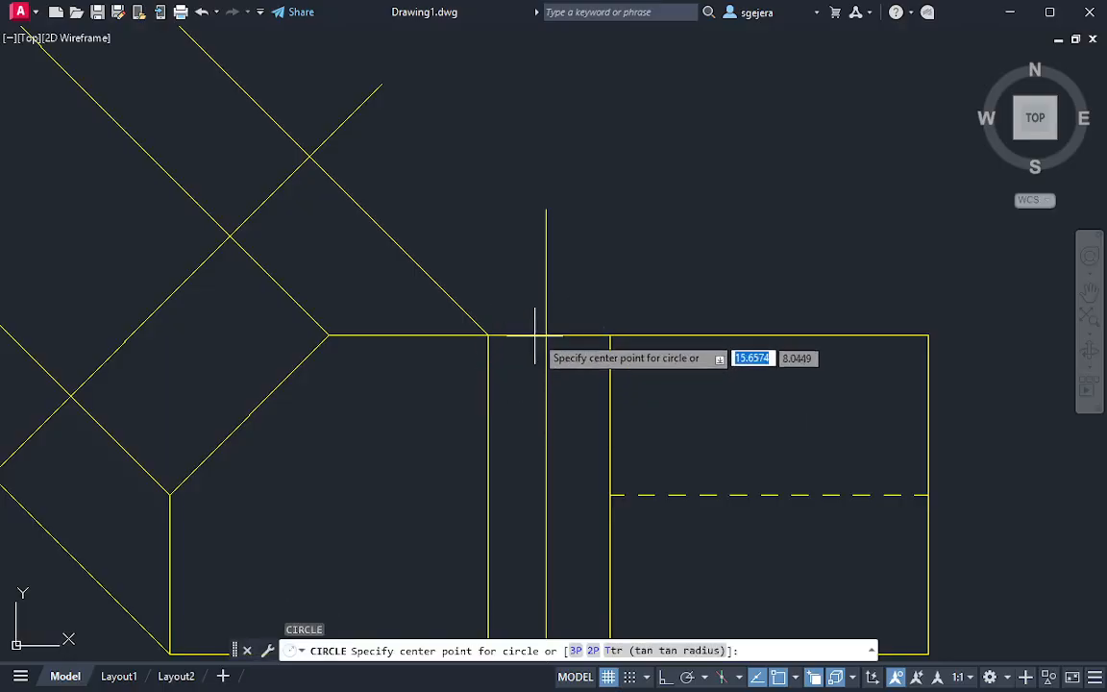
Draw a circle from the vertical reference line's upper intersection to the side view's corner, and move its centre to the uppermost projector's crossing with the auxiliary reference line
left_click(546, 336)
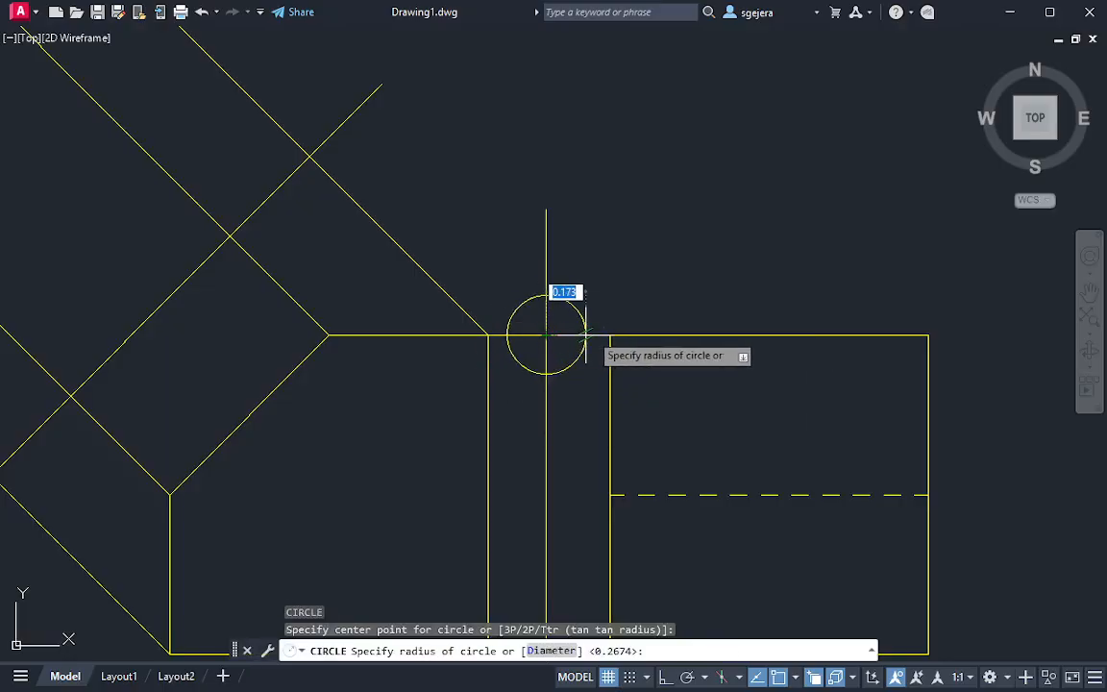
left_click(609, 336)
left_click(580, 394)
left_click(577, 380)
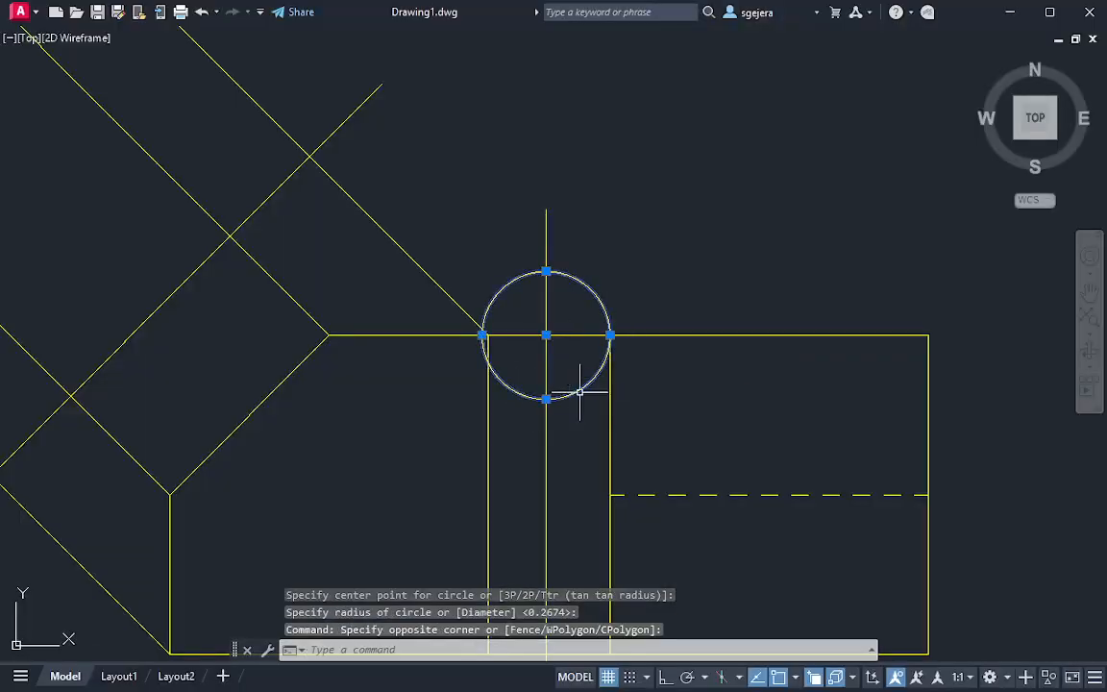
scroll(588, 395, "down", 2)
left_click(562, 360)
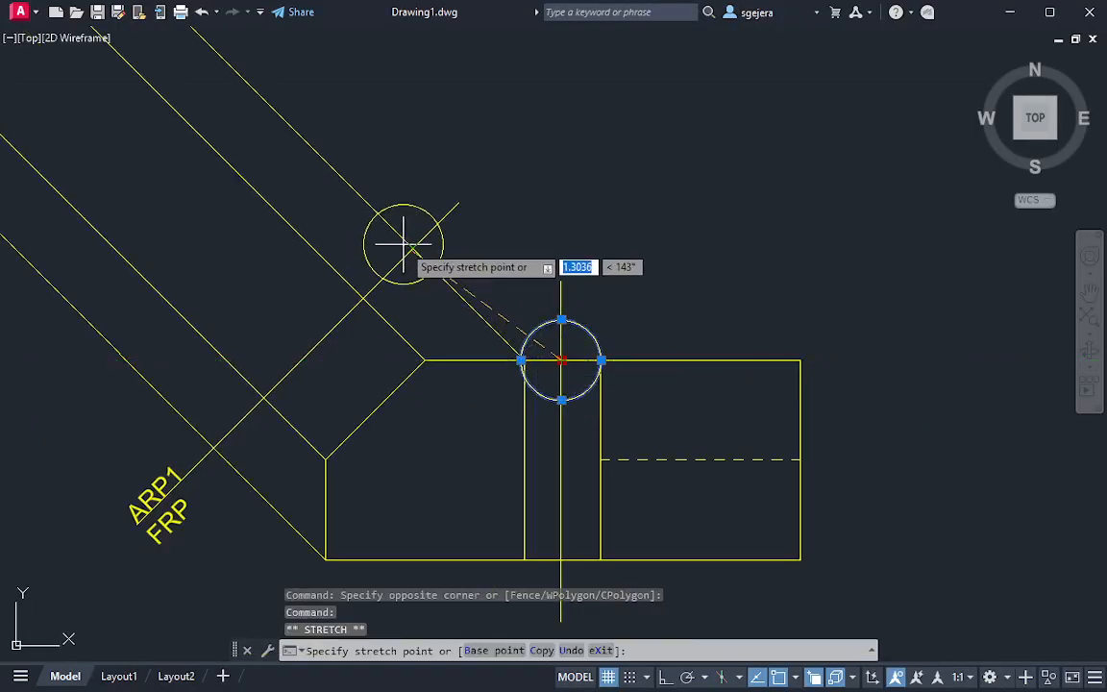
left_click(412, 247)
key("Escape")
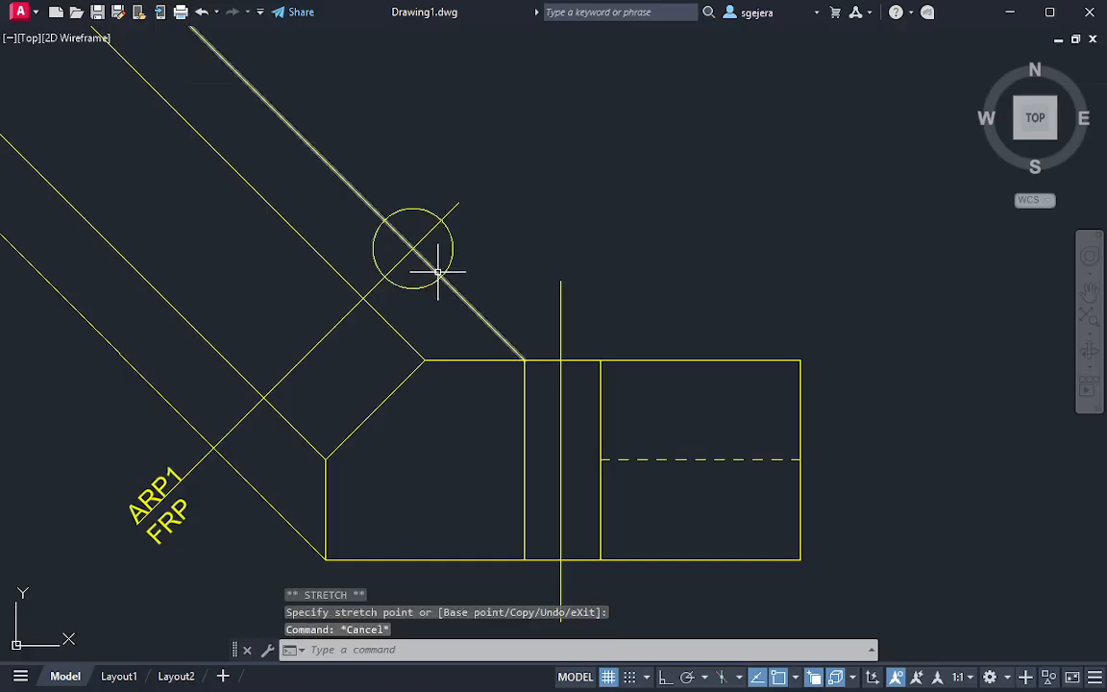
Draw a line parallel to the auxiliary reference line from the circle's outer intersection with the uppermost projector to the lowest projector
type("l")
key("Return")
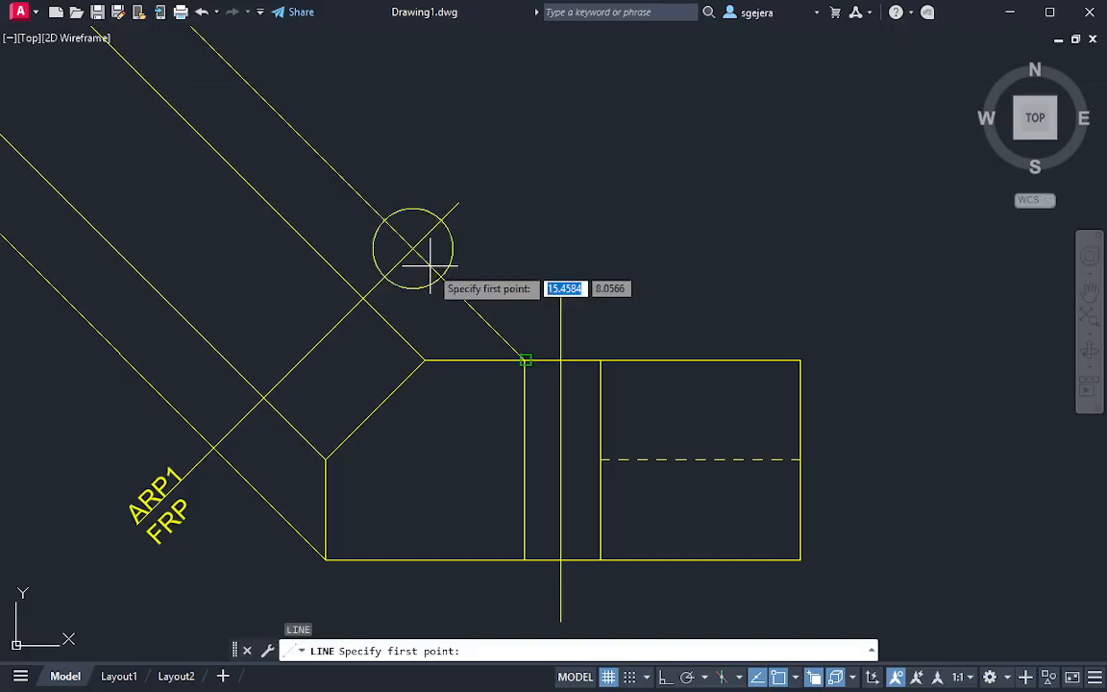
left_click(392, 223)
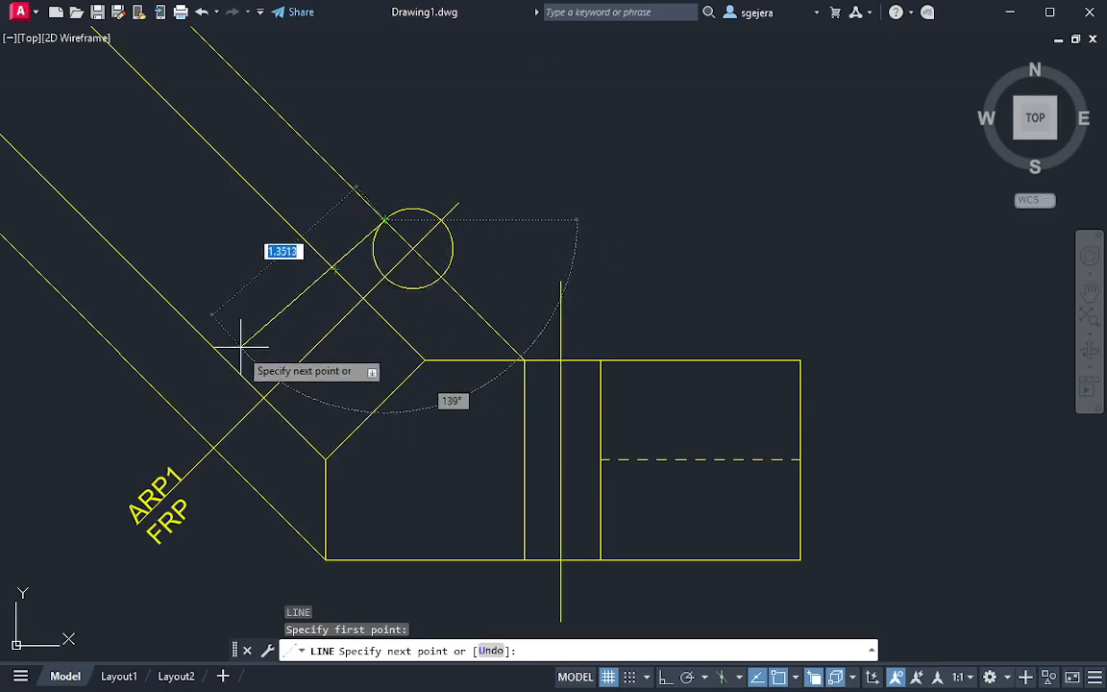
left_click(181, 417)
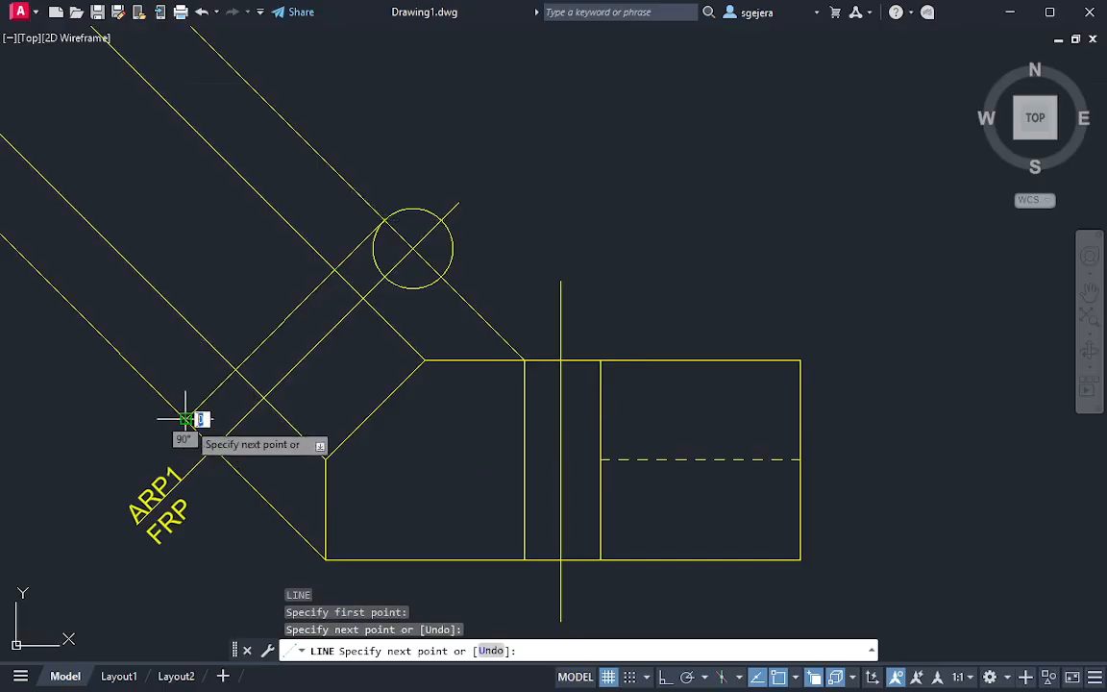
key("Escape")
Delete the distance-transfer circle centred on the auxiliary reference line
left_click(423, 301)
left_click(440, 295)
key("Escape")
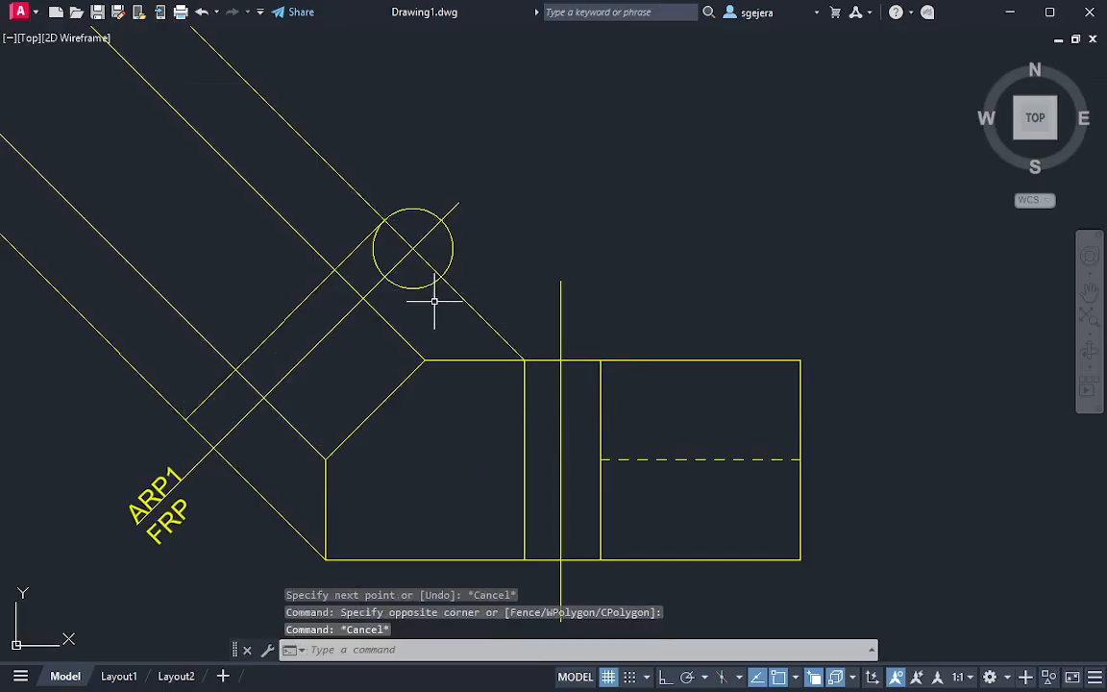
left_click(435, 301)
left_click(419, 287)
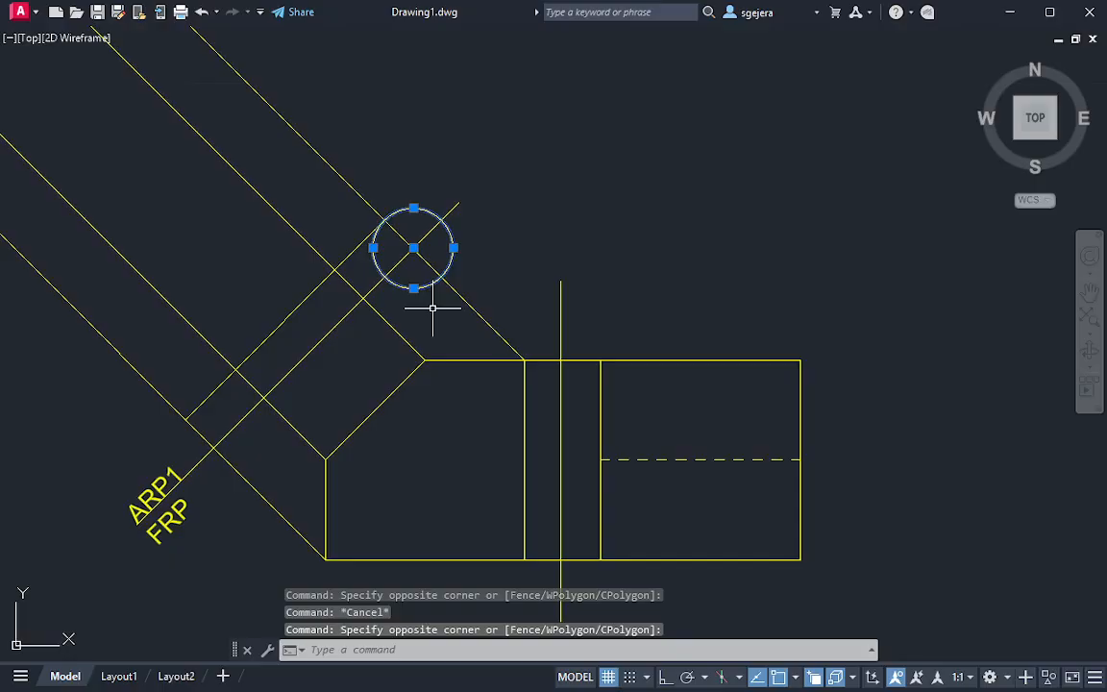
key("Delete")
middle_click_drag(227, 285, 292, 274)
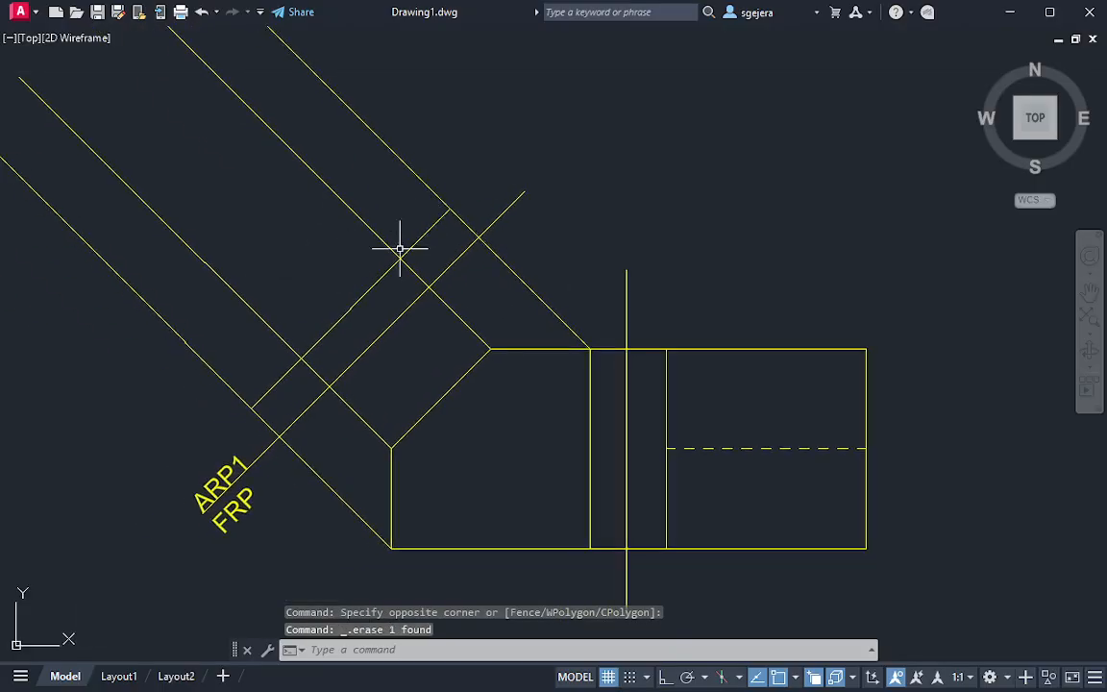
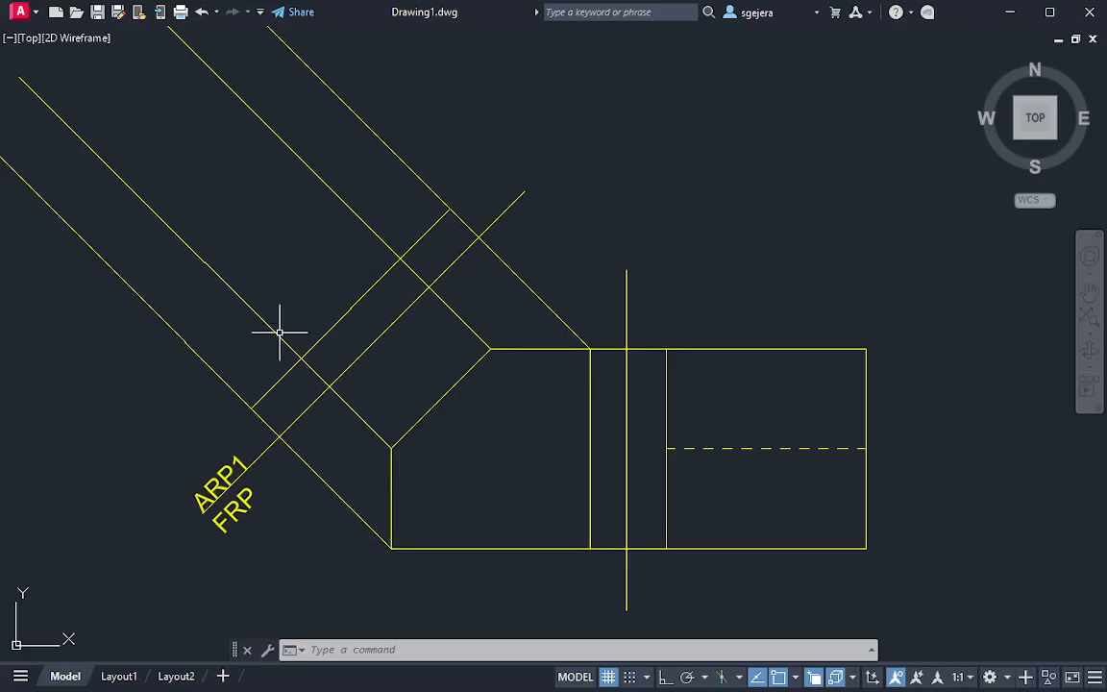
Draw a circle centred at the vertical reference line's crossing with the upper edge line, reaching the side view's far upper corner
mouse_move(307, 358)
middle_mouse_down()
mouse_move(338, 389)
mouse_move(327, 363)
middle_mouse_up()
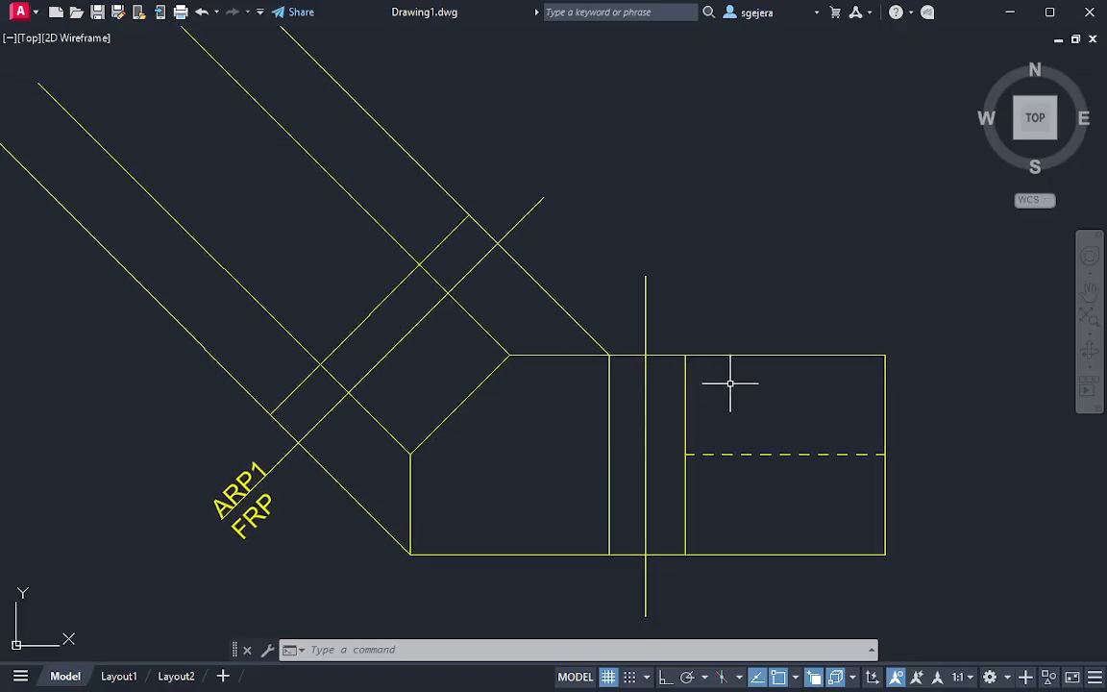
type("c")
key("Return")
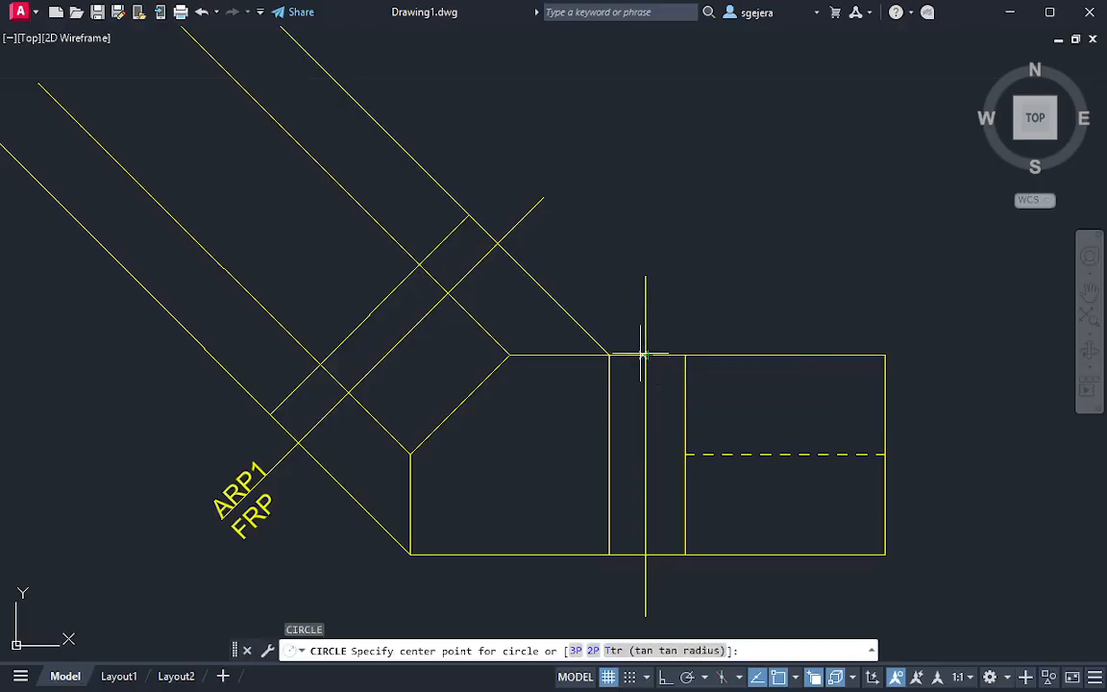
left_click(795, 678)
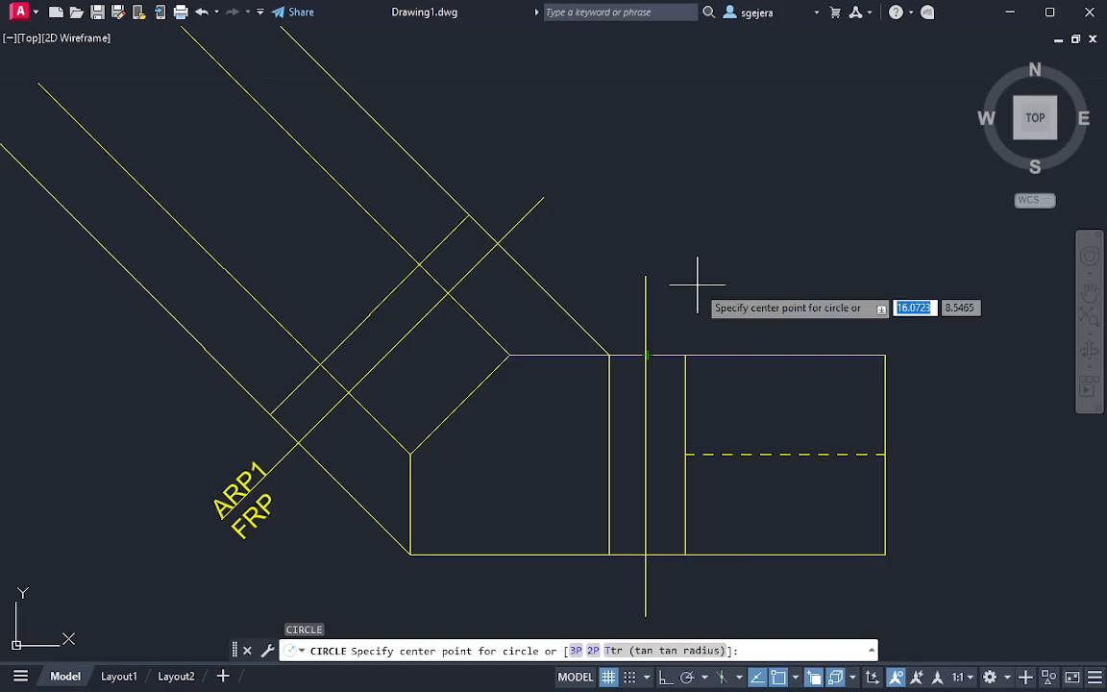
key("Escape")
key("Return")
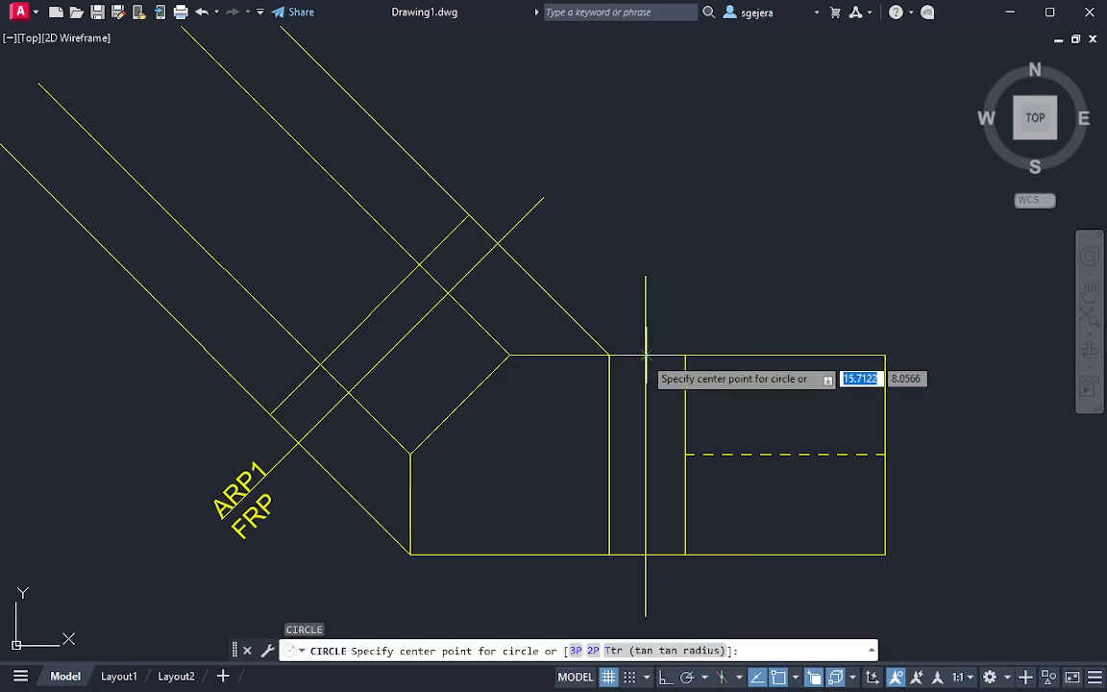
left_click(646, 355)
left_click(885, 355)
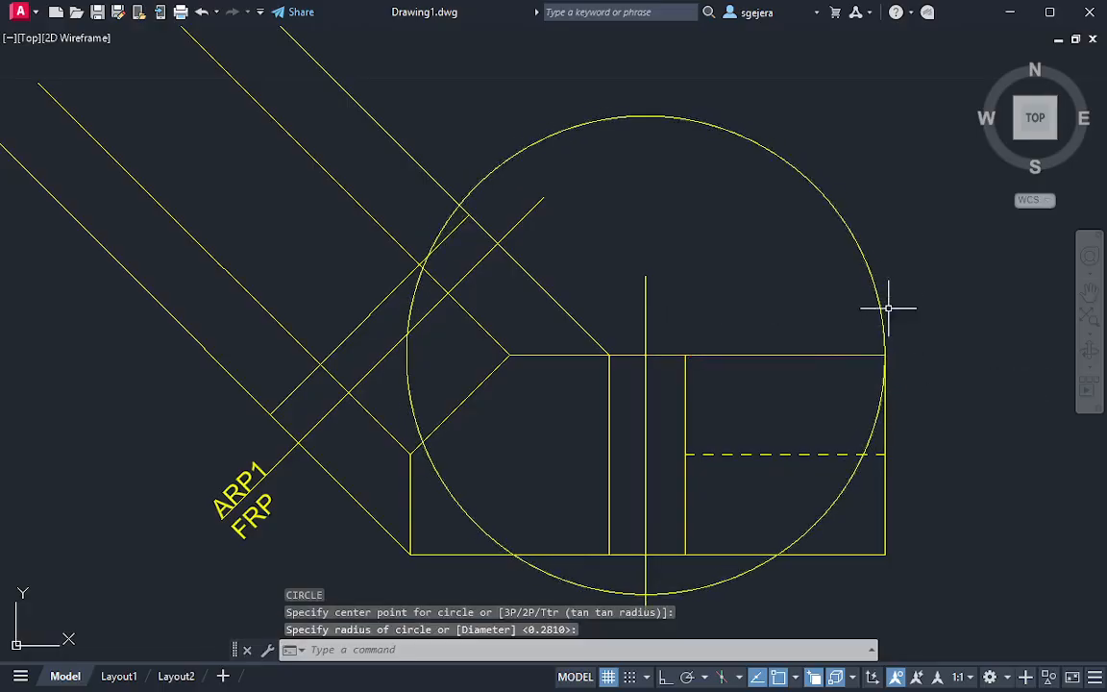
Delete the circle centred on the vertical reference line
left_click(884, 307)
left_click(825, 287)
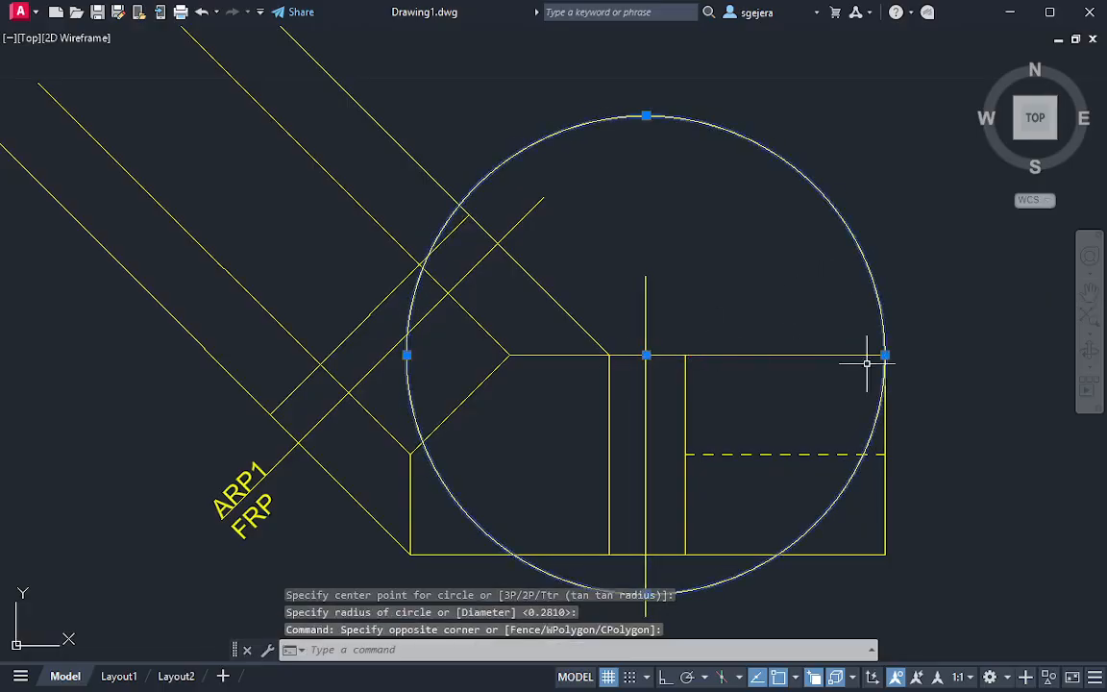
key("Escape")
left_click(909, 251)
left_click(824, 266)
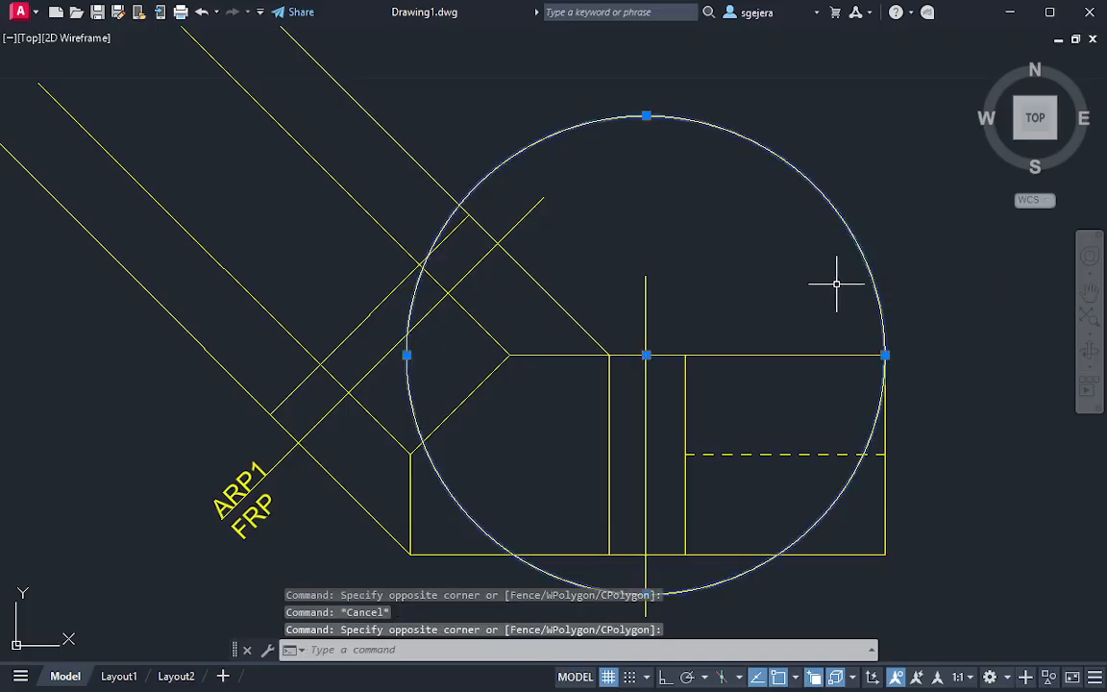
key("Delete")
Redraw the distance-transfer circle from the vertical reference line's upper intersection to the side view's far upper corner
type("c")
key("Return")
left_click(646, 355)
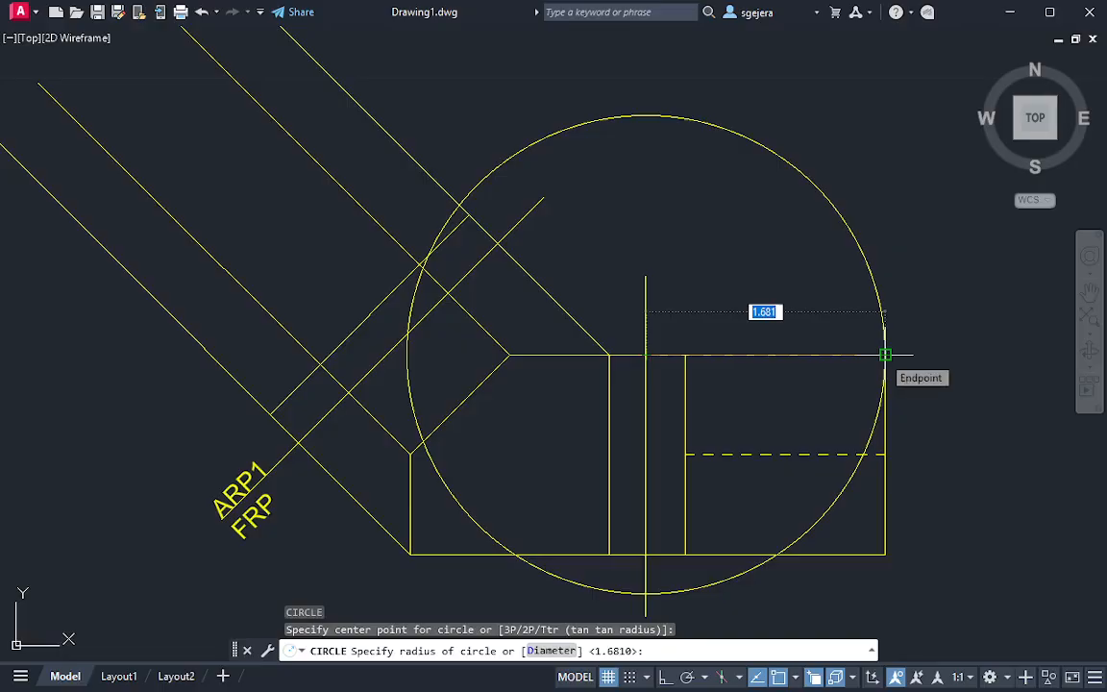
left_click(885, 356)
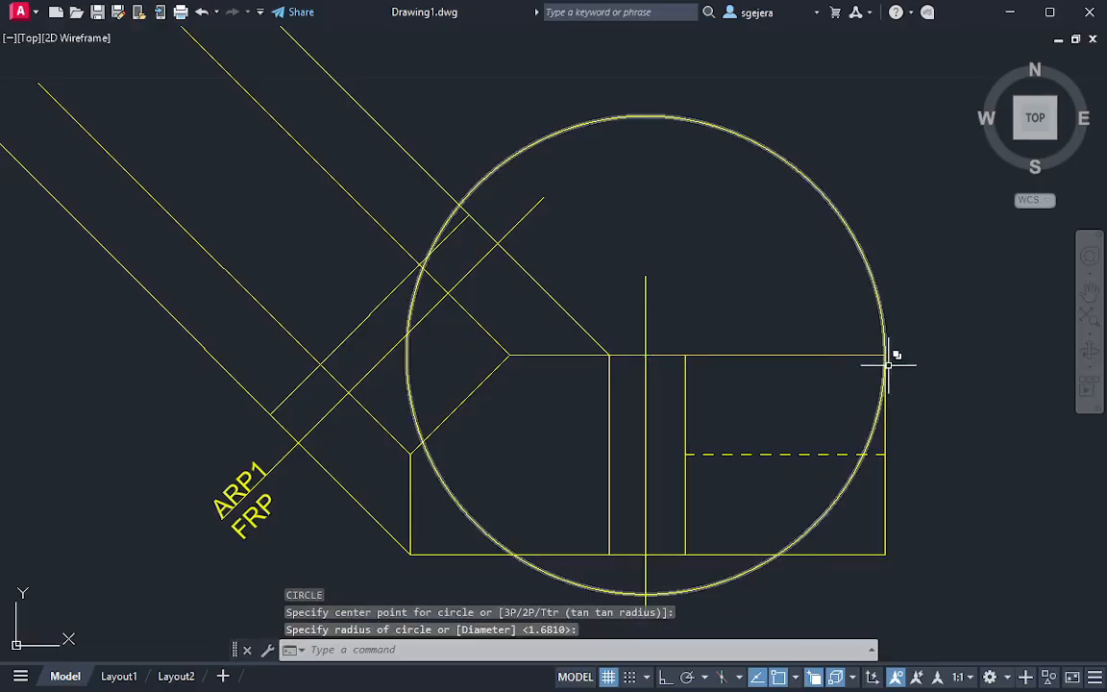
mouse_move(884, 346)
left_mouse_down()
mouse_move(882, 334)
mouse_move(909, 346)
left_mouse_up()
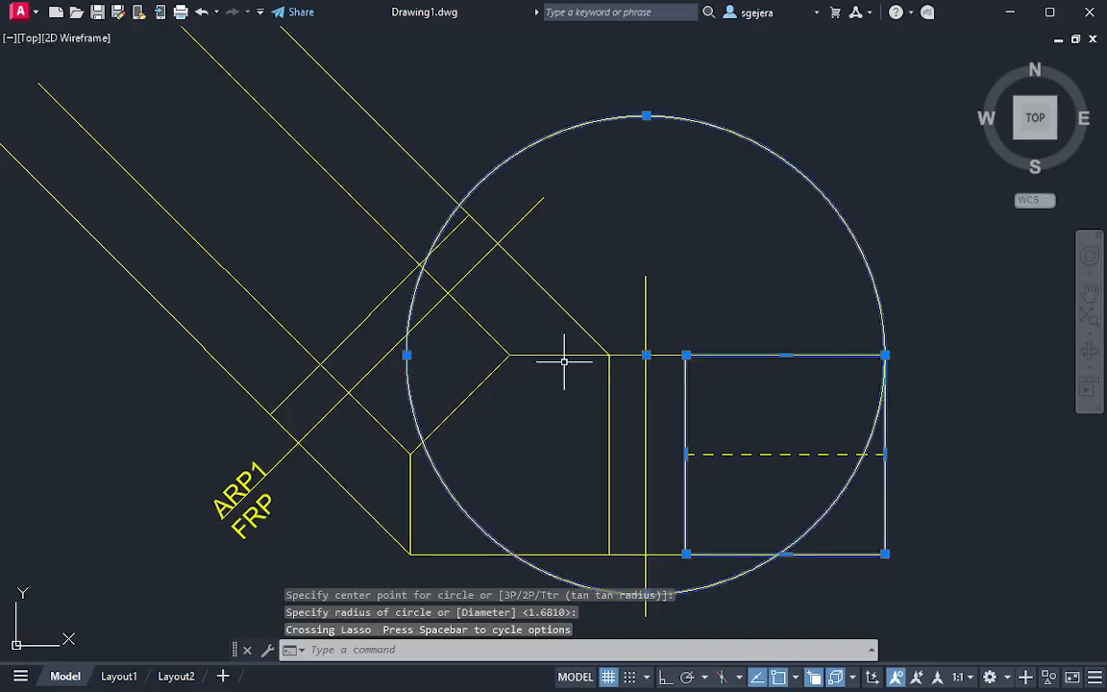
key("Escape")
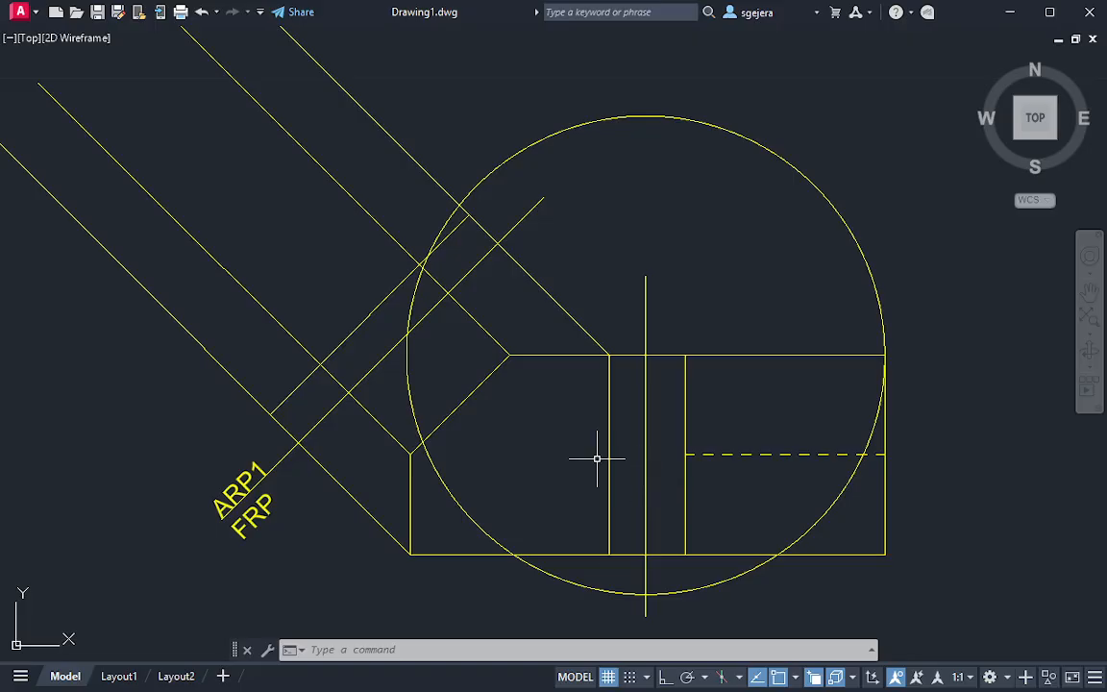
Move the circle's centre to the uppermost projector's crossing with the auxiliary reference line
middle_click_drag(597, 458, 604, 446)
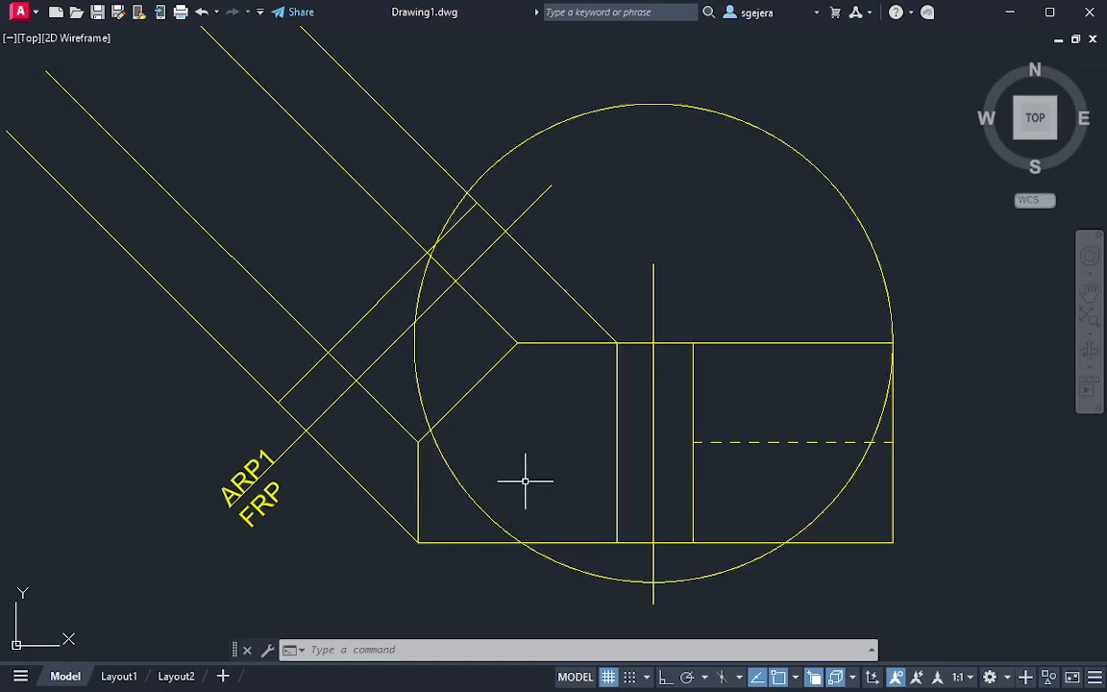
middle_click_drag(530, 471, 539, 492)
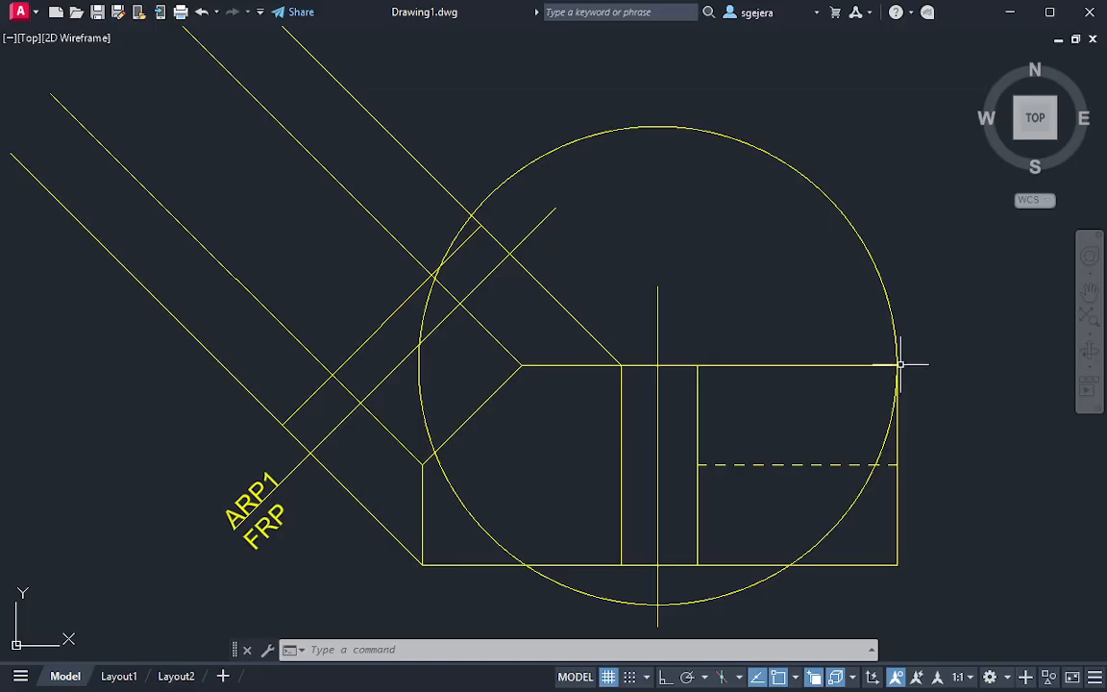
left_click(867, 247)
left_click(826, 251)
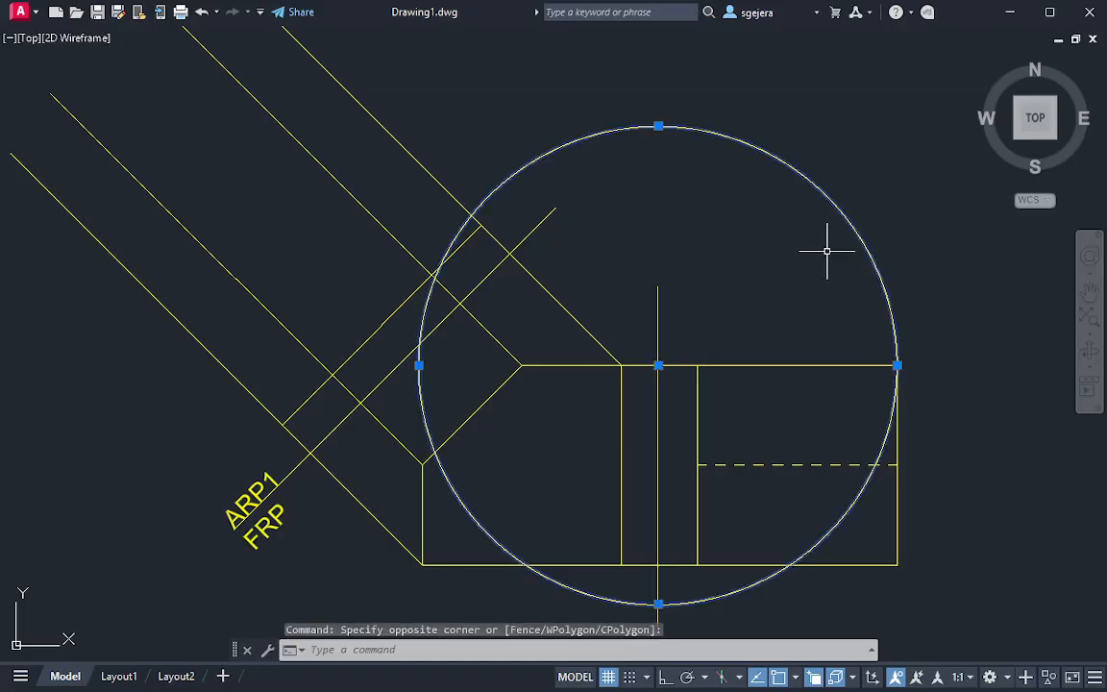
left_click(658, 366)
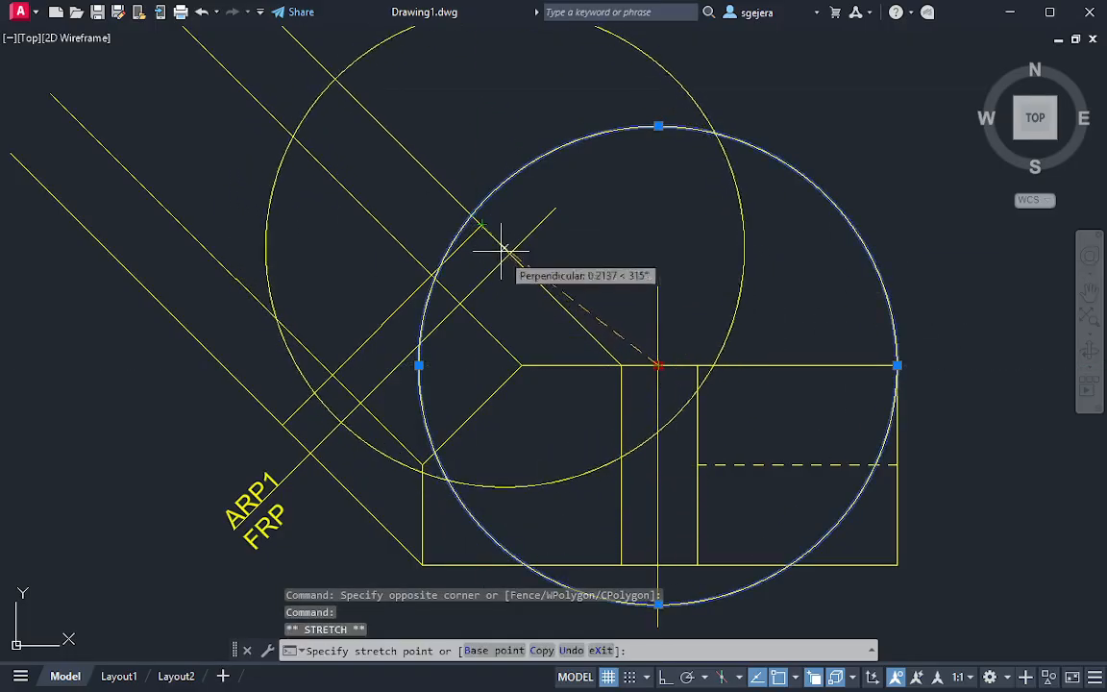
left_click(510, 253)
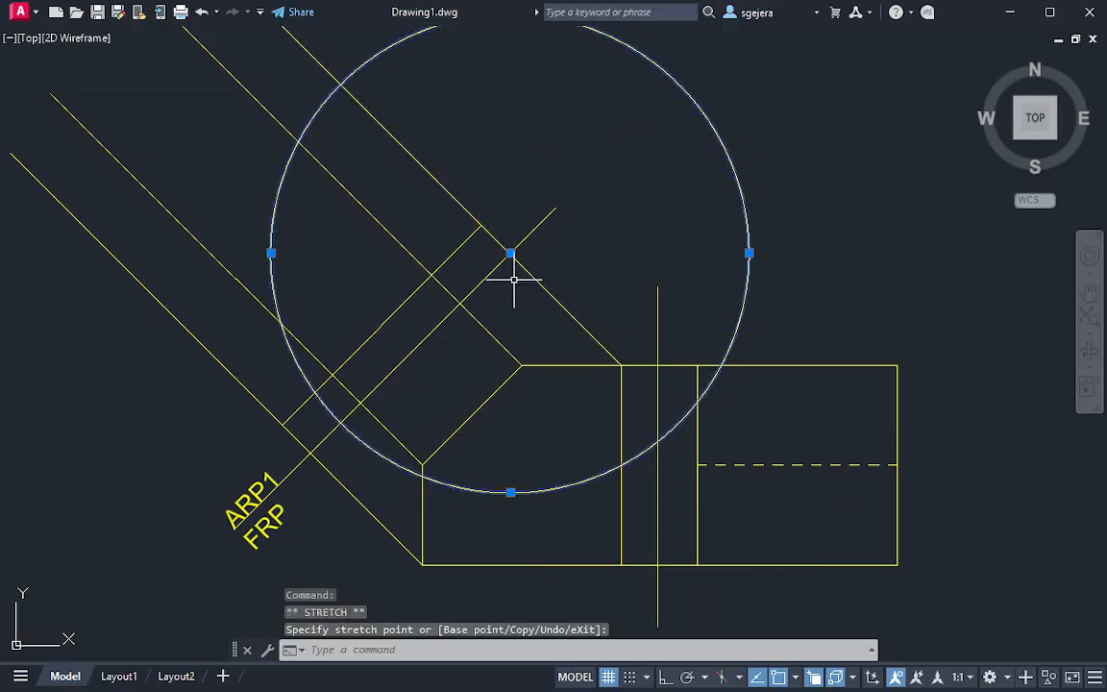
left_click(510, 253)
left_click(658, 367)
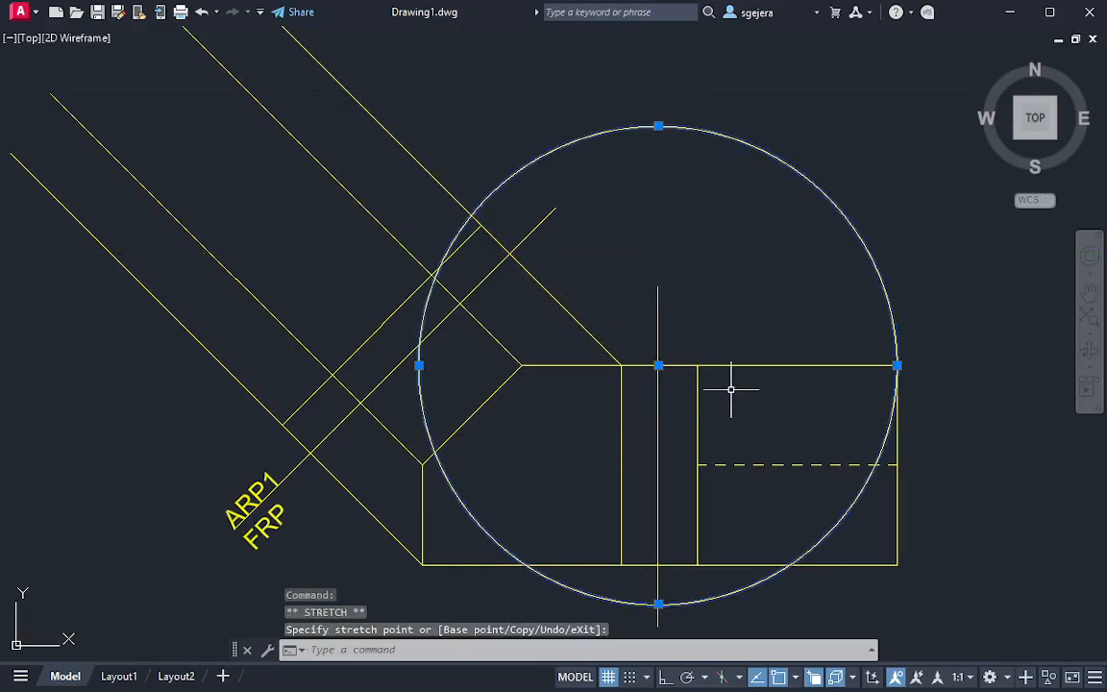
left_click(659, 367)
left_click(510, 253)
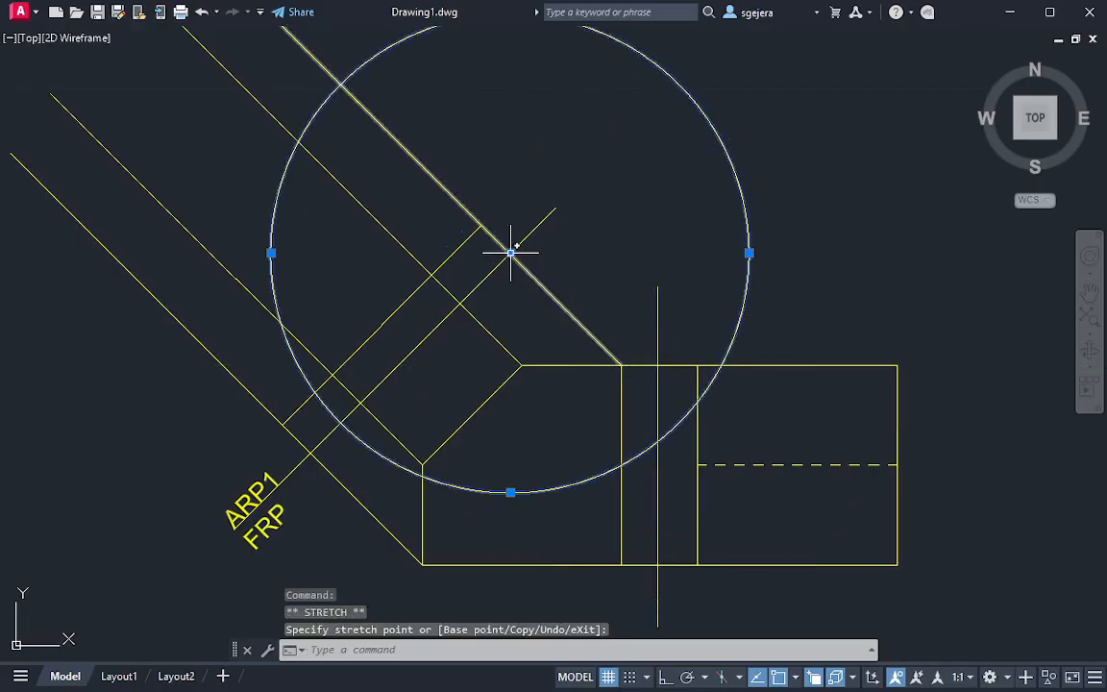
middle_click_drag(511, 253, 527, 282)
key("Escape")
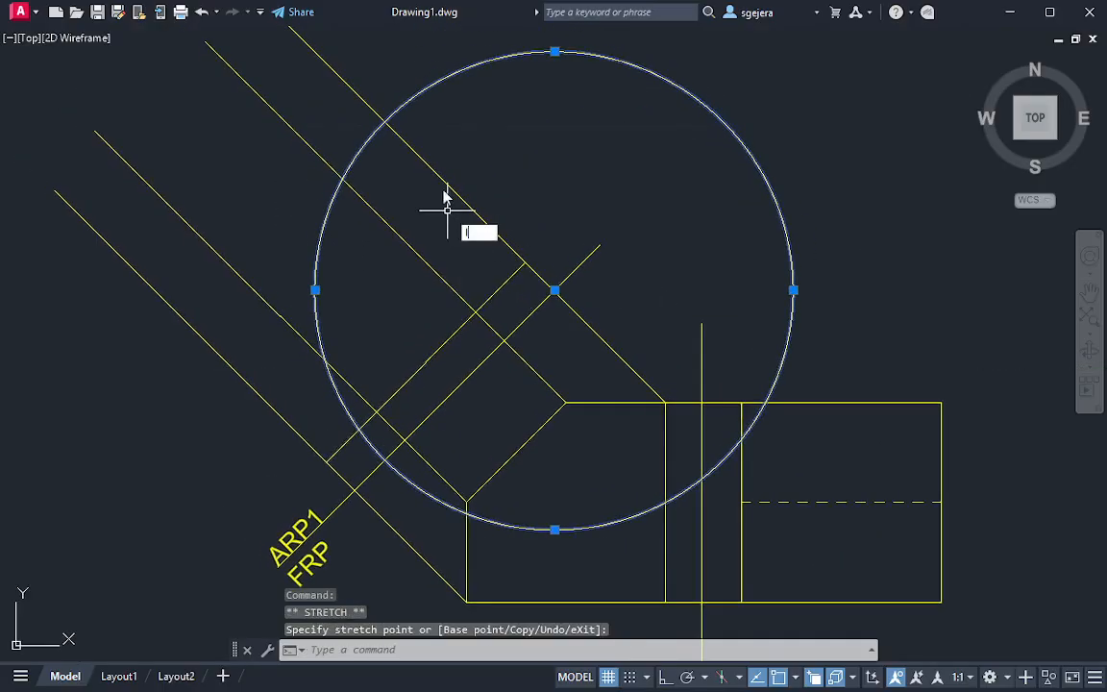
Draw a line parallel to the auxiliary reference line from the circle's outer intersection with the uppermost projector to the lowest projector
type("l")
key("space")
left_click(384, 120)
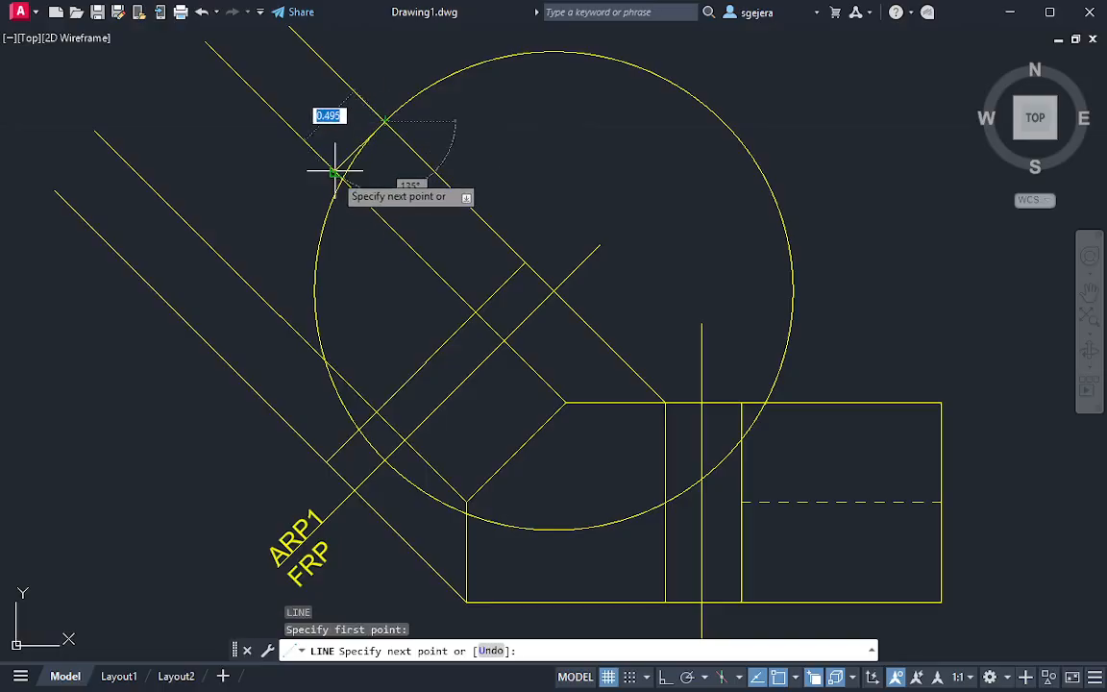
left_click(189, 321)
key("Escape")
Trim the projector ends that extend beyond the auxiliary view's outer edge line
type("tr")
key("Return")
left_click_drag(376, 69, 144, 308)
key("Escape")
Delete the large distance-transfer circle centred on the auxiliary reference line
left_click(871, 185)
left_click(708, 285)
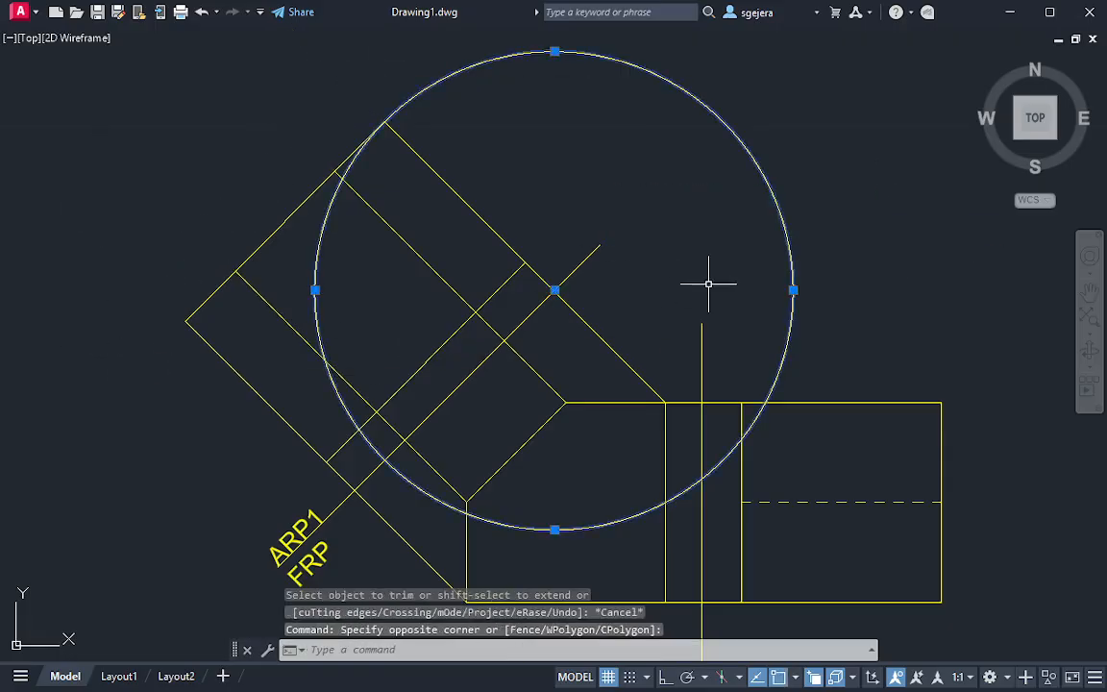
key("Delete")
middle_click_drag(610, 270, 618, 210)
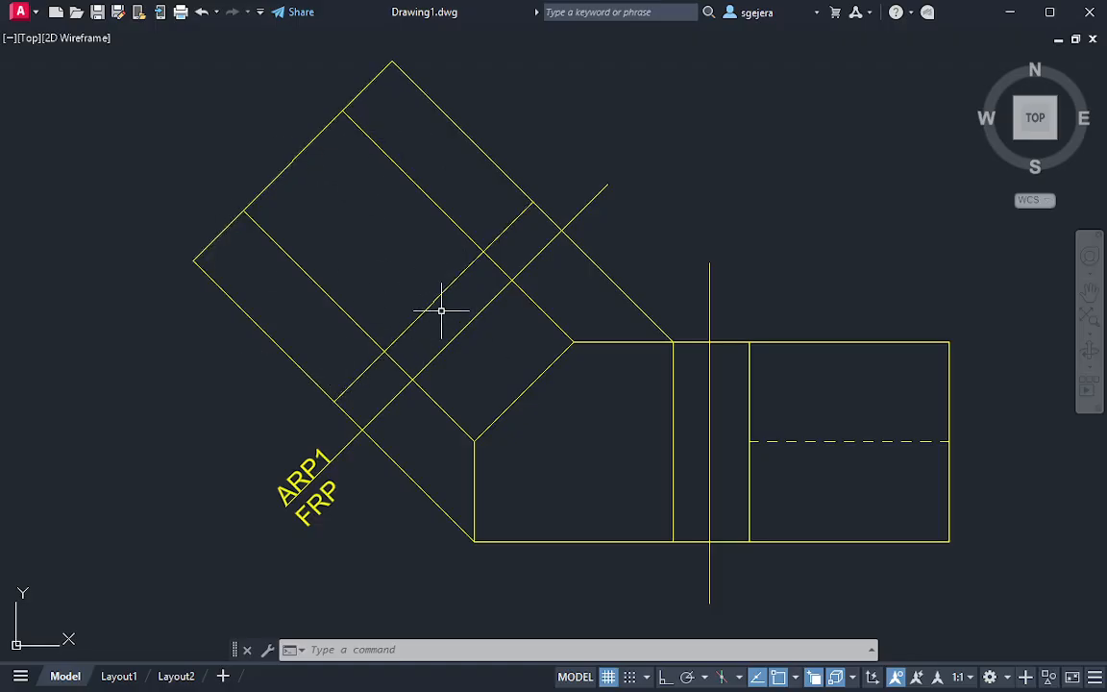
middle_click_drag(494, 251, 463, 347)
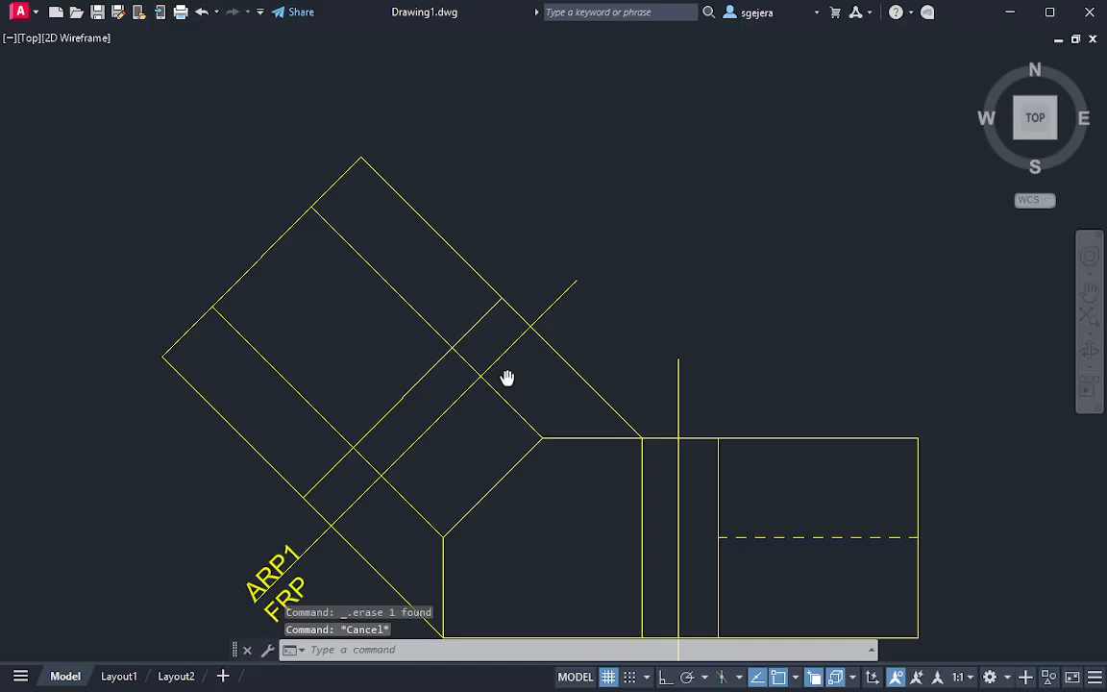
middle_click_drag(361, 346, 377, 314)
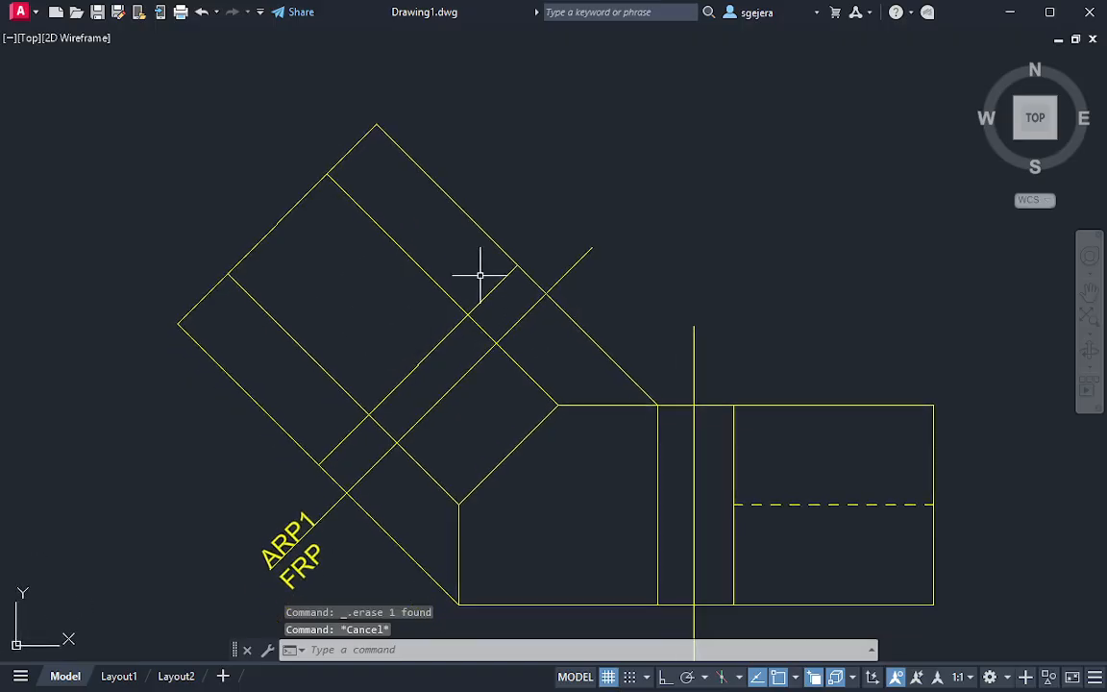
key("Escape")
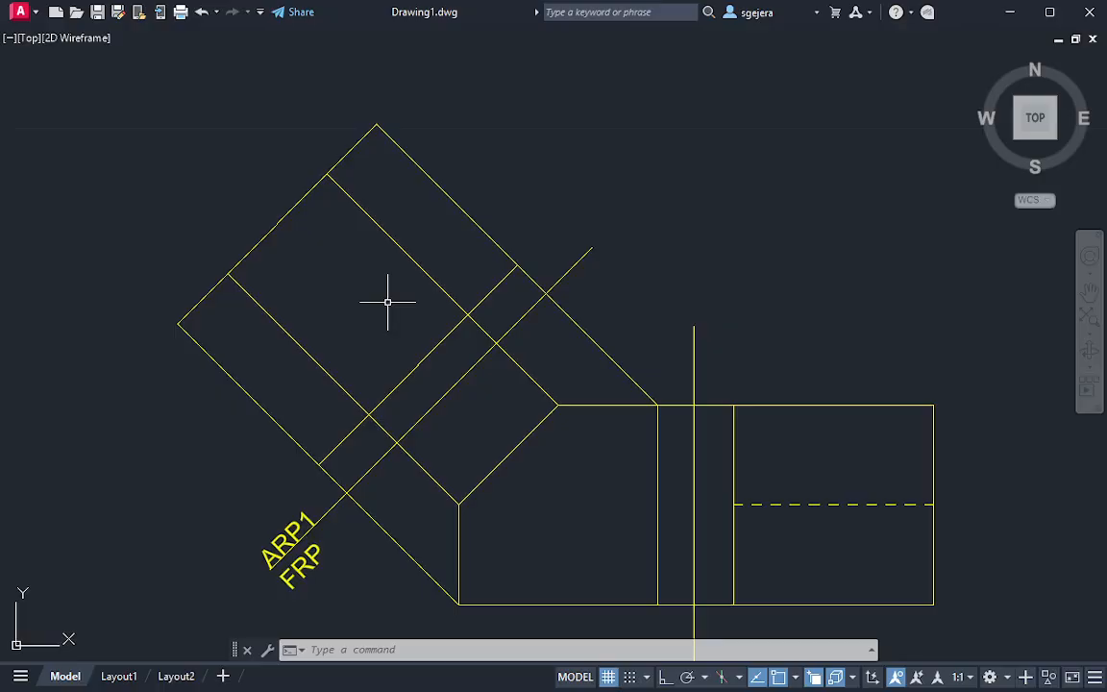
key("Escape")
key("Escape")
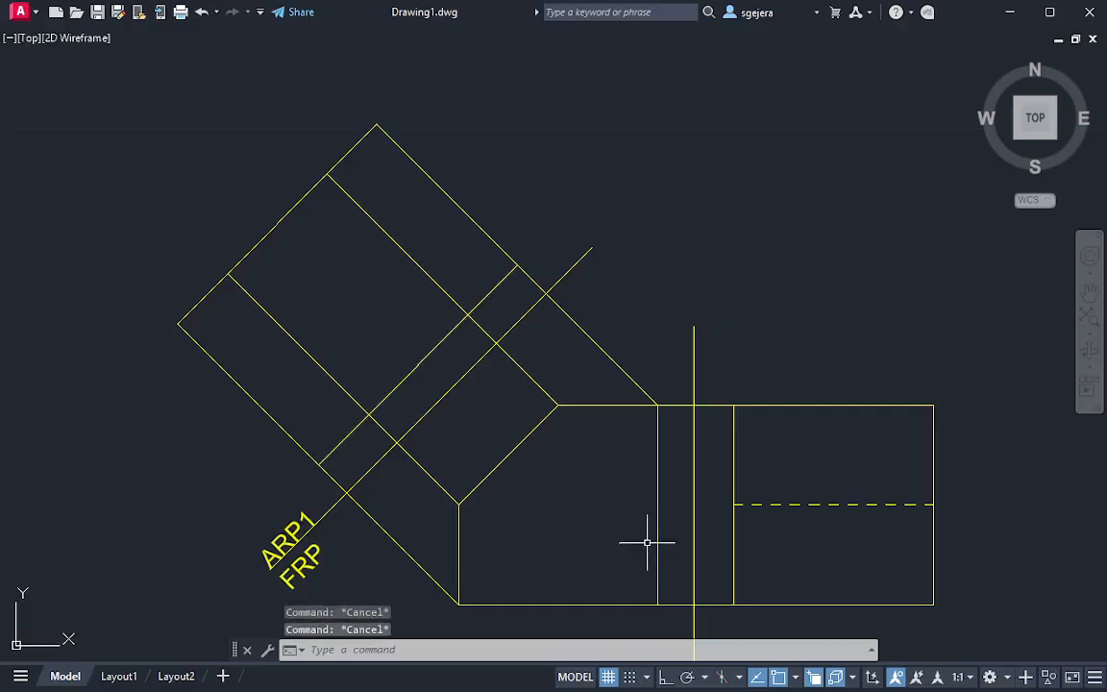
mouse_move(683, 593)
left_mouse_down()
mouse_move(667, 585)
mouse_move(662, 601)
mouse_move(691, 587)
mouse_move(670, 598)
left_mouse_up()
key("Escape")
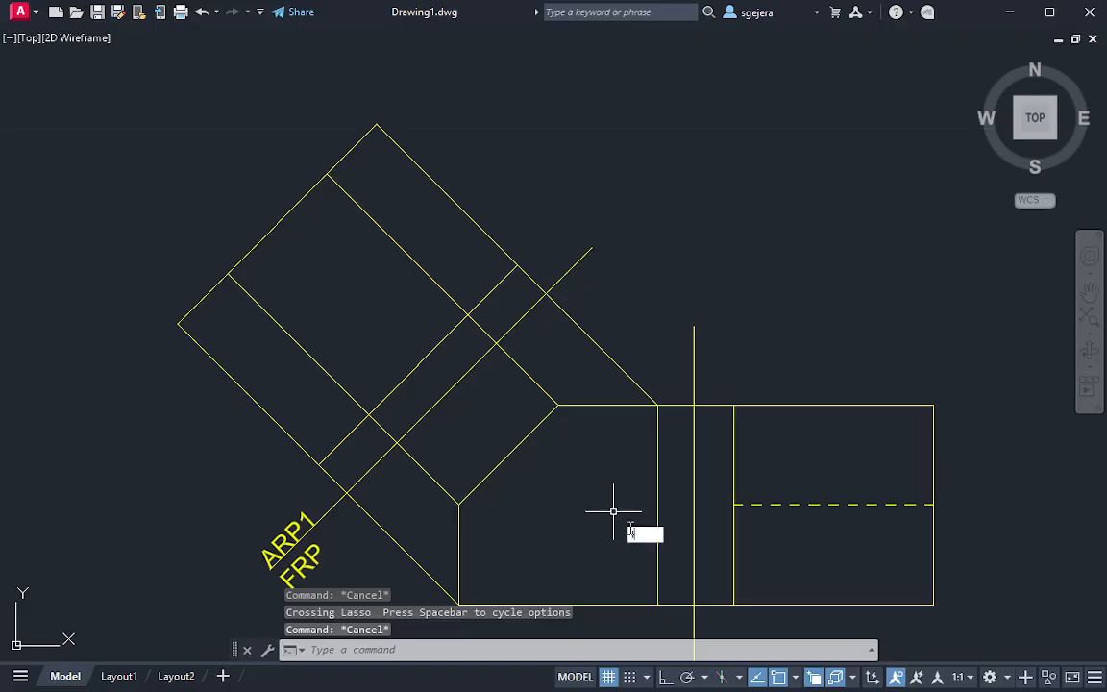
Draw a projector from the front view's lower corner nearest the side view, perpendicular to the auxiliary view's outer edge
type("l")
key("Return")
left_click(659, 603)
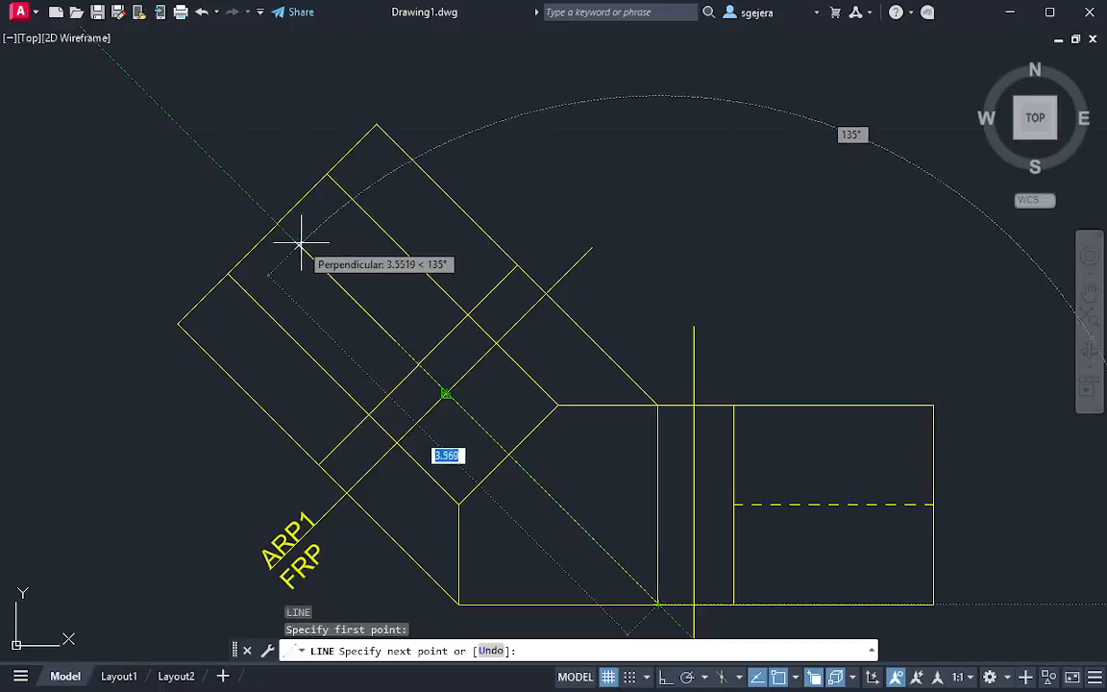
left_click(277, 223)
key("Escape")
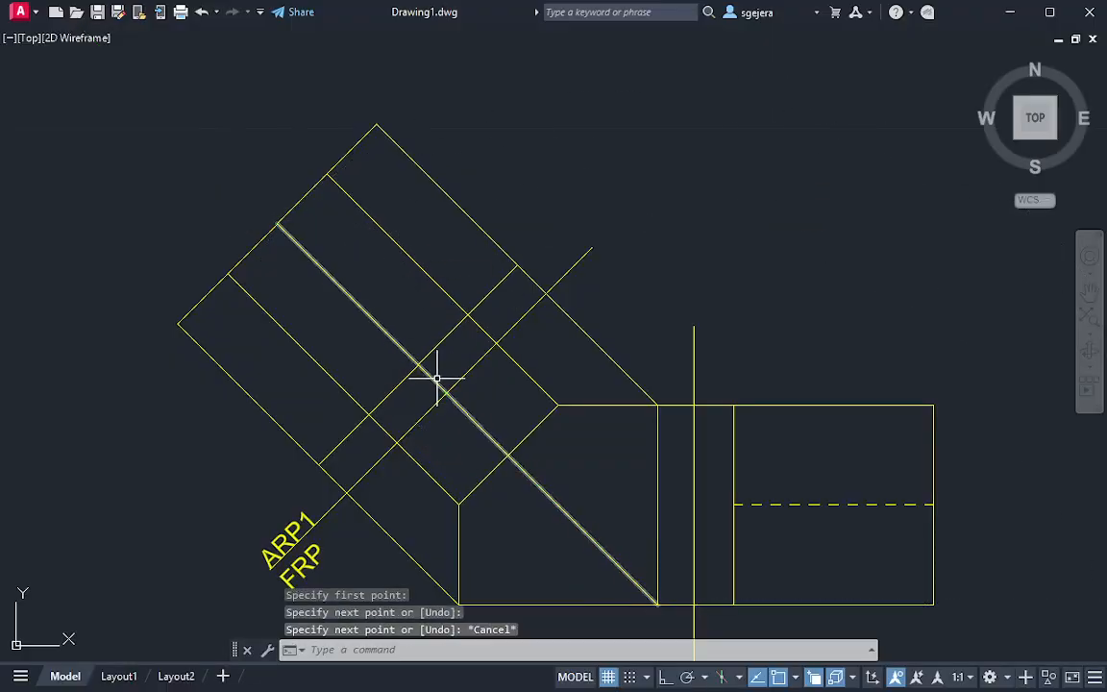
Trim all five projectors between the auxiliary reference line and the auxiliary view's near edge
type("tr")
key("Return")
left_click_drag(442, 367, 327, 471)
mouse_move(555, 240)
left_mouse_down()
mouse_move(494, 329)
mouse_move(428, 343)
left_mouse_up()
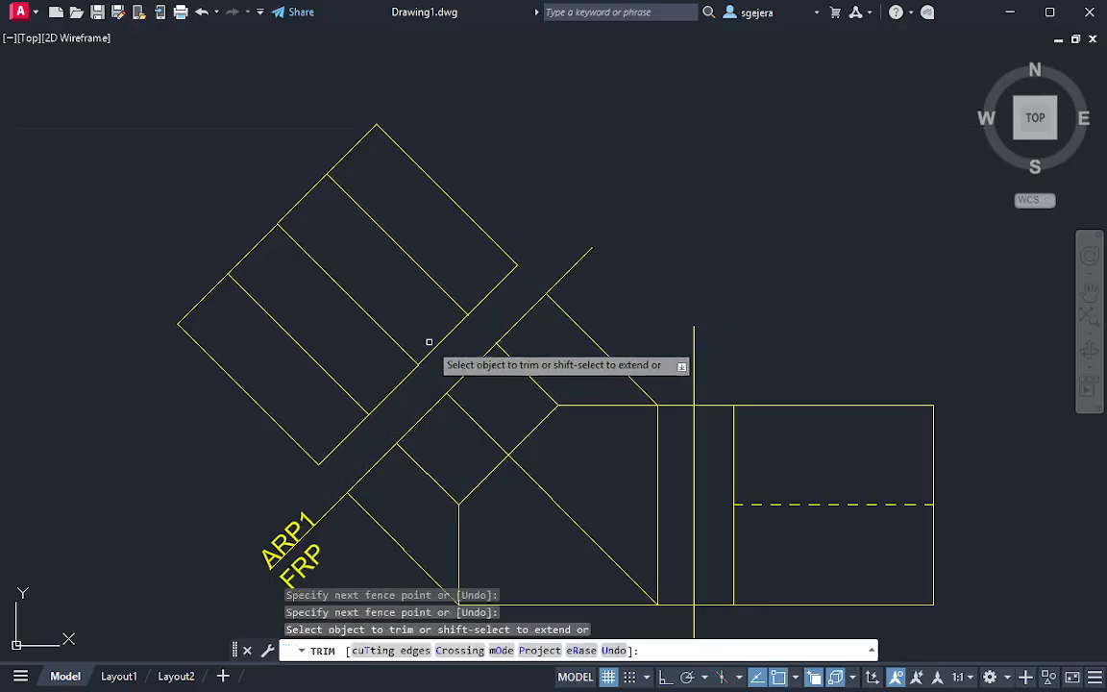
key("Escape")
left_click(373, 315)
key("Escape")
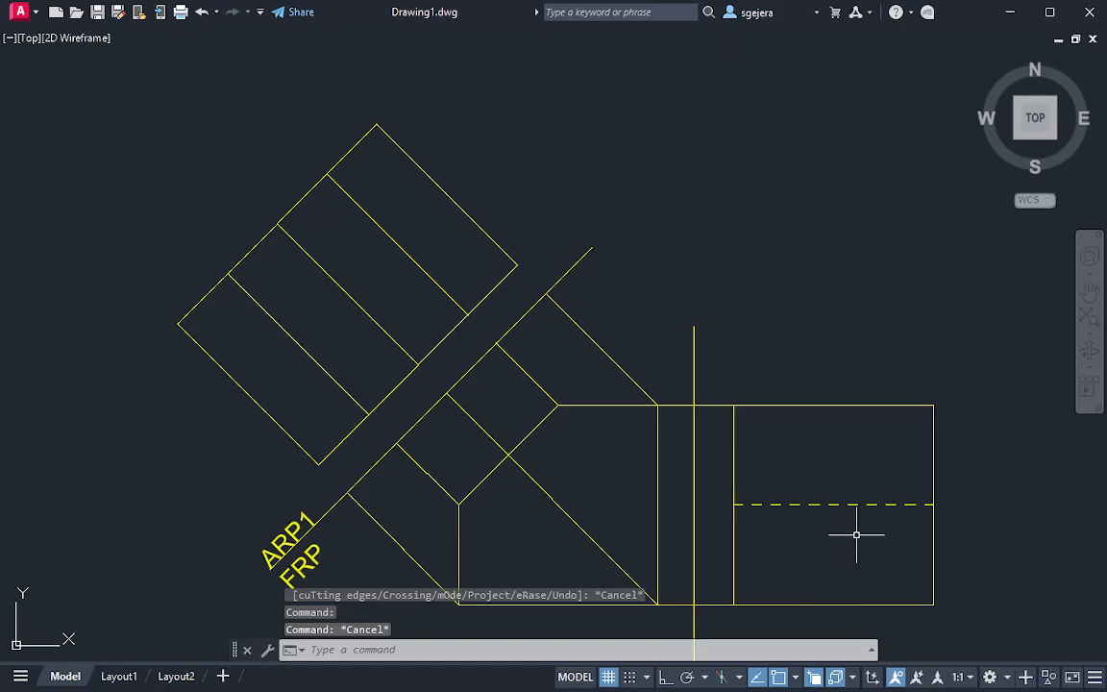
left_click(856, 533)
left_click(823, 484)
type("MA")
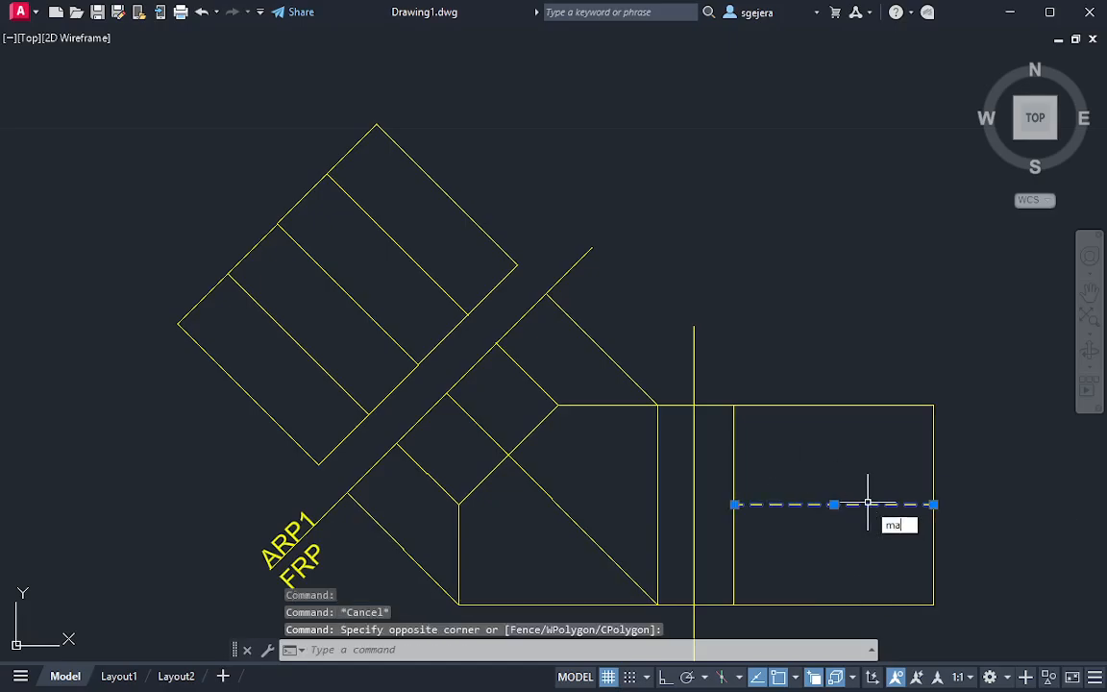
key("Return")
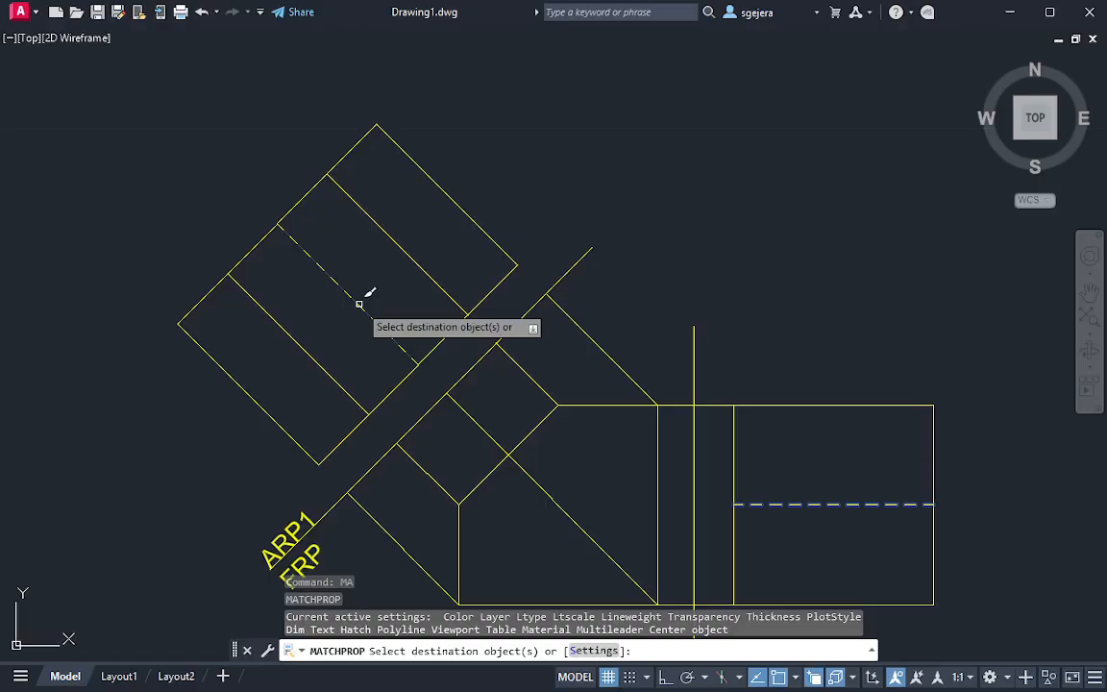
key("Escape")
left_click(785, 552)
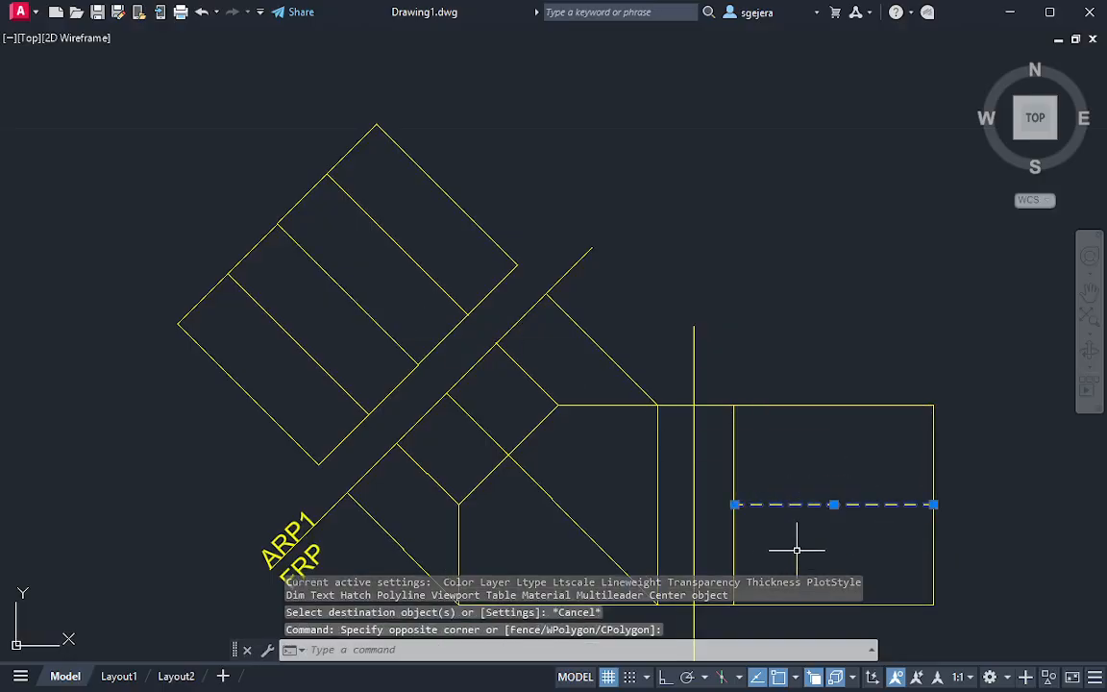
key("Escape")
key("Escape")
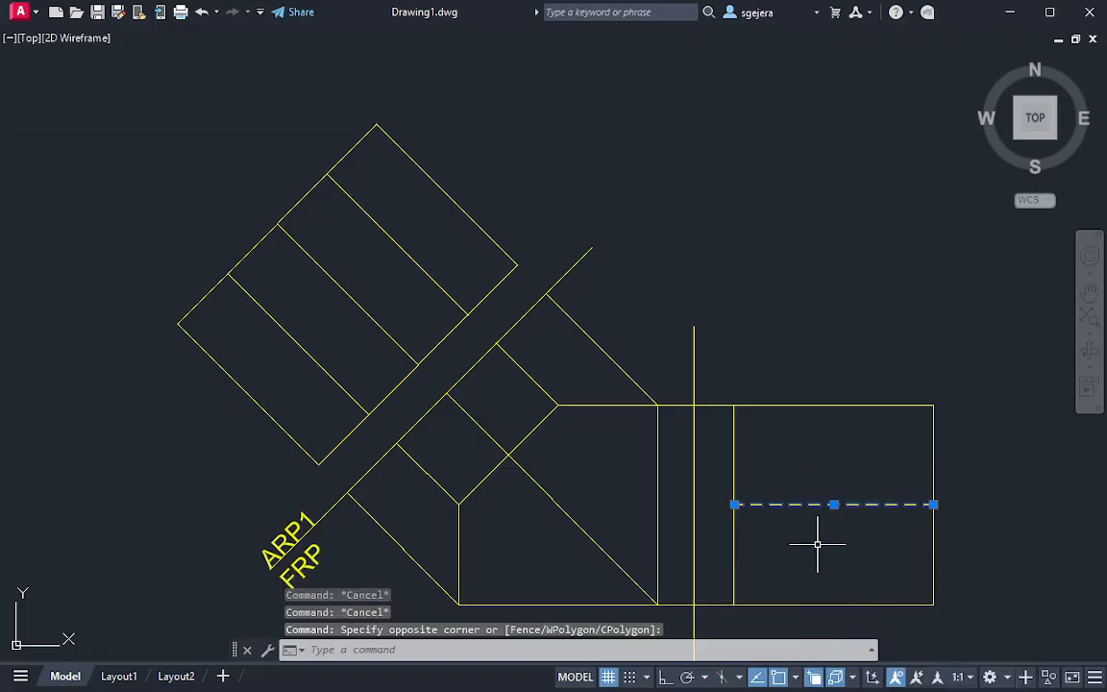
Match the properties of the side view's hidden line onto the middle dividing line of the auxiliary view
type("ma")
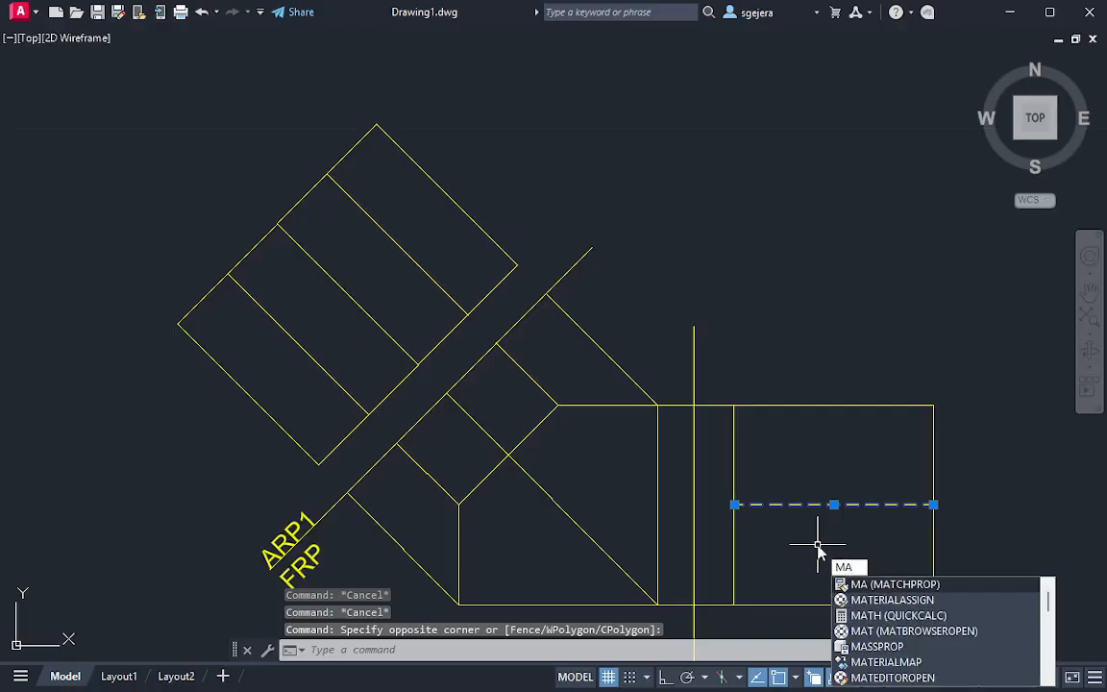
key("Return")
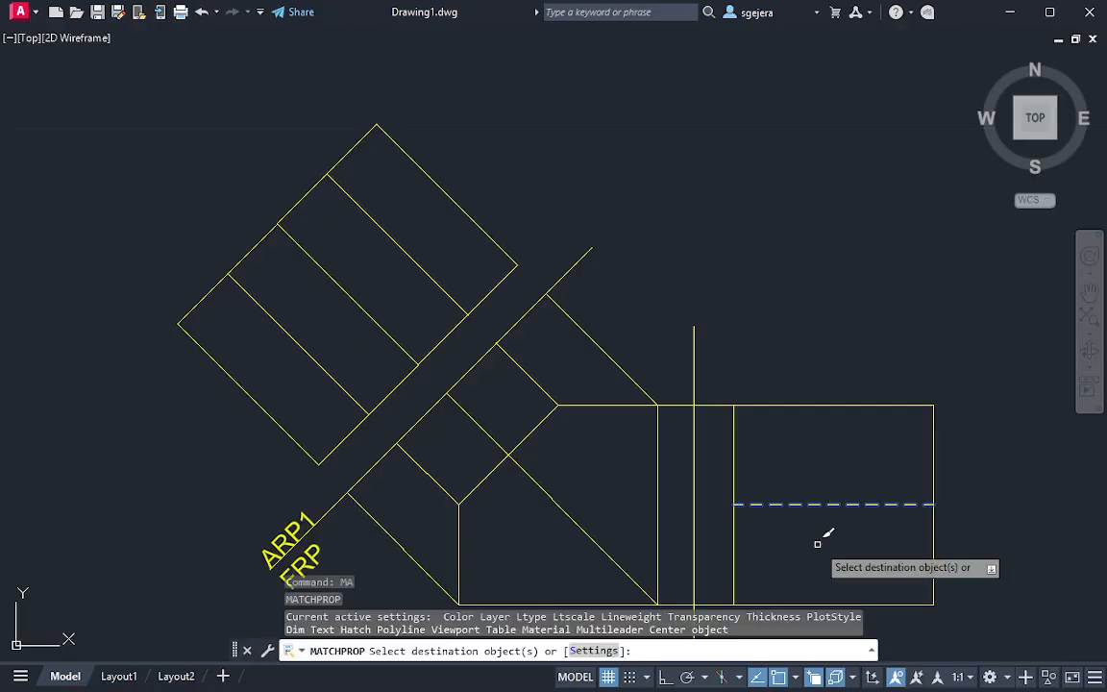
left_click(351, 291)
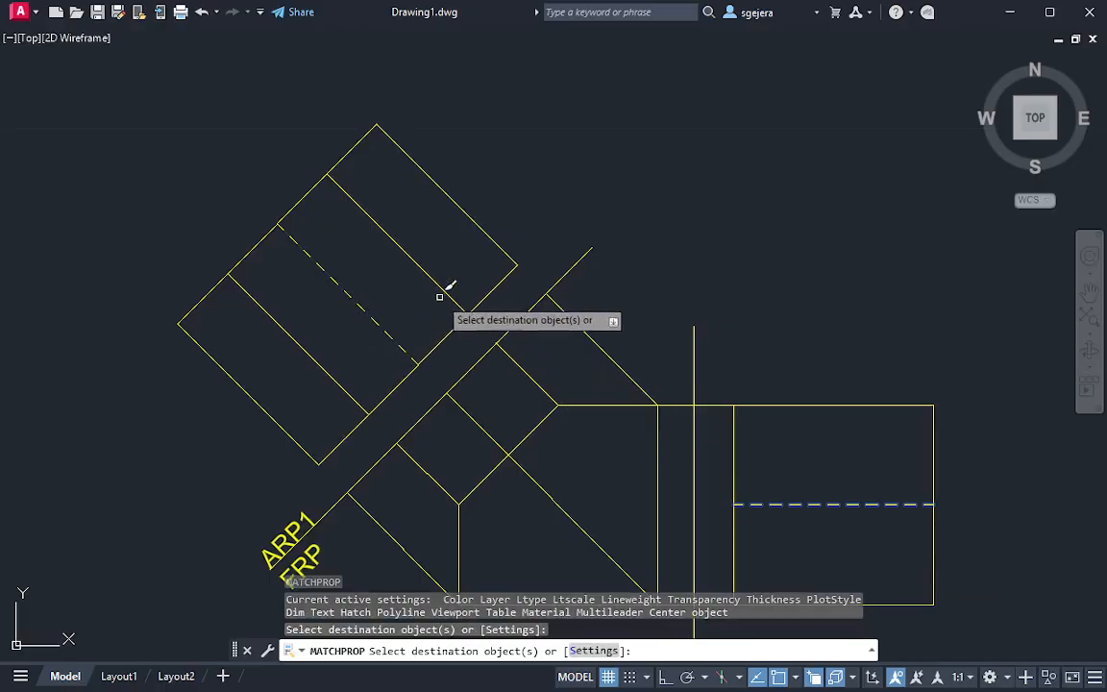
key("Escape")
key("Escape")
Add the multiline text TS inside the auxiliary view, starting at the outer end of its dashed line
middle_click_drag(720, 327, 709, 240)
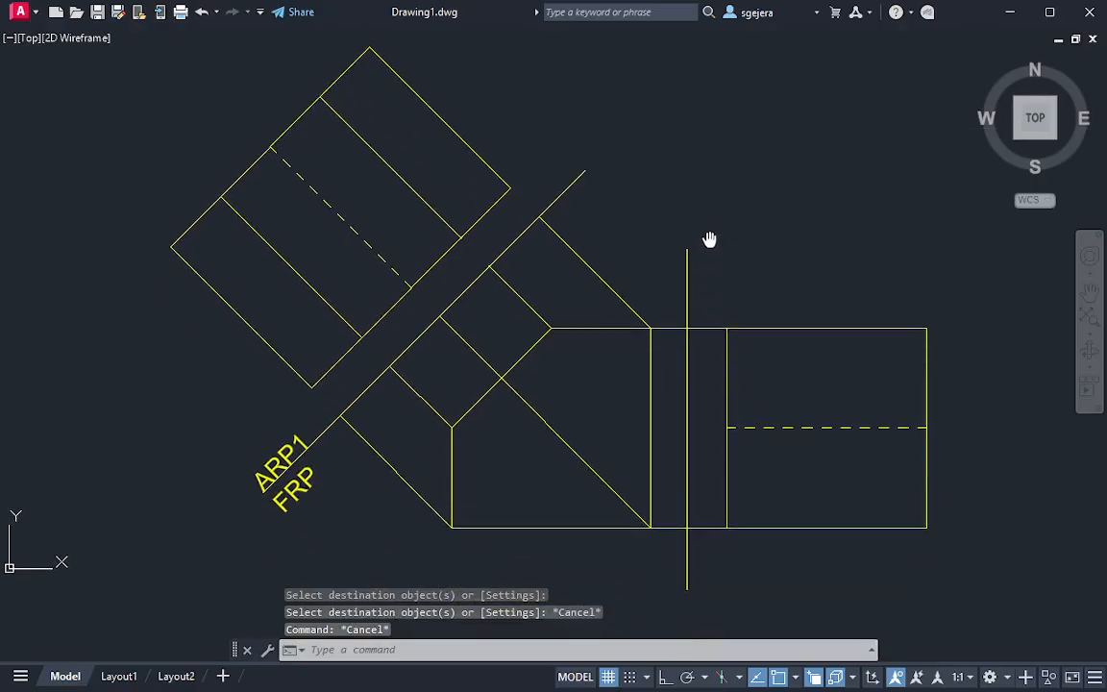
middle_click_drag(492, 193, 524, 319)
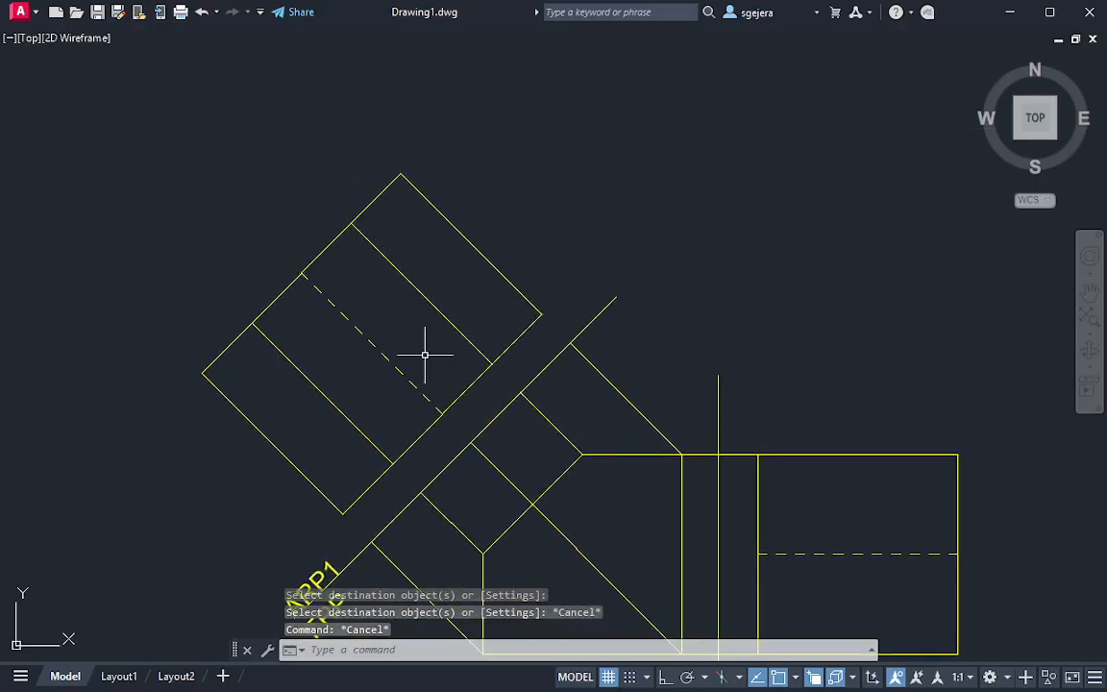
middle_click_drag(425, 354, 464, 290)
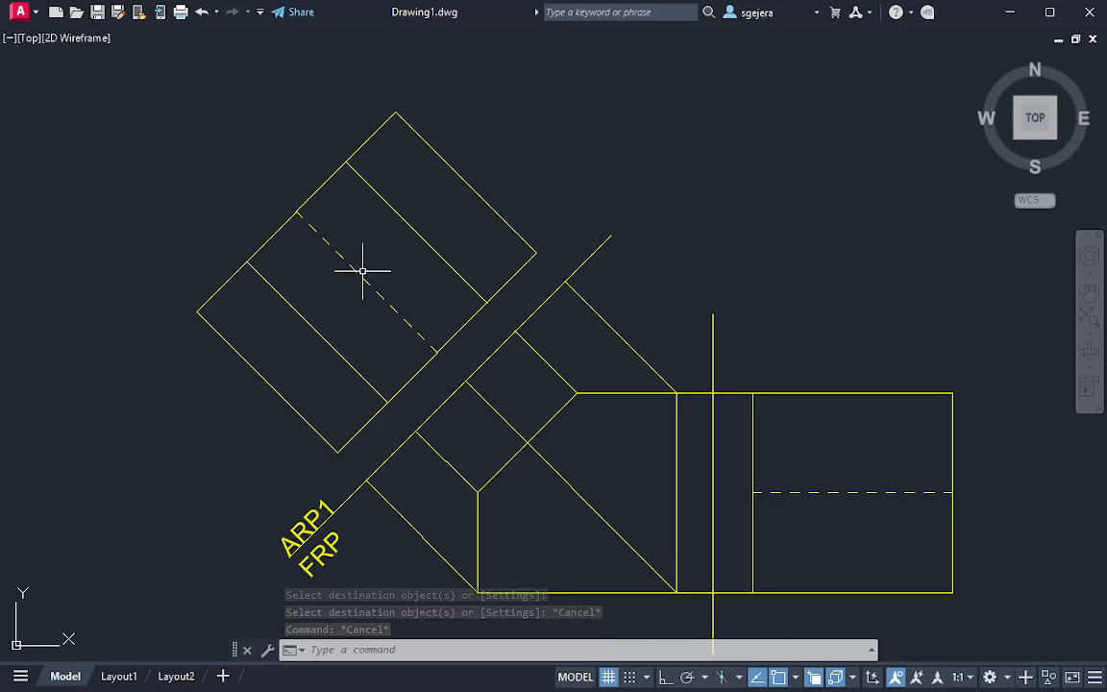
type("mt")
key("Return")
left_click(297, 212)
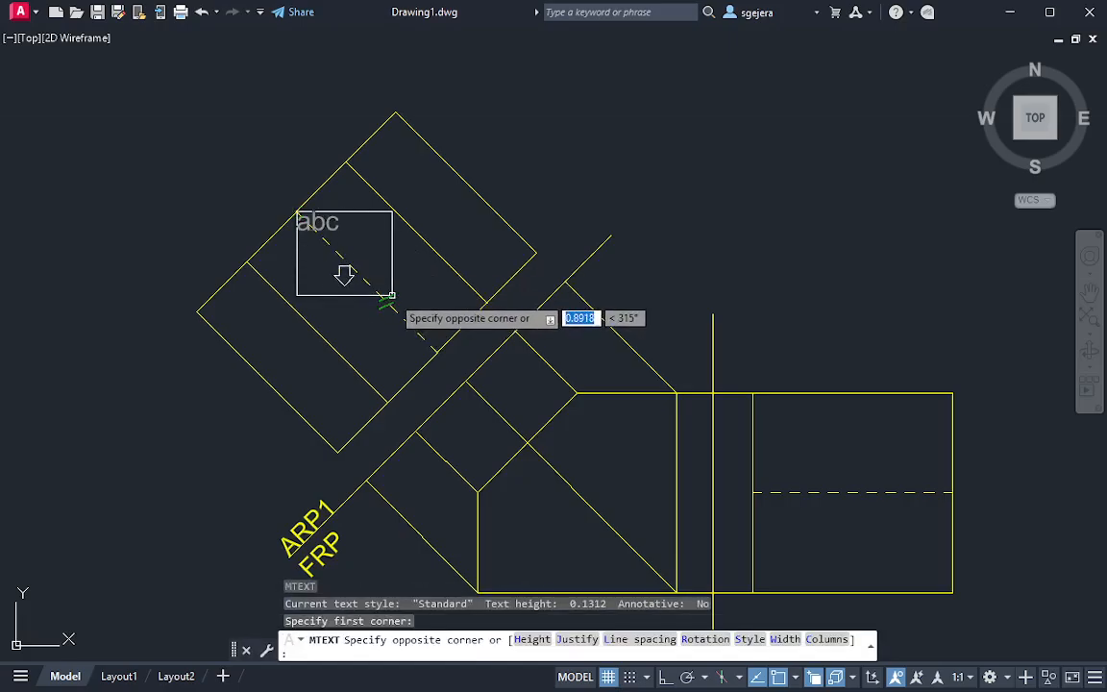
left_click(386, 291)
type("TS")
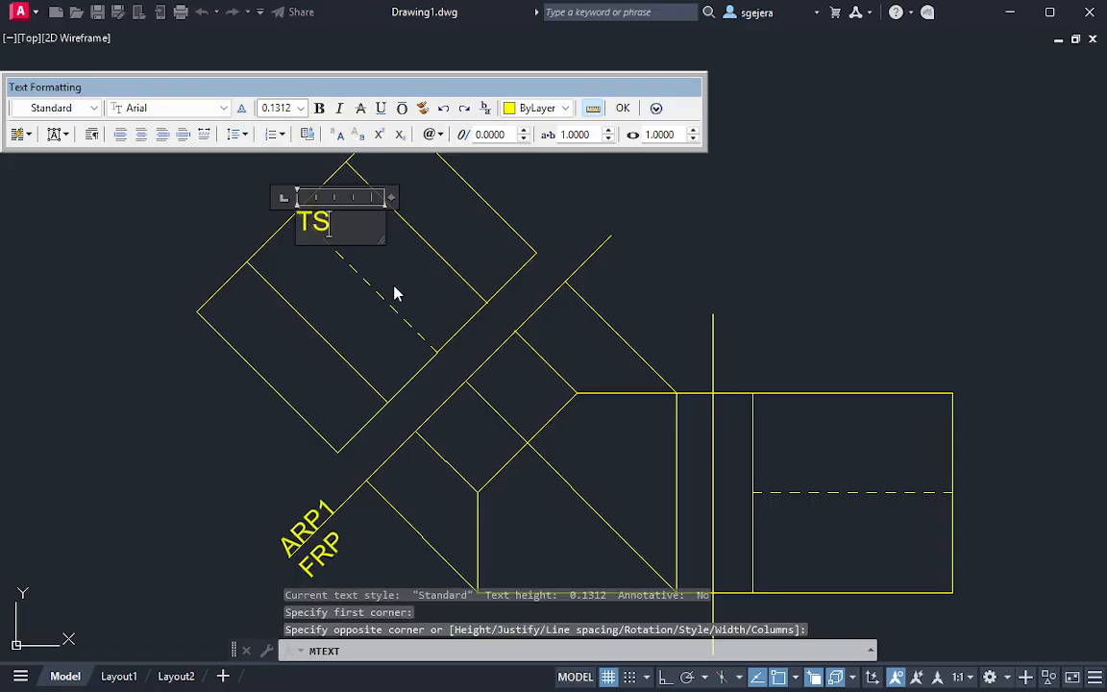
key("Escape")
Move the TS label inward along the auxiliary view's dashed line to about the line's midpoint
scroll(393, 287, "up", 2)
left_click(270, 182)
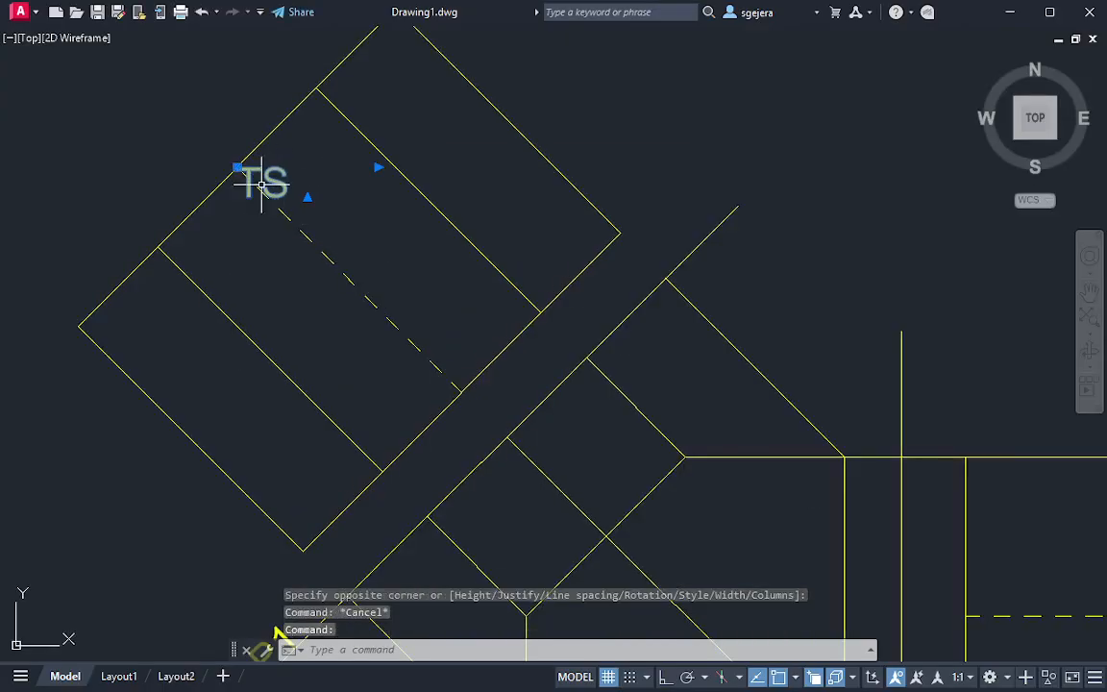
left_click(240, 165)
left_click(310, 241)
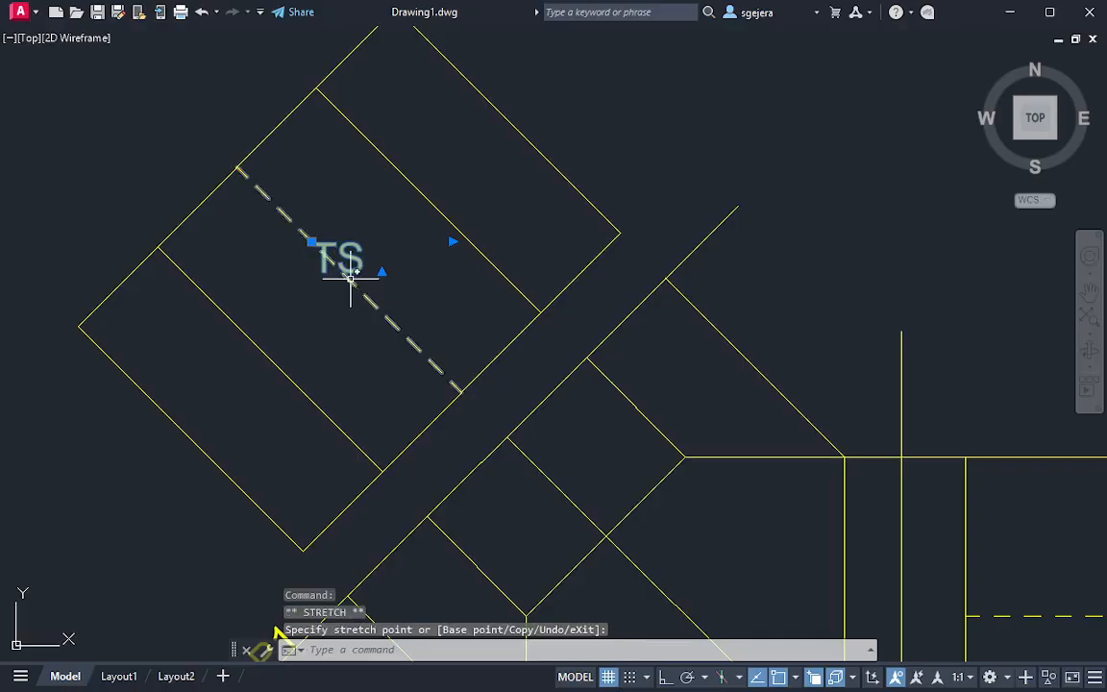
key("Escape")
key("Escape")
scroll(583, 326, "down", 2)
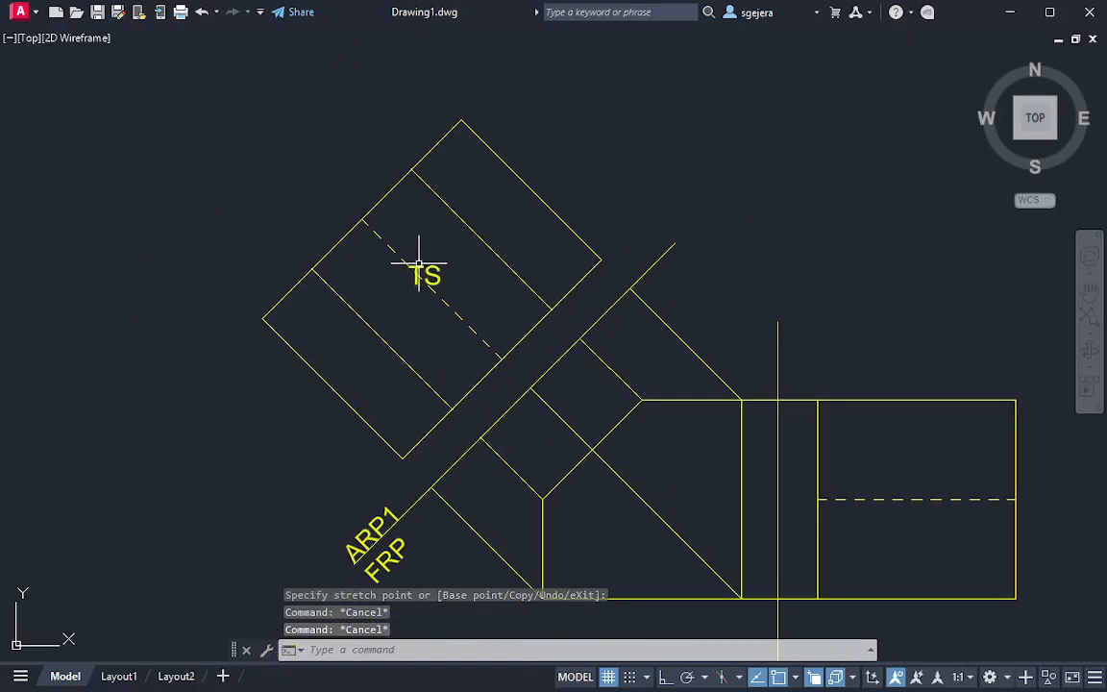
middle_click_drag(733, 401, 595, 273)
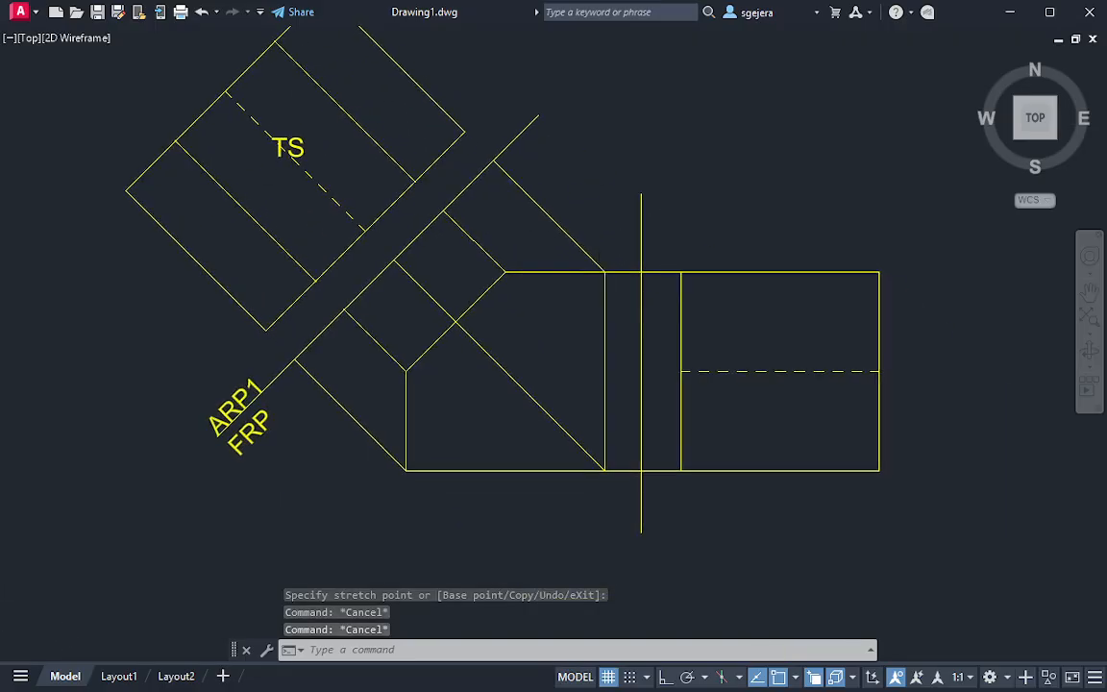
scroll(643, 300, "down", 2)
middle_click_drag(684, 296, 642, 336)
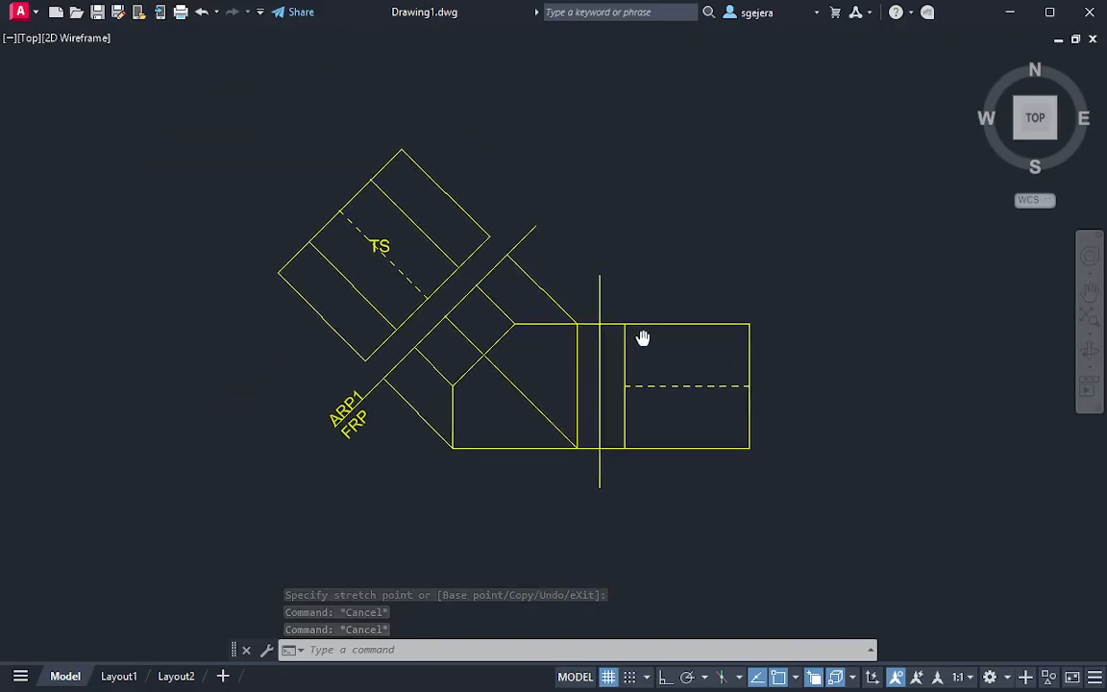
left_click(373, 244)
left_click(373, 244)
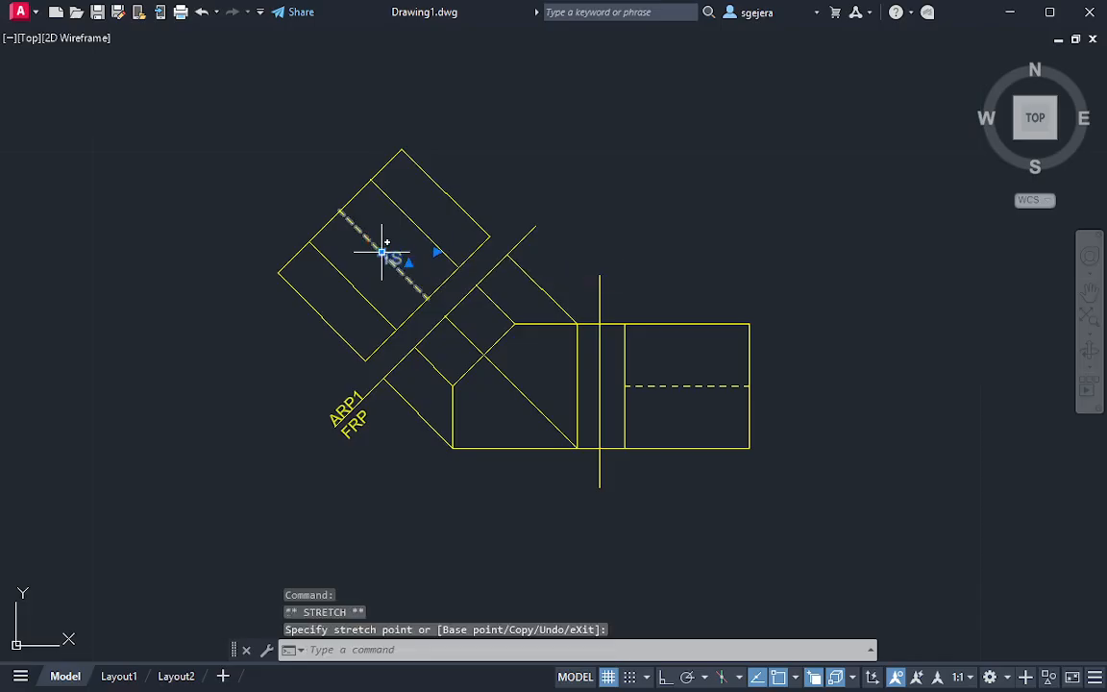
key("Escape")
key("Escape")
scroll(607, 237, "up", 2)
middle_click_drag(607, 237, 677, 243)
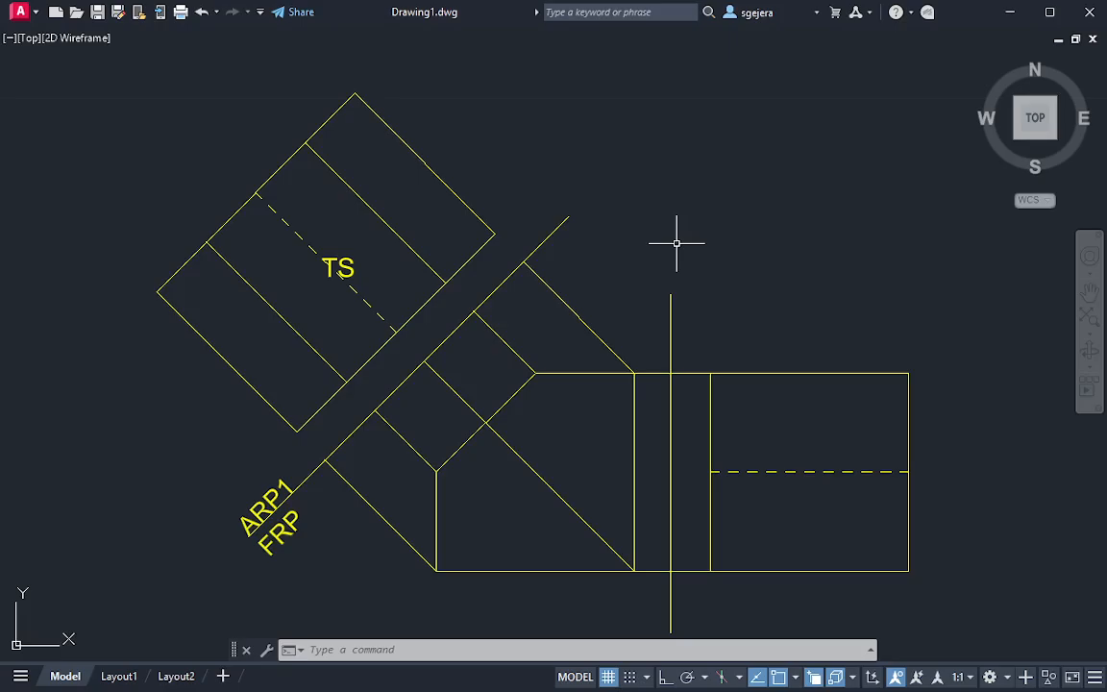
Orbit from the top view to a tilted 3D view with empty space beside the side view
scroll(762, 363, "down", 6)
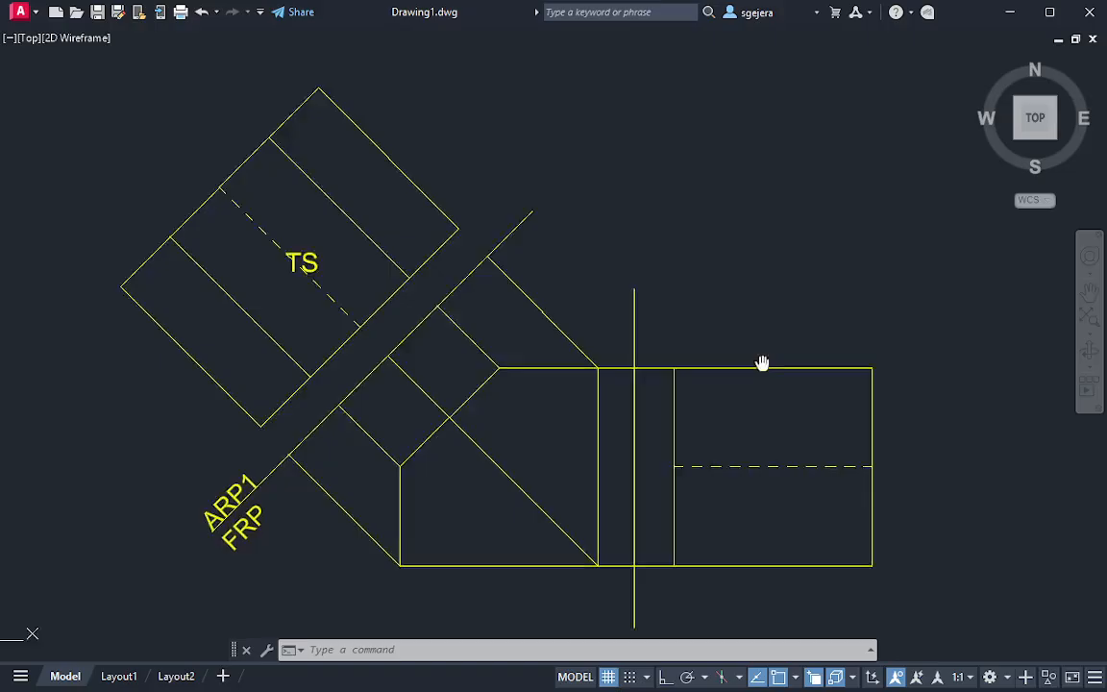
middle_click_drag(830, 356, 701, 367)
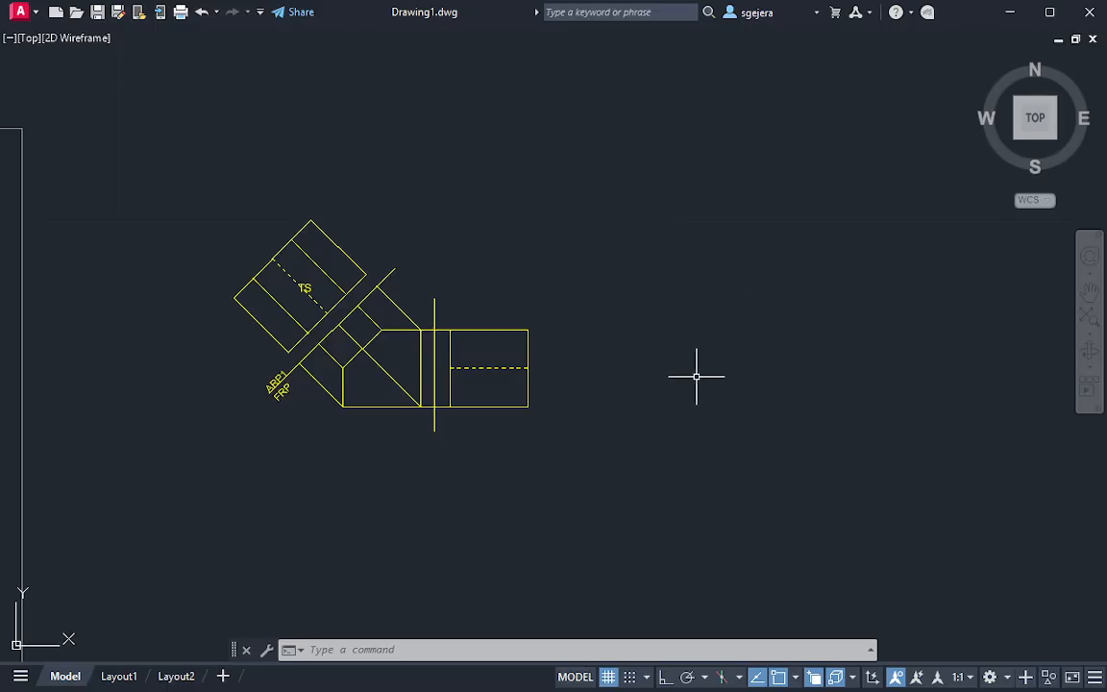
scroll(697, 376, "up", 2)
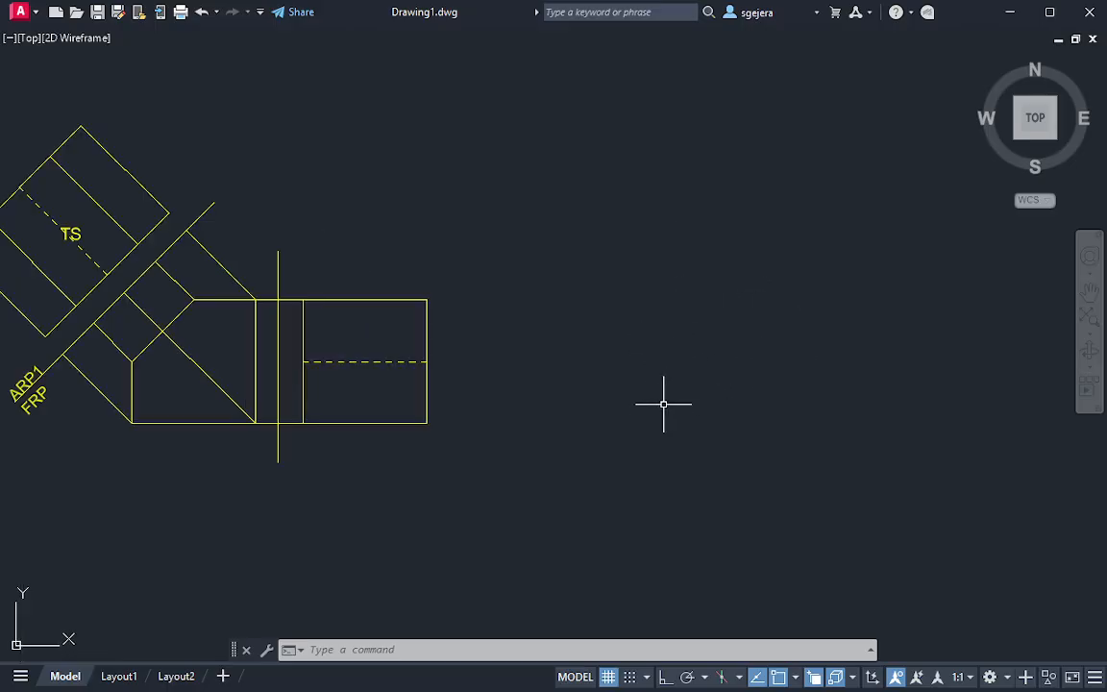
key("ctrl+0")
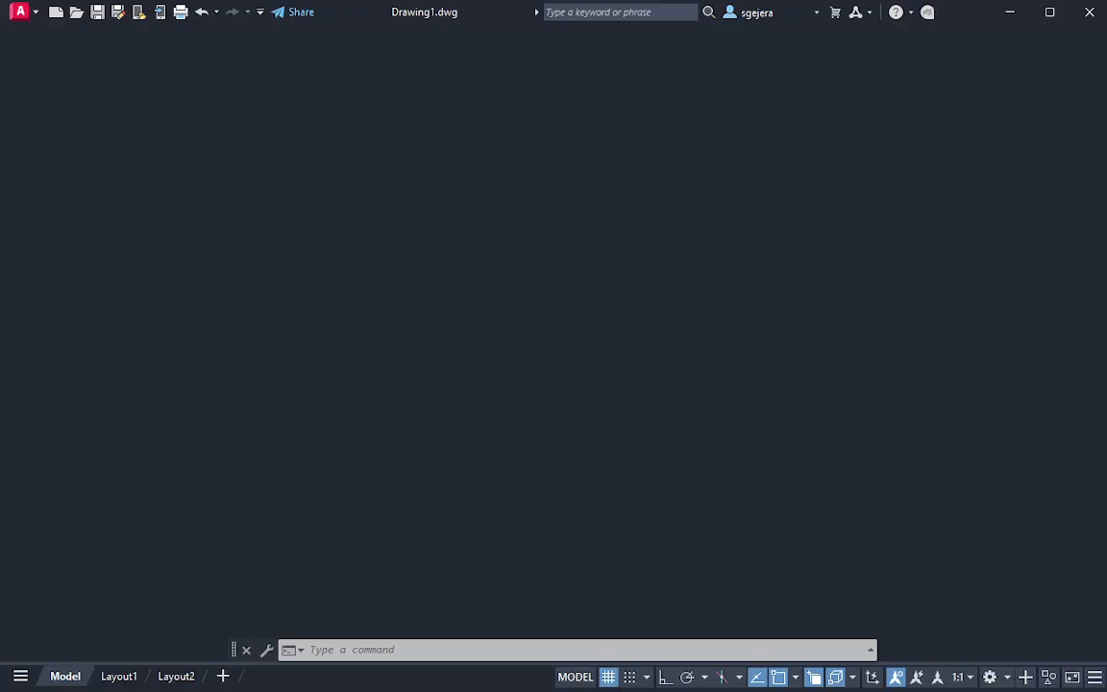
key("Escape")
mouse_move(692, 435)
middle_mouse_down("shift")
mouse_move(633, 368)
mouse_move(783, 301)
mouse_move(762, 225)
mouse_move(718, 470)
mouse_move(741, 510)
mouse_move(748, 501)
middle_mouse_up("shift")
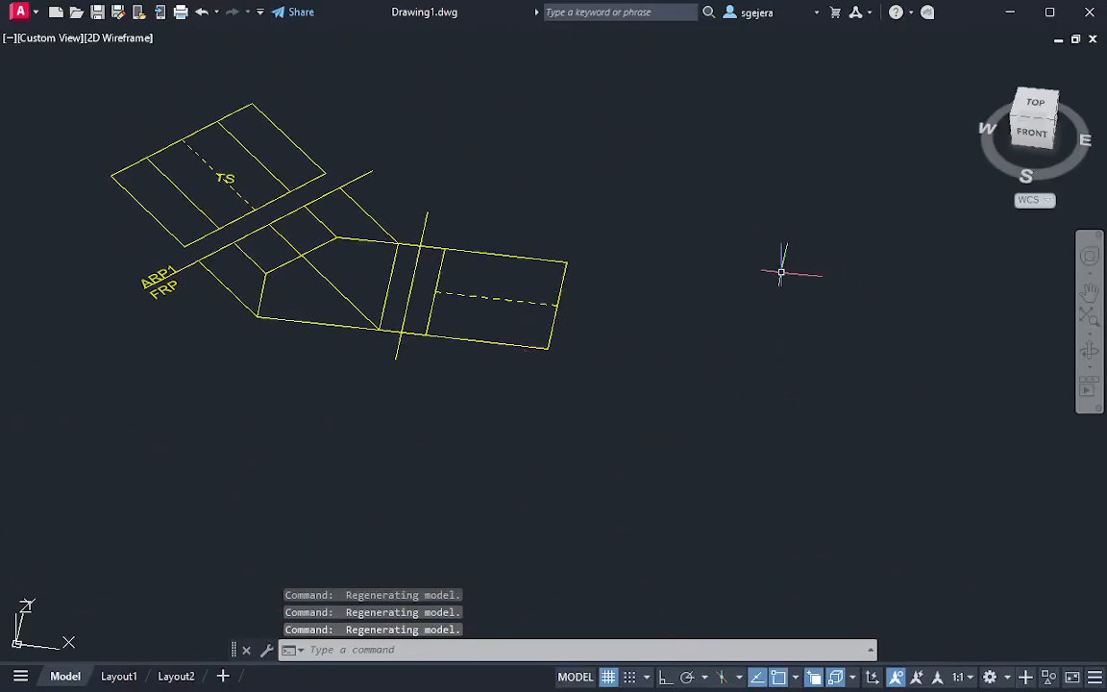
middle_click_drag(736, 313, 699, 326)
mouse_move(815, 433)
middle_mouse_down("shift")
mouse_move(800, 394)
mouse_move(840, 412)
mouse_move(803, 424)
middle_mouse_up("shift")
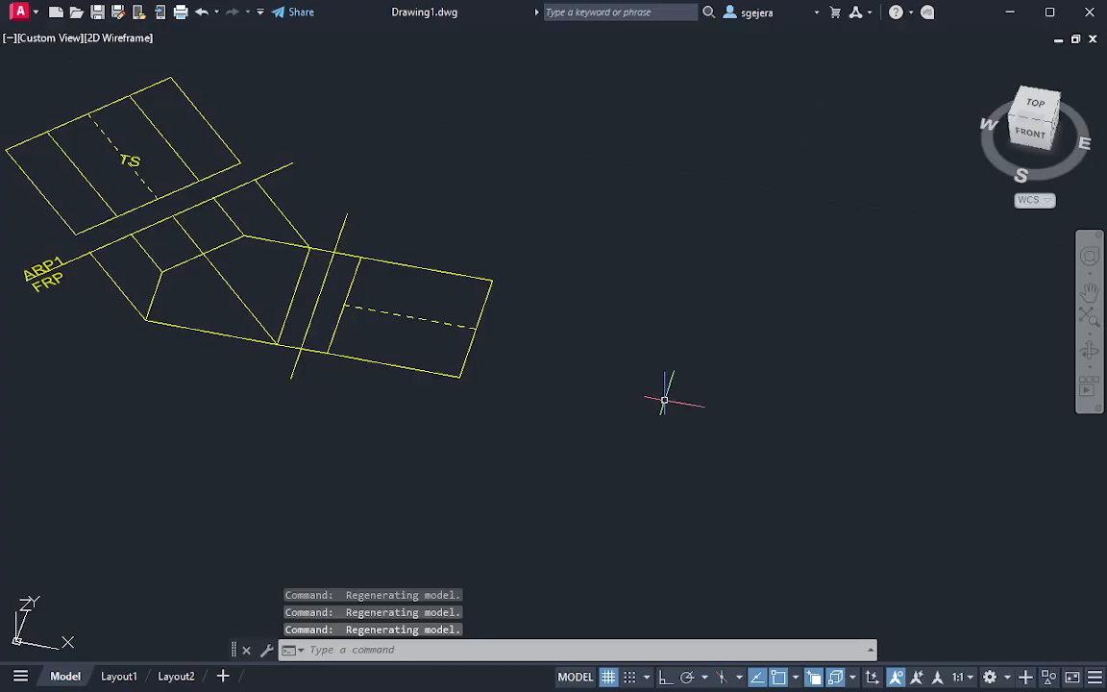
Create a solid box 1.4 long, 1.4 wide and 1.4 high in the empty space beside the side view
key("Return")
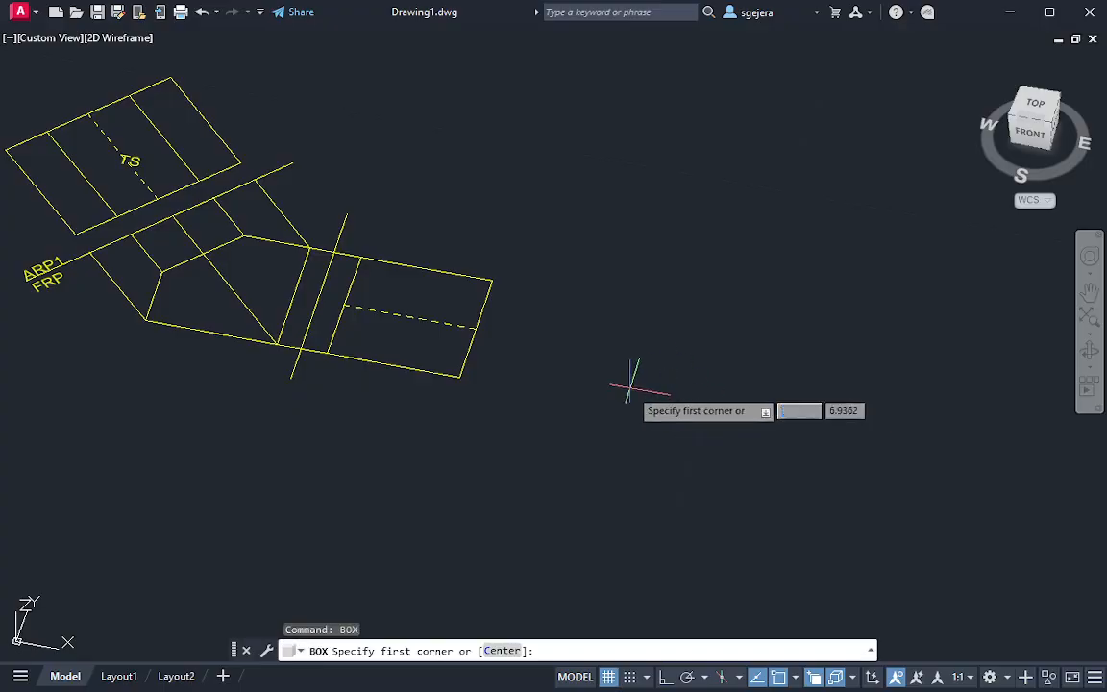
left_click(575, 380)
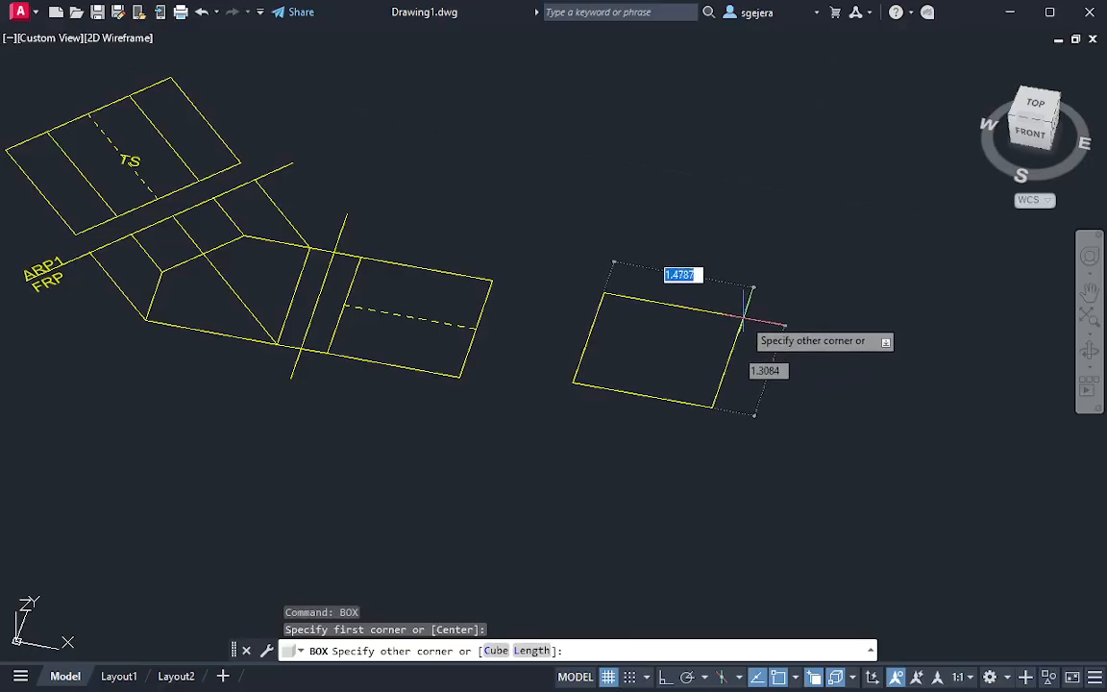
key("BackSpace")
type("1.4")
key("Tab")
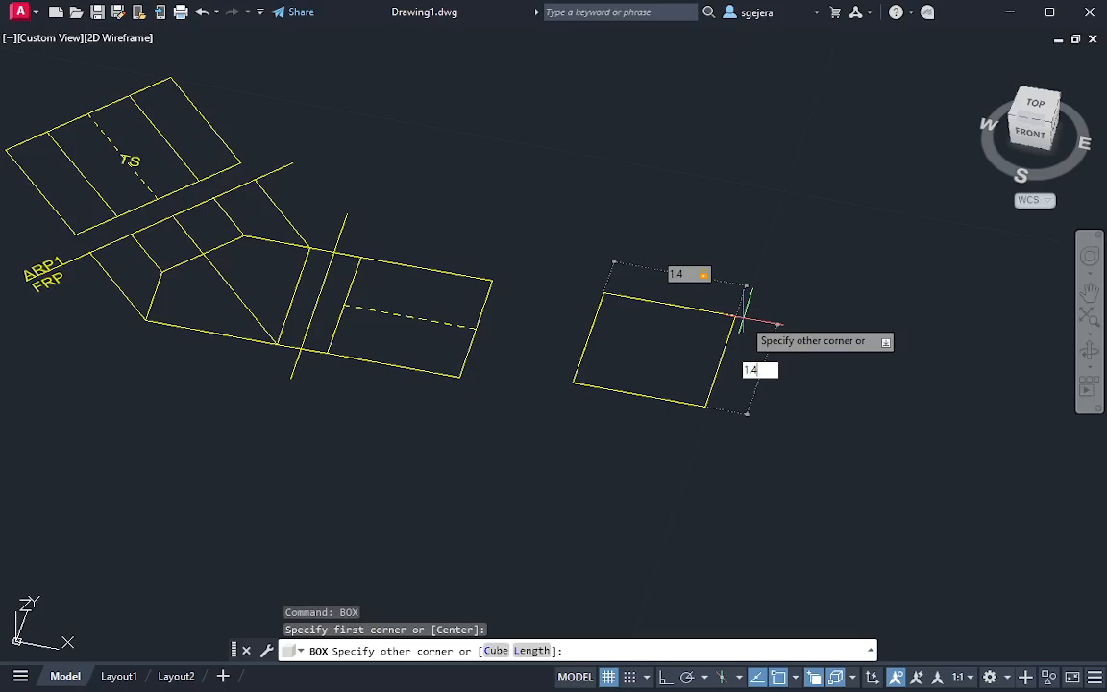
type("1.4")
key("Tab")
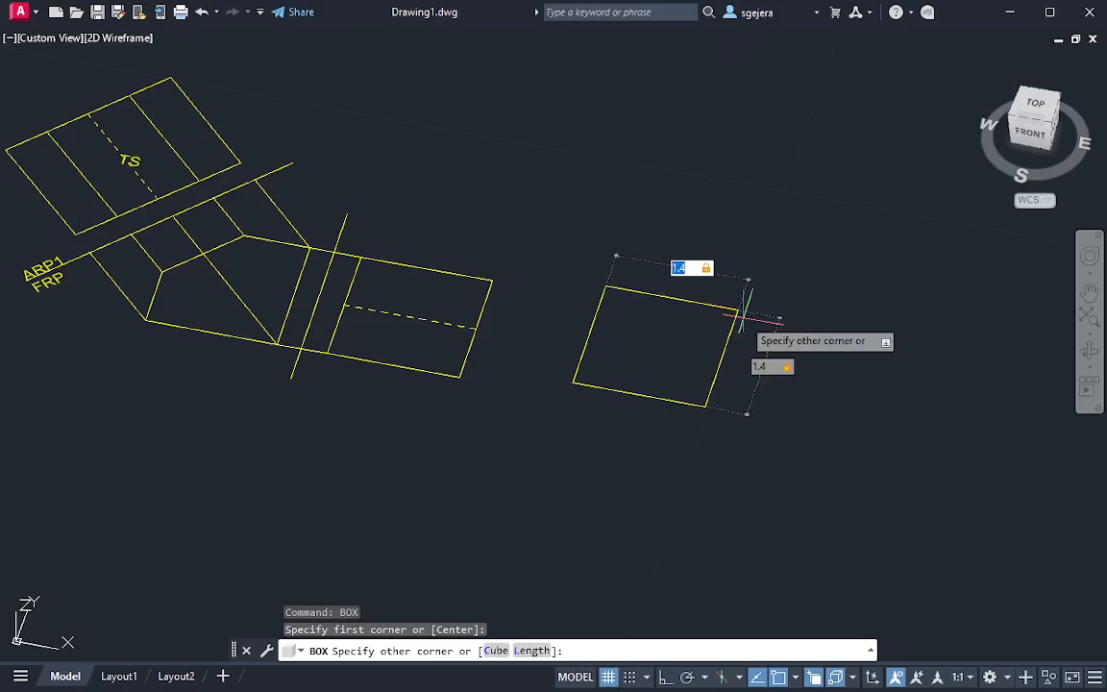
key("Return")
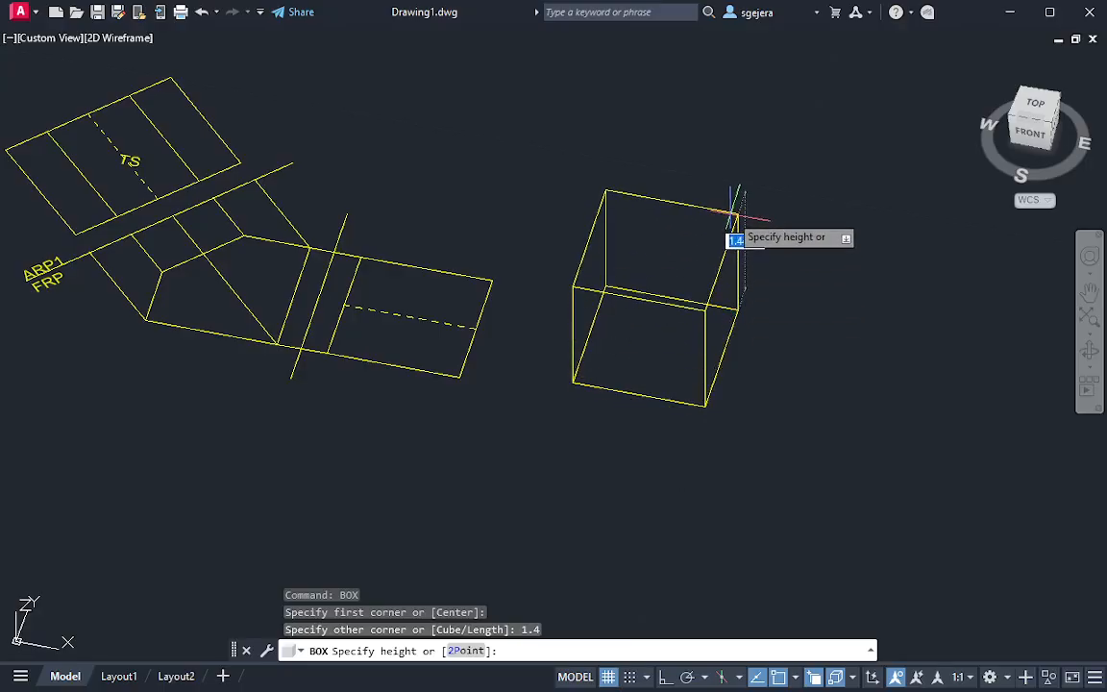
type("1.")
key("Return")
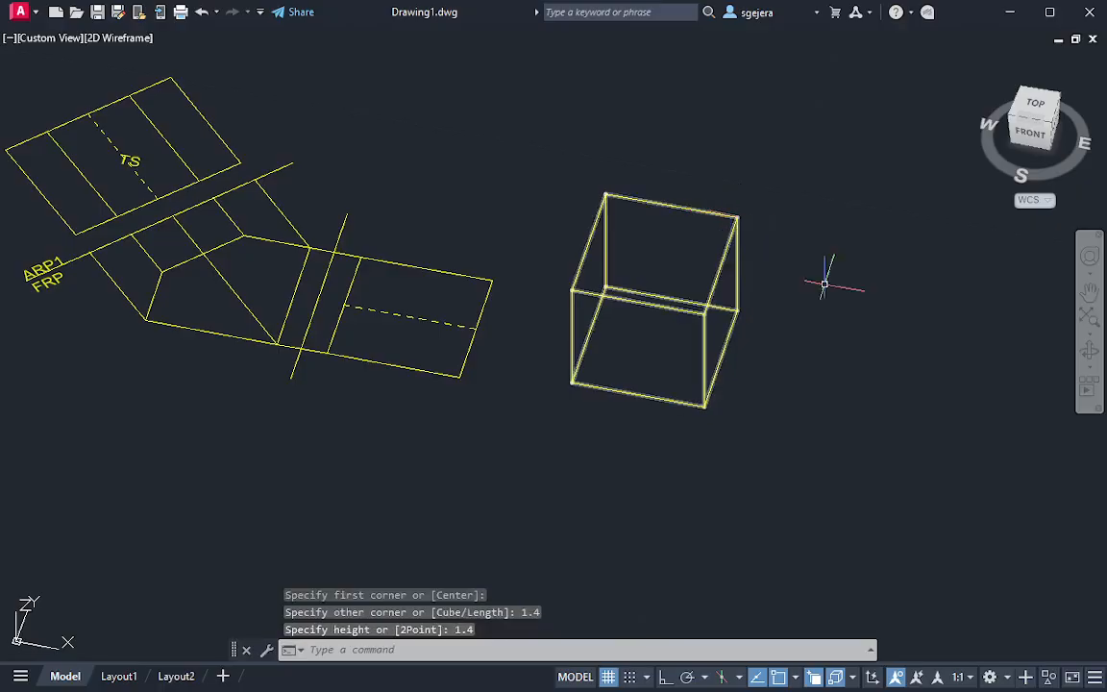
key("Escape")
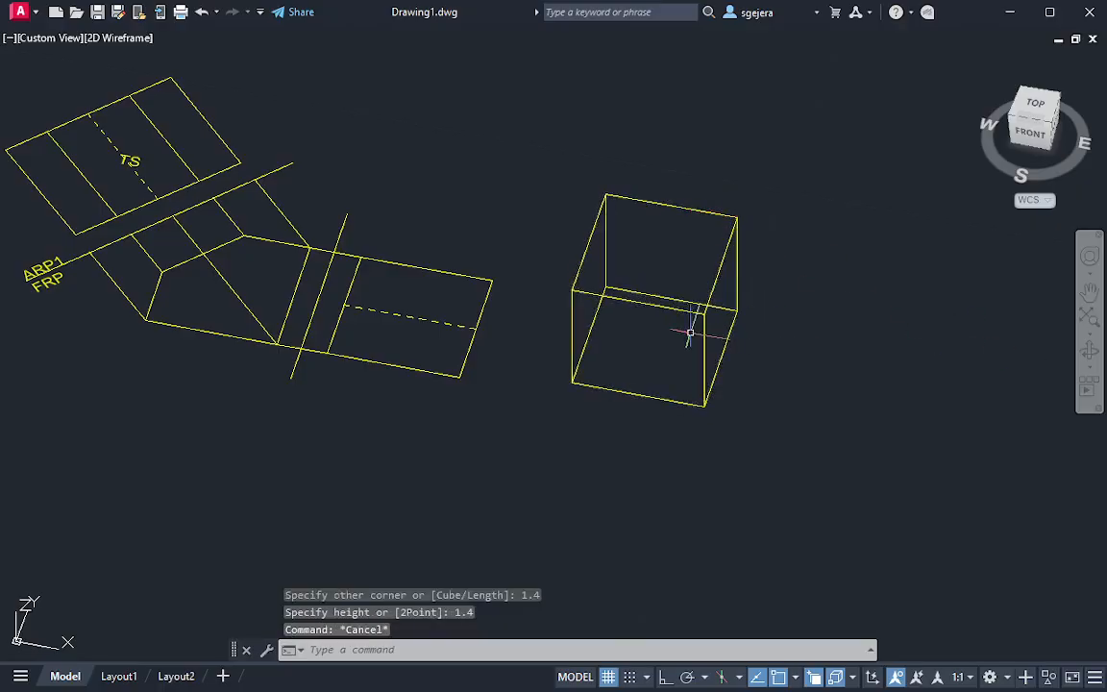
Change the viewport's visual style to Hidden
left_click(125, 41)
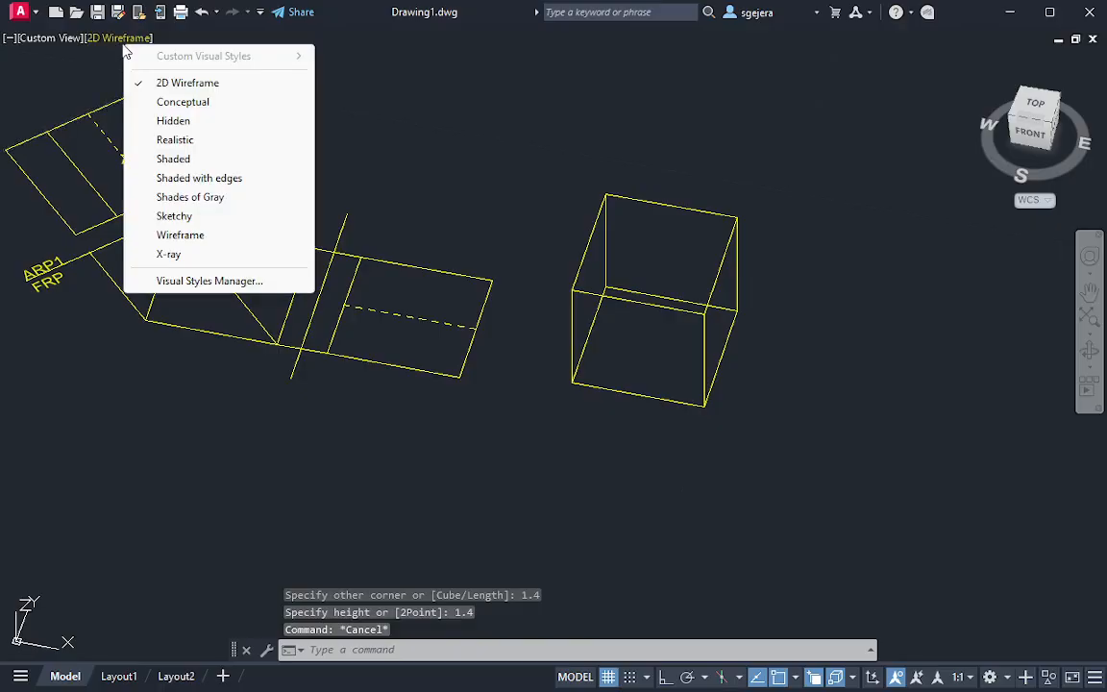
left_click(190, 122)
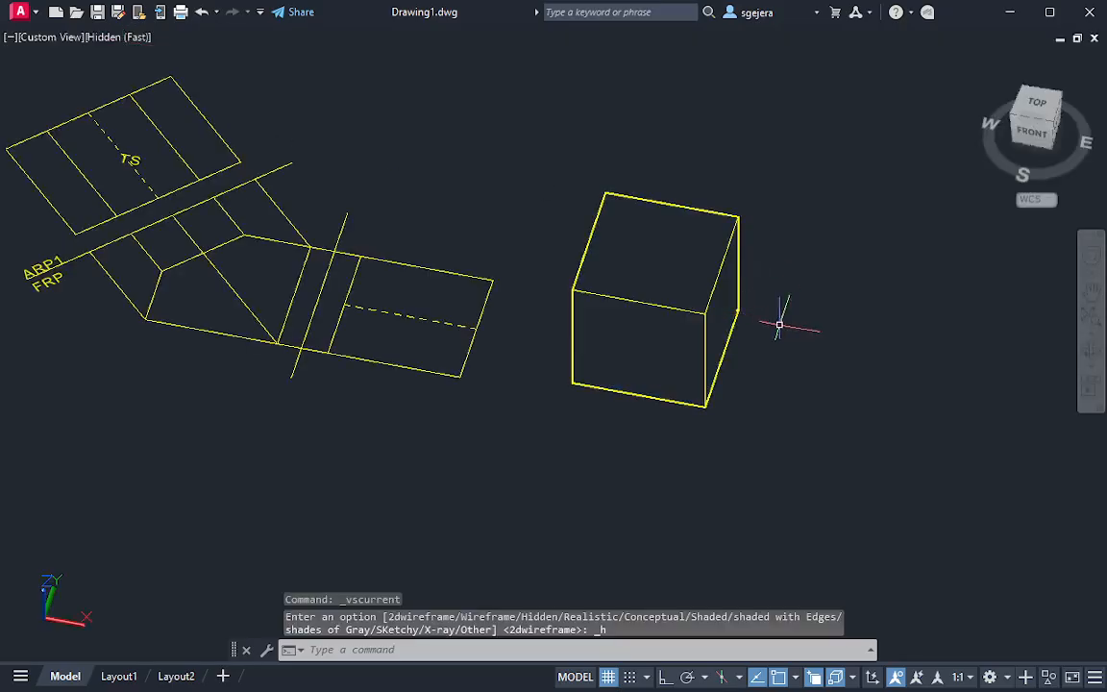
key("Escape")
Orbit to a lower view of the box's front face and turn on Dynamic UCS
mouse_move(764, 390)
middle_mouse_down("shift")
mouse_move(808, 449)
mouse_move(795, 358)
mouse_move(744, 389)
mouse_move(754, 403)
mouse_move(786, 346)
mouse_move(746, 316)
middle_mouse_up("shift")
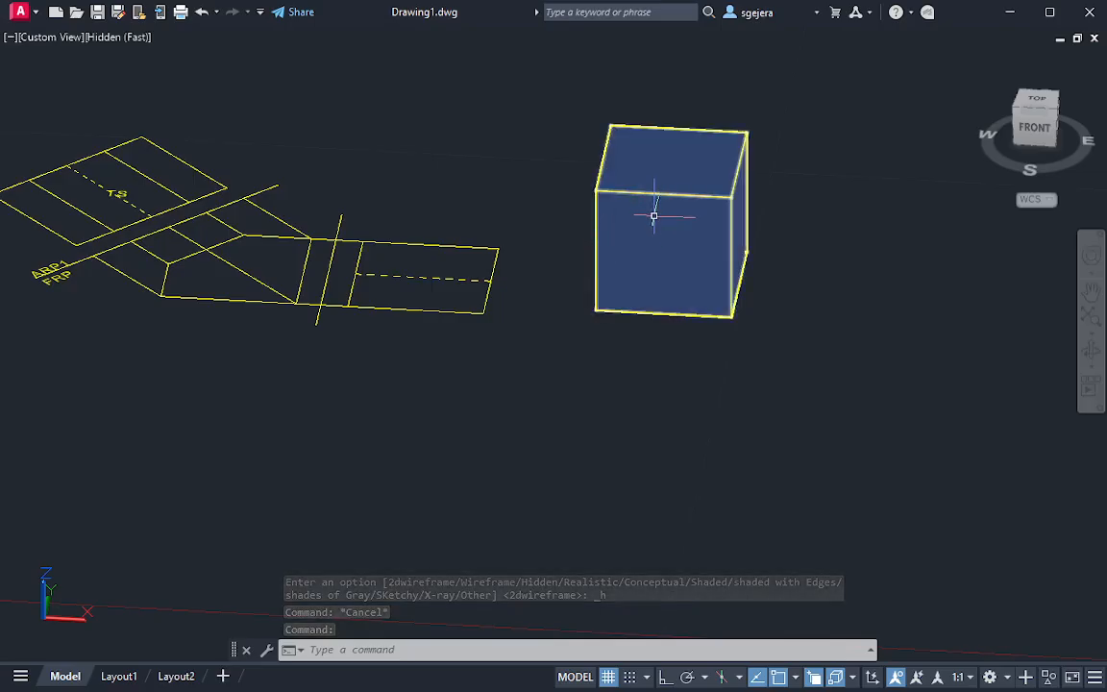
middle_click_drag(650, 213, 634, 330)
scroll(646, 348, "up", 2)
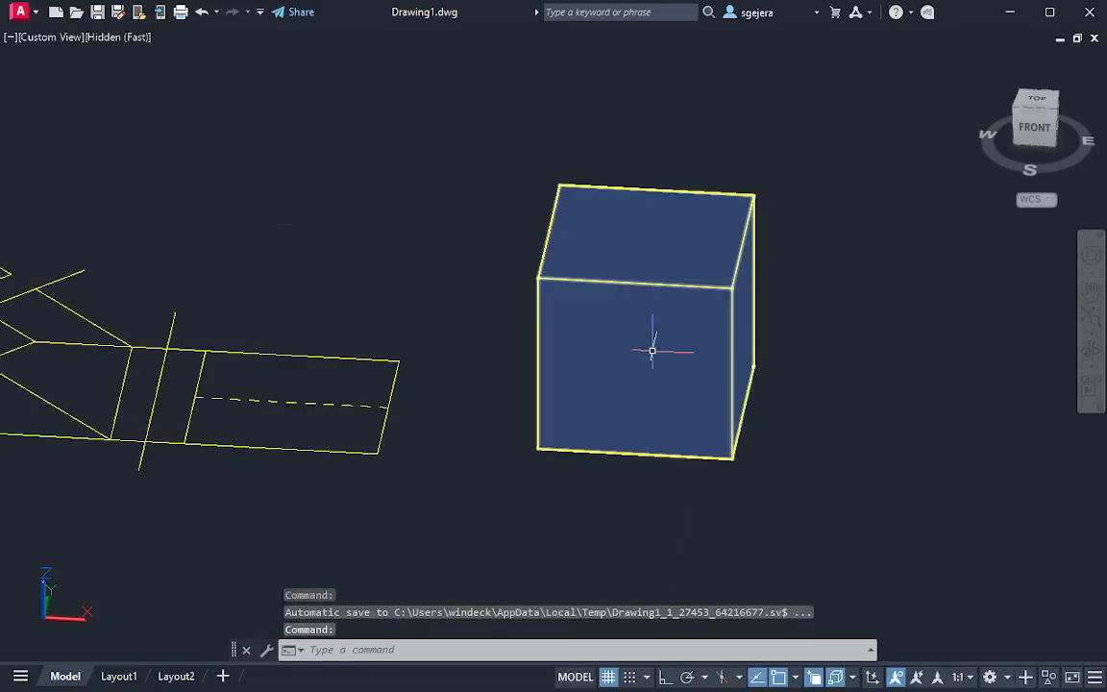
scroll(651, 351, "up", 2)
type("L")
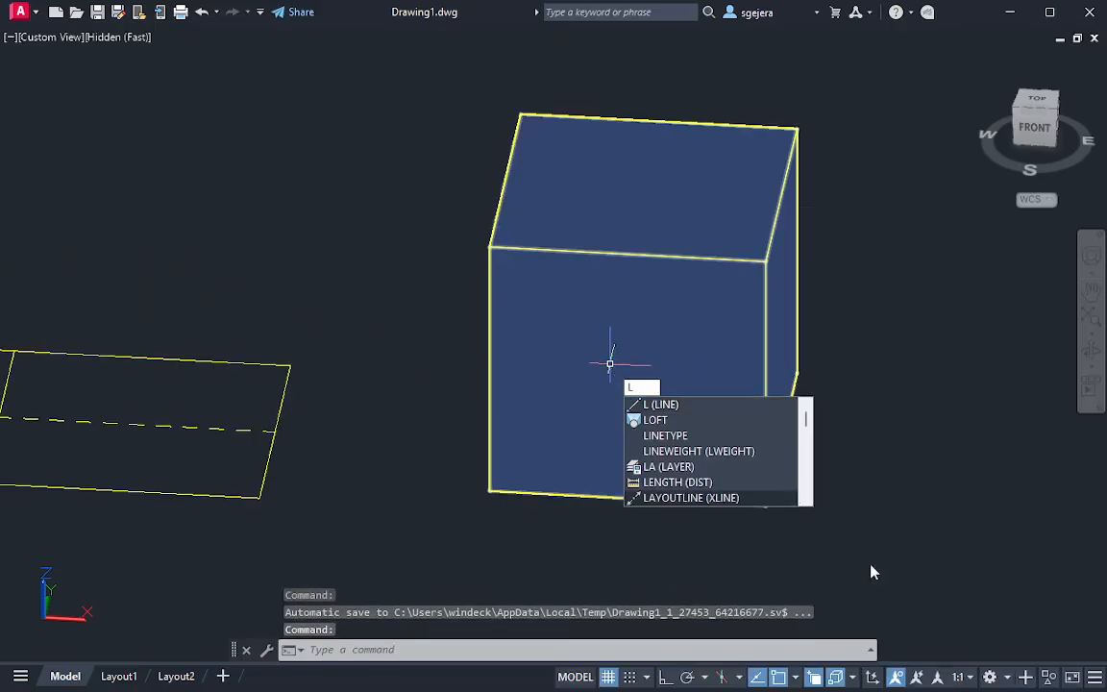
key("Escape")
key("Escape")
left_click(872, 677)
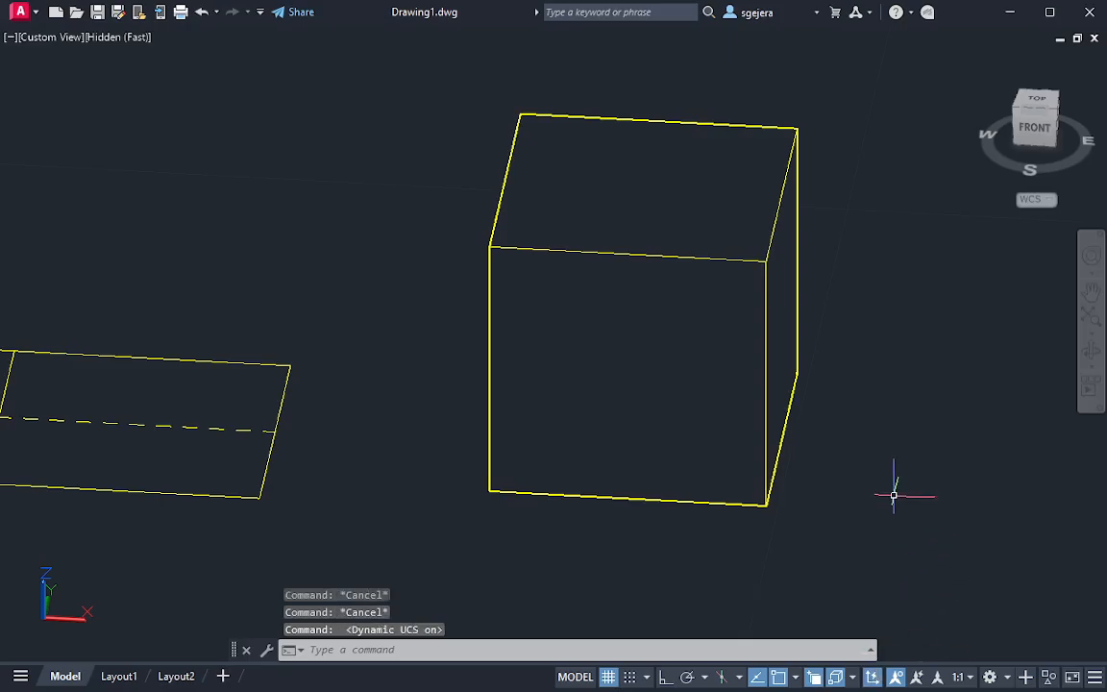
type("l")
key("Return")
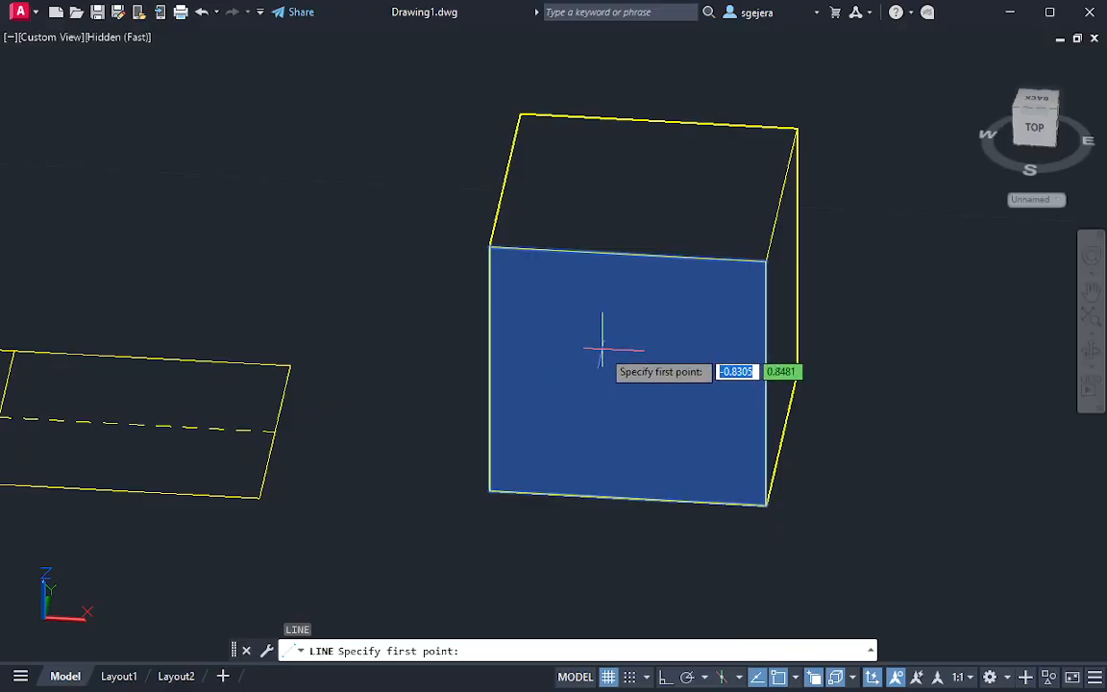
key("Escape")
left_click(796, 677)
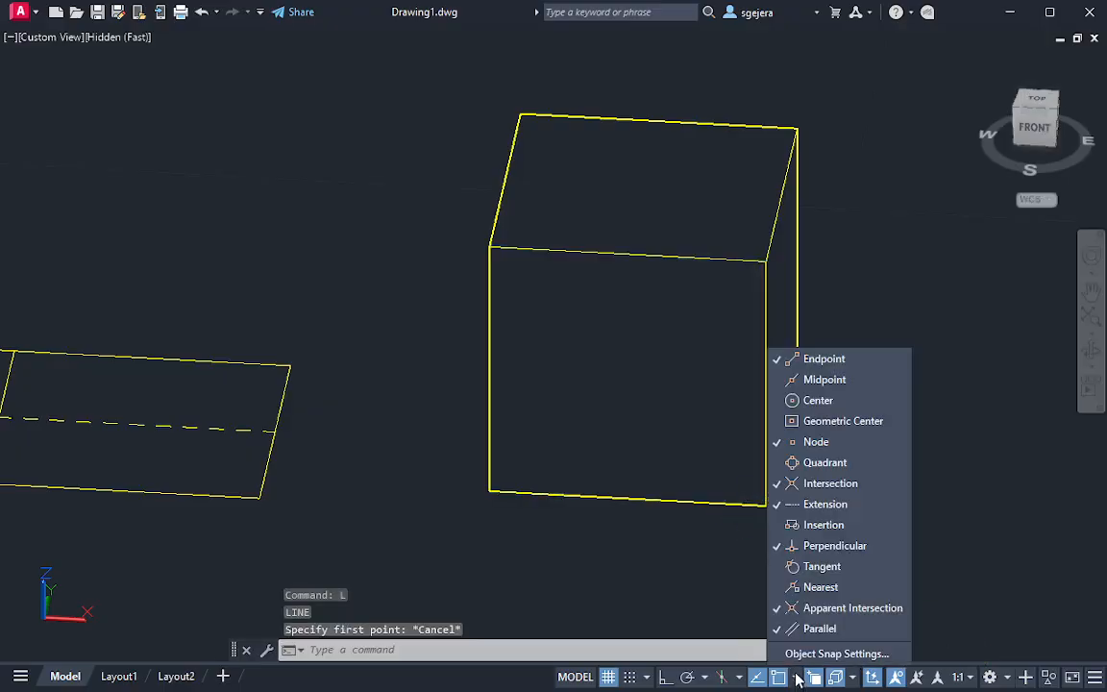
key("Escape")
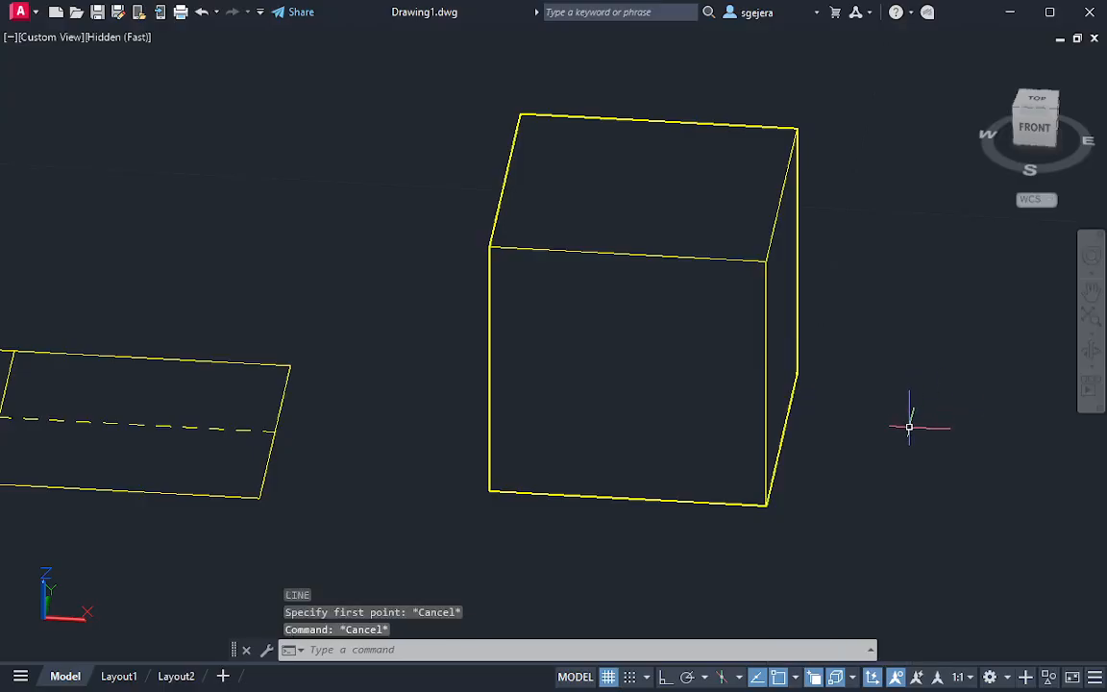
Draw a line on the box's front face from the midpoint of its top edge to the midpoint of its left edge
key("Return")
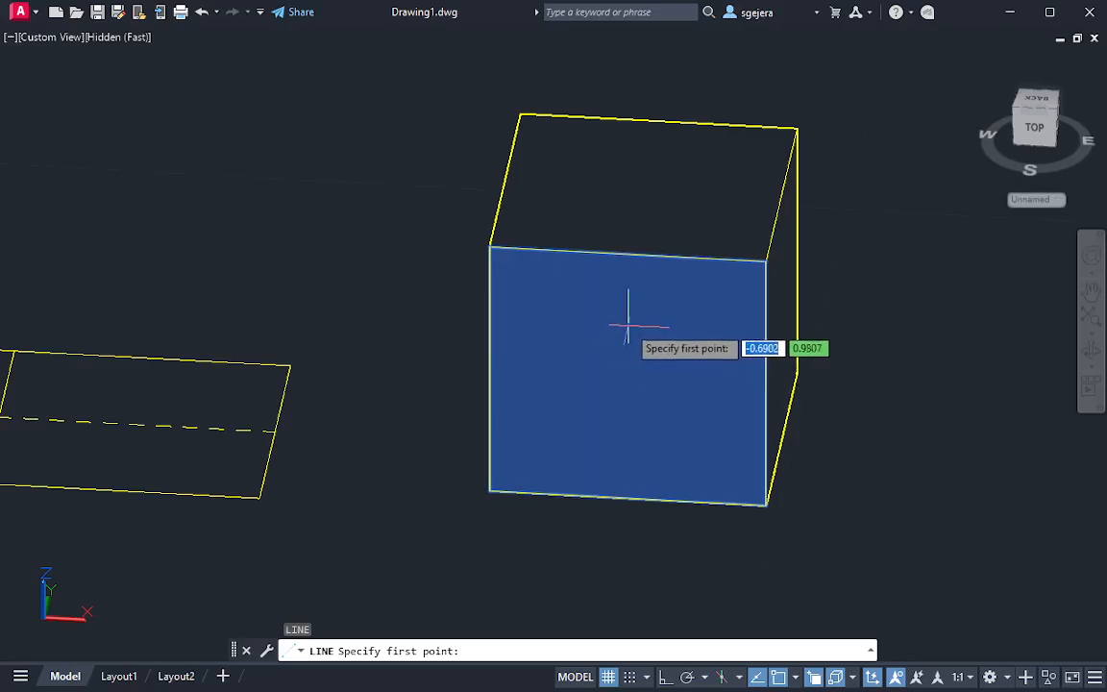
left_click(627, 256)
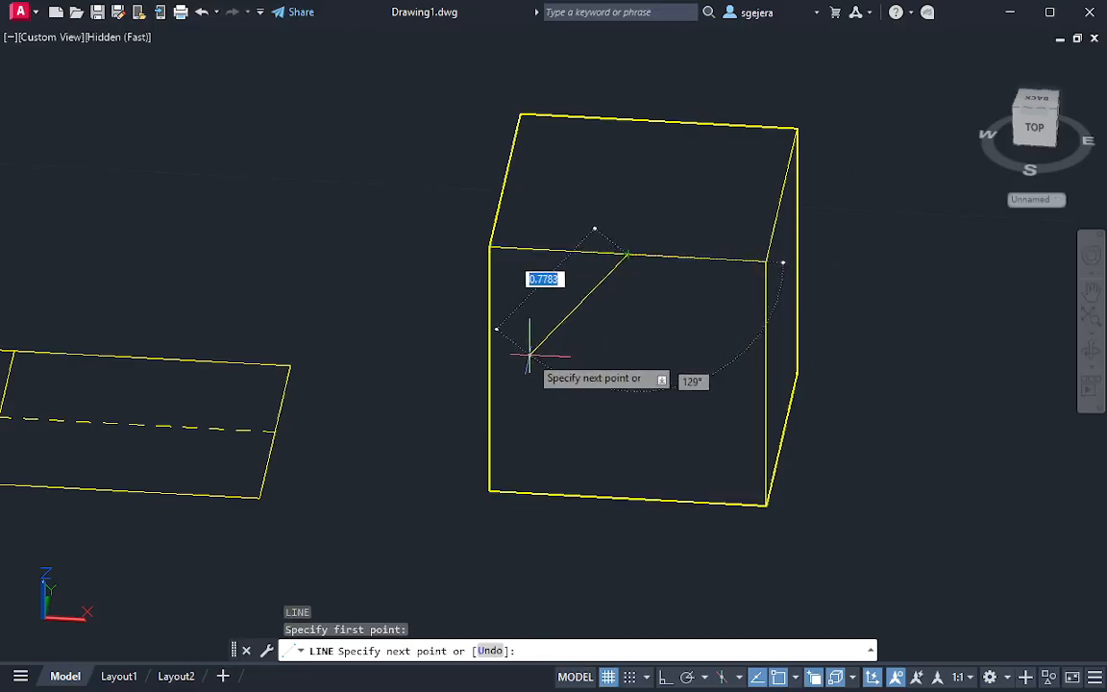
left_click(489, 369)
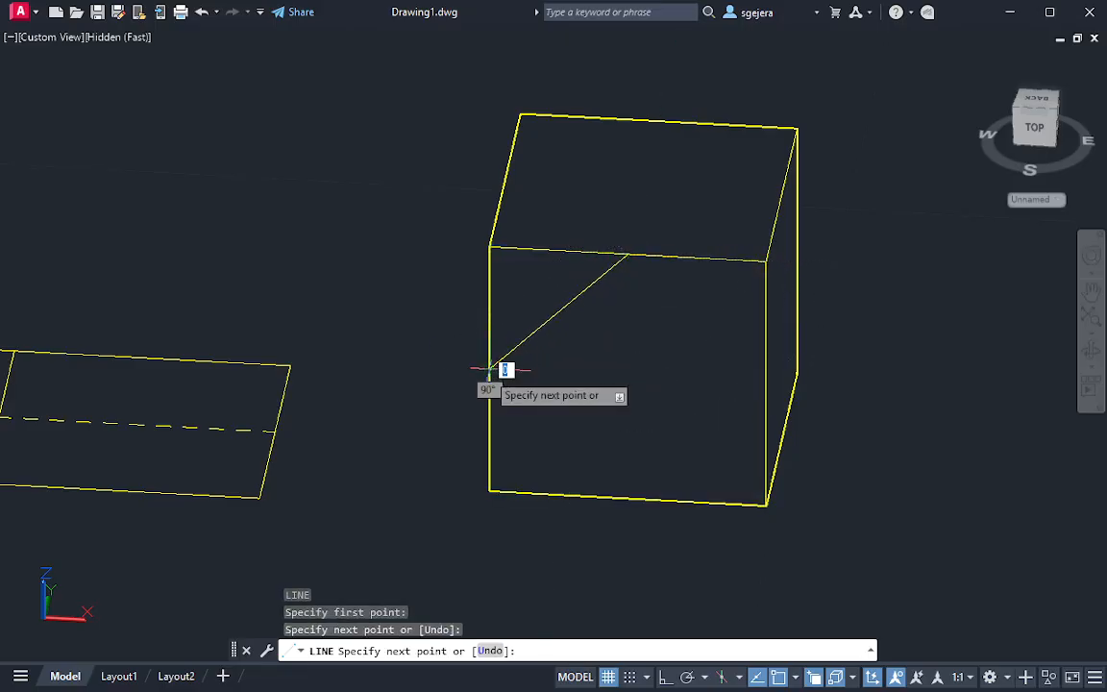
key("Escape")
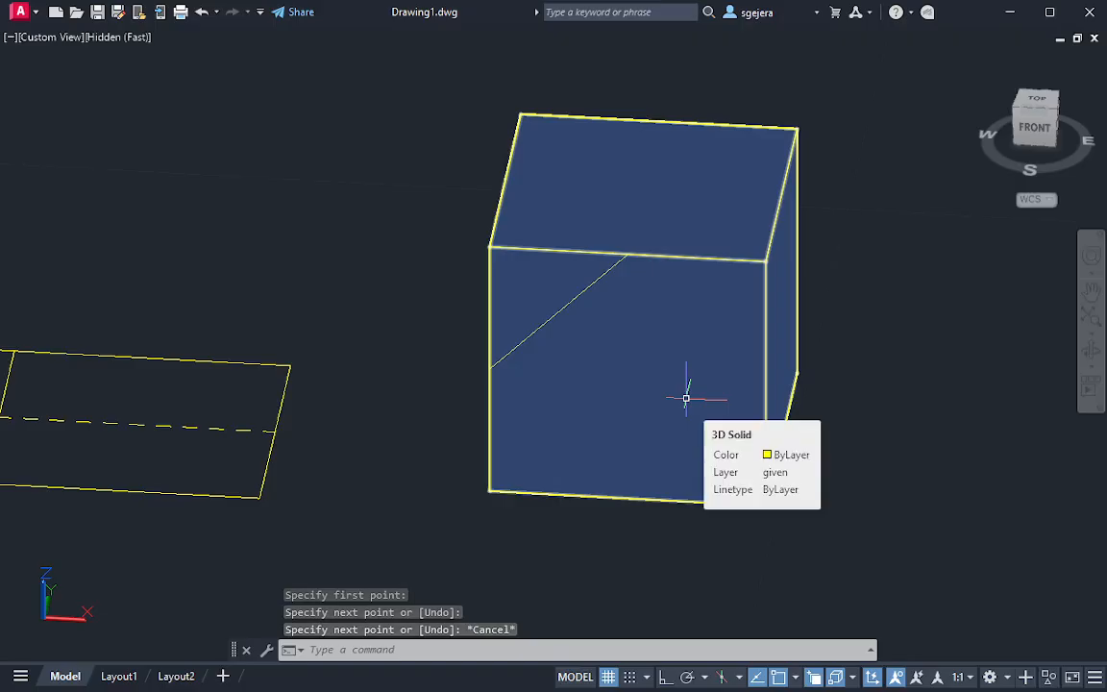
Presspull the triangular corner area of the front face about 2 units backward through the whole box to cut it away
type("press")
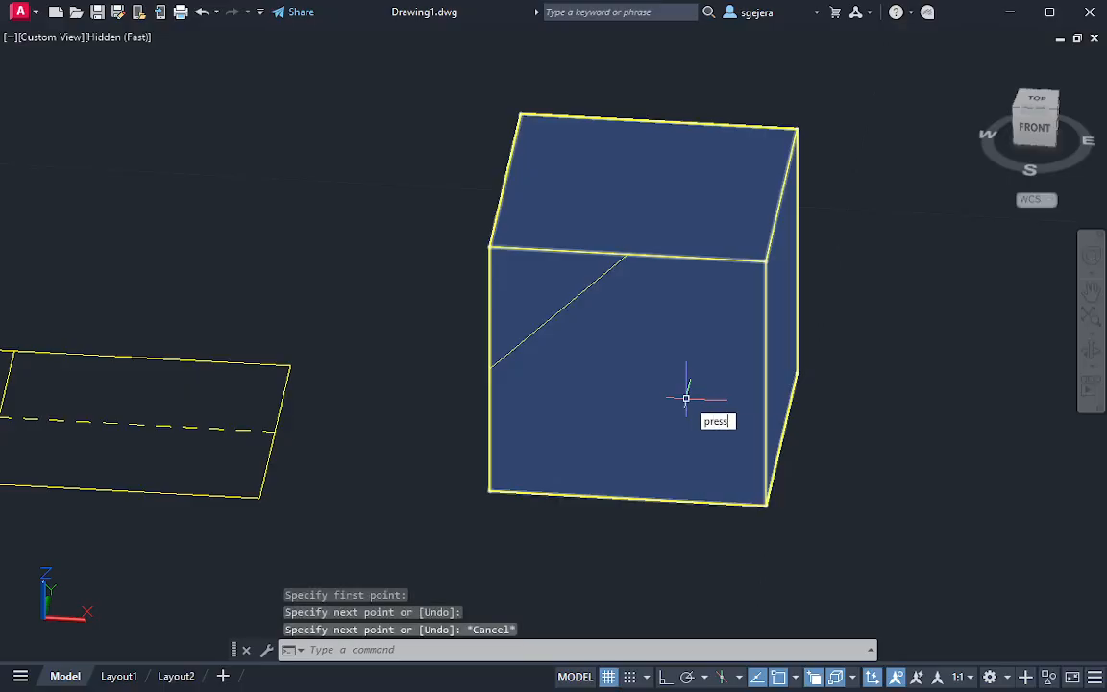
key("Return")
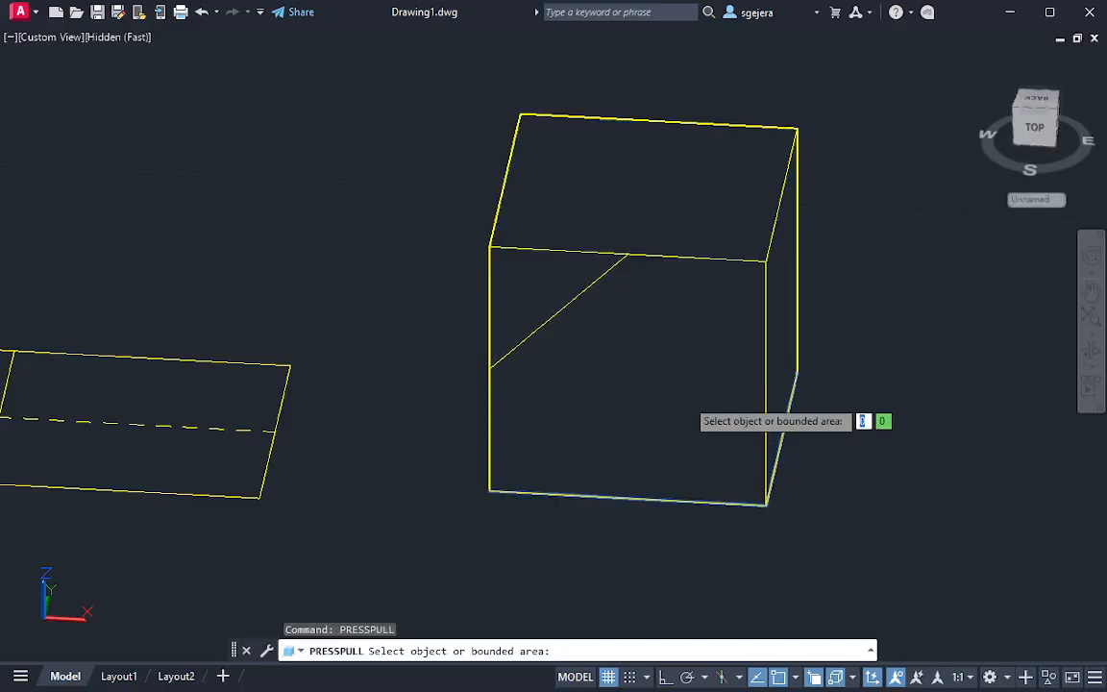
left_click(516, 291)
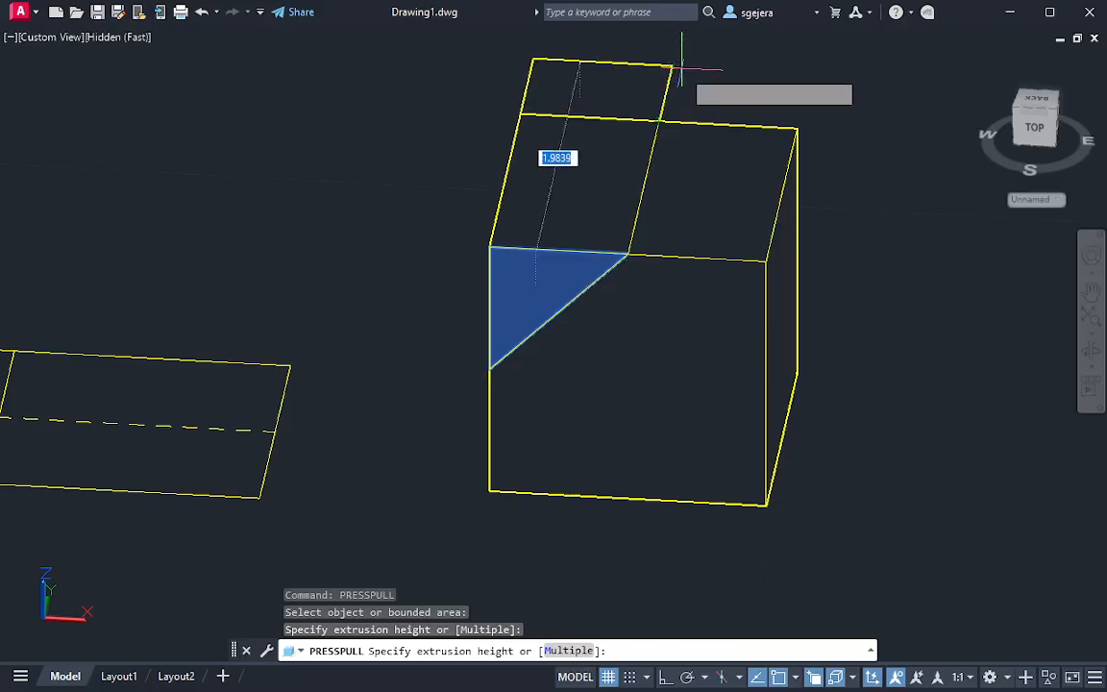
middle_click_drag(656, 67, 652, 172)
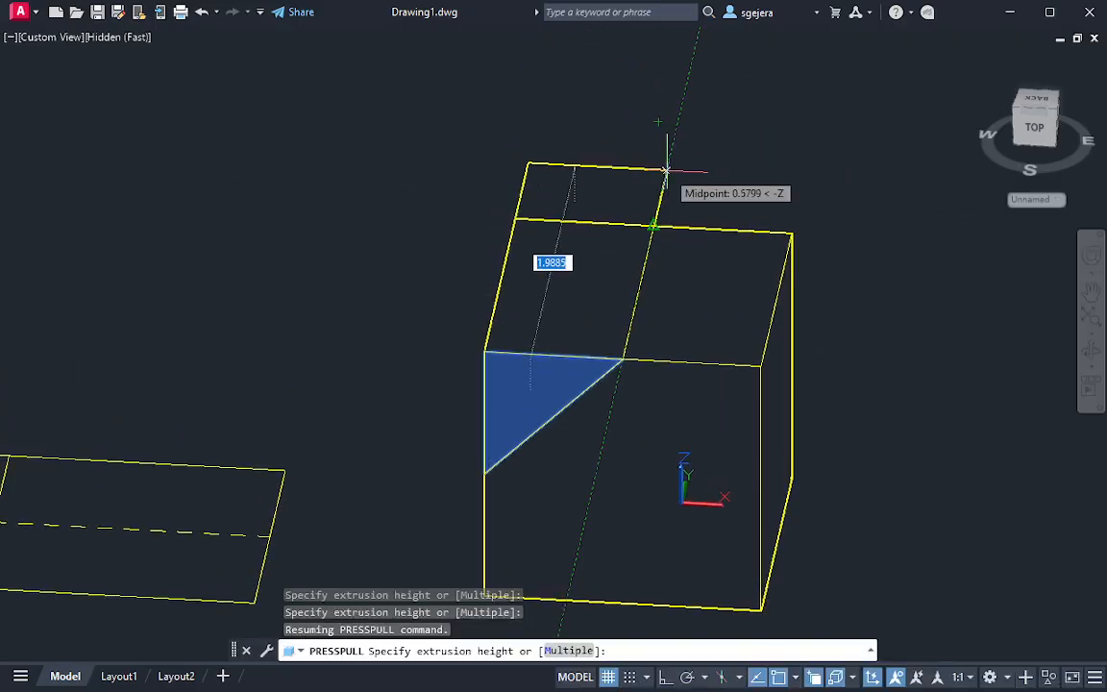
left_click(662, 173)
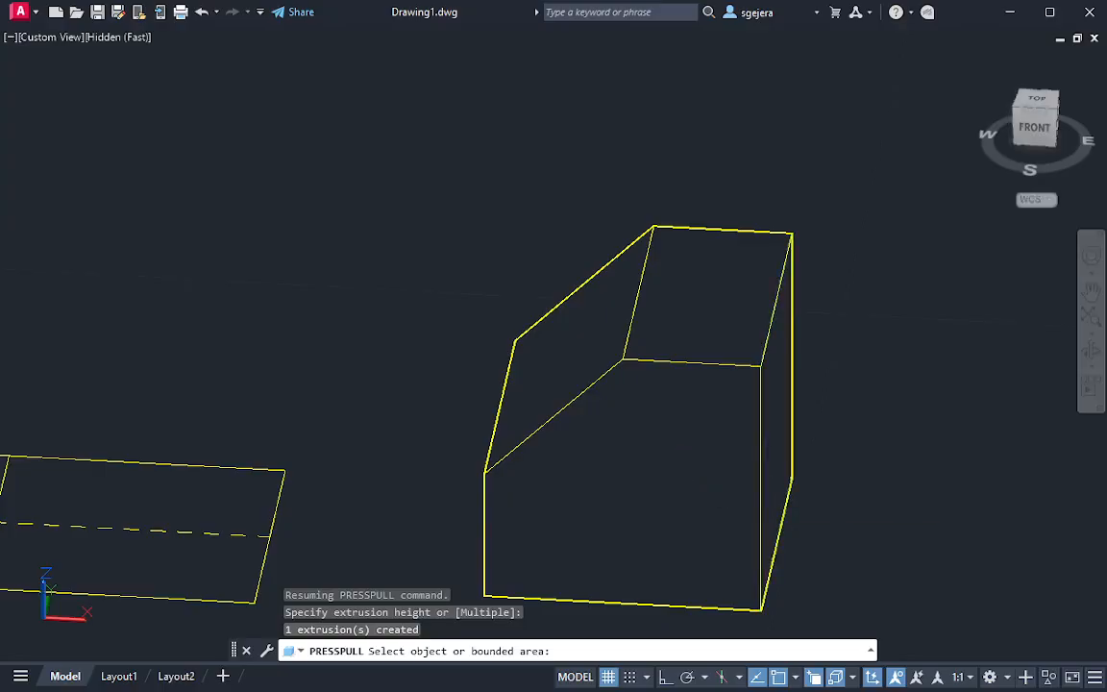
key("Return")
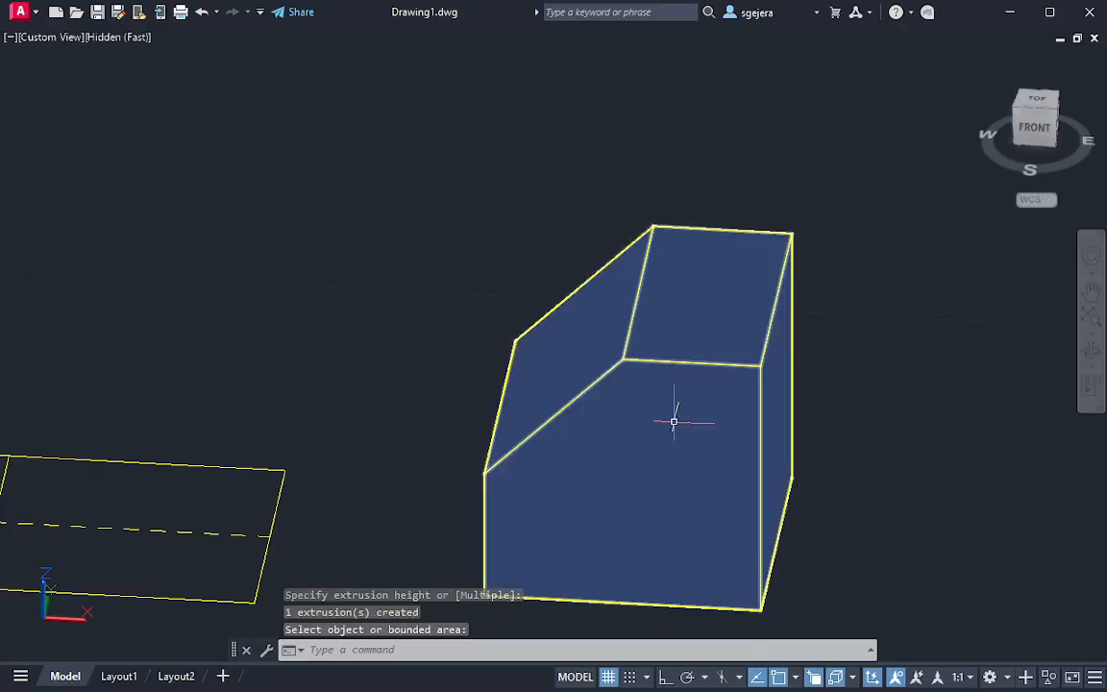
Check the cut solid from the front and right, and set the viewport's visual style to X-ray
middle_click_drag(673, 421, 654, 388, "shift")
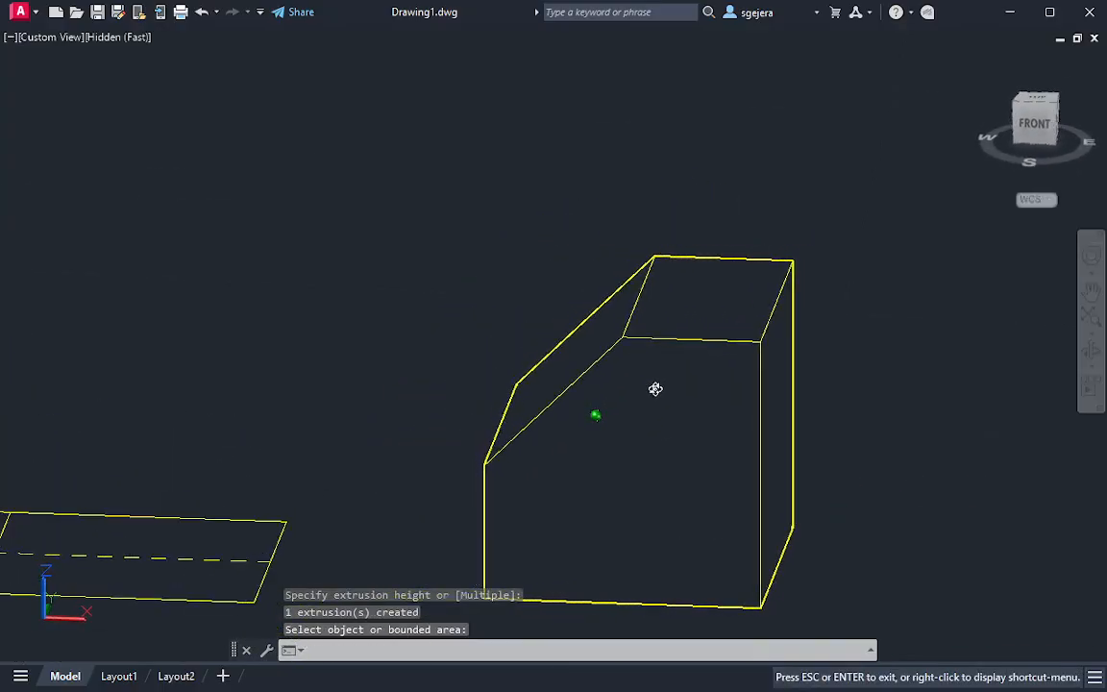
left_click(1033, 127)
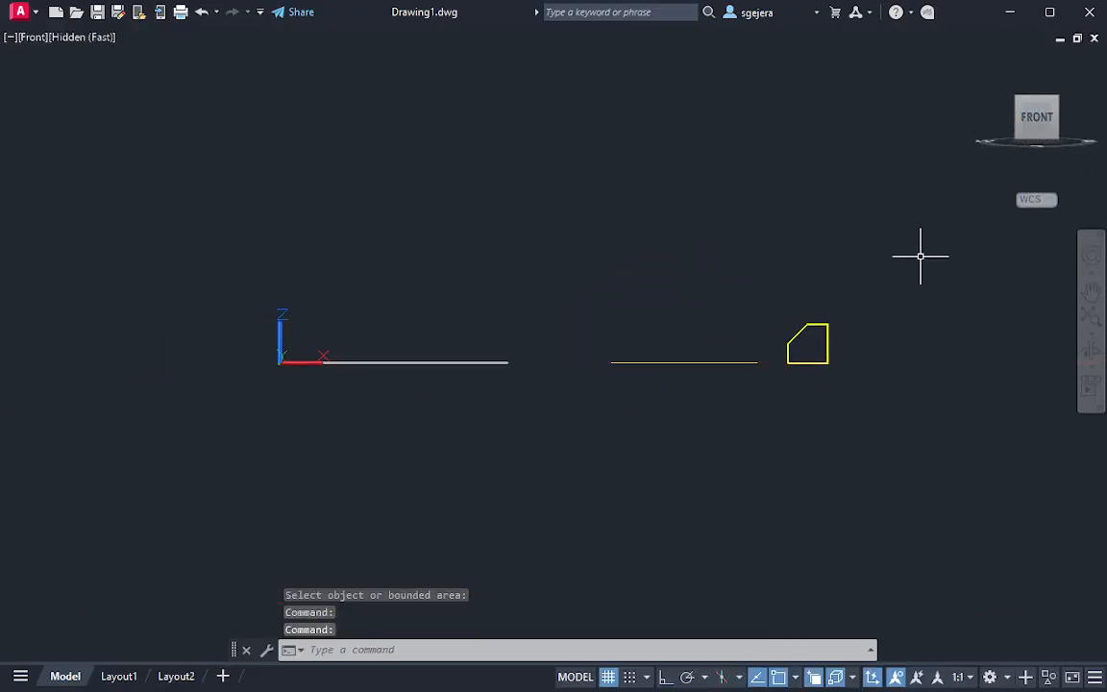
scroll(932, 361, "up", 3)
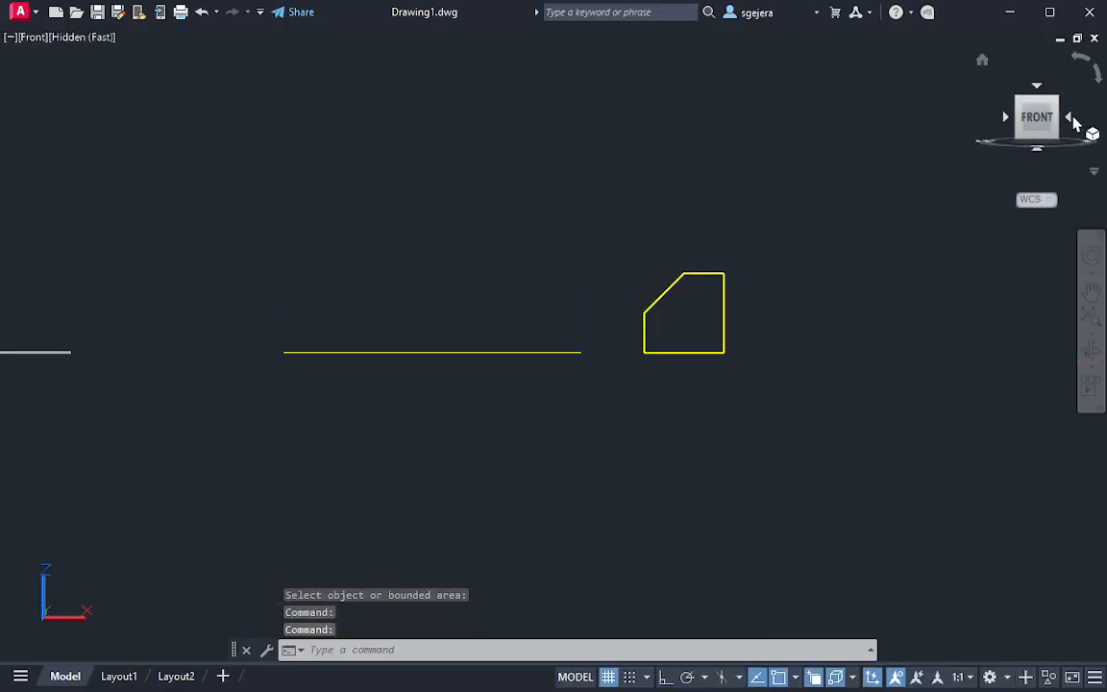
left_click(1072, 119)
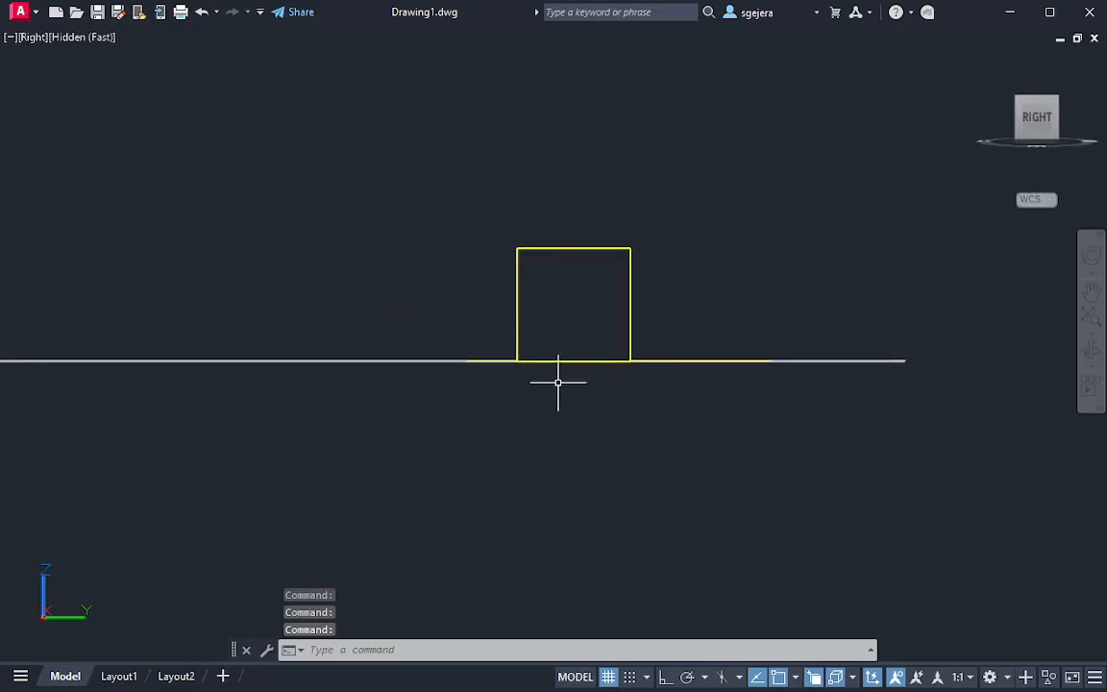
mouse_move(556, 381)
middle_mouse_down("shift")
mouse_move(631, 458)
mouse_move(800, 439)
mouse_move(631, 423)
middle_mouse_up("shift")
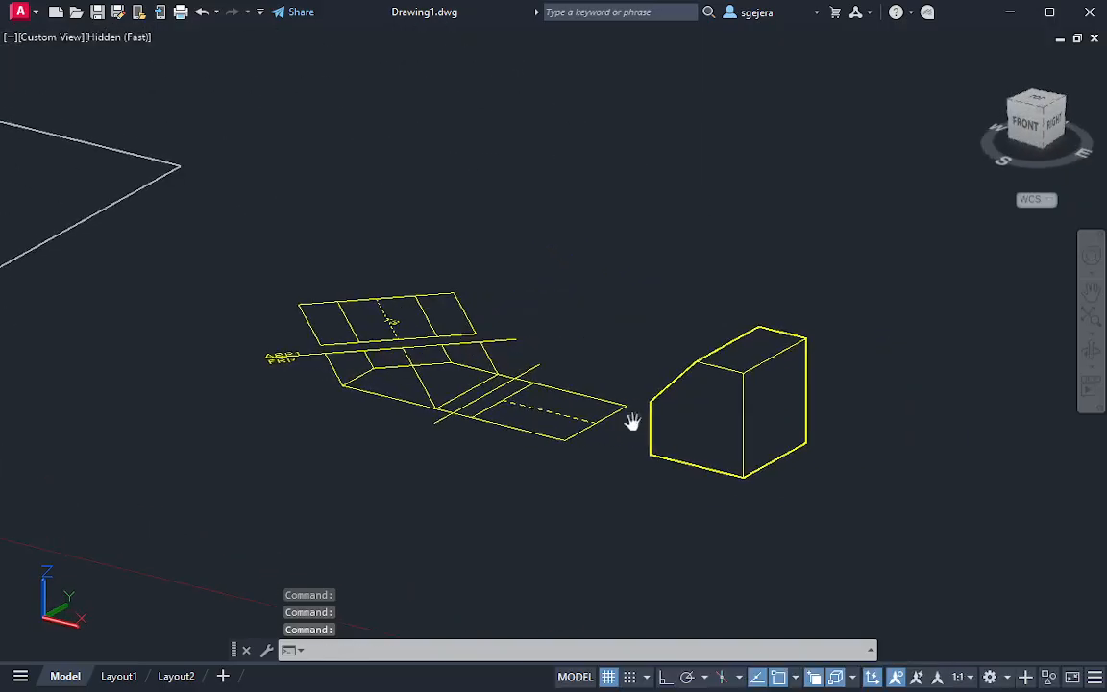
left_click(112, 36)
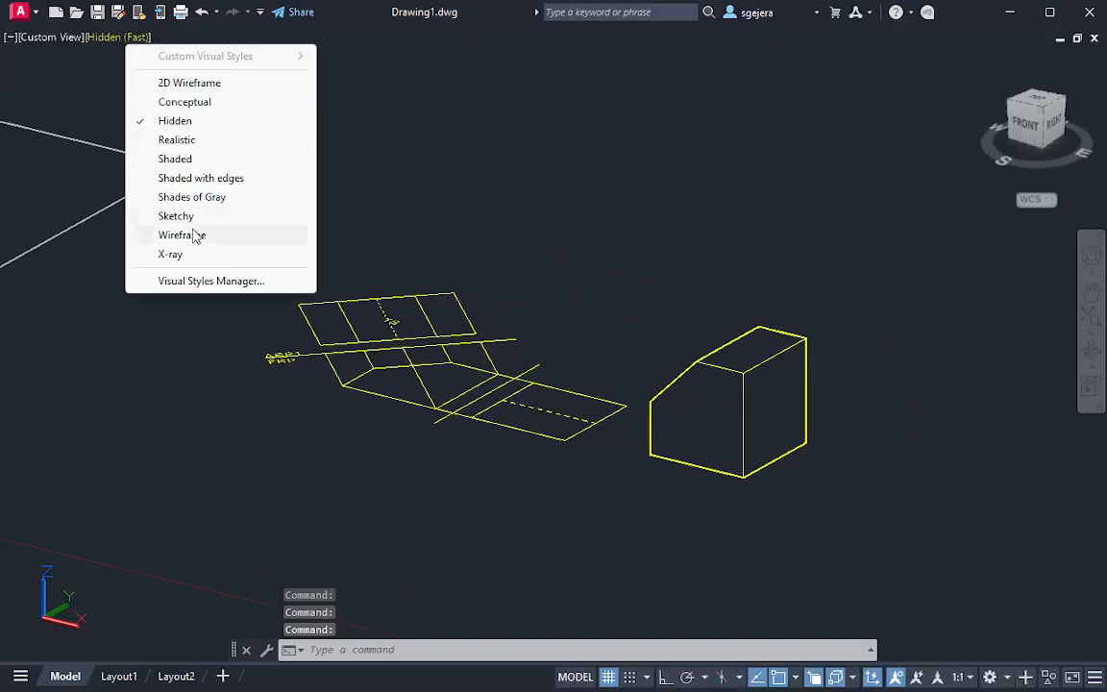
left_click(197, 251)
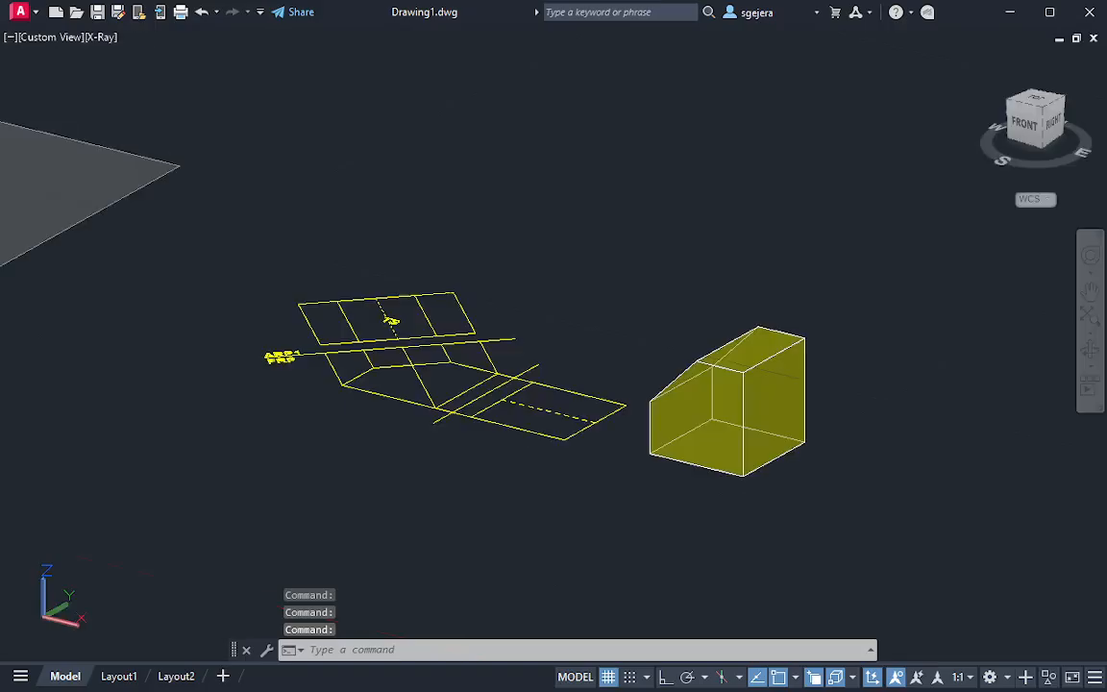
Examine the X-ray solid's edges in the front, right and SE isometric views
left_click(1023, 128)
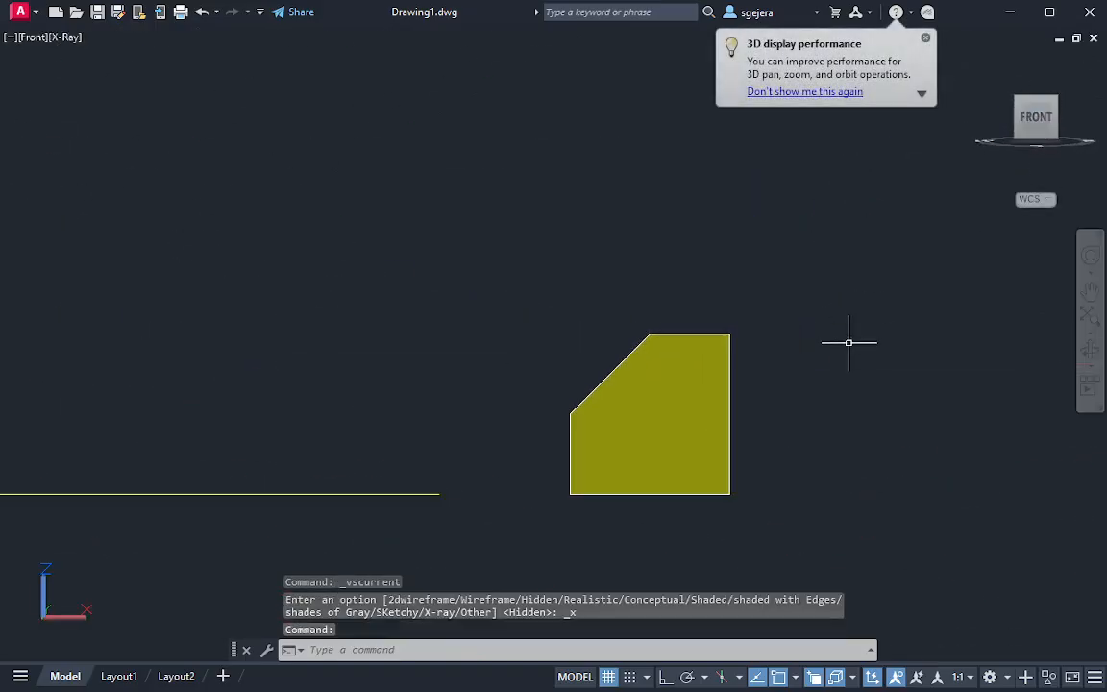
left_click(1071, 122)
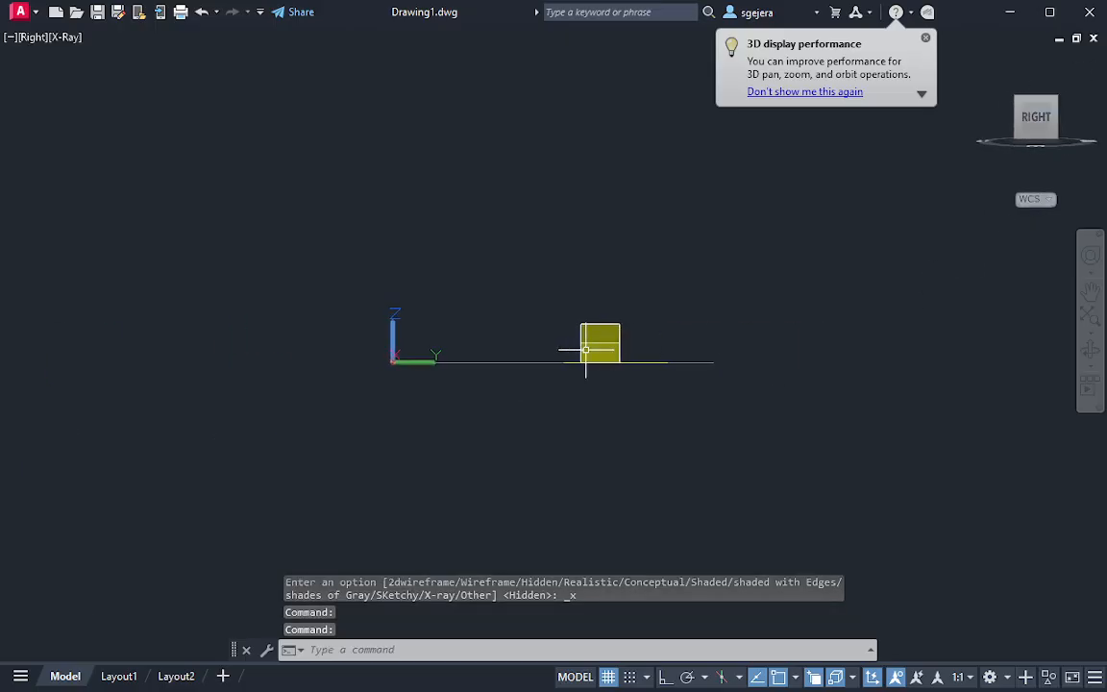
scroll(585, 350, "up", 9)
middle_click_drag(475, 366, 570, 371)
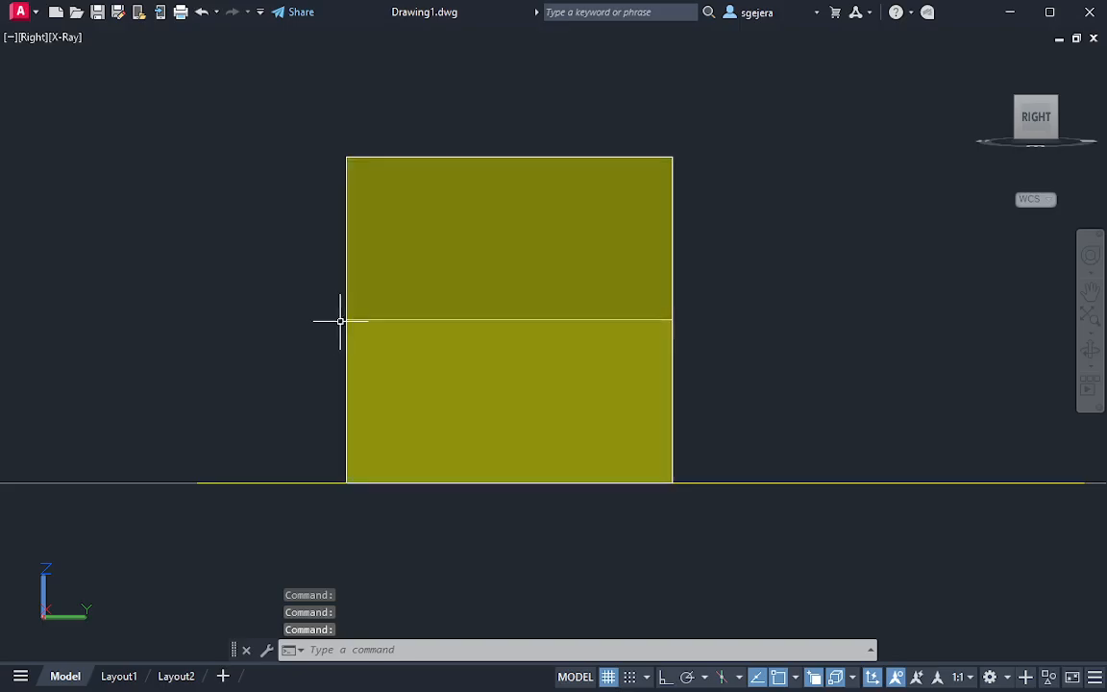
middle_click_drag(673, 408, 628, 475, "shift")
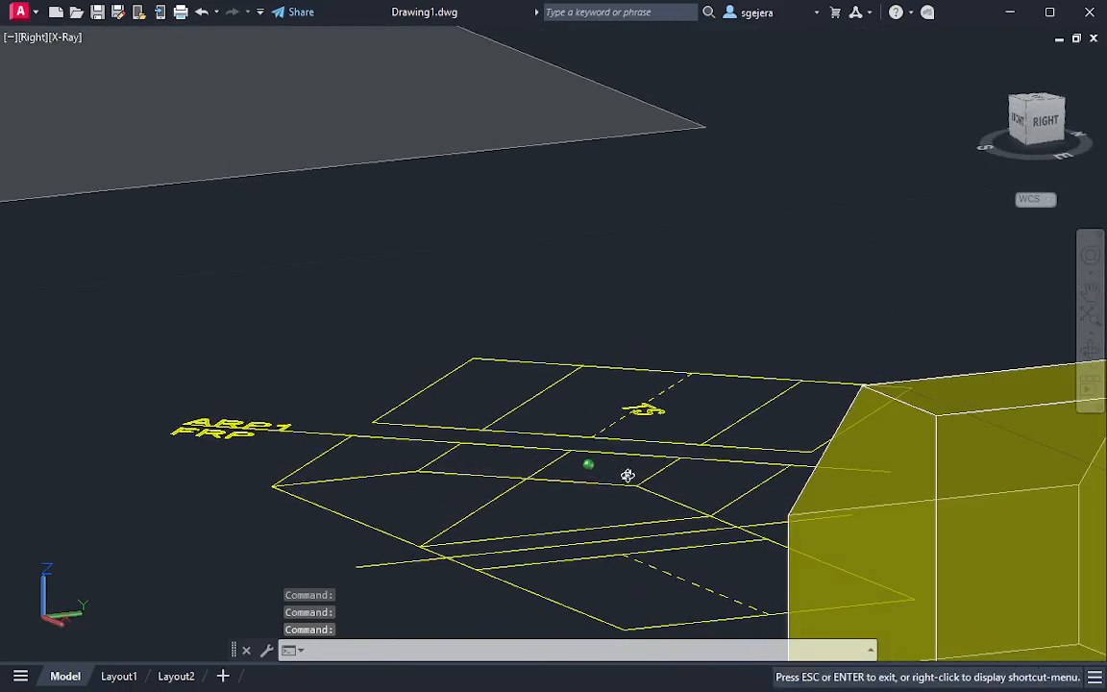
left_click(1038, 144)
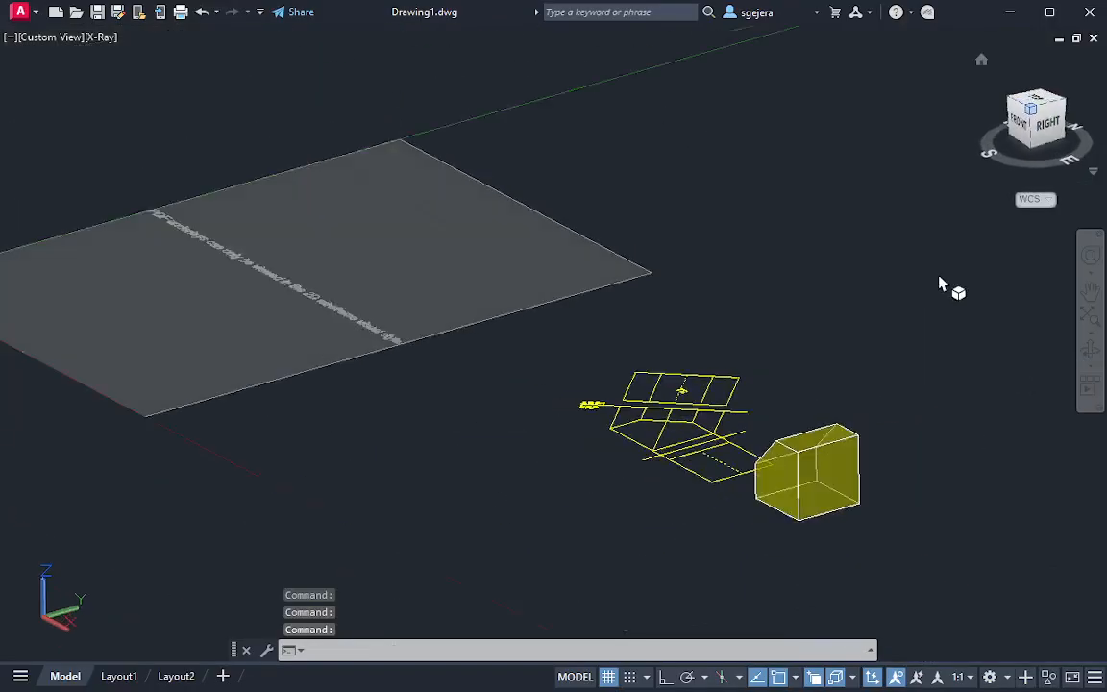
scroll(834, 465, "up", 5)
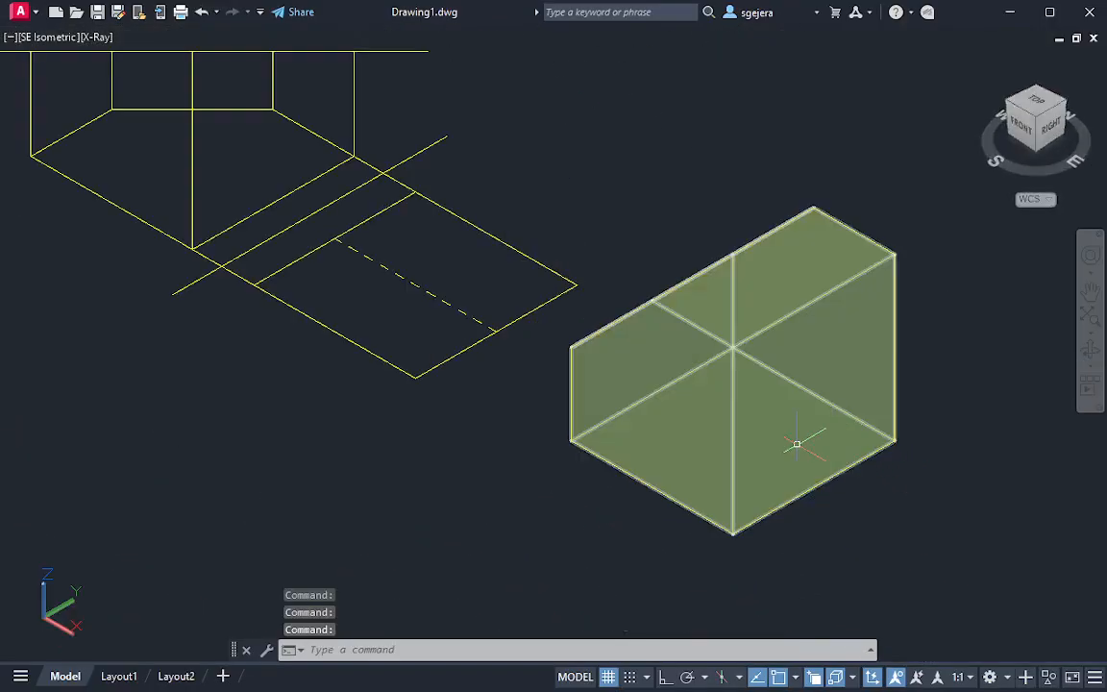
Align the UCS to the solid's inclined cut face using the Face option
middle_click_drag(719, 403, 724, 450, "shift")
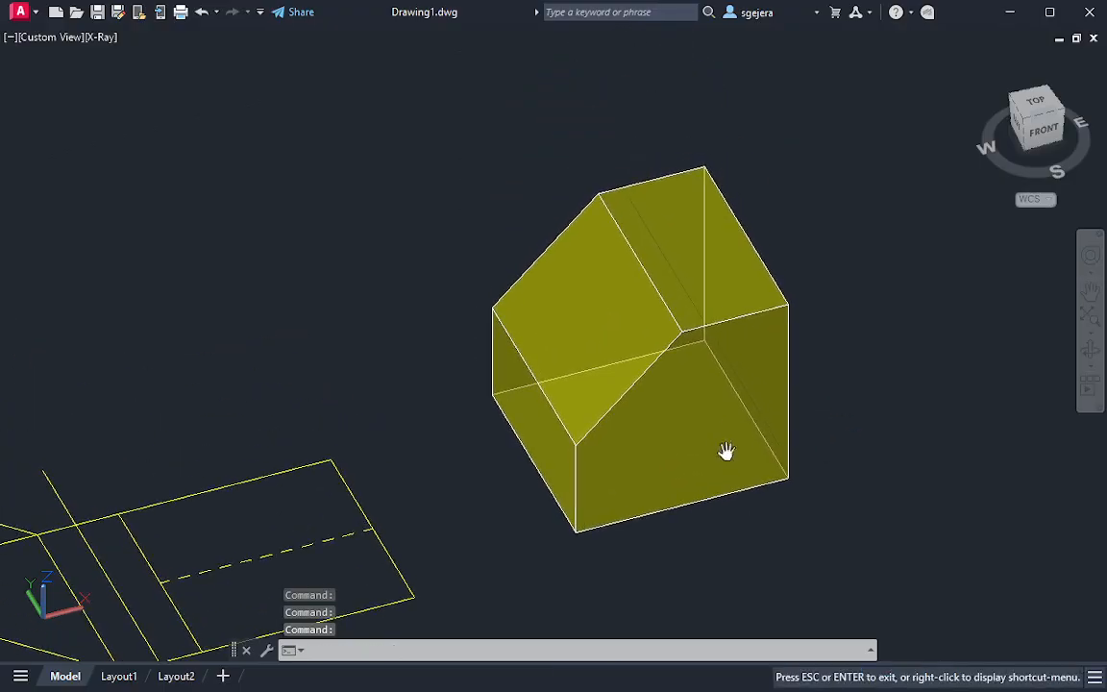
middle_click_drag(676, 399, 682, 394, "shift")
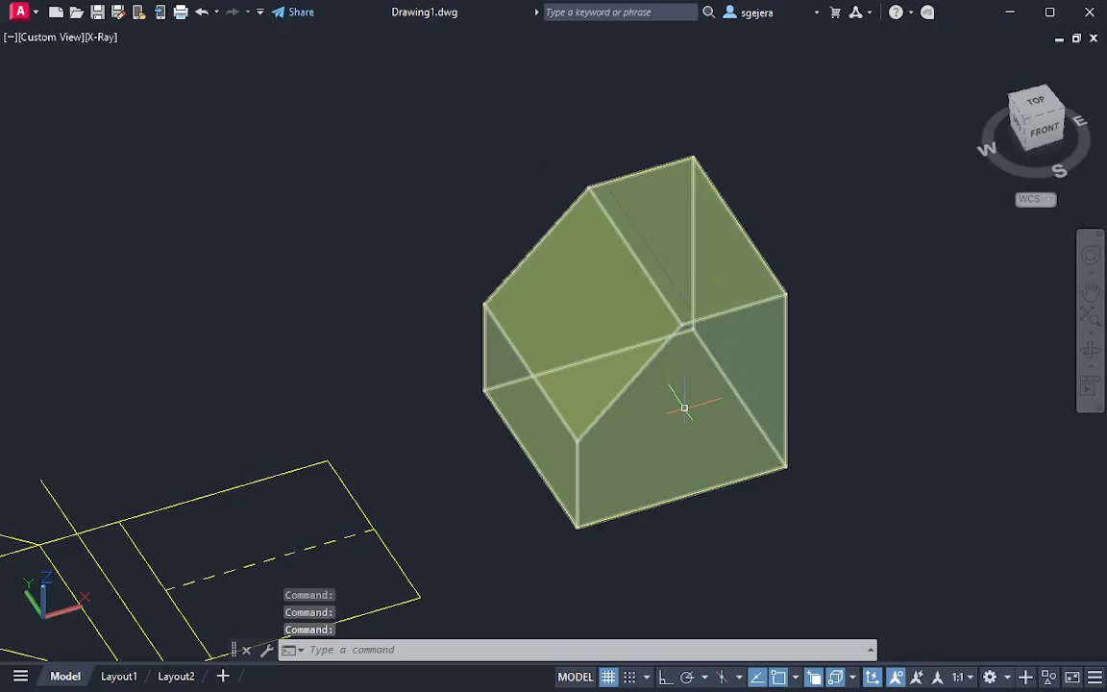
type("u")
key("Return")
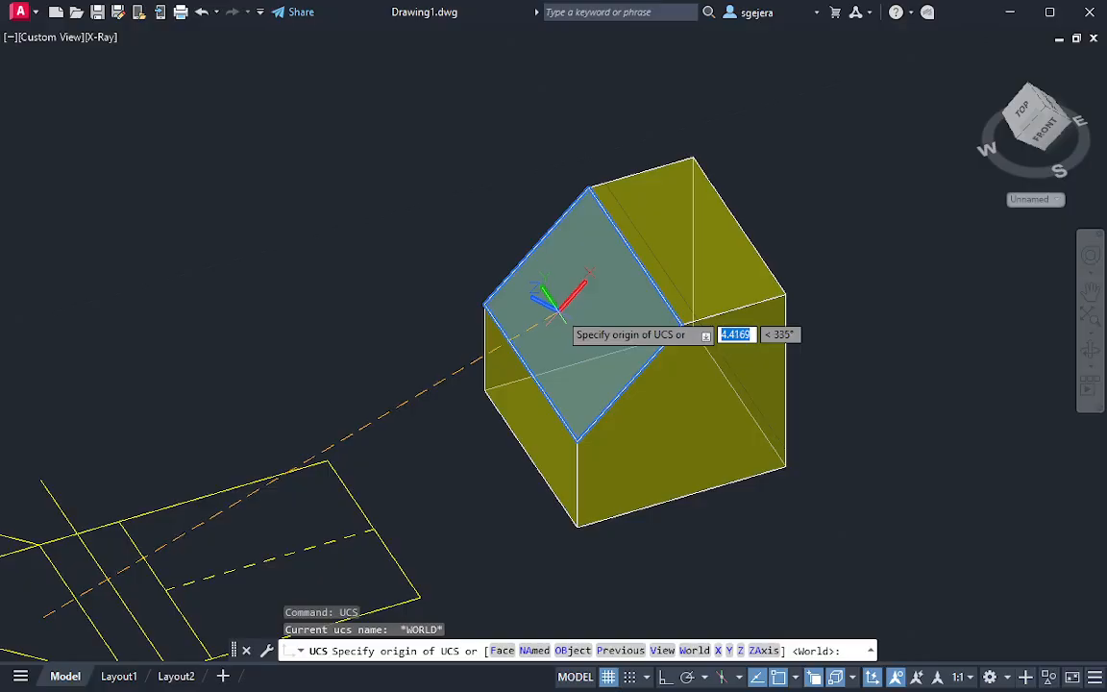
type("f")
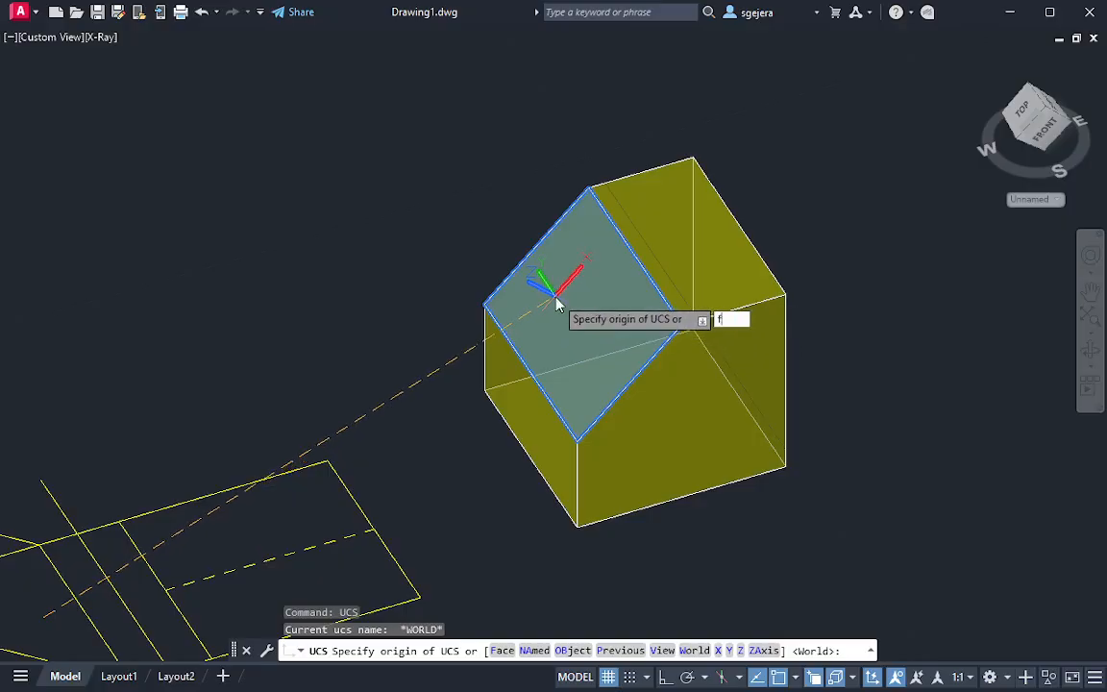
key("Return")
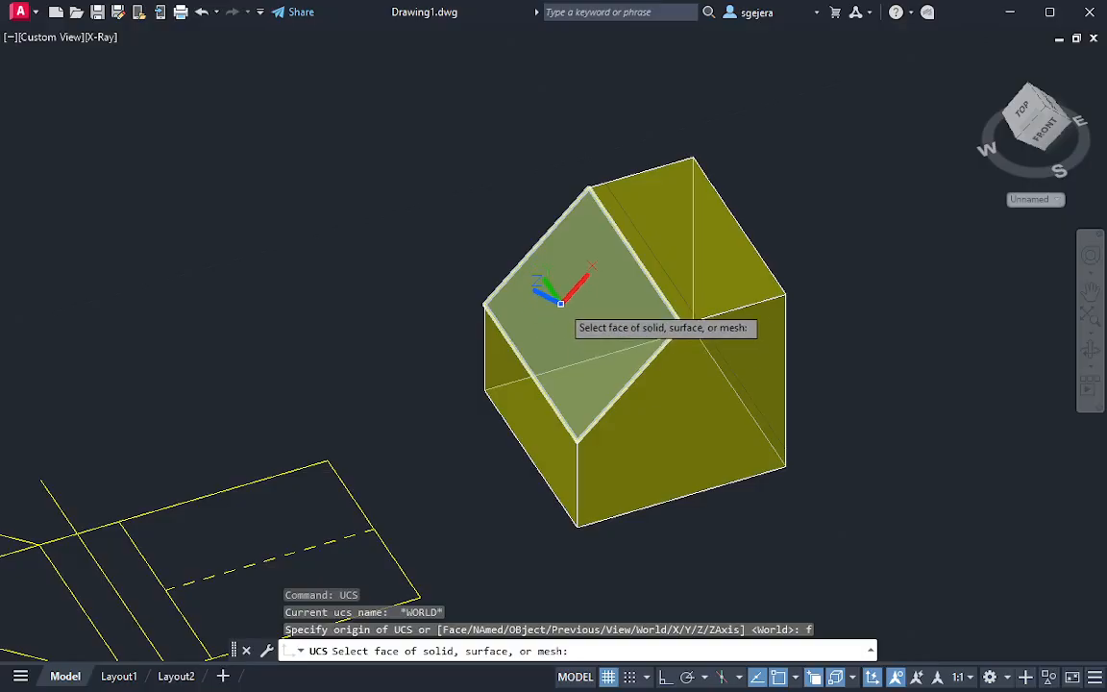
left_click(562, 307)
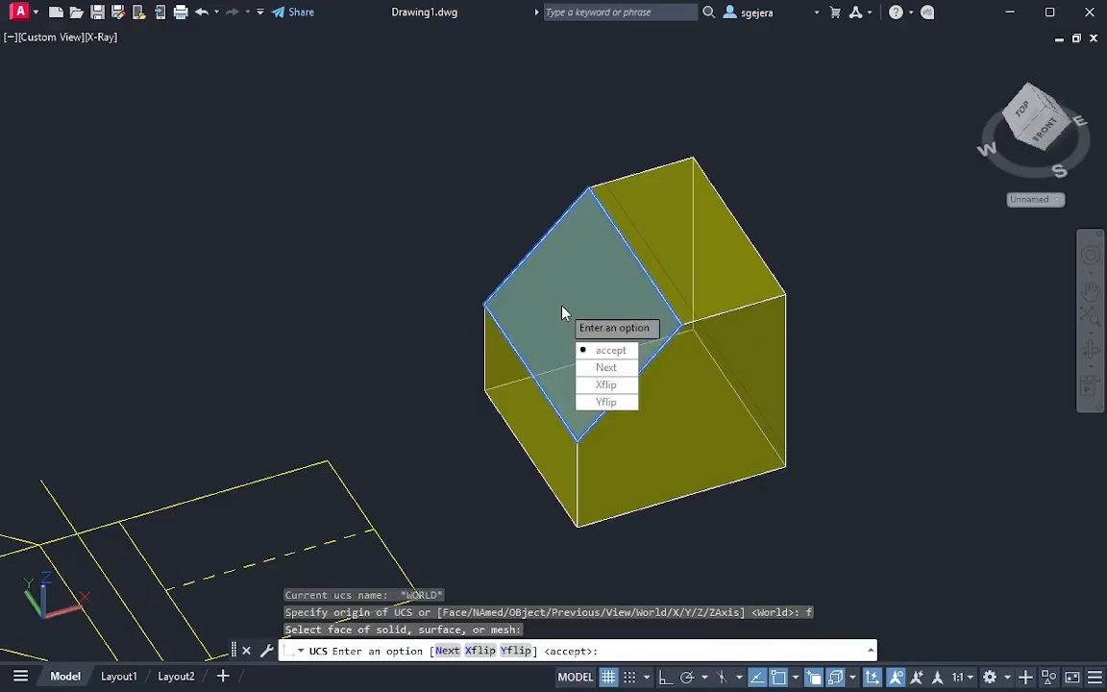
key("Return")
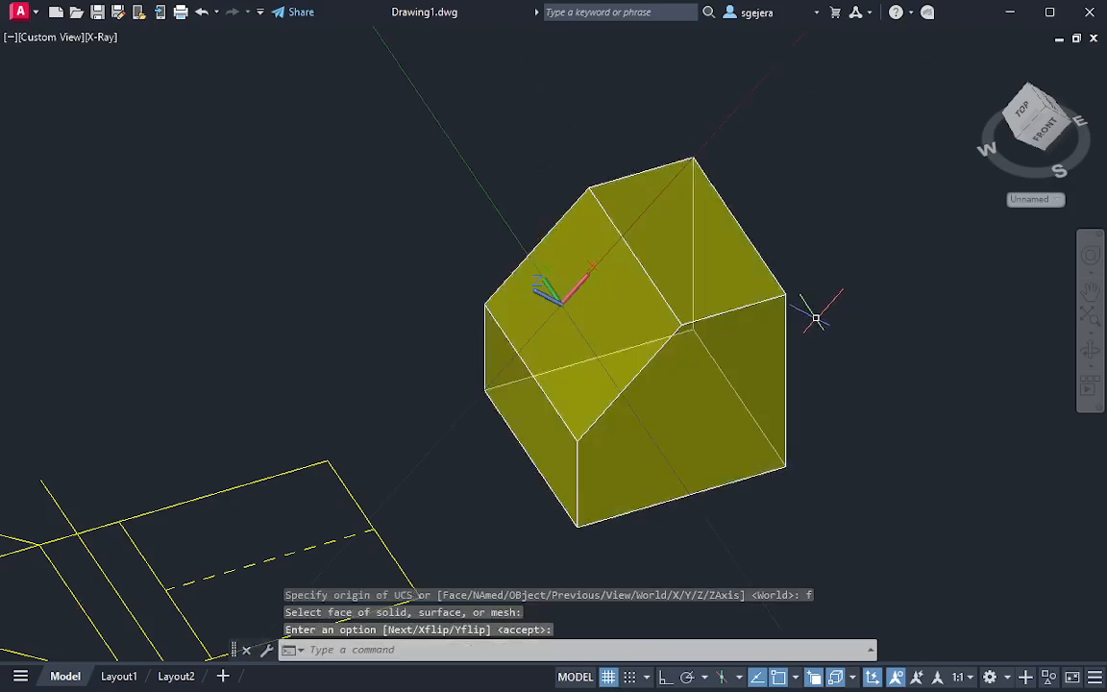
Orient the view to the top of the new UCS, looking squarely at the inclined face, and rotate it 90 degrees
left_click(1027, 113)
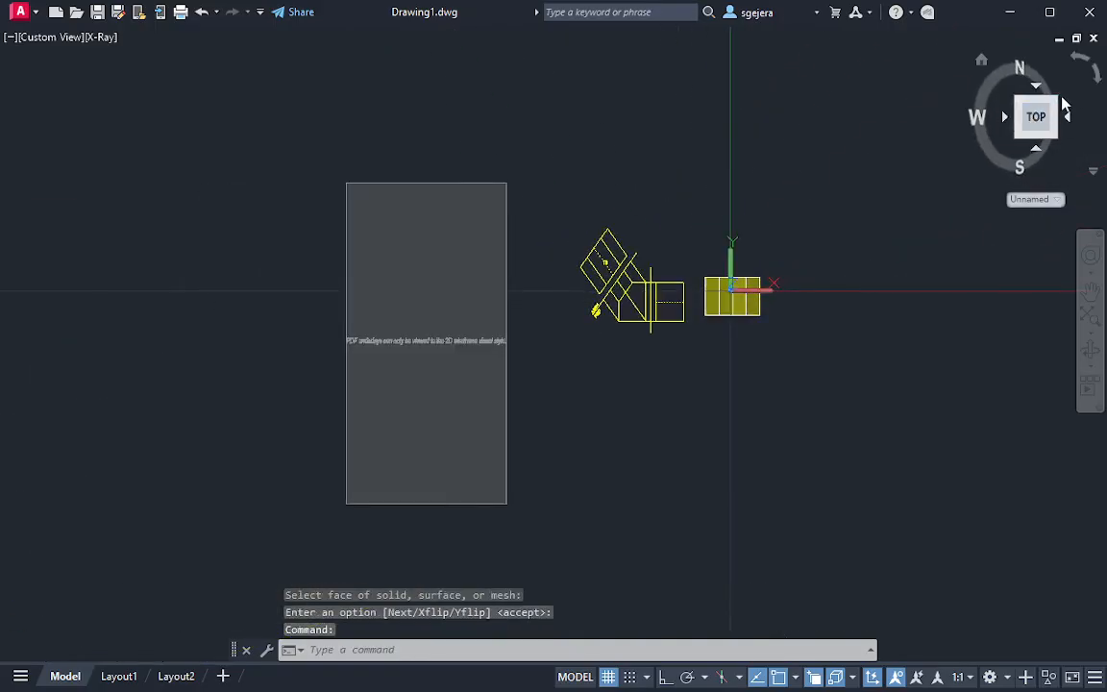
left_click(1082, 63)
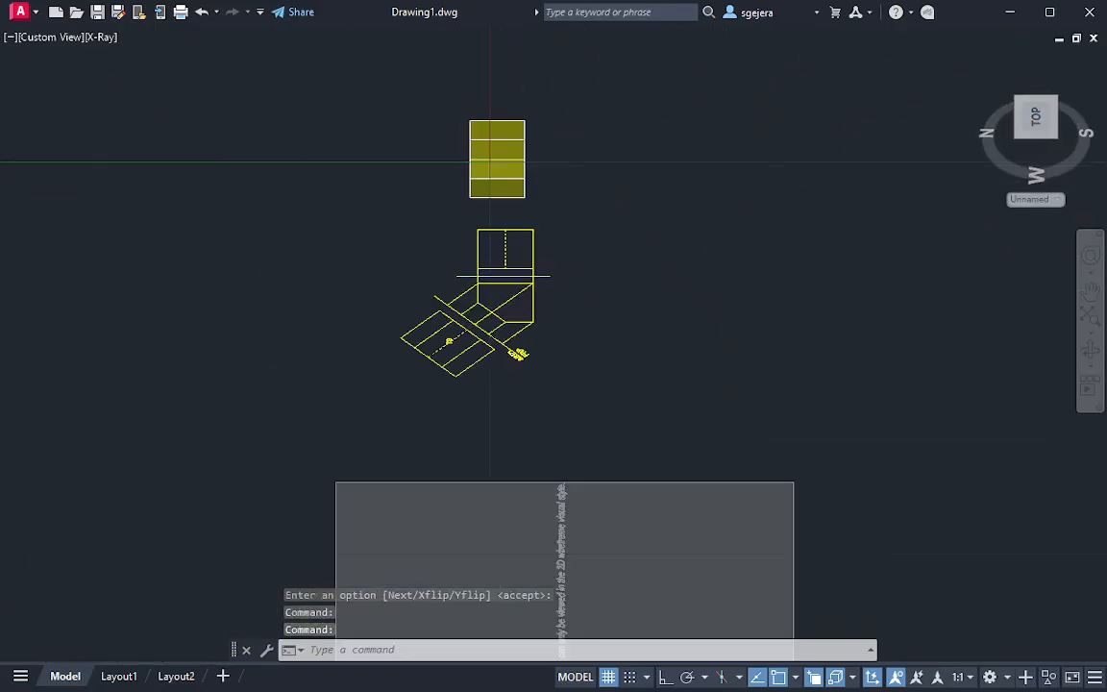
scroll(523, 171, "up", 2)
middle_click_drag(468, 175, 675, 290)
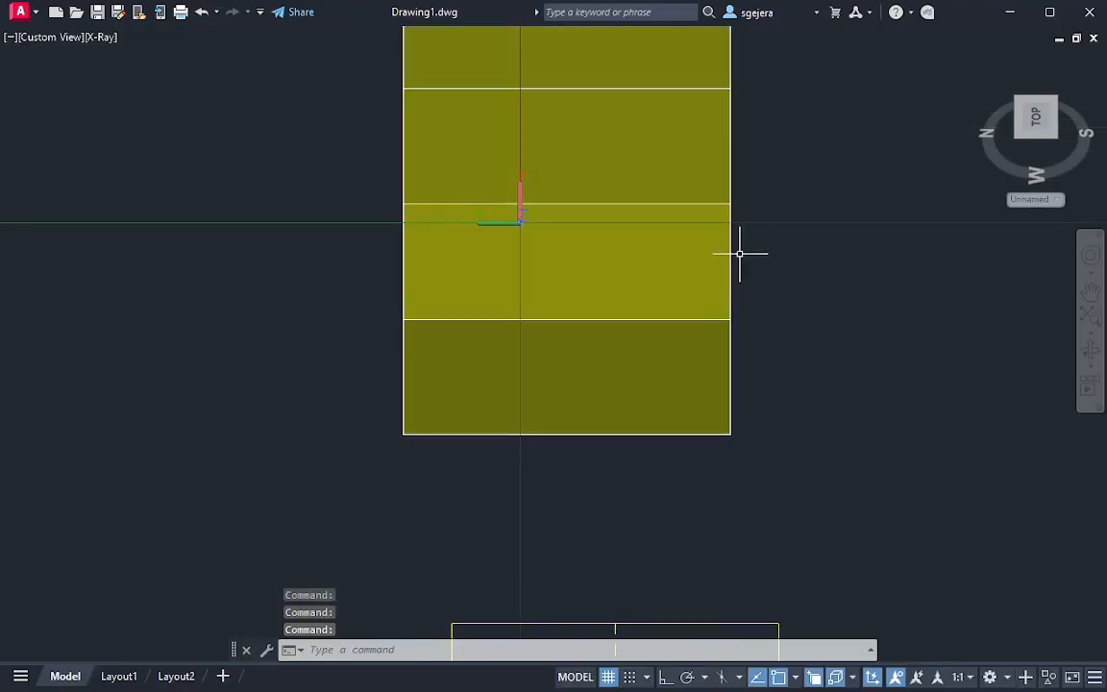
middle_click_drag(593, 239, 589, 368)
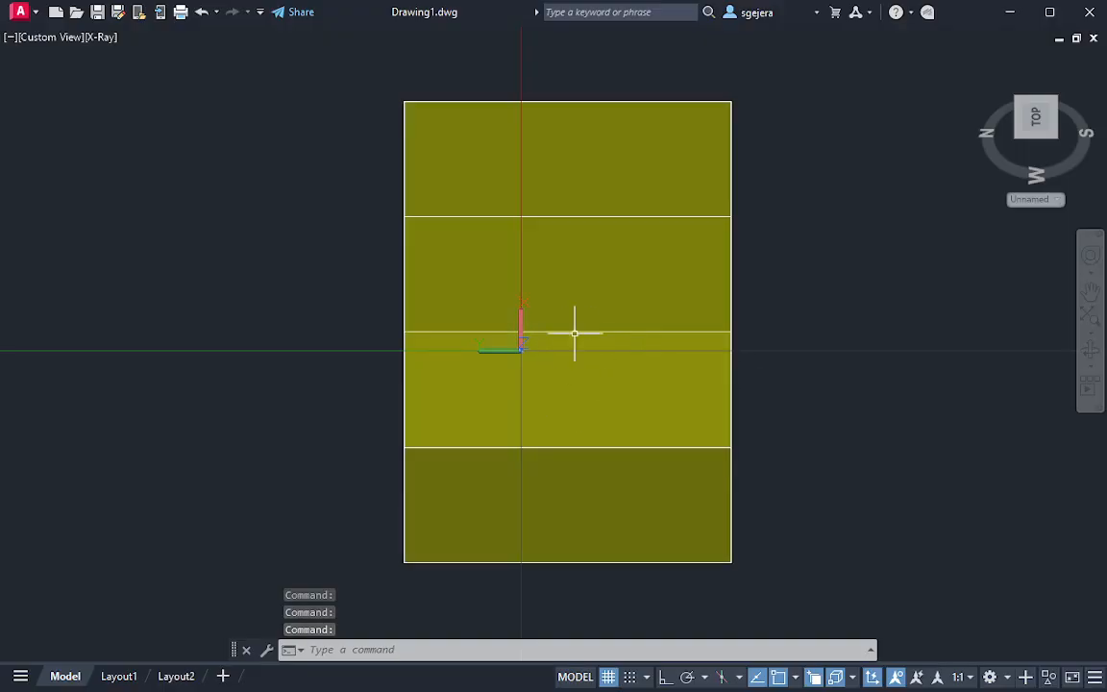
Examine the solid's edges in the auxiliary view and compare them with the 2D views drawn nearby
scroll(581, 425, "down", 2)
scroll(582, 429, "down", 2)
middle_click_drag(604, 490, 600, 267)
middle_click_drag(681, 491, 677, 430)
middle_click_drag(585, 351, 568, 623)
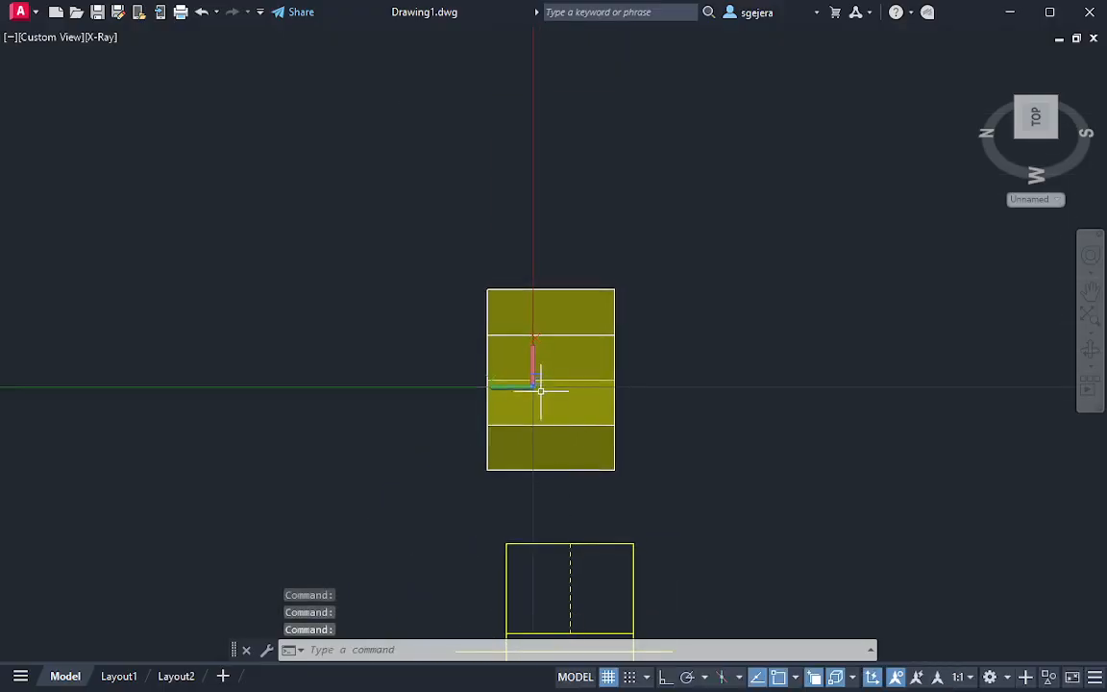
scroll(539, 385, "up", 3)
scroll(585, 410, "up", 3)
scroll(529, 376, "down", 4)
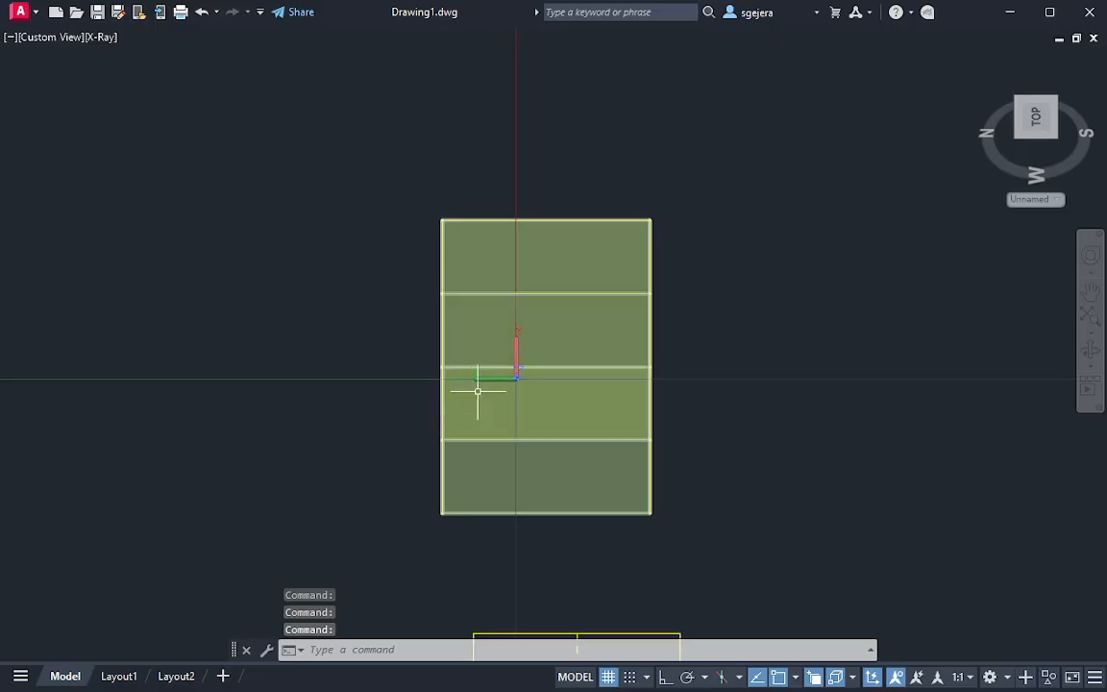
Set the viewport's visual style to Hidden for the auxiliary view of the solid
left_click(100, 37)
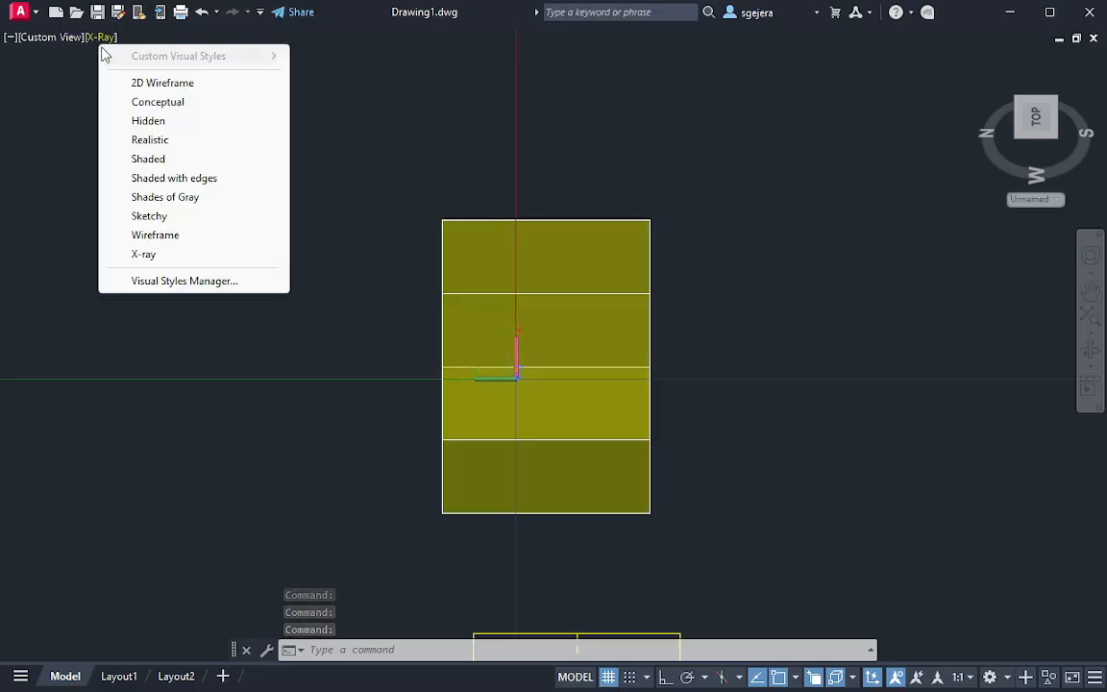
left_click(151, 121)
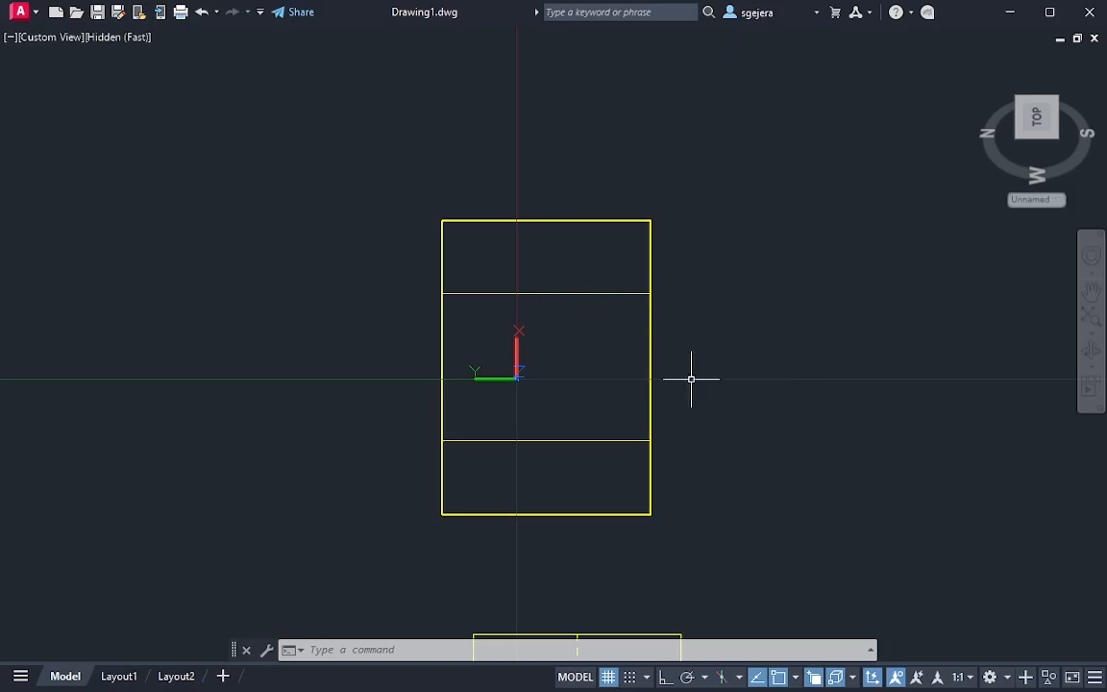
scroll(761, 445, "down", 2)
middle_click_drag(795, 522, 739, 424)
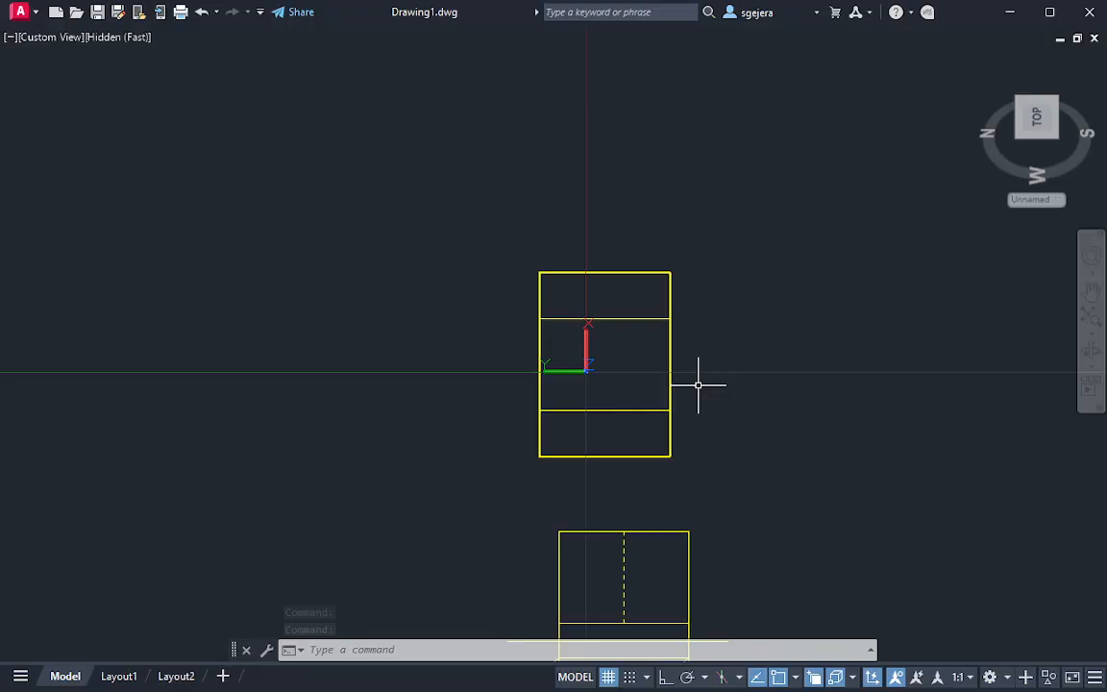
Switch to Layout1 and delete its existing viewport from the sheet
left_click(118, 676)
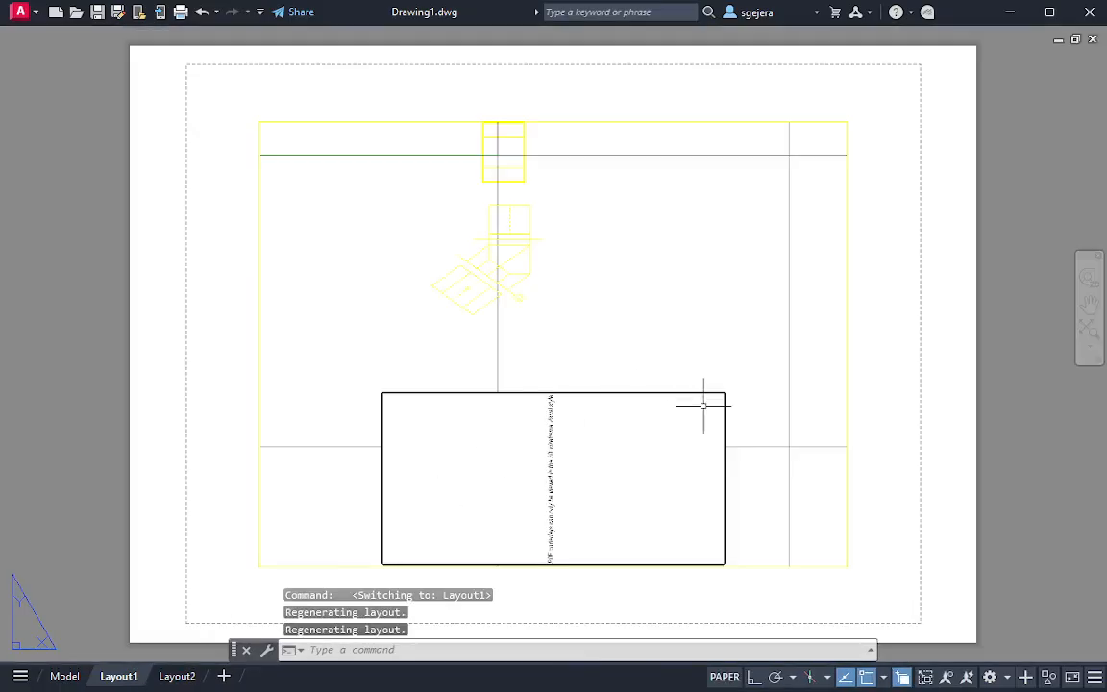
key("Escape")
scroll(877, 593, "down", 2)
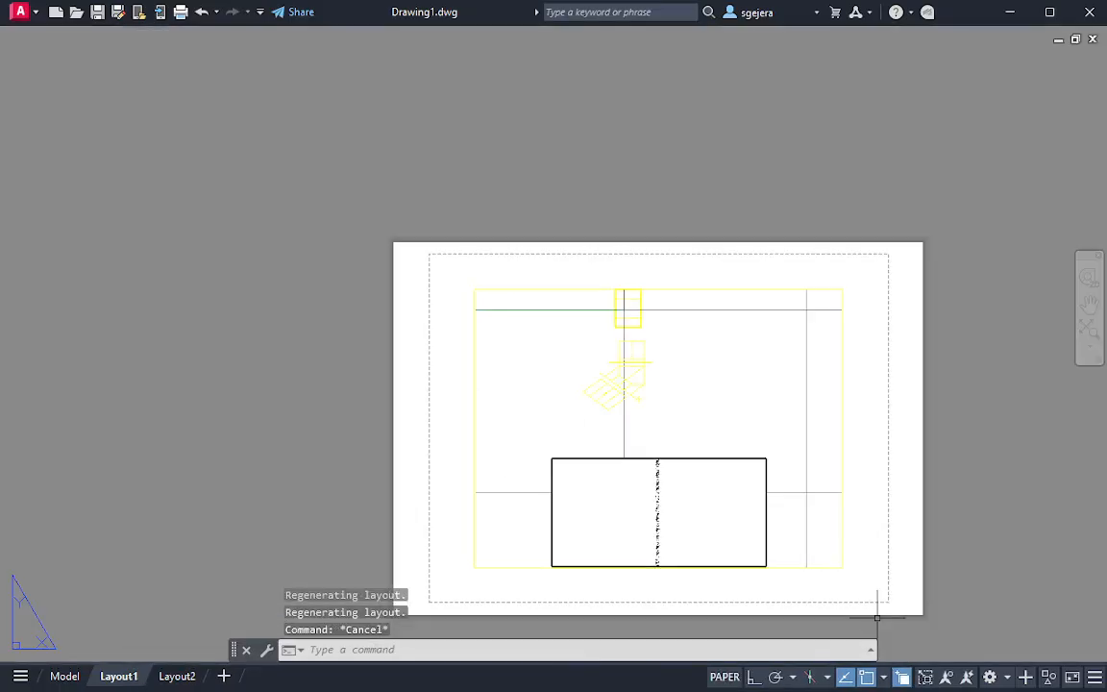
left_click(888, 594)
left_click(404, 283)
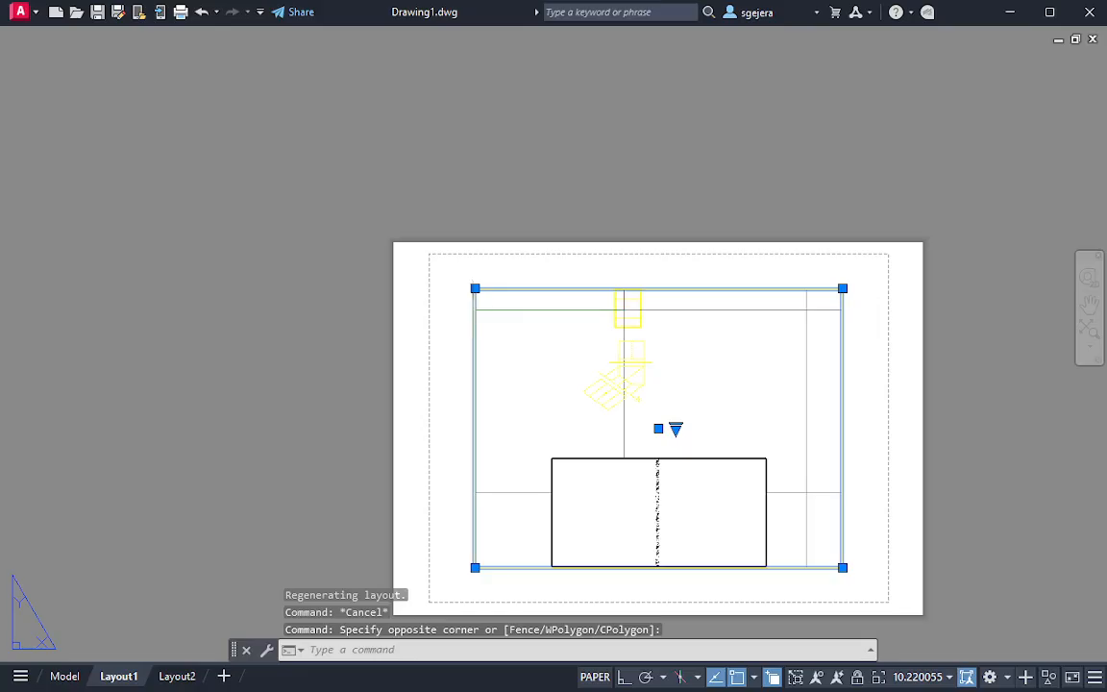
key("Delete")
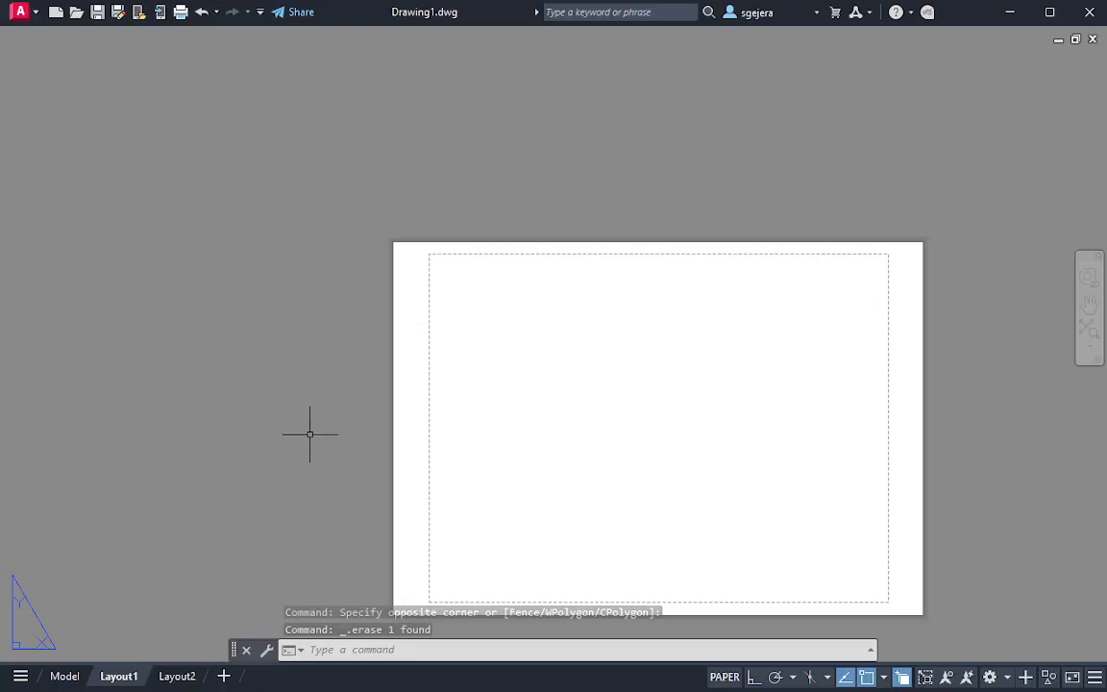
Restore the full interface from clean screen and create a layer named aux with the colour blue
key("ctrl+0")
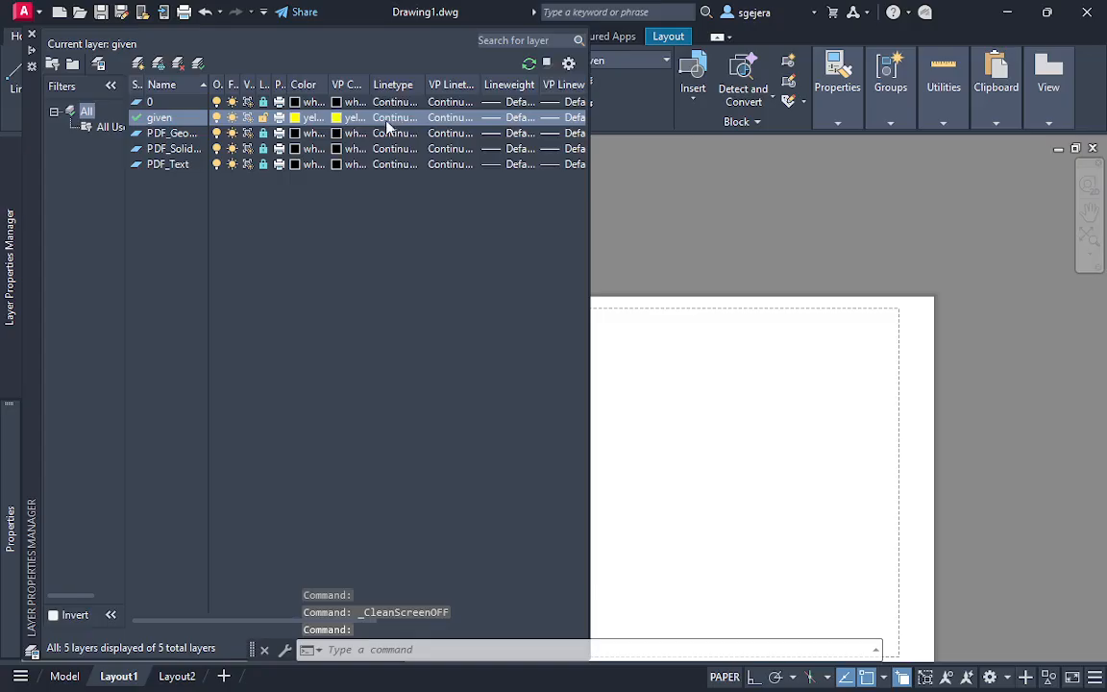
left_click(166, 113)
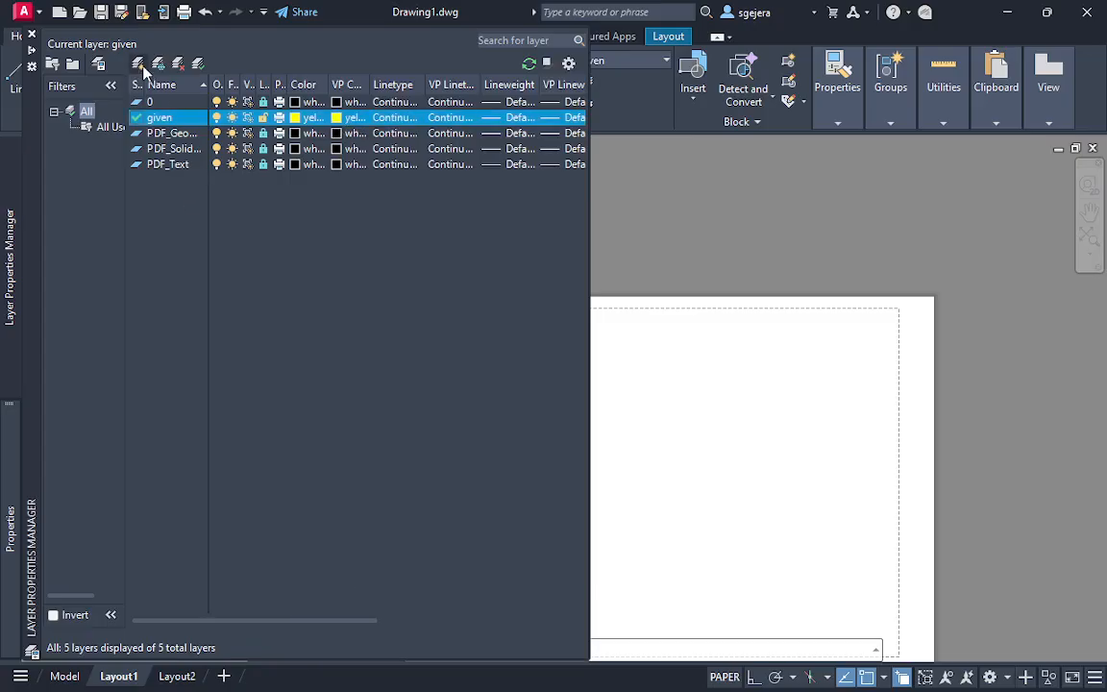
left_click(139, 64)
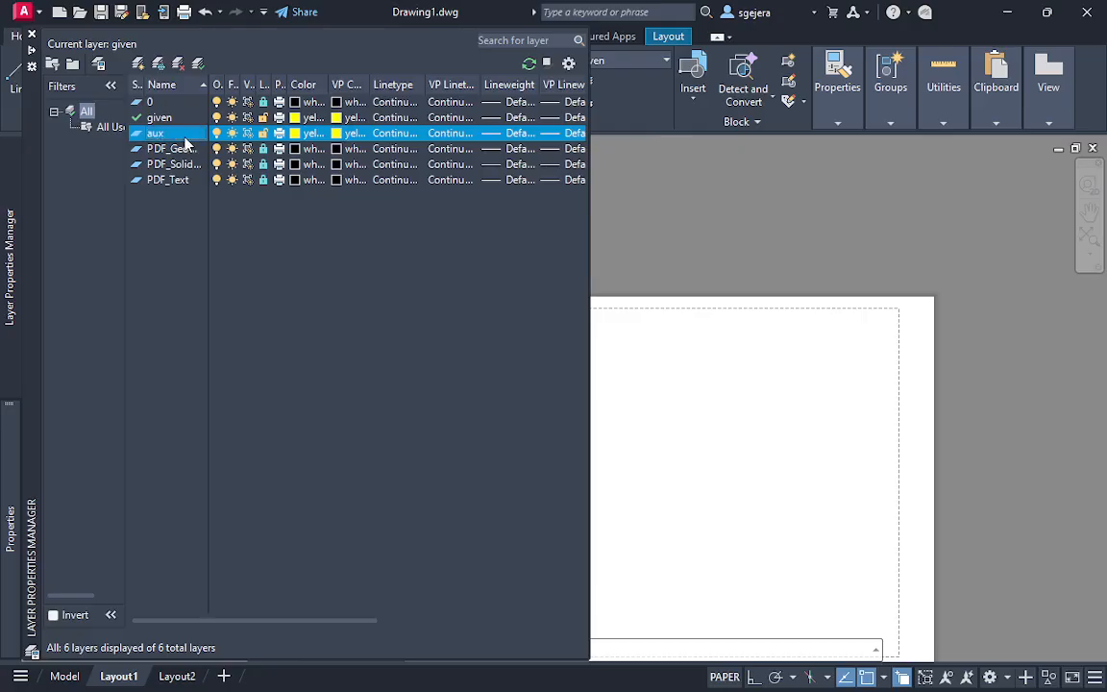
left_click(305, 135)
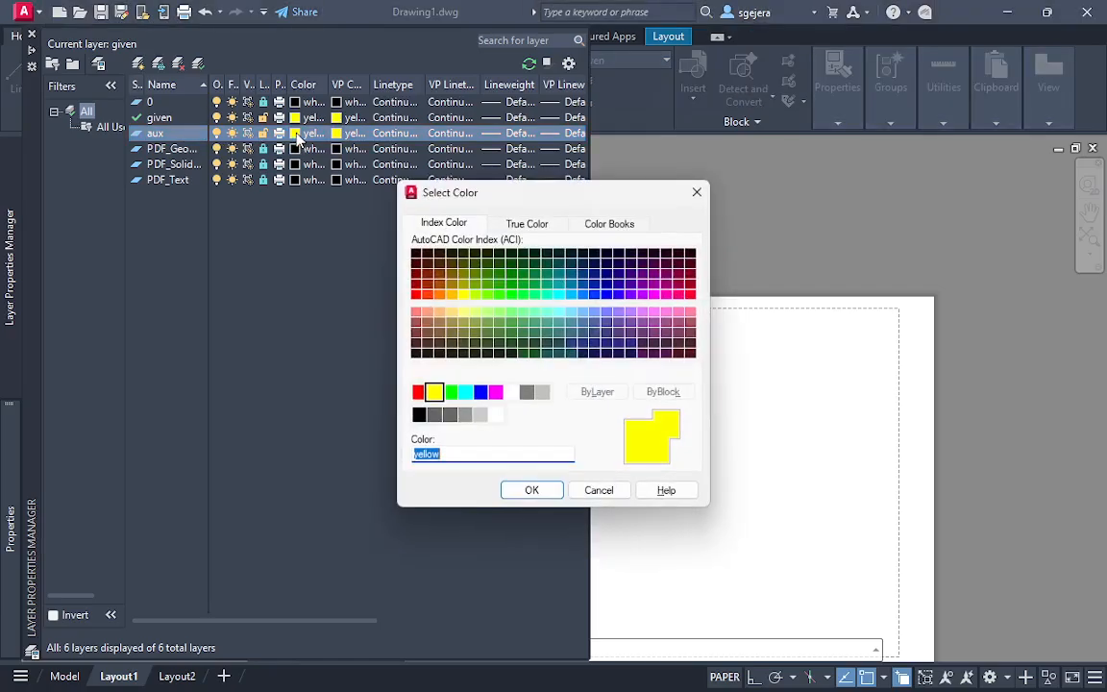
left_click(482, 395)
left_click(531, 490)
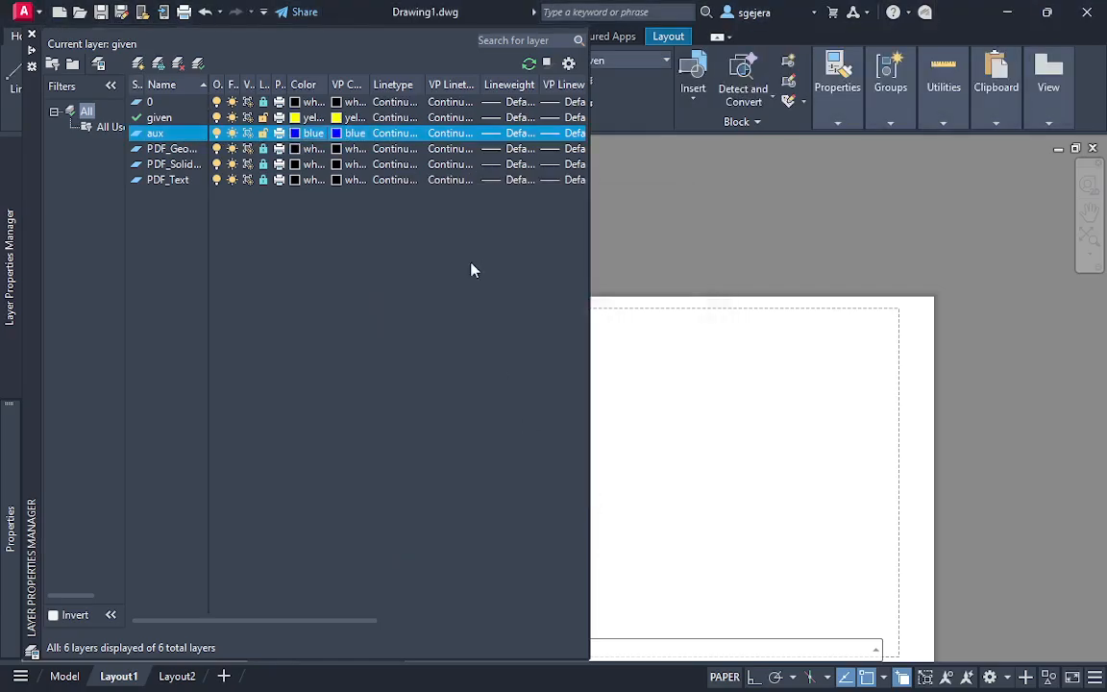
left_click(688, 200)
key("Escape")
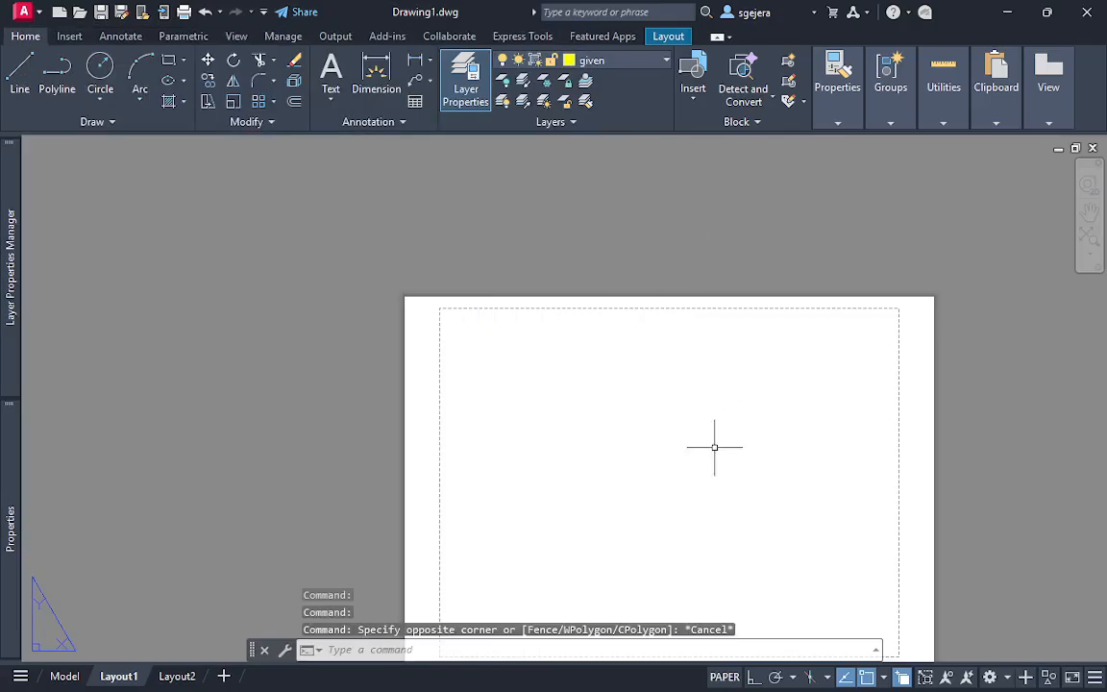
Make the aux layer current on Layout1
middle_click_drag(714, 446, 534, 357)
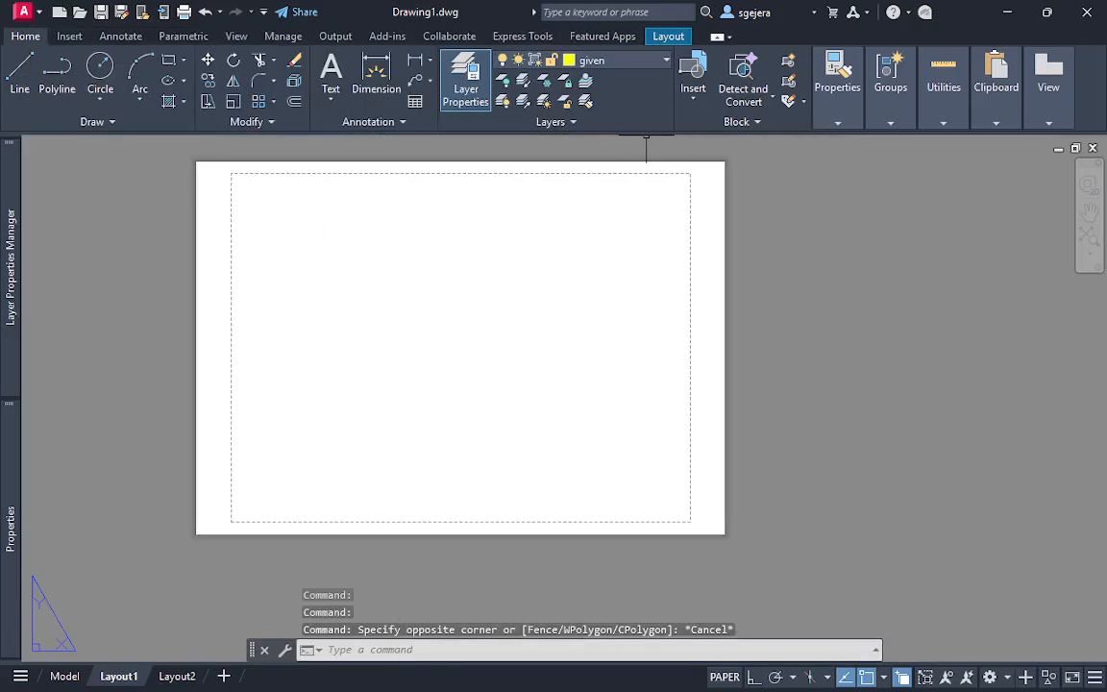
left_click(639, 65)
left_click(577, 101)
key("Escape")
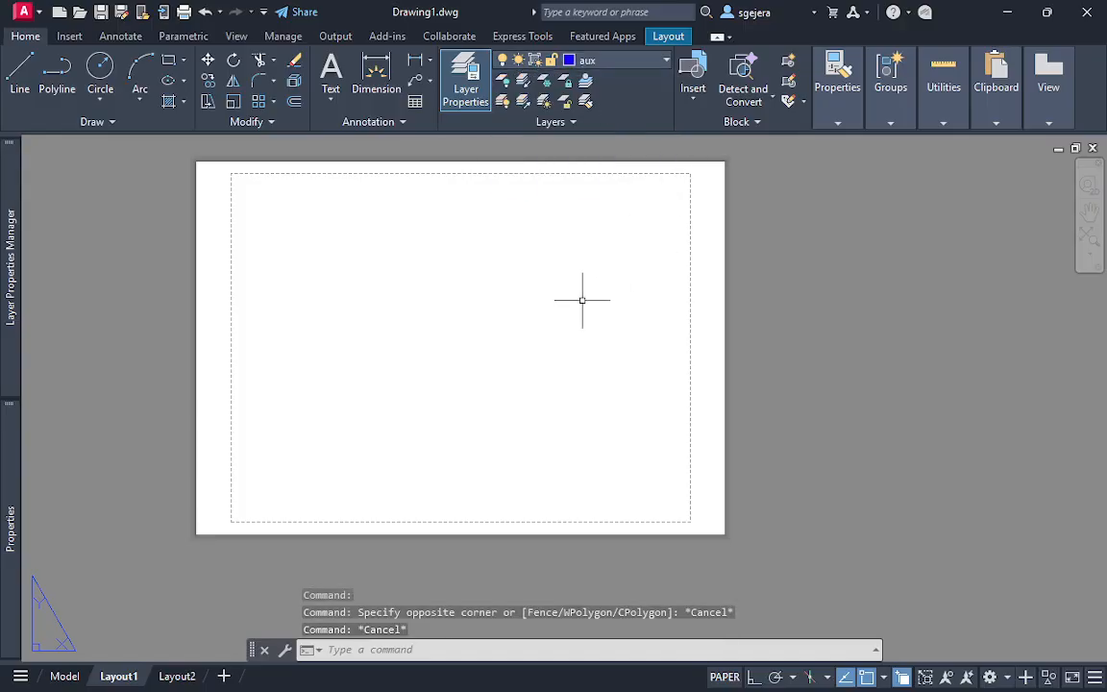
Create a rectangular viewport in the lower-right part of the Layout1 sheet, inside the printable area
middle_click_drag(581, 300, 536, 336)
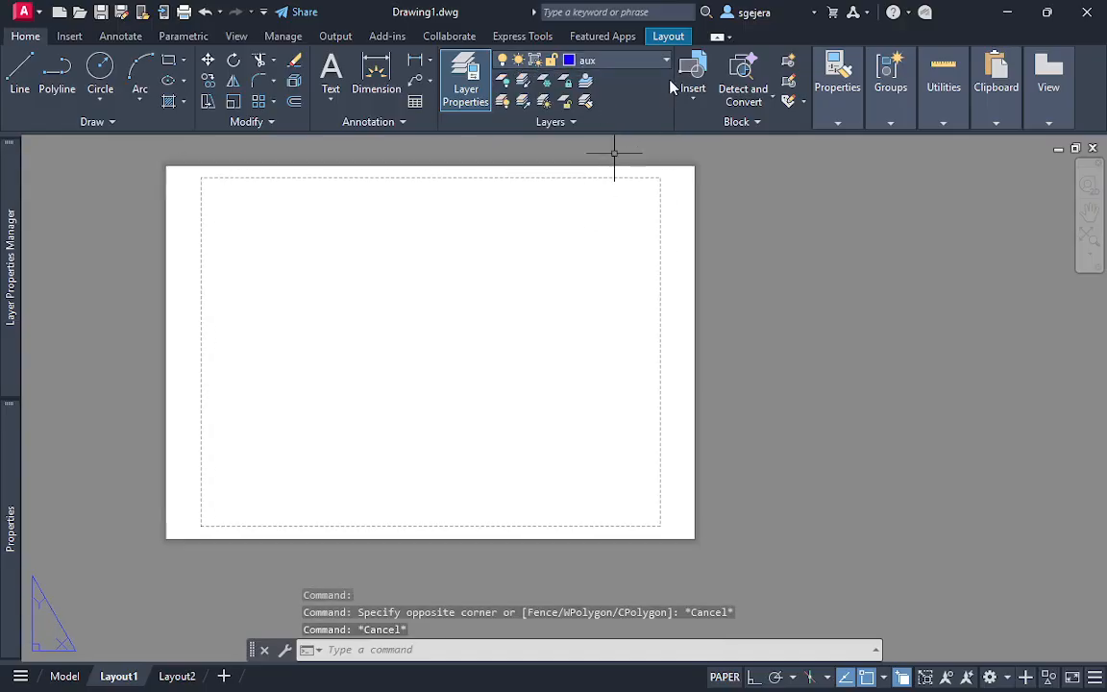
left_click(666, 40)
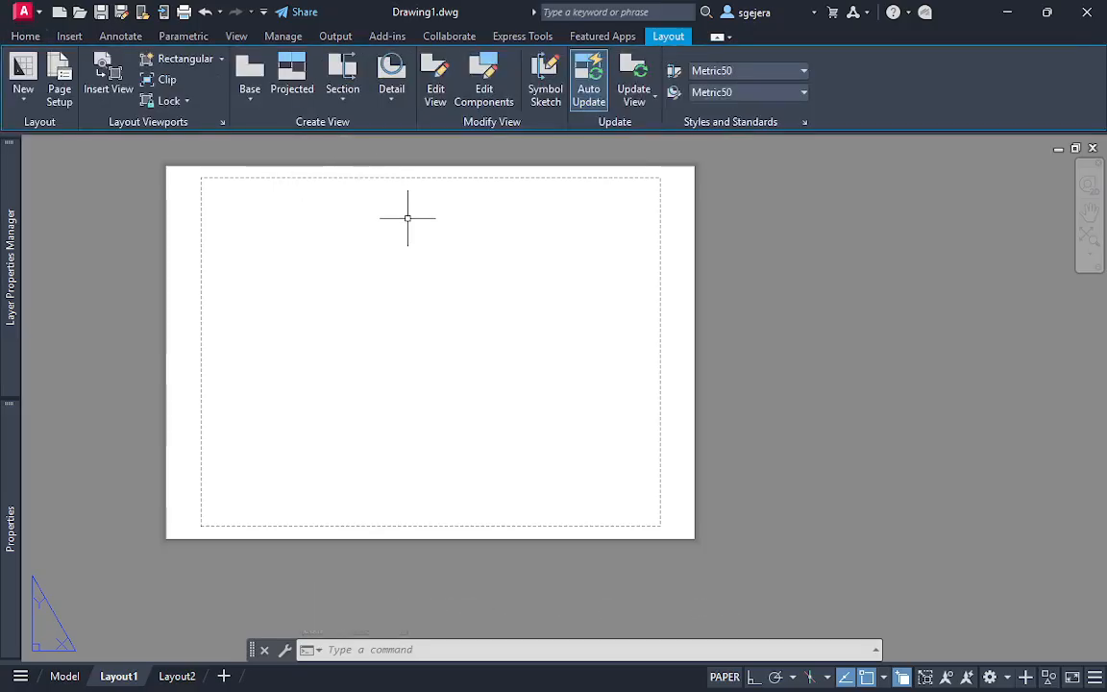
left_click(171, 62)
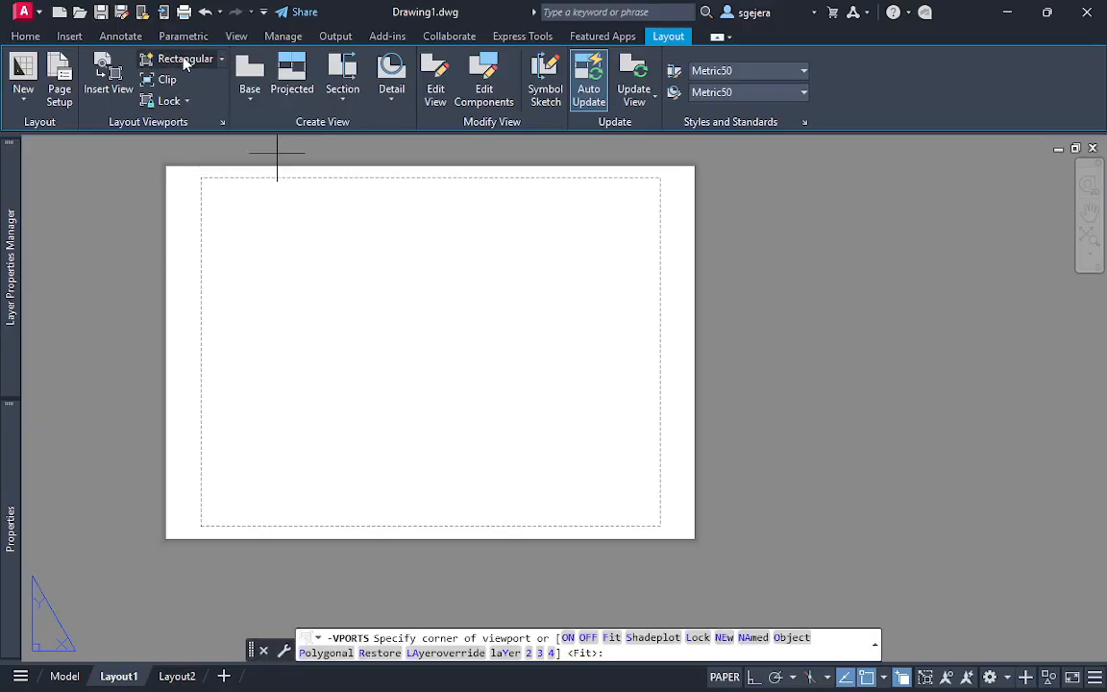
left_click(183, 61)
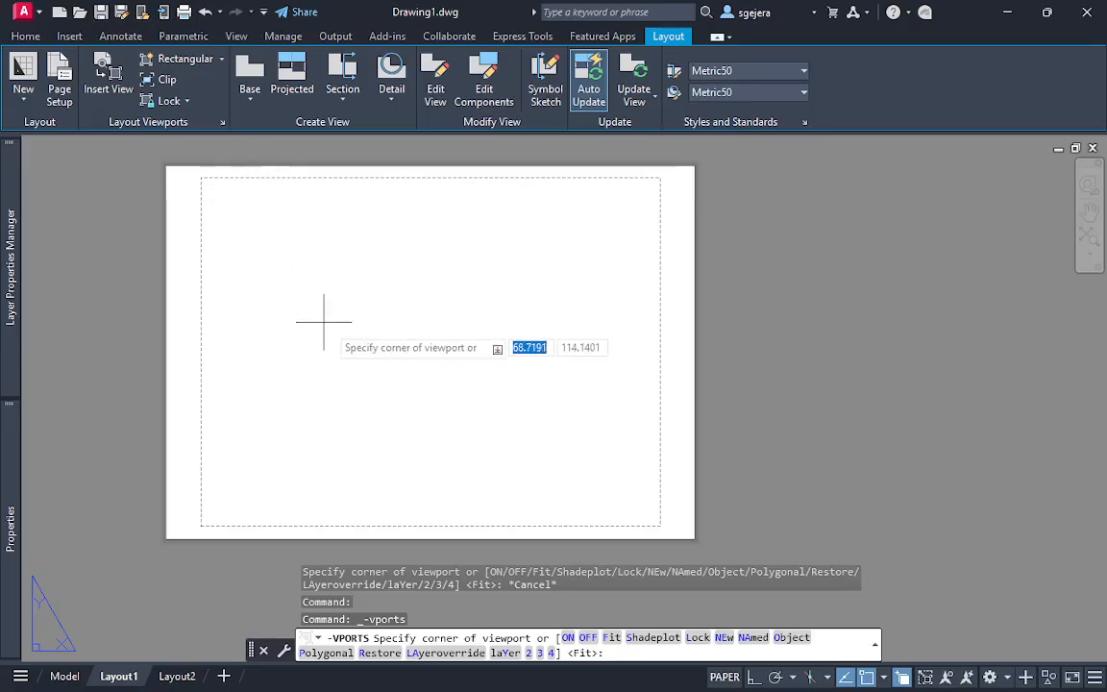
left_click(477, 369)
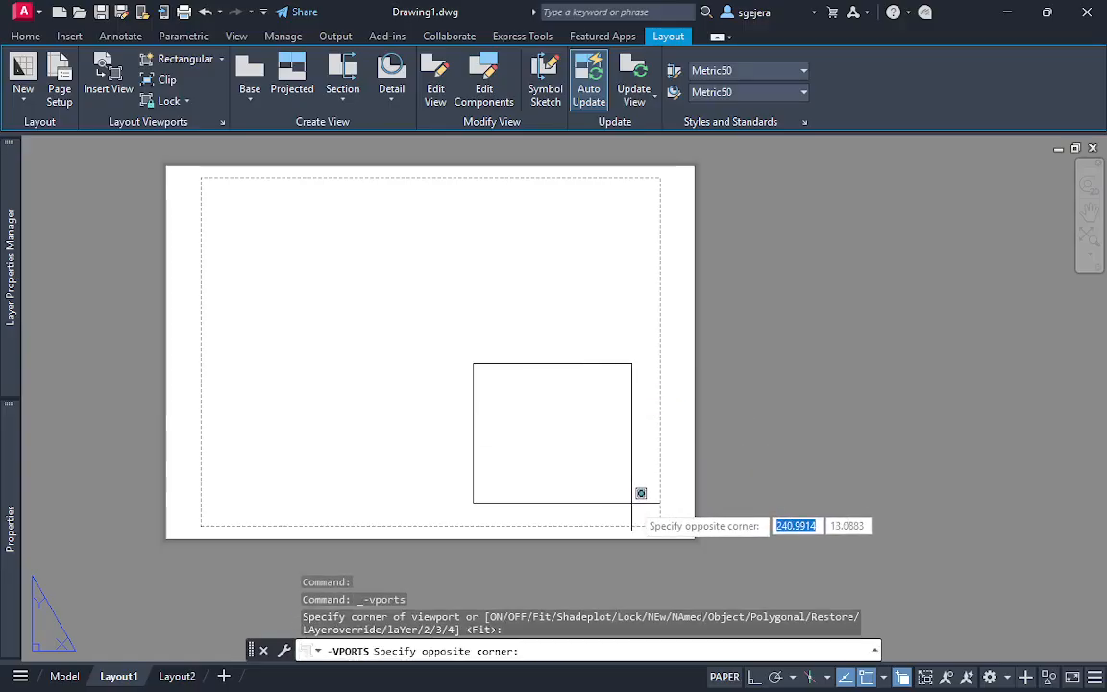
left_click(633, 502)
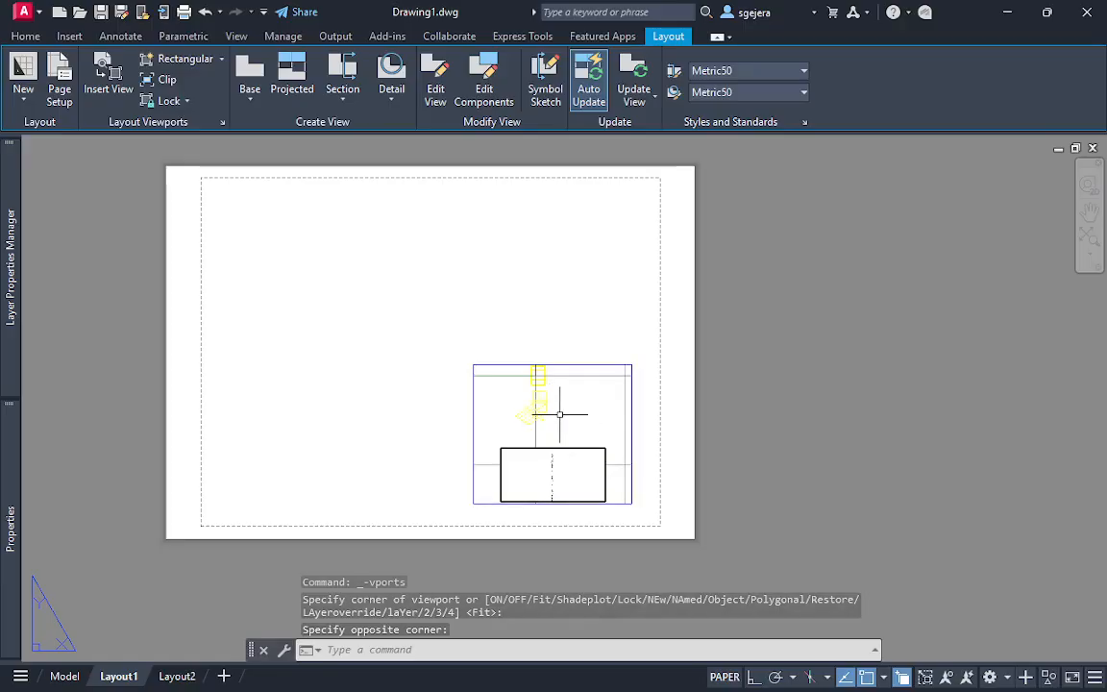
key("Escape")
Set the colour of the given layer to blue
mouse_move(12, 231)
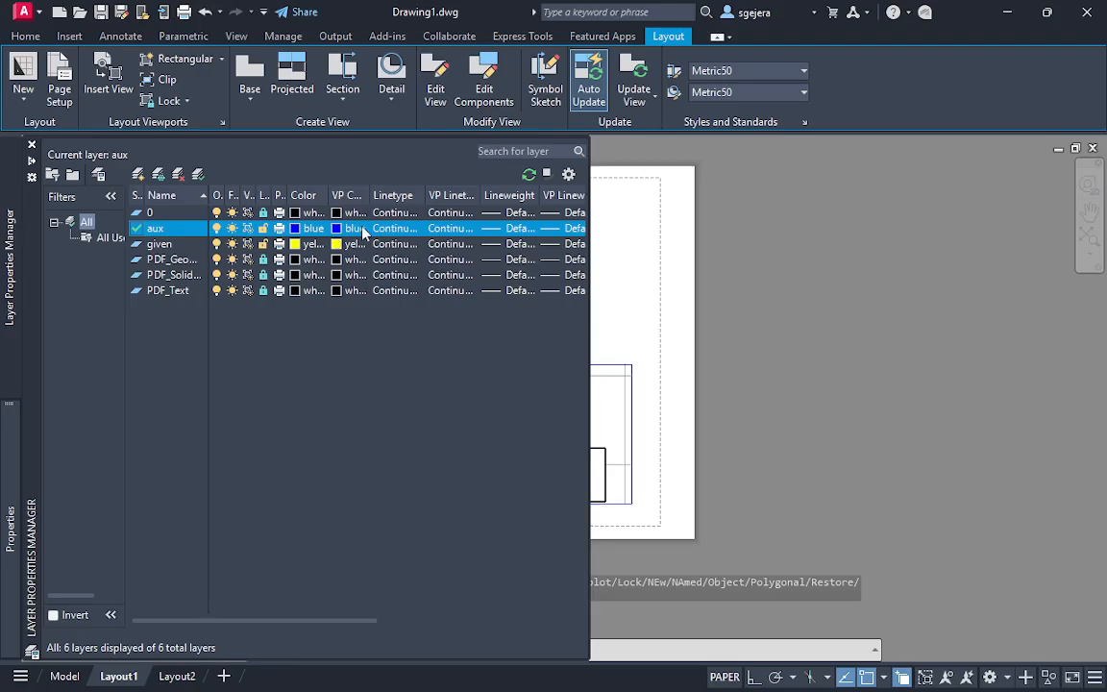
left_click(310, 246)
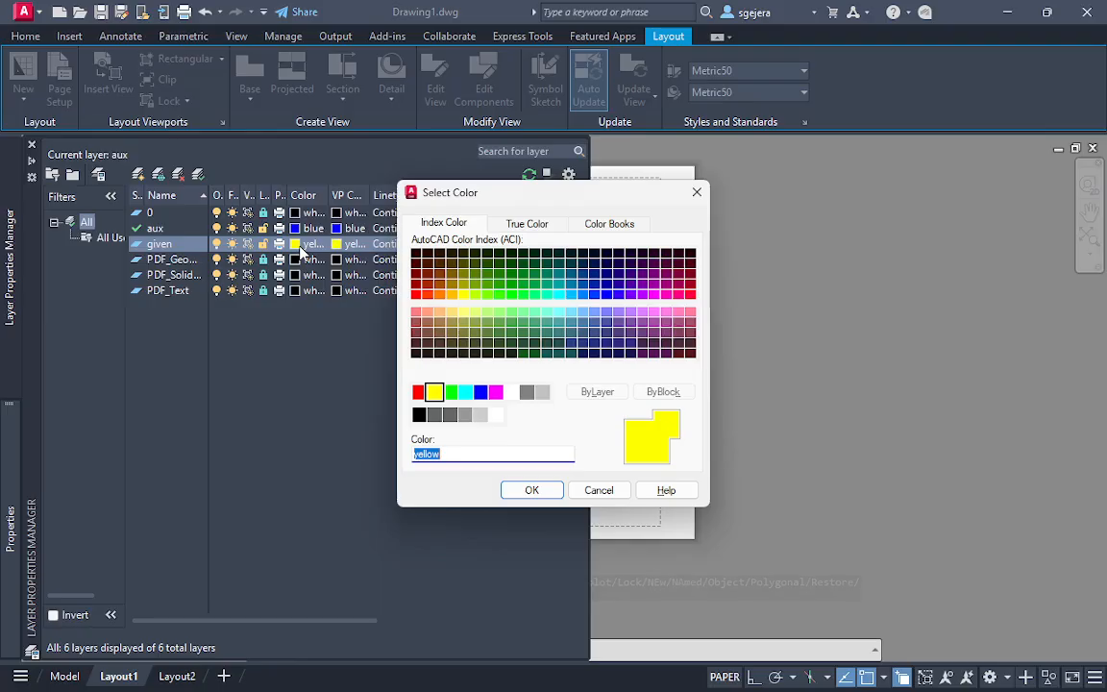
left_click(482, 394)
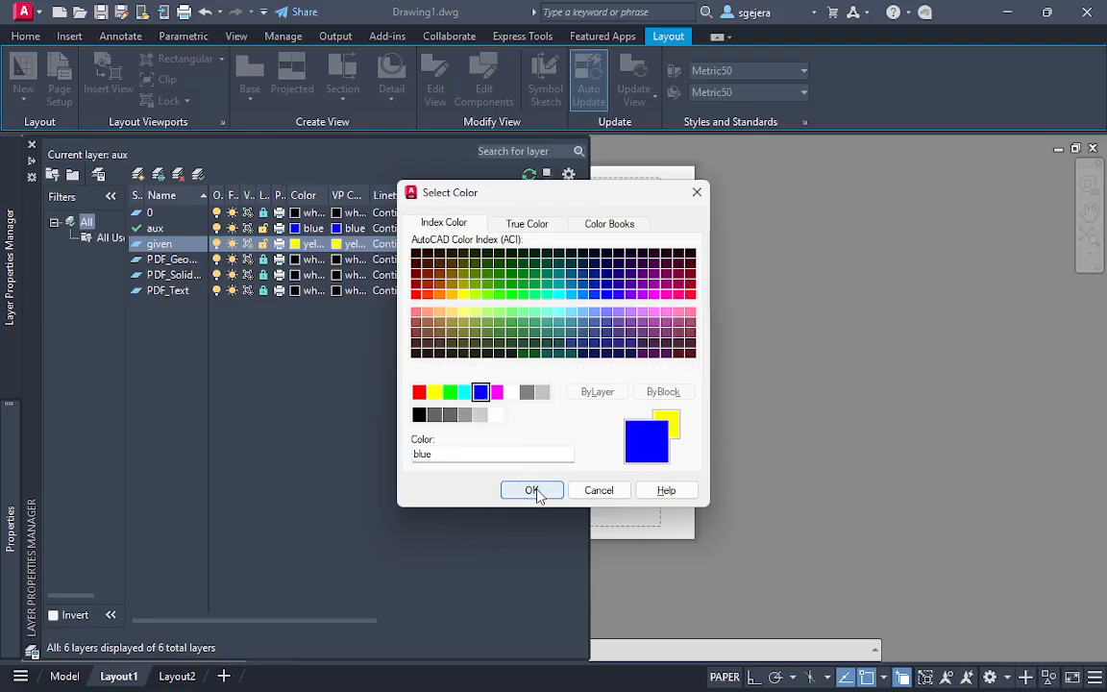
left_click(531, 490)
left_click(604, 339)
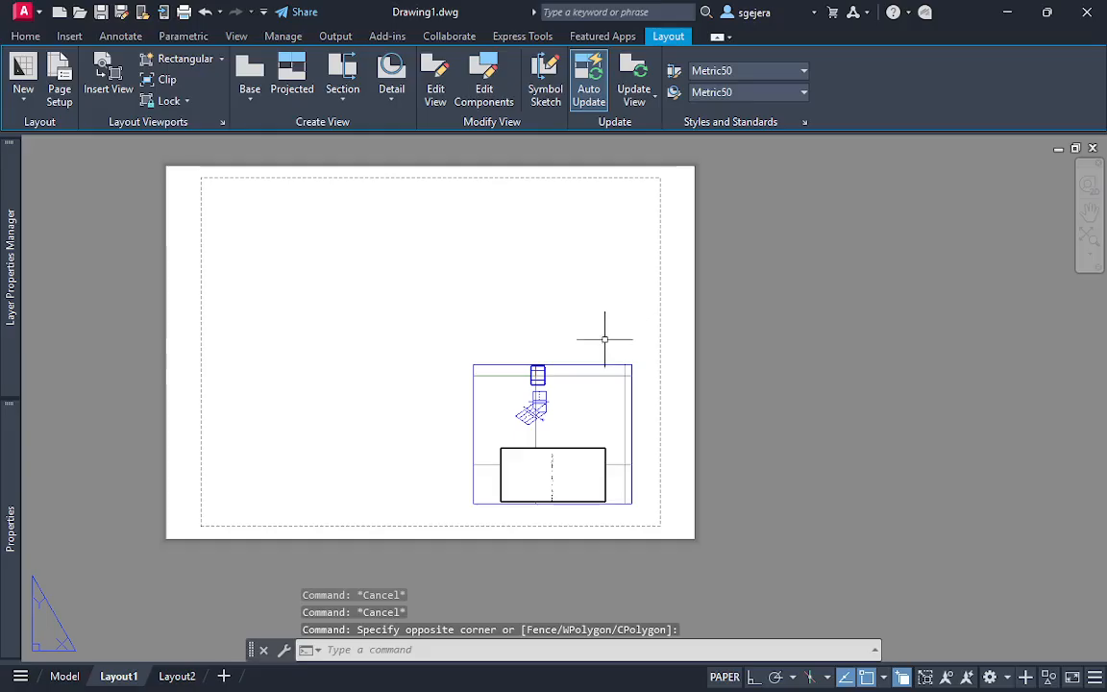
key("Escape")
Activate the model space of the Layout1 viewport and set its coordinate system to WCS
scroll(545, 394, "up", 4)
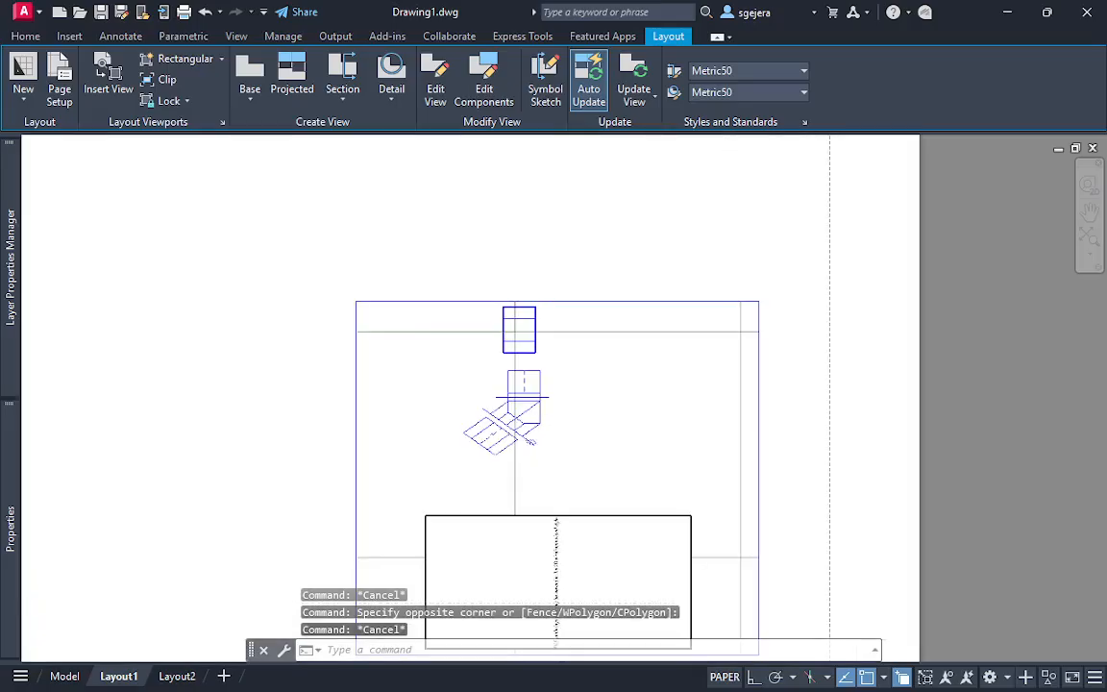
scroll(660, 418, "down", 6)
scroll(672, 423, "up", 2)
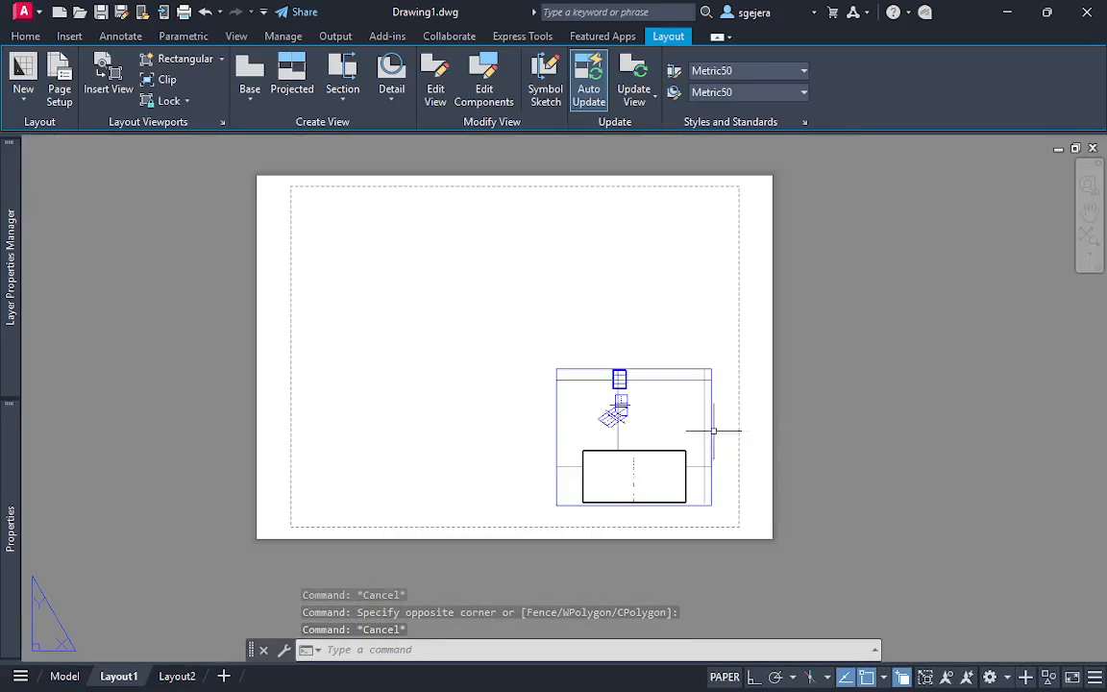
double_click(688, 424)
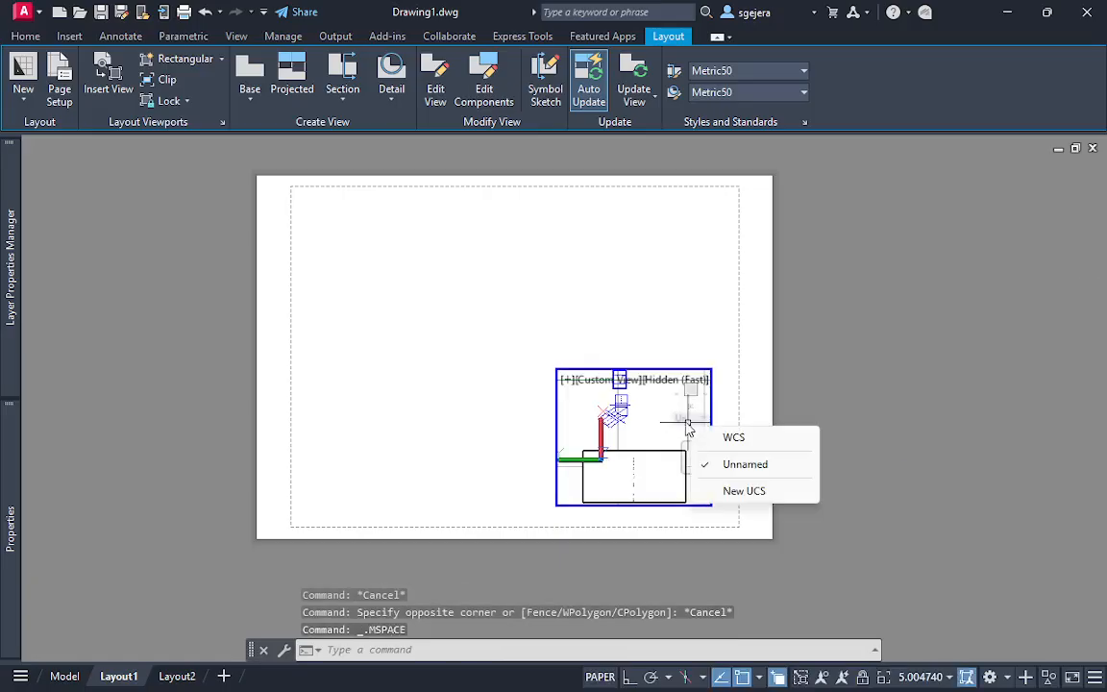
left_click(765, 442)
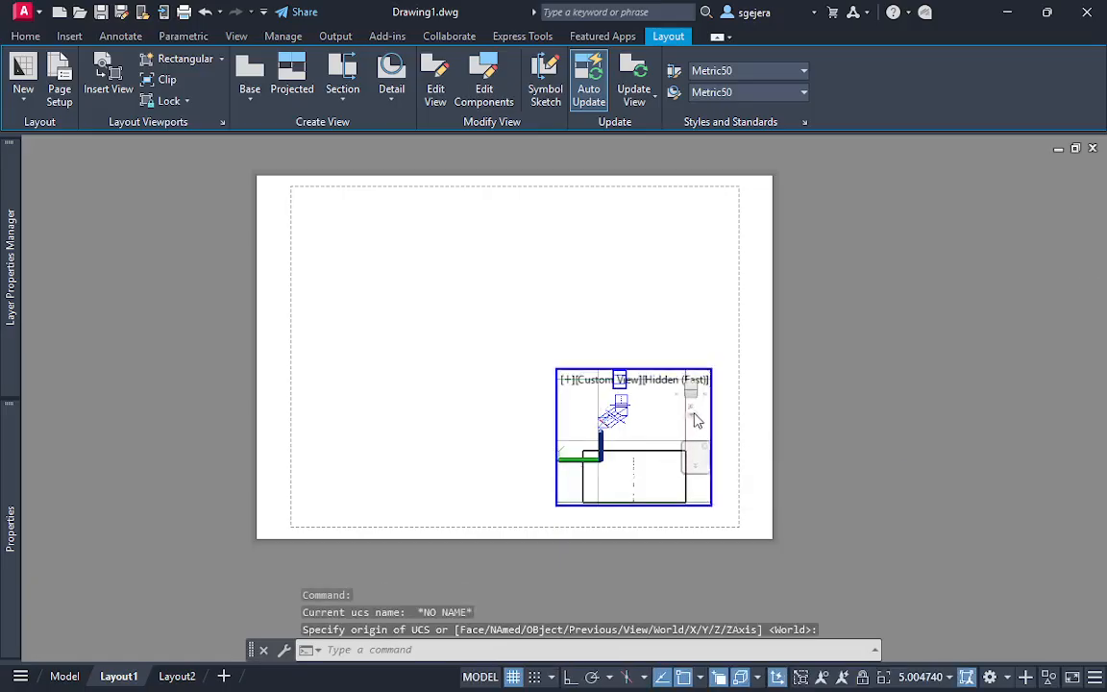
left_click(694, 423)
left_click(729, 432)
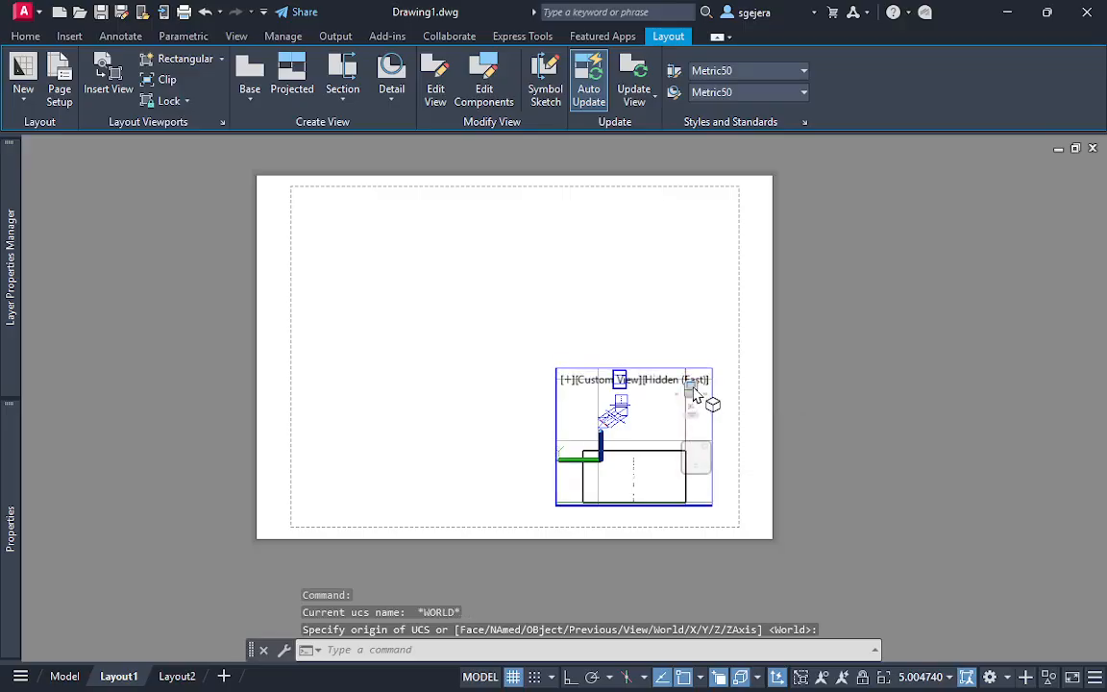
Orient the viewport to the Front view, enlarge and centre the cut box in it, and return to paper space
left_click(692, 391)
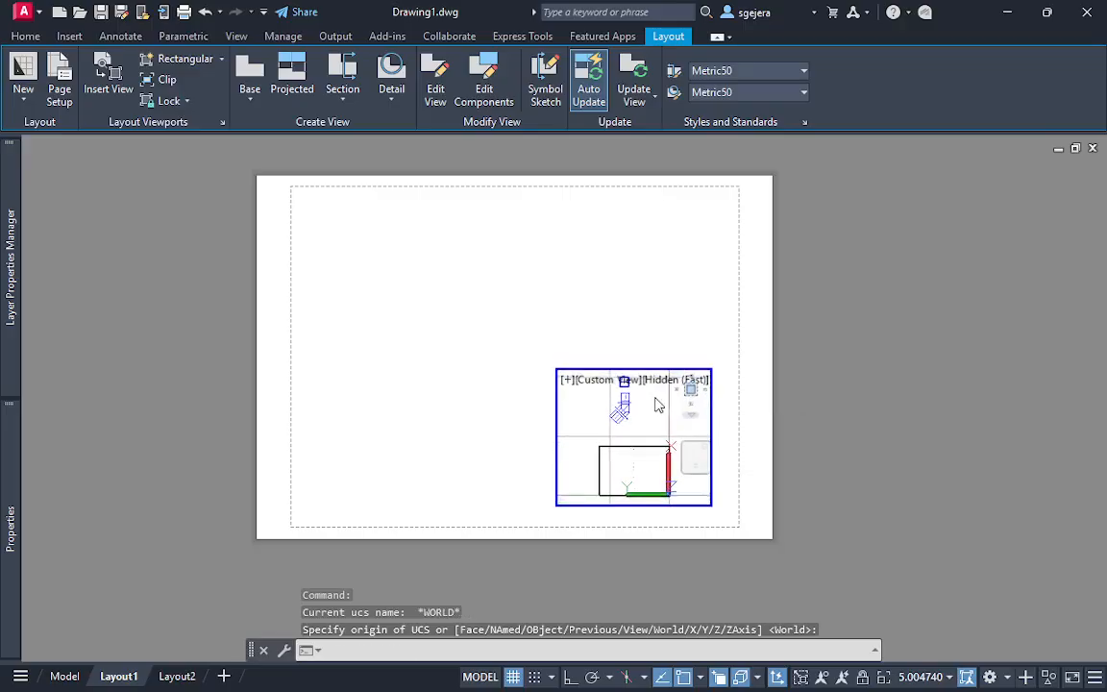
middle_click_drag(628, 429, 653, 497)
scroll(682, 440, "up", 6)
scroll(654, 461, "down", 2)
middle_click_drag(654, 423, 645, 441)
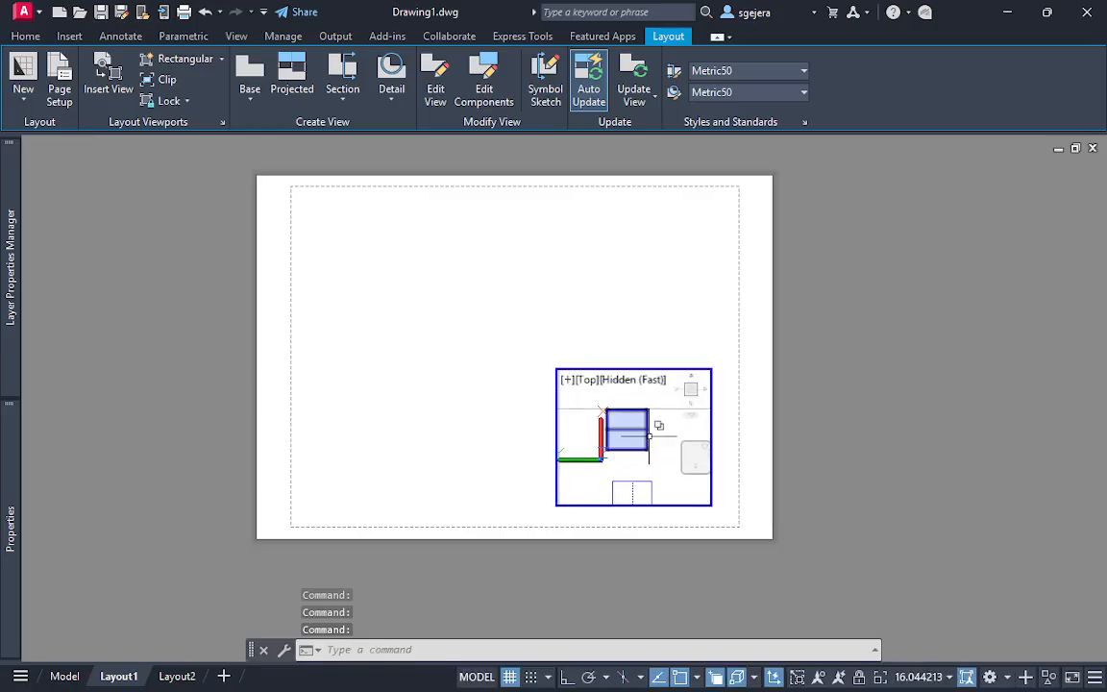
left_click(701, 394)
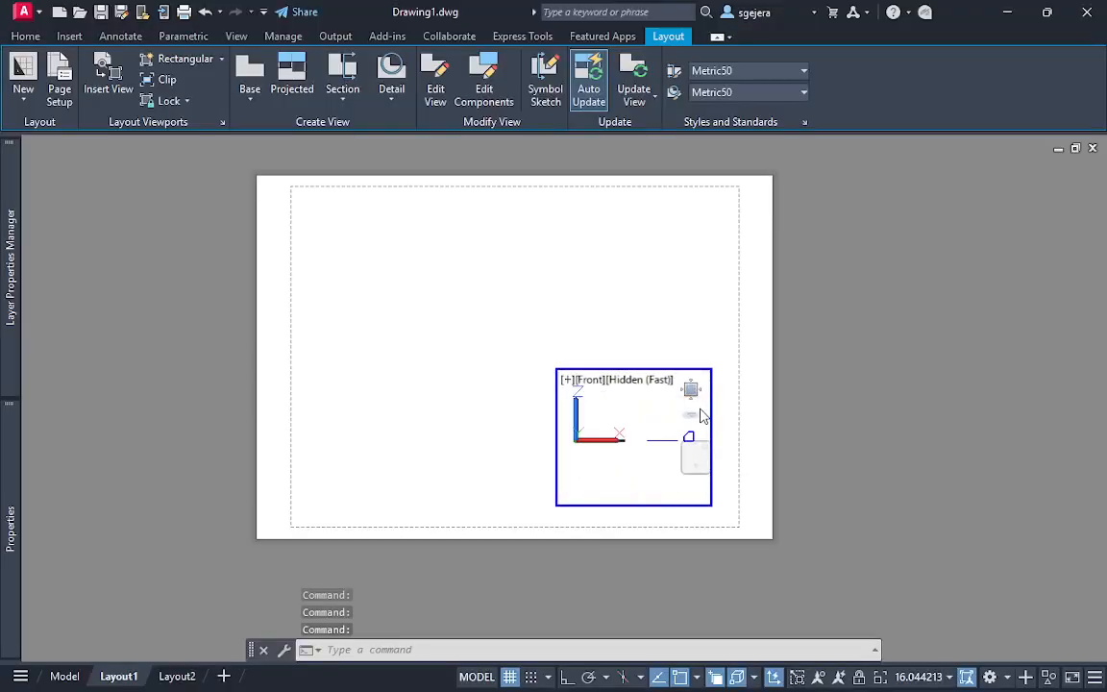
scroll(652, 471, "up", 4)
middle_click_drag(653, 471, 620, 441)
scroll(632, 458, "down", 1)
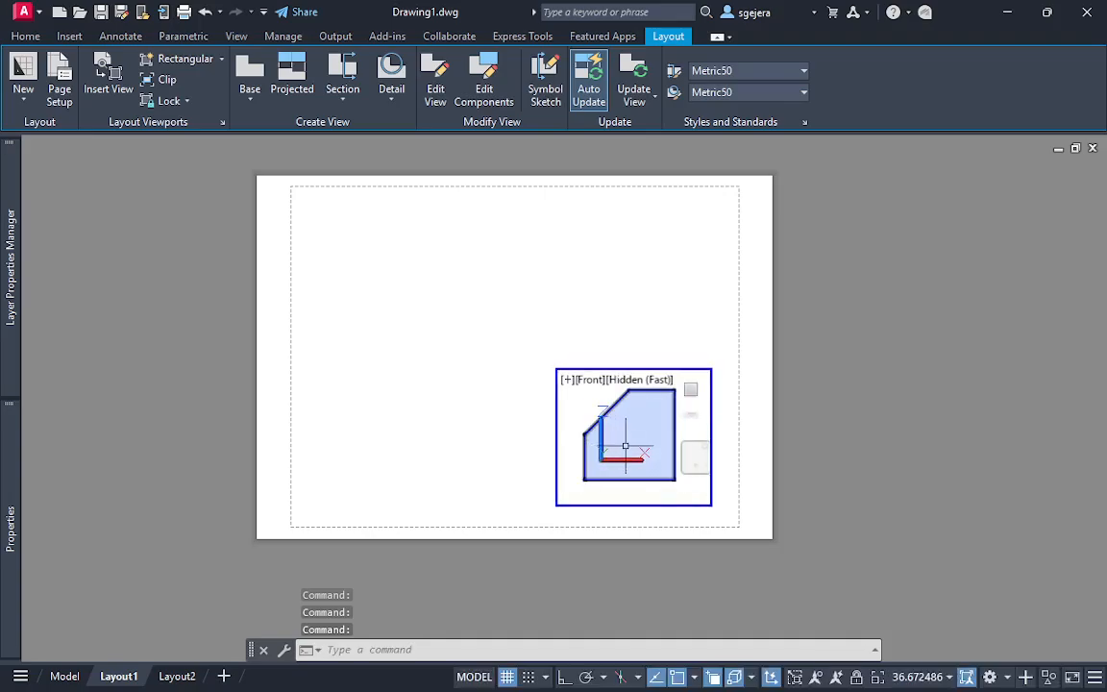
double_click(671, 323)
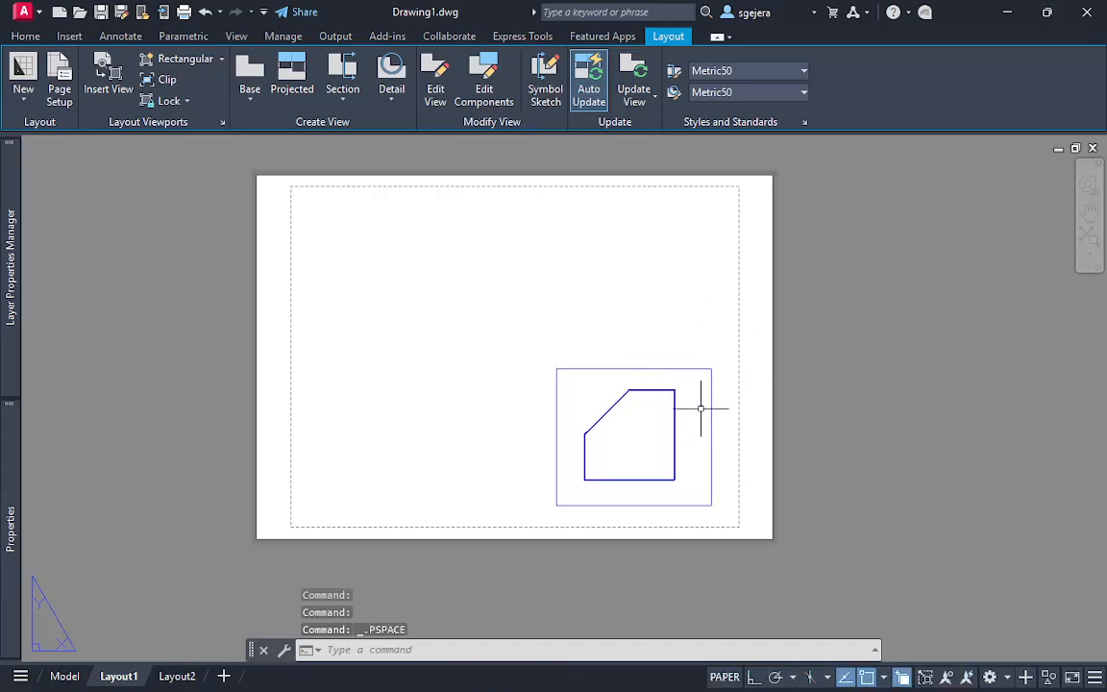
Examine the viewport's properties and the layer settings of aux and given
left_click(730, 405)
left_click(703, 383)
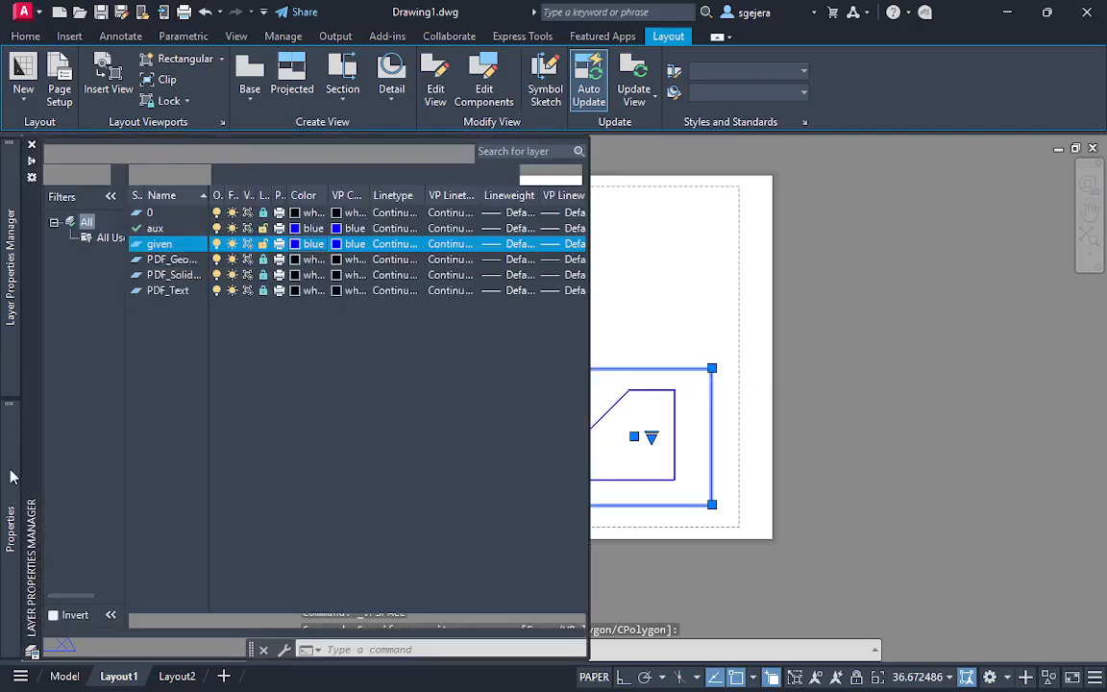
mouse_move(11, 491)
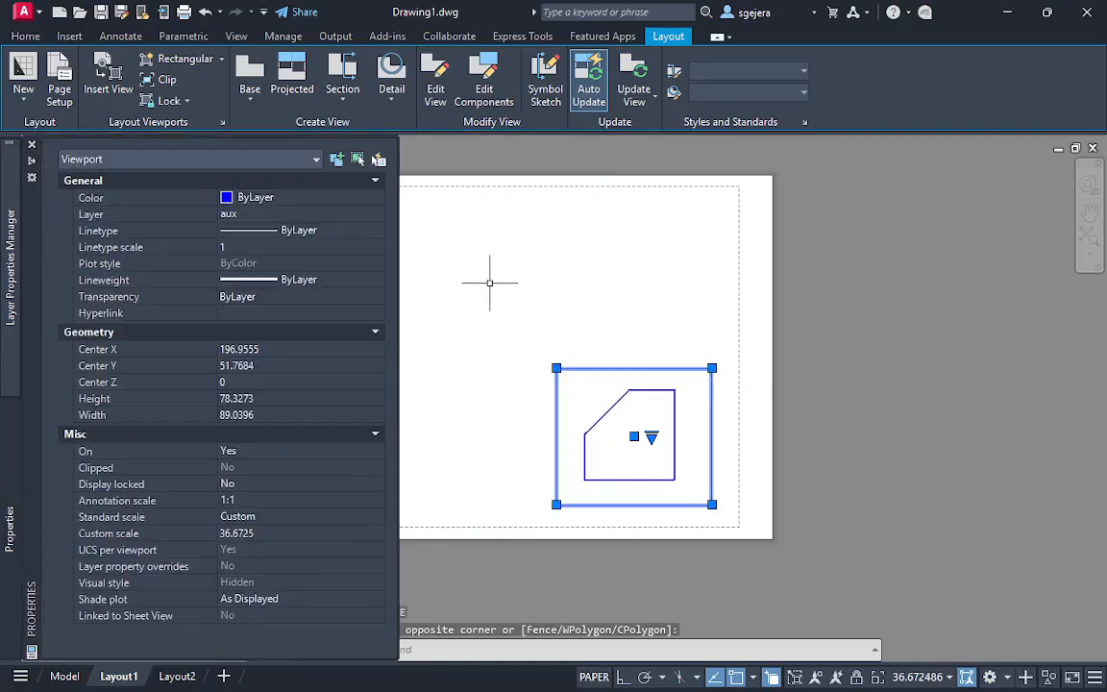
key("Escape")
left_click(731, 315)
left_click(519, 378)
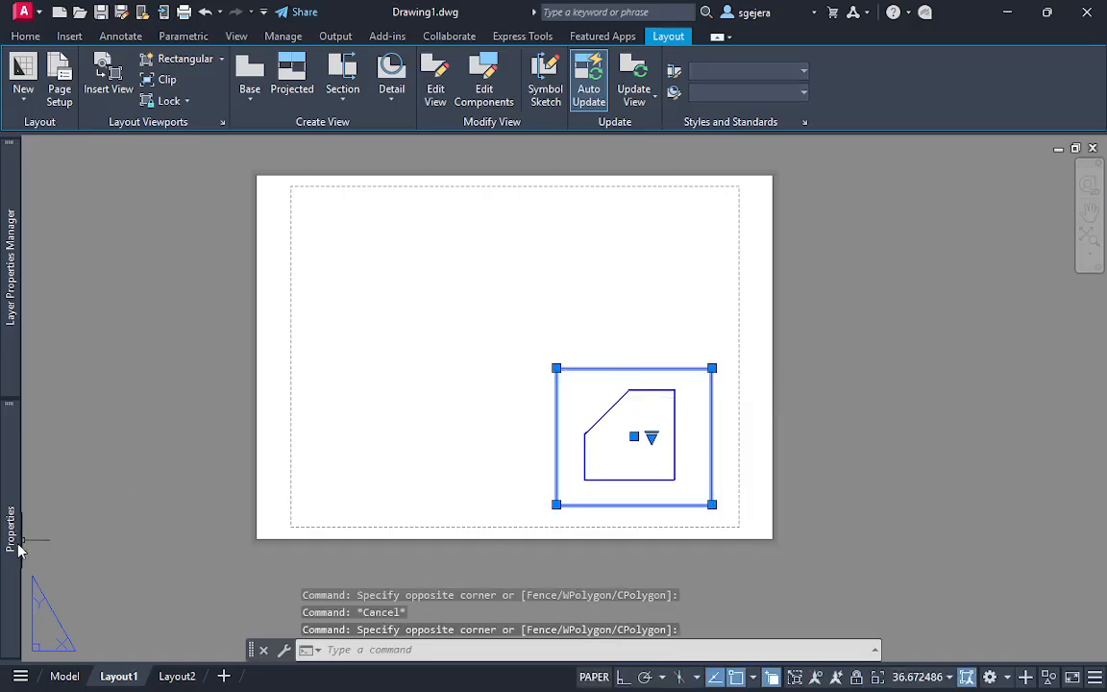
mouse_move(13, 549)
mouse_move(13, 309)
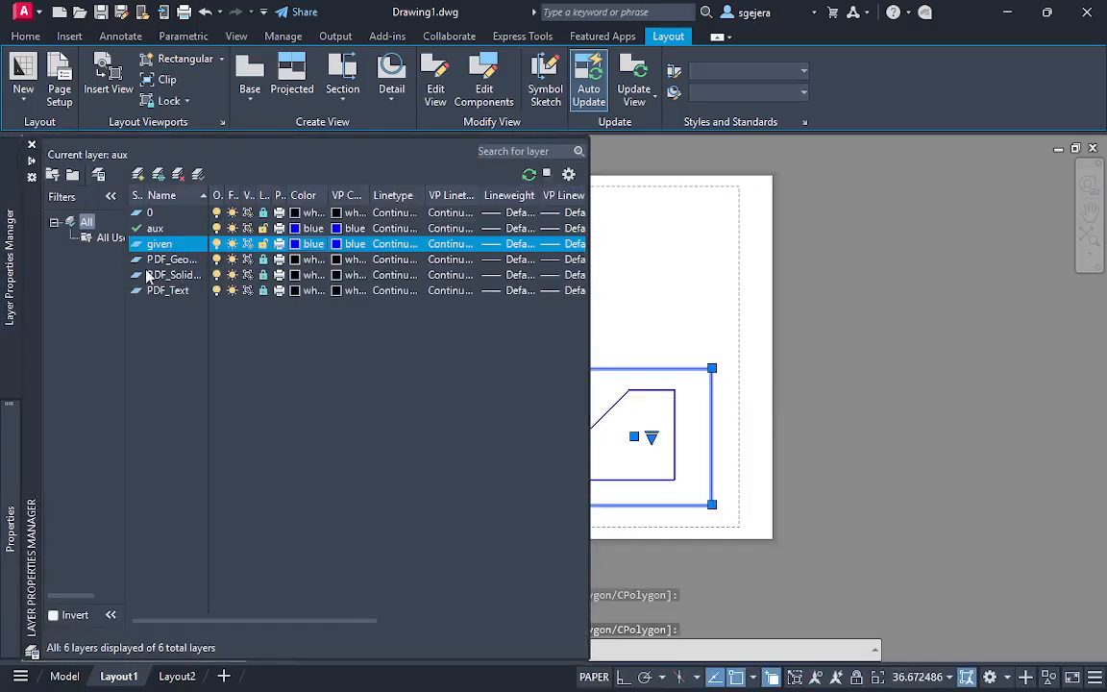
left_click(170, 231)
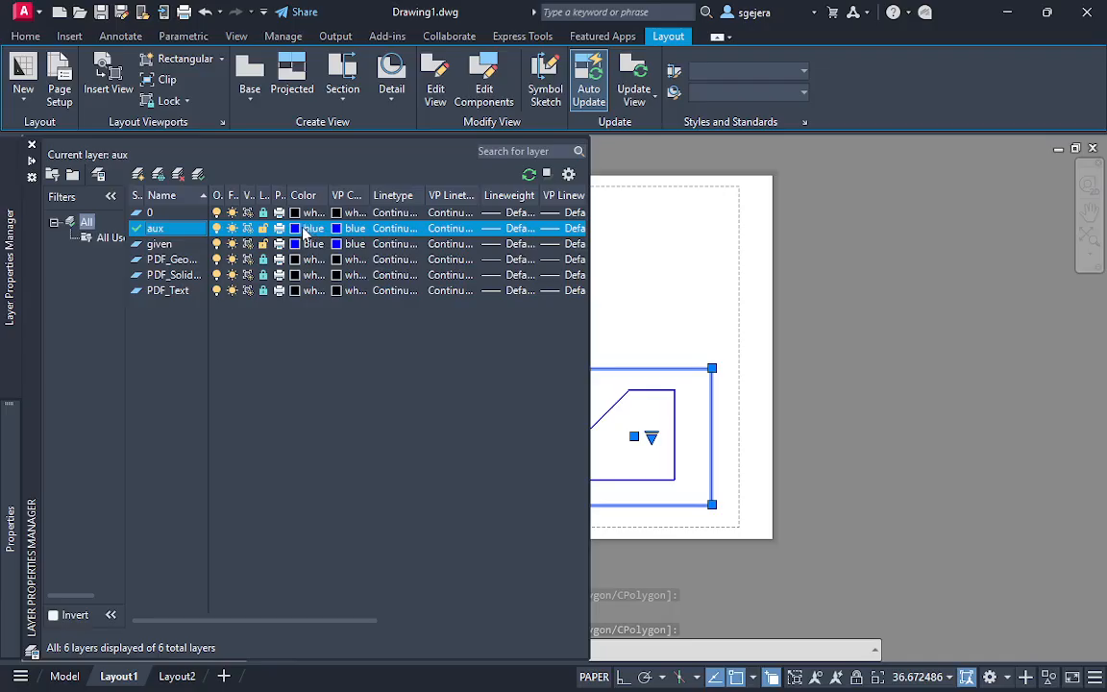
key("Escape")
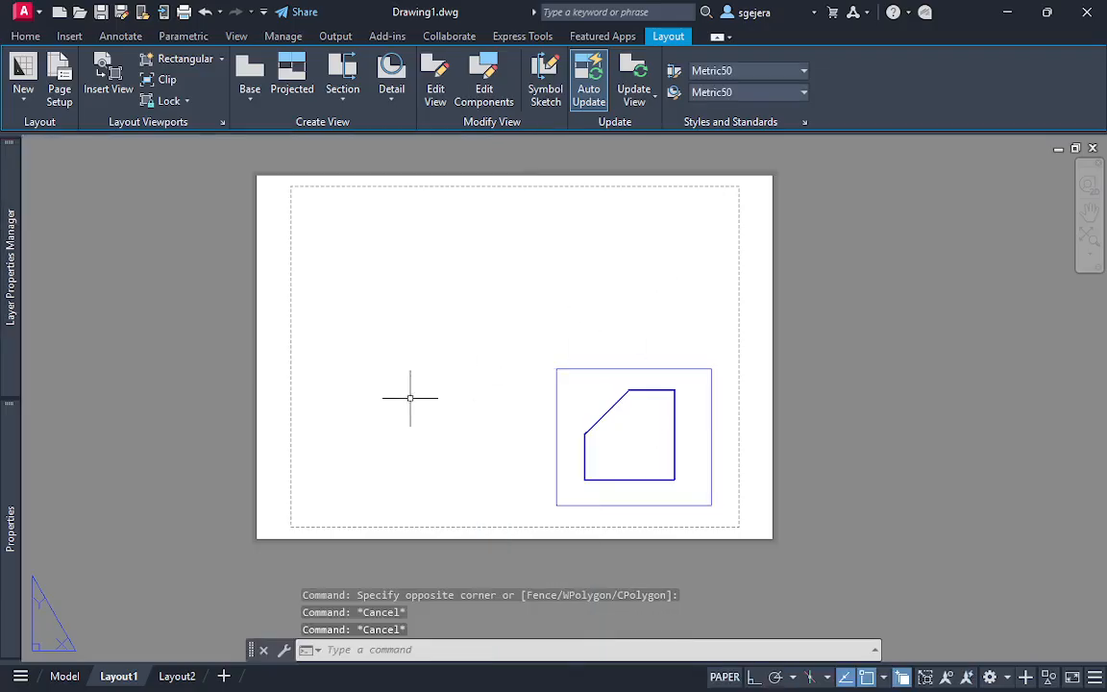
middle_click_drag(551, 309, 490, 283)
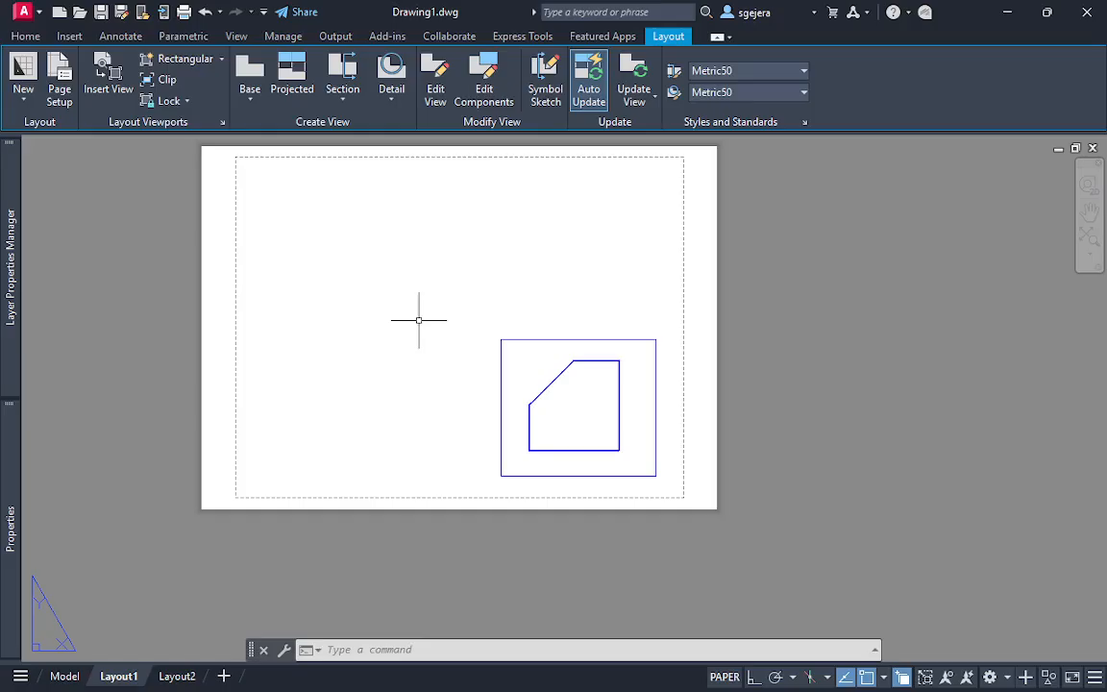
type("sol")
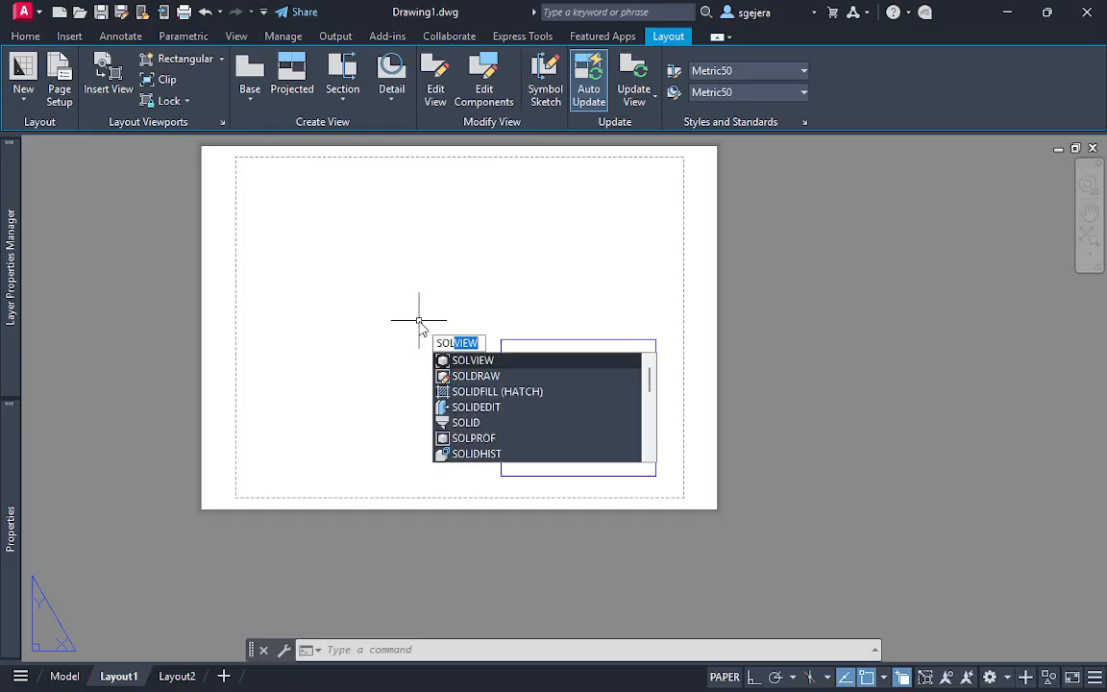
key("Return")
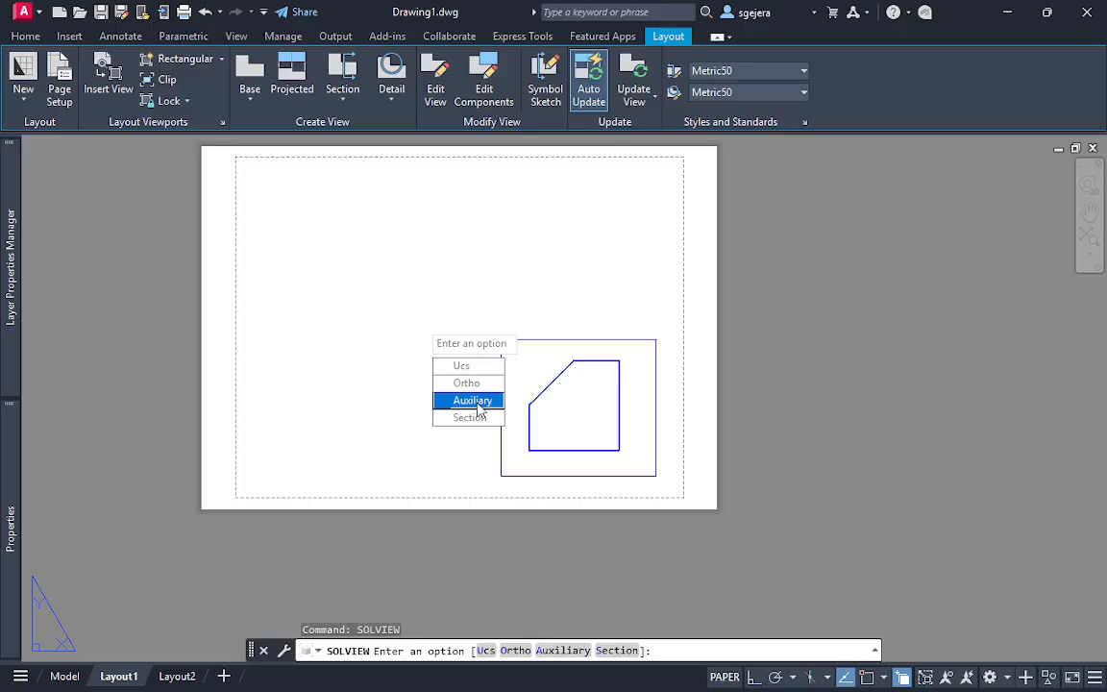
key("Escape")
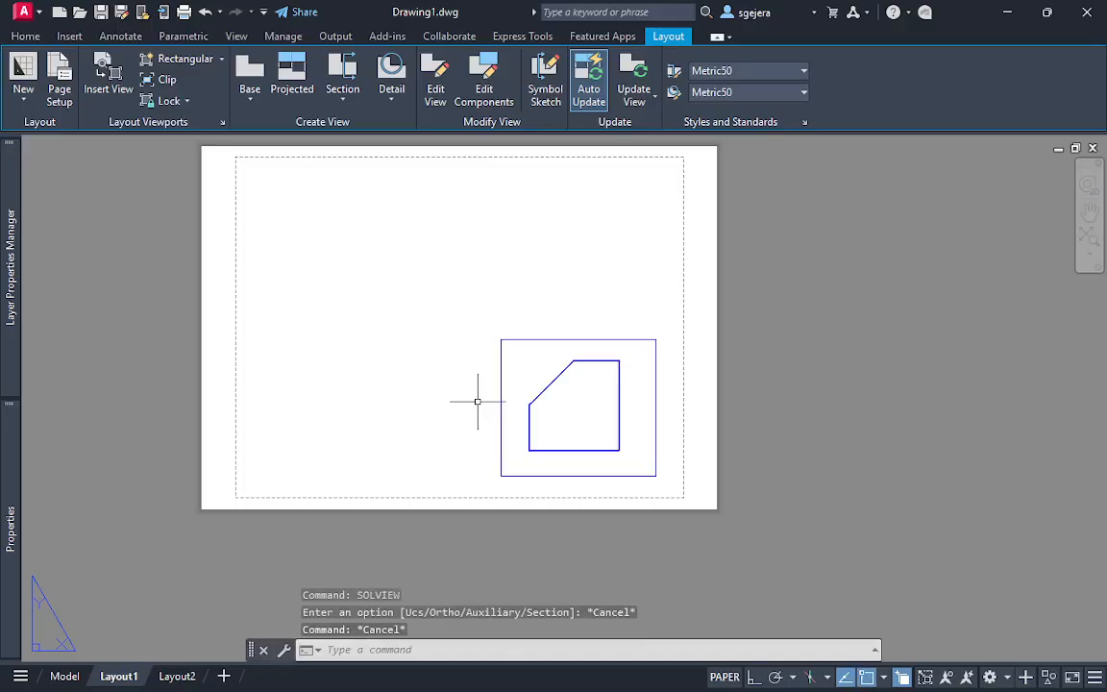
Start an Auxiliary view with SOLVIEW and enable the Endpoint object snap for picking the inclined plane
type("solview")
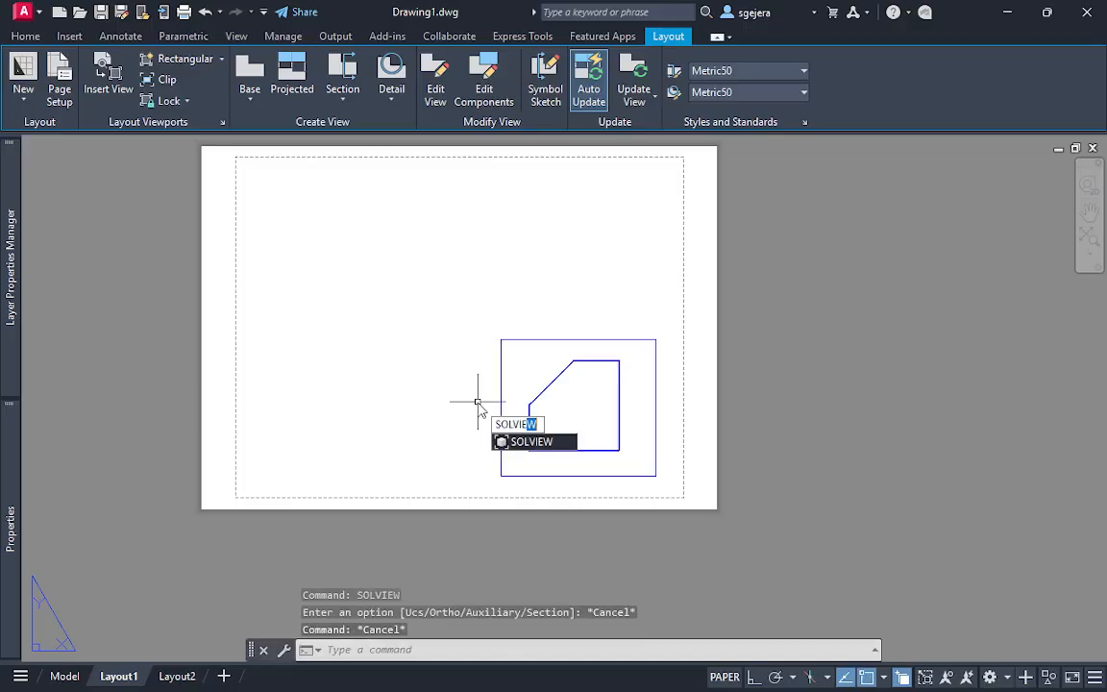
key("Return")
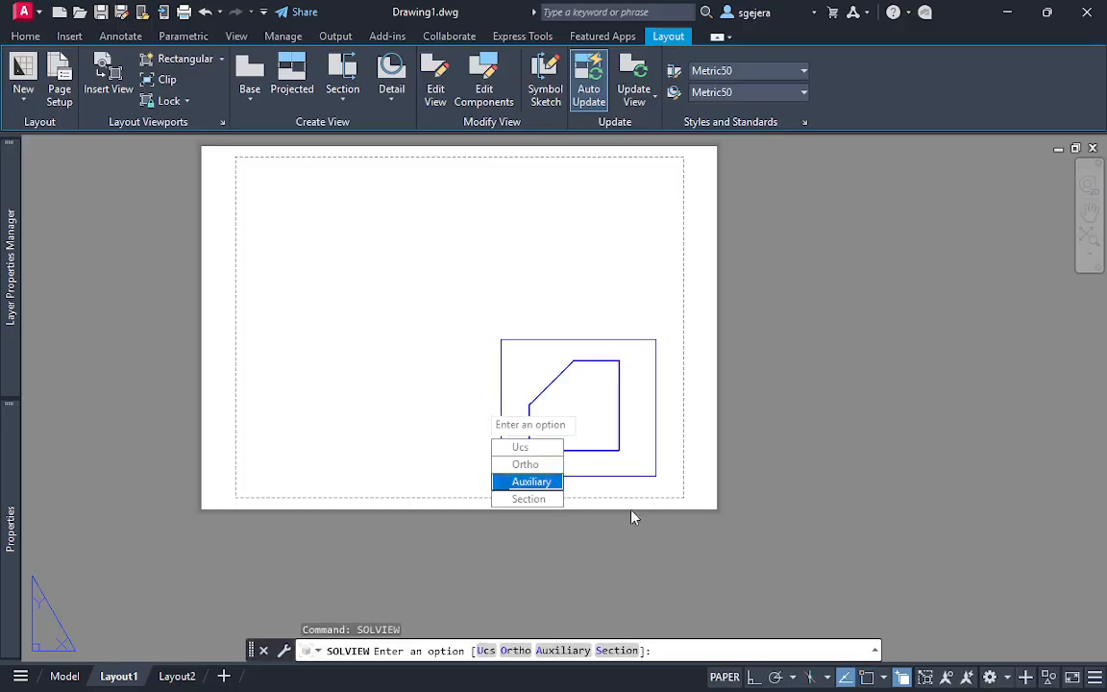
left_click(540, 483)
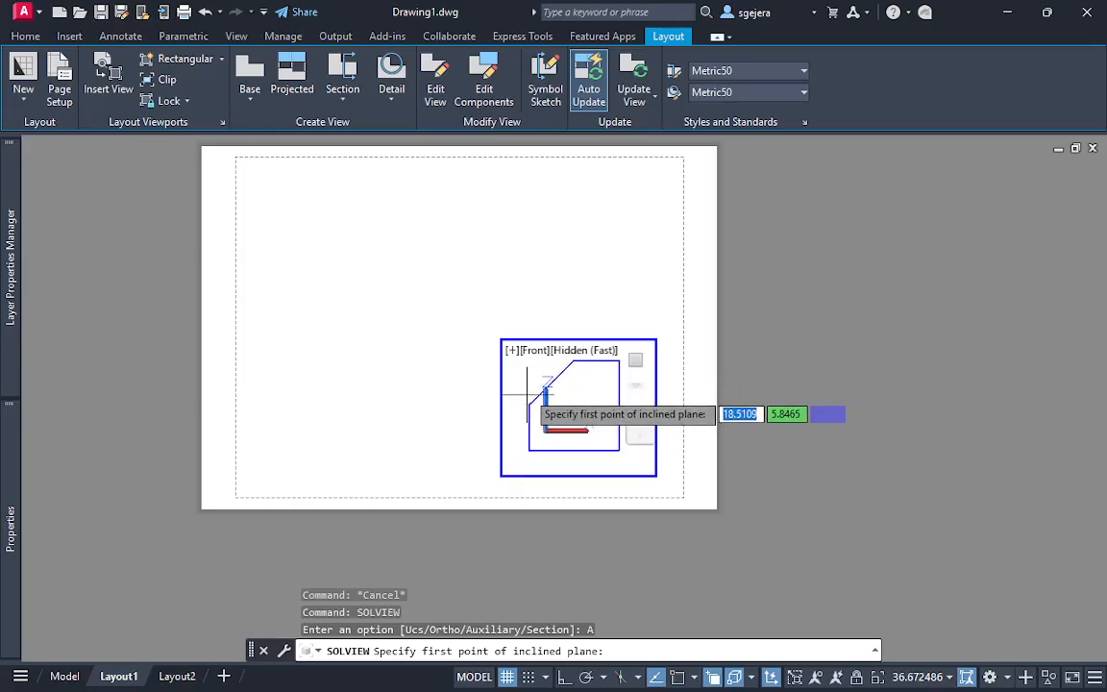
left_click(678, 677)
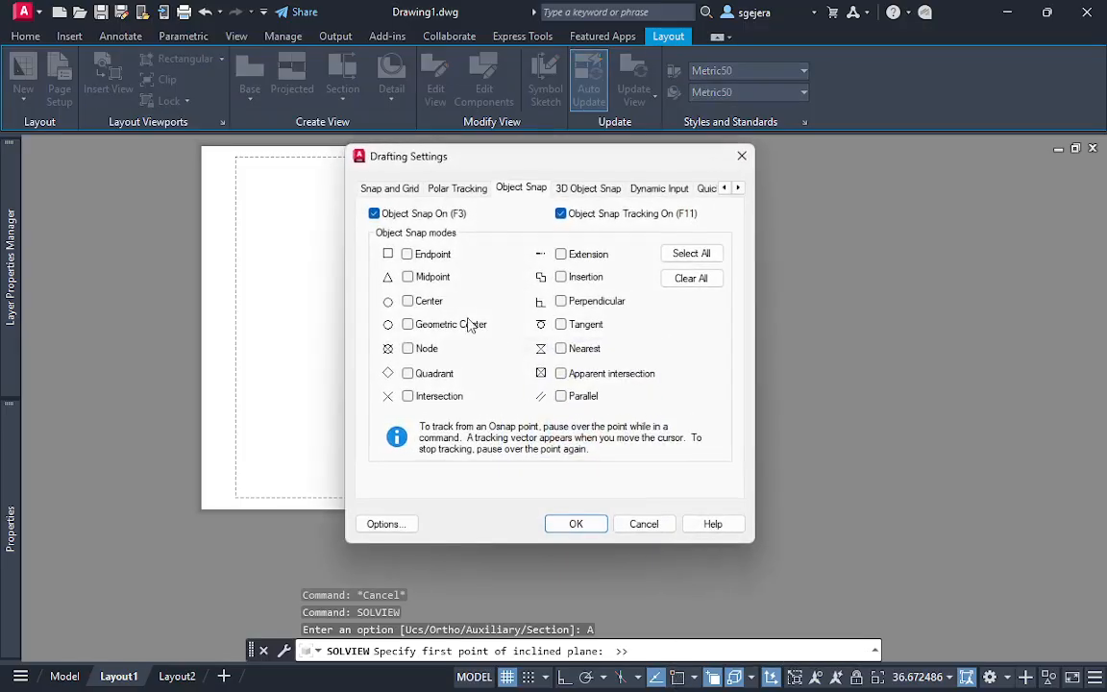
left_click(408, 255)
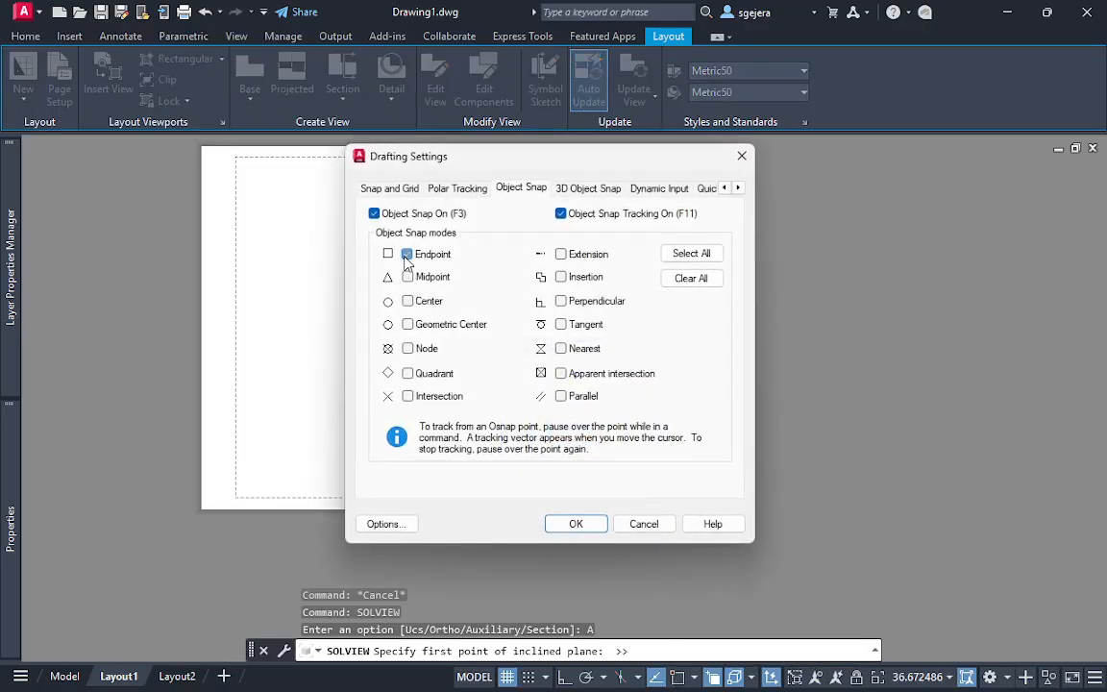
left_click(570, 528)
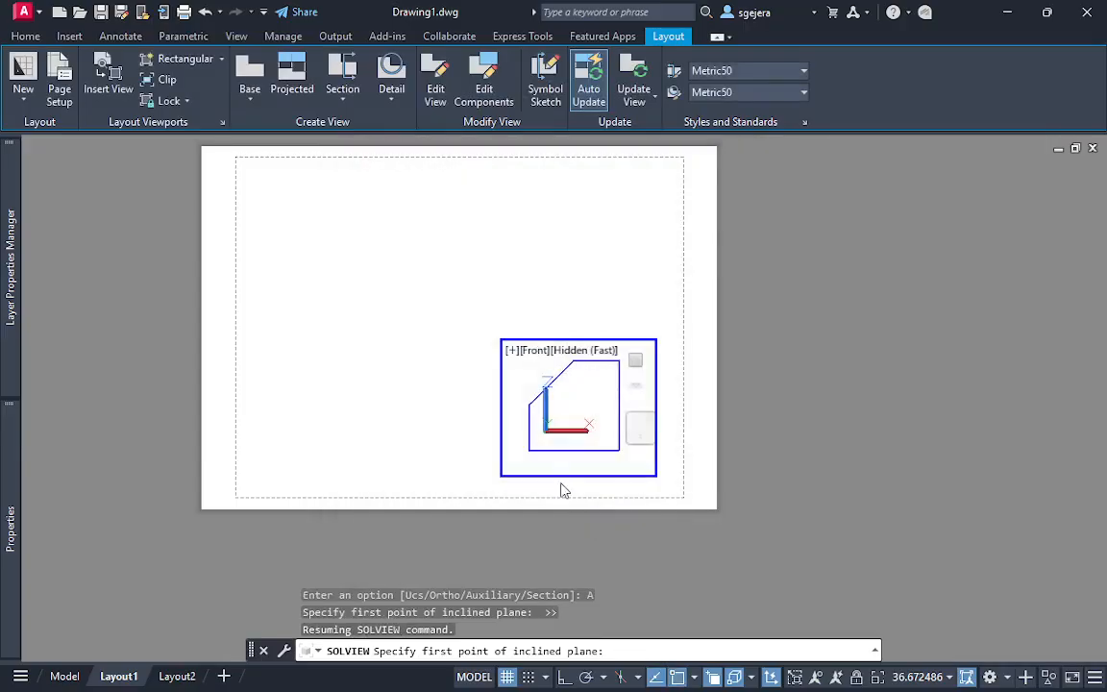
Define the auxiliary view's inclined plane by both endpoints of the front view's sloping edge, viewing it from the upper-left outer side
left_click(529, 403)
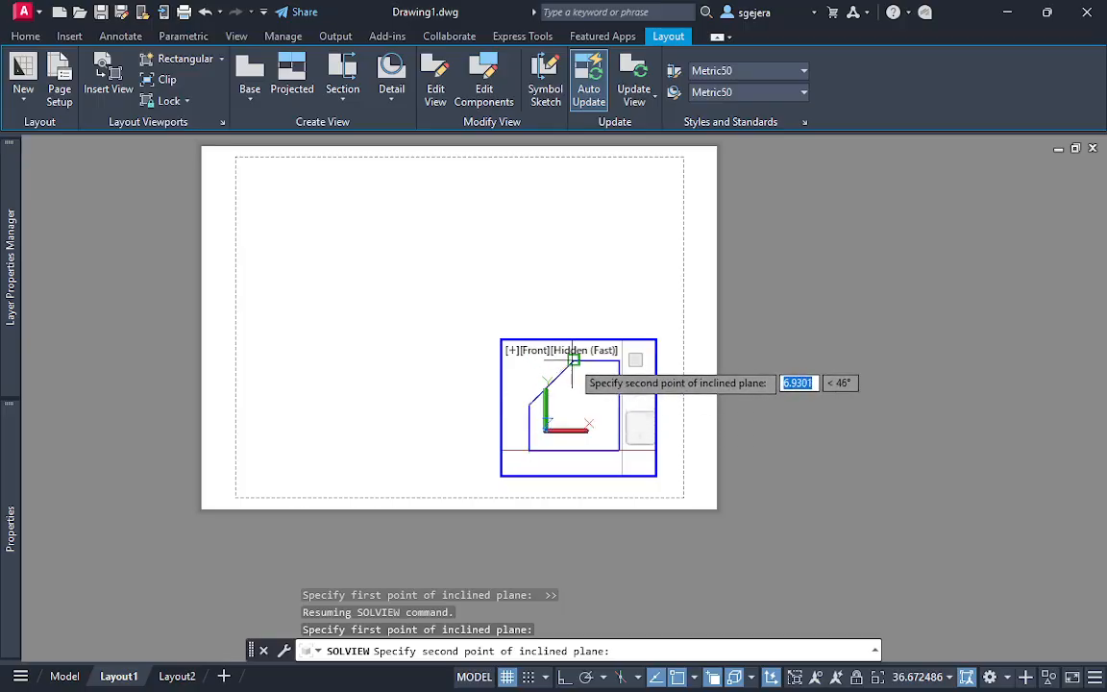
left_click(574, 361)
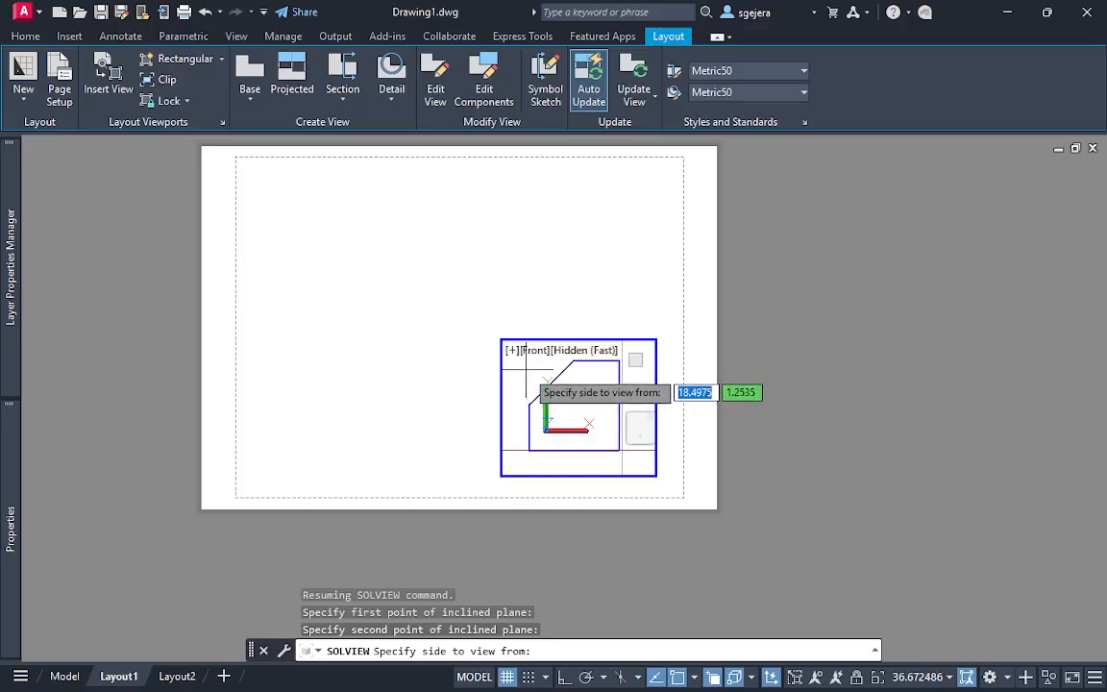
left_click(533, 382)
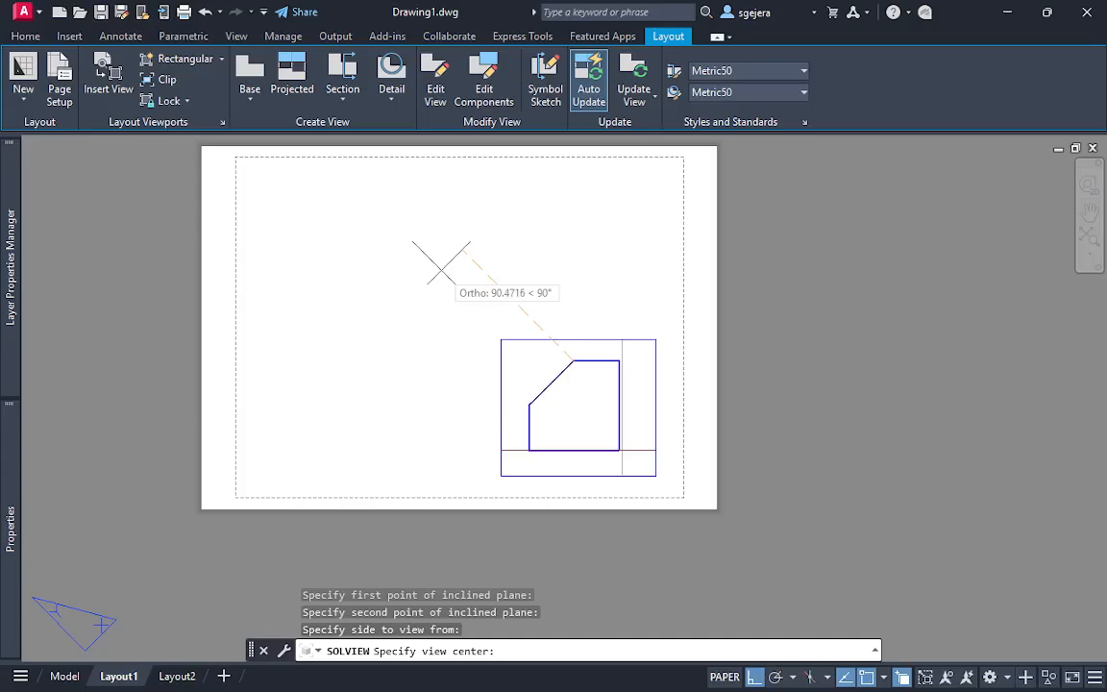
Position the auxiliary view diagonally up and left of the front view, perpendicular to the sloping edge, and accept its centre
left_click(392, 233)
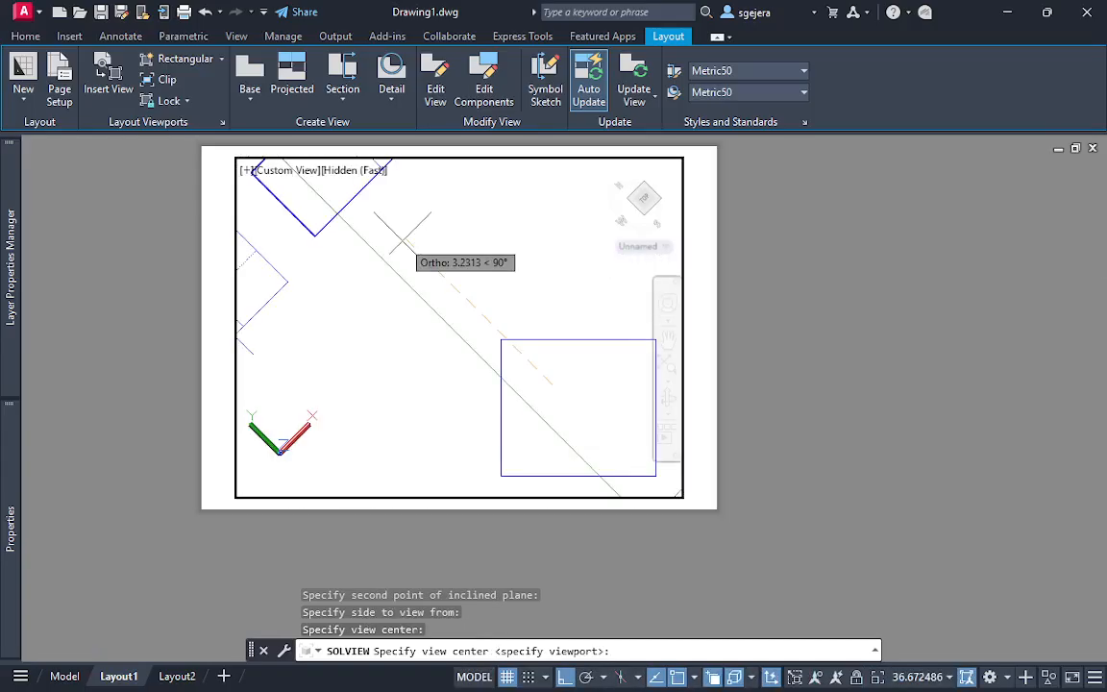
left_click(467, 300)
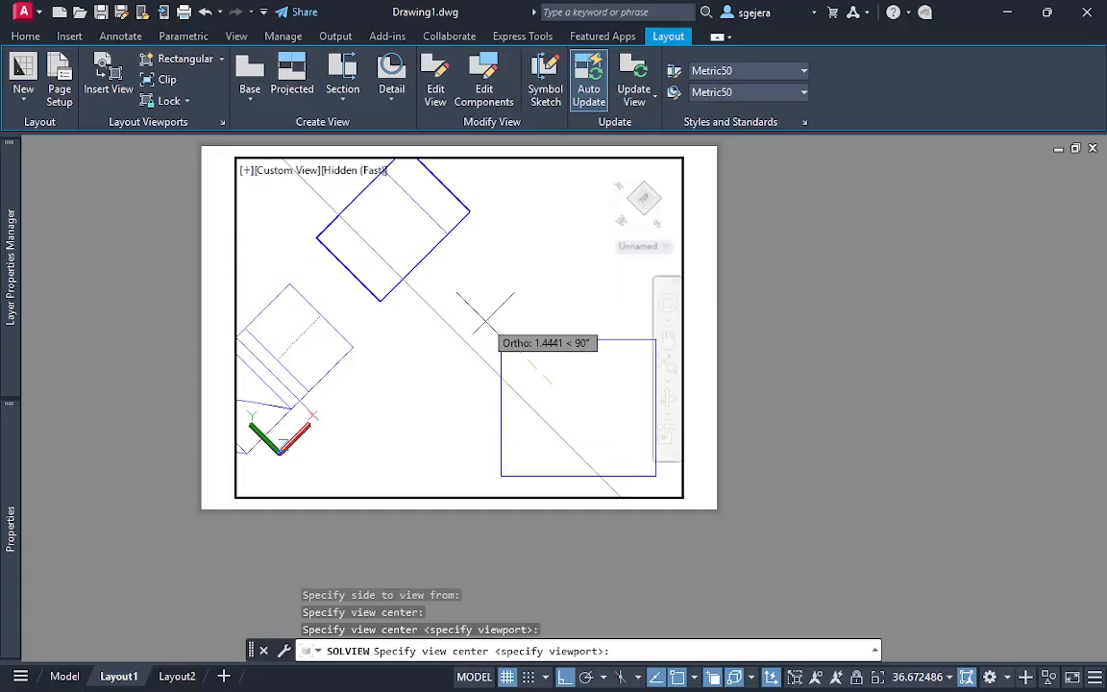
left_click(482, 317)
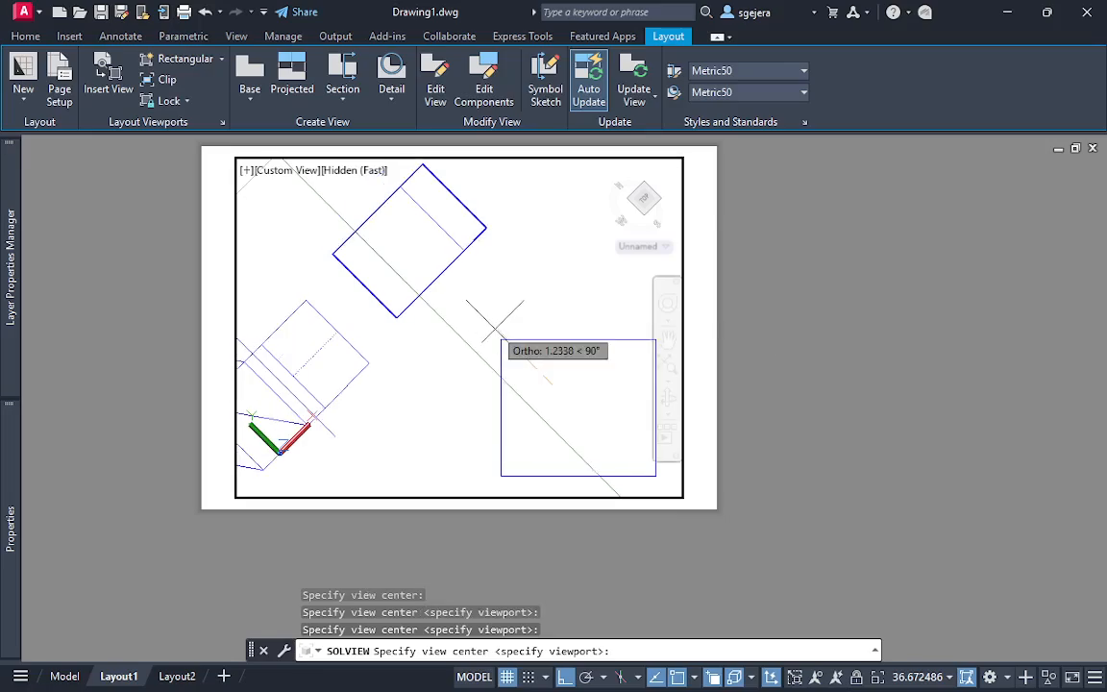
left_click(495, 321)
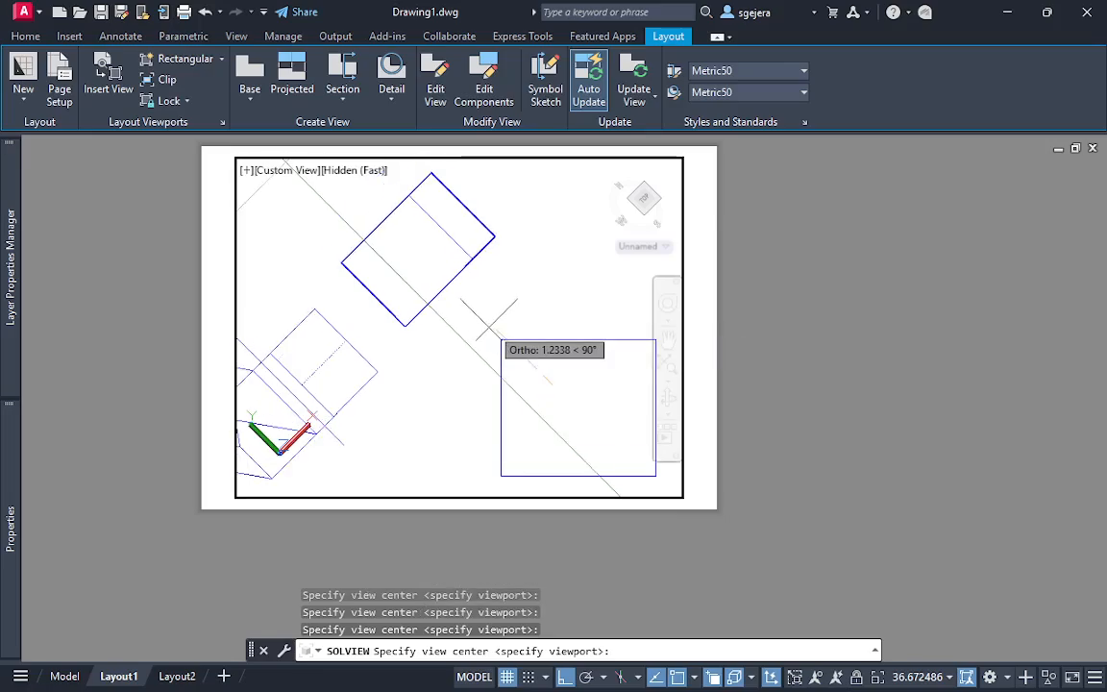
left_click(484, 314)
left_click(469, 296)
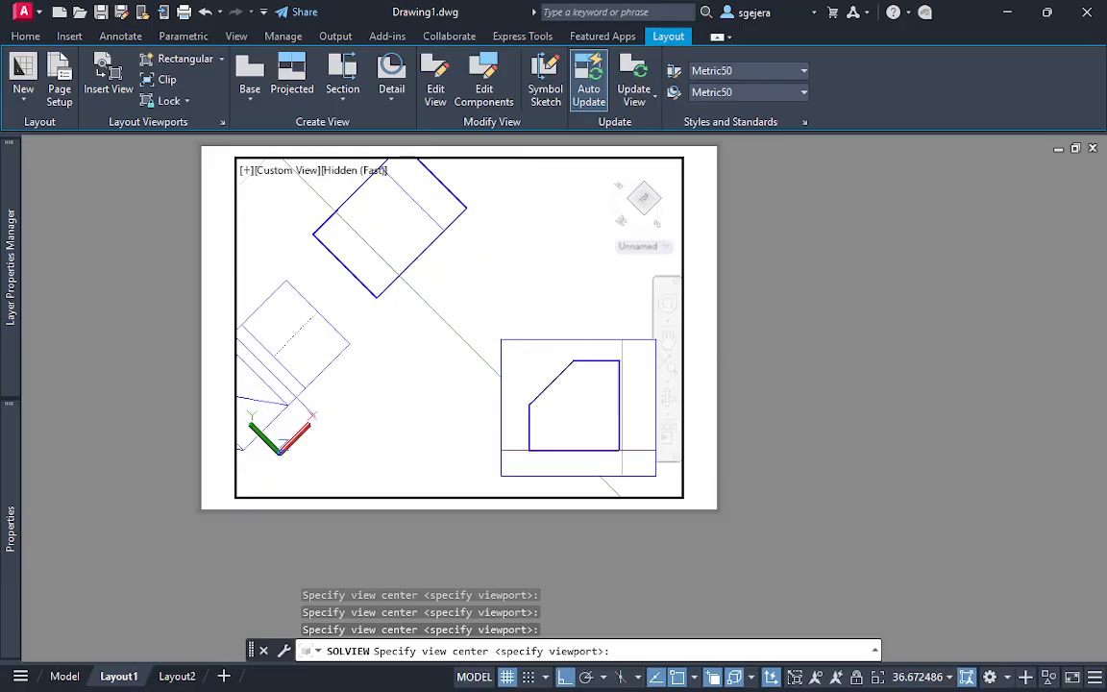
left_click(488, 317)
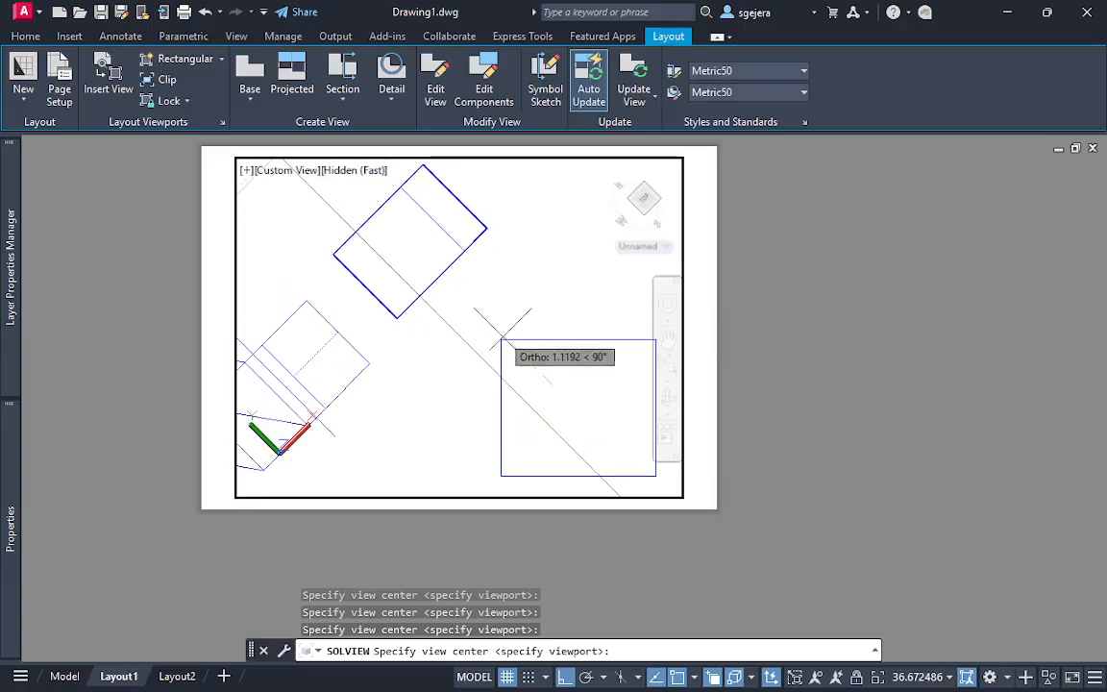
left_click(493, 329)
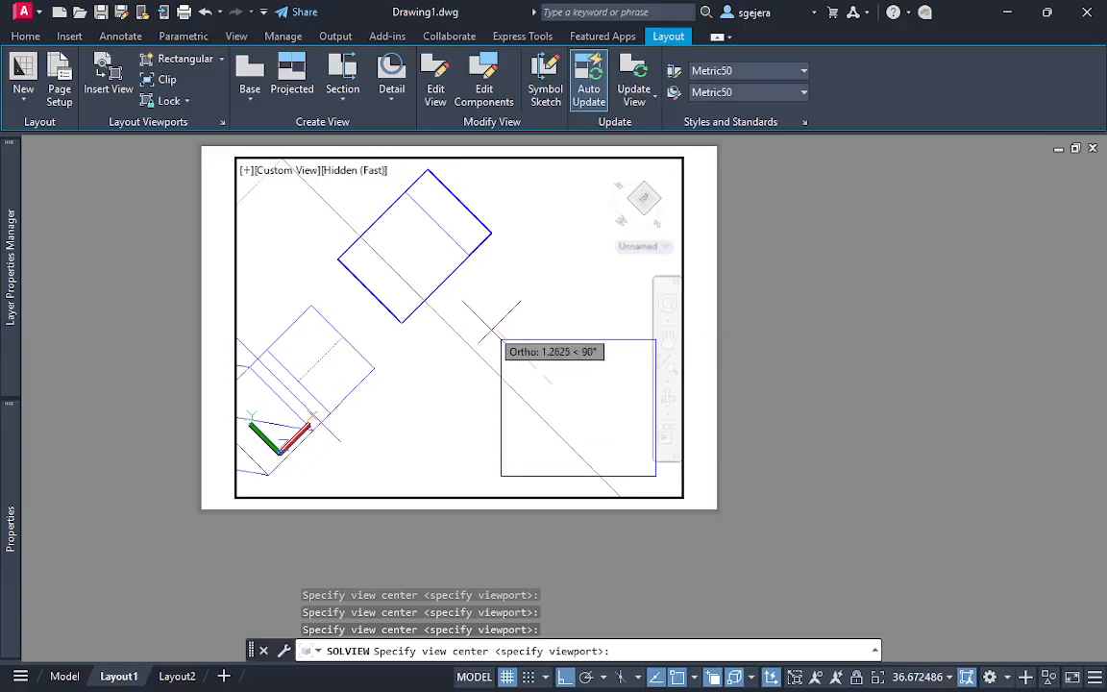
key("Return")
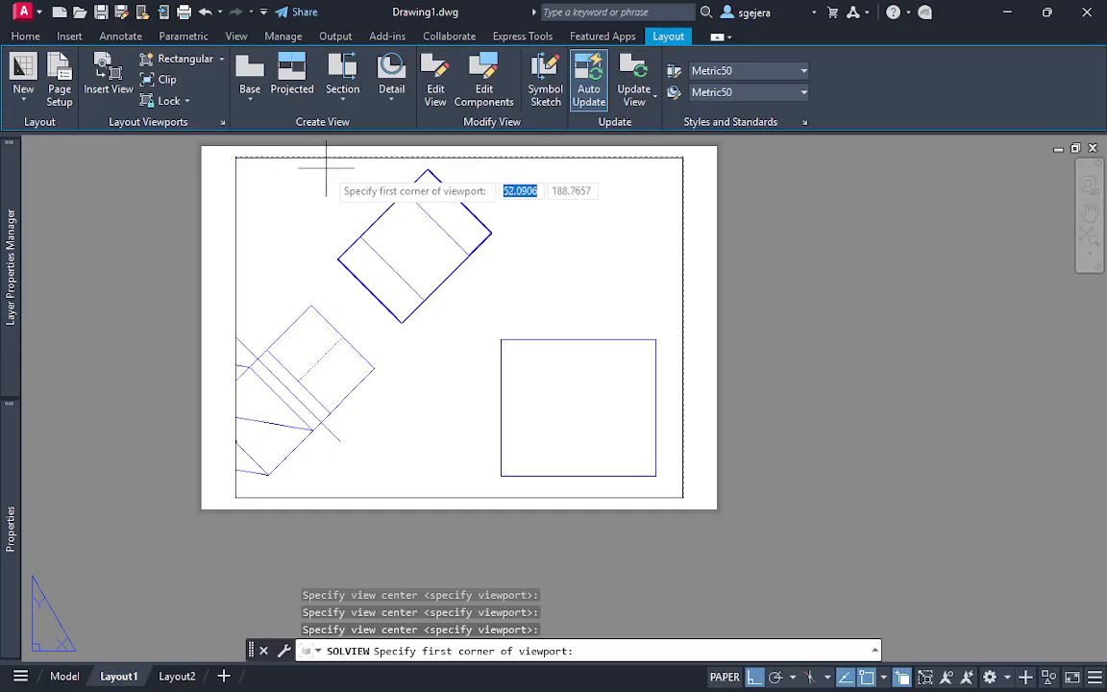
Draw the auxiliary viewport across the sheet above the front view, leave SOLVIEW without naming the view, and return to paper space
left_click(501, 338)
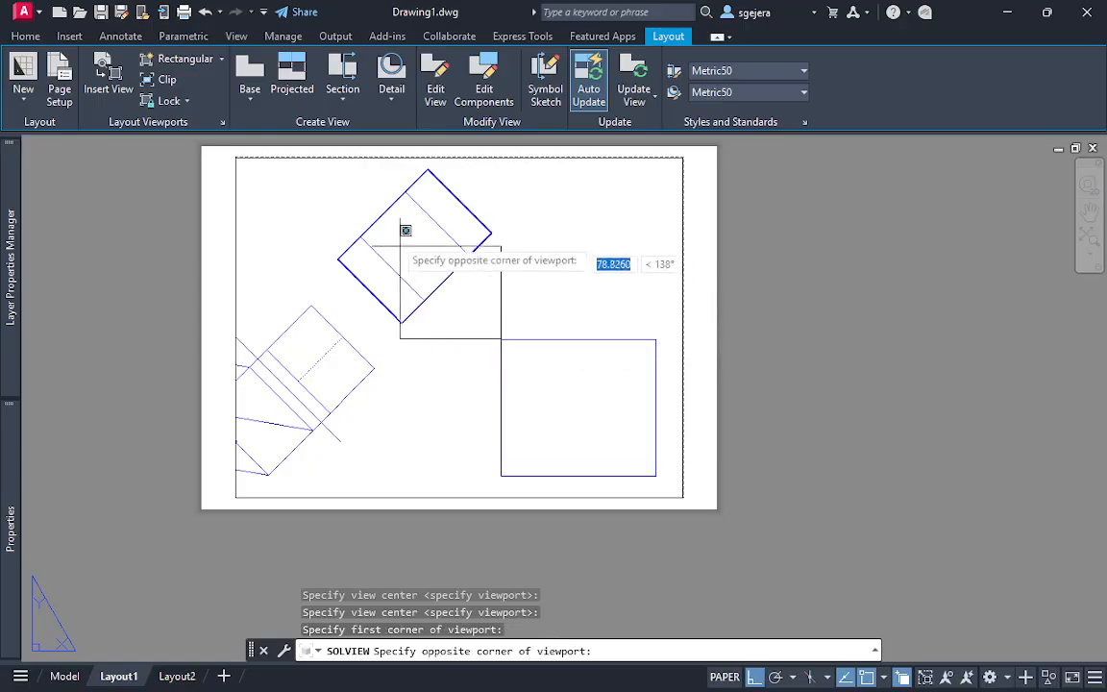
left_click(323, 156)
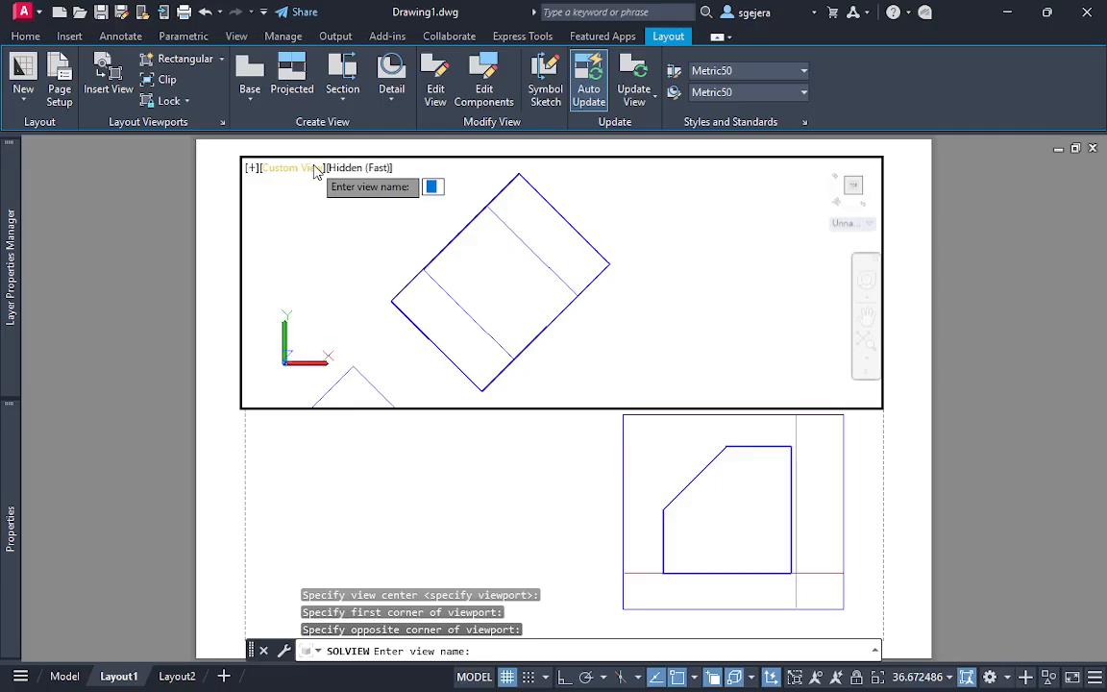
key("Escape")
type("PS")
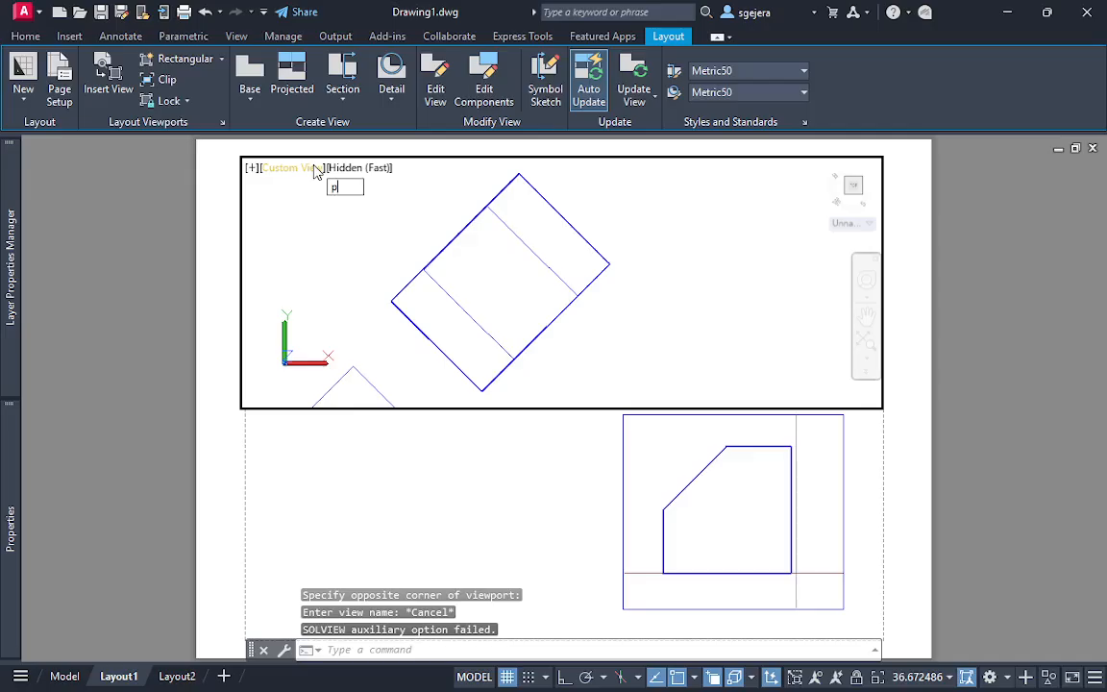
key("Return")
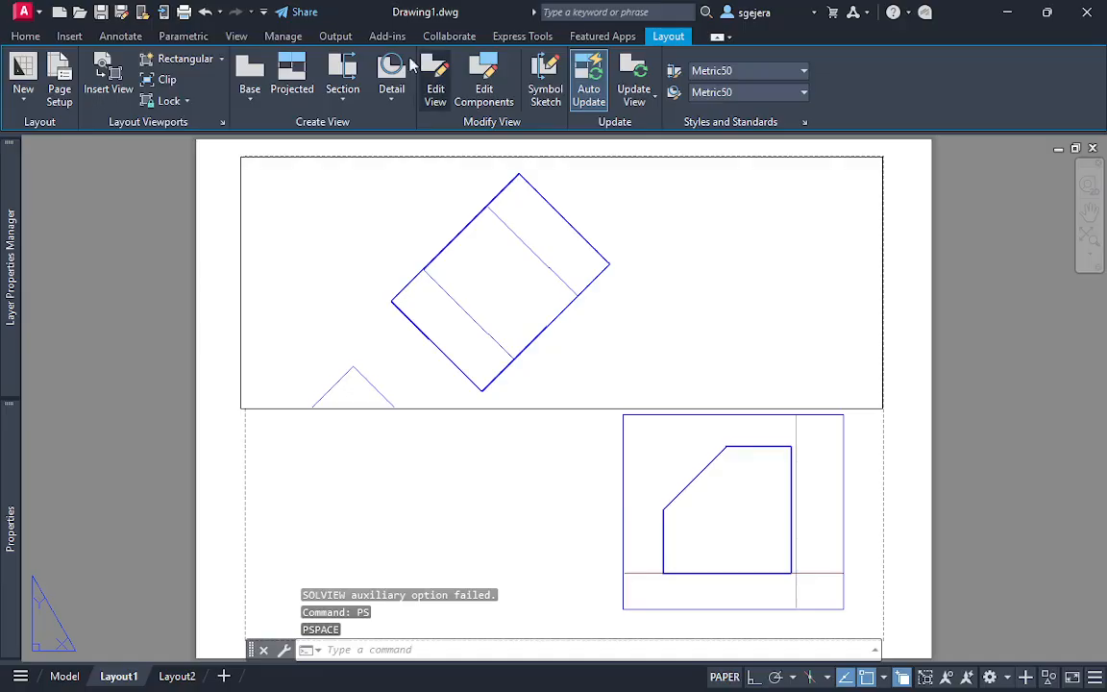
left_click(255, 491)
left_click(231, 390)
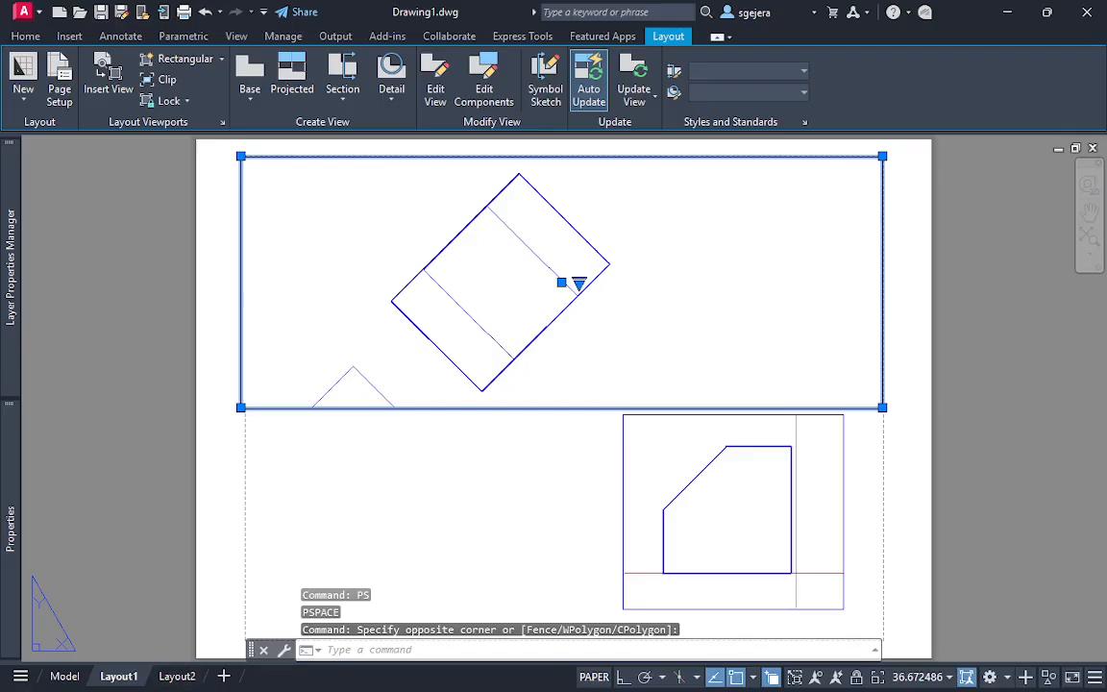
key("Escape")
key("Escape")
key("Escape")
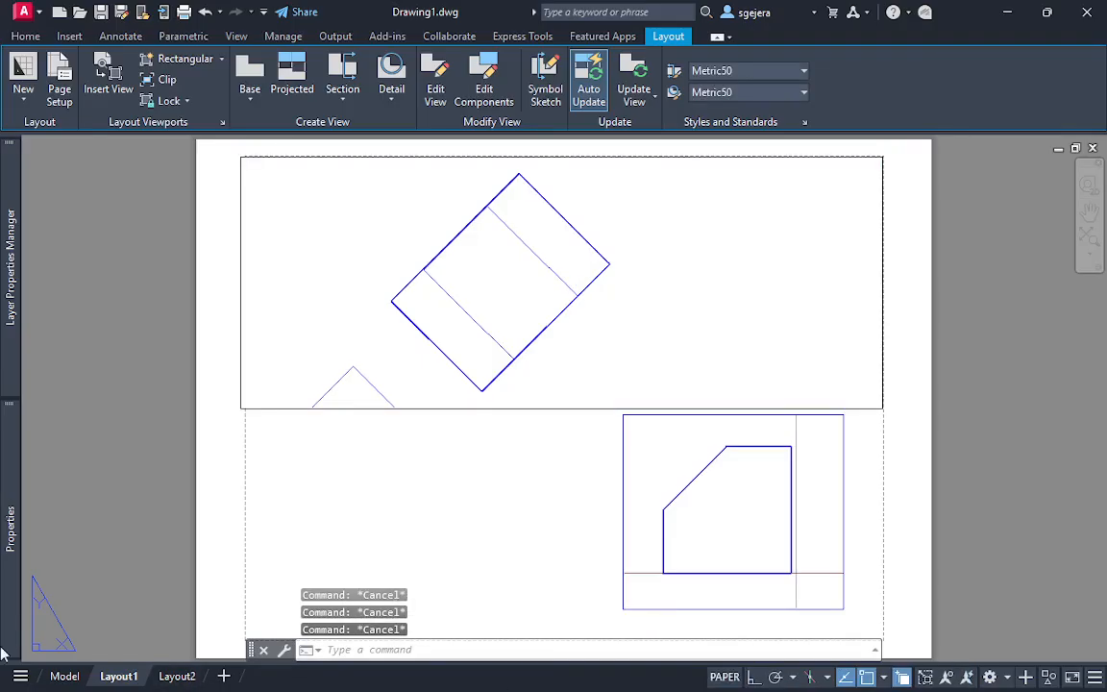
left_click(507, 490)
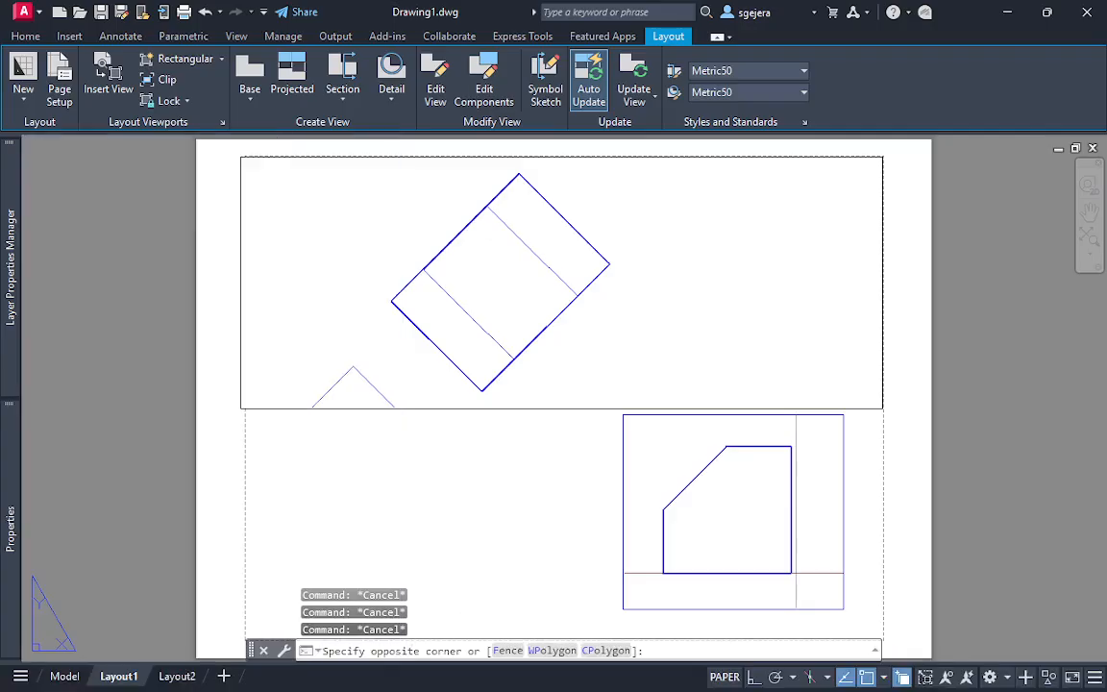
left_click(285, 437)
left_click(285, 438)
left_click(222, 380)
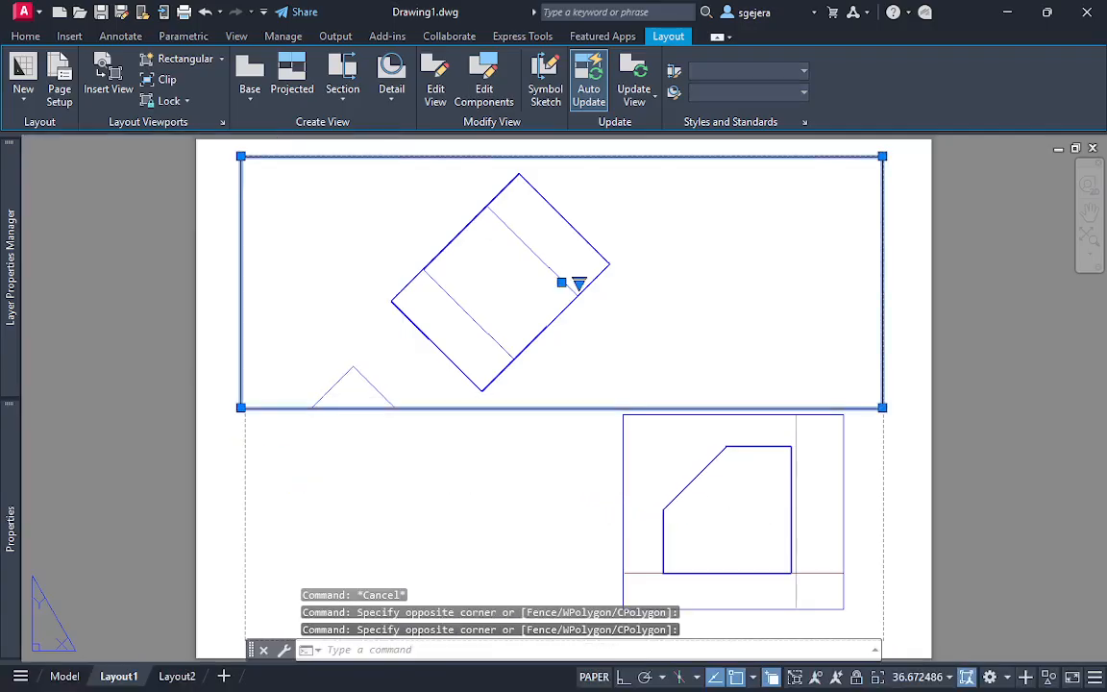
key("Escape")
key("Escape")
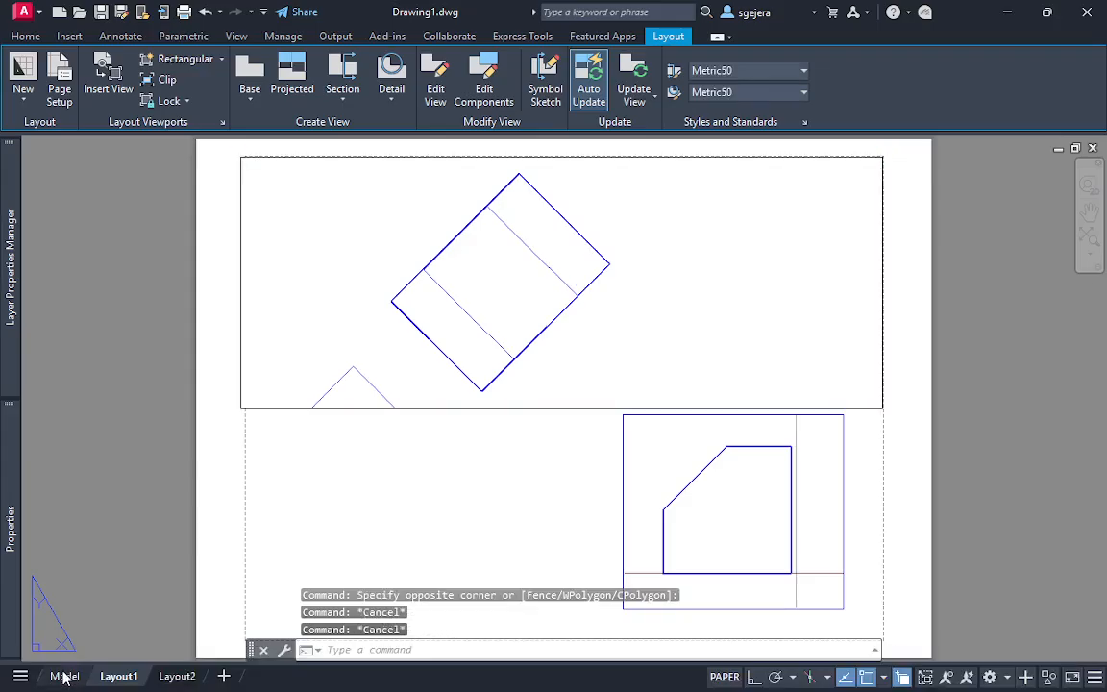
left_click(62, 676)
left_click(120, 675)
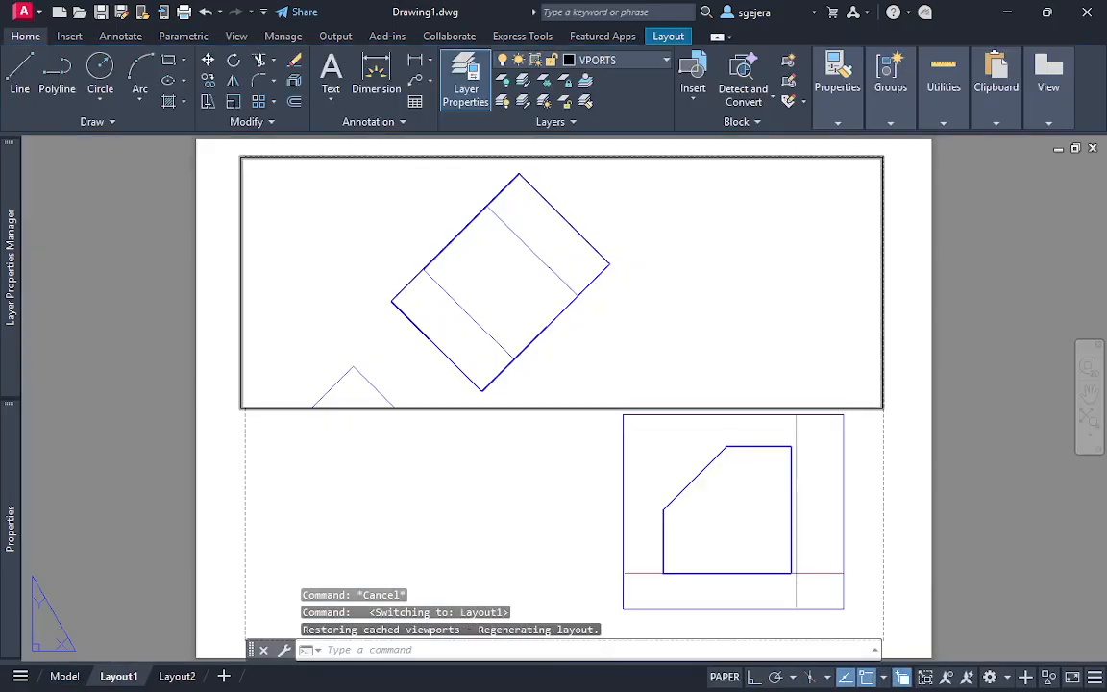
Stretch the auxiliary viewport's lower-left corner about 54 mm horizontally inward to narrow the viewport around the inclined view
left_click(276, 427)
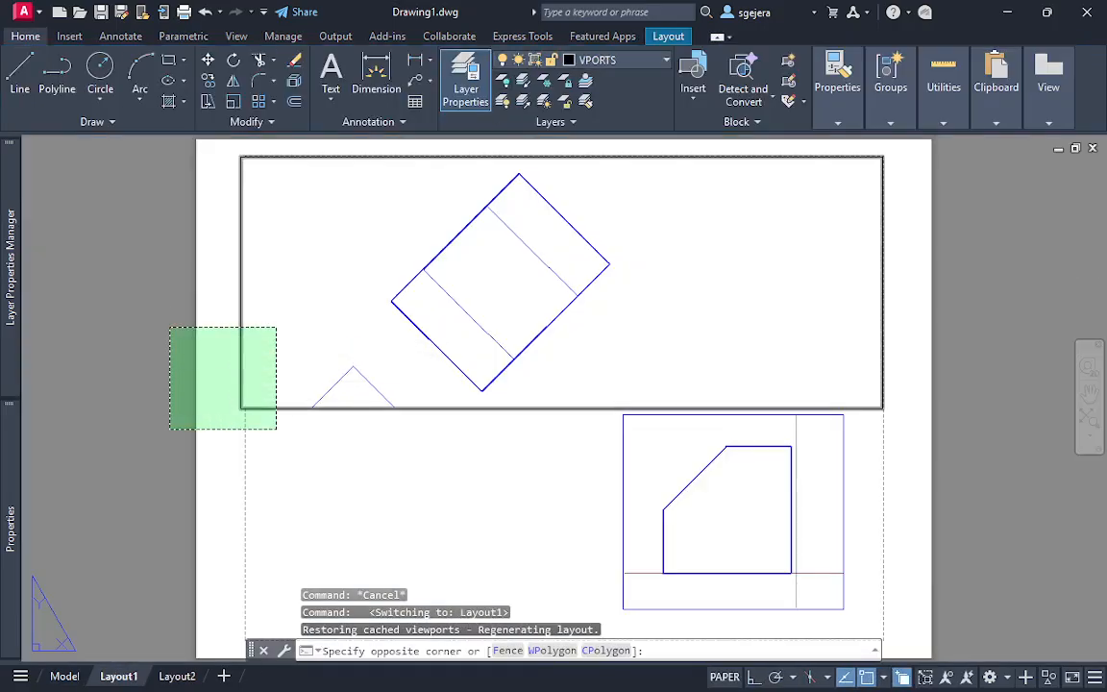
left_click(170, 325)
left_click(228, 433)
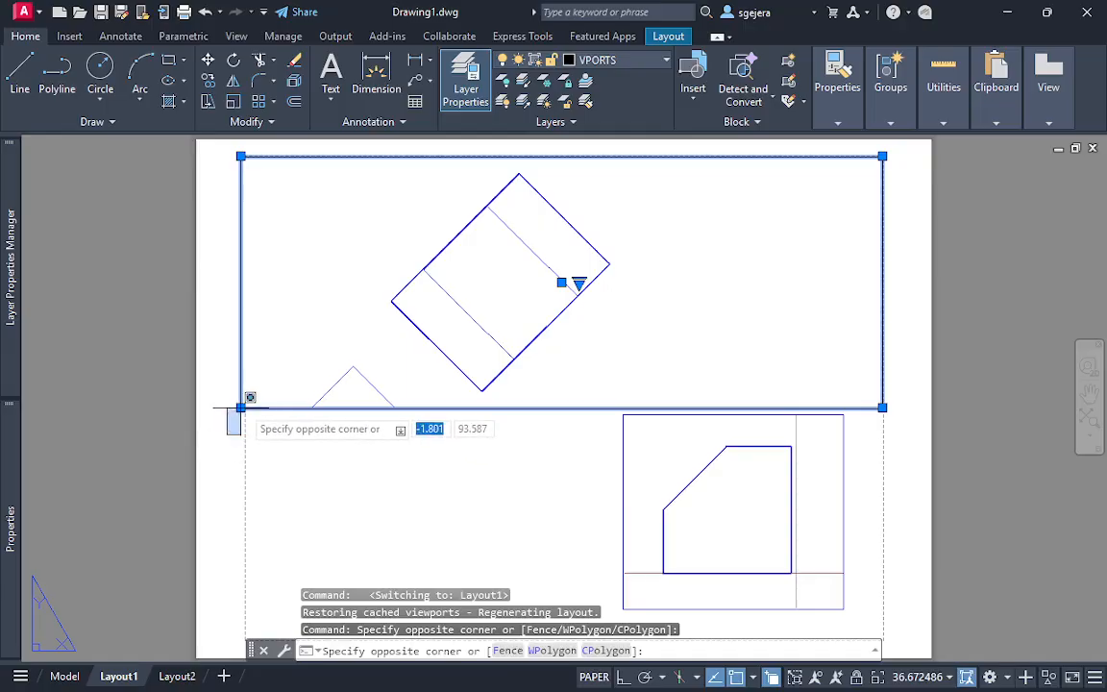
left_click(242, 409)
left_click(240, 407)
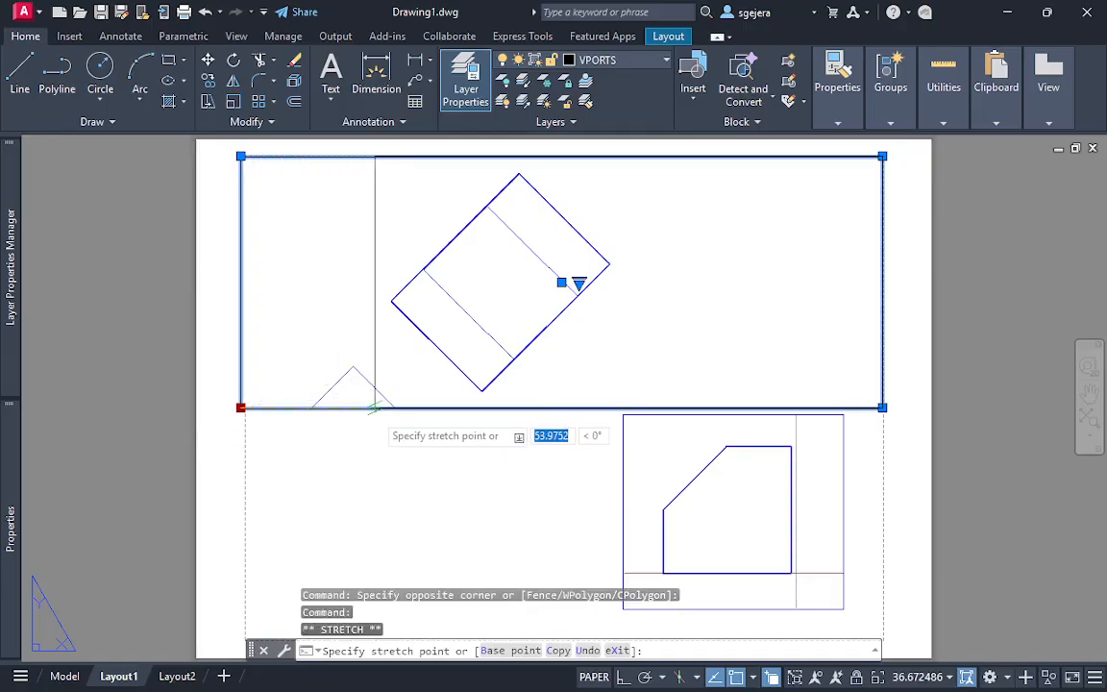
left_click(374, 407)
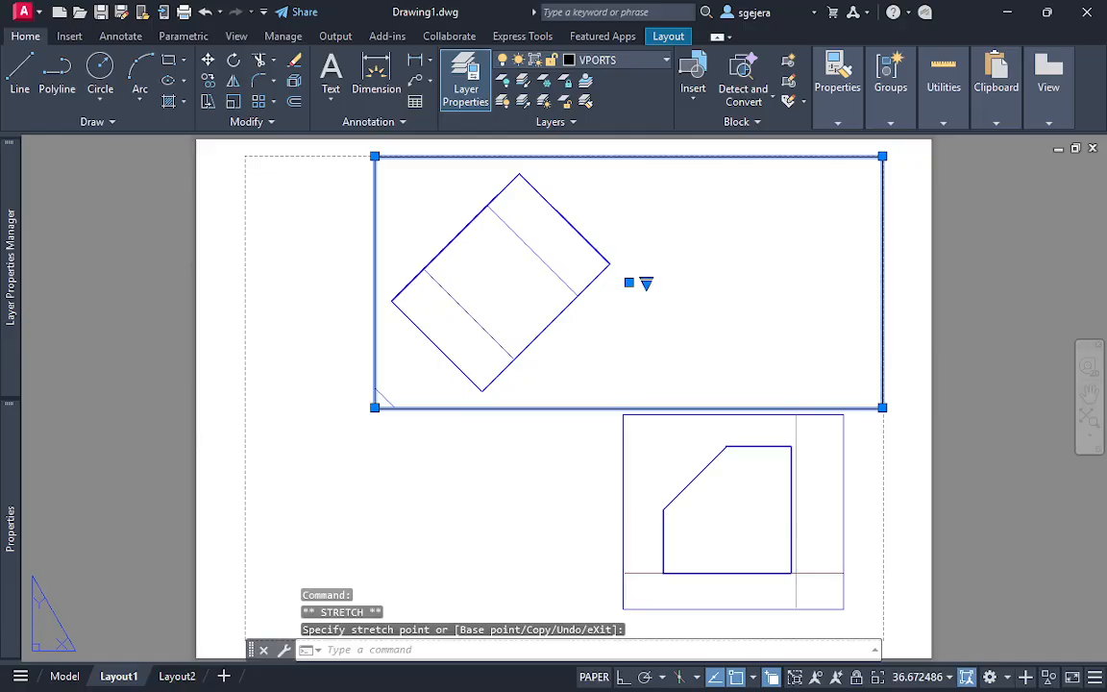
key("Escape")
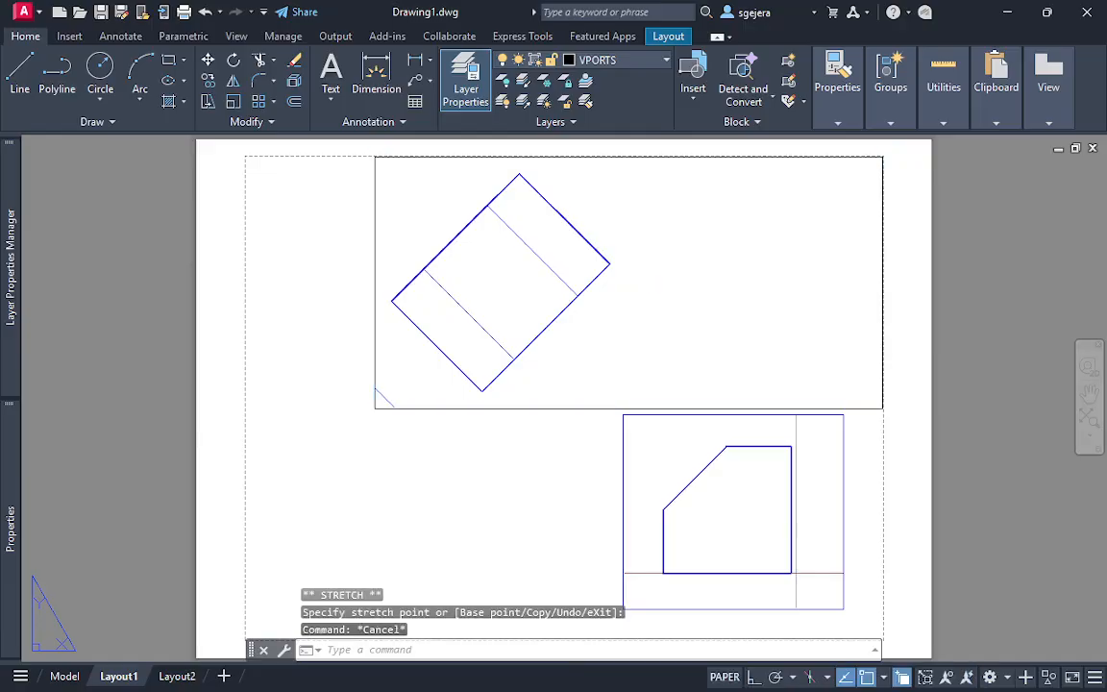
Regenerate the layout with REGEN and refresh the display with REDRAW
type("re")
key("Return")
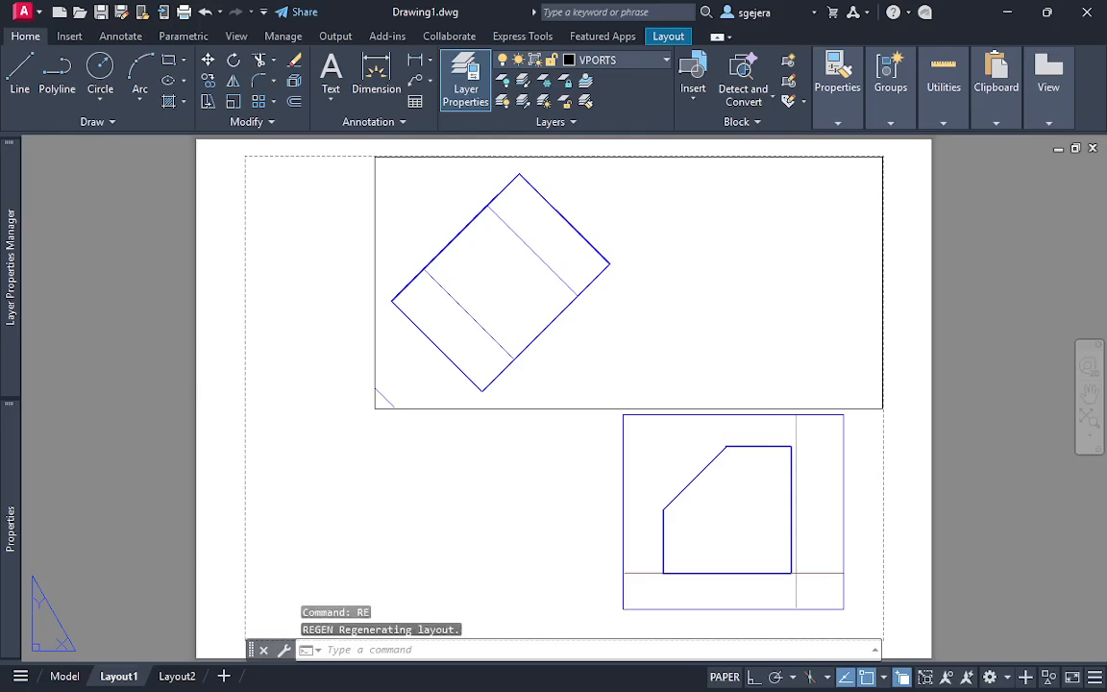
type("redr")
key("Return")
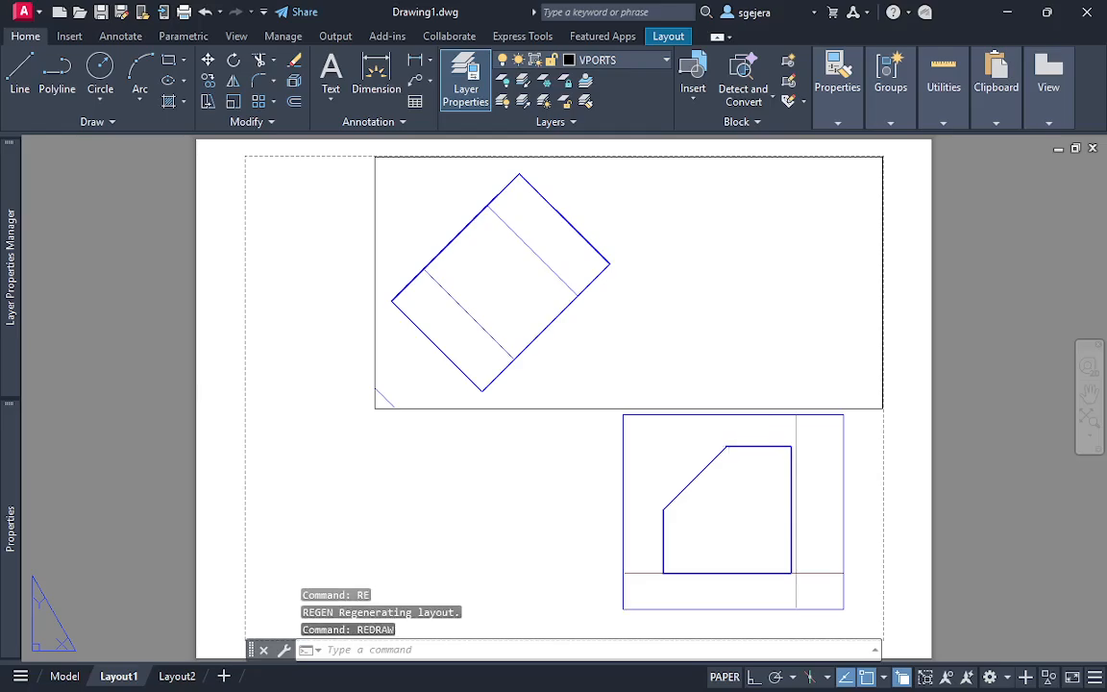
key("Escape")
key("Escape")
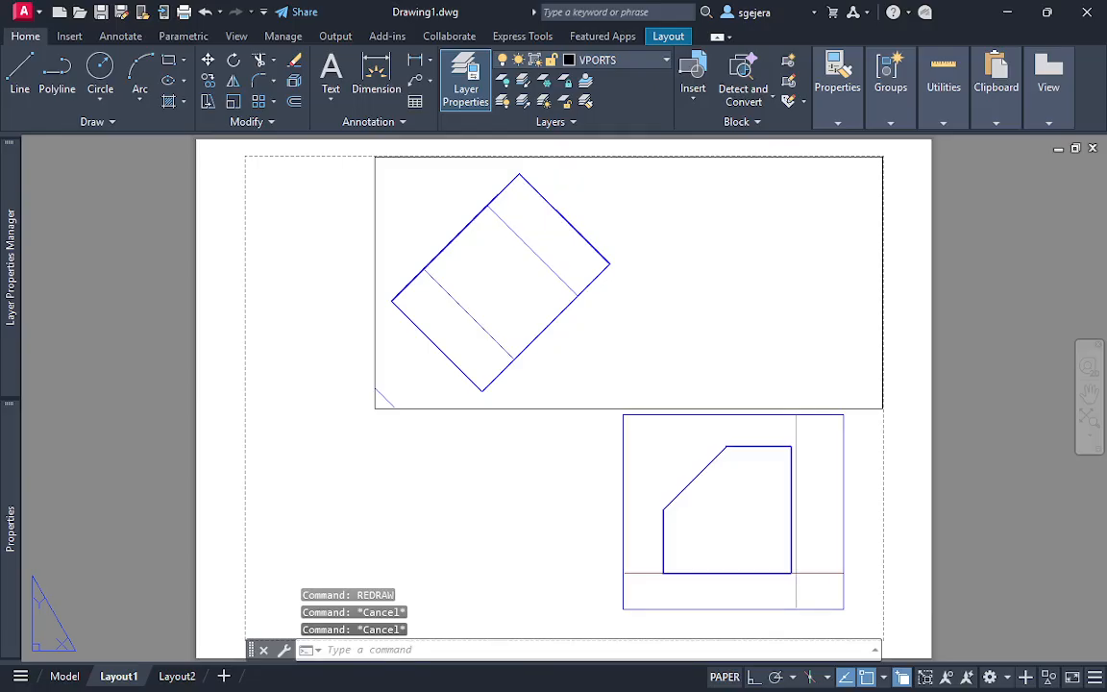
Switch from Layout1 to the drawing's model space
key("alt+Tab")
key("alt+Tab")
key("alt")
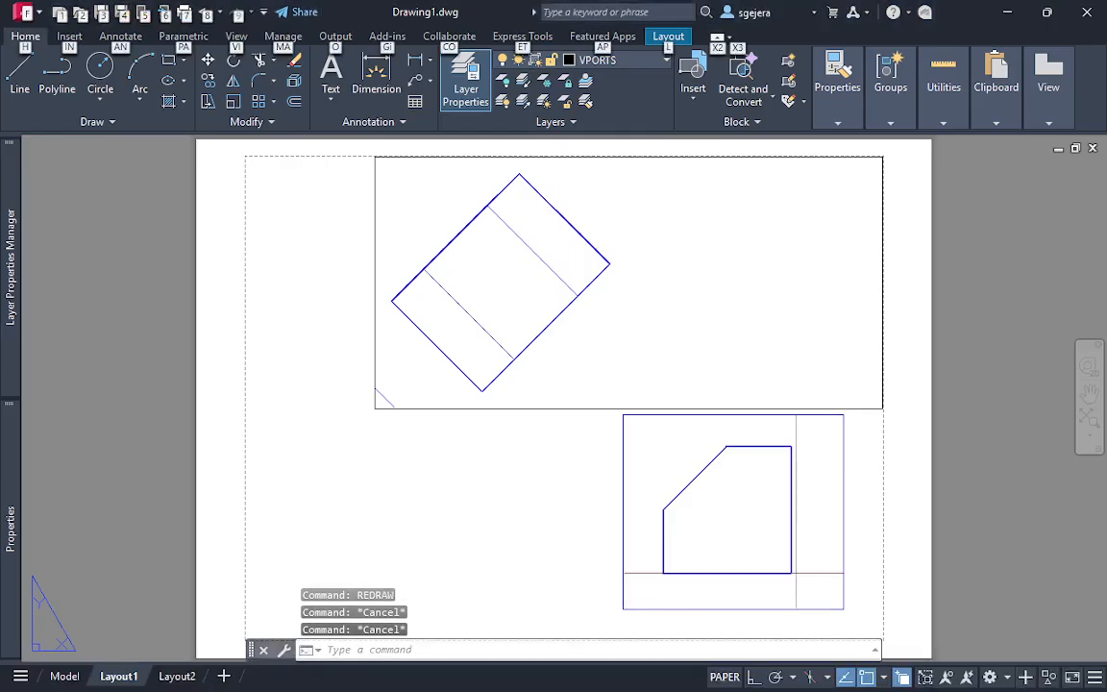
left_click(65, 675)
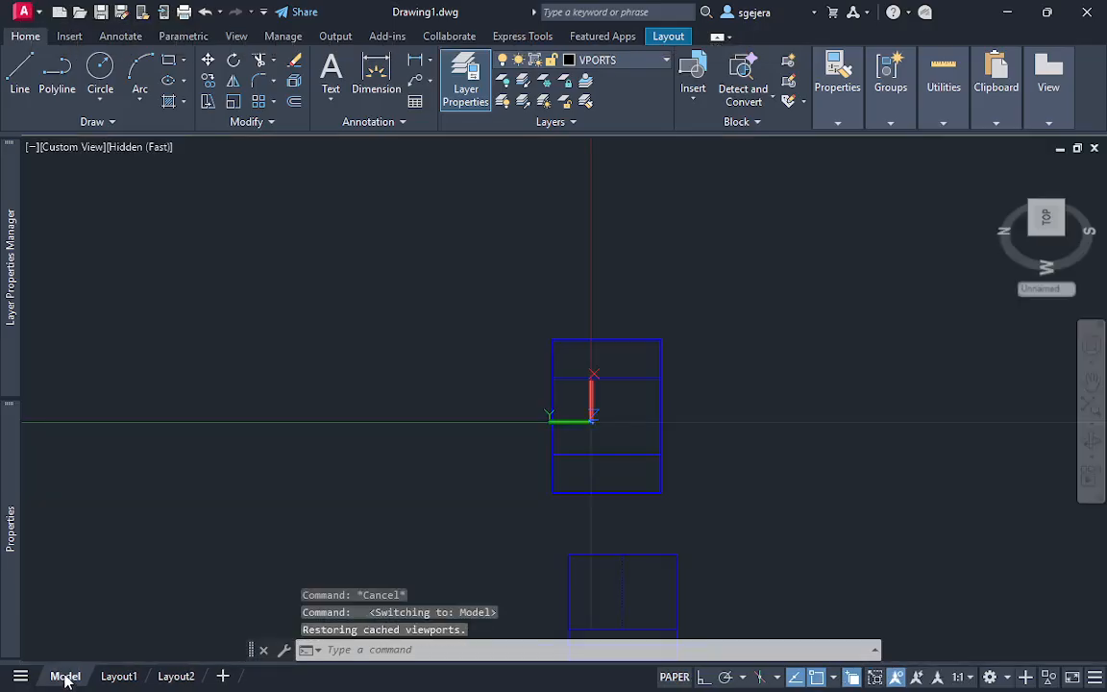
key("Escape")
key("Escape")
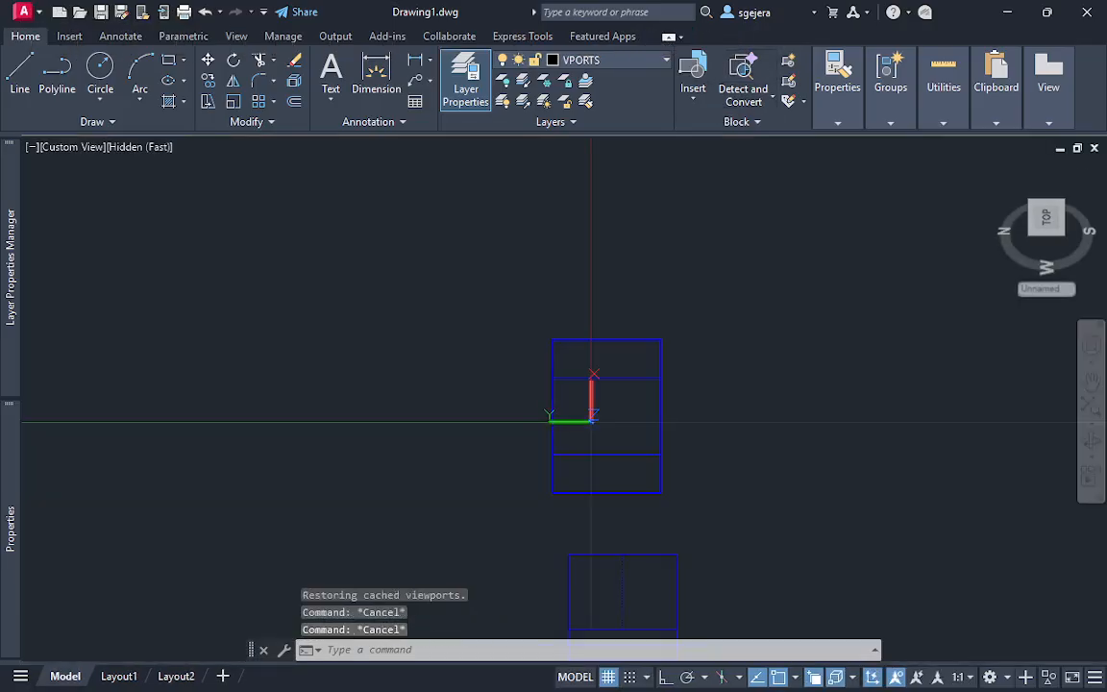
left_click(740, 227)
left_click(432, 448)
key("Escape")
key("Escape")
key("Escape")
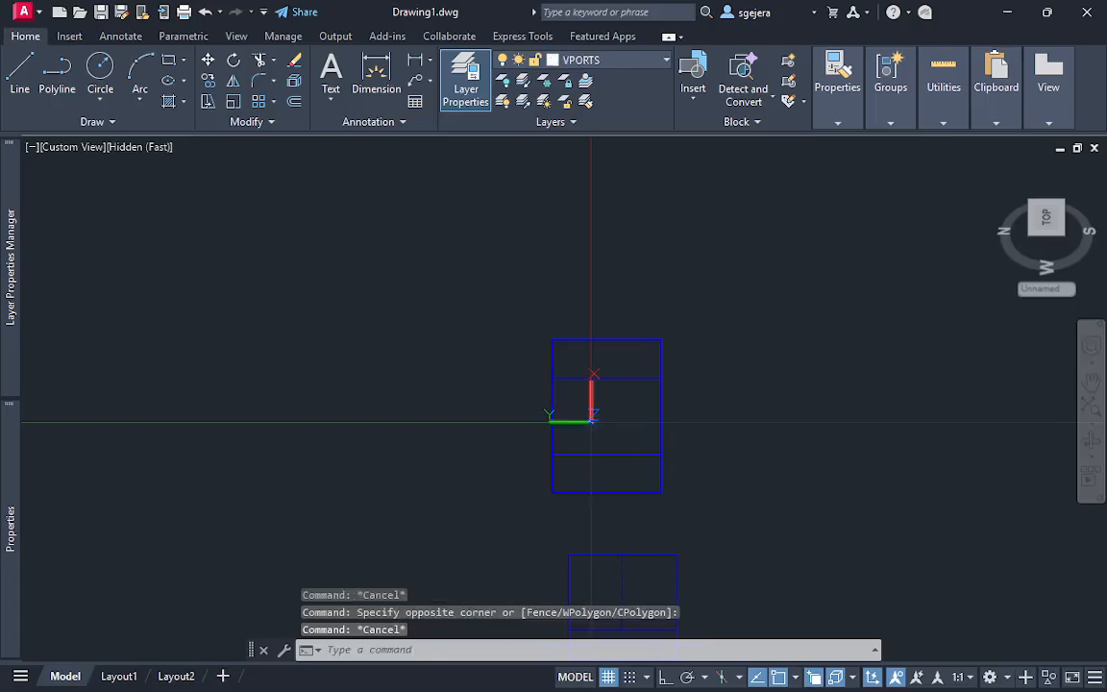
left_click(650, 675)
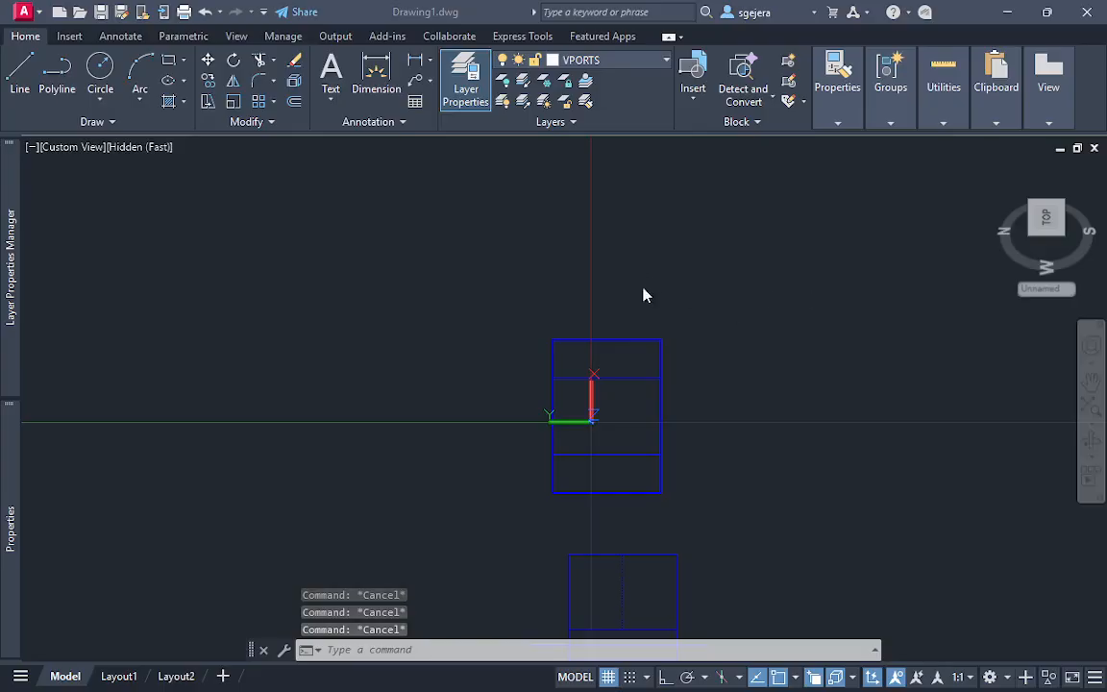
left_click(669, 267)
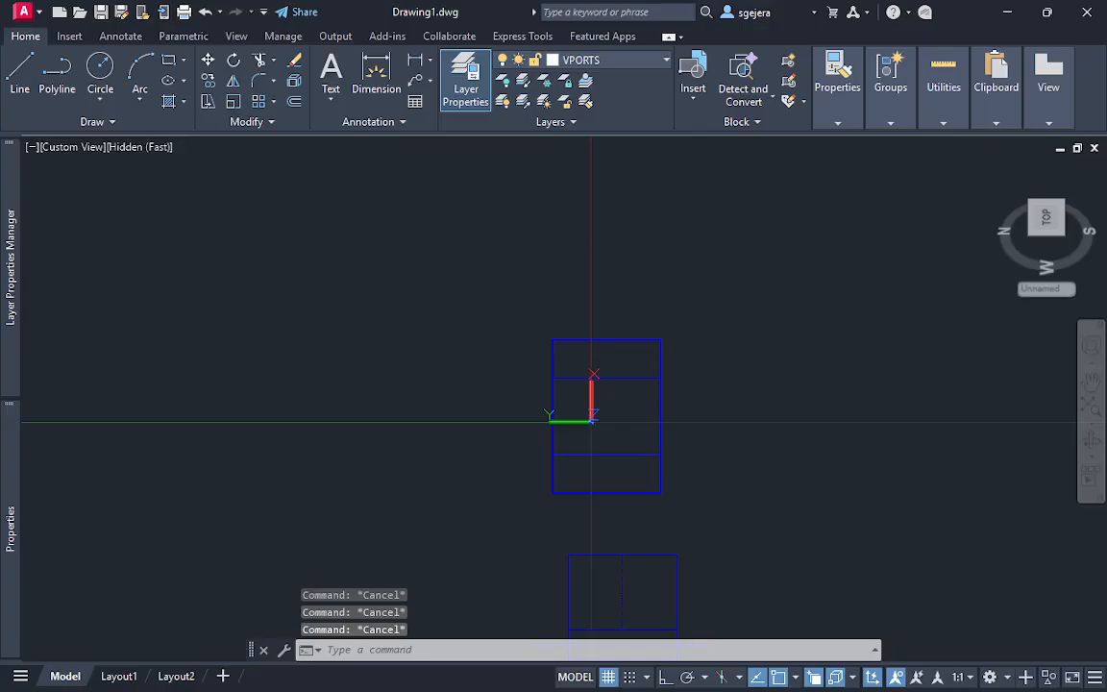
Save the drawing in the Documents folder under the file name auxiliary
key("ctrl+s")
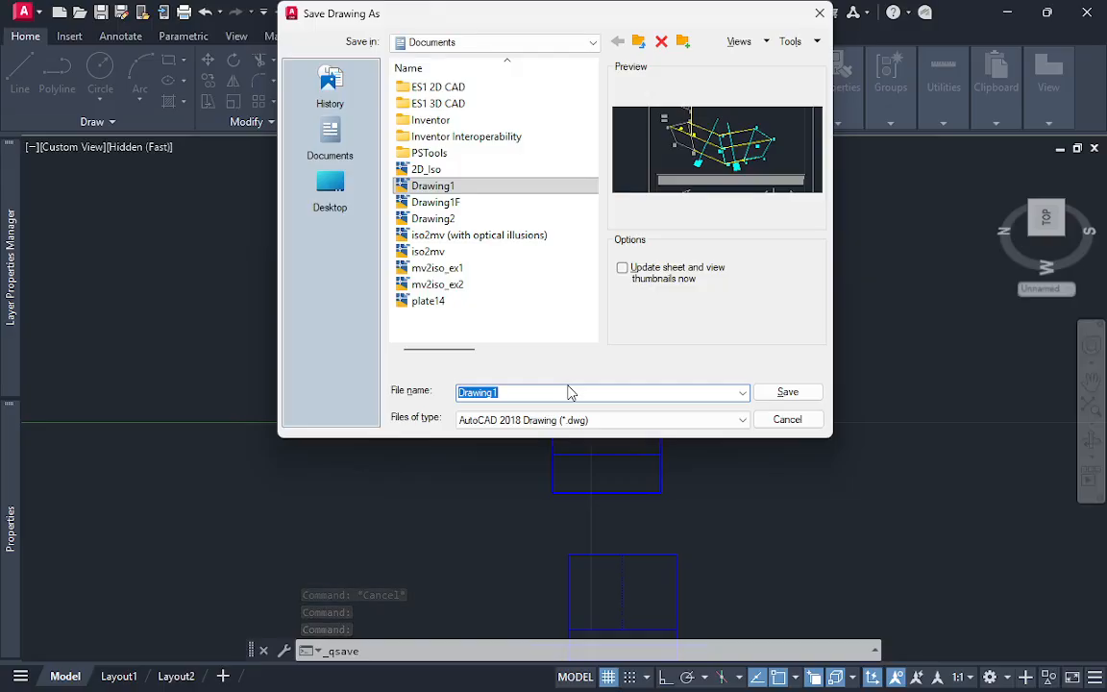
type("auxiliary")
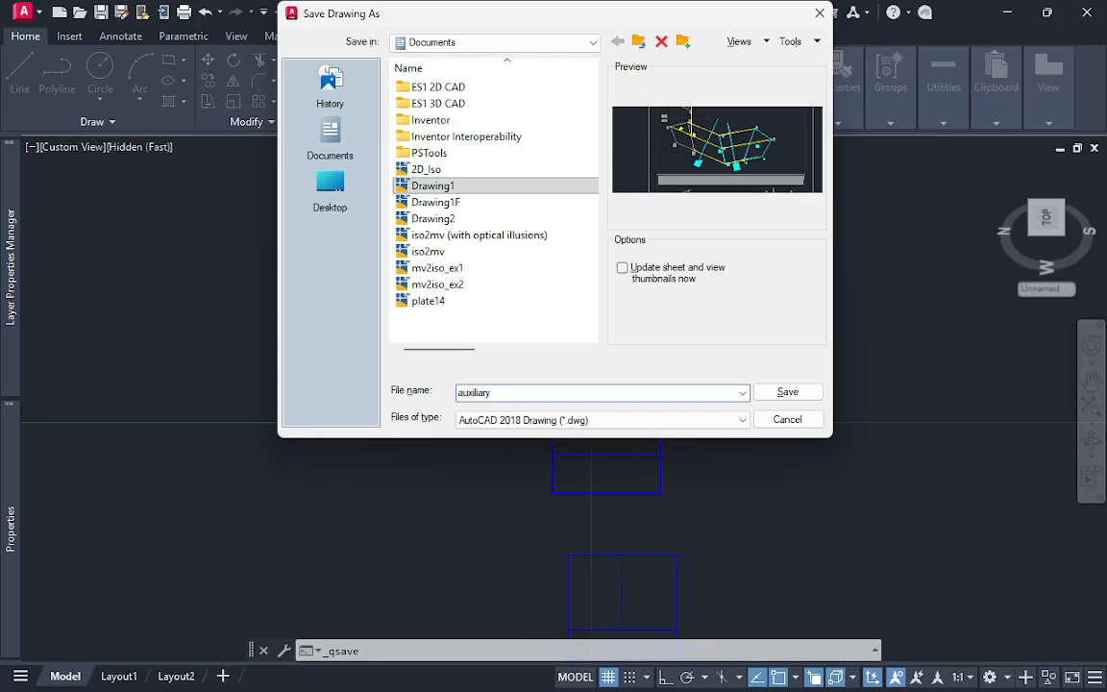
key("Return")
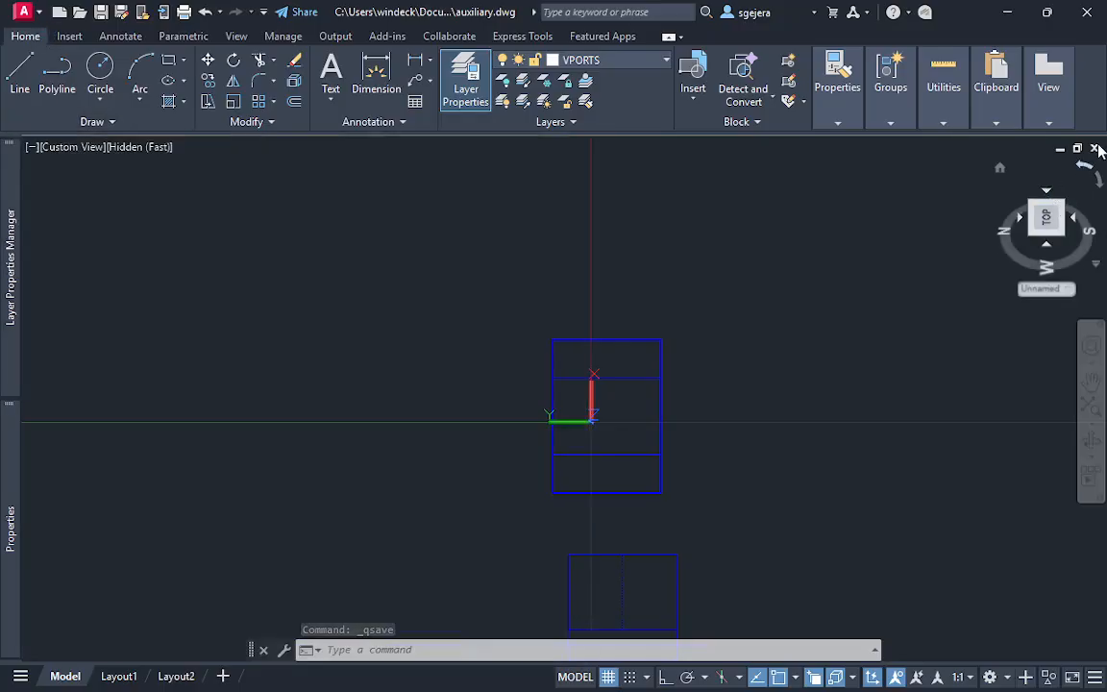
Close the drawing, reopen the auxiliary file from the Documents folder, and switch to Layout1
left_click(1097, 149)
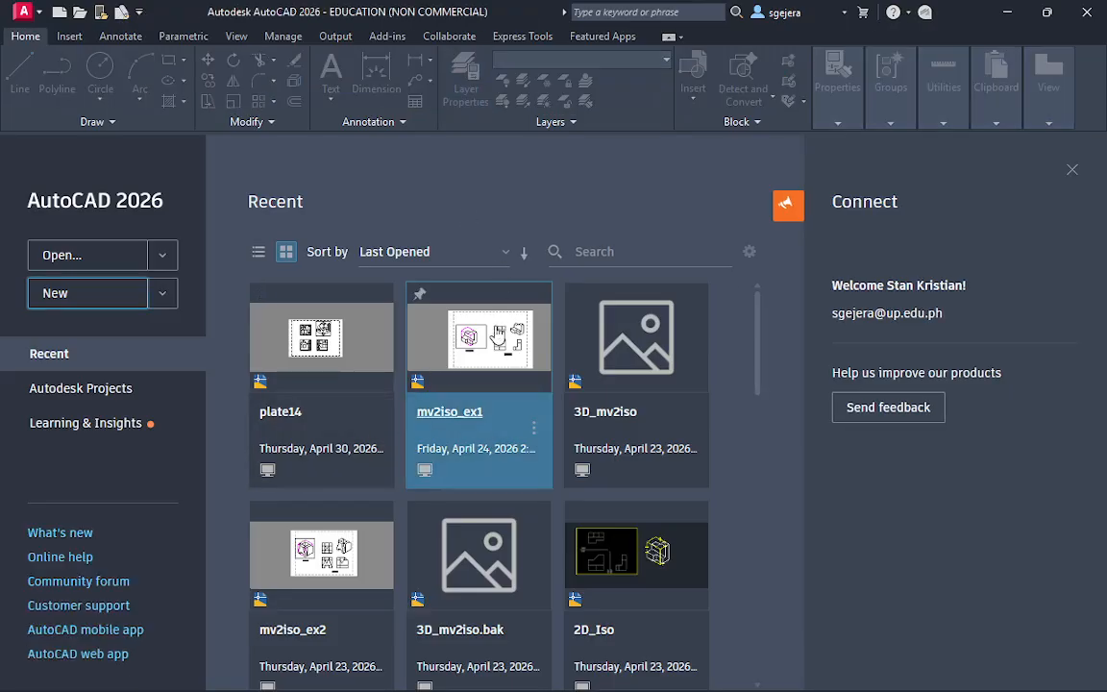
key("ctrl+o")
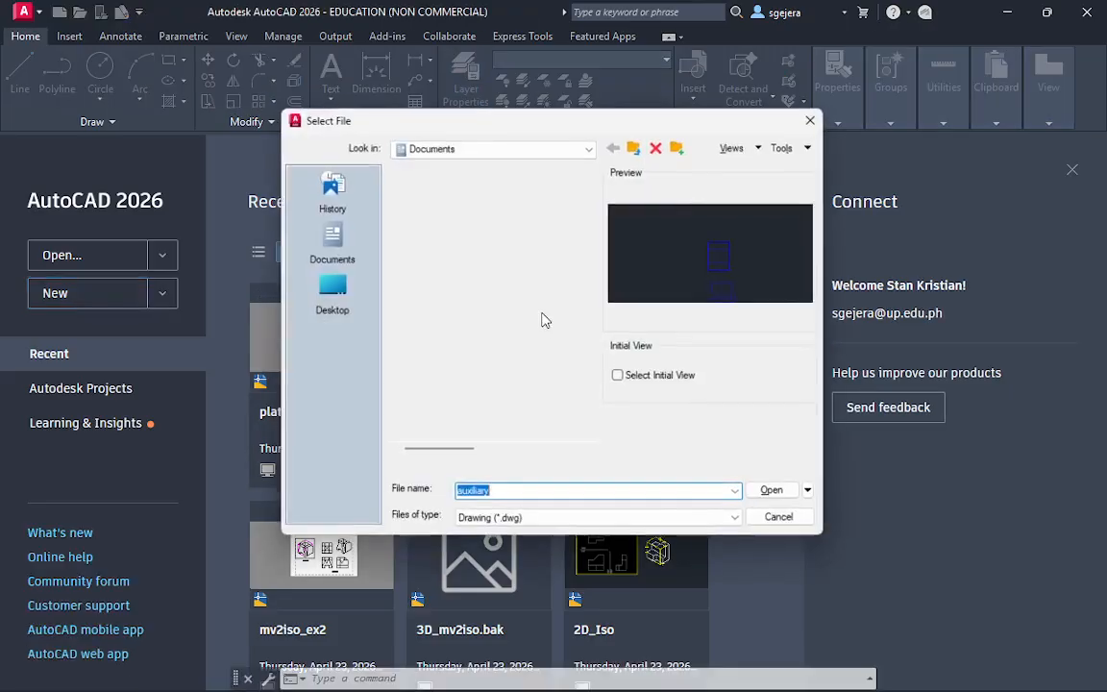
double_click(480, 288)
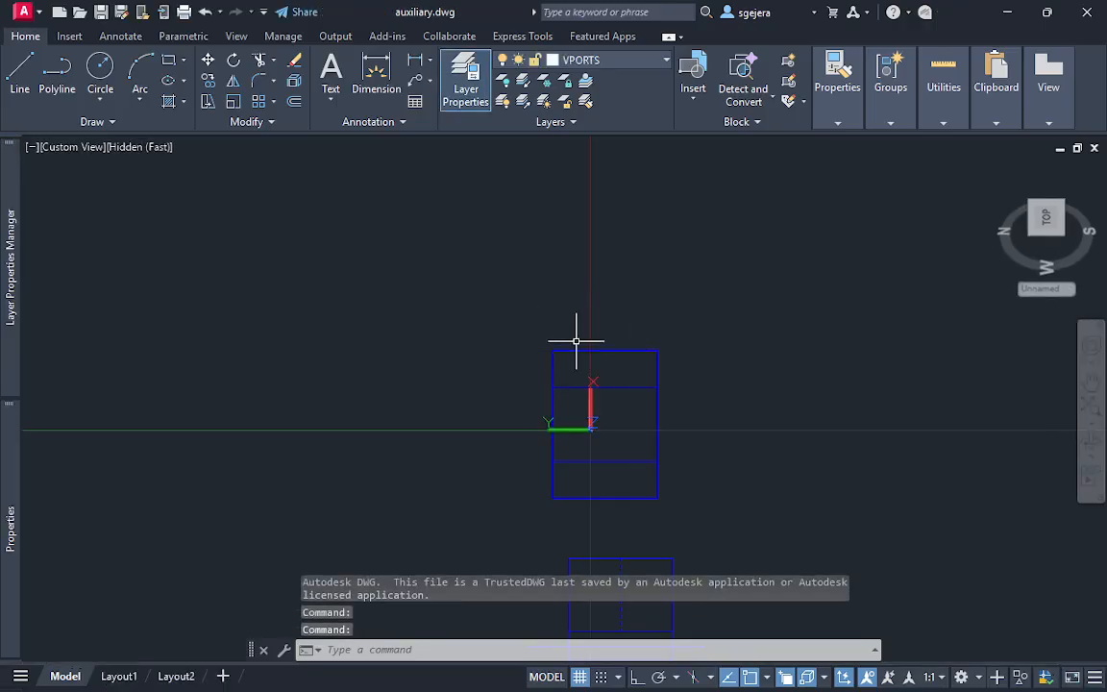
left_click(119, 675)
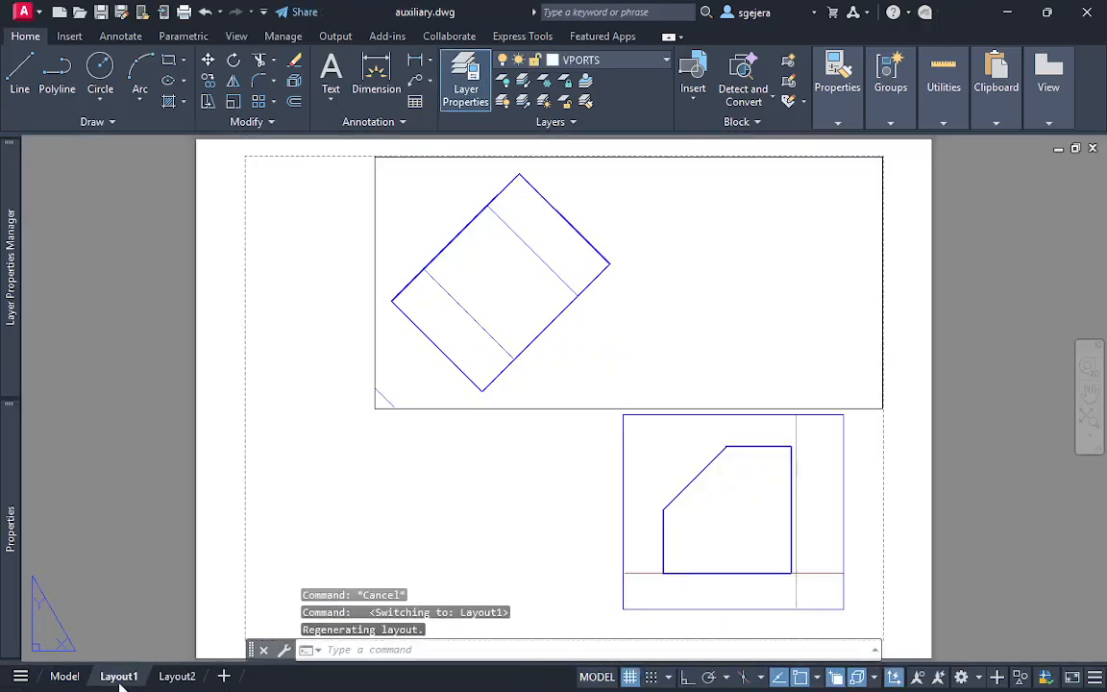
Stretch the auxiliary viewport's lower-right corner about 107 mm horizontally inward to end just beside the inclined view
left_click(889, 394)
left_click(871, 420)
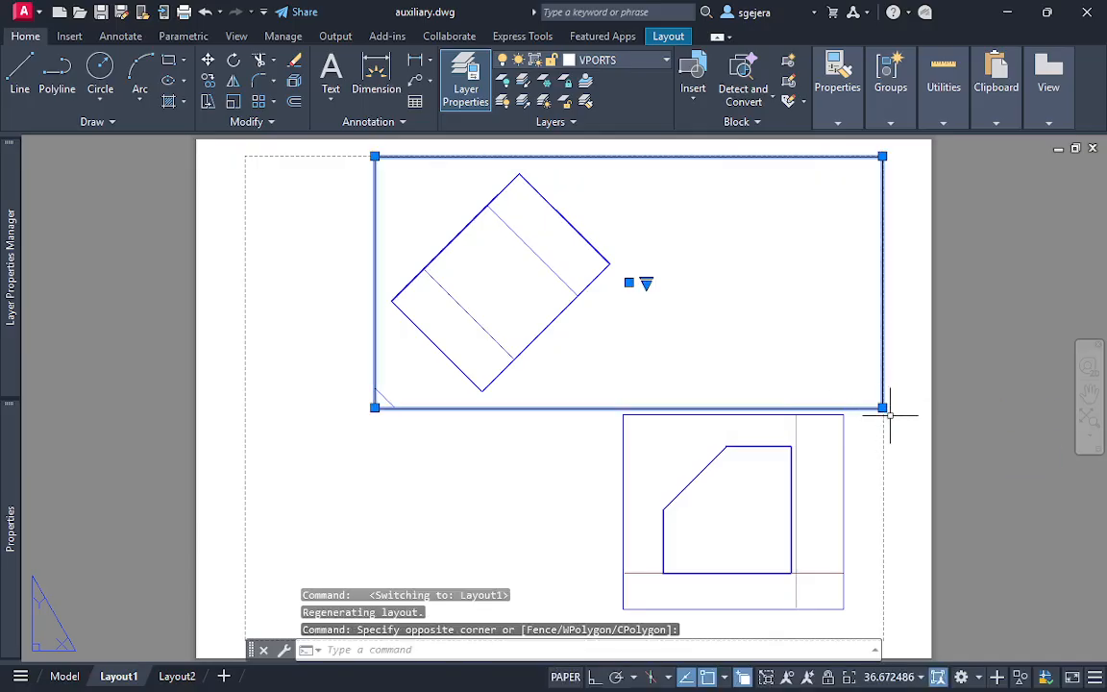
left_click(882, 407)
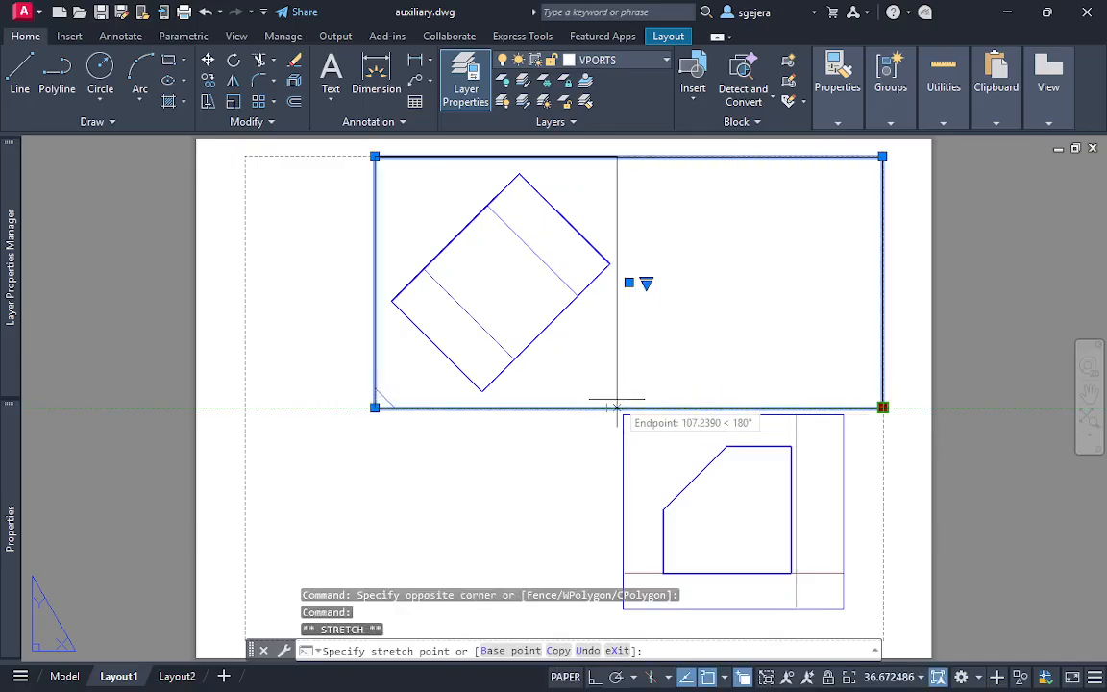
left_click(617, 407)
left_click(374, 408)
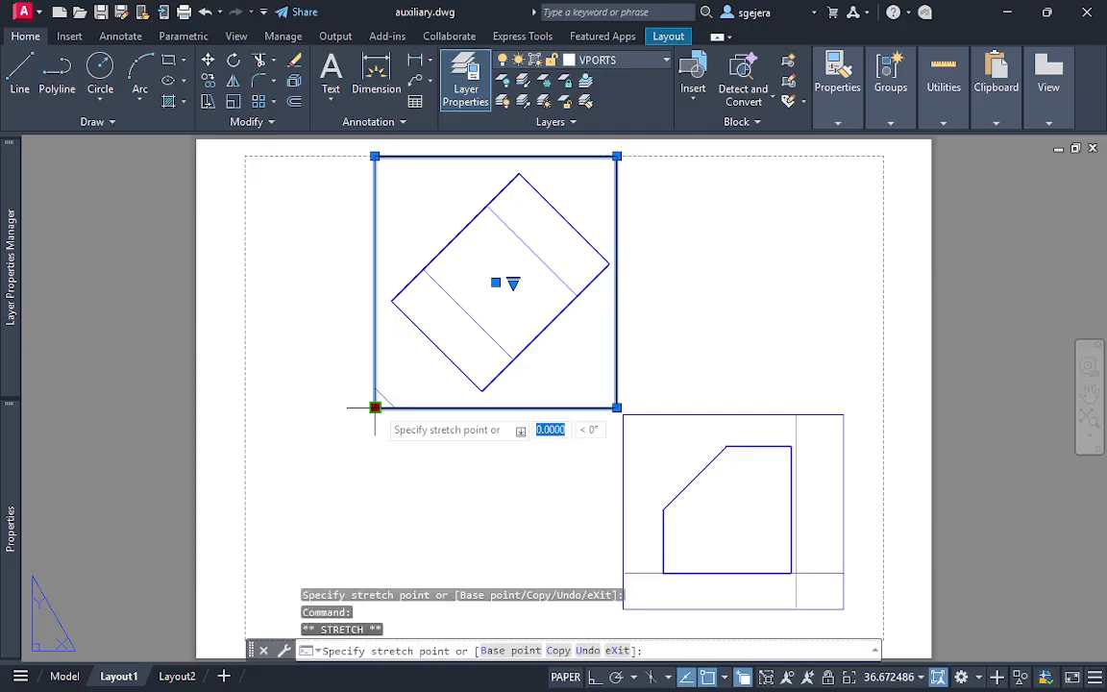
left_click(375, 408)
key("Escape")
key("Escape")
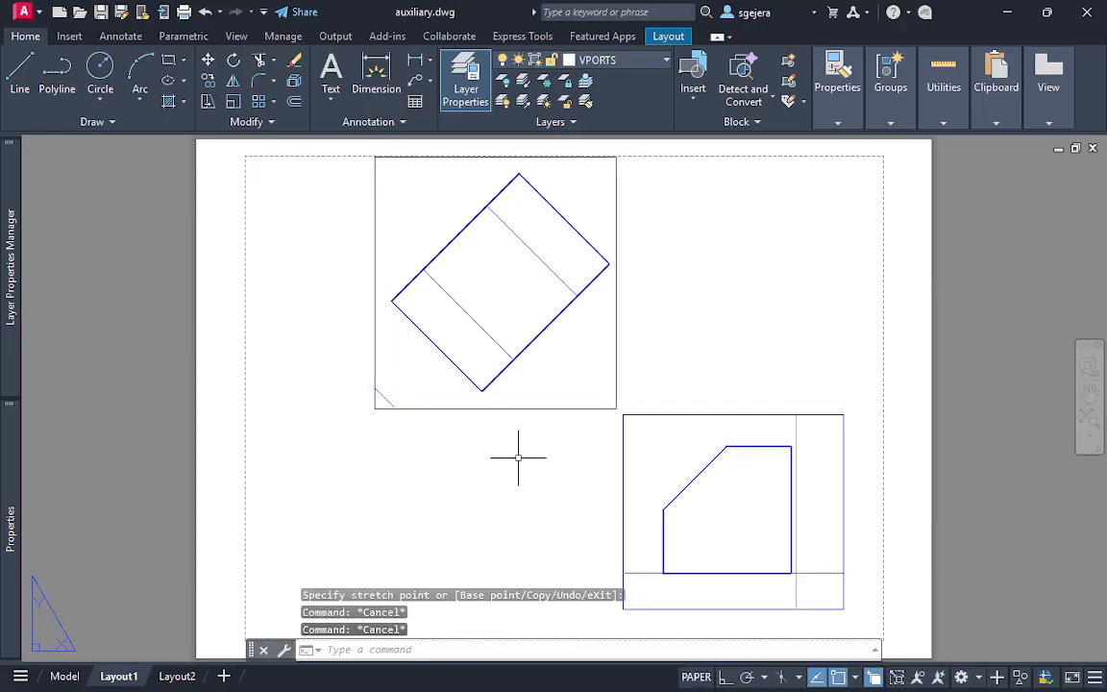
Turn the GRID off inside the front view's viewport and return to paper space
middle_click_drag(737, 460, 677, 402)
double_click(772, 454)
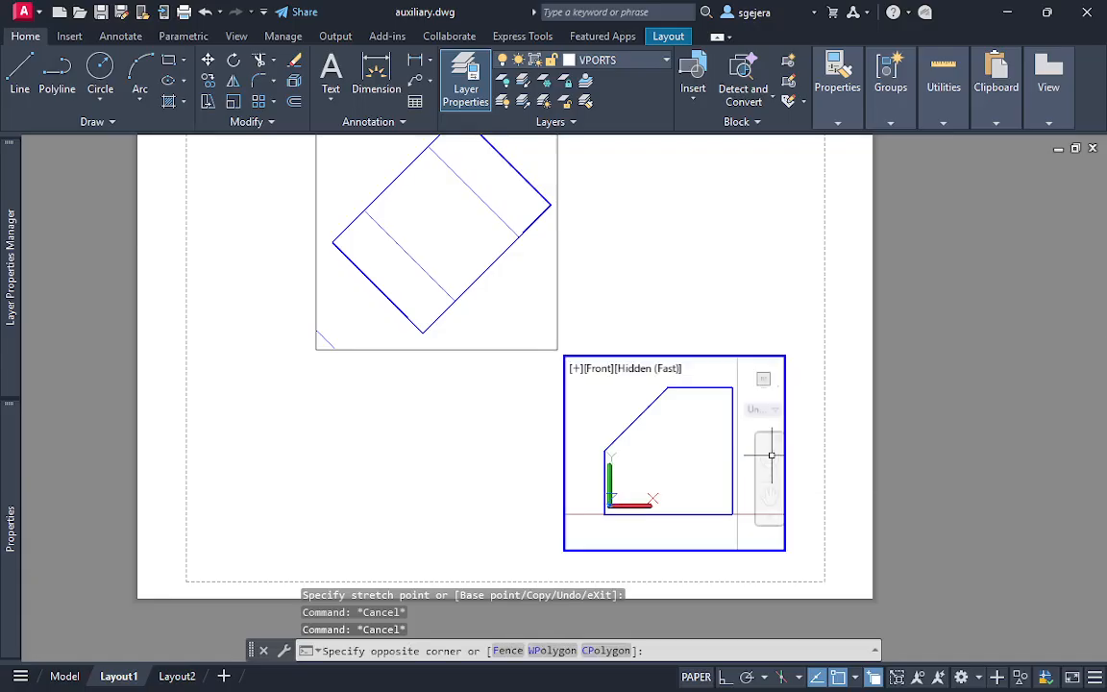
type("gridd")
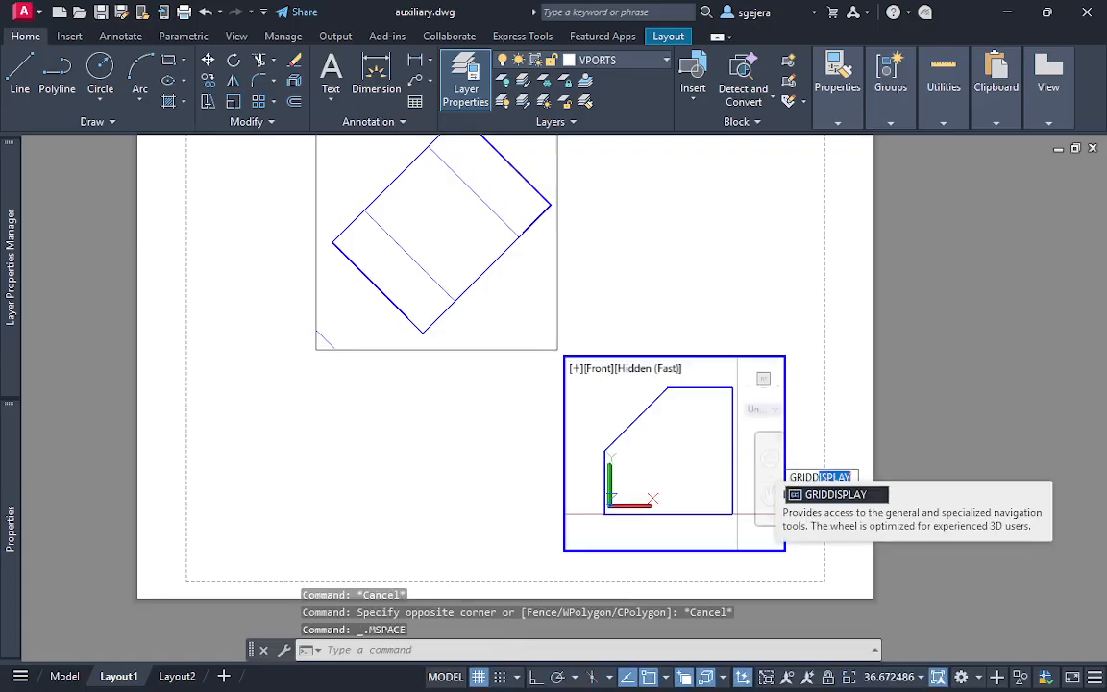
key("BackSpace")
key("Return")
type("of")
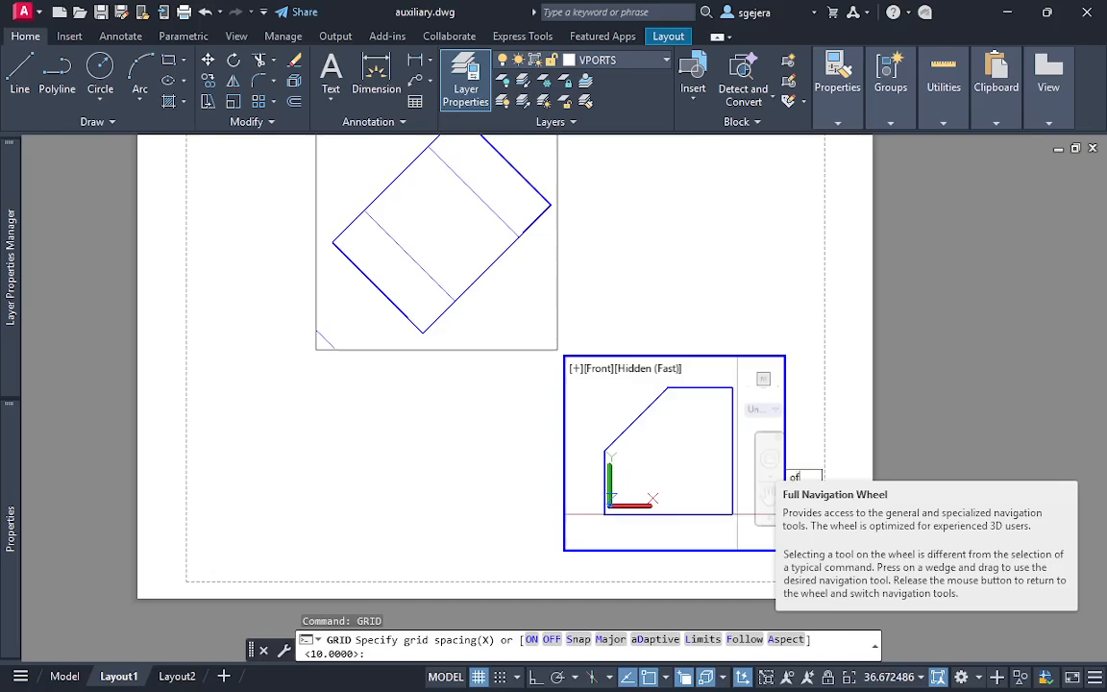
type("f")
key("Return")
double_click(663, 230)
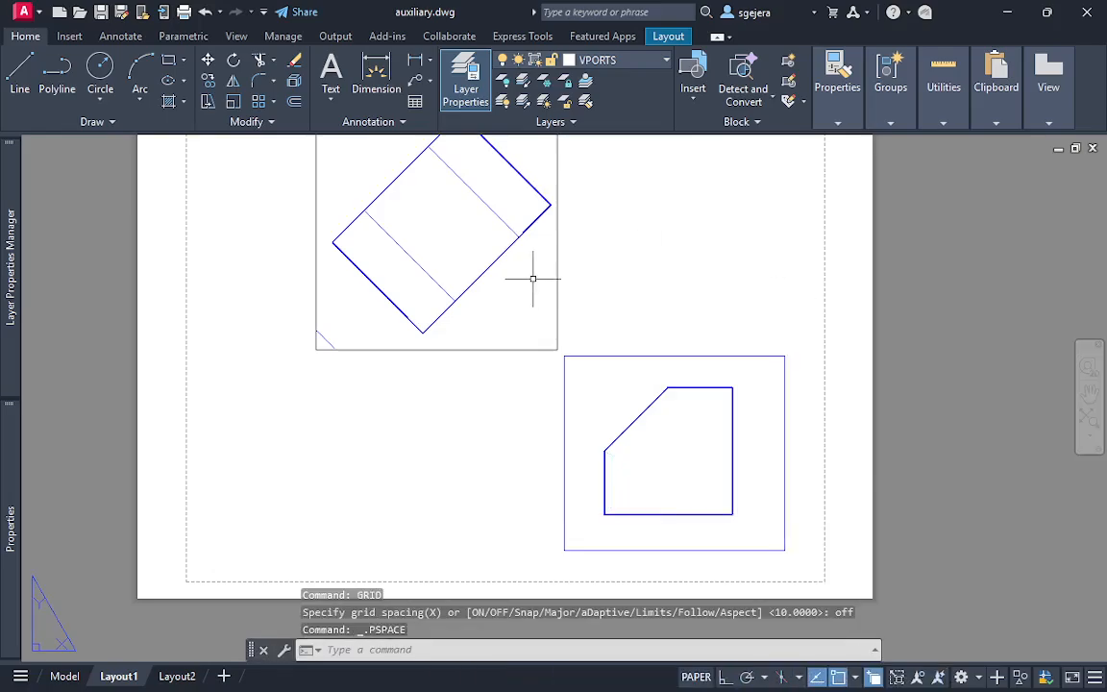
Turn off the grid display inside the auxiliary view's viewport and return to paper space
double_click(533, 278)
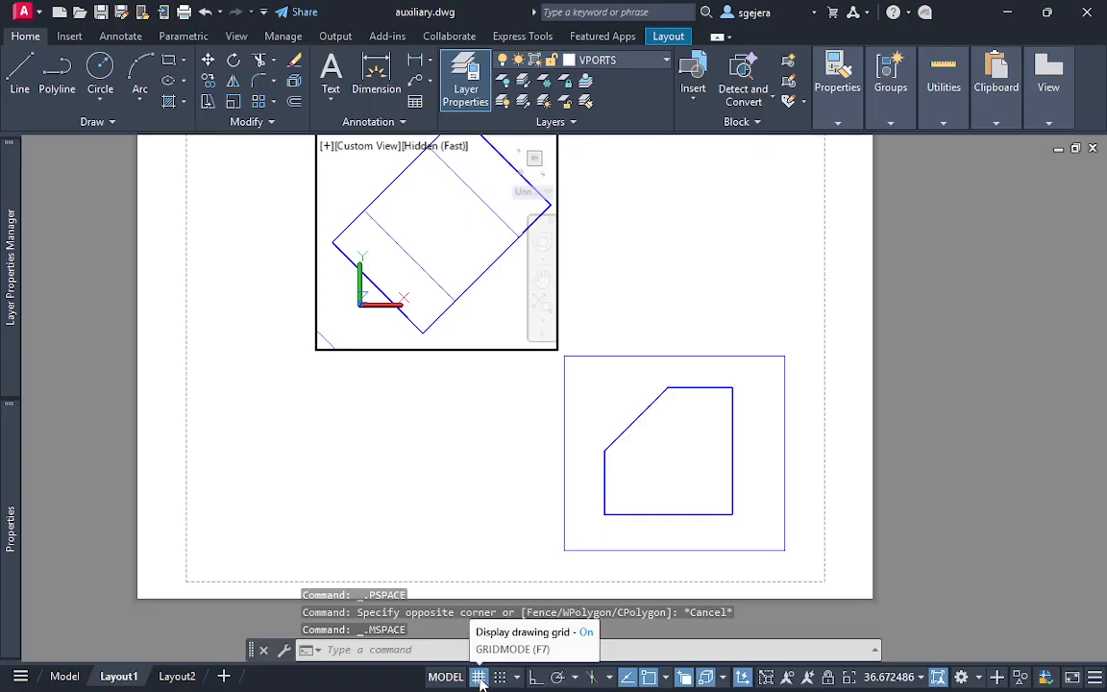
left_click(479, 677)
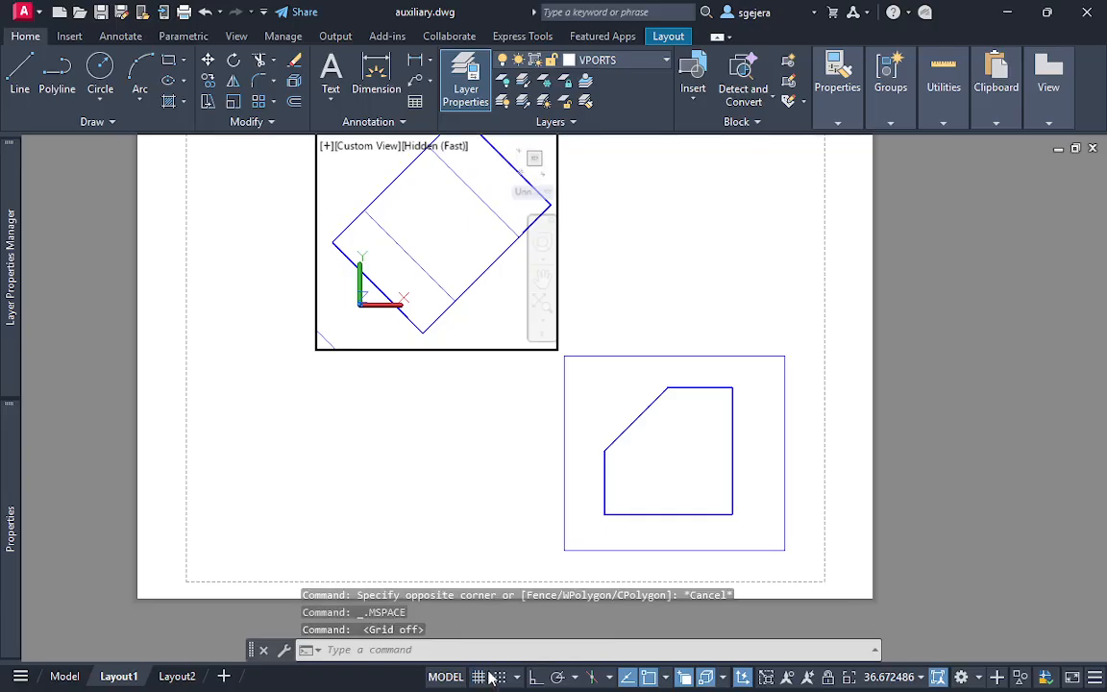
double_click(470, 524)
middle_click_drag(509, 436, 475, 512)
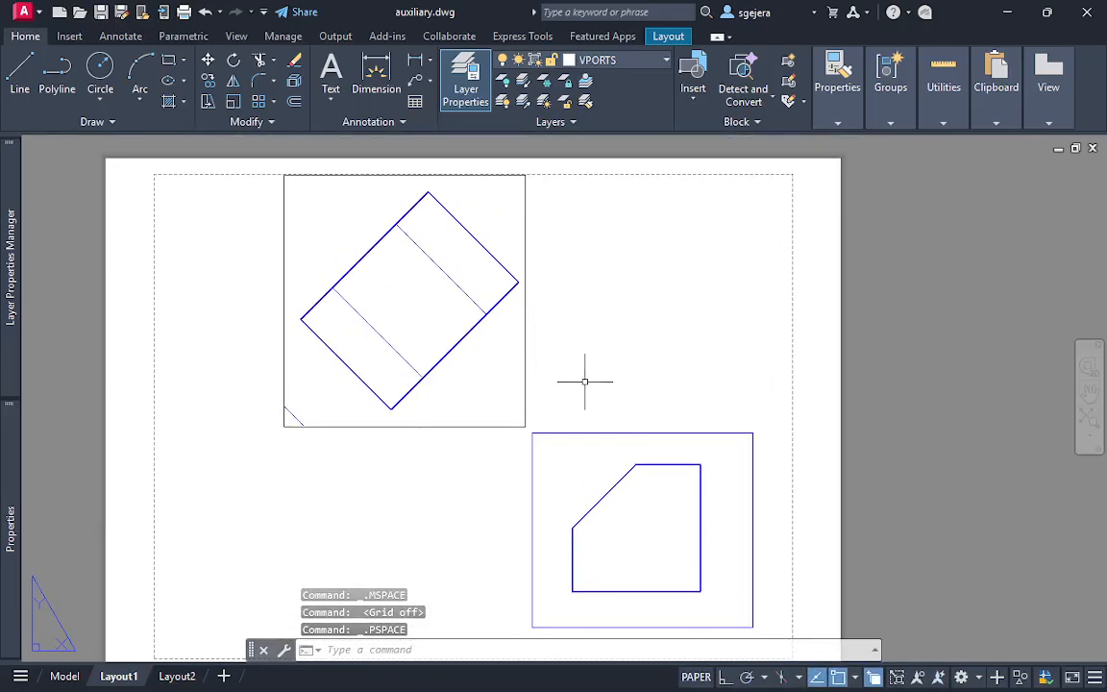
left_click(567, 447)
left_click(521, 385)
key("Escape")
key("Escape")
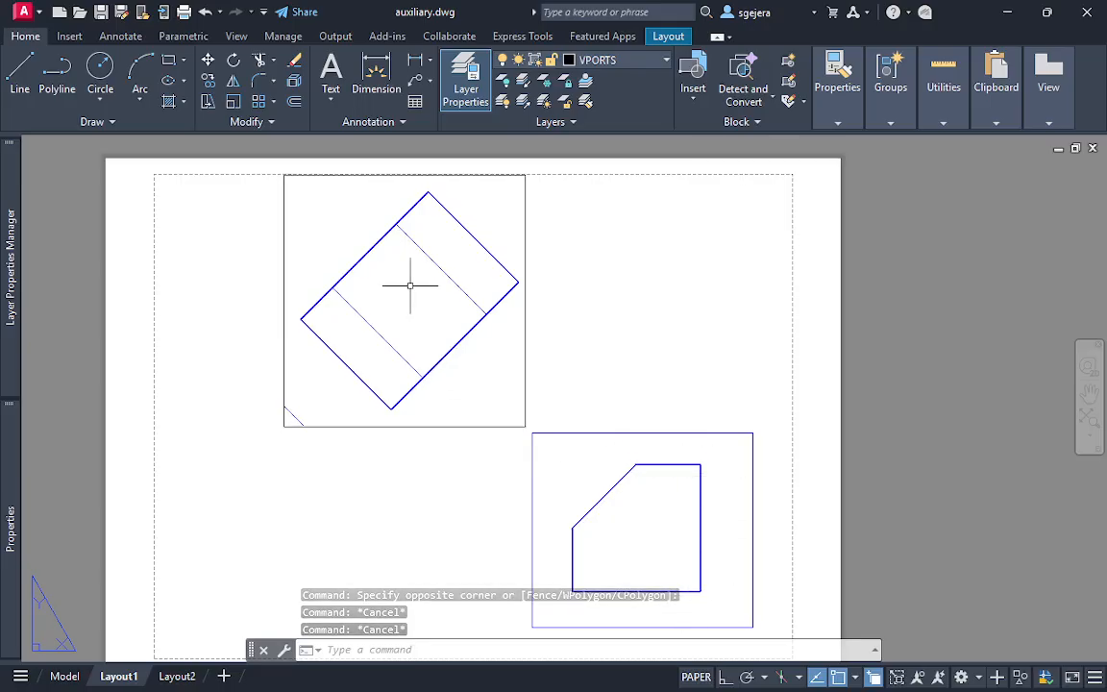
scroll(410, 288, "up", 2)
scroll(461, 301, "down", 2)
middle_click_drag(638, 385, 662, 361)
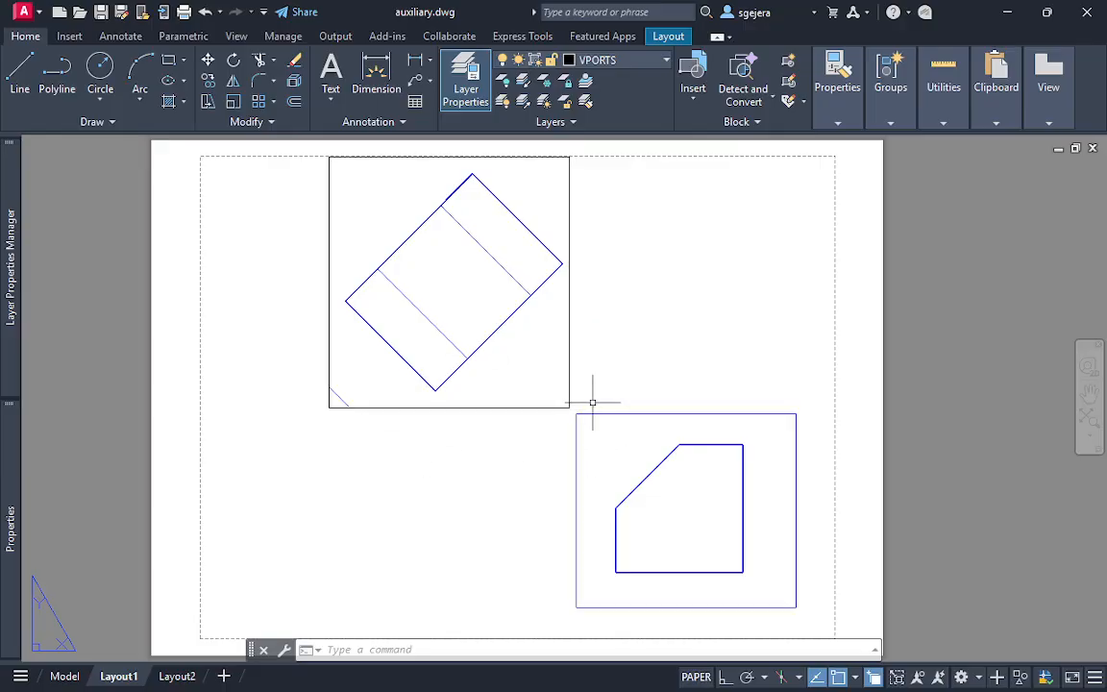
key("Escape")
left_click(650, 341)
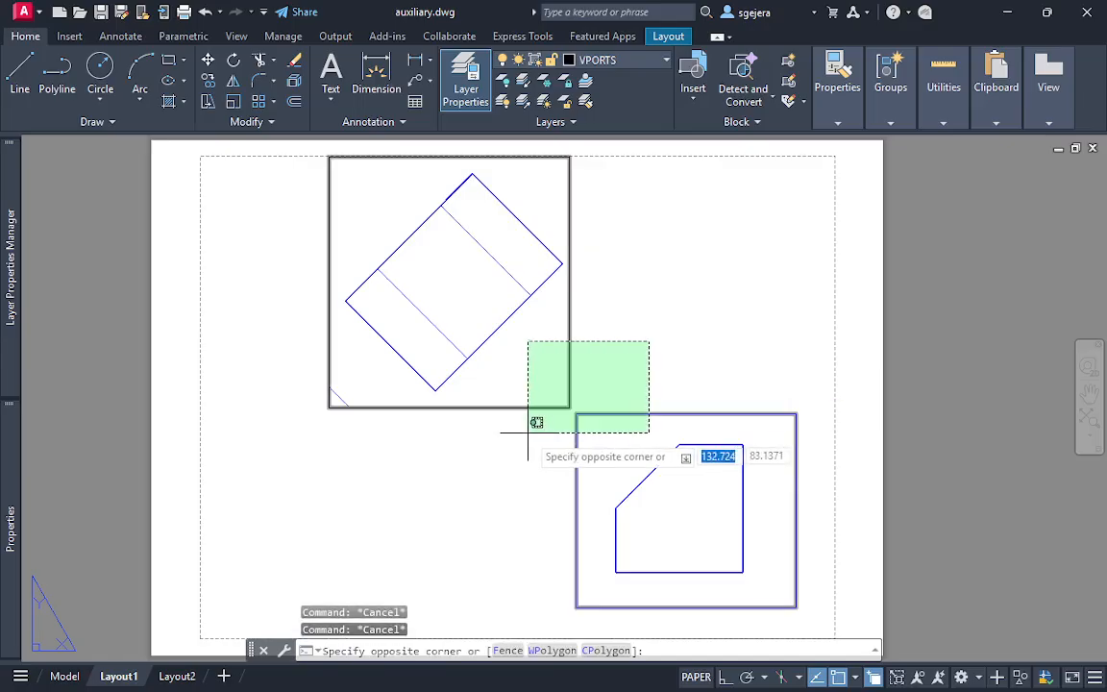
left_click(568, 415)
key("Escape")
left_click(649, 353)
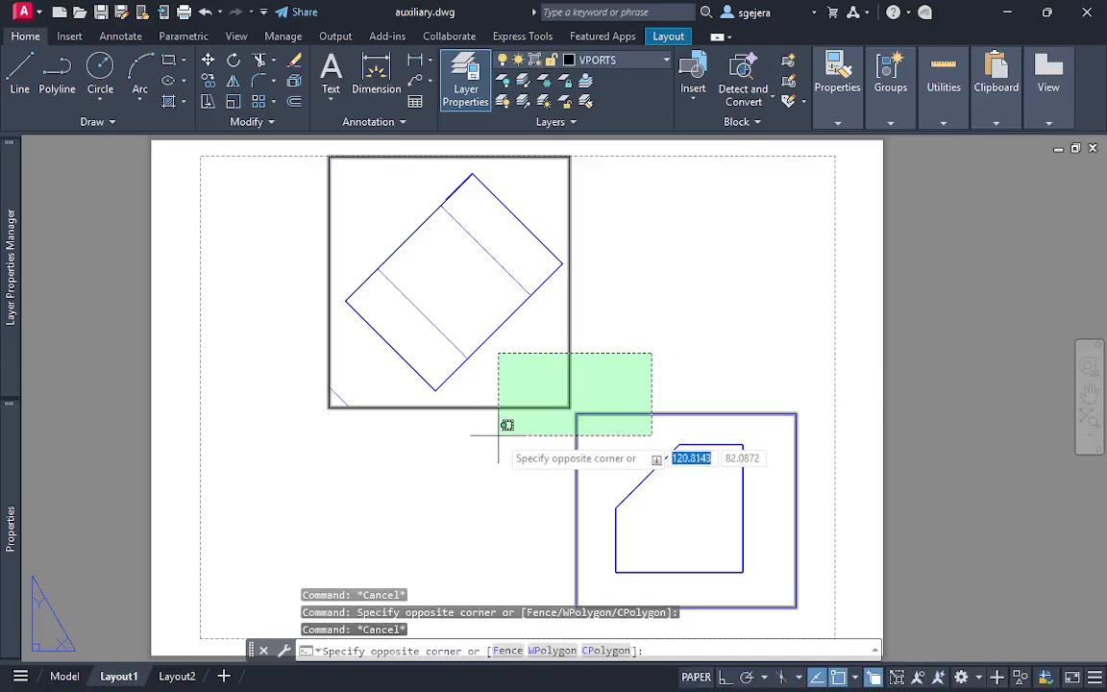
left_click(500, 440)
key("Escape")
left_click(625, 367)
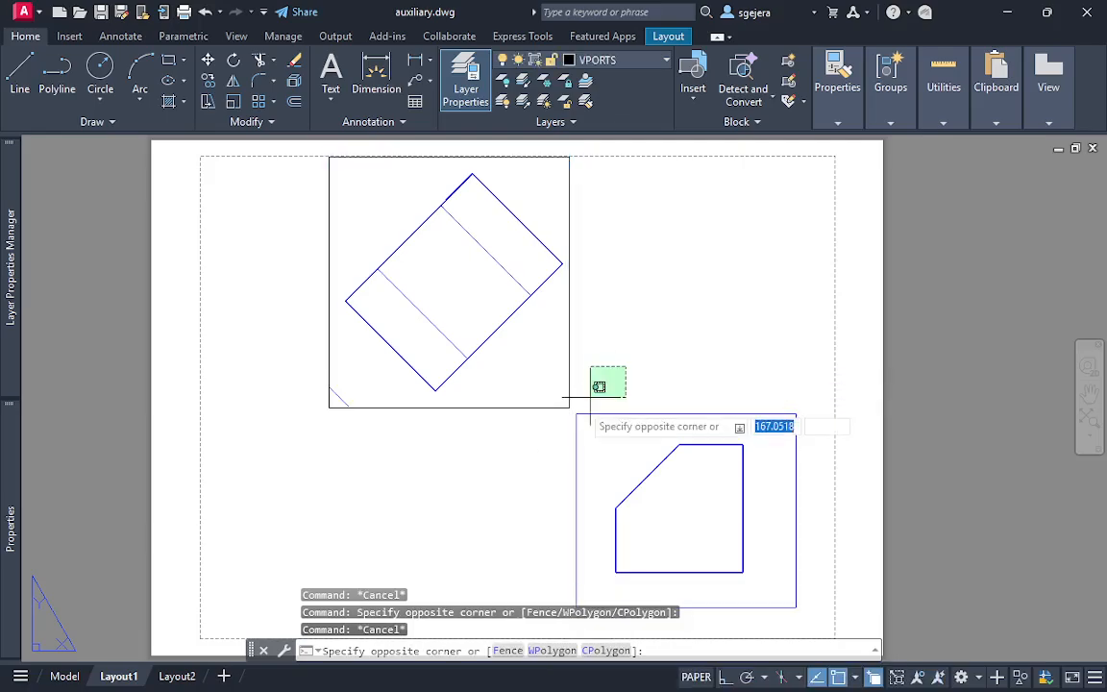
key("Escape")
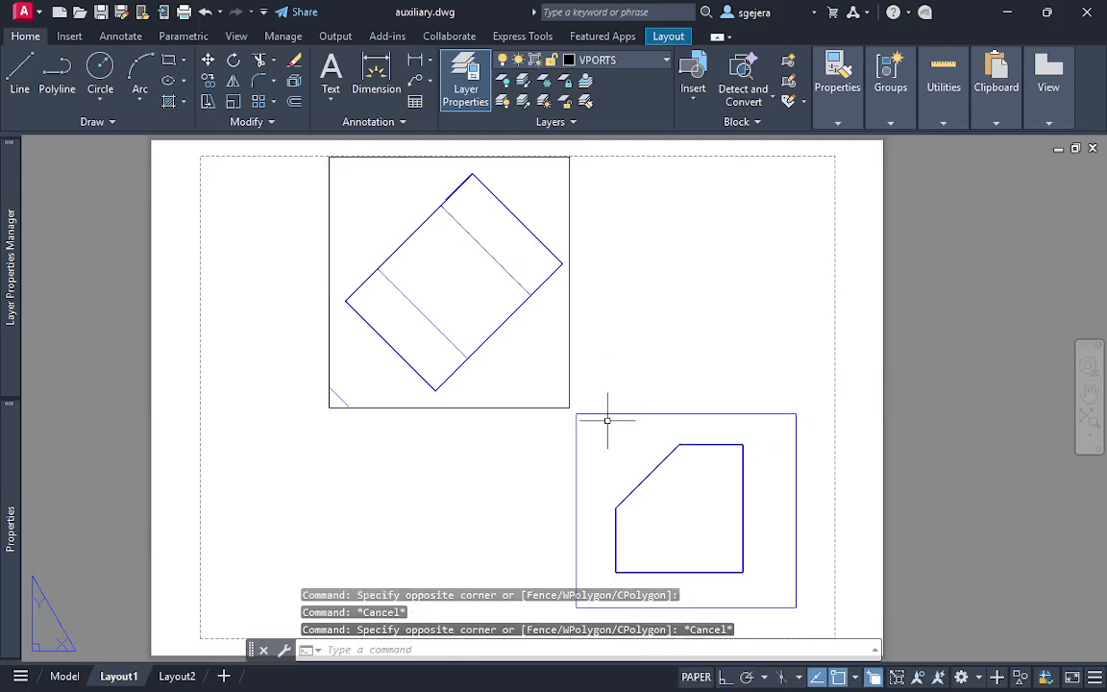
Assign both the auxiliary and front view viewports to the VPORTS layer
left_click(639, 356)
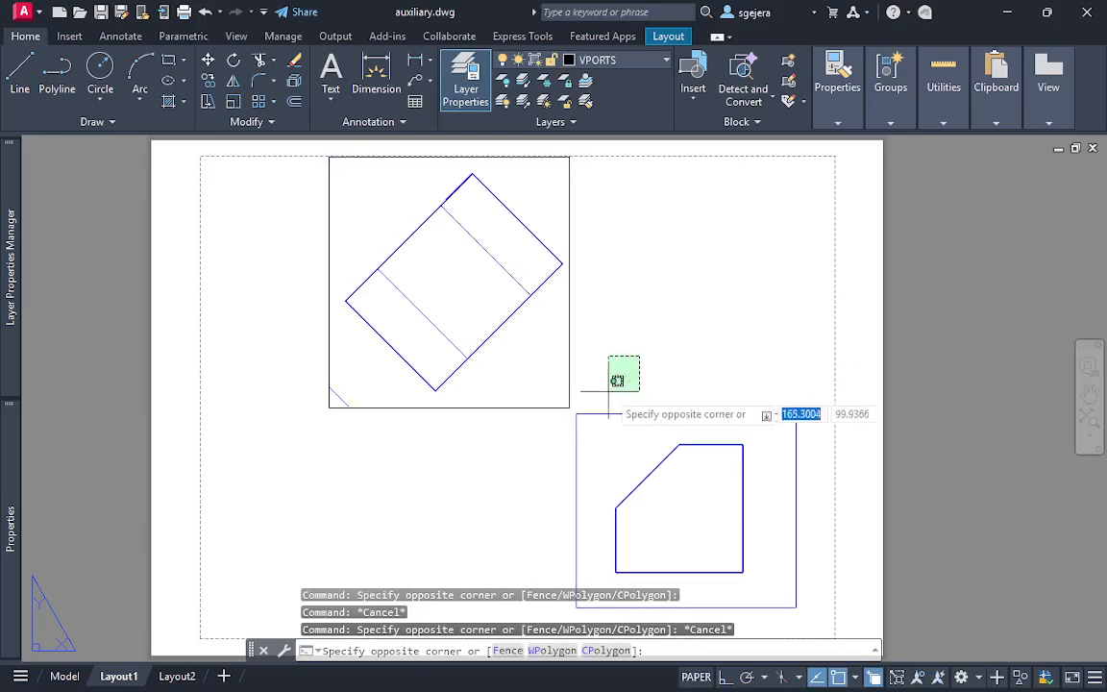
left_click(542, 443)
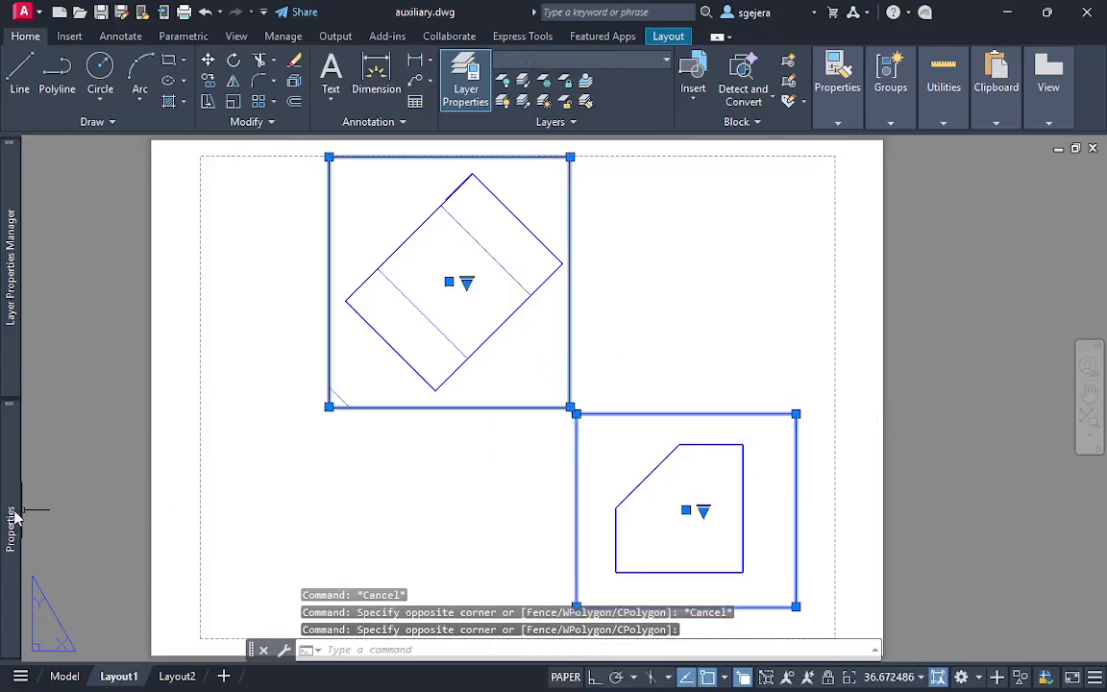
mouse_move(12, 519)
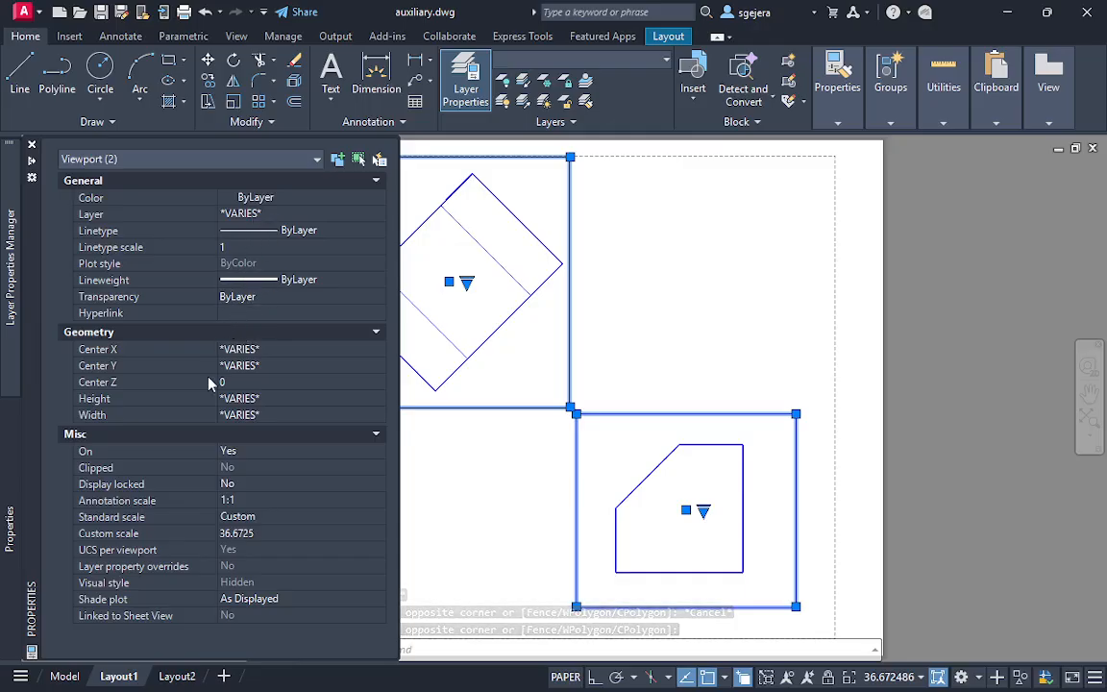
left_click(273, 216)
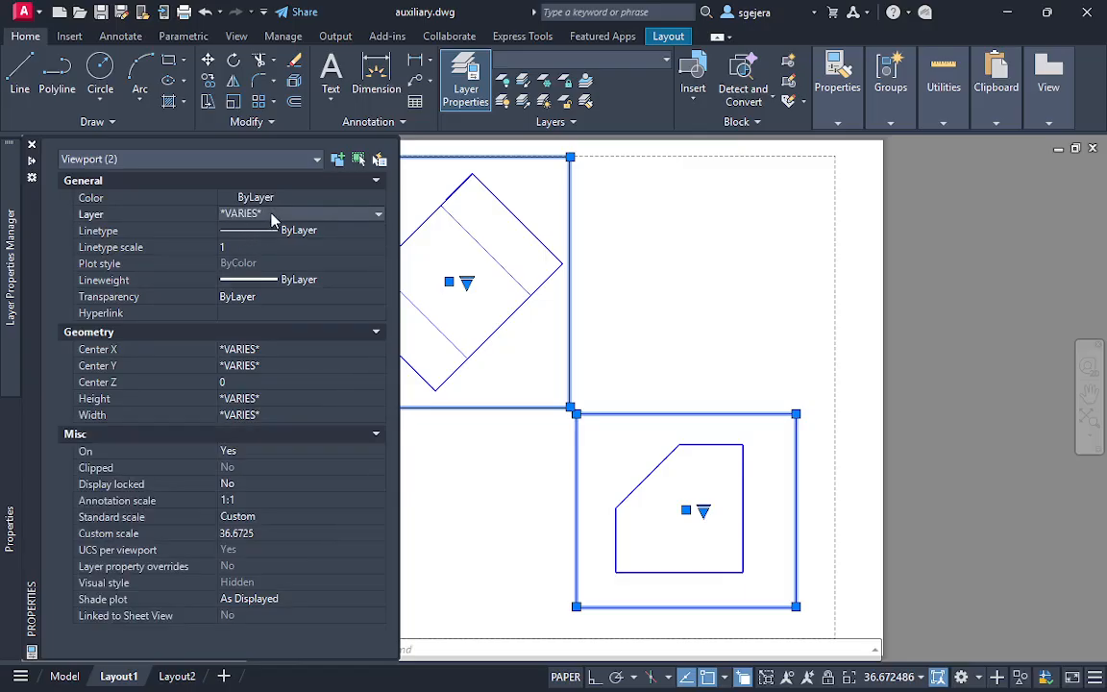
left_click(272, 217)
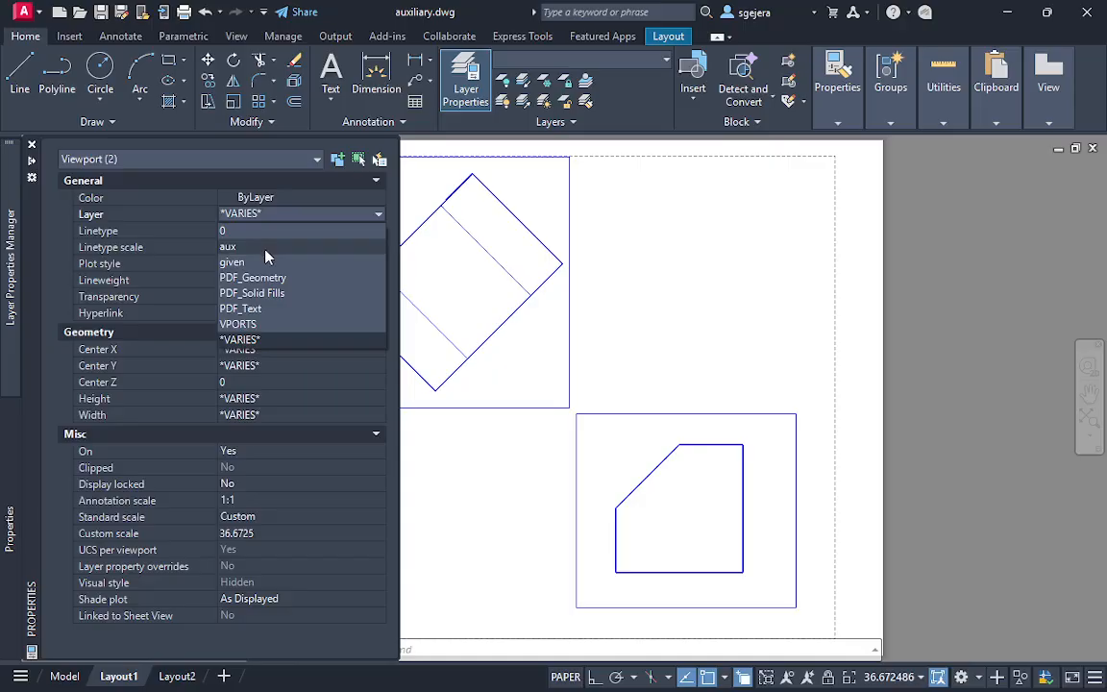
left_click(257, 324)
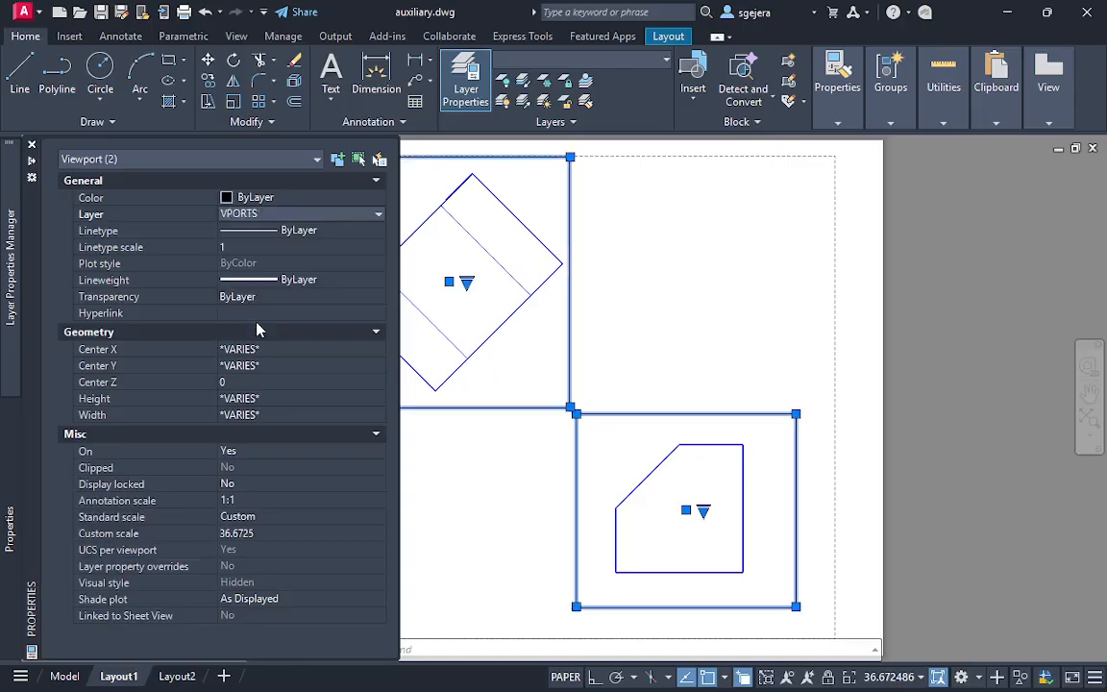
key("Escape")
Turn off the current VPORTS layer to hide the borders of both viewports
left_click(615, 321)
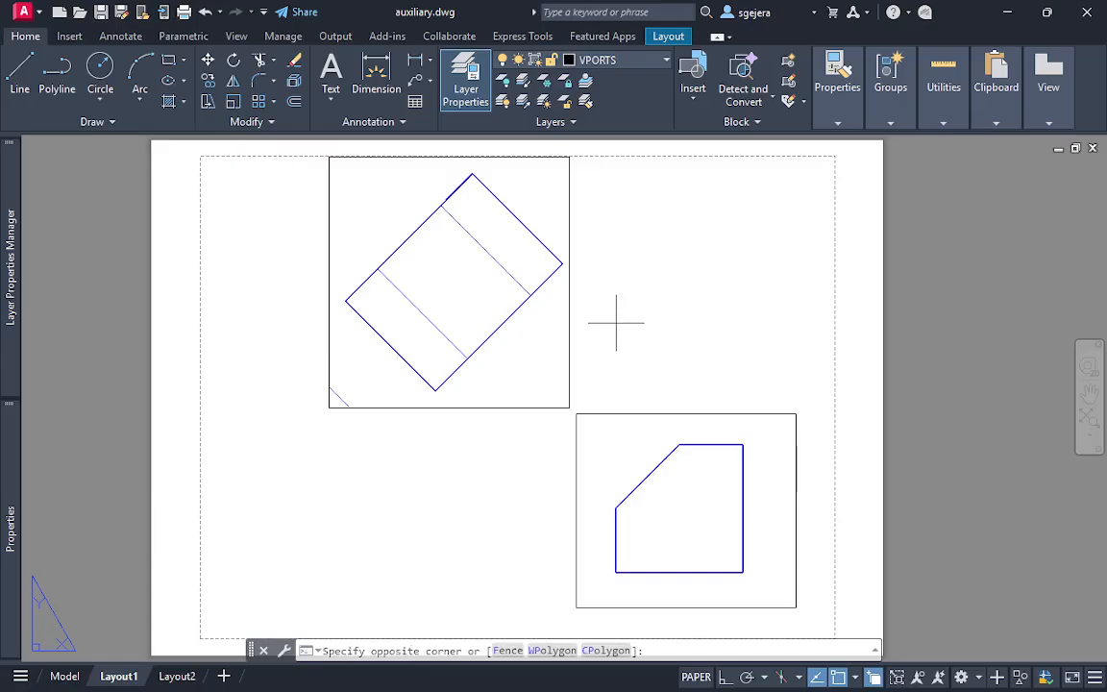
left_click(553, 431)
mouse_move(10, 241)
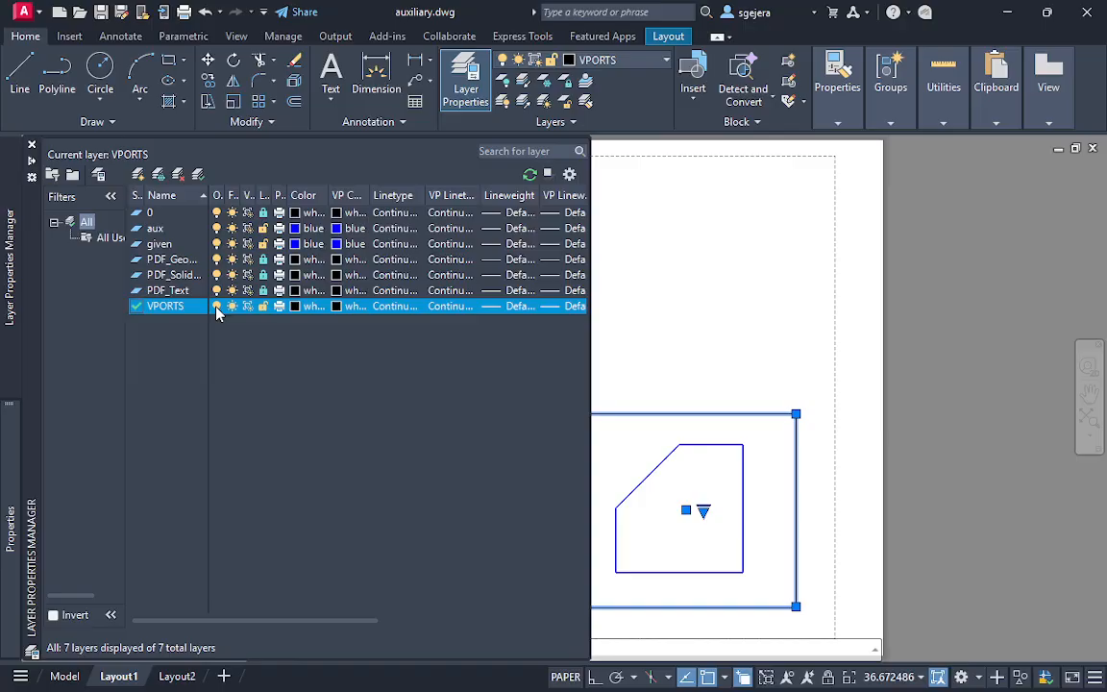
left_click(217, 307)
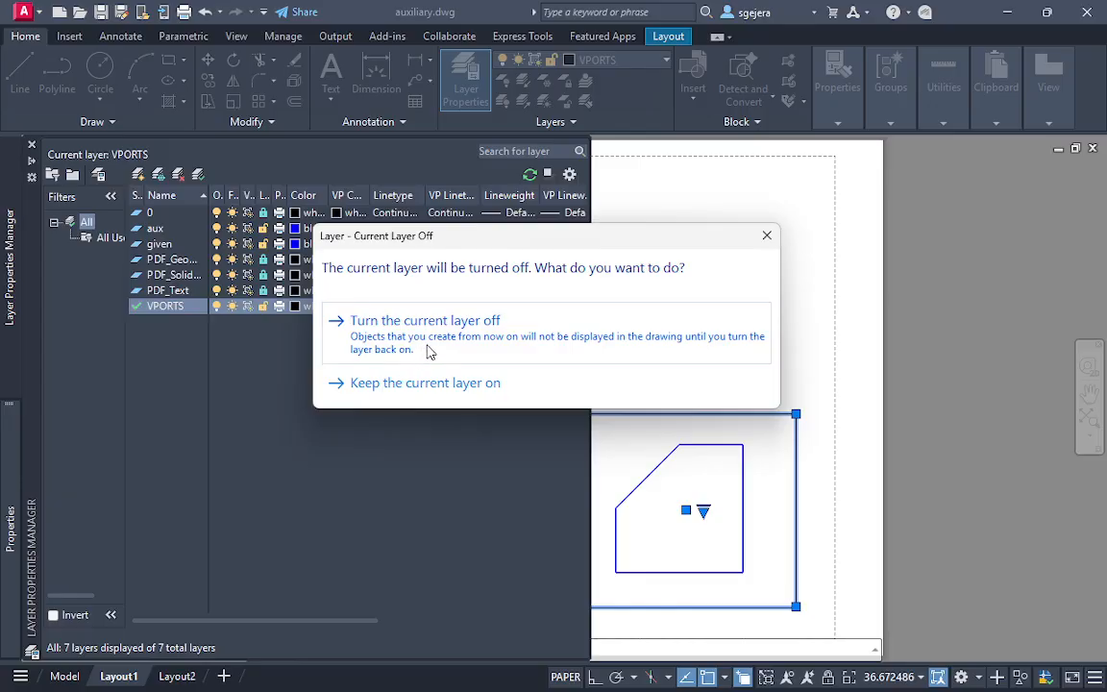
left_click(430, 352)
left_click(662, 340)
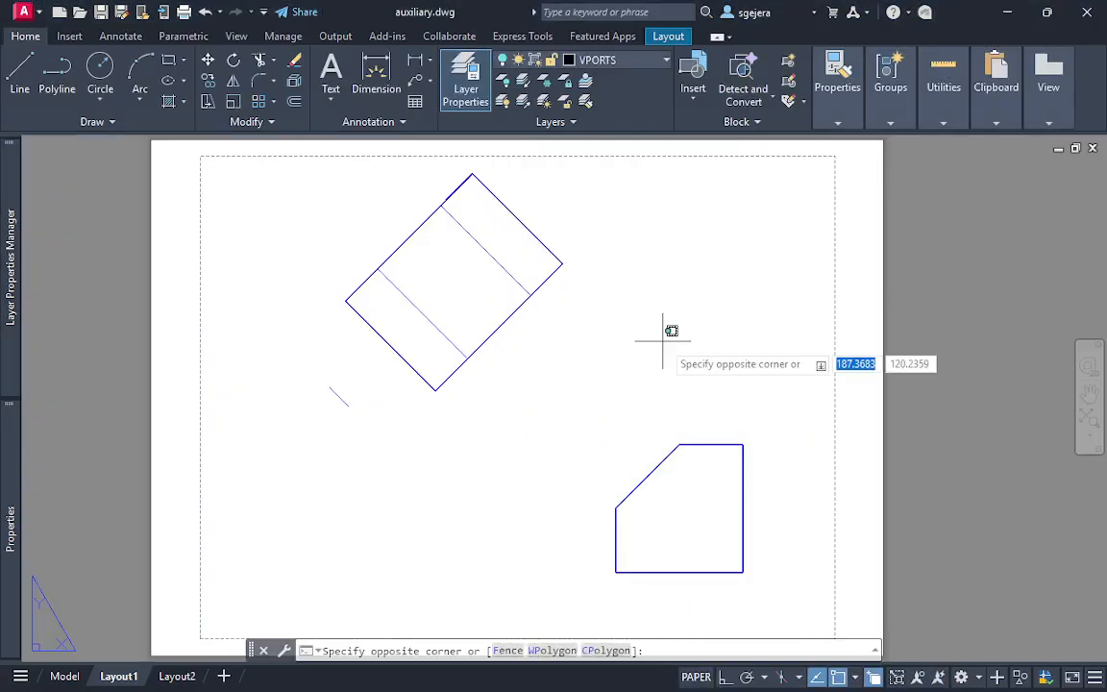
left_click(701, 325)
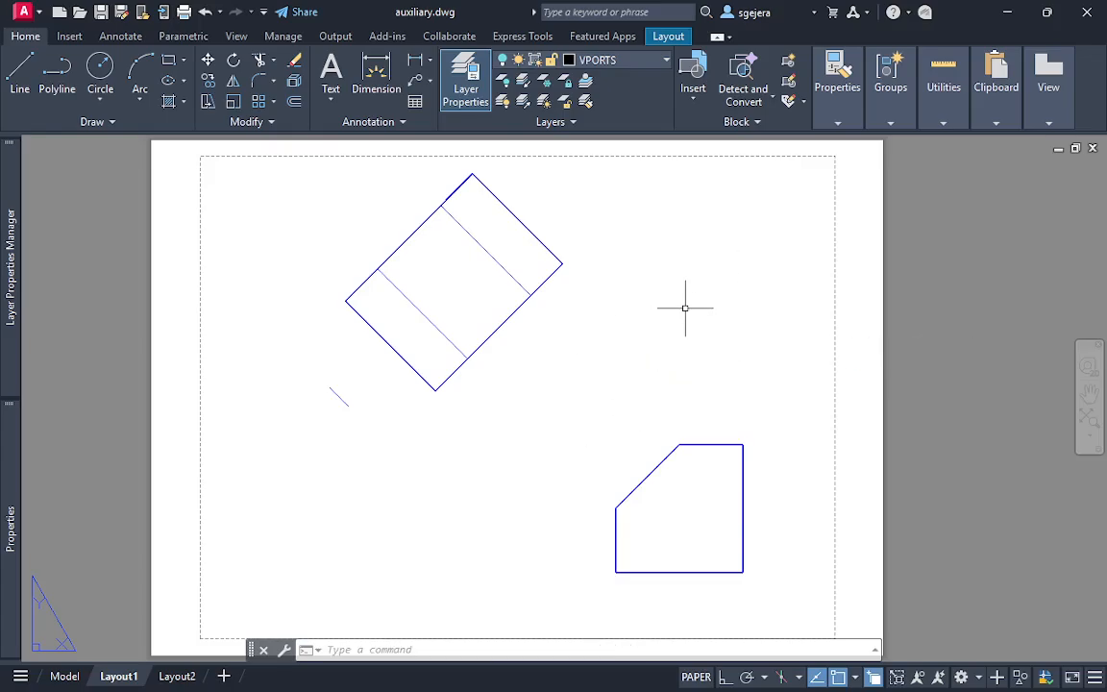
middle_click_drag(557, 304, 496, 311)
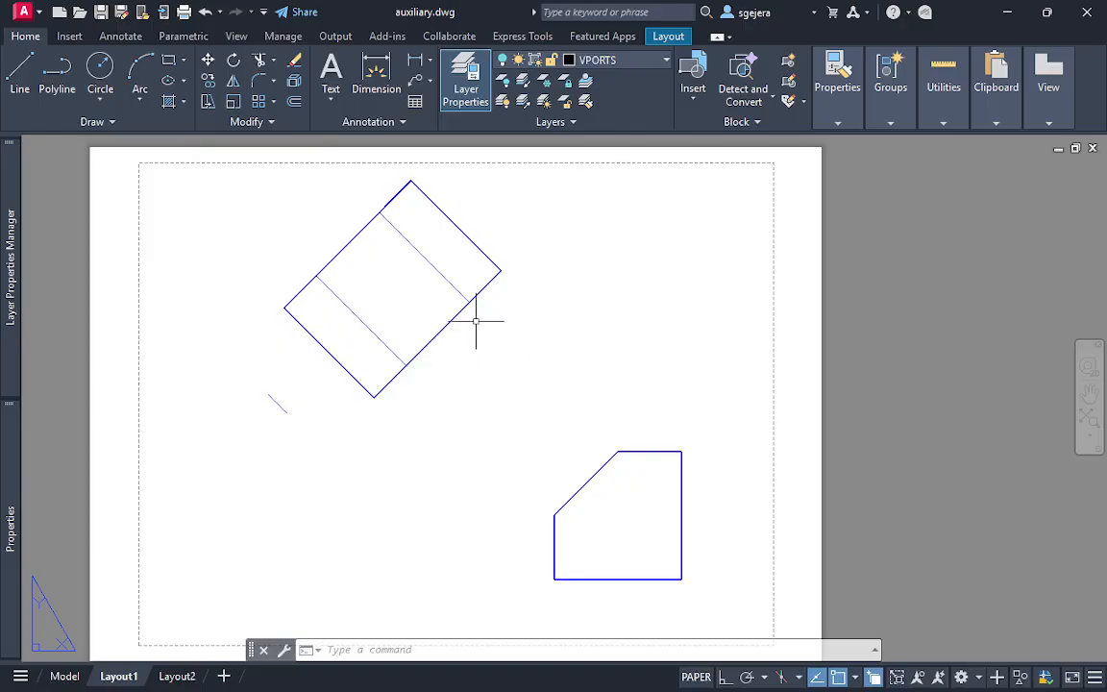
mouse_move(522, 375)
middle_mouse_down()
mouse_move(544, 339)
mouse_move(530, 349)
middle_mouse_up()
type("l")
key("Return")
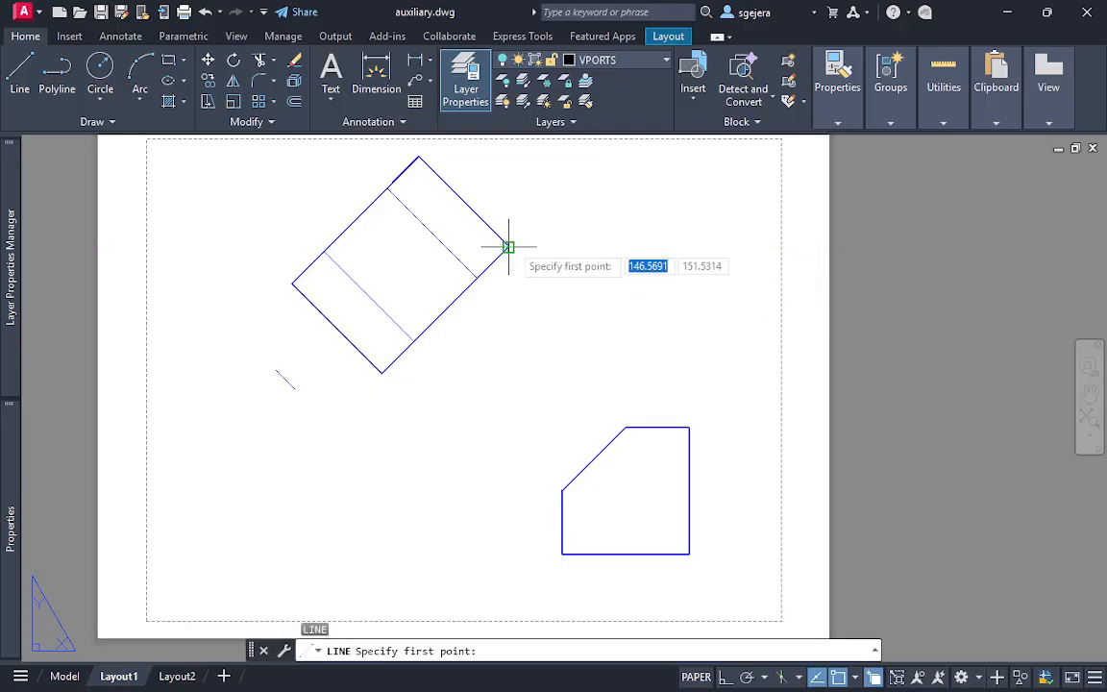
left_click(681, 198)
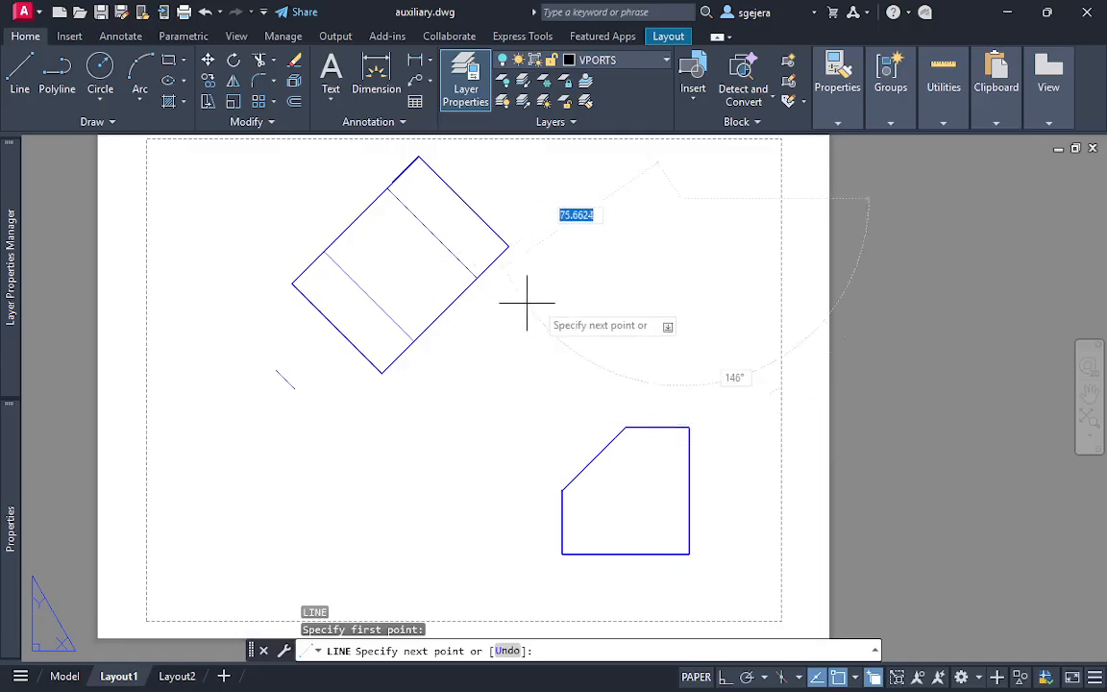
key("Escape")
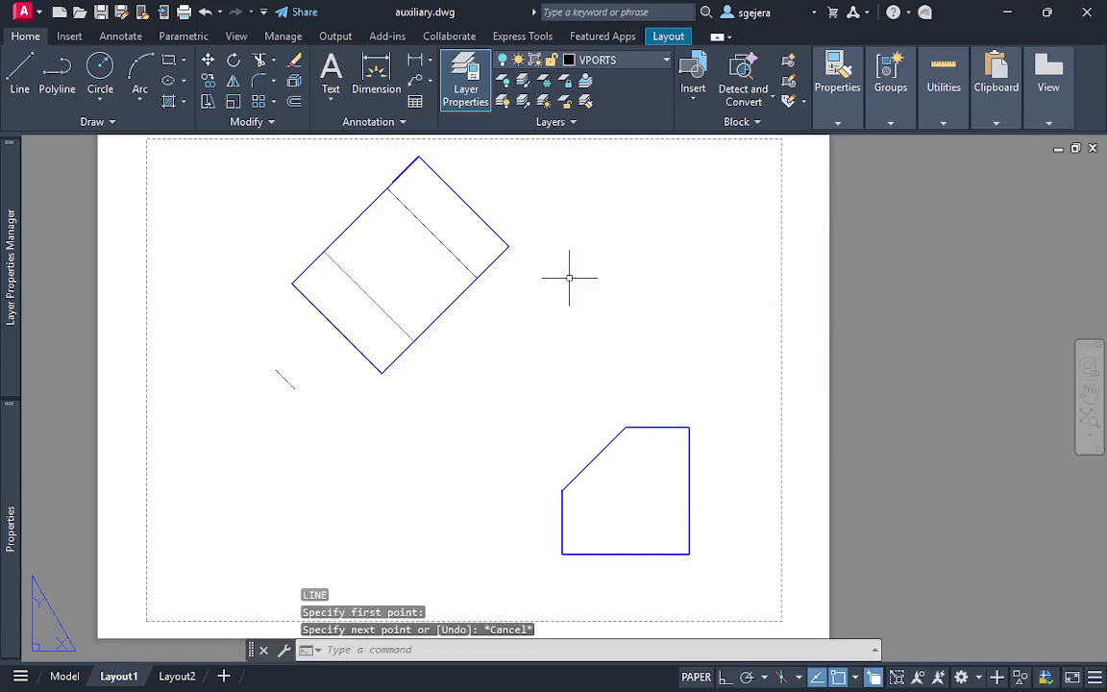
key("Return")
left_click(507, 247)
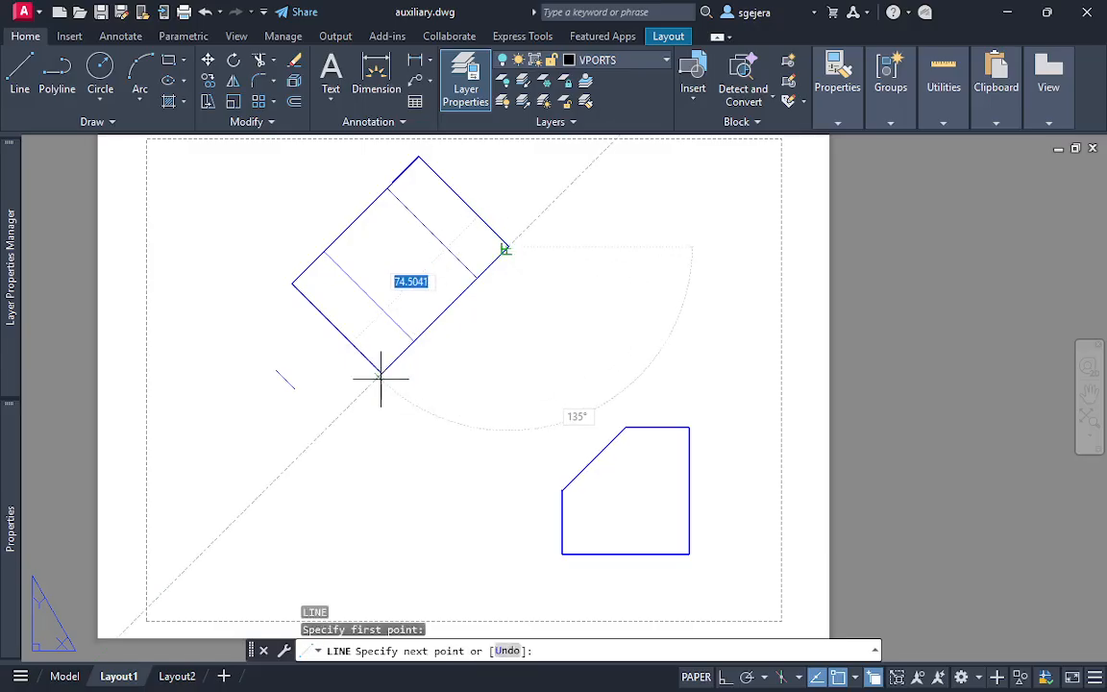
key("Escape")
key("Return")
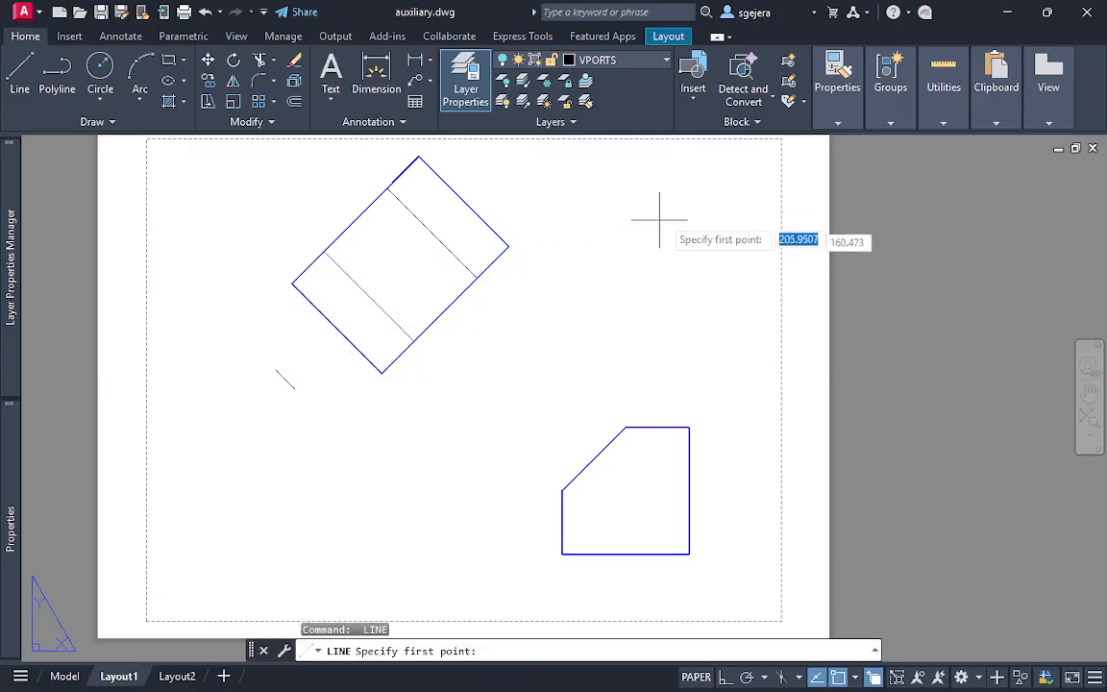
left_click(660, 211)
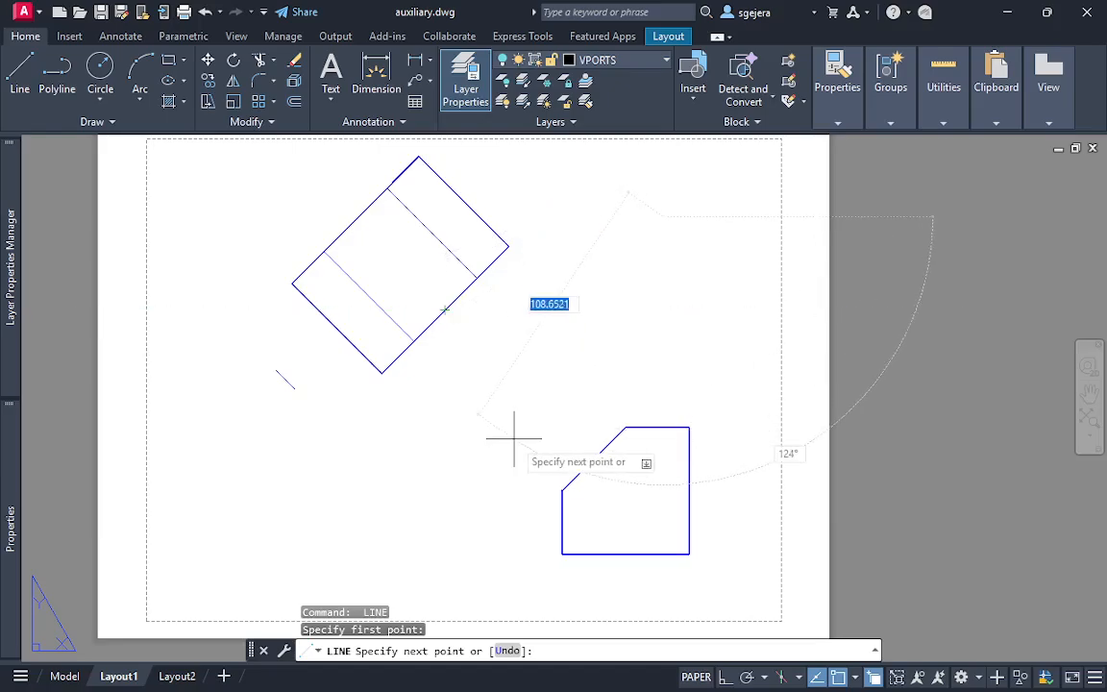
left_click(857, 678)
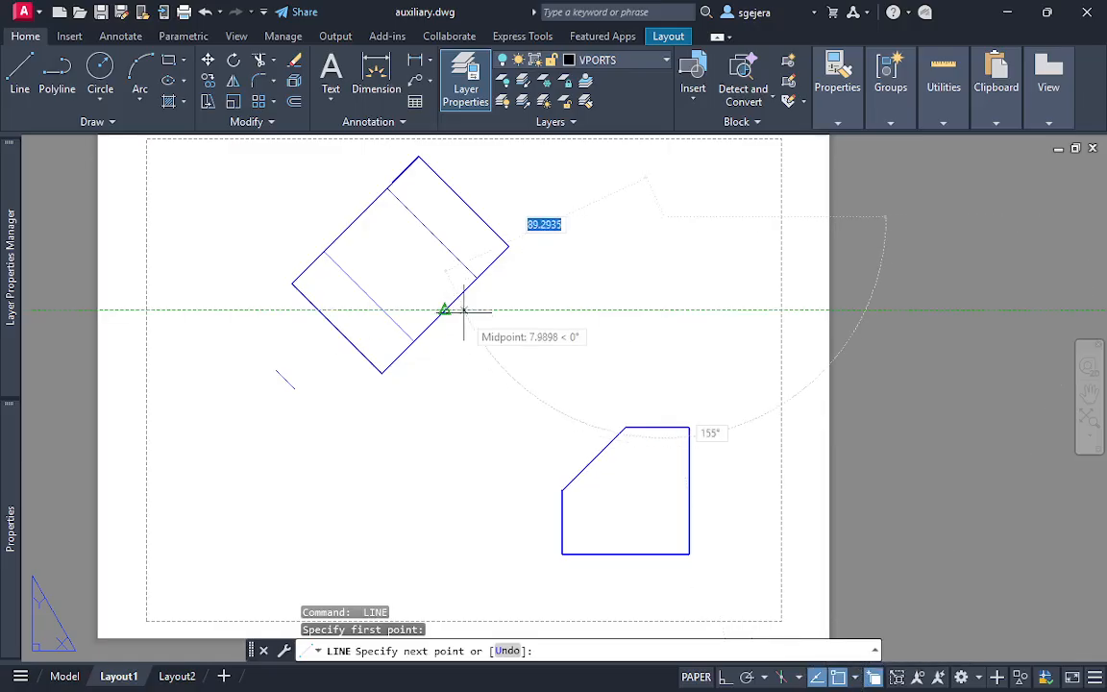
key("Escape")
middle_click_drag(512, 355, 494, 381)
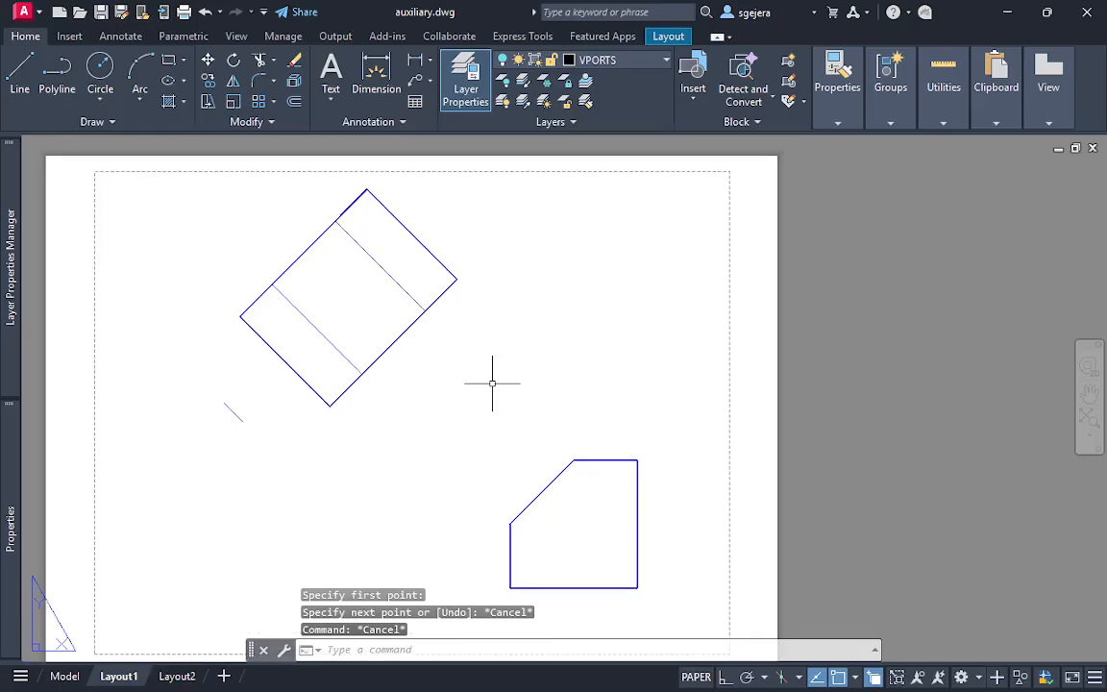
scroll(399, 448, "up", 2)
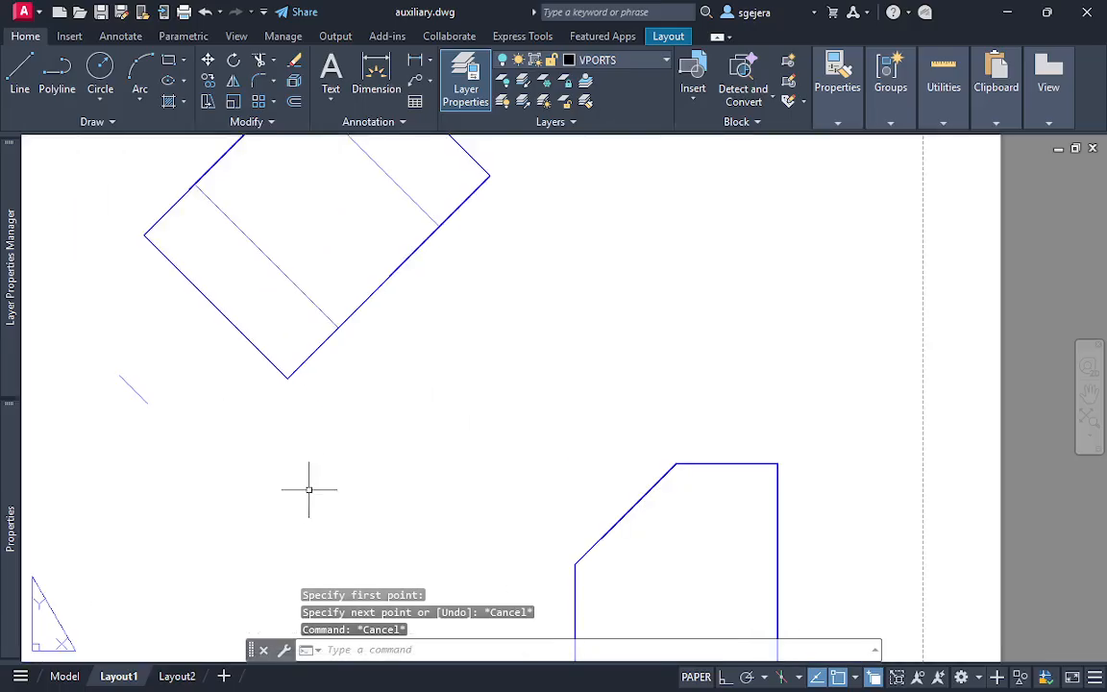
key("Escape")
left_click(317, 352)
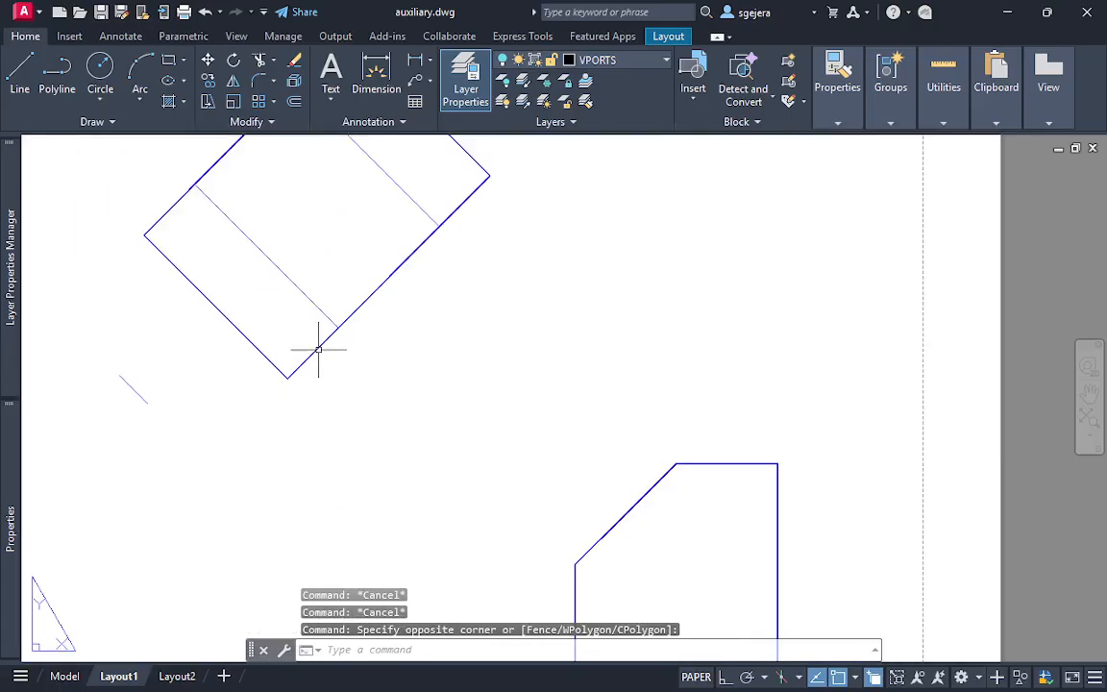
key("Escape")
key("Escape")
scroll(435, 411, "down", 2)
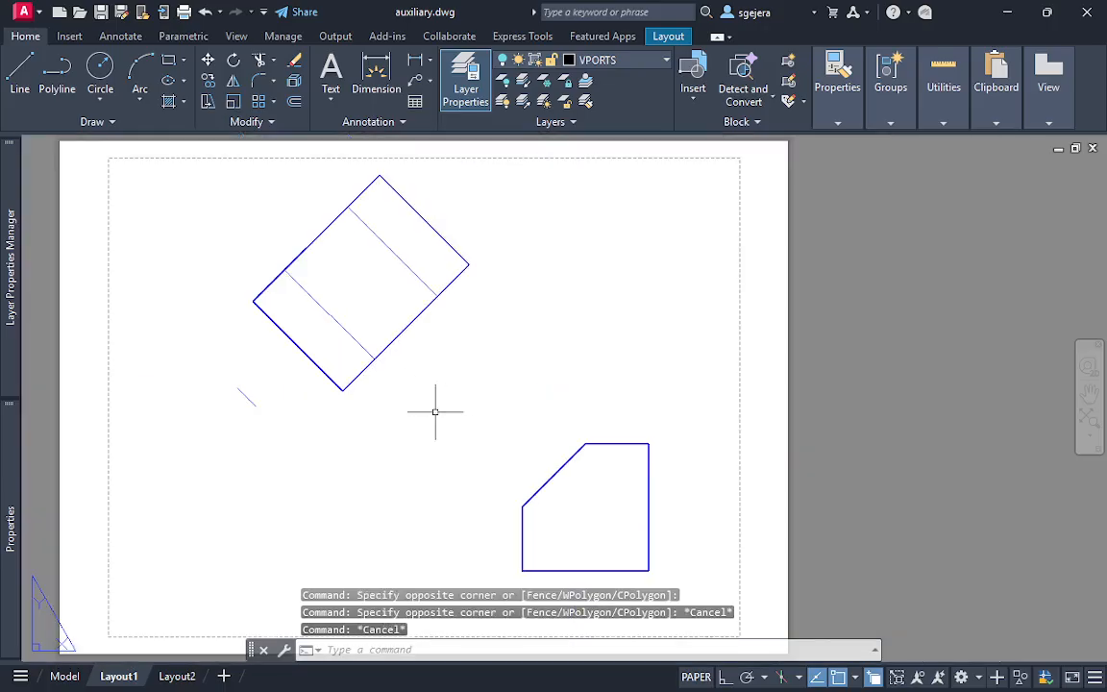
scroll(469, 440, "down", 2)
scroll(447, 401, "up", 2)
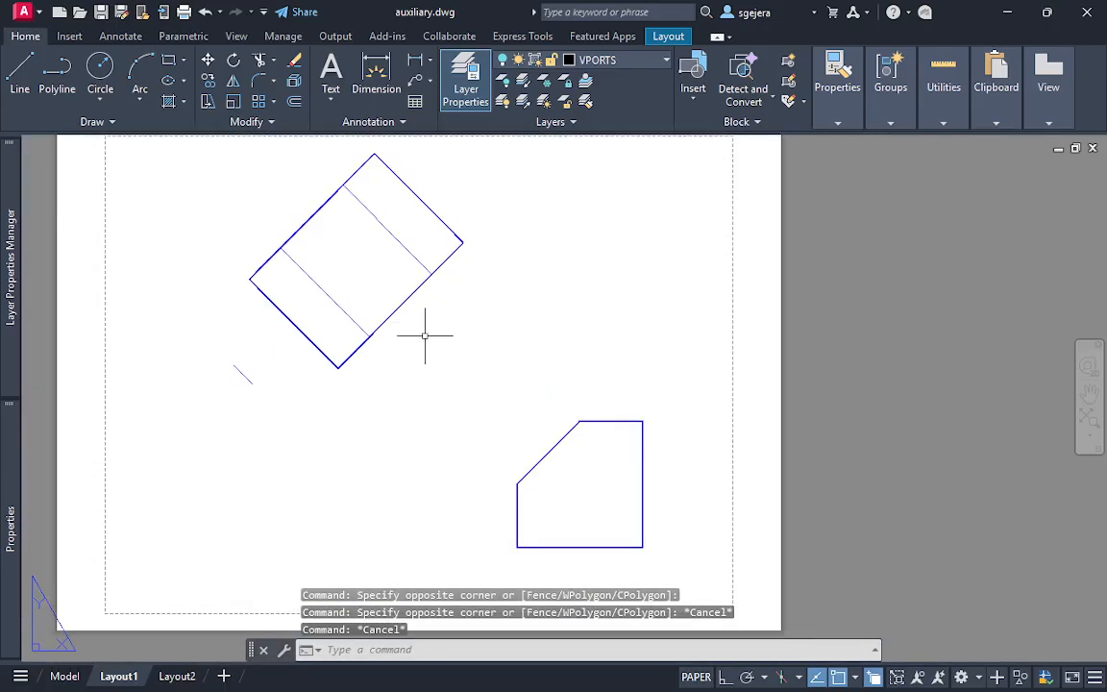
left_click(415, 310)
double_click(415, 310)
right_click(415, 311)
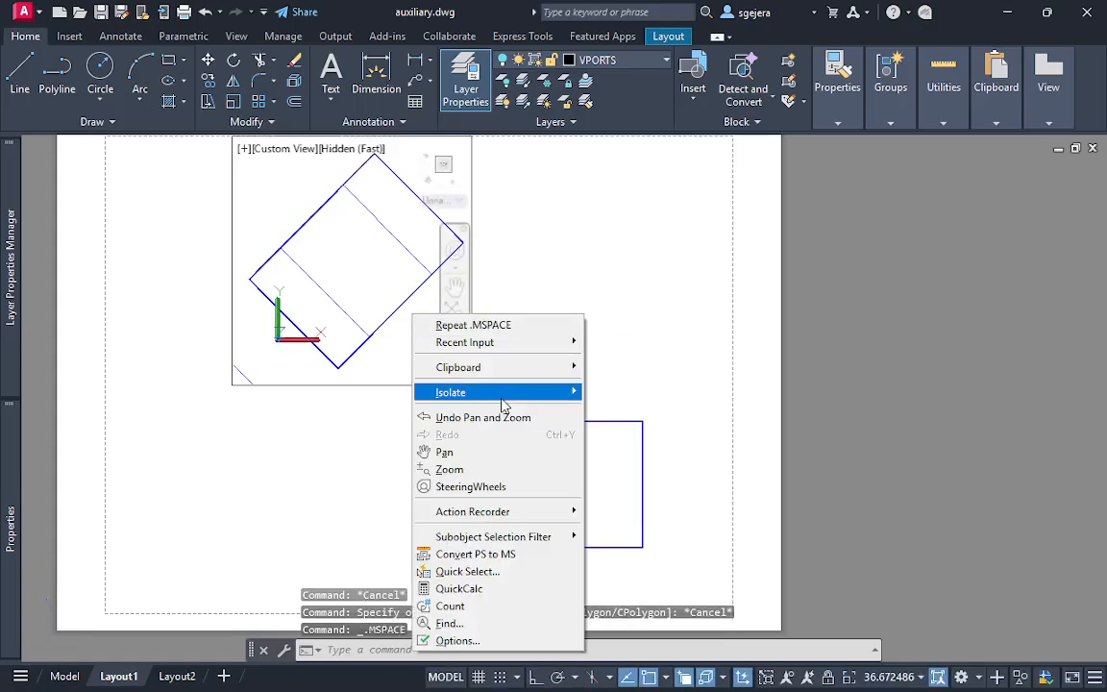
mouse_move(512, 402)
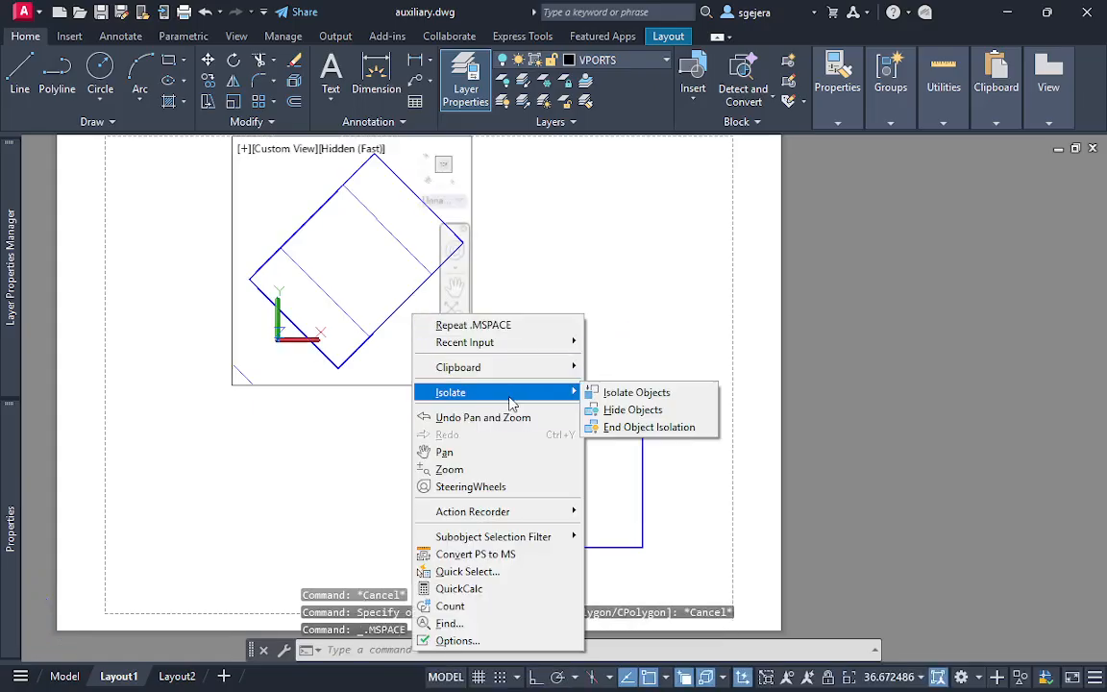
left_click(490, 641)
key("Escape")
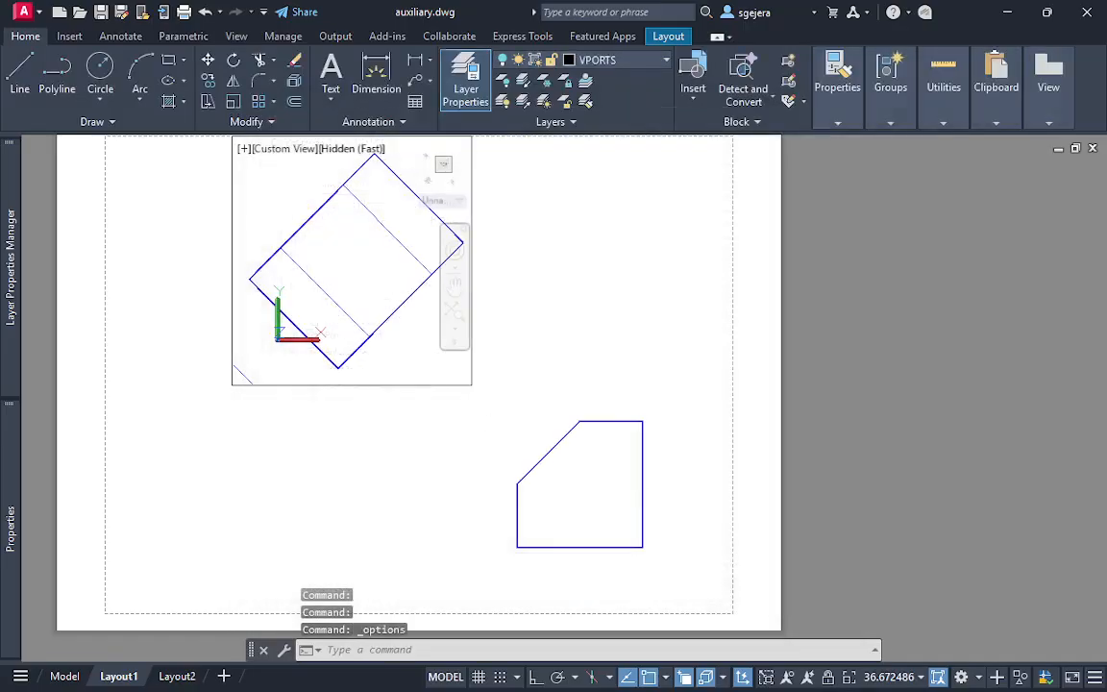
double_click(458, 404)
left_click(458, 403)
key("Escape")
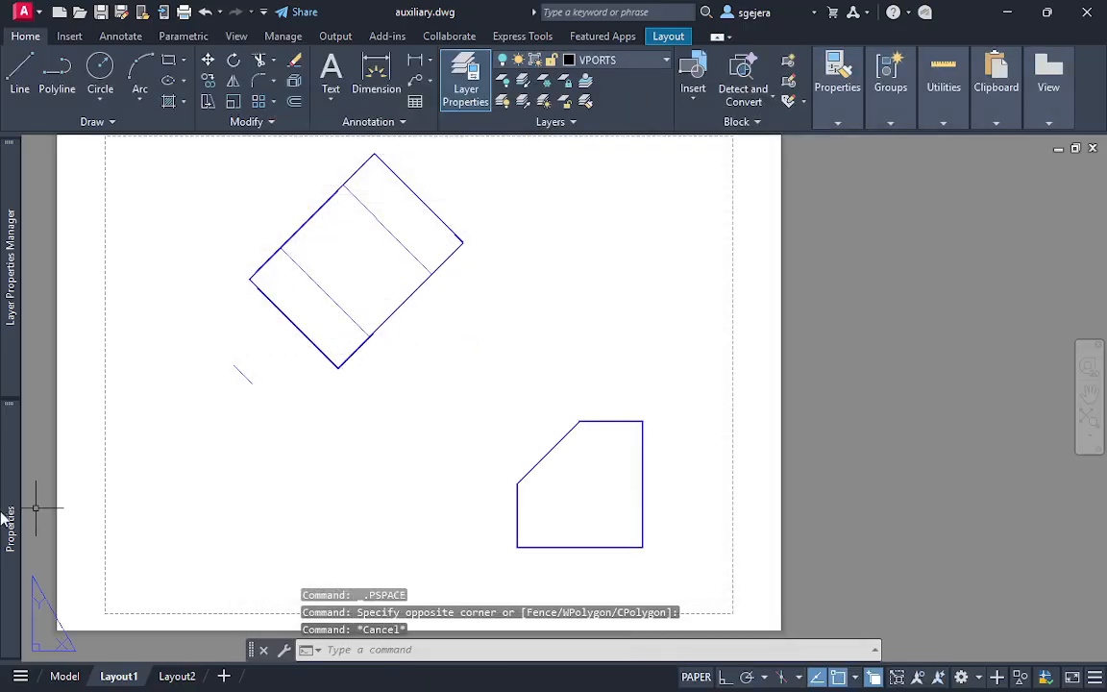
Turn the VPORTS layer on and lock the display of the auxiliary view's viewport
mouse_move(10, 289)
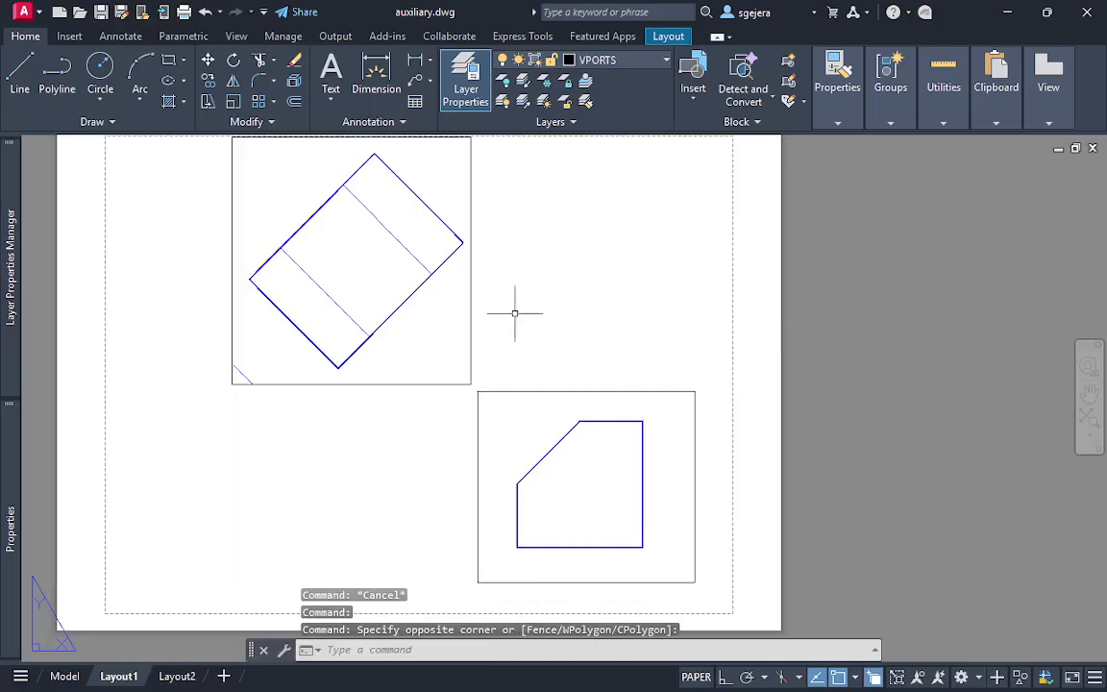
left_click(470, 312)
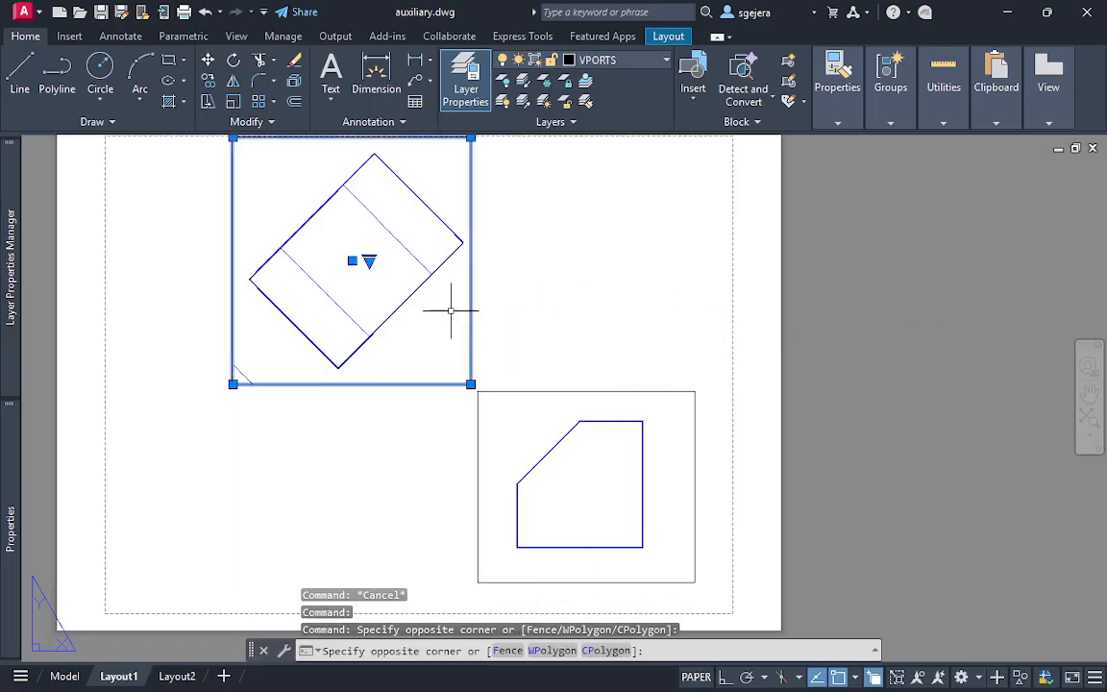
right_click(453, 168)
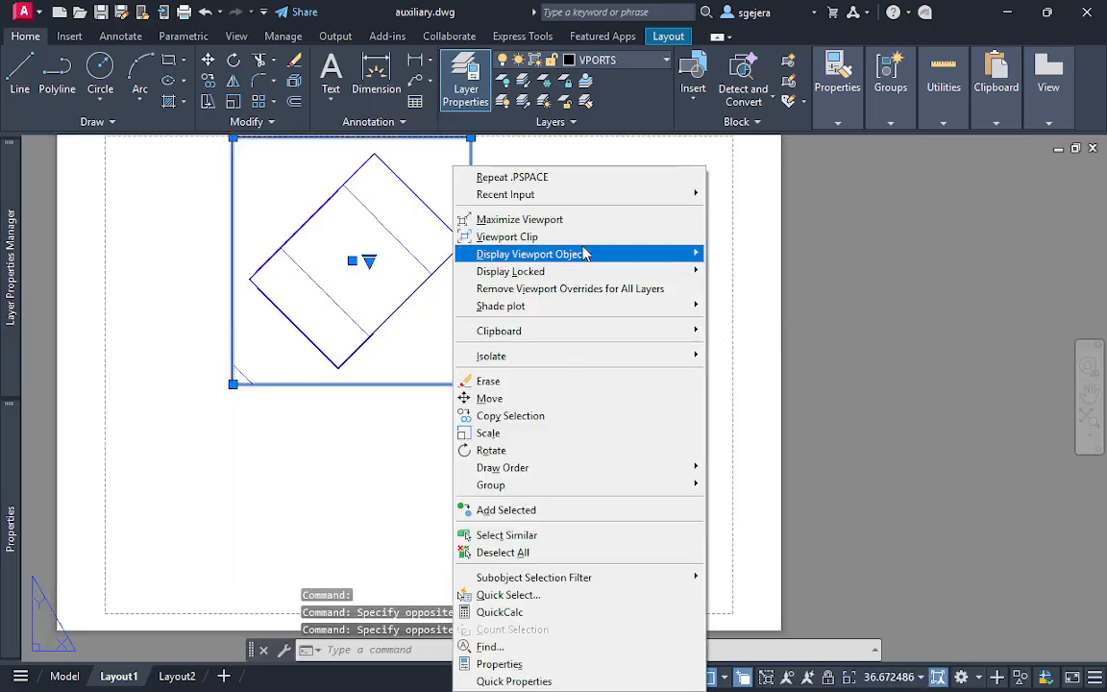
mouse_move(534, 271)
left_click(733, 275)
Lock the display of the front view's viewport and clear the selection
left_click(672, 237)
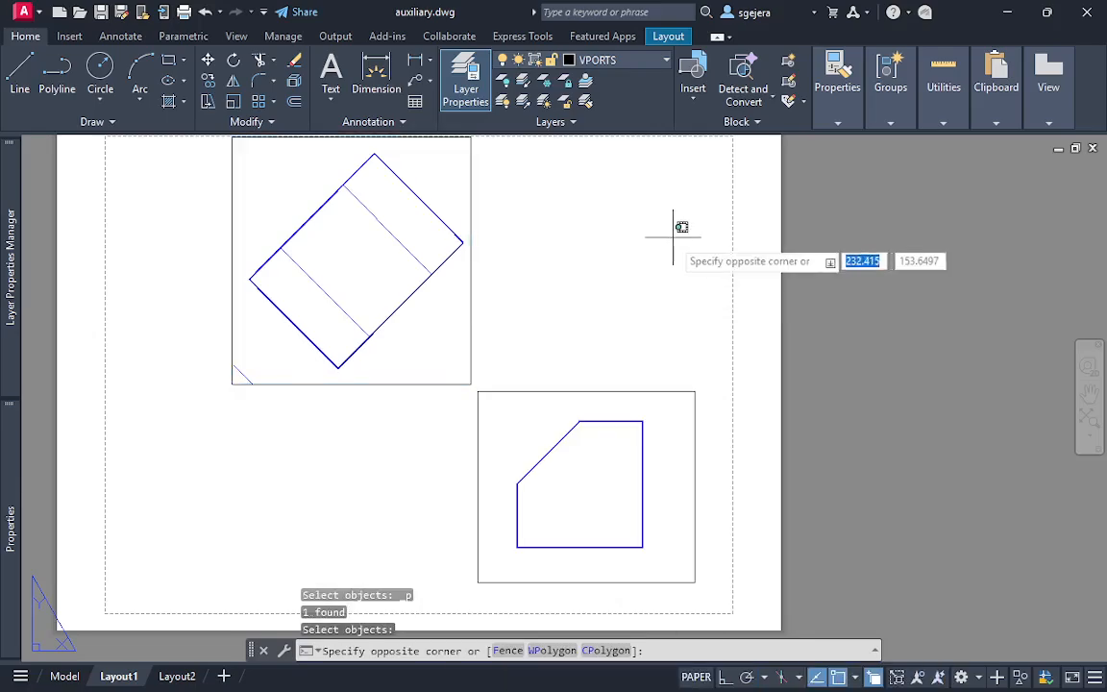
left_click(695, 364)
left_click(712, 374)
left_click(670, 405)
right_click(670, 404)
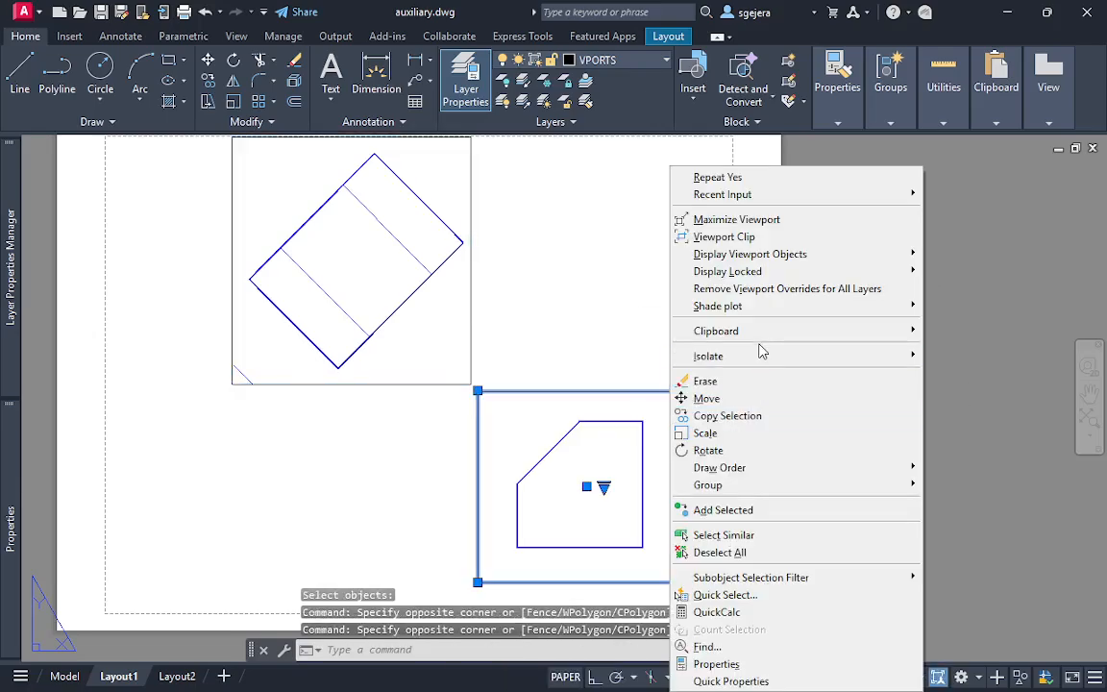
mouse_move(833, 367)
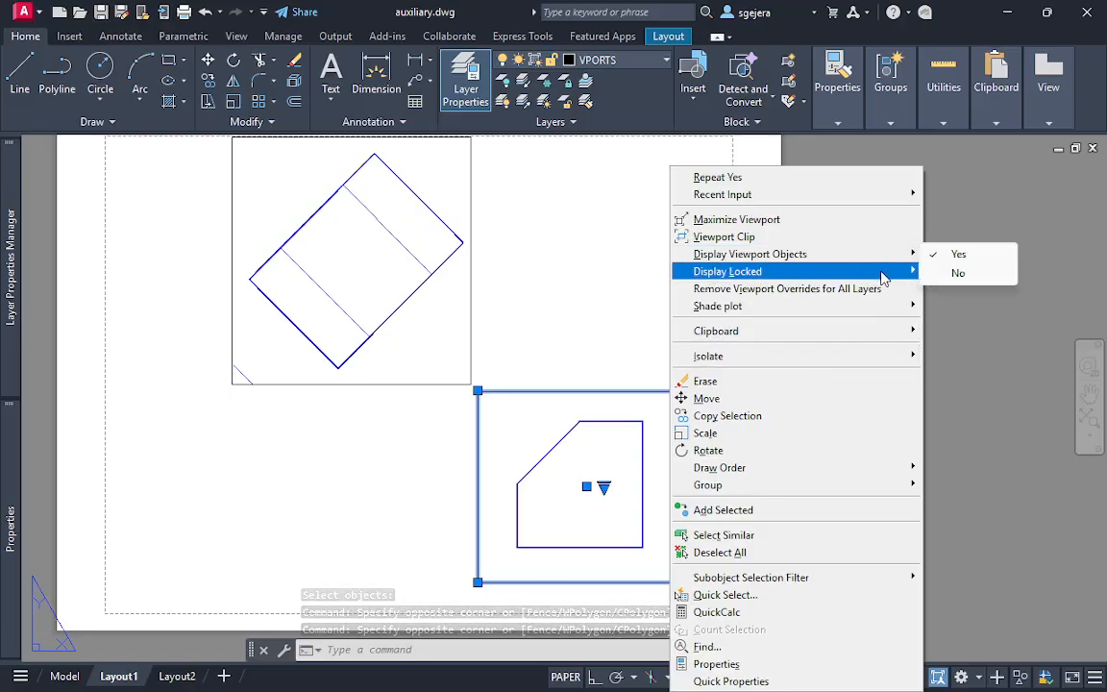
left_click(951, 273)
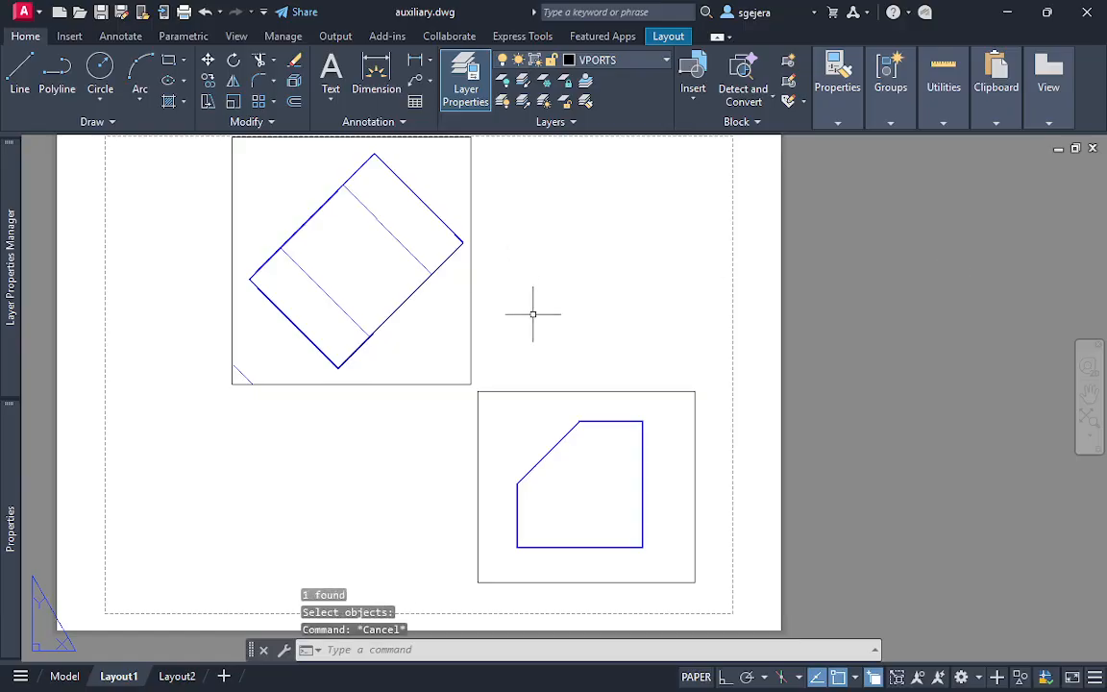
left_click(524, 317)
key("Escape")
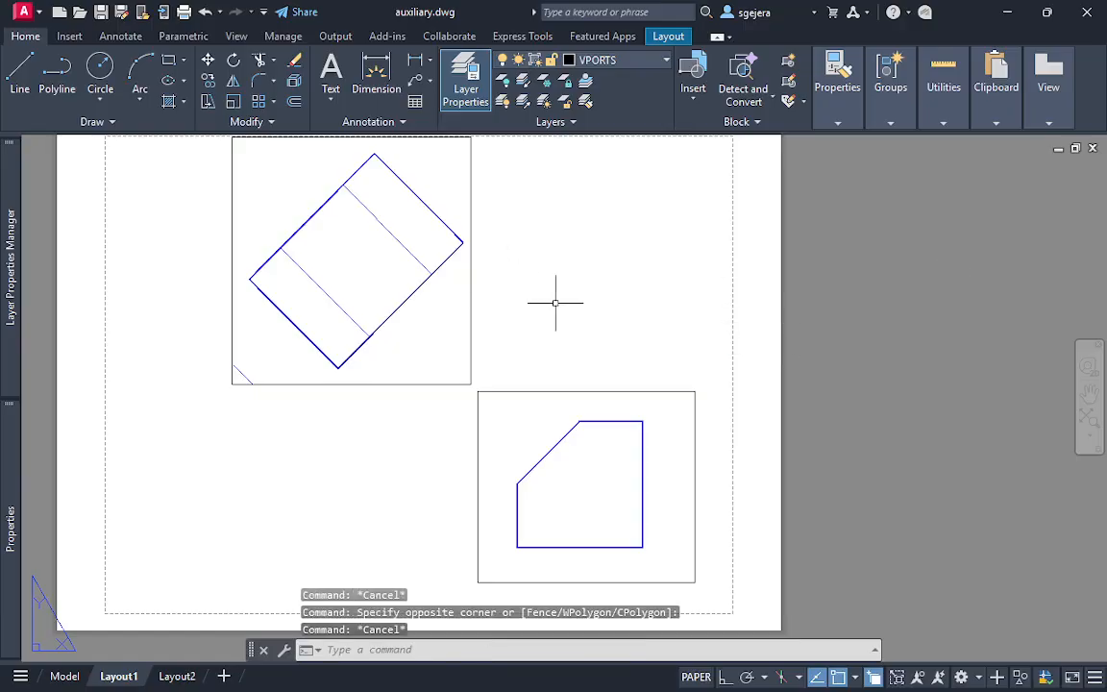
Draw a paper space line over the auxiliary view's lower-right edge, from corner to corner
key("Escape")
type("l")
key("Return")
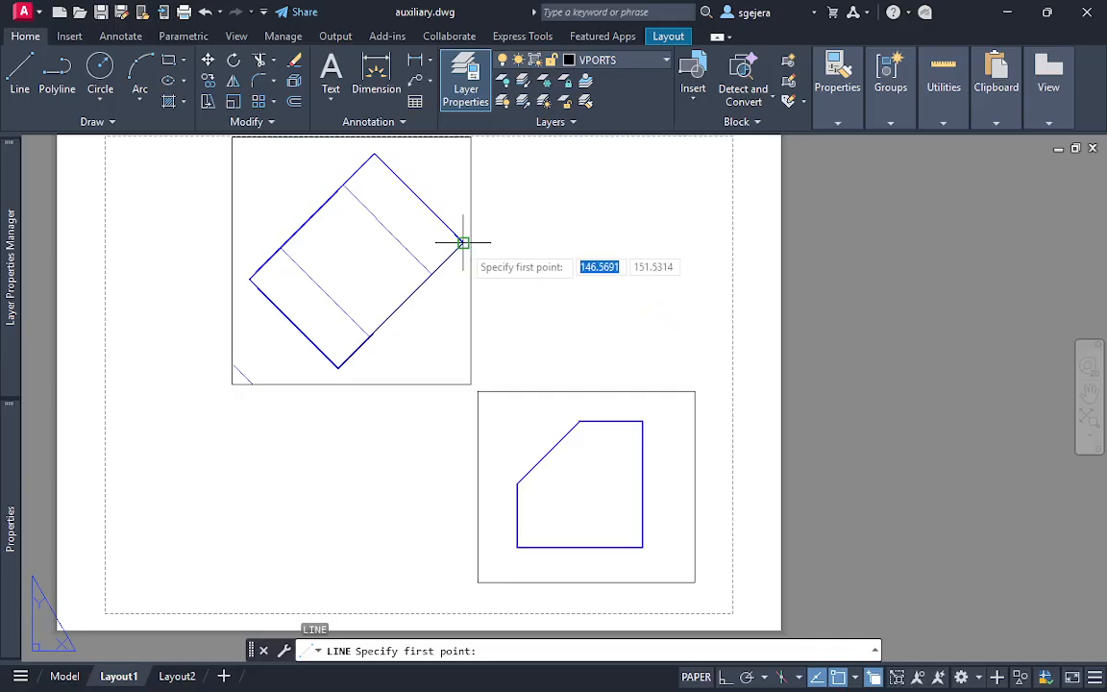
left_click(462, 243)
left_click(338, 366)
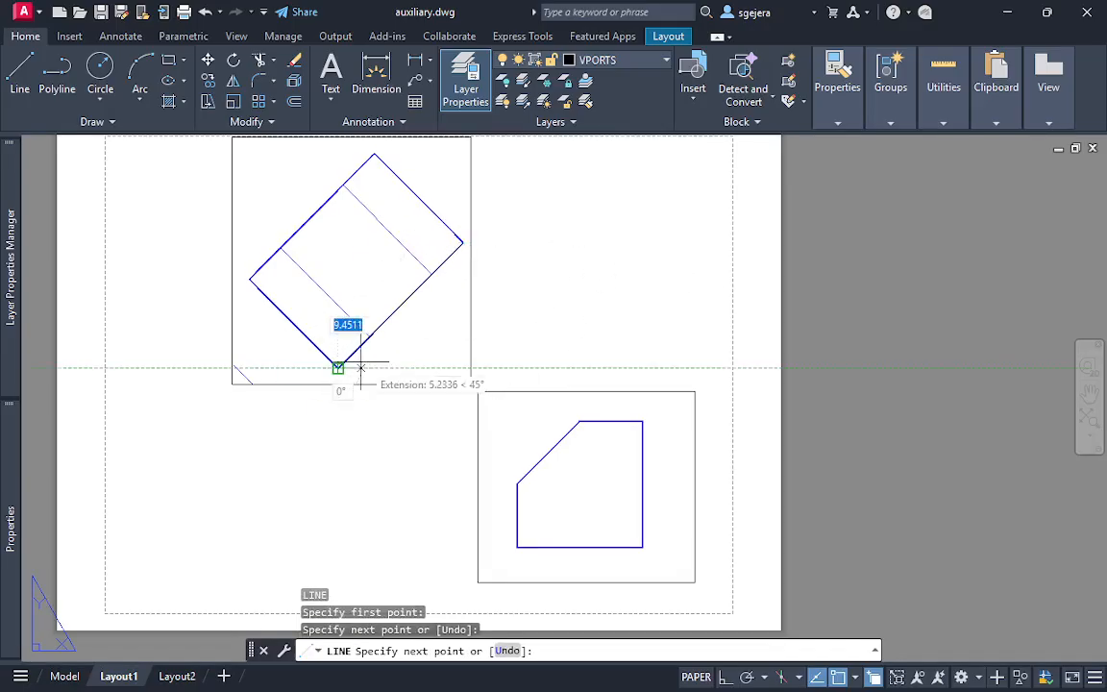
key("Escape")
Turn off the Midpoint object snap and cancel the line in progress
key("Return")
left_click(634, 229)
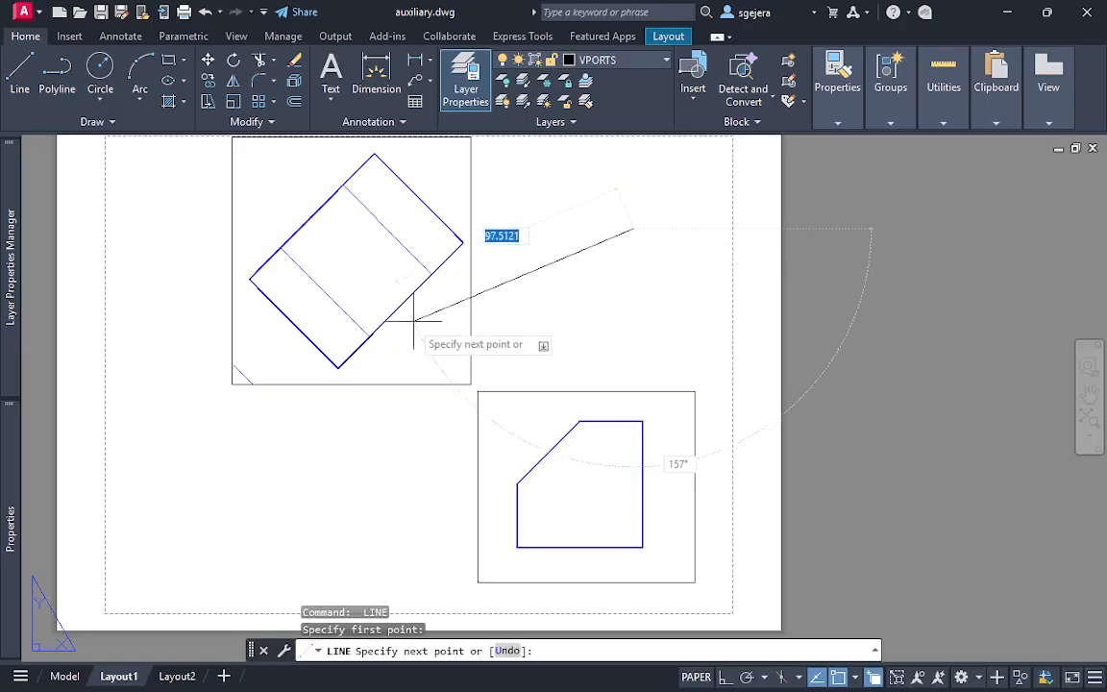
scroll(410, 289, "up", 4)
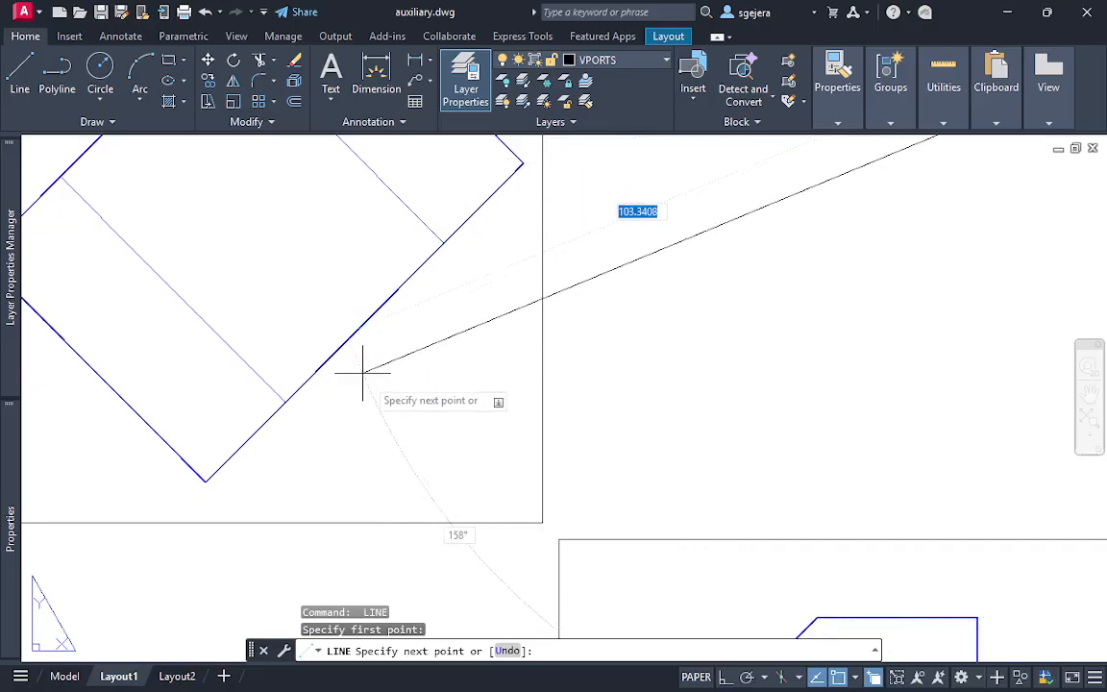
left_click(855, 680)
left_click(859, 382)
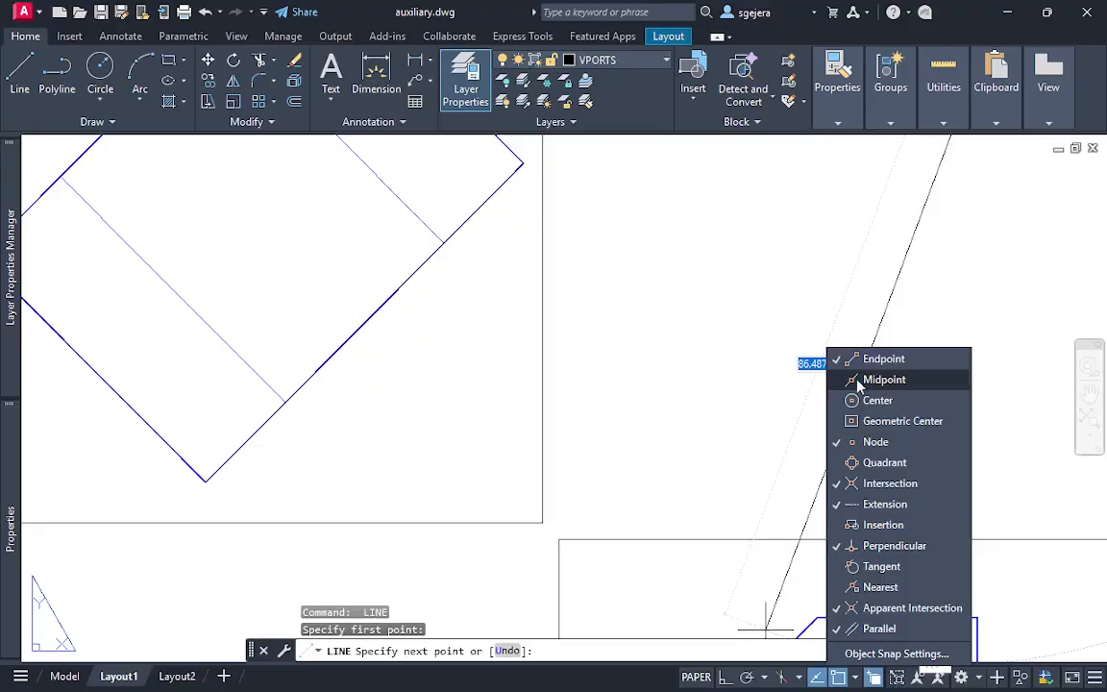
left_click(721, 348)
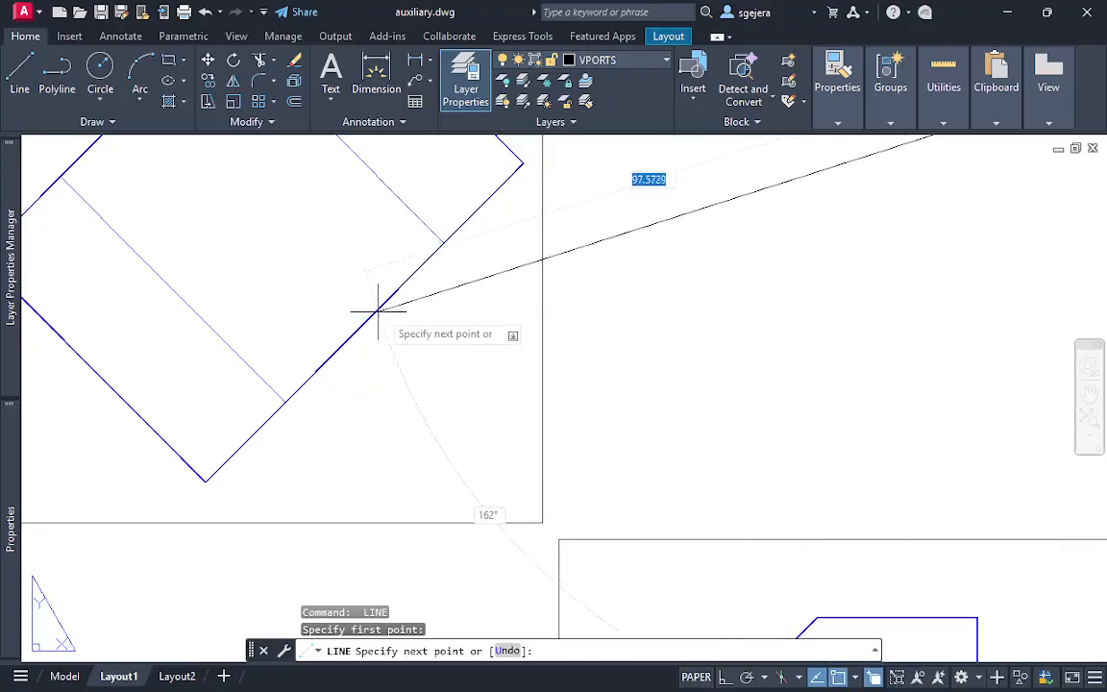
key("Escape")
Move the linework drawn over the auxiliary view's edge, based at its midpoint, into the gap between the two views
left_click(333, 351)
left_click(348, 305)
left_click(411, 358)
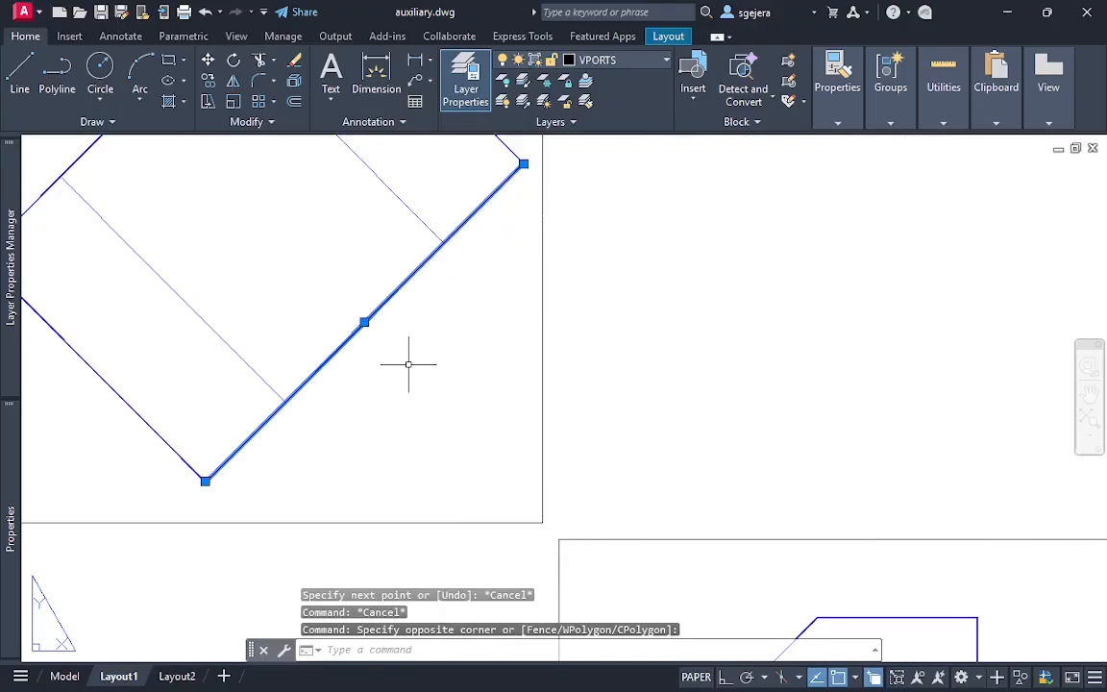
key("Return")
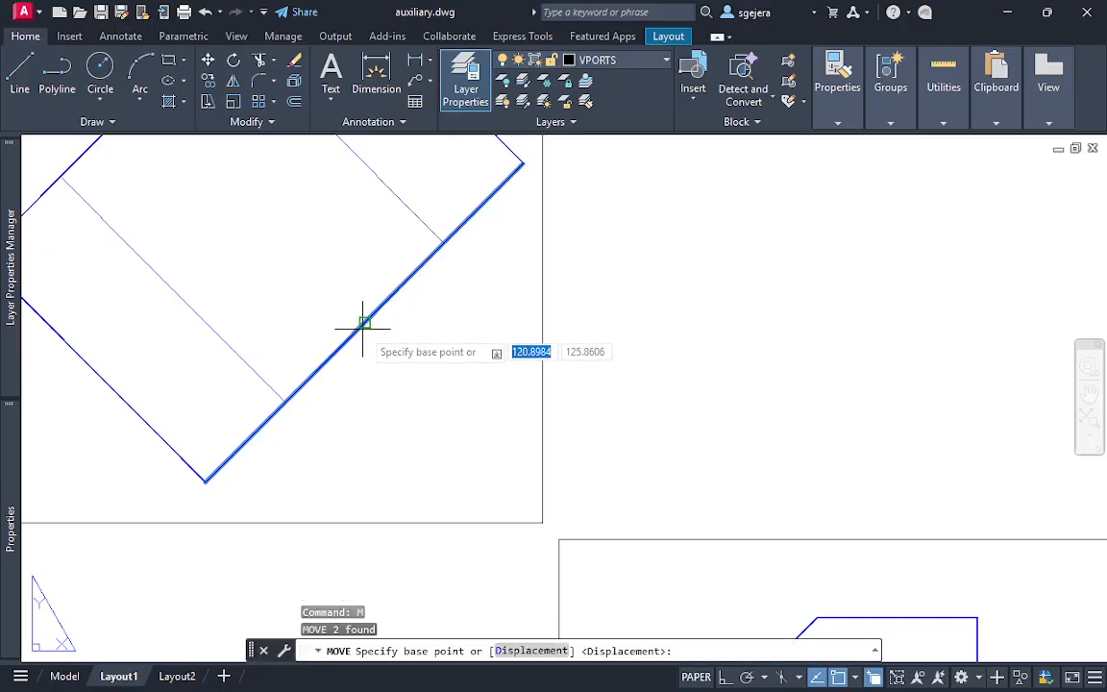
left_click(365, 322)
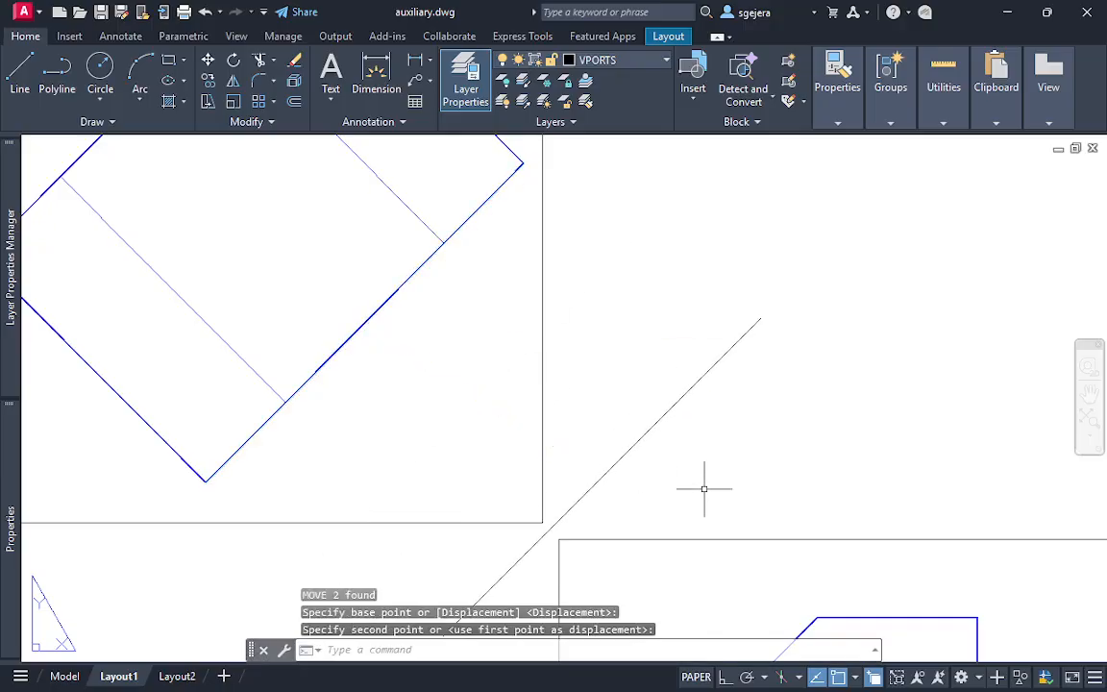
key("Escape")
Stretch the lower-left end of the reference line between the two views farther along its own direction
scroll(712, 487, "down", 3)
middle_click_drag(711, 487, 583, 452)
left_click(564, 431)
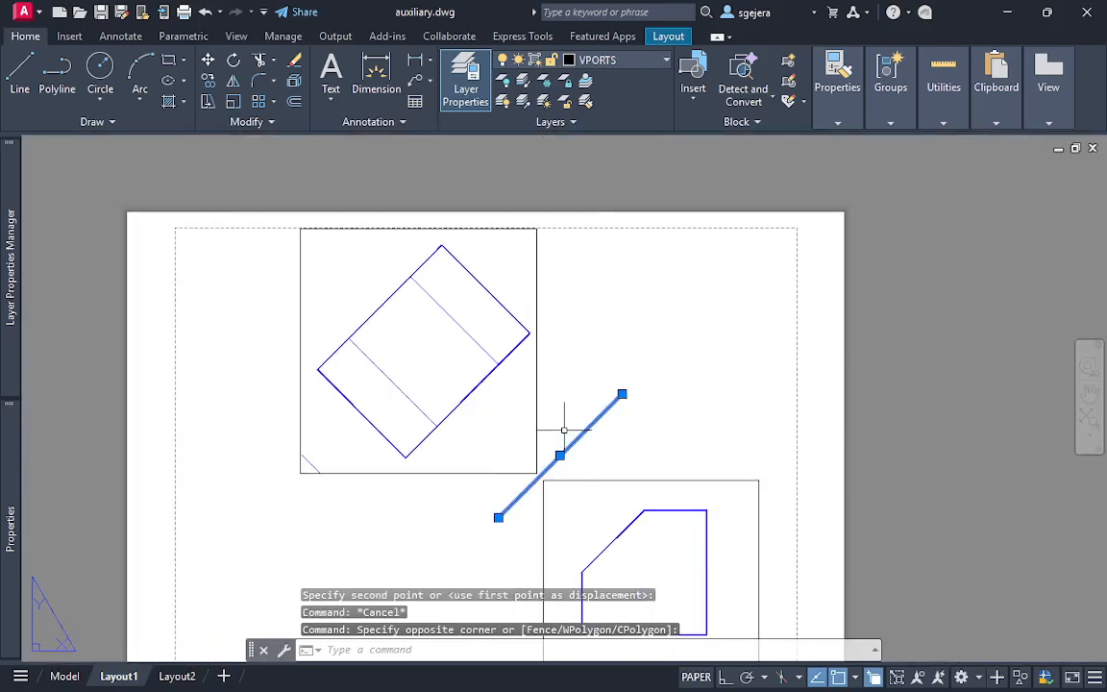
left_click(498, 517)
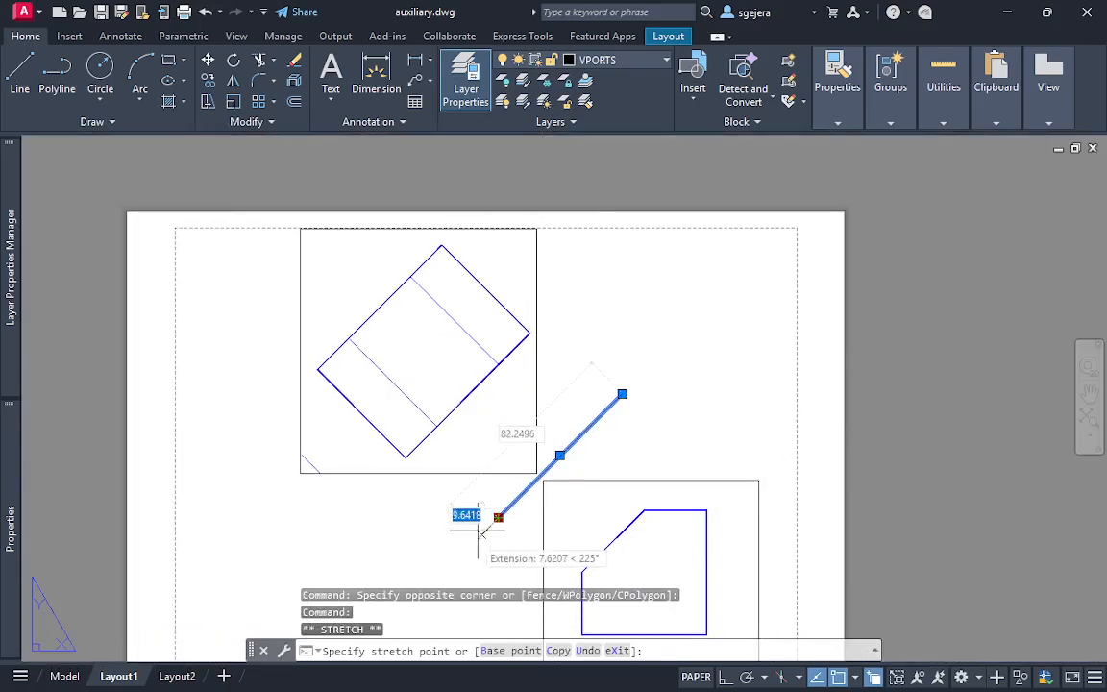
left_click(437, 577)
key("Escape")
Try stretching the reference line's upper-right end outward, undo that stretch and clear the selection
left_click(611, 404)
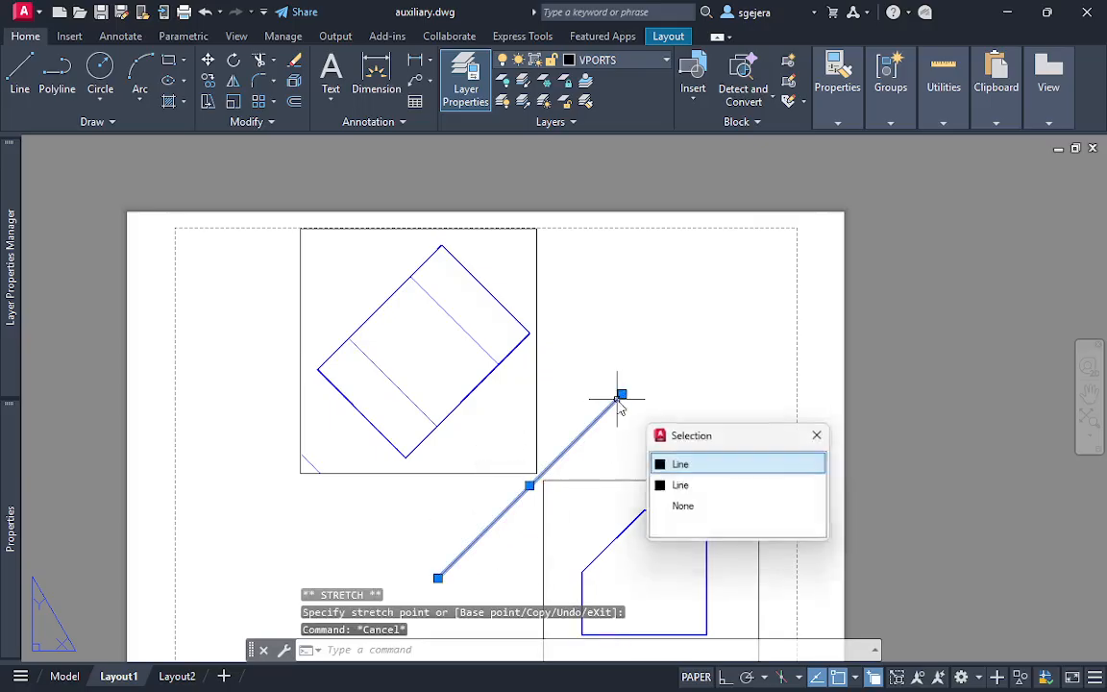
left_click(621, 394)
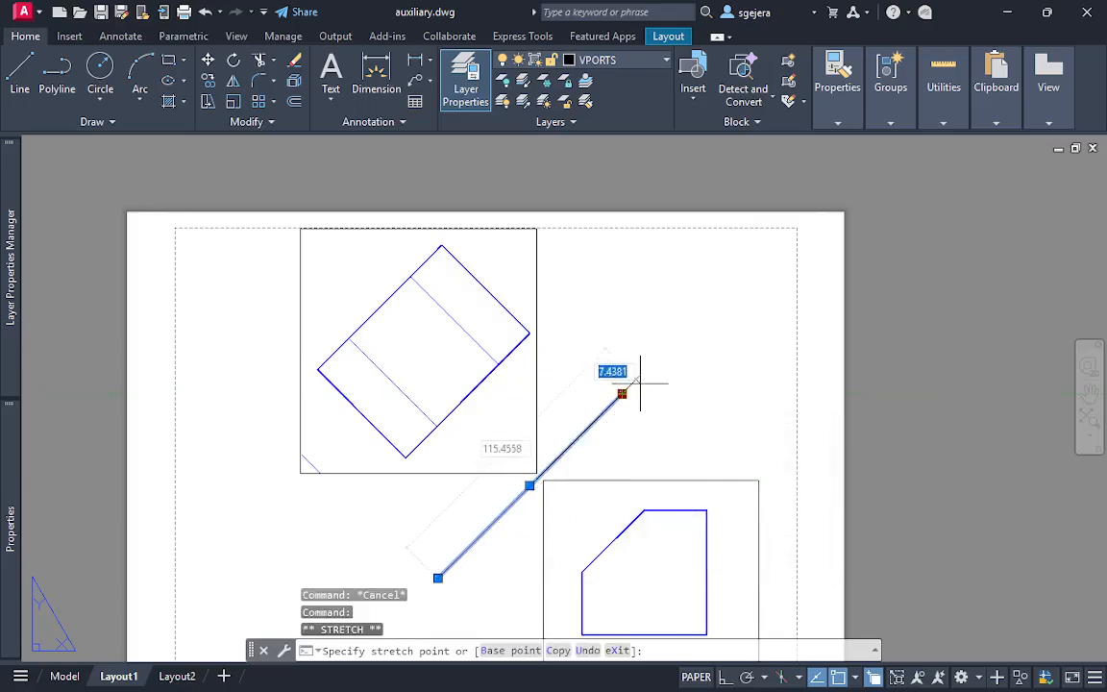
left_click(657, 342)
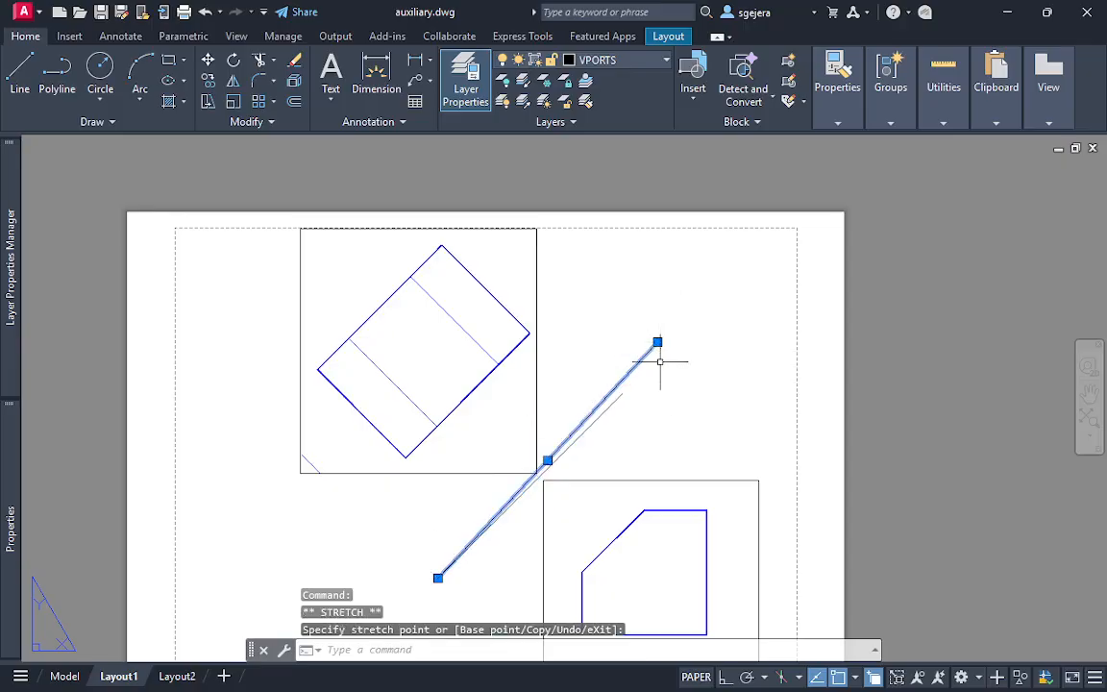
key("ctrl+z")
left_click(618, 399)
left_click(584, 399)
key("Escape")
key("Escape")
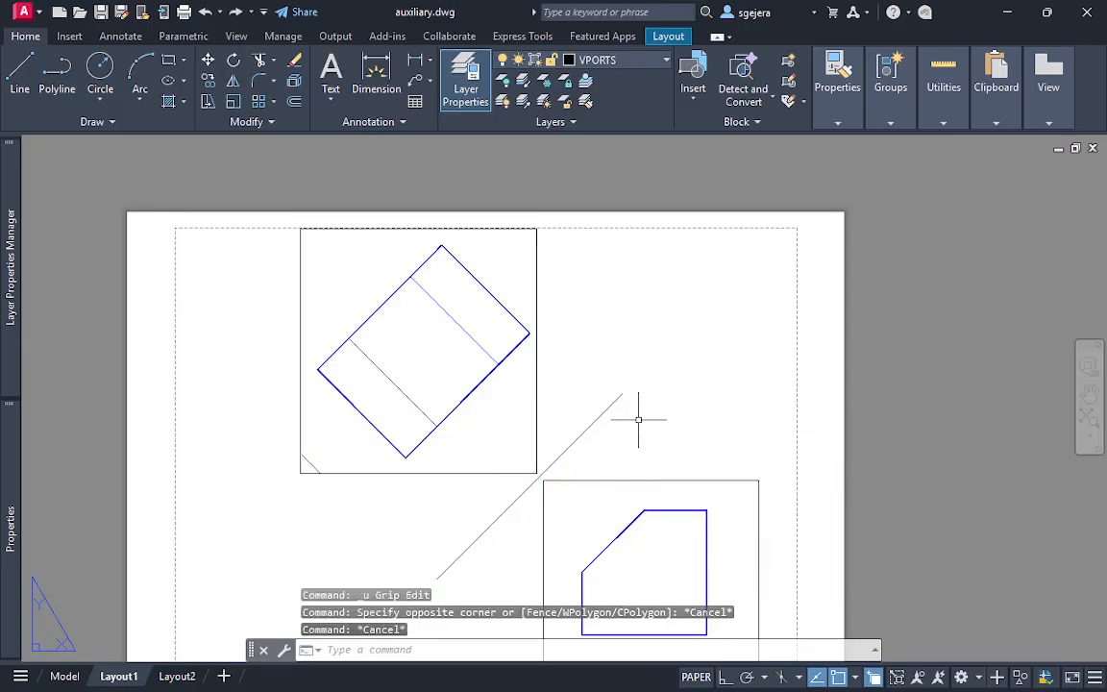
key("Escape")
key("Escape")
left_click(567, 352)
left_click(521, 374)
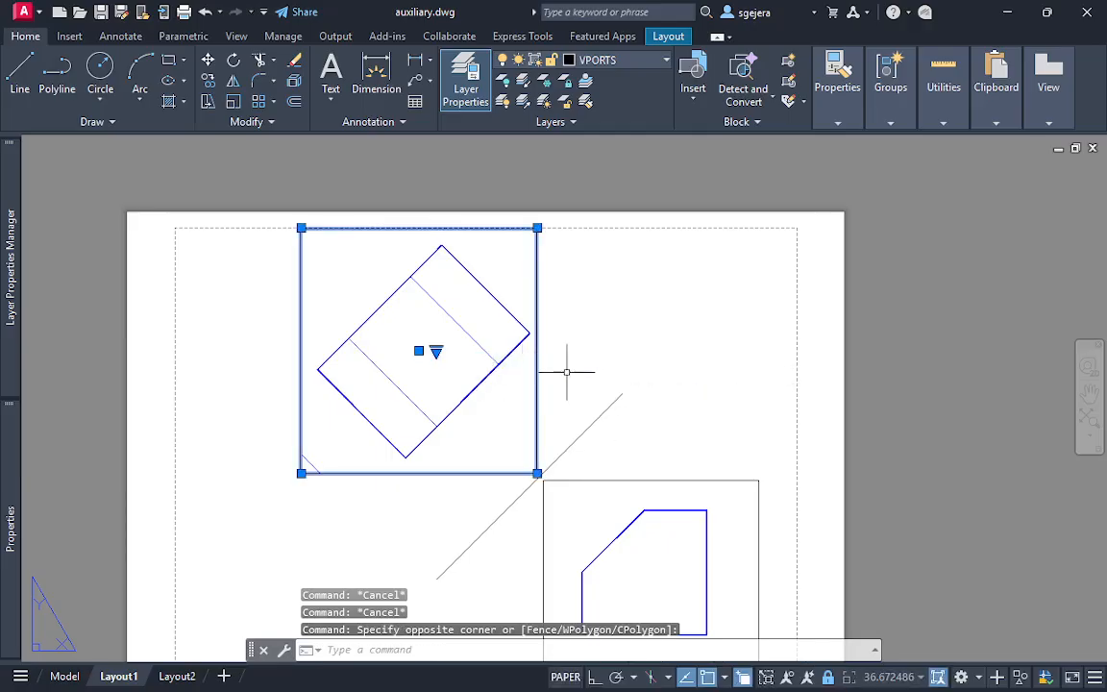
key("Escape")
key("Escape")
Erase the auxiliary view's viewport together with the overlapping reference lines, keeping only the front view
middle_click_drag(576, 371, 573, 303)
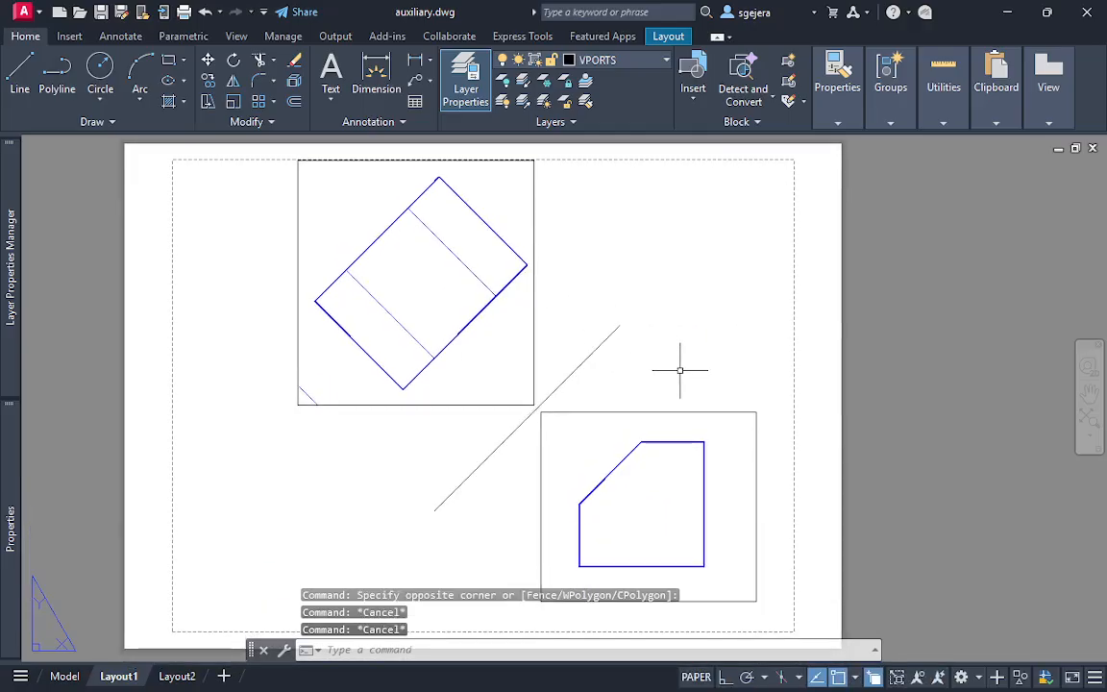
left_click(682, 366)
left_click(202, 250)
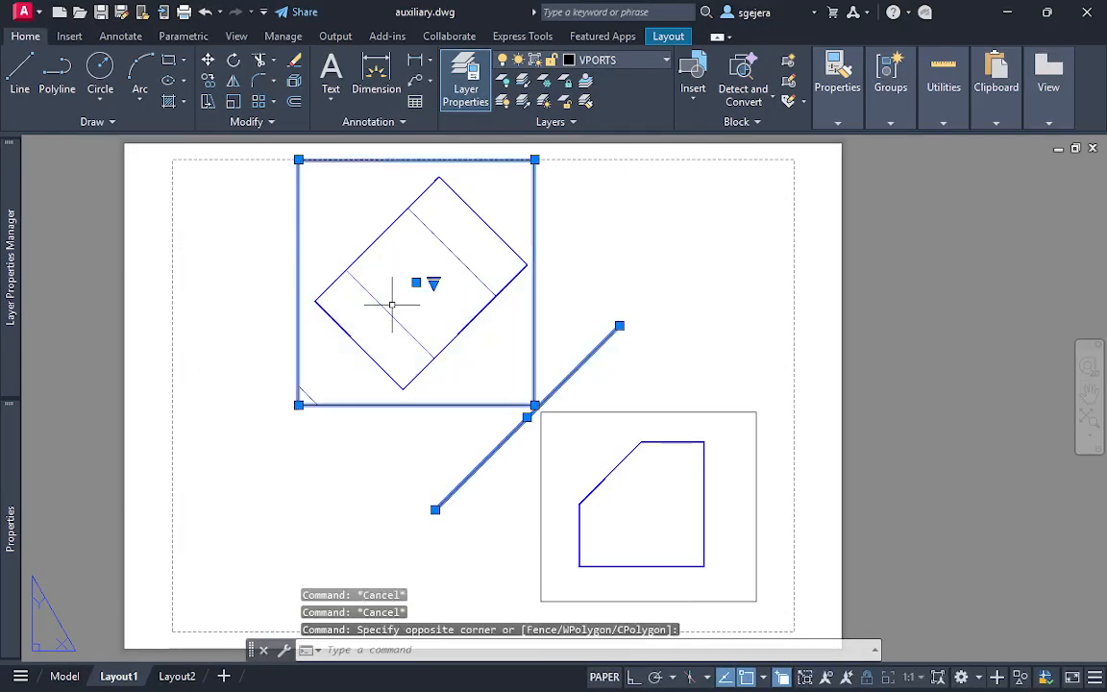
key("Delete")
left_click(620, 302)
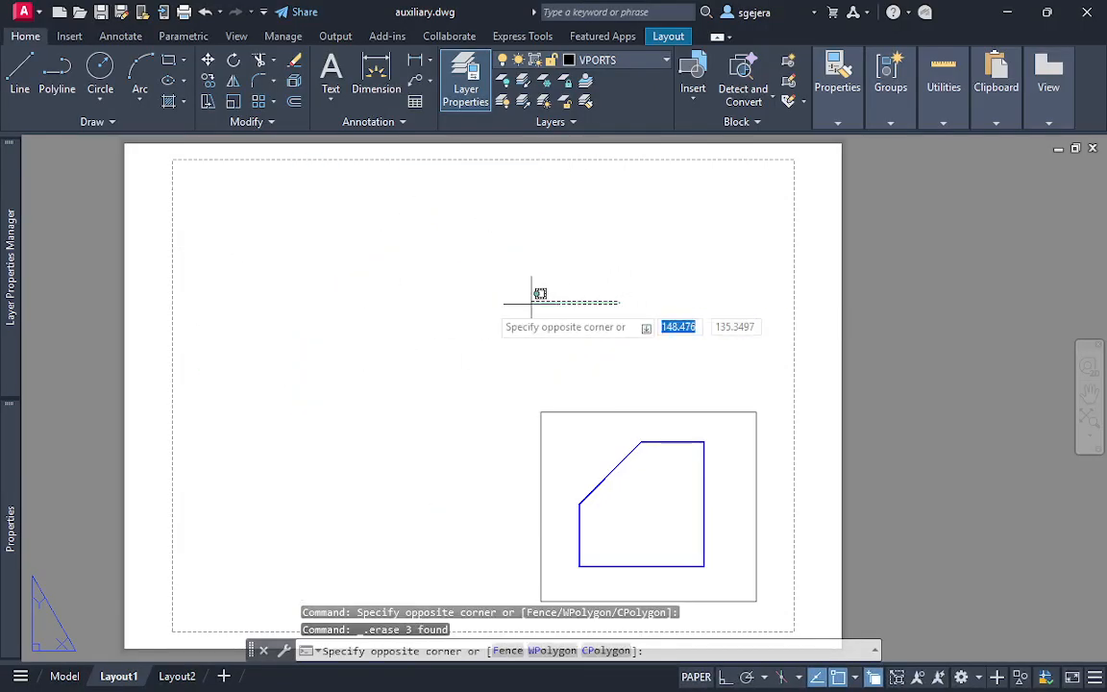
key("Escape")
left_click(762, 343)
left_click(388, 577)
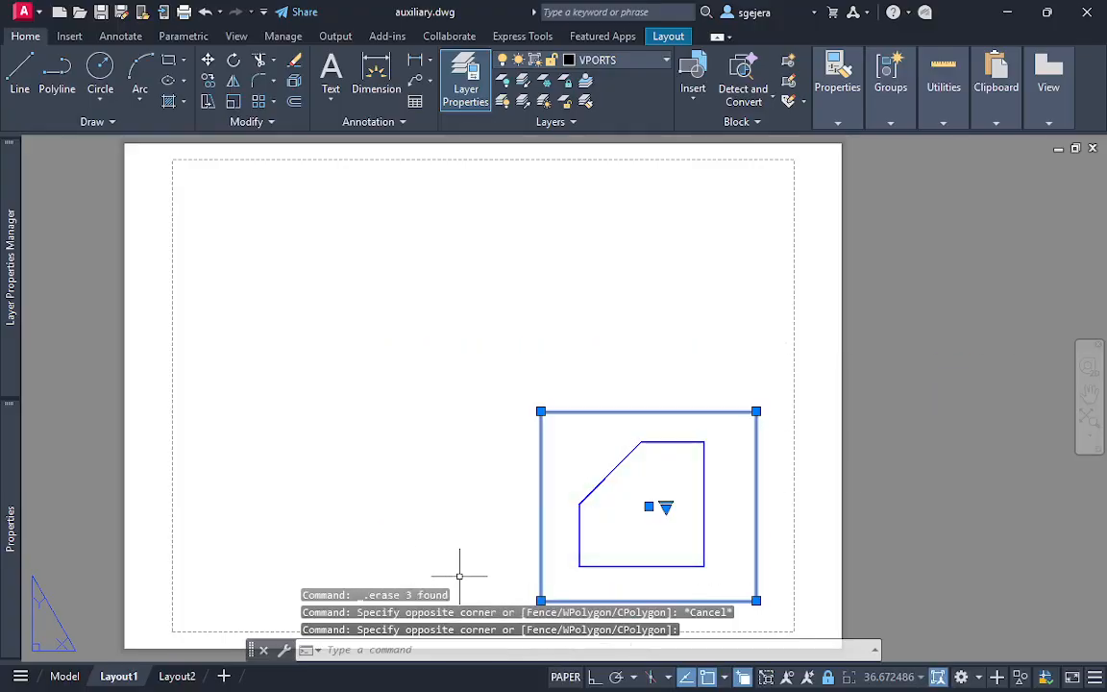
key("Escape")
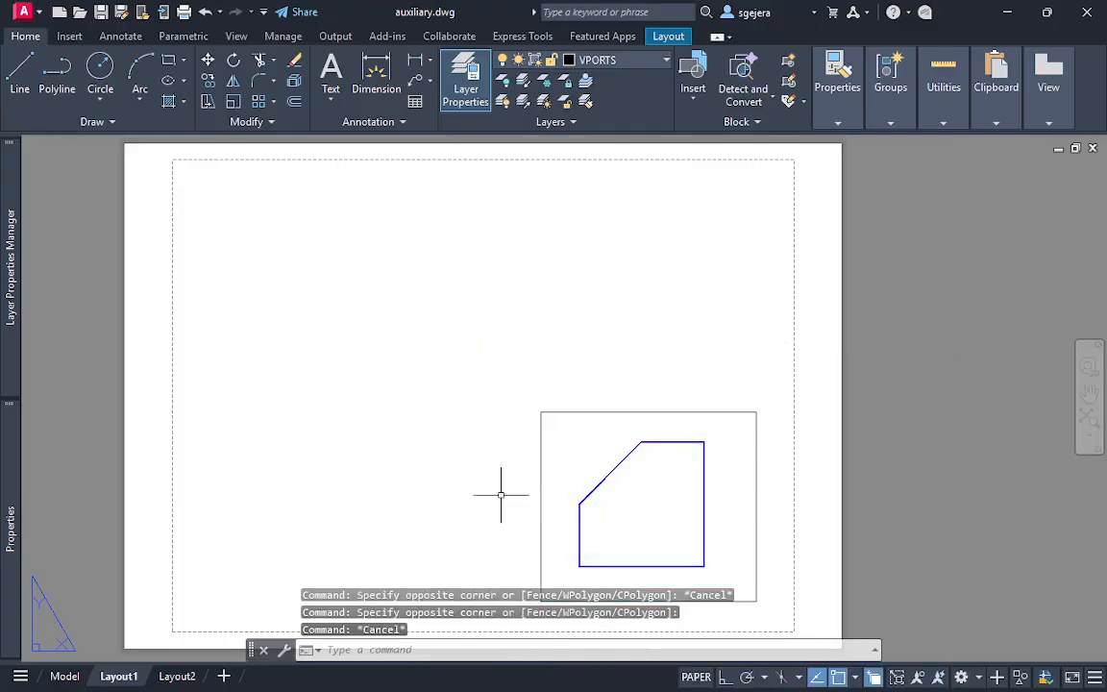
middle_click_drag(501, 495, 456, 402)
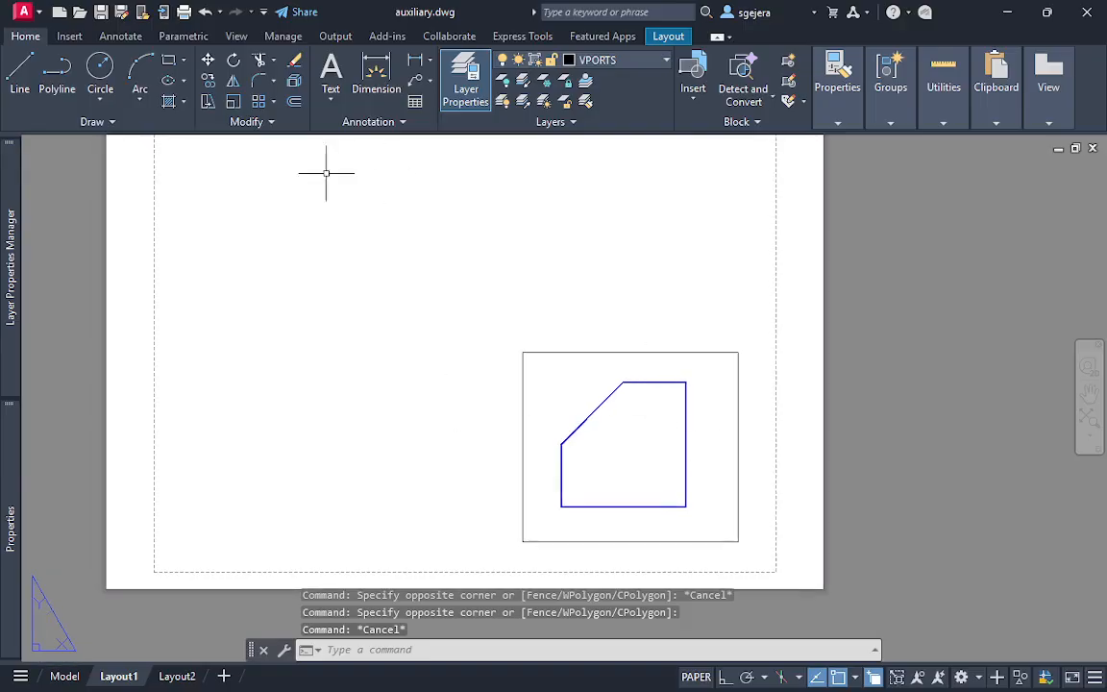
middle_click_drag(349, 263, 361, 291)
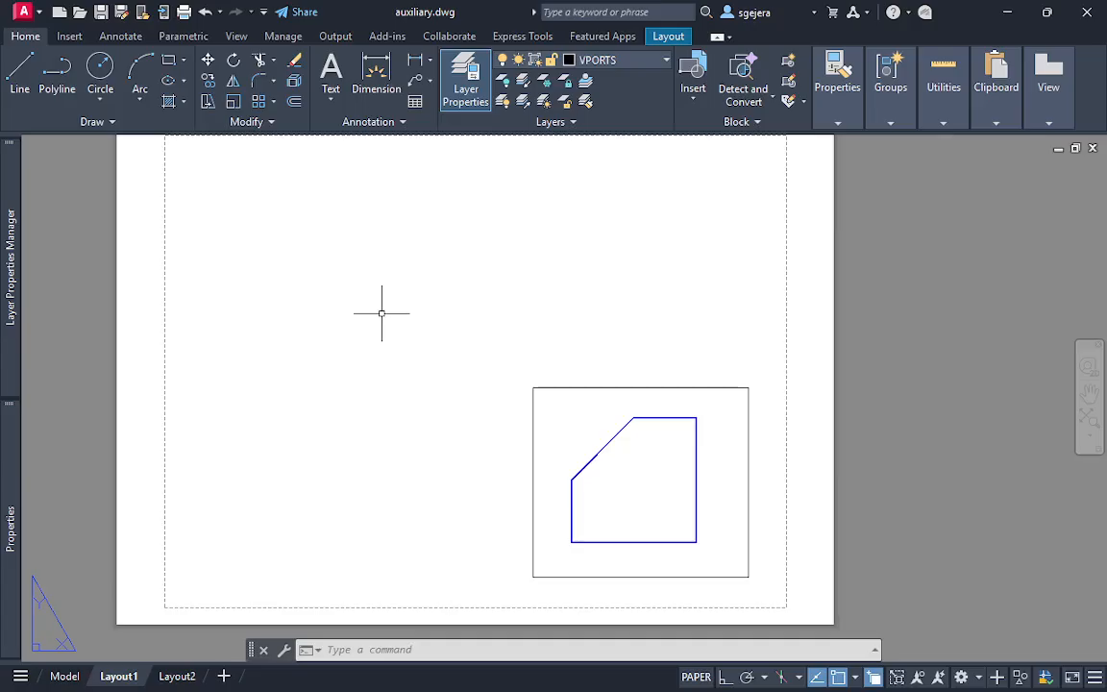
key("Escape")
key("Escape")
left_click(766, 519)
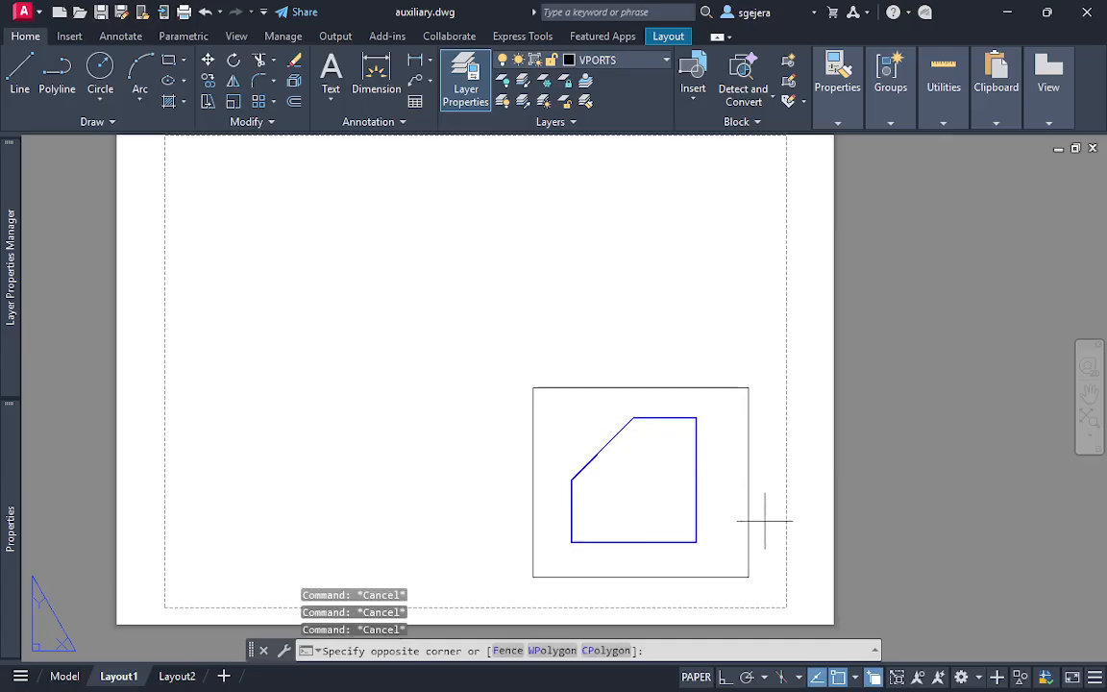
left_click(497, 372)
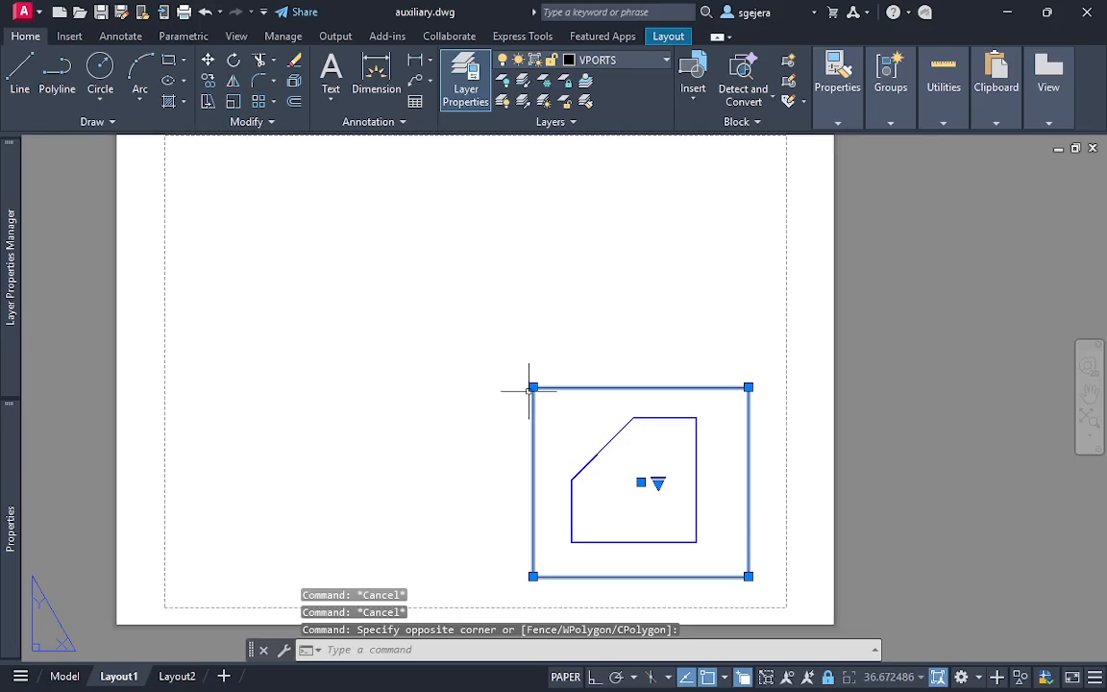
mouse_move(5, 276)
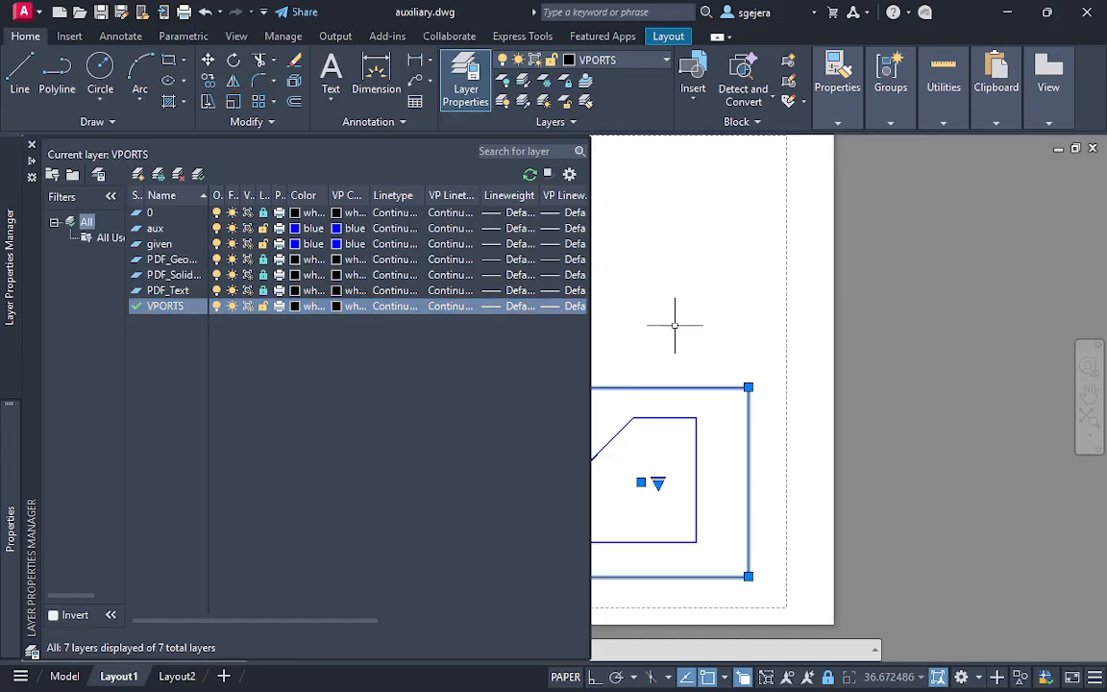
key("Escape")
key("Escape")
key("Escape")
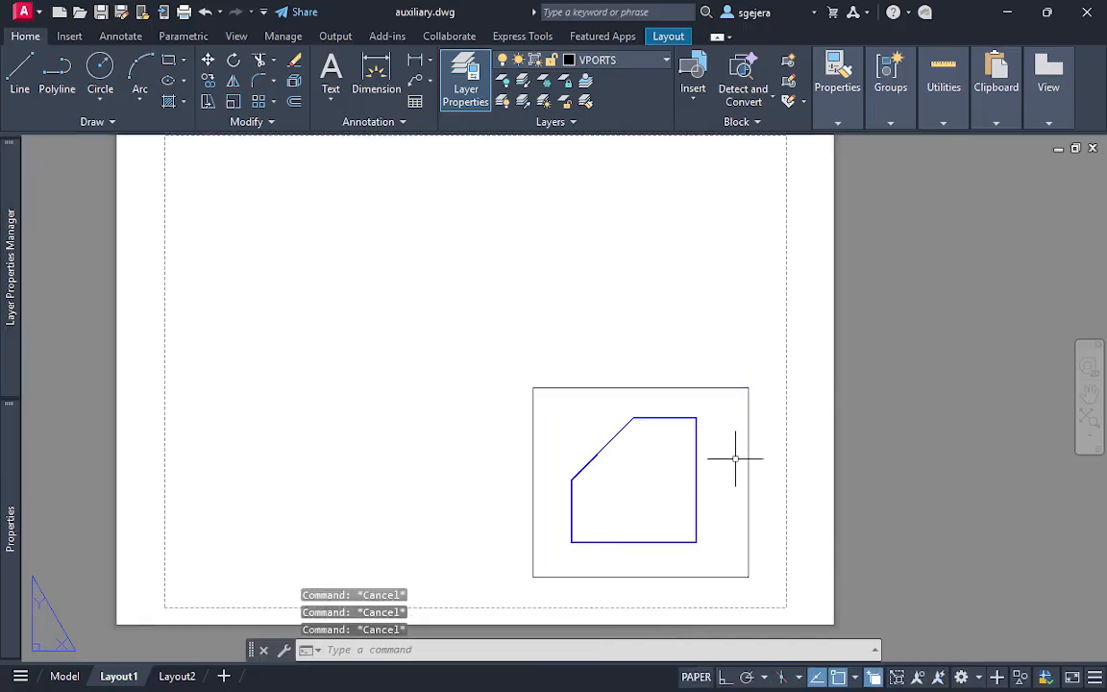
left_click(781, 571)
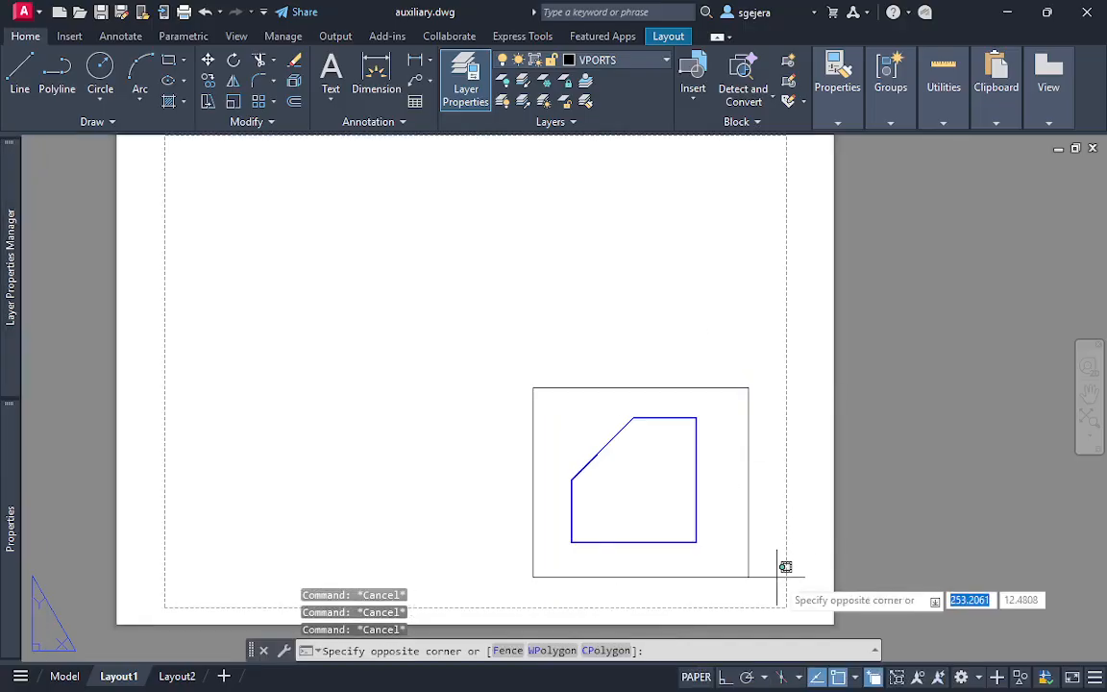
left_click(513, 370)
key("Escape")
key("Escape")
key("Escape")
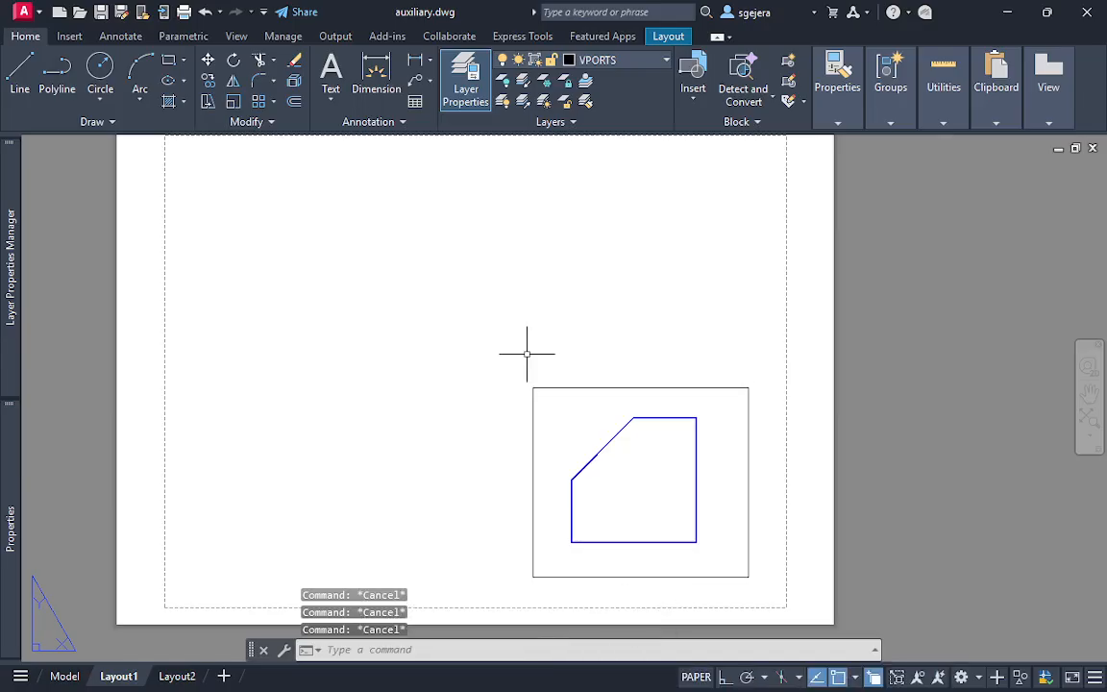
Start SOLVIEW with the Auxiliary option to create a new view from the front view's inclined plane
type("view")
key("BackSpace")
key("BackSpace")
key("BackSpace")
key("BackSpace")
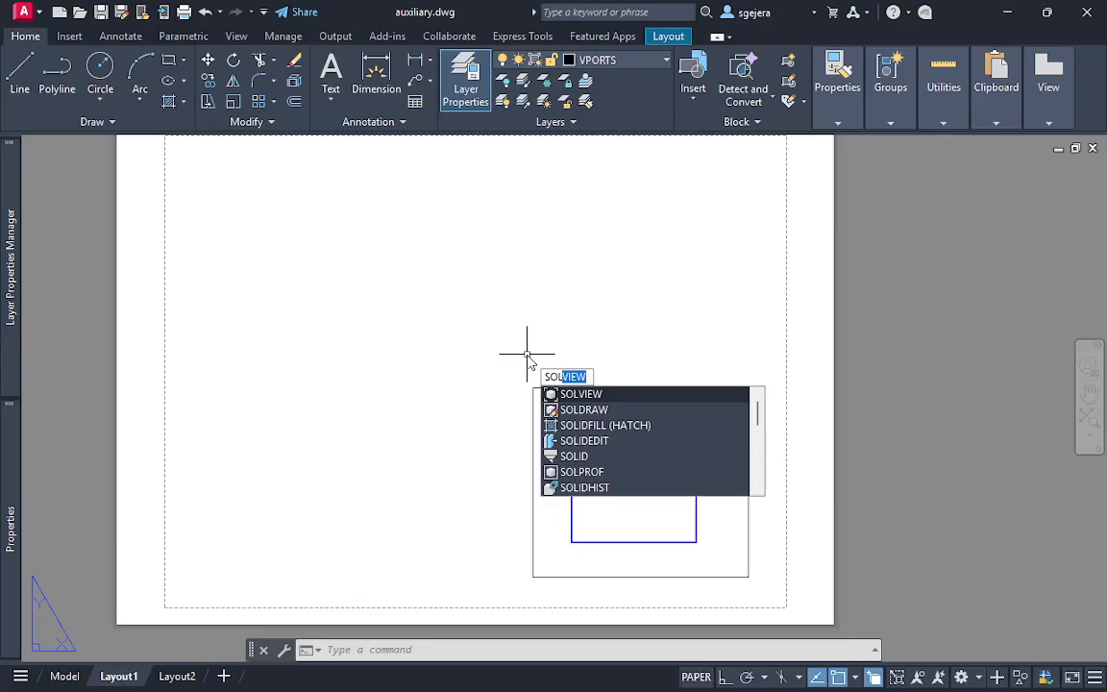
key("Return")
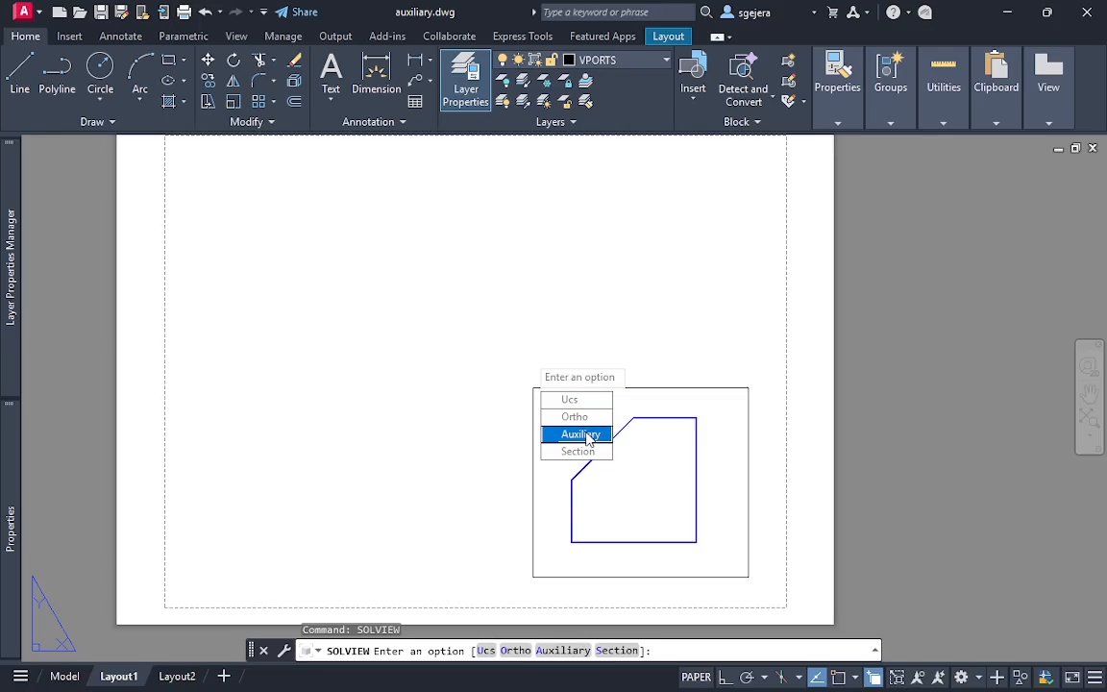
key("Escape")
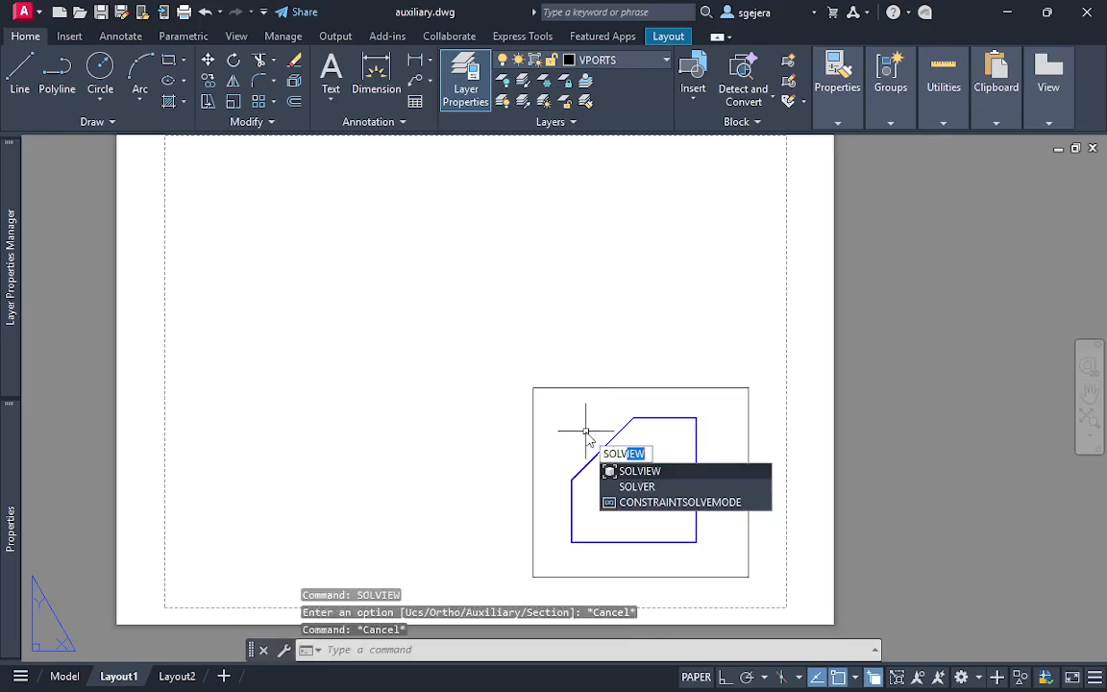
key("Return")
key("Return")
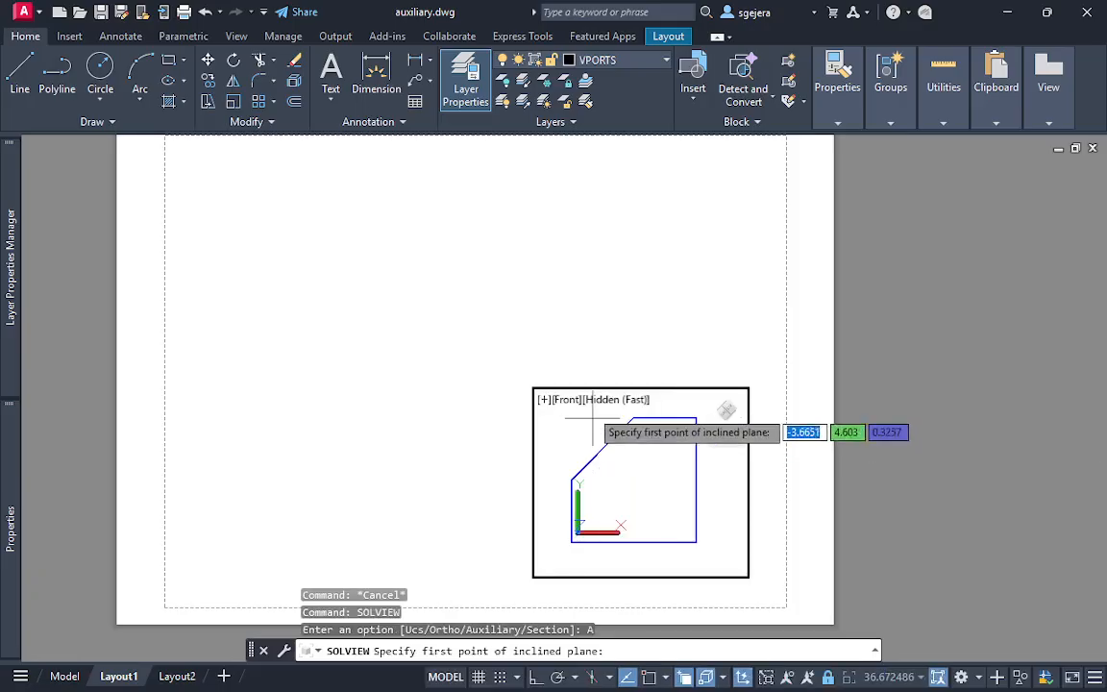
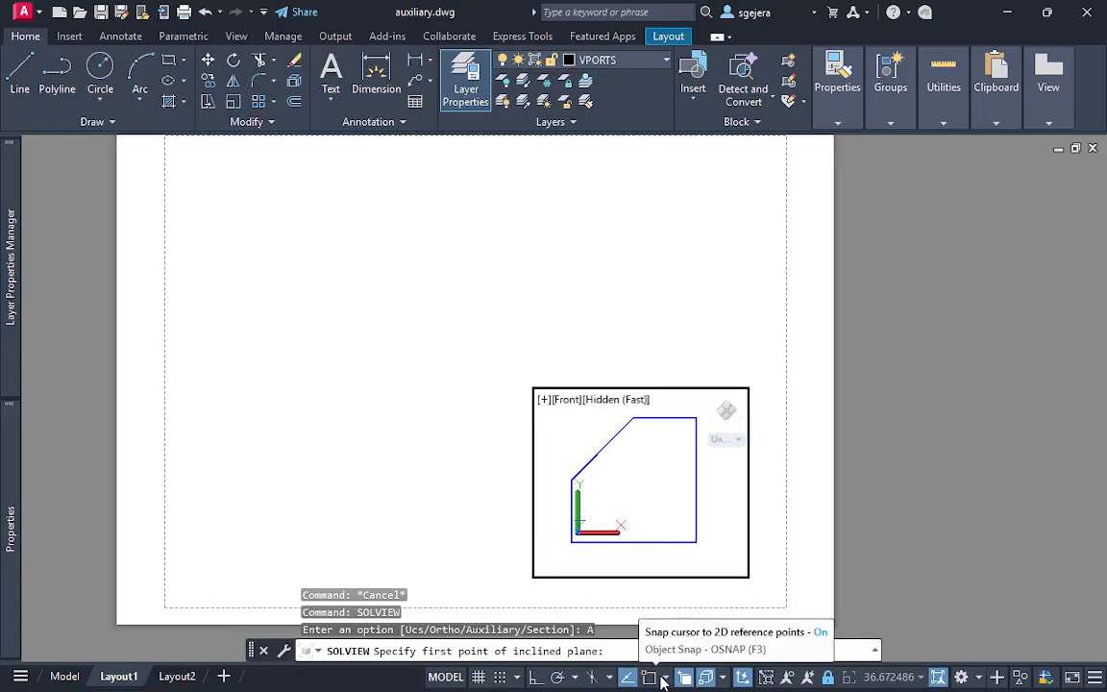
Enable Endpoint snapping and define the inclined plane along the front view's slanted edge, viewed from its upper-left side
left_click(665, 678)
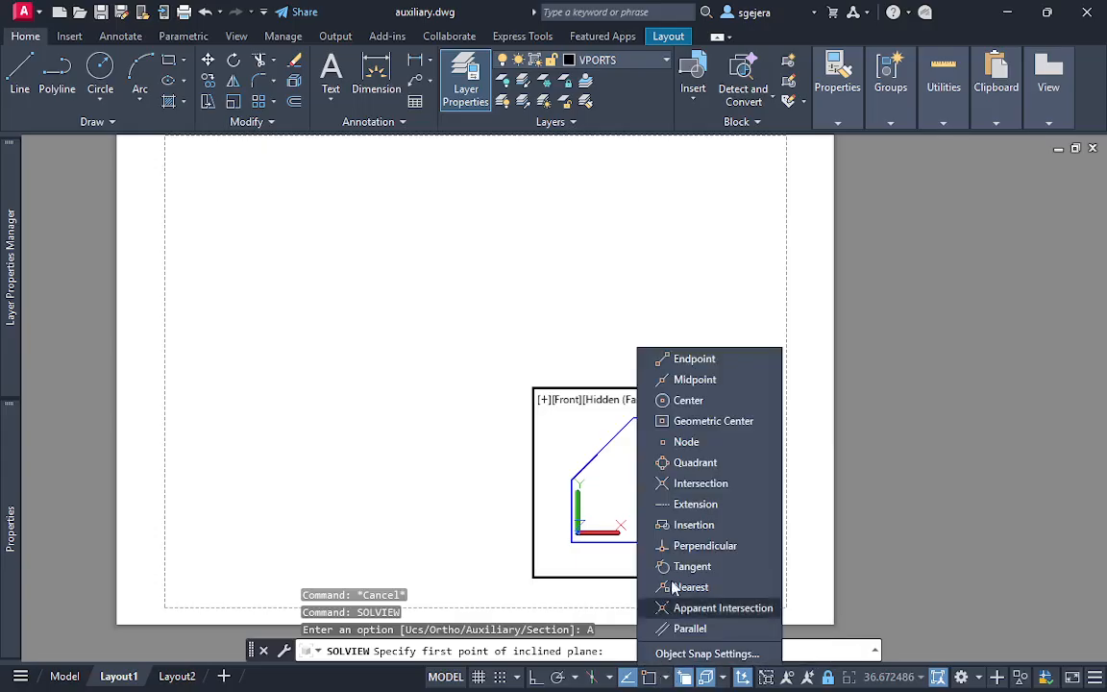
left_click(684, 362)
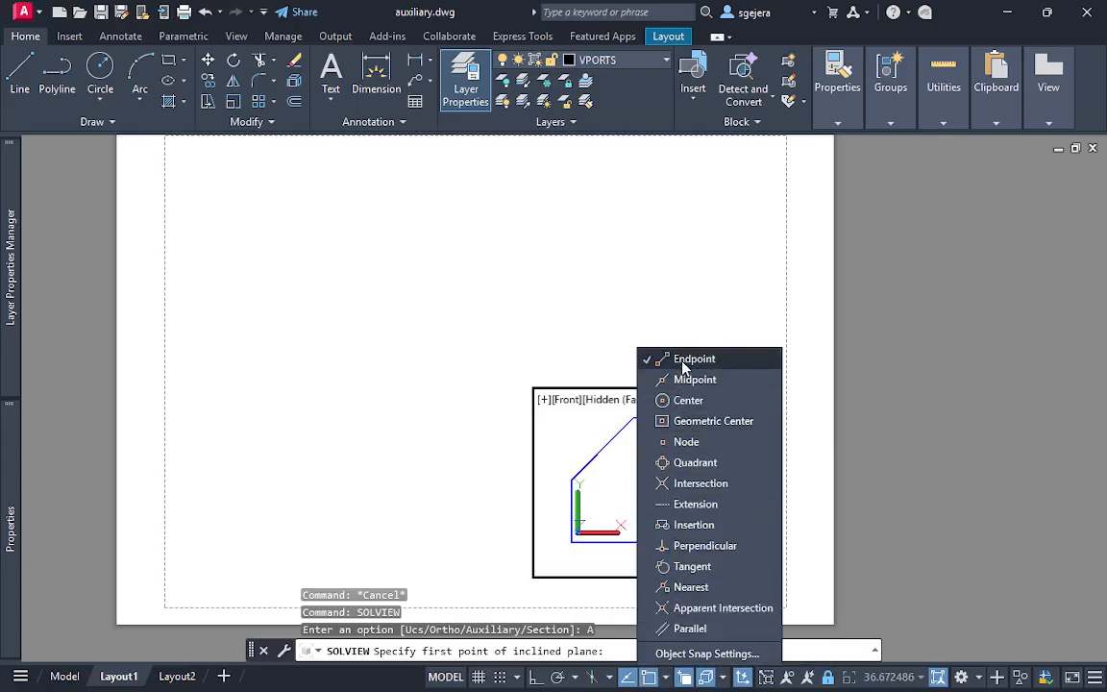
left_click(563, 456)
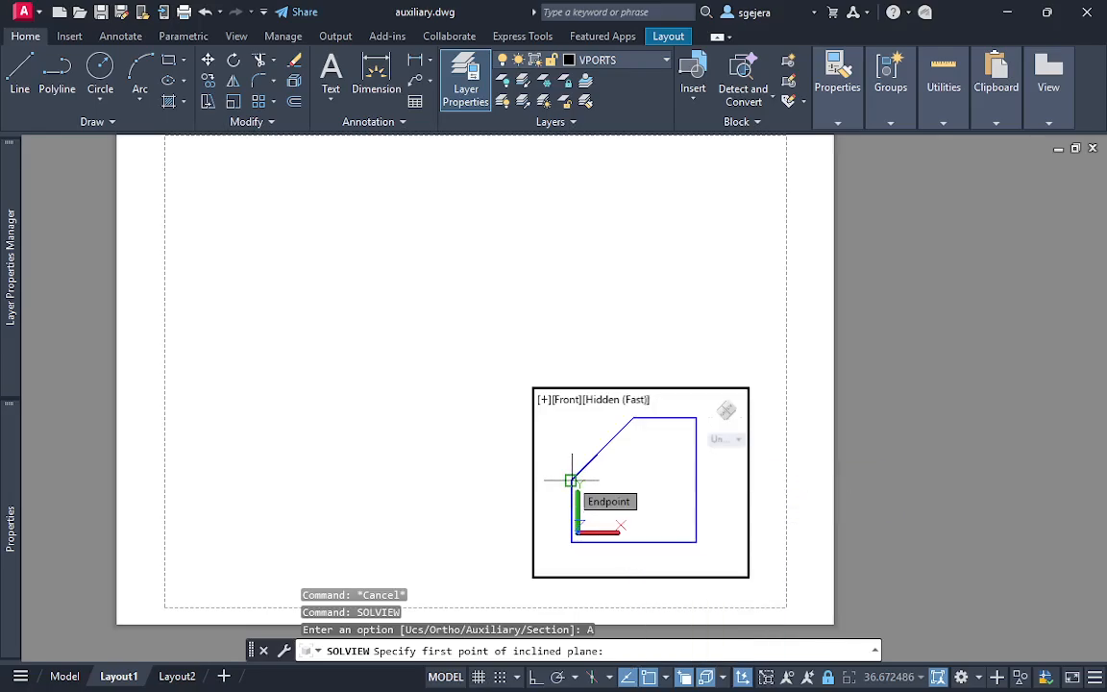
left_click(571, 479)
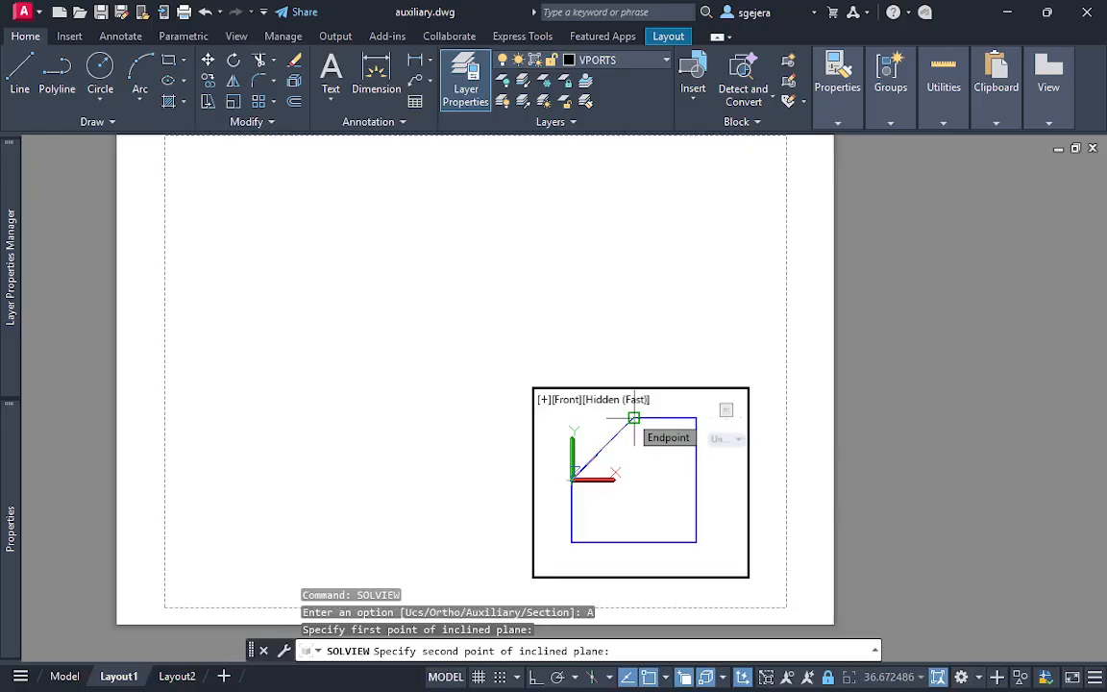
left_click(634, 418)
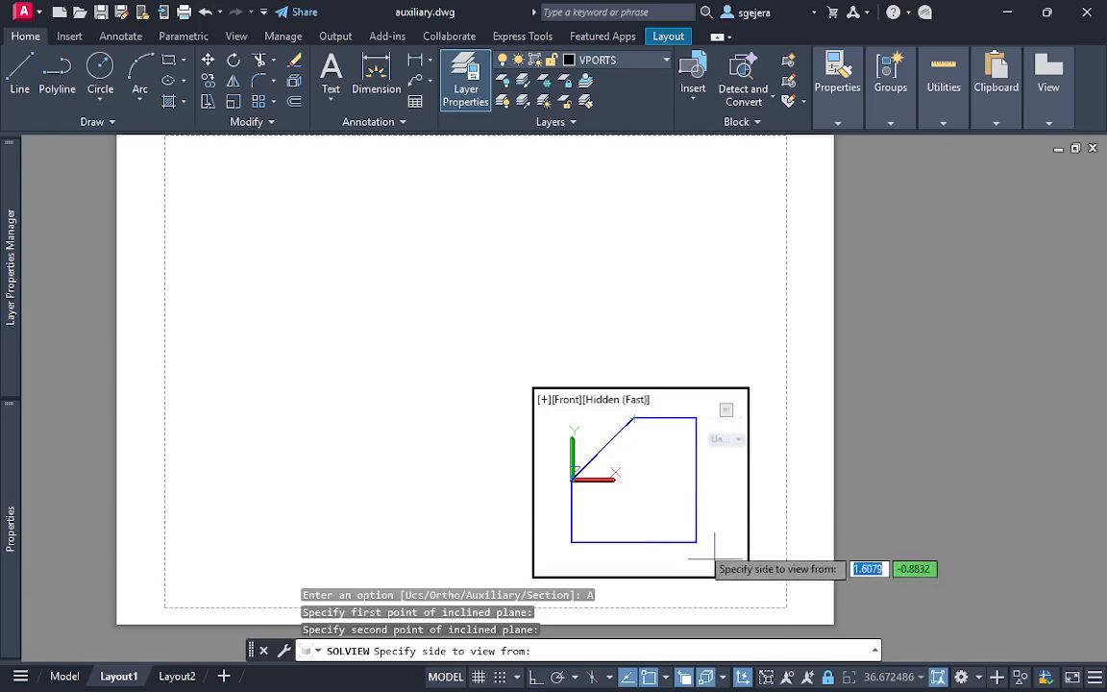
left_click(554, 419)
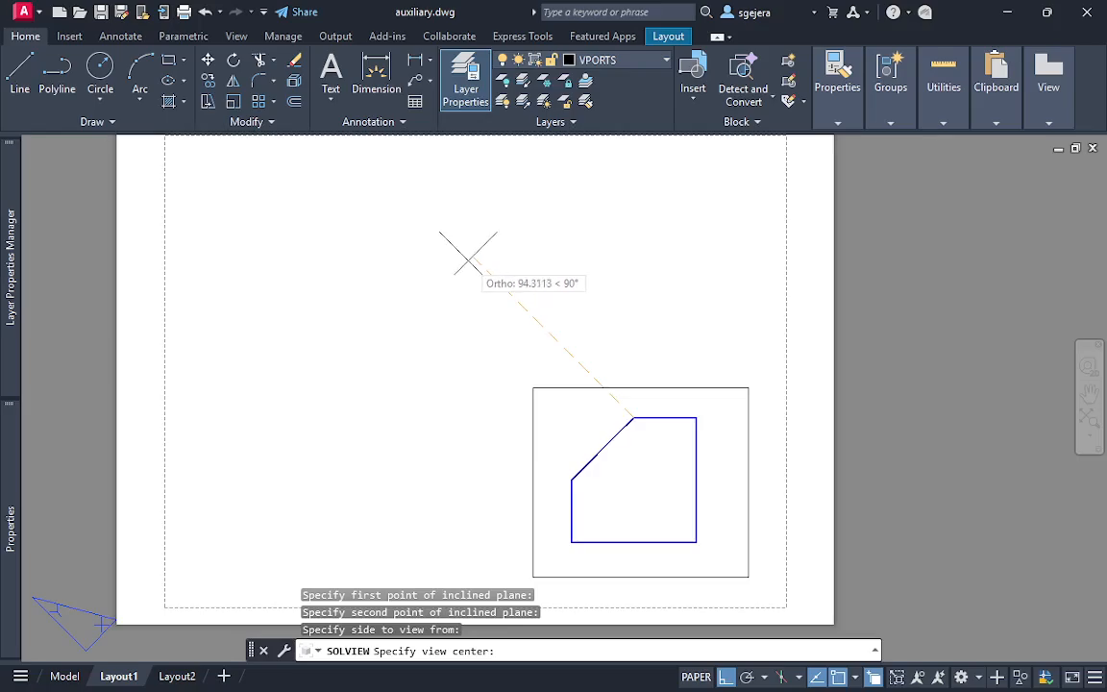
Place the auxiliary view's center up and left of the front view, adjust it until the whole box shows, and accept the position
middle_click_drag(470, 264, 448, 323)
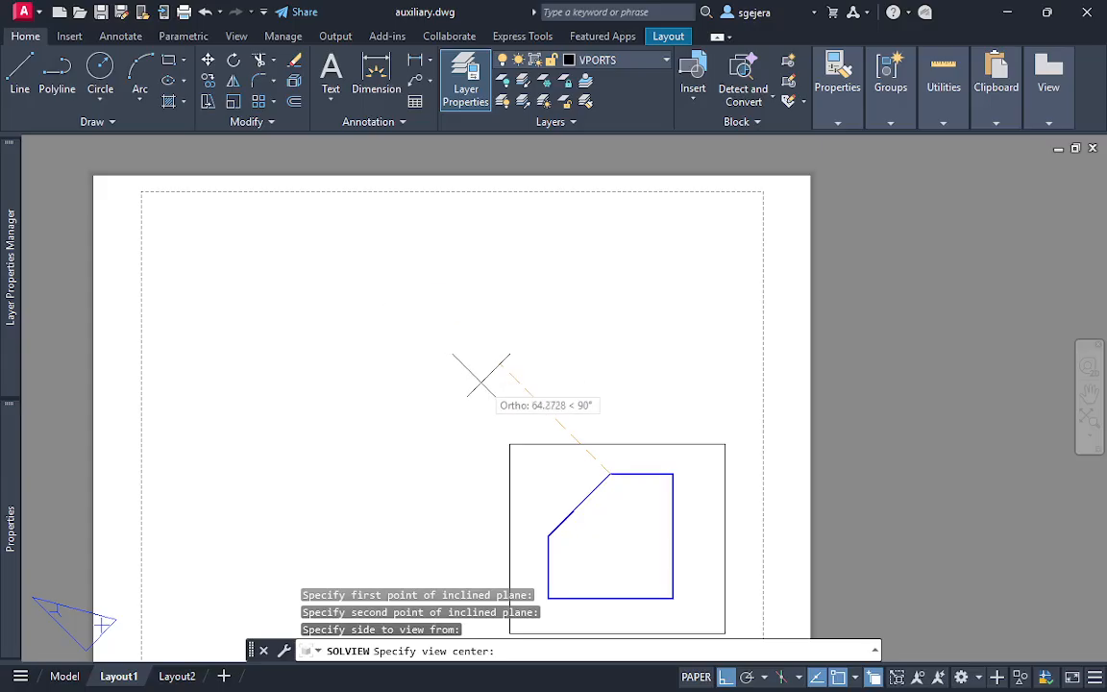
left_click(398, 301)
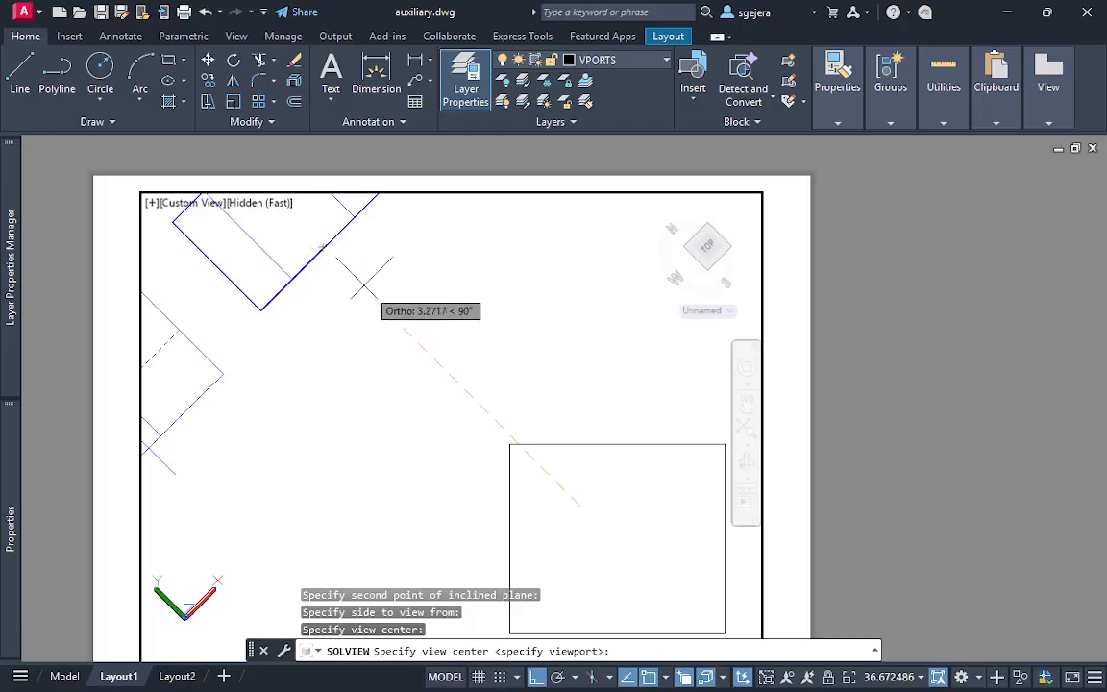
left_click(434, 363)
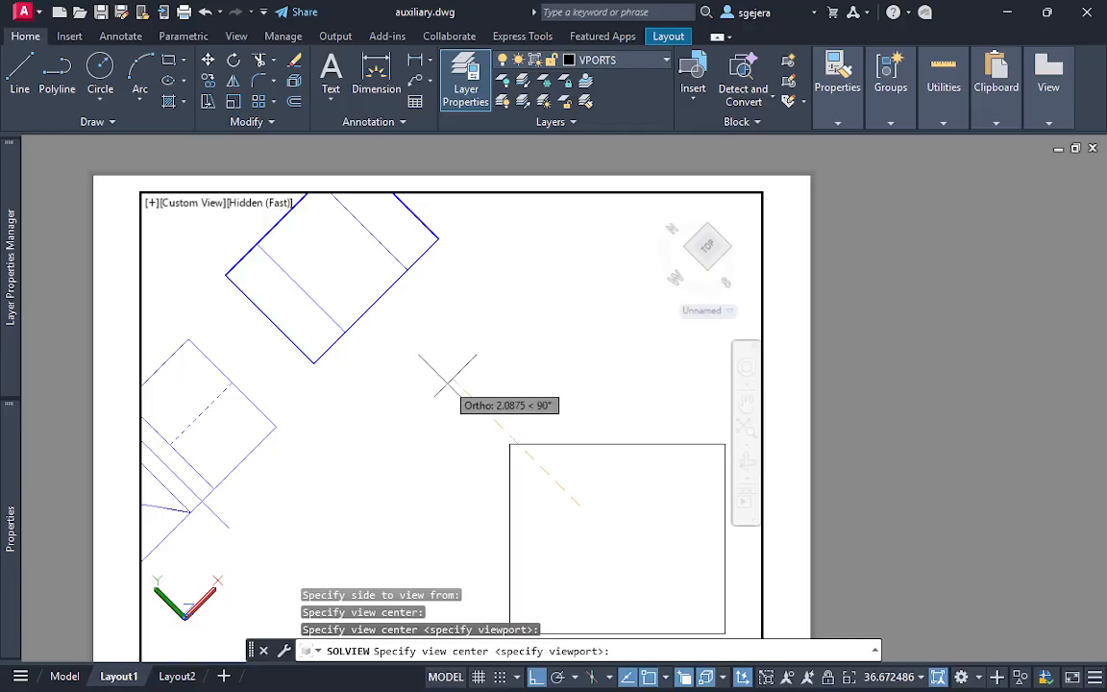
left_click(495, 423)
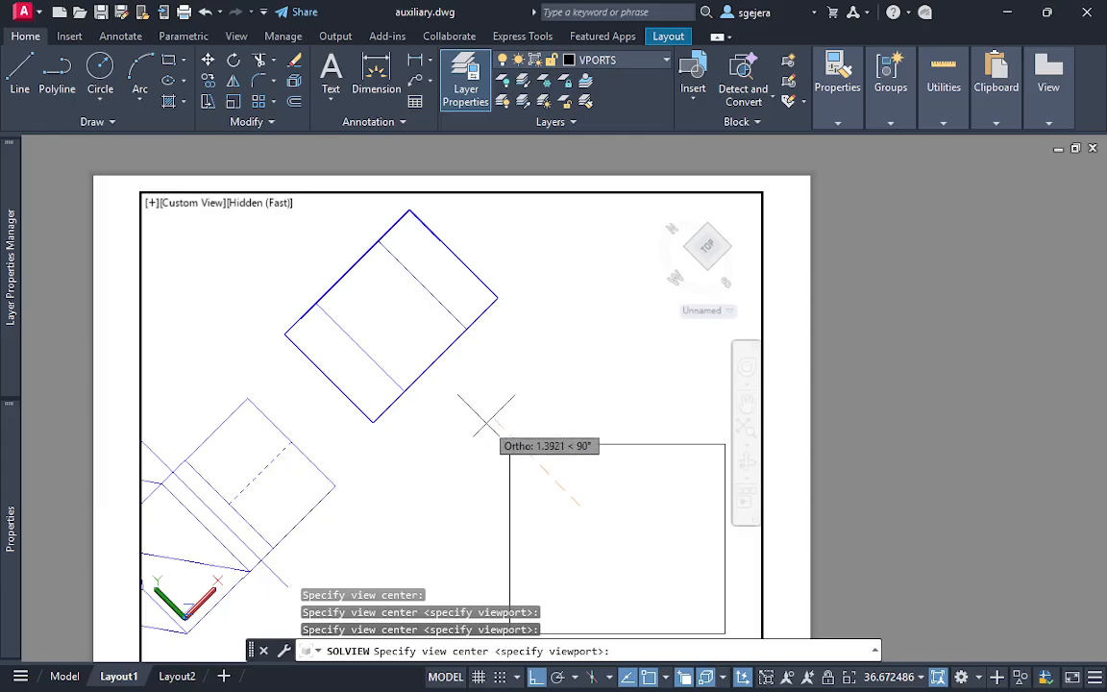
left_click(445, 375)
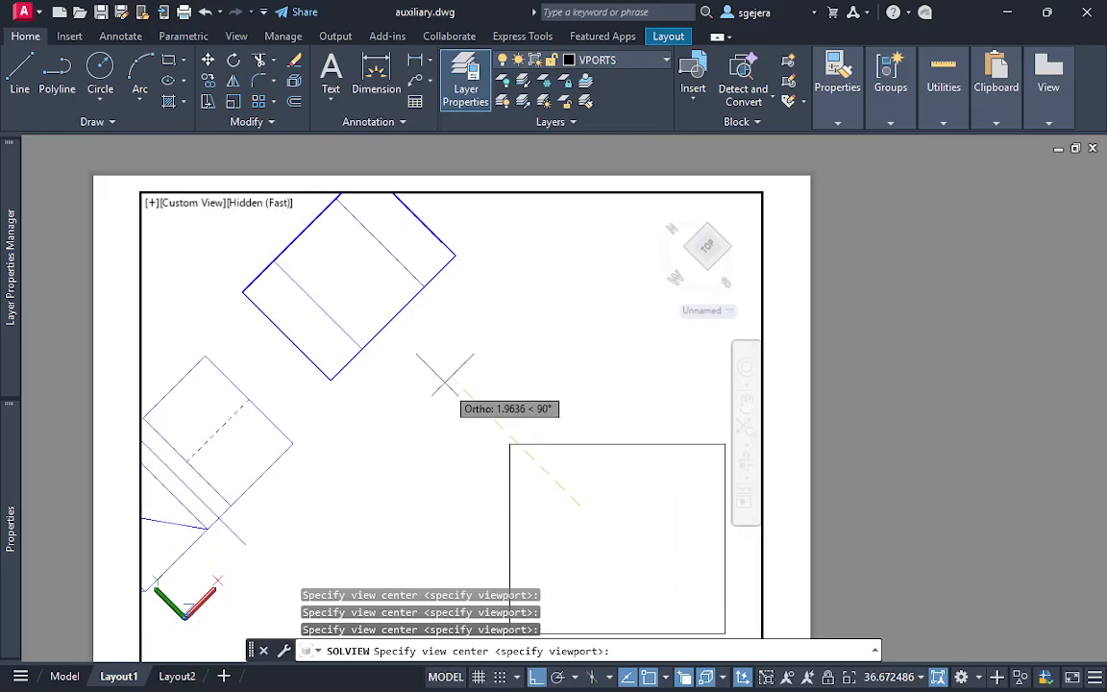
left_click(407, 333)
left_click(485, 415)
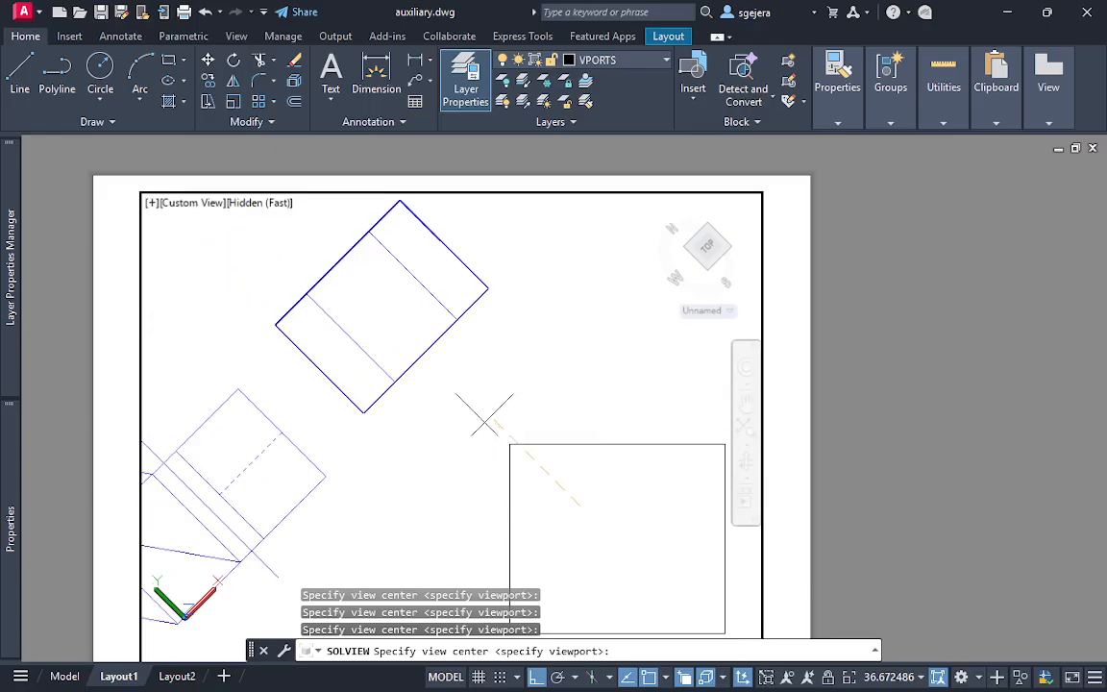
left_click(510, 444)
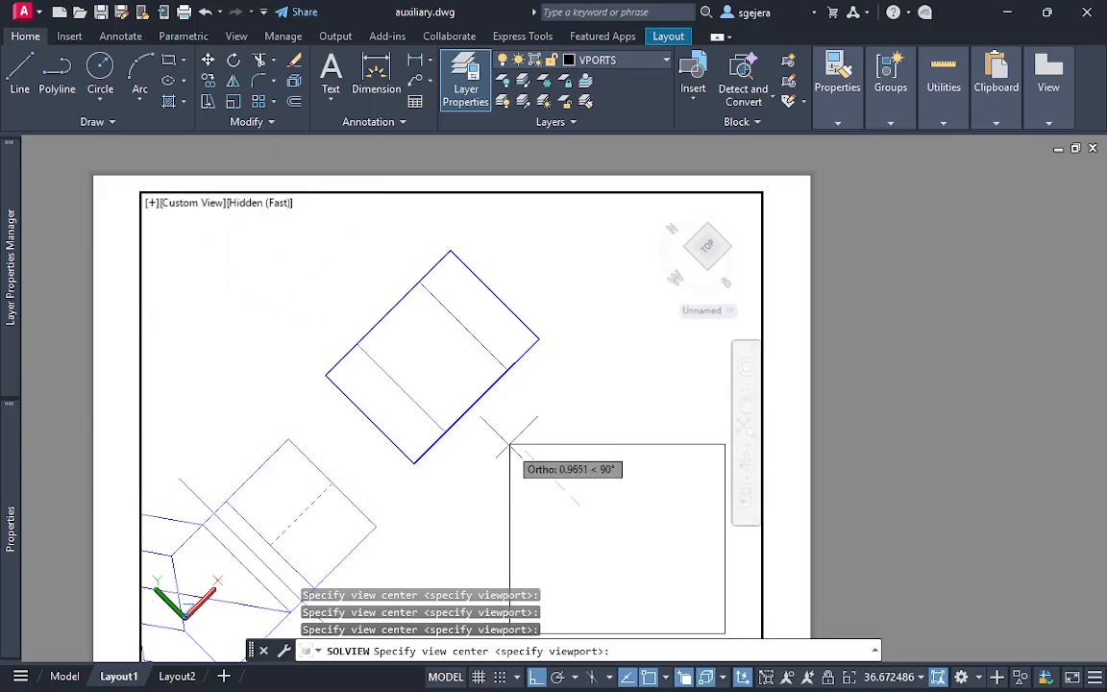
left_click(495, 408)
left_click(504, 440)
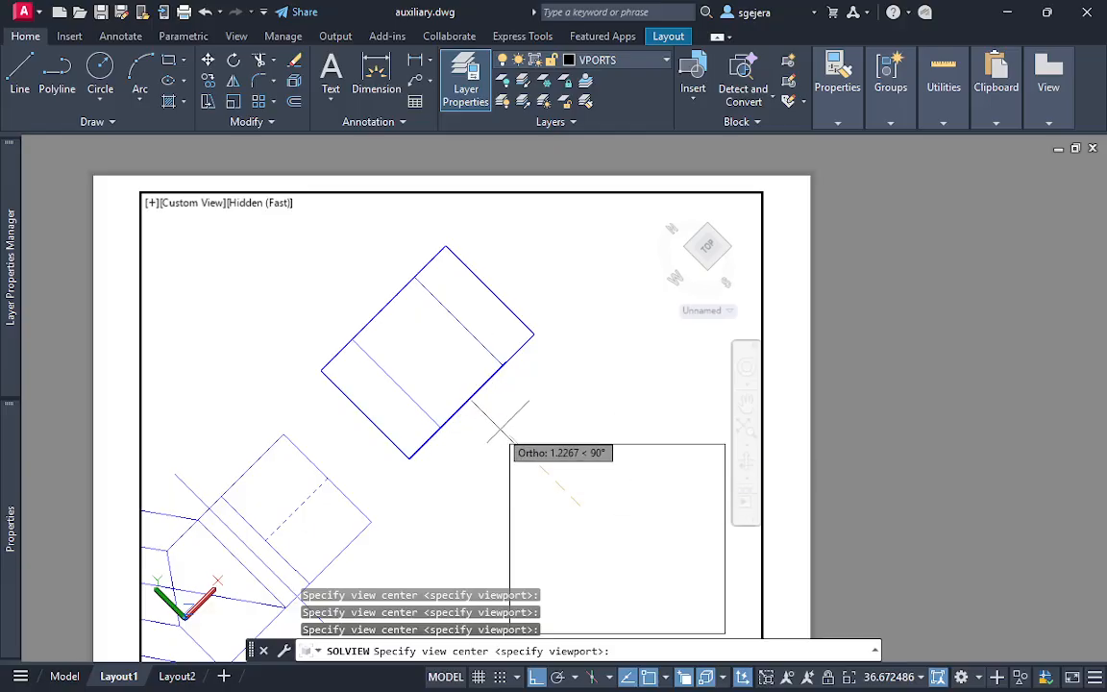
key("Return")
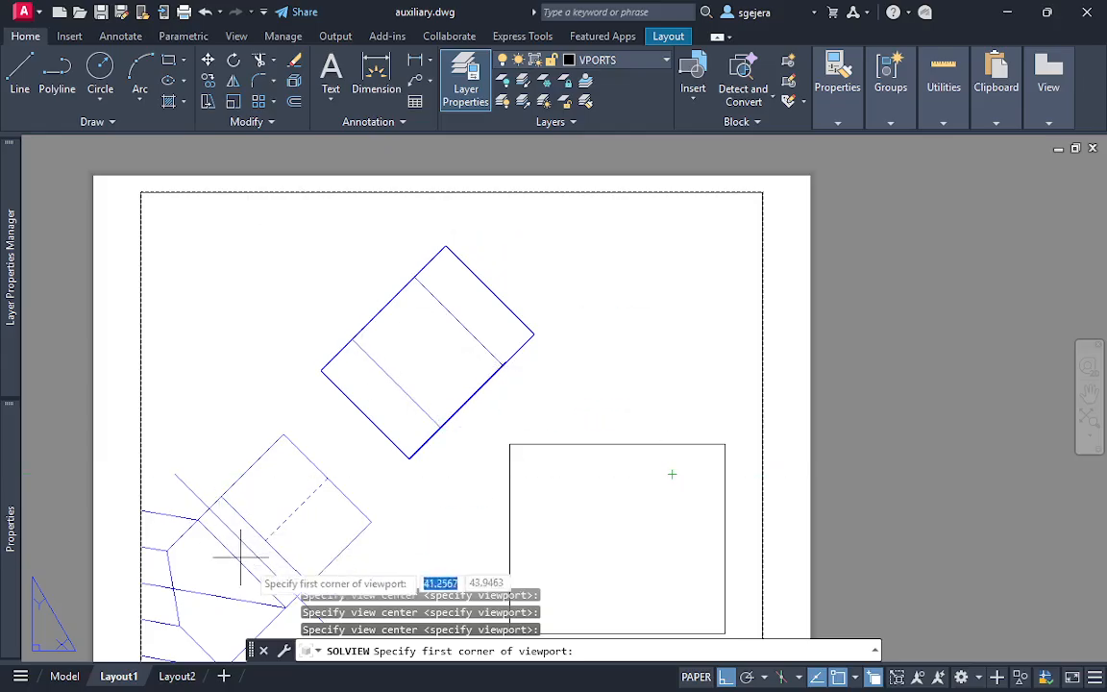
Frame the auxiliary view with a rectangular viewport around the rotated box, skip naming it and return to paper space
left_click(297, 219)
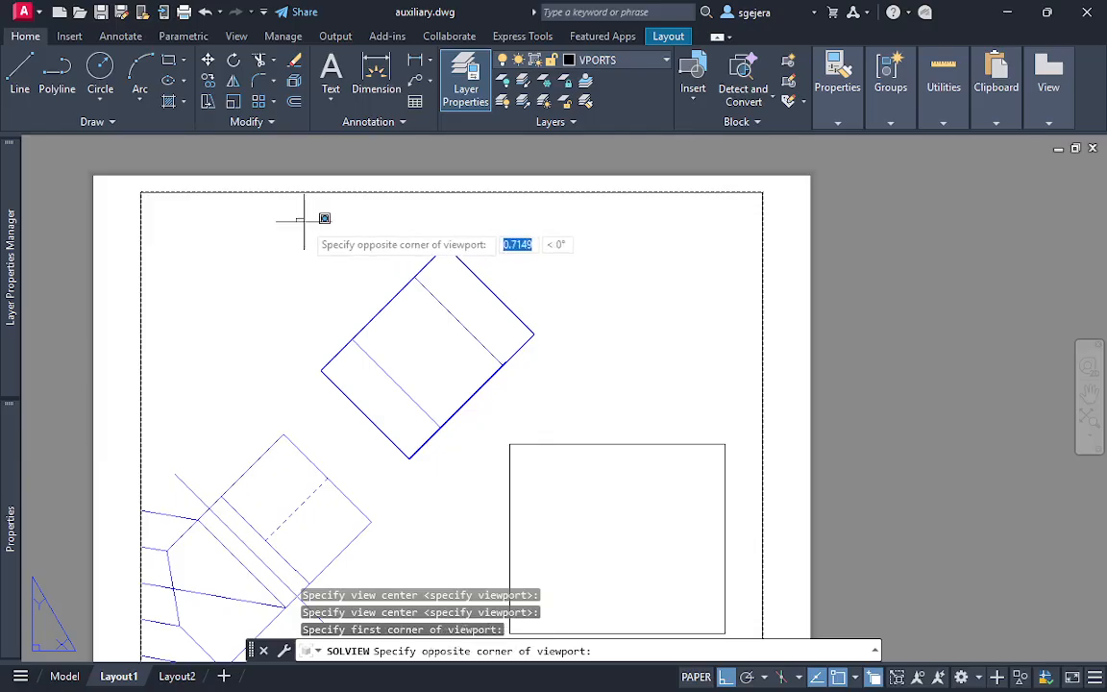
left_click(571, 468)
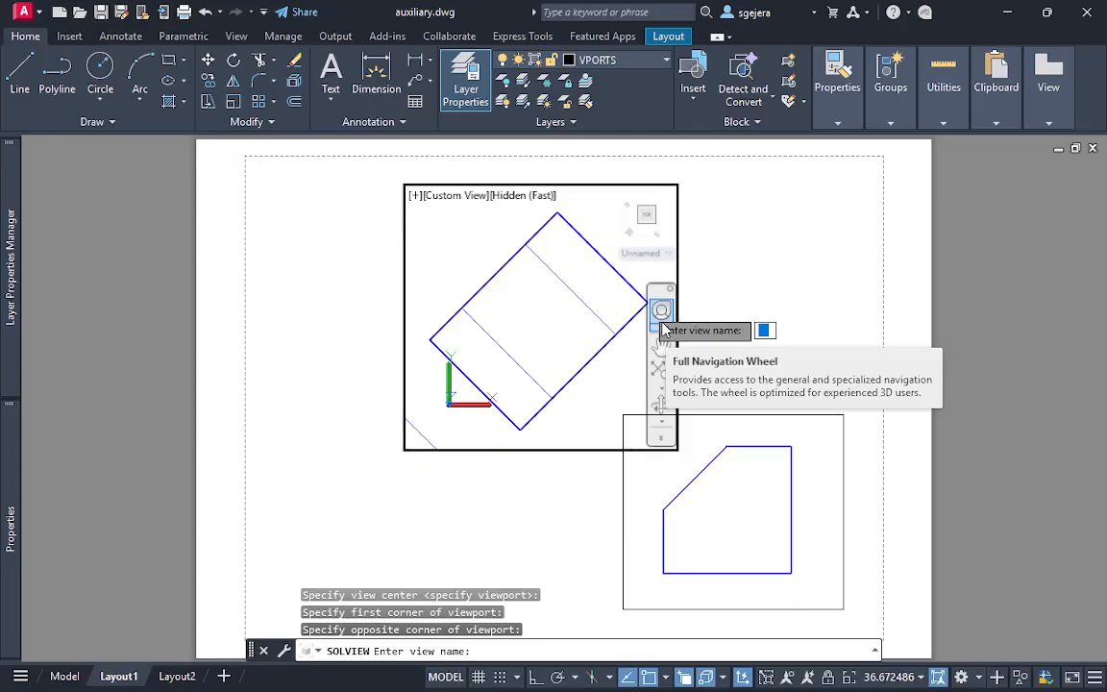
key("Escape")
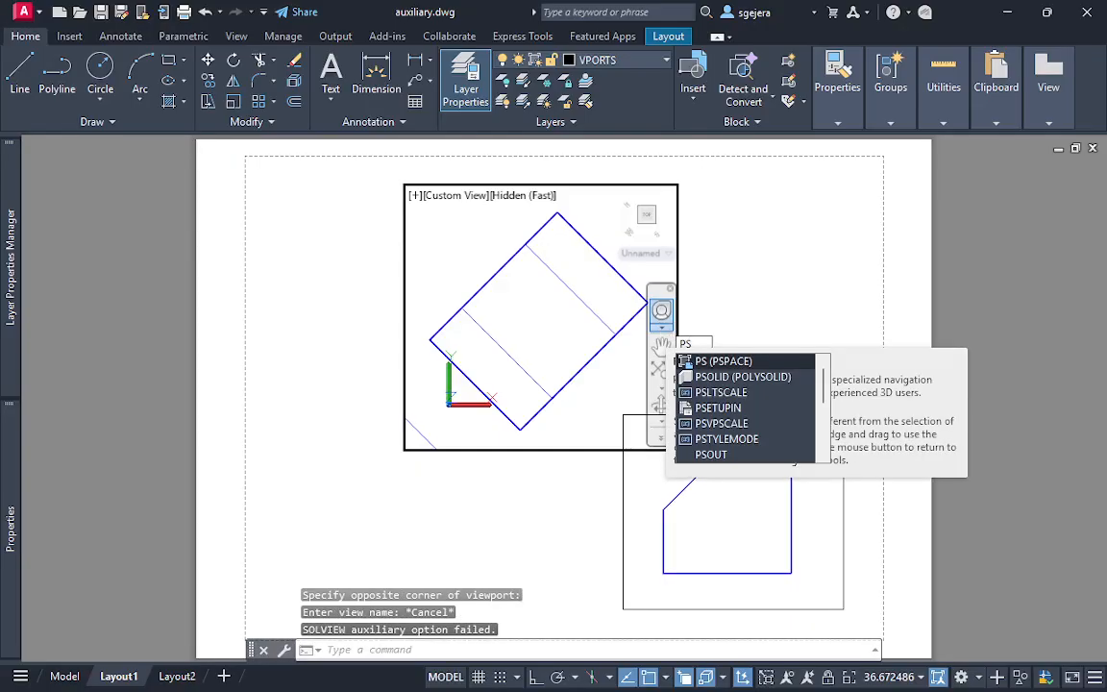
key("Return")
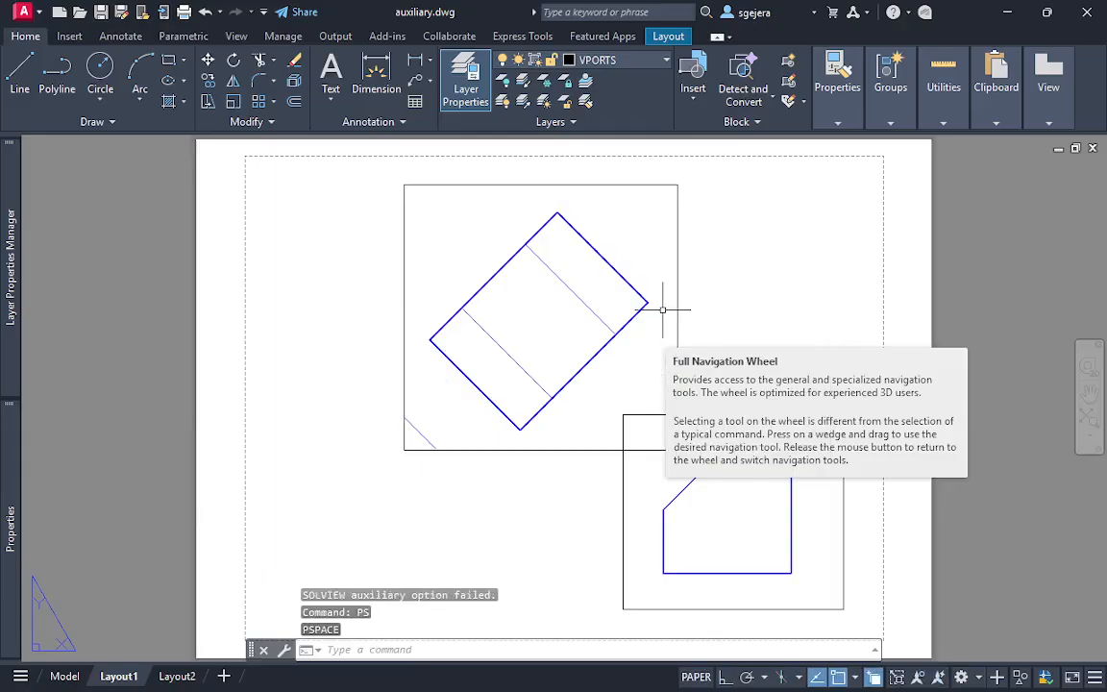
middle_click_drag(805, 311, 626, 299)
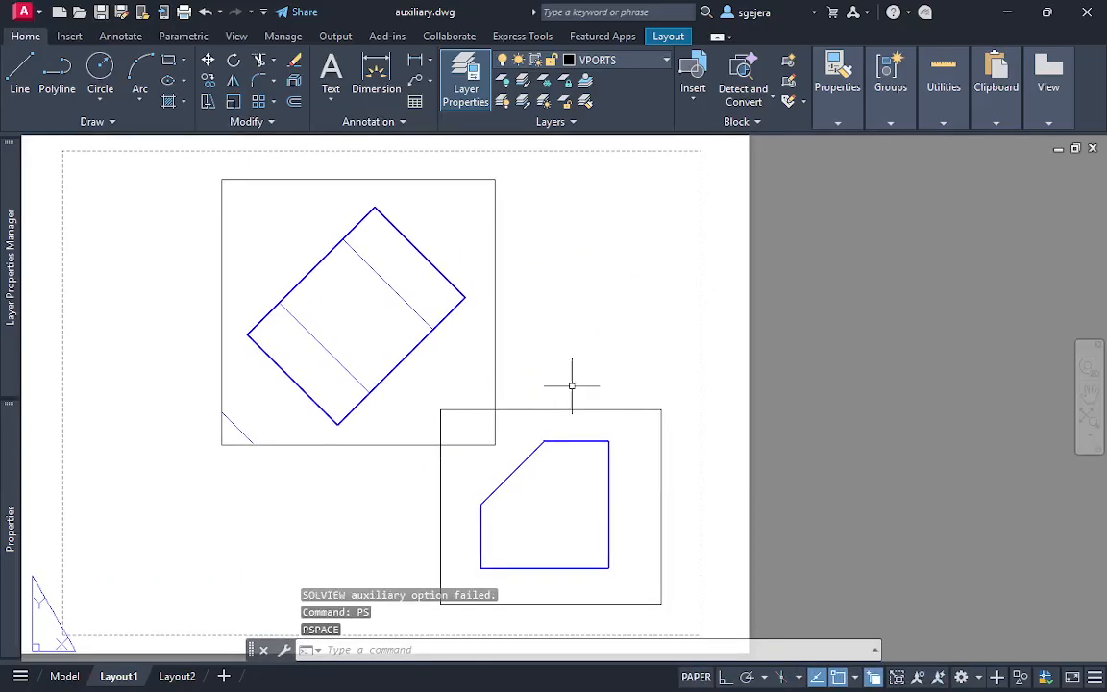
left_click(610, 332)
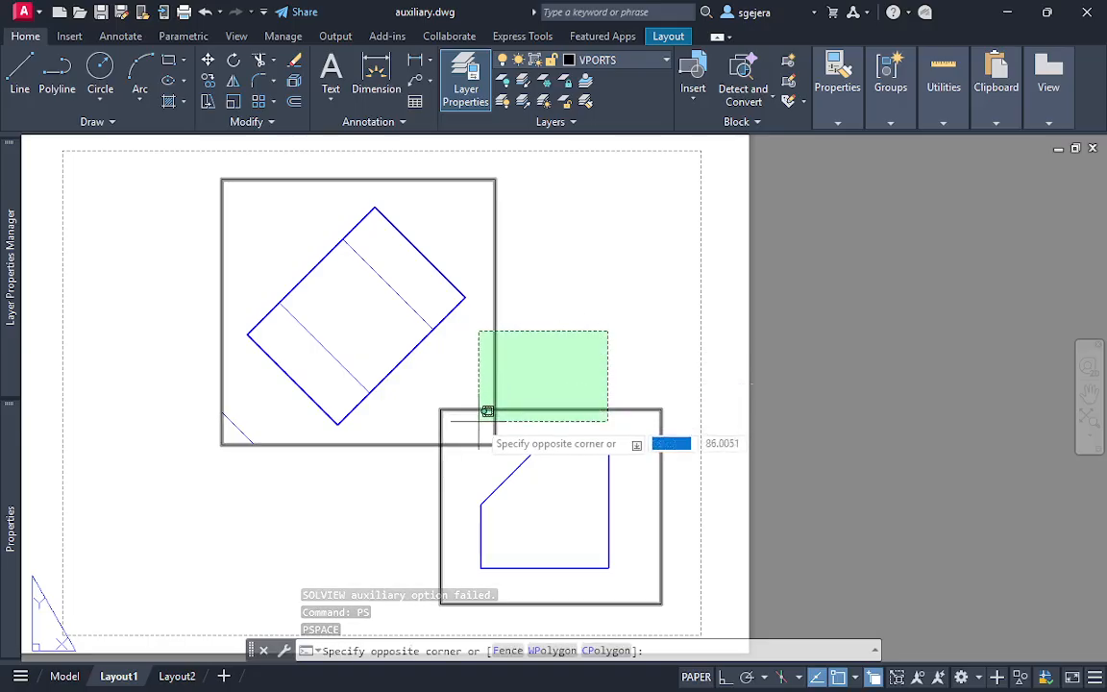
key("Escape")
left_click(627, 341)
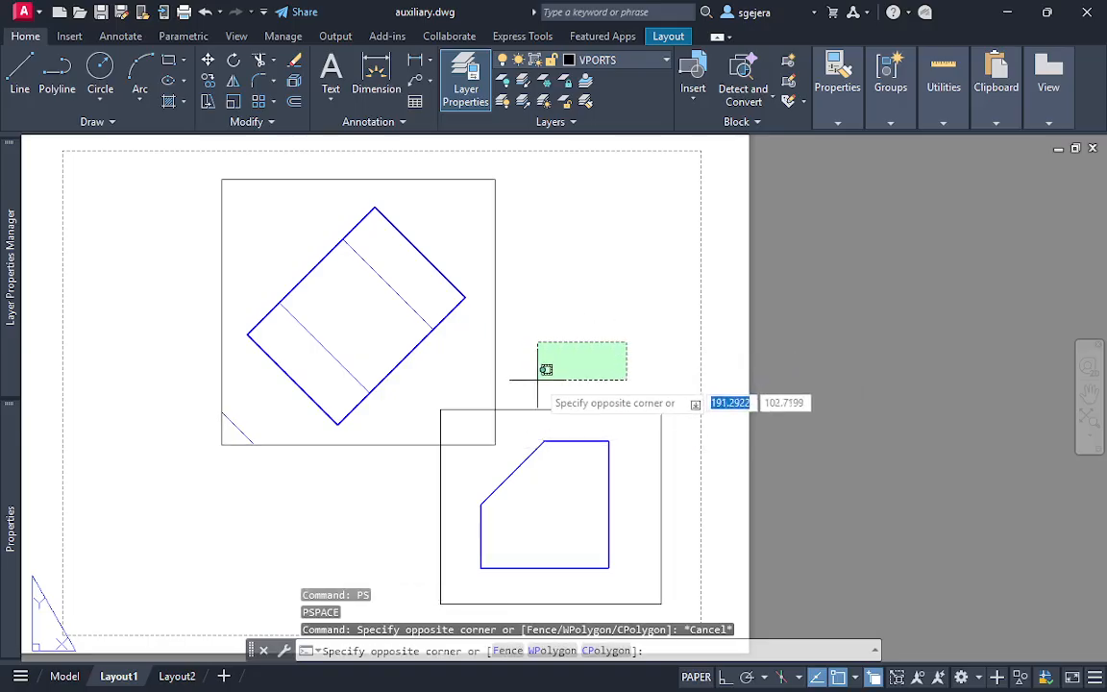
left_click(484, 416)
key("Escape")
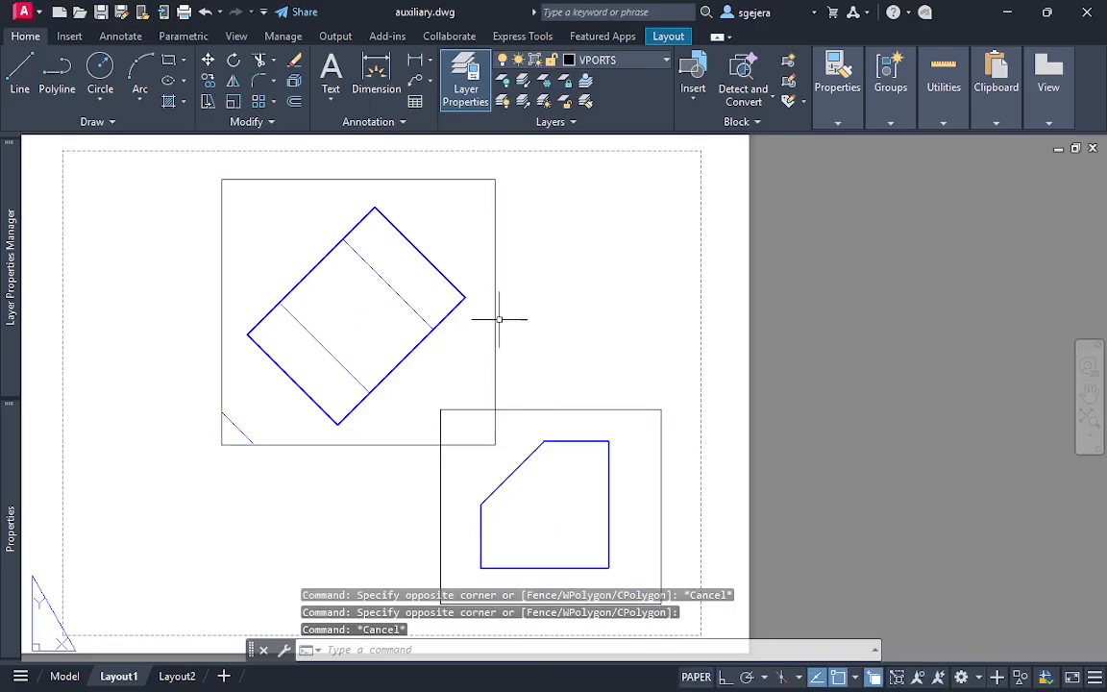
Select the auxiliary and front viewports together and assign both to the VPORTS layer
left_click(543, 354)
left_click(476, 419)
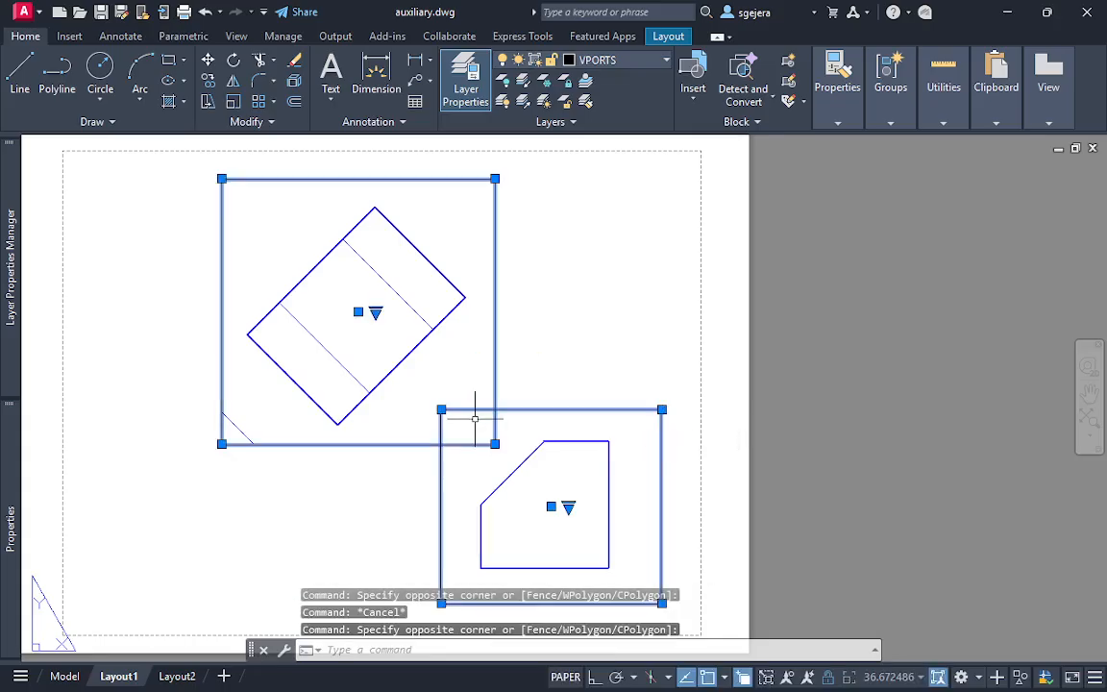
mouse_move(7, 470)
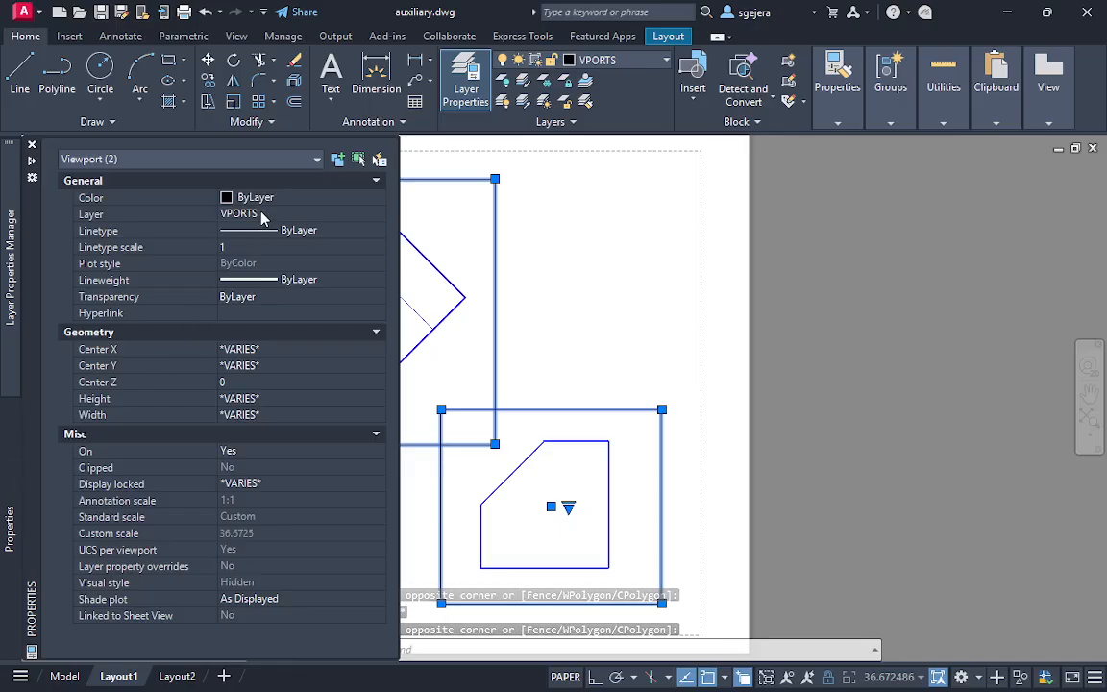
left_click(261, 215)
left_click(262, 215)
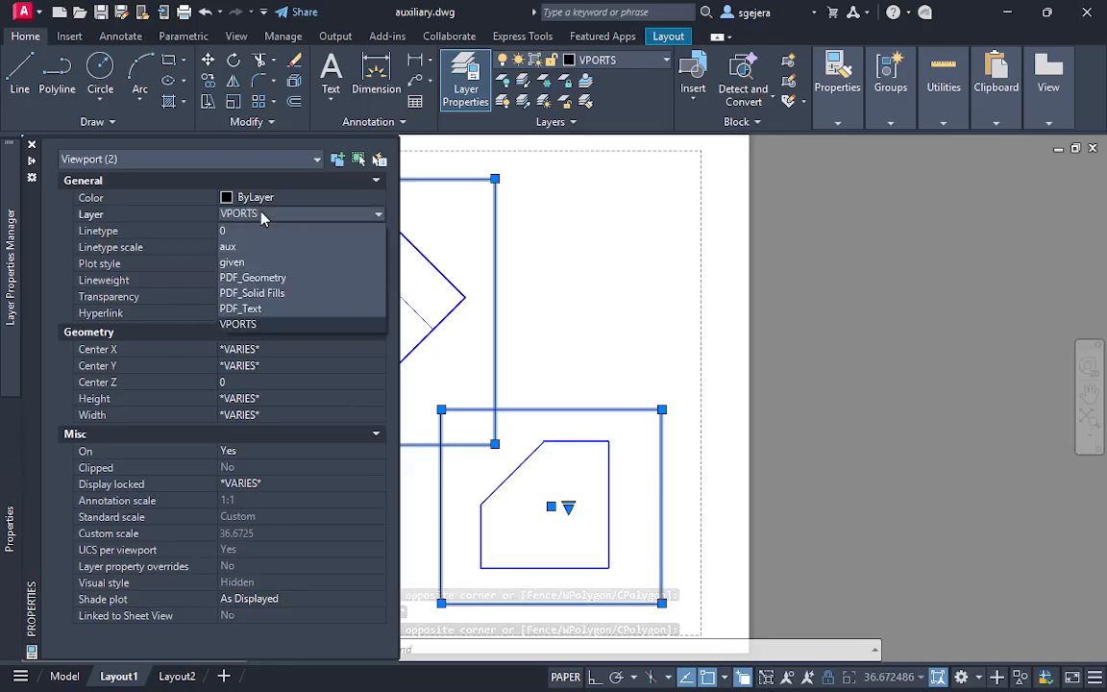
left_click(248, 330)
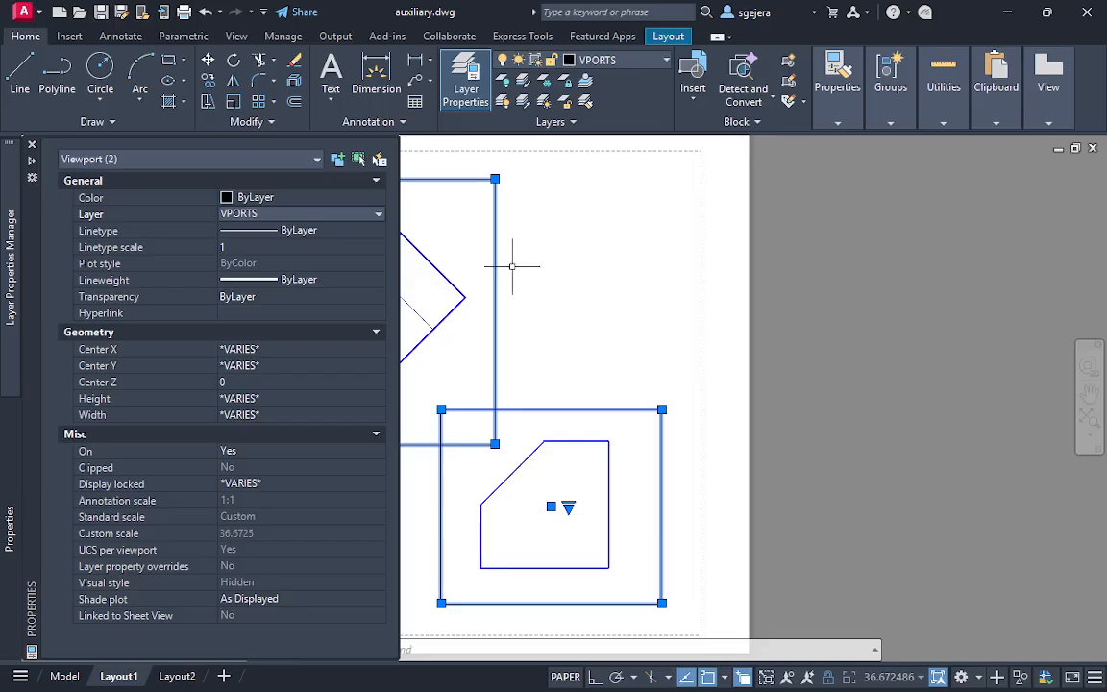
Turn off the current VPORTS layer to hide the viewport borders, and clear the selection
mouse_move(8, 258)
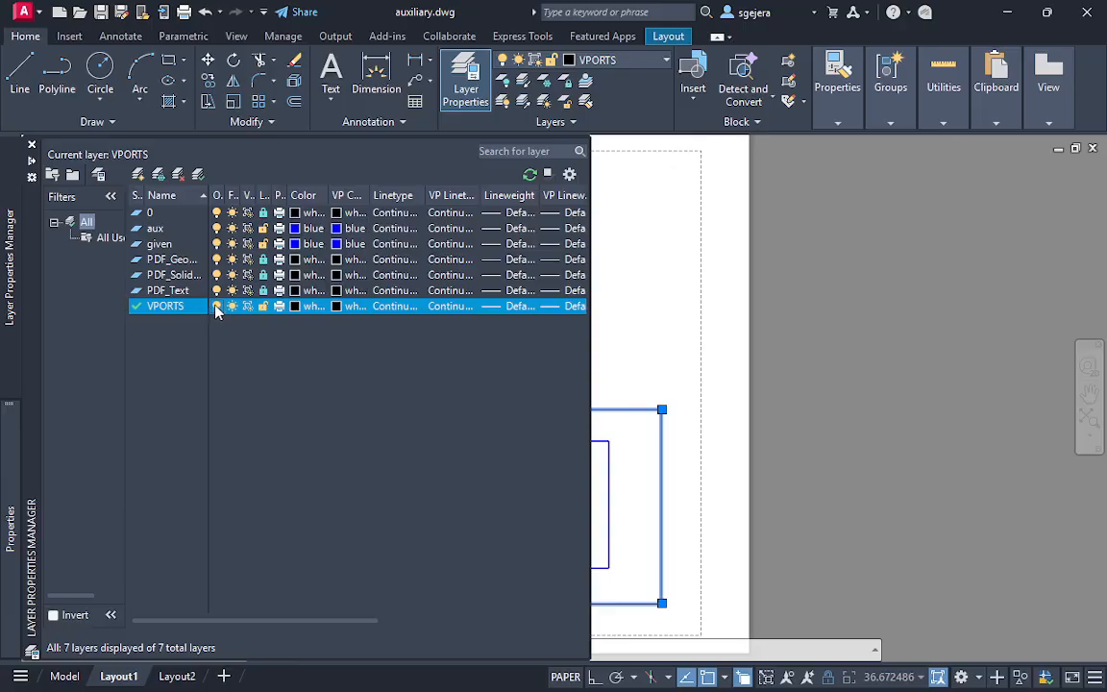
left_click(217, 306)
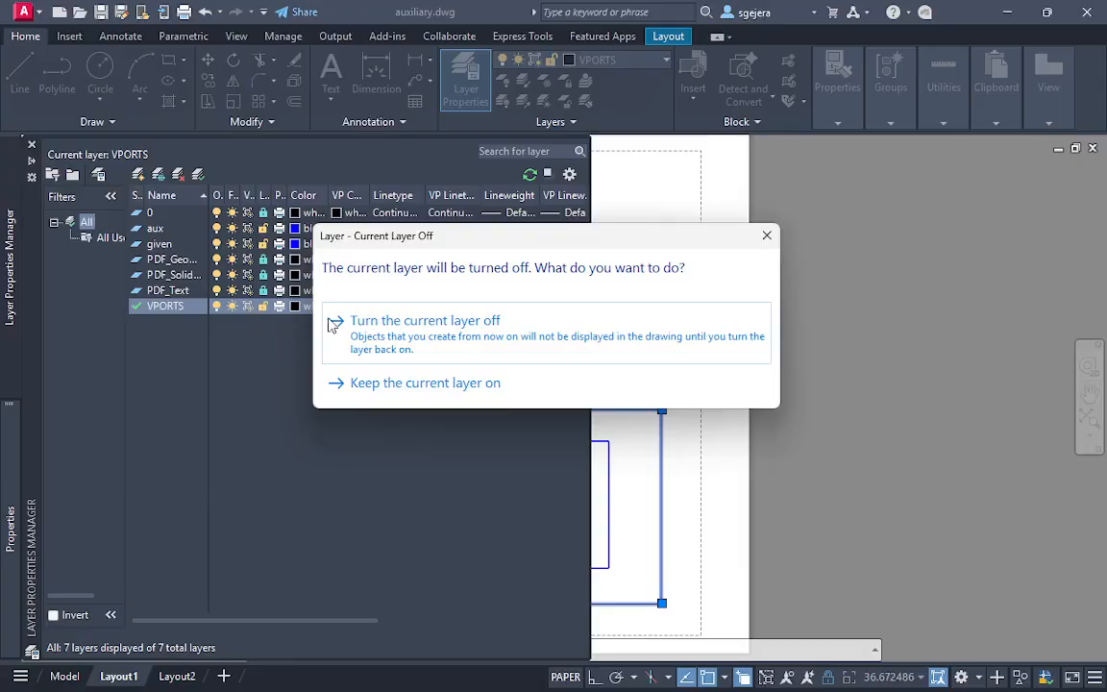
left_click(488, 338)
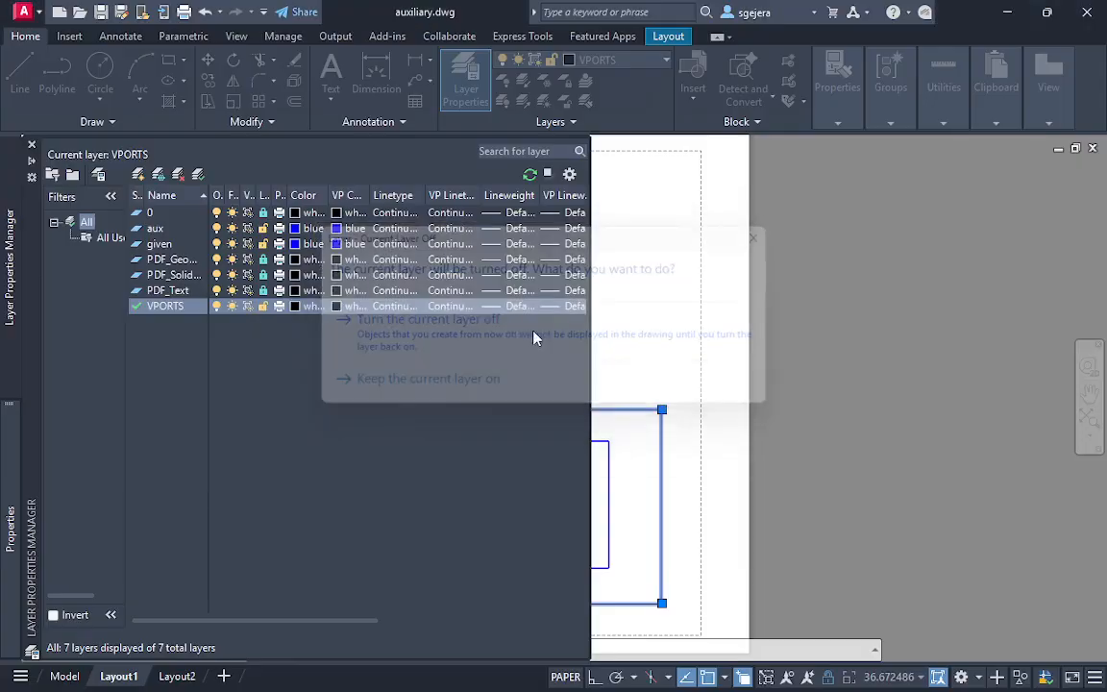
left_click(667, 310)
left_click(674, 317)
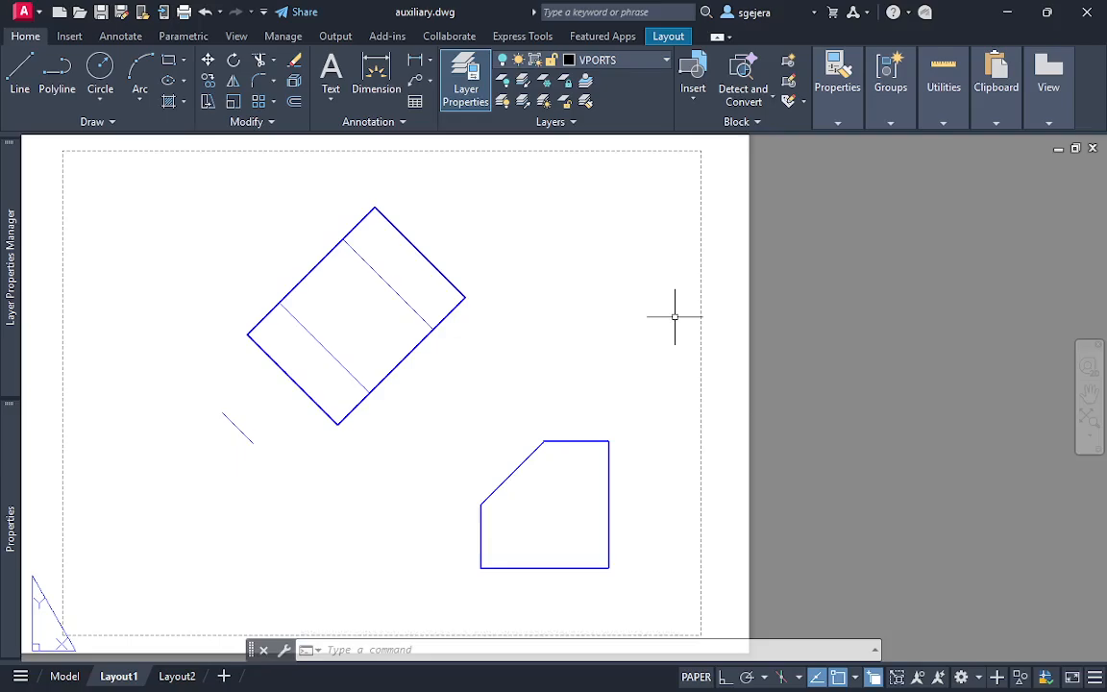
Activate model space inside the auxiliary view's viewport, then return to paper space
mouse_move(609, 340)
middle_mouse_down()
mouse_move(539, 418)
mouse_move(563, 368)
mouse_move(699, 395)
middle_mouse_up()
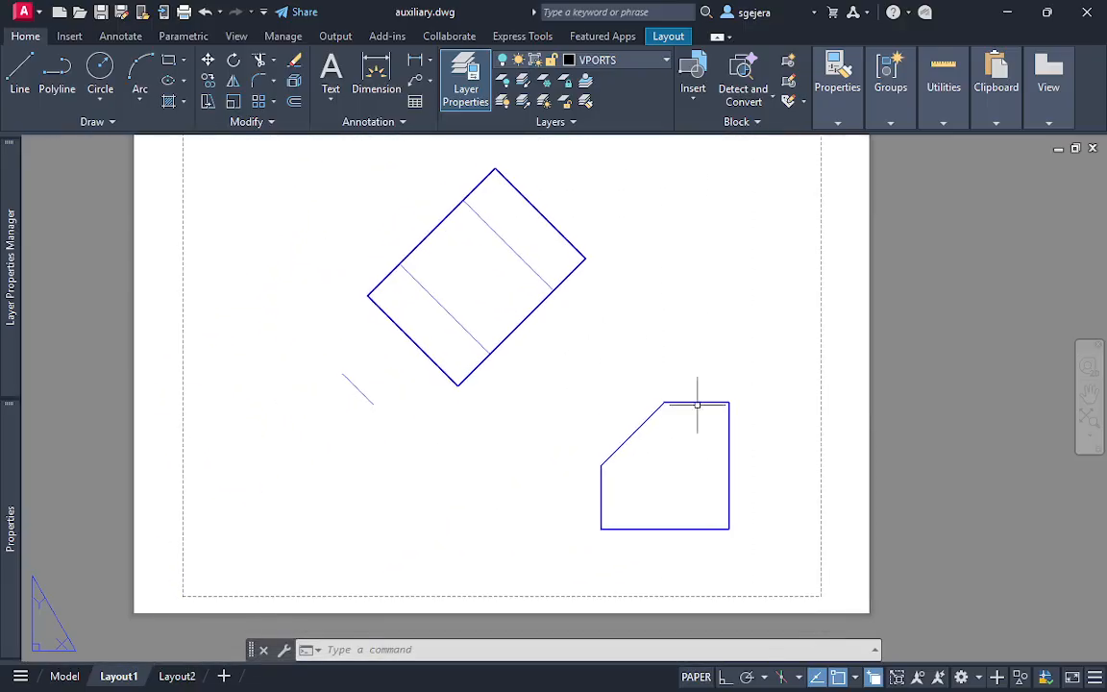
middle_click_drag(763, 300, 713, 336)
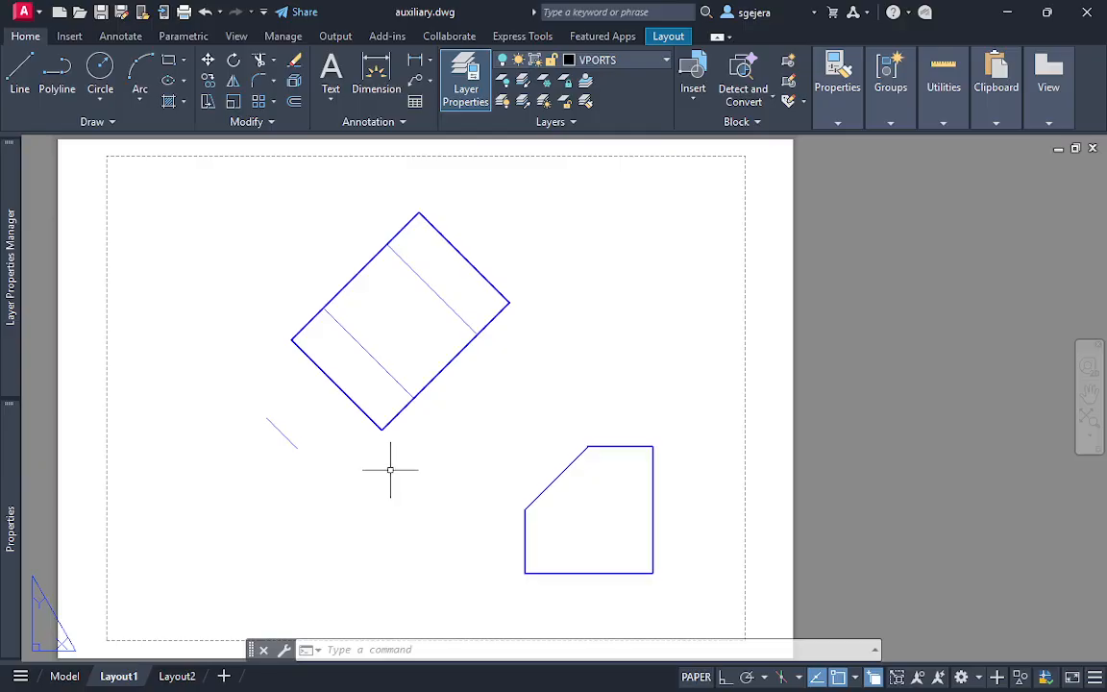
double_click(362, 427)
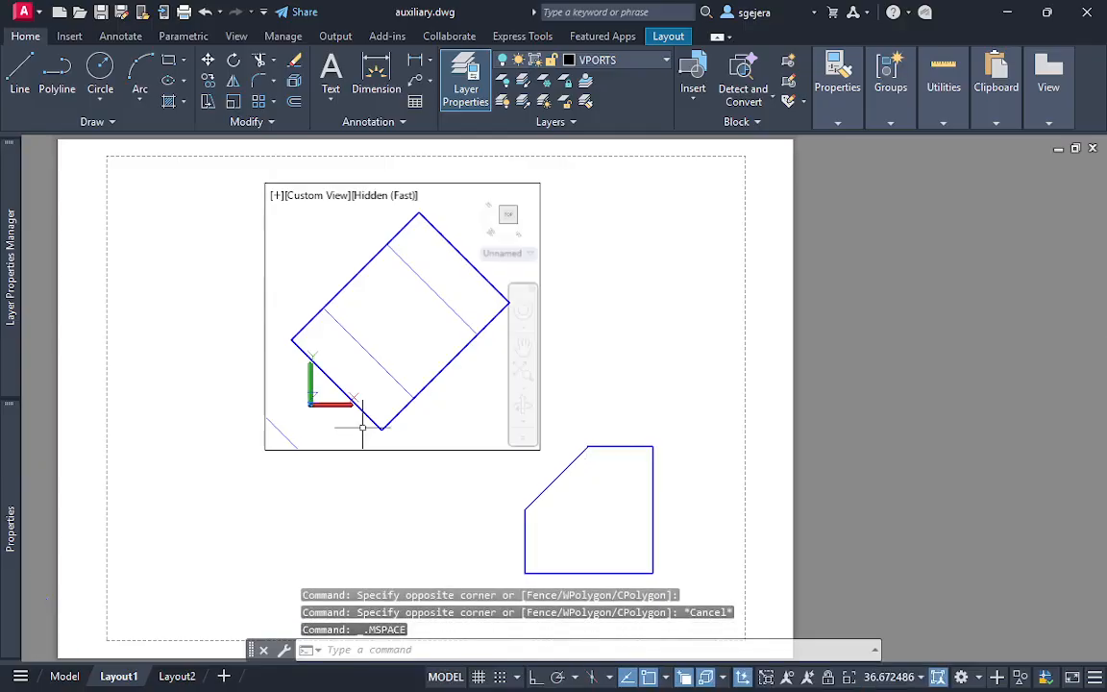
key("Escape")
key("Escape")
double_click(356, 505)
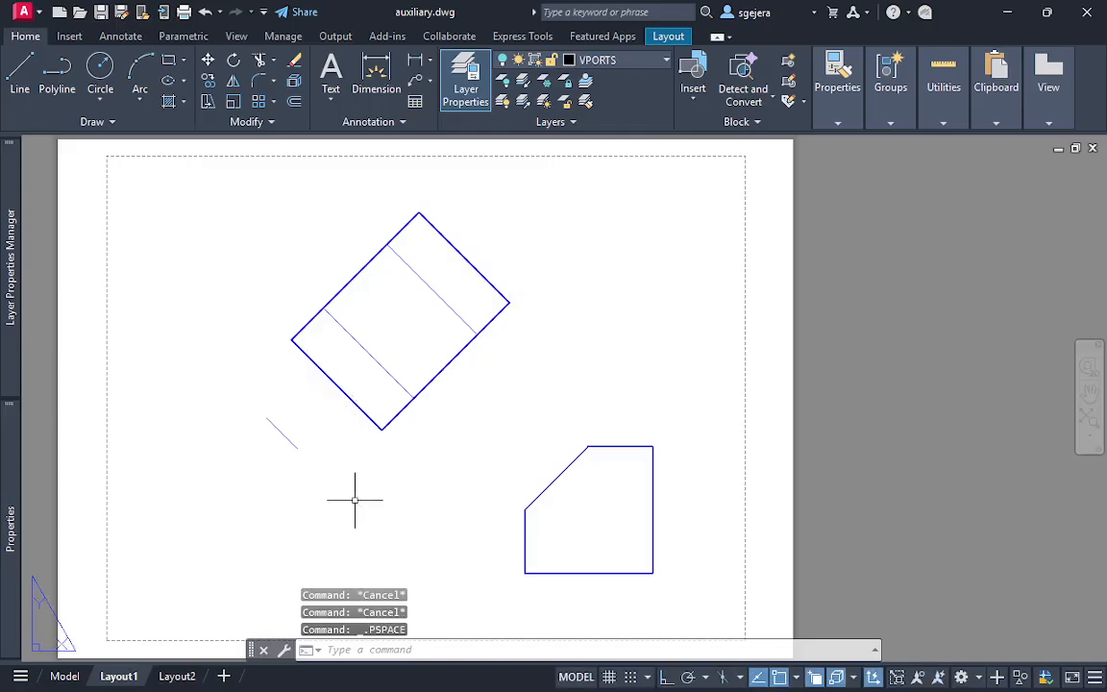
In model space, hide the 2D orthographic and auxiliary projection drawing beside the box
key("Escape")
left_click(64, 675)
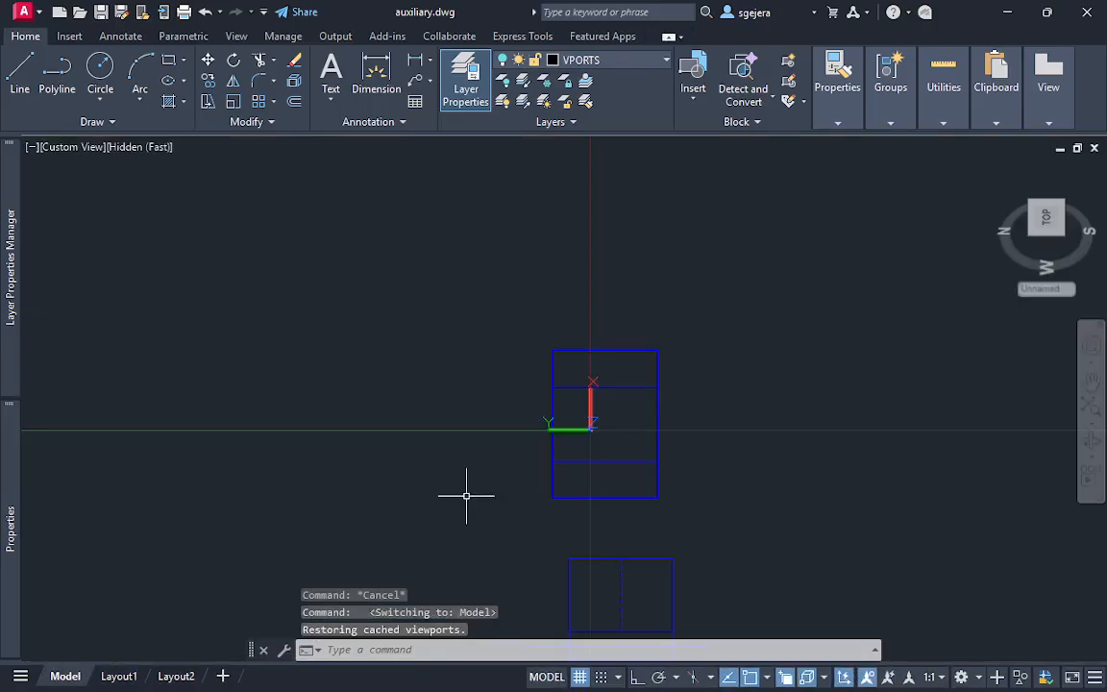
middle_click_drag(630, 494, 639, 377)
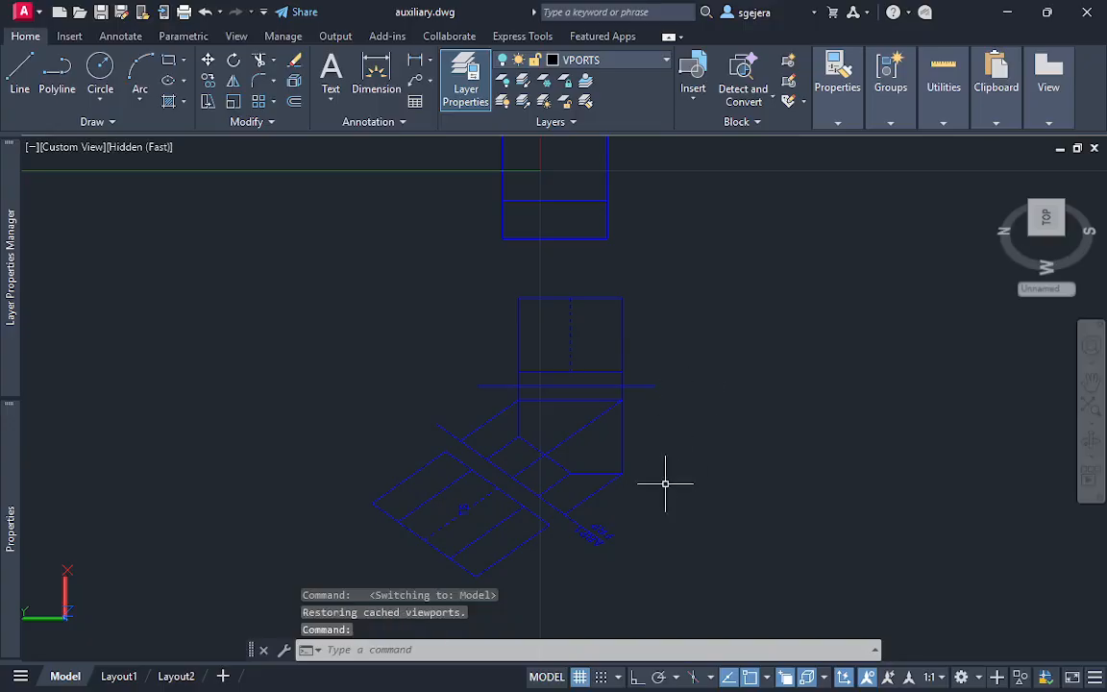
left_click(742, 596)
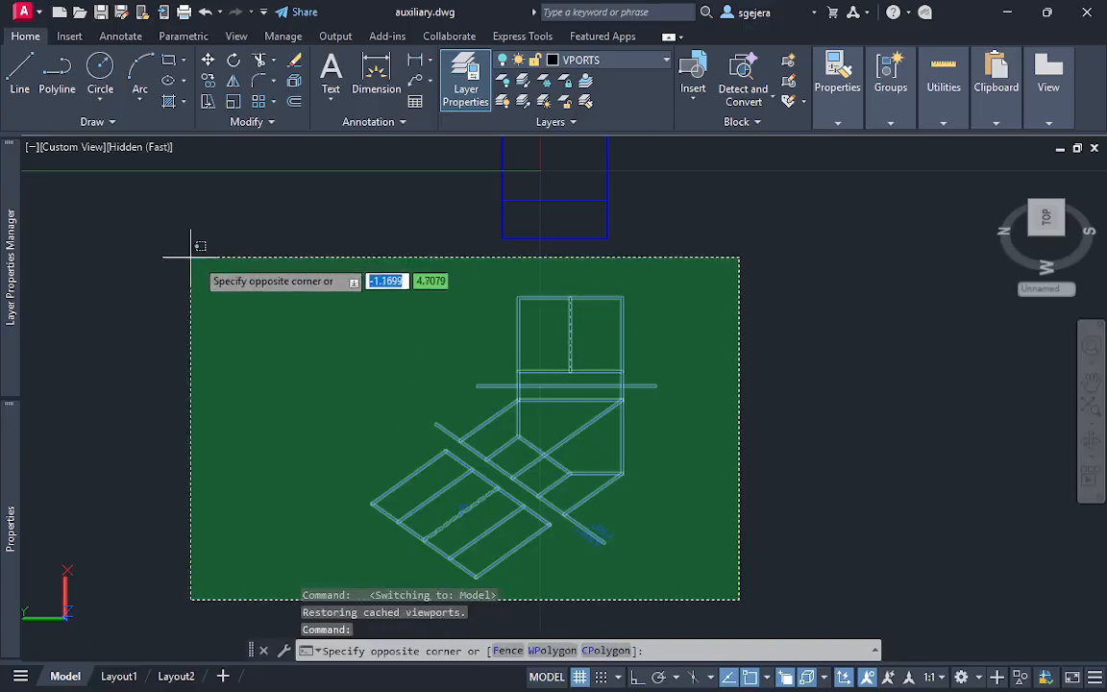
left_click(192, 247)
right_click(547, 360)
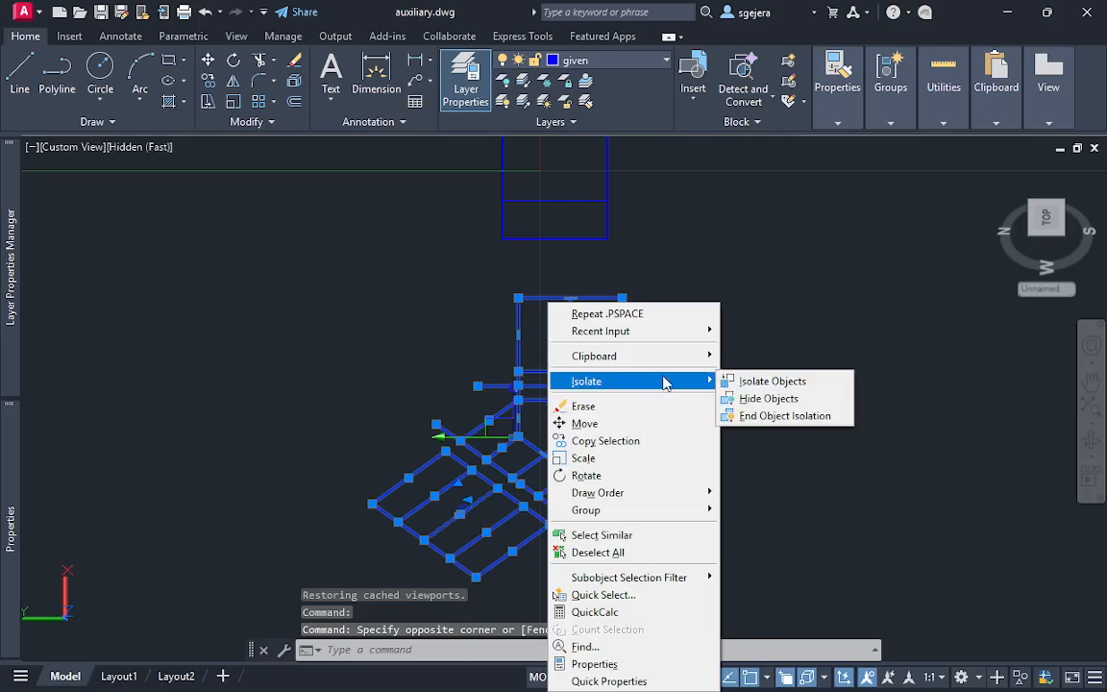
key("Escape")
key("Escape")
key("Escape")
key("Escape")
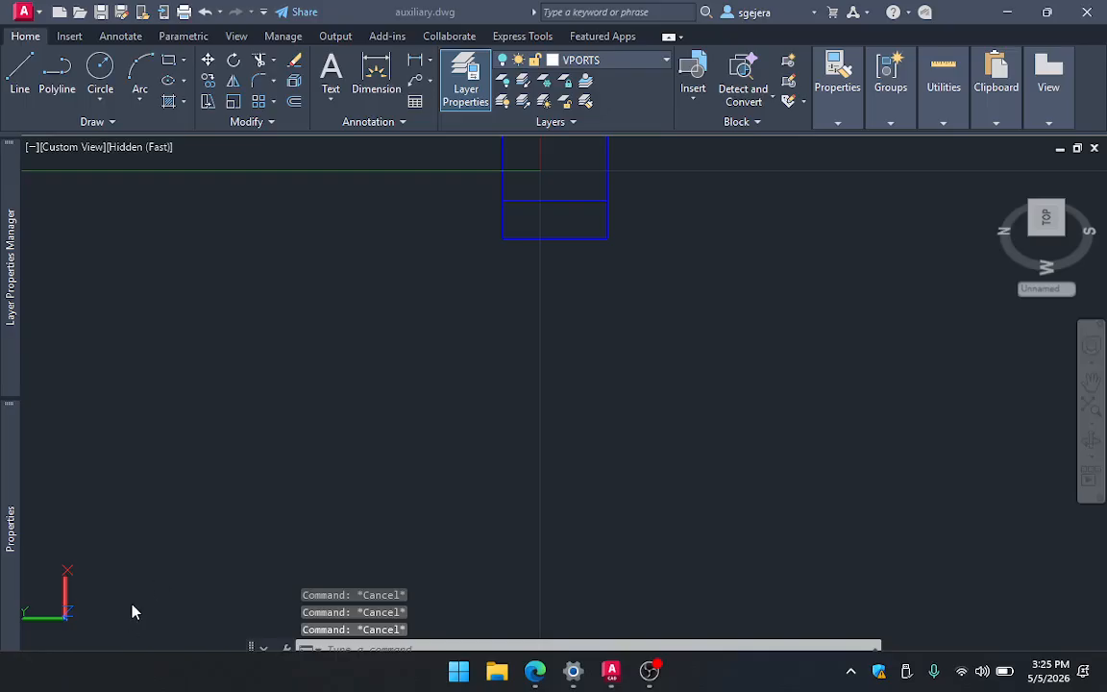
Return to Layout1 and turn the VPORTS layer on to show the viewport borders
left_click(119, 676)
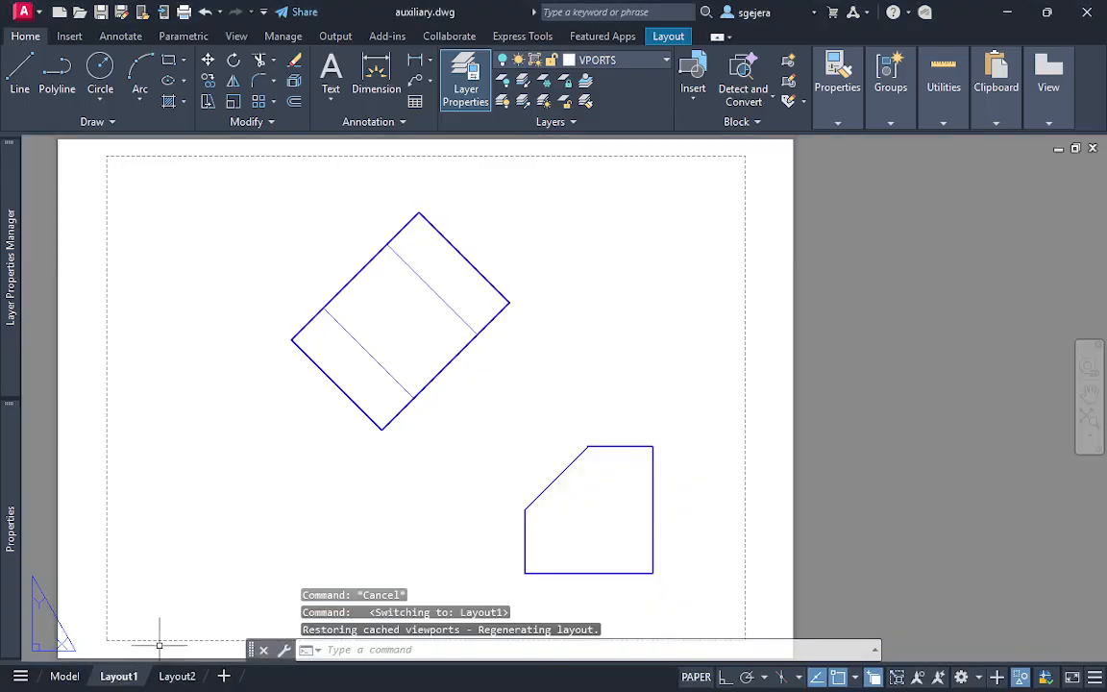
middle_click_drag(577, 423, 531, 354)
key("Escape")
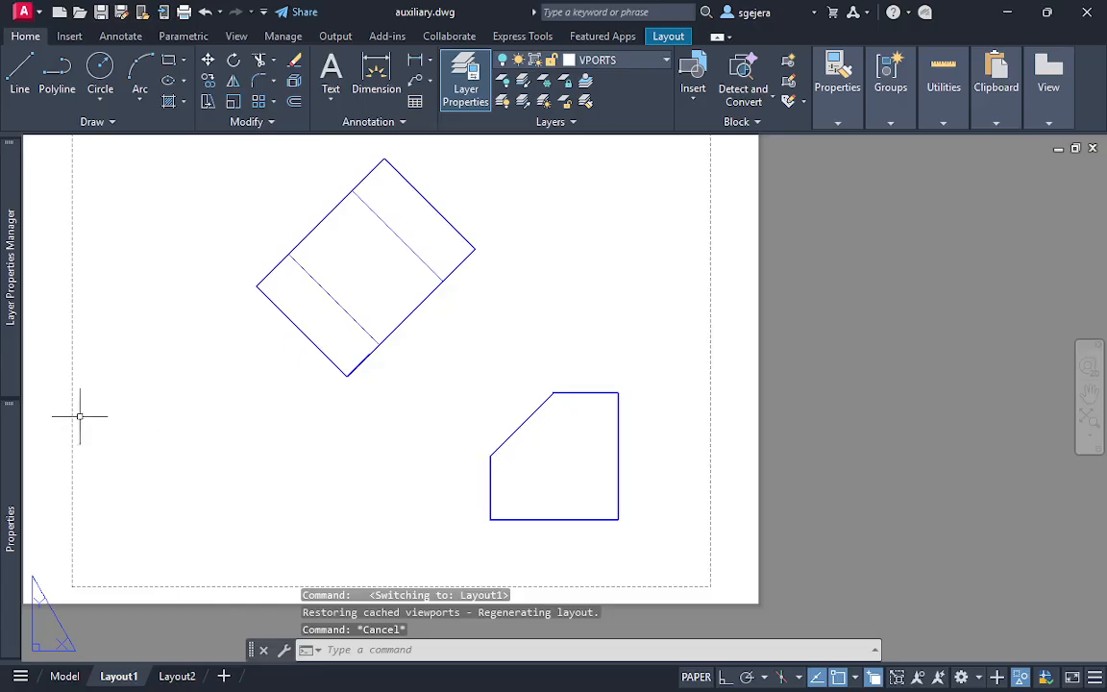
mouse_move(8, 501)
mouse_move(5, 290)
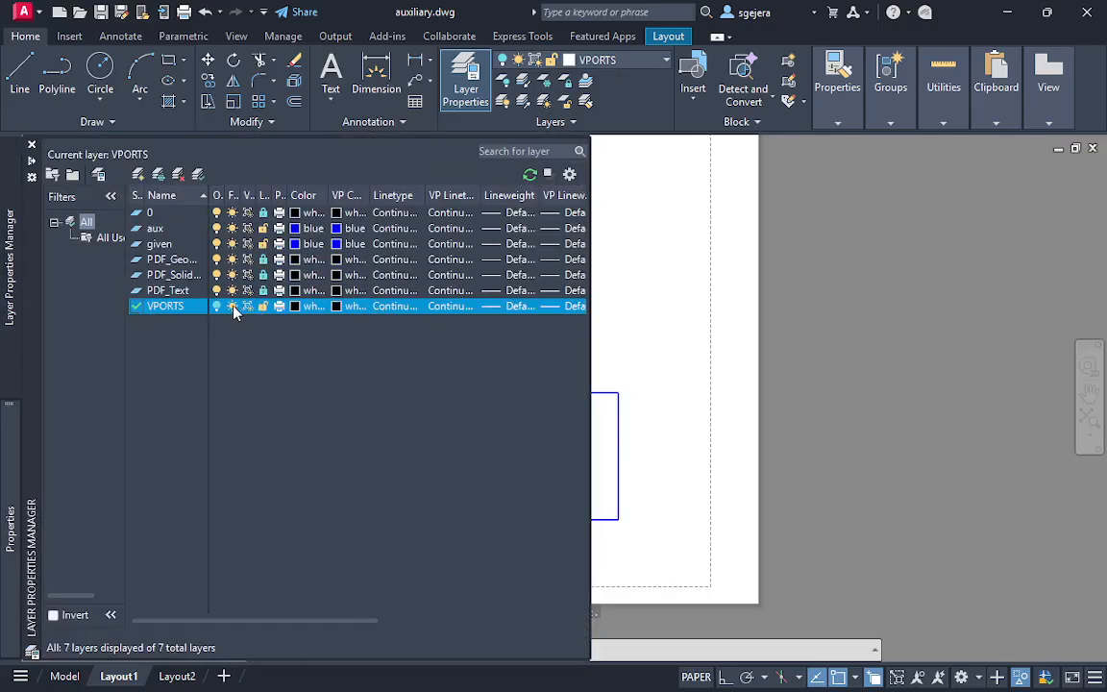
left_click(217, 306)
left_click(666, 298)
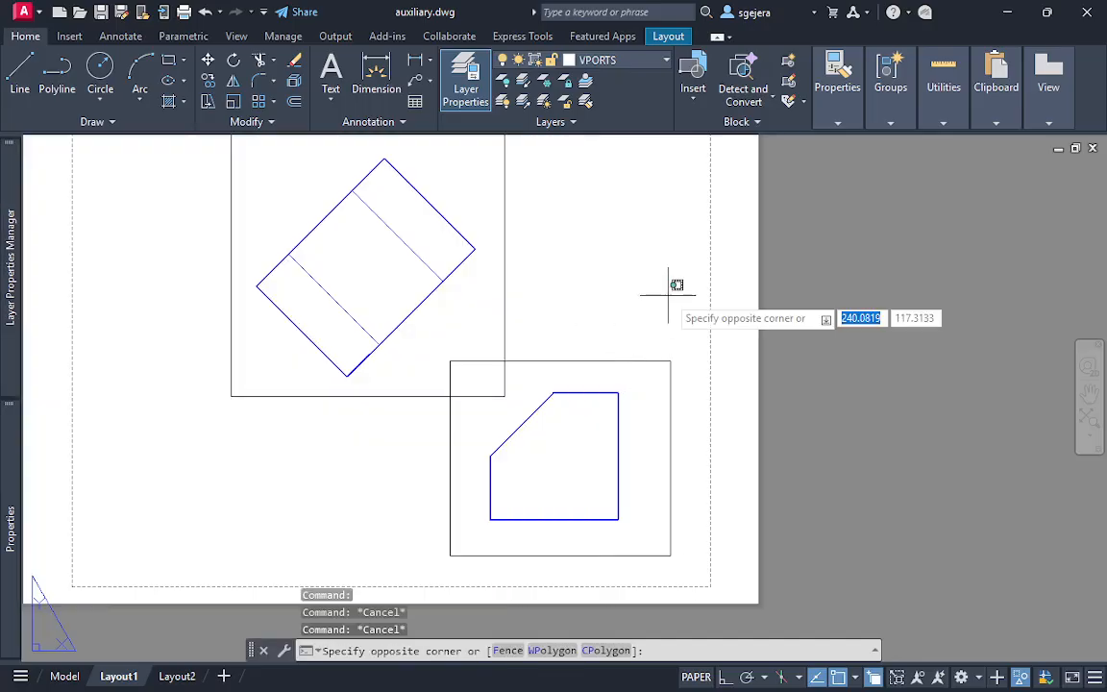
key("Escape")
Delete the auxiliary viewport and the front-view viewport from the layout
key("Escape")
left_click(542, 259)
left_click(245, 255)
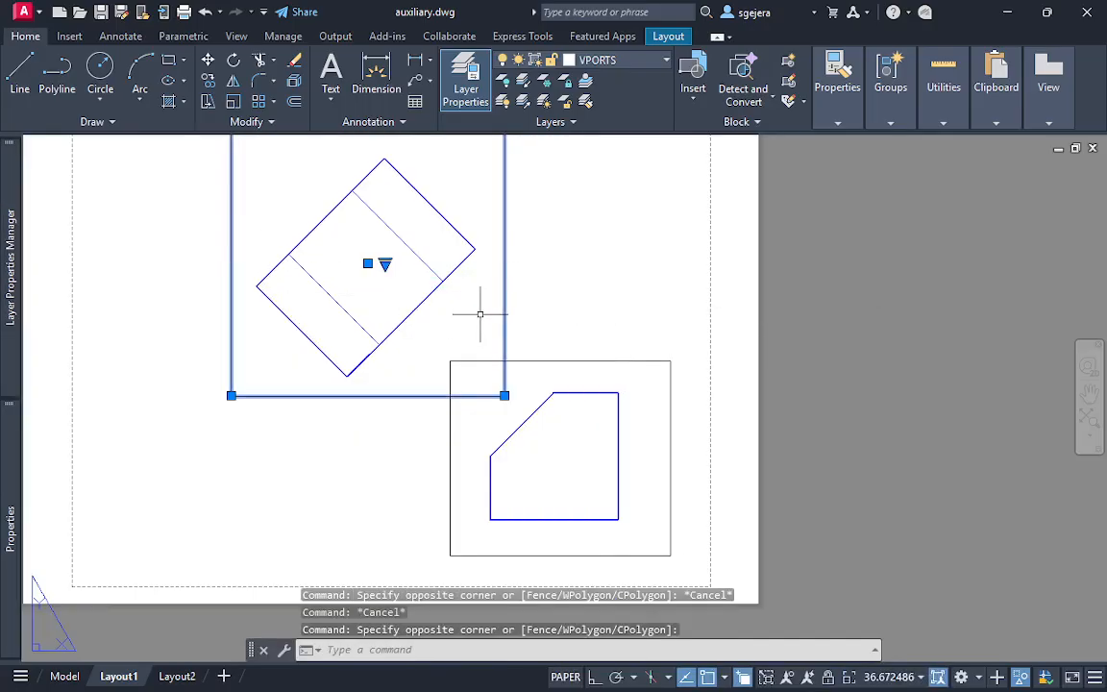
key("Delete")
key("Escape")
key("Escape")
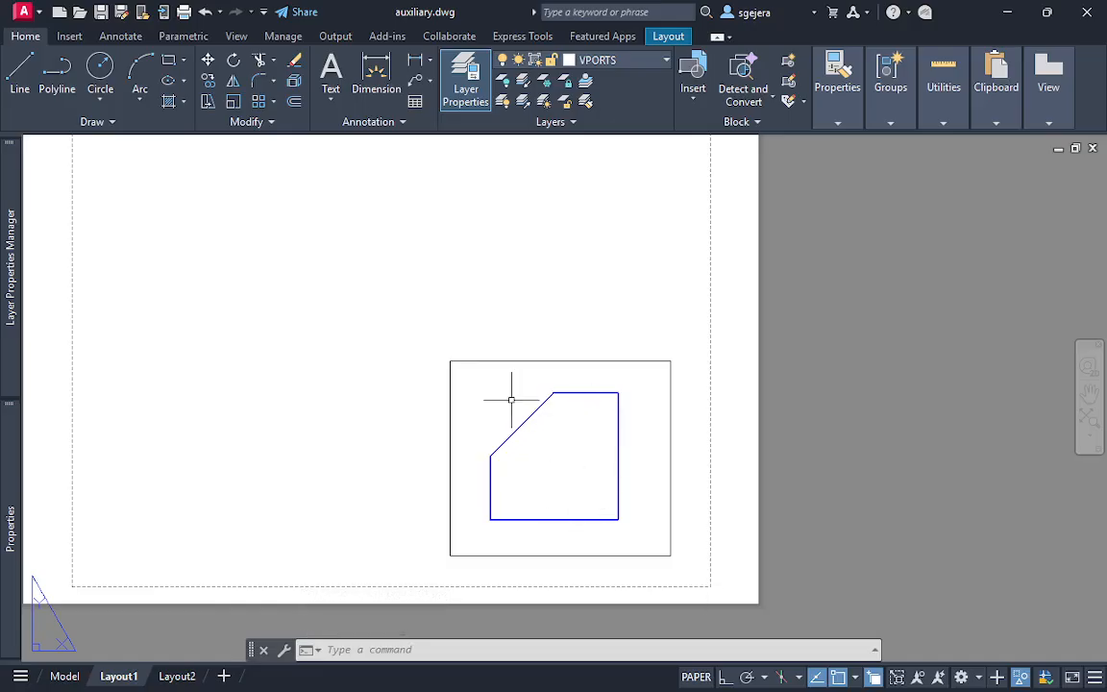
left_click(707, 561)
left_click(397, 354)
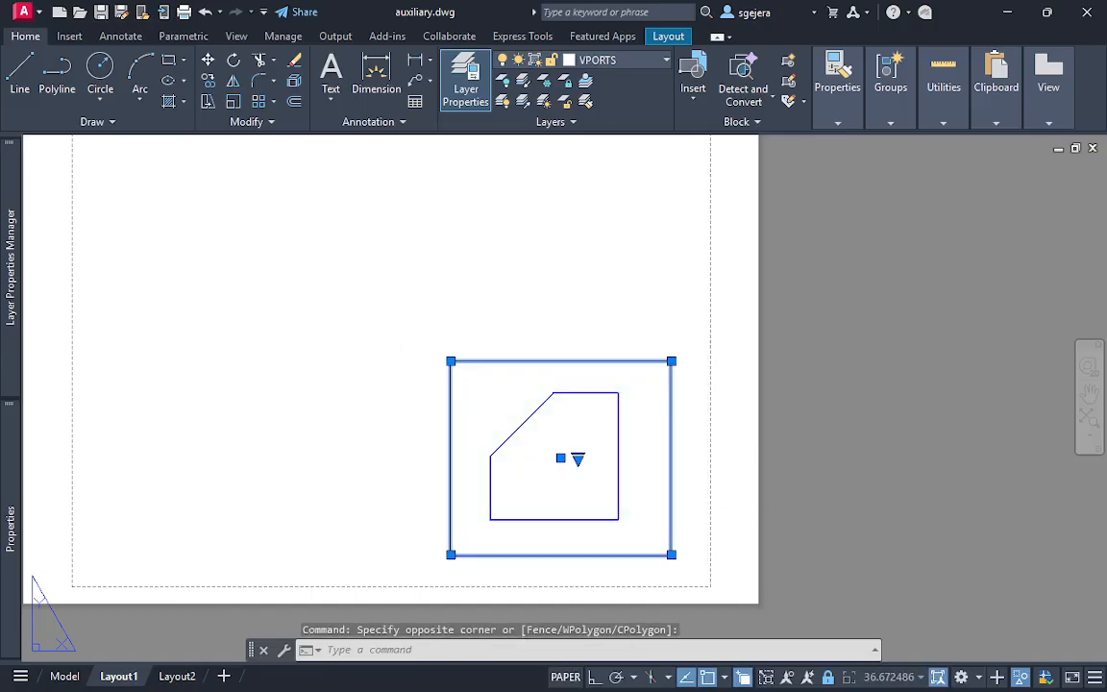
key("Delete")
Create a new rectangular viewport in the lower-right area of the sheet, inside the printable margin
left_click(661, 39)
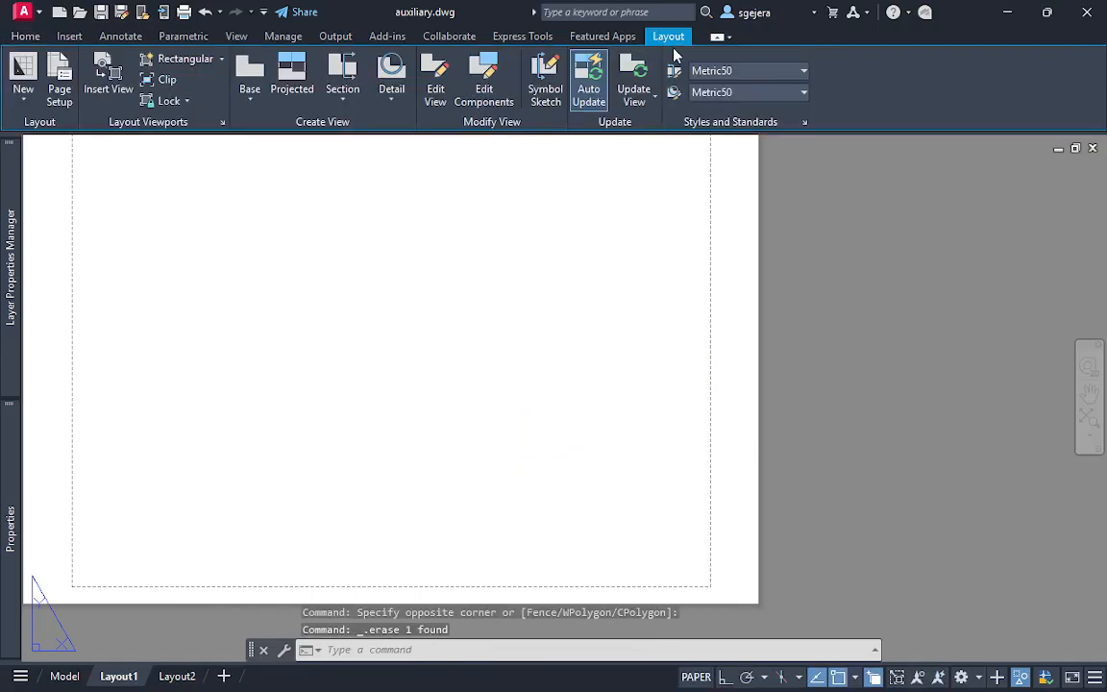
left_click(173, 59)
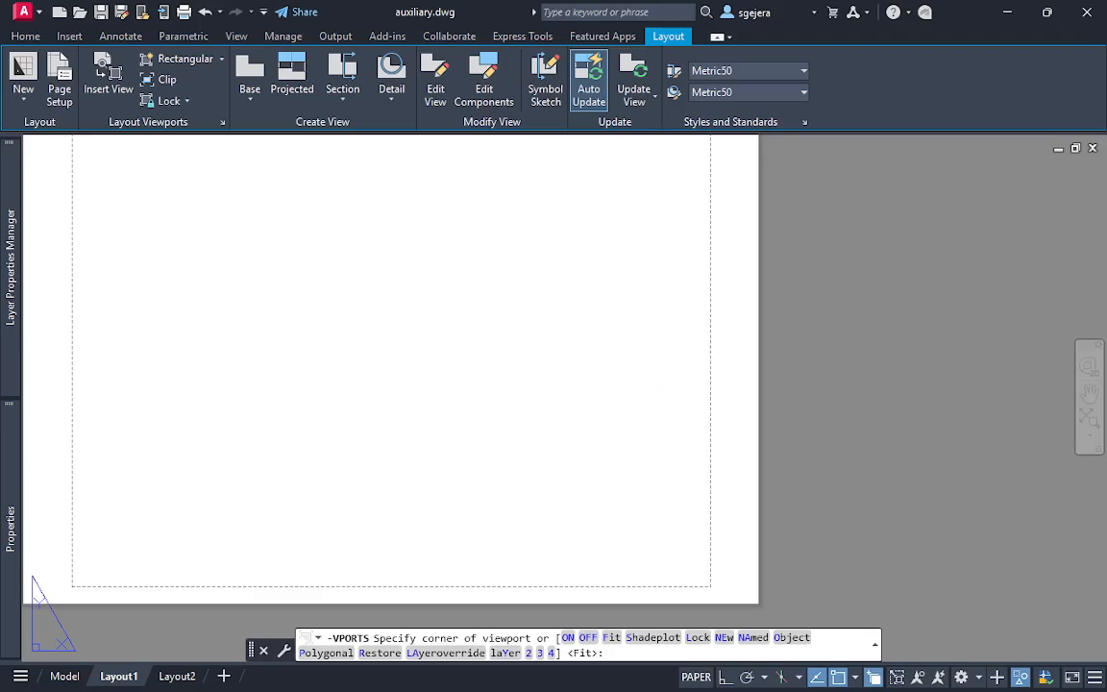
left_click(452, 334)
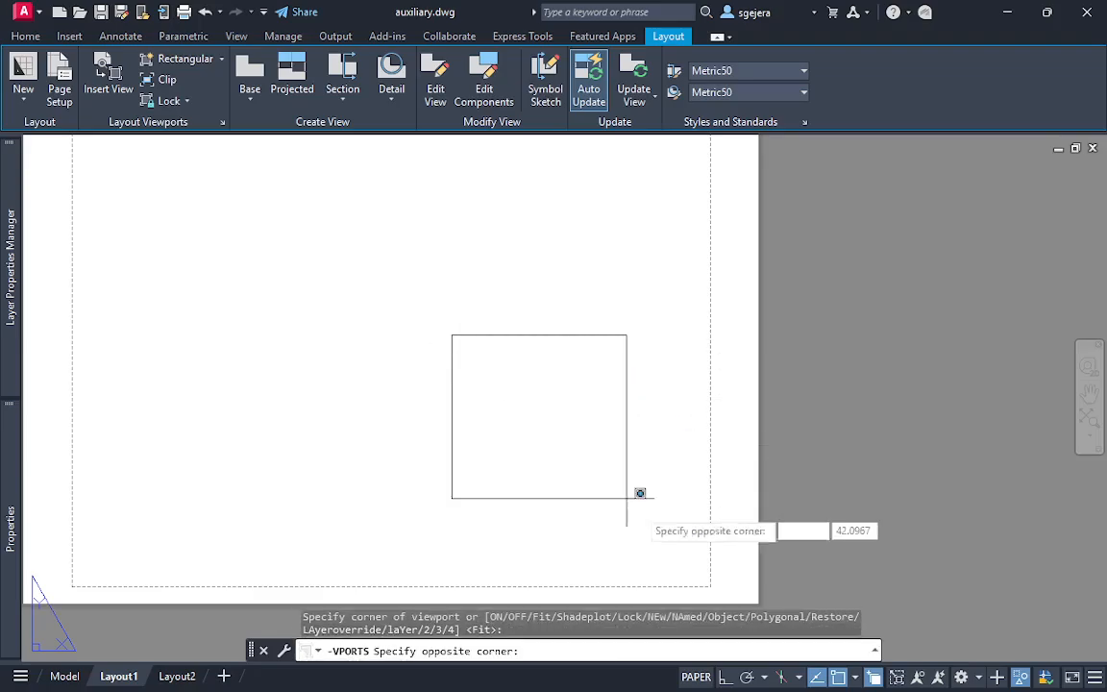
left_click(698, 573)
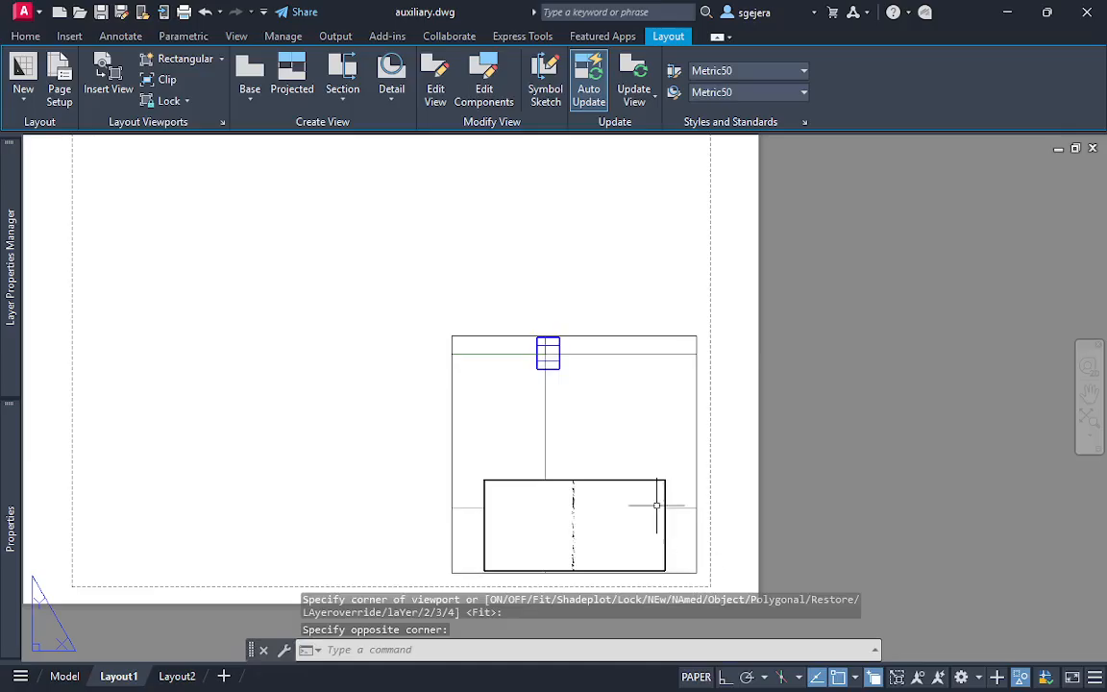
Activate model space in the new viewport, set its coordinate system to World, and orient the view upright to Front
middle_click_drag(542, 397, 636, 486)
double_click(568, 395)
scroll(596, 485, "up", 7)
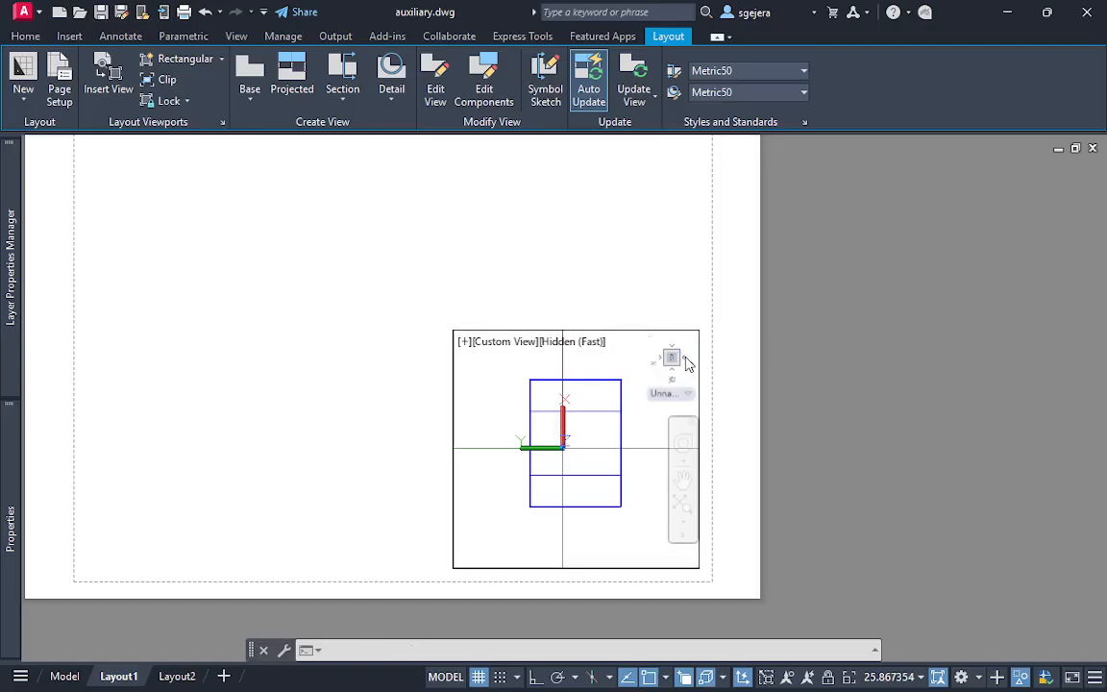
left_click(687, 363)
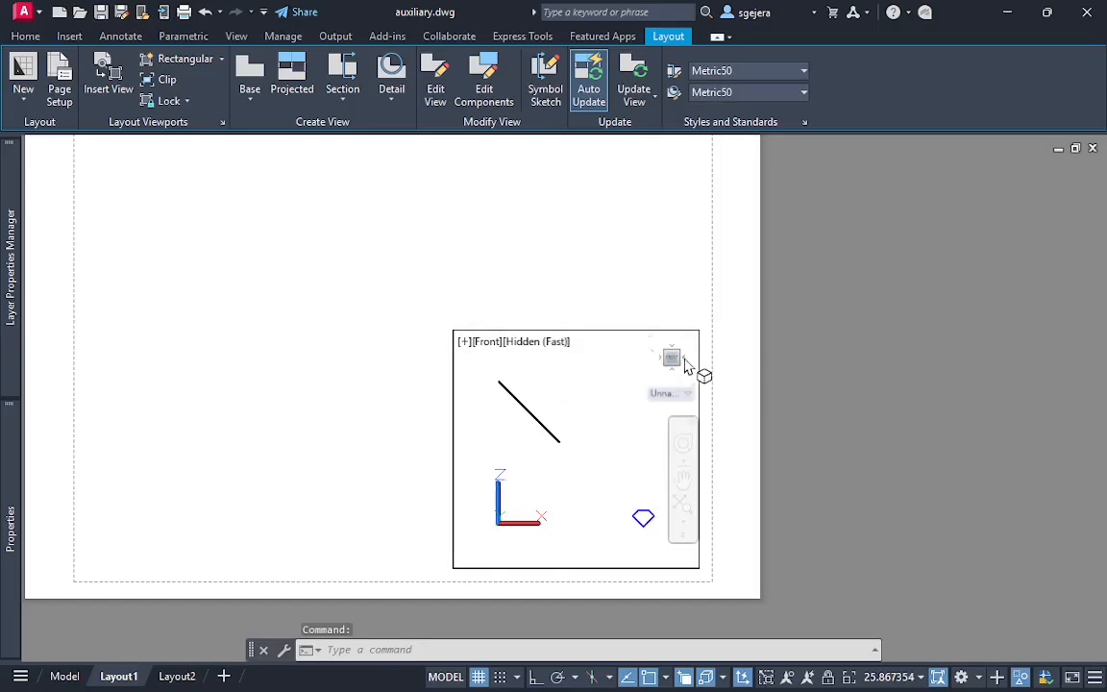
left_click(693, 346)
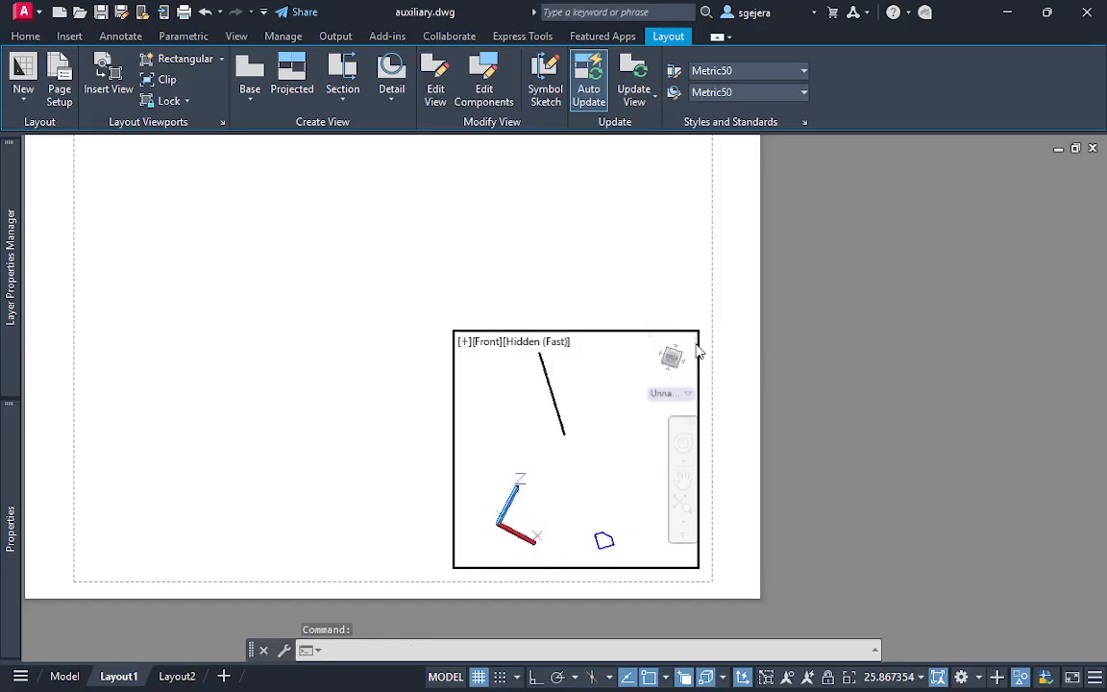
left_click(680, 394)
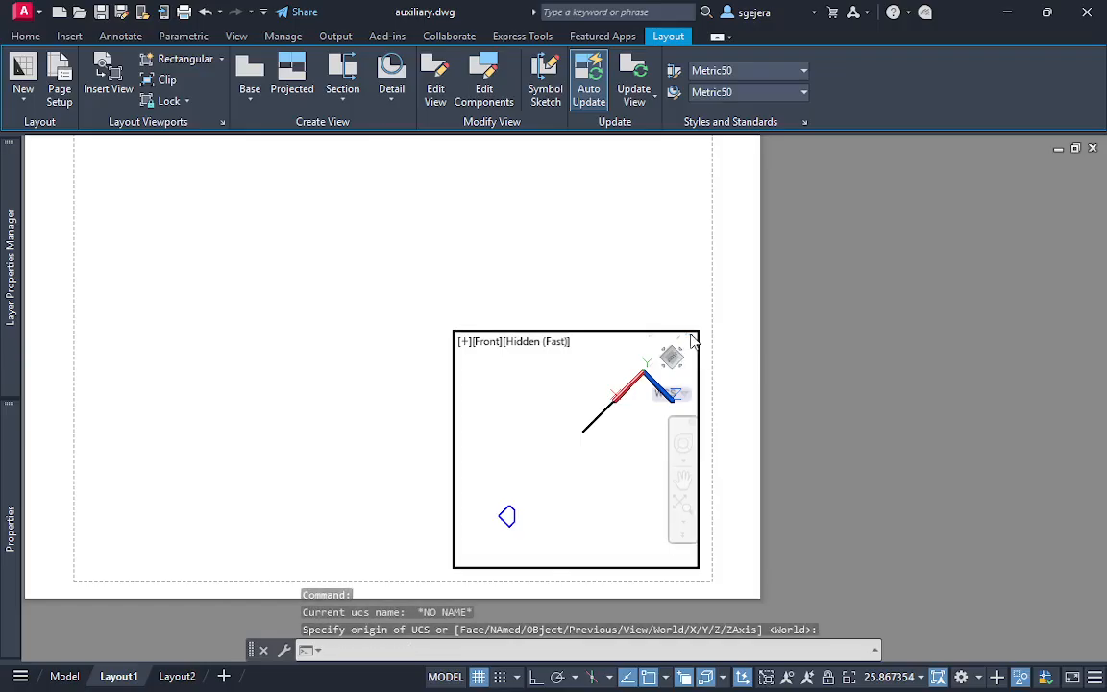
key("Return")
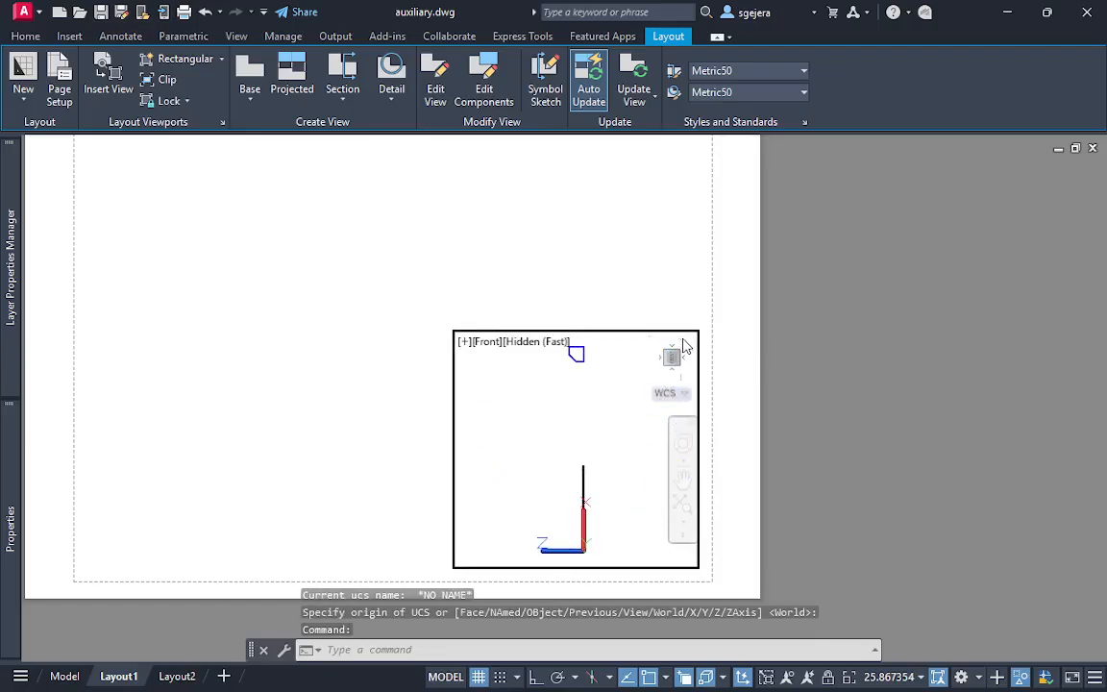
left_click(692, 339)
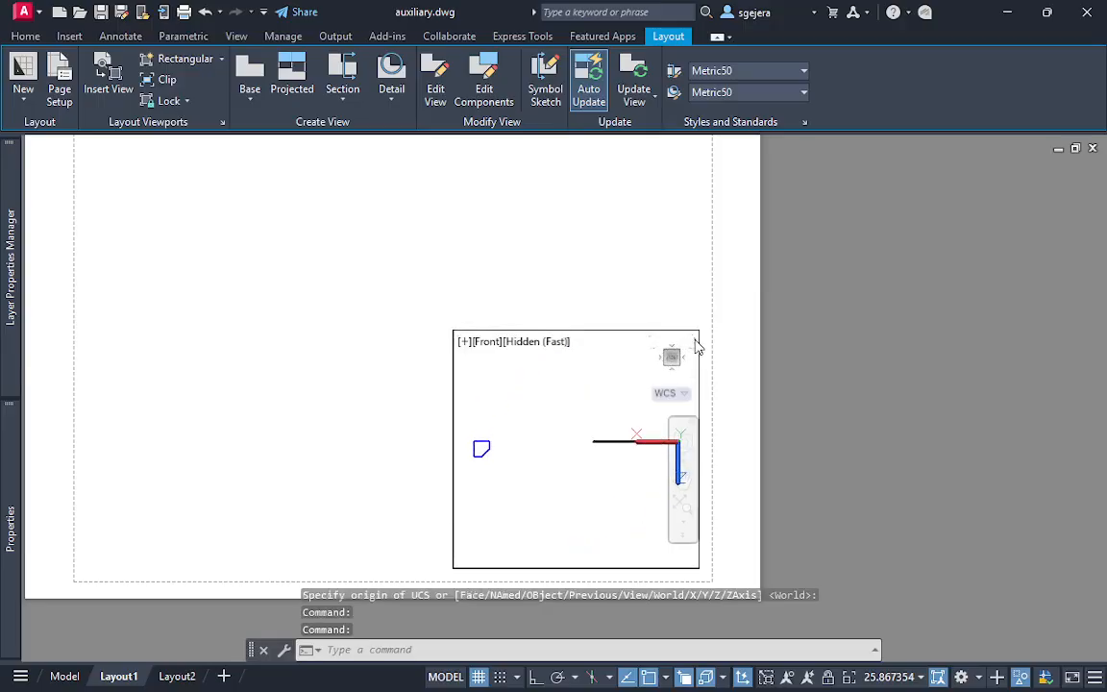
left_click(695, 350)
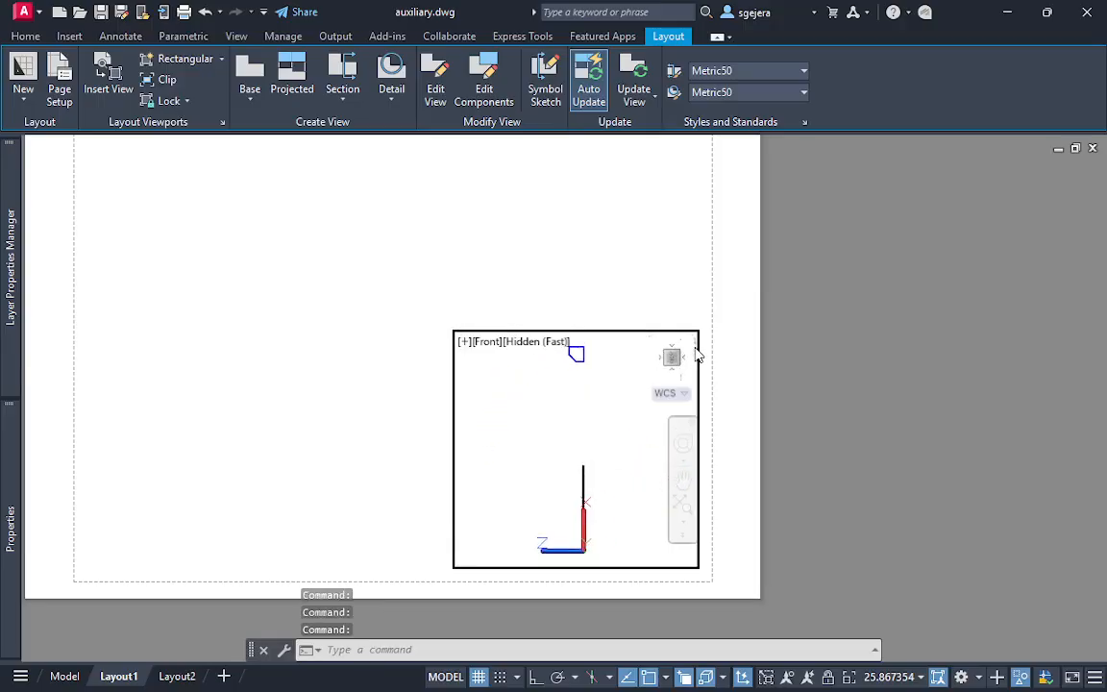
left_click(696, 348)
Centre and enlarge the cut box's front view to fill the viewport, return to paper space, and leave nothing selected
middle_click_drag(620, 450, 513, 456)
scroll(576, 460, "up", 8)
middle_click_drag(579, 459, 636, 519)
scroll(598, 467, "up", 2)
scroll(601, 494, "up", 2)
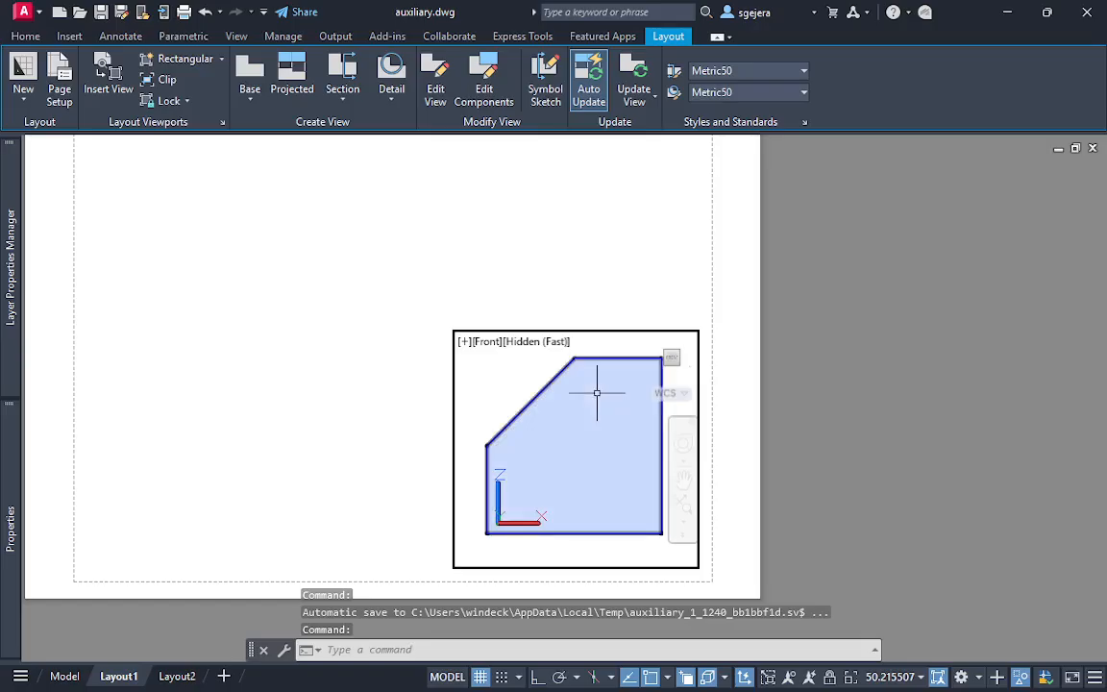
double_click(619, 228)
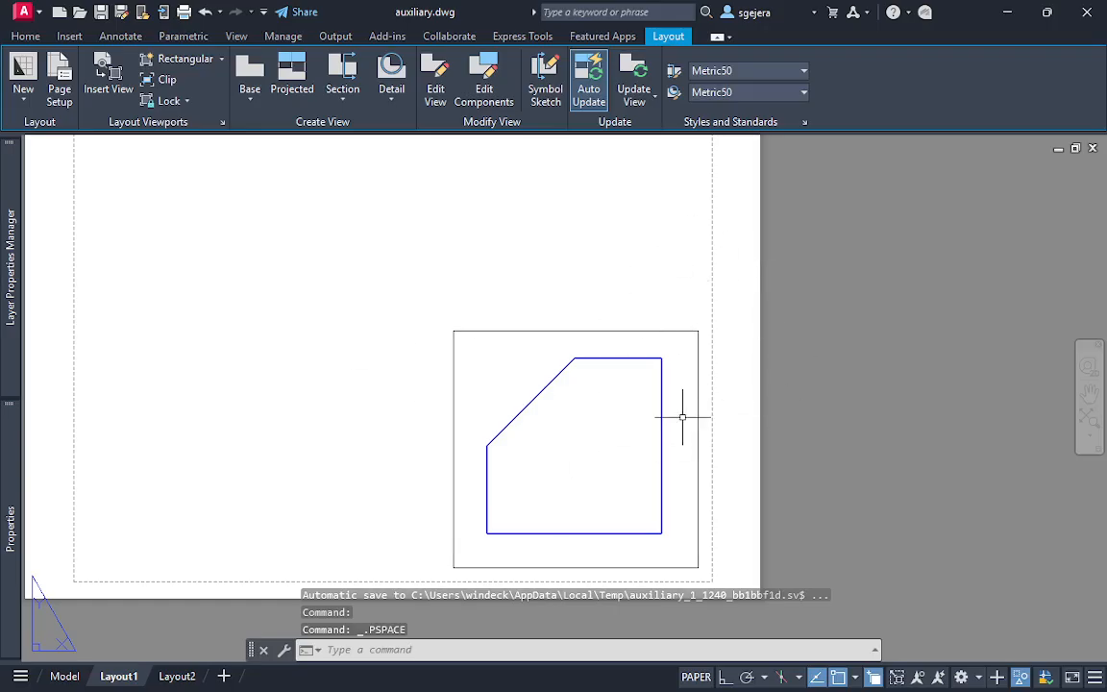
left_click(743, 277)
left_click(390, 584)
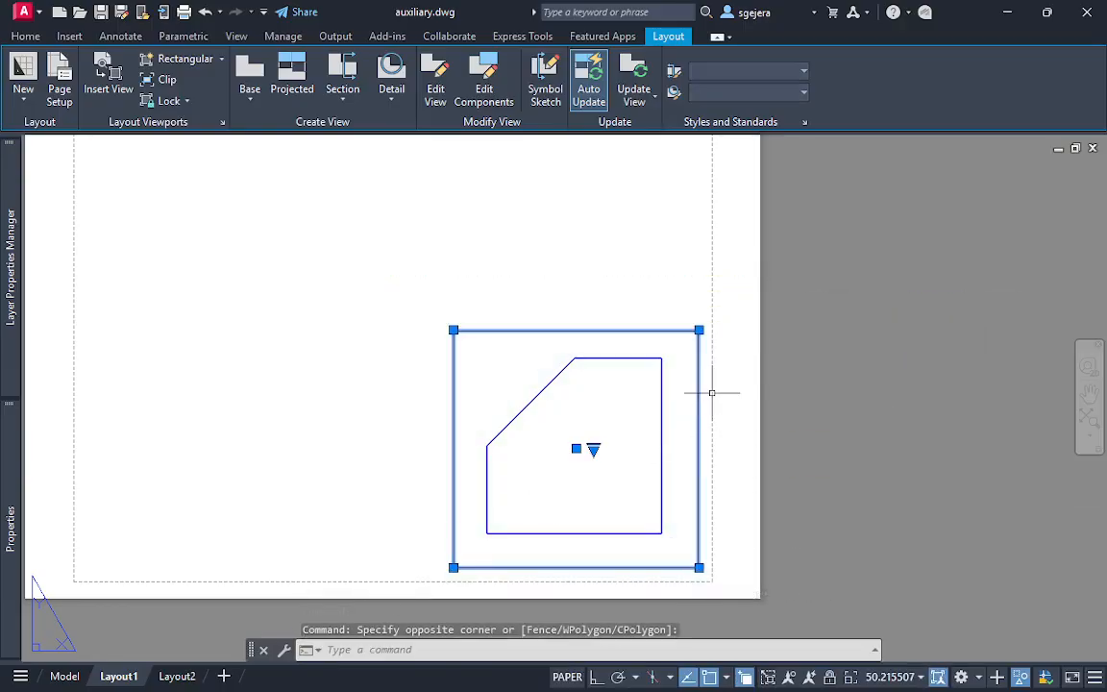
key("Escape")
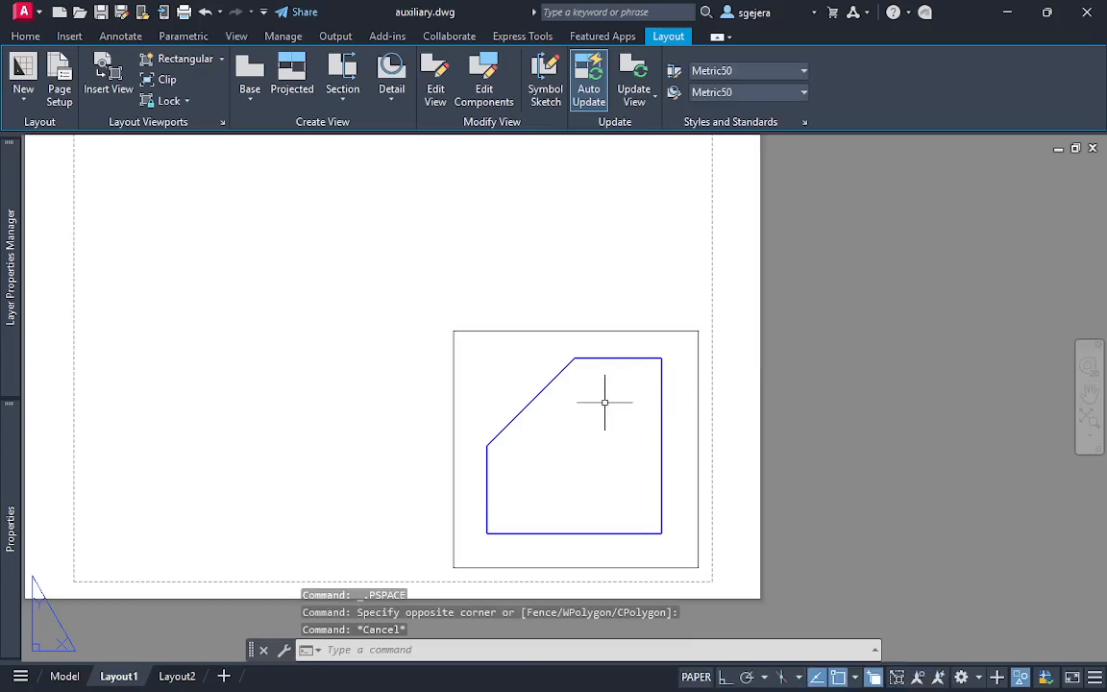
Test zooming inside the unlocked front-view viewport, and return to paper space
double_click(504, 376)
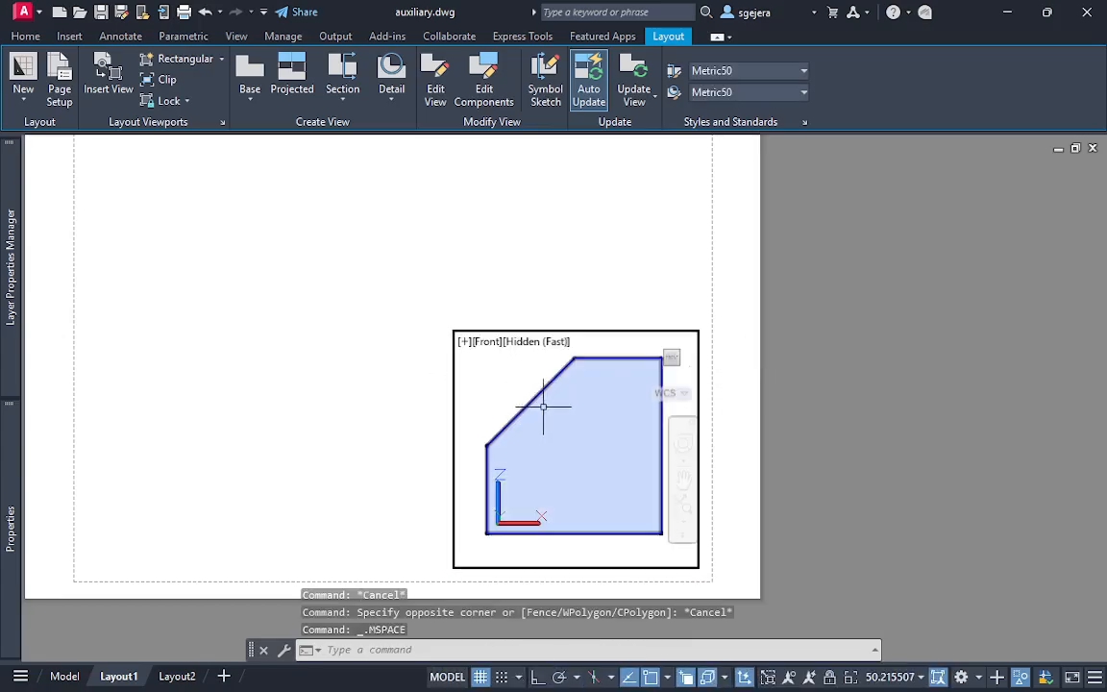
scroll(497, 365, "up", 5)
scroll(502, 371, "down", 5)
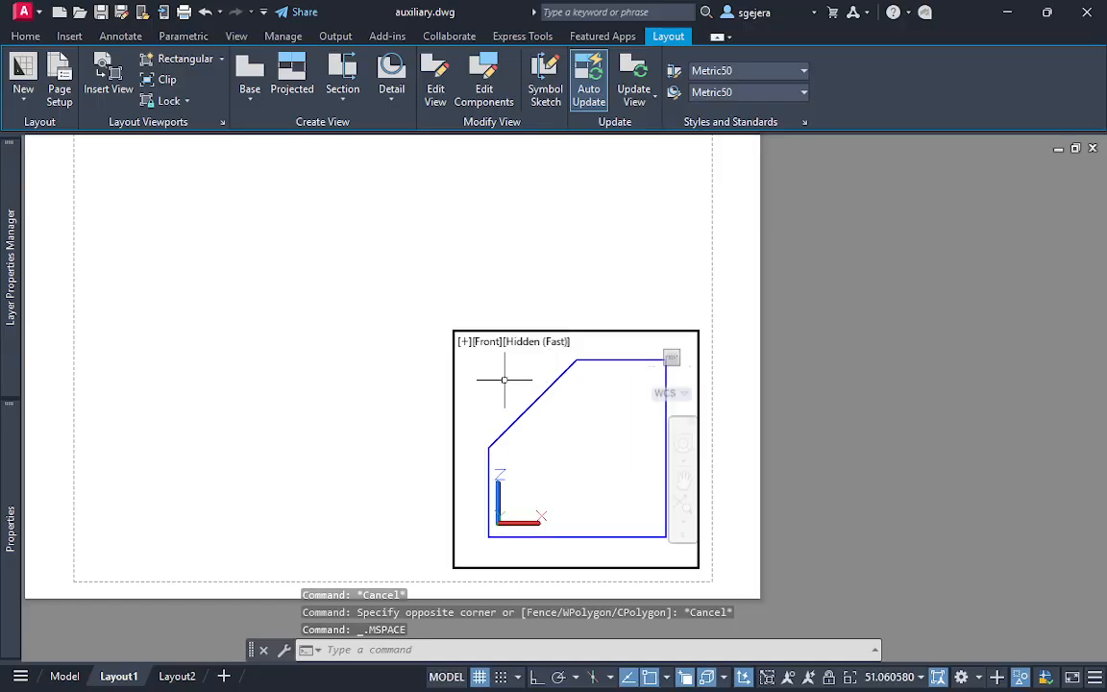
double_click(535, 264)
Lock the display of the front-view viewport
left_click(705, 306)
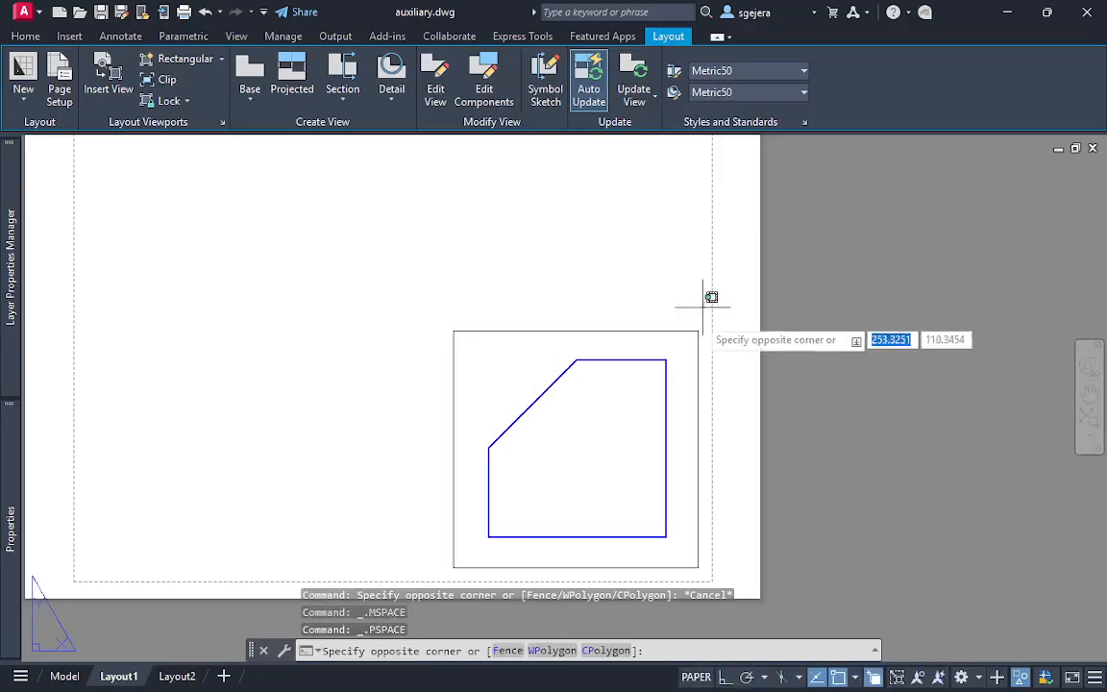
left_click(675, 349)
right_click(695, 368)
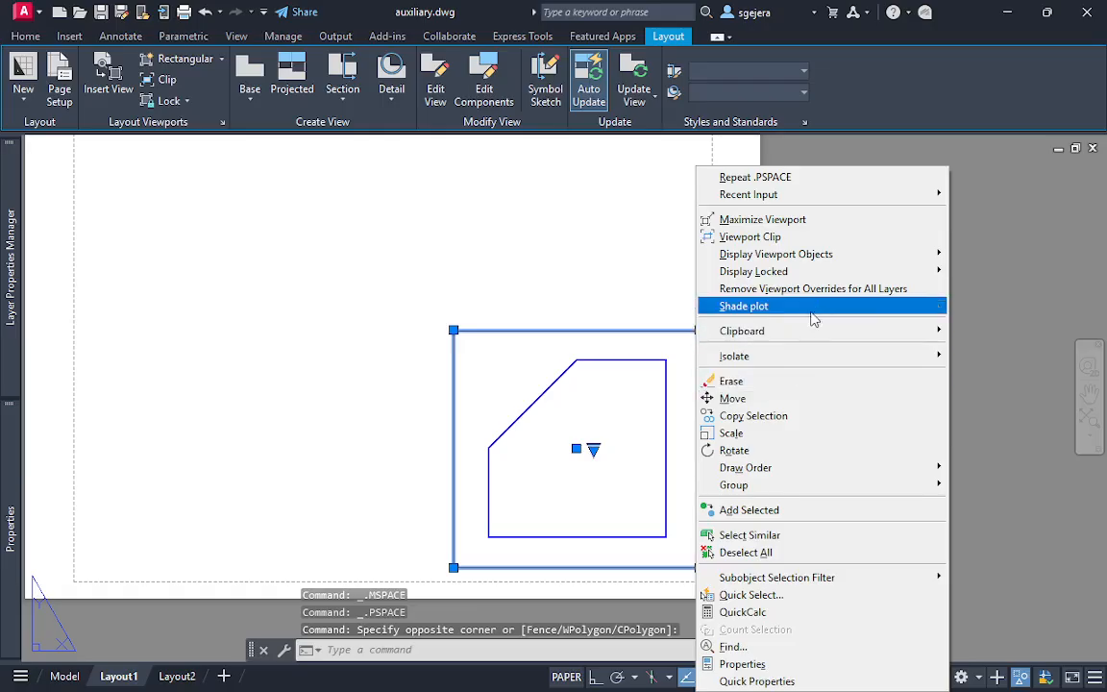
mouse_move(809, 332)
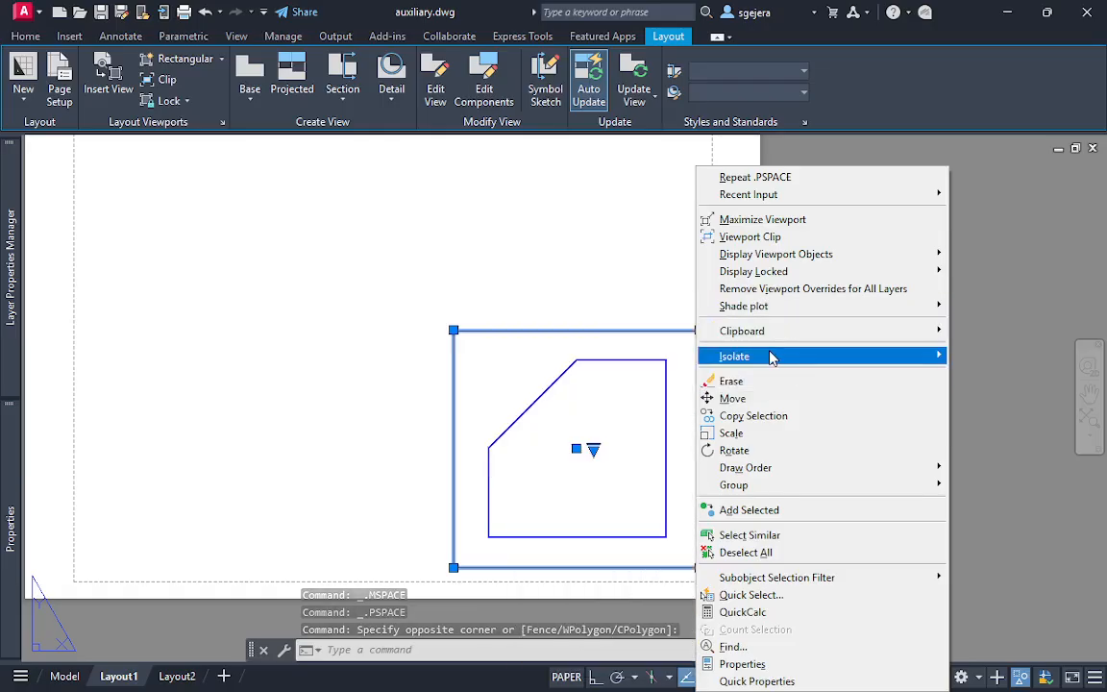
mouse_move(782, 276)
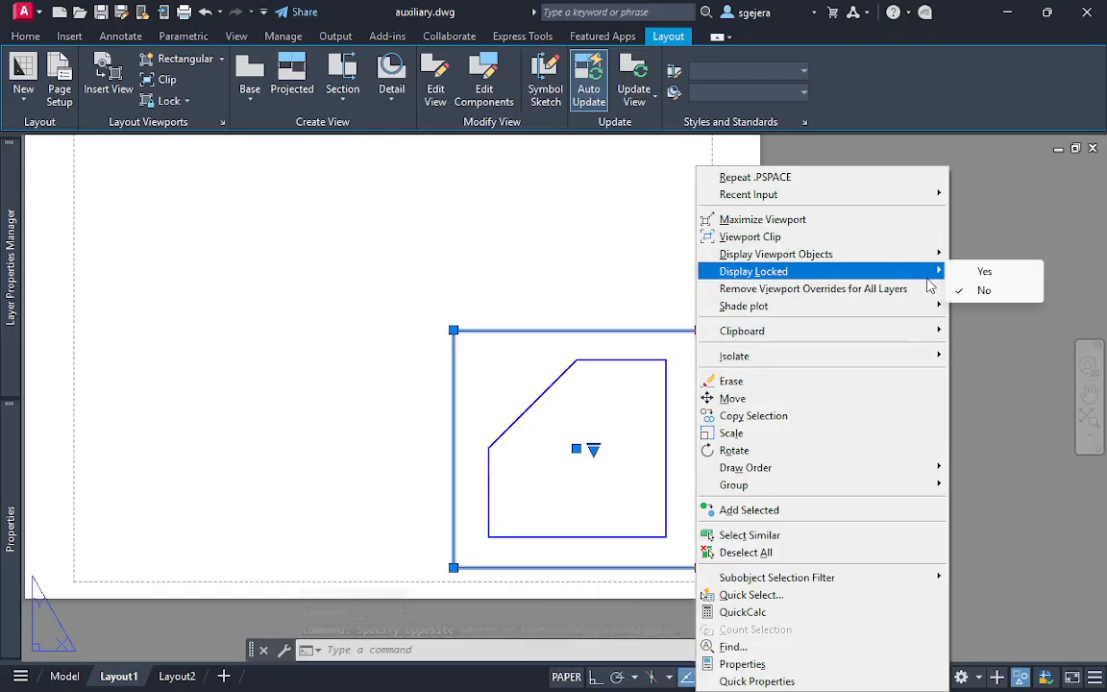
left_click(988, 274)
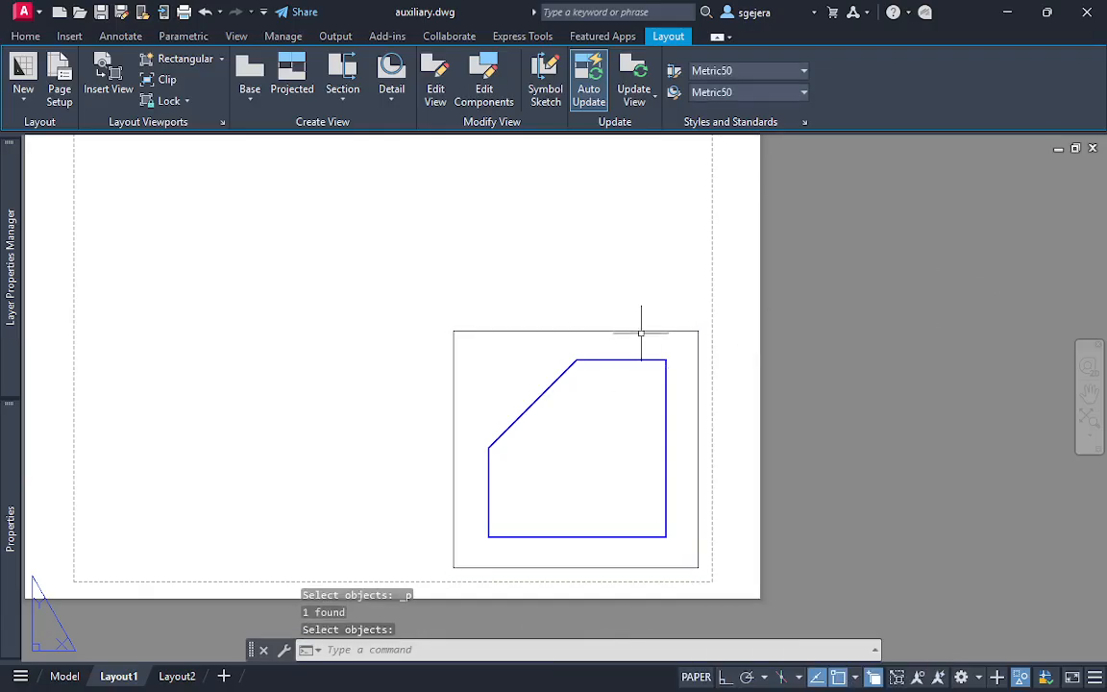
Test zooming inside the locked front-view viewport, and leave paper space active with nothing selected
left_click(571, 344)
scroll(528, 373, "up", 4)
scroll(519, 381, "down", 4)
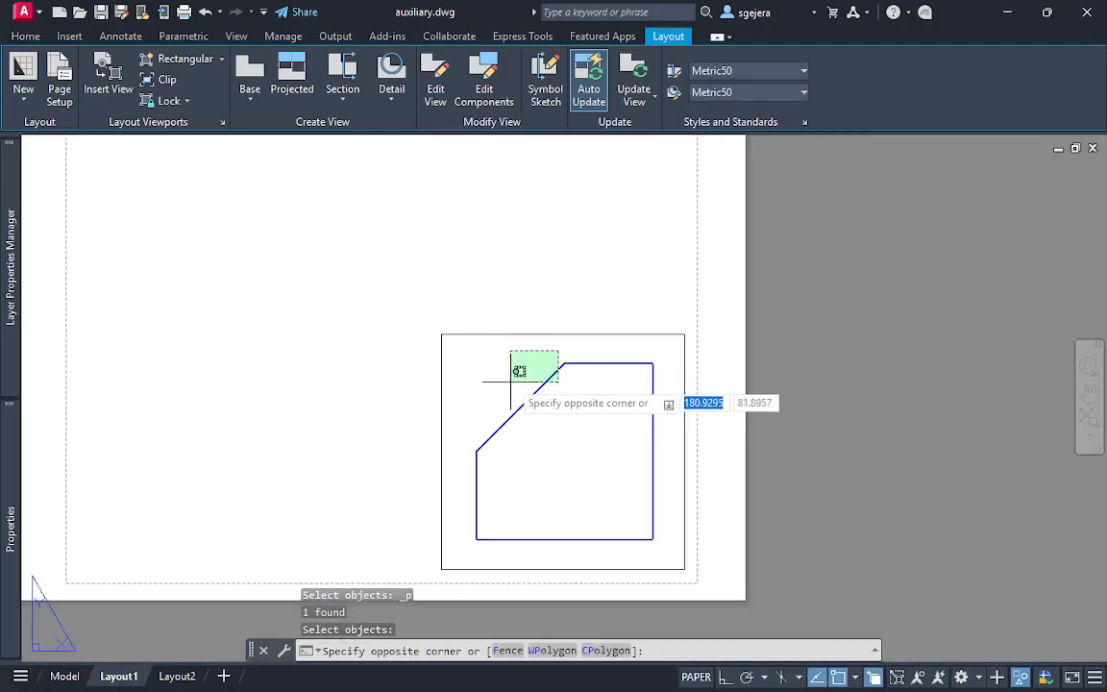
key("Escape")
double_click(494, 366)
scroll(494, 365, "up", 4)
scroll(531, 376, "down", 4)
scroll(530, 376, "up", 5)
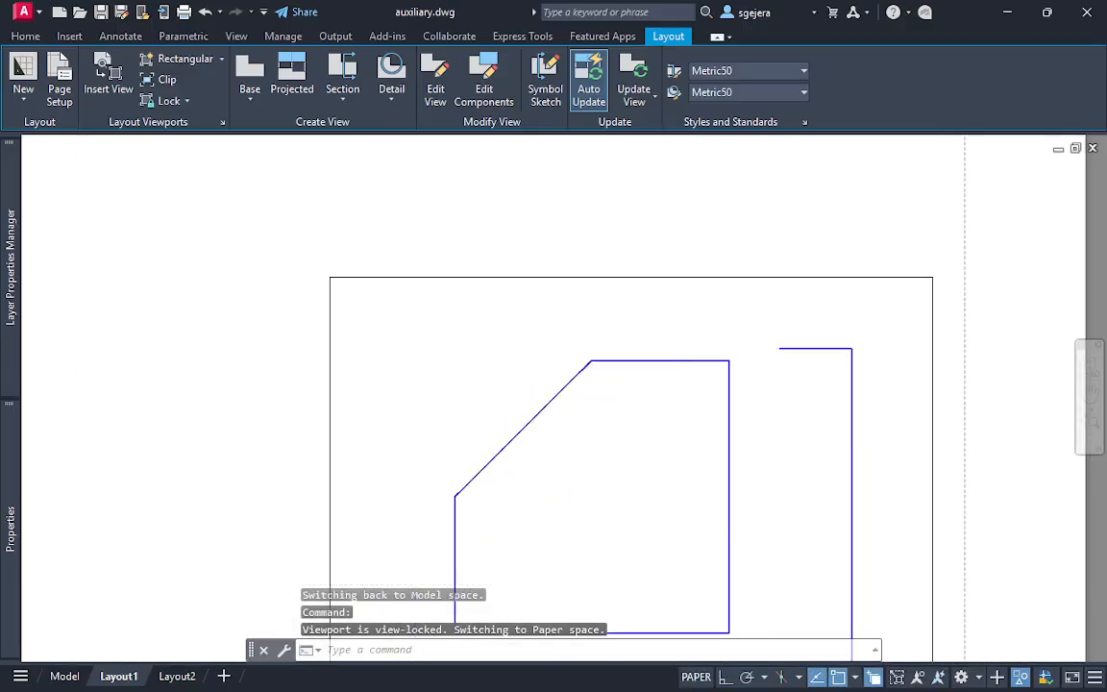
scroll(531, 376, "down", 4)
left_click(561, 281)
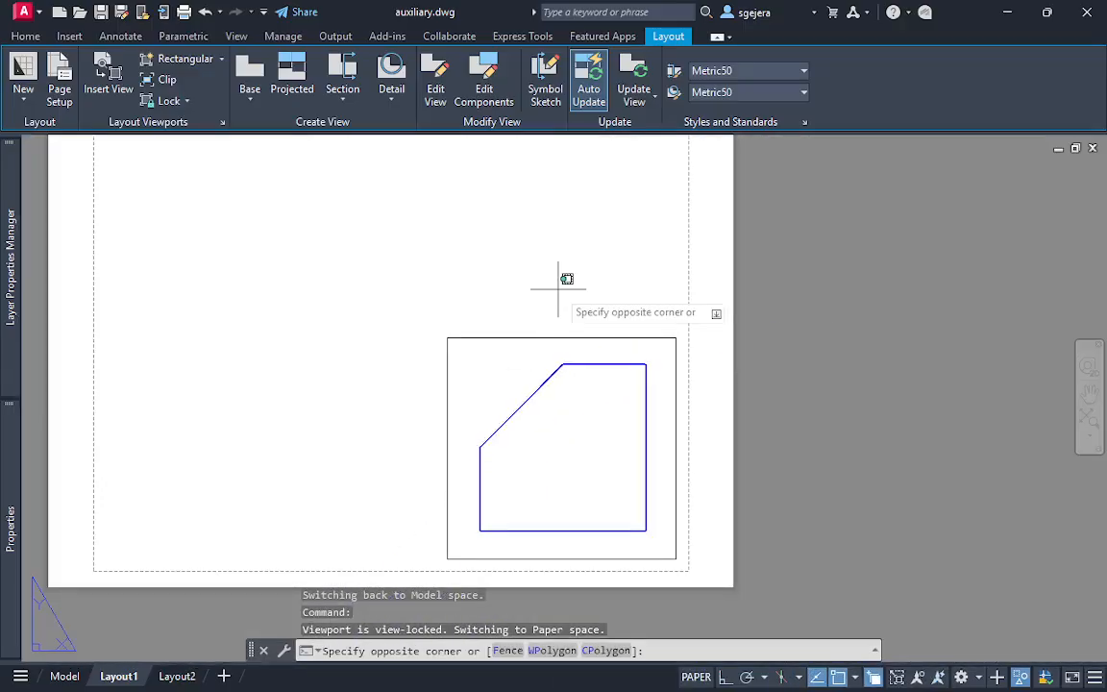
key("Escape")
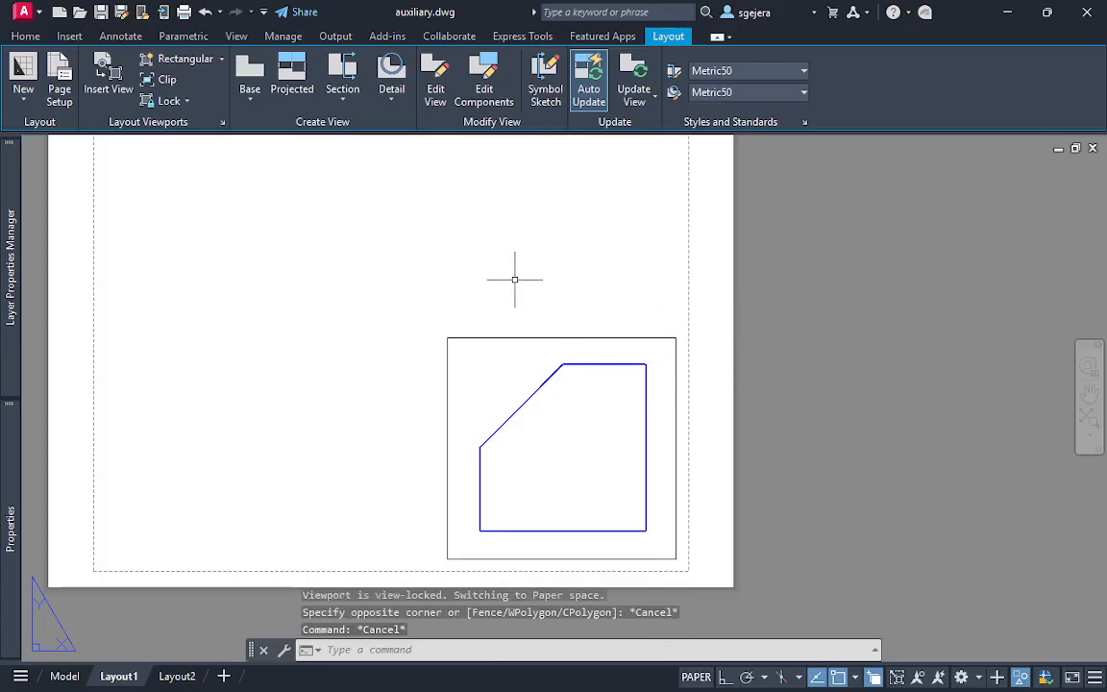
Reframe the whole Layout1 sheet and turn on Clean Screen to enlarge the drawing area
scroll(515, 280, "down", 3)
scroll(524, 291, "up", 1)
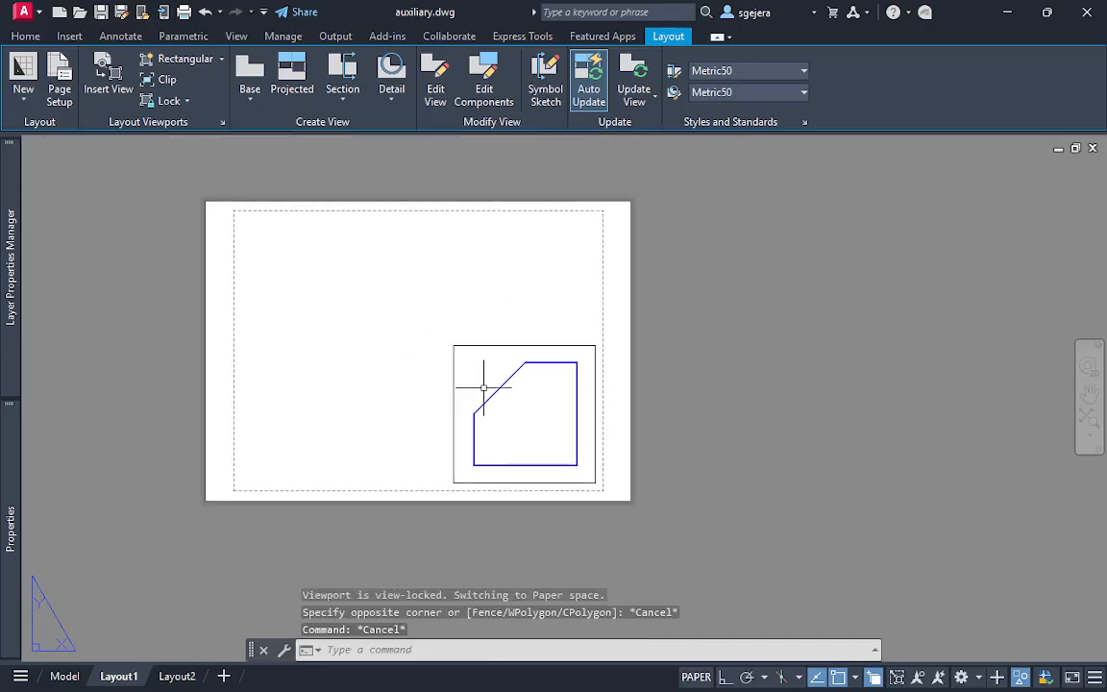
middle_click_drag(482, 332, 424, 347)
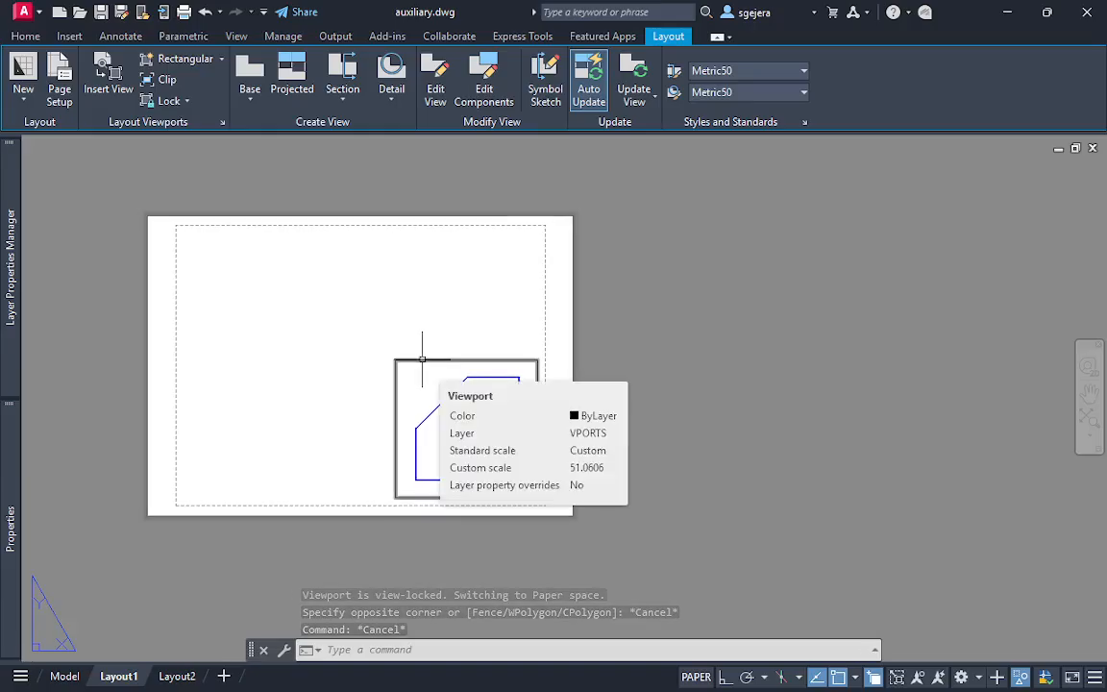
scroll(355, 360, "up", 1)
key("ctrl+0")
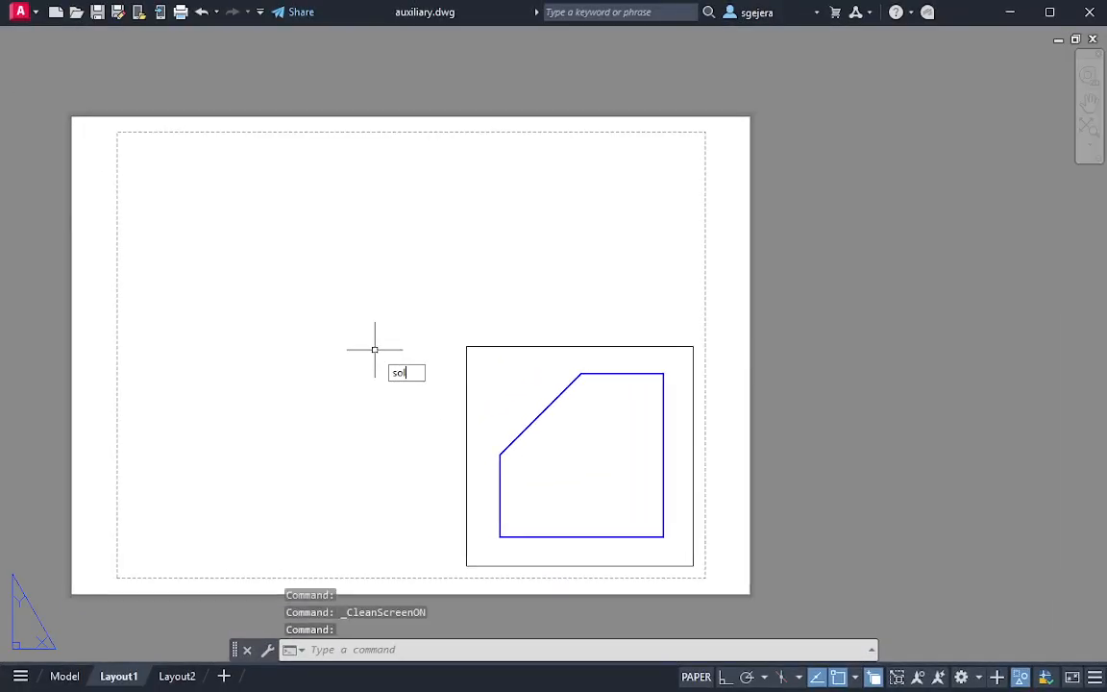
Start an Auxiliary view with SOLVIEW through both endpoints of the front view's sloped edge, viewed from the outer side of the cut
type("solview")
key("Return")
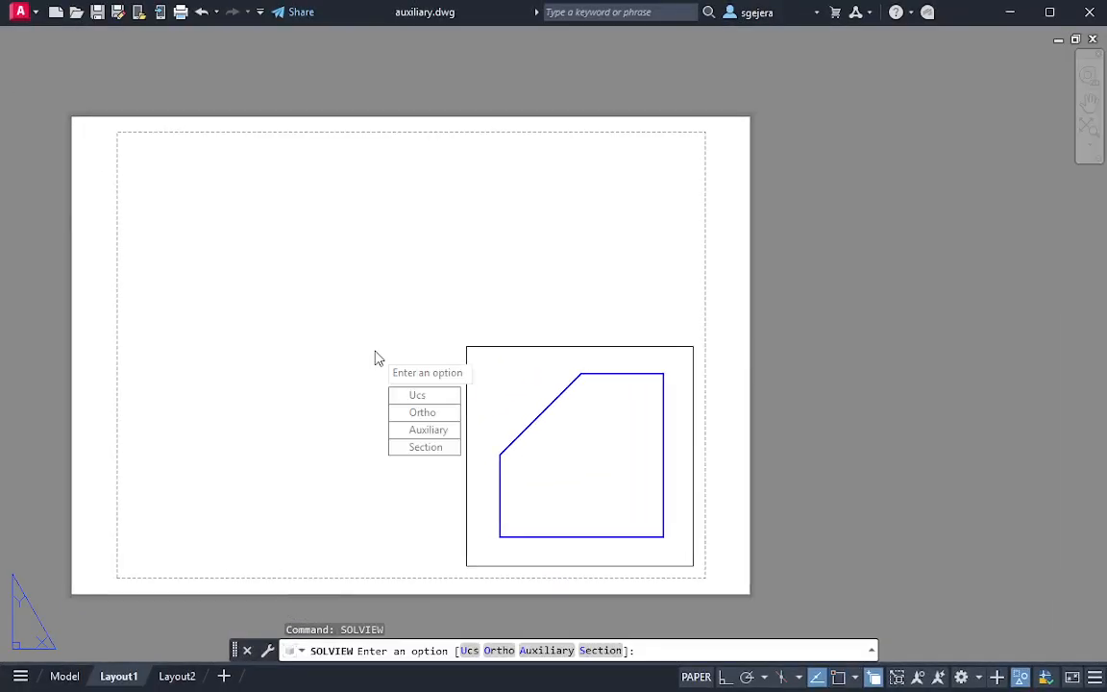
left_click(430, 430)
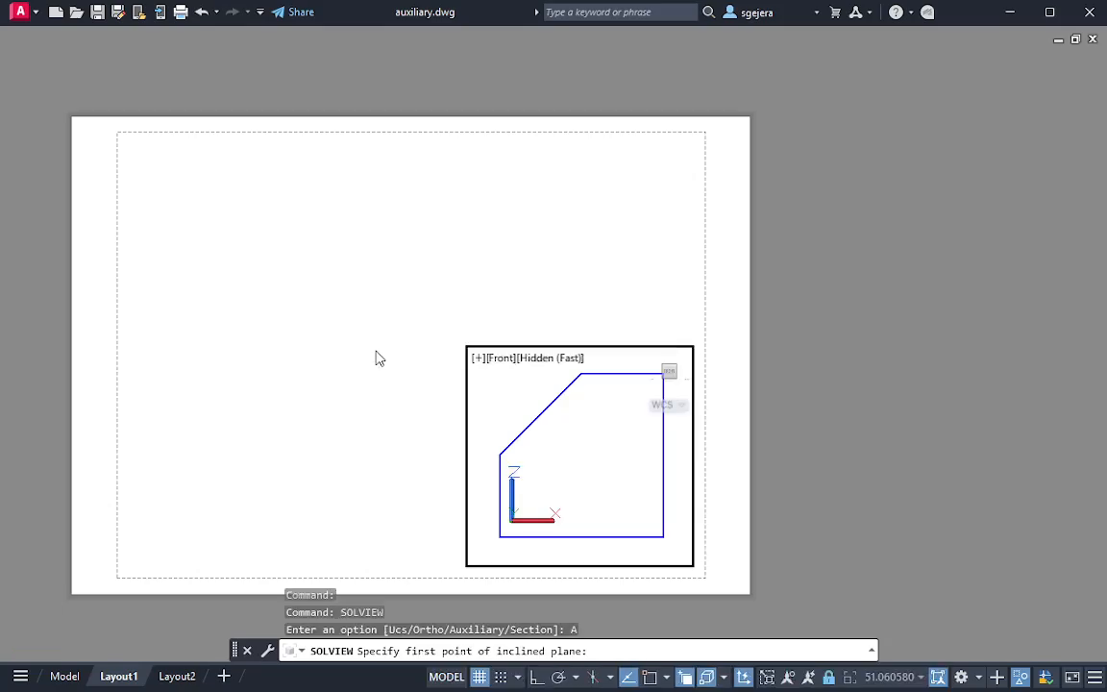
left_click(668, 678)
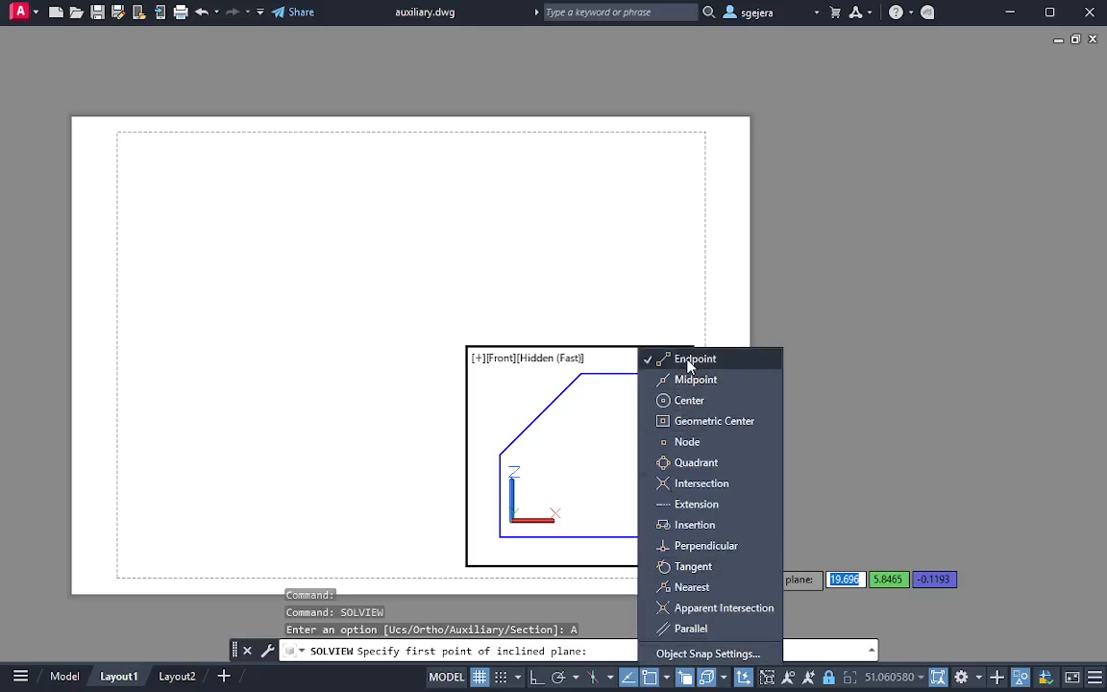
left_click(506, 434)
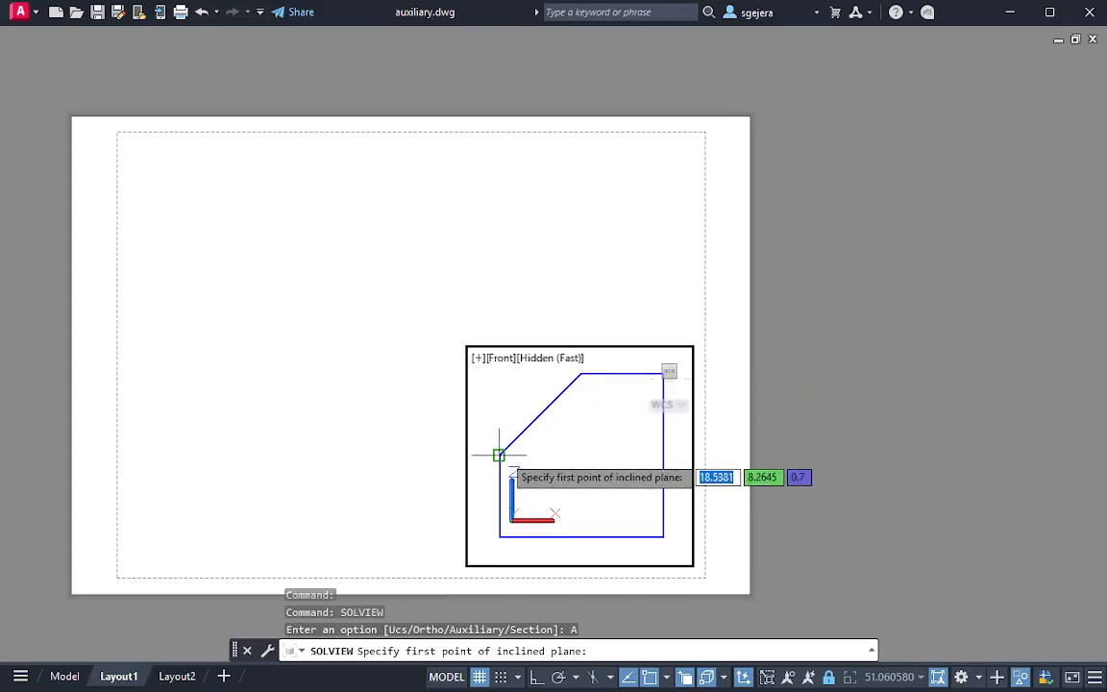
left_click(499, 454)
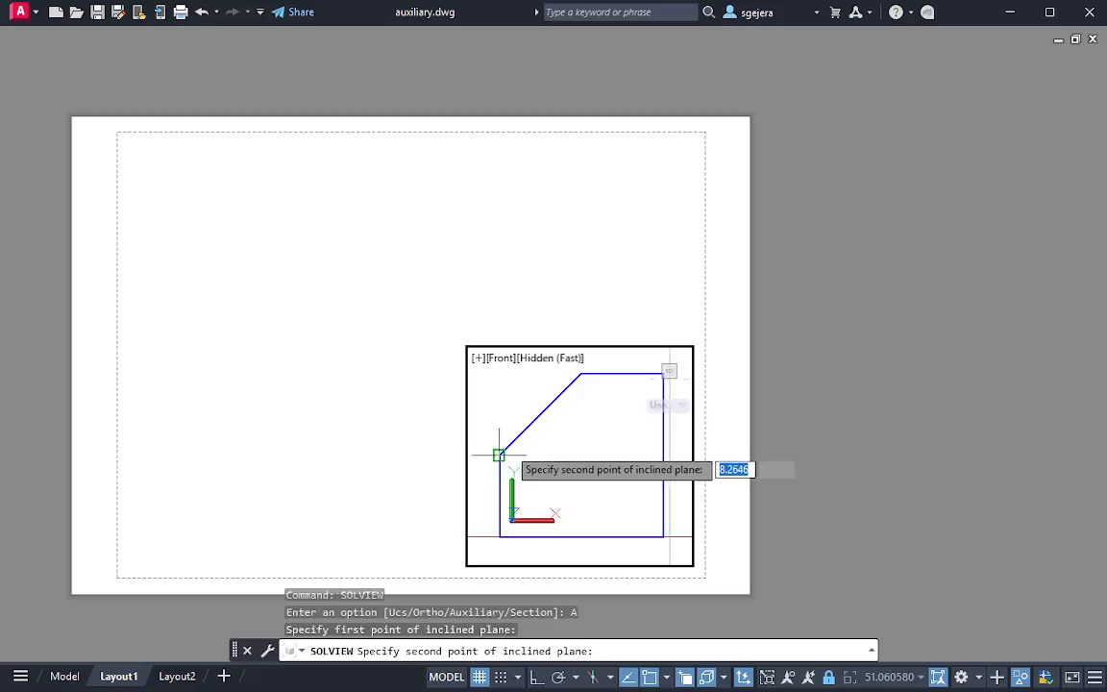
left_click(581, 372)
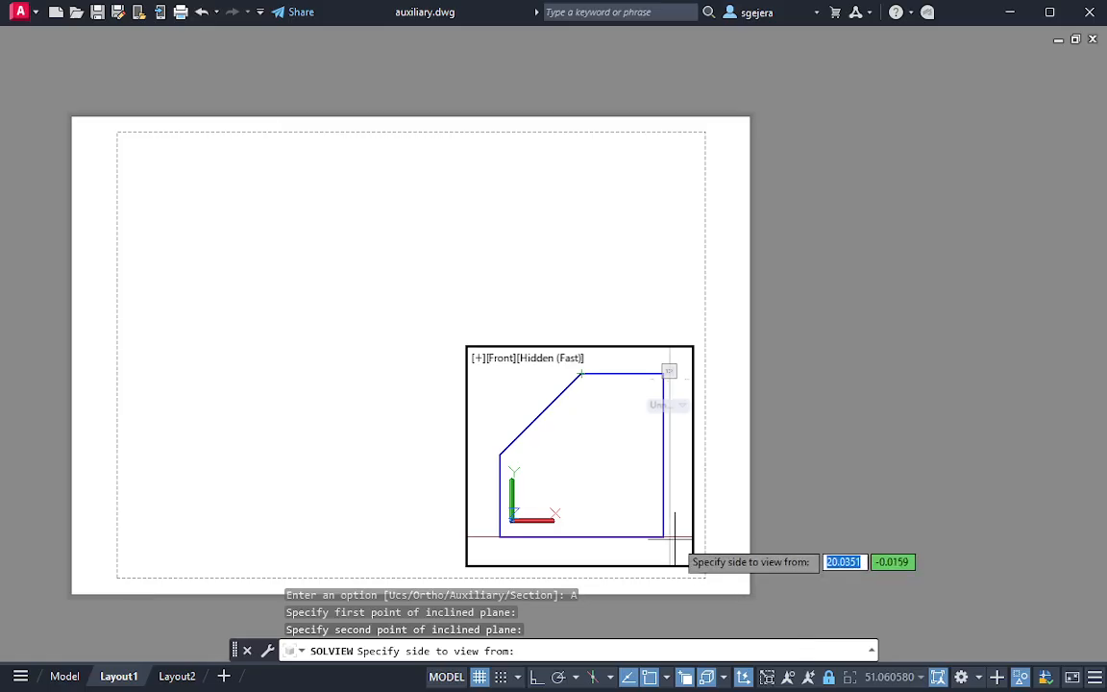
left_click(500, 388)
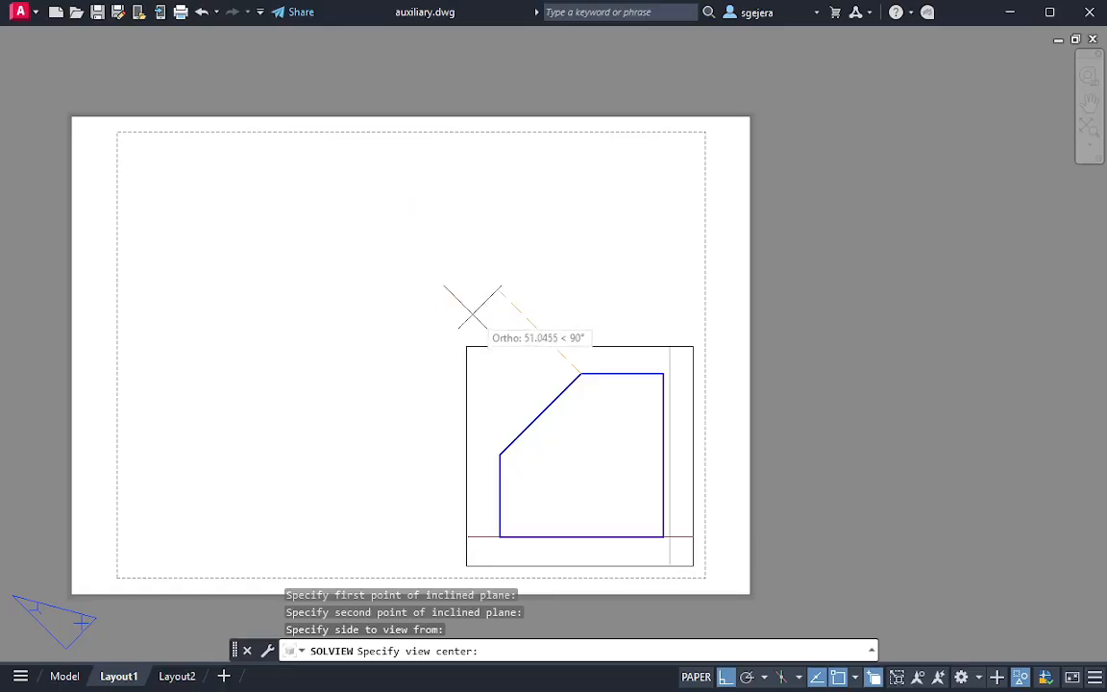
Place the auxiliary view's centre diagonally above the front view, adjusting it until the whole box fits on the sheet, and accept the position
left_click(419, 281)
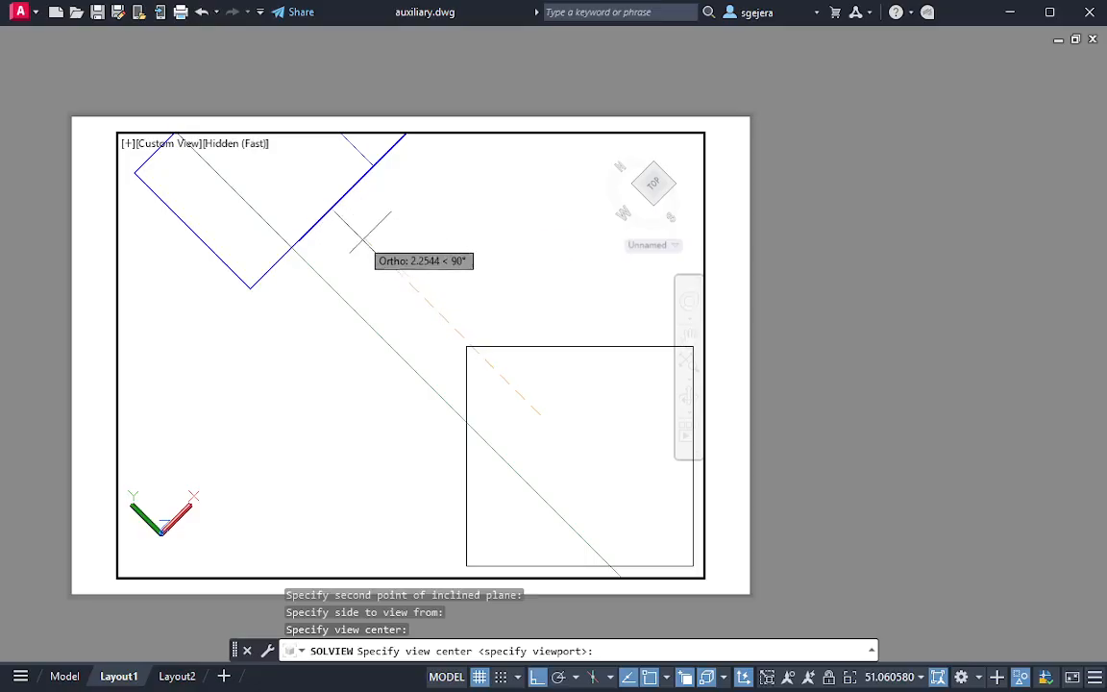
left_click(495, 354)
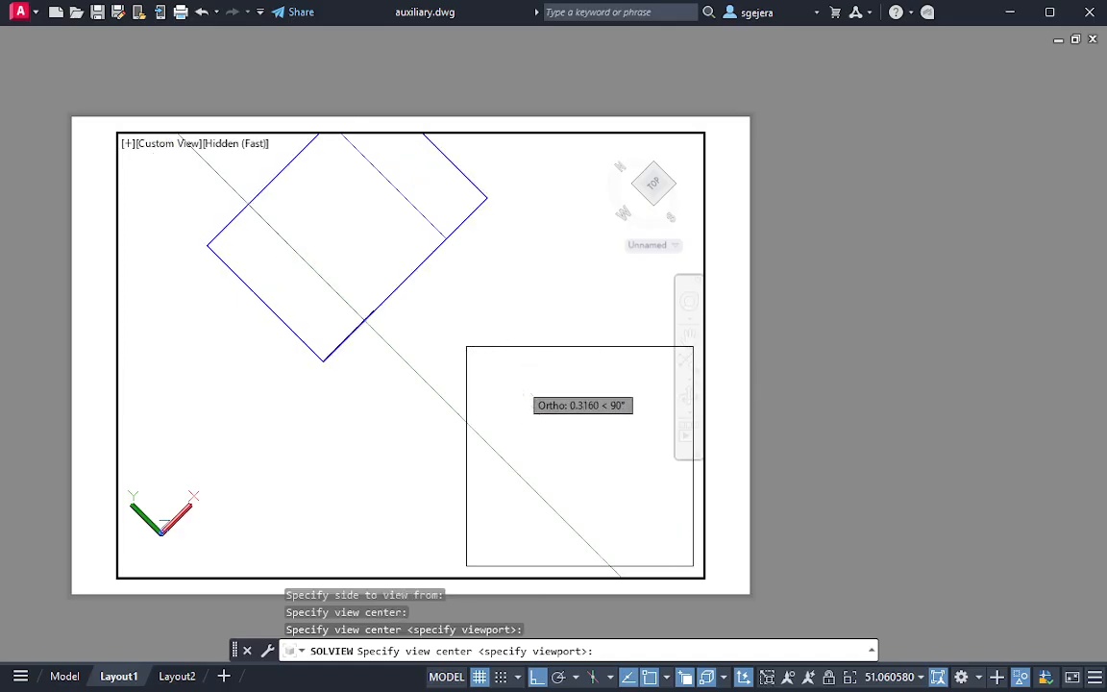
left_click(521, 375)
left_click(543, 399)
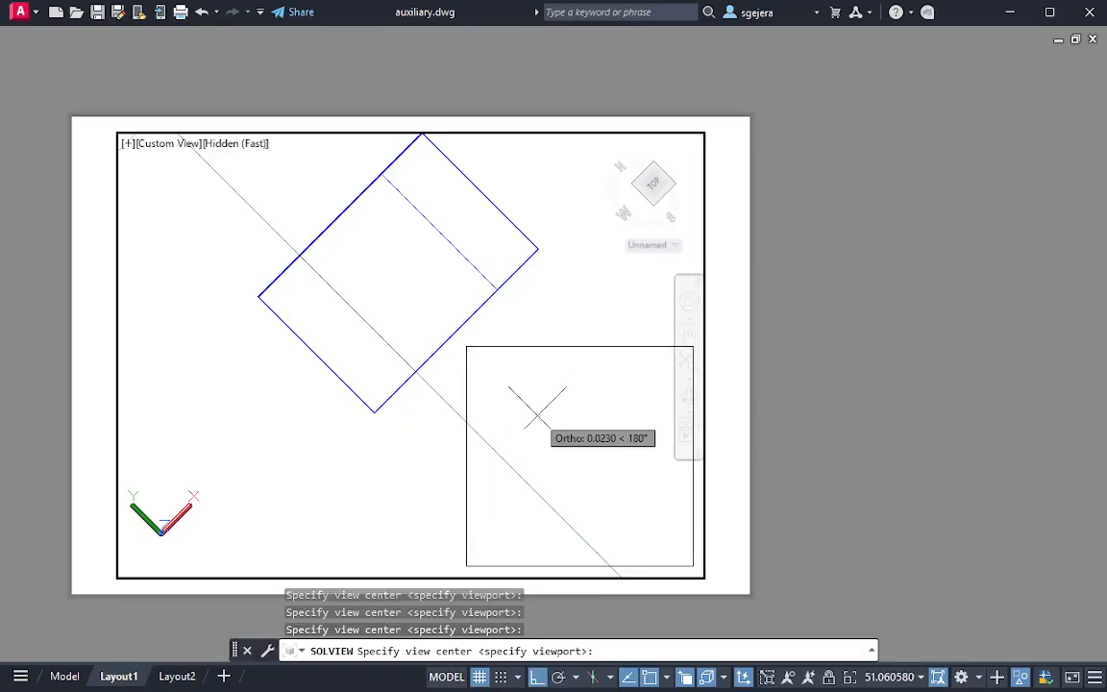
left_click(548, 423)
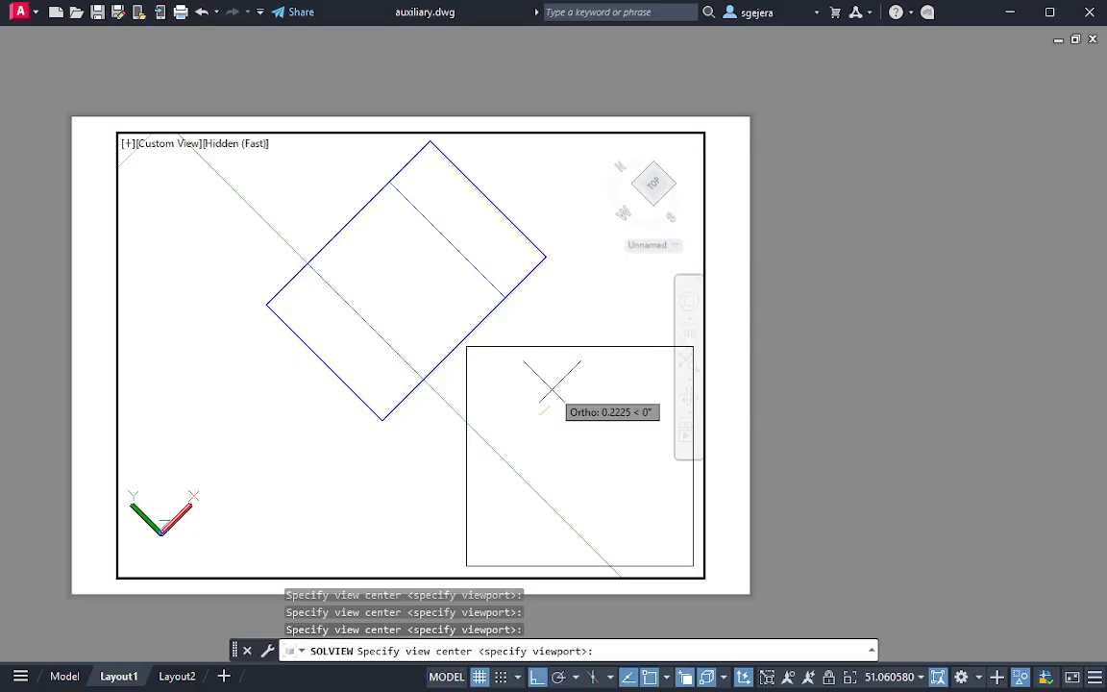
key("Return")
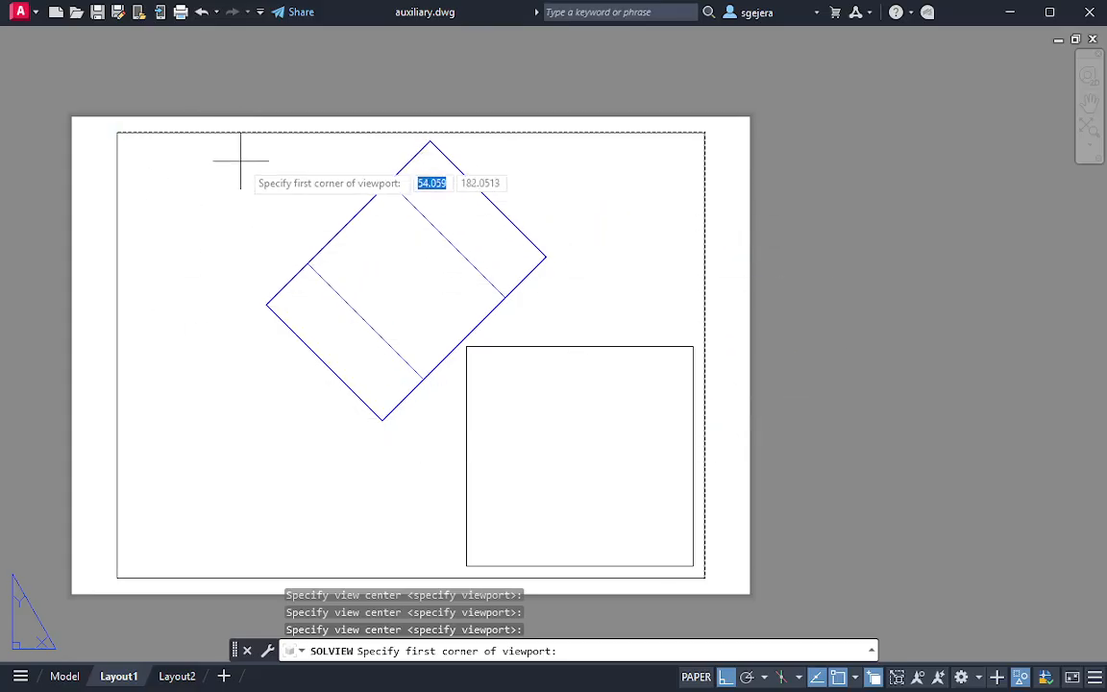
Frame the auxiliary view in a rectangular viewport enclosing the whole rotated box, name it aux, and end SOLVIEW
scroll(242, 149, "up", 2)
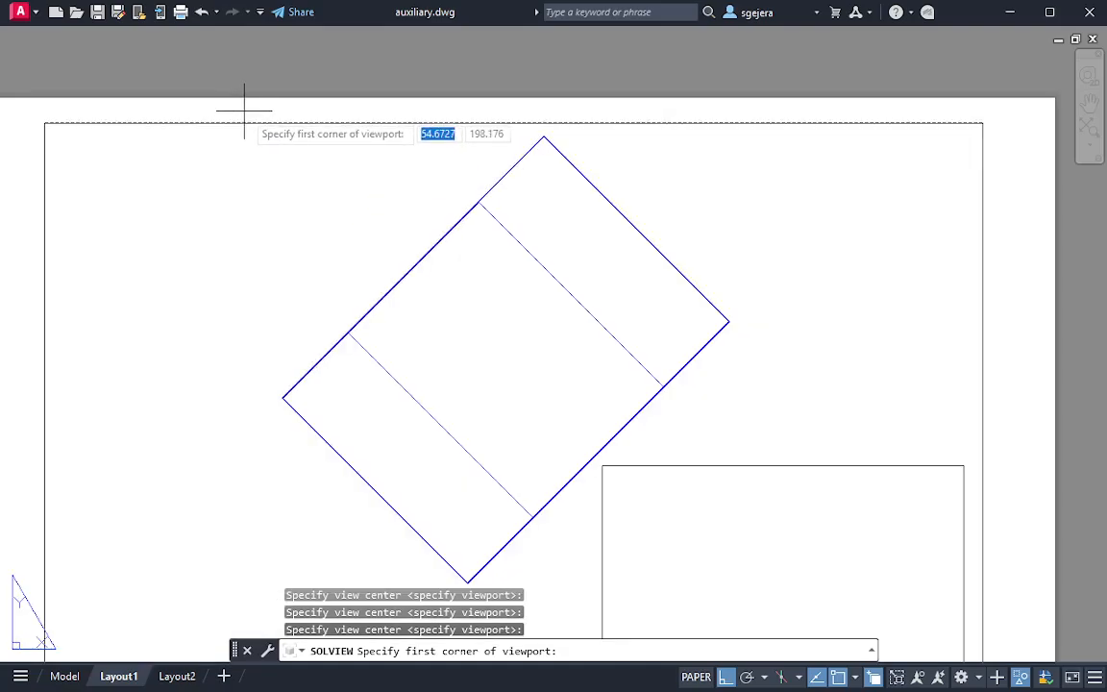
left_click(244, 111)
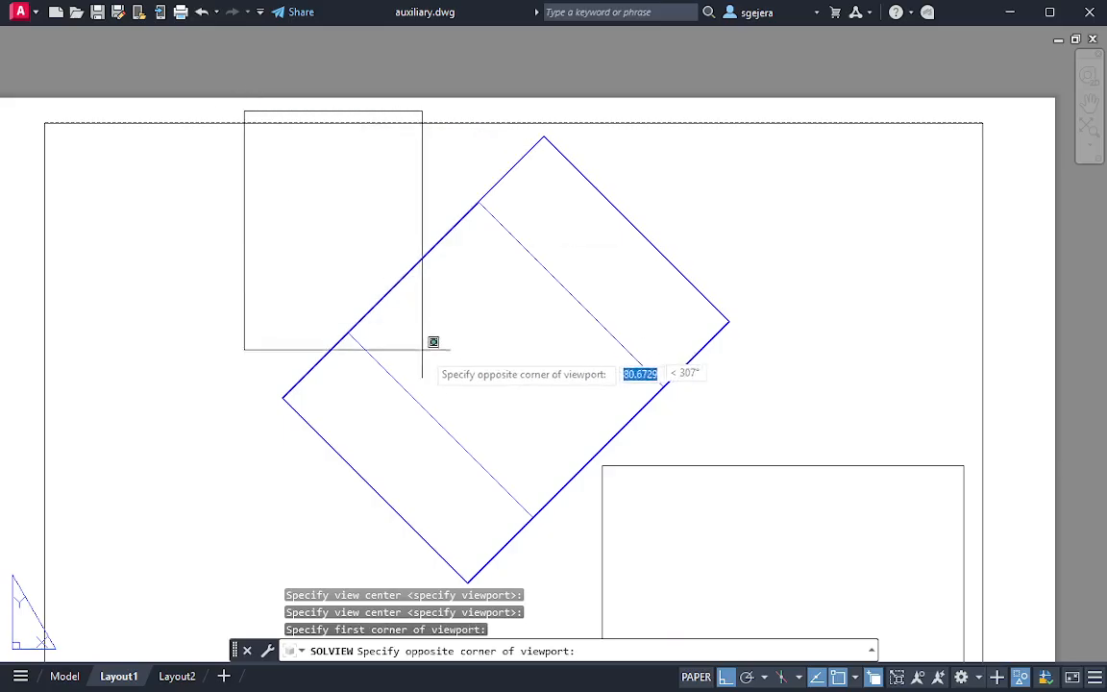
left_click(771, 590)
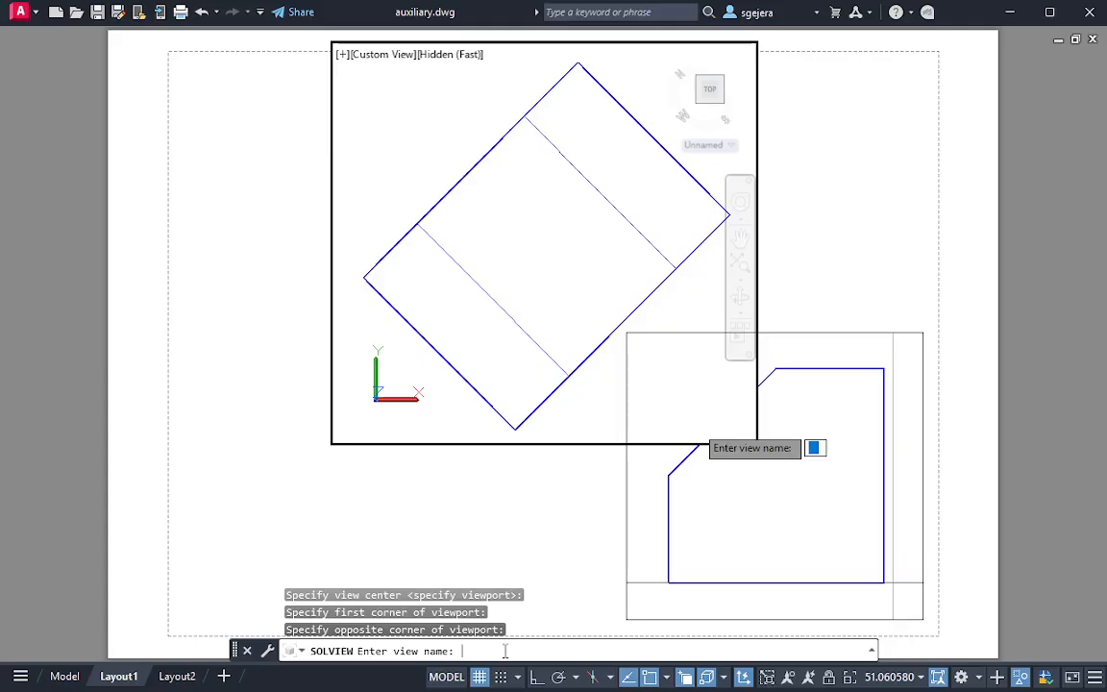
type("auxa")
key("super")
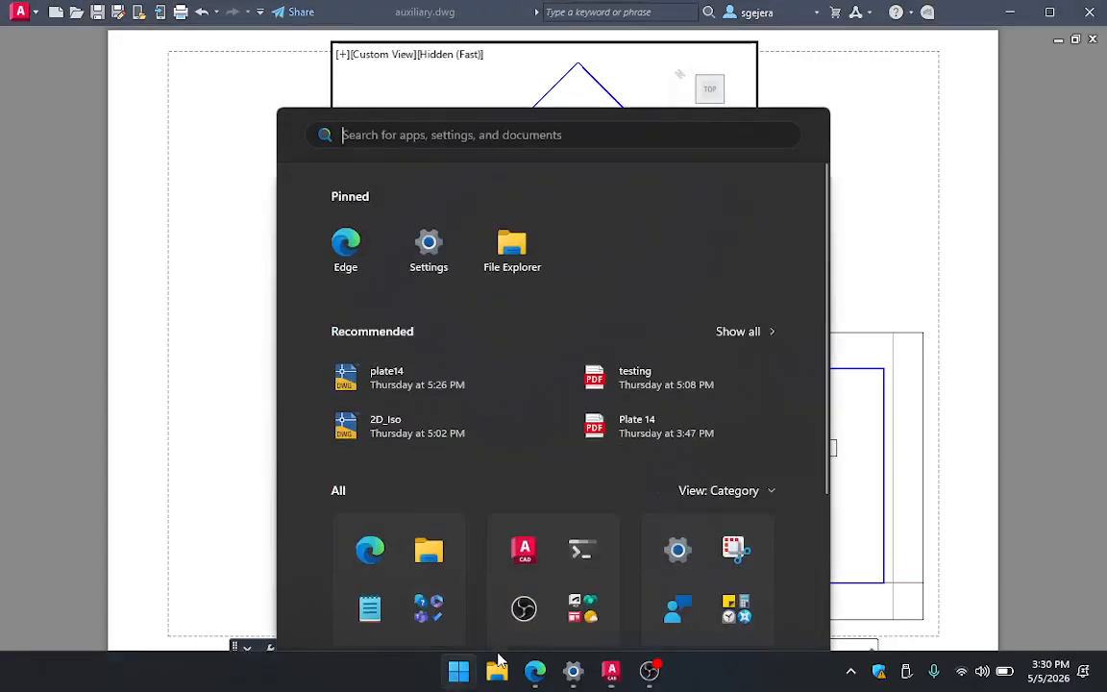
key("super")
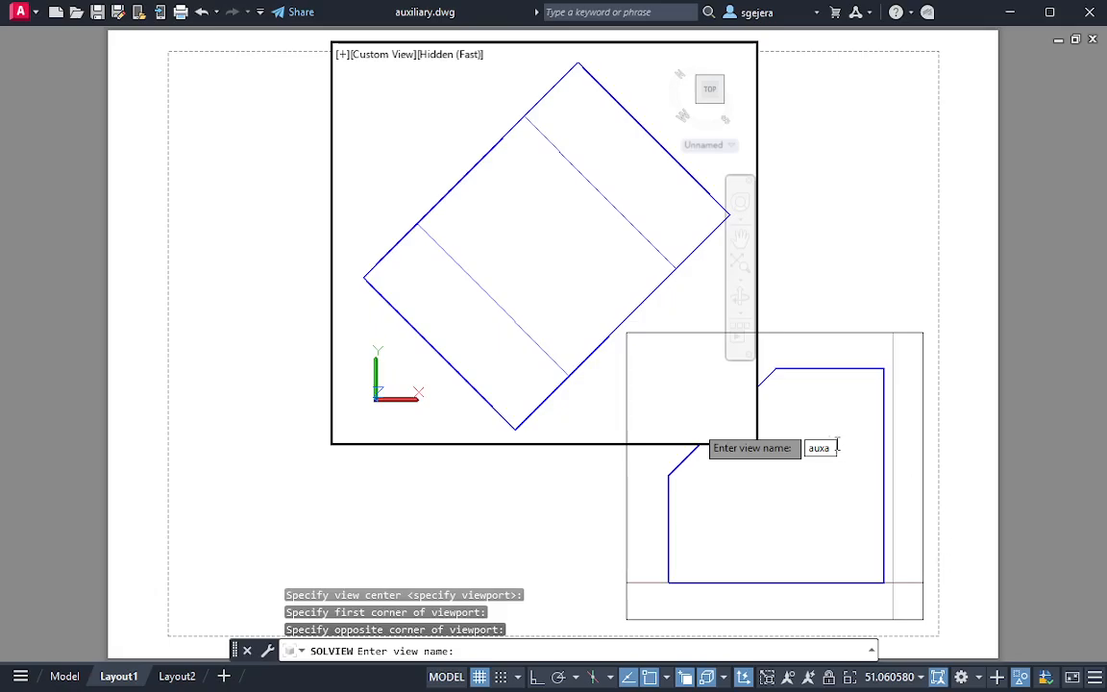
key("Return")
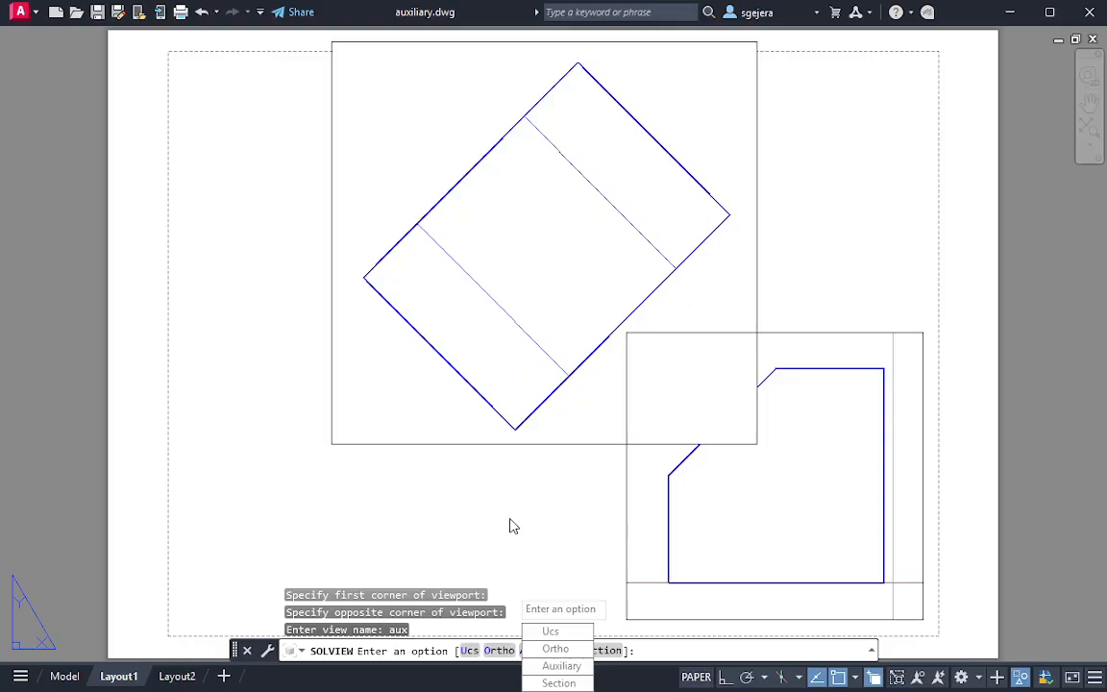
key("Escape")
key("Escape")
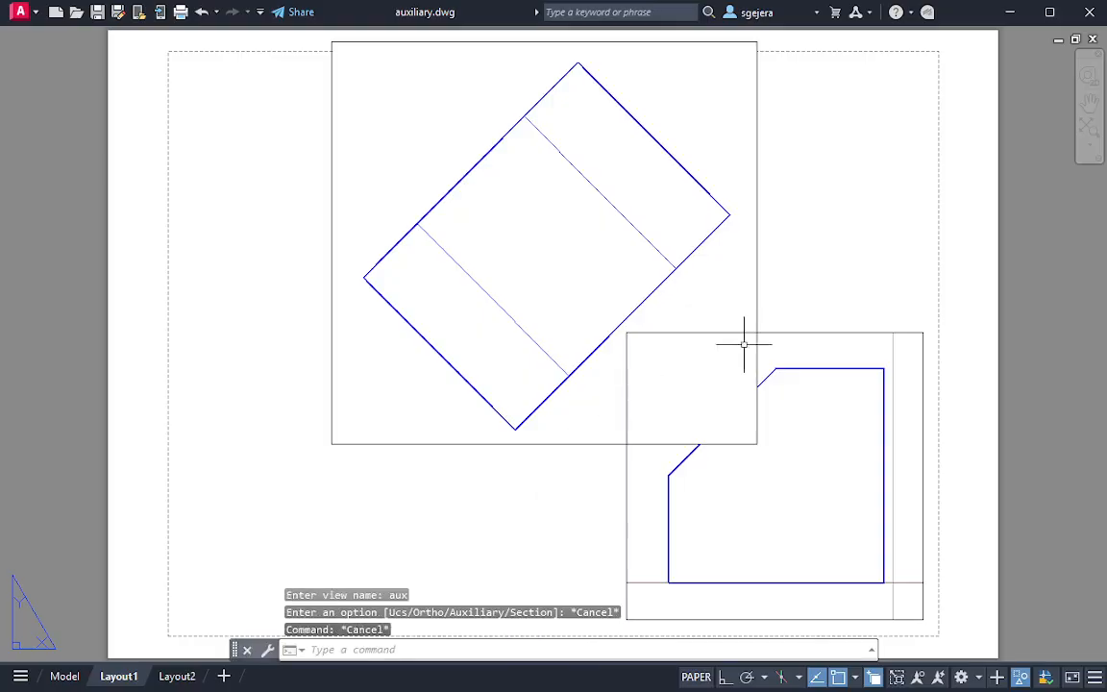
left_click(784, 238)
left_click(730, 236)
key("Escape")
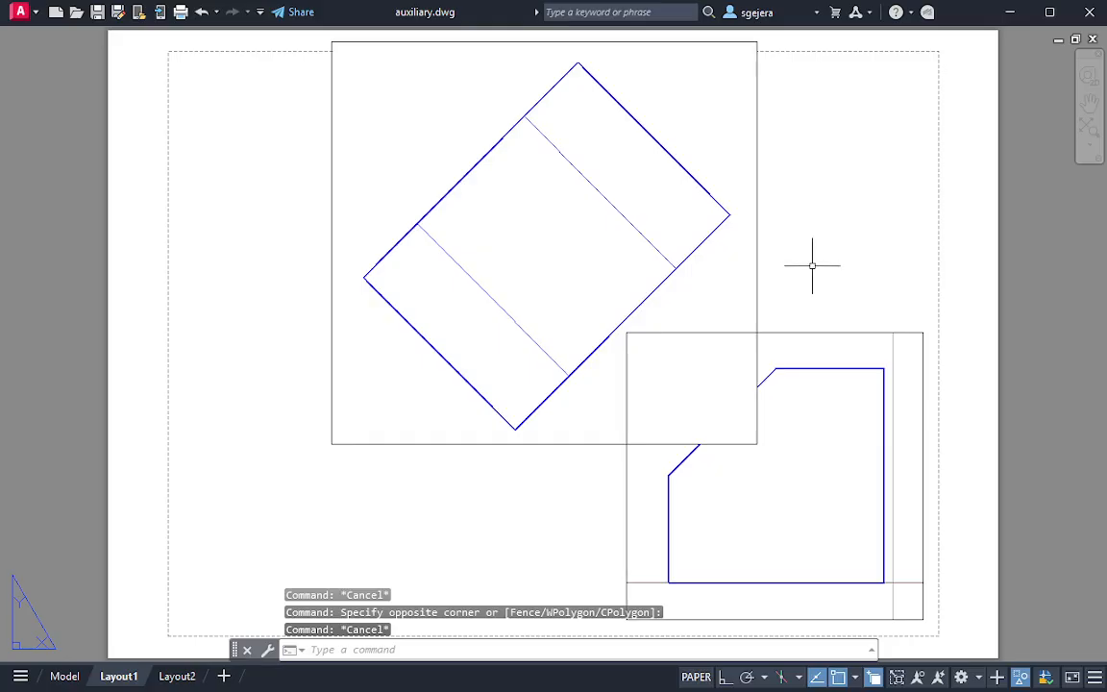
left_click(826, 270)
left_click(740, 270)
left_click(867, 307)
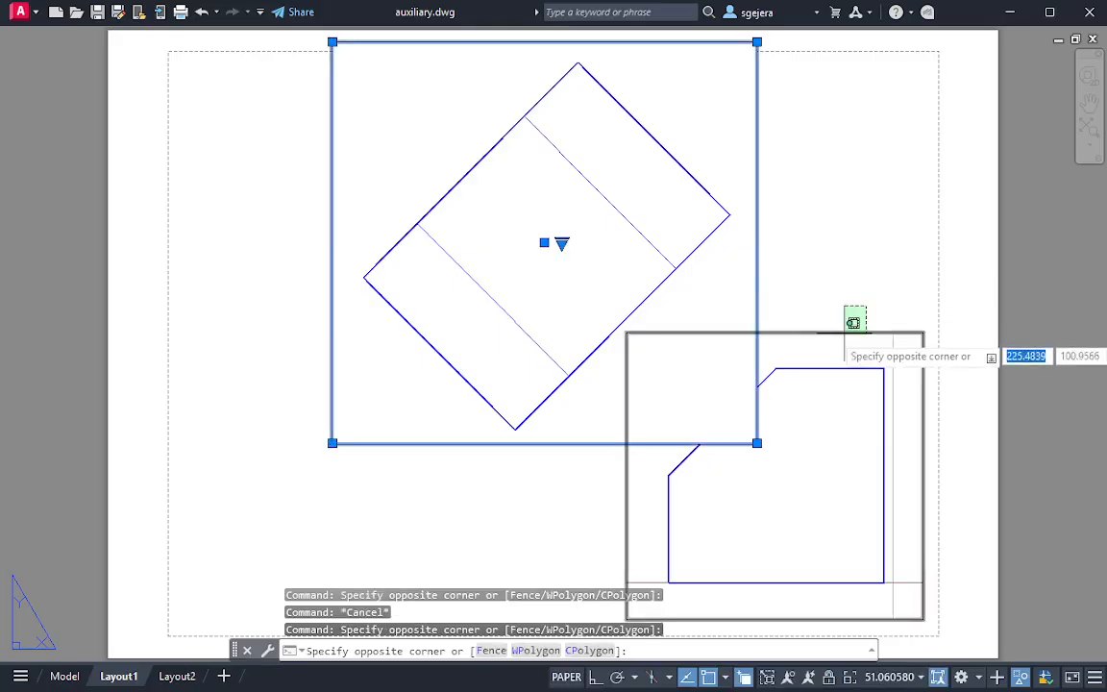
left_click(844, 334)
key("Escape")
Select both layout viewports and change their layer to PDF_Text
left_click(844, 269)
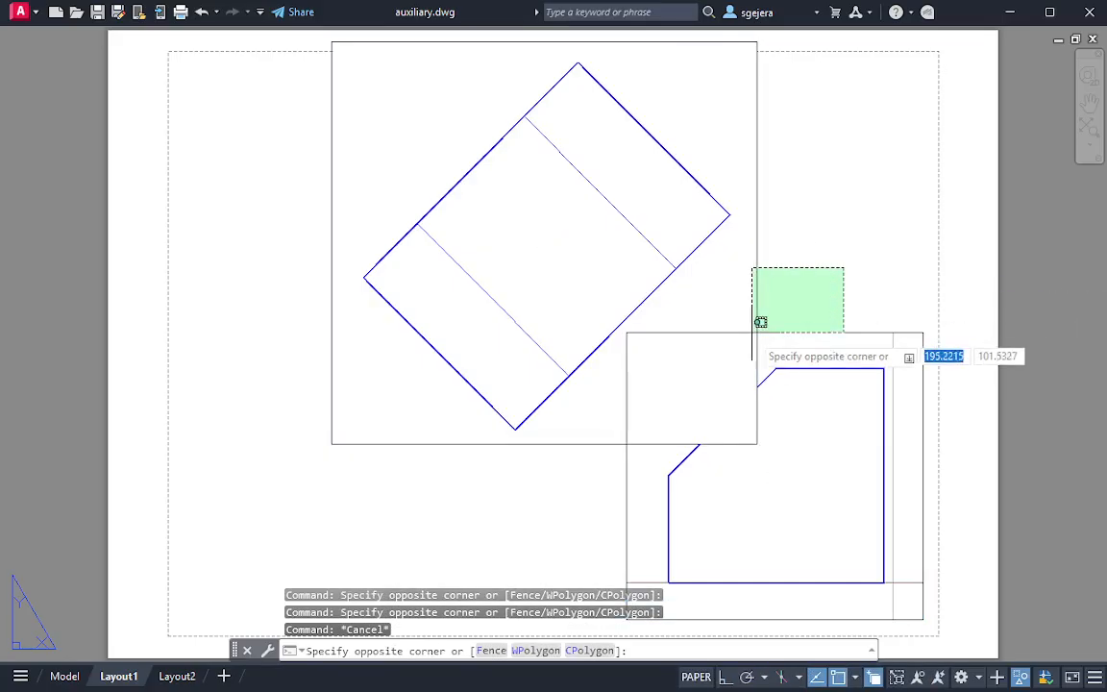
left_click(750, 335)
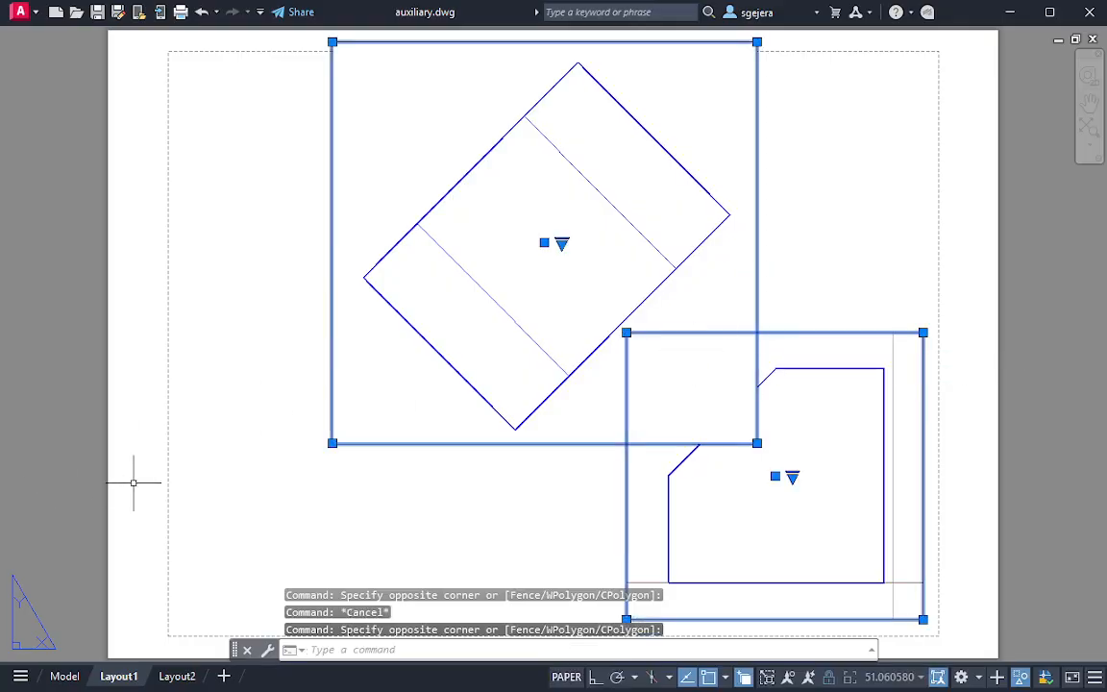
key("ctrl+1")
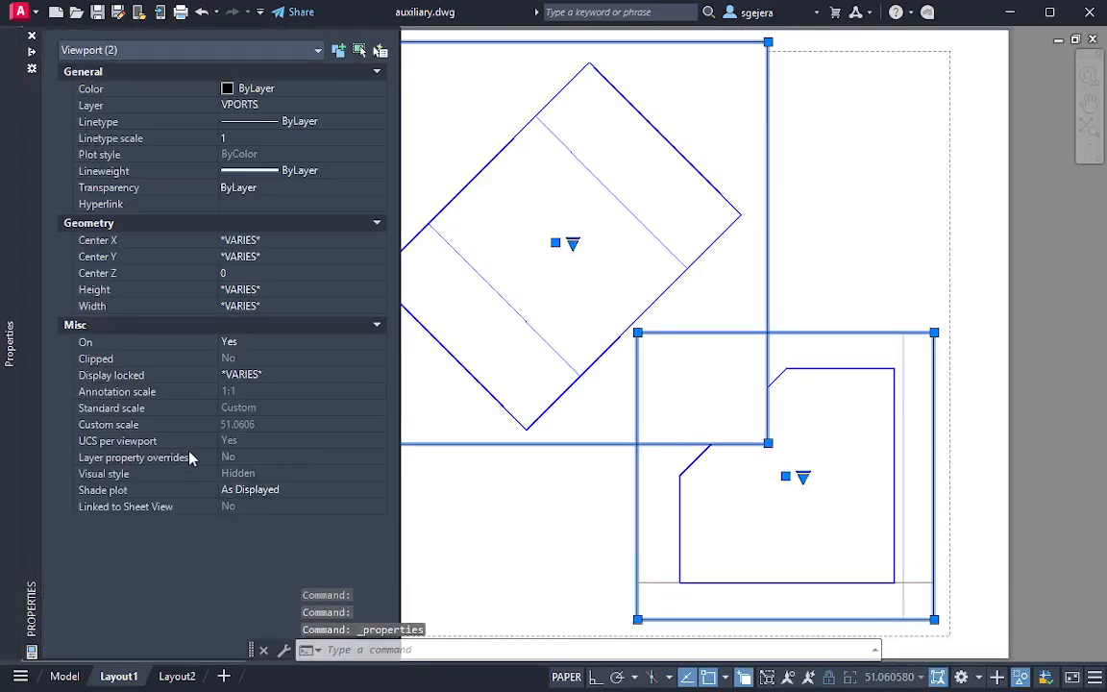
left_click(279, 111)
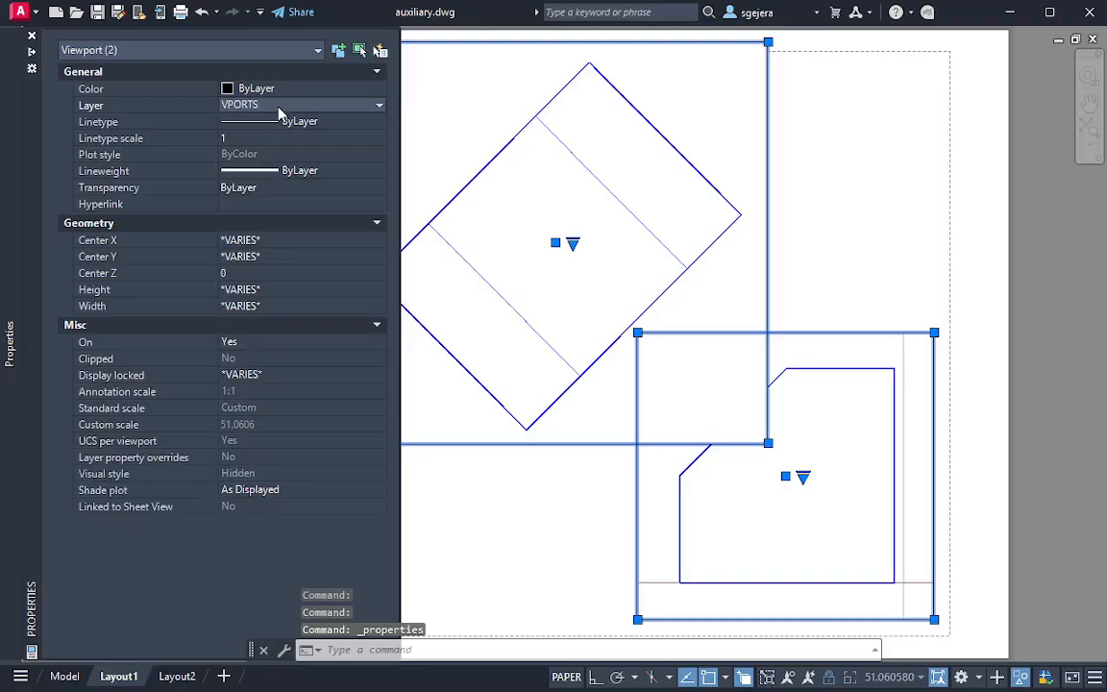
left_click(272, 108)
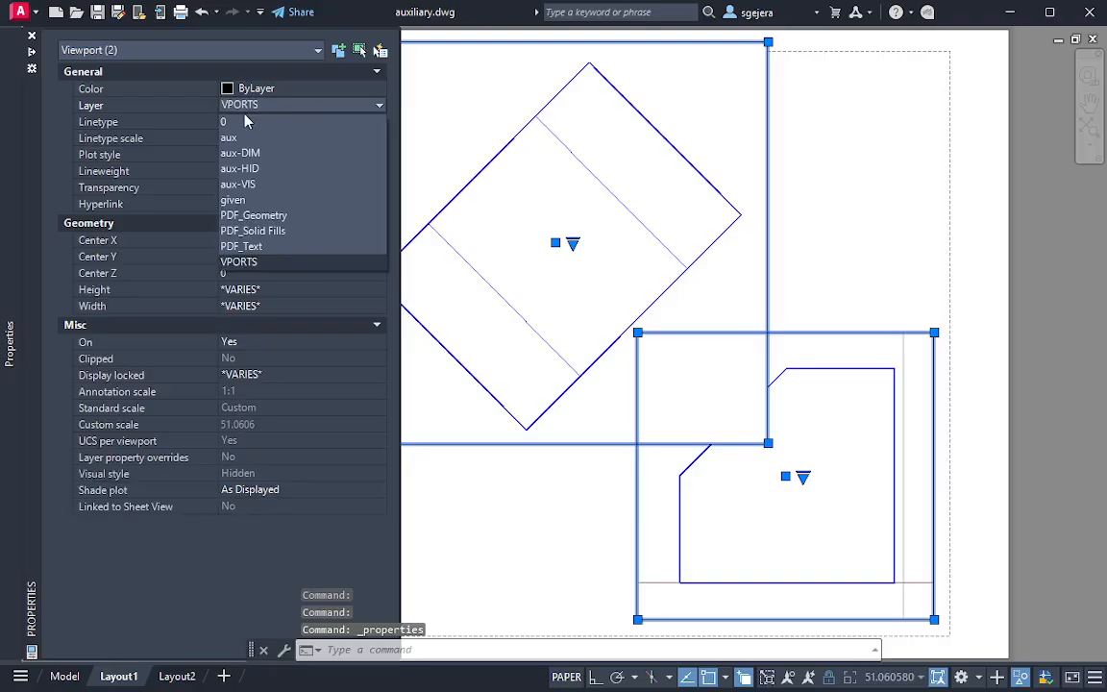
left_click(257, 262)
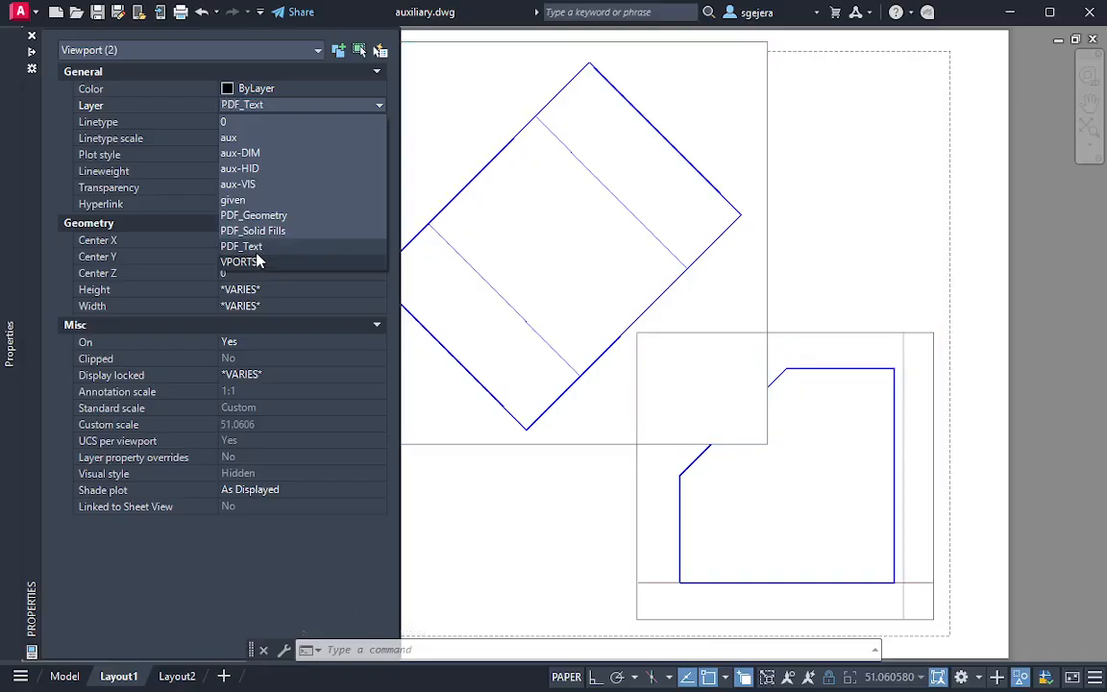
left_click(257, 259)
Try to reassign the auxiliary and front viewports from PDF_Text back to the VPORTS layer, dismissing the locked-layer warnings
left_click(276, 106)
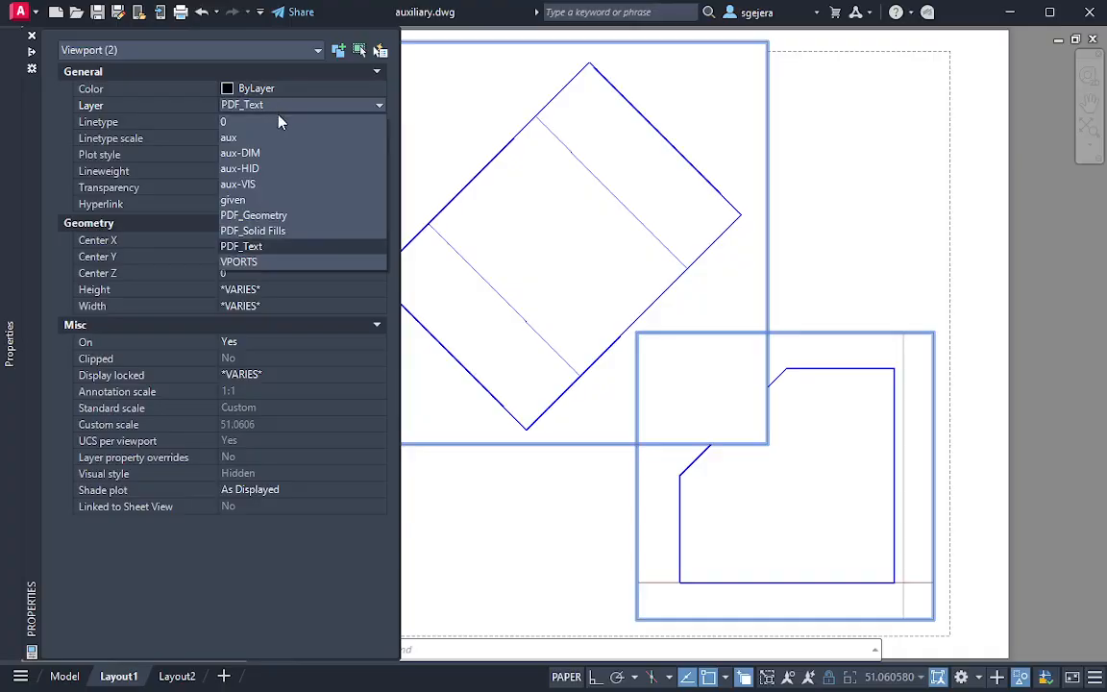
left_click(286, 264)
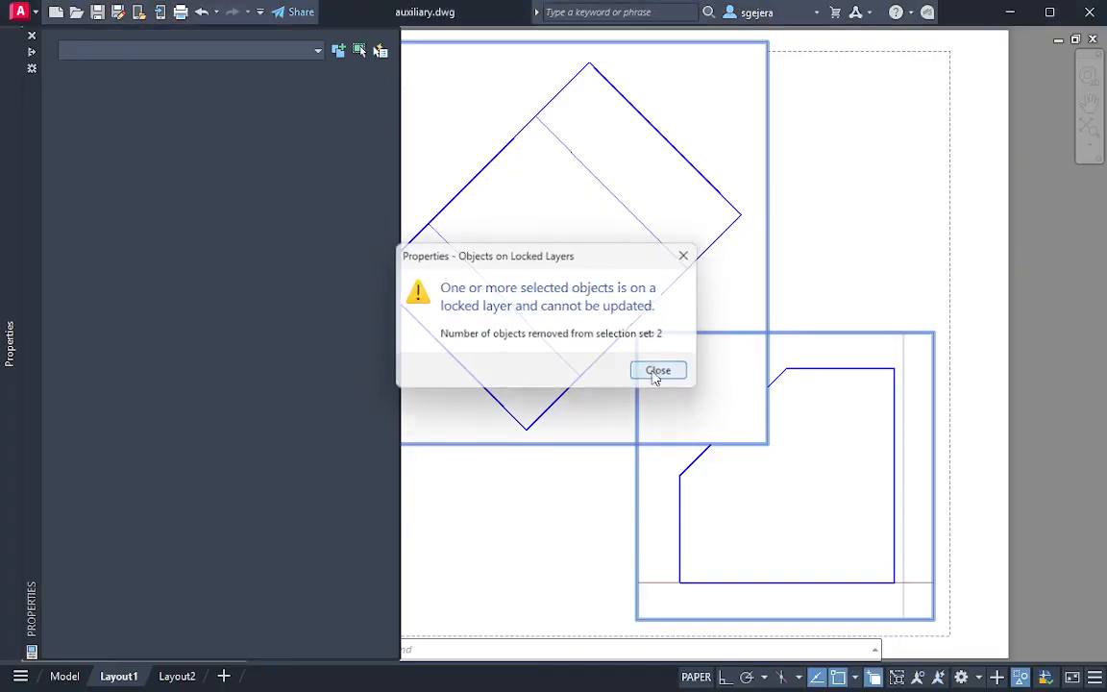
left_click(659, 371)
left_click(886, 264)
left_click(659, 331)
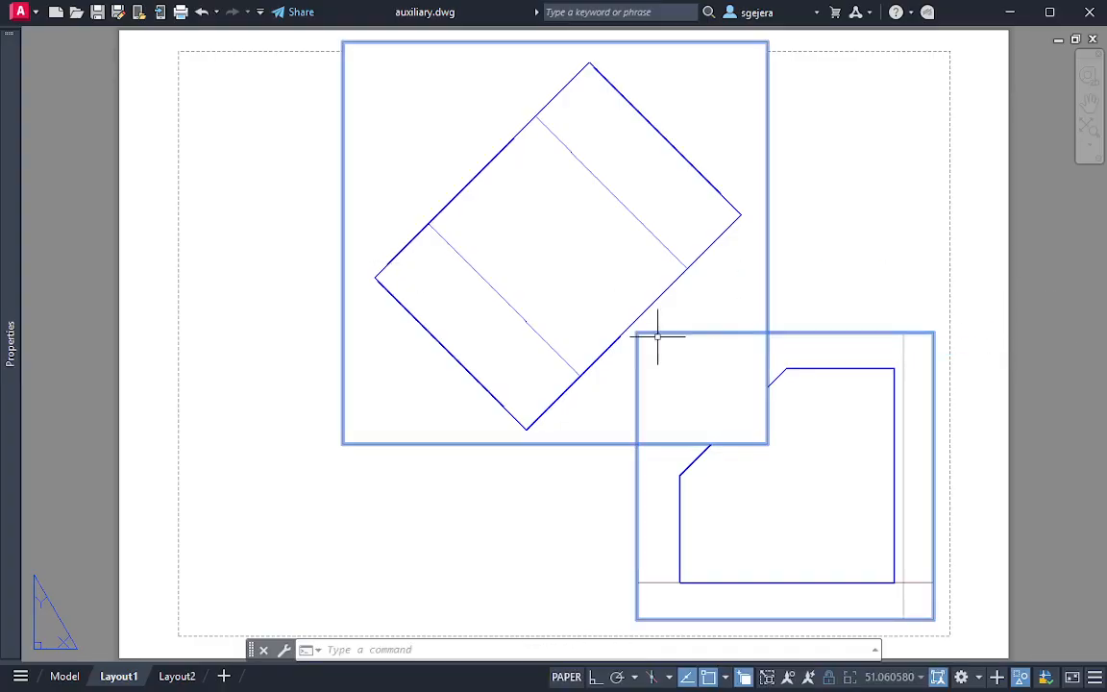
mouse_move(12, 308)
left_click(271, 106)
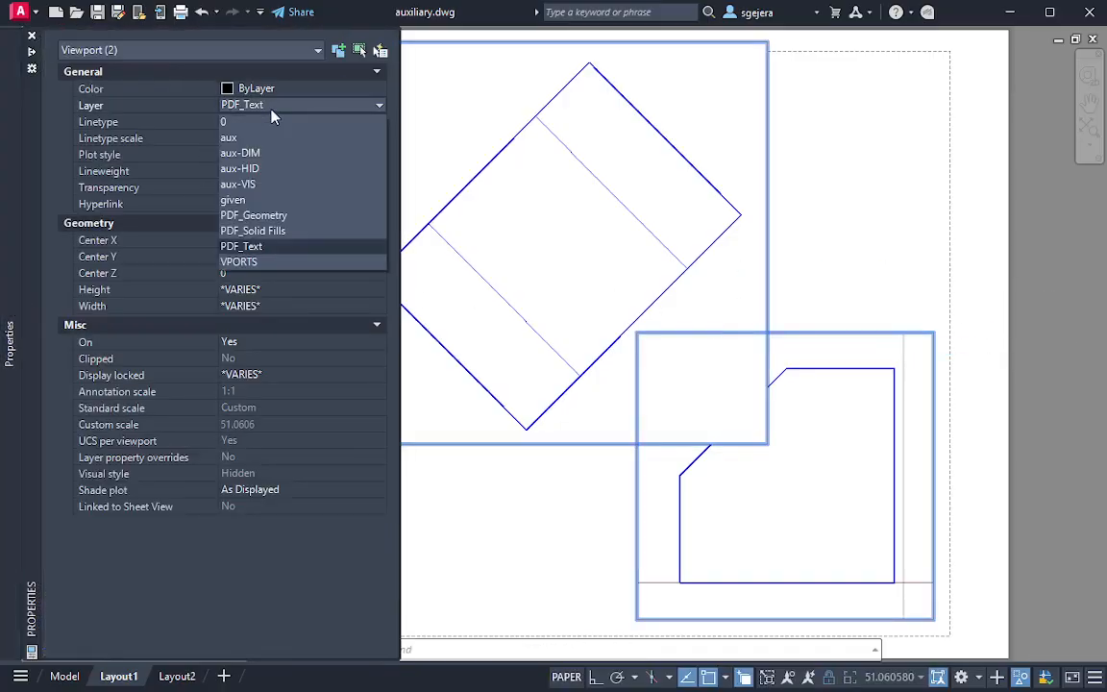
left_click(271, 263)
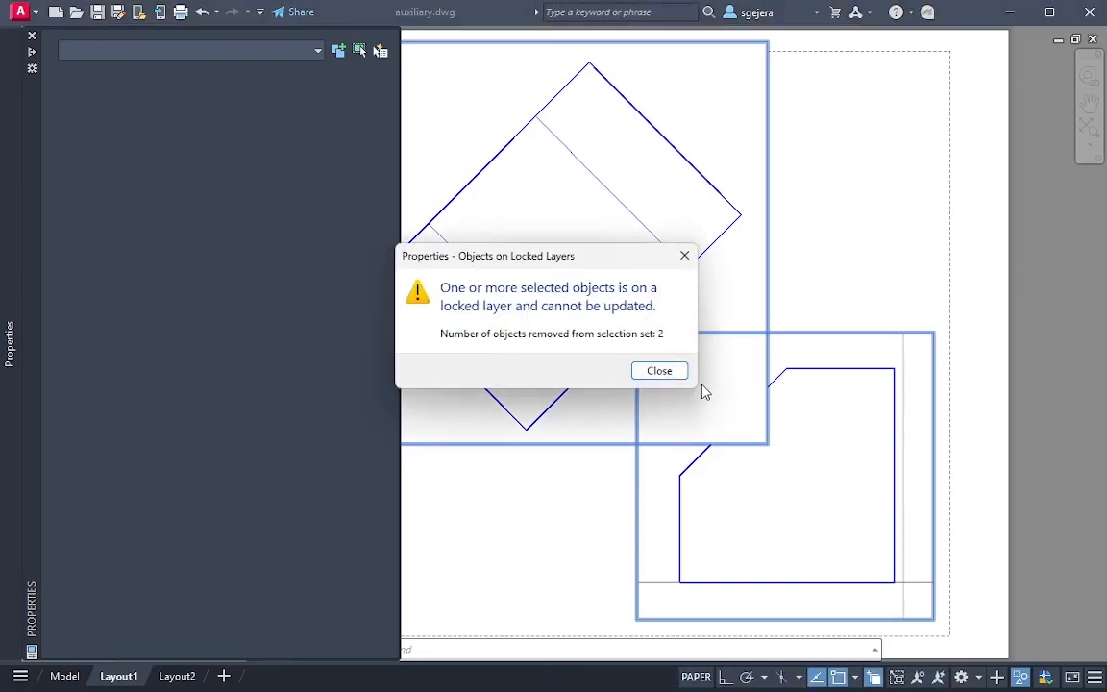
left_click(657, 368)
mouse_move(12, 317)
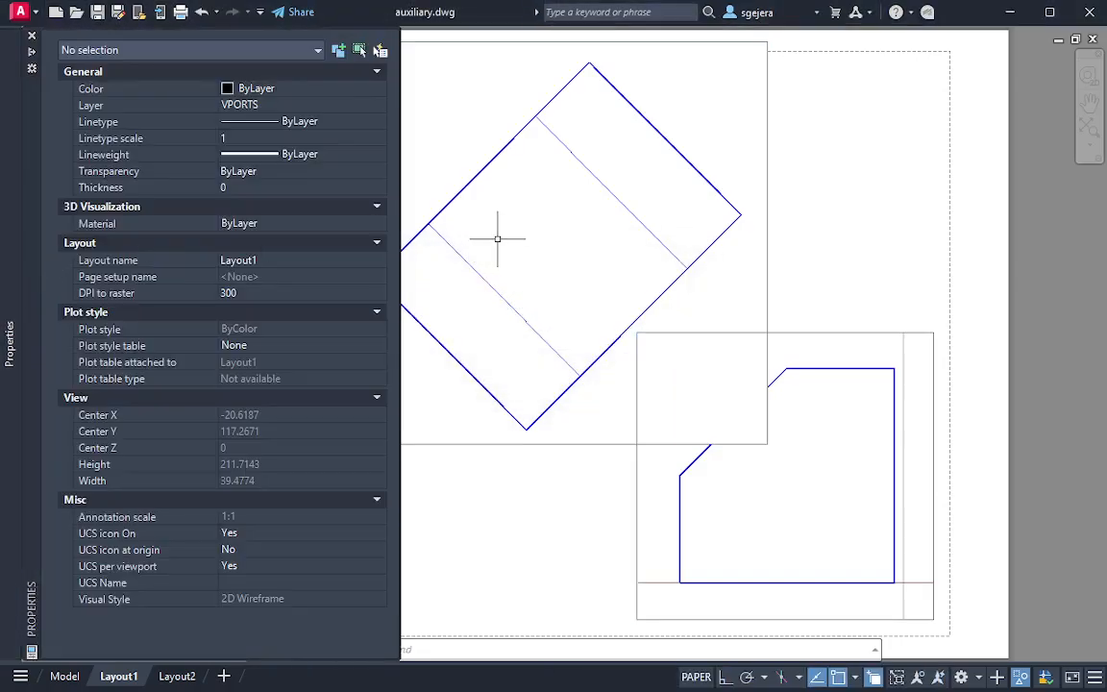
Unlock the PDF_Geometry, PDF_Solid Fills and PDF_Text layers
type("layer")
key("Return")
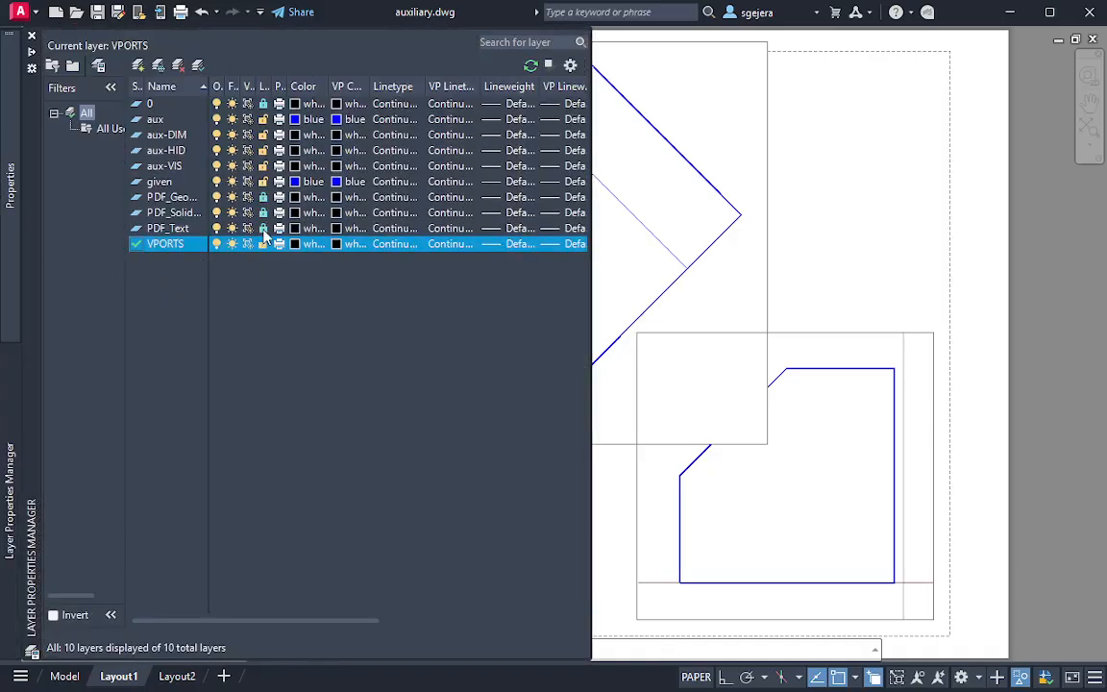
left_click(262, 214)
left_click(262, 198)
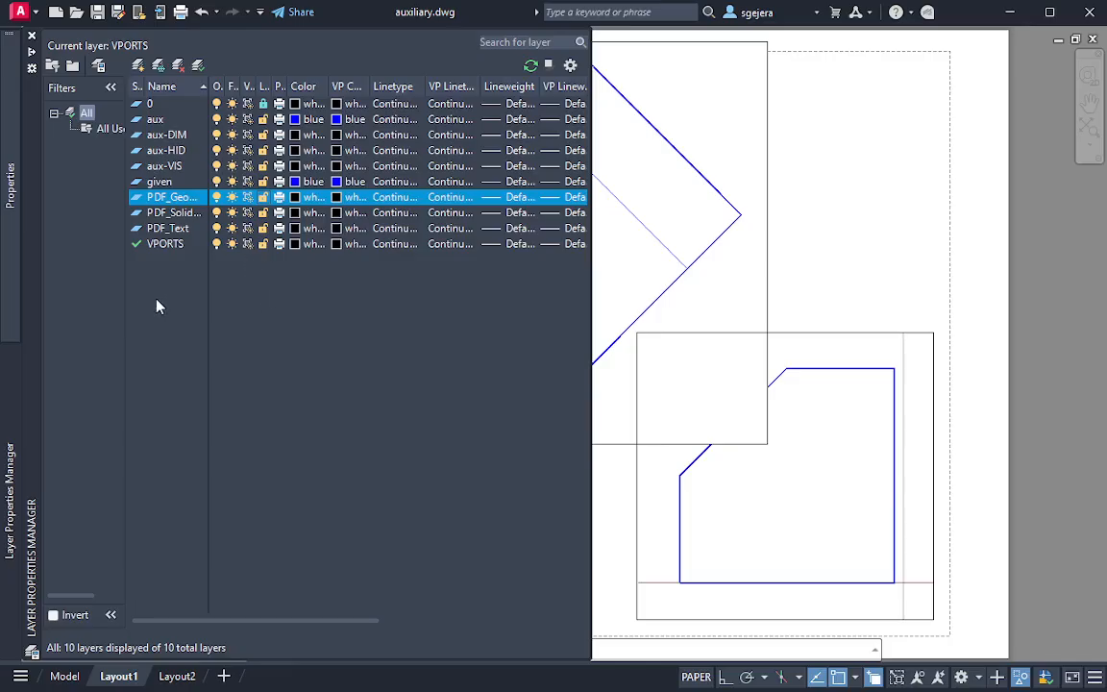
Select both viewports and assign them to the VPORTS layer
left_click(835, 228)
left_click(719, 378)
mouse_move(2, 620)
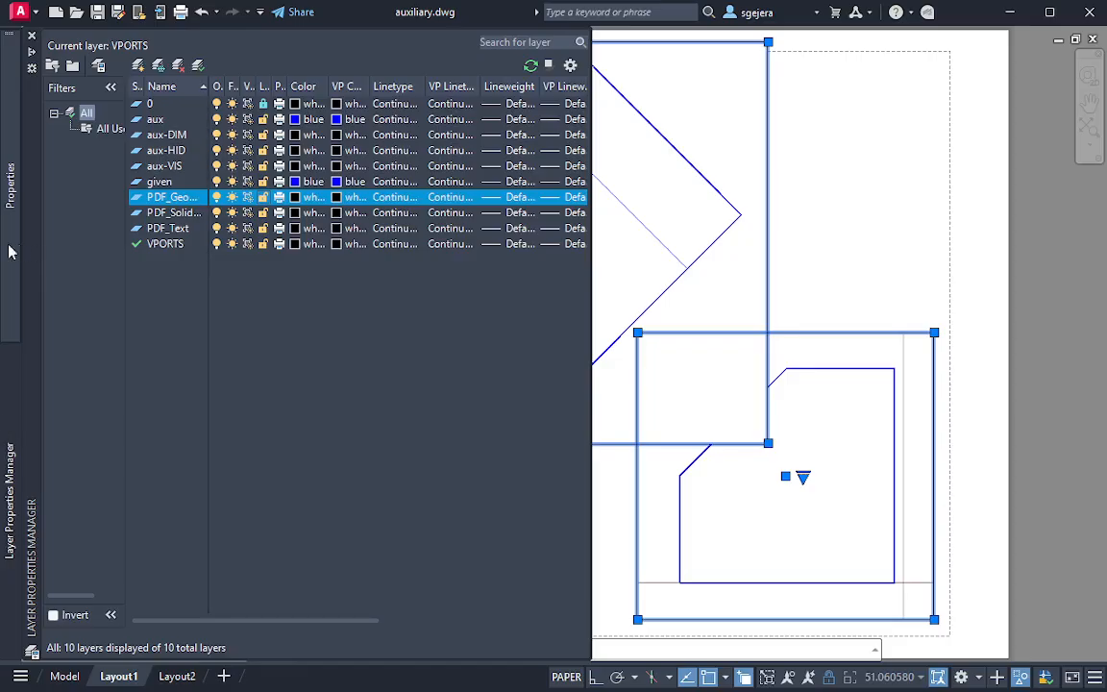
mouse_move(12, 207)
left_click(279, 106)
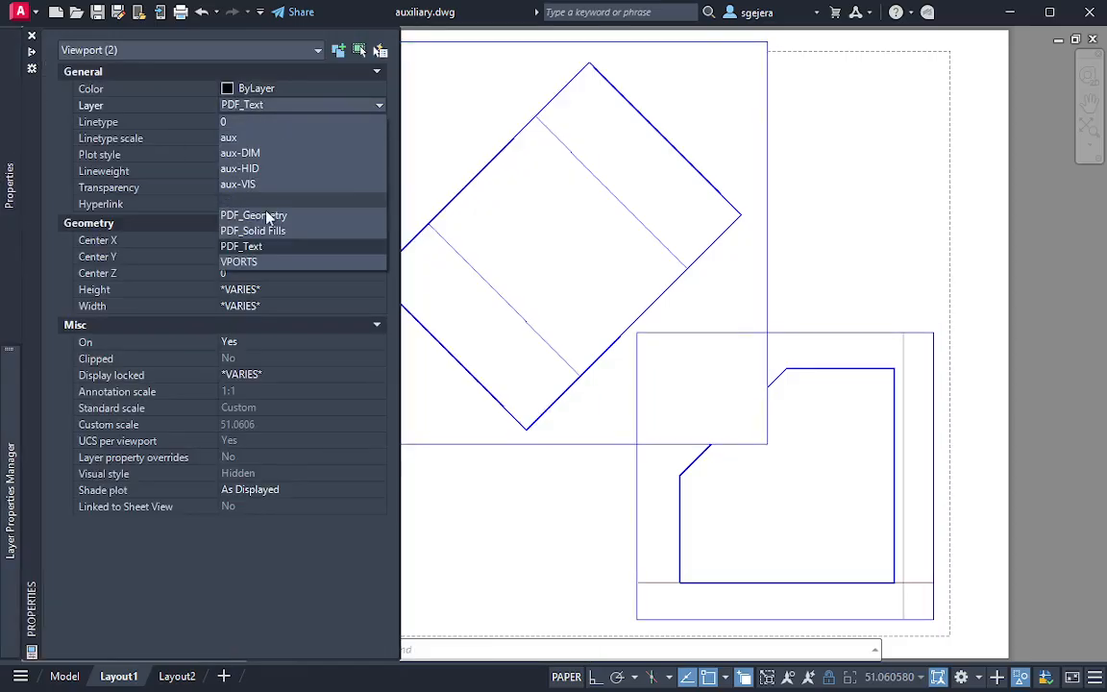
left_click(240, 238)
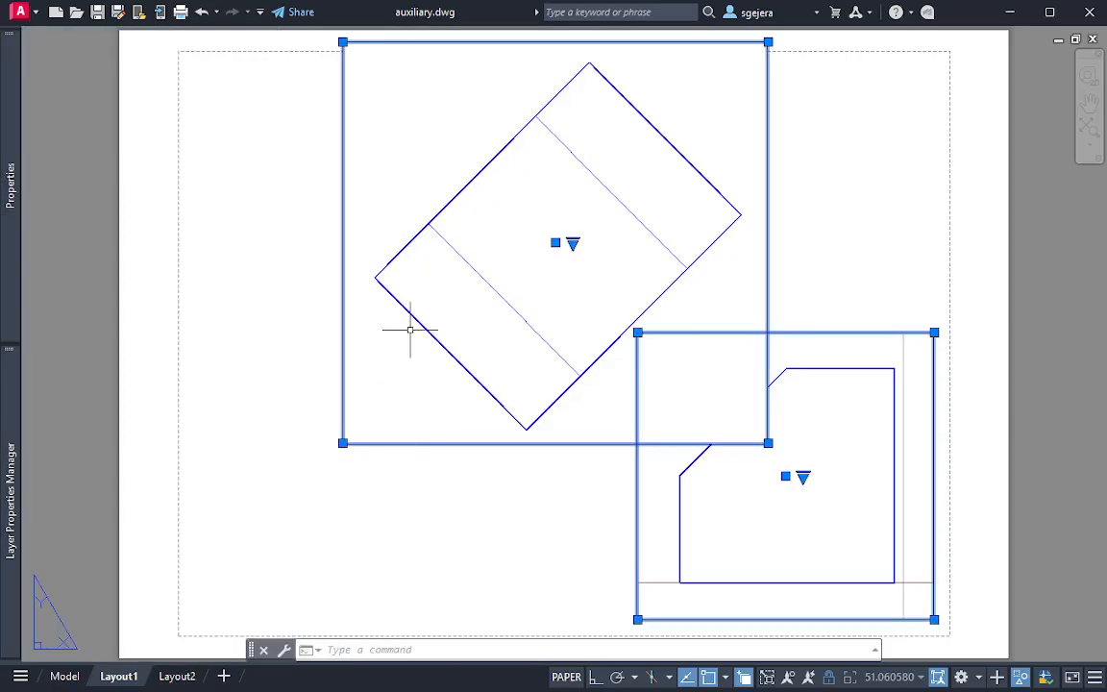
Turn off the current VPORTS layer to hide the viewport borders, confirming the prompt
mouse_move(8, 432)
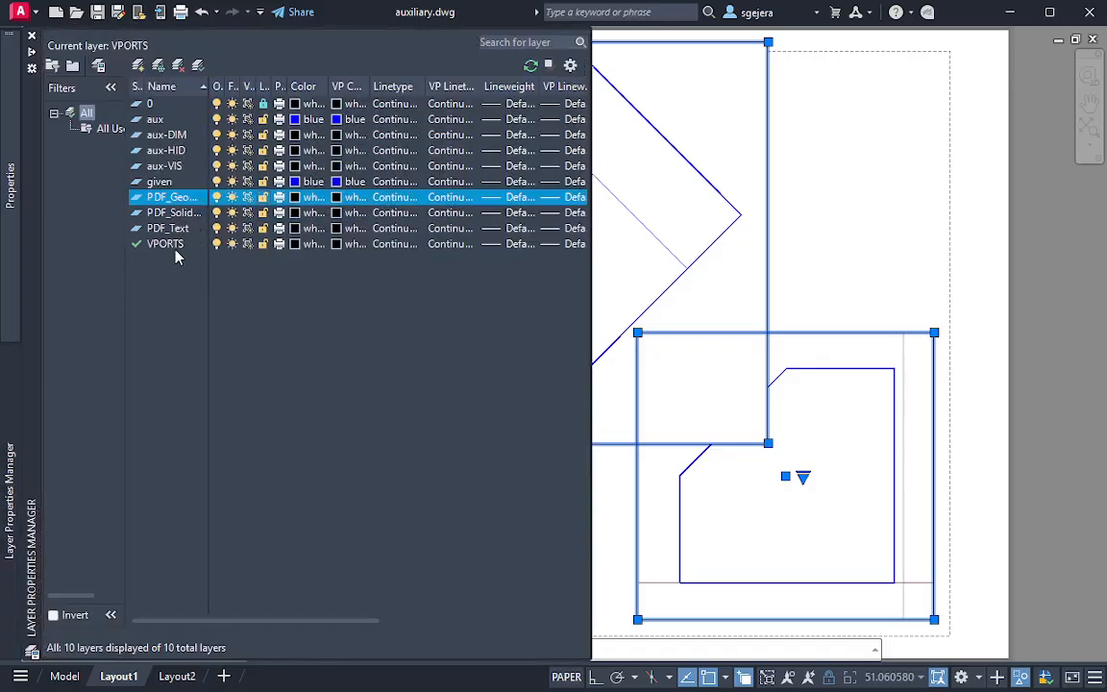
left_click(197, 245)
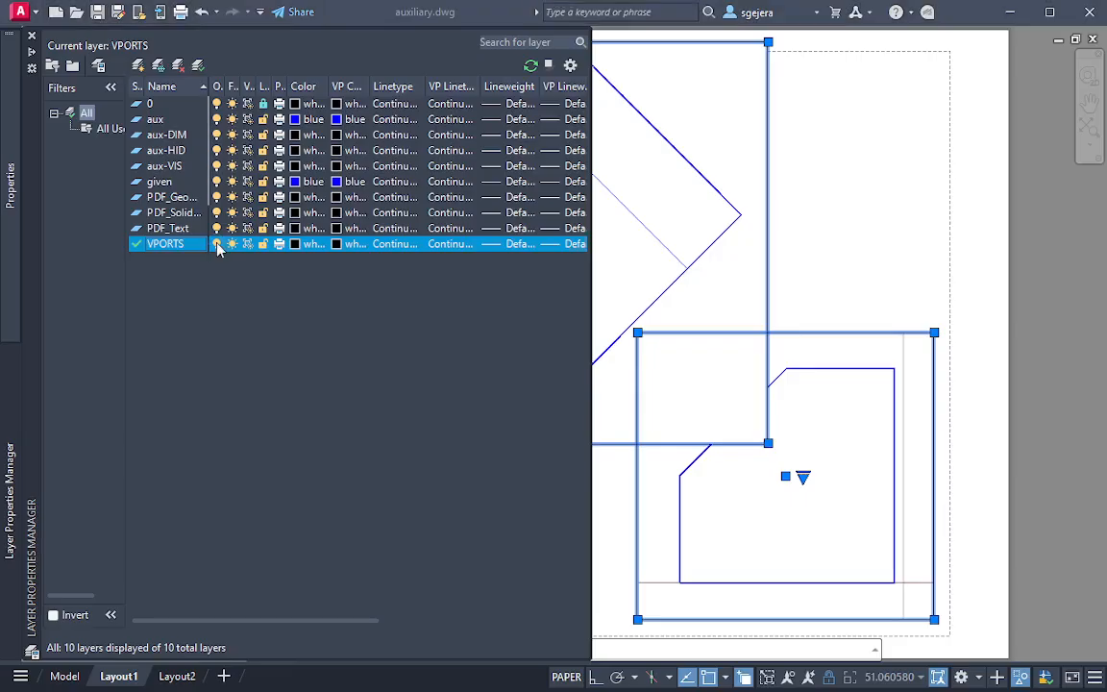
left_click(217, 244)
left_click(444, 321)
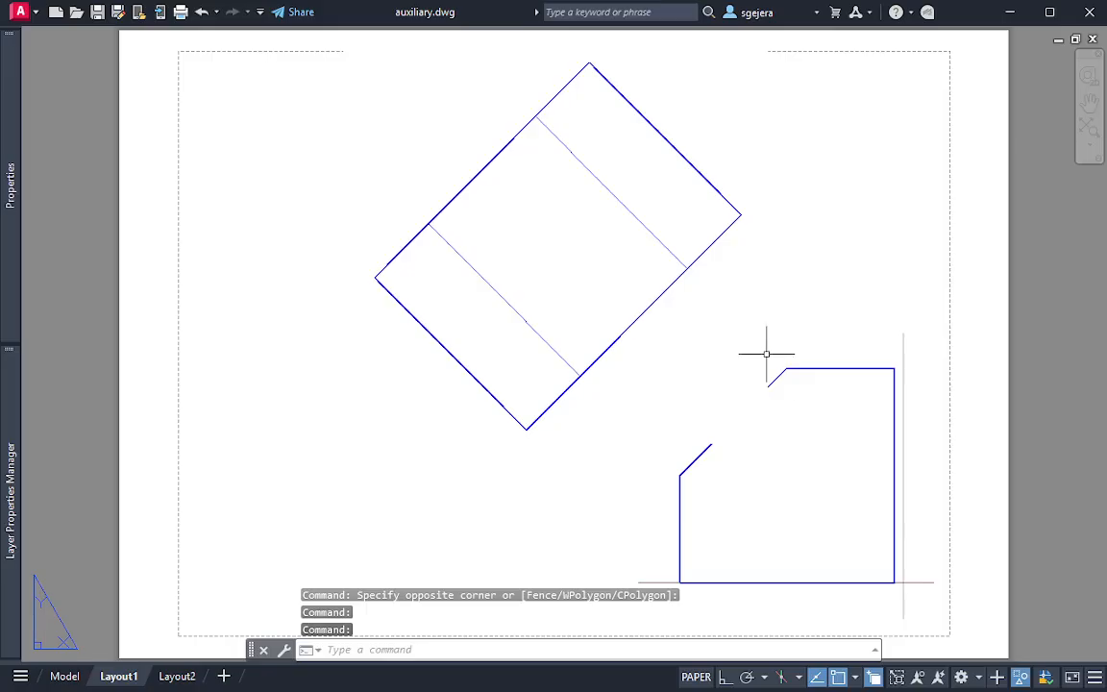
Enter the auxiliary viewport, return to paper space, and enter the front viewport to compare how the overlapping views display
double_click(736, 409)
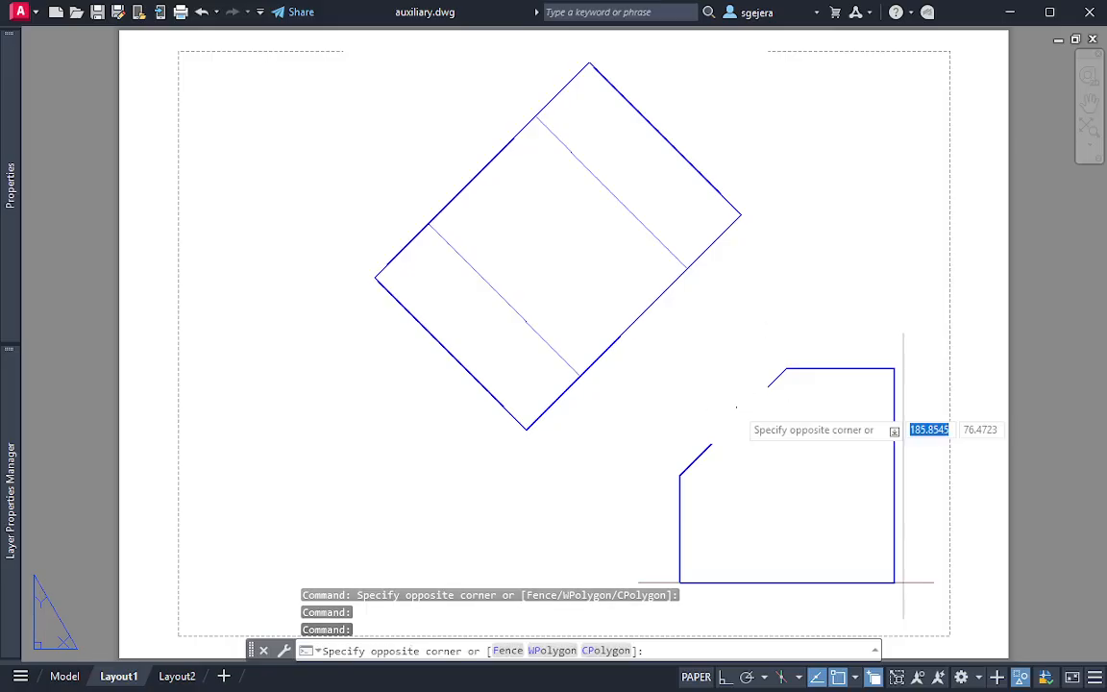
double_click(769, 452)
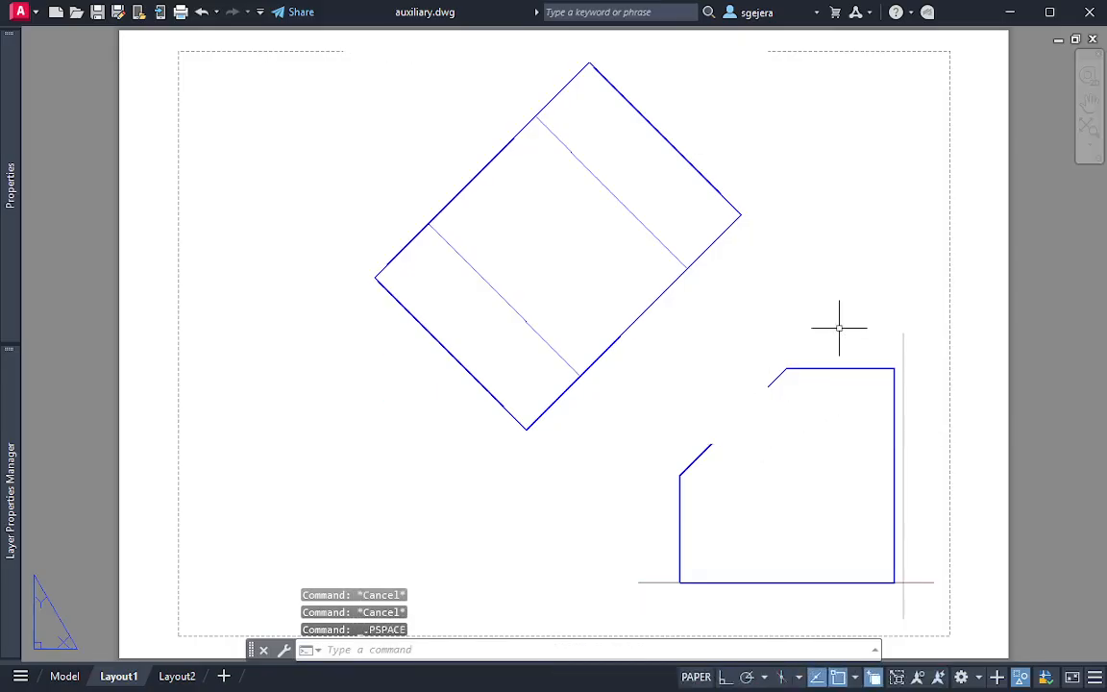
left_click(868, 374)
double_click(892, 374)
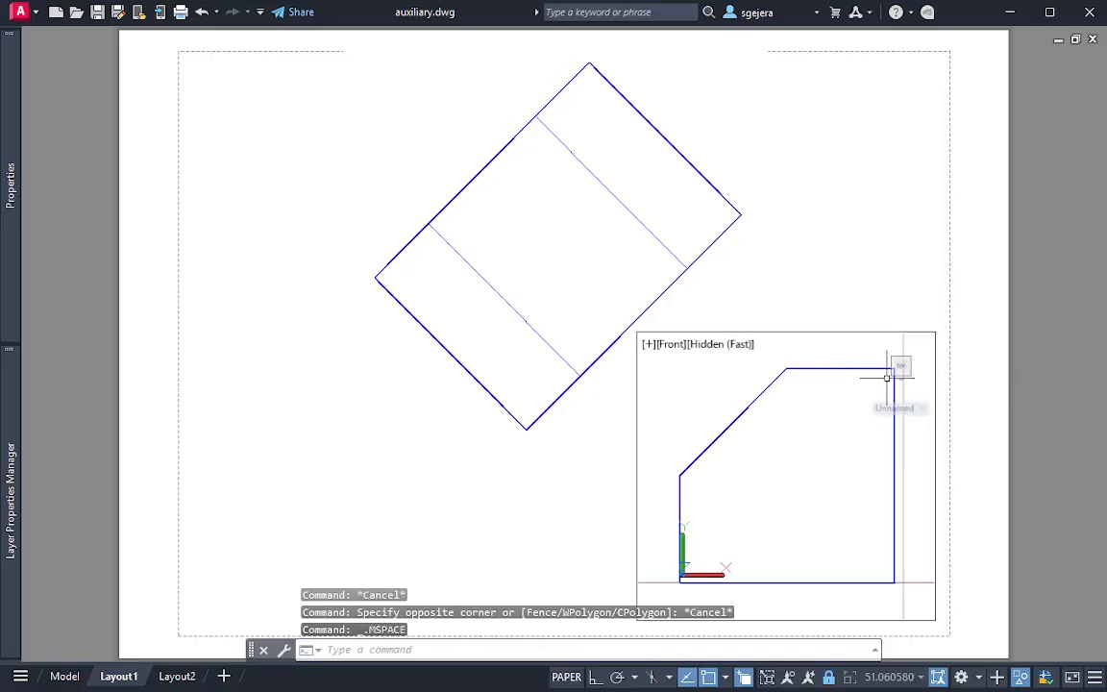
right_click(848, 384)
key("Escape")
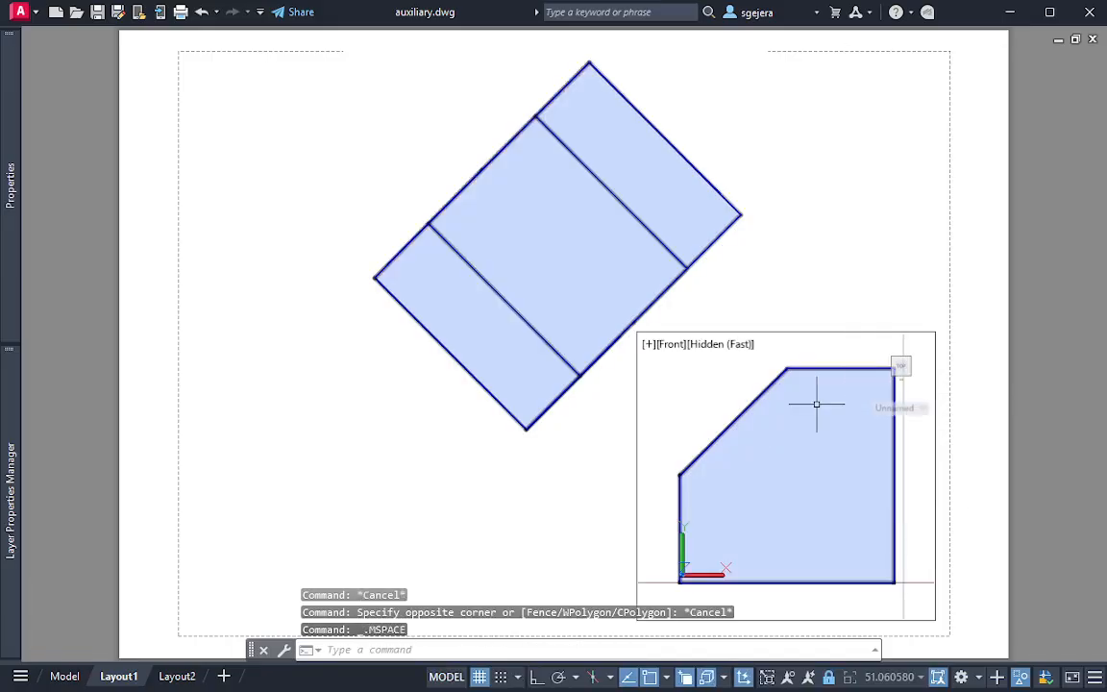
Try to change the box's draw order with DRAWORDER inside the front viewport, and return to paper space
type("draworder")
key("Return")
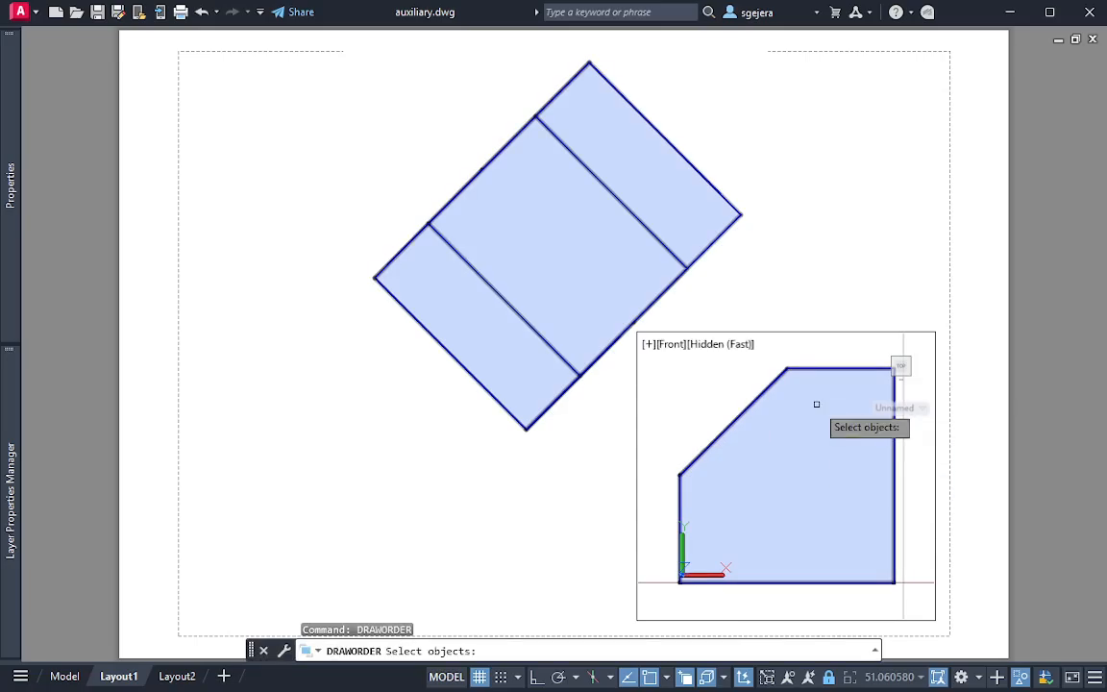
left_click(759, 403)
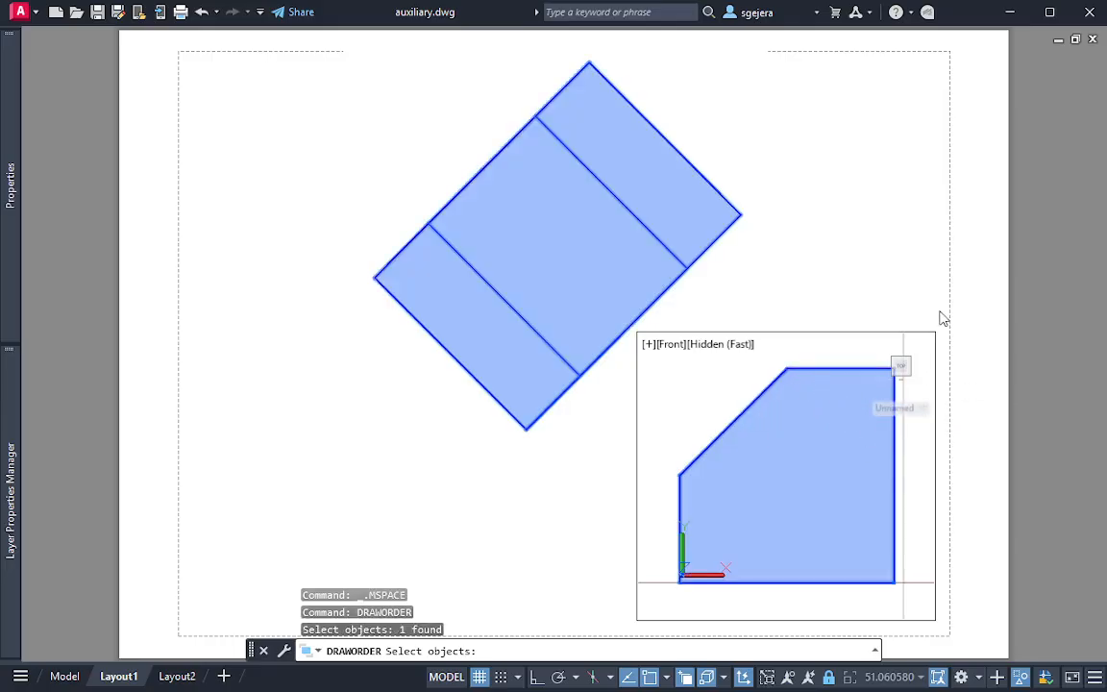
left_click(918, 341)
key("Escape")
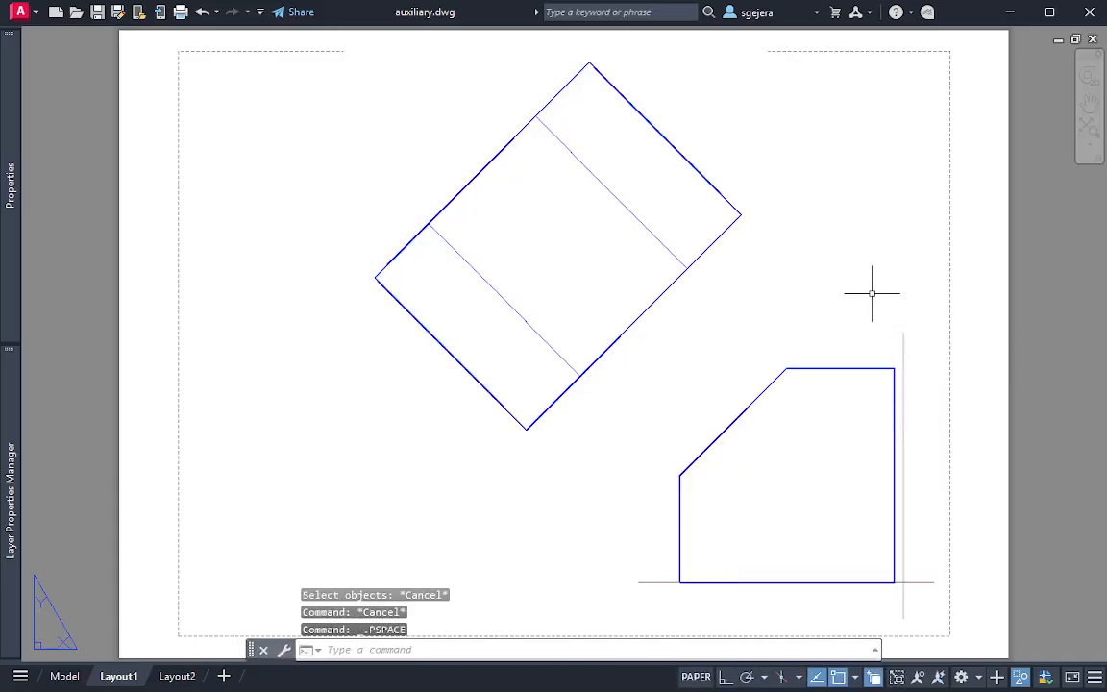
key("Escape")
Try to move the box with MOVE from inside the auxiliary viewport, cancel, and return to paper space
middle_click_drag(827, 252, 746, 302)
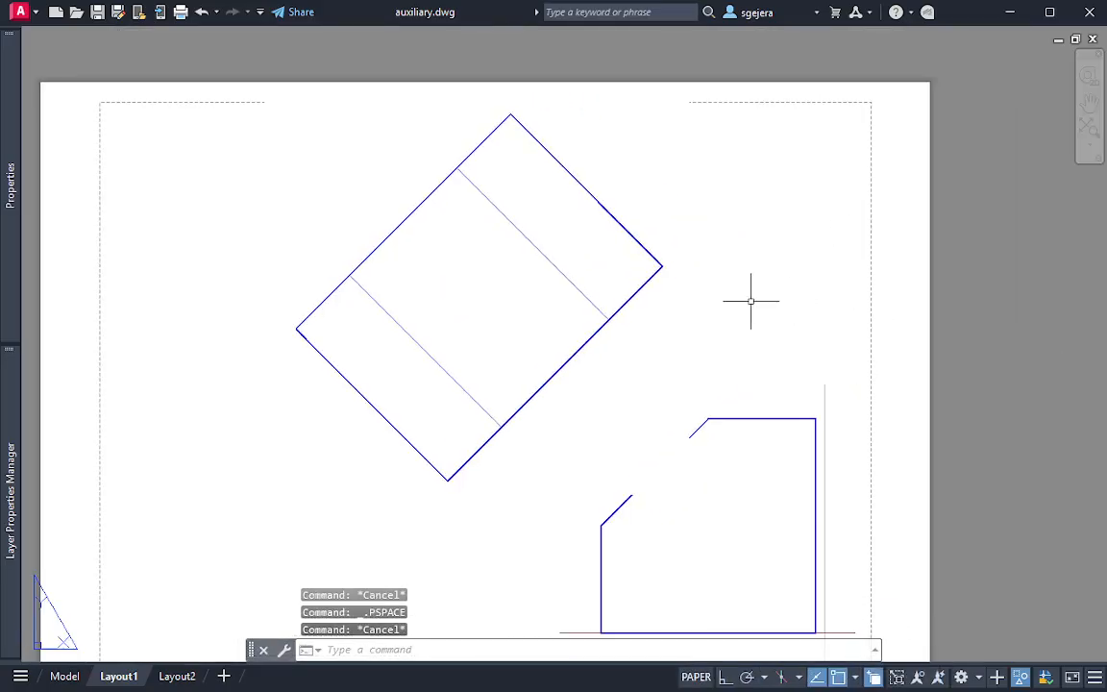
scroll(760, 303, "down", 2)
left_click(736, 302)
left_click(622, 277)
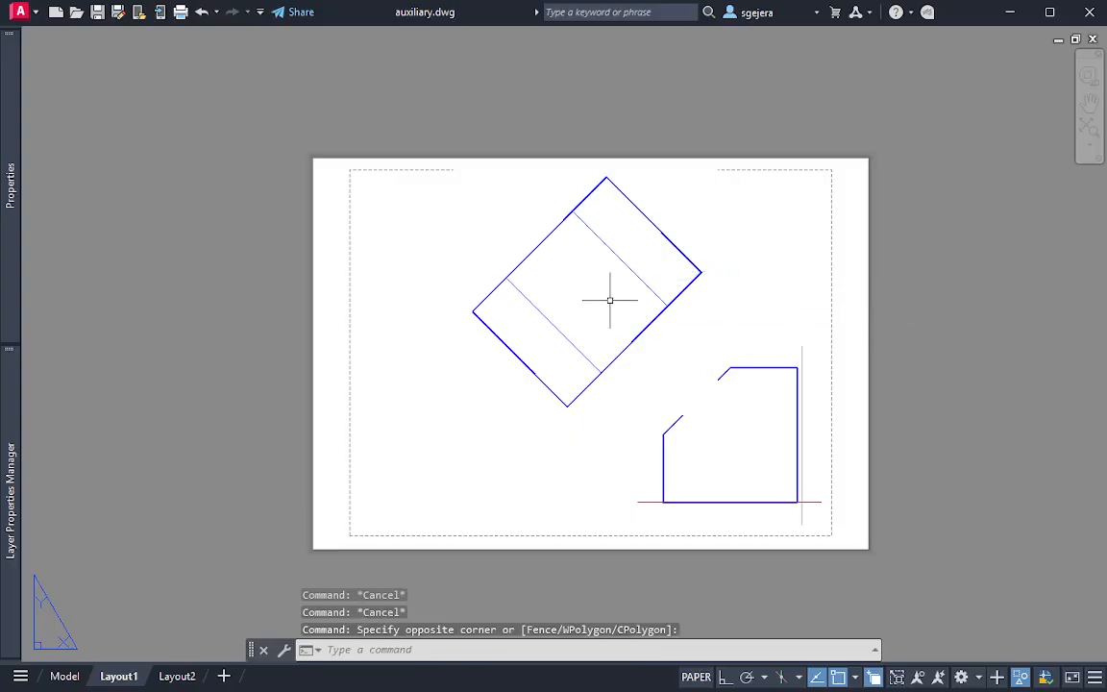
double_click(599, 325)
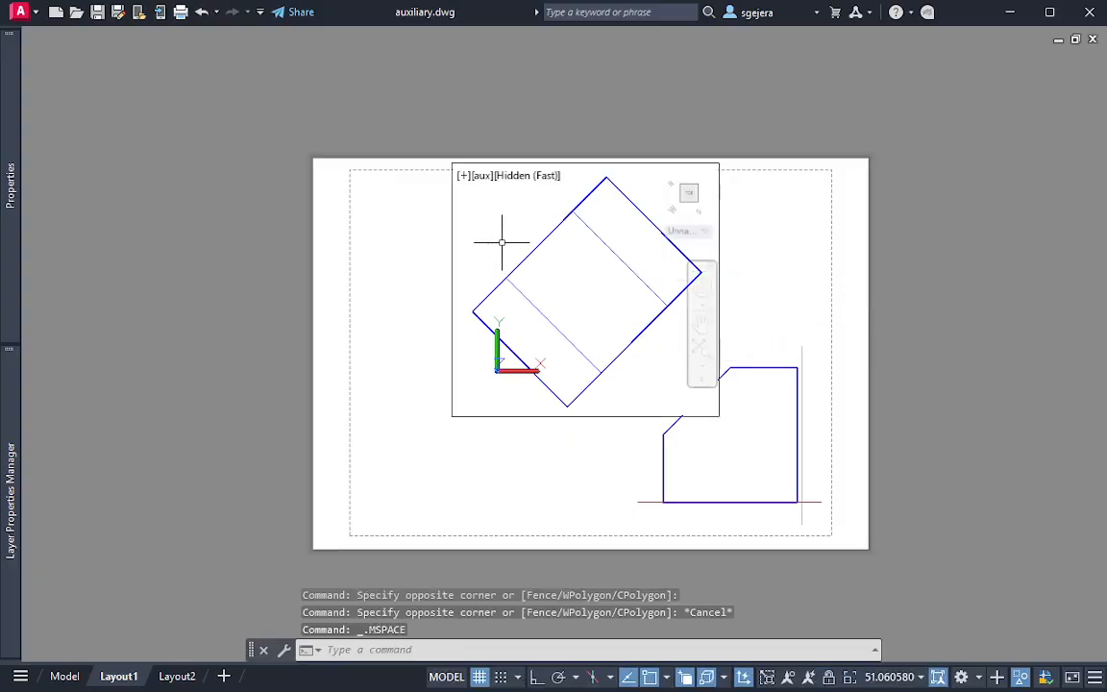
type("m")
key("Return")
left_click(532, 270)
key("Escape")
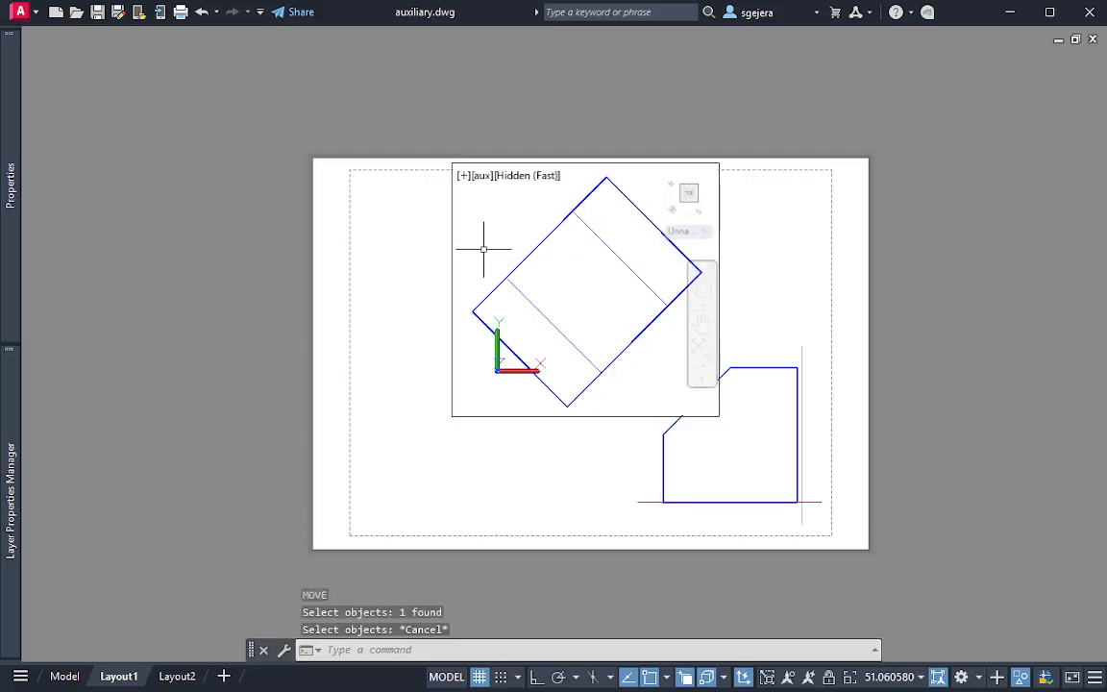
key("Escape")
key("Escape")
double_click(696, 415)
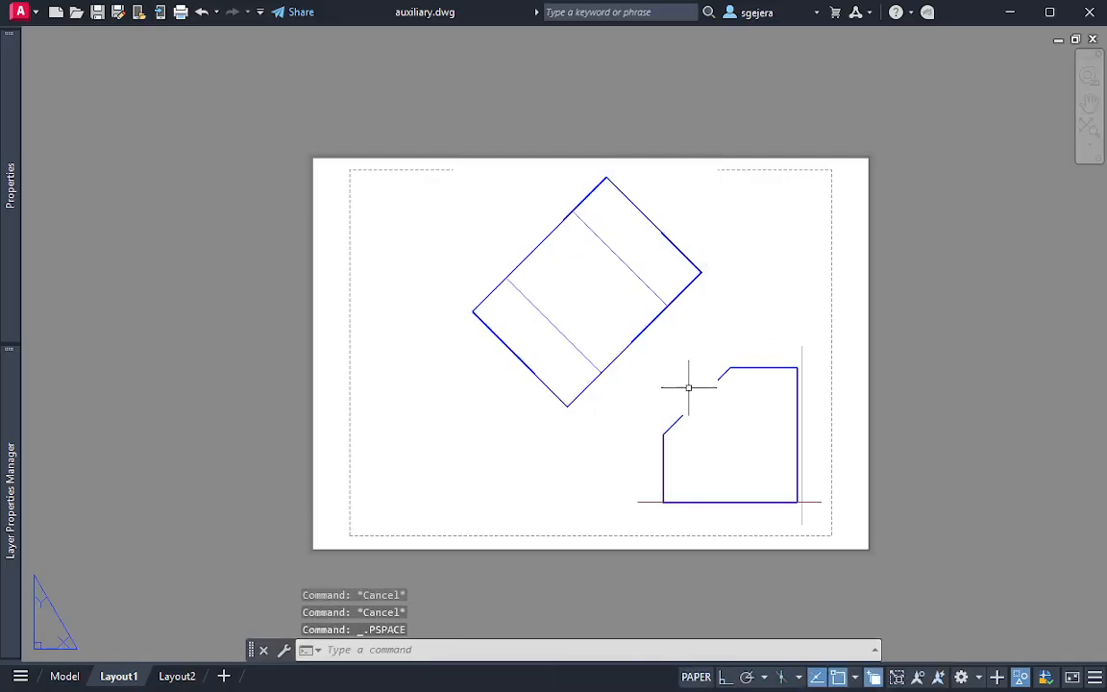
Try to select both views with one selection window in paper space and clear the selection
middle_click_drag(702, 354, 566, 308)
key("Escape")
key("Escape")
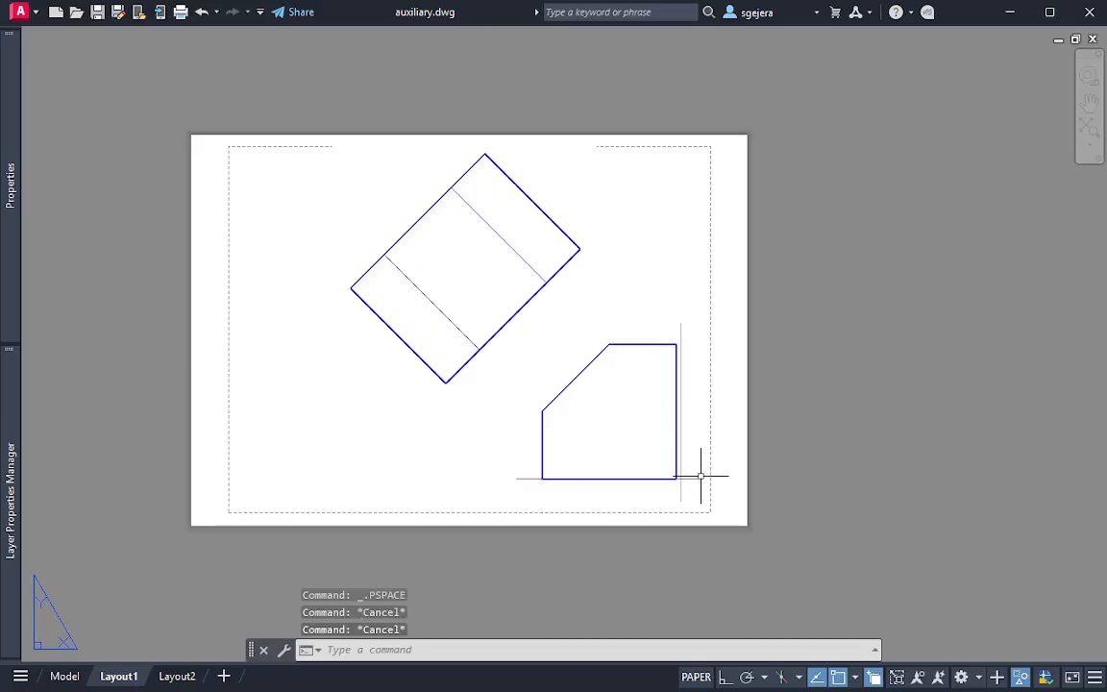
left_click(701, 491)
left_click(308, 170)
key("Escape")
key("Escape")
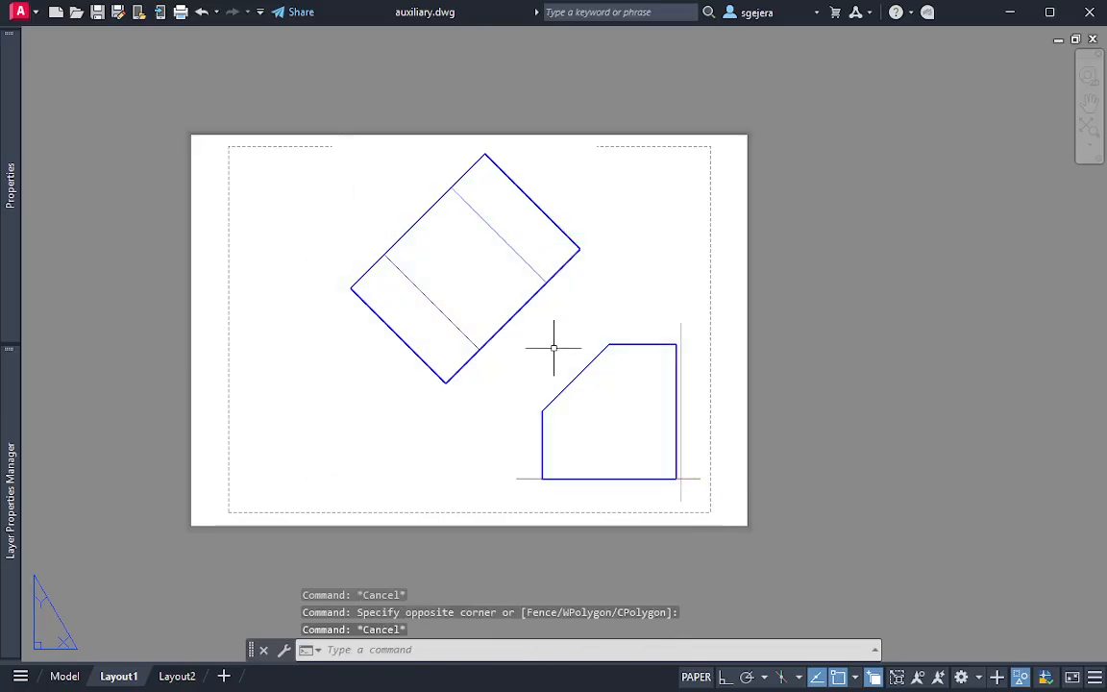
Examine the layer states from inside the front viewport, return to paper space, and window-select across both views again
left_click(699, 461)
double_click(680, 479)
mouse_move(3, 501)
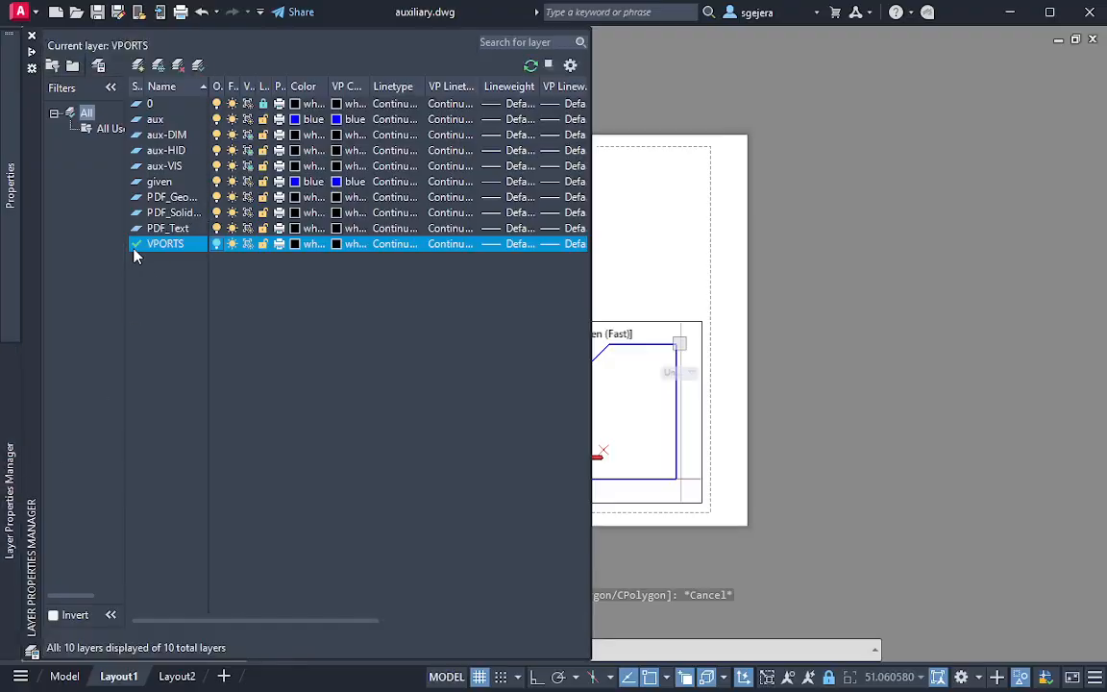
double_click(682, 259)
key("Escape")
key("Escape")
left_click(694, 480)
left_click(332, 187)
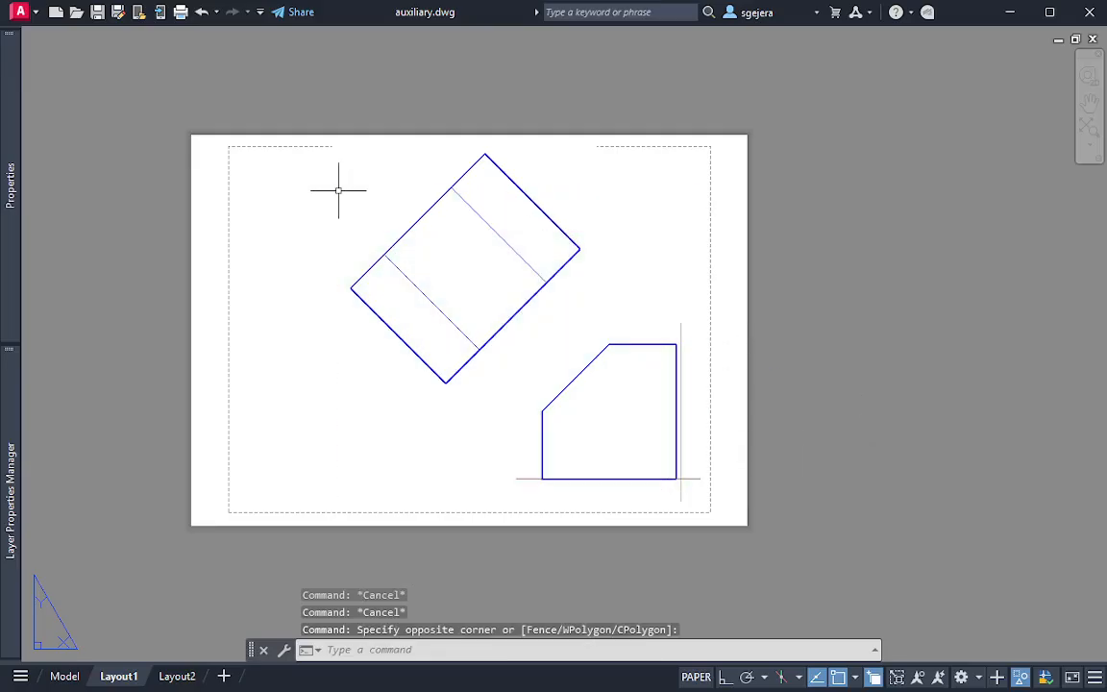
Turn the VPORTS layer back on to show the viewport borders in Layout1
key("Escape")
mouse_move(9, 452)
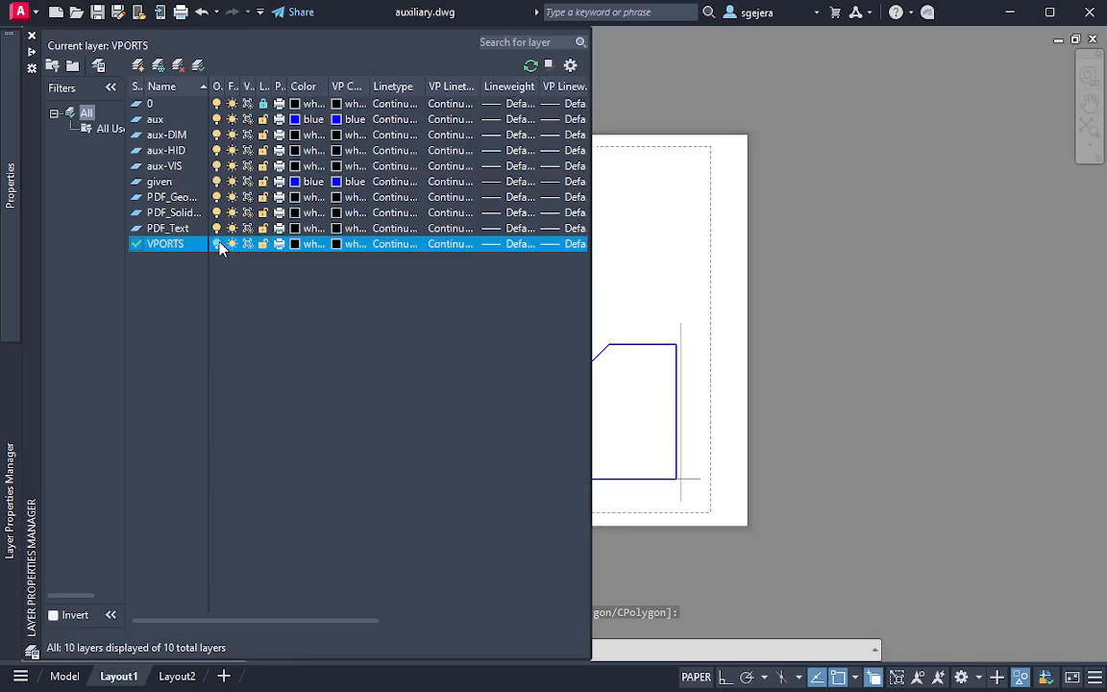
left_click(707, 248)
key("Escape")
left_click(710, 245)
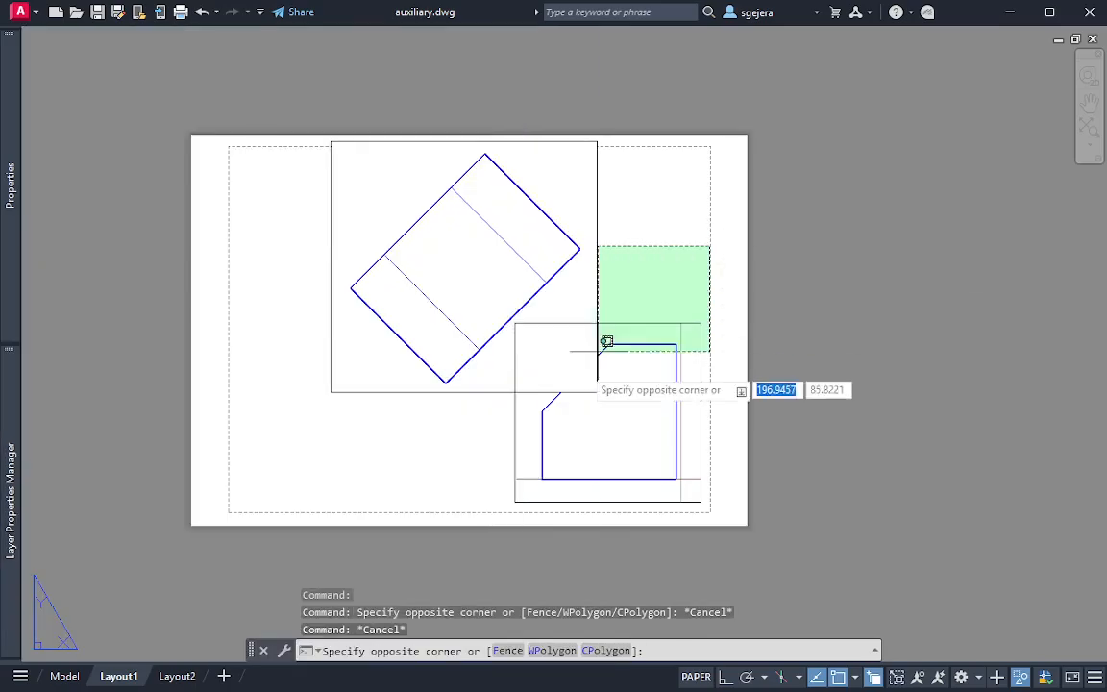
key("Escape")
Erase both the auxiliary and front viewports from Layout1 using a crossing selection
left_click(630, 274)
left_click(558, 295)
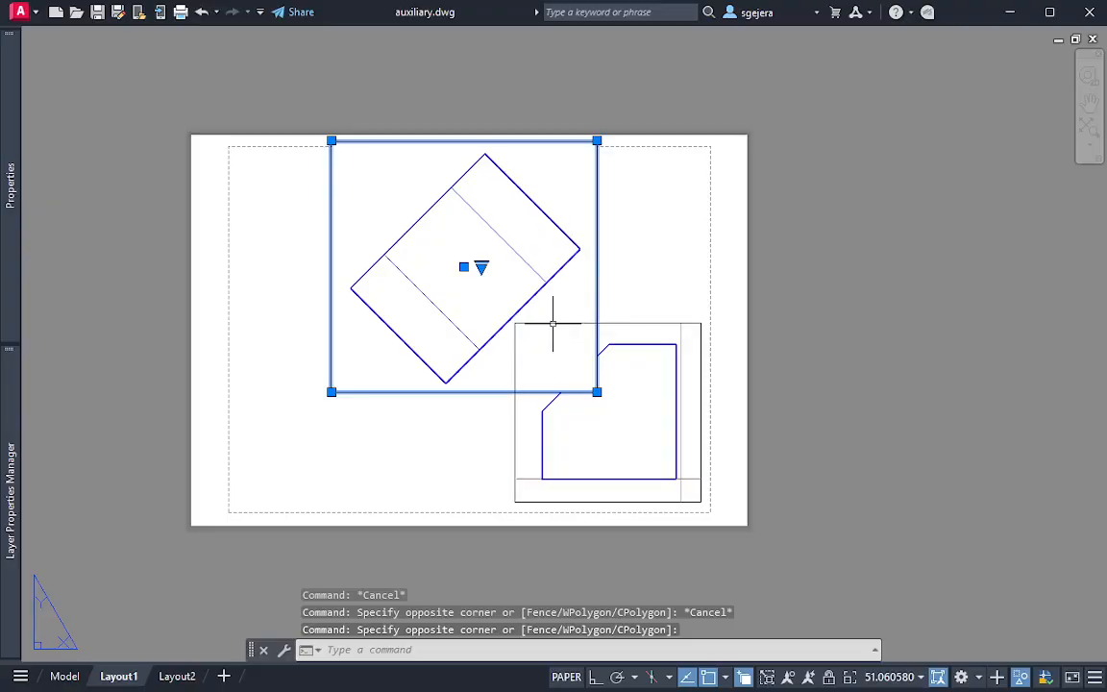
key("Escape")
left_click(688, 240)
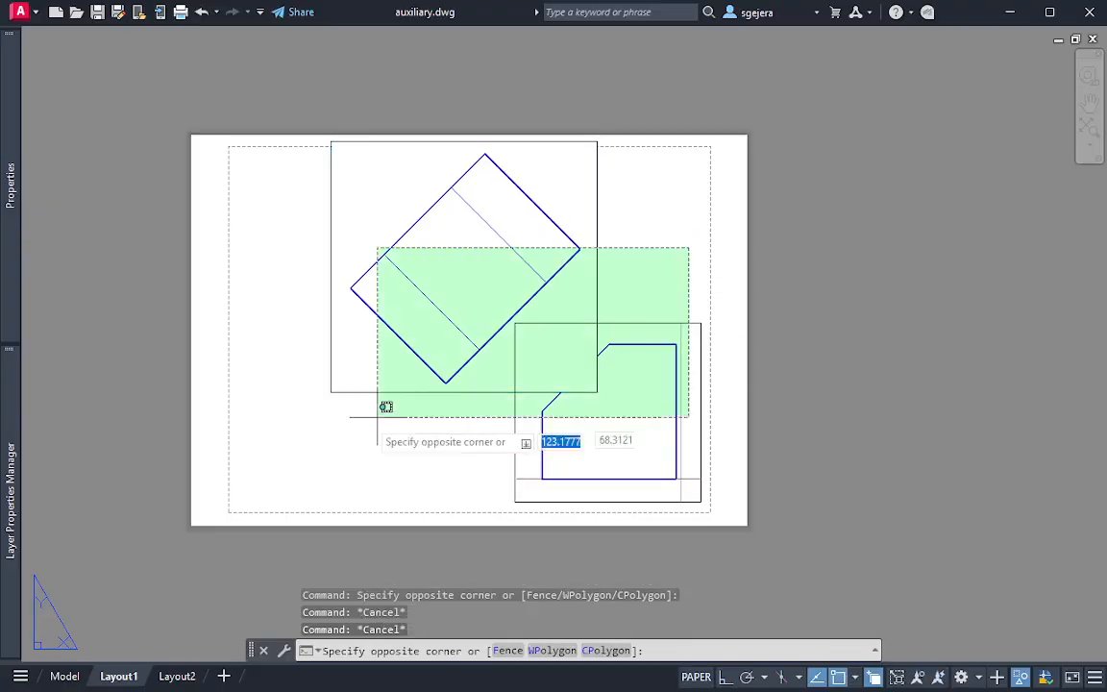
left_click(336, 431)
key("Delete")
mouse_move(12, 481)
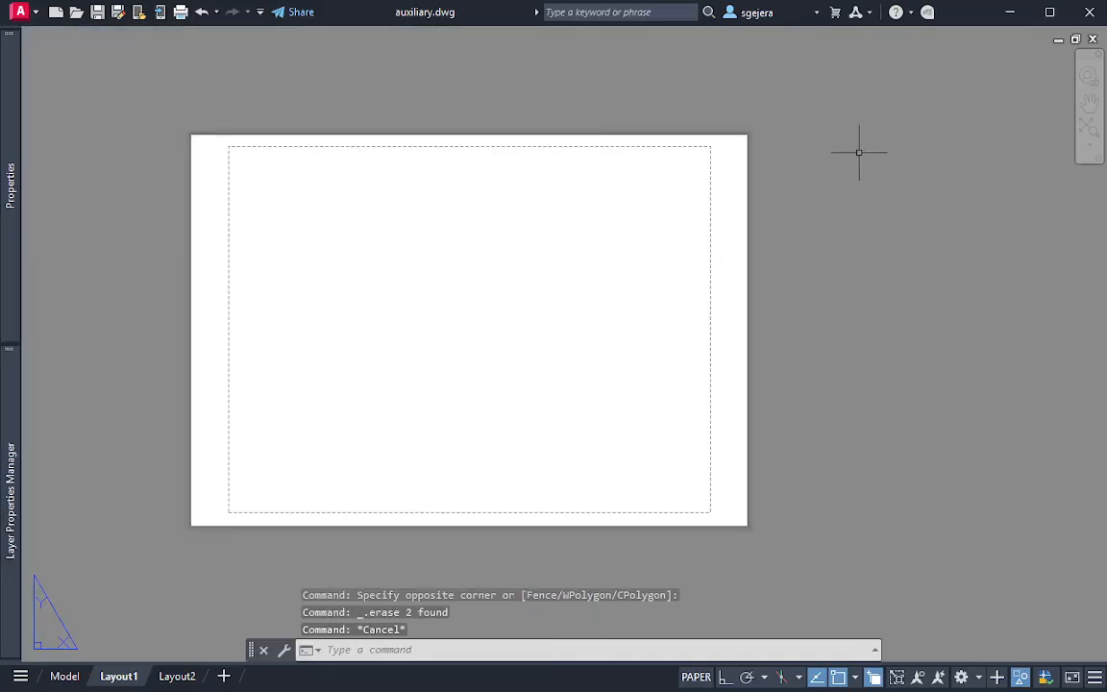
Turn off Clean Screen and create a rectangular viewport near the sheet's lower-right corner
key("ctrl+0")
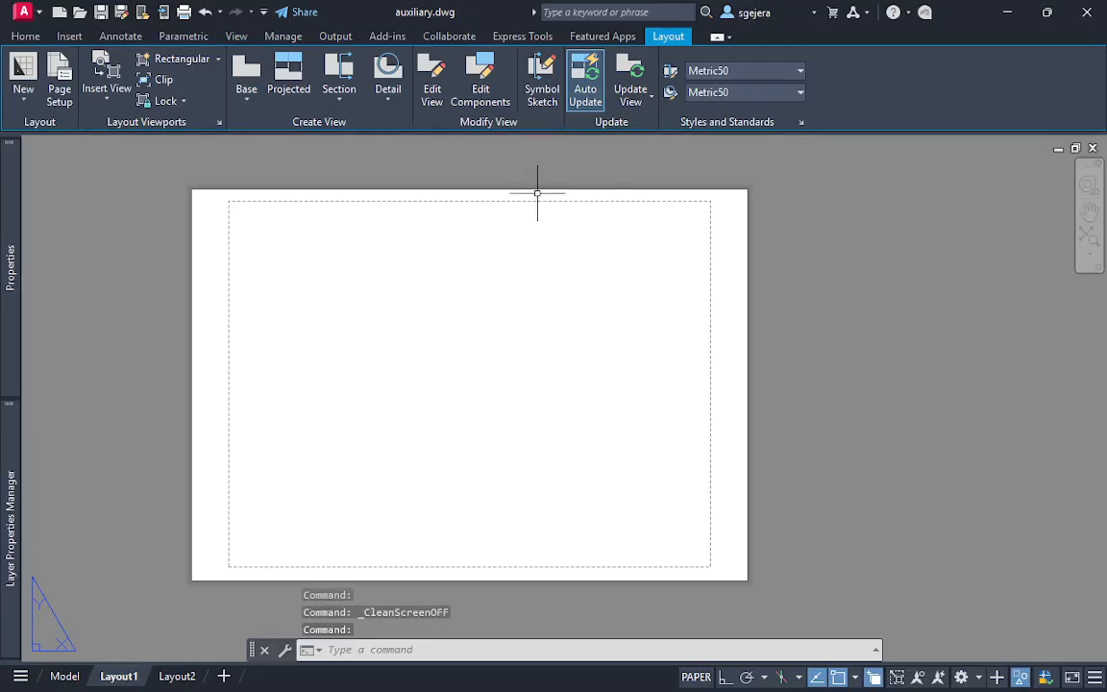
left_click(178, 61)
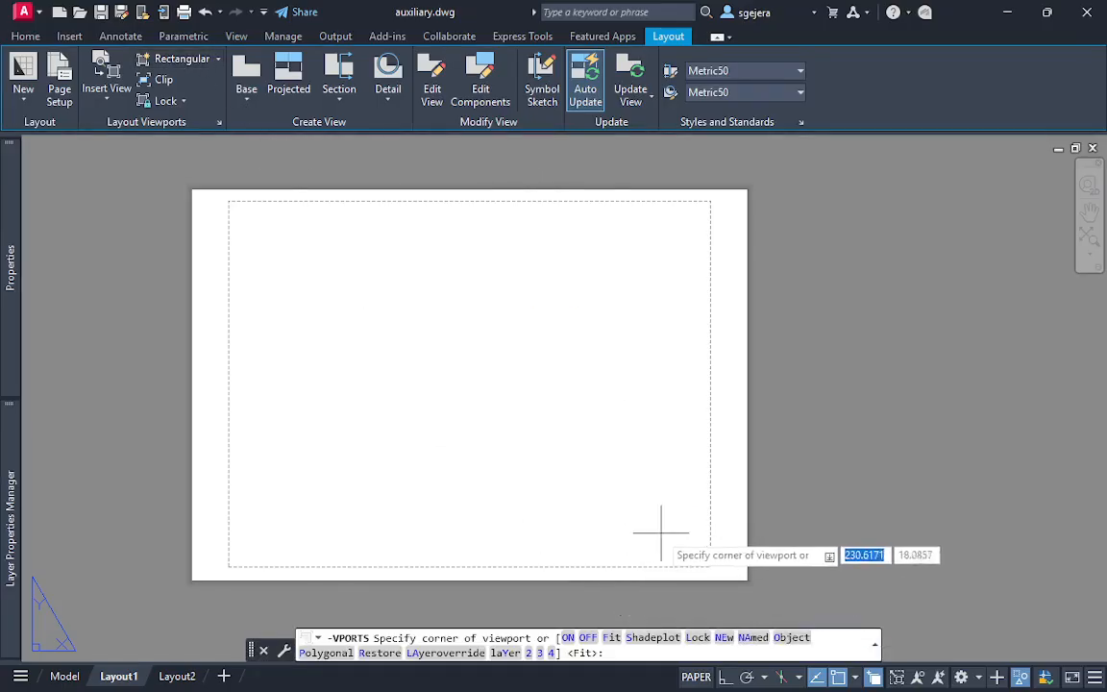
left_click(148, 58)
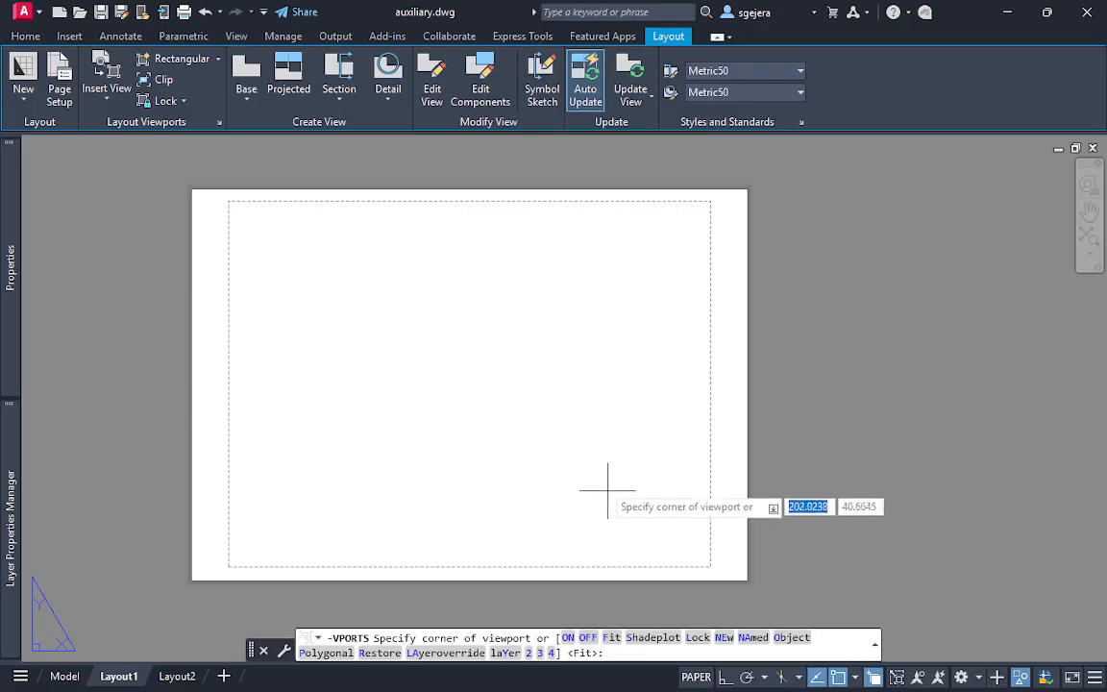
left_click(549, 425)
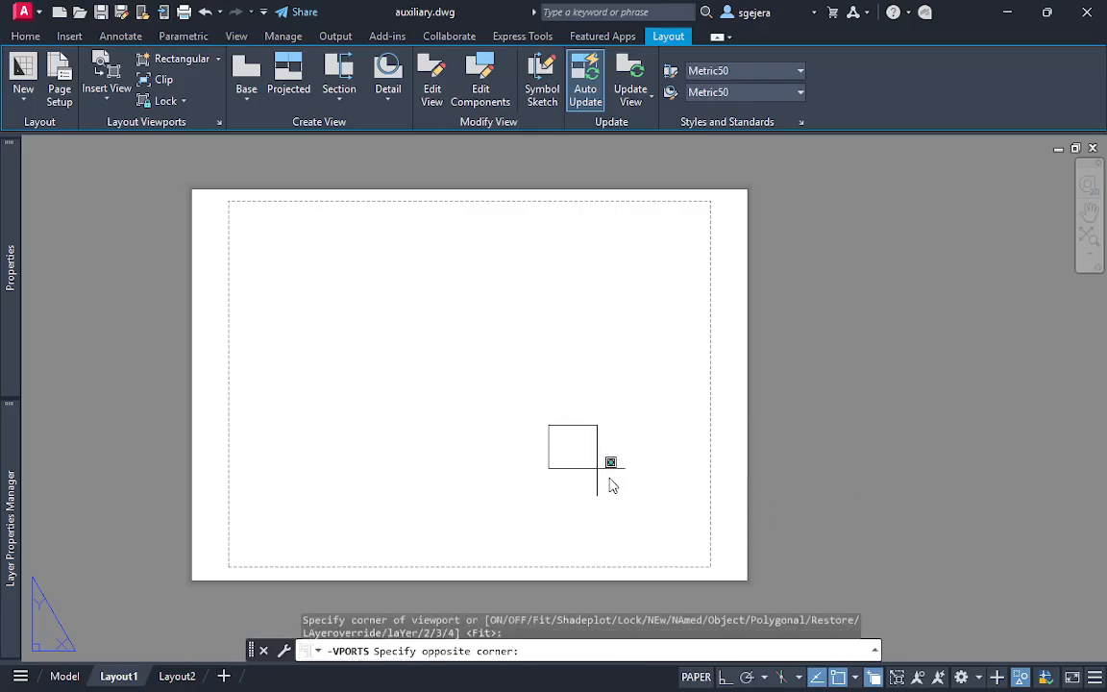
left_click(688, 555)
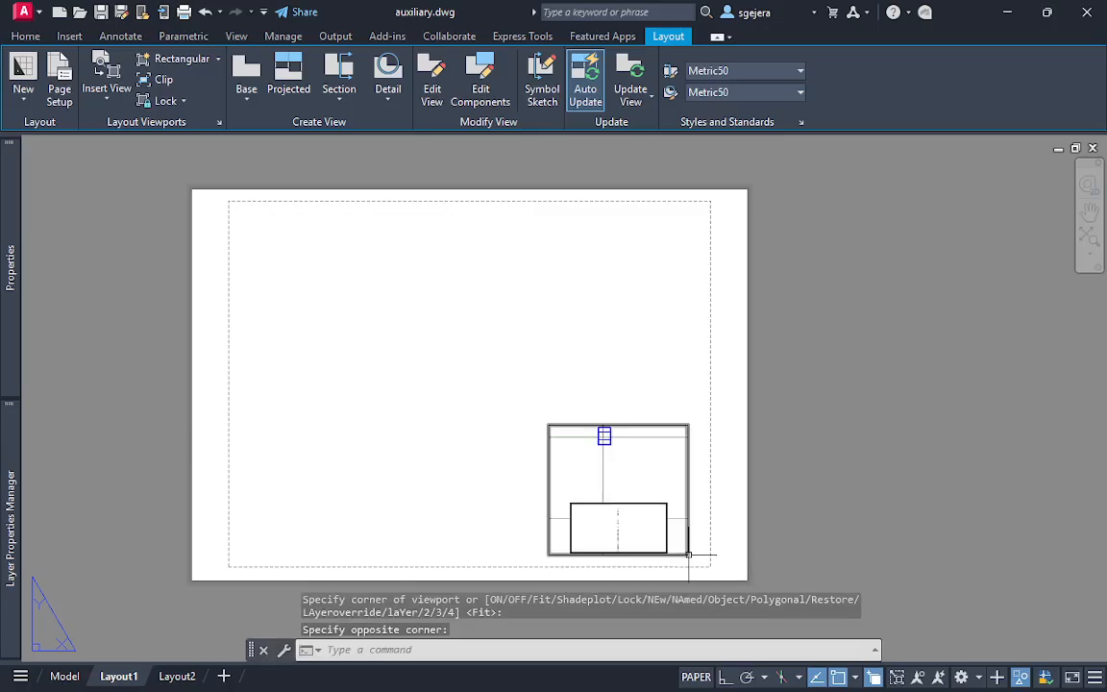
Activate the new viewport, enlarge the box inside it, and set its coordinate system to WCS
scroll(615, 460, "up", 4)
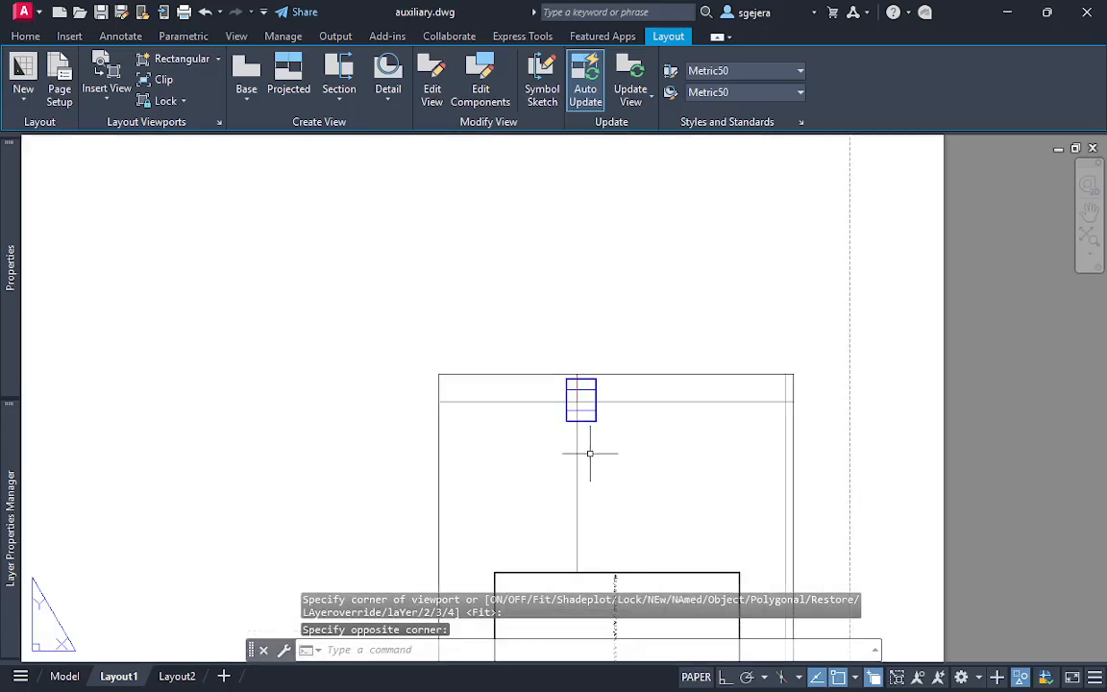
scroll(590, 451, "down", 2)
scroll(633, 473, "down", 2)
double_click(632, 471)
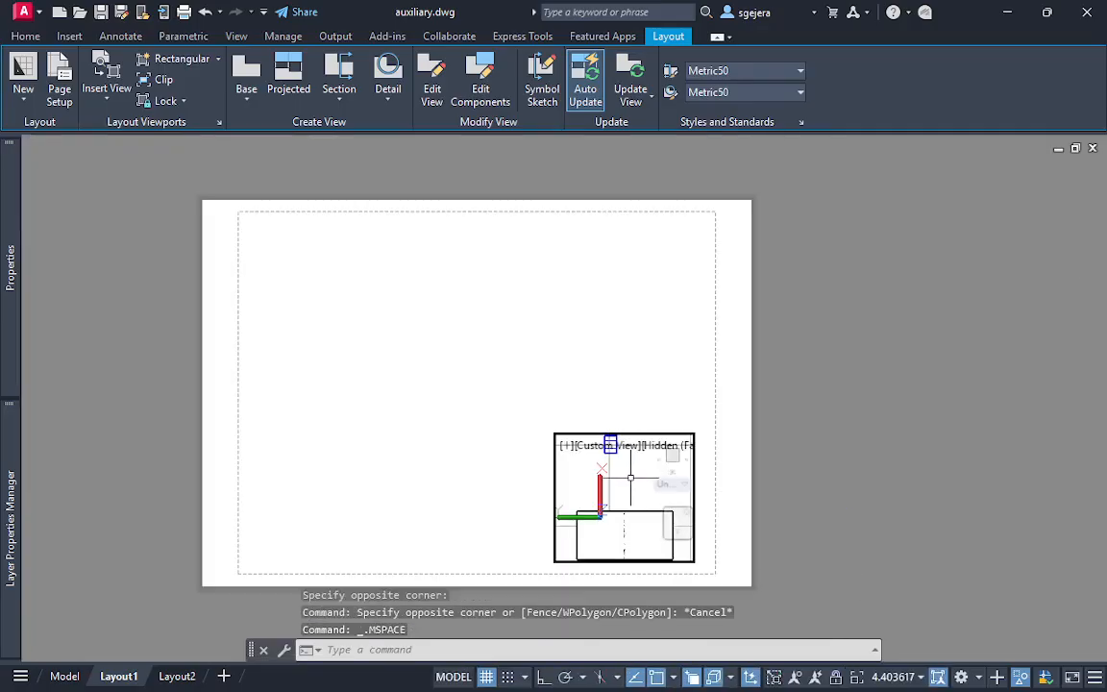
middle_click_drag(629, 470, 670, 587)
scroll(630, 505, "up", 5)
middle_click_drag(628, 485, 630, 514)
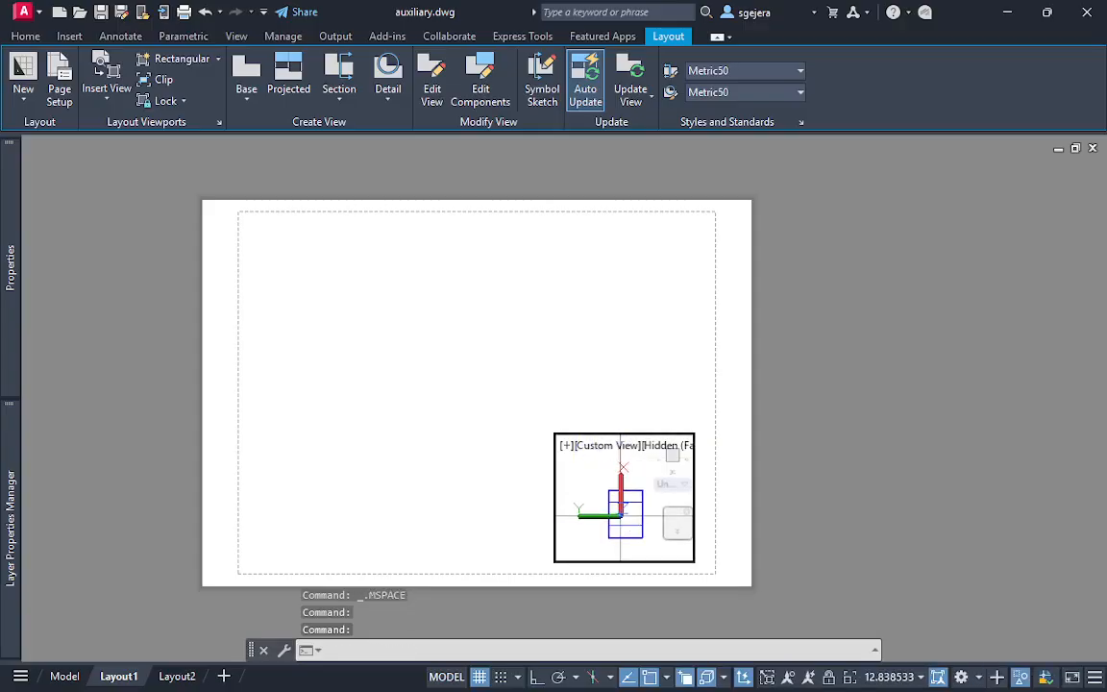
scroll(631, 514, "up", 2)
left_click(677, 484)
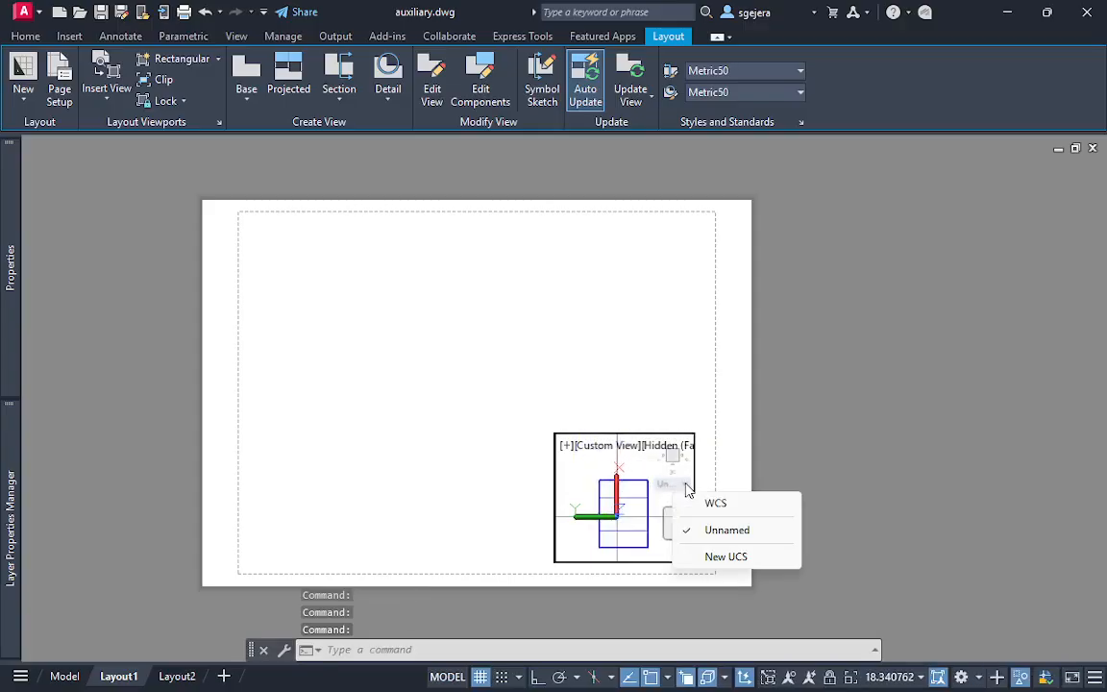
left_click(711, 504)
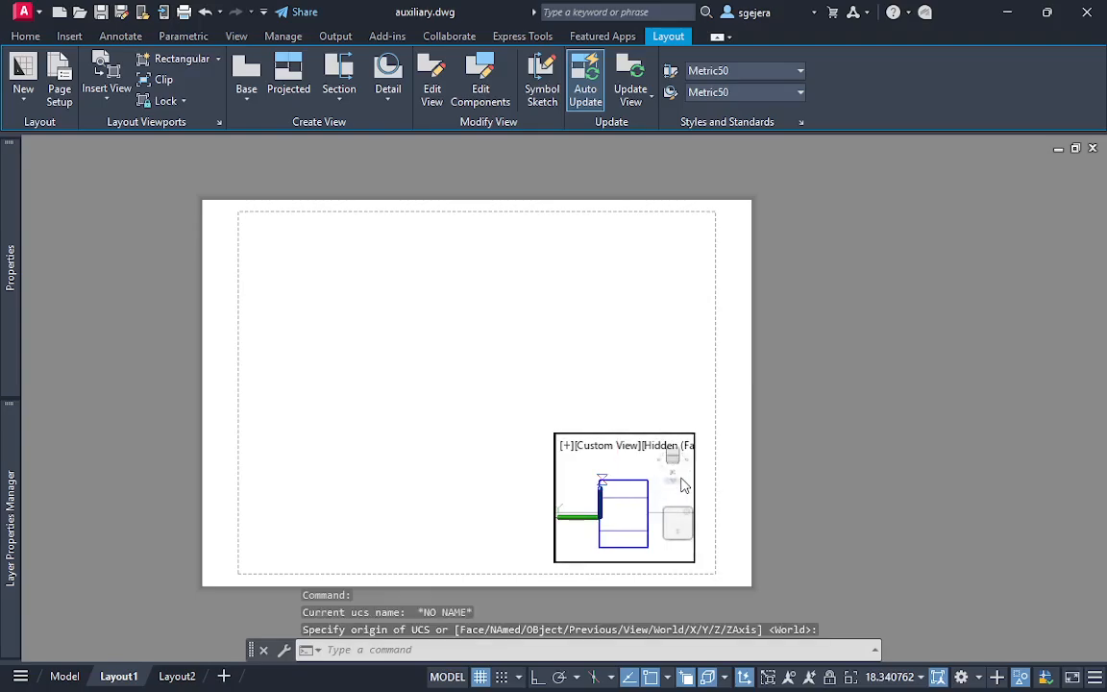
left_click(678, 483)
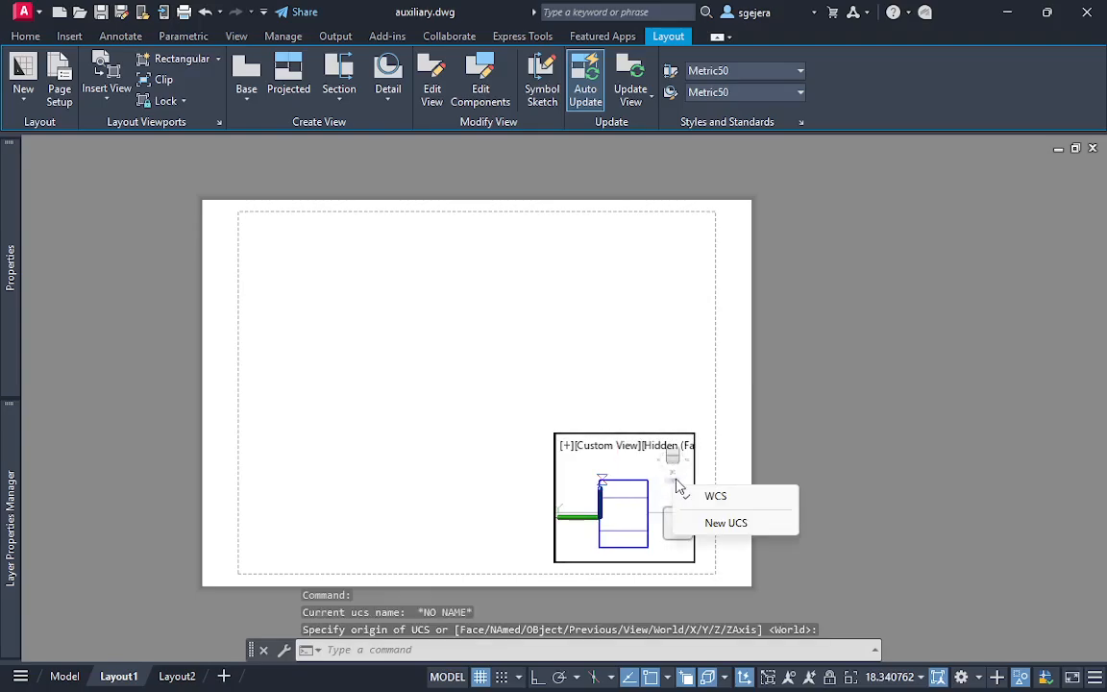
left_click(714, 494)
Orient the viewport to the Front view with the box enlarged and centred, and return to paper space
left_click(676, 462)
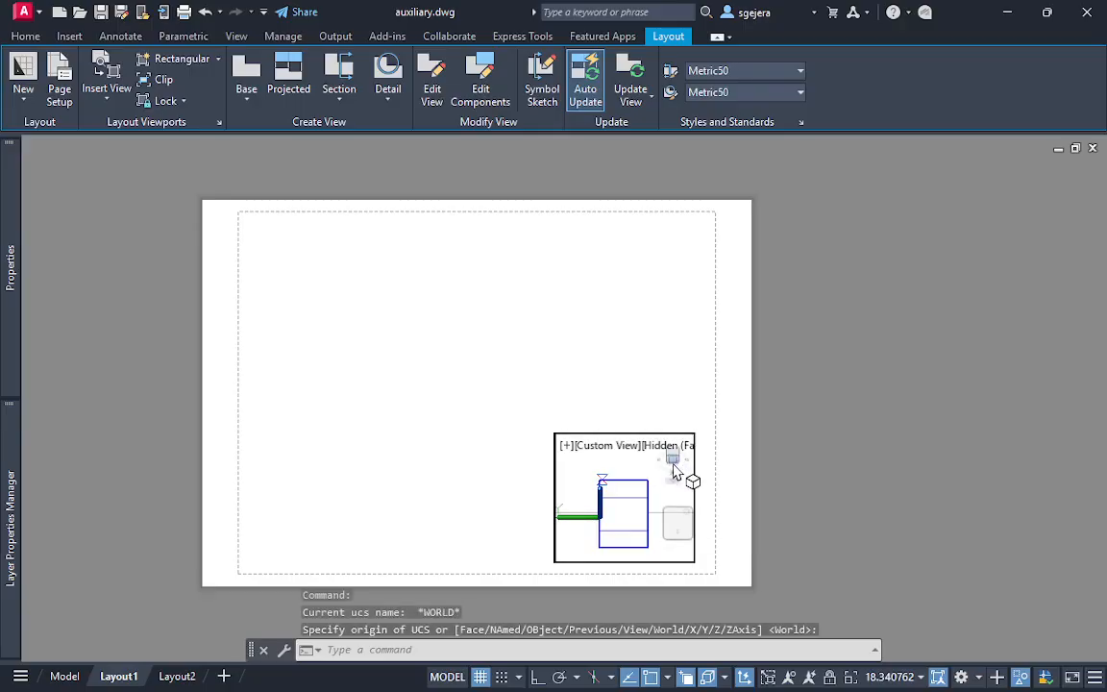
left_click(684, 462)
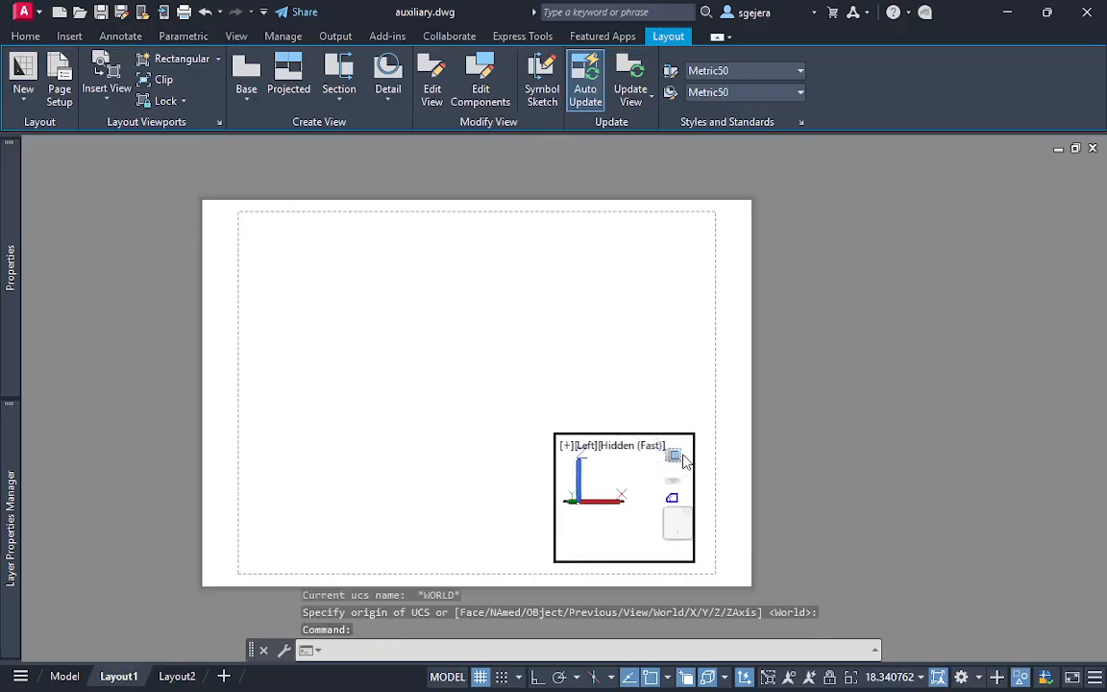
scroll(662, 500, "up", 6)
middle_click_drag(686, 502, 615, 546)
scroll(591, 501, "up", 6)
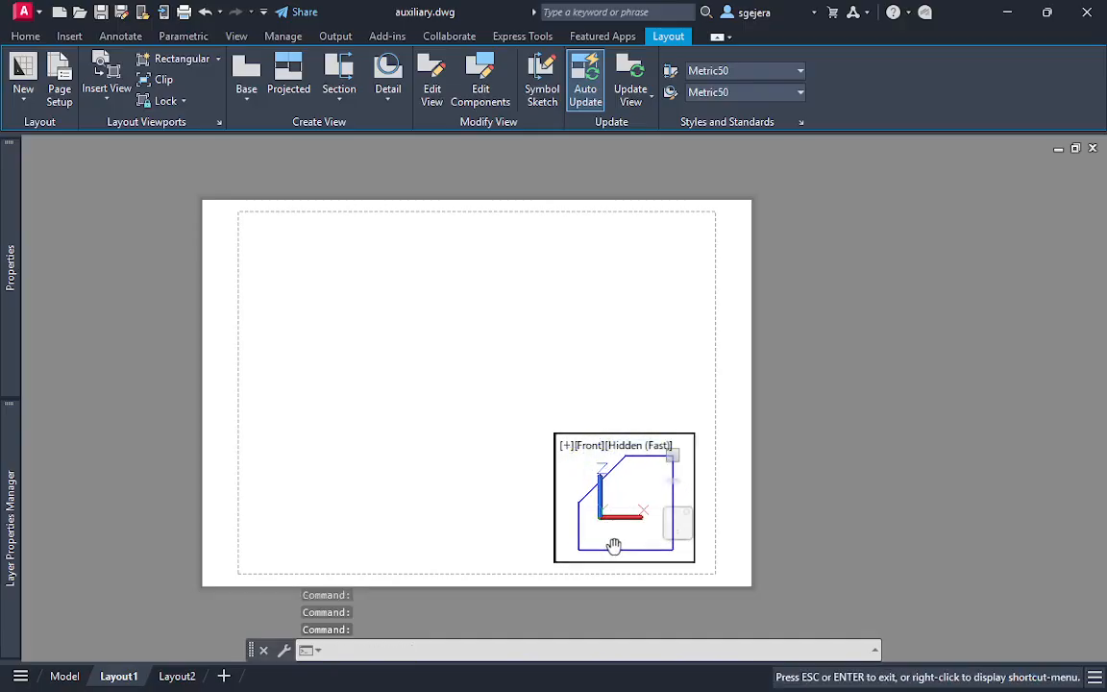
scroll(630, 532, "down", 1)
scroll(625, 509, "up", 1)
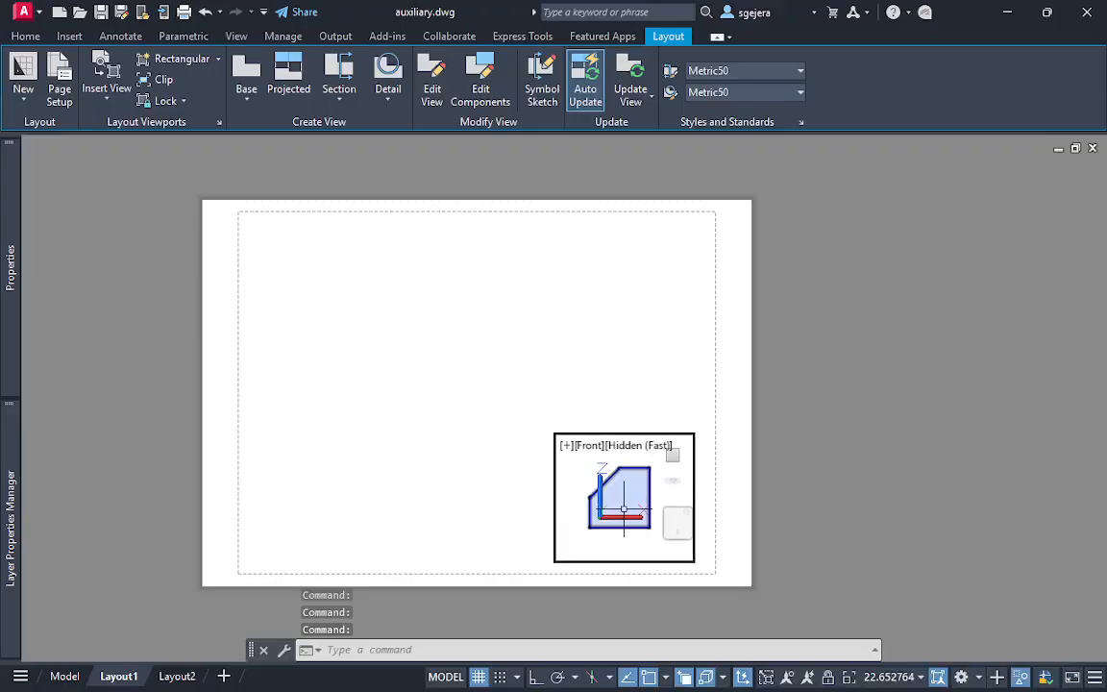
middle_click_drag(626, 510, 631, 517)
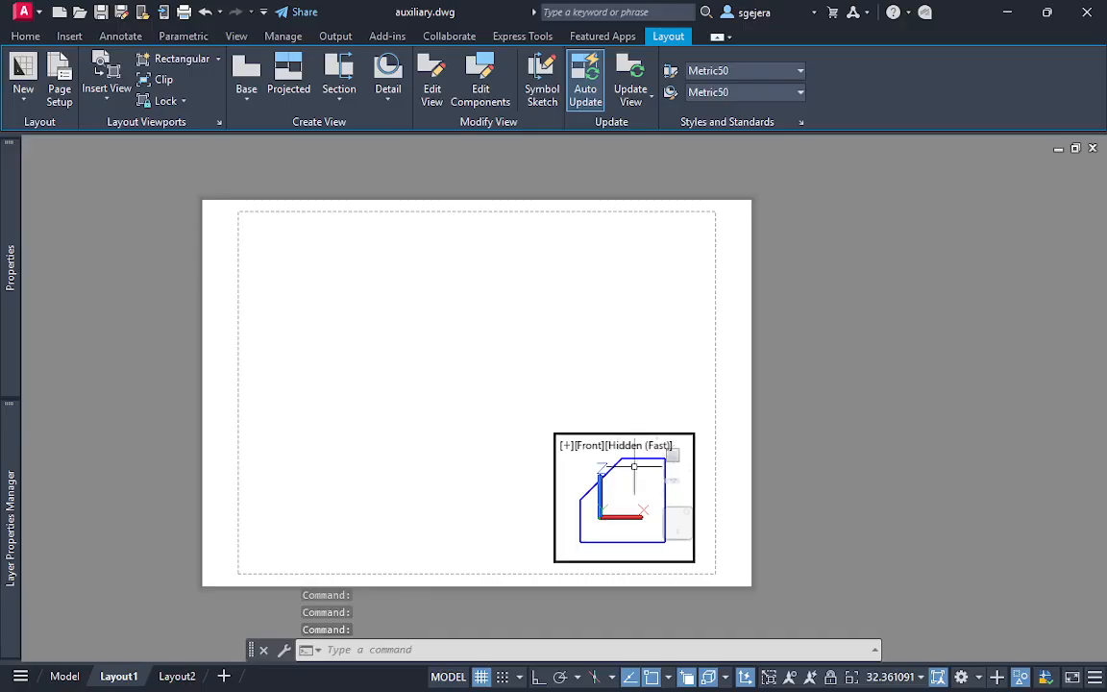
double_click(634, 351)
key("Escape")
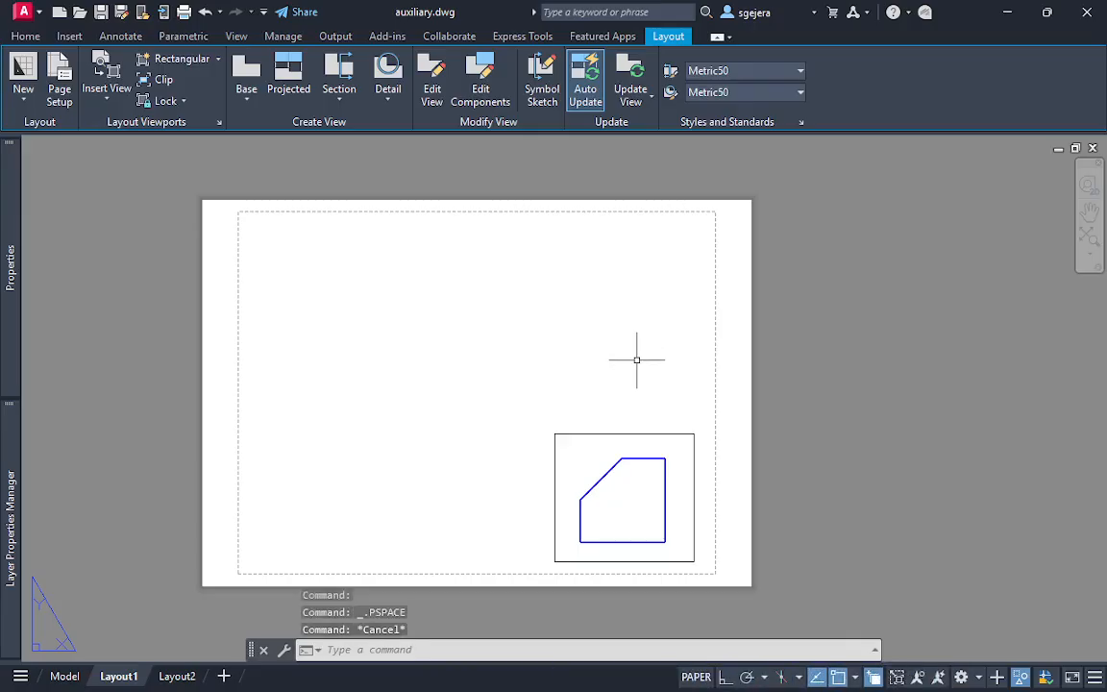
key("Escape")
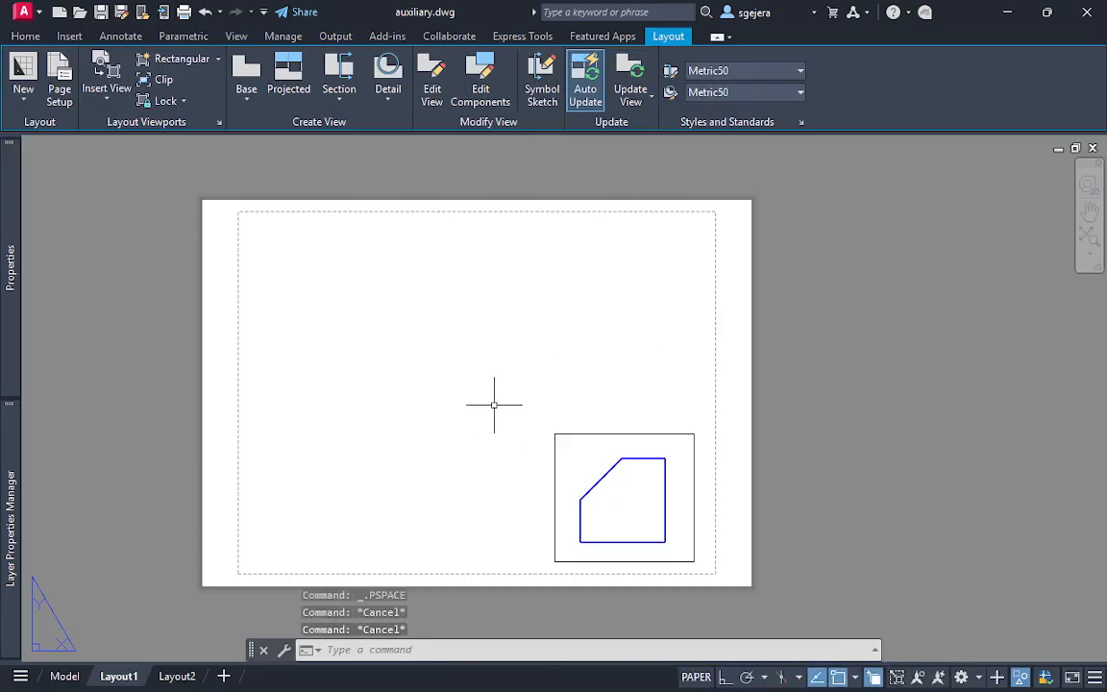
Using SOLVIEW Auxiliary with Endpoint snap, define the inclined plane along the box's sloped edge and view it from the outer side
key("Return")
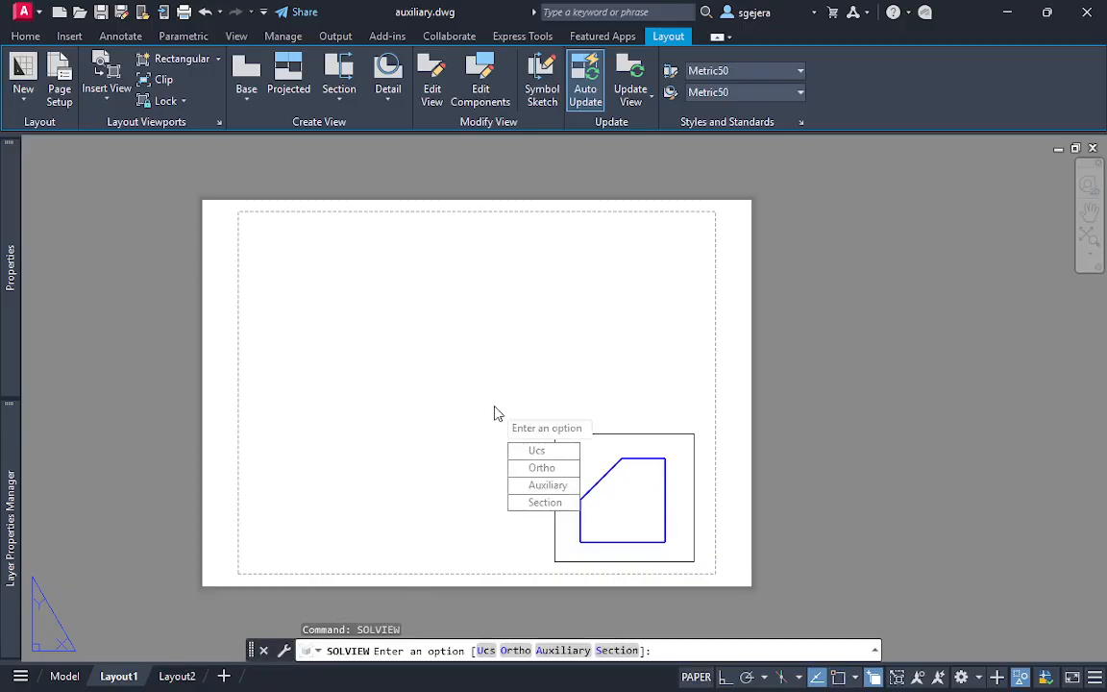
left_click(550, 485)
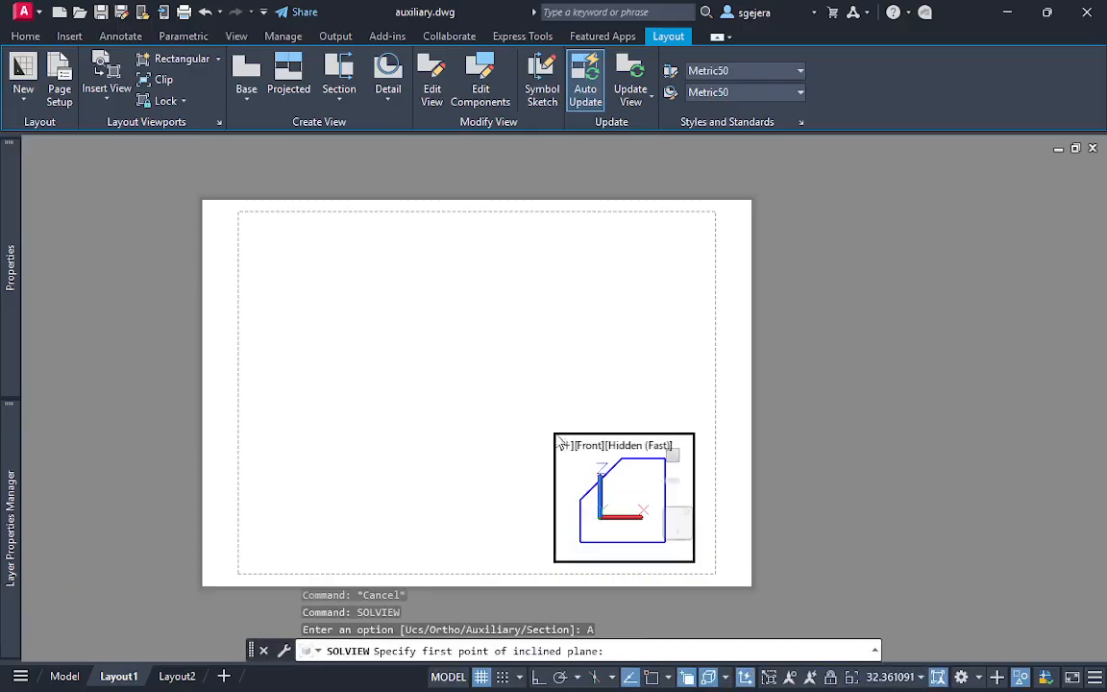
left_click(667, 678)
left_click(694, 359)
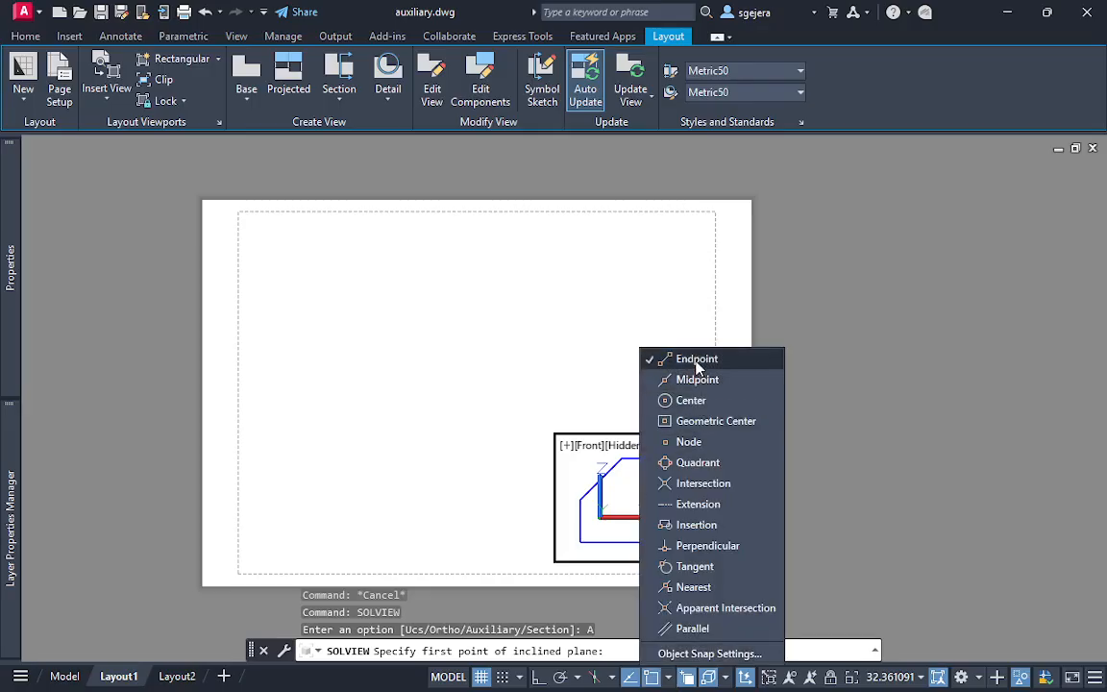
left_click(580, 499)
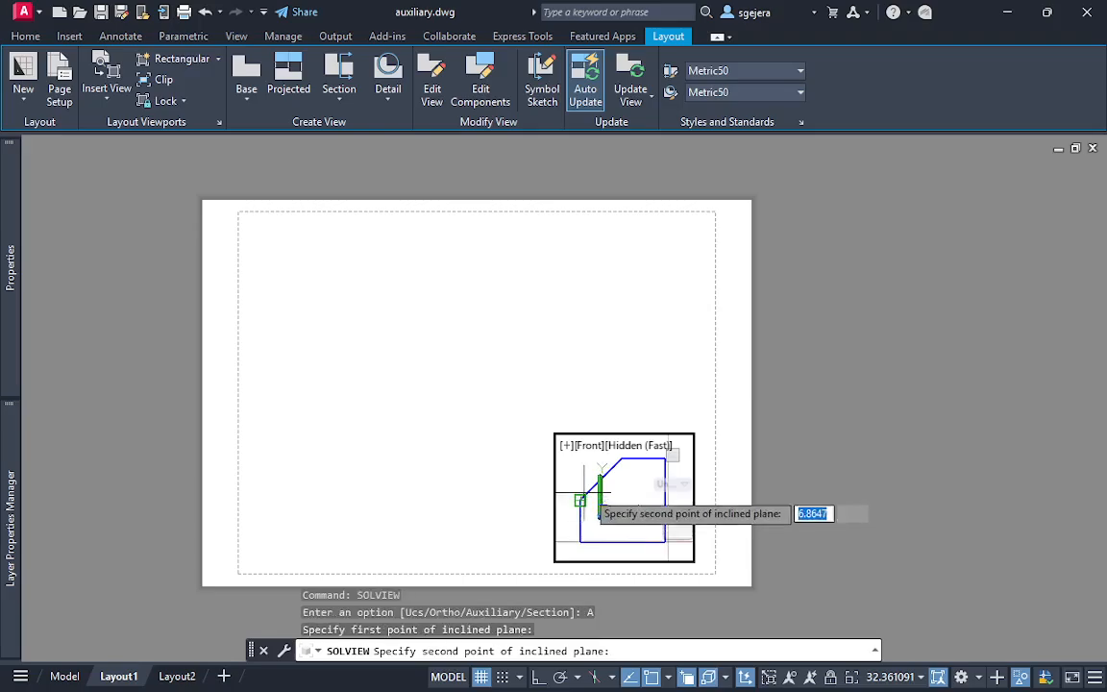
left_click(621, 460)
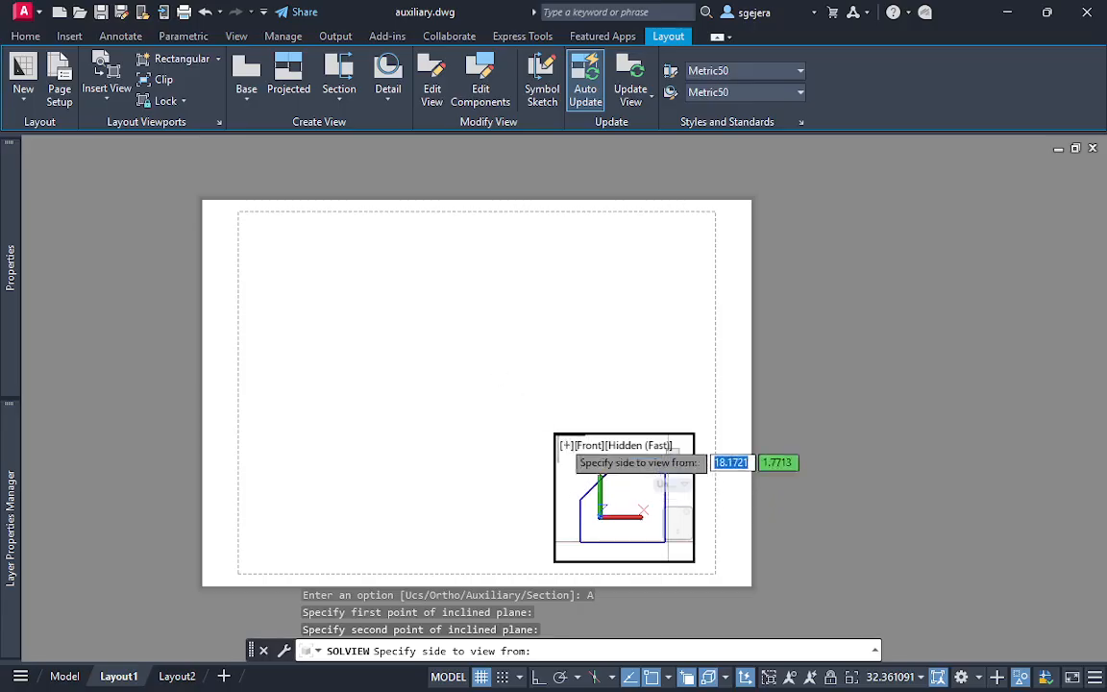
left_click(575, 481)
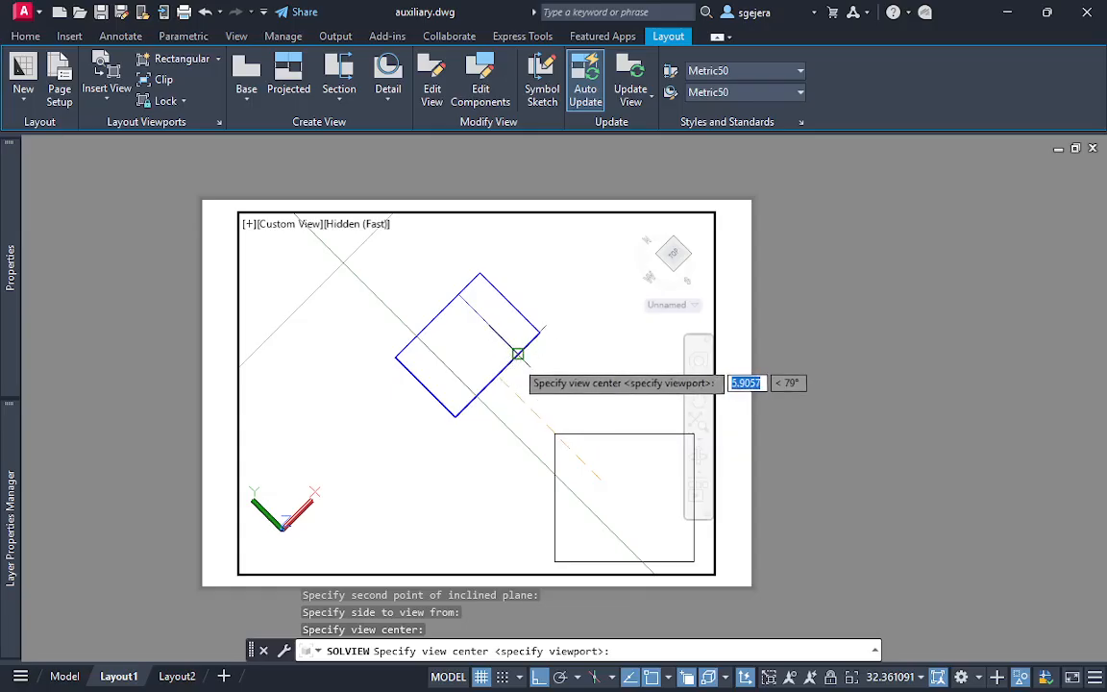
Position the auxiliary view centre up and away from the box's sloped edge, in the sheet's upper middle area, and accept it
left_click(556, 415)
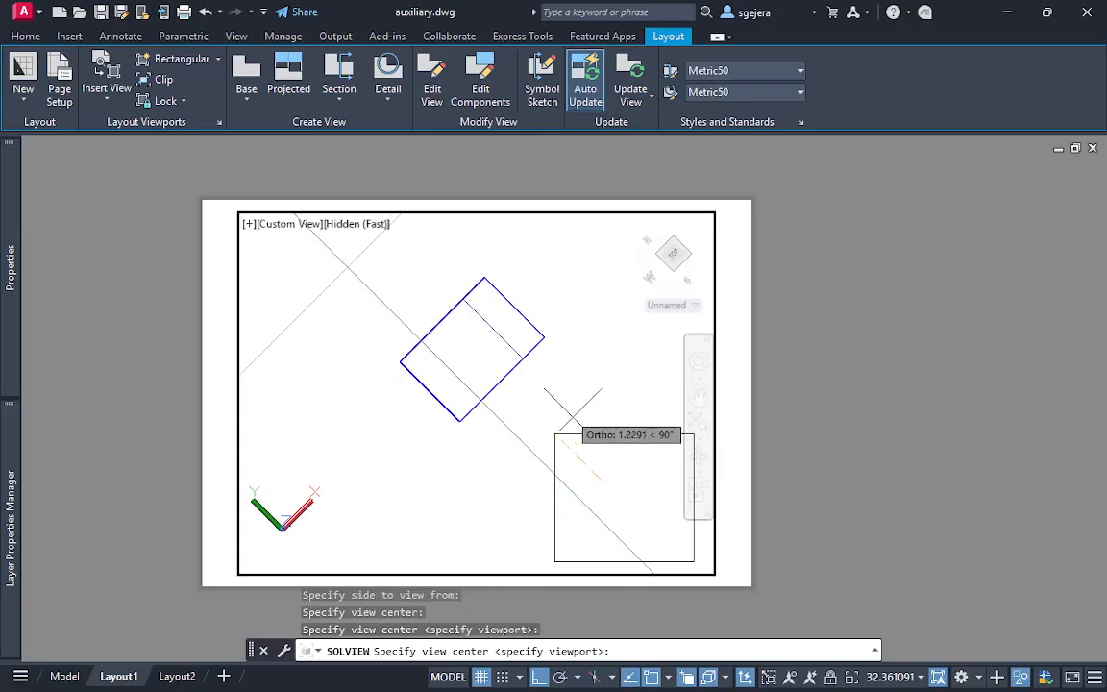
left_click(582, 425)
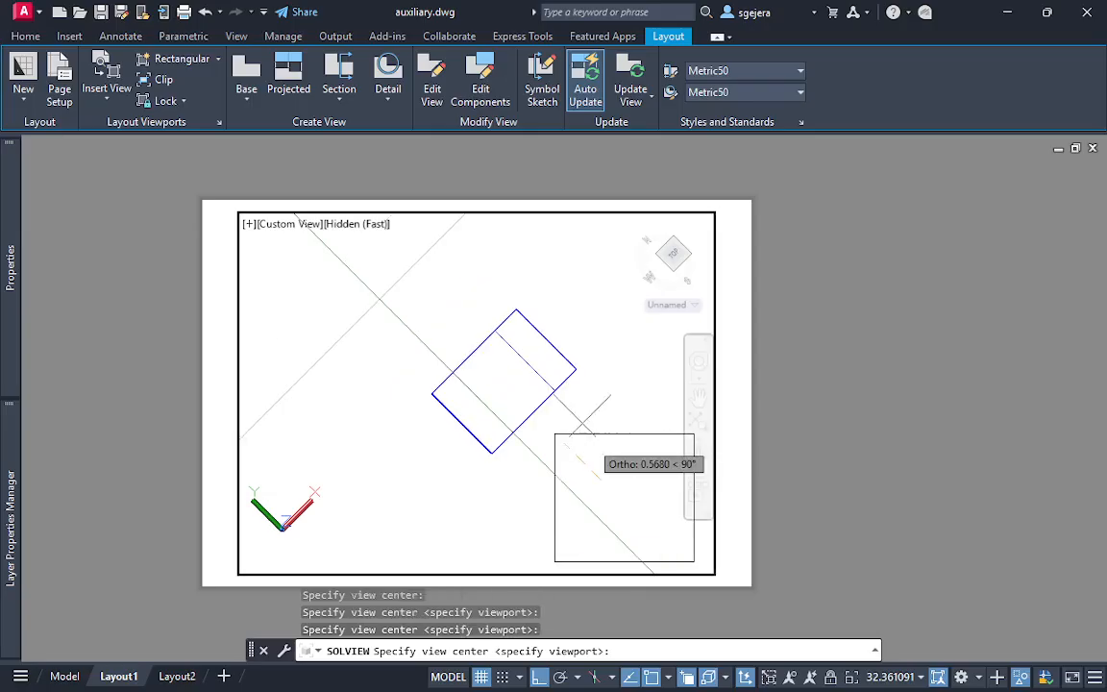
left_click(478, 300)
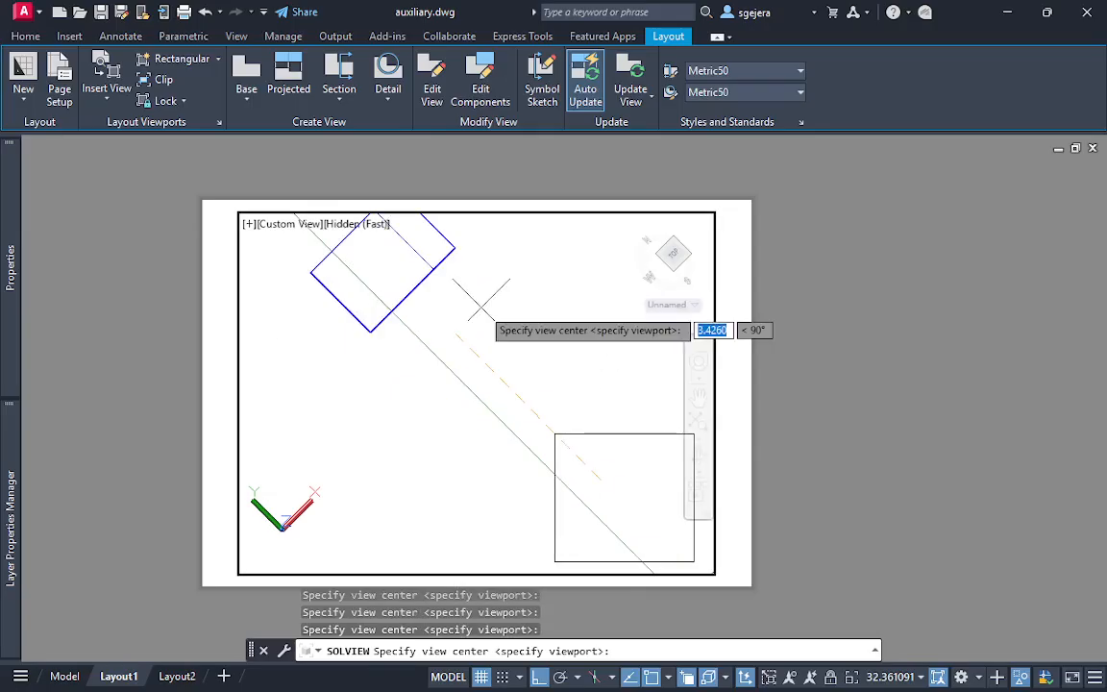
left_click(596, 444)
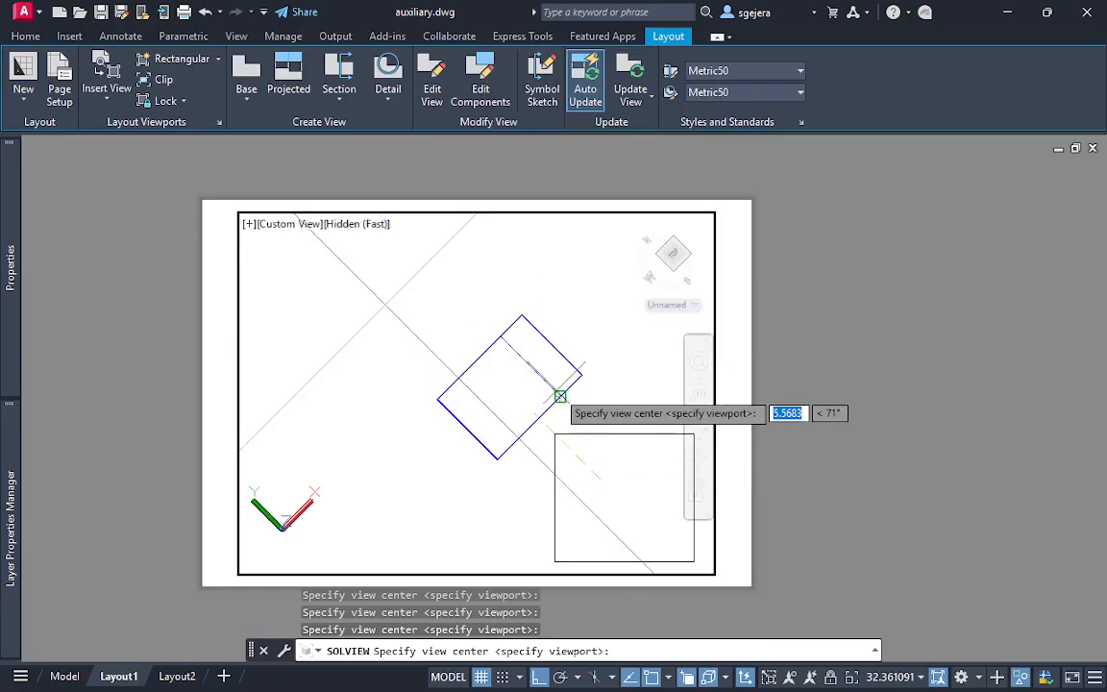
left_click(549, 383)
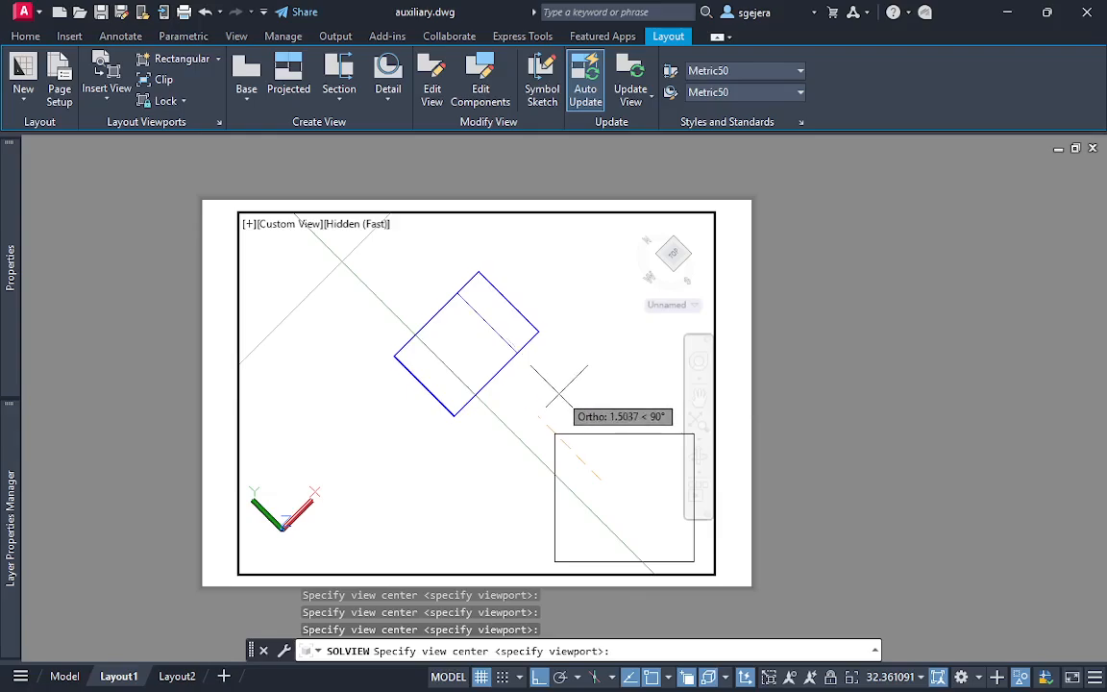
left_click(510, 334)
left_click(527, 352)
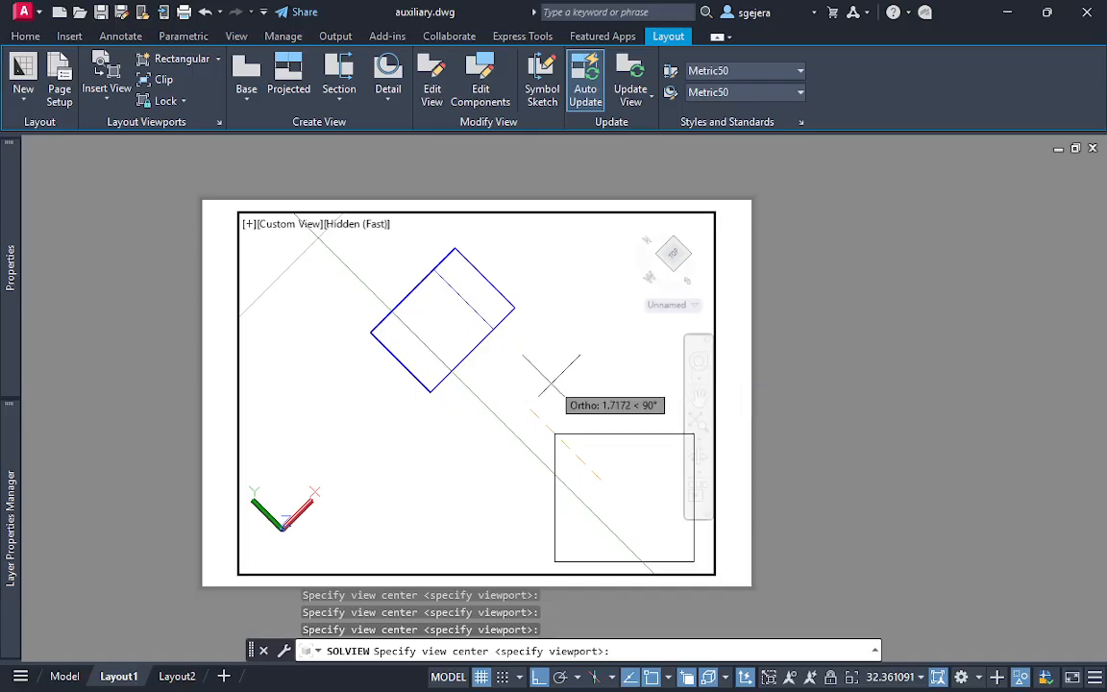
left_click(548, 369)
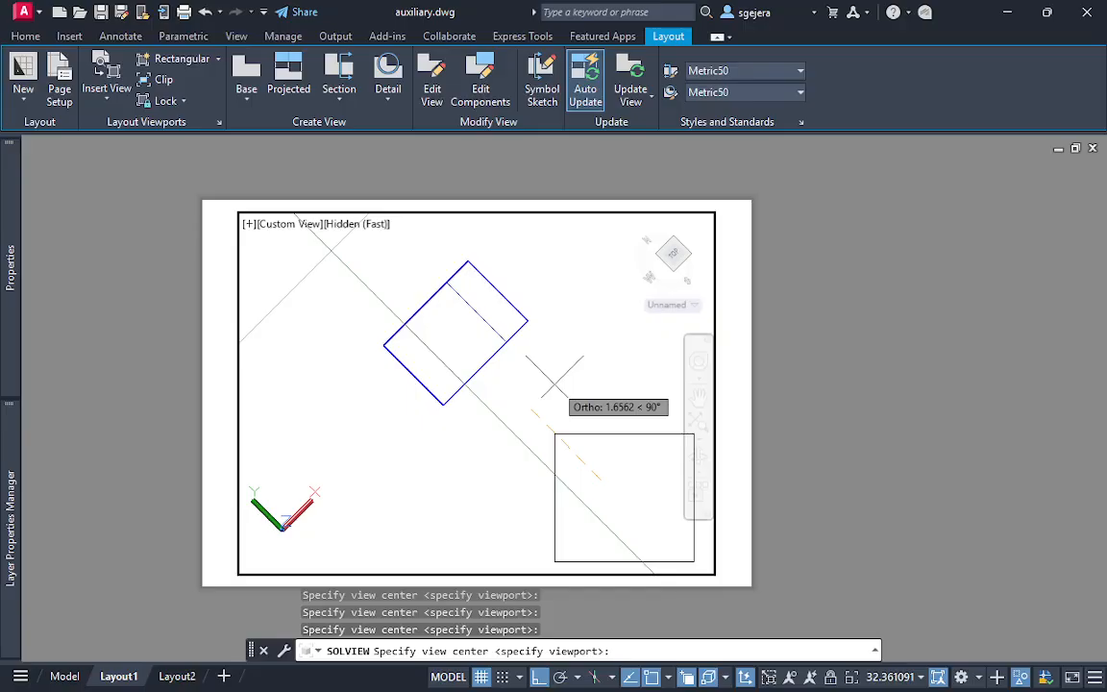
key("Return")
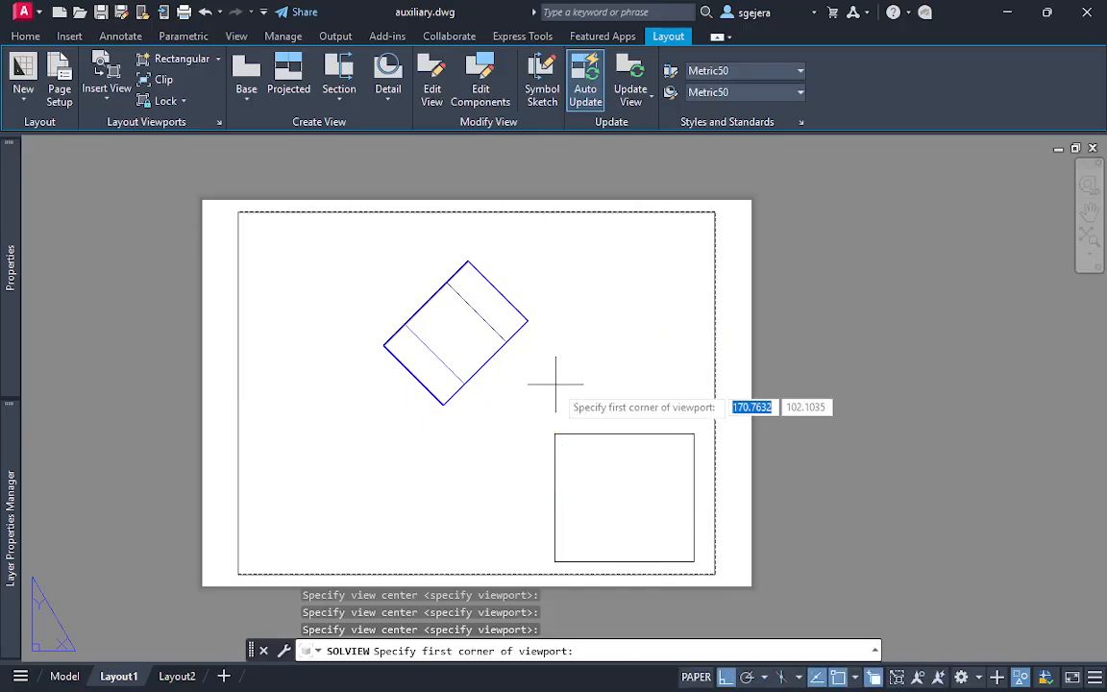
Frame the auxiliary view with a rectangular viewport reaching the front viewport's corner, and end SOLVIEW without naming the view
left_click(356, 236)
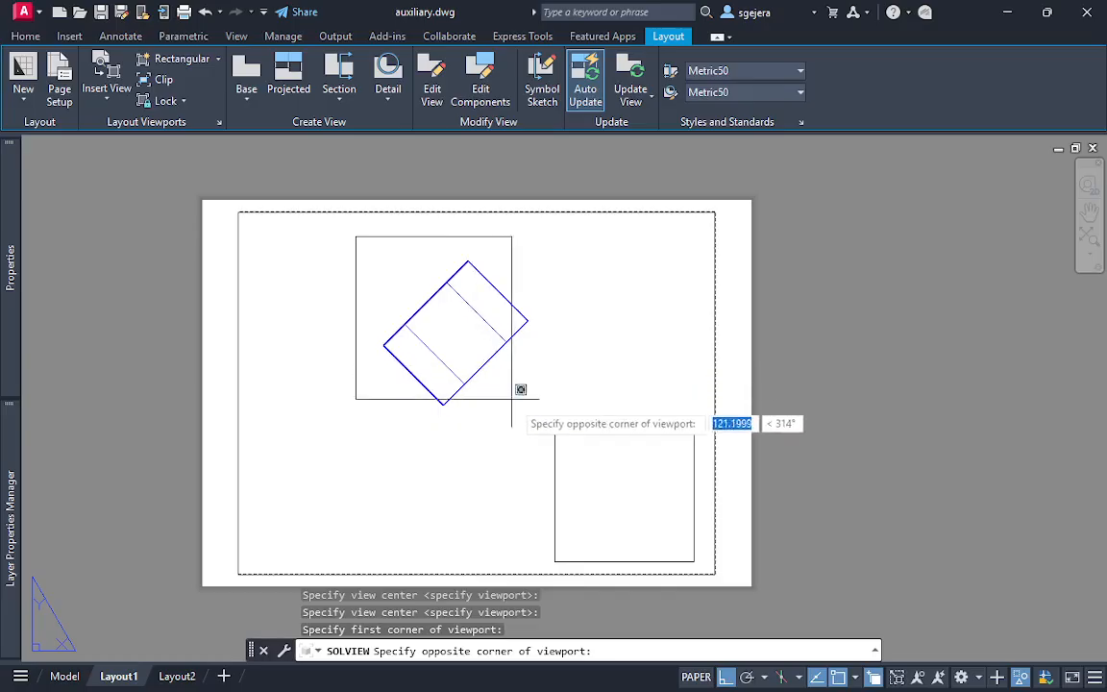
left_click(546, 425)
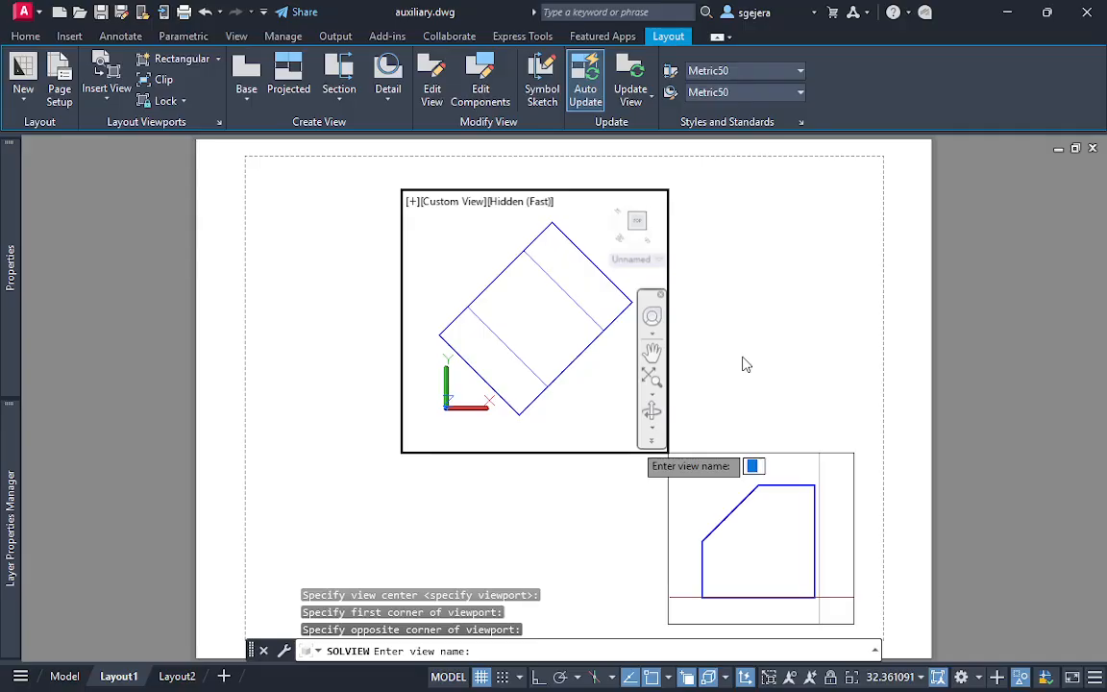
key("Escape")
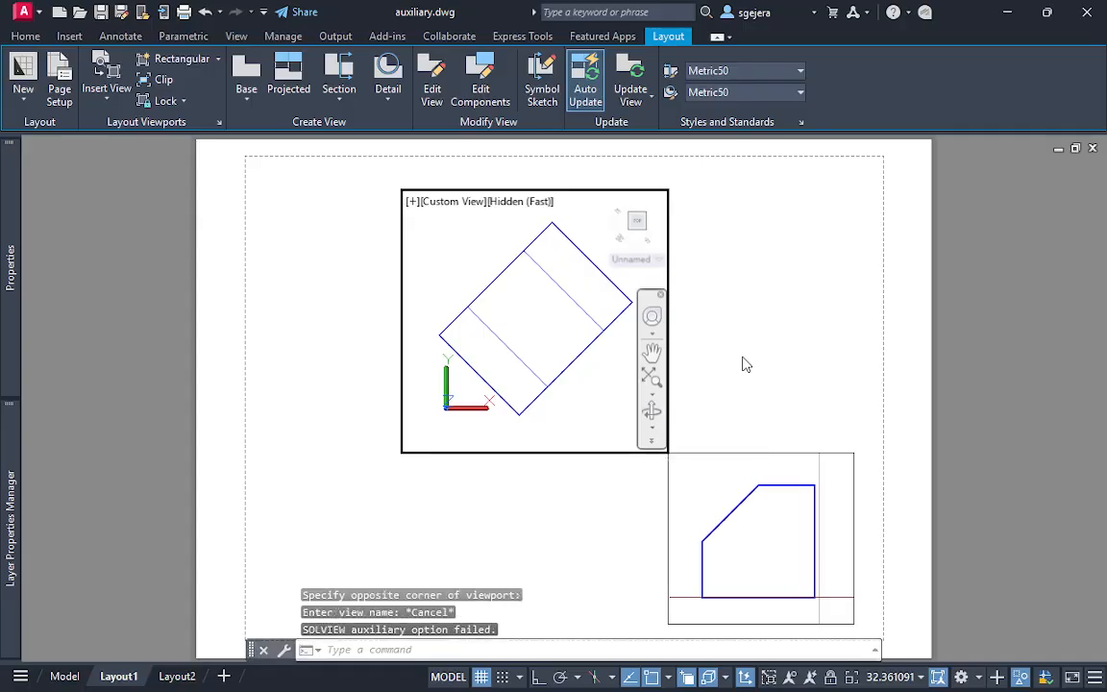
key("Escape")
Turn off the grid in the front view's viewport and return to paper space
double_click(743, 357)
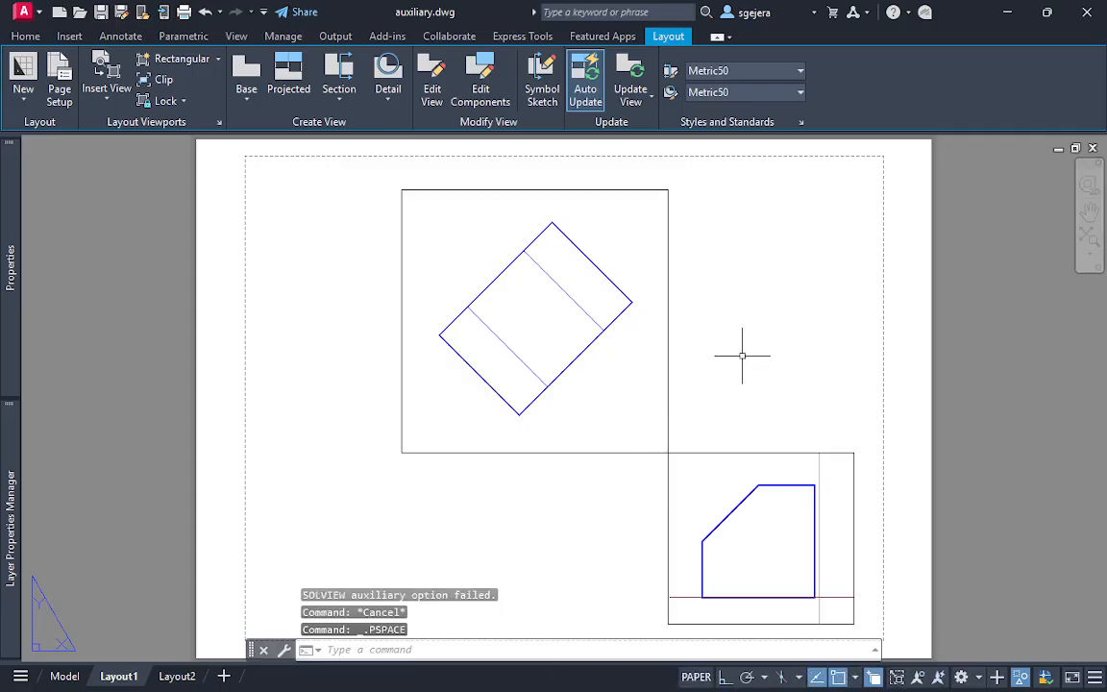
middle_click_drag(824, 459, 717, 393)
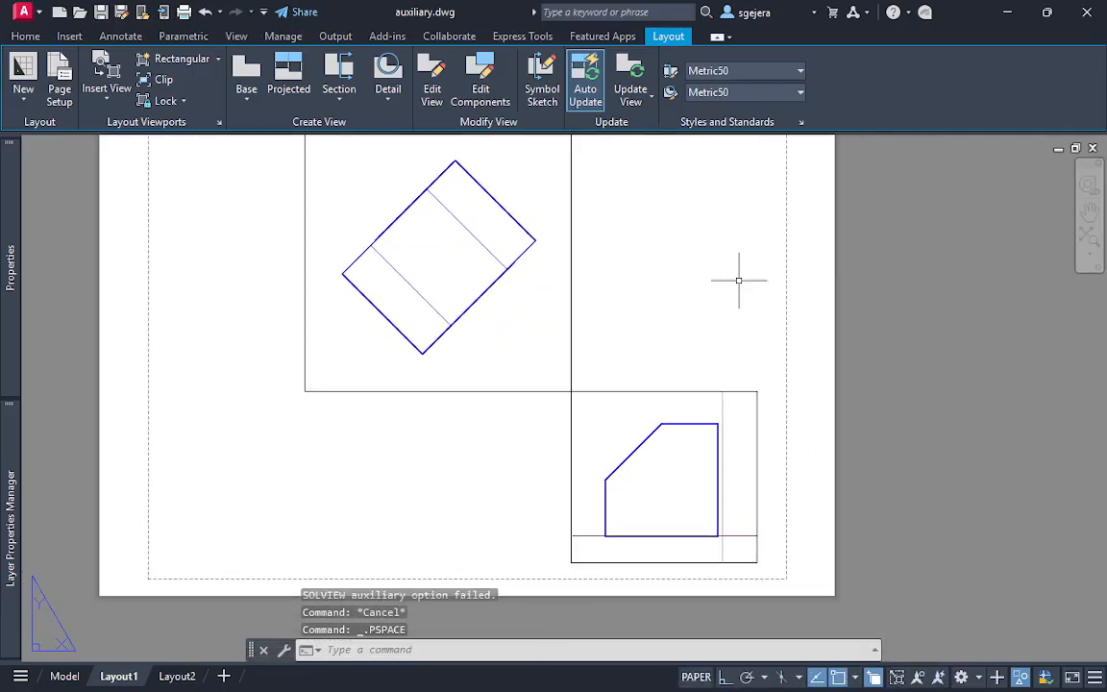
double_click(610, 426)
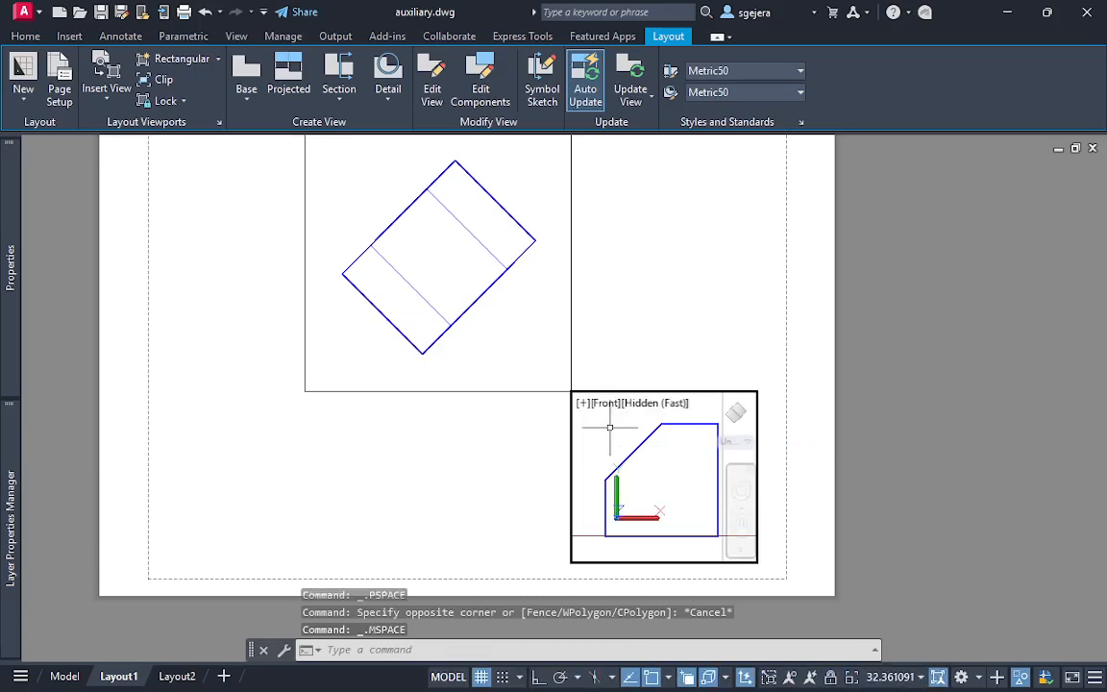
left_click(481, 677)
double_click(702, 293)
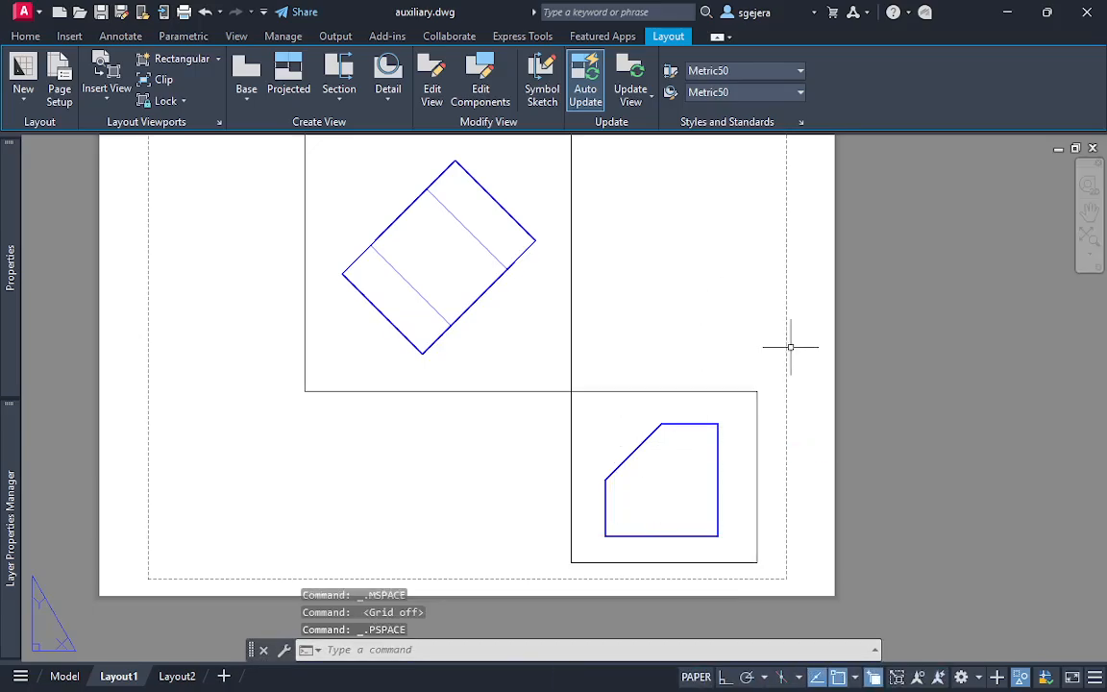
Hide both viewport borders by turning off the current VPORTS layer, then clear the selection
middle_click_drag(747, 344, 766, 362)
left_click(756, 291)
left_click(534, 440)
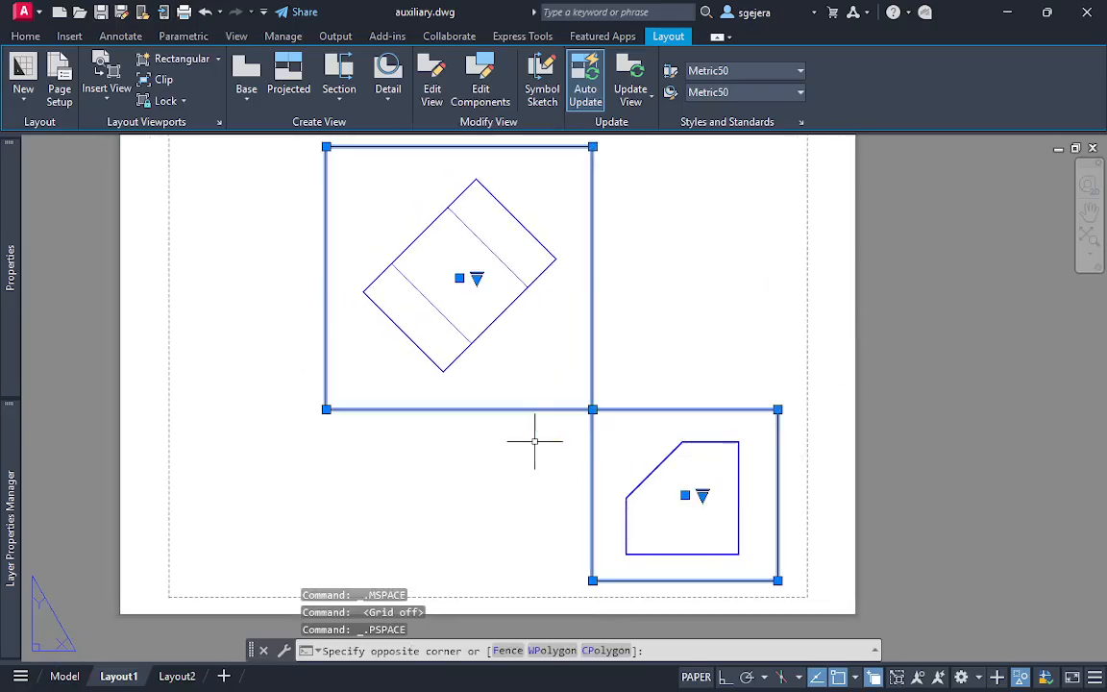
mouse_move(11, 523)
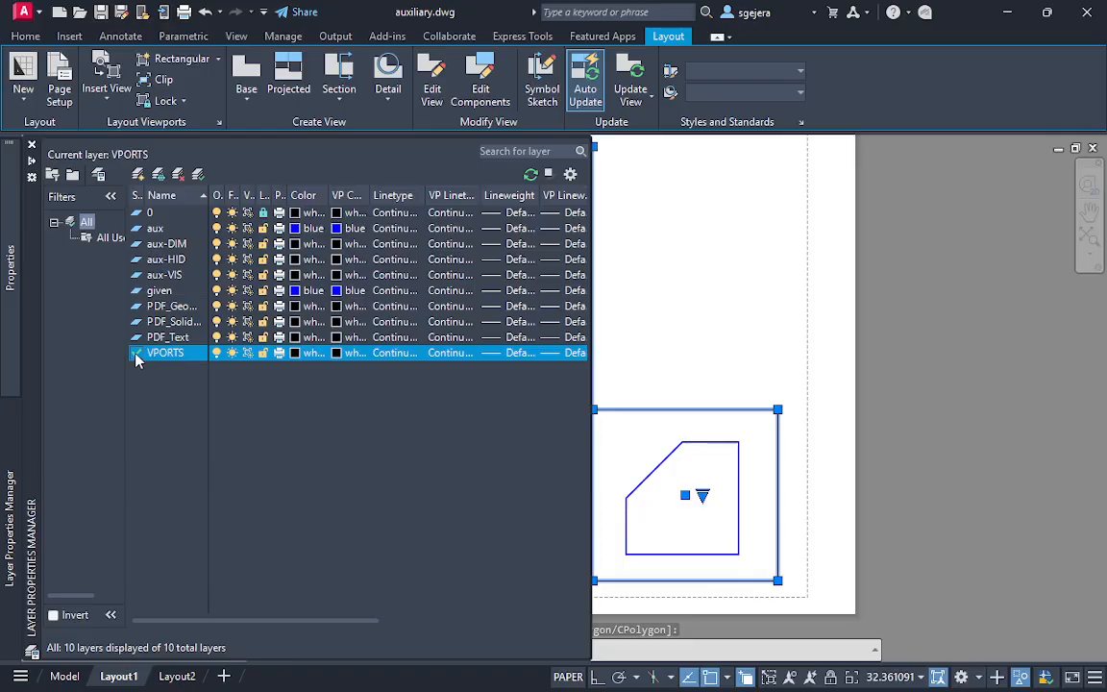
left_click(217, 353)
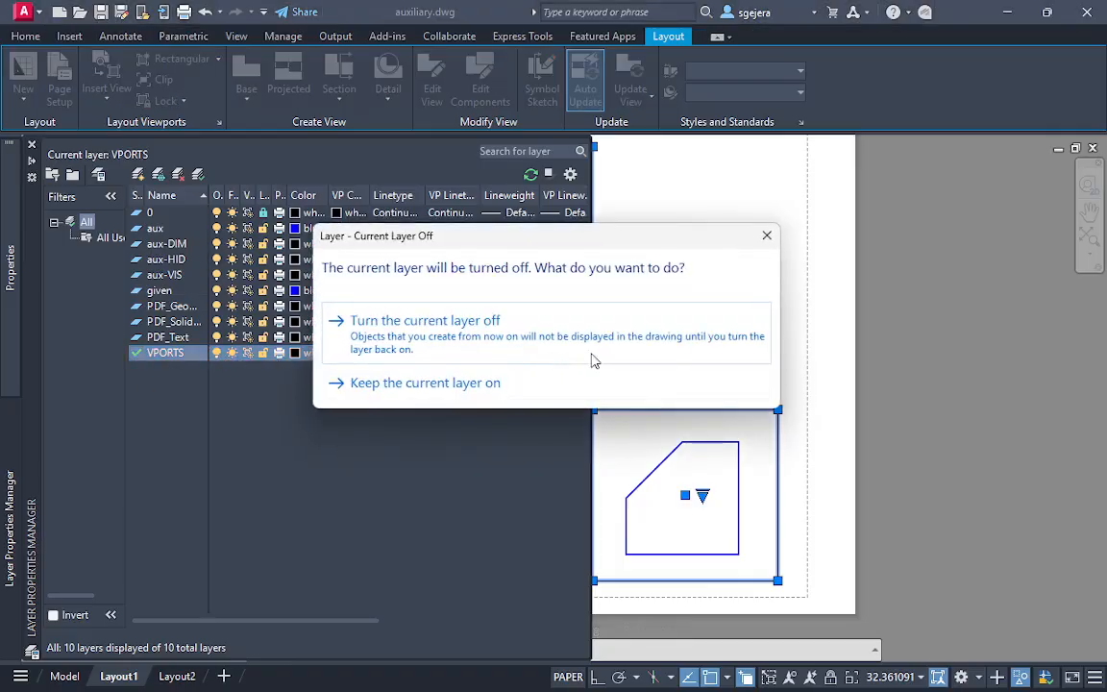
left_click(499, 352)
left_click(675, 339)
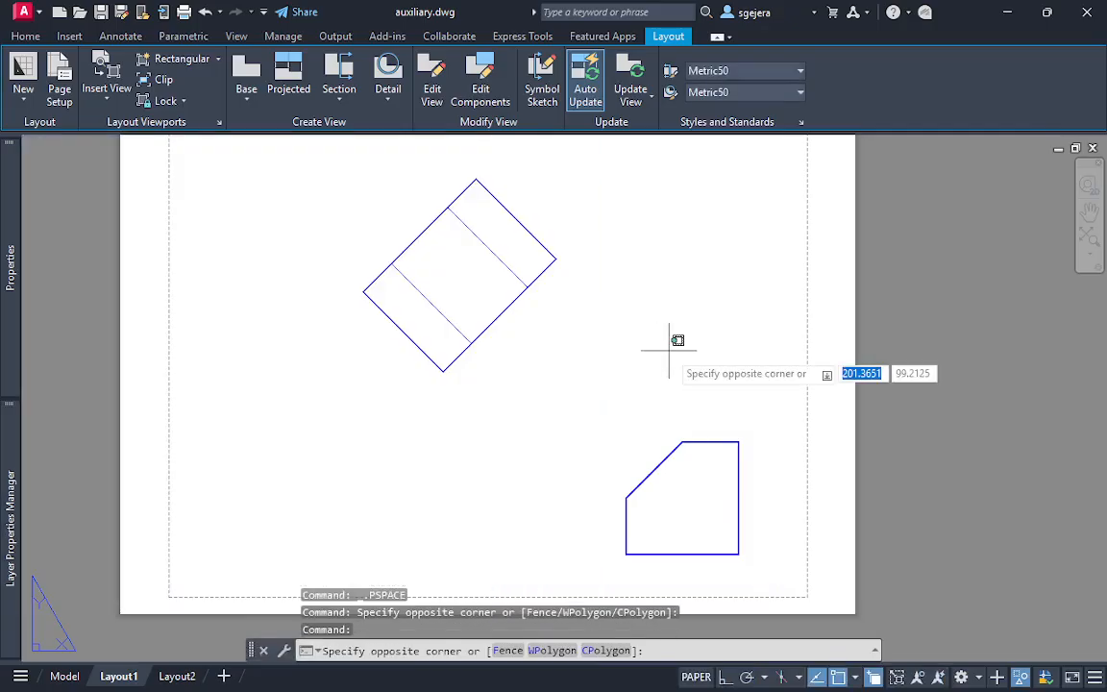
key("Escape")
key("Escape")
middle_click_drag(671, 349, 613, 350)
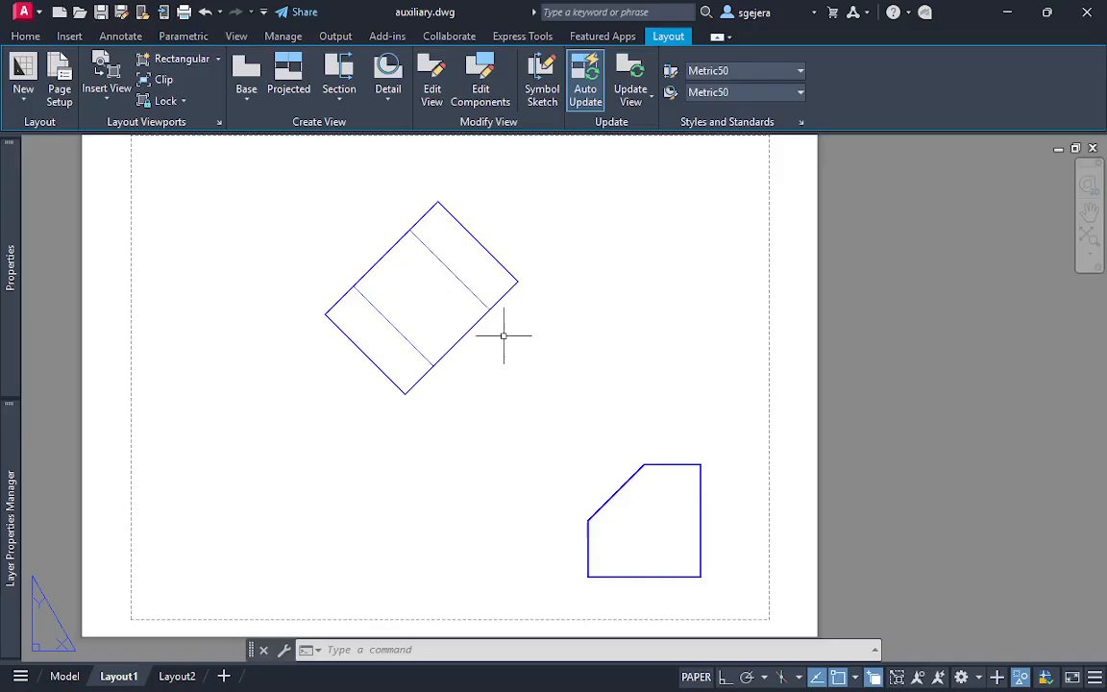
middle_click_drag(465, 329, 446, 359)
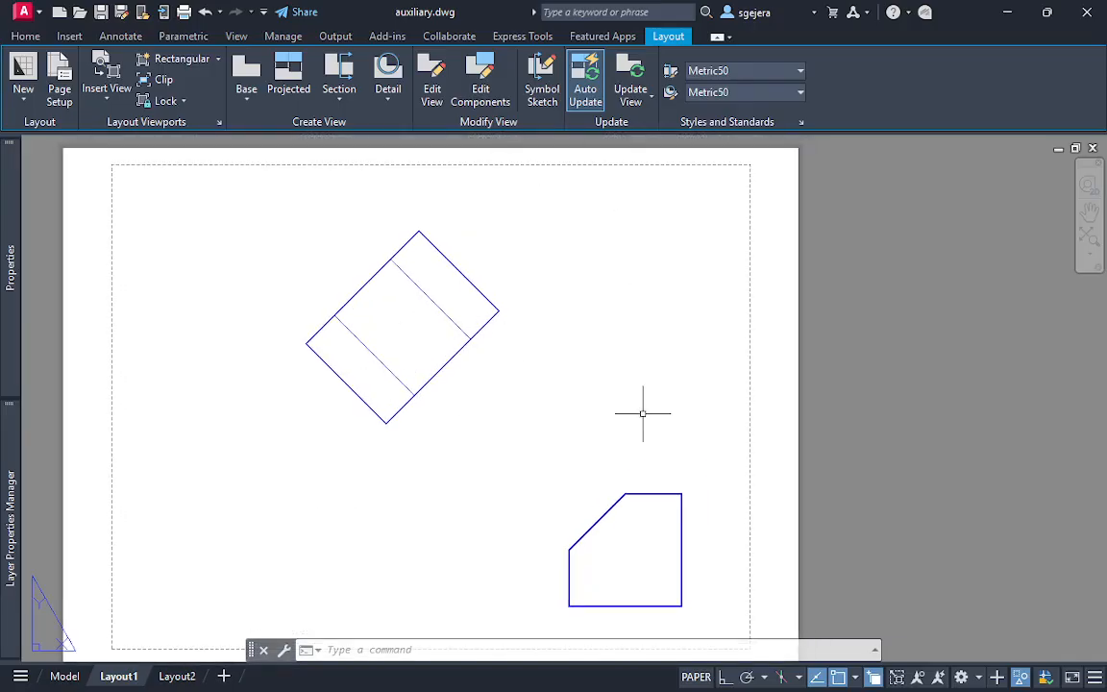
middle_click_drag(643, 413, 658, 373)
left_click(213, 158)
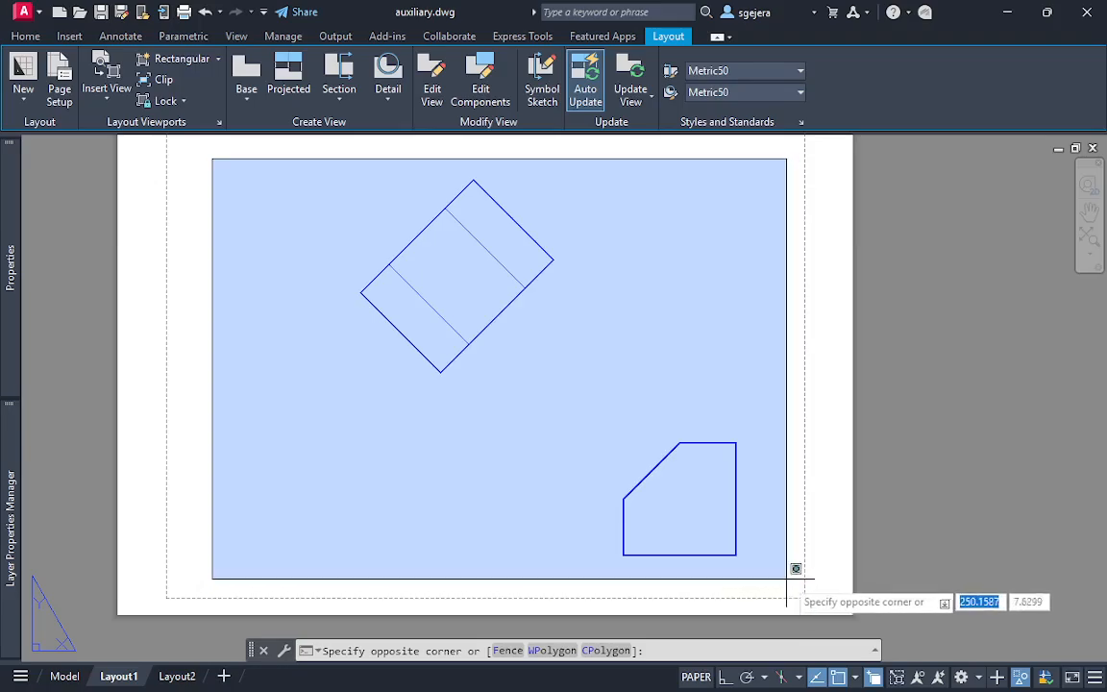
left_click(786, 579)
Switch to model space and end object isolation to bring back the hidden objects
left_click(79, 677)
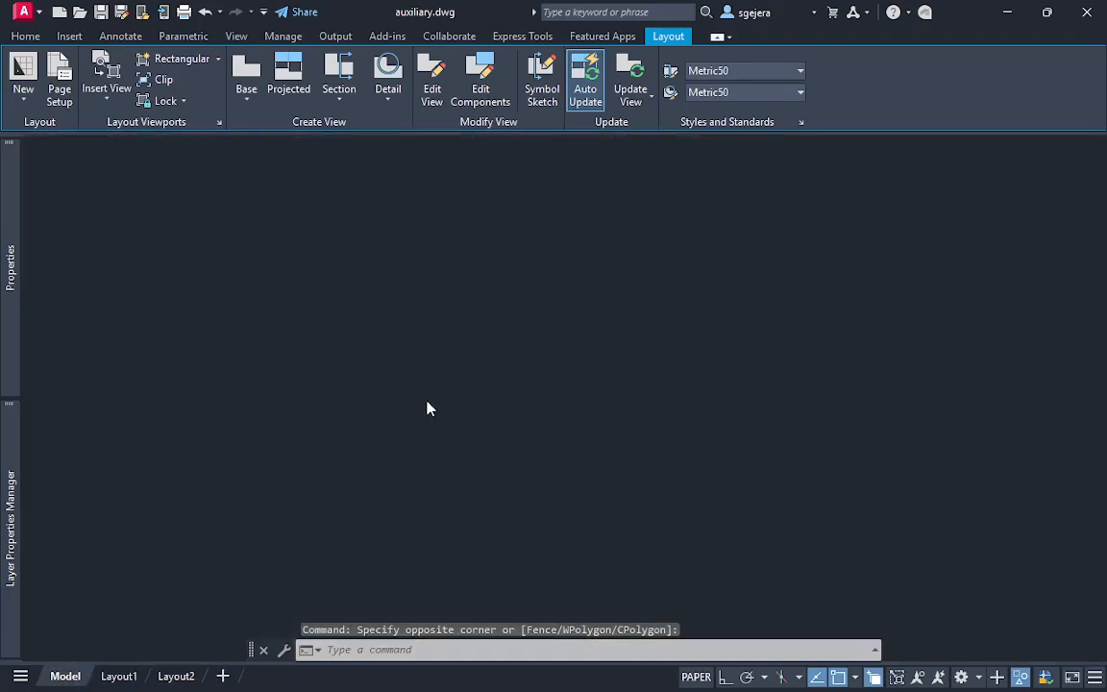
scroll(396, 409, "down", 1)
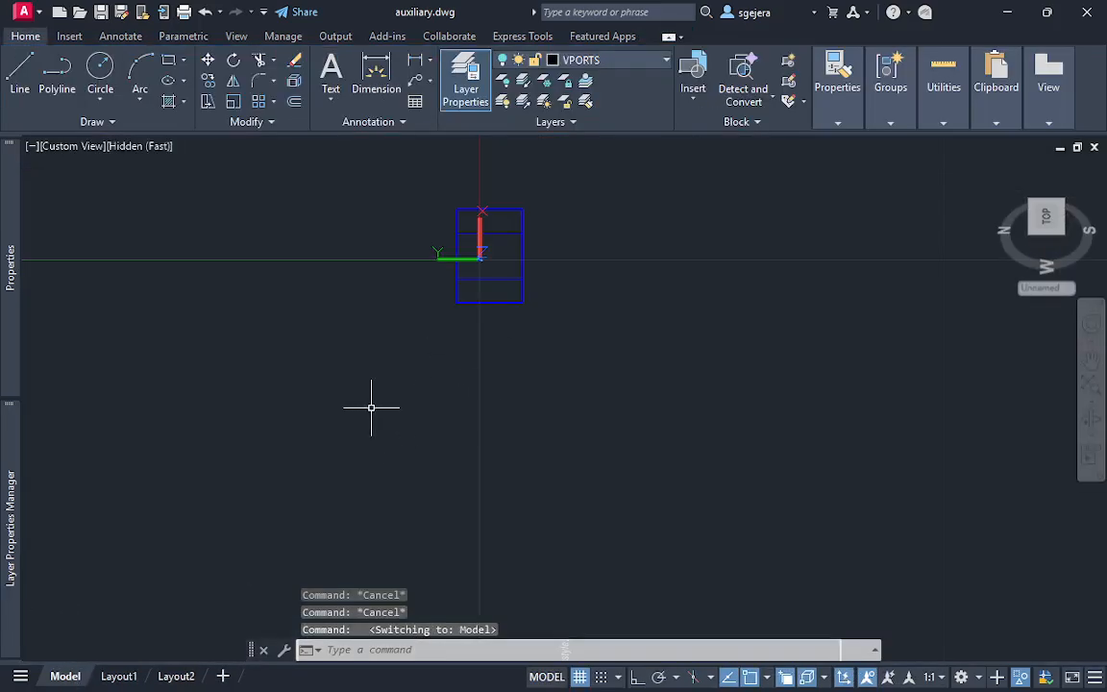
right_click(381, 395)
mouse_move(498, 157)
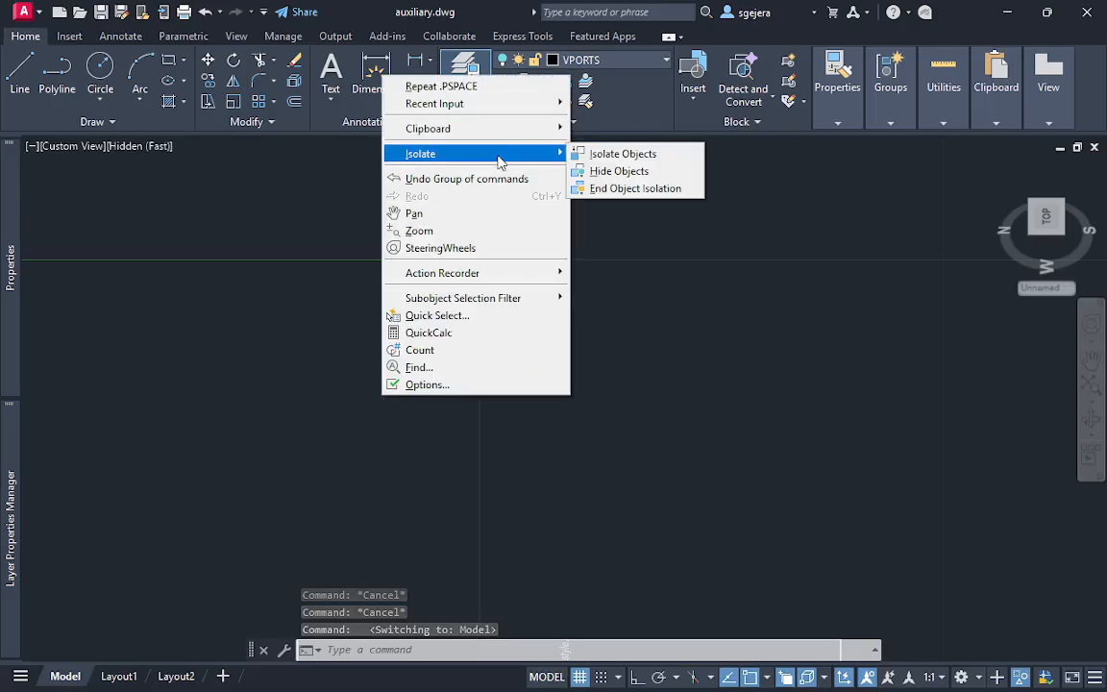
left_click(639, 189)
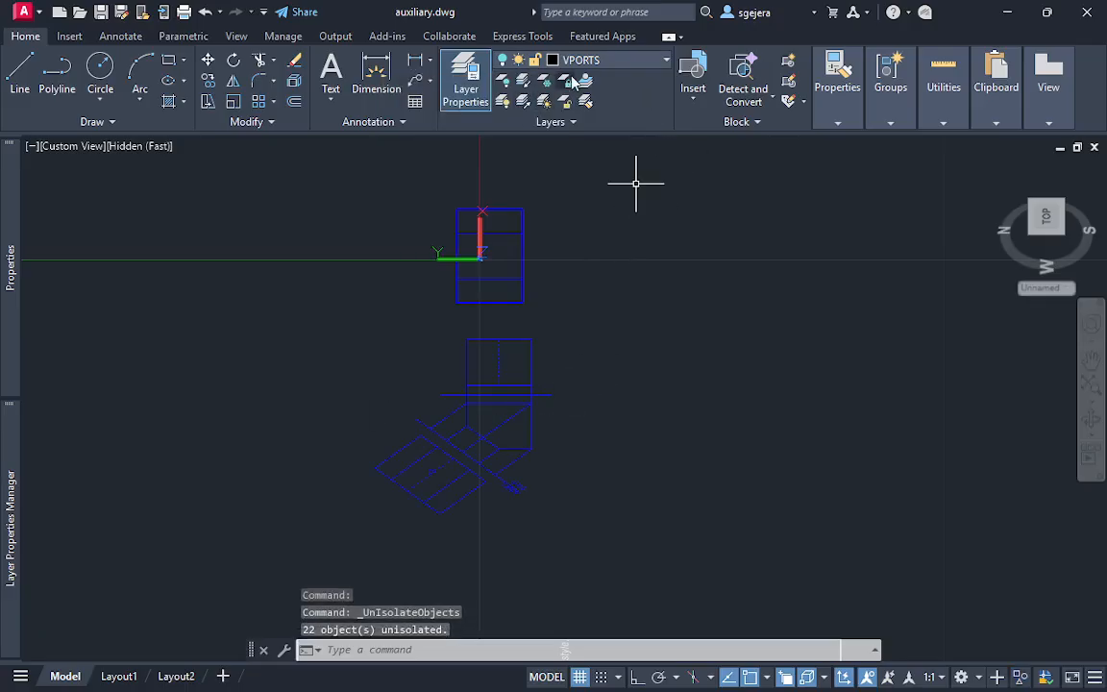
Change the colour of the given layer to yellow
mouse_move(17, 337)
mouse_move(11, 473)
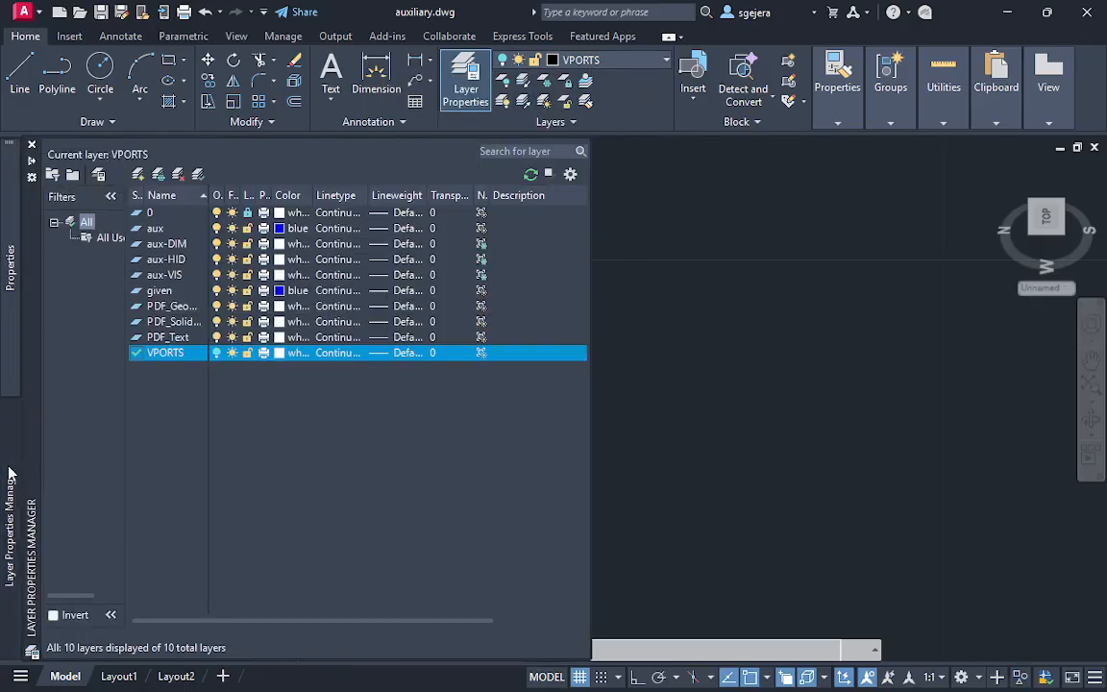
left_click(280, 229)
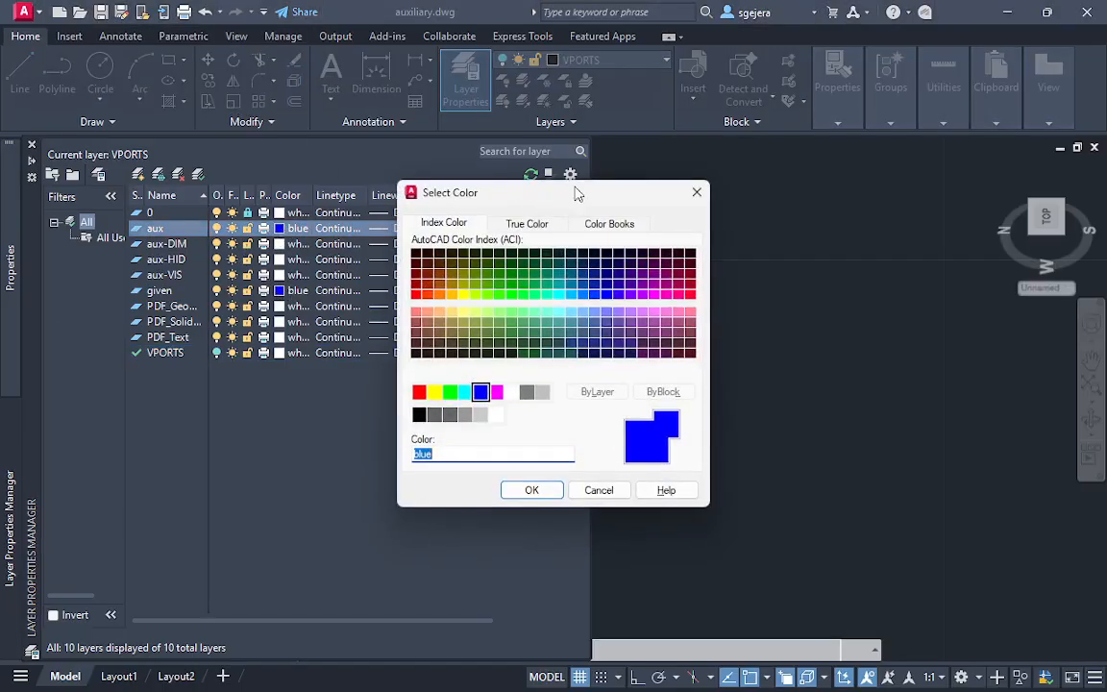
left_click(696, 194)
left_click(278, 291)
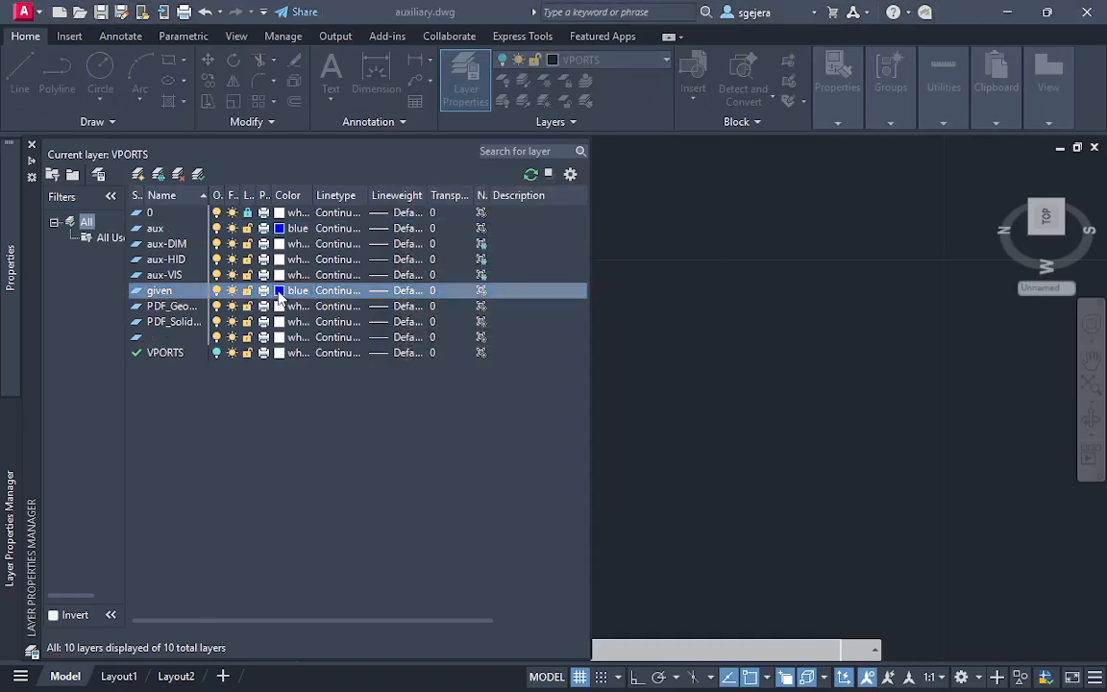
left_click(434, 392)
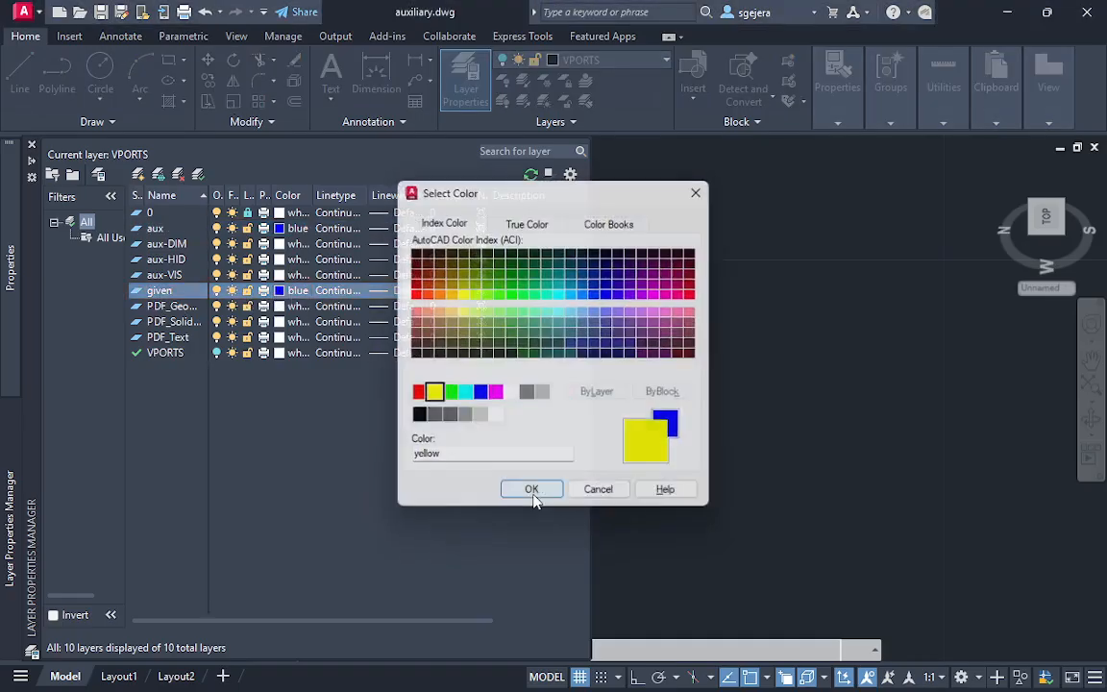
left_click(534, 490)
left_click(669, 375)
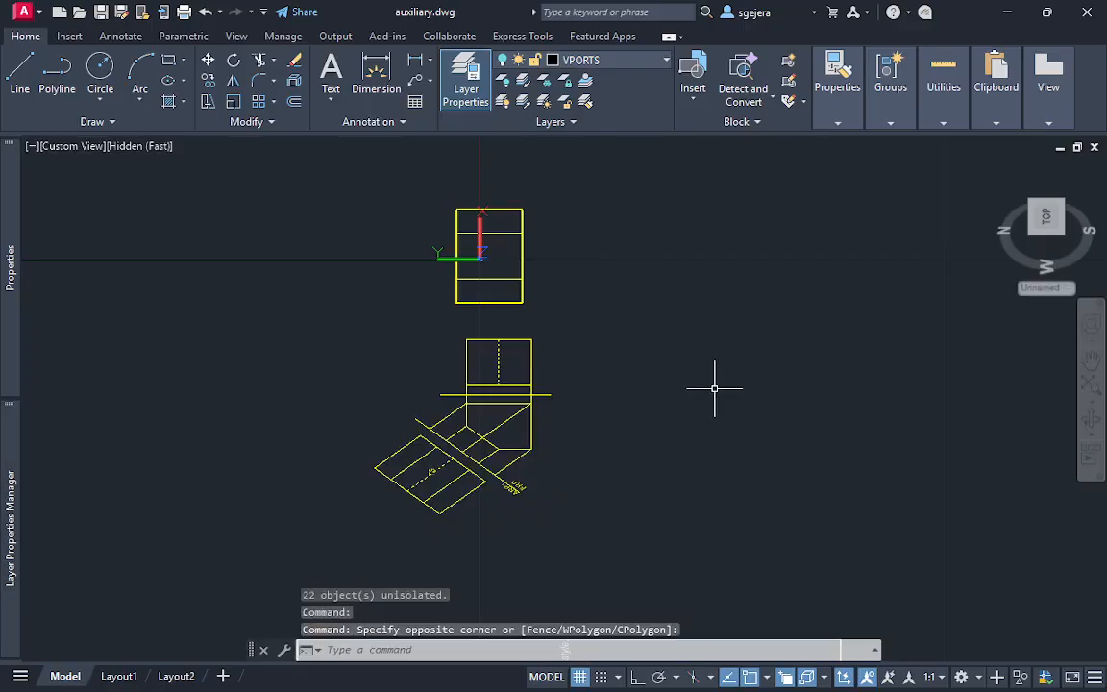
Set the model space coordinate system to WCS, orient the model to the Top view, and rotate that view towards upright
left_click(1047, 225)
left_click(1072, 276)
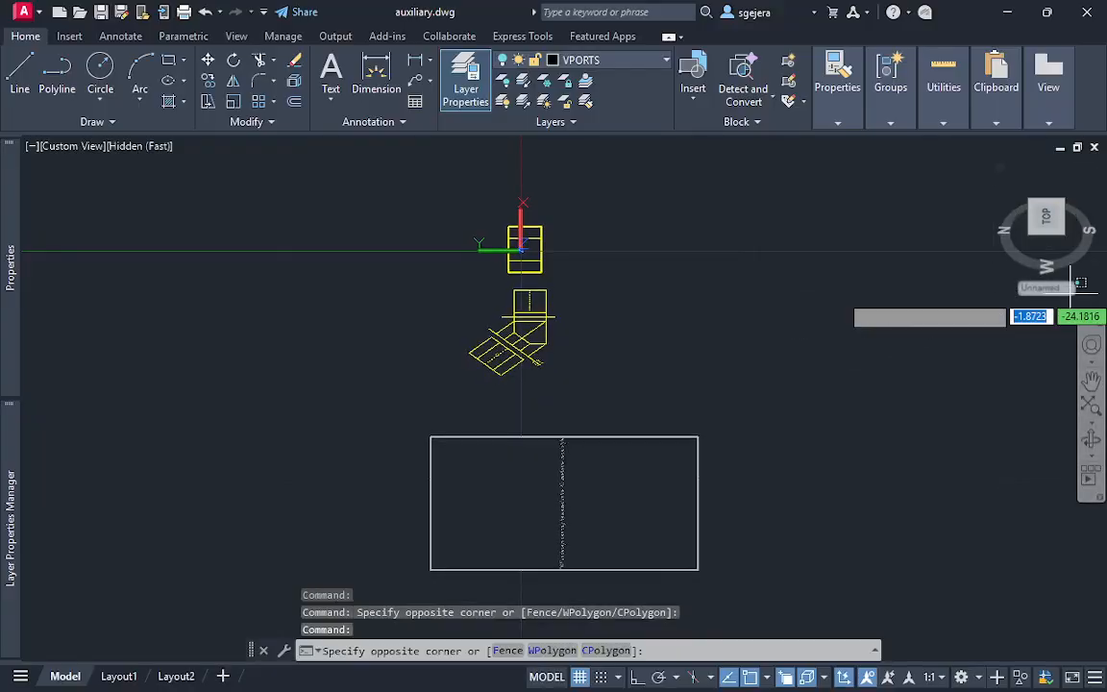
left_click(1048, 287)
left_click(1004, 308)
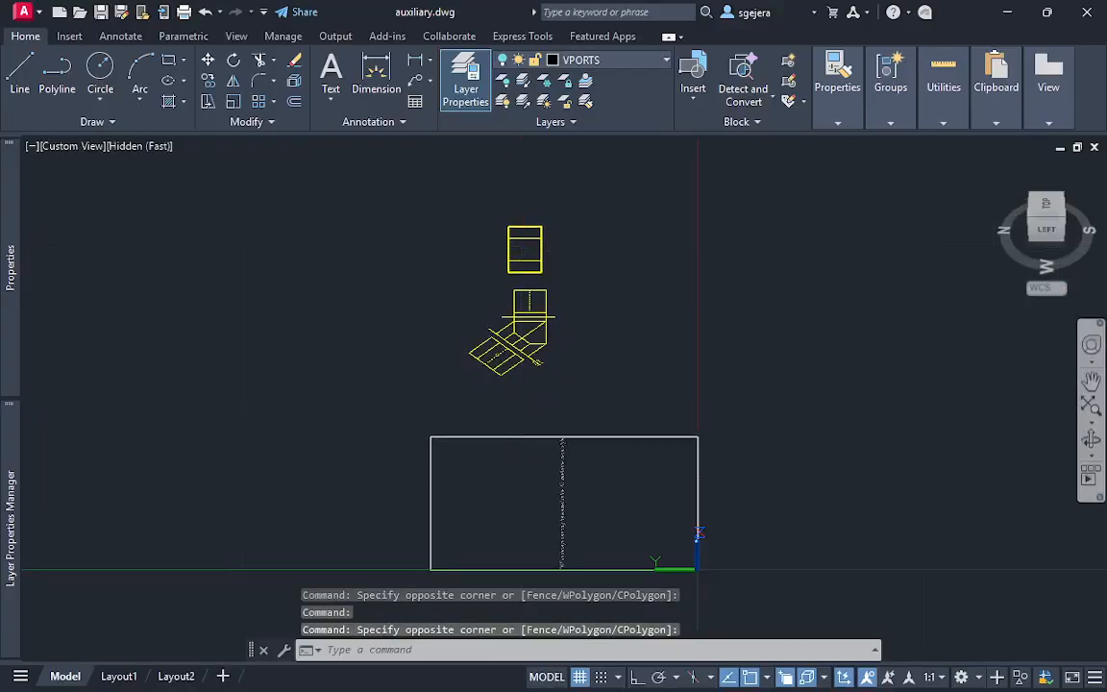
left_click(1047, 222)
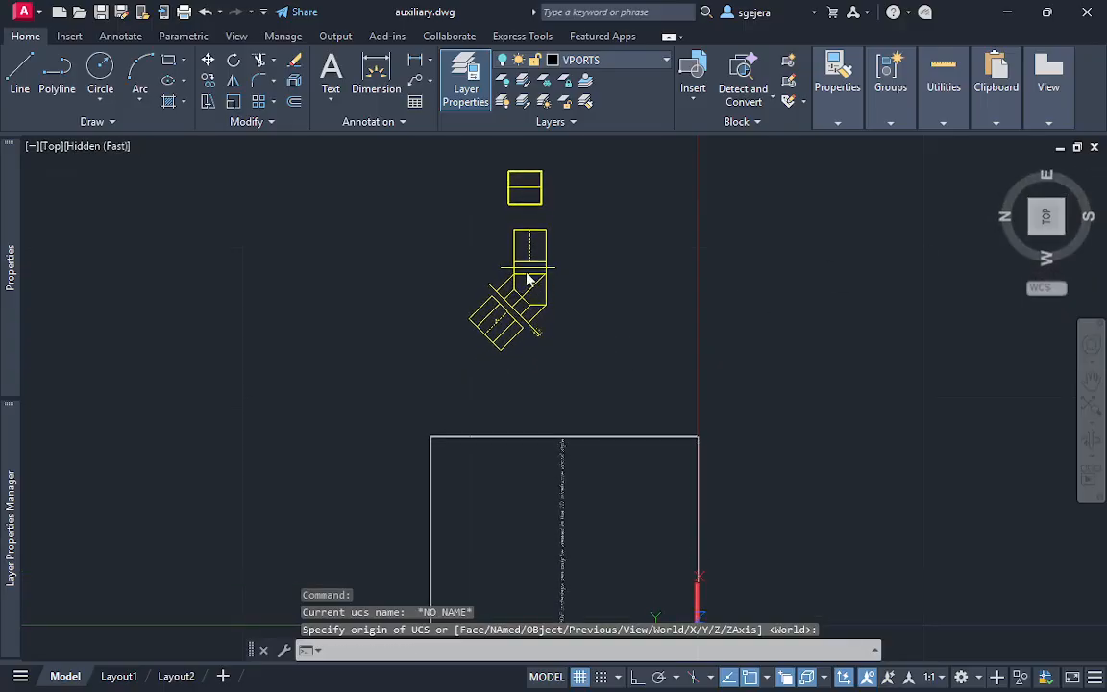
scroll(508, 291, "down", 5)
left_click(1099, 180)
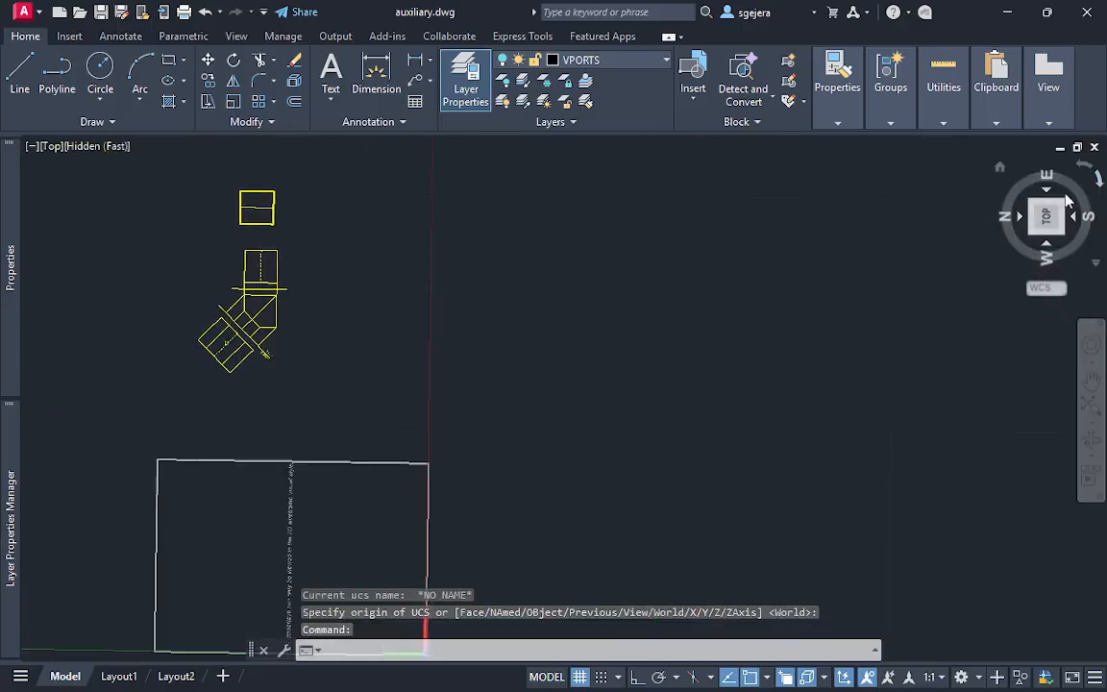
Trim away all projection lines between the ARP1/FRP reference line and the front view, including the diagonal line crossing the front view
scroll(689, 423, "up", 5)
mouse_move(724, 323)
middle_mouse_down()
mouse_move(656, 497)
mouse_move(635, 477)
mouse_move(629, 489)
middle_mouse_up()
scroll(659, 495, "up", 2)
type("tr")
key("Return")
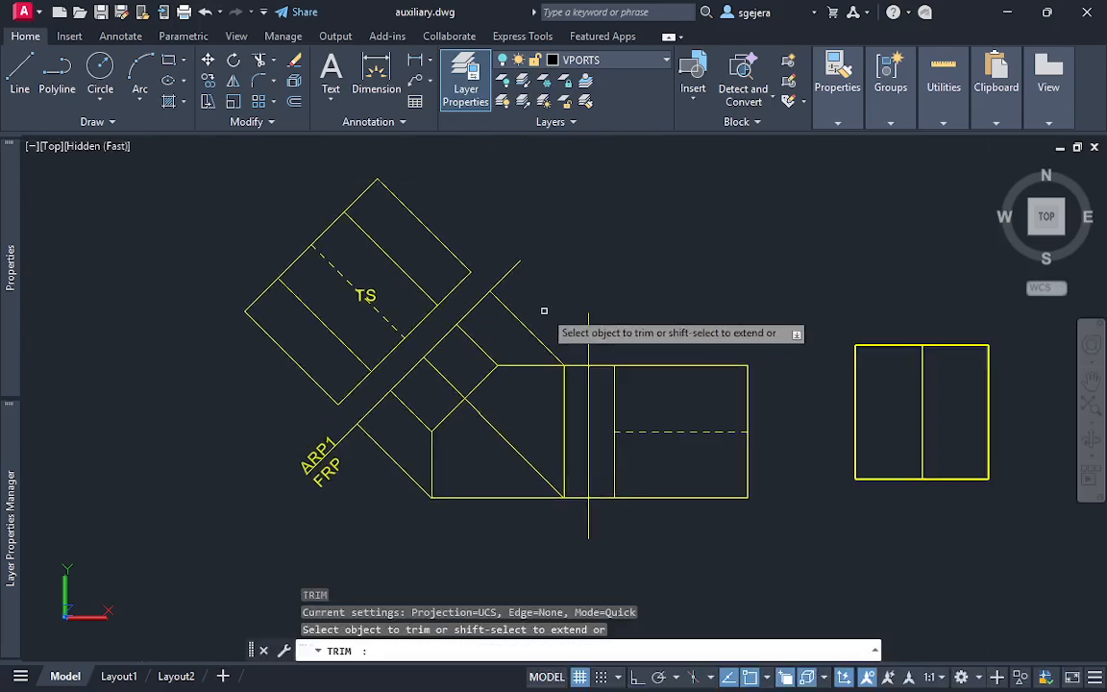
left_click(552, 298)
left_click(471, 360)
left_click(427, 395)
left_click(381, 461)
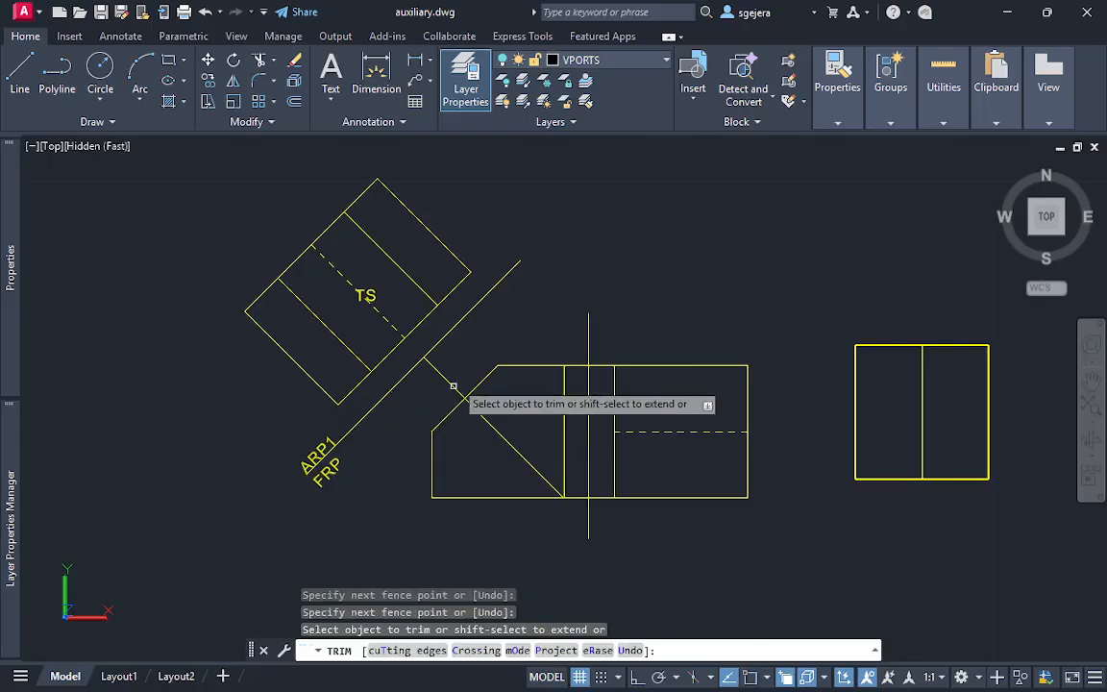
left_click(465, 355)
left_click(390, 437)
key("Return")
key("Escape")
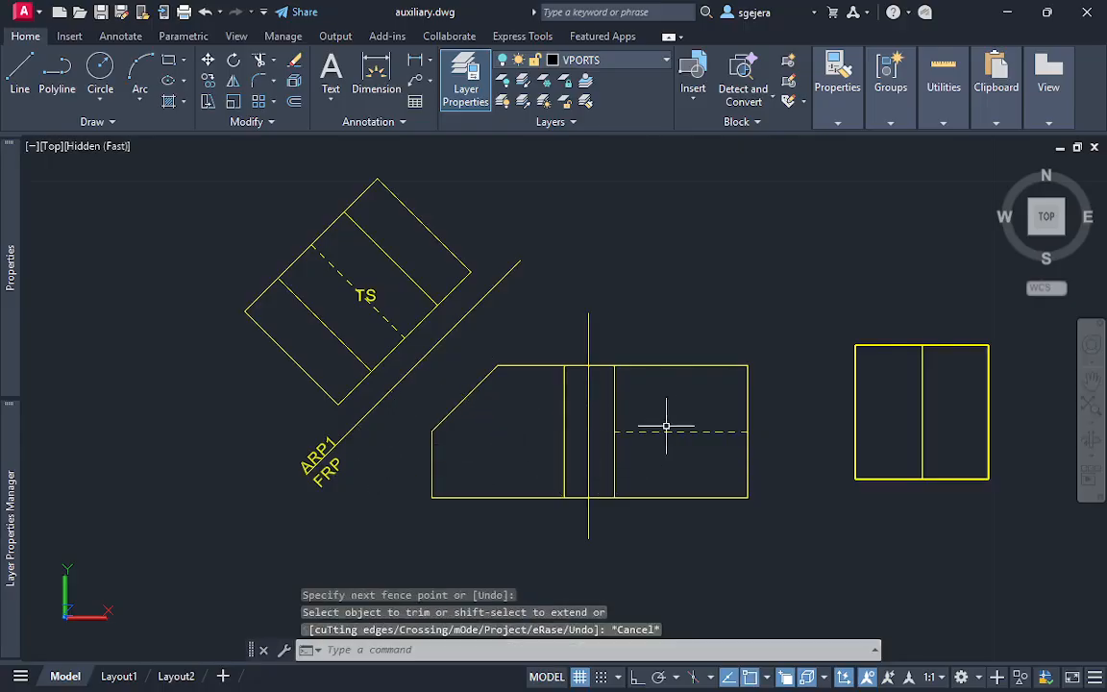
Trim the projection lines between the front and side views on both sides of the vertical reference line
key("space")
left_click(575, 348)
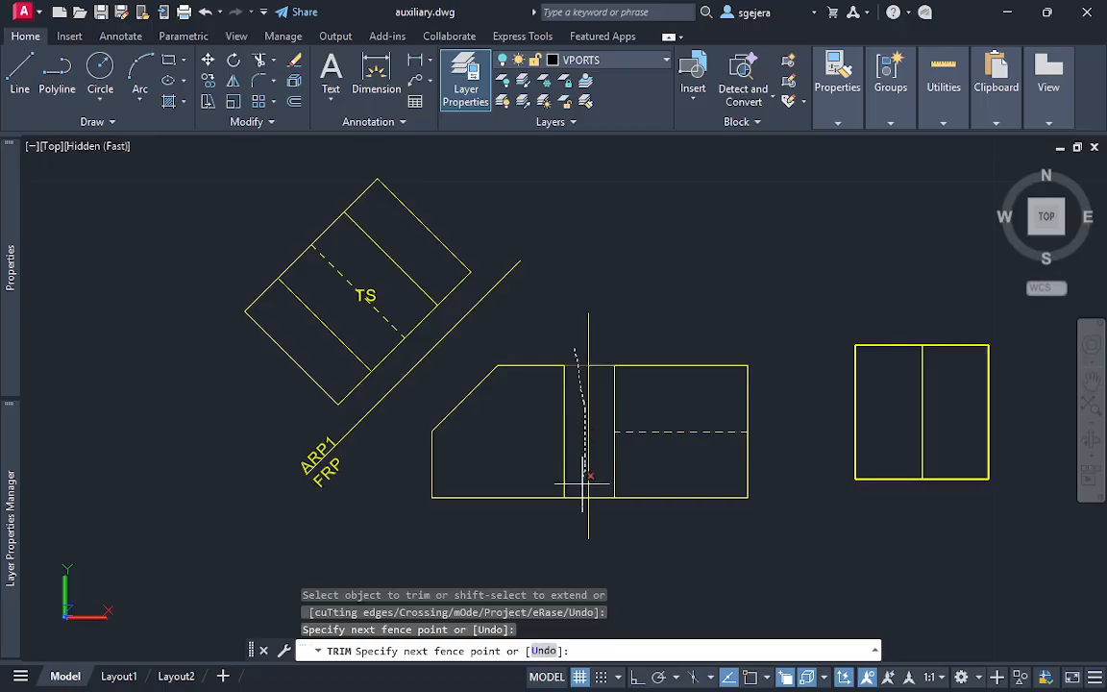
left_click(580, 531)
key("Return")
left_click_drag(582, 325, 617, 462)
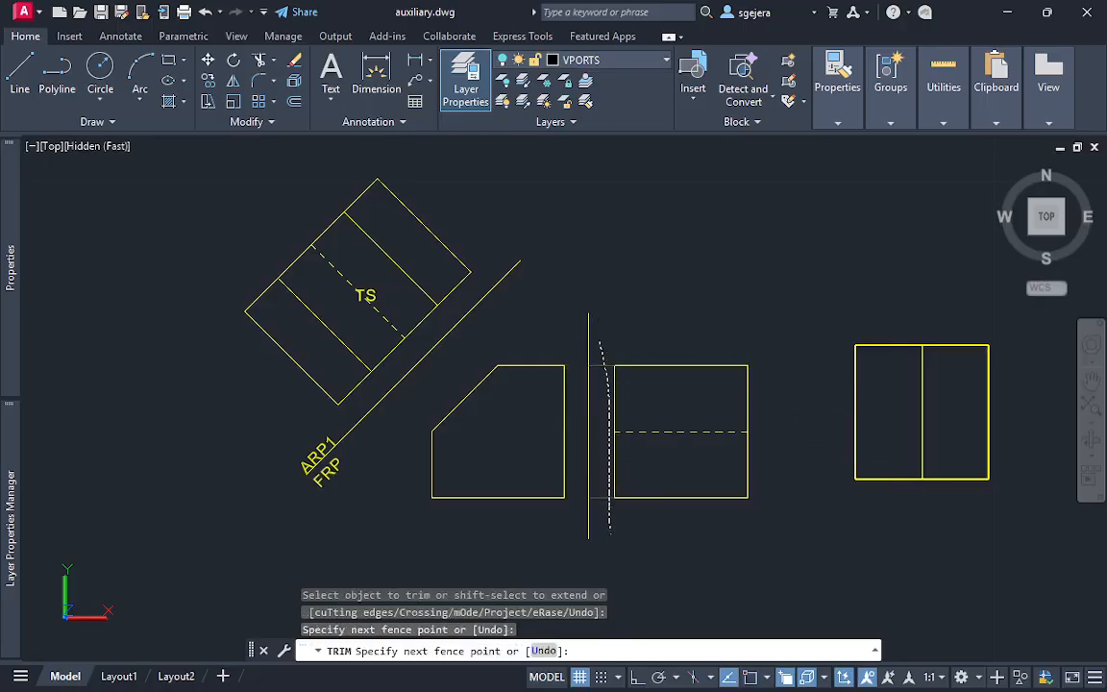
key("Return")
key("Escape")
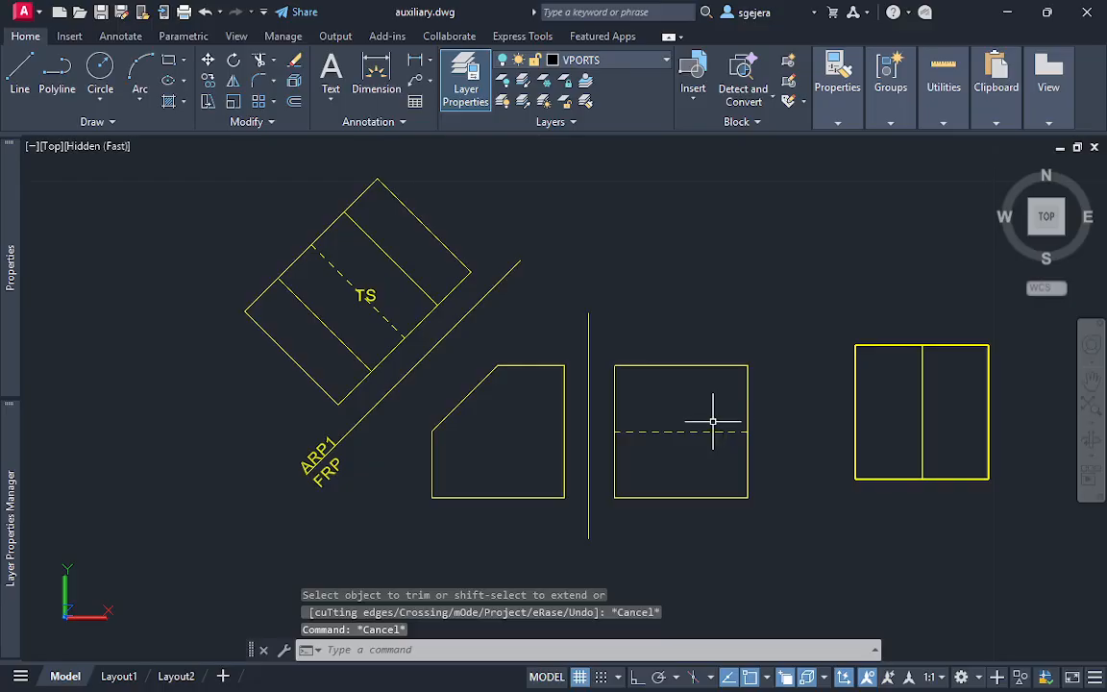
Maximise the drawing area with Clean Screen and compare the Layout1 and Layout2 sheets with the model space drawing
middle_click_drag(629, 389, 608, 389)
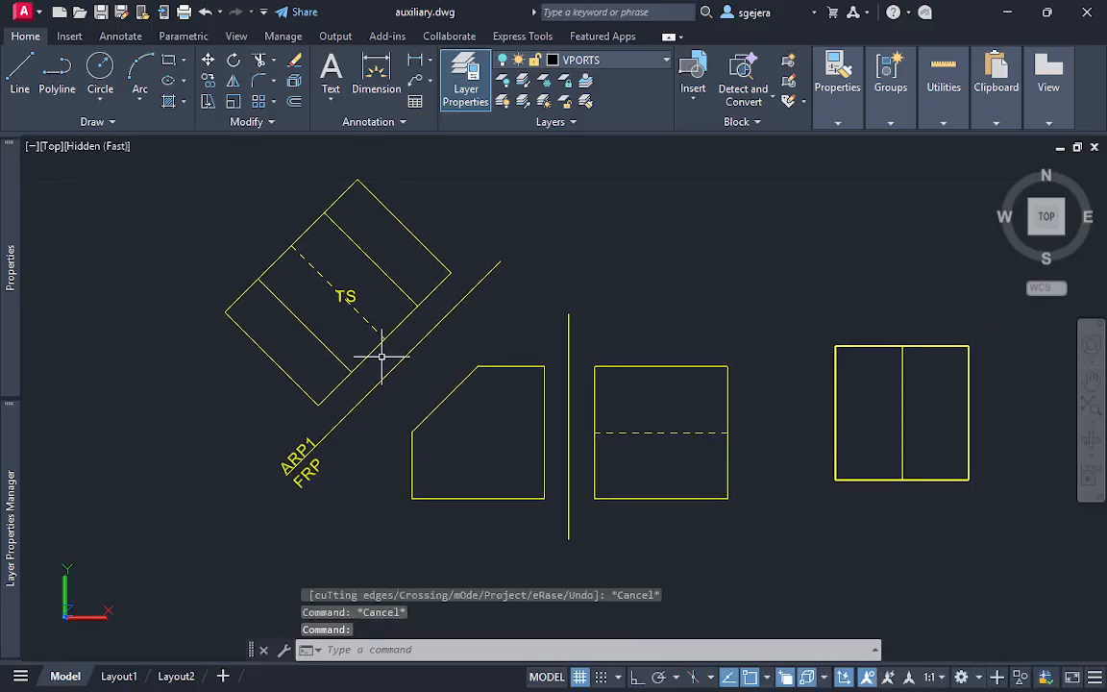
key("ctrl+0")
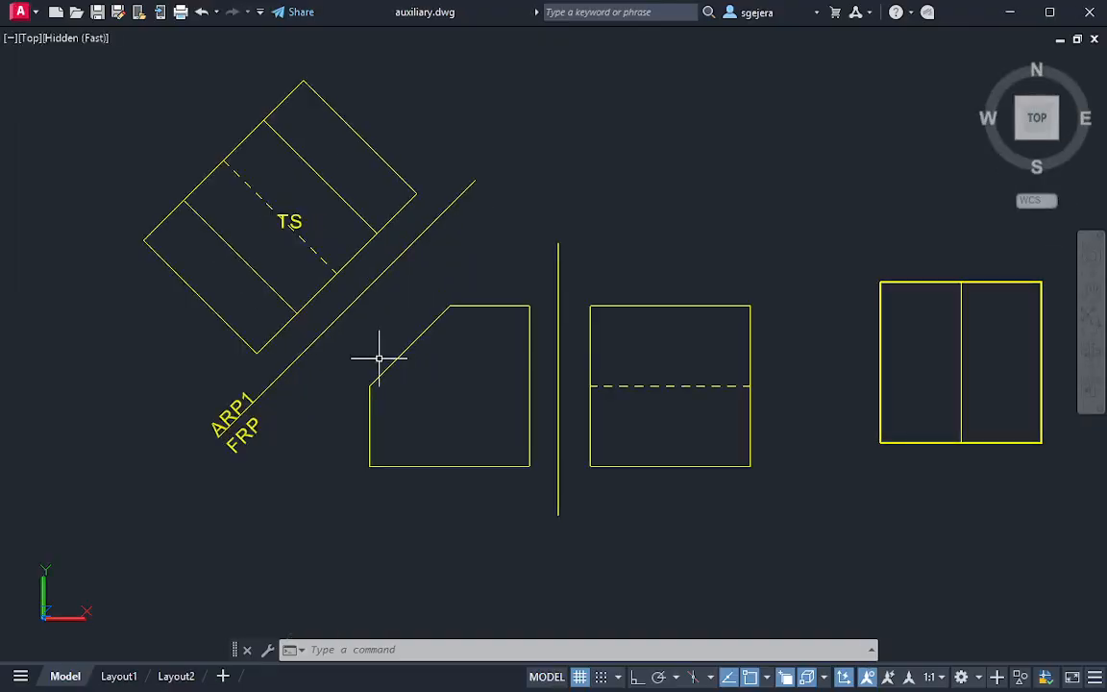
middle_click_drag(456, 407, 463, 434)
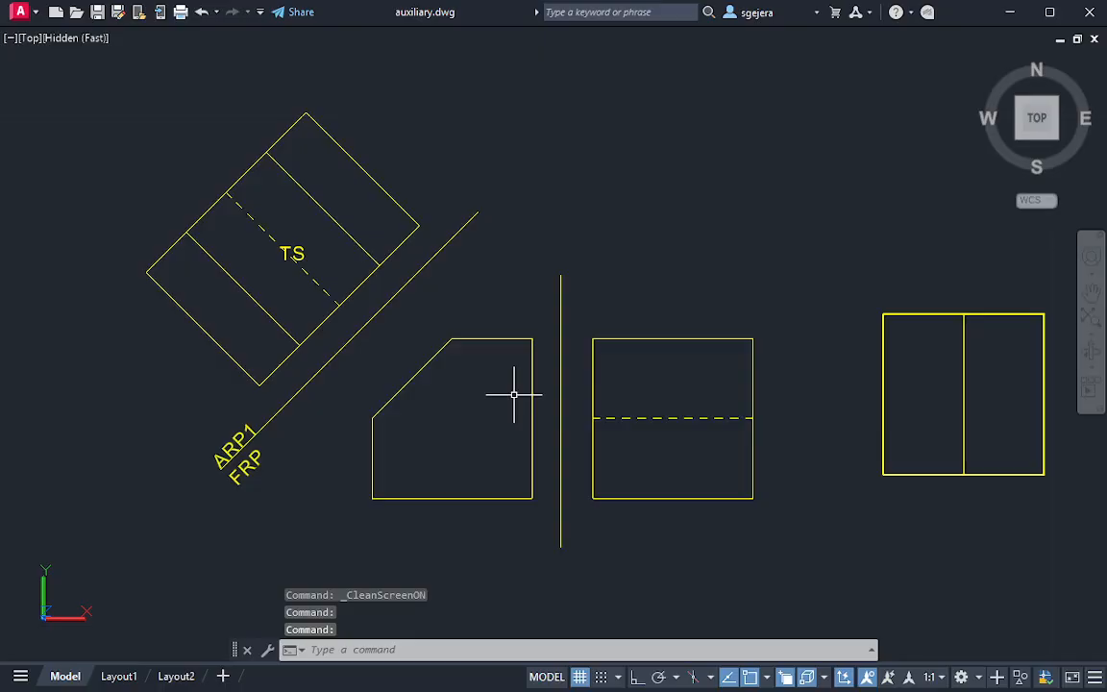
left_click(119, 676)
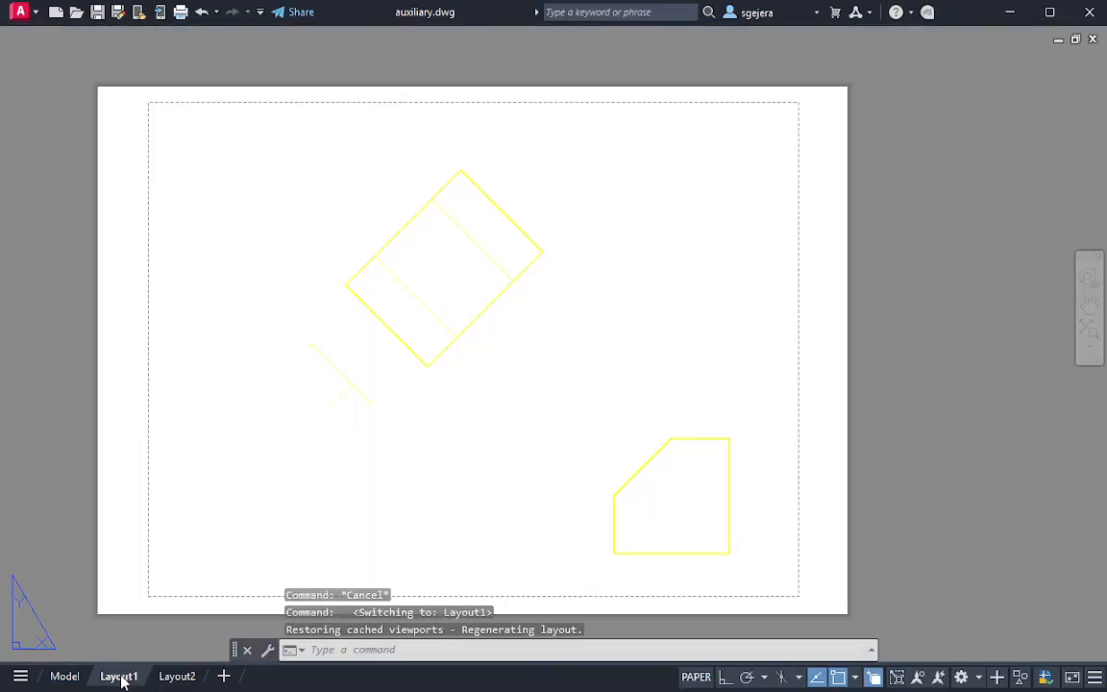
left_click(177, 677)
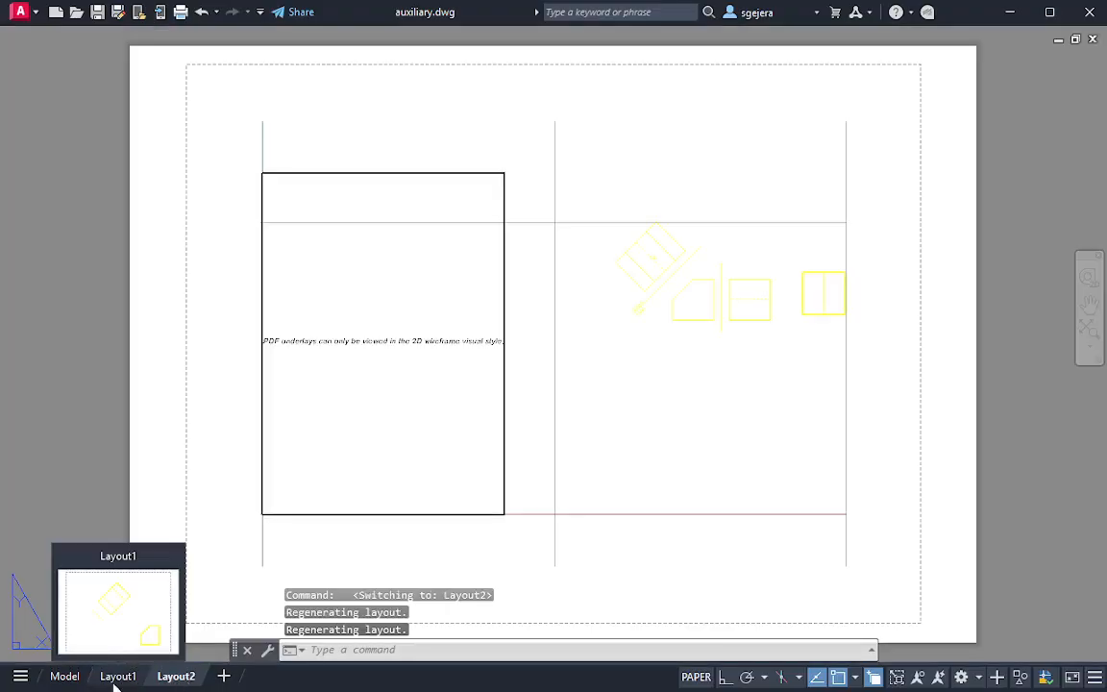
left_click(119, 678)
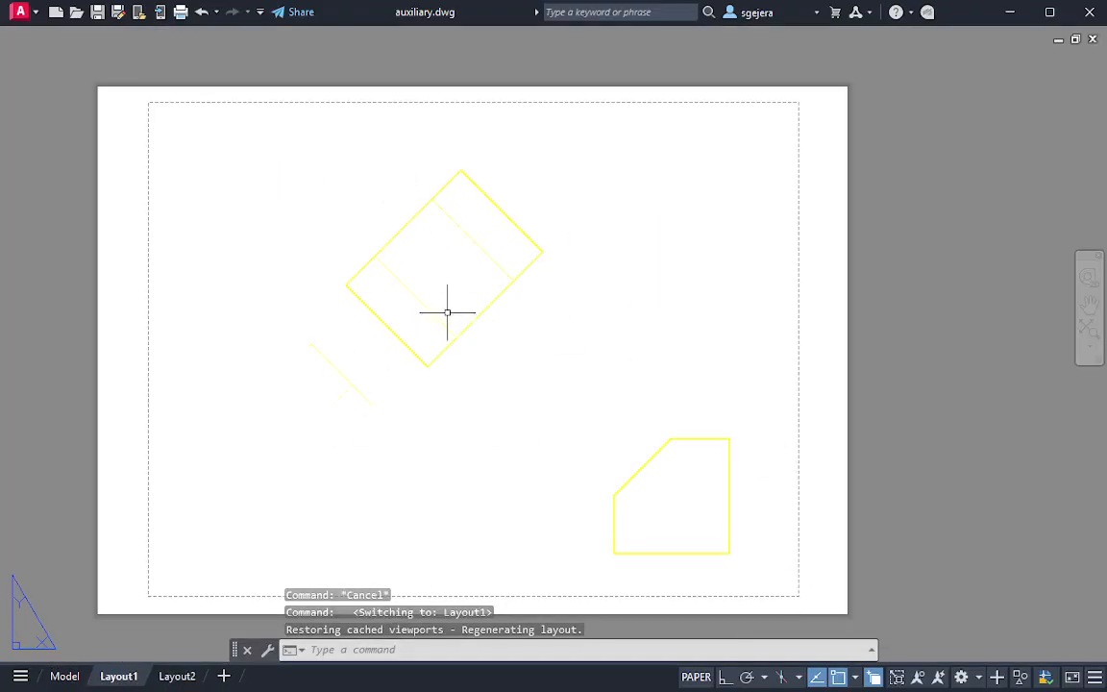
left_click(66, 677)
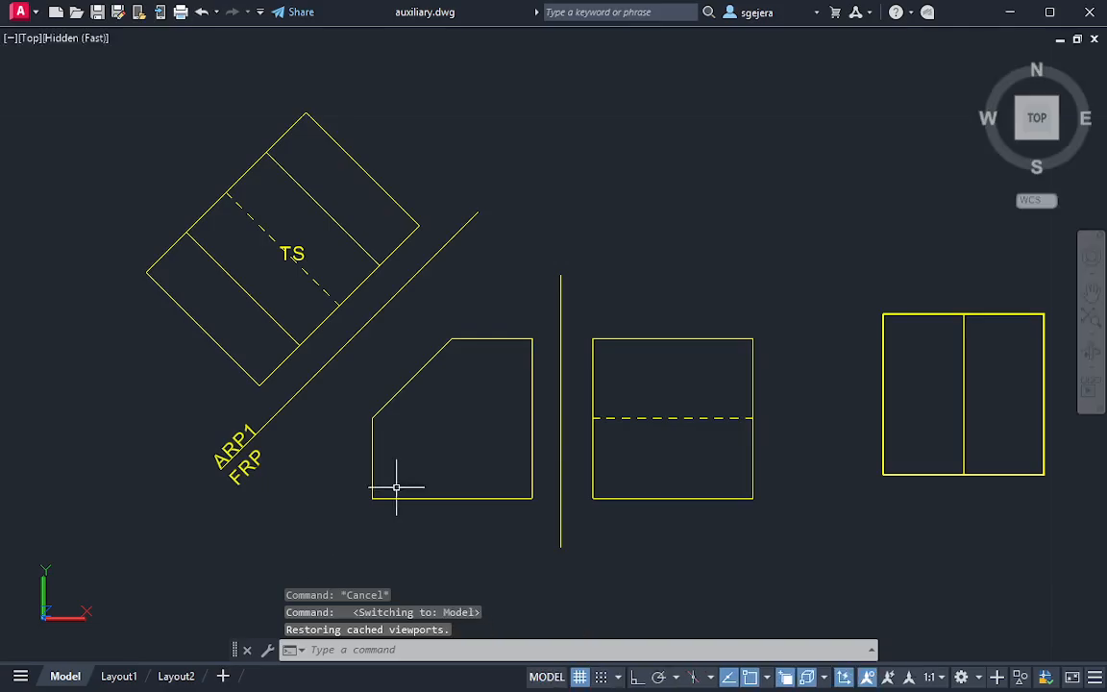
Change the model space visual style from Hidden to 2D Wireframe to display the PDF underlay
middle_click_drag(598, 290, 496, 264)
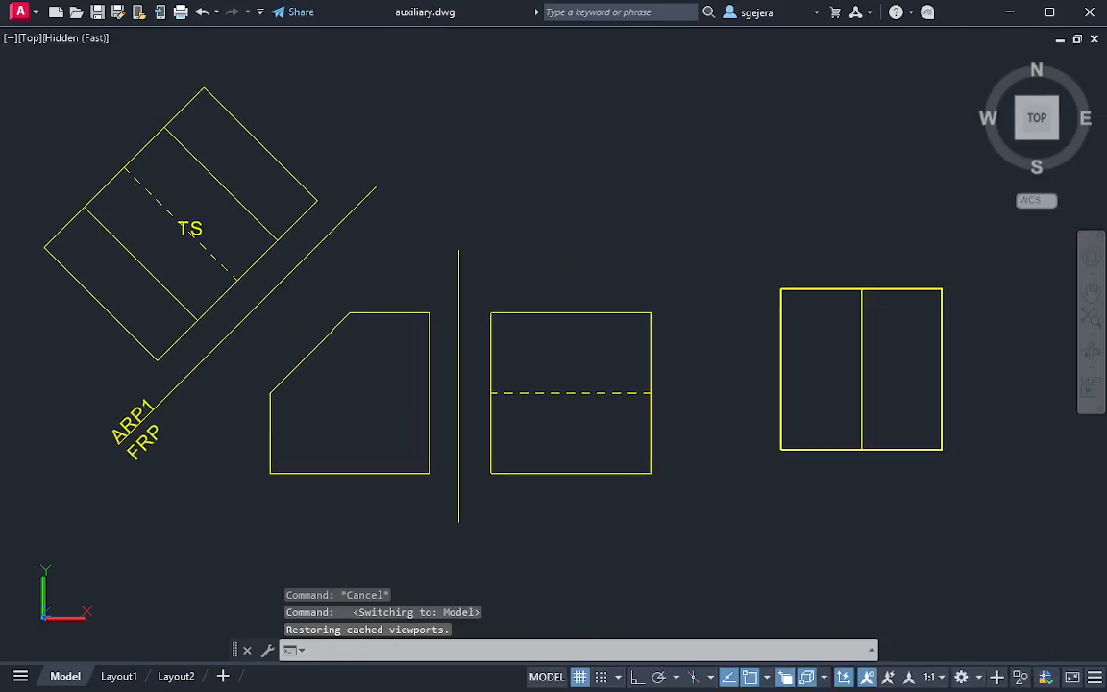
scroll(492, 306, "down", 2)
middle_click_drag(220, 268, 371, 321)
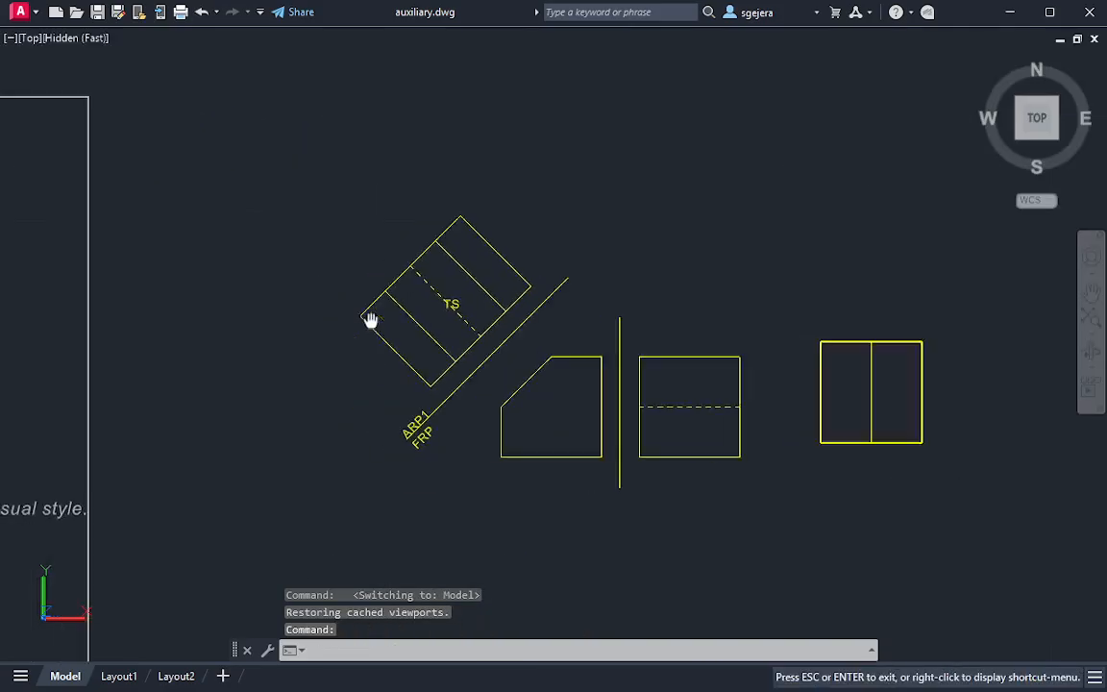
middle_click_drag(706, 387, 689, 327)
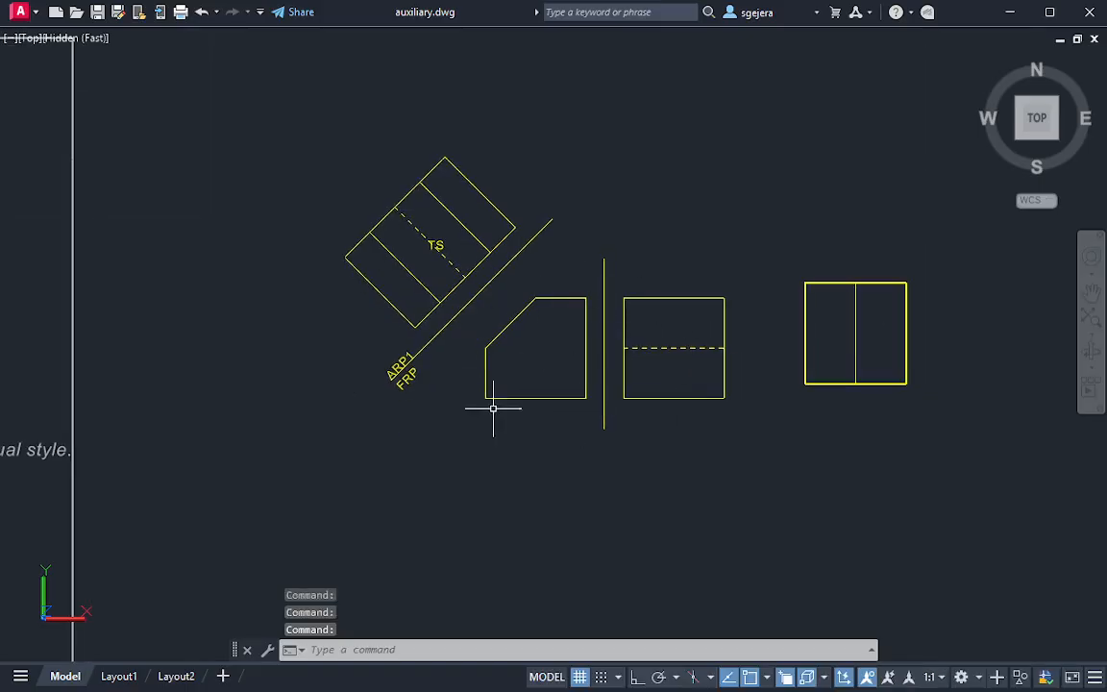
mouse_move(493, 409)
middle_mouse_down()
mouse_move(519, 317)
mouse_move(504, 319)
middle_mouse_up()
scroll(453, 435, "down", 4)
mouse_move(406, 450)
middle_mouse_down()
mouse_move(433, 408)
mouse_move(413, 385)
middle_mouse_up()
scroll(251, 458, "up", 3)
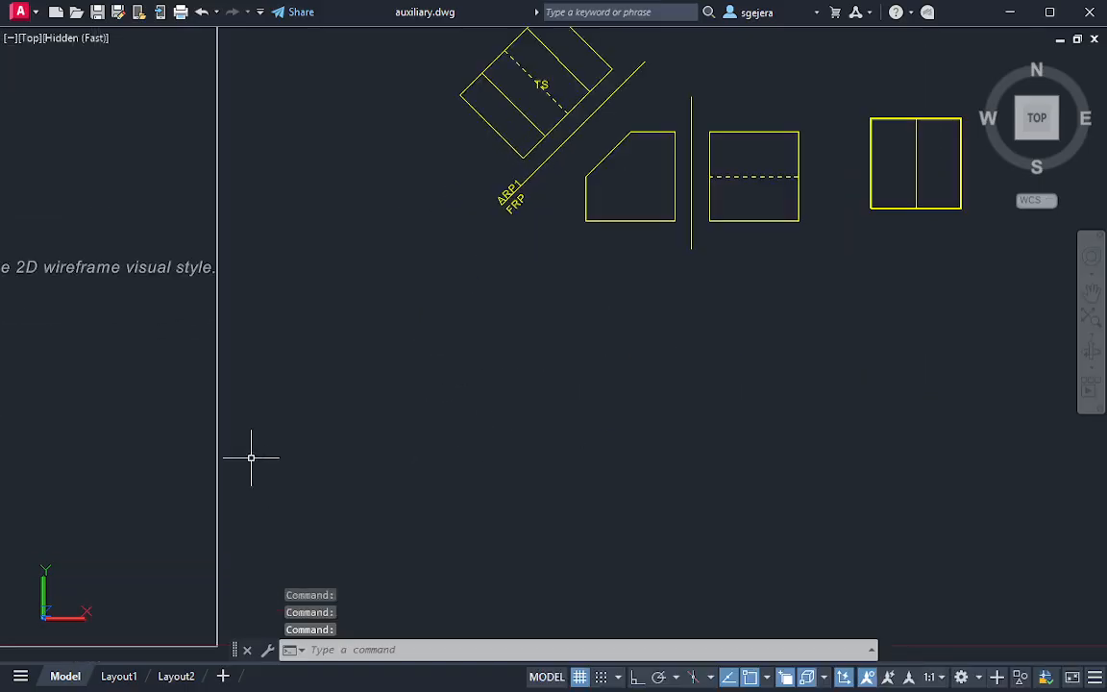
middle_click_drag(251, 457, 596, 452)
scroll(427, 461, "down", 2)
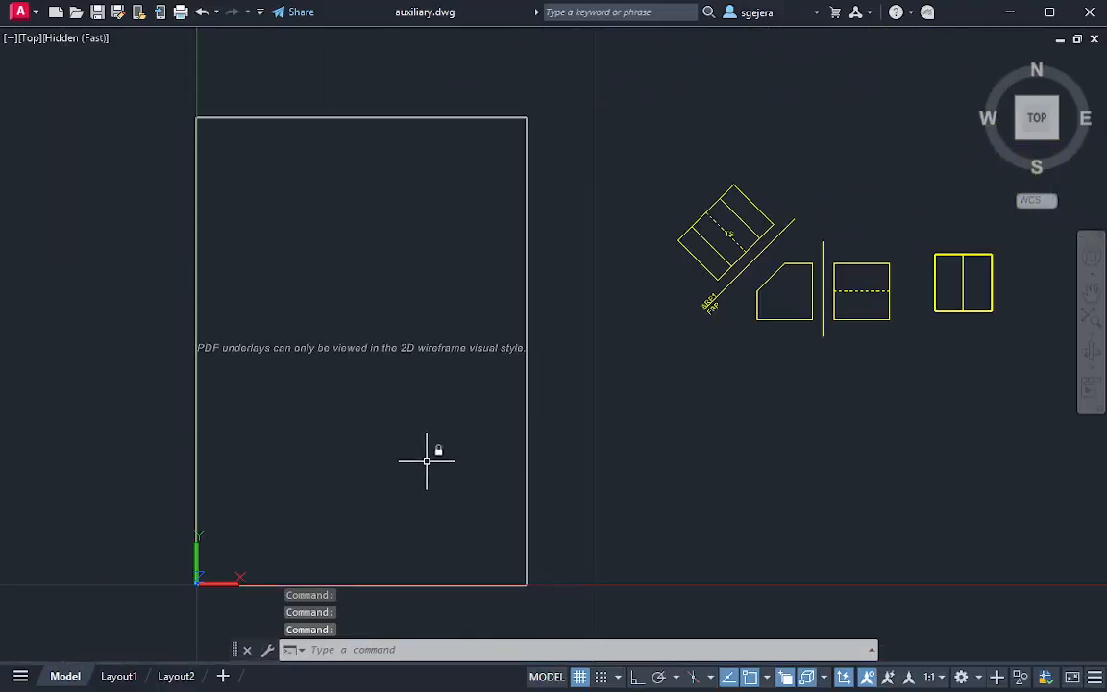
scroll(426, 461, "down", 1)
scroll(434, 470, "up", 2)
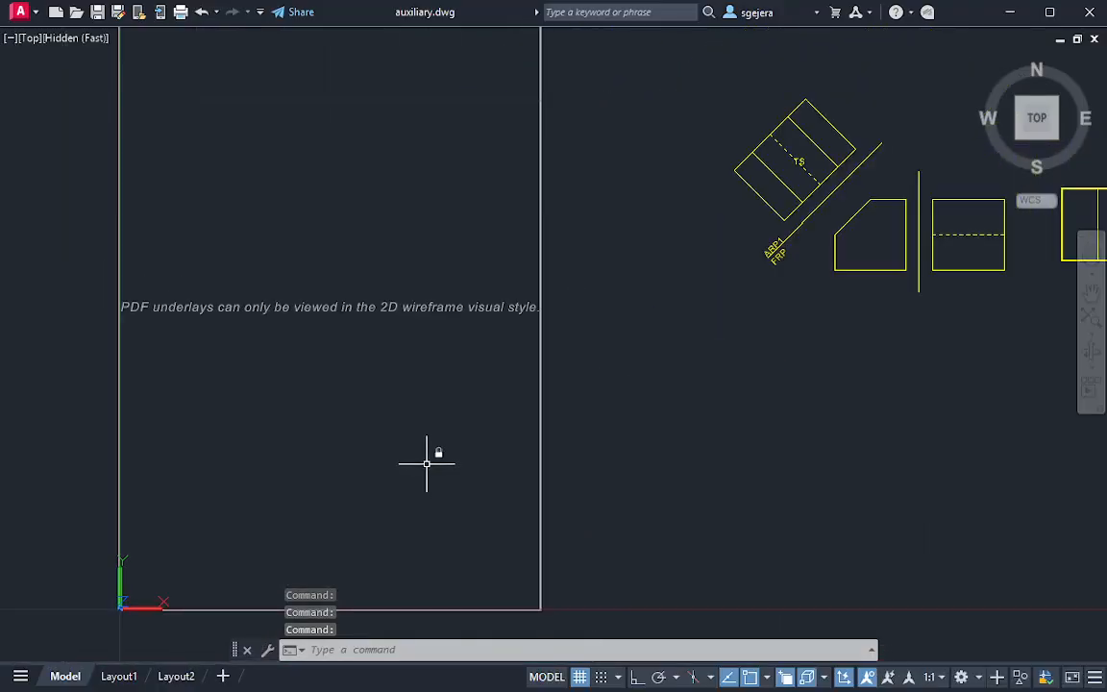
left_click(81, 41)
left_click(154, 82)
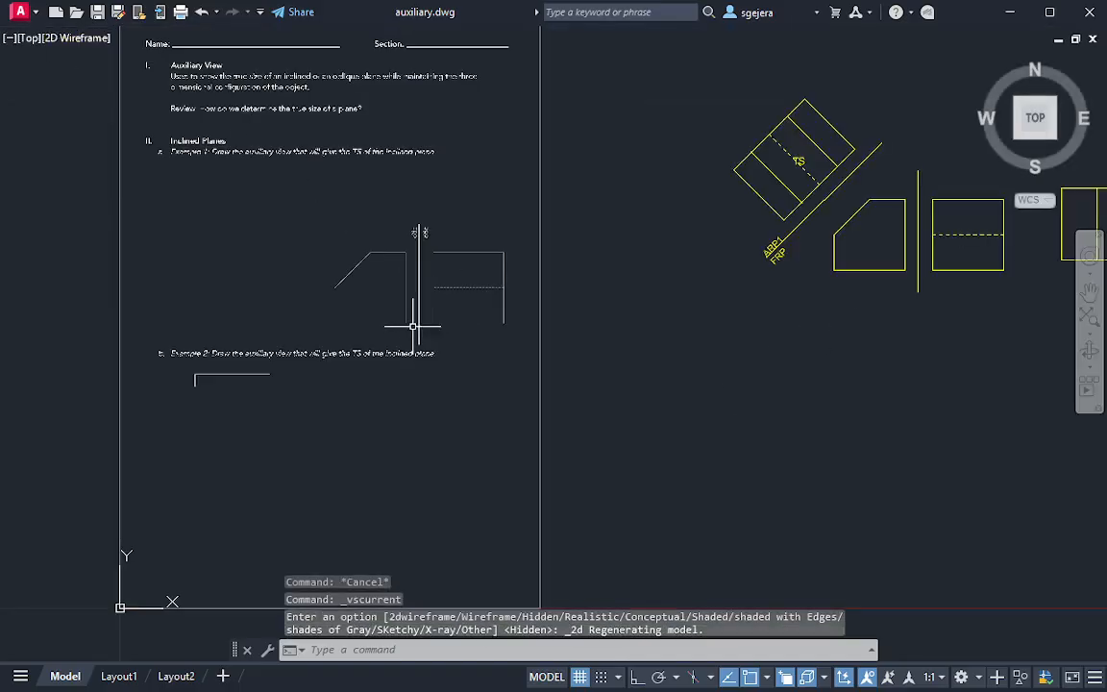
Examine the given HRP and FRP views of Example 2 on the PDF worksheet
scroll(272, 453, "up", 4)
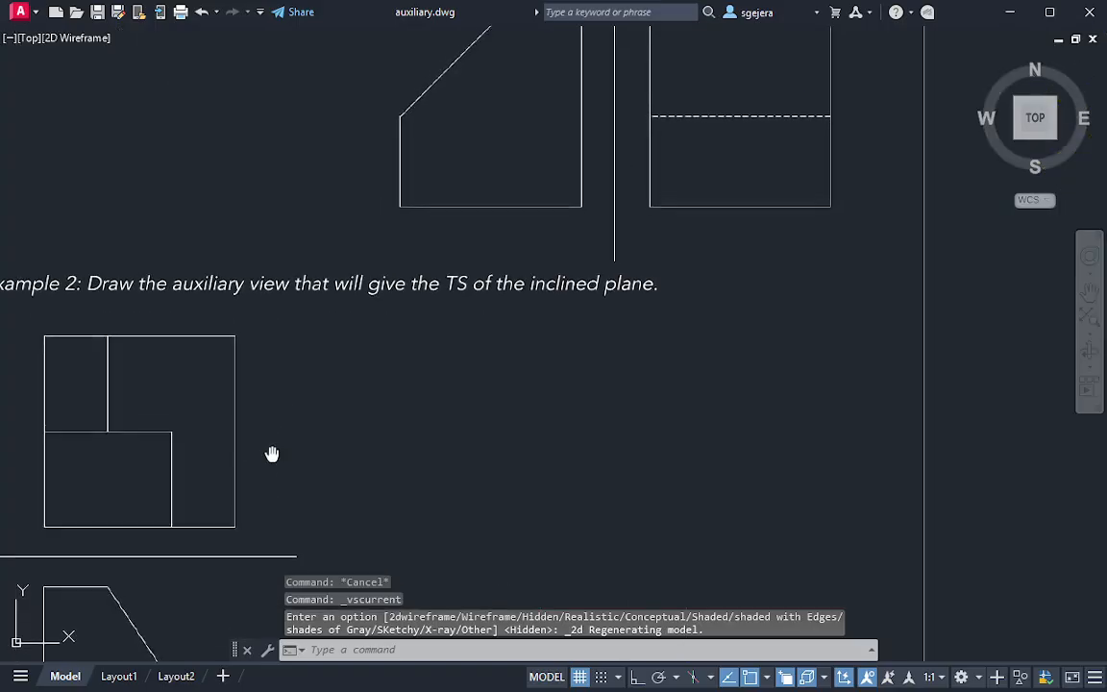
middle_click_drag(272, 453, 317, 324)
scroll(195, 395, "up", 2)
scroll(198, 400, "down", 2)
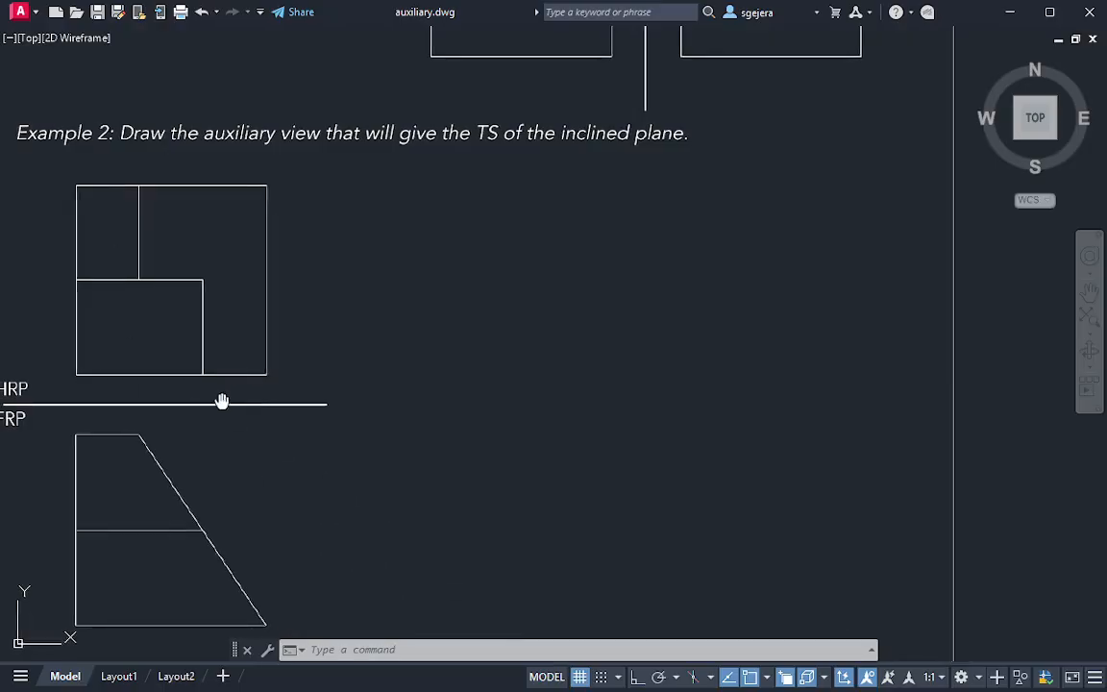
middle_click_drag(222, 401, 283, 391)
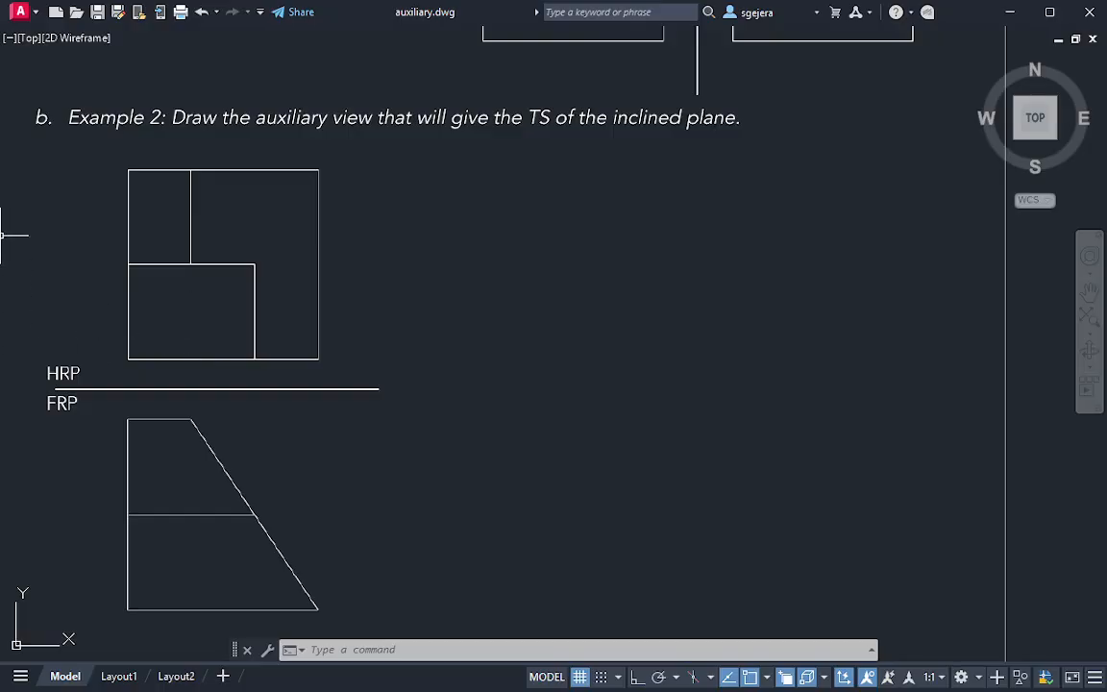
type("re")
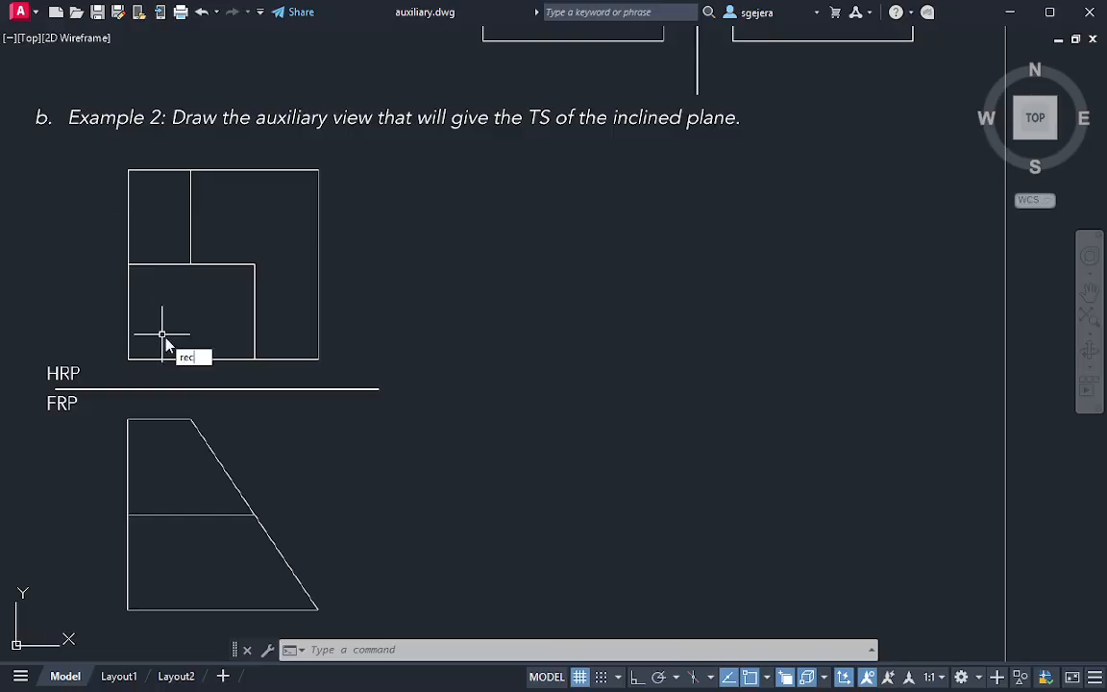
type("c")
key("Return")
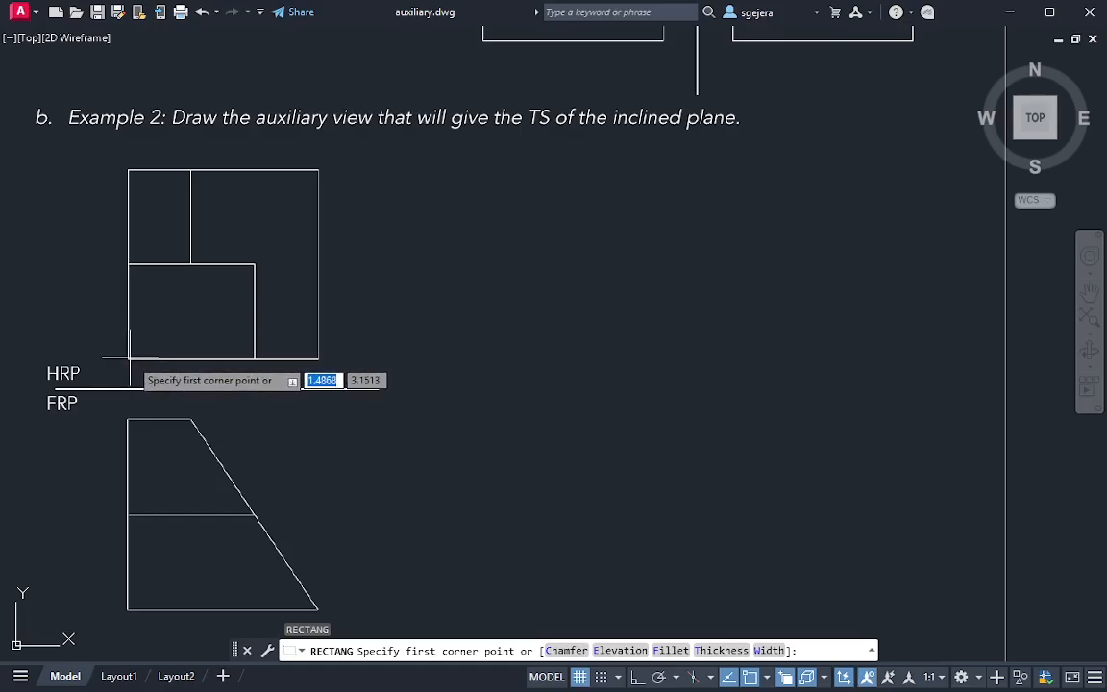
left_click(318, 359)
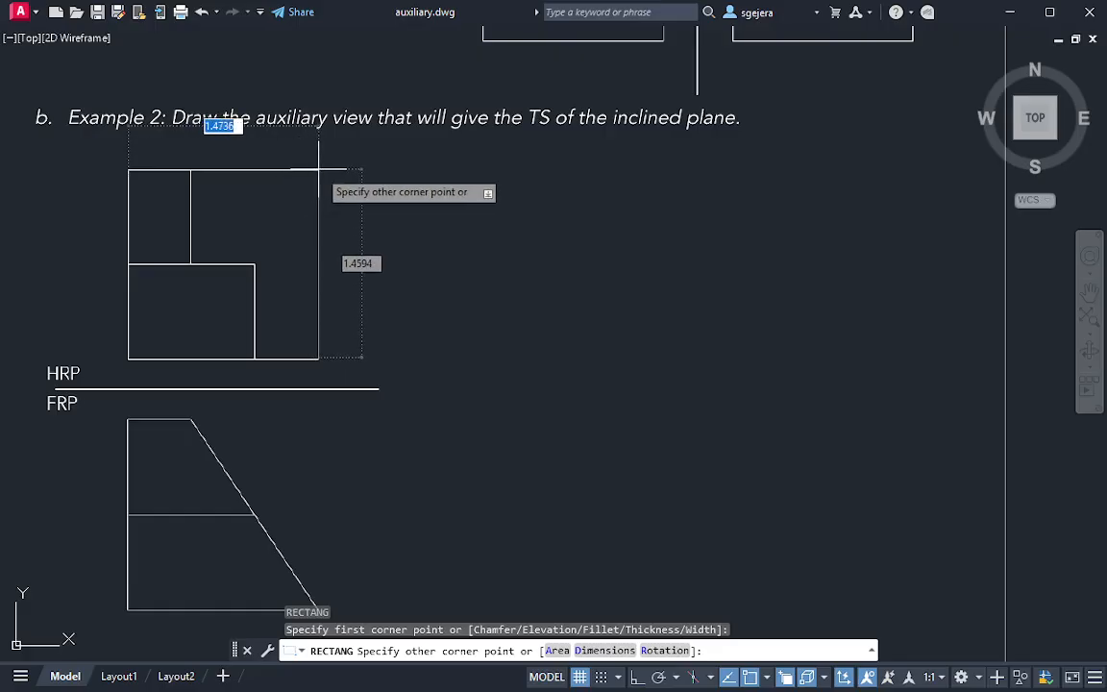
key("Escape")
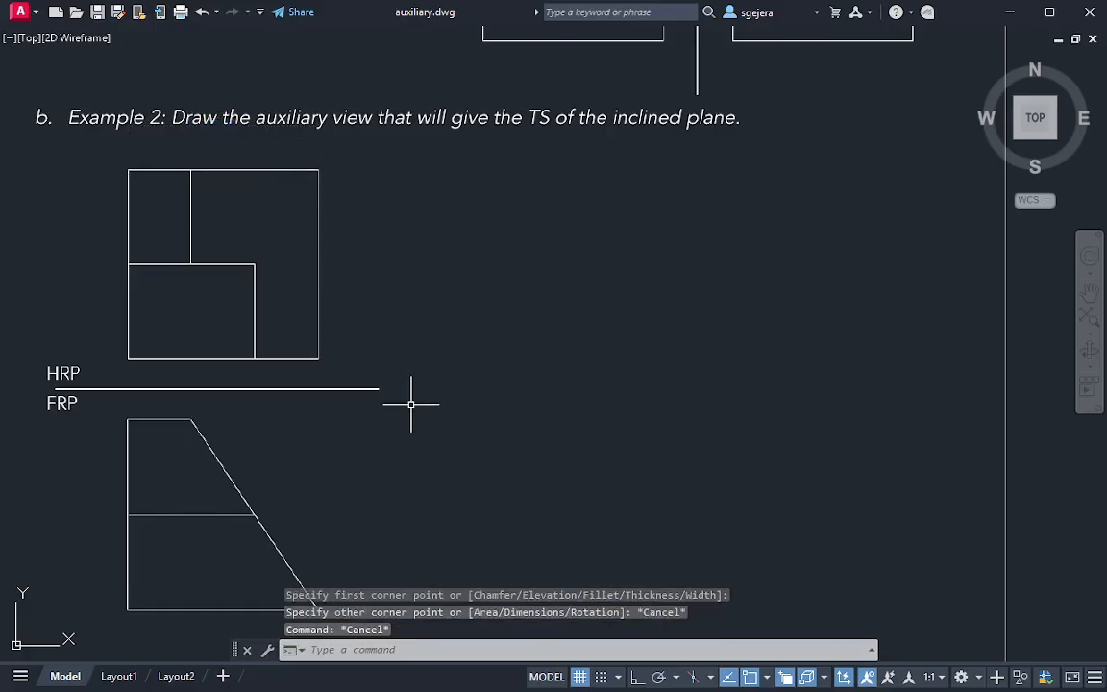
Turn off Clean Screen and make the given layer current
key("ctrl+0")
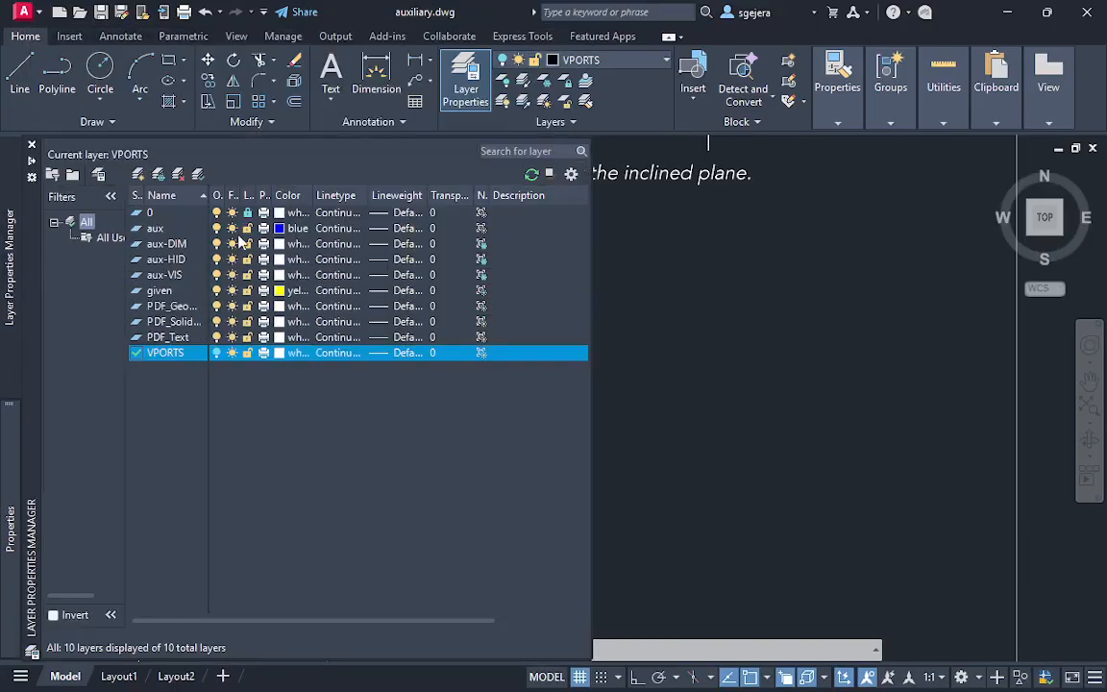
double_click(182, 291)
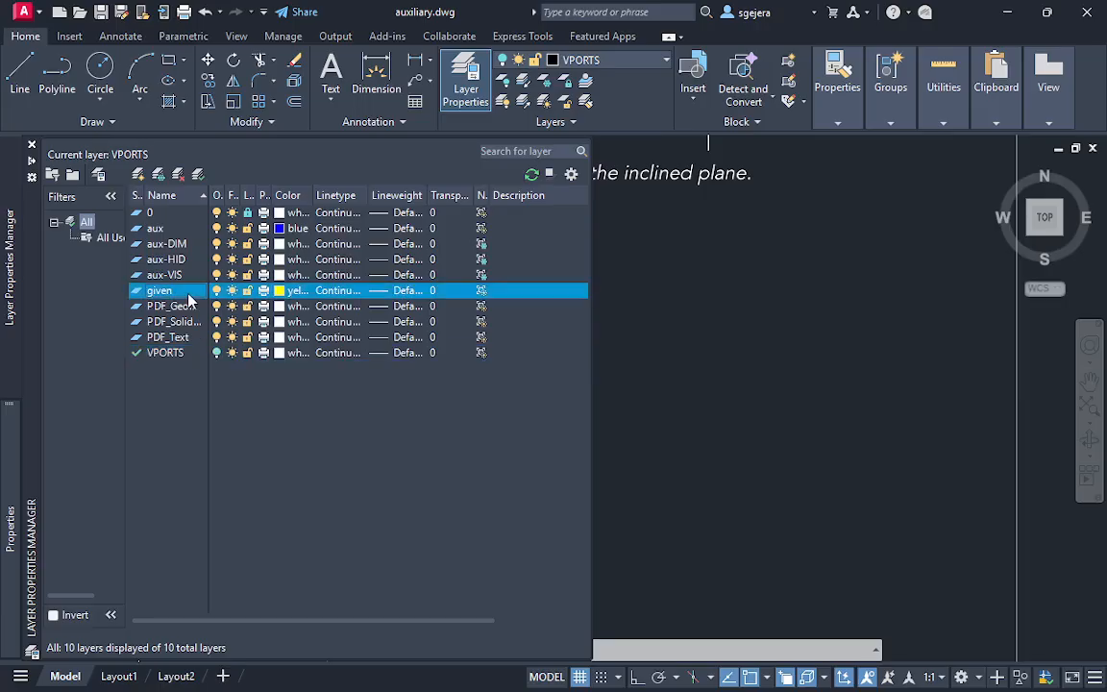
left_click(769, 334)
key("Escape")
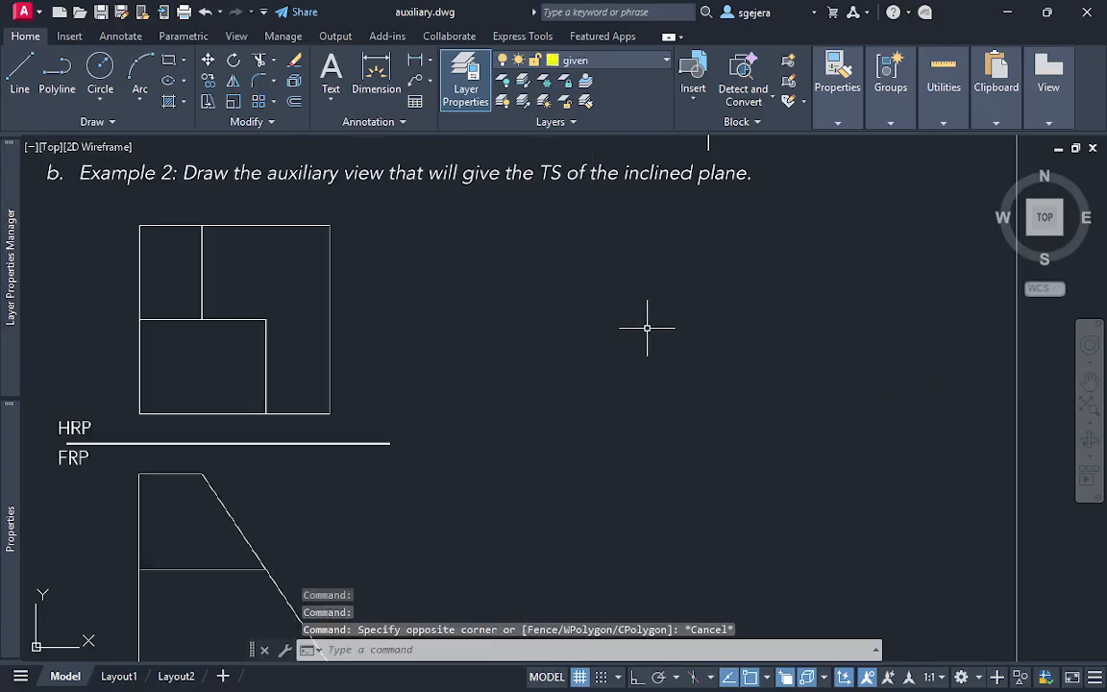
Draw a 1.45 by 1.45 square over the HRP view, starting from its lower-left corner
middle_click_drag(211, 376, 216, 321)
type("rec")
key("Return")
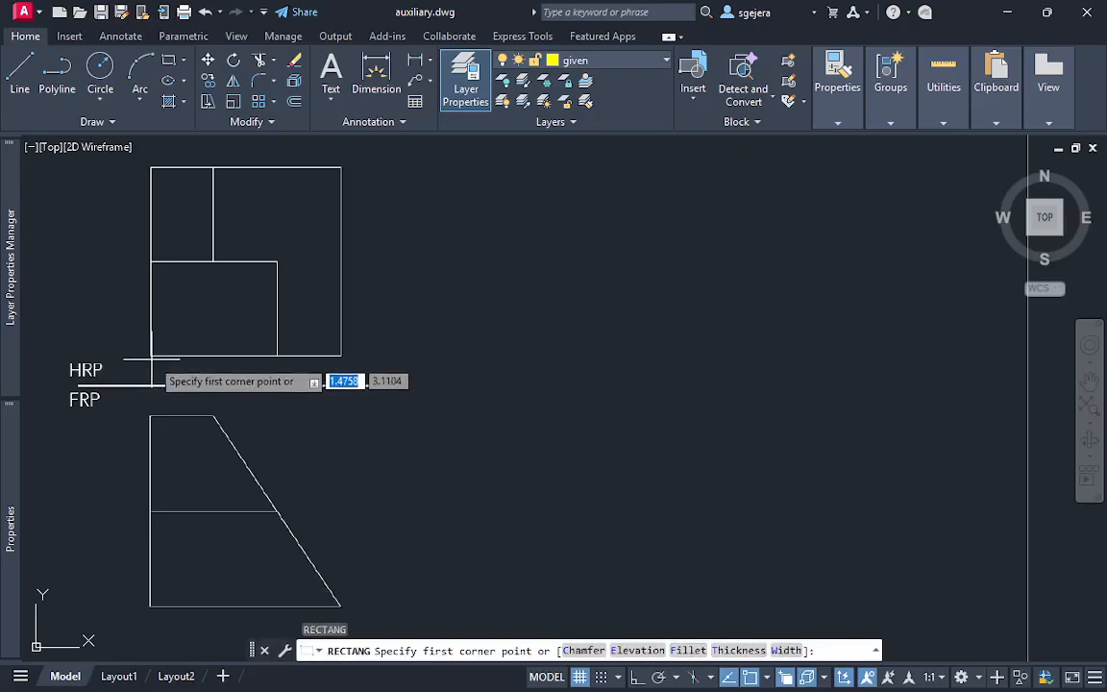
left_click(151, 356)
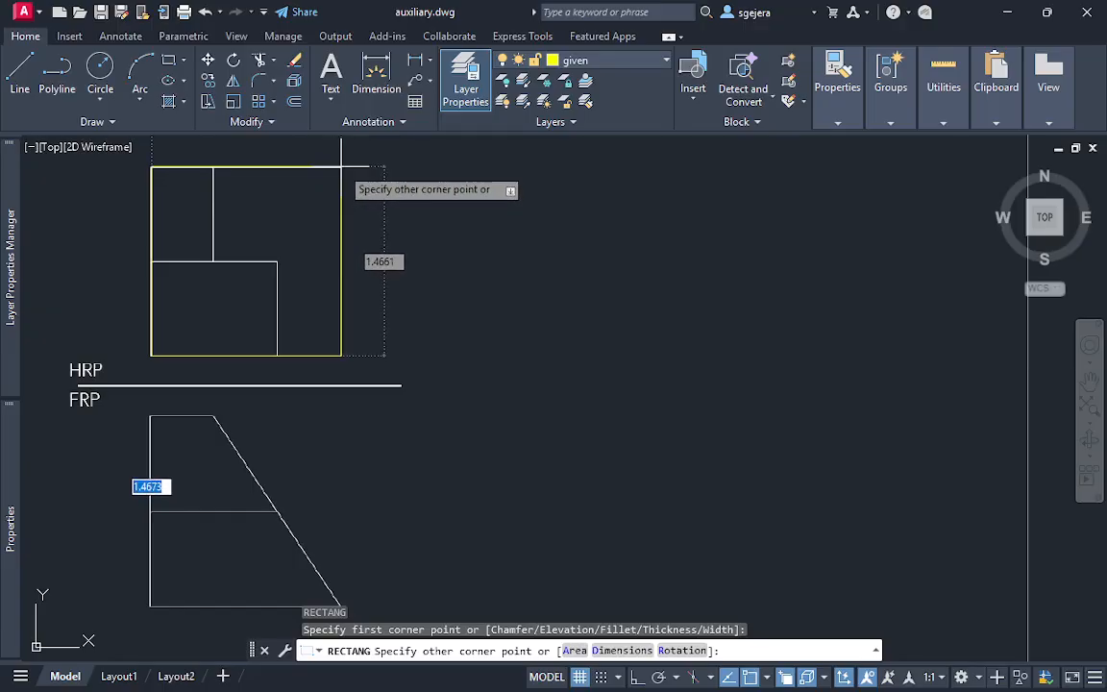
middle_click_drag(341, 167, 343, 216)
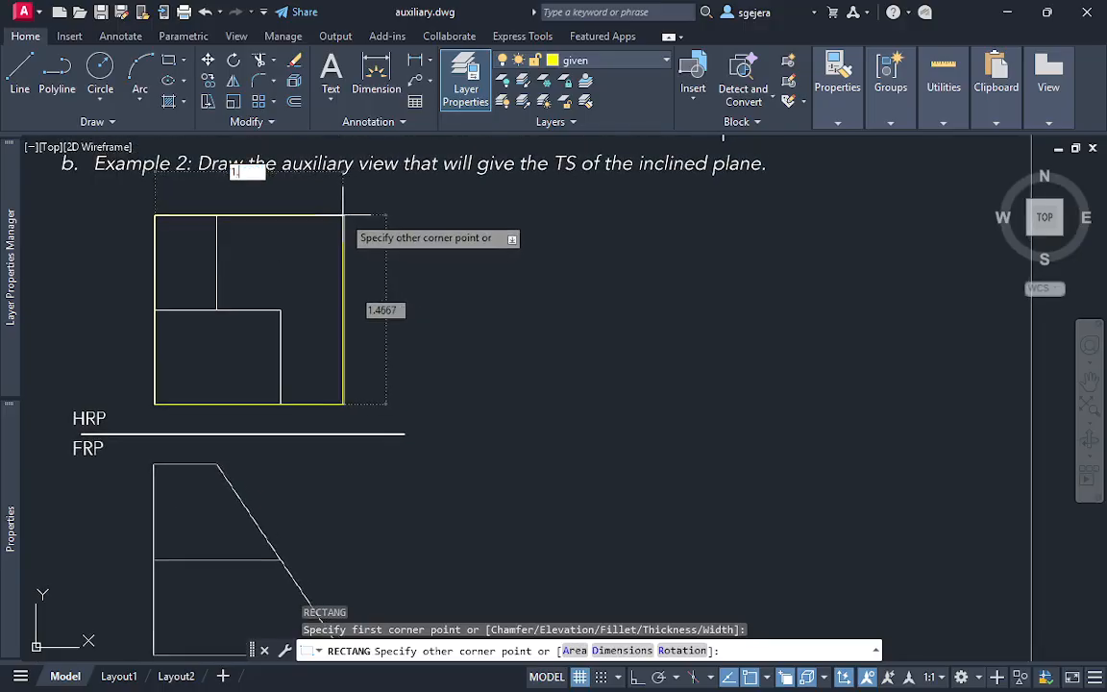
key("Tab")
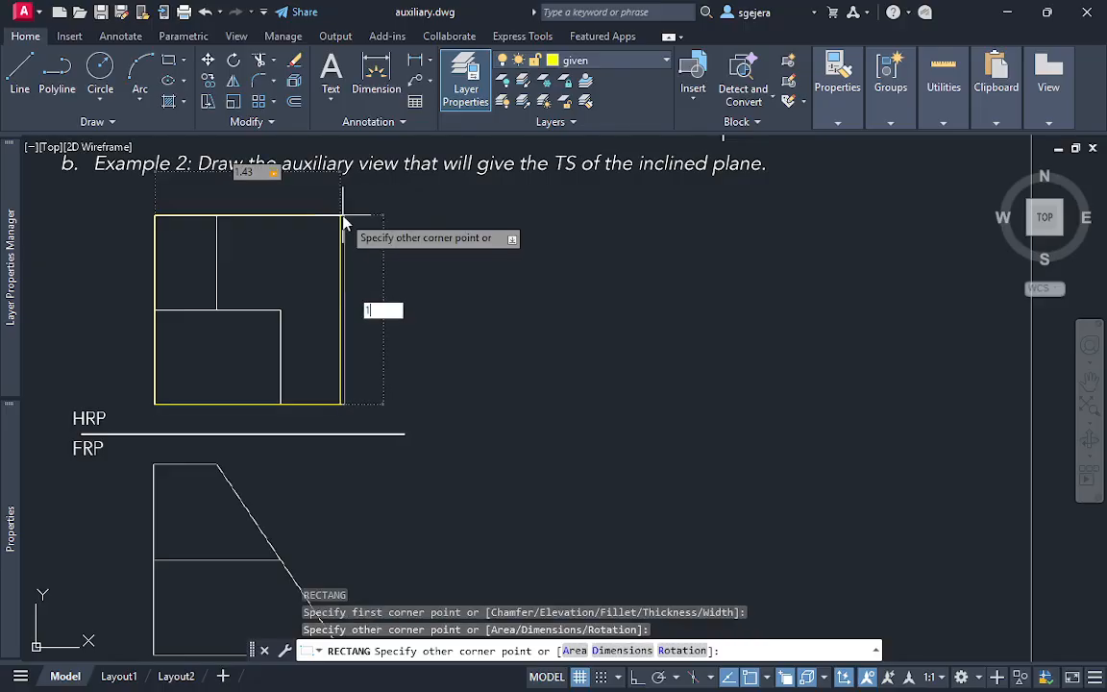
type("1.45")
key("Tab")
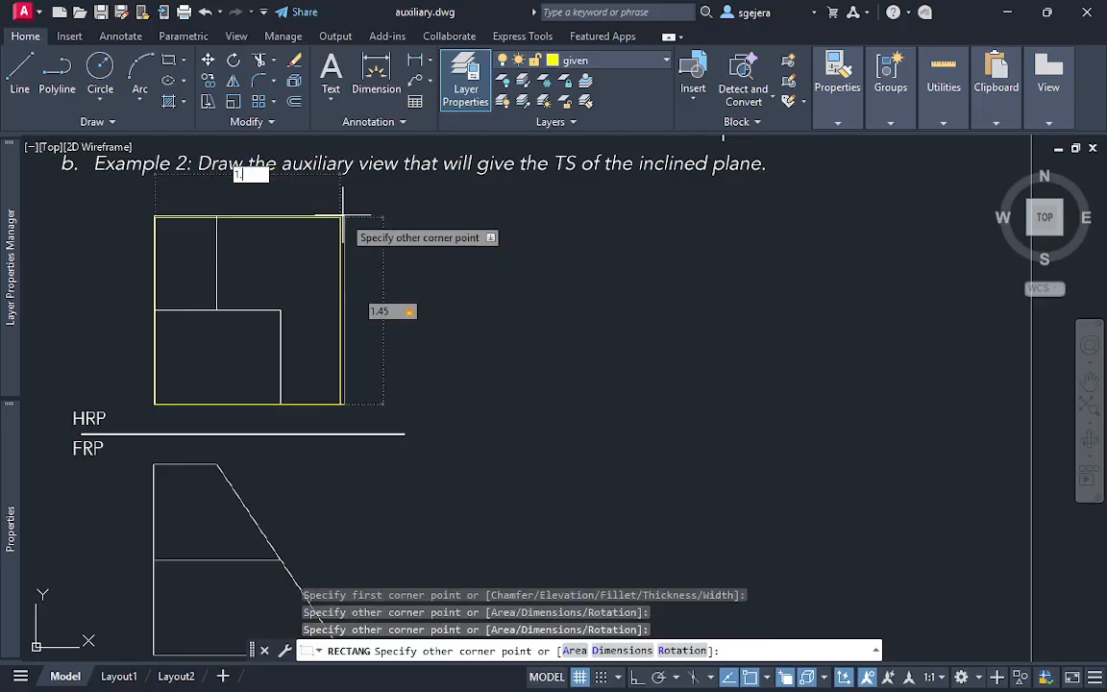
type("1.45")
key("Return")
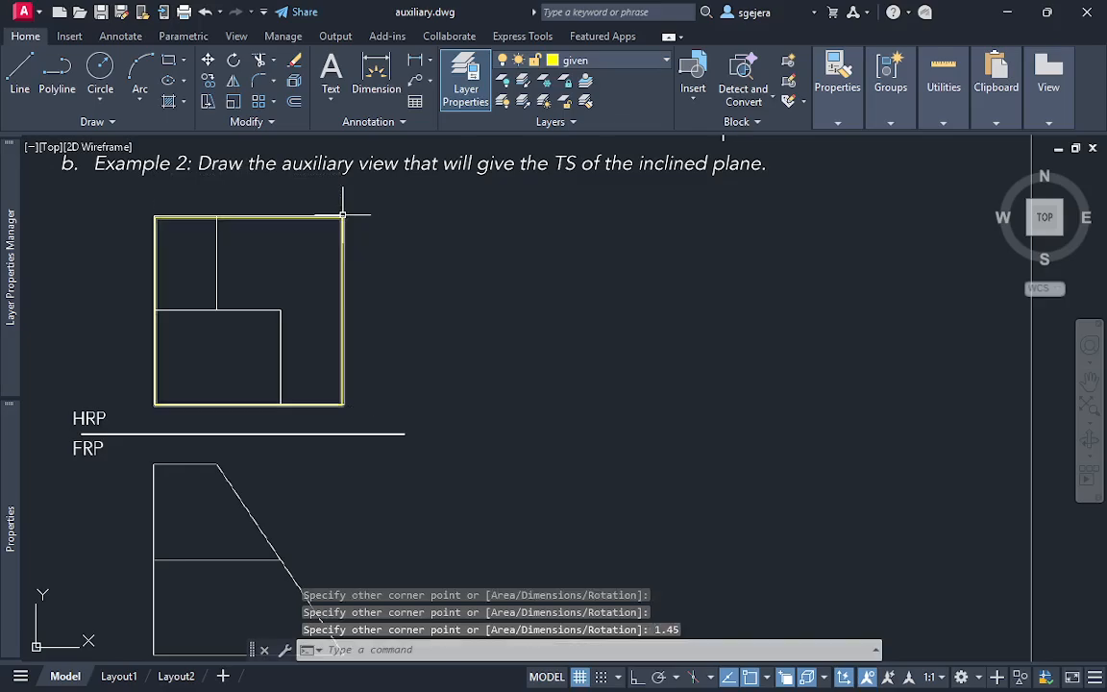
key("Escape")
Copy the HRP square straight down onto the FRP view, using its lower-left corner as the base point and Ortho alignment
middle_click_drag(282, 335, 291, 255)
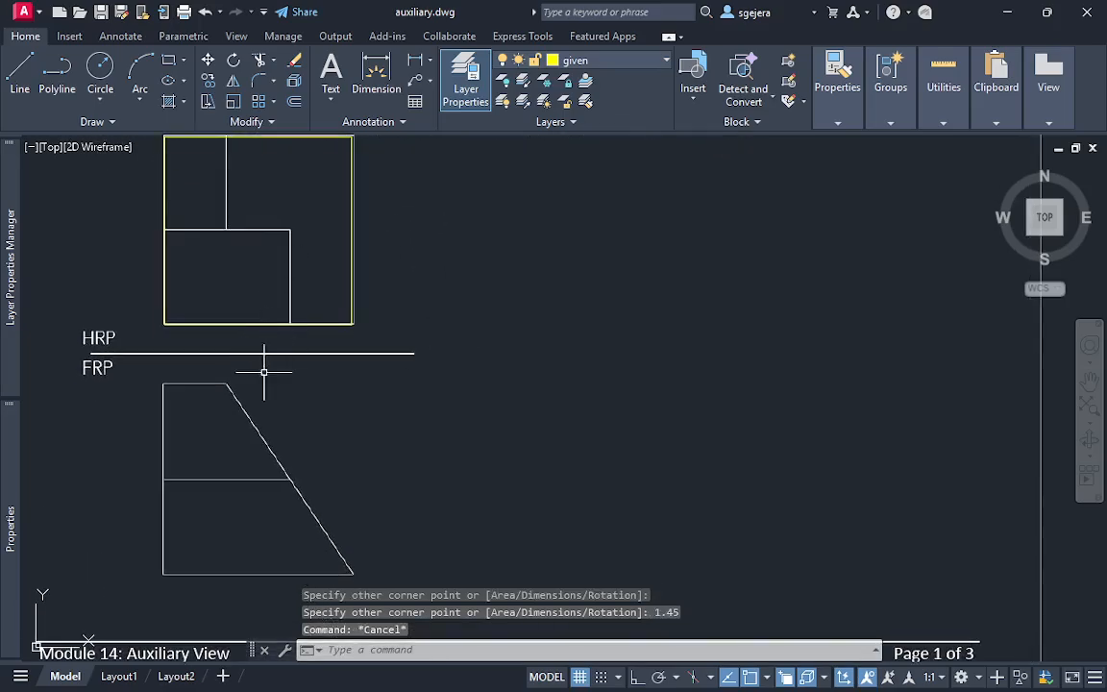
left_click(178, 343)
left_click(153, 319)
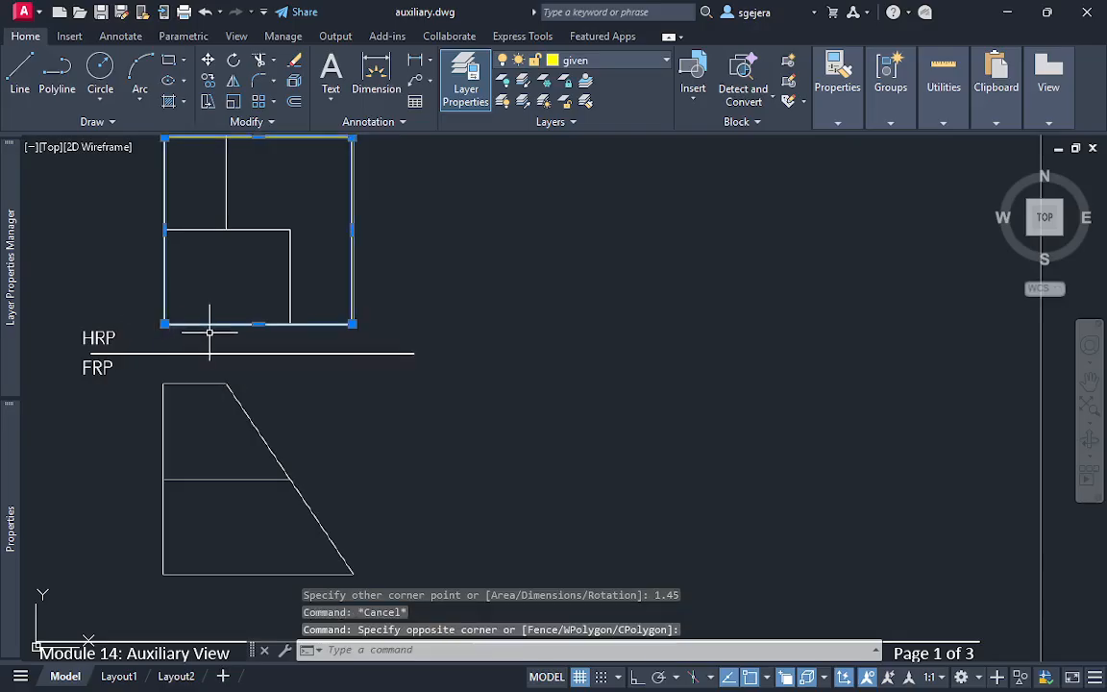
key("Escape")
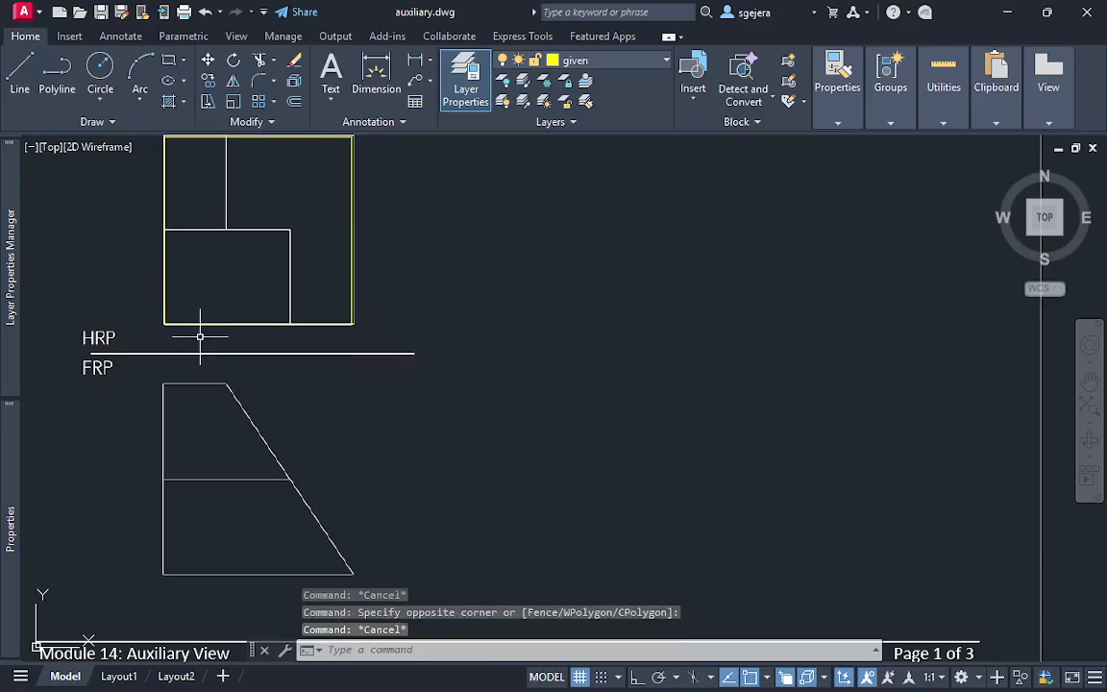
type("co")
key("Return")
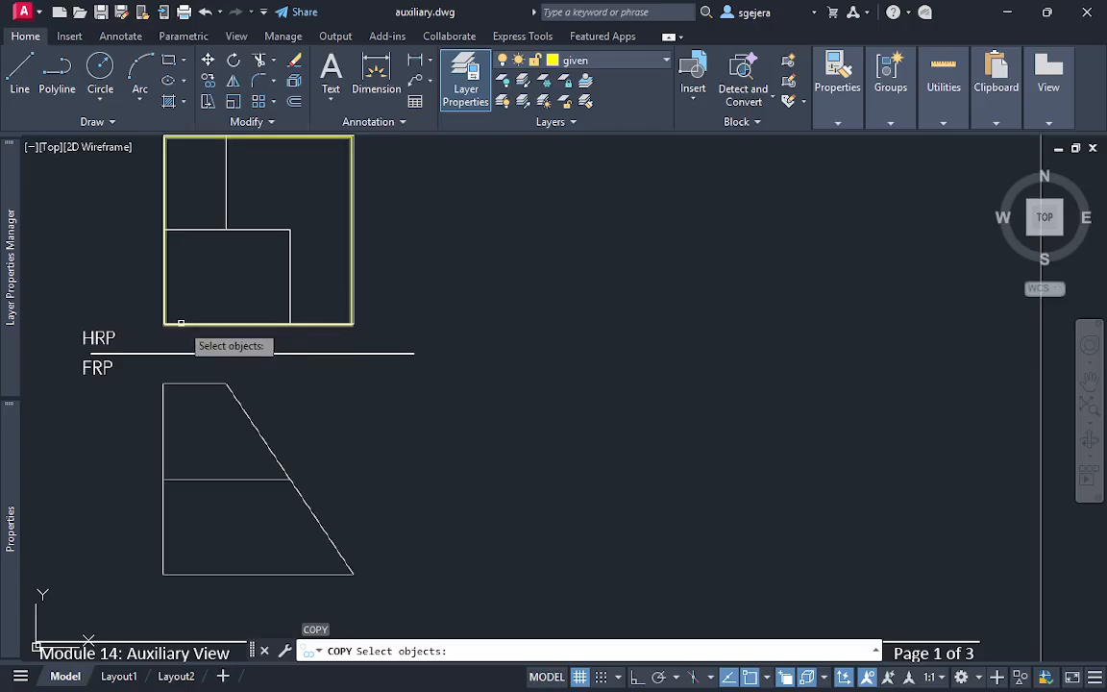
left_click(173, 323)
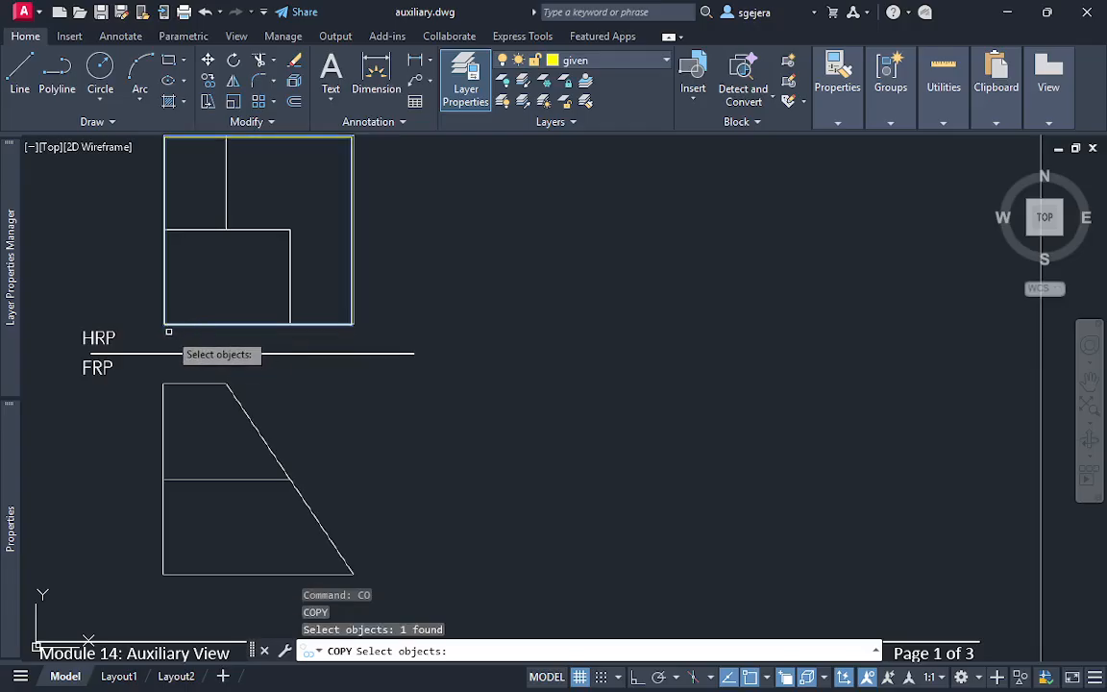
key("Return")
left_click(164, 323)
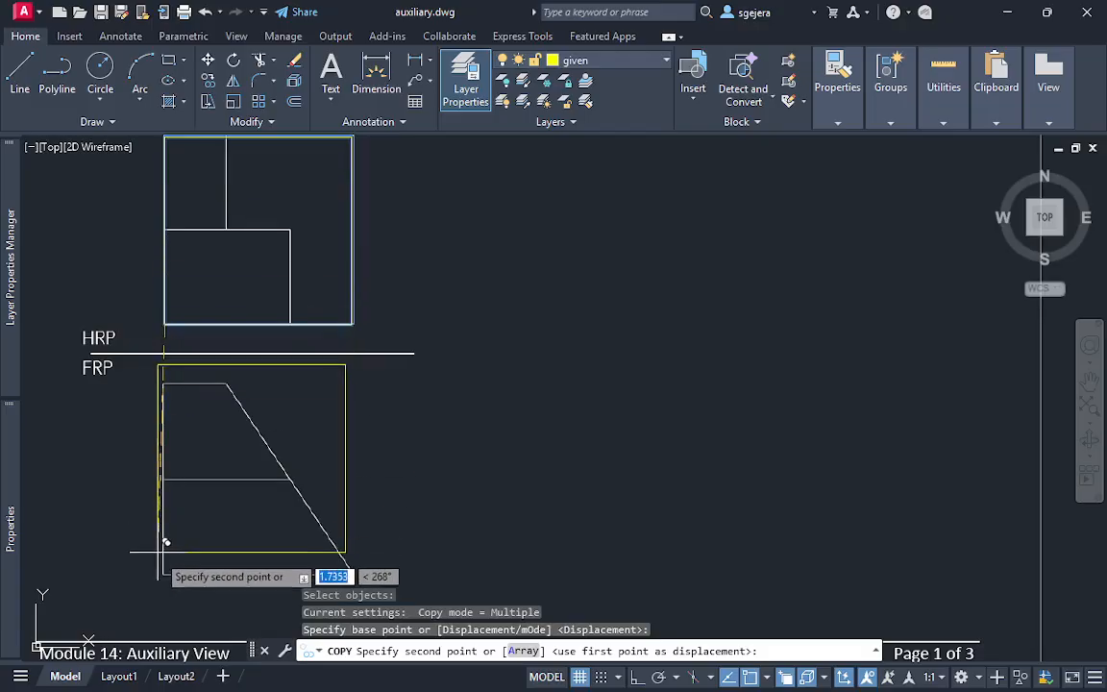
key("F8")
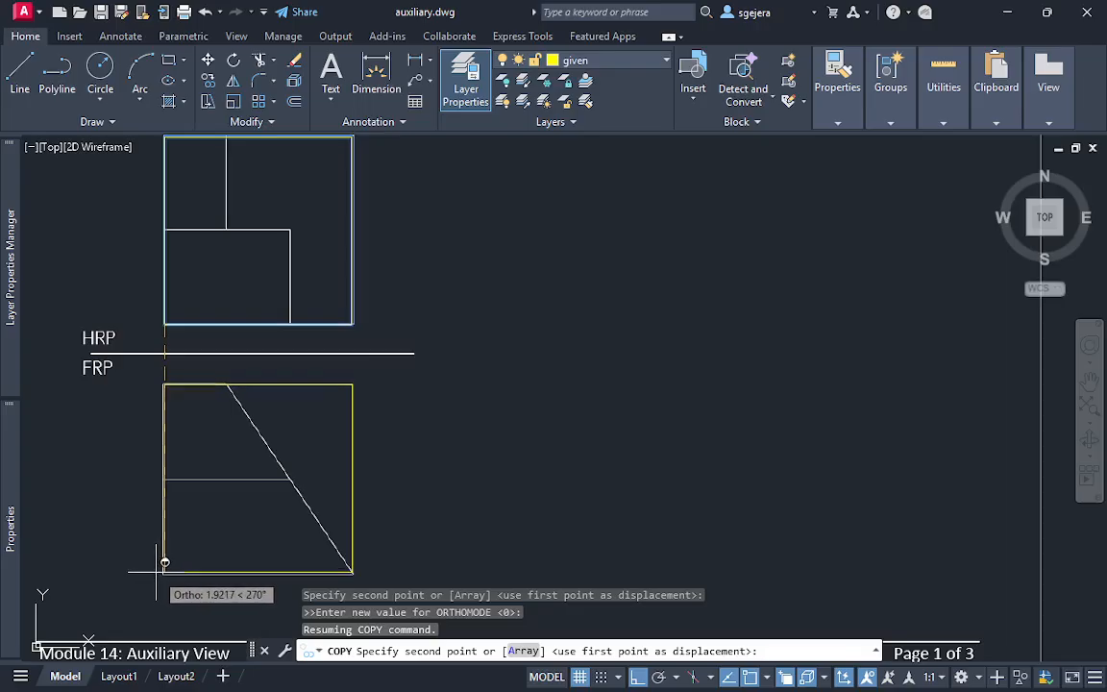
key("F8")
key("Escape")
key("Escape")
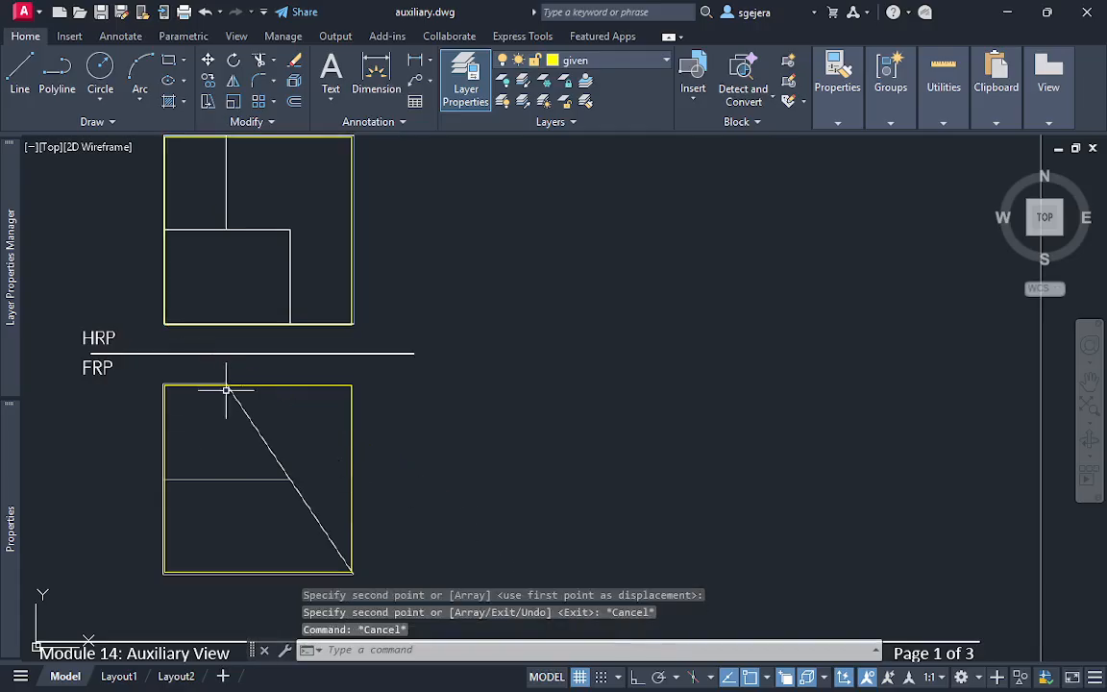
Draw a horizontal line about 2.5 units long over the reference line between the HRP and FRP views
key("l")
key("Return")
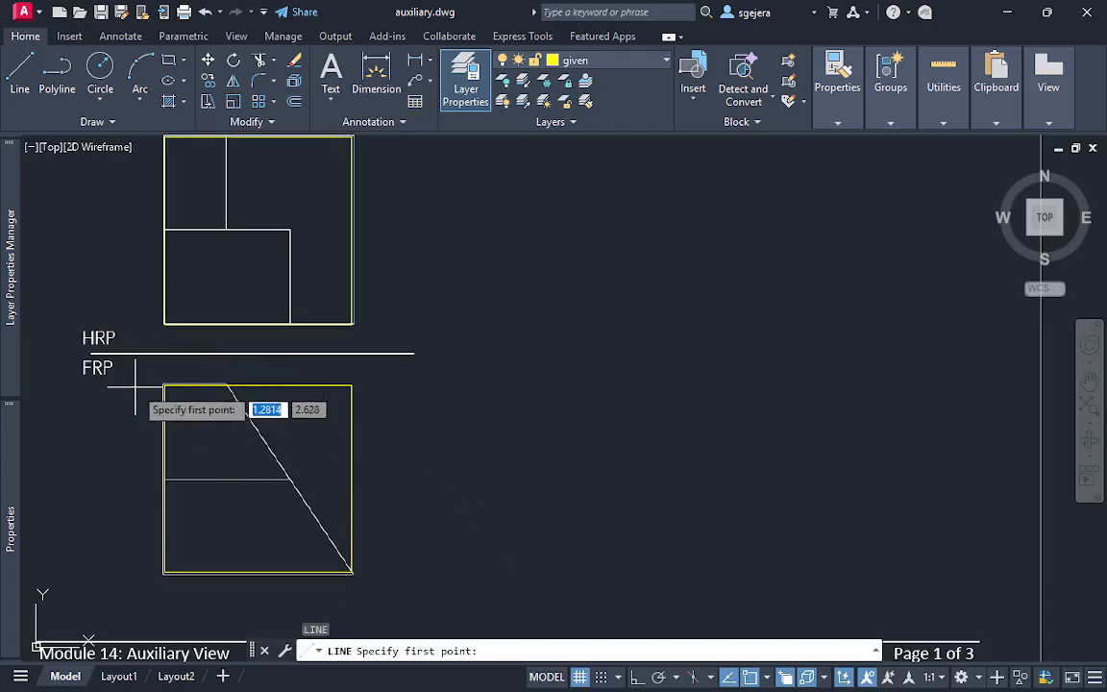
left_click(92, 354)
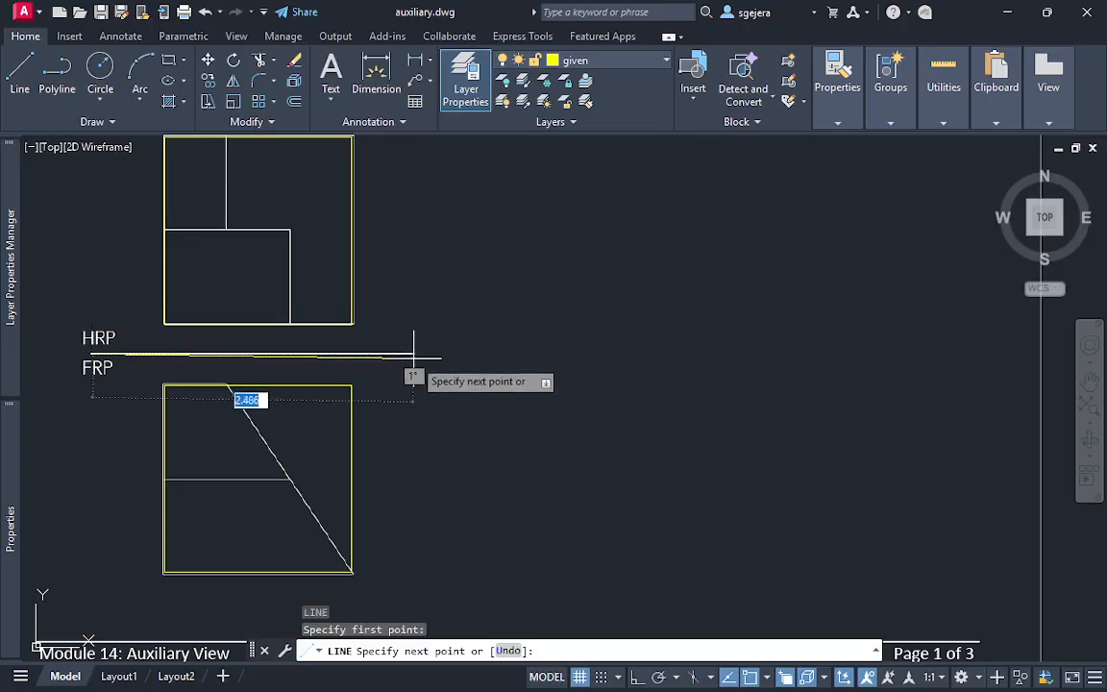
key("F8")
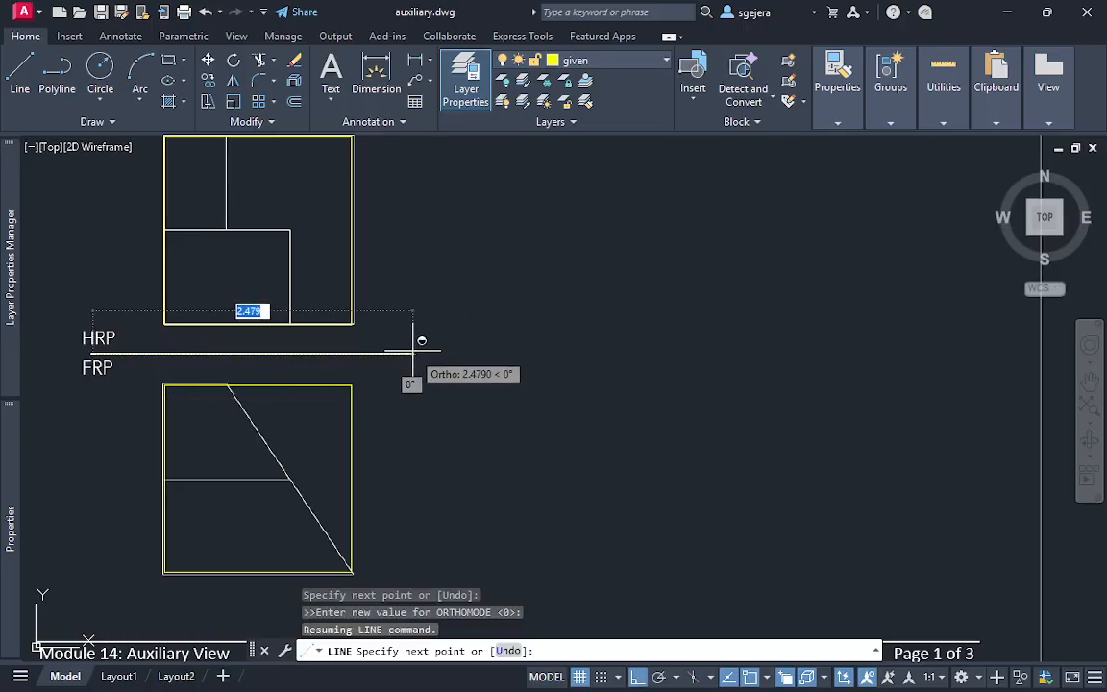
left_click(415, 354)
key("Escape")
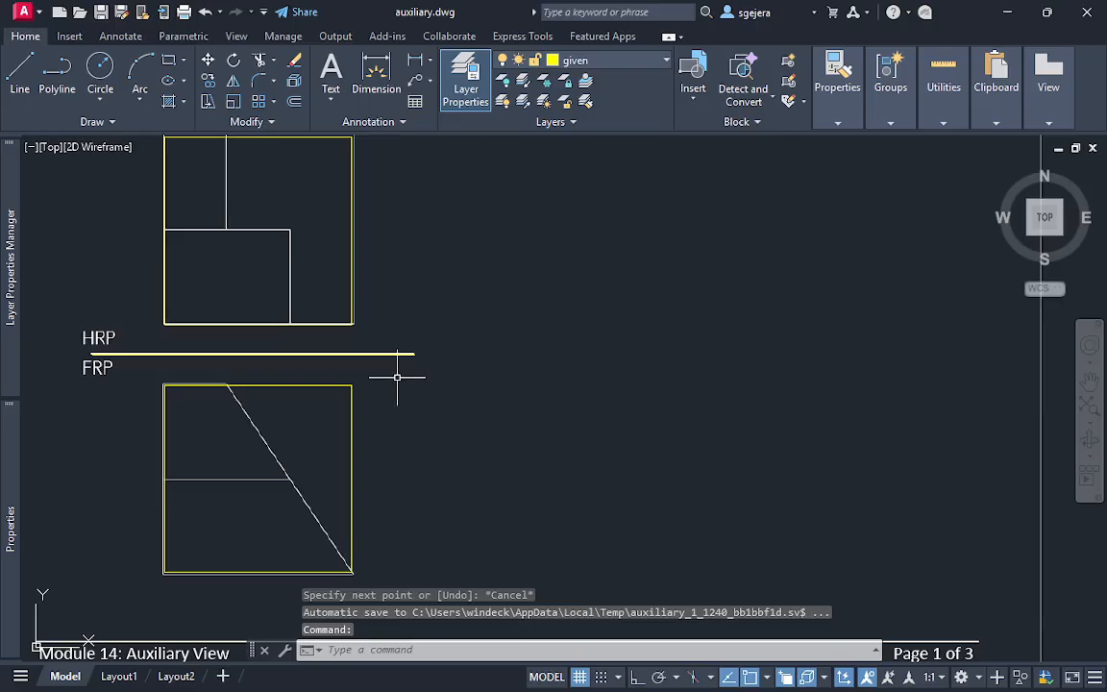
Maximise the drawing area with Clean Screen, keeping both Example 2 views in sight
middle_click_drag(389, 264, 400, 272)
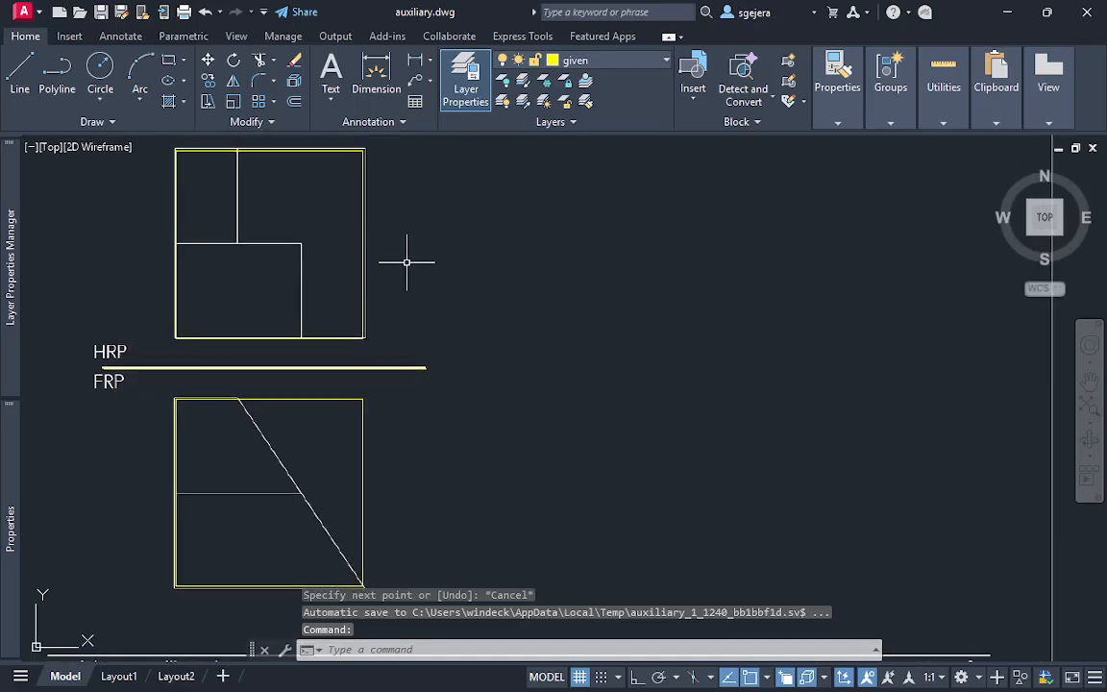
key("ctrl+0")
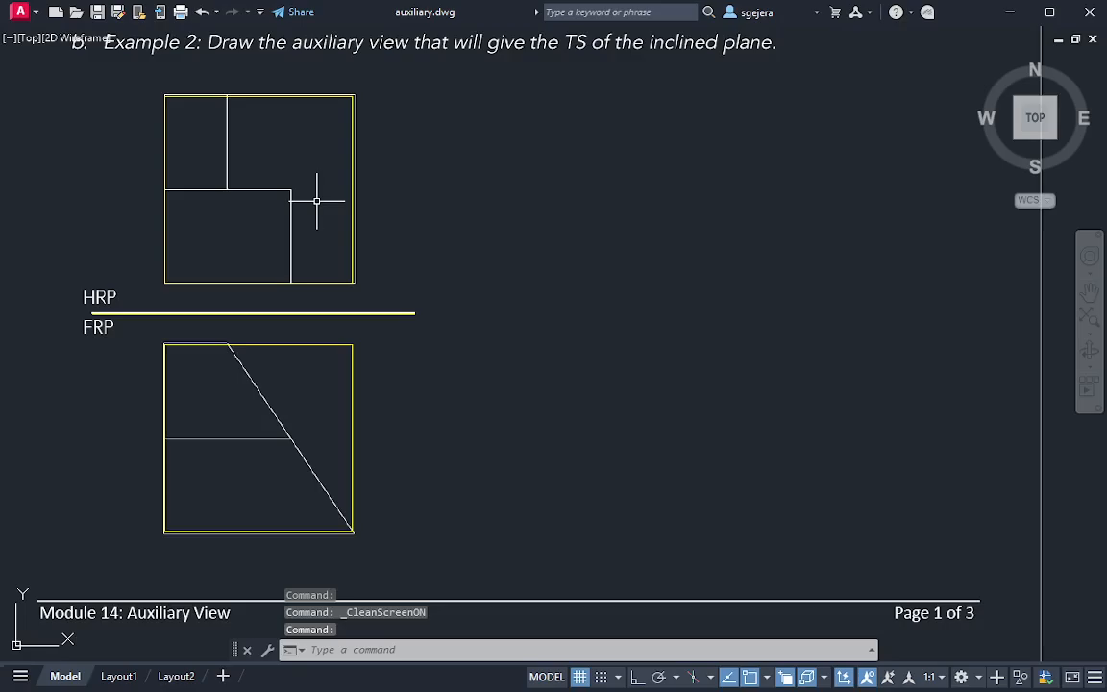
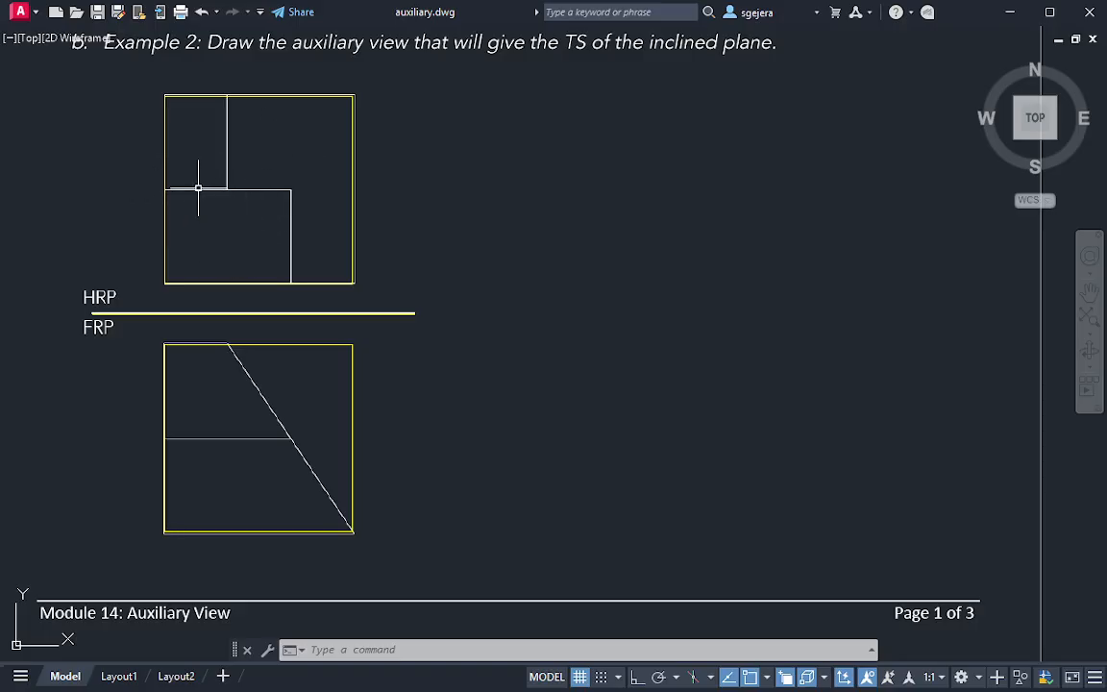
key("Escape")
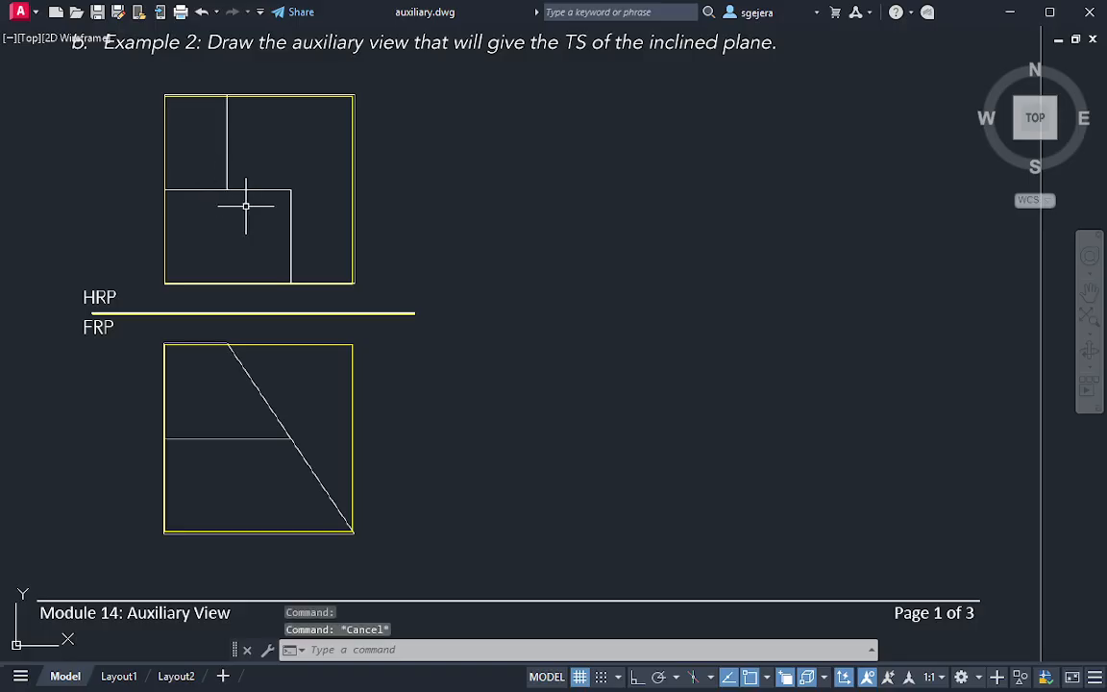
left_click(266, 96)
key("Escape")
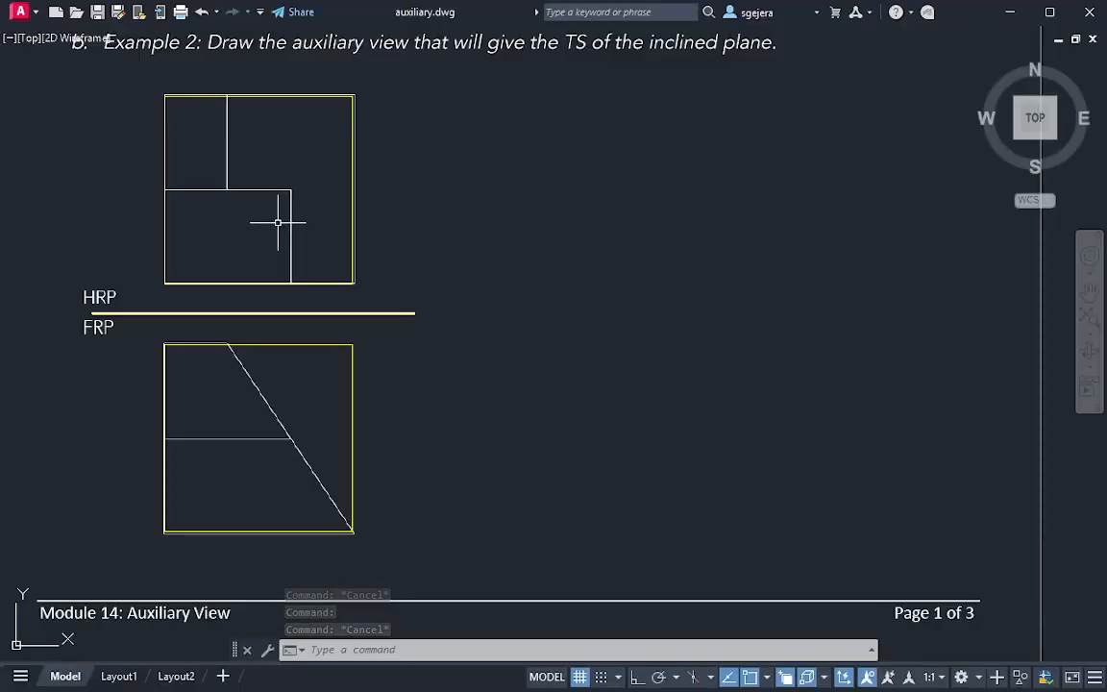
key("Escape")
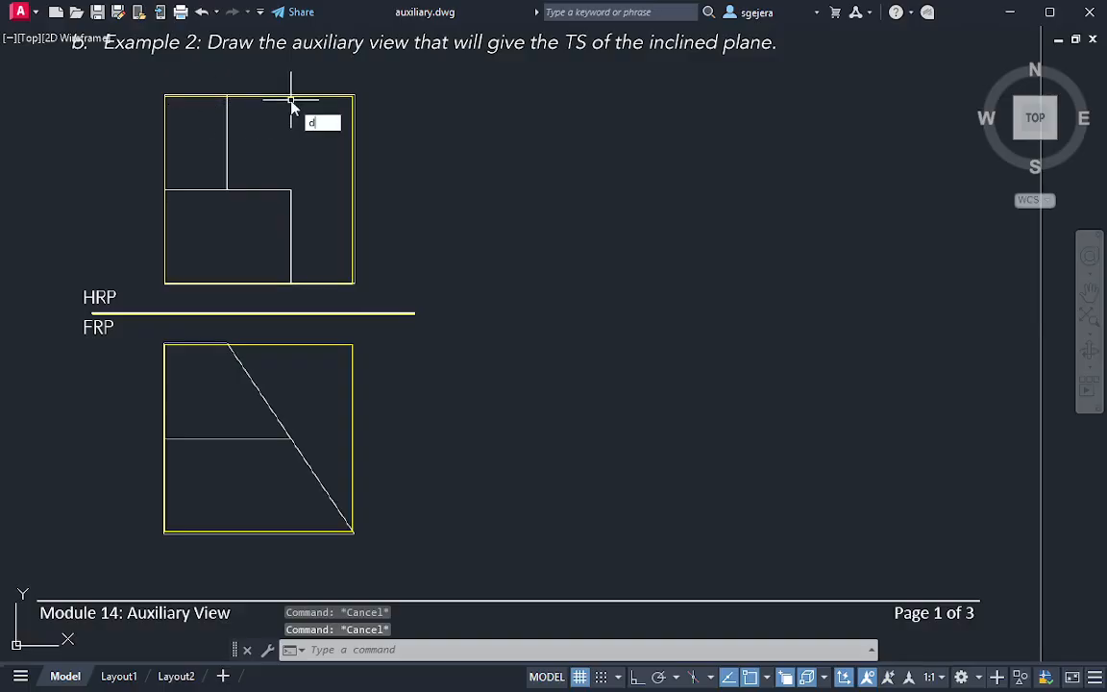
Divide the outer square polyline of the upper view into 3 segments
type("div")
key("Return")
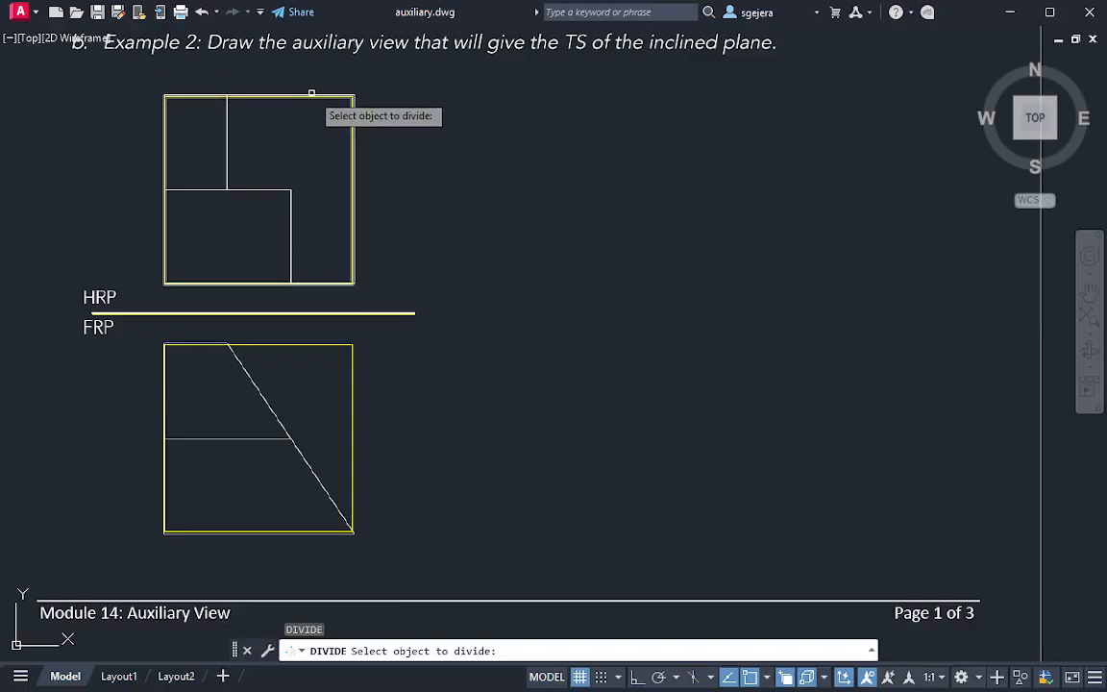
left_click(306, 96)
key("Return")
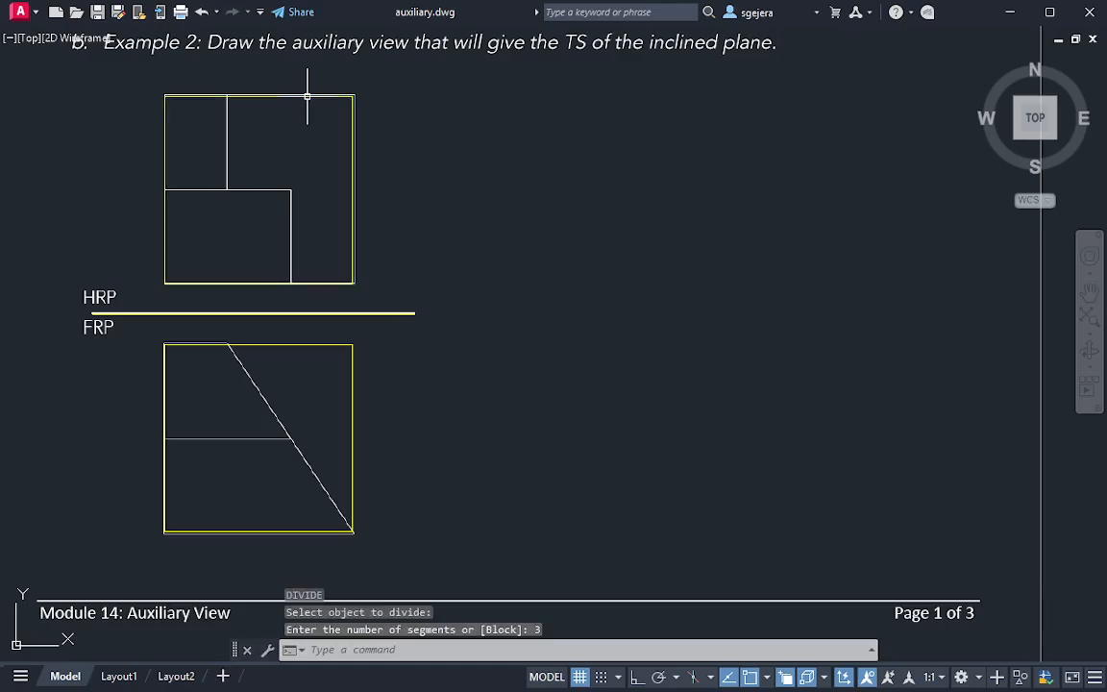
key("Escape")
key("Escape")
Try displaying the division points with the plus-shaped point style
type("ptyp")
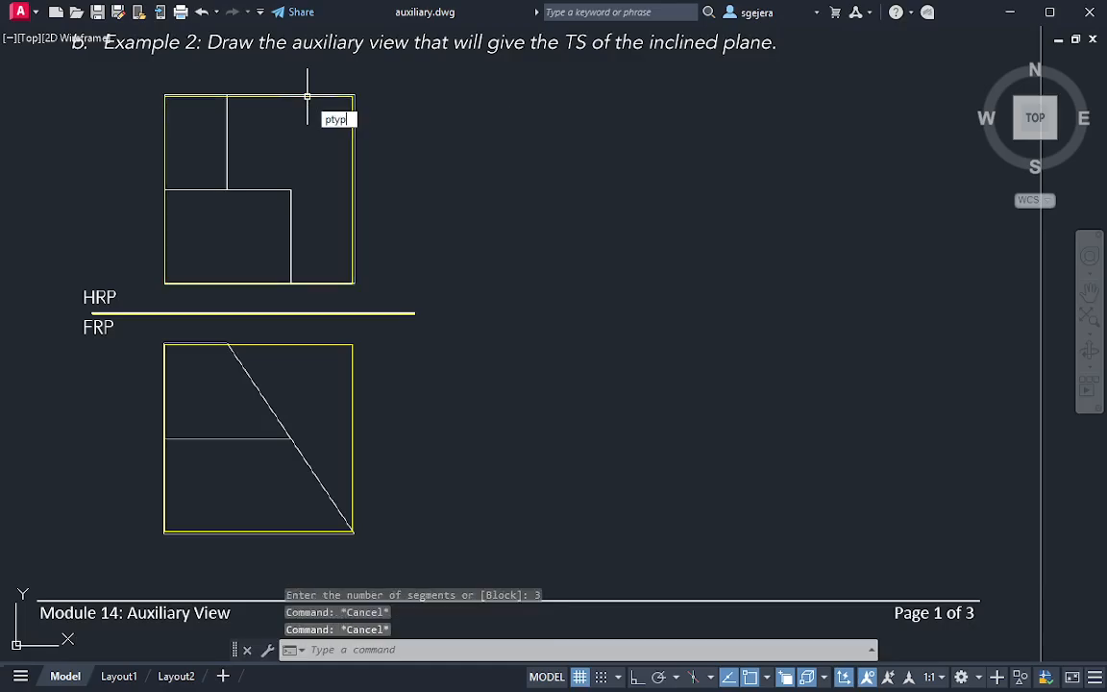
type("e")
key("Return")
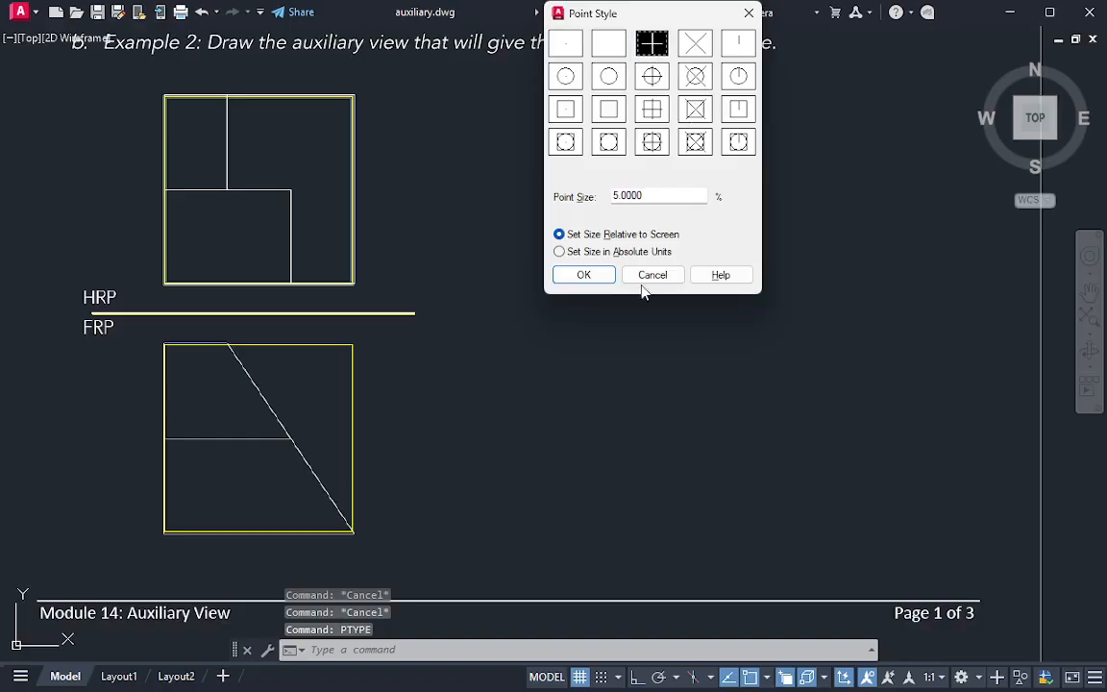
left_click(582, 275)
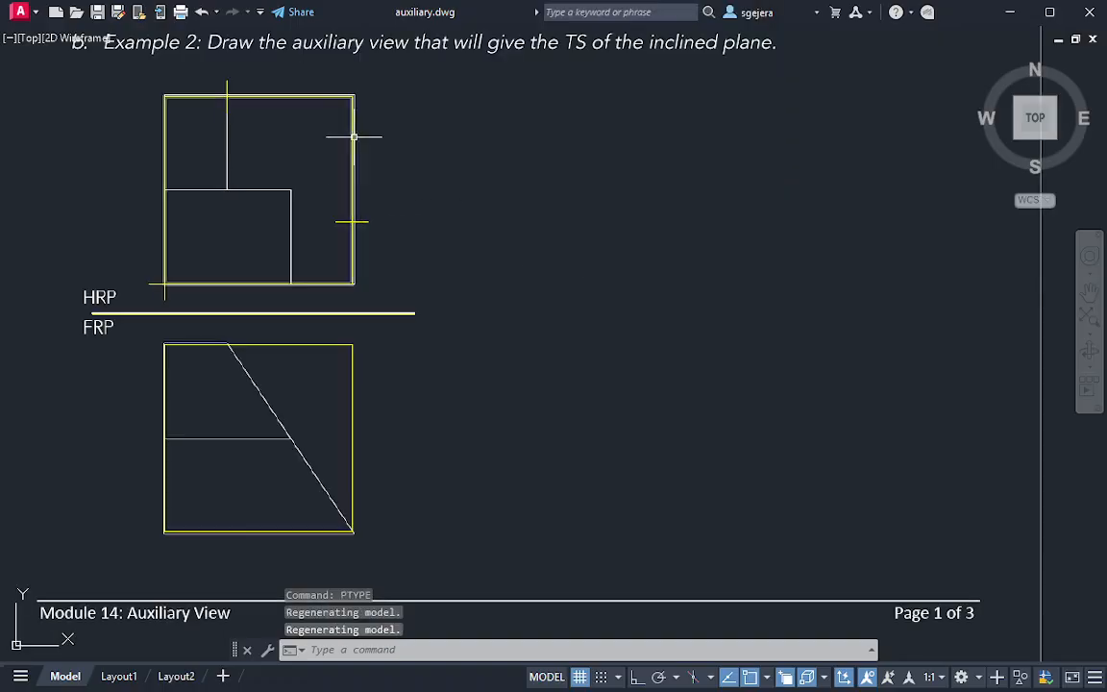
key("ctrl+z")
key("Escape")
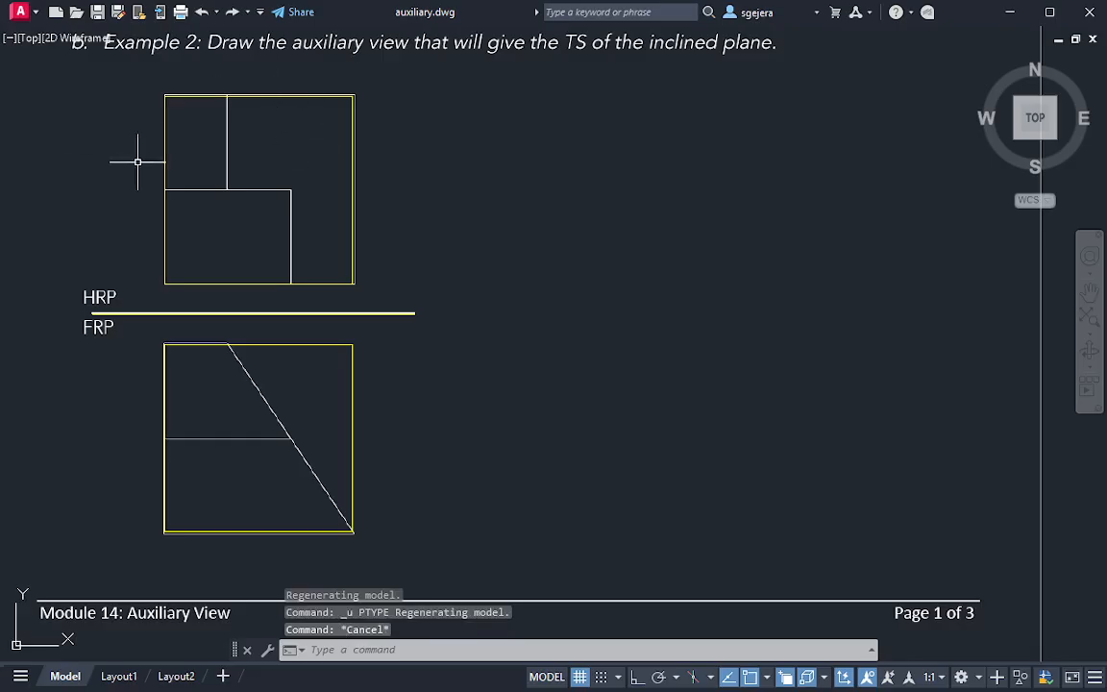
Draw a line 1.45 long along the upper edge of the HRP view's square, from corner to corner
middle_click_drag(224, 135, 233, 152)
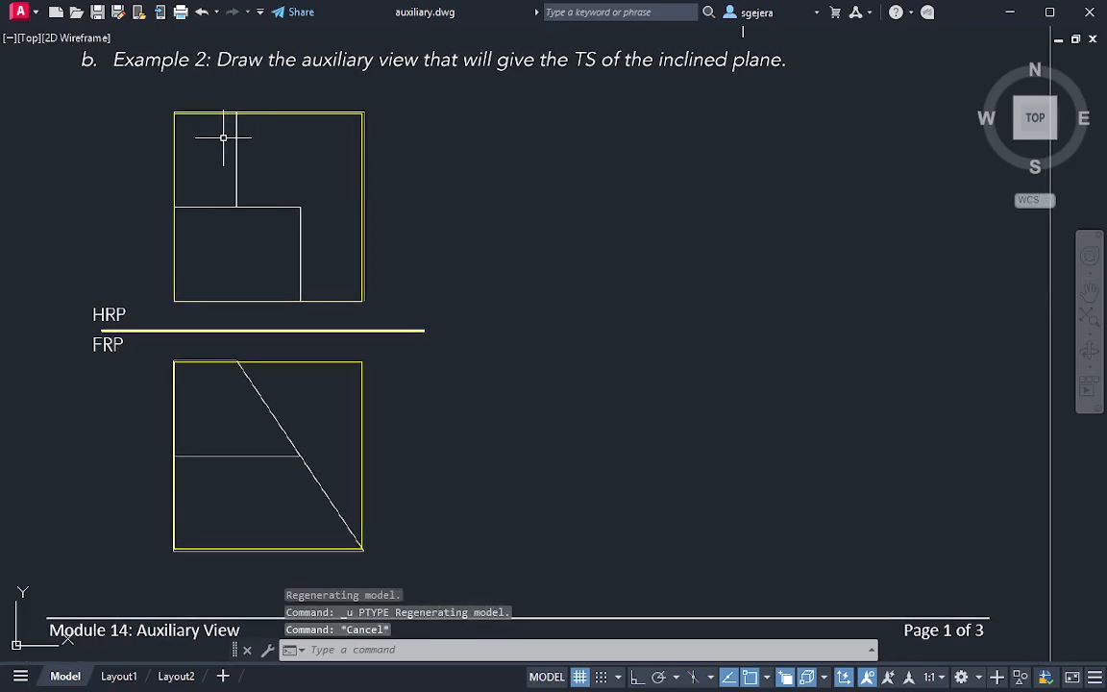
type("l")
key("Return")
left_click(174, 113)
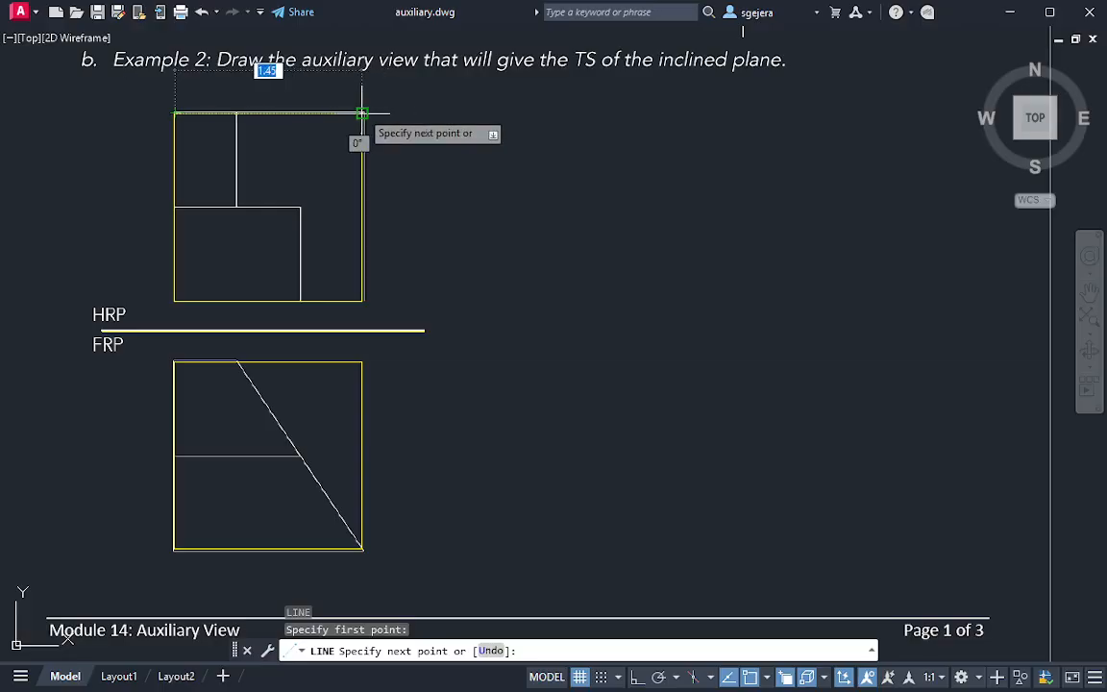
left_click(362, 114)
key("Escape")
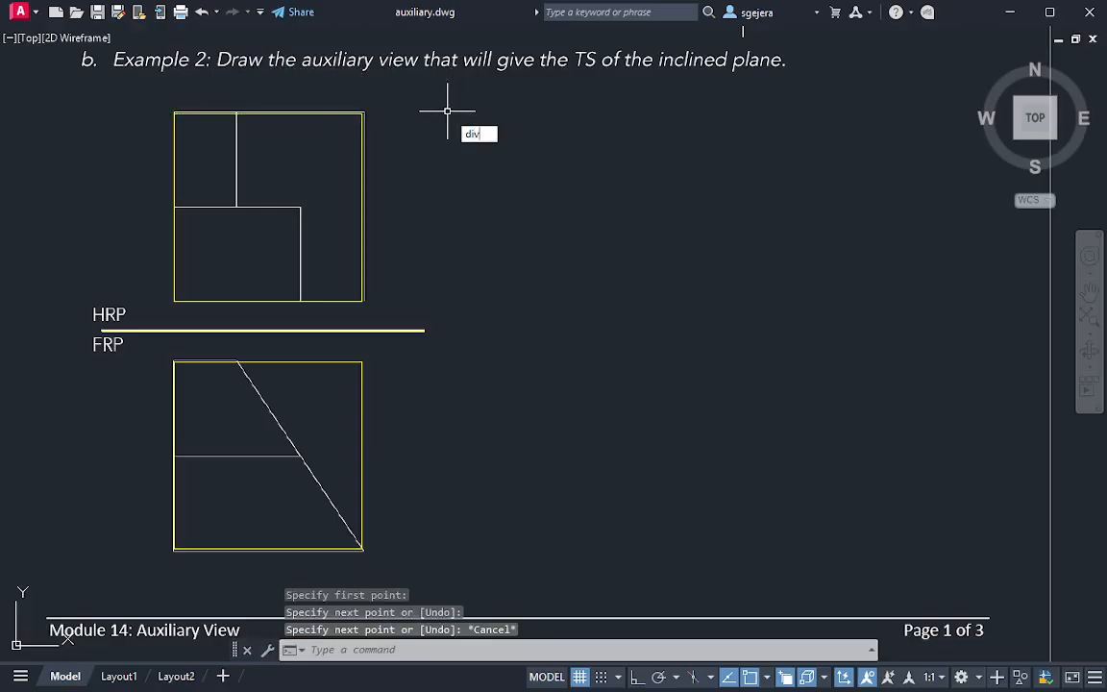
Divide the new line on the HRP view's upper edge into 3 equal segments, choosing the line over the polyline
type("div")
key("Return")
left_click(258, 114)
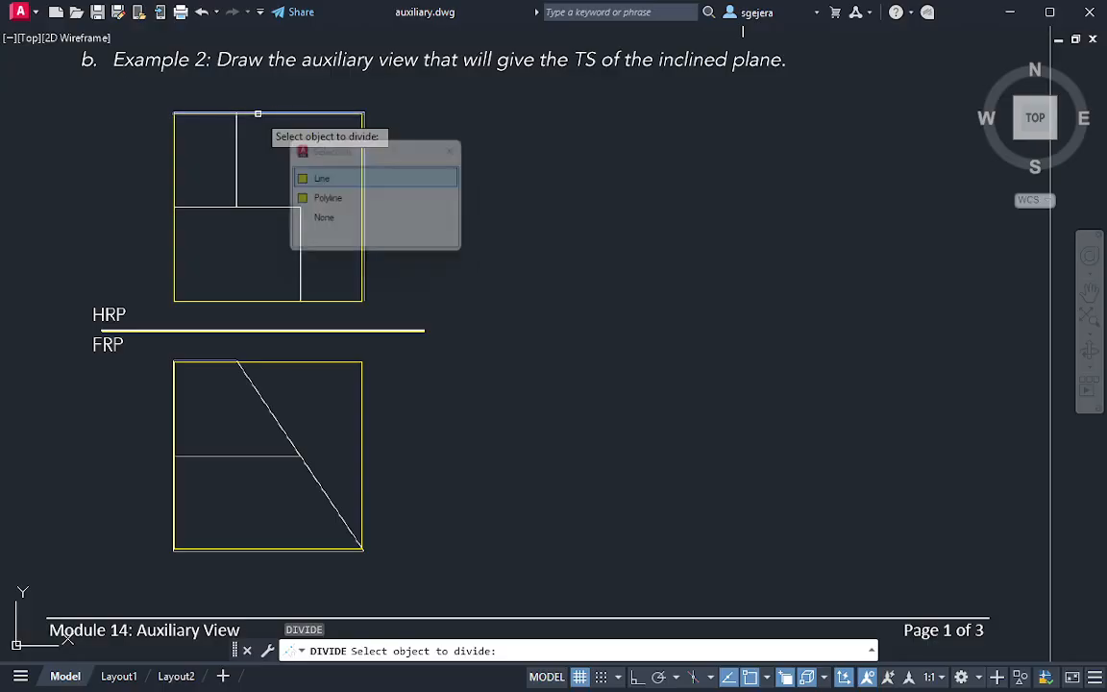
left_click(317, 178)
type("3")
key("Return")
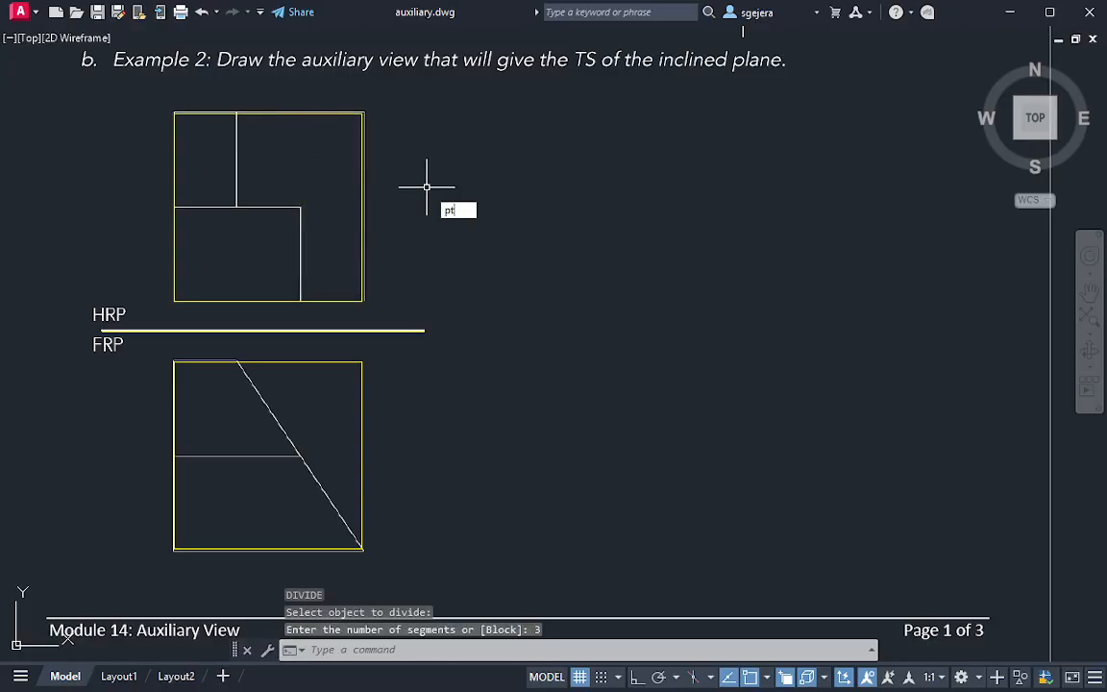
Set the point style to the plus-shaped marker, keeping the size relative to screen at 5%
type("ptype")
key("Return")
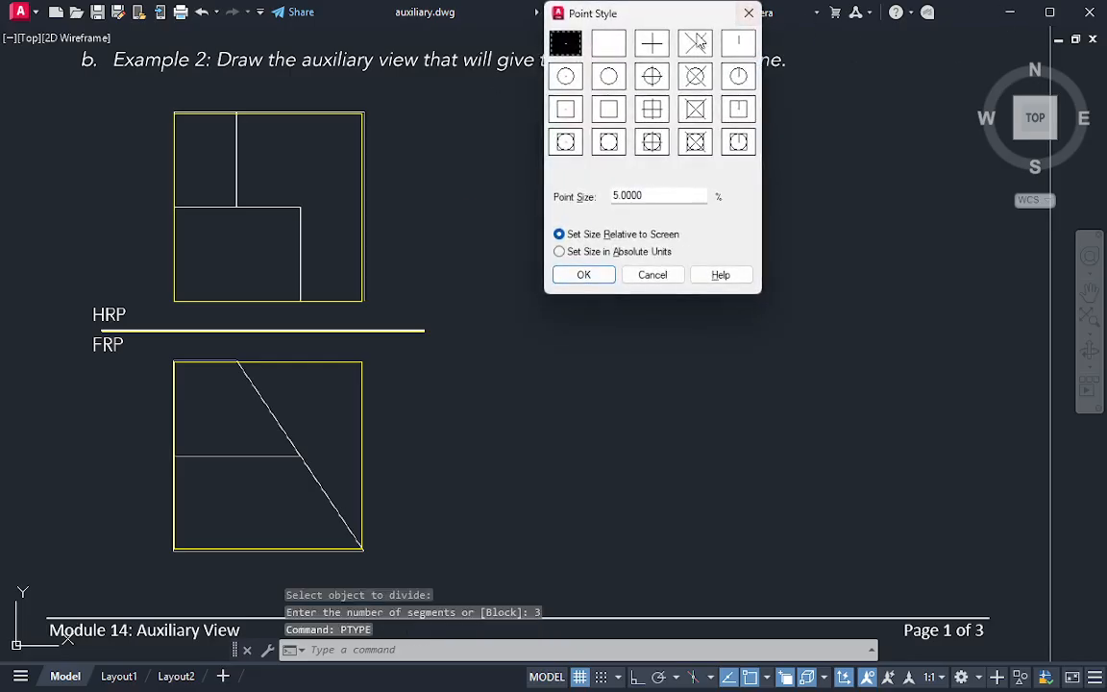
left_click(651, 42)
left_click(584, 274)
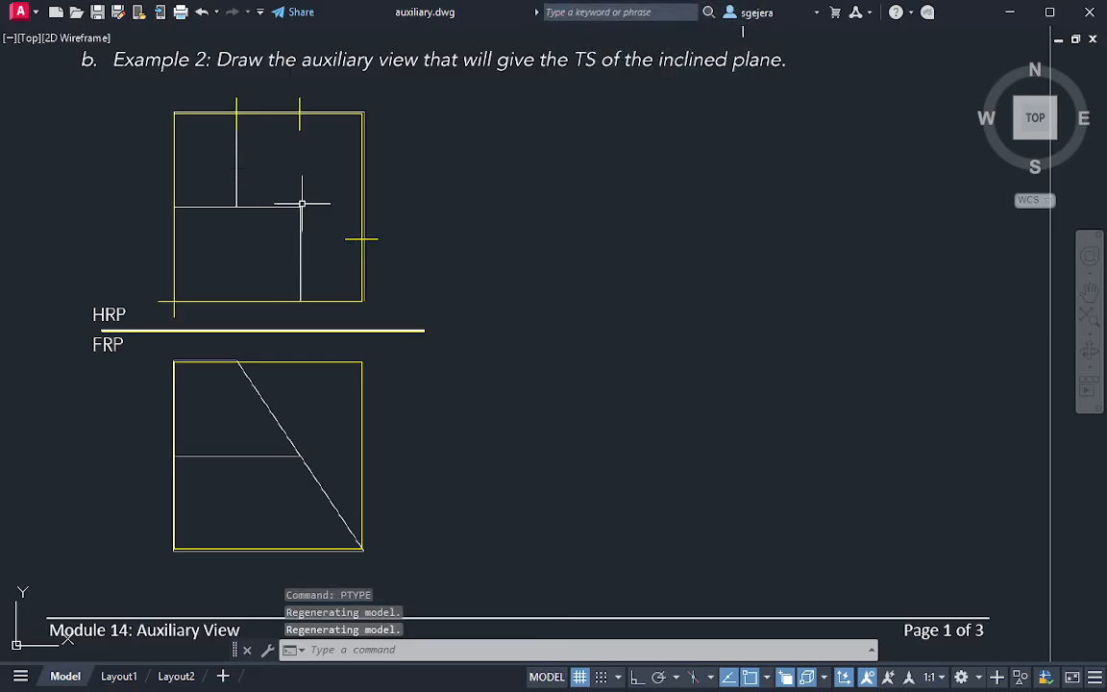
Erase the stray point markers on the HRP square's right edge and lower-left corner
left_click(363, 238)
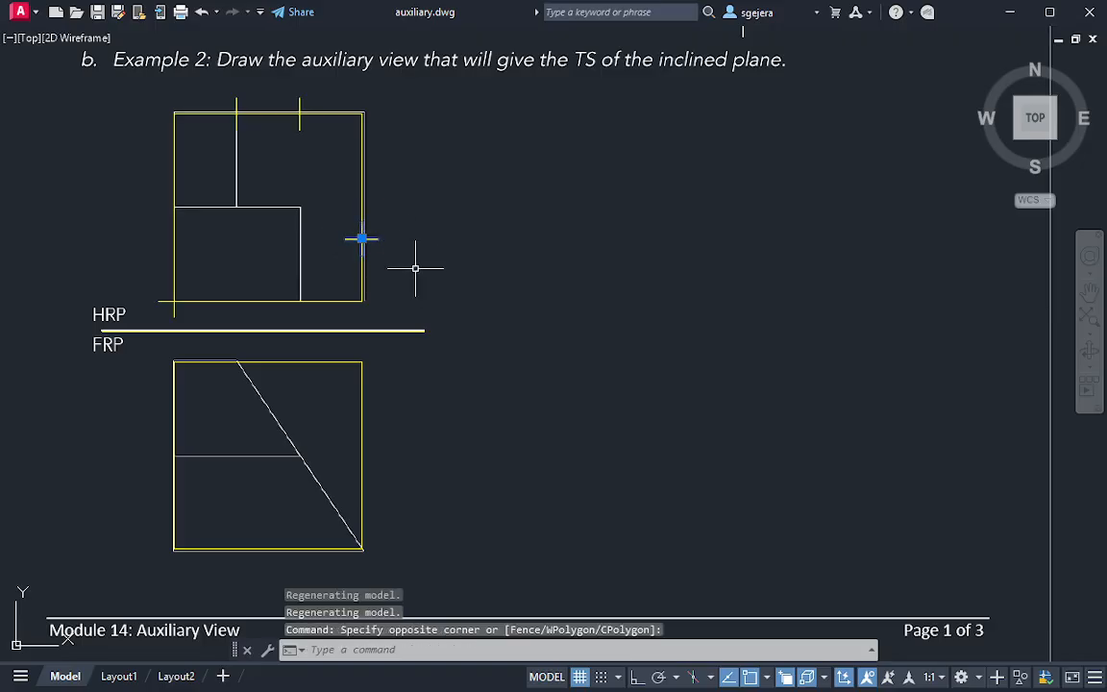
left_click(415, 268)
key("Delete")
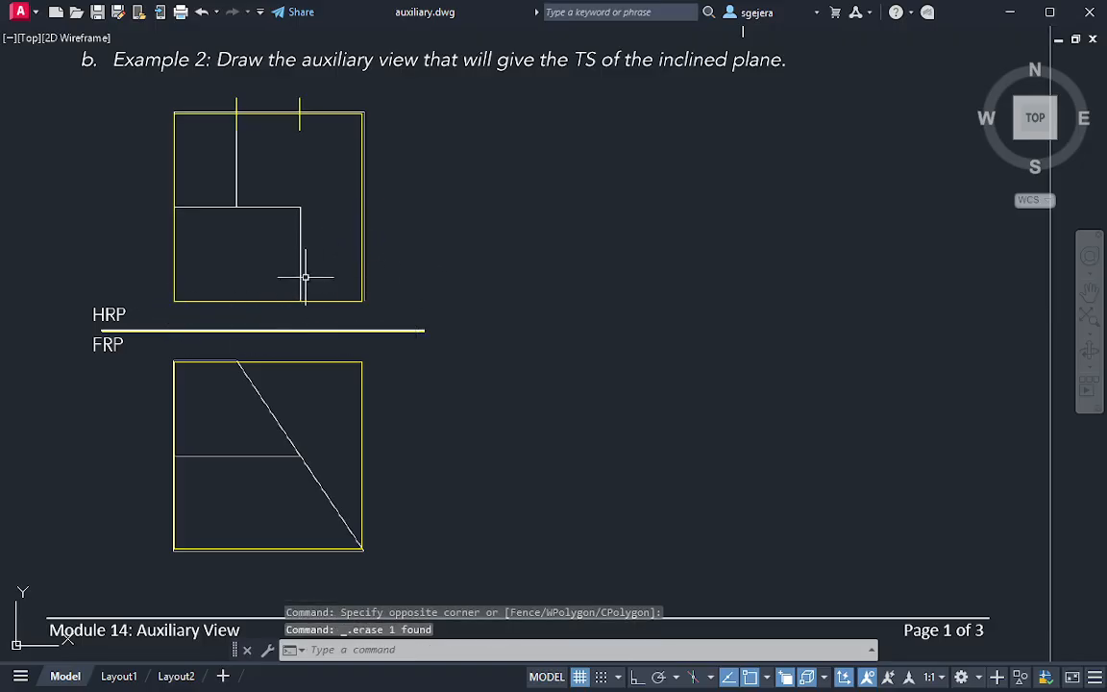
scroll(244, 123, "up", 2)
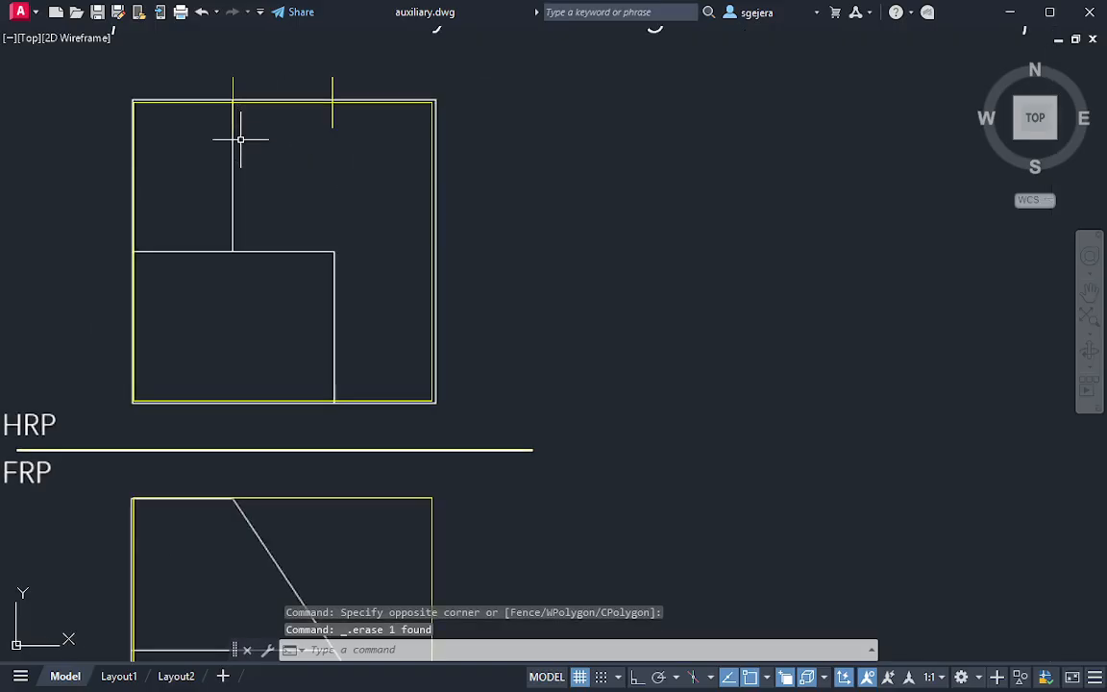
type("l")
key("Return")
left_click(233, 102)
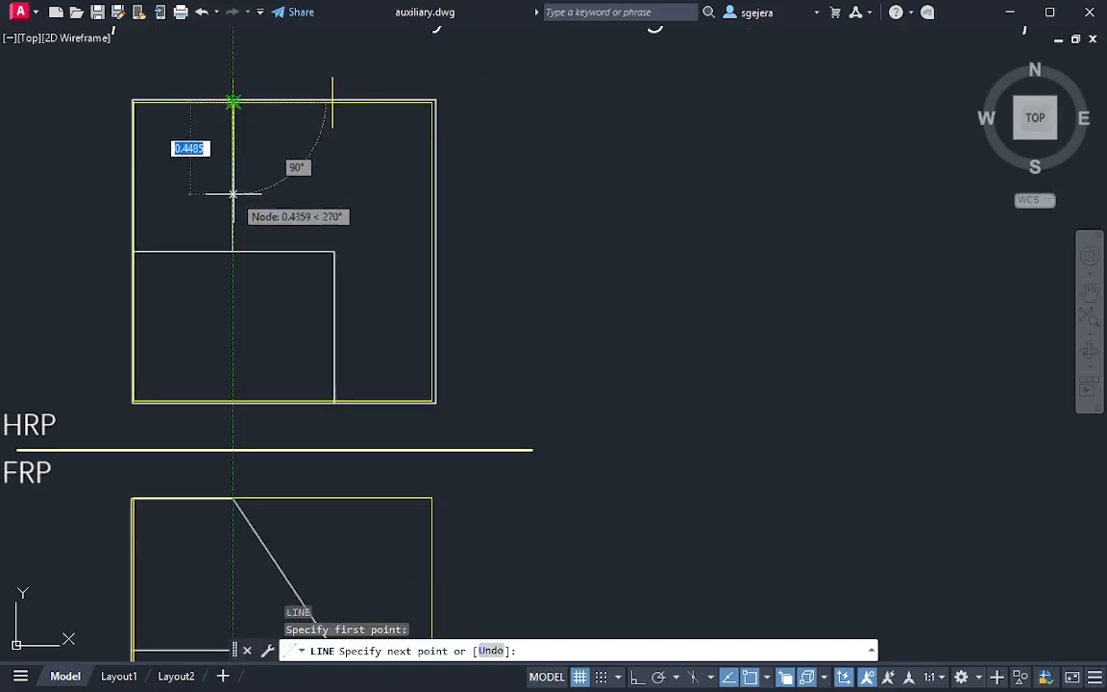
key("Escape")
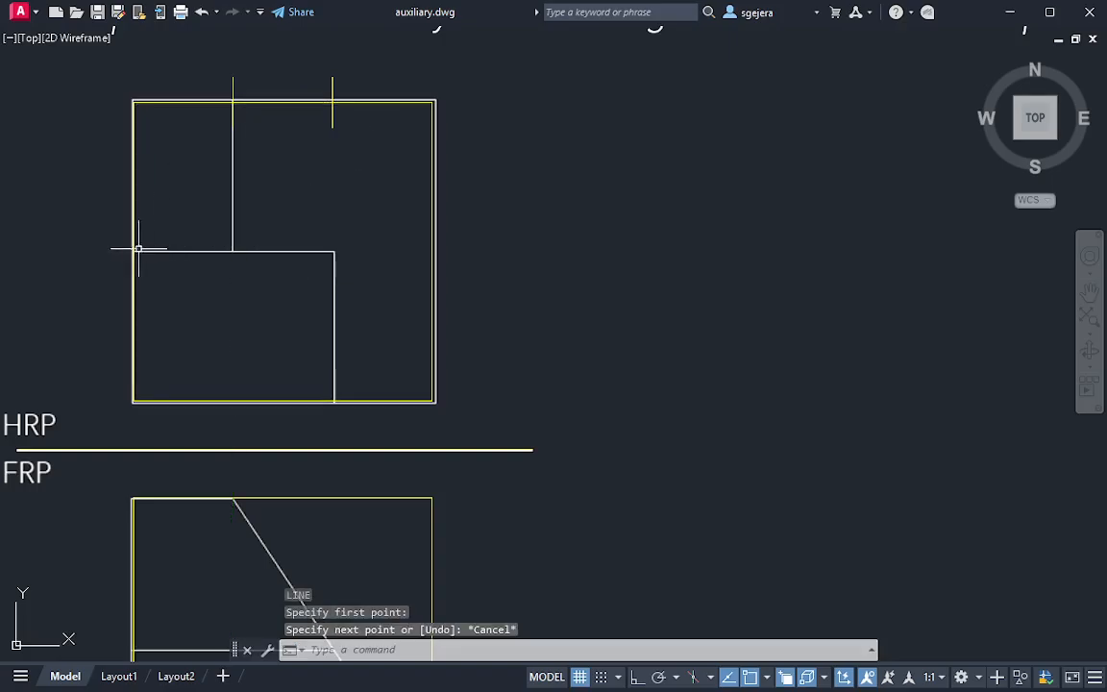
Draw a horizontal line from the midpoint of the HRP square's left edge to just past the step's right vertical edge
key("Return")
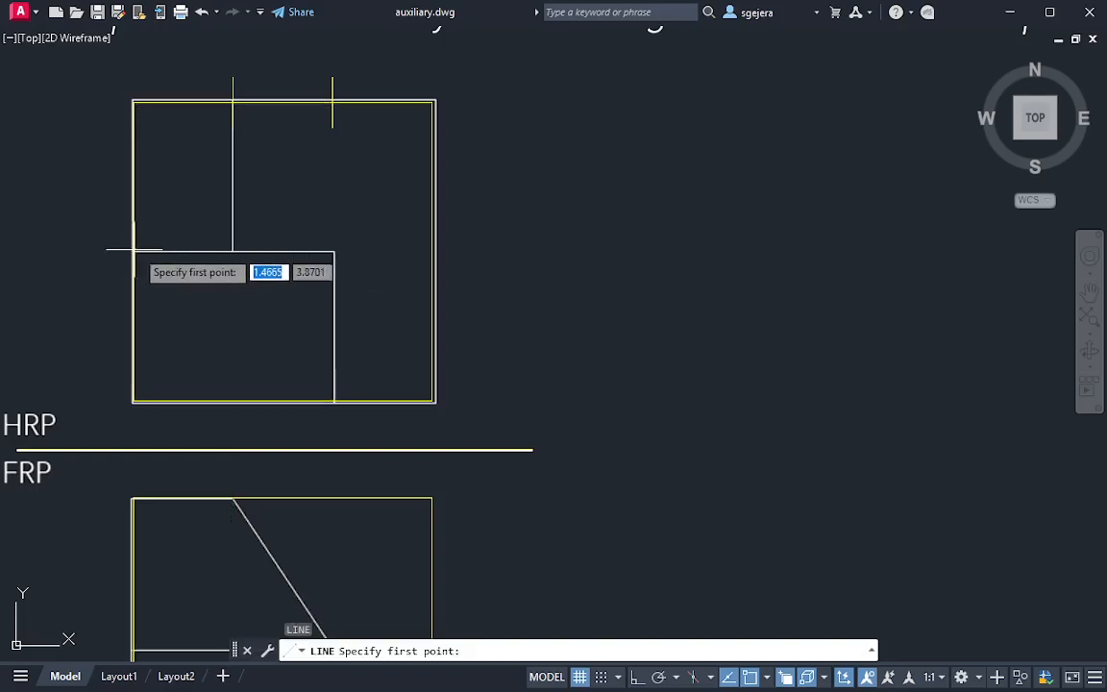
left_click(766, 679)
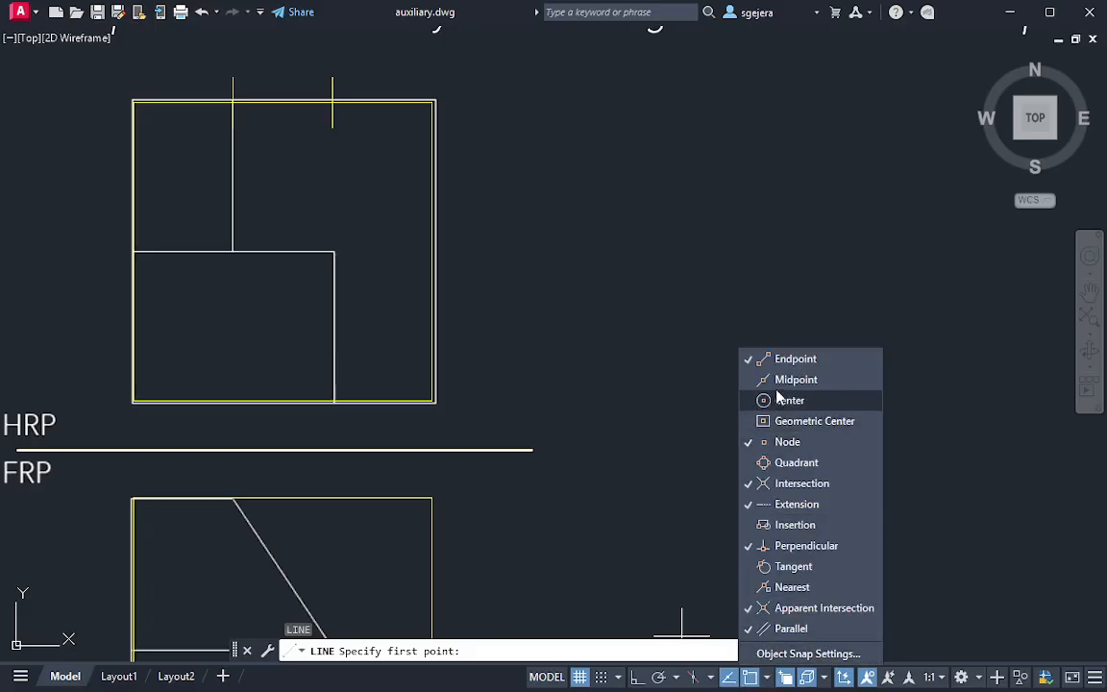
left_click(134, 251)
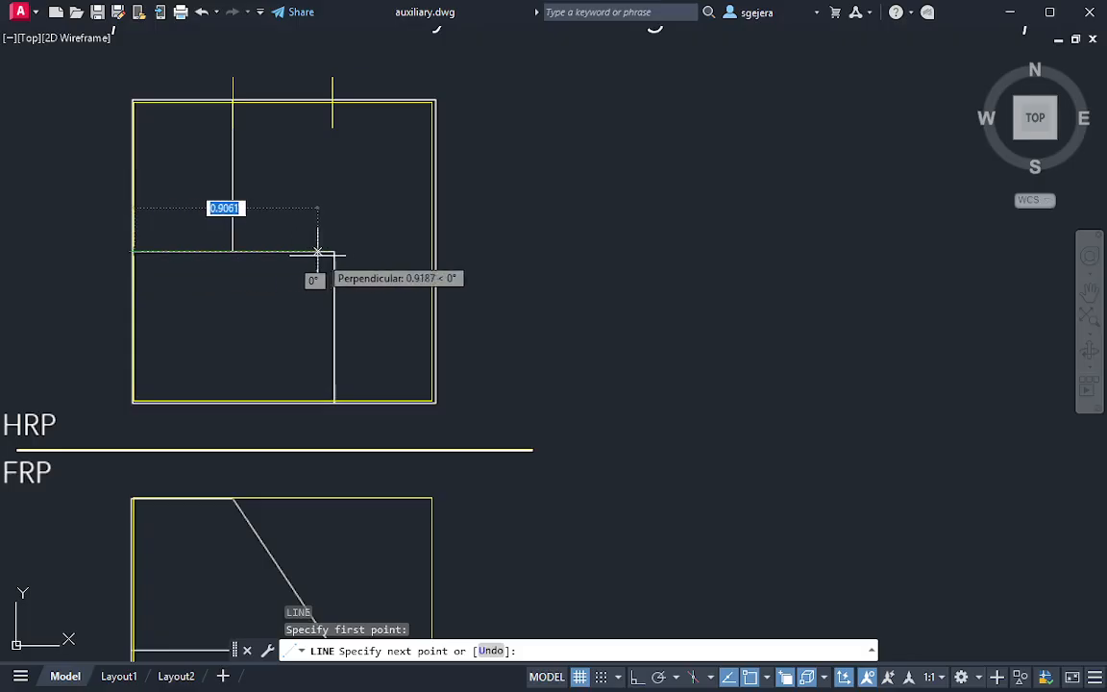
left_click(359, 255)
key("Escape")
Draw a vertical line from the first division point on the HRP square's upper edge down to the horizontal midline
key("space")
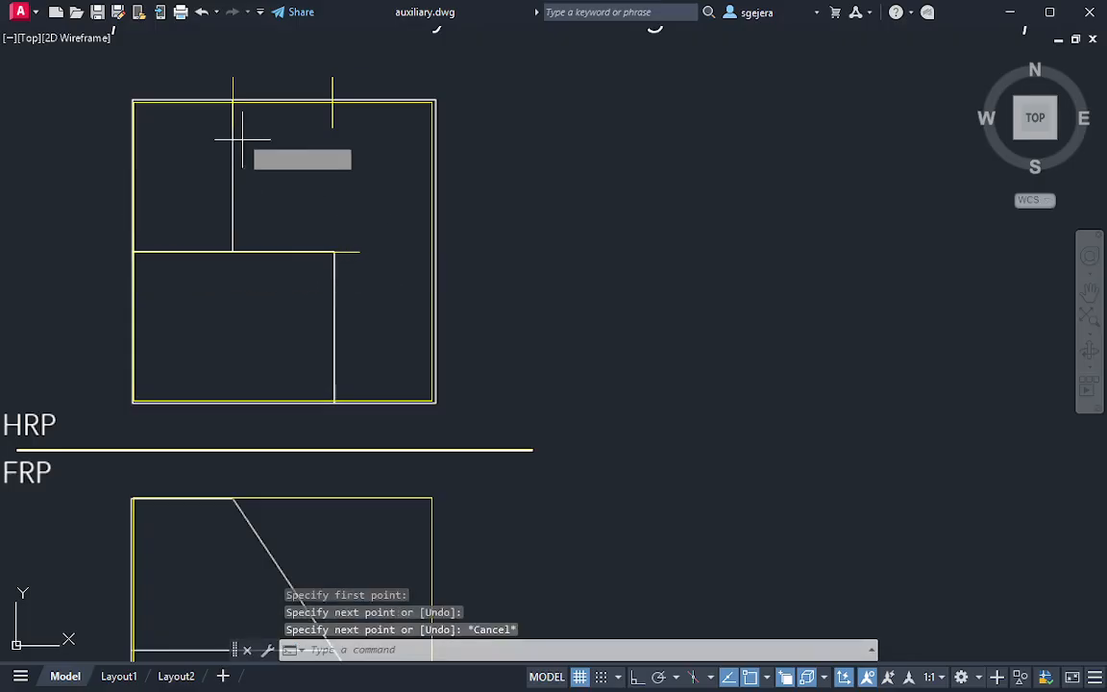
left_click(232, 101)
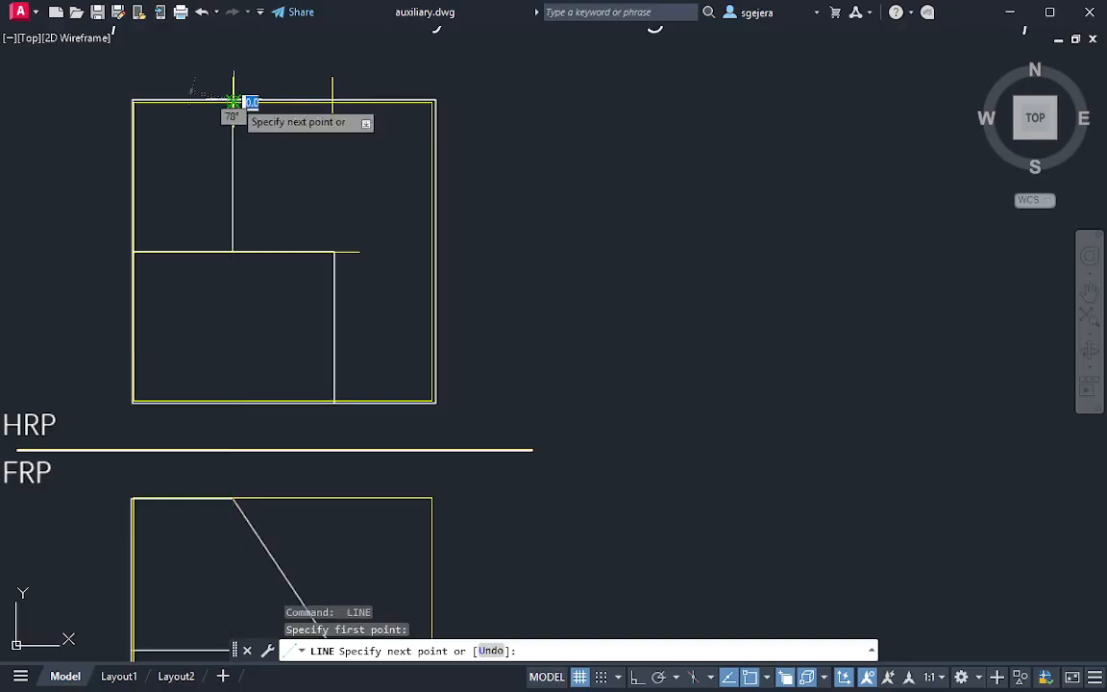
left_click(232, 252)
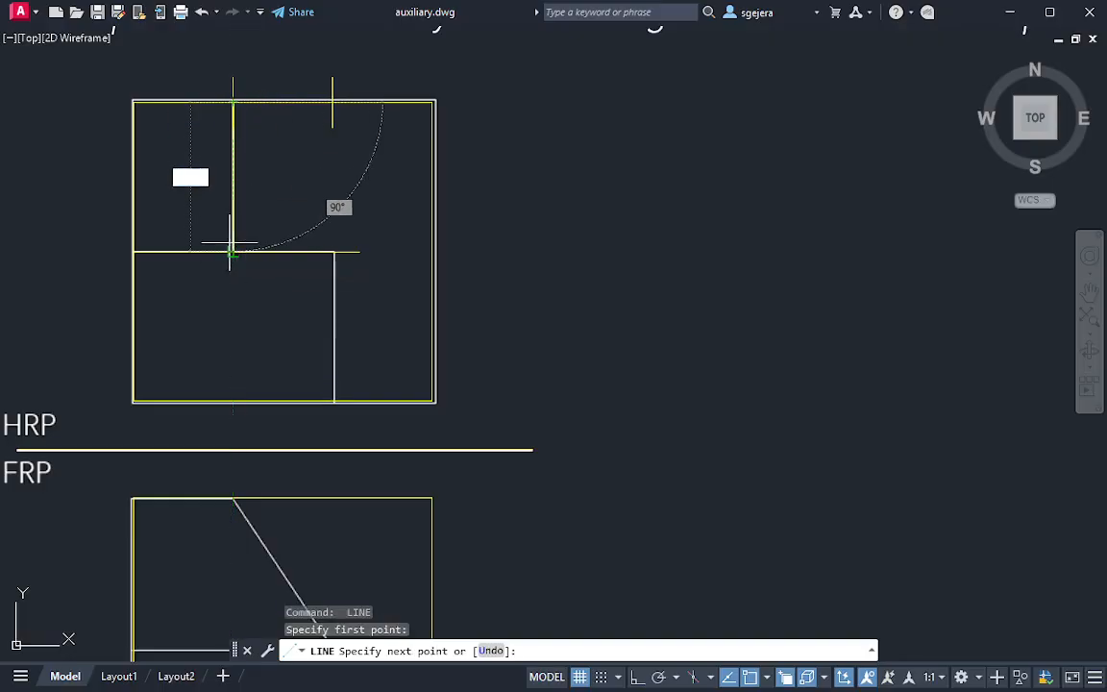
key("Escape")
Draw a vertical line 0.725 long from the midline, aligned with the second division point, down to the HRP square's lower edge
key("space")
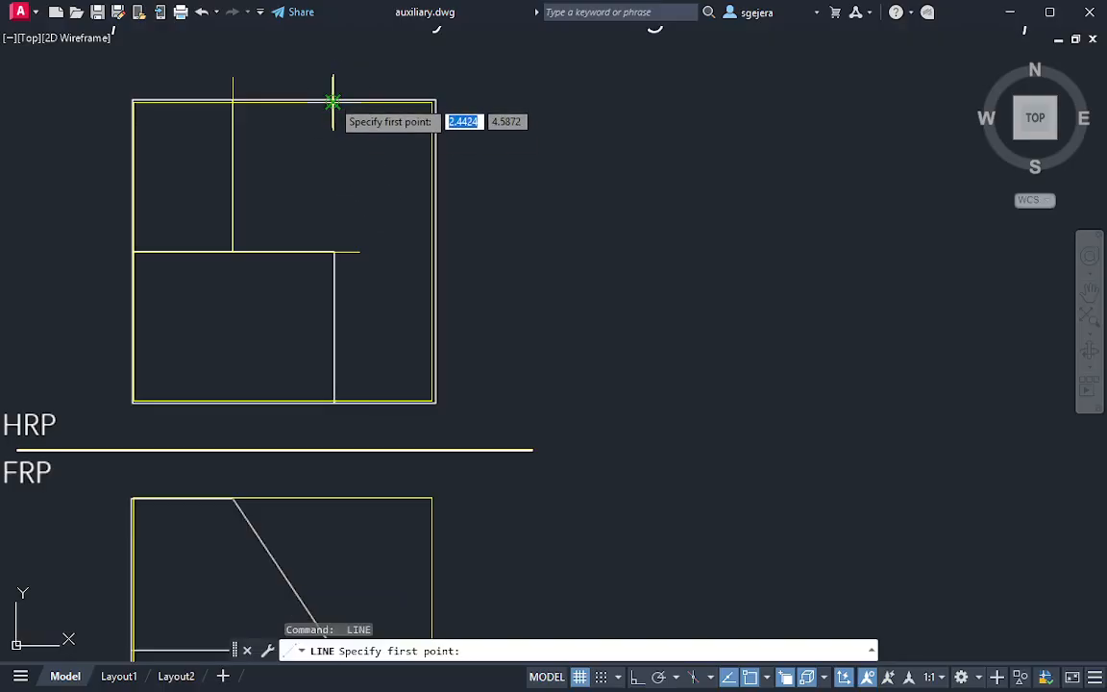
left_click(332, 252)
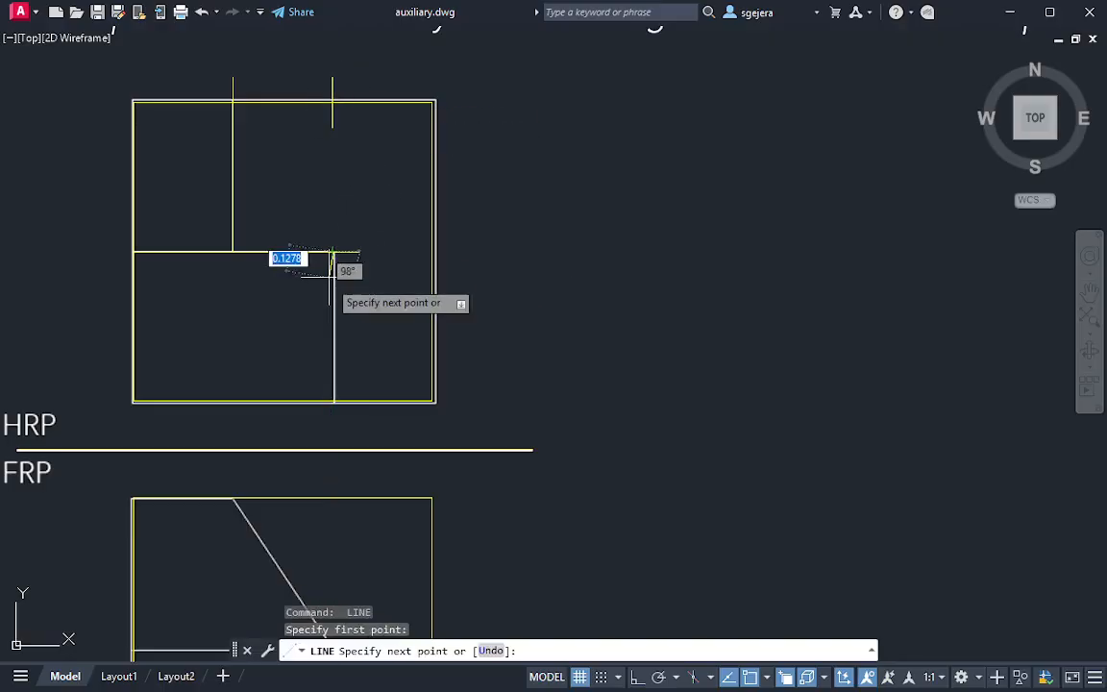
left_click(333, 402)
key("Escape")
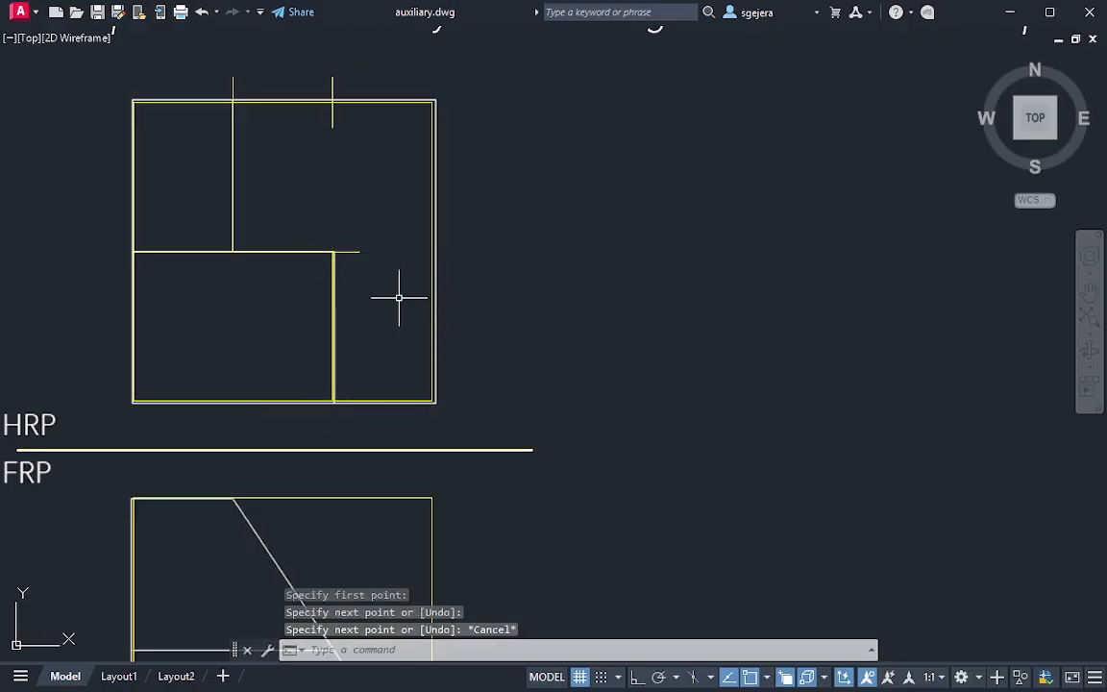
Trim the horizontal midline's overhang beyond the right vertical line of the step
type("t")
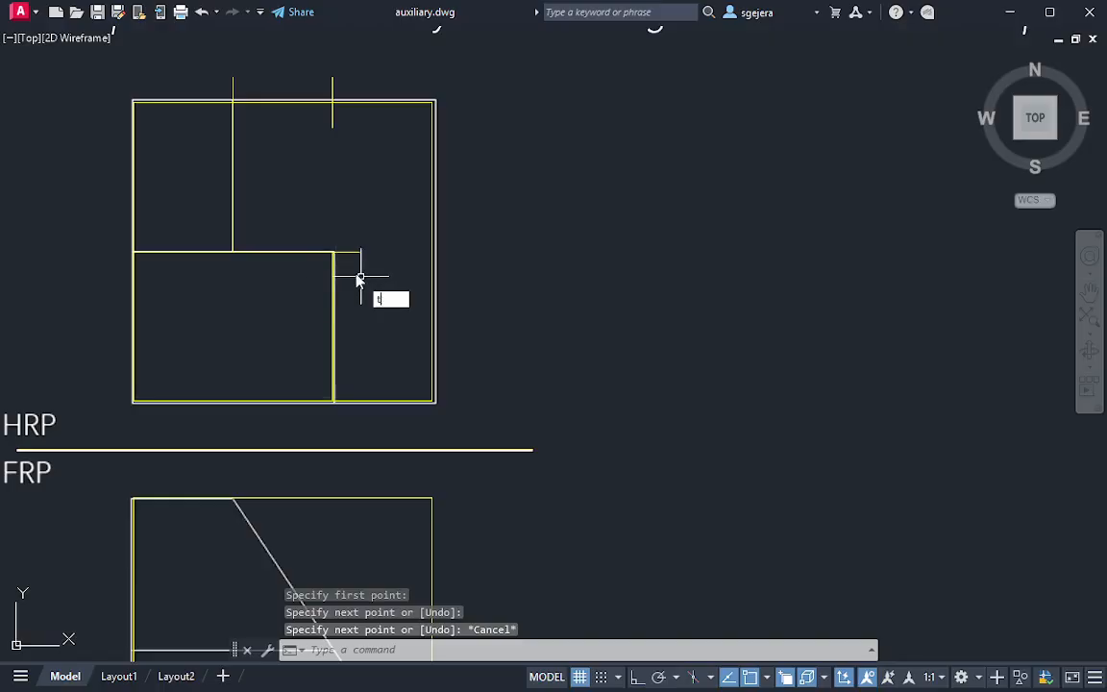
key("Return")
left_click(350, 240)
left_click(354, 264)
key("Escape")
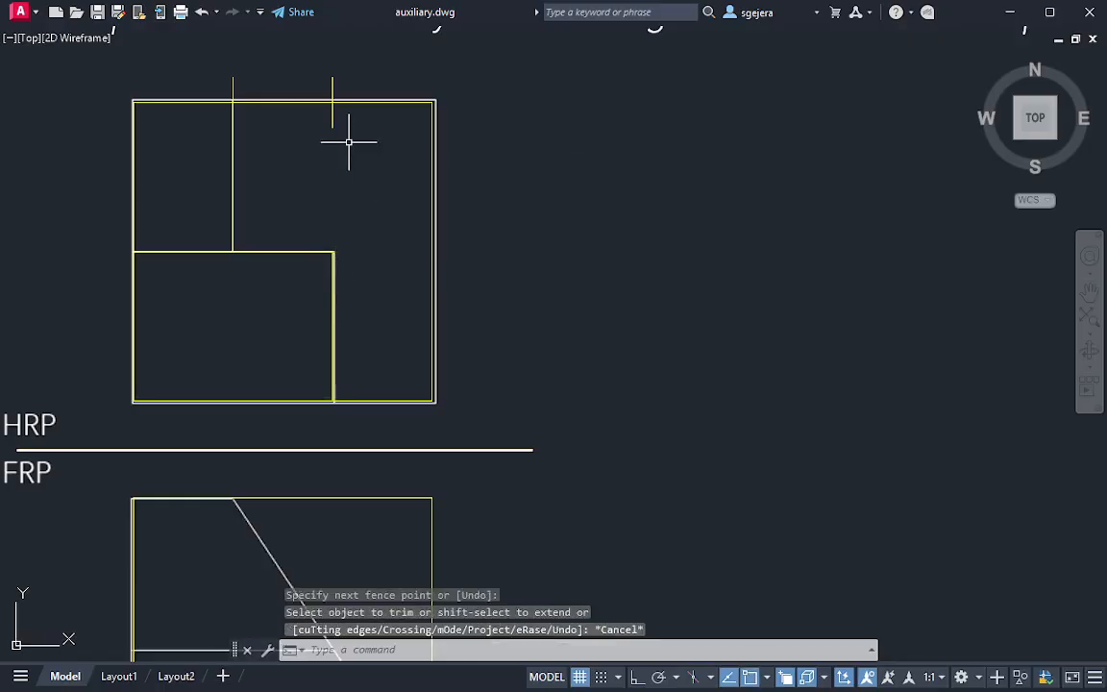
Erase the division point markers on the HRP square's upper edge
left_click(349, 120)
left_click(300, 113)
key("Delete")
left_click(257, 85)
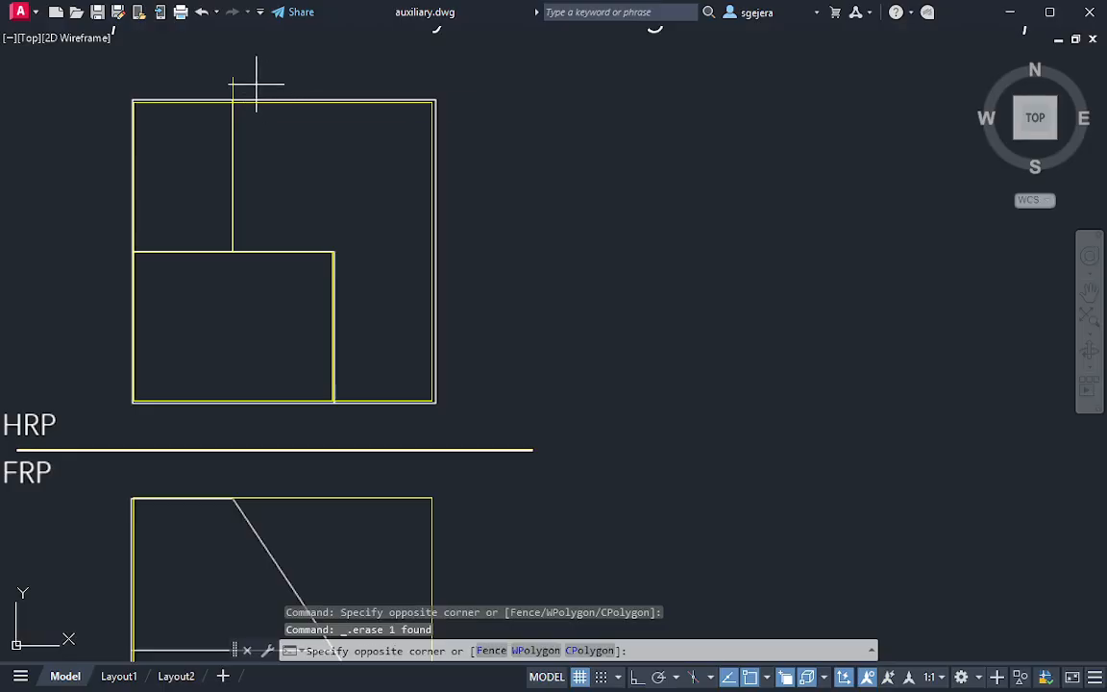
left_click(226, 82)
key("Delete")
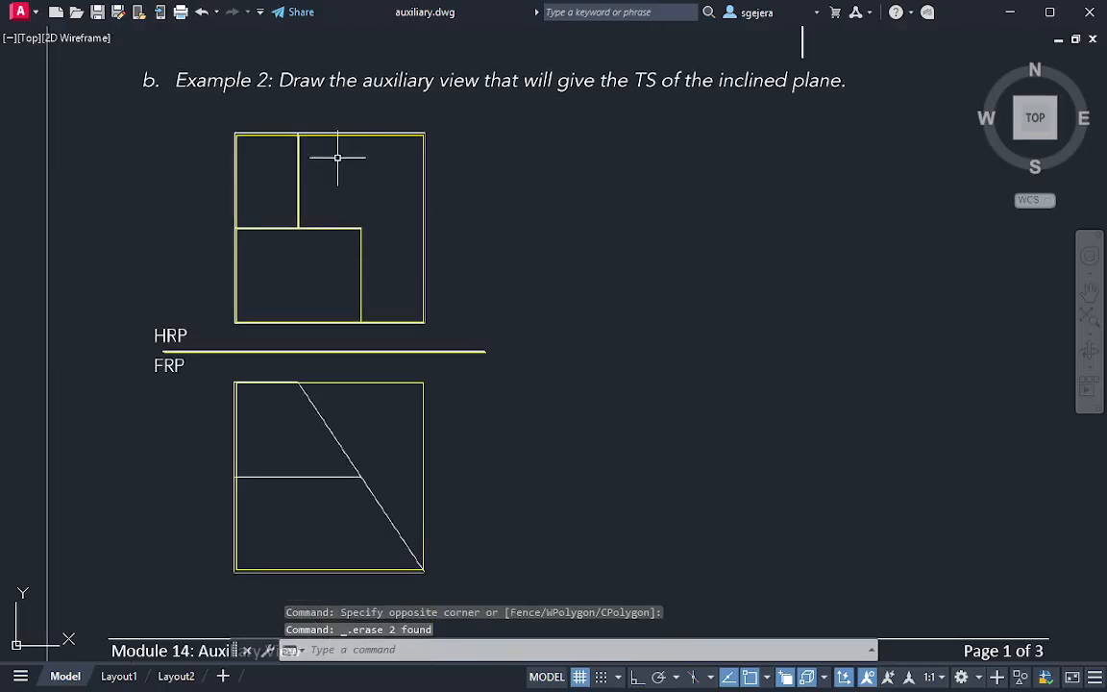
scroll(376, 203, "down", 2)
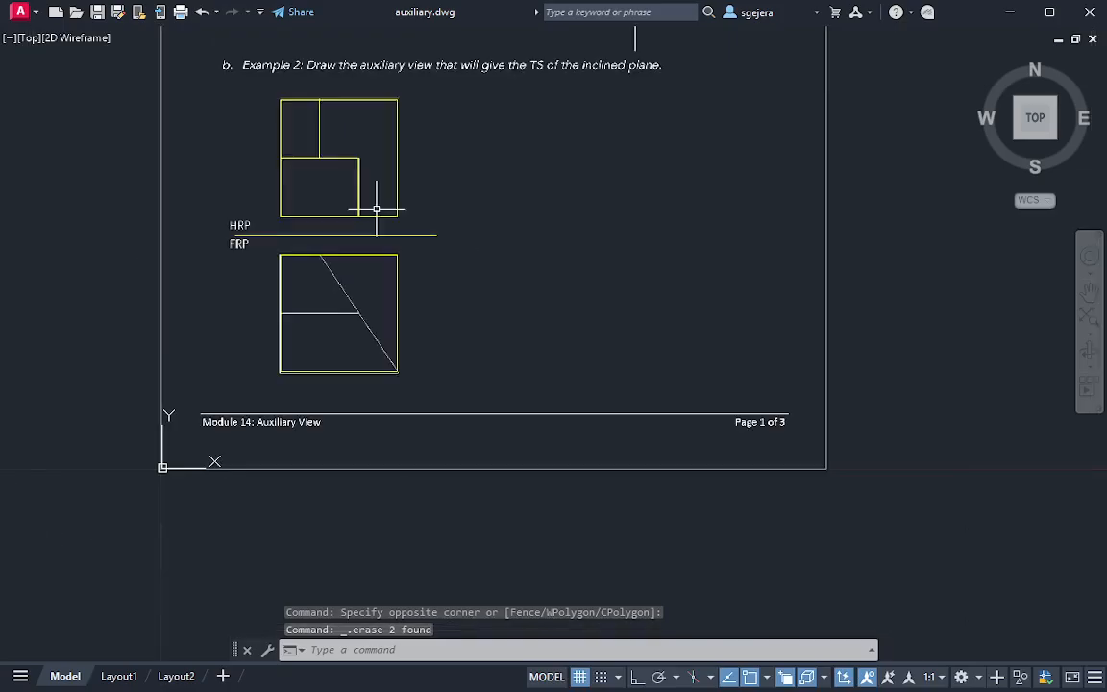
Draw a vertical projection line about 1.4 long from the upper division line's end on the HRP midline down into the FRP square
scroll(376, 338, "up", 4)
middle_click_drag(338, 227, 365, 471)
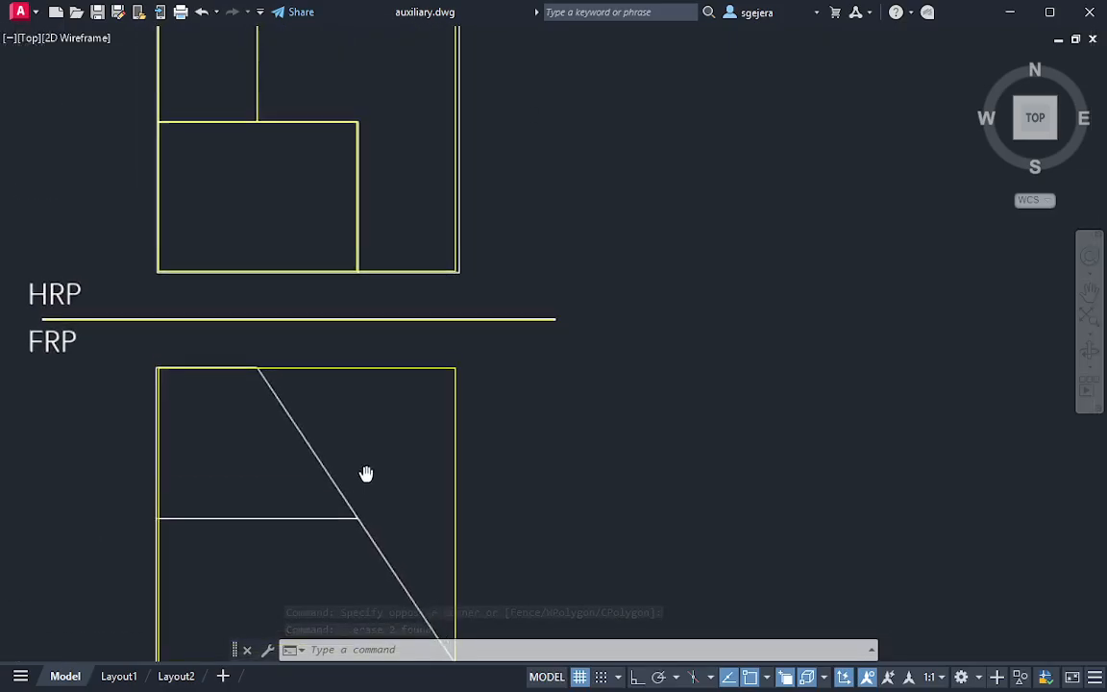
type("l")
key("Return")
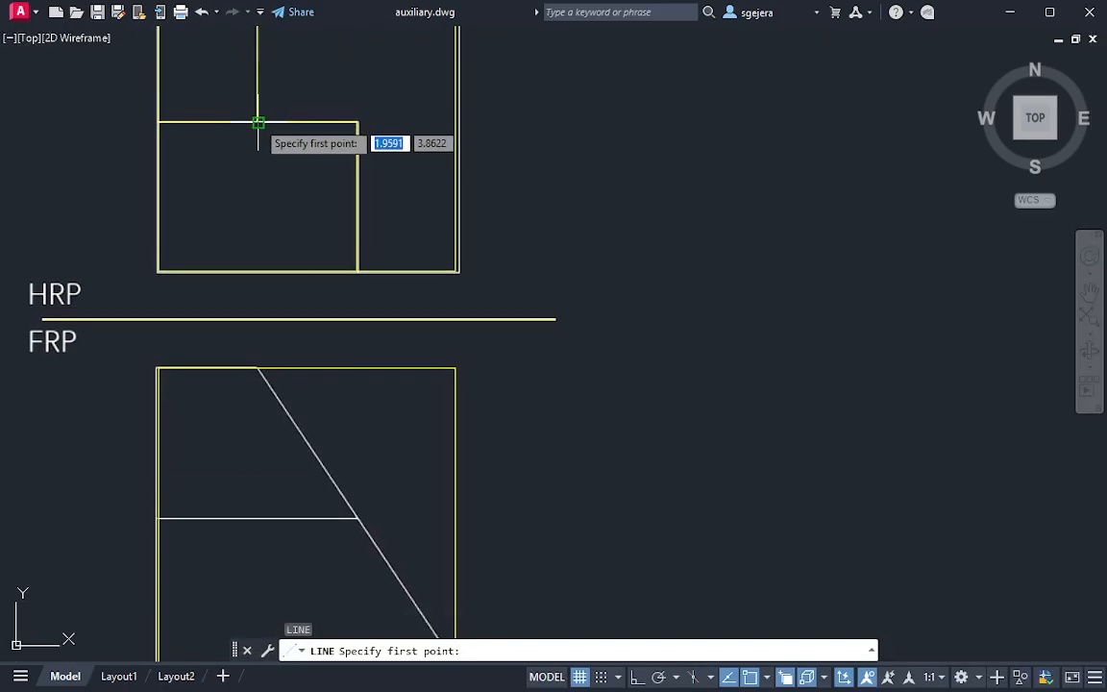
left_click(257, 122)
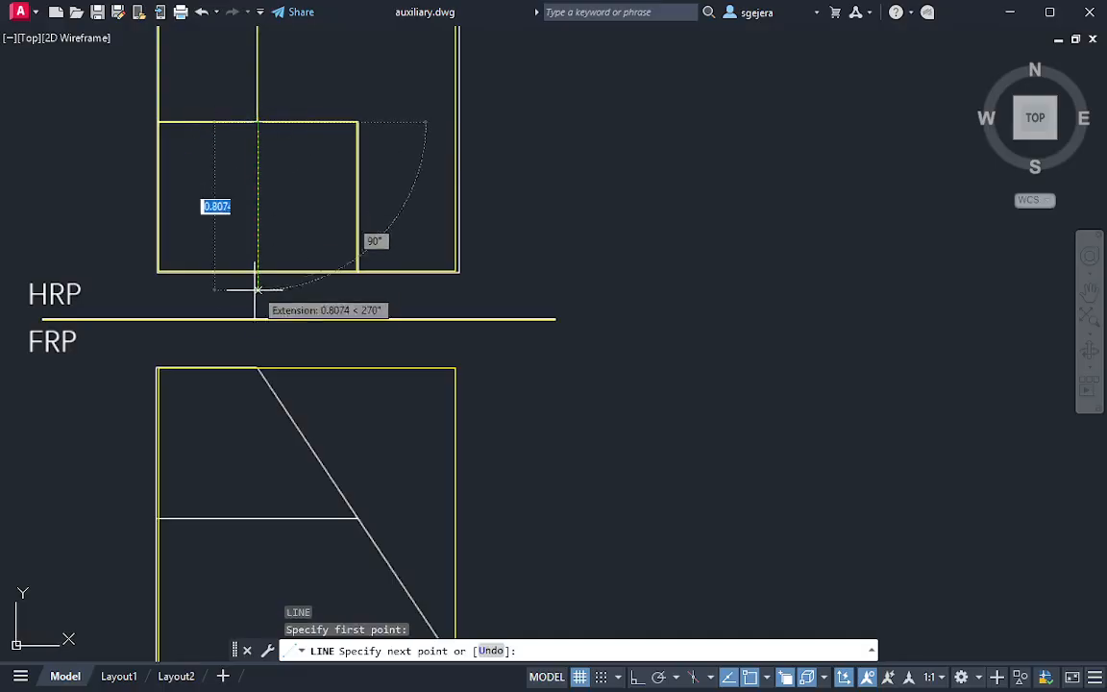
left_click(256, 415)
key("Escape")
Draw the inclined line from the projection line's crossing on the FRP square's upper edge to its lower-right corner
middle_click_drag(368, 409, 369, 288)
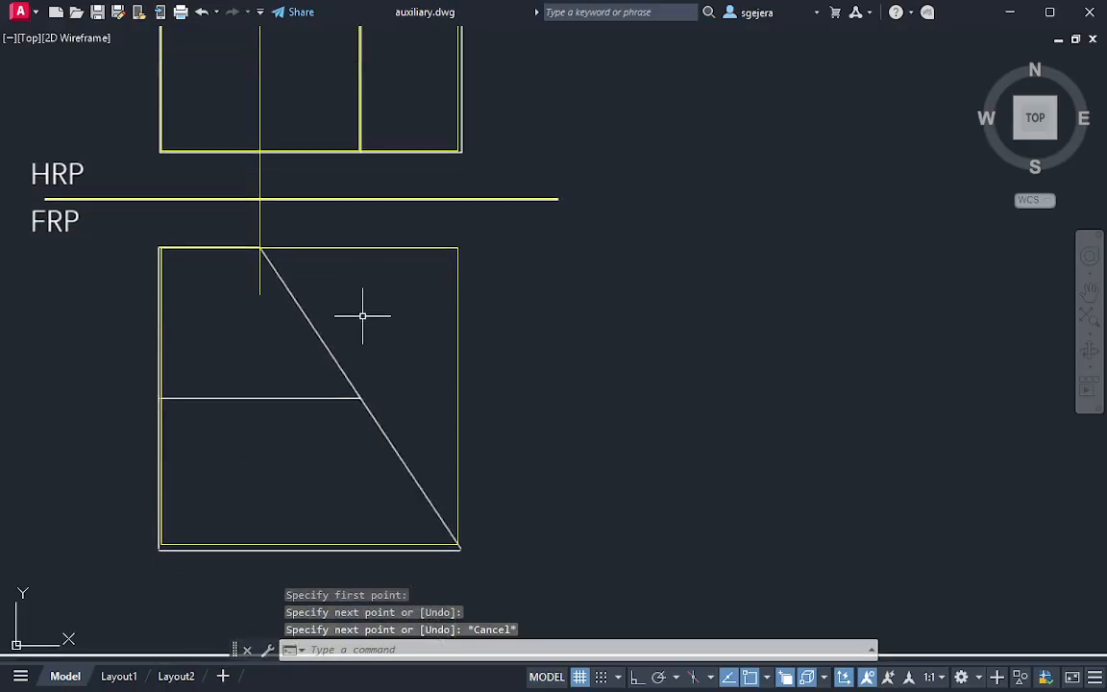
type("l")
key("Return")
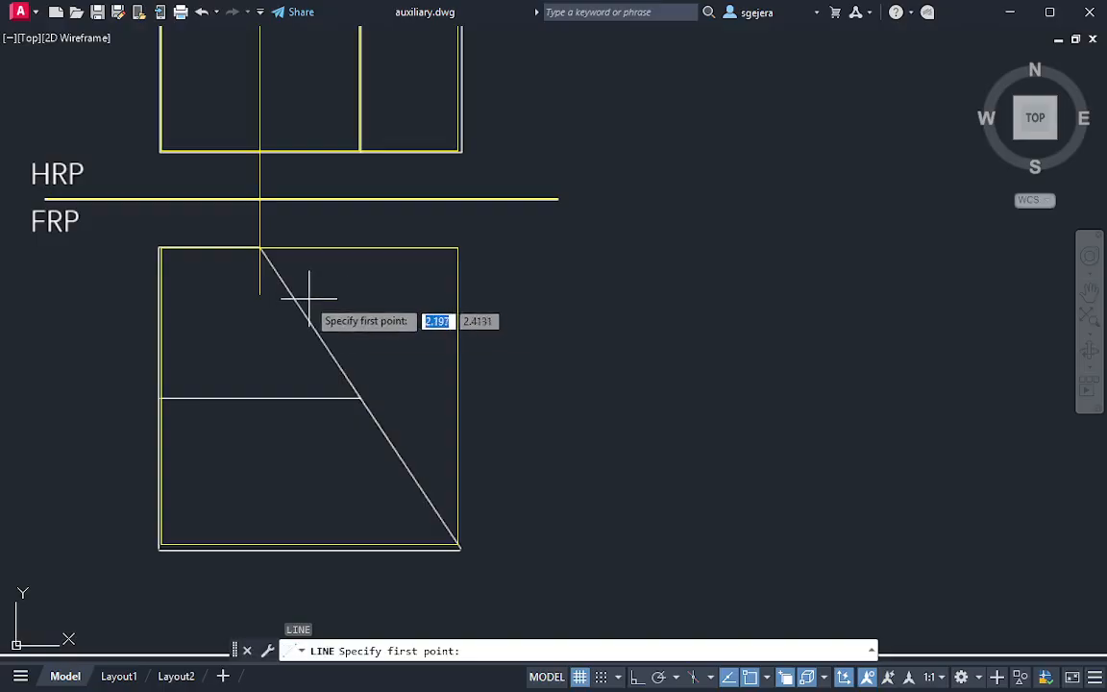
left_click(261, 248)
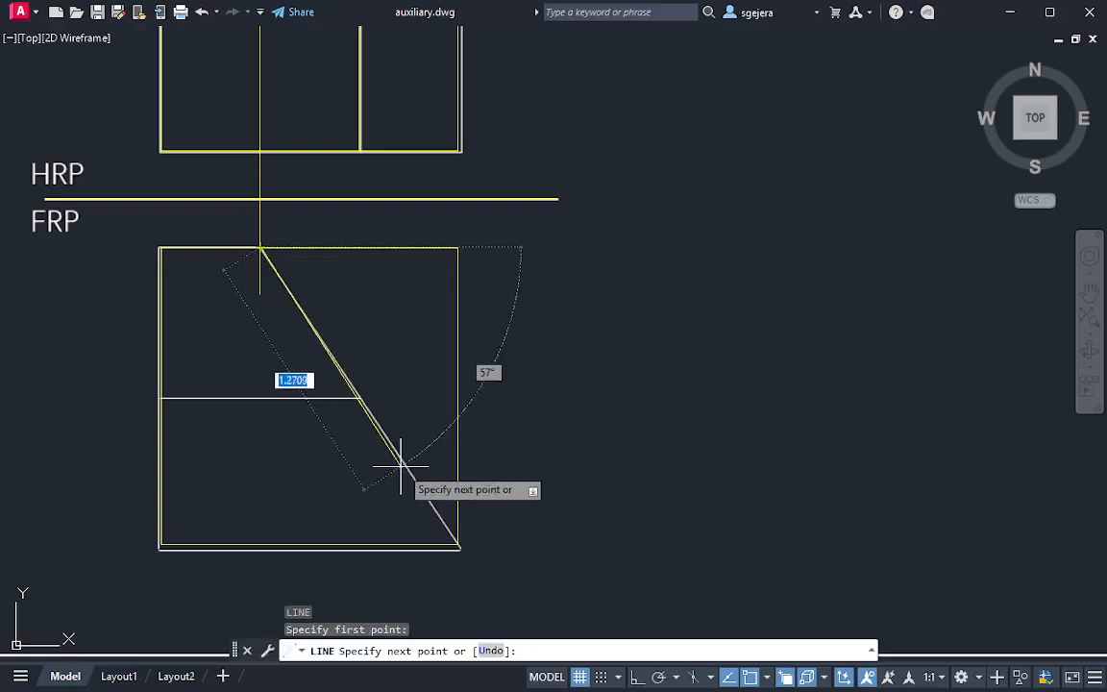
left_click(458, 545)
key("Escape")
Trim the projection line inside the FRP square and in the gap between the two views
type("tr")
key("Return")
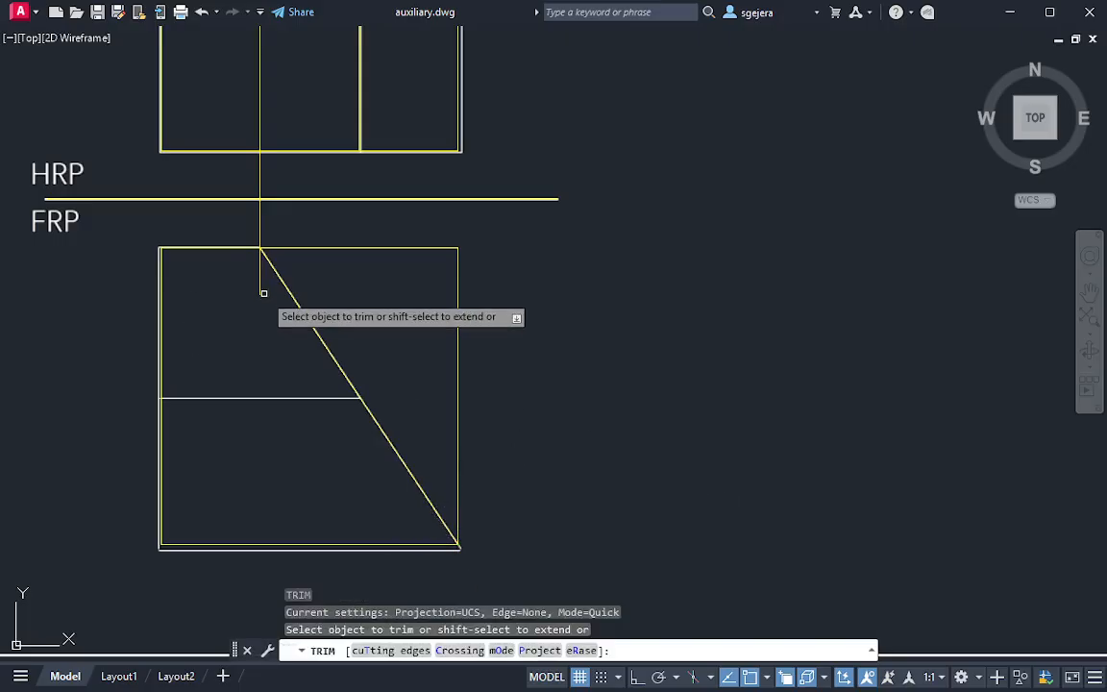
left_click(262, 290)
left_click_drag(272, 222, 229, 215)
left_click(259, 181)
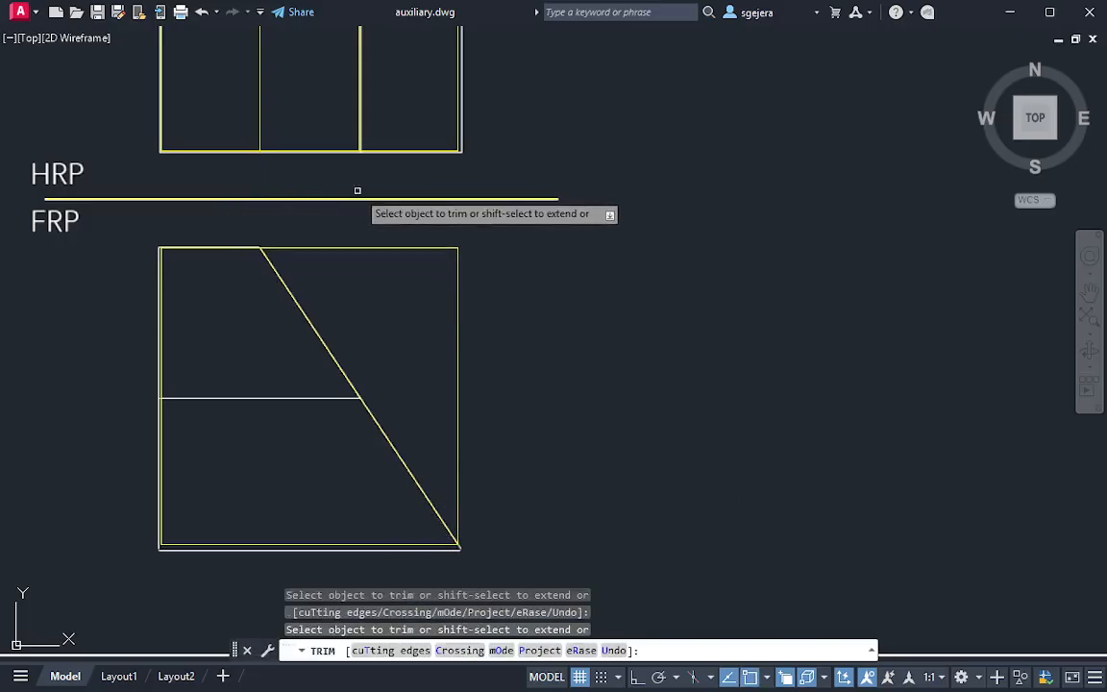
key("Escape")
Draw a vertical projection line about 1.37 long from the step's vertical line on the HRP lower edge down past the FRP incline
middle_click_drag(361, 121, 363, 143)
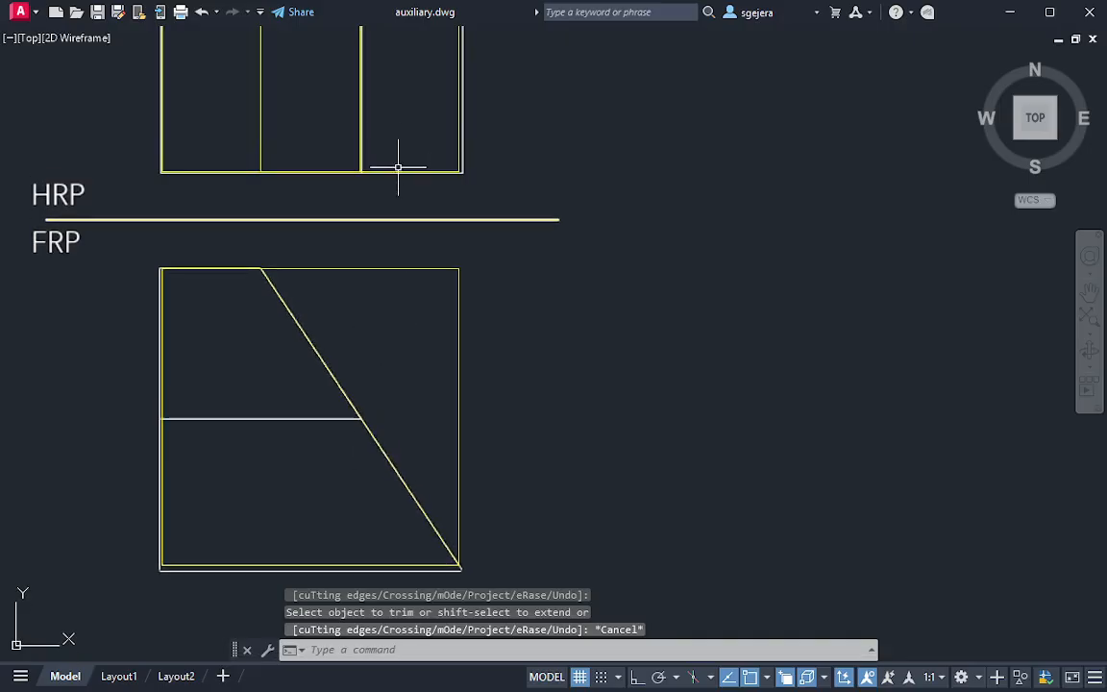
type("l")
key("Return")
left_click(360, 173)
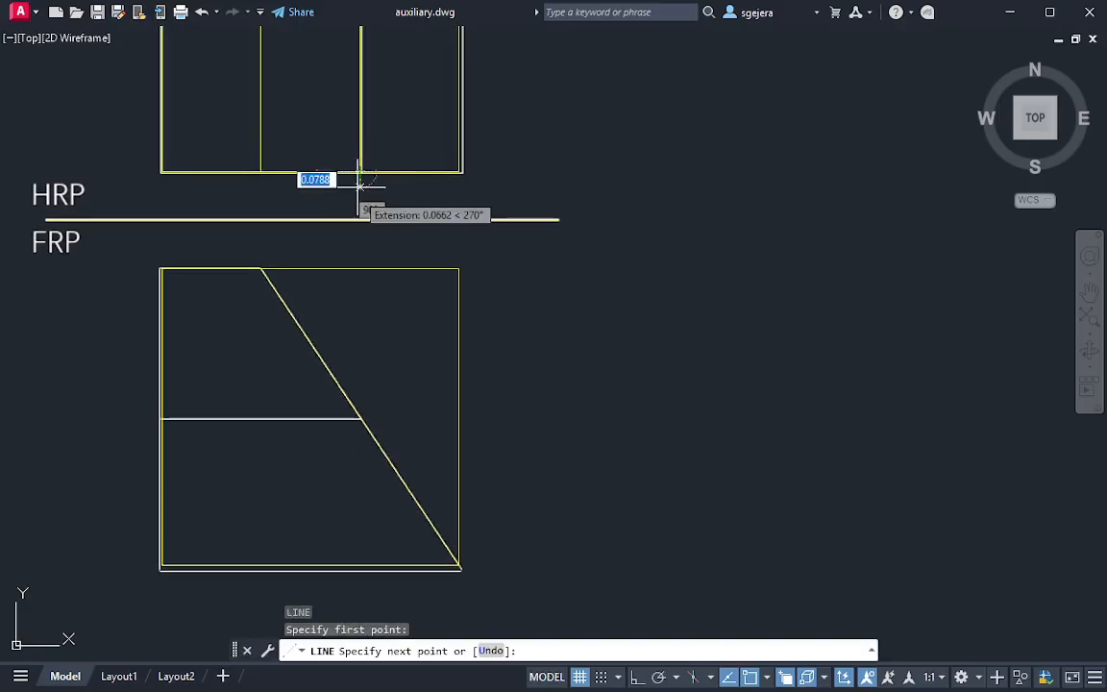
left_click(360, 456)
key("Escape")
Trim the second projection line's overhang below the inclined line in the FRP view
type("tr")
key("Return")
left_click_drag(363, 447, 350, 481)
key("Escape")
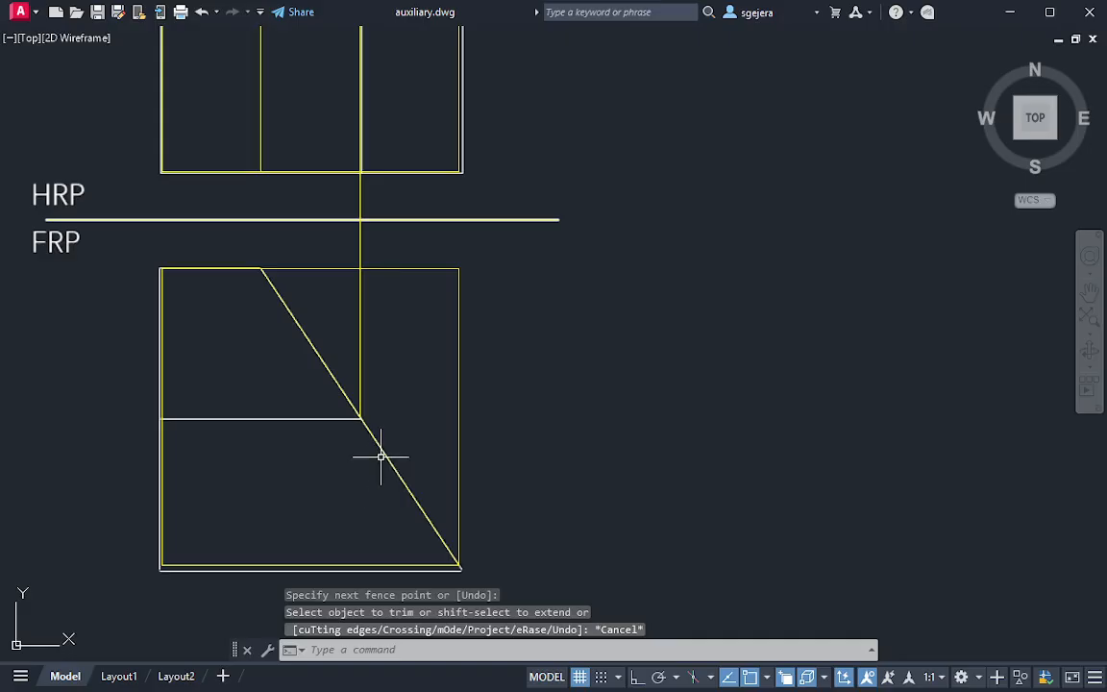
Draw a horizontal line from the projection line's end on the incline to the midpoint of the FRP square's left edge
type("l")
key("Return")
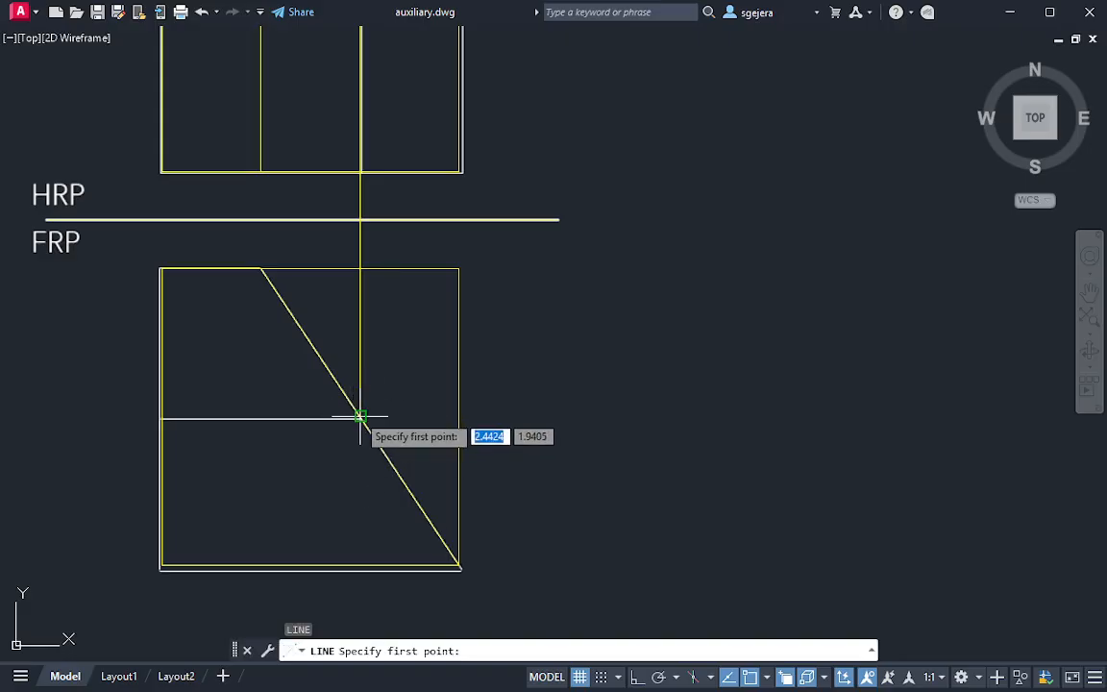
left_click(361, 417)
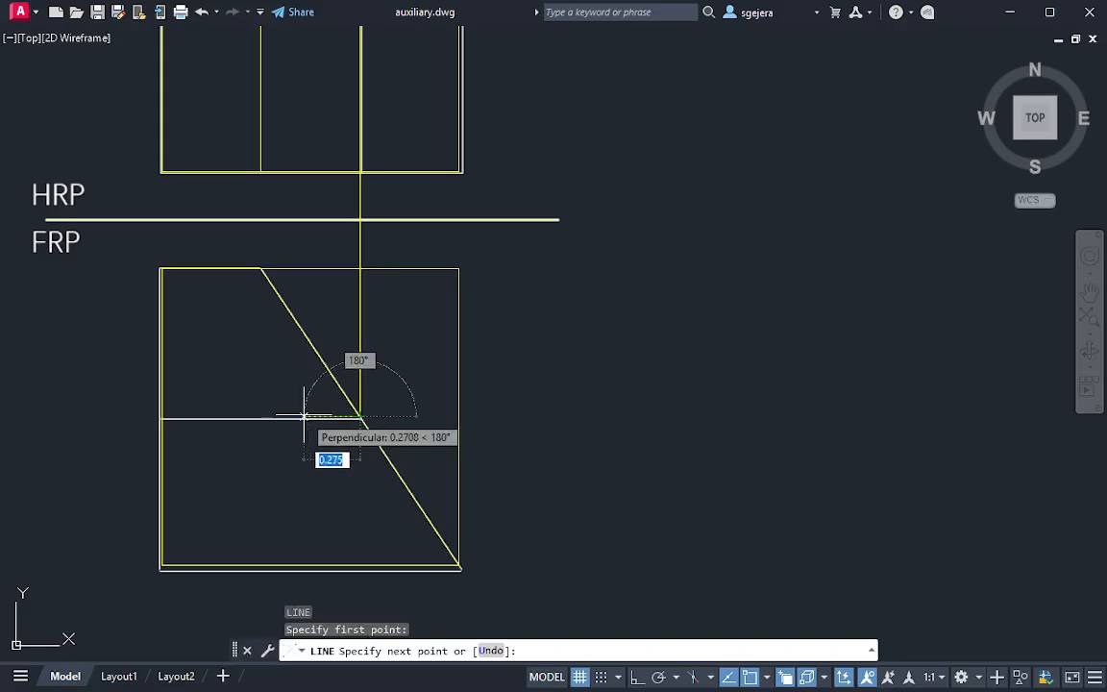
left_click(161, 418)
key("Escape")
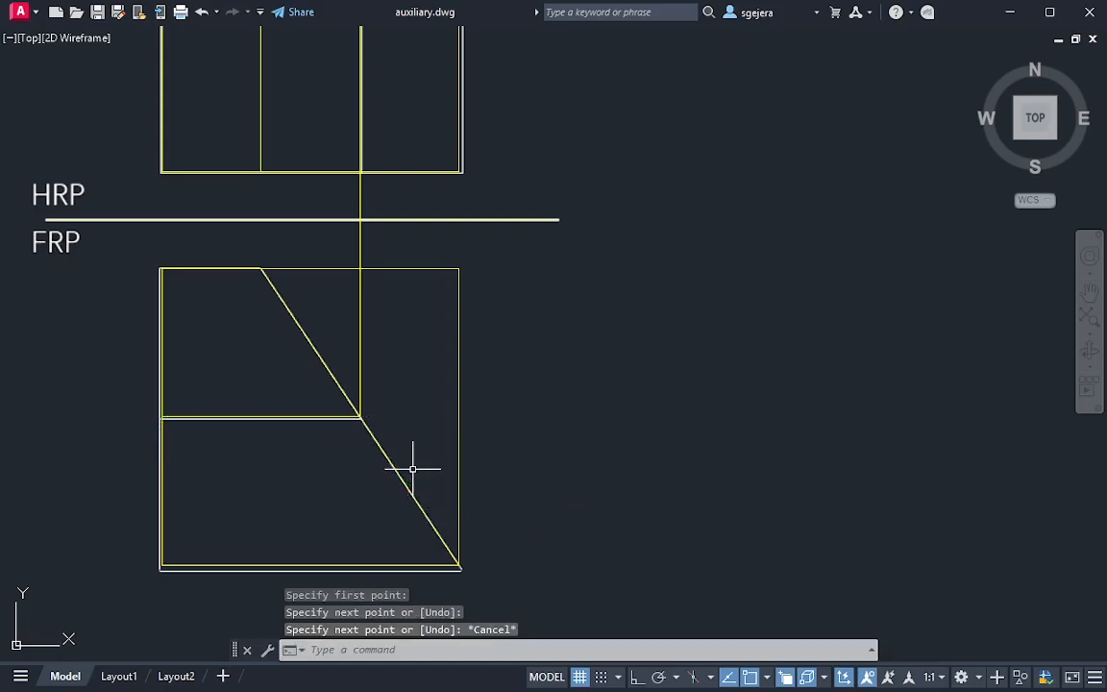
middle_click_drag(347, 451, 377, 392)
scroll(401, 423, "down", 2)
middle_click_drag(465, 409, 441, 381)
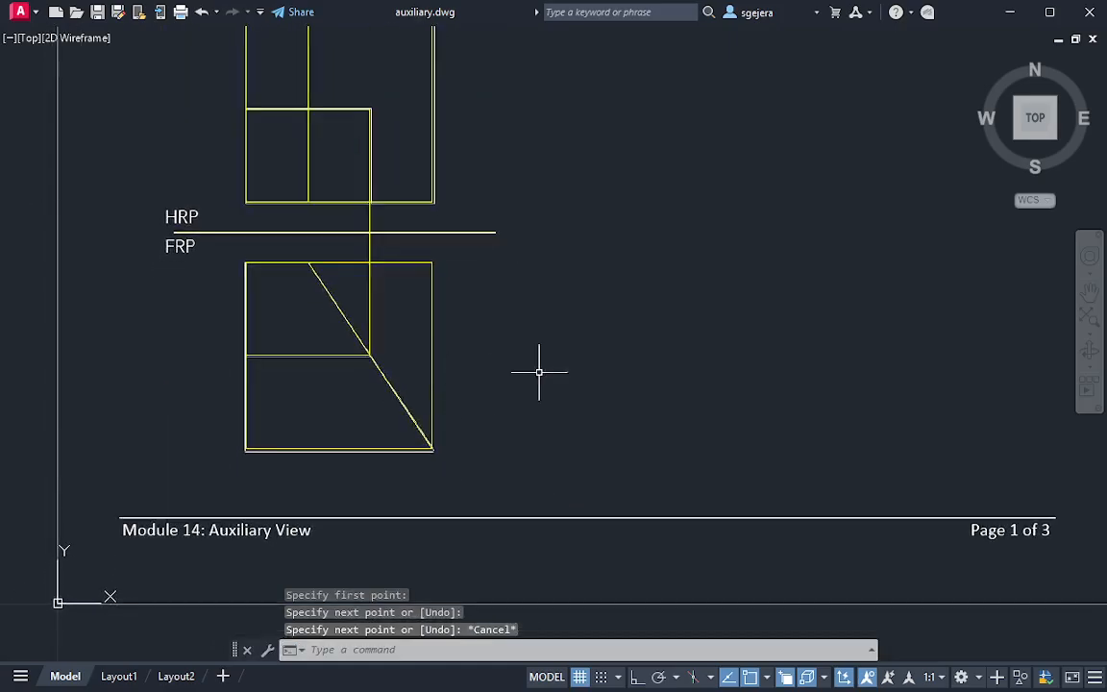
scroll(555, 383, "down", 2)
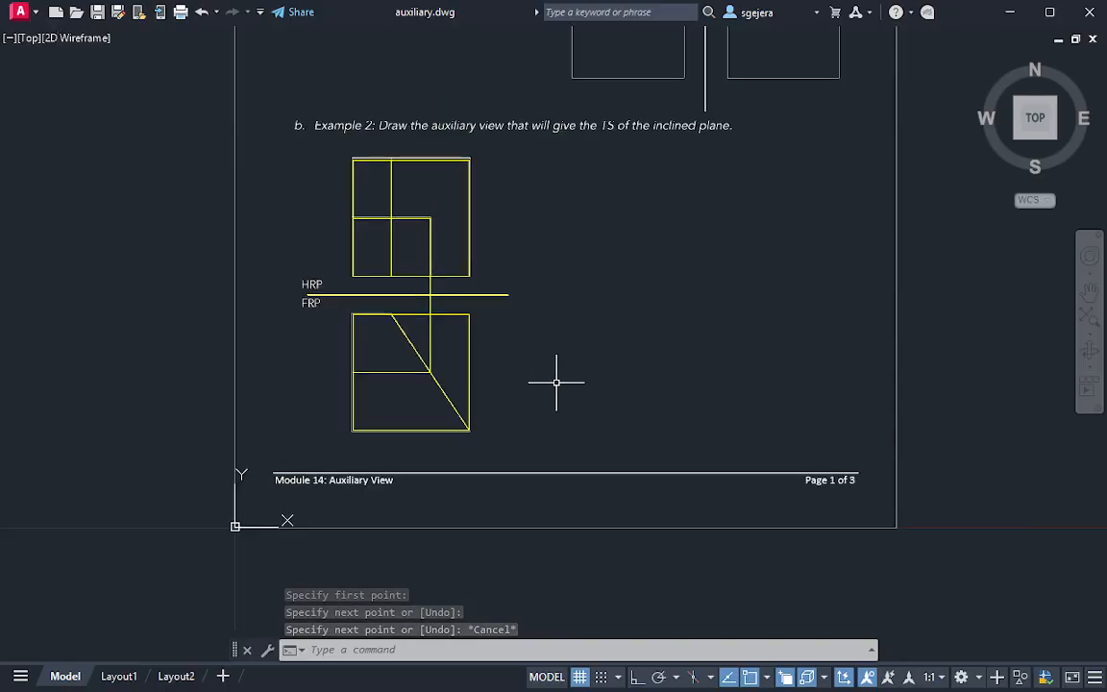
middle_click_drag(555, 383, 493, 356)
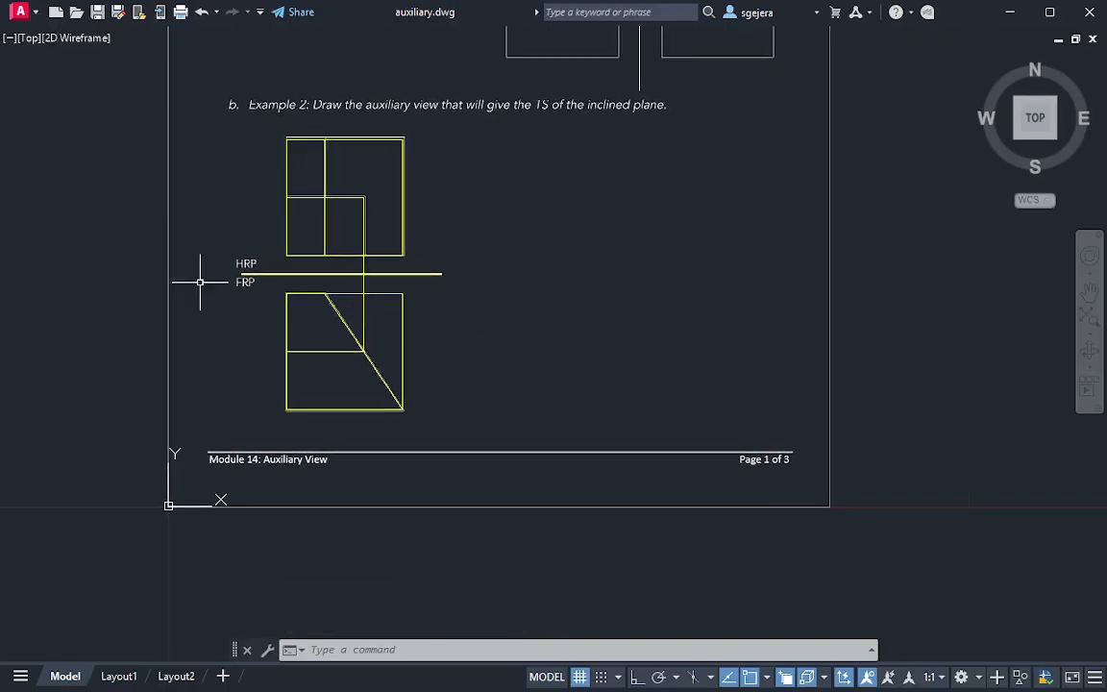
scroll(217, 288, "up", 4)
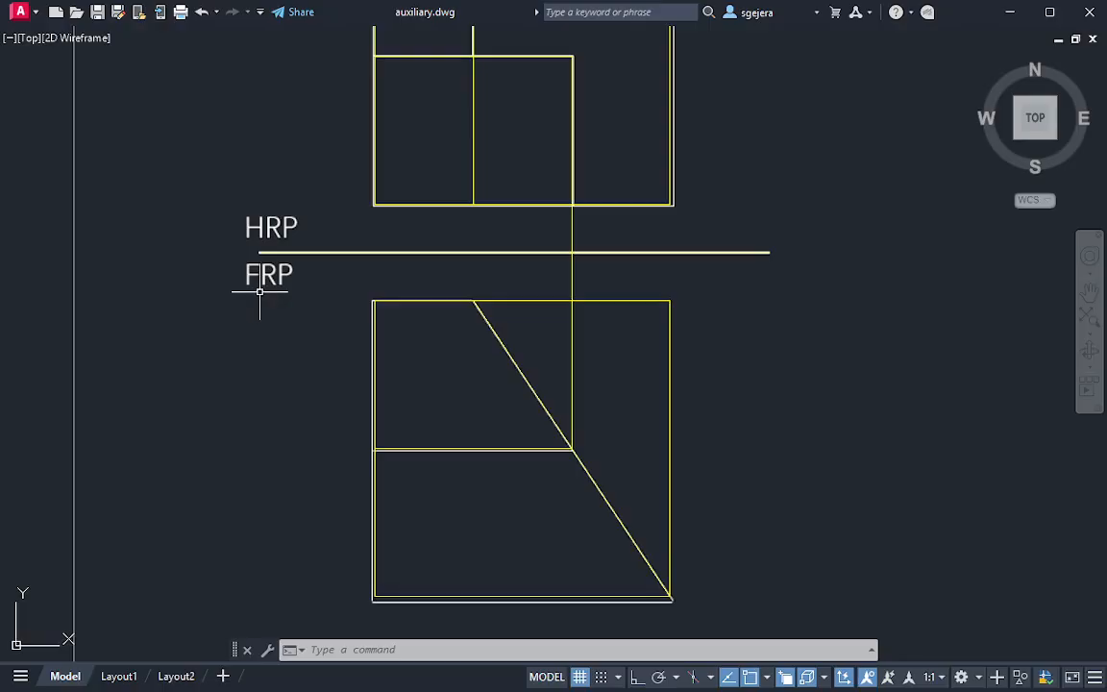
type("mt")
key("Return")
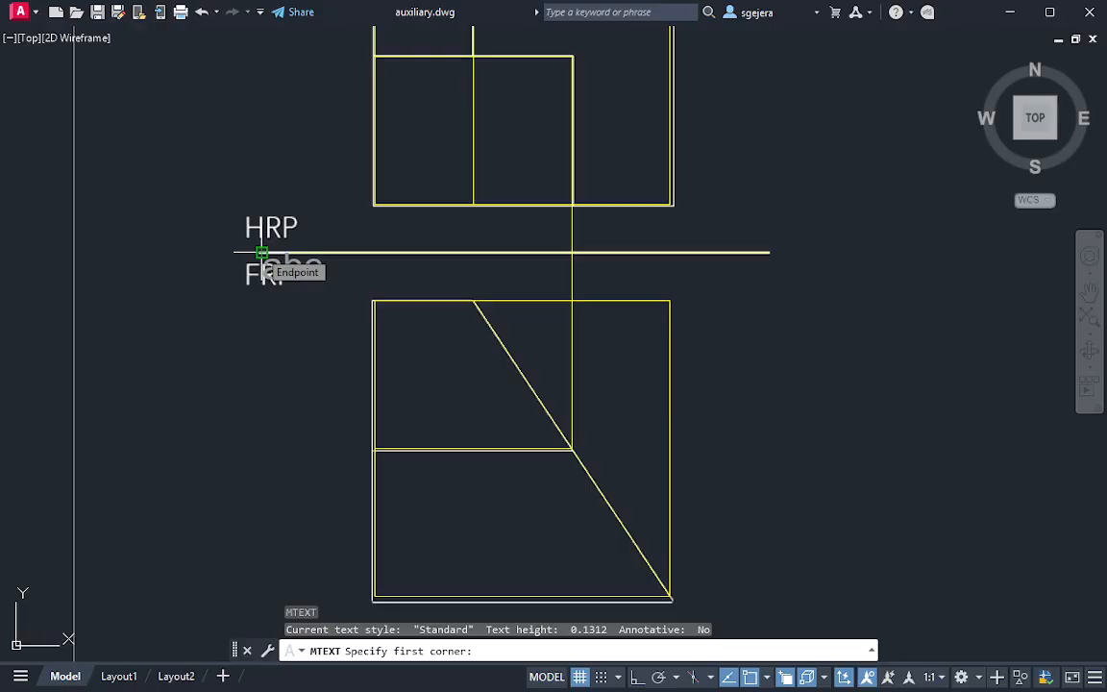
left_click(262, 253)
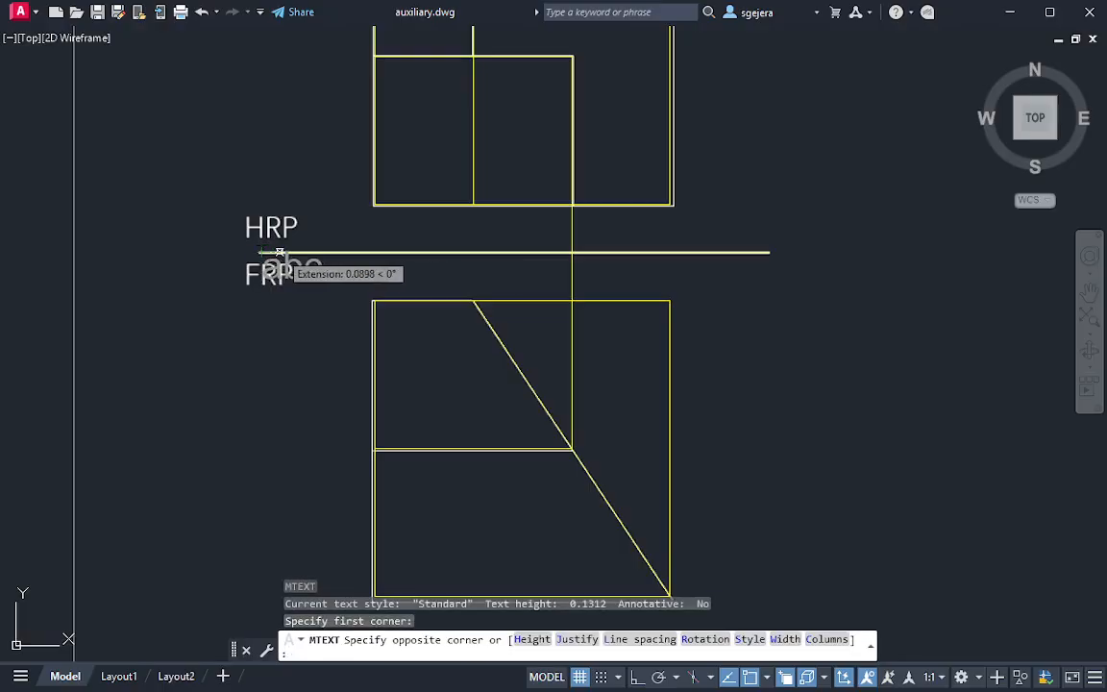
key("Return")
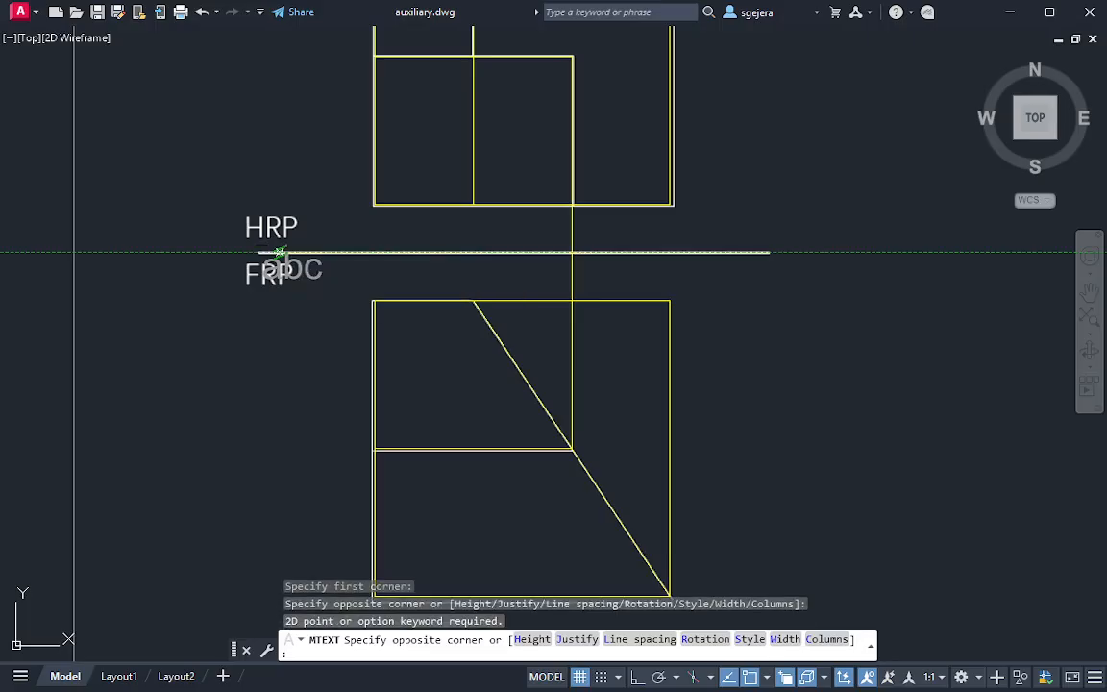
left_click(320, 252)
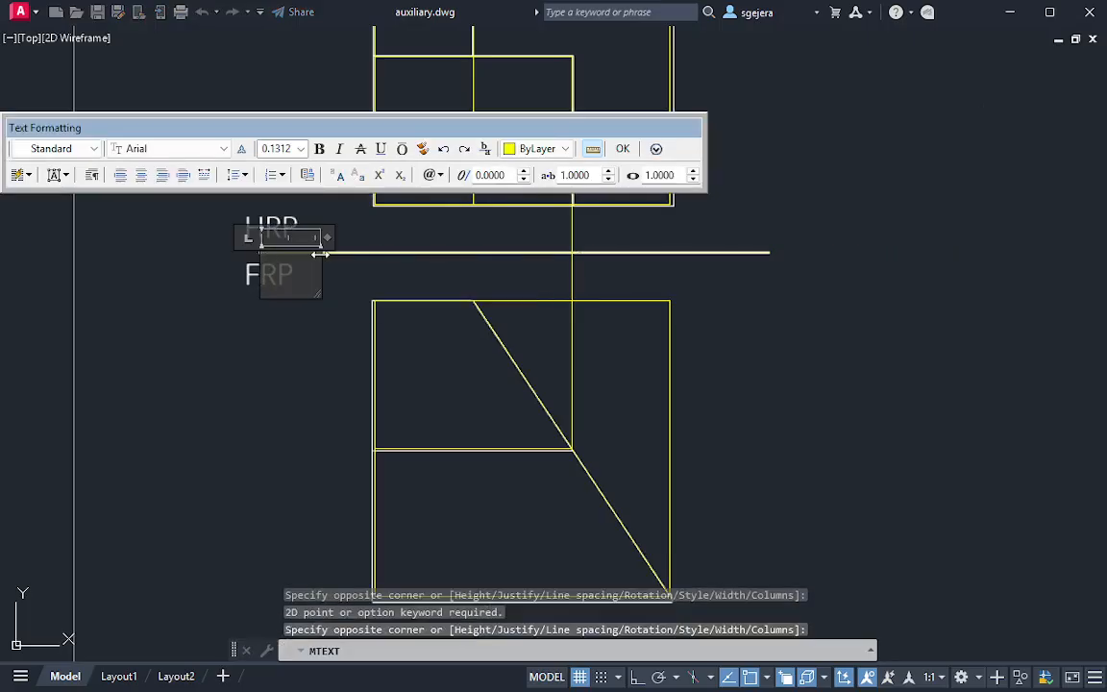
key("Escape")
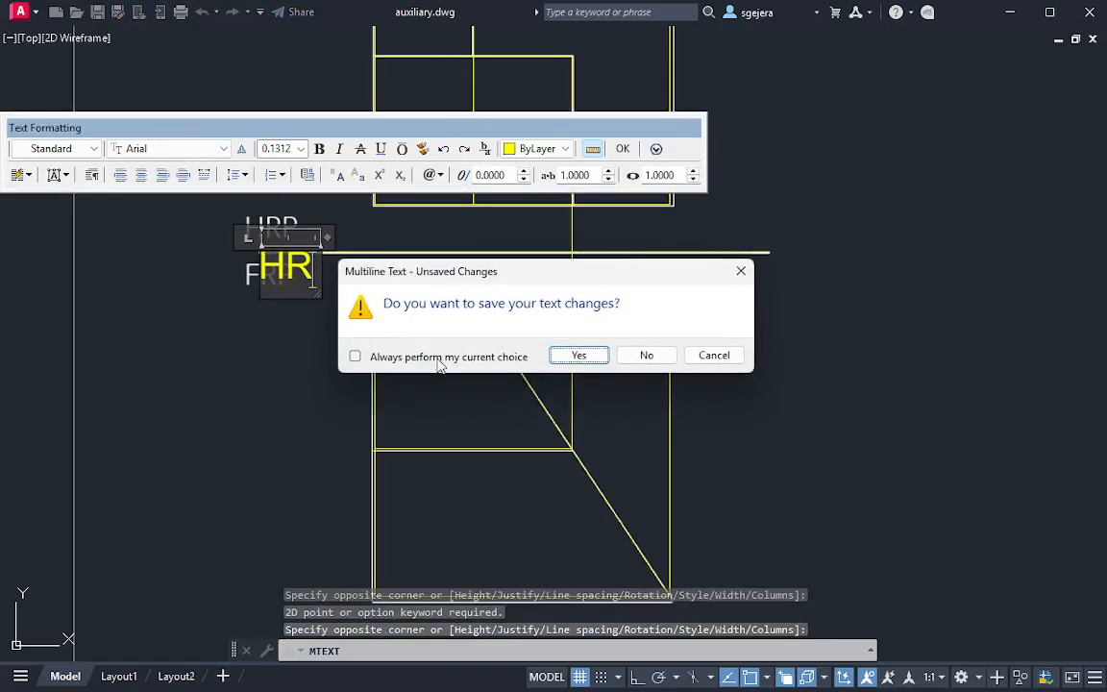
left_click(647, 355)
key("Escape")
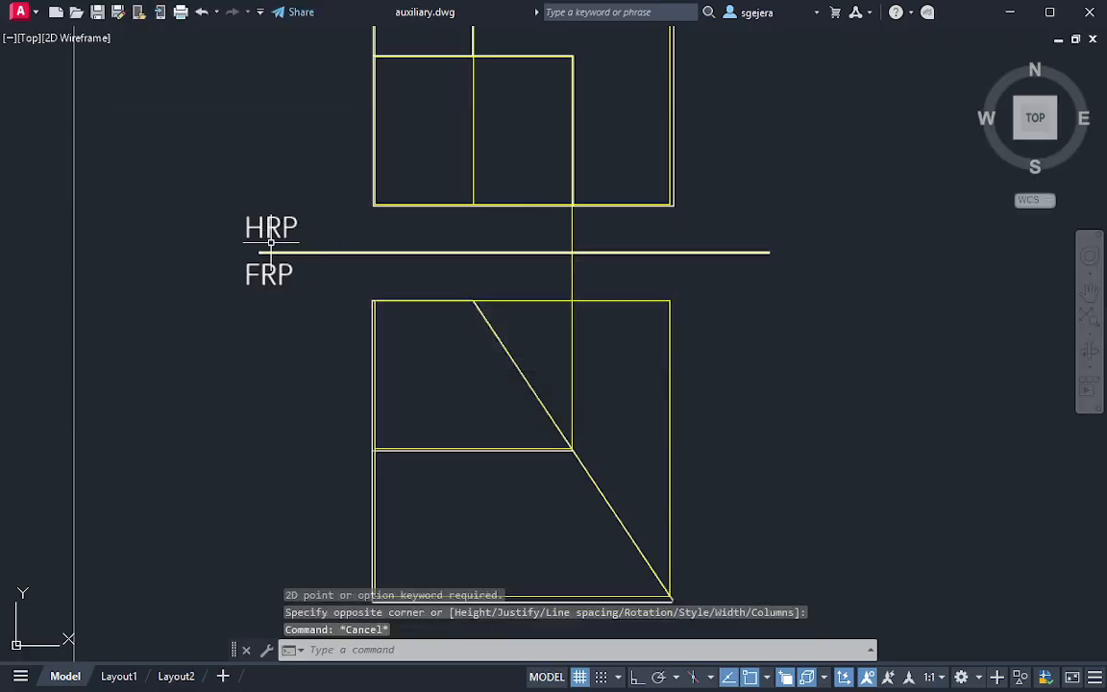
key("Escape")
key("Return")
left_click(262, 251)
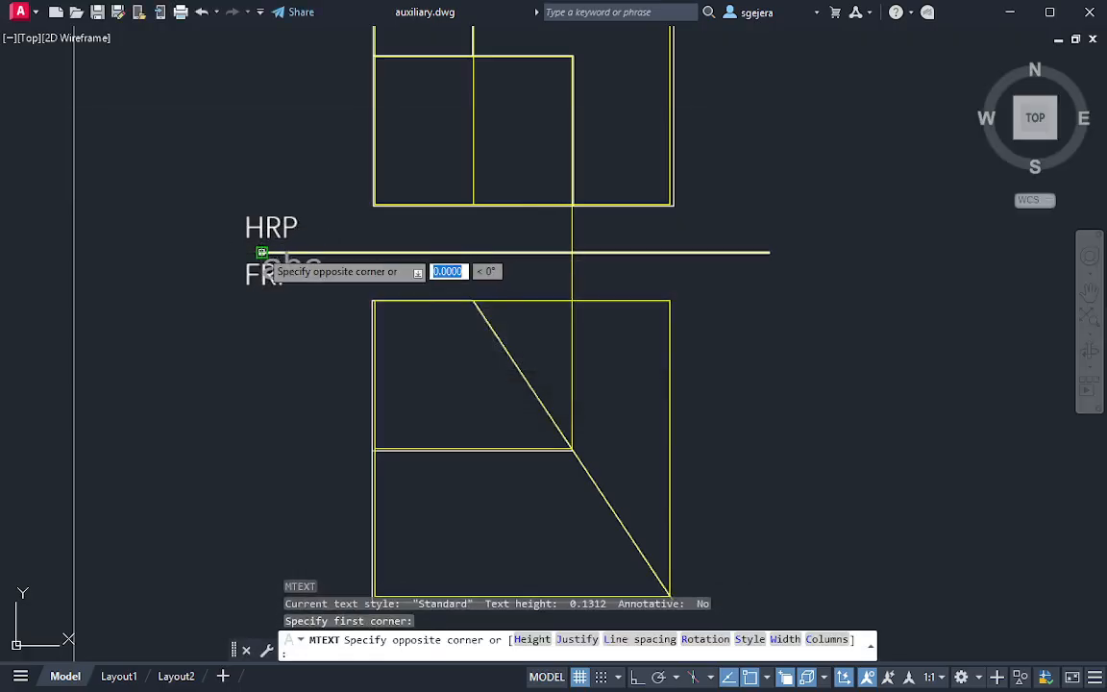
key("Escape")
Add single-line text HRP and FRP on two lines at the reference line's left end, height 0.1312 and rotation 0
type("tex")
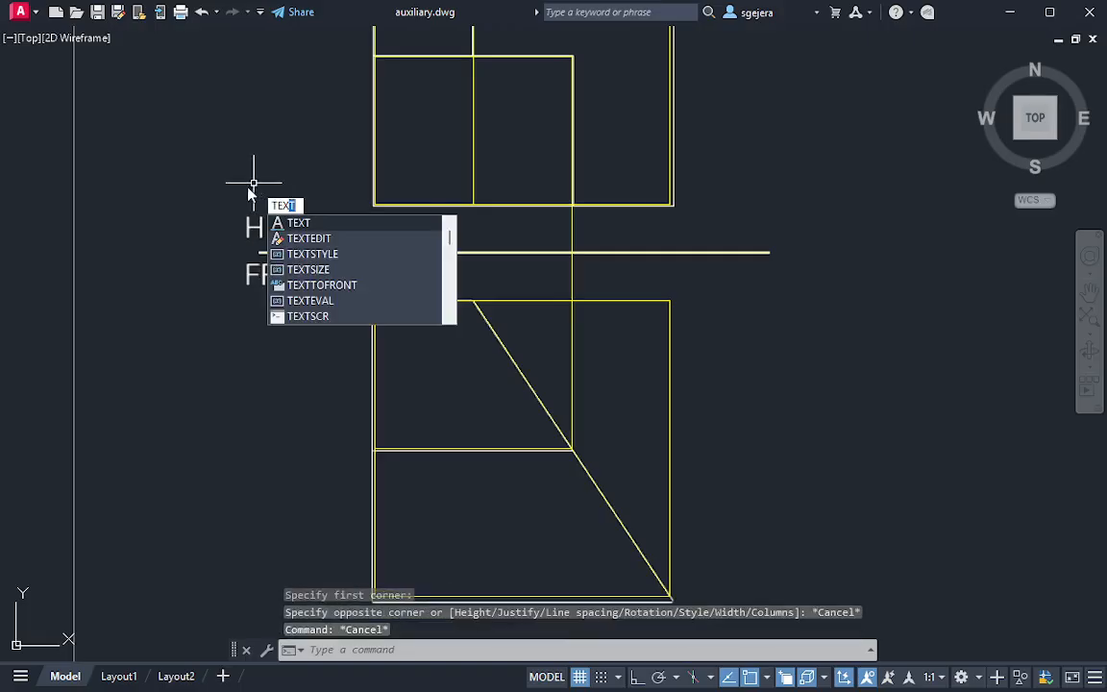
key("Return")
left_click(260, 252)
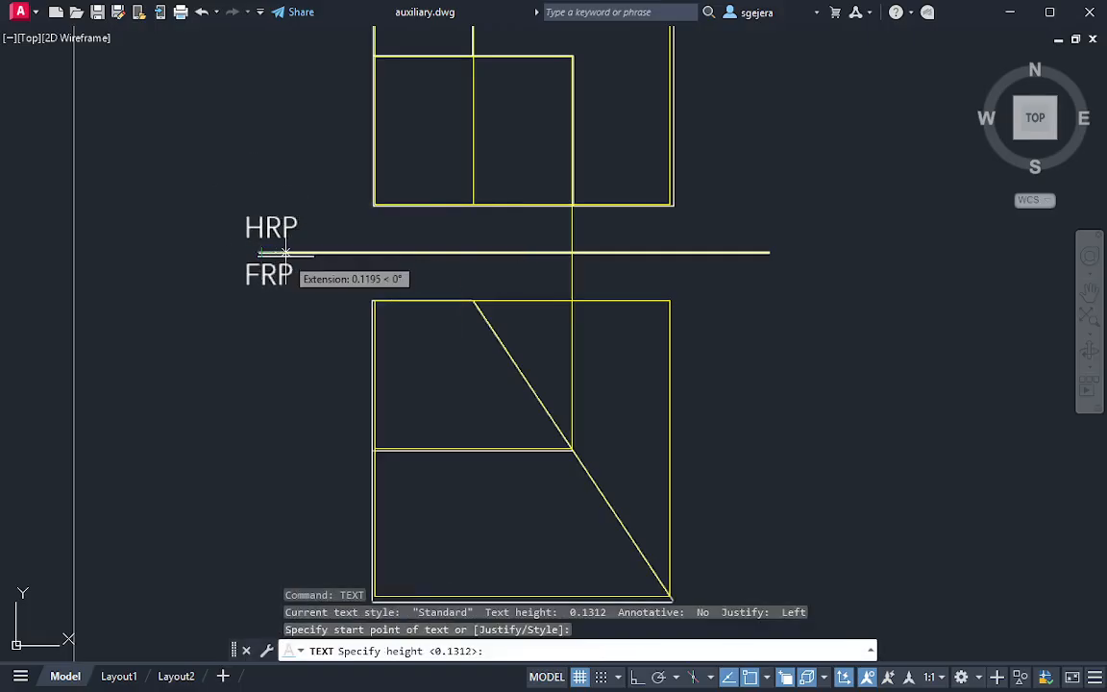
key("Return")
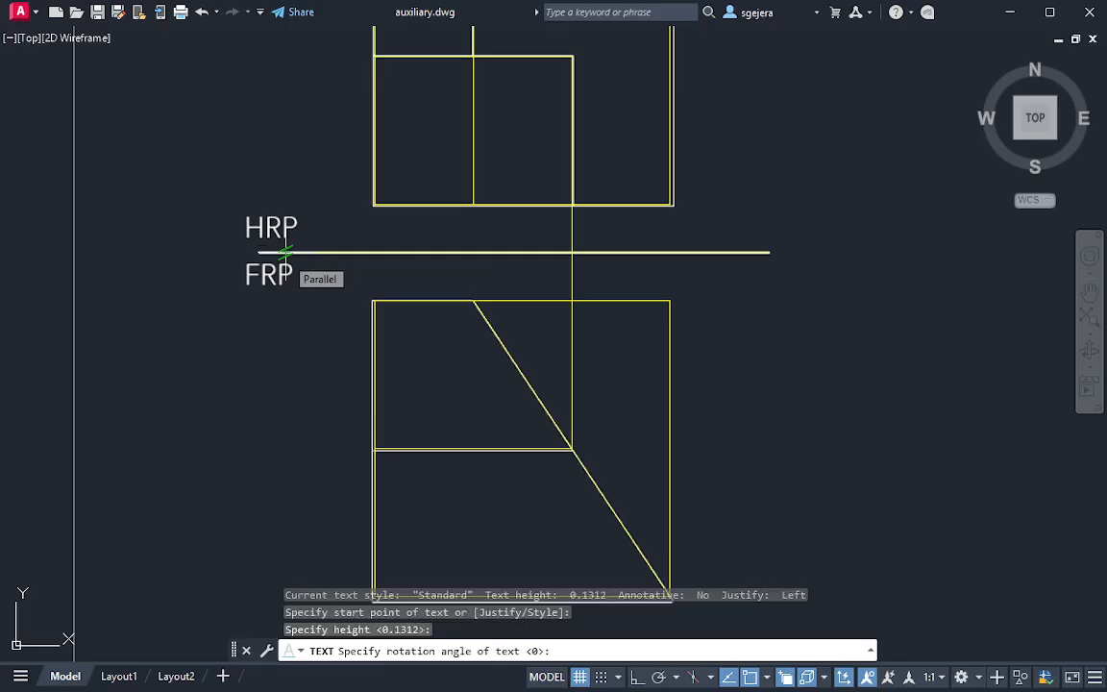
key("Return")
type("HRP")
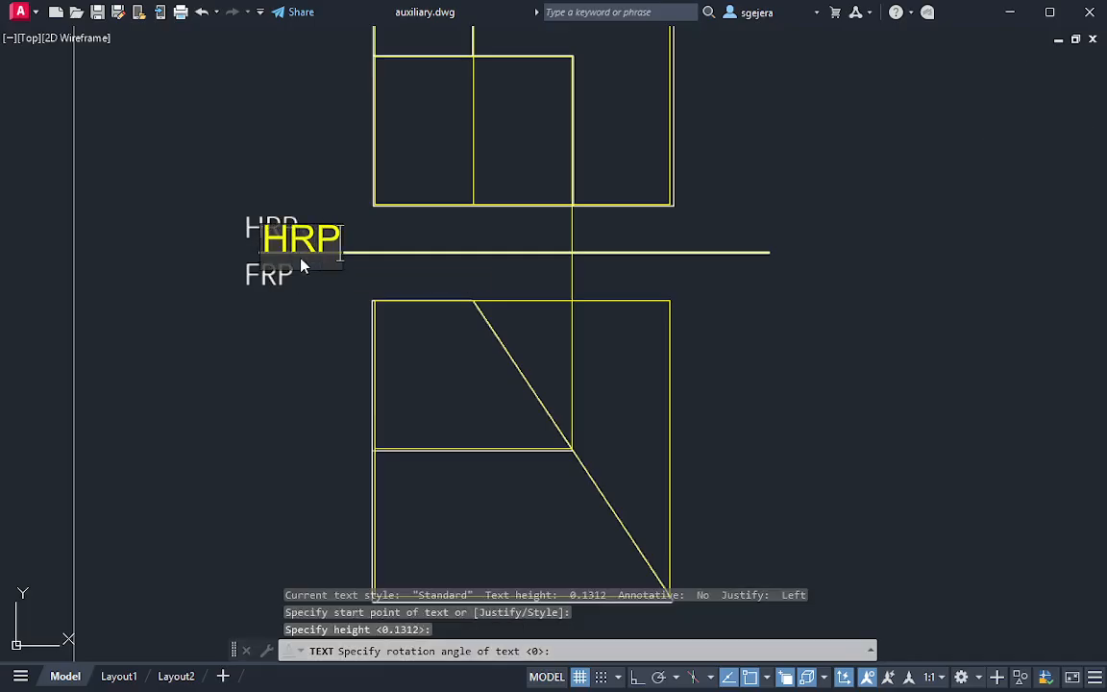
key("Return")
type("FRP")
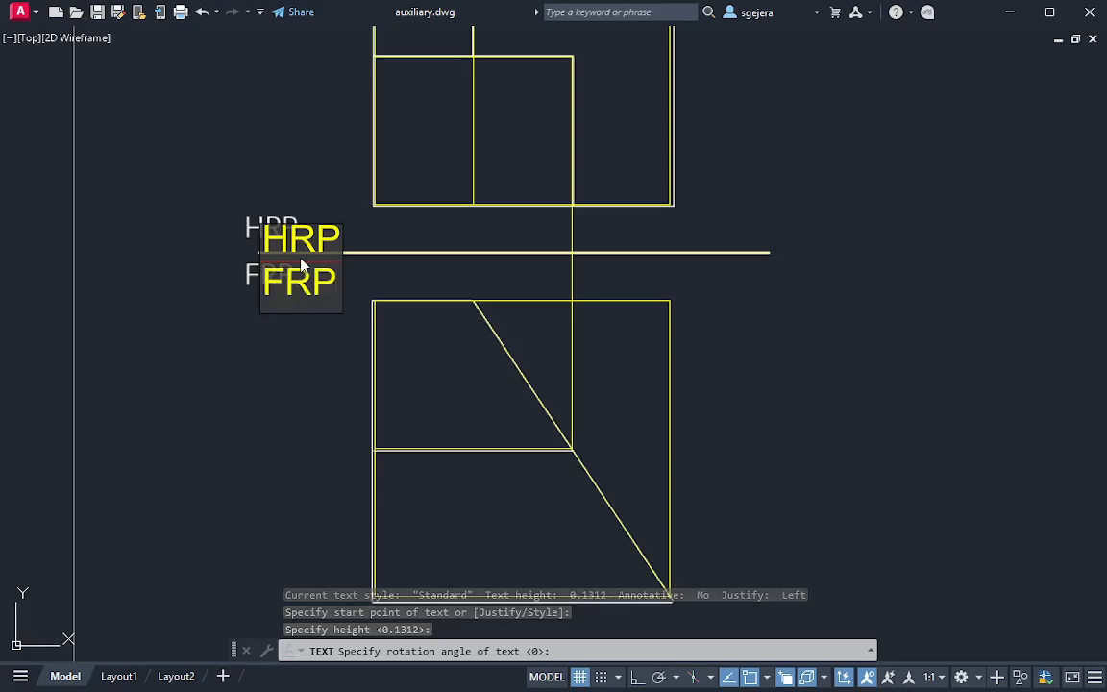
key("Return")
key("Return")
Move the traced HRP and FRP views with their reference line and labels to the empty space right of the page
scroll(549, 302, "down", 5)
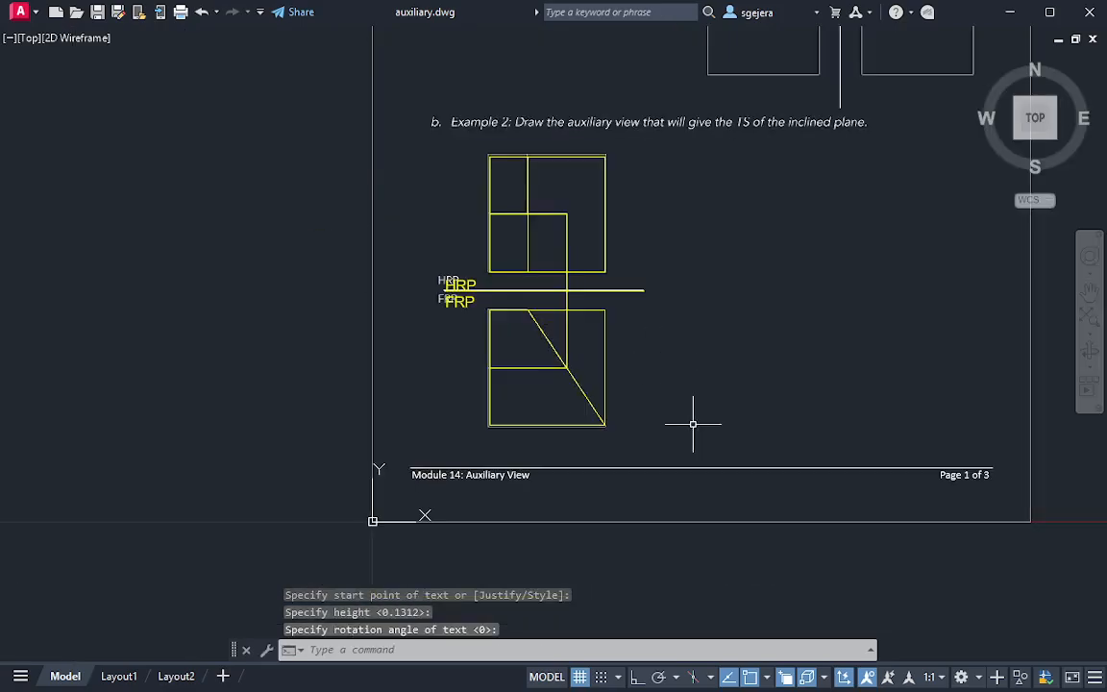
left_click(700, 443)
left_click(366, 136)
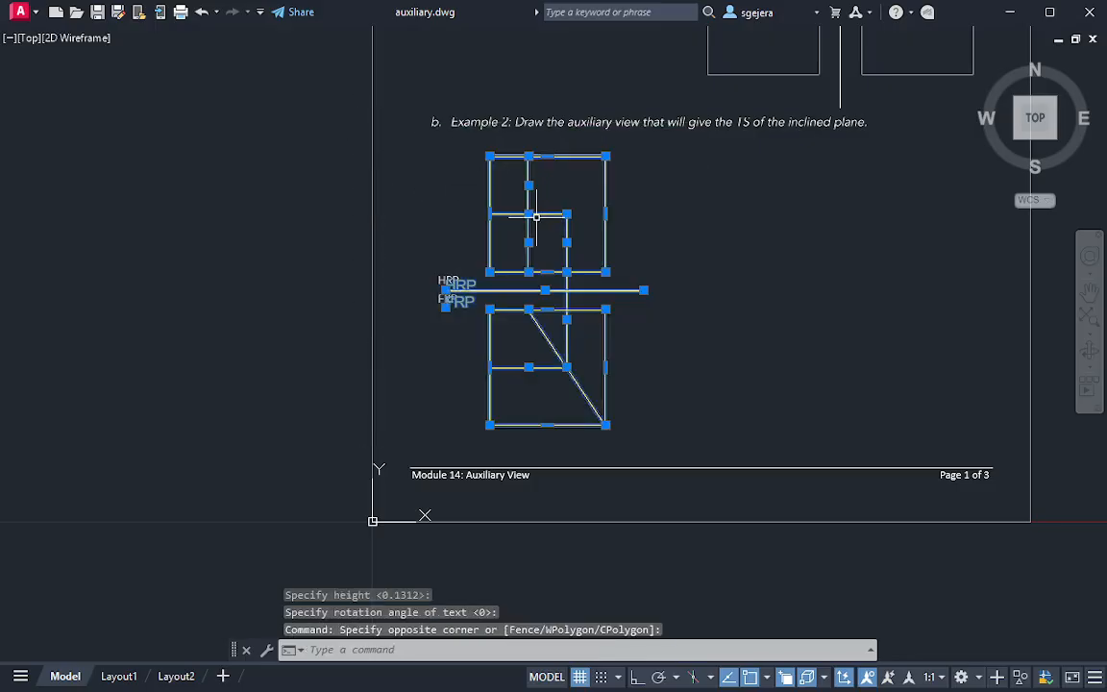
type("m")
key("Return")
left_click(605, 425)
middle_click_drag(816, 370, 170, 370)
key("Escape")
key("Escape")
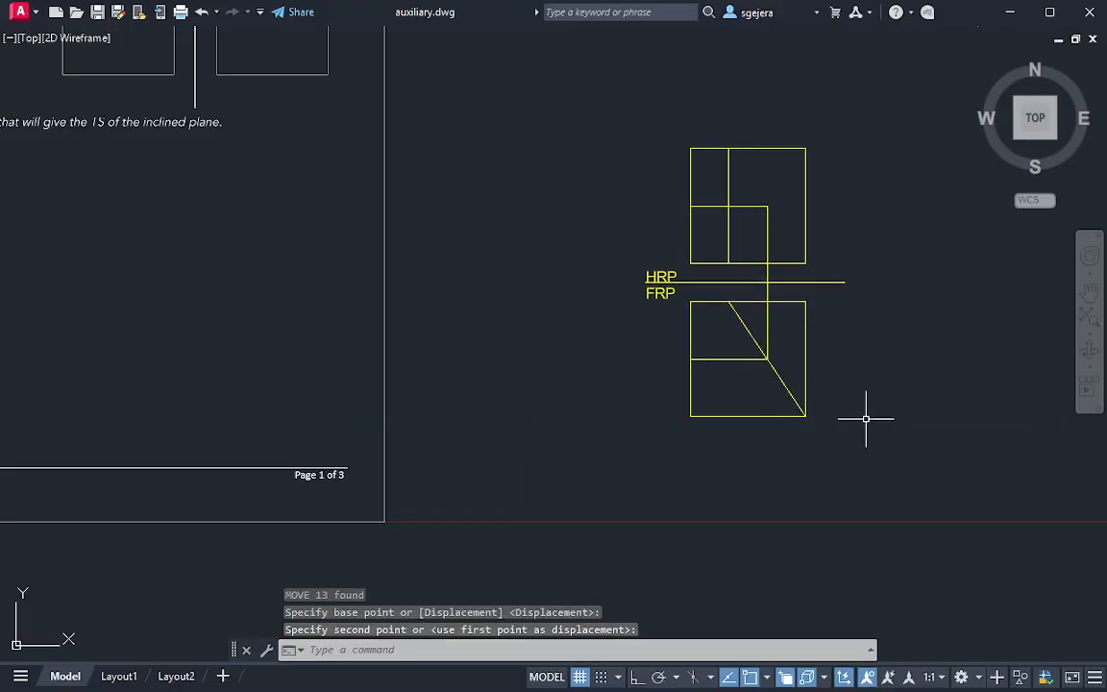
Trim the vertical projection line's segment between the moved HRP and FRP squares
scroll(868, 347, "up", 4)
type("tr")
key("Return")
left_click(648, 207)
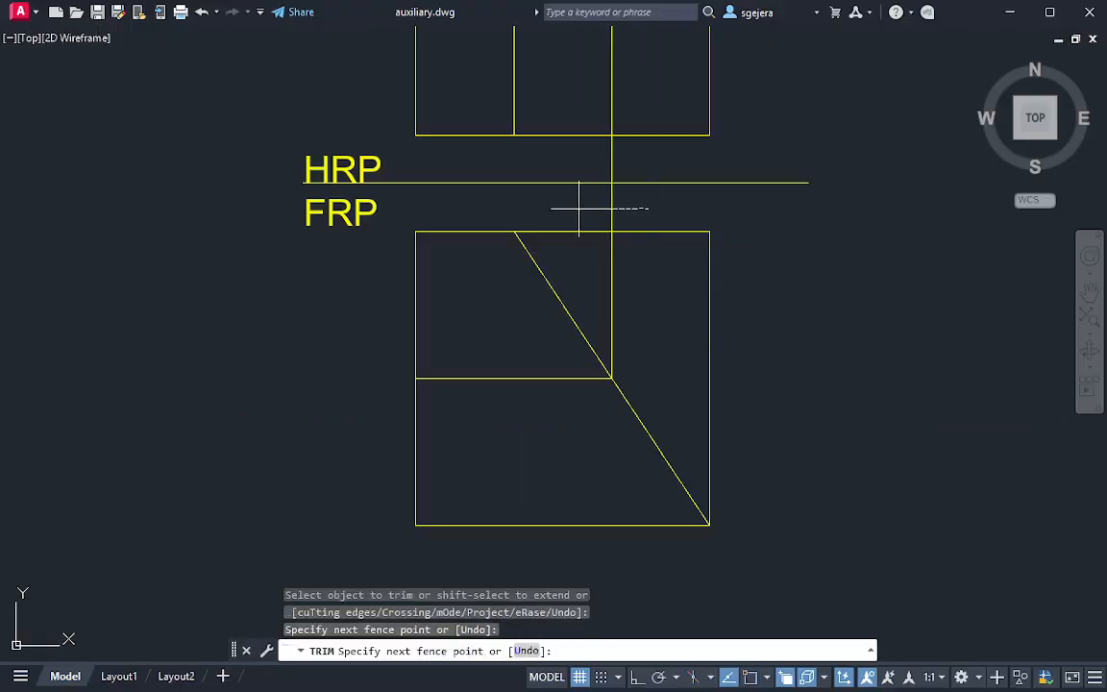
left_click(579, 208)
key("Escape")
scroll(835, 358, "down", 4)
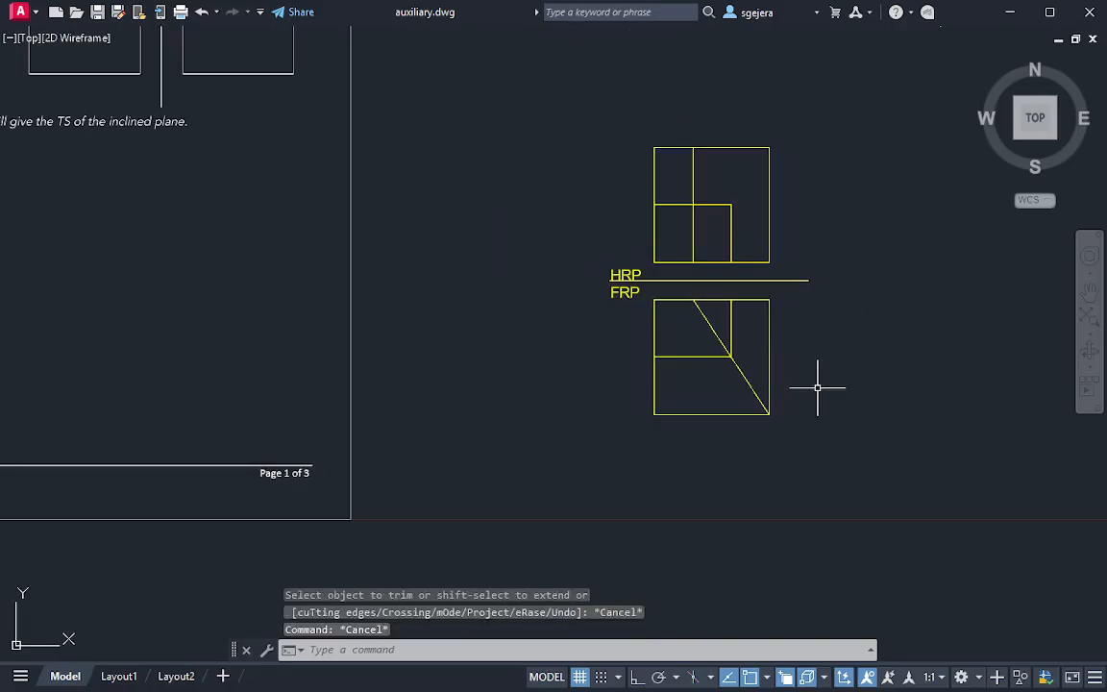
Trim the moved FRP square's lines beyond the incline and the inner vertical line, leaving the sloped outline with its horizontal line
mouse_move(640, 317)
middle_mouse_down()
mouse_move(835, 360)
mouse_move(979, 350)
mouse_move(516, 324)
mouse_move(491, 356)
middle_mouse_up()
type("tr")
key("Return")
mouse_move(572, 325)
left_mouse_down()
mouse_move(662, 423)
mouse_move(596, 320)
left_mouse_up()
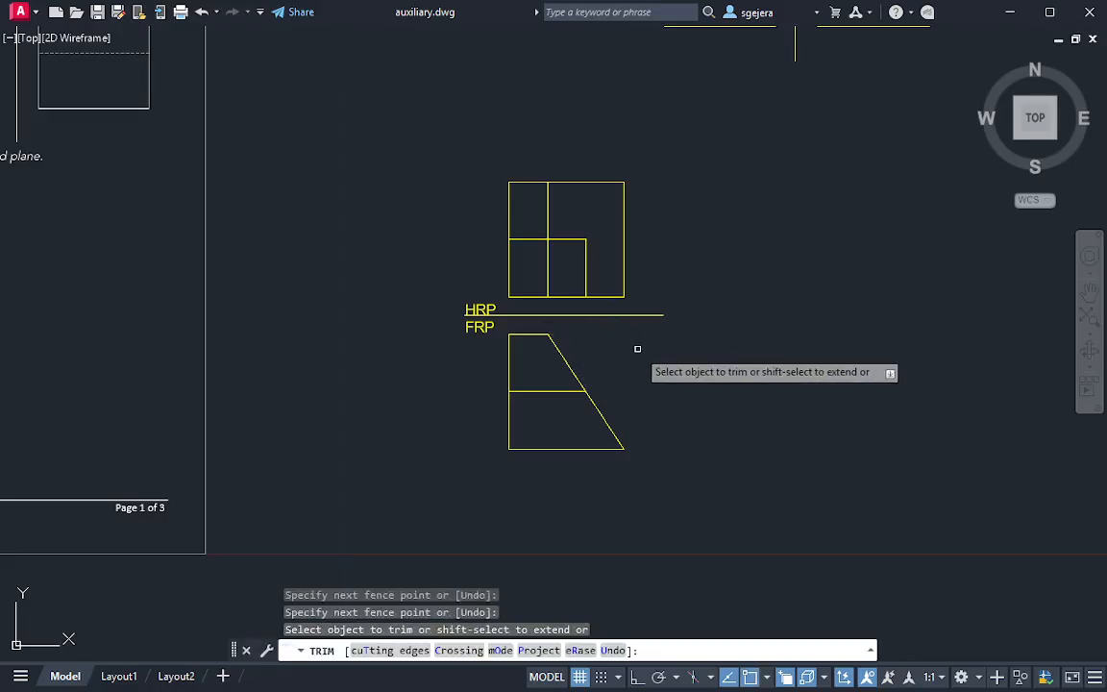
key("Escape")
key("Escape")
Check the traced views against Example 2 on the page and trim the lower half of the HRP square's inner vertical line
middle_click_drag(670, 399, 846, 364)
middle_click_drag(251, 375, 828, 381)
scroll(515, 343, "up", 4)
middle_click_drag(475, 334, 134, 259)
scroll(598, 403, "down", 4)
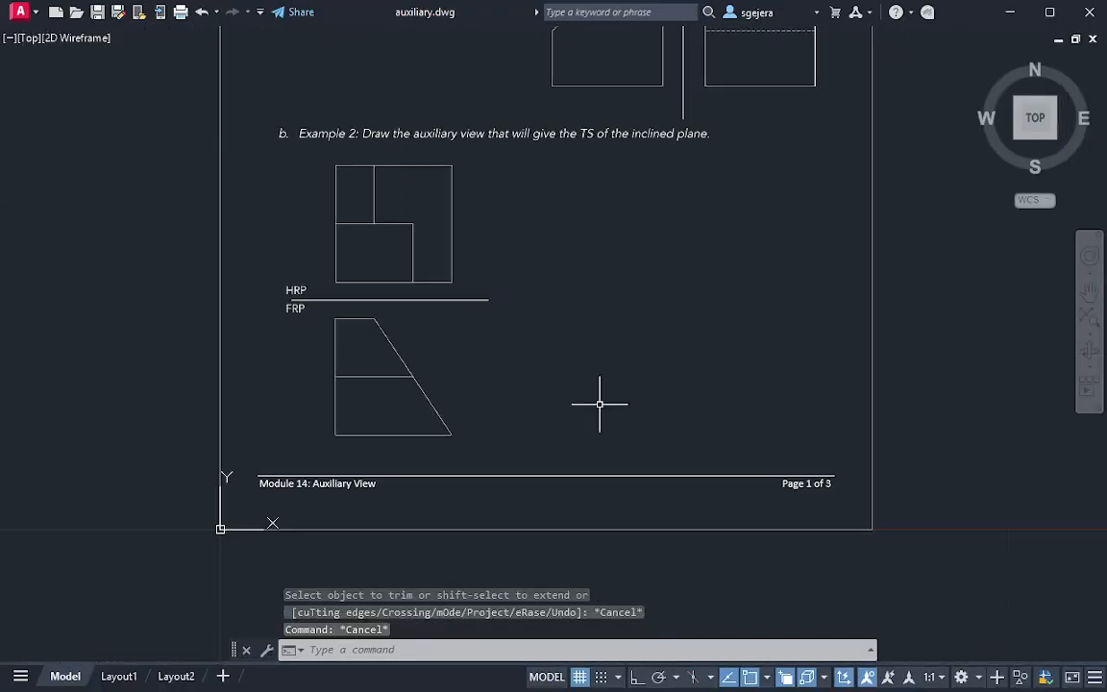
middle_click_drag(815, 409, 104, 444)
middle_click_drag(807, 446, 618, 445)
scroll(304, 285, "up", 2)
middle_click_drag(355, 296, 1018, 394)
middle_click_drag(189, 381, 724, 378)
middle_click_drag(999, 373, 273, 243)
middle_click_drag(1013, 240, 602, 319)
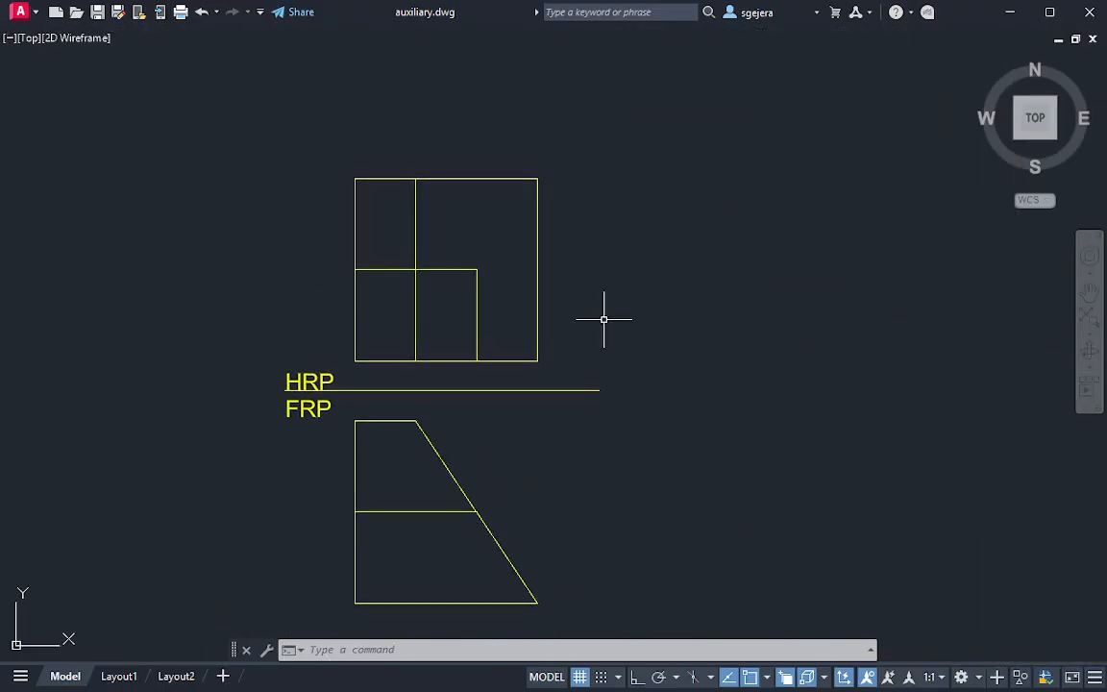
type("tr")
key("Return")
left_click_drag(380, 309, 438, 319)
key("Escape")
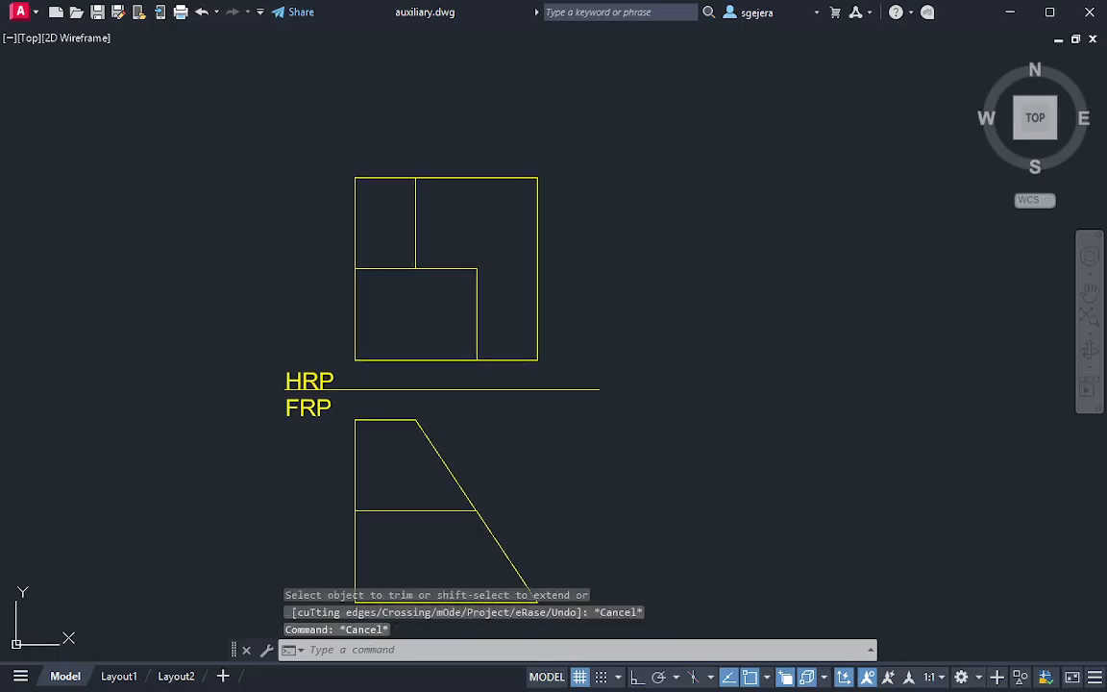
middle_click_drag(650, 435, 623, 390)
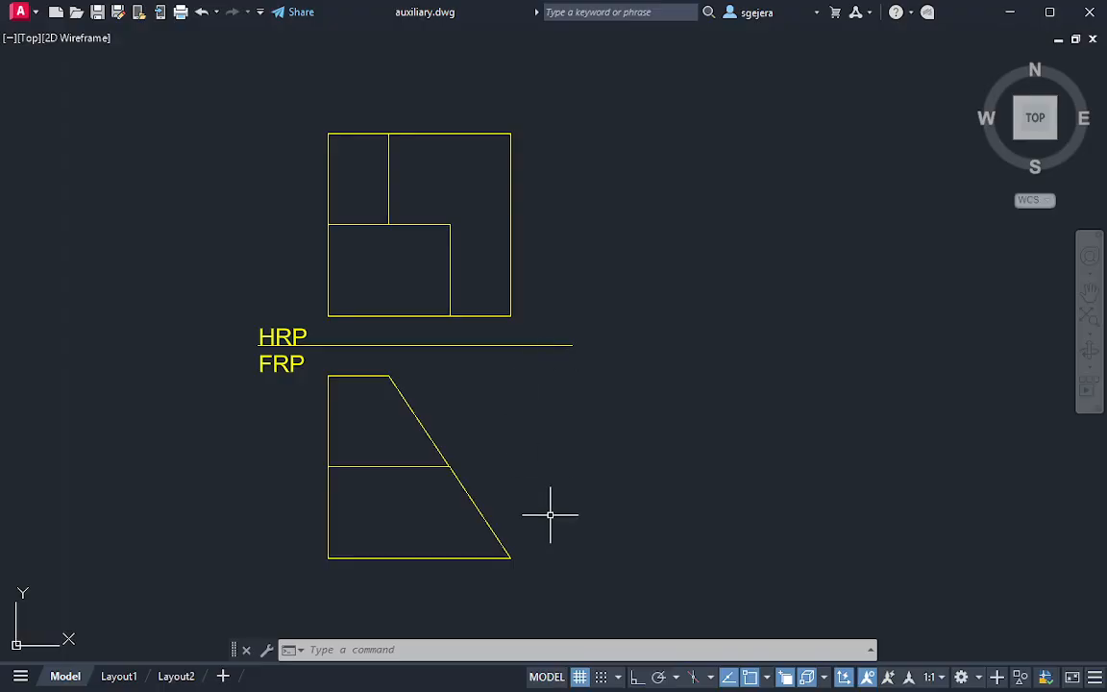
mouse_move(530, 461)
left_mouse_down()
mouse_move(494, 449)
mouse_move(280, 503)
mouse_move(575, 593)
mouse_move(564, 494)
mouse_move(506, 466)
left_mouse_up()
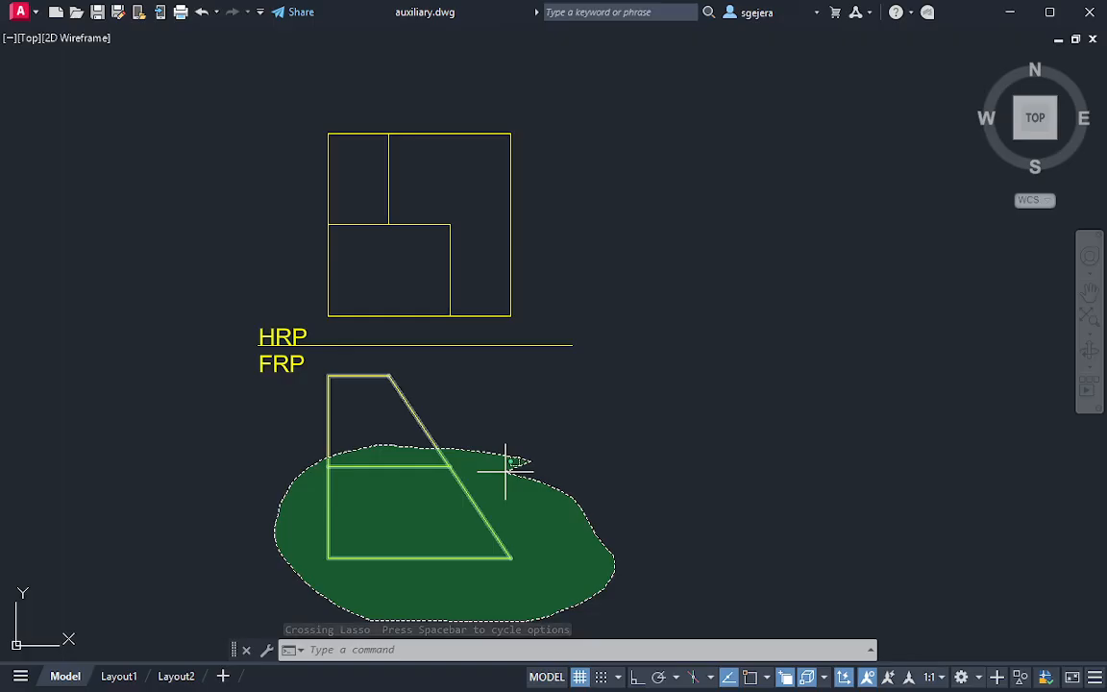
left_click_drag(506, 466, 511, 460)
mouse_move(560, 304)
left_mouse_down()
mouse_move(385, 301)
mouse_move(316, 286)
mouse_move(366, 323)
mouse_move(494, 338)
mouse_move(539, 306)
mouse_move(541, 314)
left_mouse_up()
left_click(627, 346)
left_click(582, 406)
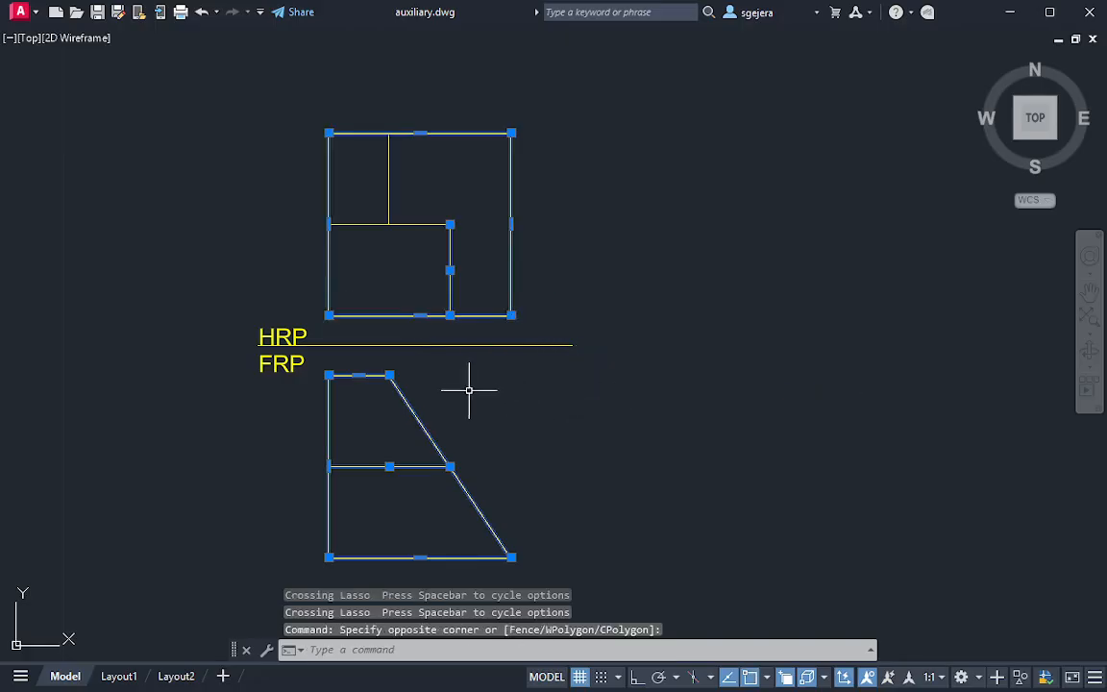
key("Escape")
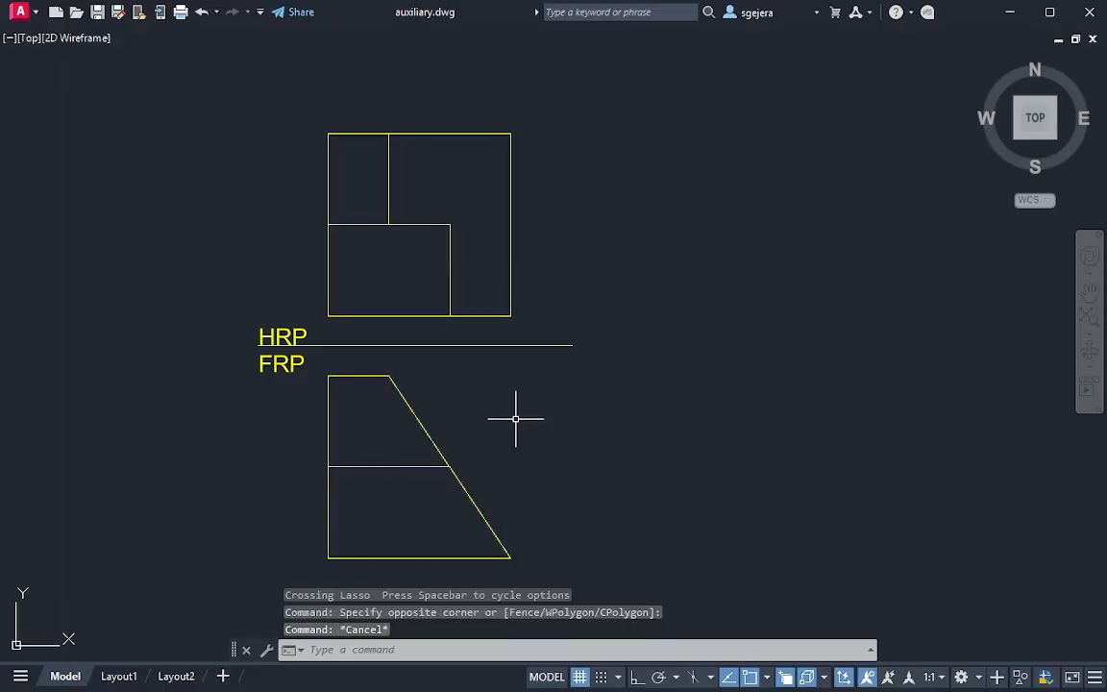
mouse_move(485, 442)
left_mouse_down()
mouse_move(331, 443)
mouse_move(437, 597)
mouse_move(563, 496)
left_mouse_up()
key("Escape")
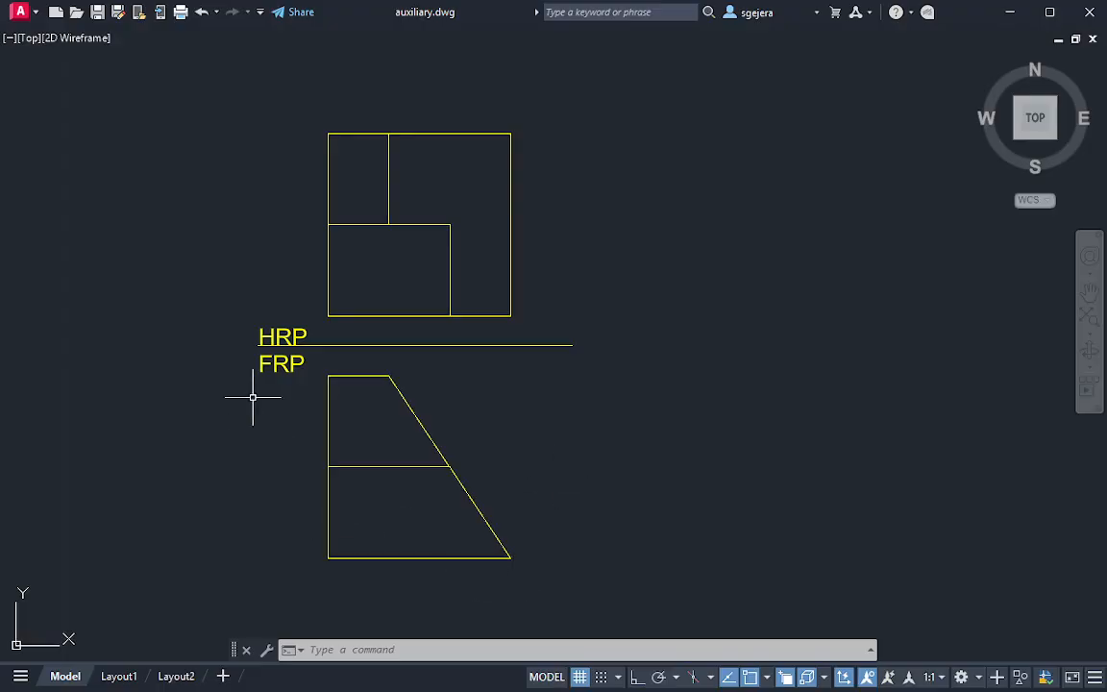
left_click(389, 352)
mouse_move(383, 361)
left_mouse_down()
mouse_move(311, 360)
mouse_move(347, 385)
mouse_move(421, 368)
mouse_move(411, 364)
left_mouse_up()
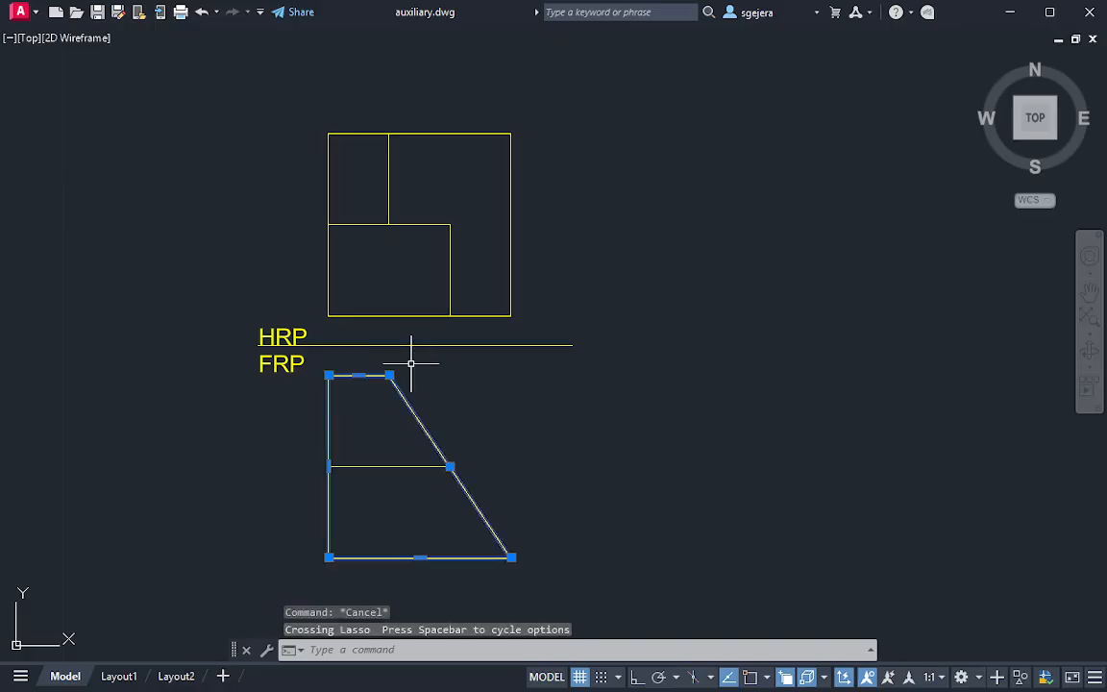
mouse_move(390, 90)
left_mouse_down()
mouse_move(327, 100)
mouse_move(360, 228)
mouse_move(415, 119)
mouse_move(401, 87)
mouse_move(399, 99)
left_mouse_up()
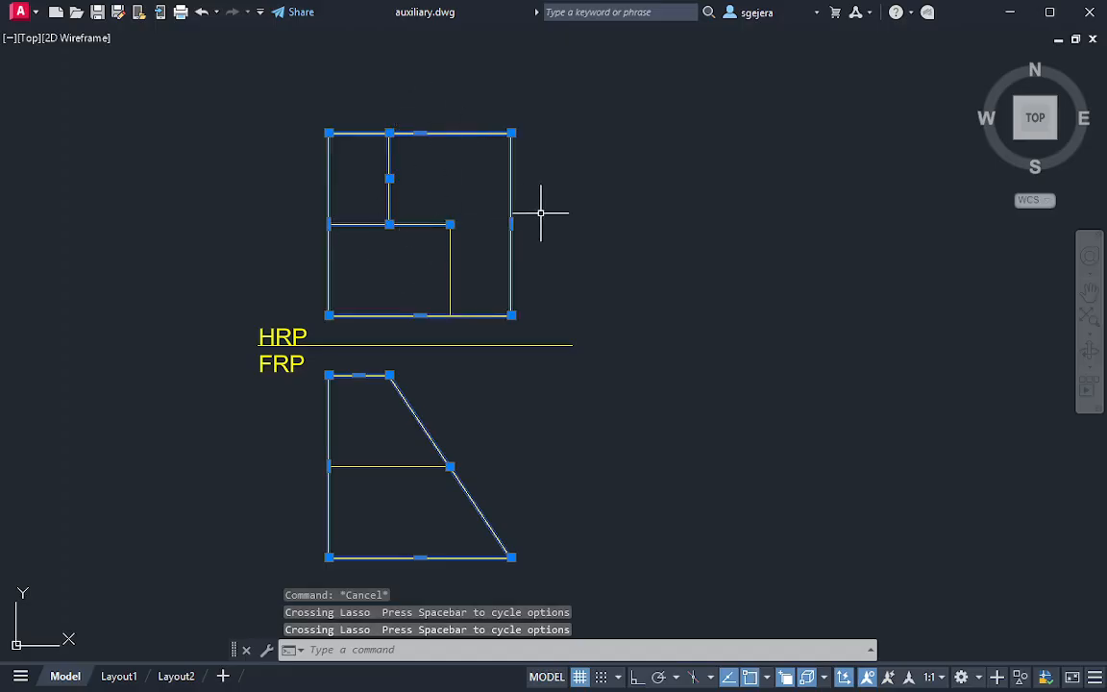
key("Escape")
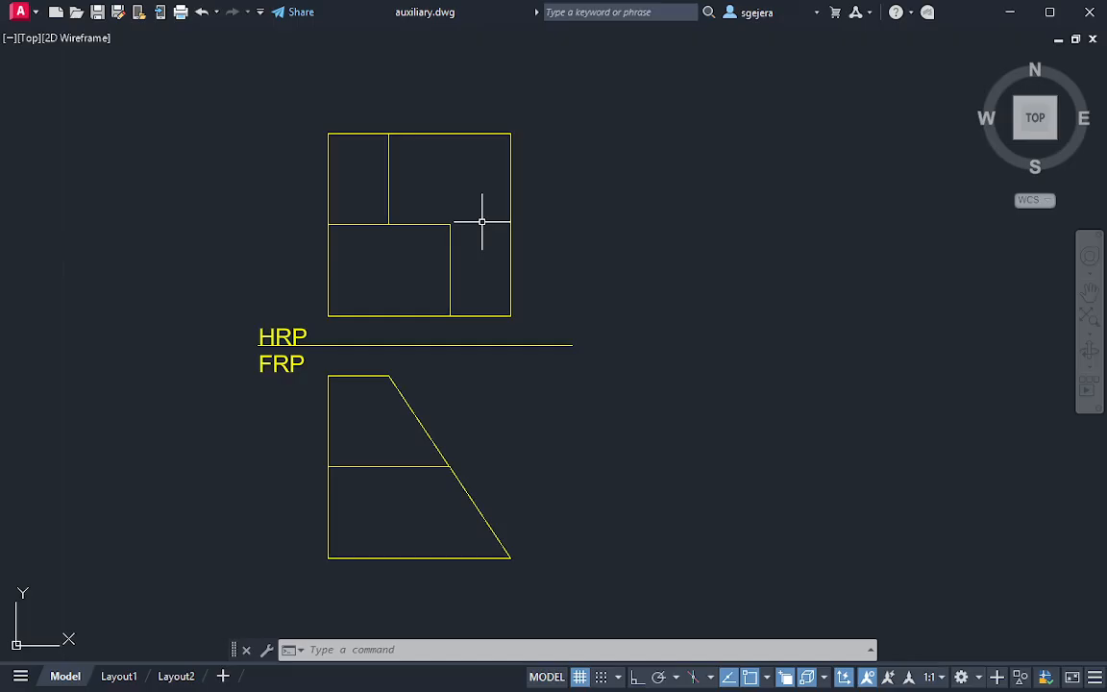
mouse_move(461, 206)
left_mouse_down()
mouse_move(395, 198)
mouse_move(312, 289)
mouse_move(441, 321)
mouse_move(470, 246)
mouse_move(459, 251)
left_mouse_up()
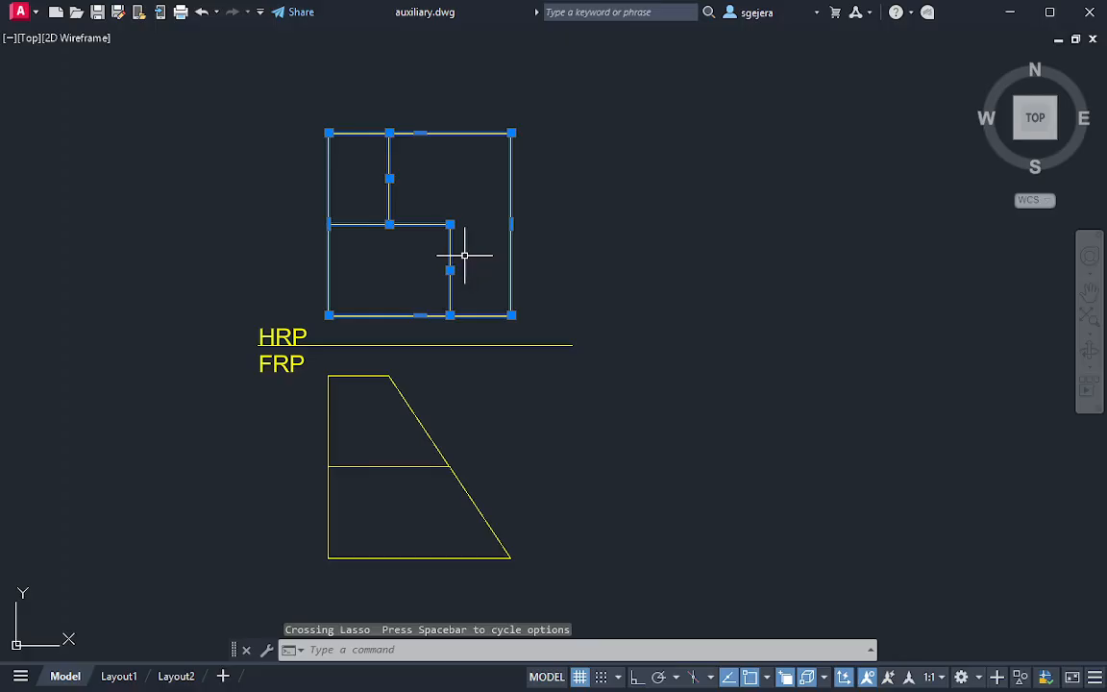
key("Escape")
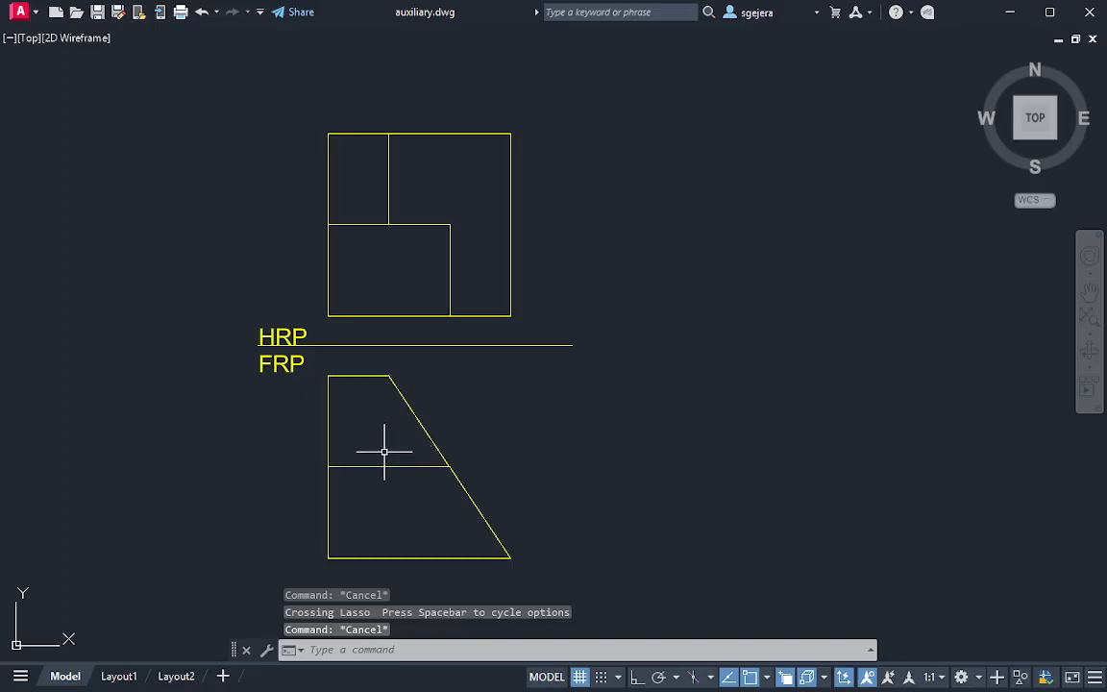
mouse_move(492, 449)
left_mouse_down()
mouse_move(316, 453)
mouse_move(428, 476)
mouse_move(490, 458)
left_mouse_up()
key("Escape")
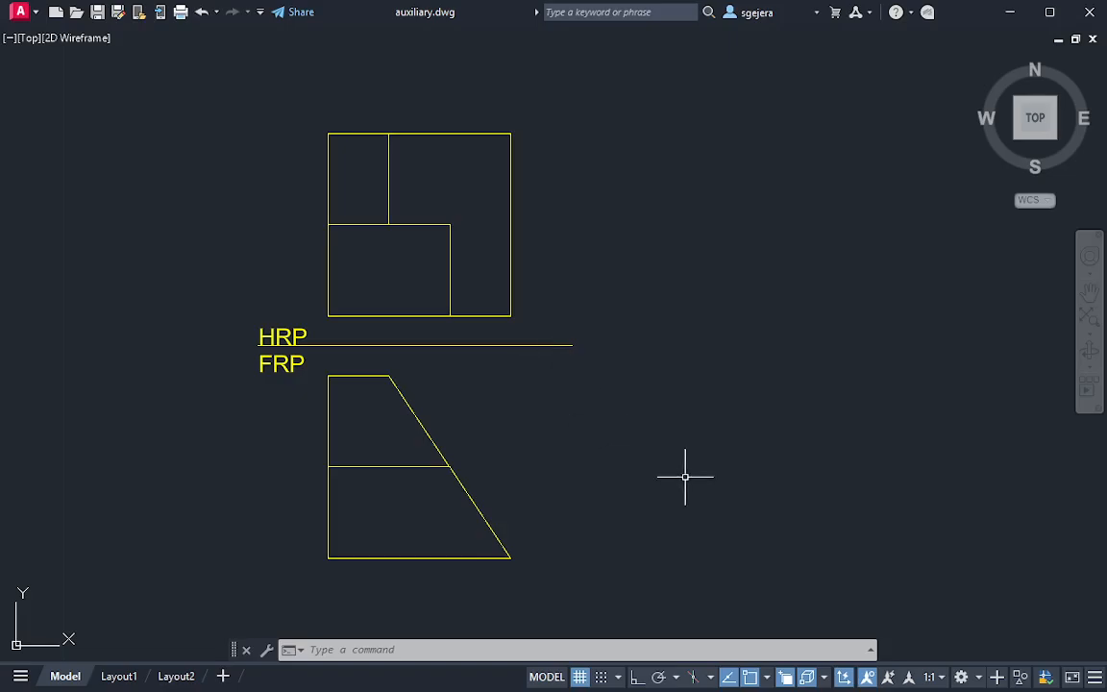
Review Example 2's instruction and its original HRP and FRP views on the page
mouse_move(684, 477)
middle_mouse_down()
mouse_move(645, 425)
mouse_move(662, 501)
middle_mouse_up()
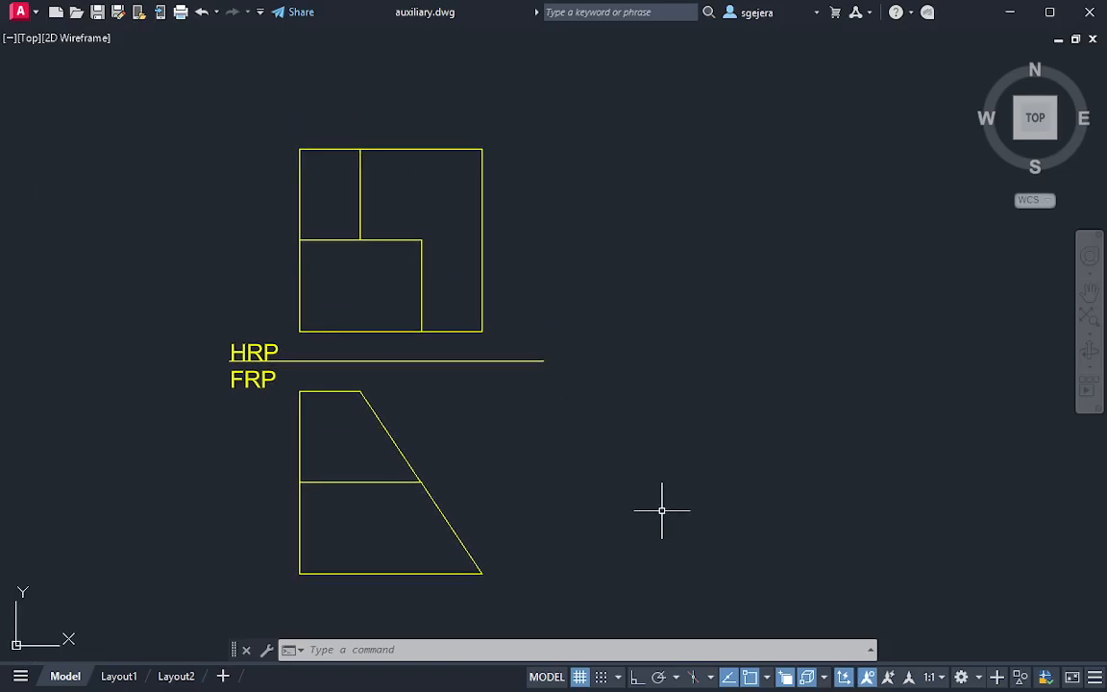
mouse_move(588, 417)
middle_mouse_down()
mouse_move(596, 412)
mouse_move(521, 398)
middle_mouse_up()
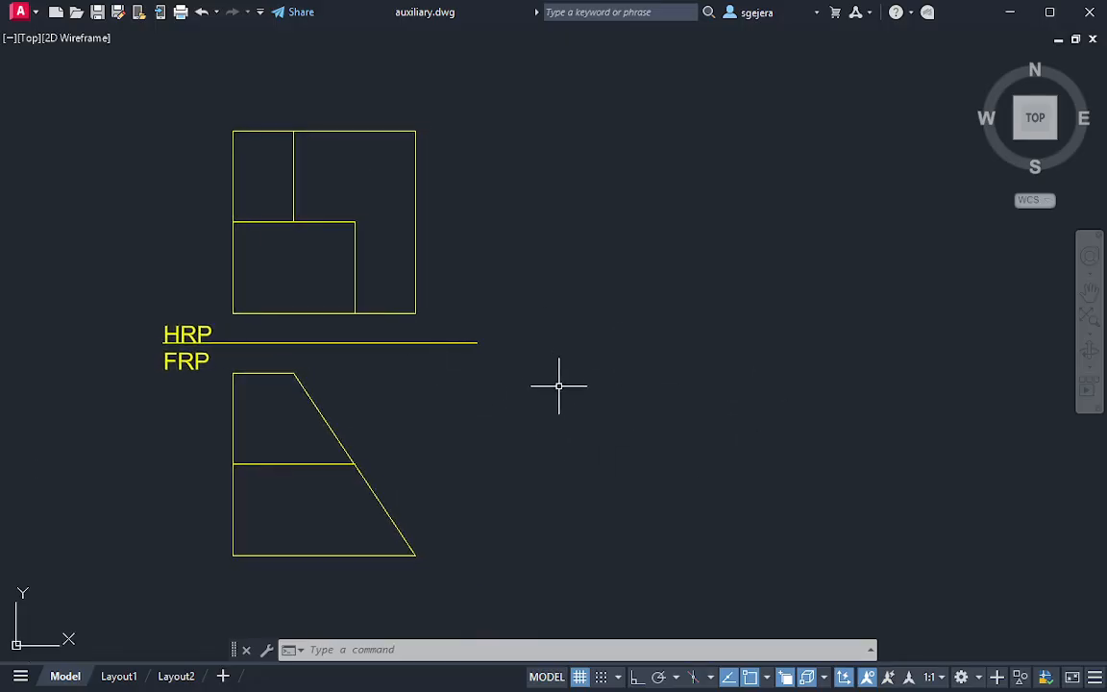
scroll(573, 383, "down", 2)
middle_click_drag(397, 382, 902, 393)
middle_click_drag(300, 386, 539, 426)
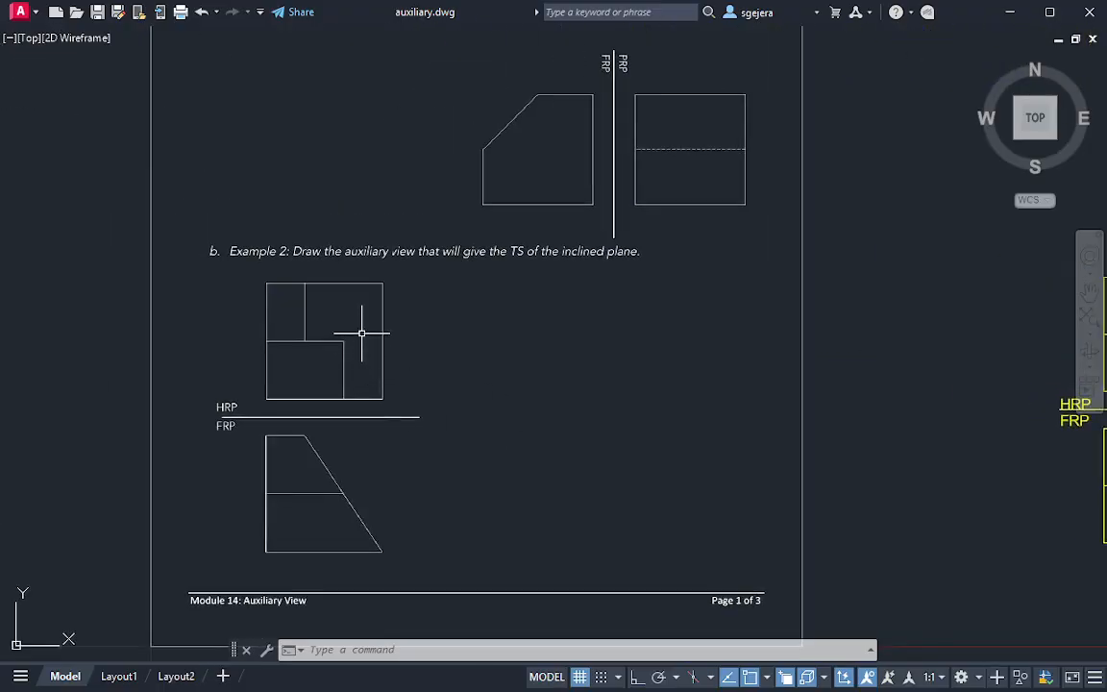
scroll(367, 289, "up", 2)
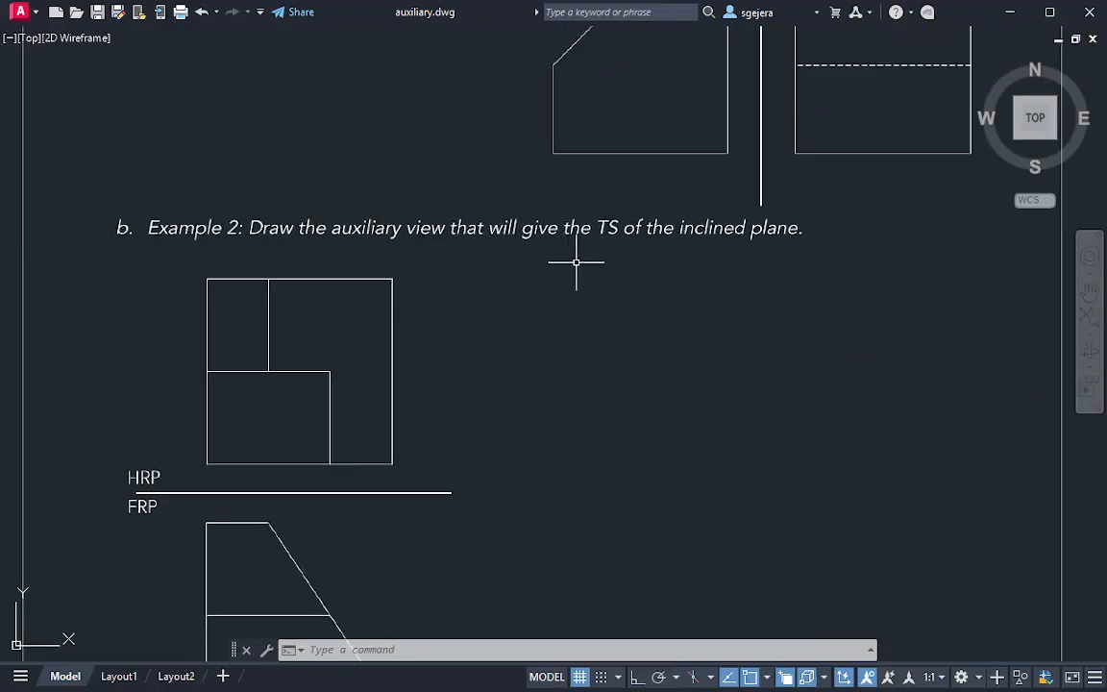
middle_click_drag(627, 299, 586, 255)
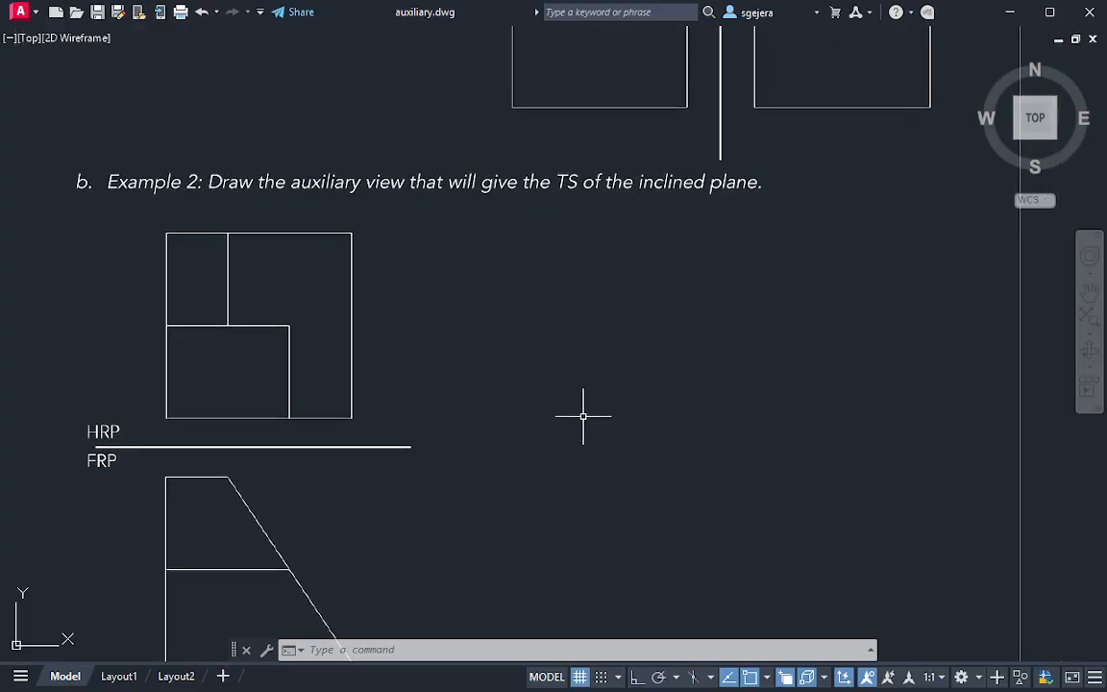
middle_click_drag(550, 426, 524, 329)
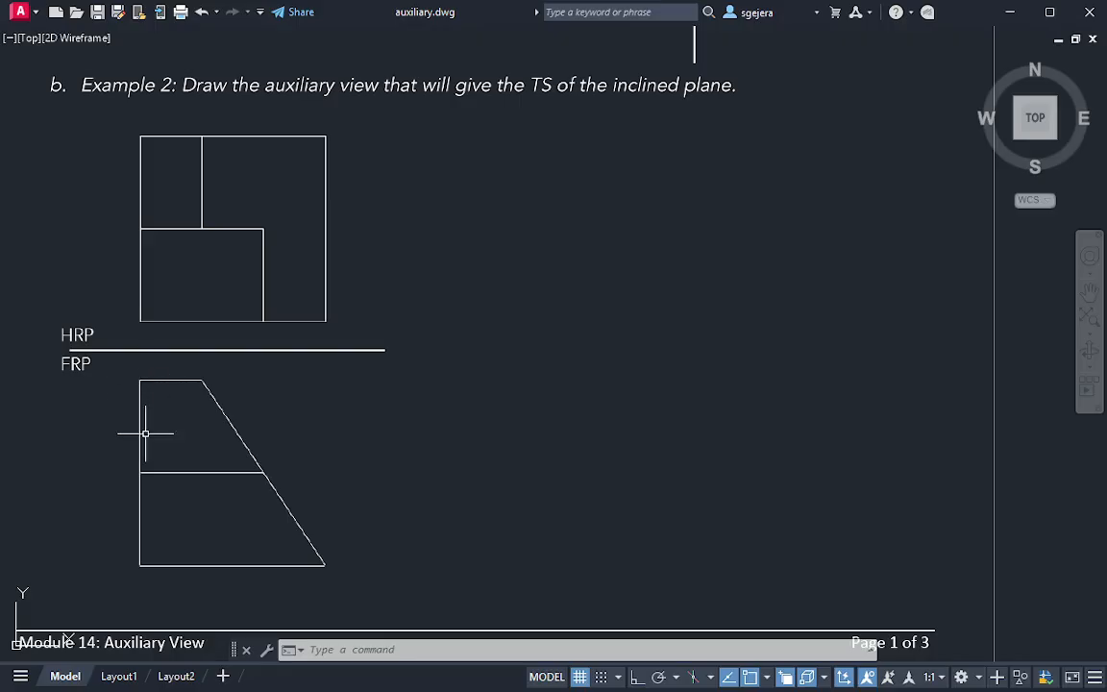
mouse_move(143, 354)
left_mouse_down()
mouse_move(128, 500)
mouse_move(168, 544)
mouse_move(166, 362)
left_mouse_up()
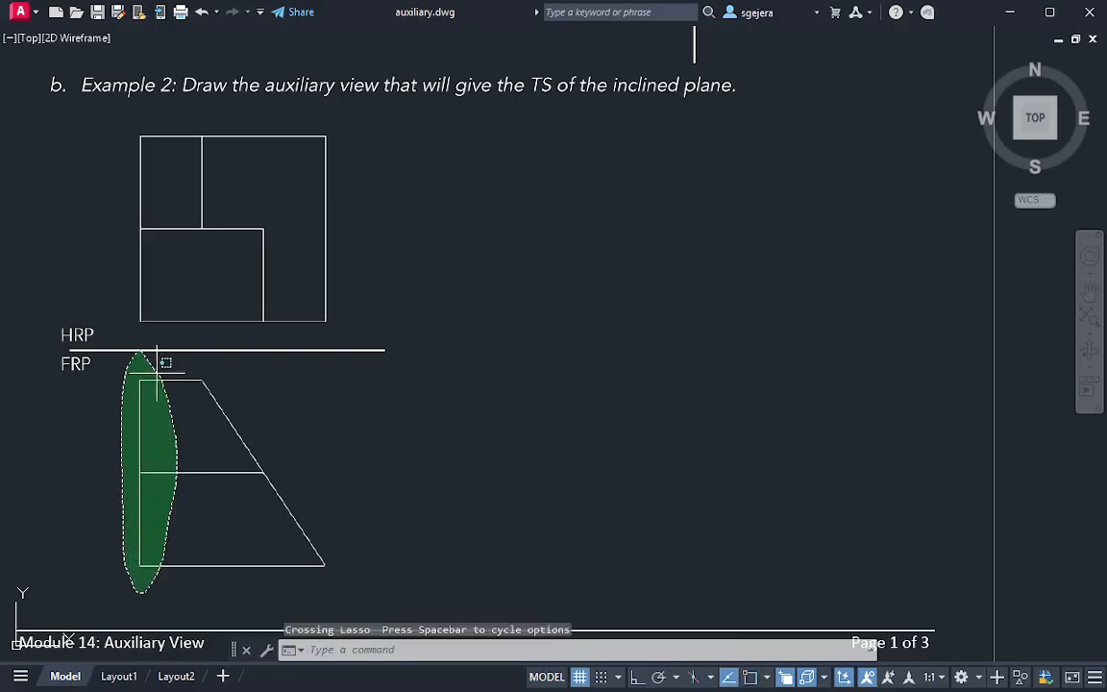
key("Escape")
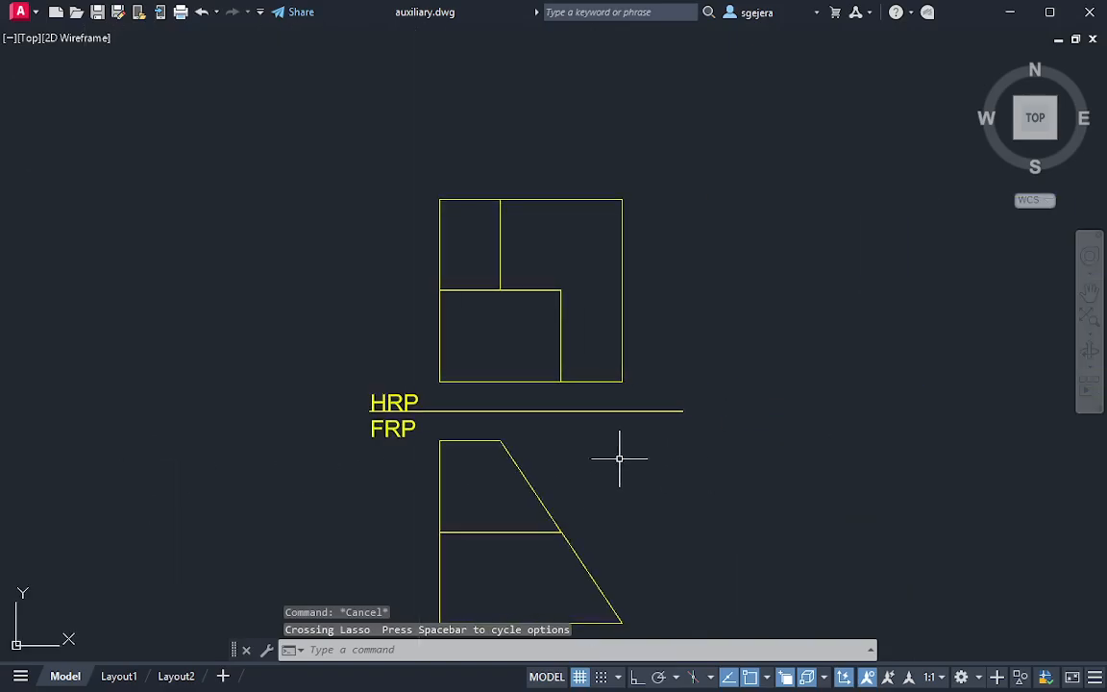
Draw a reference line about 4 units long parallel to the FRP view's inclined edge, starting just right of the HRP square's upper corner
middle_click_drag(620, 459, 486, 378)
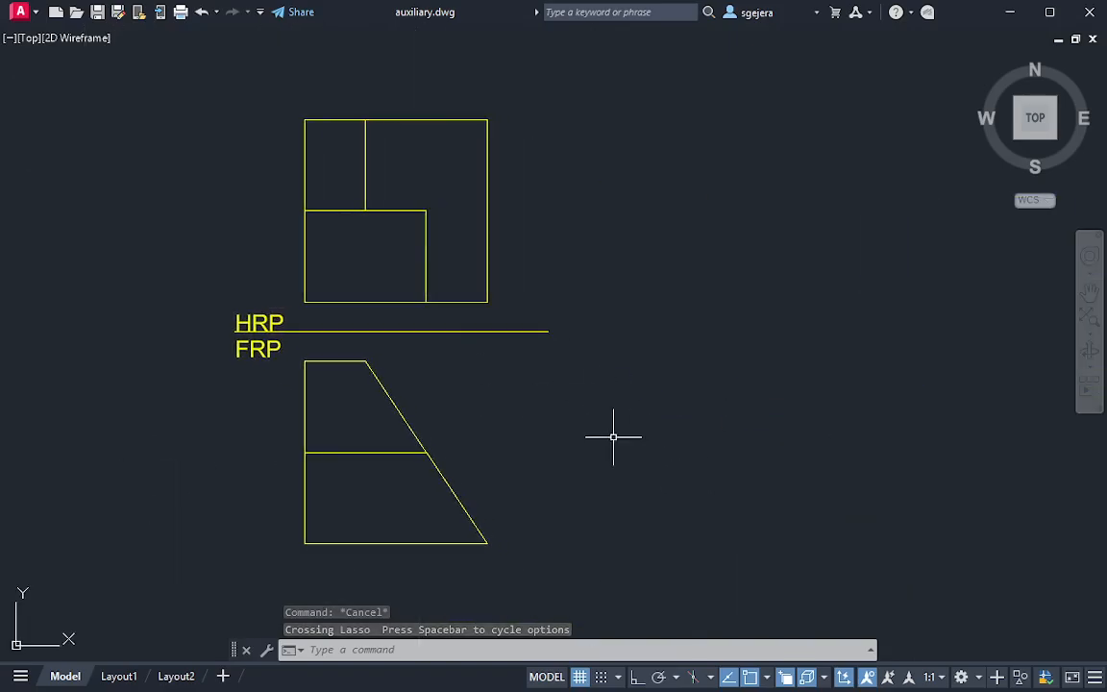
type("l")
key("Return")
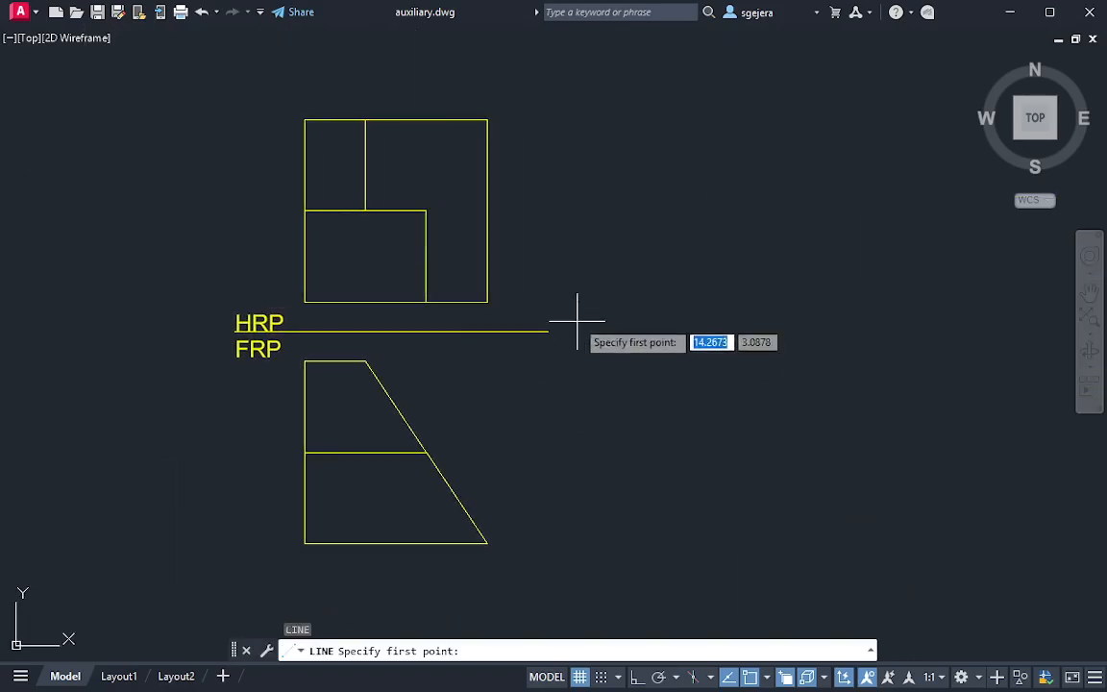
left_click(519, 165)
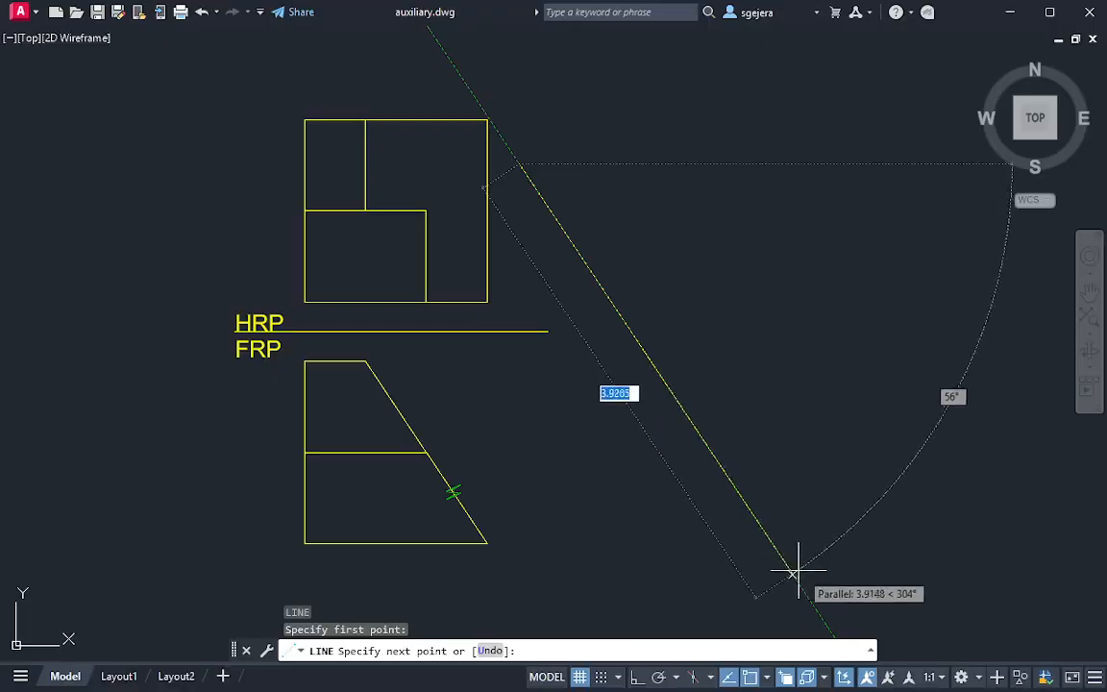
left_click(809, 597)
key("Escape")
mouse_move(812, 524)
middle_mouse_down()
mouse_move(774, 450)
mouse_move(710, 233)
mouse_move(688, 330)
middle_mouse_up()
type("T")
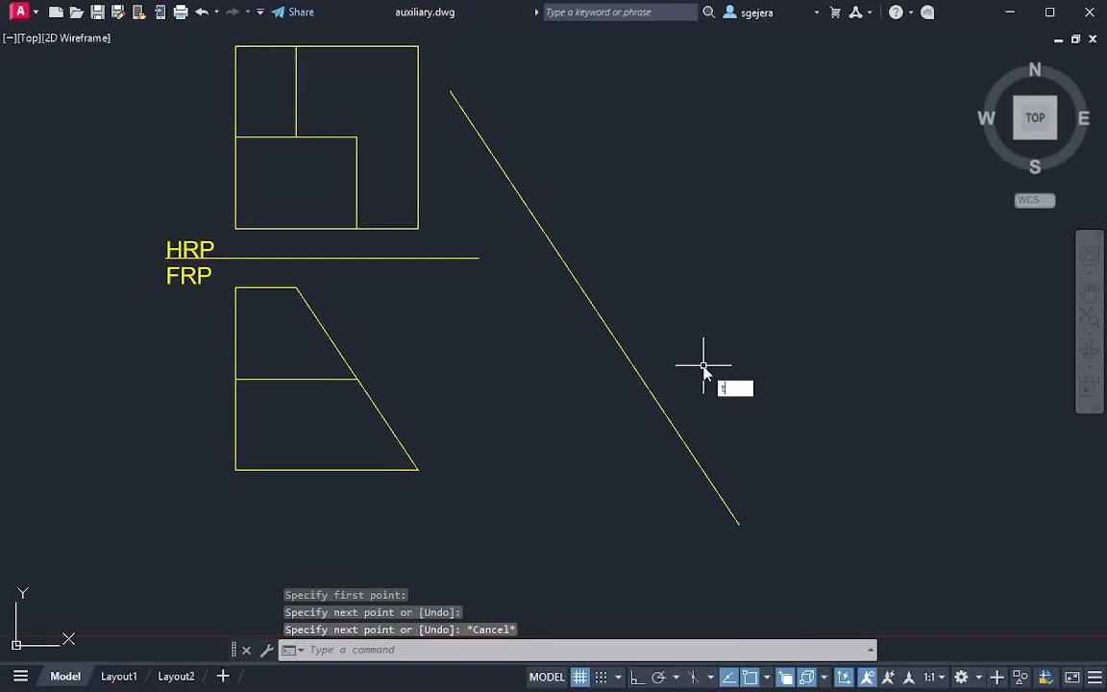
key("Return")
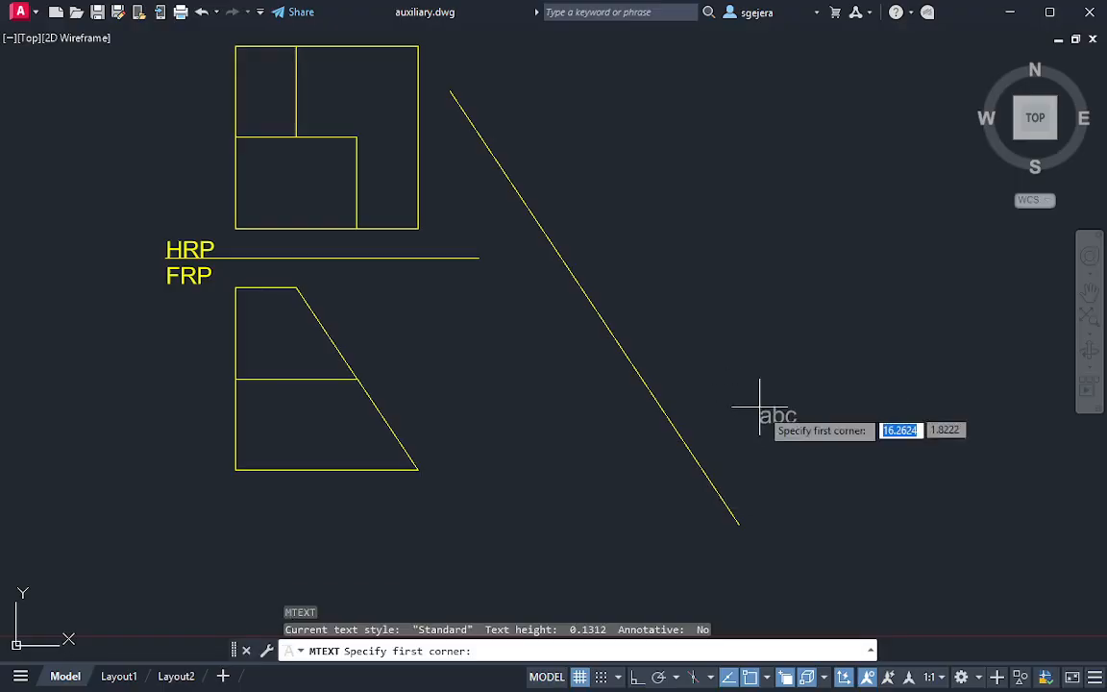
left_click(700, 469)
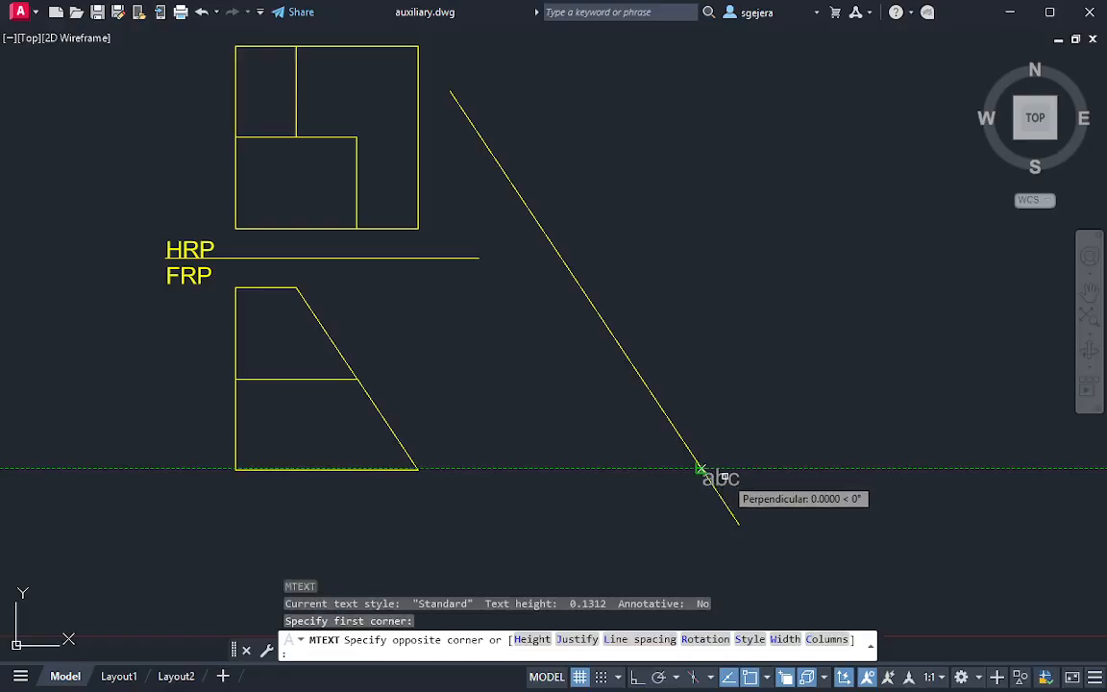
key("Return")
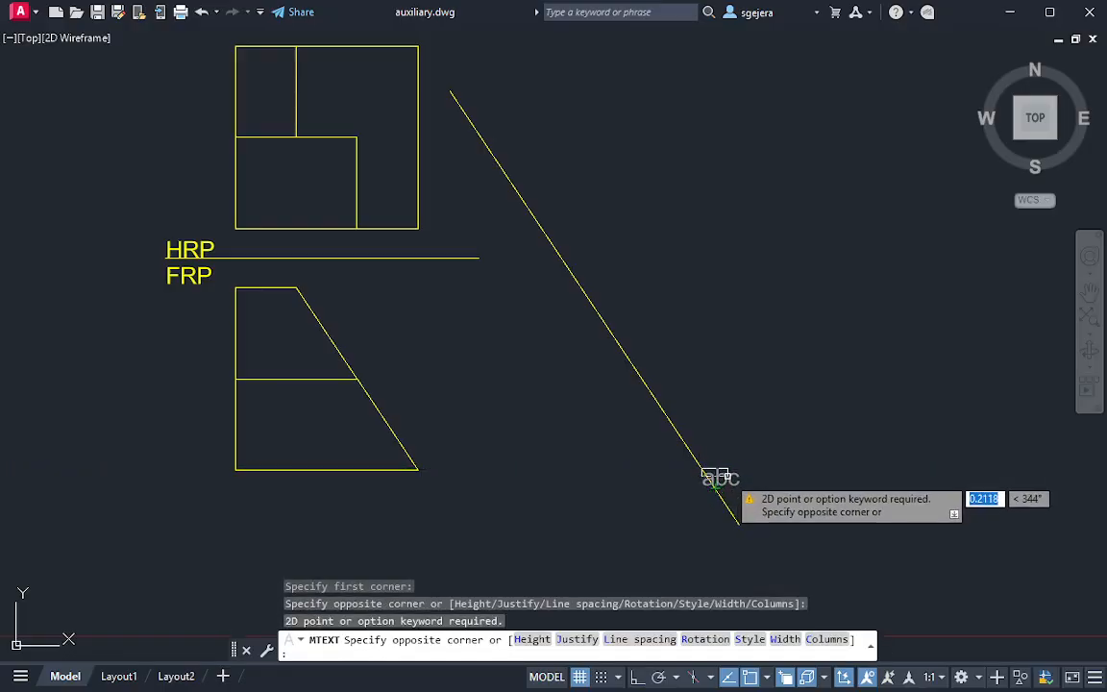
key("Escape")
Label the sloped reference line near its lower end with single-line text 0.1312 high, aligned to the line: ARP1 outside, FRP inside
type("tex")
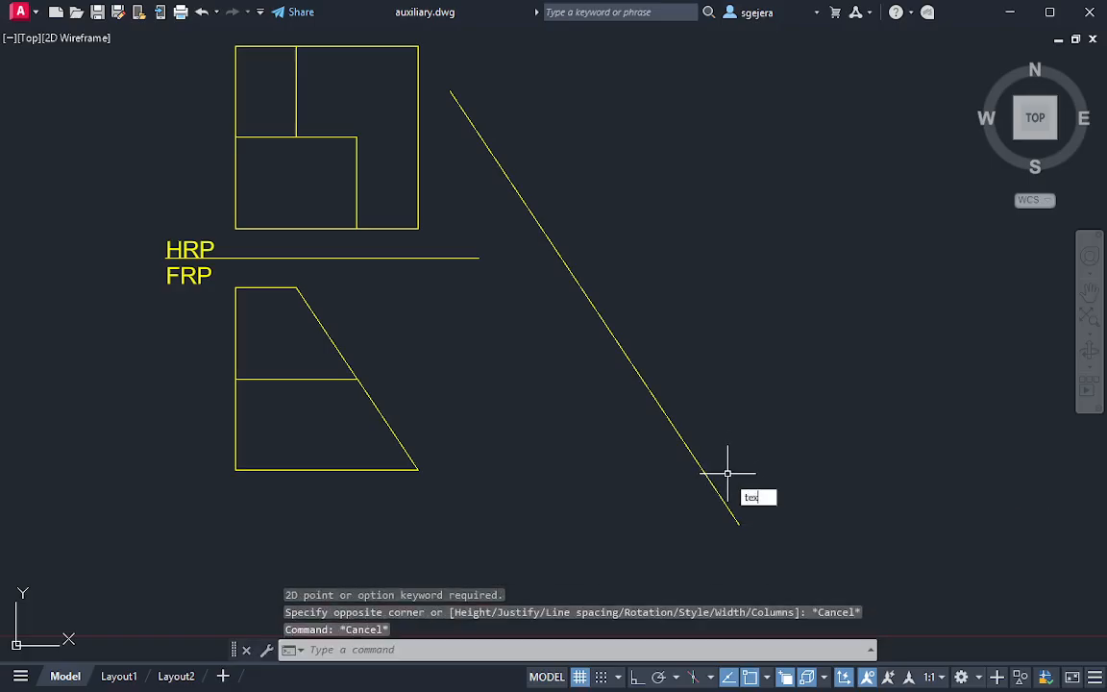
type("t")
key("Return")
left_click(722, 464)
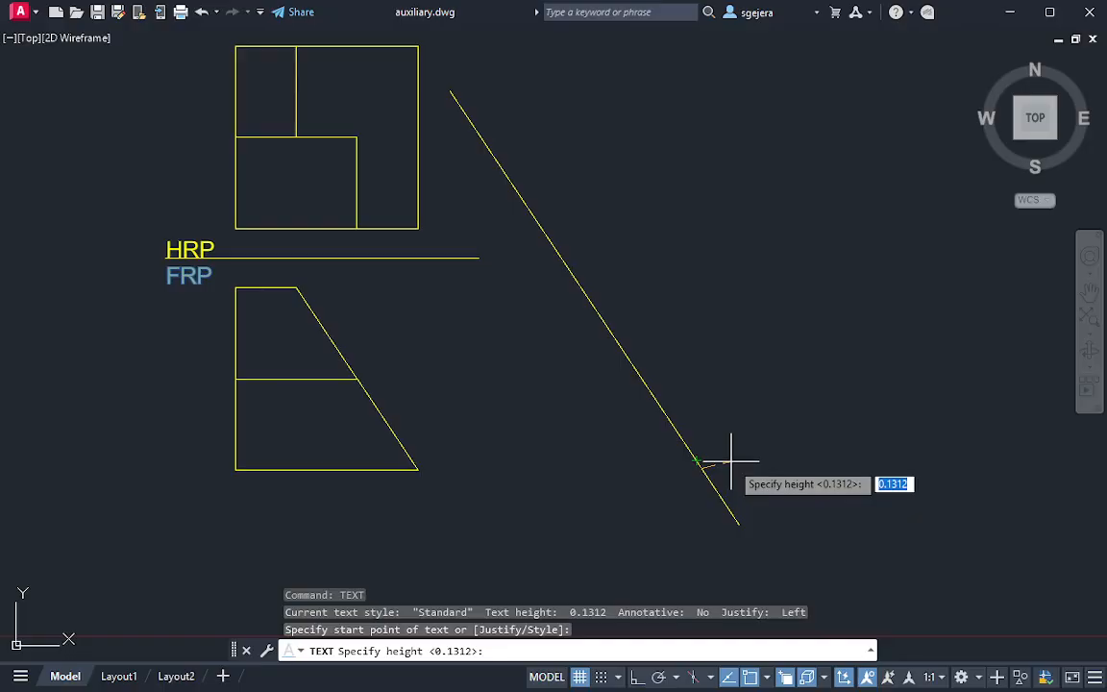
key("Return")
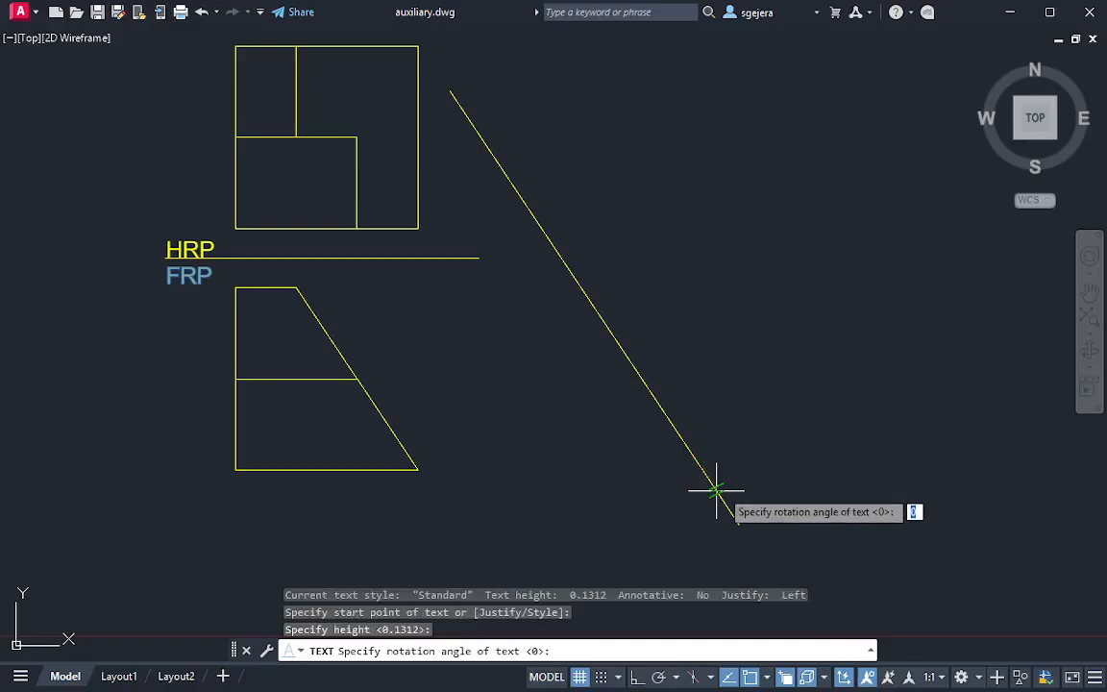
key("Return")
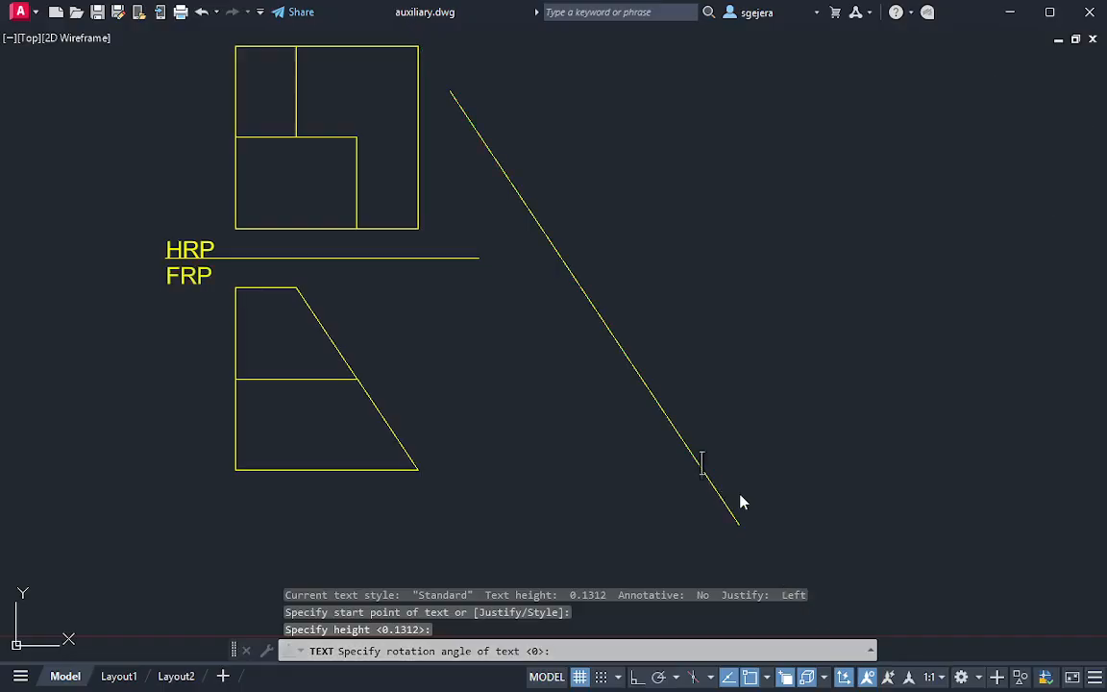
type("ARP1")
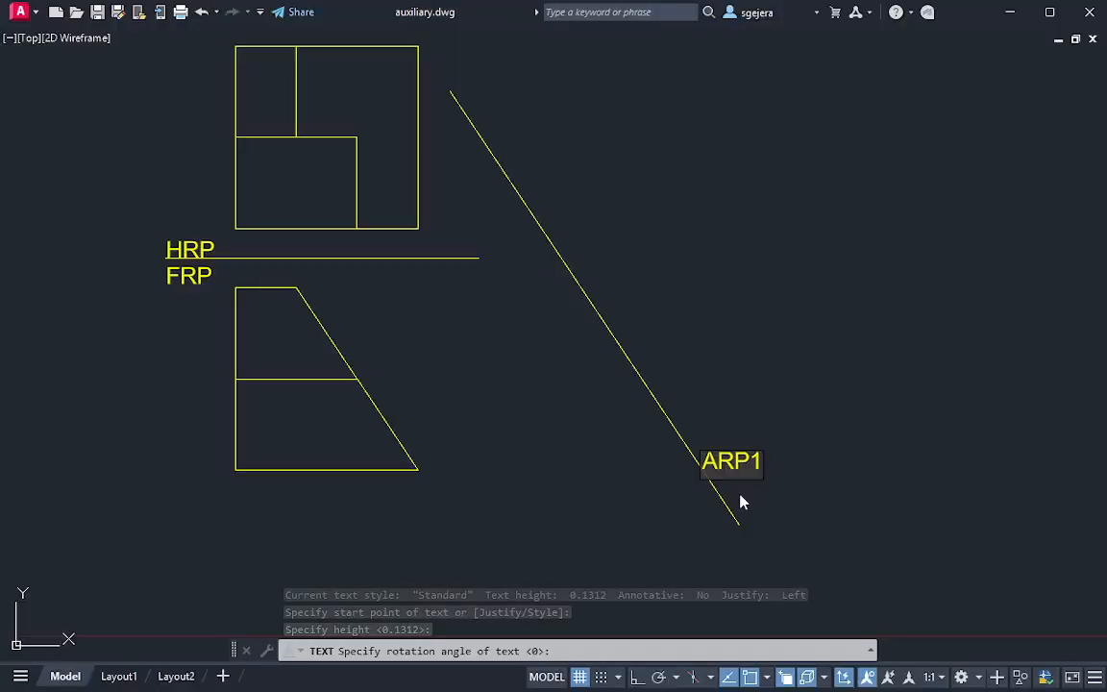
key("Return")
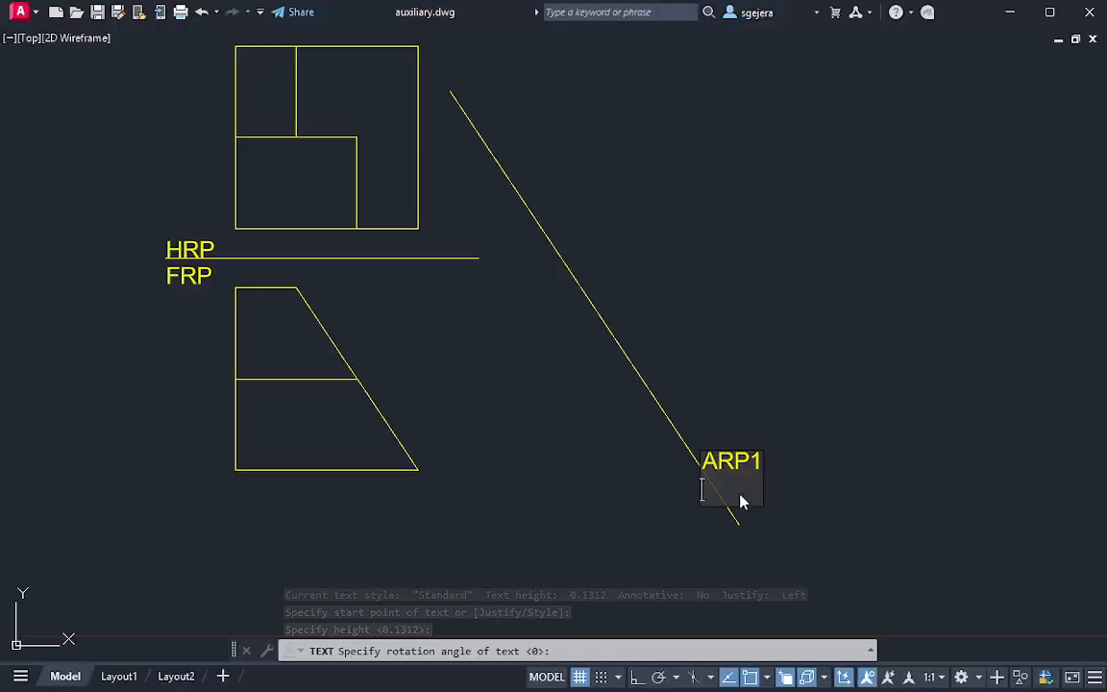
type("FRP")
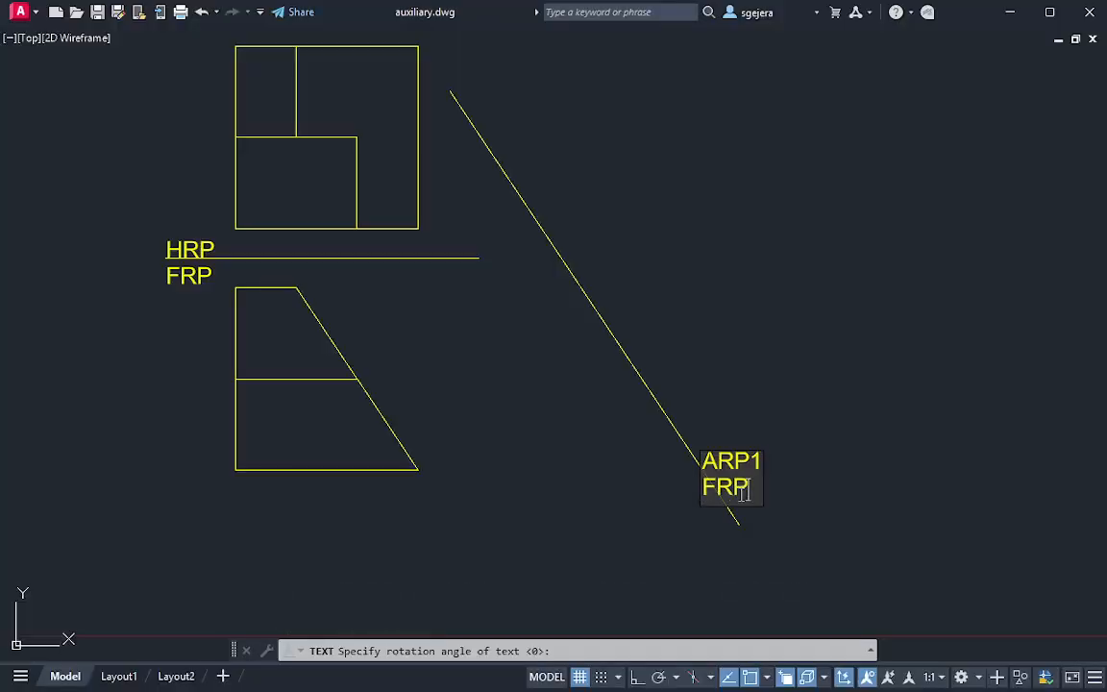
key("Escape")
key("Escape")
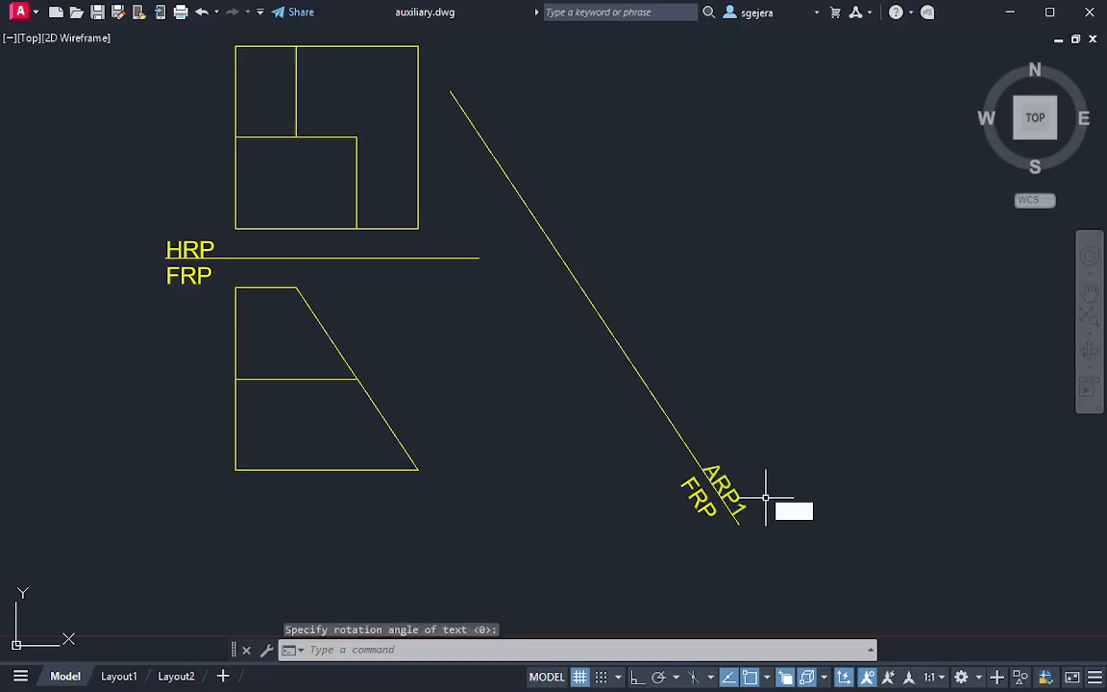
mouse_move(732, 491)
middle_mouse_down()
mouse_move(731, 523)
mouse_move(750, 522)
middle_mouse_up()
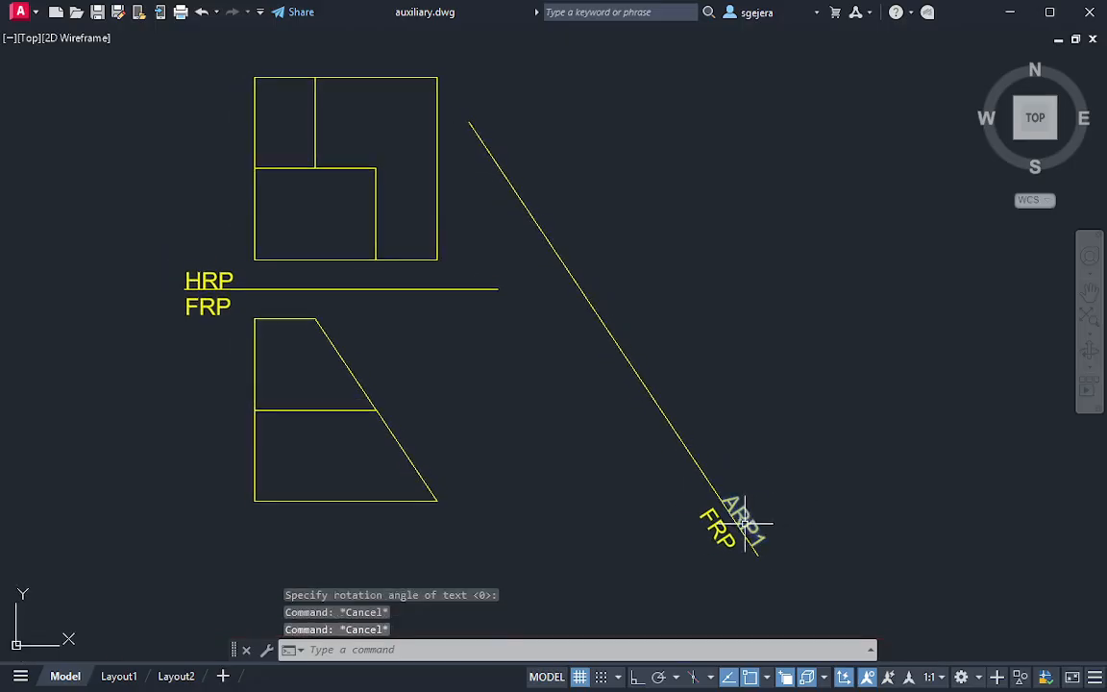
middle_click_drag(782, 312, 764, 352)
type("l")
key("Return")
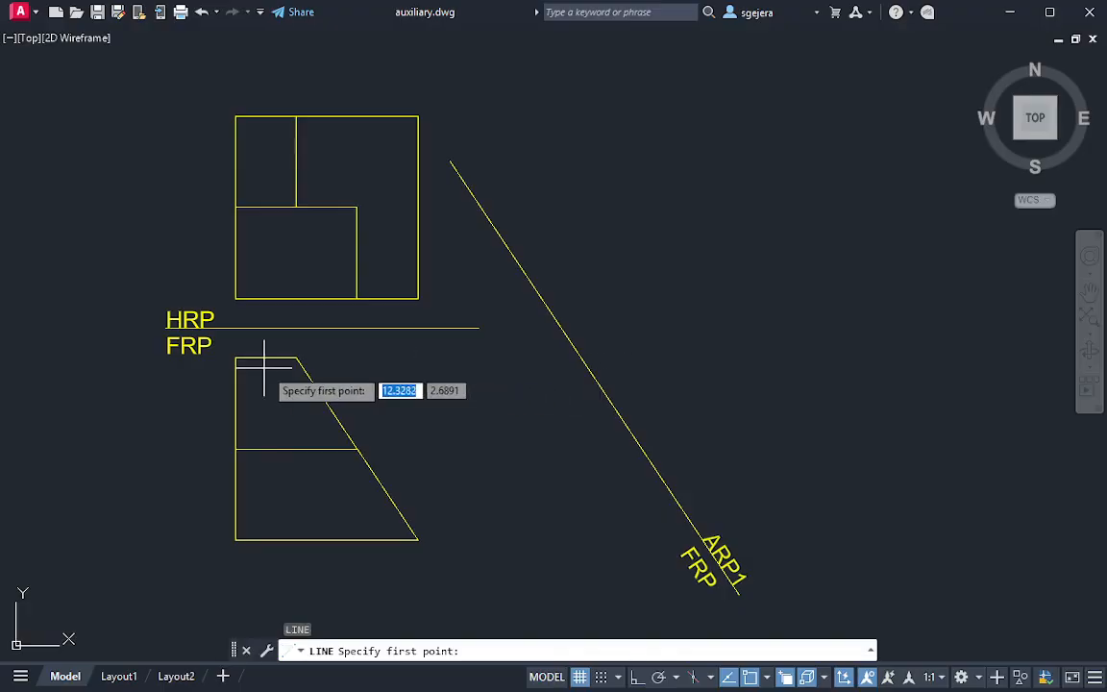
left_click(297, 358)
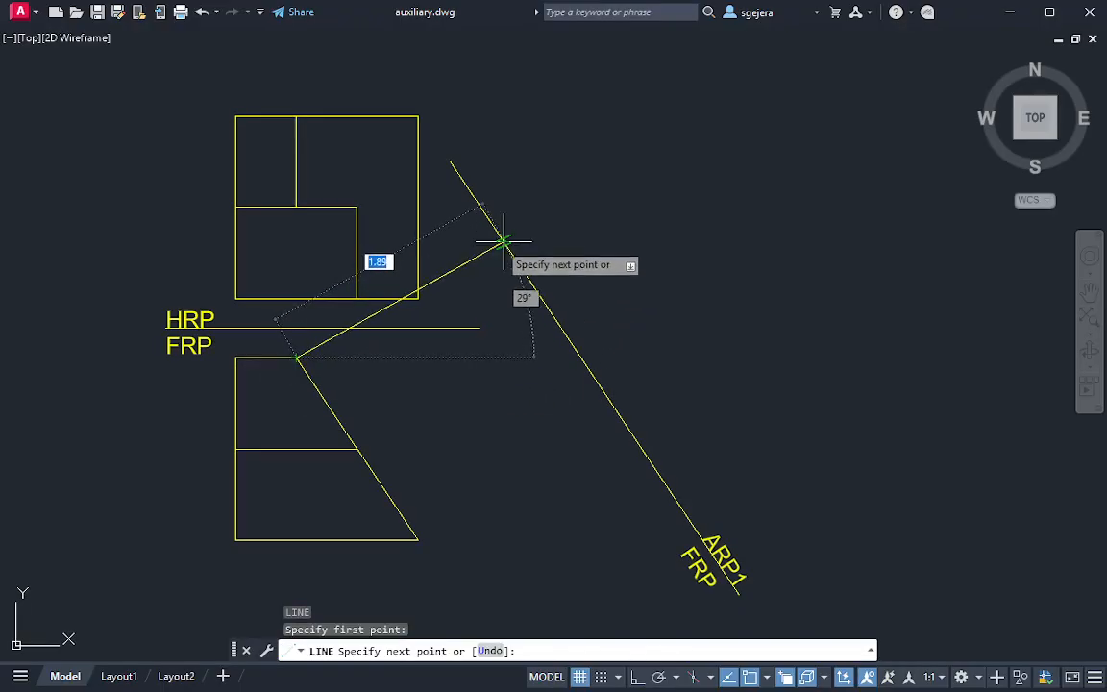
key("Escape")
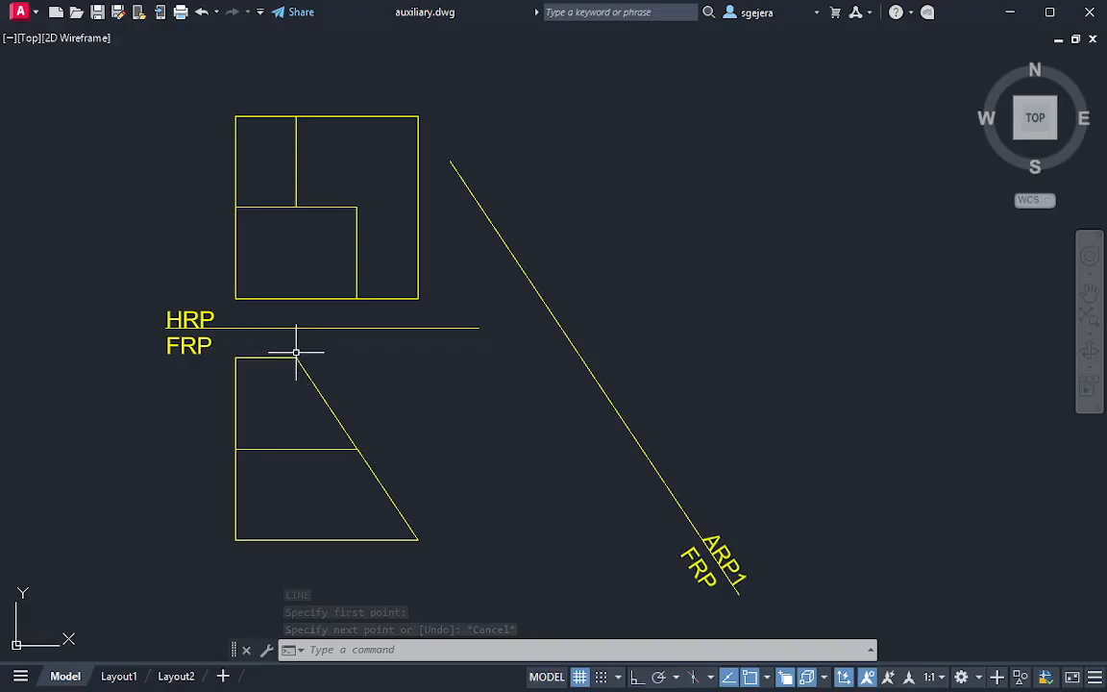
Try a yellow projection line from the FRP incline's upper corner perpendicular across the ARP1 reference line, and undo it
middle_click_drag(420, 336, 425, 360)
type("l")
key("Return")
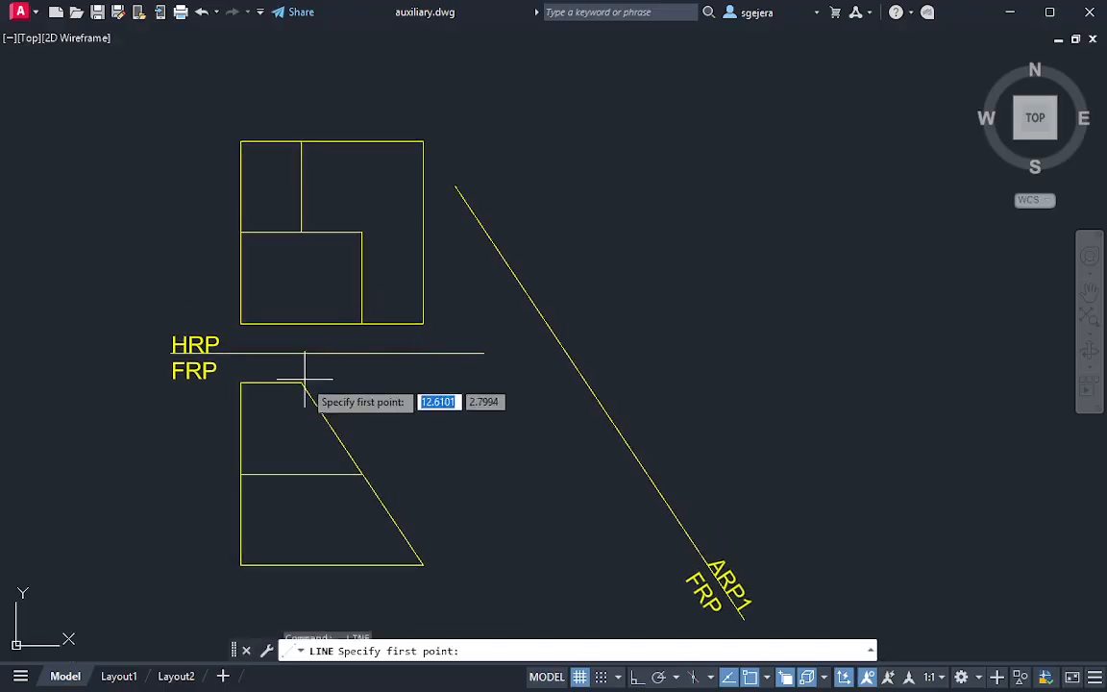
left_click(303, 381)
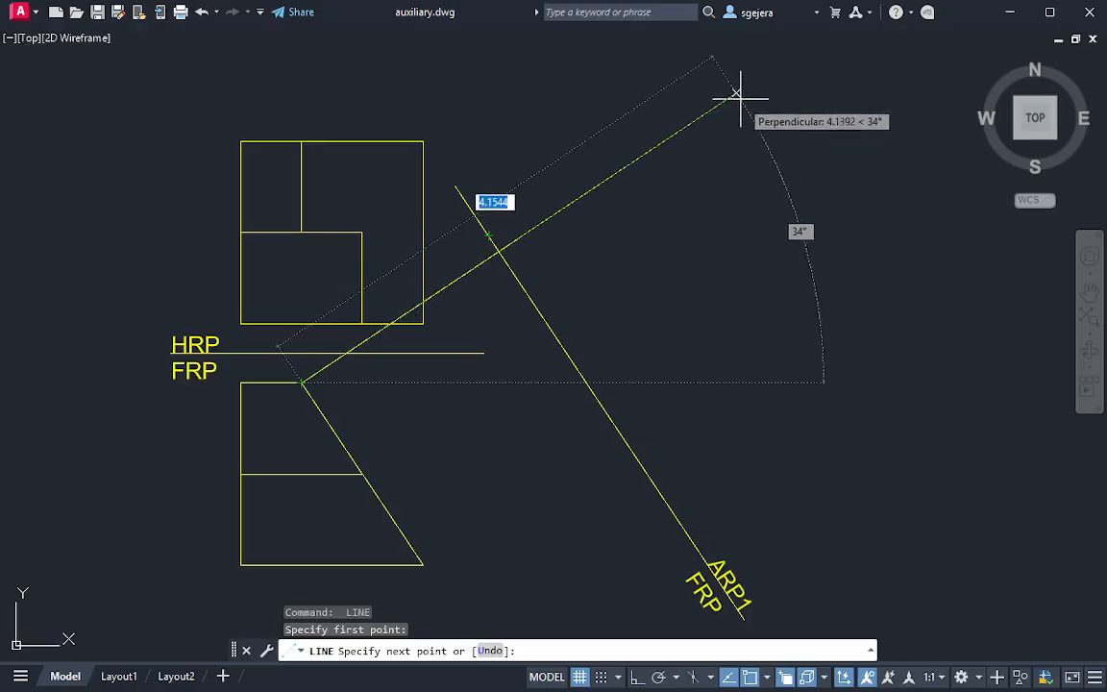
left_click(805, 49)
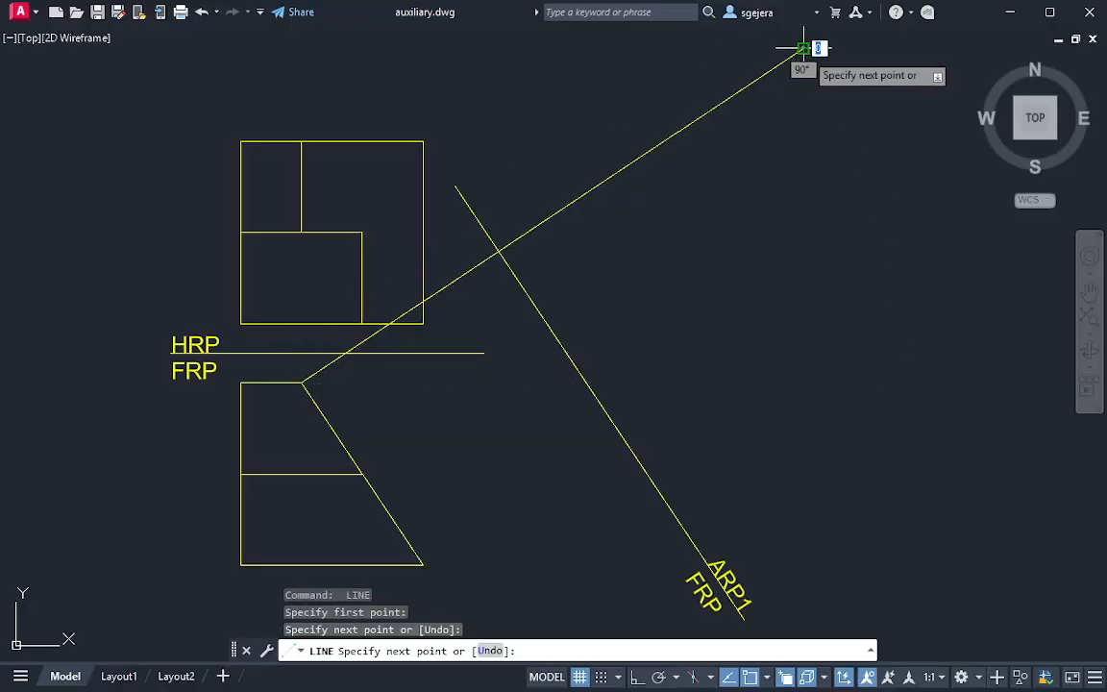
key("Escape")
key("ctrl+z")
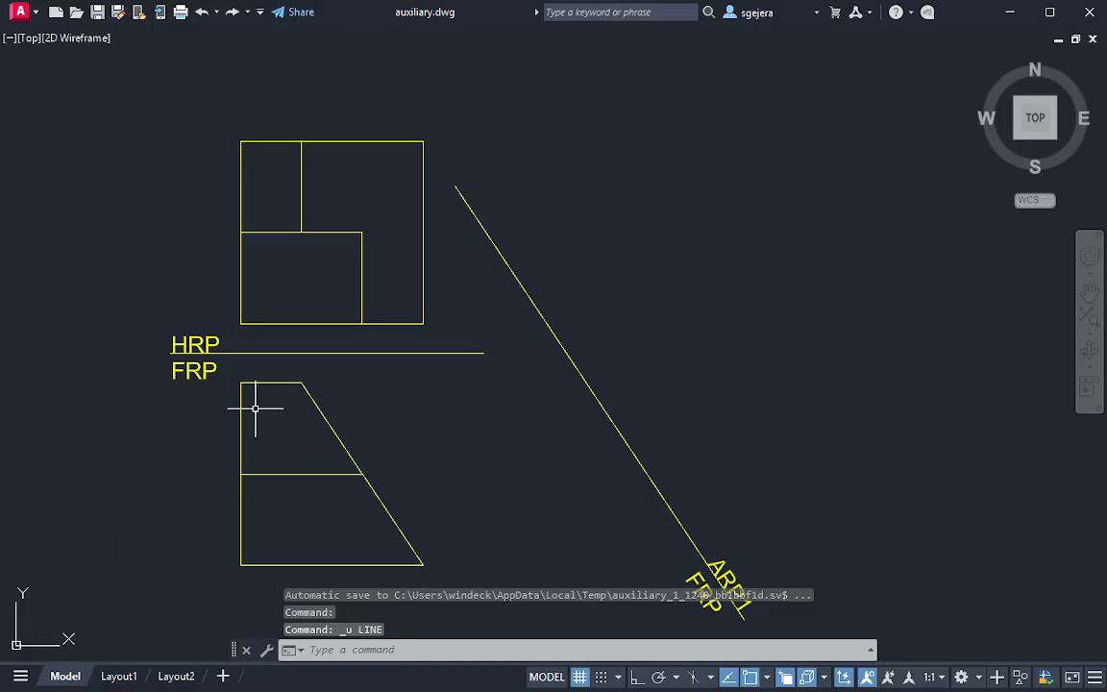
Set the current drawing colour to Green
key("ctrl+1")
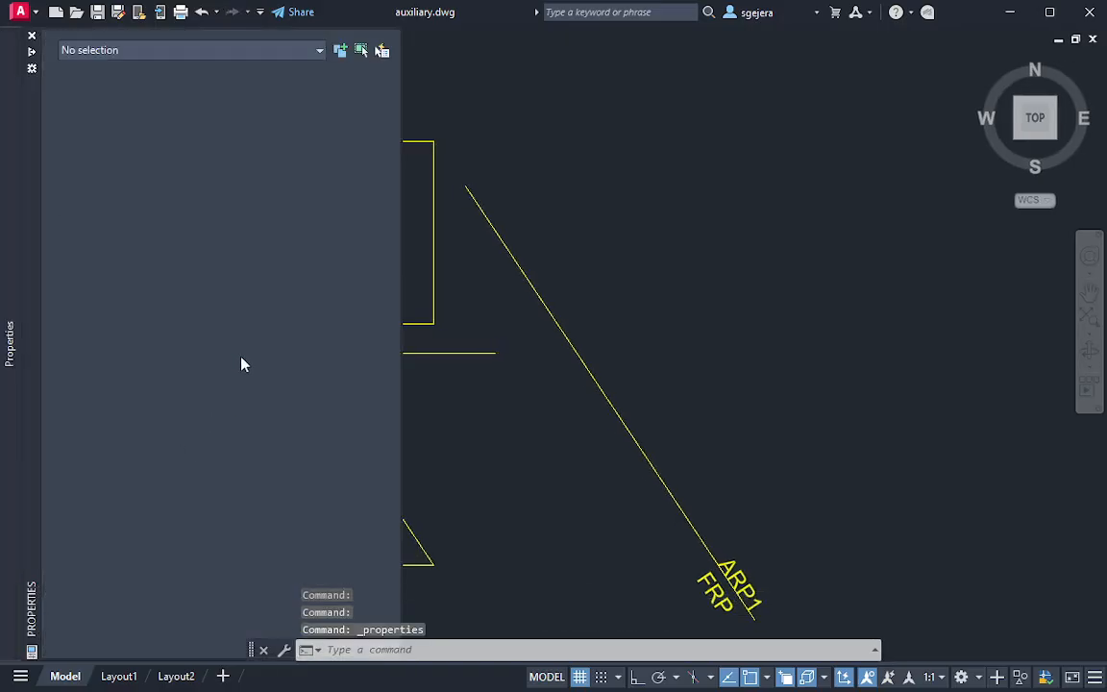
left_click(255, 92)
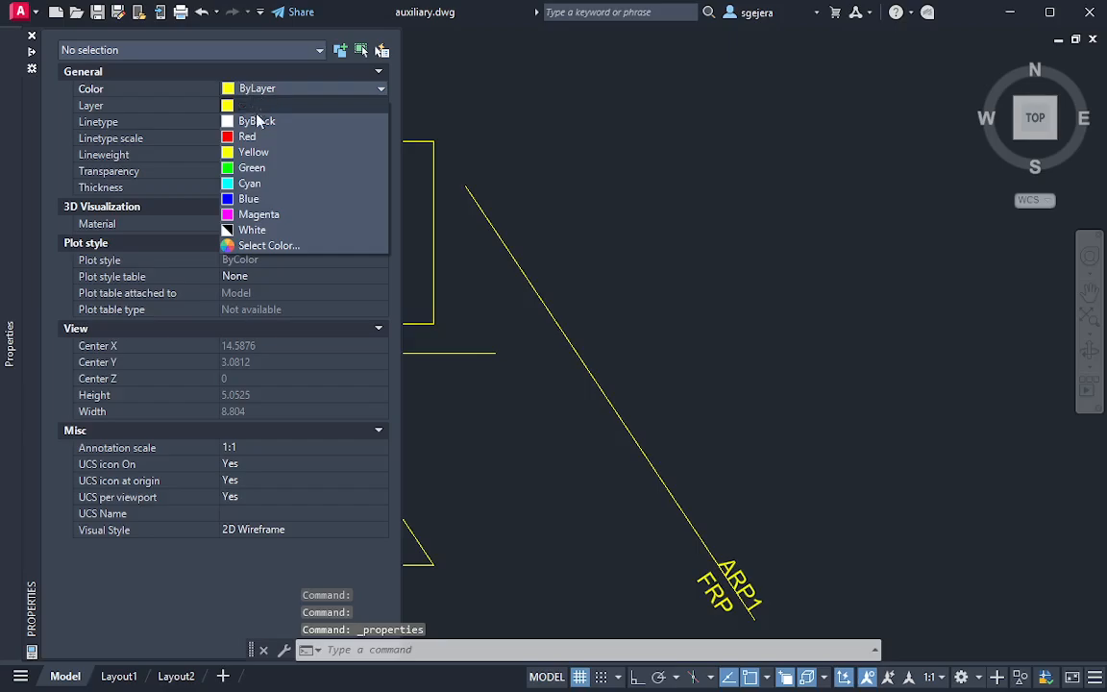
left_click(272, 168)
key("Escape")
Draw a projection line from the FRP incline's upper corner perpendicular to the ARP1 reference line, extending well past it
type("l")
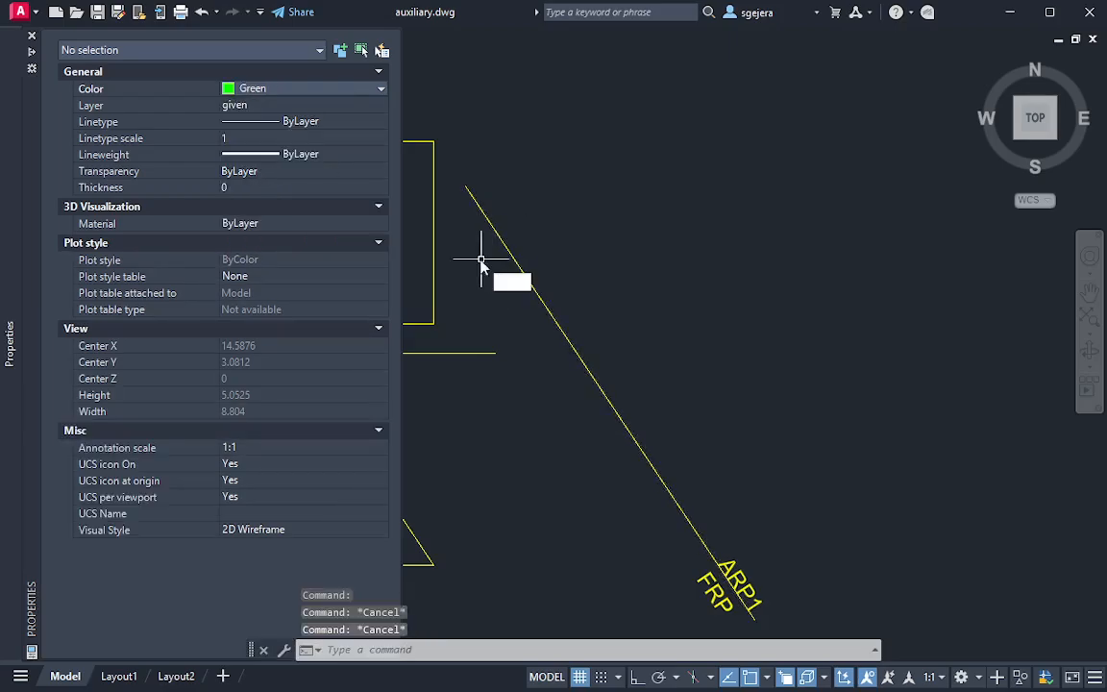
key("Return")
left_click(313, 383)
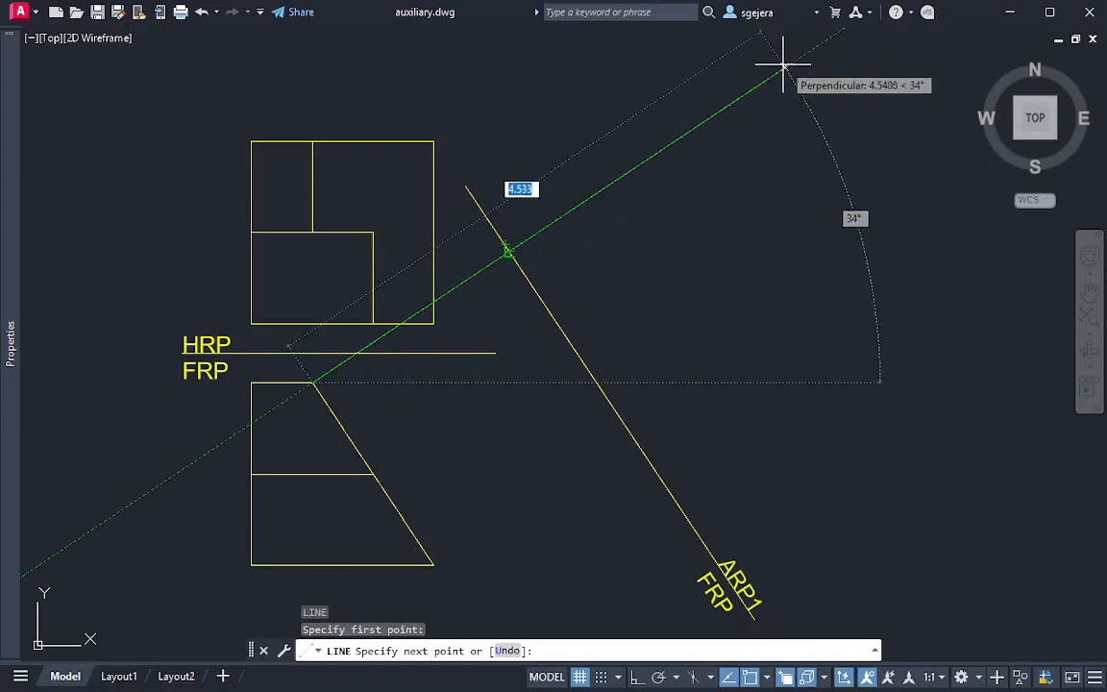
left_click(802, 56)
key("Escape")
Draw a projection line about 5.1 units long from the FRP incline's lower corner, perpendicular to and past the ARP1 reference line
key("Return")
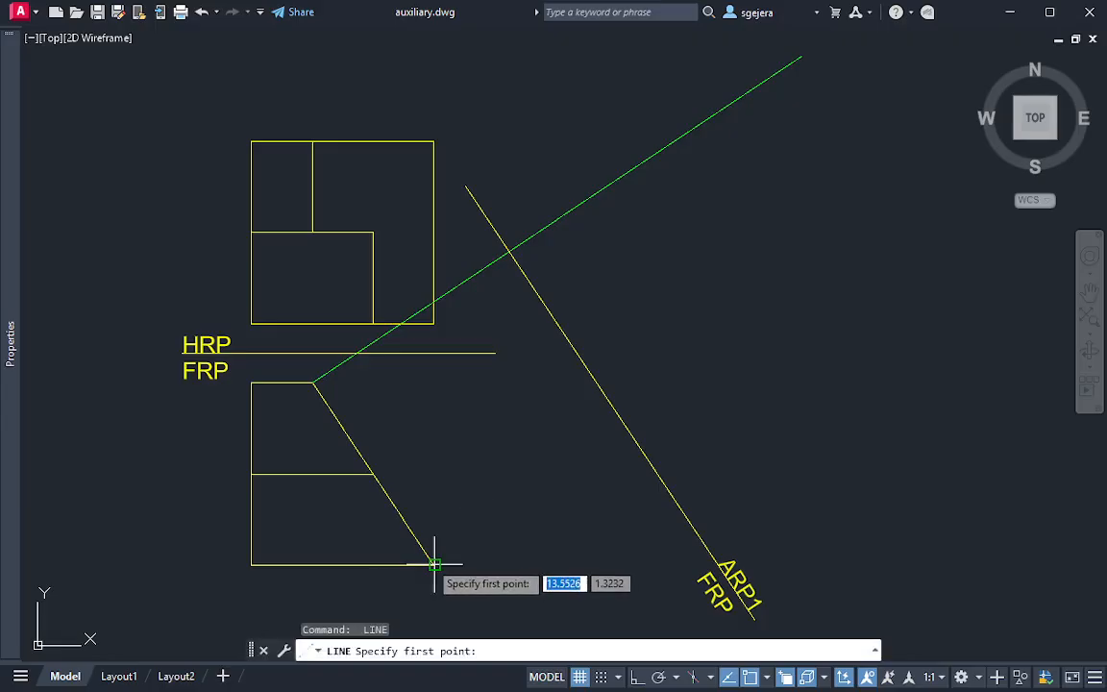
left_click(435, 564)
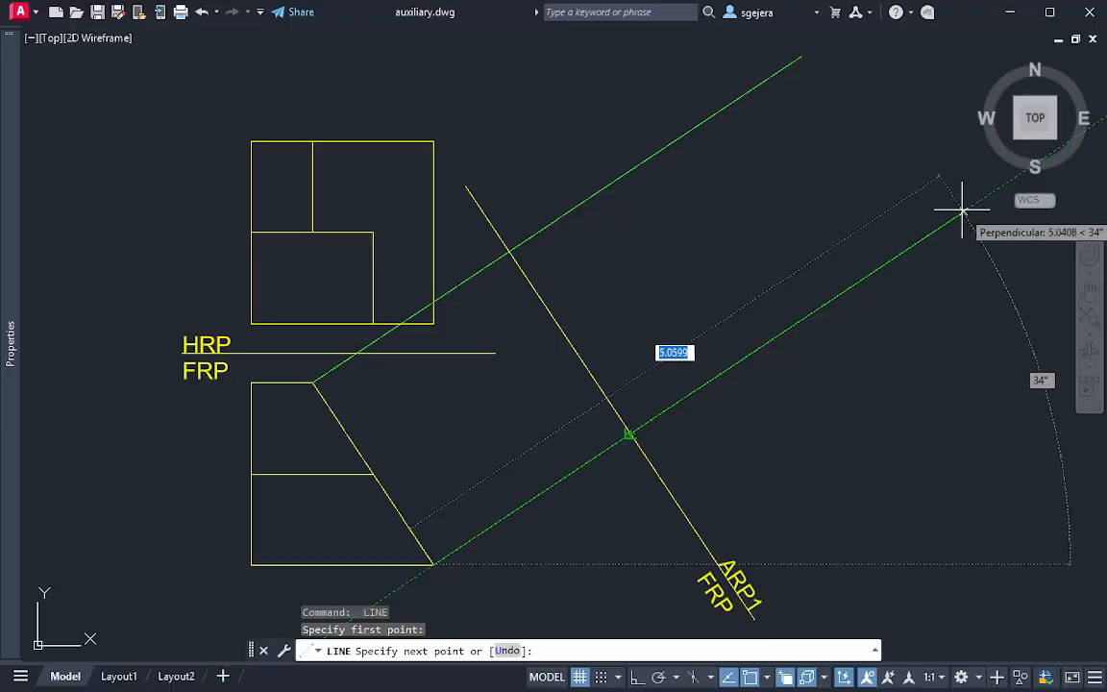
key("Escape")
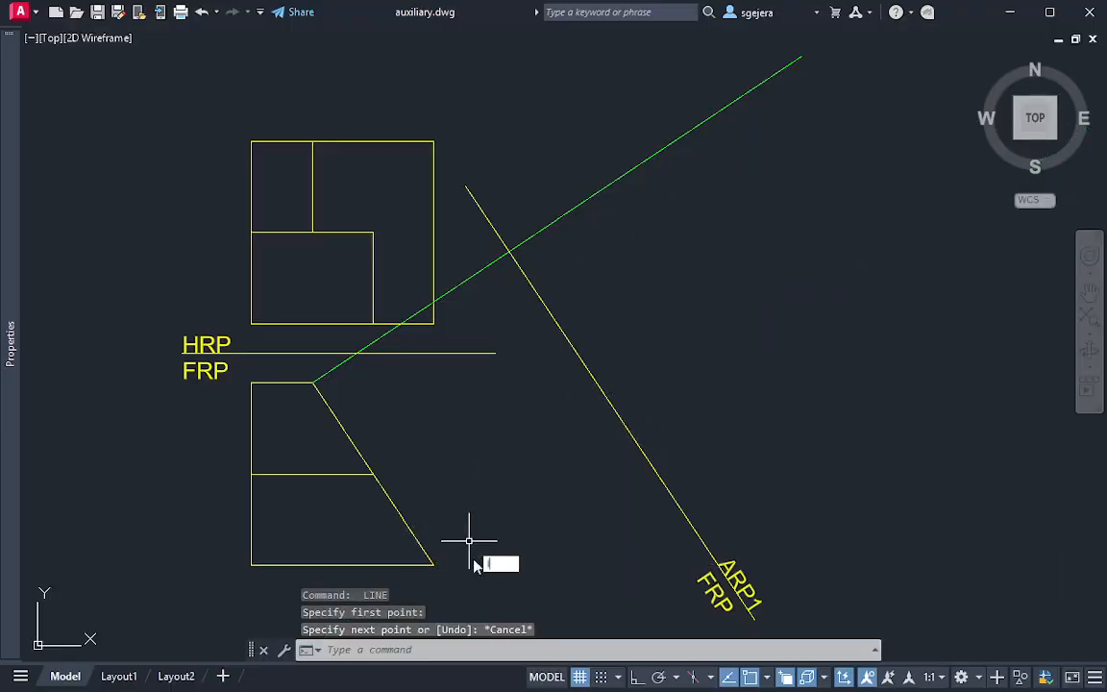
key("Return")
left_click(434, 565)
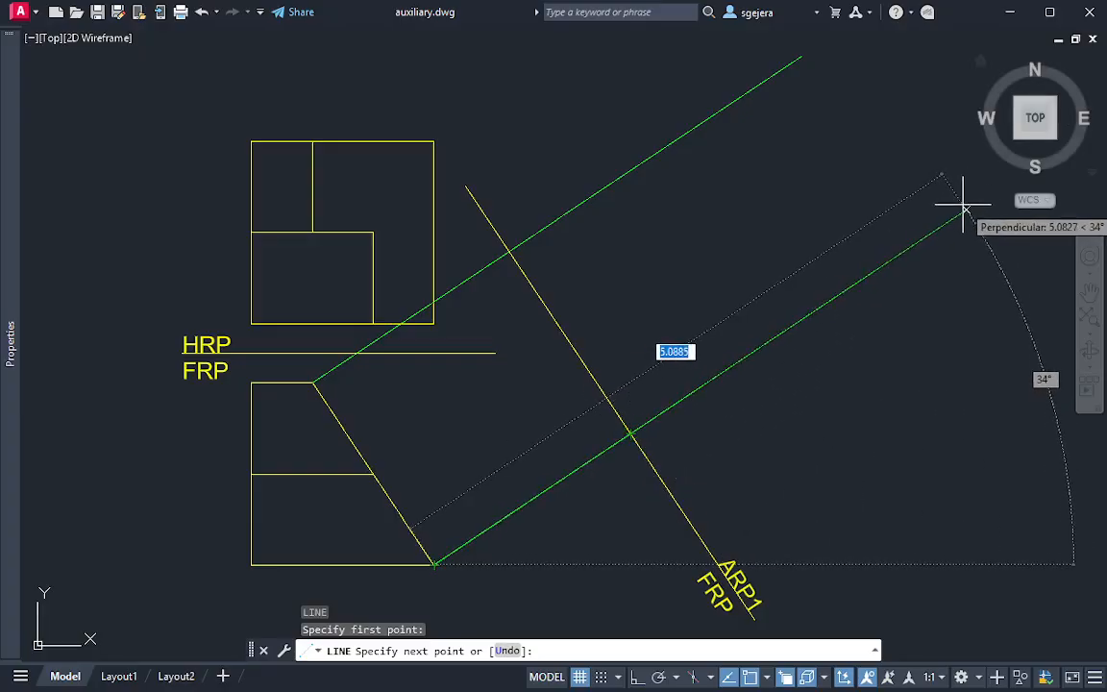
left_click(961, 212)
key("Escape")
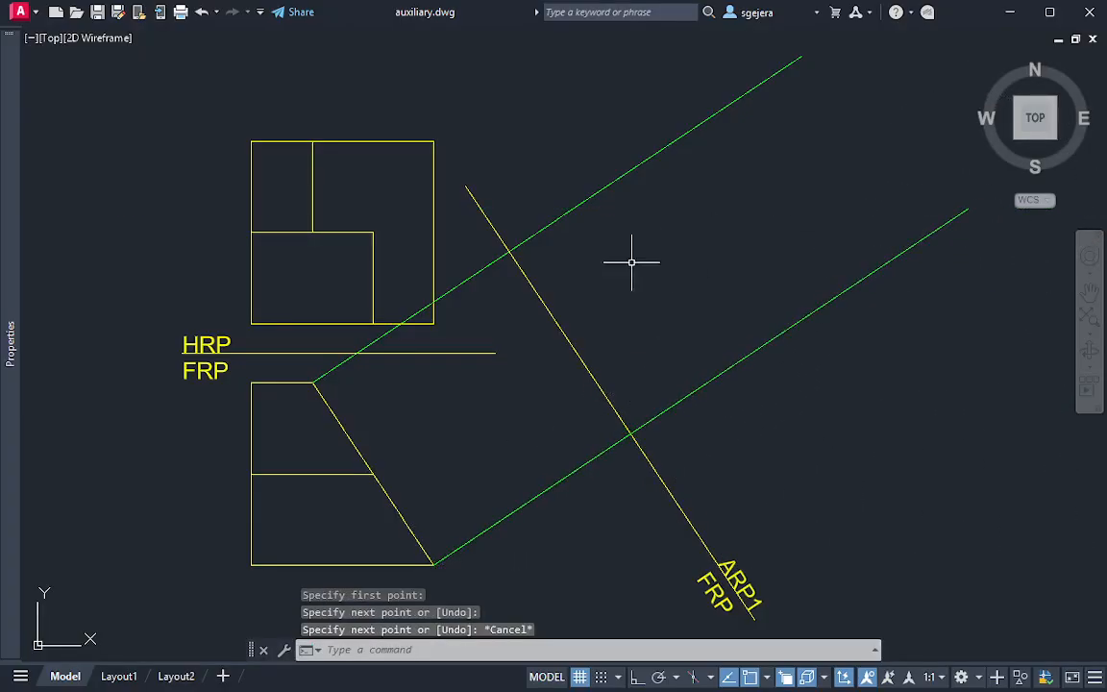
Draw a projection line about 5.17 units long from where the FRP's inner horizontal line meets the incline, perpendicular to the ARP1 reference line
middle_click_drag(620, 281, 546, 296)
key("Return")
left_click(300, 490)
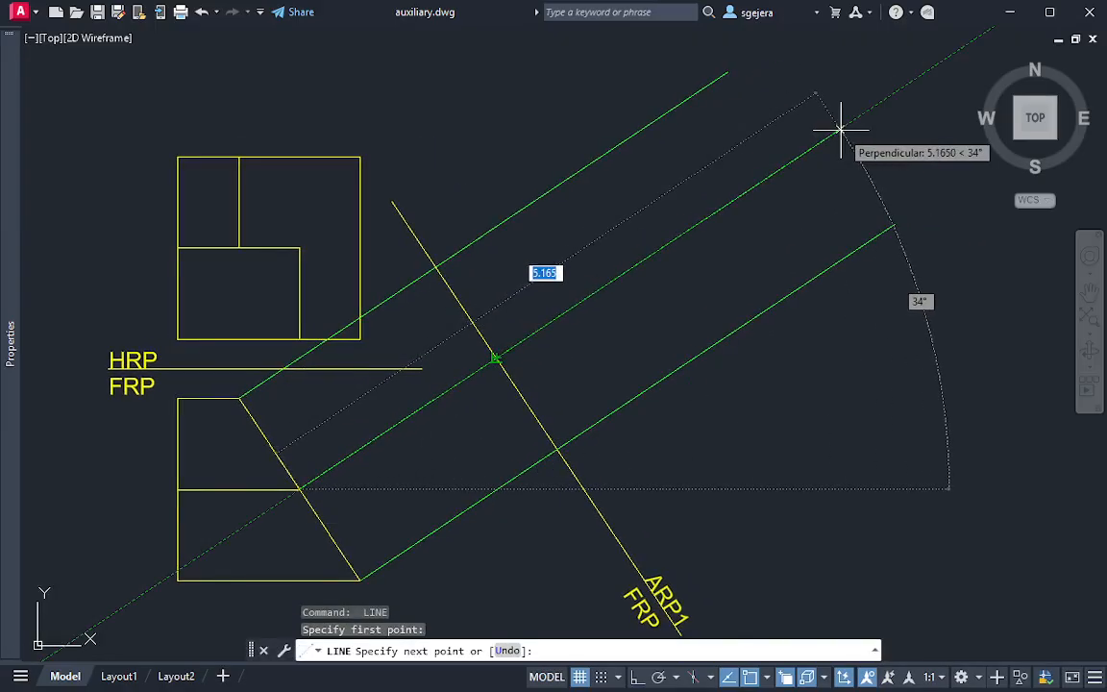
left_click(840, 130)
key("Escape")
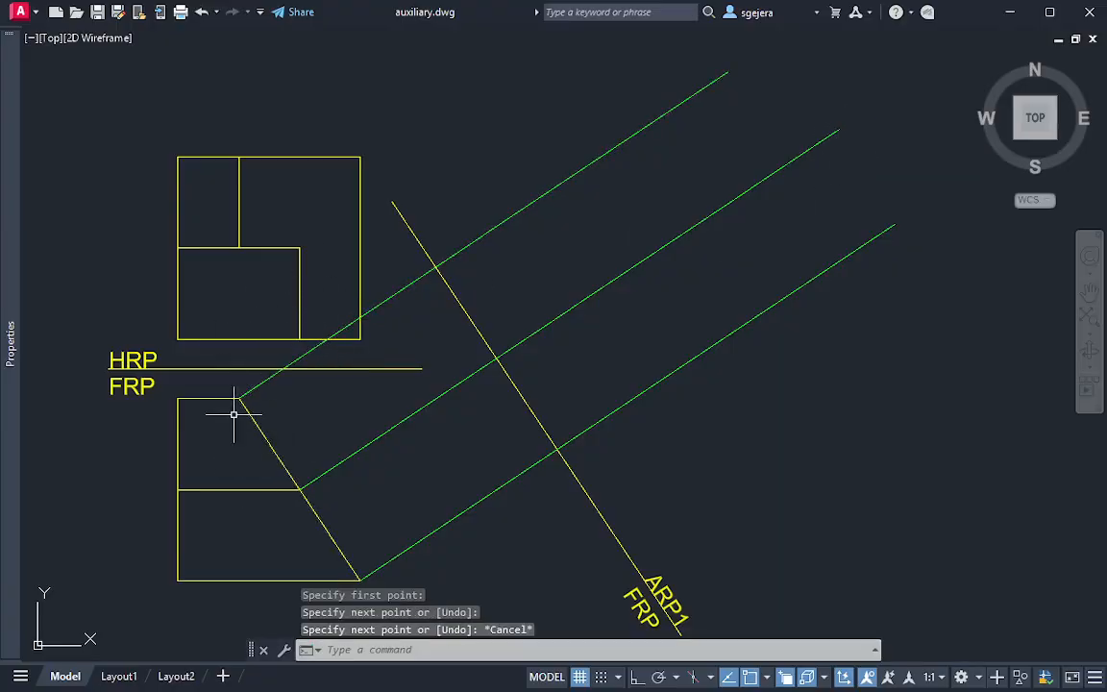
Set the current drawing colour back to ByLayer
middle_click_drag(412, 270, 415, 245)
middle_click_drag(447, 289, 450, 363)
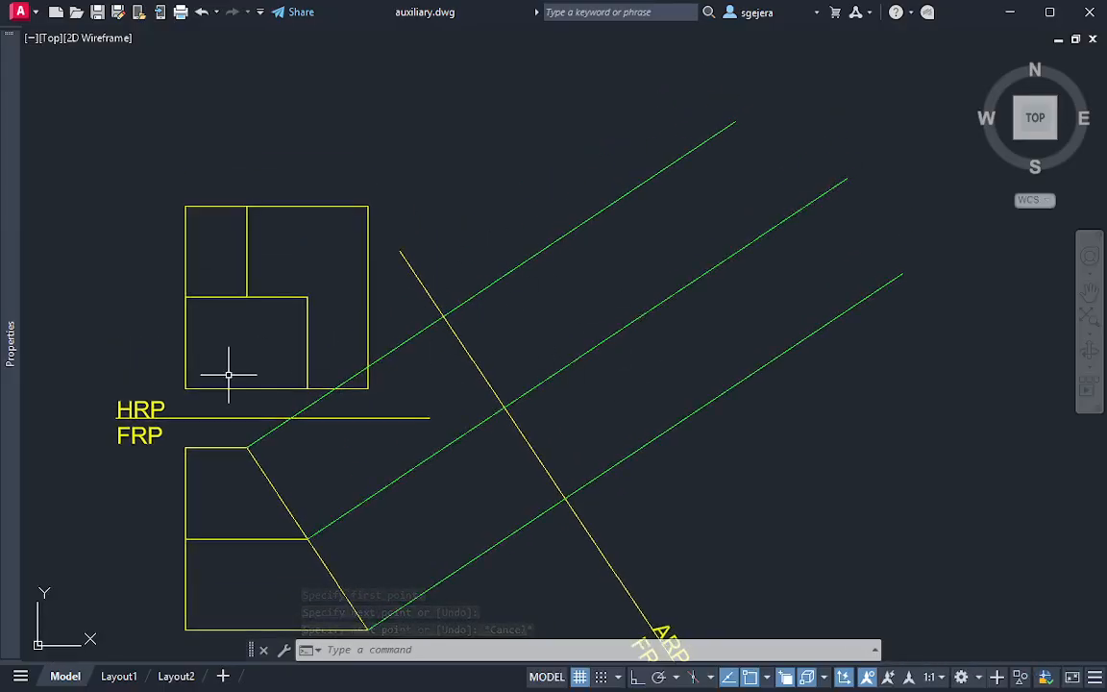
mouse_move(12, 361)
left_click(300, 89)
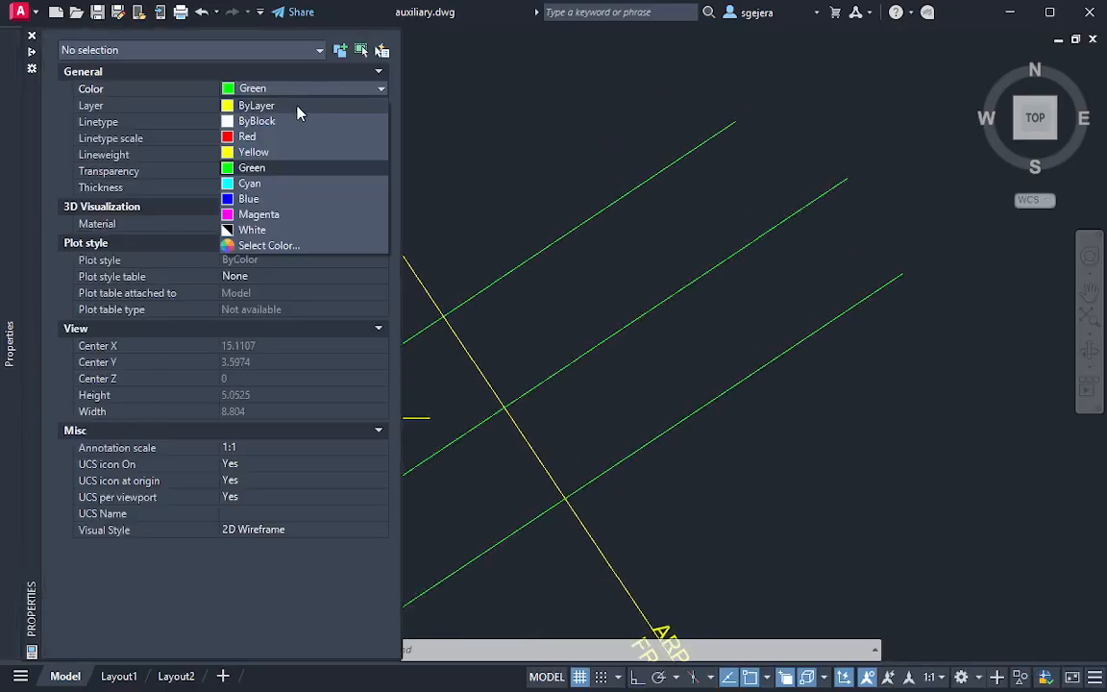
left_click(298, 106)
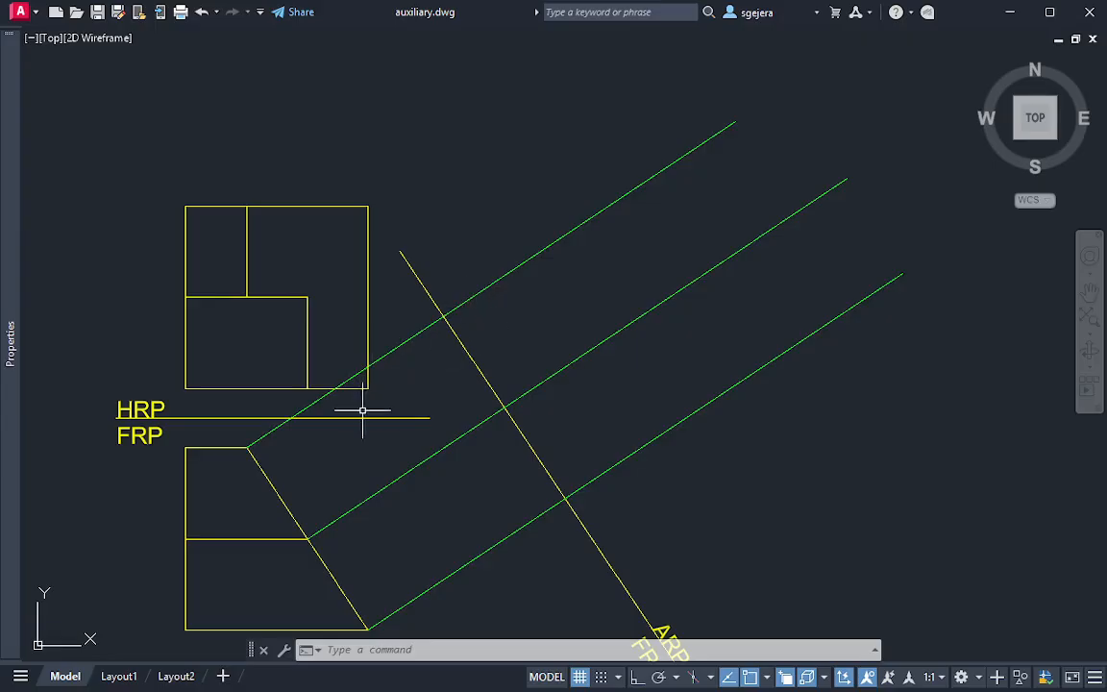
Draw a circle centred on the HRP square's lower-right corner with its radius reaching the HRP/FRP reference line
key("Return")
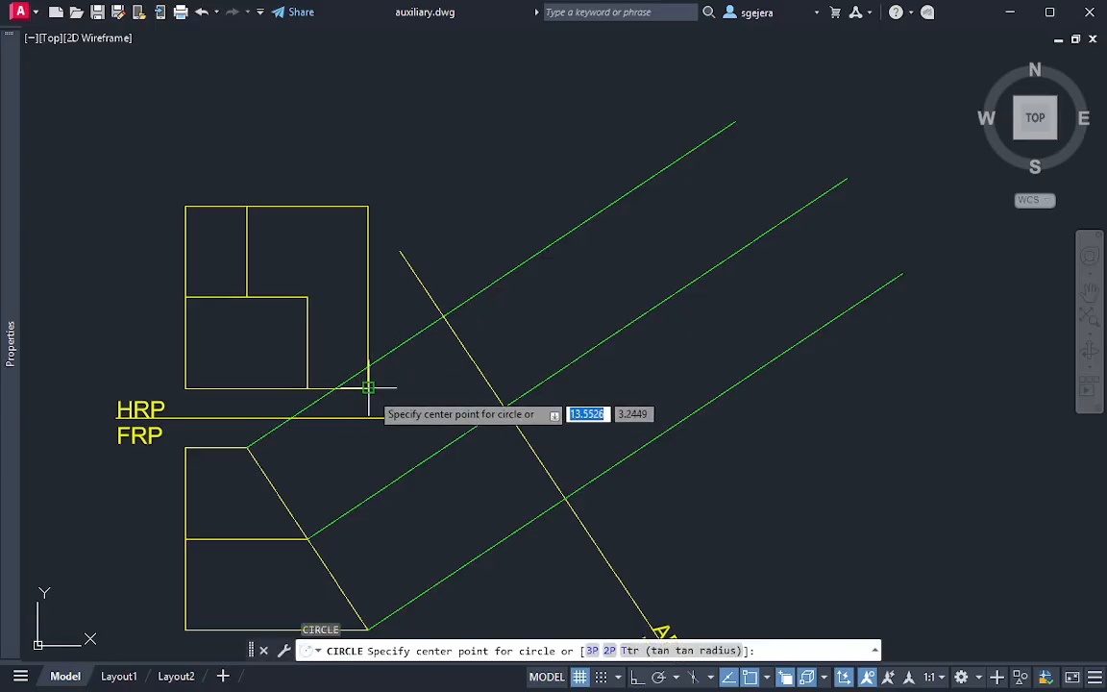
left_click(368, 388)
left_click(373, 416)
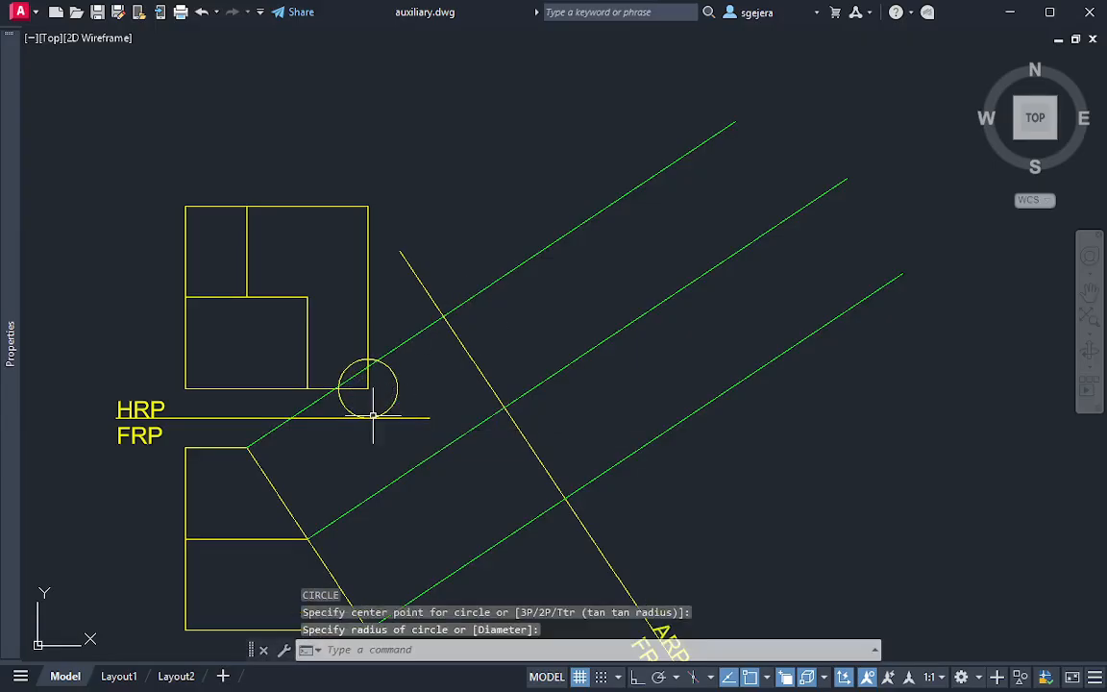
Move the small circle from the HRP square's lower-right corner to where the upper projection line crosses the ARP1 reference line
left_click(419, 397)
left_click(371, 388)
left_click(370, 388)
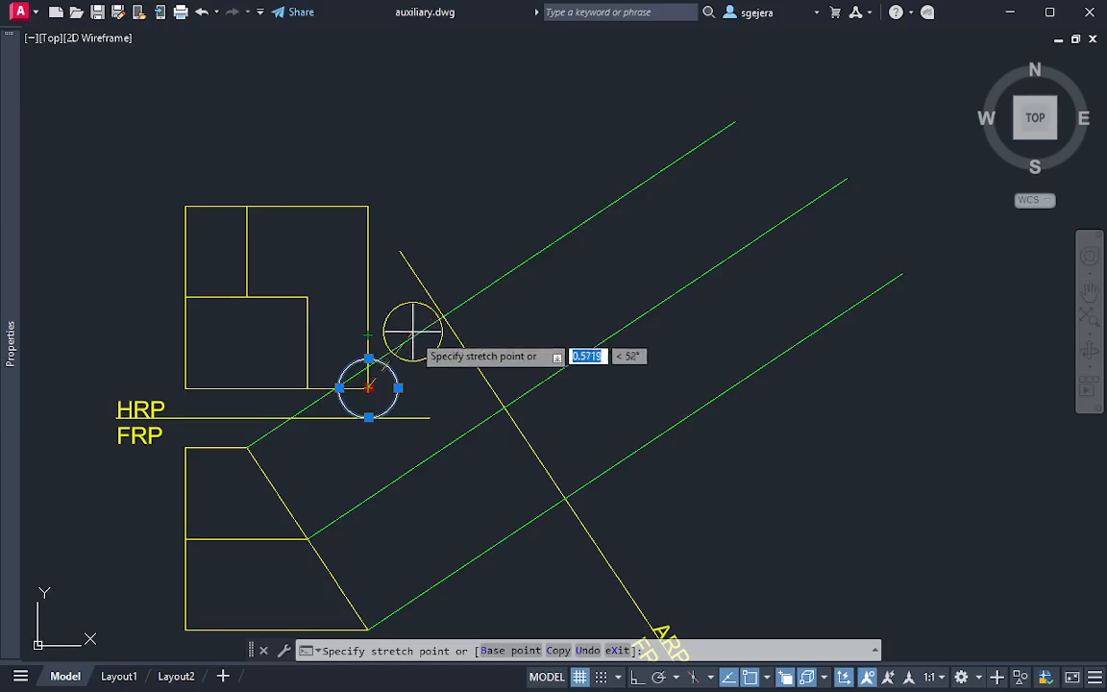
key("Escape")
left_click(399, 385)
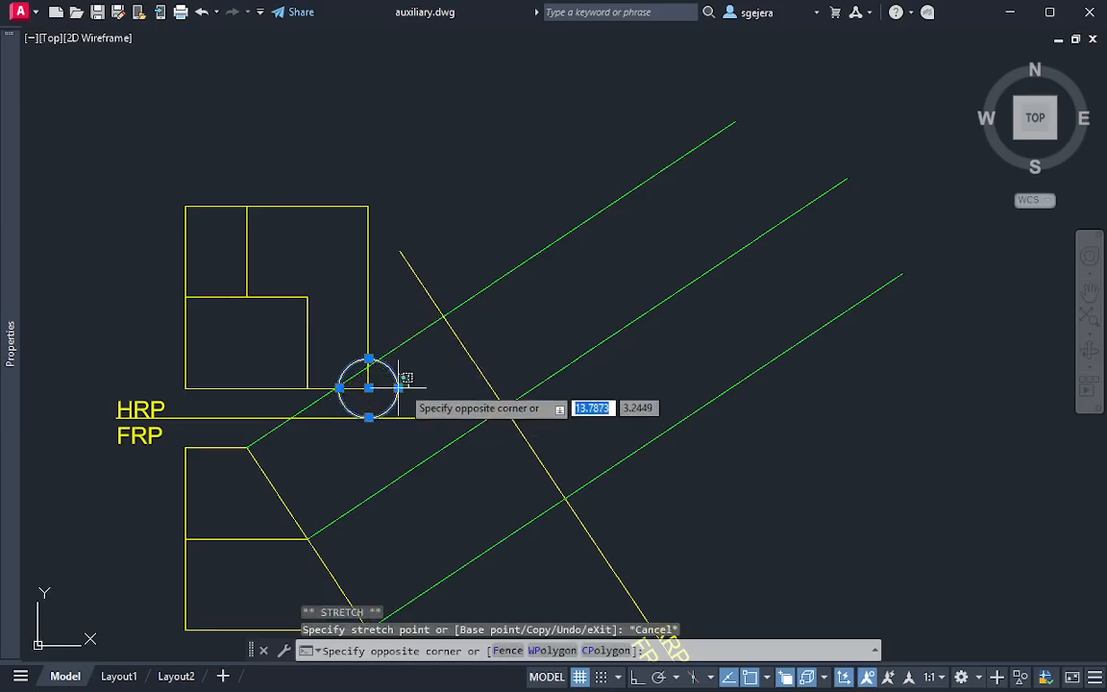
left_click(404, 386)
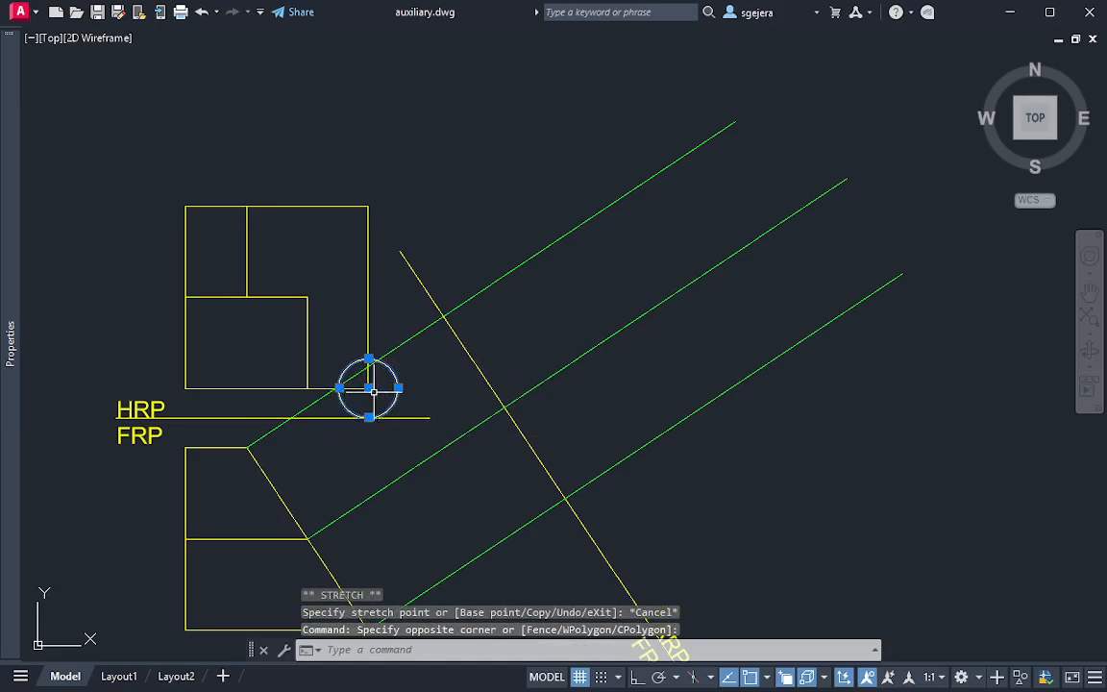
left_click(369, 387)
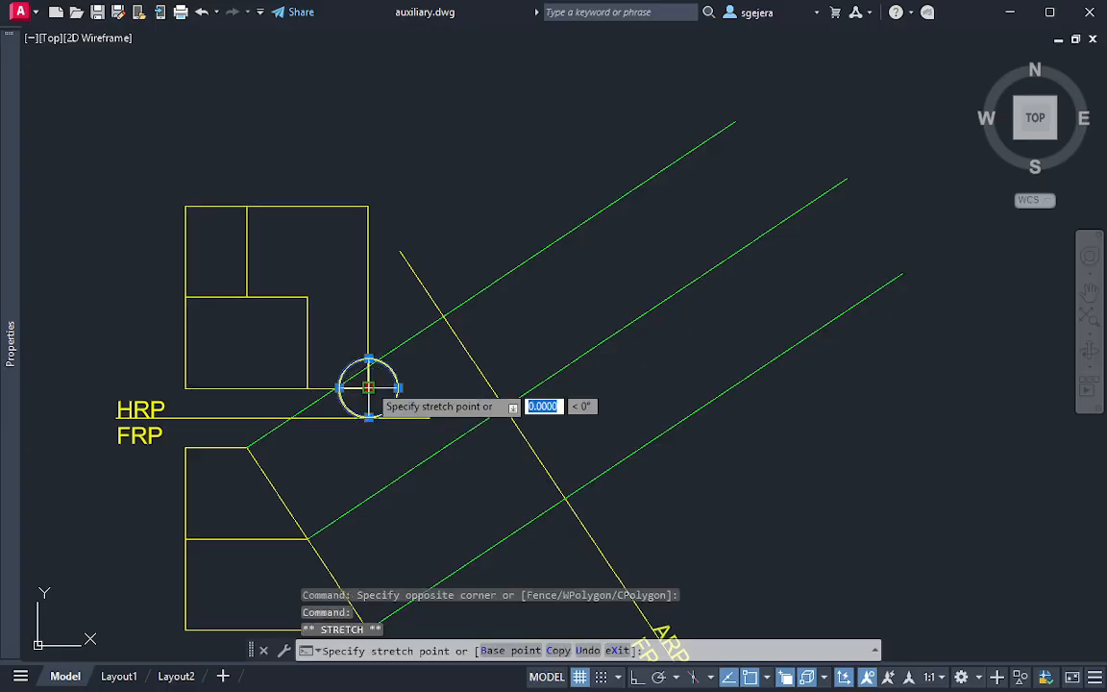
left_click(445, 315)
key("Escape")
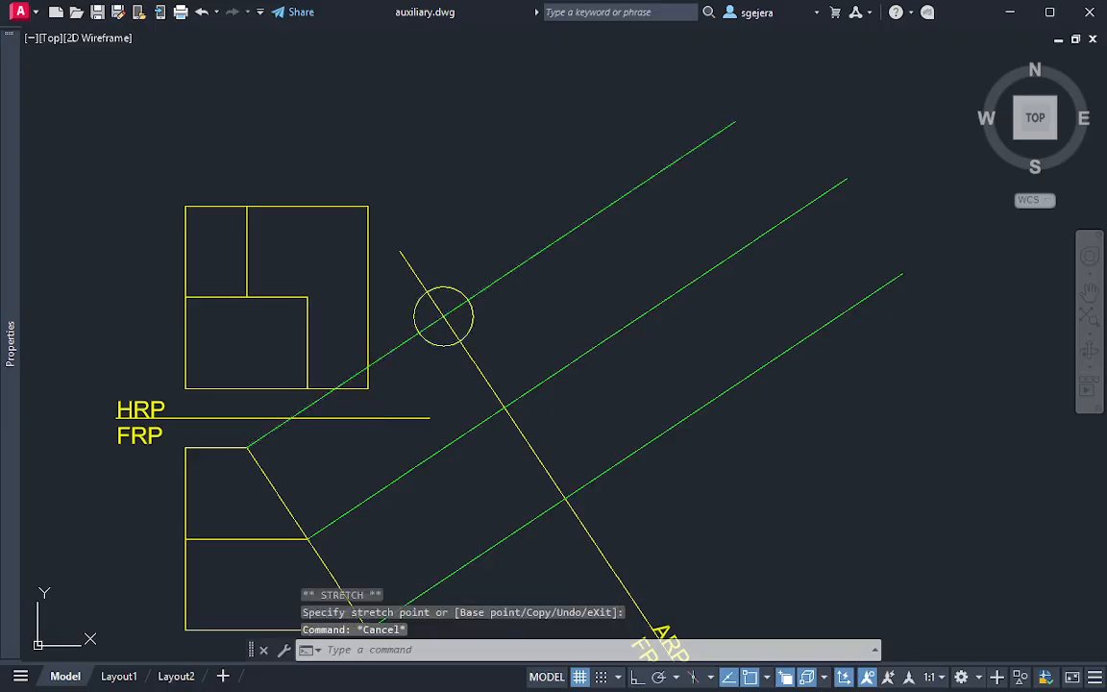
Draw a line parallel to the ARP1 reference line from the small circle's outer crossing on the upper projection line to the lower projection line
type("l")
key("Return")
left_click(468, 301)
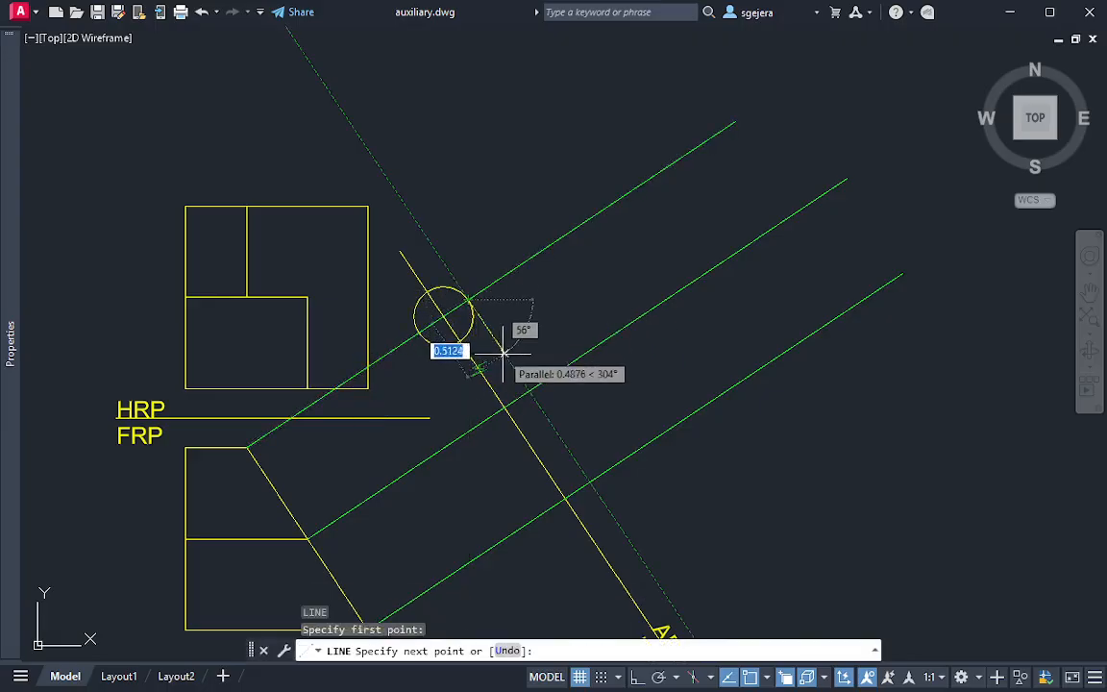
left_click(588, 480)
key("Escape")
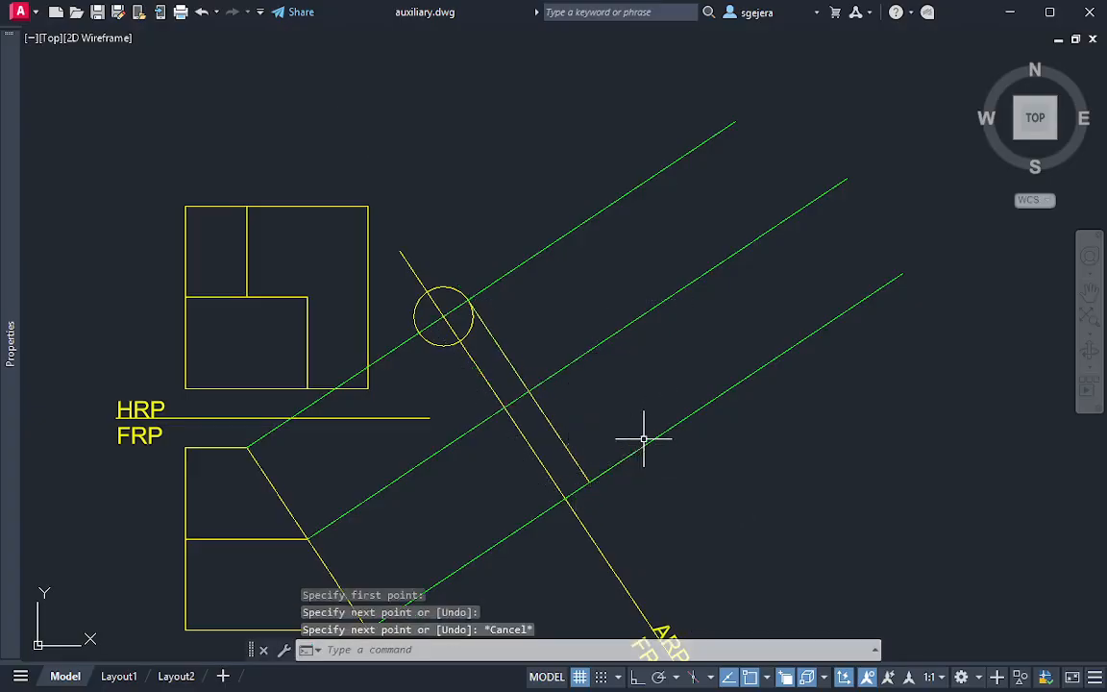
Delete the small transfer circle on the ARP1 reference line
left_click(462, 319)
left_click(487, 338)
key("Escape")
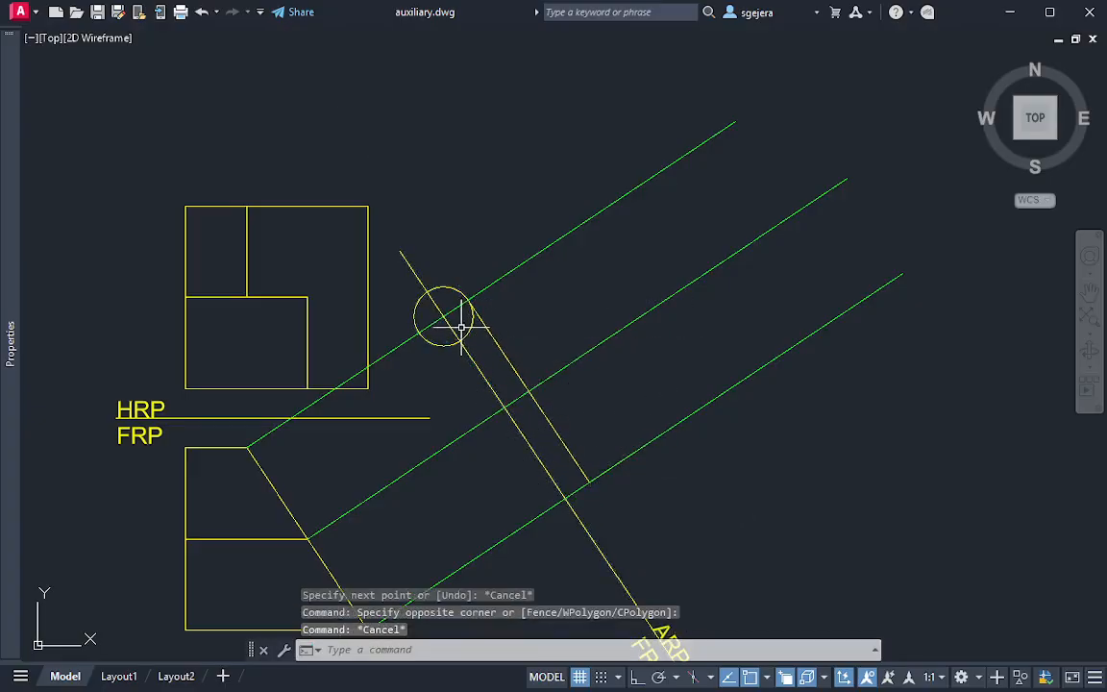
left_click(466, 329)
key("Delete")
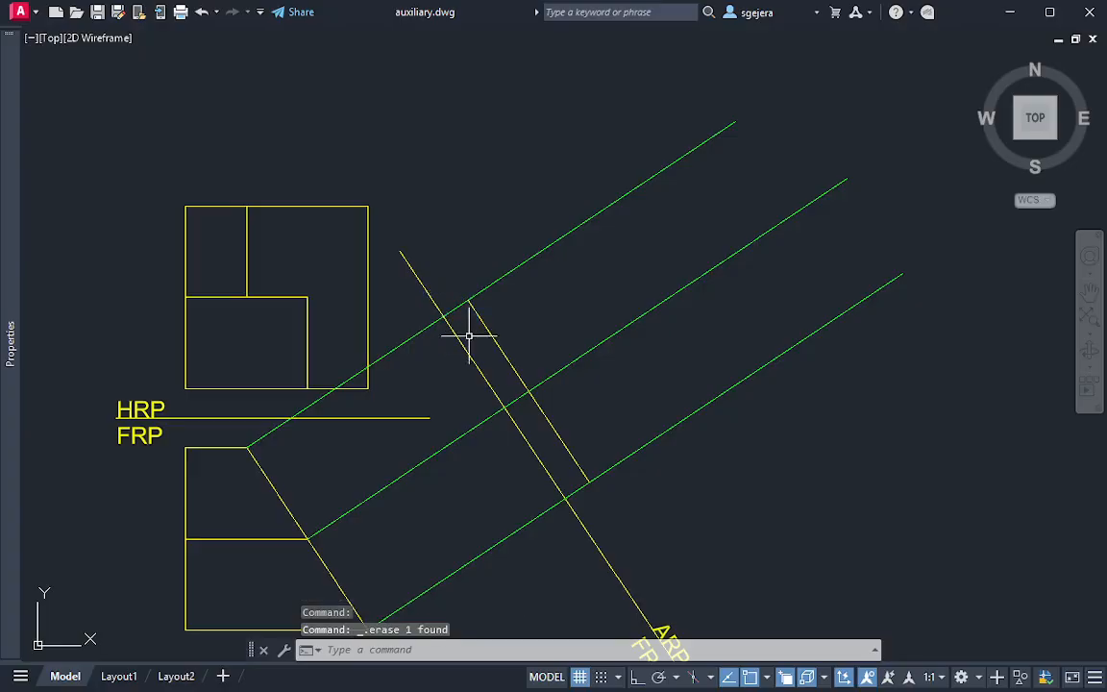
type("c")
key("Return")
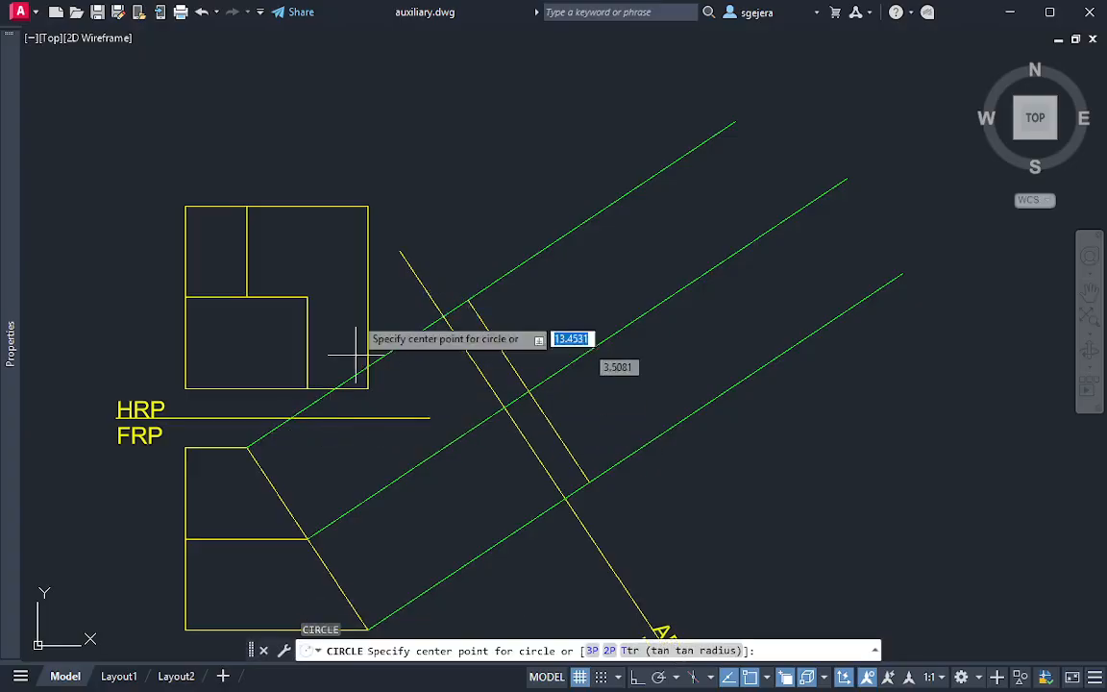
left_click(368, 205)
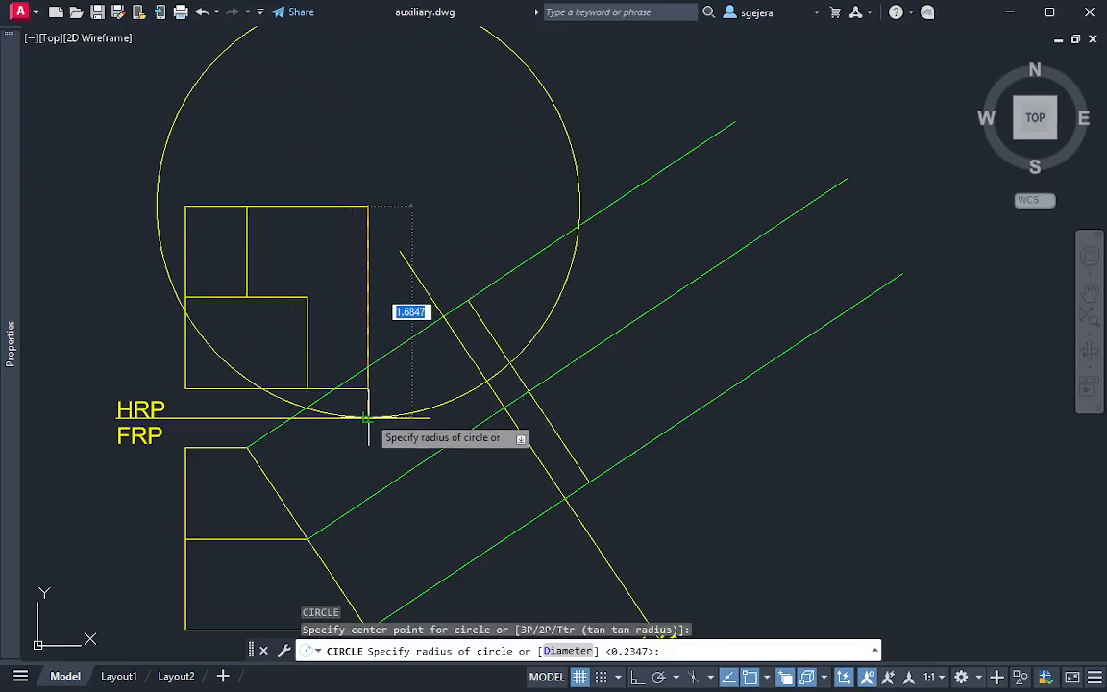
key("Escape")
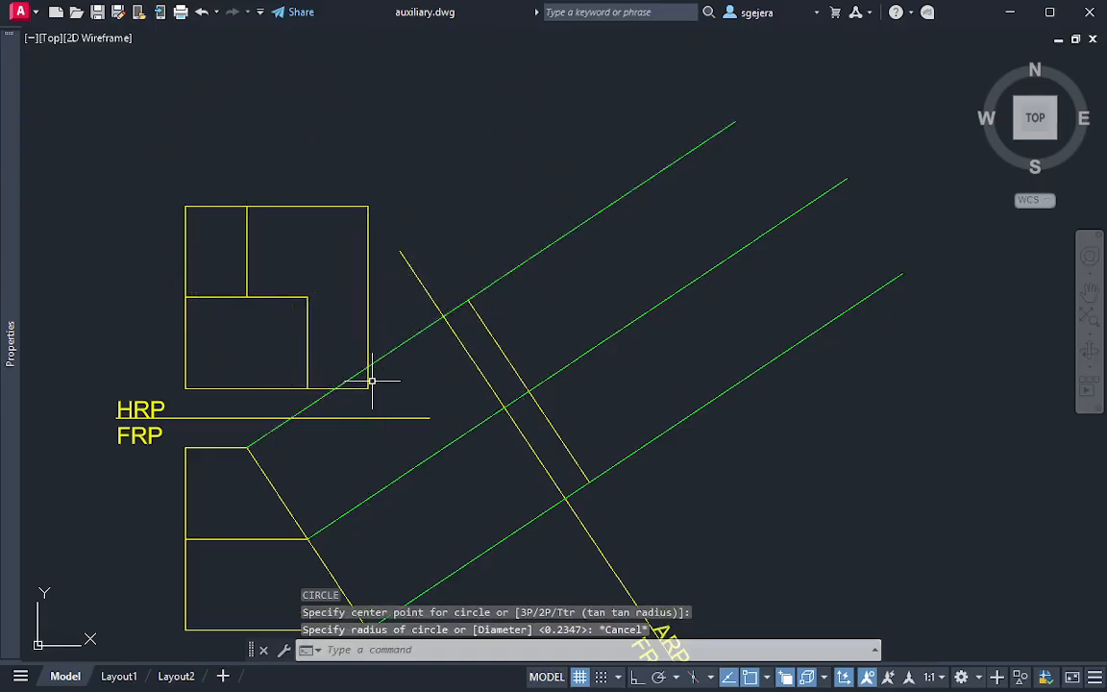
Draw a short vertical line from the HRP square's lower-right corner to the HRP/FRP reference line and undo it
type("l")
key("Return")
left_click(368, 389)
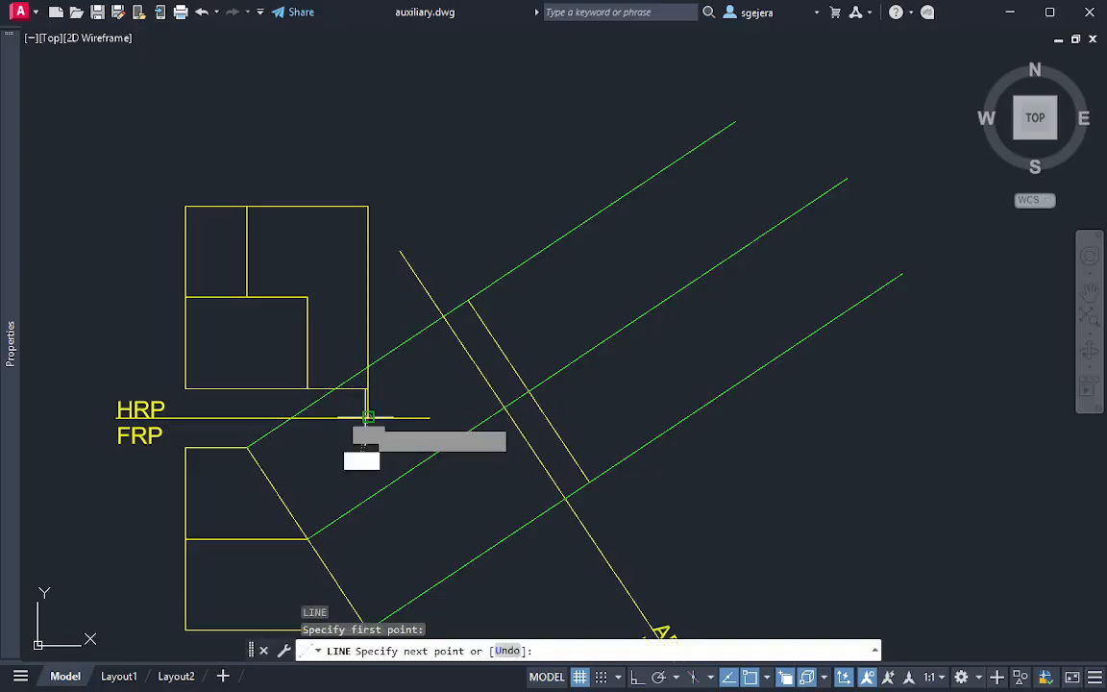
left_click(367, 417)
key("Escape")
key("ctrl+z")
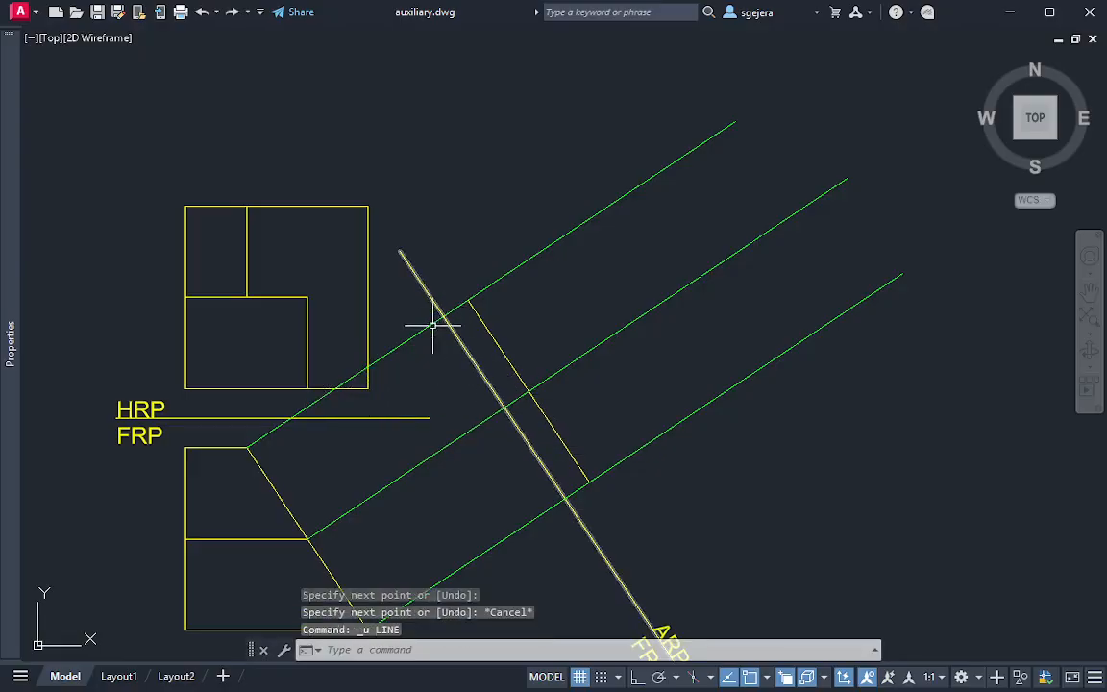
left_click(756, 678)
left_click(780, 678)
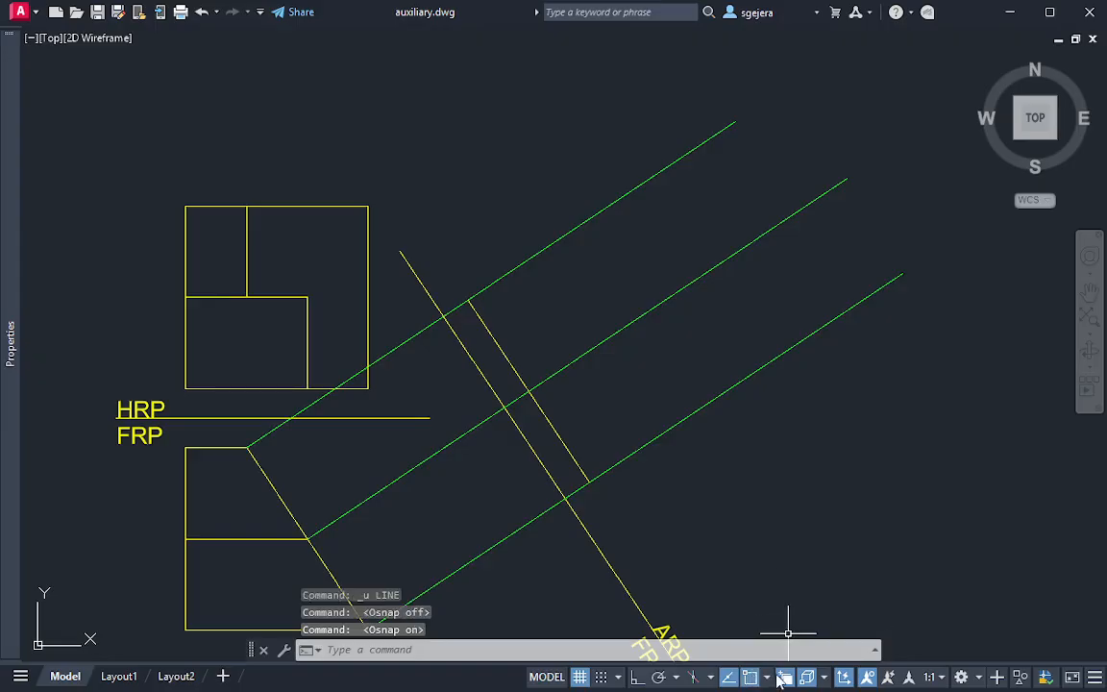
left_click(770, 678)
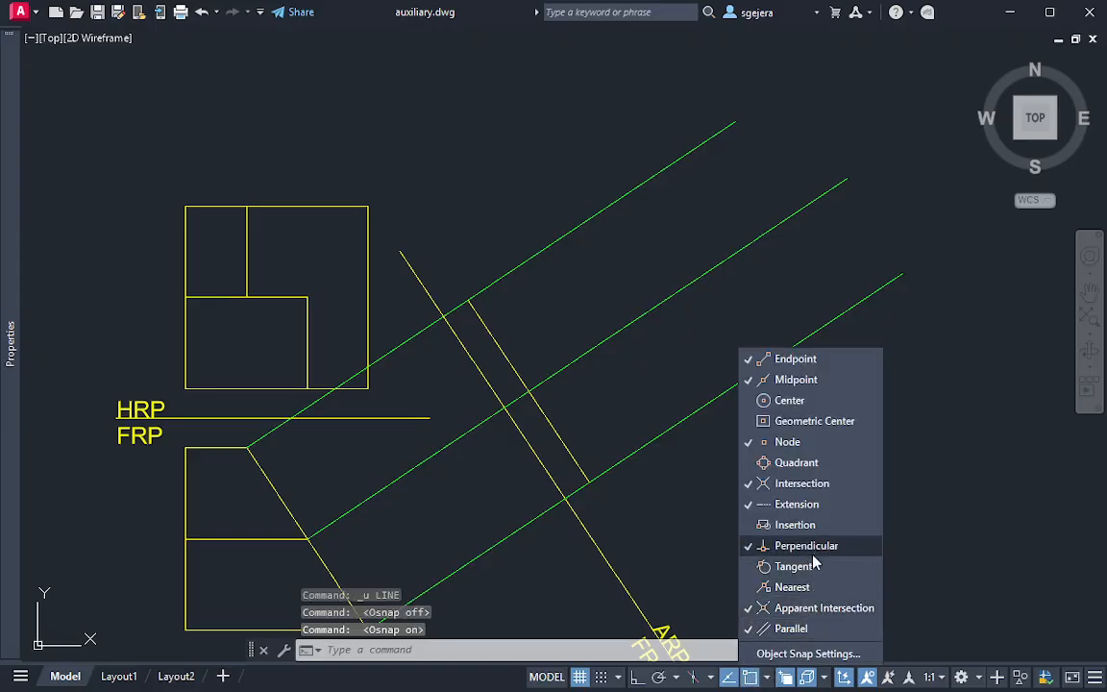
key("Escape")
Draw a circle of about 1.68 radius centred on the HRP square's upper-right corner and reaching perpendicularly to the HRP/FRP reference line
type("c")
key("Return")
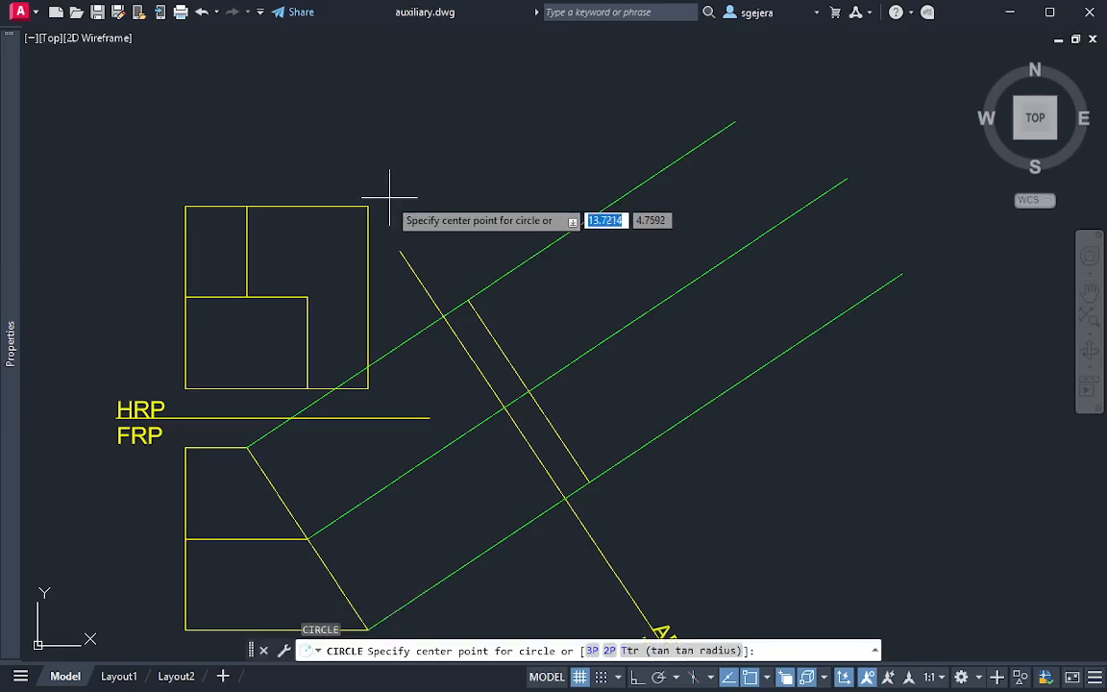
left_click(368, 205)
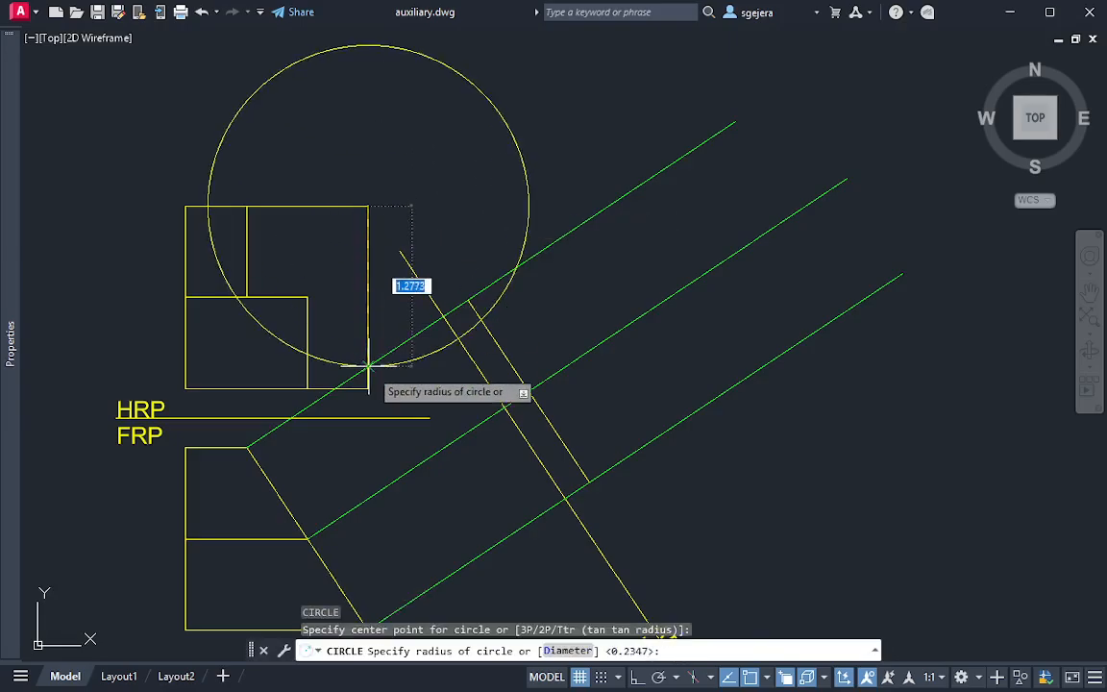
left_click(366, 417)
Move the large circle's centre to where the upper projection line crosses the ARP1 reference line
left_click(453, 410)
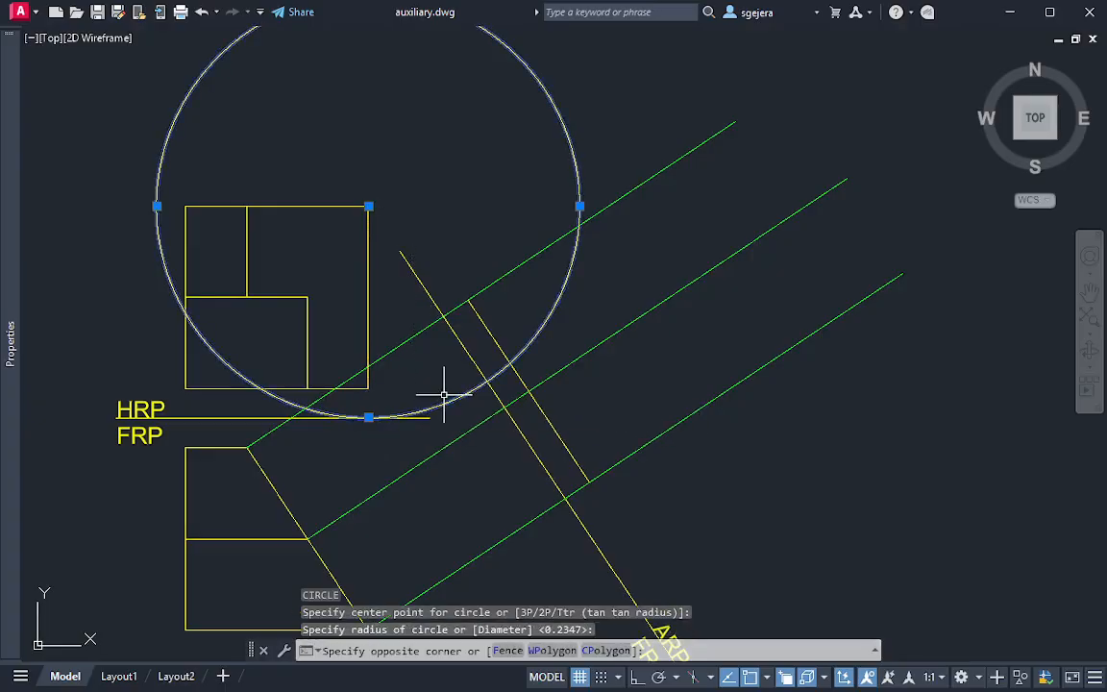
left_click(445, 390)
left_click(368, 206)
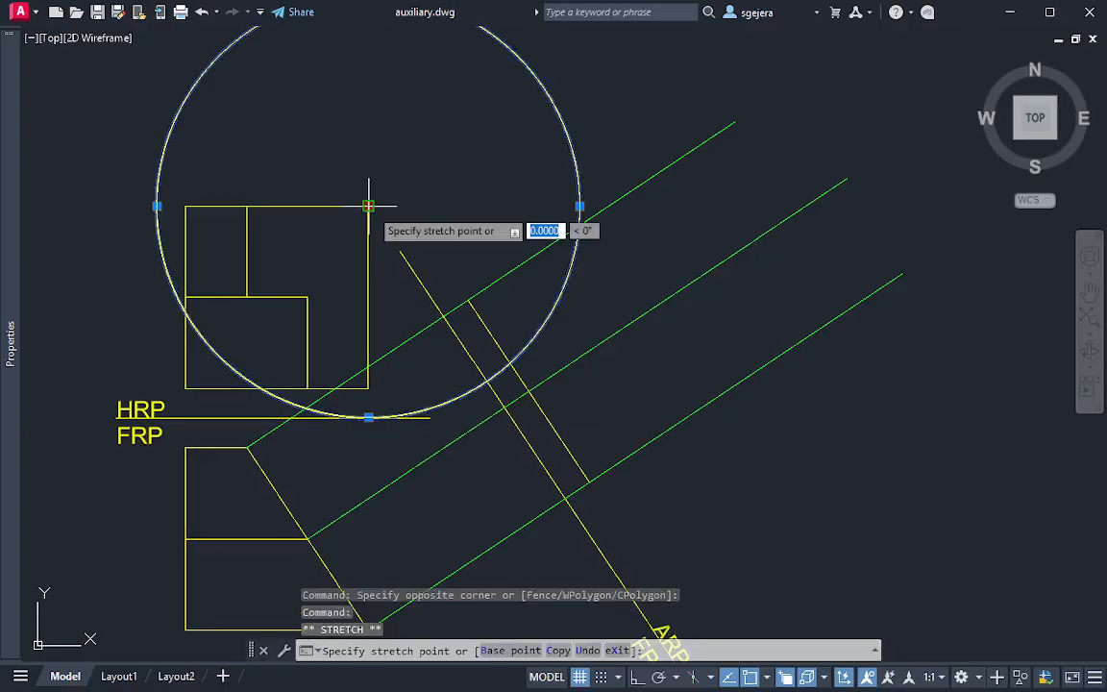
left_click(442, 316)
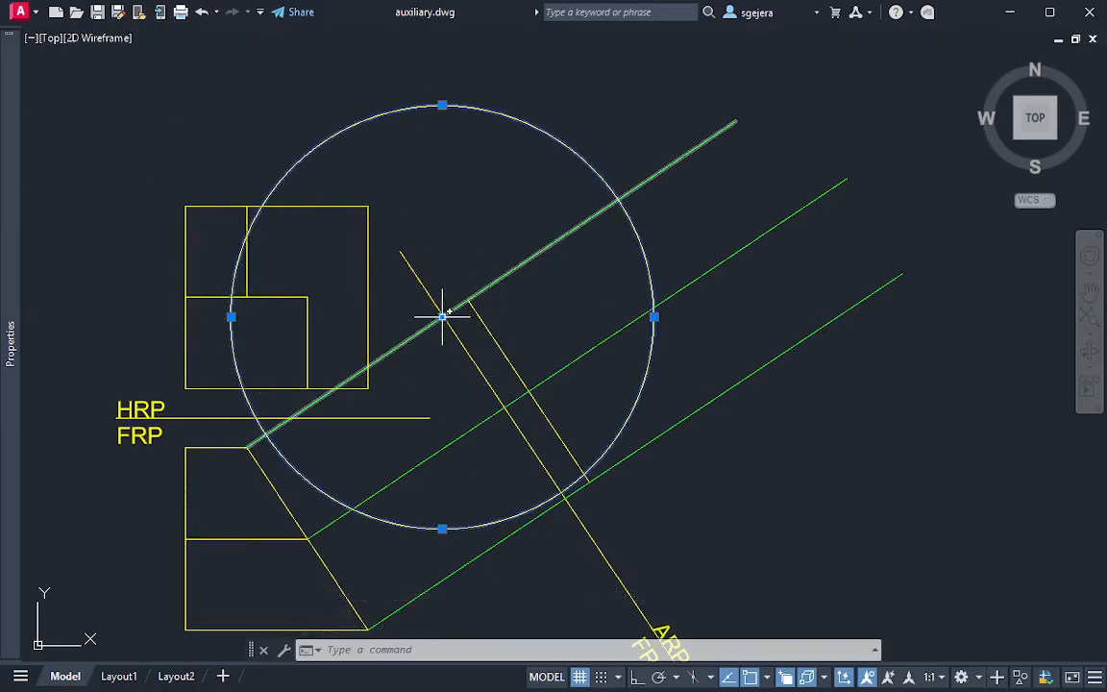
key("Escape")
Draw the auxiliary view's outer edge from the large circle's crossing on the upper projection line to the lower projection line, parallel to ARP1
type("l")
key("Return")
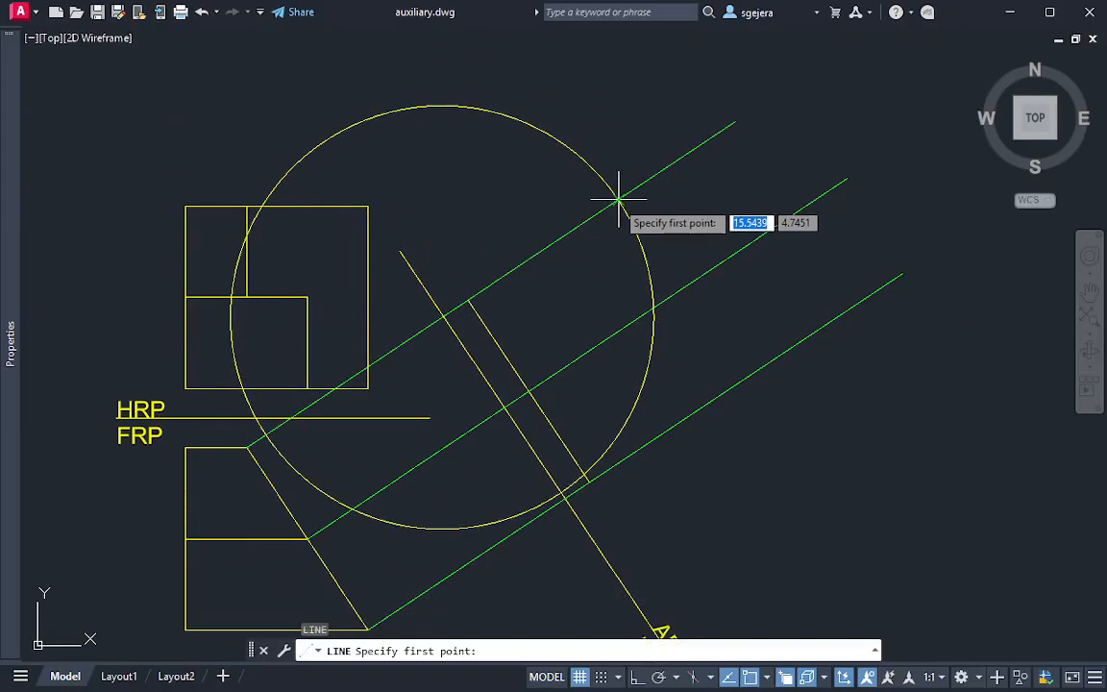
left_click(619, 199)
left_click(740, 382)
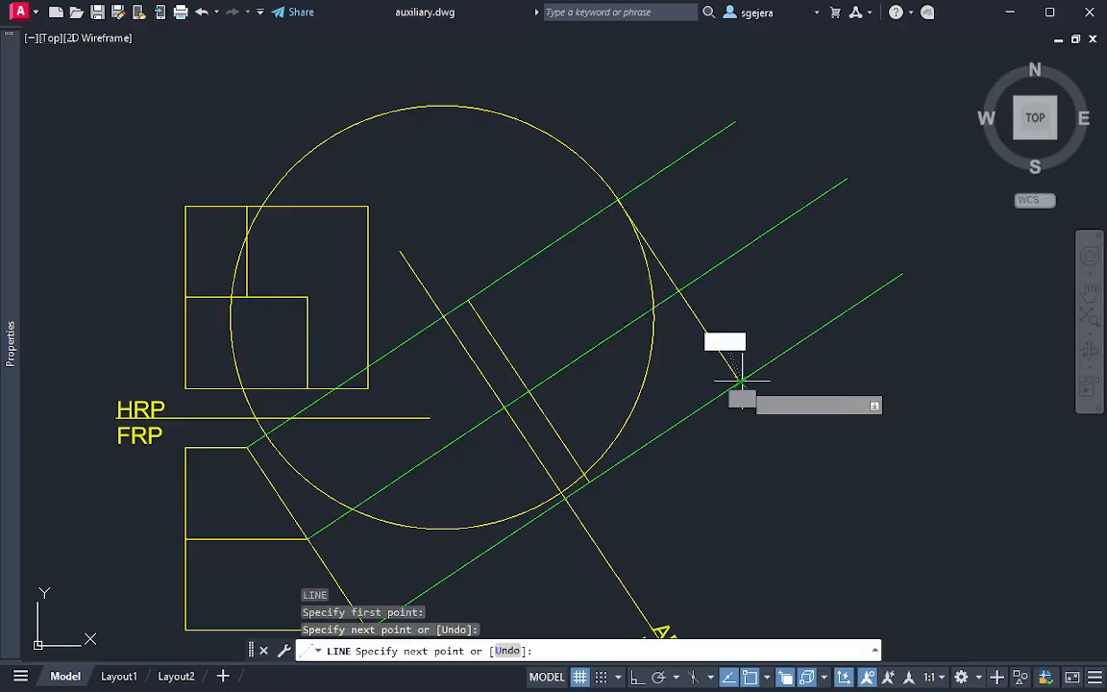
key("Escape")
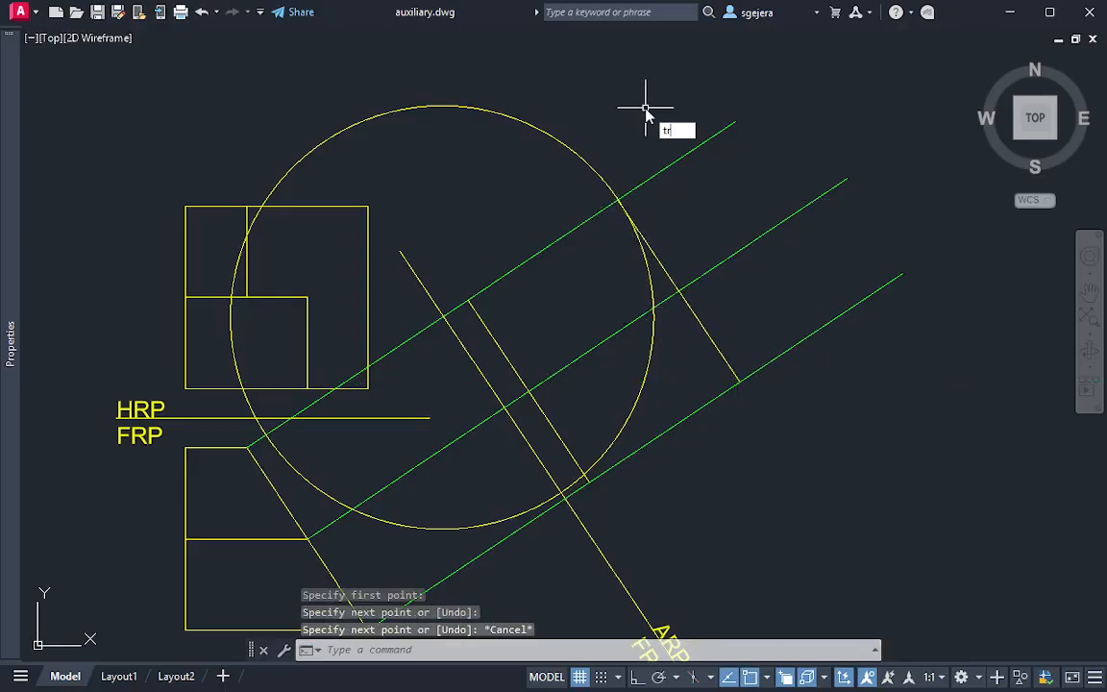
Trim the three projection lines where they extend beyond the auxiliary view's outer edge
type("tr")
key("Return")
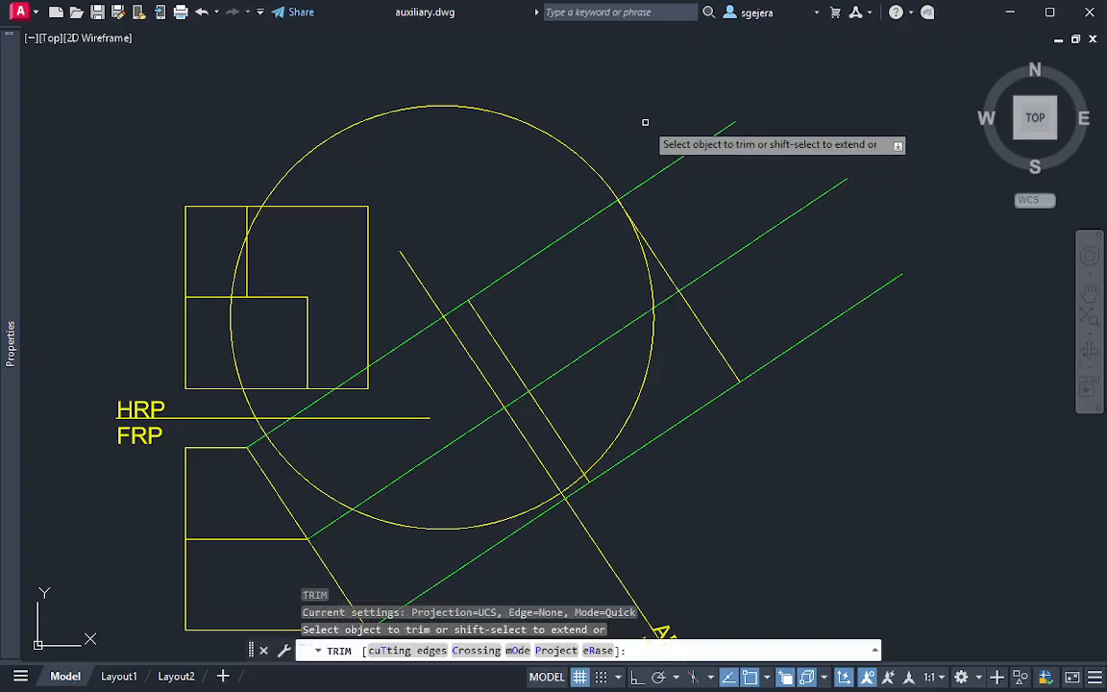
left_click_drag(645, 122, 892, 456)
key("Escape")
Erase the large transfer circle
left_click(603, 80)
left_click(556, 171)
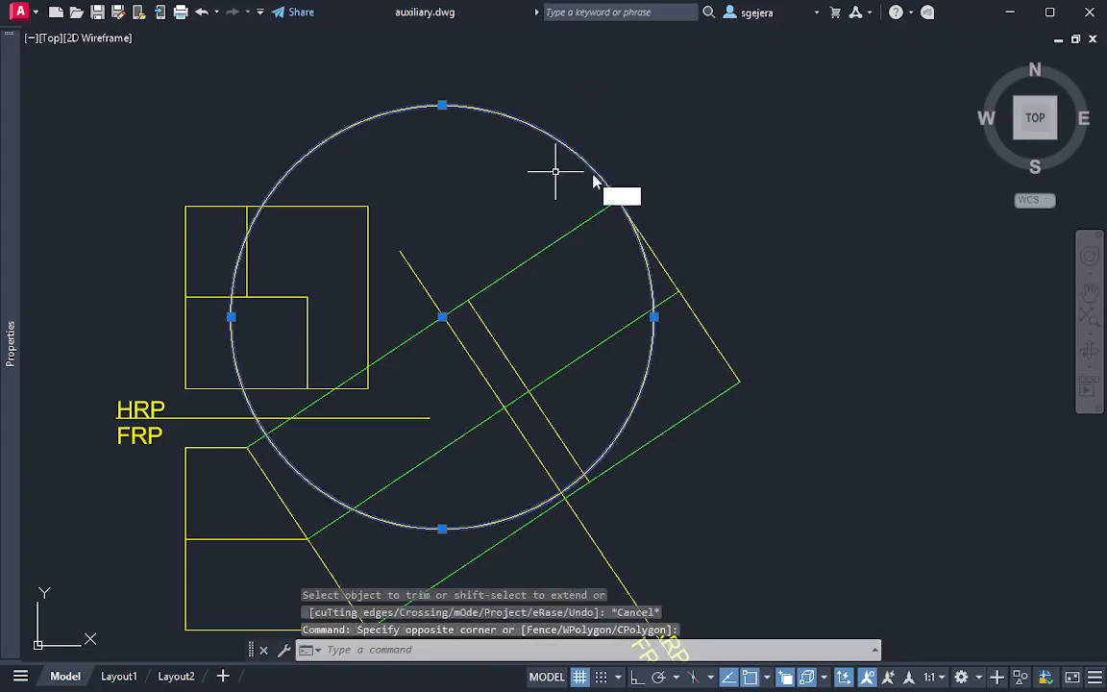
type("e")
key("Return")
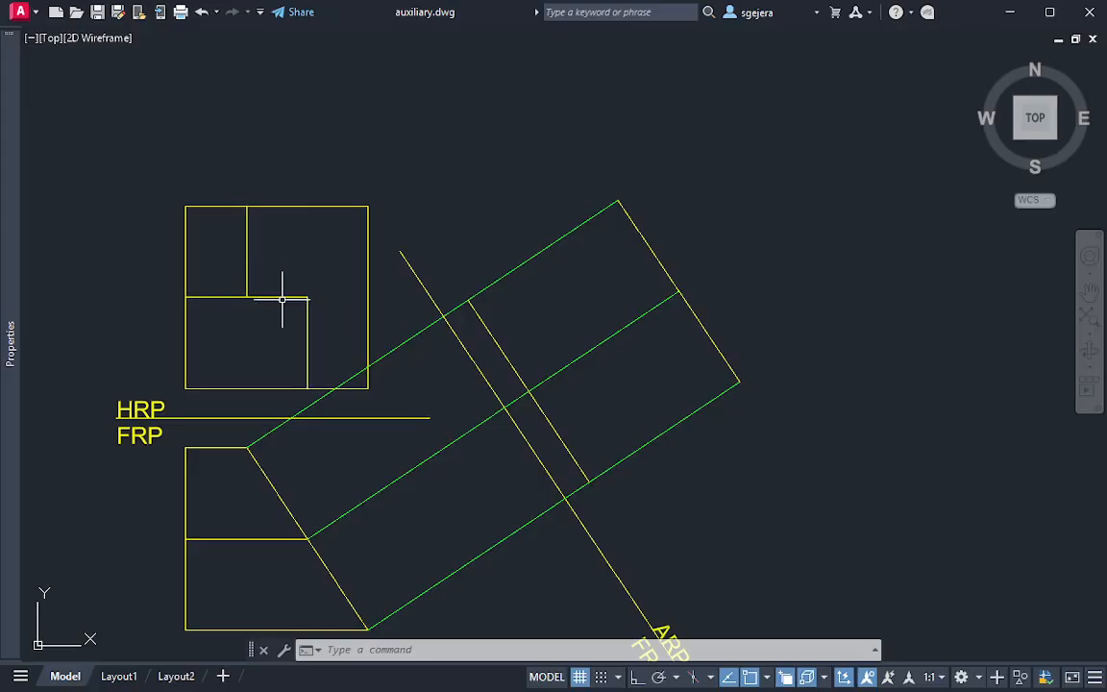
key("Return")
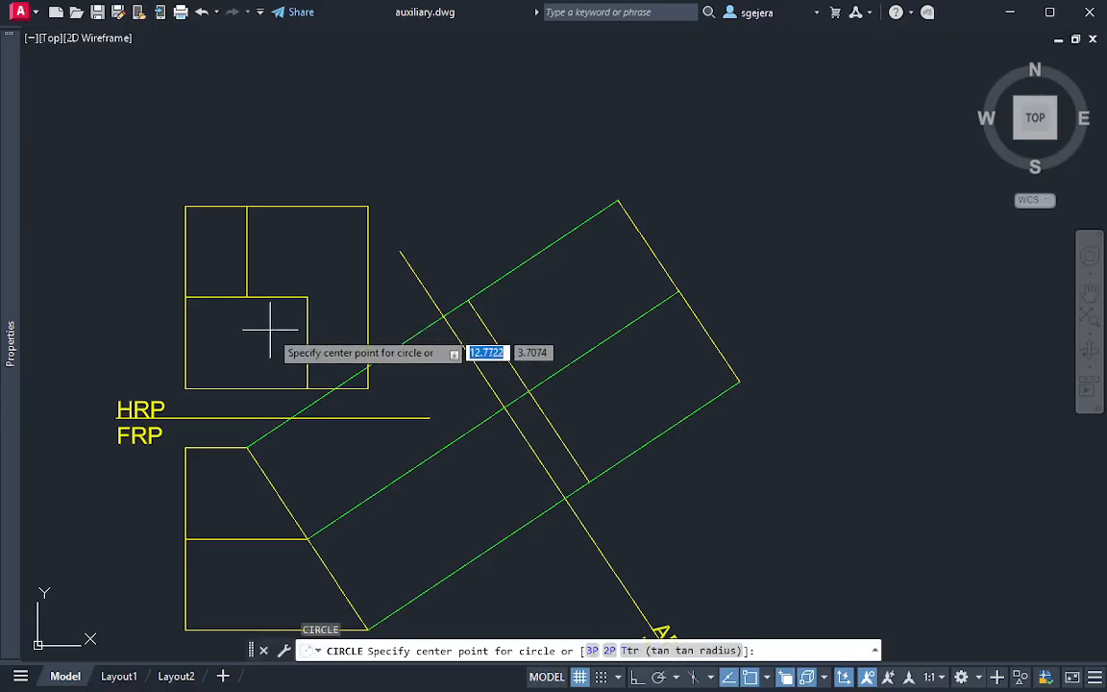
left_click(247, 297)
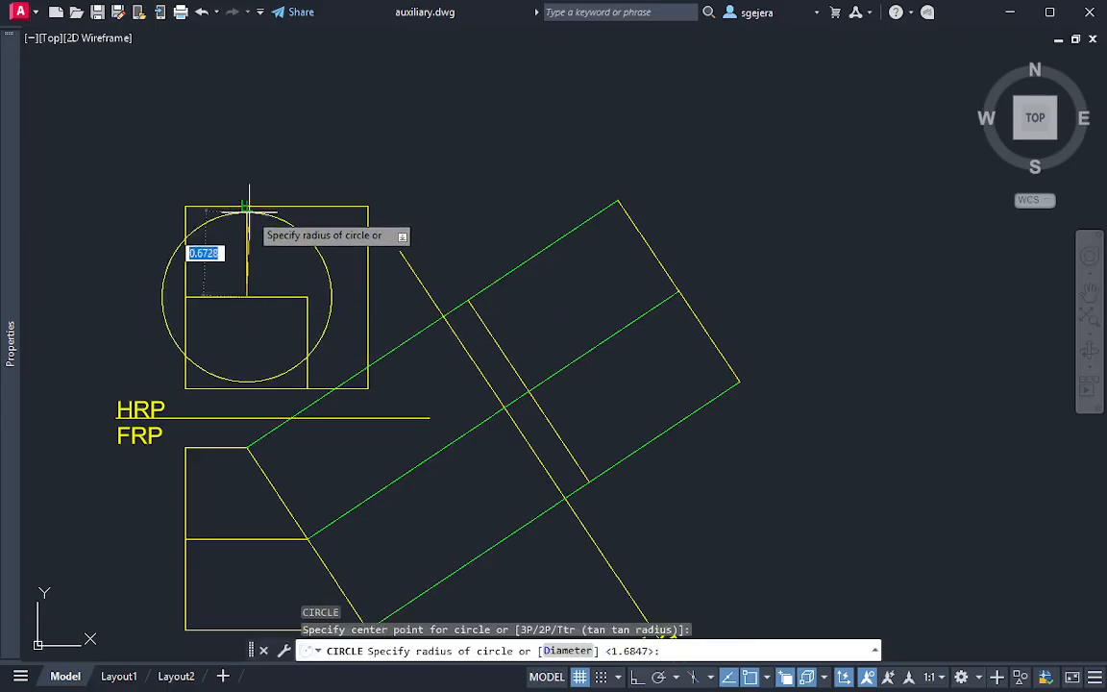
key("Escape")
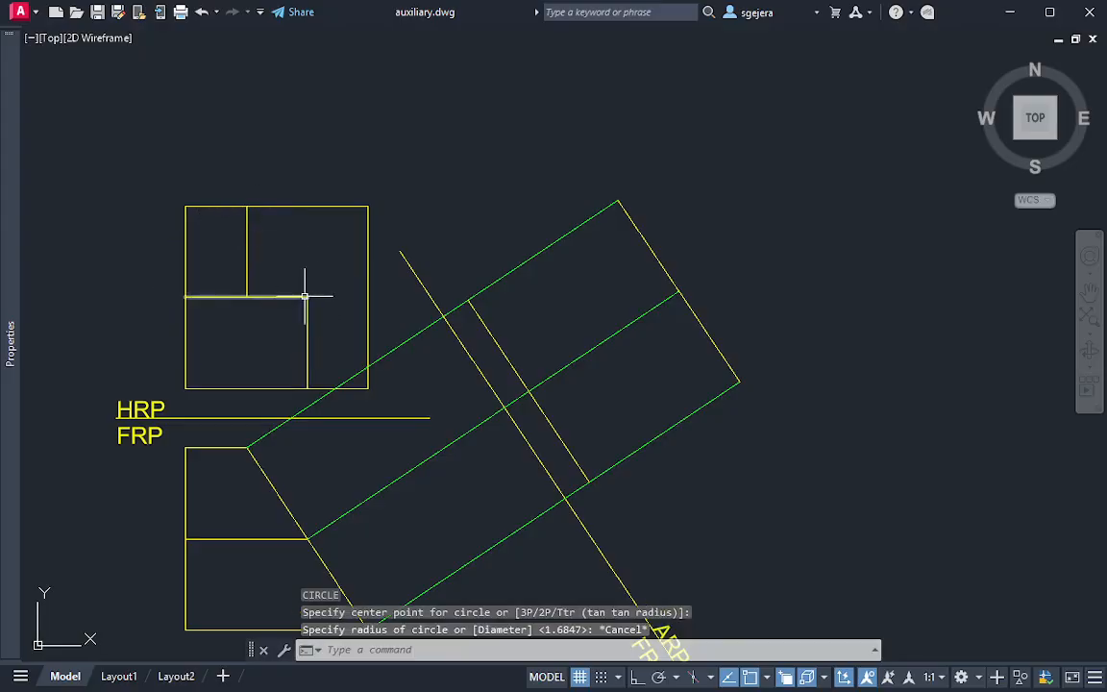
type("c")
key("Return")
left_click(307, 297)
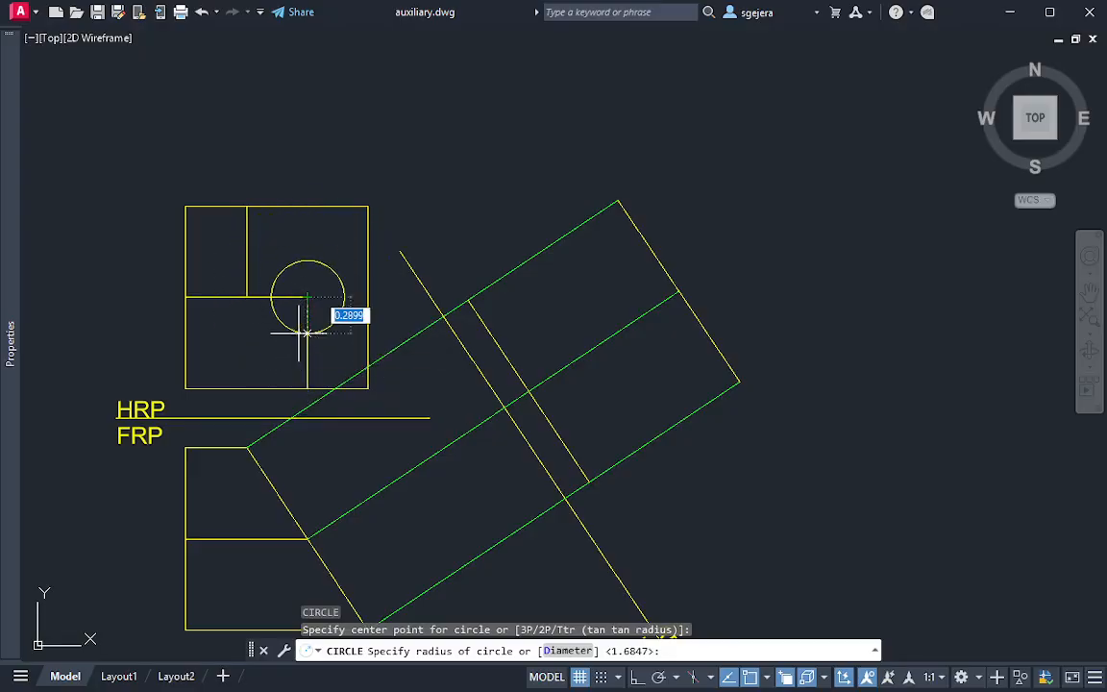
key("Escape")
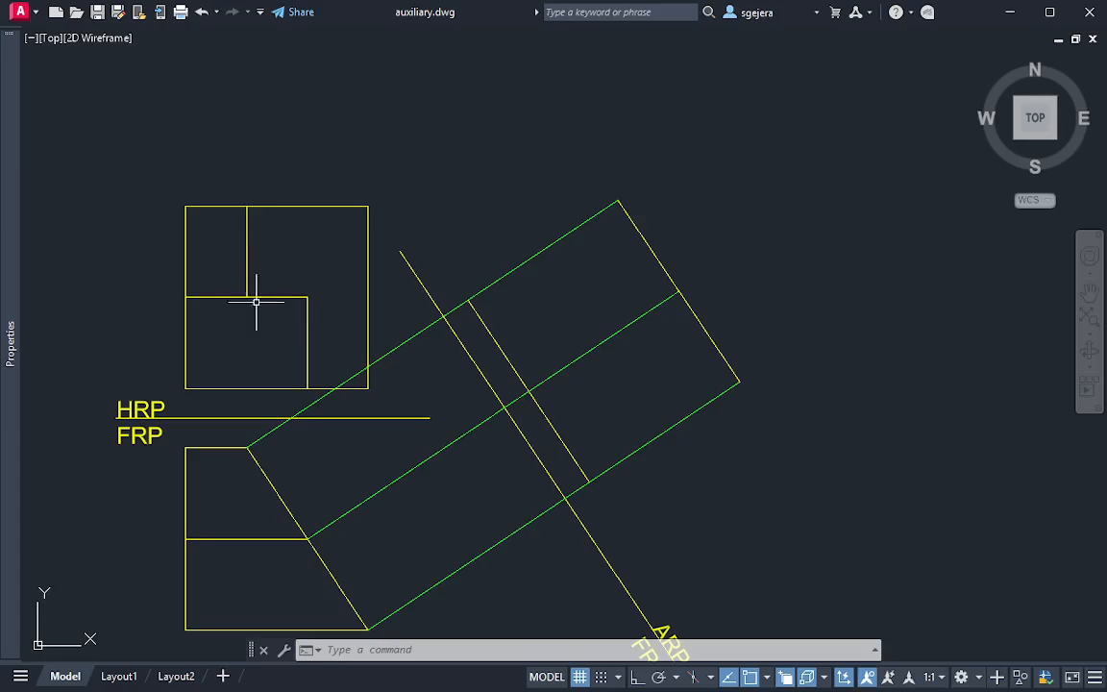
key("Escape")
Draw a circle centred on the upper end of the HRP's inner vertical line, with its radius reaching that line's lower end
key("Return")
left_click(247, 205)
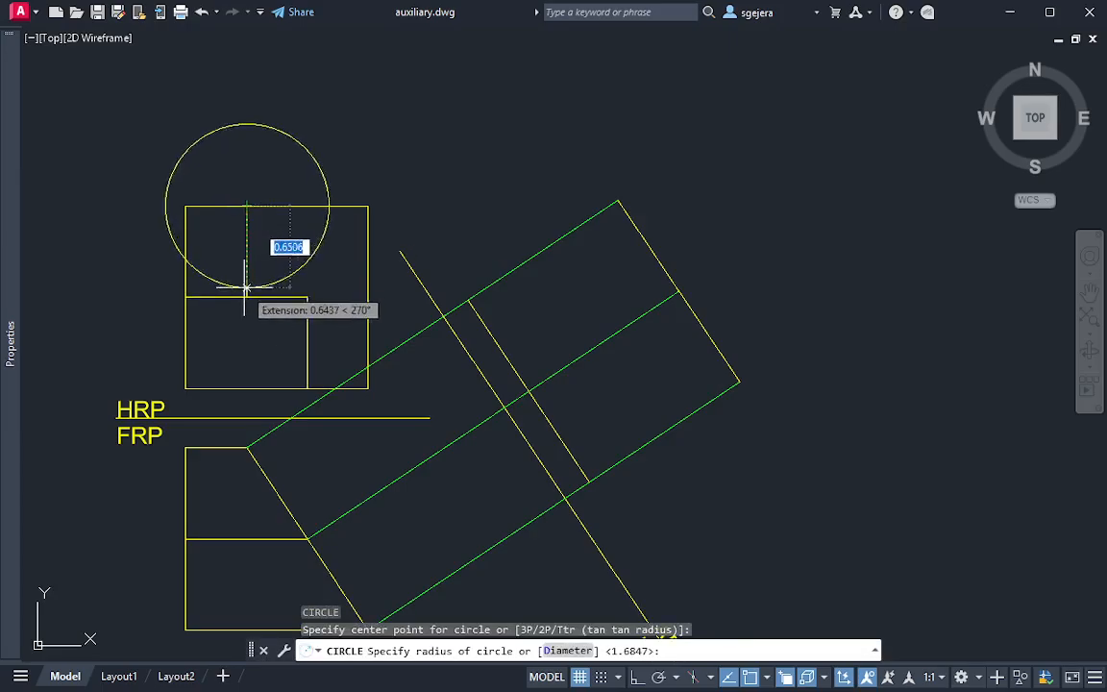
left_click(245, 295)
Move the transfer circle from the top of the HRP's inner vertical line to the auxiliary view's upper outer corner
left_click(319, 270)
left_click(307, 260)
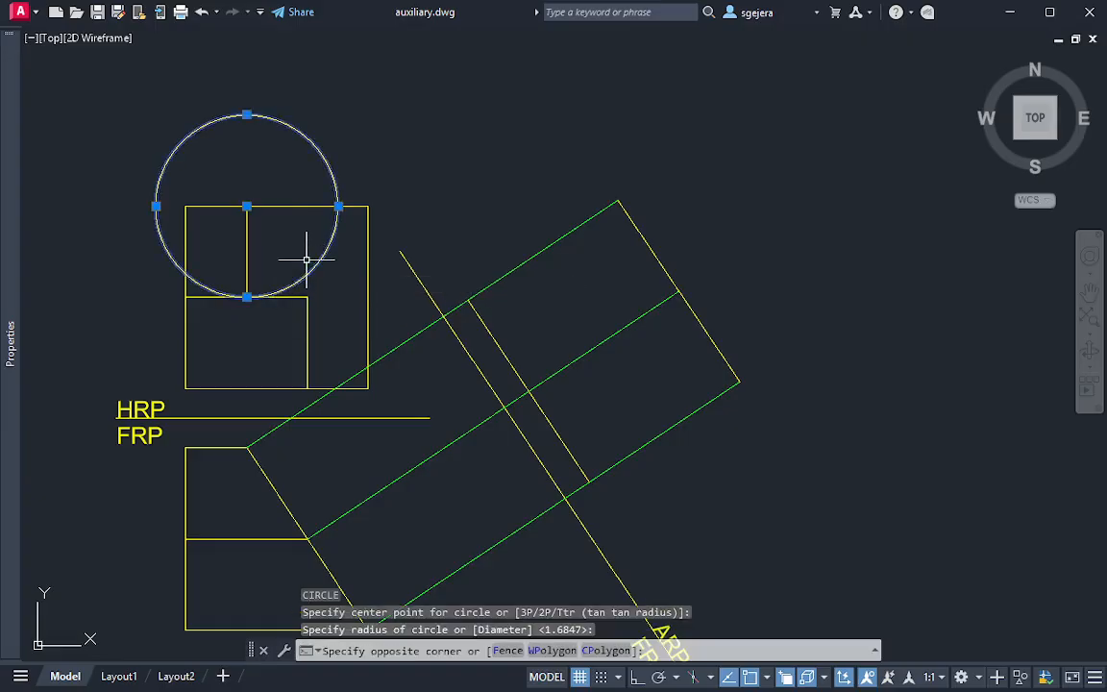
left_click(247, 206)
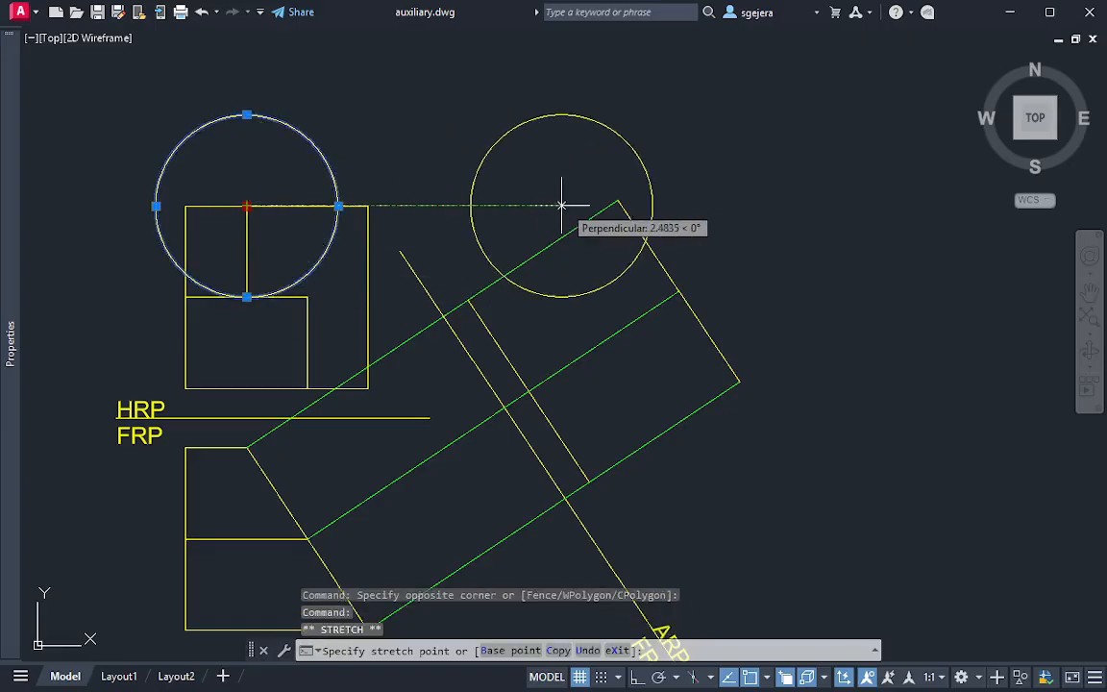
left_click(618, 200)
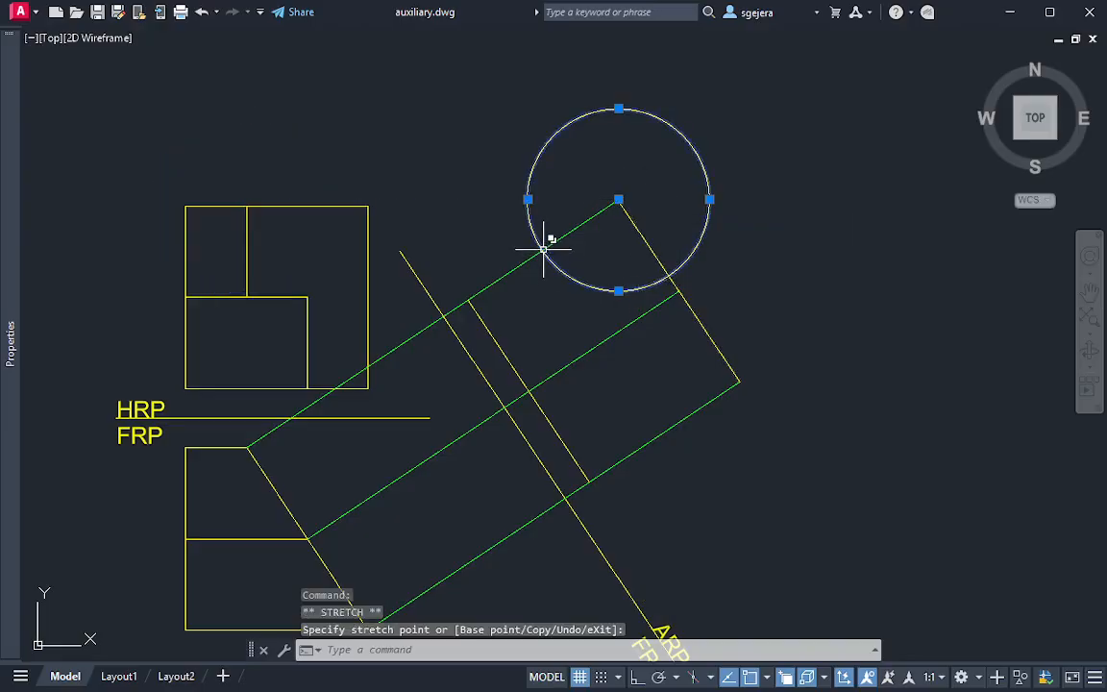
key("Escape")
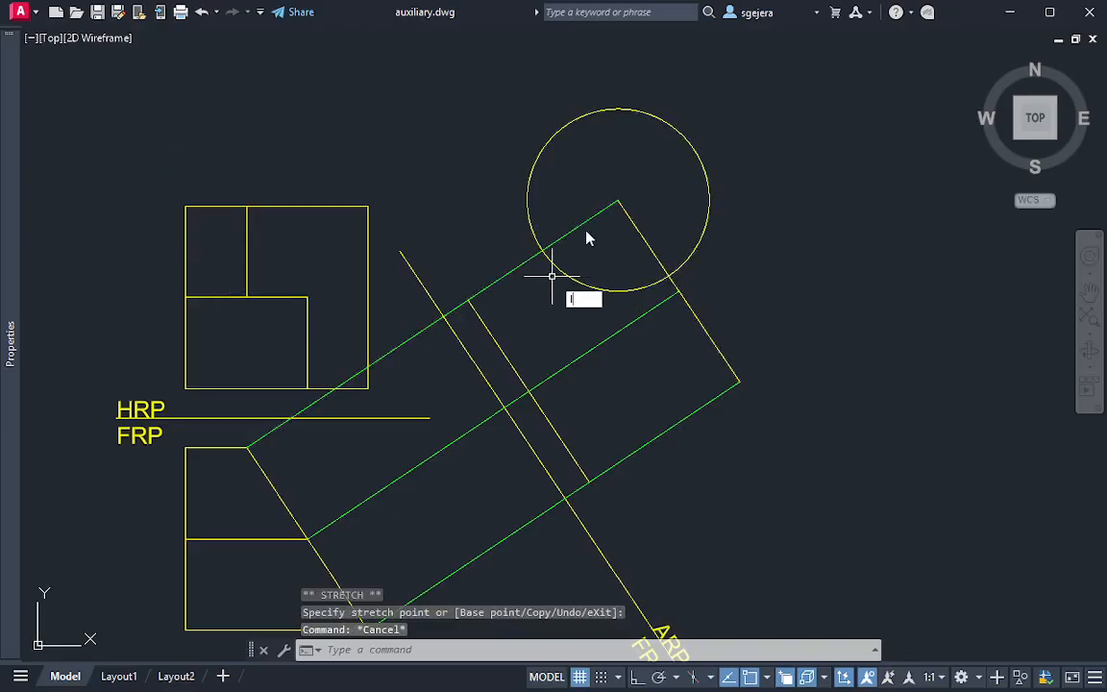
Draw connected lines from the upper outer corner to the circle's crossing, parallel to ARP1 to the middle projection line, and back to the inner edge
key("Return")
left_click(618, 200)
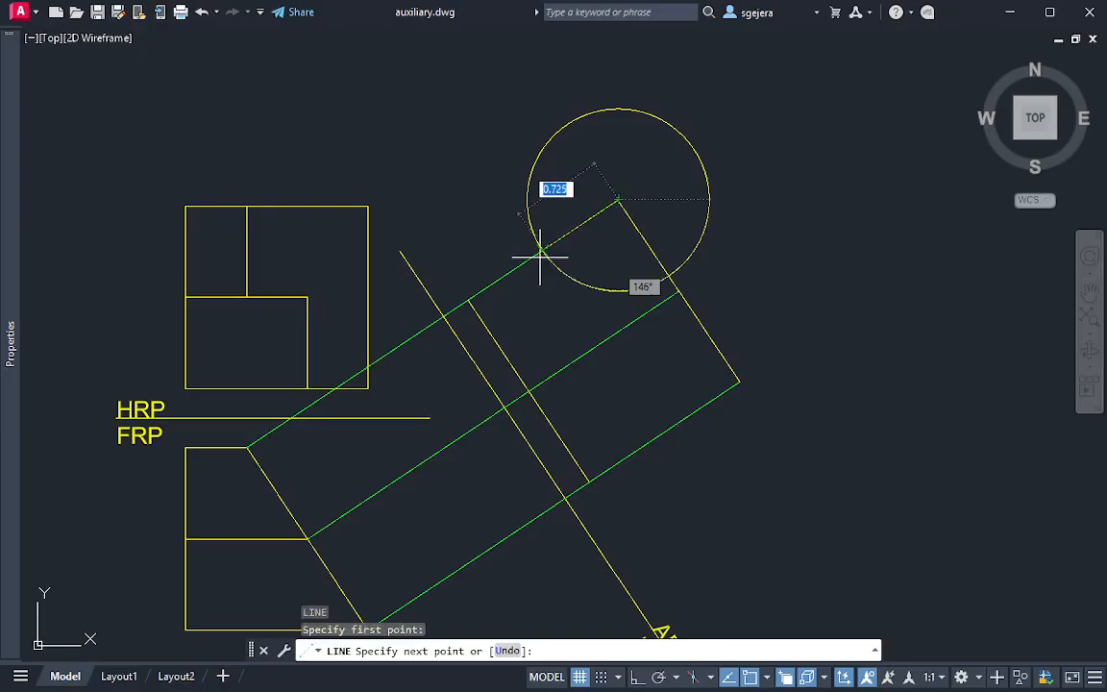
left_click(542, 252)
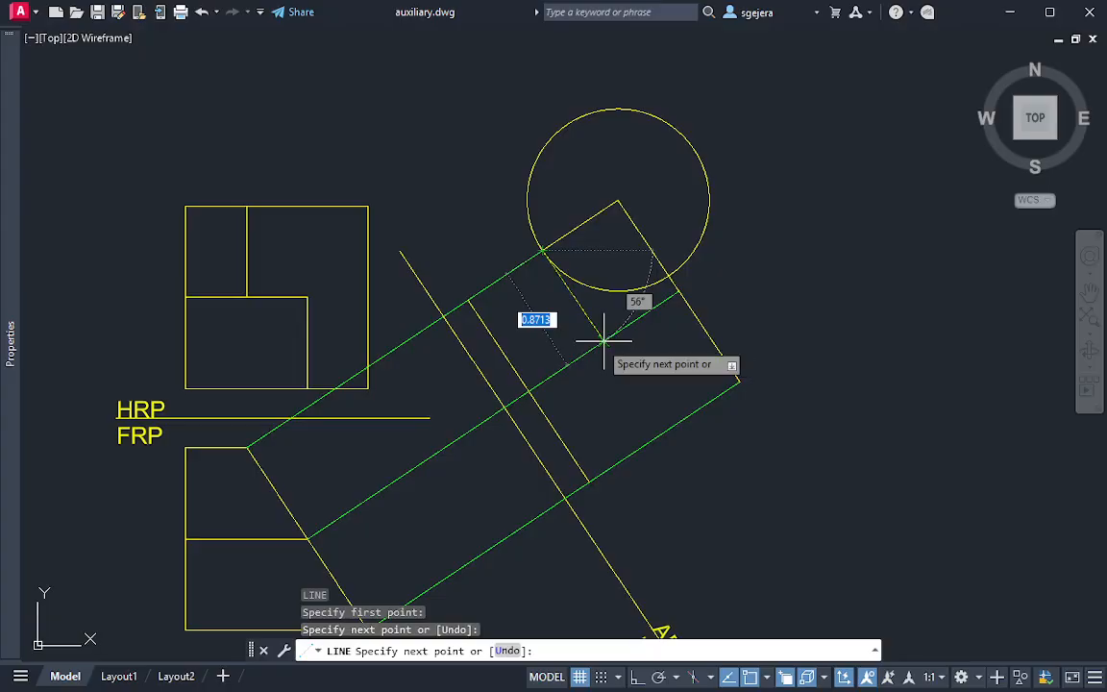
left_click(604, 341)
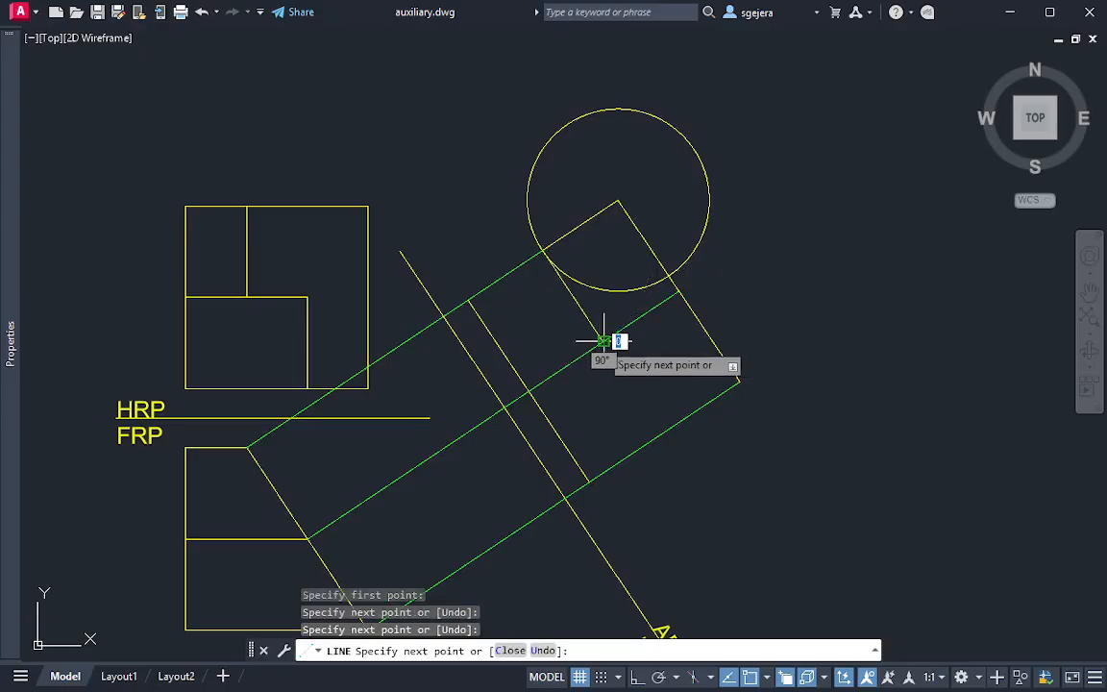
left_click(525, 388)
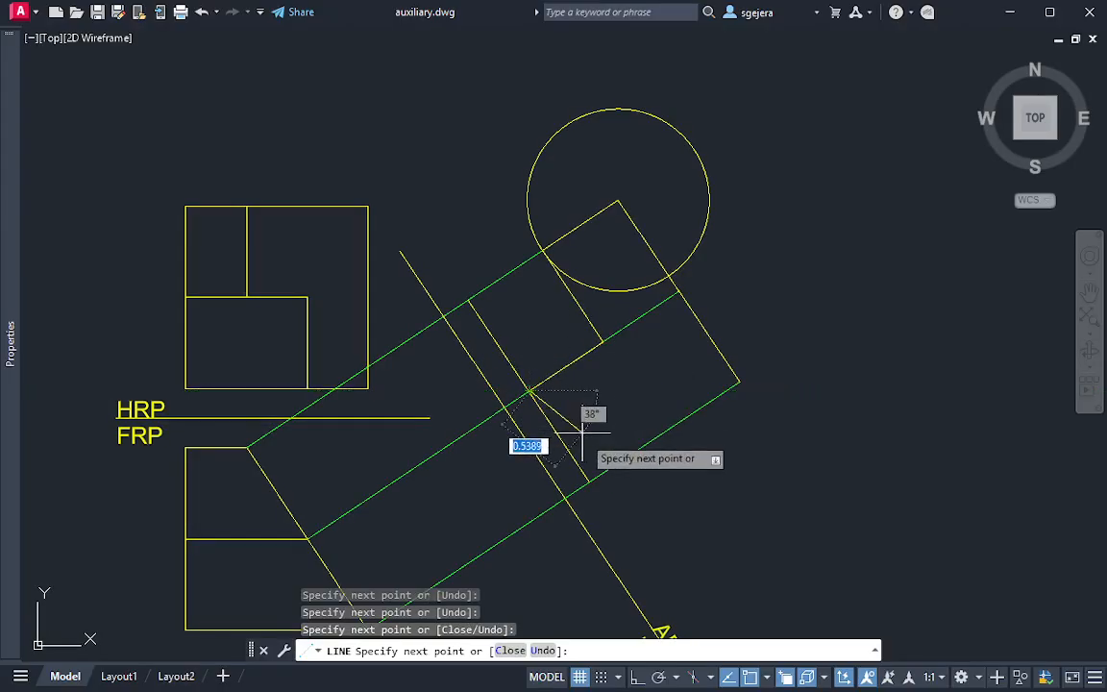
key("Escape")
Draw the auxiliary view's lower edge along the lower projection line, from the inner edge's end to the outer edge's end
type("l")
key("Return")
left_click(589, 480)
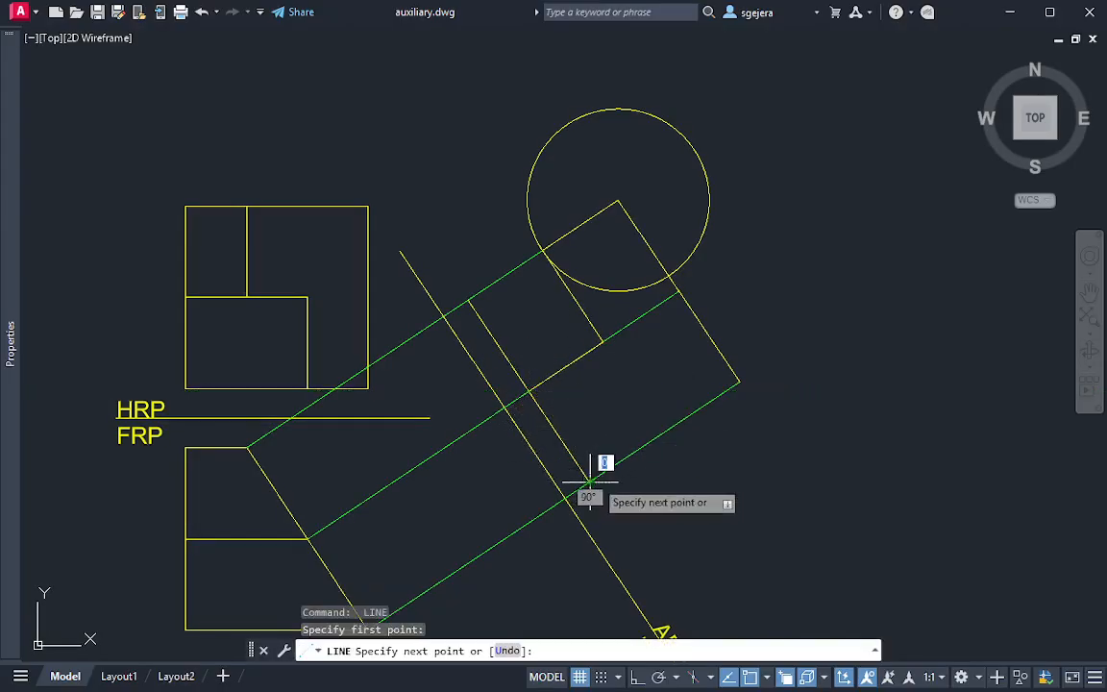
left_click(739, 383)
key("Escape")
Trim the upper half of the auxiliary view's inner edge, between the upper and middle projection lines
type("tr")
key("Return")
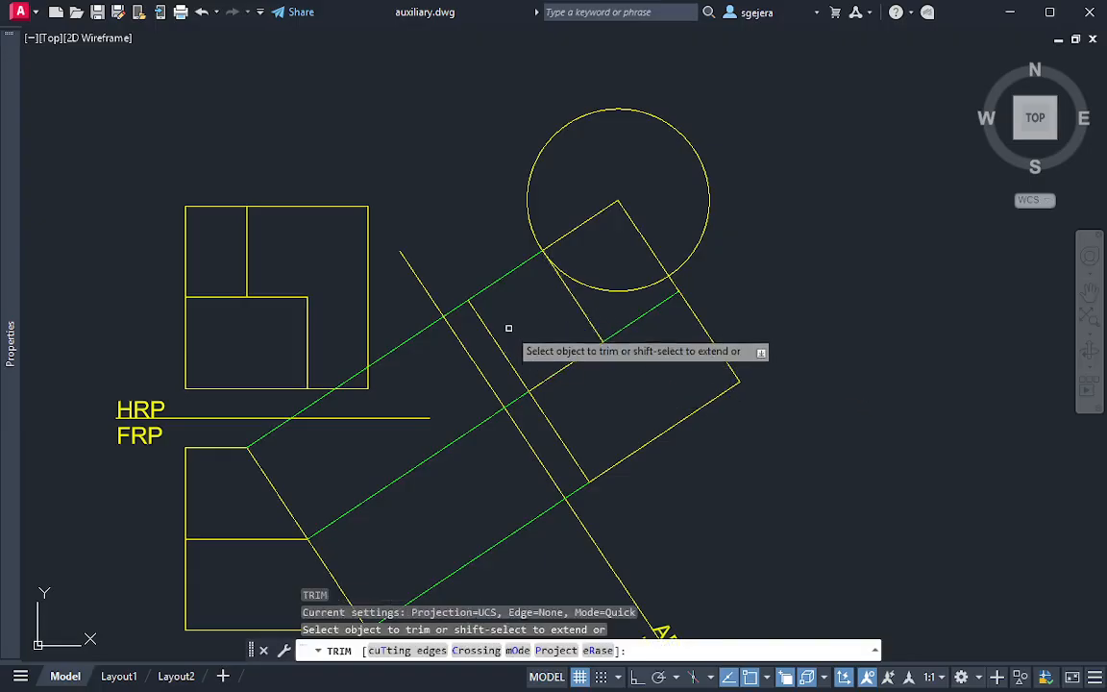
left_click_drag(506, 328, 493, 359)
key("Escape")
Erase the transfer circle centred on the auxiliary view's upper outer corner
left_click(705, 239)
left_click(659, 180)
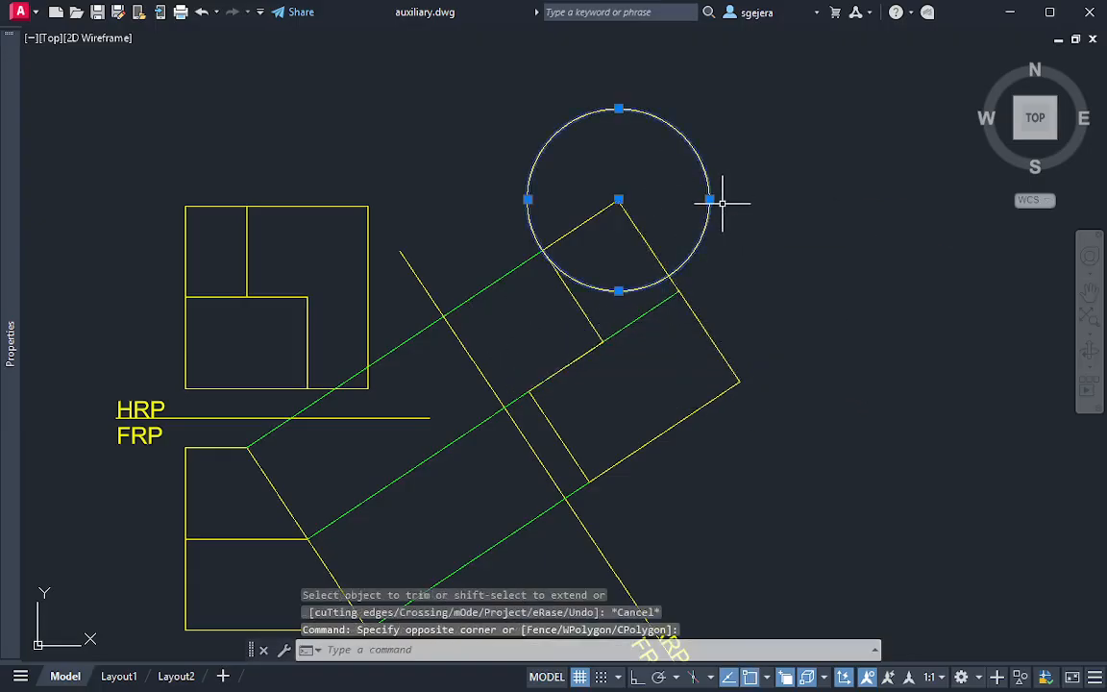
type("e")
key("Return")
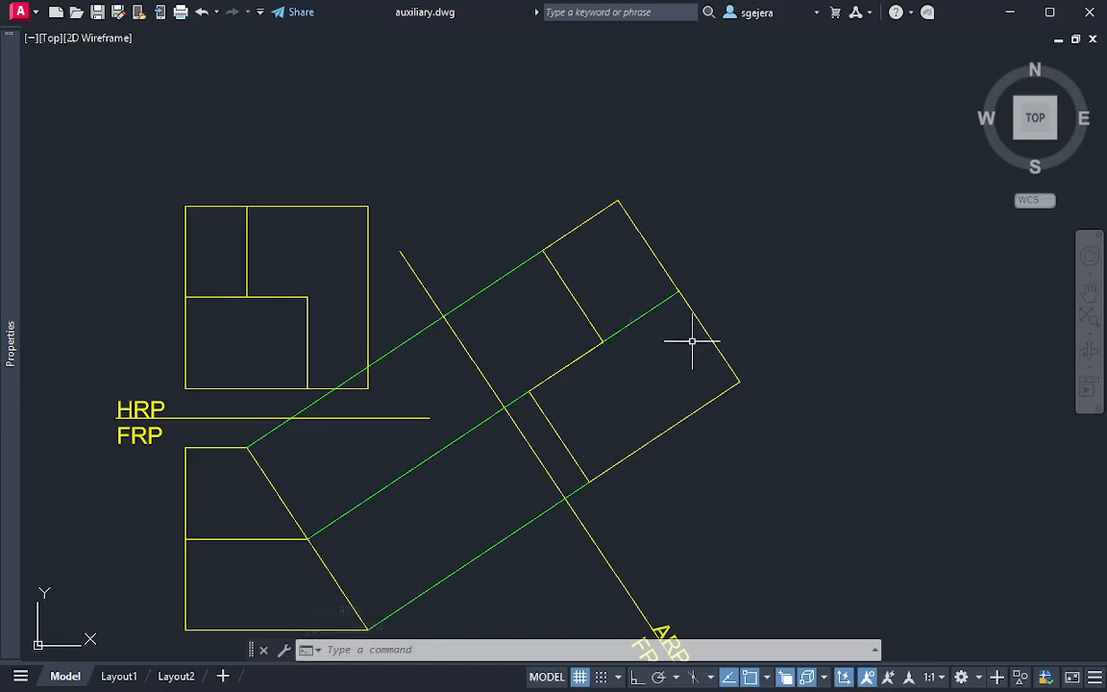
middle_click_drag(656, 312, 653, 293)
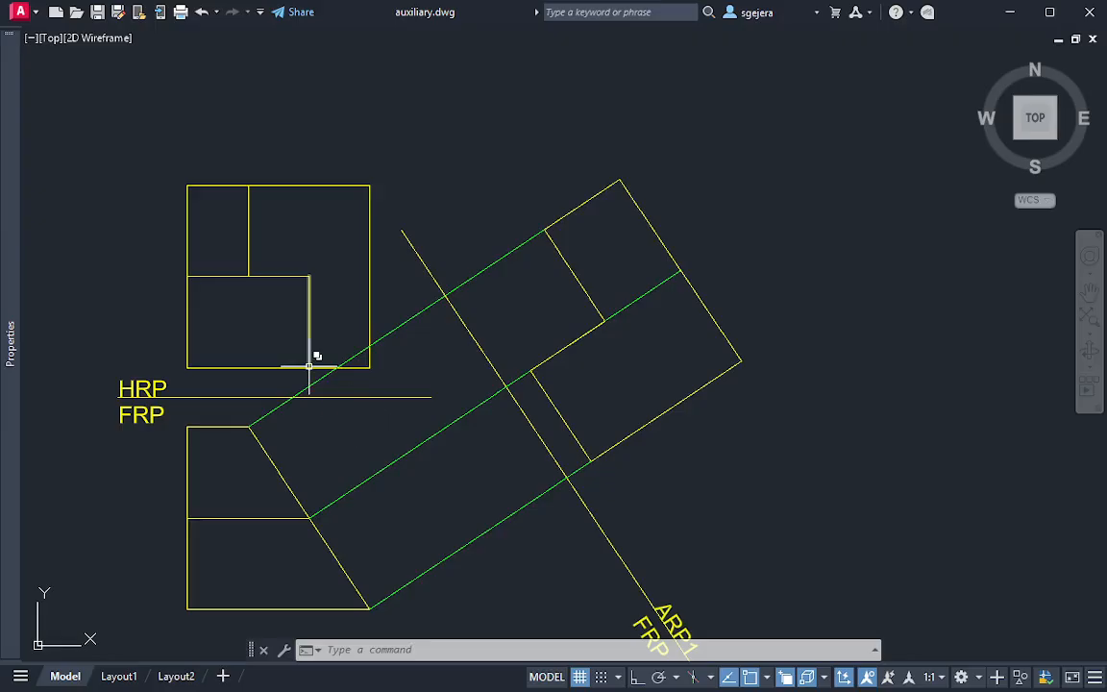
mouse_move(189, 146)
left_mouse_down()
mouse_move(178, 264)
mouse_move(269, 212)
mouse_move(204, 137)
left_mouse_up()
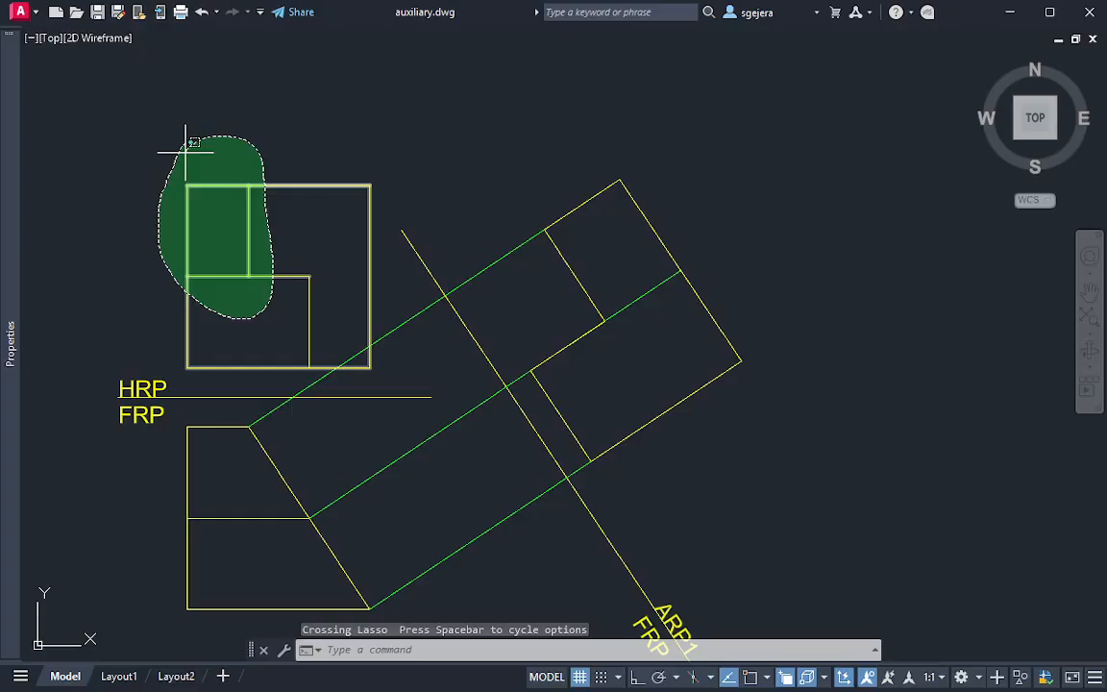
left_click_drag(185, 151, 186, 149)
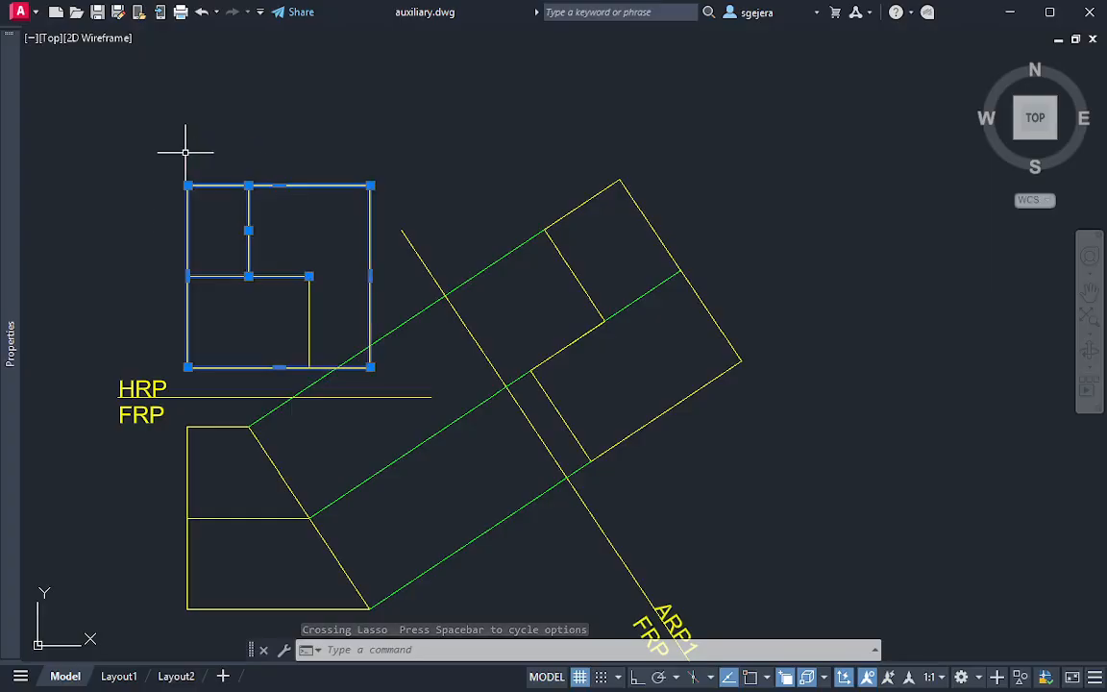
key("Escape")
mouse_move(608, 113)
left_mouse_down()
mouse_move(540, 121)
mouse_move(608, 228)
mouse_move(635, 118)
left_mouse_up()
key("Escape")
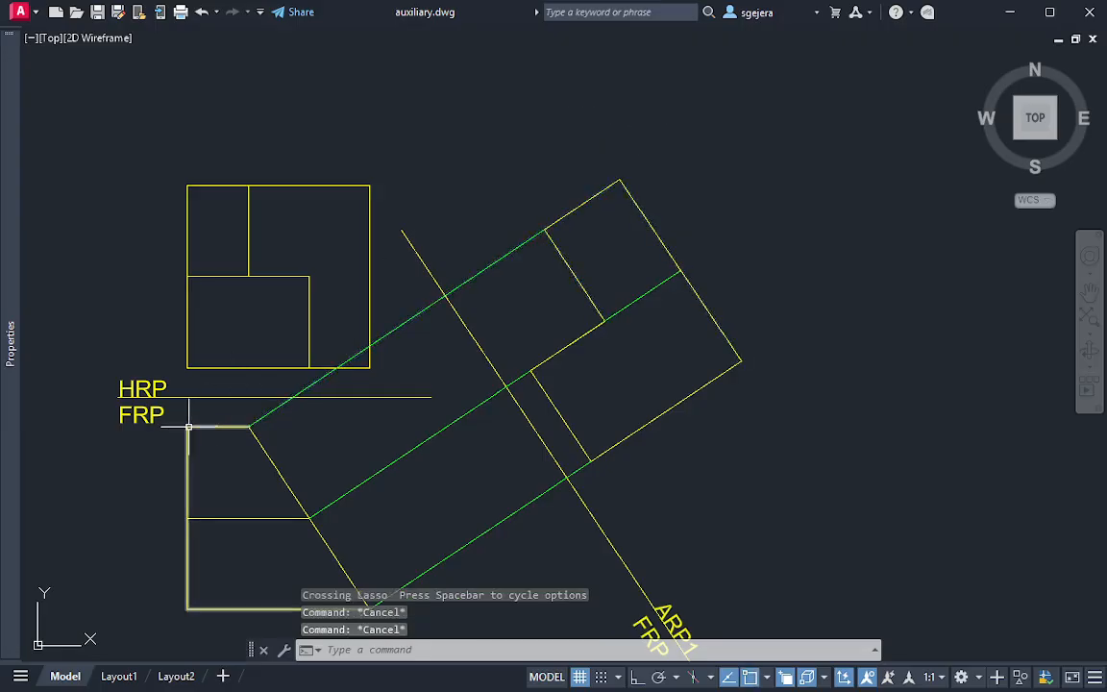
mouse_move(245, 137)
left_mouse_down()
mouse_move(153, 225)
mouse_move(280, 153)
mouse_move(272, 230)
left_mouse_up()
key("Escape")
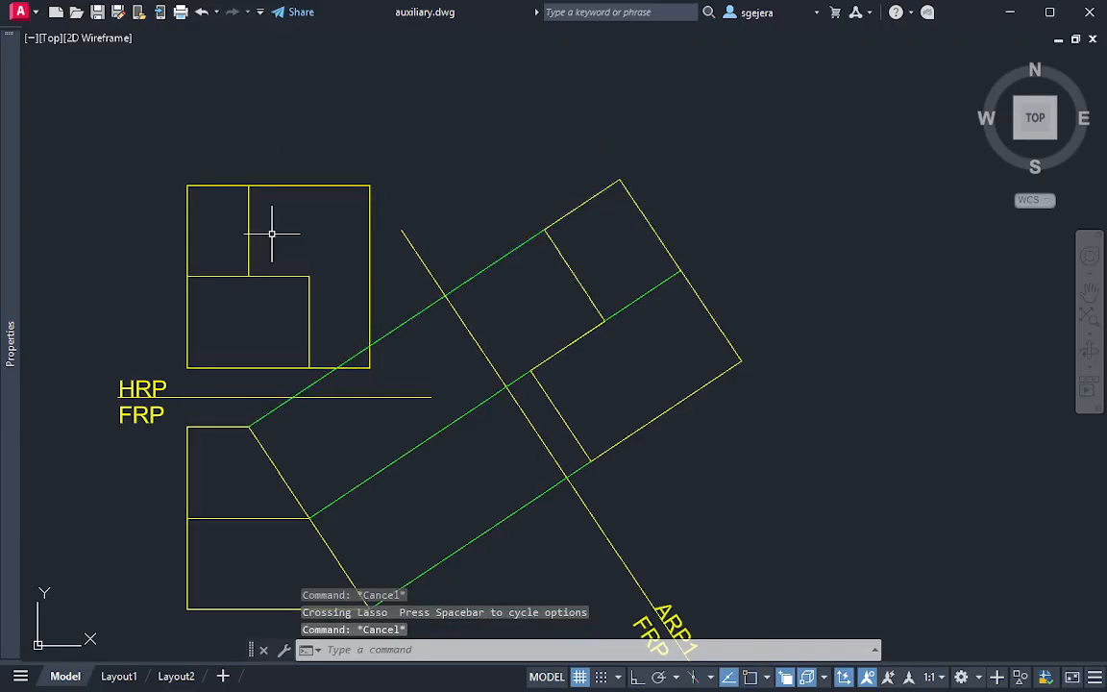
key("Escape")
Set the current colour to green and draw a line from the FRP view's upper left corner across ARP1, parallel to the other projection lines
mouse_move(11, 423)
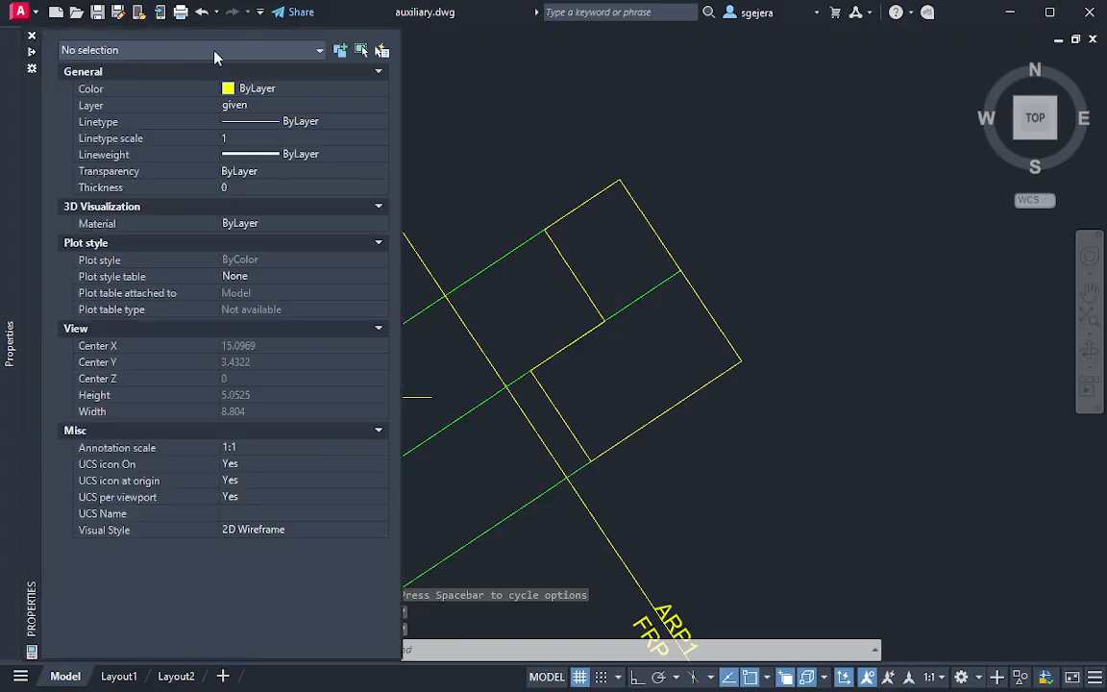
left_click(290, 89)
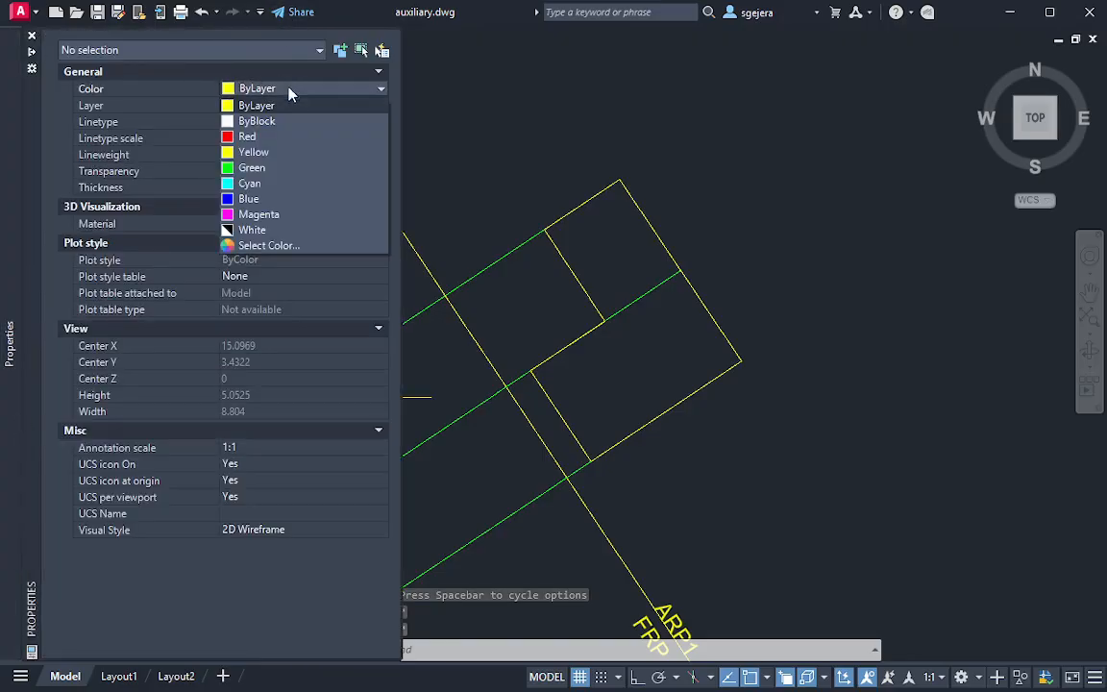
left_click(262, 169)
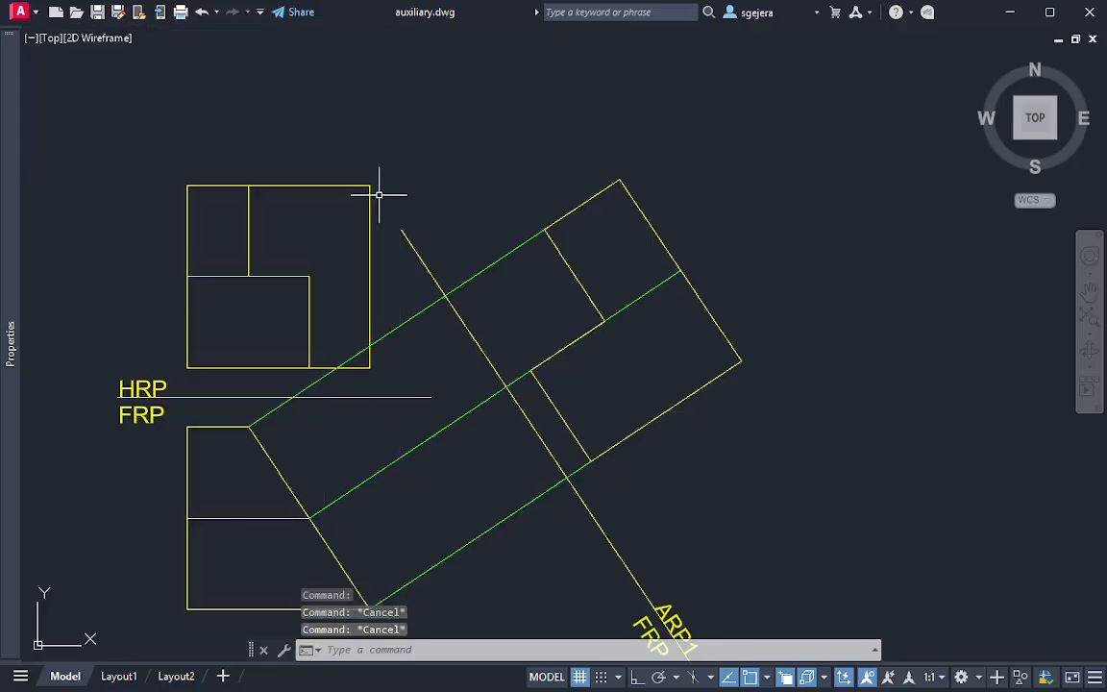
type("l")
key("Return")
left_click(188, 427)
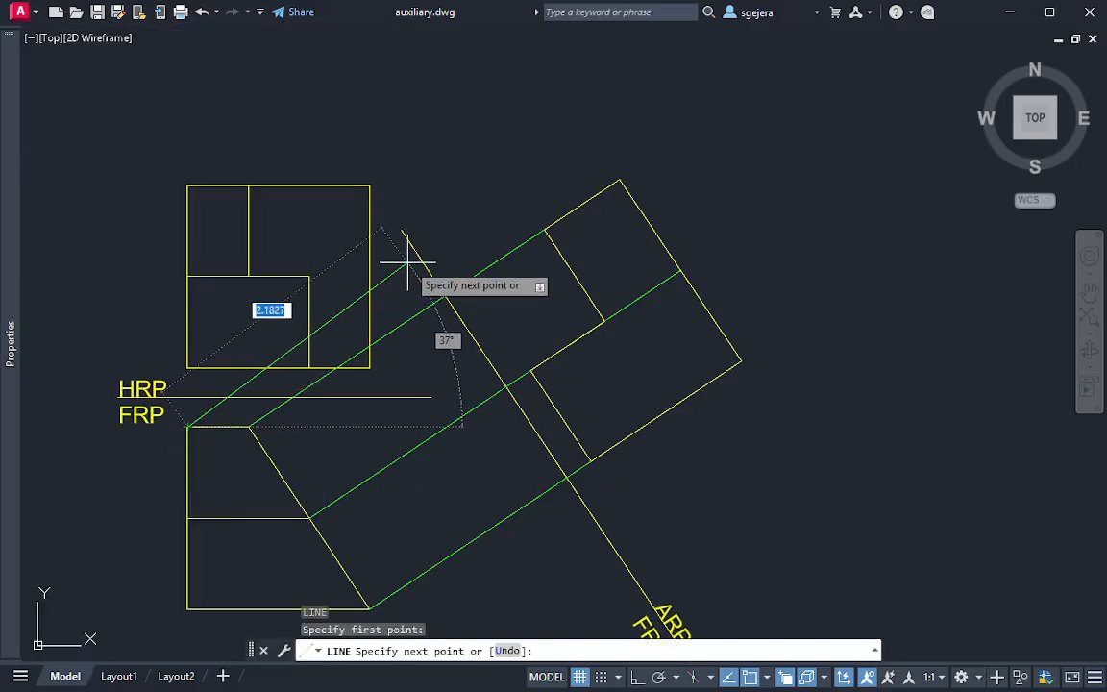
left_click(660, 106)
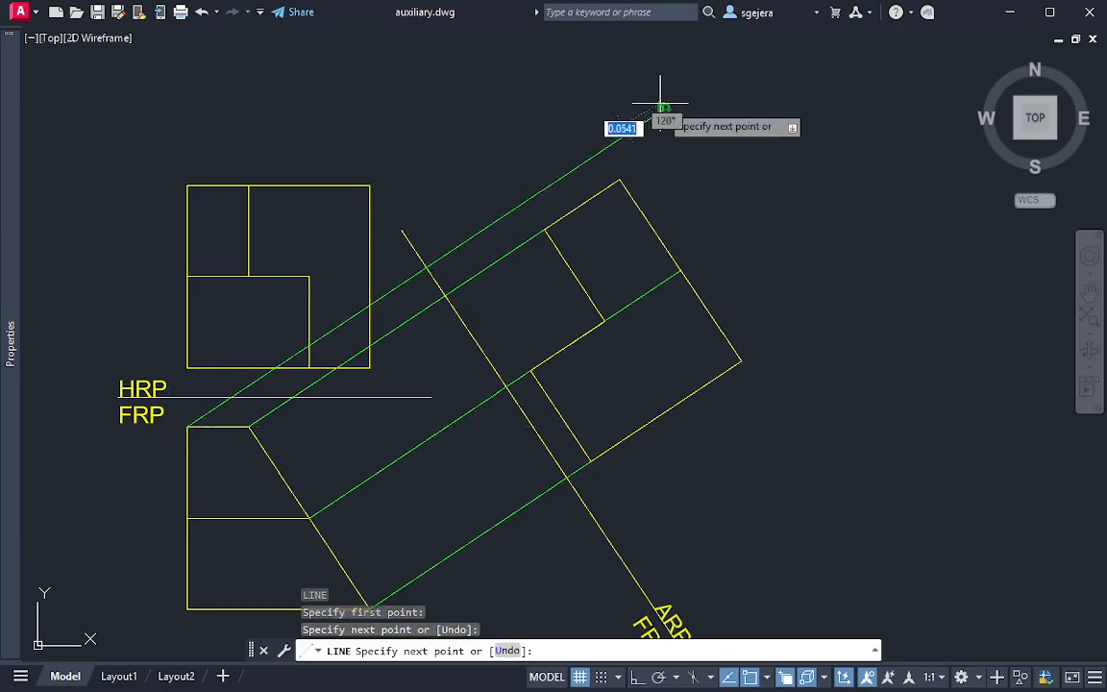
key("Escape")
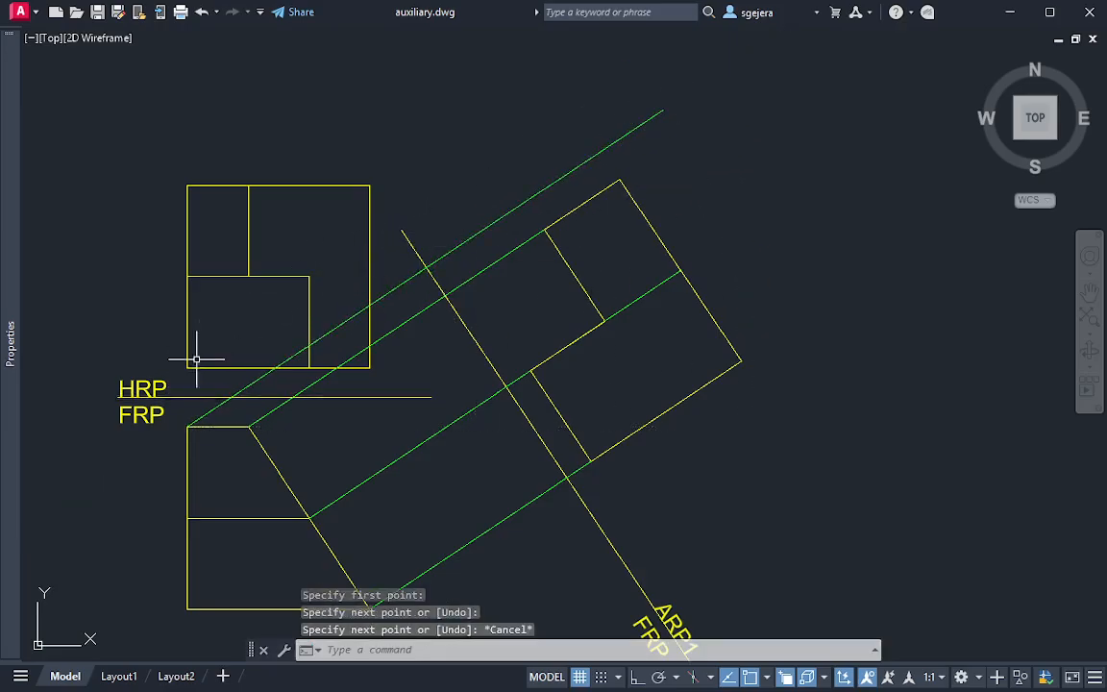
type("c")
key("Return")
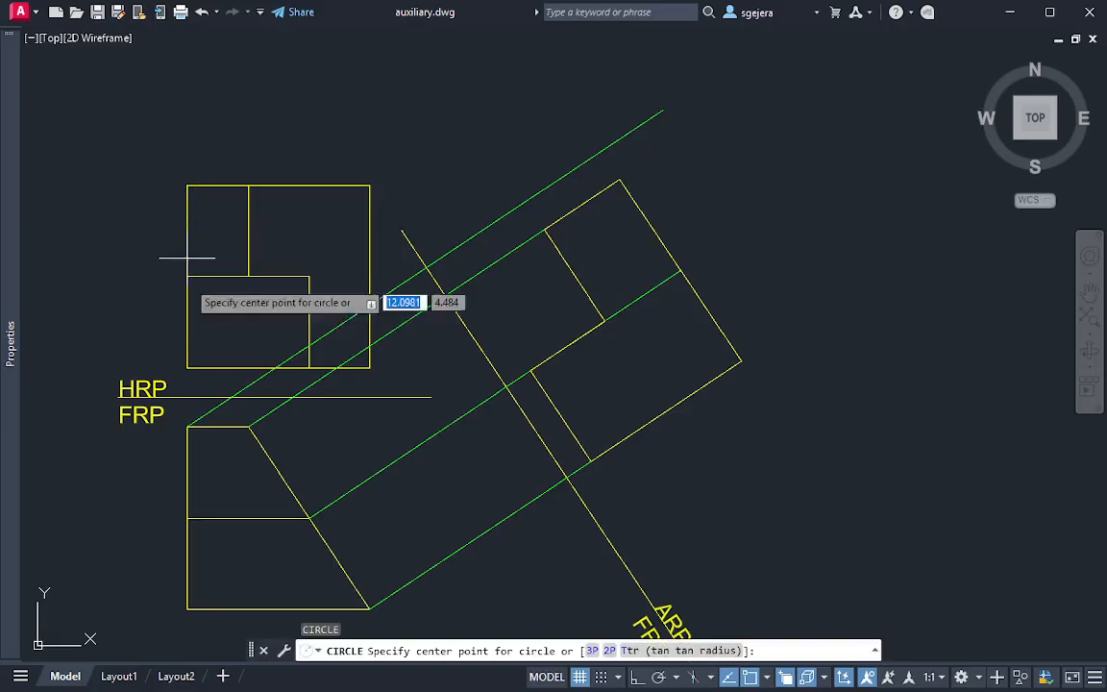
left_click(188, 184)
key("Escape")
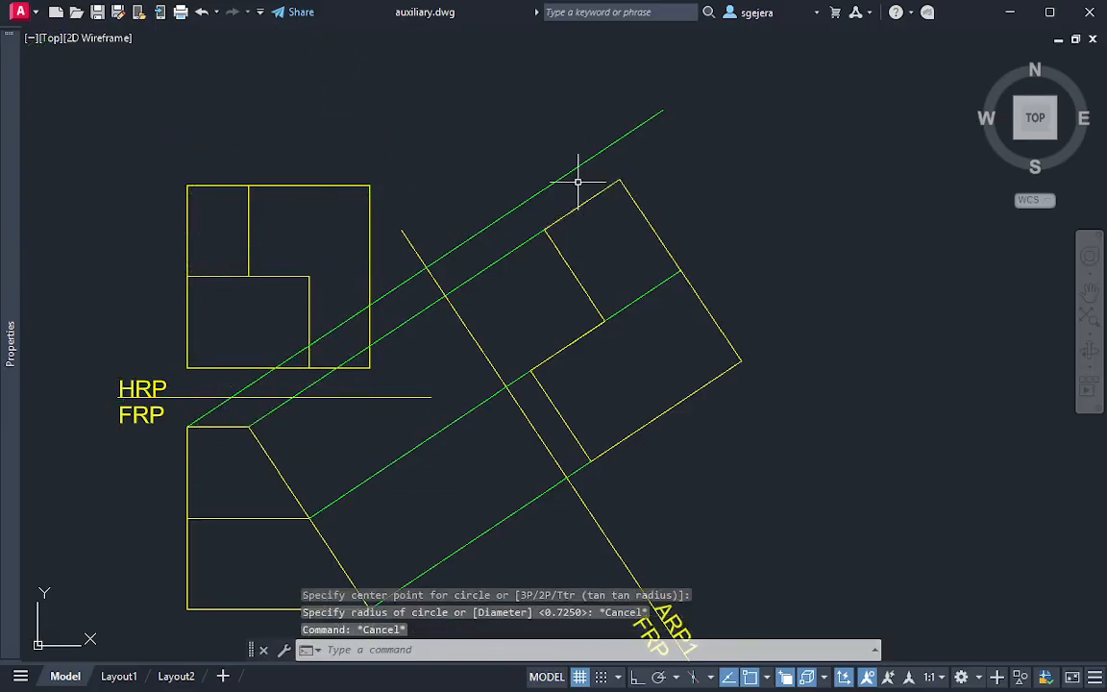
Set the current drawing colour to yellow with nothing selected
mouse_move(5, 404)
left_click(304, 89)
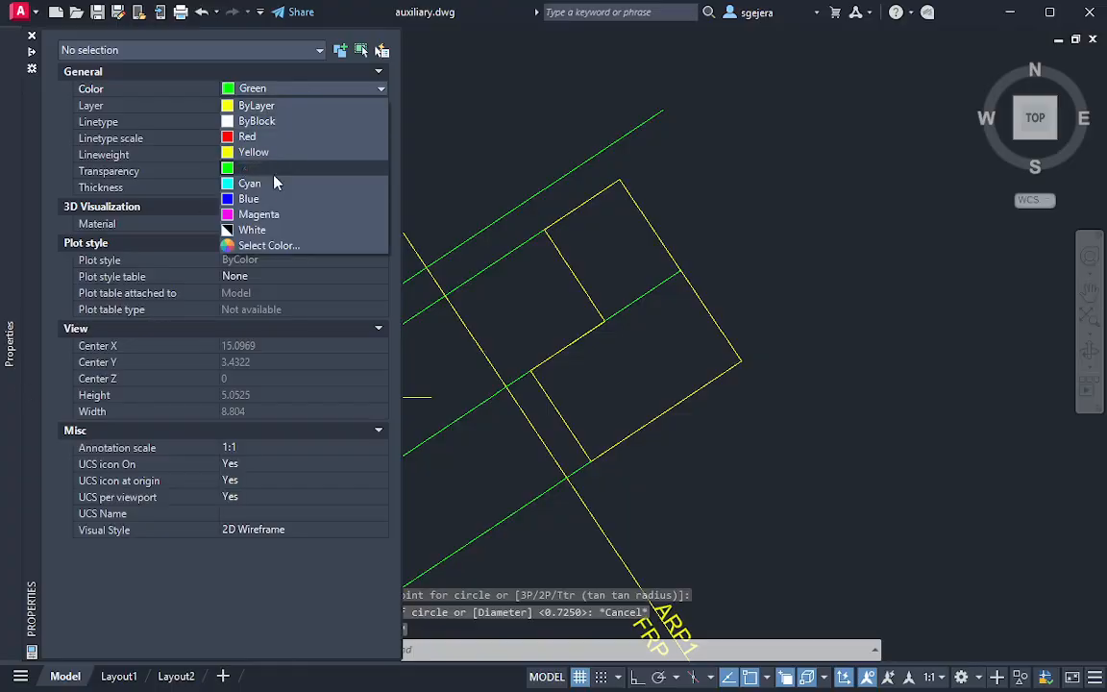
left_click(253, 152)
key("Escape")
key("Escape")
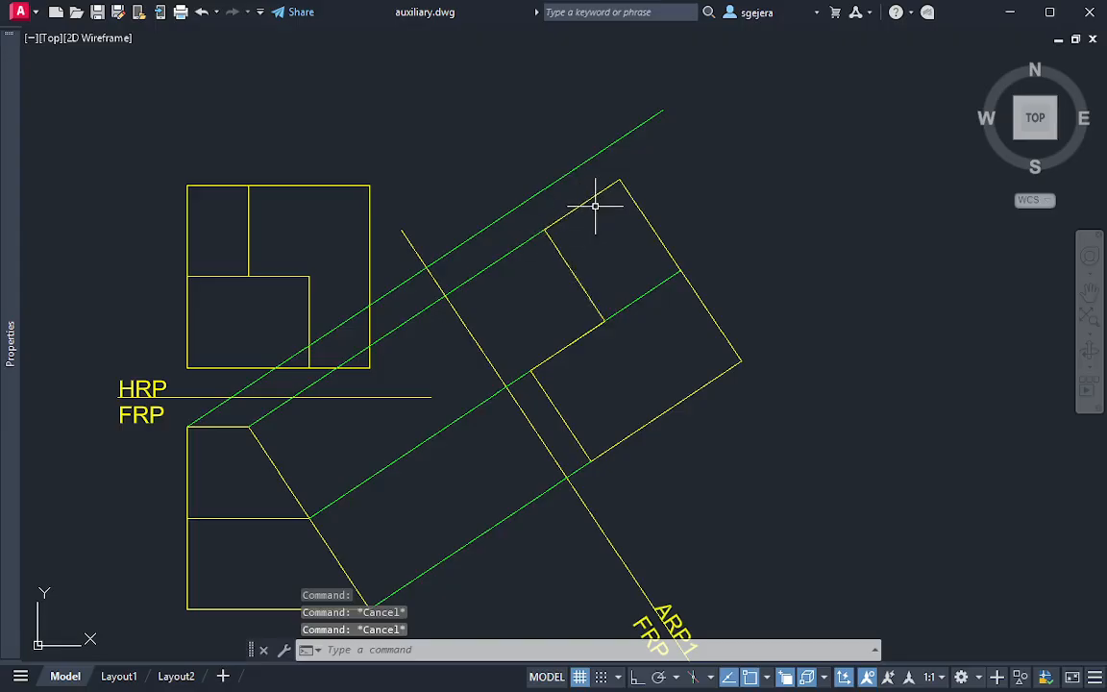
type("l")
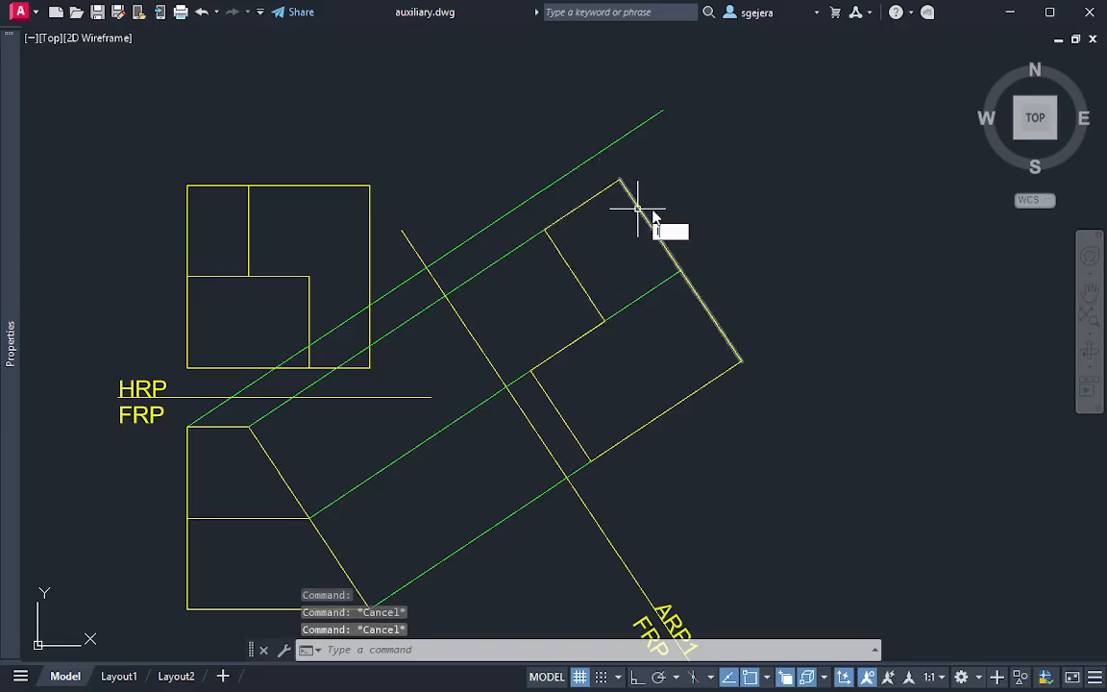
key("Return")
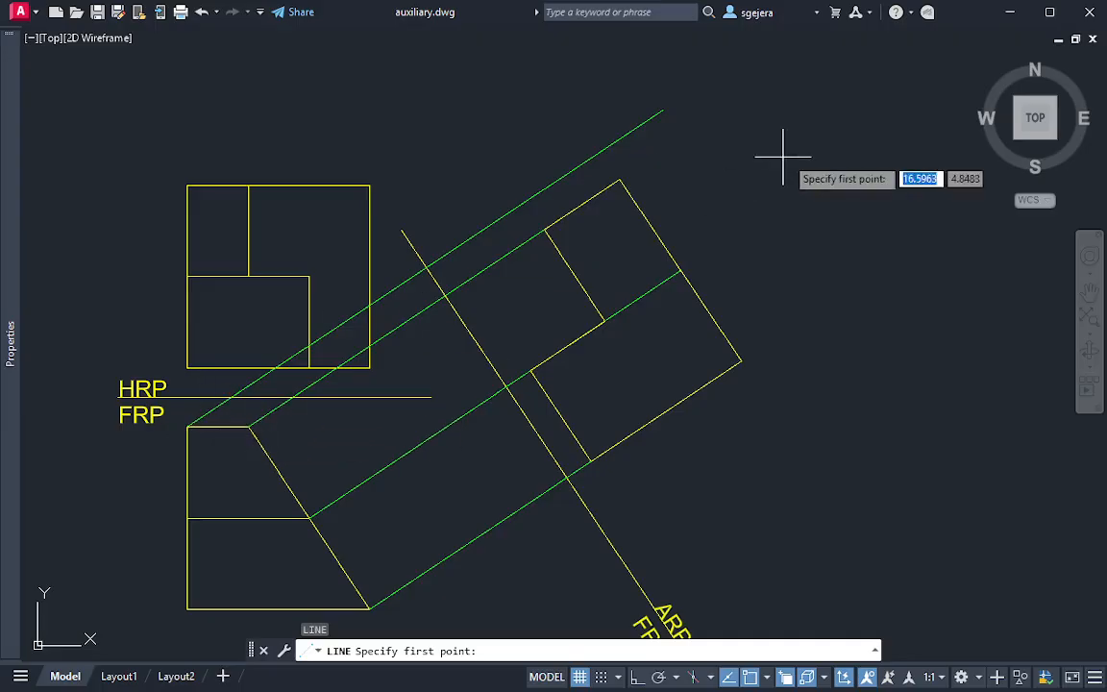
key("Escape")
Extend the auxiliary view's outer edge and upper inner edge up to the new uppermost projection line
type("ex")
key("Return")
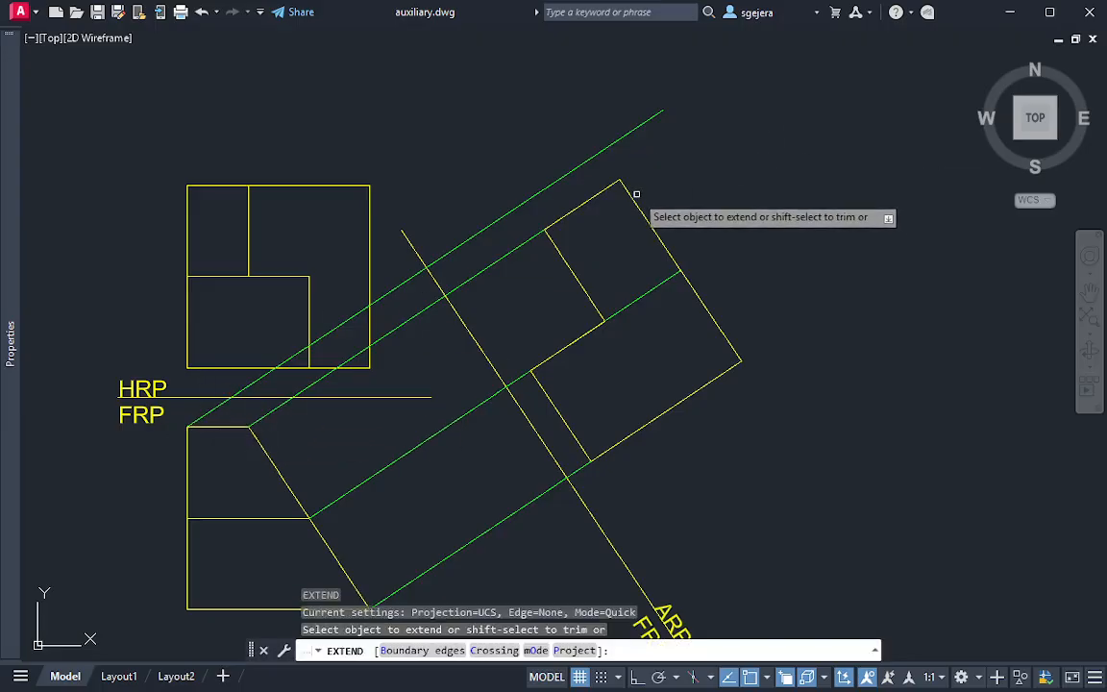
key("Escape")
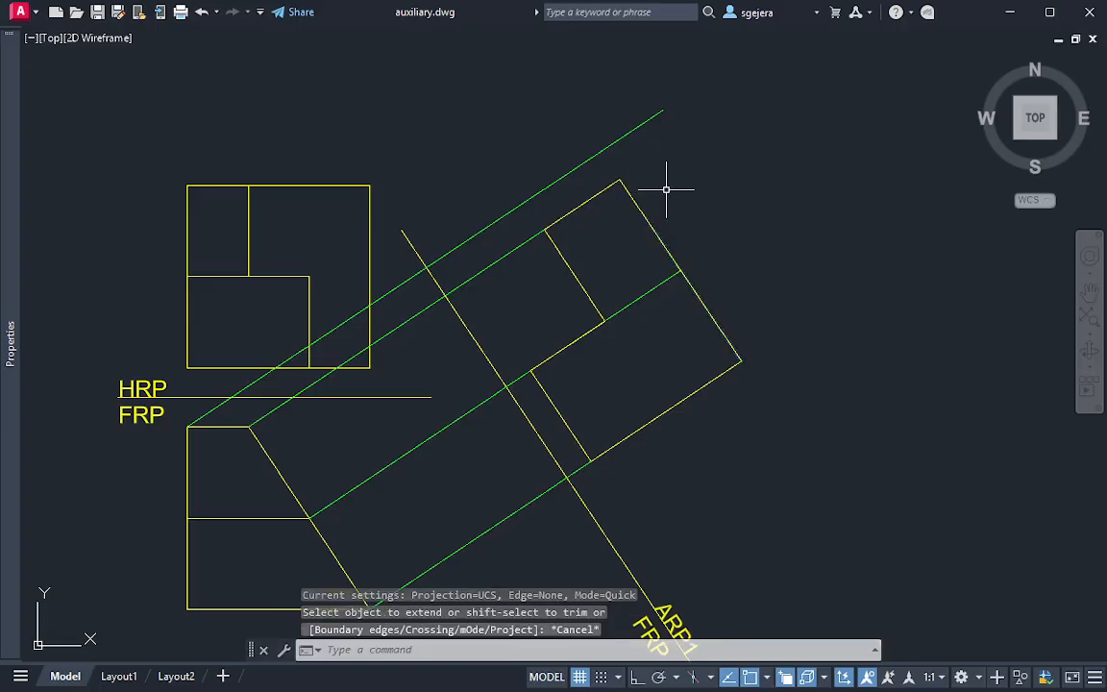
type("ex")
key("Return")
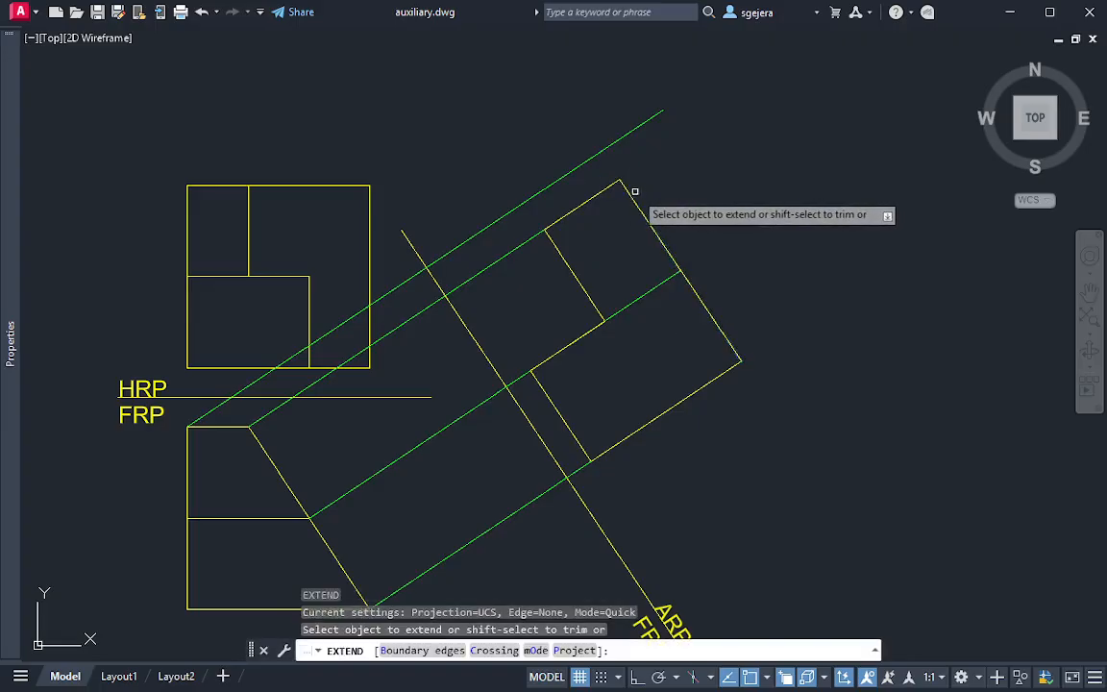
left_click(626, 186)
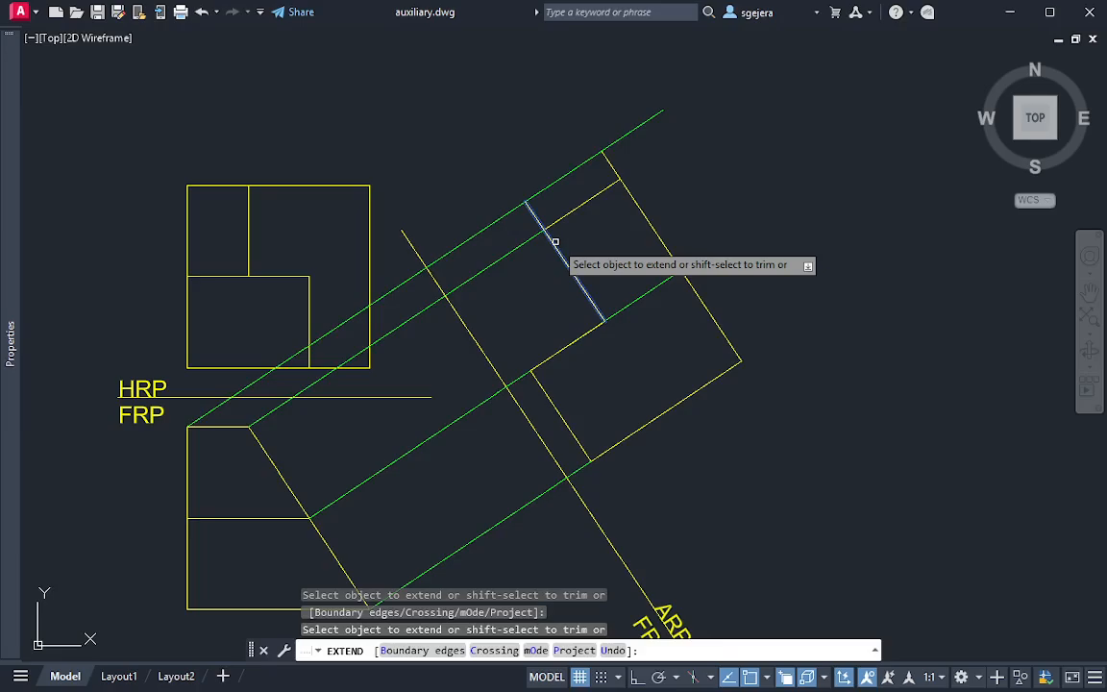
key("Escape")
Draw a yellow line along the uppermost projection line, joining the auxiliary view's upper outer corner to the end of its upper inner edge
type("l")
key("Return")
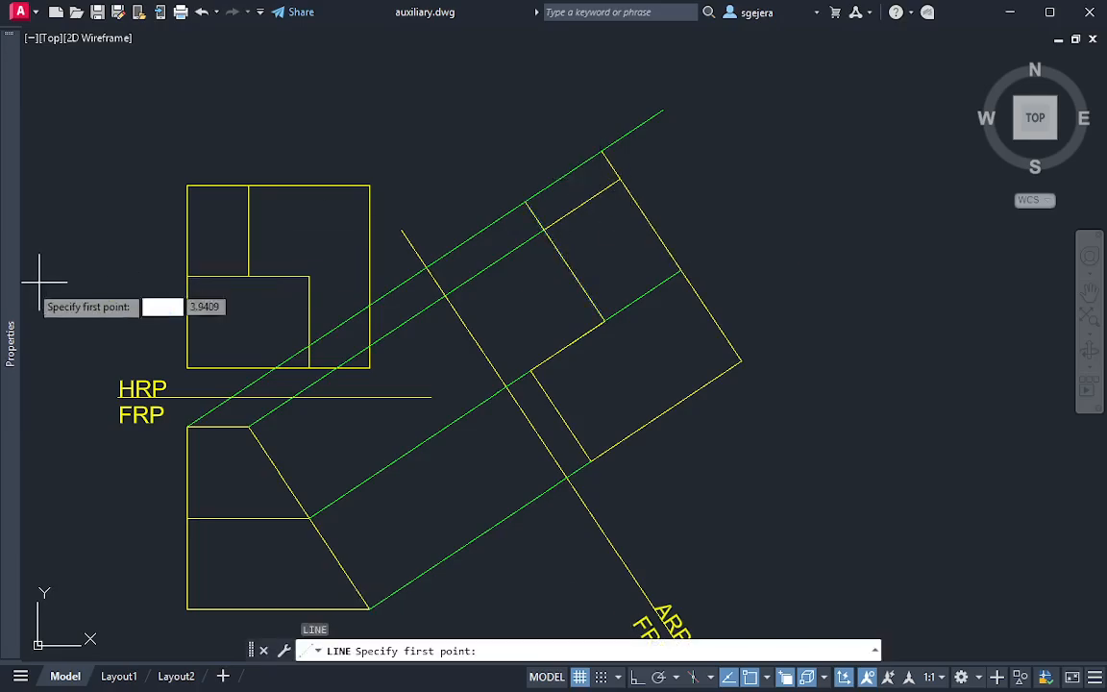
key("Escape")
mouse_move(2, 290)
key("Escape")
type("l")
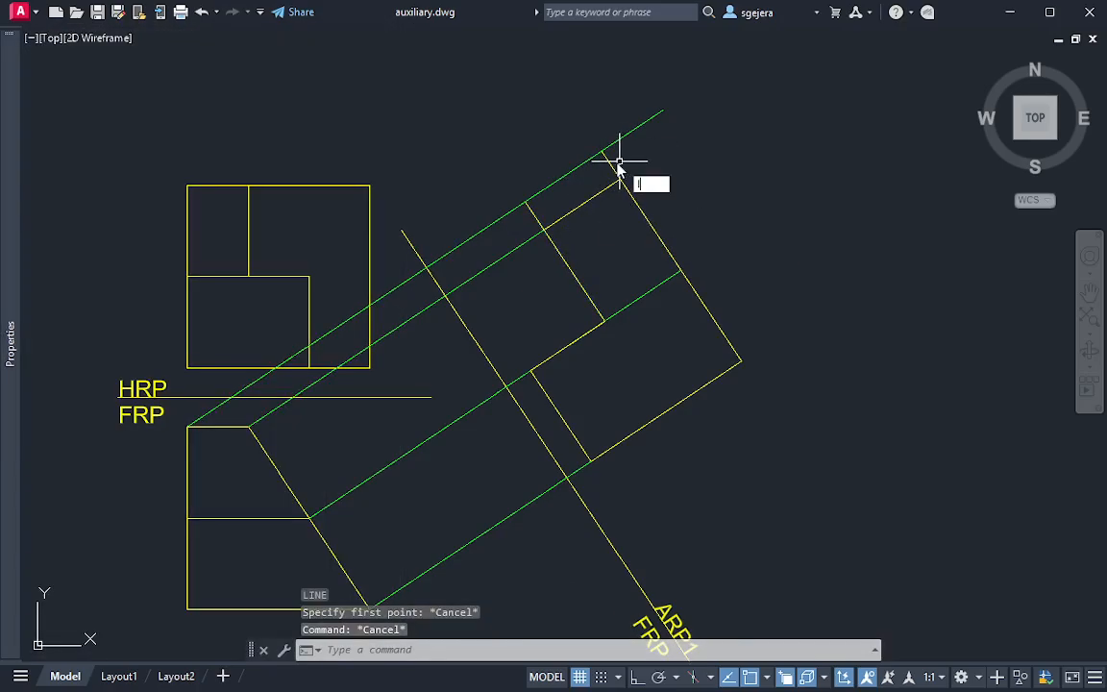
key("Return")
left_click(600, 151)
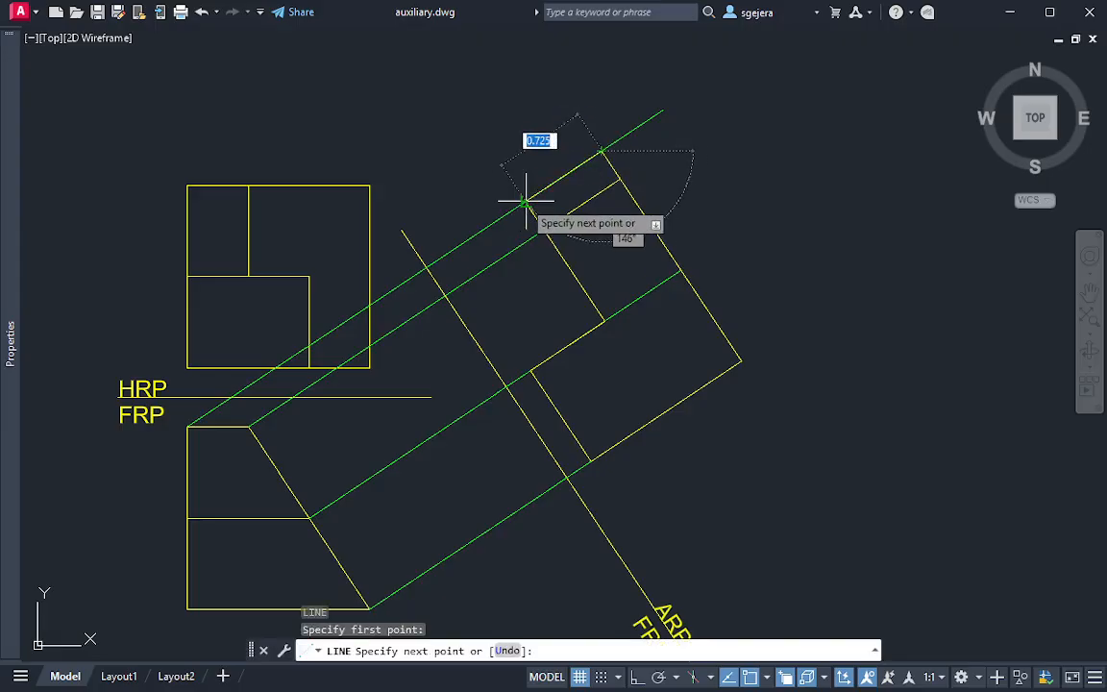
left_click(526, 200)
key("Escape")
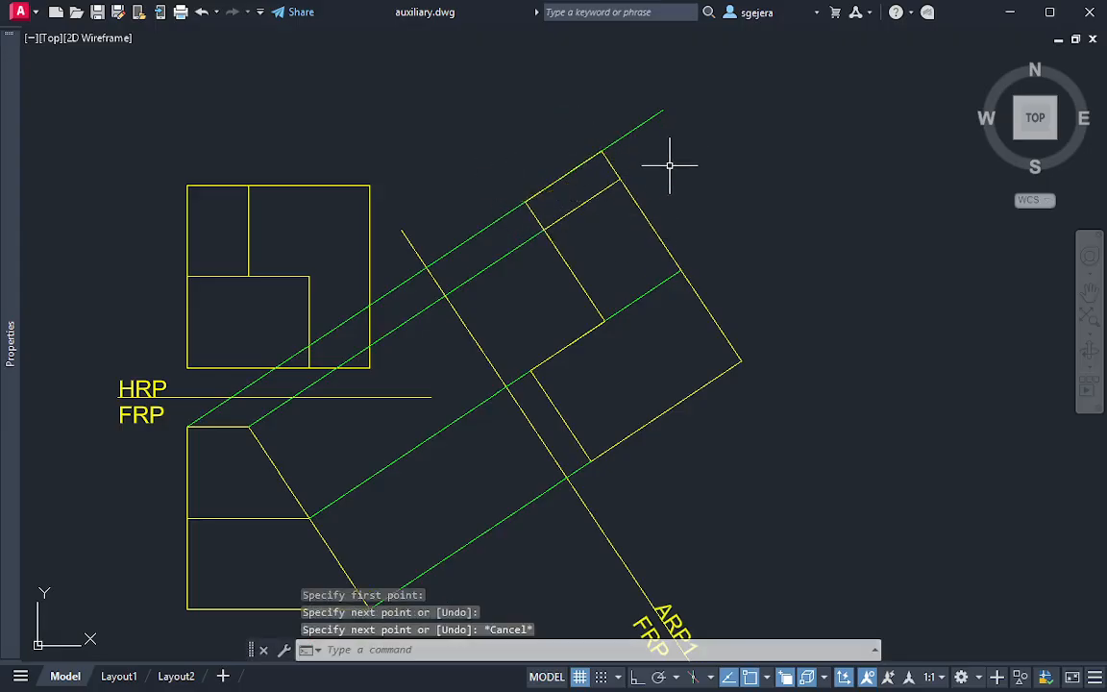
Trim off the uppermost projection line's excess beyond the auxiliary view's outer edge
key("Return")
left_click(656, 164)
left_click(578, 93)
key("Escape")
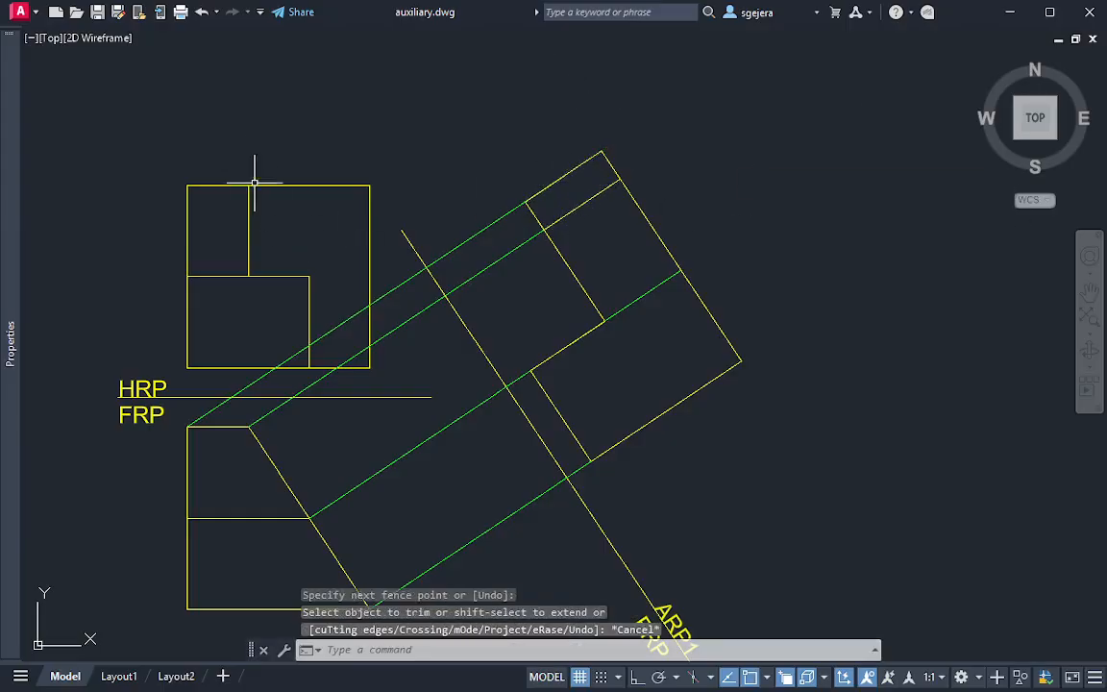
Examine the surfaces in the HRP and FRP views to identify the next one to project into the auxiliary view
mouse_move(251, 173)
left_mouse_down()
mouse_move(178, 246)
mouse_move(273, 184)
mouse_move(258, 159)
left_mouse_up()
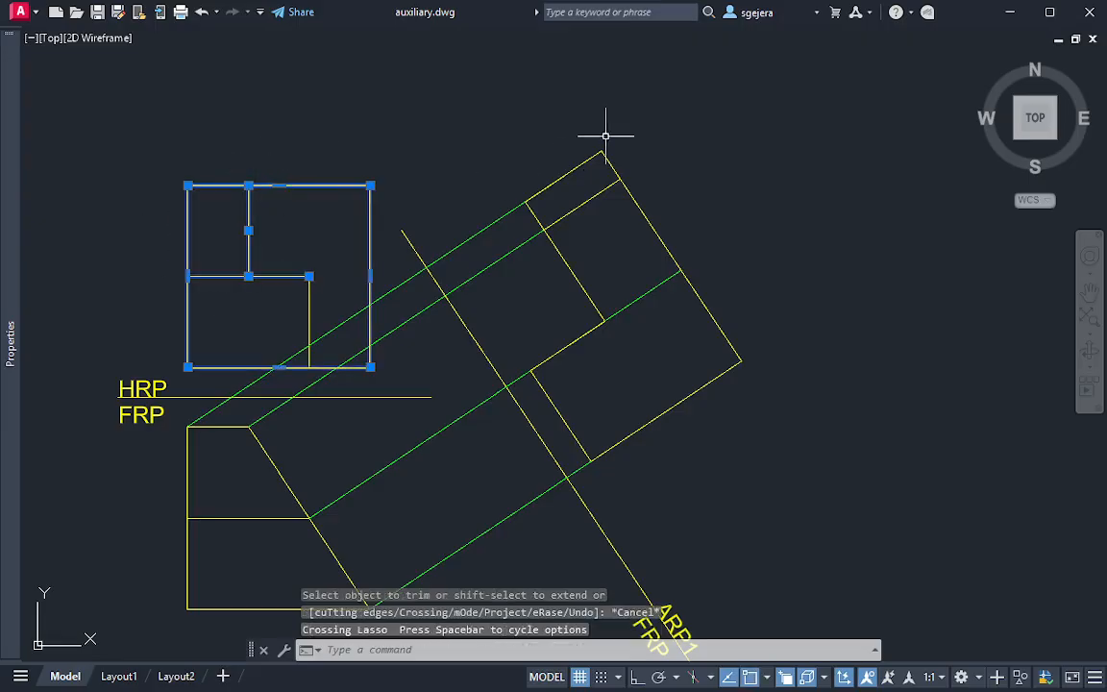
mouse_move(605, 135)
left_mouse_down()
mouse_move(540, 239)
mouse_move(647, 142)
mouse_move(694, 183)
left_mouse_up()
key("Escape")
key("Escape")
key("Escape")
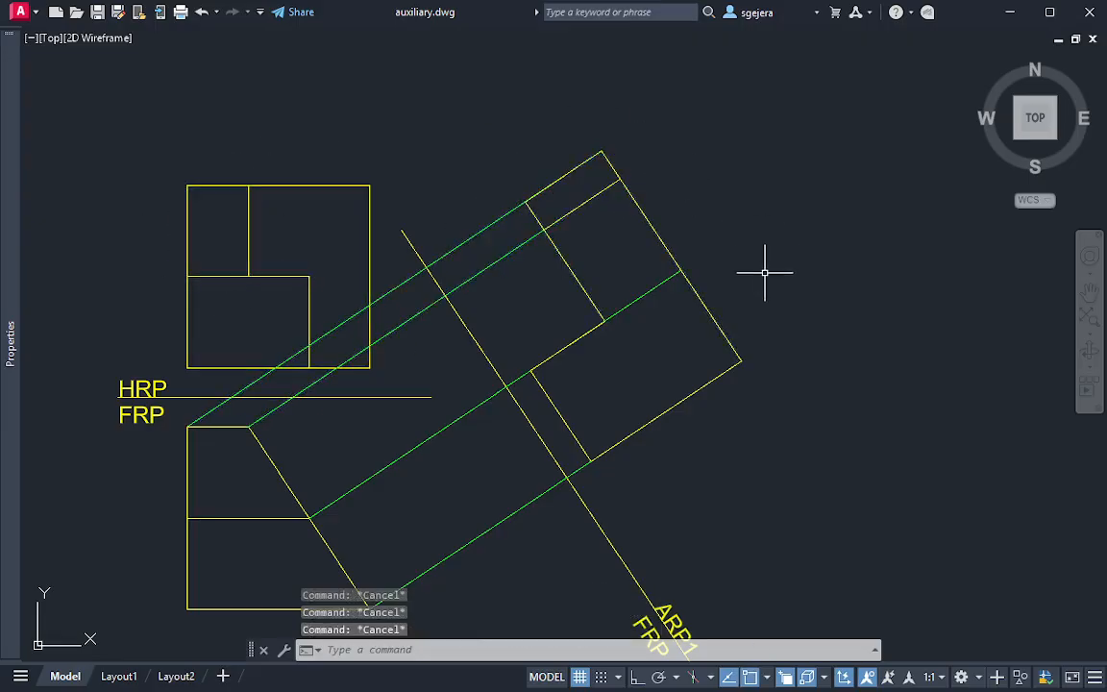
mouse_move(773, 270)
middle_mouse_down()
mouse_move(775, 225)
mouse_move(780, 239)
middle_mouse_up()
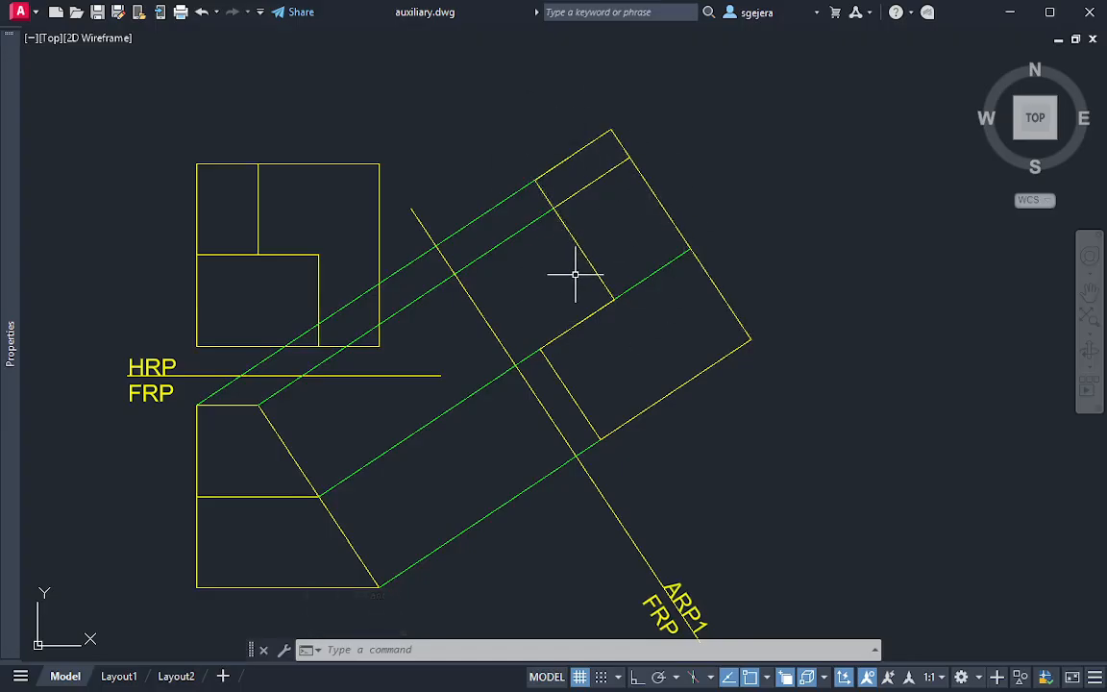
mouse_move(338, 477)
left_mouse_down()
mouse_move(223, 466)
mouse_move(227, 510)
mouse_move(377, 501)
mouse_move(338, 462)
left_mouse_up()
key("Escape")
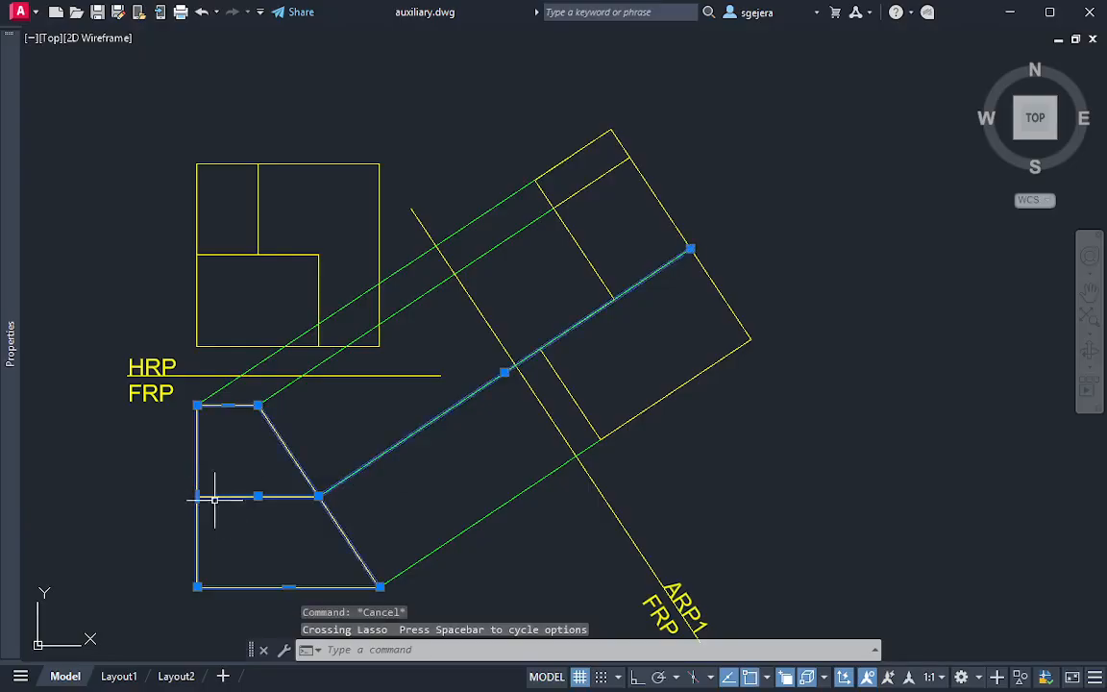
key("Escape")
mouse_move(321, 247)
left_mouse_down()
mouse_move(218, 245)
mouse_move(234, 346)
mouse_move(346, 265)
mouse_move(327, 252)
left_mouse_up()
key("Escape")
key("Escape")
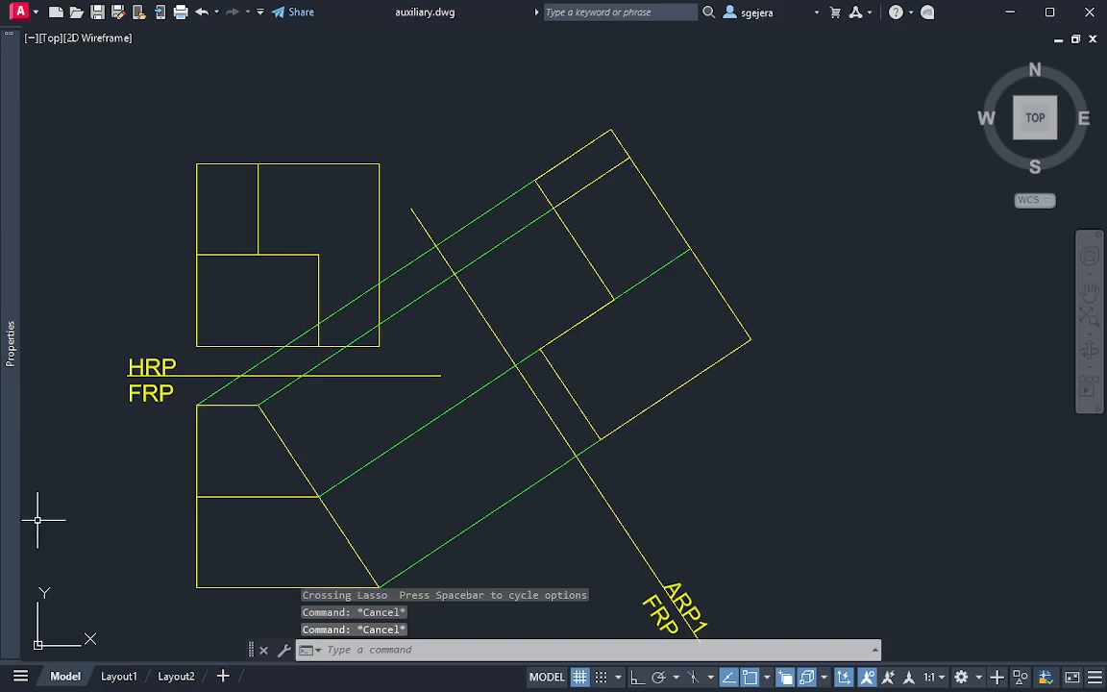
Set the current colour to green and project a line from the left end of the FRP view's middle edge to the auxiliary view's upper inner edge
mouse_move(9, 343)
left_click(241, 88)
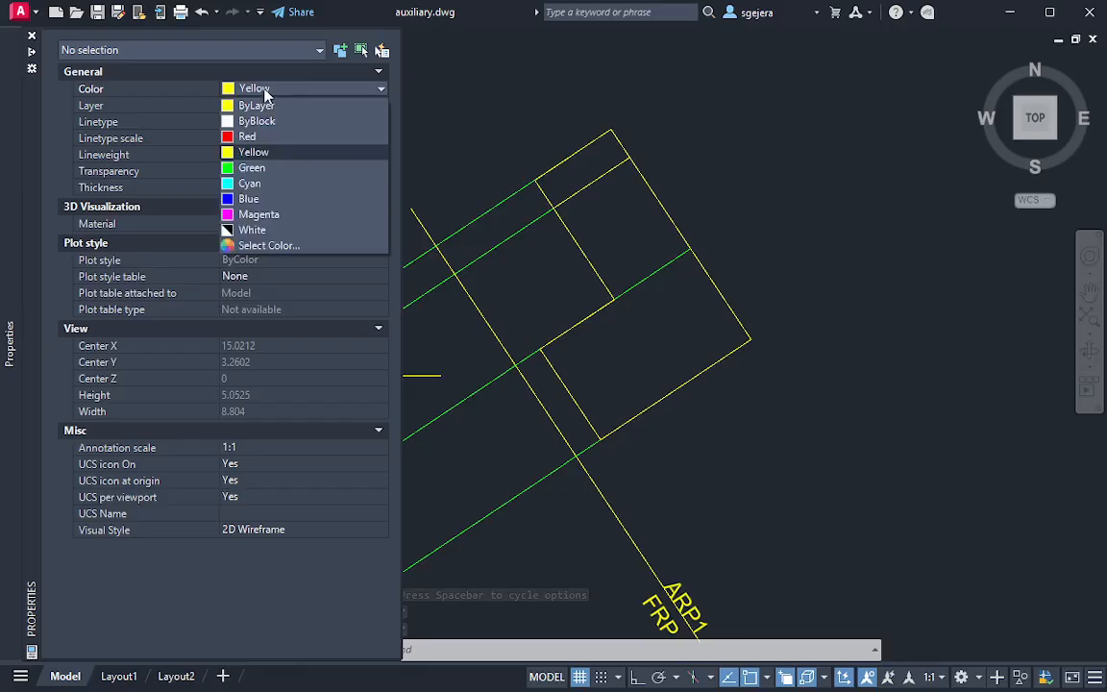
left_click(266, 169)
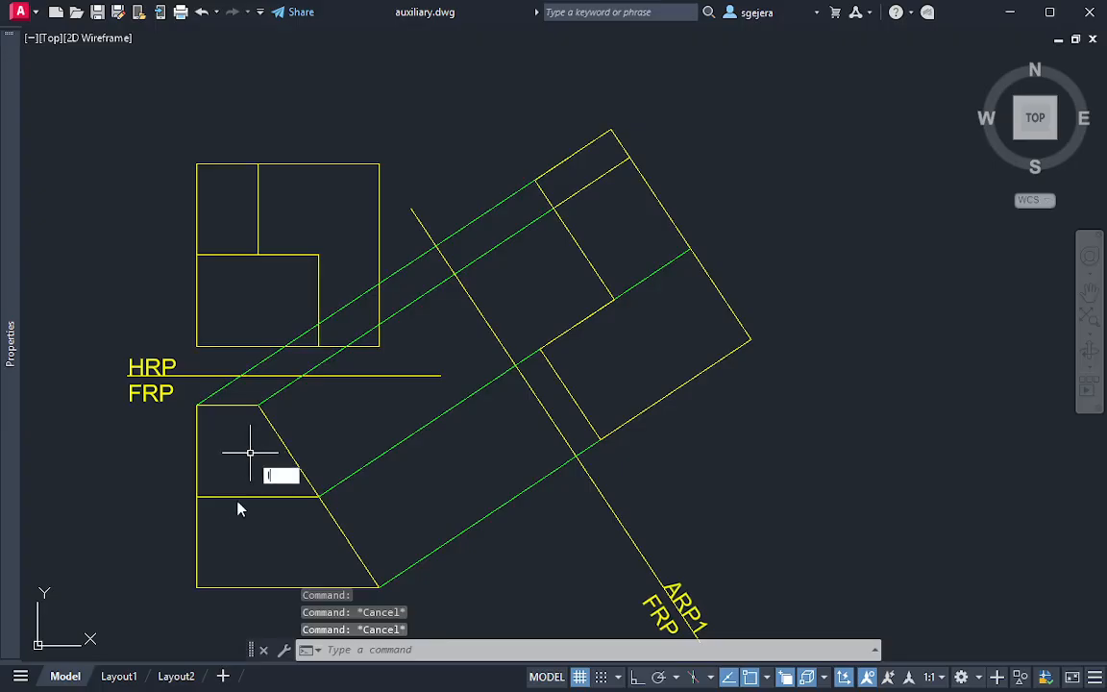
type("l")
key("Return")
left_click(197, 496)
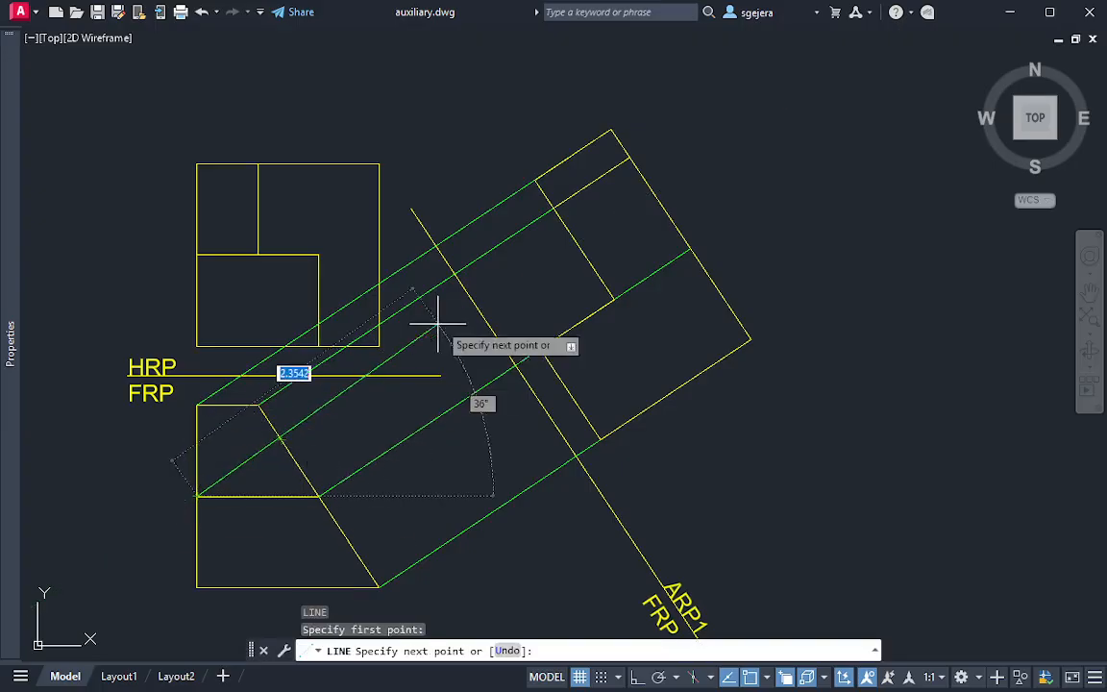
left_click(575, 248)
key("Escape")
key("Escape")
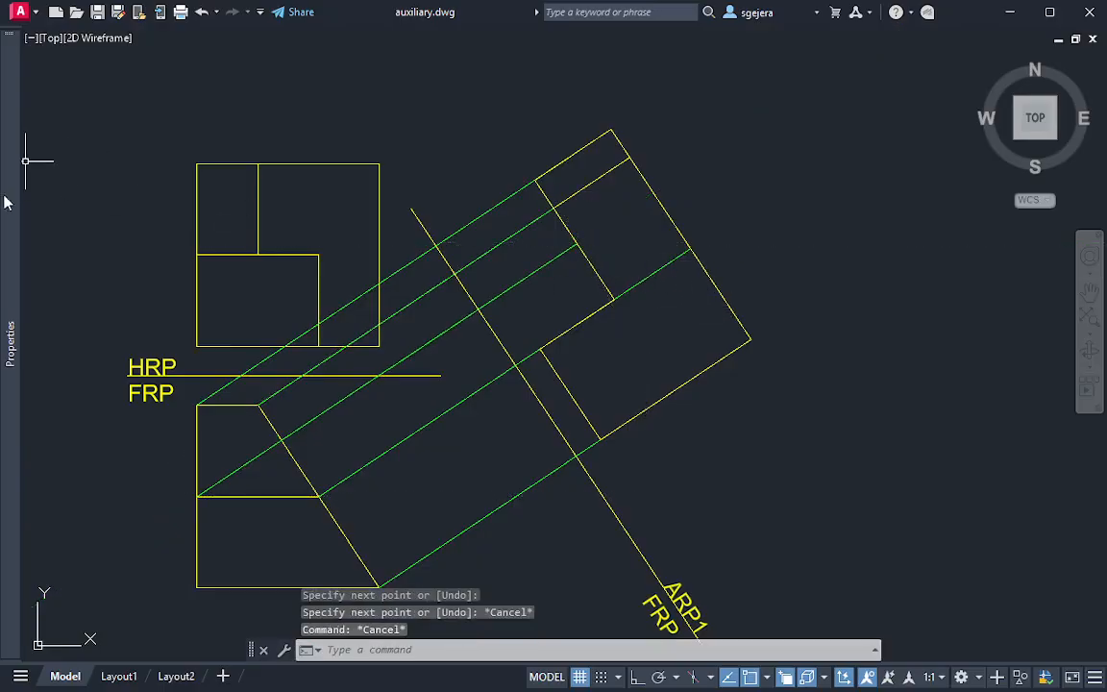
Set the current colour to yellow and extend the auxiliary view's lower inner edge up to the new projection line
mouse_move(8, 201)
left_click(289, 89)
left_click(261, 152)
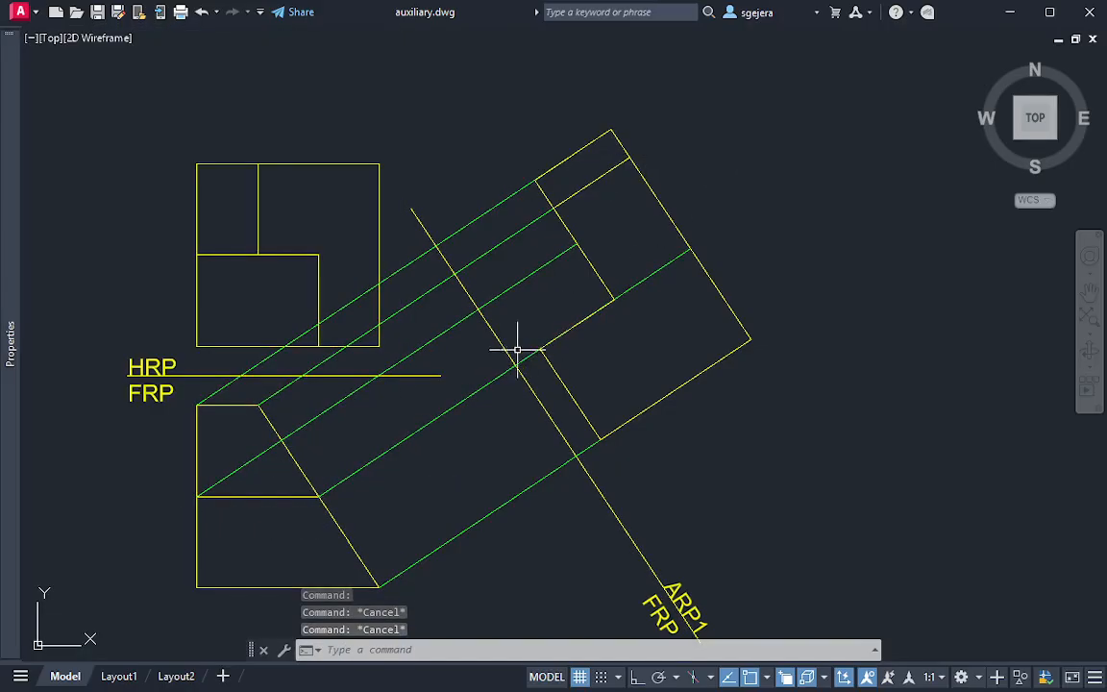
type("l")
key("Return")
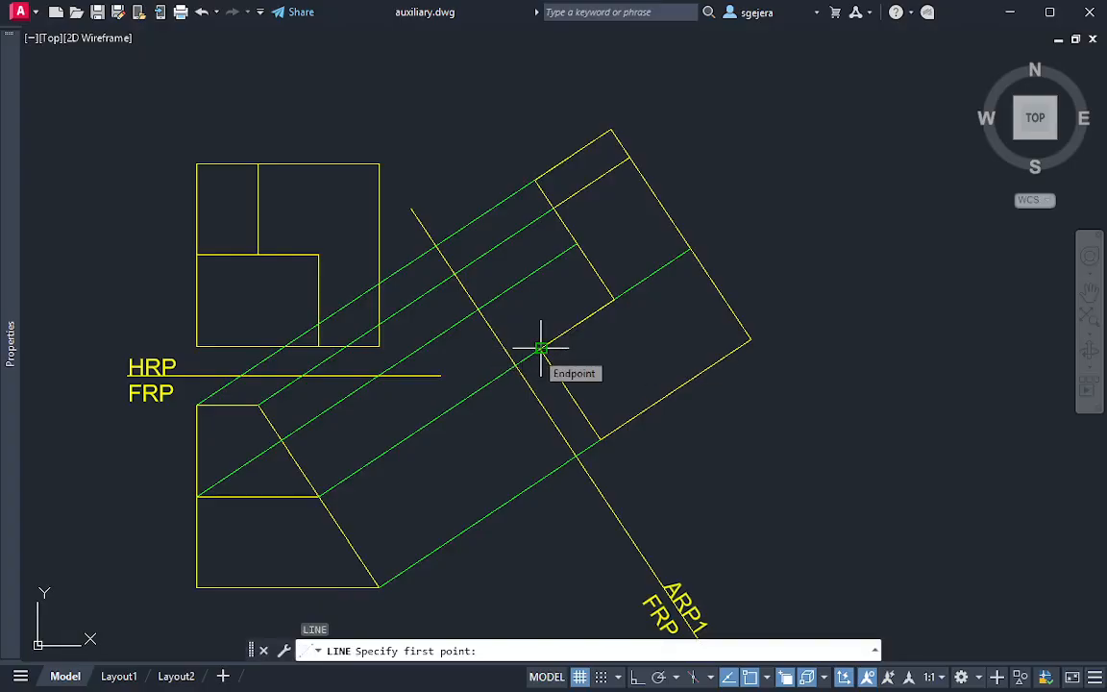
key("Escape")
key("Escape")
type("ex")
key("Return")
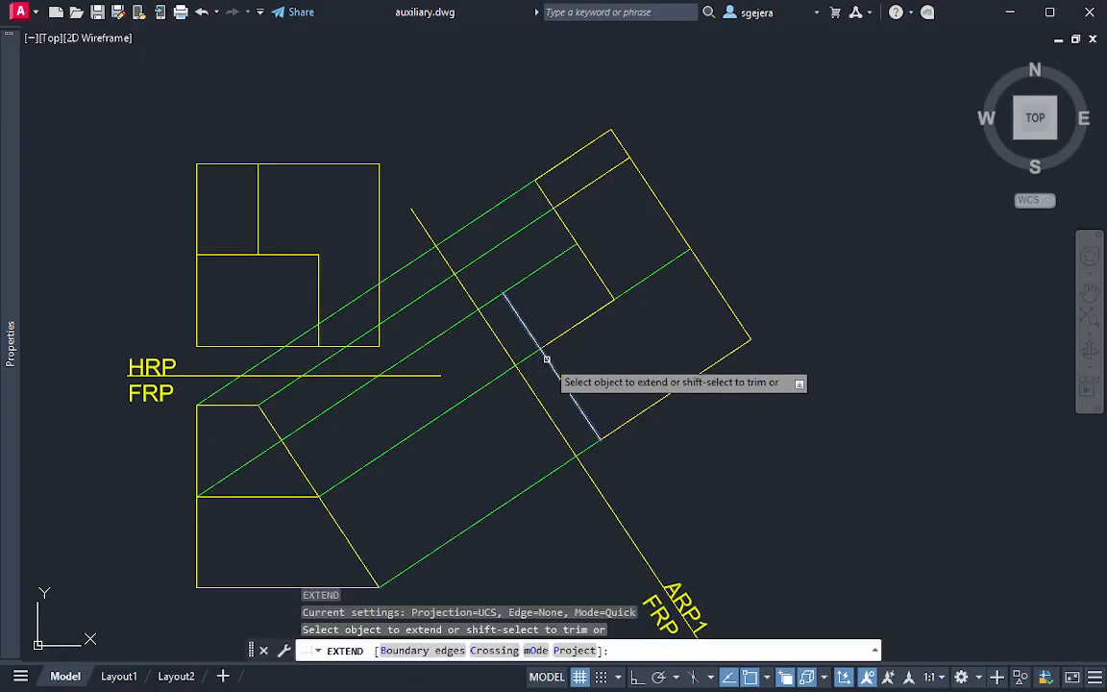
left_click(546, 358)
key("Escape")
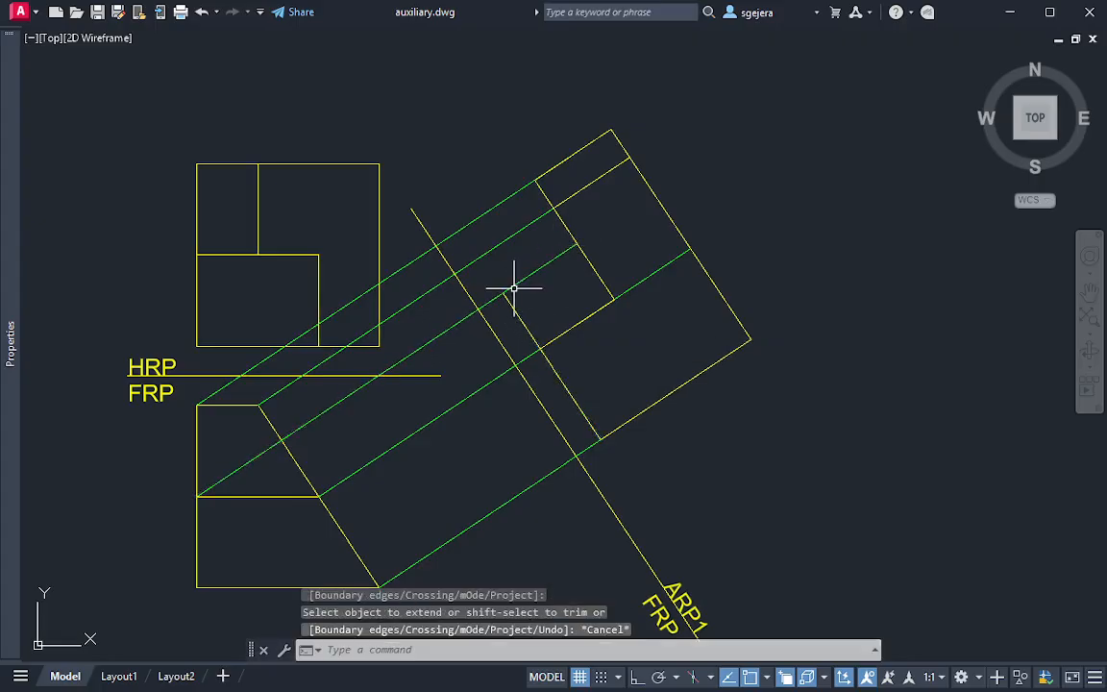
Draw a yellow line from the extended lower inner edge's end to the upper inner edge, closing the small inner rectangle
type("l")
key("Return")
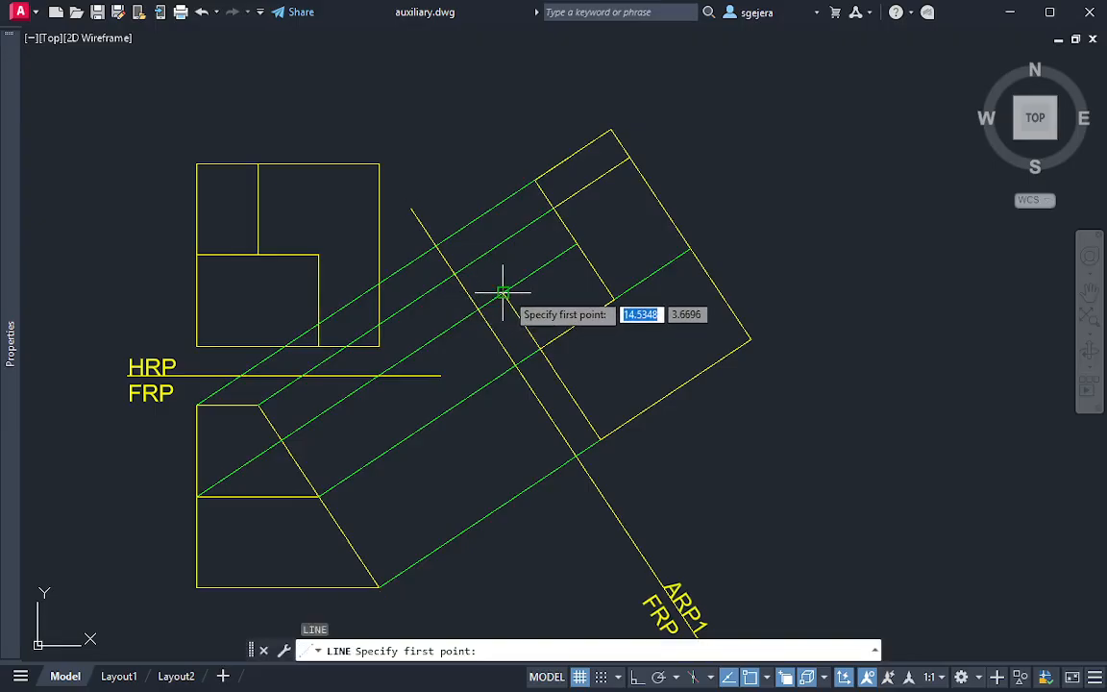
left_click(503, 291)
left_click(578, 246)
key("Escape")
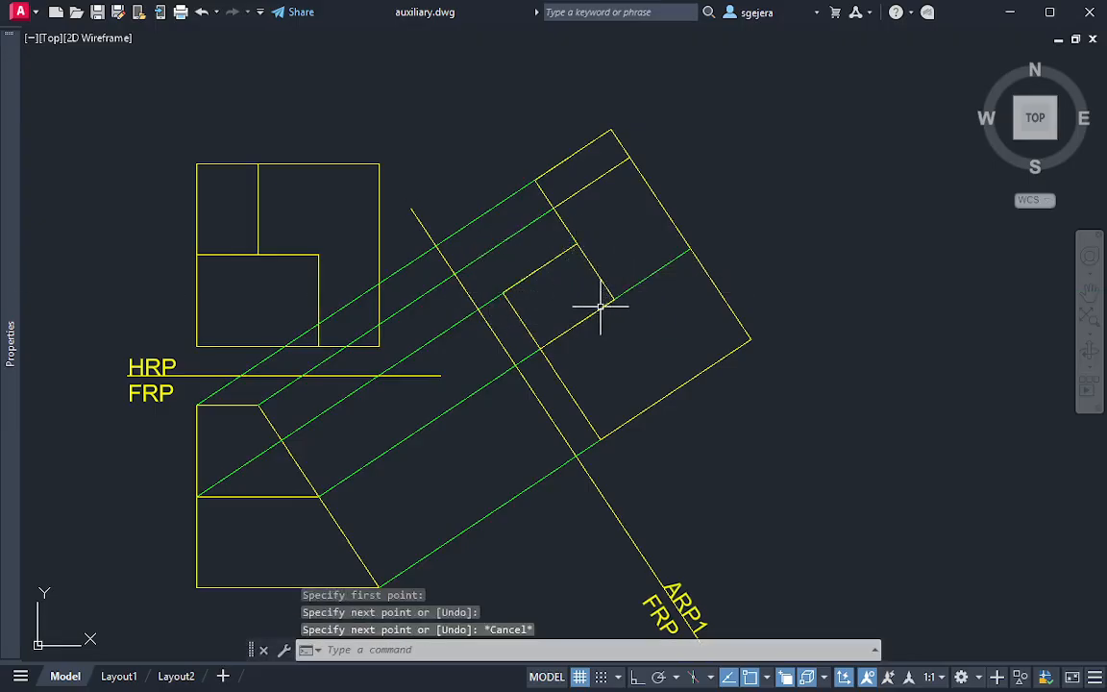
Compare the auxiliary view's new inner rectangle with the matching edges in the FRP and HRP views
mouse_move(576, 231)
left_mouse_down()
mouse_move(498, 314)
mouse_move(600, 339)
mouse_move(605, 230)
mouse_move(588, 228)
left_mouse_up()
key("Escape")
key("Escape")
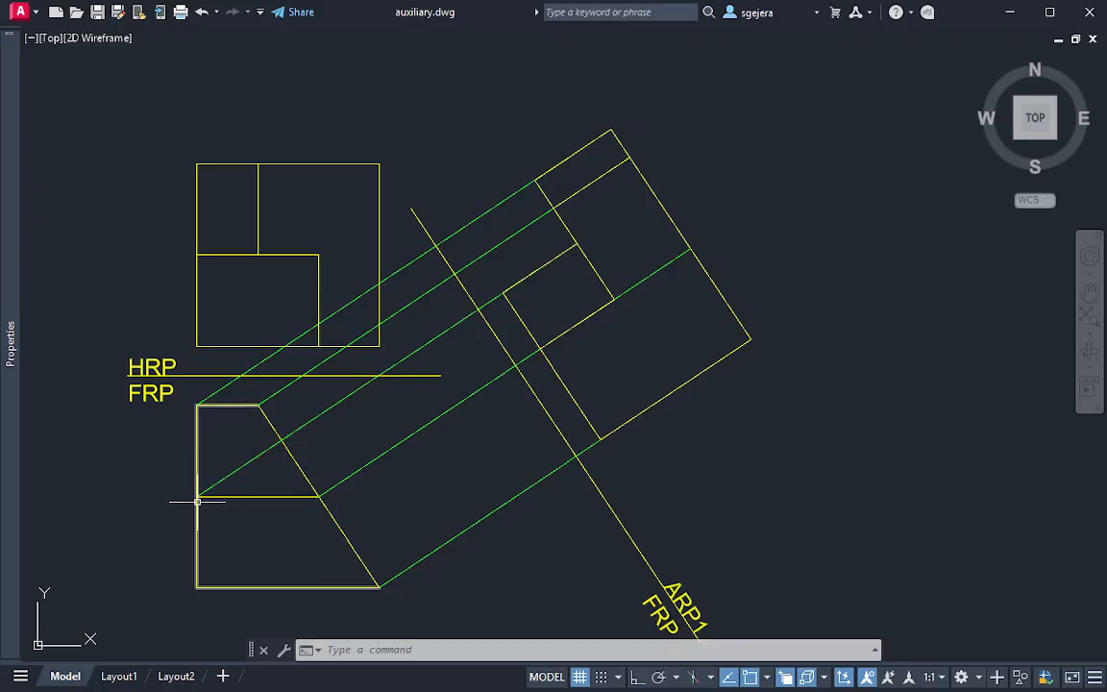
mouse_move(195, 321)
left_mouse_down()
mouse_move(198, 338)
mouse_move(210, 321)
left_mouse_up()
key("Escape")
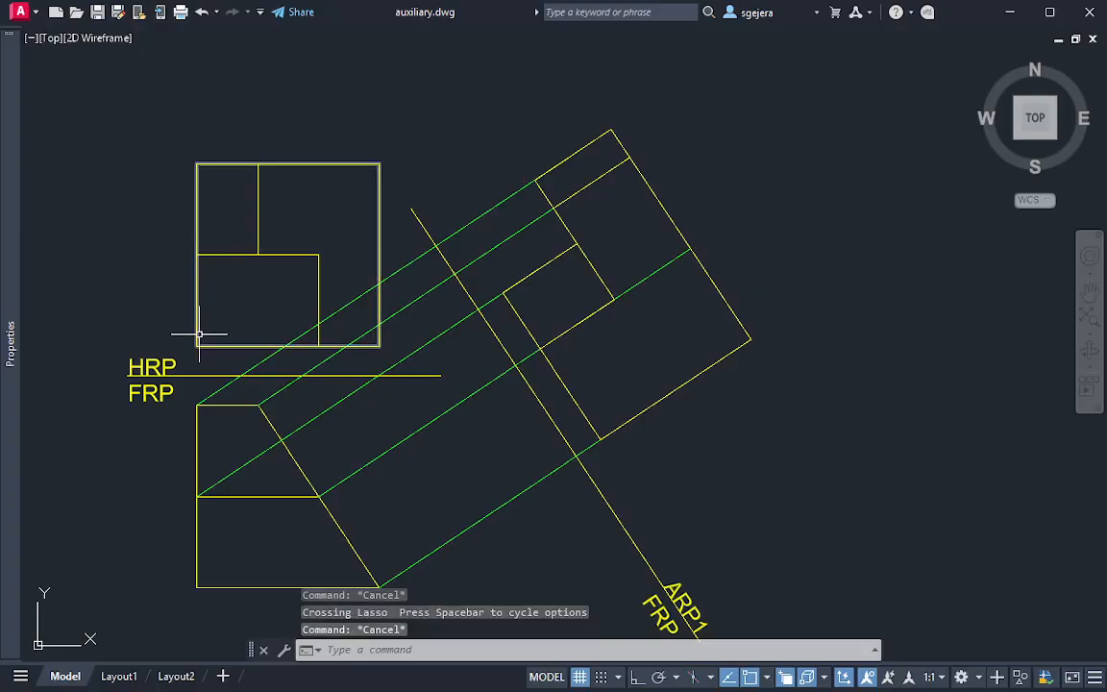
left_click(198, 334)
key("Escape")
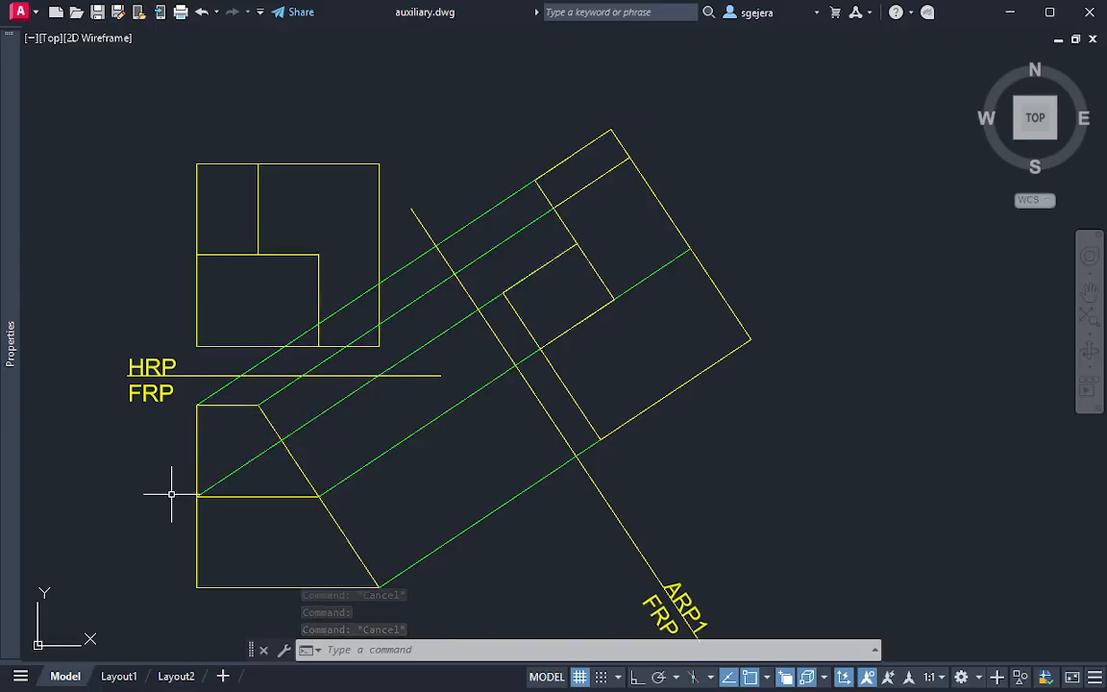
mouse_move(171, 494)
left_mouse_down()
mouse_move(222, 467)
mouse_move(208, 500)
left_mouse_up()
key("Escape")
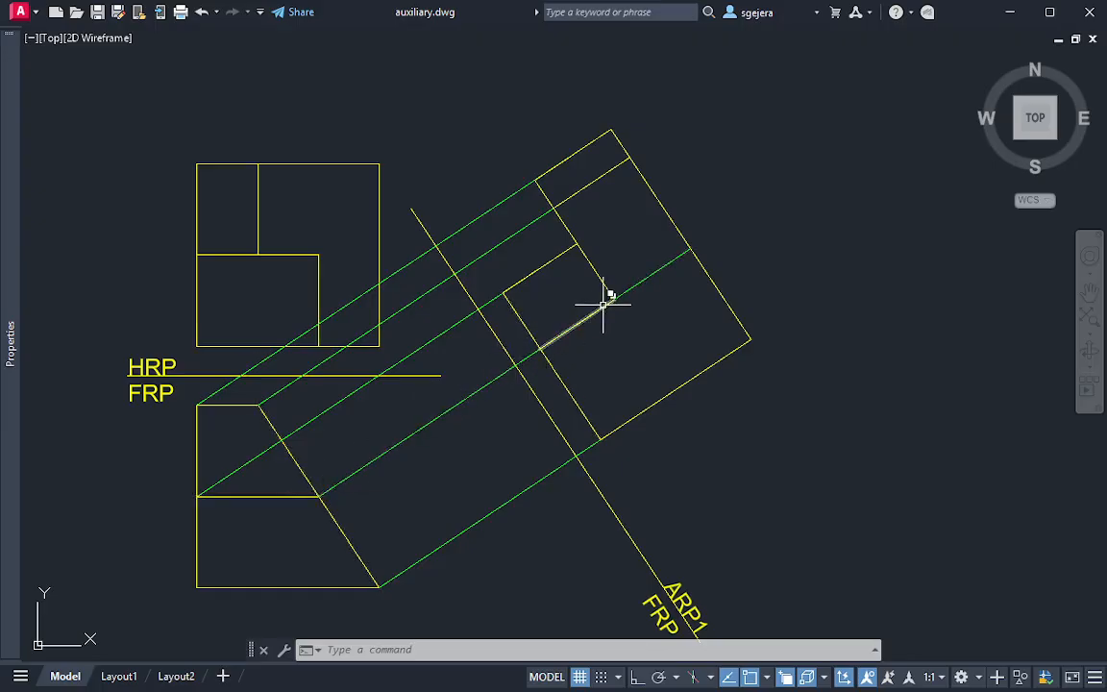
key("Escape")
key("Escape")
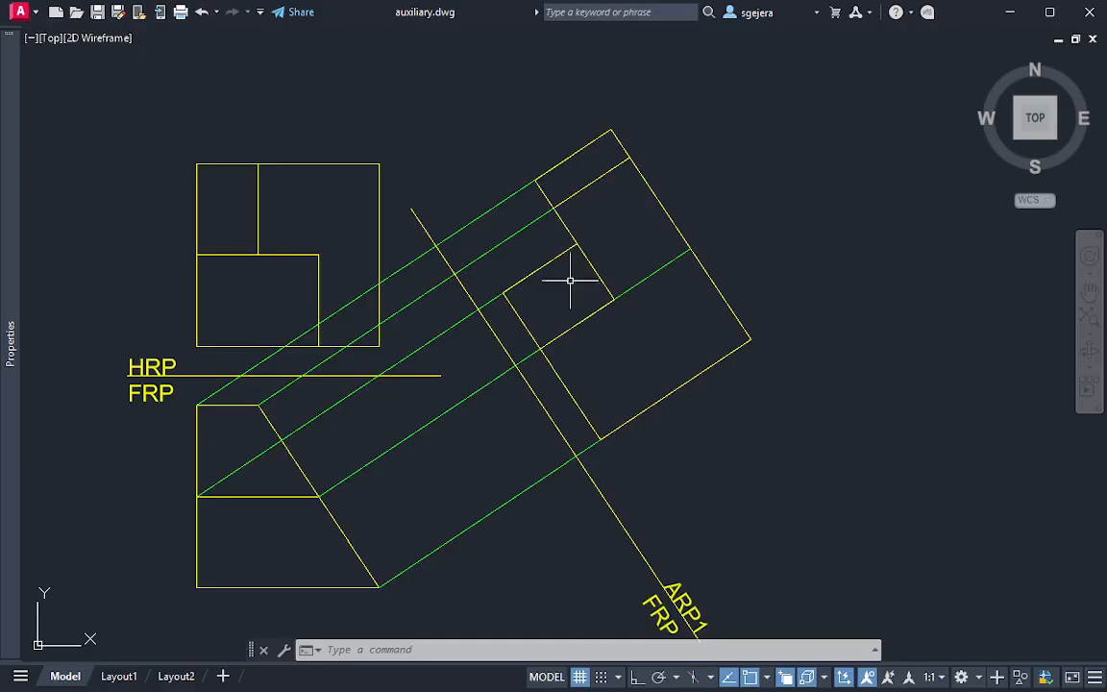
Trim away the green projection line's portion between the auxiliary view's inner corner and its outer edge
key("Escape")
key("Escape")
type("tr")
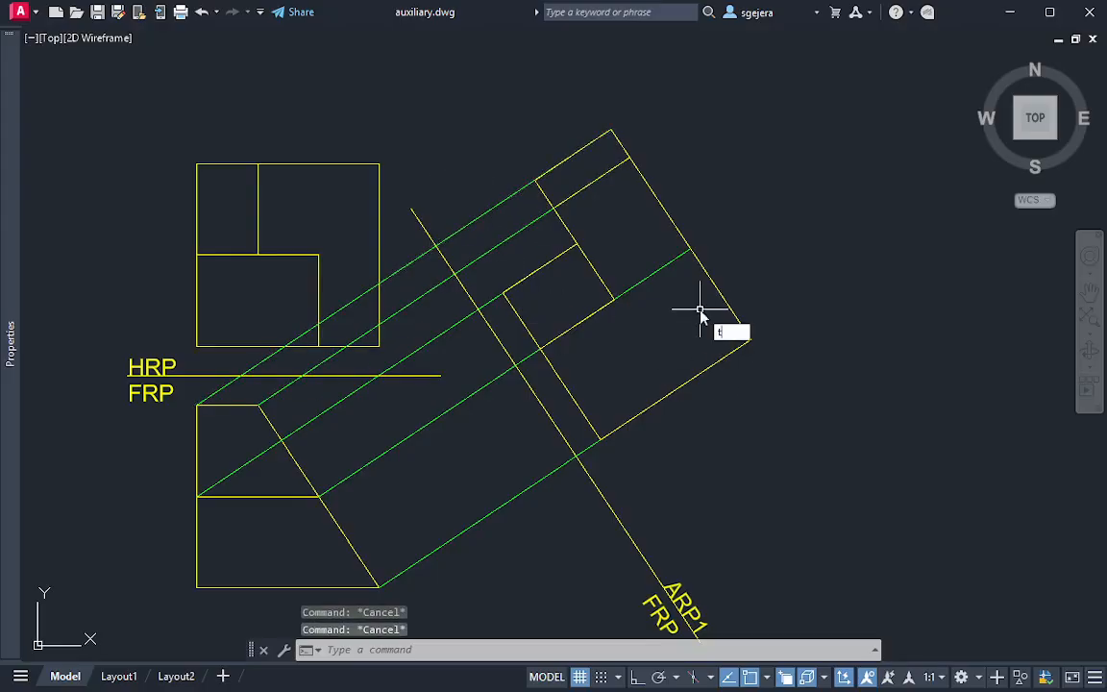
key("Return")
left_click_drag(628, 257, 697, 319)
key("Escape")
key("Escape")
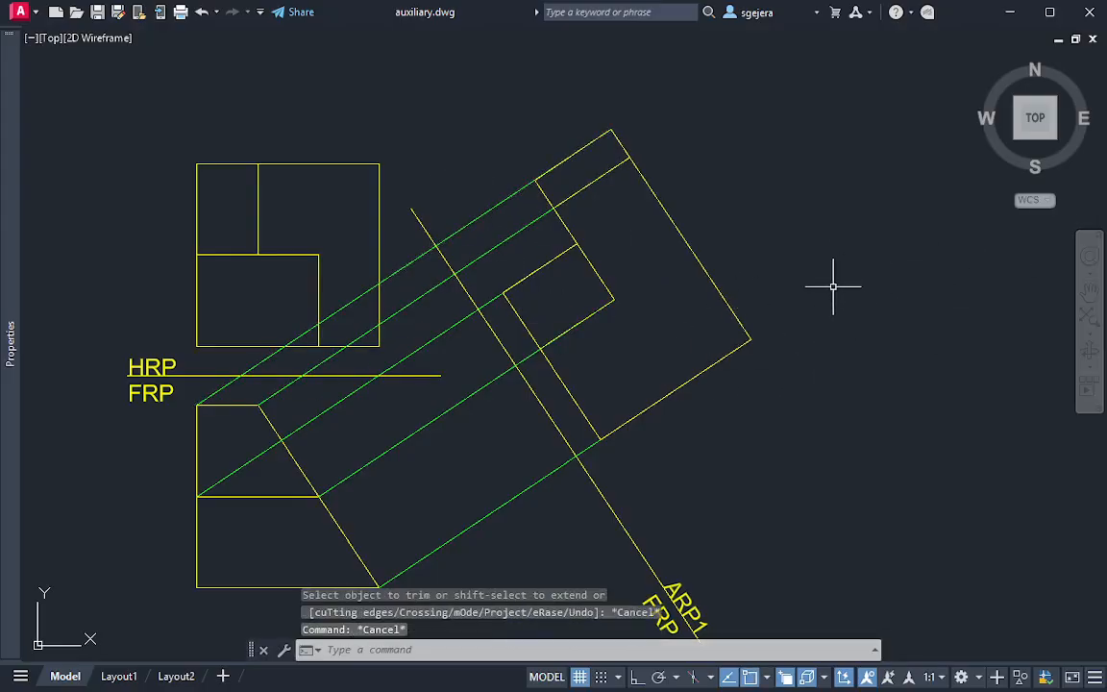
mouse_move(822, 327)
middle_mouse_down()
mouse_move(827, 277)
mouse_move(811, 343)
middle_mouse_up()
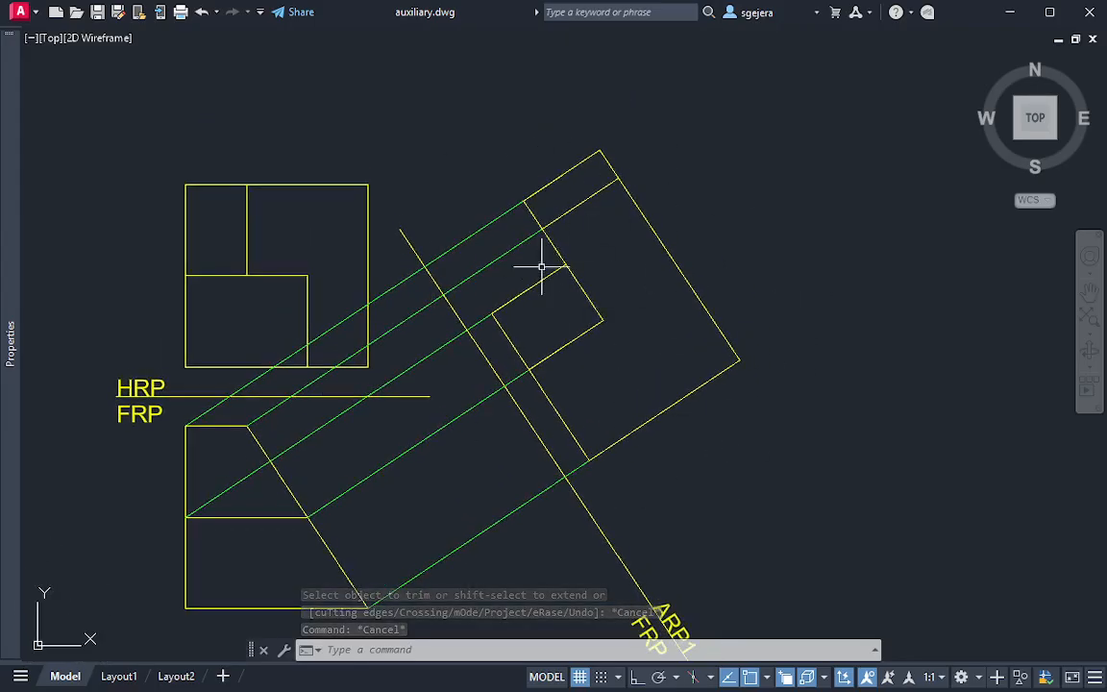
key("Escape")
key("Escape")
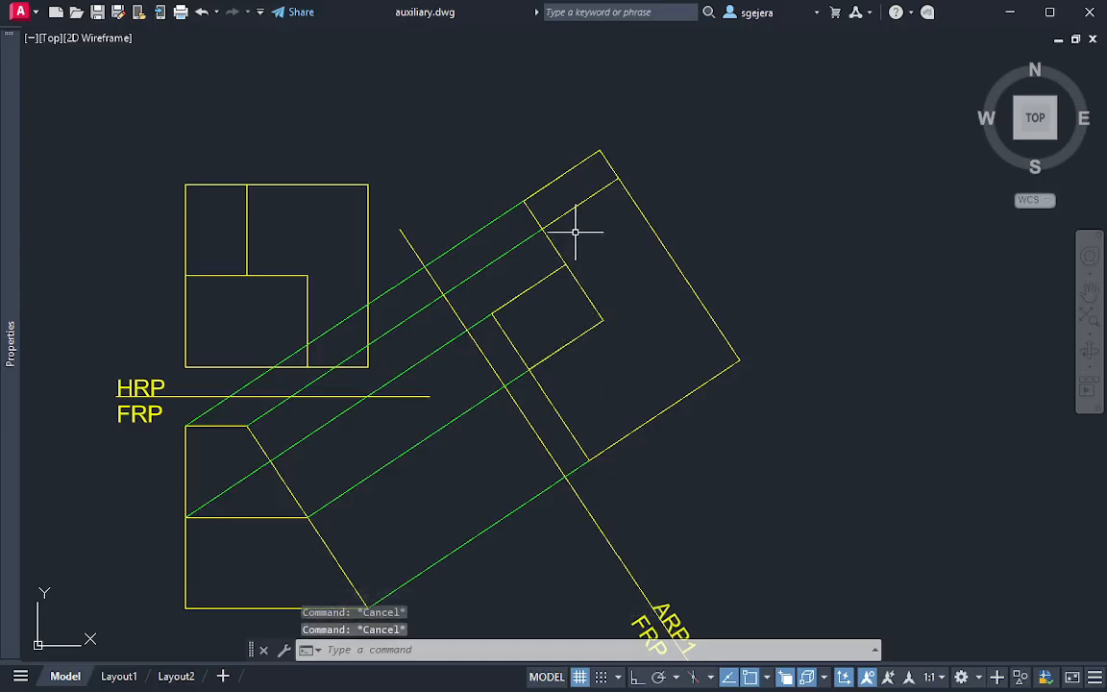
middle_click_drag(605, 304, 597, 252)
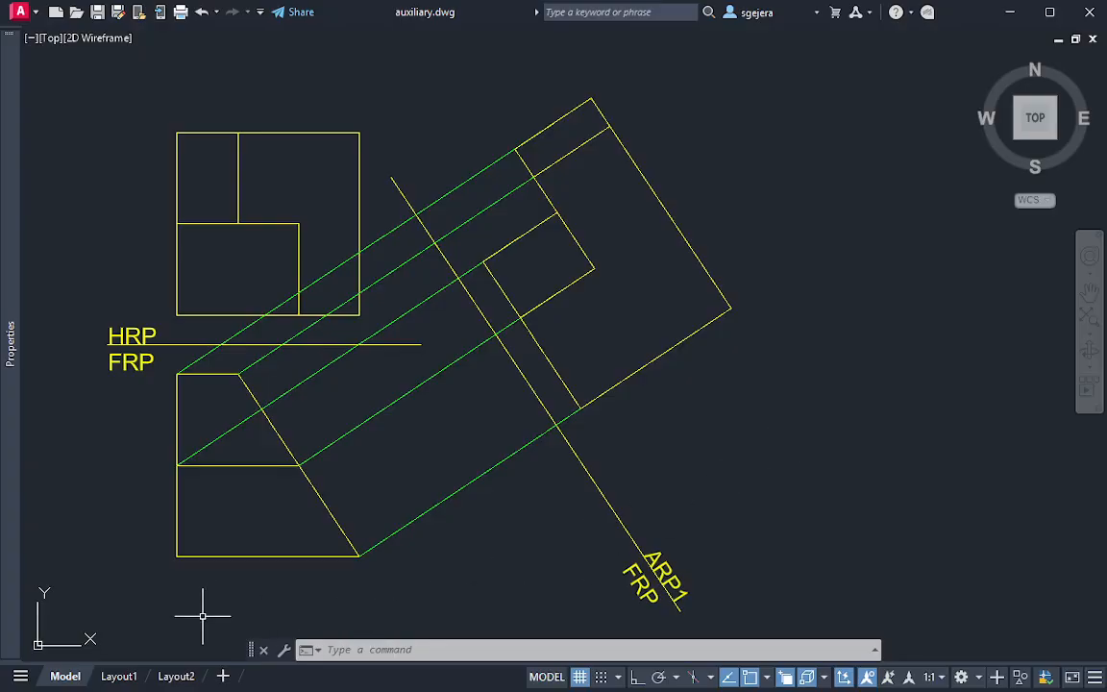
mouse_move(167, 566)
left_mouse_down()
mouse_move(198, 549)
mouse_move(177, 519)
mouse_move(173, 585)
left_mouse_up()
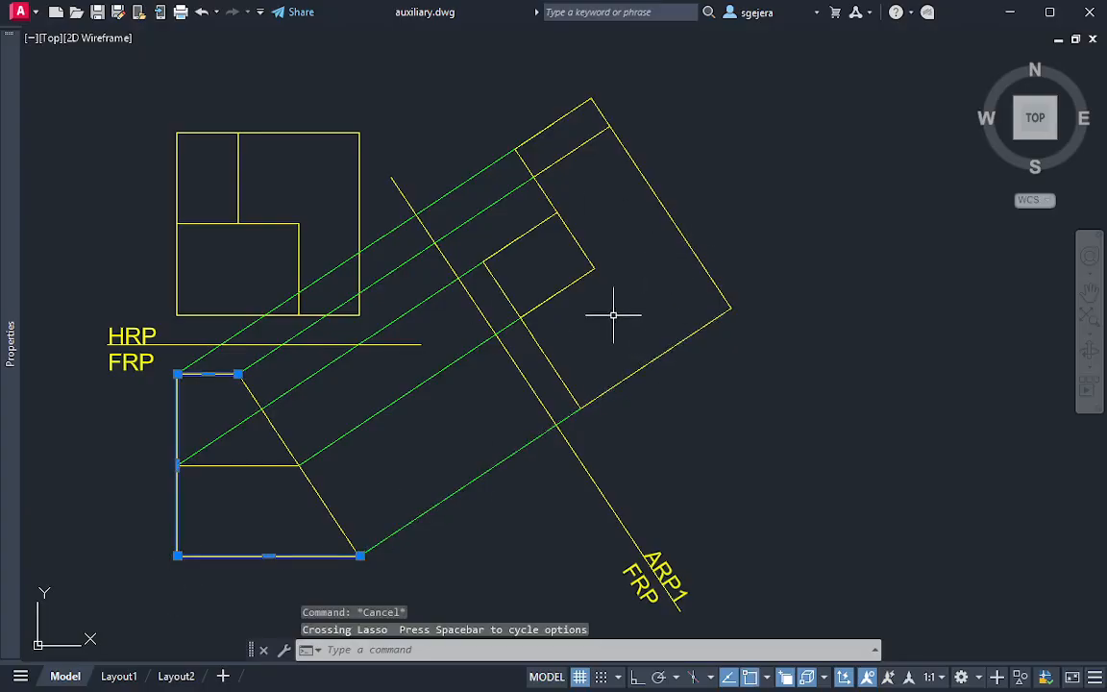
key("Escape")
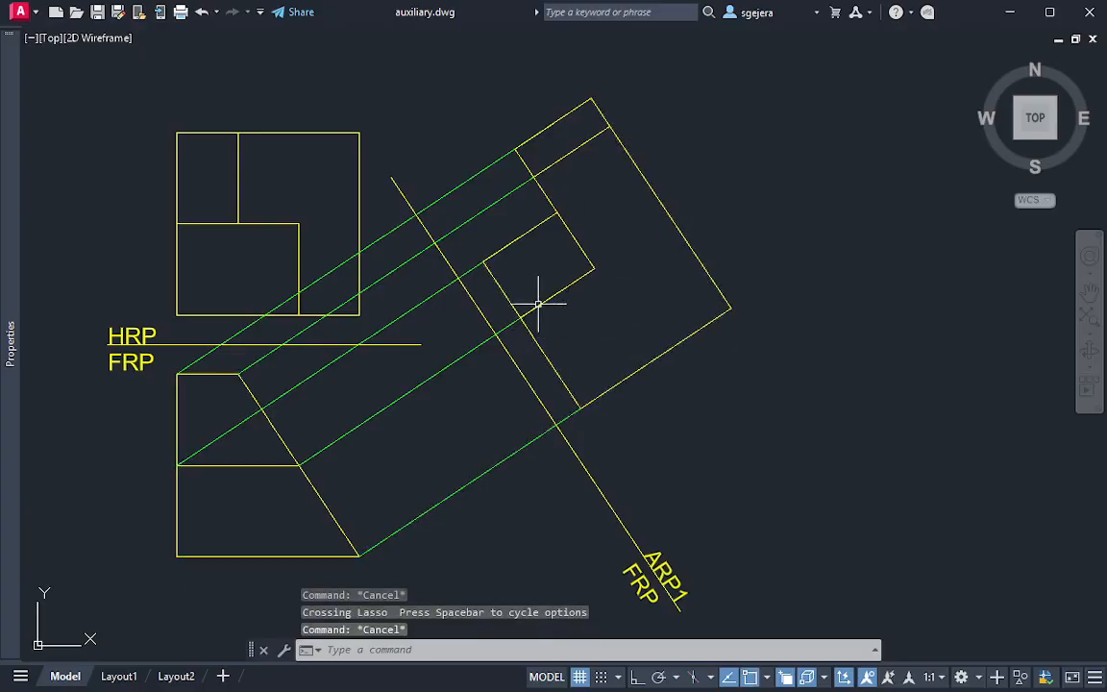
Set the current colour to green and project the FRP view's lower-left corner parallel to the other projection lines, ending on the auxiliary view's far edge
mouse_move(10, 327)
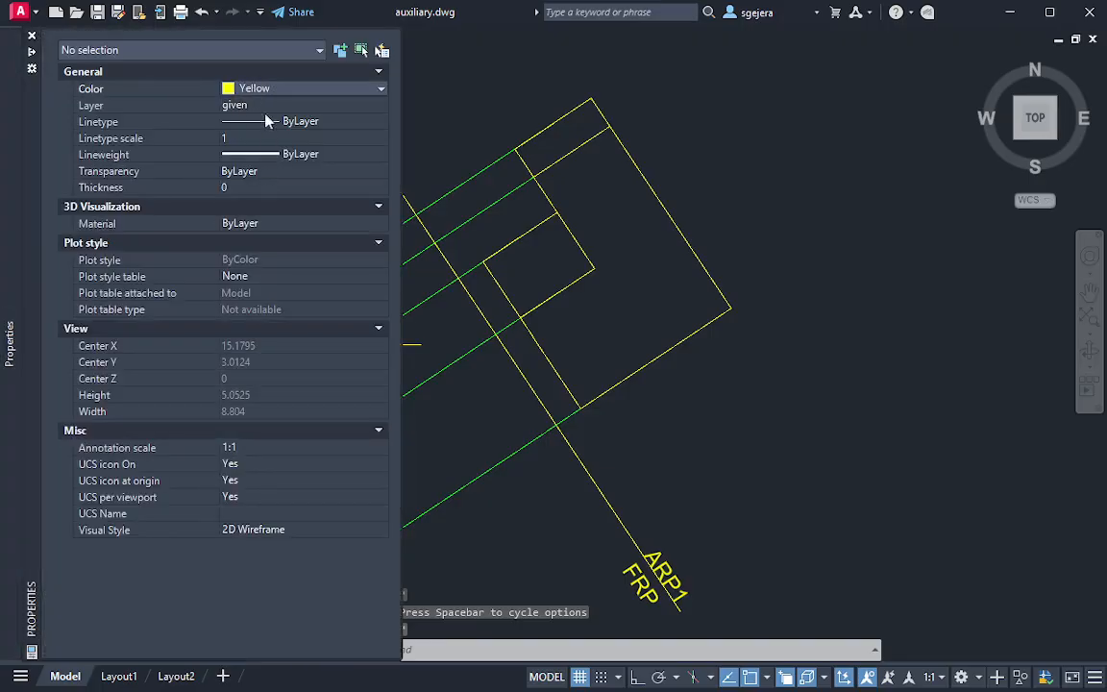
left_click(269, 89)
left_click(264, 169)
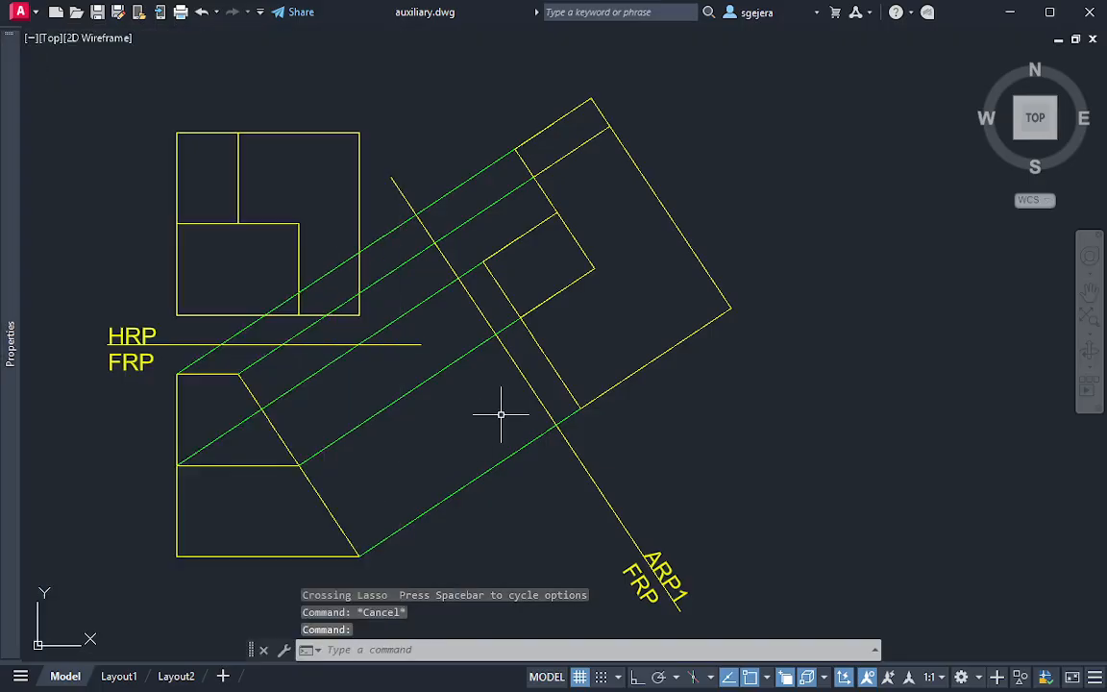
type("l")
key("Return")
left_click(177, 557)
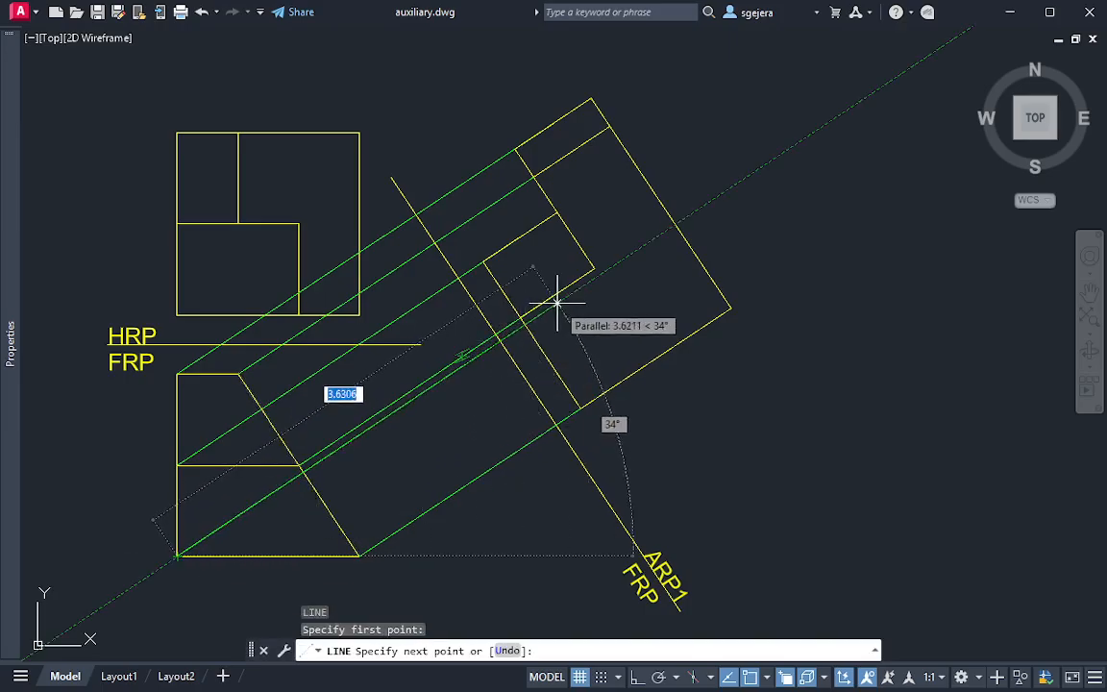
left_click(674, 224)
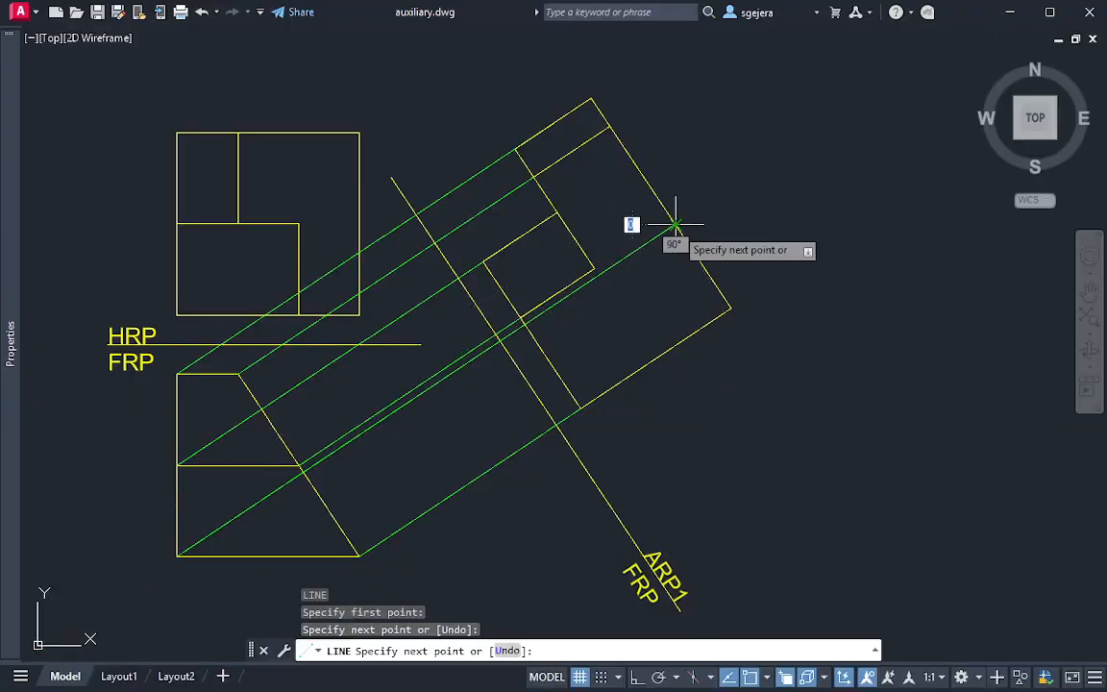
key("Escape")
key("Escape")
key("Escape")
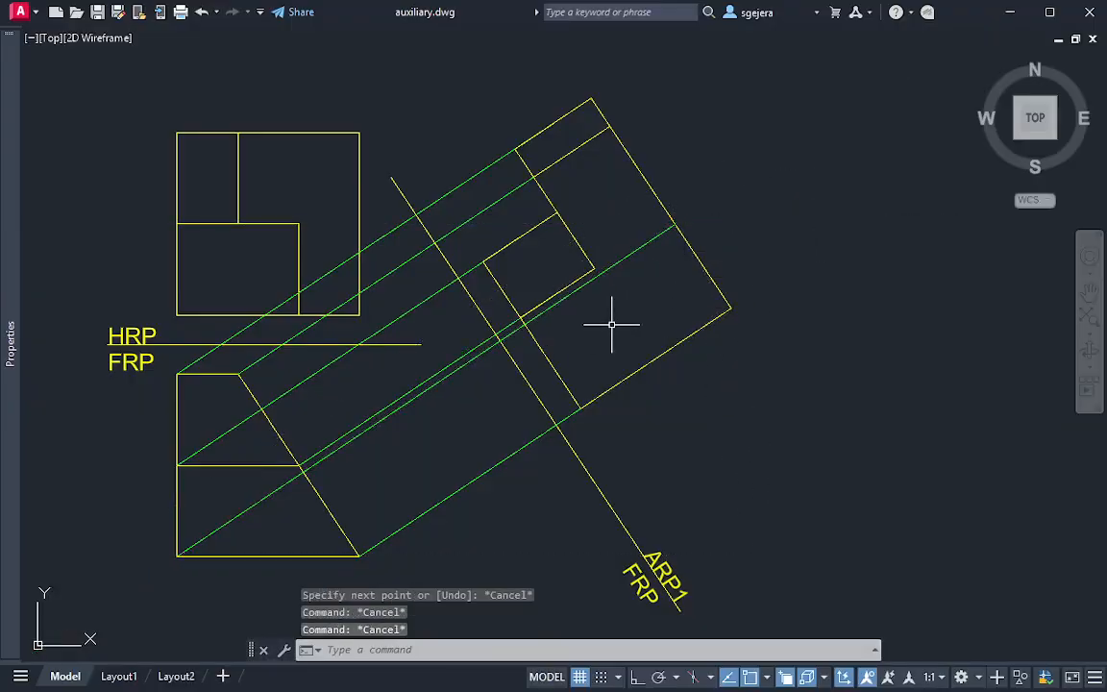
Set the current colour to ByLayer and draw a line along the new projection from the auxiliary view's far edge back to its near edge
mouse_move(14, 308)
left_click(272, 89)
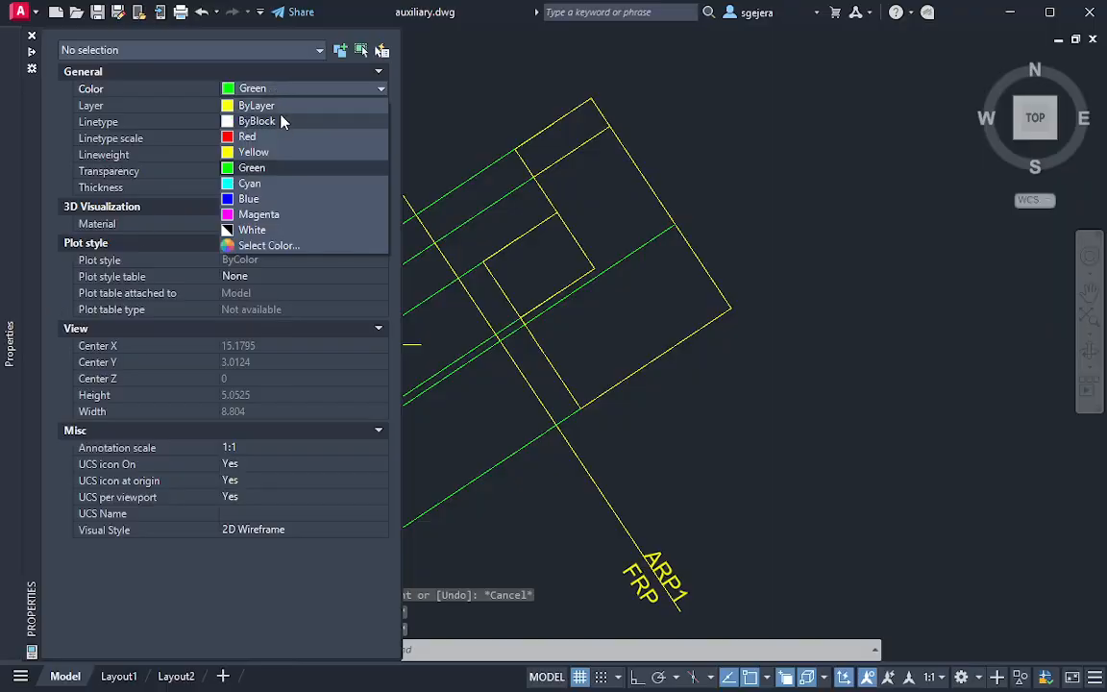
left_click(258, 104)
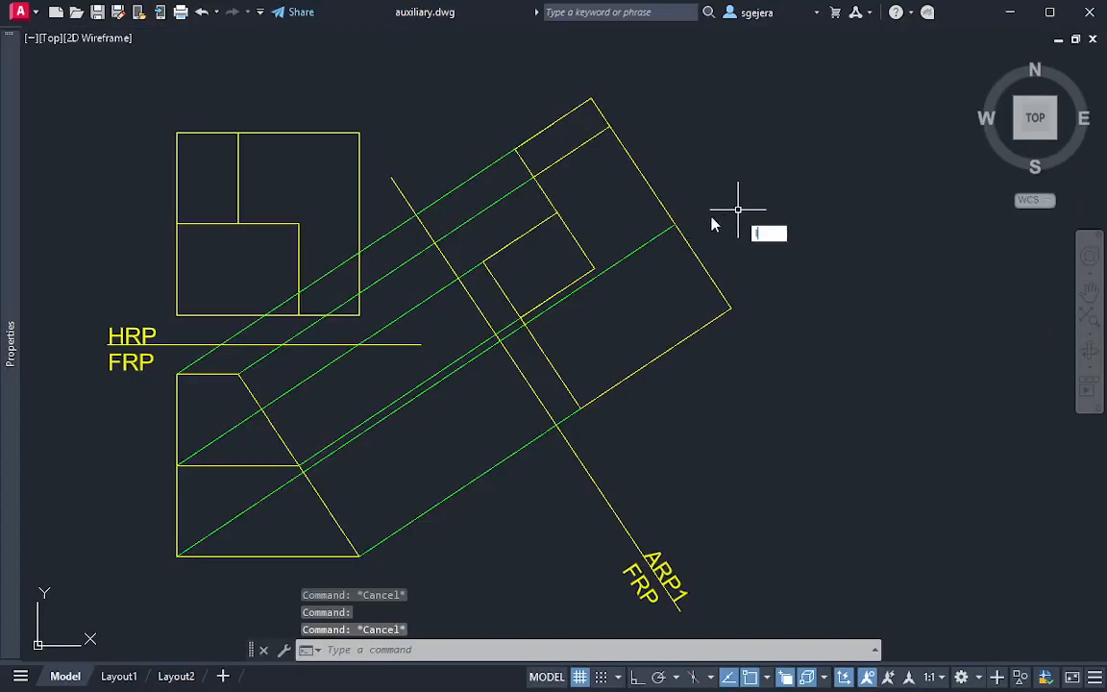
type("l")
key("Return")
left_click(675, 224)
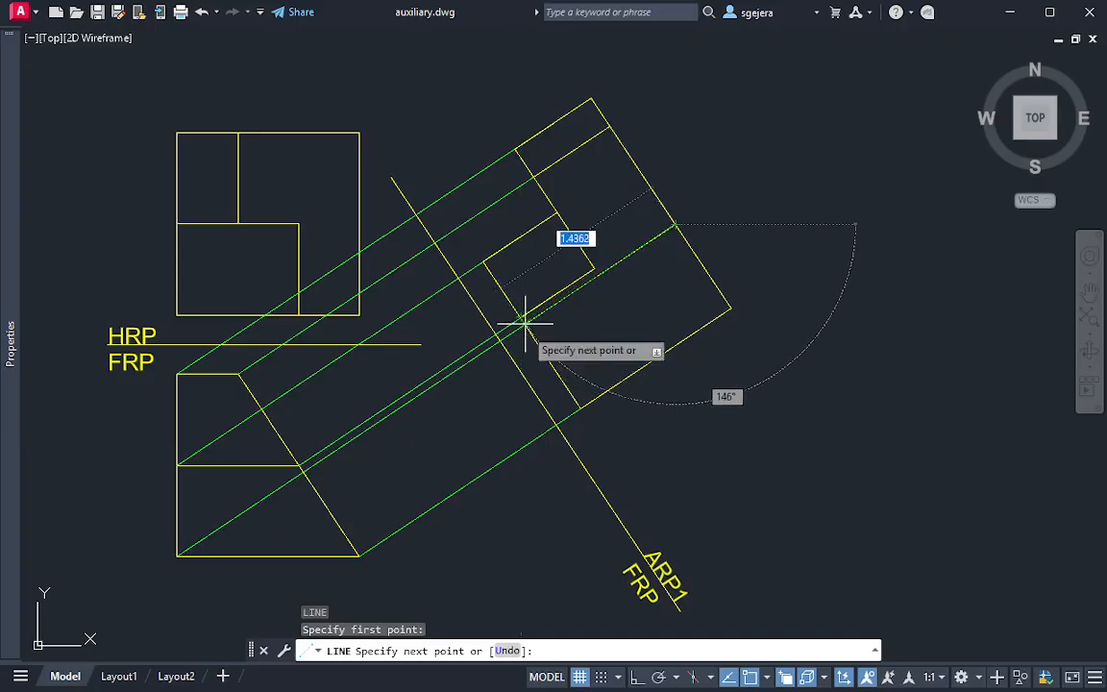
left_click(523, 319)
key("Escape")
key("Escape")
Match the properties of Example 1's dashed hidden line onto the new yellow line across the auxiliary view
middle_click_drag(706, 170, 722, 310)
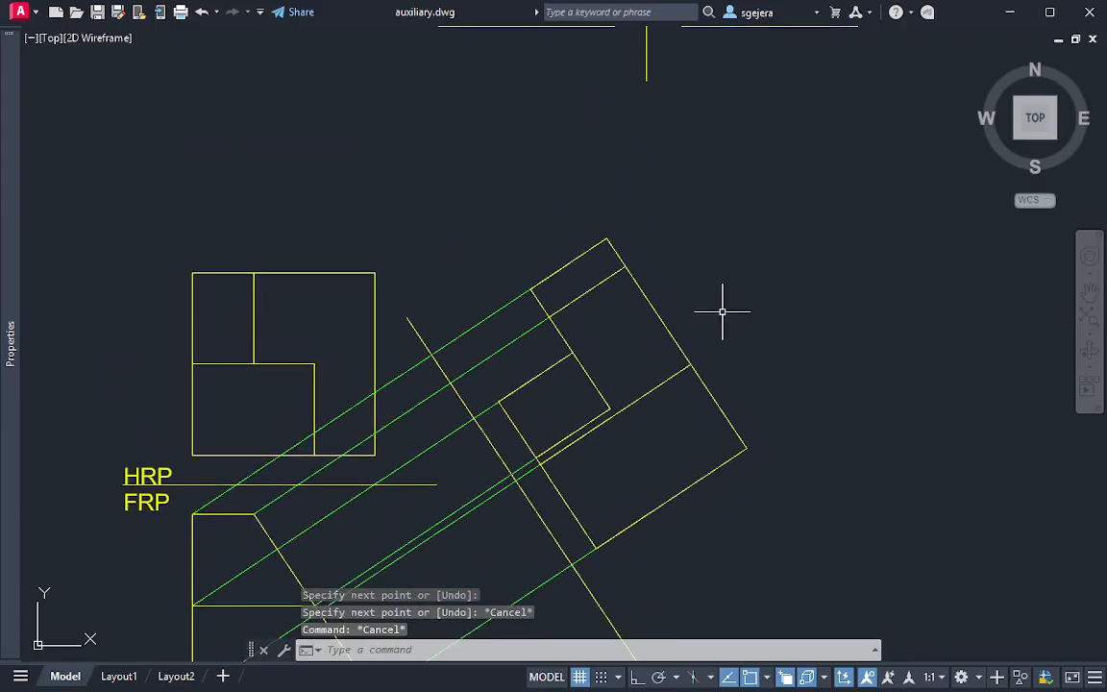
scroll(721, 311, "down", 2)
middle_click_drag(761, 191, 731, 292)
left_click(731, 203)
left_click(708, 168)
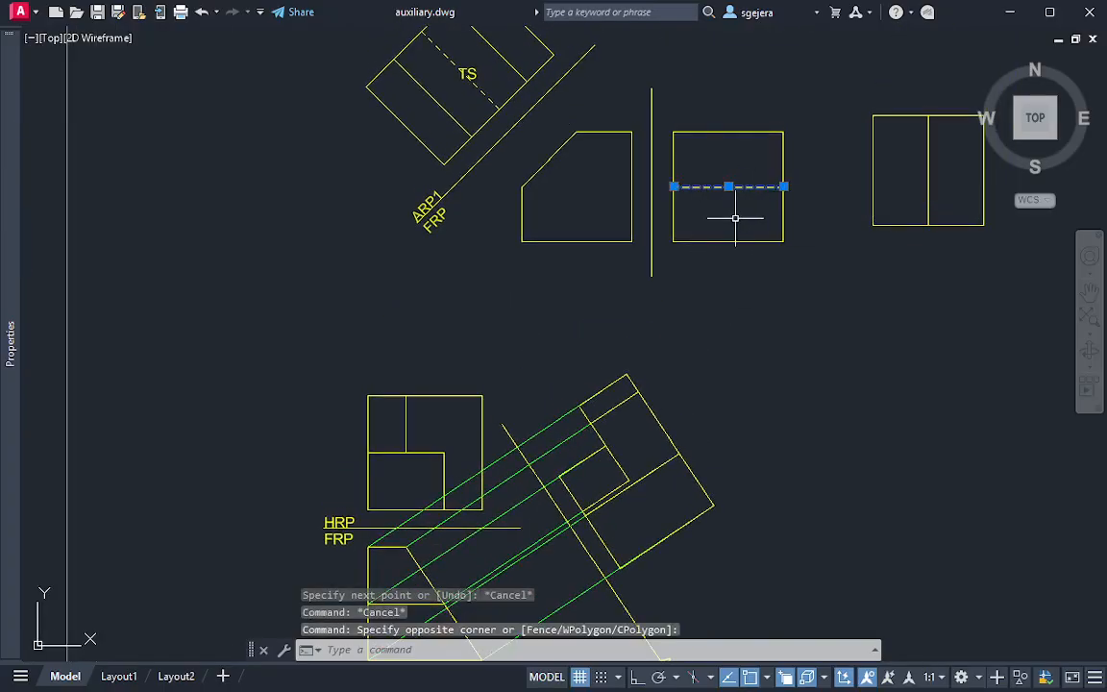
key("Escape")
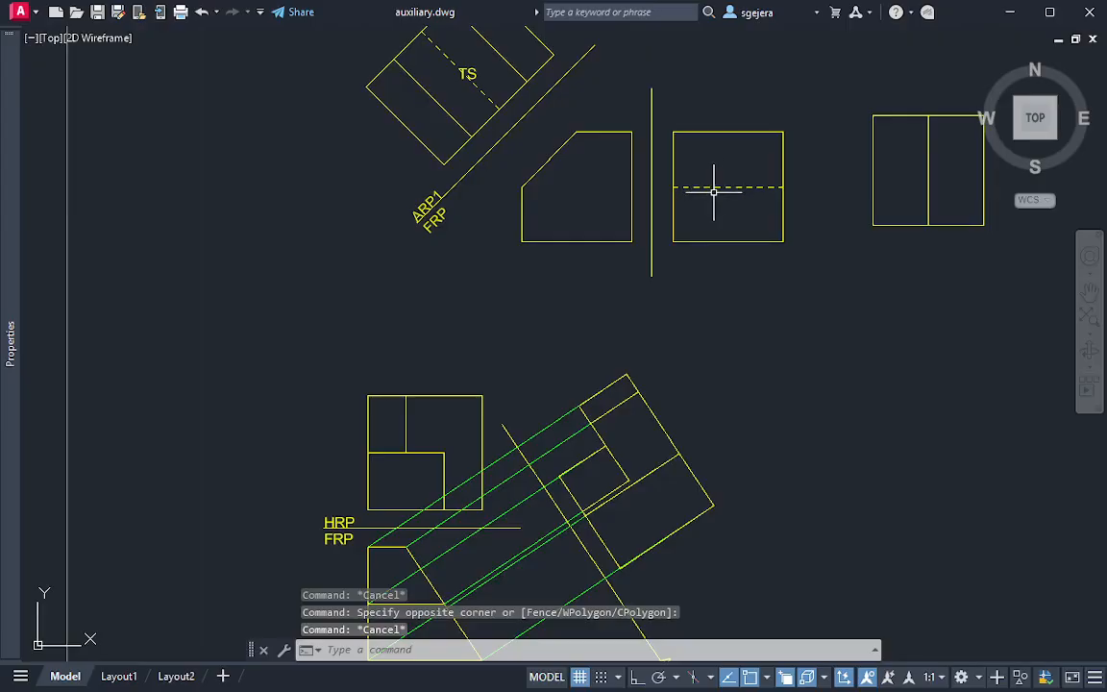
left_click(711, 180)
left_click(729, 197)
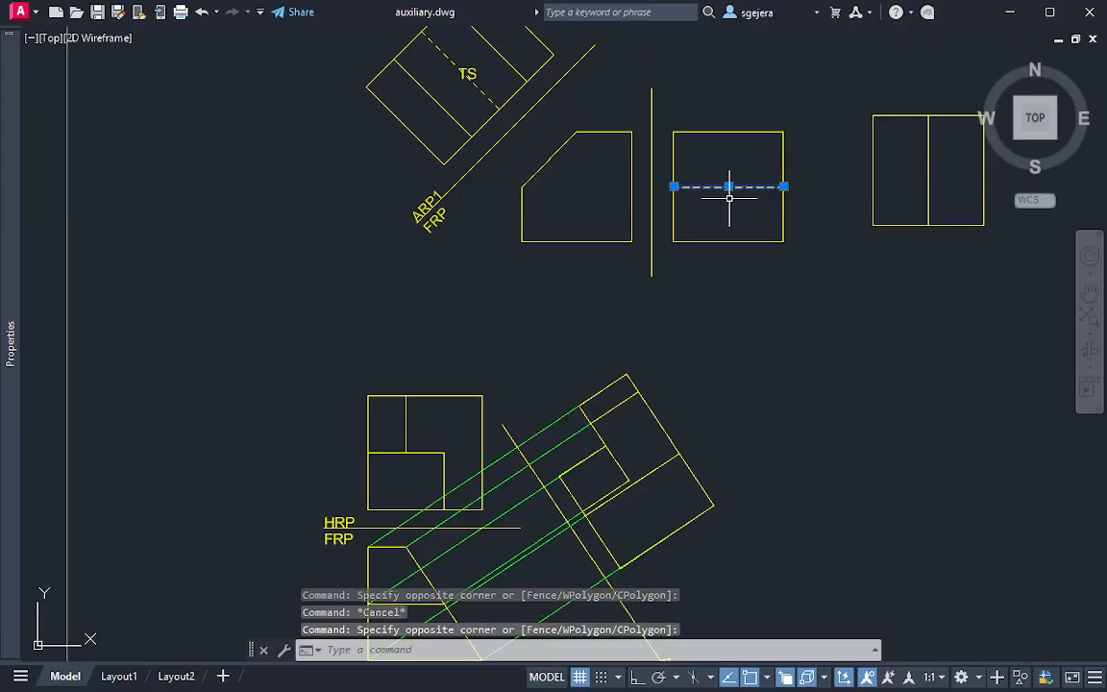
type("ma")
key("Return")
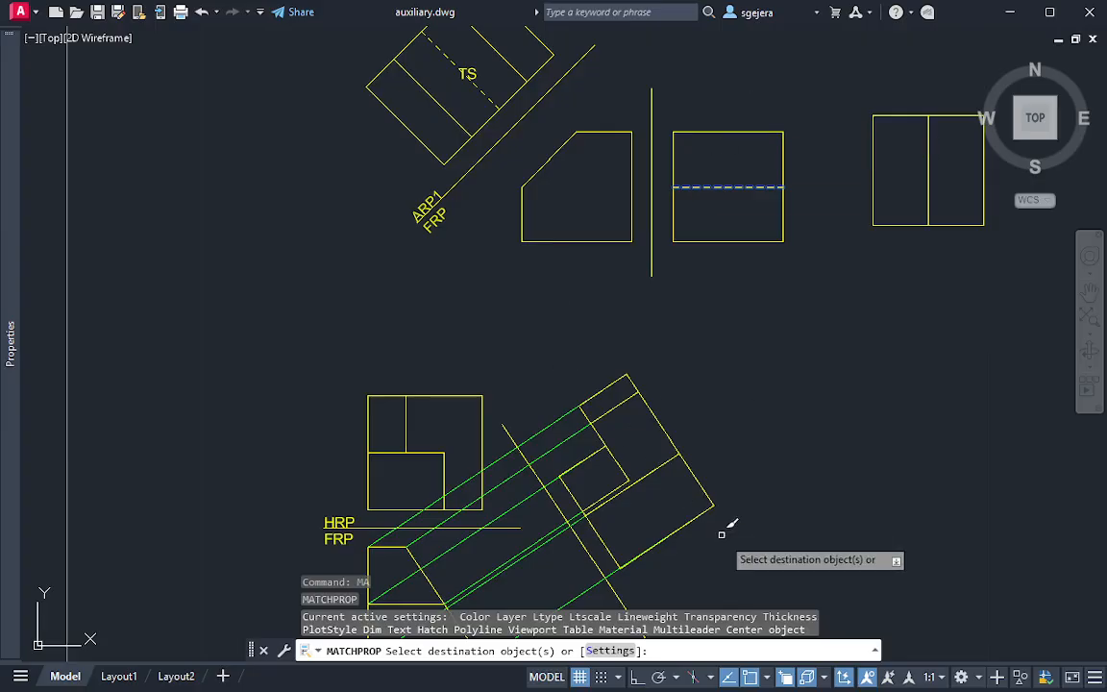
left_click(663, 463)
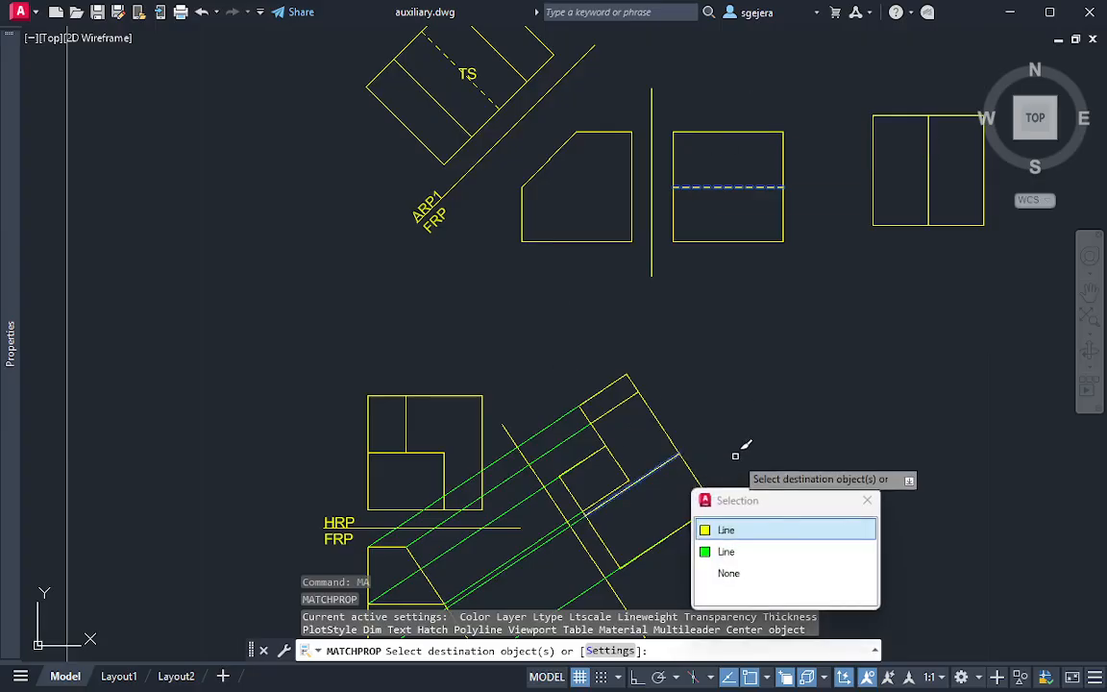
left_click(739, 529)
key("Escape")
key("Escape")
Trim away the green projection line's portion lying under the hidden line inside the auxiliary view
scroll(625, 519, "up", 6)
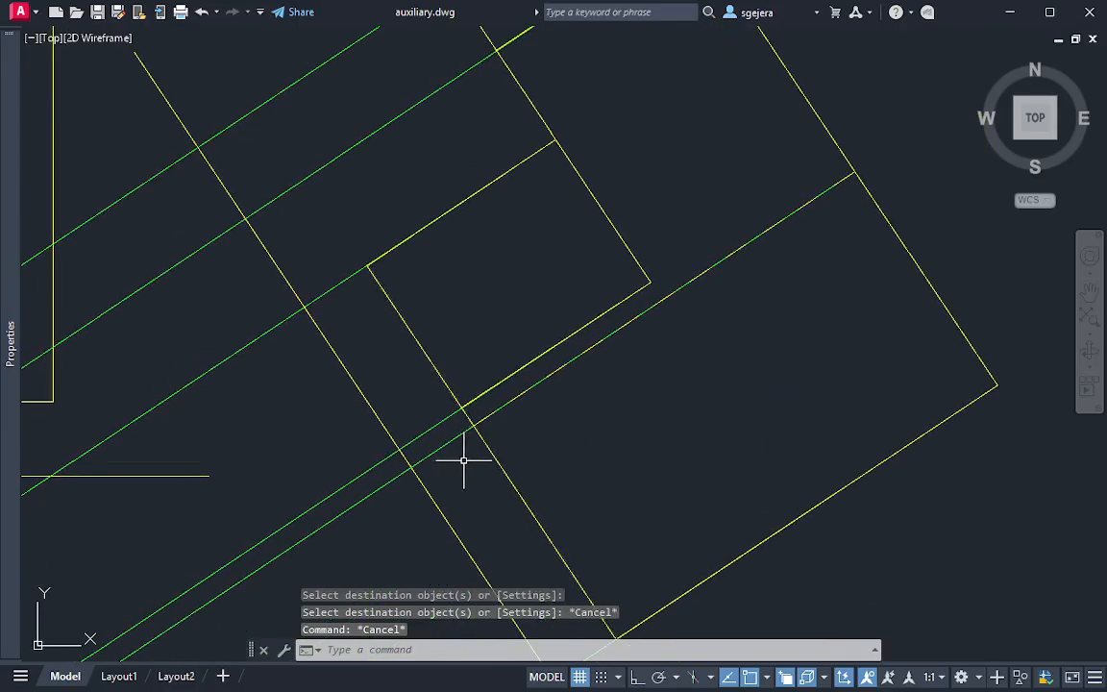
type("tr")
key("Return")
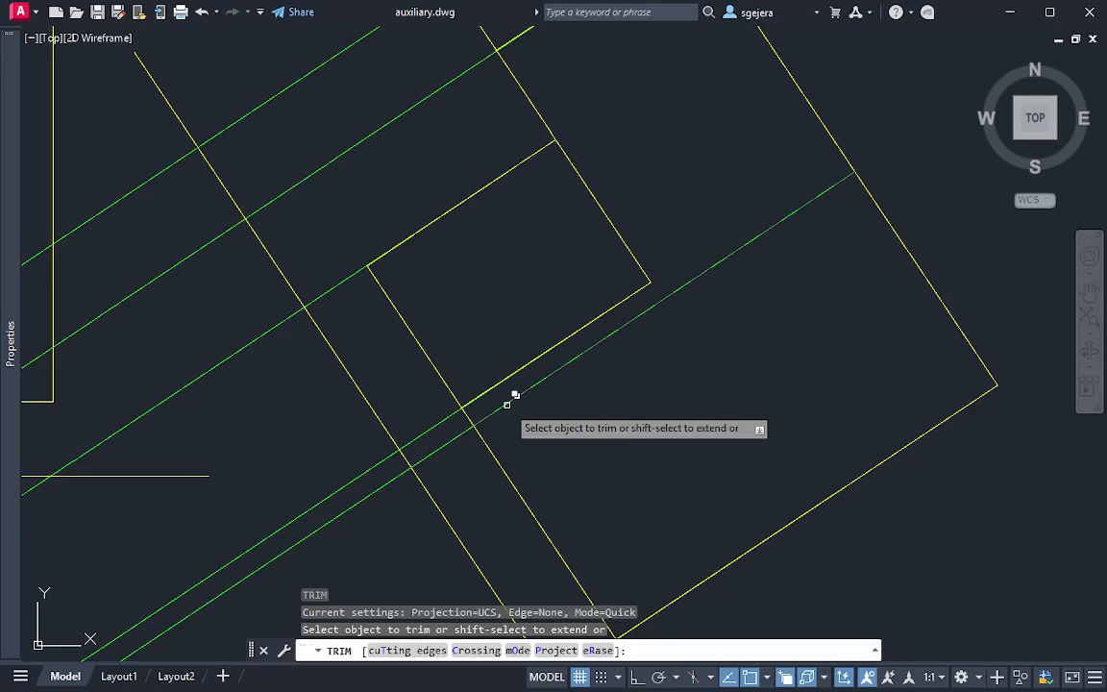
left_click(538, 381)
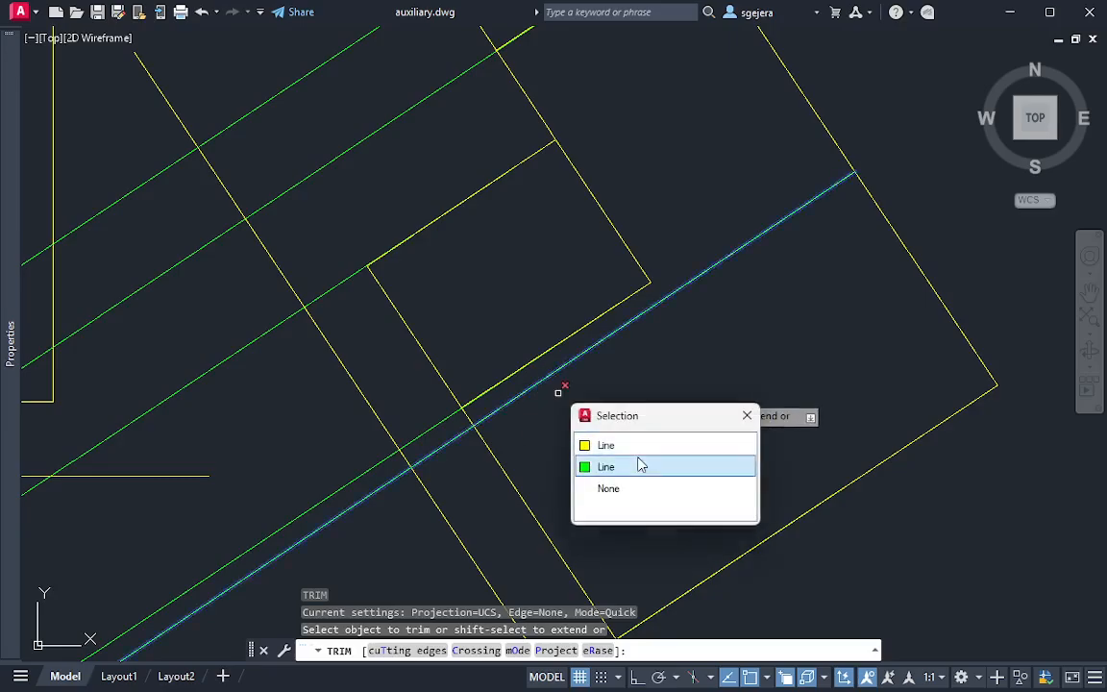
key("Escape")
key("Escape")
mouse_move(704, 364)
middle_mouse_down()
mouse_move(708, 337)
mouse_move(746, 341)
mouse_move(694, 348)
mouse_move(673, 377)
middle_mouse_up()
scroll(707, 337, "down", 2)
scroll(725, 338, "down", 2)
scroll(710, 297, "down", 4)
middle_click_drag(736, 308, 687, 353)
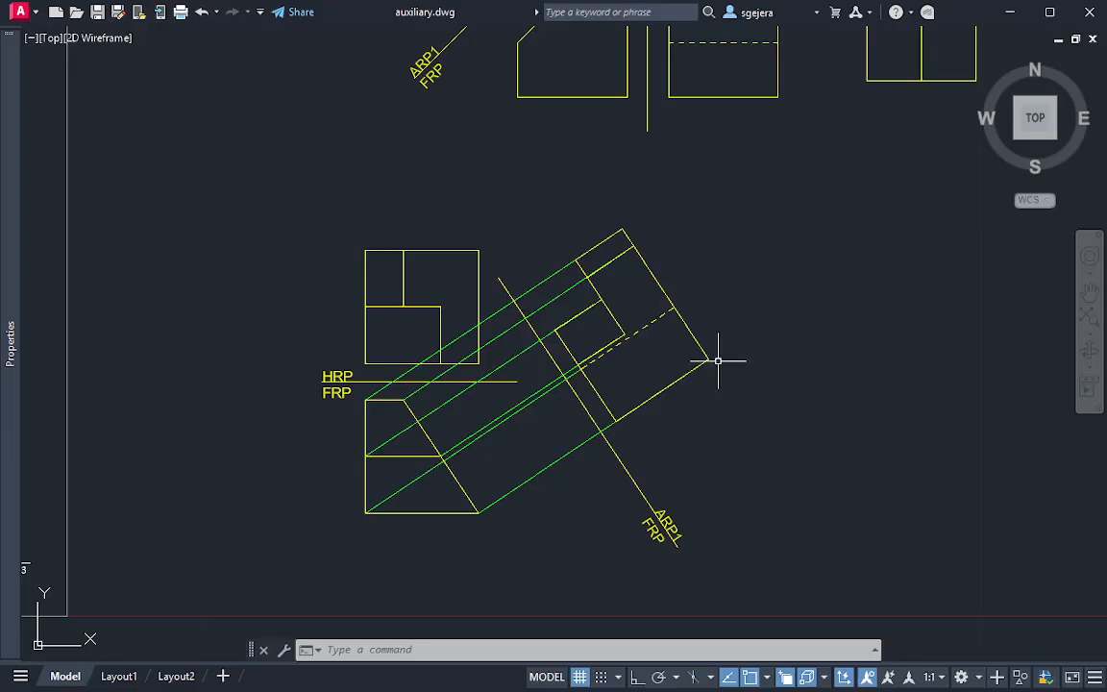
mouse_move(163, 394)
middle_mouse_down()
mouse_move(338, 383)
mouse_move(789, 316)
mouse_move(779, 330)
mouse_move(376, 351)
mouse_move(338, 363)
middle_mouse_up()
key("Escape")
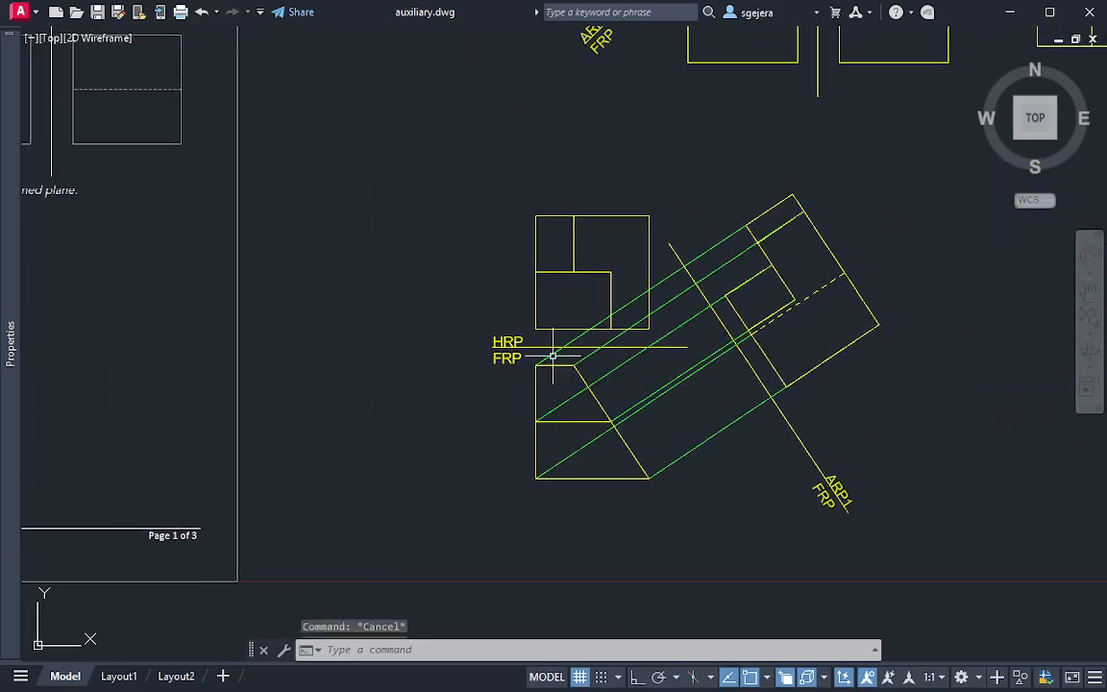
key("Escape")
type("c")
key("Return")
left_click(536, 329)
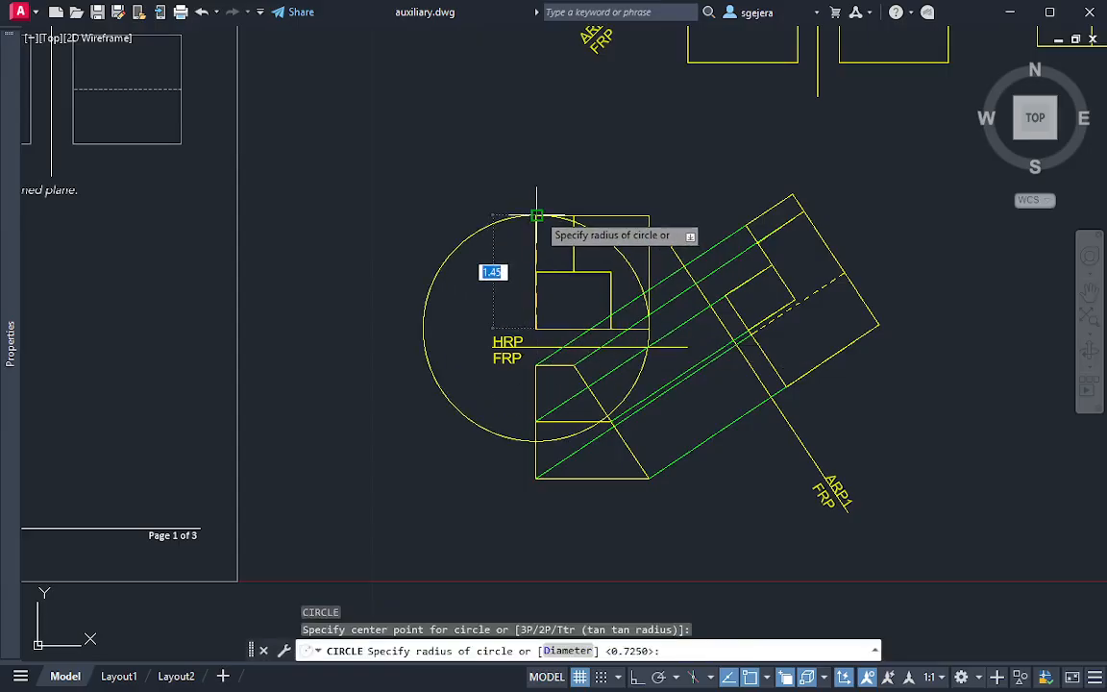
key("Escape")
key("Escape")
key("Escape")
scroll(794, 433, "down", 2)
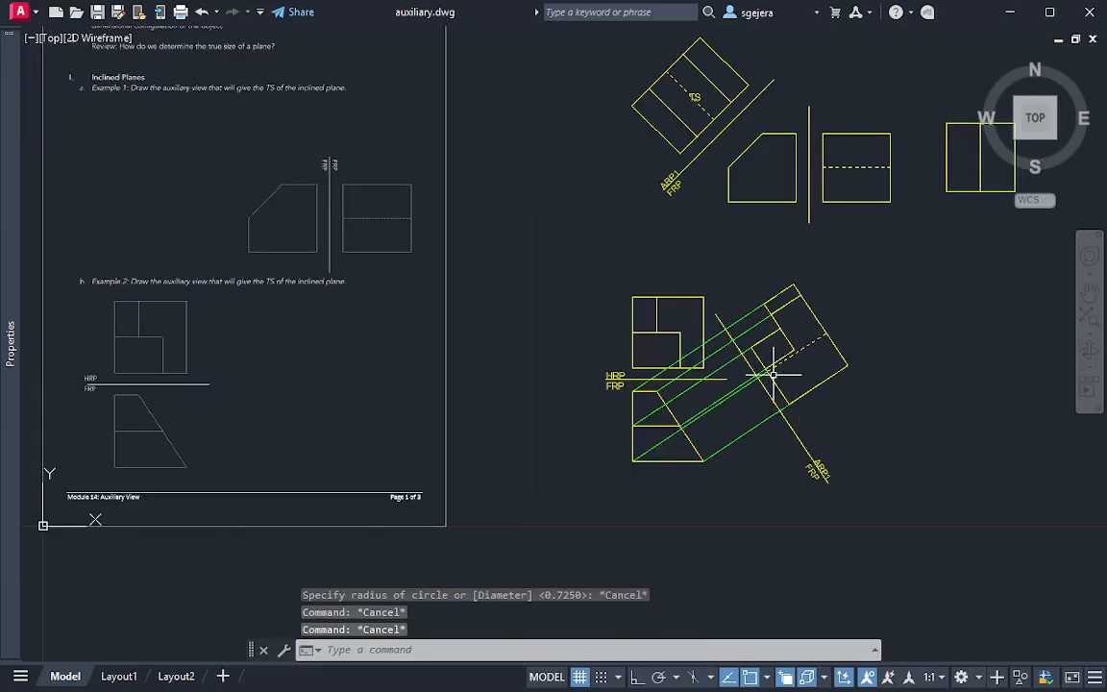
scroll(640, 364, "up", 4)
mouse_move(637, 366)
middle_mouse_down()
mouse_move(667, 356)
mouse_move(661, 350)
middle_mouse_up()
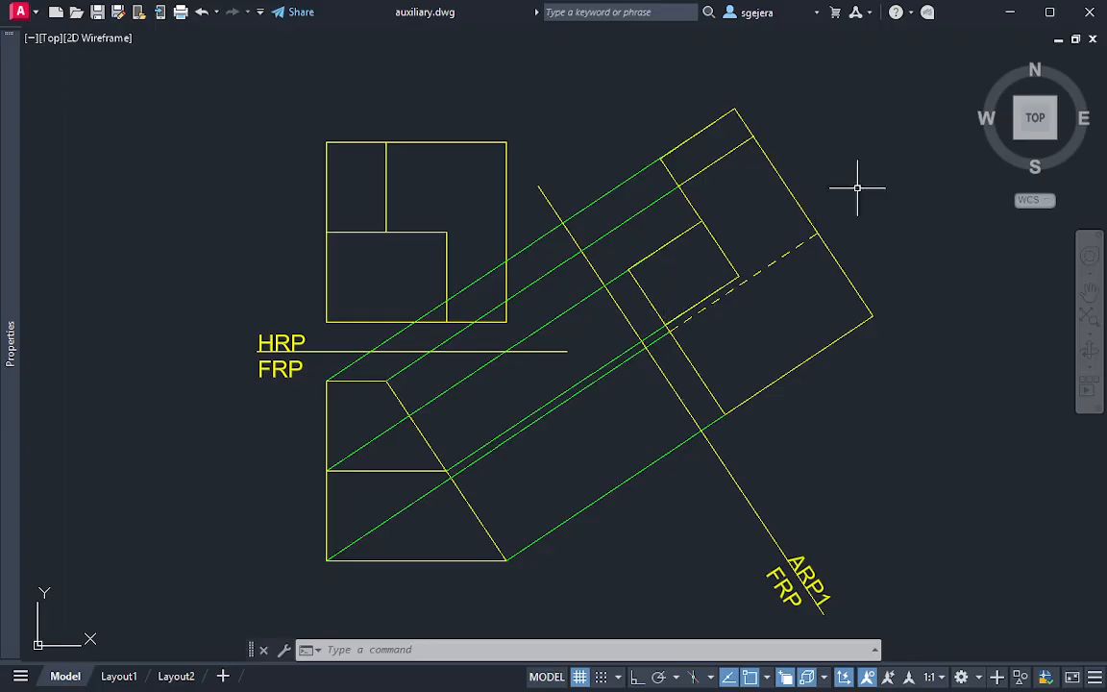
scroll(856, 173, "up", 2)
scroll(757, 170, "down", 2)
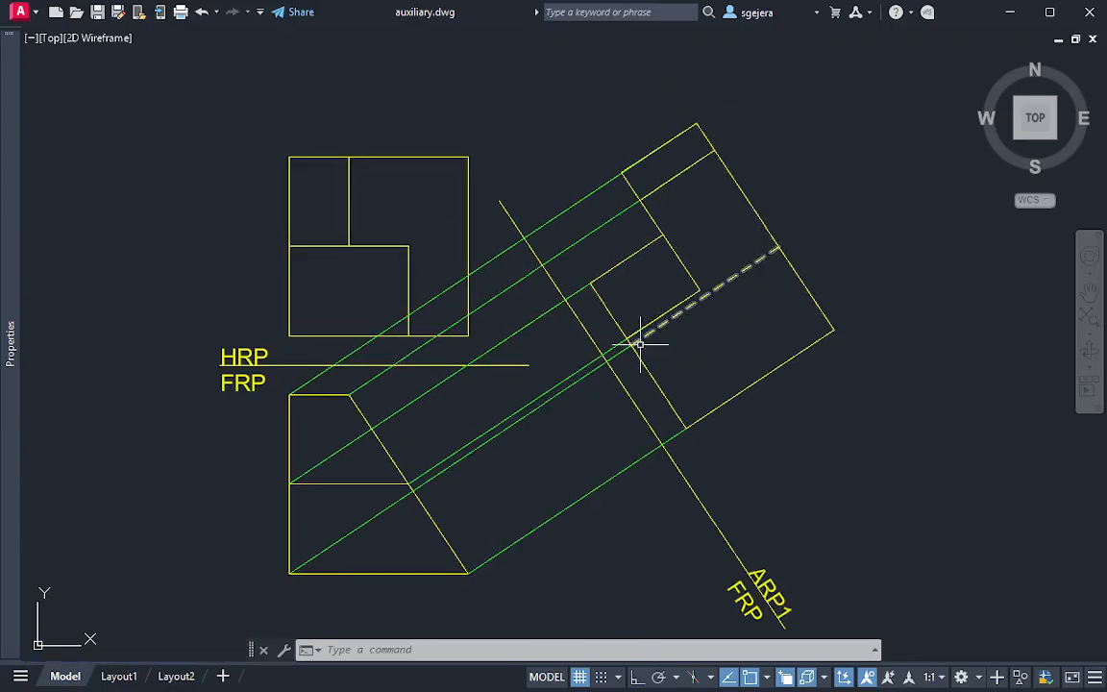
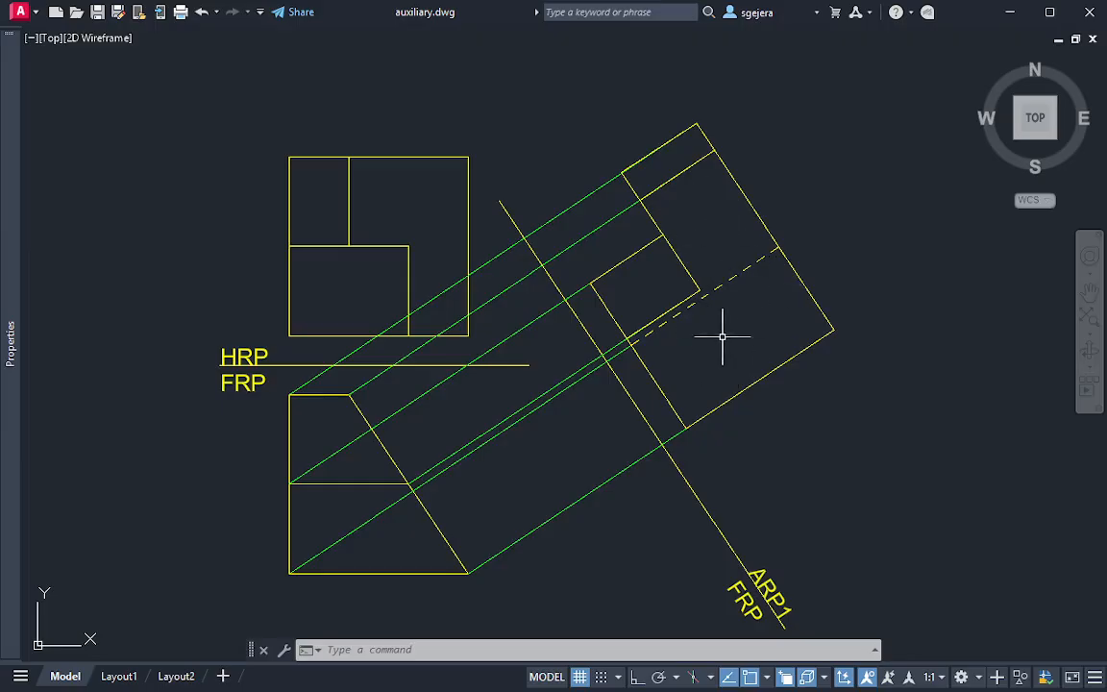
In a tilted 3D view, draw a 1.45 by 1.45 box with a height of 1.45 in the empty space beside Example 2's views
middle_click_drag(828, 445, 566, 440)
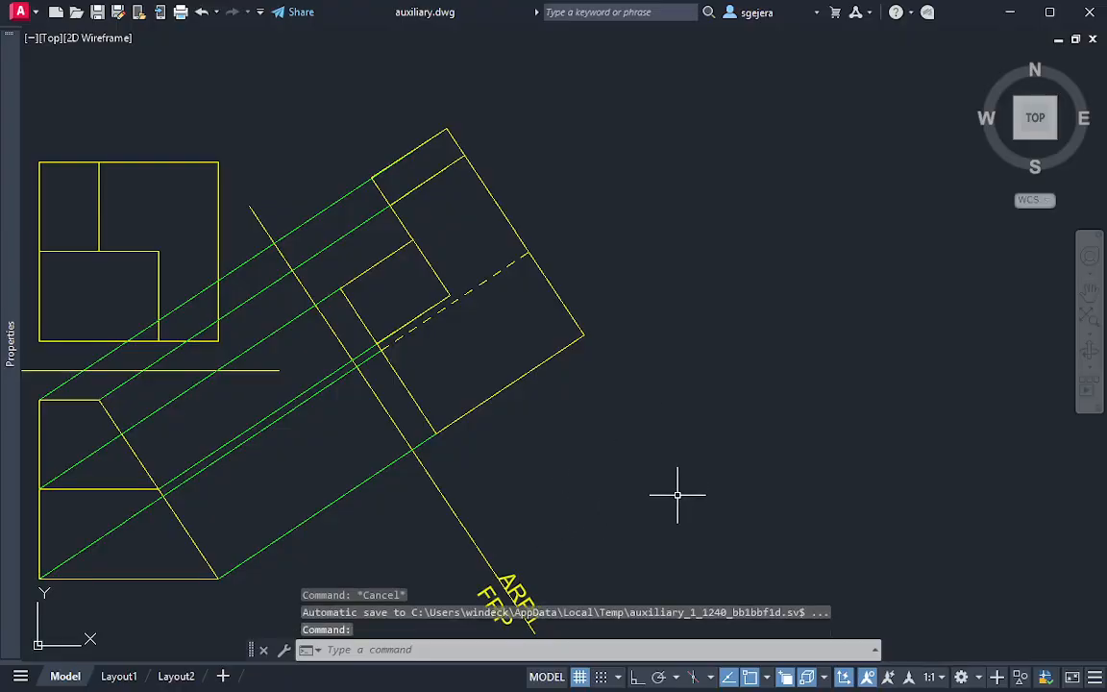
mouse_move(706, 495)
middle_mouse_down()
mouse_move(749, 434)
mouse_move(499, 443)
middle_mouse_up()
scroll(669, 440, "down", 4)
scroll(620, 437, "up", 2)
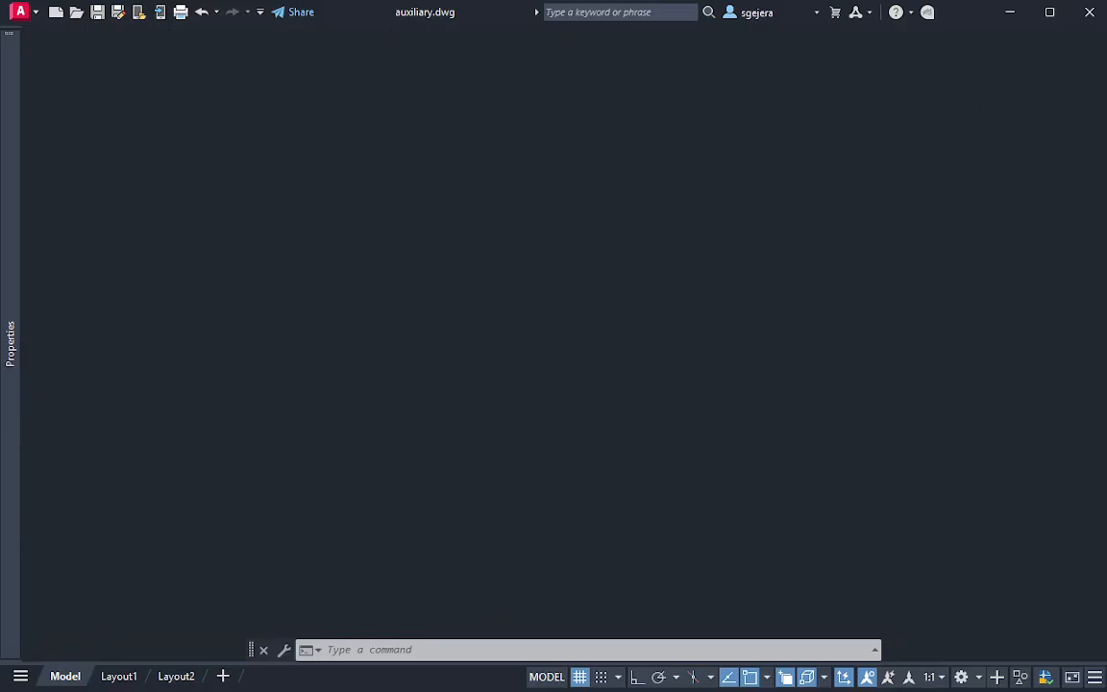
mouse_move(494, 378)
middle_mouse_down("shift")
mouse_move(475, 300)
mouse_move(519, 395)
mouse_move(452, 383)
mouse_move(405, 312)
mouse_move(514, 341)
mouse_move(575, 471)
mouse_move(519, 297)
mouse_move(538, 285)
middle_mouse_up("shift")
middle_click_drag(524, 463, 487, 364)
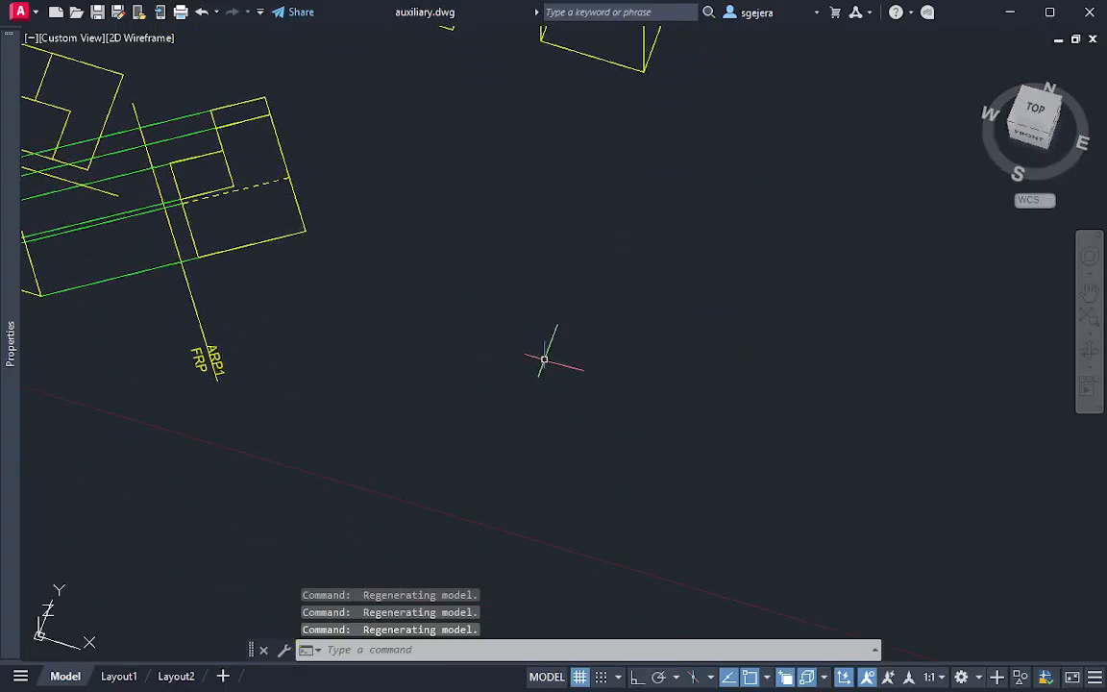
key("Return")
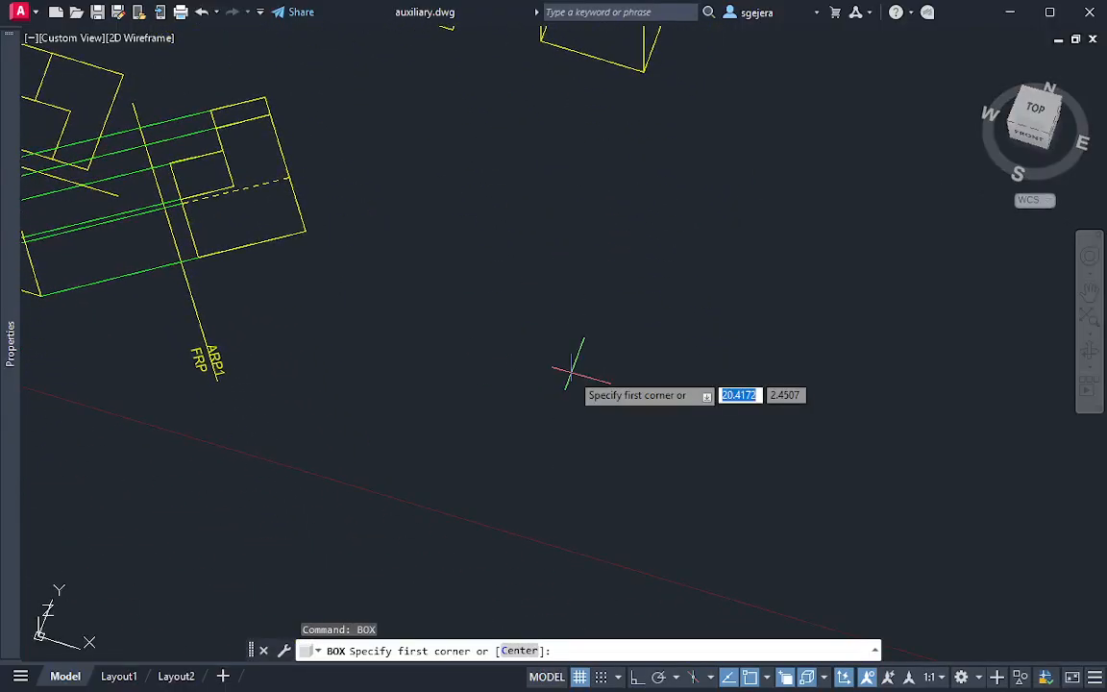
left_click(598, 401)
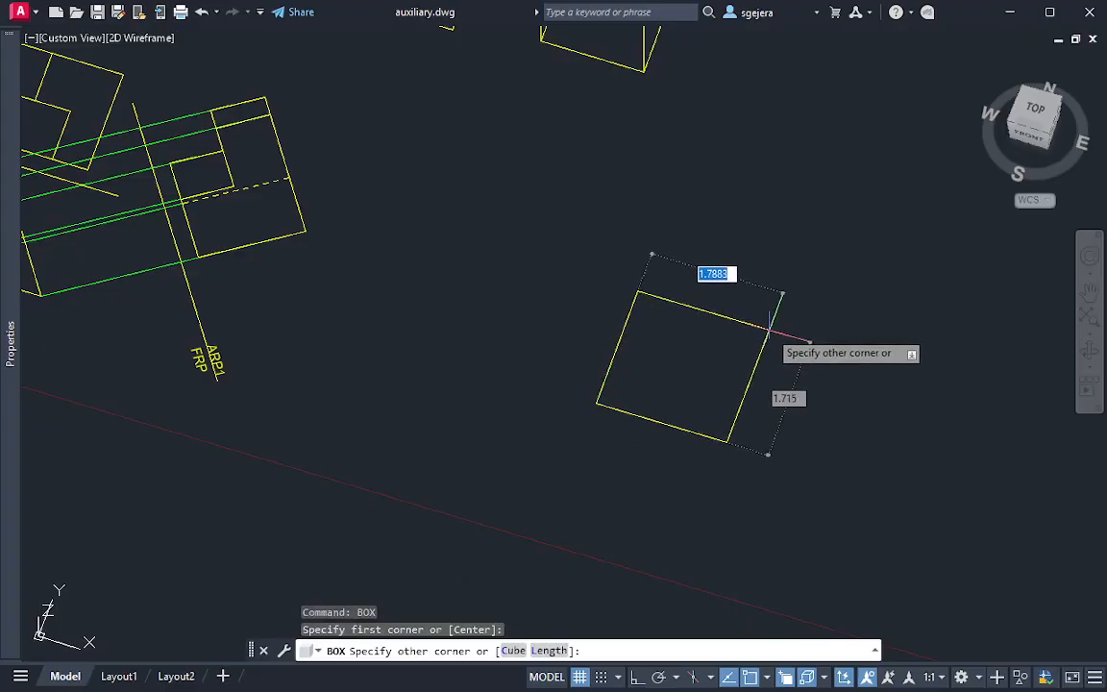
key("Tab")
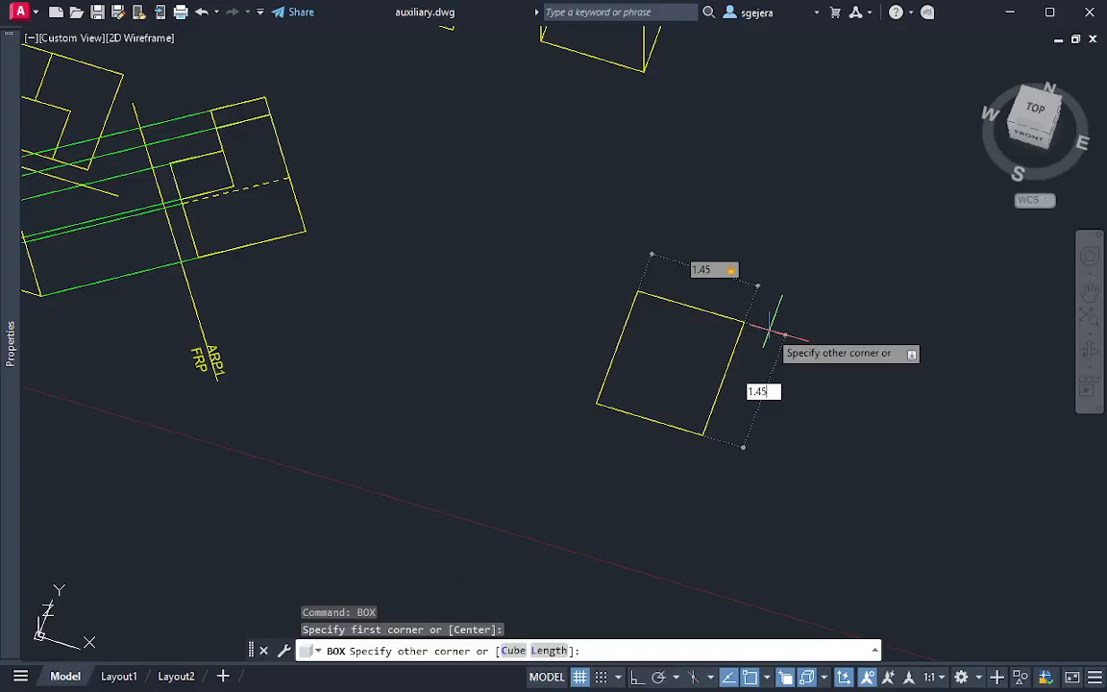
type("1.45")
key("Tab")
key("Return")
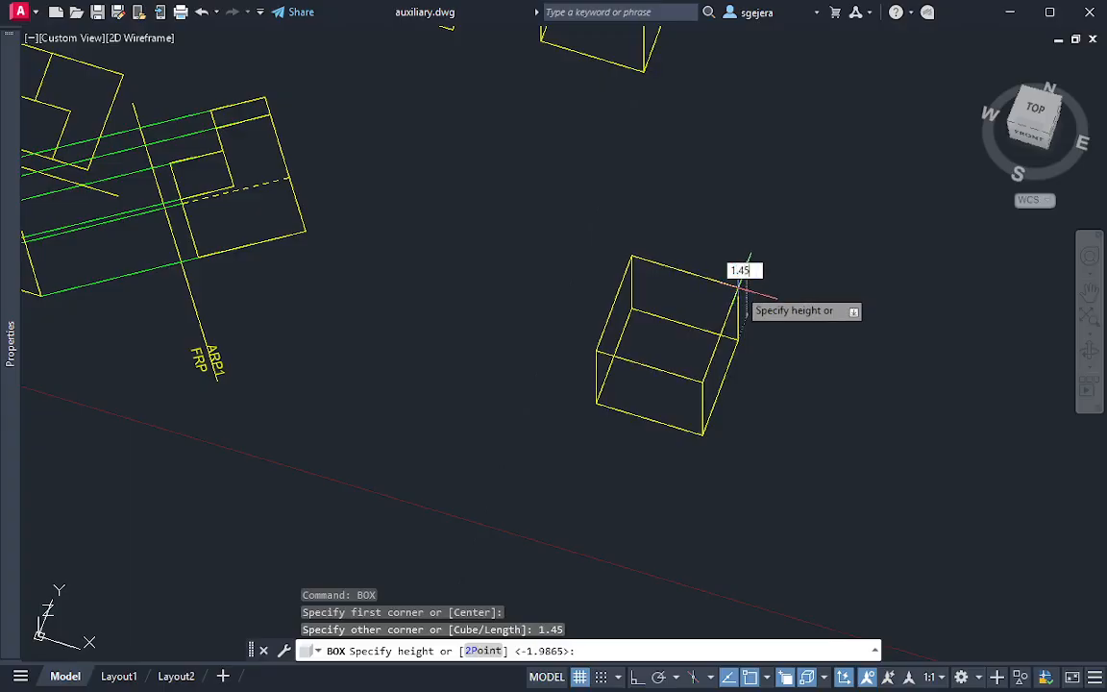
key("Return")
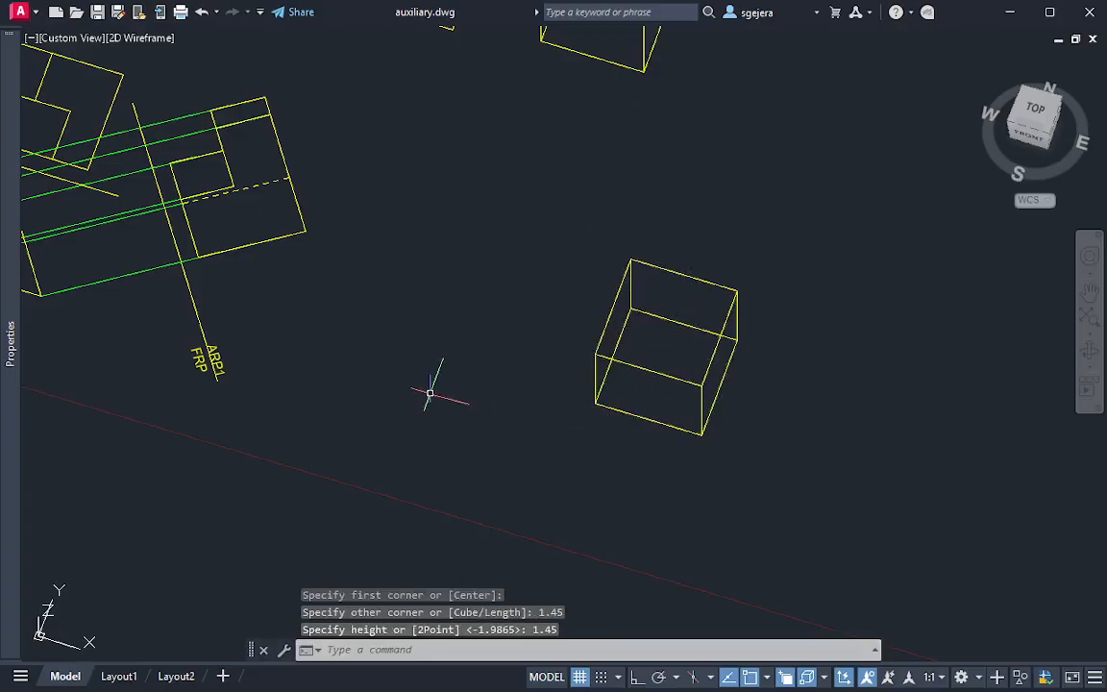
Orbit to see the new cube's front, right and top faces, and set the visual style to Hidden
middle_click_drag(371, 358, 519, 371)
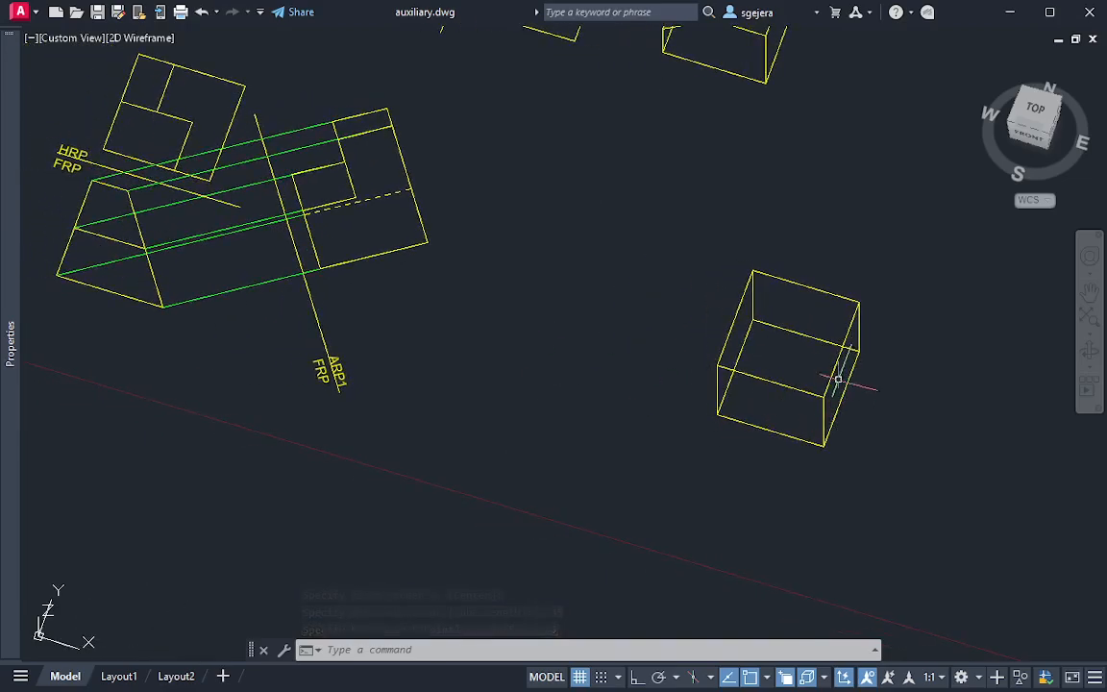
middle_click_drag(877, 390, 788, 252, "shift")
scroll(705, 314, "up", 4)
scroll(685, 312, "down", 2)
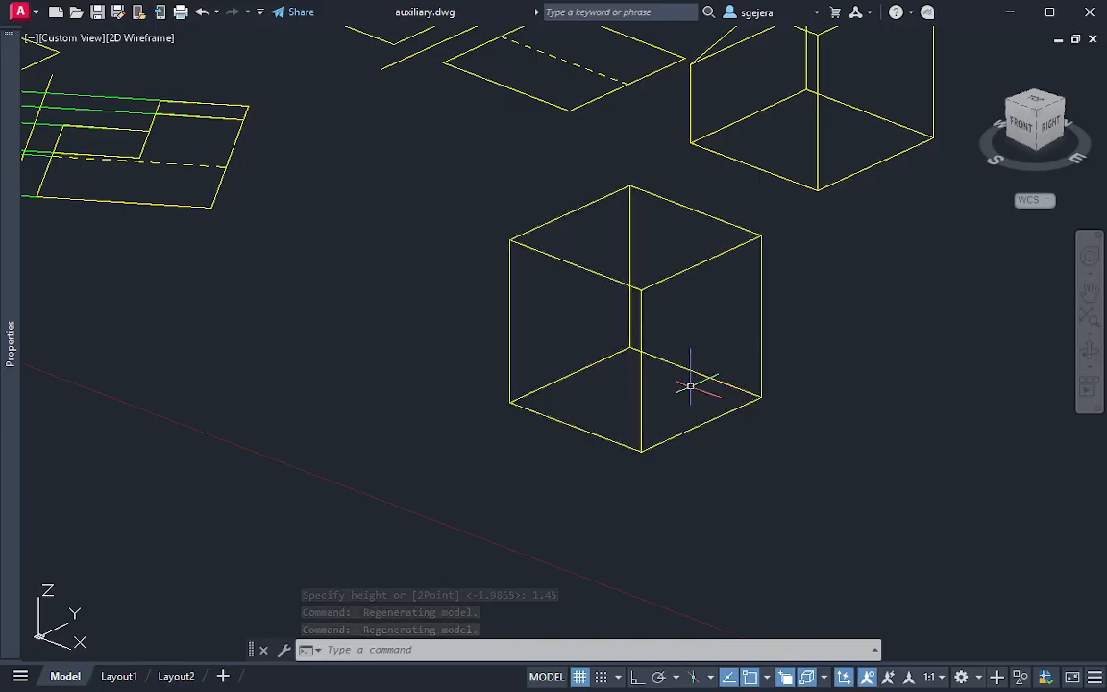
left_click(130, 38)
left_click(206, 119)
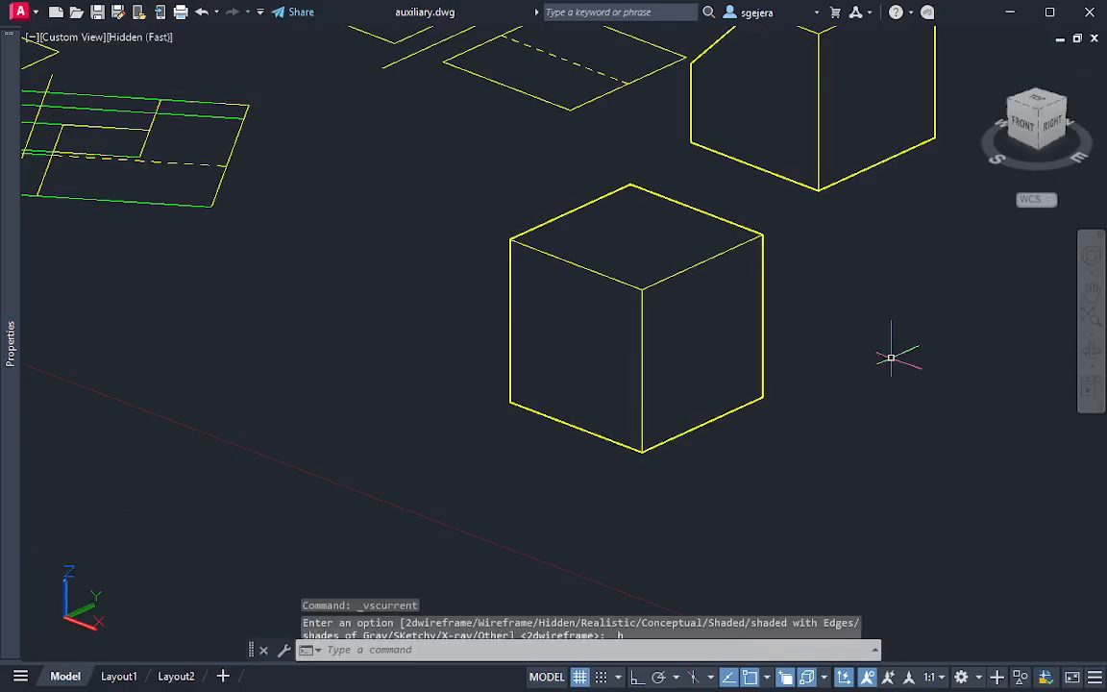
key("Escape")
key("Escape")
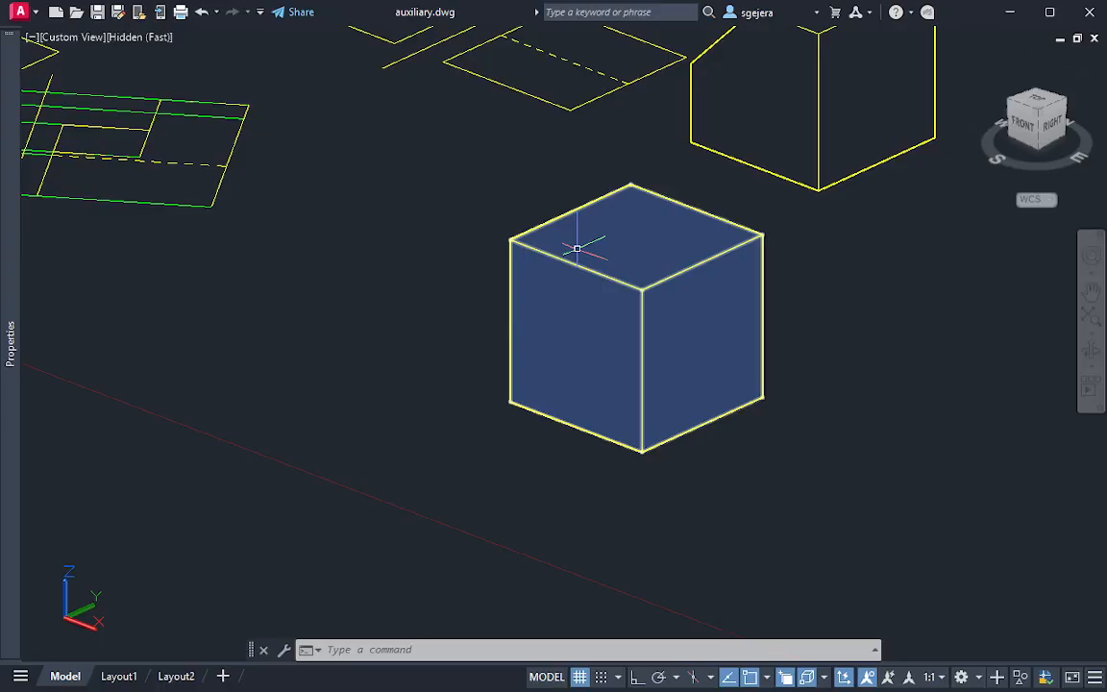
key("Escape")
key("Escape")
key("Escape")
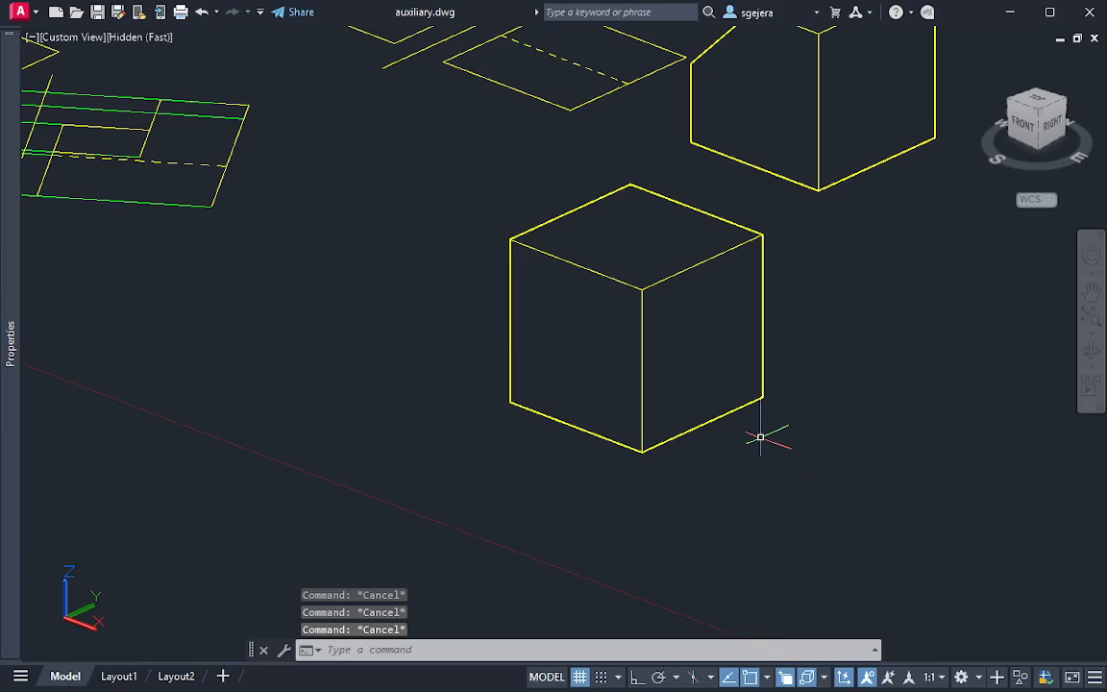
key("Return")
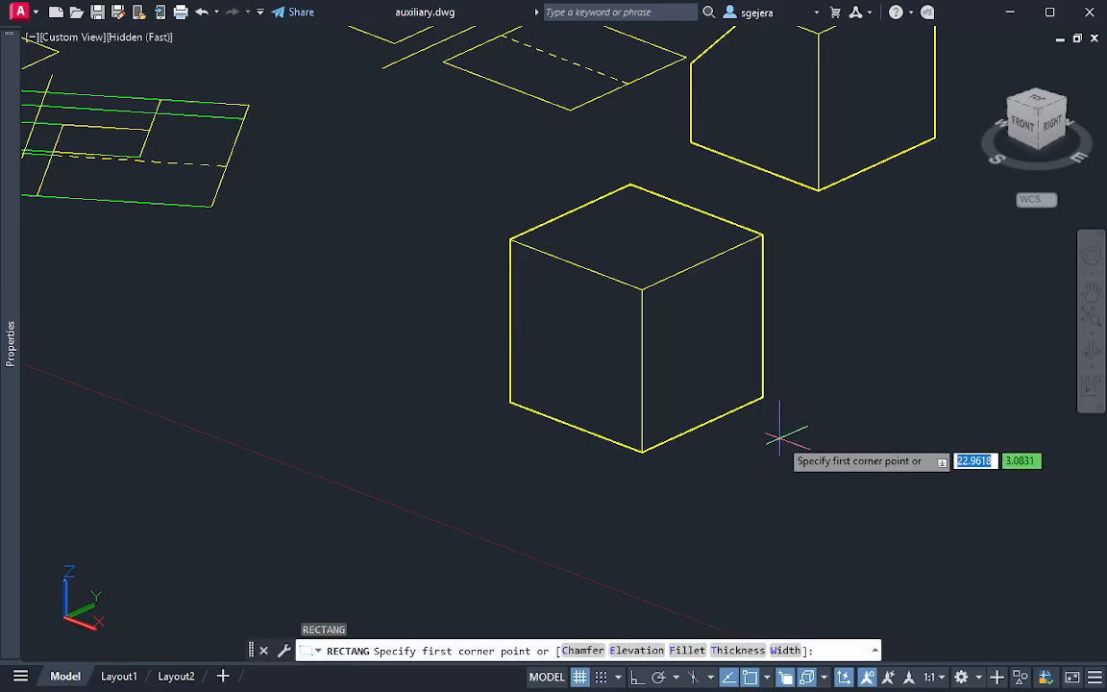
left_click(843, 678)
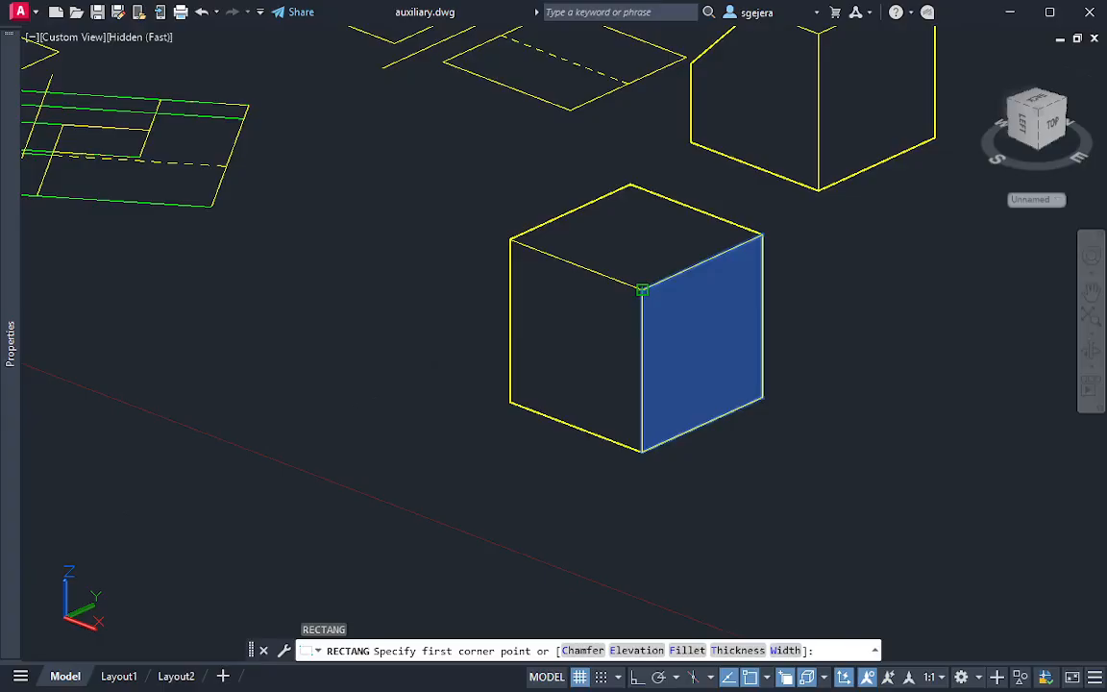
left_click(642, 290)
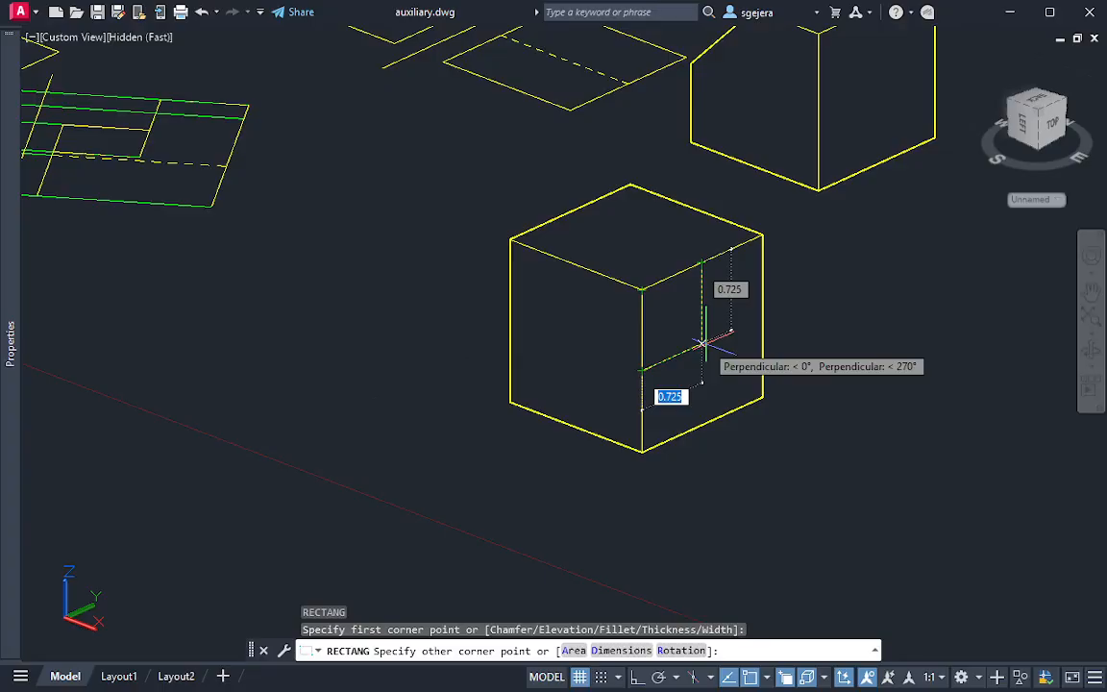
key("Escape")
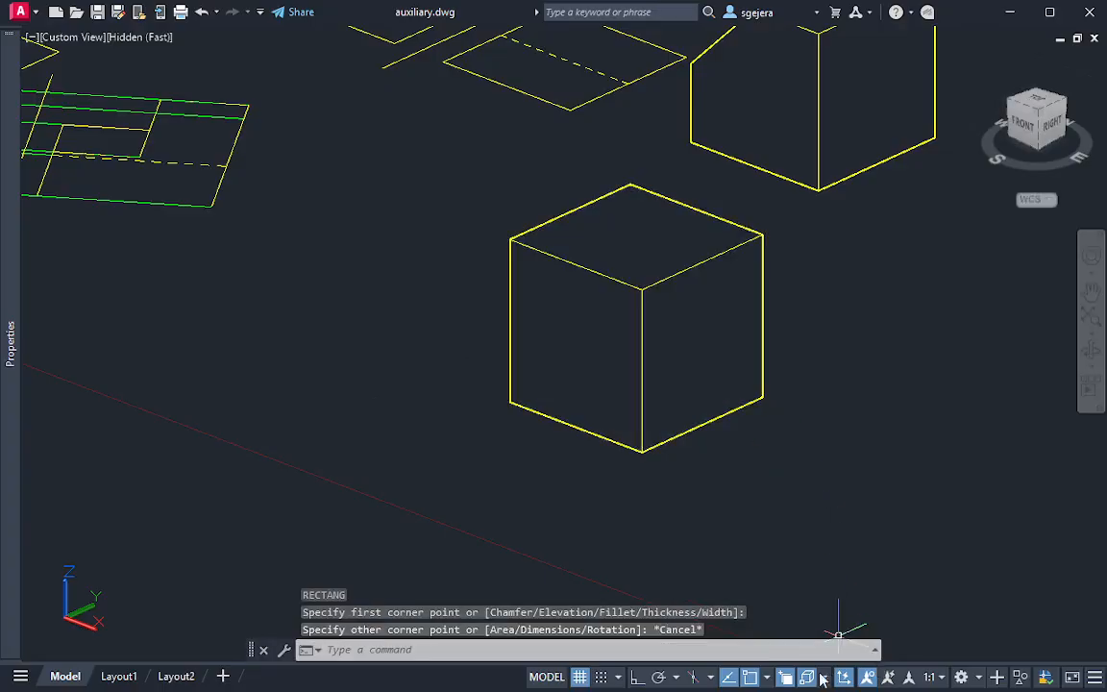
Enable the Geometric Center object snap
left_click(768, 678)
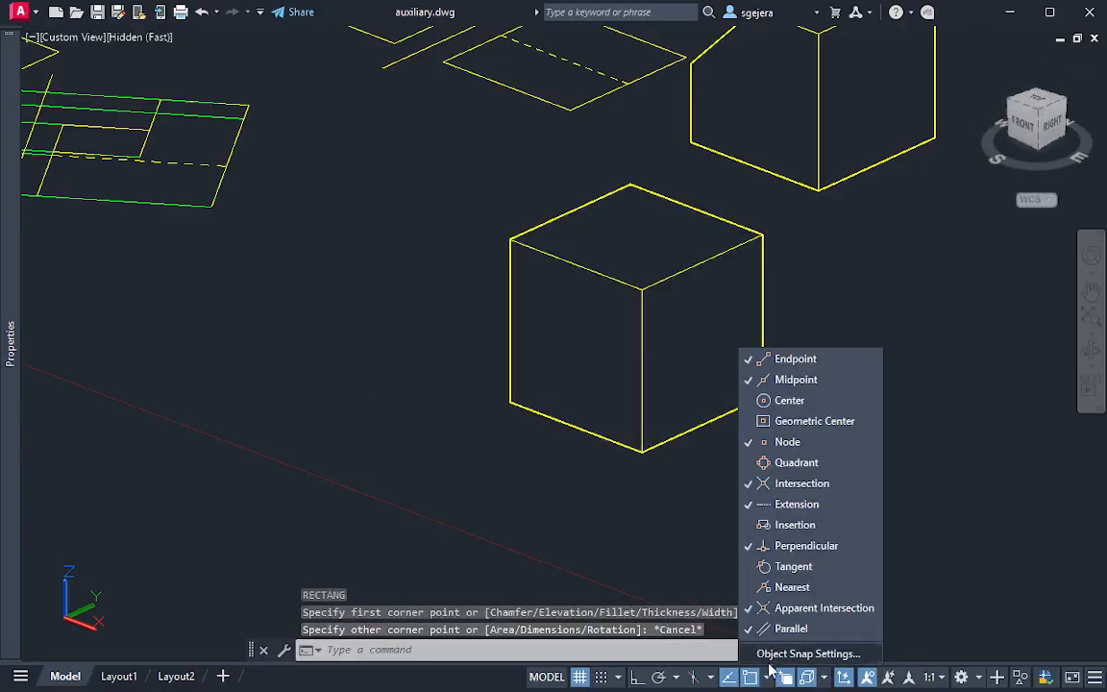
left_click(822, 424)
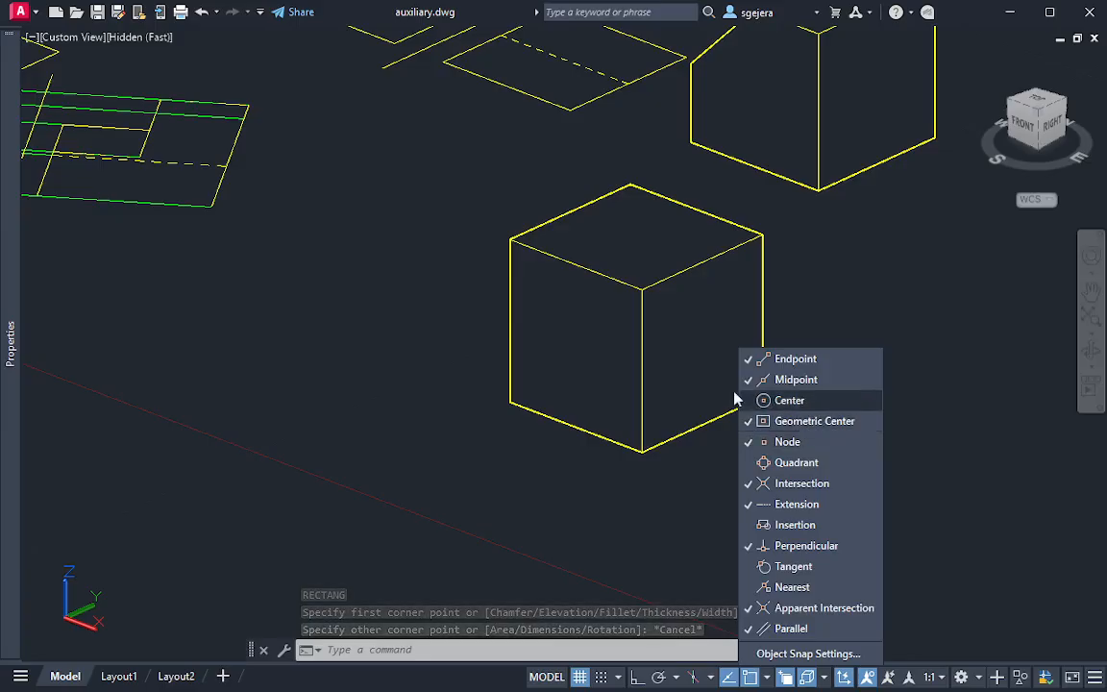
key("Escape")
key("Escape")
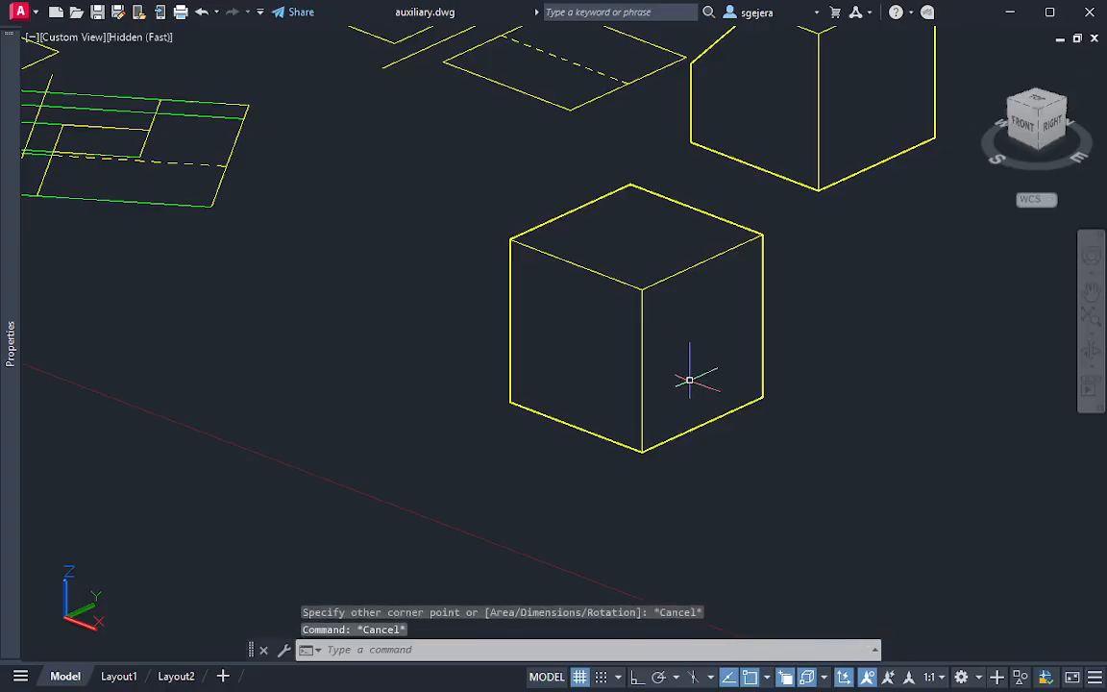
type("rectang")
key("Return")
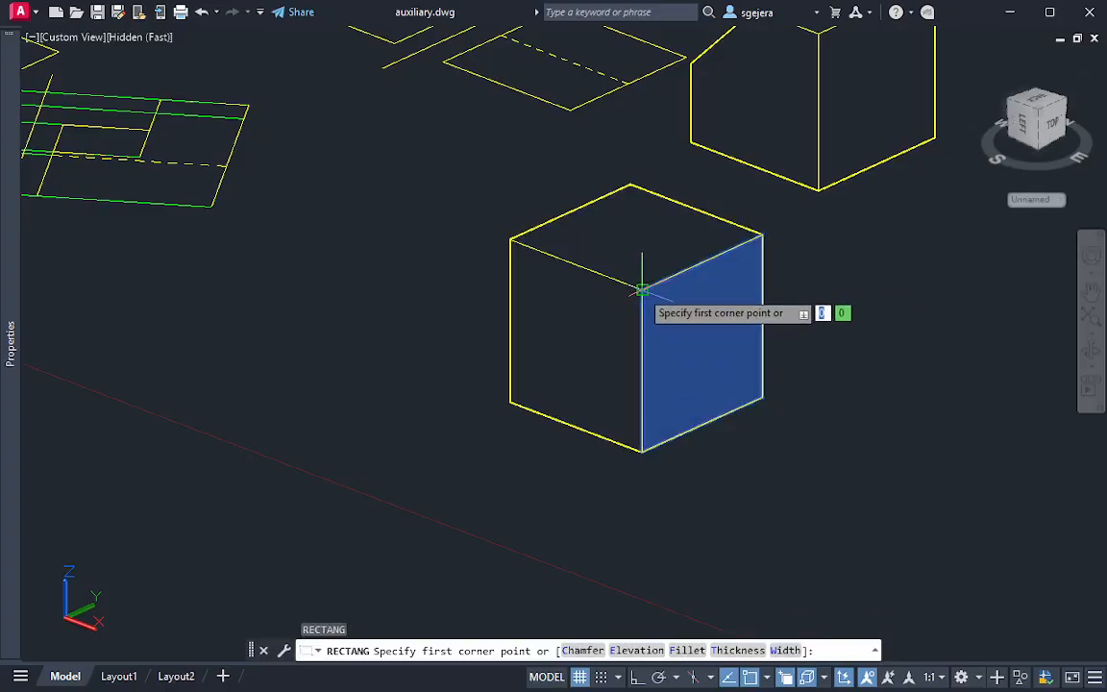
left_click(642, 279)
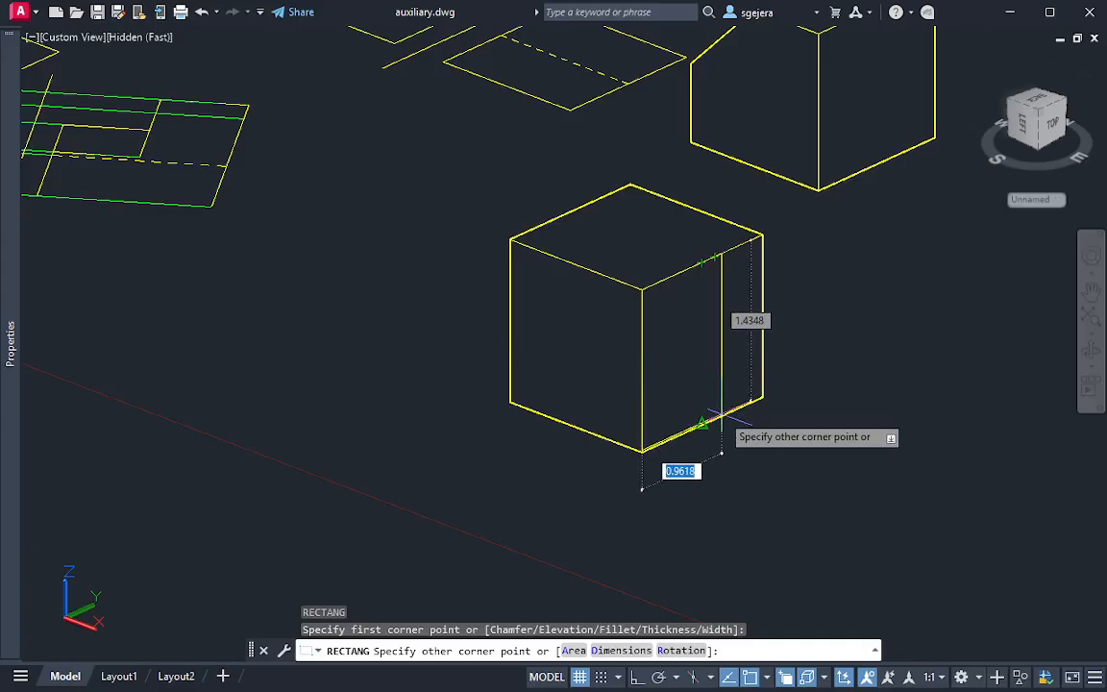
key("Escape")
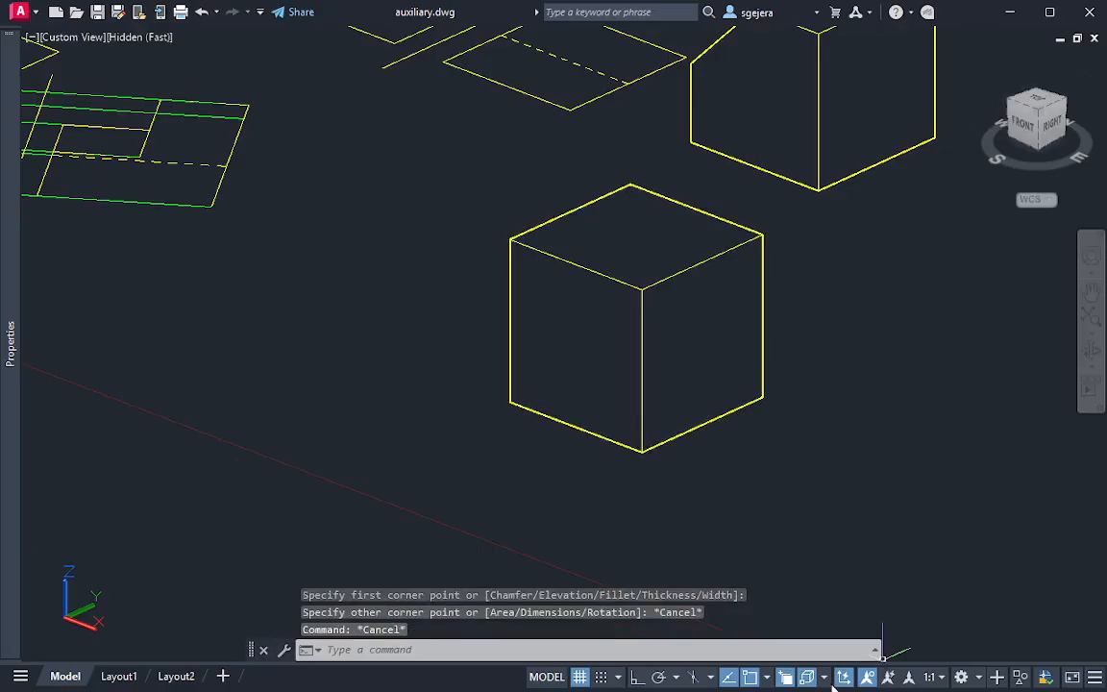
left_click(770, 678)
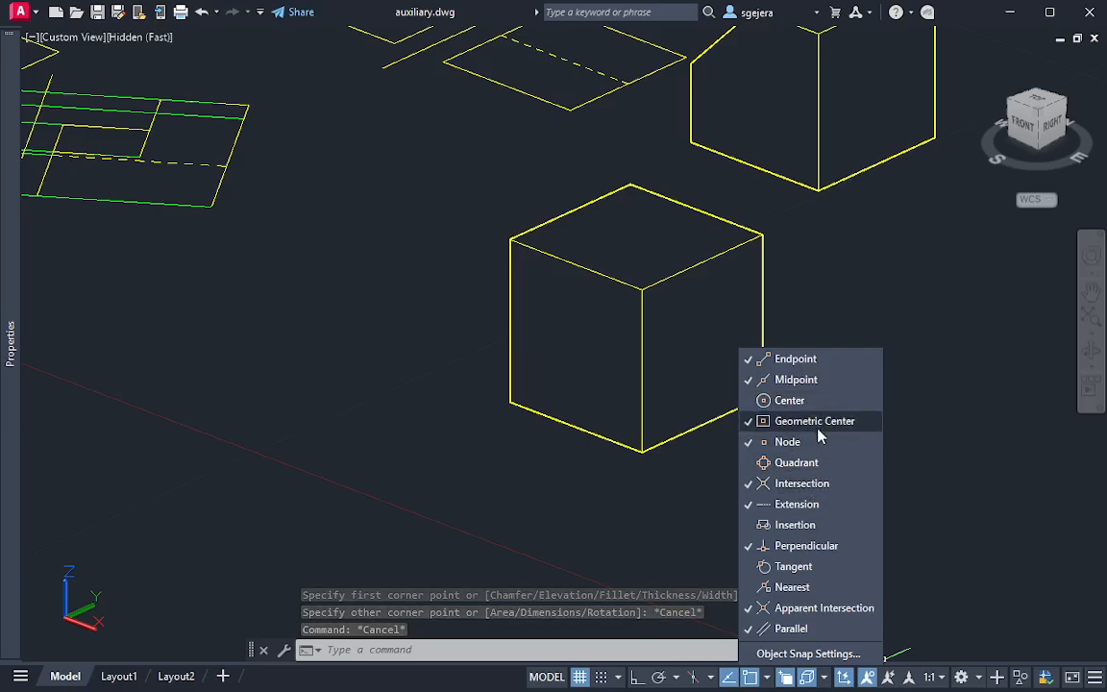
key("Escape")
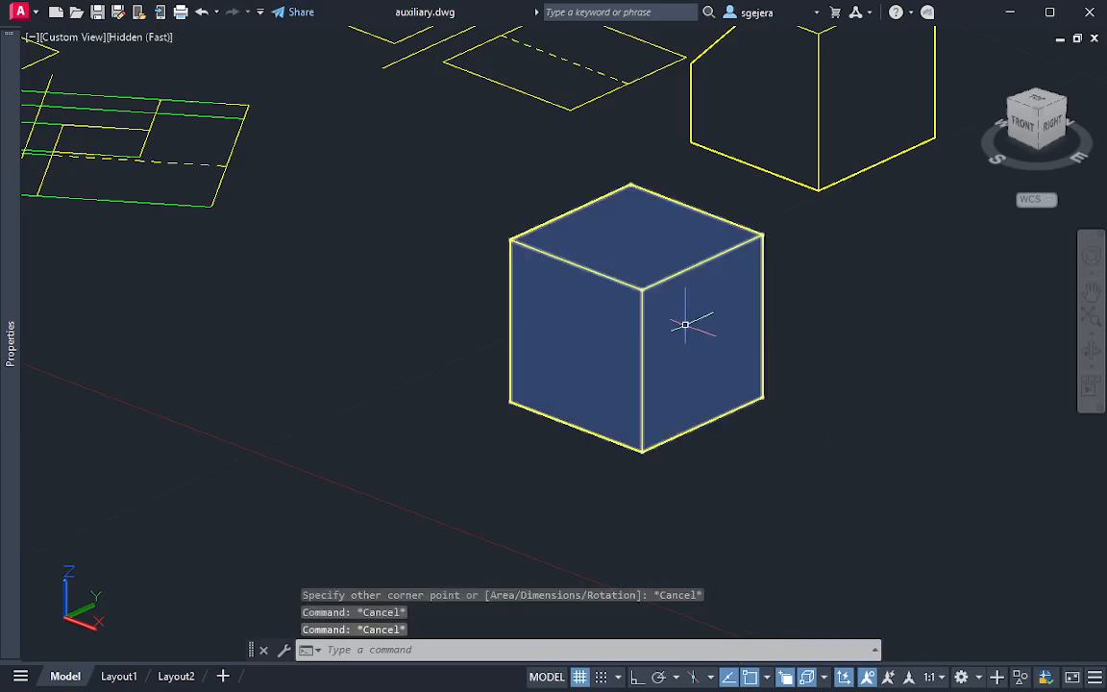
Draw both corner-to-corner diagonal lines across the new cube's right face
type("l")
key("Return")
left_click(641, 289)
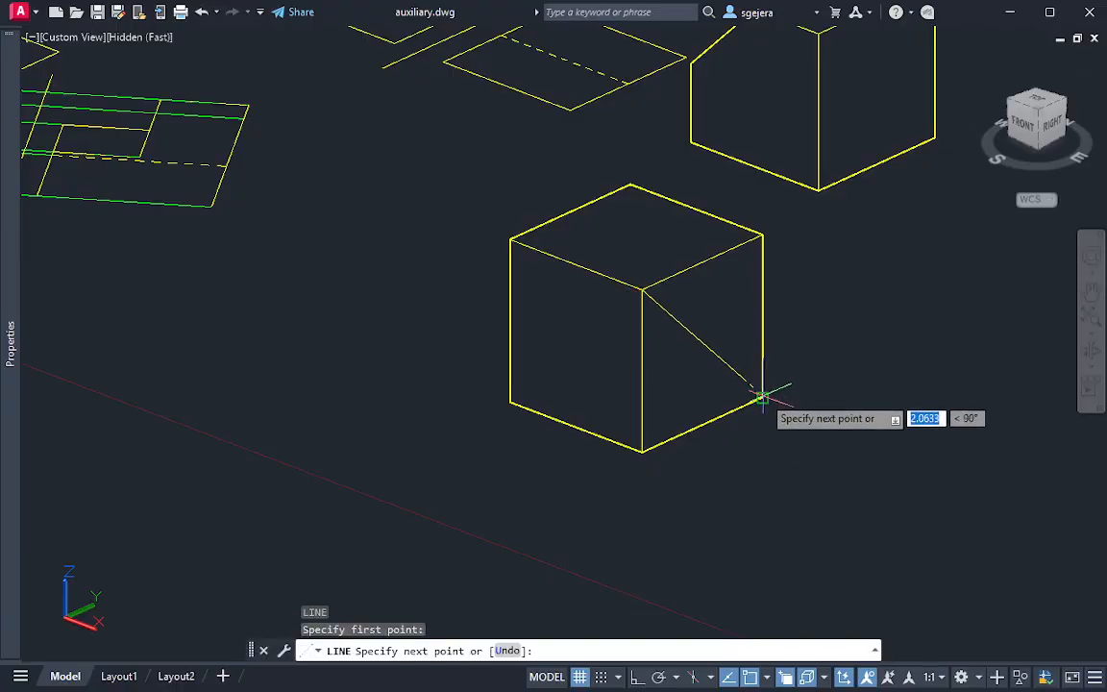
key("Escape")
key("Return")
left_click(763, 235)
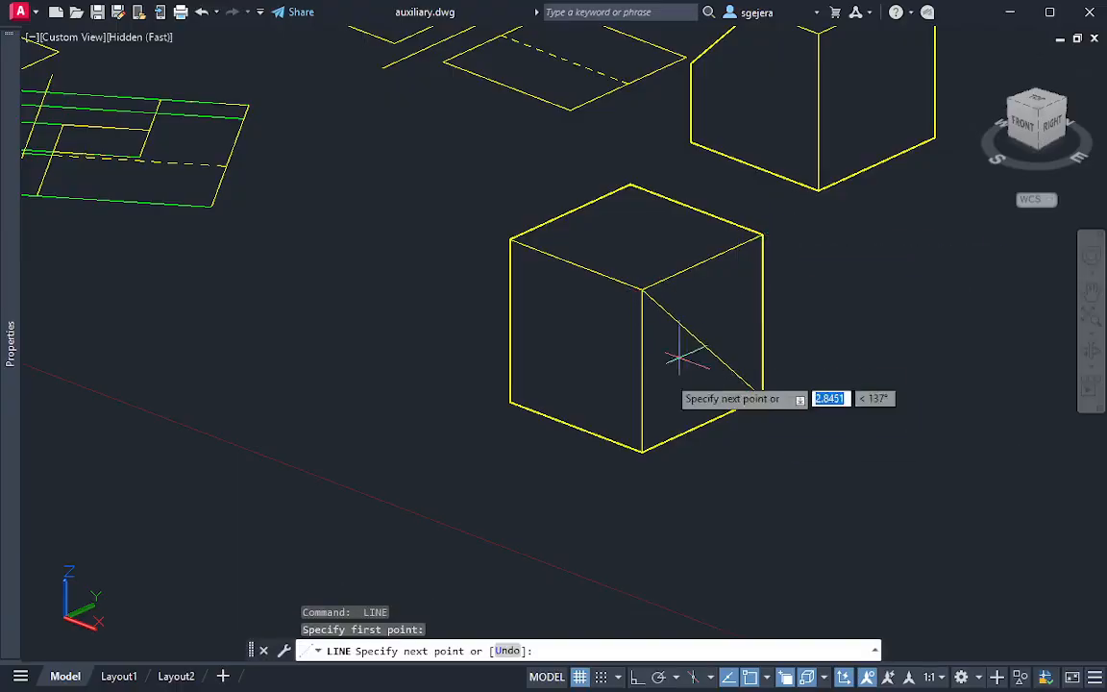
left_click(642, 452)
key("Escape")
Draw a 0.725 by 0.725 rectangle on the cube's right face, from its upper front corner to the crossing of the diagonals
type("rec")
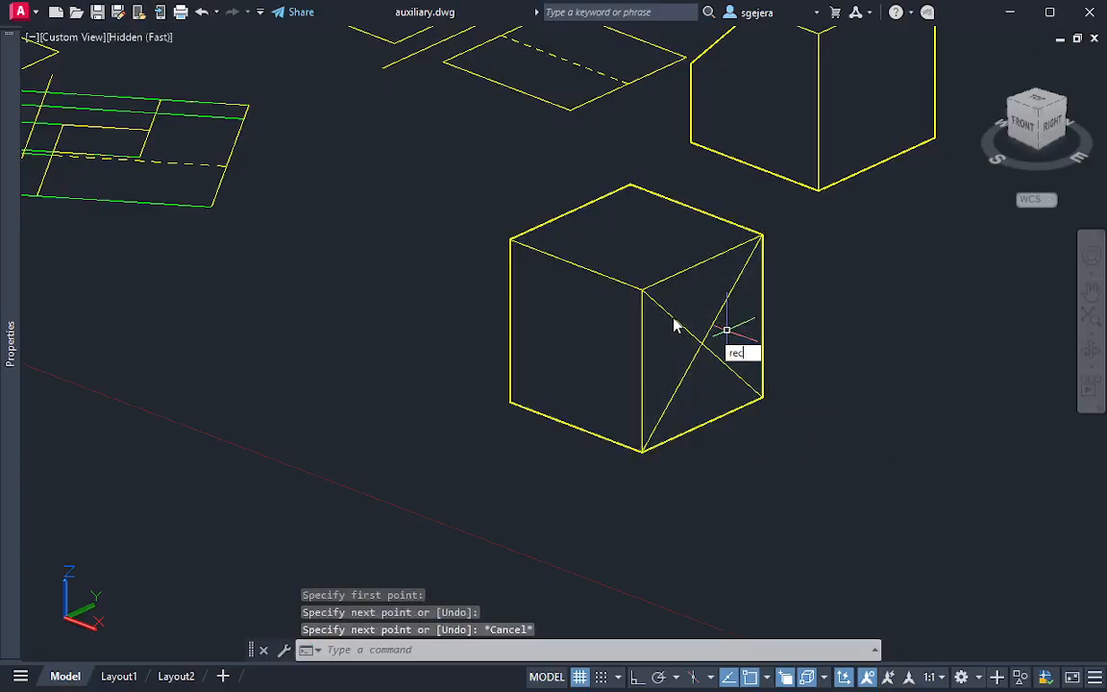
key("Return")
left_click(642, 289)
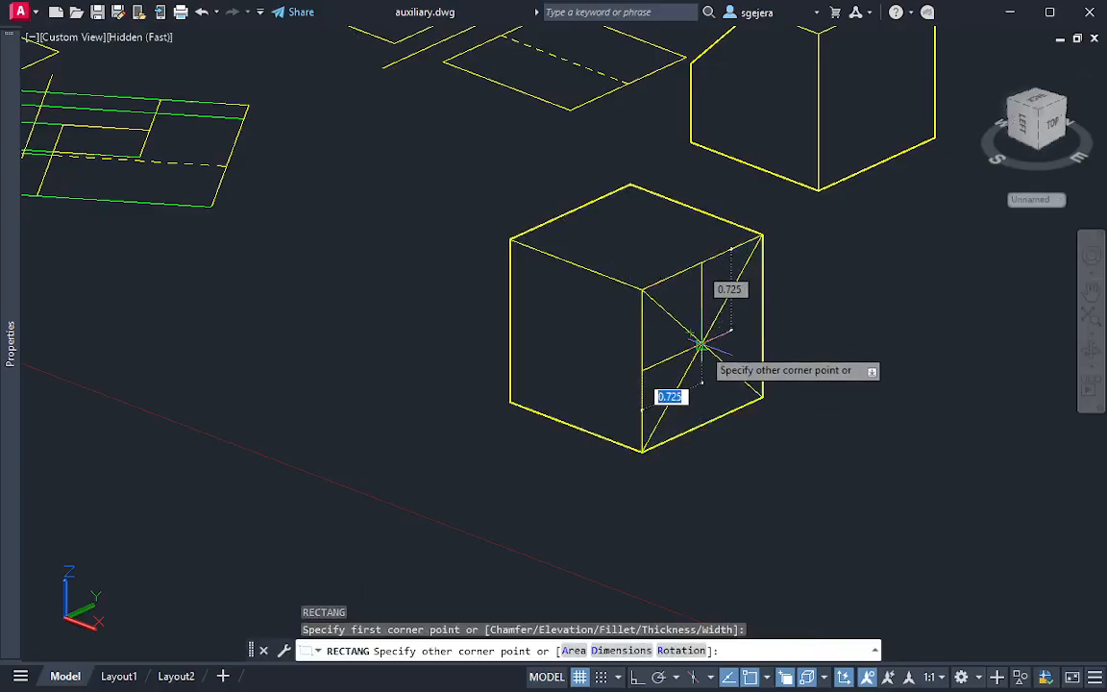
left_click(703, 344)
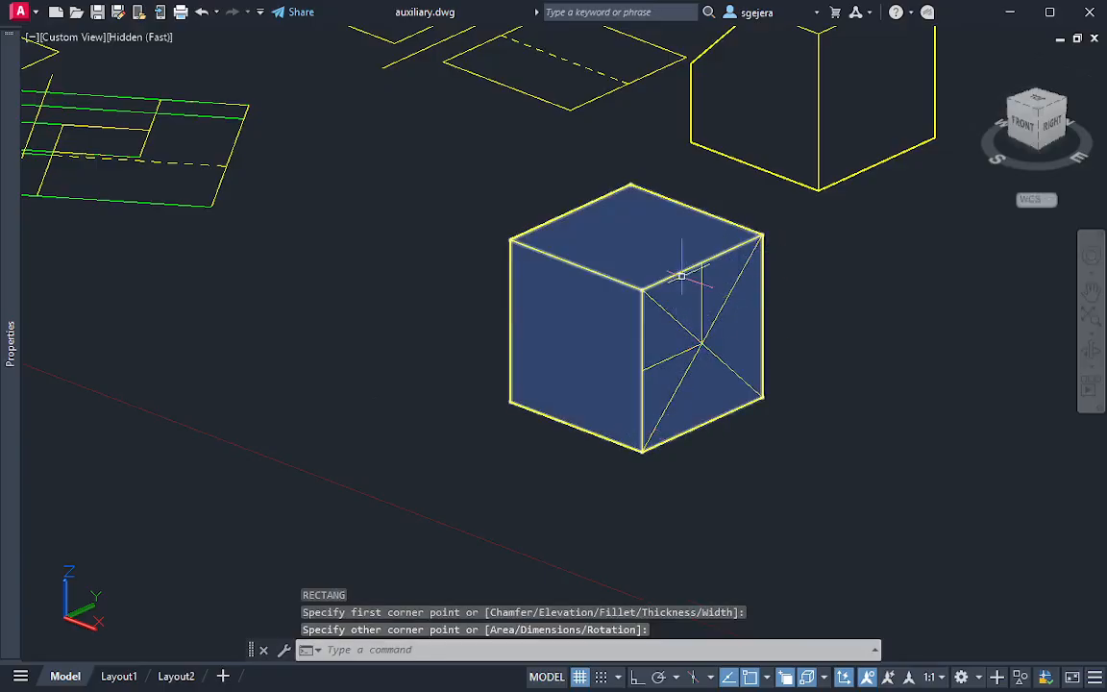
Erase the two diagonal construction lines from the cube's right face
left_click(723, 358)
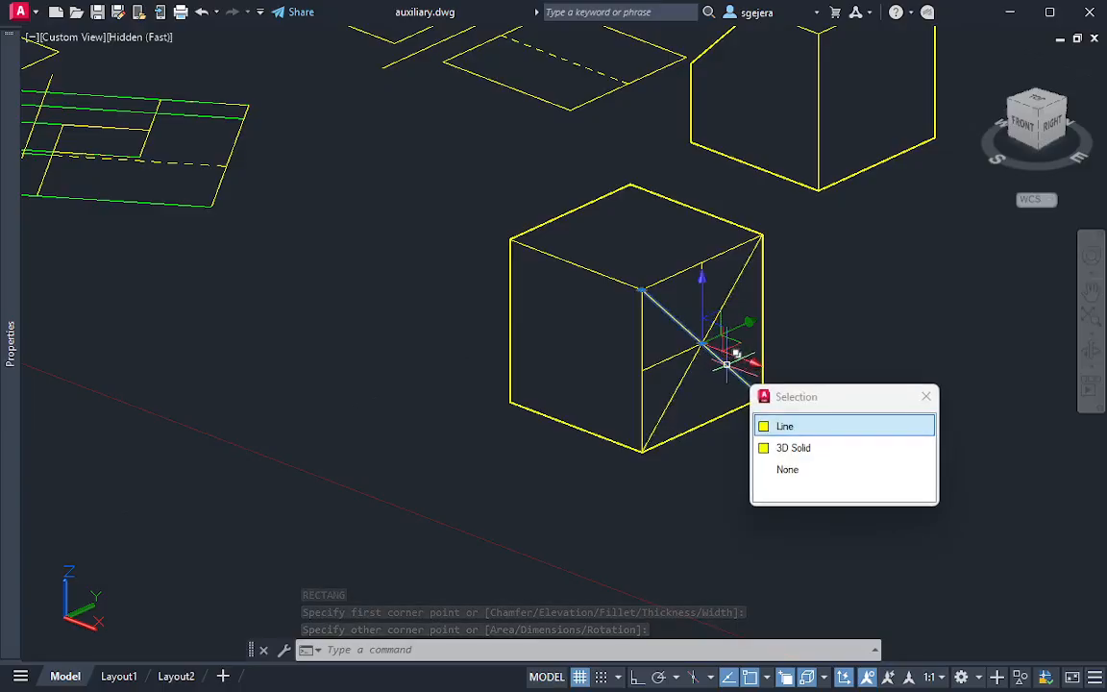
key("Delete")
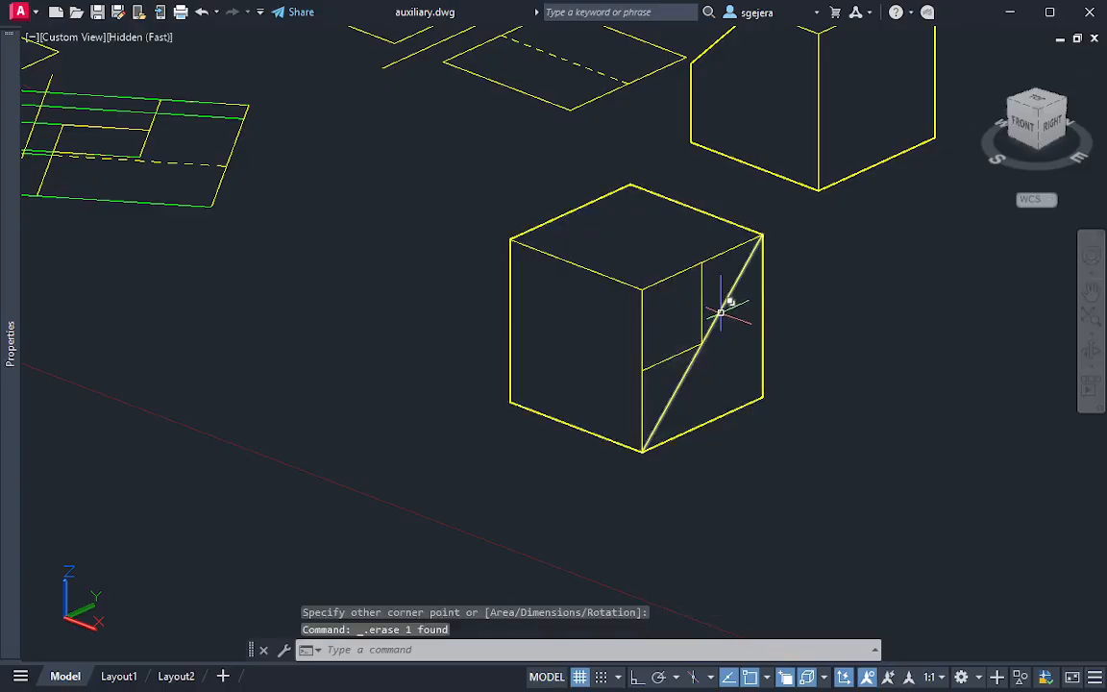
left_click(721, 314)
key("Delete")
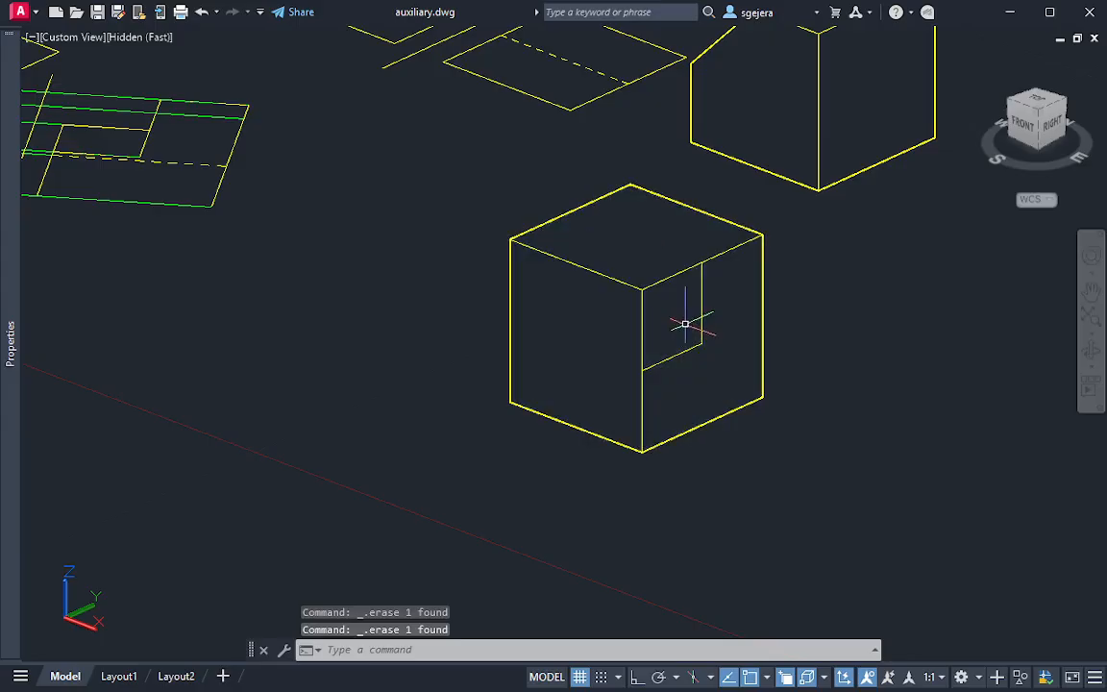
Presspull the rectangle on the cube's right face through the cube's full width to cut away its upper front corner
type("press")
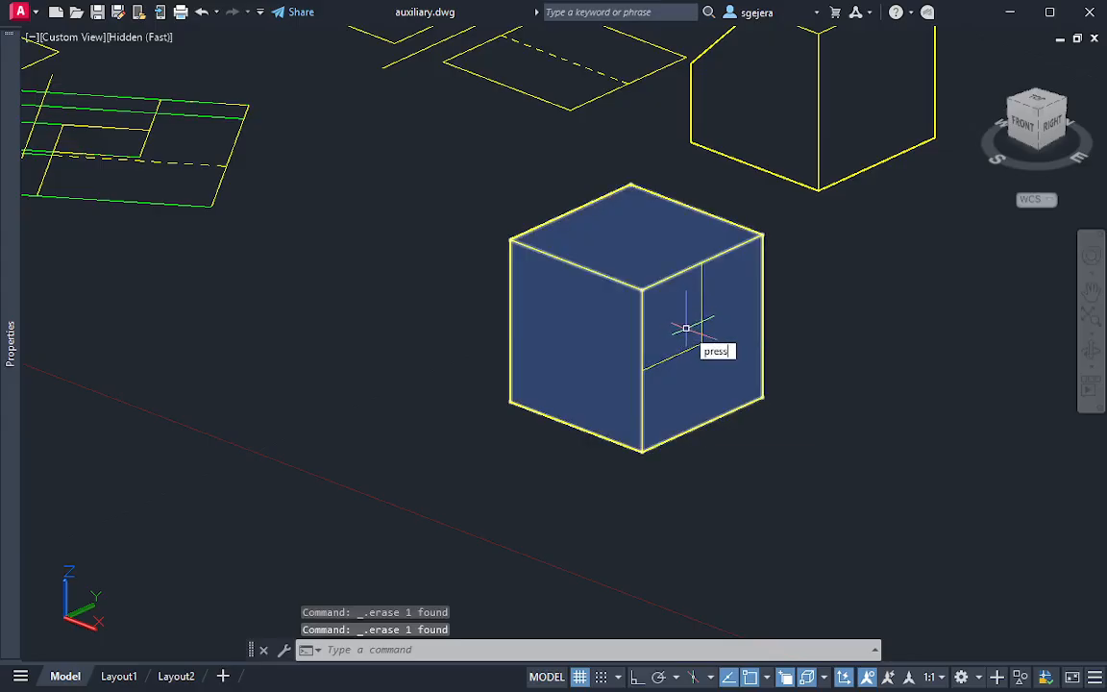
key("Return")
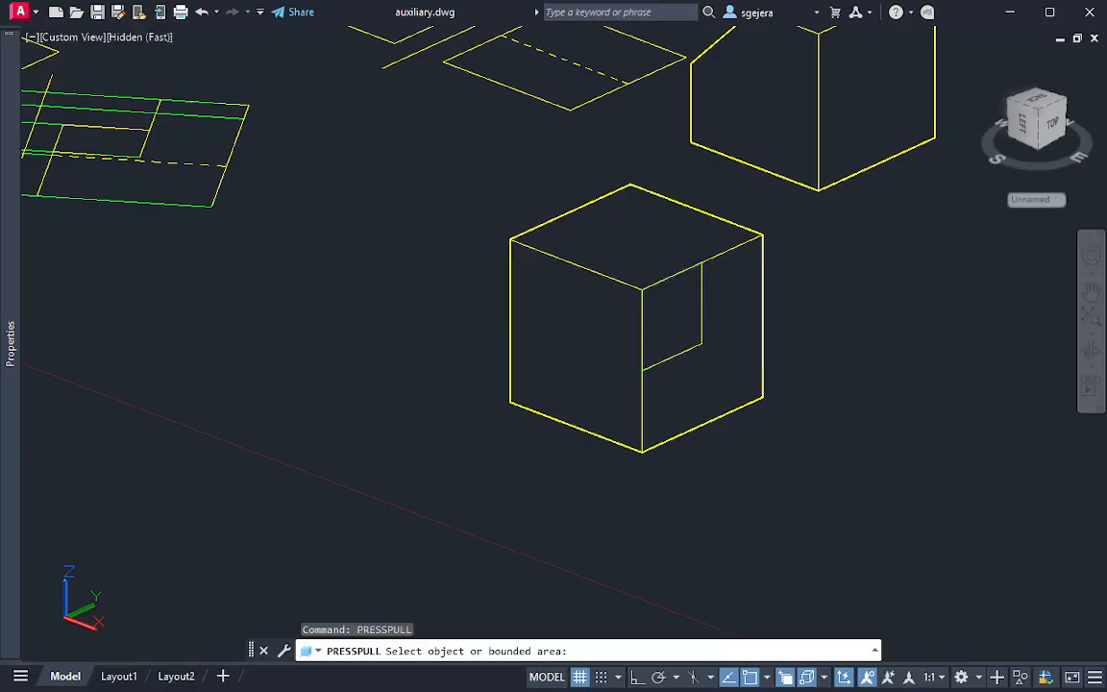
left_click(672, 315)
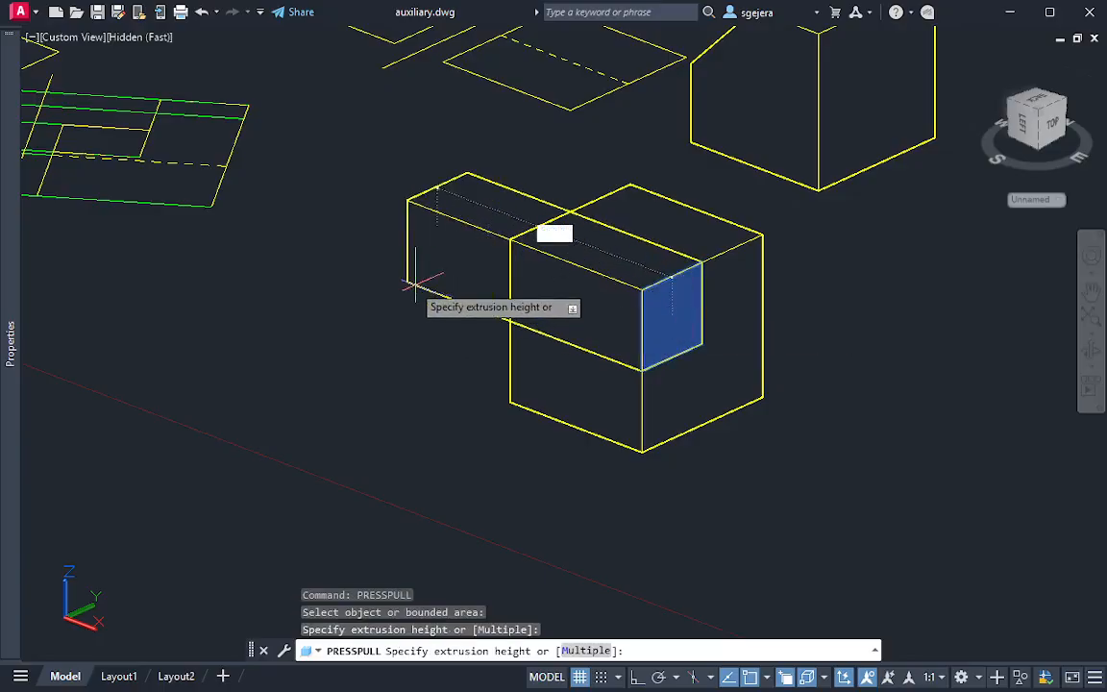
left_click(374, 217)
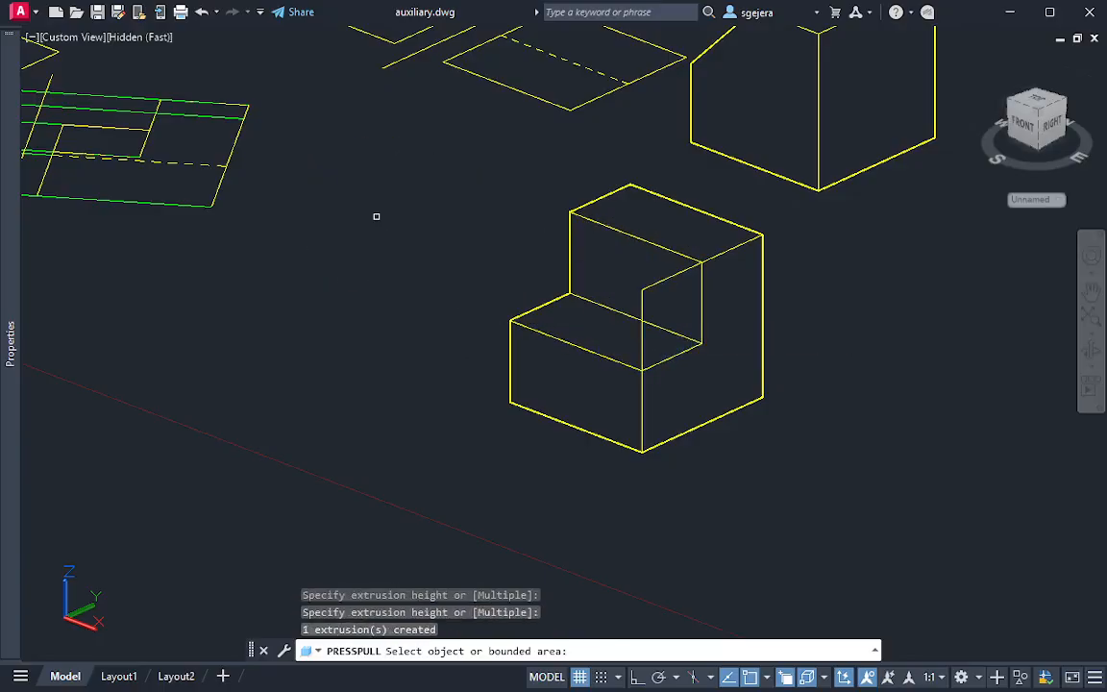
Erase the leftover rectangle outline from the stepped solid's right face
left_click(649, 285)
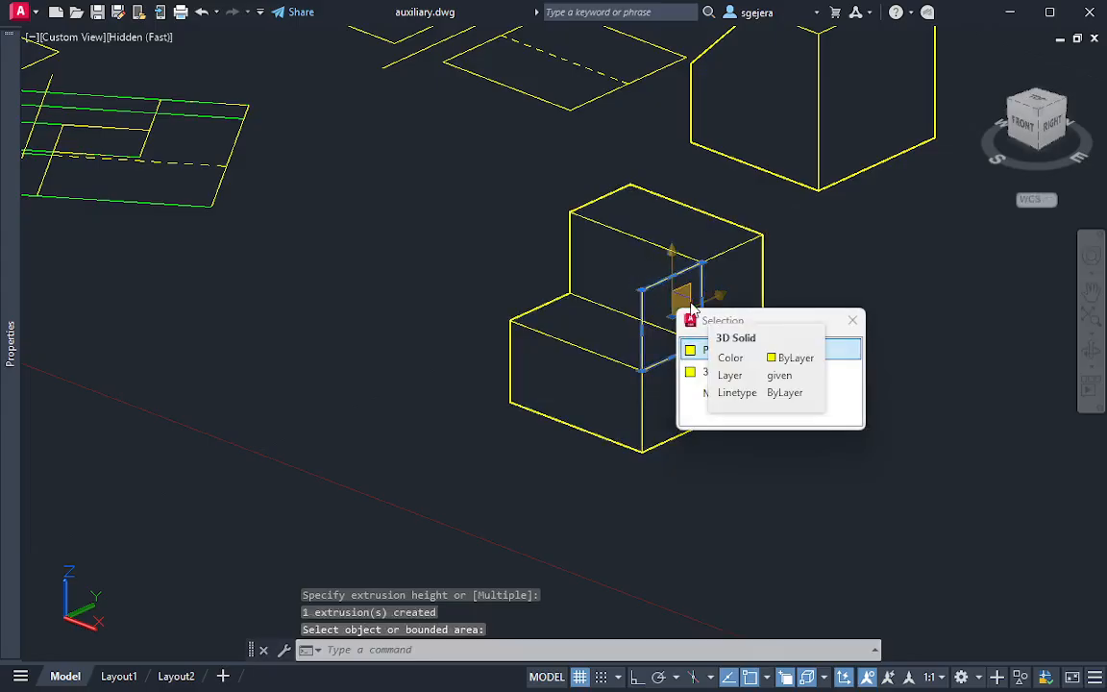
key("Delete")
key("Escape")
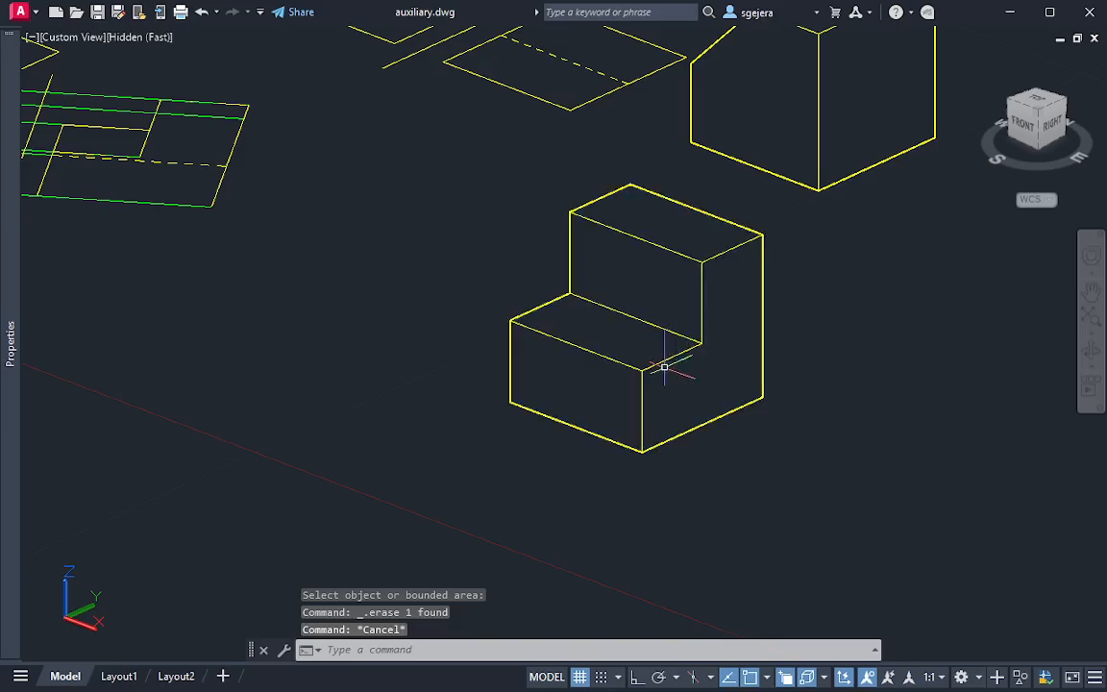
Examine the stepped solid from the front, right and back sides to check its shape
middle_click_drag(633, 312, 655, 346, "shift")
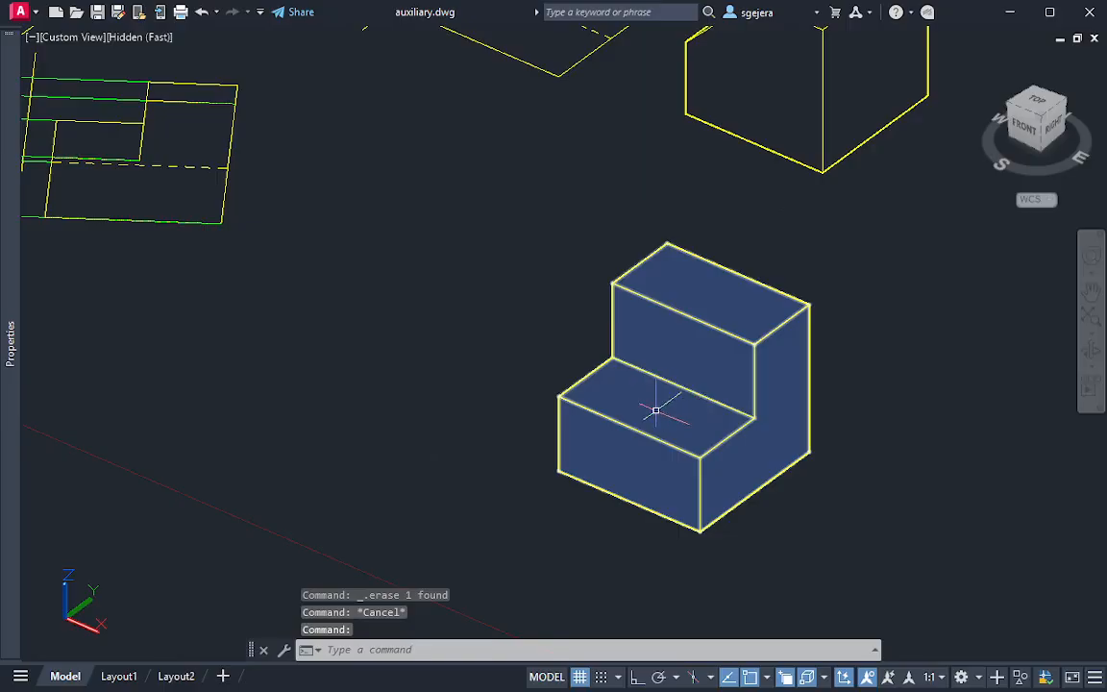
middle_click_drag(655, 403, 610, 409, "shift")
scroll(610, 409, "up", 2)
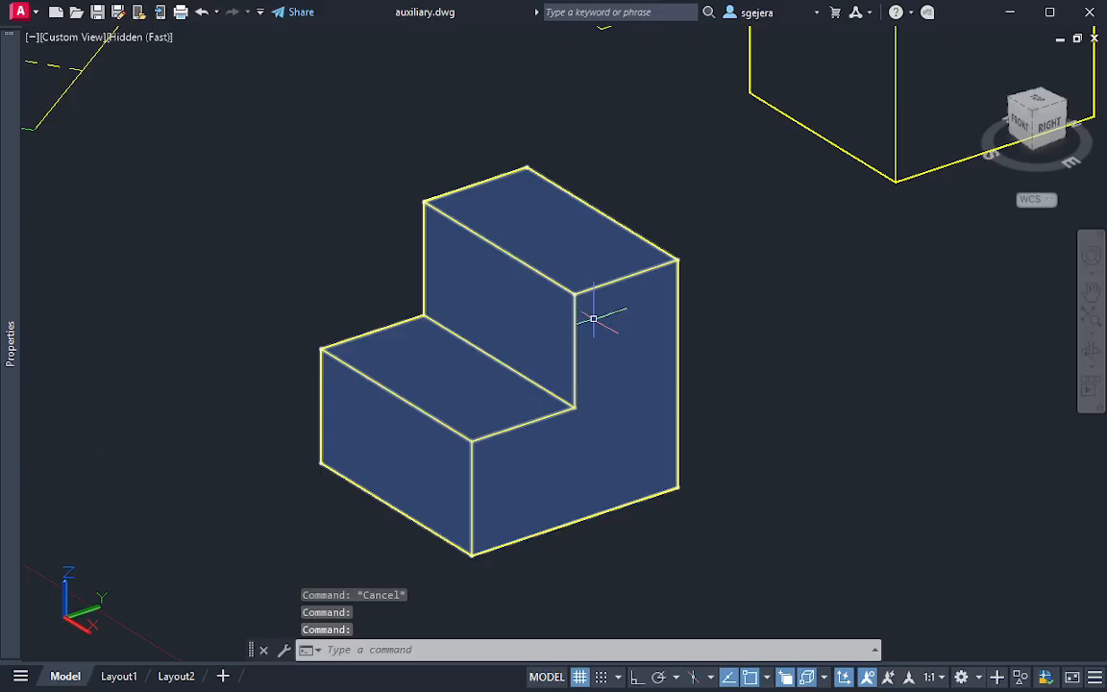
scroll(544, 346, "down", 3)
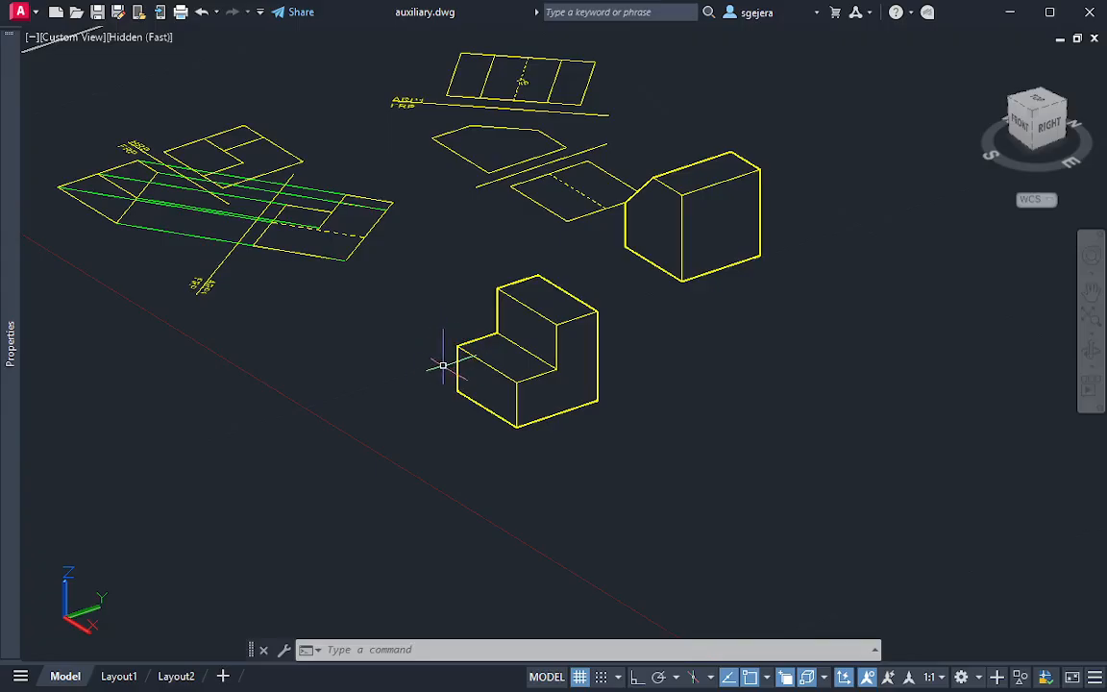
middle_click_drag(428, 371, 524, 388, "shift")
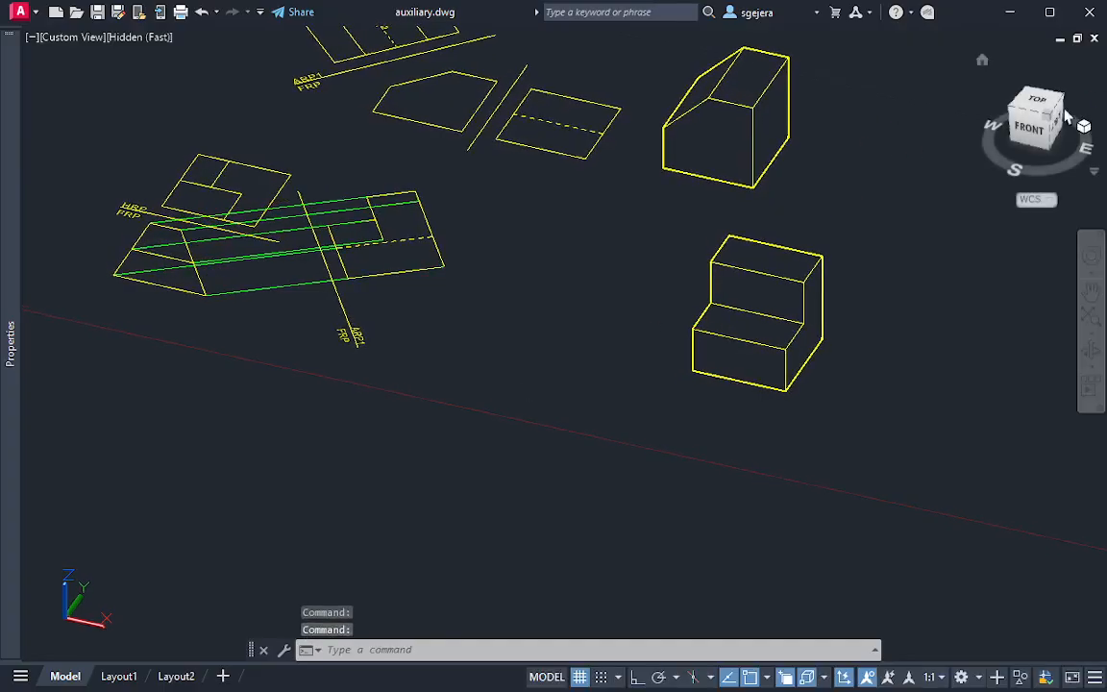
left_click(1031, 128)
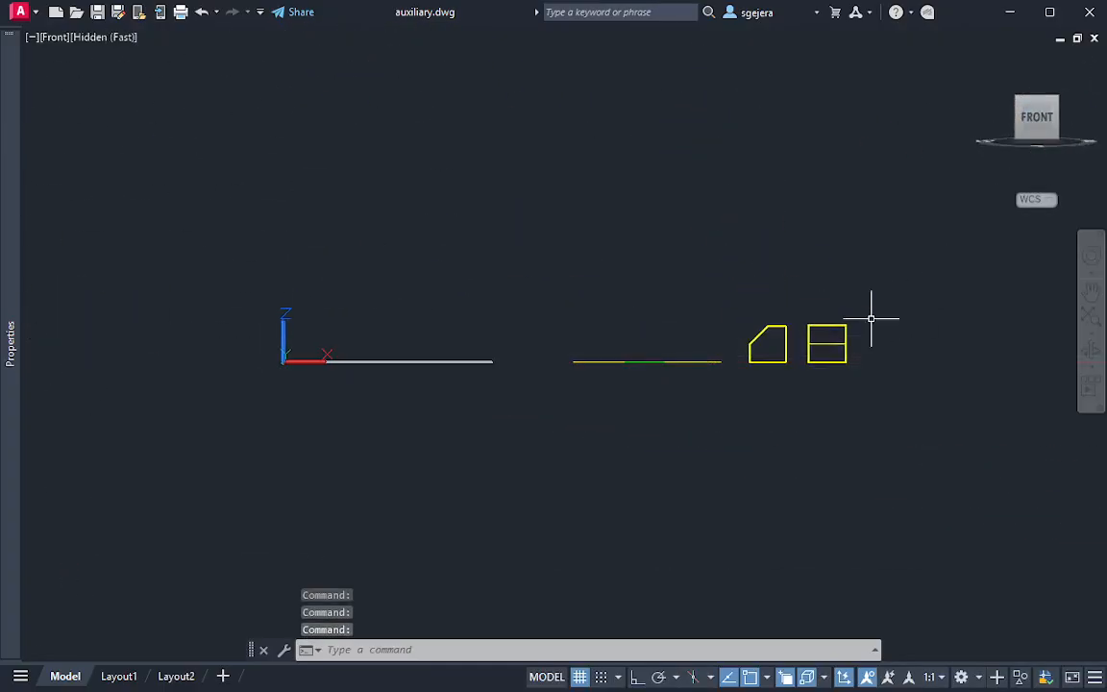
scroll(798, 349, "up", 5)
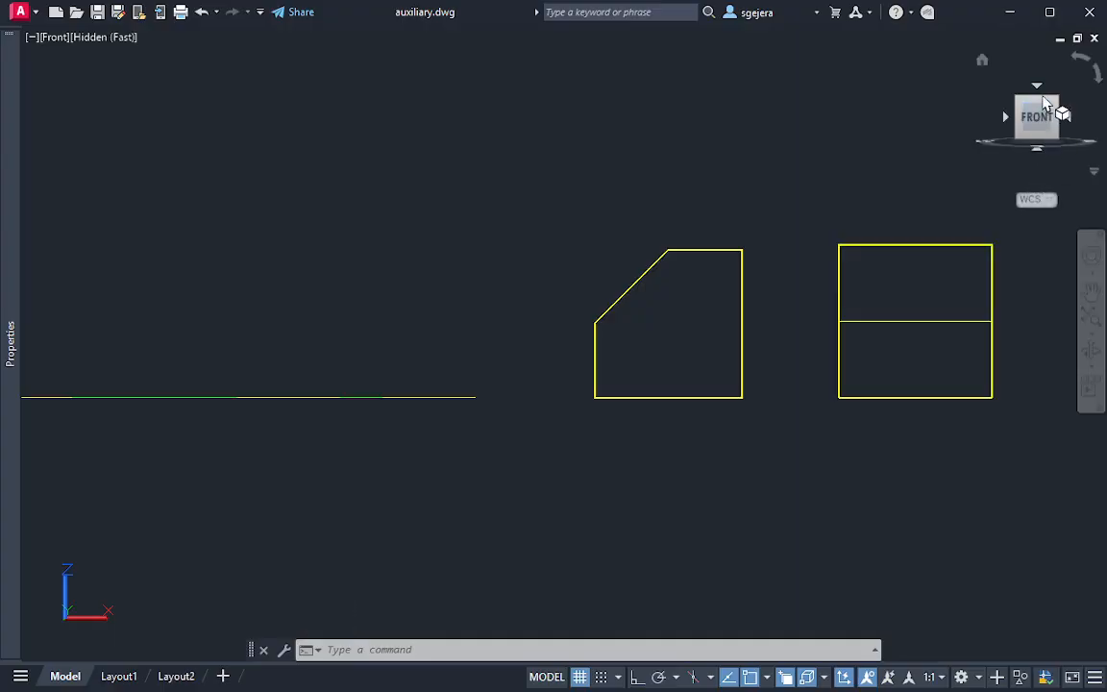
middle_click_drag(798, 337, 867, 398, "shift")
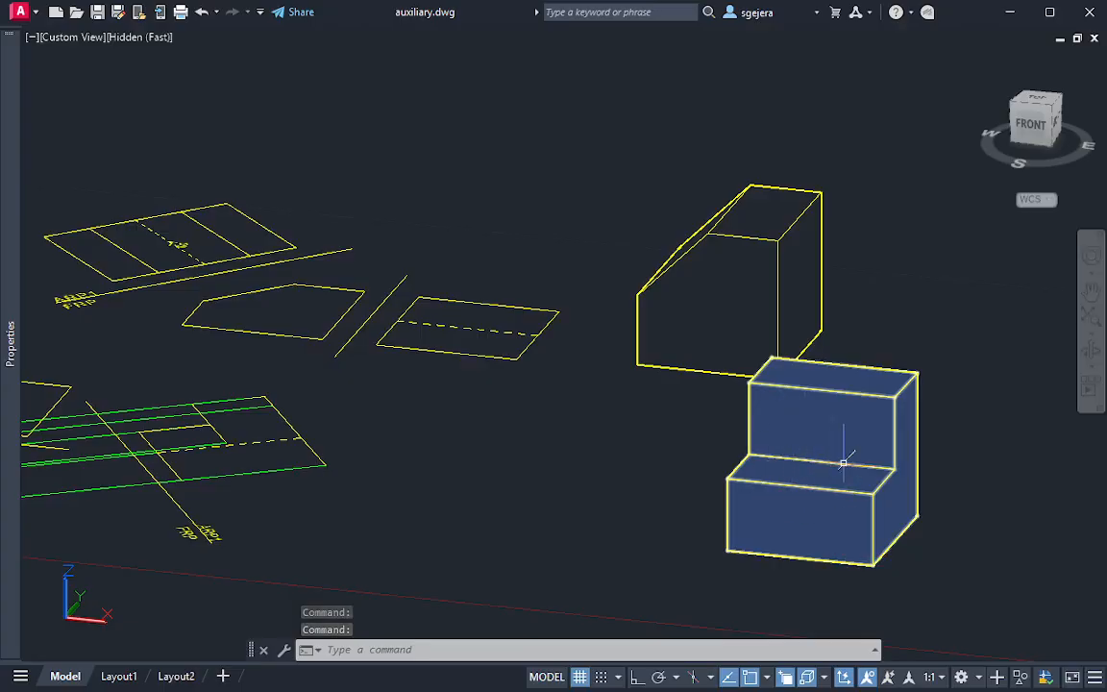
middle_click_drag(896, 488, 390, 334, "shift")
scroll(809, 503, "up", 3)
left_click(178, 255)
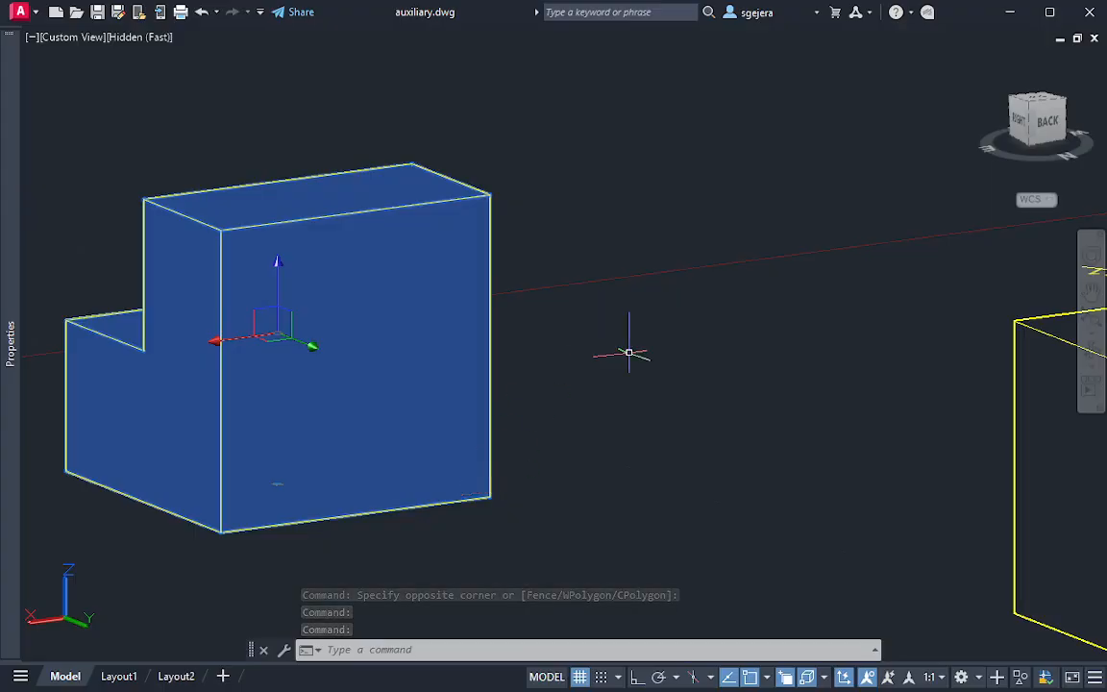
middle_click_drag(649, 357, 954, 404, "shift")
Examine Example 2's top, front and auxiliary views in plan, including the front view's sloped edge
middle_click_drag(34, 175, 520, 443)
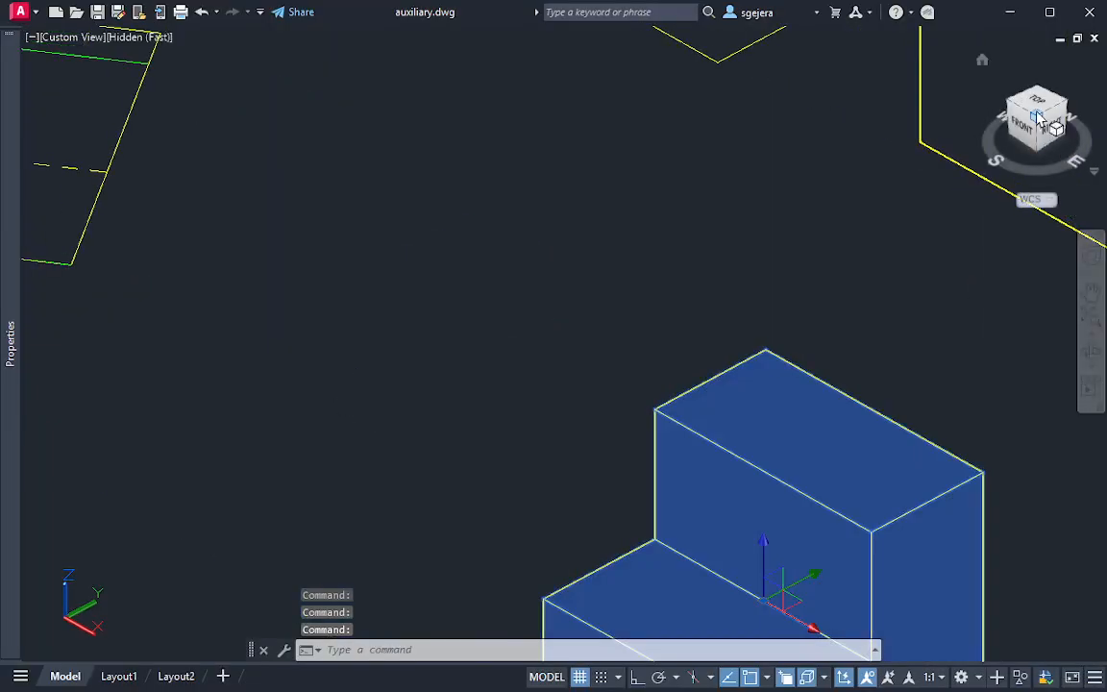
left_click_drag(971, 112, 475, 302)
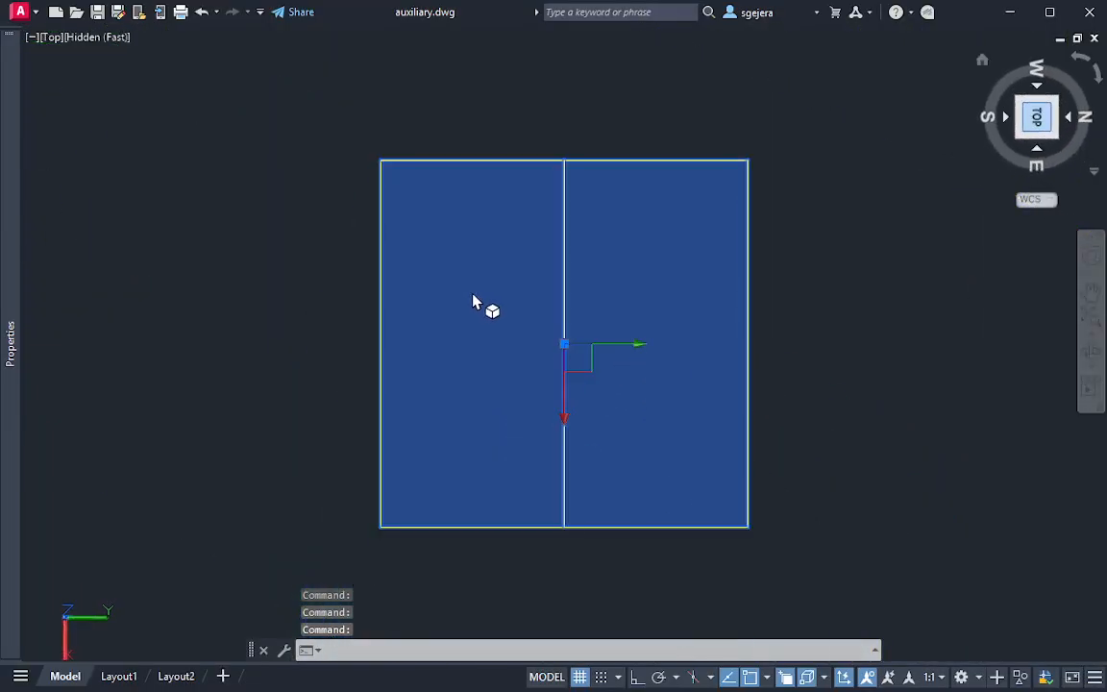
left_click(1082, 63)
middle_click_drag(156, 289, 761, 266)
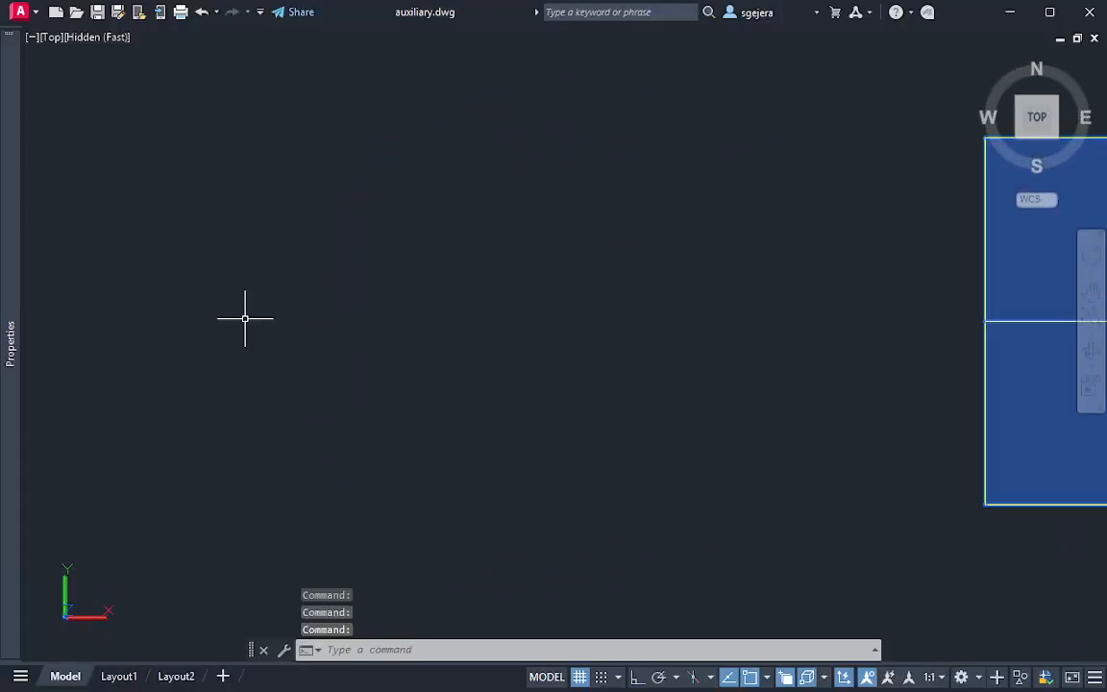
middle_click_drag(245, 317, 807, 312)
middle_click_drag(198, 292, 363, 363)
scroll(261, 378, "up", 4)
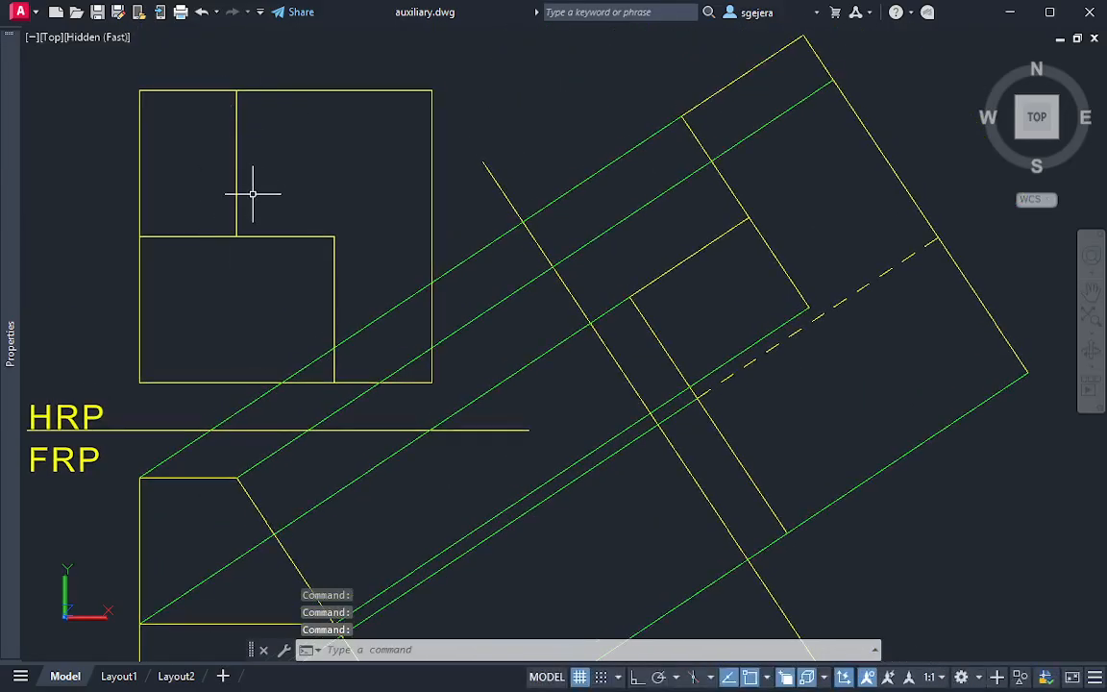
scroll(474, 381, "down", 3)
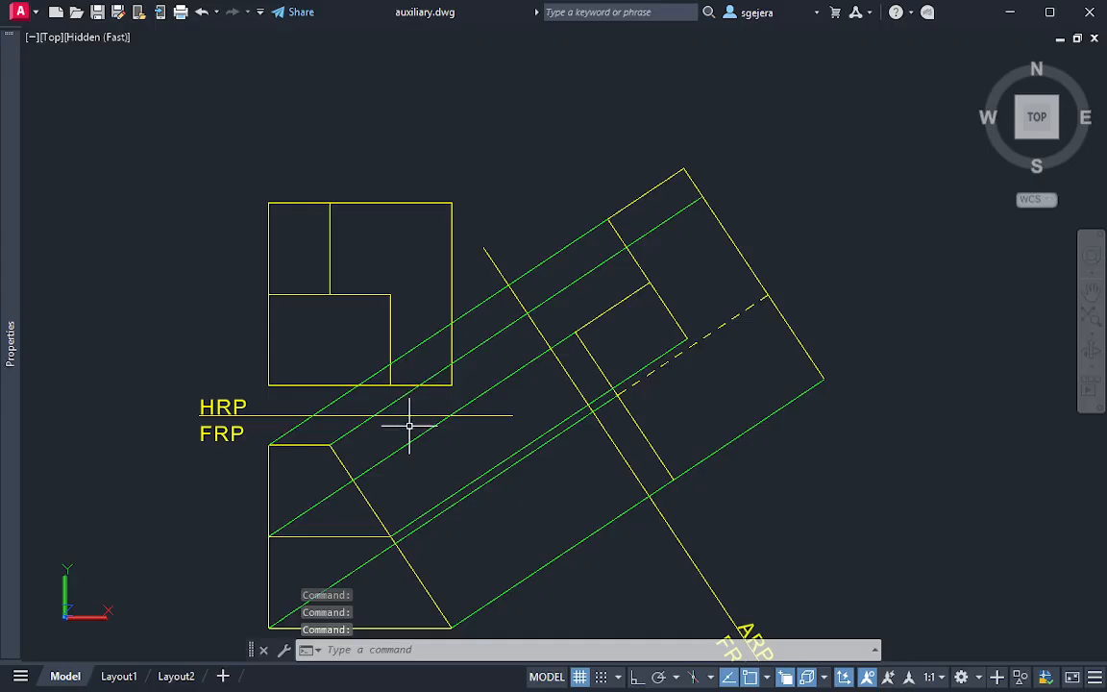
middle_click_drag(410, 426, 371, 258)
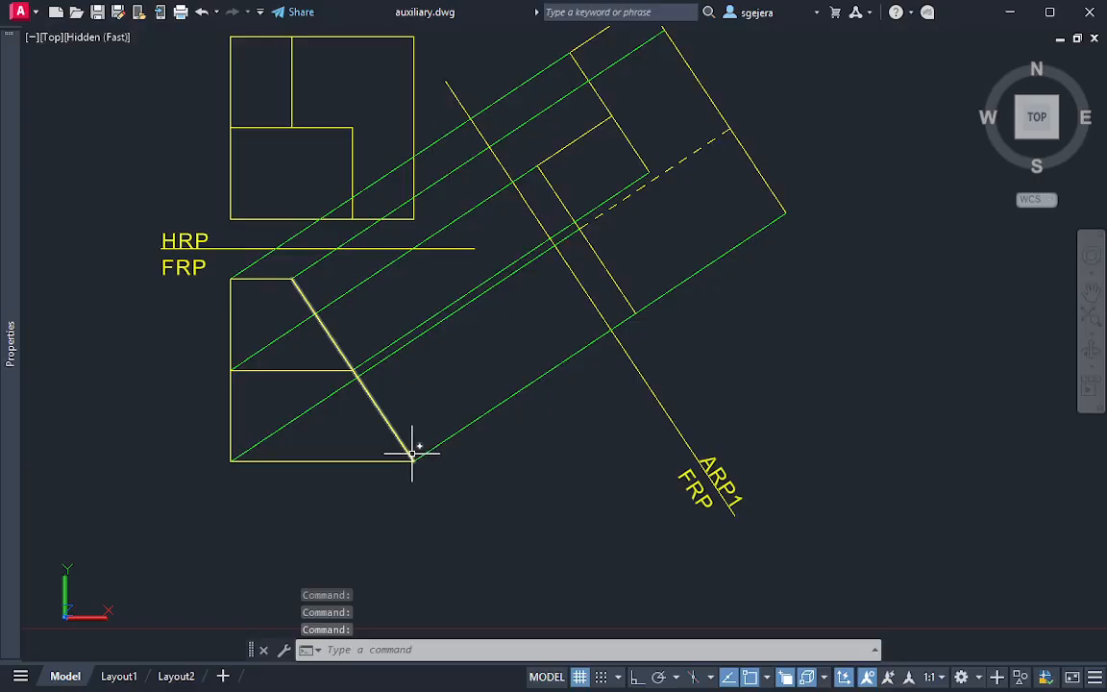
mouse_move(837, 504)
middle_mouse_down("shift")
mouse_move(731, 445)
mouse_move(894, 475)
mouse_move(313, 367)
middle_mouse_up("shift")
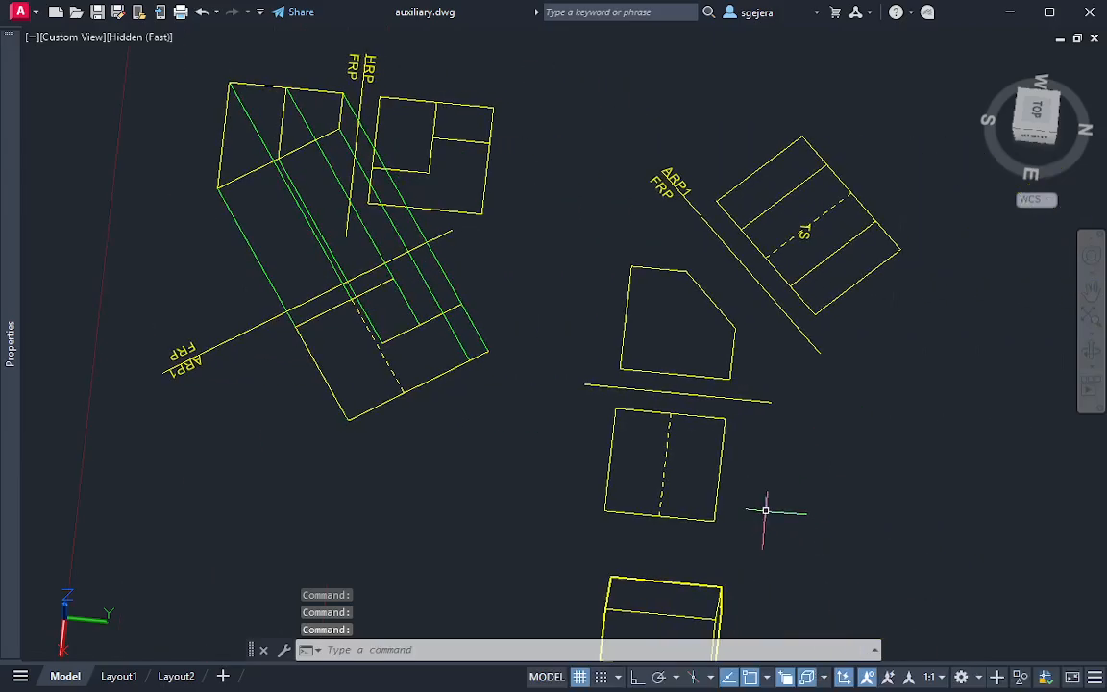
Examine the first example's solid with the sloped corner alongside its 2D views
scroll(766, 511, "down", 1)
middle_click_drag(766, 511, 737, 443)
middle_click_drag(741, 507, 672, 488, "shift")
scroll(643, 605, "up", 6)
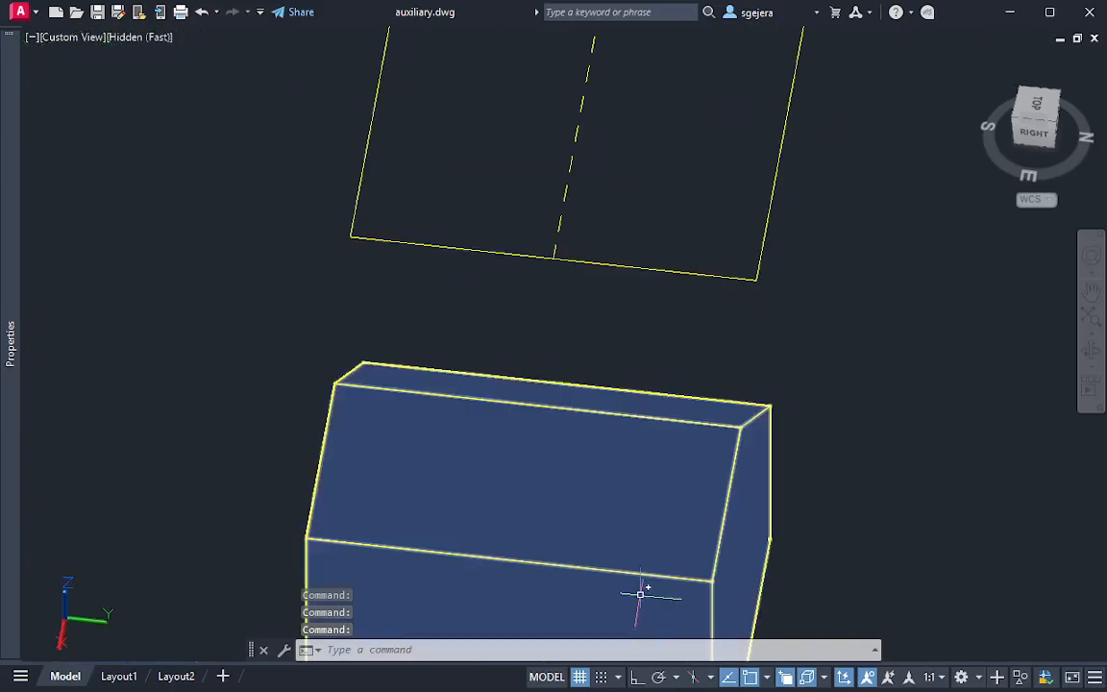
middle_click_drag(642, 593, 633, 402)
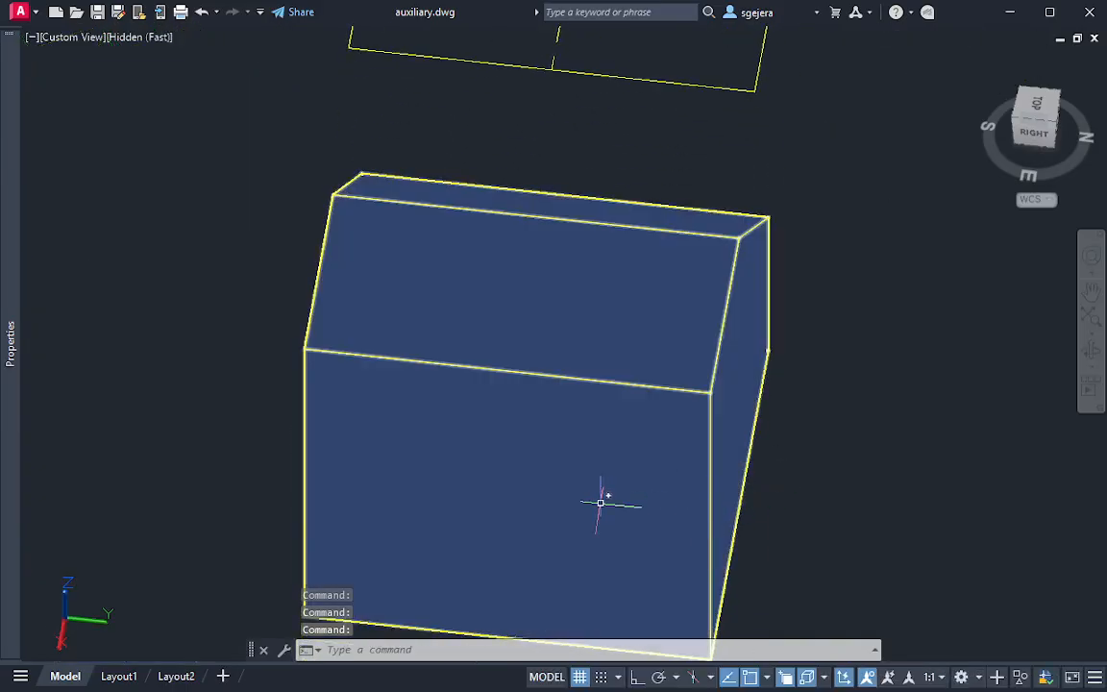
middle_click_drag(601, 502, 596, 526, "shift")
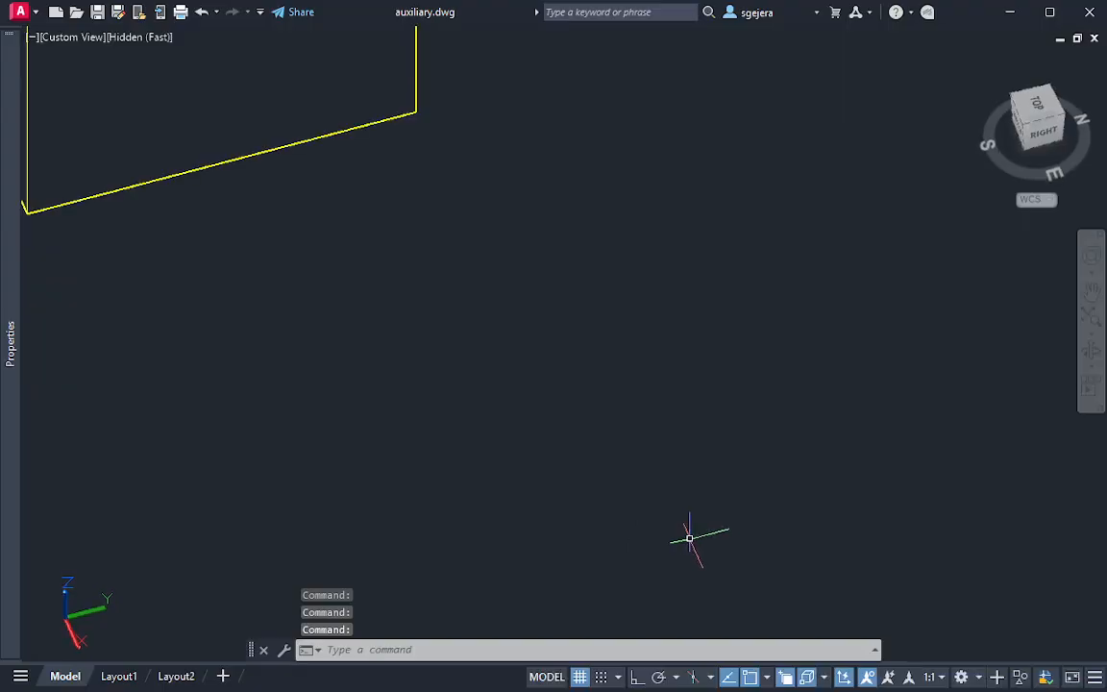
middle_click_drag(470, 347, 724, 459)
scroll(592, 408, "down", 4)
middle_click_drag(538, 354, 540, 381)
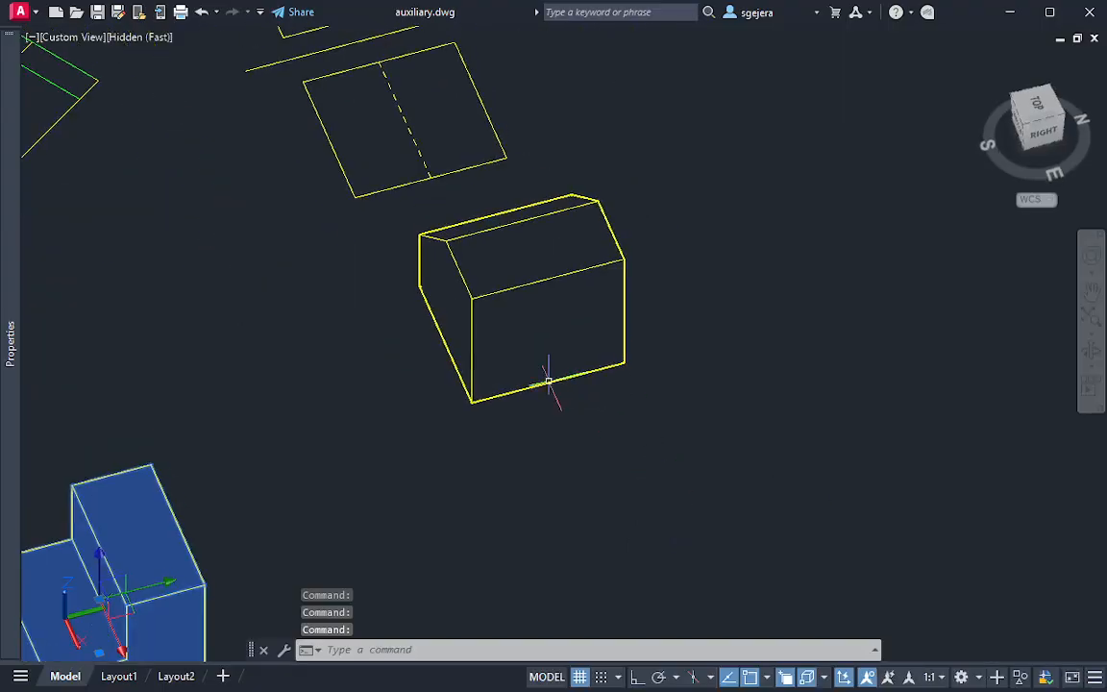
Draw a line along the full upper edge of the stepped solid's back face
middle_click_drag(360, 503, 494, 324)
middle_click_drag(348, 414, 236, 414, "shift")
scroll(214, 427, "up", 3)
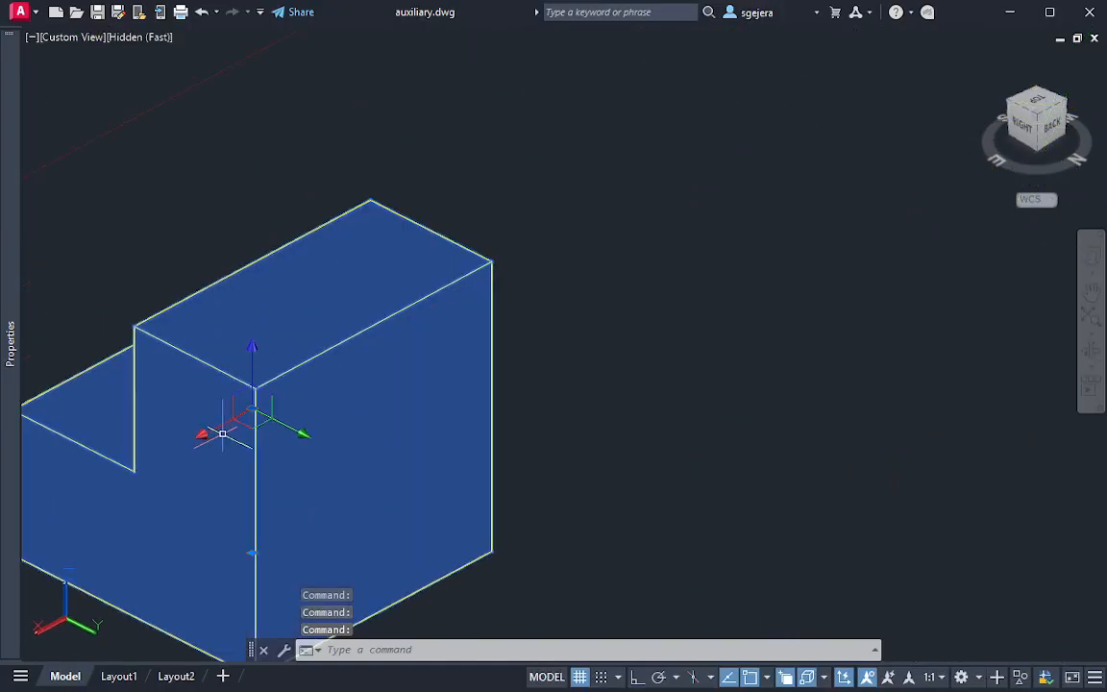
middle_click_drag(374, 461, 361, 459, "shift")
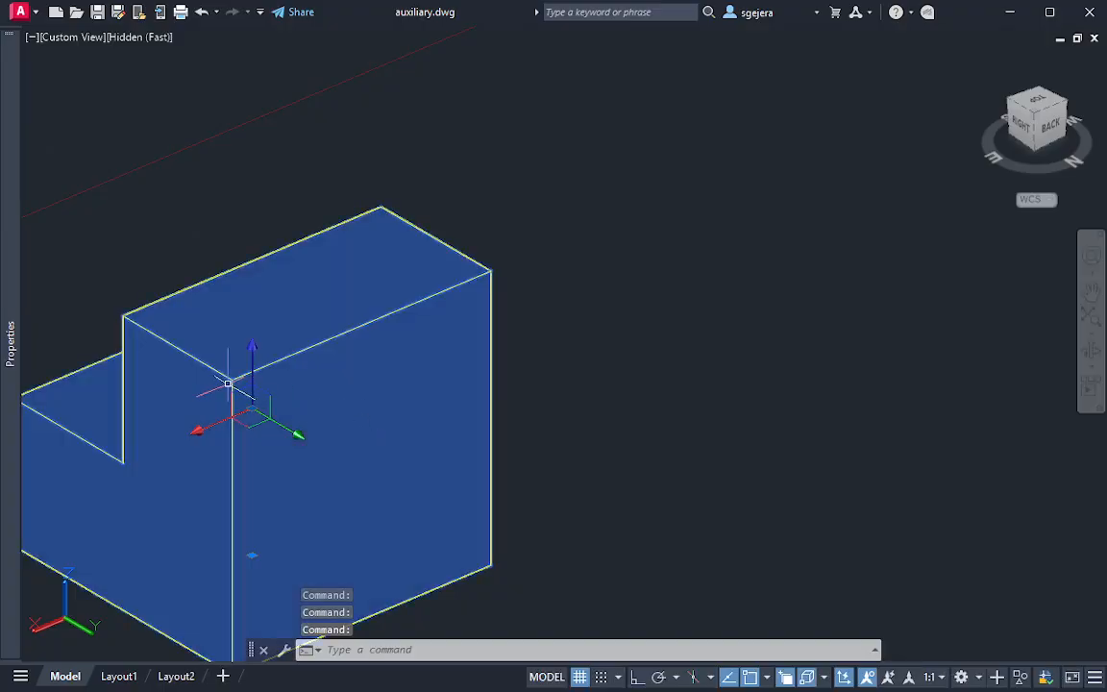
key("Escape")
key("Escape")
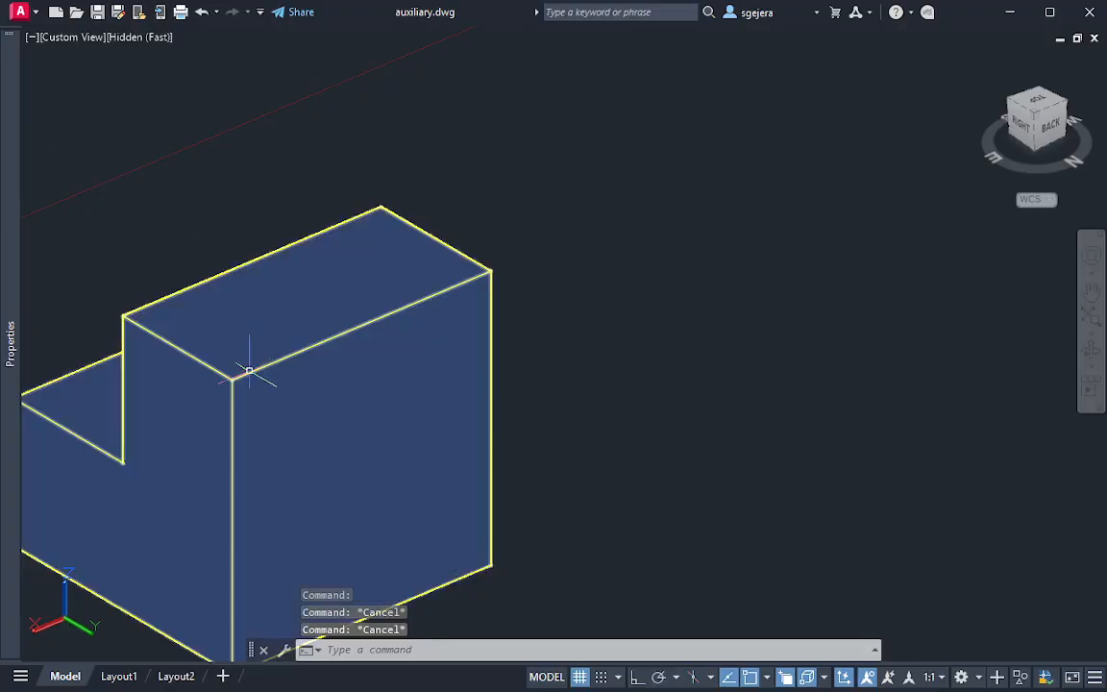
key("Return")
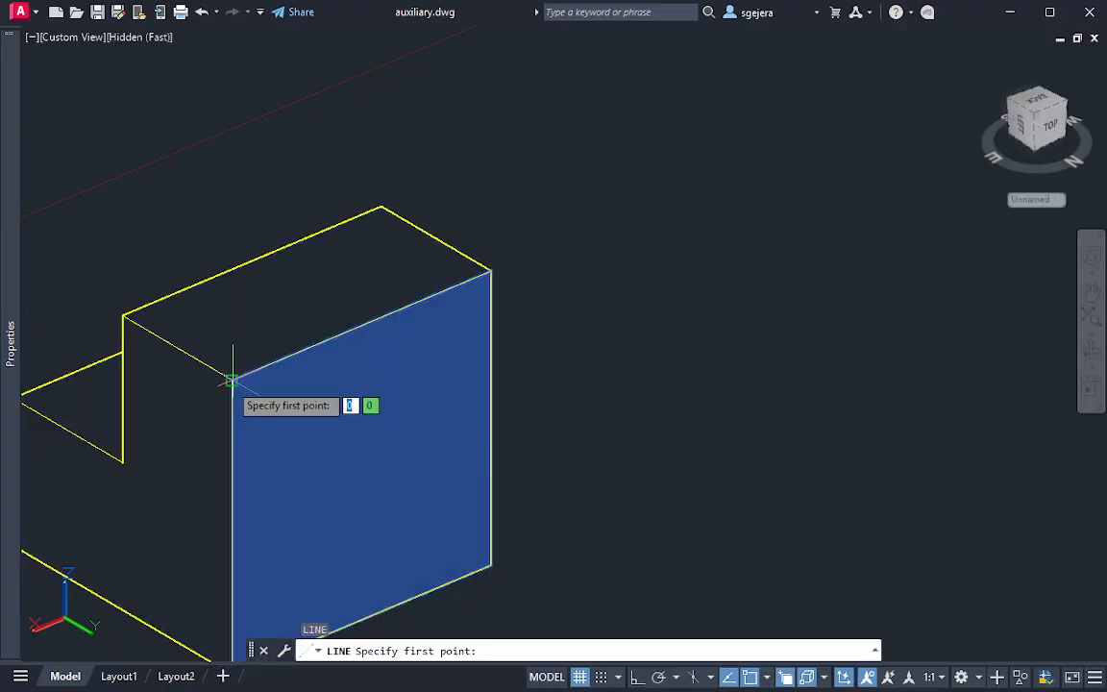
left_click(231, 379)
left_click(491, 272)
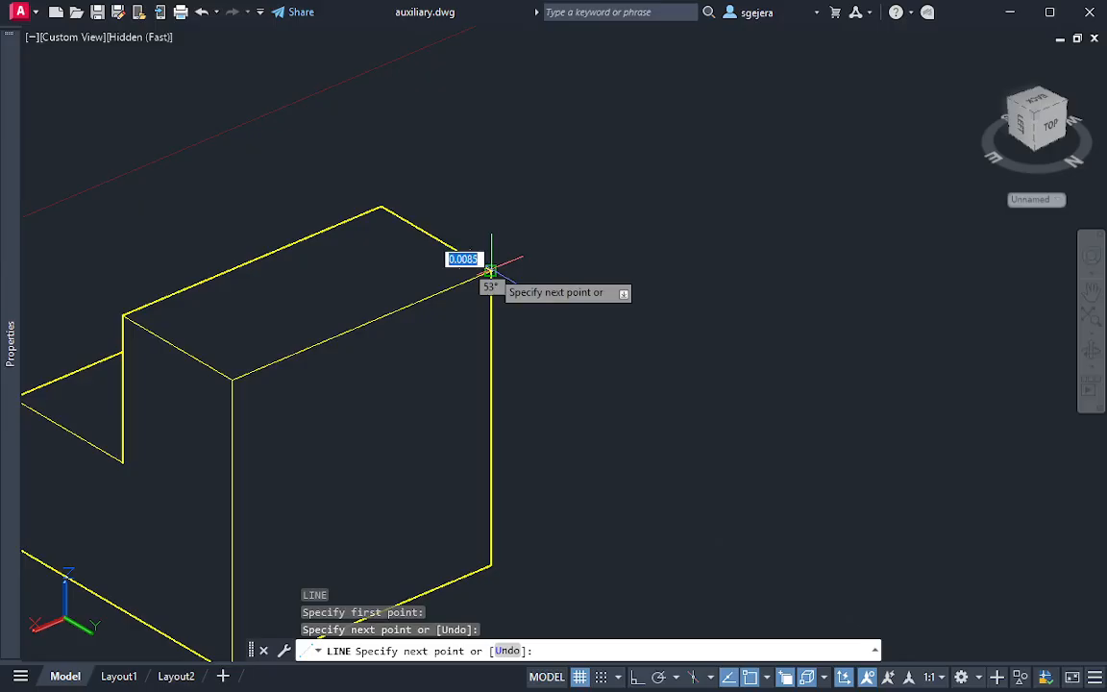
key("Escape")
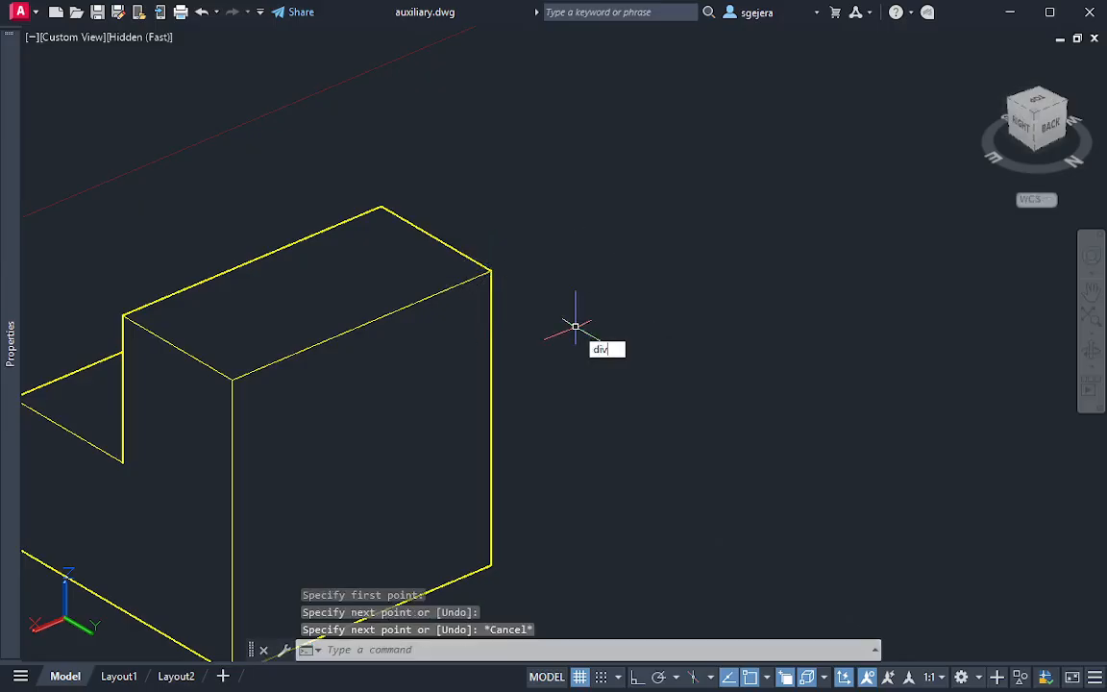
Divide the line on the back face's upper edge into 3 equal segments
key("Return")
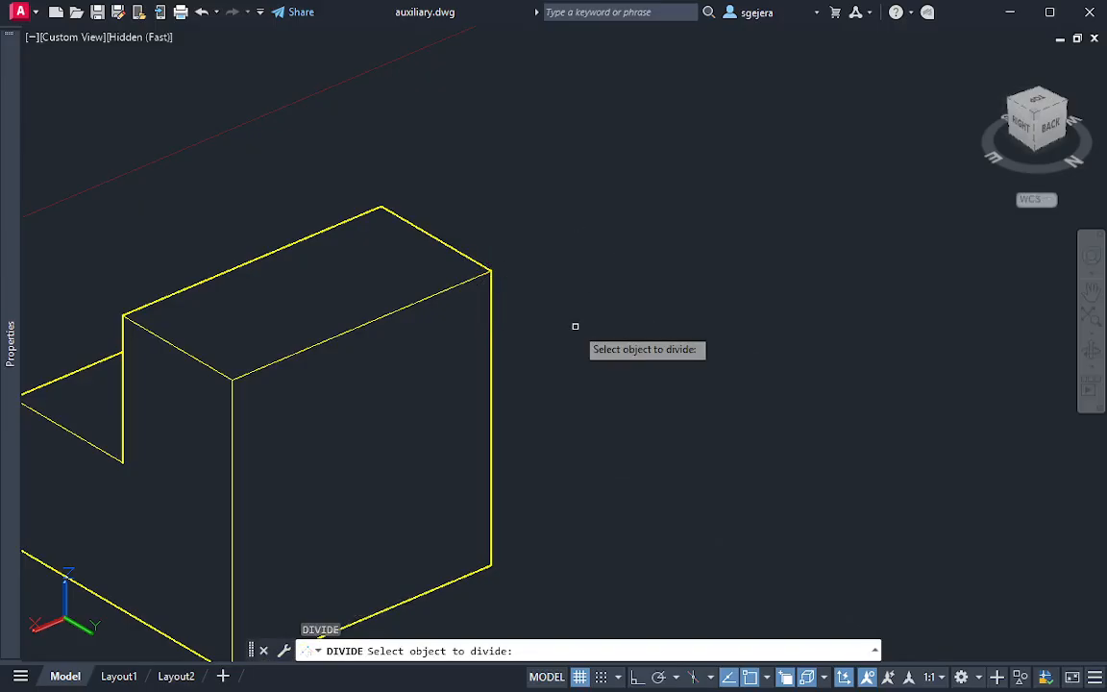
left_click(394, 310)
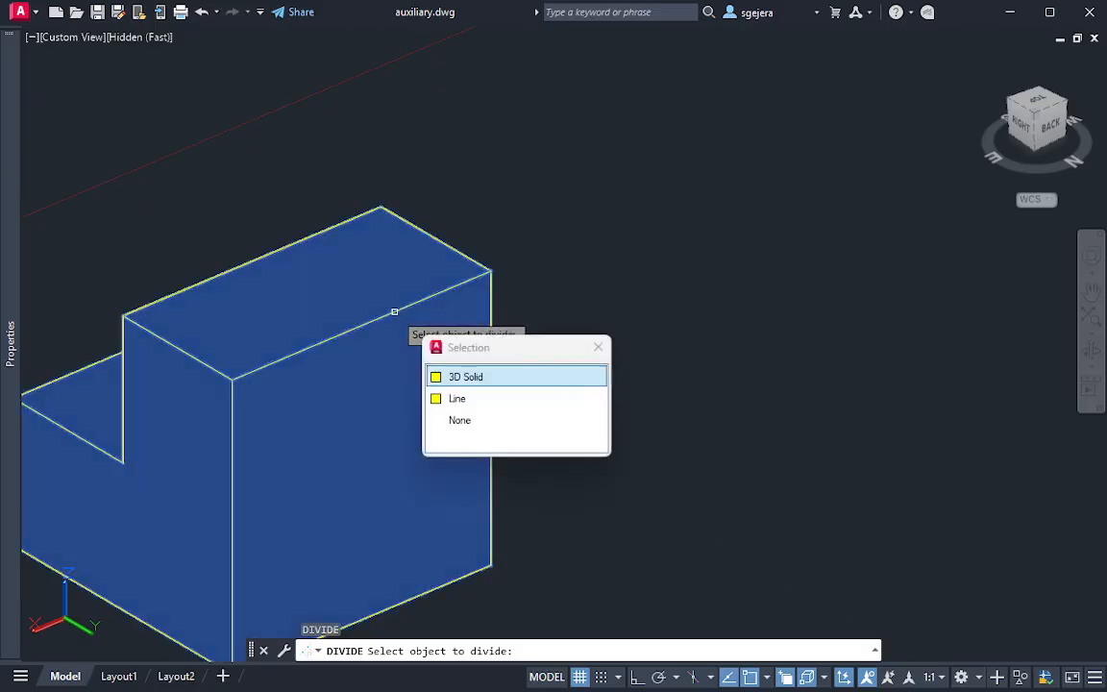
left_click(473, 404)
type("3")
key("Return")
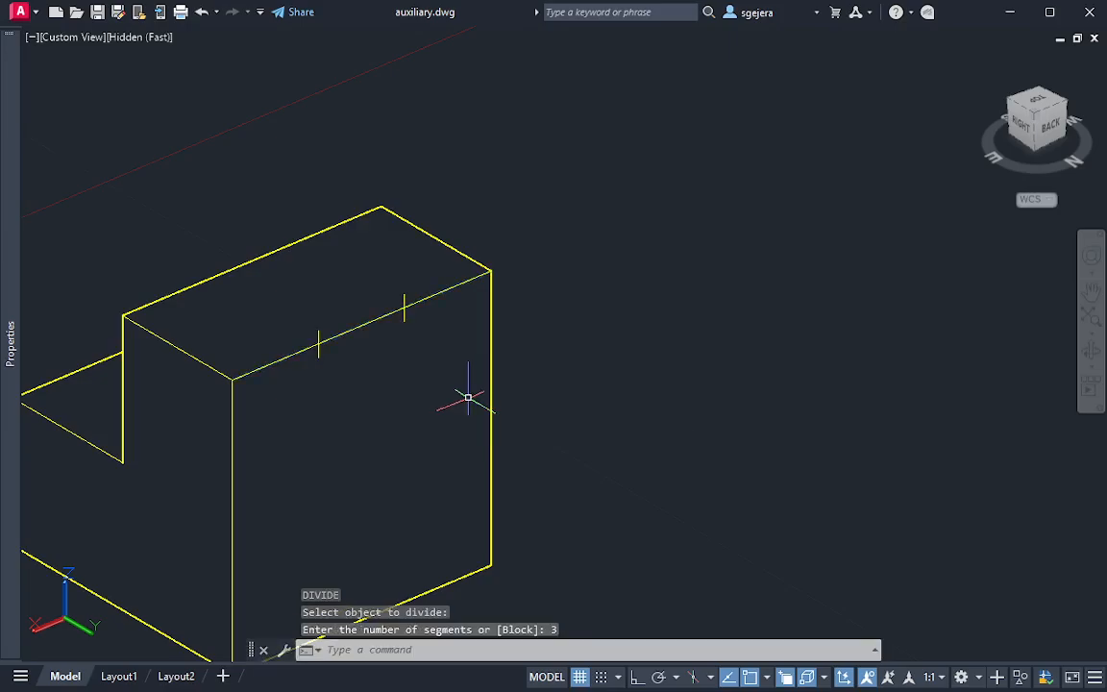
key("Escape")
middle_click_drag(361, 407, 482, 315)
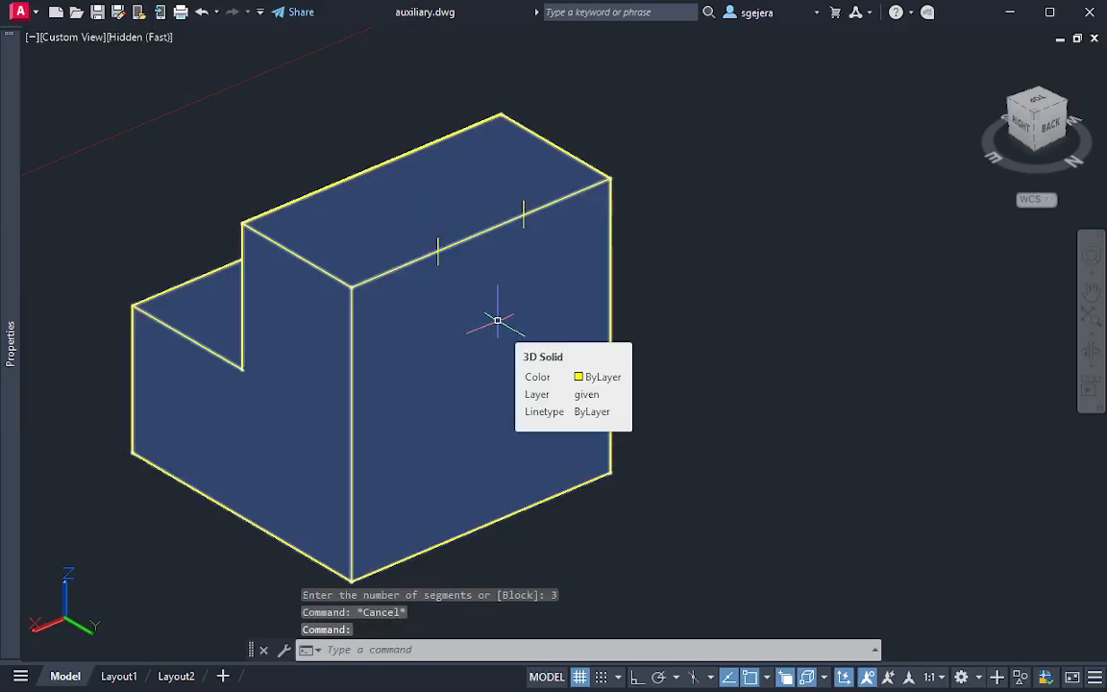
middle_click_drag(333, 378, 613, 373, "shift")
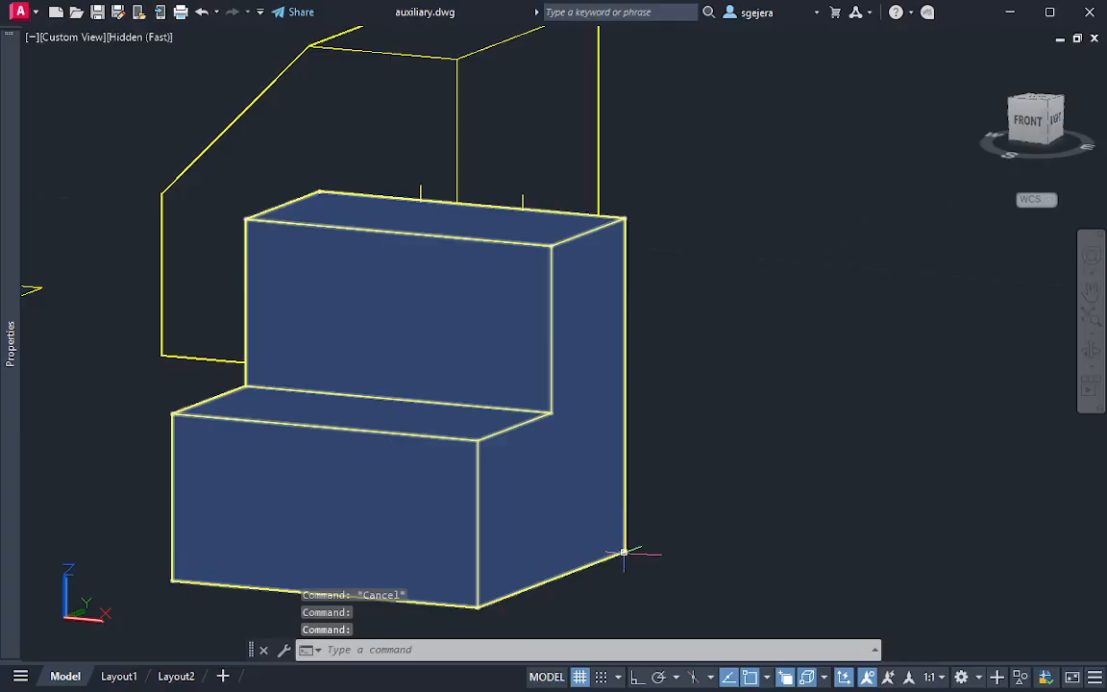
mouse_move(150, 464)
middle_mouse_down()
mouse_move(563, 438)
mouse_move(768, 442)
middle_mouse_up()
mouse_move(361, 428)
middle_mouse_down()
mouse_move(509, 428)
mouse_move(647, 456)
mouse_move(4, 368)
middle_mouse_up()
middle_click_drag(738, 498, 826, 475, "shift")
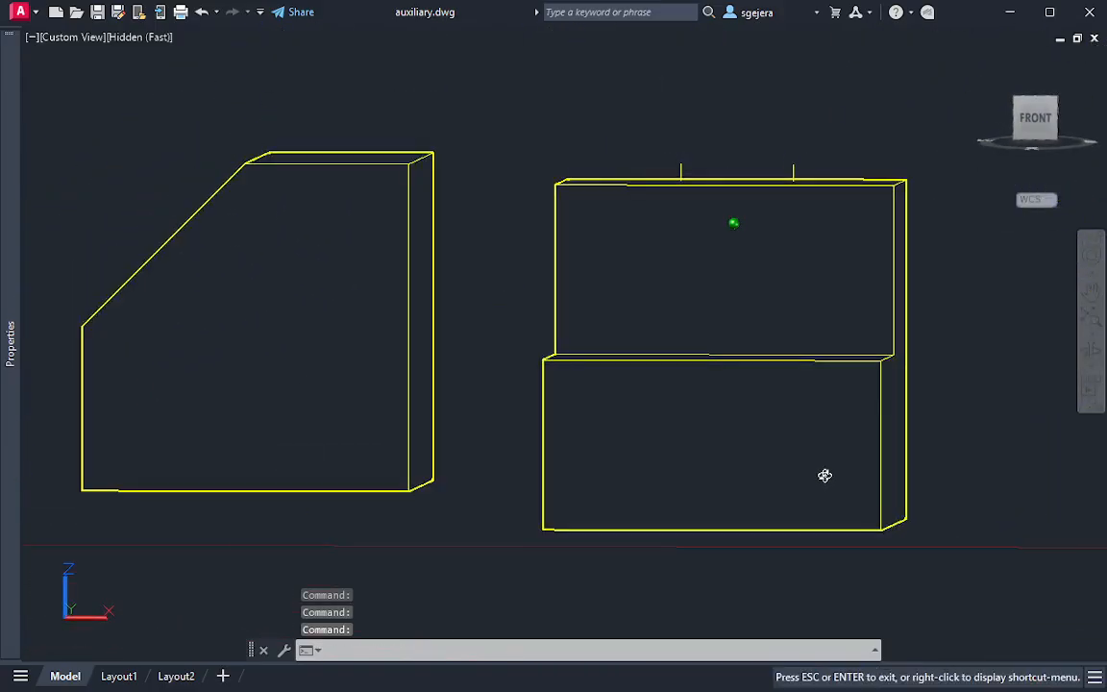
mouse_move(852, 425)
middle_mouse_down("shift")
mouse_move(857, 401)
mouse_move(760, 461)
mouse_move(475, 343)
mouse_move(628, 343)
mouse_move(524, 368)
mouse_move(445, 354)
mouse_move(486, 313)
middle_mouse_up("shift")
type("l")
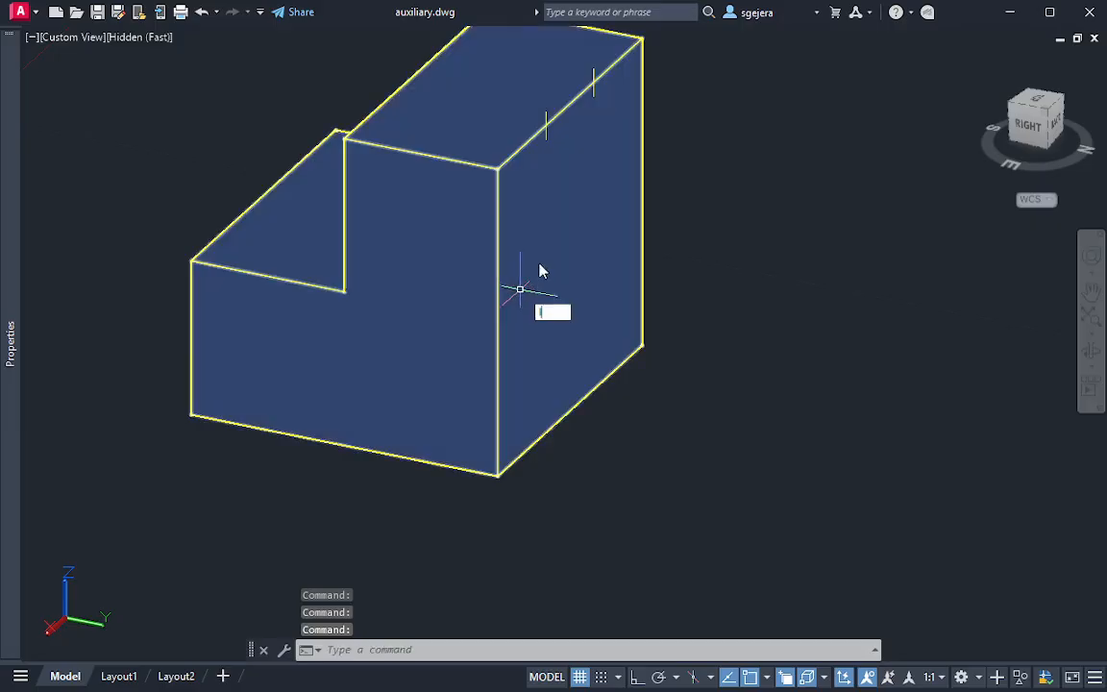
key("Return")
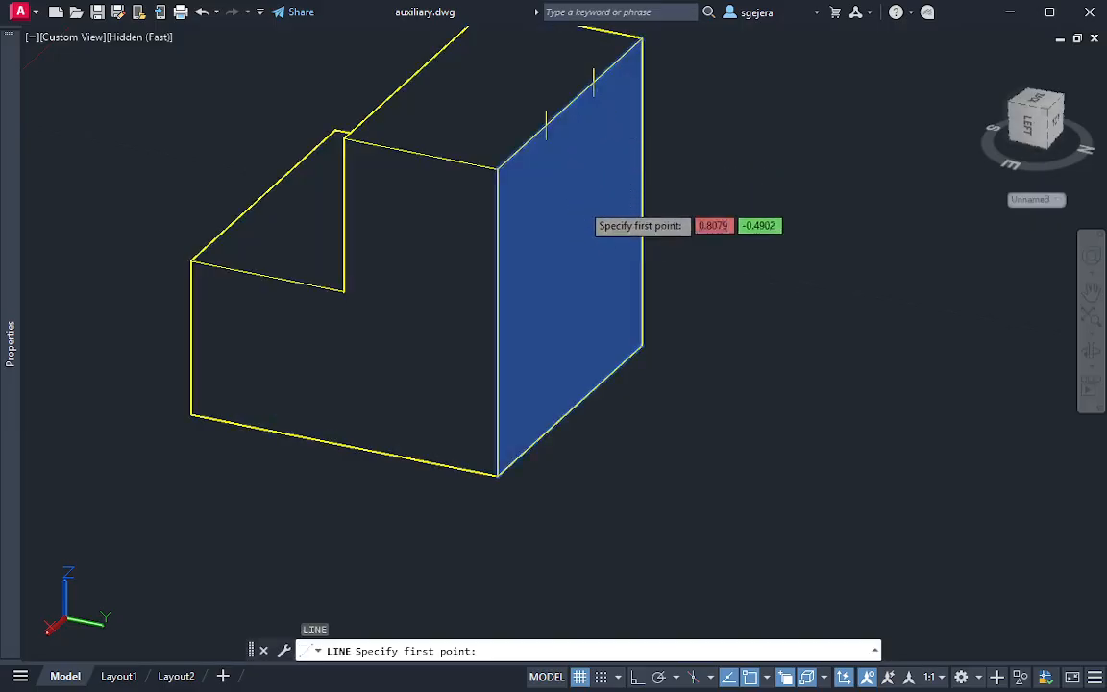
key("Escape")
key("Return")
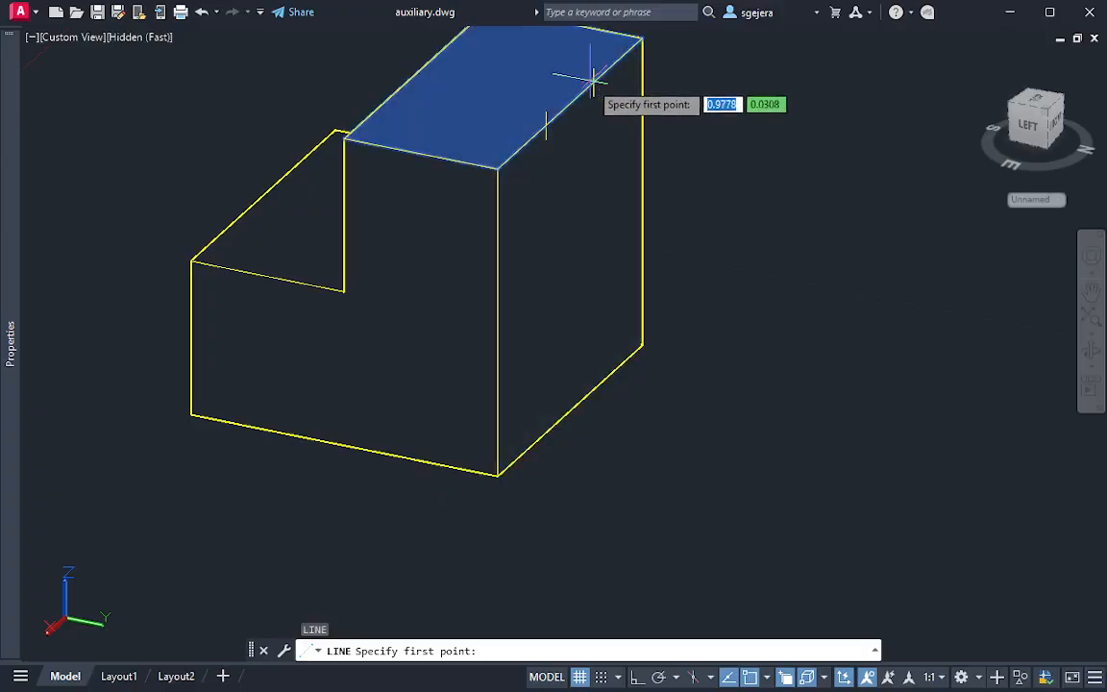
left_click(594, 83)
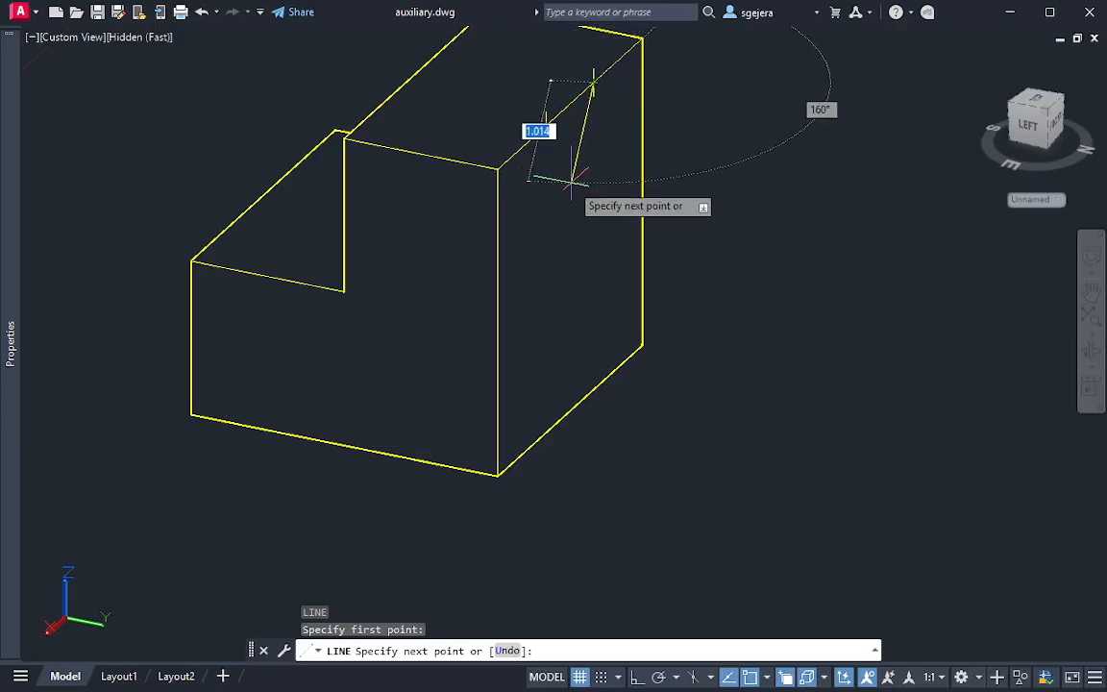
key("Escape")
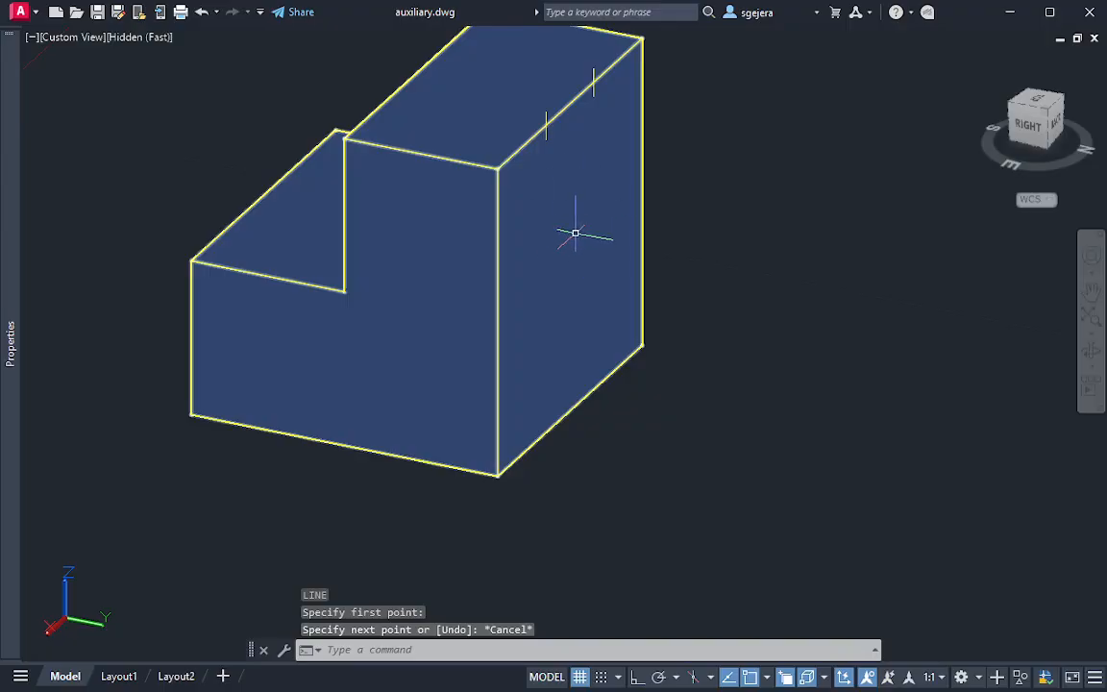
Draw a sloped line on the back face from the farther upper-edge division point to the opposite bottom corner at the step-profile side
type("L")
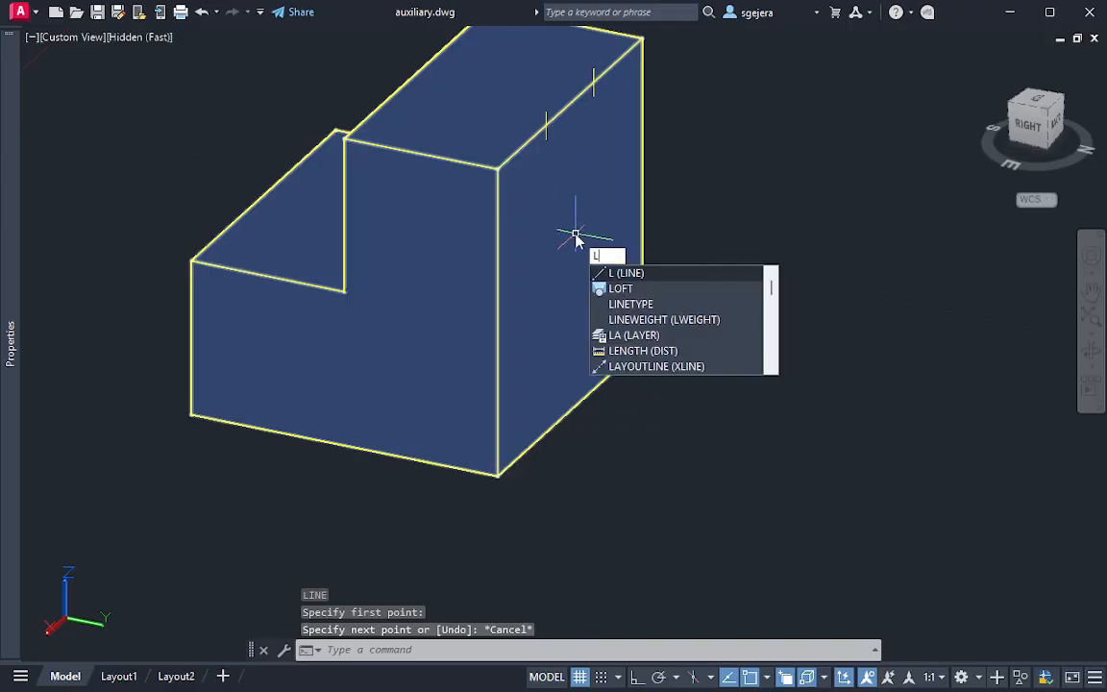
key("Return")
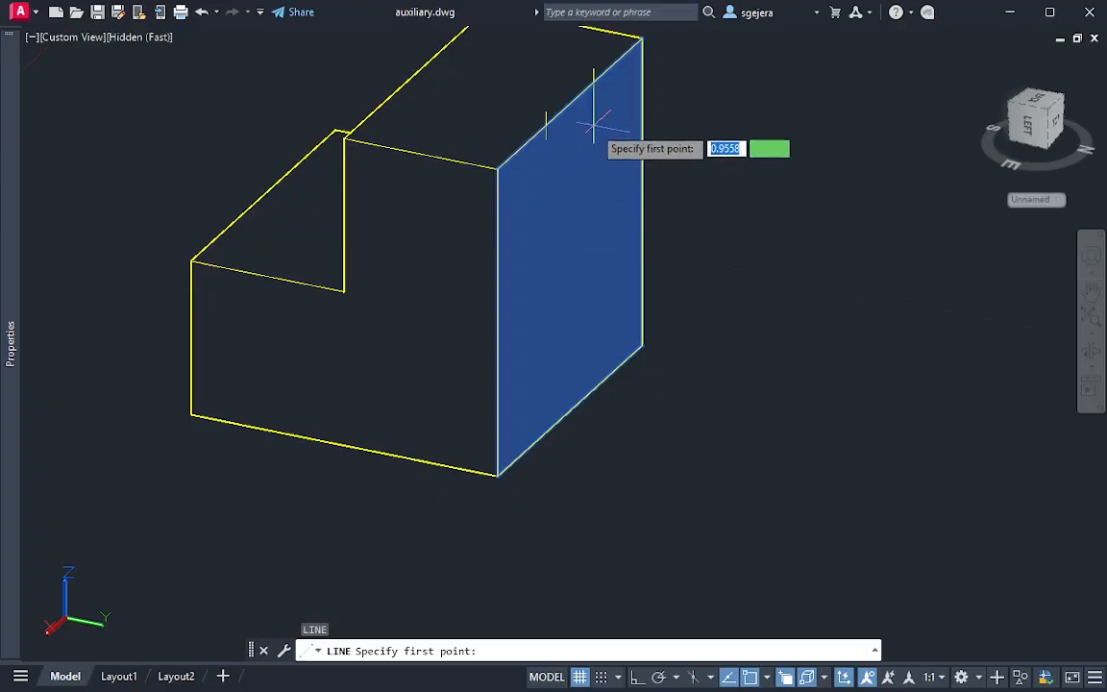
left_click(593, 83)
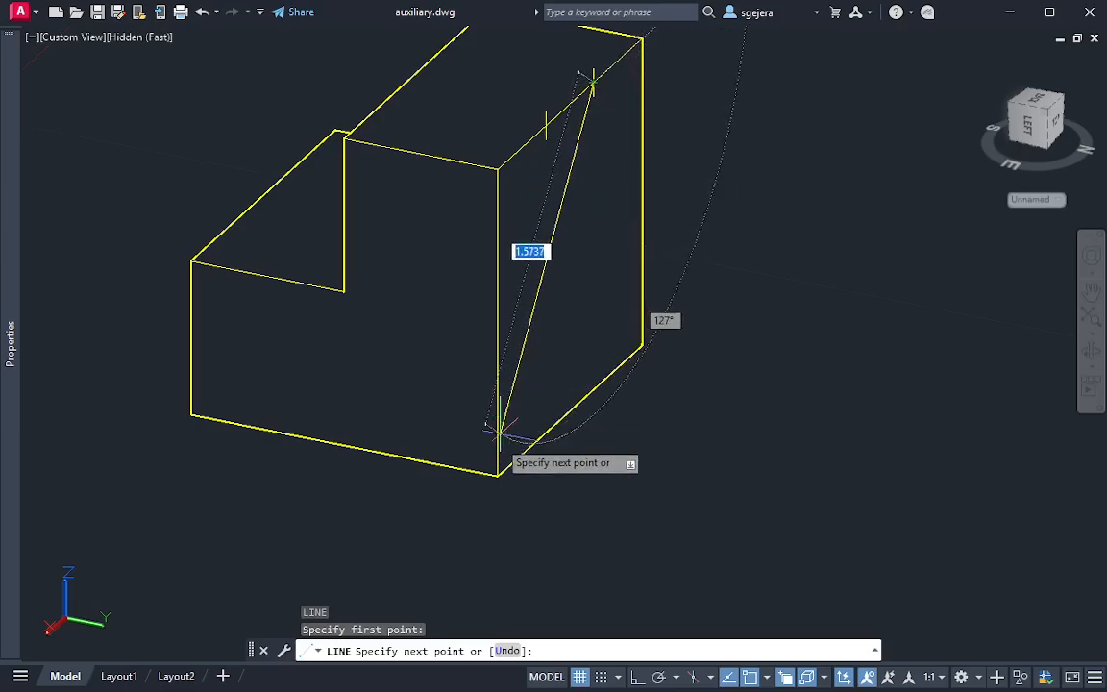
left_click(497, 476)
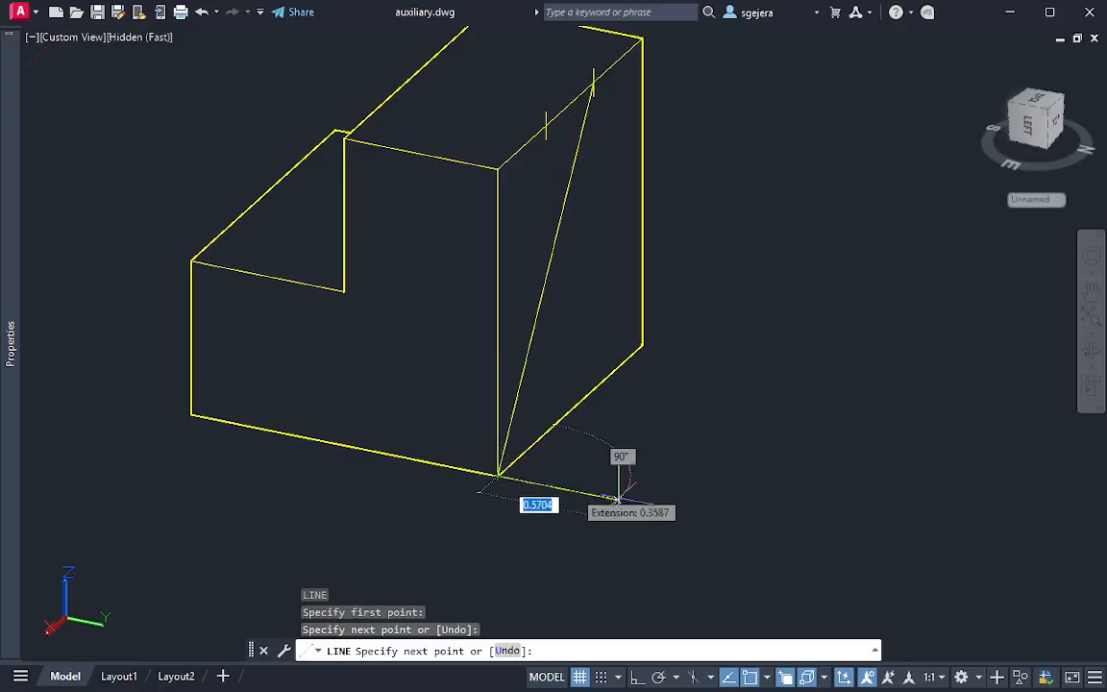
key("Escape")
Use Presspull to cut the triangular area beside the sloped line through the solid's full depth
middle_click_drag(644, 441, 521, 392, "shift")
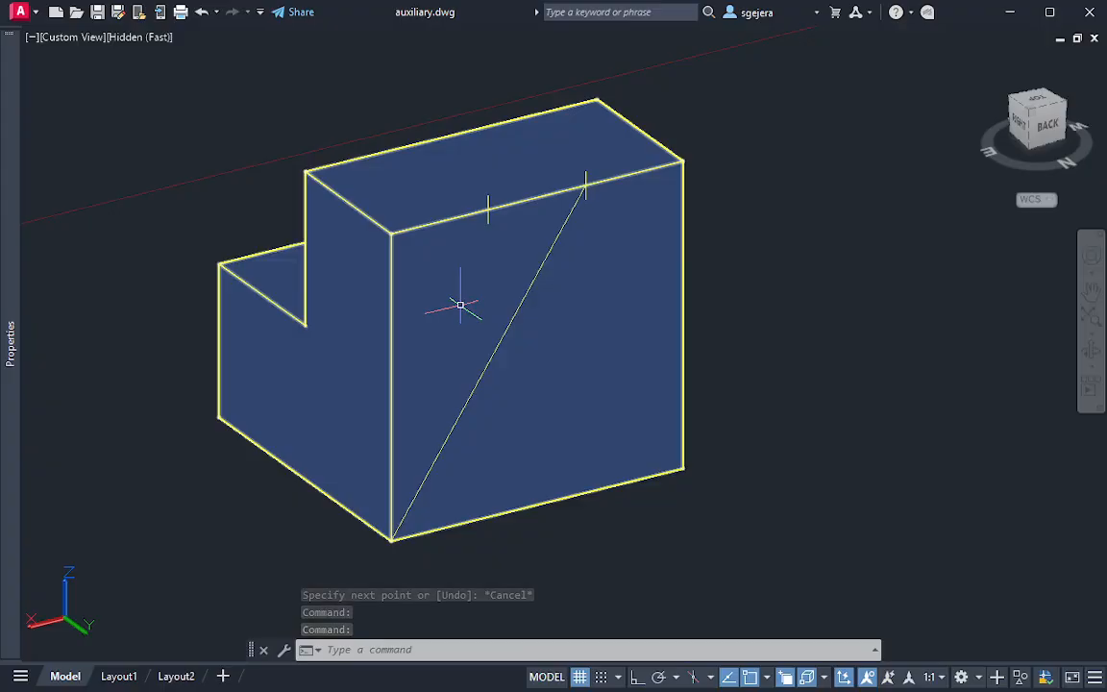
type("presspull")
key("Return")
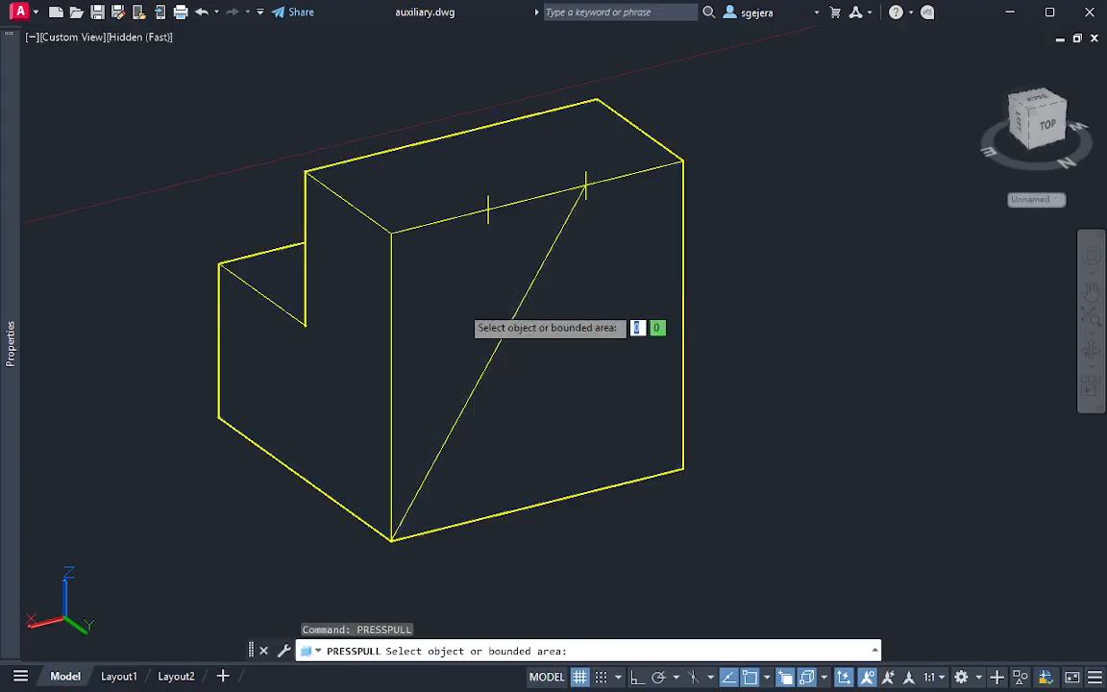
left_click(450, 321)
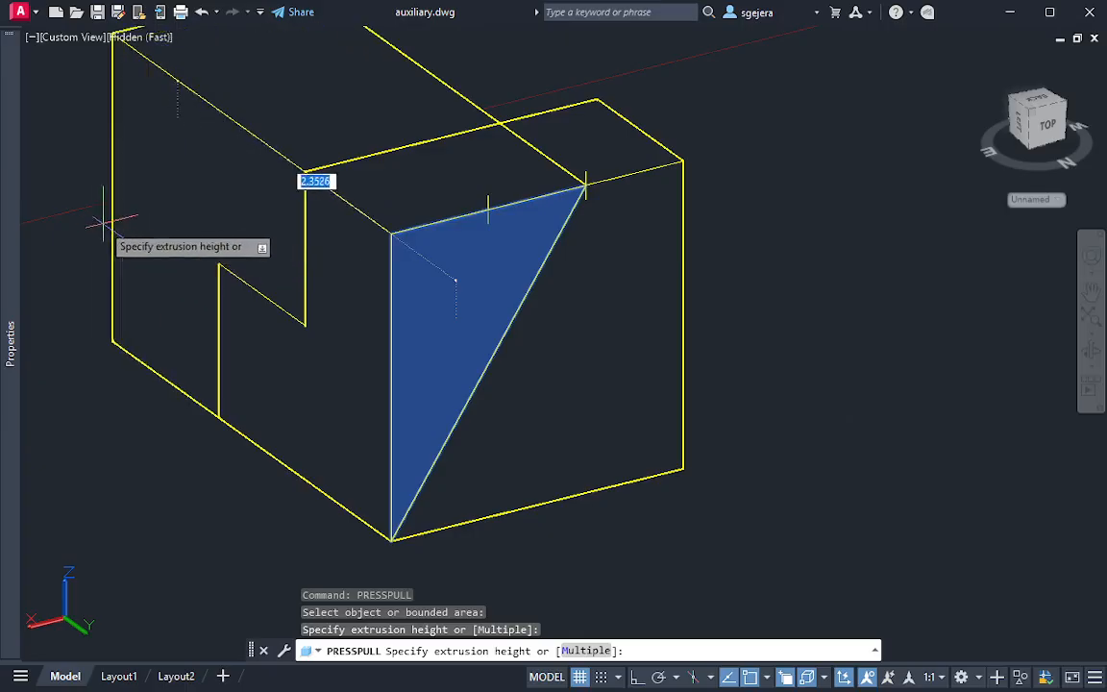
middle_click_drag(94, 222, 134, 334)
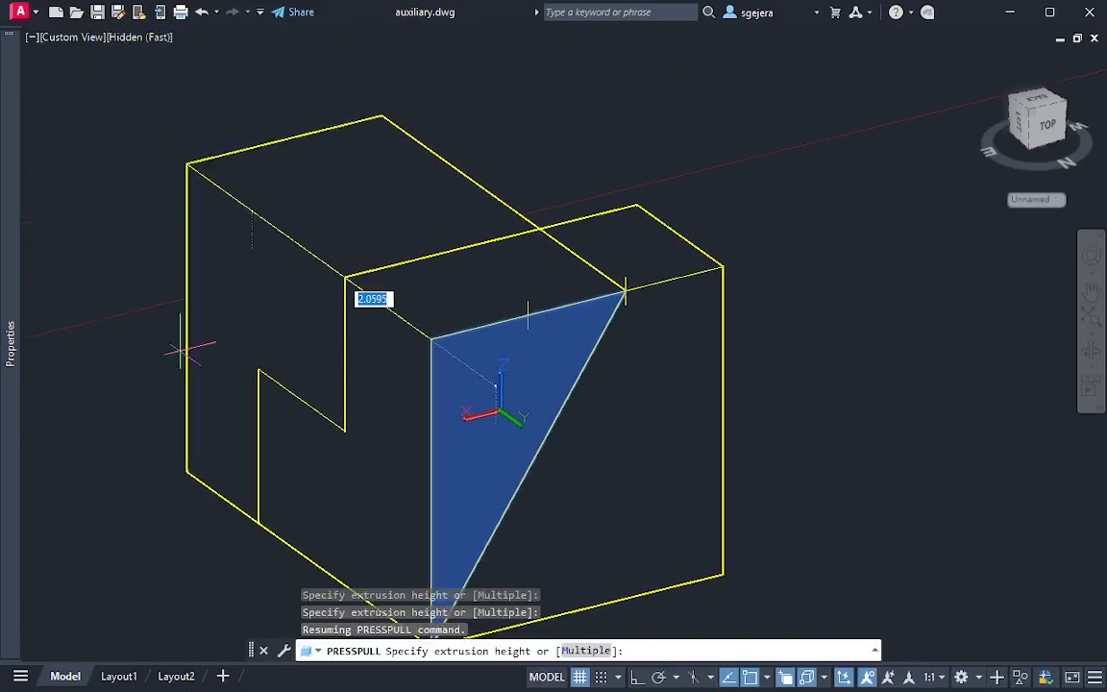
left_click(121, 291)
middle_click_drag(315, 494, 646, 380, "shift")
key("Escape")
Erase the leftover upper-edge construction line and both division point markers
left_click(682, 371)
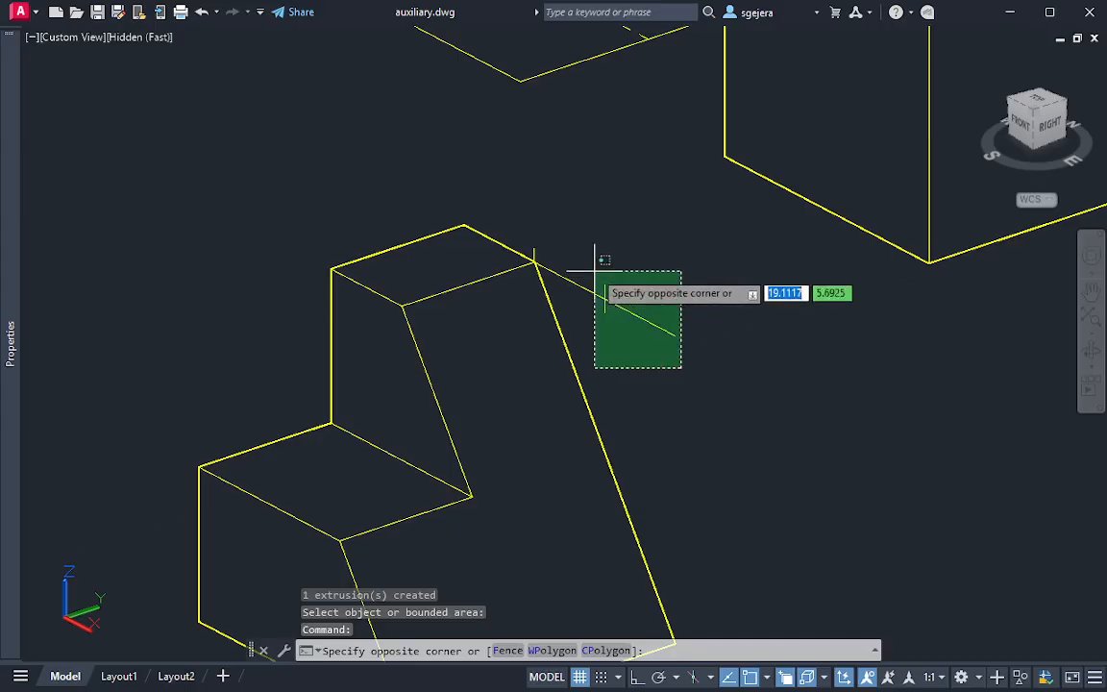
left_click(593, 272)
key("Delete")
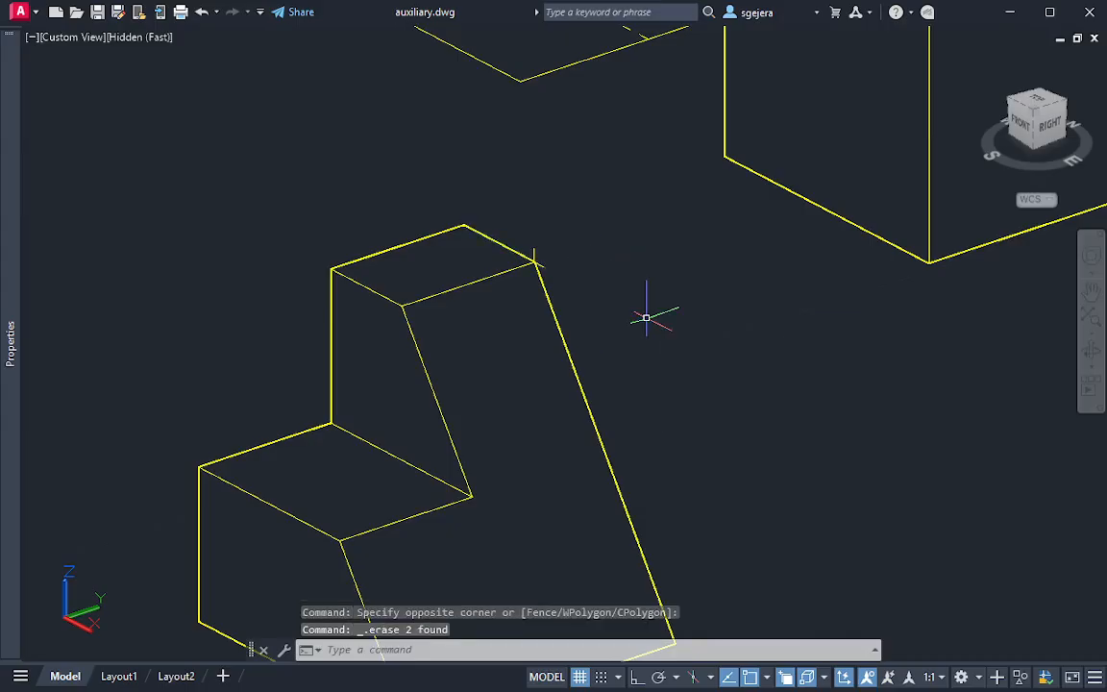
key("Escape")
left_click(542, 255)
left_click(538, 247)
left_click(535, 248)
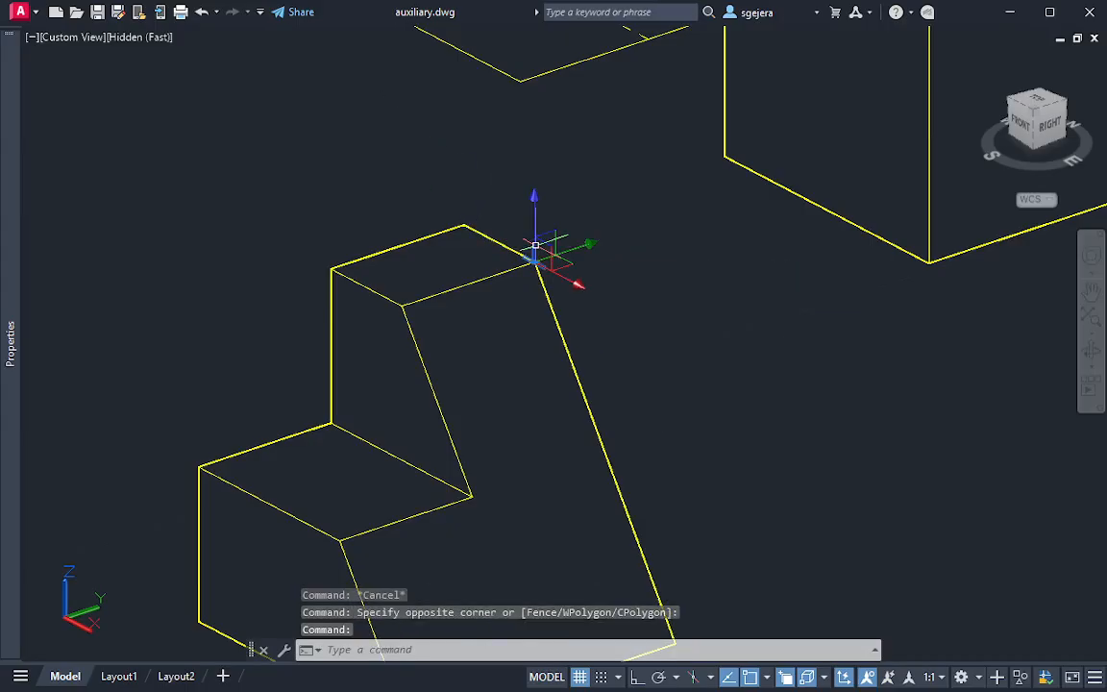
key("Delete")
key("Escape")
Examine the sloped, stepped solid alongside Example 2's auxiliary views and the first example's solid
middle_click_drag(584, 378, 586, 83)
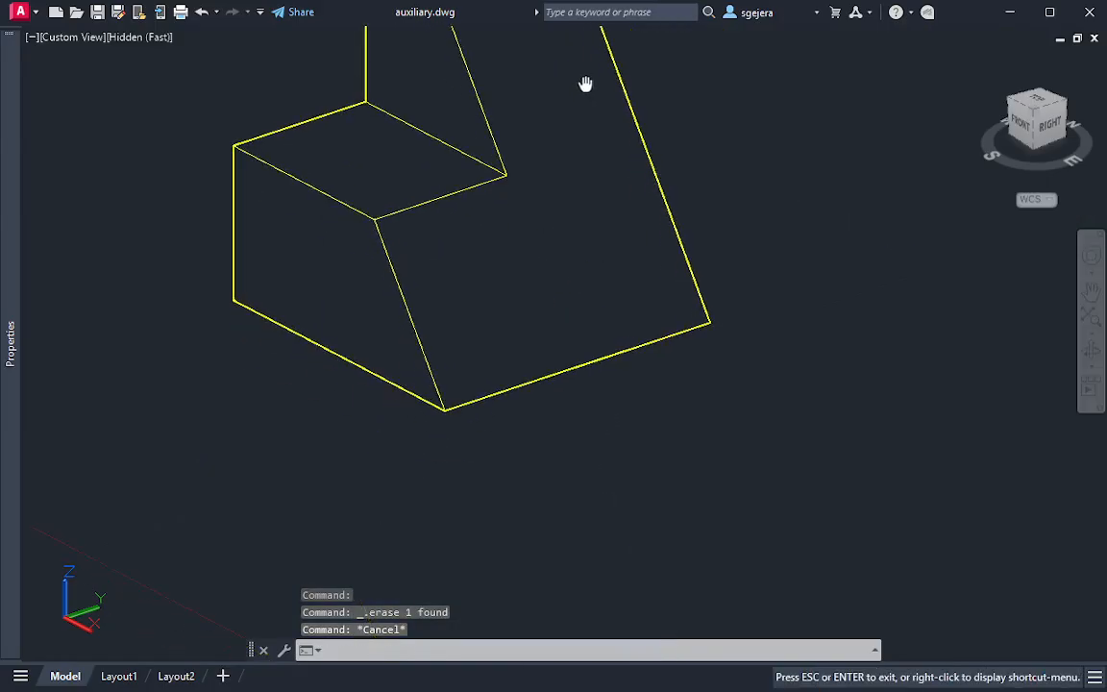
middle_click_drag(627, 247, 702, 446)
scroll(643, 424, "down", 2)
middle_click_drag(551, 413, 662, 437)
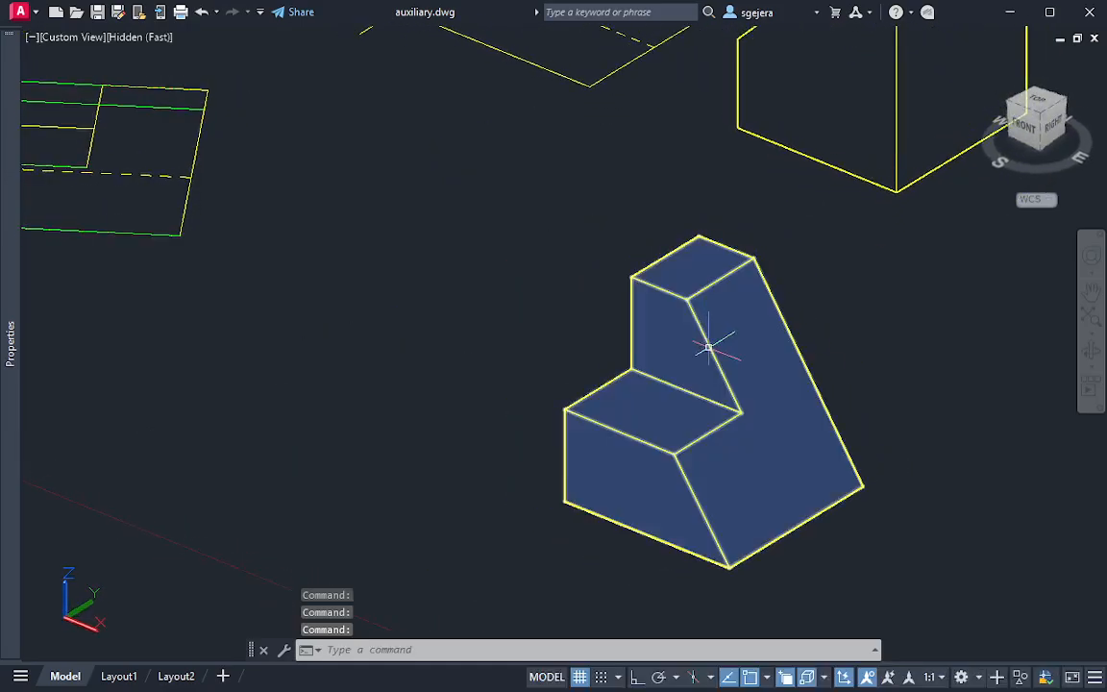
middle_click_drag(768, 397, 744, 386)
scroll(351, 315, "down", 2)
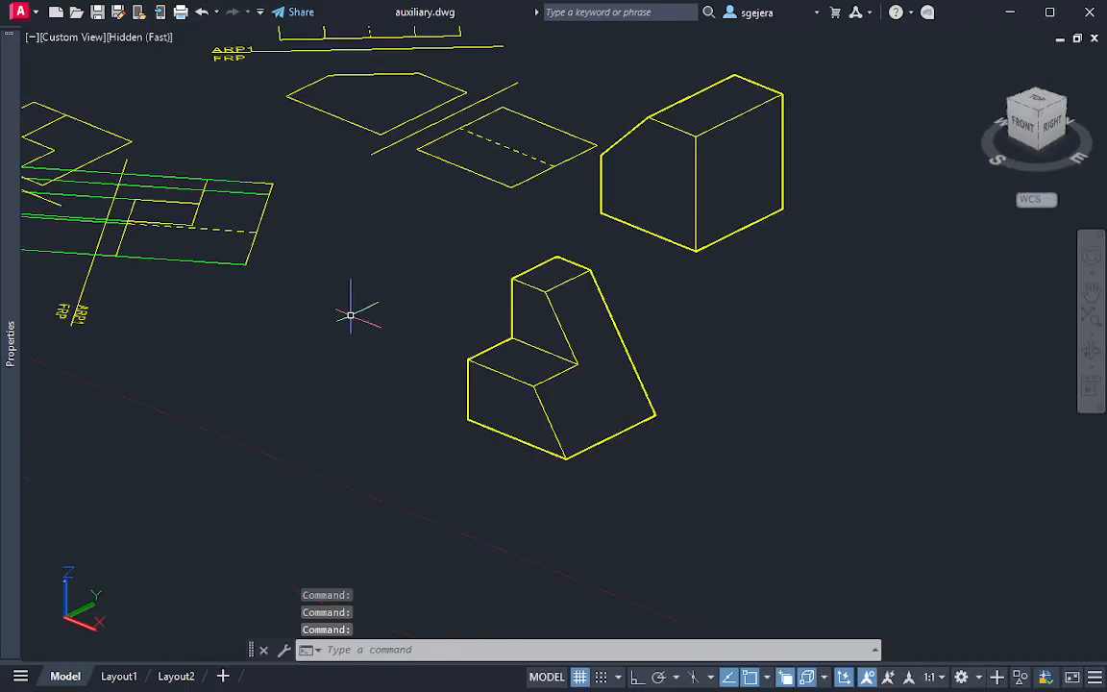
middle_click_drag(185, 305, 269, 335)
middle_click_drag(282, 274, 209, 251)
key("Escape")
scroll(619, 420, "up", 2)
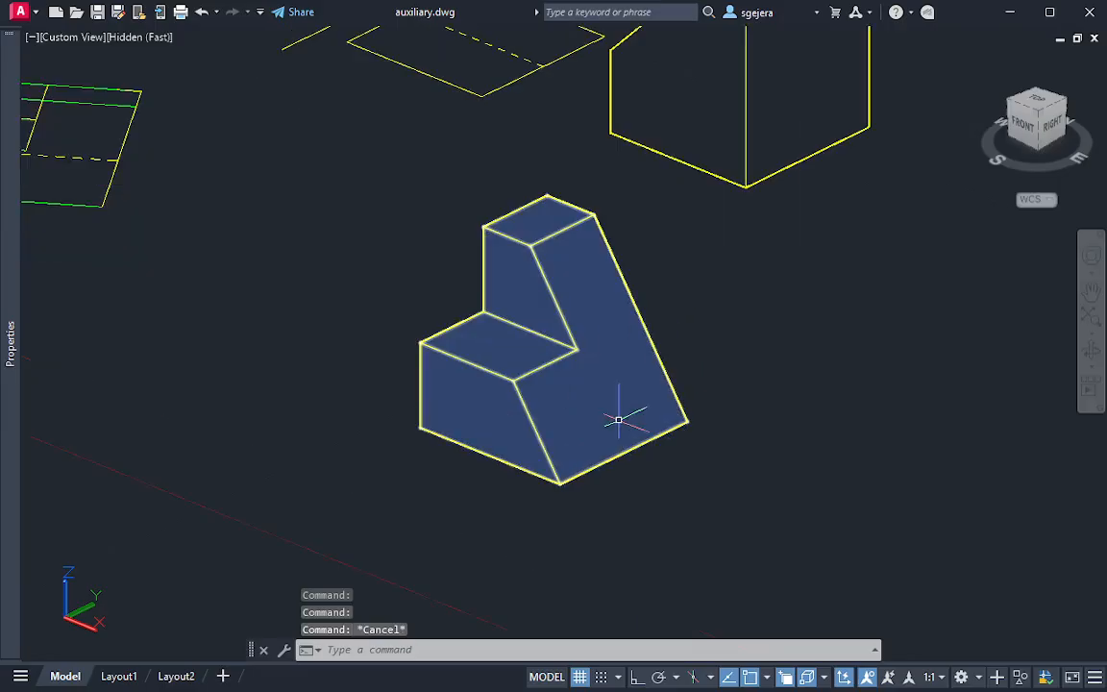
middle_click_drag(642, 374, 593, 380)
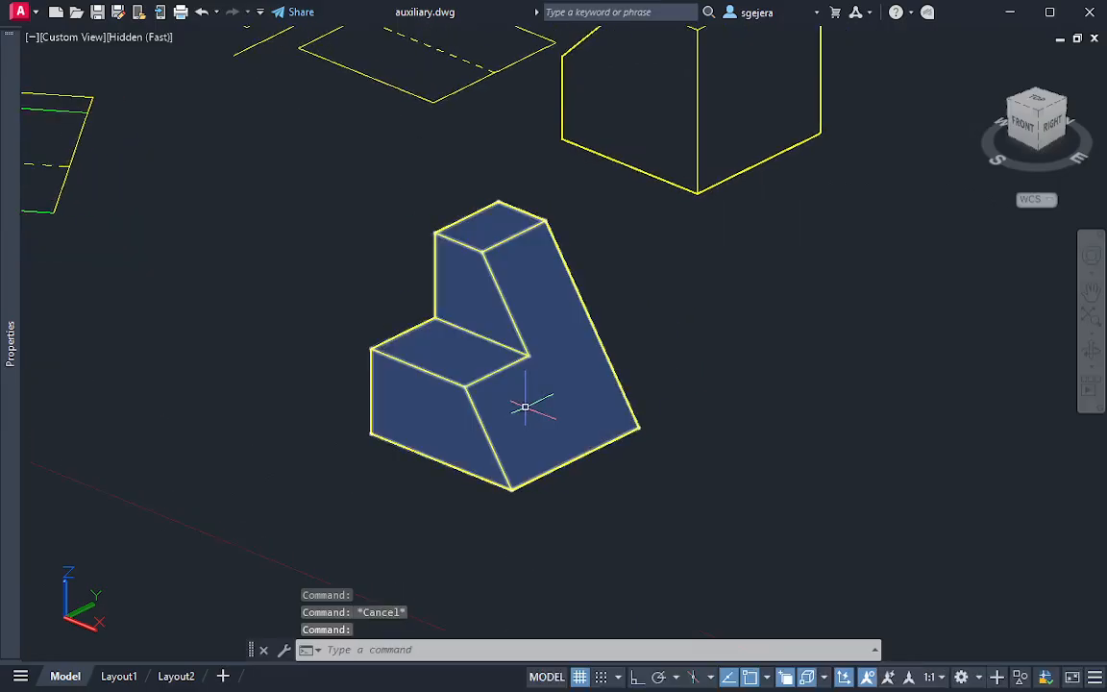
Align the UCS to the solid's L-shaped sloped face with the Face option and accept the proposed orientation
type("uc")
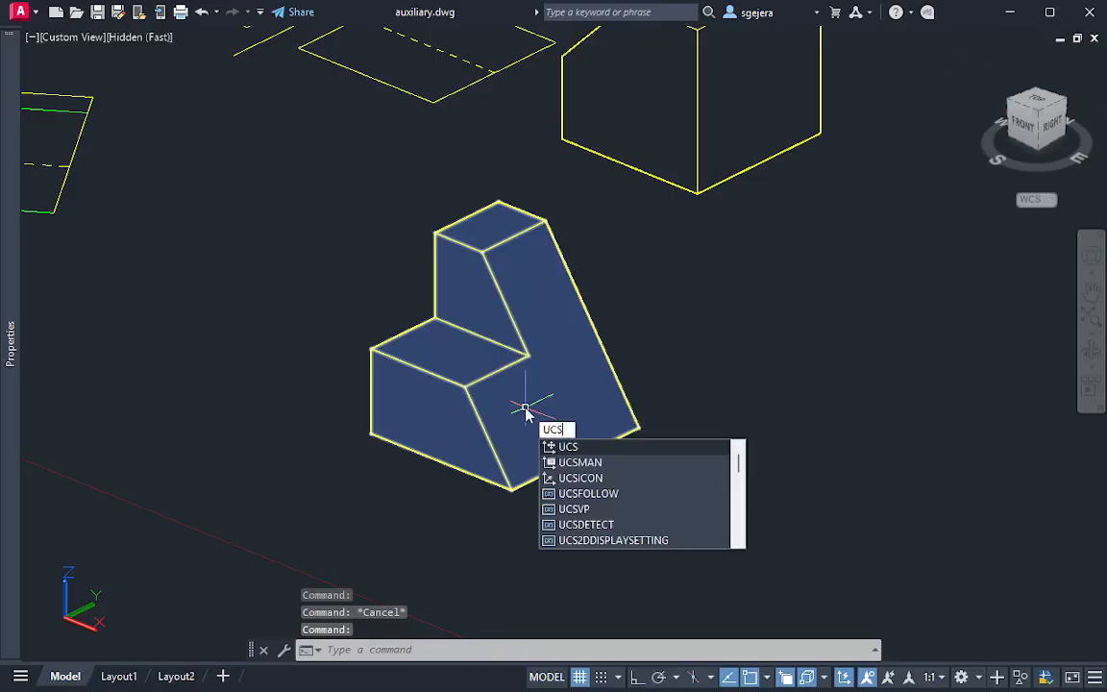
key("Return")
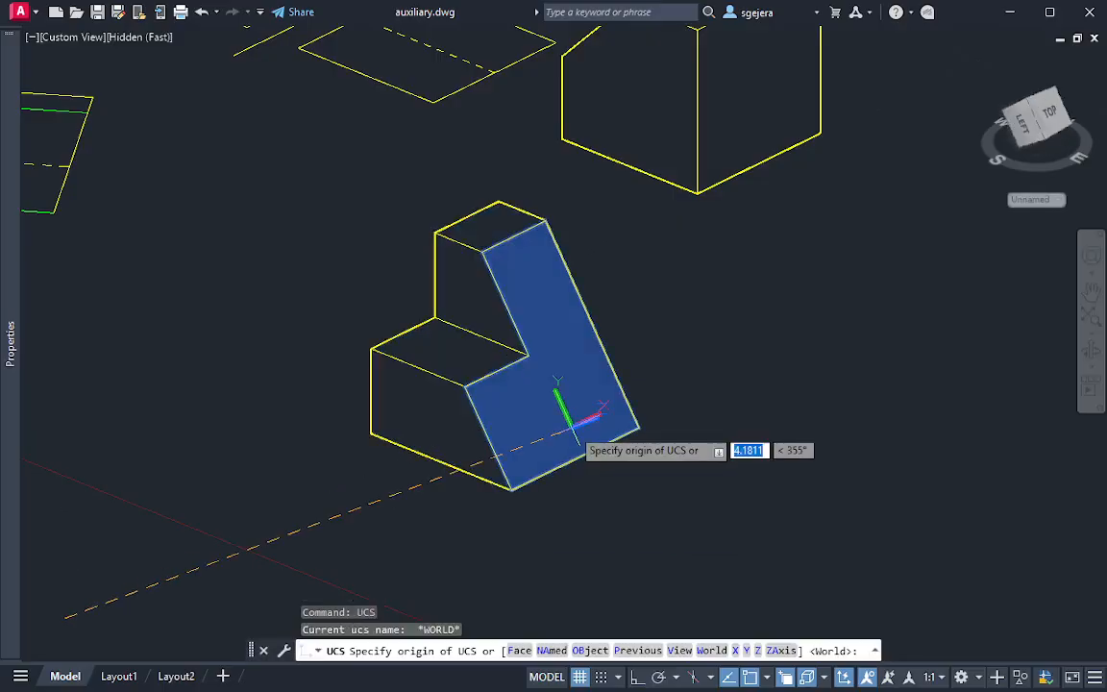
type("f")
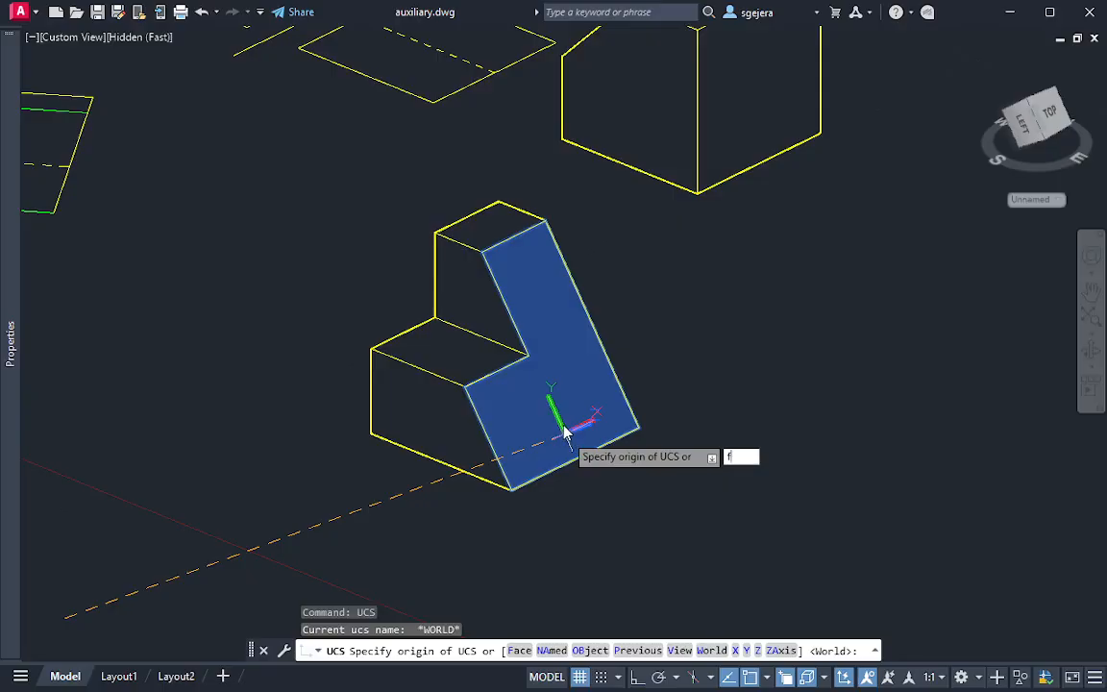
key("Return")
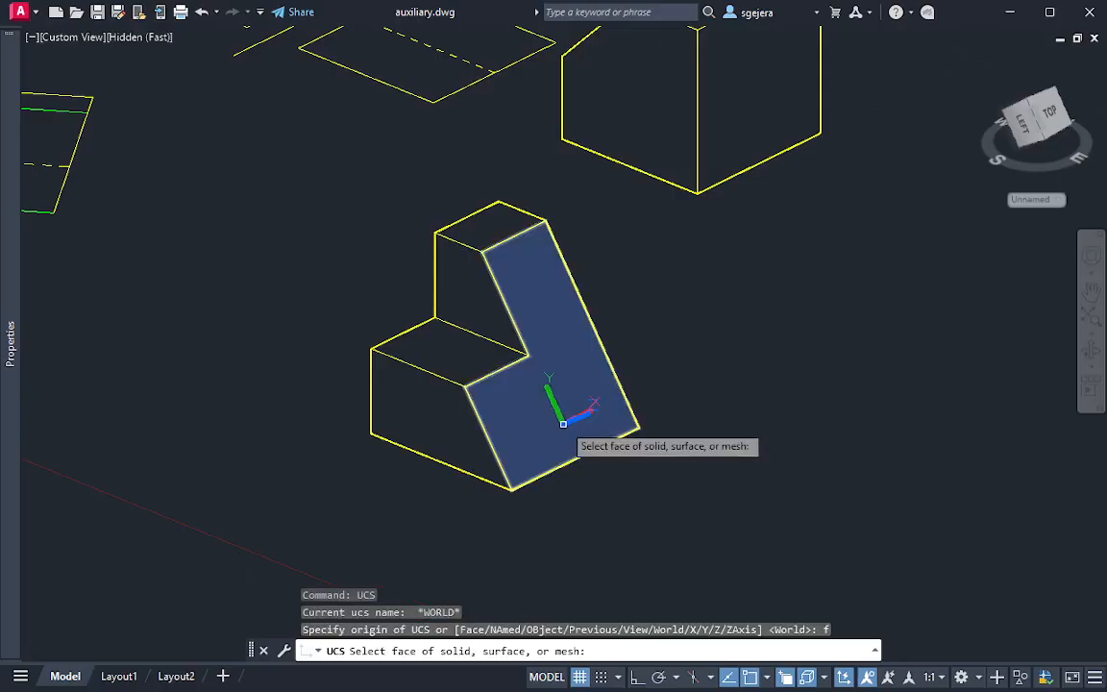
left_click(521, 459)
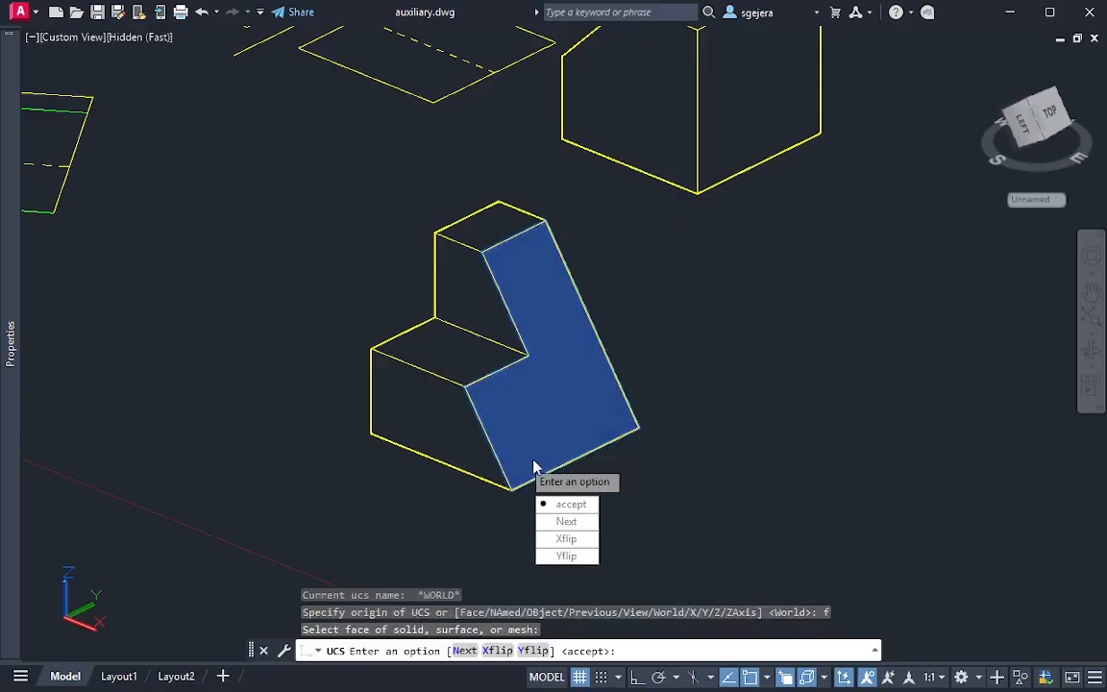
left_click(566, 504)
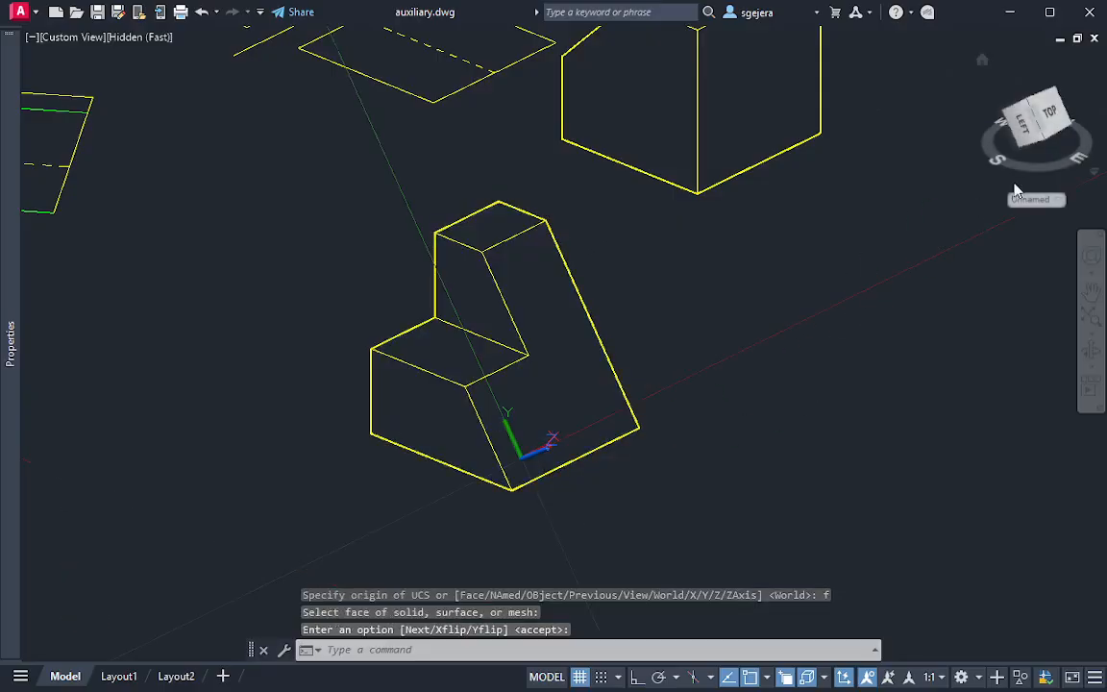
View the solid perpendicular to its sloped face, rotated so the L-shaped outline stands upright, and zoom in on it
left_click(1055, 113)
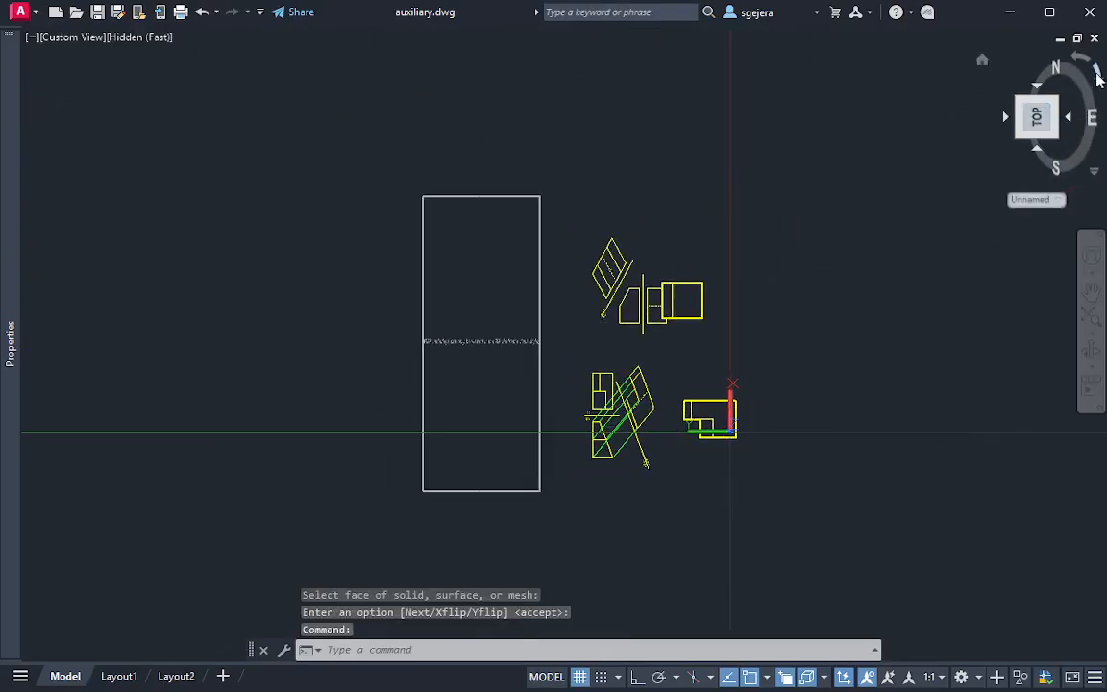
left_click(1099, 75)
scroll(501, 530, "up", 5)
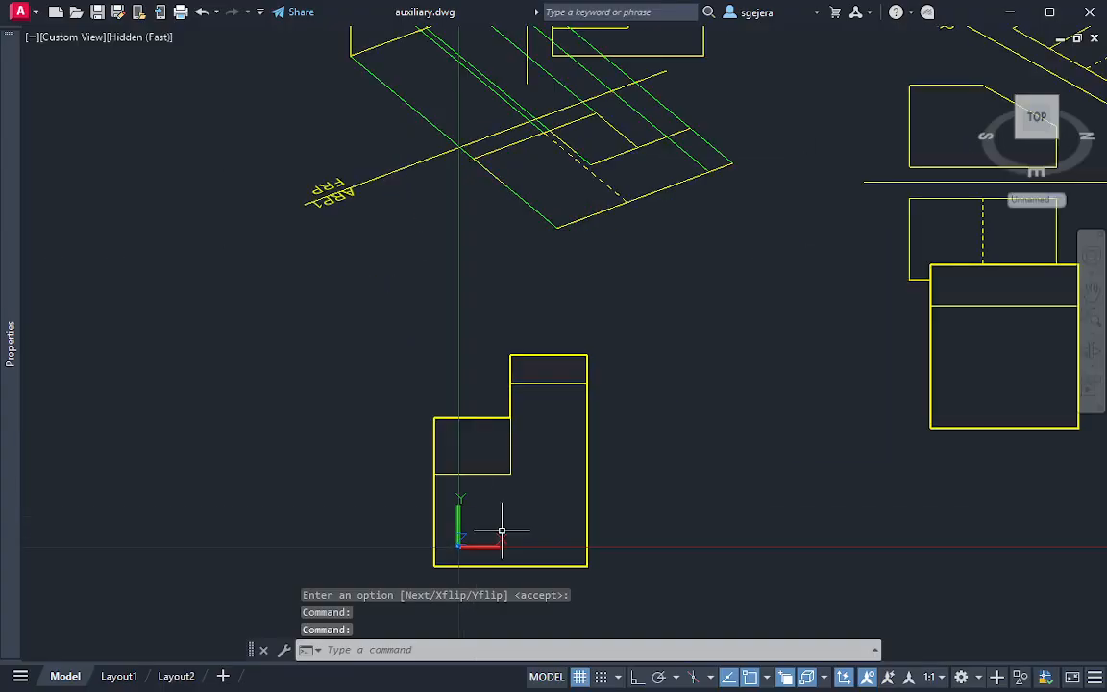
scroll(502, 529, "up", 2)
middle_click_drag(537, 527, 615, 385)
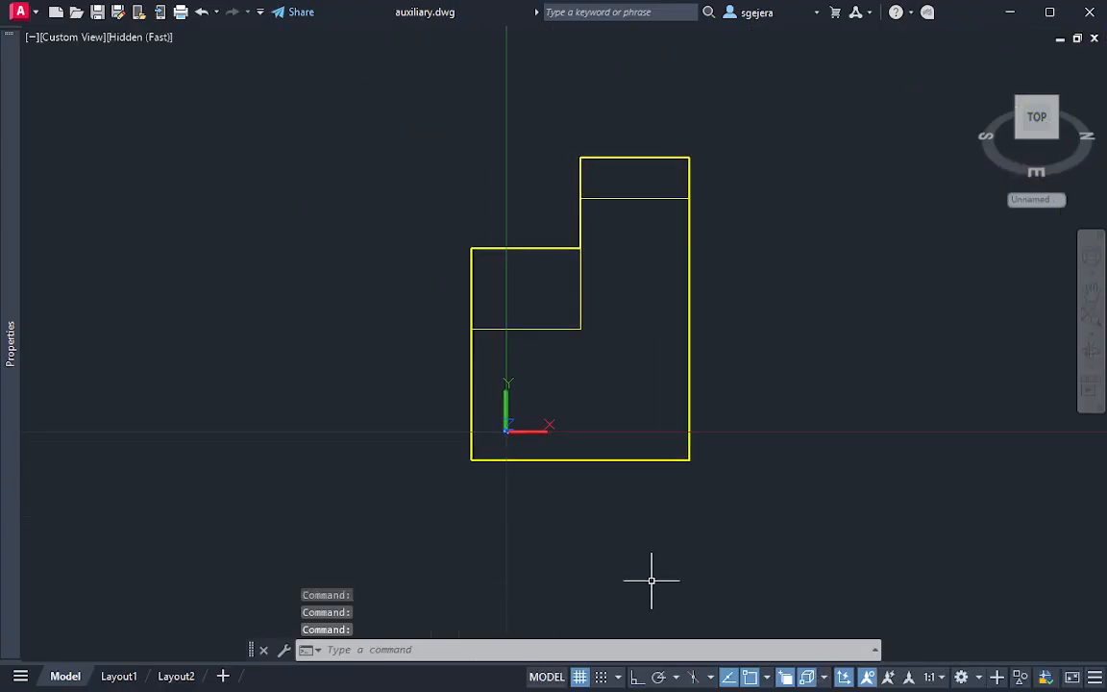
middle_click_drag(630, 519, 627, 559)
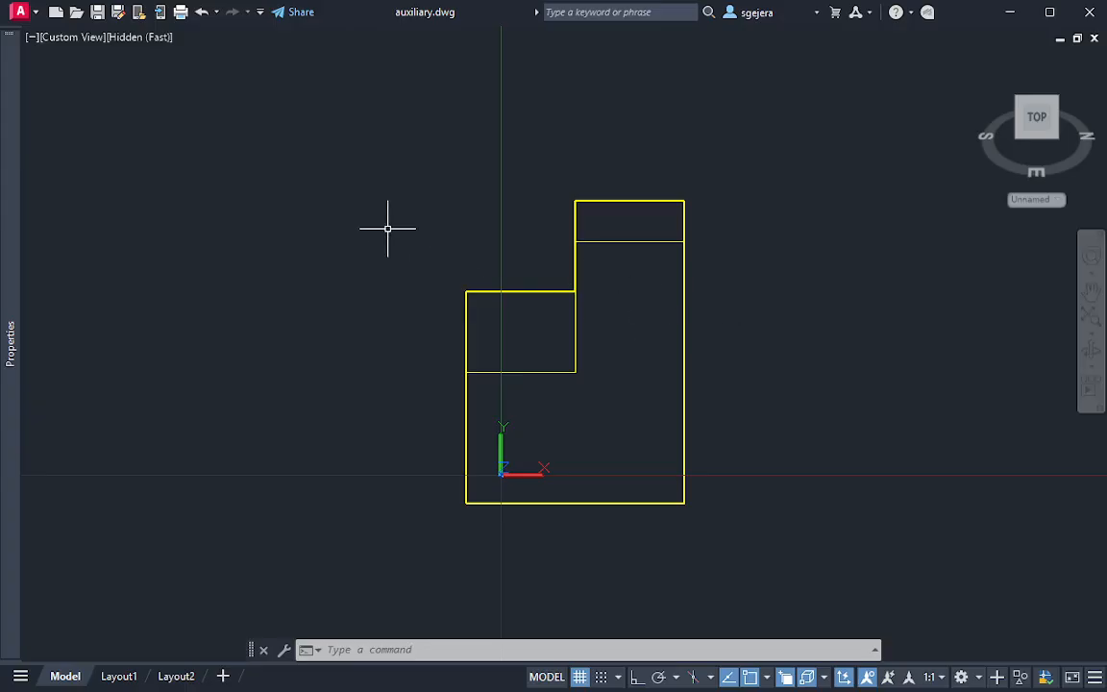
Capture a screen snip of the area around the solid's true-shape view
key("super+shift+s")
left_click_drag(363, 125, 813, 557)
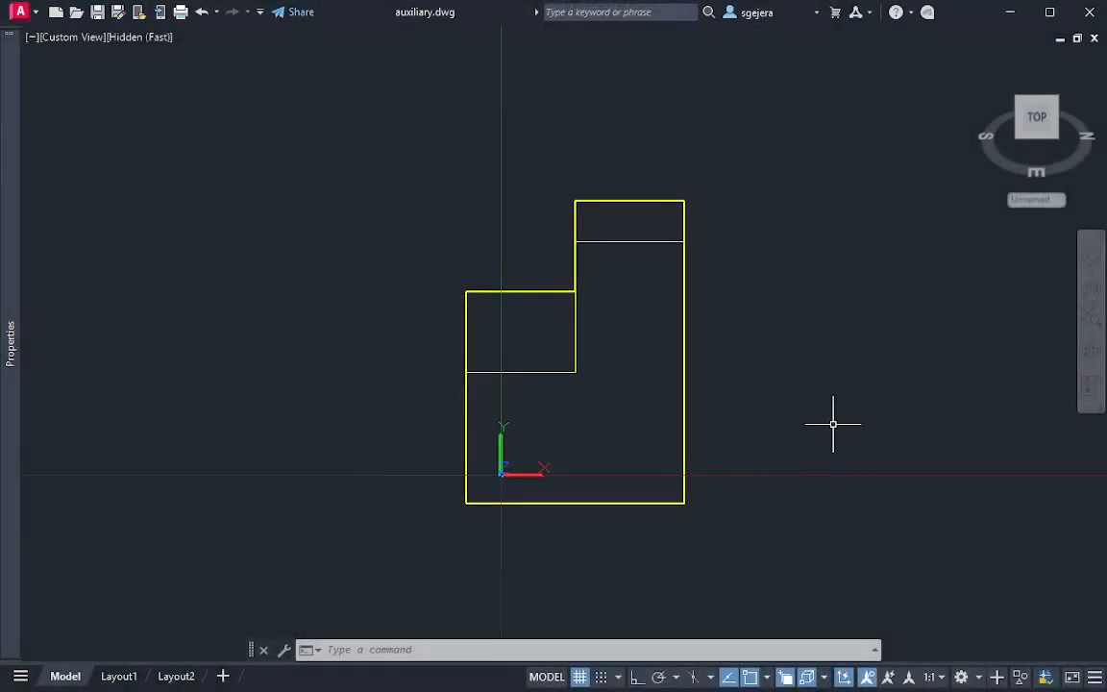
key("Escape")
mouse_move(1037, 115)
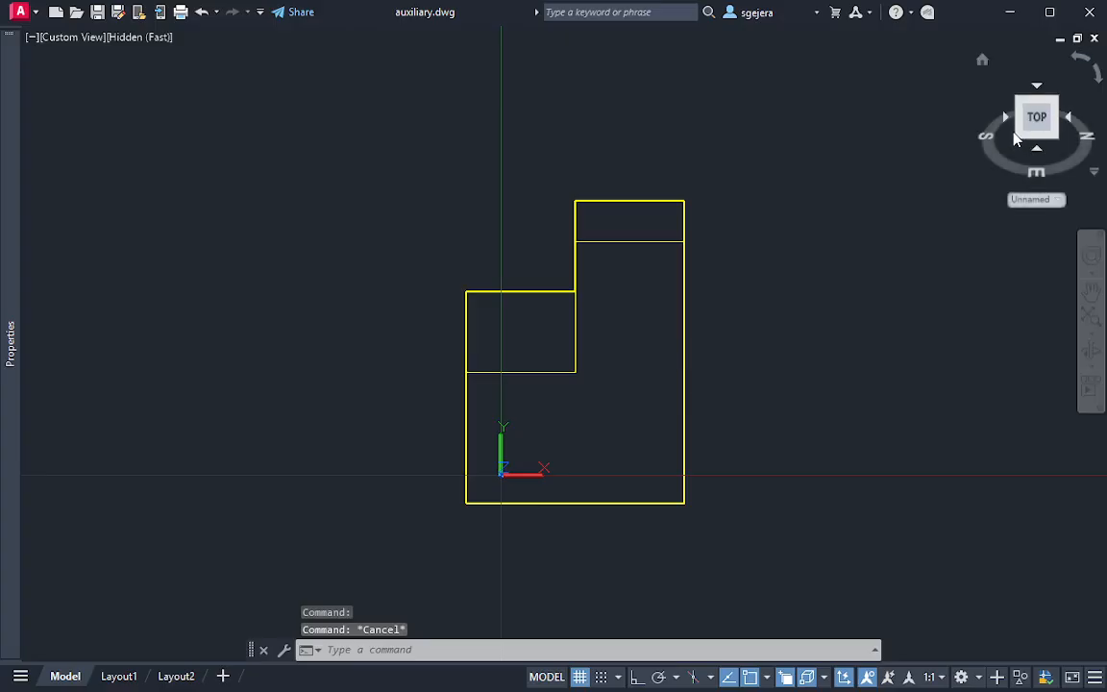
Check how Layout1 and Layout2 show the model, and return to model space with all views and both solids in sight
left_click(131, 676)
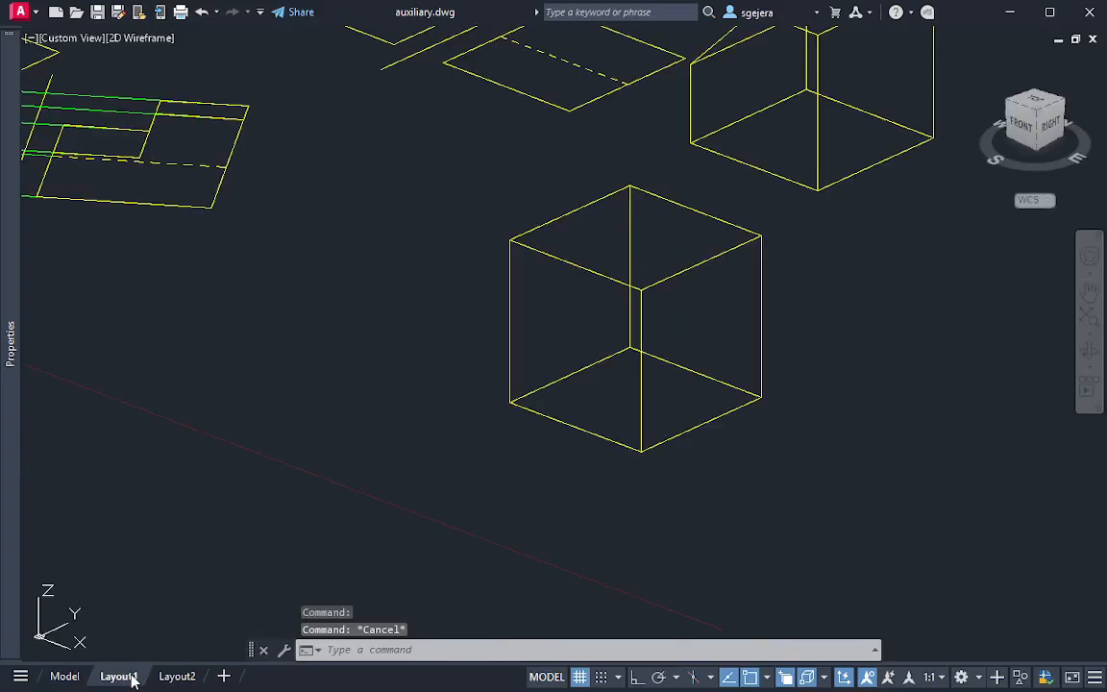
left_click(176, 677)
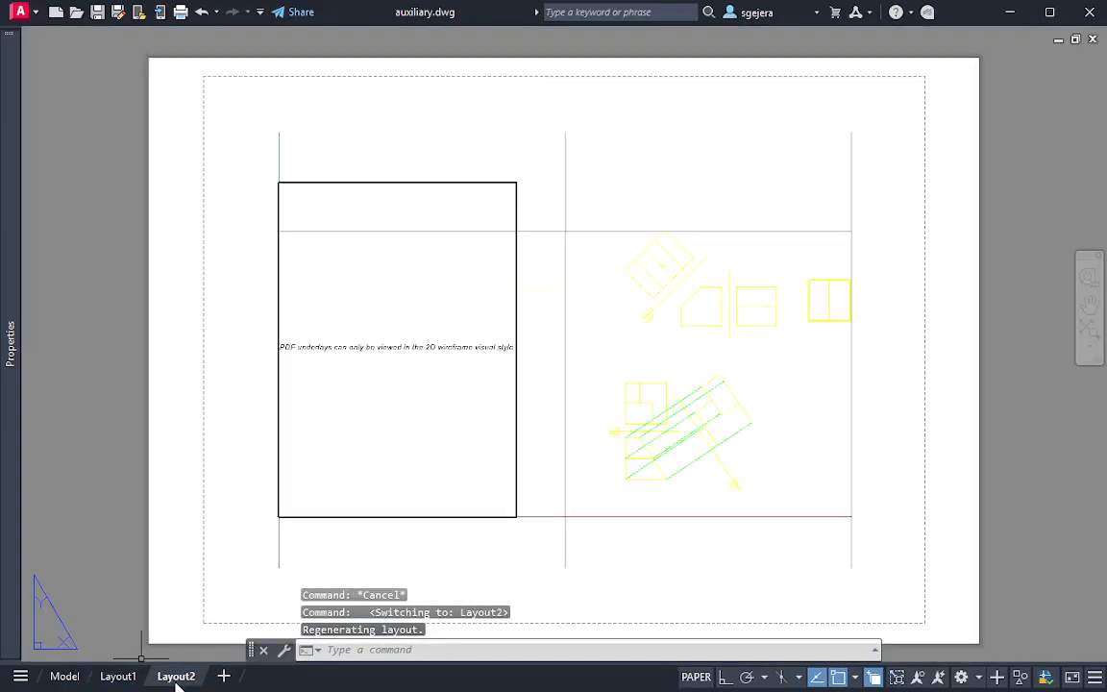
left_click(122, 677)
left_click(65, 676)
key("Escape")
key("Escape")
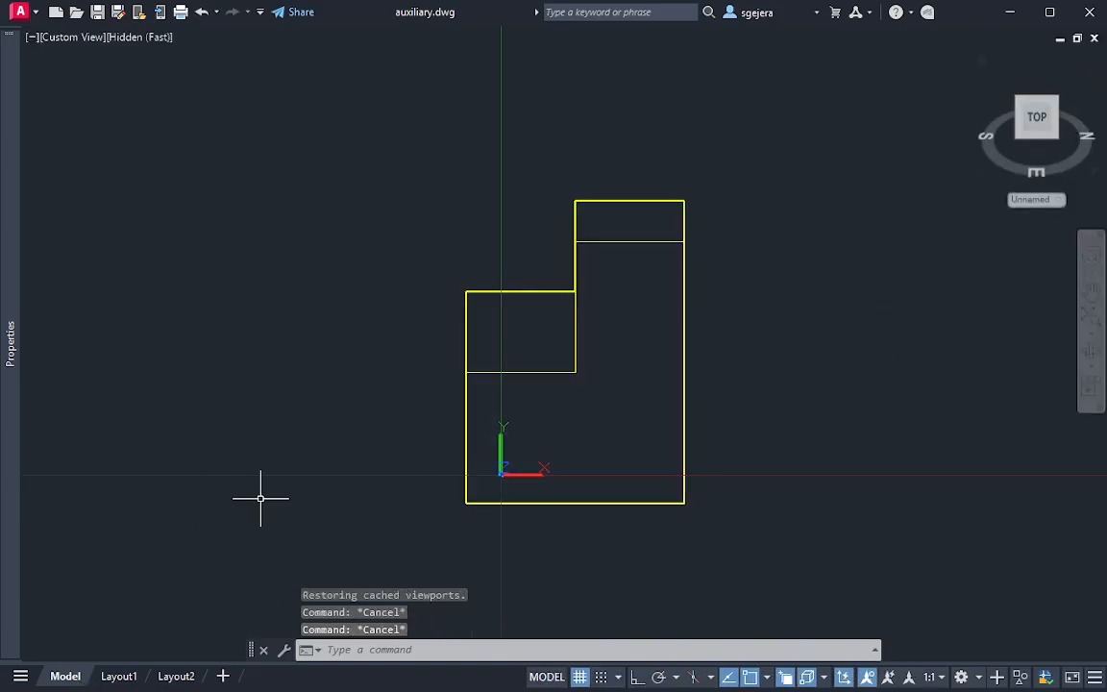
scroll(262, 497, "down", 4)
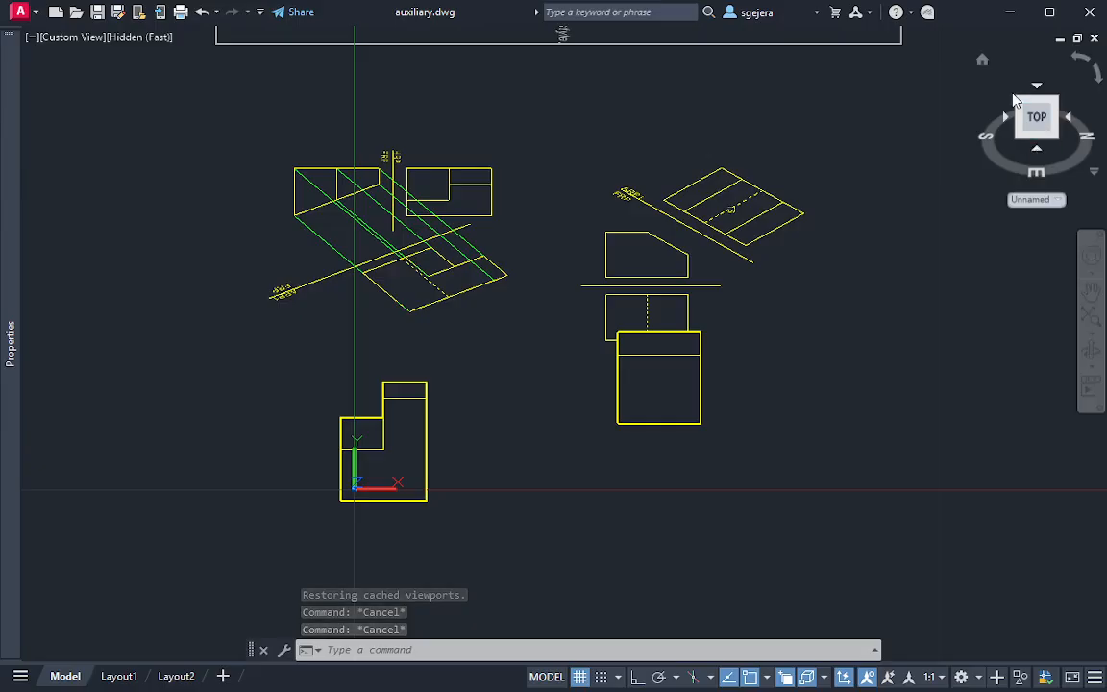
Open the layer manager and move the L-shaped stepped solid below Example 2's views to the aux layer
mouse_move(8, 410)
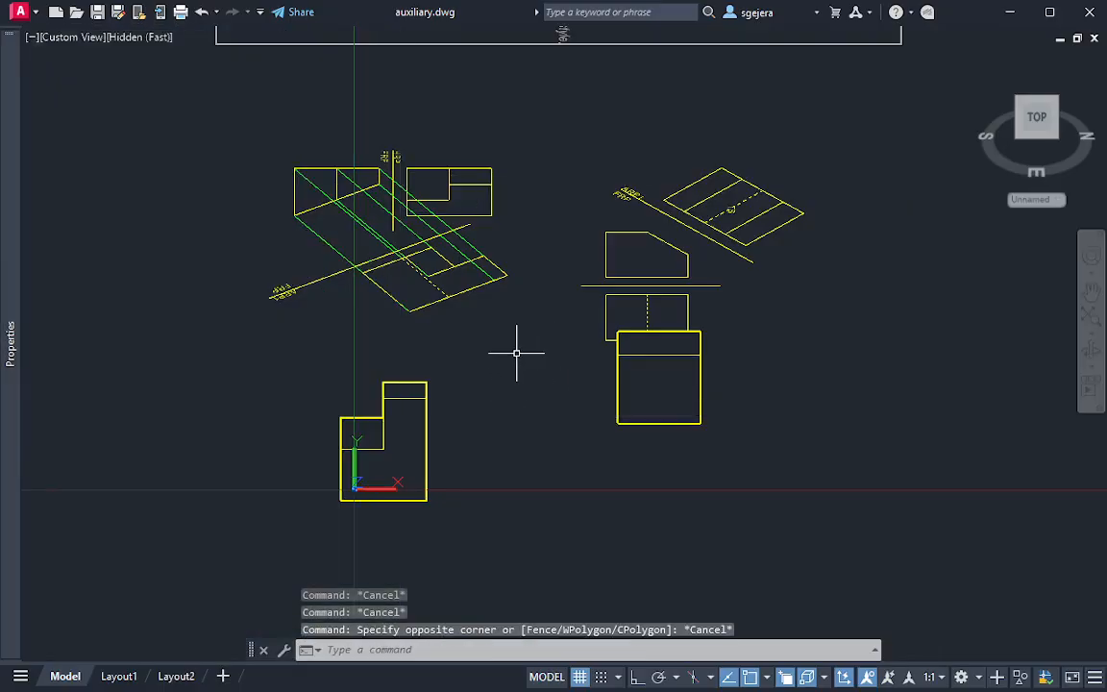
key("Return")
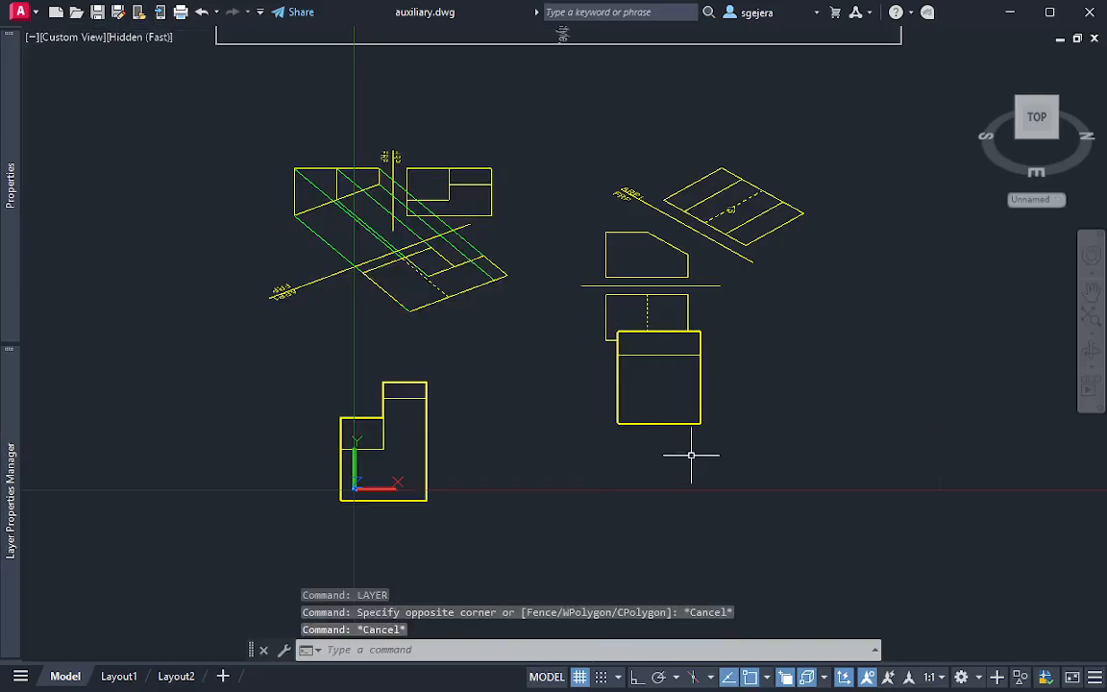
left_click(549, 537)
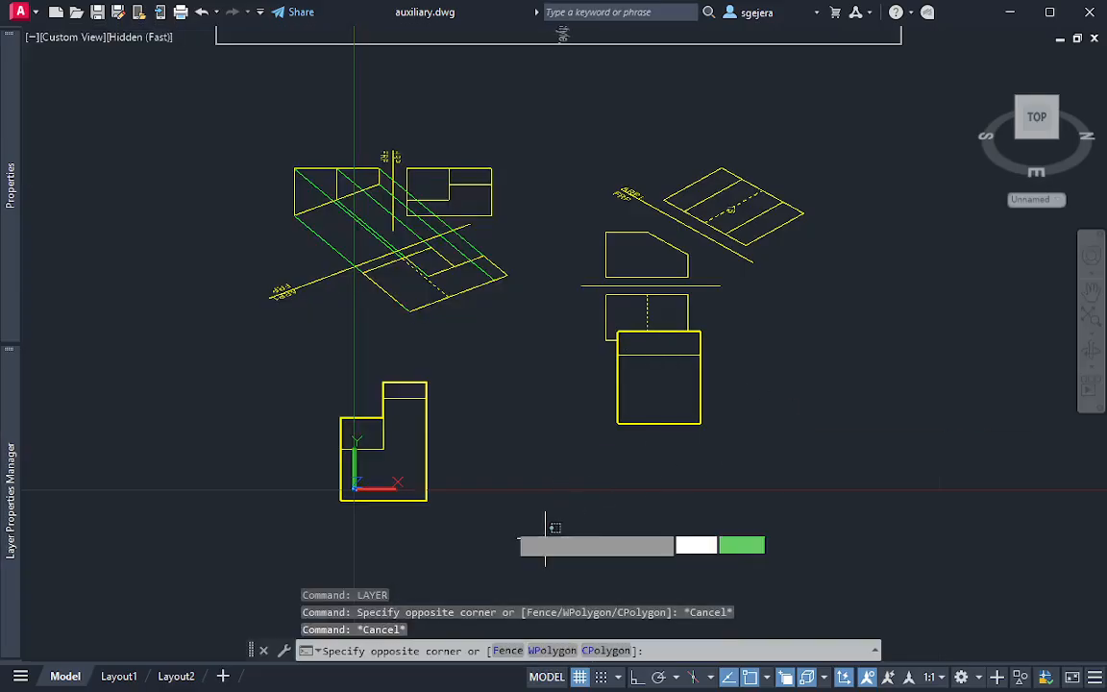
left_click(276, 385)
mouse_move(2, 495)
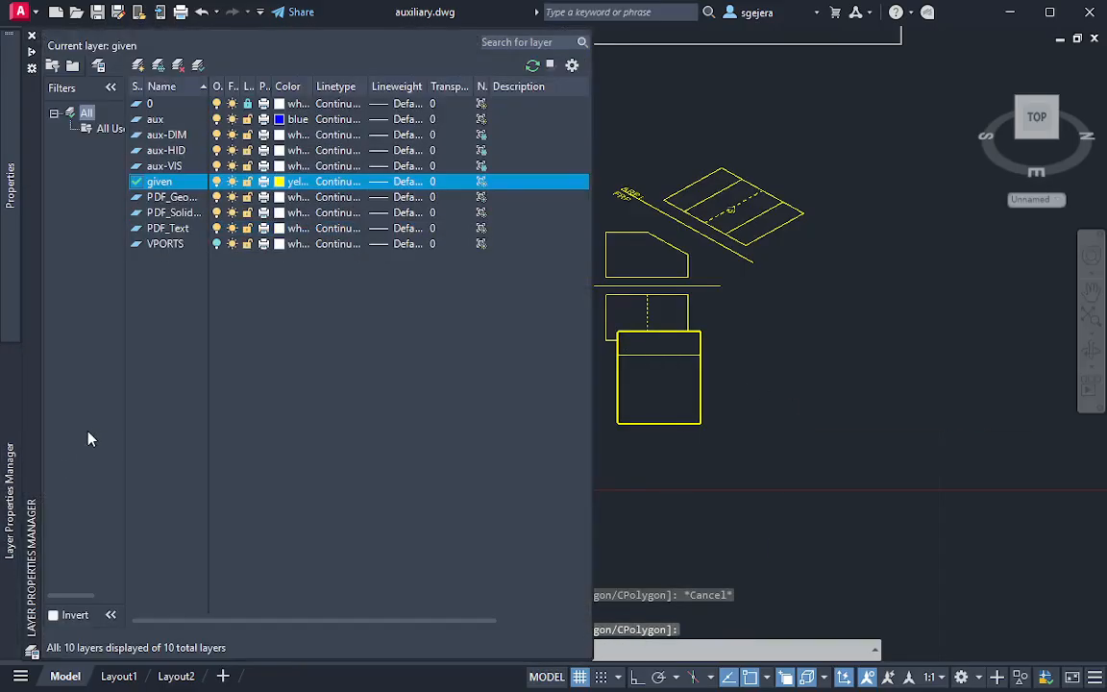
mouse_move(10, 274)
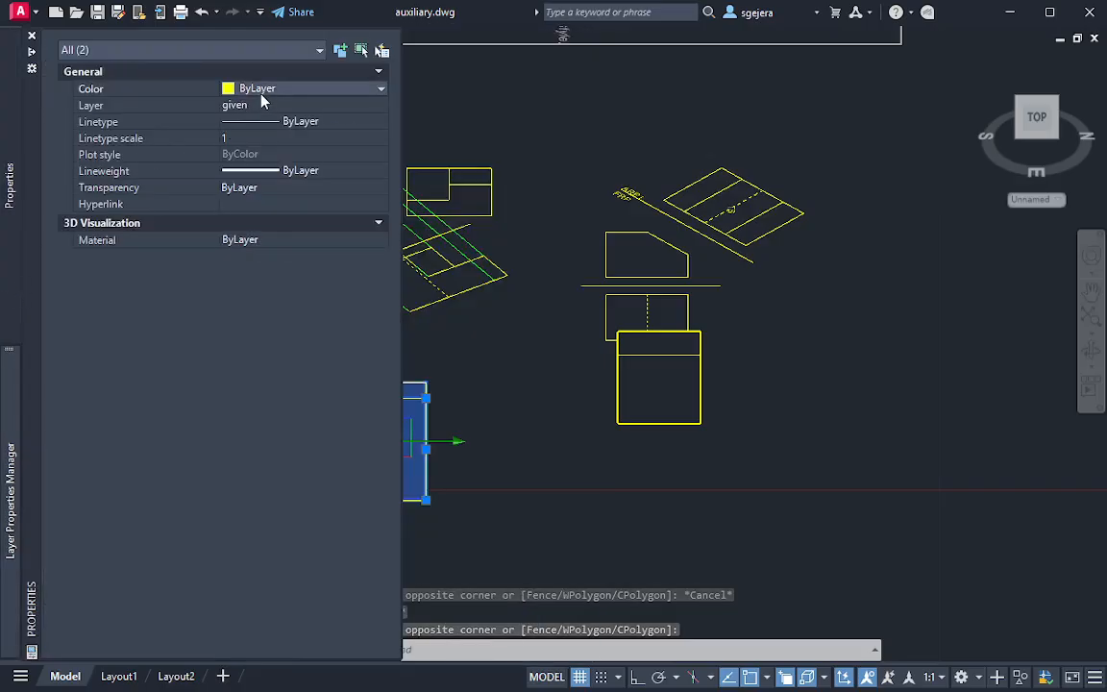
left_click(250, 105)
left_click(248, 105)
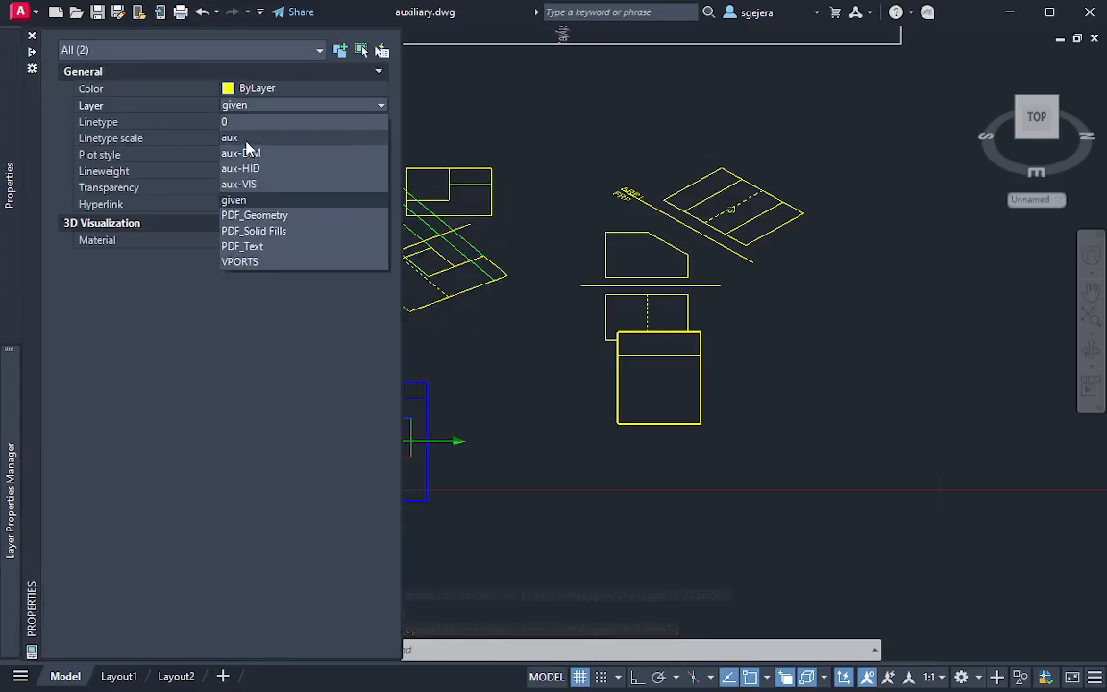
left_click(246, 139)
key("Escape")
key("Escape")
key("Escape")
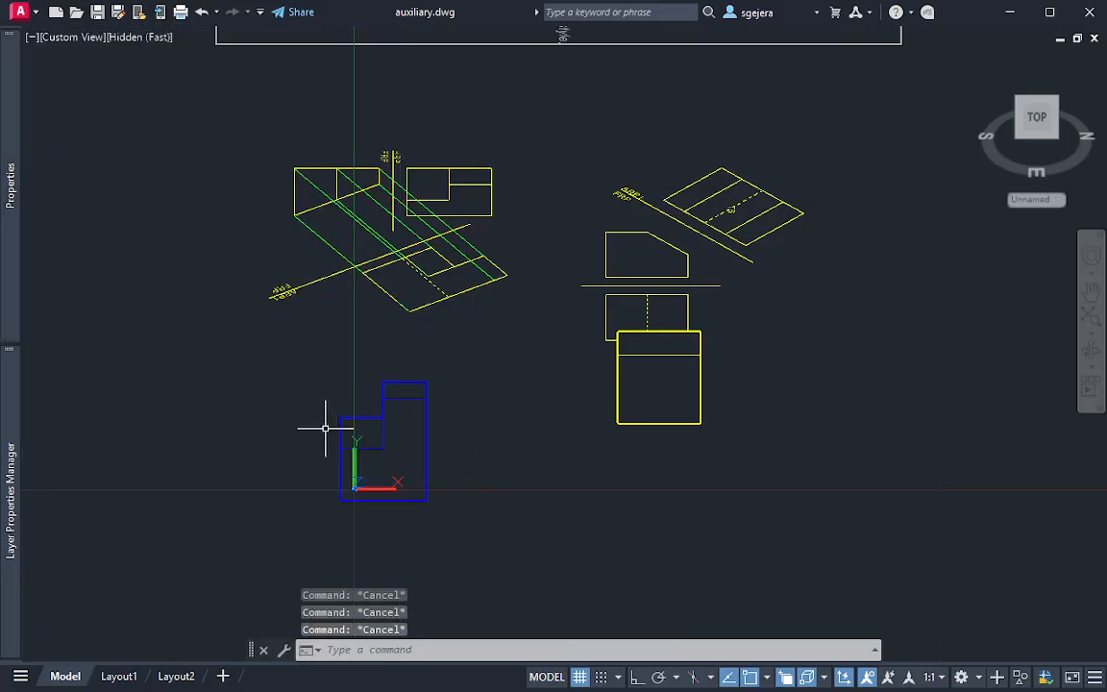
Check both layouts, and in model space move the first example's solid to the aux layer
mouse_move(12, 569)
mouse_move(9, 187)
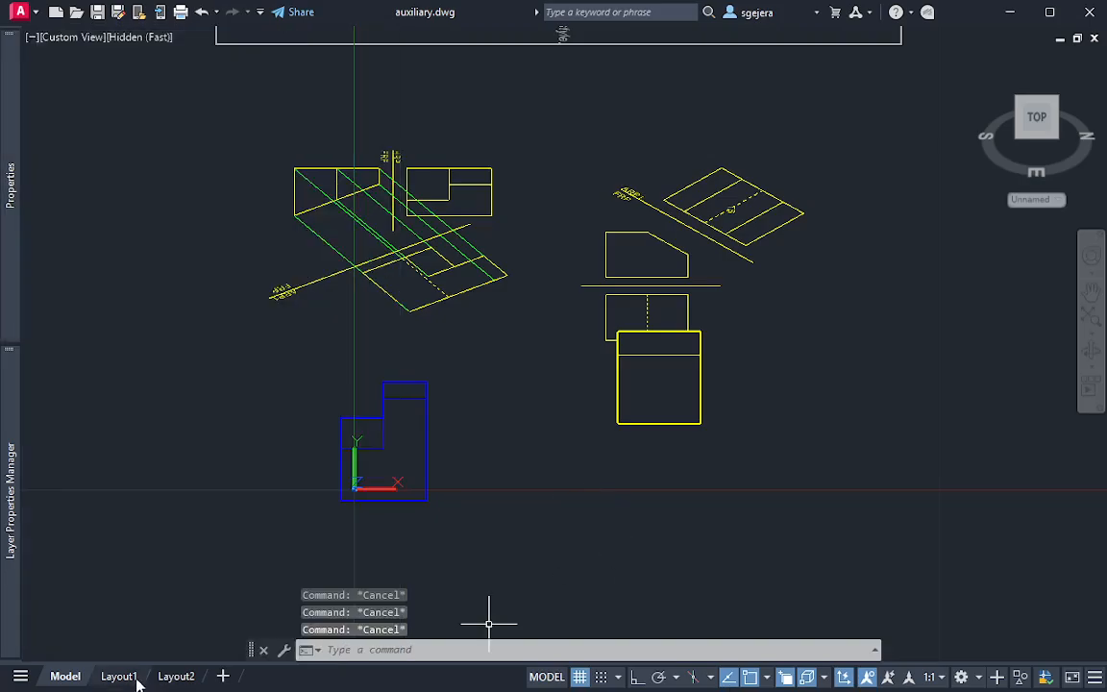
left_click(119, 676)
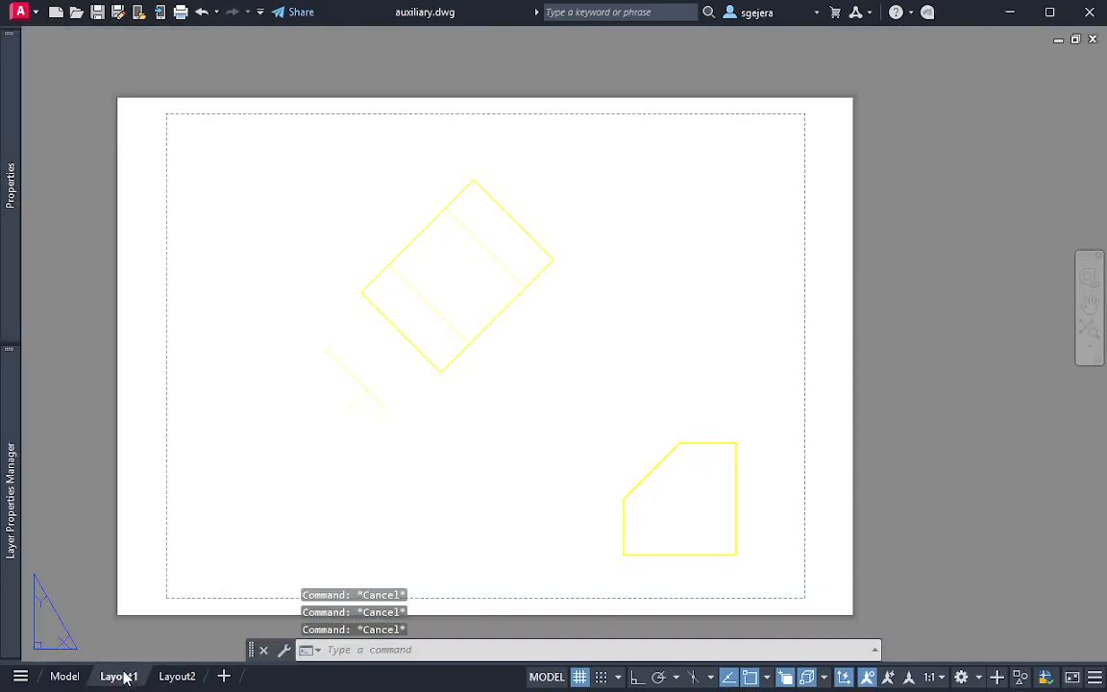
left_click(176, 678)
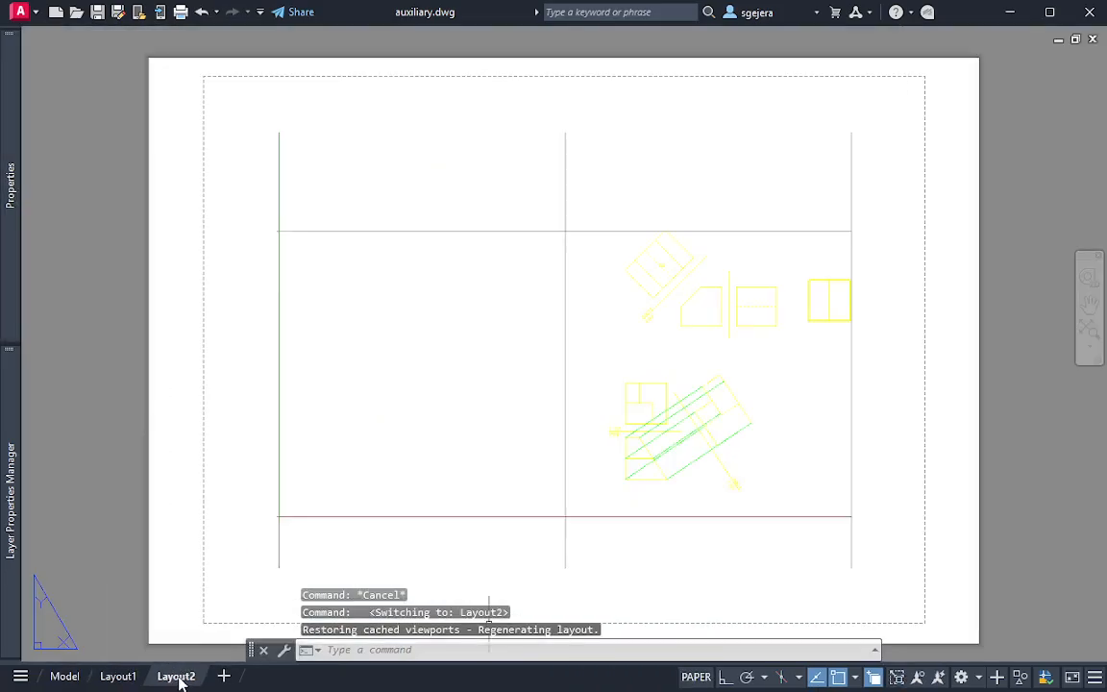
left_click(65, 677)
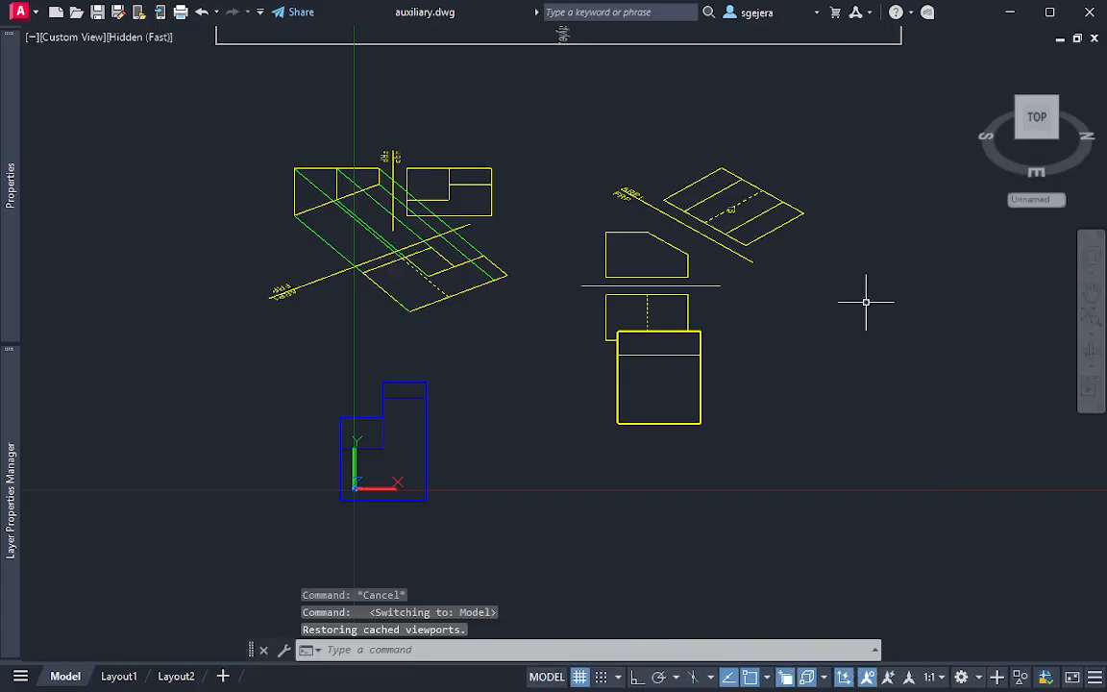
left_click(699, 448)
left_click(642, 407)
mouse_move(10, 230)
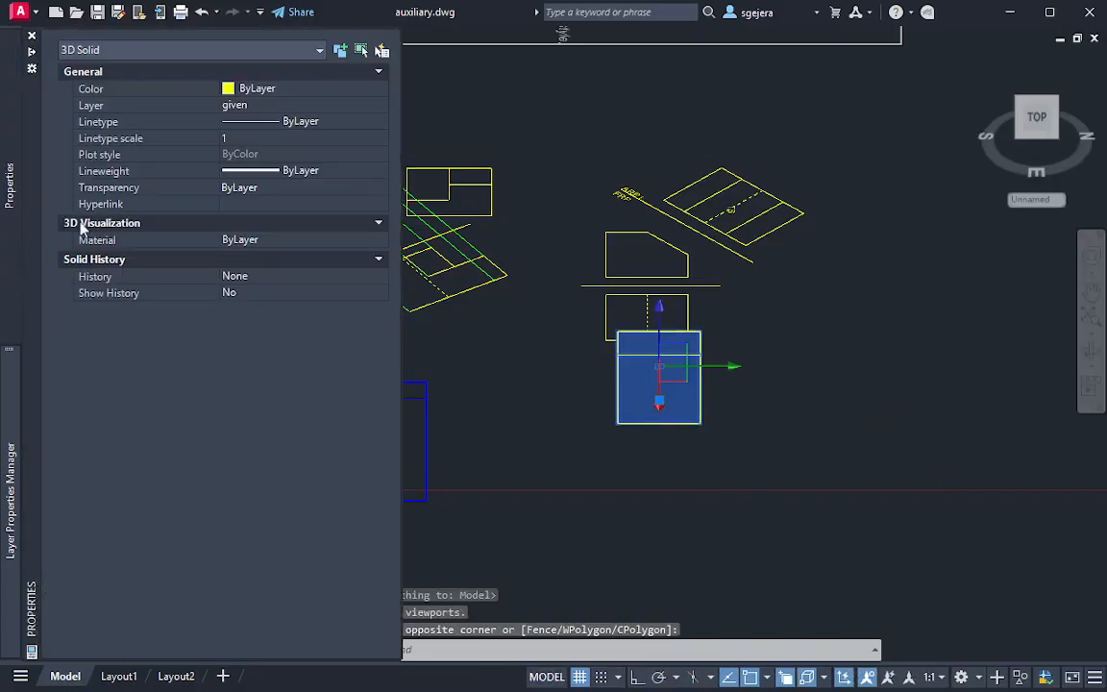
left_click(255, 105)
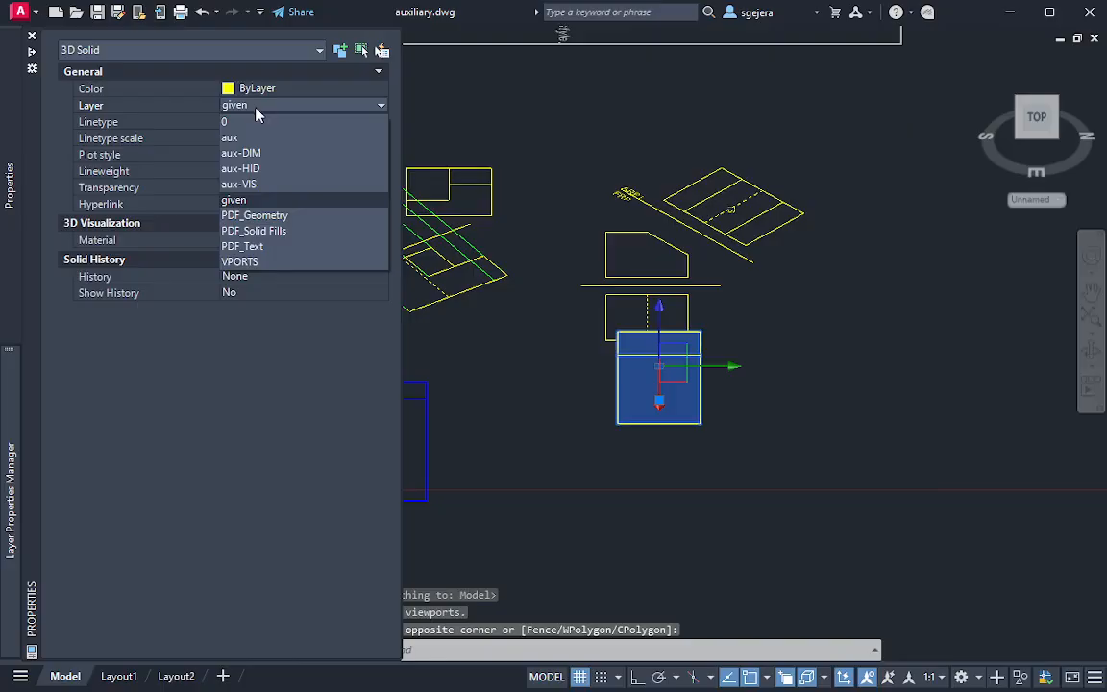
left_click(257, 135)
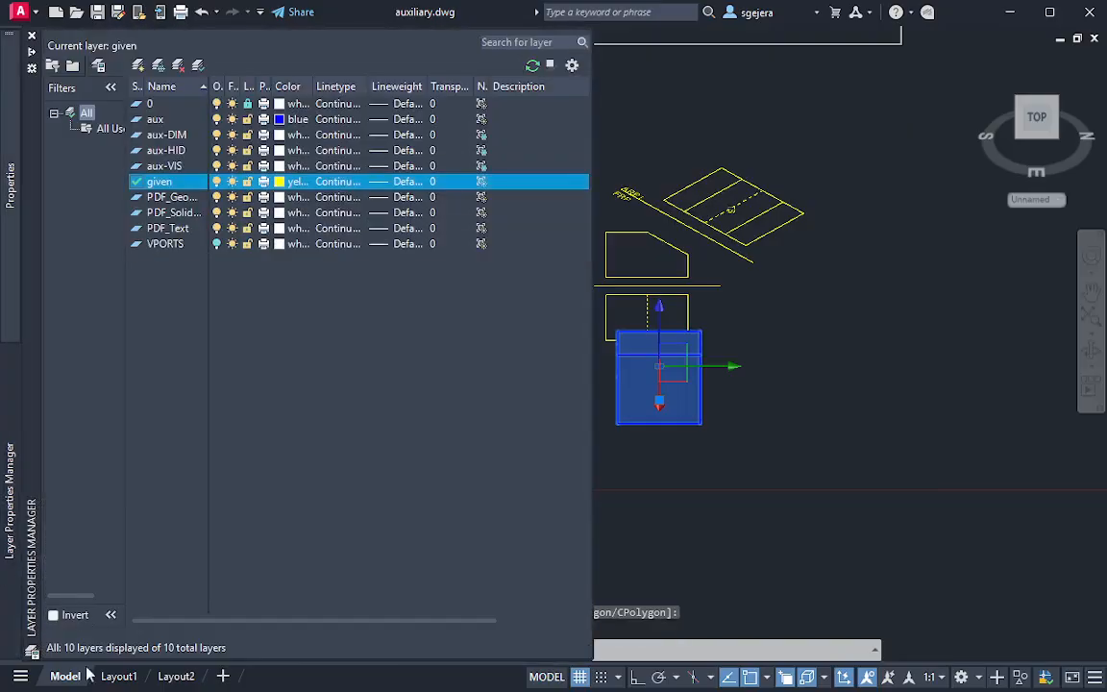
Look at Layout1, switch to Layout2 and try to select its existing viewport
left_click(120, 676)
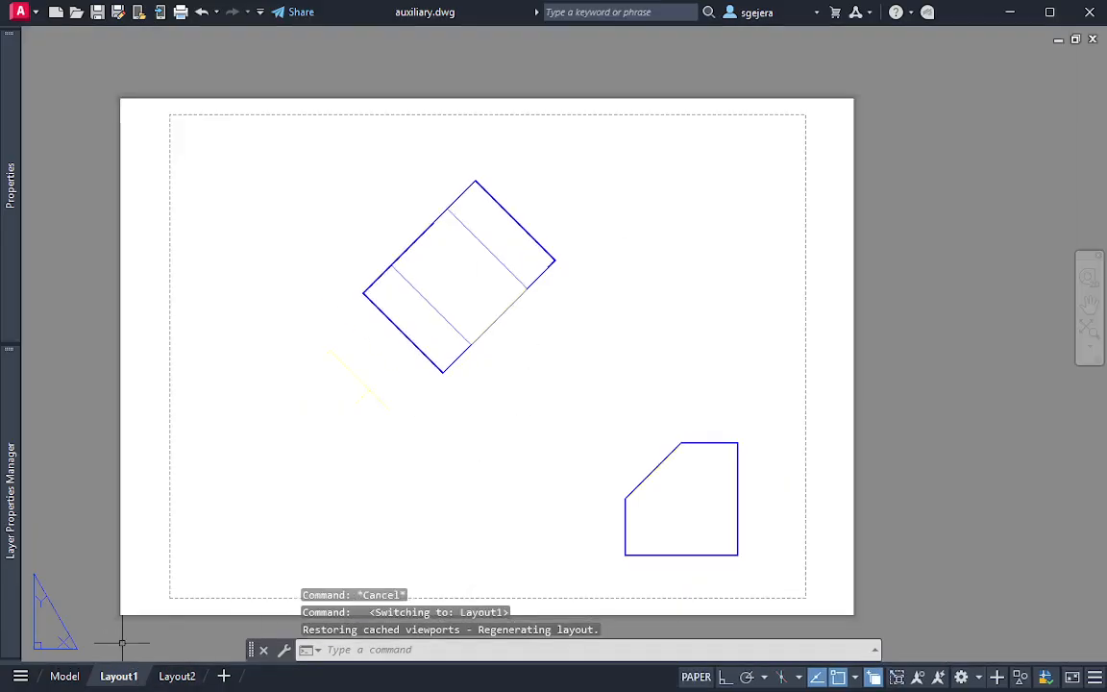
left_click(174, 675)
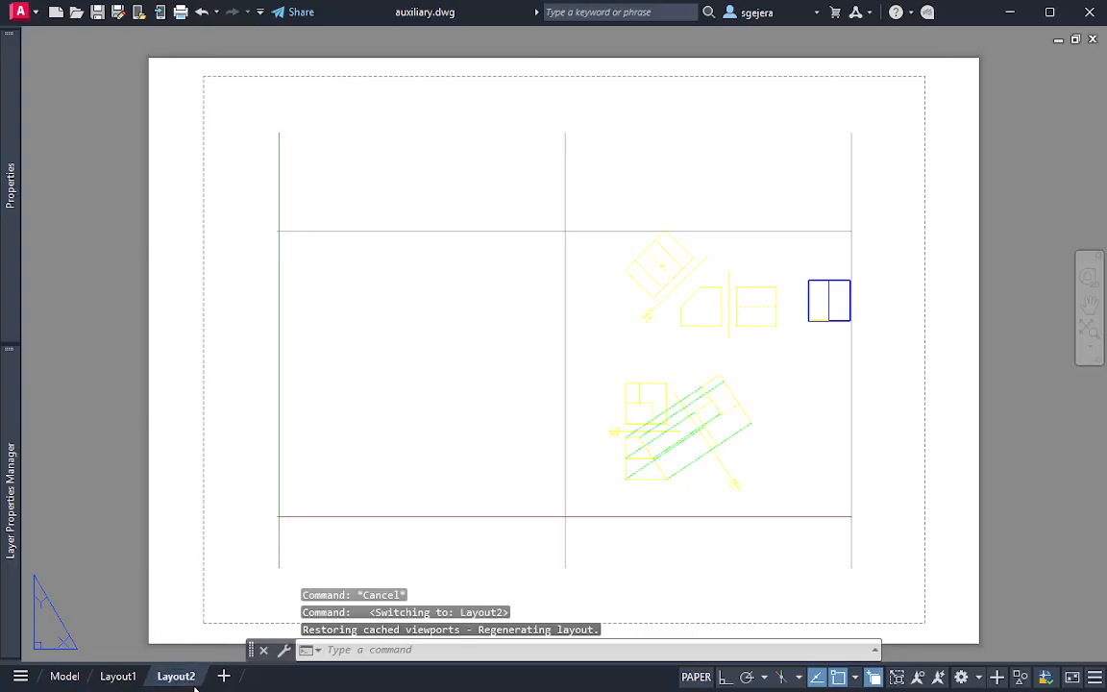
left_click(759, 579)
key("Escape")
key("Escape")
left_click(824, 564)
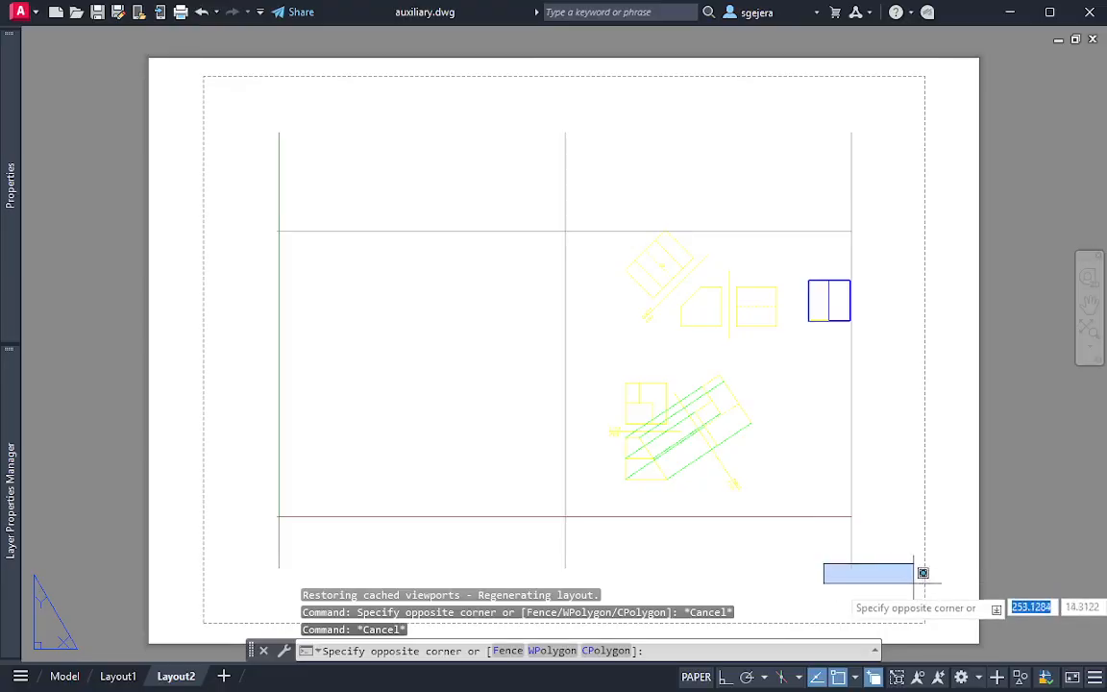
left_click(913, 584)
left_click(920, 608)
left_click(211, 101)
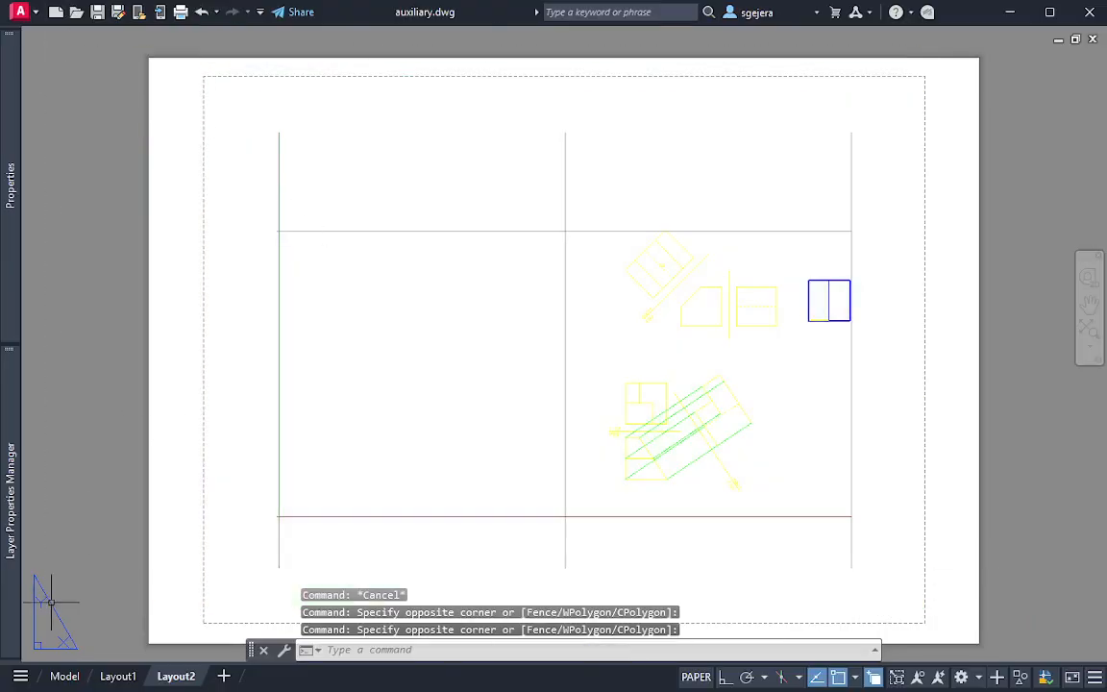
Turn on the VPORTS layer and erase the existing viewport from Layout2
mouse_move(10, 500)
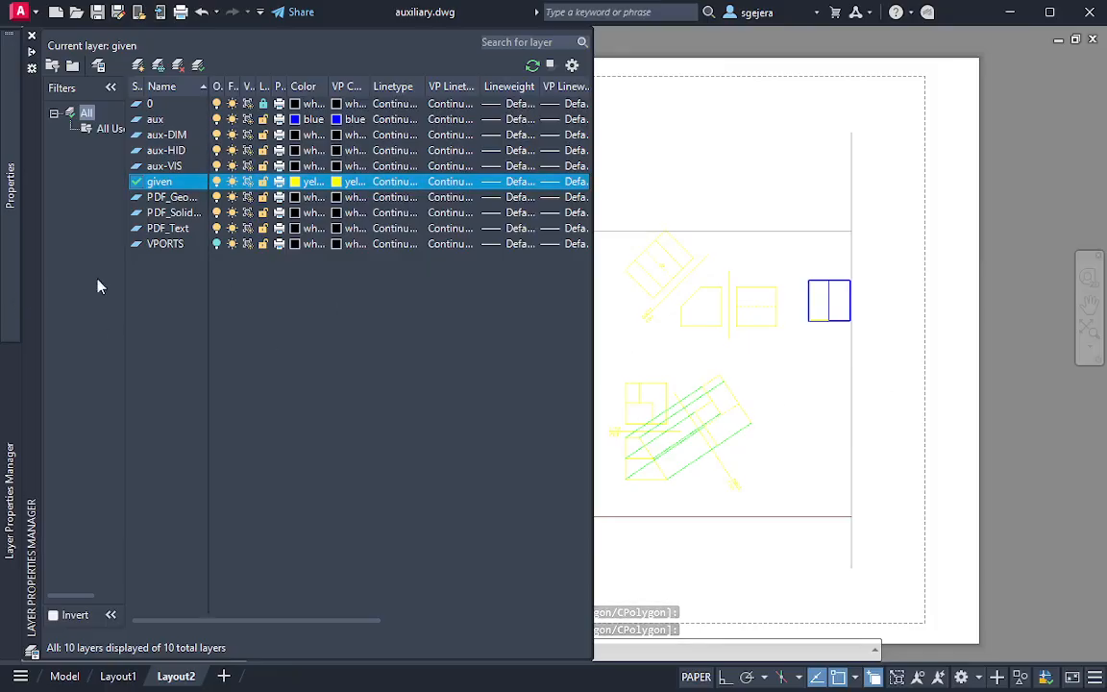
left_click(221, 246)
key("Escape")
key("Escape")
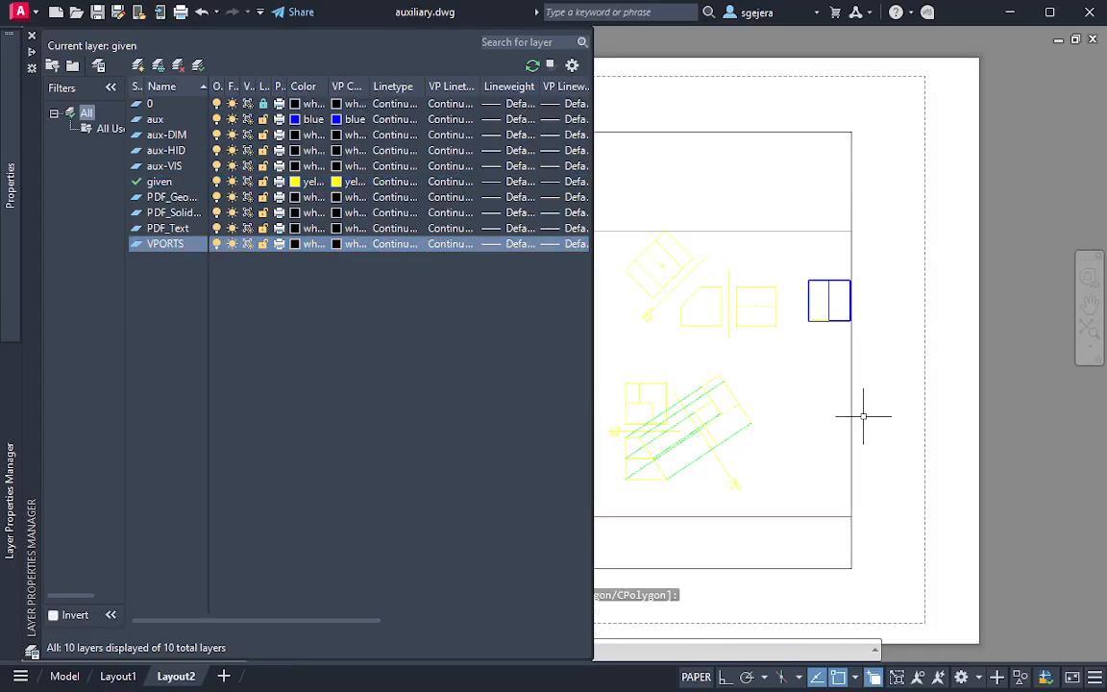
left_click(896, 564)
left_click(569, 451)
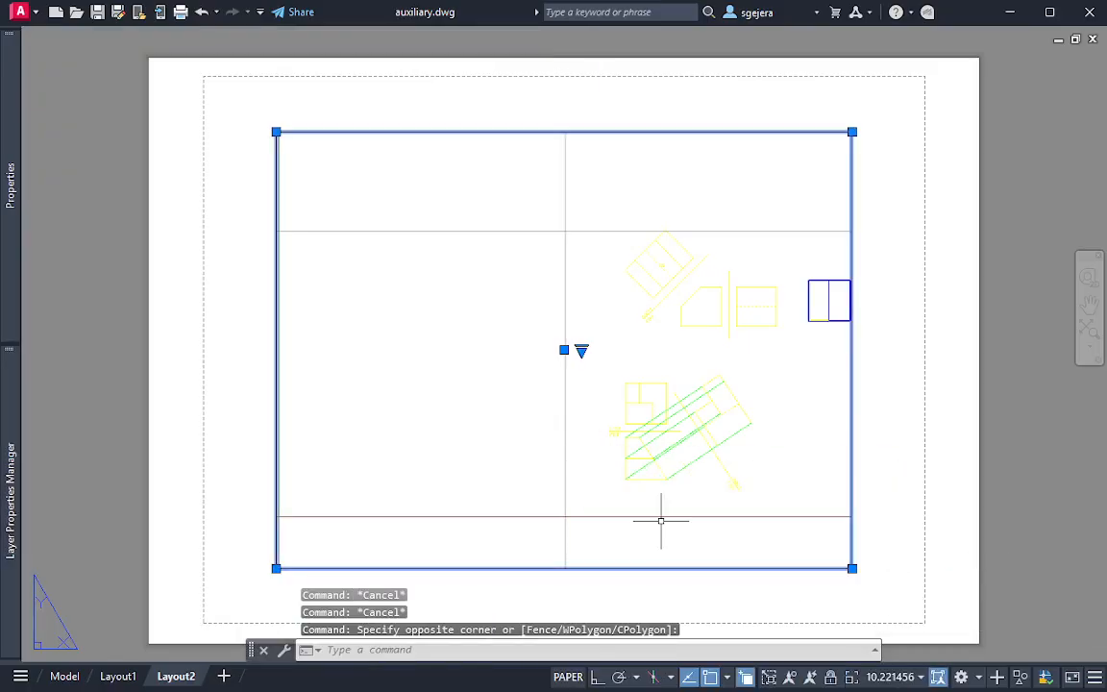
key("Delete")
Make VPORTS the current layer, turn off Clean Screen and bring up the layout tools
mouse_move(11, 500)
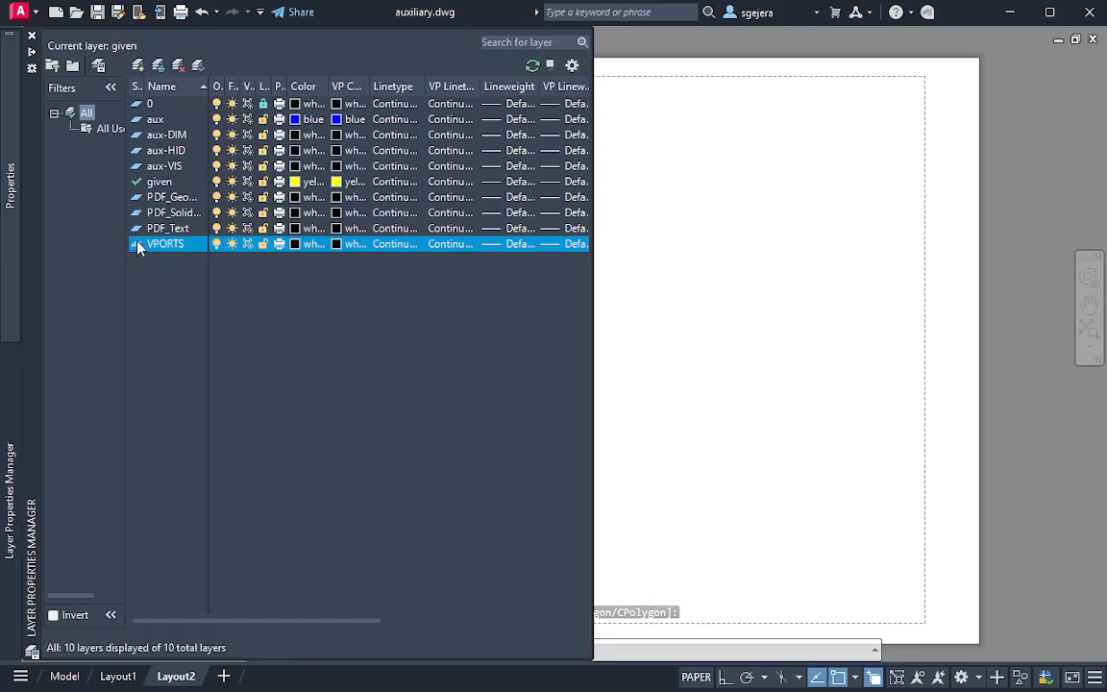
double_click(154, 245)
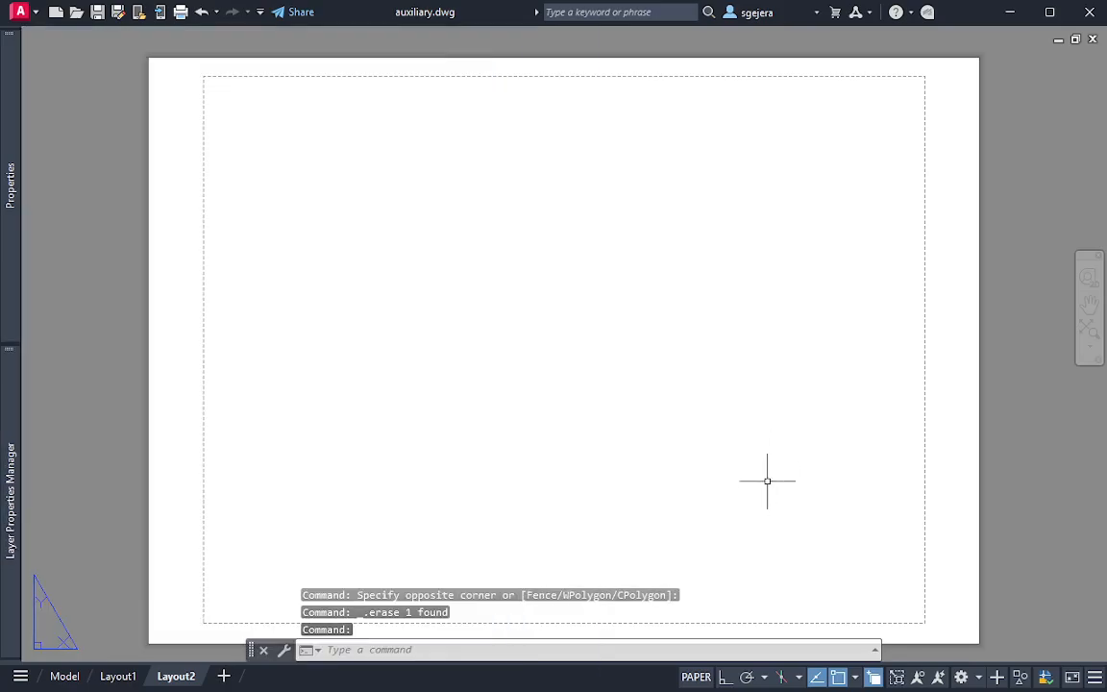
middle_click_drag(958, 217, 914, 185)
key("ctrl+0")
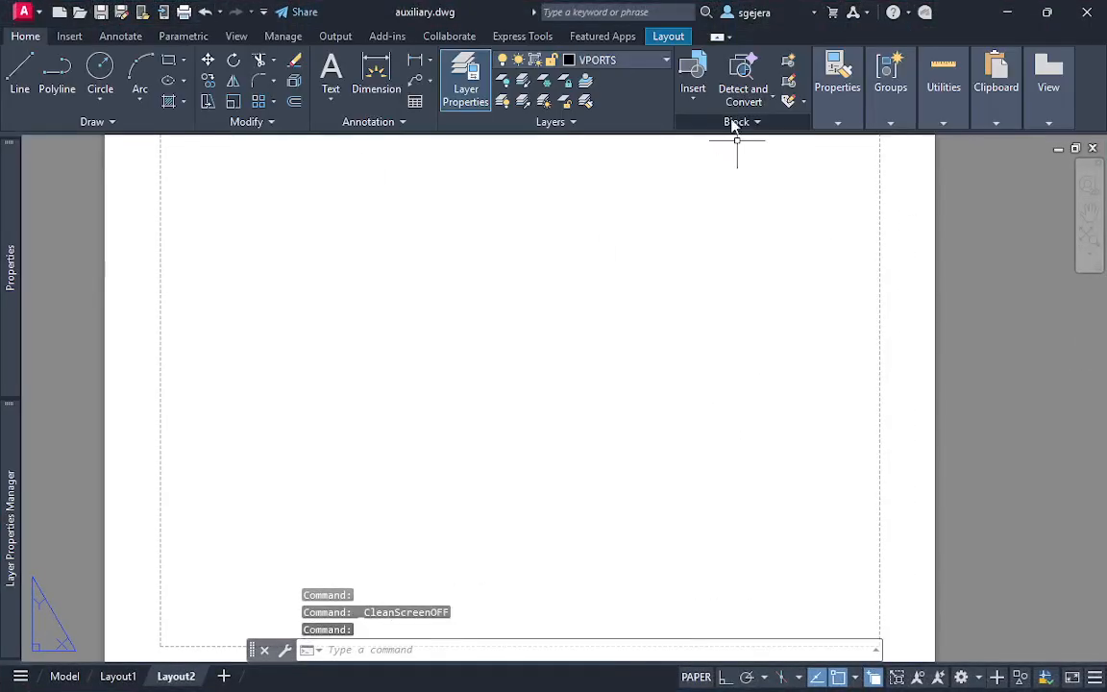
left_click(682, 42)
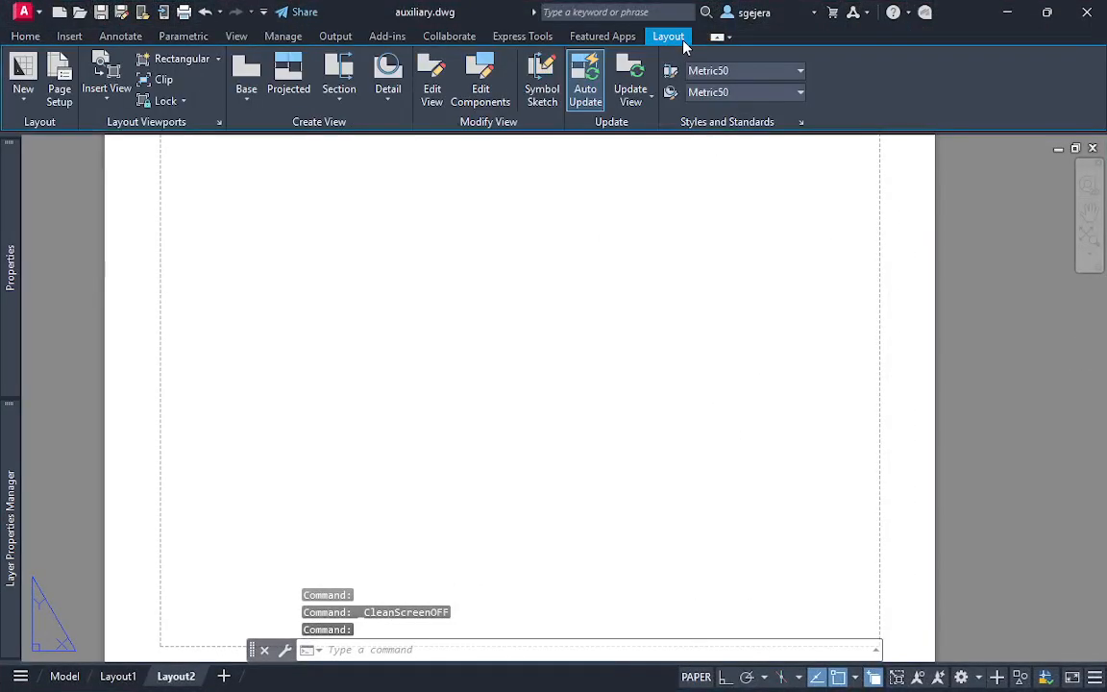
left_click(192, 60)
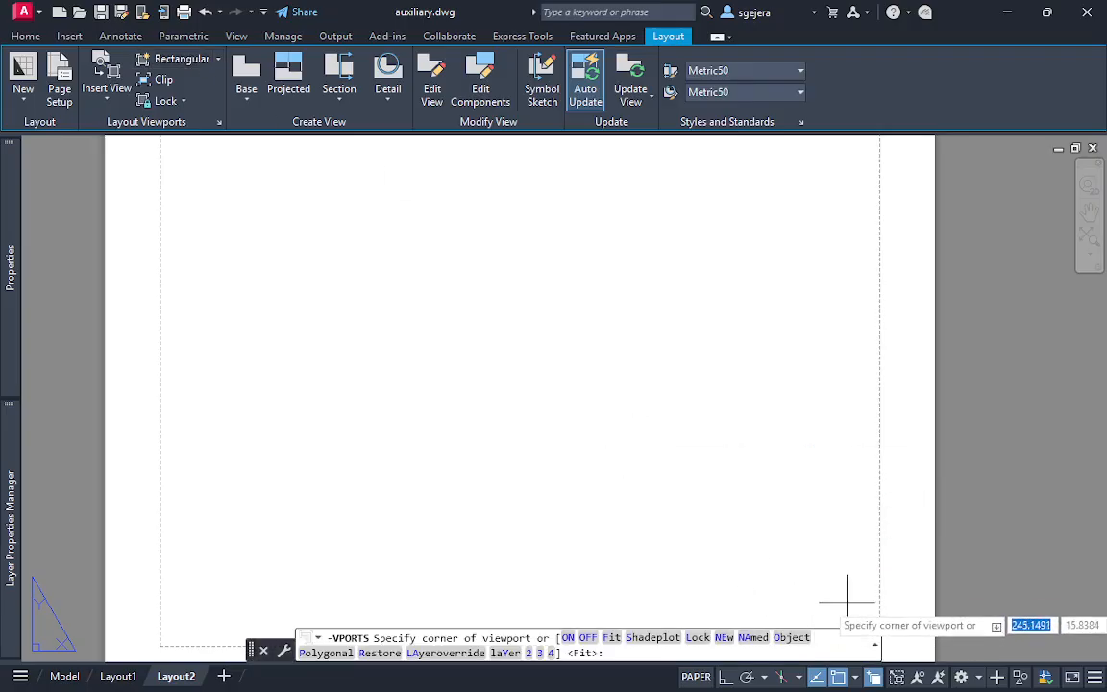
middle_click_drag(845, 593, 816, 526)
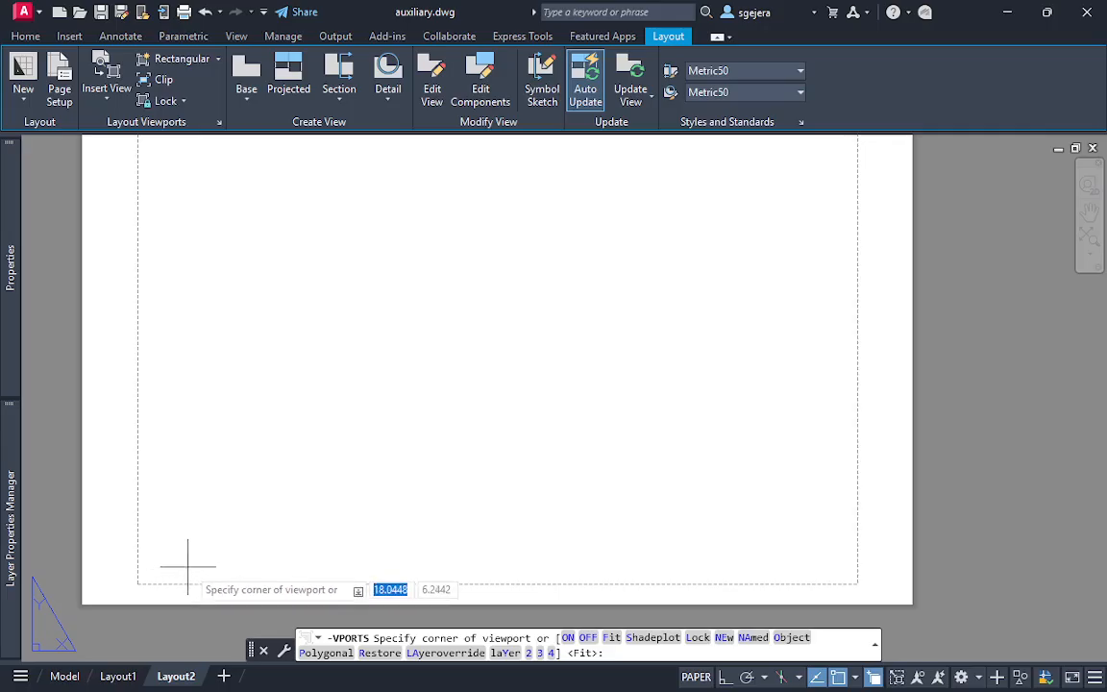
key("Escape")
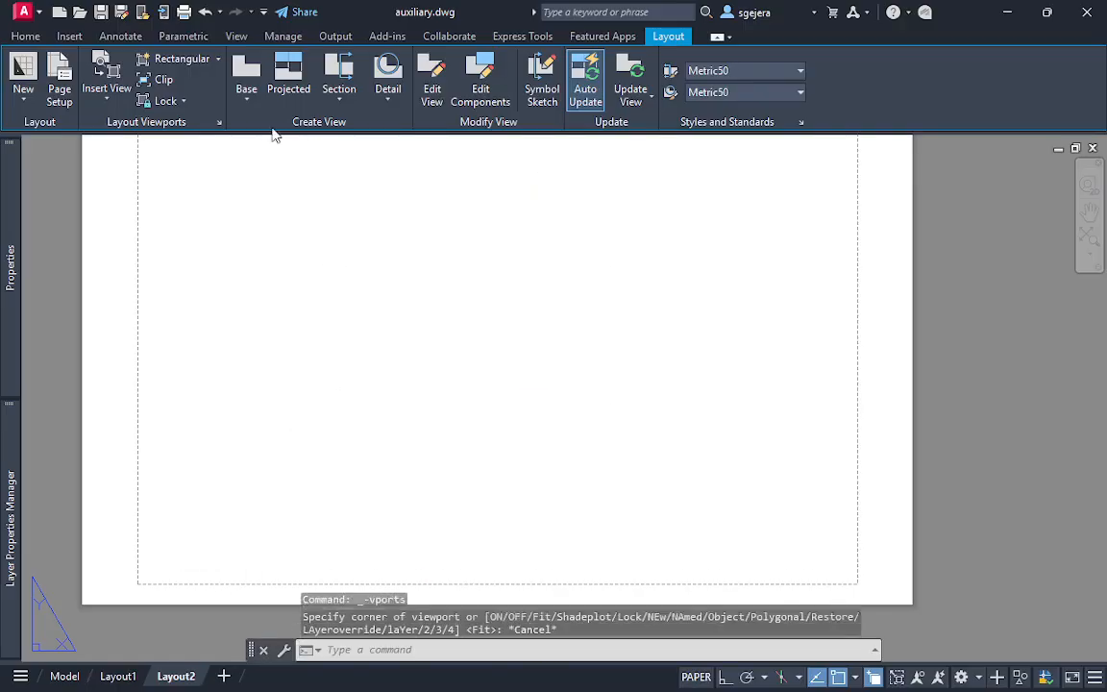
left_click(246, 100)
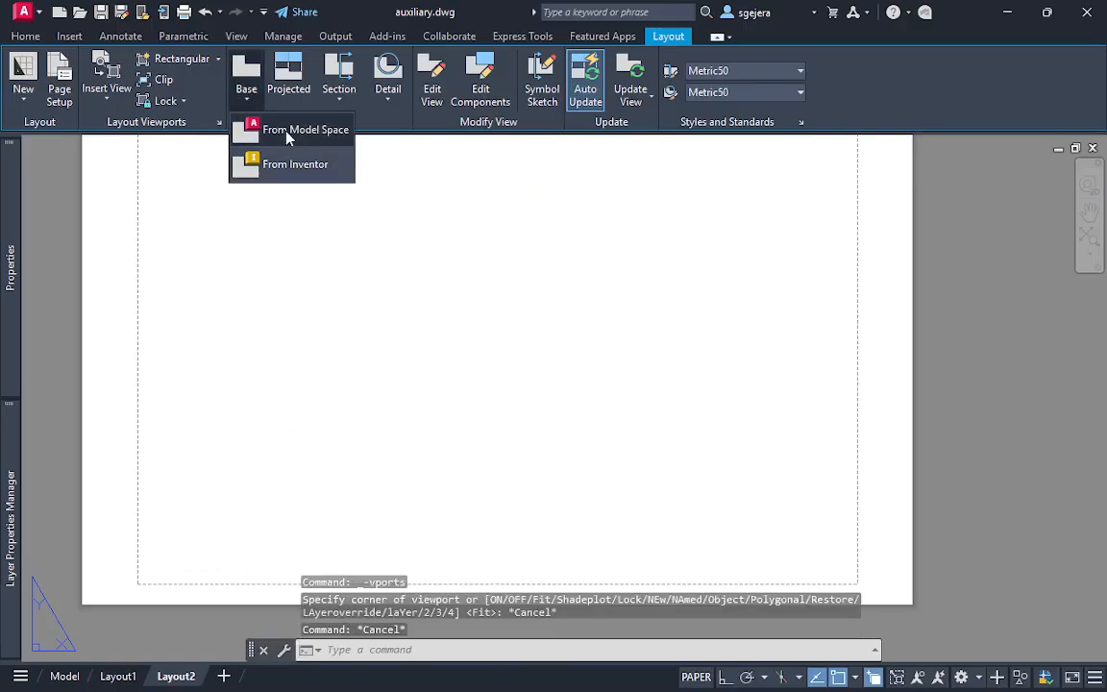
left_click(286, 133)
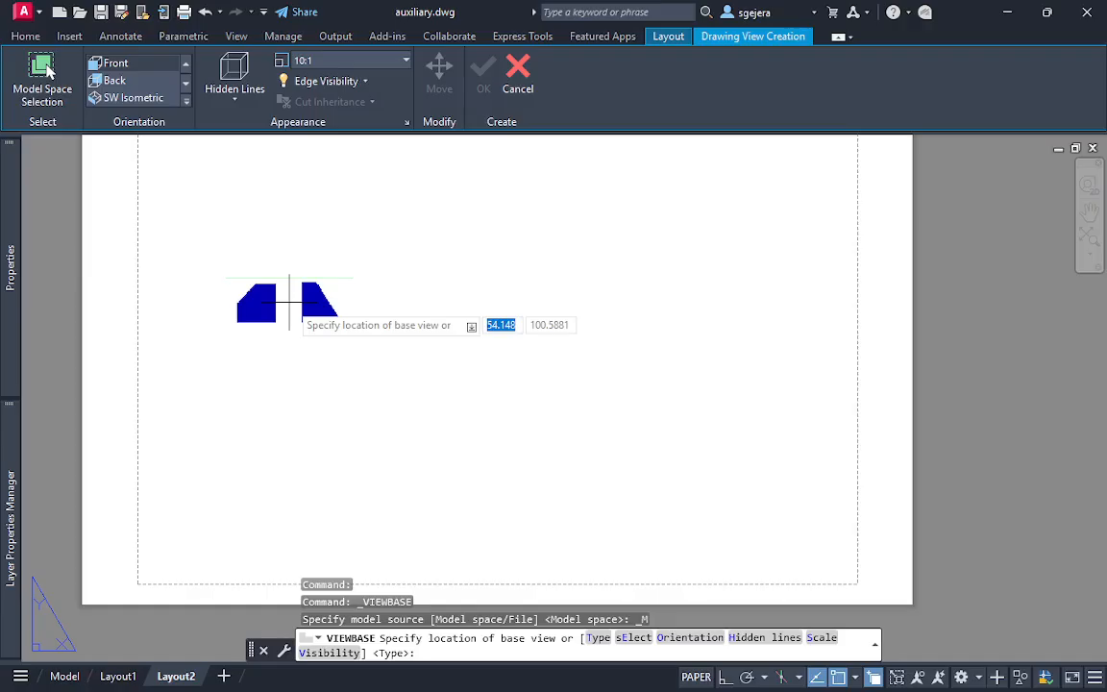
key("Escape")
left_click(247, 96)
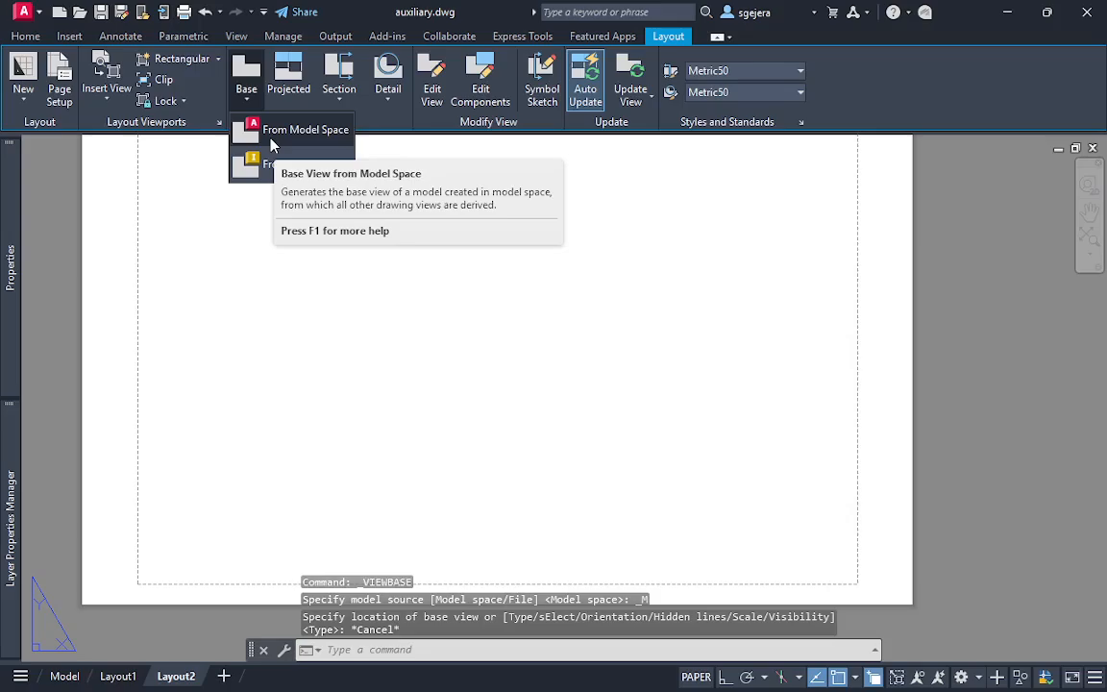
left_click(272, 135)
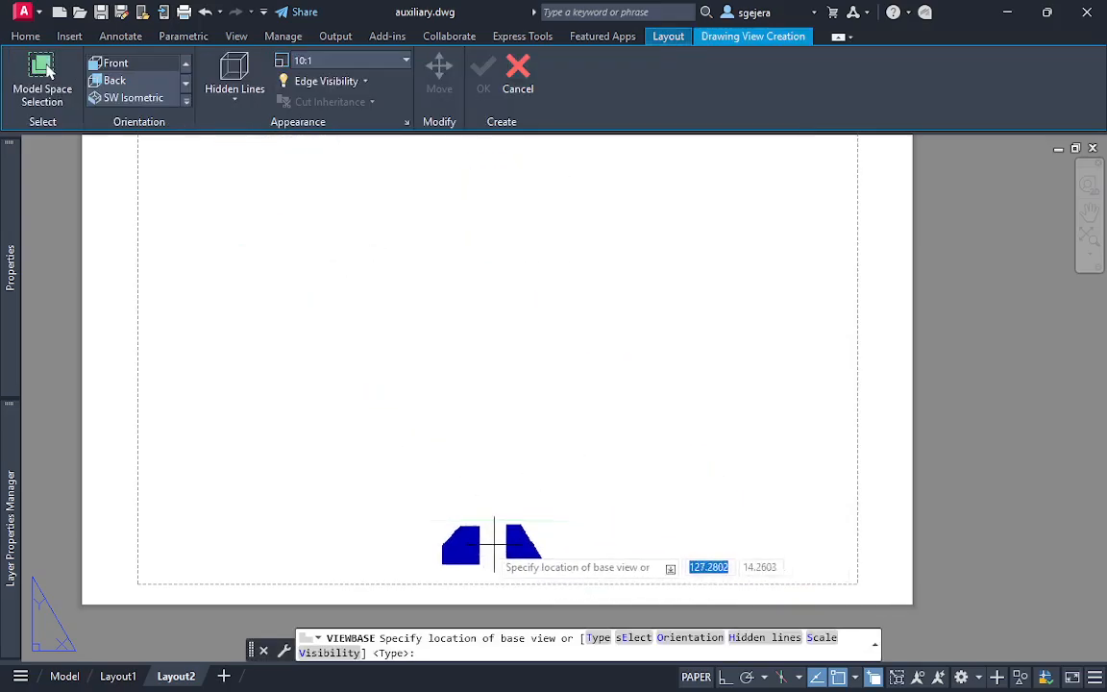
left_click(630, 638)
left_click(235, 452)
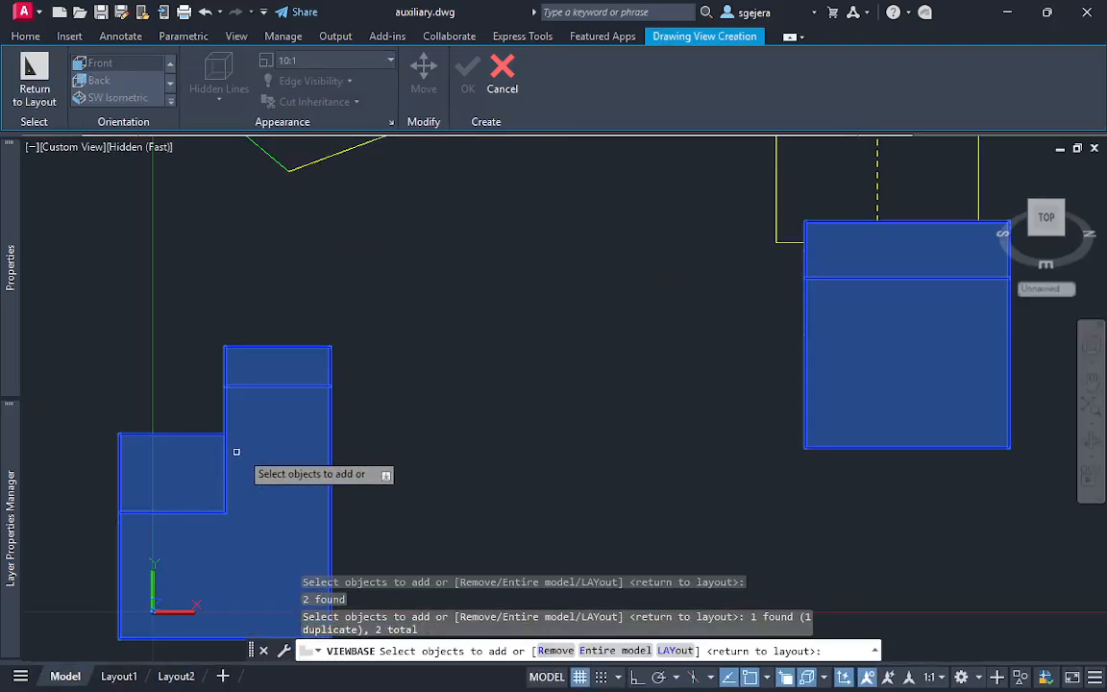
left_click(405, 240)
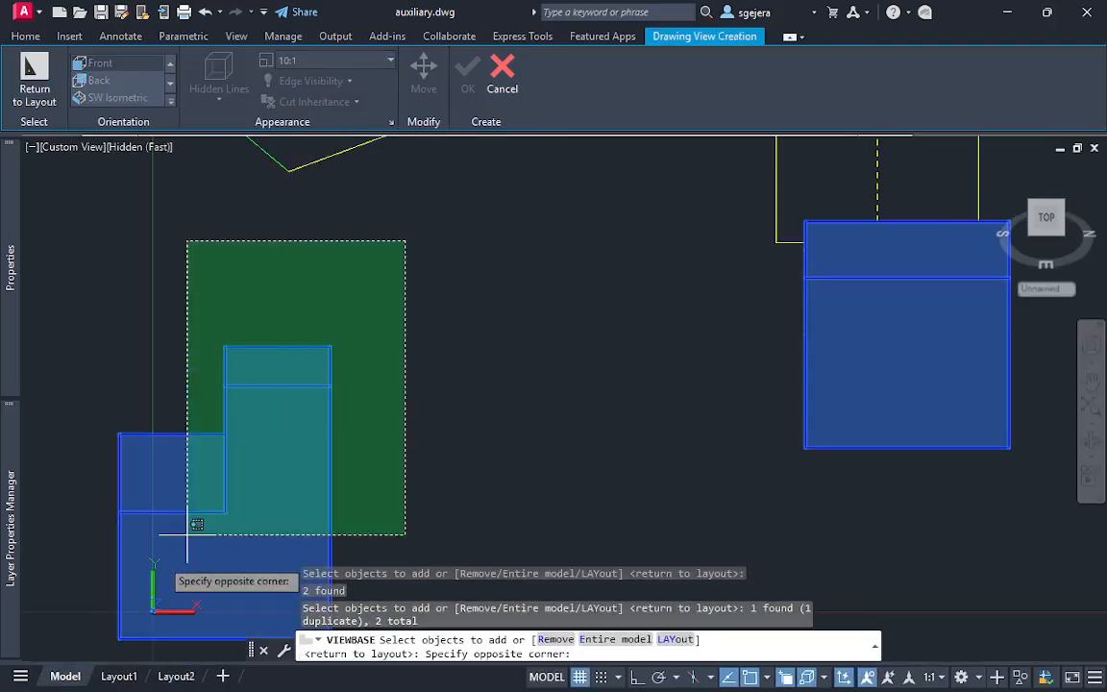
left_click(99, 644)
key("Escape")
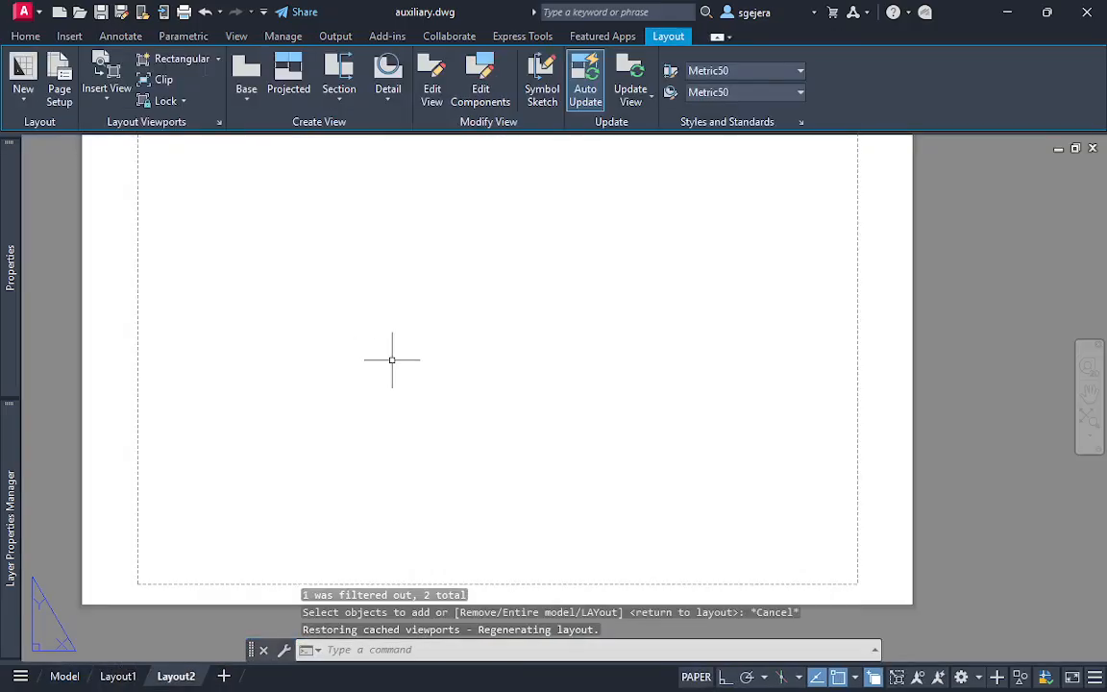
Start a base view from model space and limit its object selection to the stepped solid at the origin
left_click(248, 96)
left_click(274, 130)
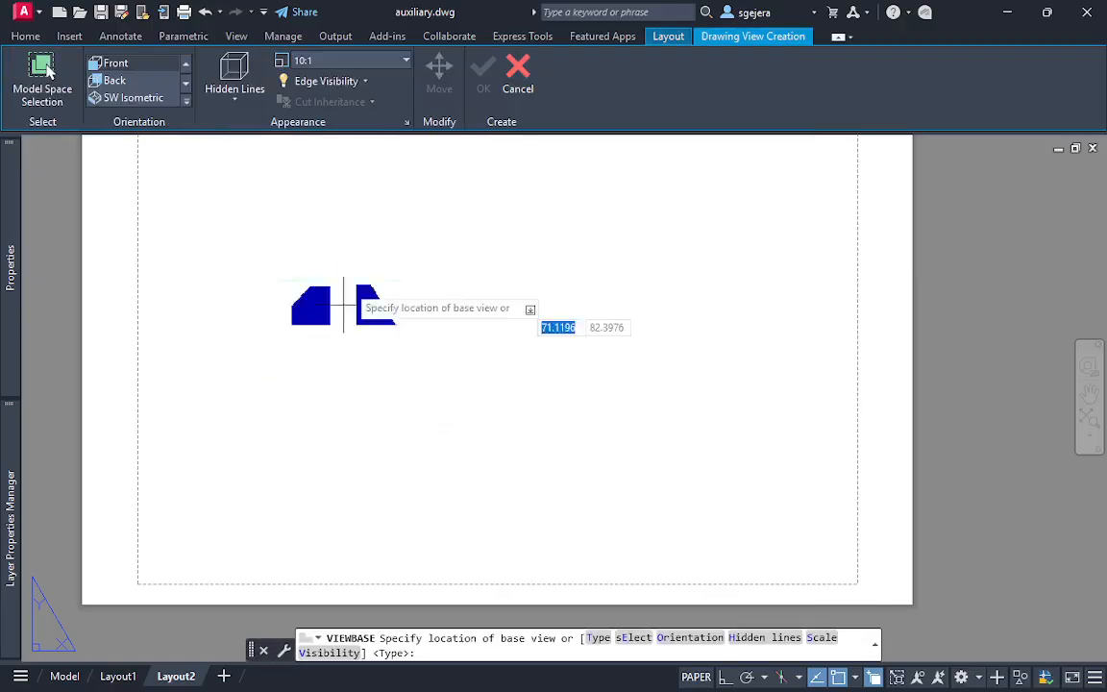
left_click(634, 637)
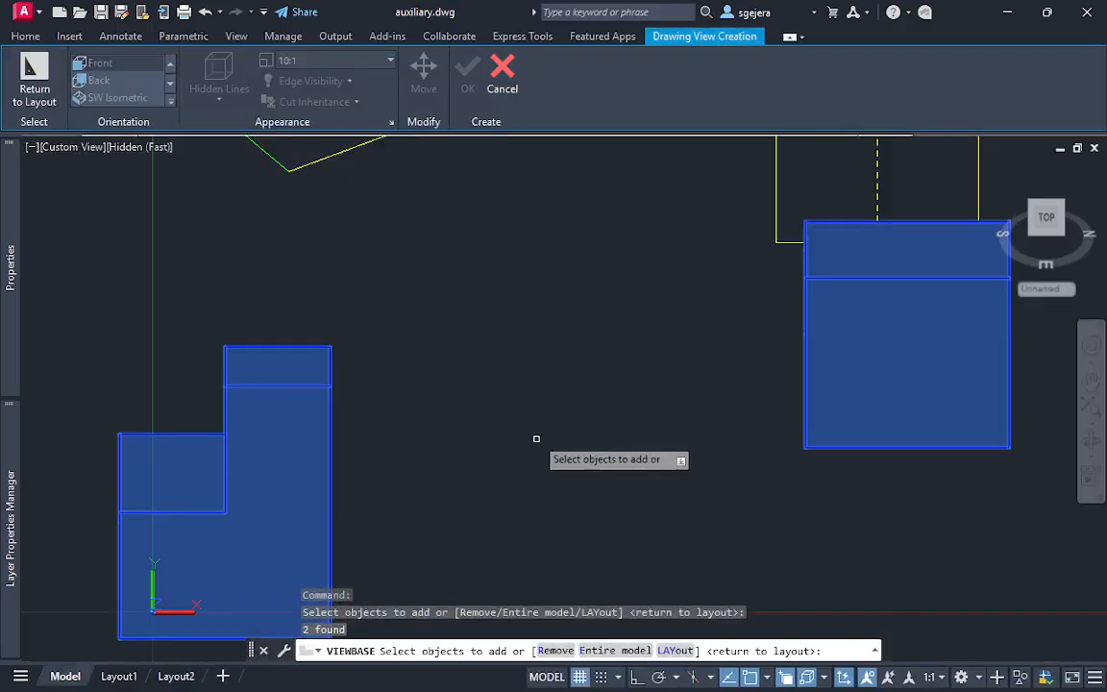
left_click(136, 143)
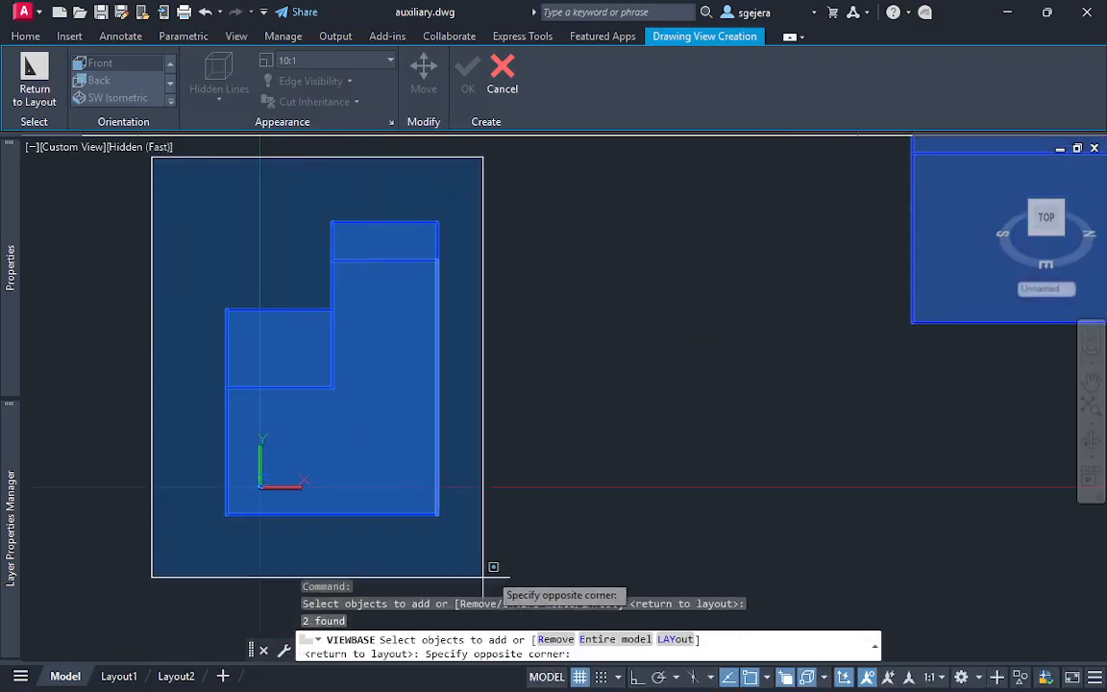
left_click(485, 546)
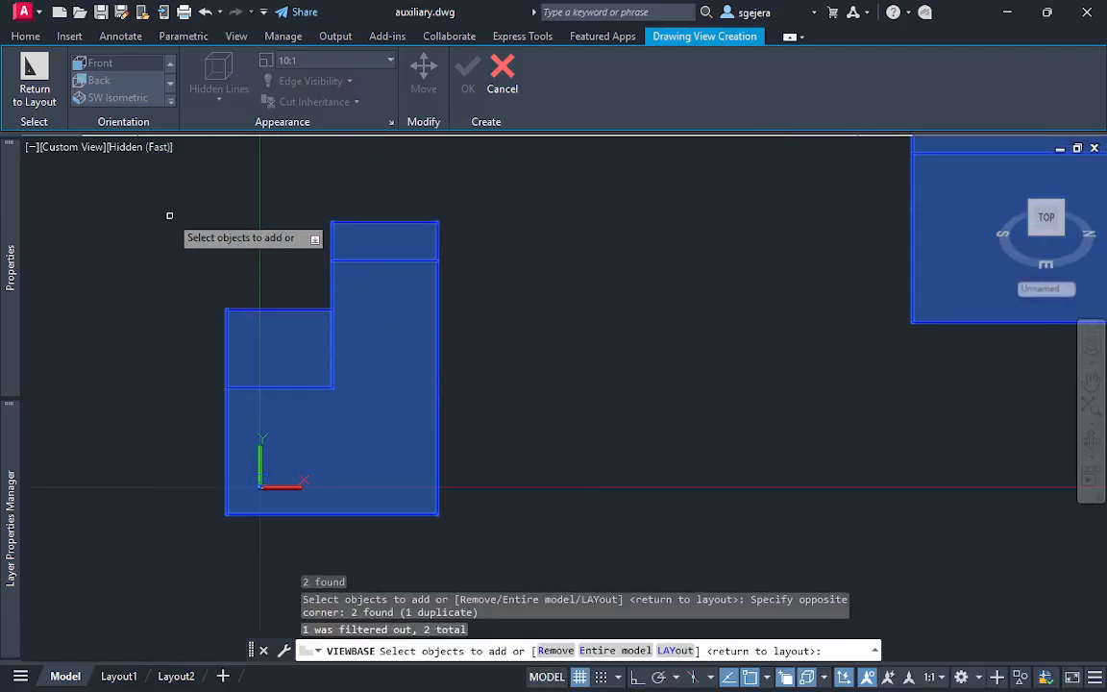
left_click(167, 186, "shift")
left_click(507, 545, "shift")
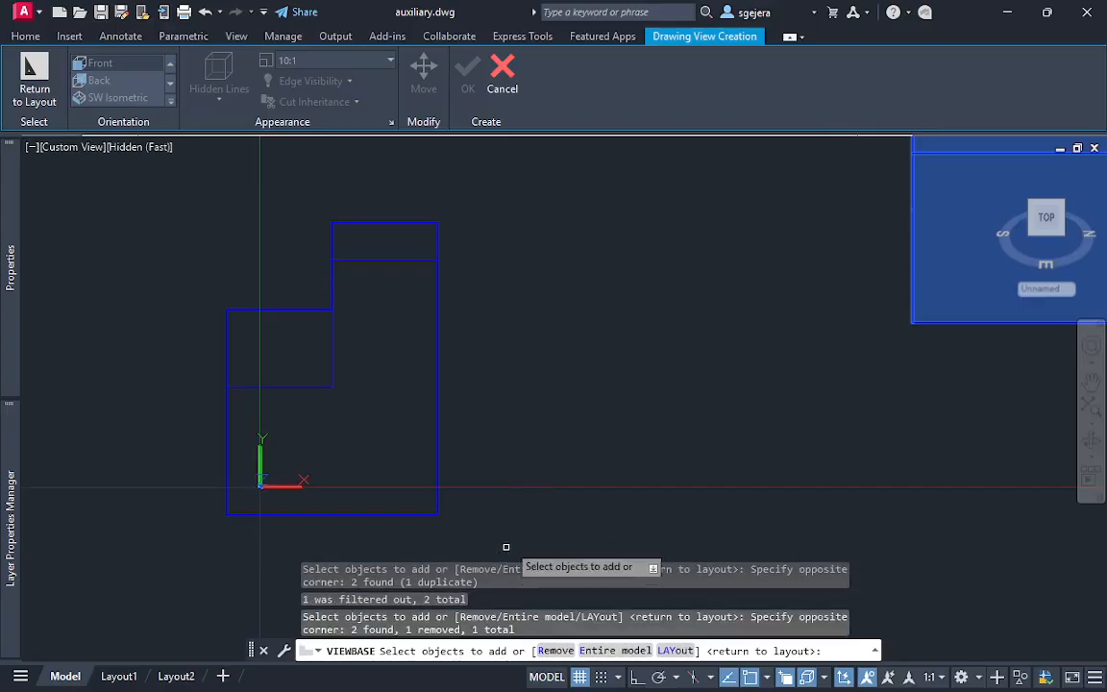
middle_click_drag(863, 363, 741, 425)
left_click(840, 346, "shift")
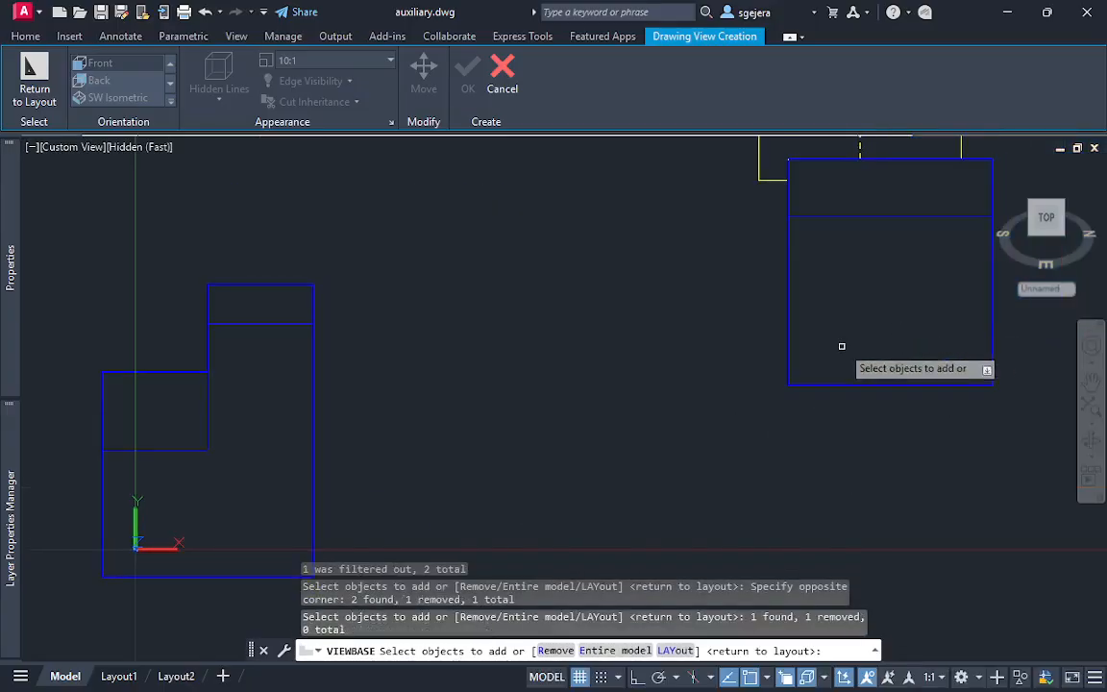
left_click(252, 421)
key("Return")
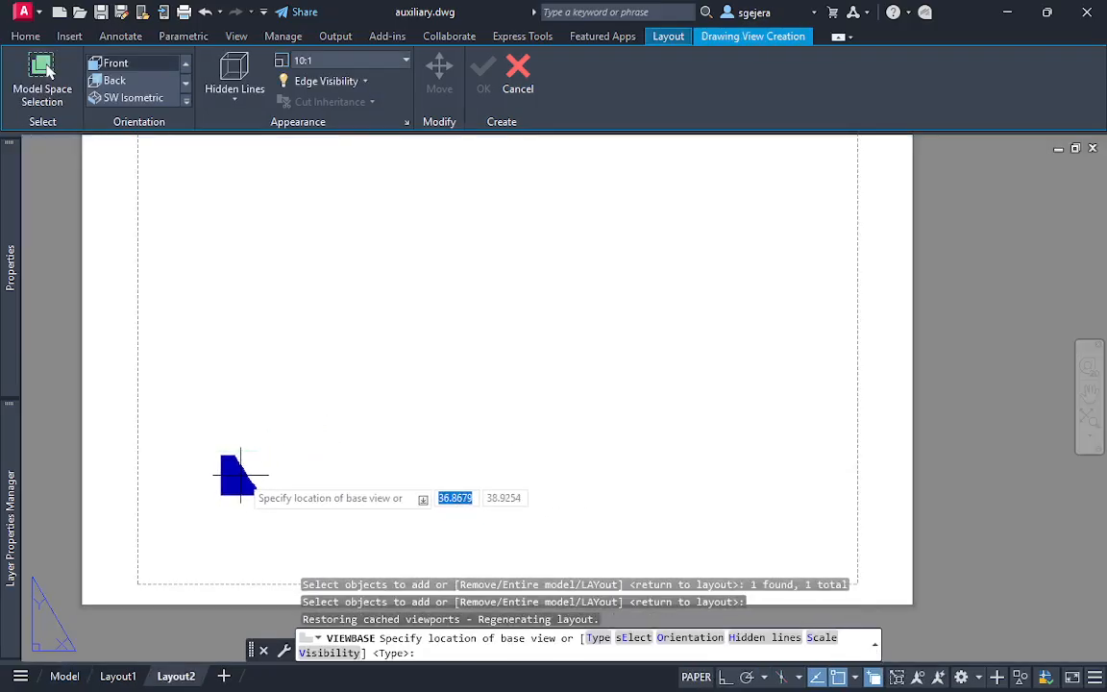
Place the front base view at 20:1 scale in the sheet's lower-left area and a projected view directly above it
left_click(331, 60)
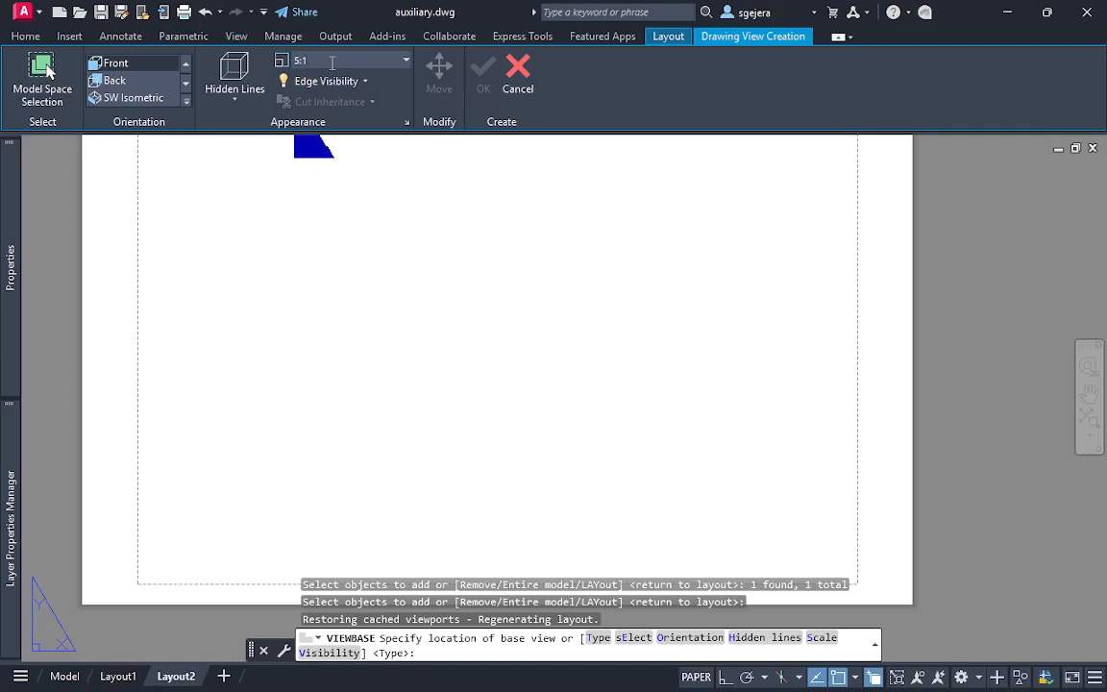
left_click(334, 59)
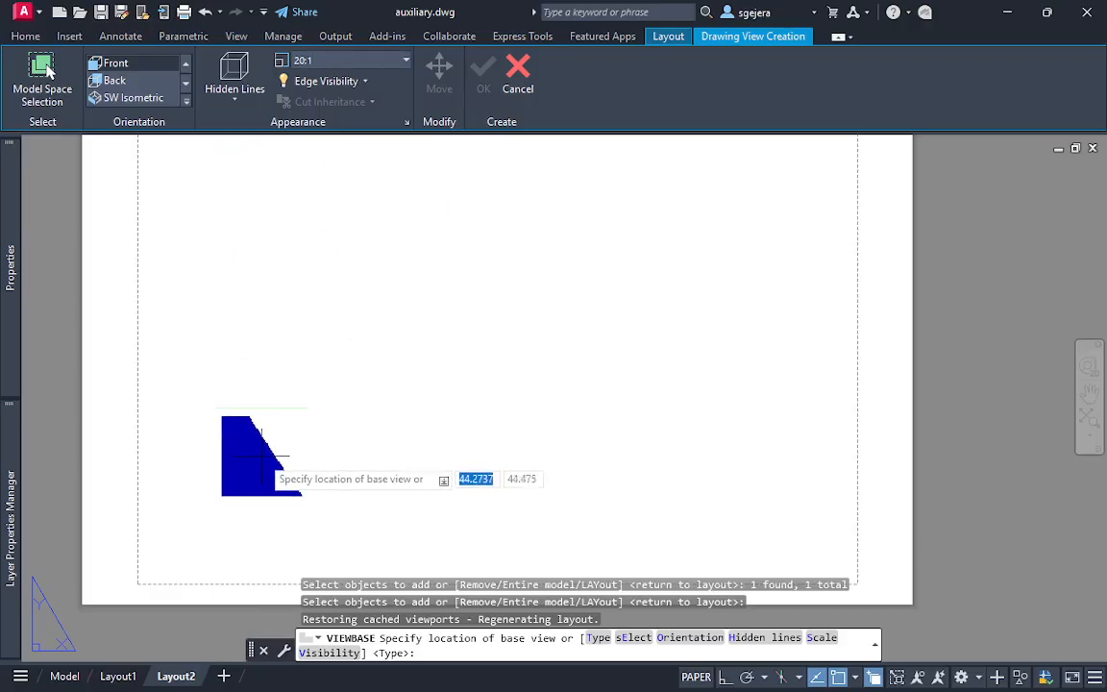
left_click(261, 455)
key("Return")
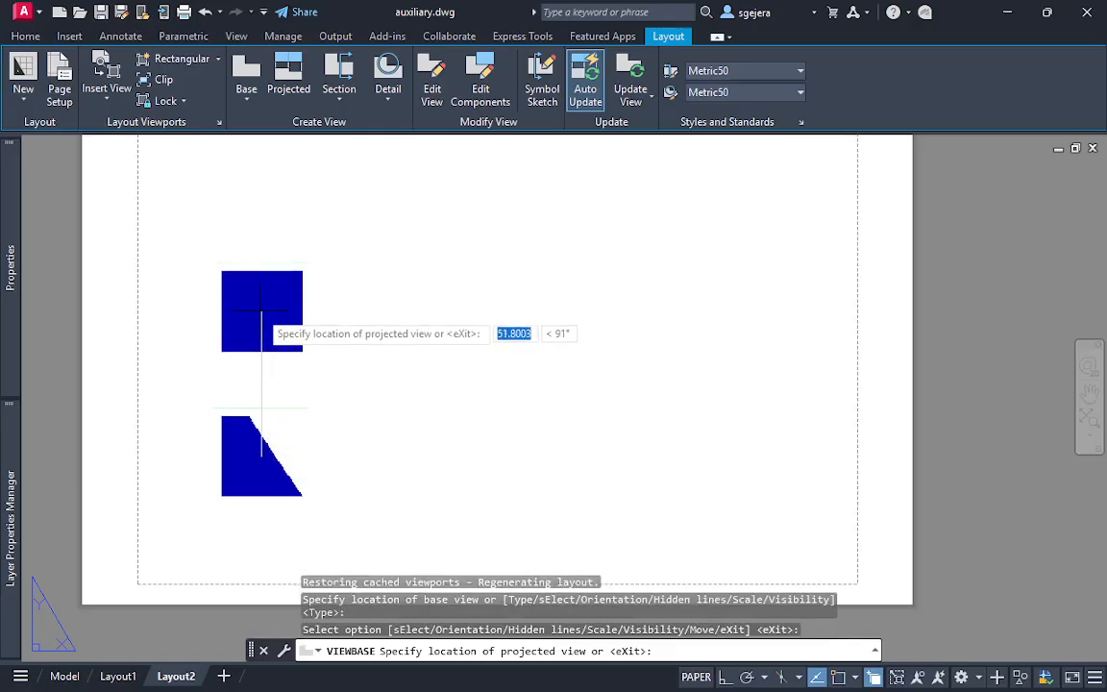
key("Return")
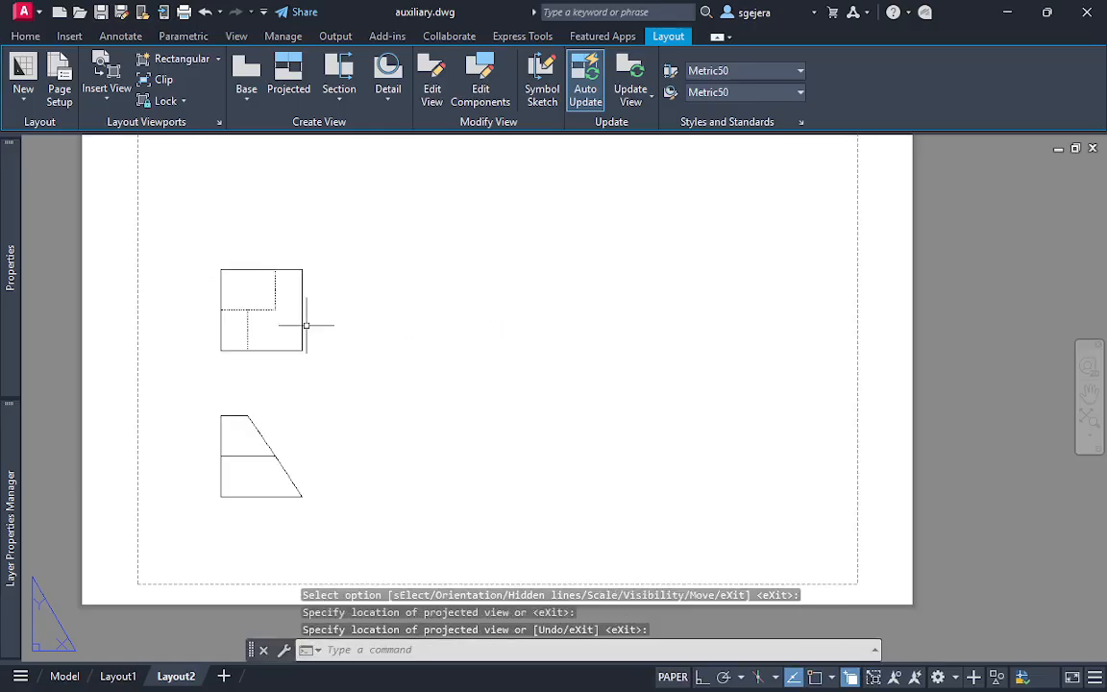
key("Escape")
Try to create an auxiliary view of the inclined face with SOLVIEW
left_click(313, 458)
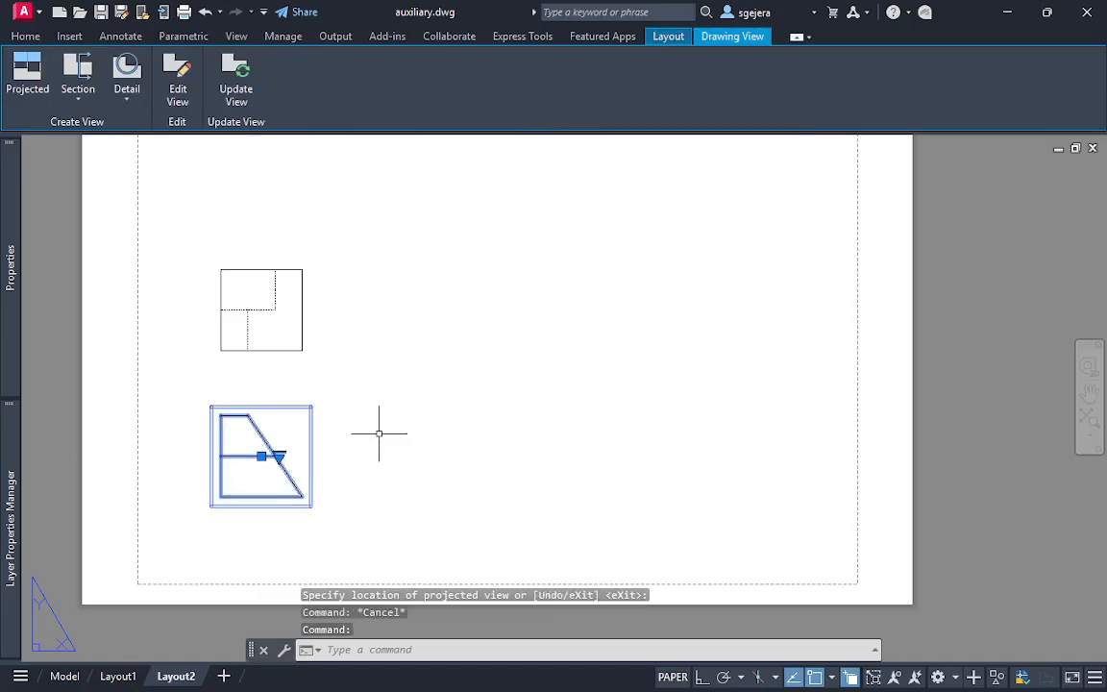
key("Escape")
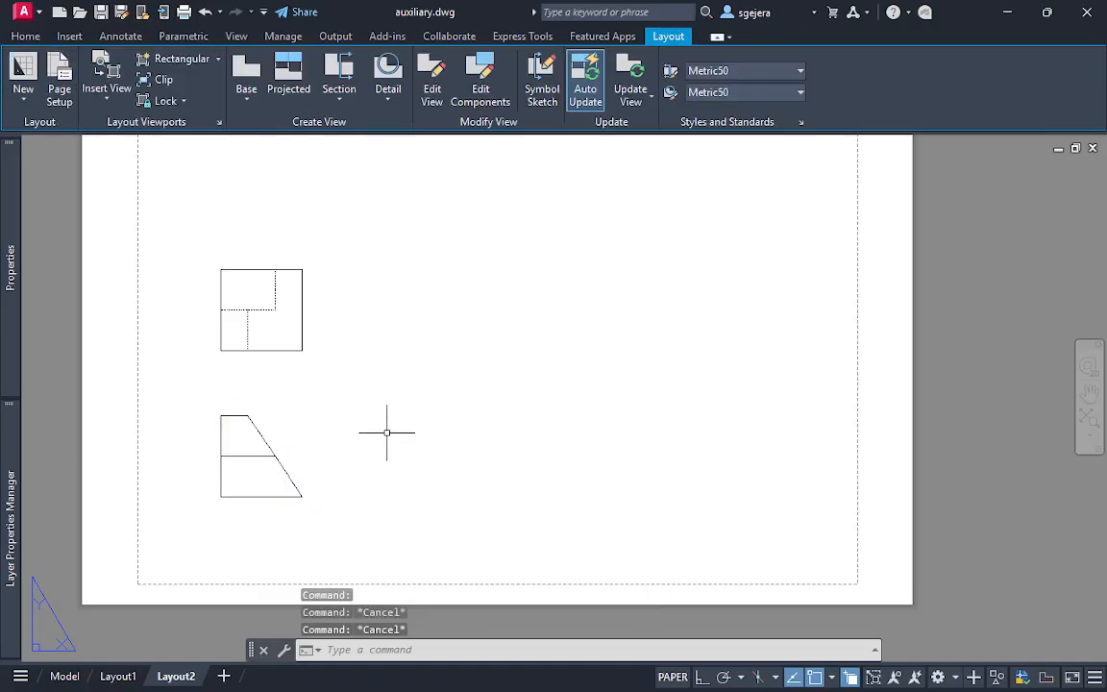
type("solv")
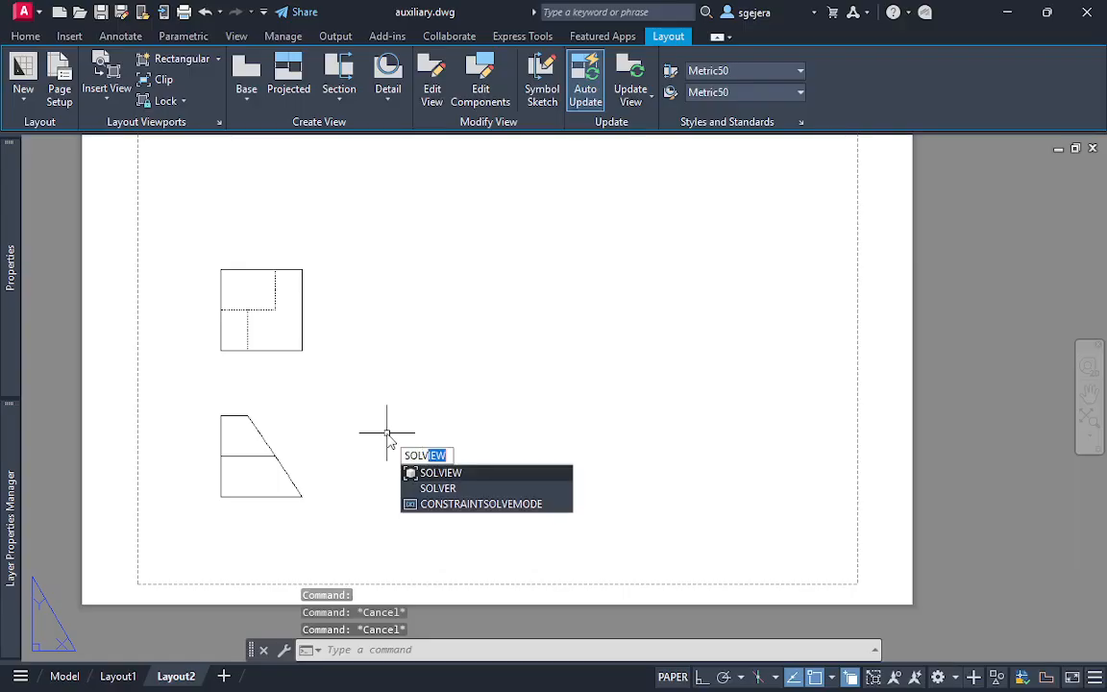
key("BackSpace")
key("BackSpace")
key("BackSpace")
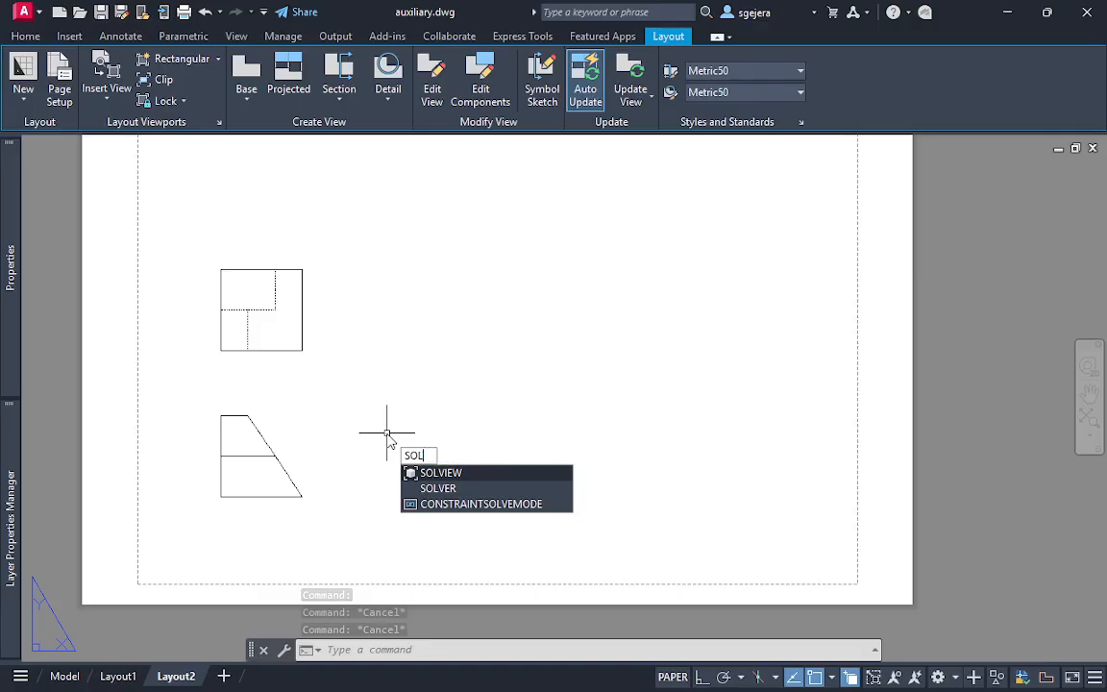
key("BackSpace")
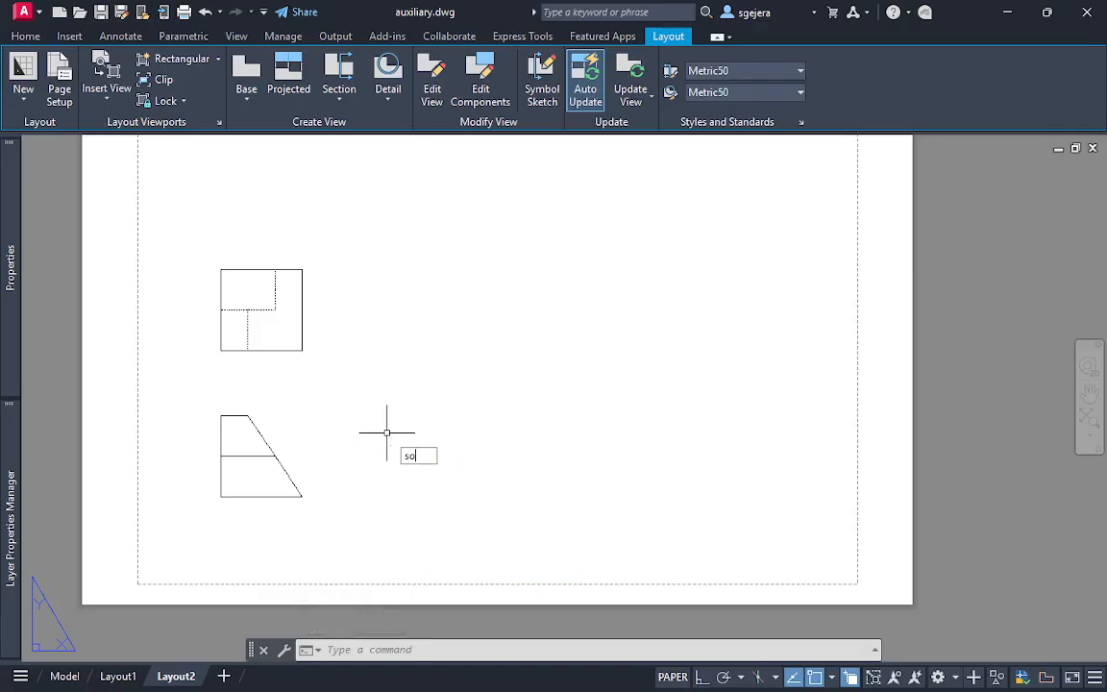
type("solview")
key("Return")
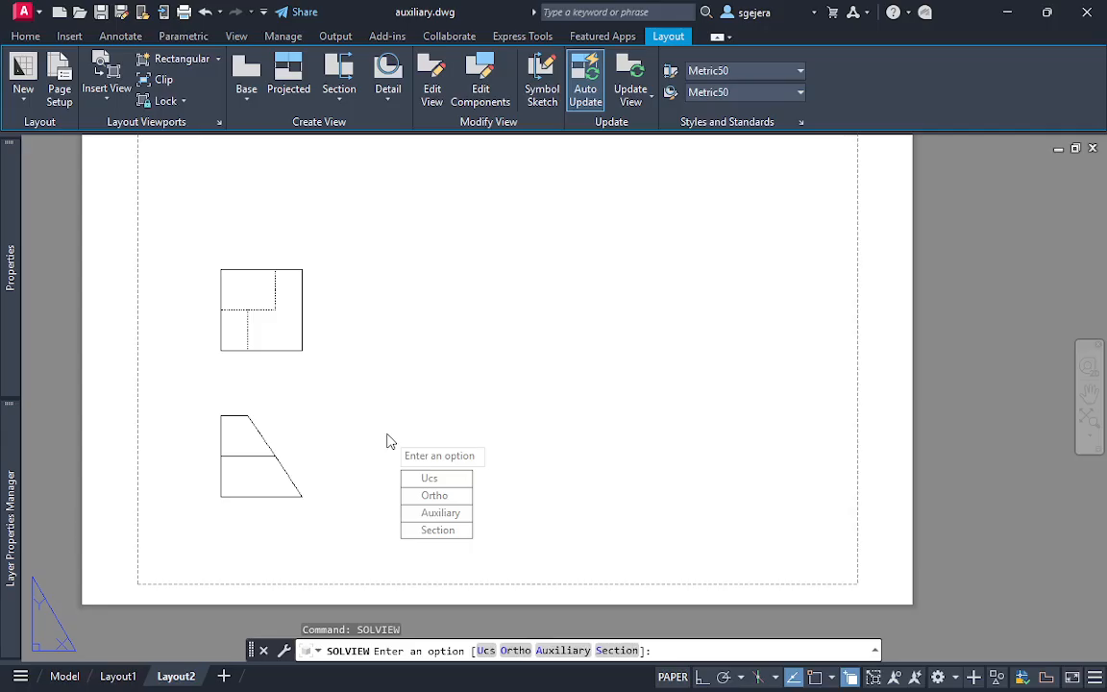
left_click(434, 514)
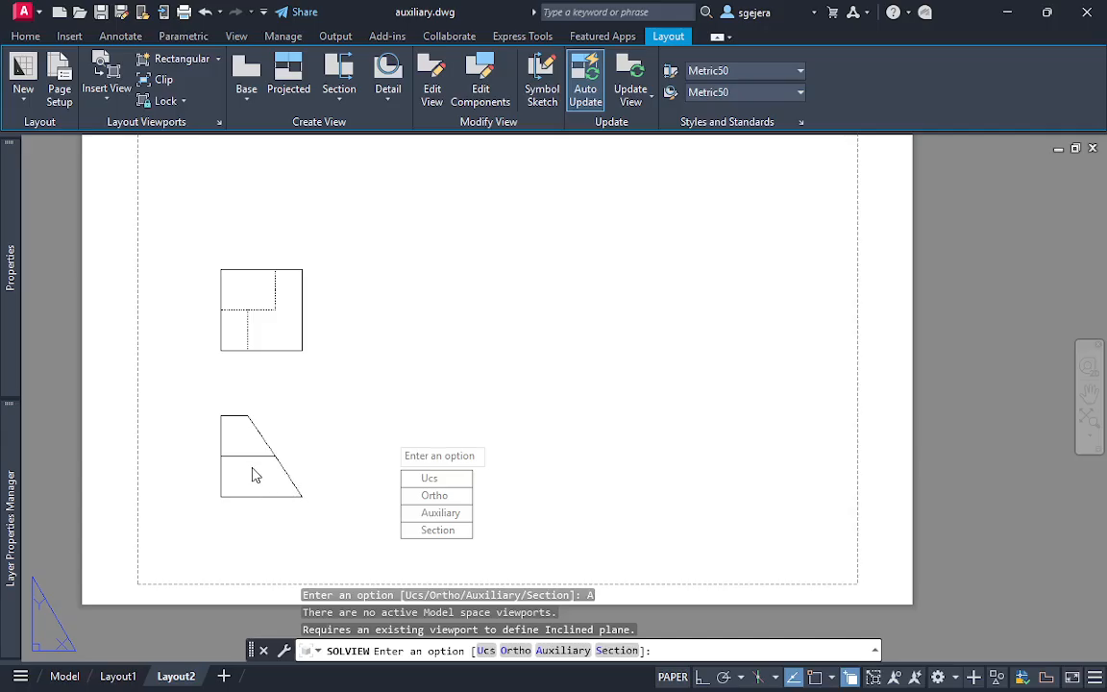
key("Escape")
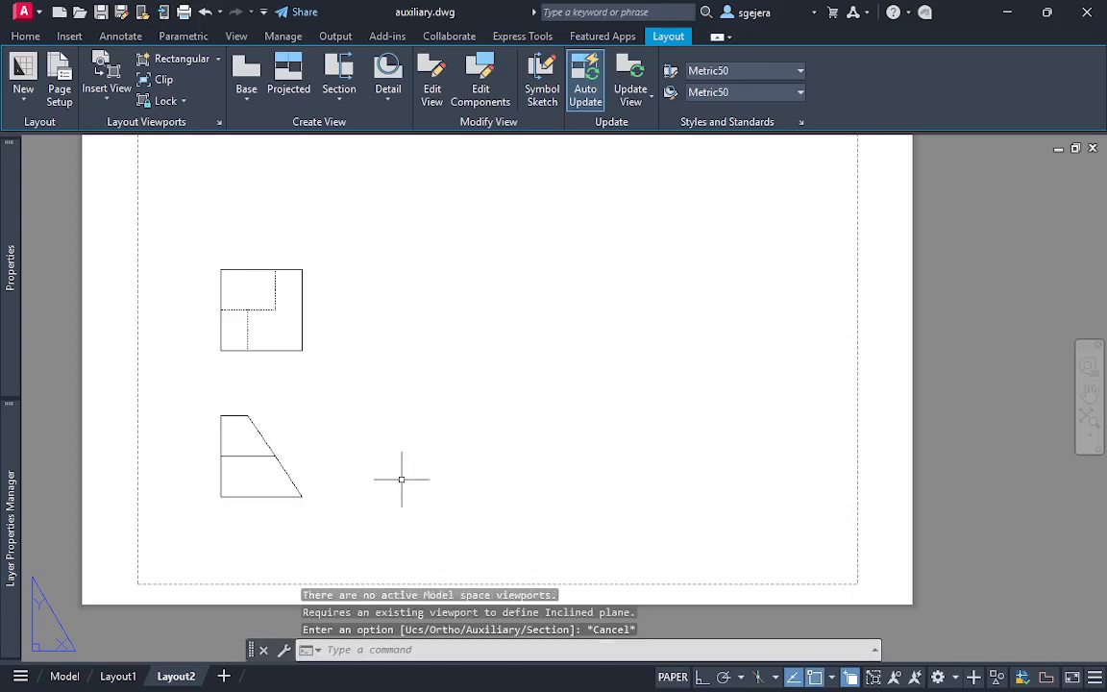
left_click(392, 527)
left_click(159, 218)
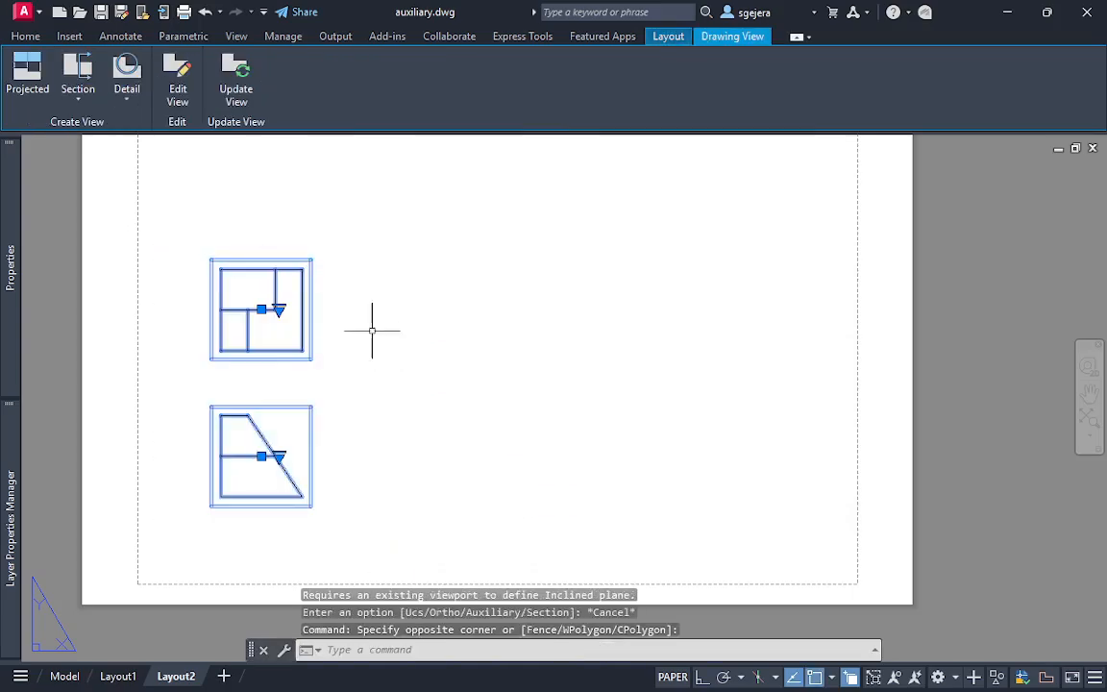
key("Escape")
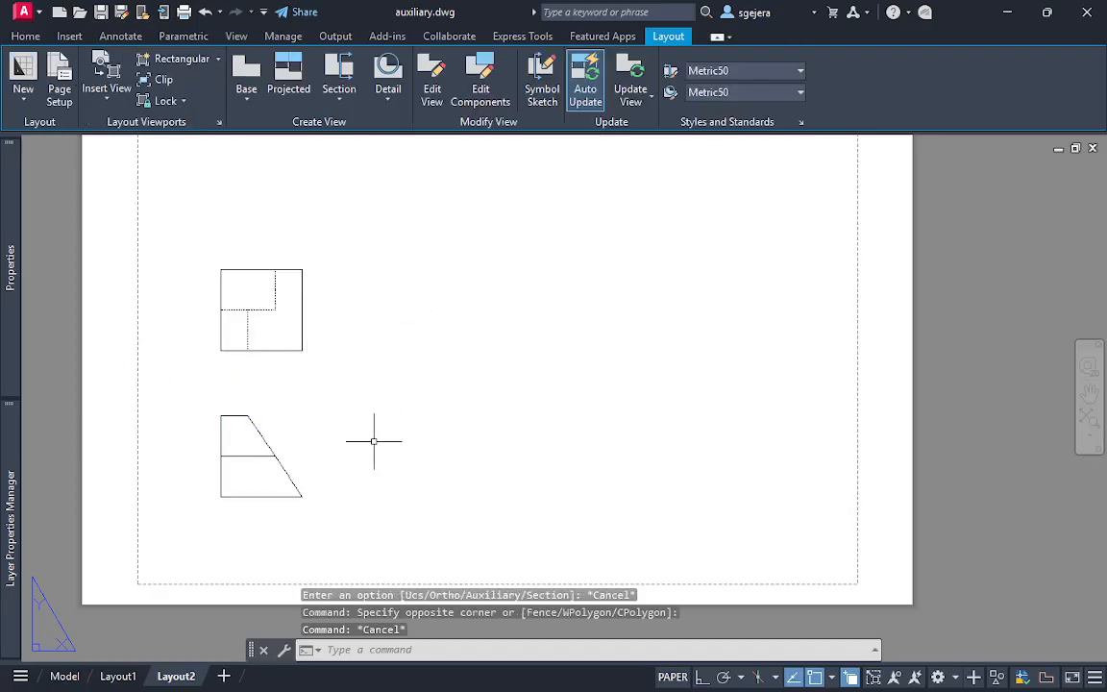
left_click(378, 509)
left_click(190, 320)
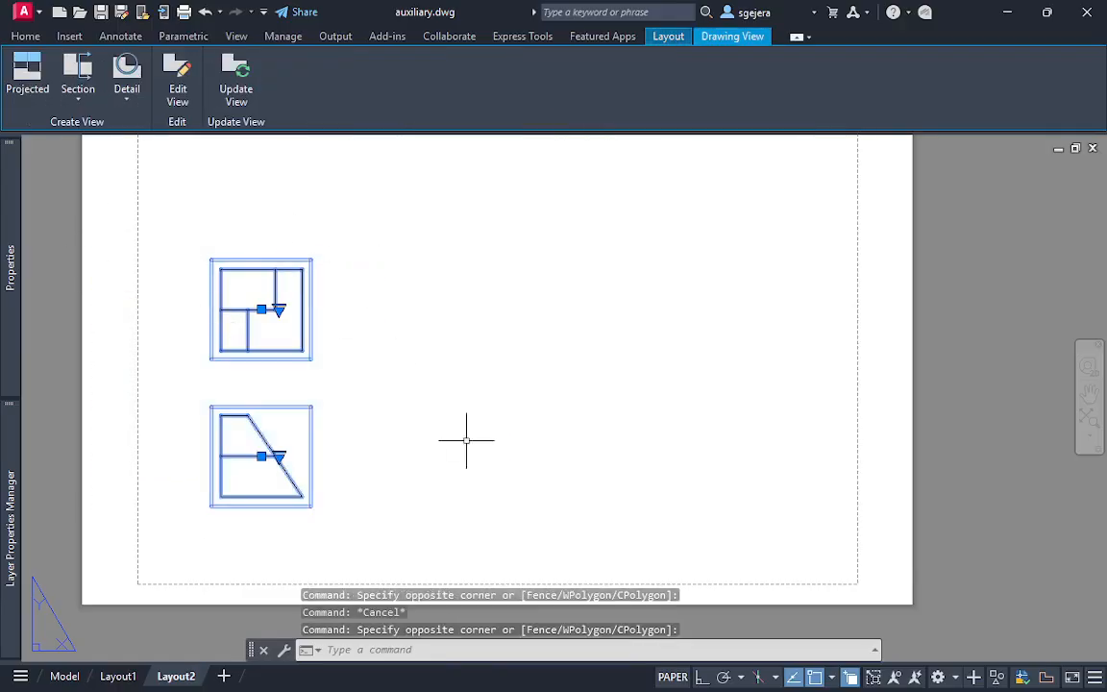
key("Escape")
key("Escape")
key("Escape")
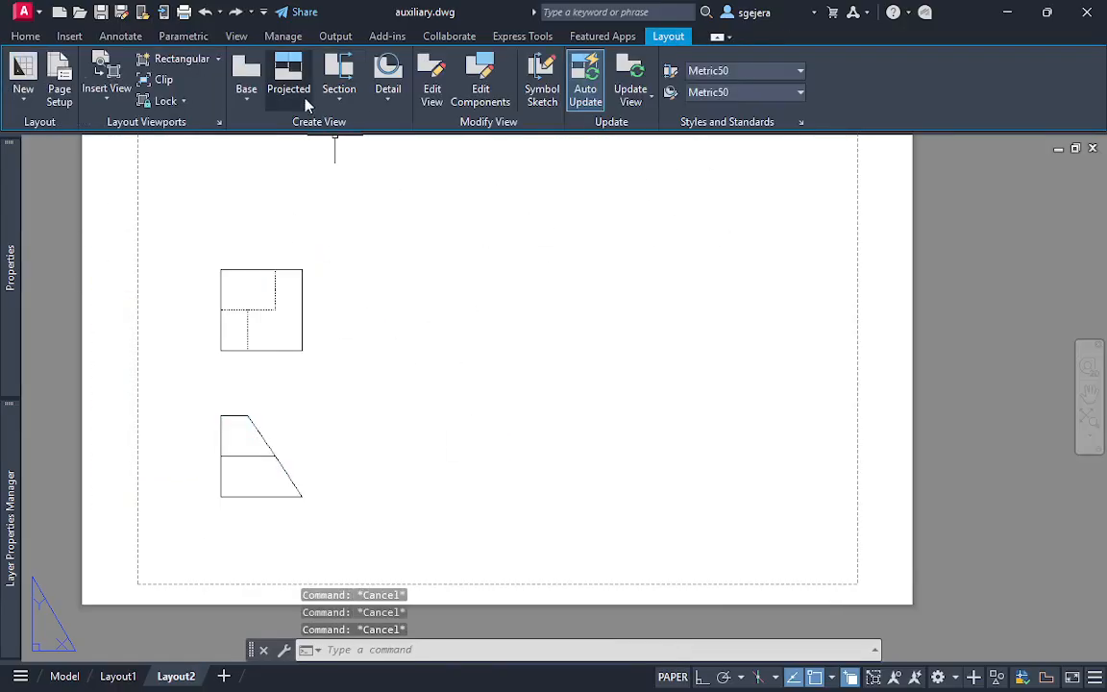
Erase the base view and its projected view from Layout2
left_click(248, 99)
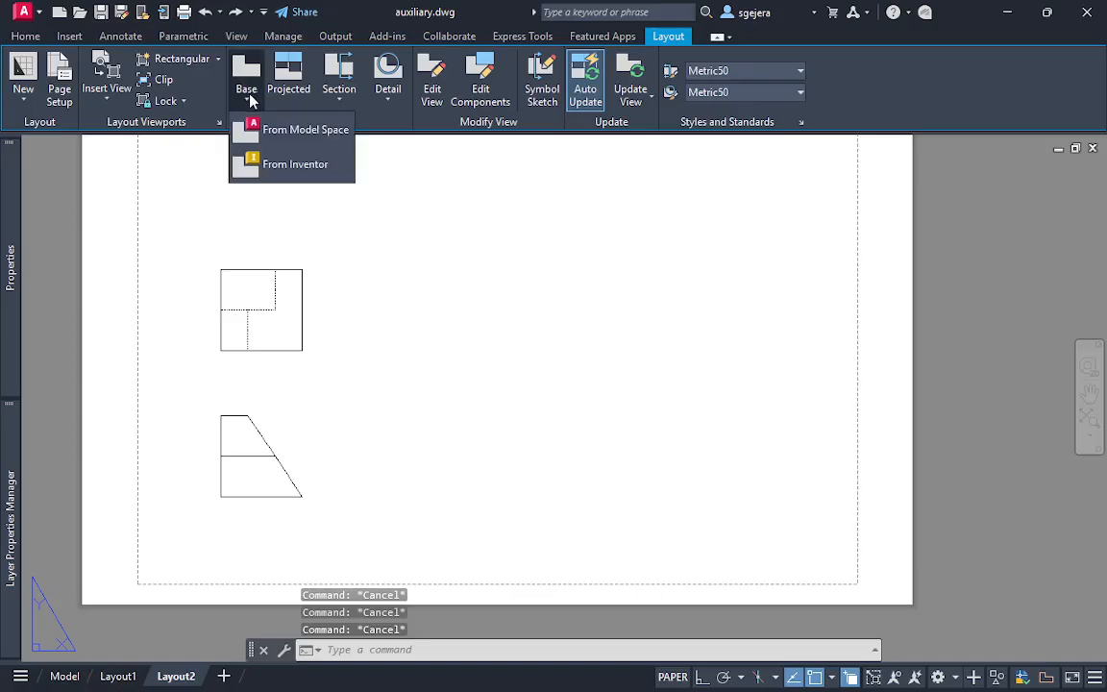
left_click(247, 96)
left_click(437, 568)
left_click(88, 206)
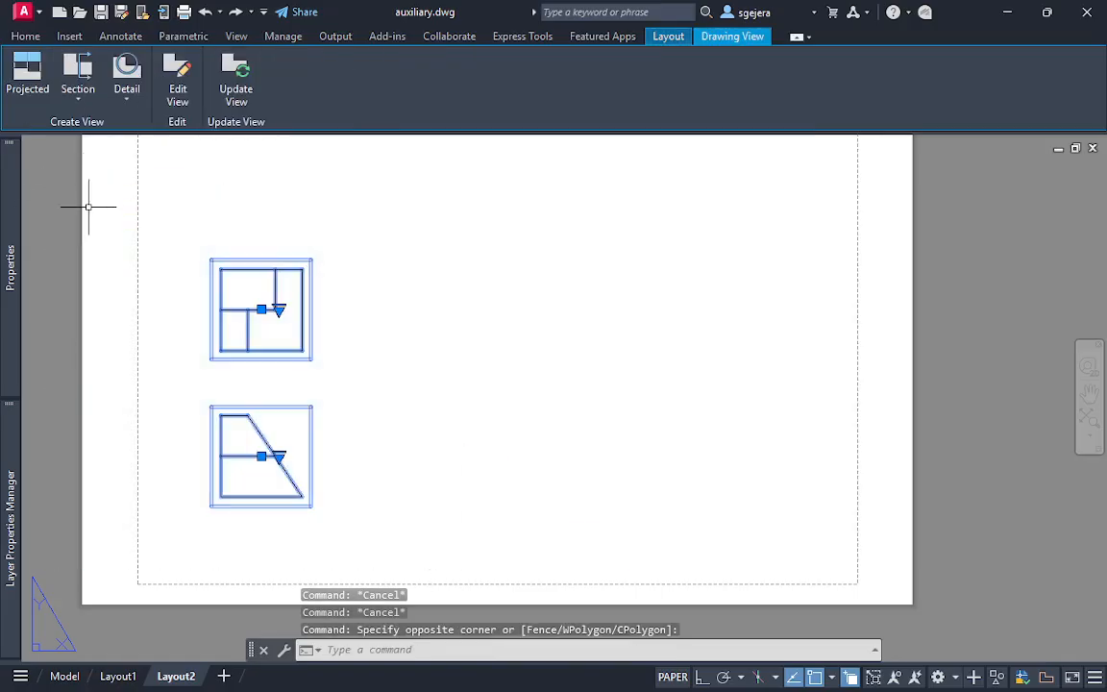
key("Delete")
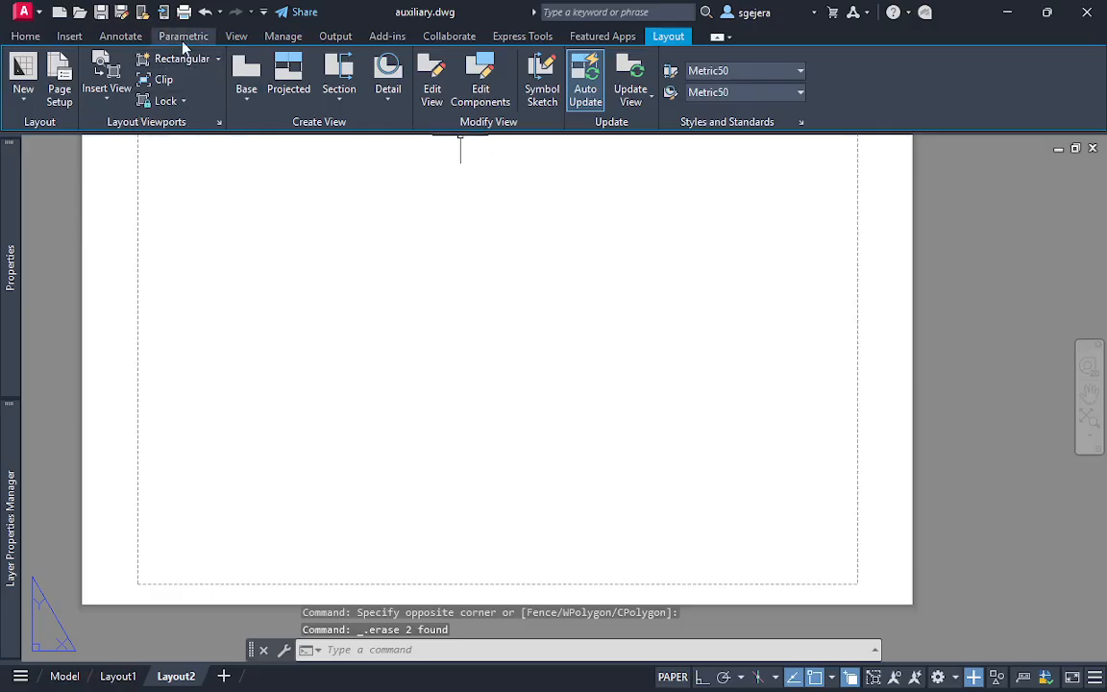
Create a roughly square rectangular viewport in the lower-left area of the Layout2 sheet
left_click(181, 59)
left_click(191, 394)
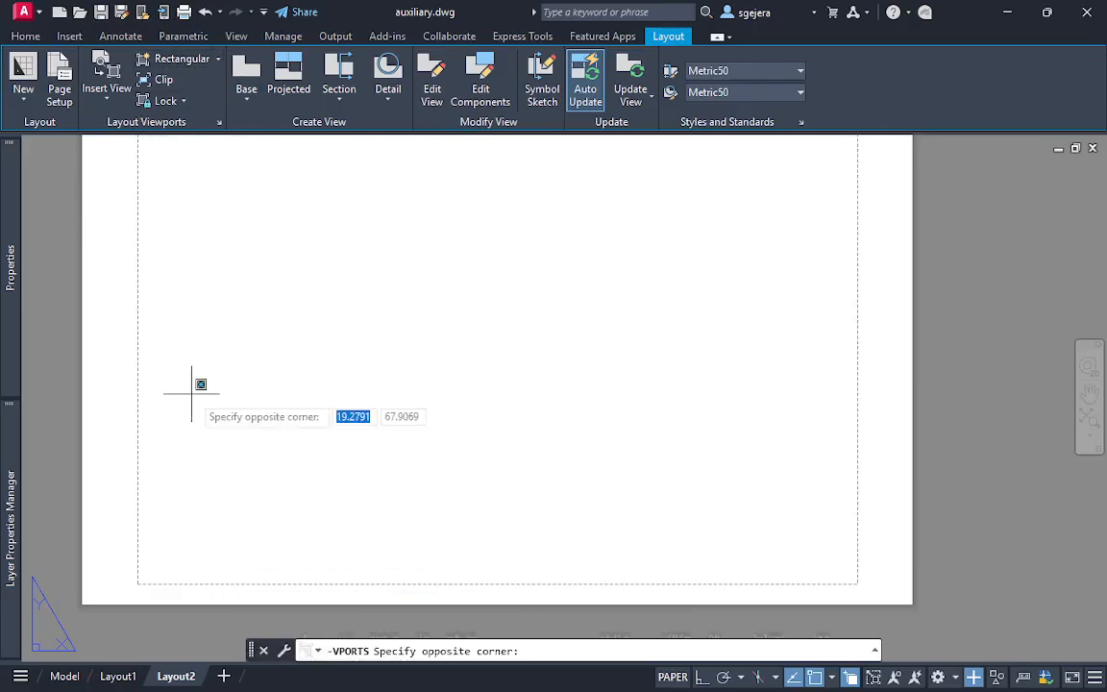
left_click(348, 551)
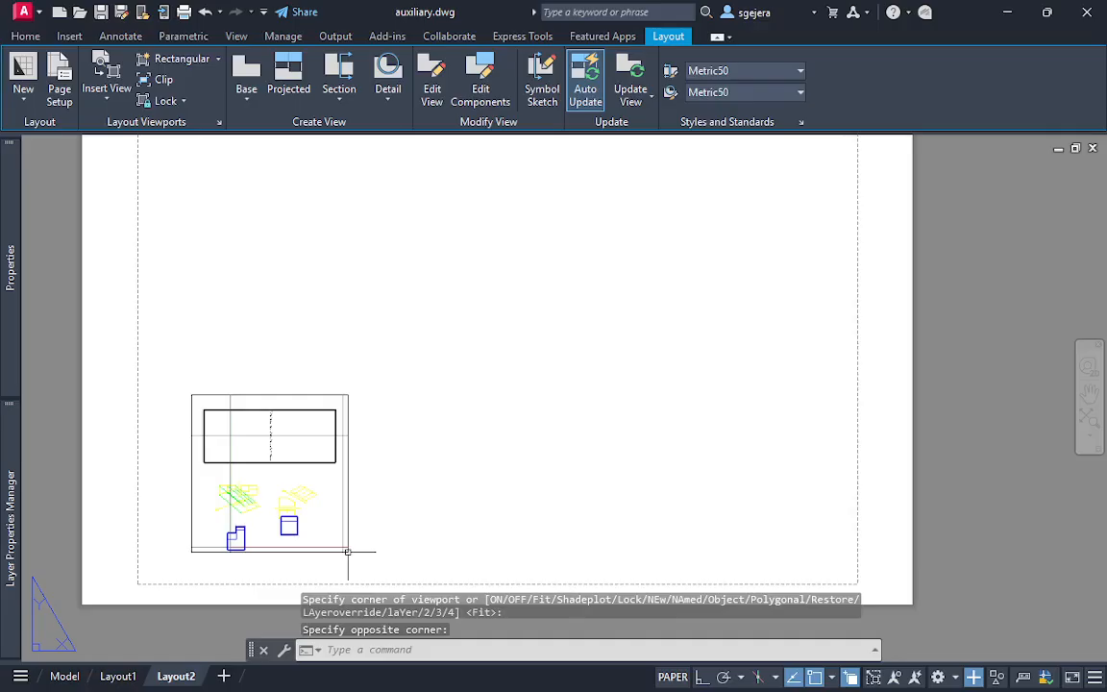
Activate the new viewport, set its UCS to World and orient its view to Front
double_click(259, 528)
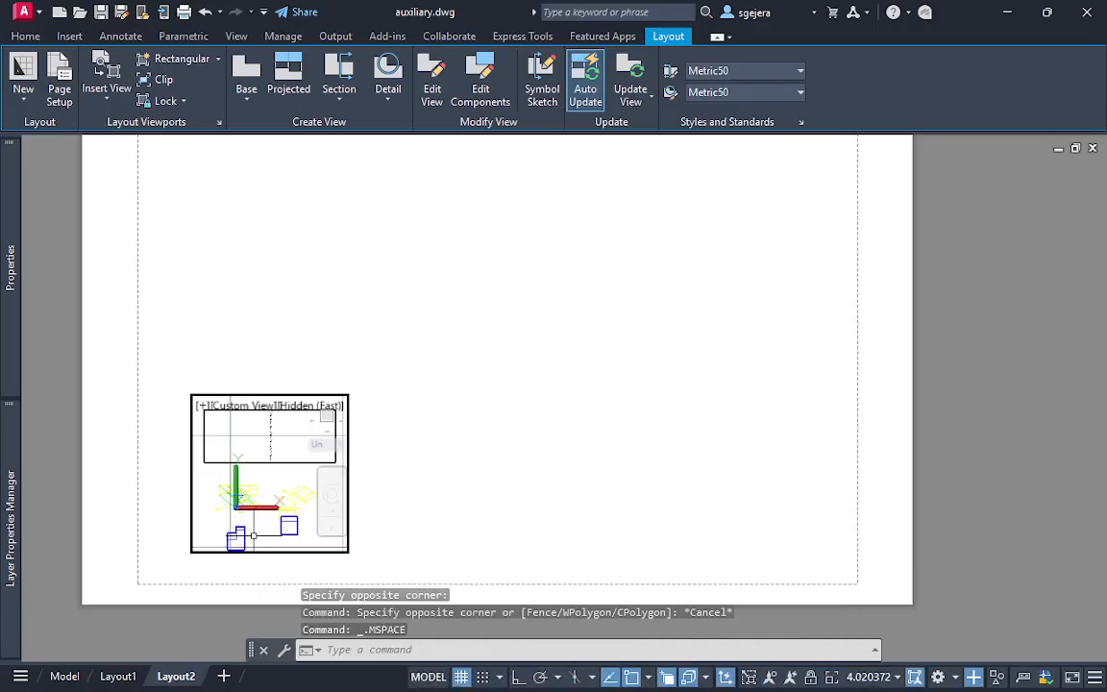
scroll(250, 534, "up", 4)
middle_click_drag(246, 530, 248, 500)
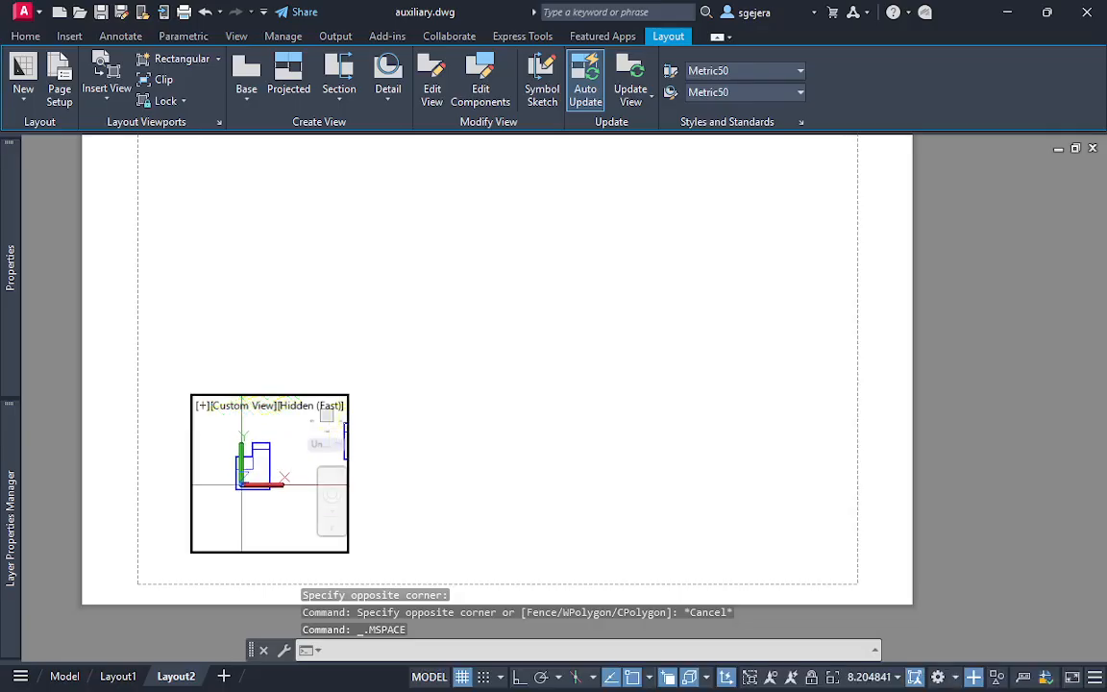
left_click(317, 443)
left_click(367, 464)
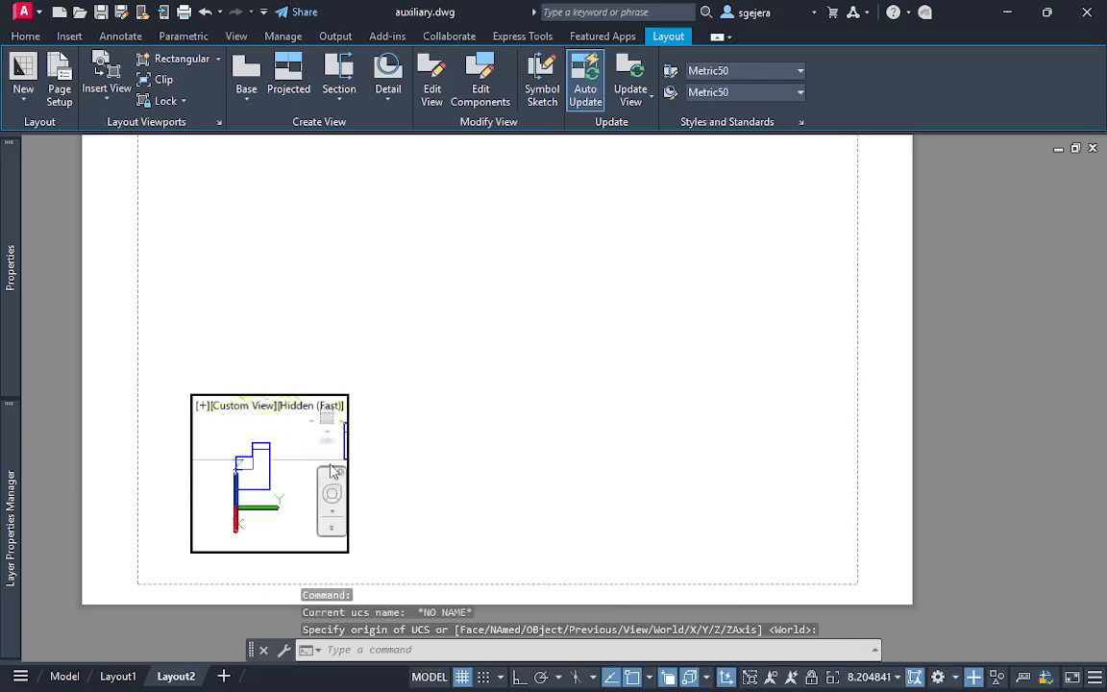
left_click(326, 419)
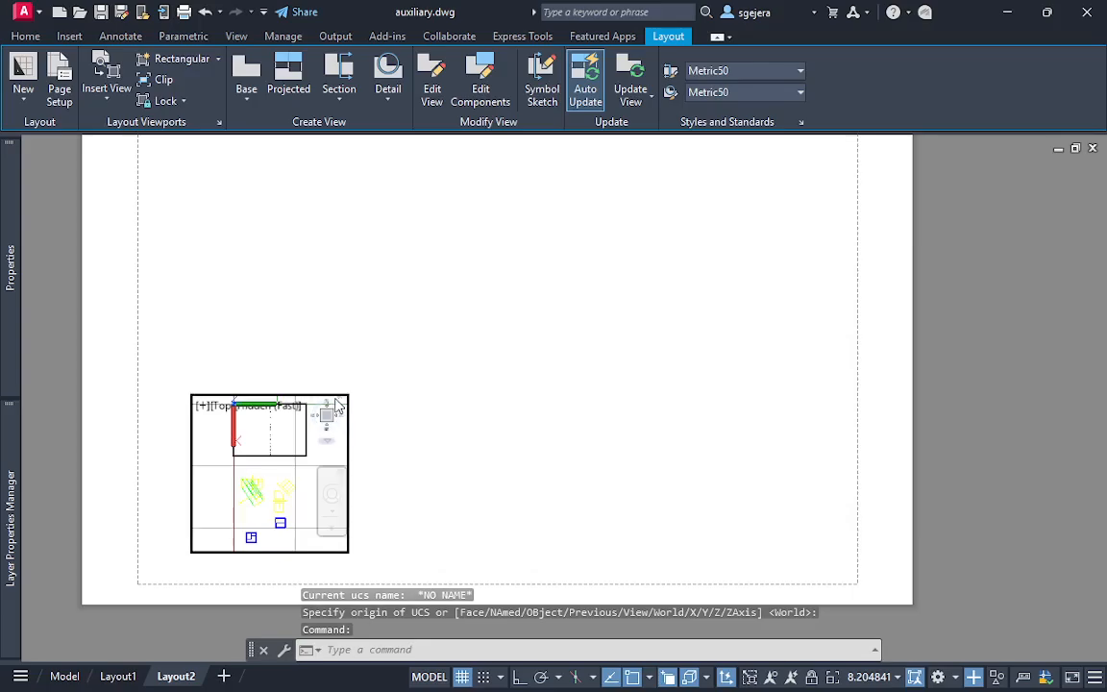
left_click(339, 405)
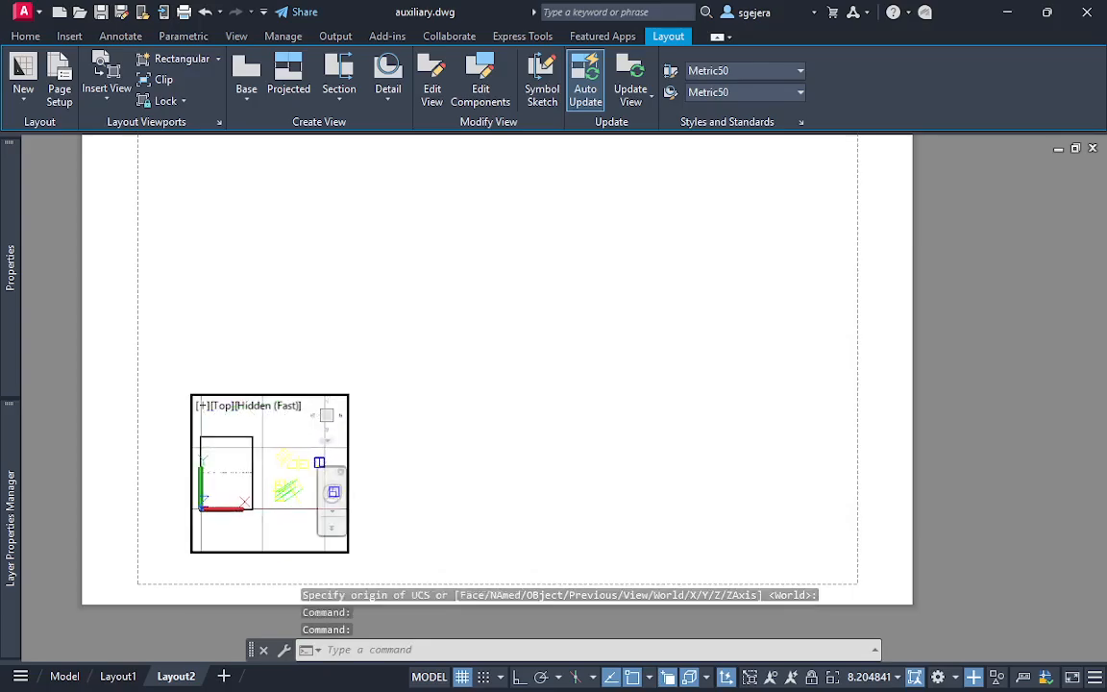
left_click(327, 430)
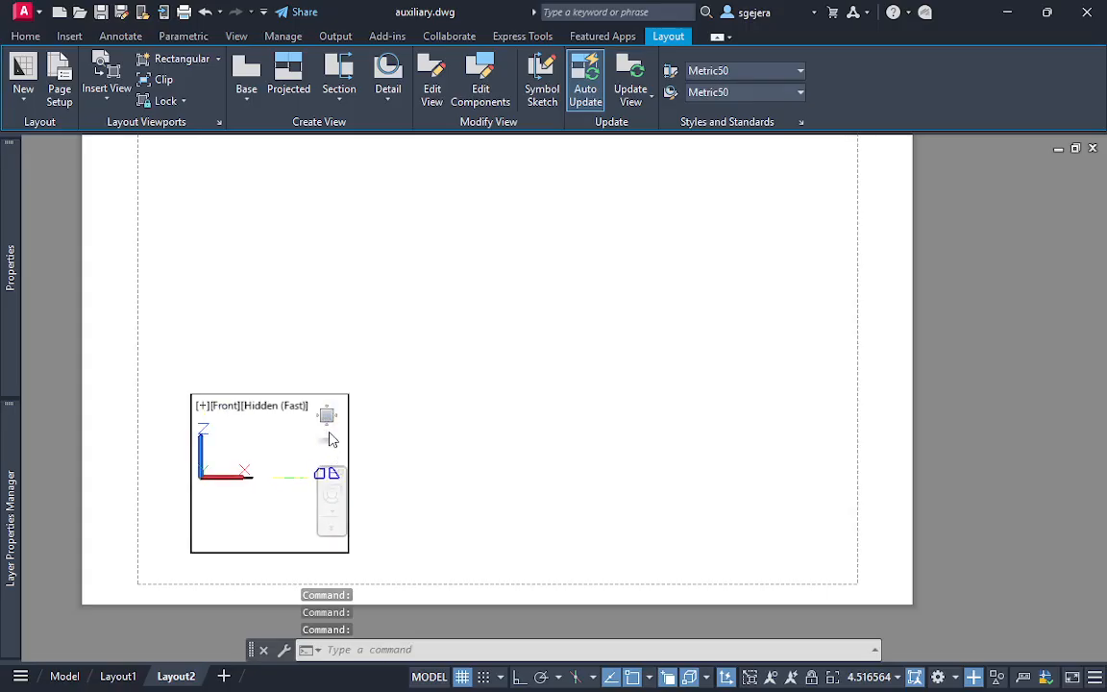
Frame the sloped-sided solid's front view so that it fills the viewport
middle_click_drag(279, 488, 222, 483)
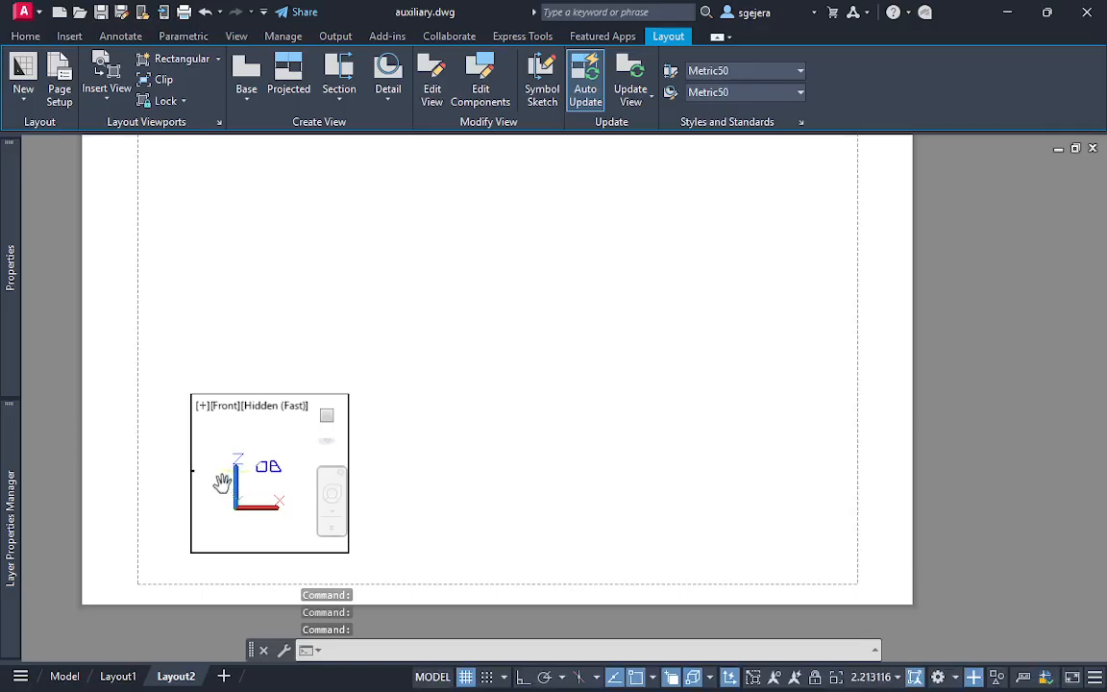
scroll(273, 482, "up", 3)
scroll(279, 467, "up", 3)
left_click_drag(279, 468, 280, 473)
middle_click_drag(281, 472, 273, 523)
scroll(273, 523, "up", 1)
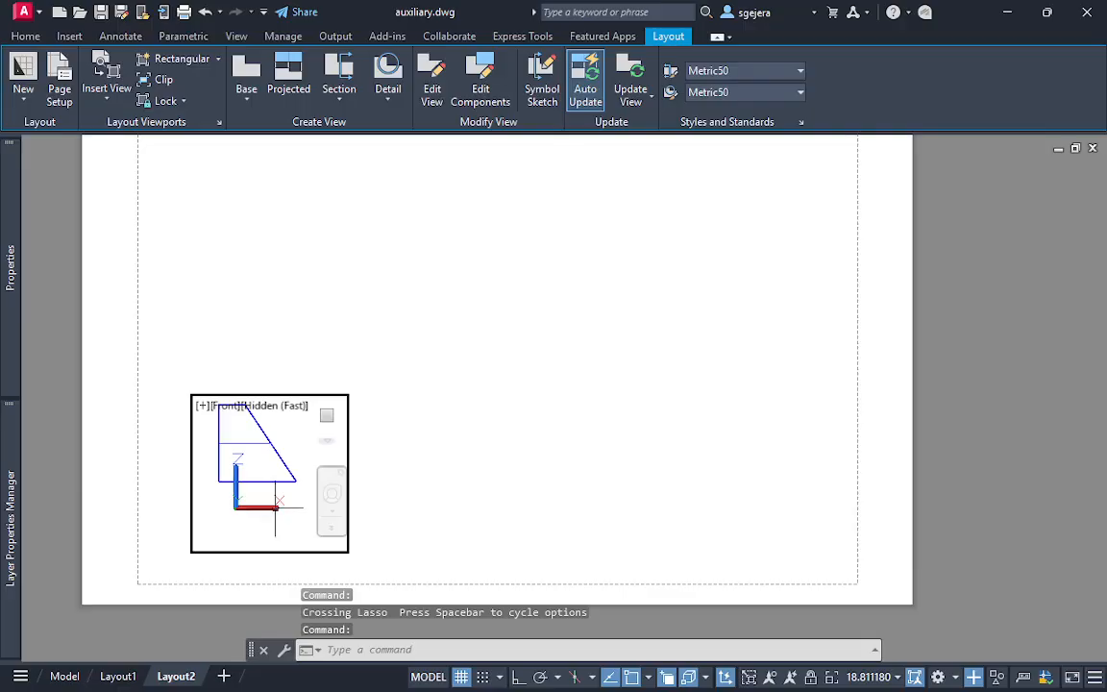
left_click(275, 509)
middle_click_drag(267, 470, 279, 506)
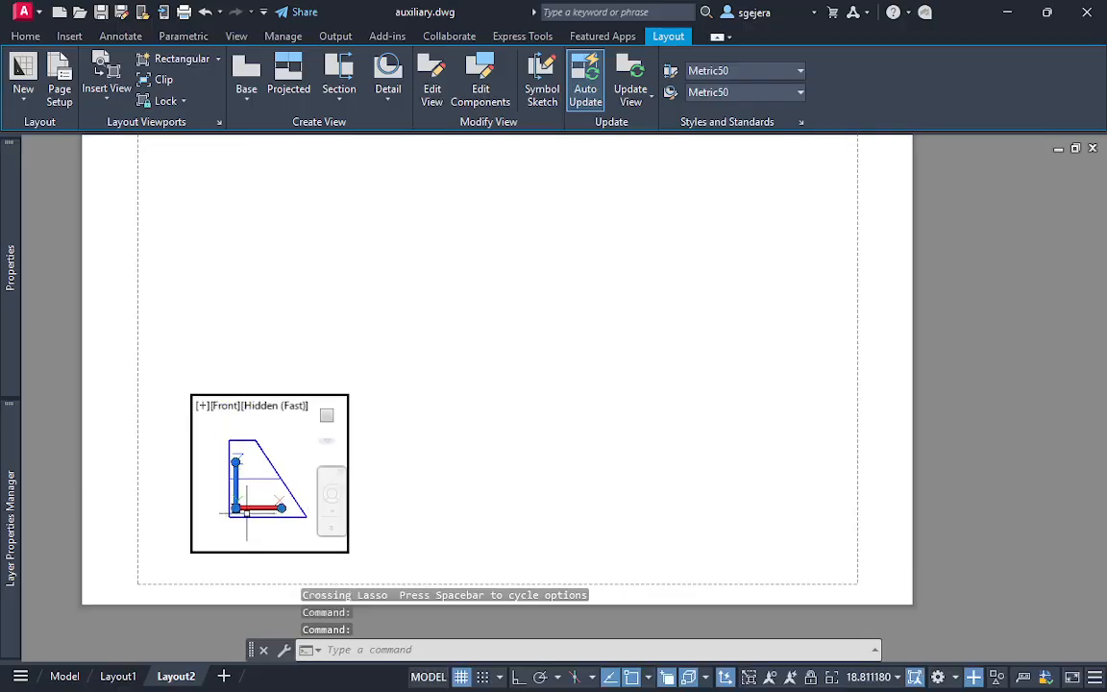
left_click(235, 507)
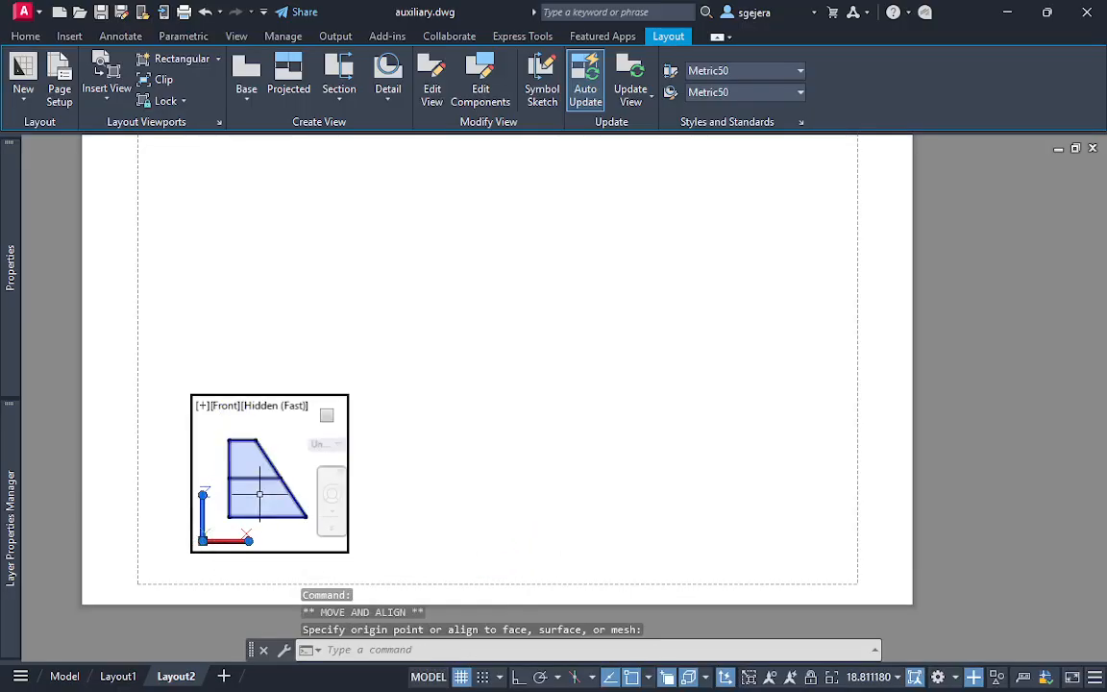
scroll(273, 496, "up", 2)
middle_click_drag(275, 501, 286, 504)
key("Escape")
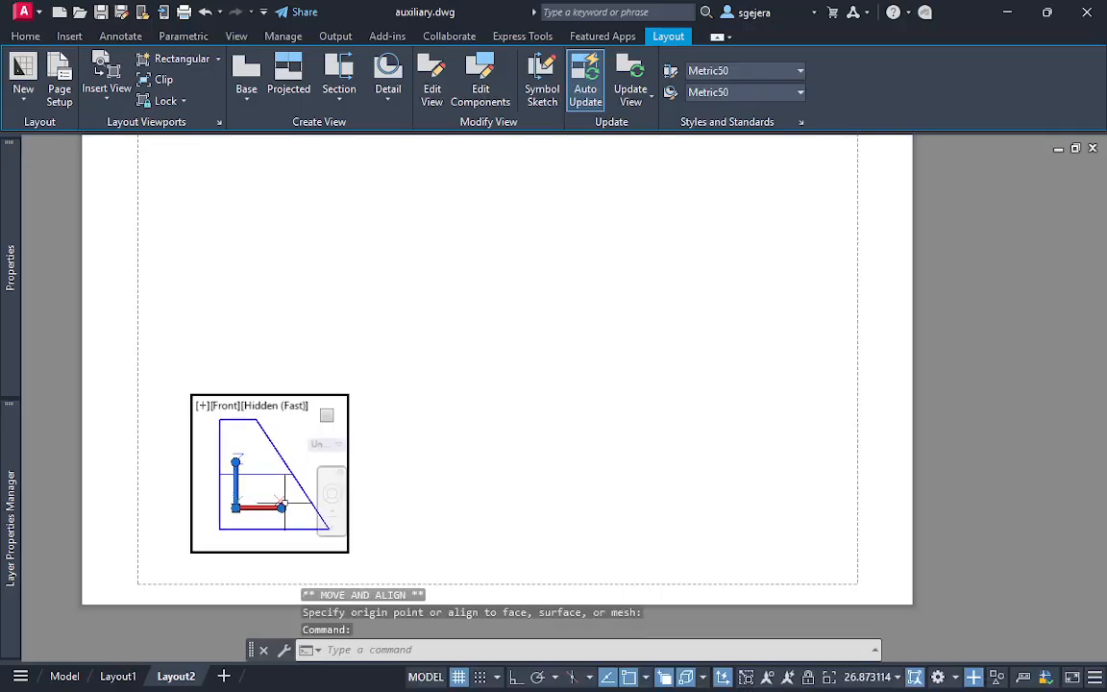
Return to the paper space of Layout2 with nothing selected
double_click(413, 429)
left_click(375, 475)
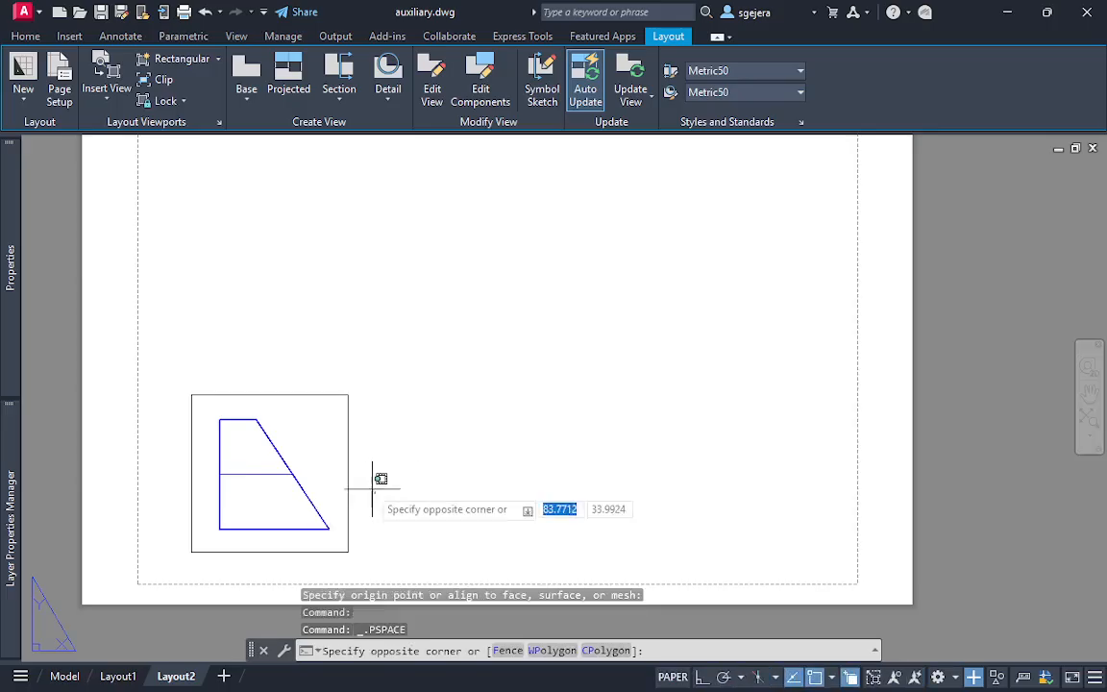
left_click(363, 474)
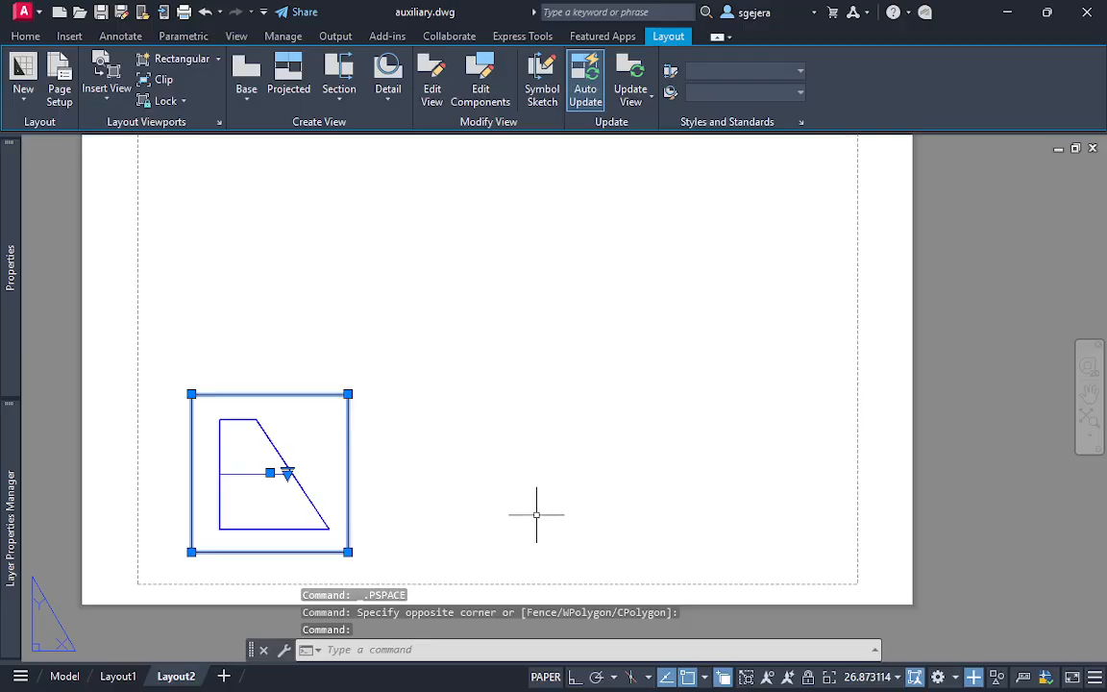
key("Escape")
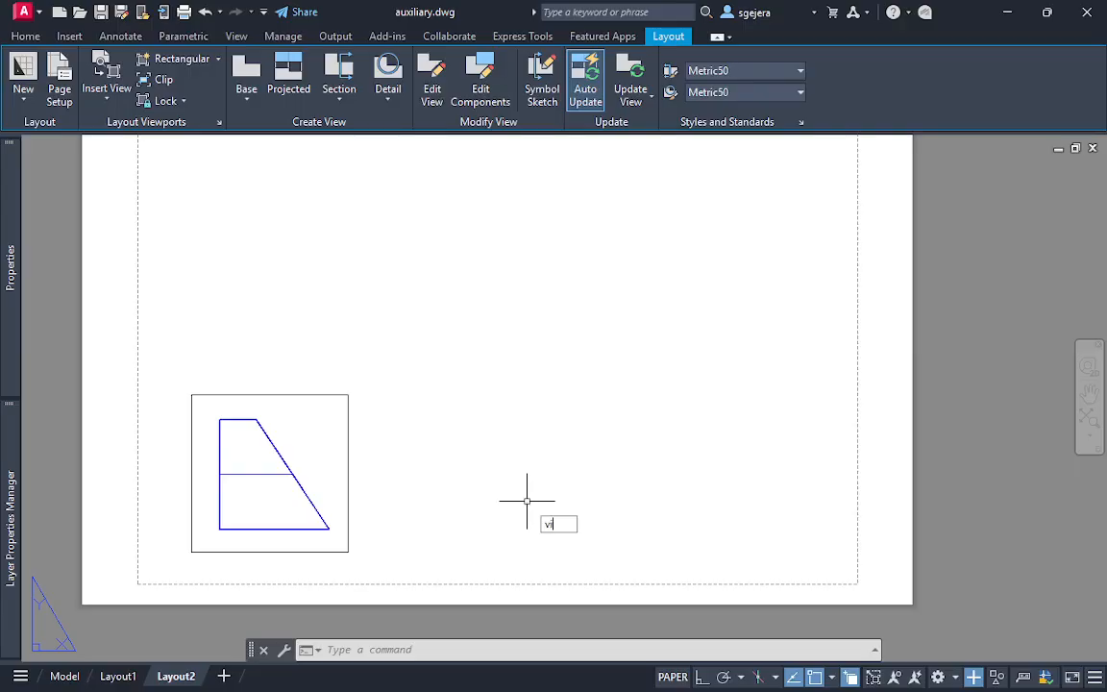
Try to project an orthographic view from the blank sheet area above the front viewport with SOLVIEW's Ortho option
key("BackSpace")
key("BackSpace")
key("BackSpace")
key("BackSpace")
type("sol")
key("Return")
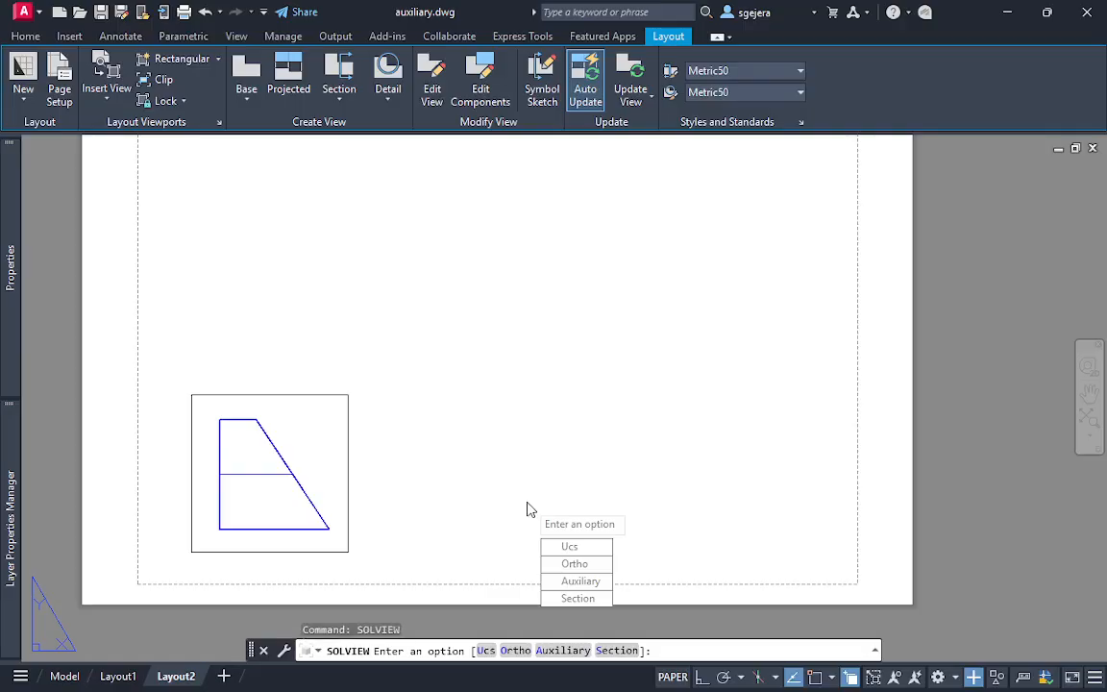
left_click(597, 565)
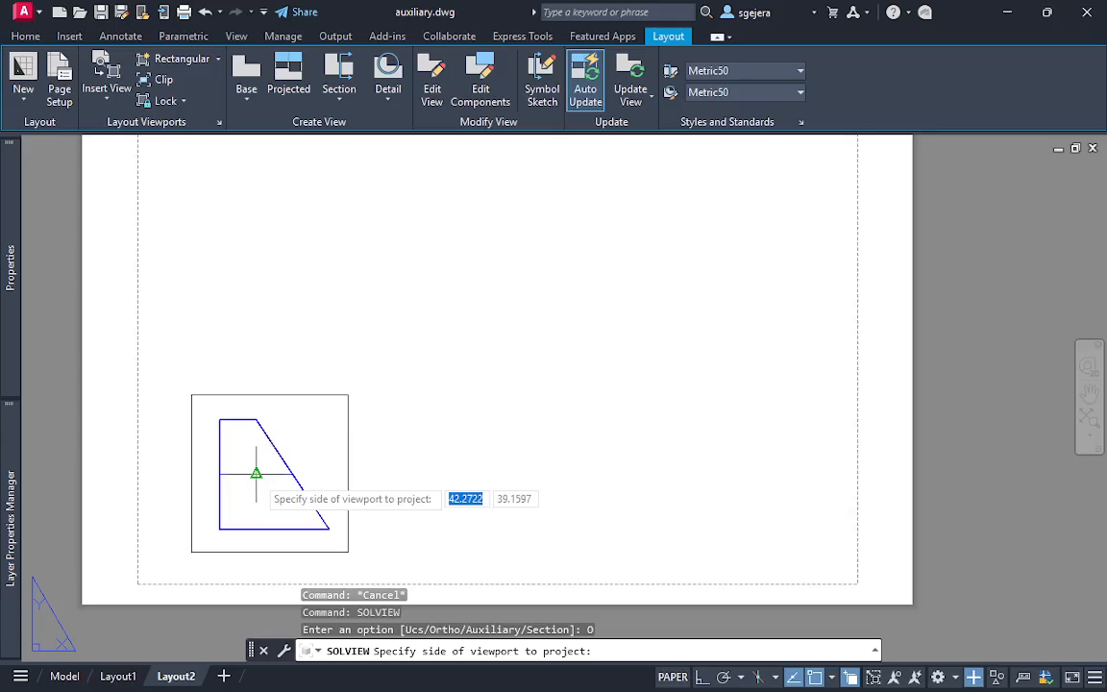
left_click(260, 341)
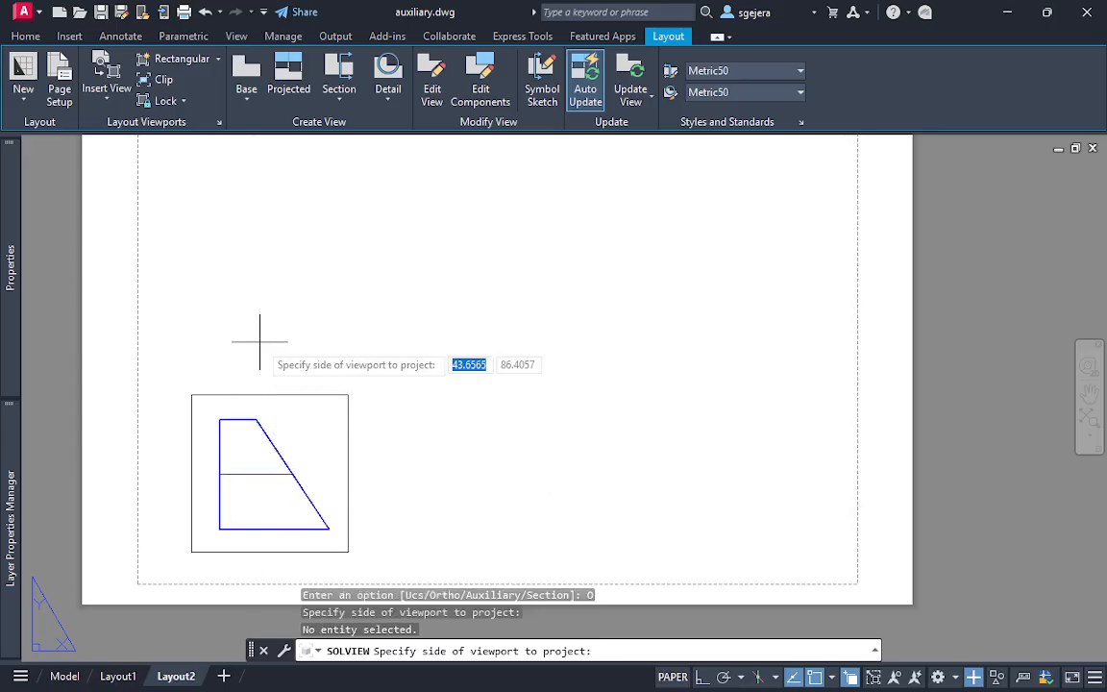
left_click(266, 255)
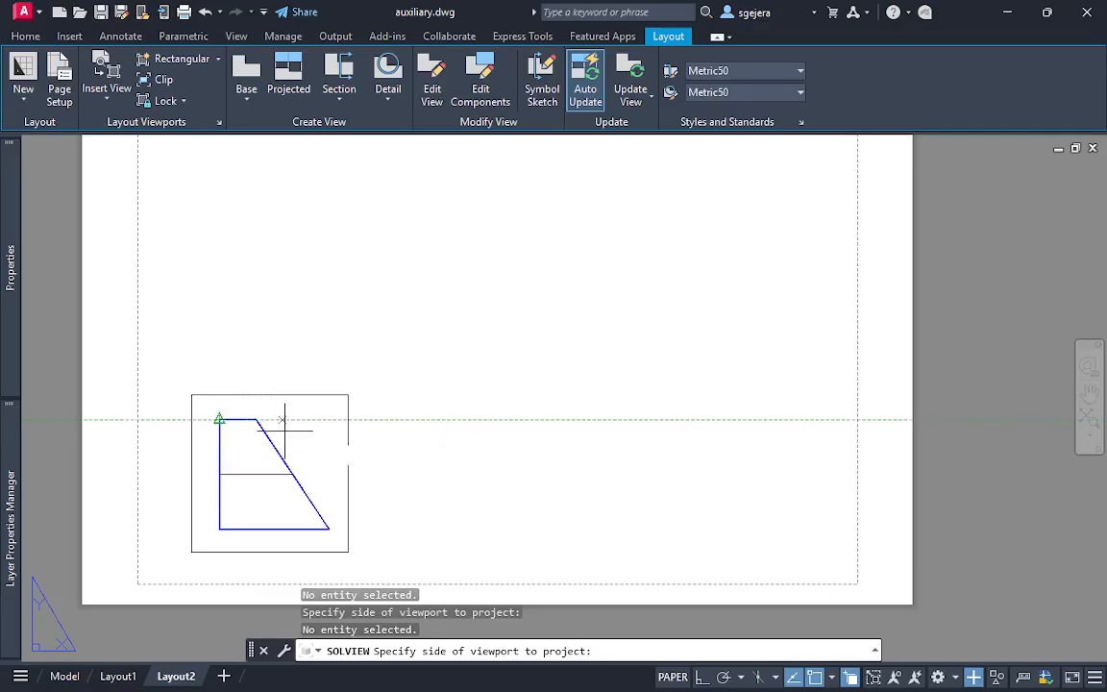
scroll(428, 603, "up", 2)
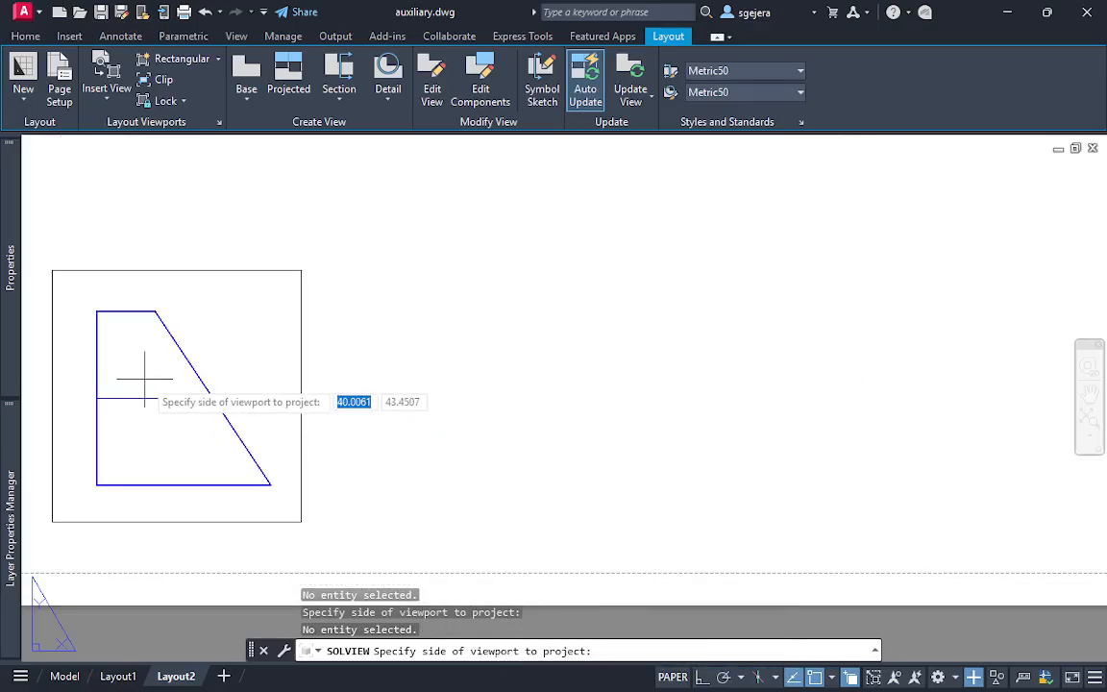
scroll(144, 380, "down", 2)
middle_click_drag(193, 348, 323, 385)
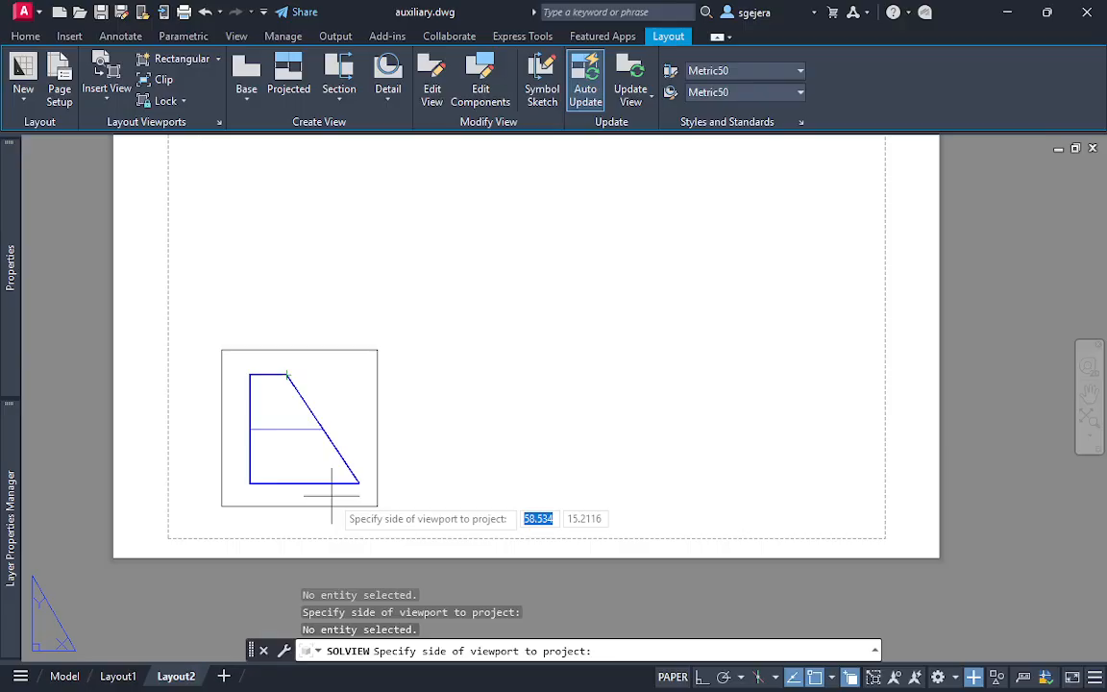
key("Escape")
key("Escape")
key("Escape")
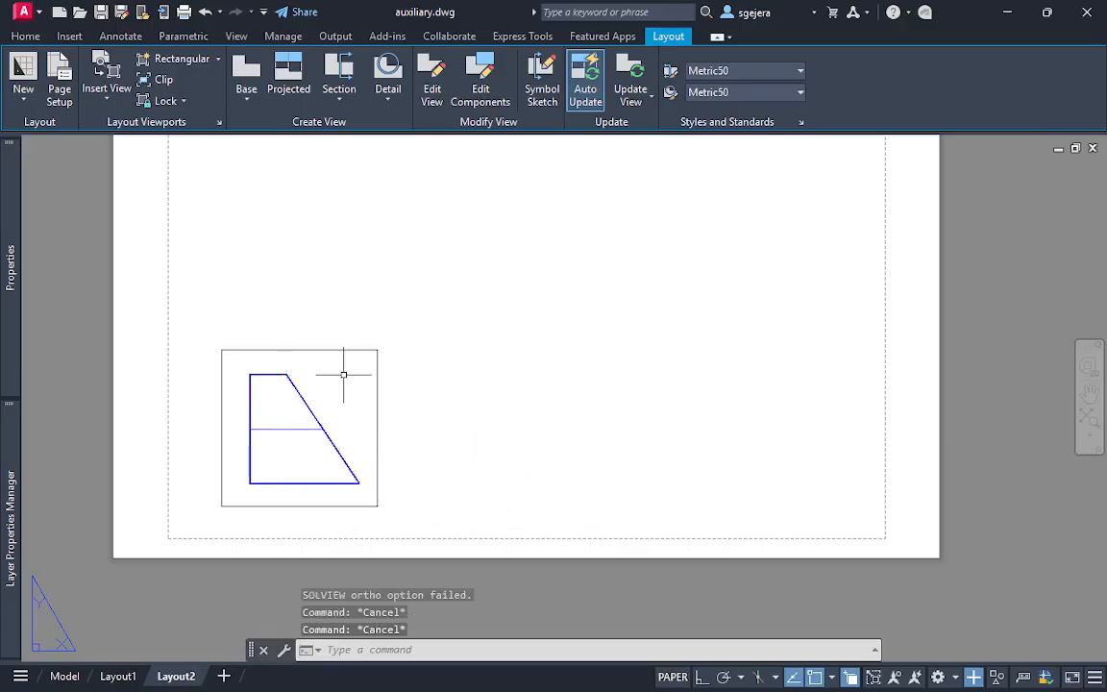
left_click(446, 324)
key("Escape")
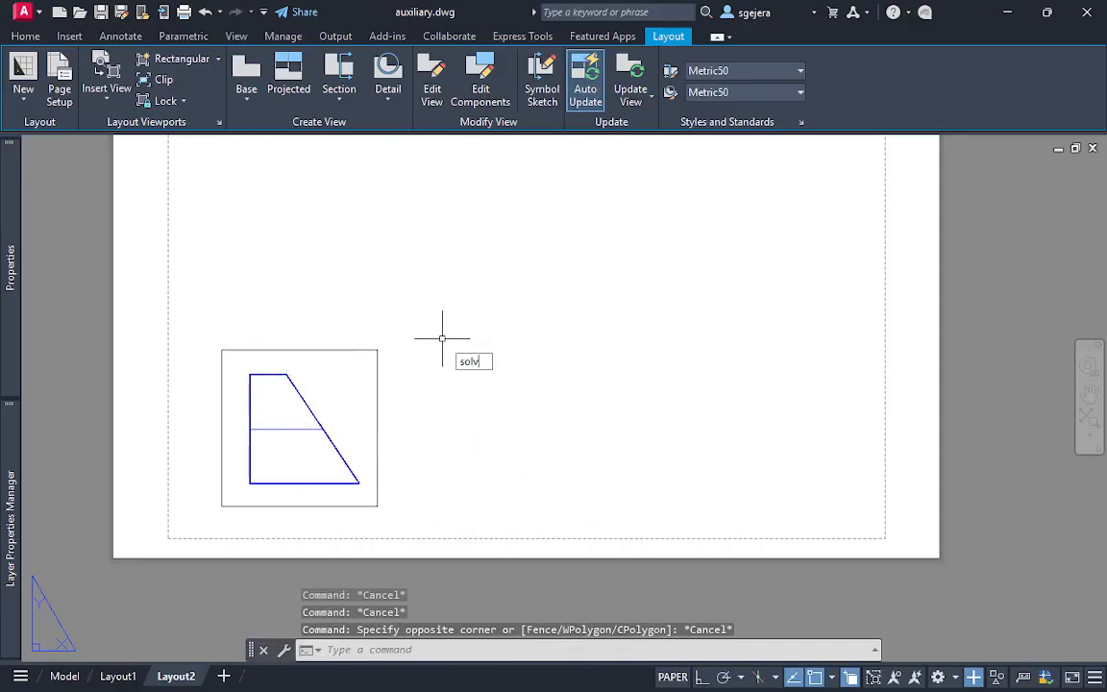
Try SOLVIEW's Ortho option from the front viewport's upper edge, testing several view centres above it, and undo the attempt
key("Return")
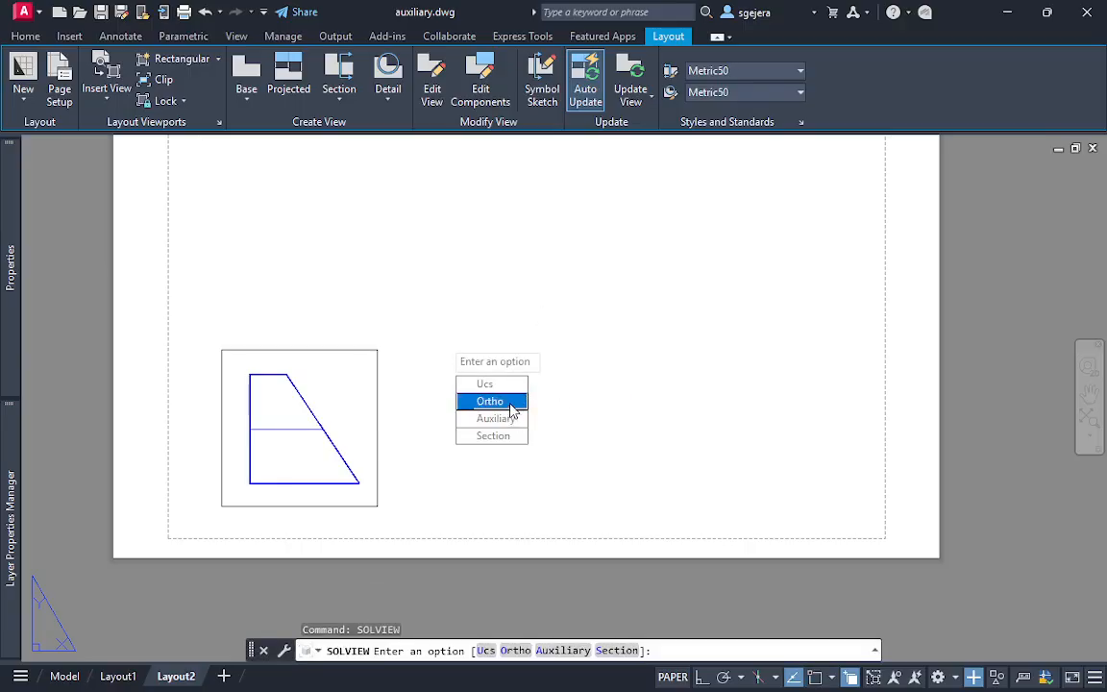
left_click(491, 401)
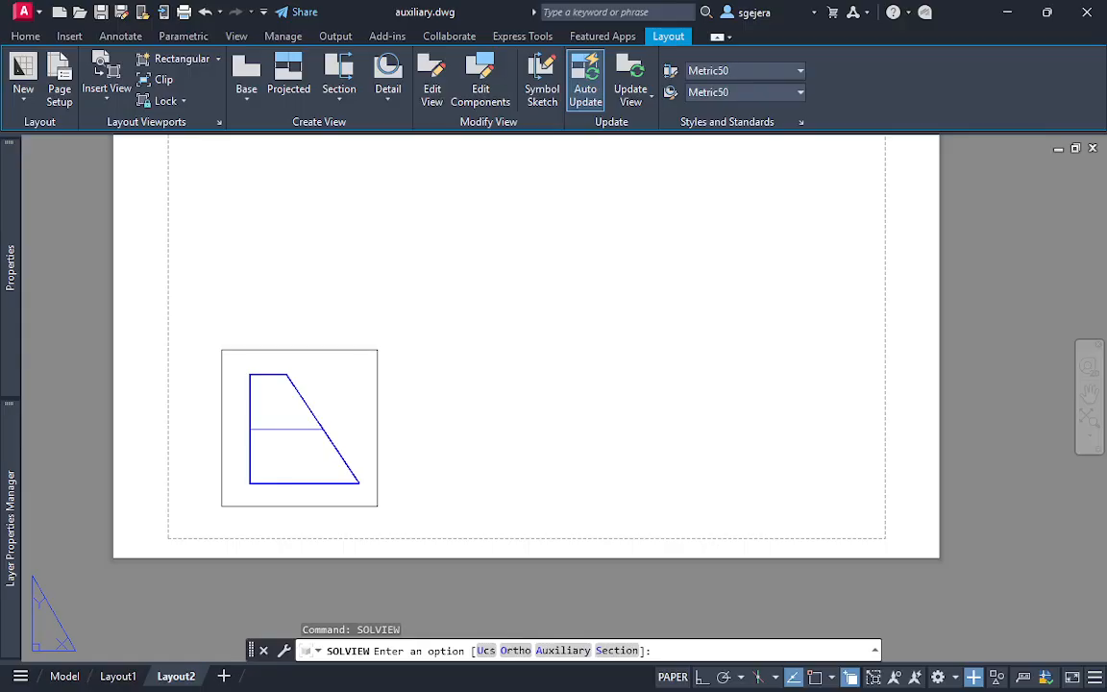
left_click(299, 348)
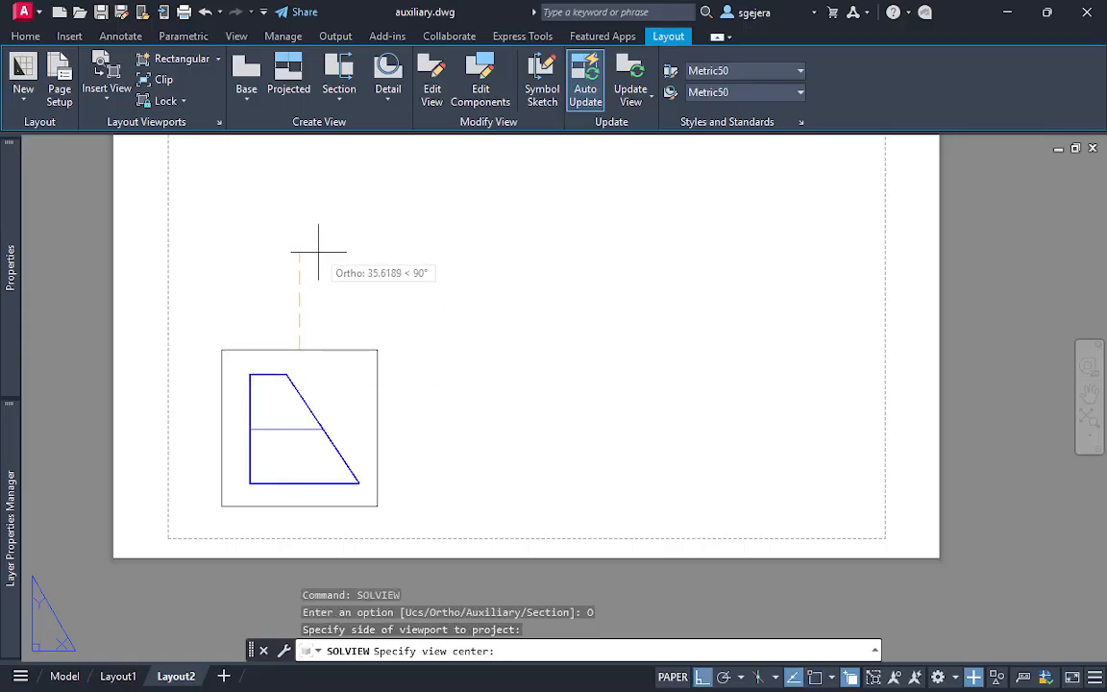
middle_click_drag(327, 253, 331, 316)
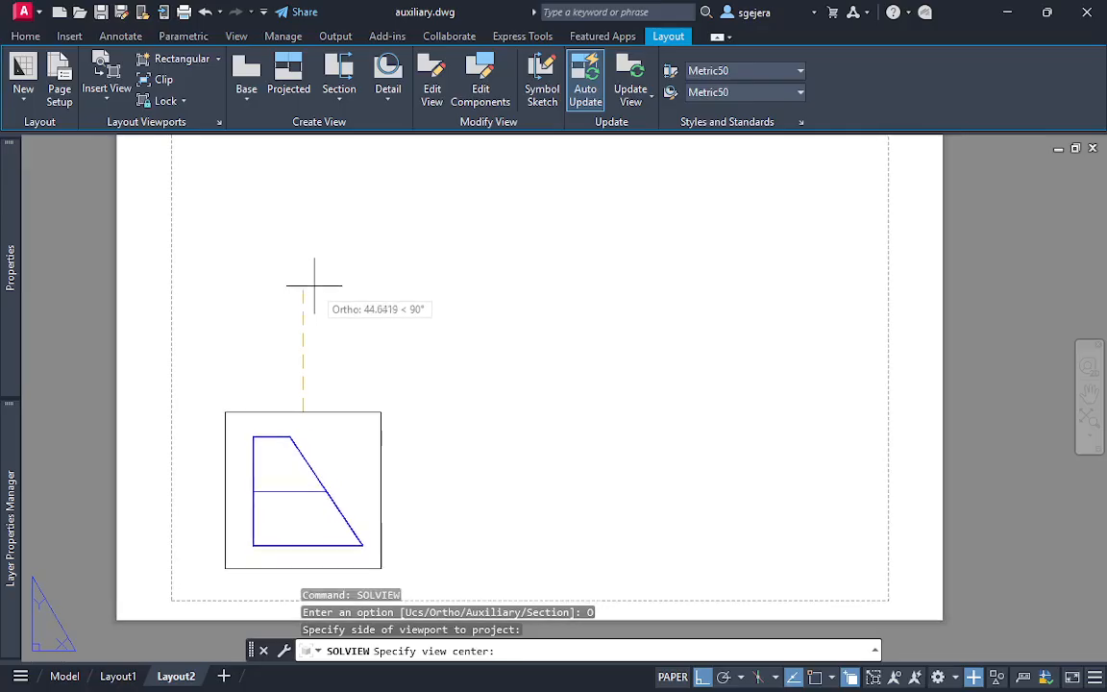
left_click(309, 272)
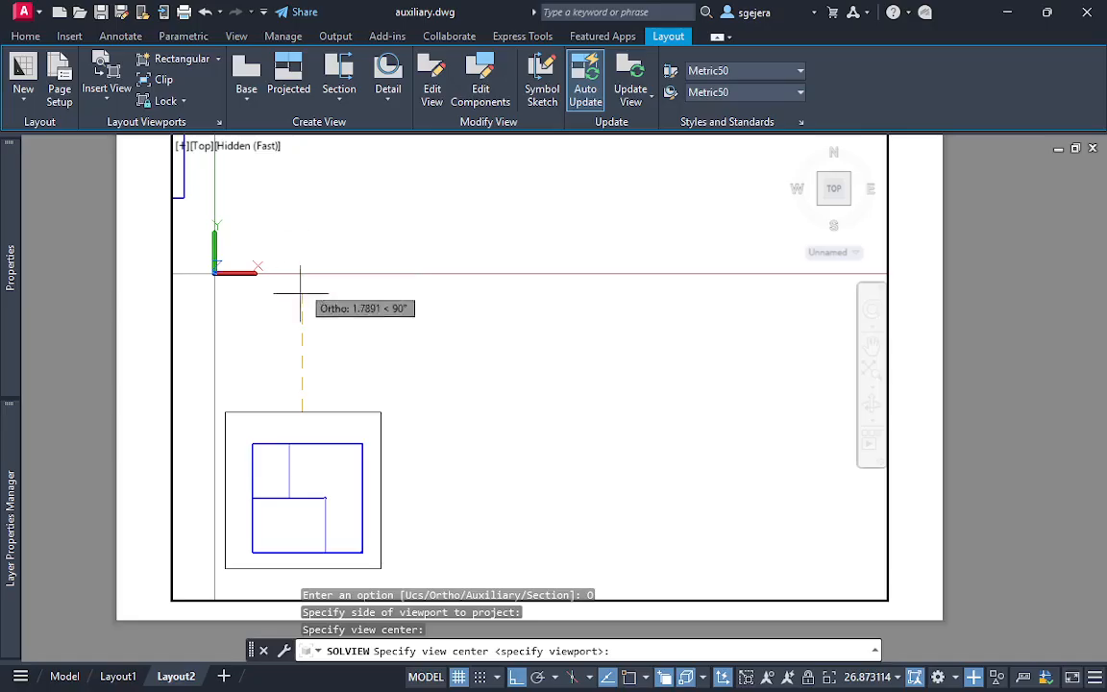
left_click(304, 338)
left_click(298, 471)
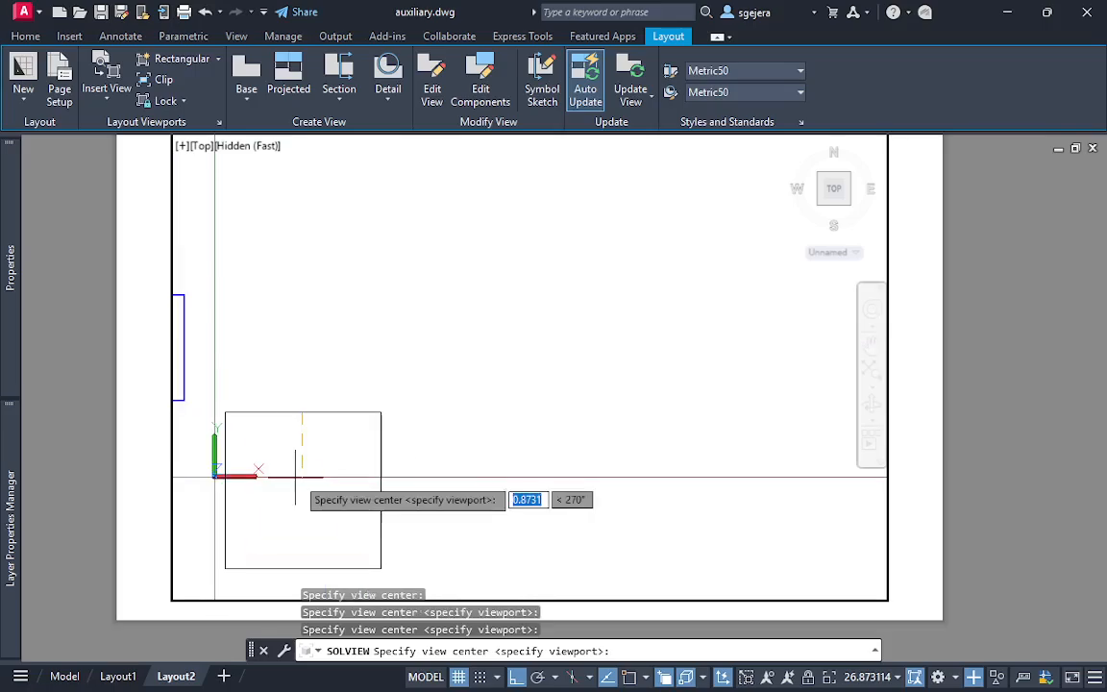
left_click(313, 312)
left_click(314, 250)
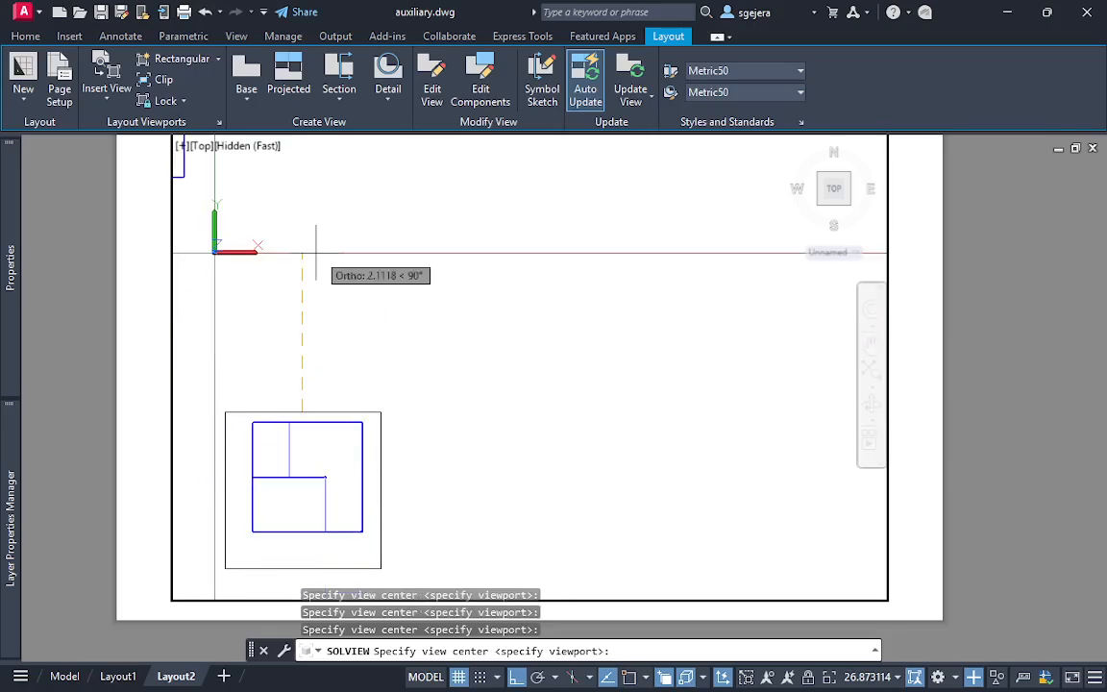
left_click(315, 190)
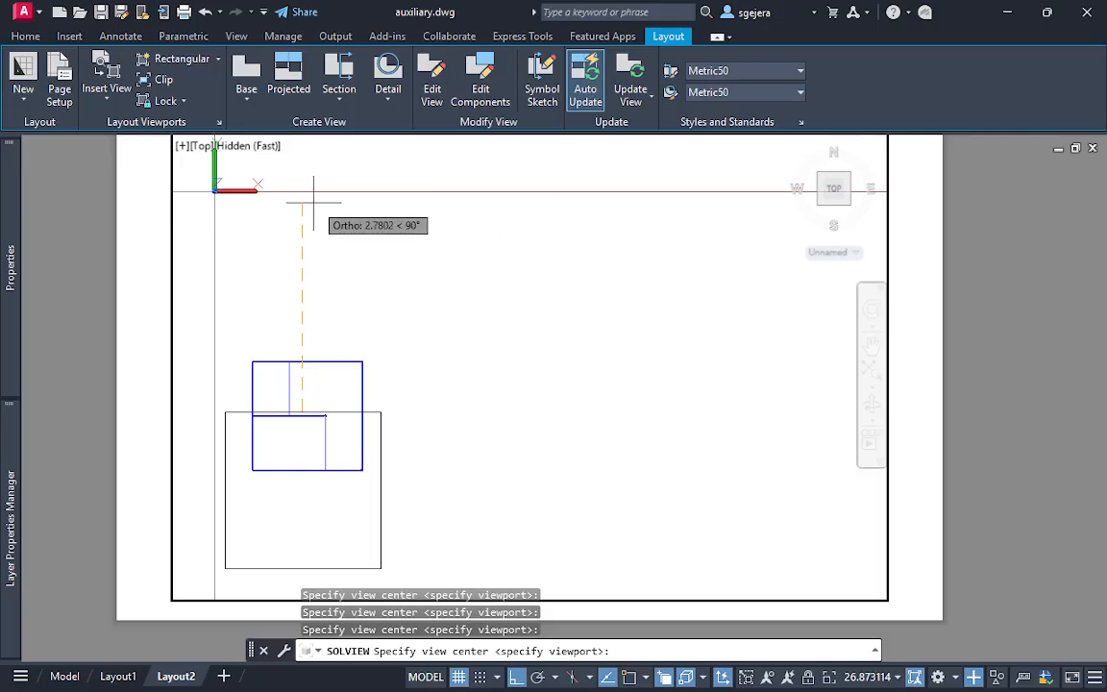
left_click(321, 146)
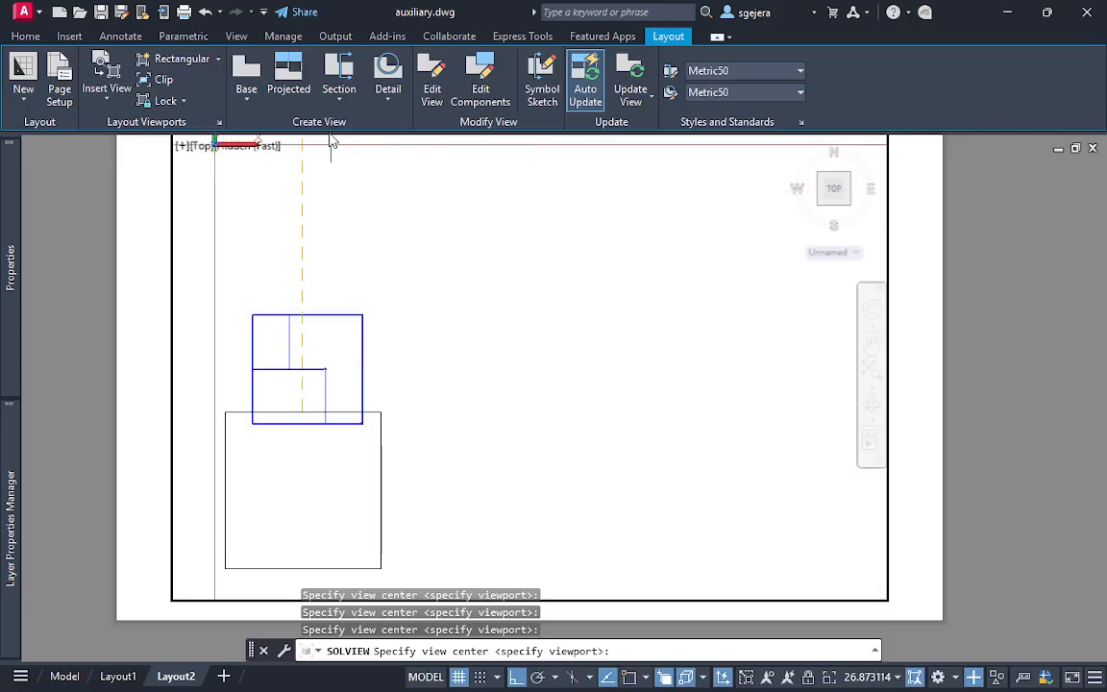
middle_click_drag(532, 184, 563, 304)
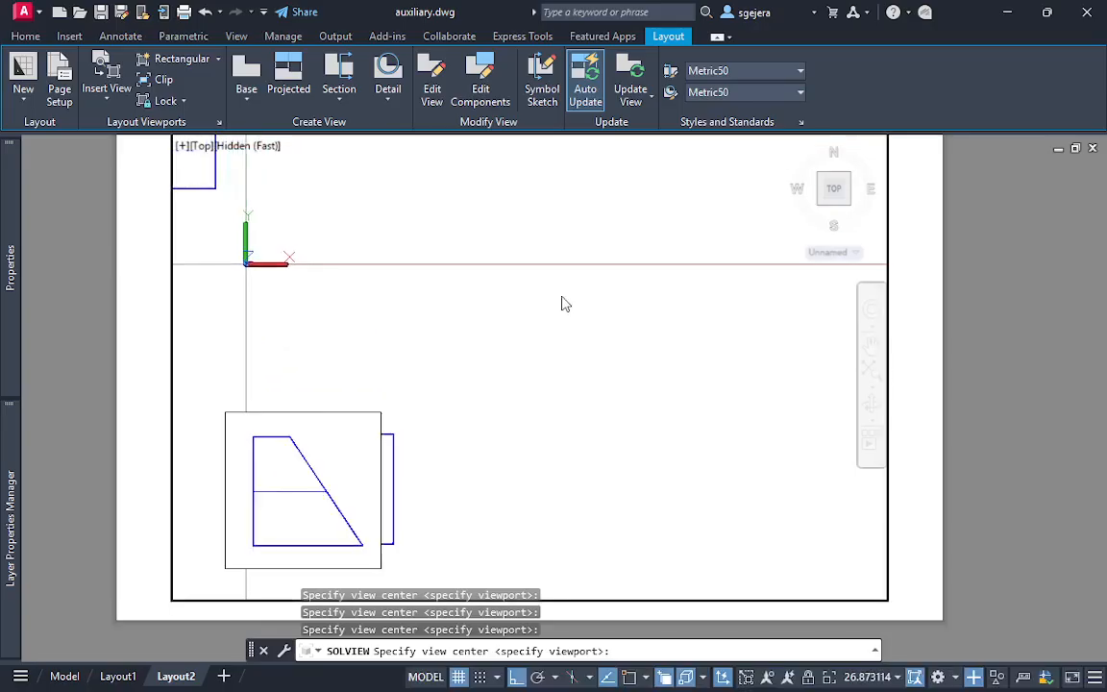
key("Escape")
key("Escape")
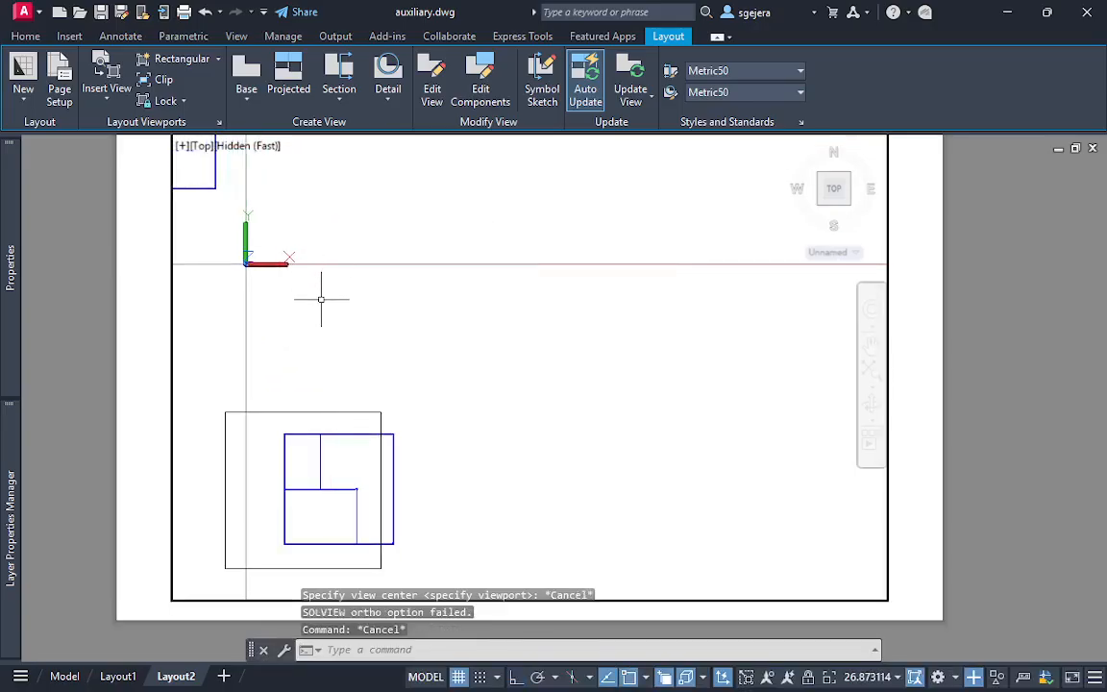
key("ctrl+z")
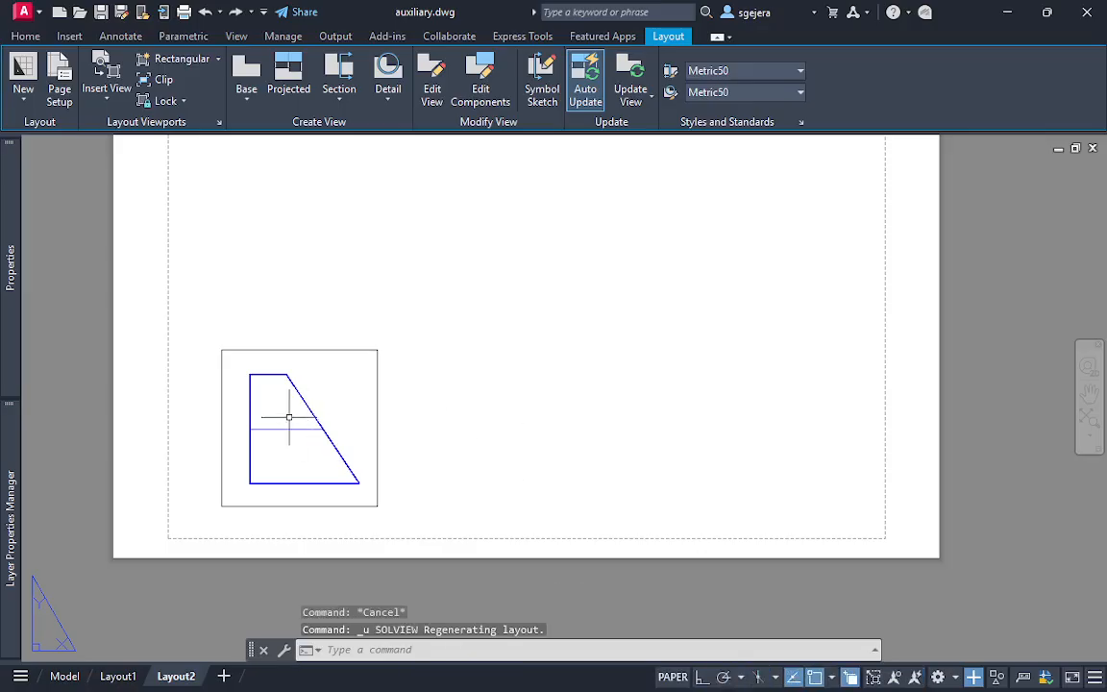
Project an orthographic view from the upper edge of the front viewport with SOLVIEW, placing its view centre straight above
middle_click_drag(371, 346, 403, 486)
type("solv")
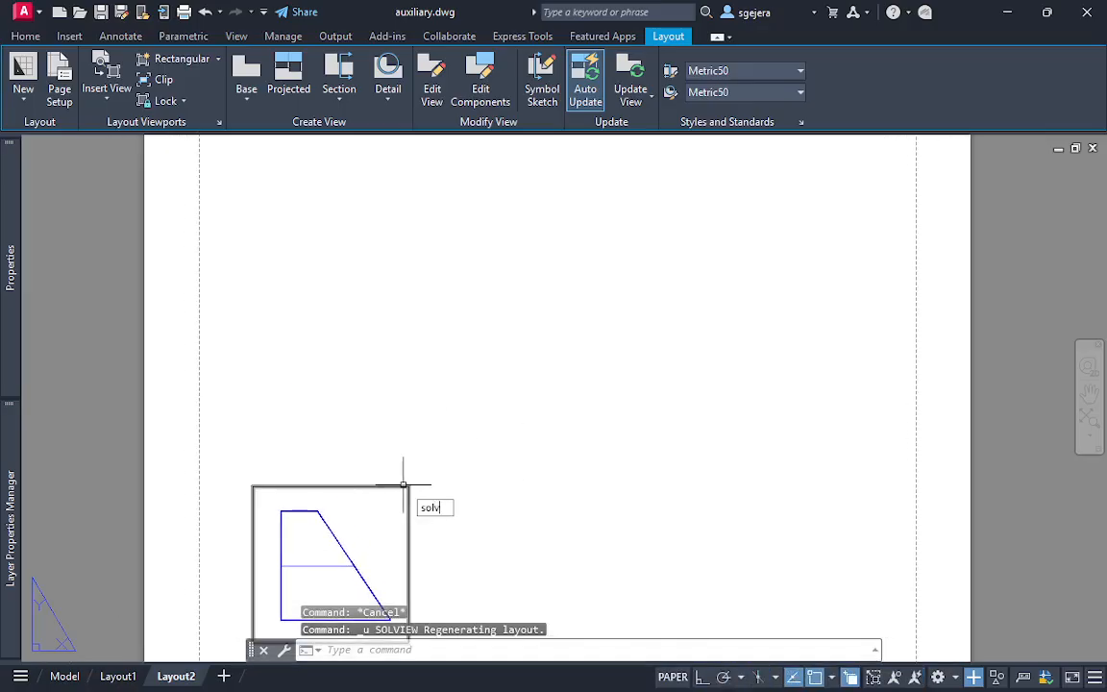
type("iew")
key("Return")
left_click(451, 547)
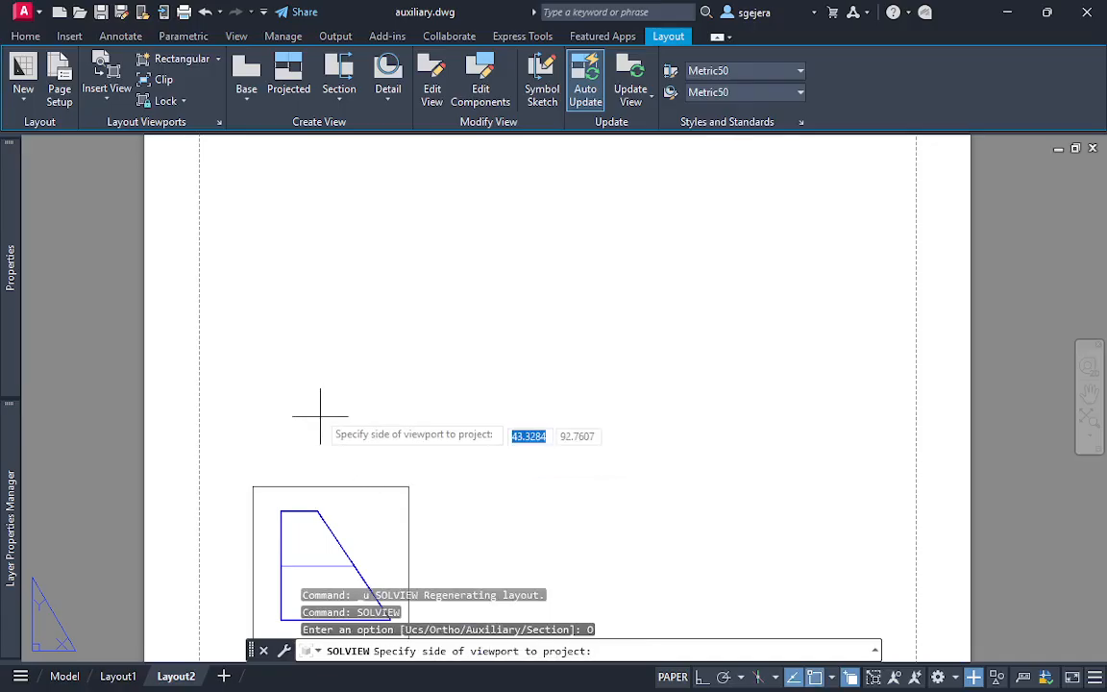
left_click(332, 485)
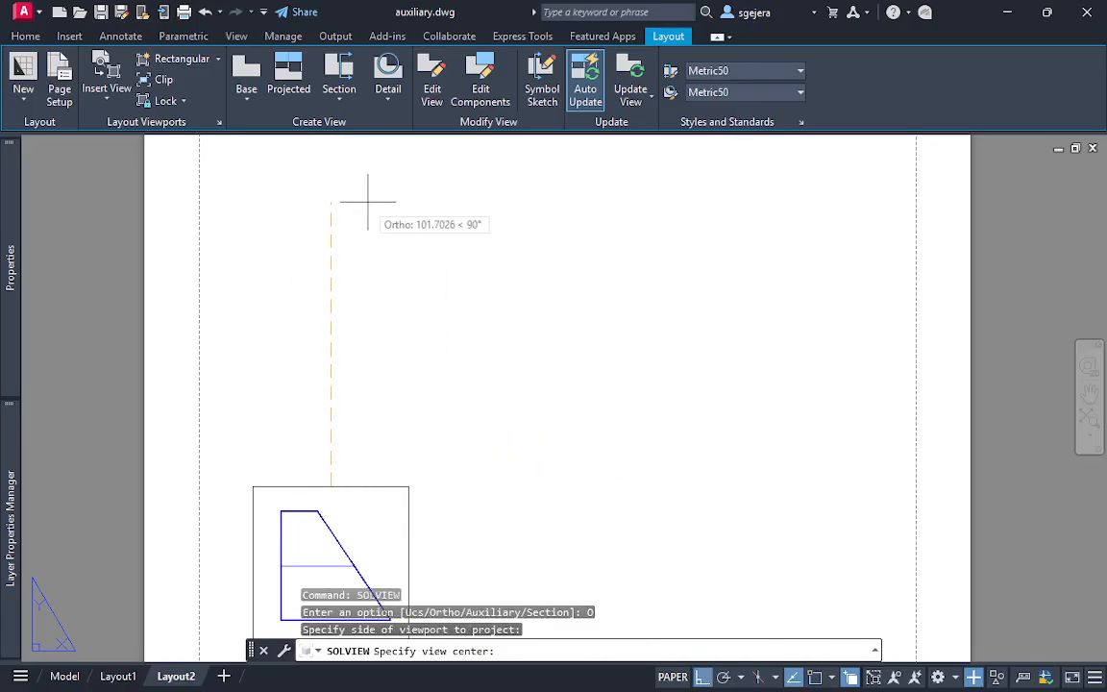
middle_click_drag(365, 198, 378, 311)
left_click(364, 264)
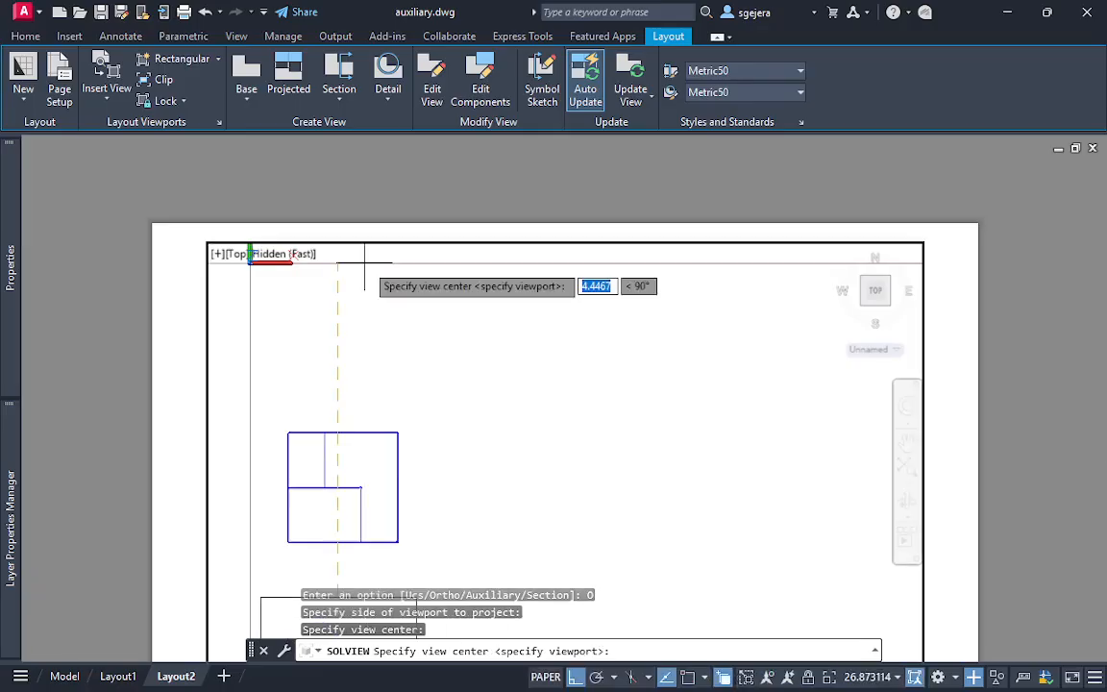
Bound the sloped-sided solid's projected top view with a rectangular viewport and name the view top
key("Return")
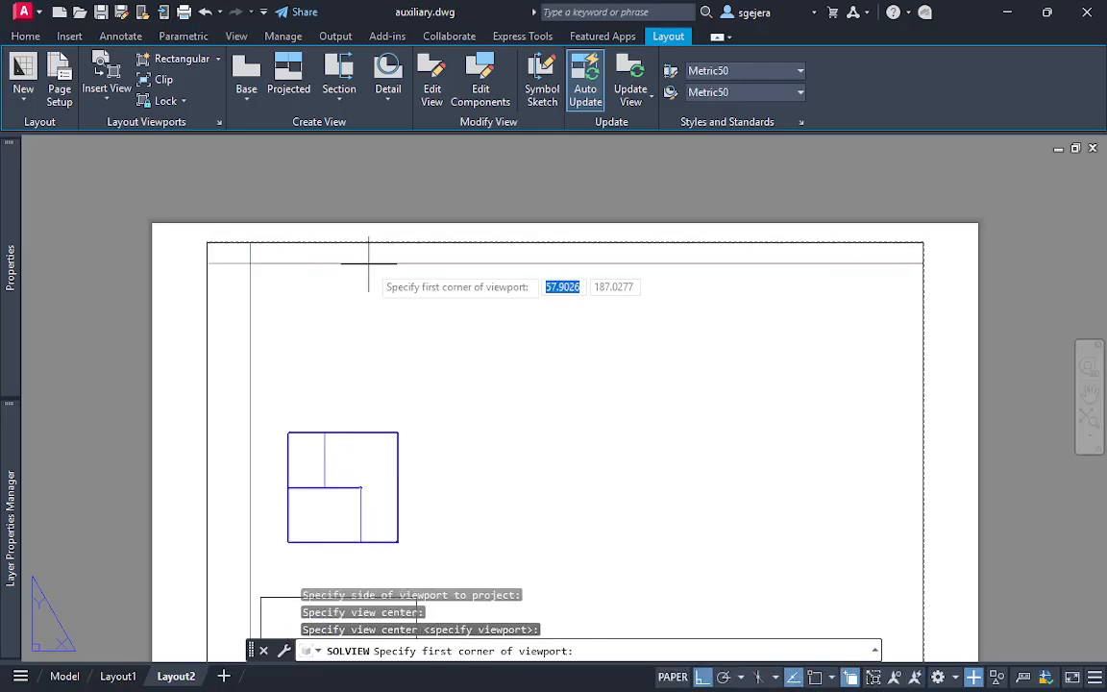
left_click(266, 413)
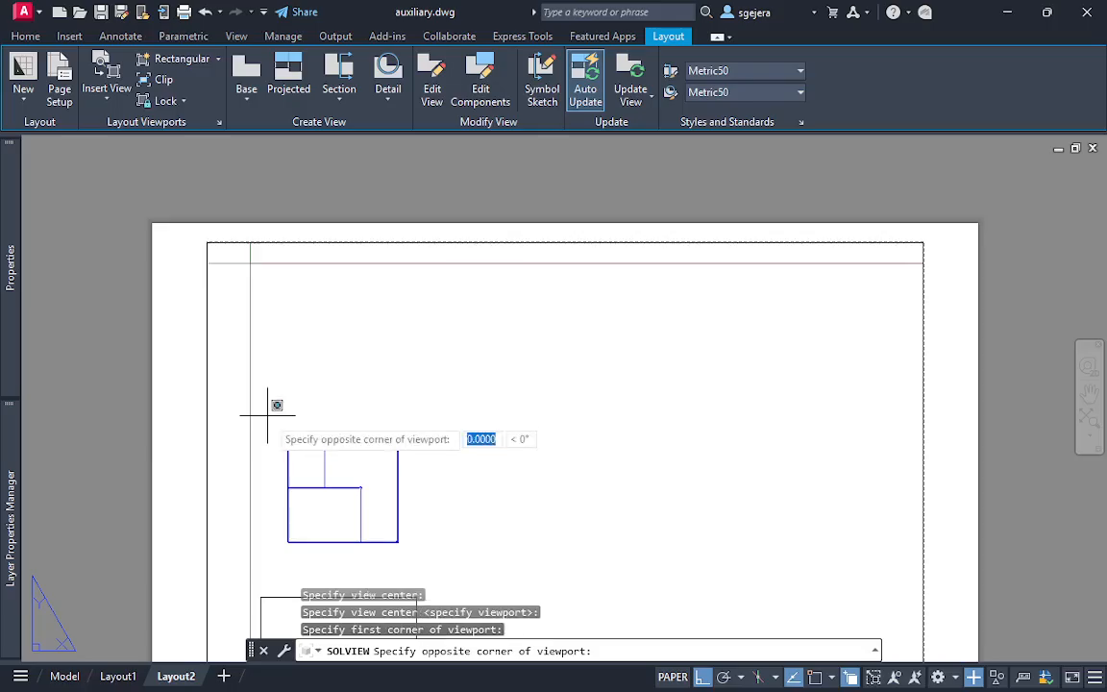
left_click(423, 557)
key("Return")
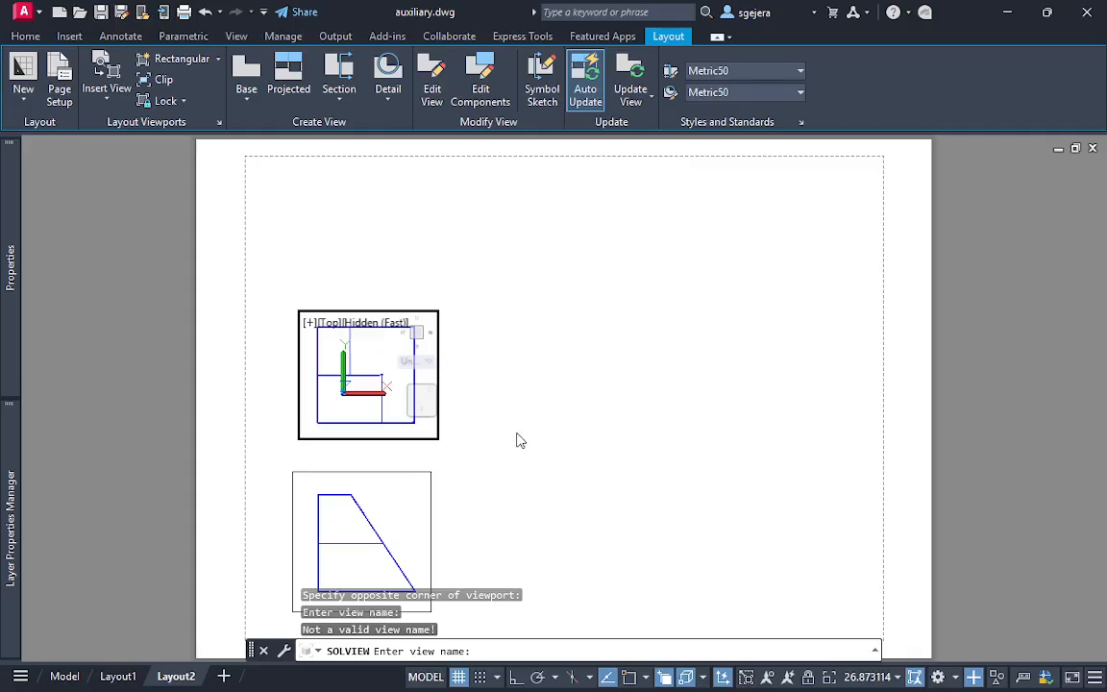
key("Return")
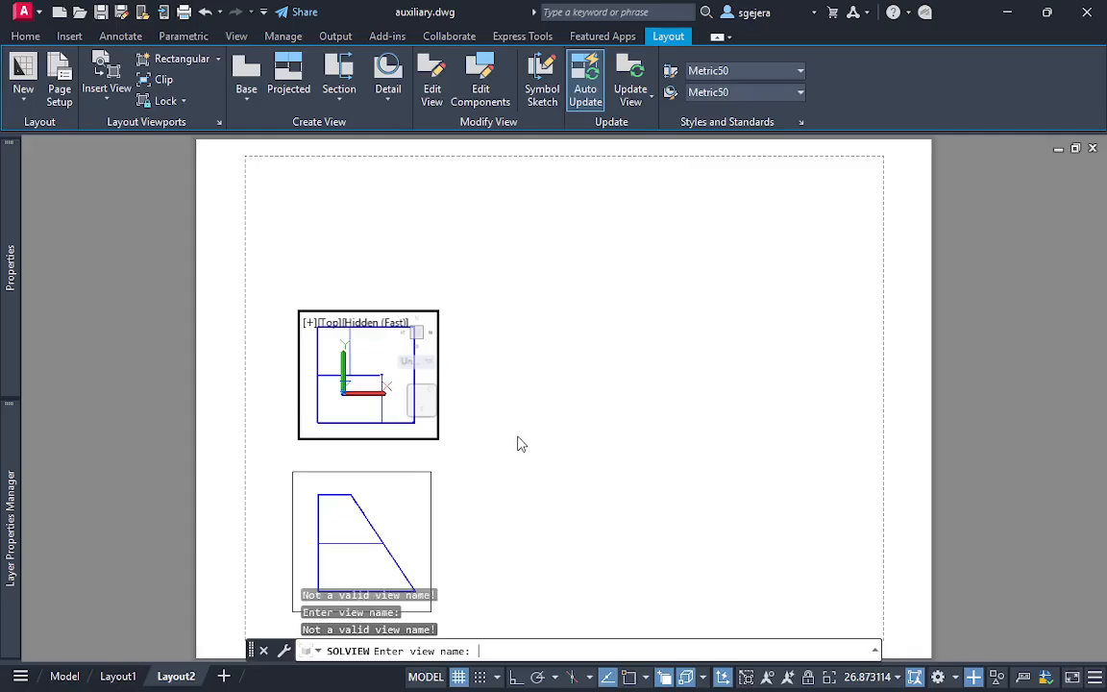
key("Return")
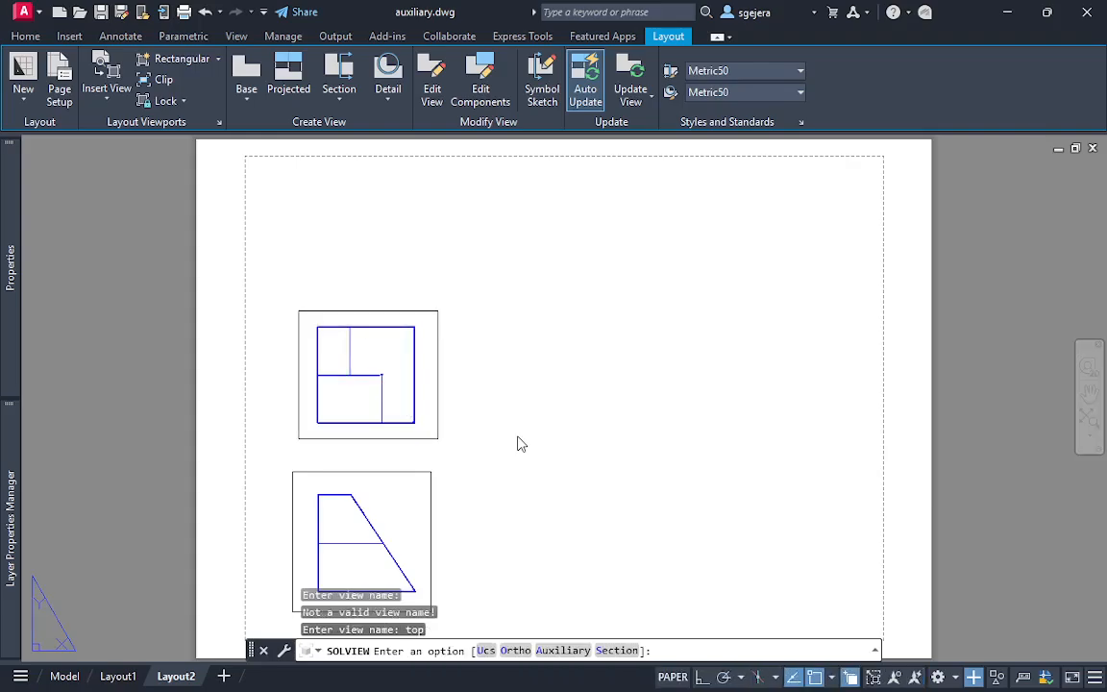
key("Escape")
key("Escape")
Try SOLVIEW's Ortho option from the front viewport's right edge, placing a view centre straight to its right
middle_click_drag(517, 438, 573, 306)
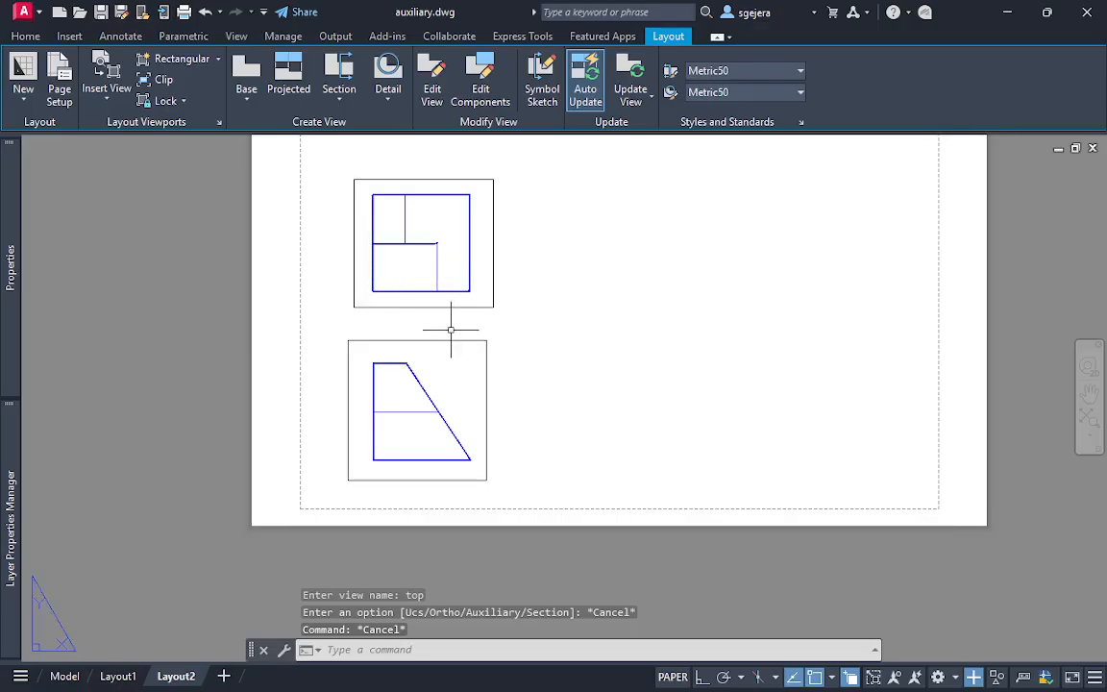
middle_click_drag(451, 329, 433, 359)
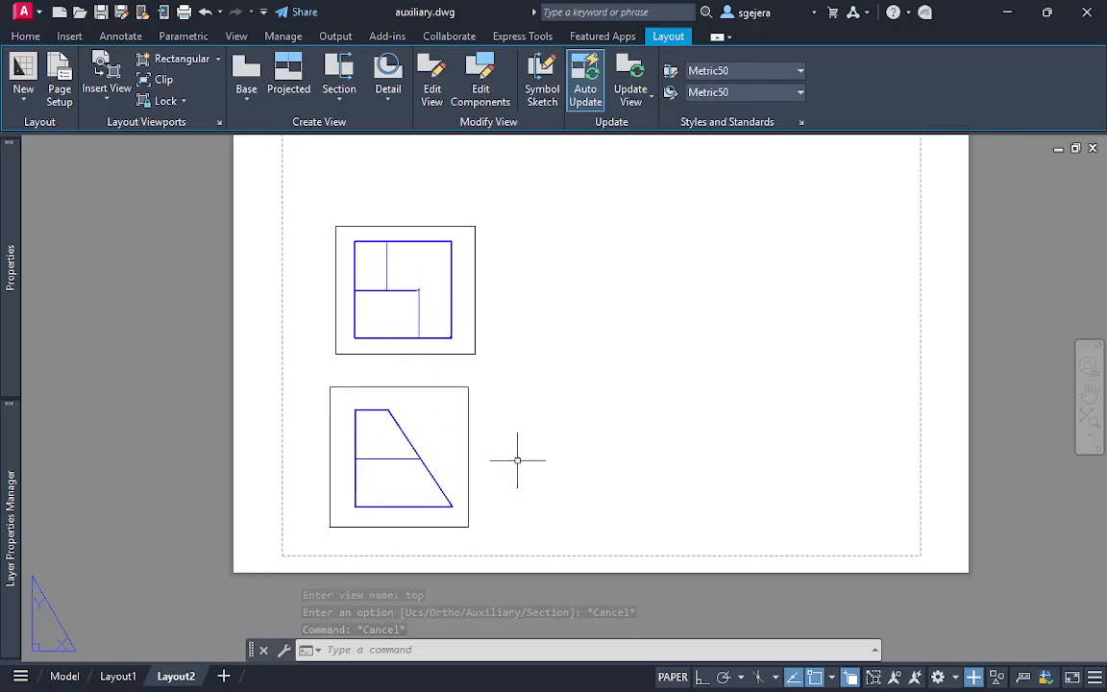
type("solv")
key("Return")
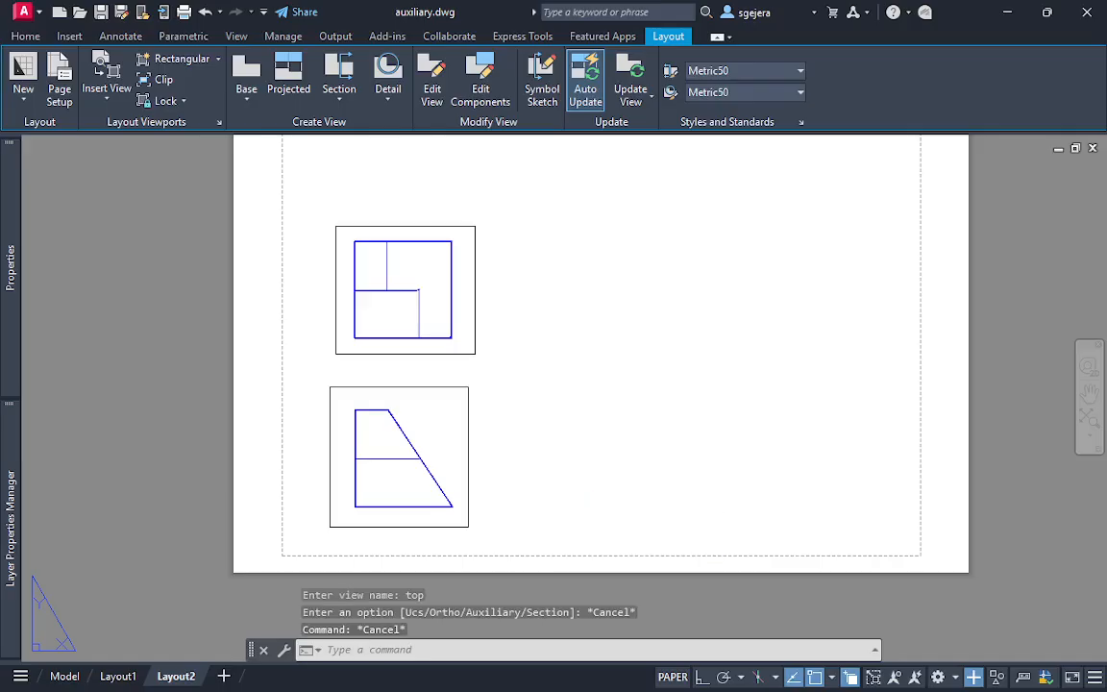
left_click(602, 542)
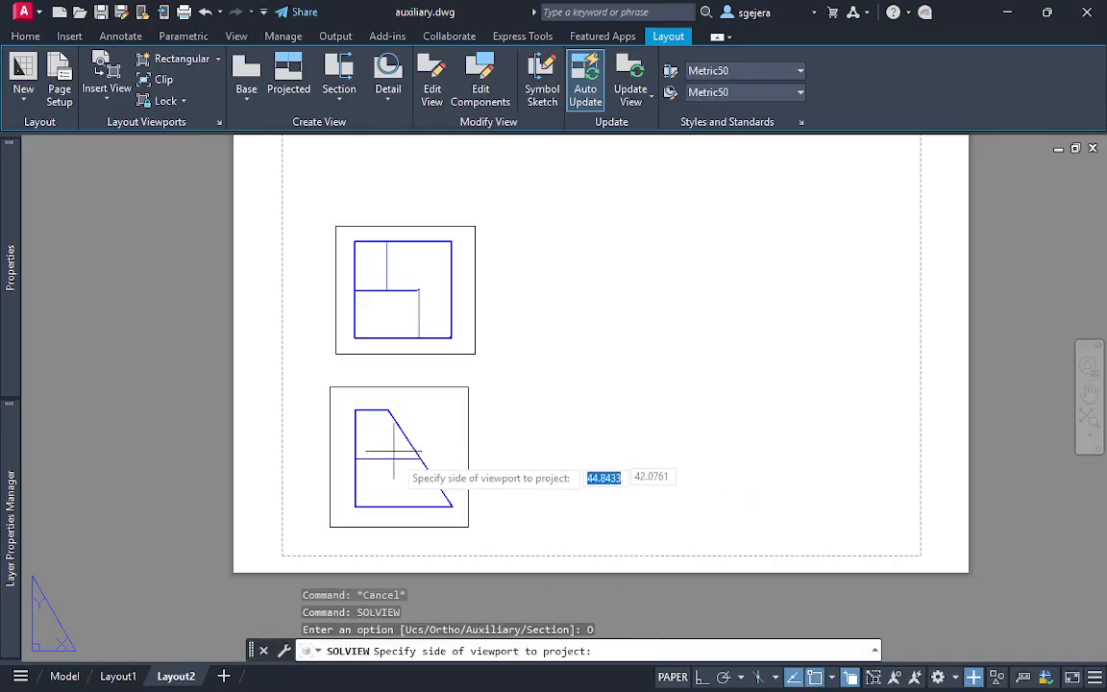
left_click(469, 457)
key("F8")
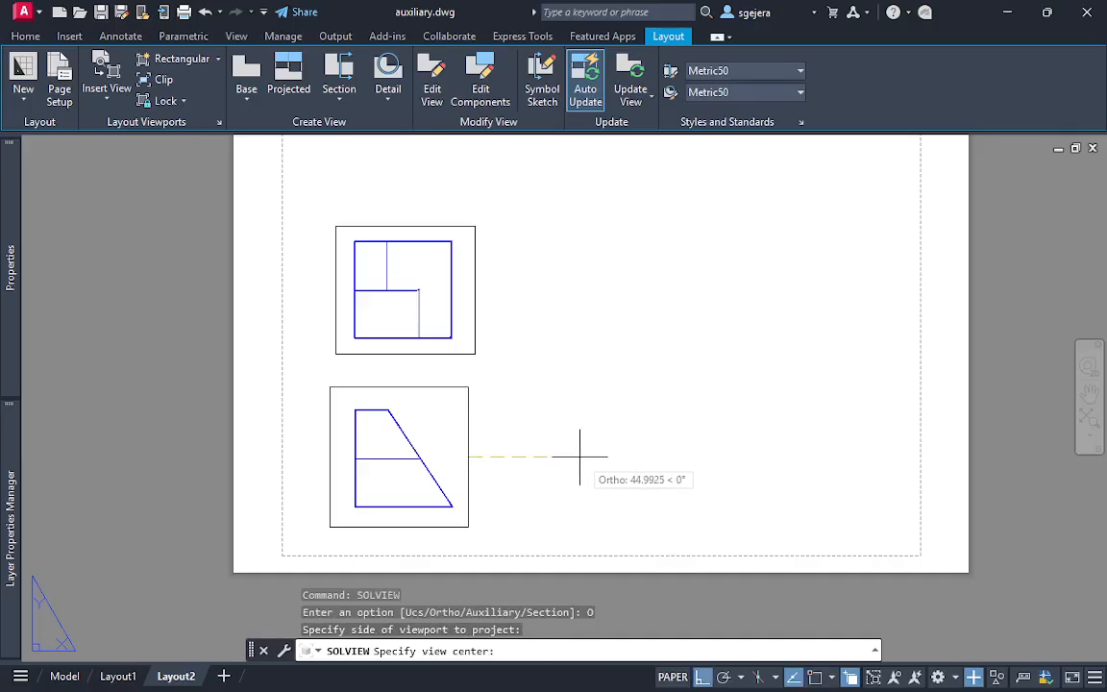
left_click(579, 457)
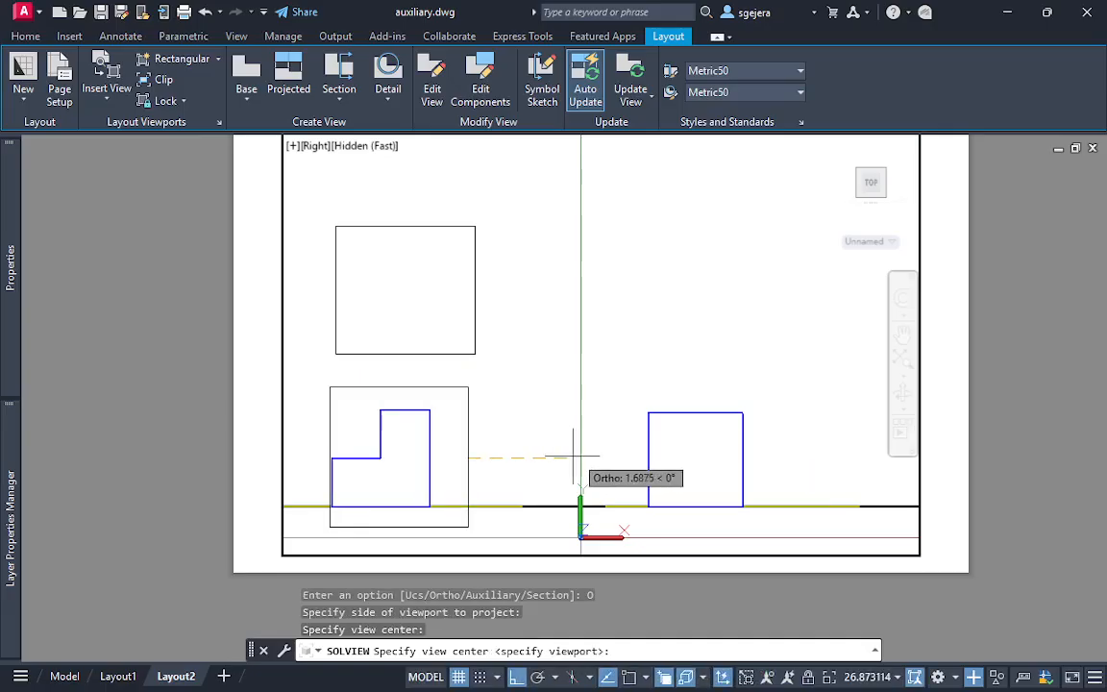
Test several other view centres along the horizontal projection line for the right-side view
left_click(521, 456)
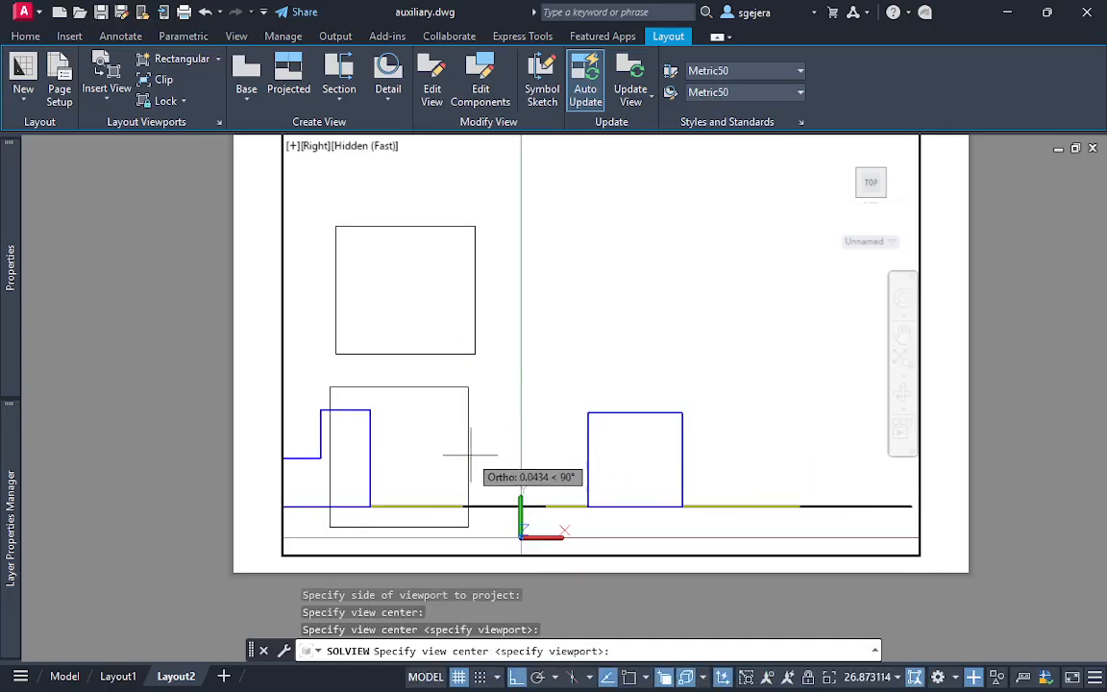
left_click(487, 455)
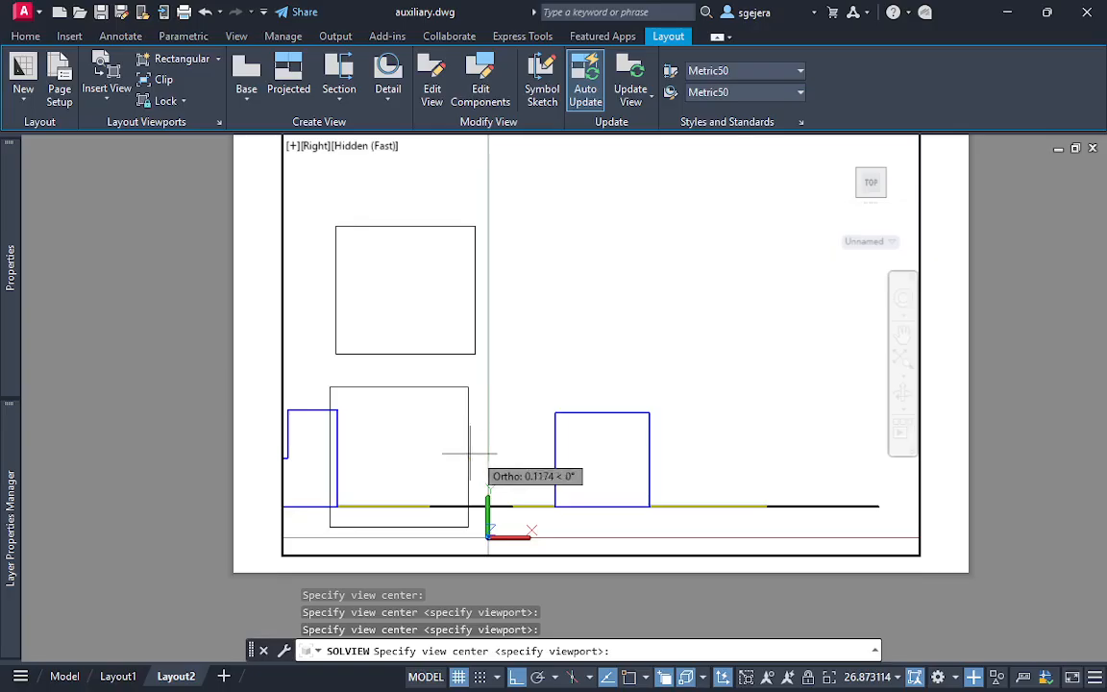
left_click(459, 452)
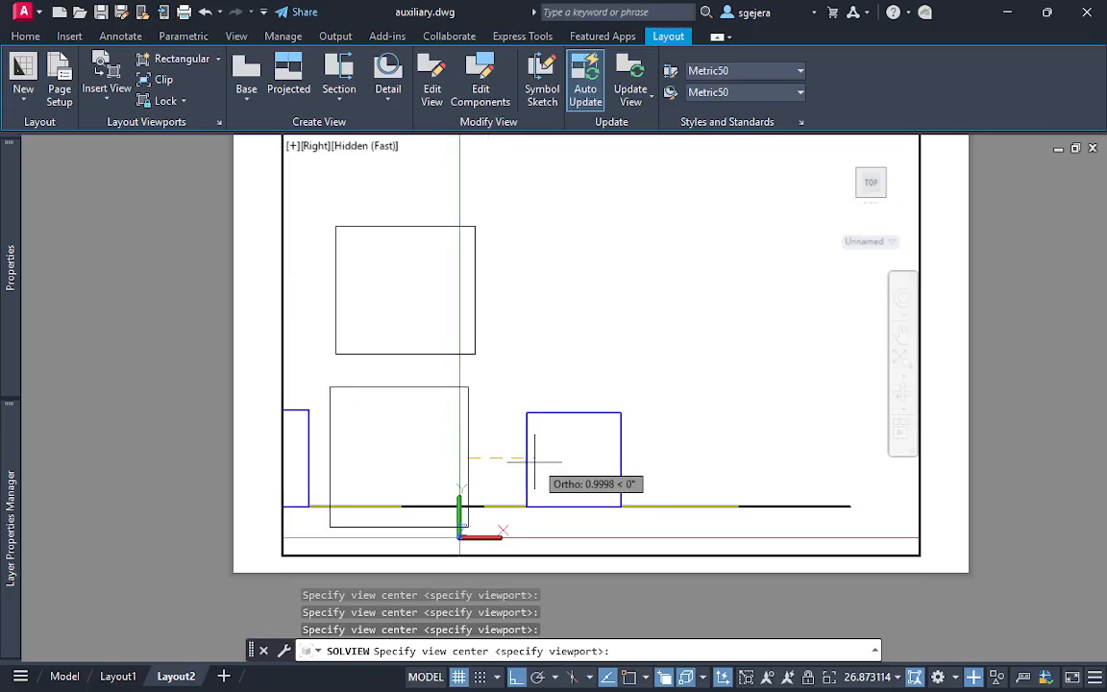
left_click(704, 458)
left_click(845, 458)
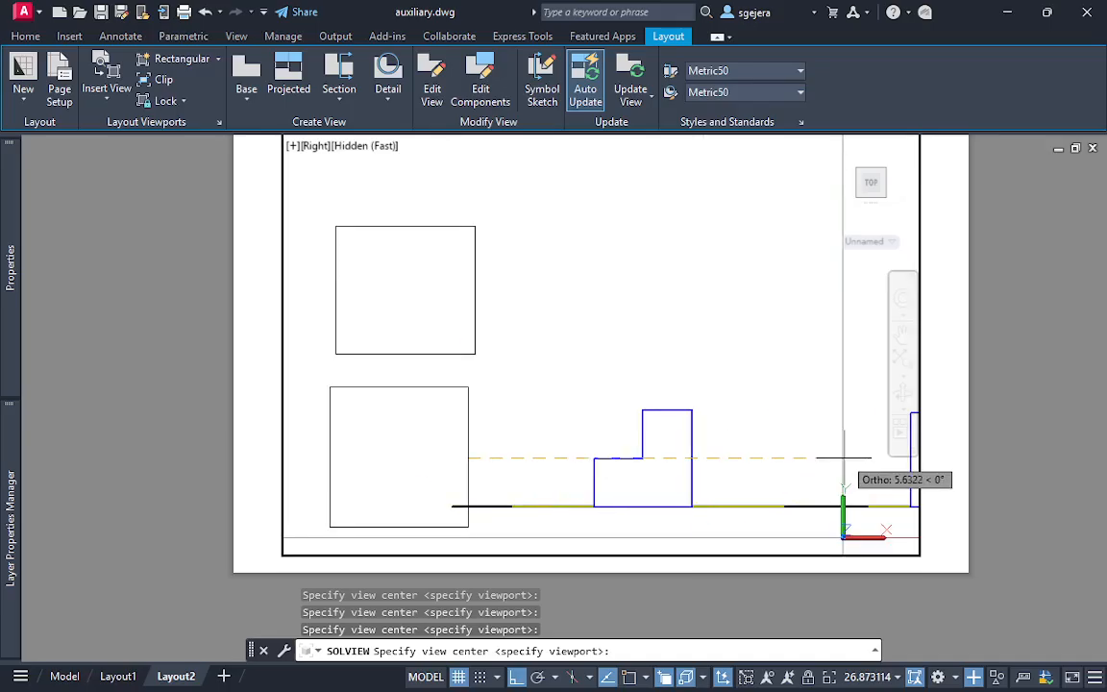
left_click(624, 459)
left_click(667, 460)
left_click(781, 460)
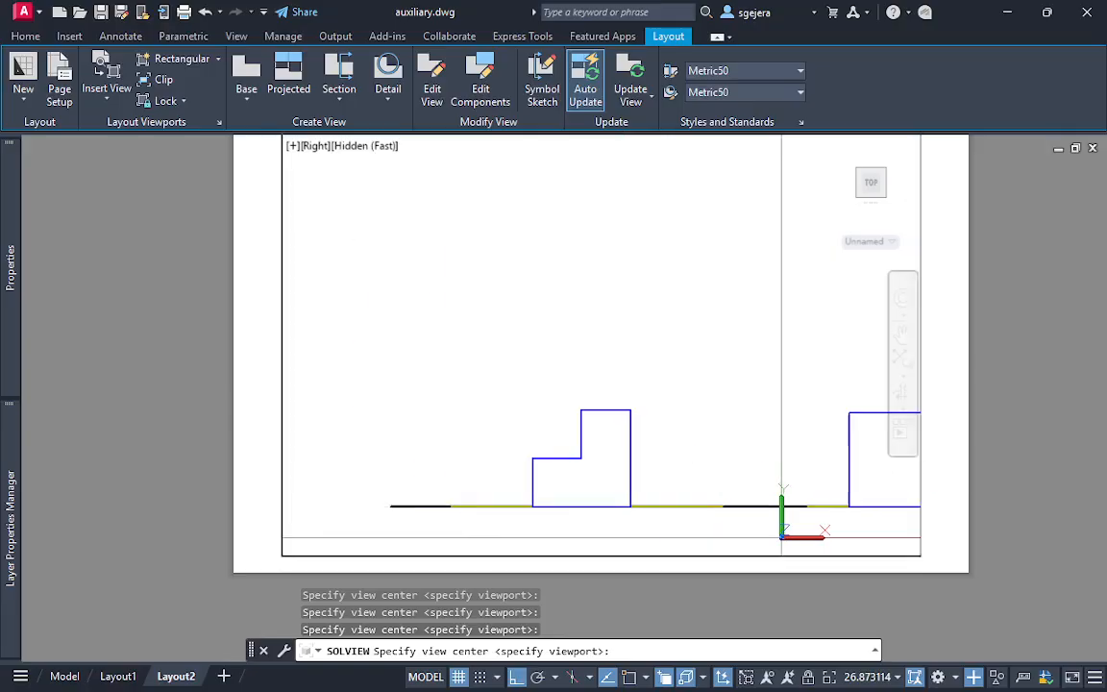
Try to bound the right-side view with a viewport, cancel SOLVIEW and return to paper space
key("Return")
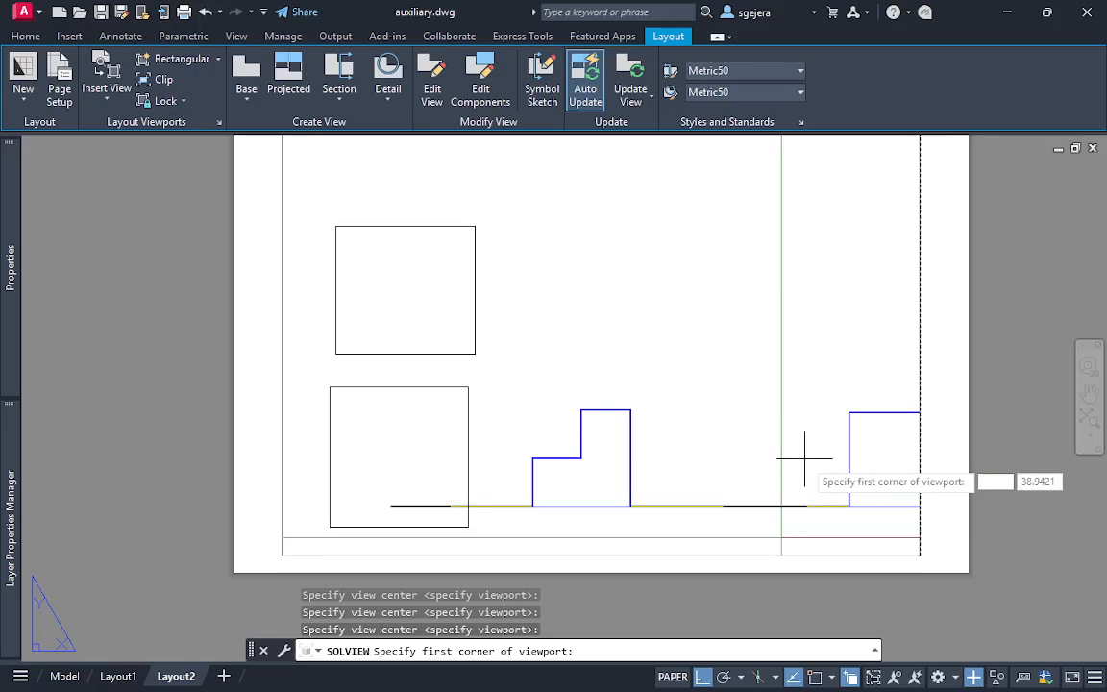
left_click(501, 377)
left_click(506, 377)
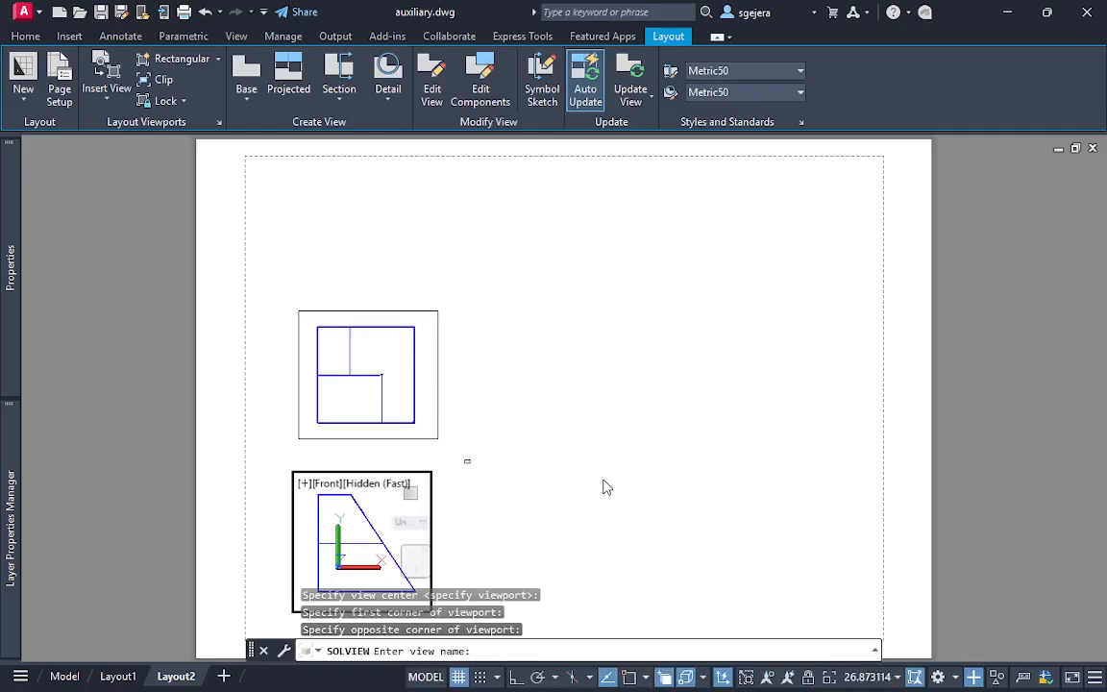
key("Escape")
double_click(471, 461)
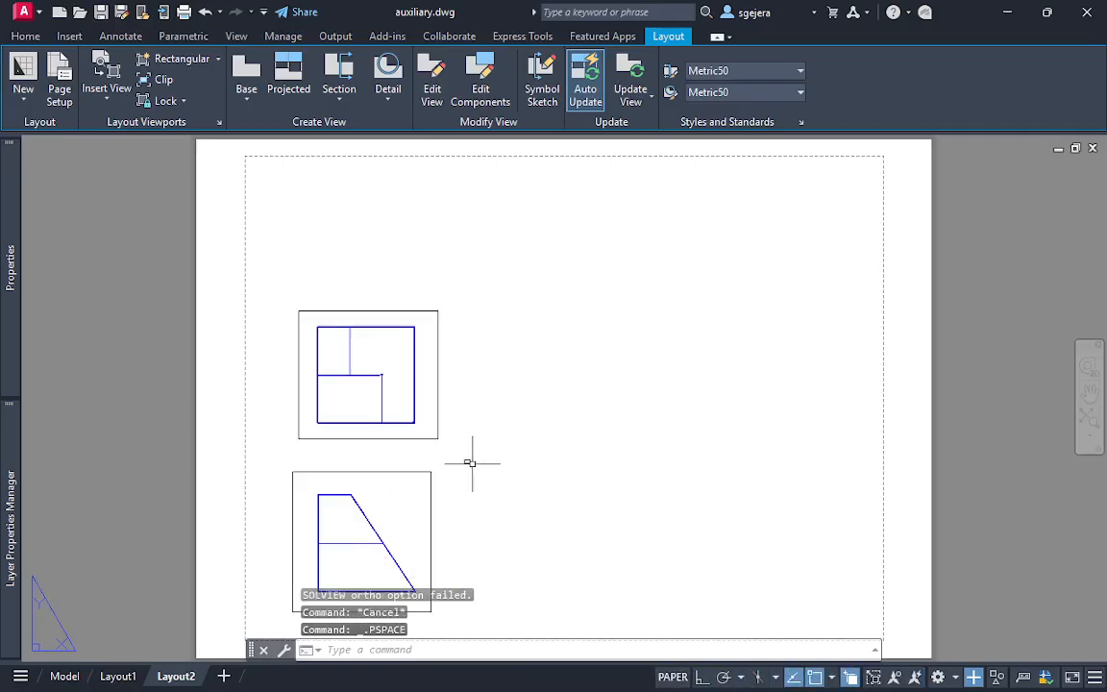
Erase the tiny stray viewport between the top and front viewports
left_click(466, 471)
left_click(479, 495)
key("Delete")
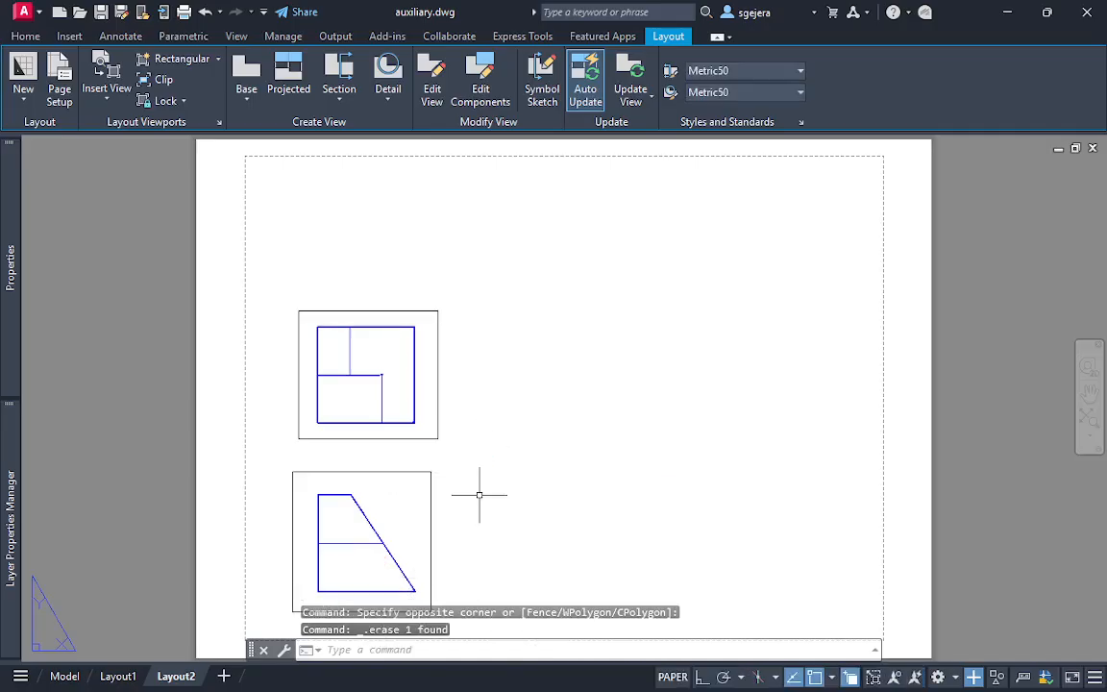
key("Escape")
key("Escape")
Start SOLVIEW's Auxiliary option on the front viewport, defining the inclined plane by the sloped edge's two endpoints and viewing it from its outer upper-right side
middle_click_drag(571, 452, 565, 313)
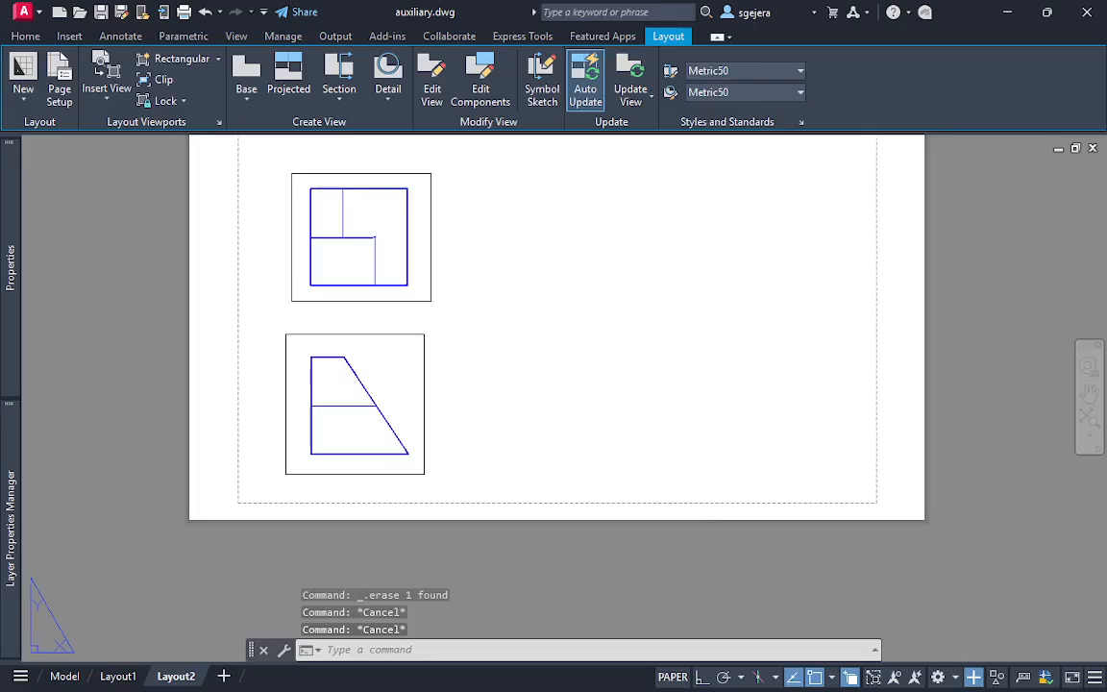
middle_click_drag(321, 302, 259, 372)
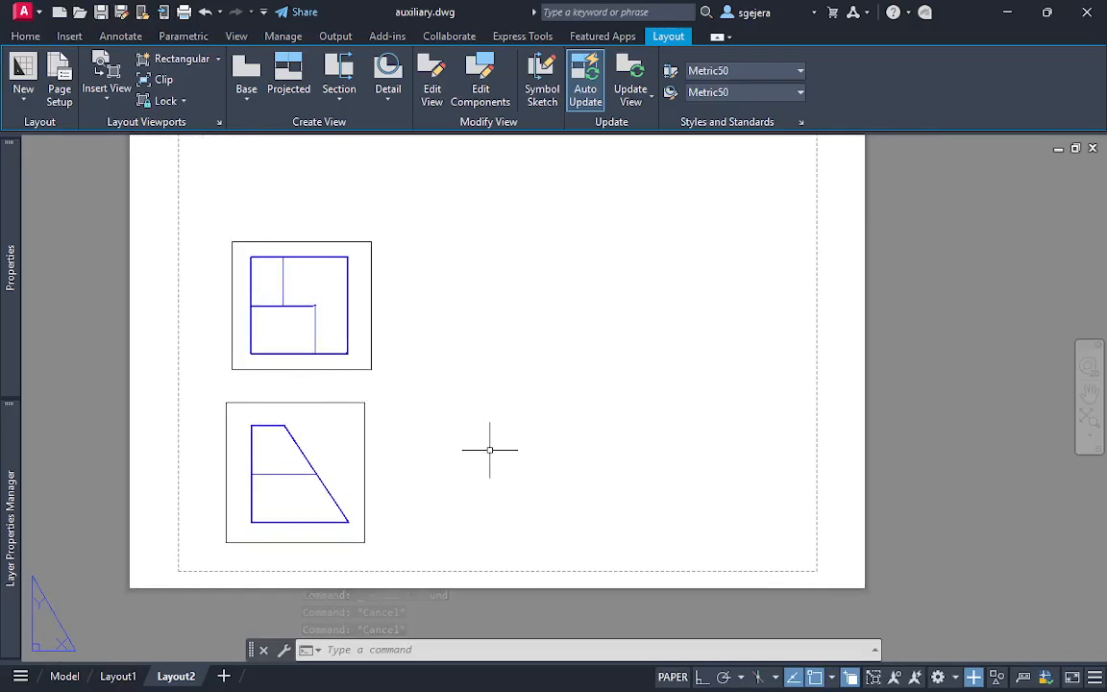
type("solv")
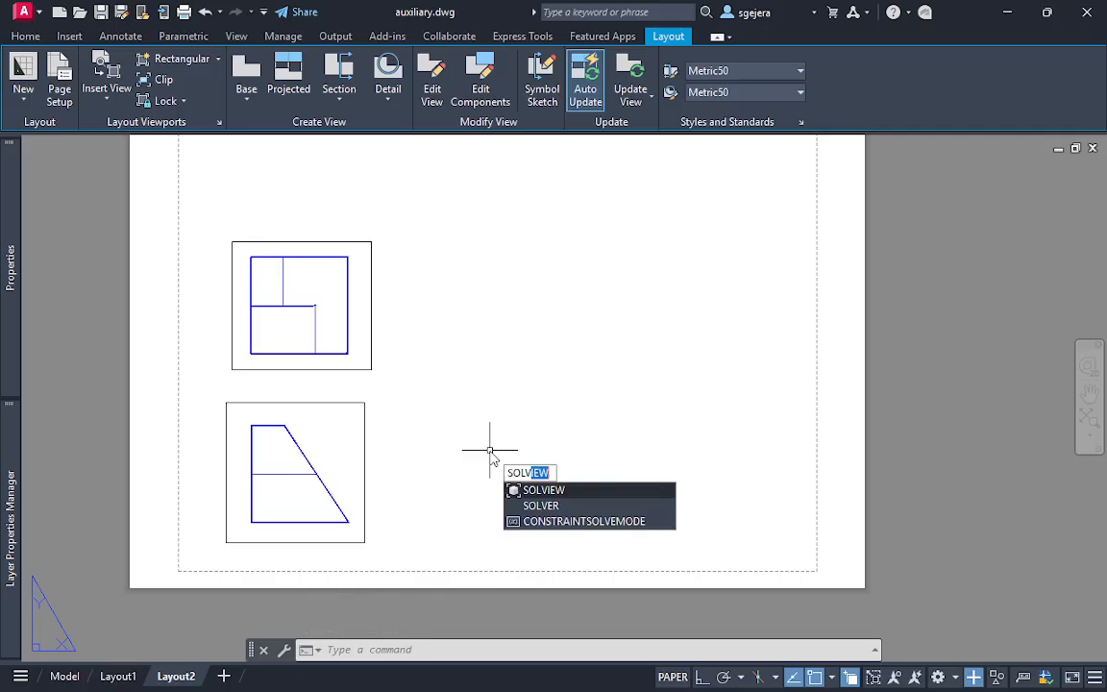
key("Return")
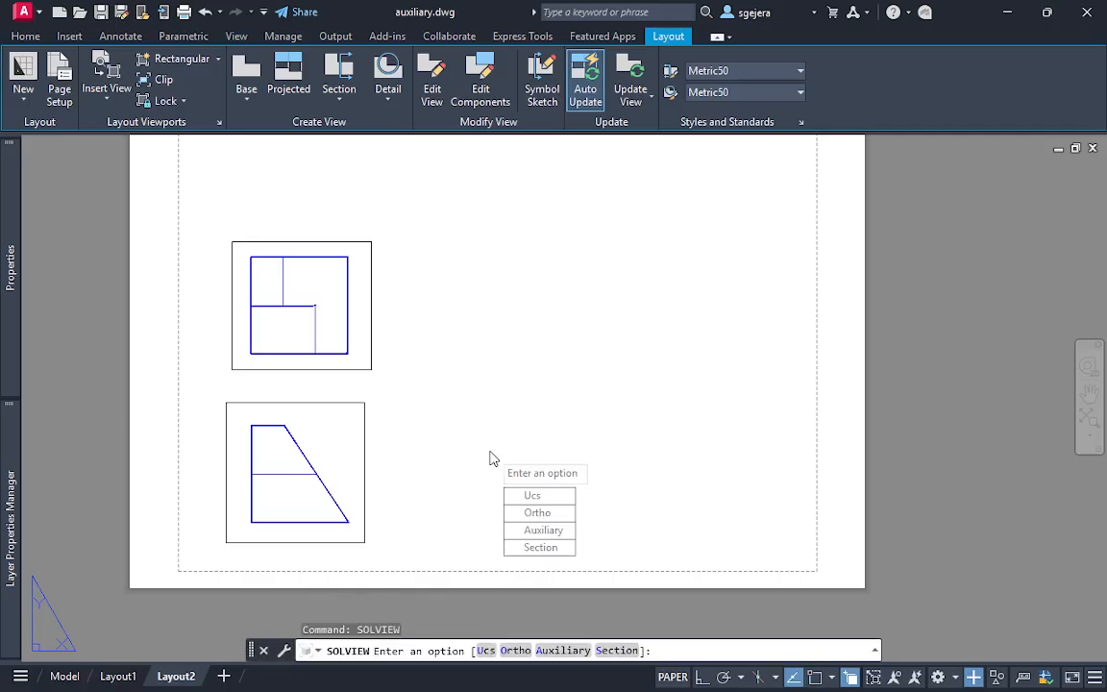
left_click(538, 530)
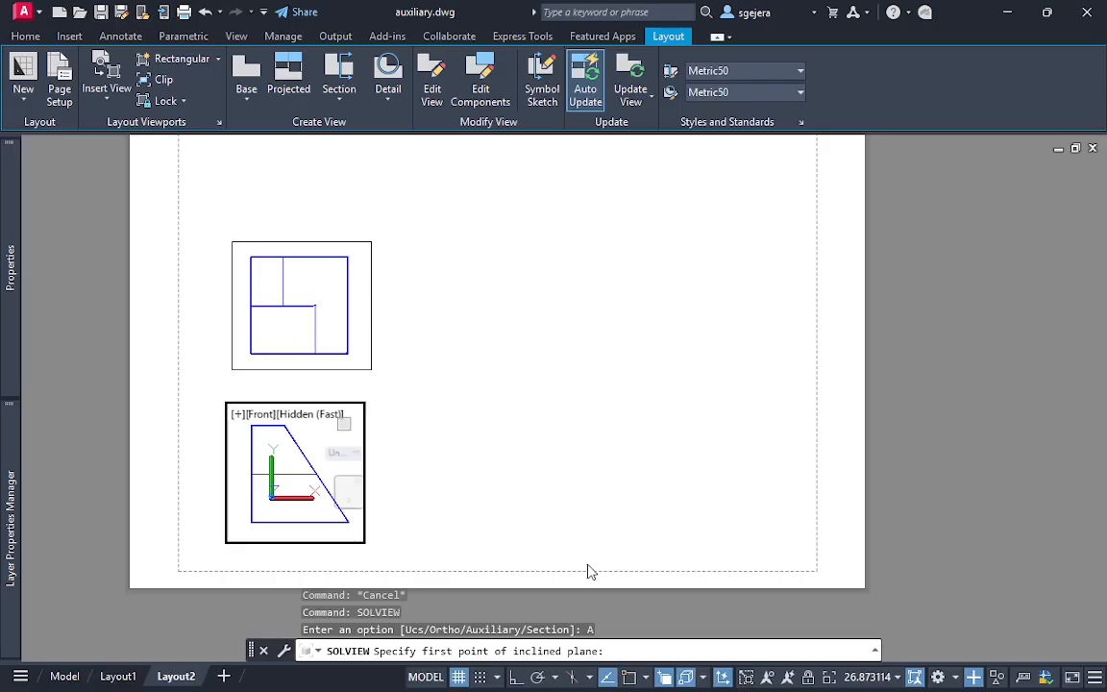
left_click(646, 676)
left_click(646, 677)
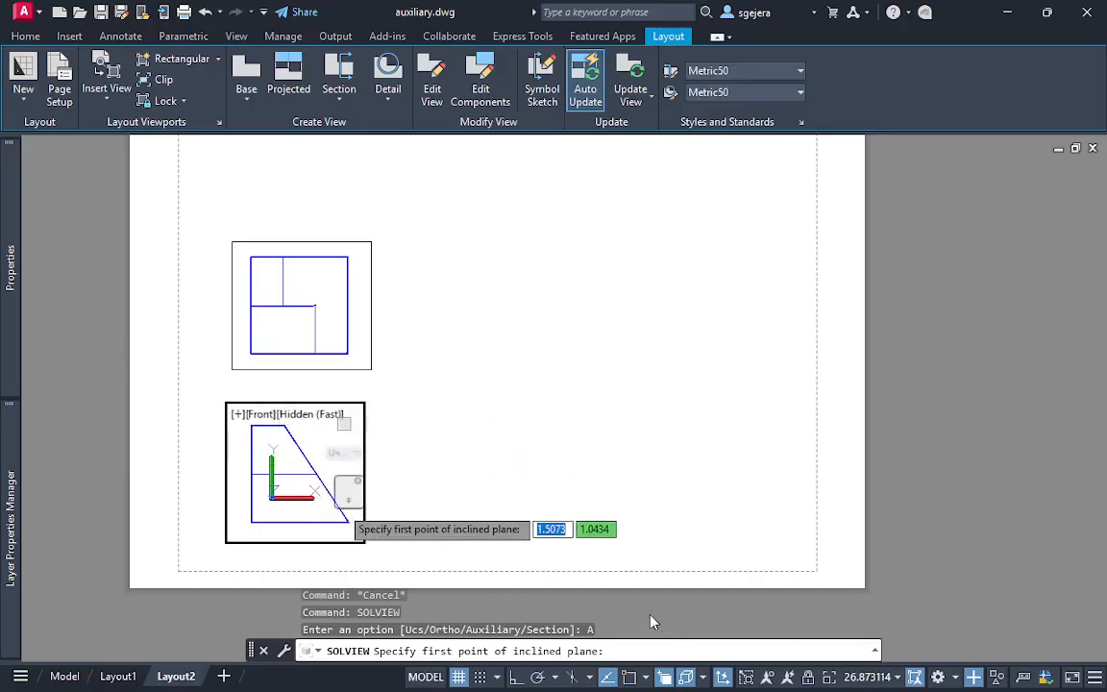
left_click(654, 673)
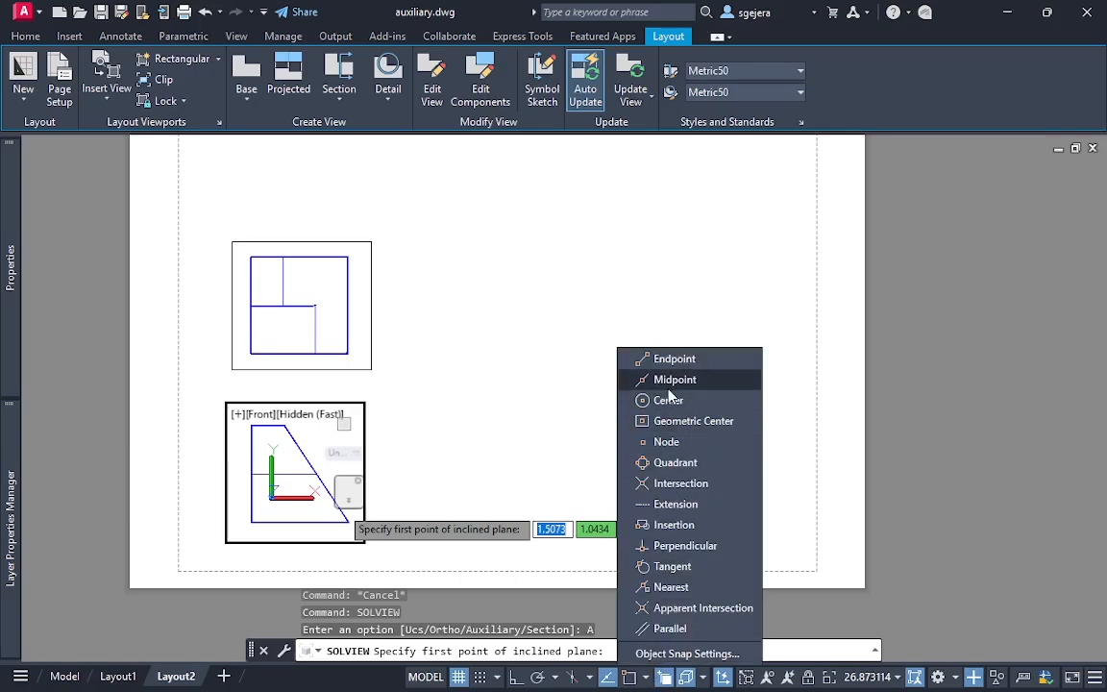
left_click(284, 425)
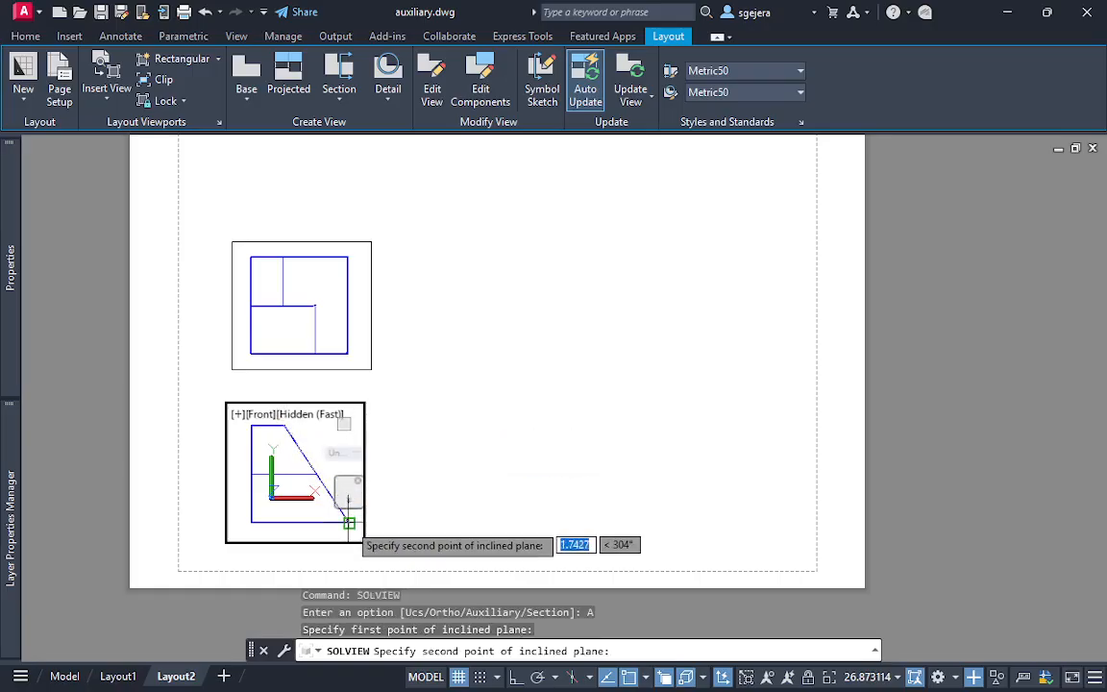
left_click(348, 523)
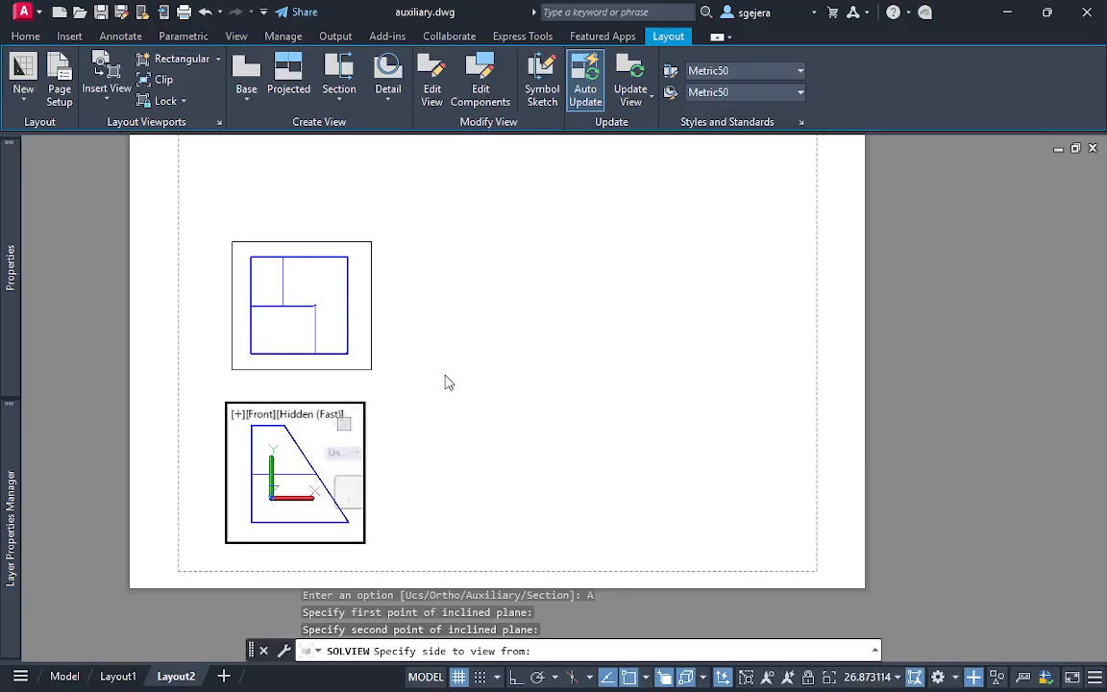
left_click(311, 438)
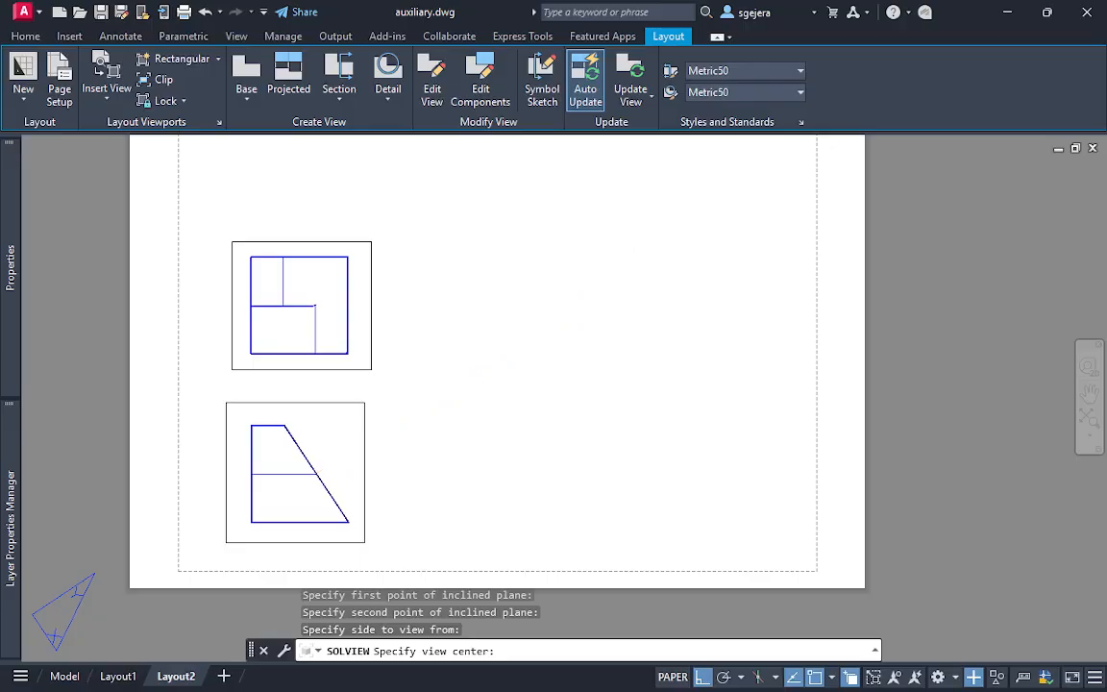
Place the auxiliary view up along the projection line, bound it with a viewport, cancel at the view name and return to paper space
left_click(622, 248)
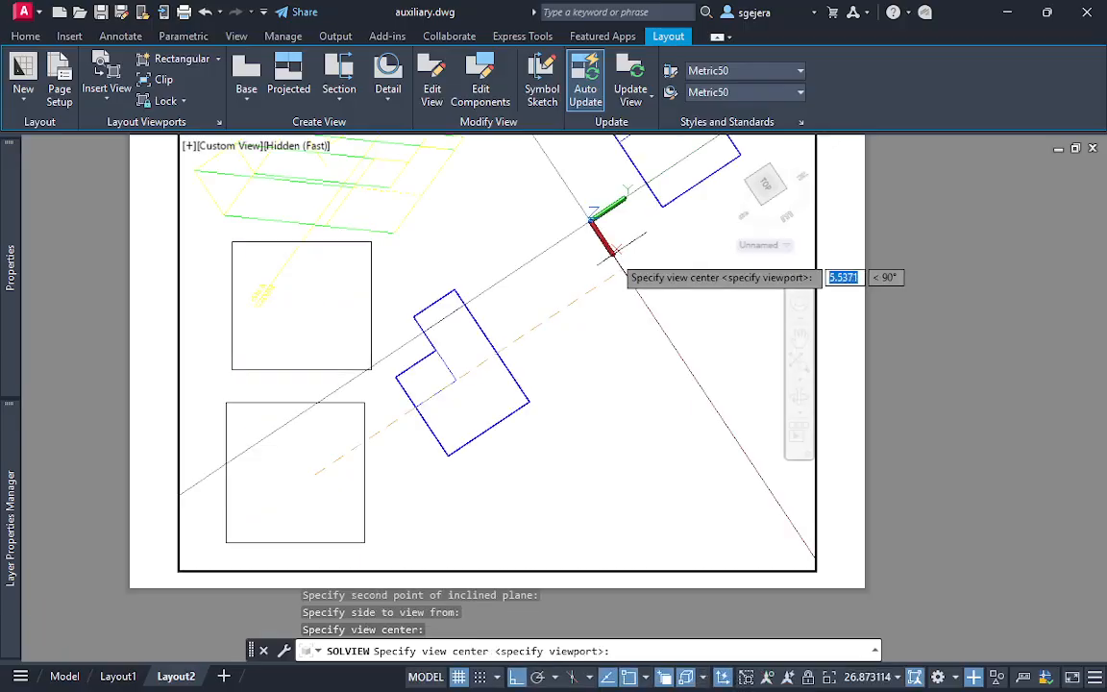
left_click(673, 245)
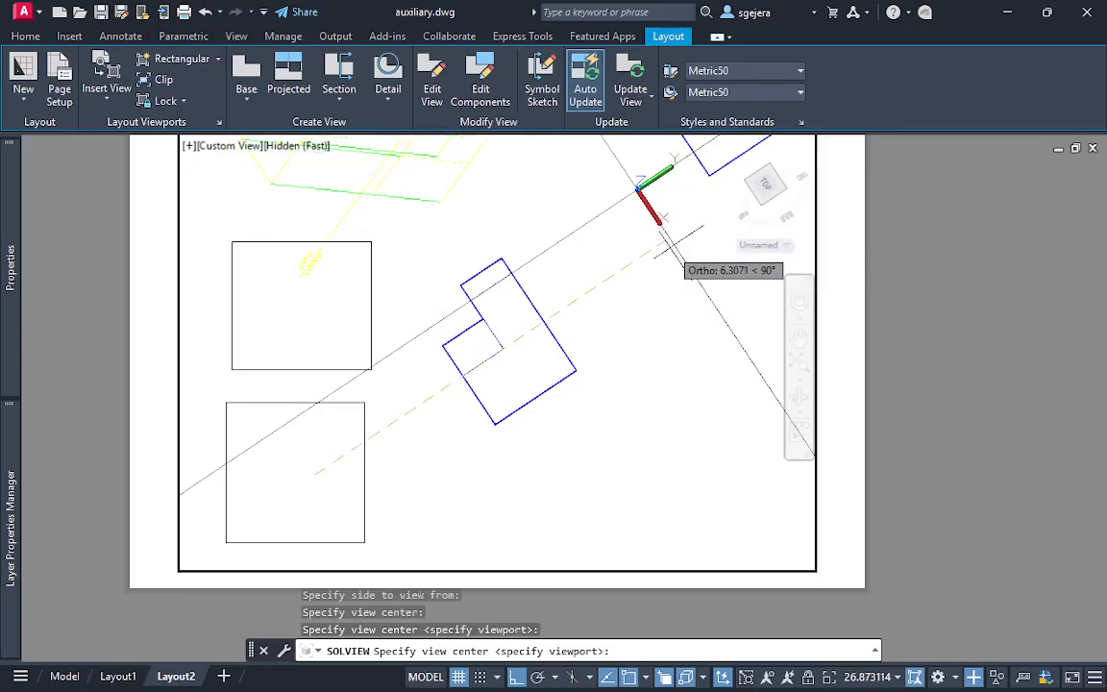
key("Return")
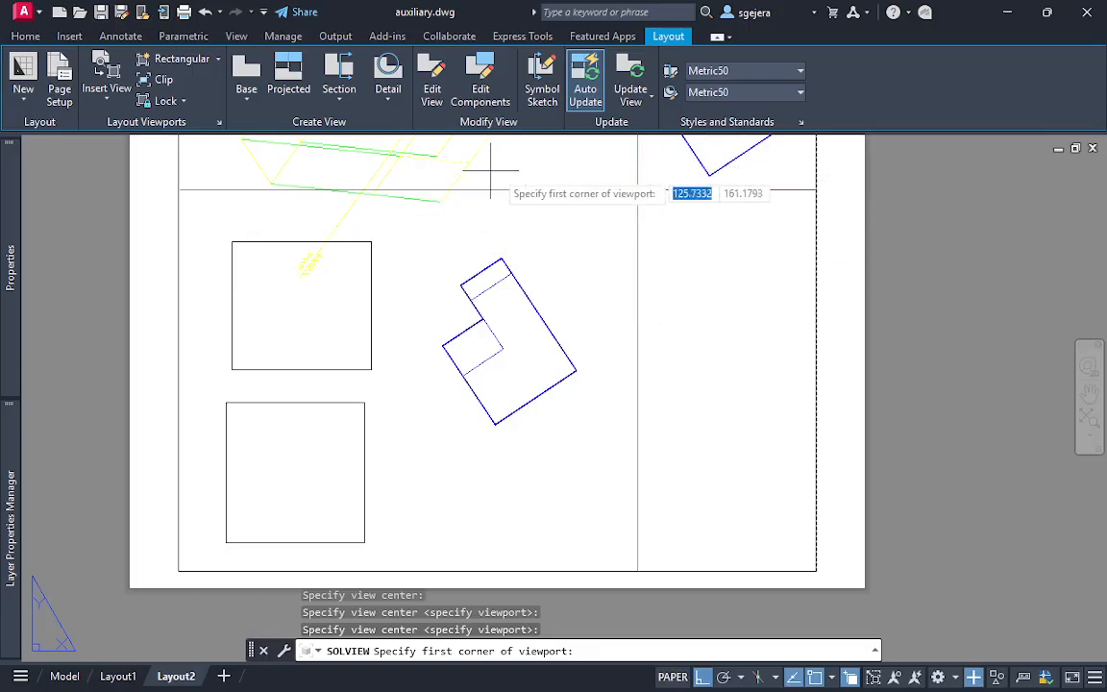
left_click(424, 249)
left_click(593, 443)
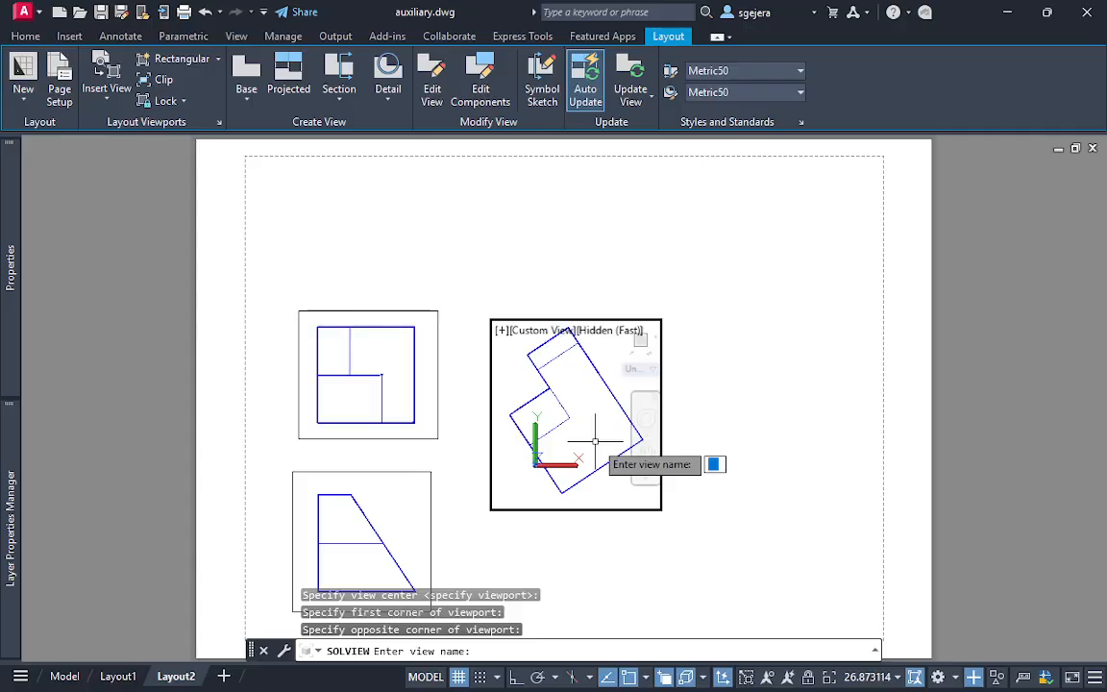
key("Escape")
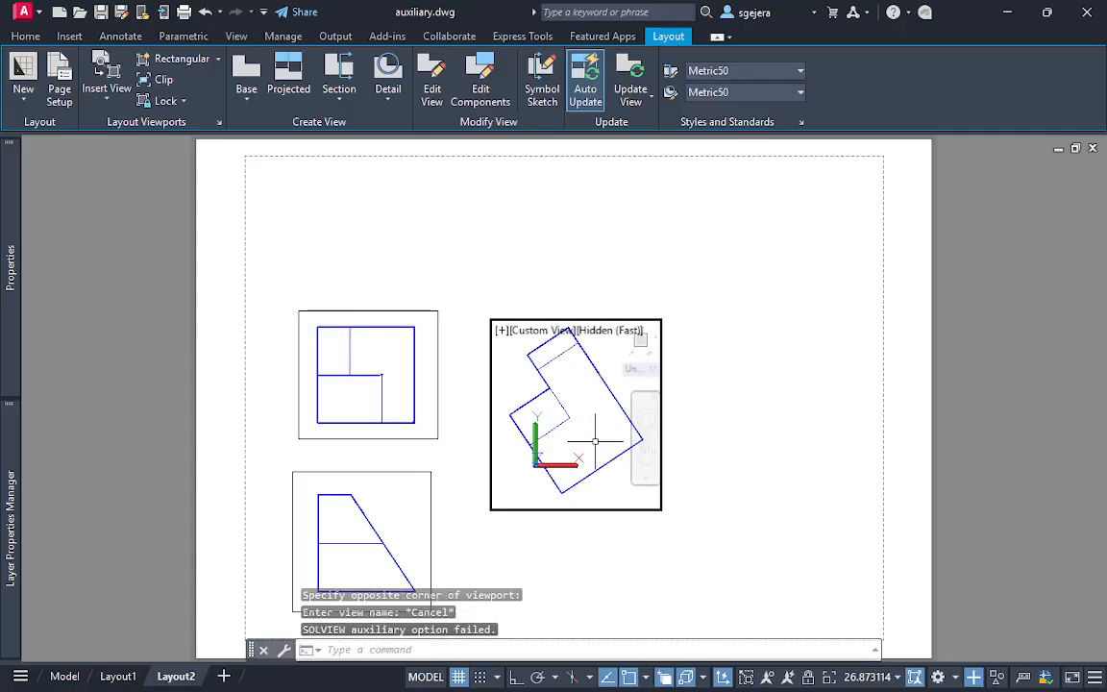
double_click(799, 364)
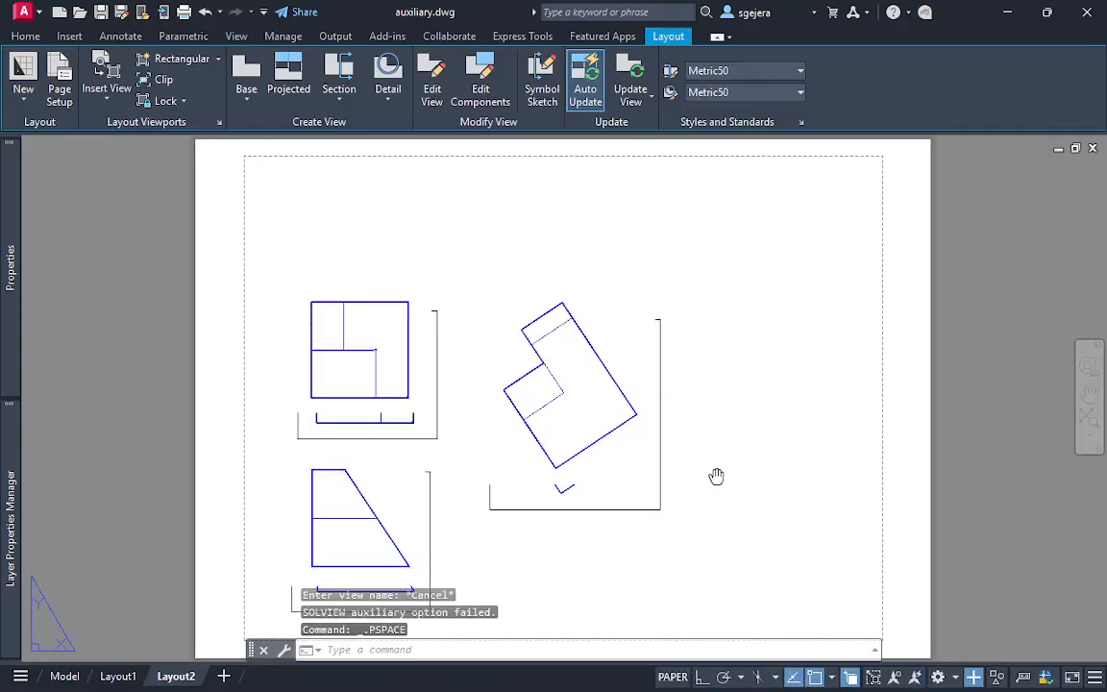
Select the three viewports, check which layer they are on, and clear the selection
middle_click_drag(714, 475, 725, 362)
left_click(764, 487)
left_click(238, 187)
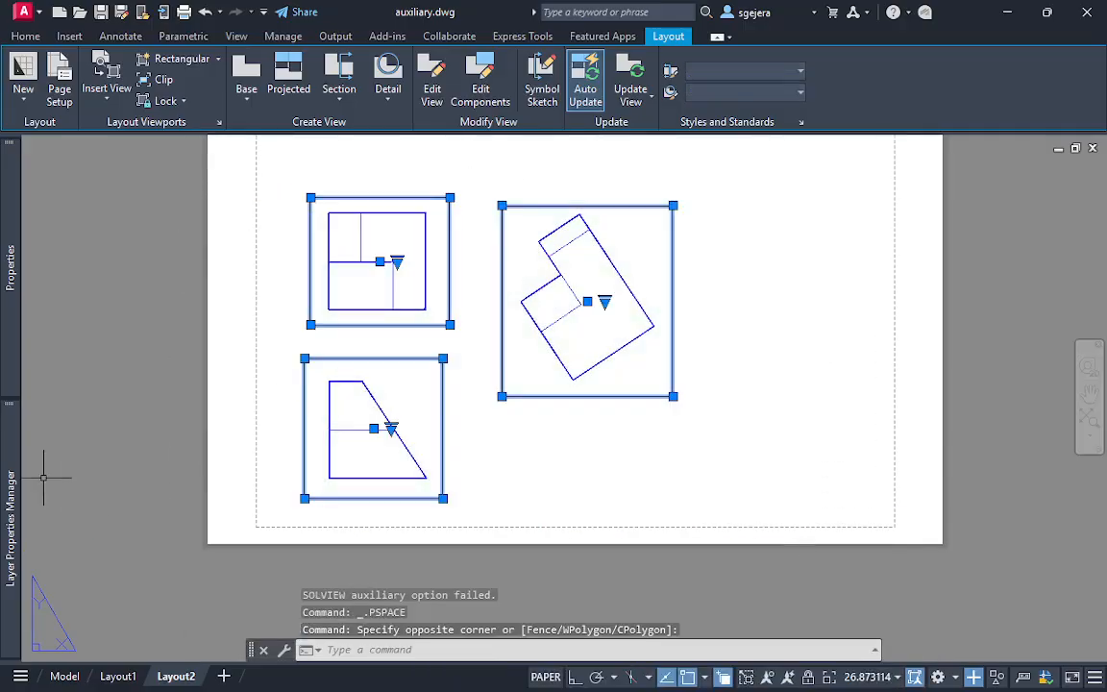
mouse_move(12, 484)
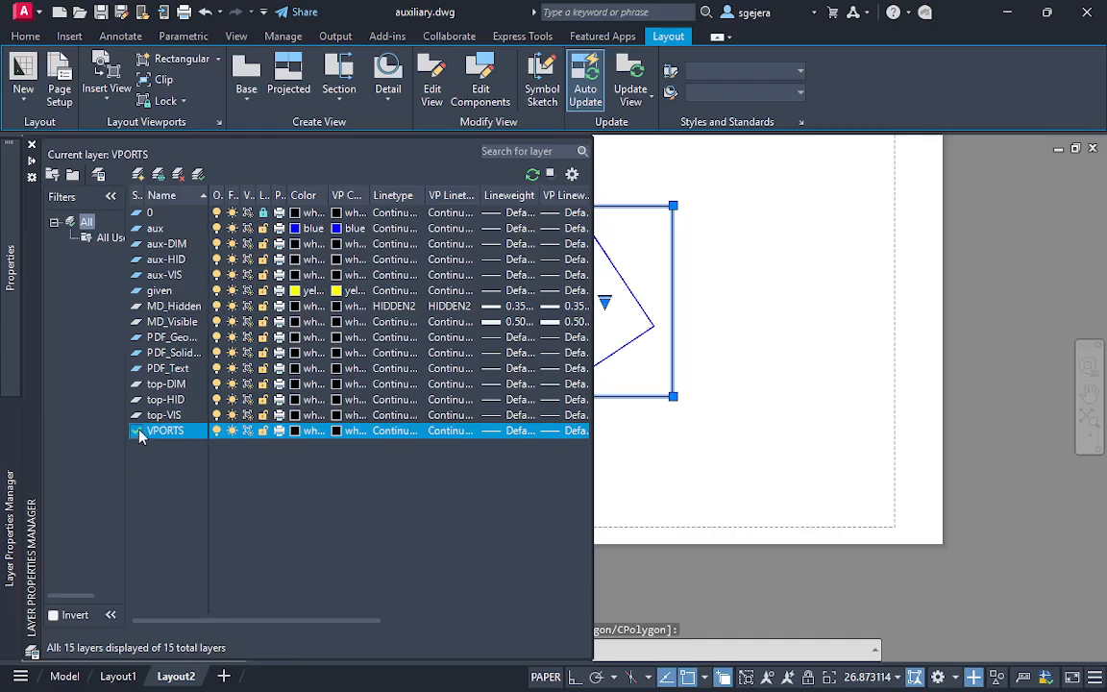
mouse_move(13, 316)
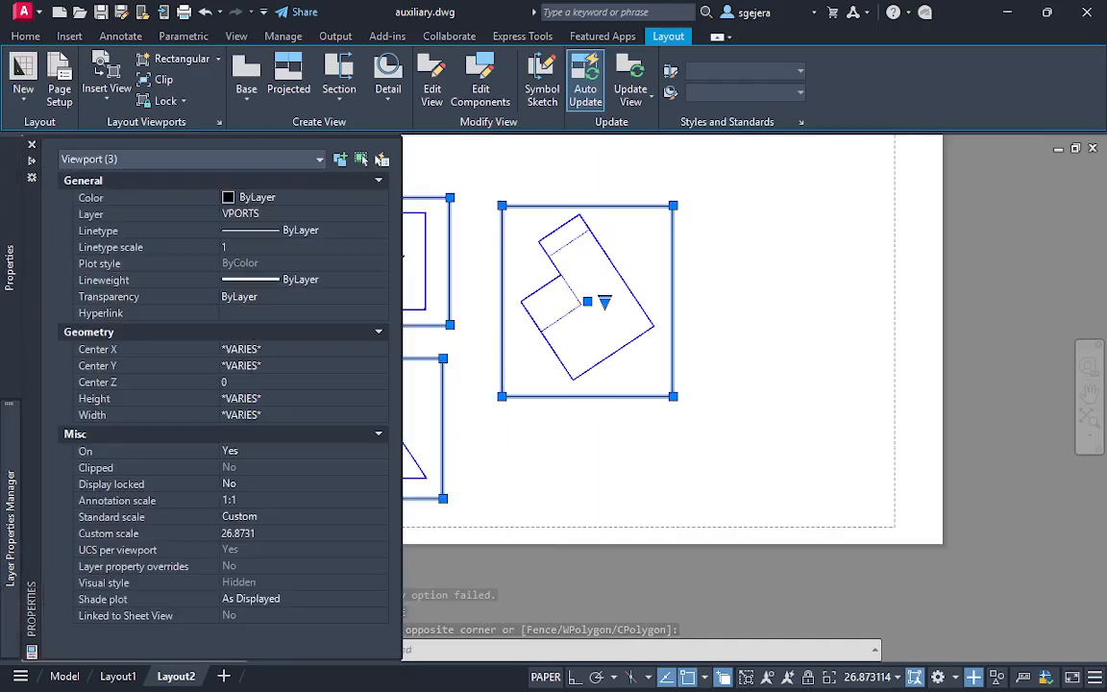
key("Escape")
key("Escape")
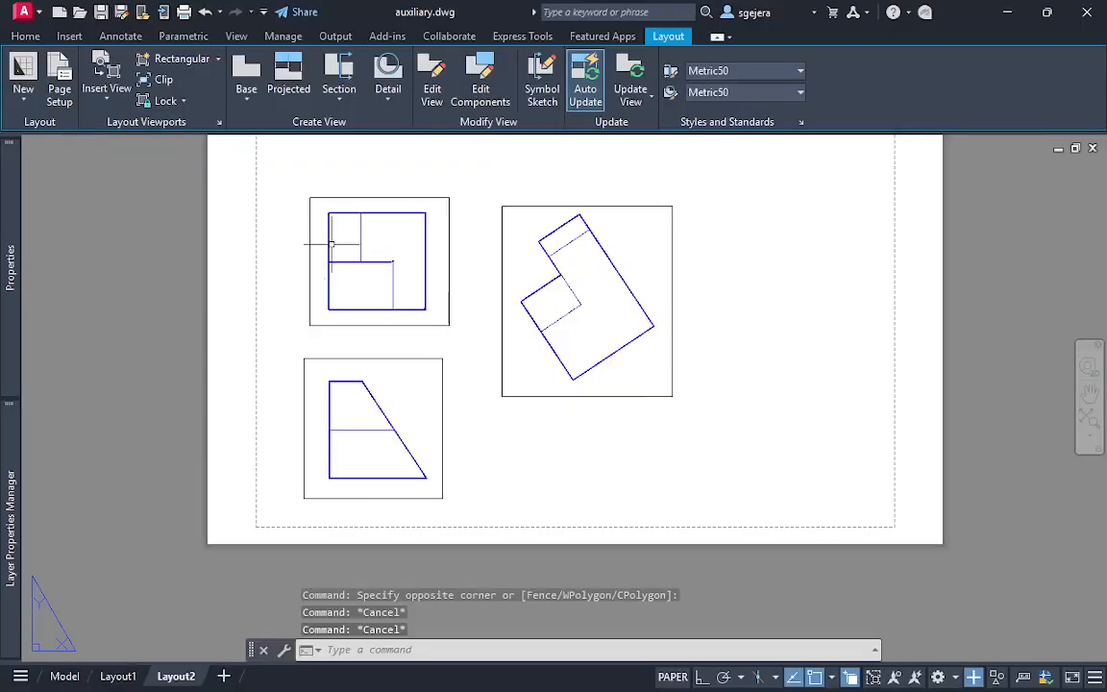
Turn off the current VPORTS layer to hide the three viewport borders
left_click(754, 484)
left_click(281, 258)
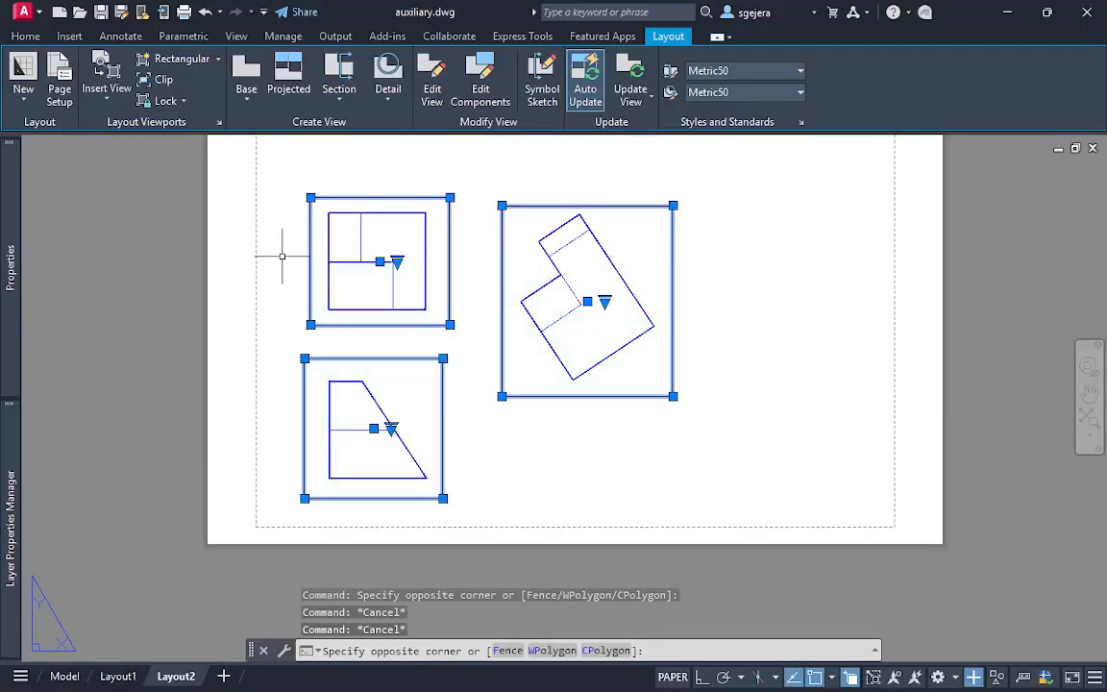
mouse_move(14, 510)
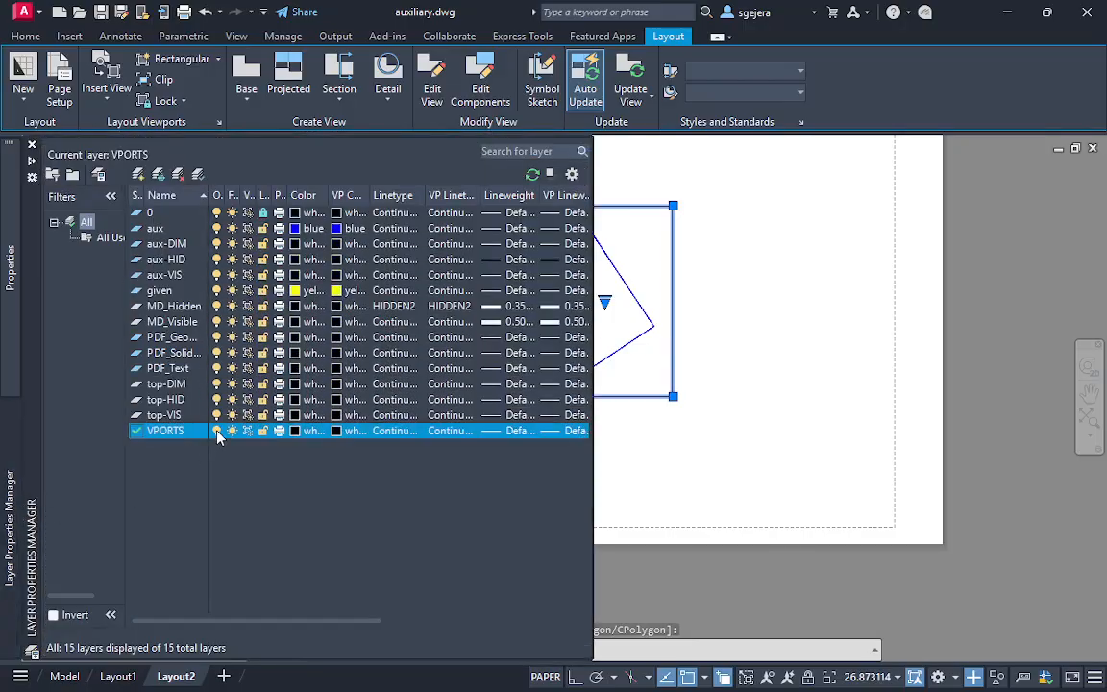
left_click(217, 431)
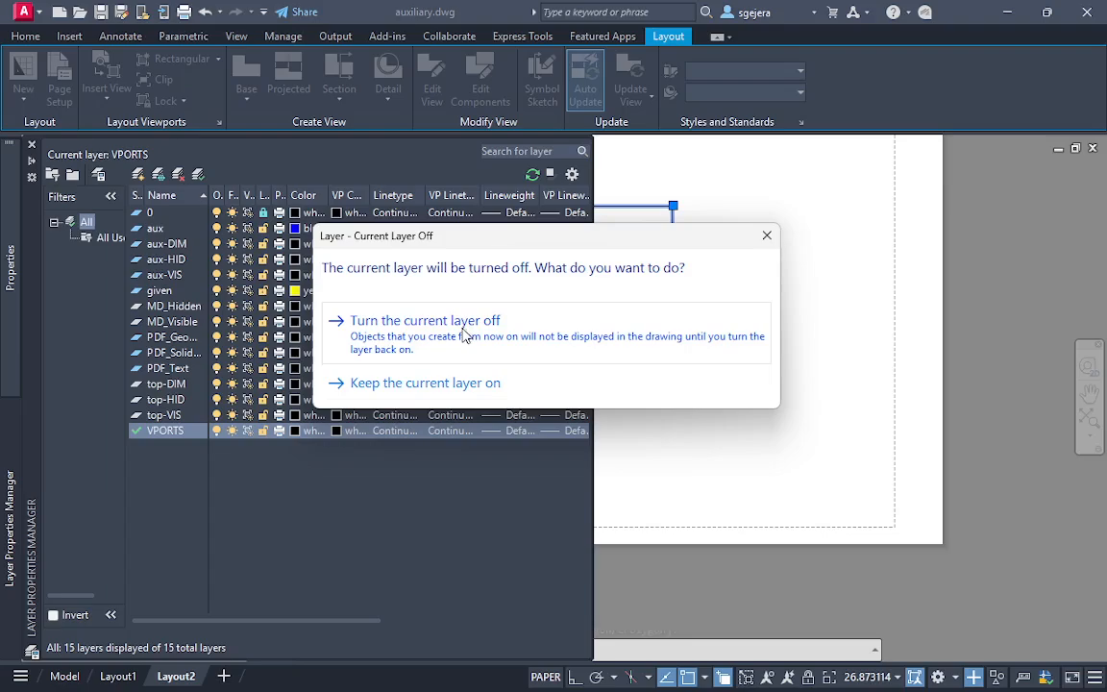
left_click(465, 325)
key("Escape")
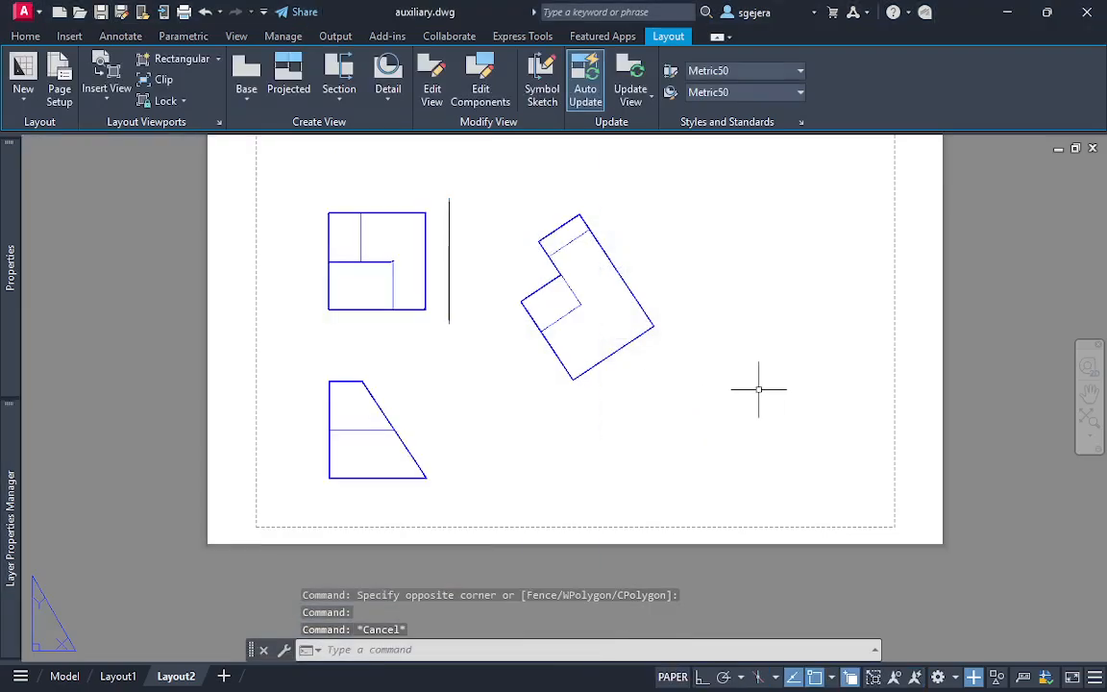
key("Escape")
Enable the clean screen display and examine the top, front and auxiliary views on the sheet
middle_click_drag(656, 335, 687, 386)
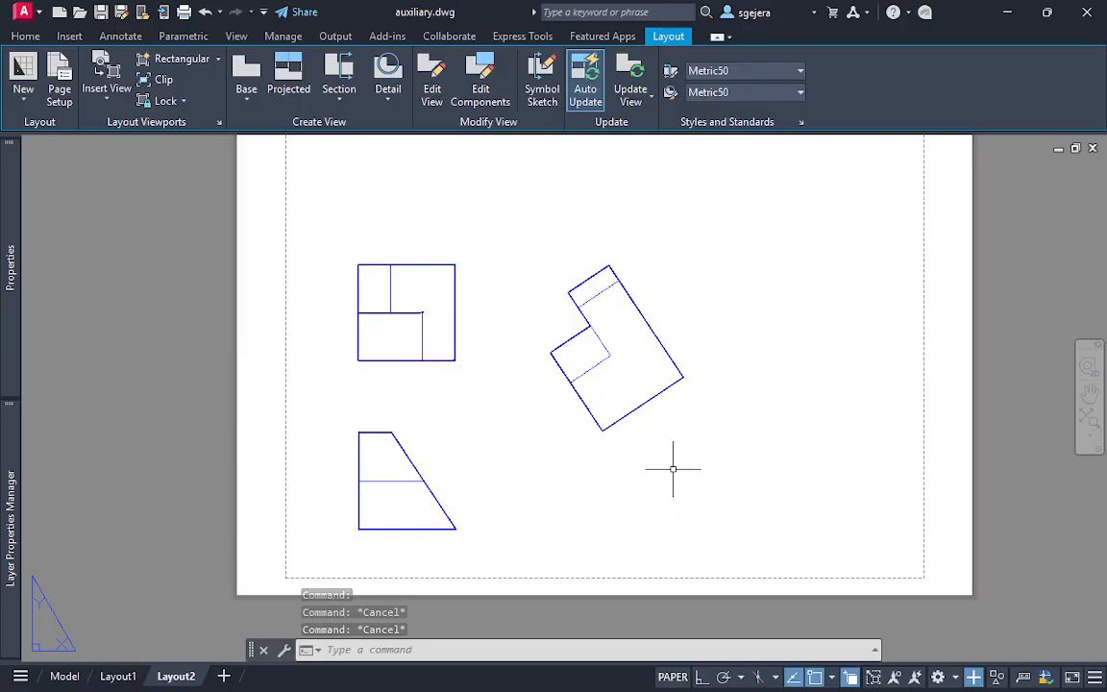
left_click(804, 475)
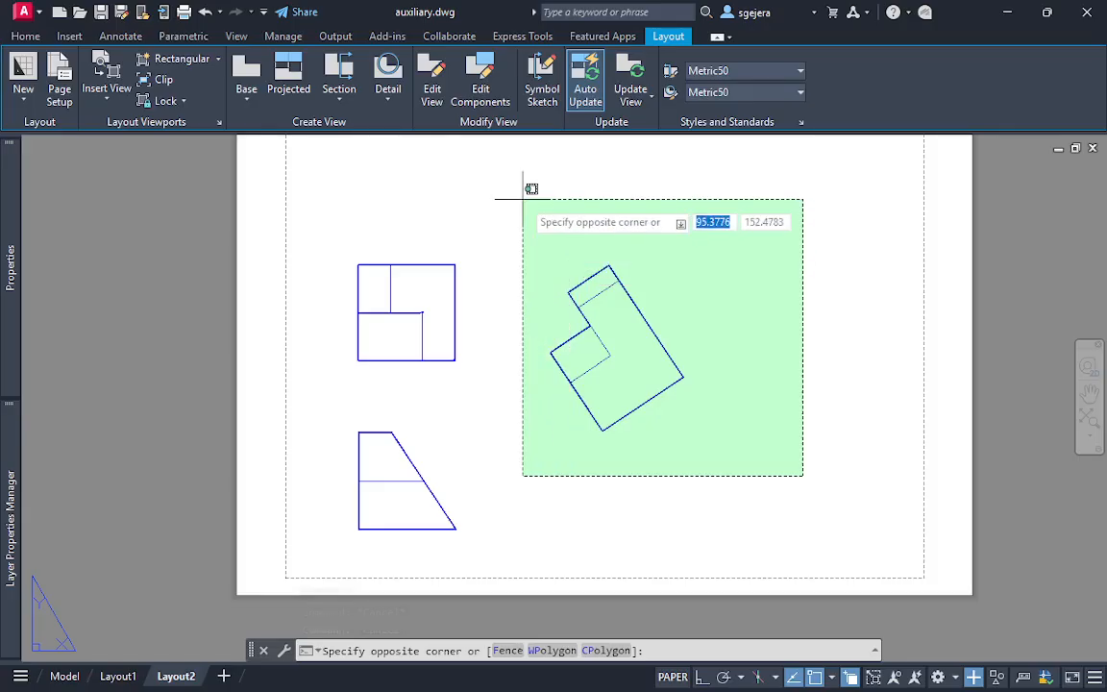
left_click(767, 426)
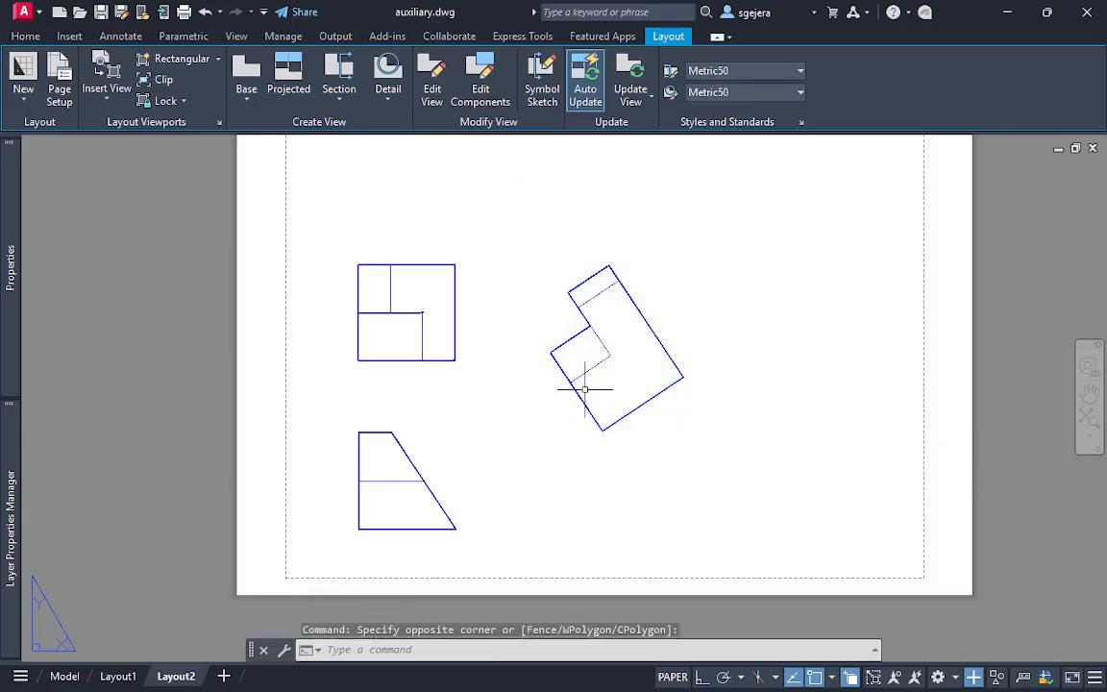
scroll(636, 413, "up", 2)
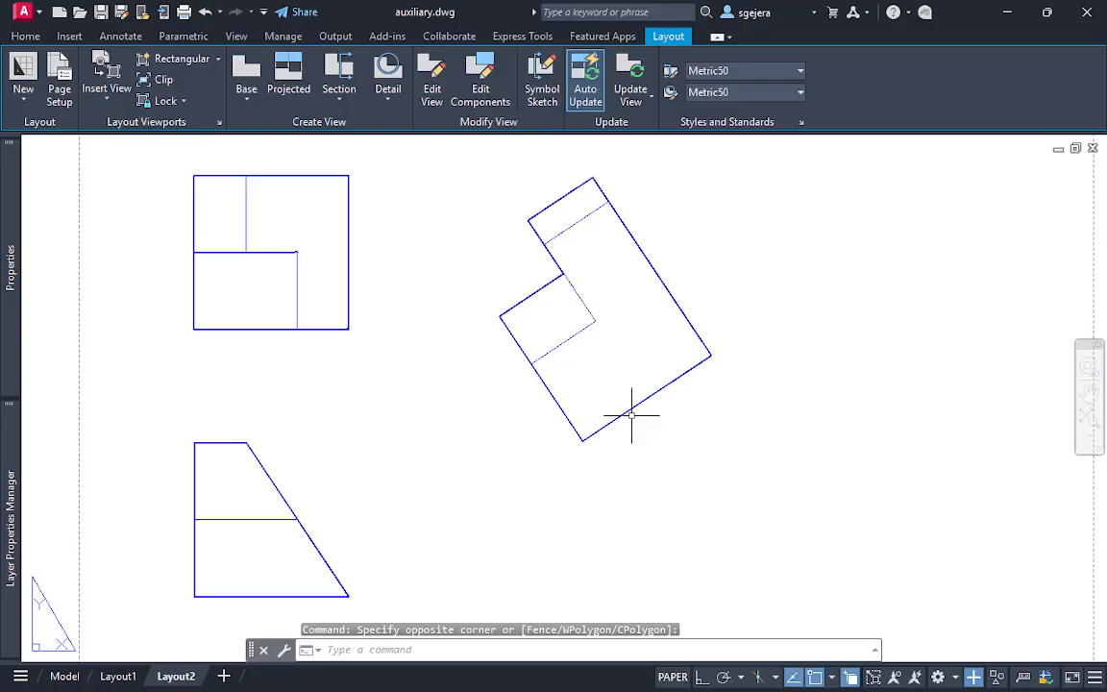
middle_click_drag(639, 415, 692, 423)
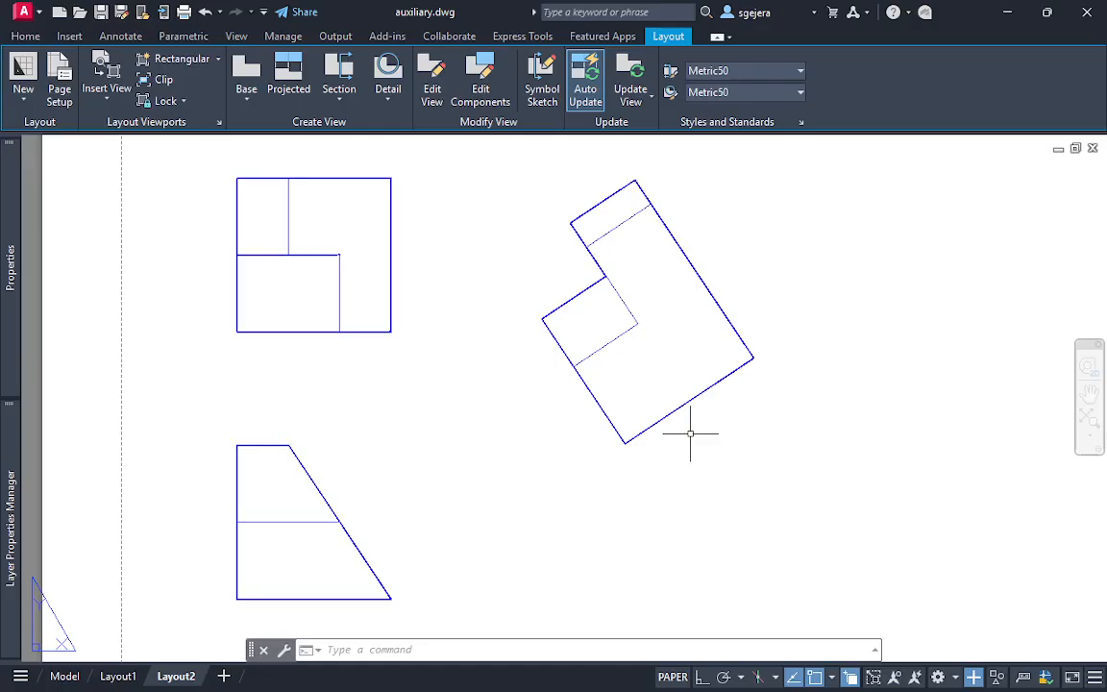
key("ctrl+0")
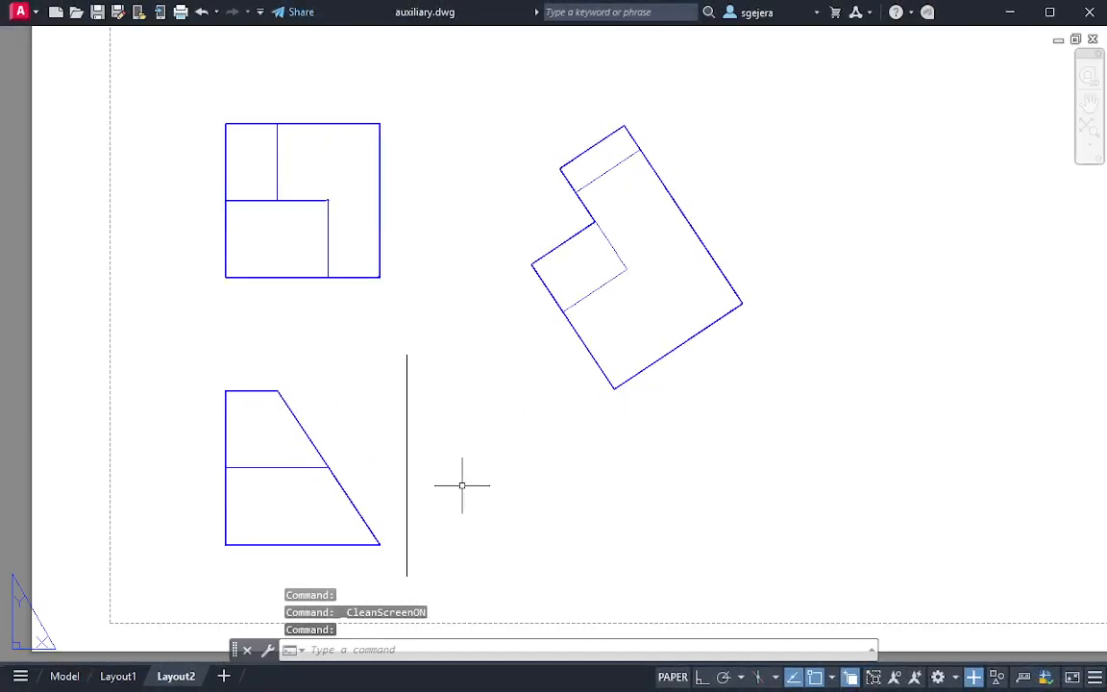
scroll(461, 485, "down", 3)
scroll(462, 475, "up", 6)
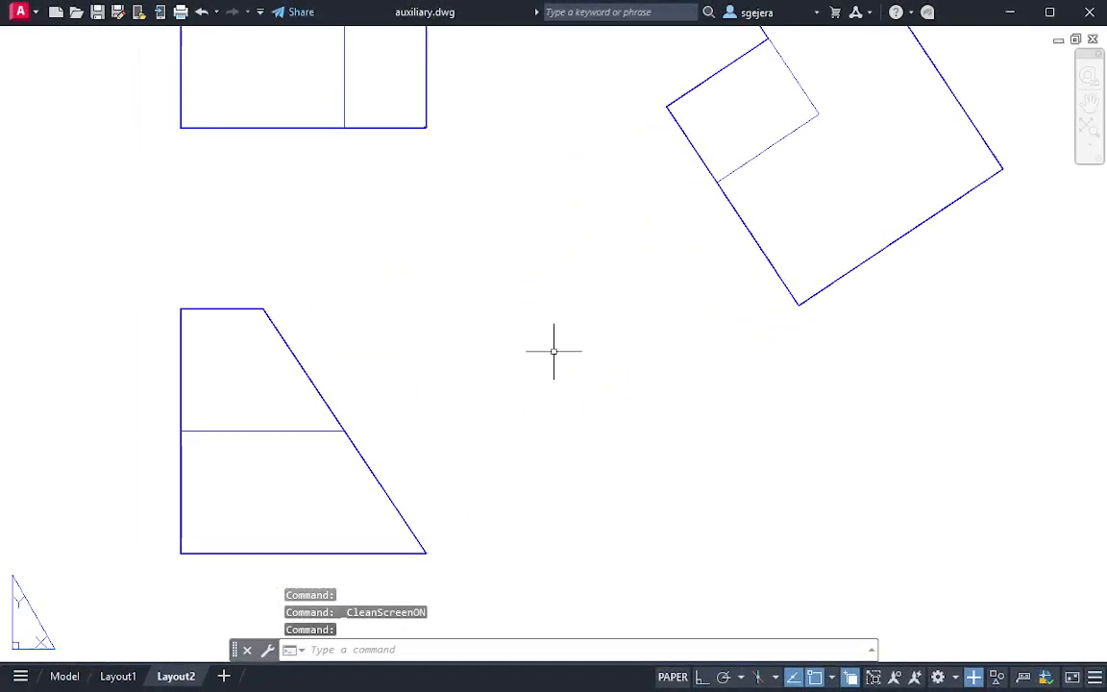
scroll(554, 351, "down", 4)
scroll(539, 370, "up", 2)
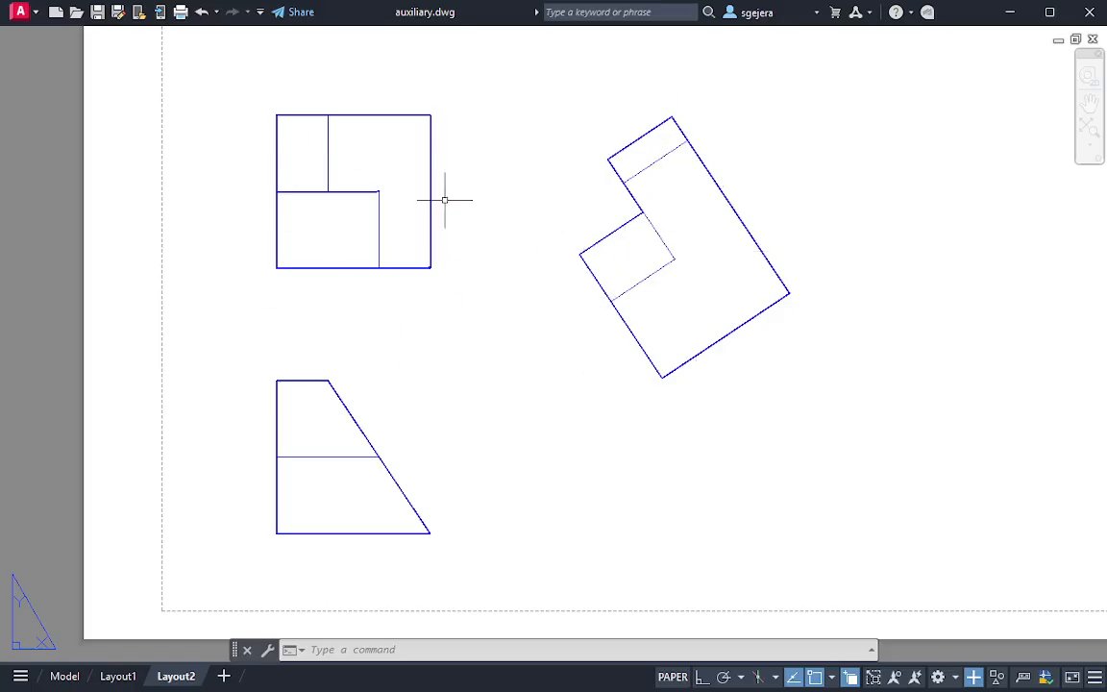
left_click(523, 71)
left_click(849, 474)
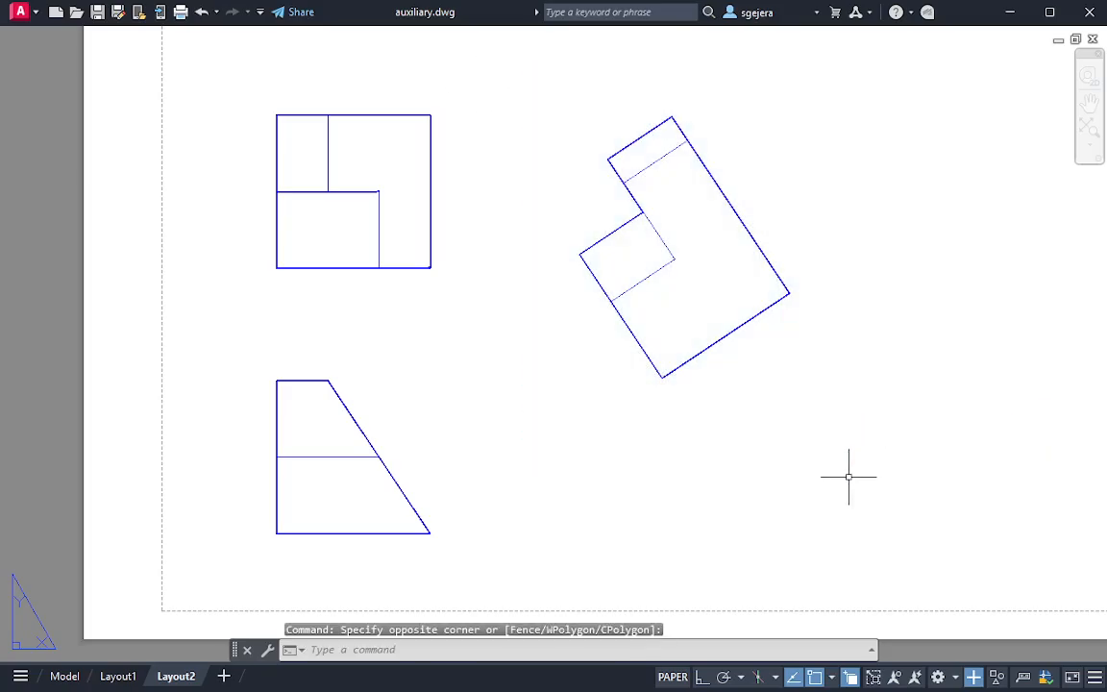
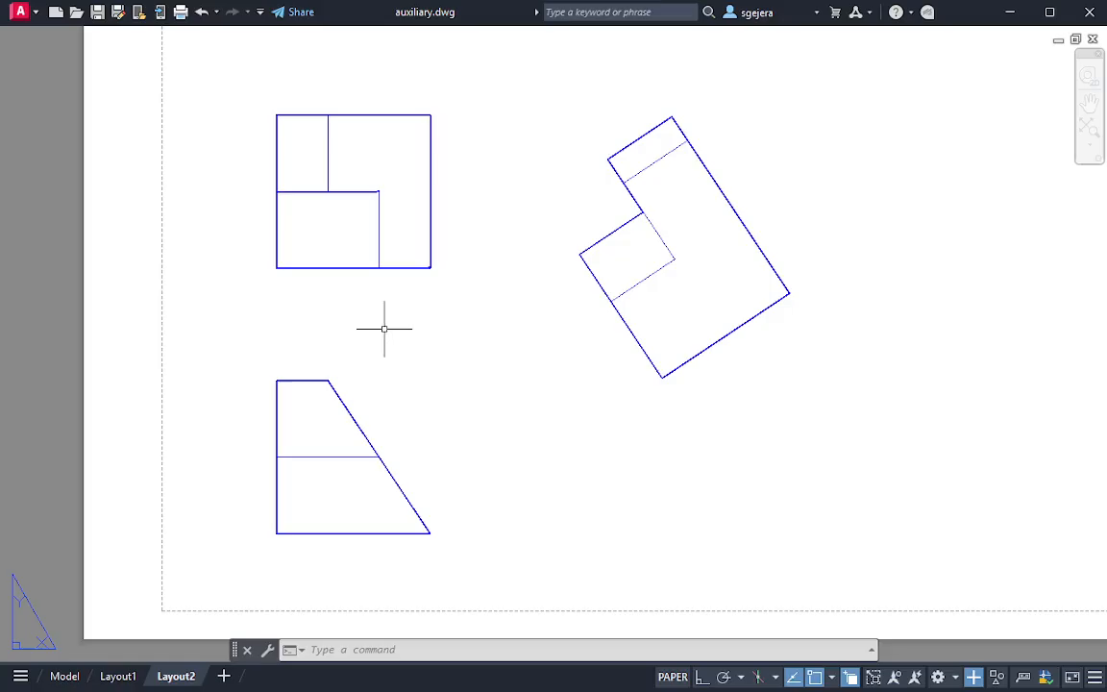
type(";")
key("Escape")
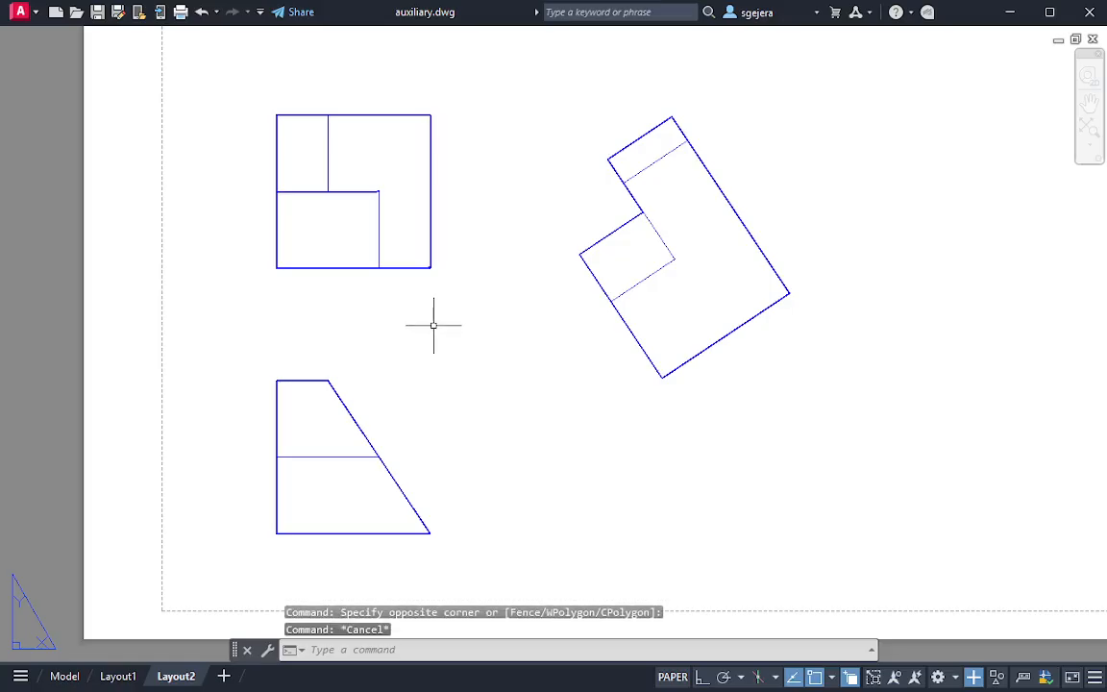
type("l")
key("Return")
left_click(329, 381)
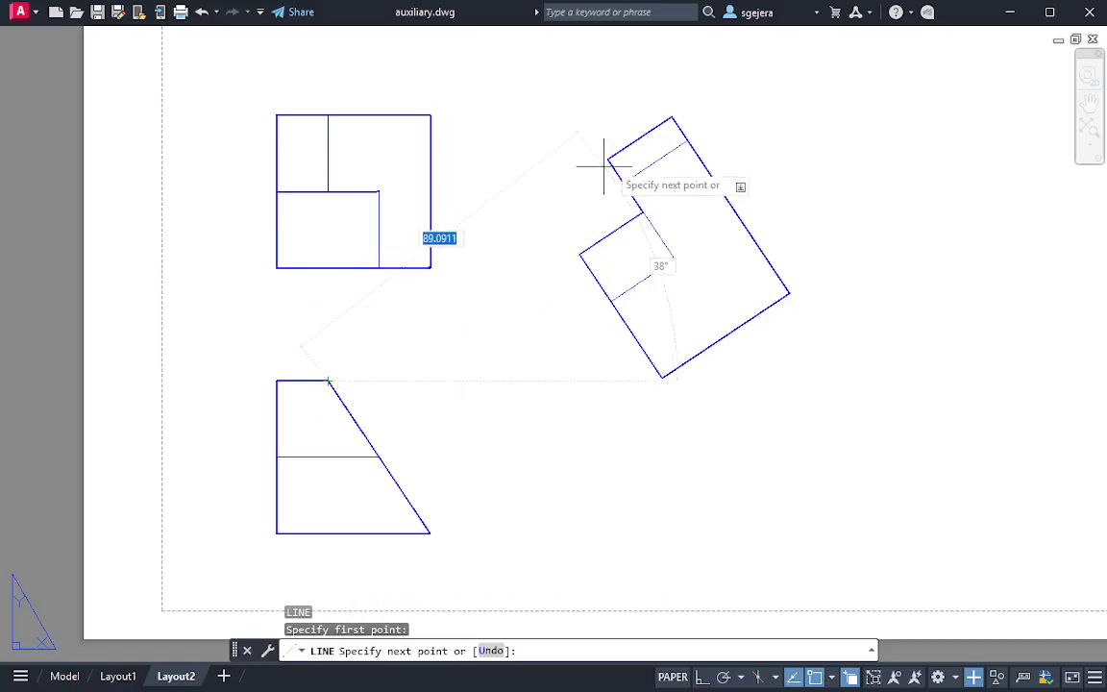
key("Escape")
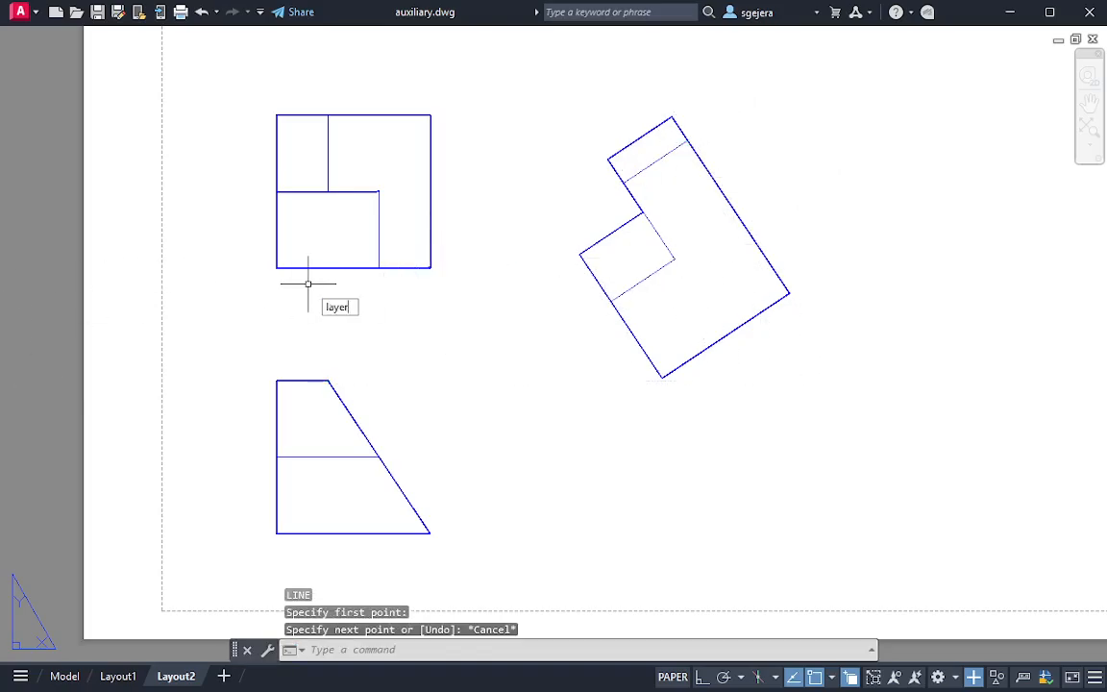
Make aux the current layer
key("Return")
double_click(158, 120)
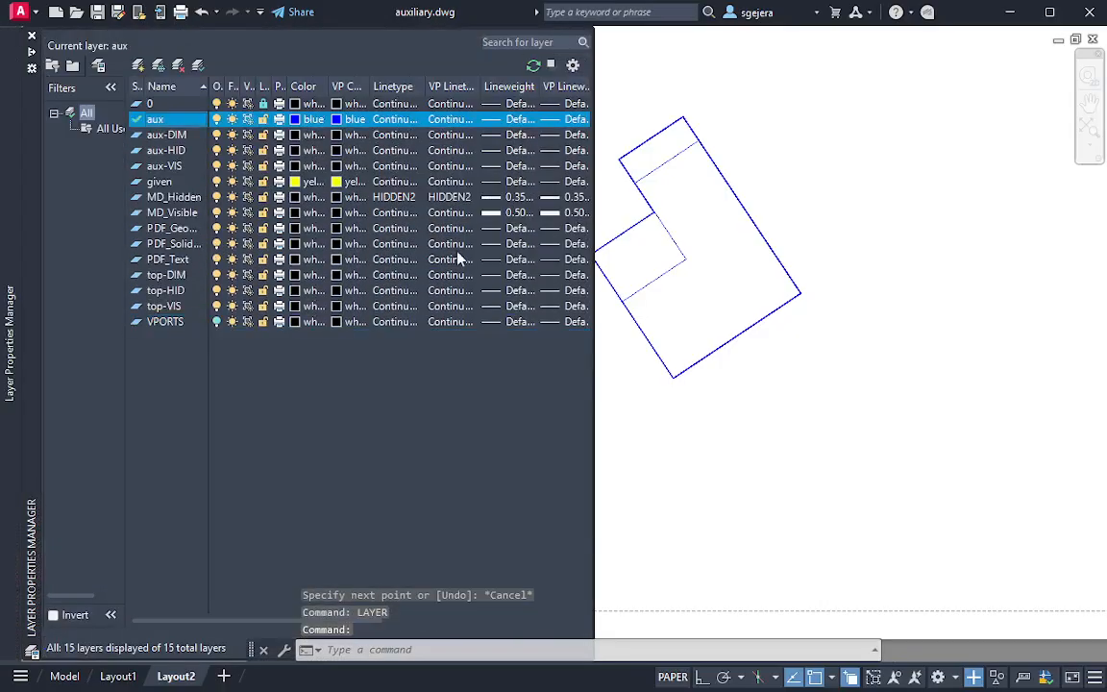
key("Escape")
key("Escape")
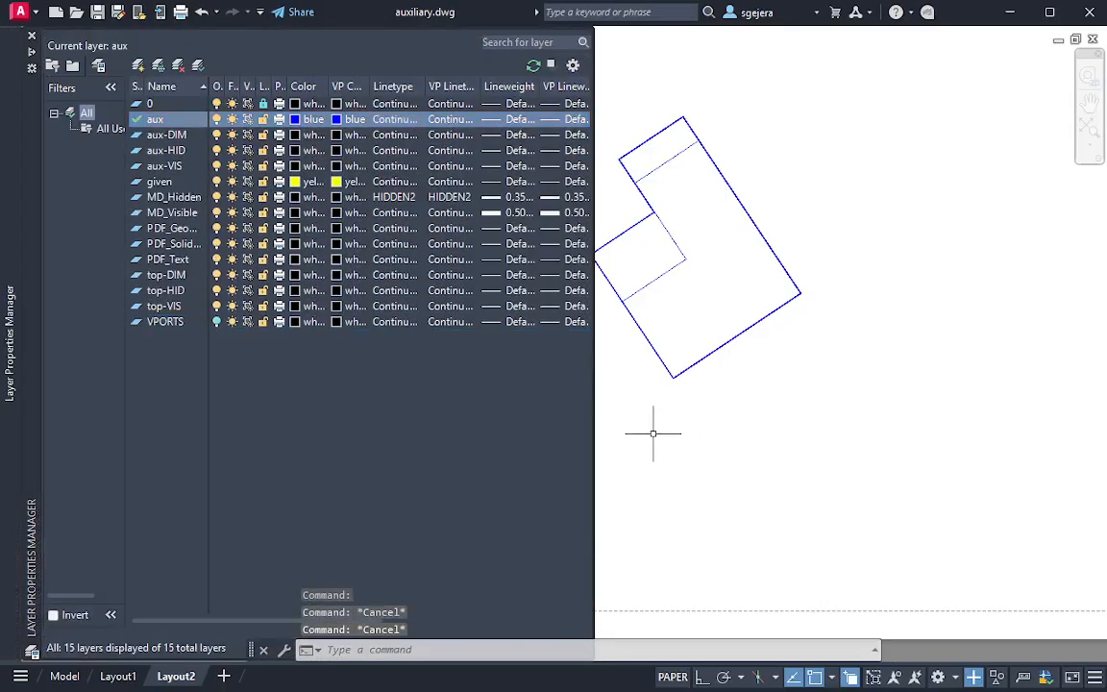
left_click(653, 432)
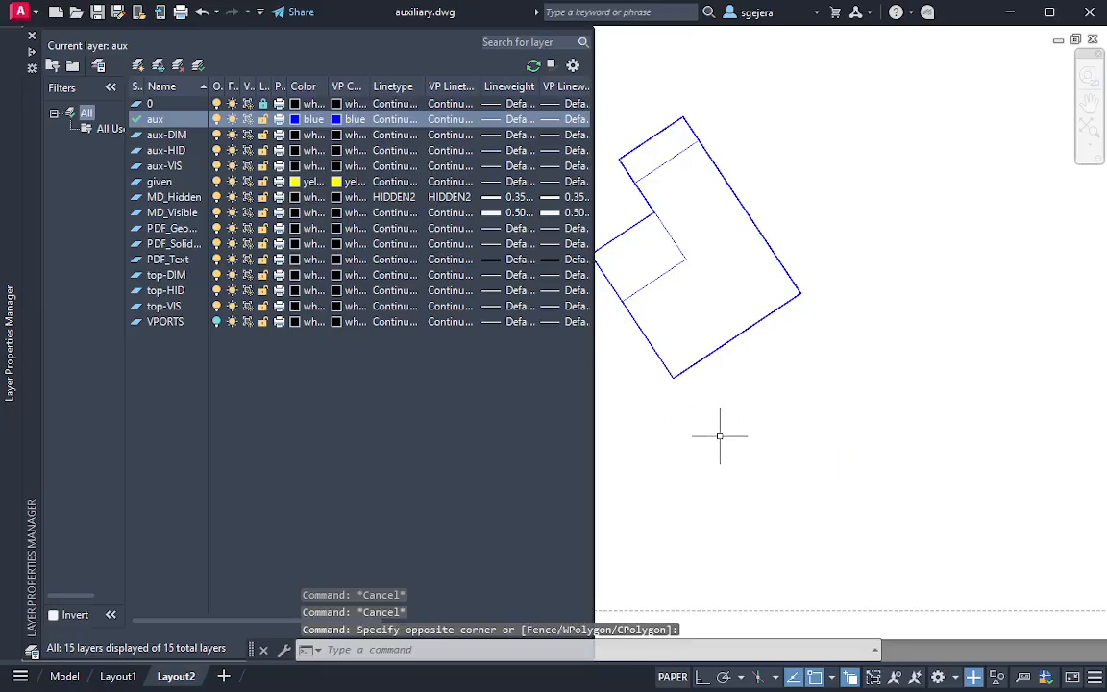
Draw a projection line from the upper end of the front view's slanted edge to the matching corner on the auxiliary view's far edge
key("Return")
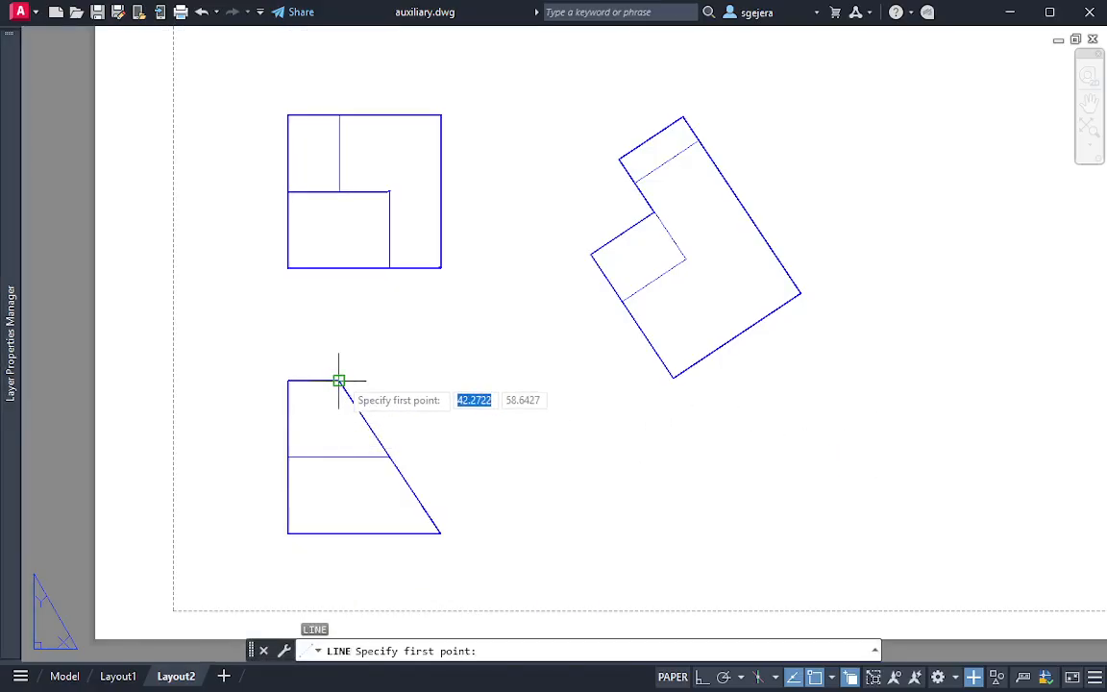
left_click(339, 381)
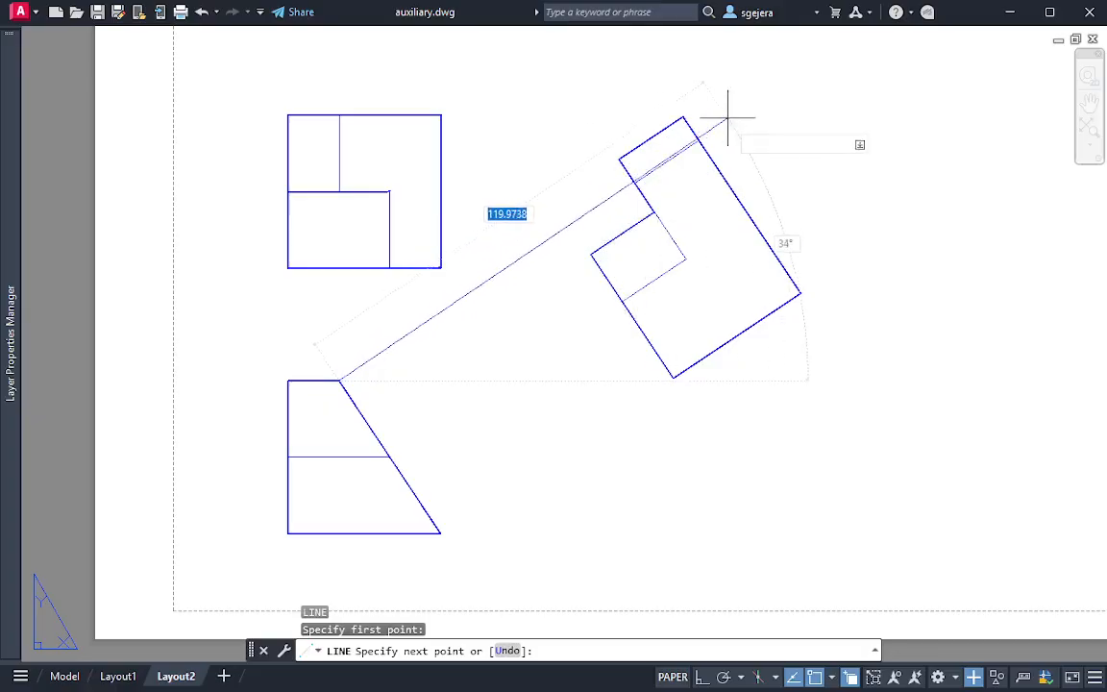
key("F8")
key("F8")
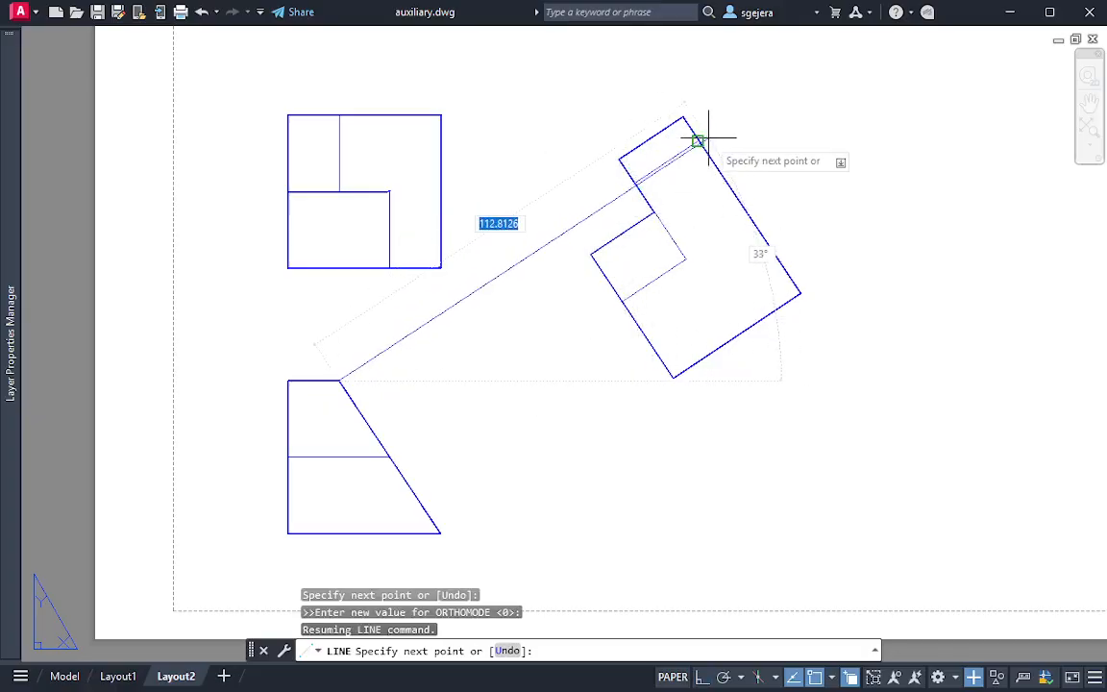
left_click(697, 141)
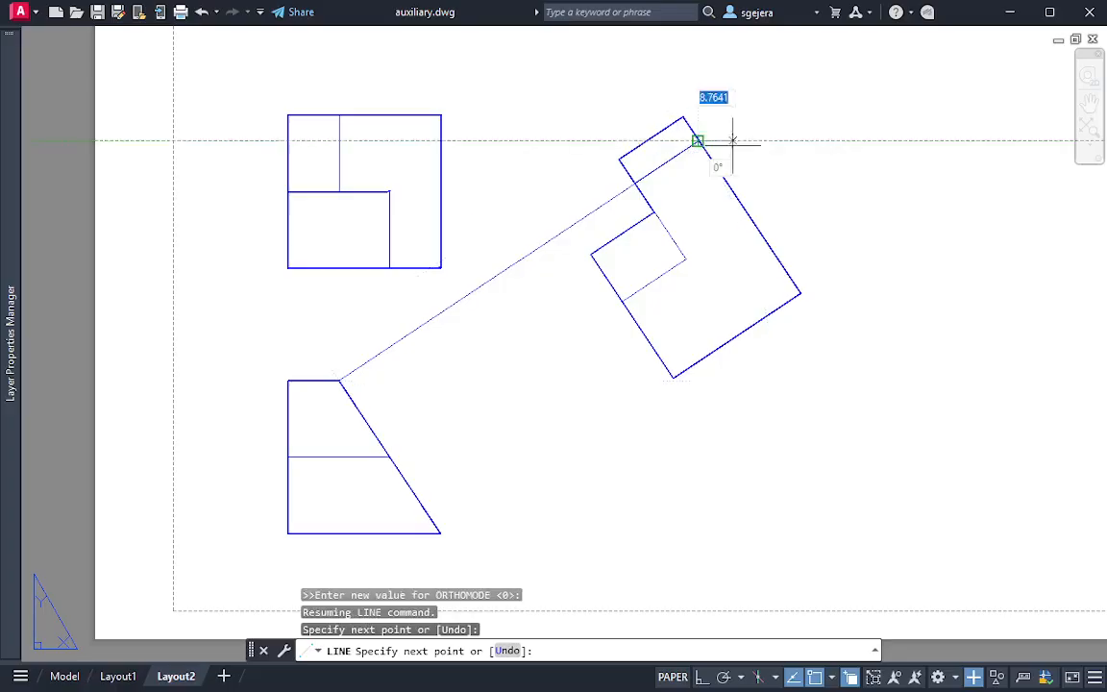
key("Escape")
Erase the projection line between the front and auxiliary views
left_click(428, 334)
left_click(393, 309)
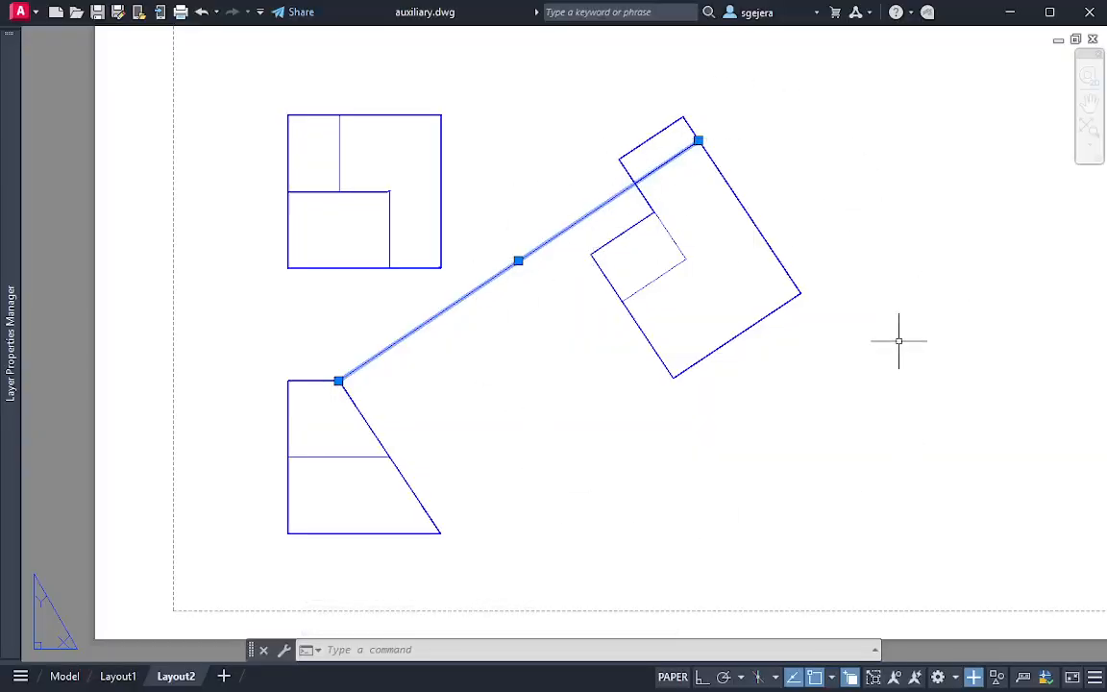
mouse_move(730, 65)
left_mouse_down()
mouse_move(575, 339)
mouse_move(913, 444)
left_mouse_up()
key("Escape")
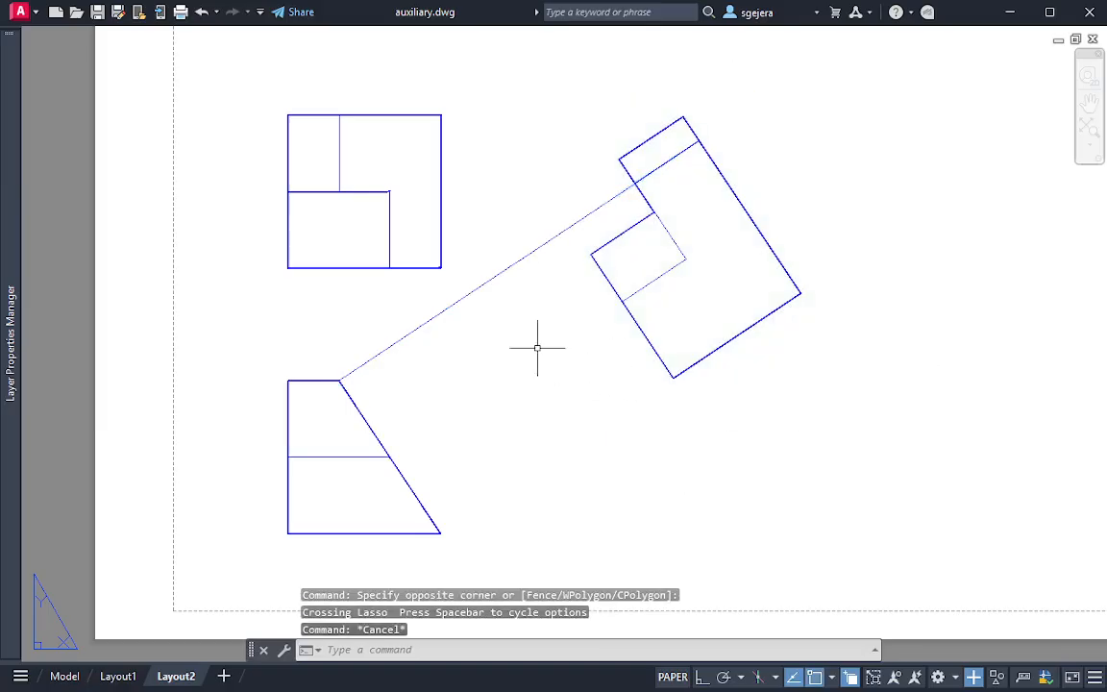
left_click(644, 351)
left_click(471, 293)
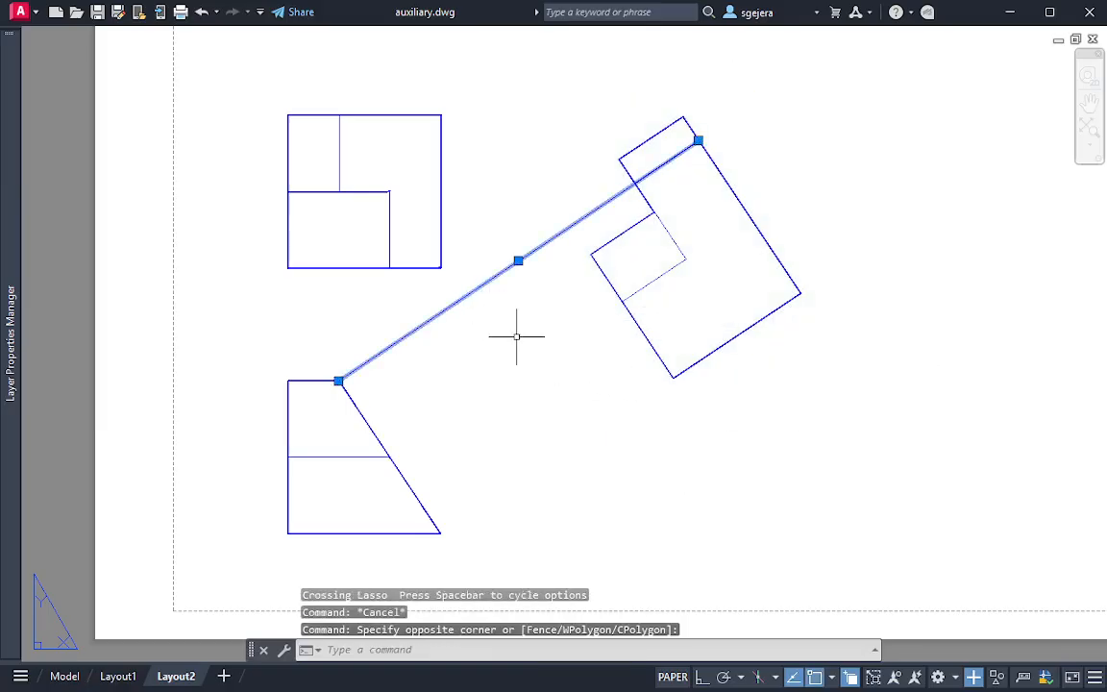
key("Delete")
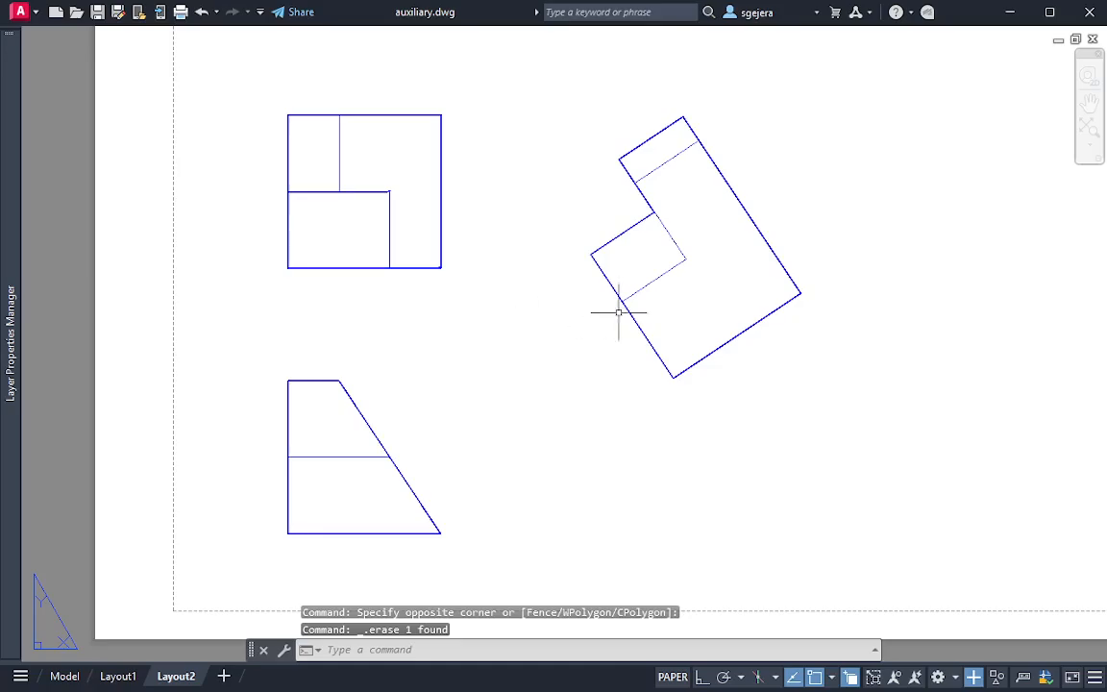
middle_click_drag(721, 296, 717, 364)
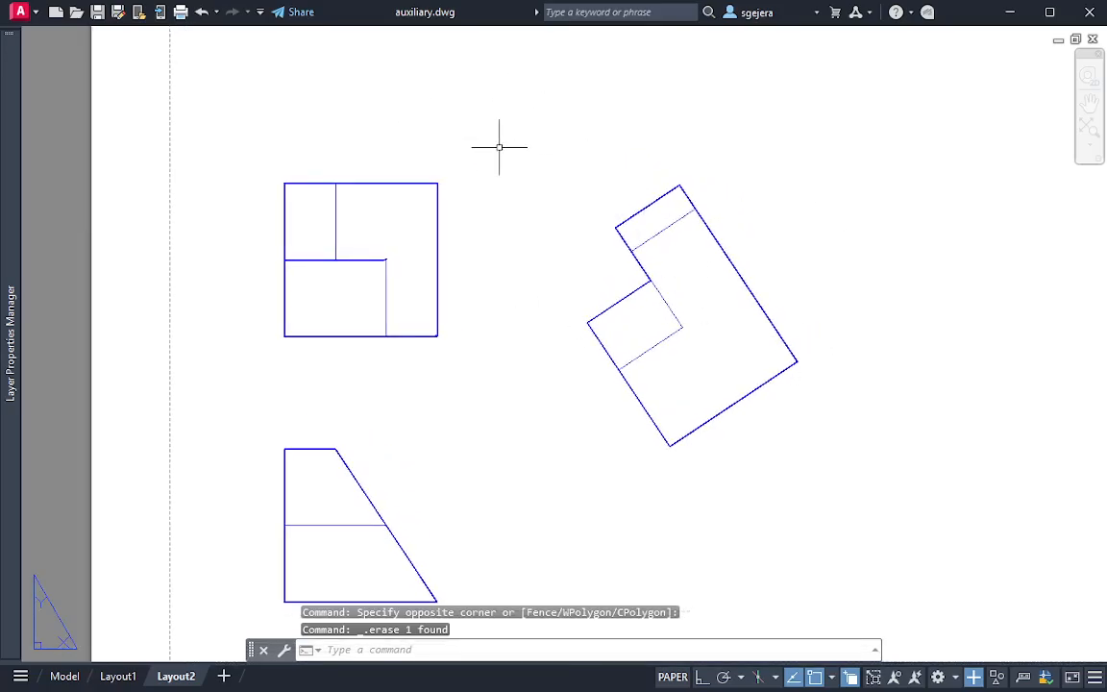
middle_click_drag(676, 349, 668, 329)
left_click(683, 296)
left_click(642, 297)
left_click(647, 326)
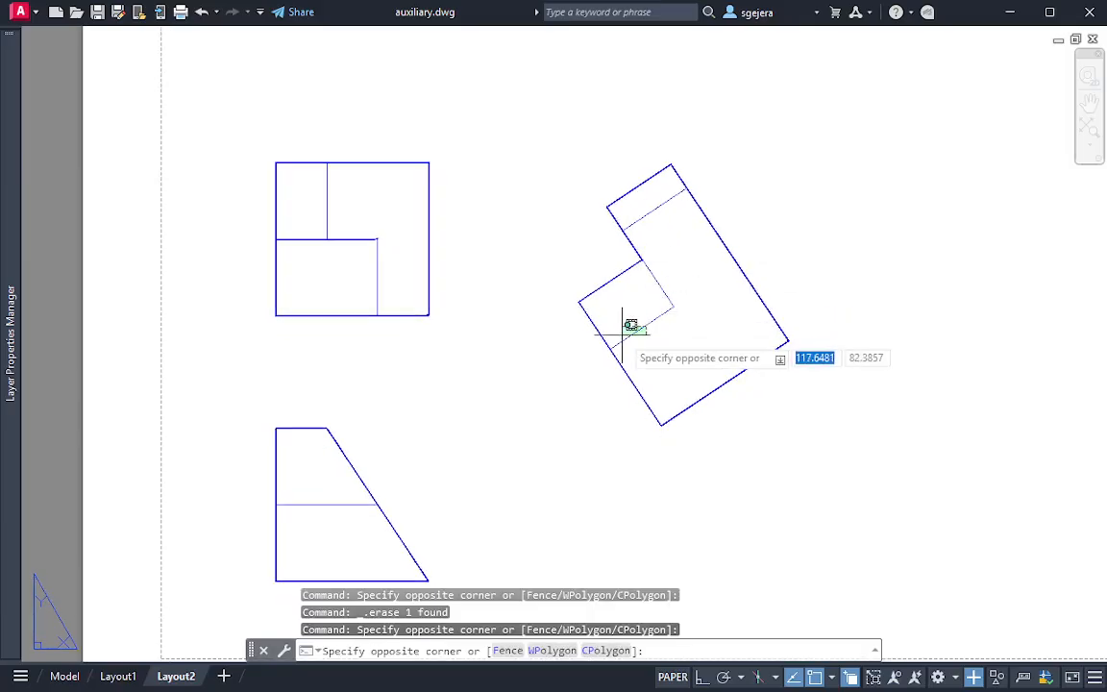
left_click(625, 337)
Turn the VPORTS layer back on to show the viewport borders
mouse_move(3, 400)
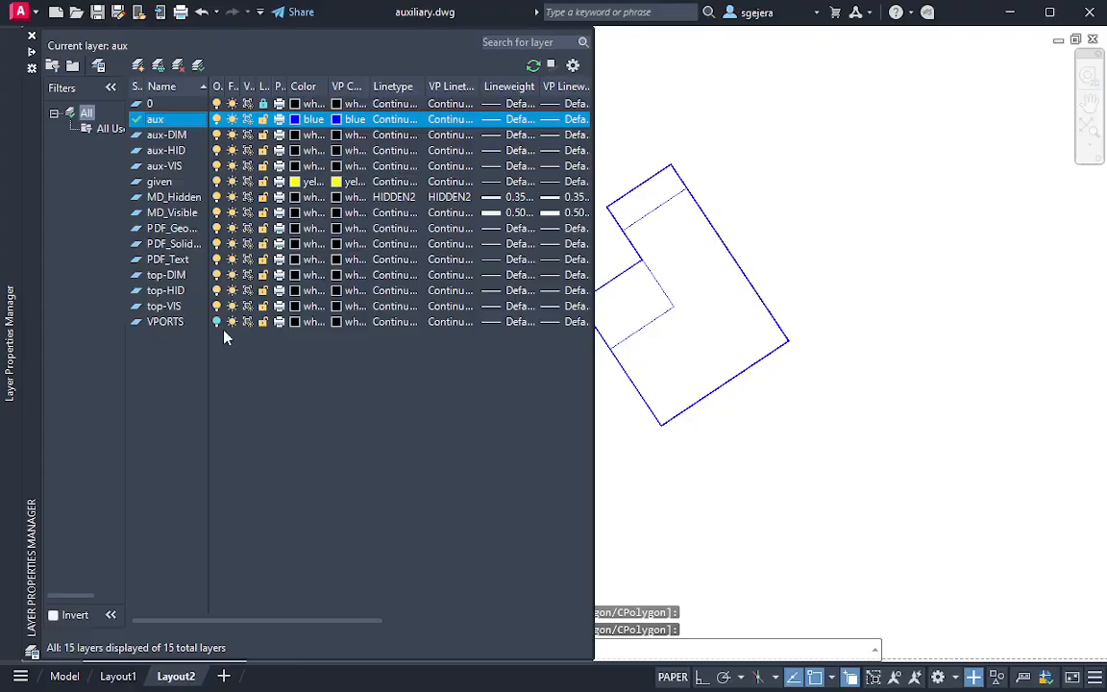
left_click(217, 323)
key("Escape")
key("Escape")
Move the auxiliary view's viewport from its centre diagonally downward and away from the top view
left_click(793, 505)
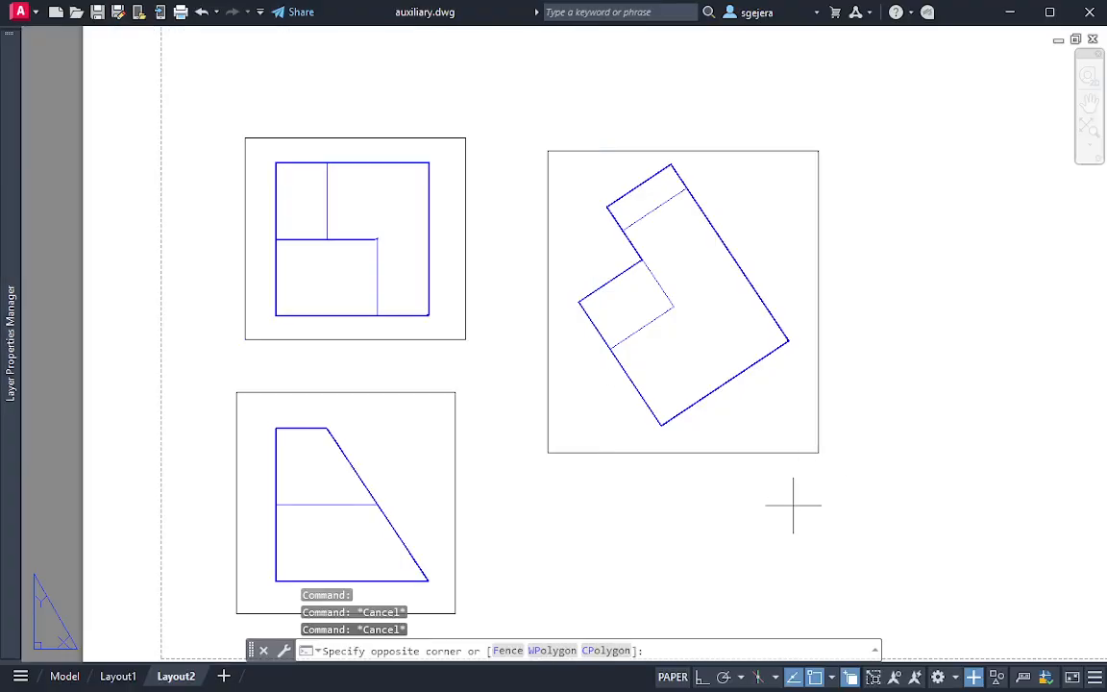
left_click(717, 438)
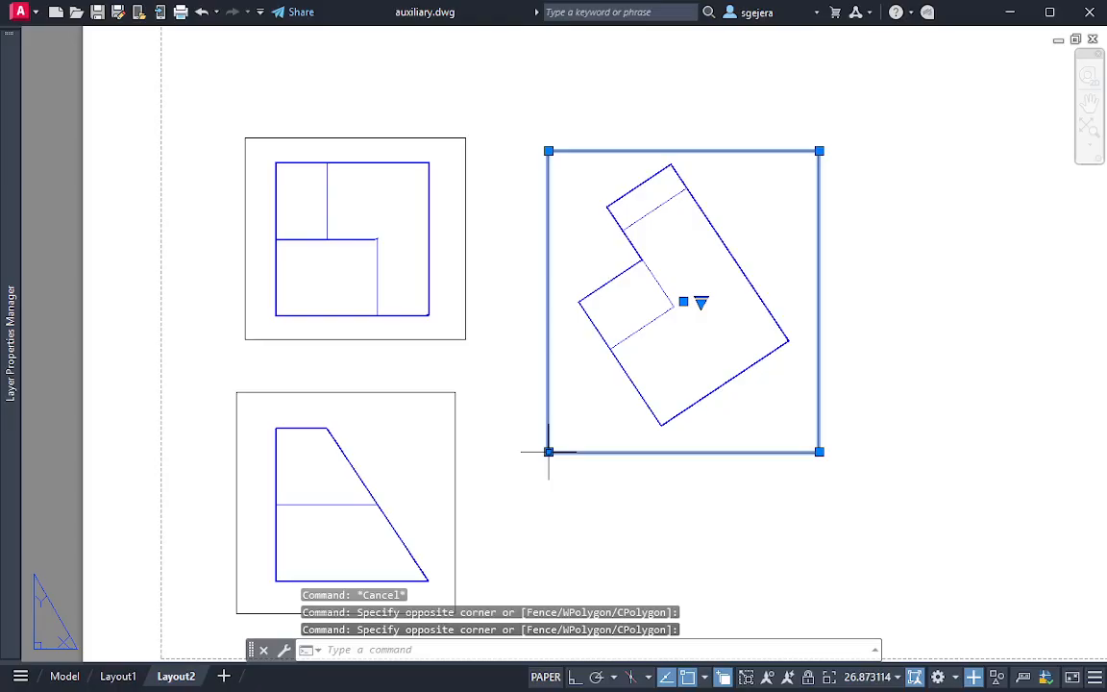
type("M")
key("Return")
left_click(683, 302)
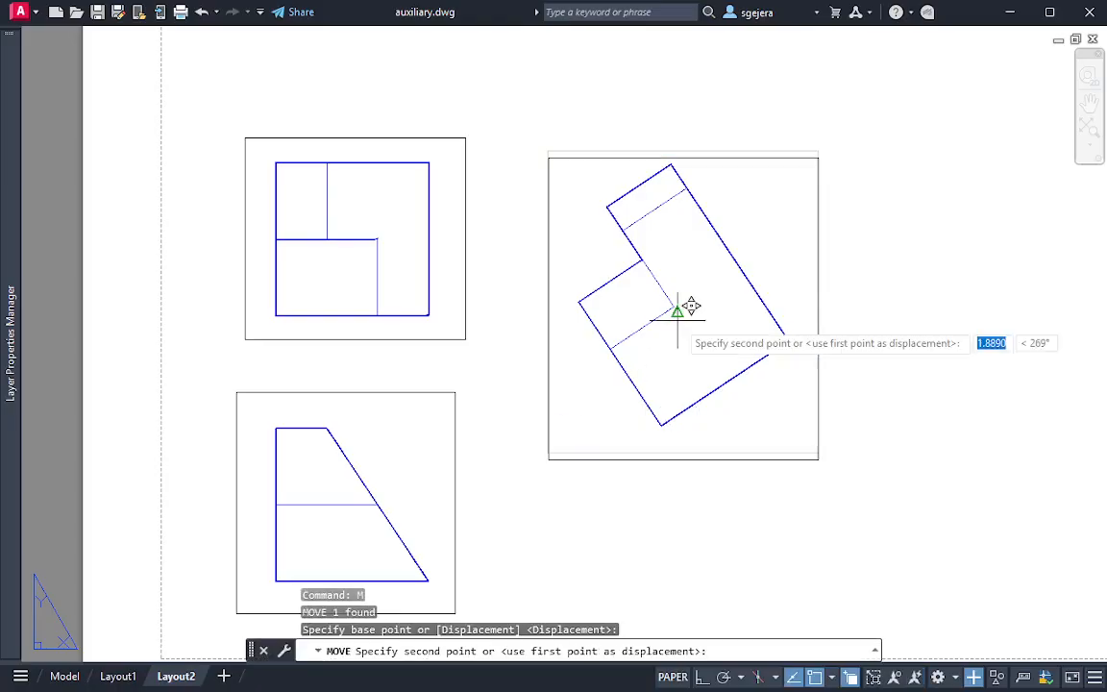
left_click(716, 353)
key("Escape")
key("Escape")
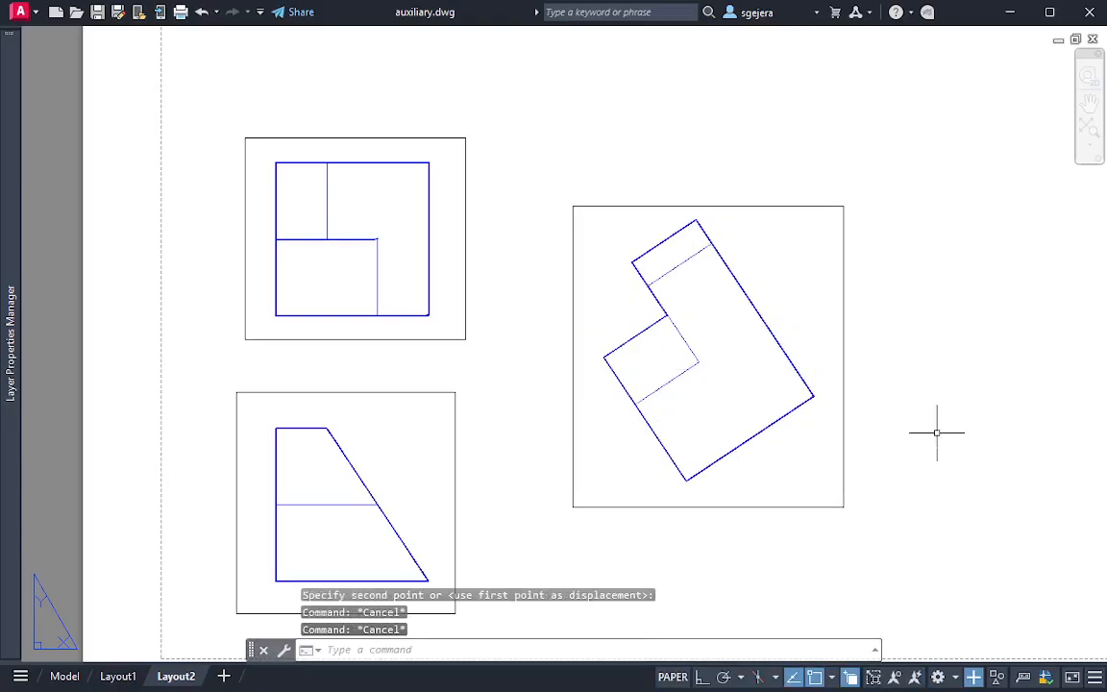
Move the auxiliary viewport farther from the front view, using the view's inner notch corner as the base point
left_click(647, 372)
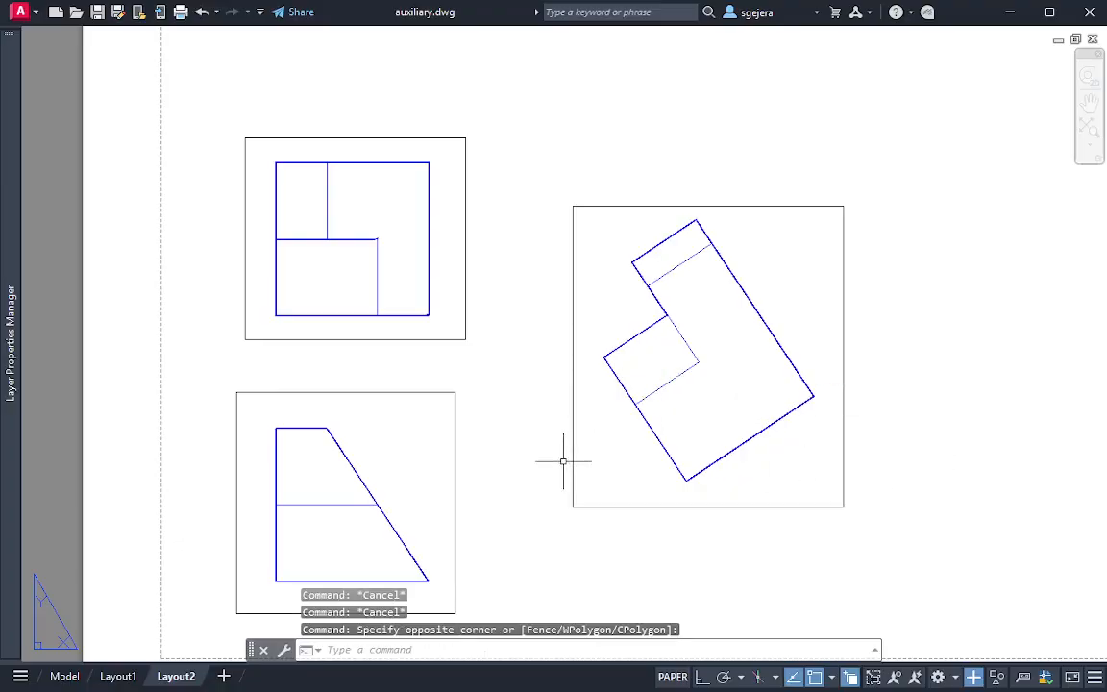
left_click(853, 556)
type("m")
key("Return")
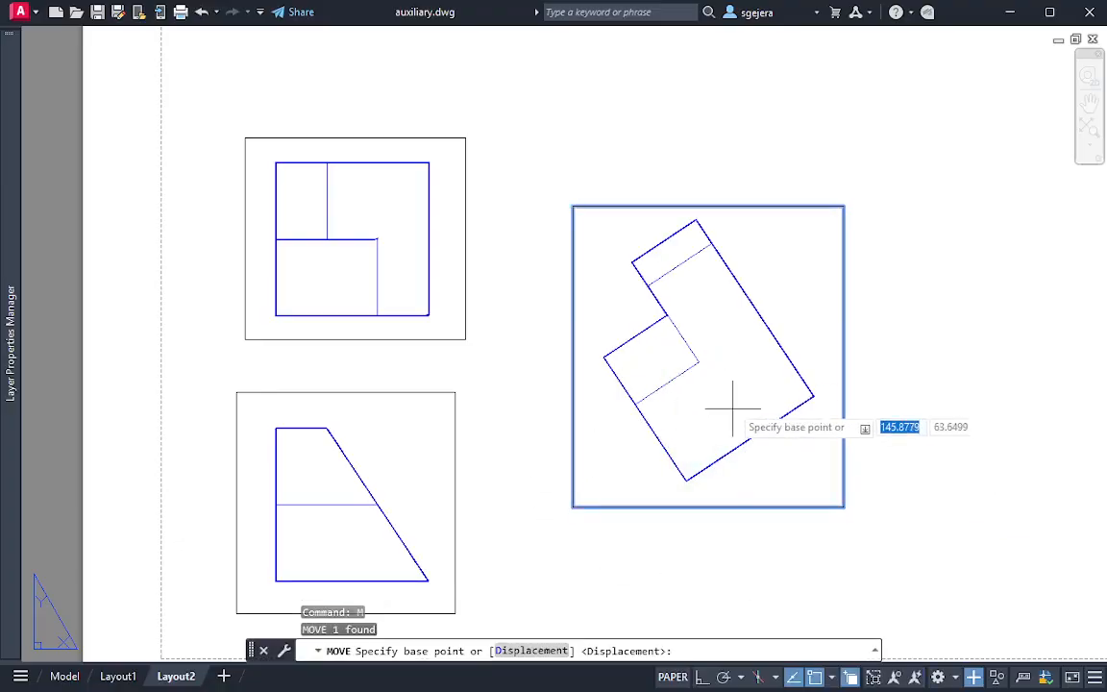
left_click(698, 363)
left_click(746, 390)
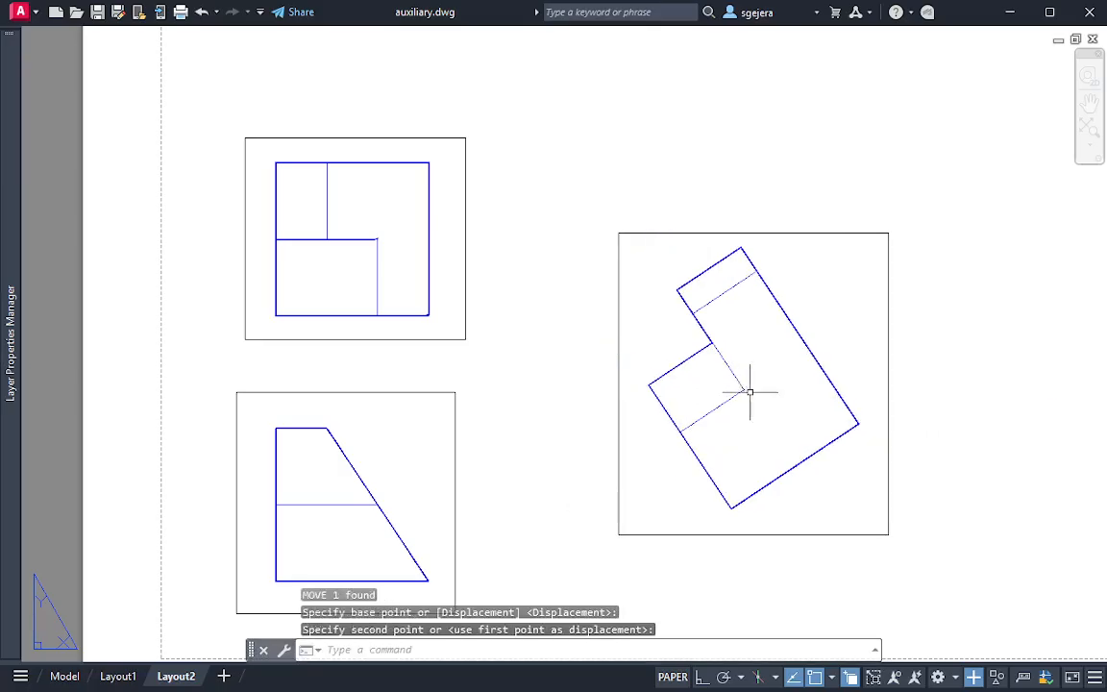
key("Escape")
key("Escape")
middle_click_drag(951, 447, 881, 375)
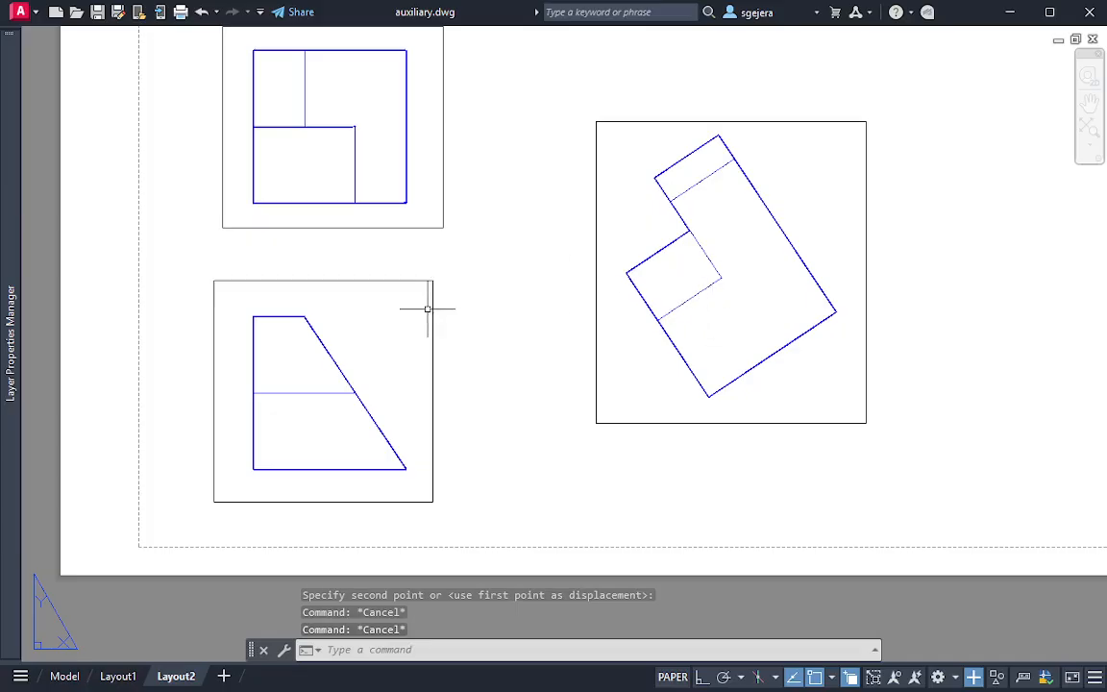
Turn off the VPORTS layer to hide the viewport borders and select the aux layer
mouse_move(11, 425)
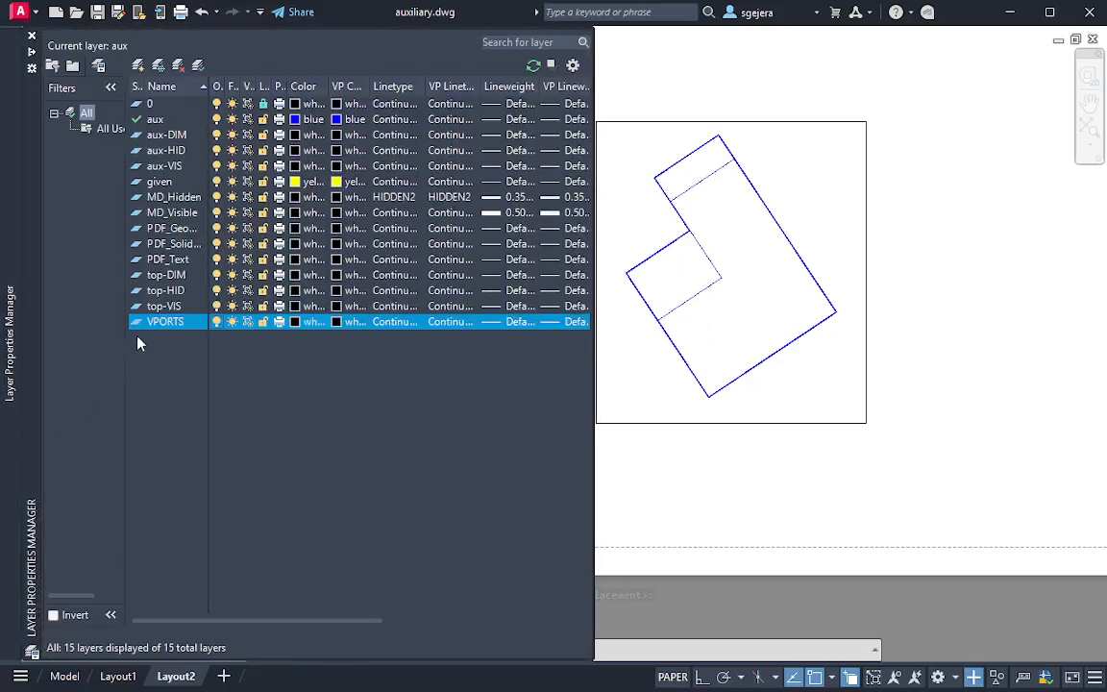
left_click(231, 322)
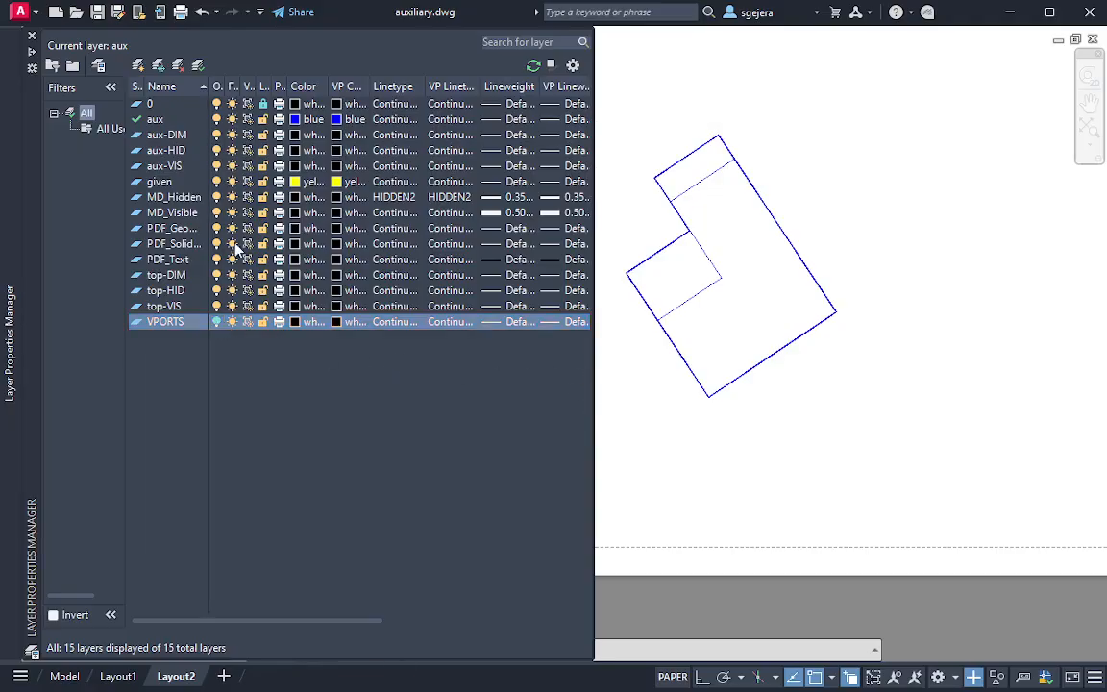
left_click(156, 119)
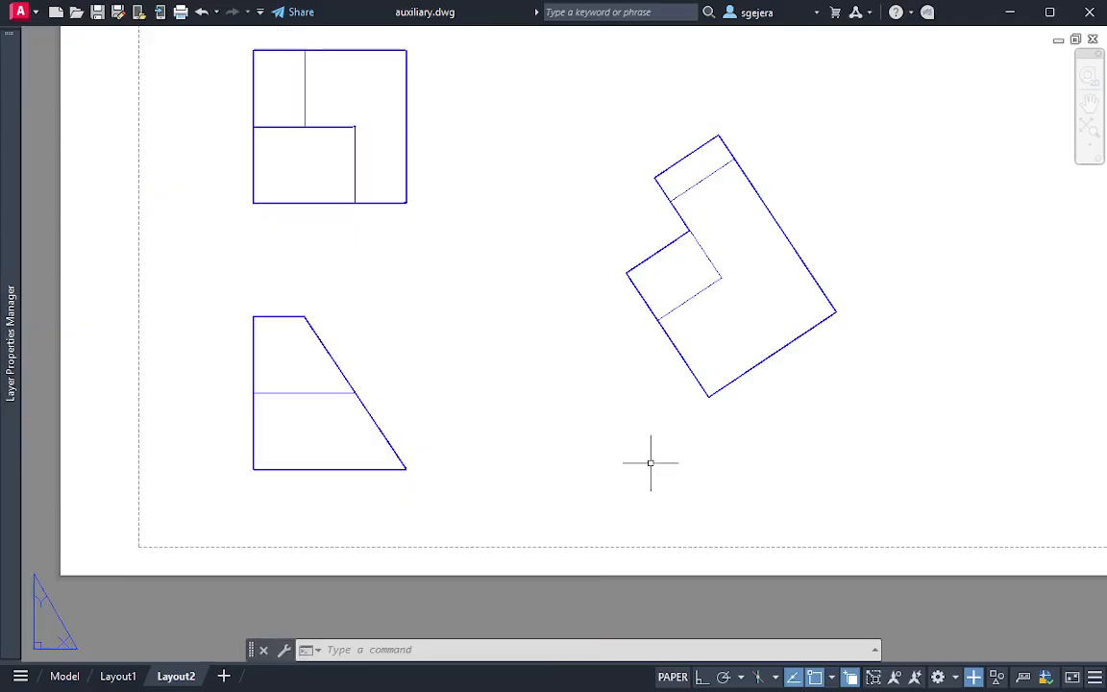
type("l")
key("Return")
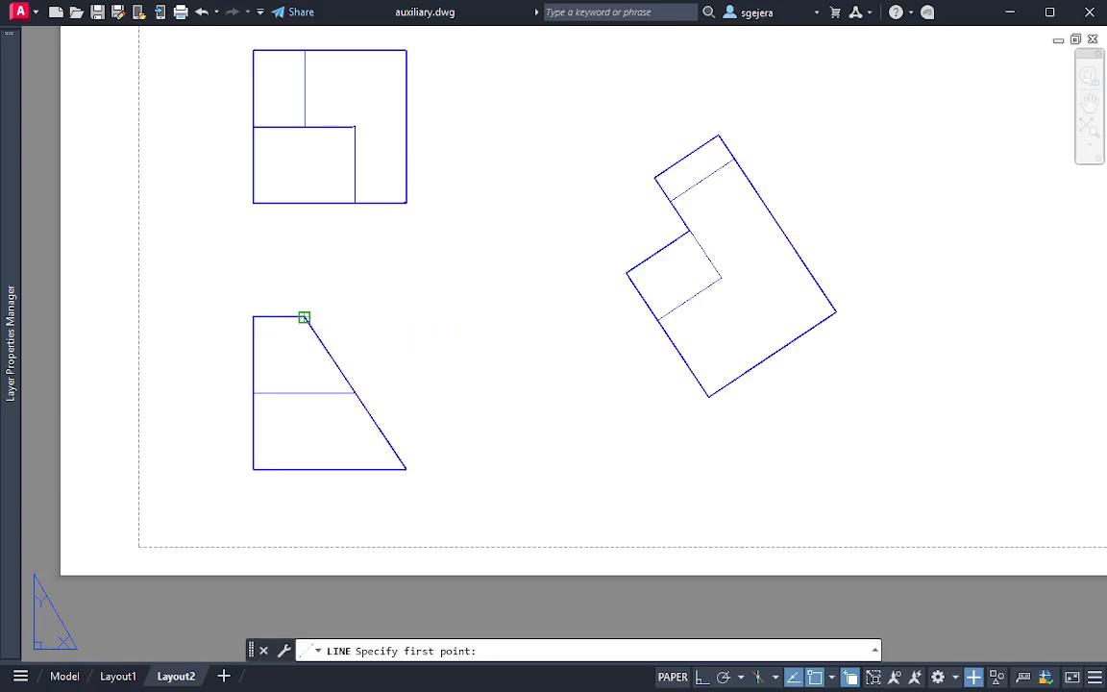
left_click(304, 316)
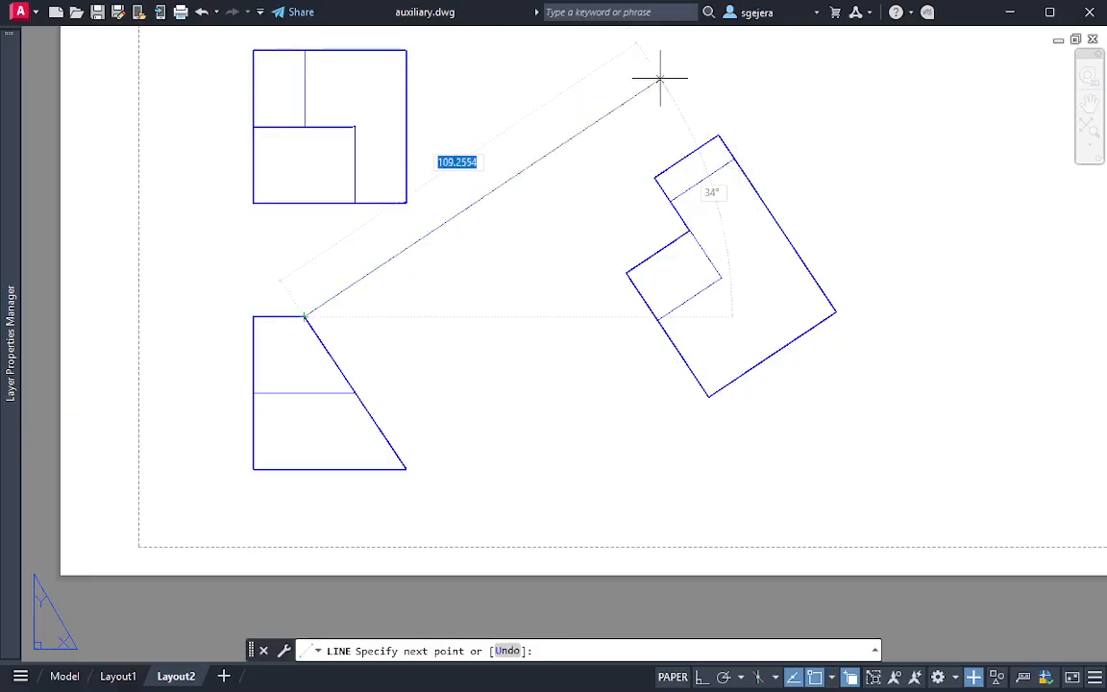
middle_click_drag(642, 114, 596, 171)
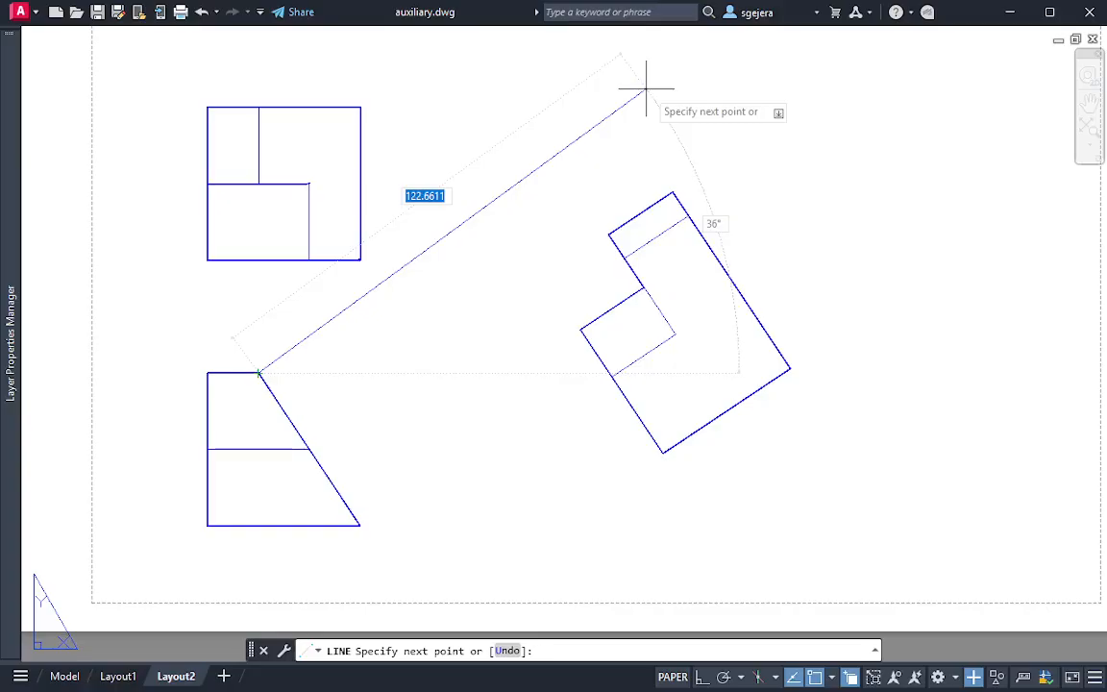
key("Escape")
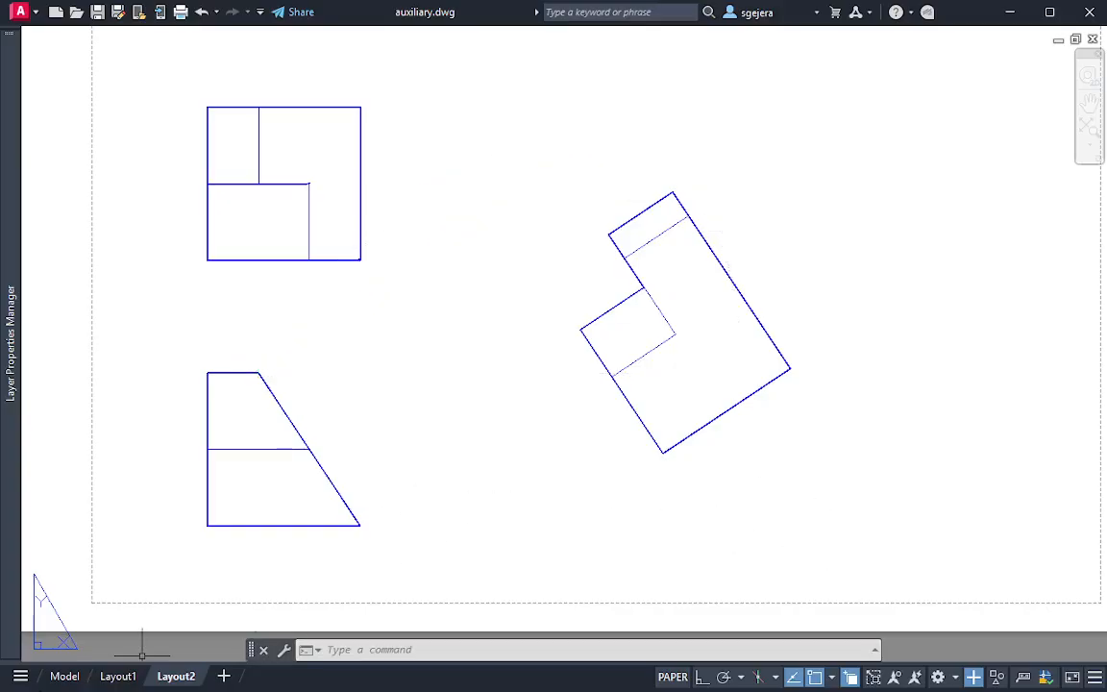
Switch to model space and show both blue solids together with the given yellow drawings
left_click(65, 676)
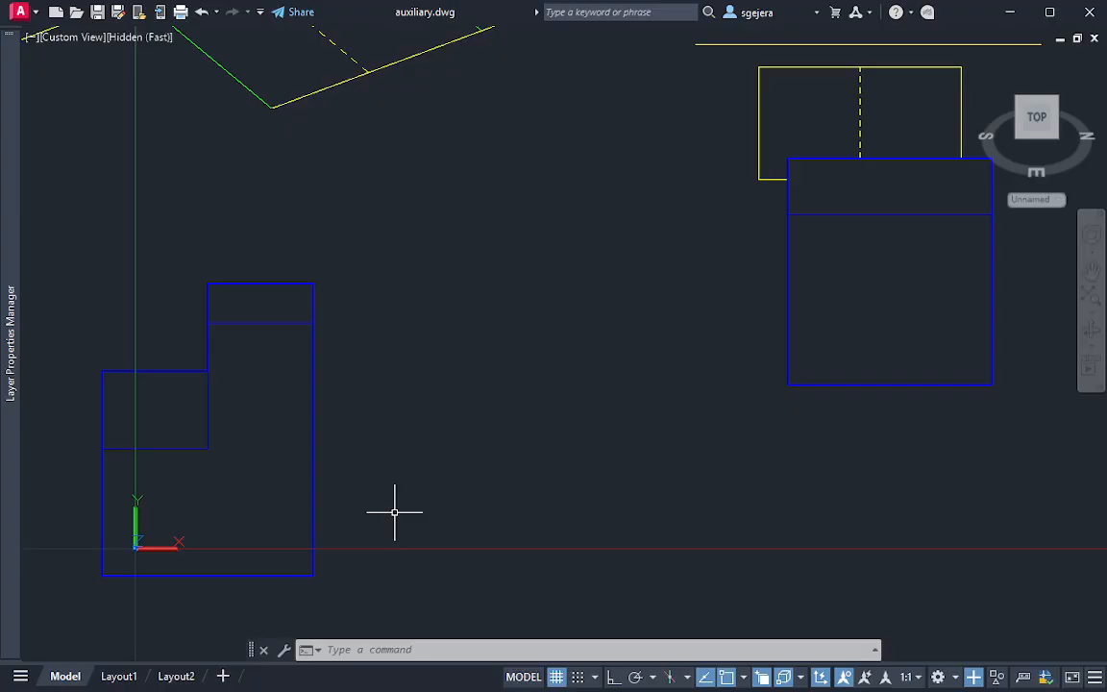
scroll(395, 514, "down", 3)
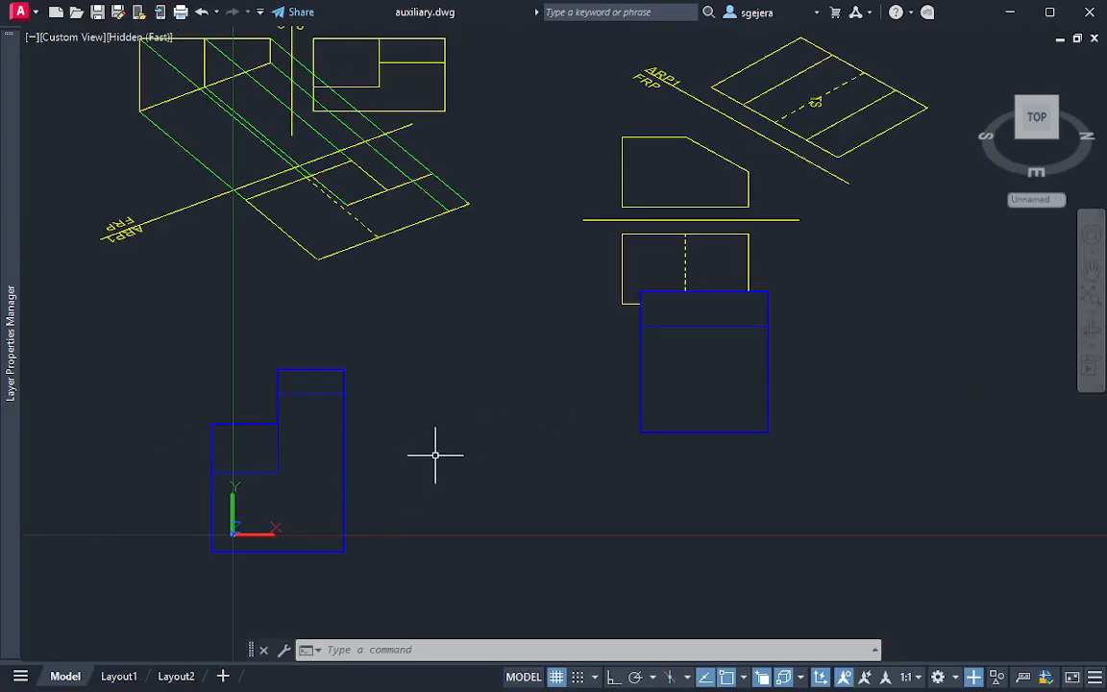
scroll(438, 444, "down", 2)
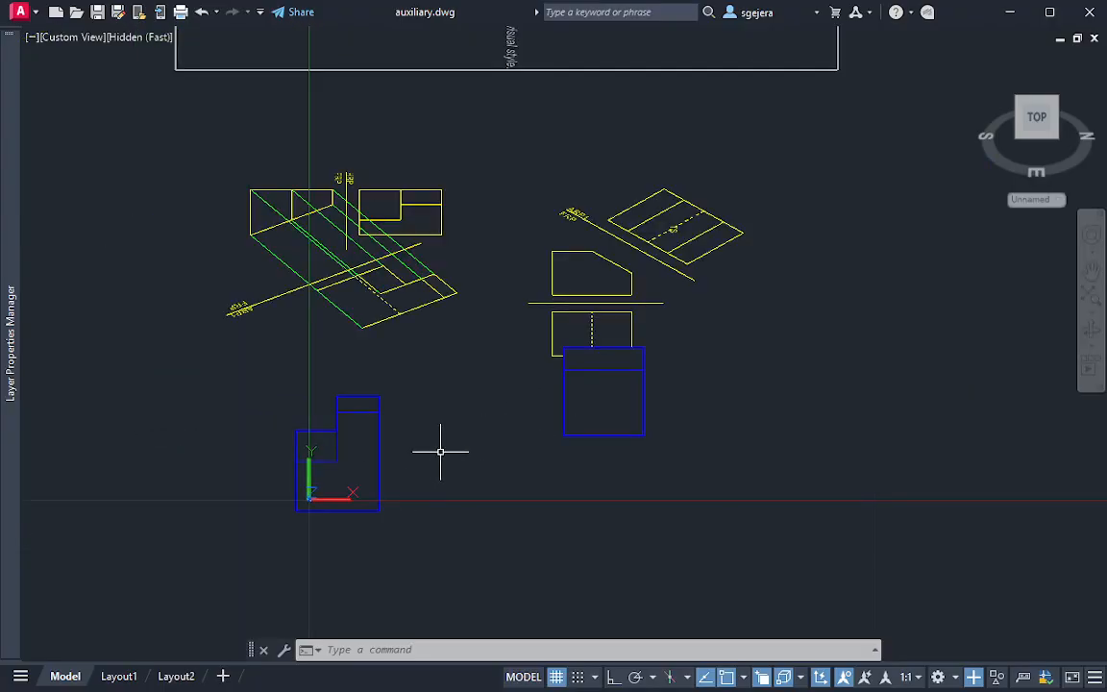
Check the chamfered block's front and auxiliary views on the Layout1 sheet, and return to model space
key("Escape")
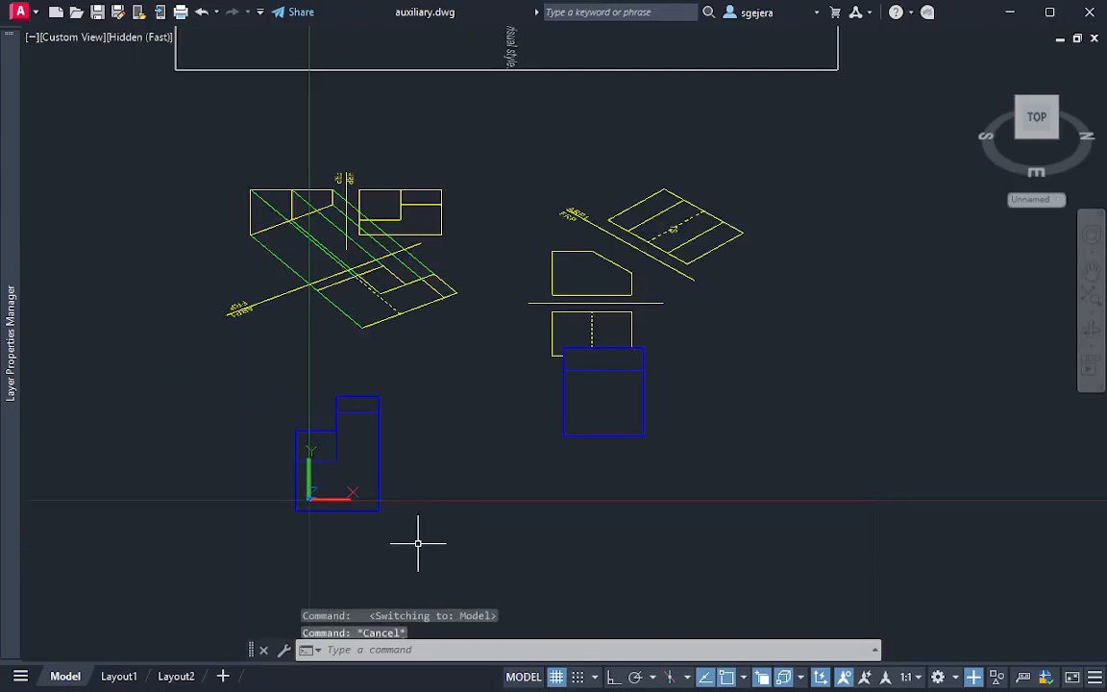
left_click(124, 677)
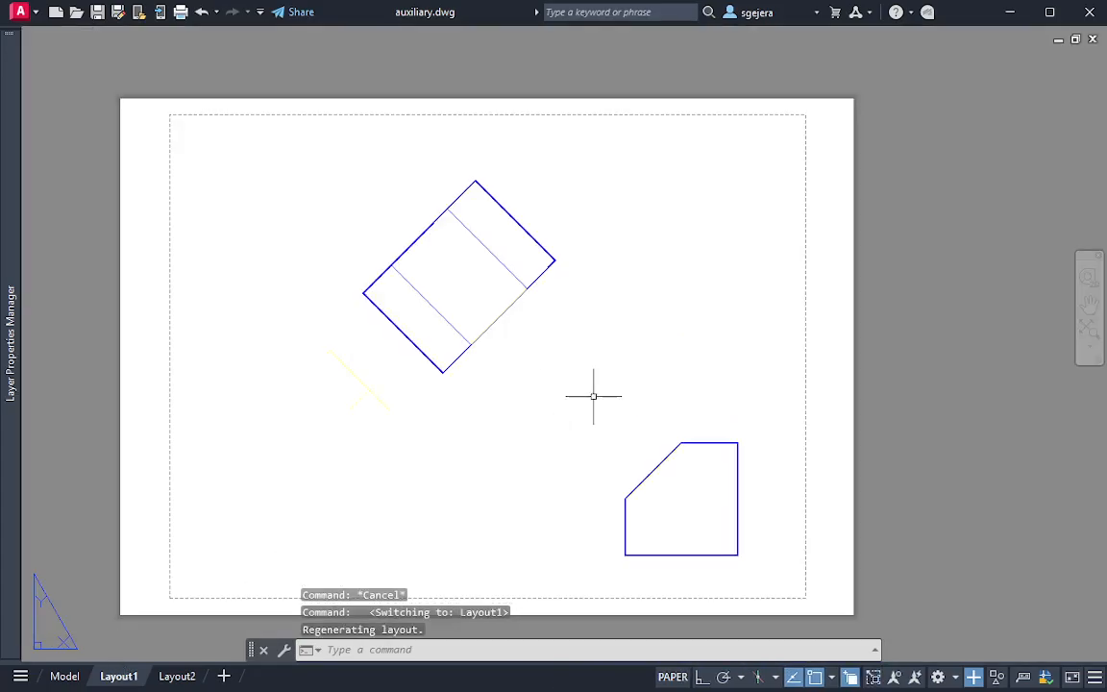
left_click(769, 582)
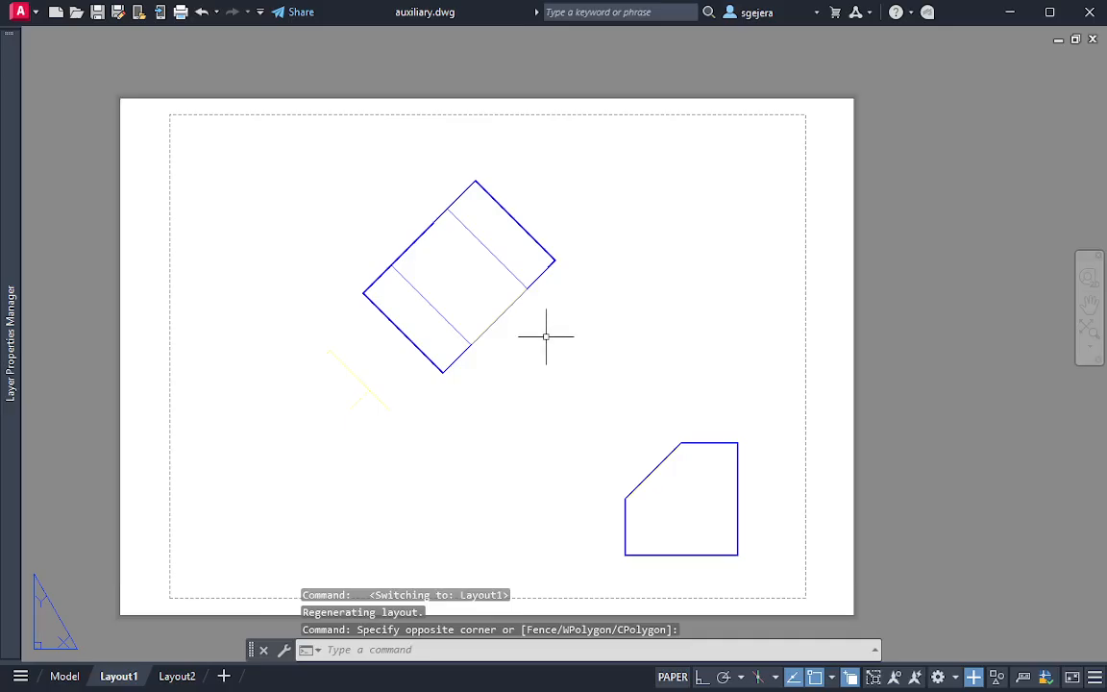
left_click(64, 676)
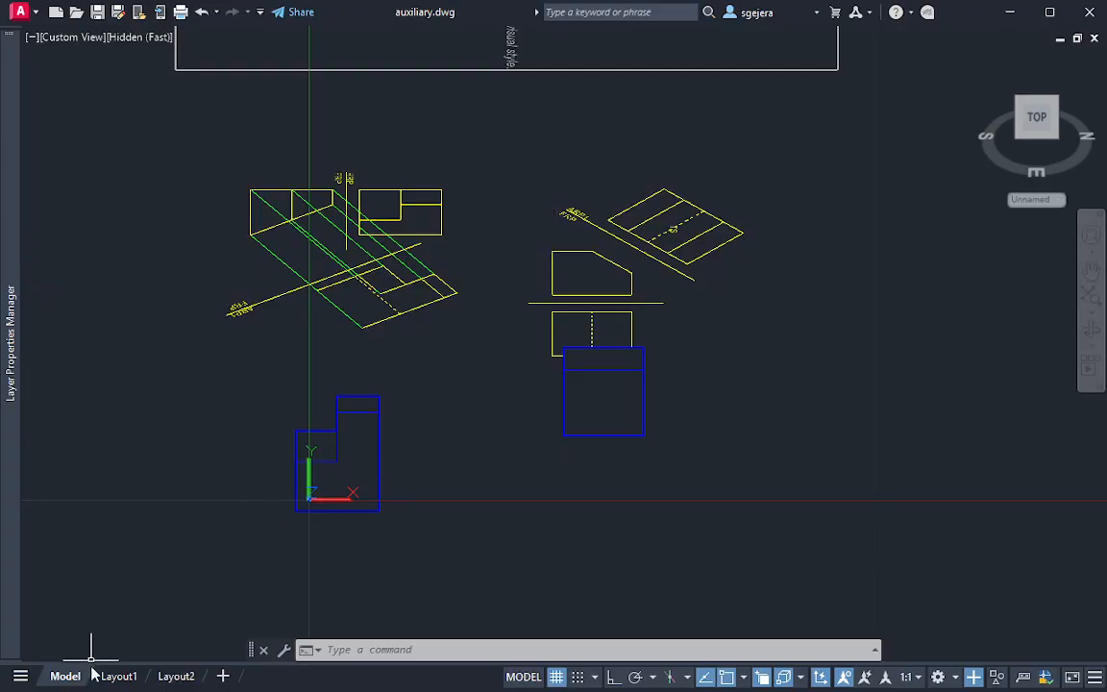
Restore the World coordinate system and orient the model to the Top view with north up
scroll(500, 264, "down", 2)
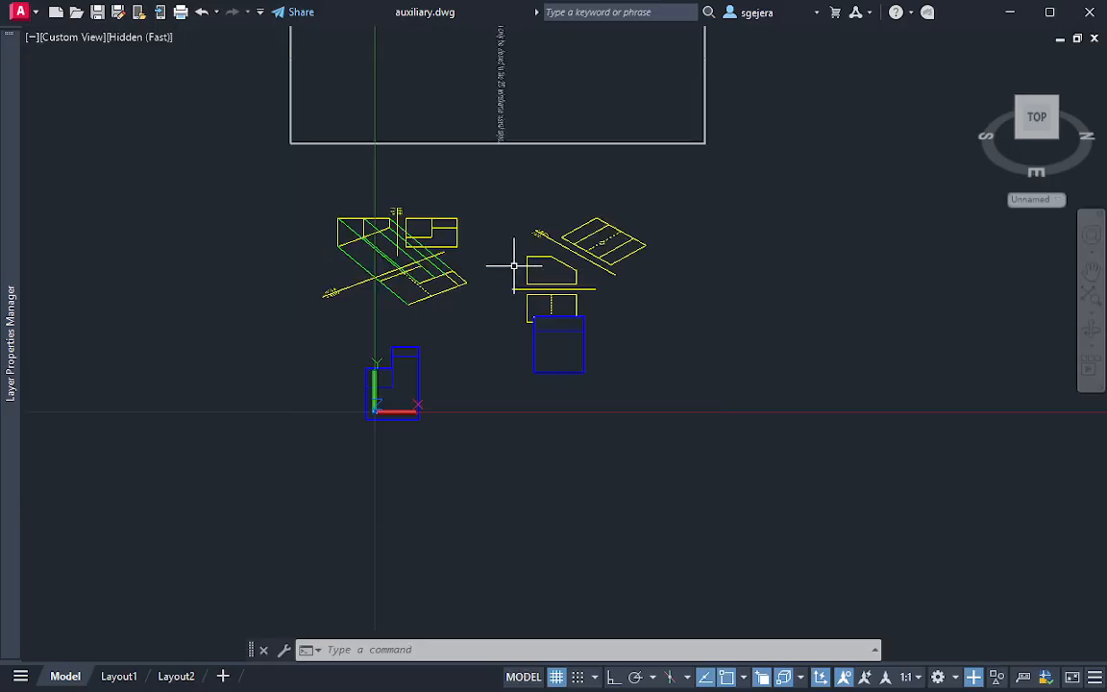
left_click(1045, 201)
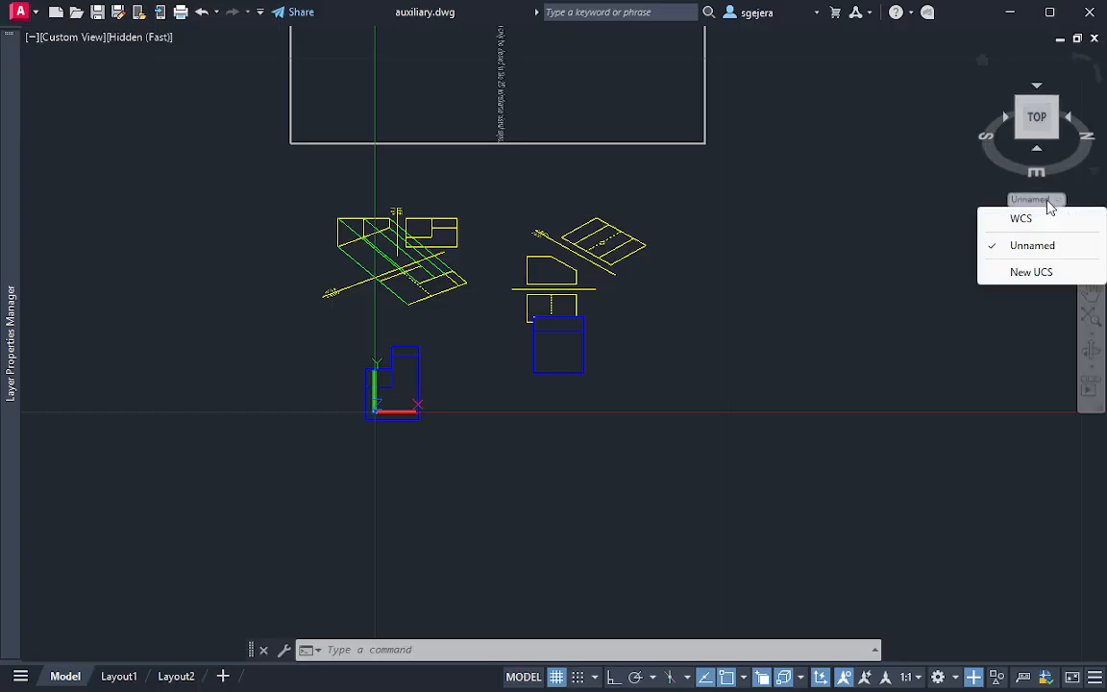
left_click(1043, 223)
left_click(1036, 100)
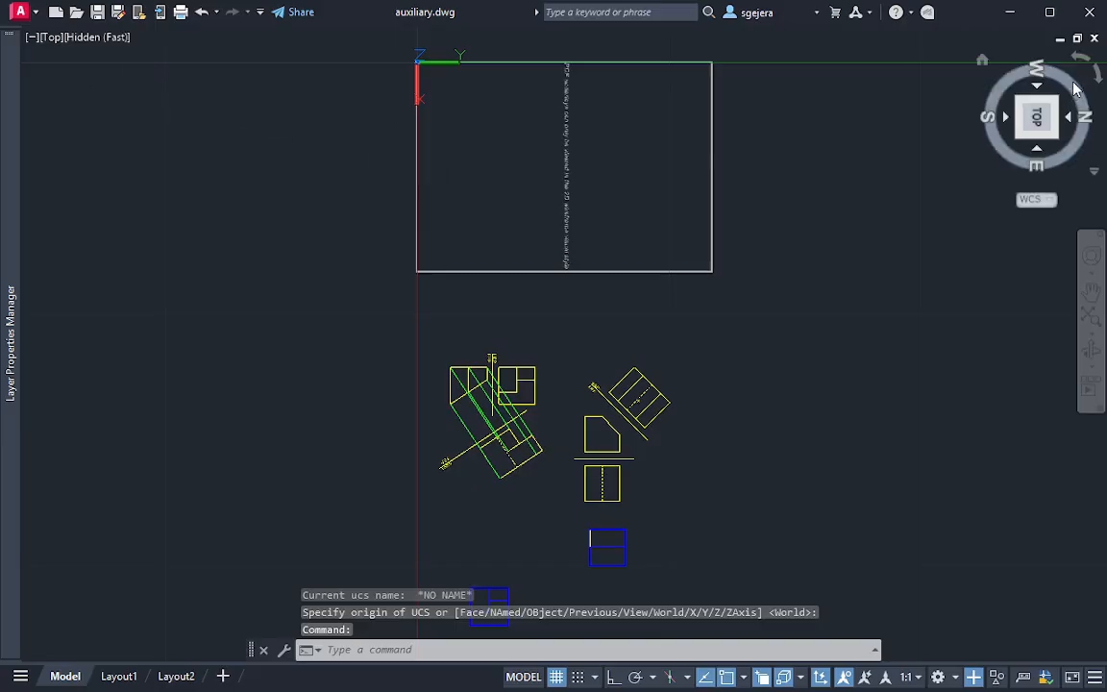
left_click(1082, 61)
scroll(408, 308, "up", 2)
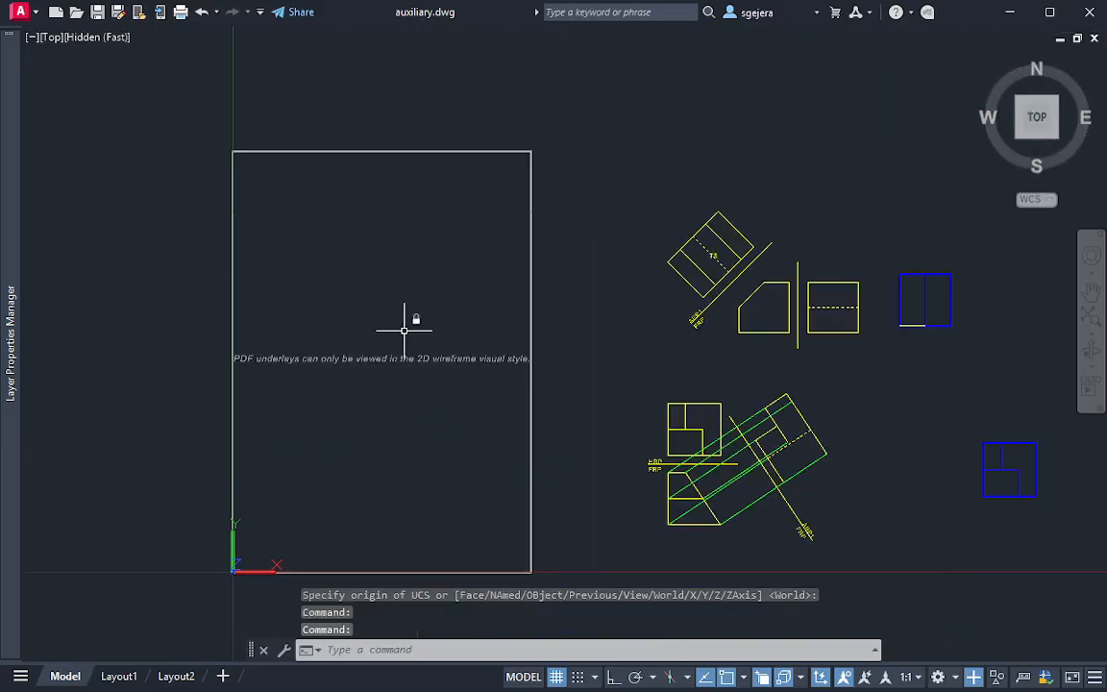
middle_click_drag(423, 389, 428, 360)
scroll(429, 360, "down", 2)
scroll(216, 125, "up", 2)
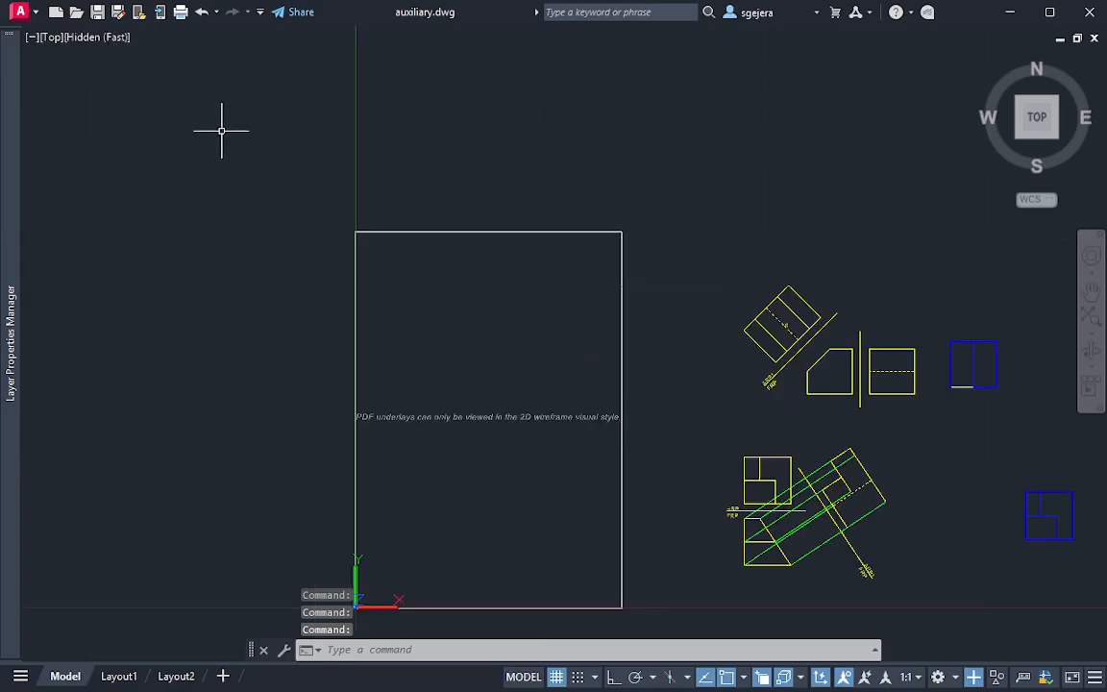
Set the visual style to 2D Wireframe to show the PDF underlay beside the yellow drawings and blue solids
left_click(98, 39)
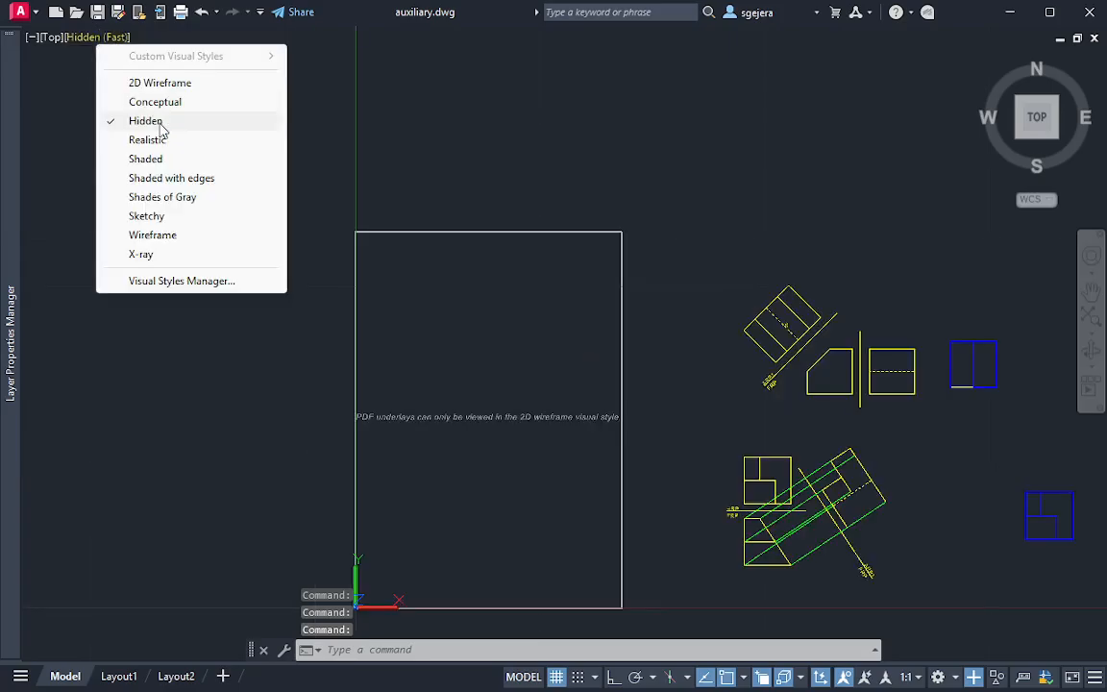
left_click(205, 82)
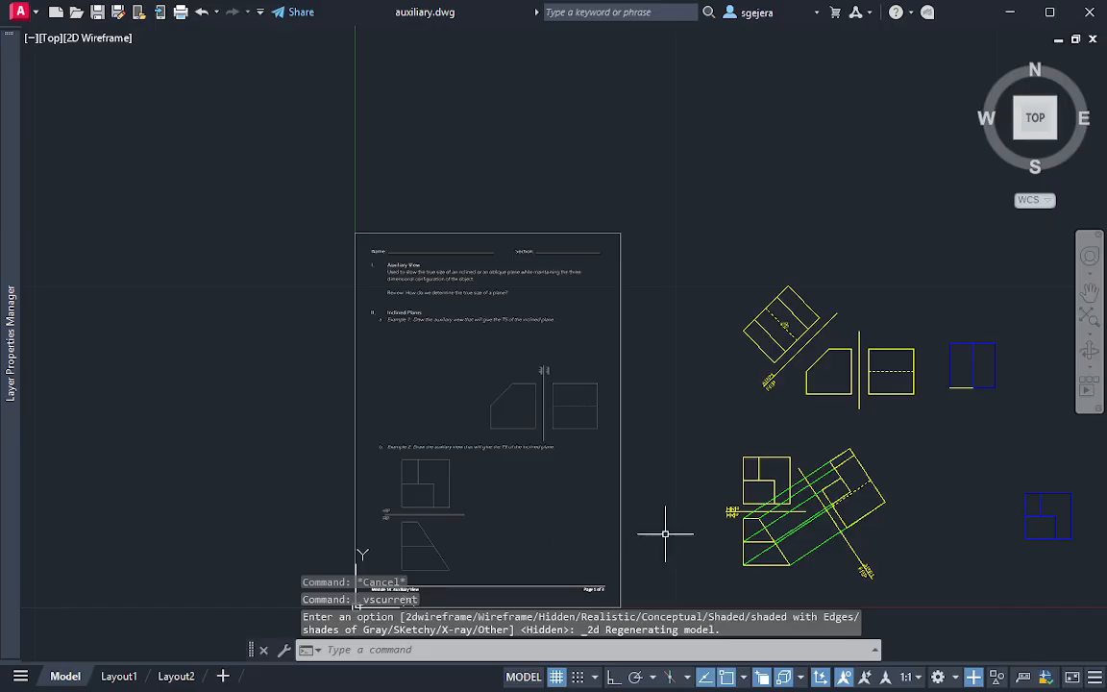
mouse_move(667, 529)
middle_mouse_down()
mouse_move(497, 342)
mouse_move(490, 390)
middle_mouse_up()
scroll(611, 387, "down", 2)
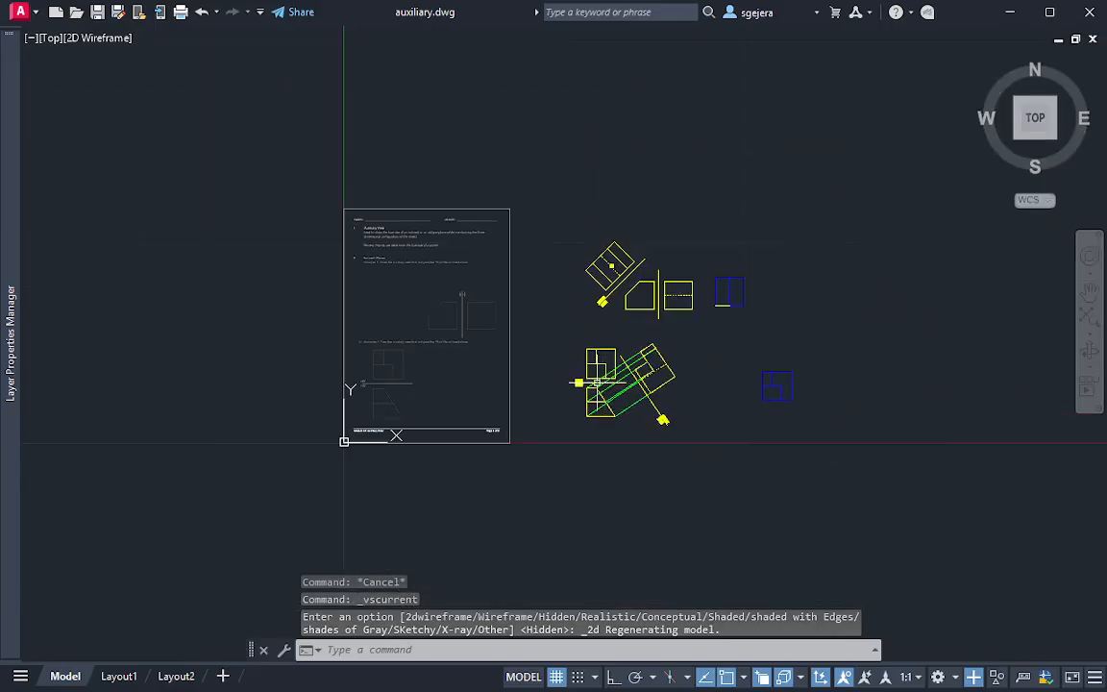
mouse_move(611, 387)
middle_mouse_down()
mouse_move(475, 367)
mouse_move(507, 373)
middle_mouse_up()
scroll(475, 367, "up", 2)
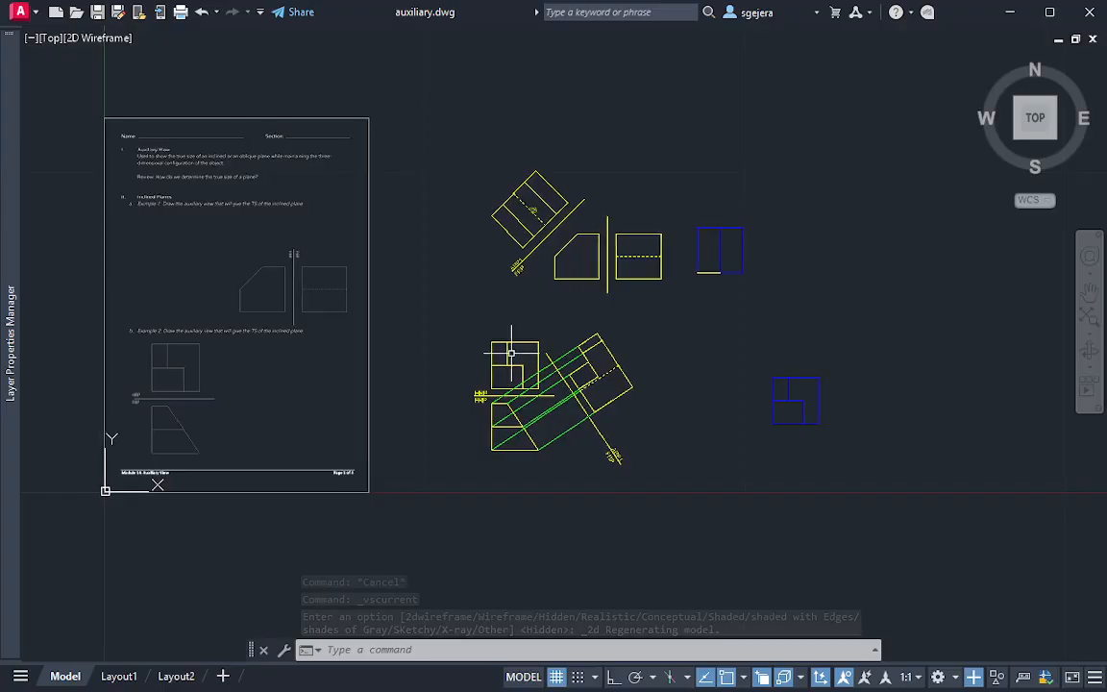
Start a new drawing from the acadiso template and attach page 3 of the Auxiliary View Module PDF at 0,0,0
key("ctrl+n")
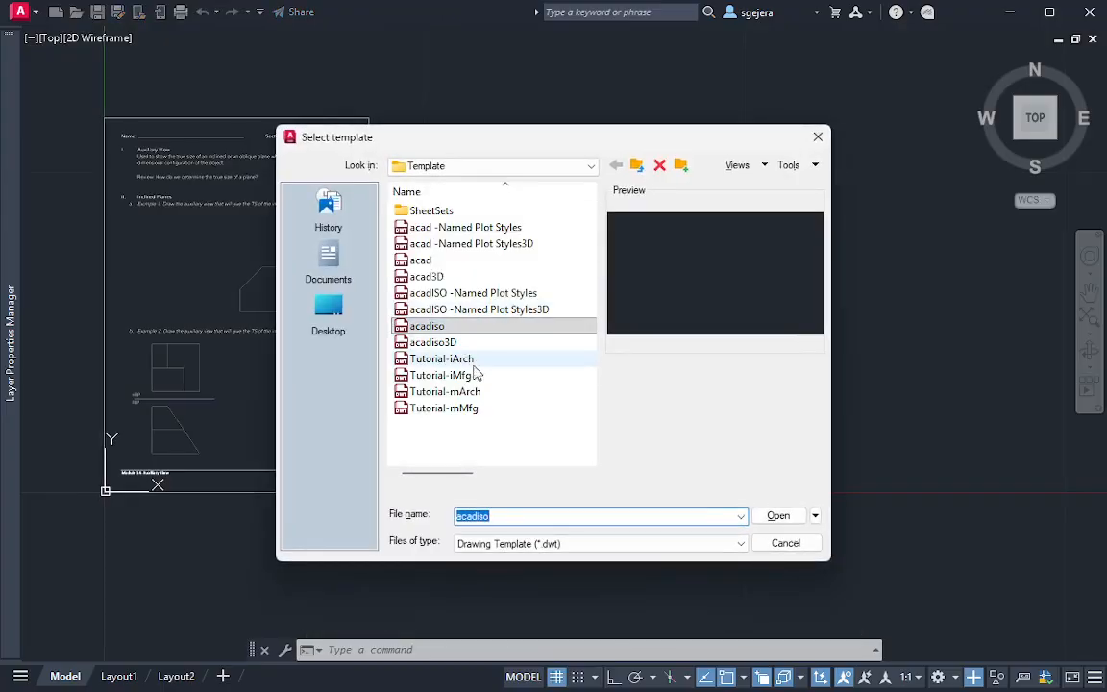
left_click(779, 517)
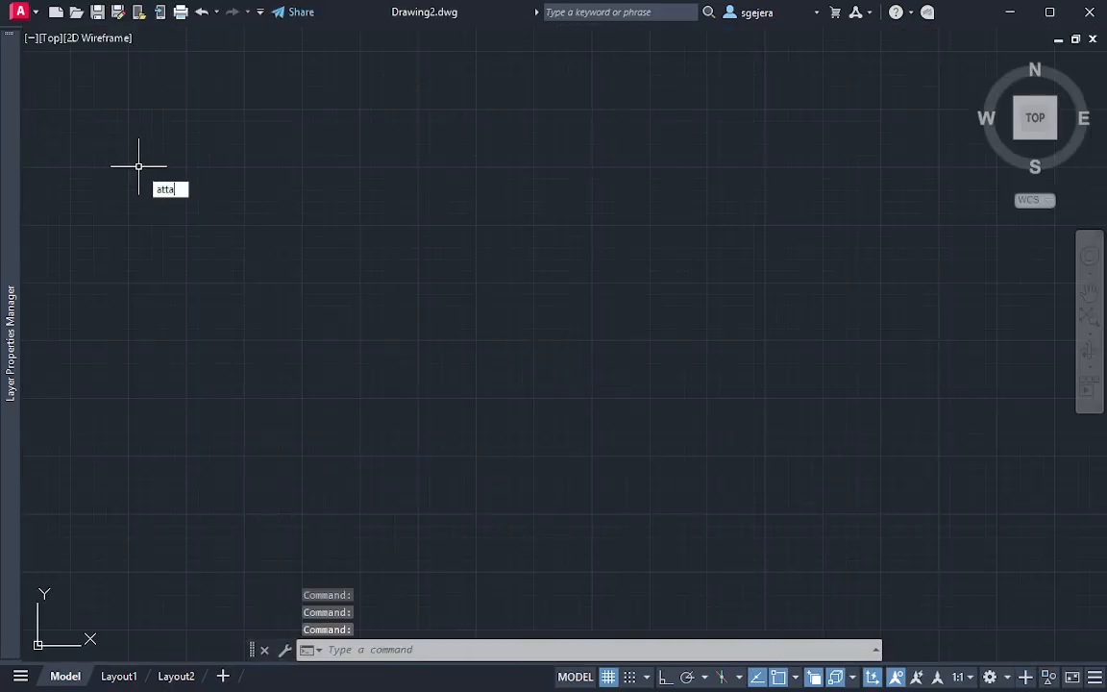
key("Return")
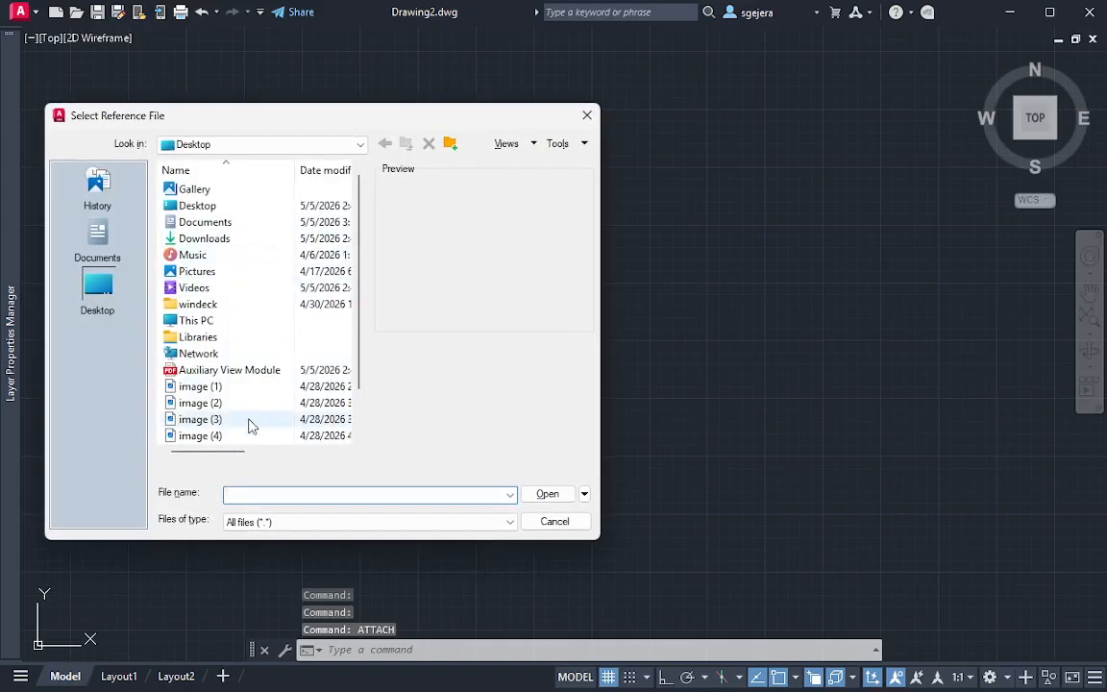
double_click(248, 375)
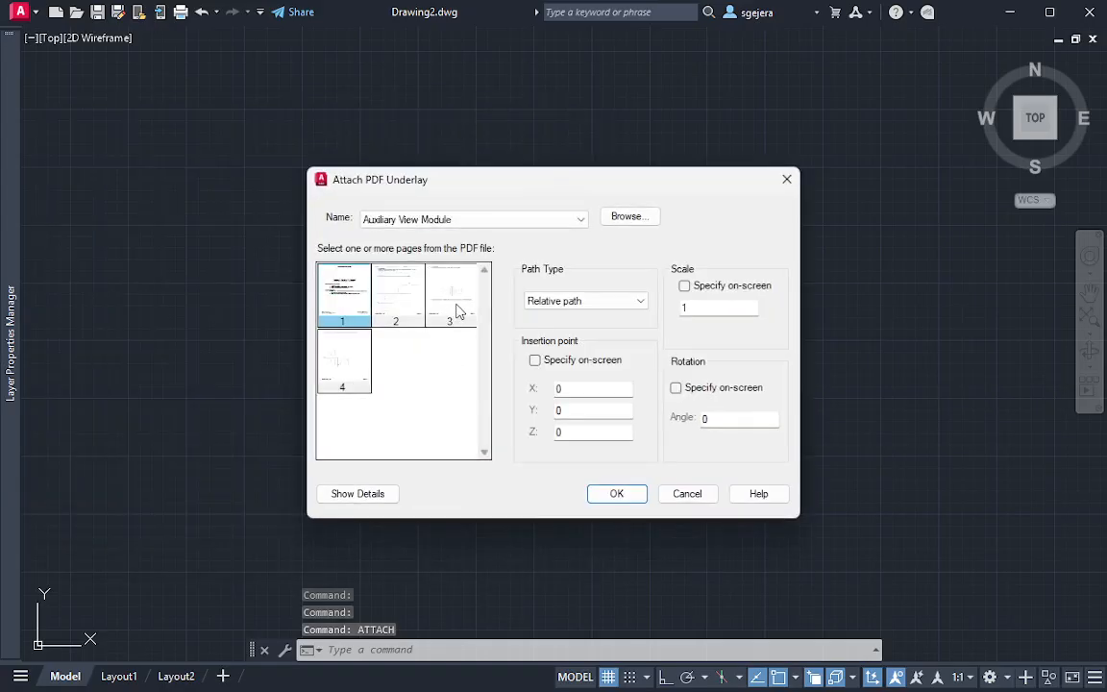
left_click(458, 309)
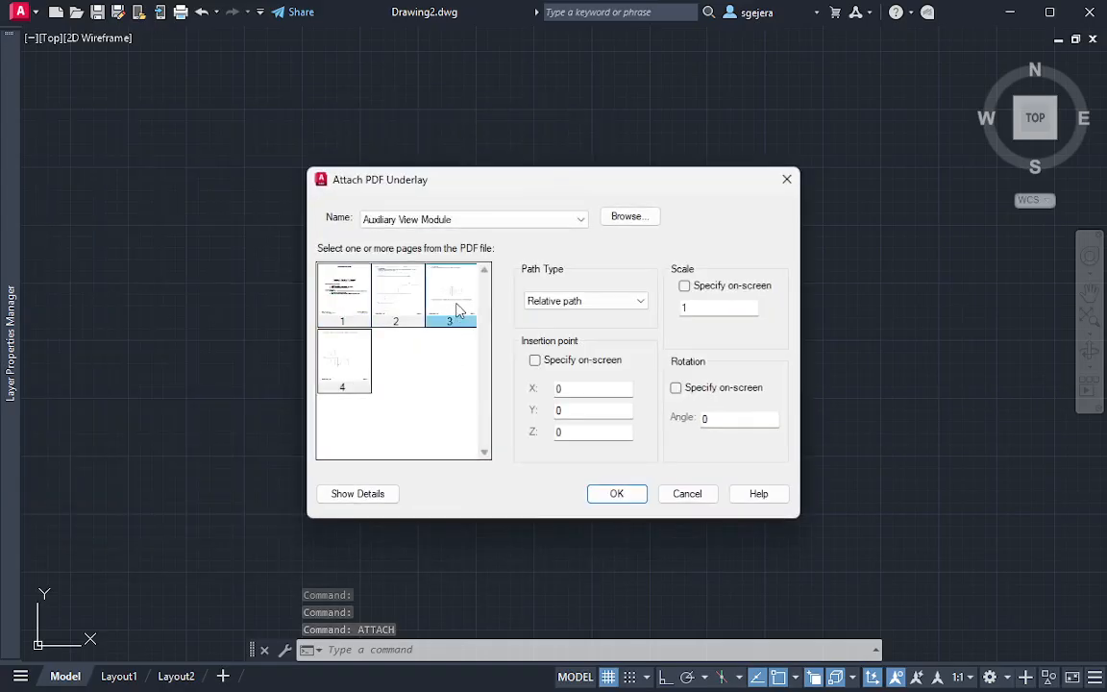
left_click(617, 494)
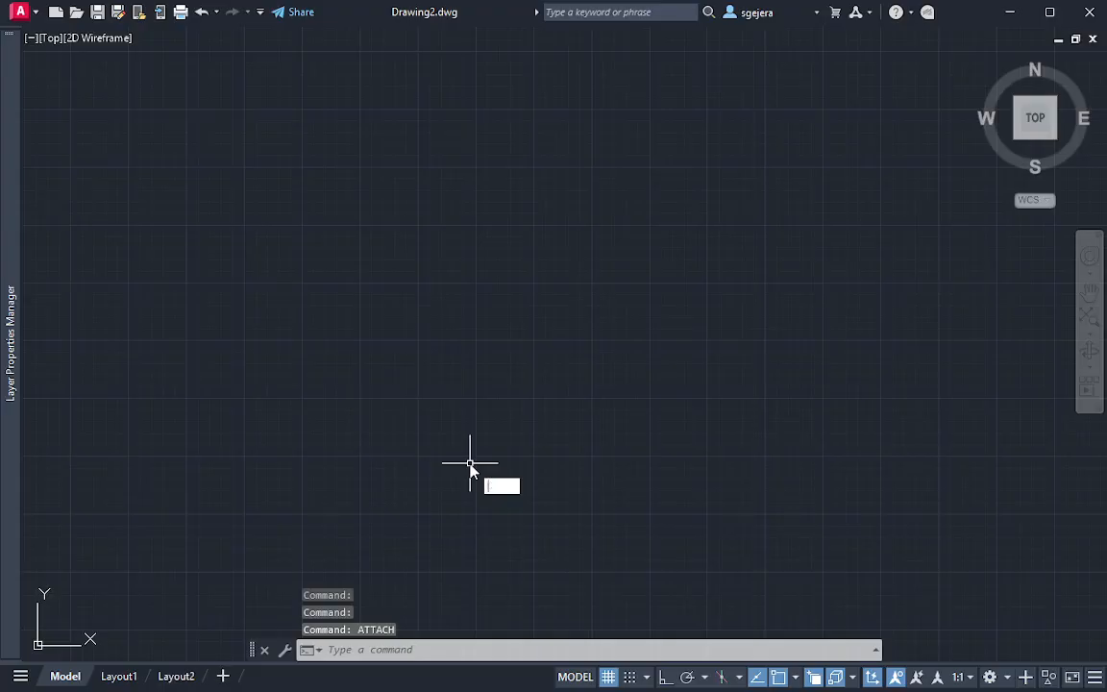
Display the ribbon and turn off the clean screen
key("Escape")
key("Escape")
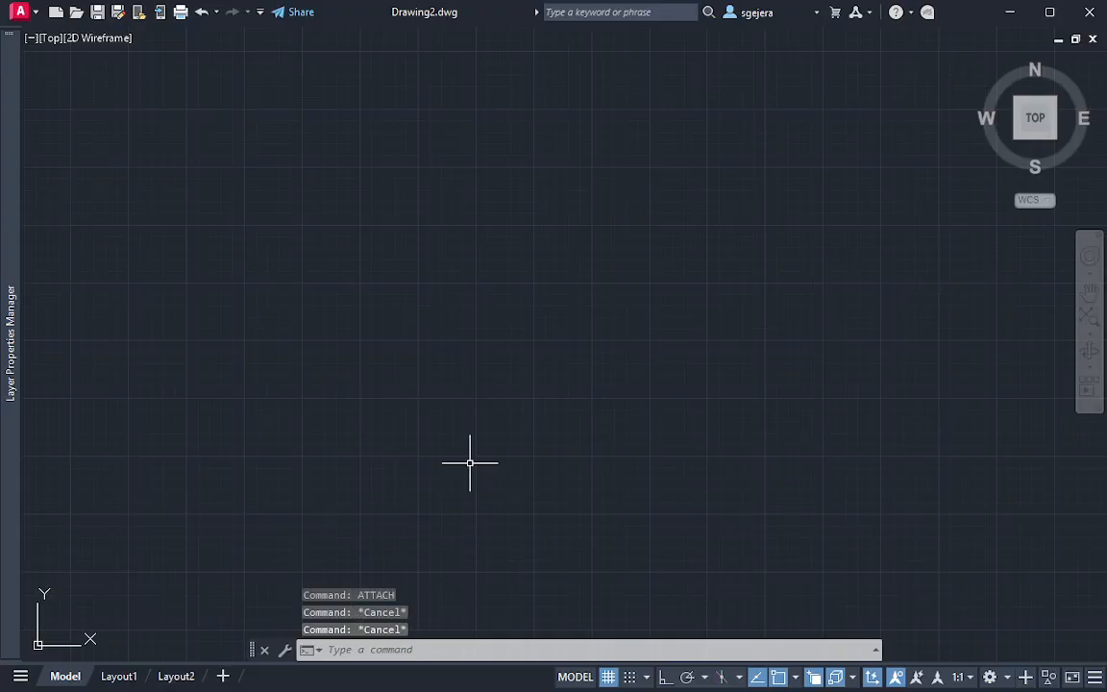
type("ribbon")
key("Return")
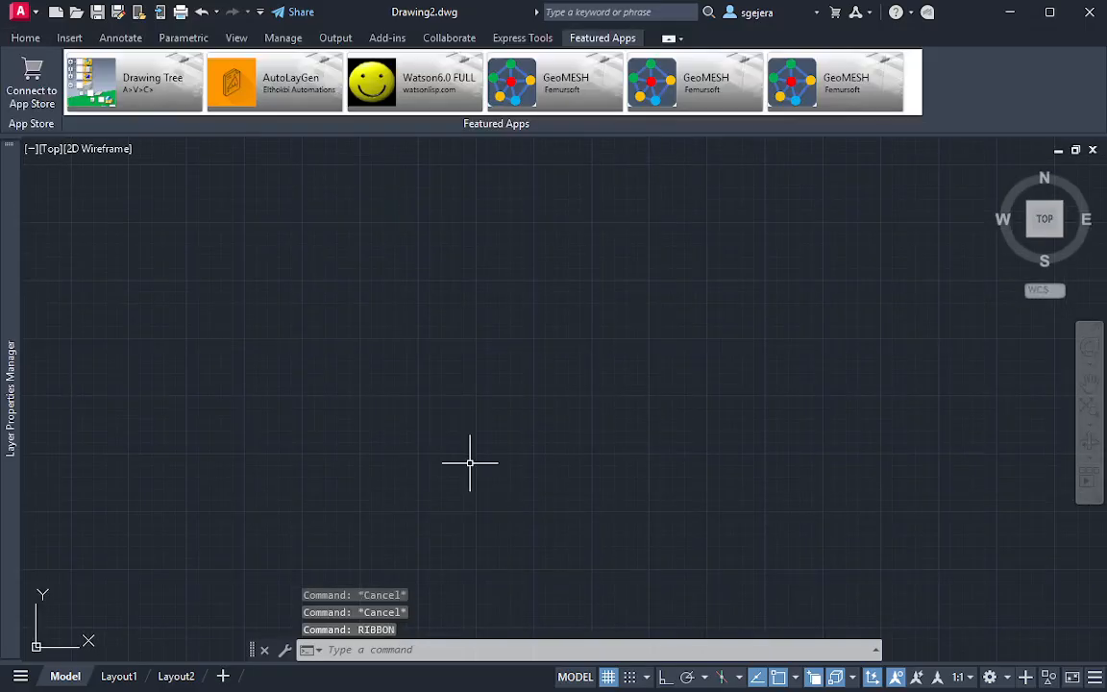
key("ctrl+0")
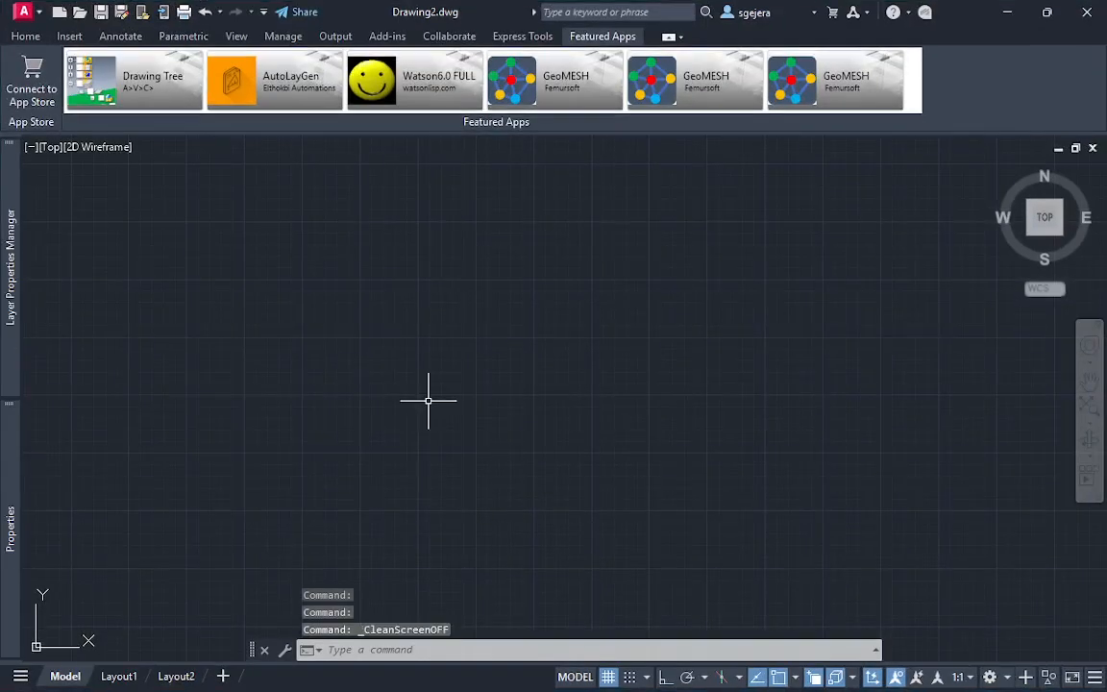
Attach page 3 of the Auxiliary View Module PDF once more at scale 1, and zoom to the drawing's extents
left_click(26, 35)
left_click(75, 38)
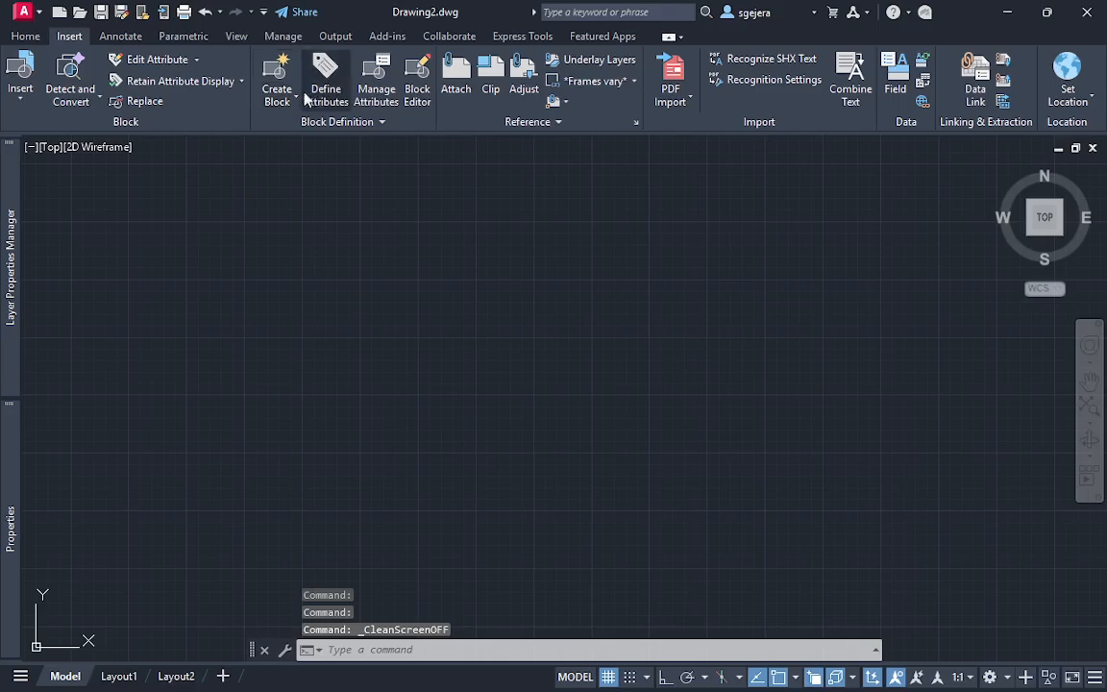
left_click(455, 82)
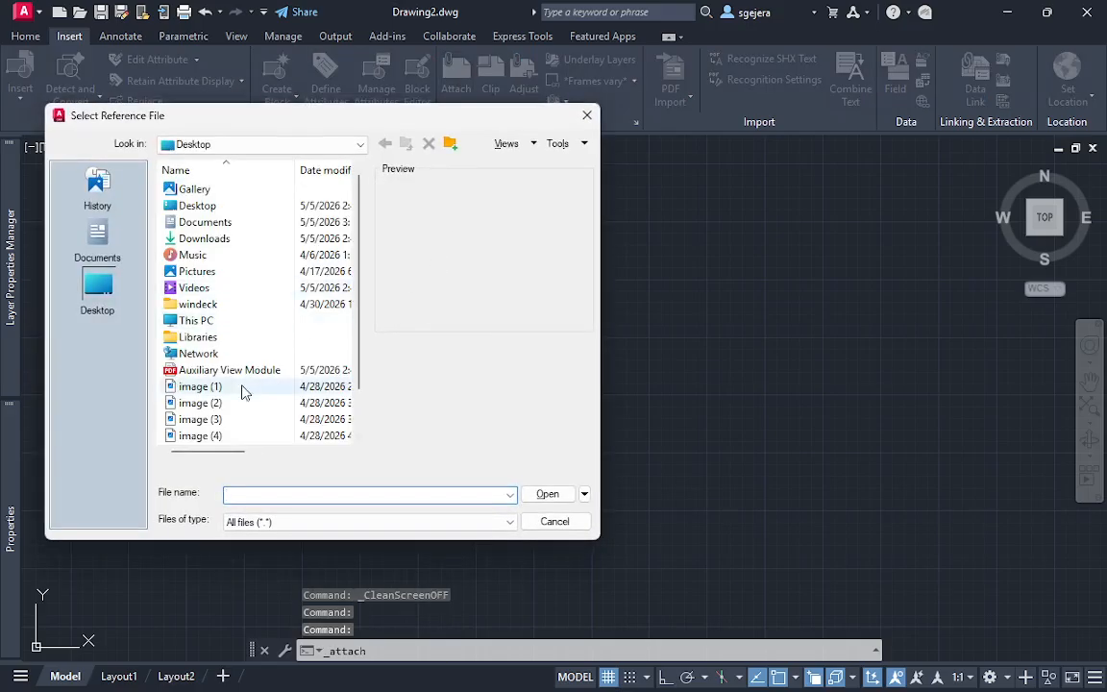
double_click(317, 366)
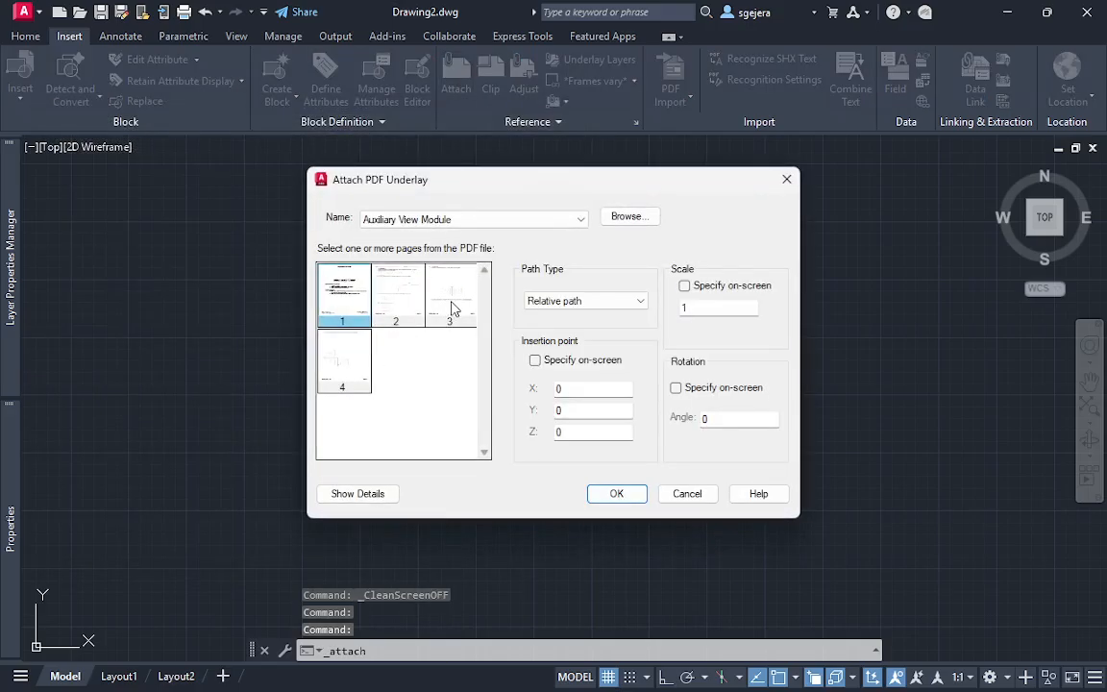
left_click(453, 309)
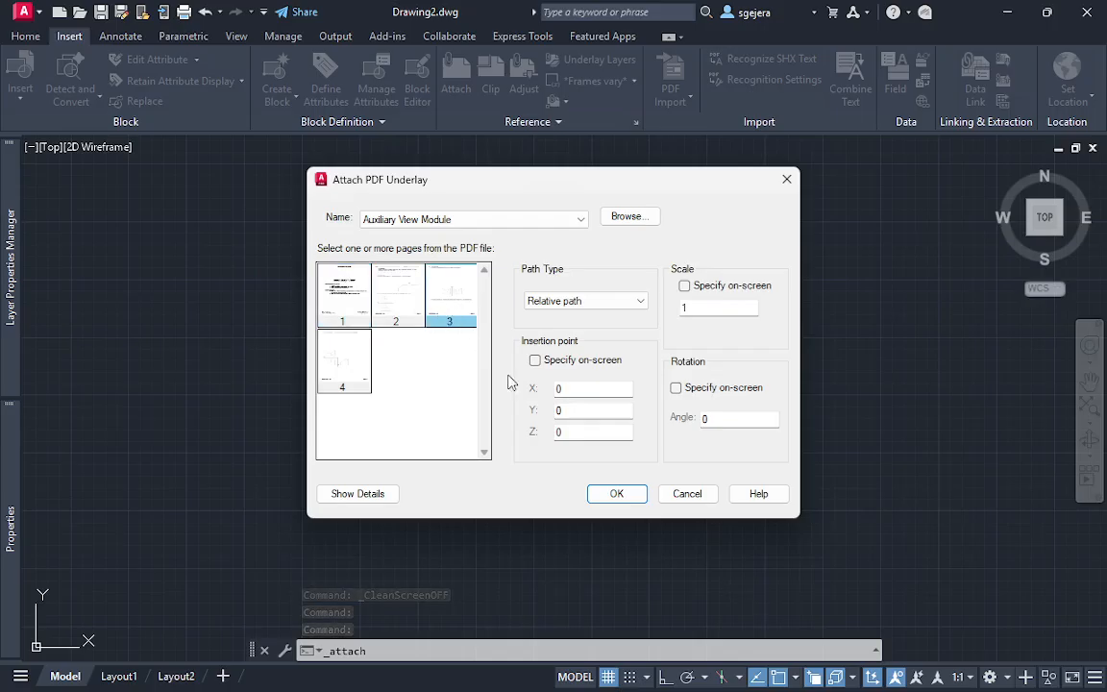
left_click(615, 494)
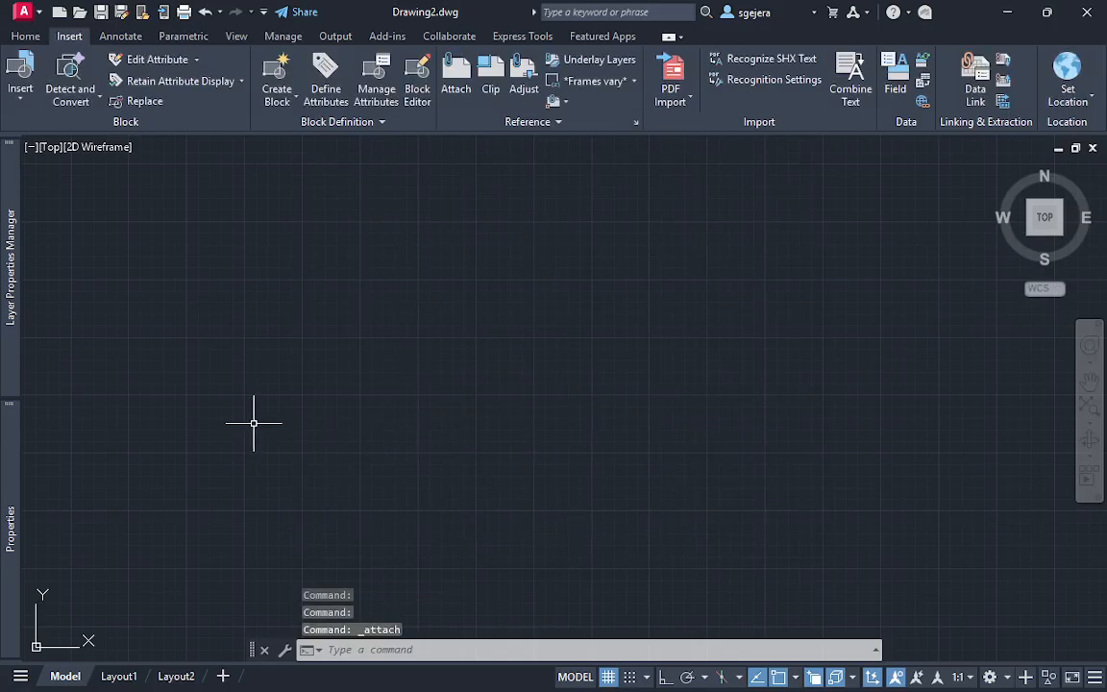
type("Z")
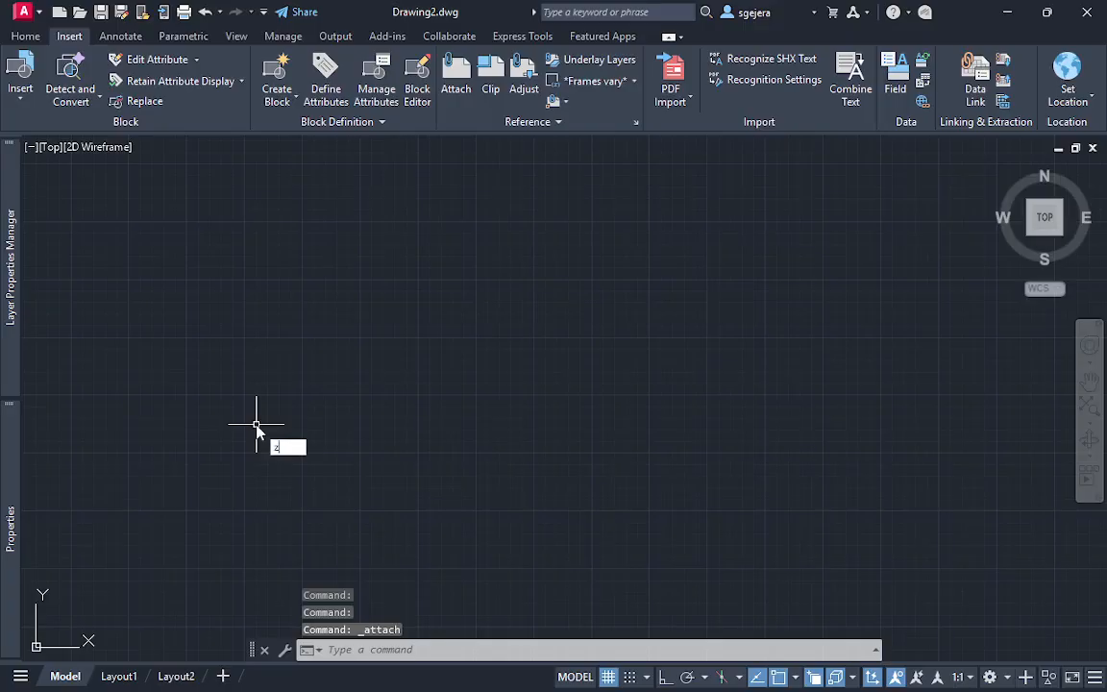
key("Return")
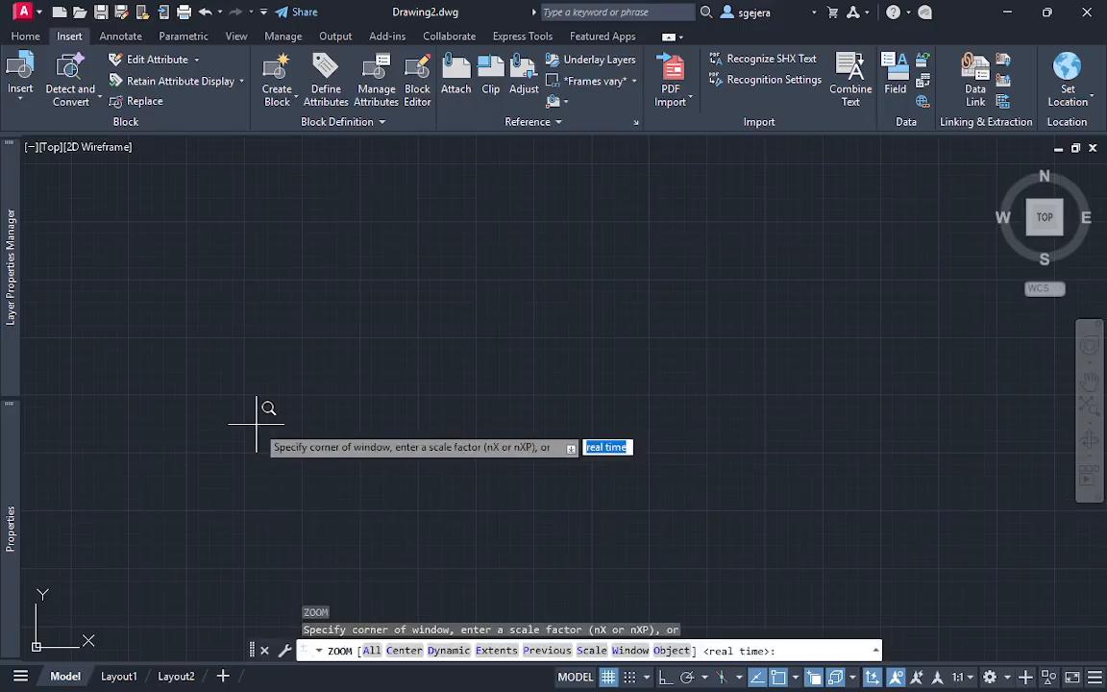
type("e")
key("Return")
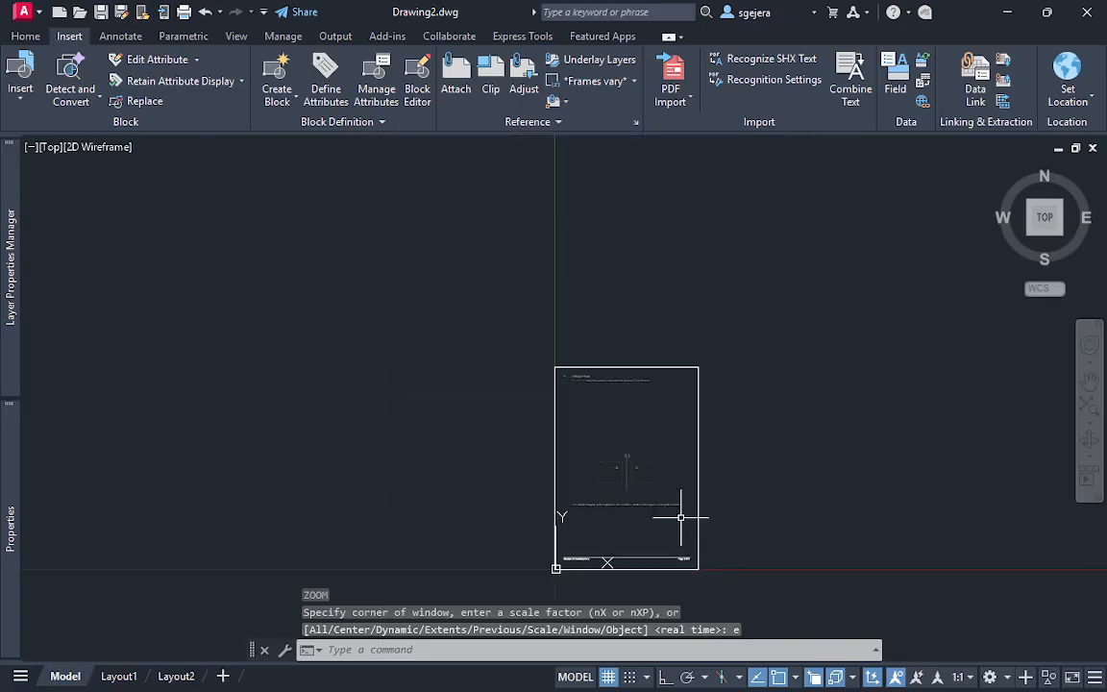
Erase the attached PDF underlays and undo that erasure
left_click(681, 520)
left_click(746, 583)
key("Delete")
key("ctrl+z")
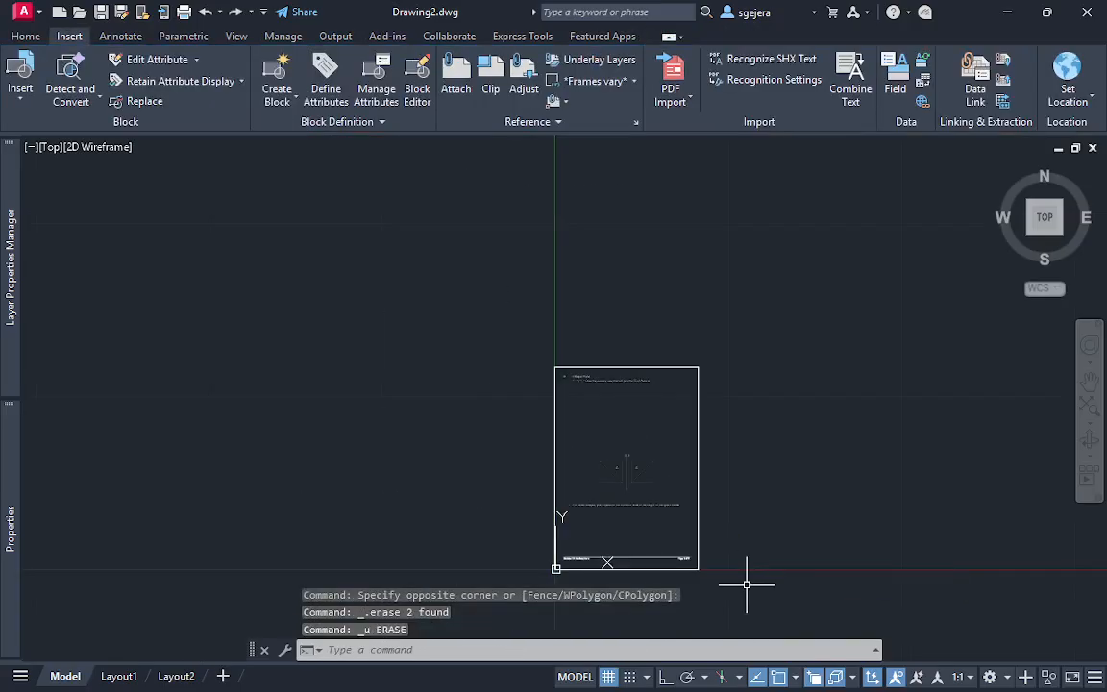
Examine the page's given front and profile views of surface A on either side of the FRP/PRP line
scroll(694, 388, "up", 8)
mouse_move(563, 581)
middle_mouse_down()
mouse_move(799, 220)
mouse_move(798, 181)
mouse_move(823, 388)
mouse_move(731, 315)
mouse_move(683, 314)
mouse_move(704, 306)
mouse_move(558, 338)
middle_mouse_up()
scroll(716, 327, "down", 6)
scroll(553, 319, "up", 3)
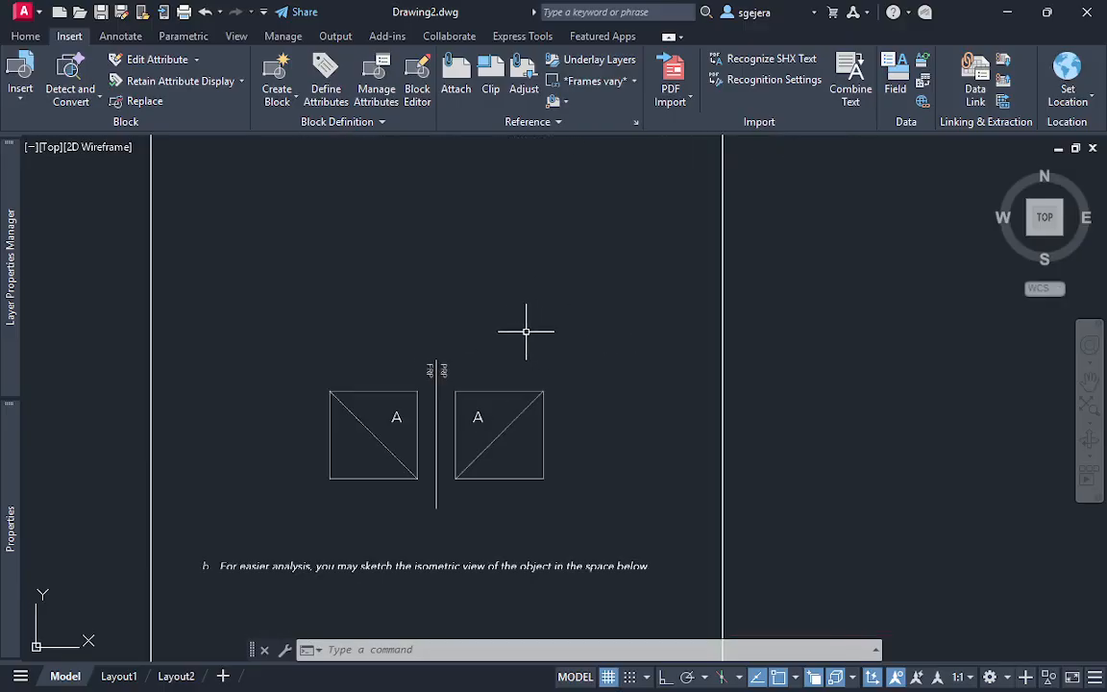
scroll(544, 334, "up", 2)
scroll(509, 395, "down", 2)
scroll(576, 329, "up", 2)
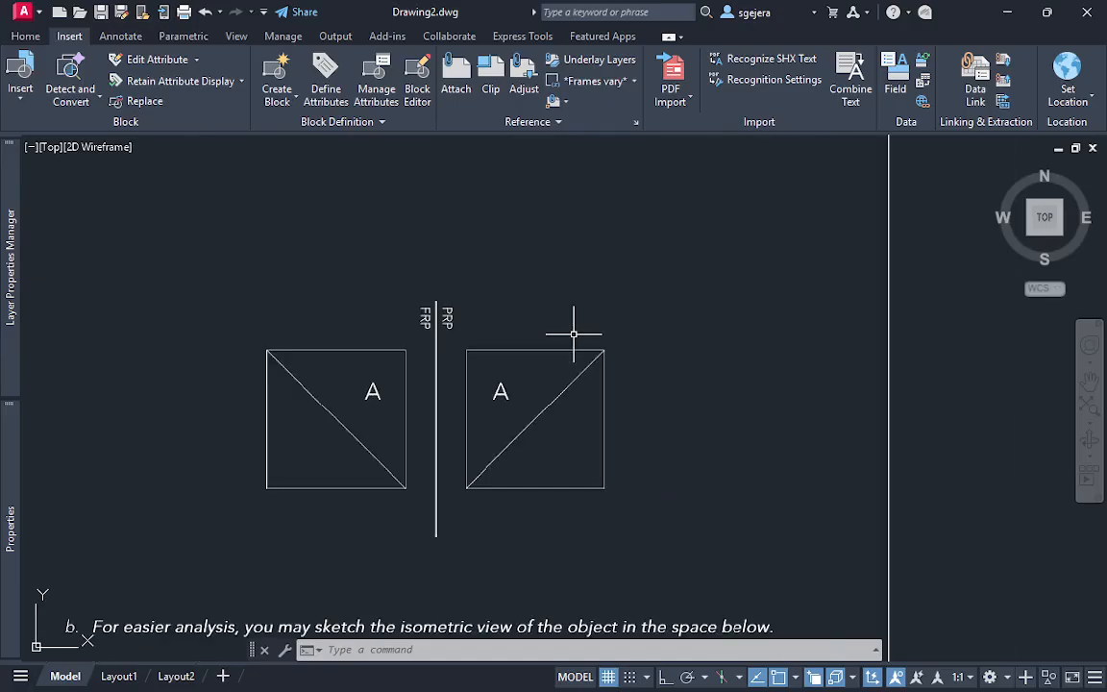
scroll(578, 330, "down", 2)
middle_click_drag(603, 307, 519, 350)
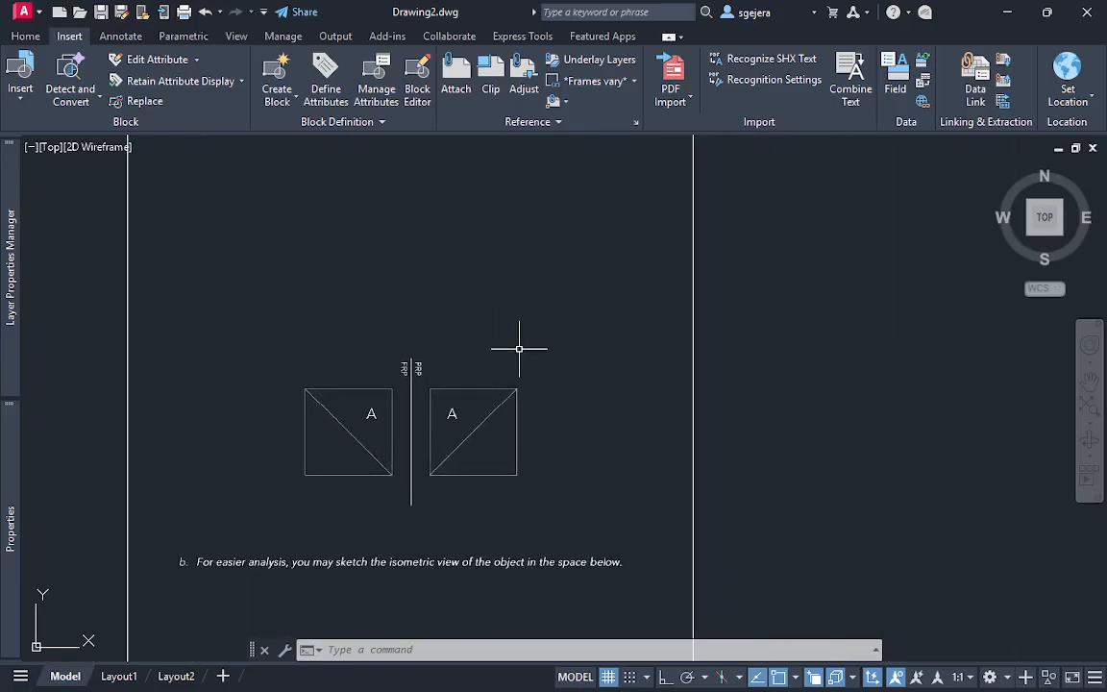
scroll(535, 373, "up", 2)
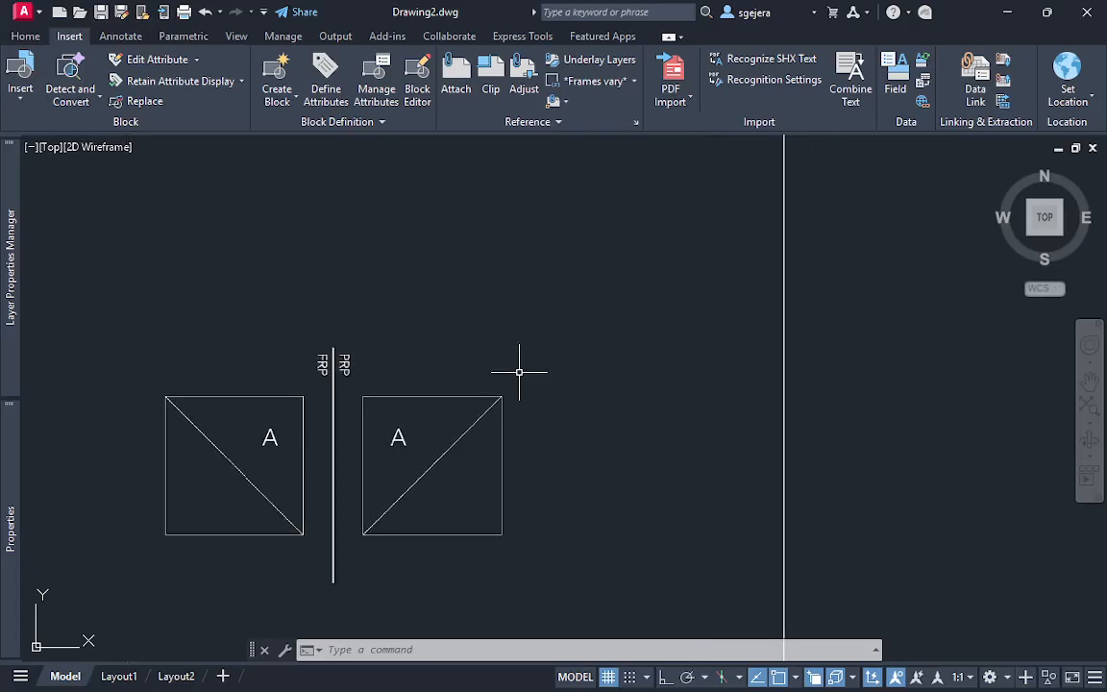
Turn on the clean screen to enlarge the drawing area around the two given views
key("ctrl+0")
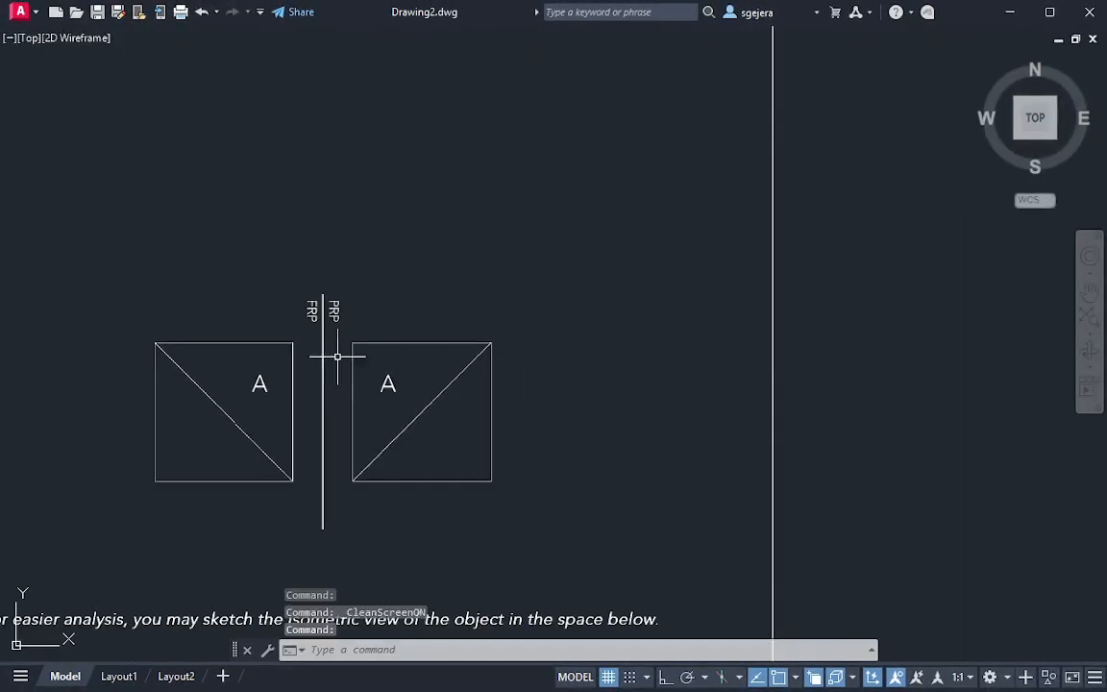
middle_click_drag(338, 354, 471, 284)
scroll(502, 322, "down", 2)
middle_click_drag(502, 322, 459, 359)
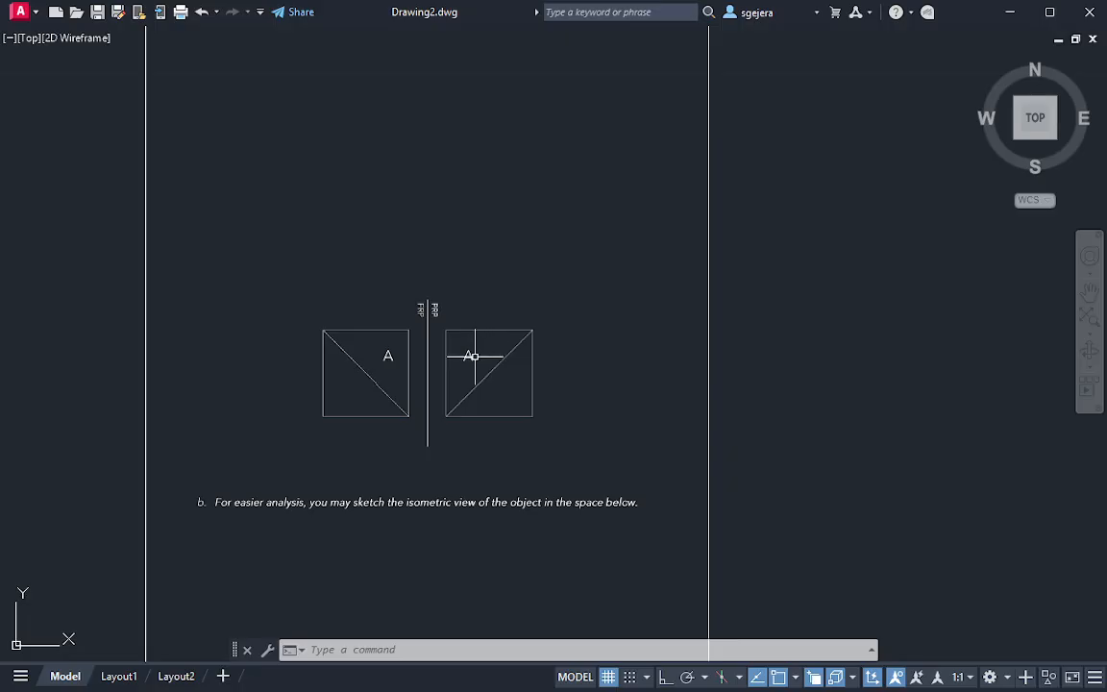
Examine the front and profile views of surface A, comparing their outlines and diagonals across the FRP/PRP line
scroll(472, 356, "up", 4)
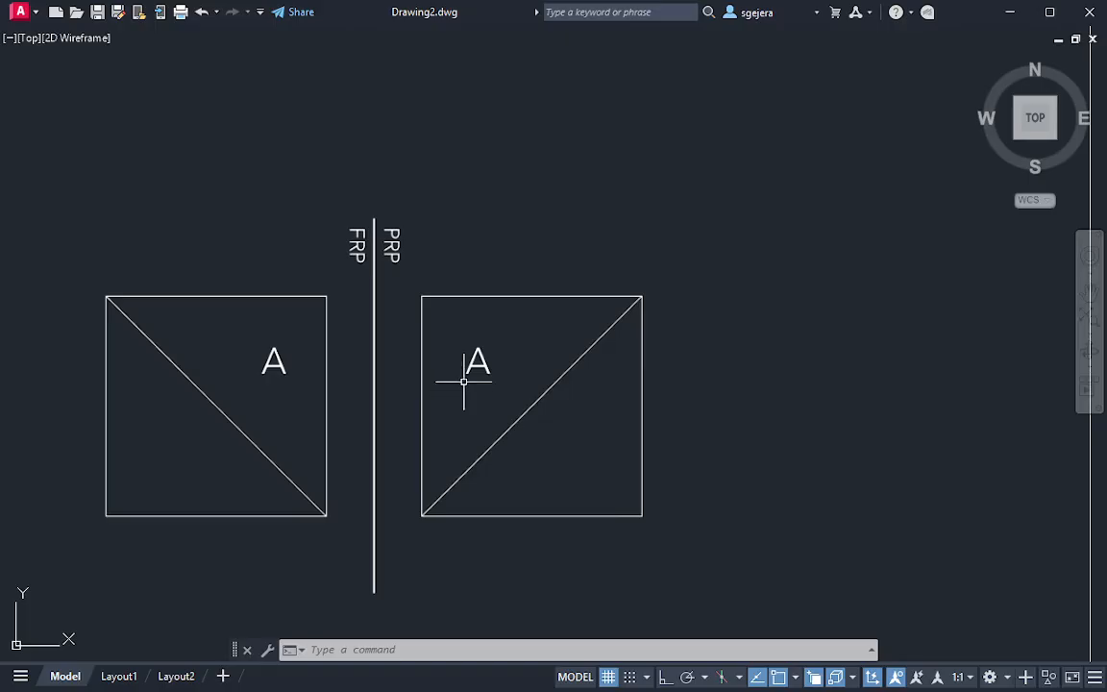
middle_click_drag(462, 378, 559, 343)
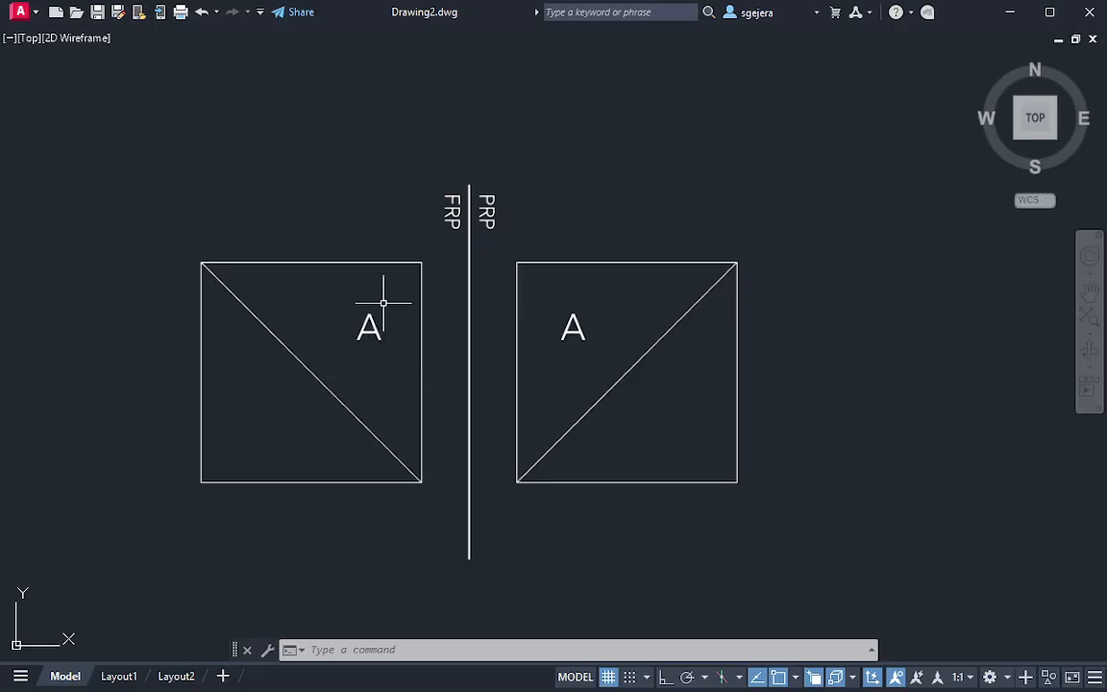
middle_click_drag(346, 309, 304, 357)
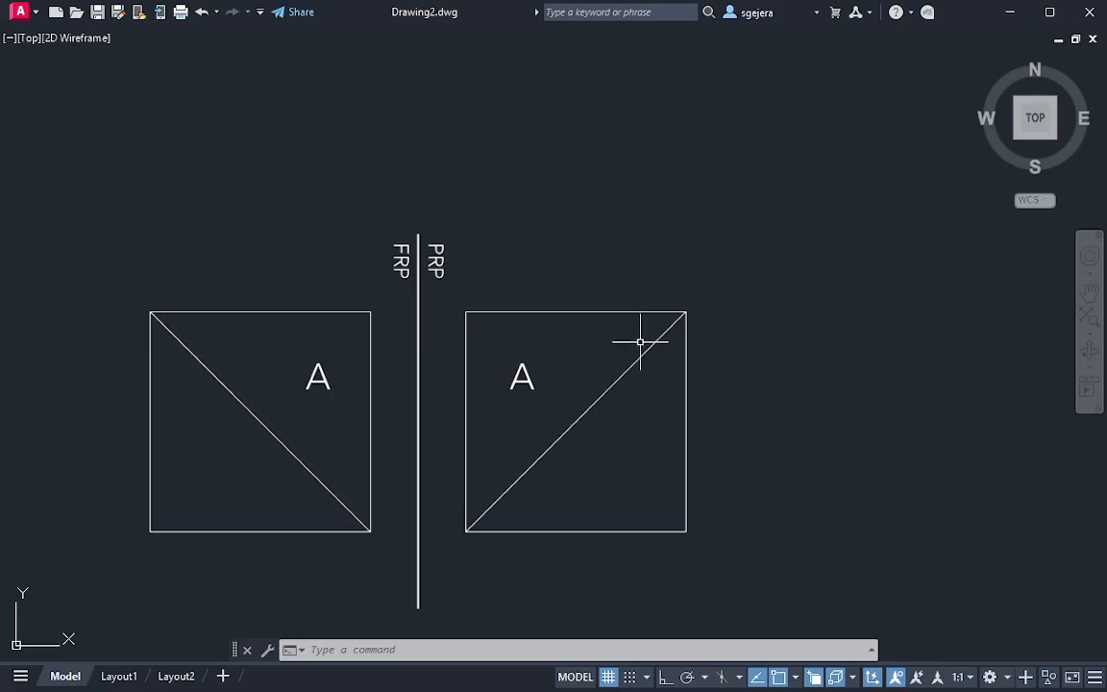
scroll(611, 336, "down", 5)
scroll(586, 361, "up", 3)
scroll(590, 366, "up", 2)
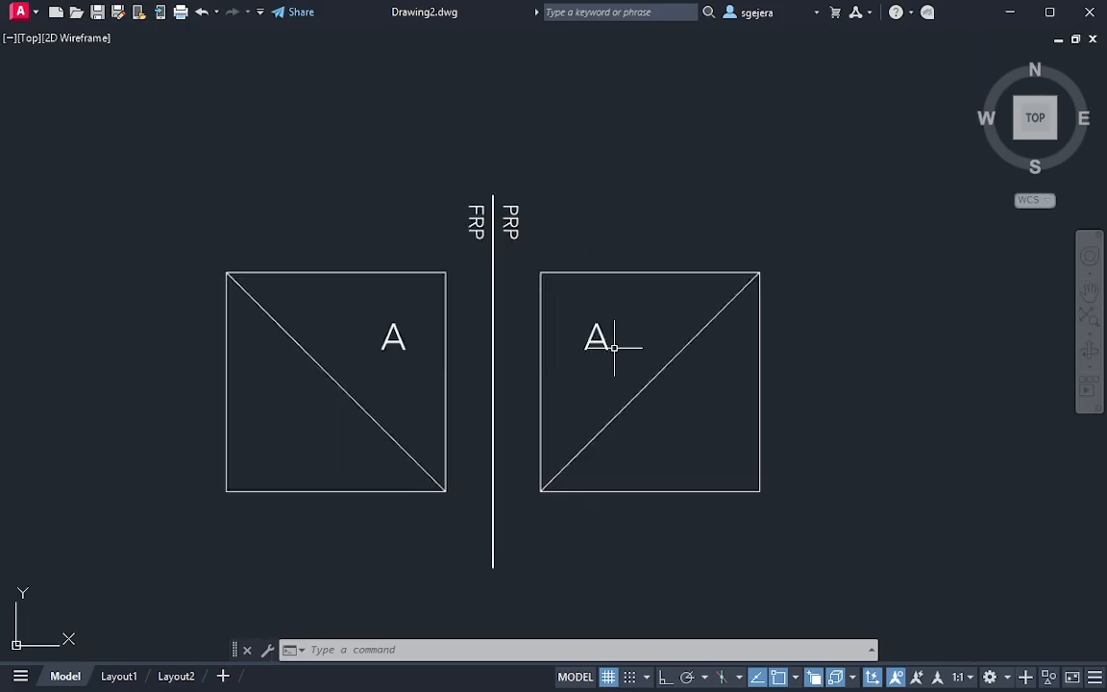
middle_click_drag(613, 346, 585, 402)
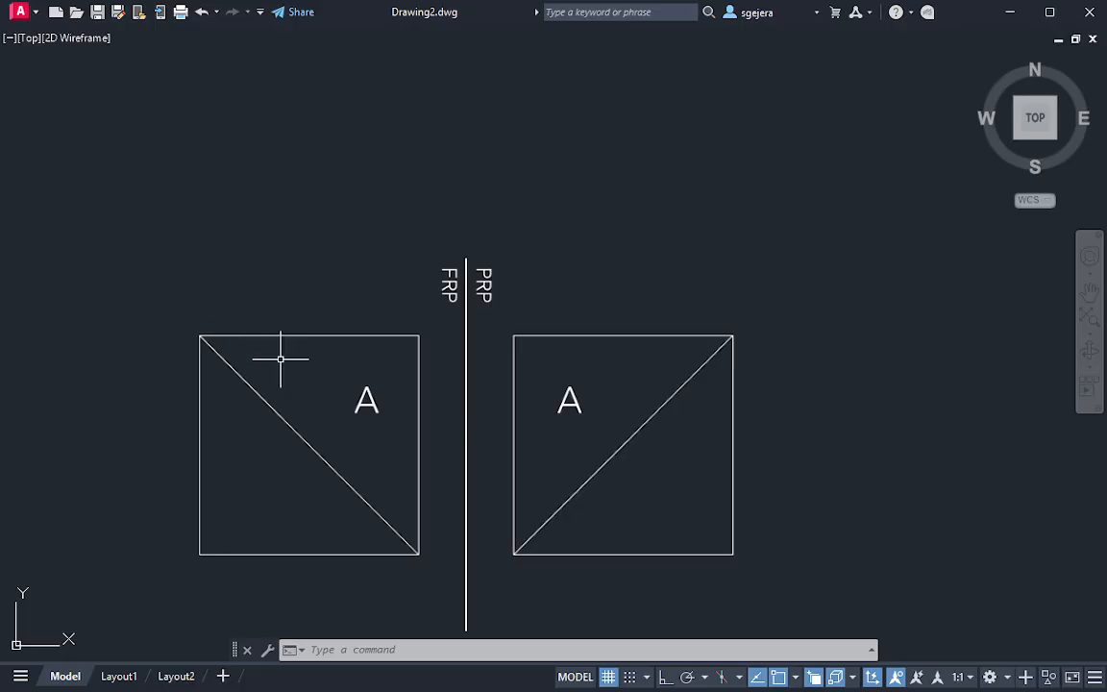
middle_click_drag(671, 391, 470, 367)
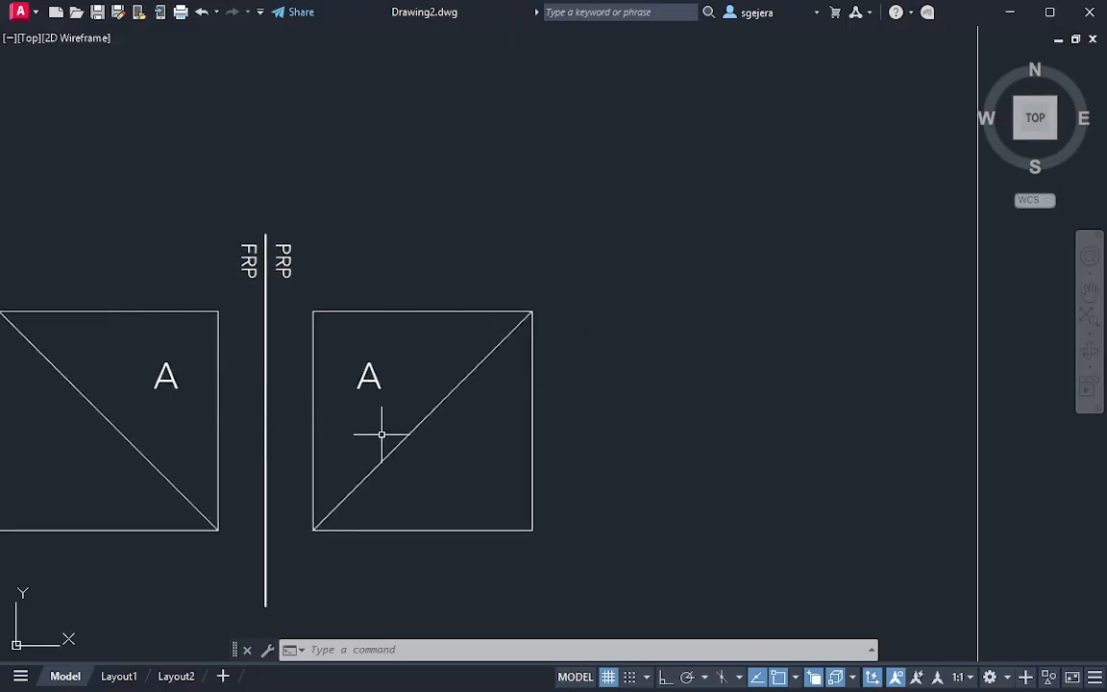
middle_click_drag(811, 369, 534, 339)
scroll(665, 355, "down", 2)
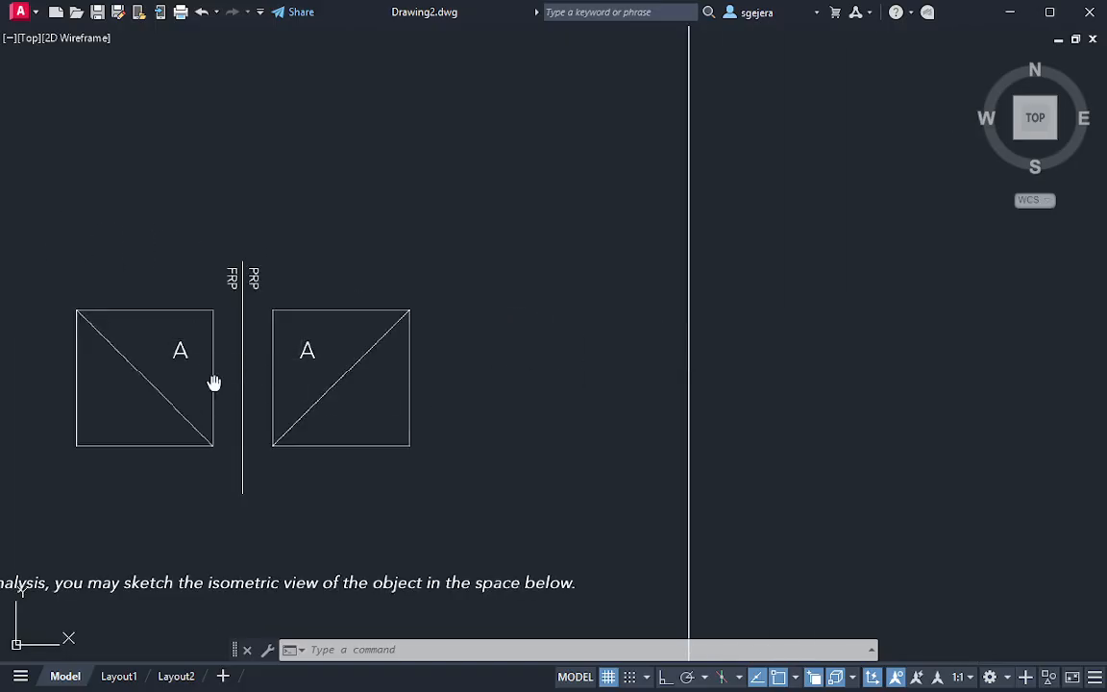
middle_click_drag(215, 382, 327, 405)
left_click(591, 484)
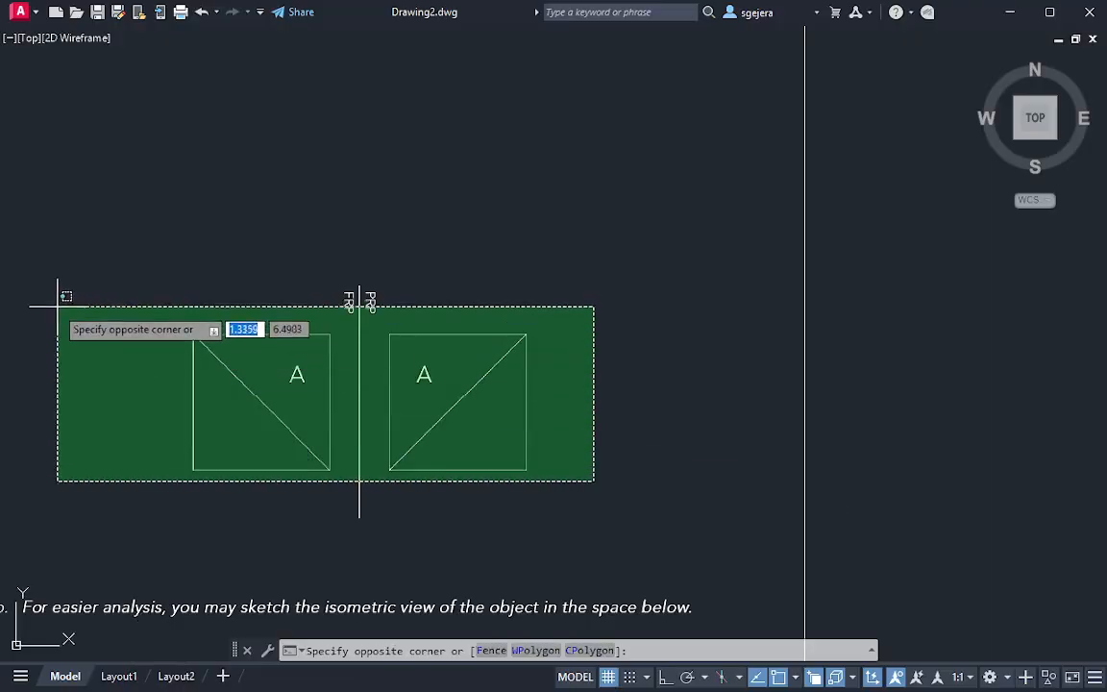
left_click(29, 206)
scroll(273, 389, "up", 2)
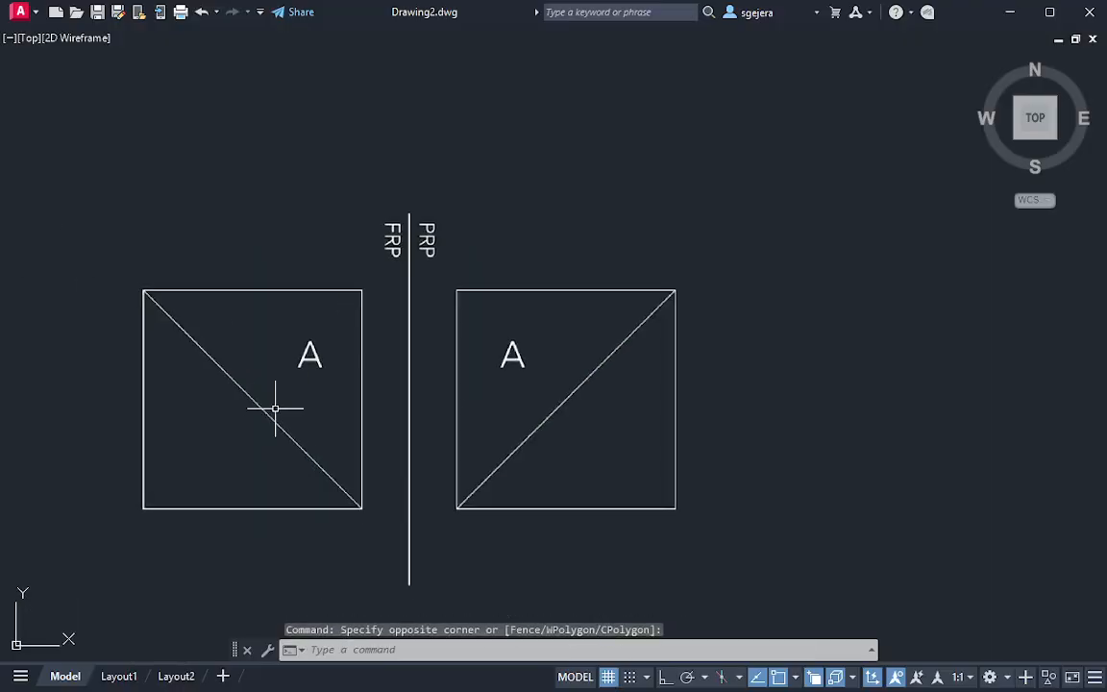
type("c")
key("Return")
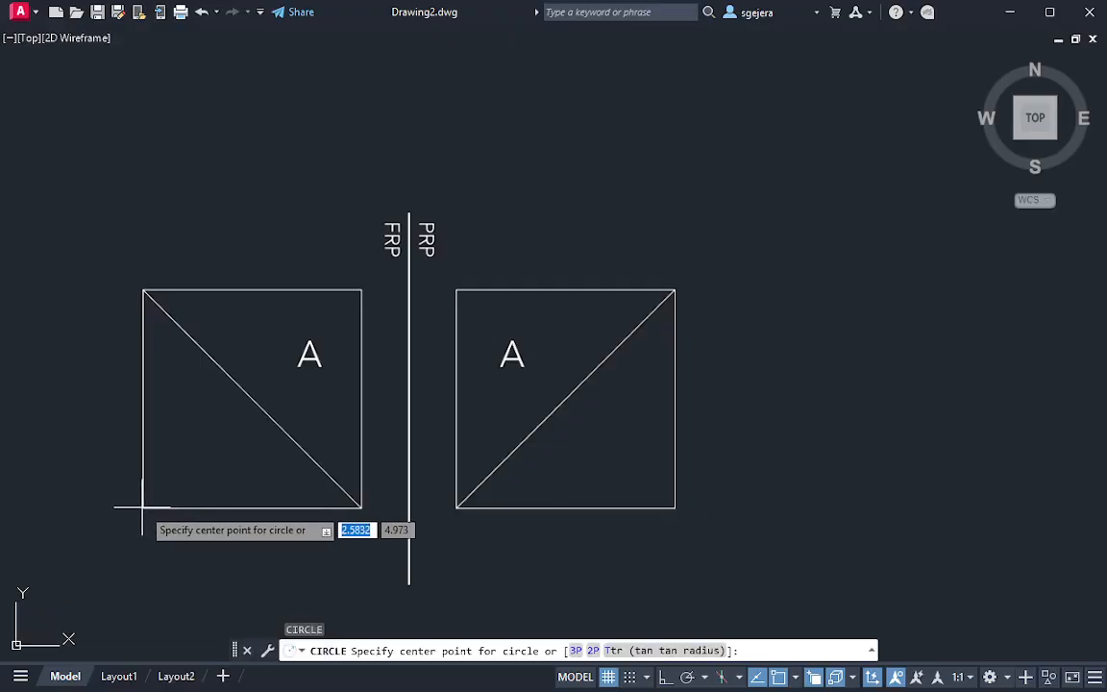
left_click(144, 507)
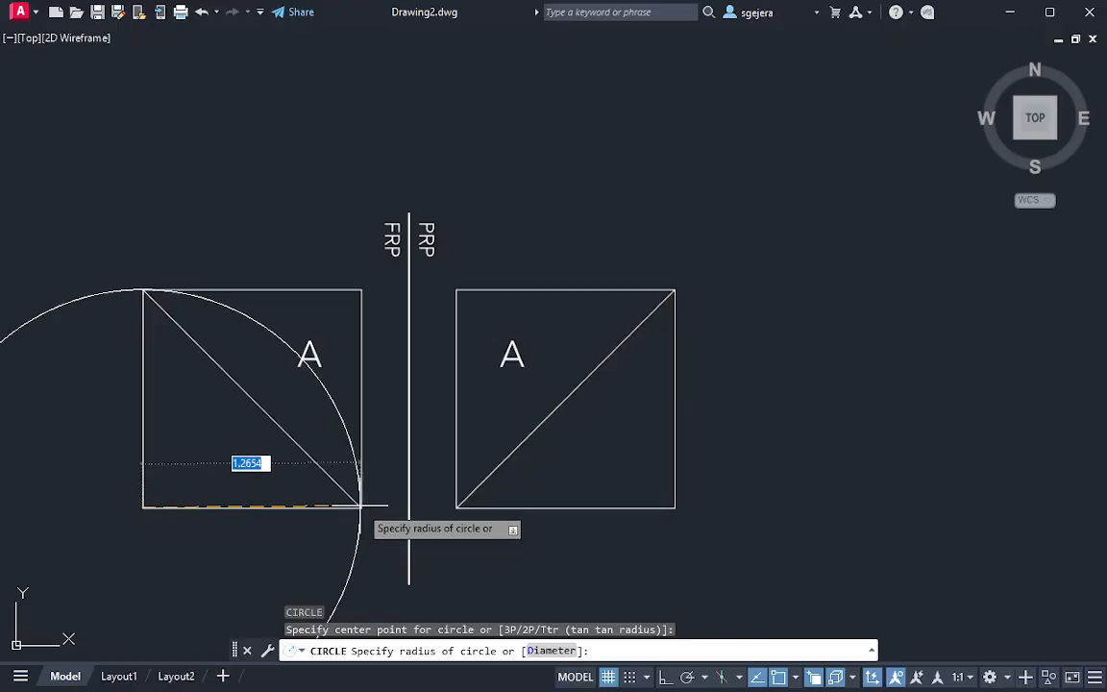
key("Escape")
middle_click_drag(391, 464, 358, 451)
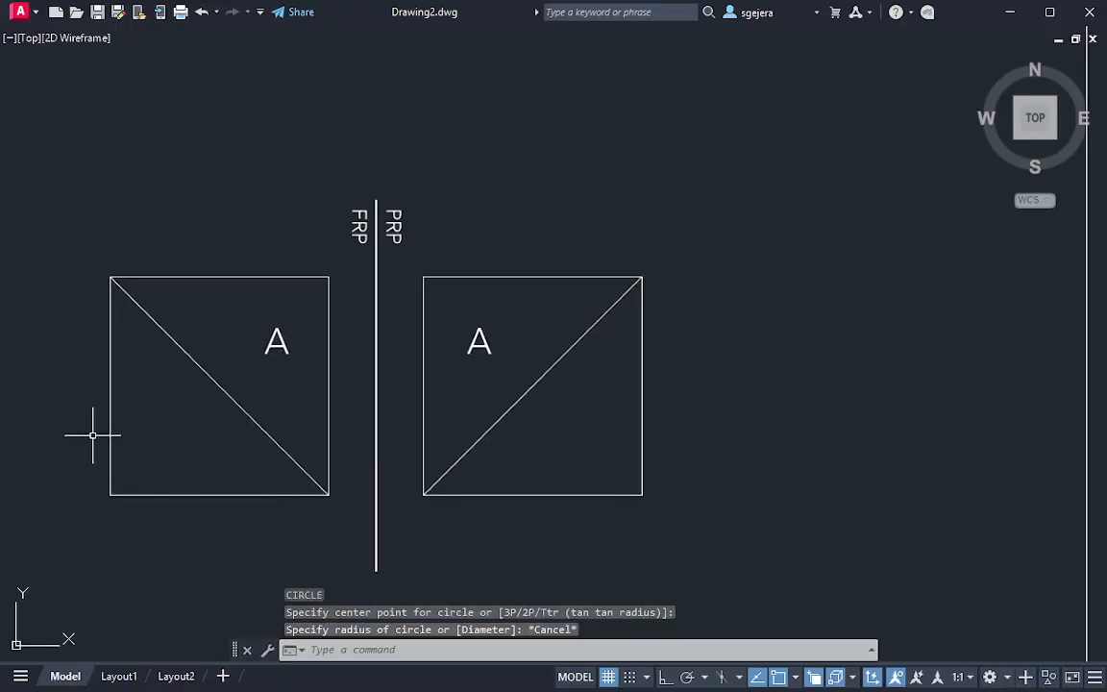
type("rec")
key("Escape")
key("Escape")
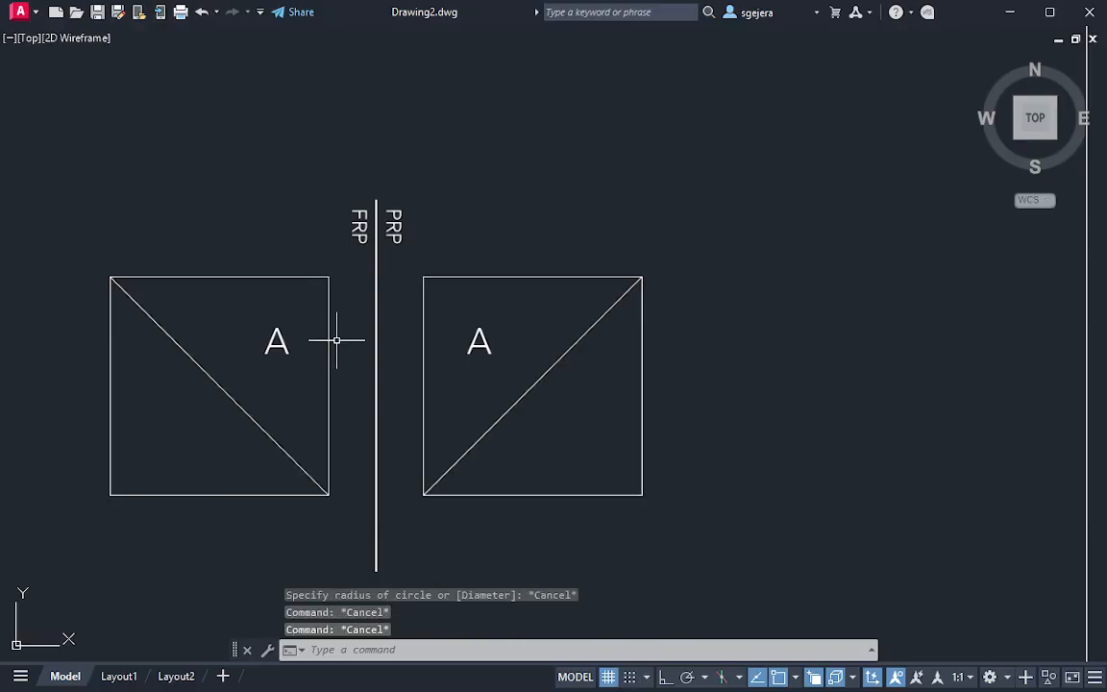
Create a new layer named "given" and set its colour to yellow
middle_click_drag(334, 337, 390, 338)
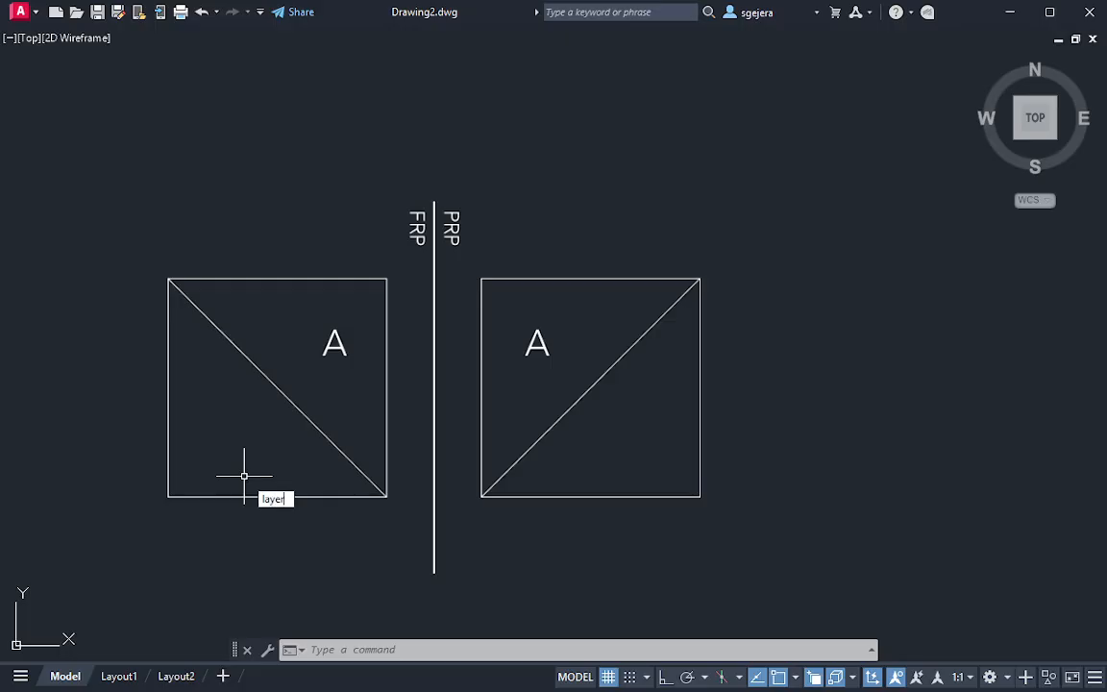
key("Return")
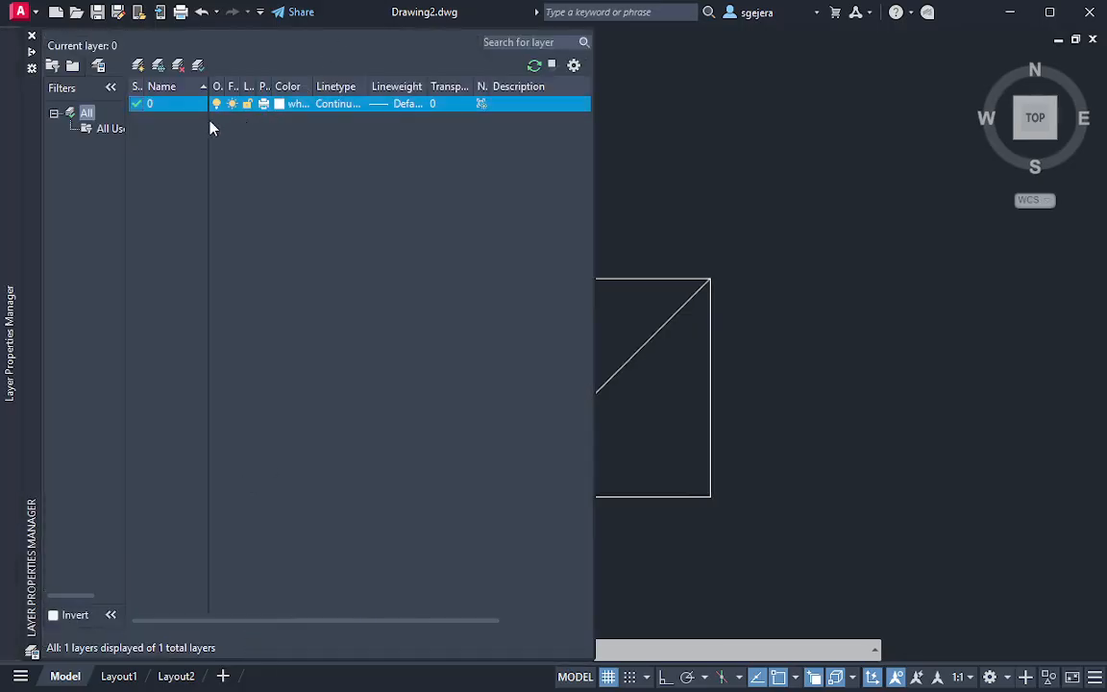
left_click(139, 67)
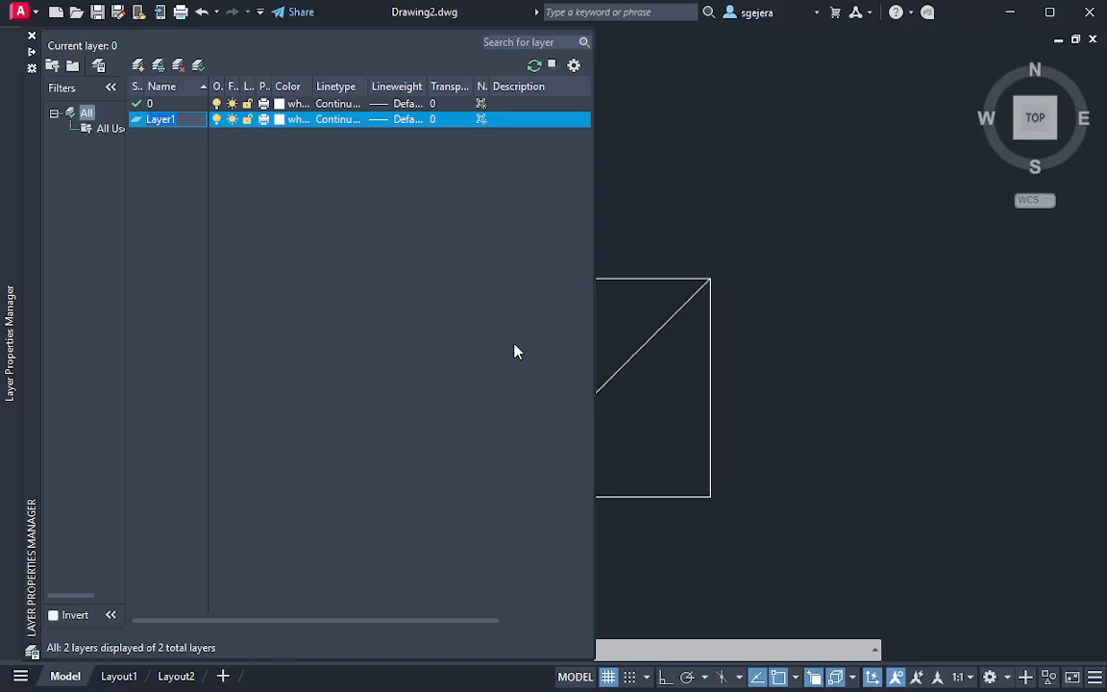
key("Return")
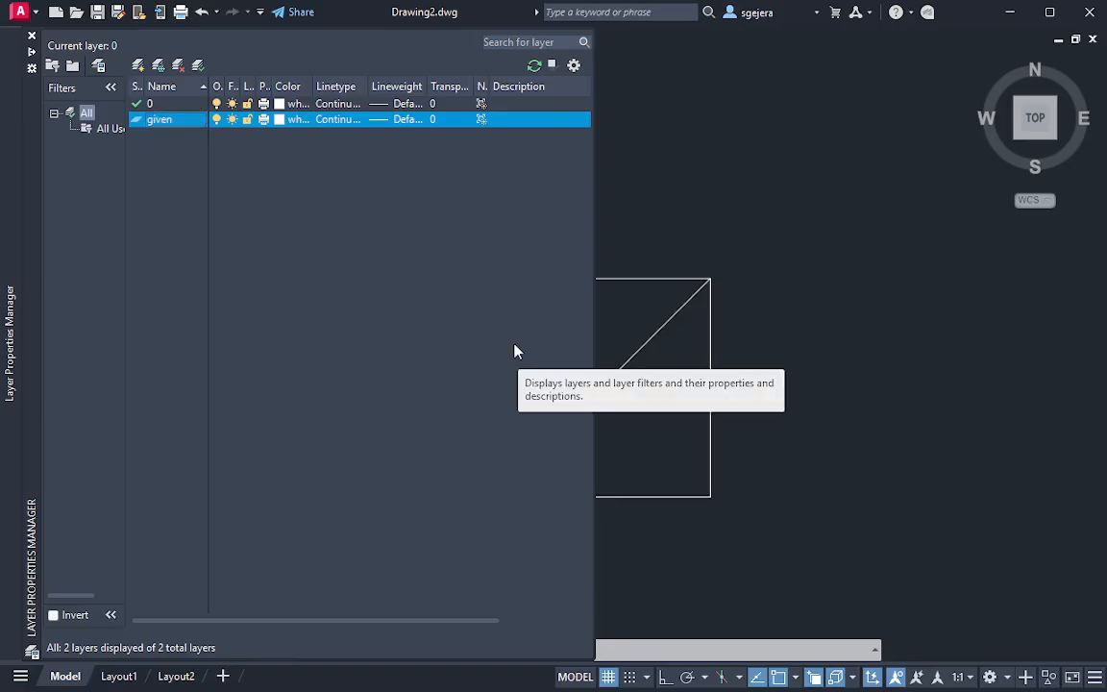
left_click(278, 120)
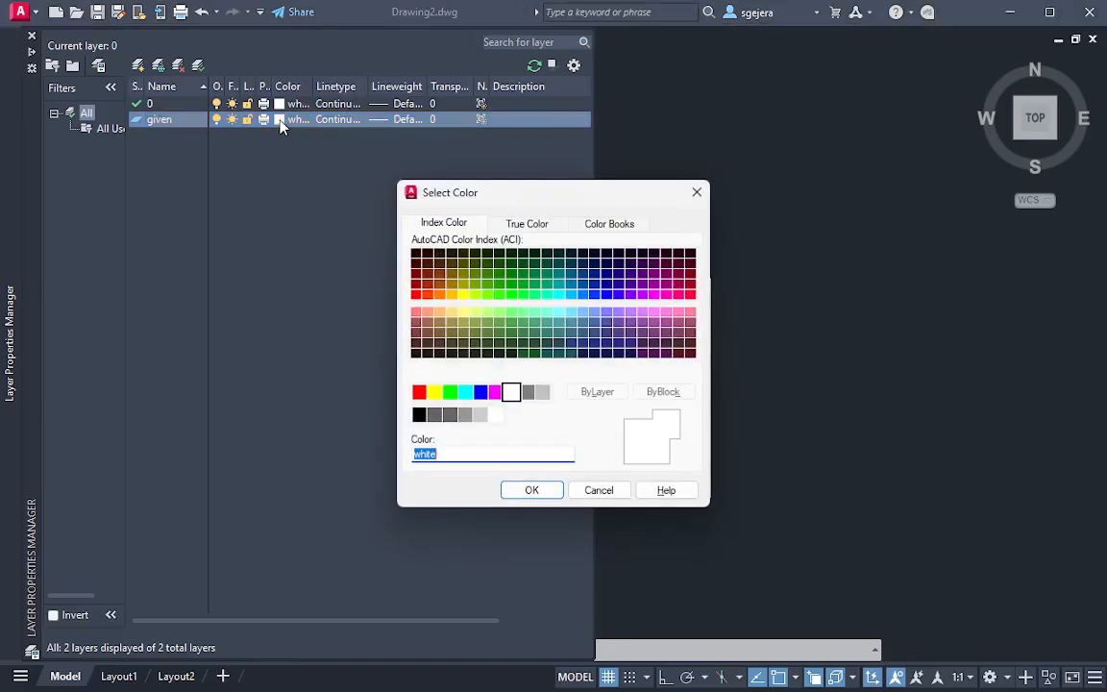
left_click(435, 391)
left_click(532, 491)
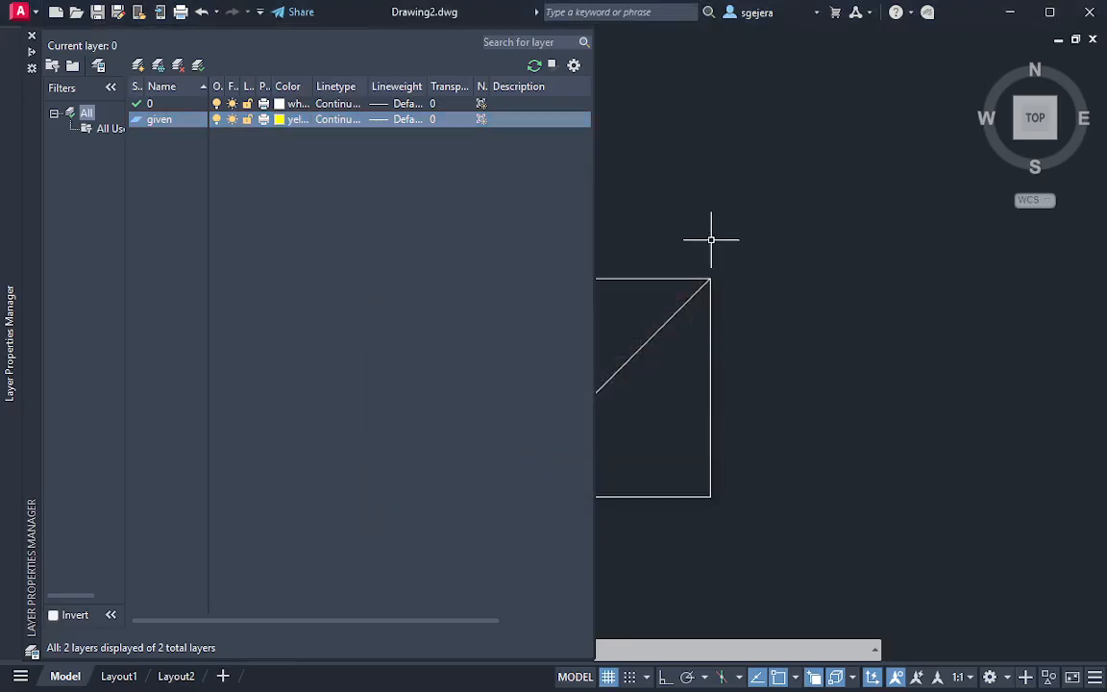
type("rec")
key("Return")
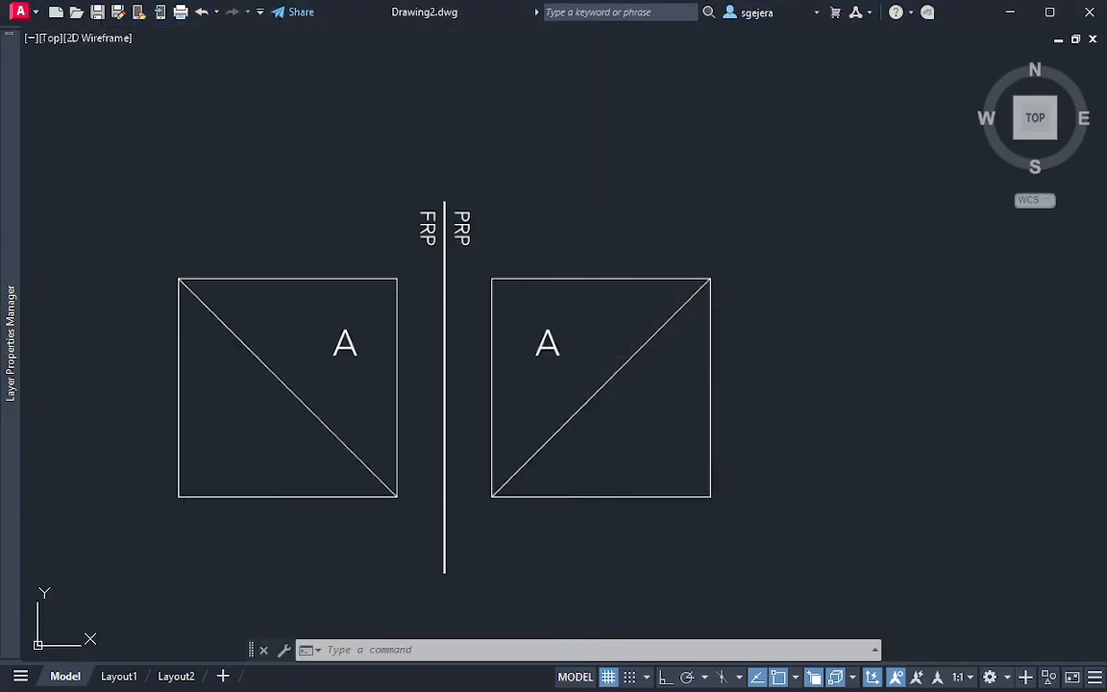
left_click(178, 496)
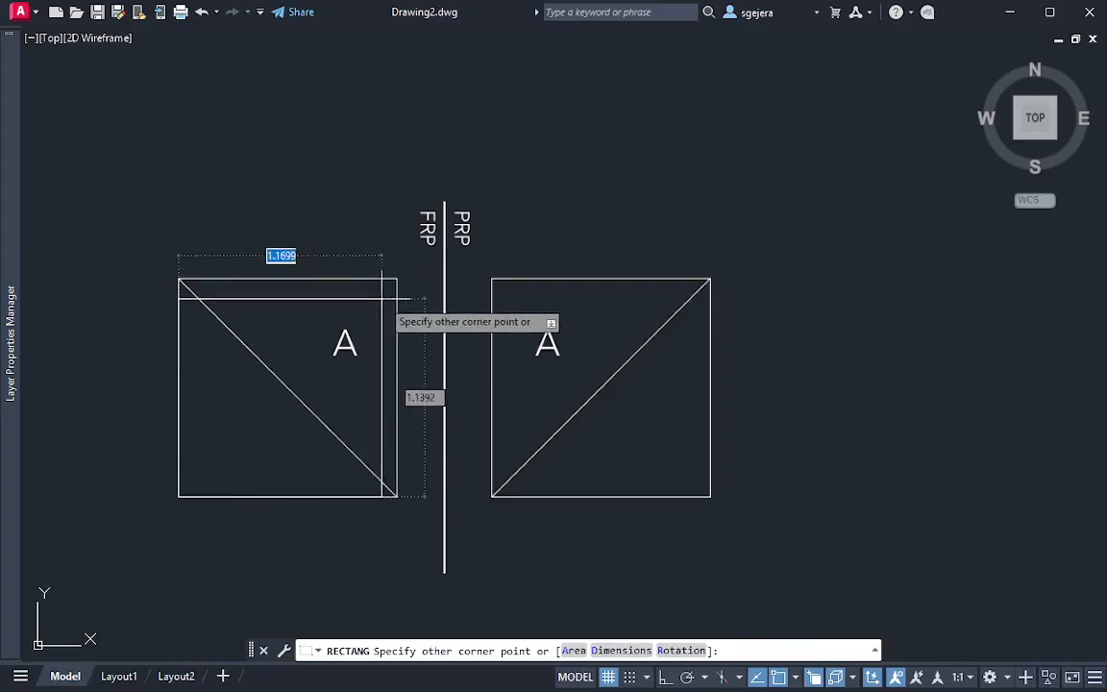
key("Escape")
Make the "given" layer the current layer
mouse_move(12, 306)
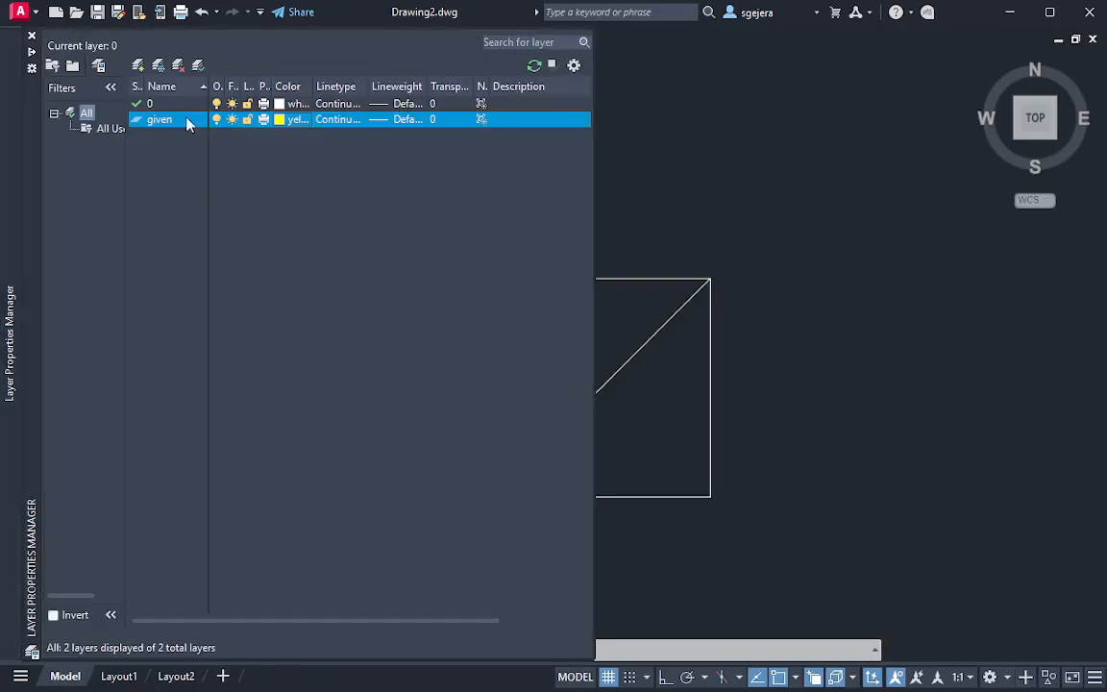
double_click(158, 120)
left_click(718, 241)
key("Escape")
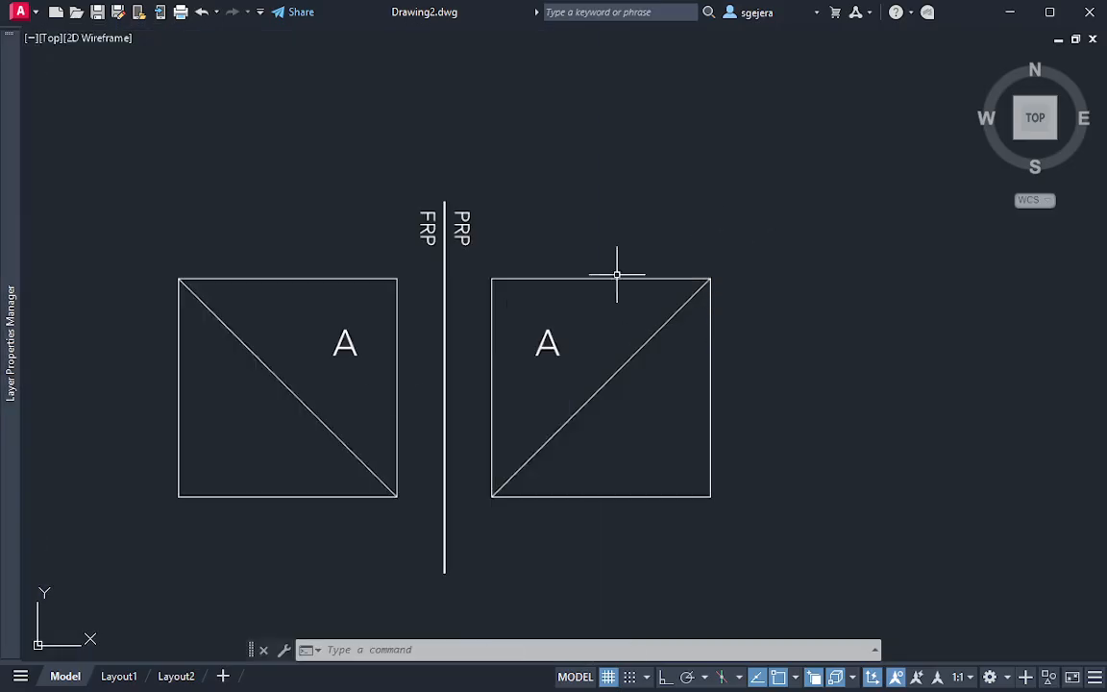
Draw a 0.67 by 0.67 rectangle from the front view's lower-left corner, and undo it
type("rec")
key("Return")
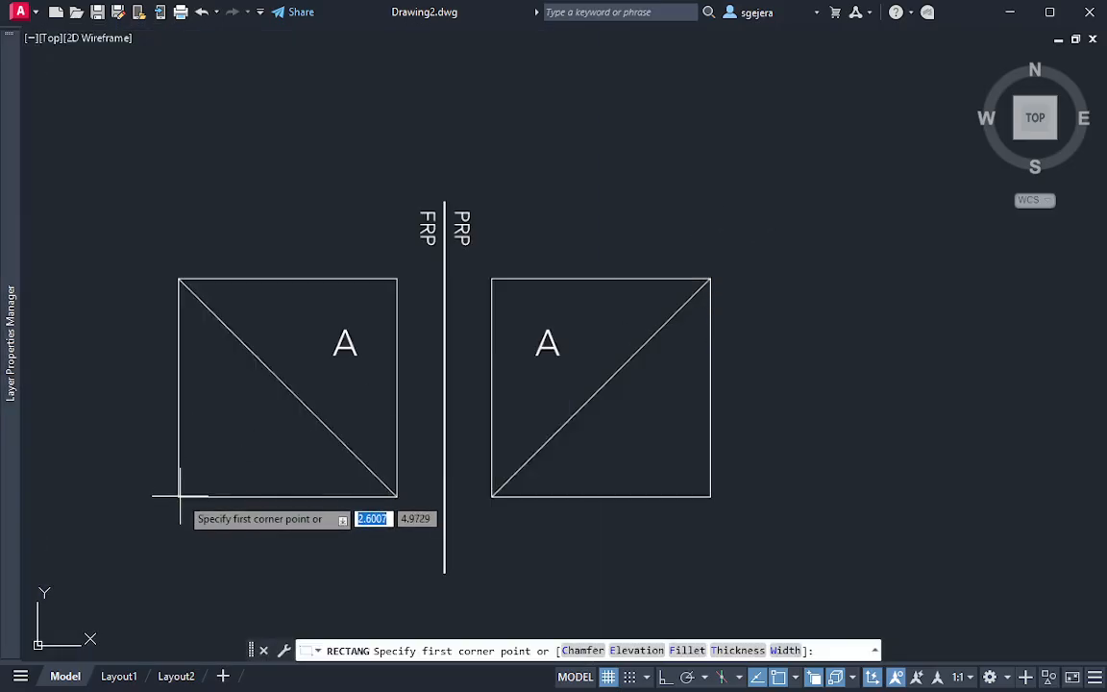
left_click(179, 497)
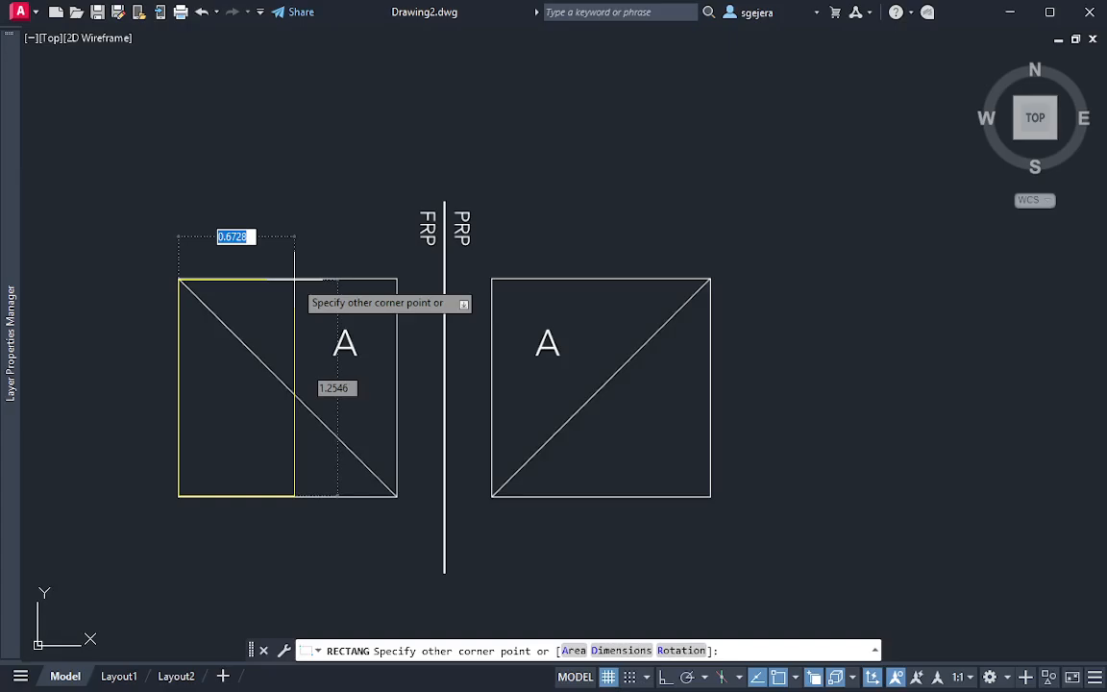
type("0.67")
key("Tab")
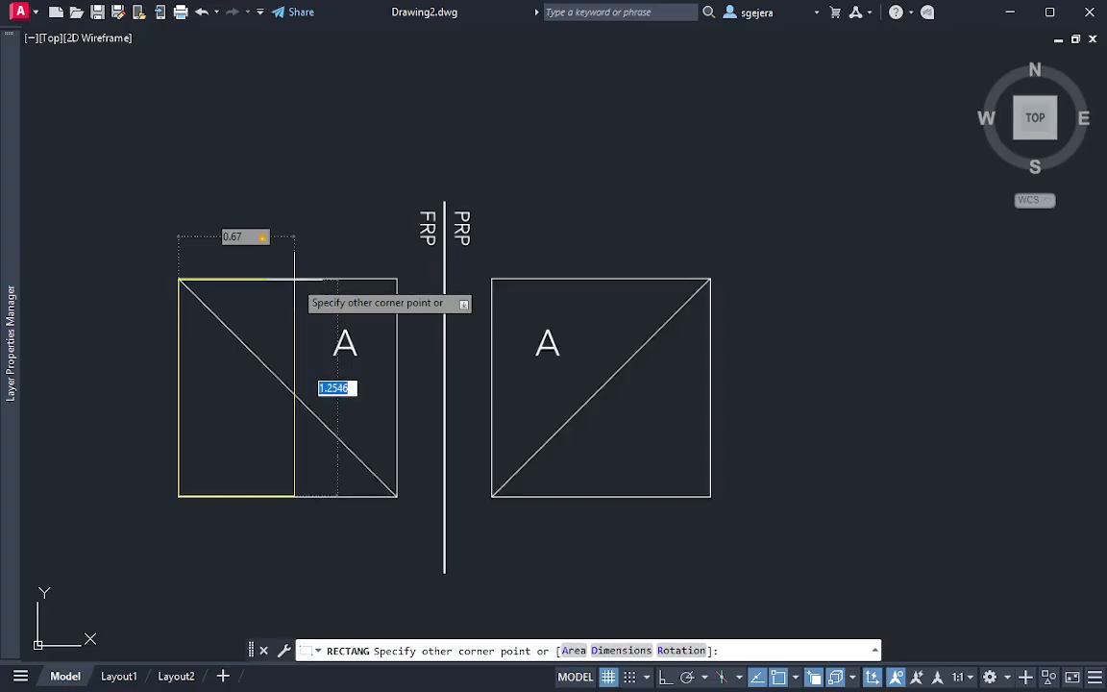
type("0.67")
key("Return")
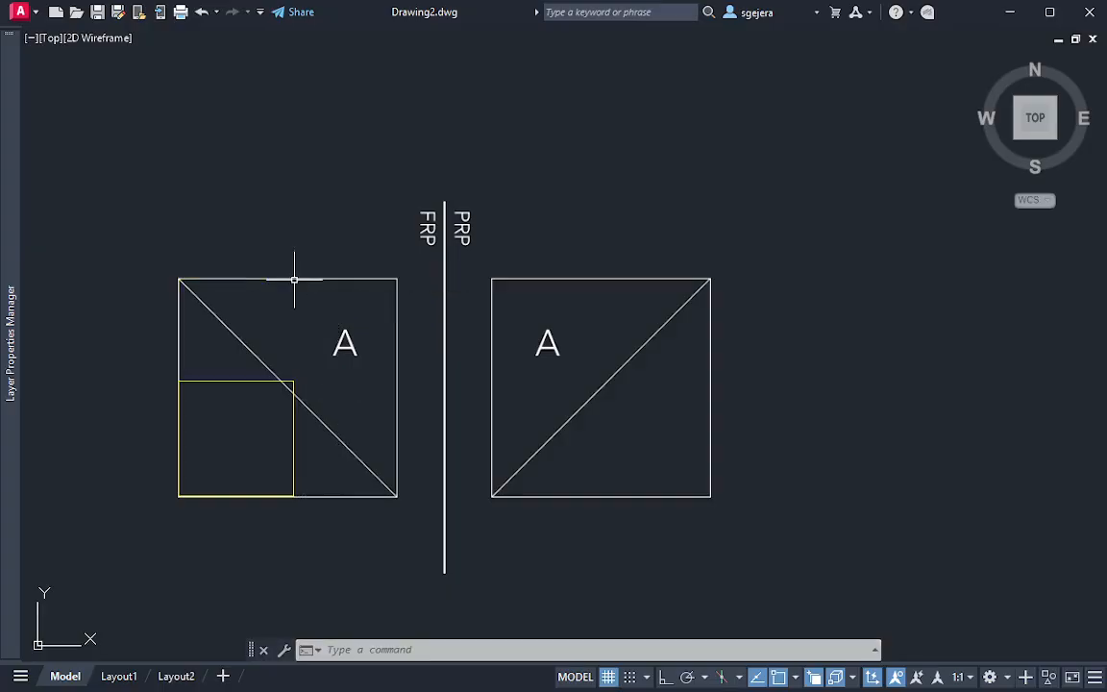
key("ctrl+z")
type("rec")
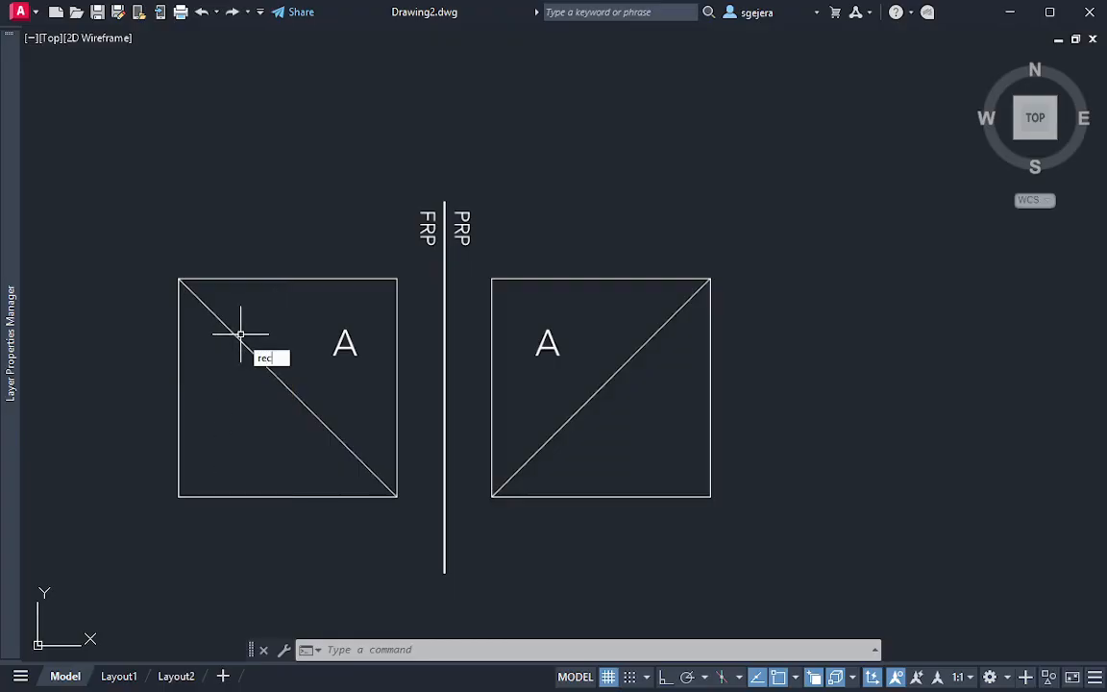
key("Return")
key("Escape")
Trace the front view's outline with a 1.26 by 1.26 rectangle starting at its lower-left corner
type("rec")
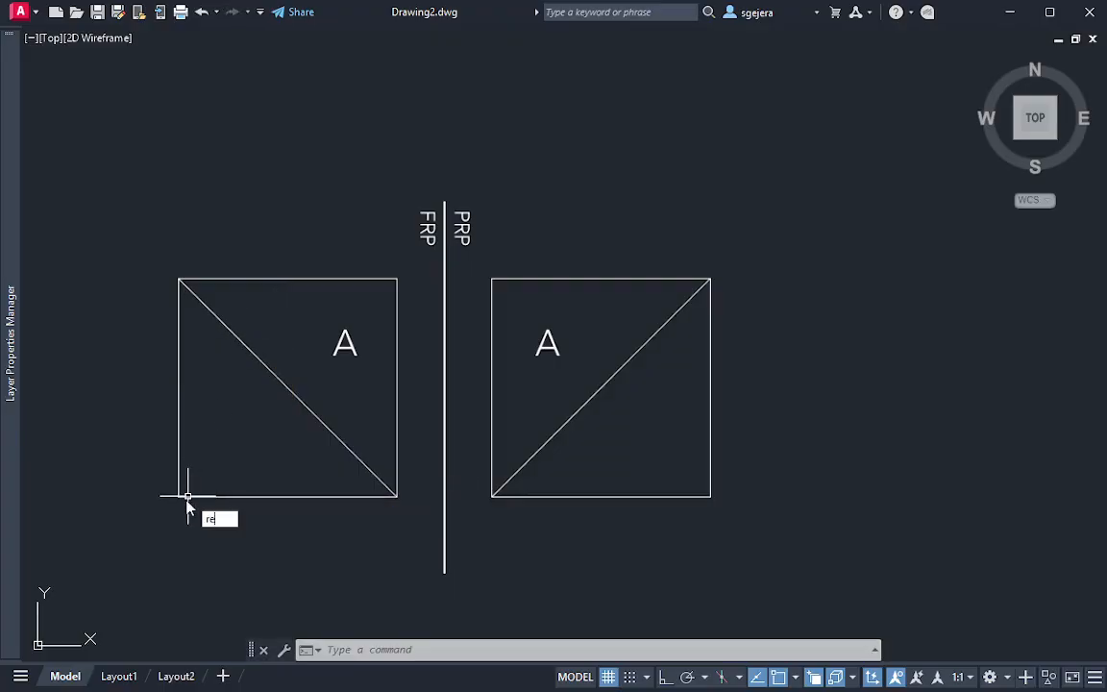
key("Return")
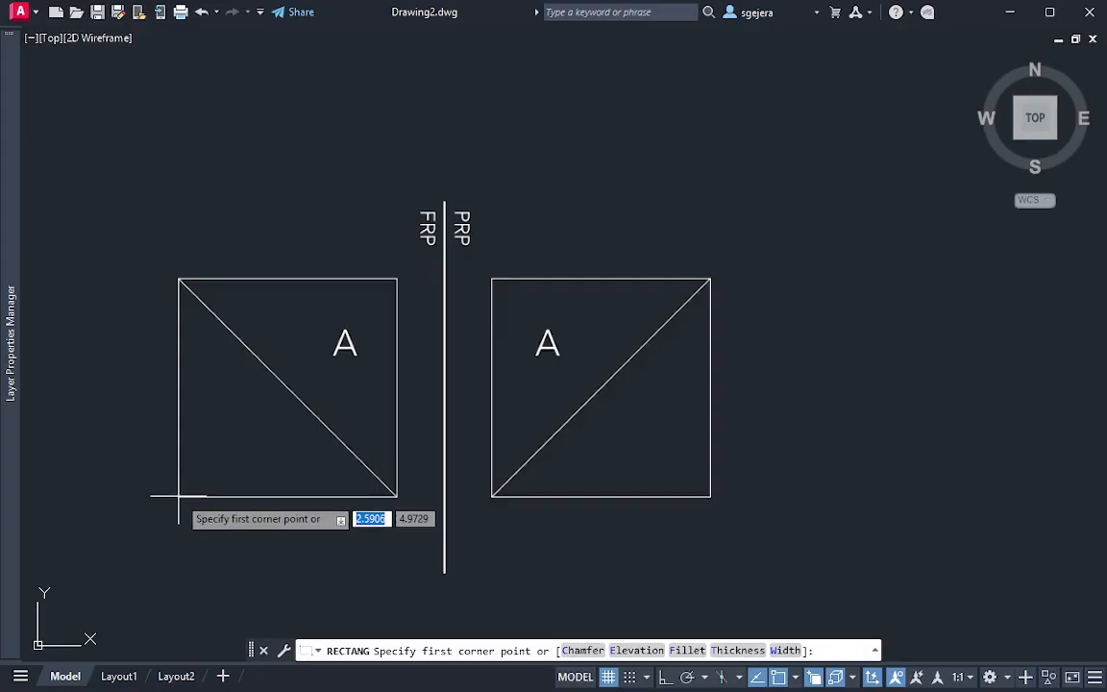
left_click(178, 497)
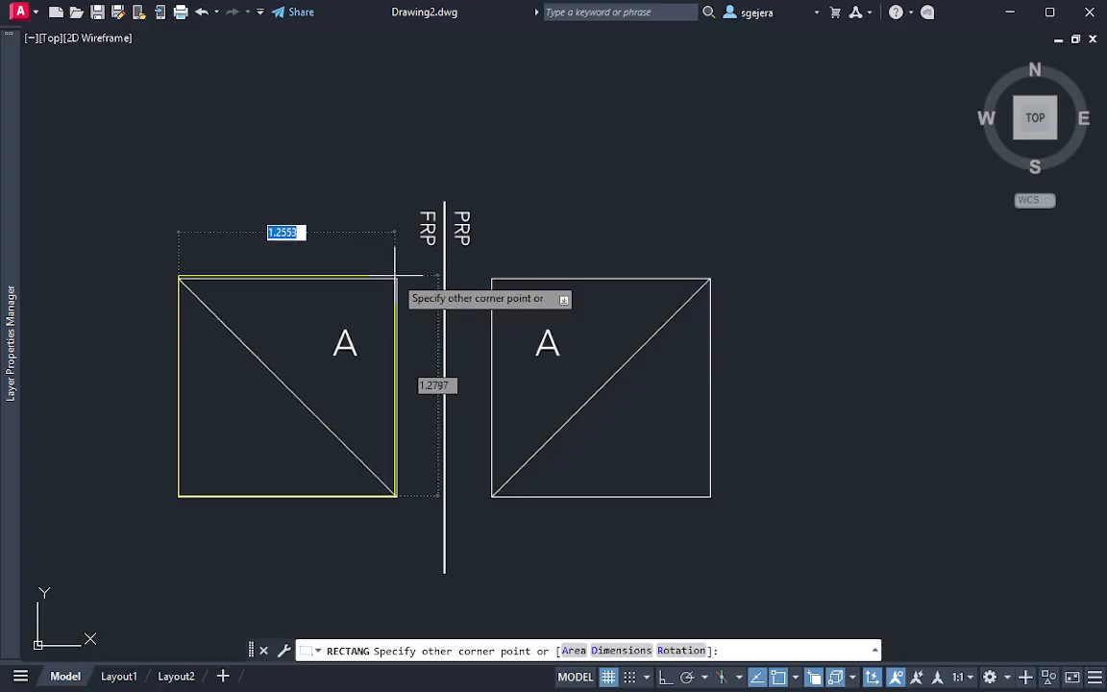
type("1.26")
key("Tab")
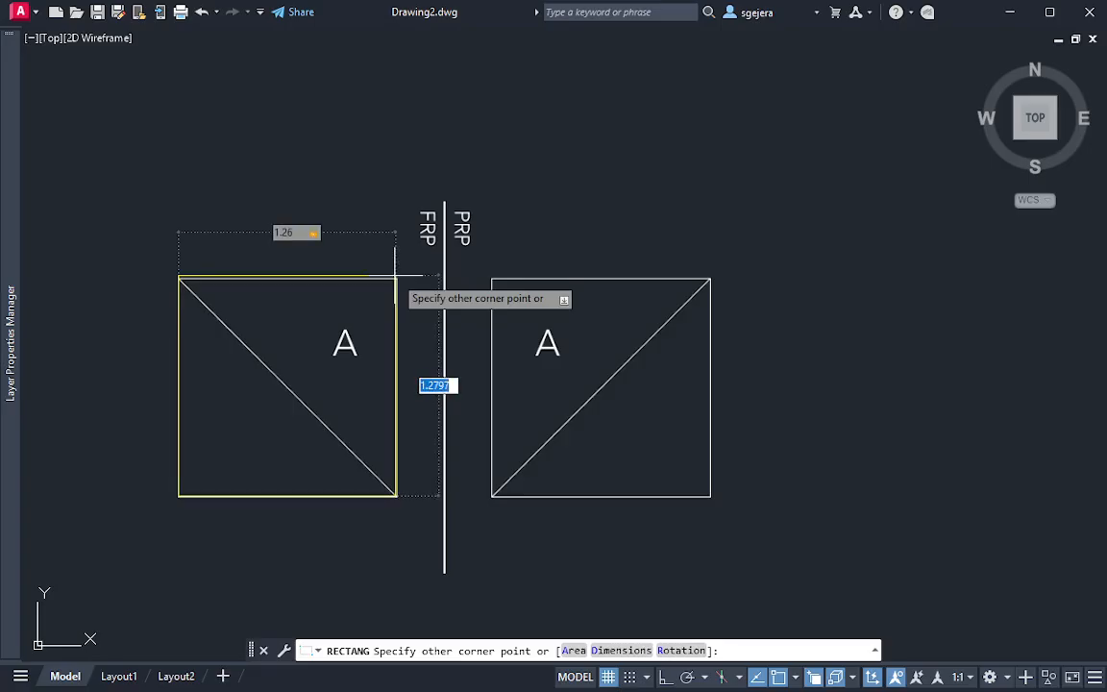
type("1.26")
key("Return")
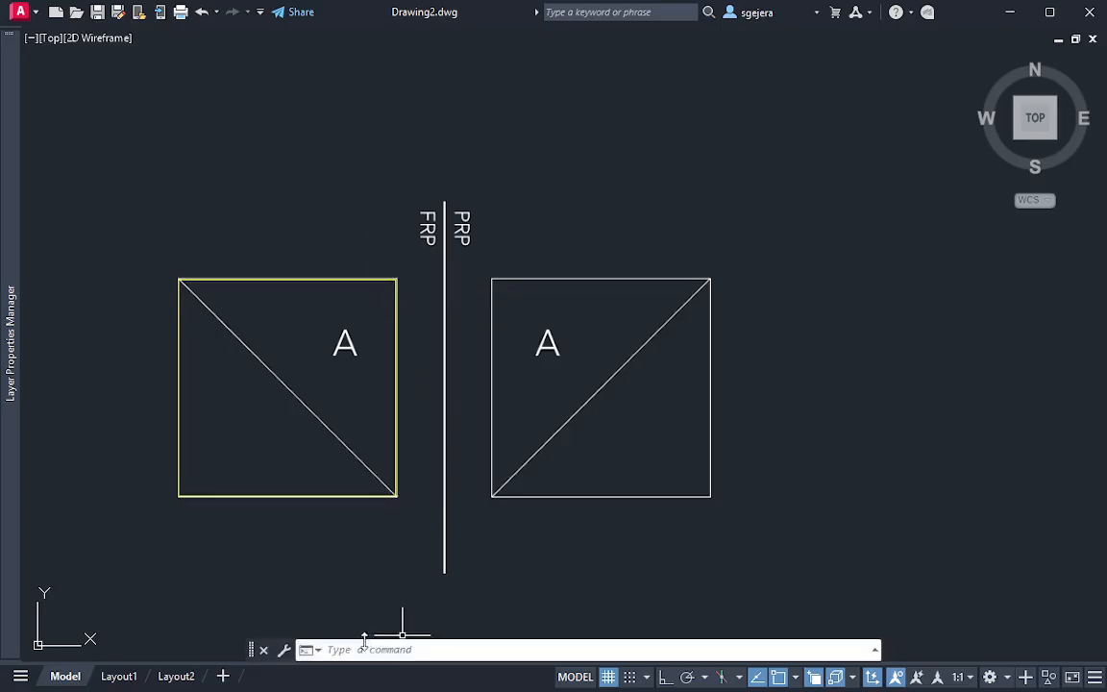
Draw the front view's diagonal line from its upper-left corner to its lower-right corner
type("l")
key("Return")
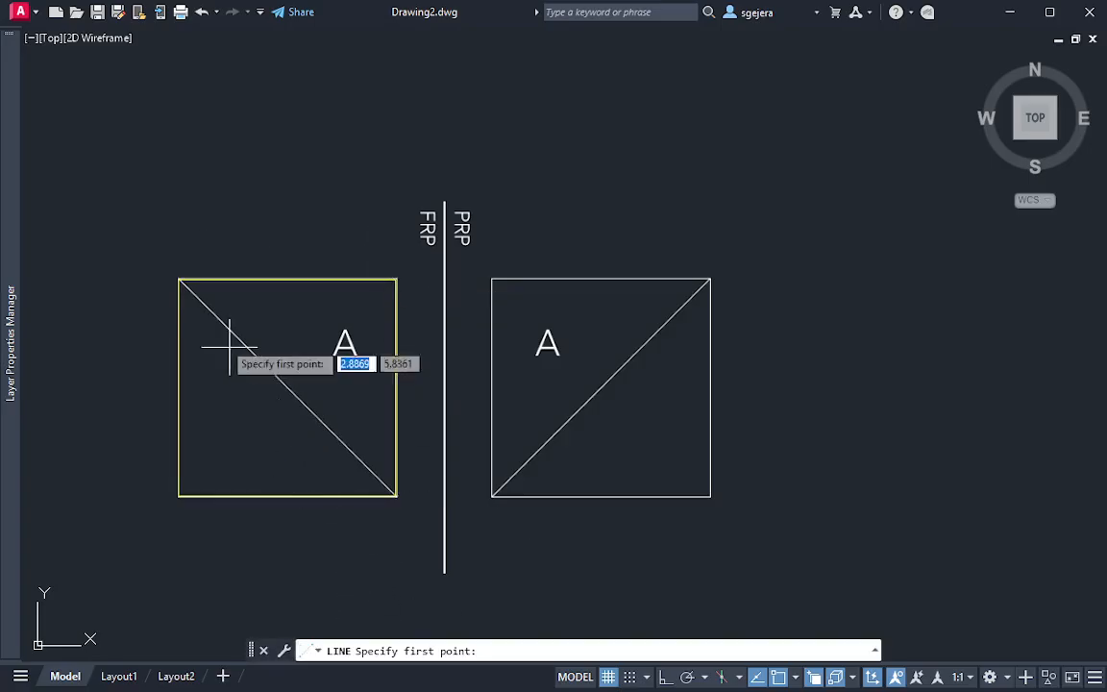
left_click(180, 281)
left_click(396, 496)
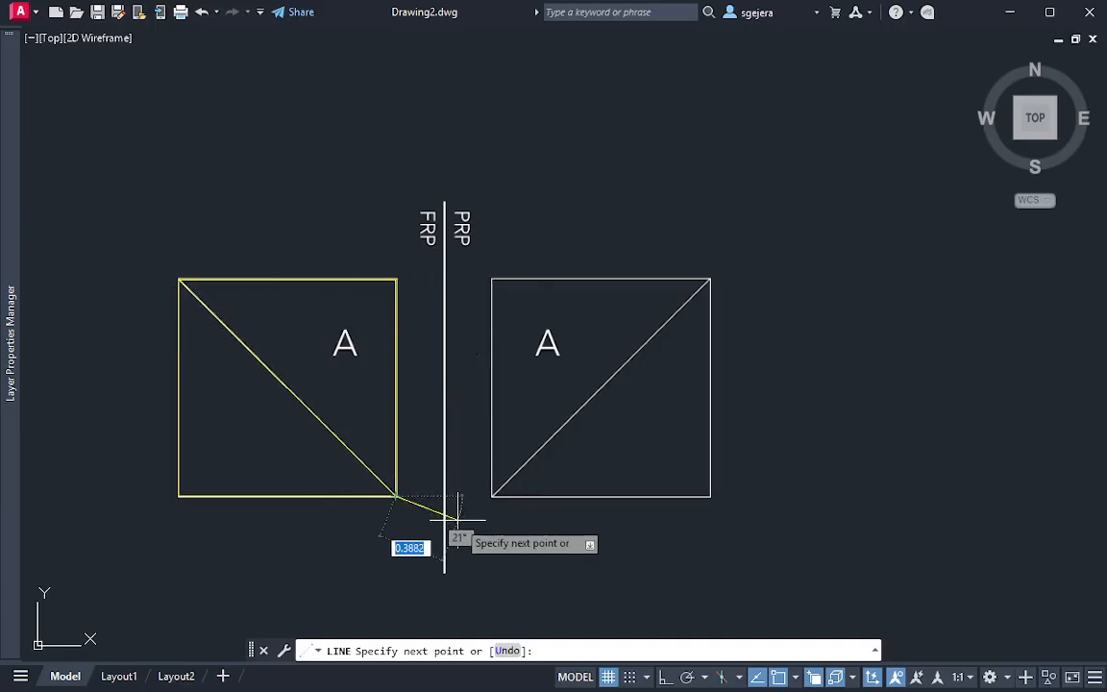
key("Return")
left_click(201, 493)
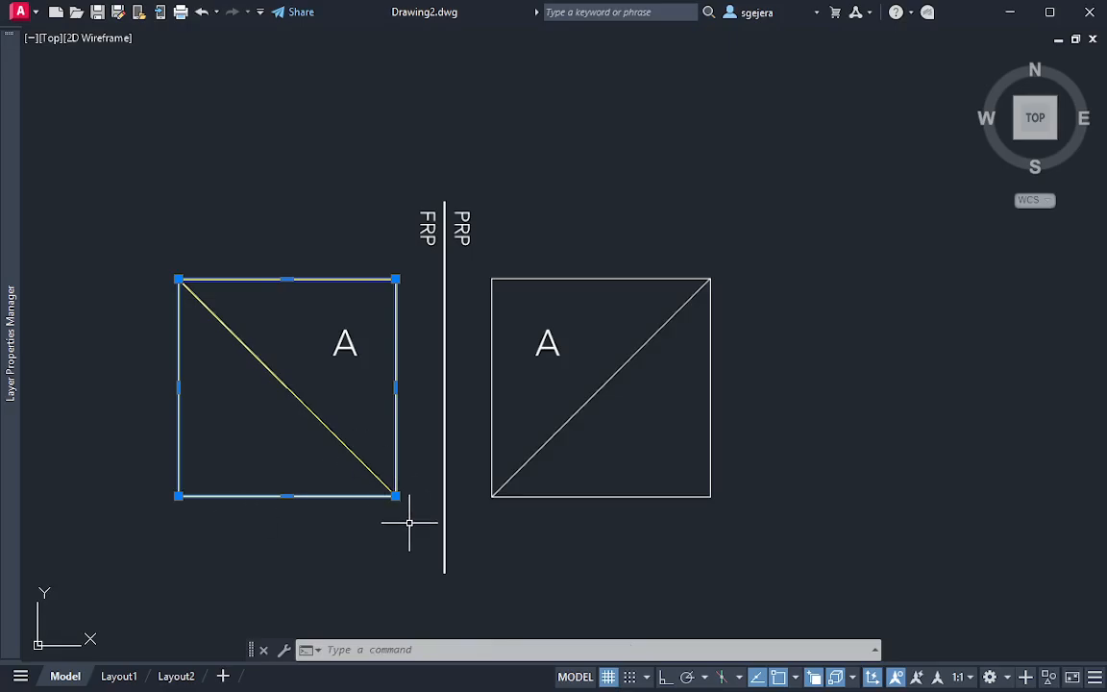
key("Escape")
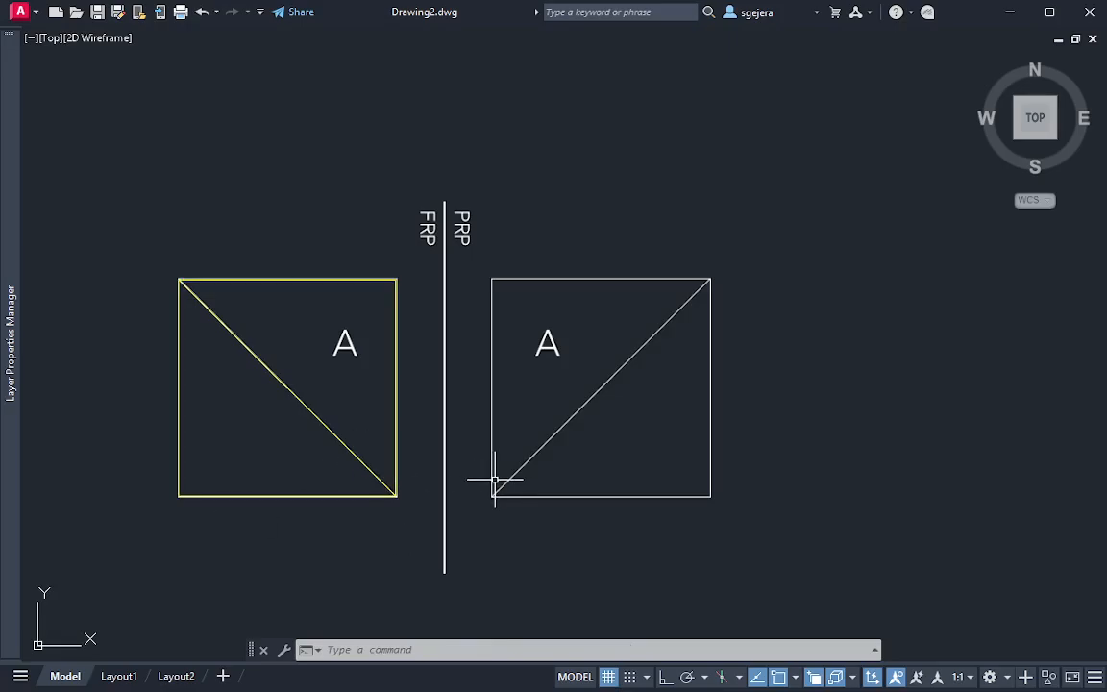
Trace the vertical FRP/PRP reference line between the two views, ending slightly below the original line's lower end
type("l")
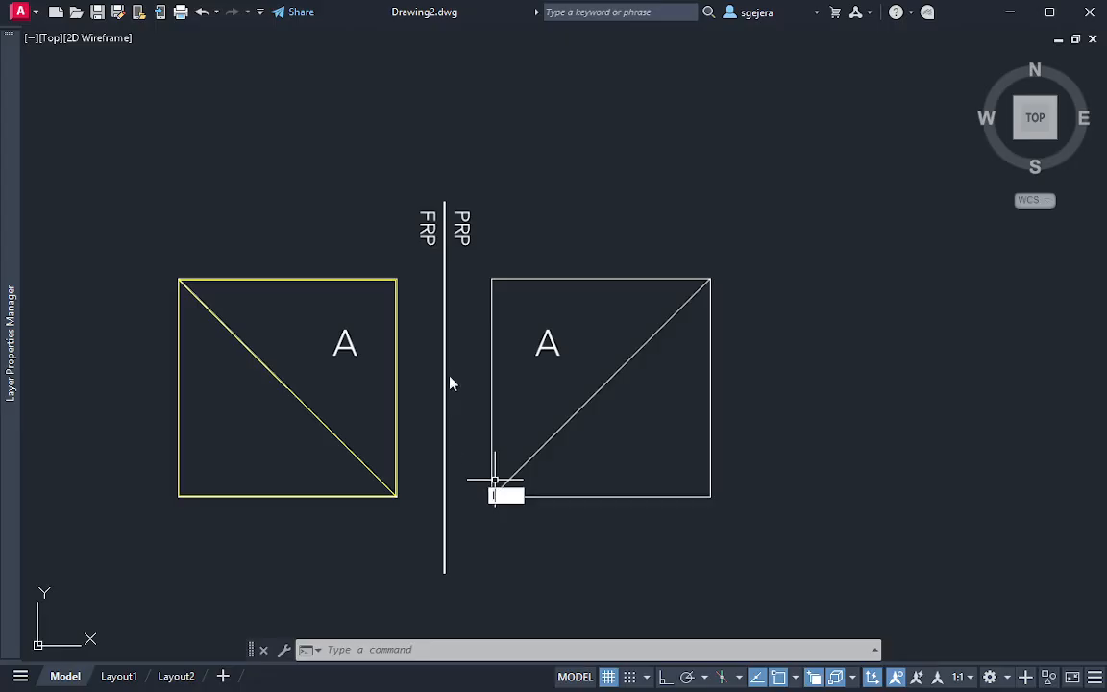
key("Return")
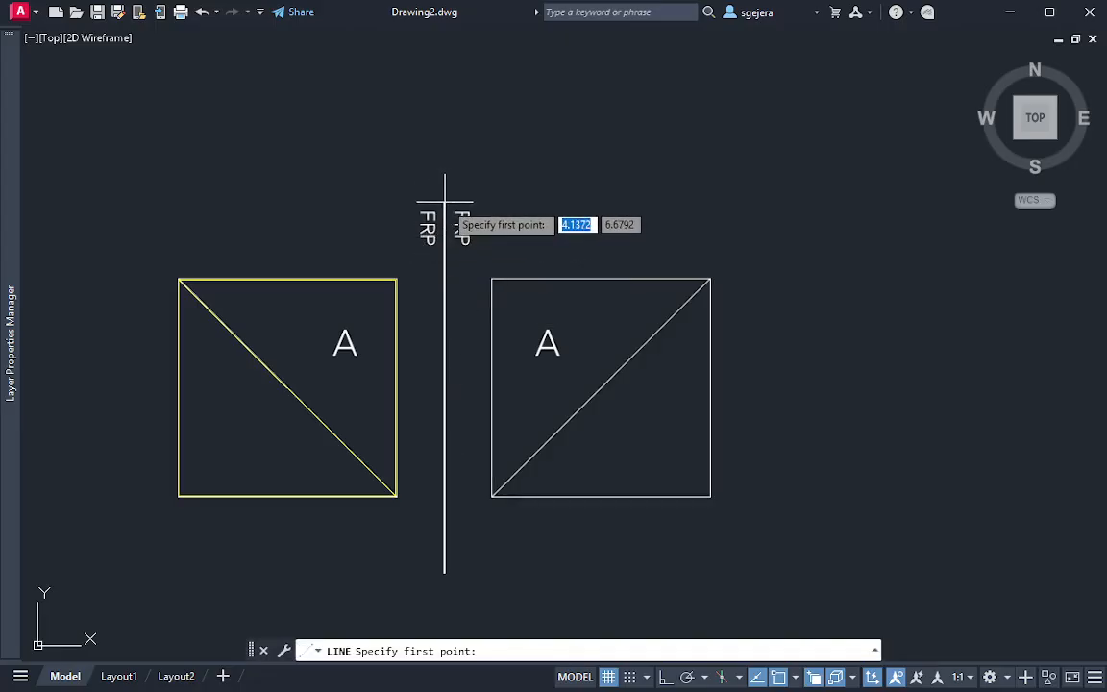
left_click(445, 201)
left_click(445, 583)
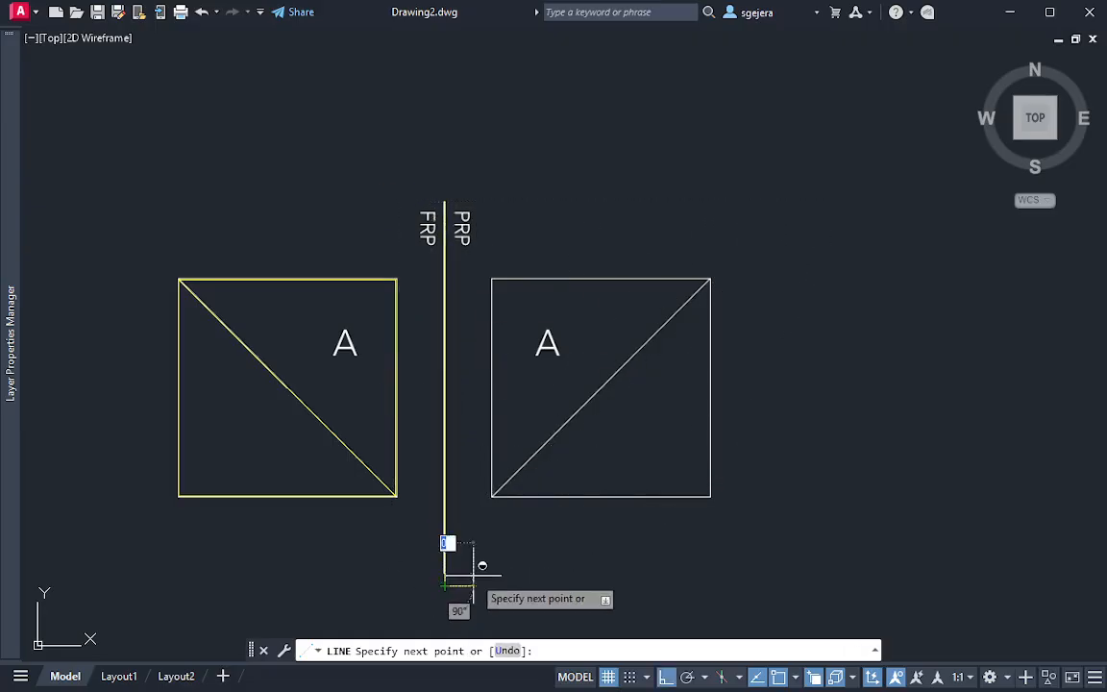
key("Return")
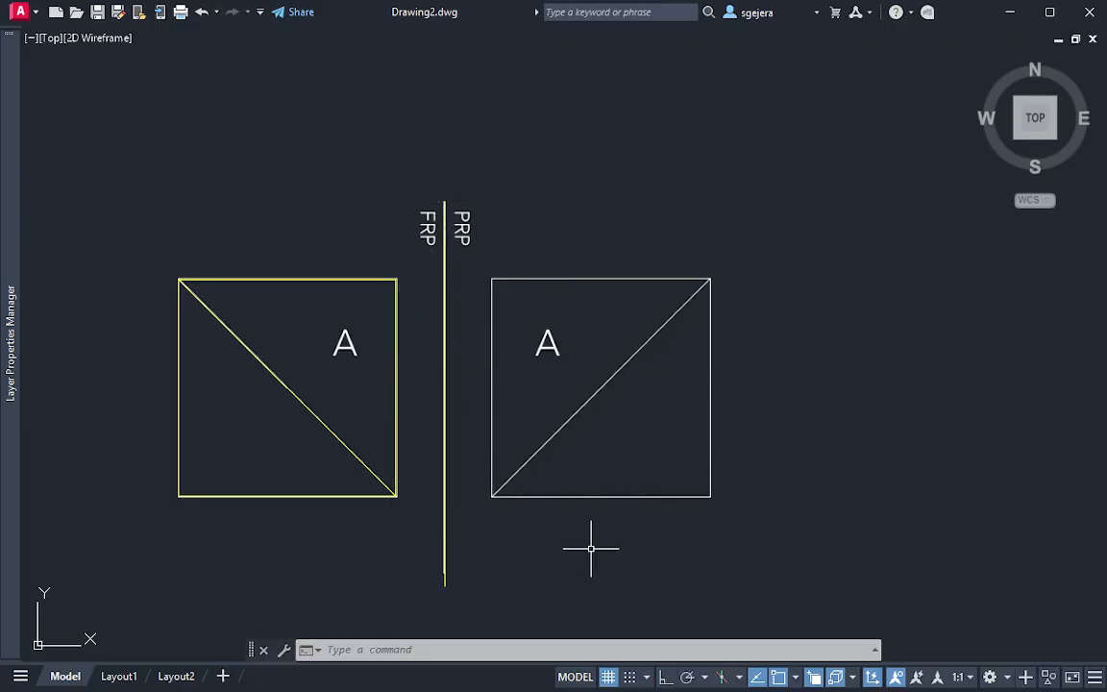
Mirror the front view's square and diagonal across the vertical reference line to form the profile view, keeping the source objects
left_click(398, 528)
left_click(125, 224)
type("mirror")
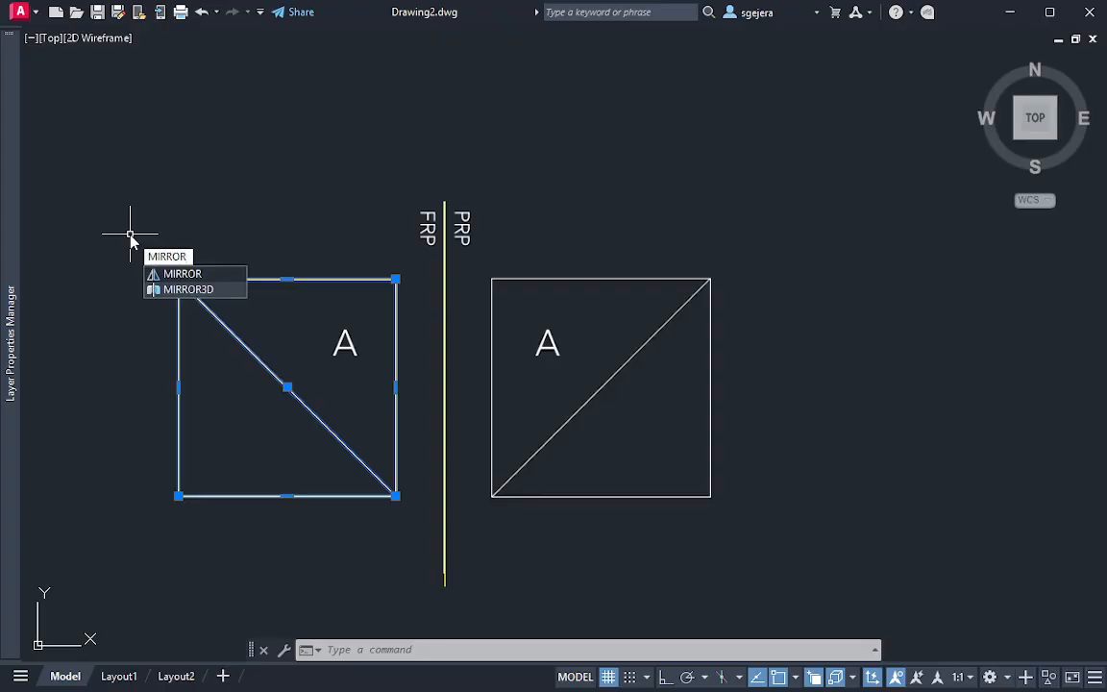
key("Return")
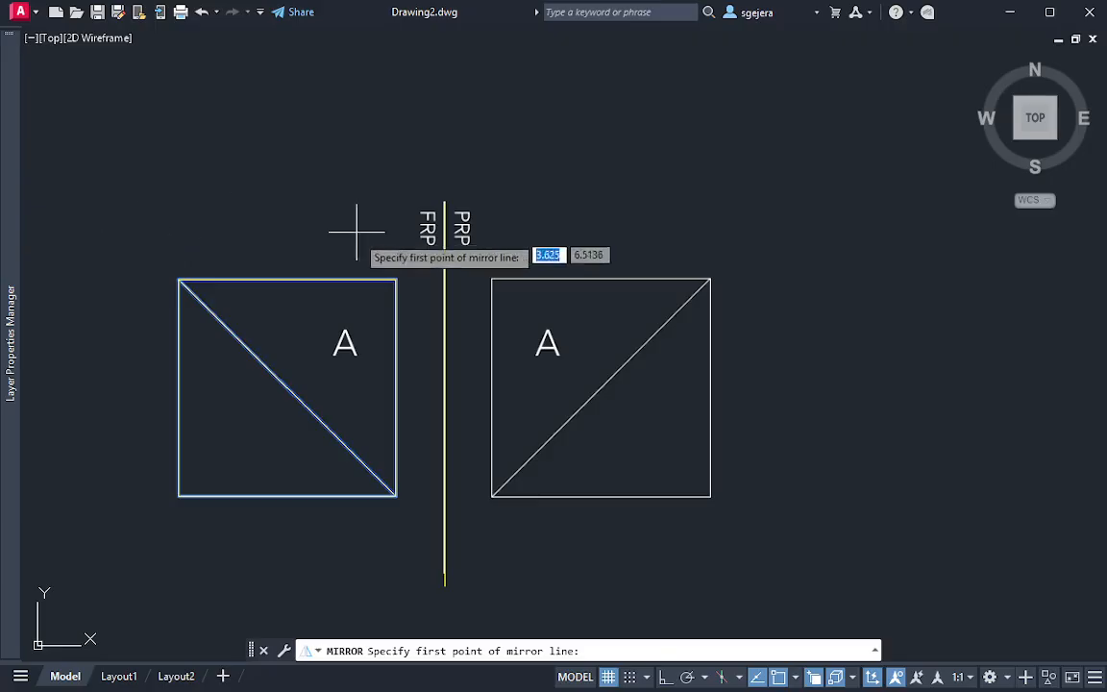
left_click(445, 582)
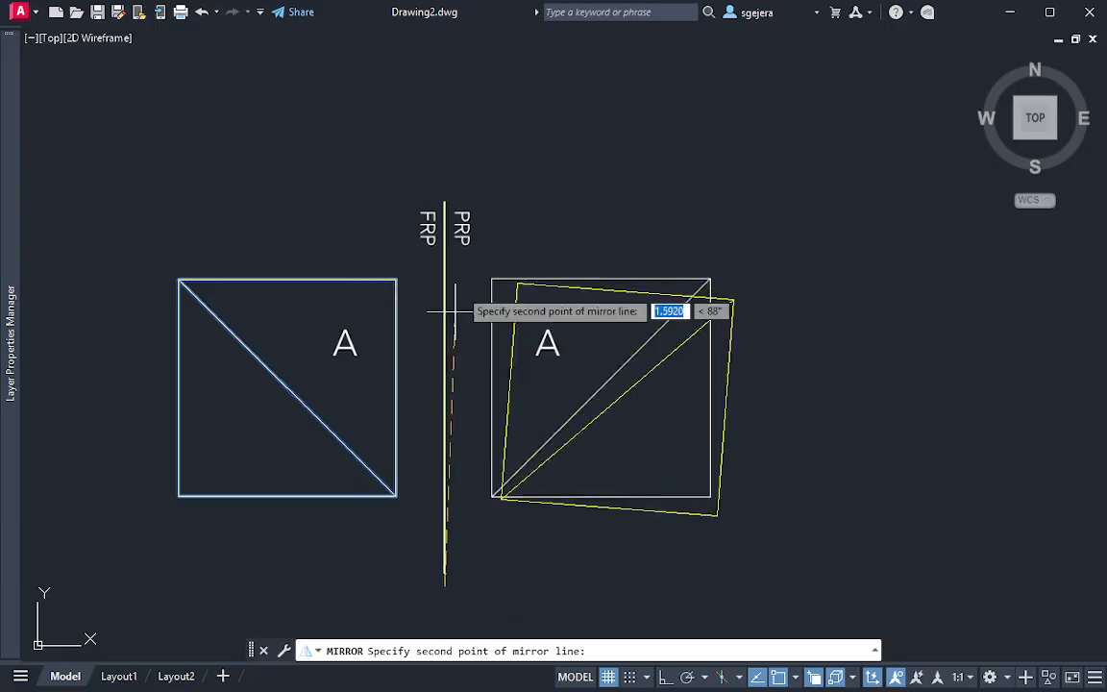
left_click(445, 202)
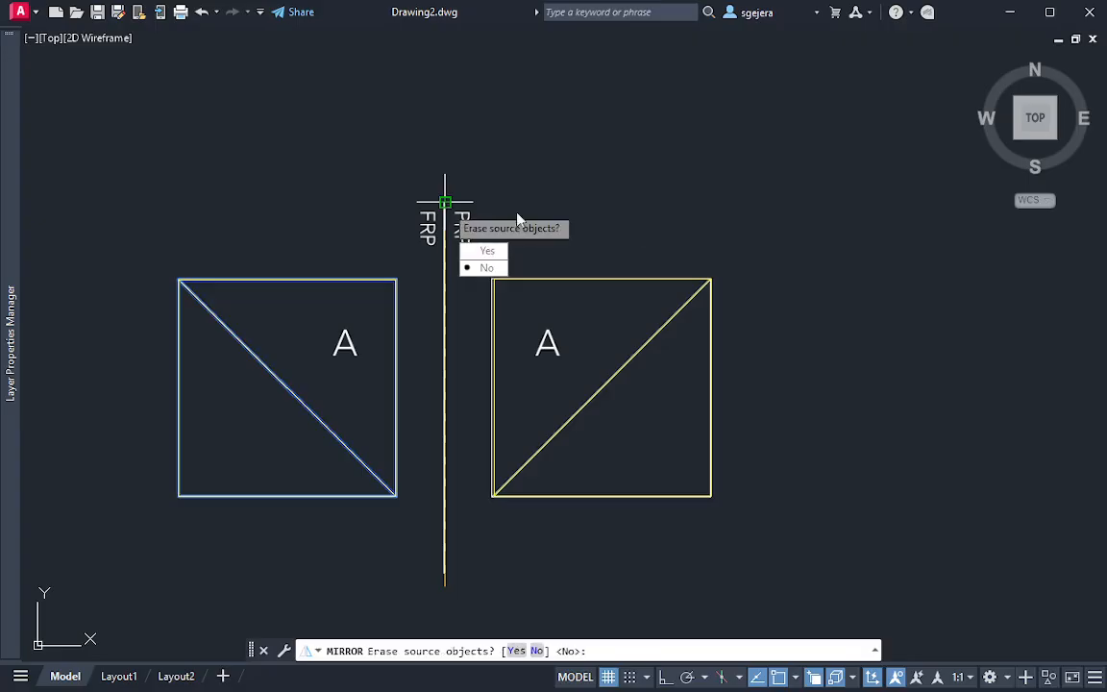
left_click(487, 269)
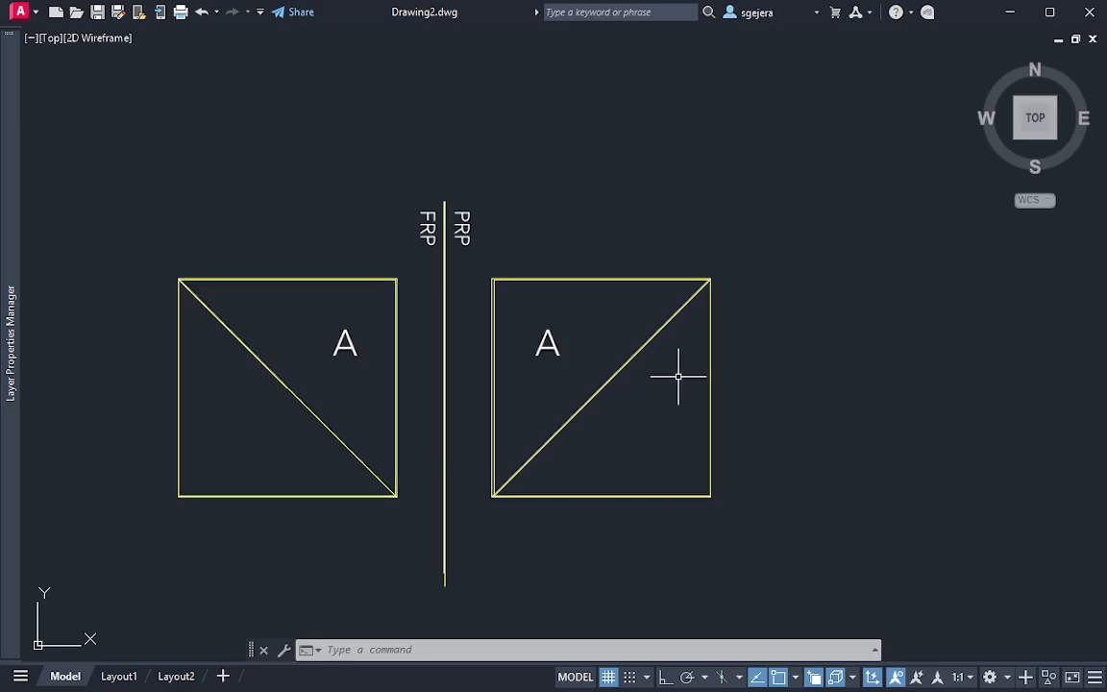
Move both traced views and their reference line about 10.4 units to the right, into empty space outside the PDF page
scroll(696, 494, "down", 2)
left_click(281, 231)
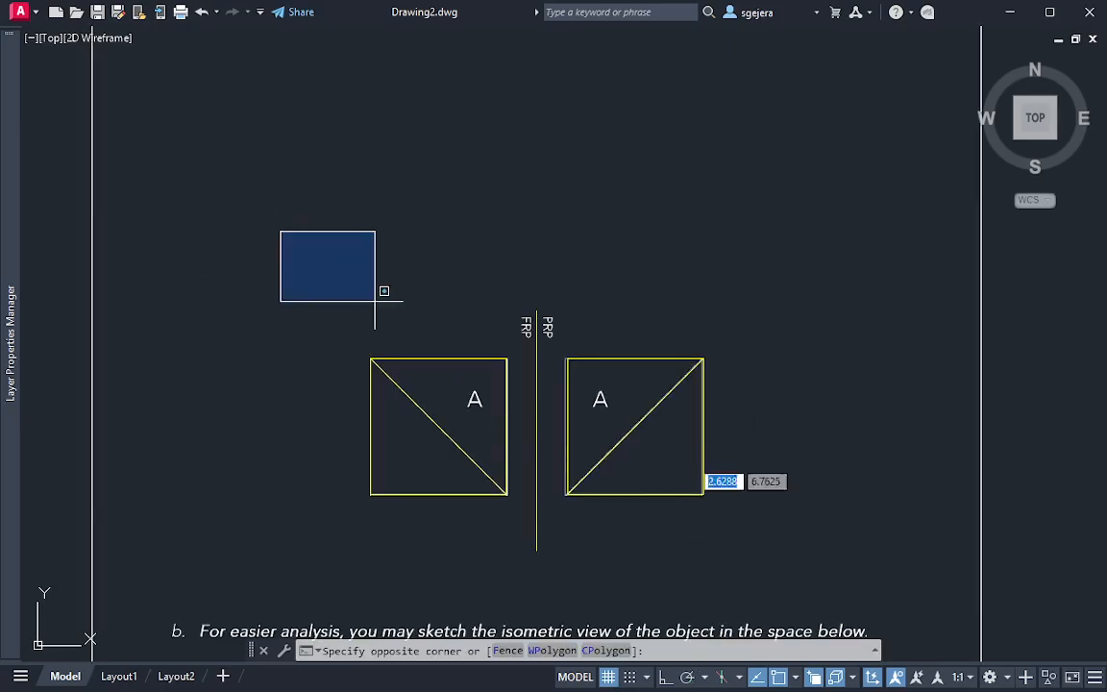
left_click(769, 569)
middle_click_drag(831, 517, 601, 462)
type("m")
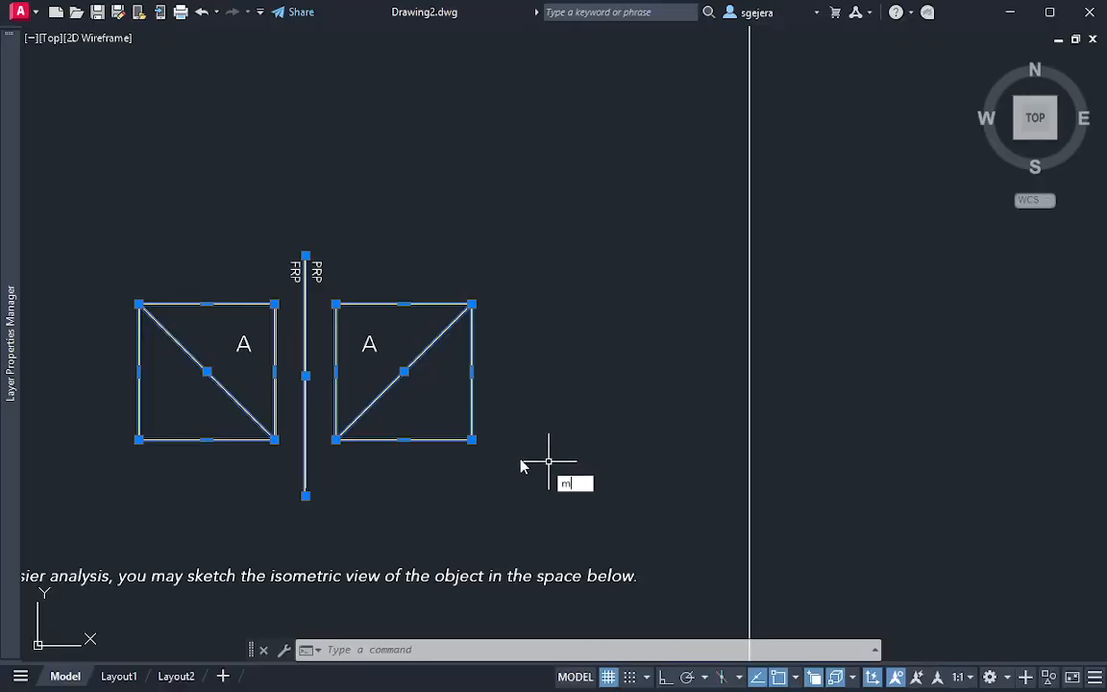
key("Return")
left_click(471, 439)
middle_click_drag(1105, 442, 69, 477)
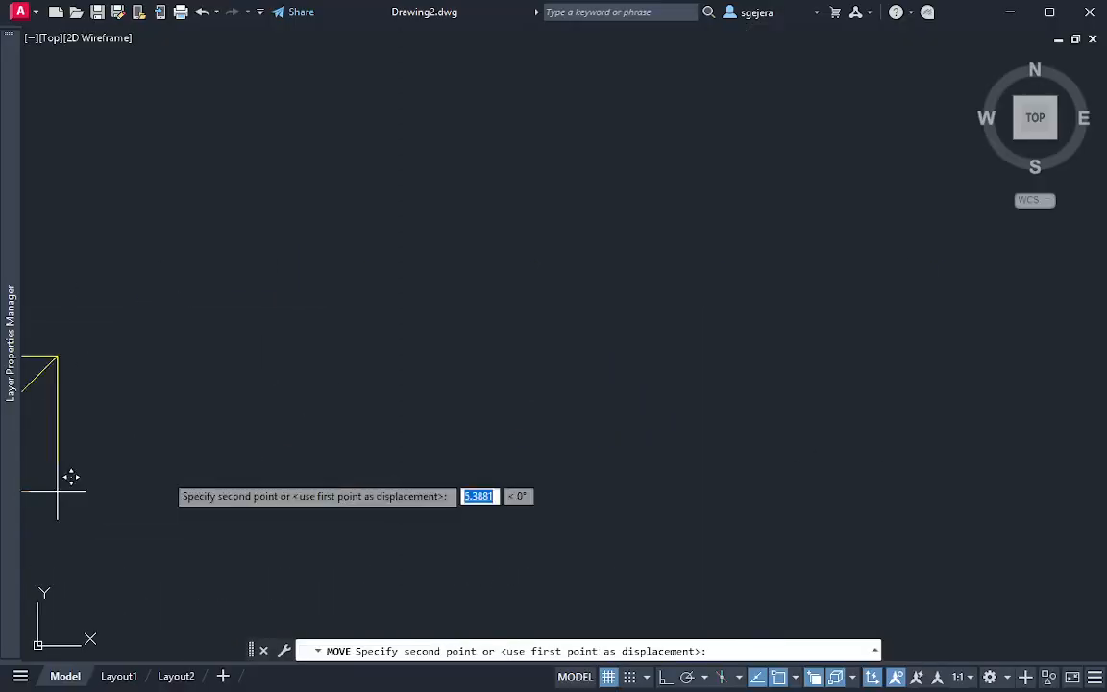
left_click(607, 416)
mouse_move(334, 511)
middle_mouse_down()
mouse_move(766, 524)
mouse_move(551, 498)
mouse_move(555, 396)
mouse_move(544, 381)
middle_mouse_up()
scroll(551, 498, "down", 3)
scroll(579, 408, "up", 3)
type("c")
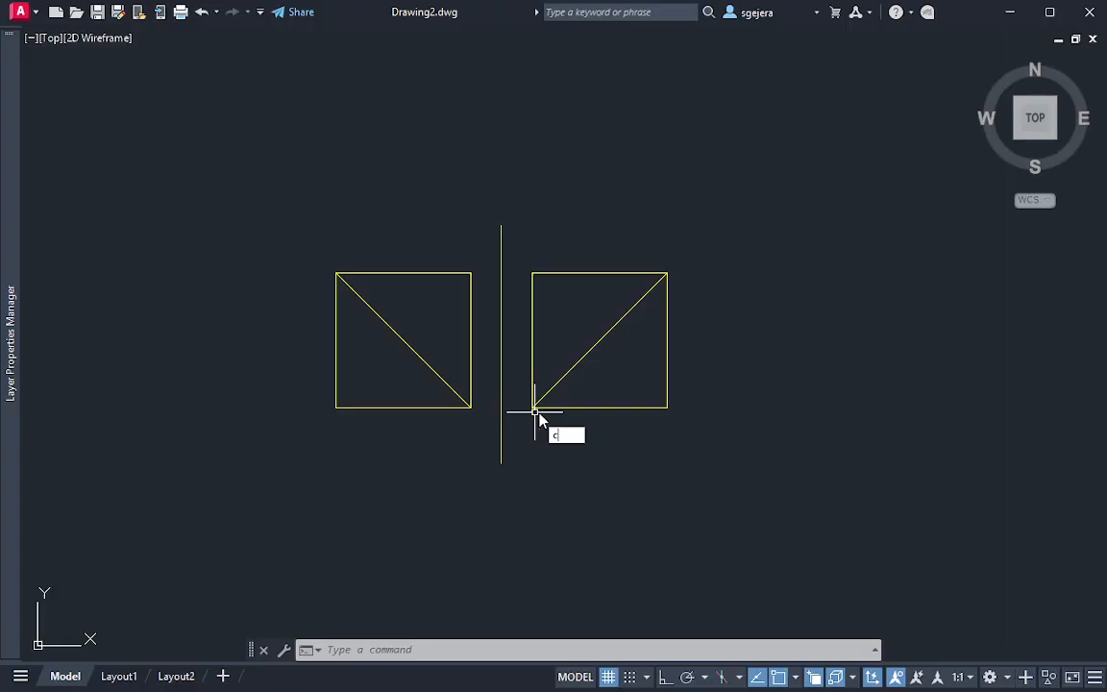
key("Return")
left_click(533, 407)
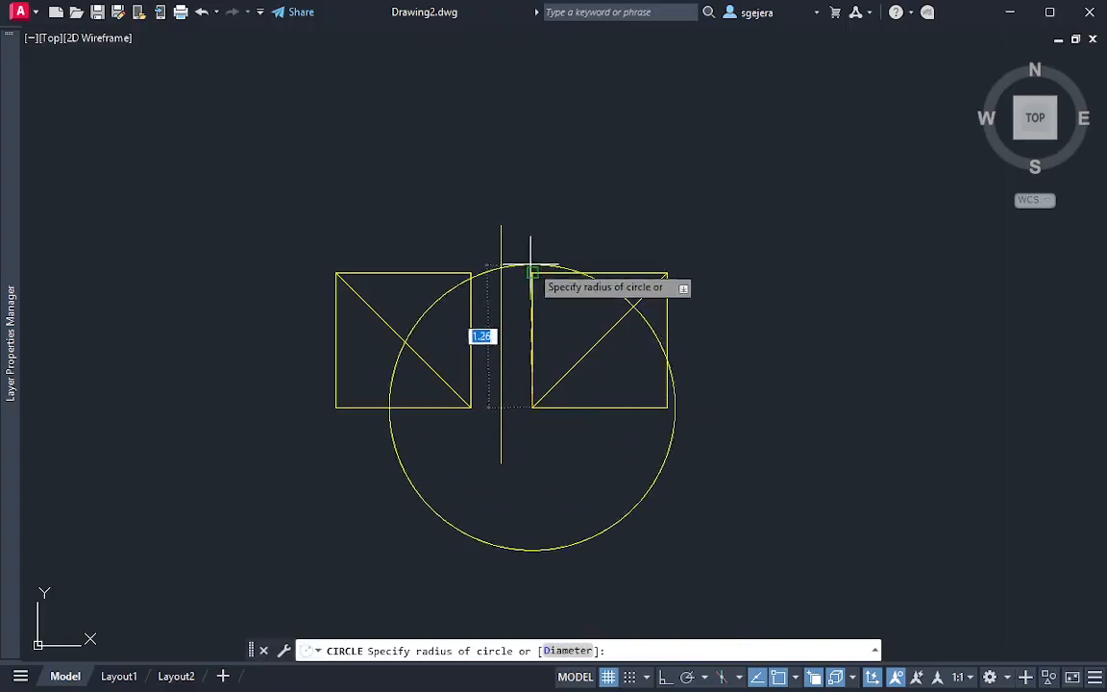
key("Escape")
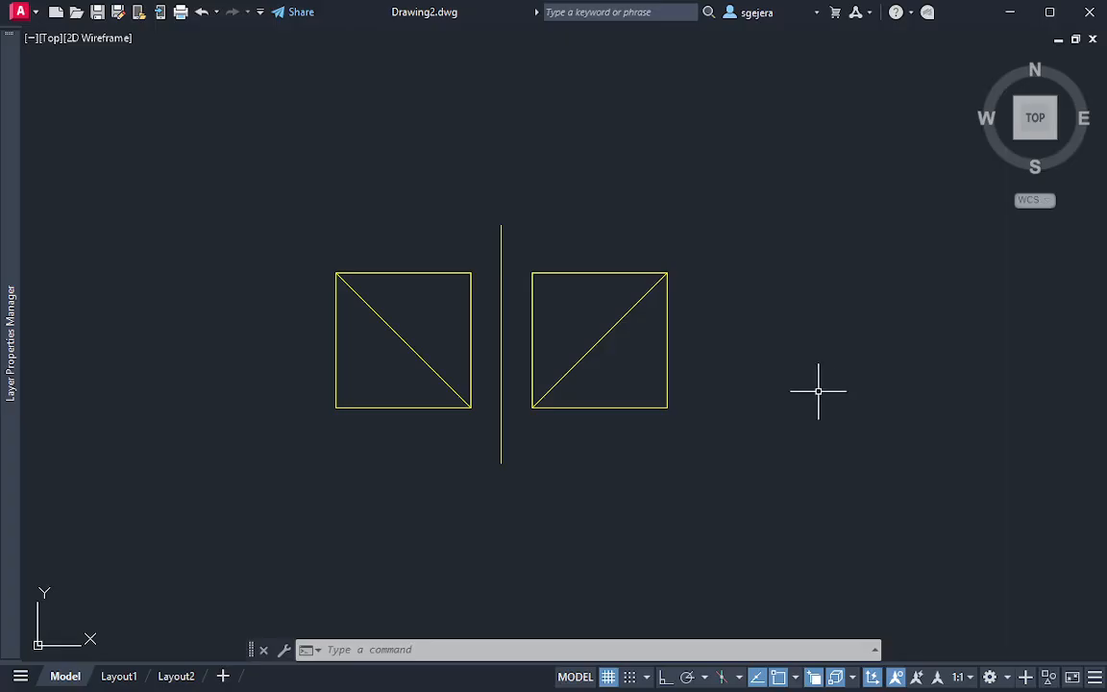
Model a 1.26 by 1.26 by 1.26 solid box in the empty space beside the profile view, seen from a tilted 3D view
middle_click_drag(817, 480, 740, 429)
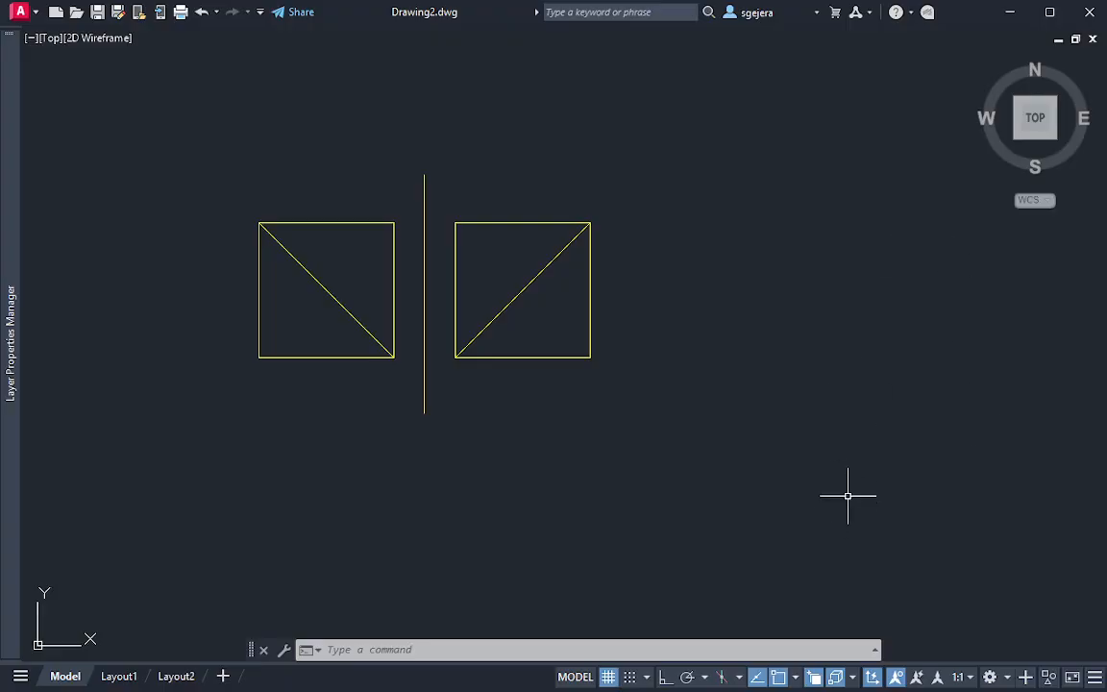
key("ctrl+0")
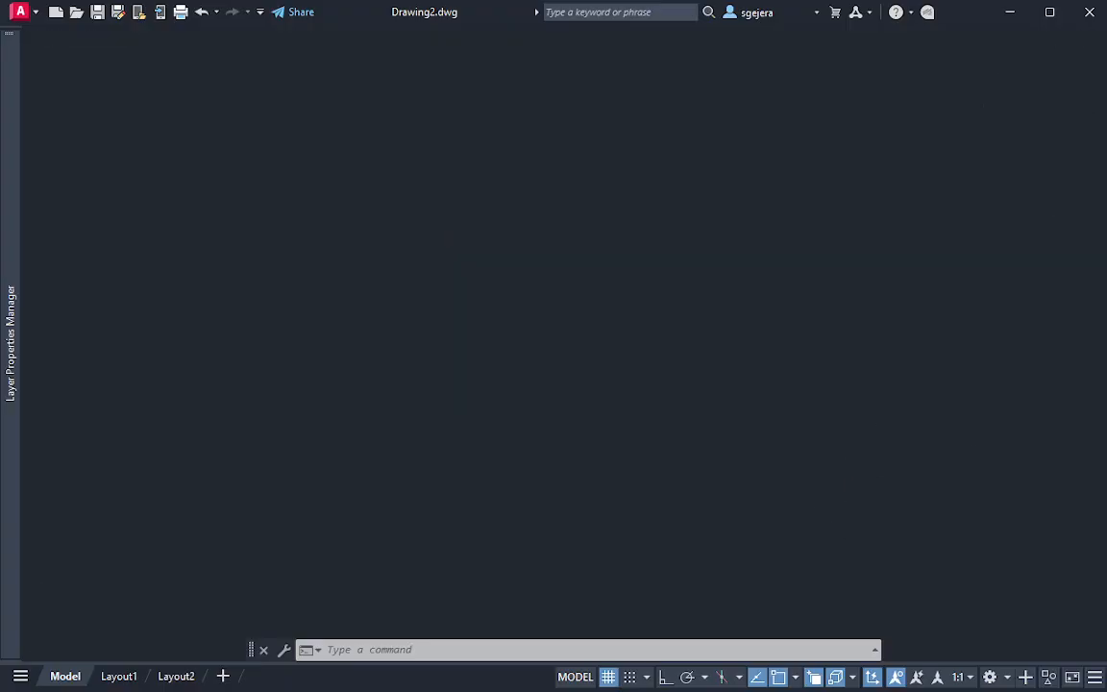
mouse_move(763, 425)
middle_mouse_down("shift")
mouse_move(702, 311)
mouse_move(794, 280)
mouse_move(823, 371)
mouse_move(672, 458)
mouse_move(767, 448)
mouse_move(704, 447)
mouse_move(606, 415)
mouse_move(640, 453)
mouse_move(584, 479)
mouse_move(487, 443)
mouse_move(728, 445)
middle_mouse_up("shift")
type("b")
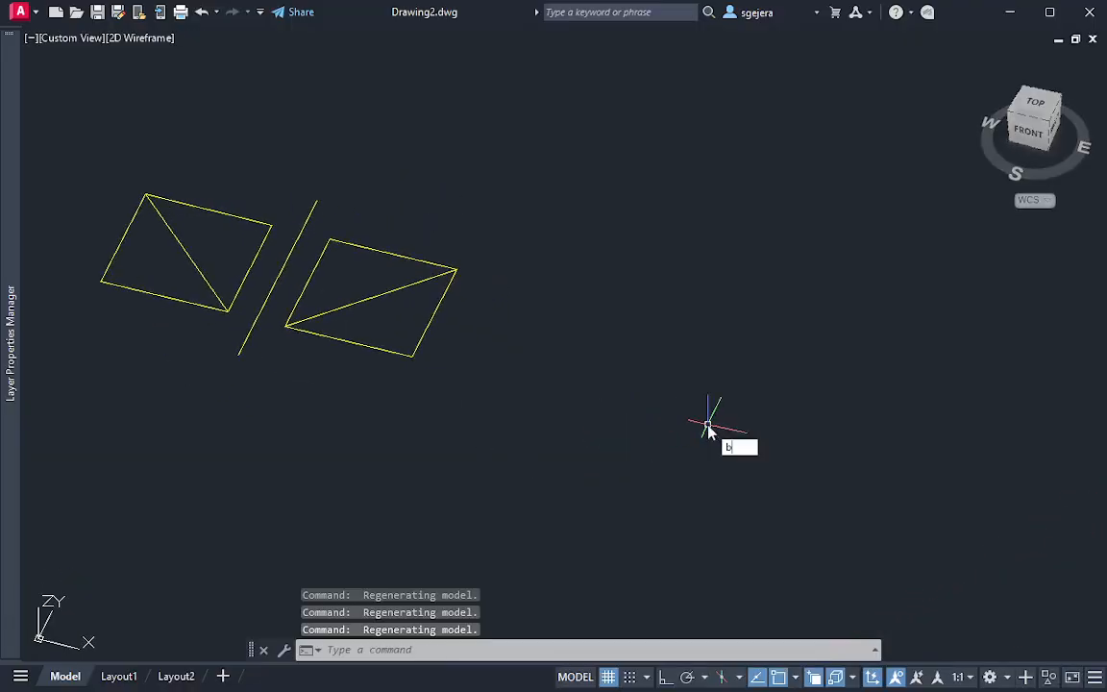
type("ox")
key("Return")
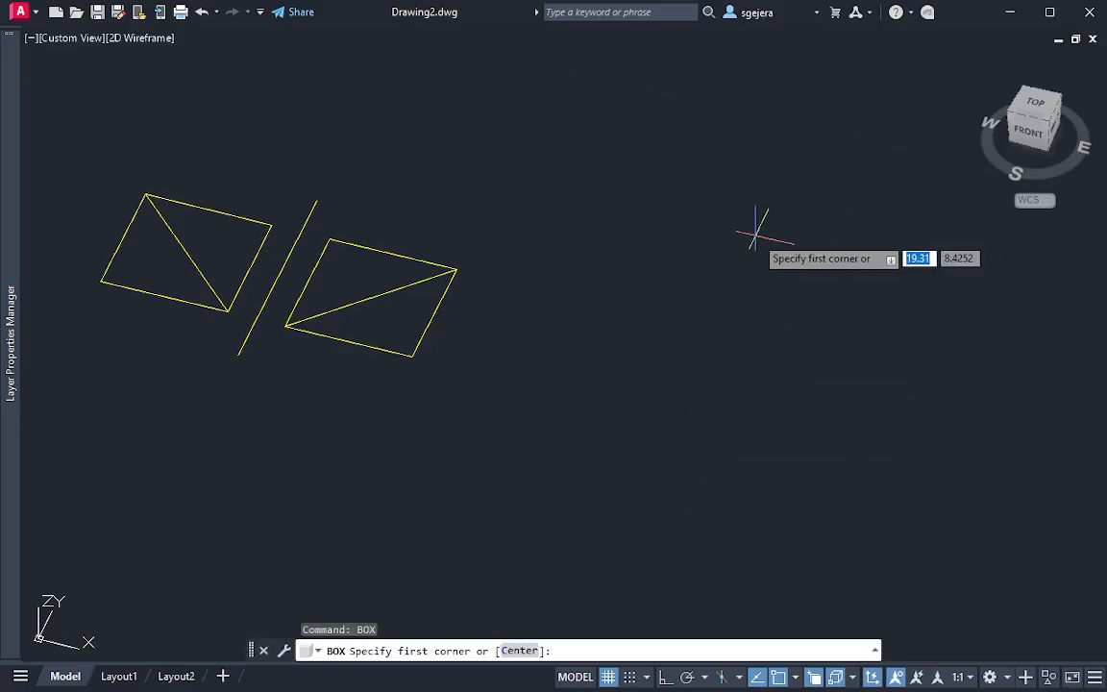
left_click(513, 447)
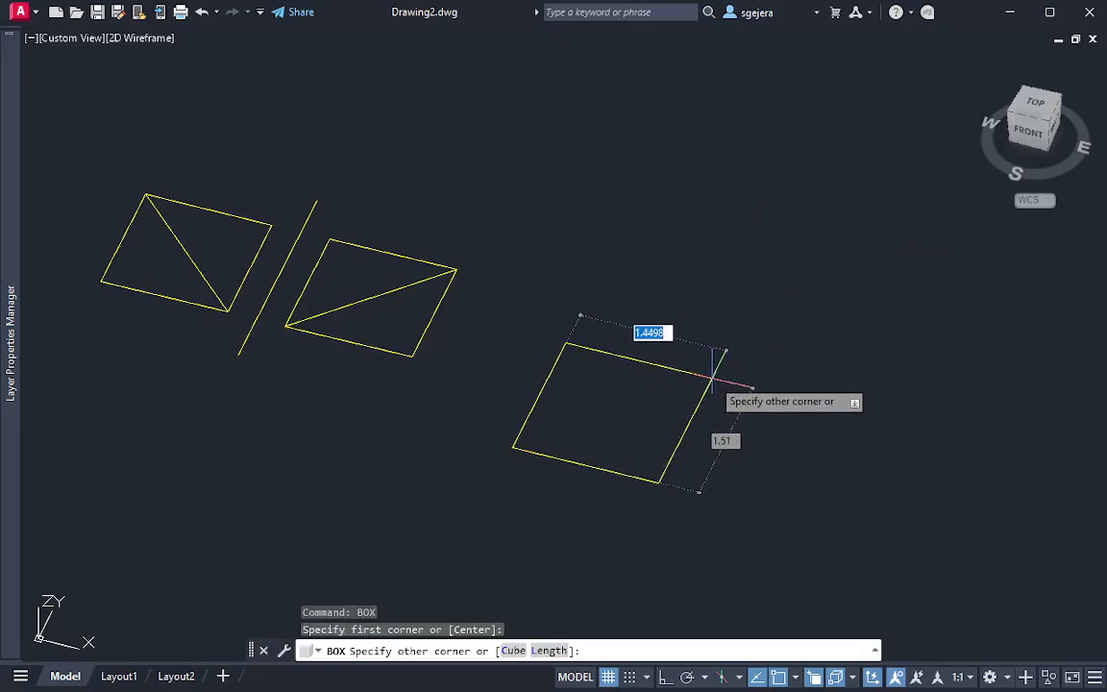
type("1.26")
key("Tab")
type("12")
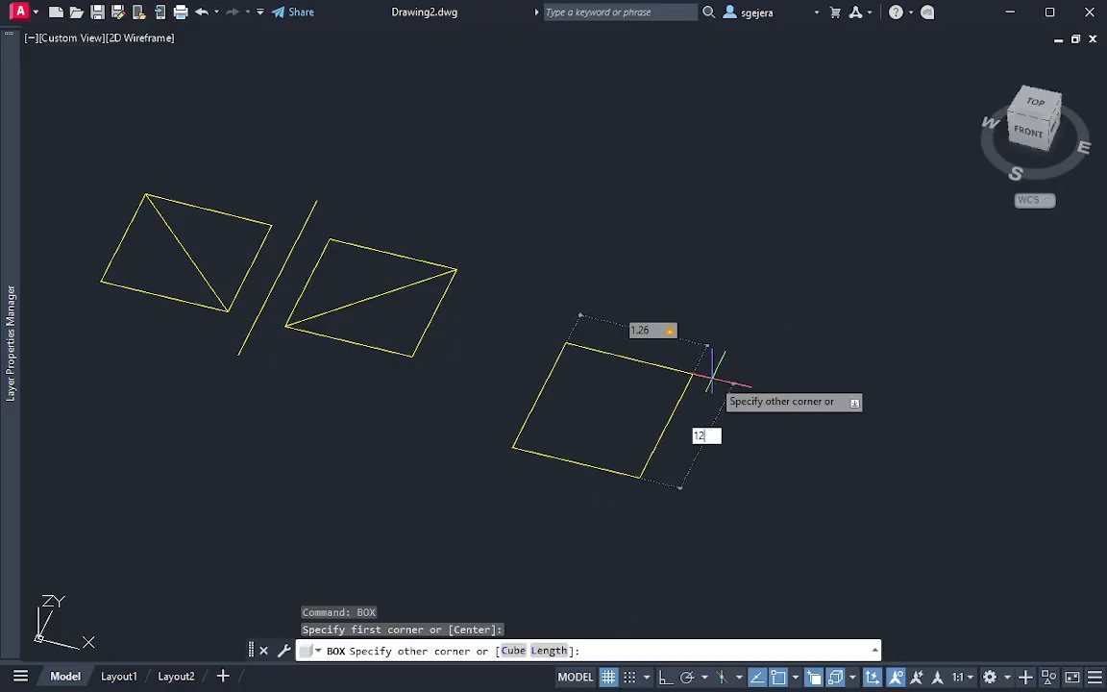
type("26")
key("Tab")
key("Return")
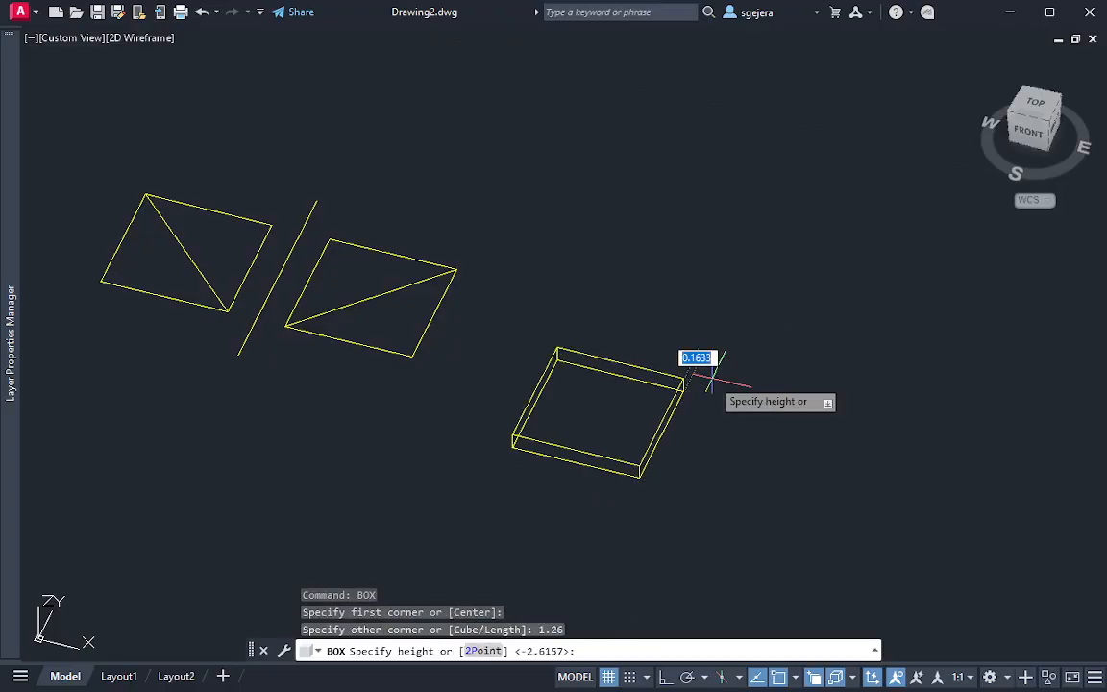
type("1")
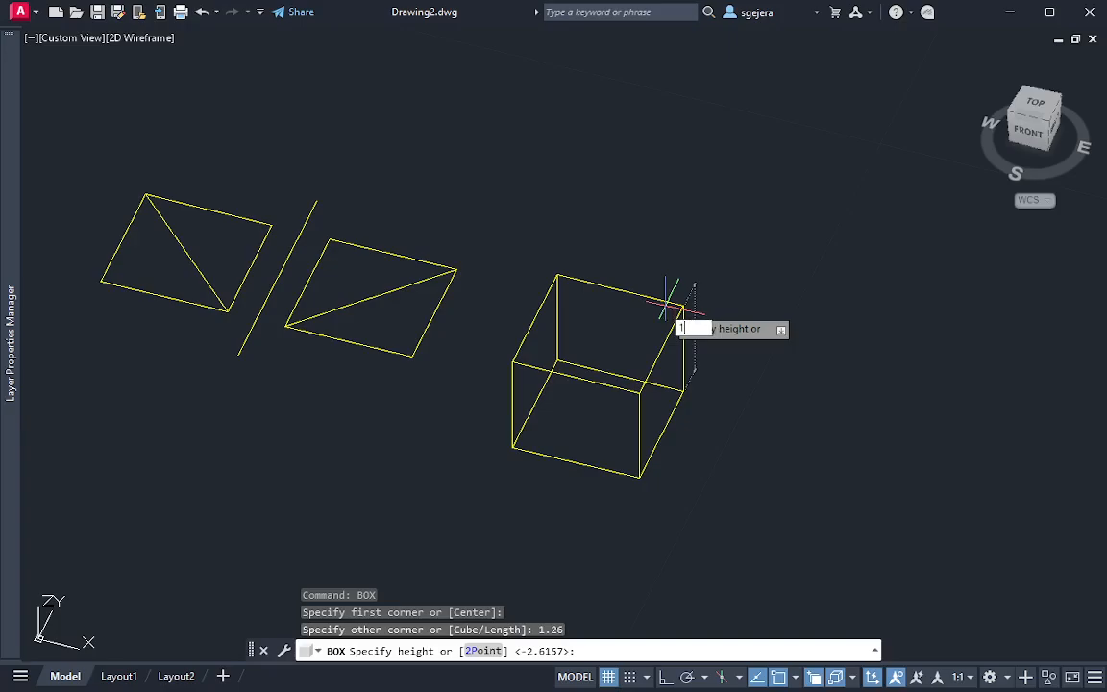
type(".26")
key("Return")
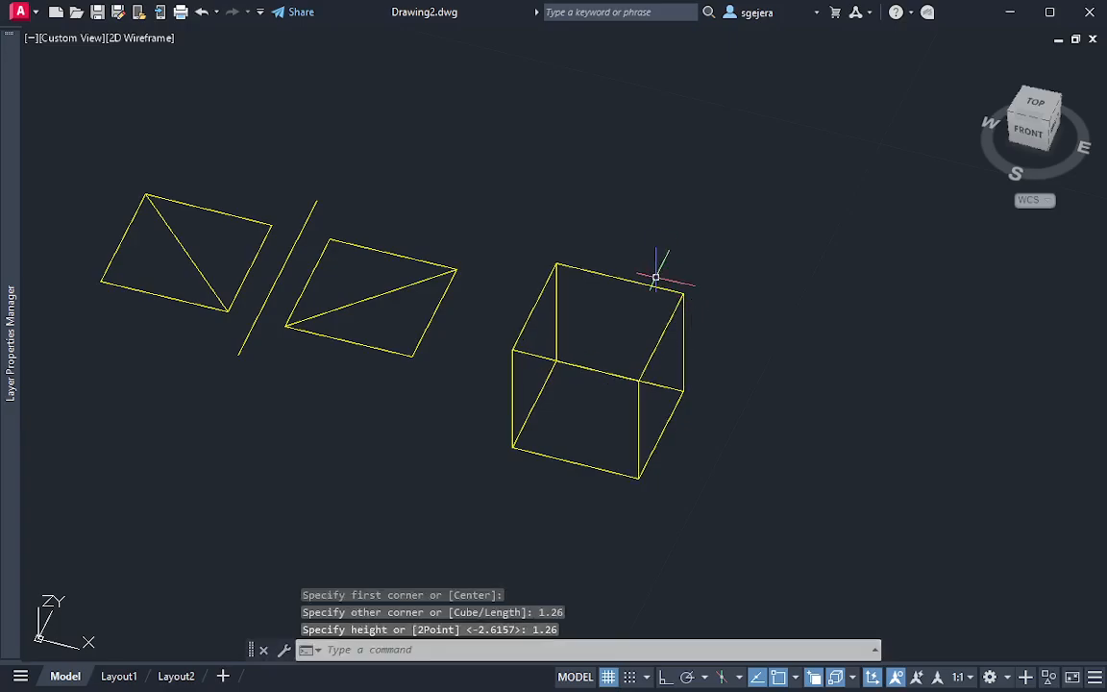
Change the viewport's visual style to Hidden
middle_click_drag(618, 420, 603, 444, "shift")
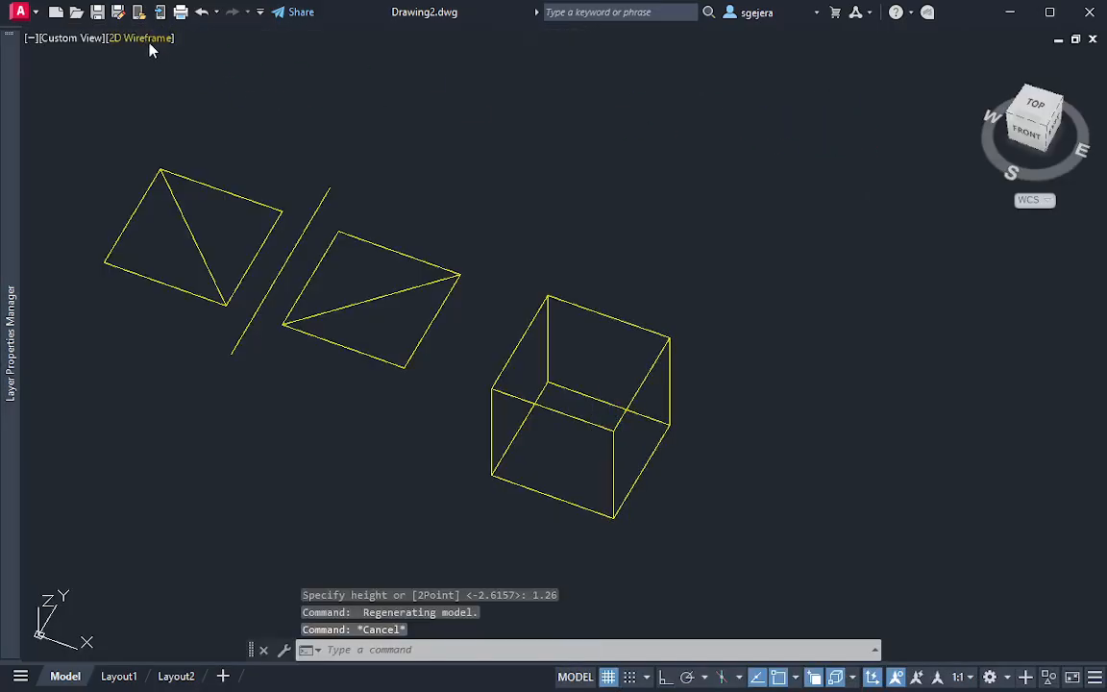
left_click(144, 38)
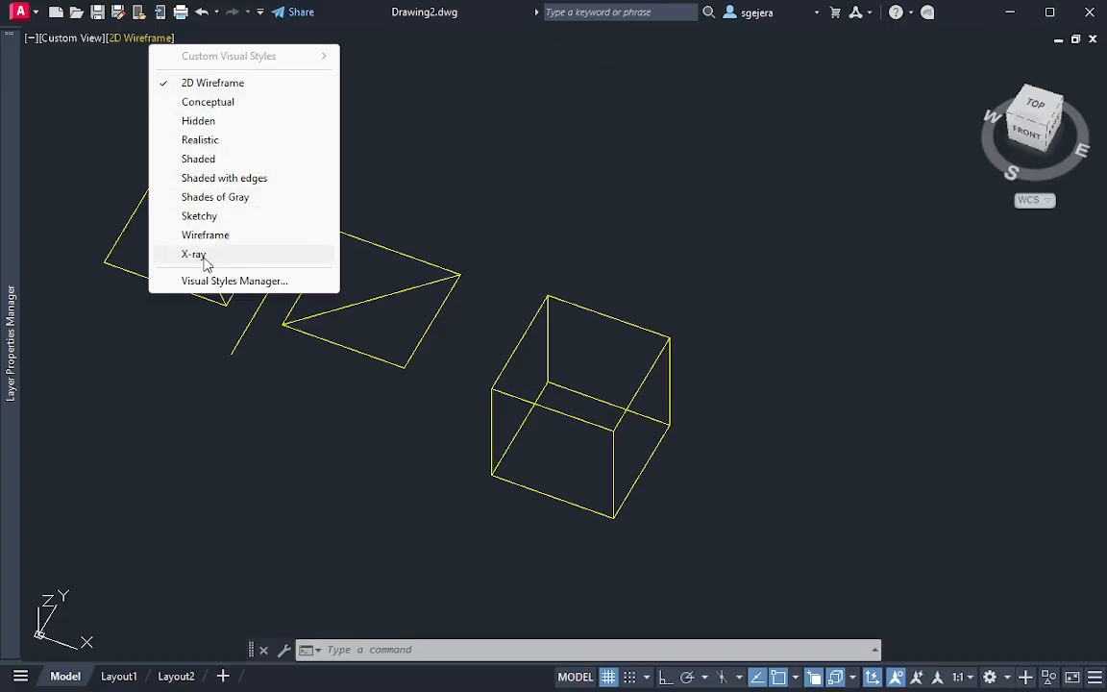
left_click(223, 121)
key("Escape")
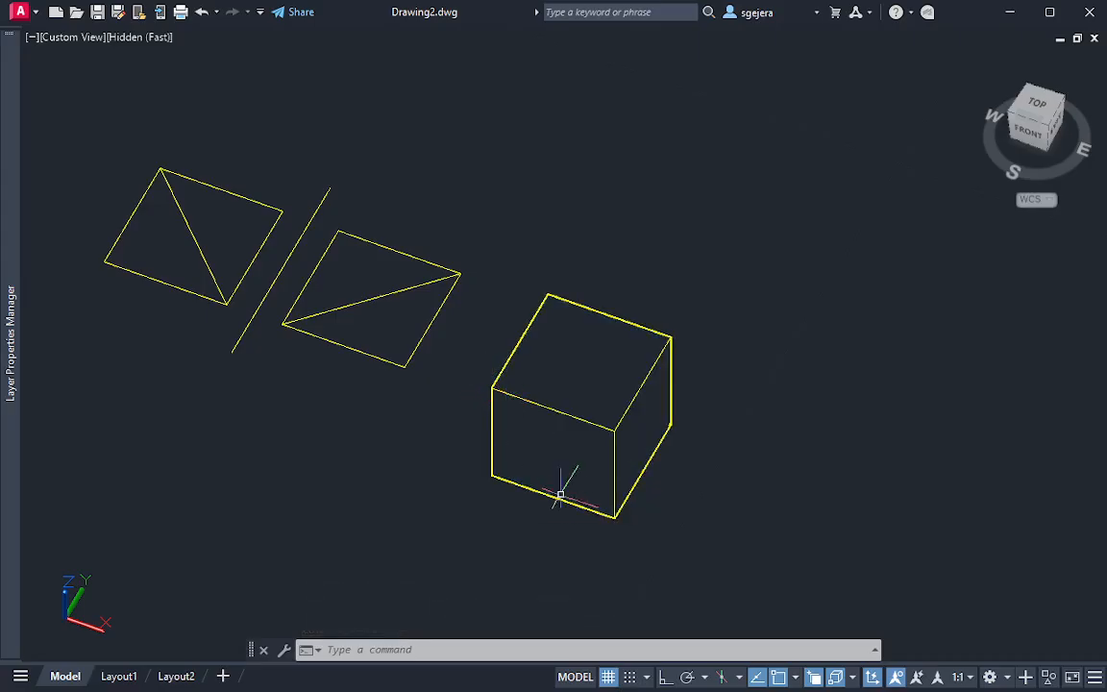
Outline surface A on the cube with three face diagonals joining the front lower-right, front upper-left and back upper-right corners
type("l")
key("Return")
left_click(614, 517)
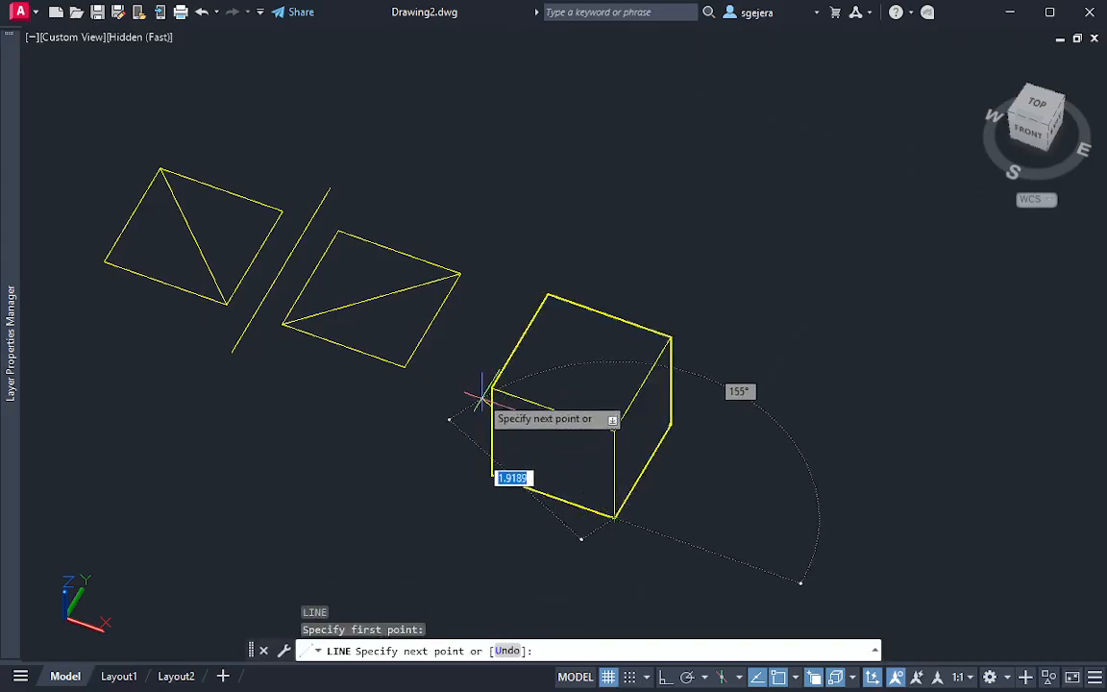
left_click(492, 388)
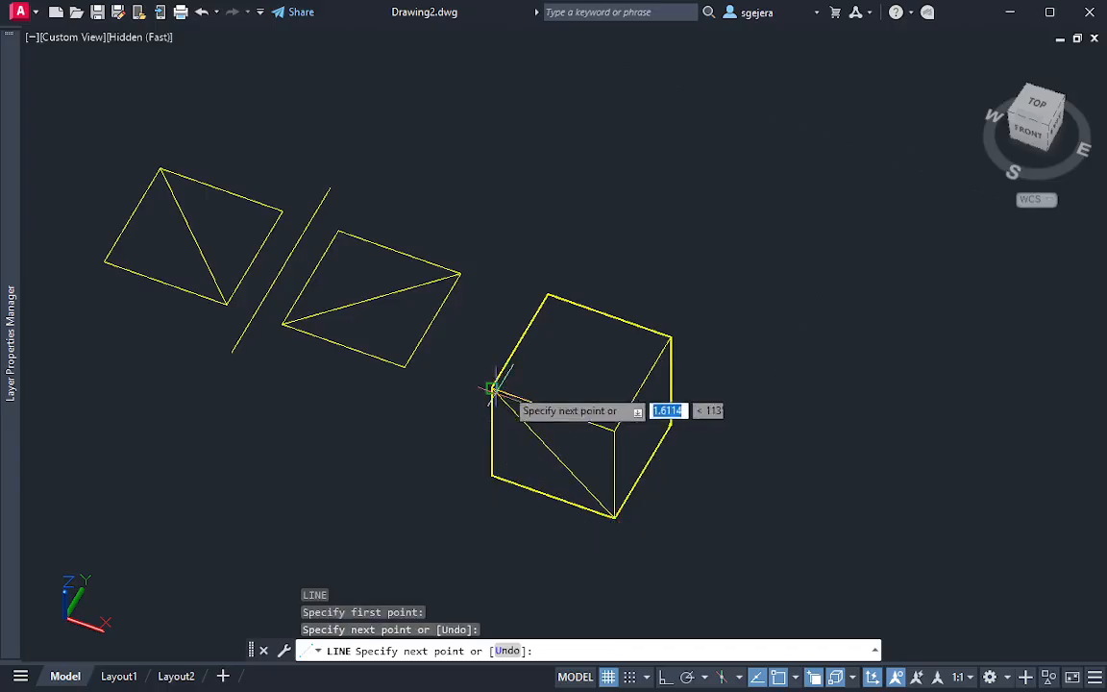
left_click(670, 338)
left_click(614, 516)
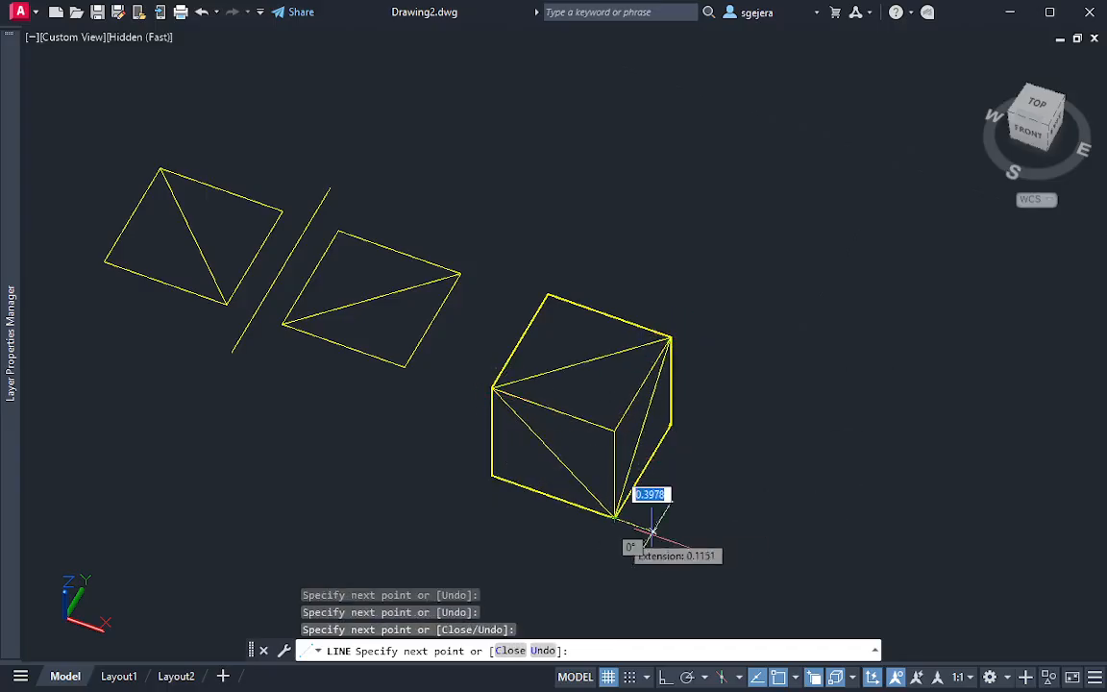
key("Escape")
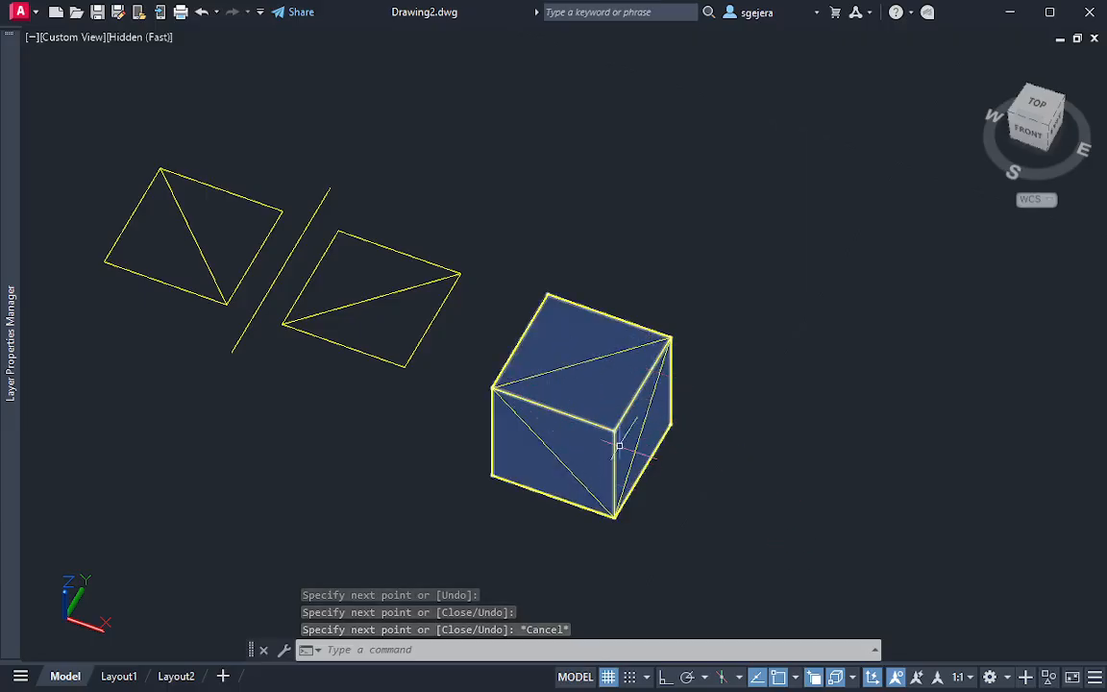
key("Escape")
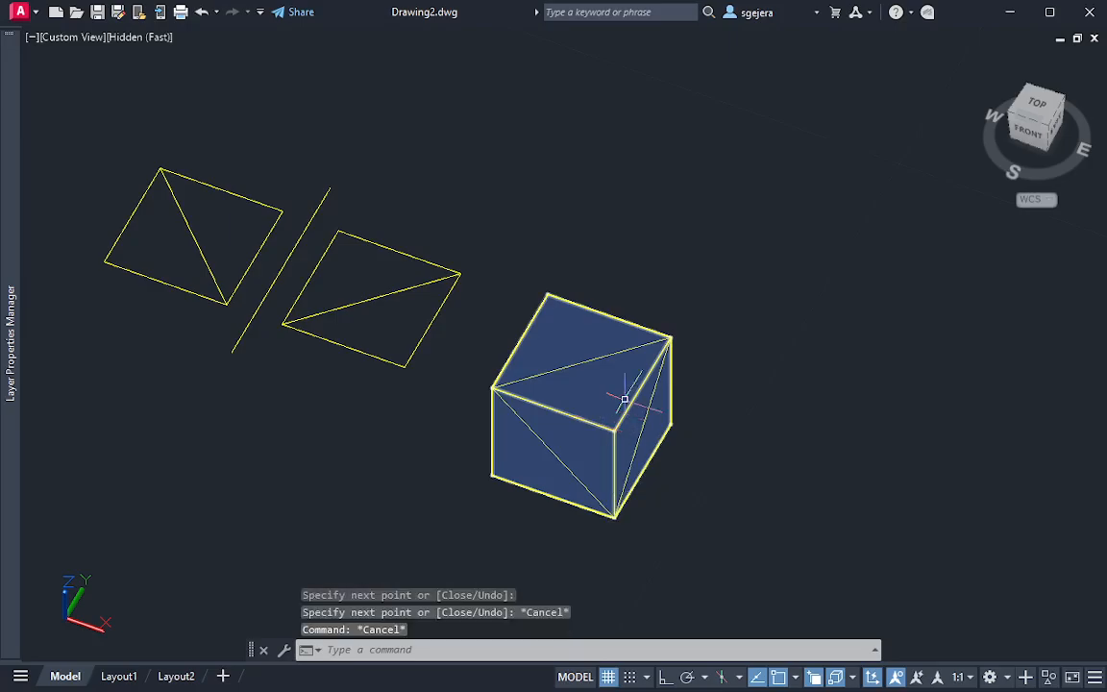
type("slic")
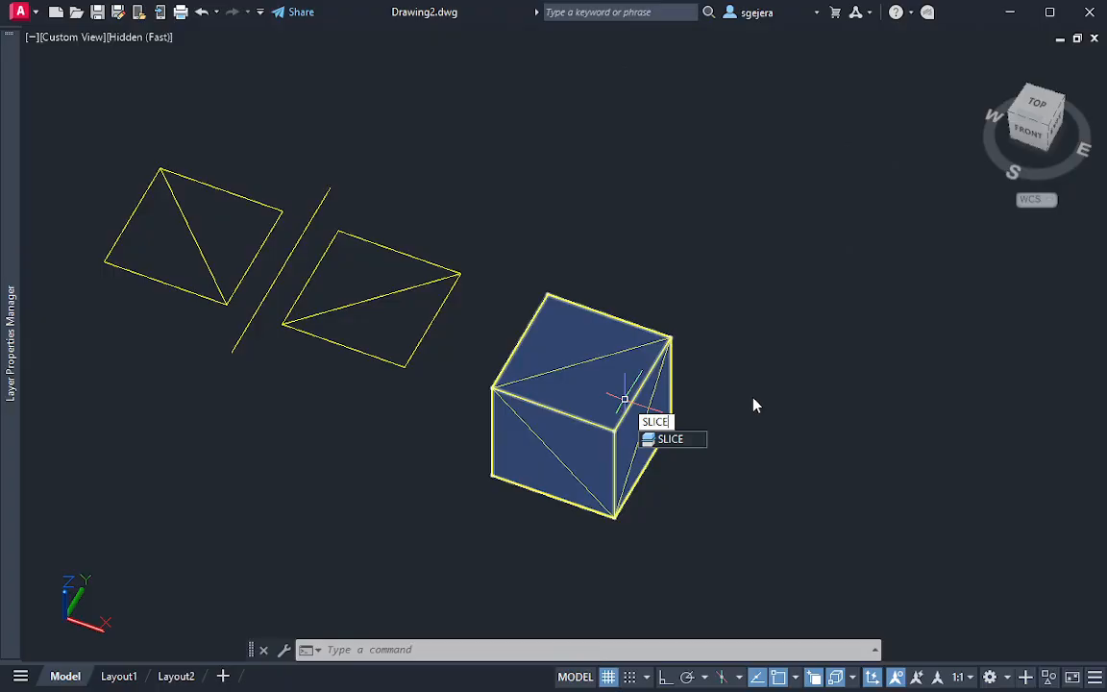
key("Escape")
key("Escape")
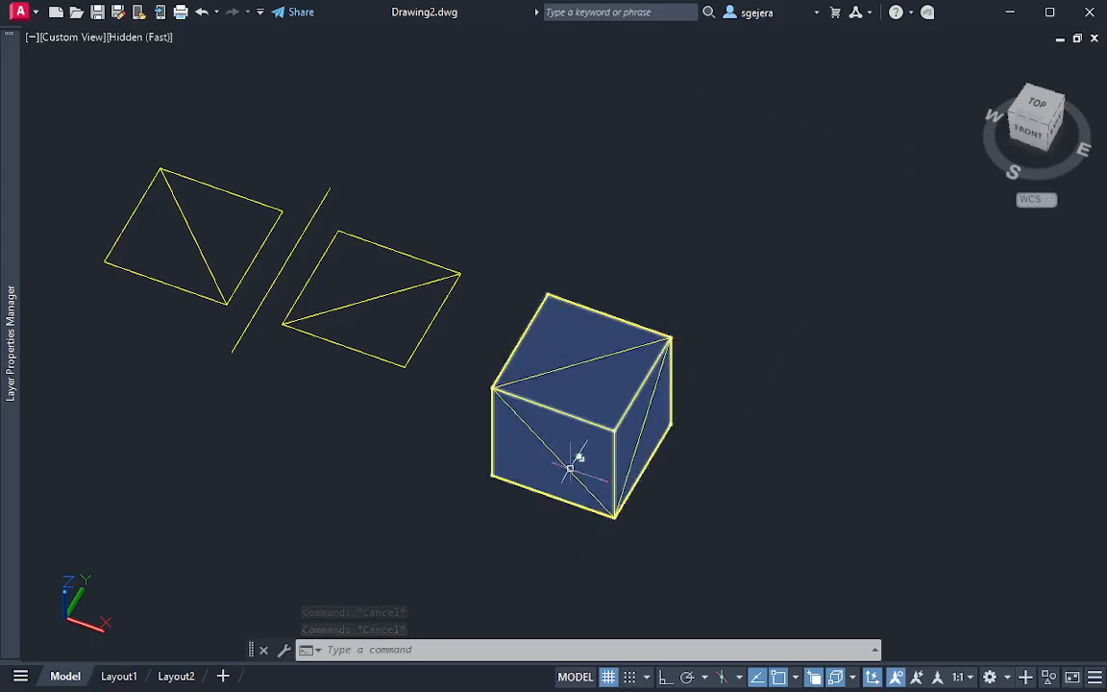
left_click(596, 344)
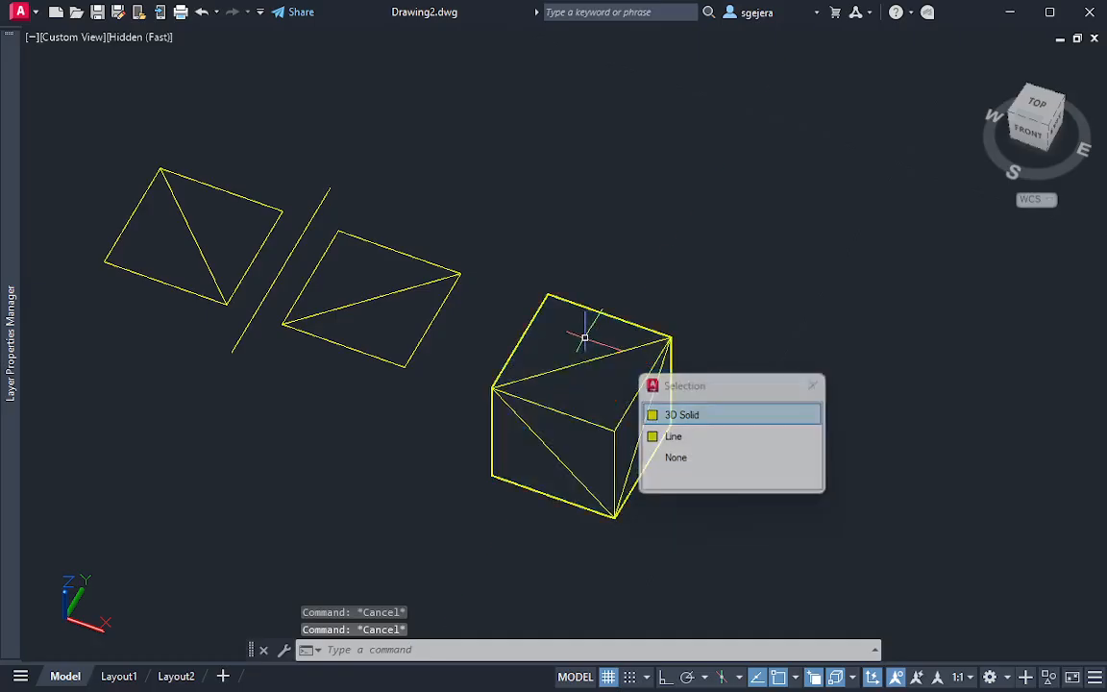
key("Escape")
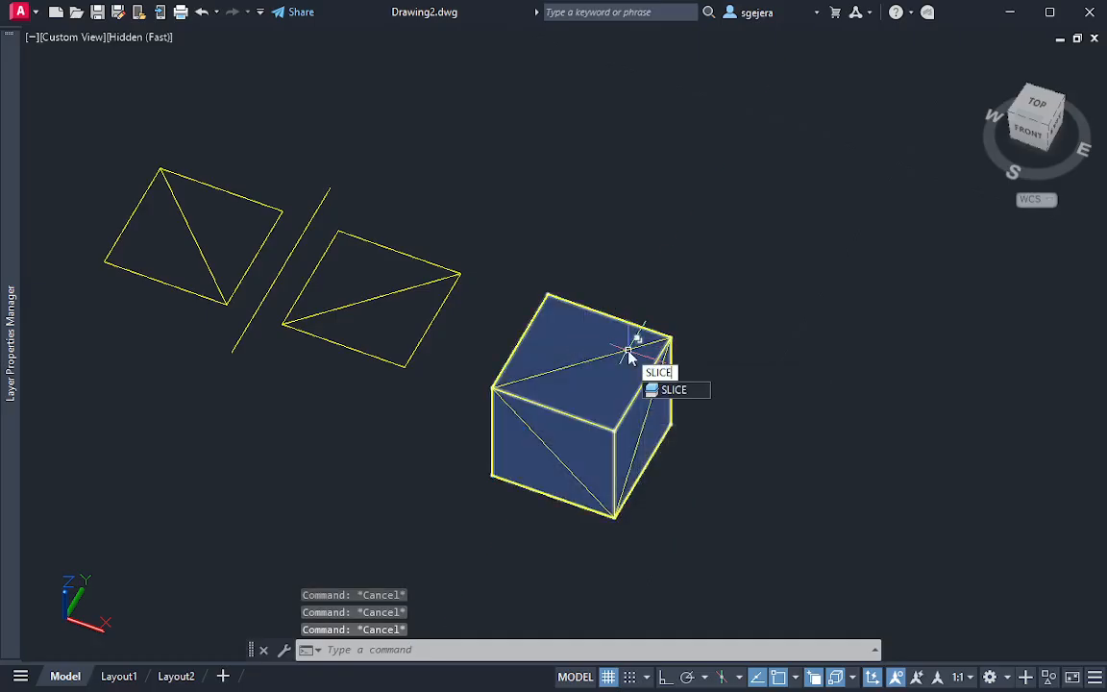
Try to slice the cube along the front-face diagonal, from the front lower-right corner to the front upper-left corner
key("Return")
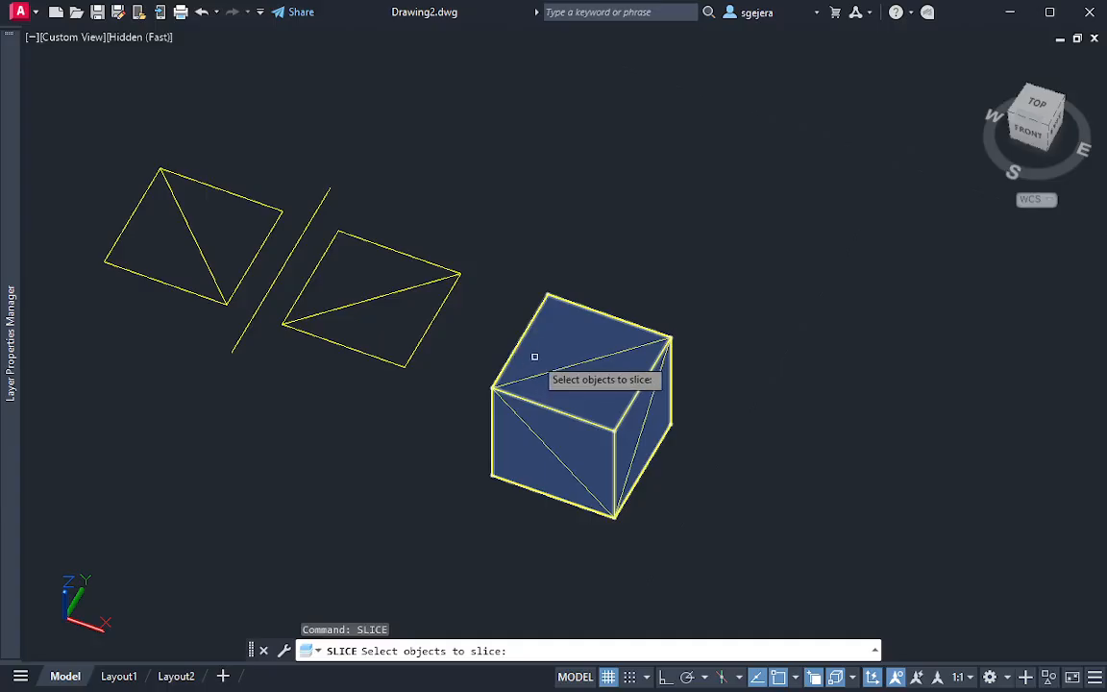
left_click(561, 328)
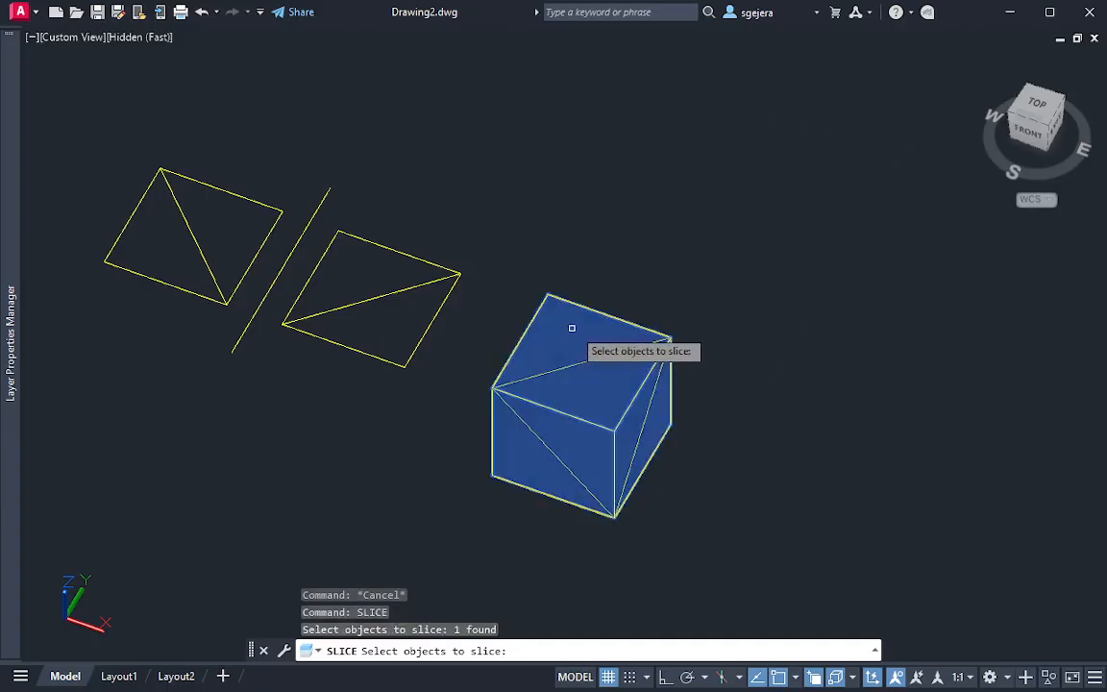
key("Return")
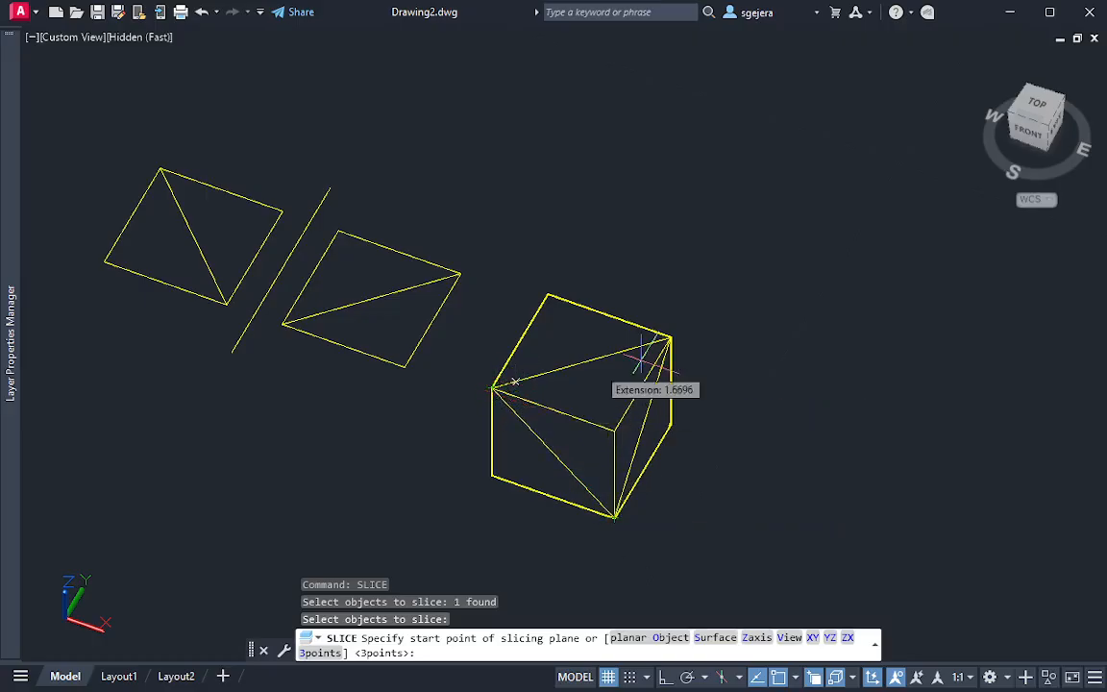
left_click(615, 516)
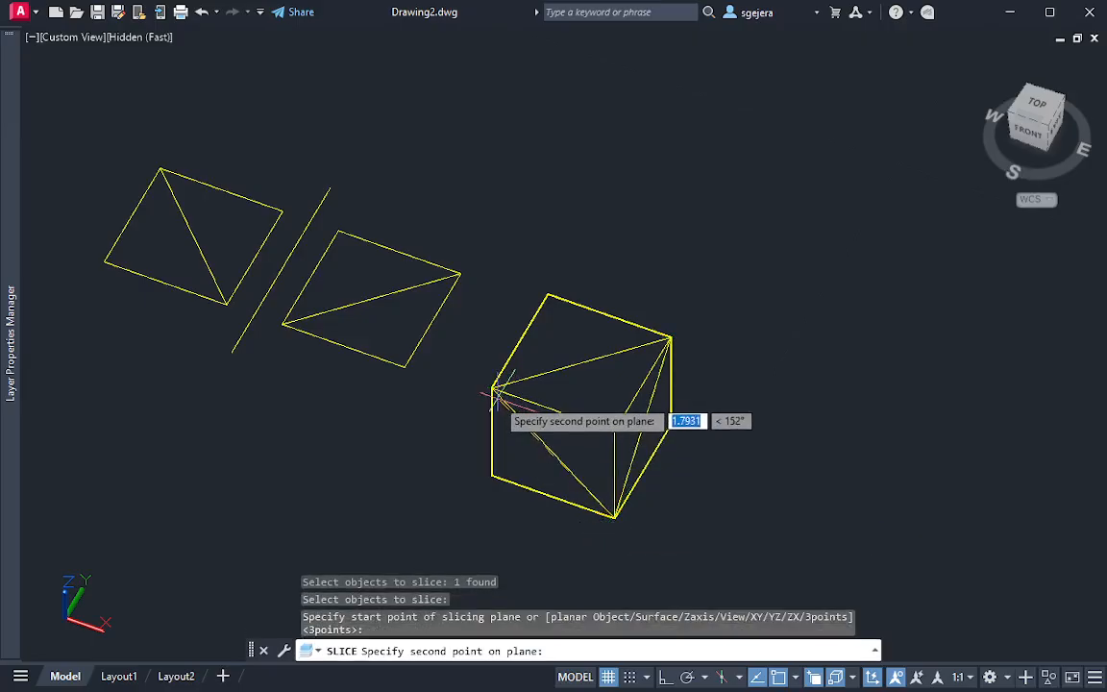
left_click(671, 339)
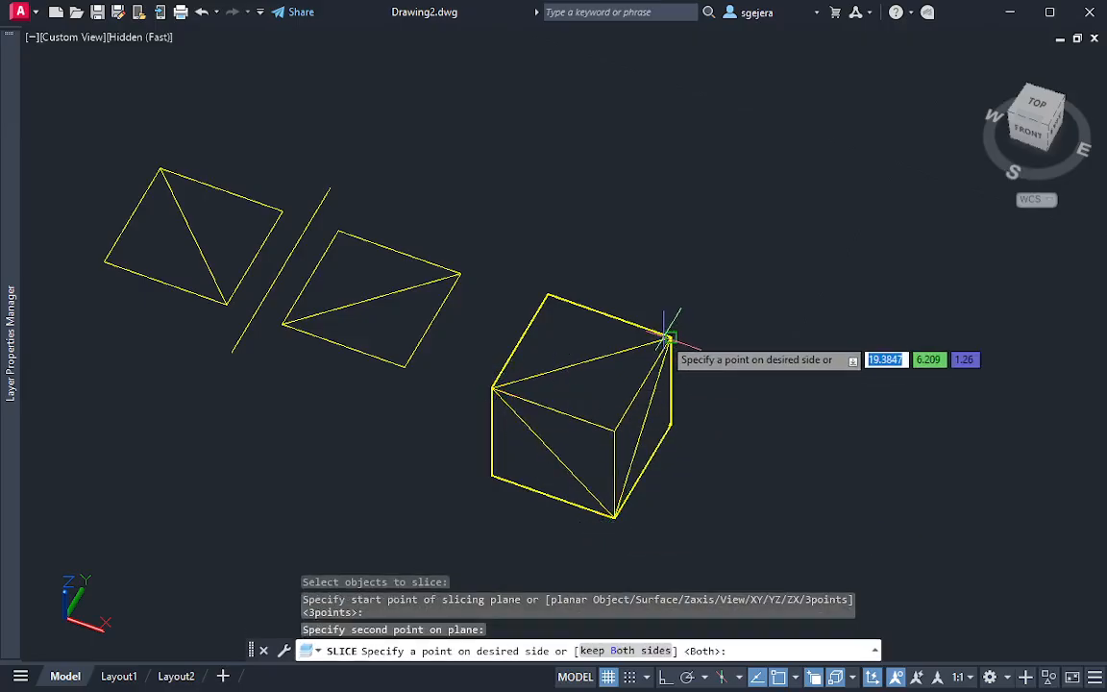
left_click(678, 325)
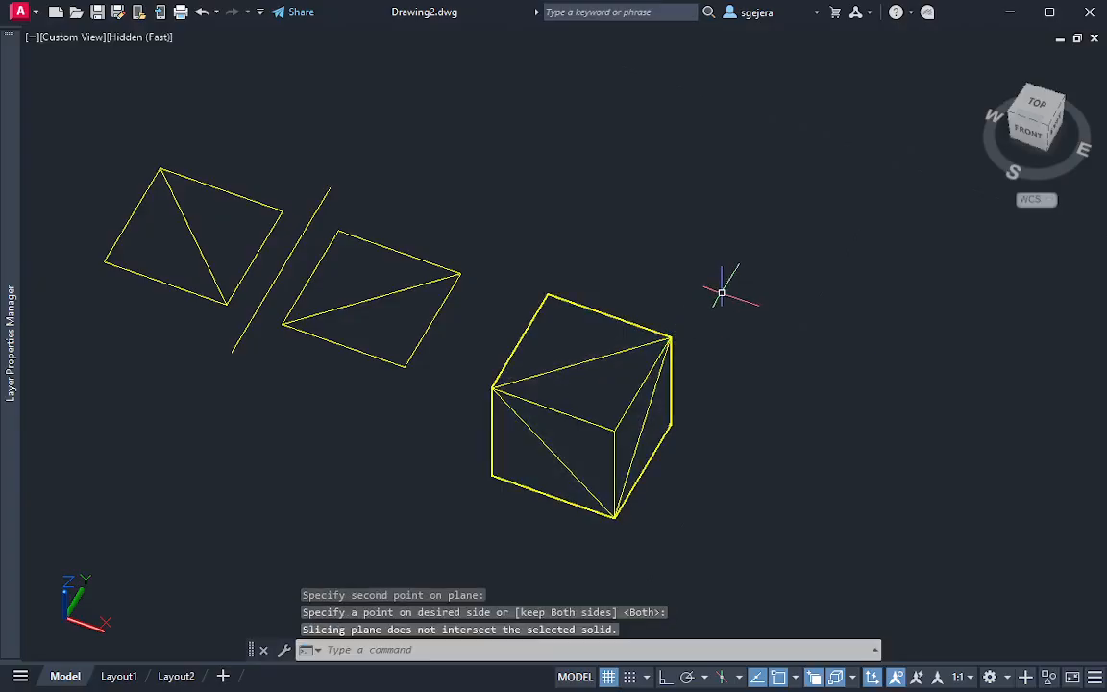
left_click(596, 398)
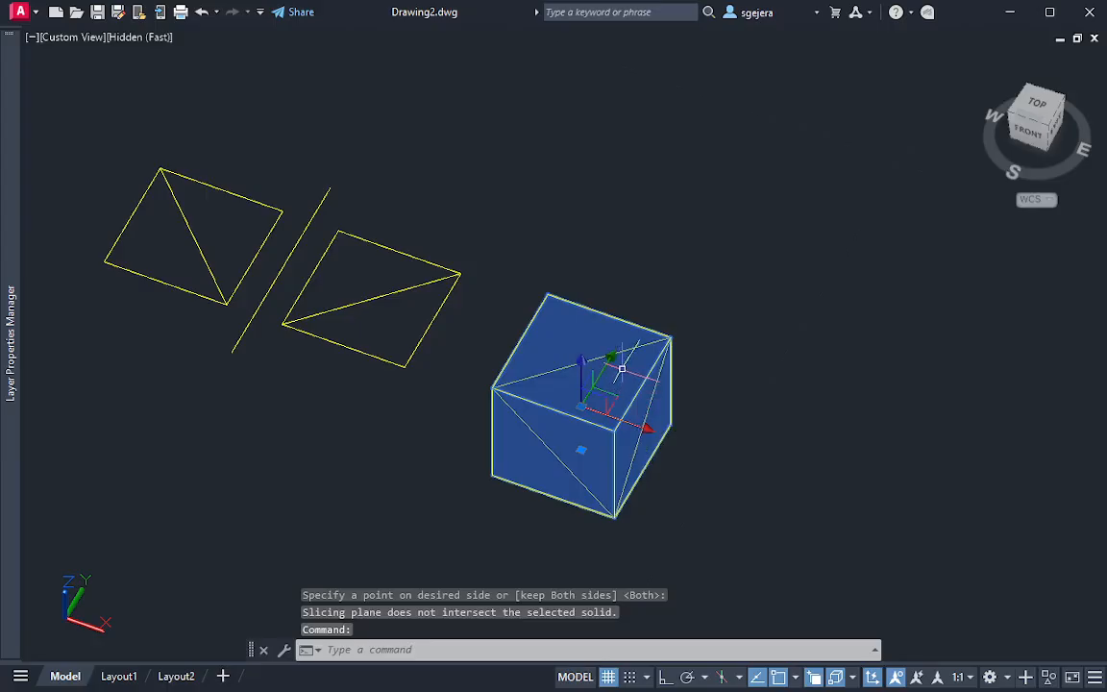
key("Escape")
key("Escape")
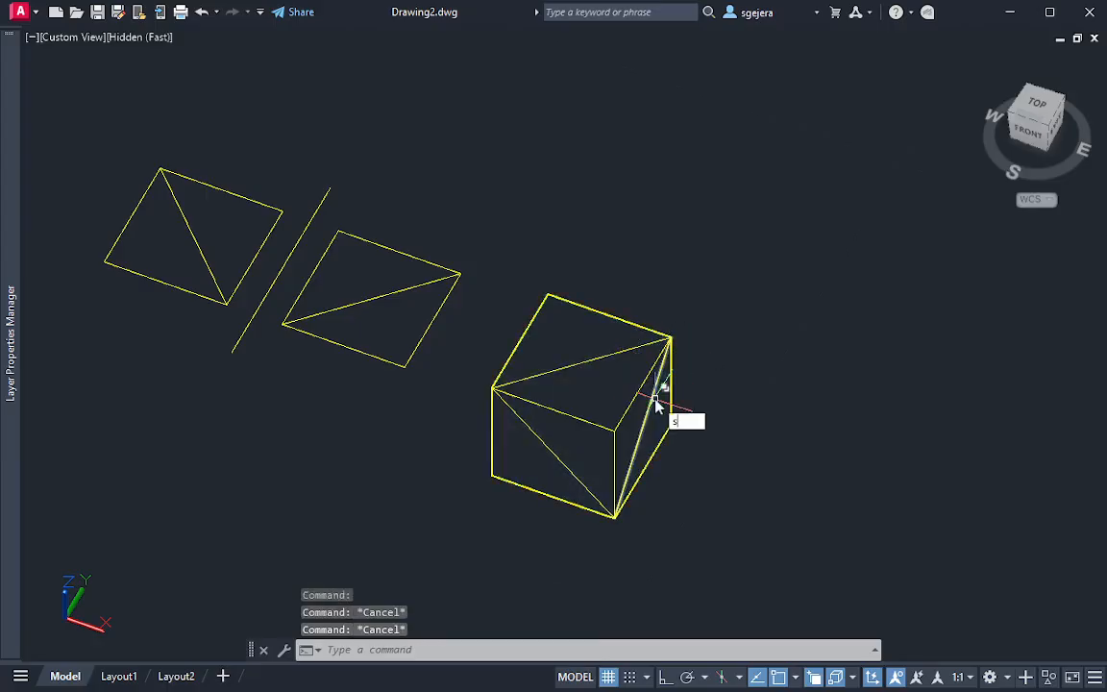
Slice the cube along its top-face diagonal from front upper-left to back upper-right, keeping the side with the front lower-right corner
type("slice")
key("Return")
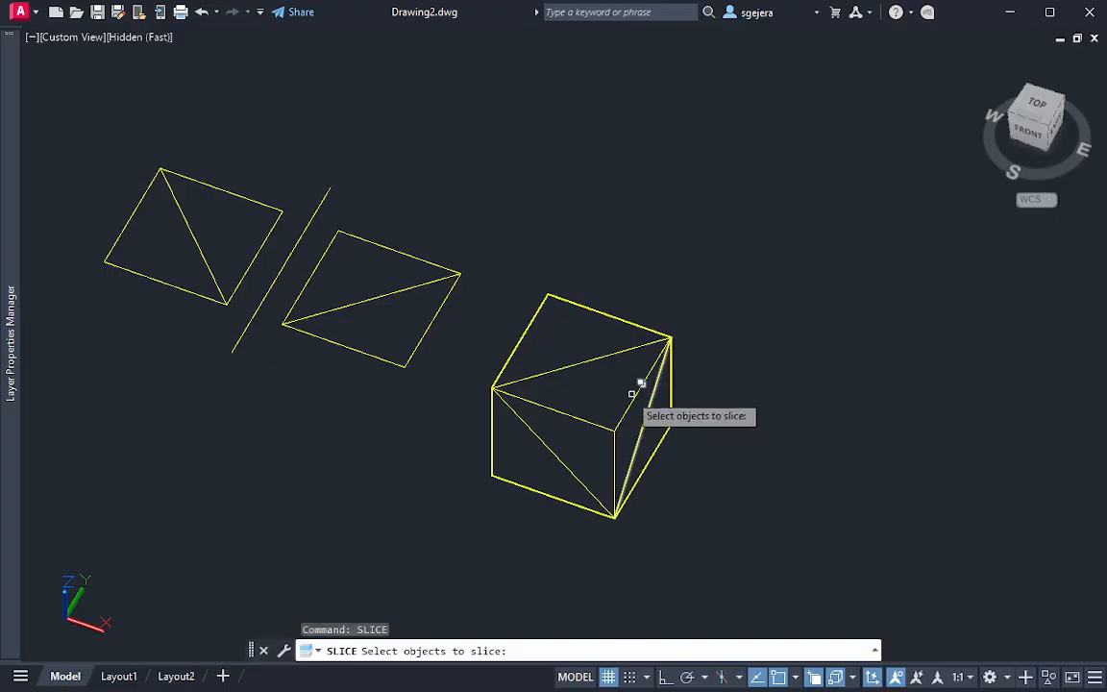
left_click(609, 390)
key("Return")
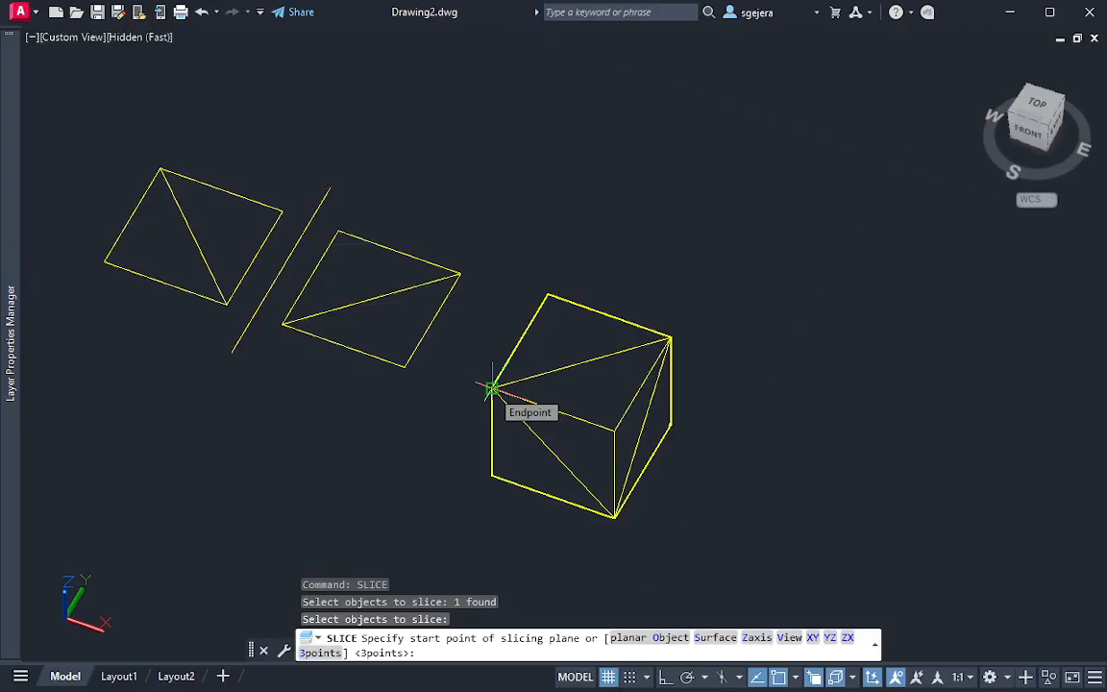
left_click(492, 388)
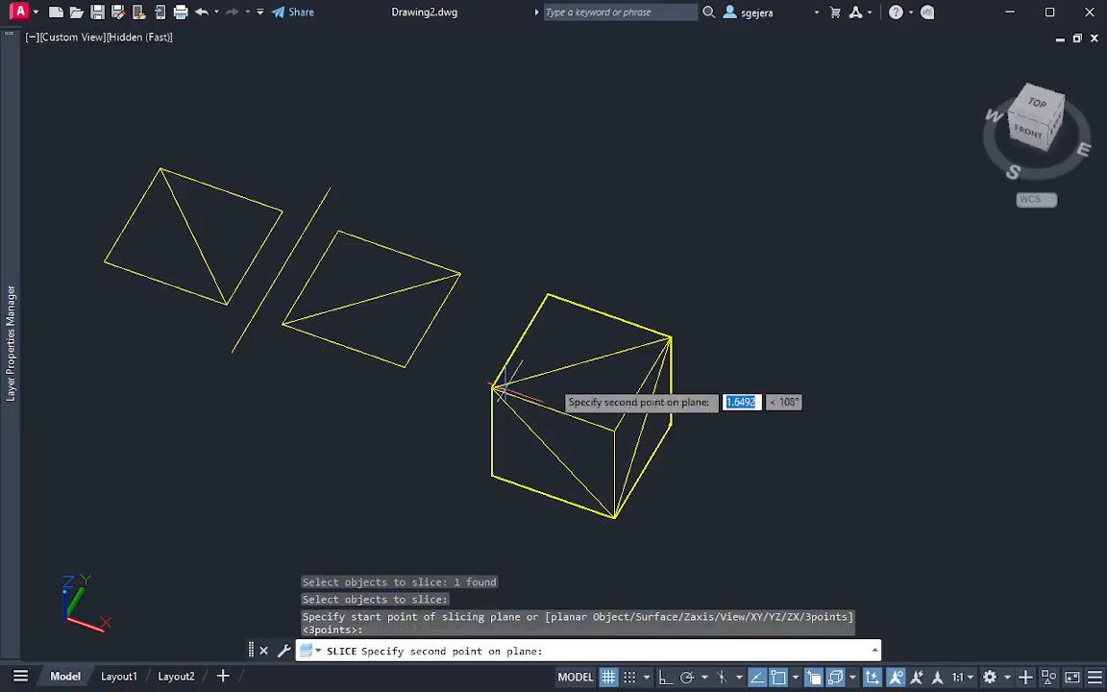
left_click(671, 337)
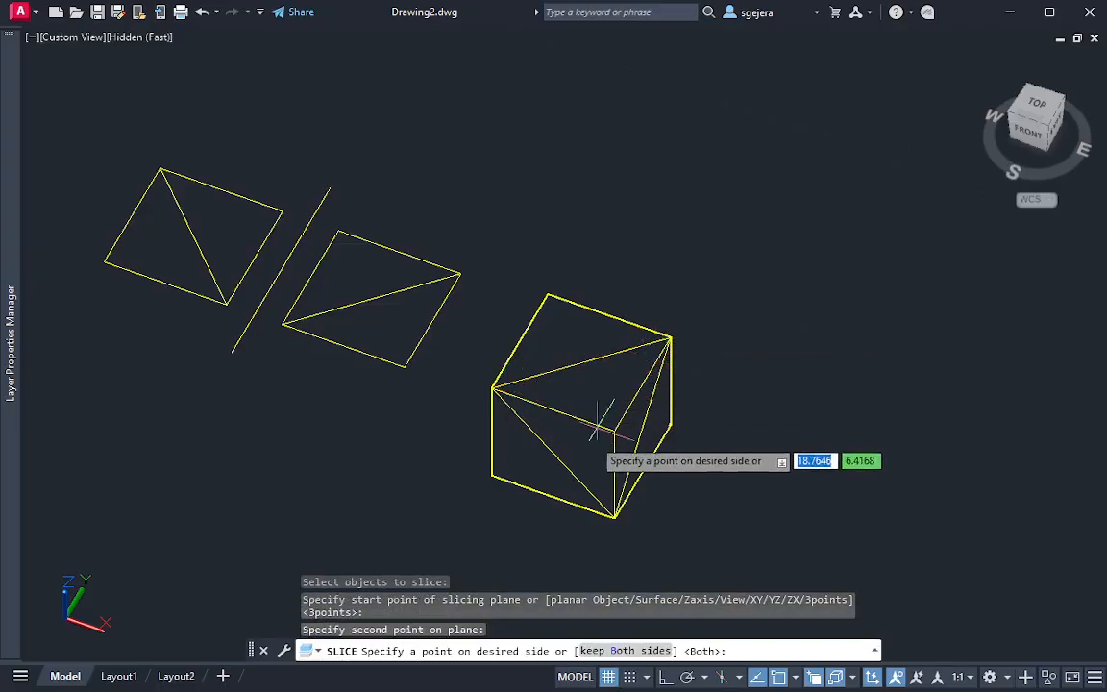
left_click(613, 519)
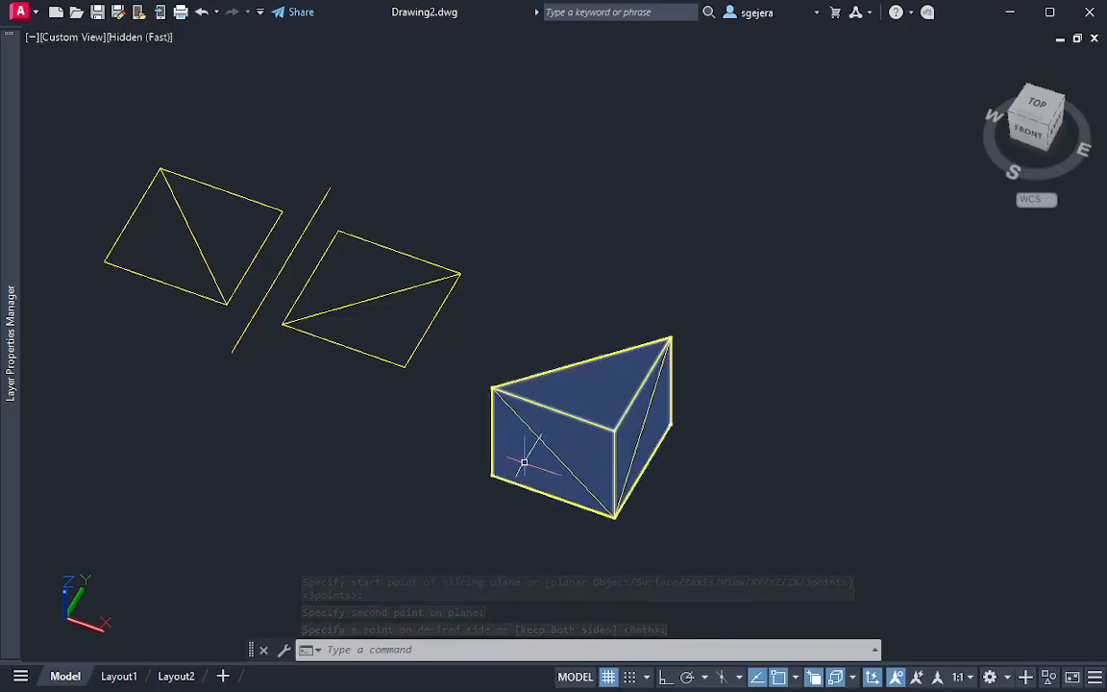
Undo the slice along the cube's top-face diagonal
middle_click_drag(524, 459, 452, 452, "shift")
key("ctrl+z")
key("ctrl+z")
key("ctrl+z")
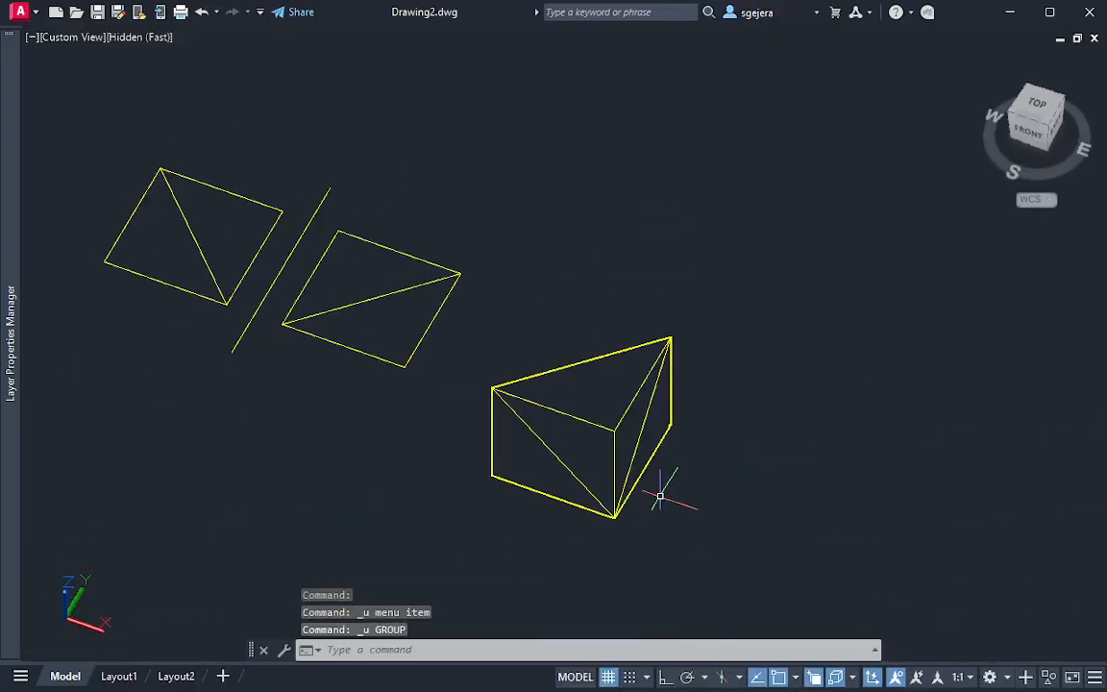
Repeat the two-point slice from the cube's front upper-left to back upper-right corner, picking the front lower-right corner as the side to keep
middle_click_drag(613, 501, 650, 497, "shift")
scroll(607, 481, "up", 4)
scroll(663, 489, "up", 2)
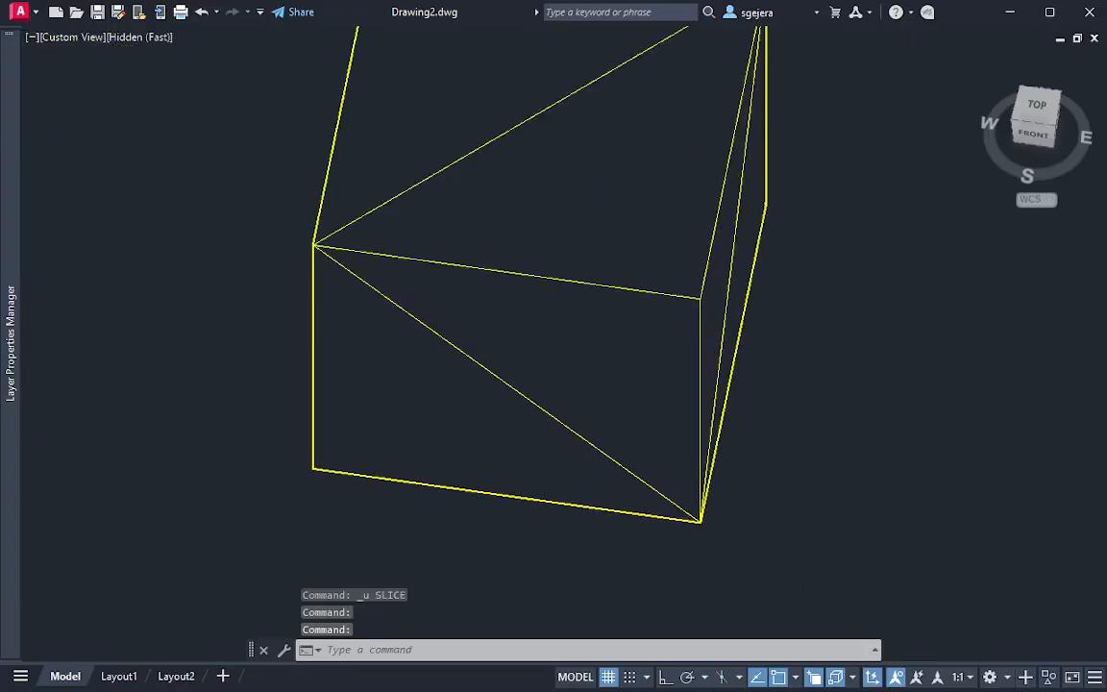
key("Return")
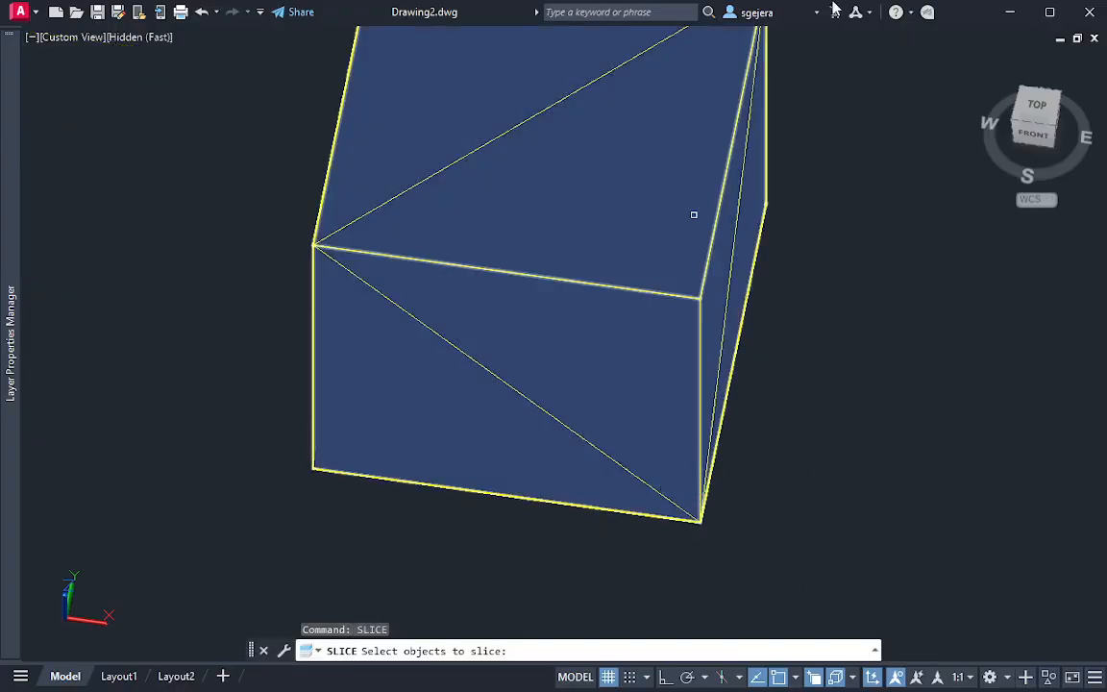
left_click(574, 224)
key("Return")
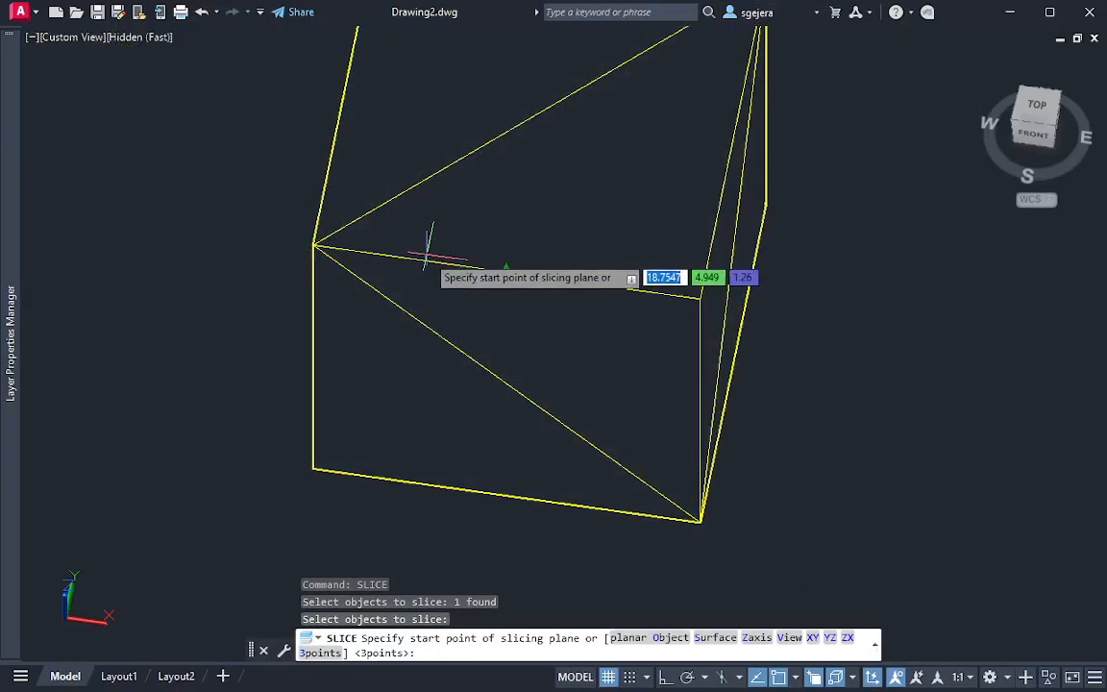
middle_click_drag(313, 246, 440, 297, "shift")
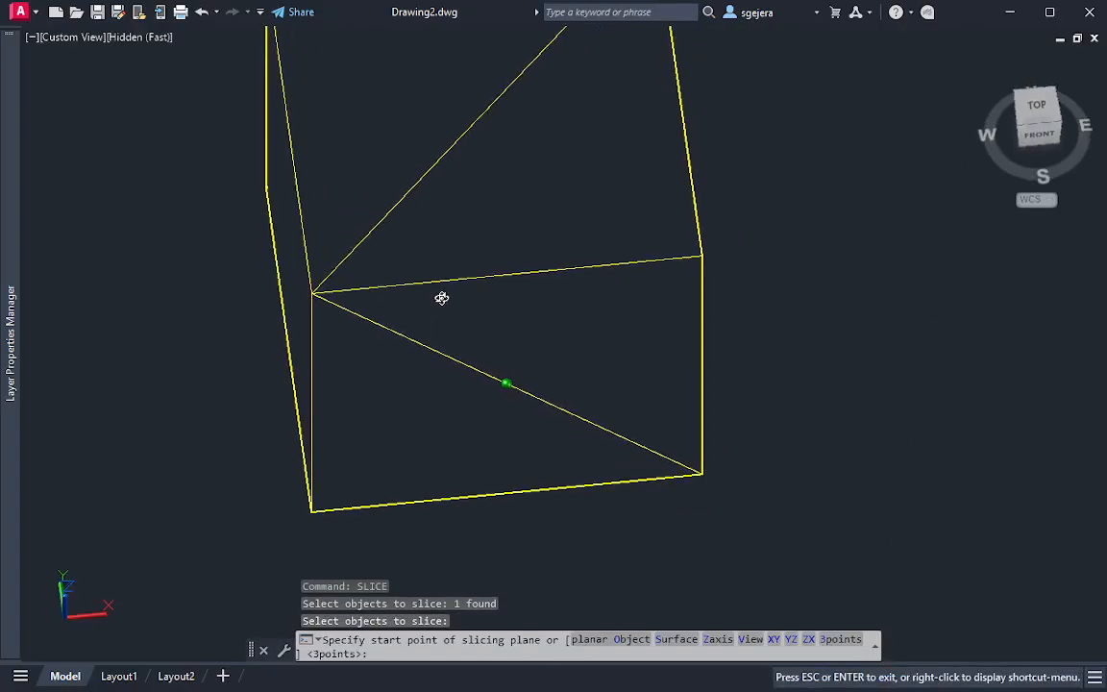
left_click(313, 285)
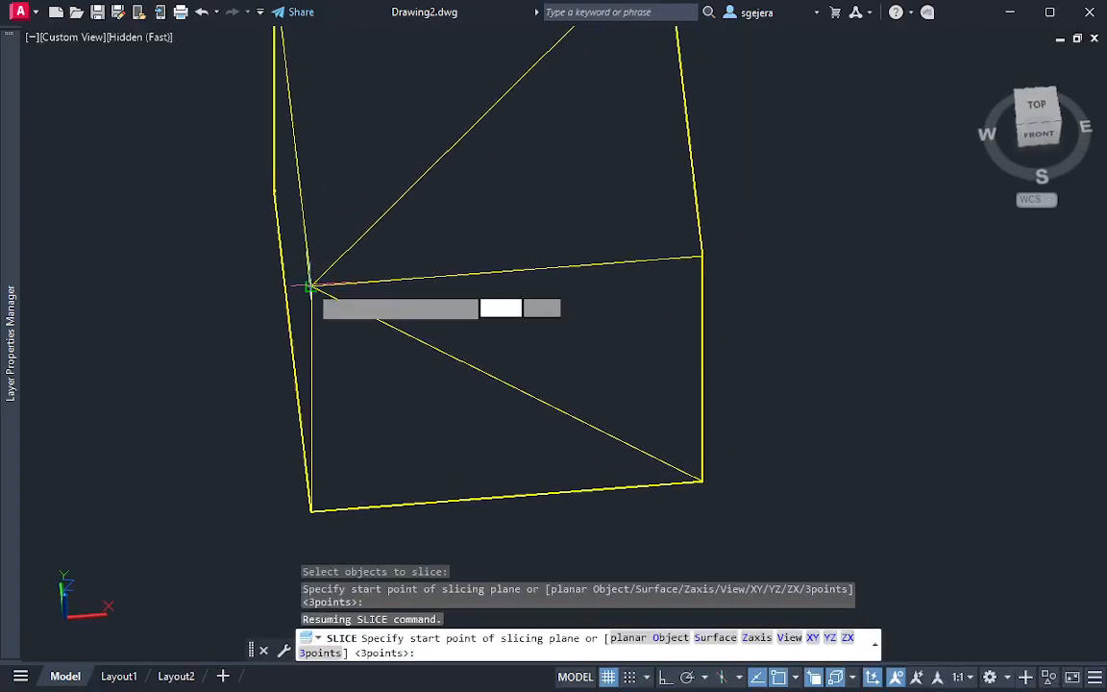
middle_click_drag(688, 262, 580, 274, "shift")
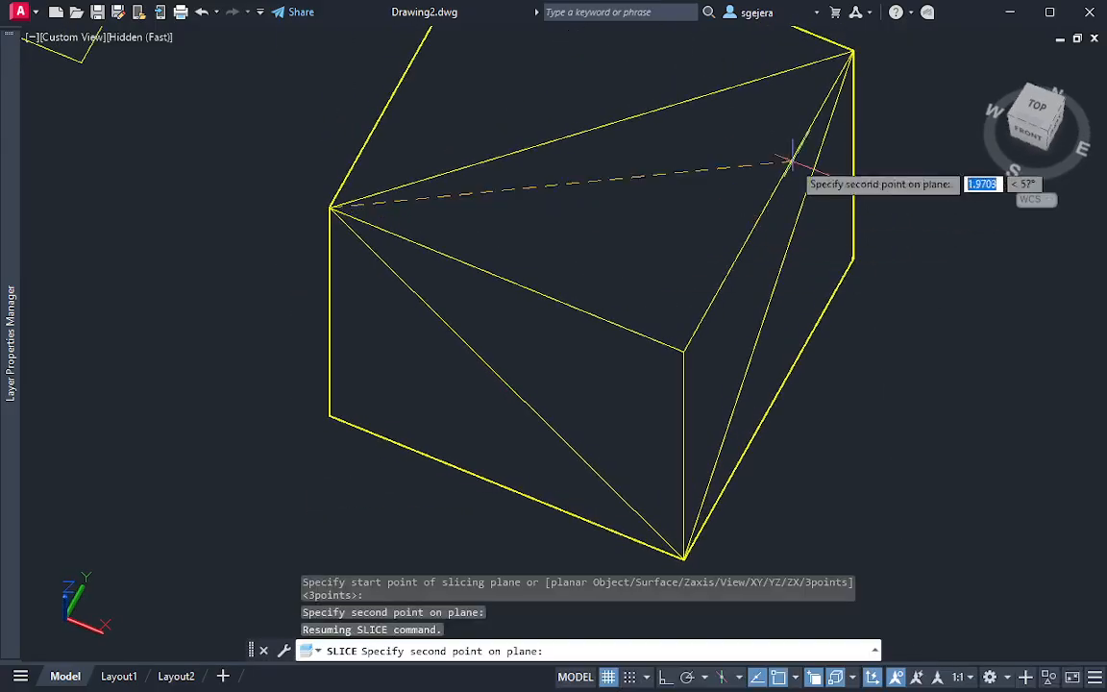
left_click(853, 50)
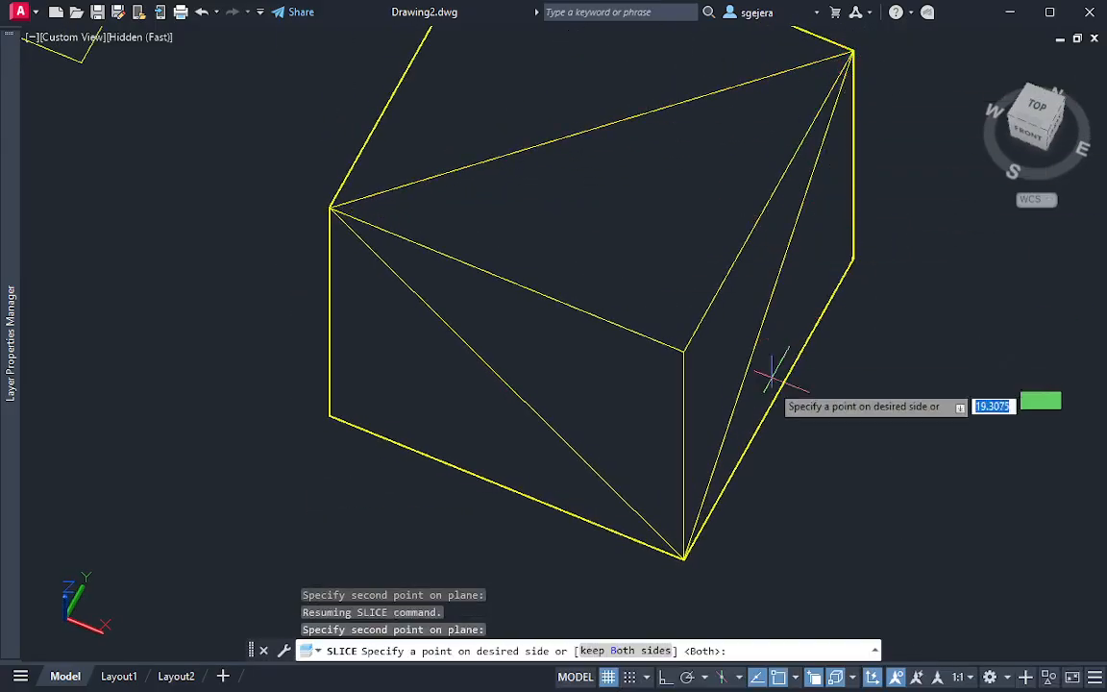
left_click(684, 560)
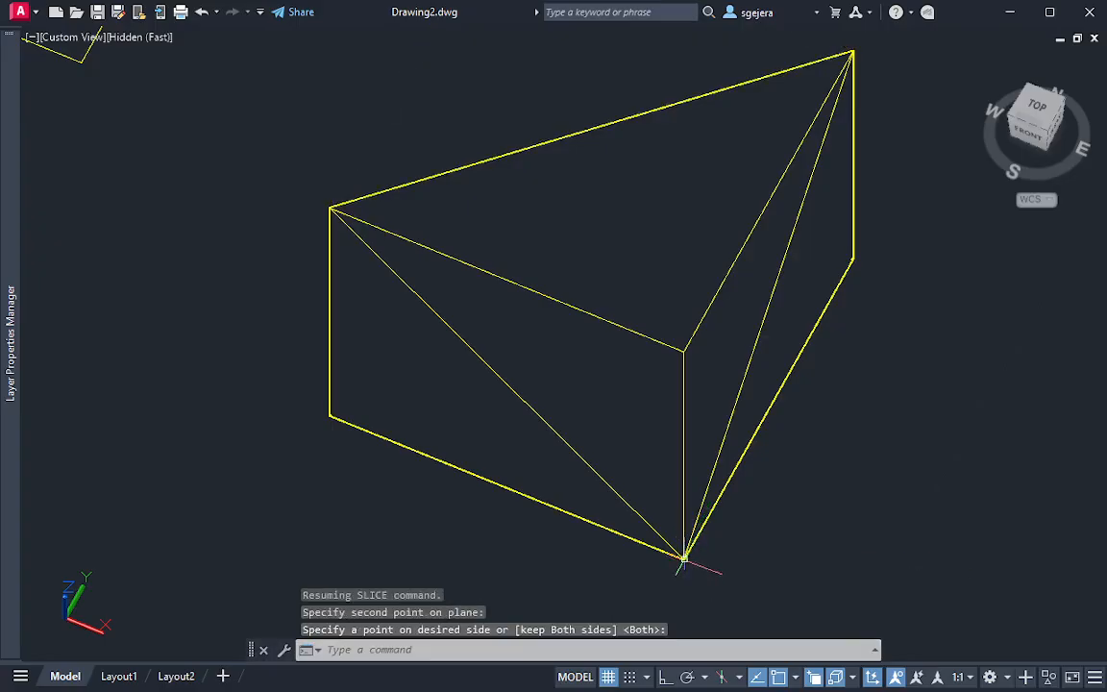
Inspect the sliced solid from the front and undo the repeated slice
middle_click_drag(593, 456, 657, 373, "shift")
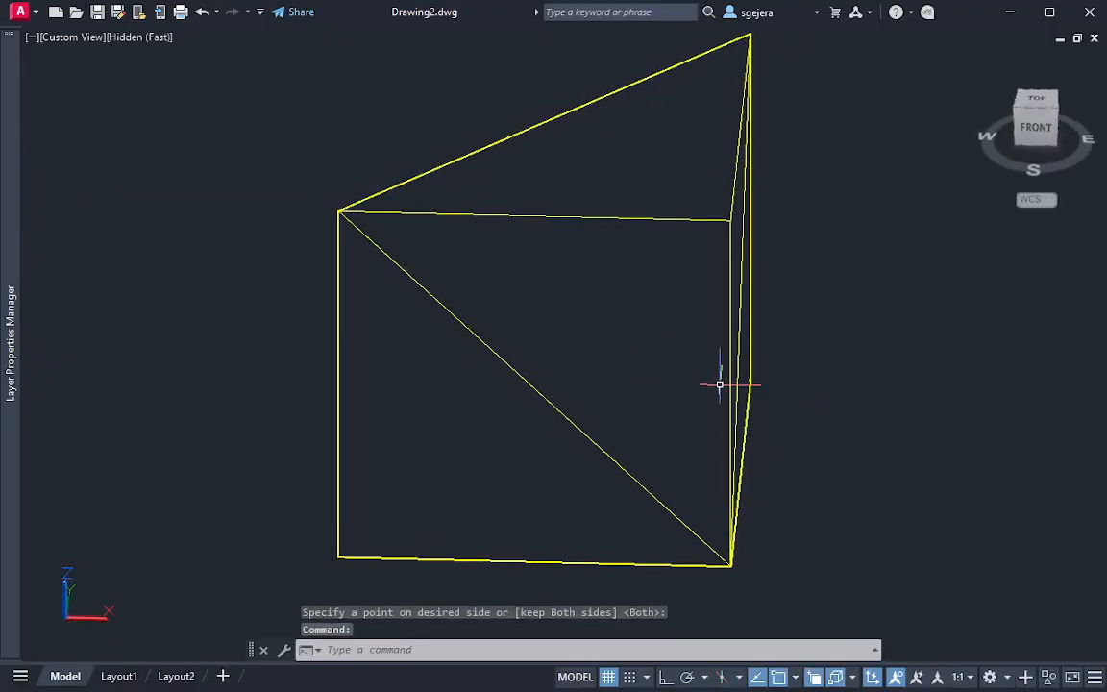
scroll(690, 388, "down", 2)
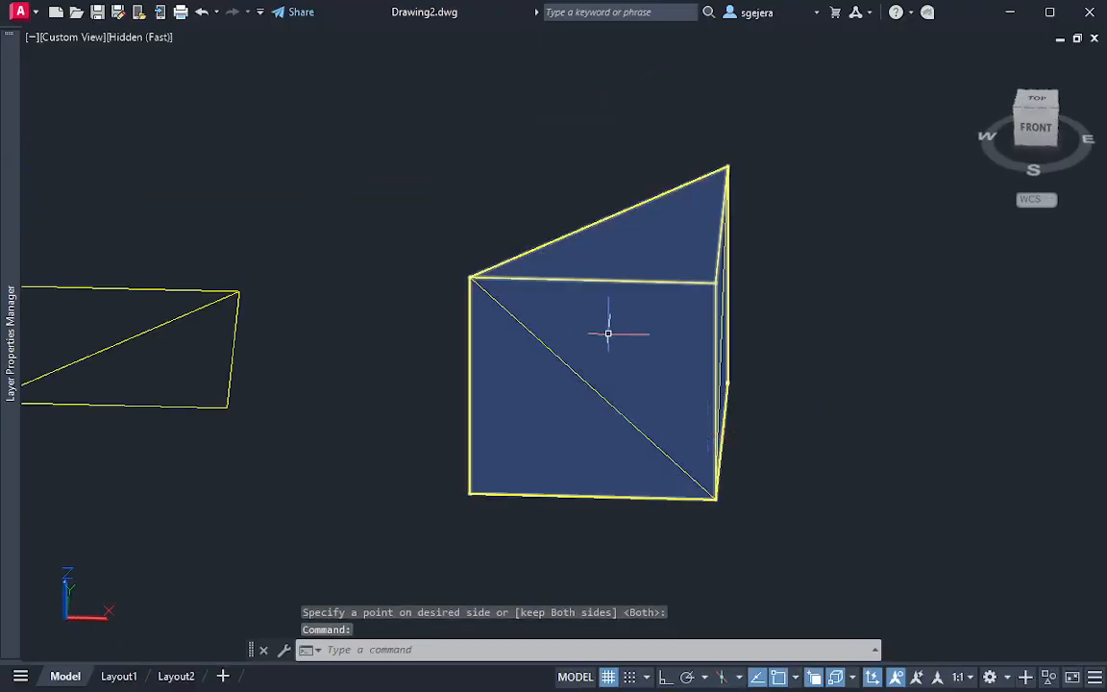
key("Escape")
key("ctrl+z")
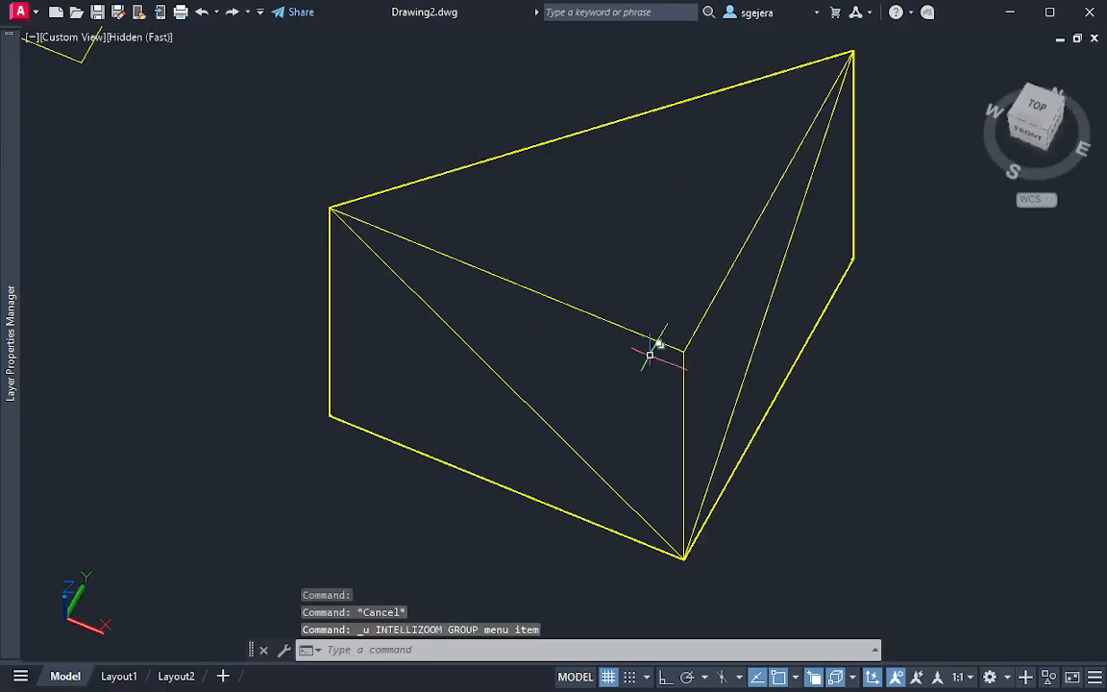
key("ctrl+z")
Slice the cube by 3 points through the front upper-left, front lower-right and back upper-right corners, keeping both sides
scroll(596, 306, "down", 2)
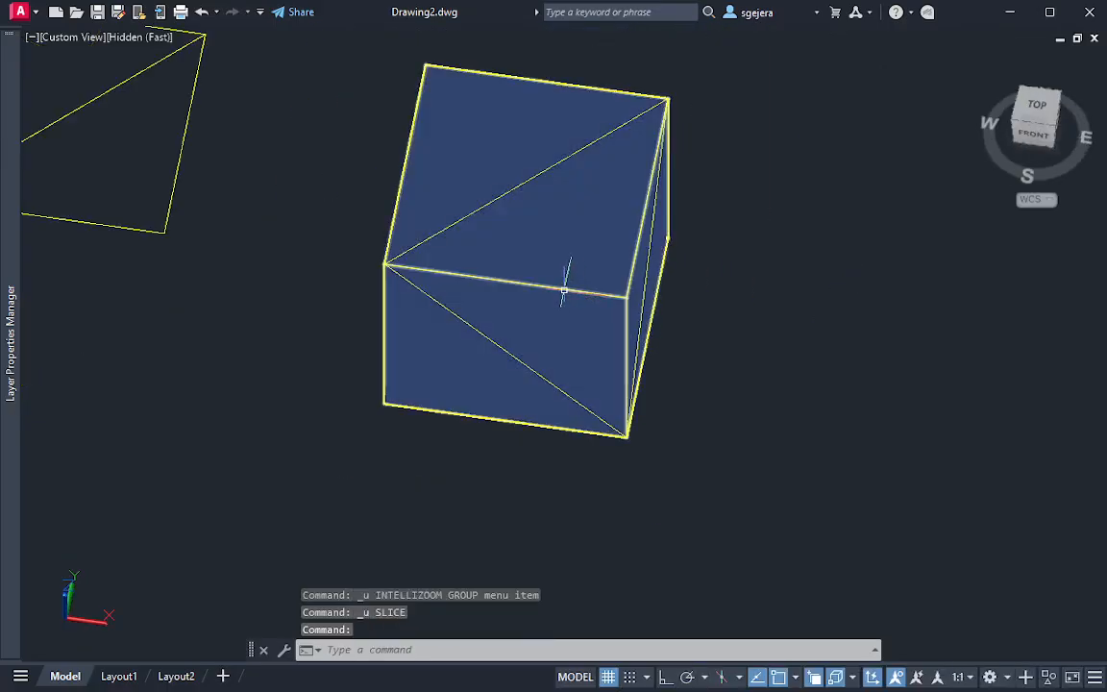
mouse_move(568, 285)
middle_mouse_down("shift")
mouse_move(554, 286)
mouse_move(539, 252)
mouse_move(561, 243)
middle_mouse_up("shift")
scroll(561, 243, "up", 2)
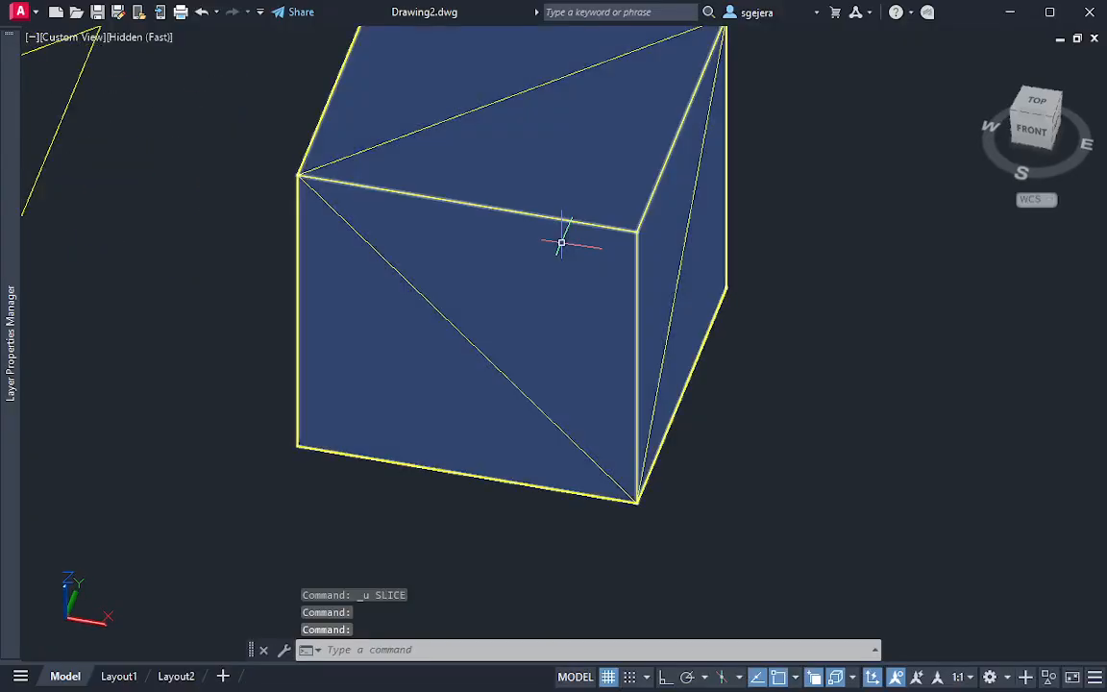
type("slice")
key("Return")
left_click(608, 166)
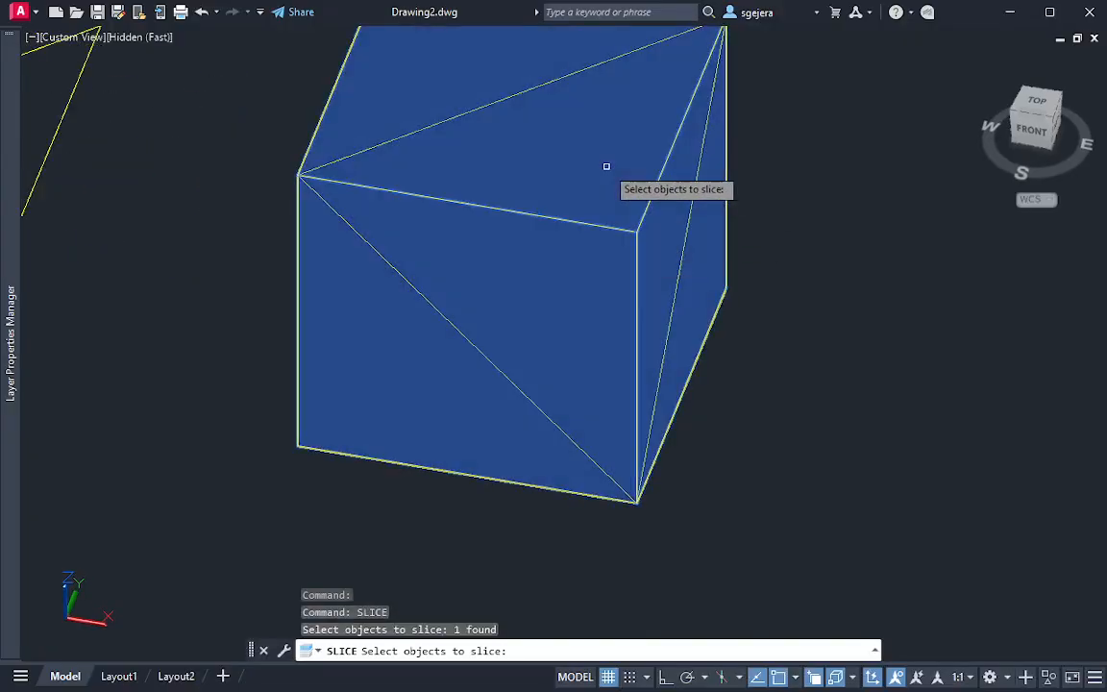
key("Return")
type("3")
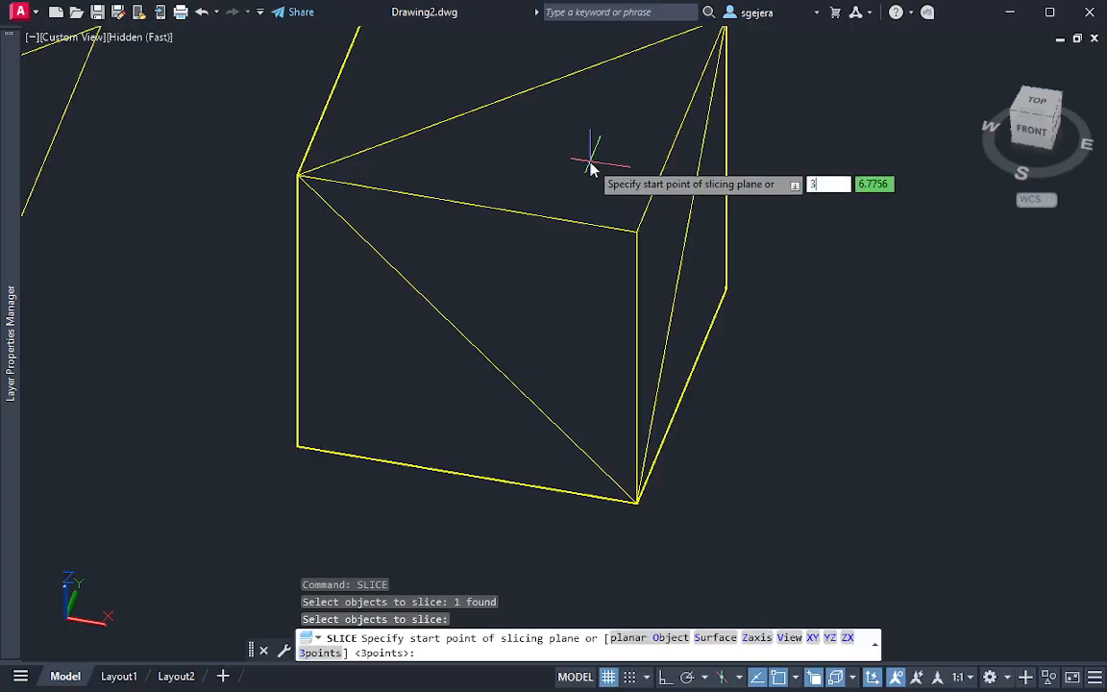
key("Return")
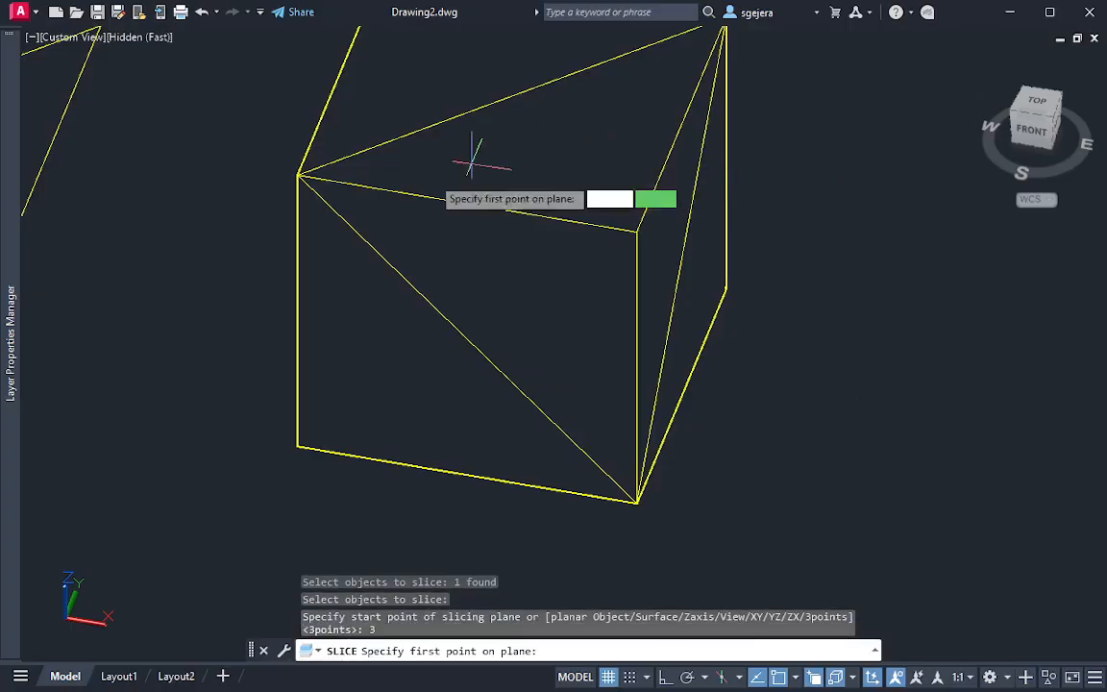
left_click(298, 175)
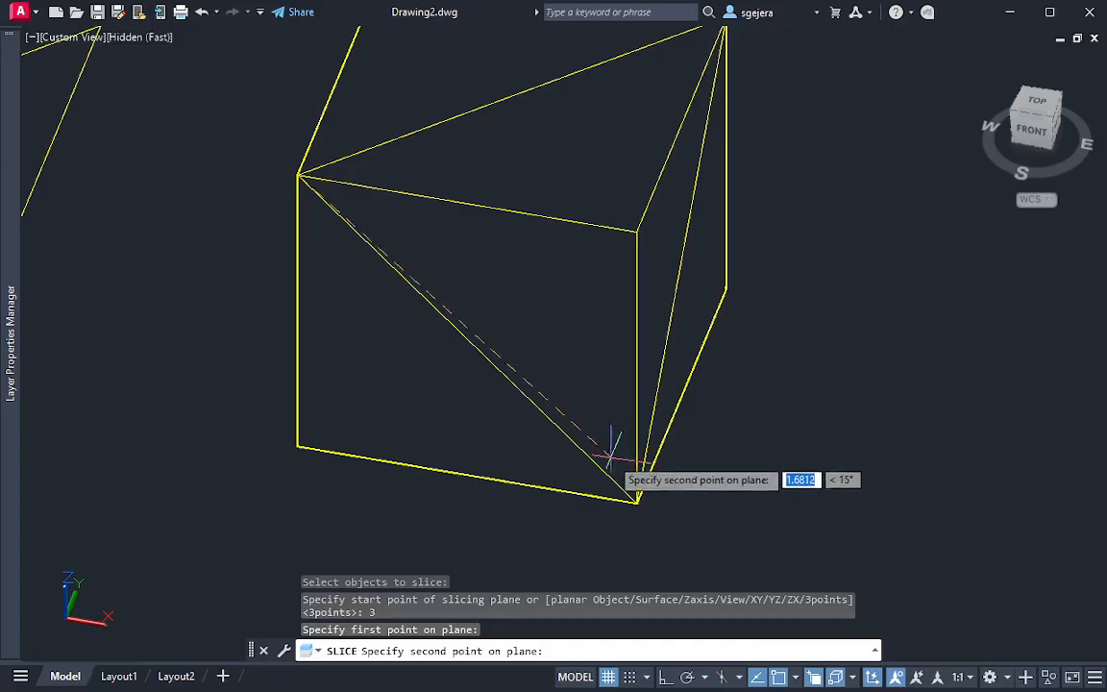
left_click(637, 501)
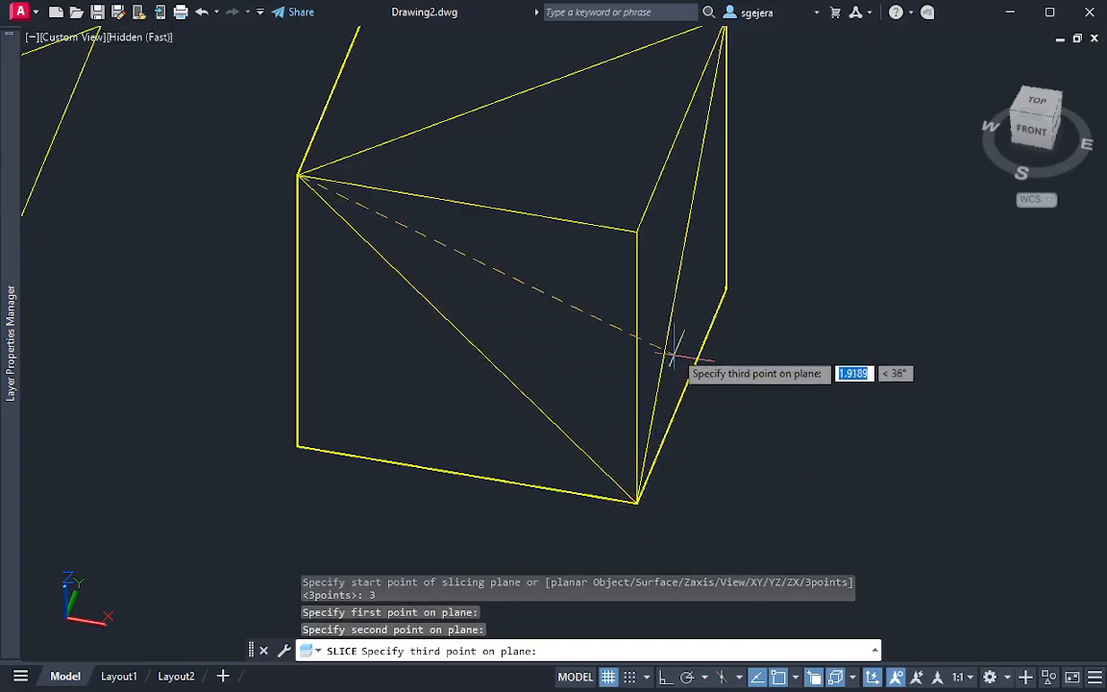
middle_click_drag(661, 228, 639, 276)
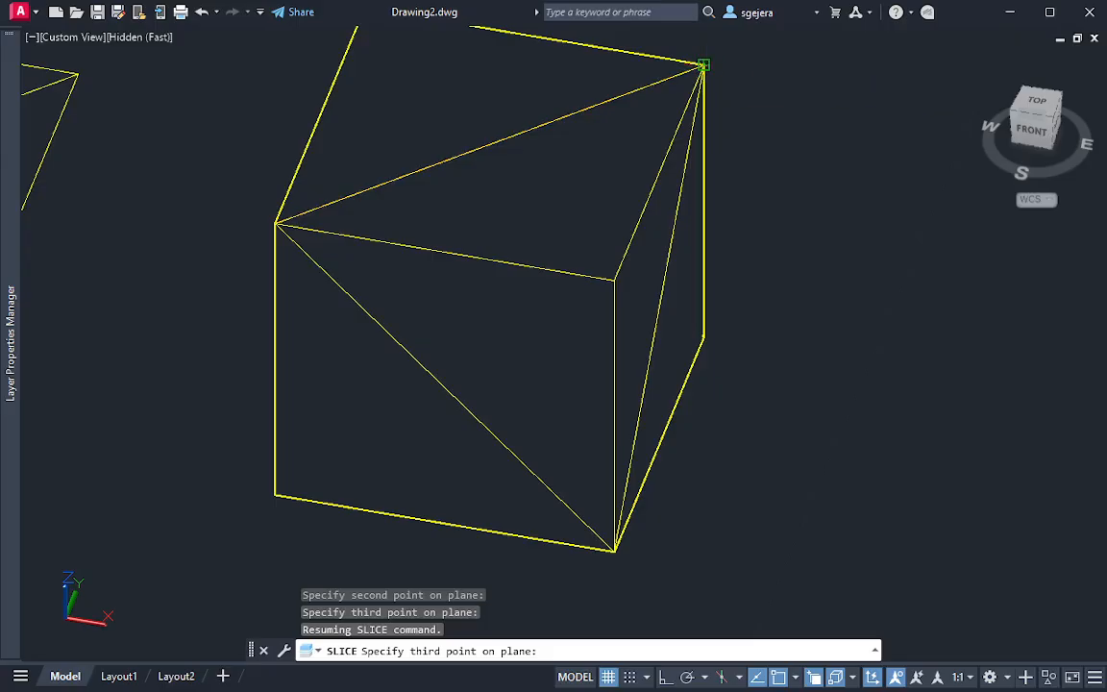
left_click(703, 67)
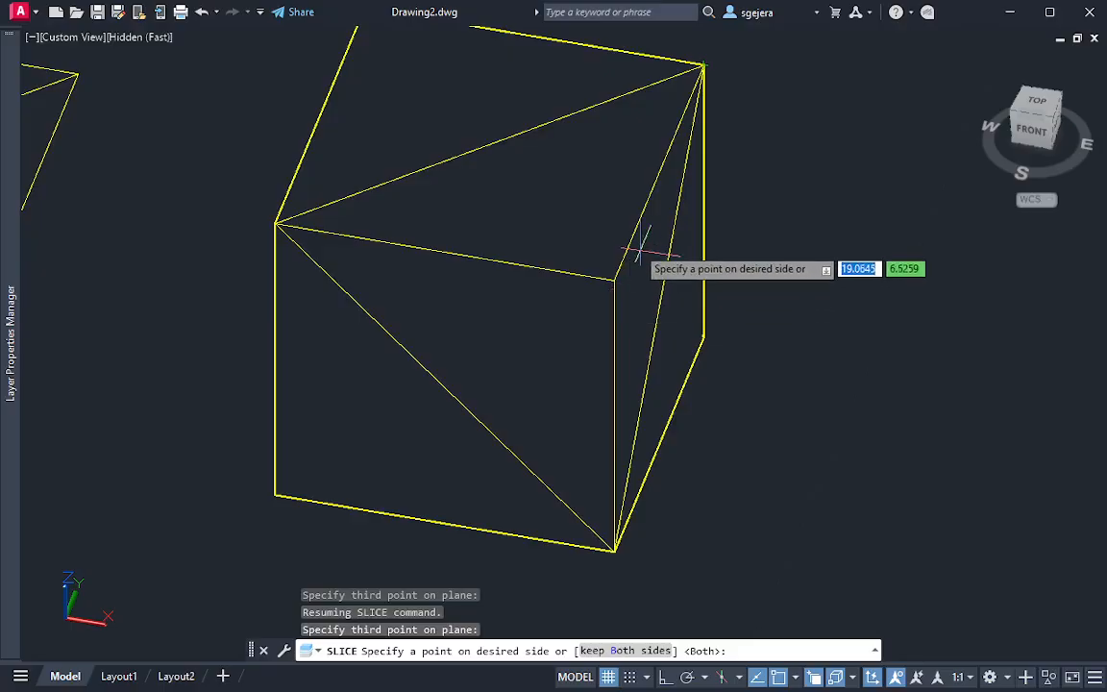
type("b")
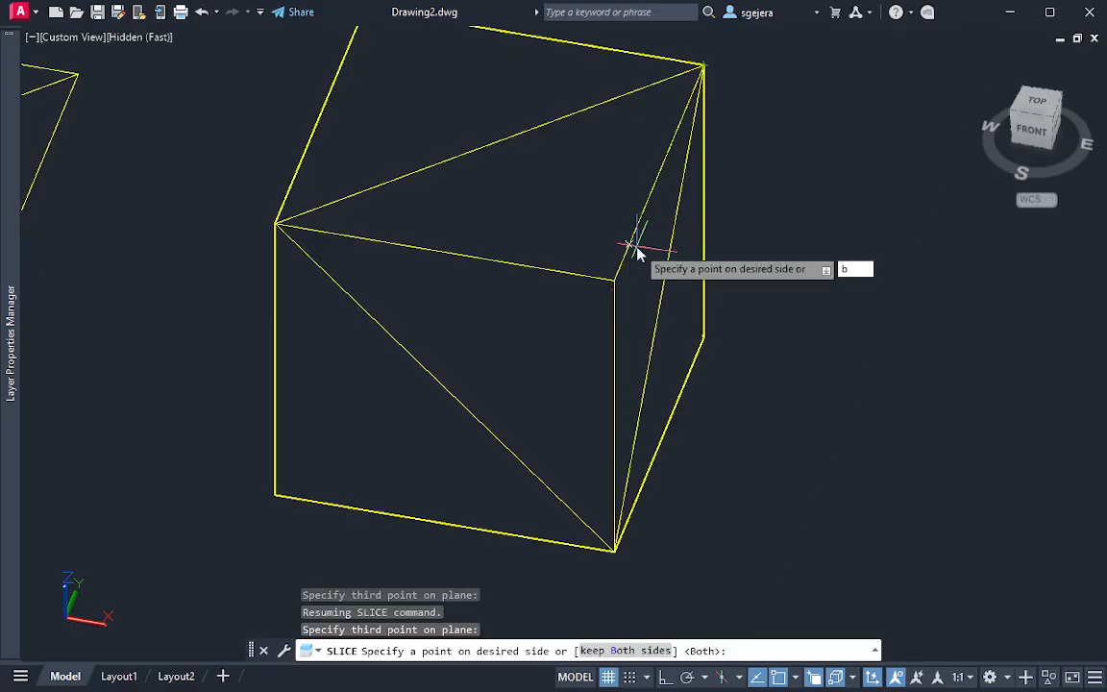
key("Return")
key("Escape")
Move the sliced-off corner tetrahedron along the X axis, away from the rest of the cube
left_click(580, 285)
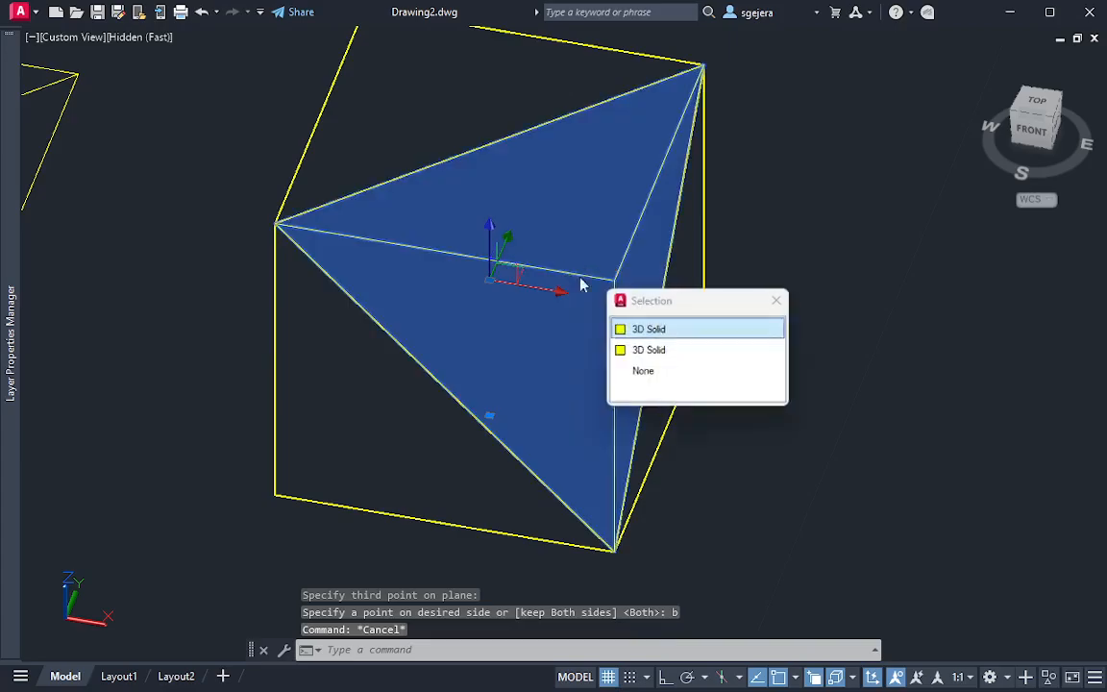
left_click(631, 213)
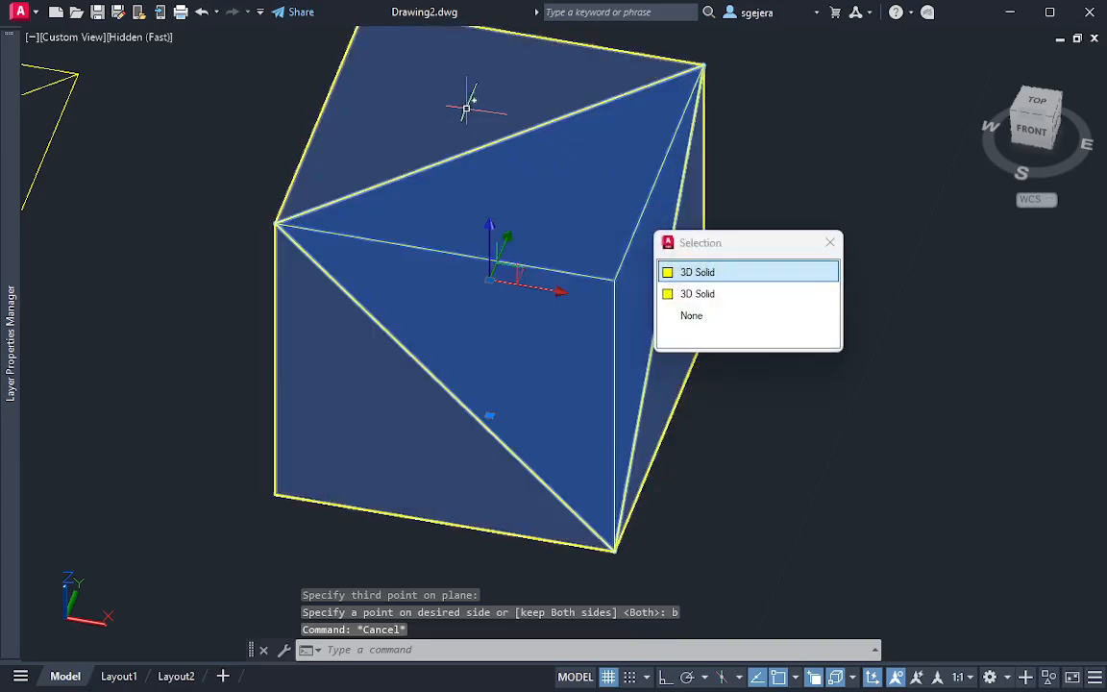
left_click(451, 99)
key("Escape")
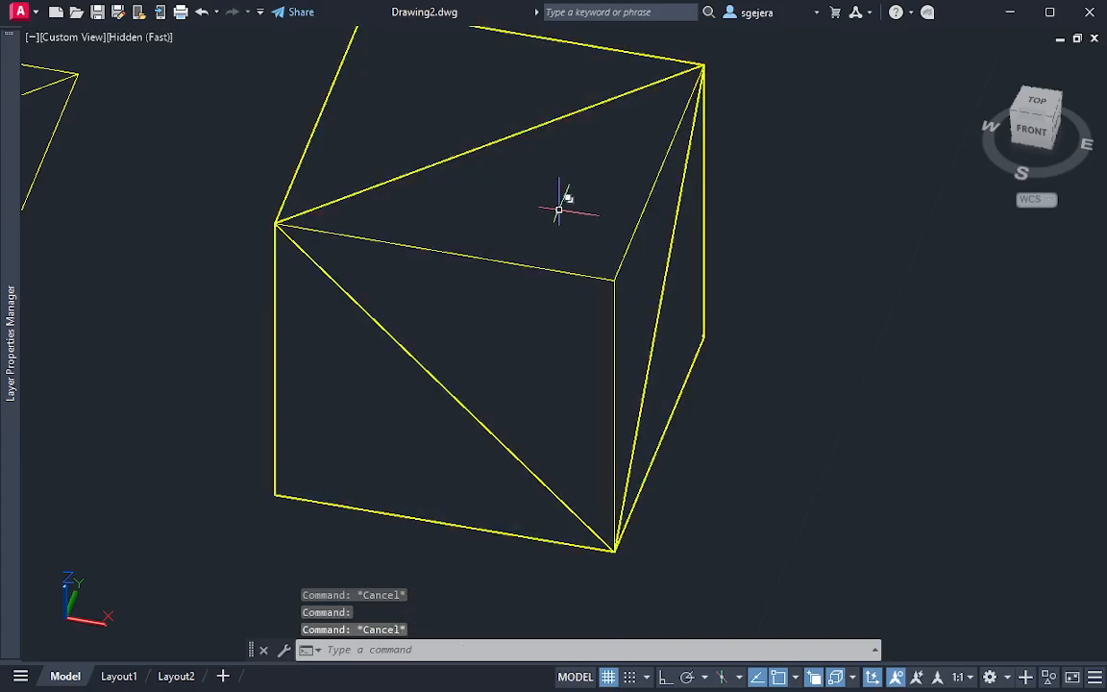
left_click(577, 214)
left_click(576, 215)
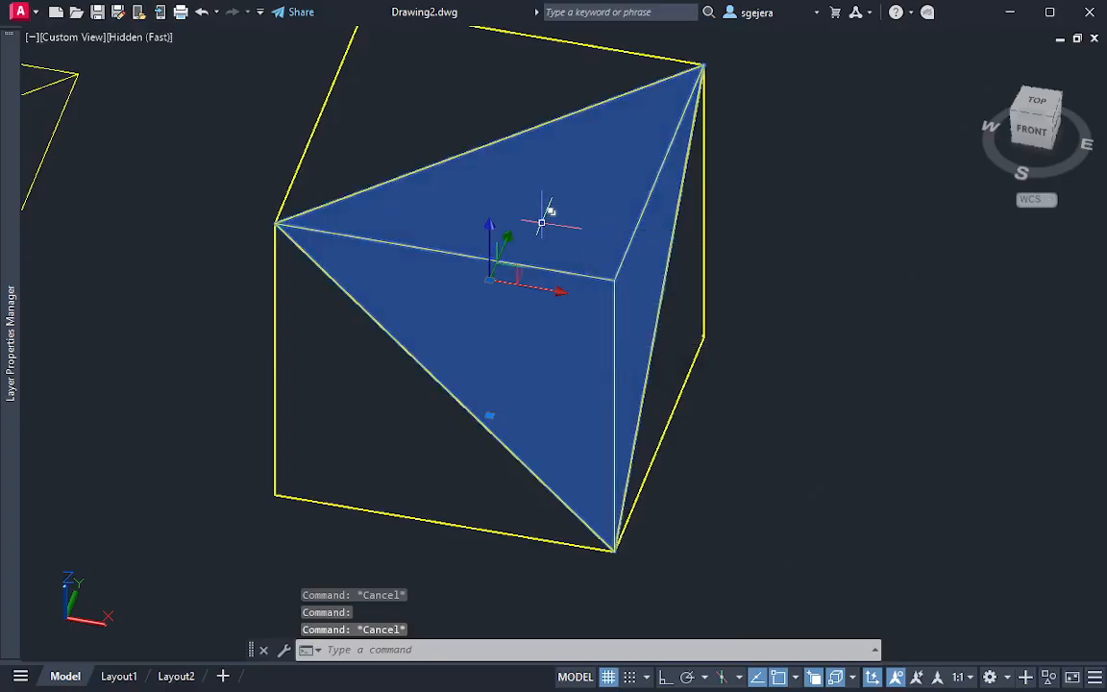
left_click(554, 288)
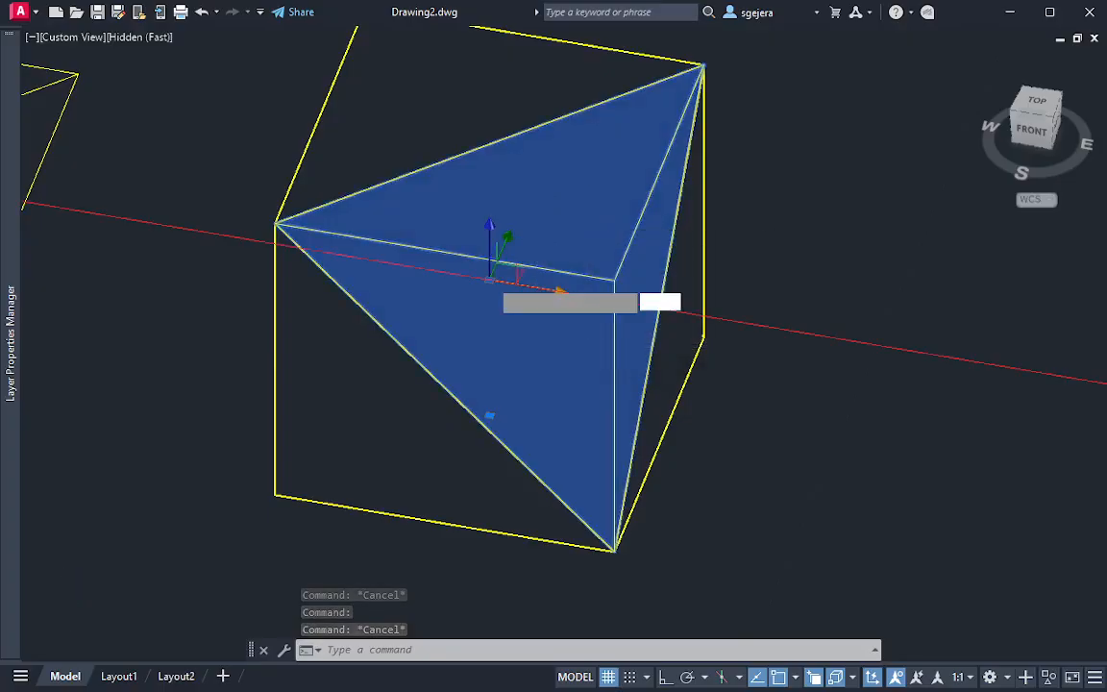
key("Escape")
middle_click_drag(583, 482, 611, 458, "shift")
scroll(610, 457, "down", 2)
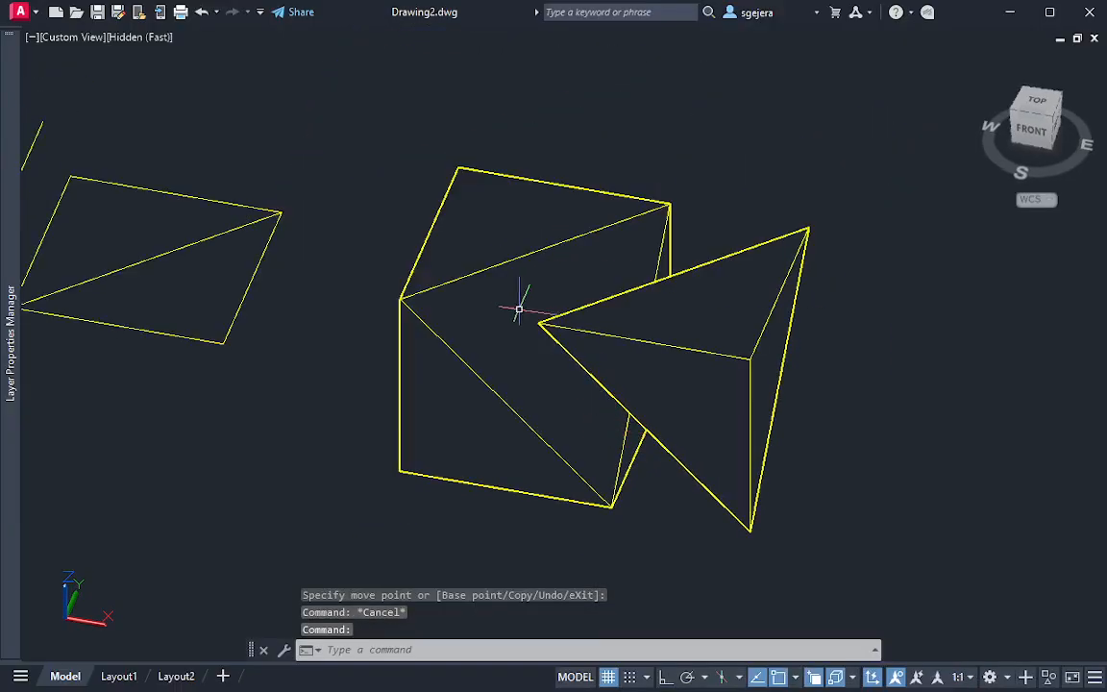
Delete the separated corner tetrahedron, keeping only the main sliced solid
left_click(764, 375)
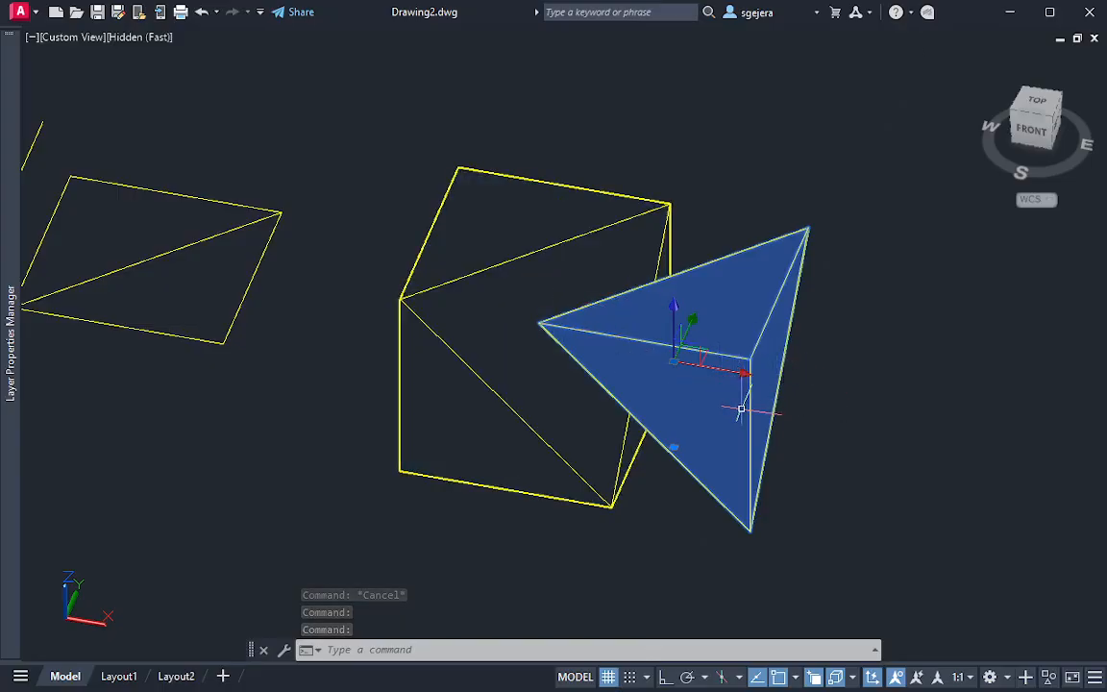
mouse_move(741, 409)
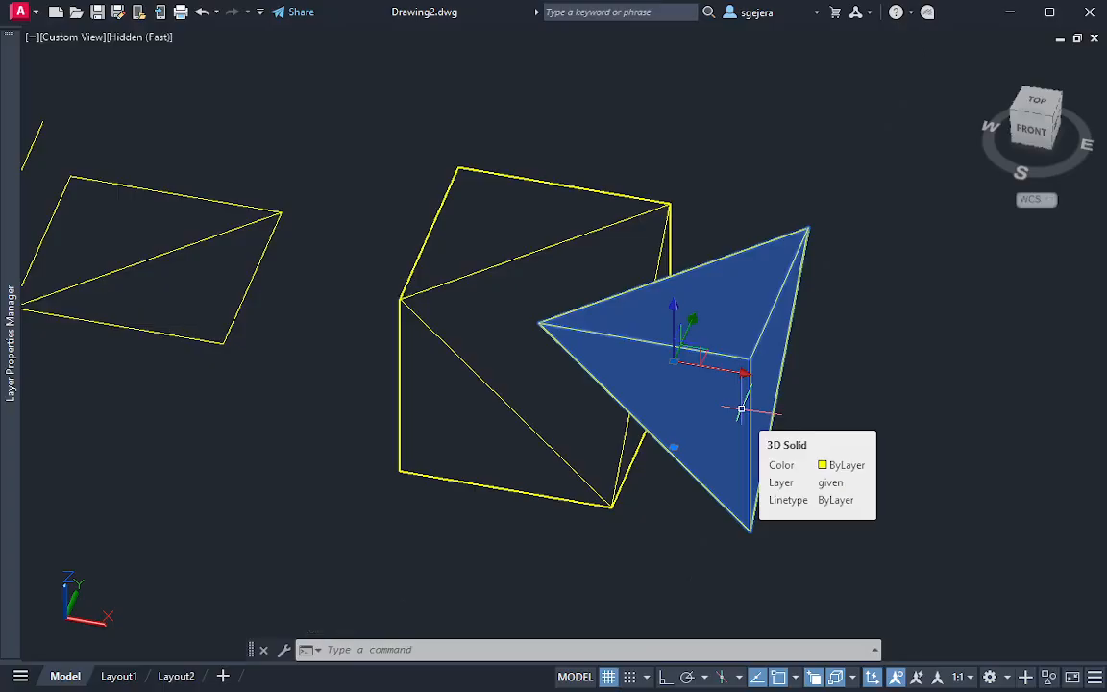
key("Delete")
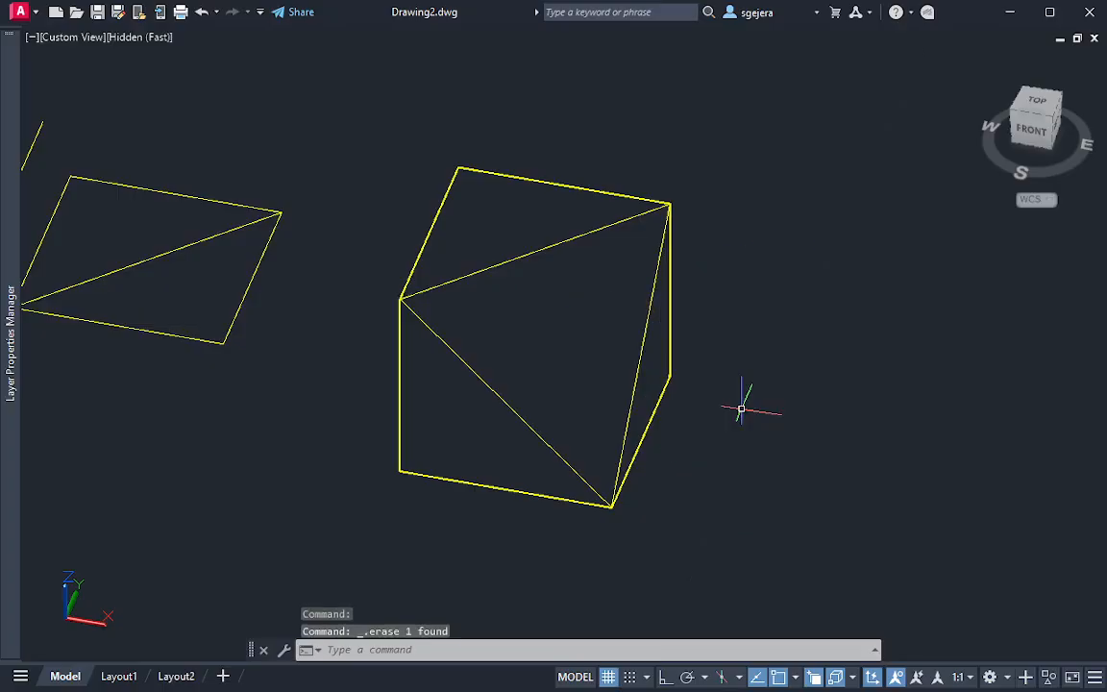
key("Escape")
Inspect the sliced solid from the front and the top, comparing its diagonals with the drawn views of surface A
mouse_move(662, 376)
middle_mouse_down("shift")
mouse_move(663, 364)
mouse_move(581, 316)
mouse_move(583, 289)
mouse_move(581, 302)
mouse_move(623, 302)
mouse_move(697, 242)
mouse_move(716, 255)
middle_mouse_up("shift")
left_click(1043, 132)
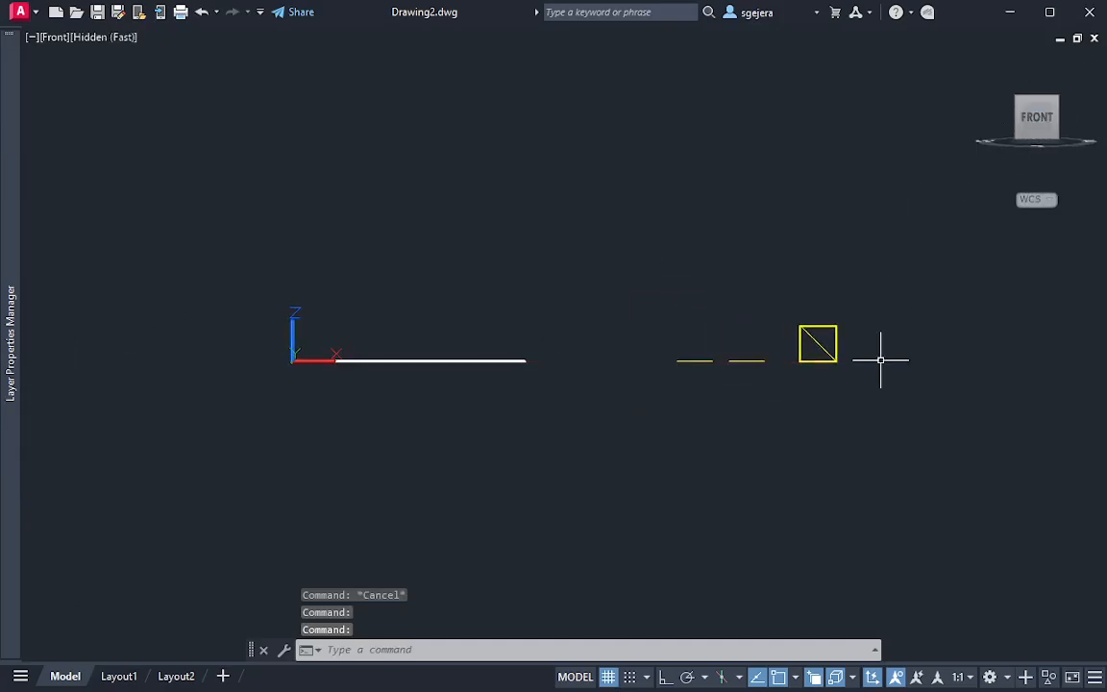
scroll(783, 339, "up", 7)
scroll(768, 317, "up", 2)
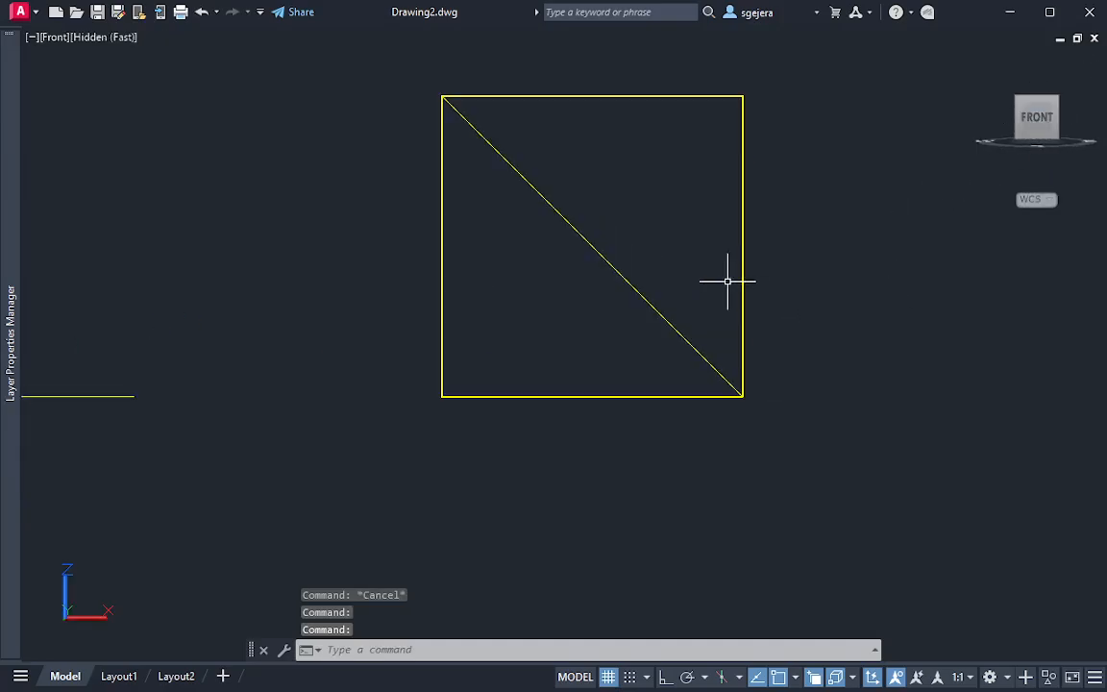
middle_click_drag(728, 280, 729, 377)
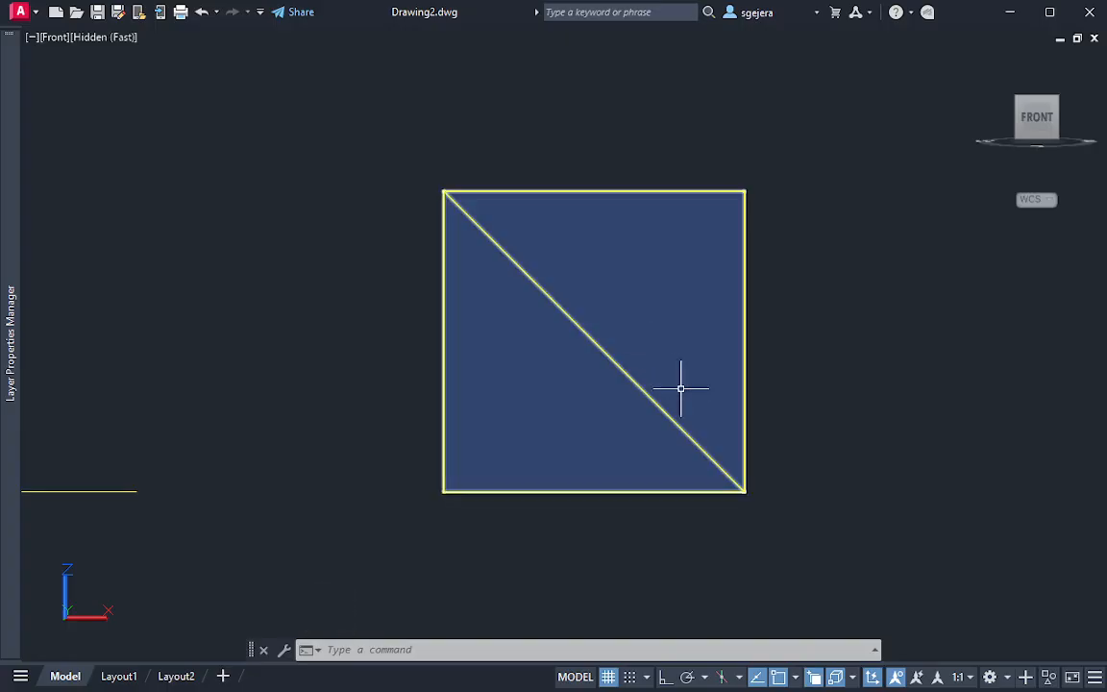
middle_click_drag(637, 354, 642, 408)
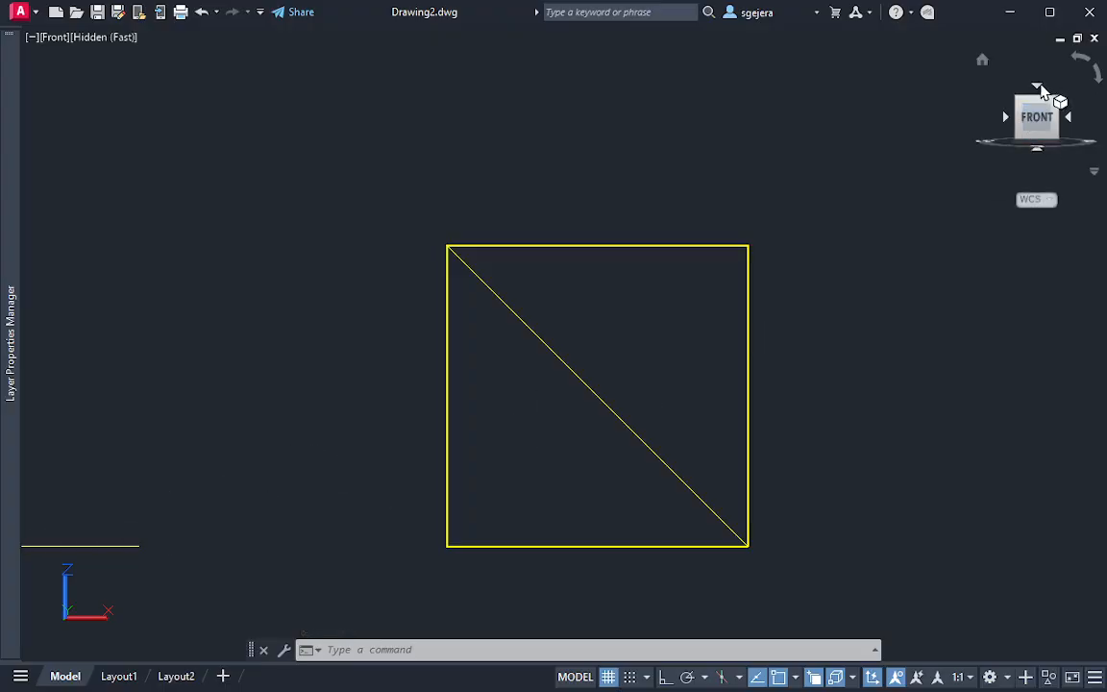
left_click(1046, 95)
scroll(682, 327, "up", 5)
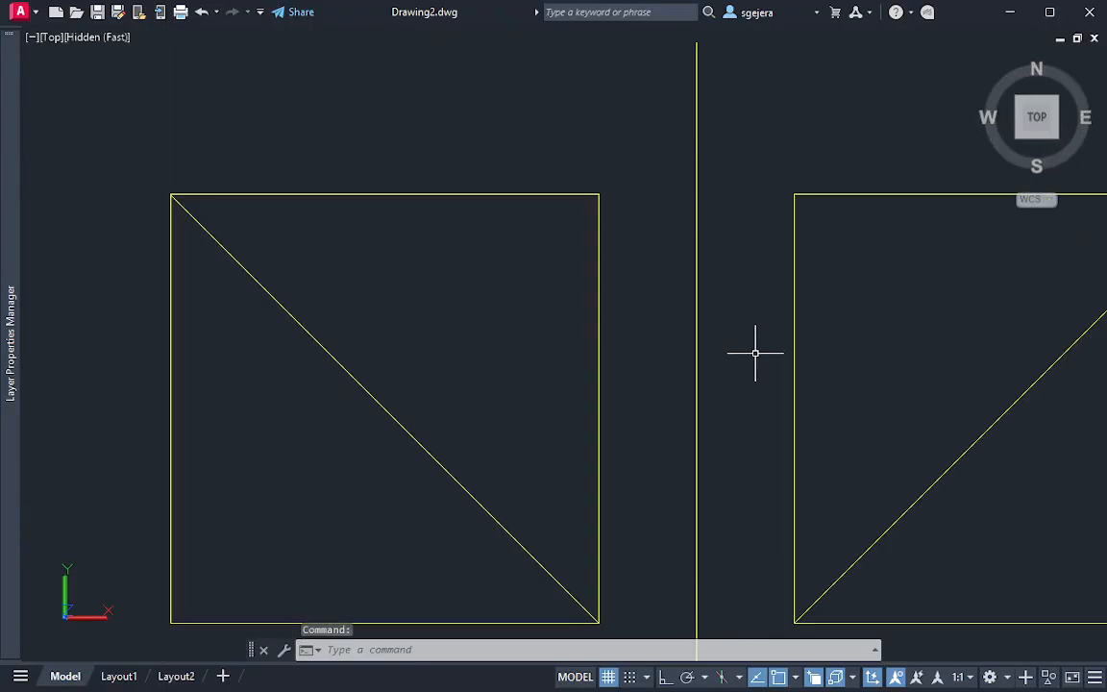
scroll(768, 373, "down", 2)
middle_click_drag(865, 394, 684, 426)
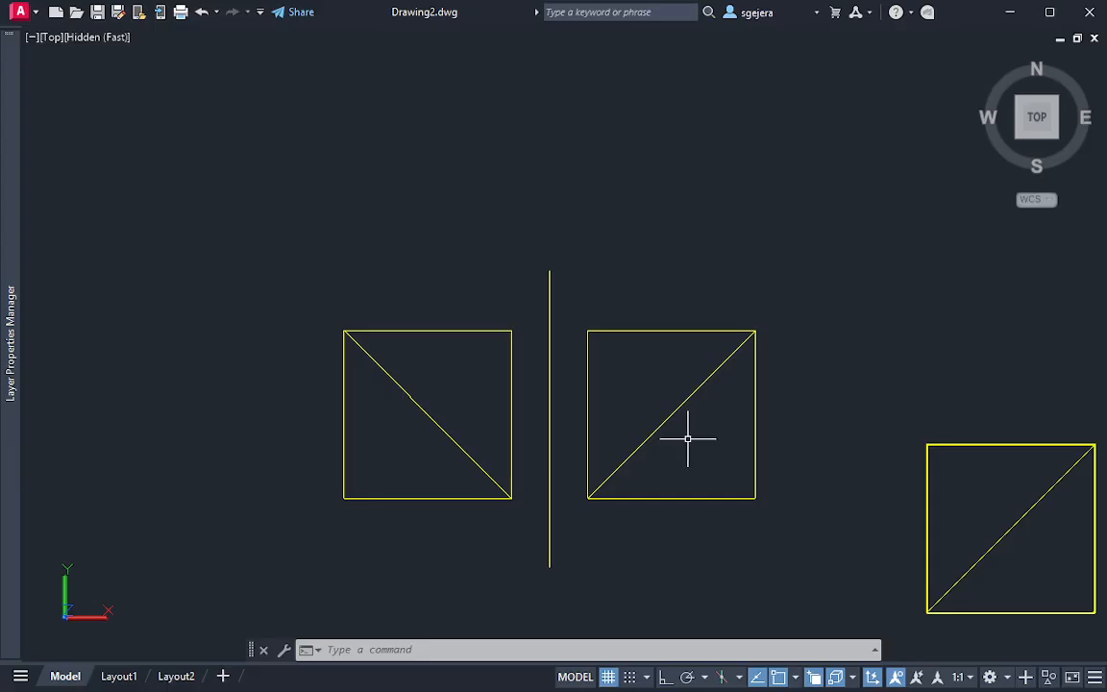
Add single-line text "TL" at the midpoint of the diagonal in the square right of the vertical line, with rotation 0
type("e")
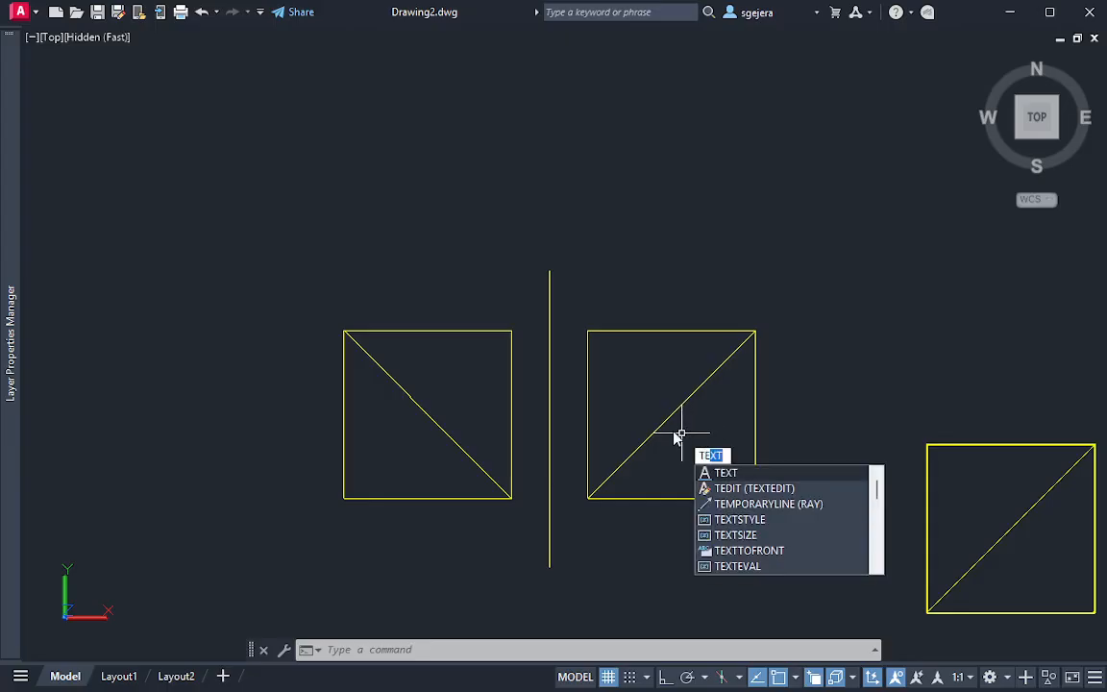
key("Return")
left_click(671, 424)
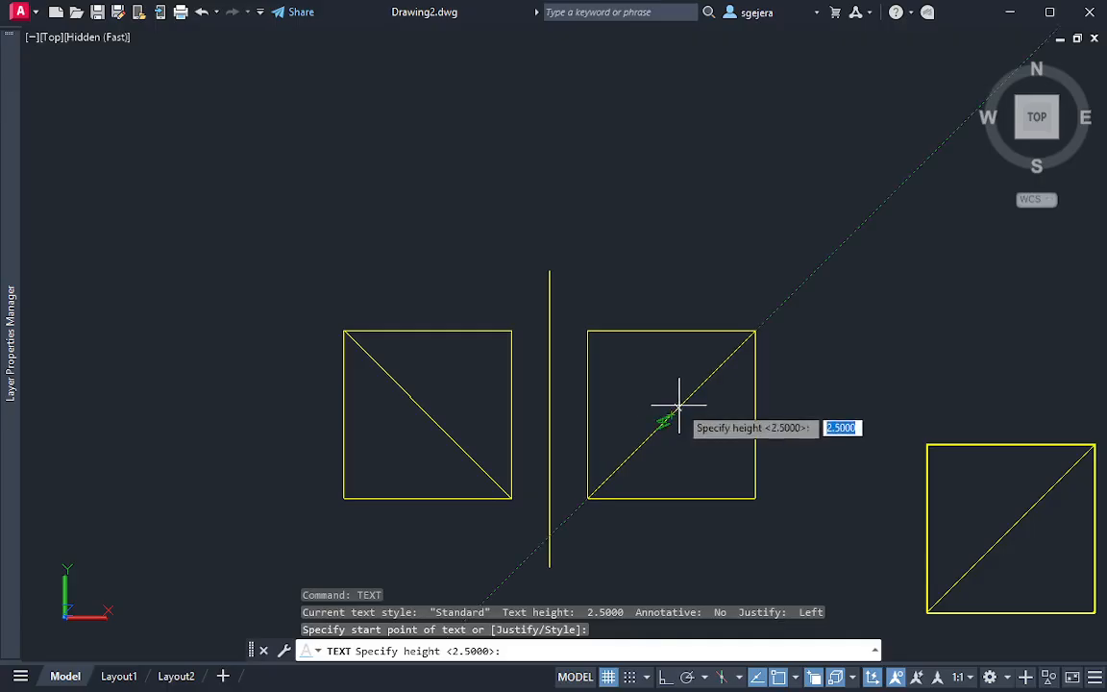
scroll(673, 415, "up", 2)
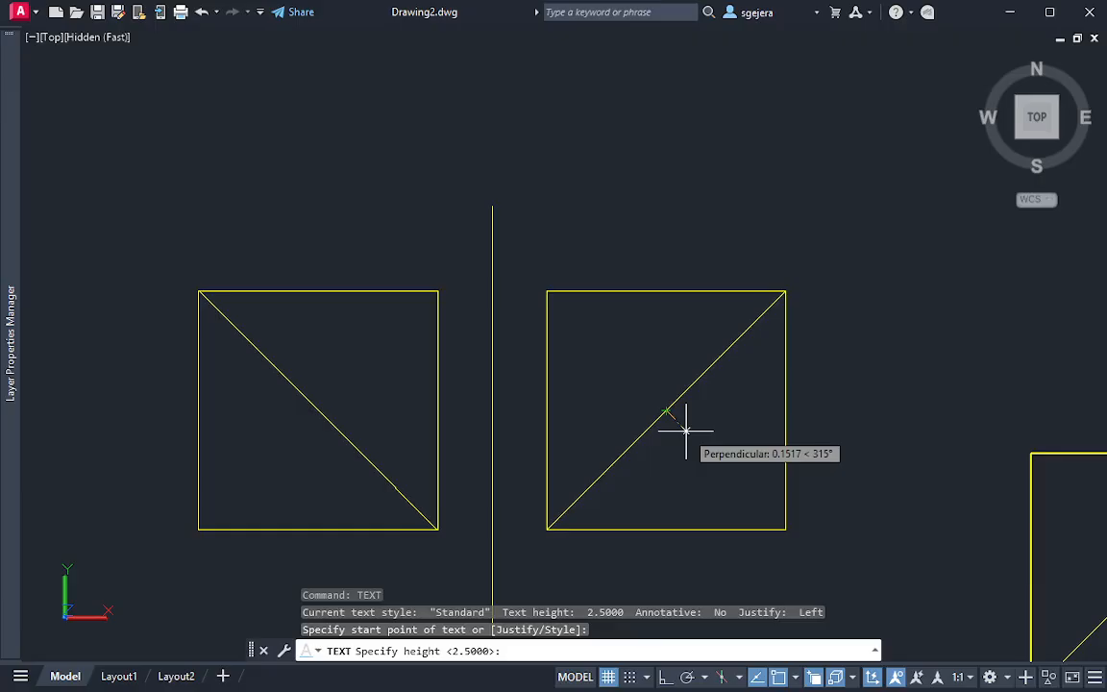
key("Return")
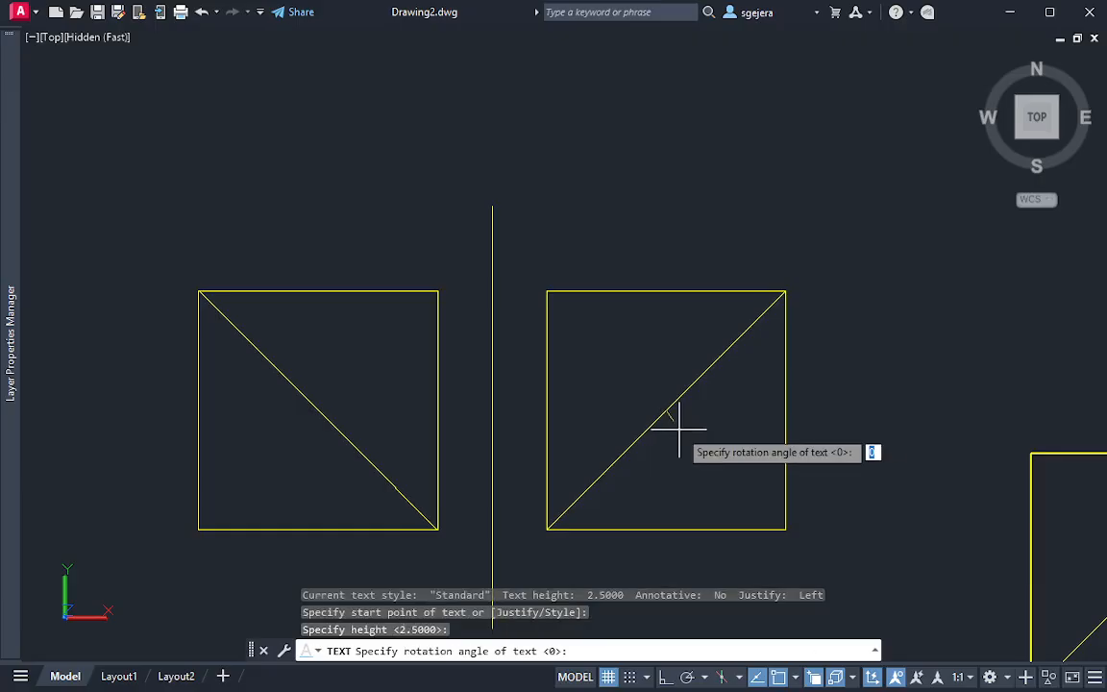
key("Return")
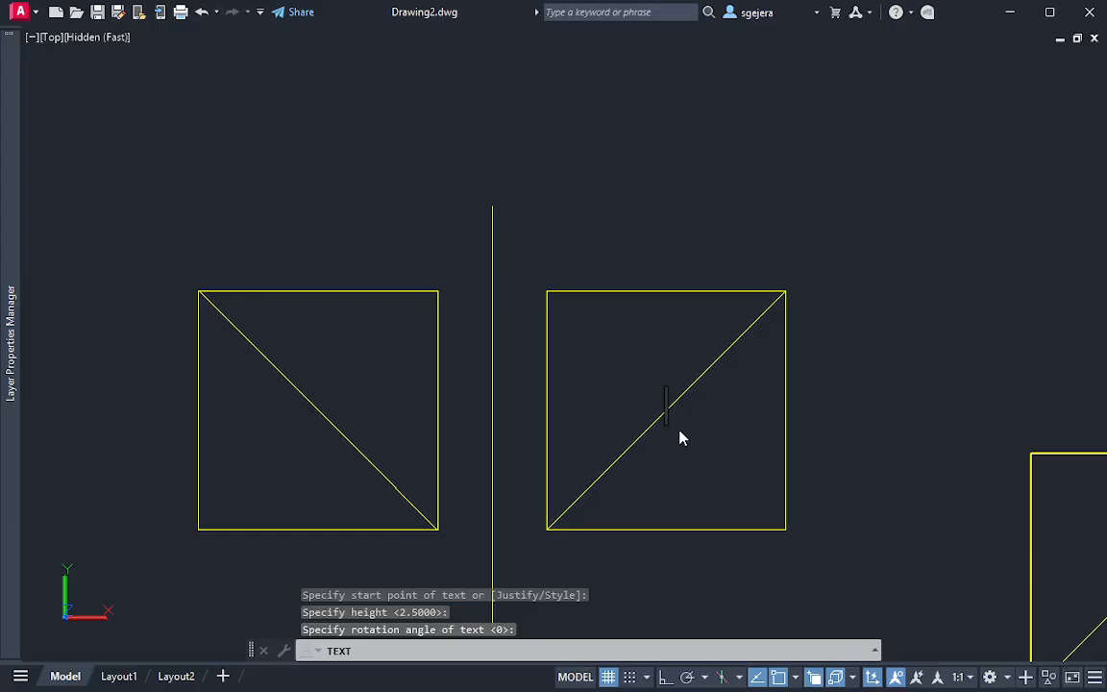
type("TLL")
key("BackSpace")
key("Return")
key("Return")
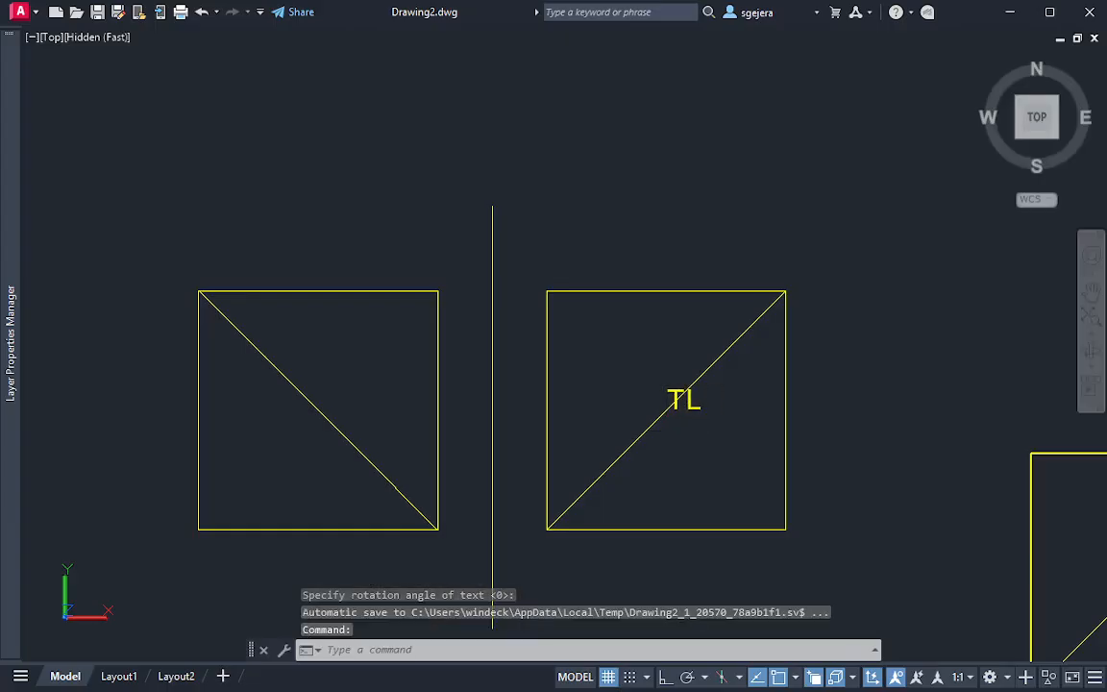
Move the TL label from the diagonal to just below it inside the same square
left_click(690, 409)
left_click(666, 410)
left_click(680, 440)
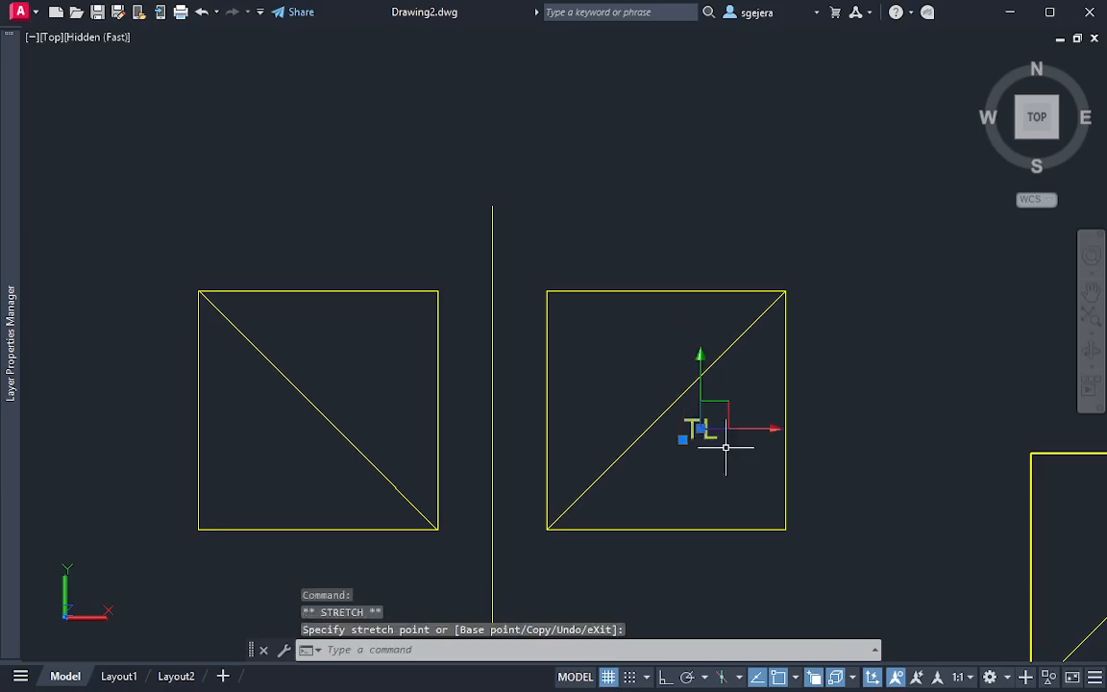
Copy the TL label into the square left of the vertical line, just below its diagonal
key("ctrl+c")
key("ctrl+v")
left_click(291, 442)
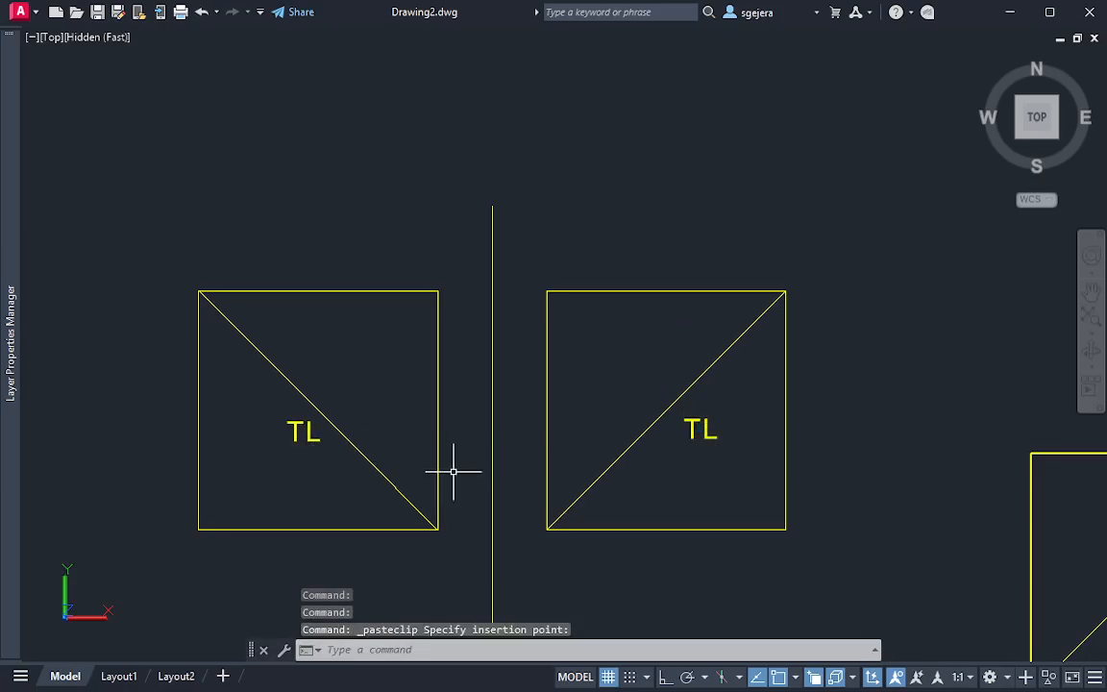
key("Escape")
key("Escape")
scroll(760, 438, "down", 2)
middle_click_drag(759, 439, 732, 443)
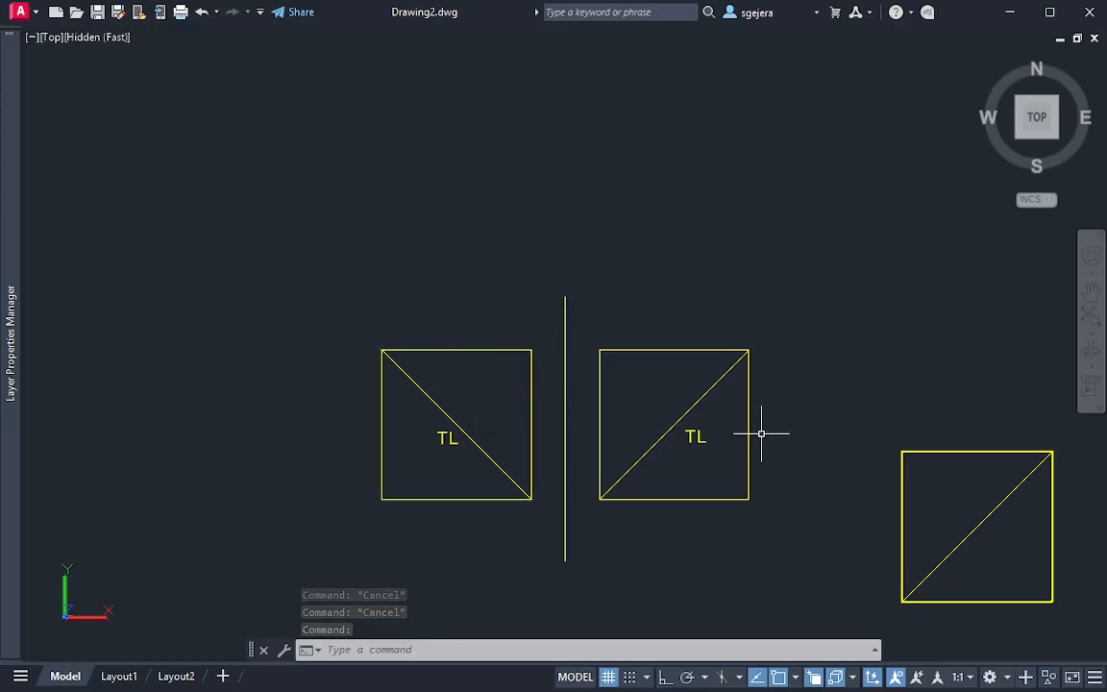
middle_click_drag(802, 375, 679, 440)
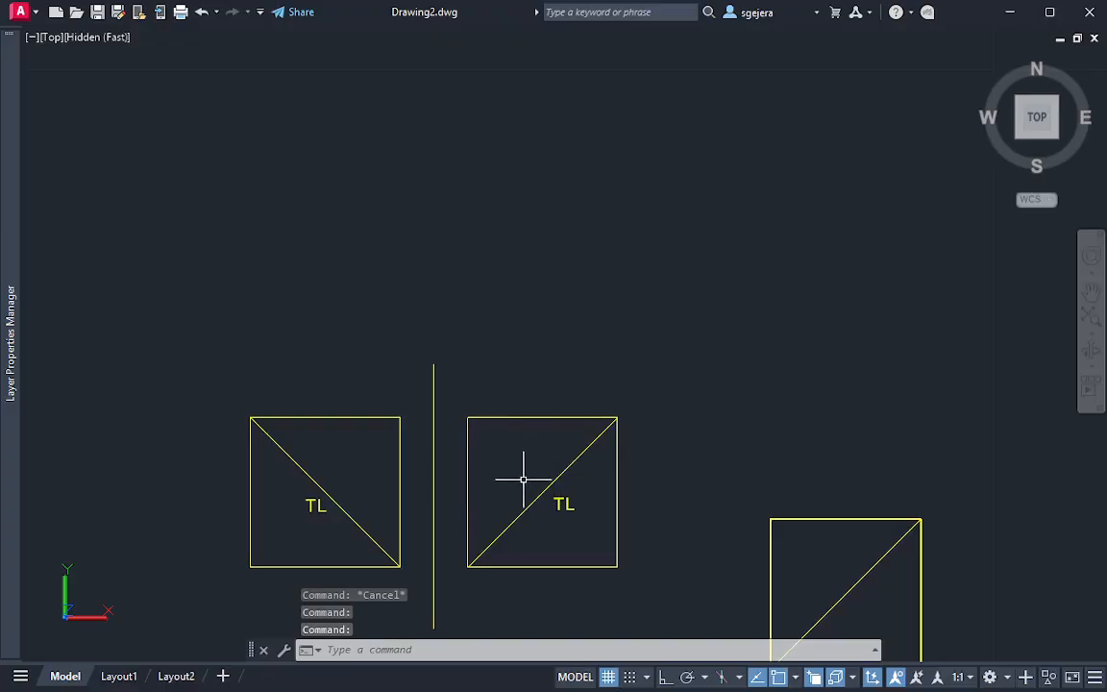
Inspect the sliced solid from the front and in orbit, comparing its cut face with surface A's drawn views
scroll(706, 517, "down", 2)
middle_click_drag(870, 584, 830, 482)
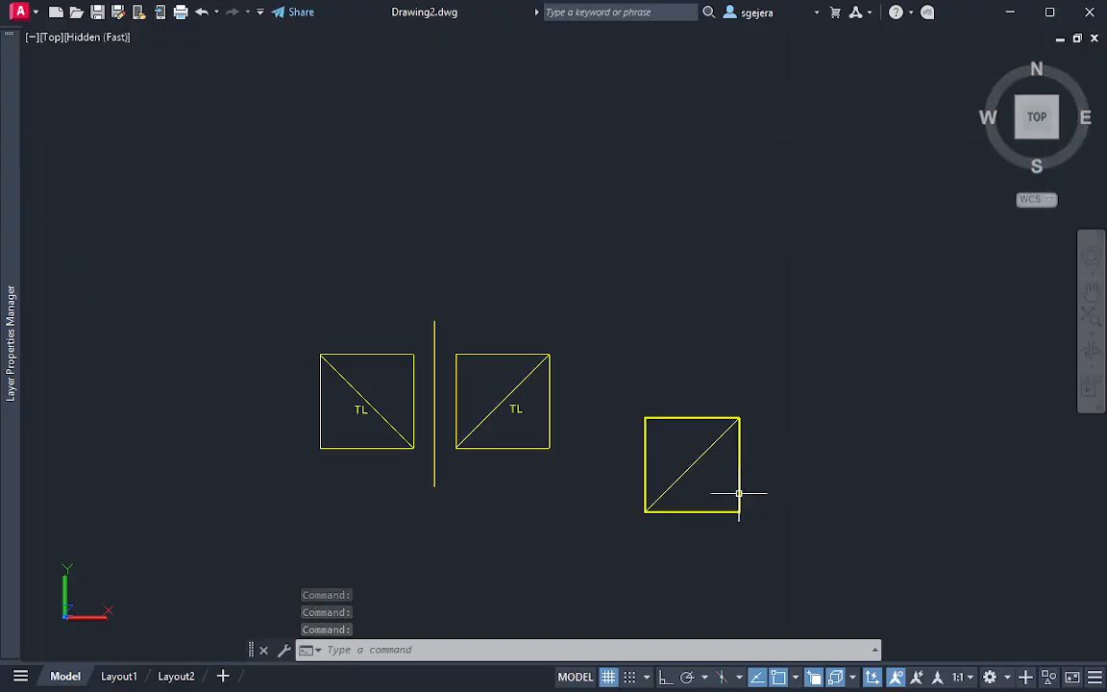
left_click(1037, 153)
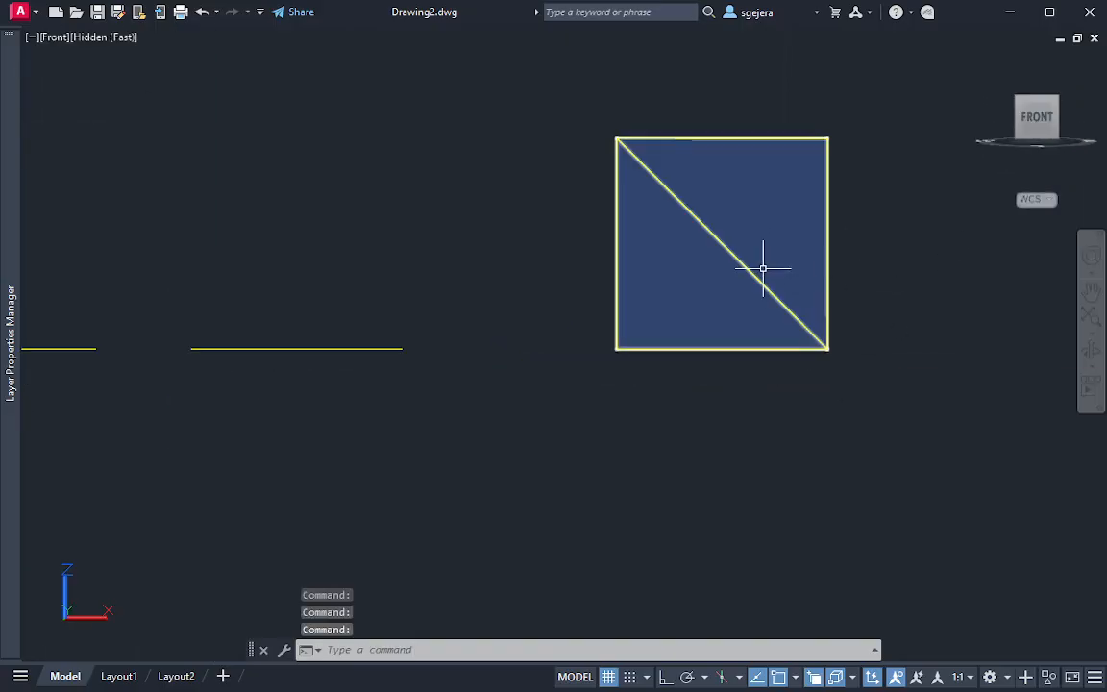
middle_click_drag(675, 217, 874, 289, "shift")
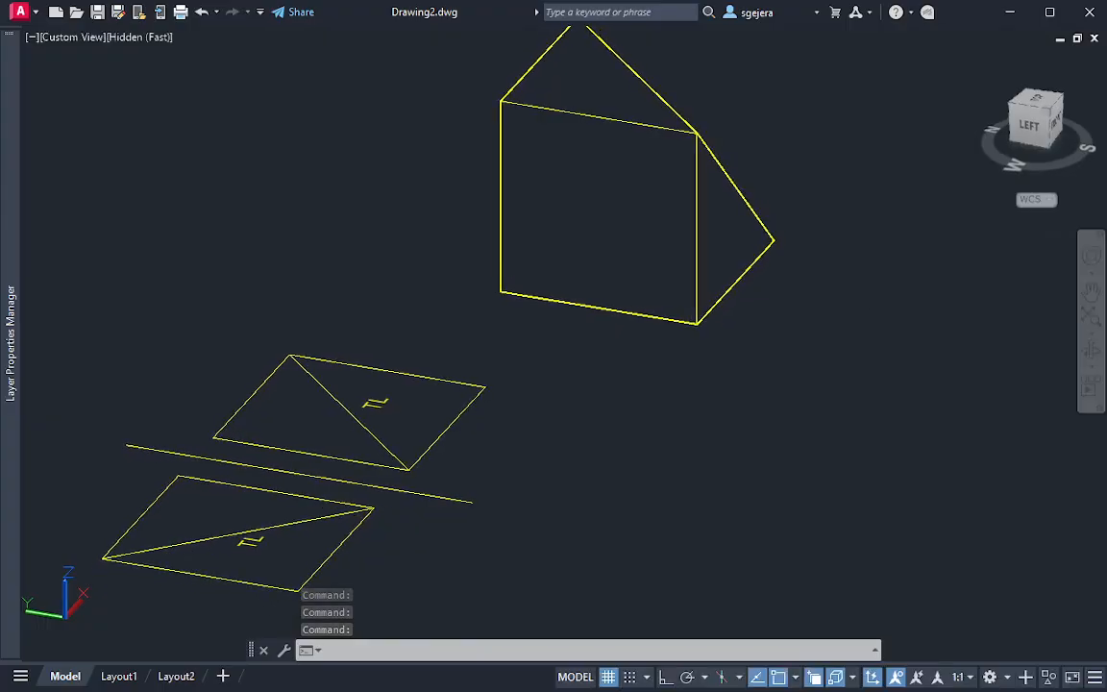
middle_click_drag(705, 230, 769, 438)
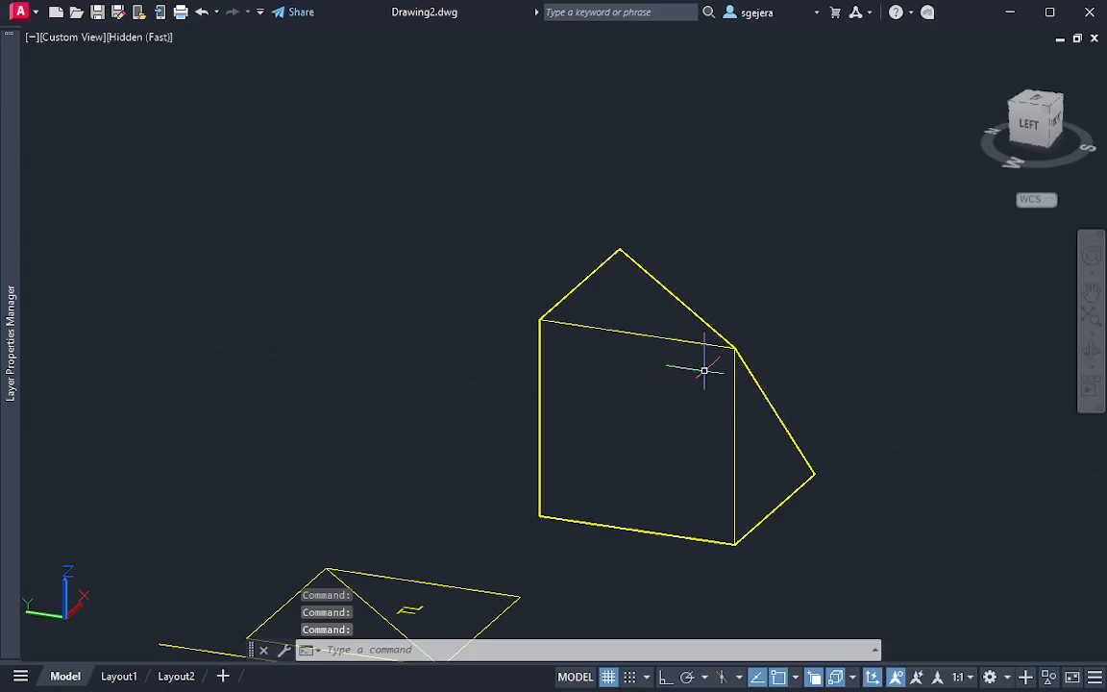
middle_click_drag(694, 364, 468, 427, "shift")
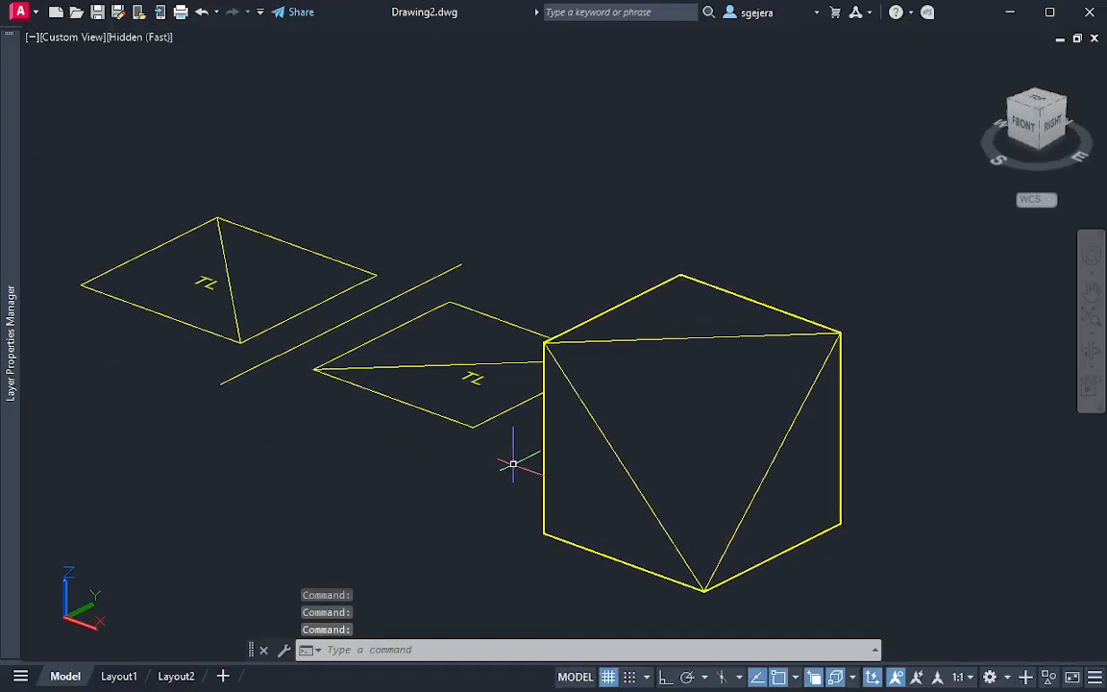
middle_click_drag(548, 447, 502, 410, "shift")
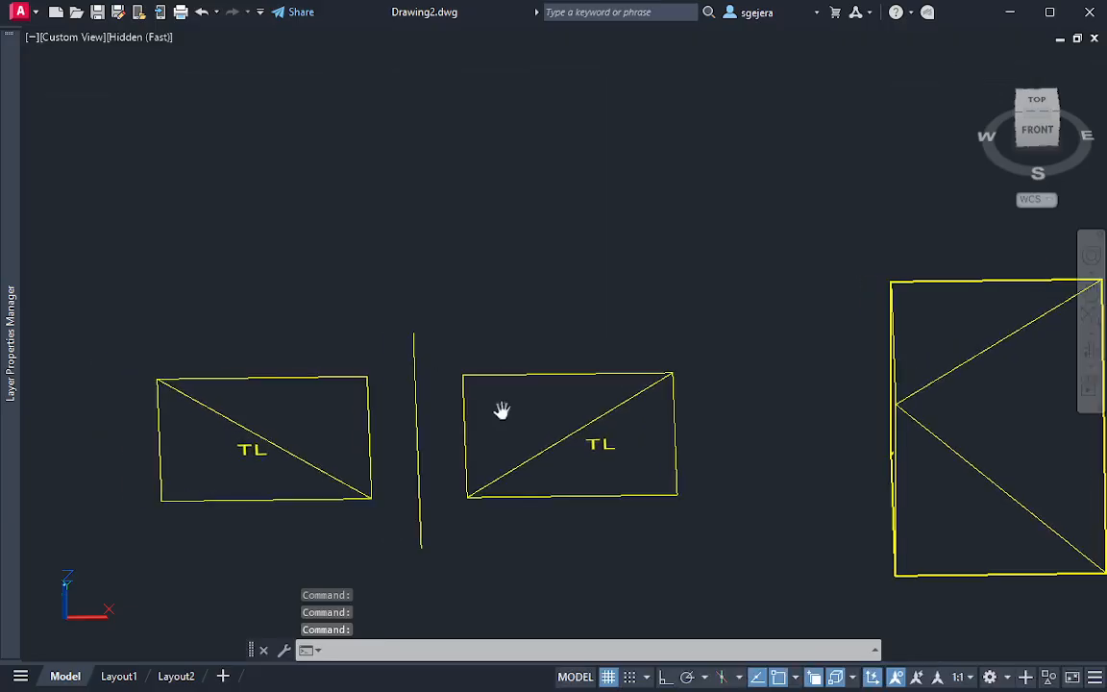
left_click(1037, 99)
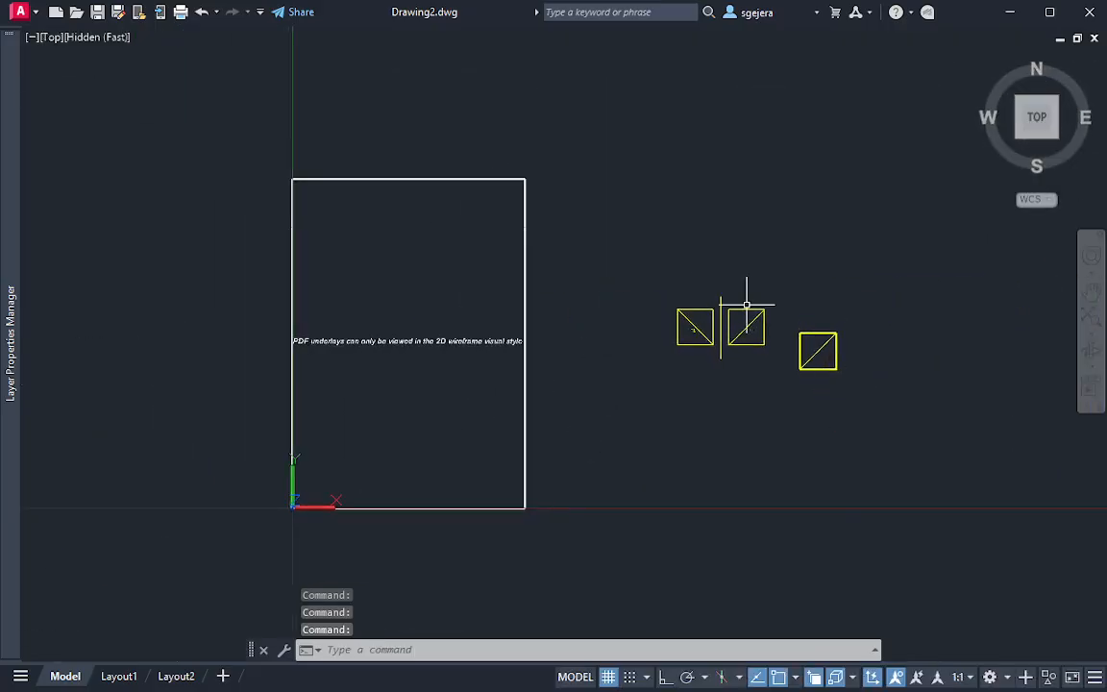
Draw a line about 3 units long from the left square's upper-left corner, extending its TL diagonal outward up and to the left
scroll(746, 306, "up", 7)
middle_click_drag(746, 324, 711, 477)
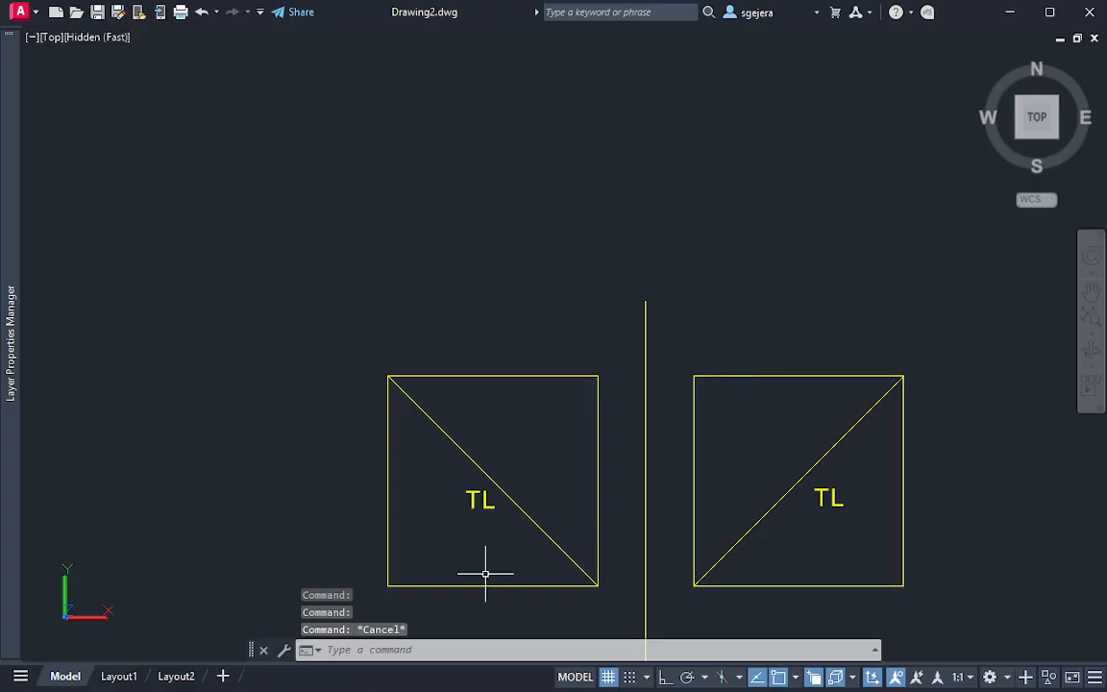
middle_click_drag(402, 395, 509, 467)
scroll(437, 388, "down", 2)
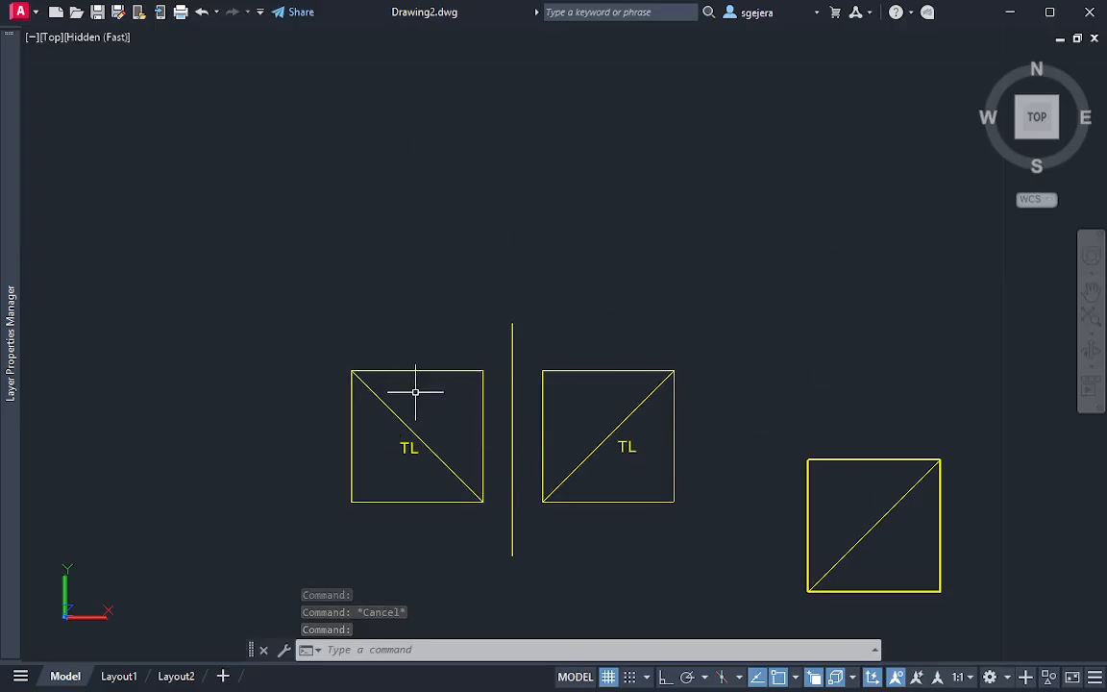
key("Escape")
type("l")
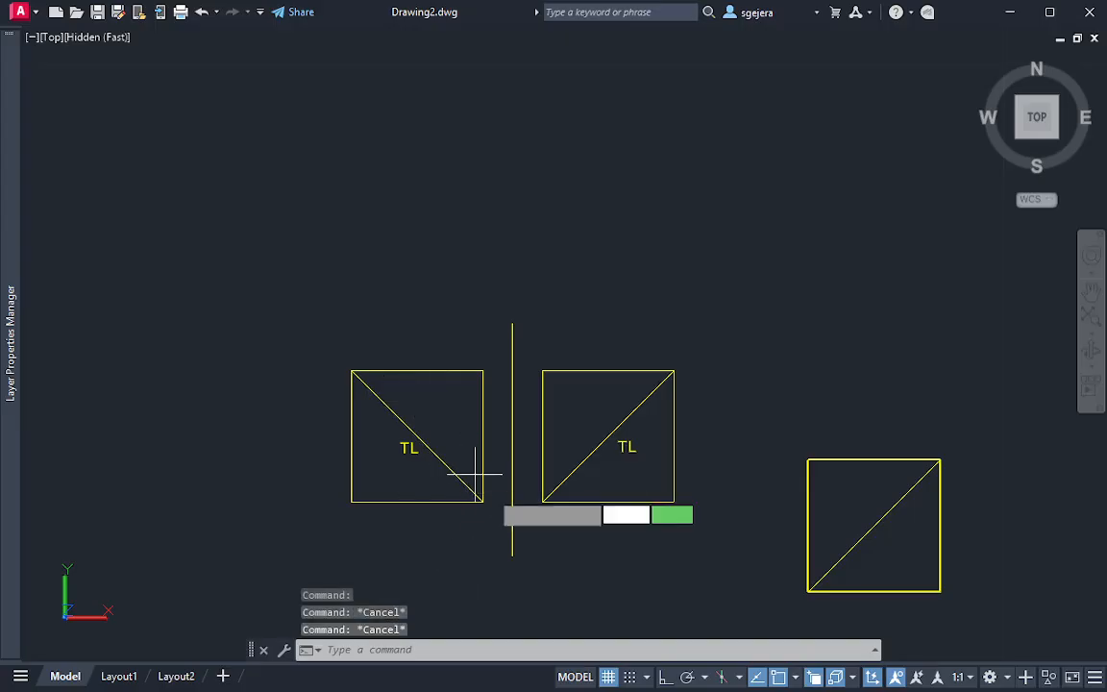
key("Return")
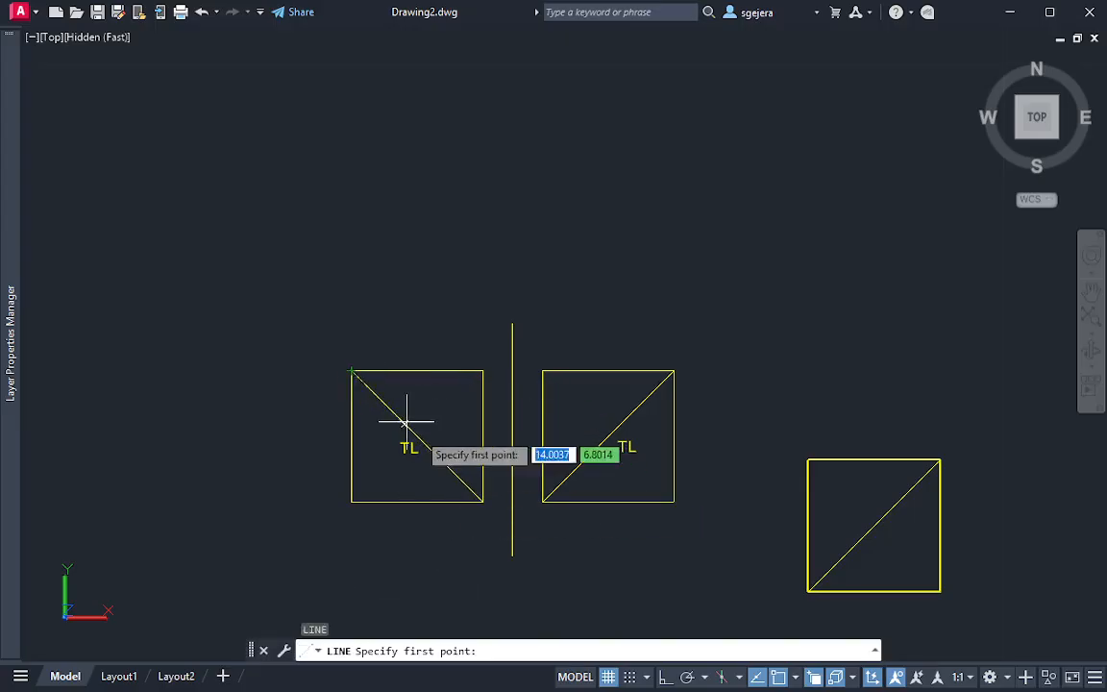
key("Escape")
key("Return")
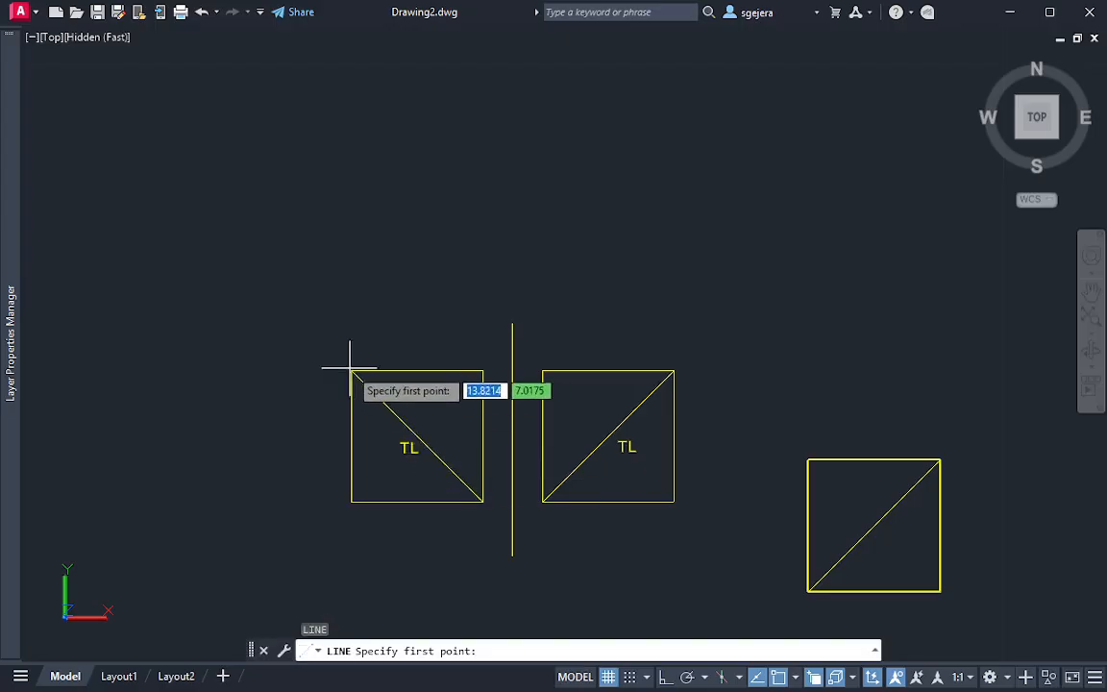
left_click(352, 371)
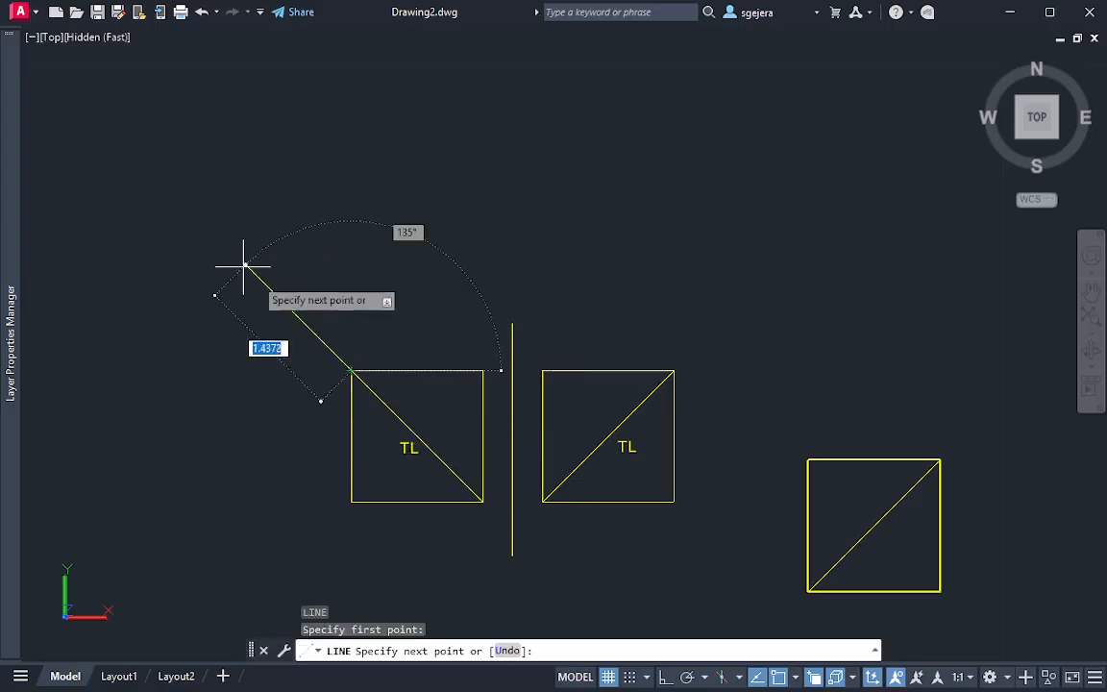
left_click(123, 143)
key("Escape")
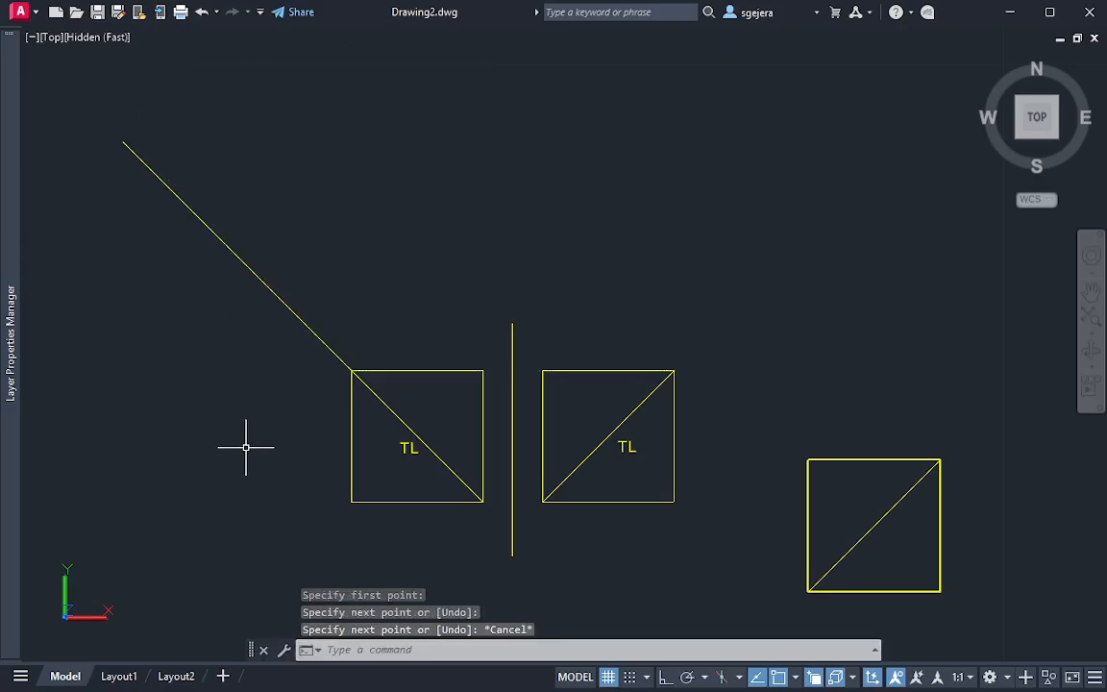
Draw a long fold line perpendicular to the extended diagonal, crossing it up and to the left of the left square
key("Return")
left_click(144, 438)
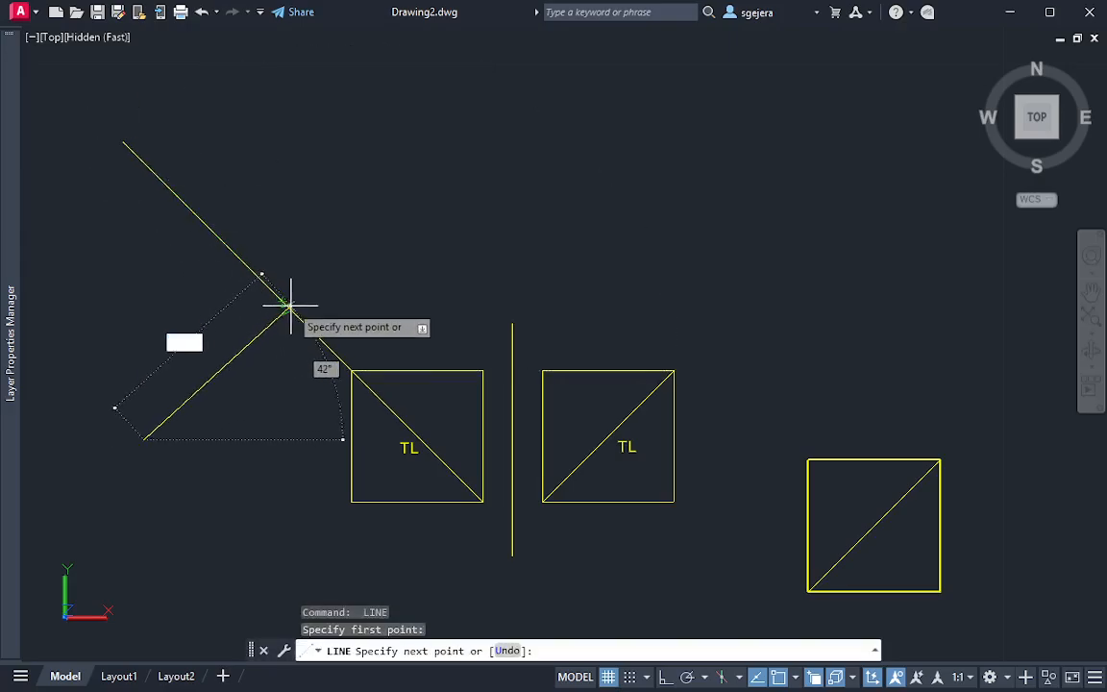
left_click(483, 100)
key("Escape")
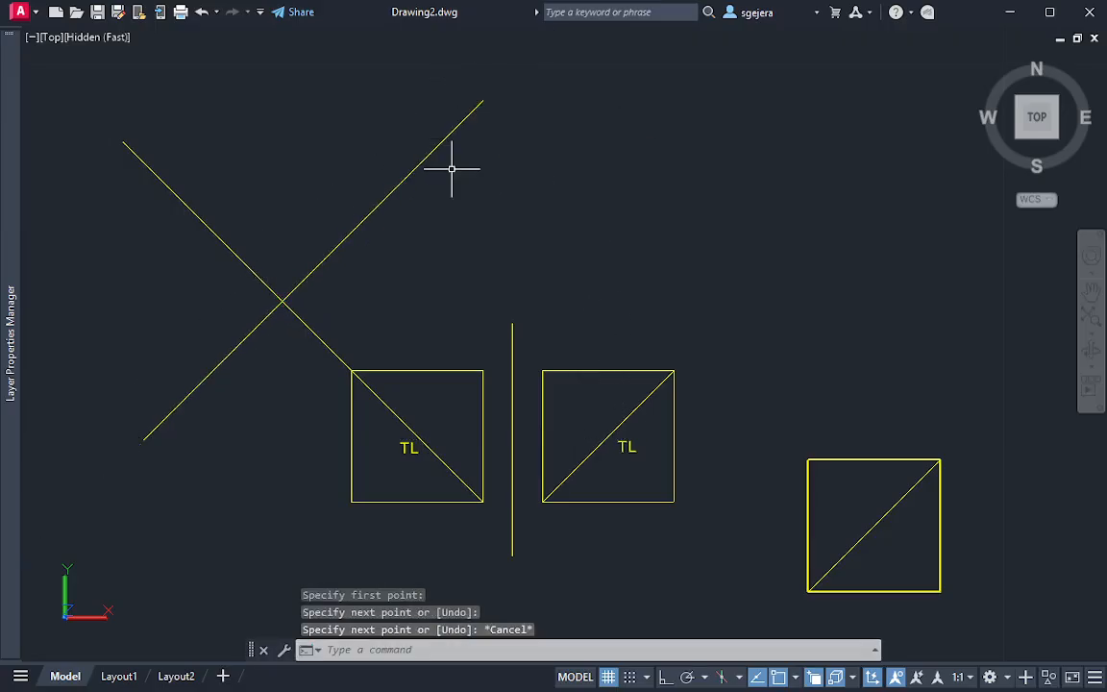
Move the perpendicular fold line by its midpoint closer to the left square's upper-left corner, keeping its angle
left_click(434, 195)
left_click(375, 149)
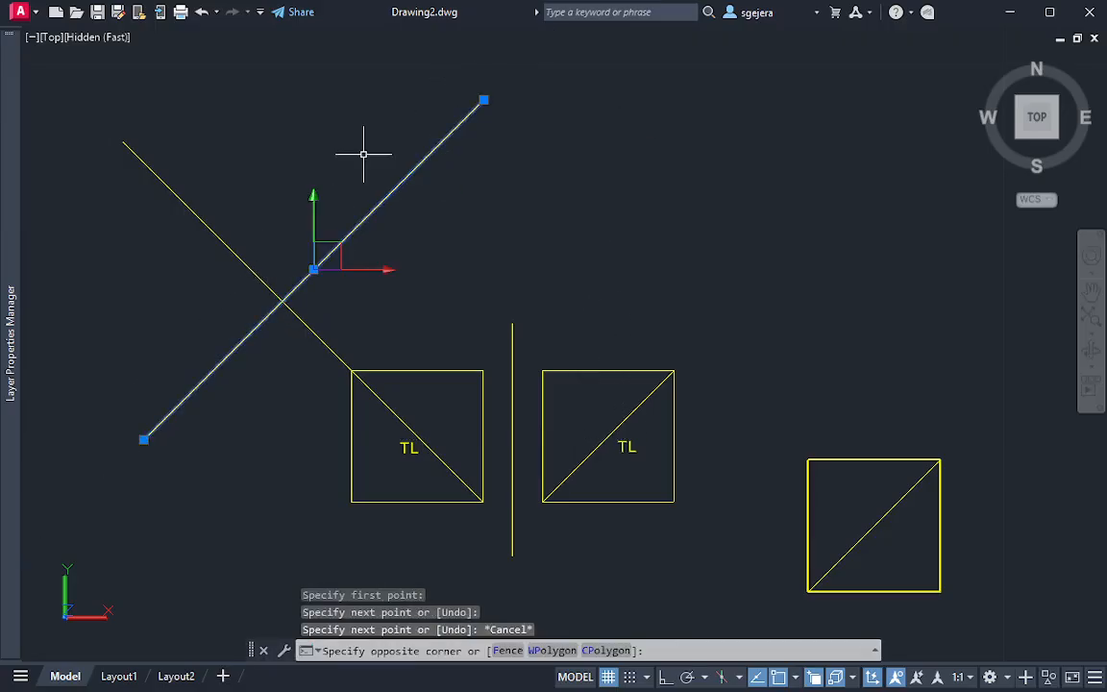
left_click(312, 266)
left_click(316, 272)
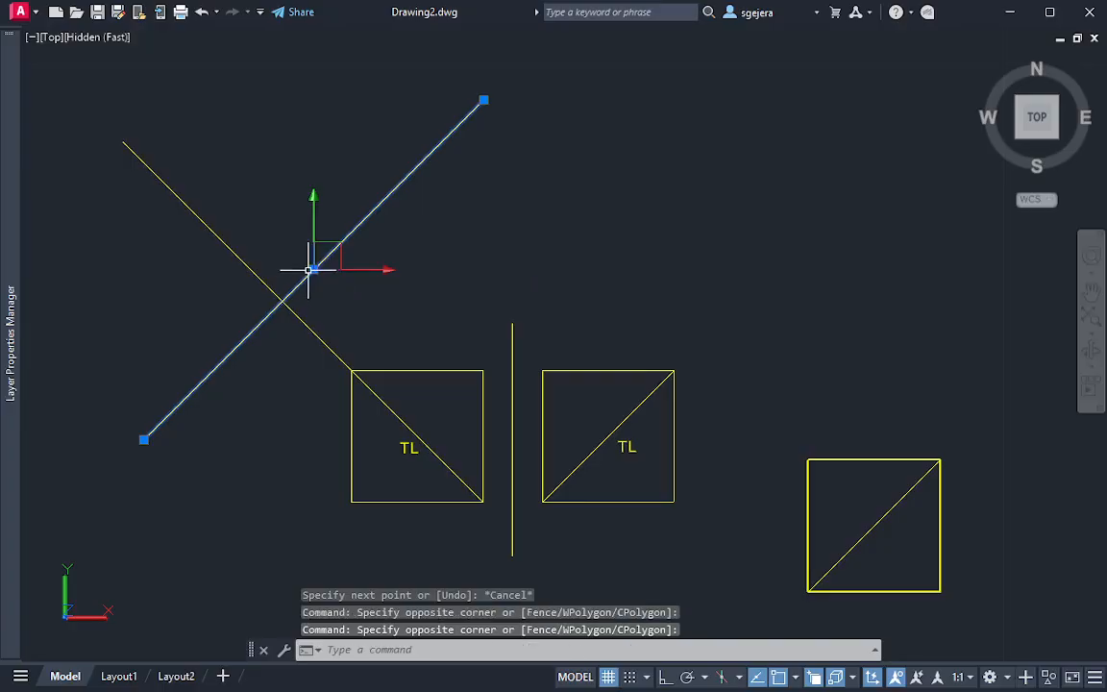
left_click(312, 269)
left_click(332, 314)
key("Escape")
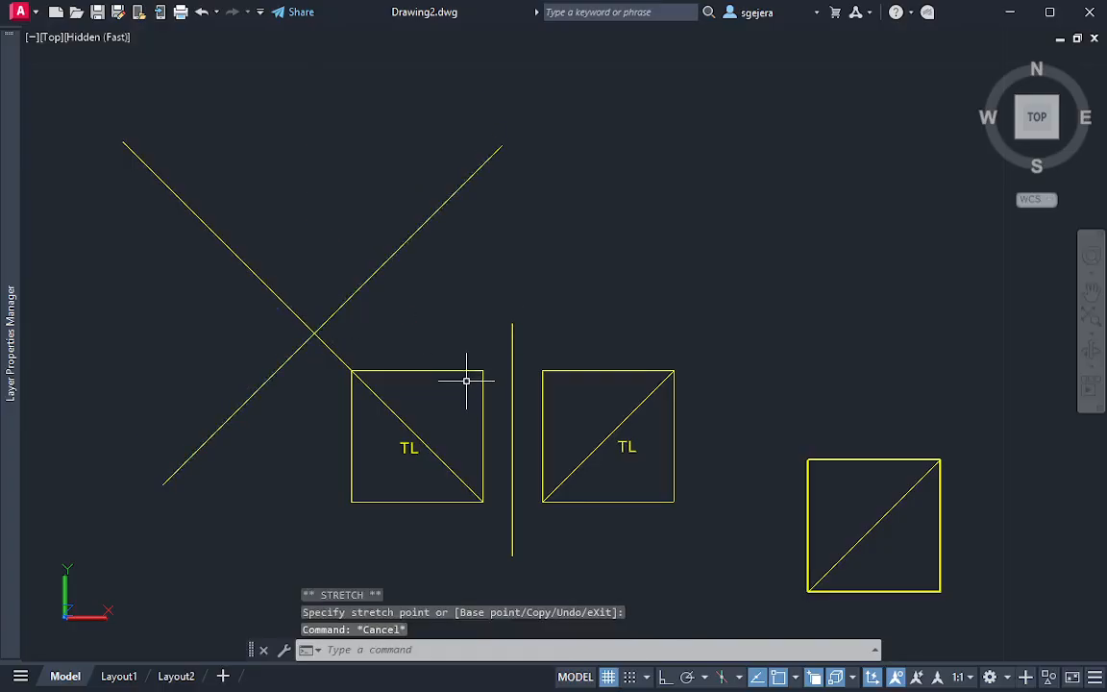
key("Escape")
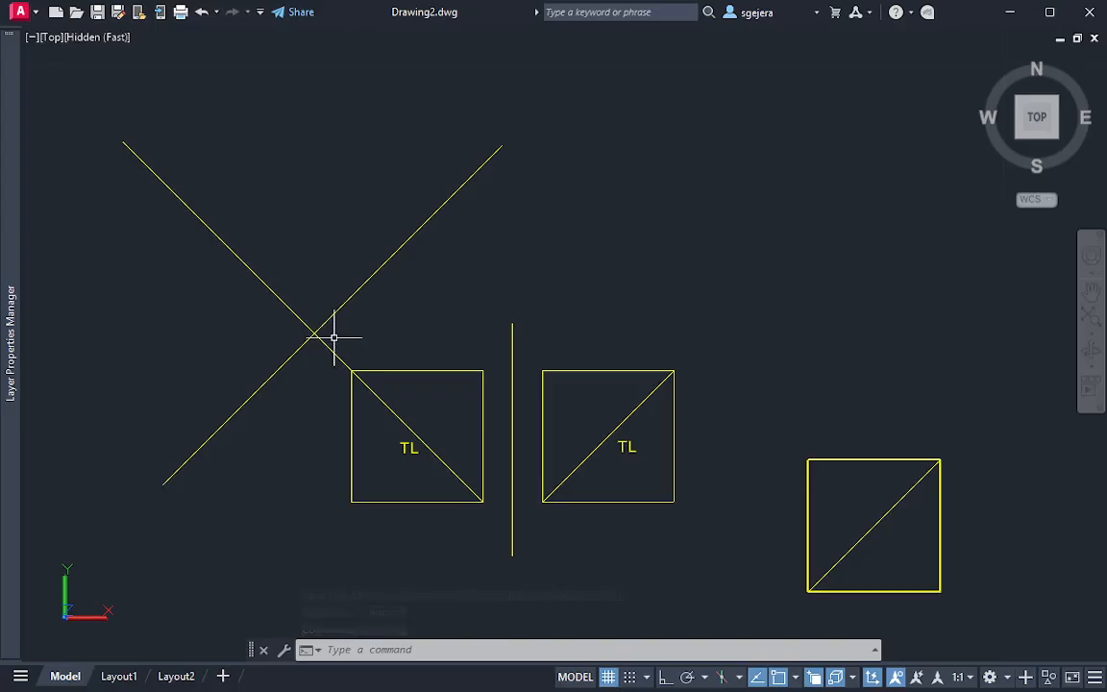
Start a single-line text label at the lower-left end of the diagonal fold line
type("text")
key("Return")
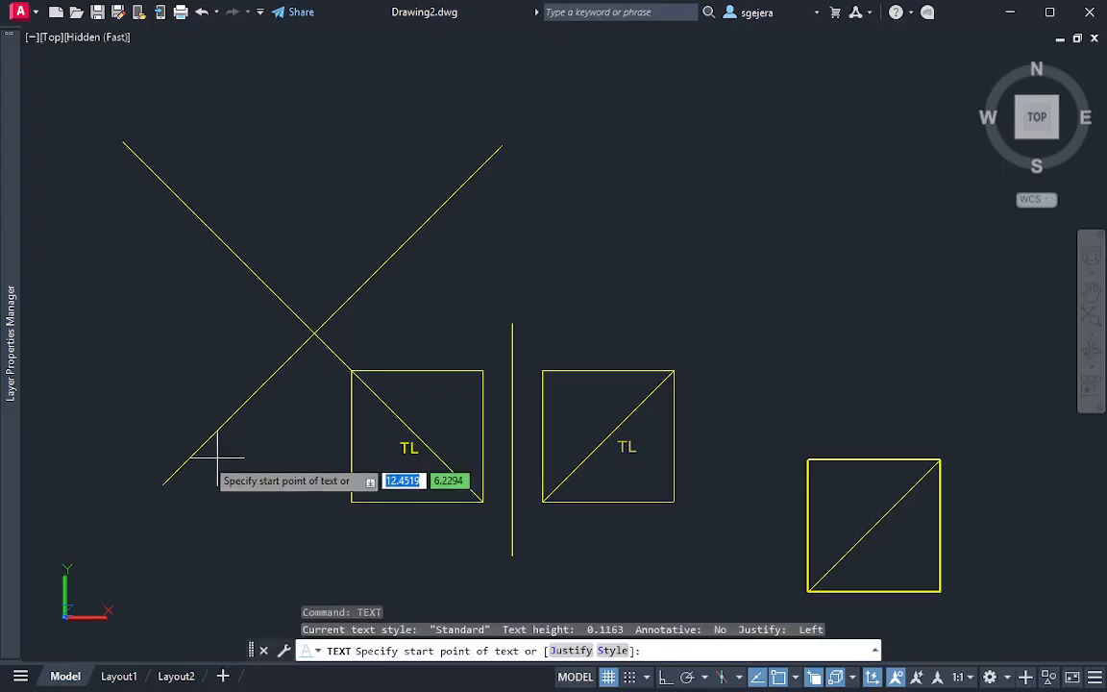
left_click(162, 486)
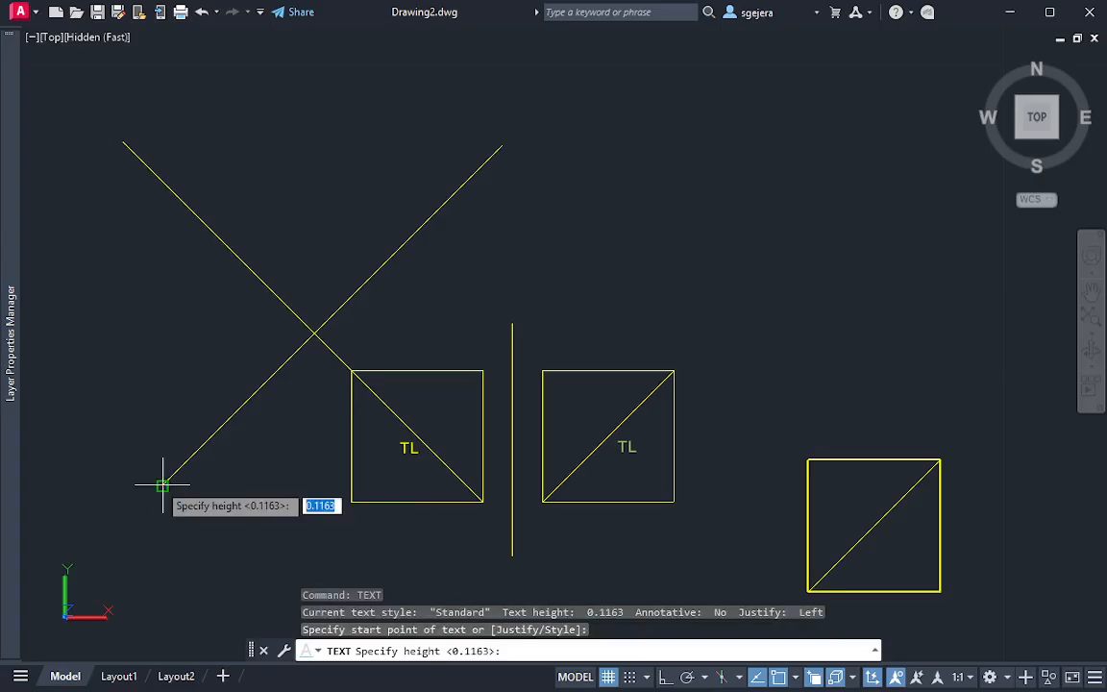
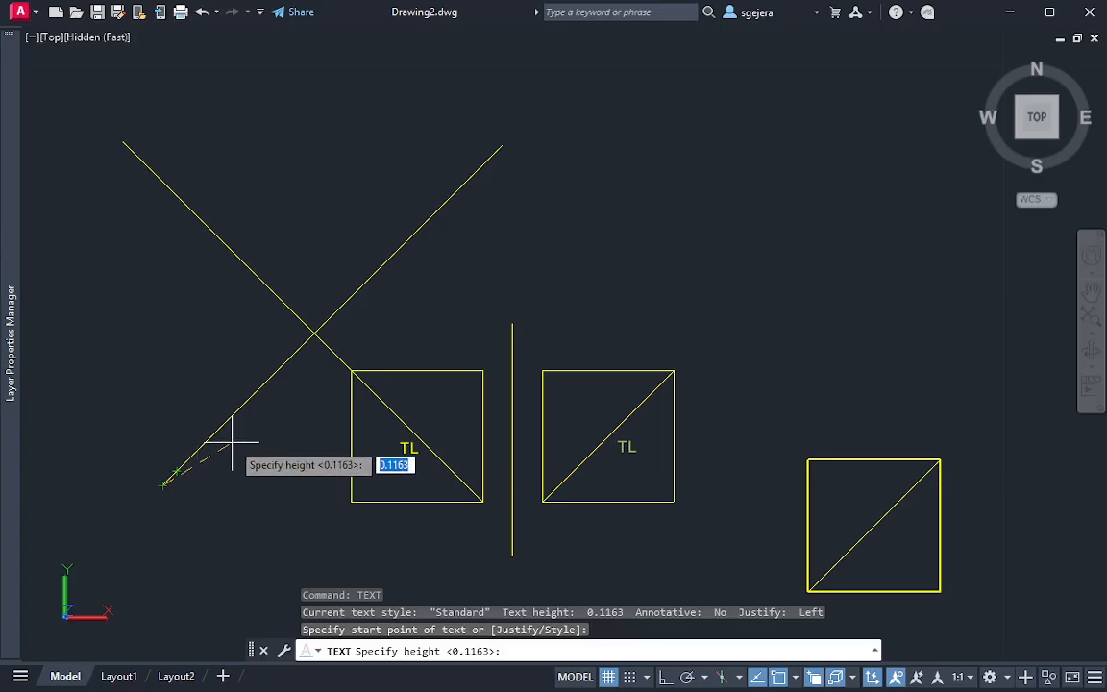
Label the lower-left end of the diagonal fold line ARP1 above and FRP below, aligned with the line at text height 0.1163
key("Return")
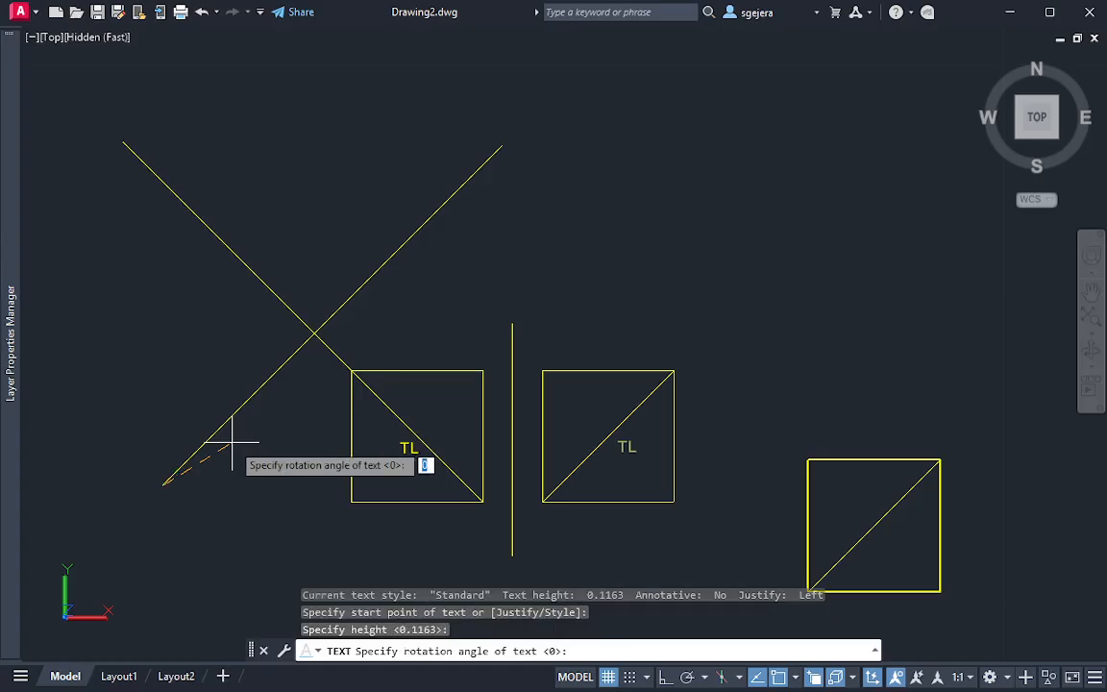
key("Return")
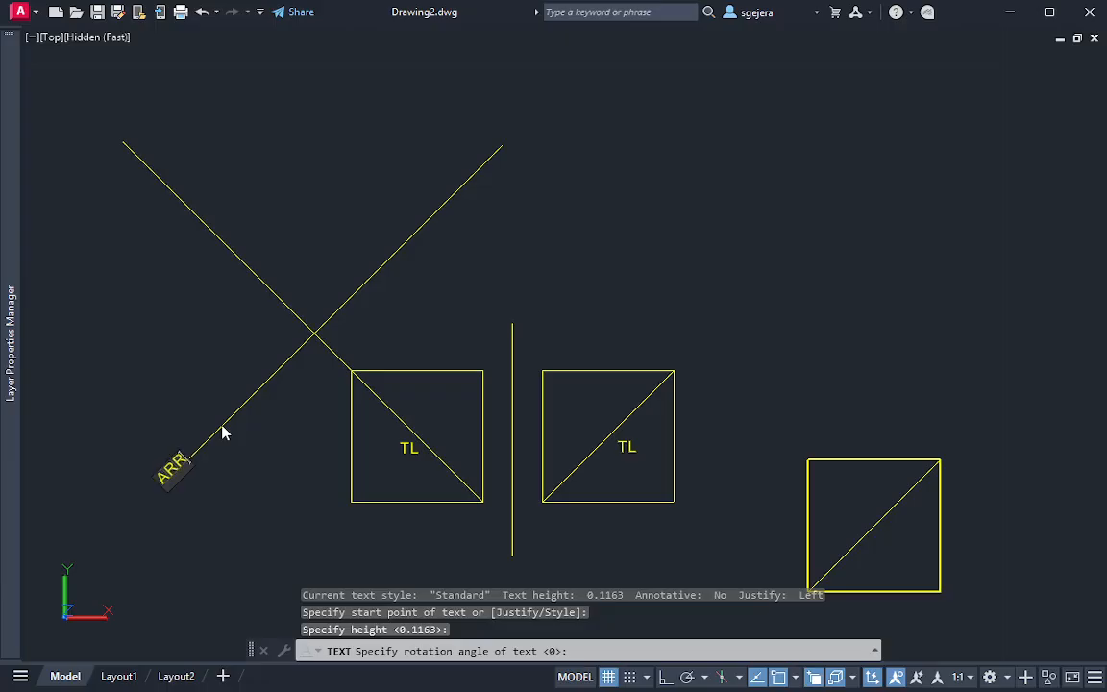
key("BackSpace")
key("BackSpace")
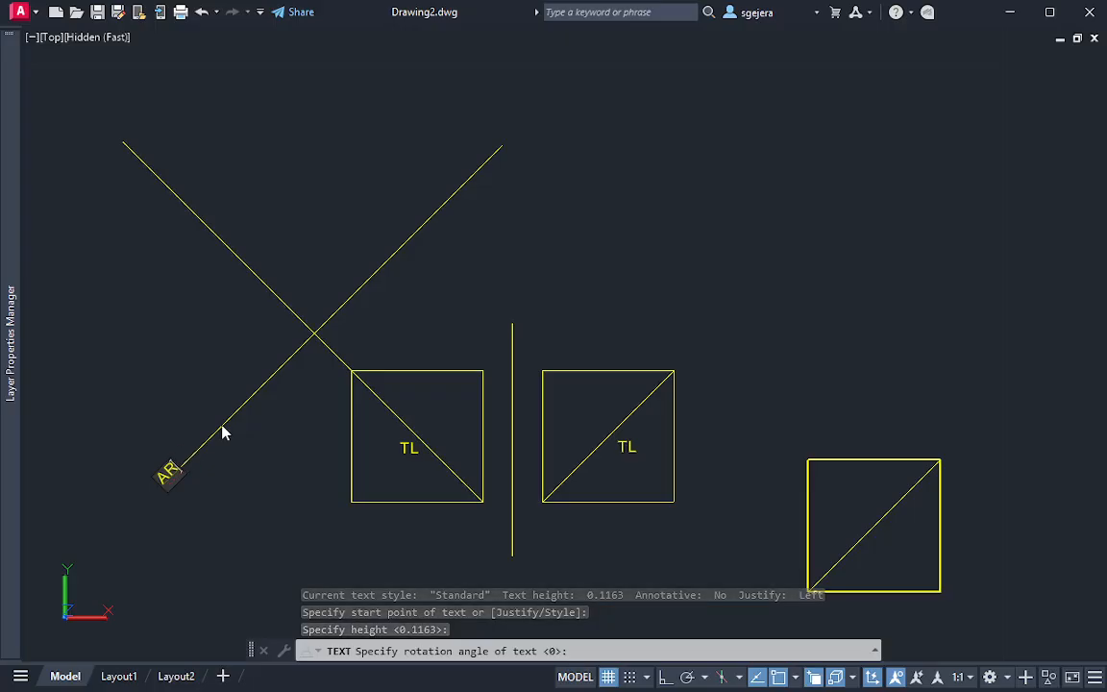
type("P")
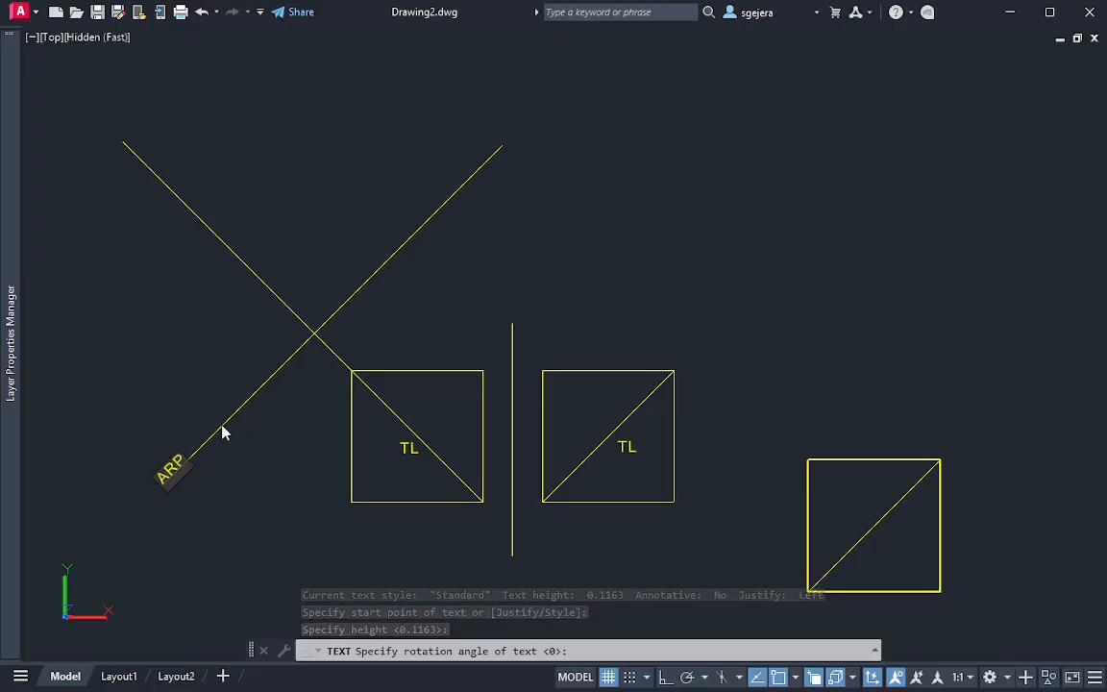
type("1")
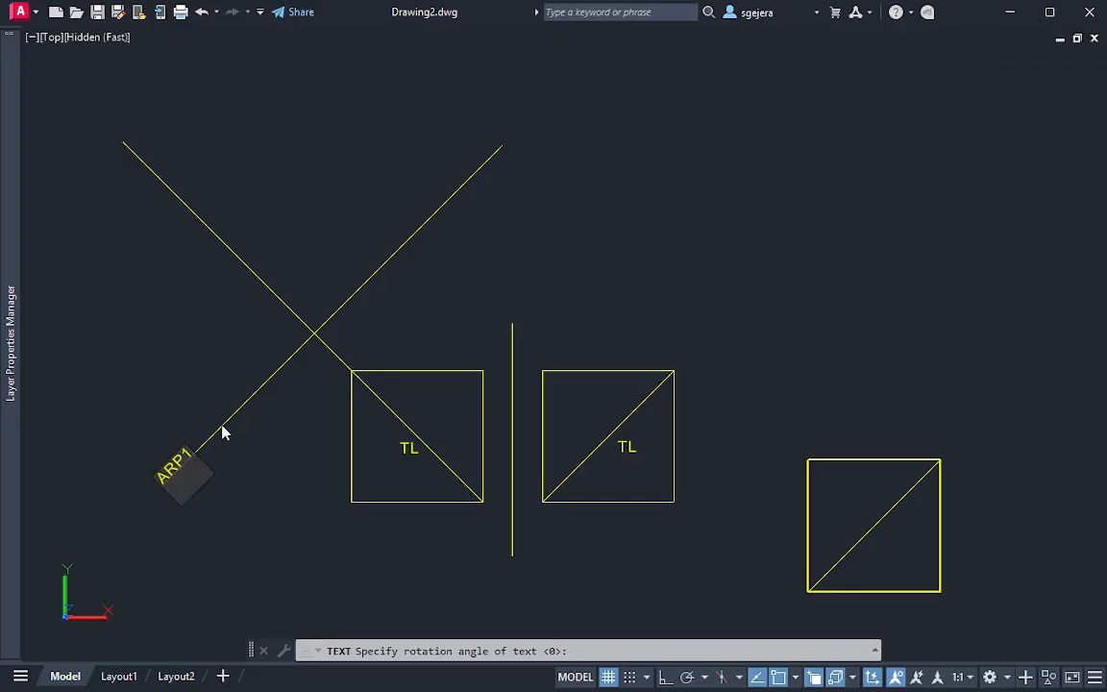
key("Escape")
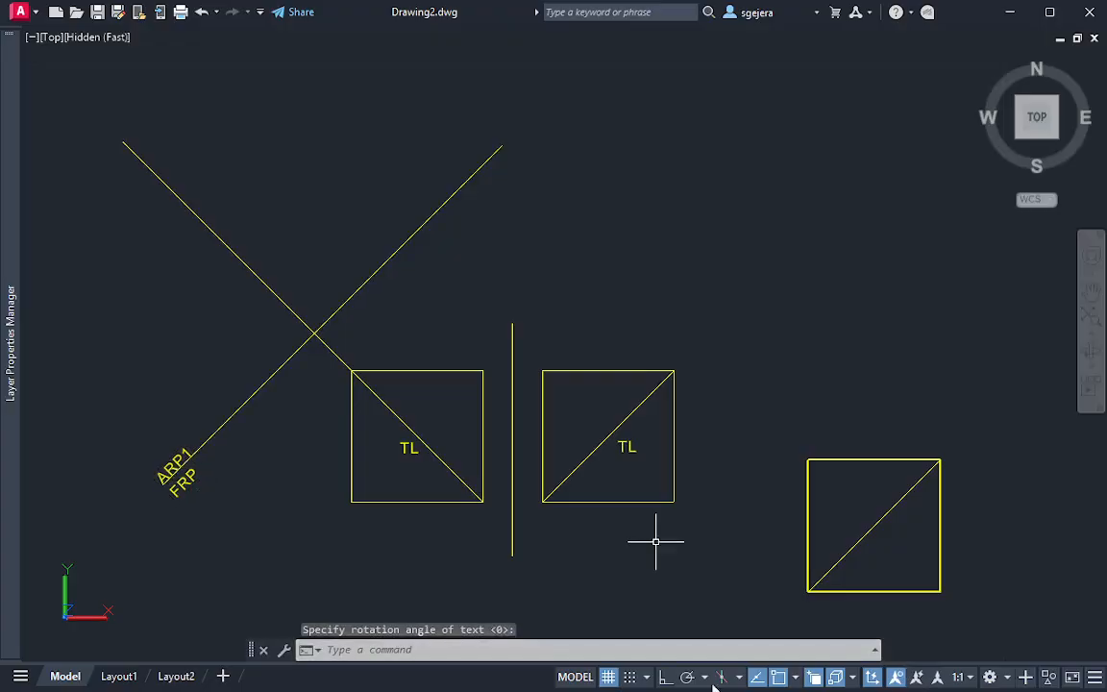
key("alt+Tab")
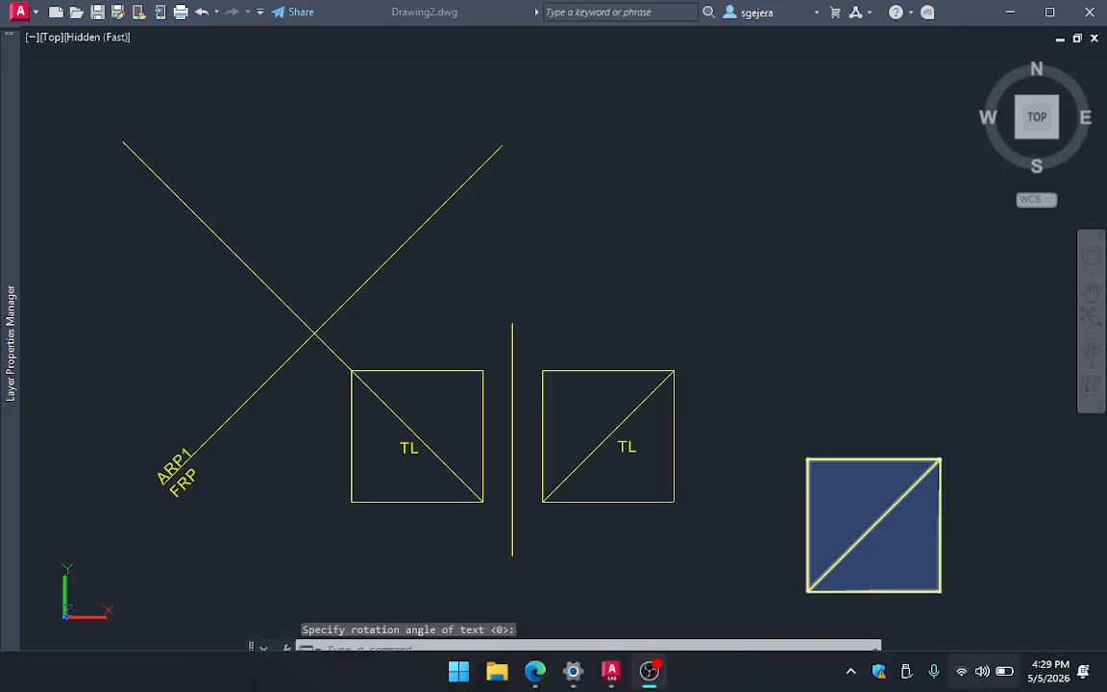
left_click(613, 673)
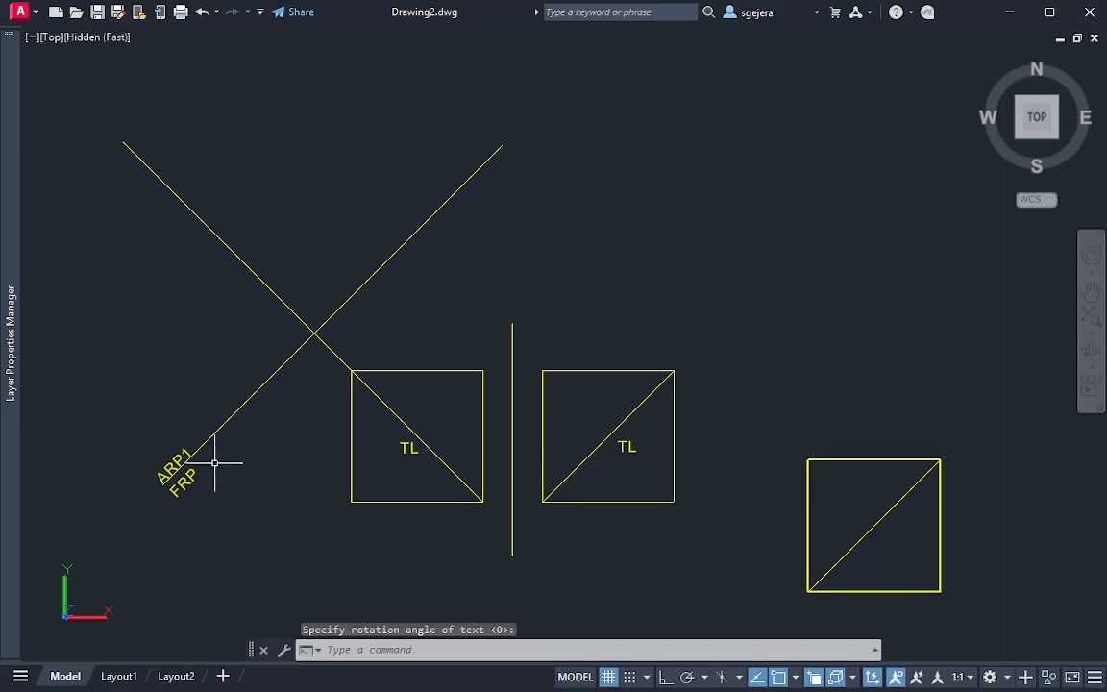
key("Escape")
key("Escape")
middle_click_drag(207, 395, 228, 416)
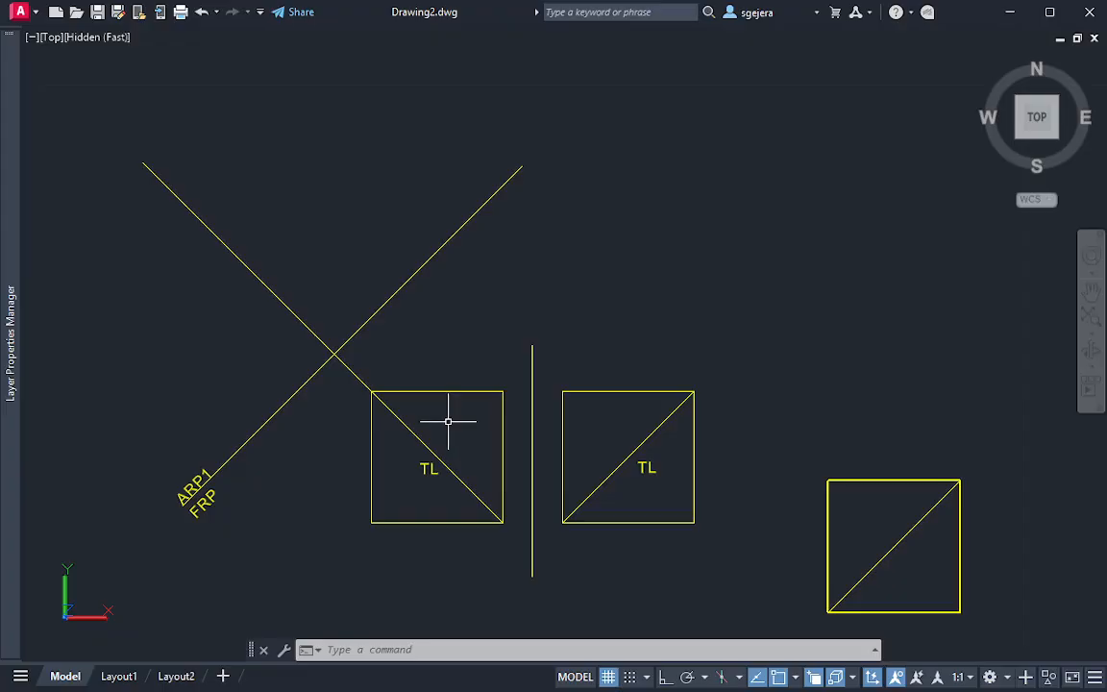
middle_click_drag(448, 421, 444, 449)
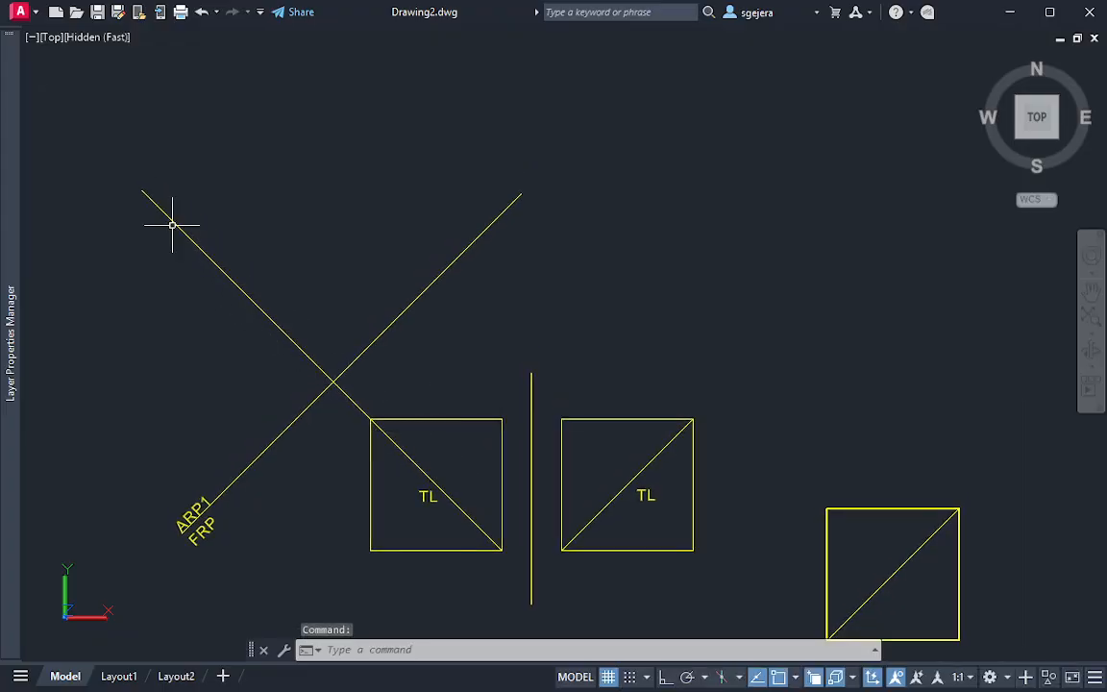
middle_click_drag(201, 232, 224, 261)
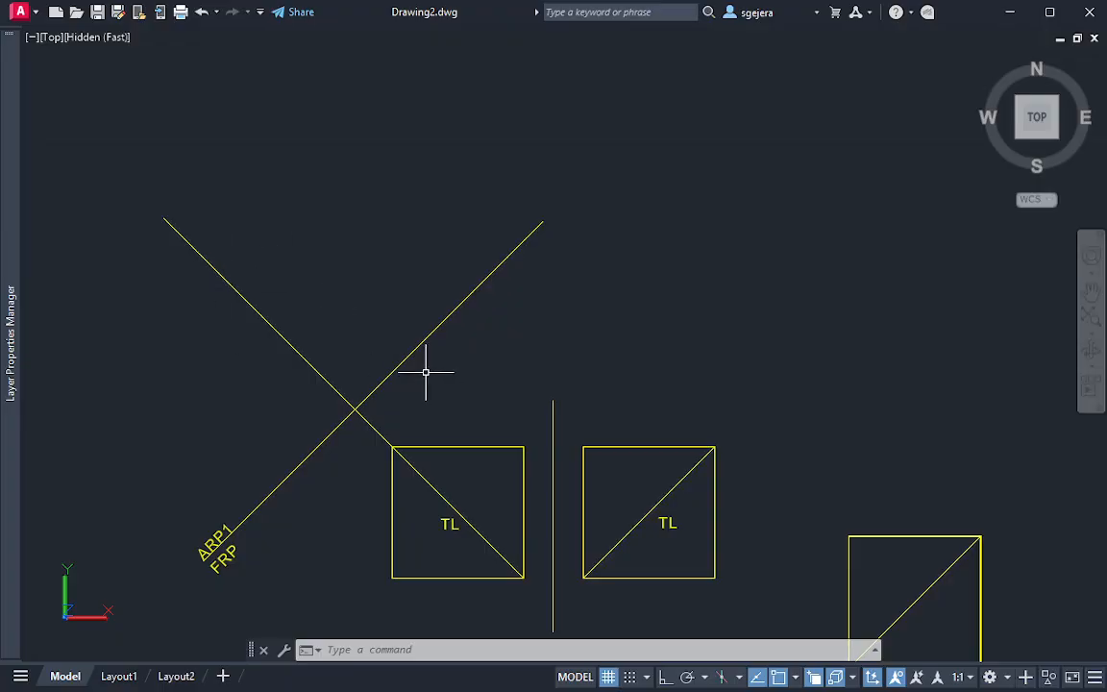
middle_click_drag(444, 396, 423, 366)
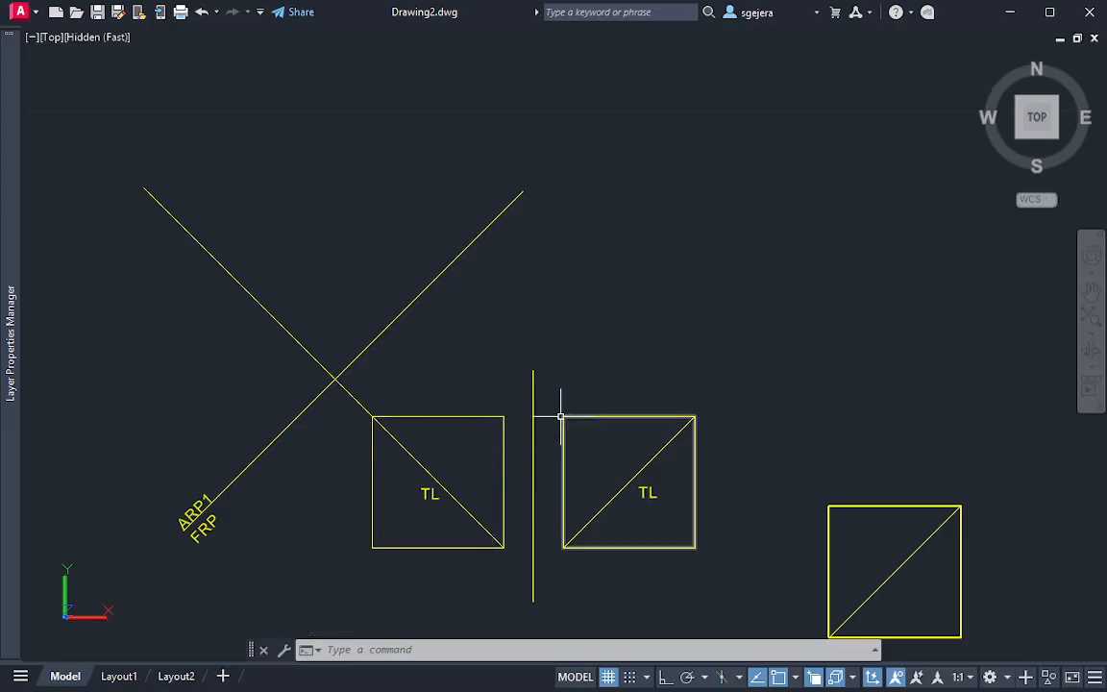
Draw a circle from the right square's upper-left corner to the vertical fold line, radius about 0.29, and move its centre to the diagonal fold line's intersection
type("c")
key("Return")
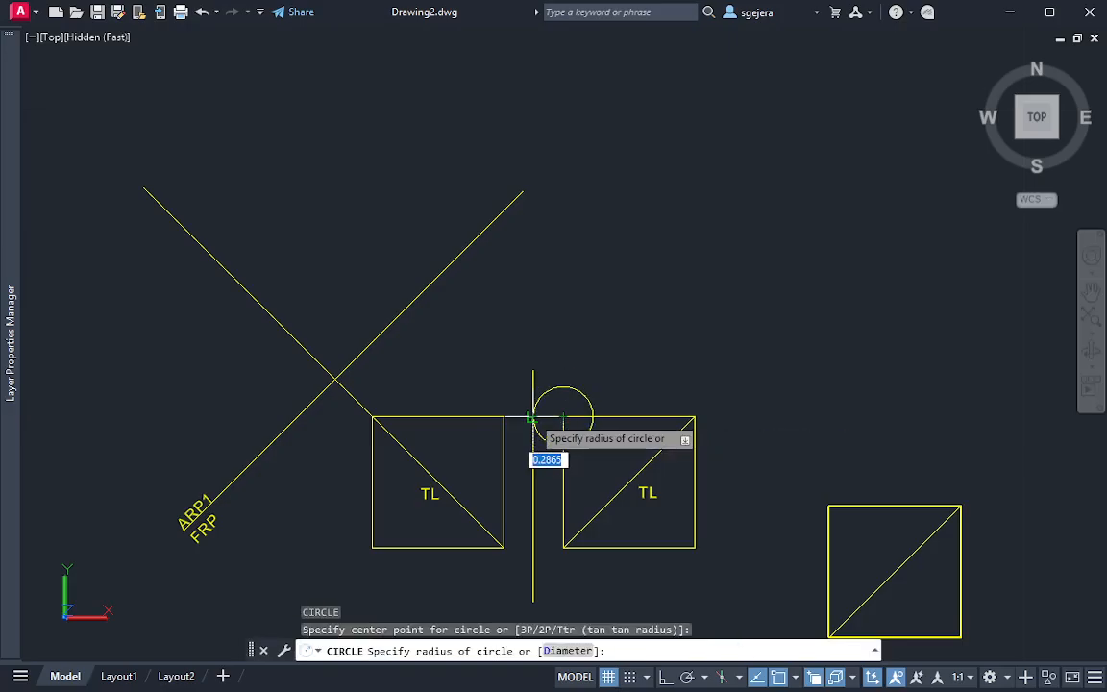
left_click(563, 388)
left_click(585, 382)
left_click(544, 449)
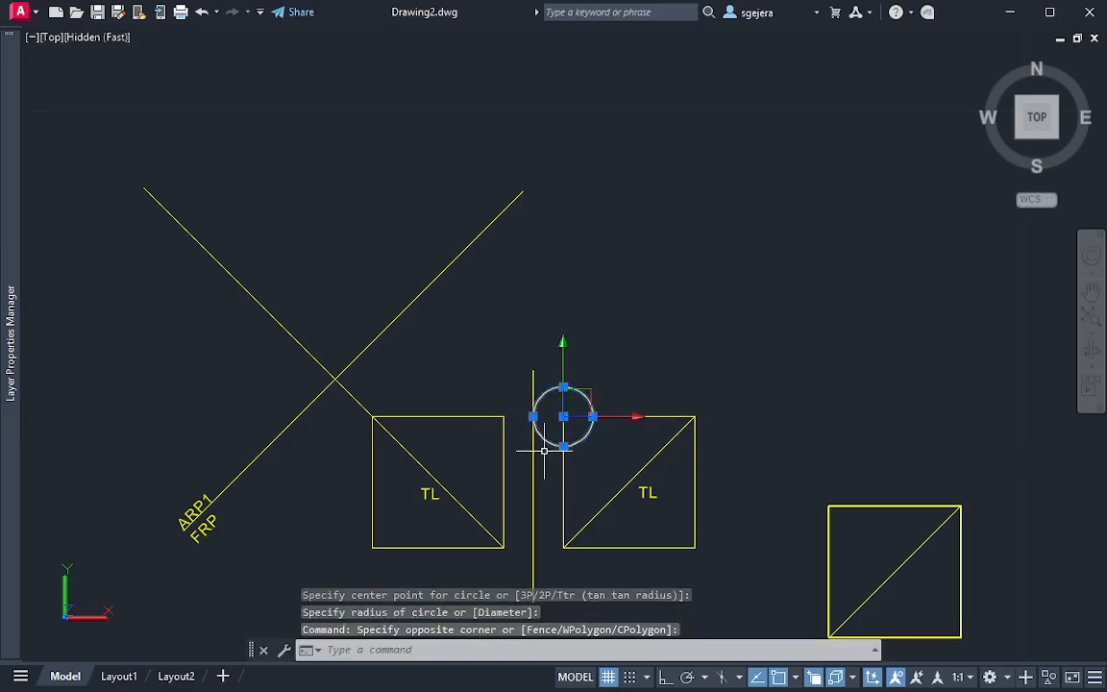
left_click(563, 416)
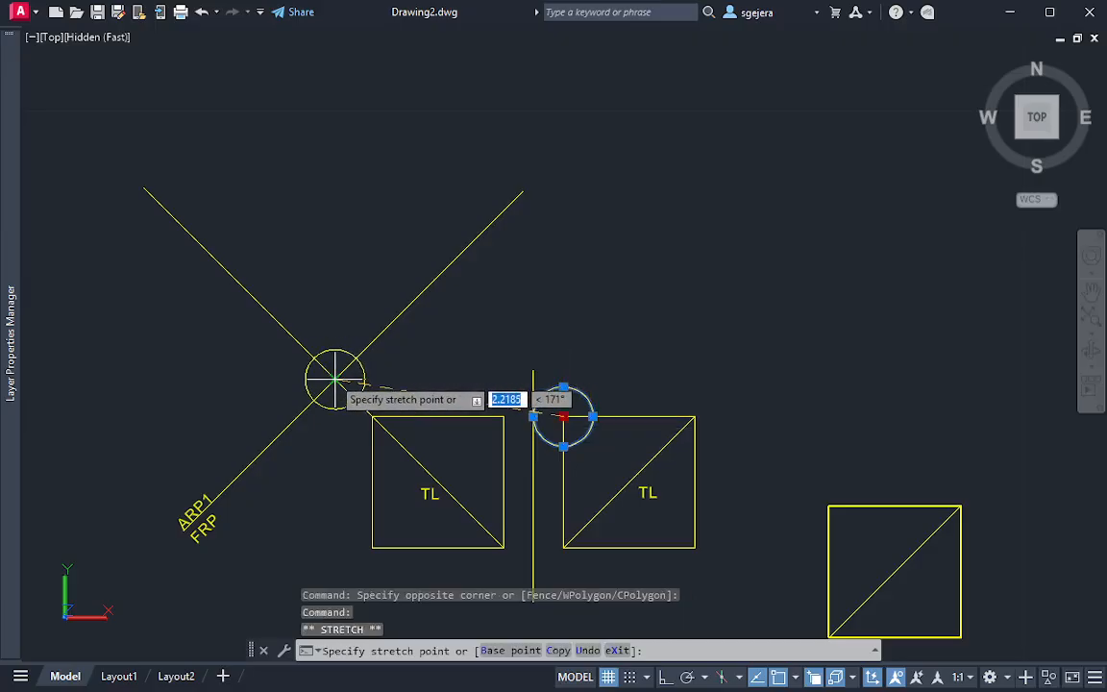
left_click(335, 378)
key("Escape")
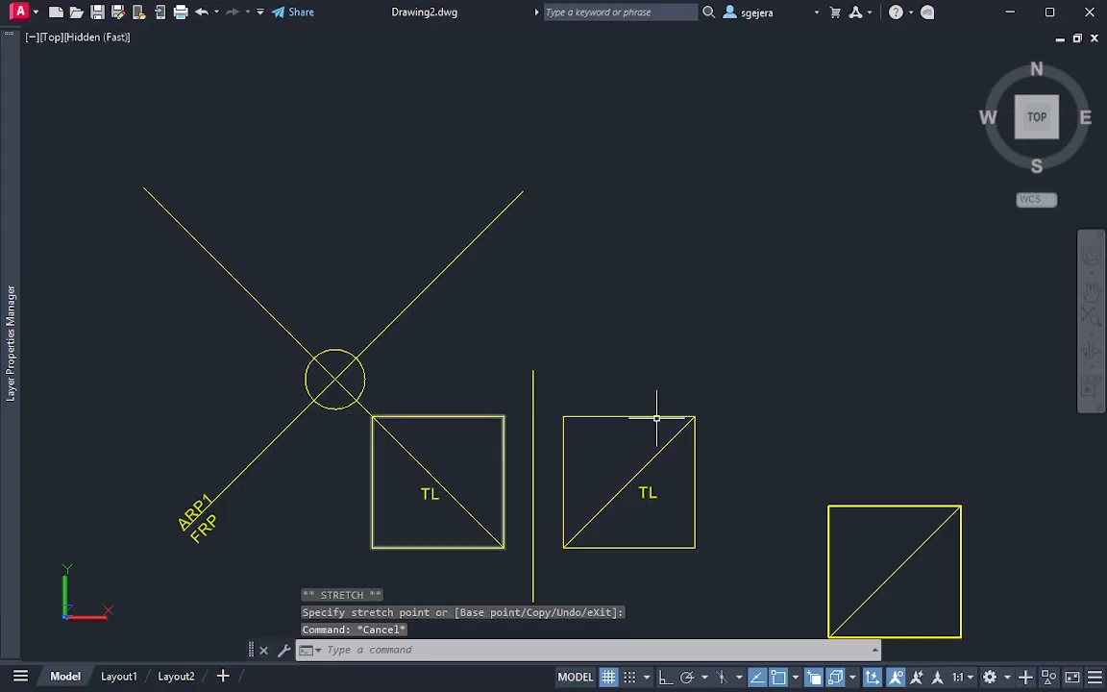
Draw a circle from the right square's upper-right corner to the vertical fold line, radius about 1.55, and recentre it on the small circle's centre
type("c")
key("Return")
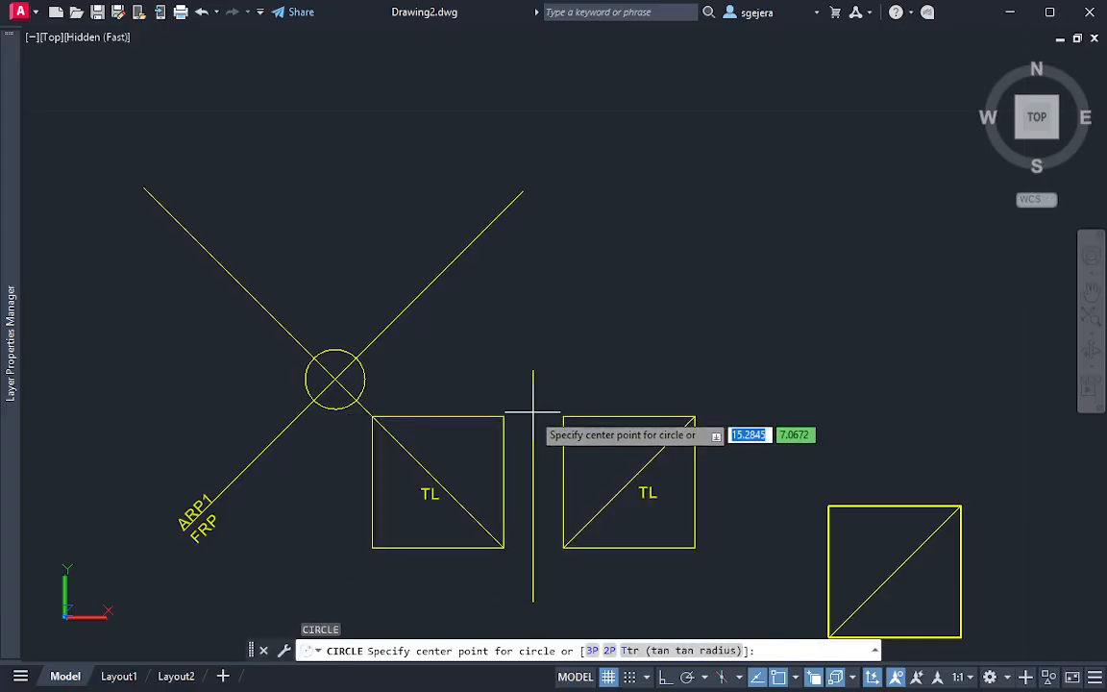
left_click(692, 417)
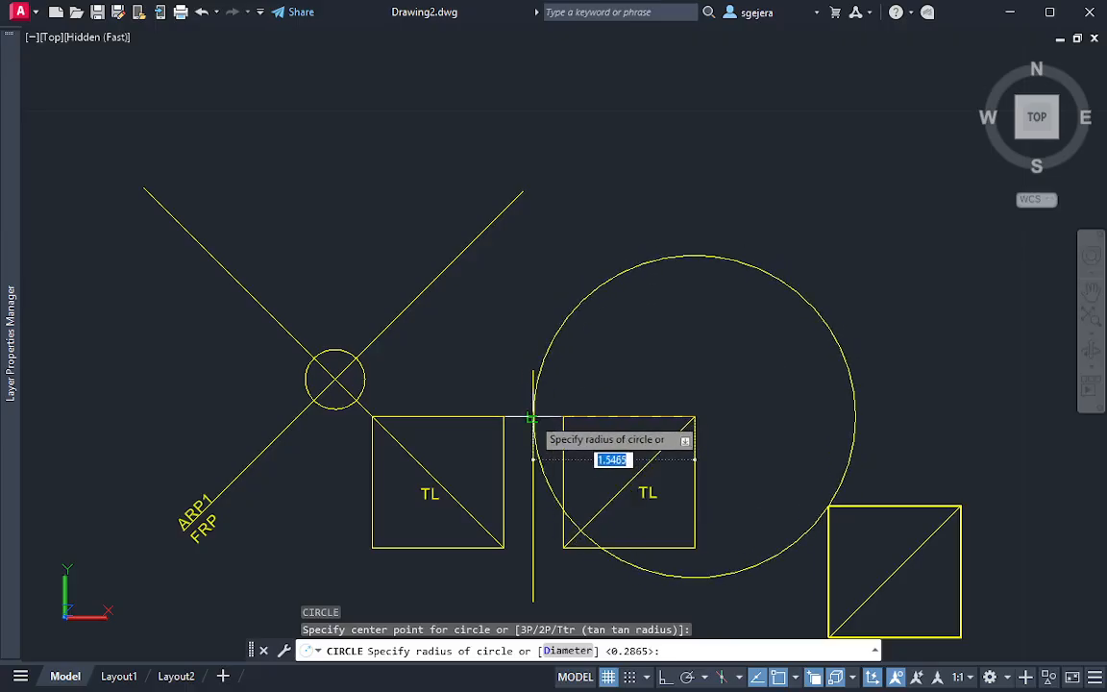
left_click(535, 440)
left_click(832, 371)
left_click(692, 415)
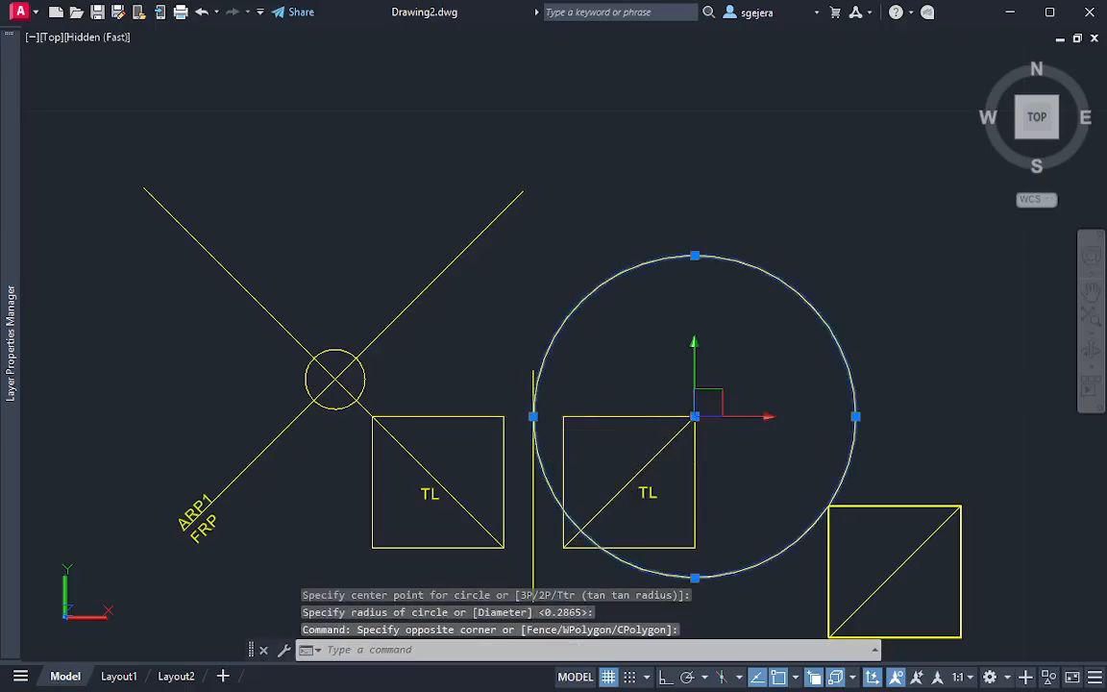
left_click(695, 416)
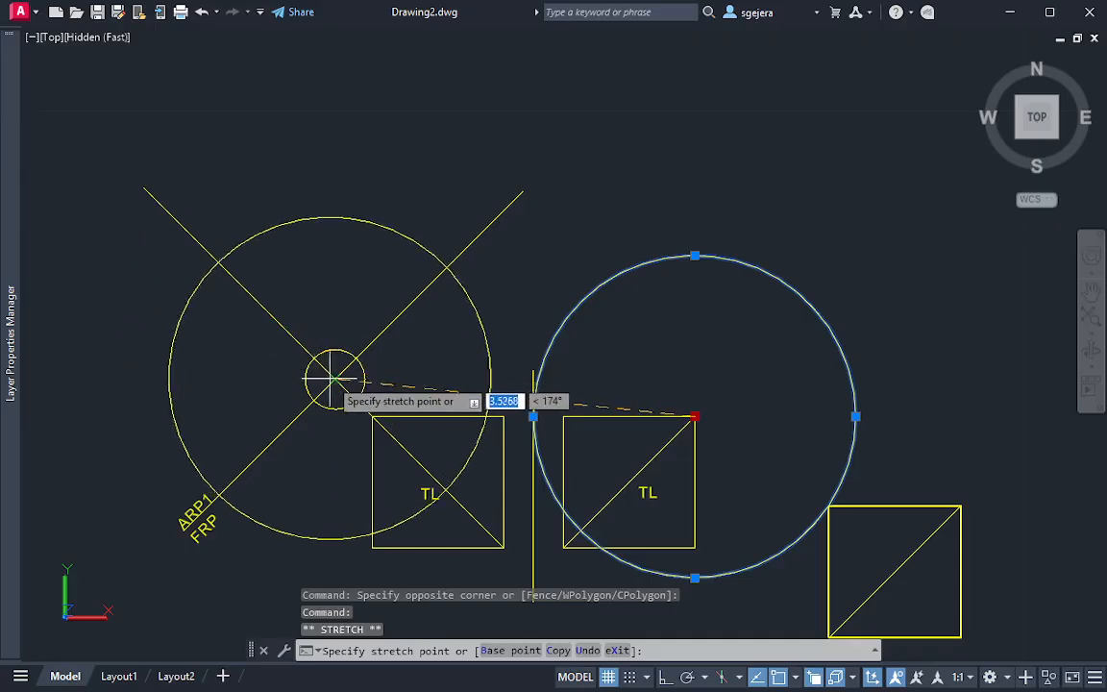
left_click(334, 377)
key("Escape")
Trim the extended diagonal between the diagonal fold line and the small circle, and beyond the large circle
type("tr")
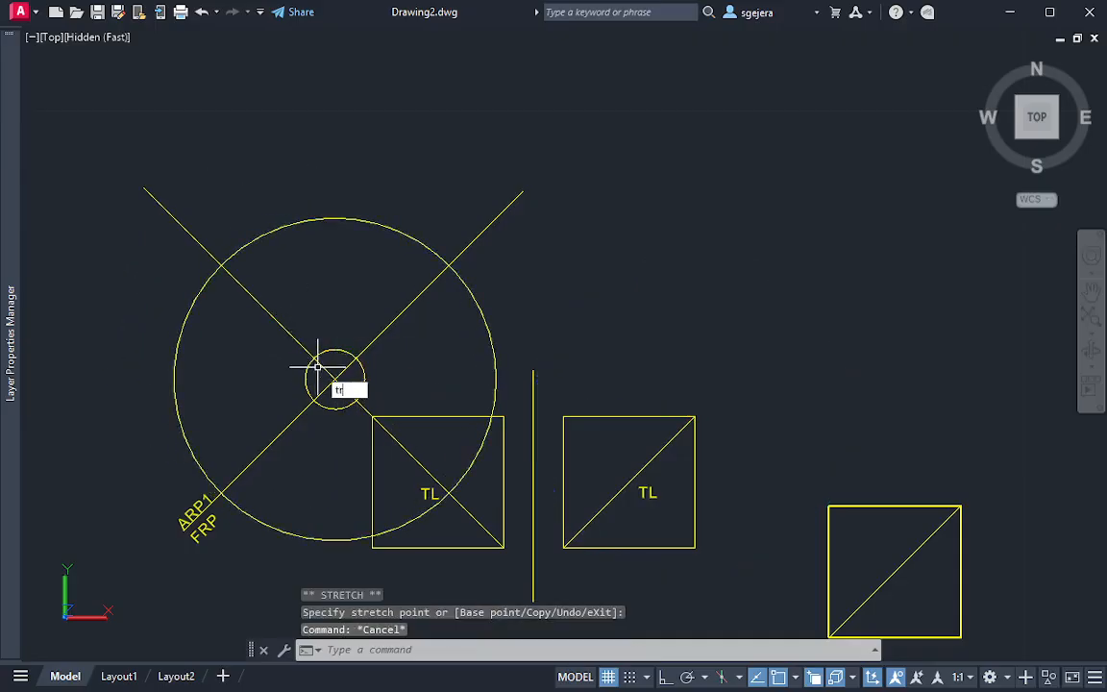
key("Return")
left_click_drag(324, 360, 318, 372)
left_click_drag(222, 217, 154, 289)
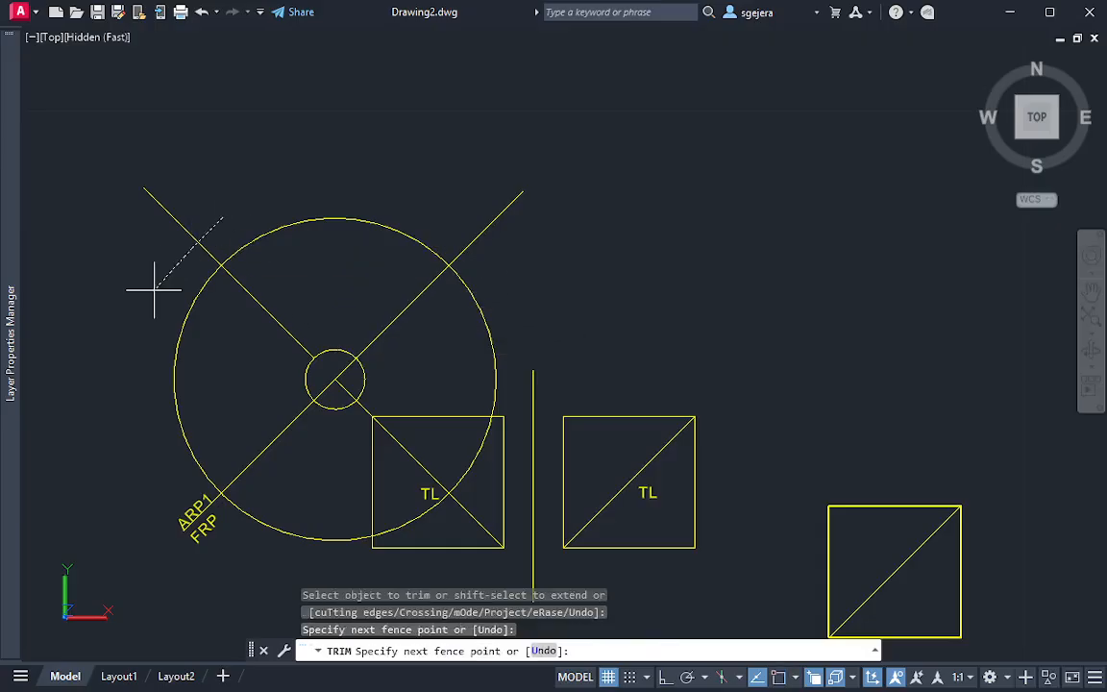
key("Escape")
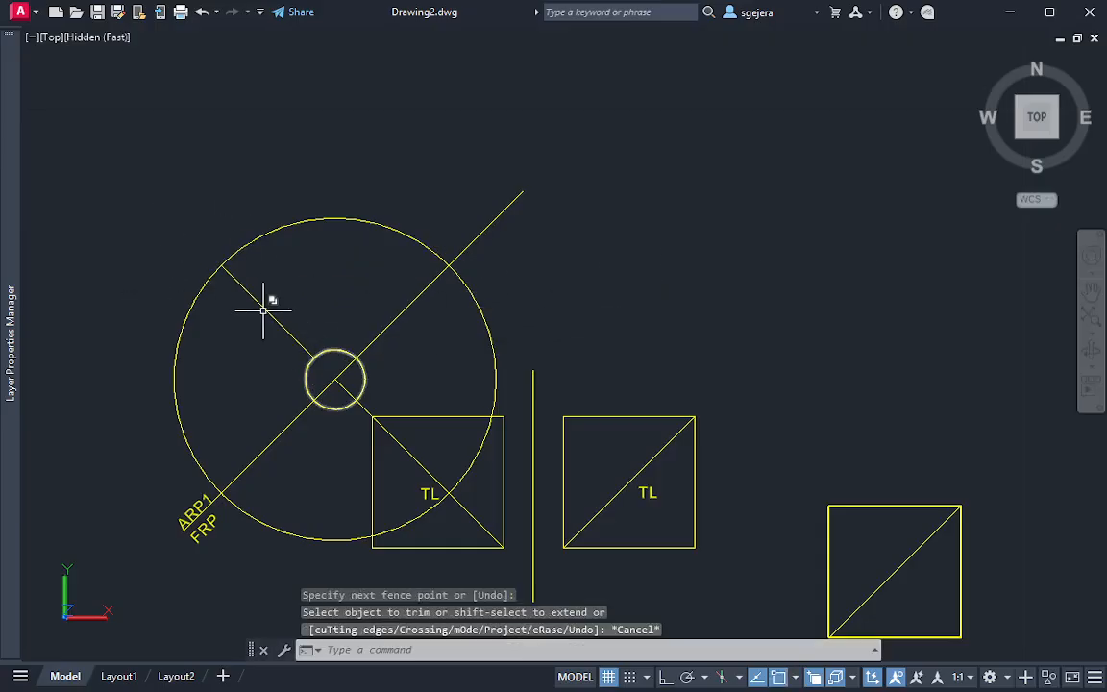
Erase the large and small construction circles centred on the diagonal fold line
left_click(532, 314)
left_click(454, 333)
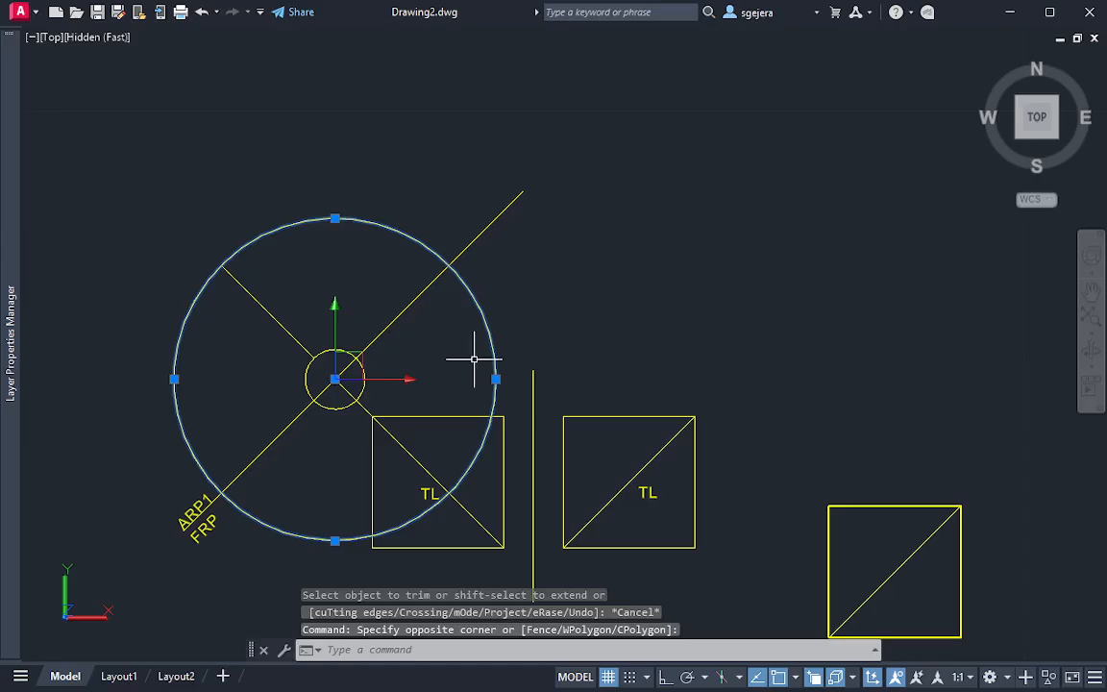
key("Delete")
left_click(343, 338)
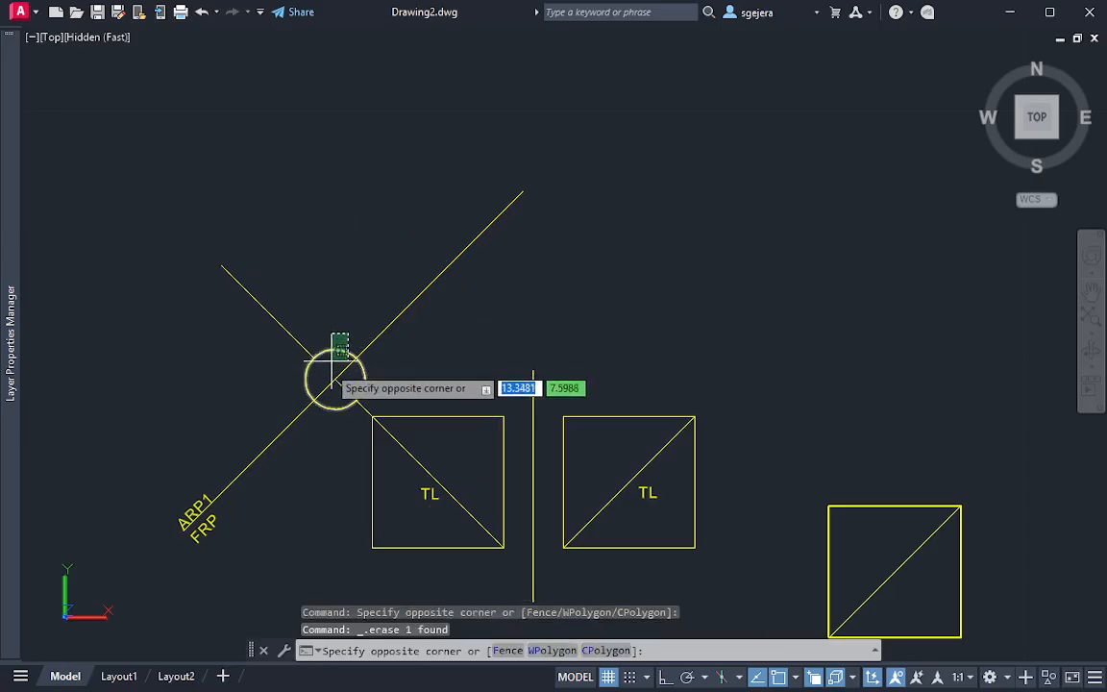
left_click(330, 333)
type("e")
key("Escape")
left_click(340, 342)
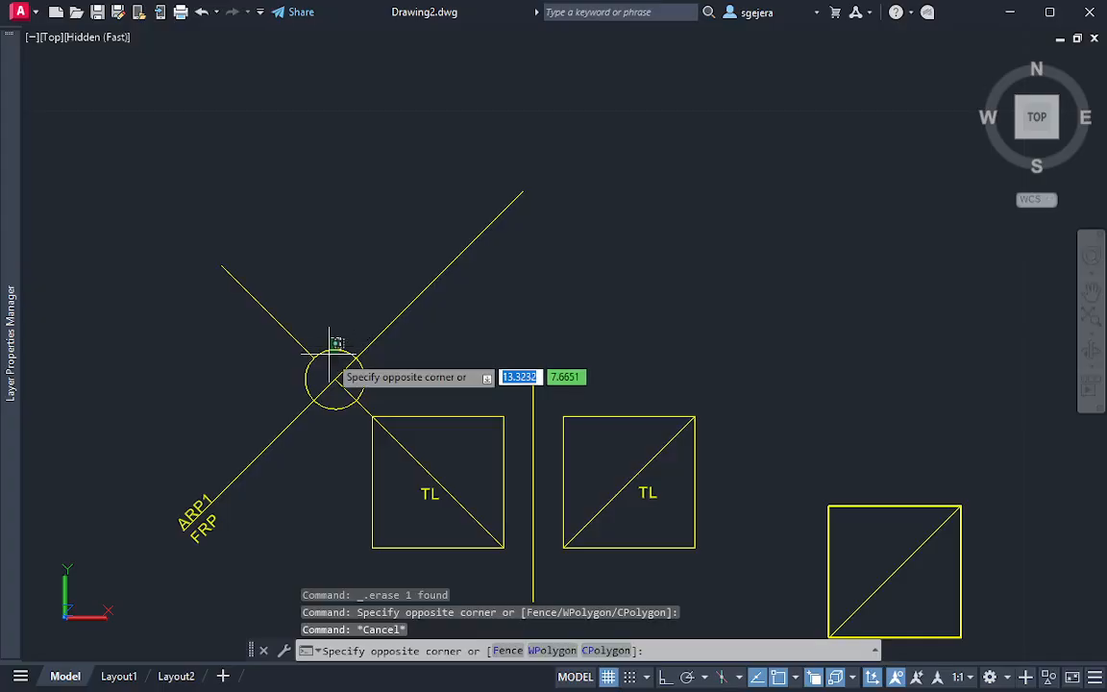
left_click(369, 358)
type("e")
key("Return")
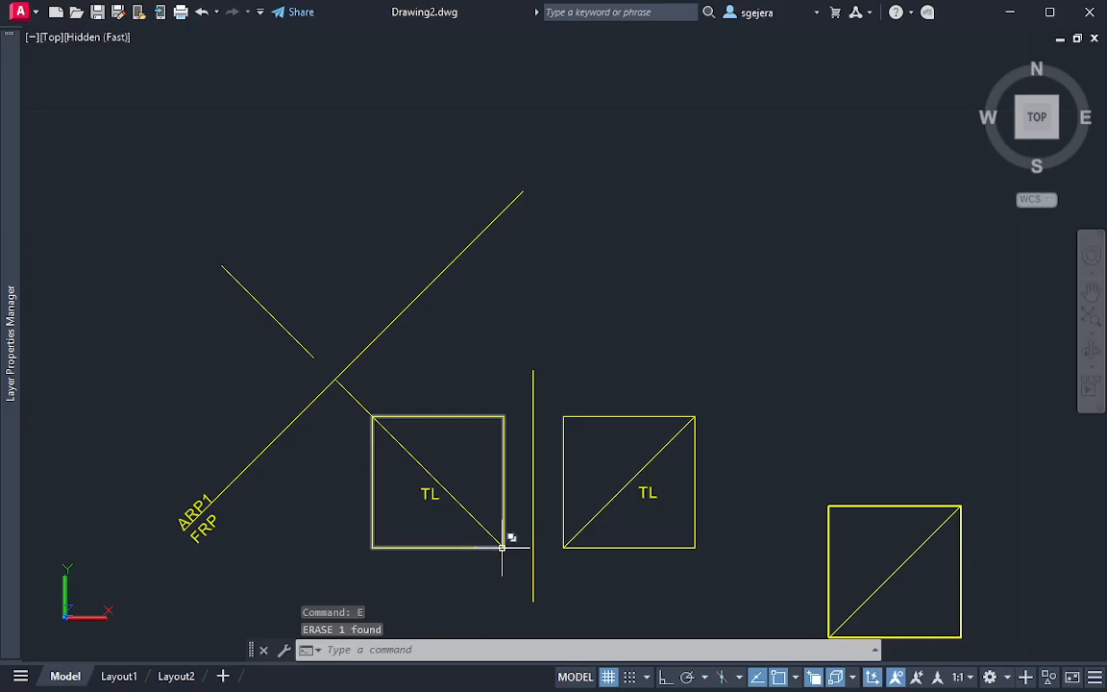
left_click(312, 353)
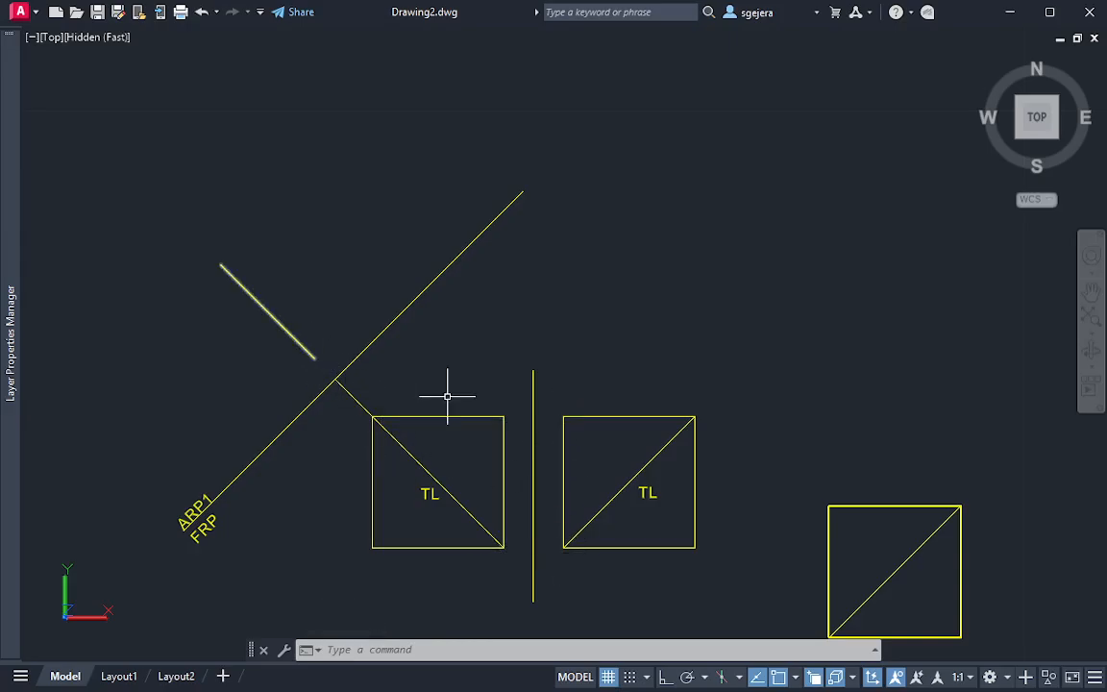
key("Escape")
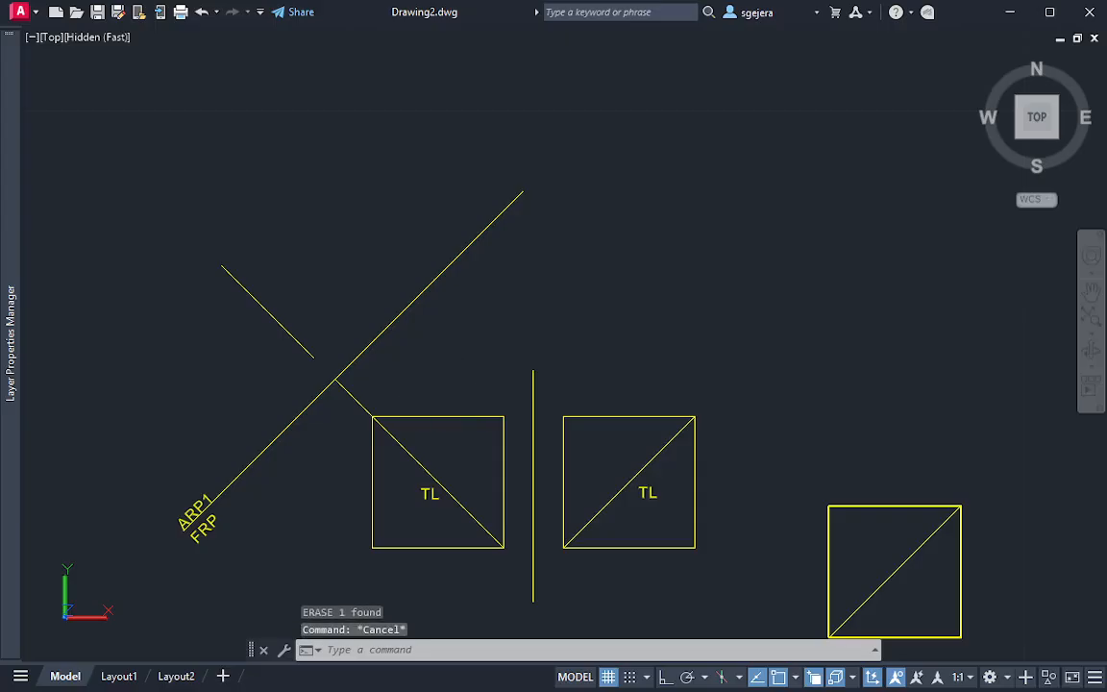
Add a multiline text label 1 just above the left square's upper-left corner
type("mt")
key("Return")
scroll(393, 408, "up", 3)
left_click(364, 380)
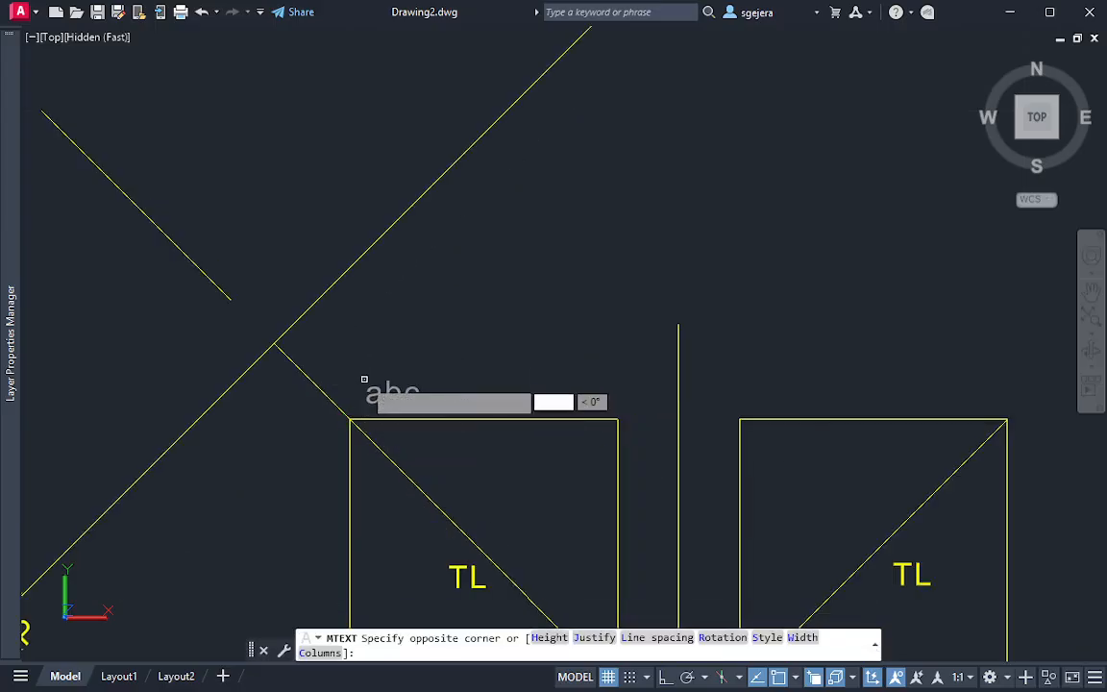
left_click(378, 392)
type("1")
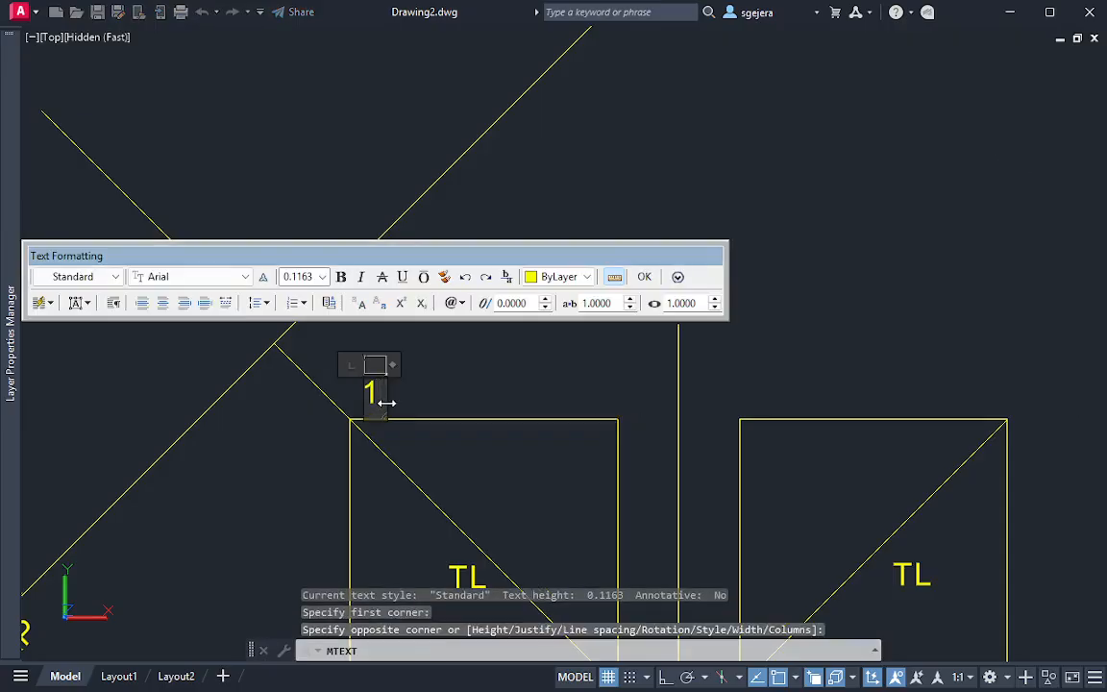
key("ctrl+Return")
Add a multiline text label 2 above the left square's upper-right corner
key("Return")
left_click(605, 379)
left_click(622, 394)
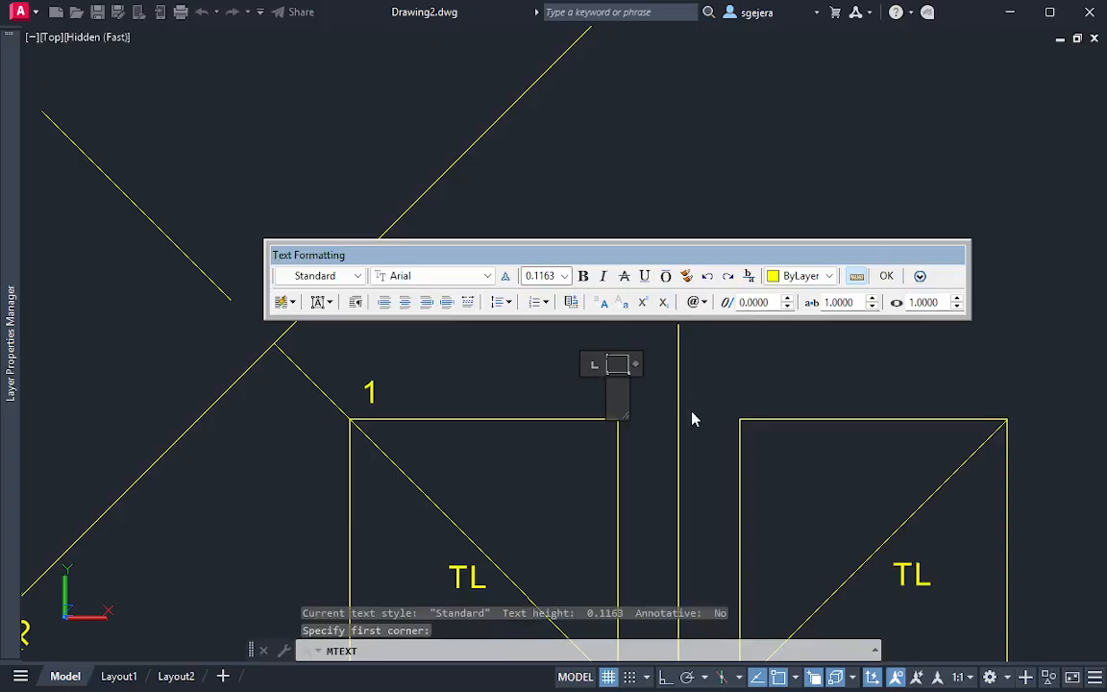
type("2")
key("ctrl+Return")
Add a multiline text label 3 beside the left square's lower-right corner
middle_click_drag(533, 481, 456, 129)
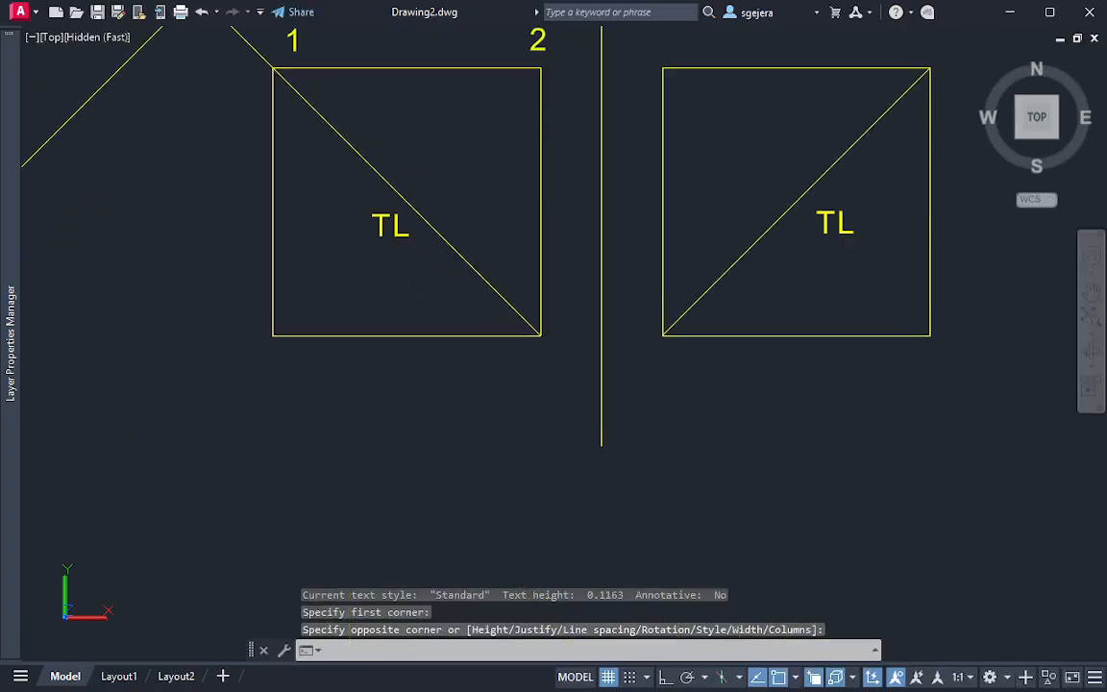
key("Escape")
key("Return")
left_click(553, 341)
left_click(565, 369)
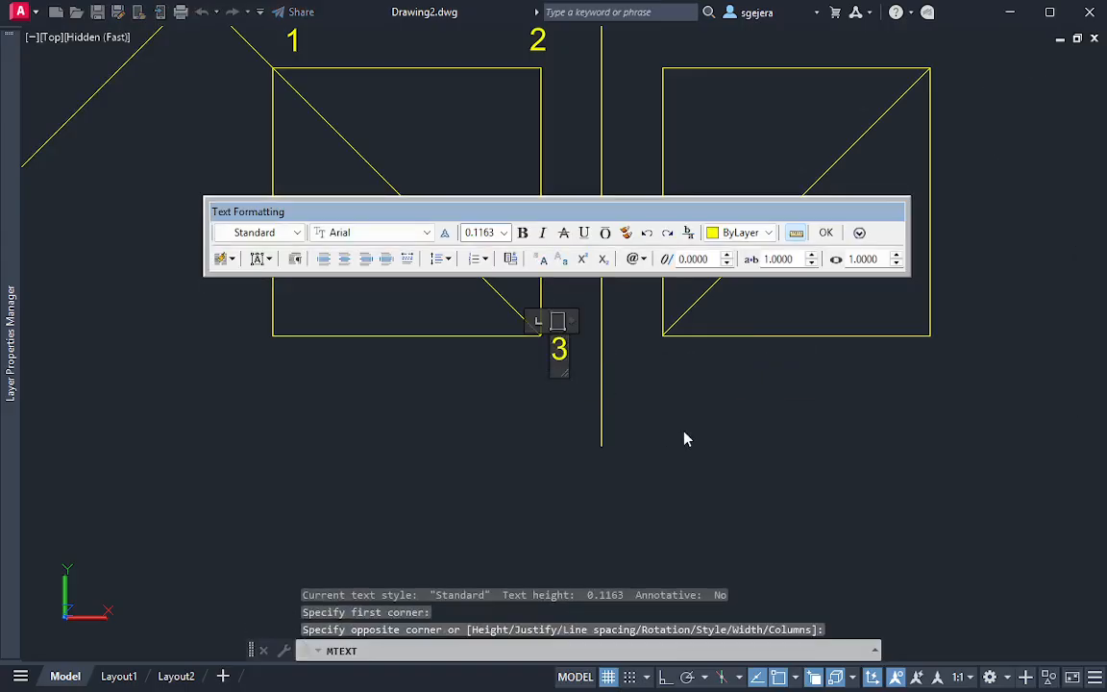
key("ctrl+Return")
Add a multiline text label 3 just below the right square's lower-left corner
key("Return")
left_click(664, 355)
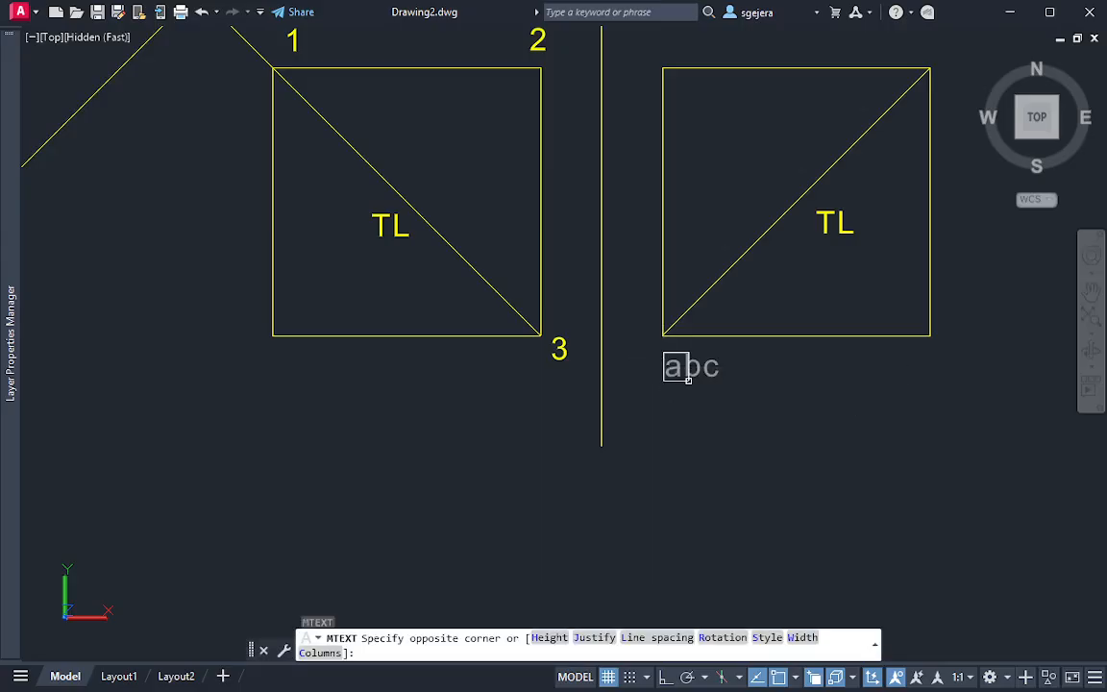
left_click(688, 380)
type("3")
key("ctrl+Return")
Add a multiline text label 2 above the right square's upper-left corner
key("Return")
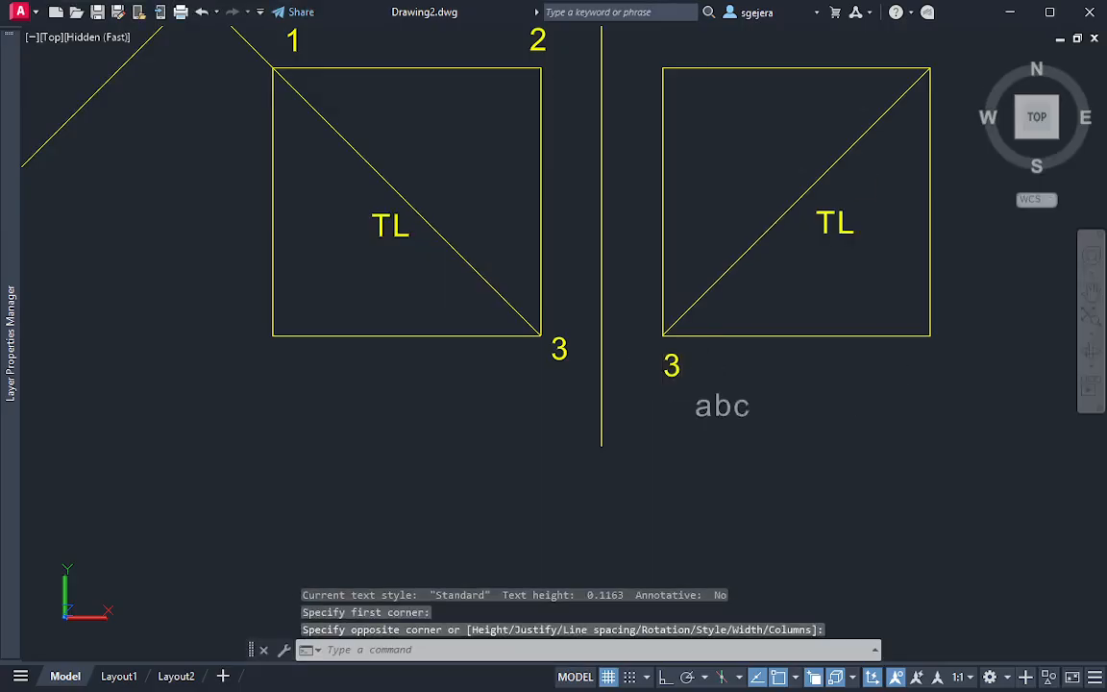
middle_click_drag(688, 28, 704, 124)
left_click(670, 113)
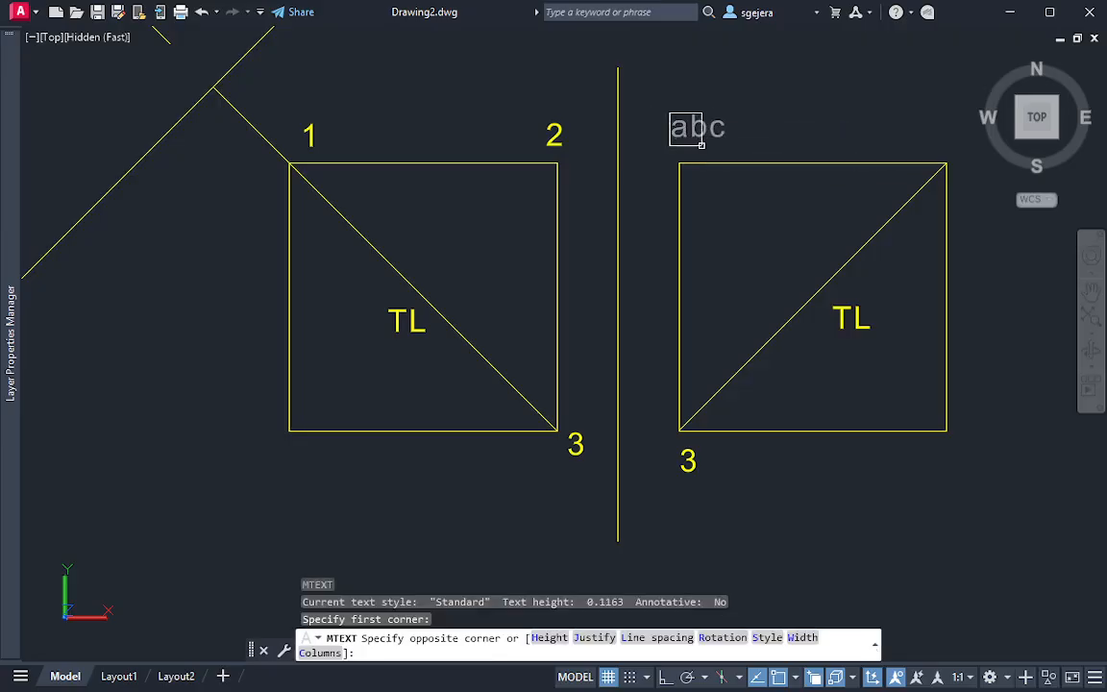
left_click(703, 144)
type("2")
key("ctrl+Return")
Add a multiline text label 1 above the right square's upper-right corner
key("Return")
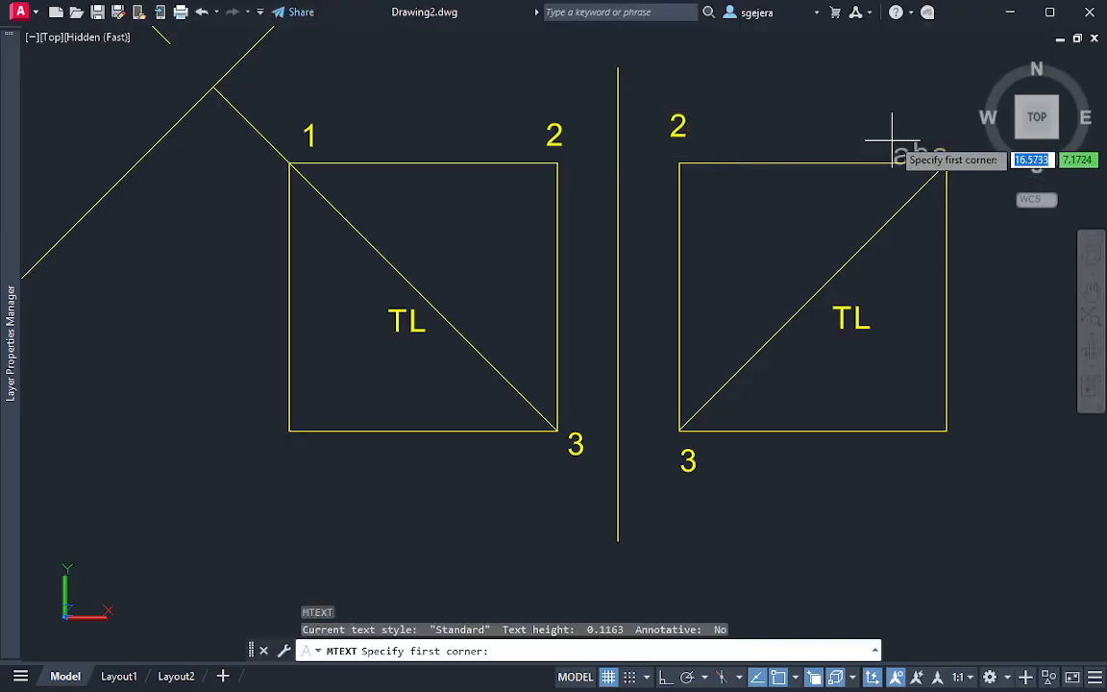
middle_click_drag(898, 141, 903, 170)
left_click(877, 144)
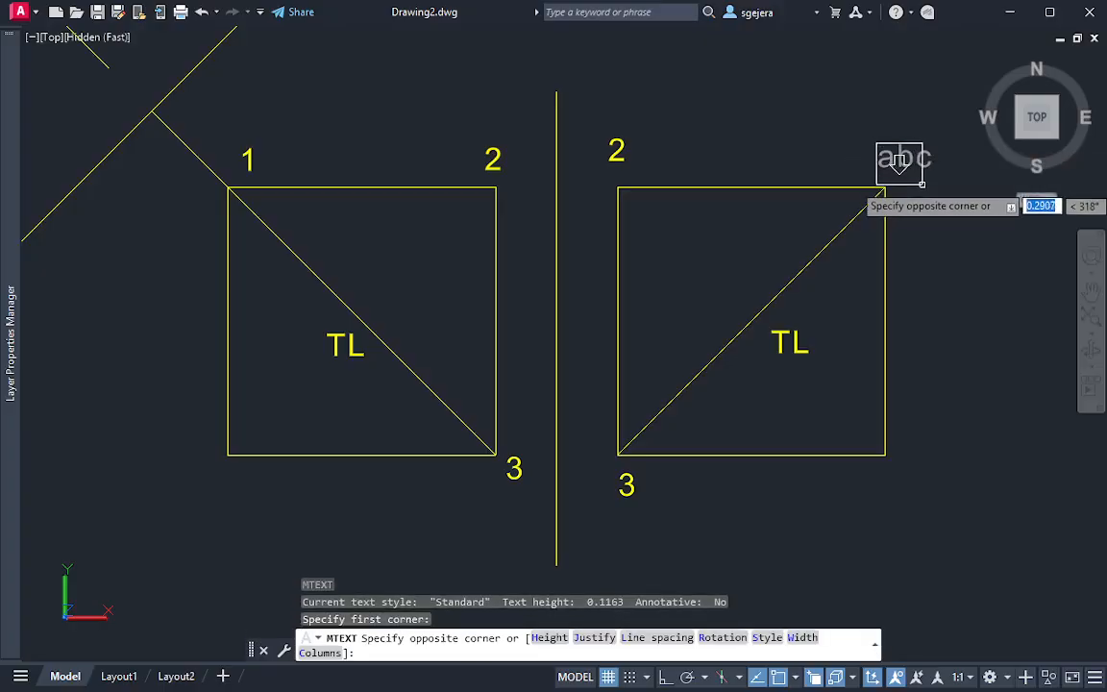
left_click(921, 183)
type("1")
key("ctrl+Return")
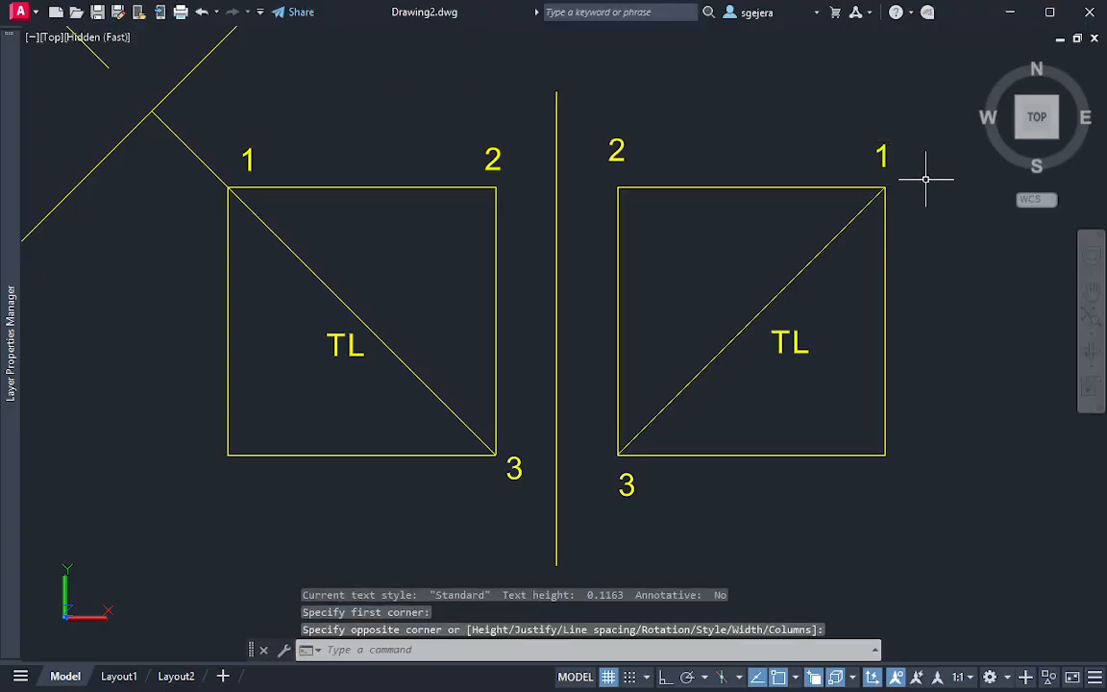
Change the right square's corner labels to 1 at the upper-left corner and 2 at the upper-right corner
middle_click_drag(500, 185, 505, 195)
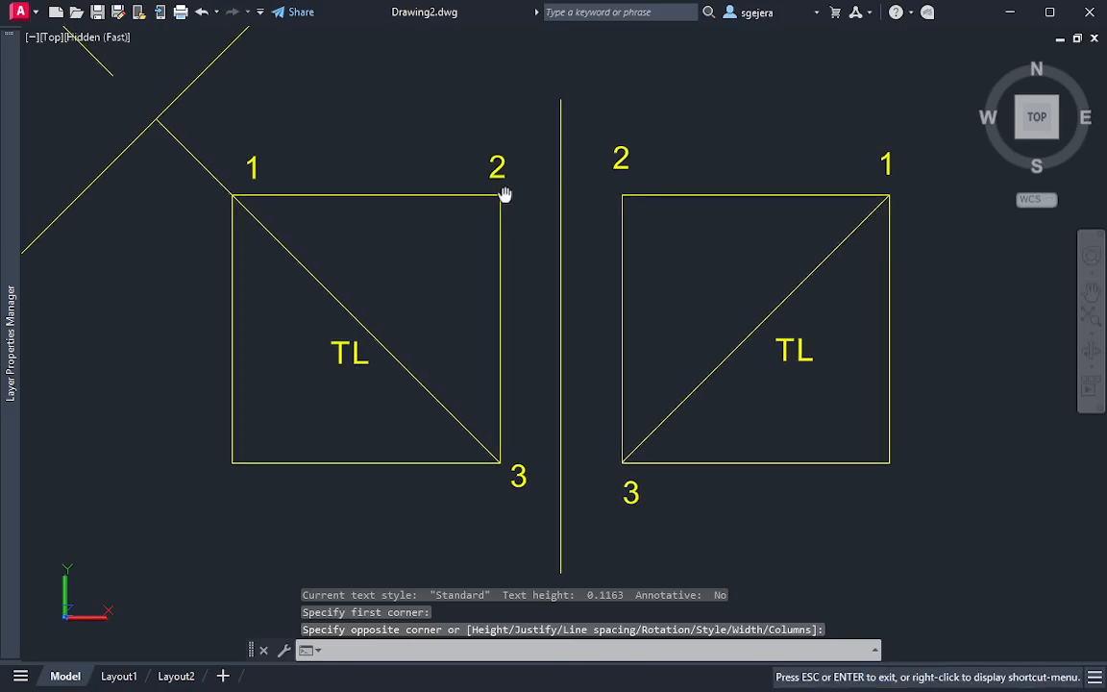
key("Escape")
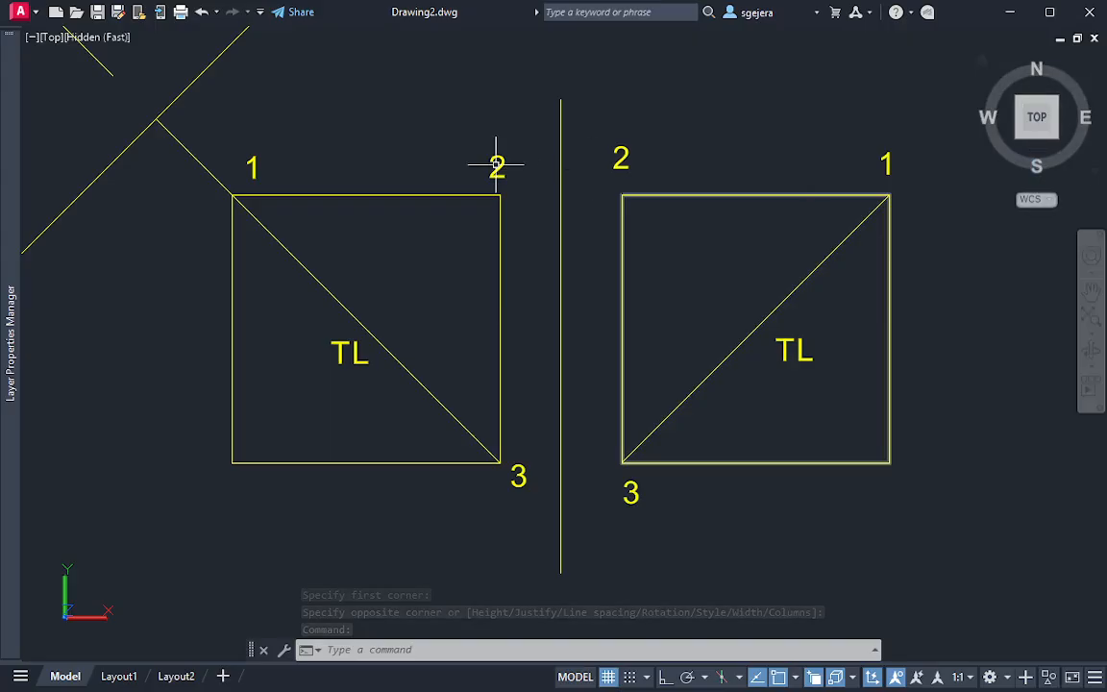
left_click(641, 149)
left_click(618, 160)
double_click(618, 161)
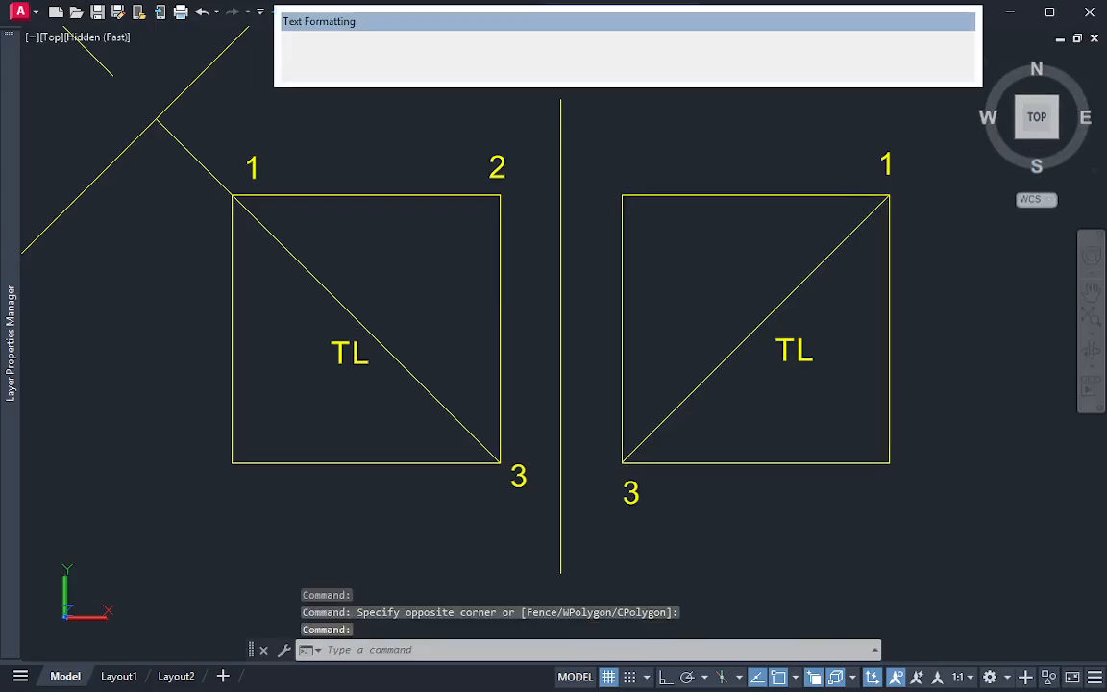
type("1")
left_click(679, 213)
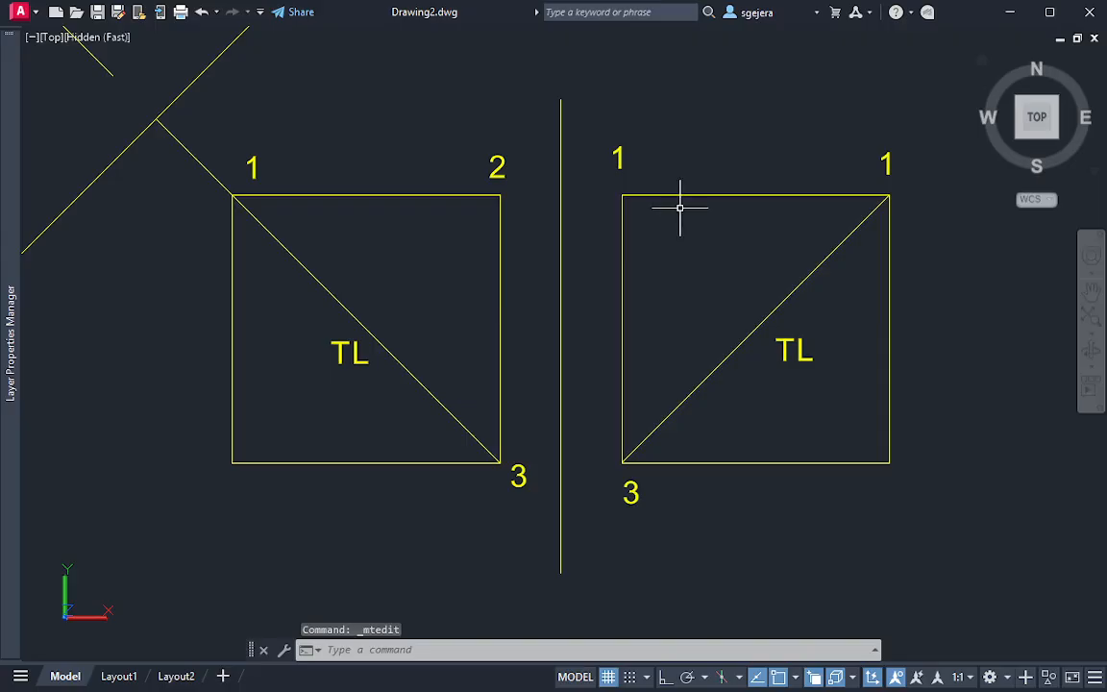
double_click(885, 161)
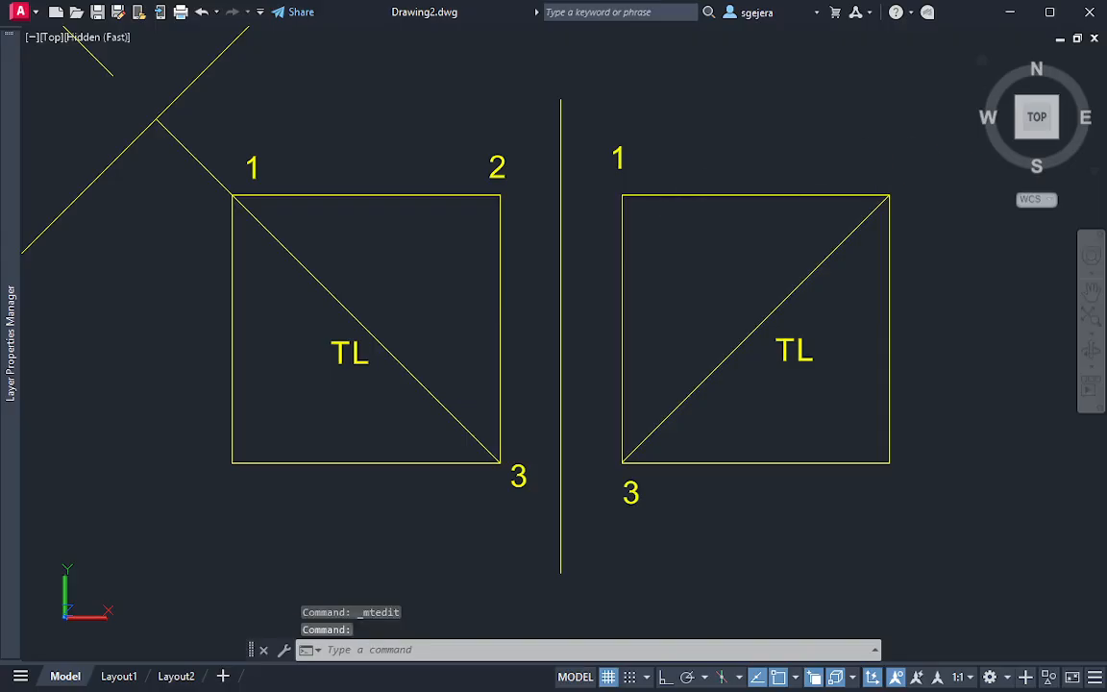
type("2")
left_click(892, 203)
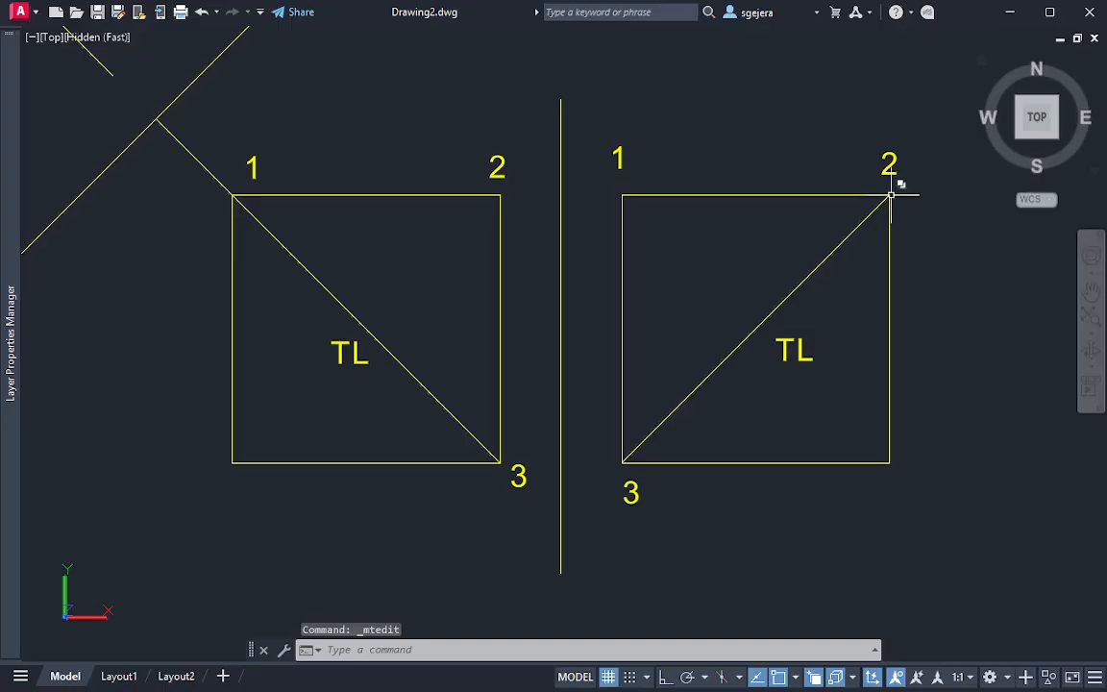
Compare the corner numbering of the two squares with the auxiliary edge line across the ARP1/FRP fold line
middle_click_drag(322, 286, 381, 295)
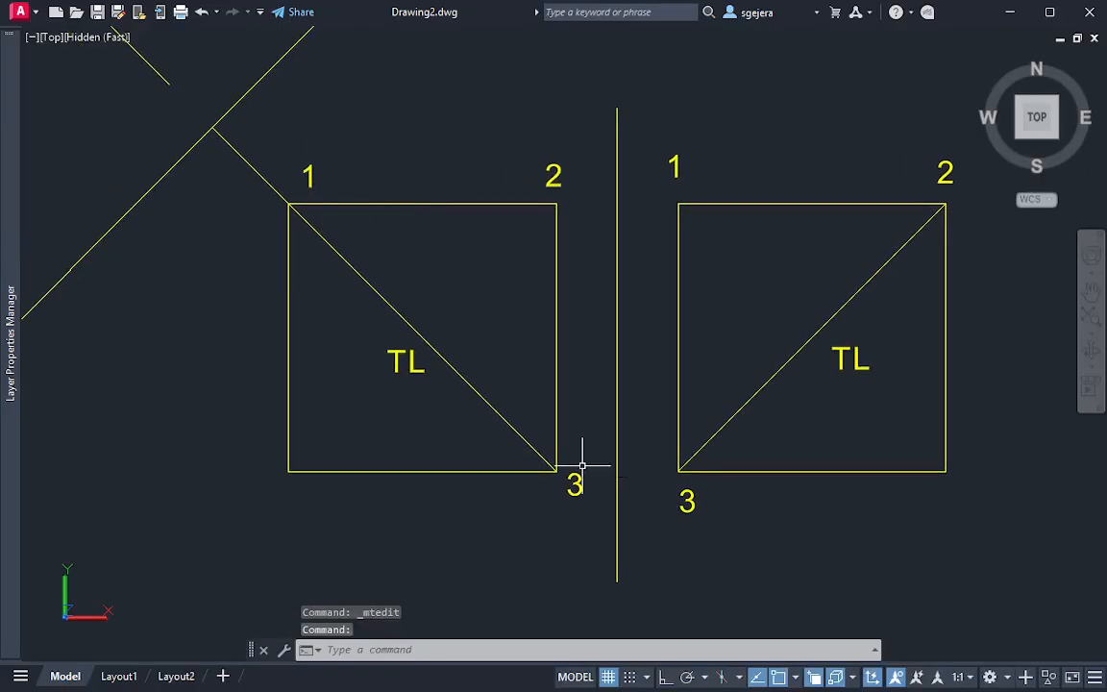
middle_click_drag(913, 323, 850, 317)
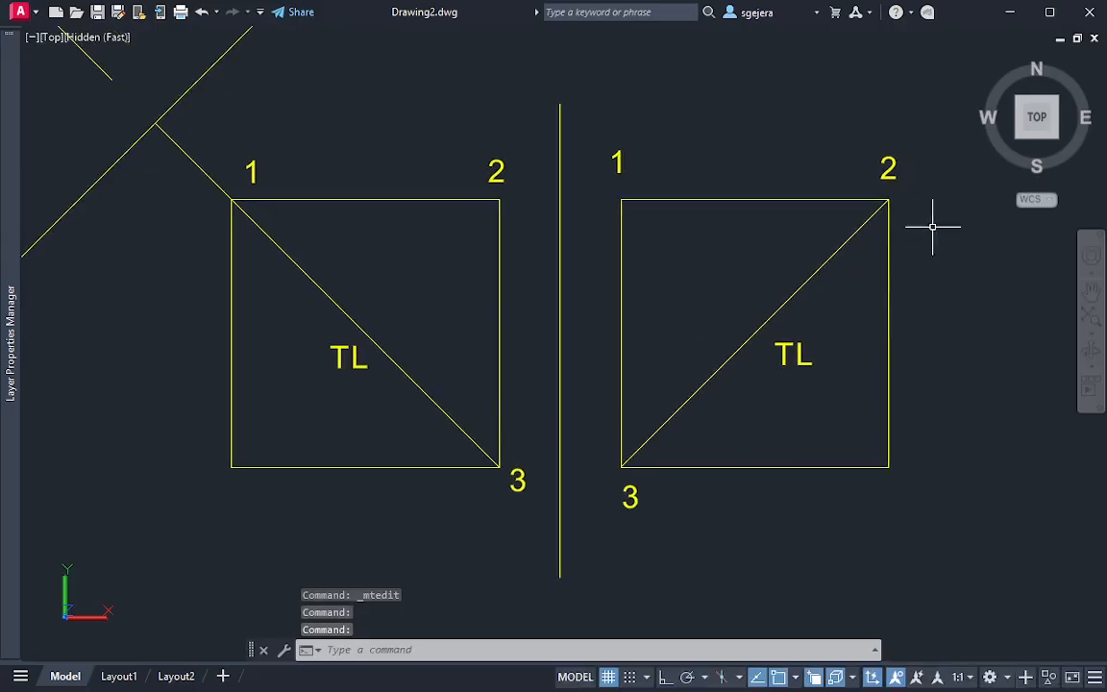
middle_click_drag(664, 289, 706, 329)
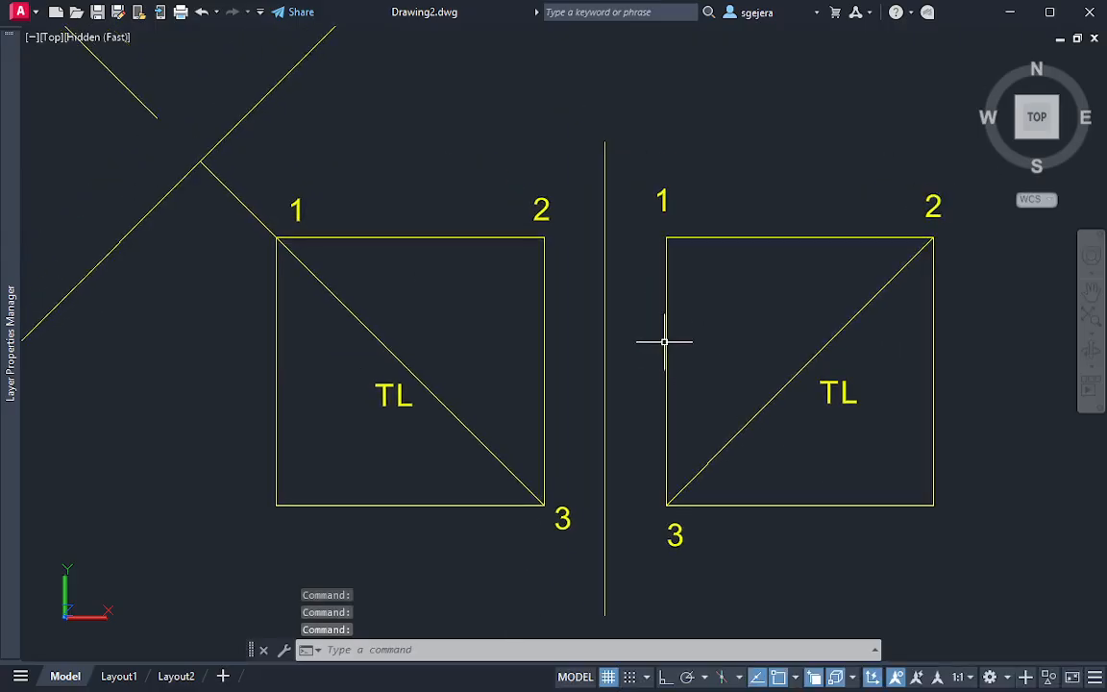
scroll(663, 332, "down", 2)
middle_click_drag(611, 297, 634, 336)
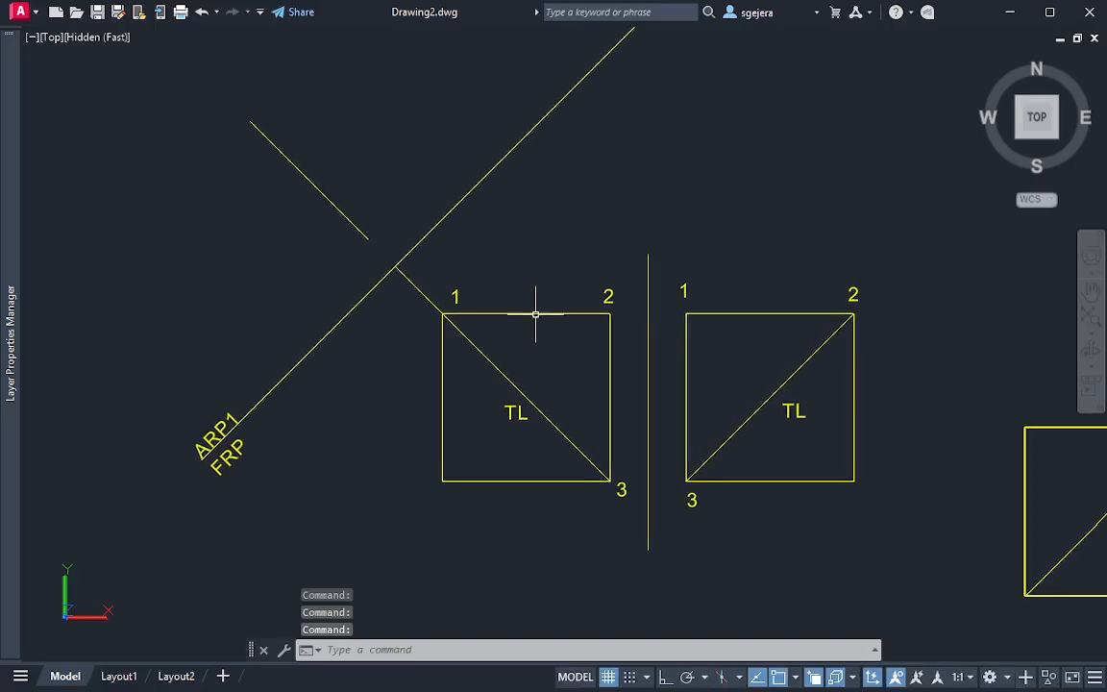
scroll(390, 245, "up", 3)
scroll(509, 395, "down", 2)
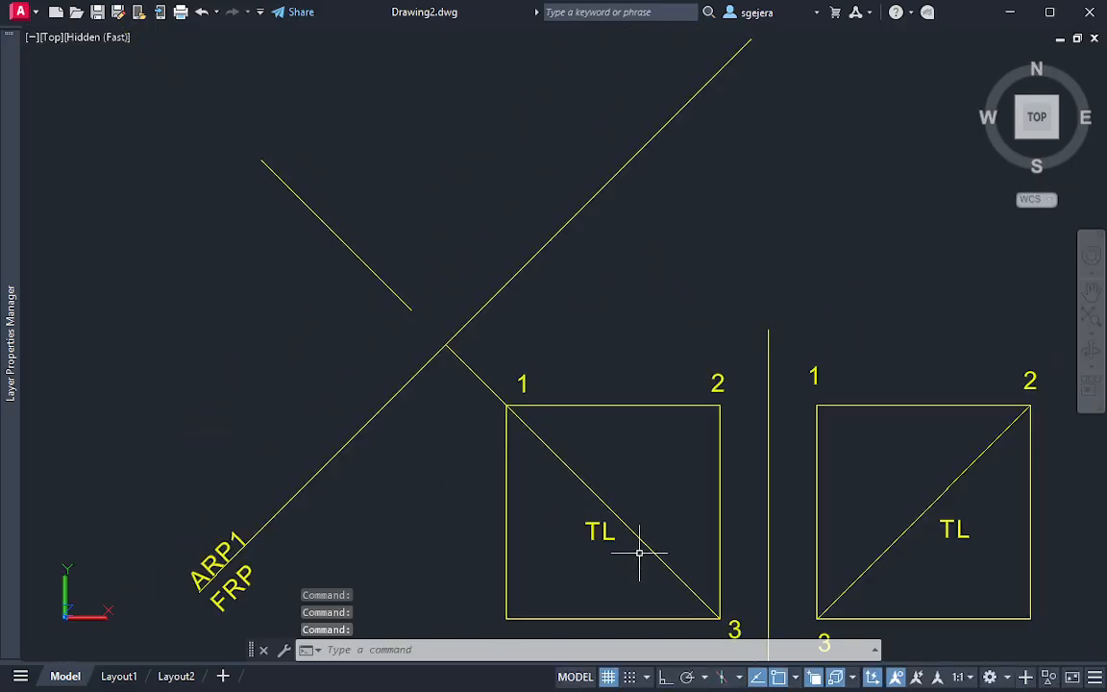
middle_click_drag(667, 569, 660, 512)
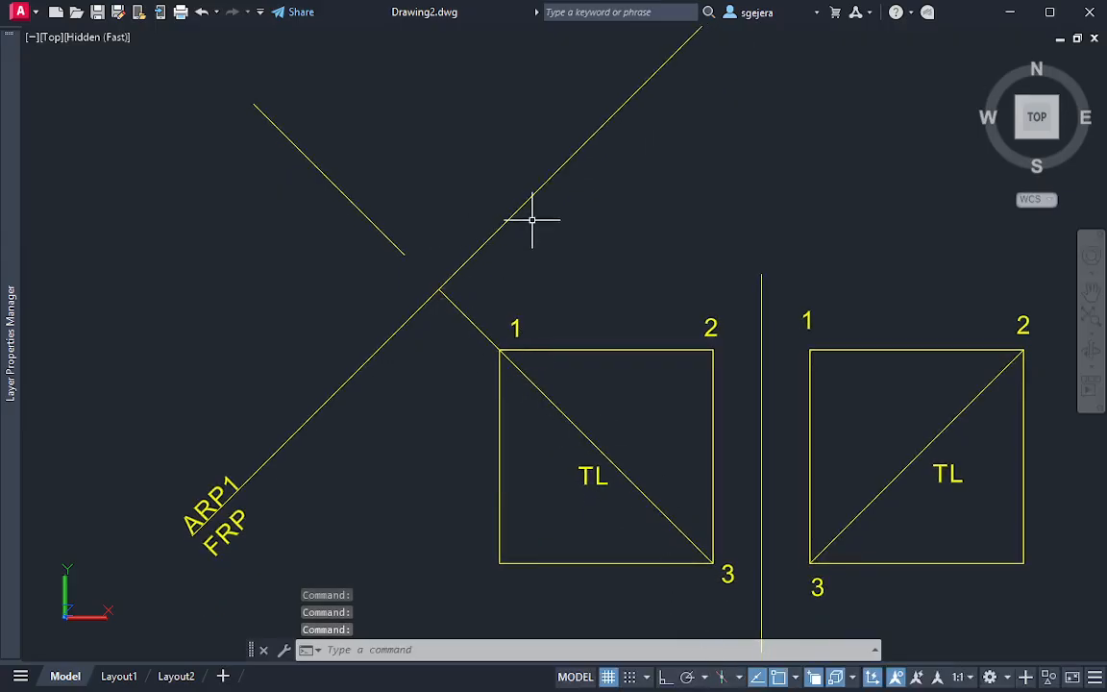
middle_click_drag(532, 220, 529, 232)
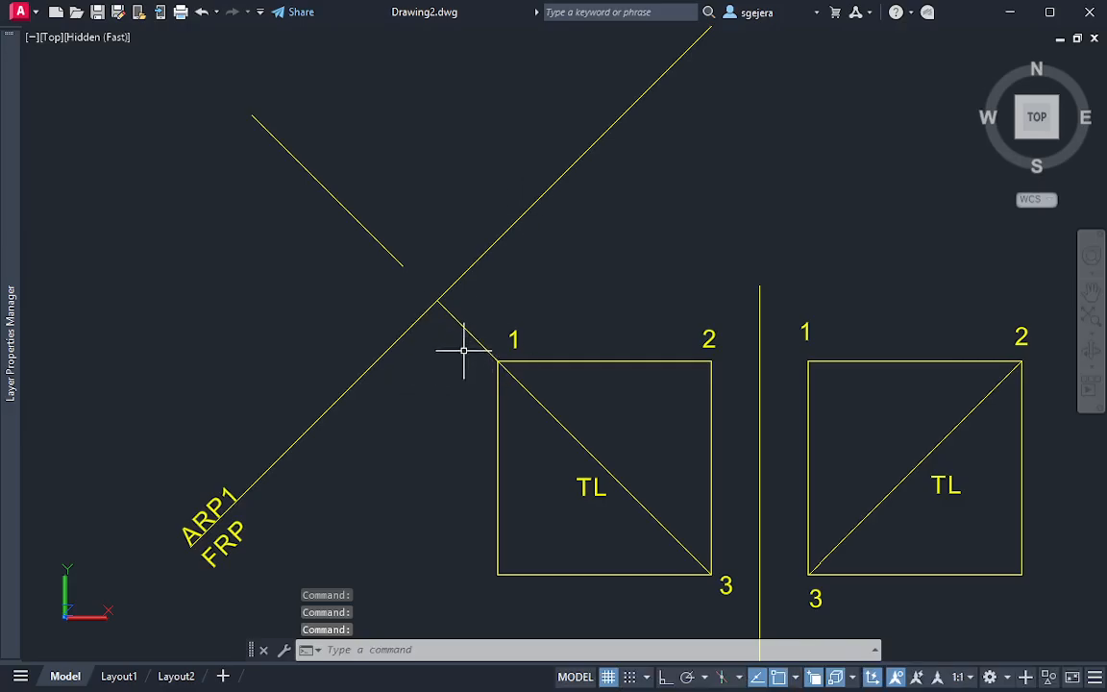
Add a multiline text label 13 beside the end of the auxiliary edge line nearest the fold line
scroll(394, 365, "up", 2)
type("mt")
key("Return")
left_click(354, 224)
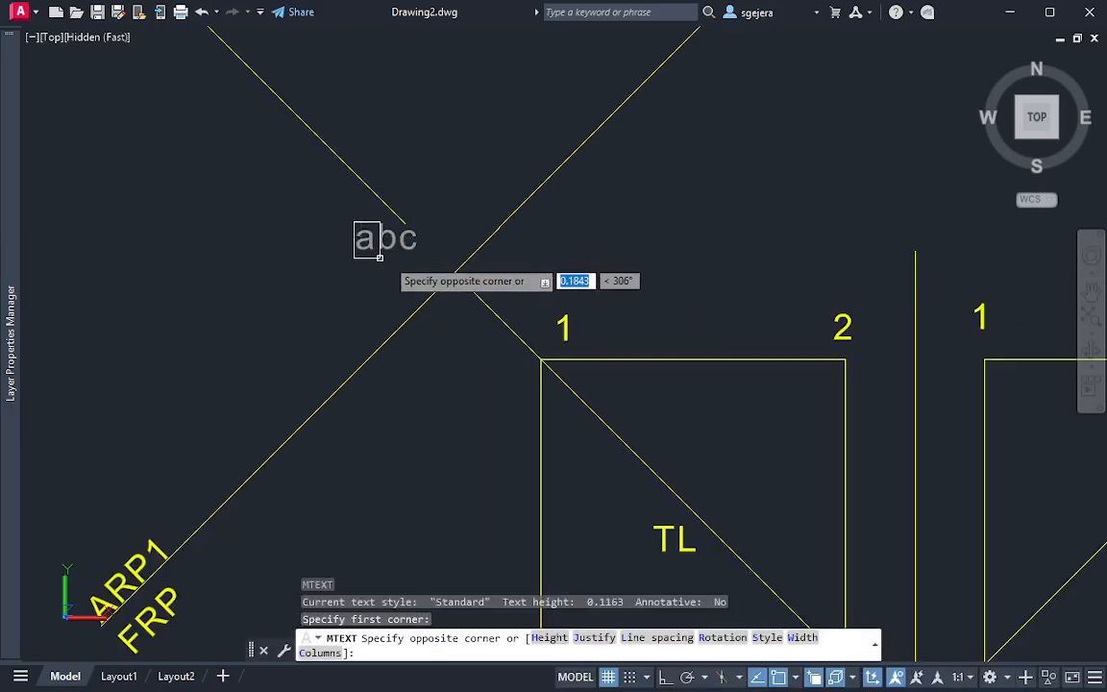
left_click(379, 257)
type("12")
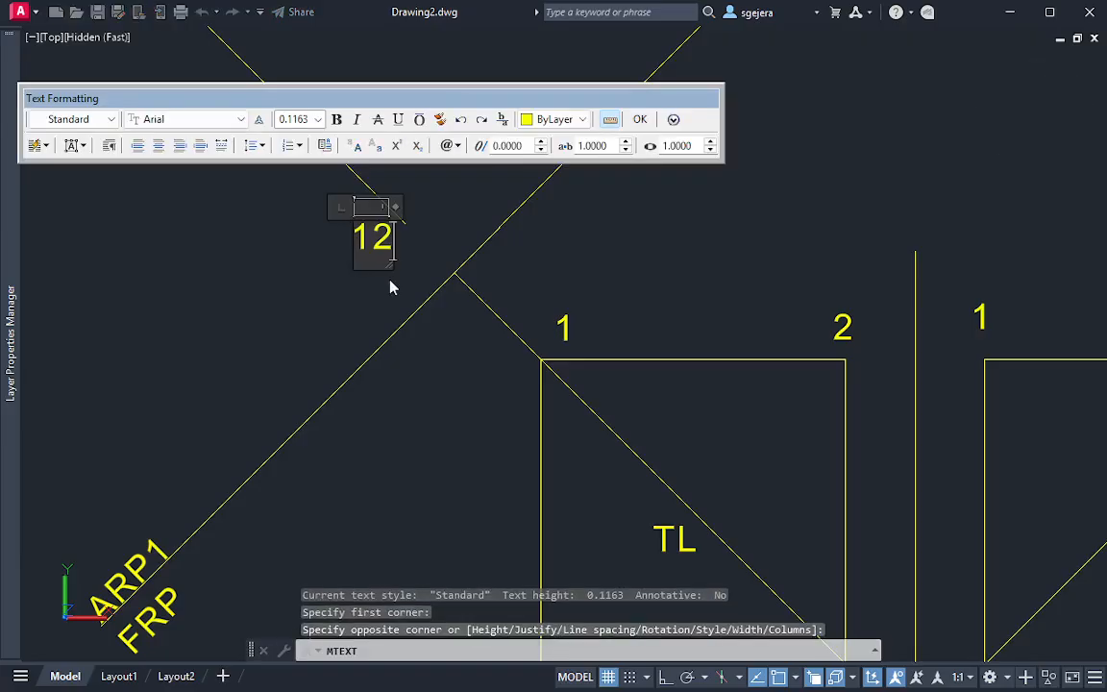
key("BackSpace")
type("3")
left_click(390, 286)
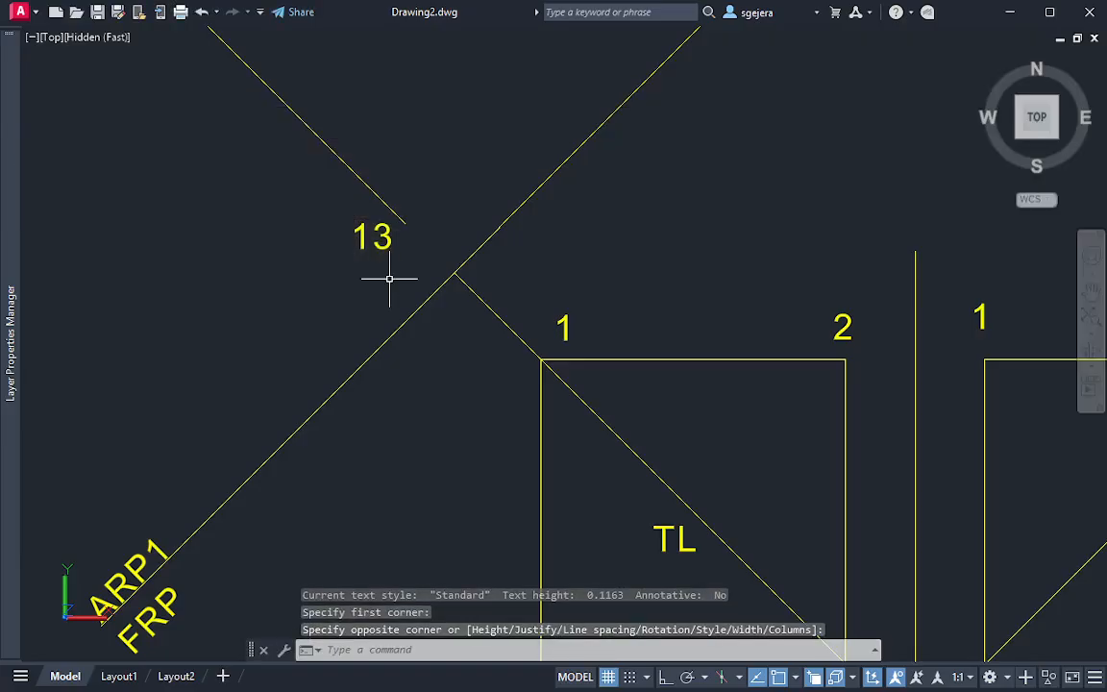
key("Escape")
Append (PV) to the label 13 and widen its text box so it reads 13 (PV) on one line
double_click(390, 237)
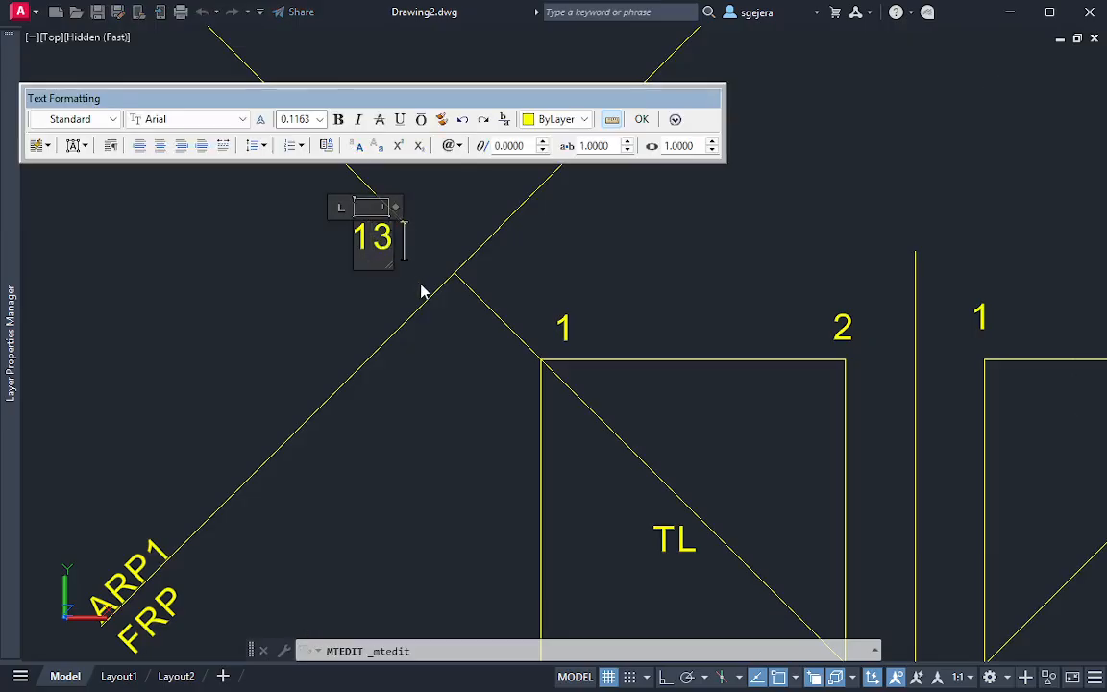
key("Return")
type("(P")
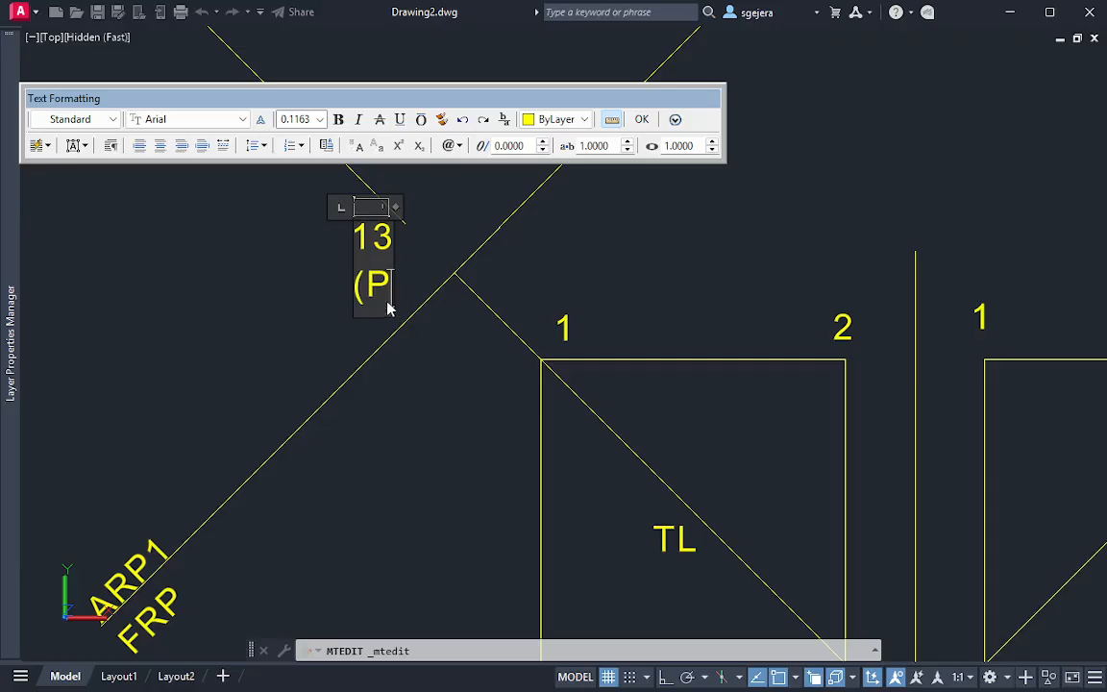
type("V")
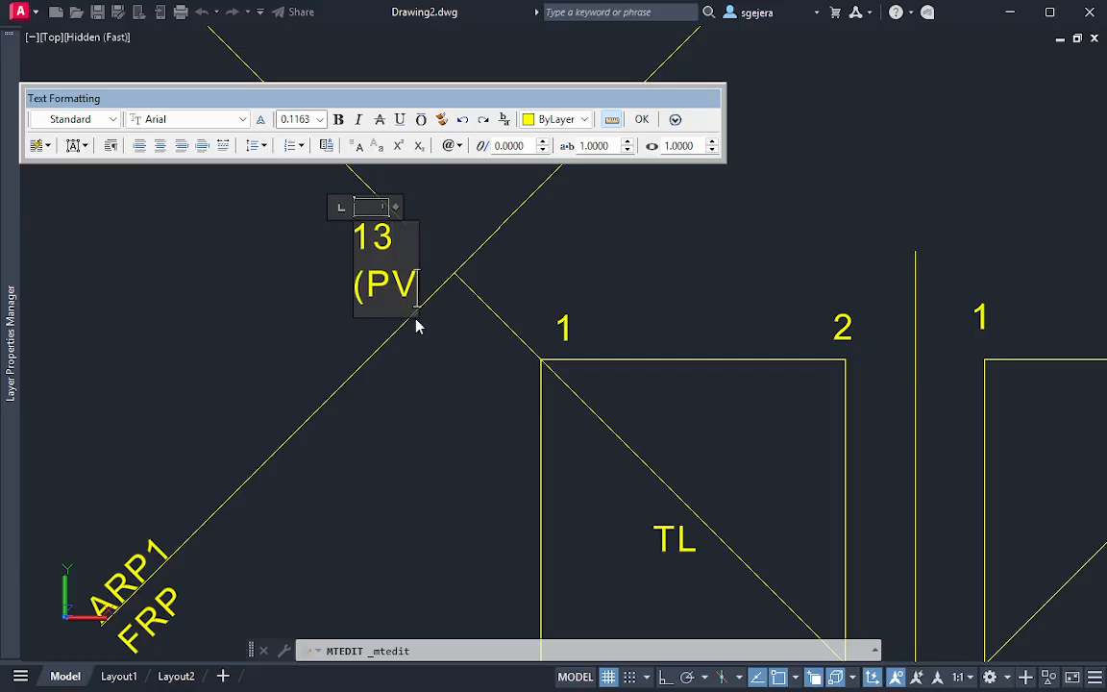
type(")")
left_click_drag(430, 320, 618, 280)
left_click(618, 280)
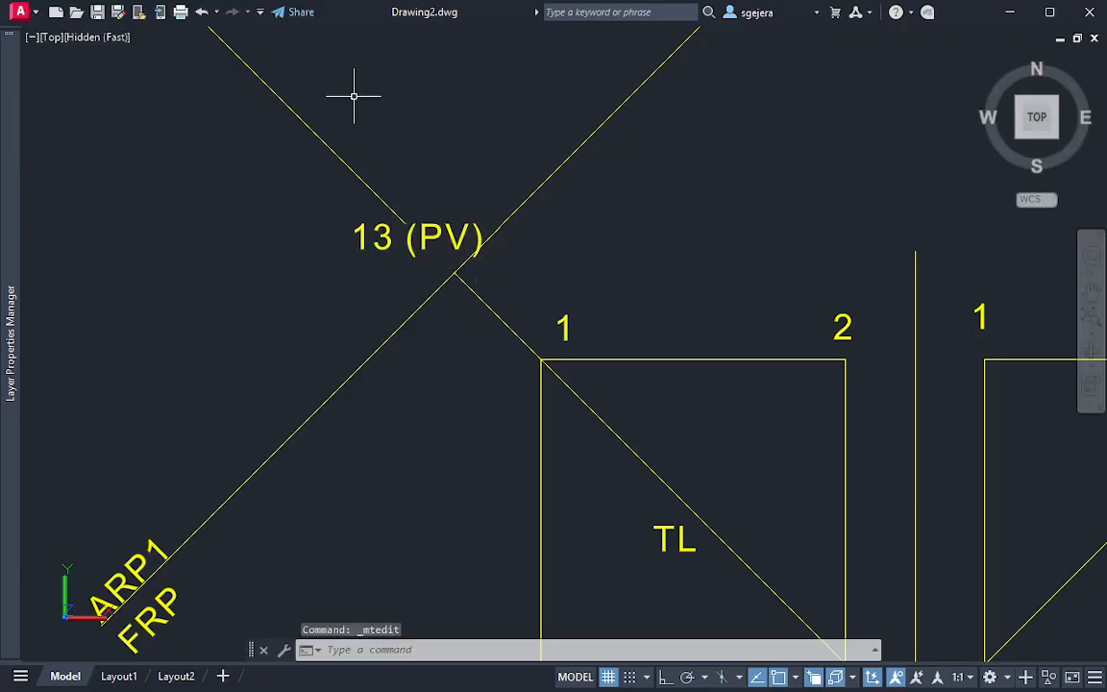
middle_click_drag(307, 99, 362, 223)
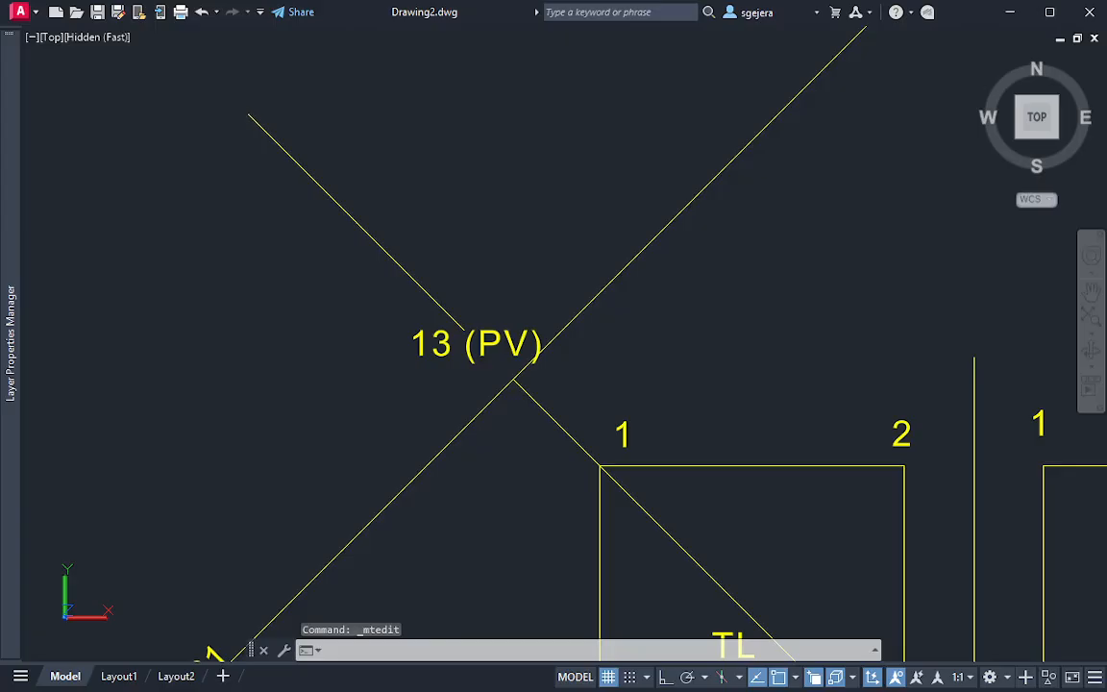
left_click(257, 79)
left_click(301, 116)
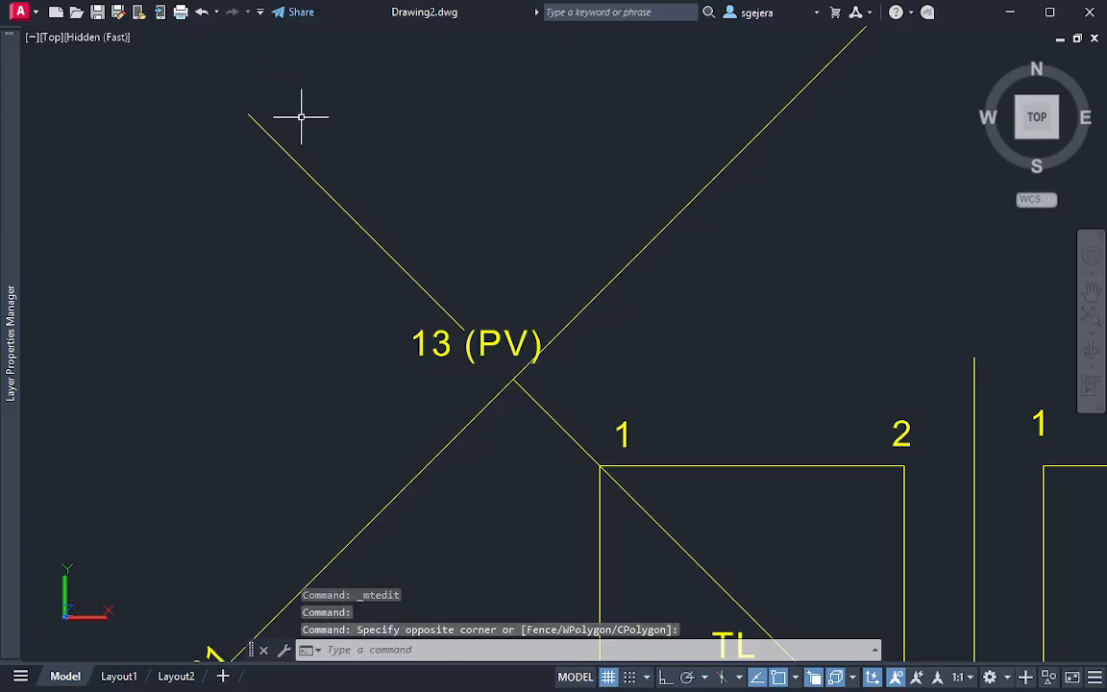
key("Escape")
key("Escape")
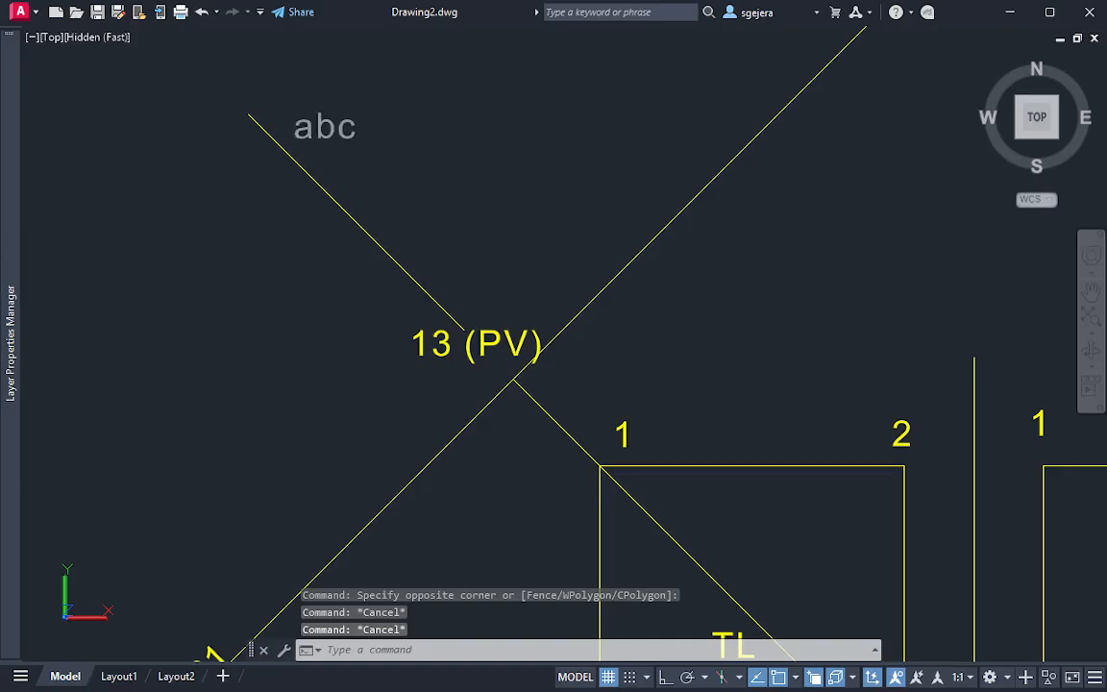
Add a multiline text label 2 above the far upper end of the auxiliary edge line
left_click(254, 75)
left_click(314, 117)
type("2")
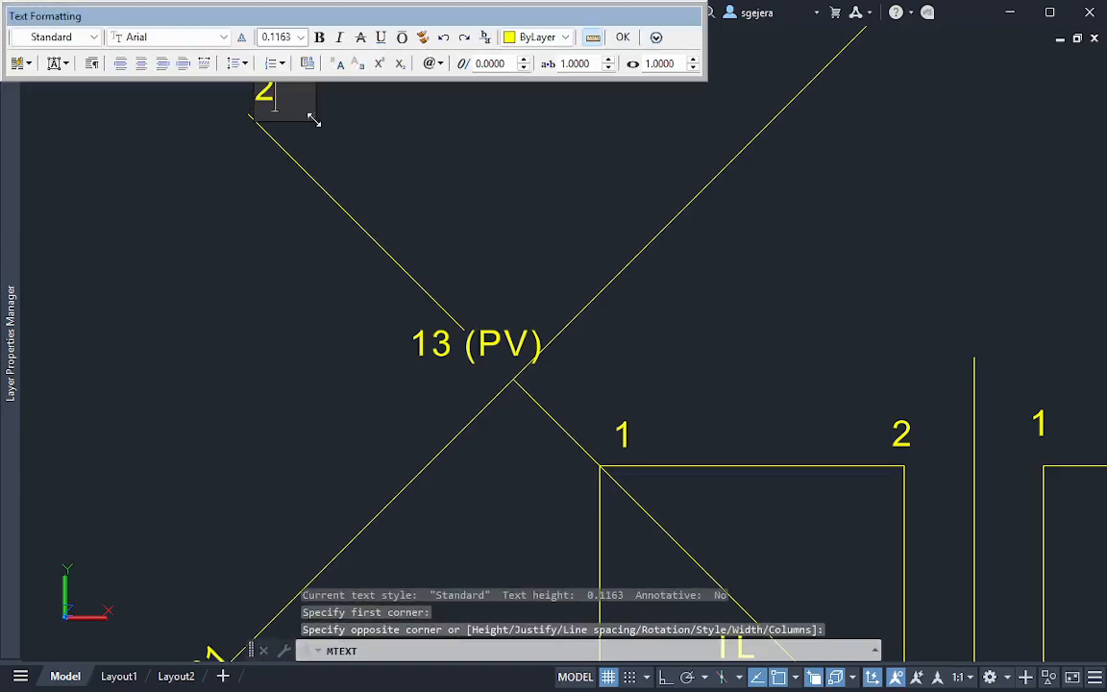
left_click(79, 533)
Add a multiline text label EV beside the middle of the auxiliary edge line
scroll(370, 244, "down", 2)
middle_click_drag(322, 195, 257, 137)
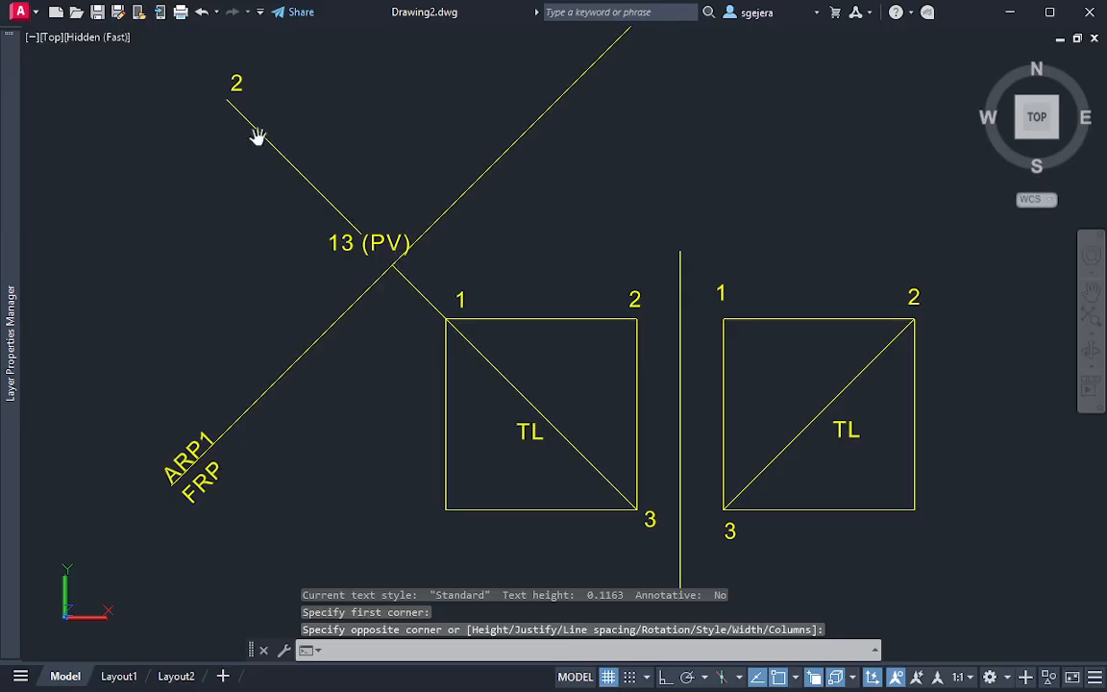
type("t")
key("Return")
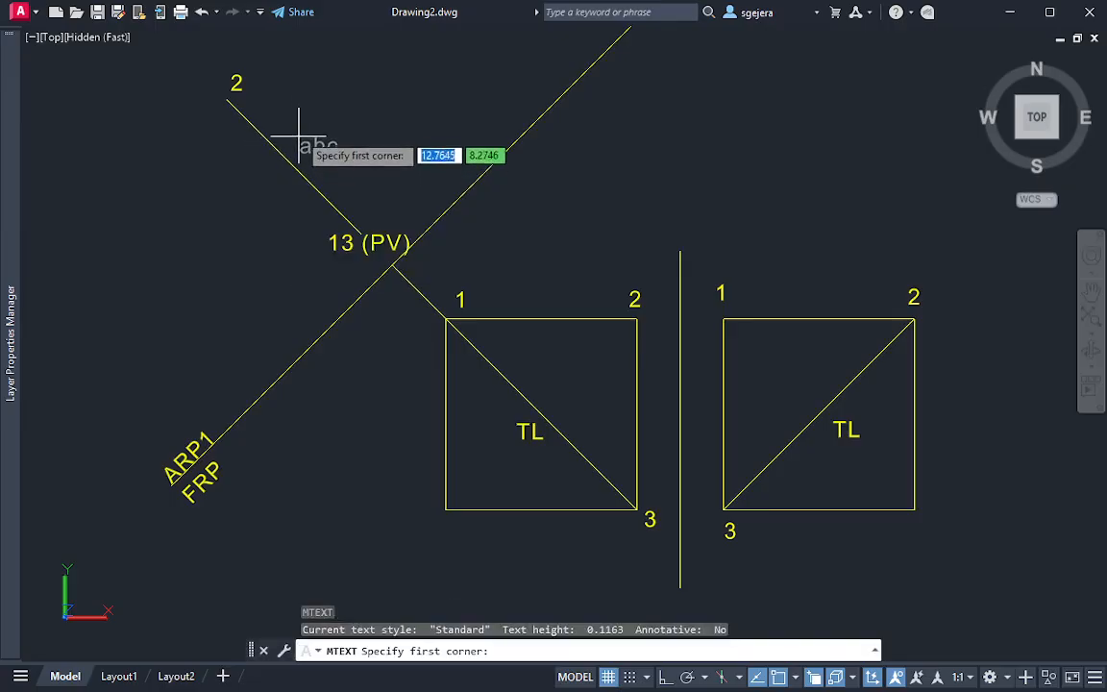
left_click(299, 134)
left_click(321, 154)
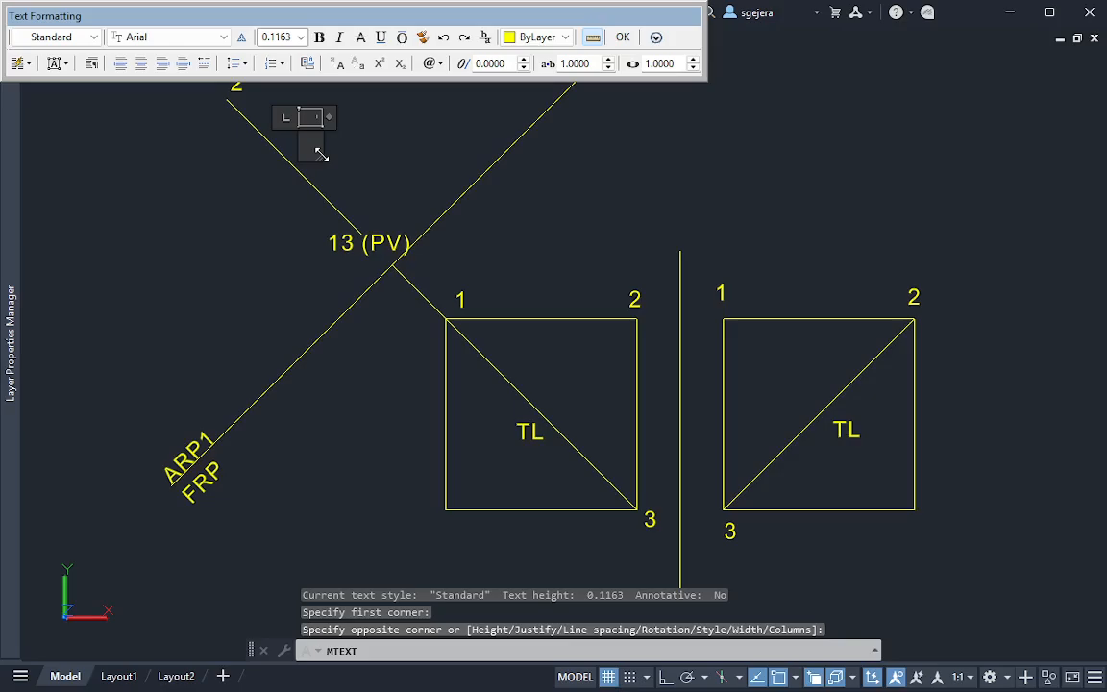
left_click(377, 168)
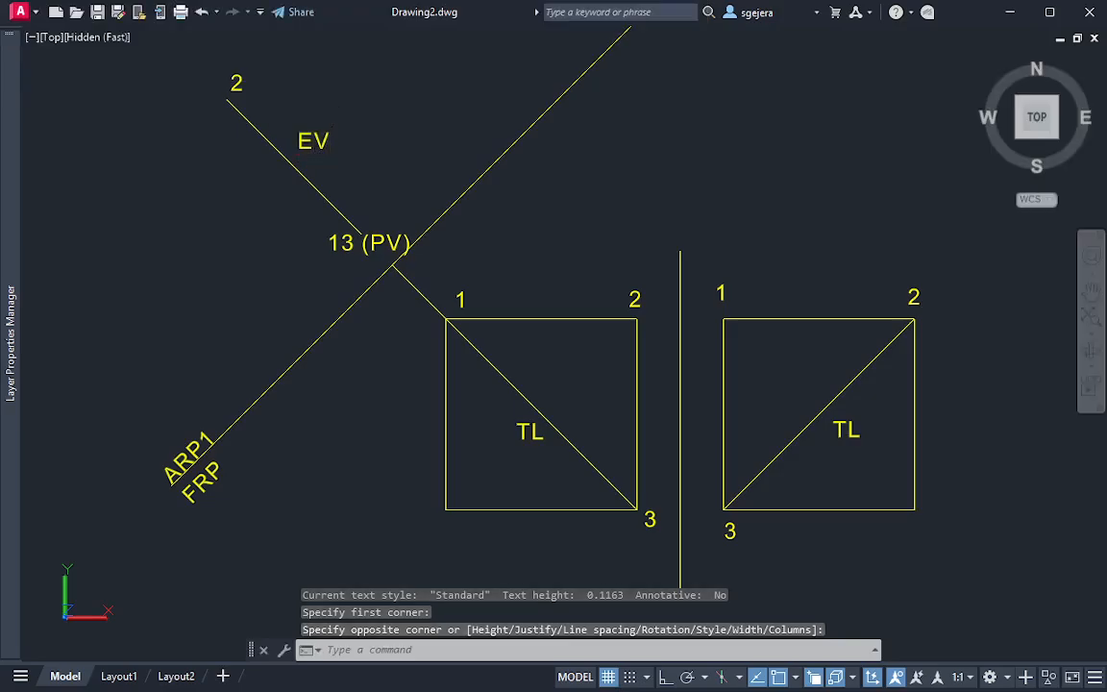
middle_click_drag(816, 434, 636, 401)
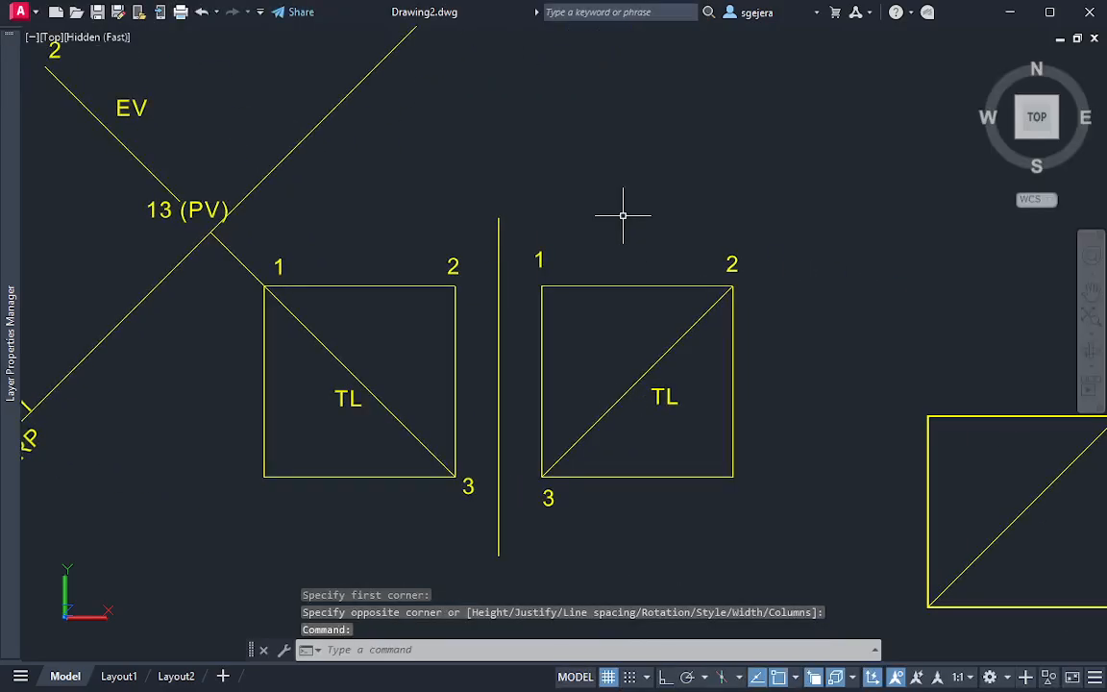
Examine the 3D solid from several orbited angles, including its left side, and return to the north-up top view
middle_click_drag(905, 514, 724, 363)
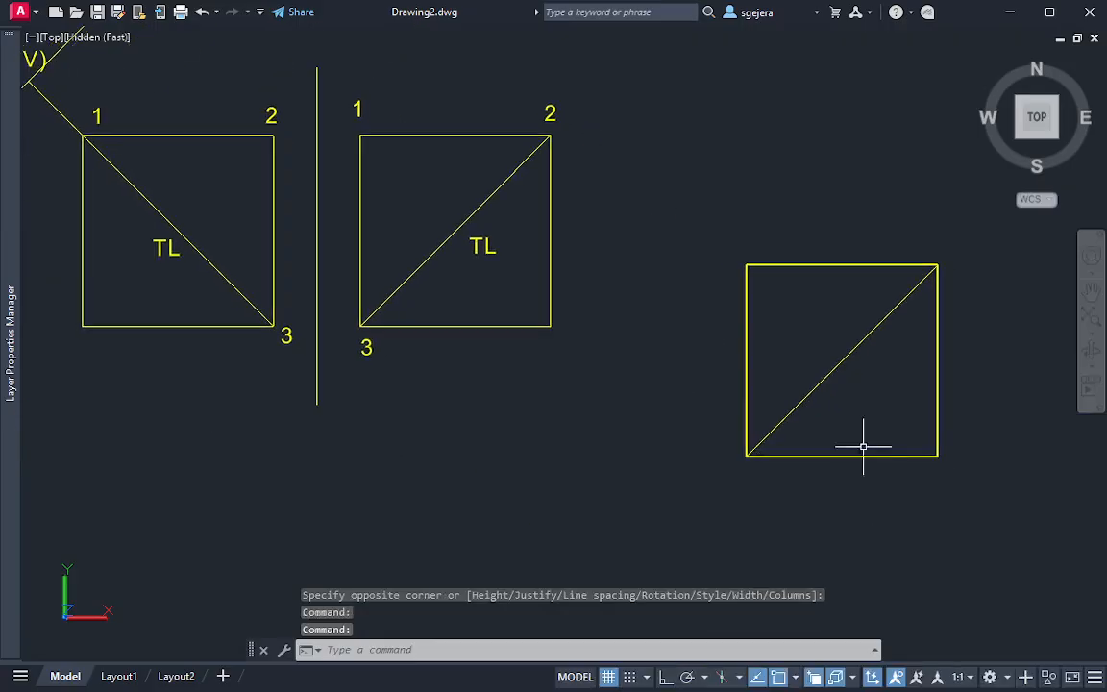
middle_click_drag(862, 447, 912, 363, "shift")
middle_click_drag(936, 280, 719, 504)
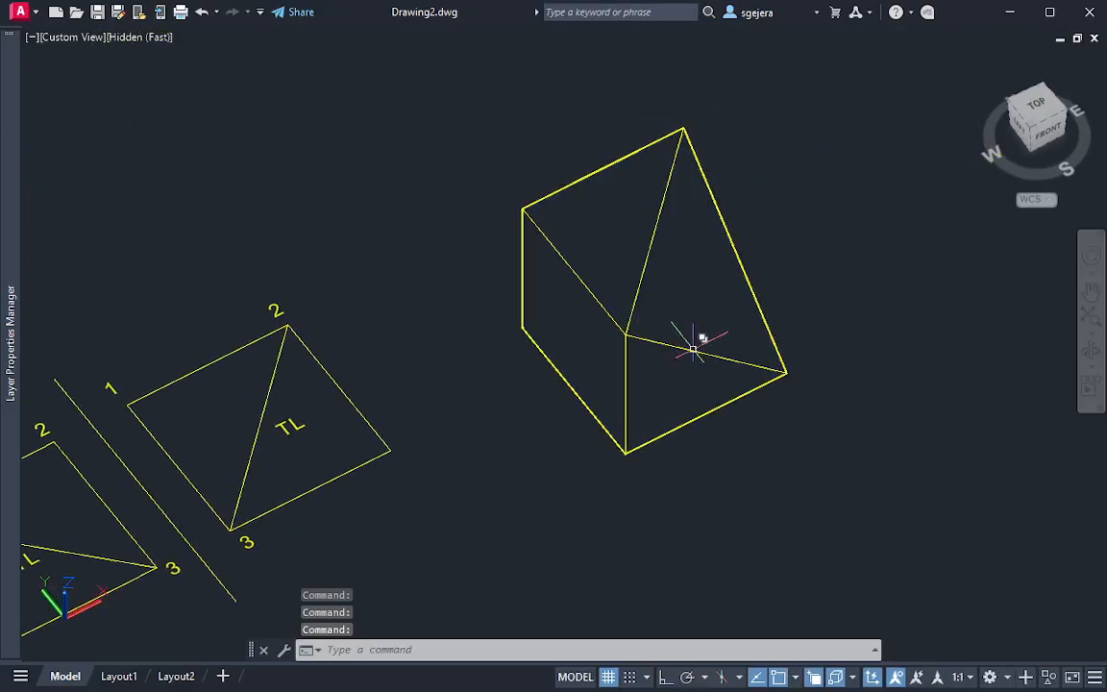
middle_click_drag(788, 391, 514, 354, "shift")
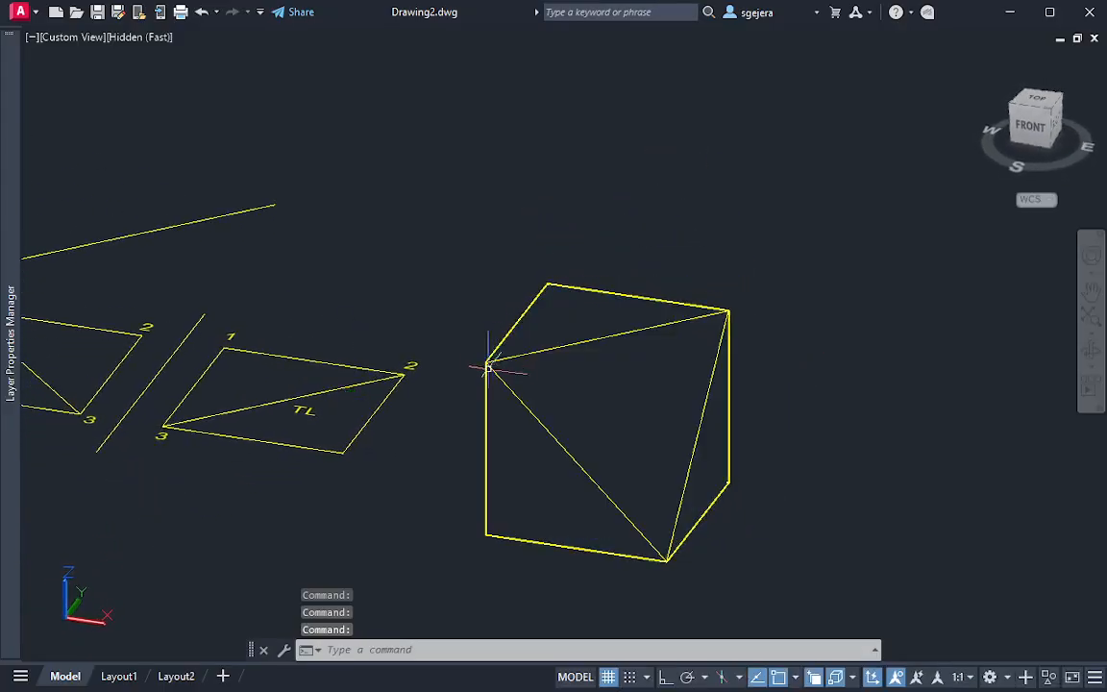
middle_click_drag(660, 279, 978, 338, "shift")
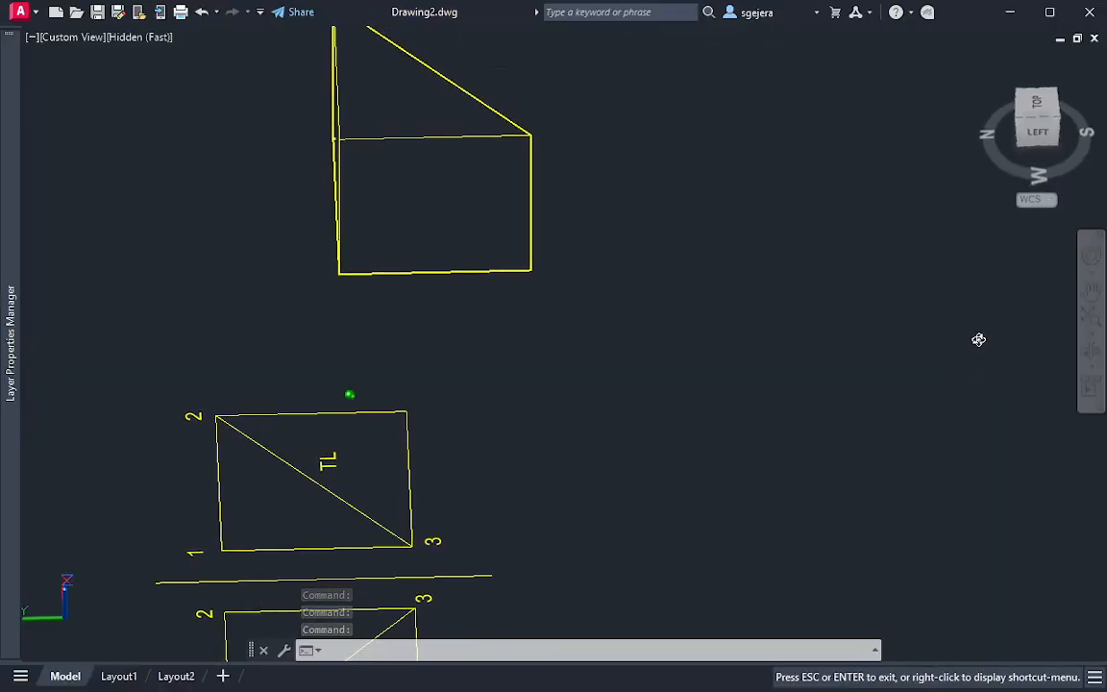
middle_click_drag(878, 328, 793, 291, "shift")
middle_click_drag(667, 241, 721, 361)
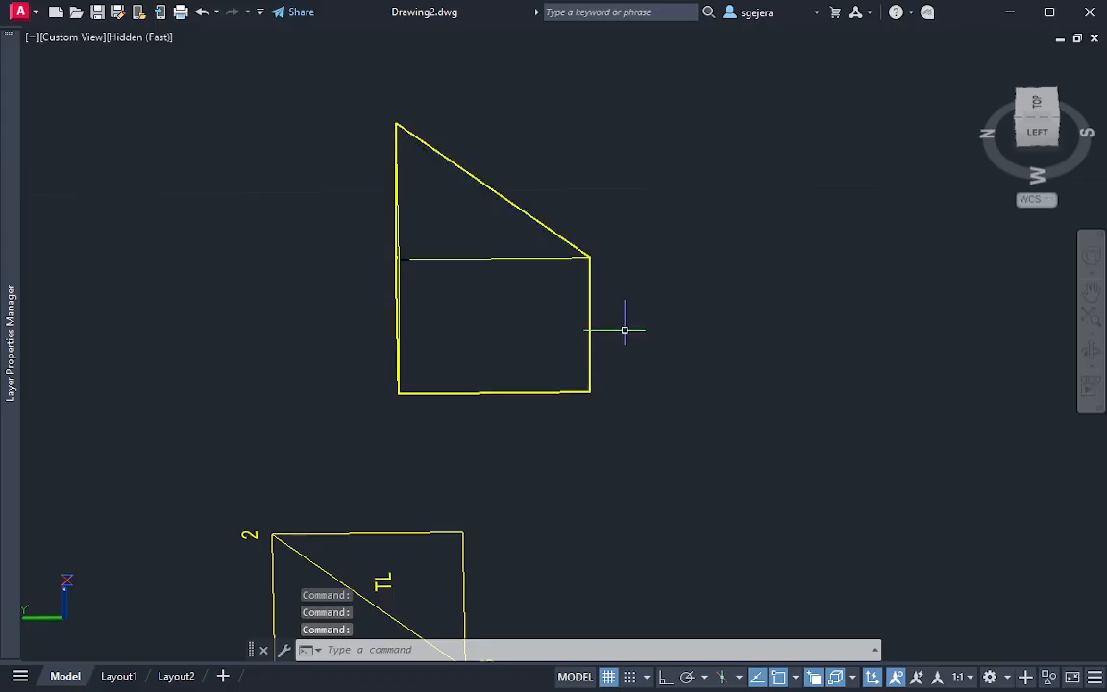
mouse_move(588, 252)
left_mouse_down()
mouse_move(601, 267)
mouse_move(635, 225)
mouse_move(617, 228)
mouse_move(637, 371)
left_mouse_up()
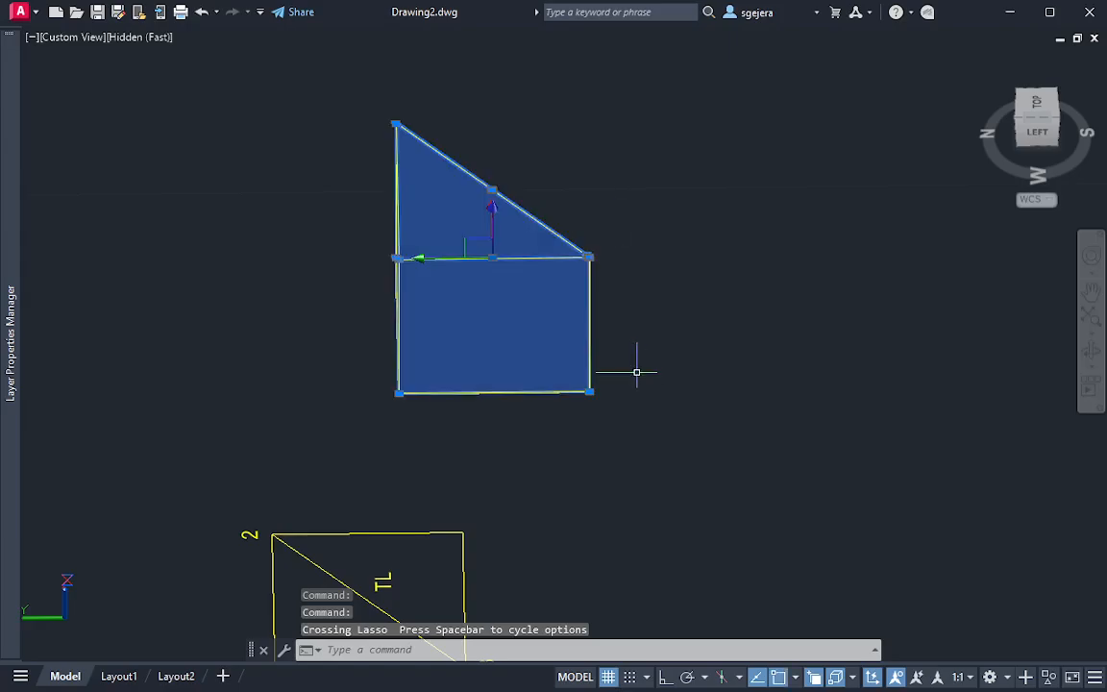
key("Escape")
key("Escape")
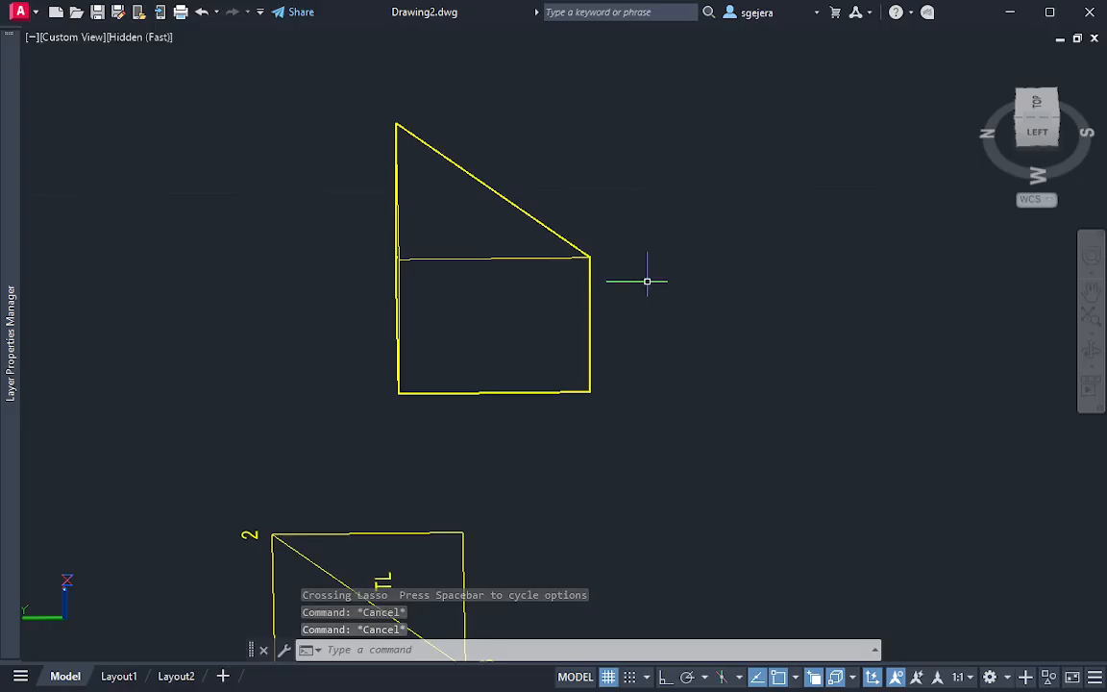
left_click(1044, 114)
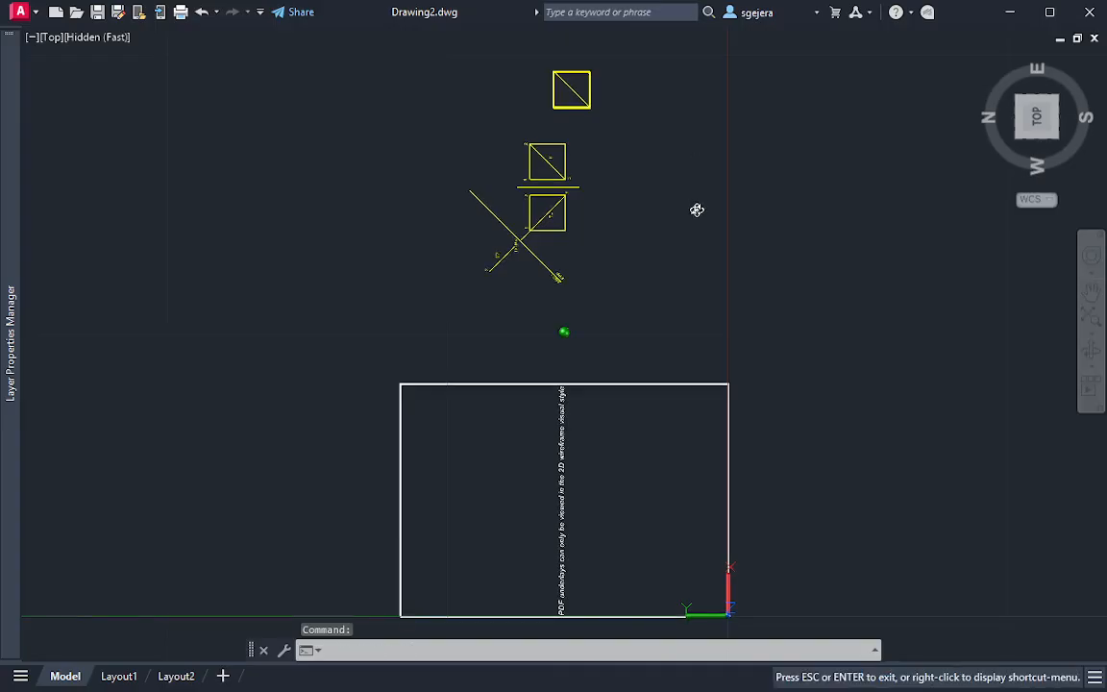
left_click(1038, 115)
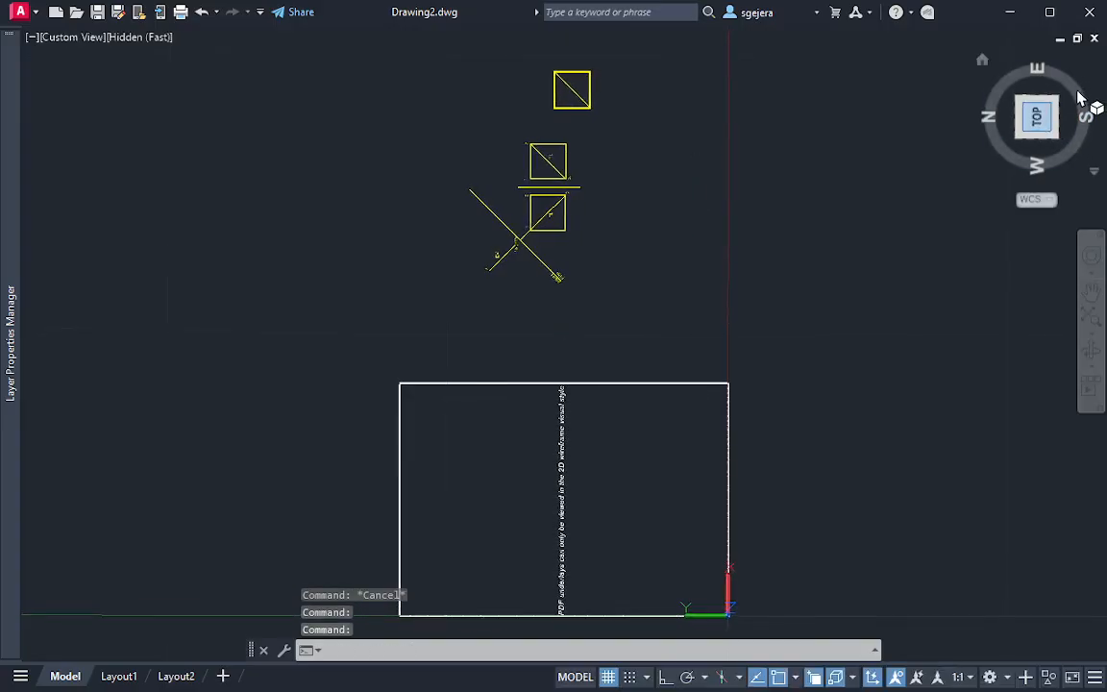
left_click(1099, 77)
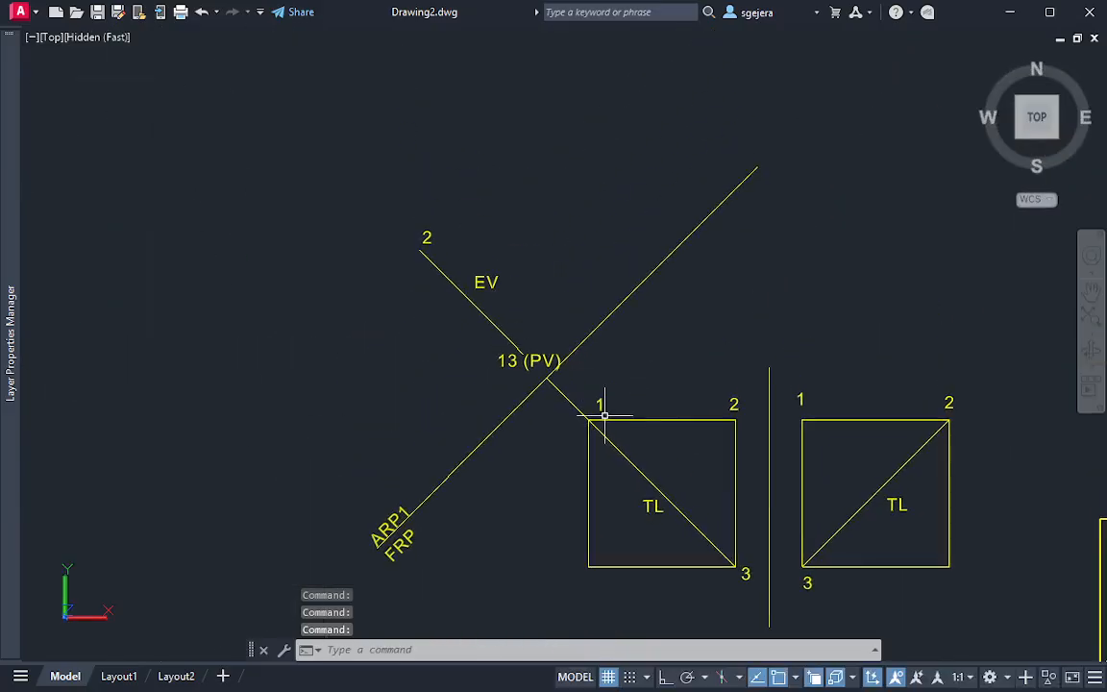
Draw a projection line from the front view's unlabelled lower-left corner perpendicularly across the ARP1/FRP fold line and well beyond it
middle_click_drag(604, 416, 612, 371)
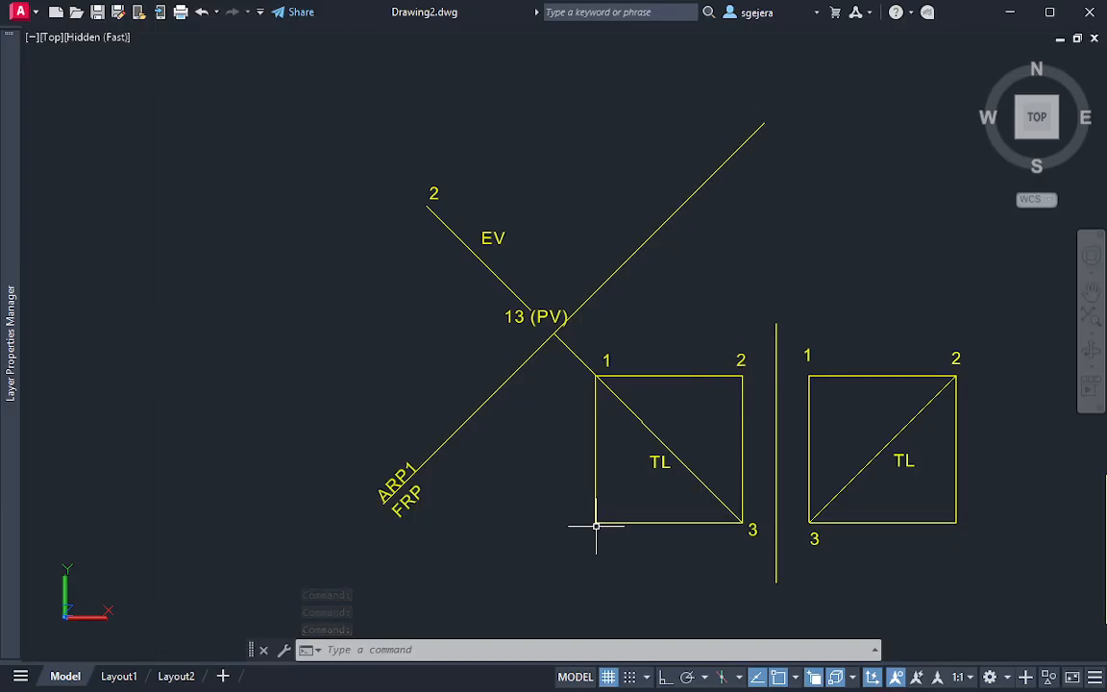
type("l")
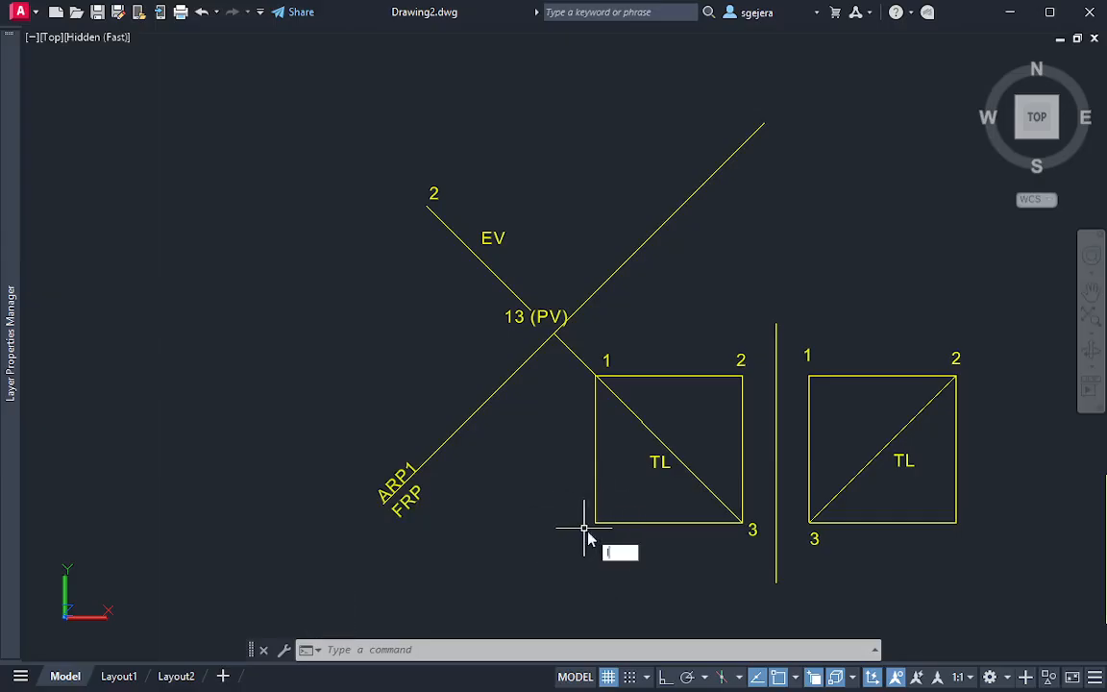
key("Return")
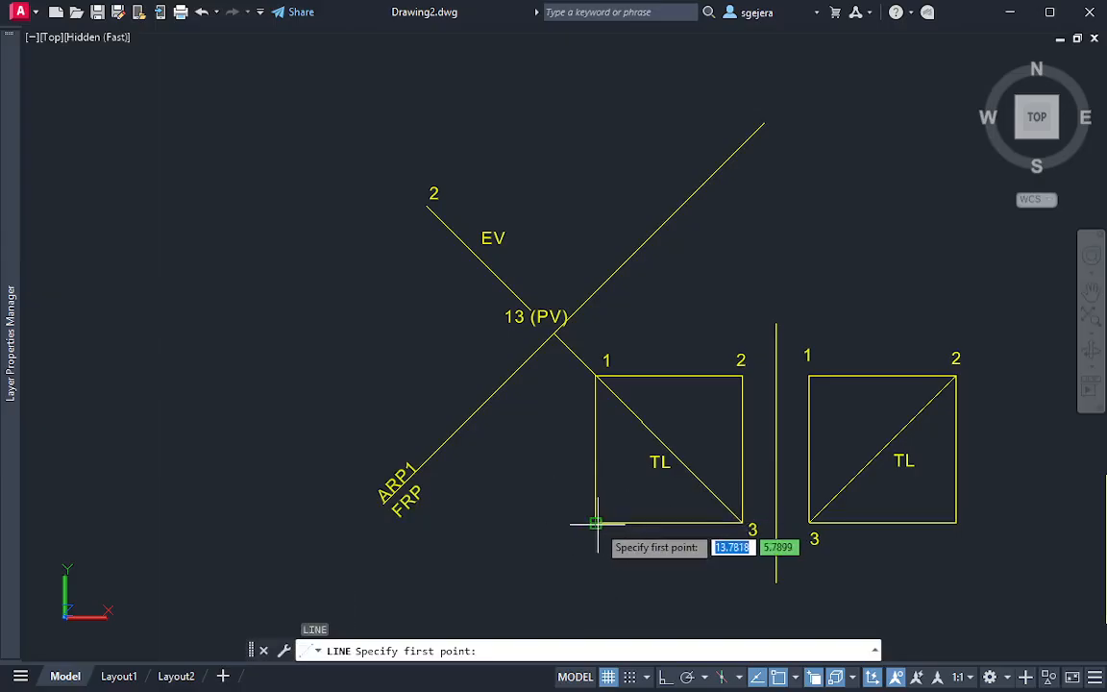
left_click(594, 520)
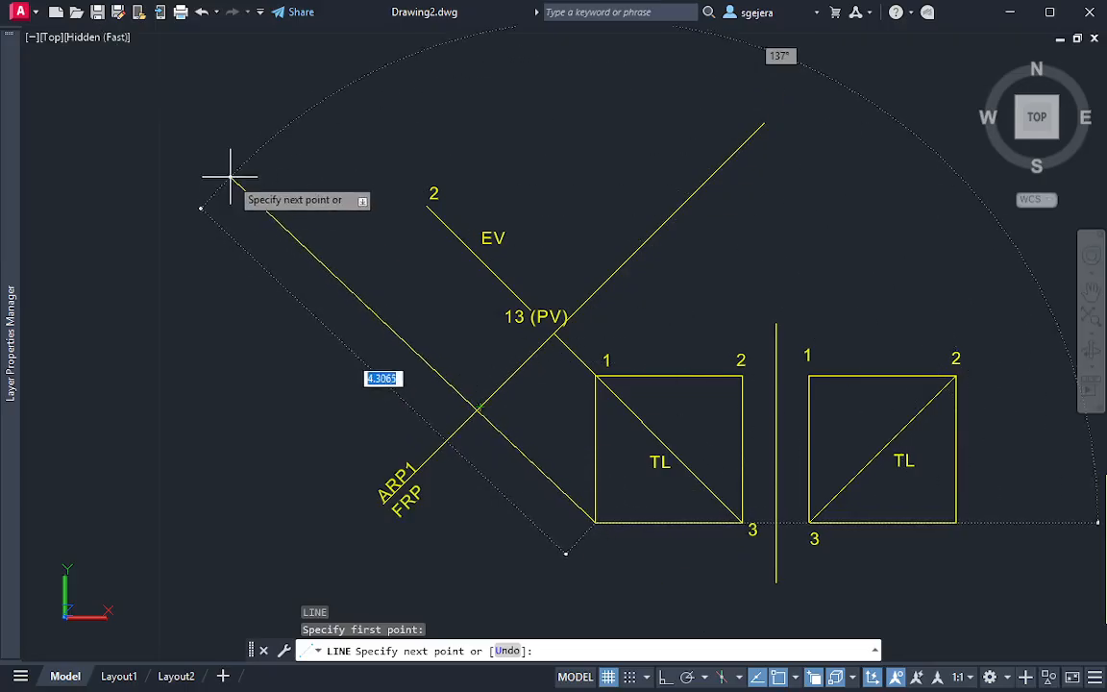
left_click(220, 147)
key("Escape")
key("Escape")
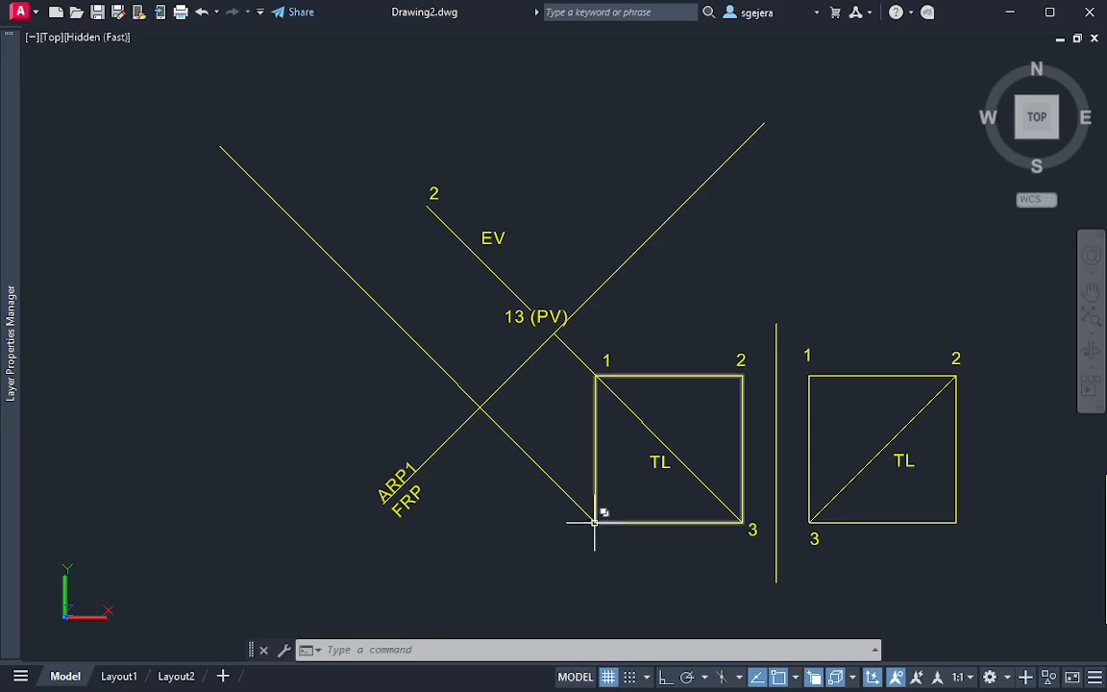
Draw a circle from the right view's corner 3 out to the vertical fold line and move its centre to where the new projector crosses ARP1/FRP
type("c")
key("Return")
left_click(810, 523)
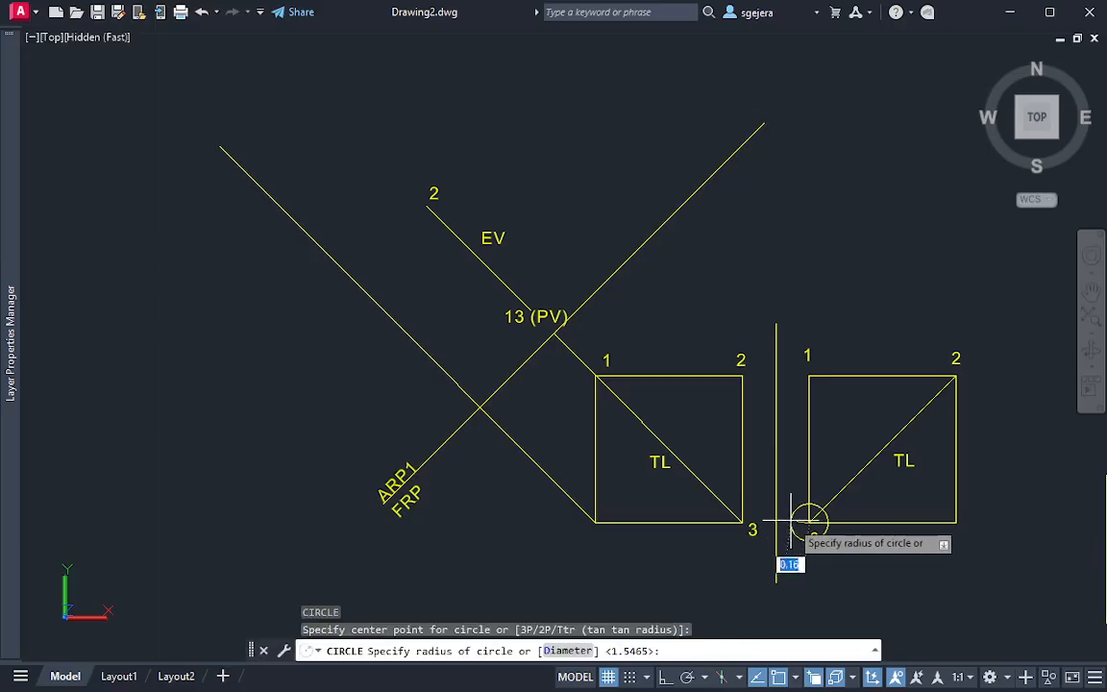
left_click(777, 524)
left_click(840, 527)
left_click(810, 523)
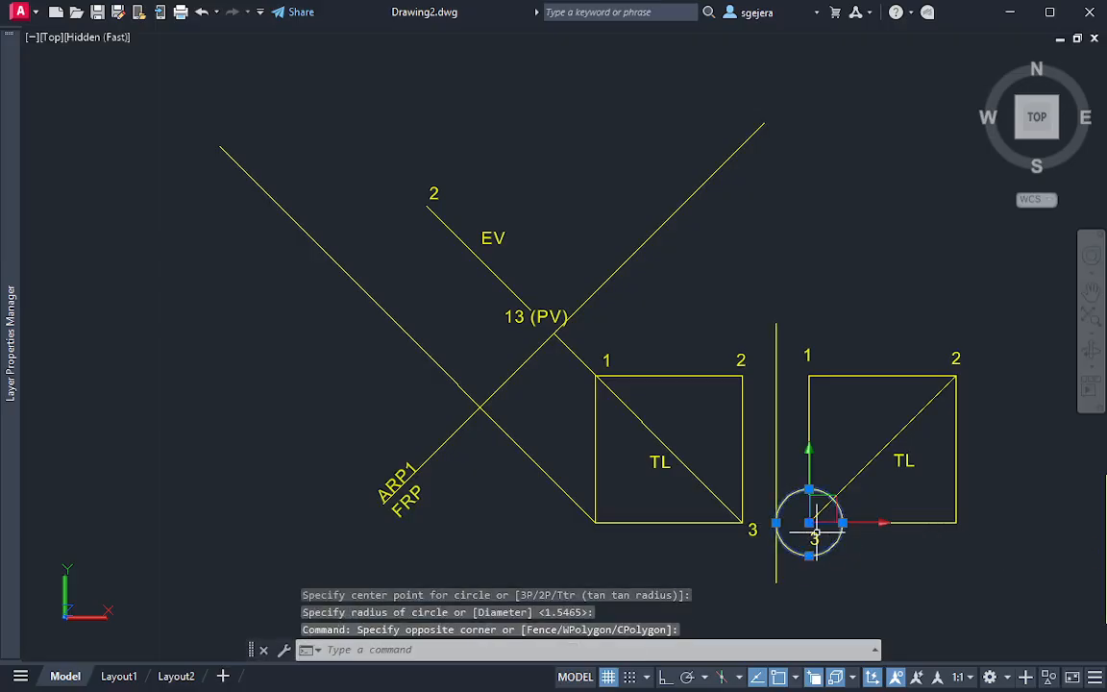
left_click(810, 523)
left_click(479, 406)
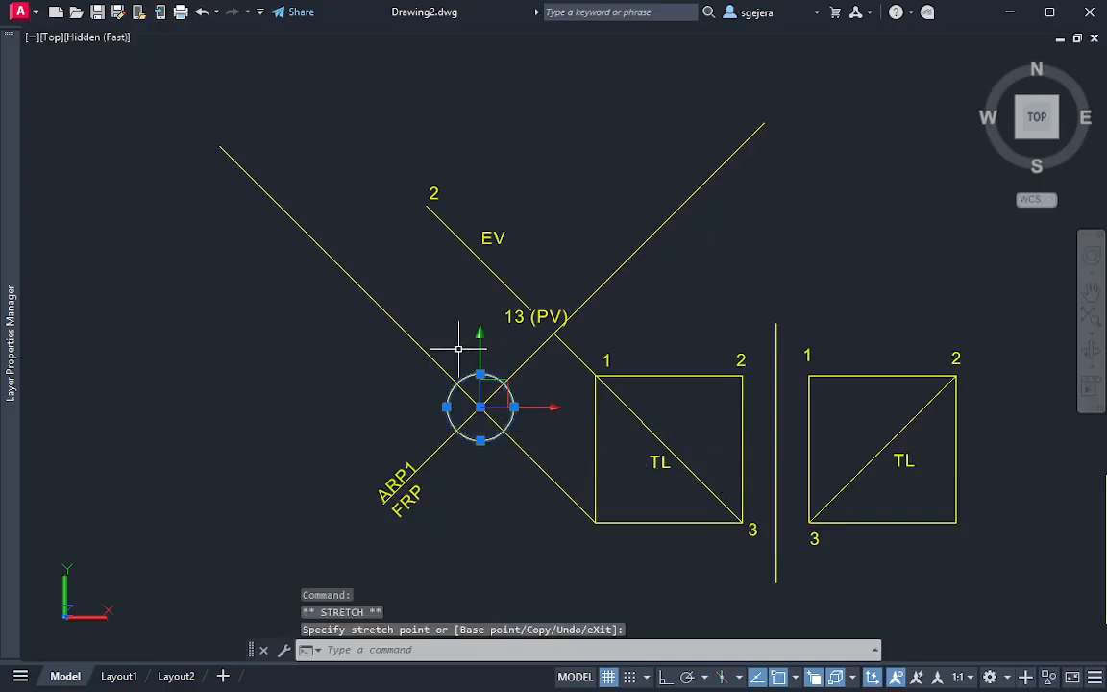
Trim the projector where it extends beyond the transfer circle on the auxiliary side, and erase the circle
type("tr")
key("Return")
left_click(451, 339)
left_click(409, 387)
key("Escape")
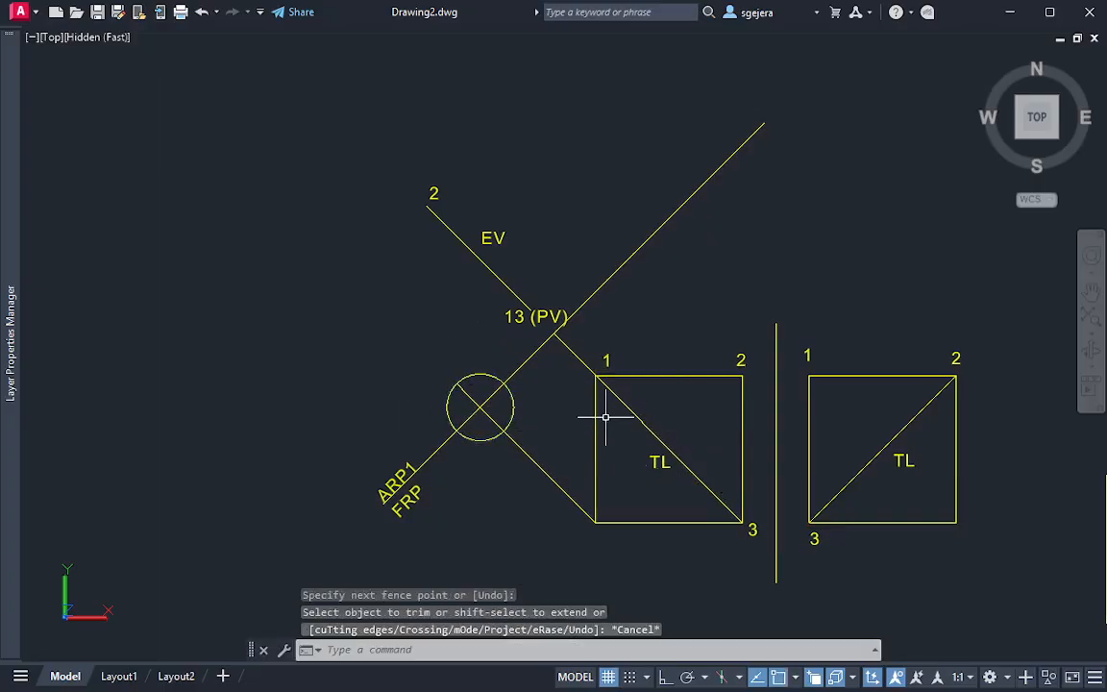
key("Escape")
left_click(478, 375)
left_click(472, 385)
key("Delete")
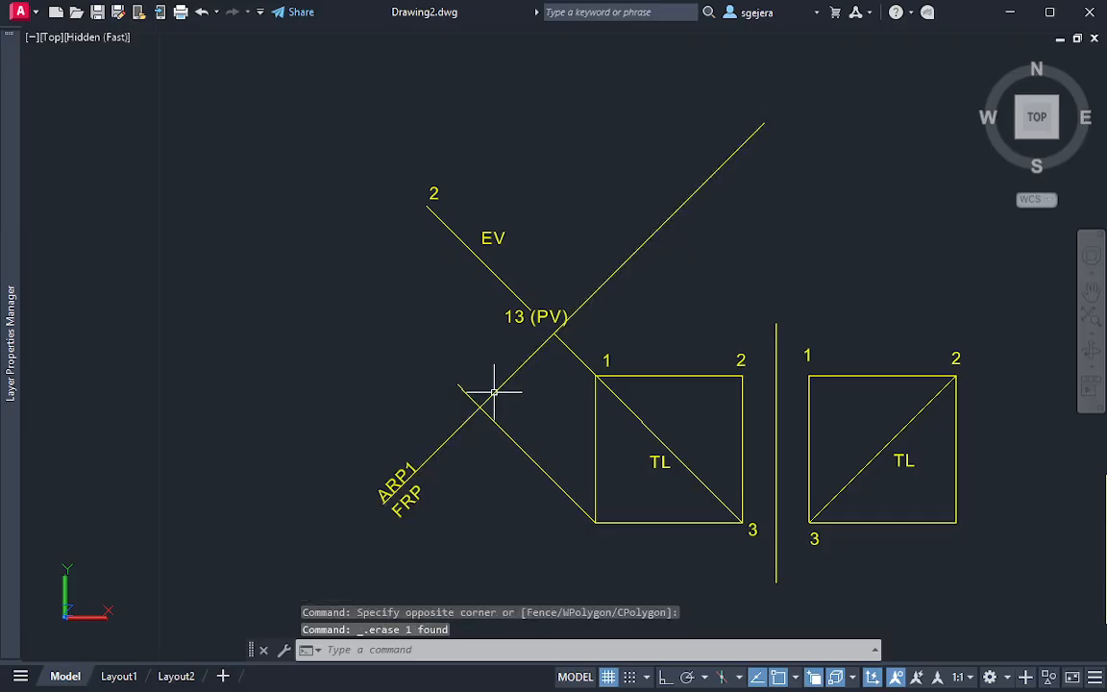
Move the 13 (PV) label up and to the right, clear of the auxiliary edge line's end
left_click(544, 318)
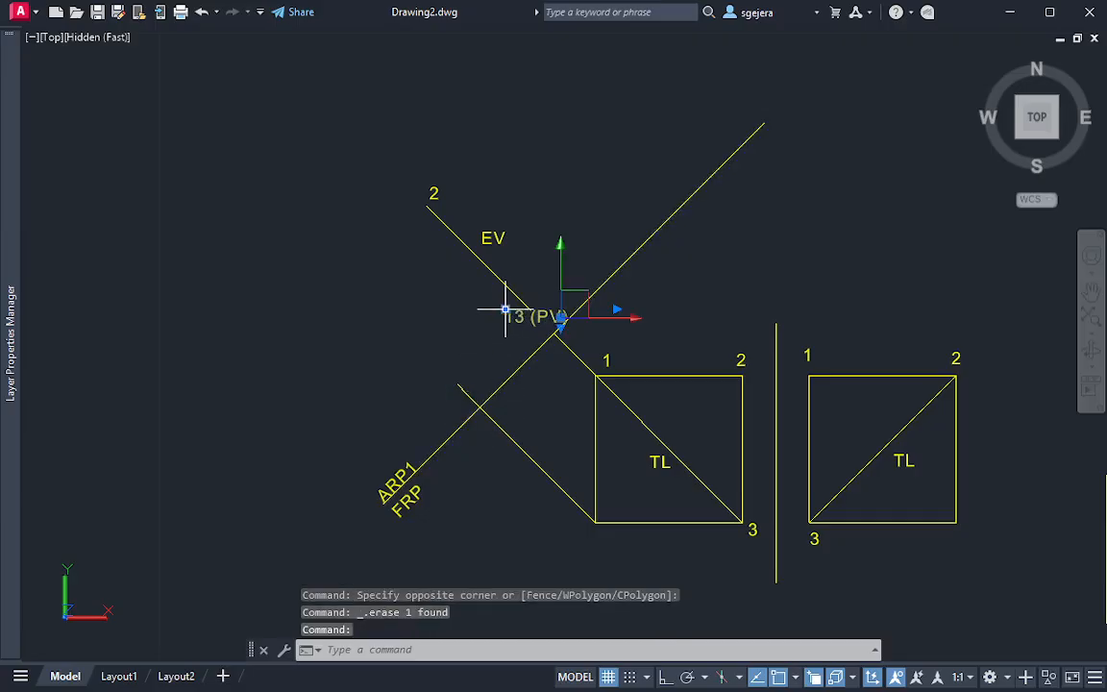
left_click(505, 309)
left_click(528, 285)
key("Escape")
key("Escape")
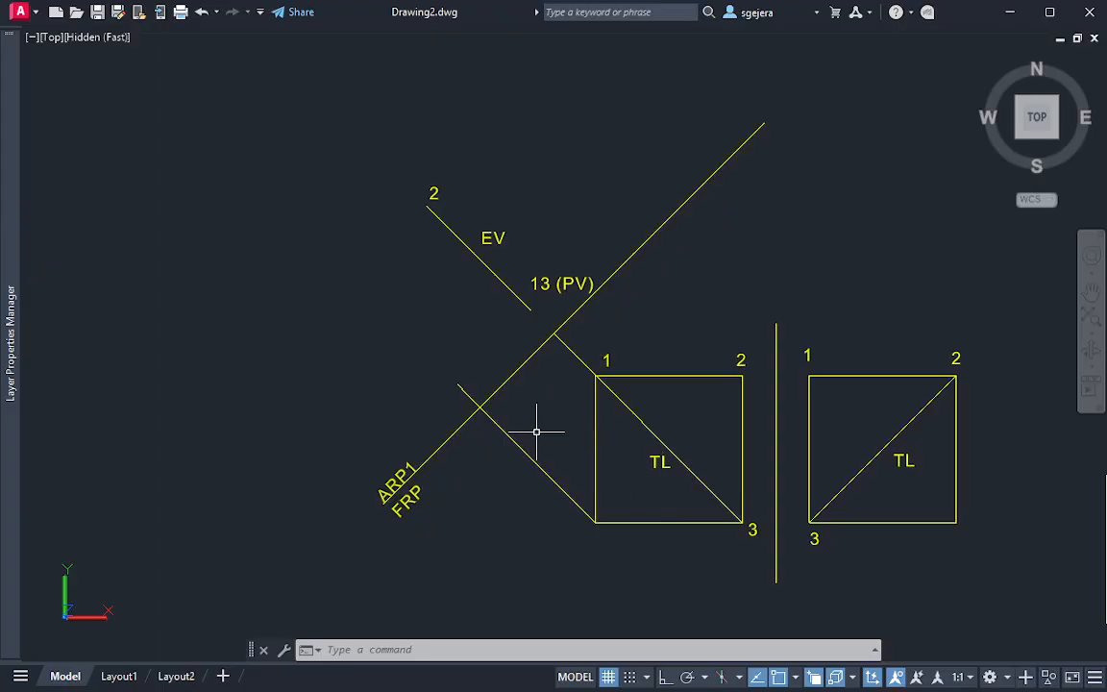
key("Escape")
key("Escape")
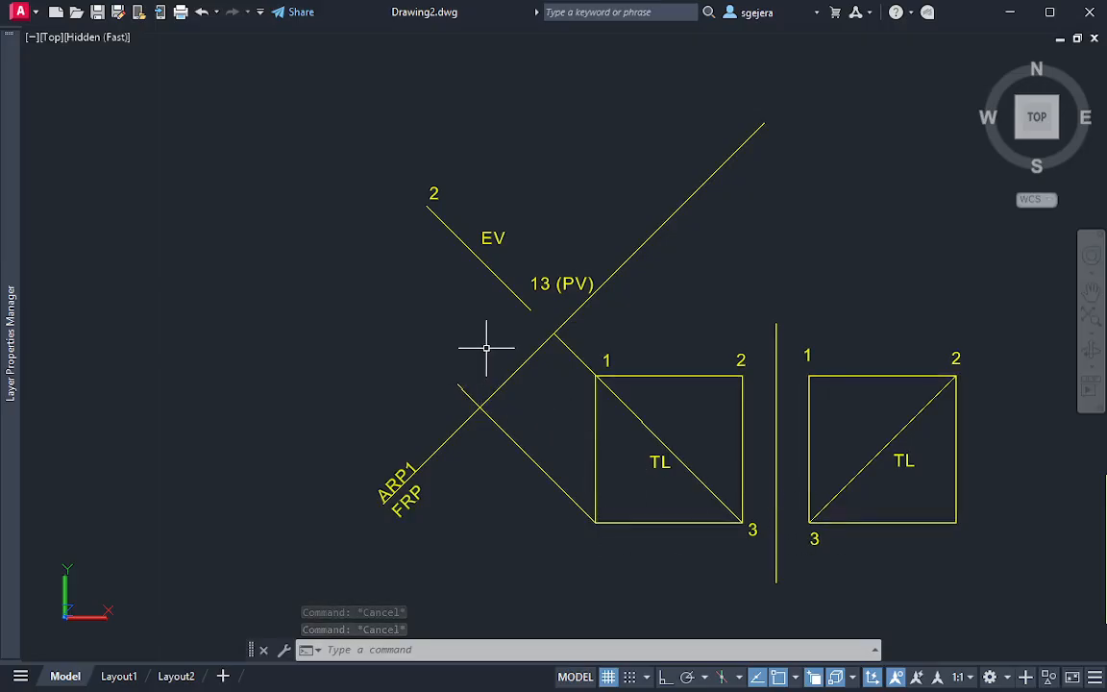
Draw a line from the trimmed projector's end to the 13 end of the auxiliary edge line
type("l")
key("Return")
left_click(461, 385)
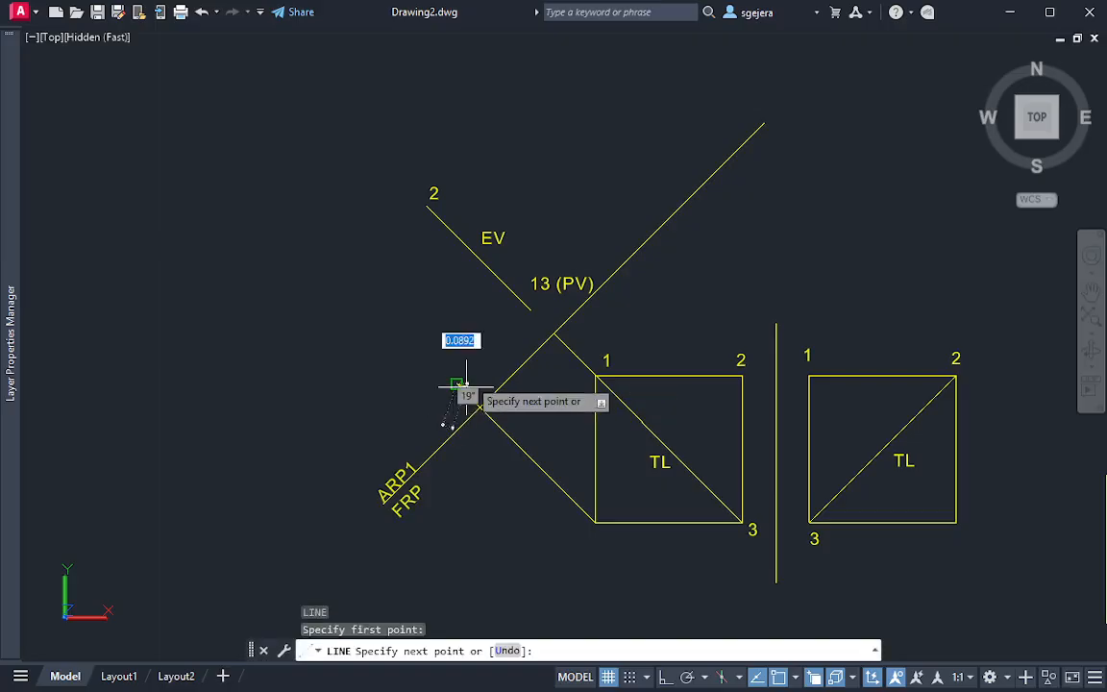
left_click(530, 309)
key("Escape")
key("Escape")
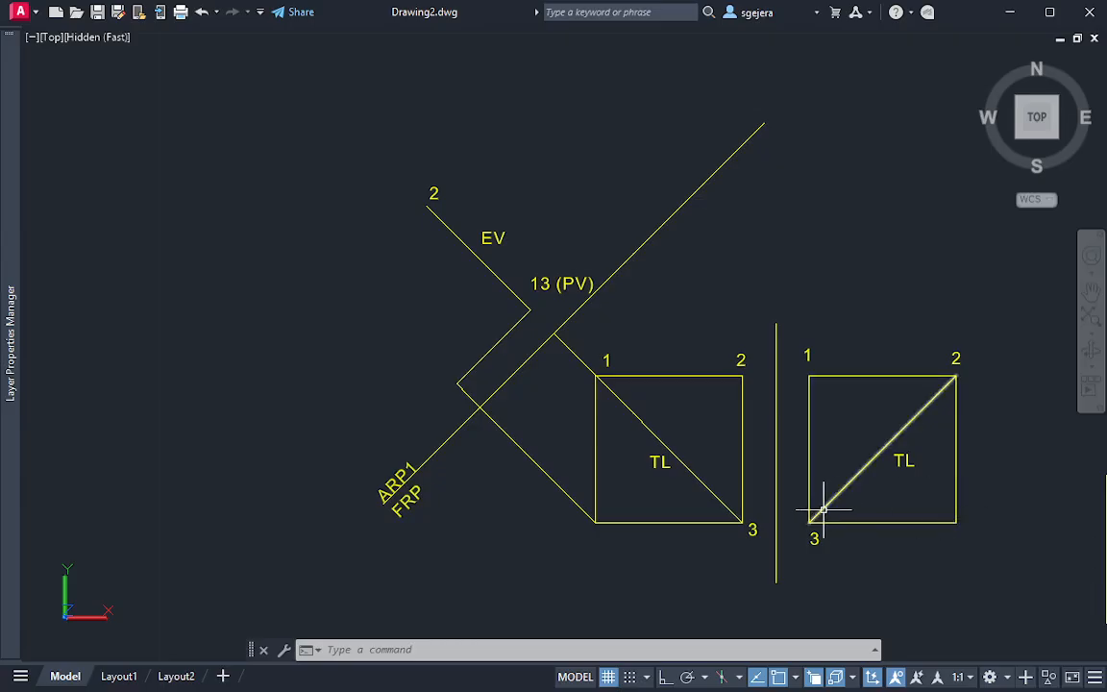
Compare the right view's unlabelled lower-right corner with the front view and with point 2 of the auxiliary view
left_click(983, 506)
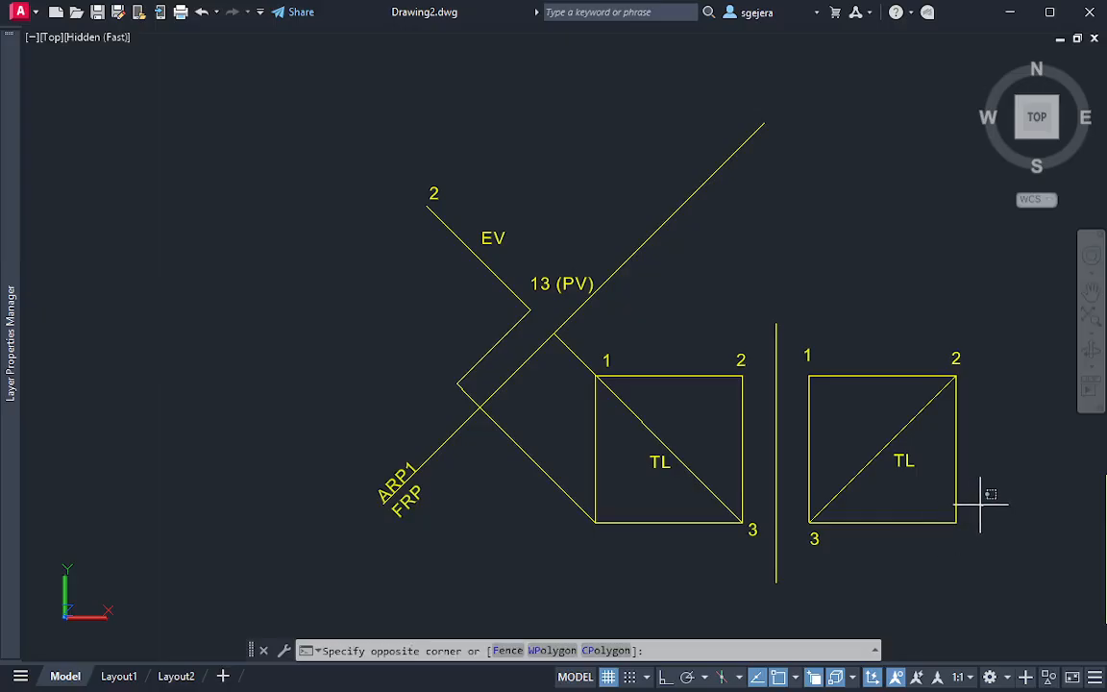
mouse_move(981, 504)
left_mouse_down()
mouse_move(947, 502)
mouse_move(939, 525)
mouse_move(983, 517)
left_mouse_up()
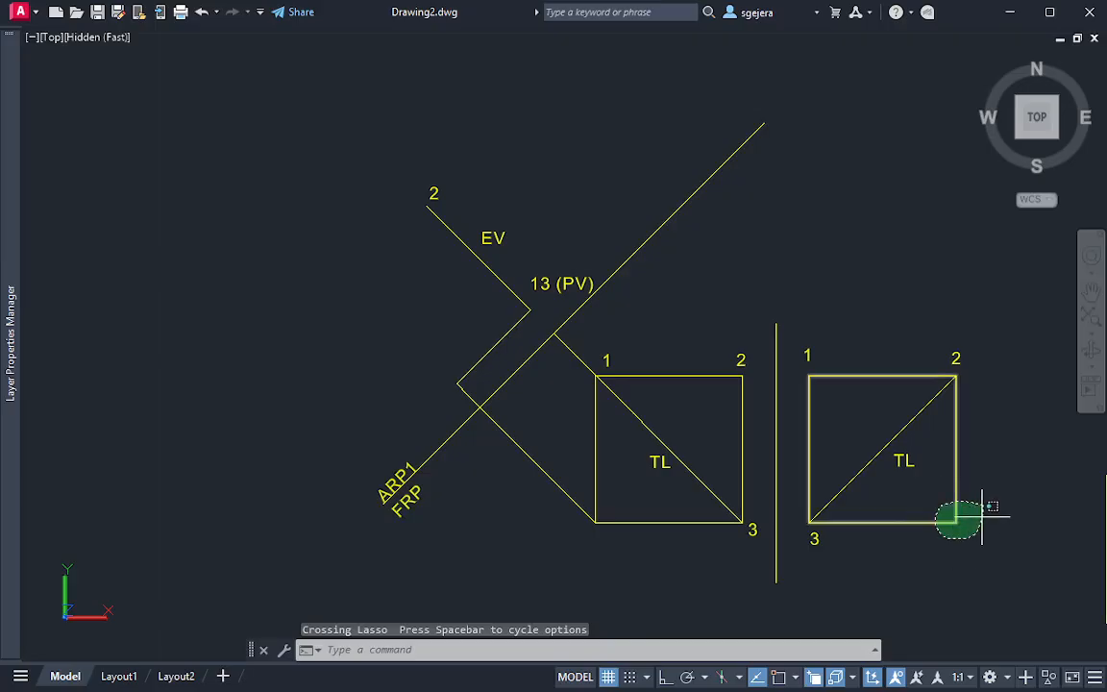
left_click_drag(982, 518, 987, 524)
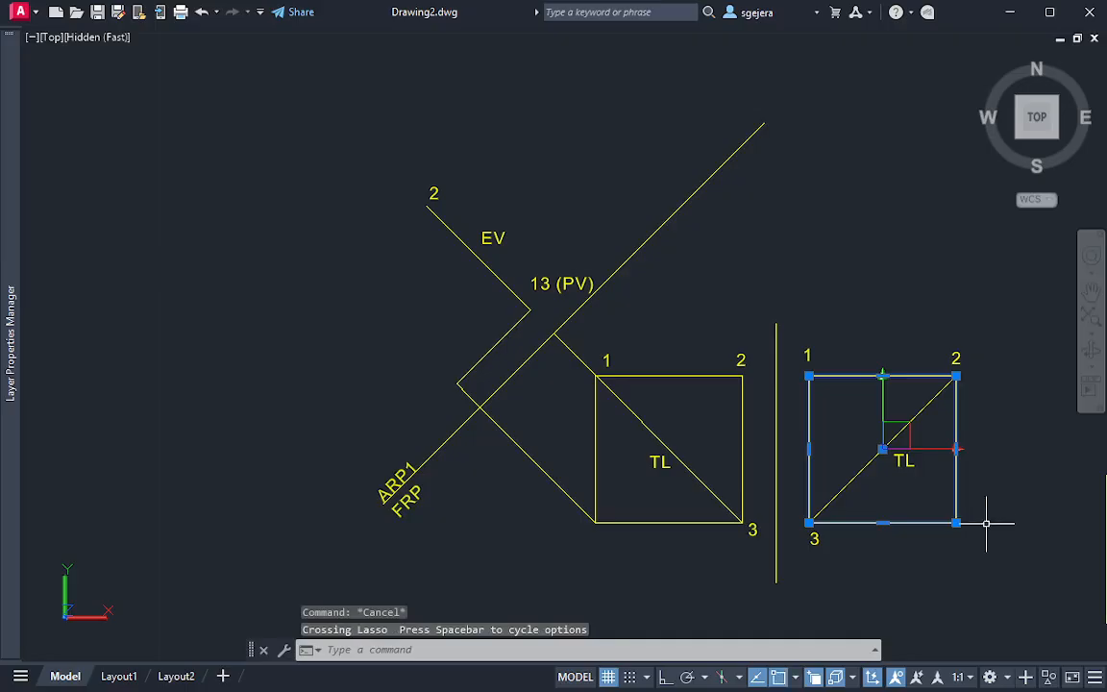
key("Escape")
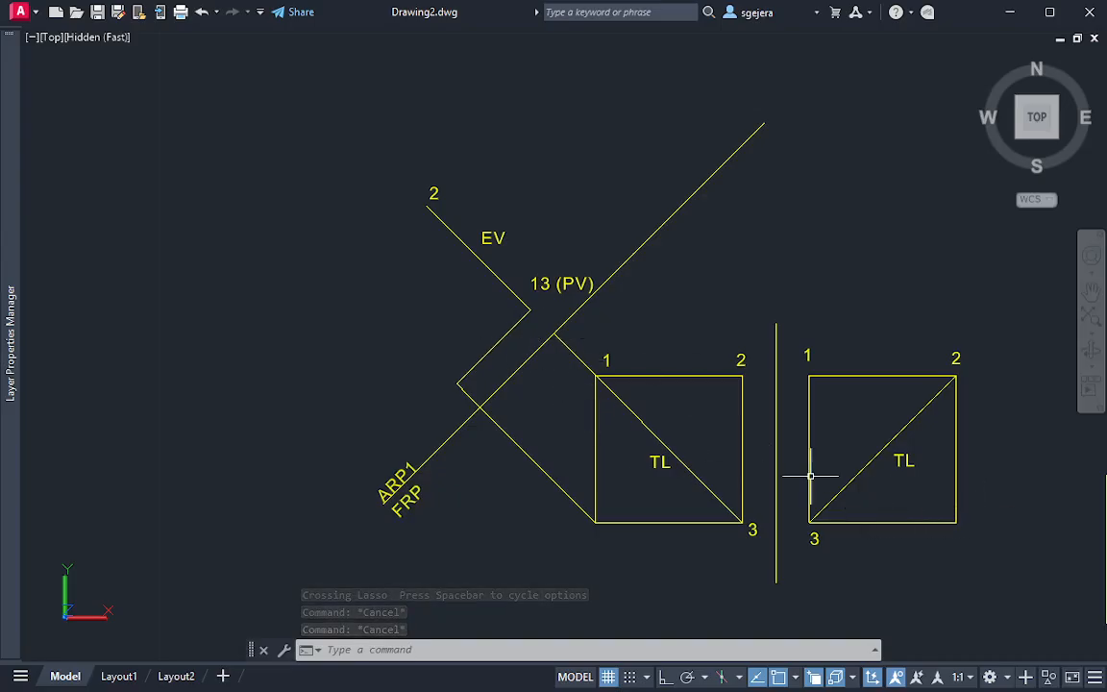
mouse_move(972, 508)
left_mouse_down()
mouse_move(948, 528)
mouse_move(972, 522)
mouse_move(961, 520)
left_mouse_up()
key("Escape")
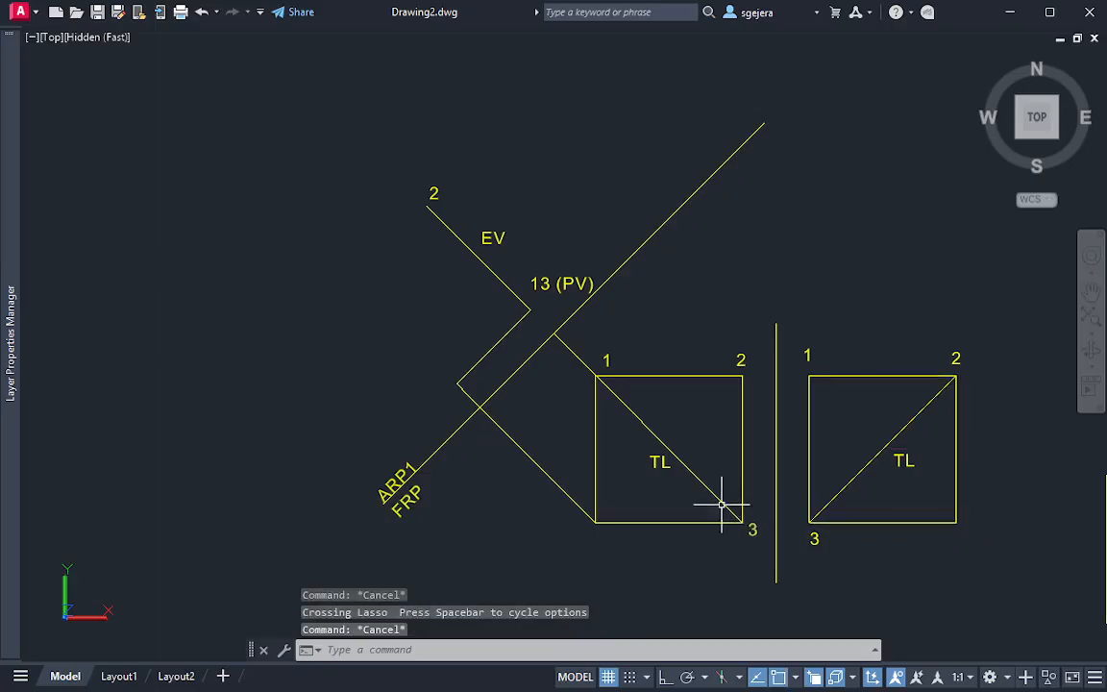
mouse_move(438, 168)
left_mouse_down()
mouse_move(440, 203)
mouse_move(448, 150)
left_mouse_up()
key("Escape")
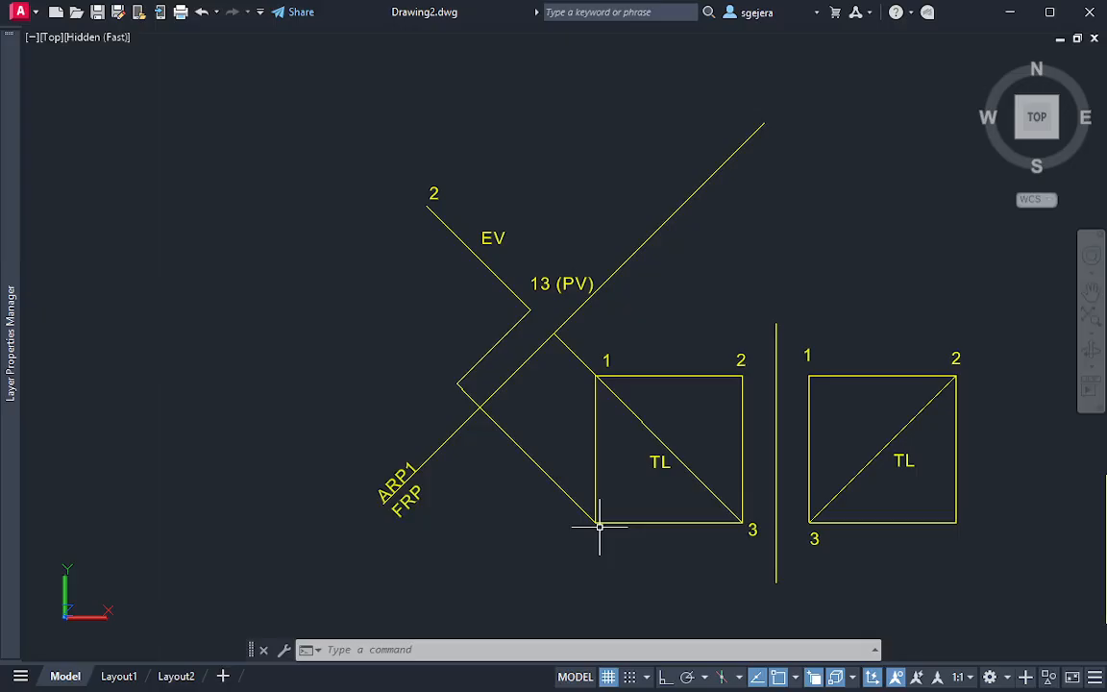
Examine the 3D solid from an orbited angle and return to the top view showing it beside the projected views
middle_click_drag(905, 470, 608, 392)
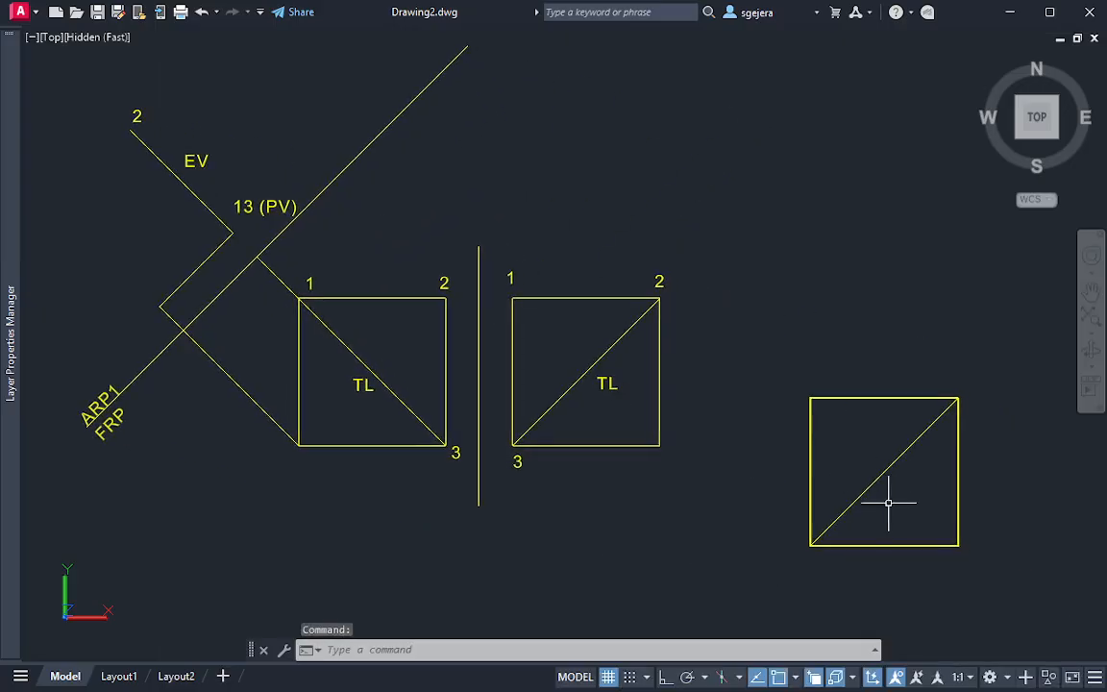
mouse_move(914, 537)
middle_mouse_down("shift")
mouse_move(927, 464)
mouse_move(959, 405)
mouse_move(907, 368)
middle_mouse_up("shift")
left_click(816, 282)
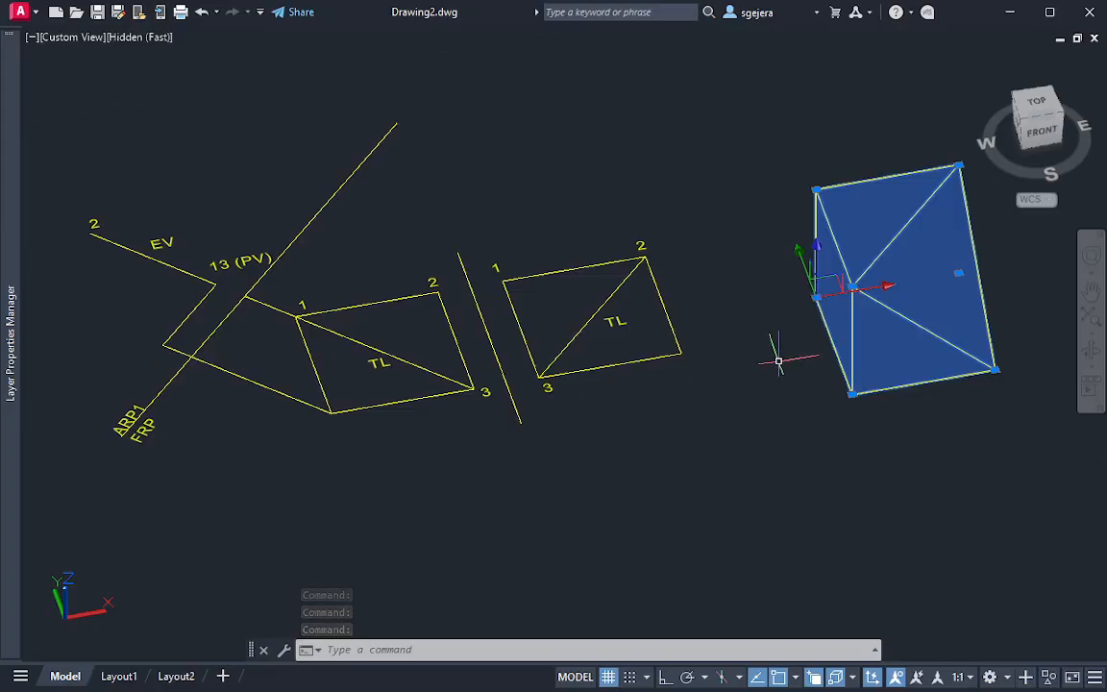
left_click(1038, 113)
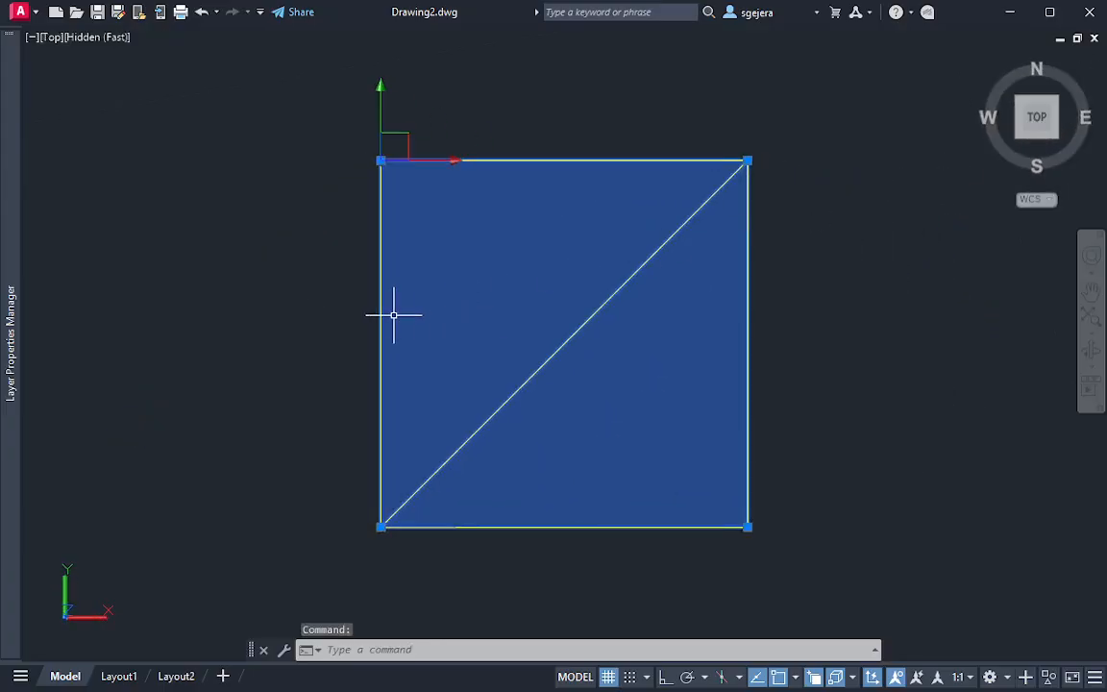
middle_click_drag(395, 314, 825, 317)
scroll(711, 336, "down", 4)
middle_click_drag(526, 302, 618, 371)
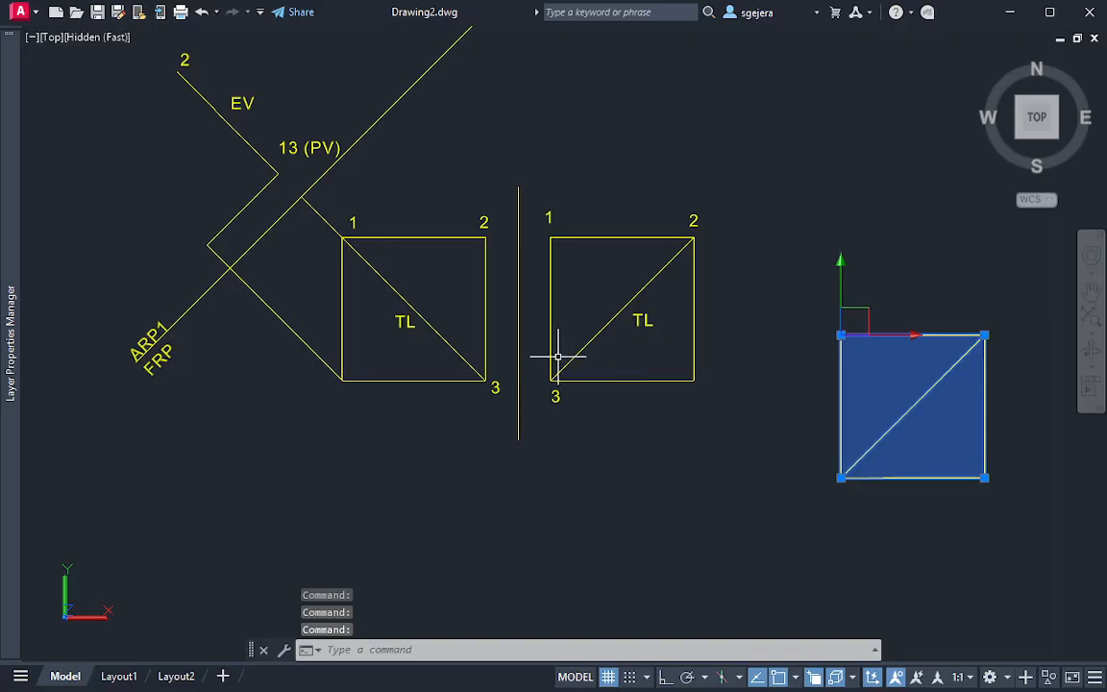
Compare point 2 and the edge view in the auxiliary view with point 2 in the front and right views
scroll(403, 300, "up", 2)
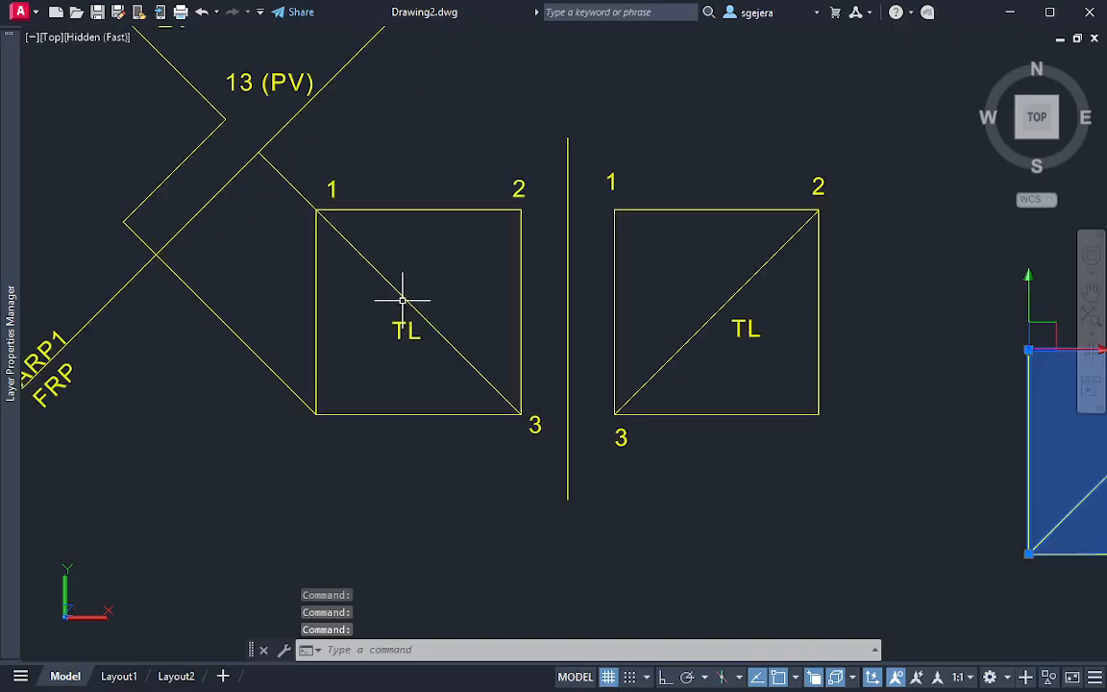
middle_click_drag(403, 300, 507, 371)
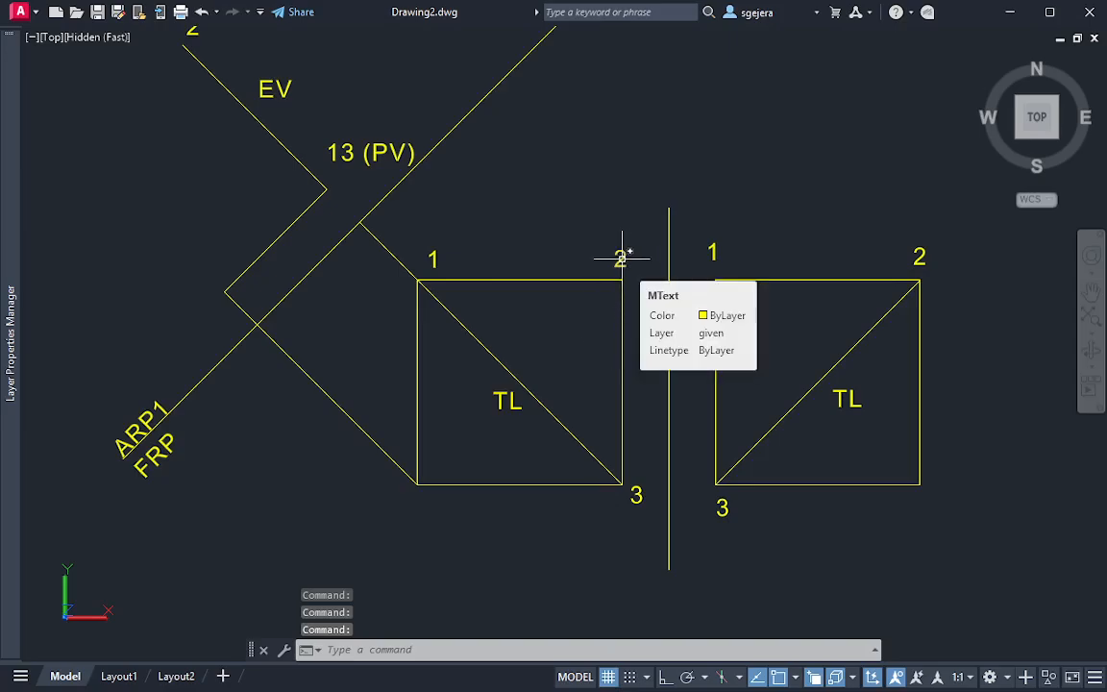
middle_click_drag(563, 242, 581, 356)
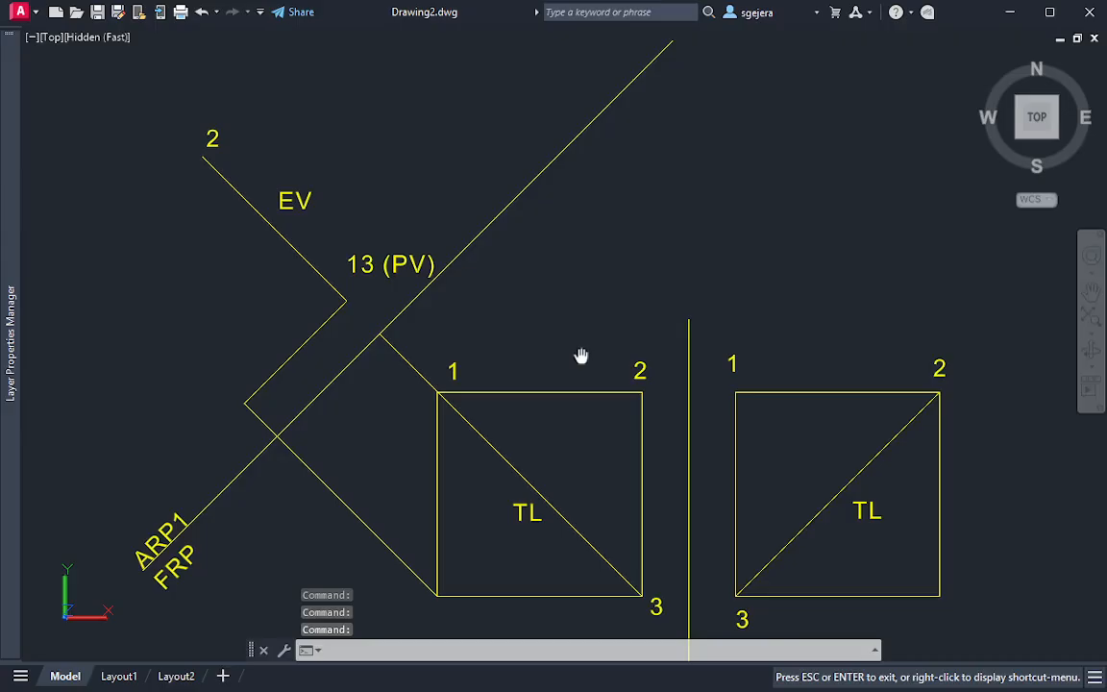
middle_click_drag(580, 356, 582, 358)
key("Escape")
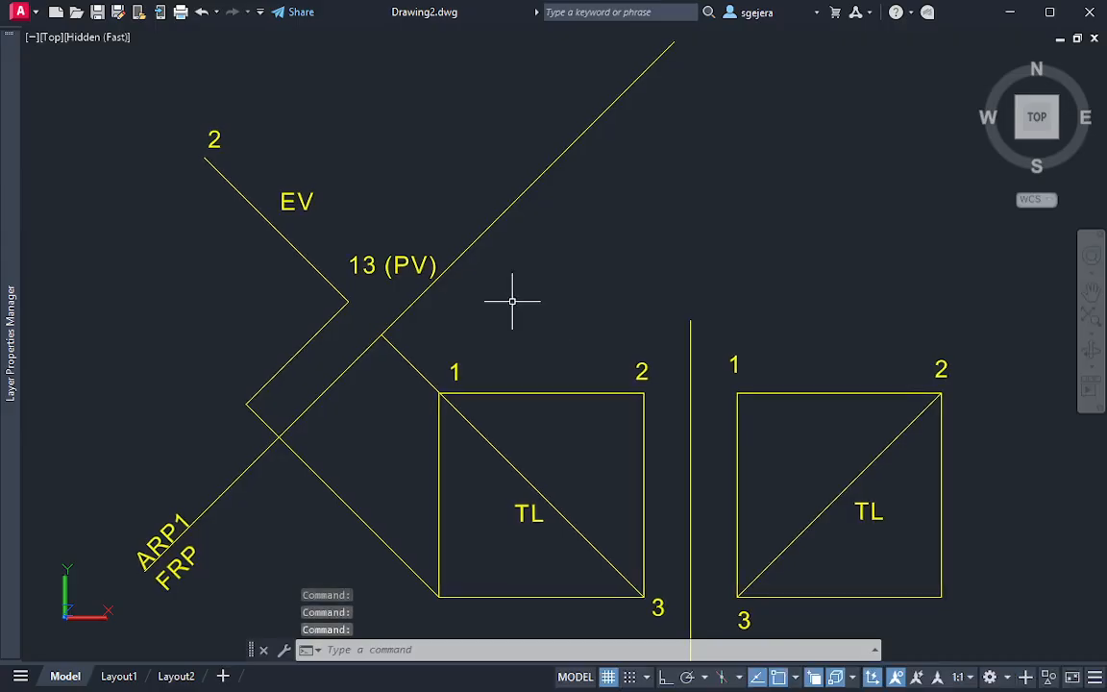
left_click(230, 119)
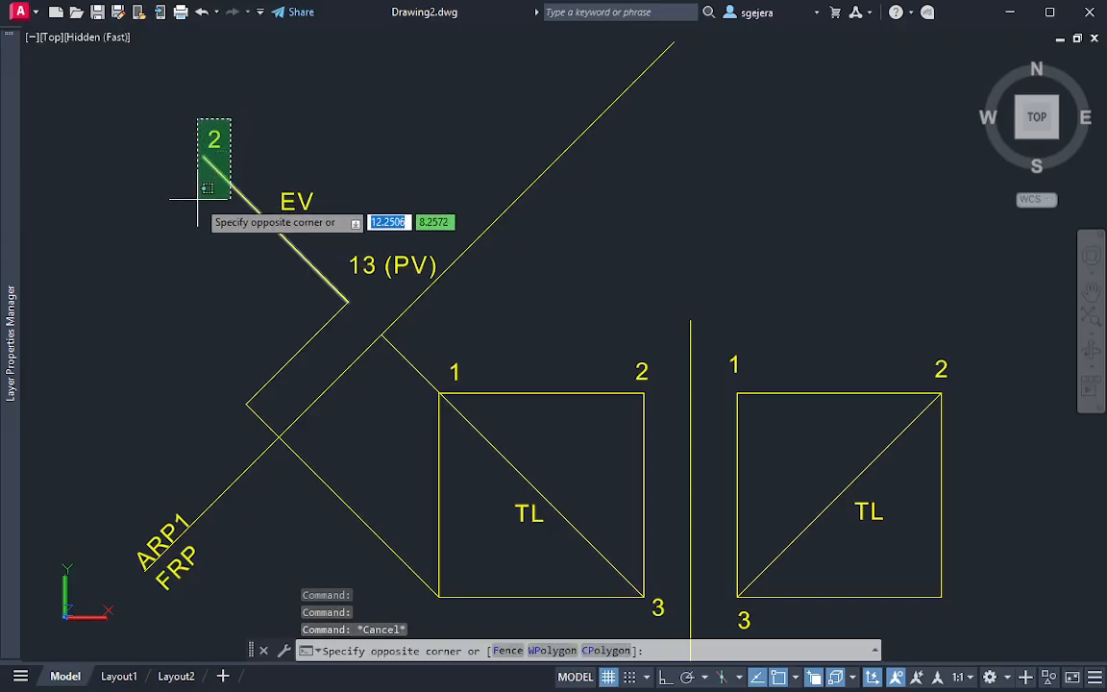
key("Escape")
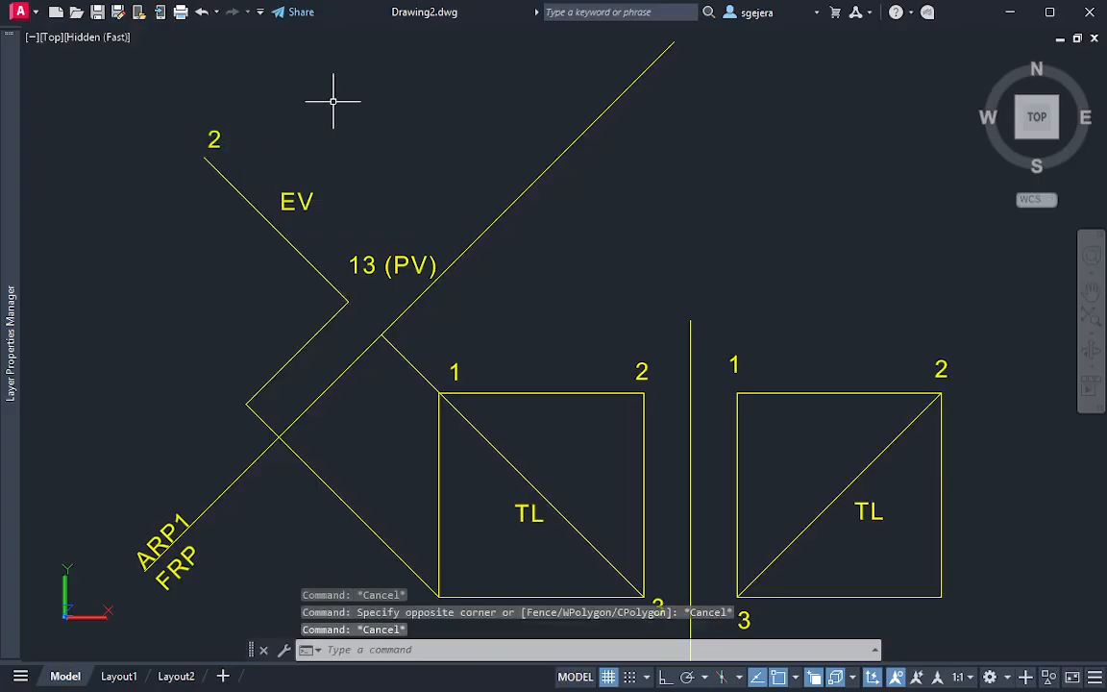
left_click(338, 100)
left_click(120, 233)
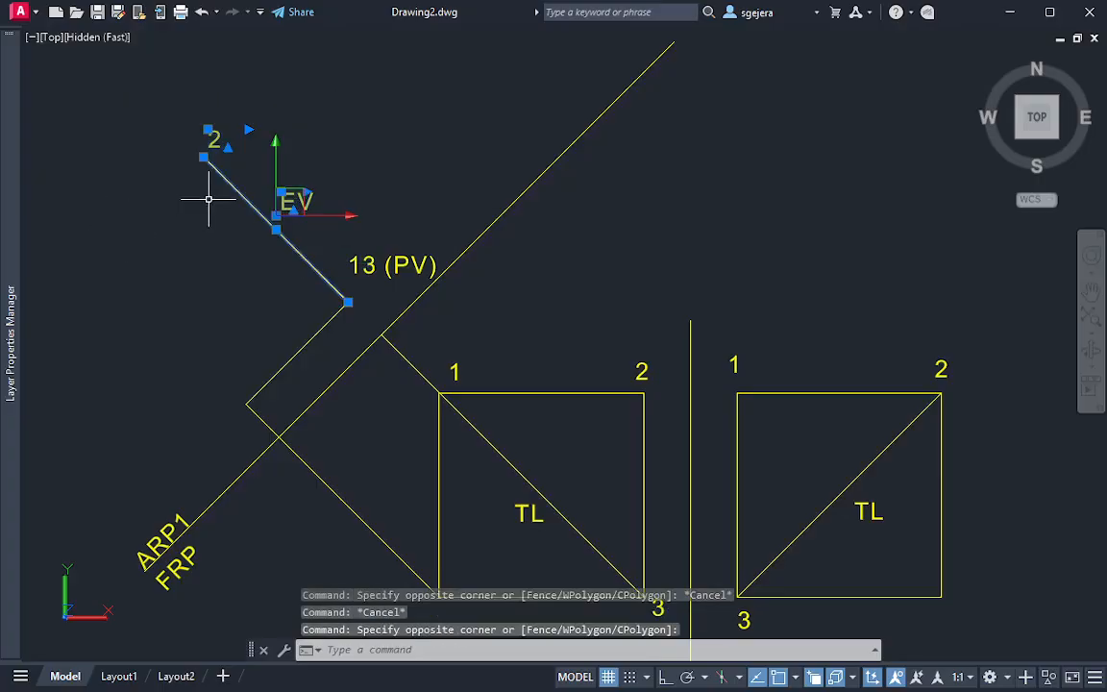
key("Escape")
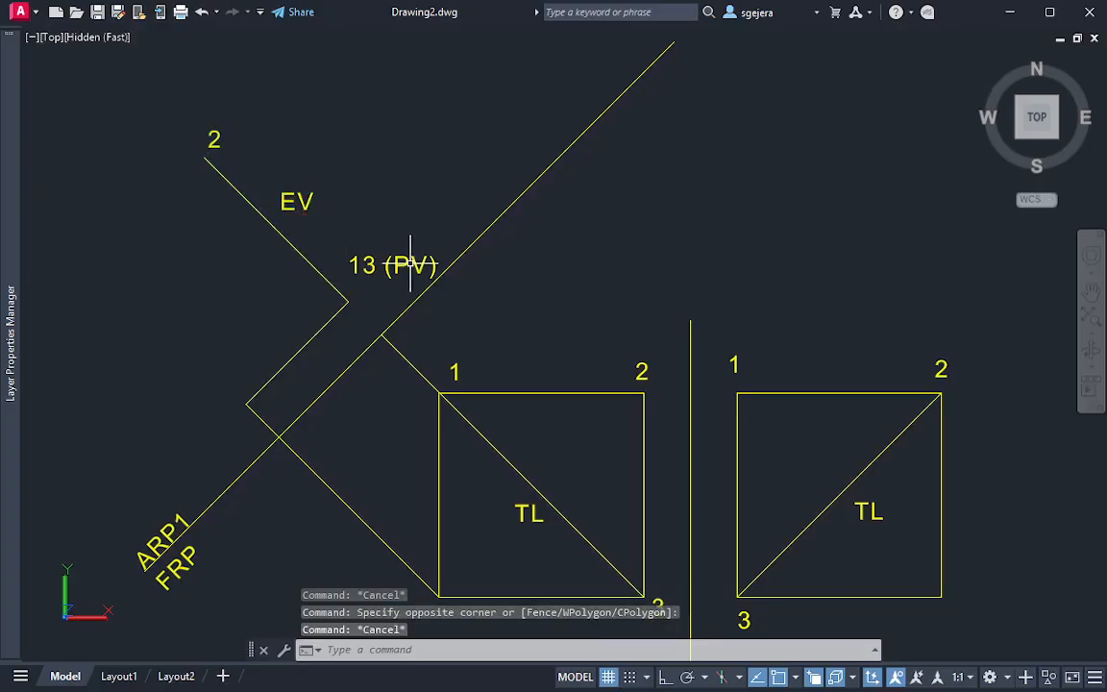
Draw a projector from corner 2 of the front view perpendicular to the ARP1/FRP fold line, extending well into the auxiliary view
type("l")
key("Return")
left_click(644, 392)
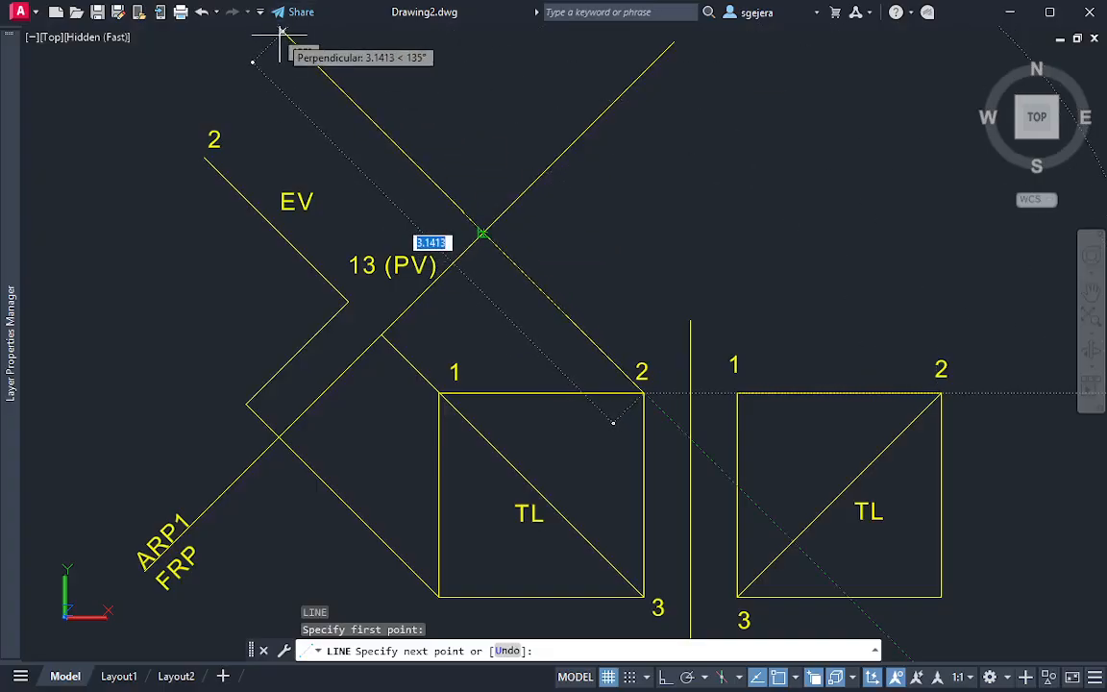
left_click(295, 43)
key("Escape")
key("Escape")
left_click(230, 127)
left_click(201, 137)
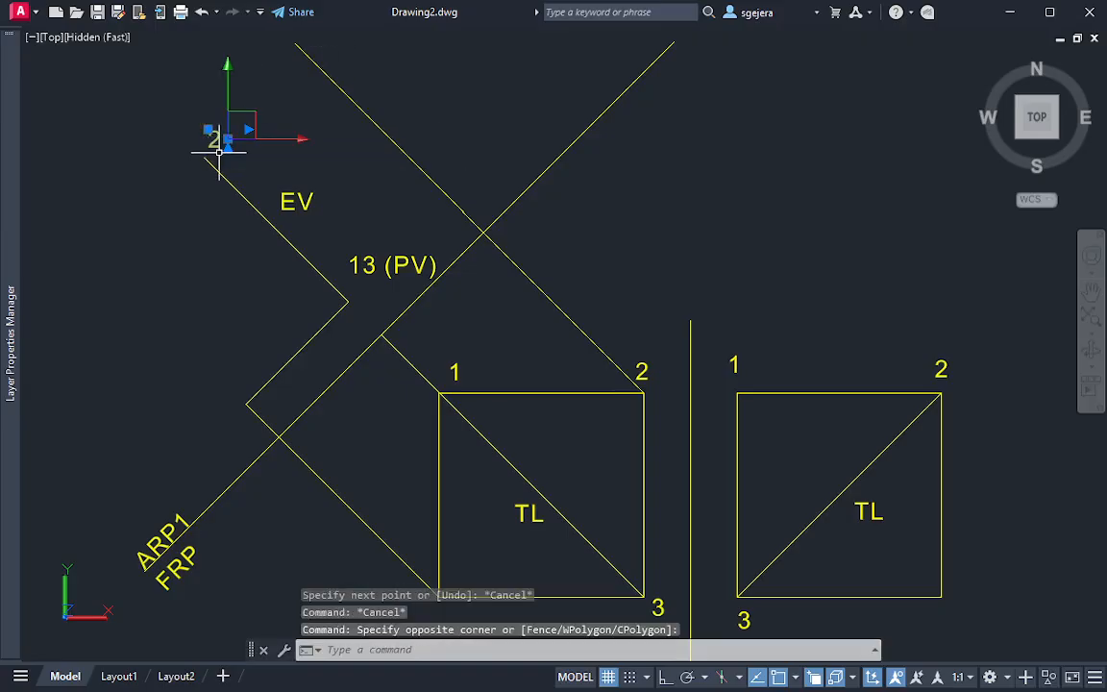
key("Escape")
Draw a construction line from the auxiliary edge line's outer end perpendicular to the corner 2 projector, and trim the projector's overhang beyond it
type("l")
key("Return")
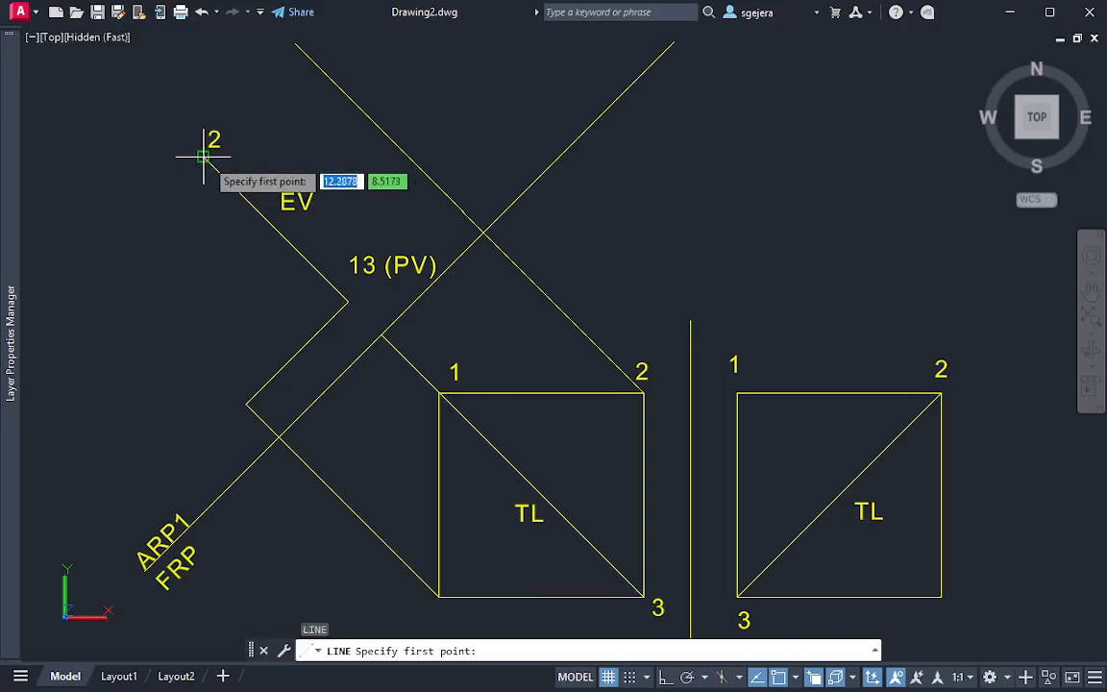
left_click(203, 155)
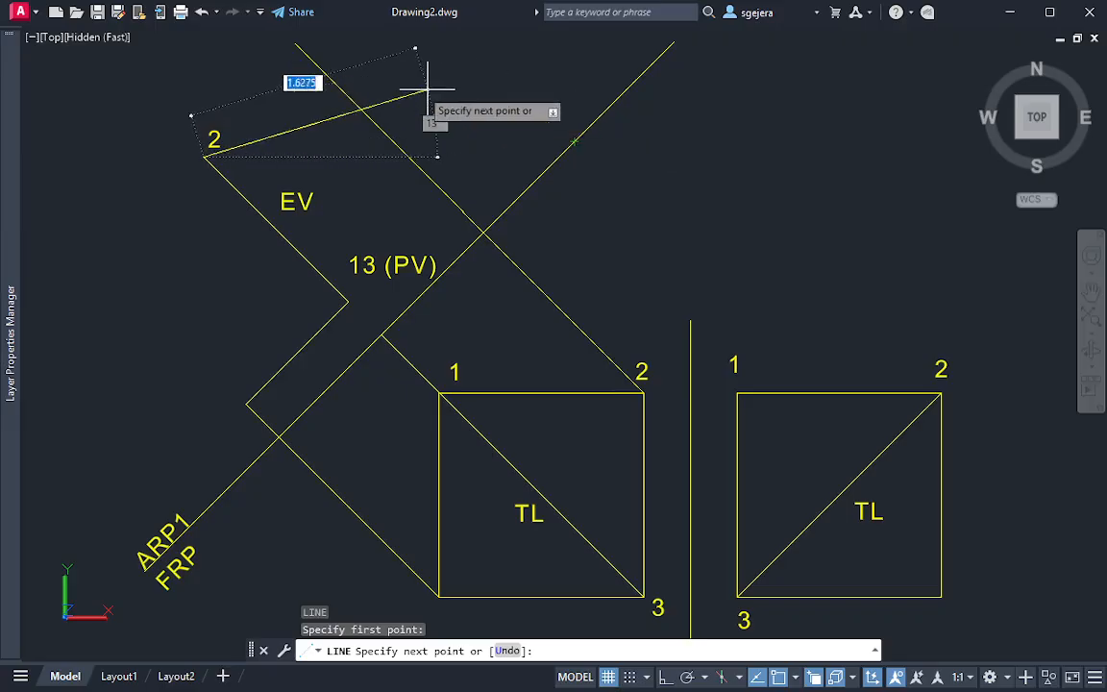
left_click(306, 54)
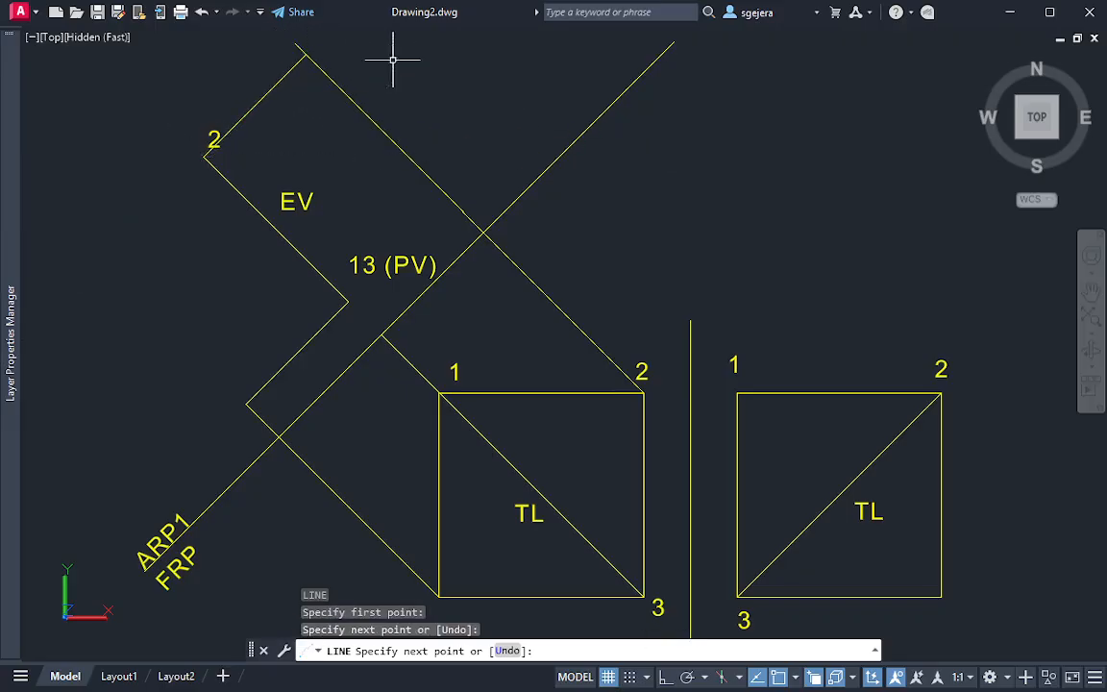
key("Escape")
type("tr")
key("Return")
left_click_drag(307, 43, 289, 49)
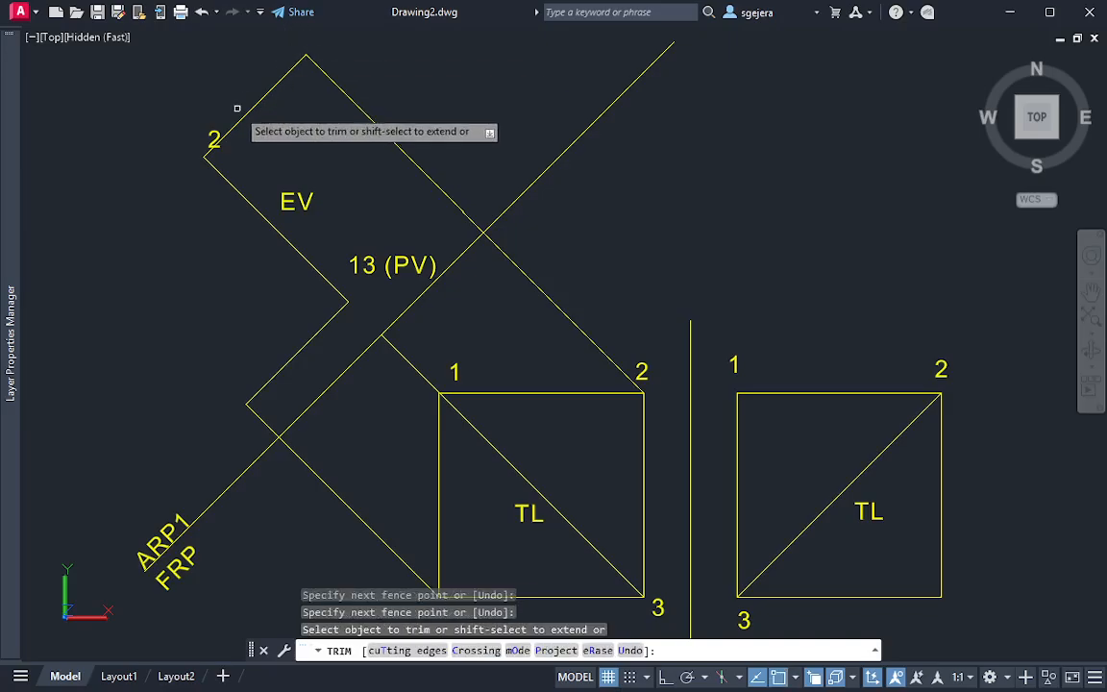
key("Escape")
Move the auxiliary view's label 2 beside the outer end of the corner 2 projector
left_click(216, 140)
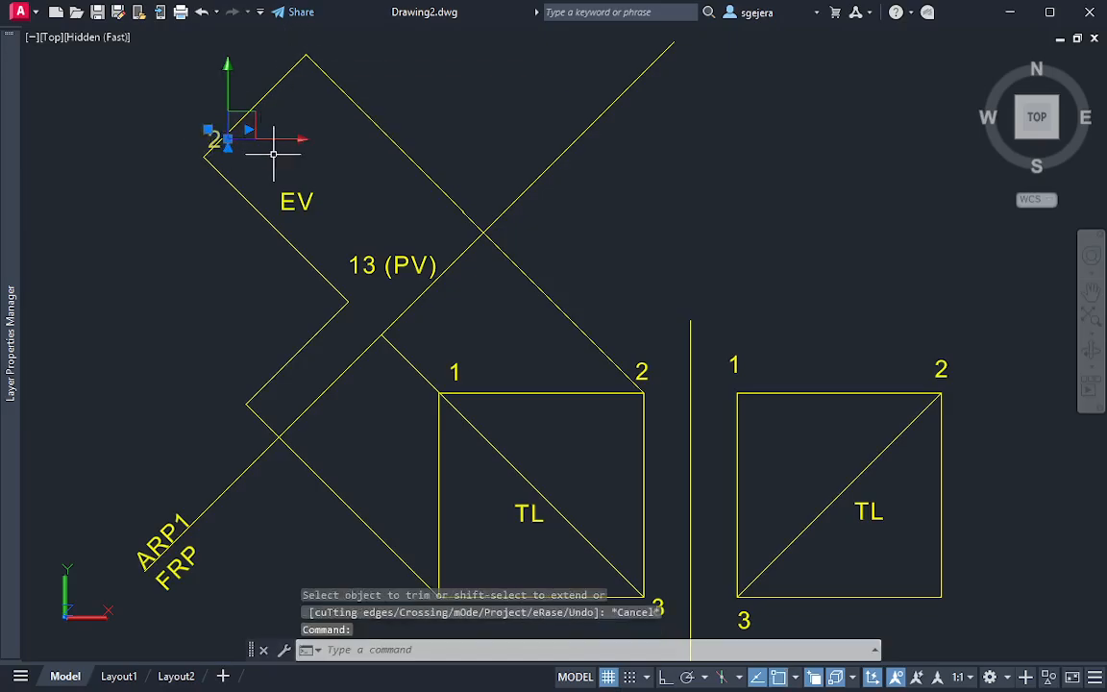
left_click(208, 130)
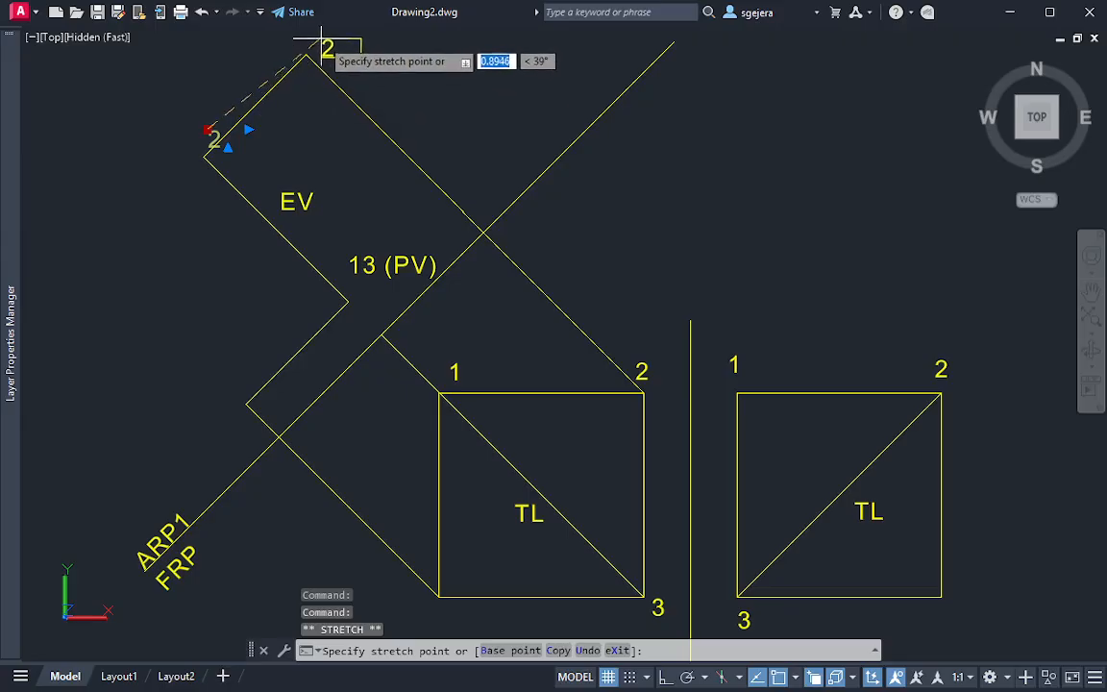
left_click(324, 45)
key("Escape")
Draw a line from the 13 (PV) point to the outer end of the corner 2 projector
type("l")
key("Return")
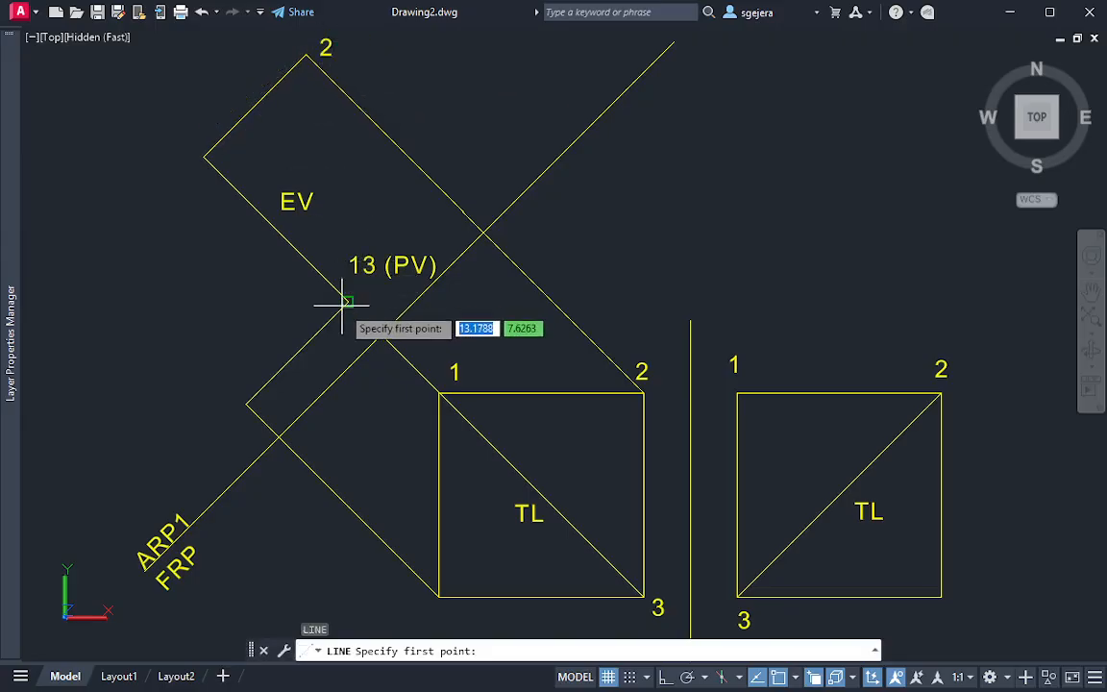
left_click(346, 302)
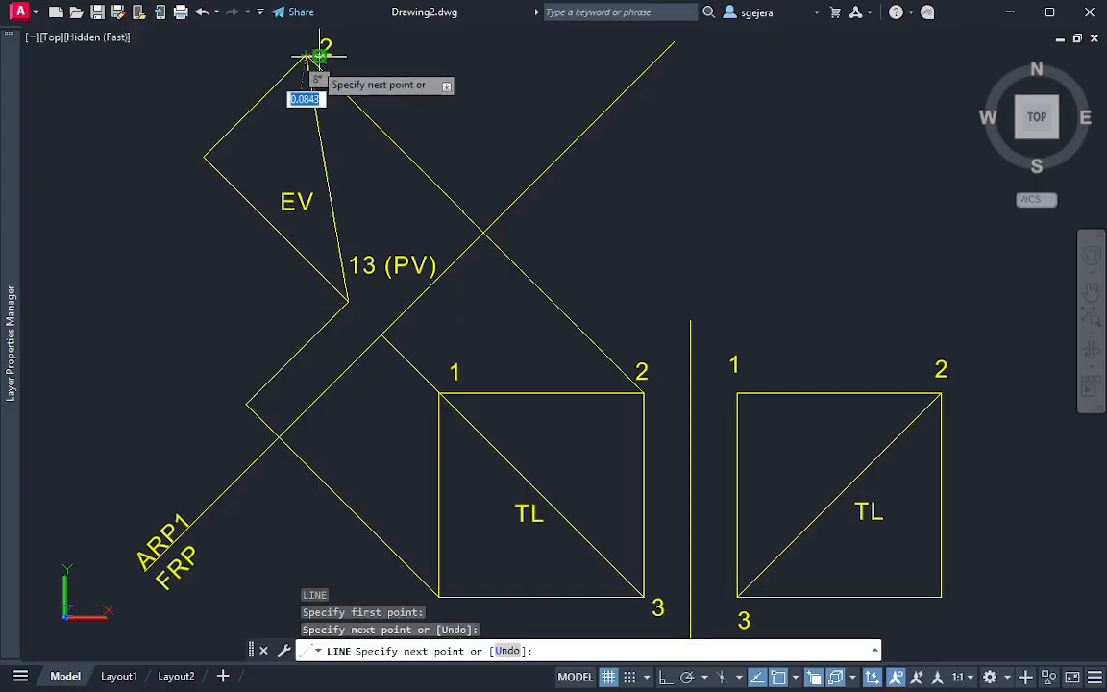
left_click(319, 56)
key("Escape")
key("Escape")
Move the EV label to the fold-line side of the new line between 13 (PV) and 2
left_click(290, 198)
left_click(283, 192)
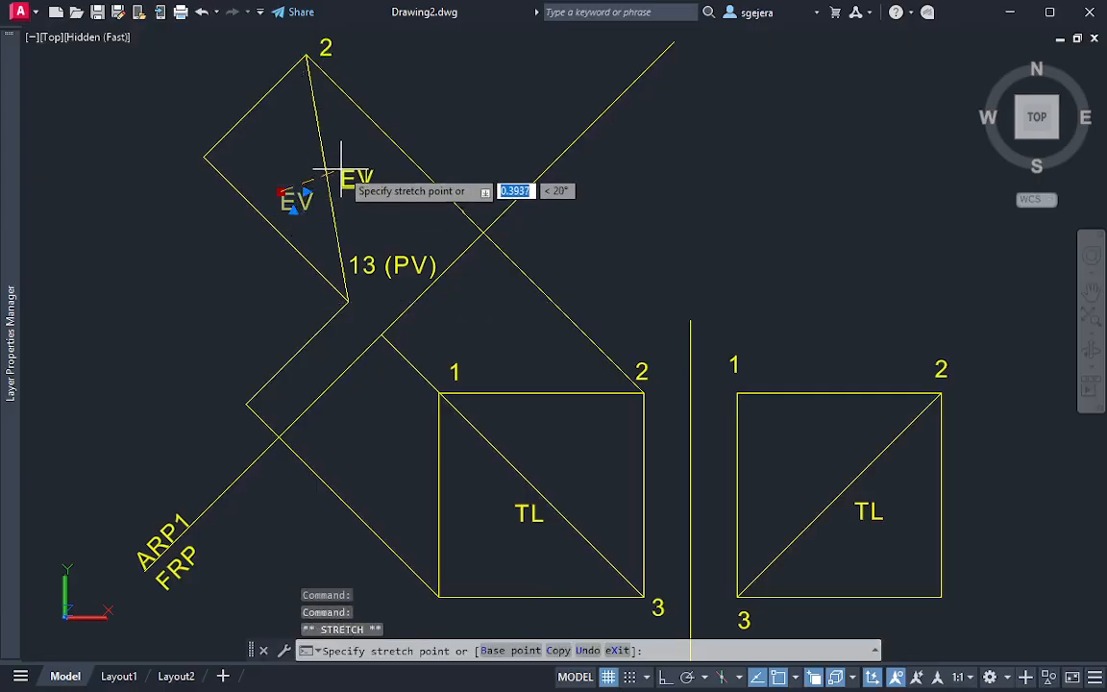
left_click(343, 180)
key("Escape")
key("Escape")
Delete the former auxiliary edge line and the construction line joining its outer end to point 2
middle_click_drag(308, 269, 331, 279)
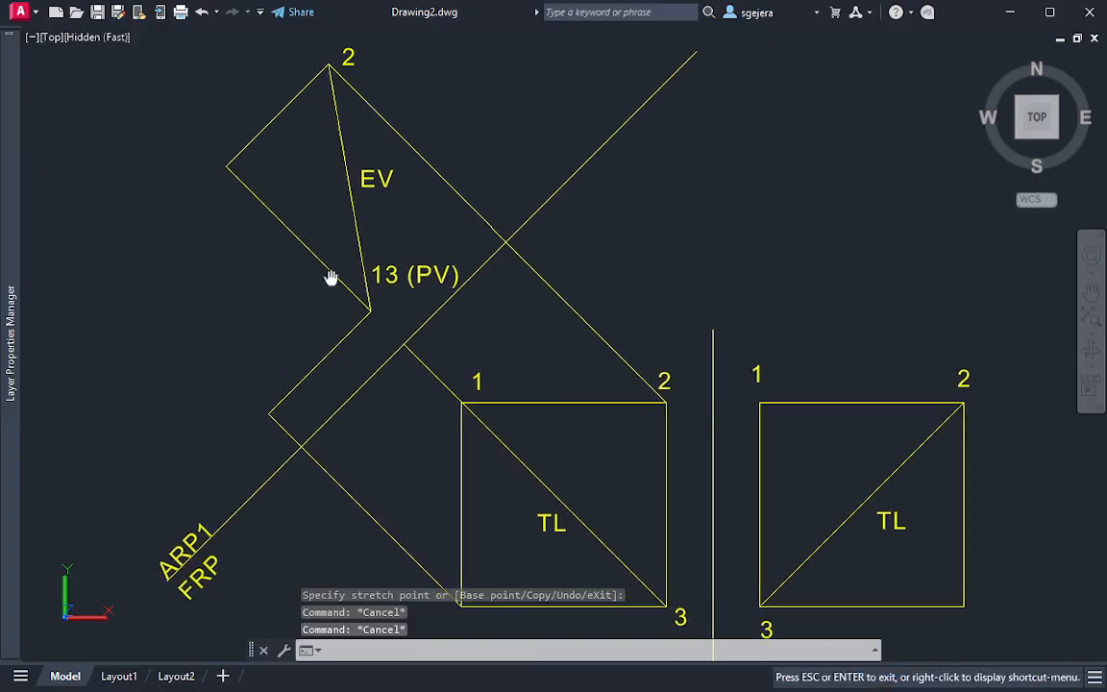
left_click(268, 190)
left_click(187, 228)
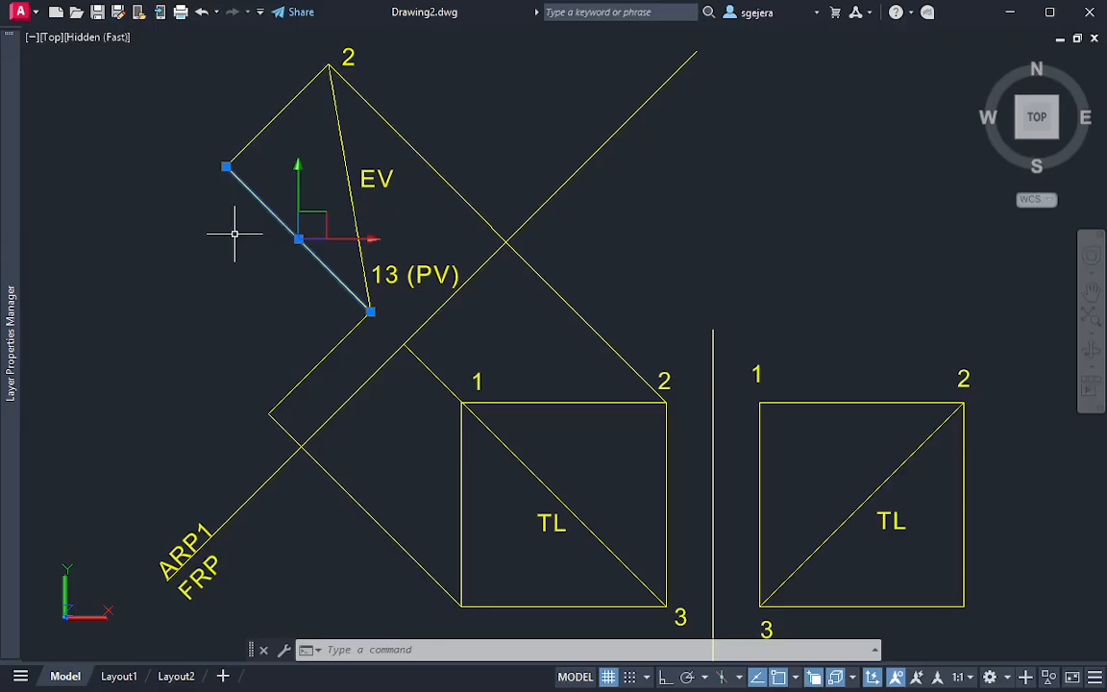
key("Delete")
left_click(269, 203)
left_click(171, 131)
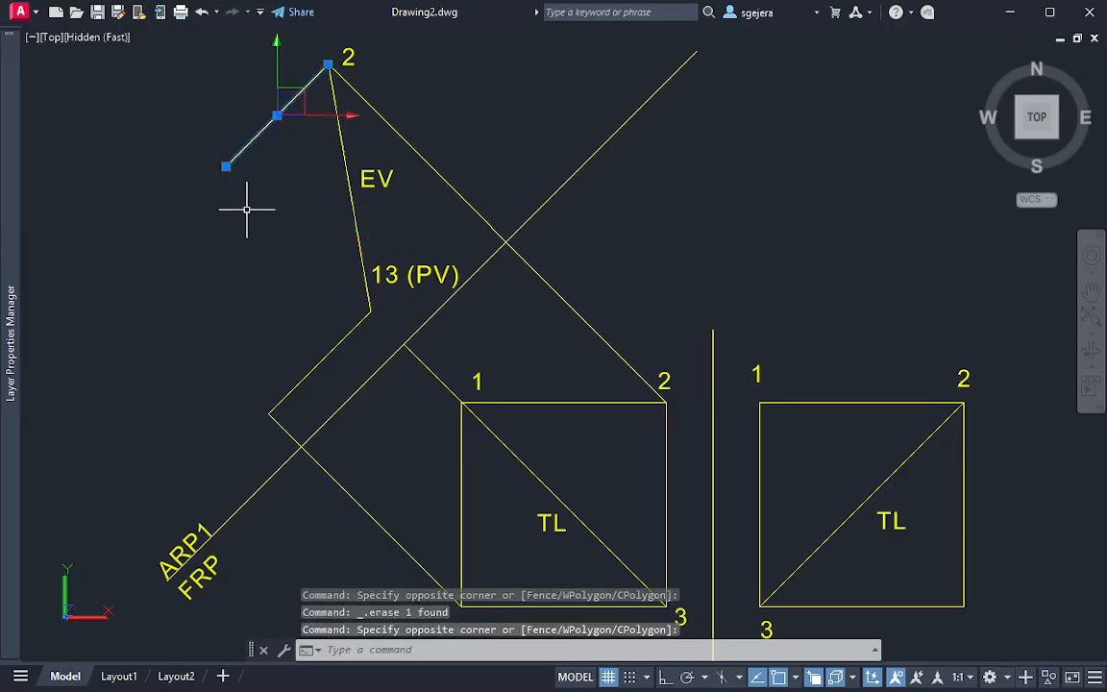
key("Delete")
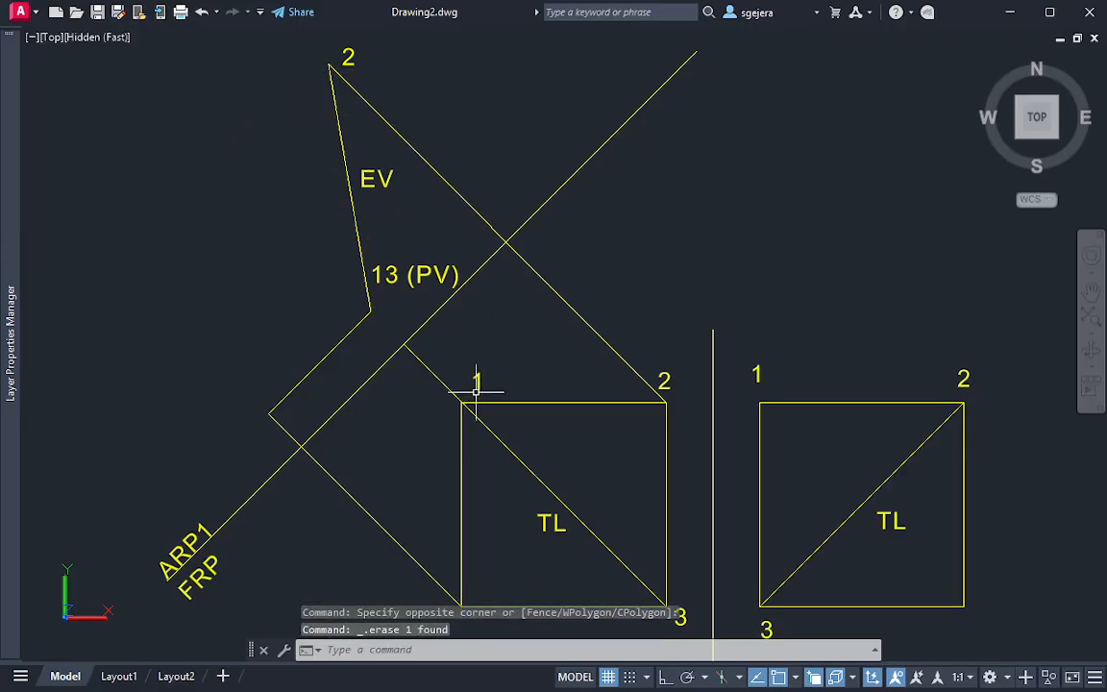
key("Escape")
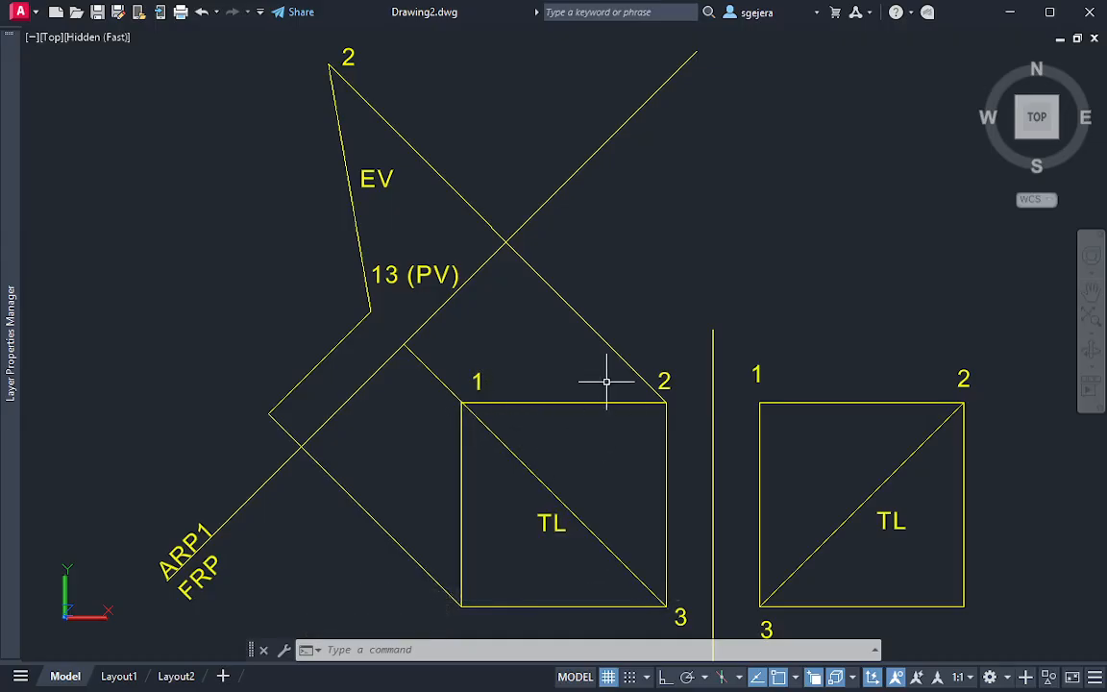
Examine the 3D solid from its front and left sides and return to the north-up top view of the projected views
middle_click_drag(772, 501, 312, 287)
middle_click_drag(710, 377, 792, 248, "shift")
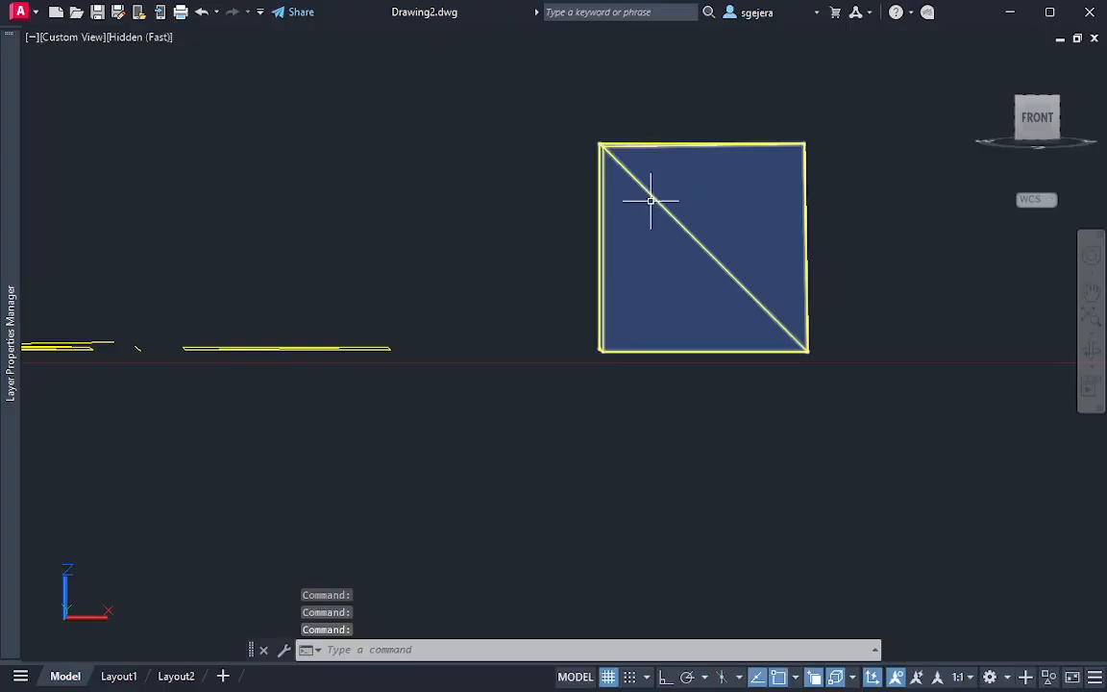
middle_click_drag(644, 196, 635, 159, "shift")
middle_click_drag(675, 214, 925, 331, "shift")
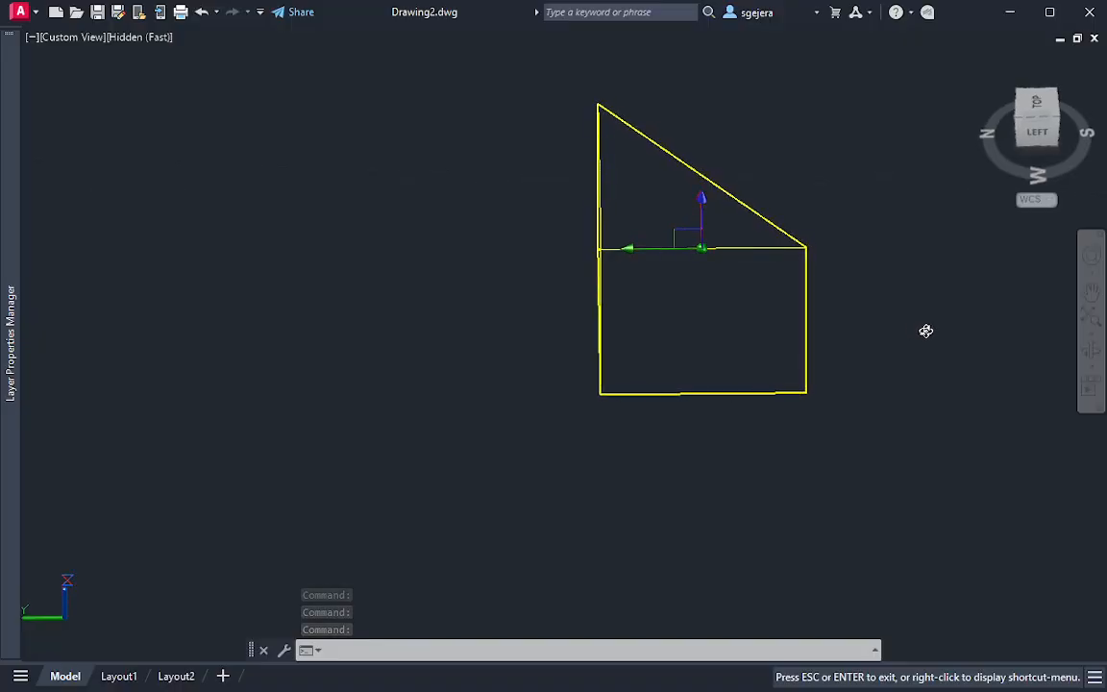
left_click(799, 329)
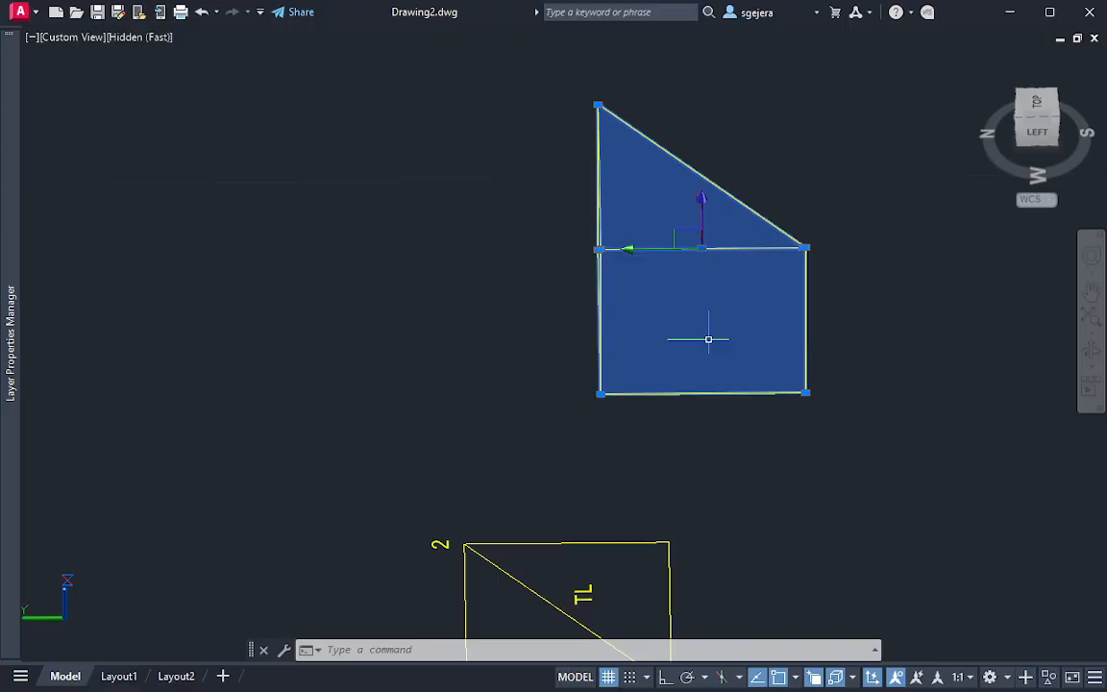
key("Escape")
middle_click_drag(855, 516, 1087, 108, "shift")
left_click(1043, 100)
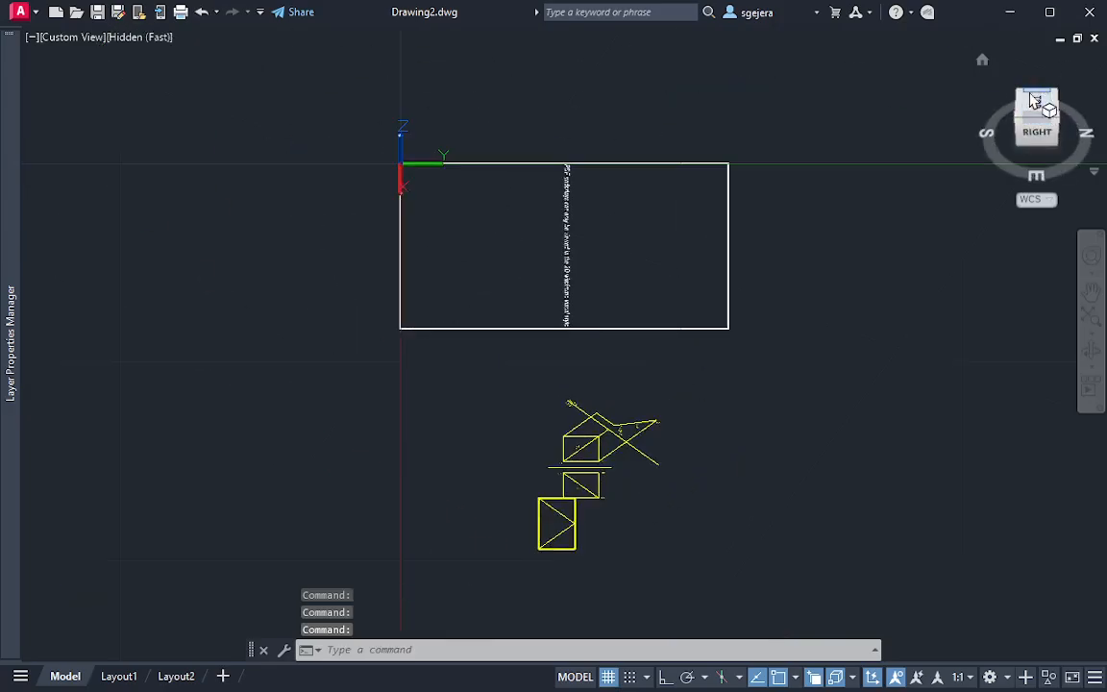
left_click(1037, 102)
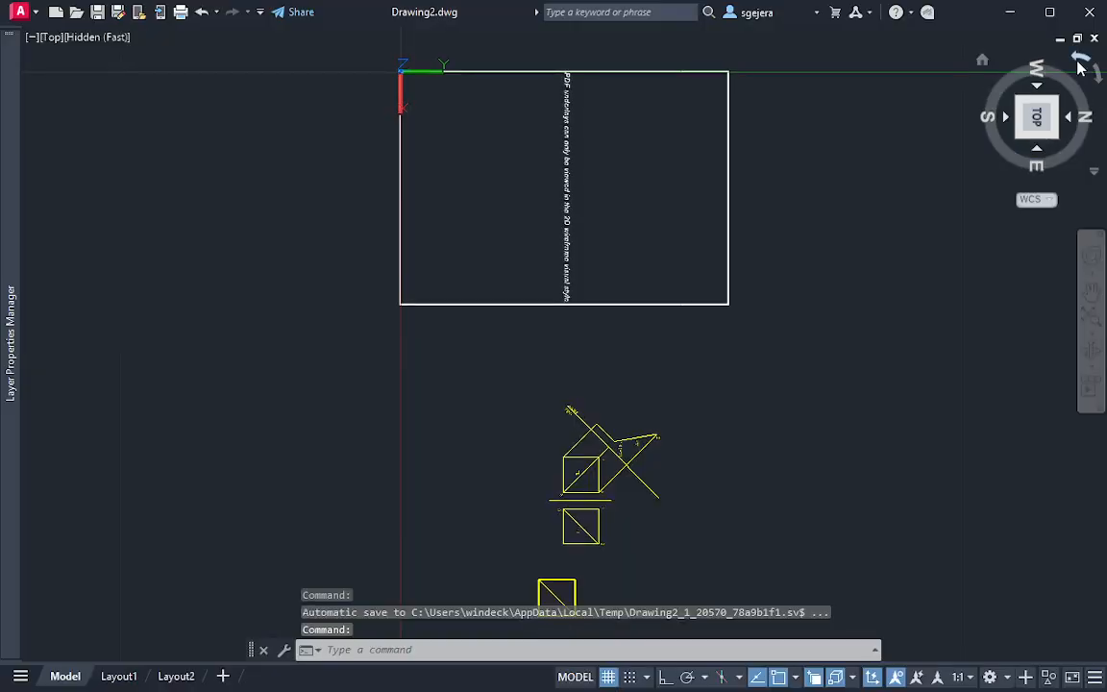
scroll(673, 306, "up", 9)
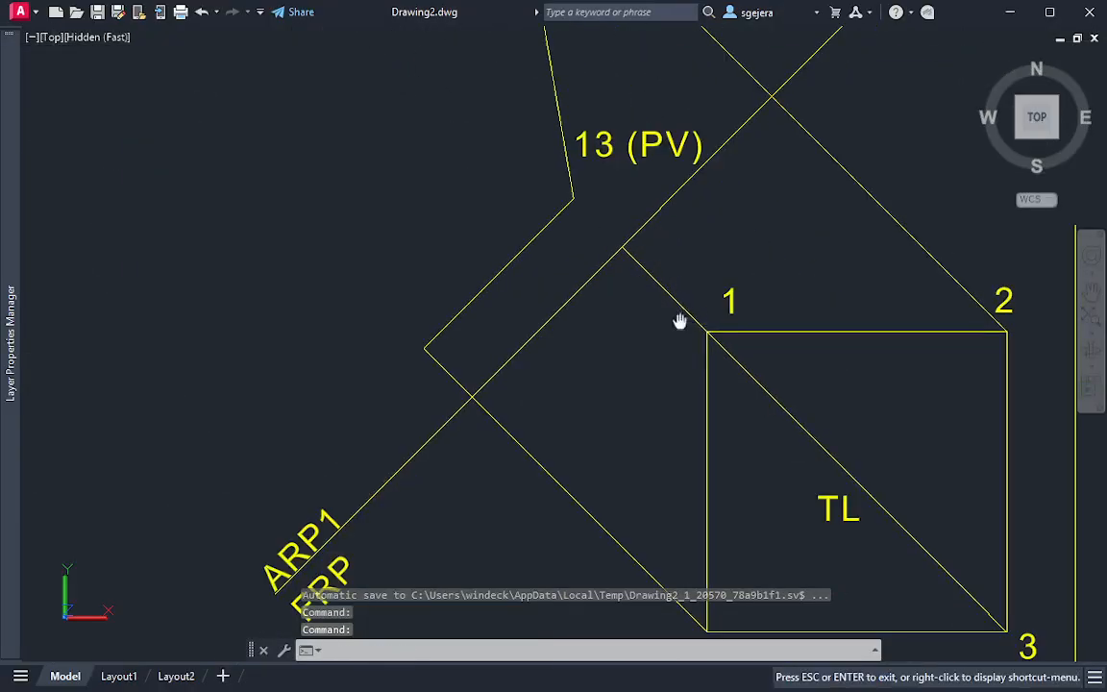
scroll(686, 287, "down", 2)
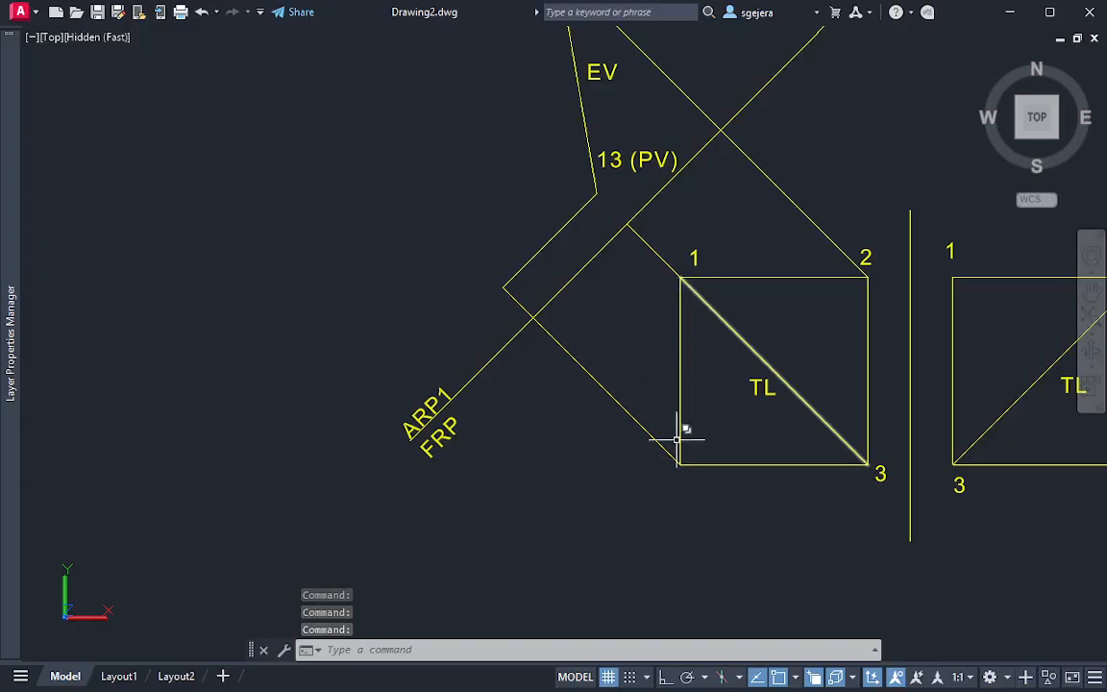
Examine the front view's vertical edge below corner 1 and its projectors toward the auxiliary view
mouse_move(682, 237)
left_mouse_down()
mouse_move(648, 445)
mouse_move(719, 389)
mouse_move(699, 223)
left_mouse_up()
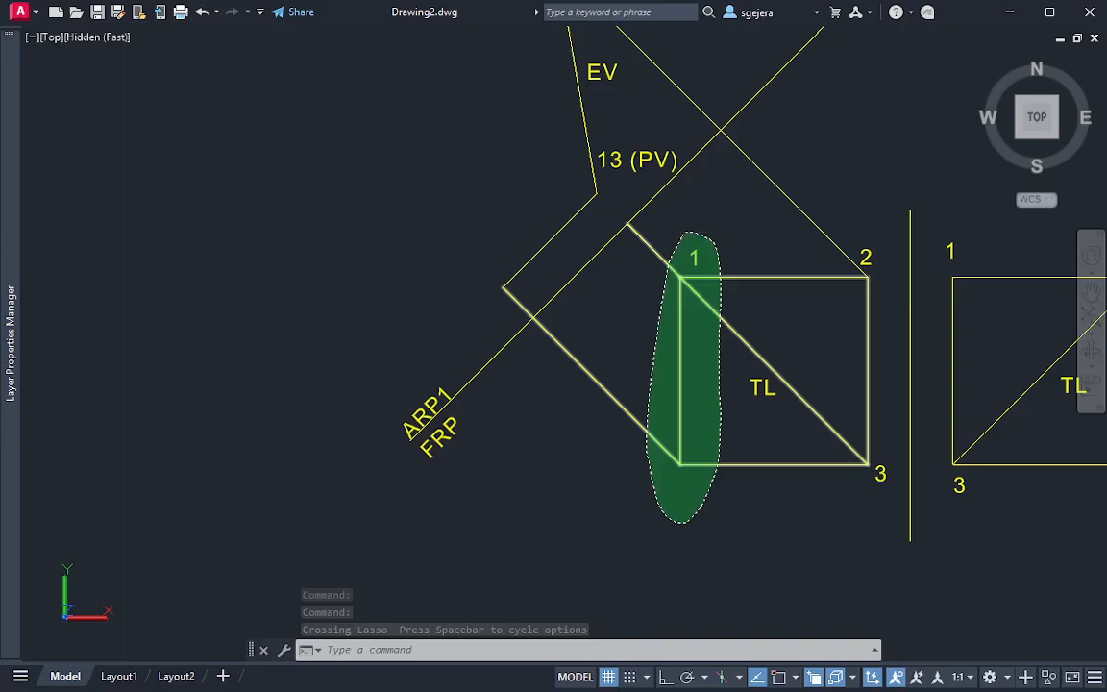
key("Escape")
key("Escape")
mouse_move(641, 237)
middle_mouse_down()
mouse_move(714, 311)
mouse_move(702, 337)
mouse_move(642, 339)
middle_mouse_up()
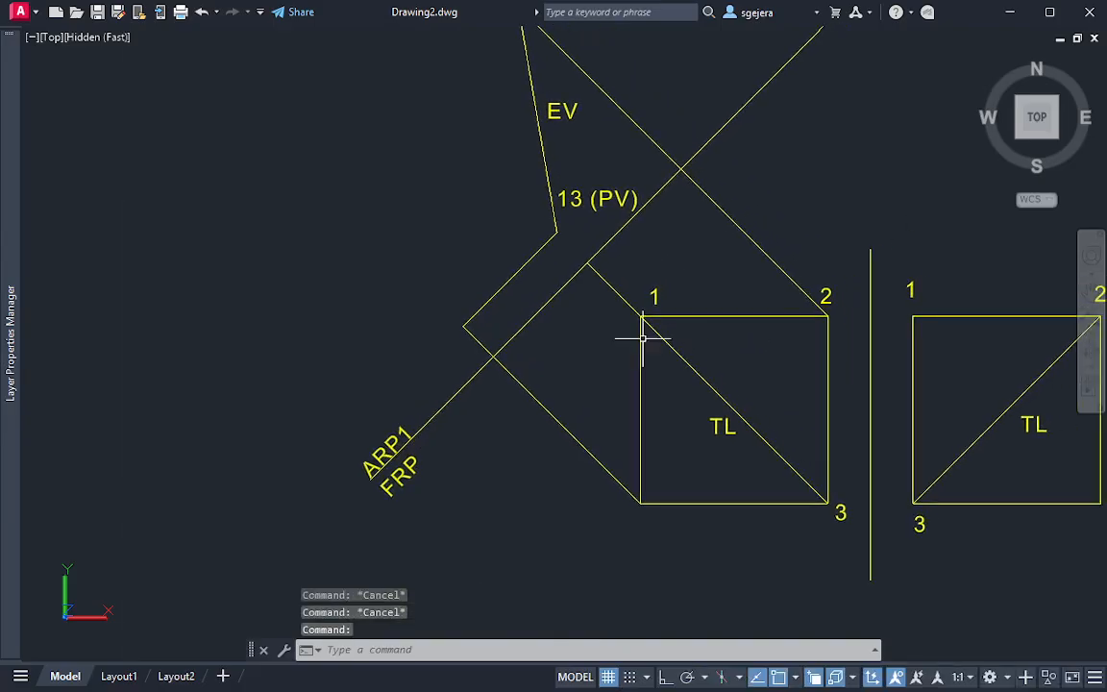
middle_click_drag(706, 352, 673, 375)
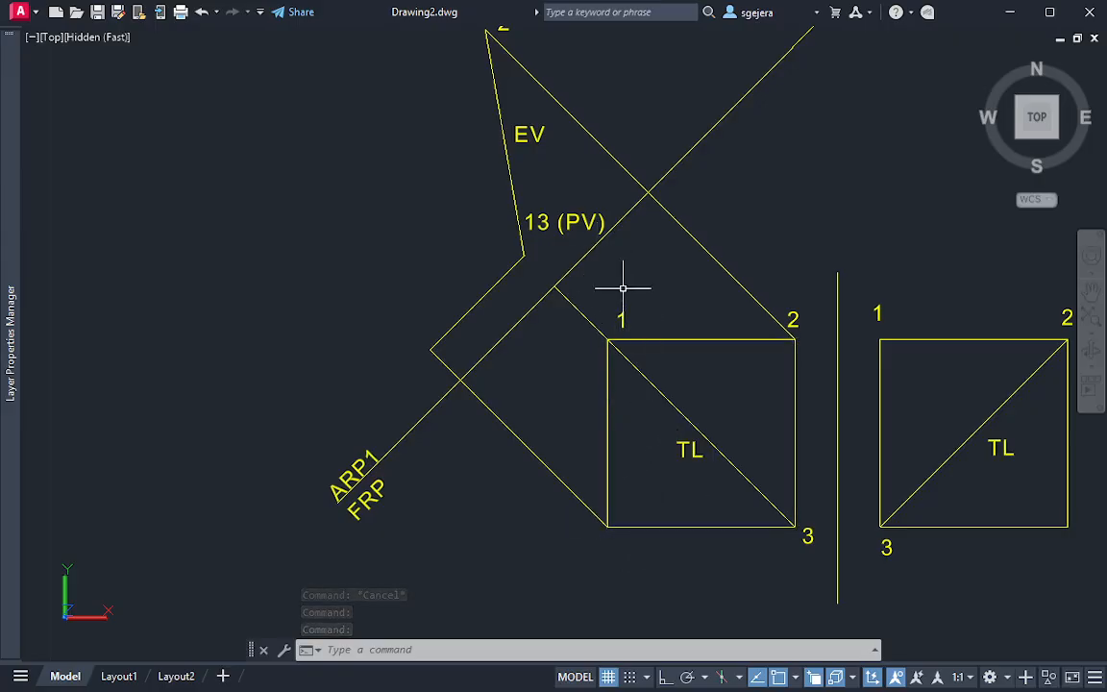
mouse_move(622, 287)
left_mouse_down()
mouse_move(640, 308)
mouse_move(605, 291)
left_mouse_up()
key("Escape")
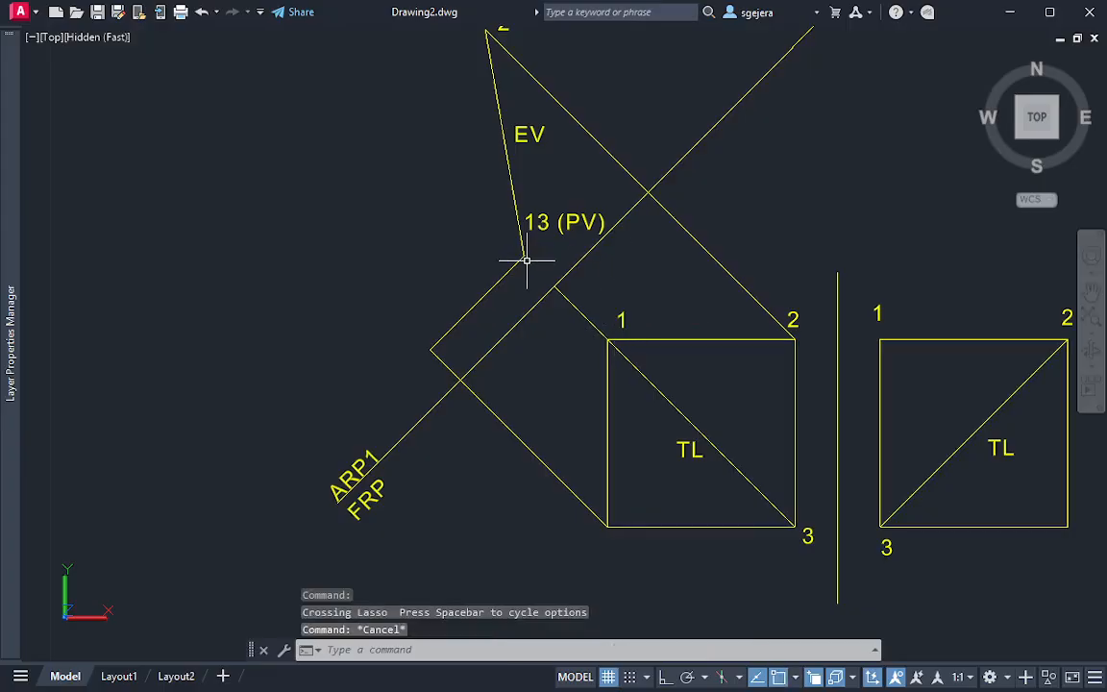
type("c")
key("Return")
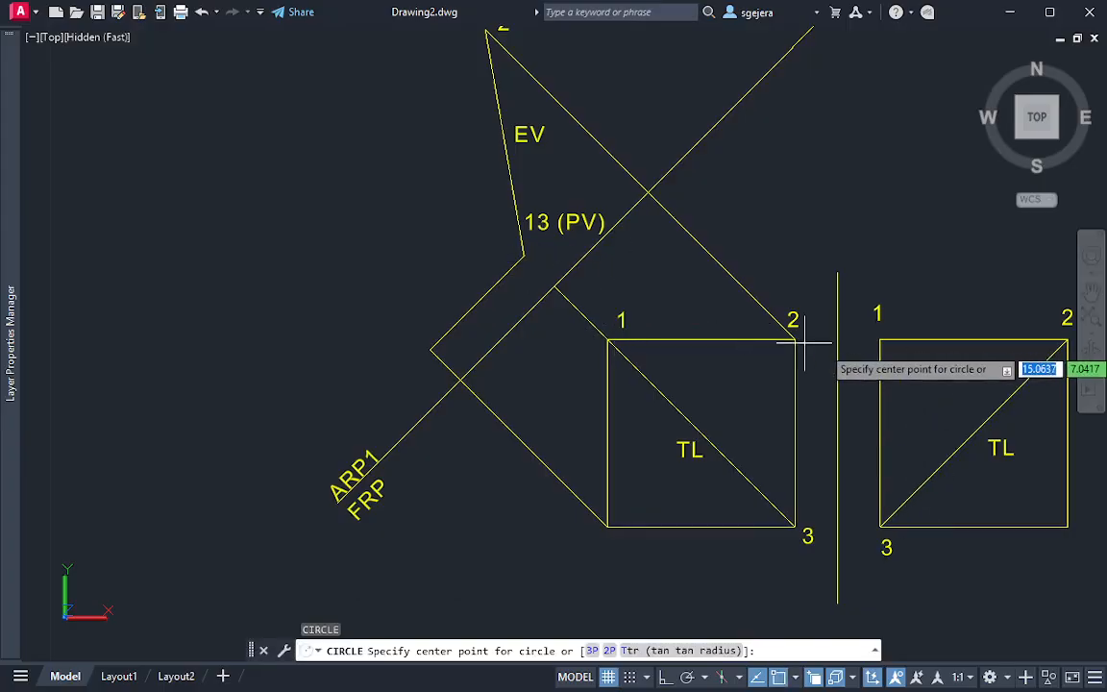
left_click(1067, 339)
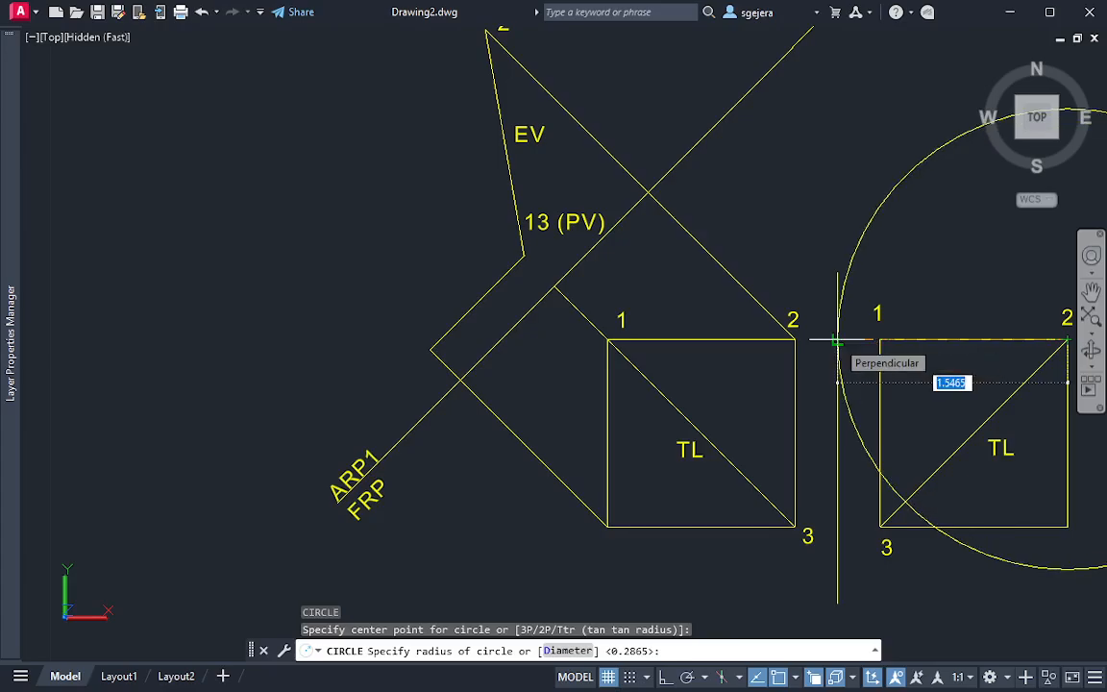
key("Escape")
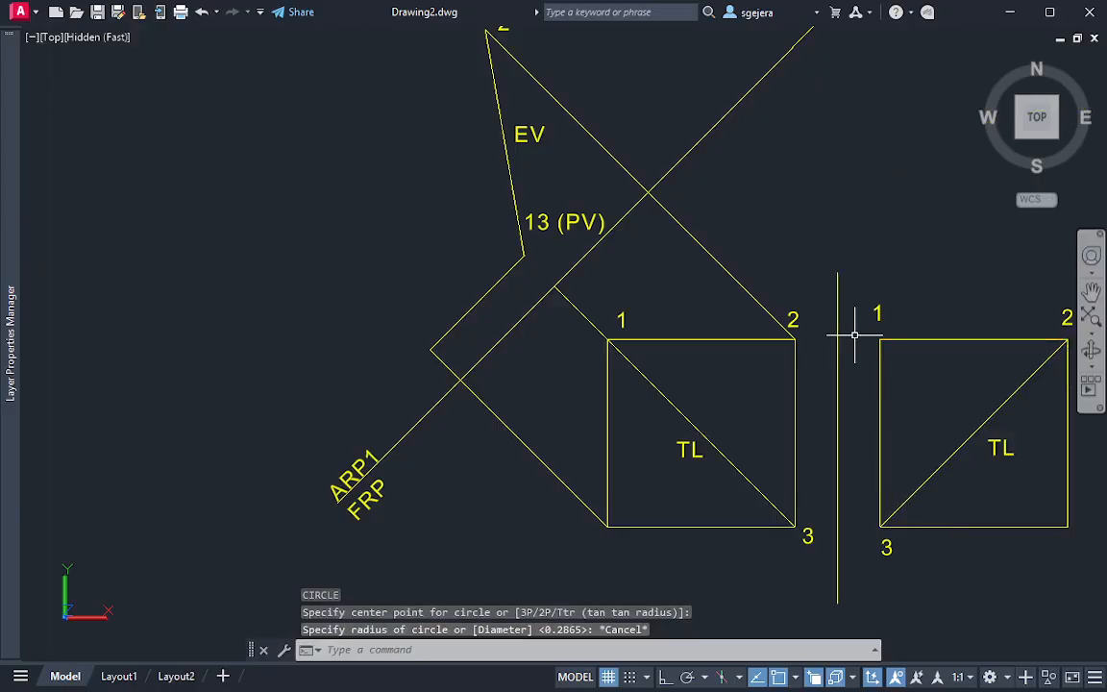
Draw a circle centred on corner 2 of the side view with its radius reaching the vertical fold line
key("Return")
left_click(1067, 340)
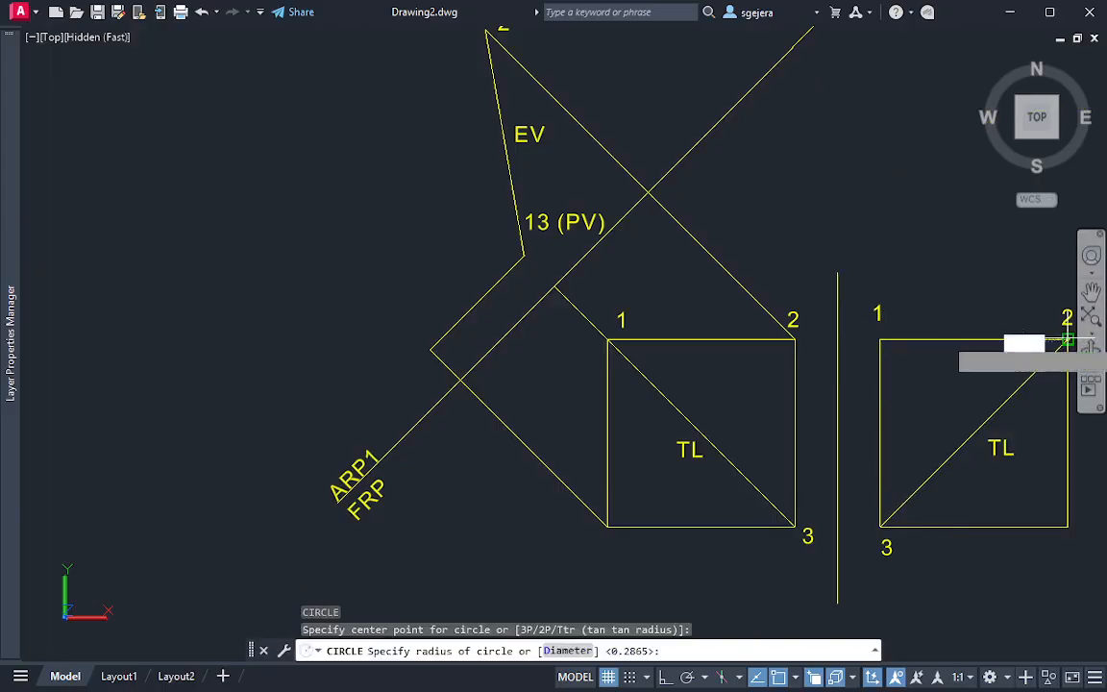
left_click(840, 341)
Move the circle's centre to where the projector from front-view corner 1 meets the ARP1/FRP fold line
middle_click_drag(908, 372, 705, 382)
left_click(873, 103)
left_click(875, 252)
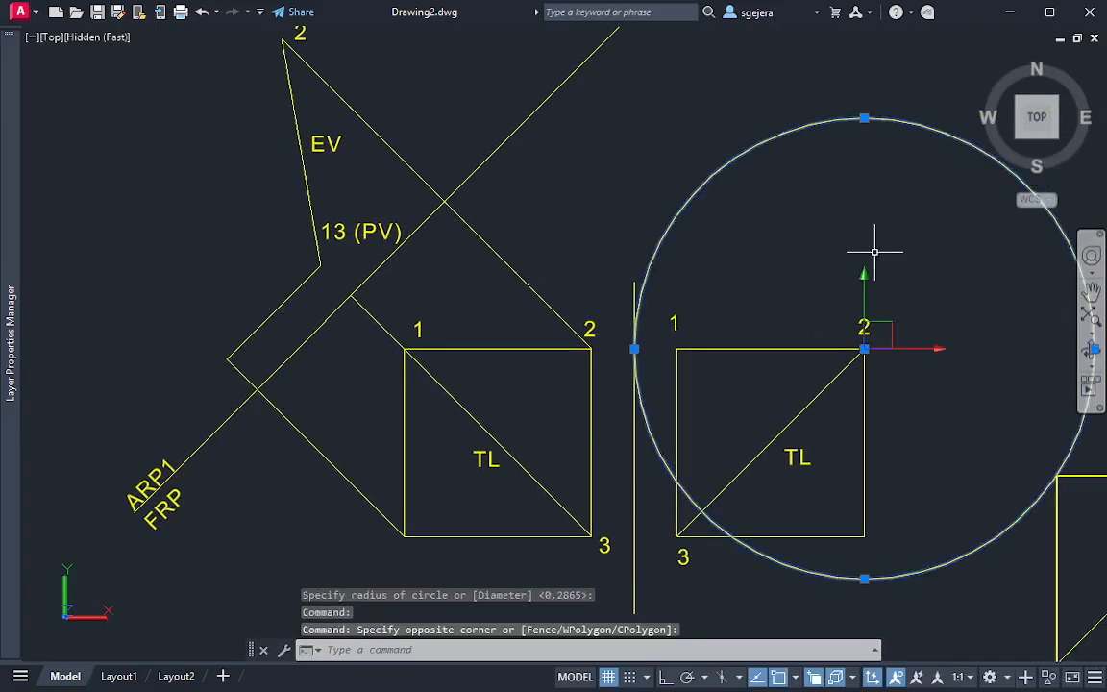
left_click(864, 349)
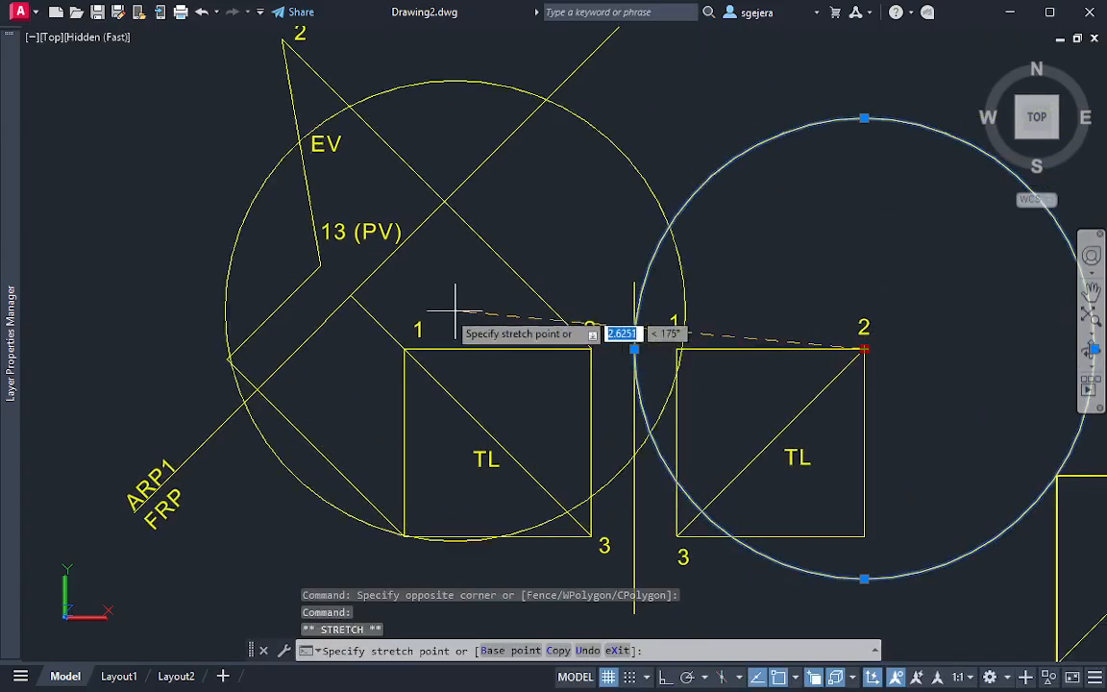
left_click(350, 296)
key("Escape")
Draw a line from point 13 (PV) perpendicularly away from the fold line to its intersection with the circle
middle_click_drag(302, 240, 378, 361)
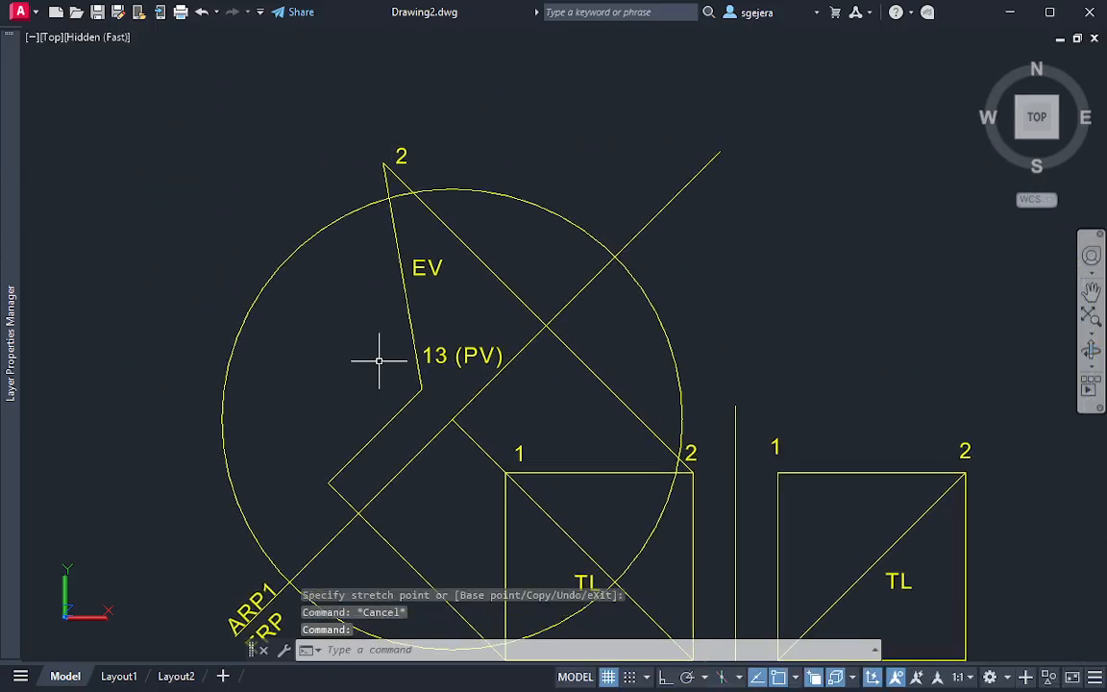
type("l")
key("Return")
left_click(421, 390)
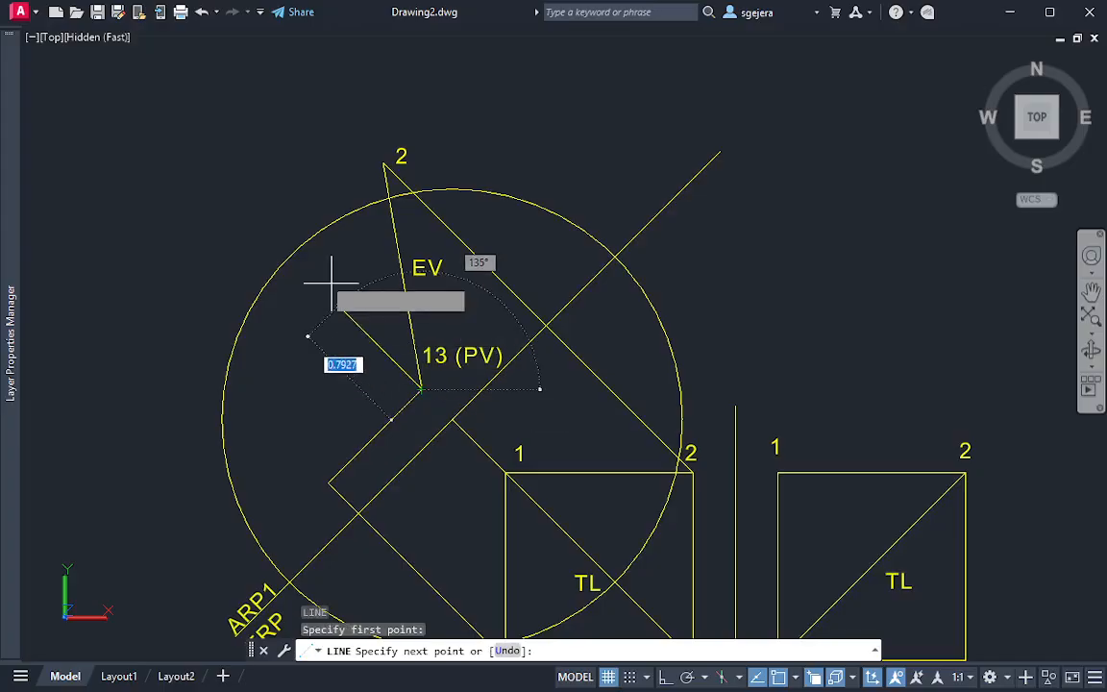
left_click(290, 258)
key("Escape")
Delete the distance-transfer circle around the auxiliary view
left_click(275, 363)
left_click(161, 347)
key("Delete")
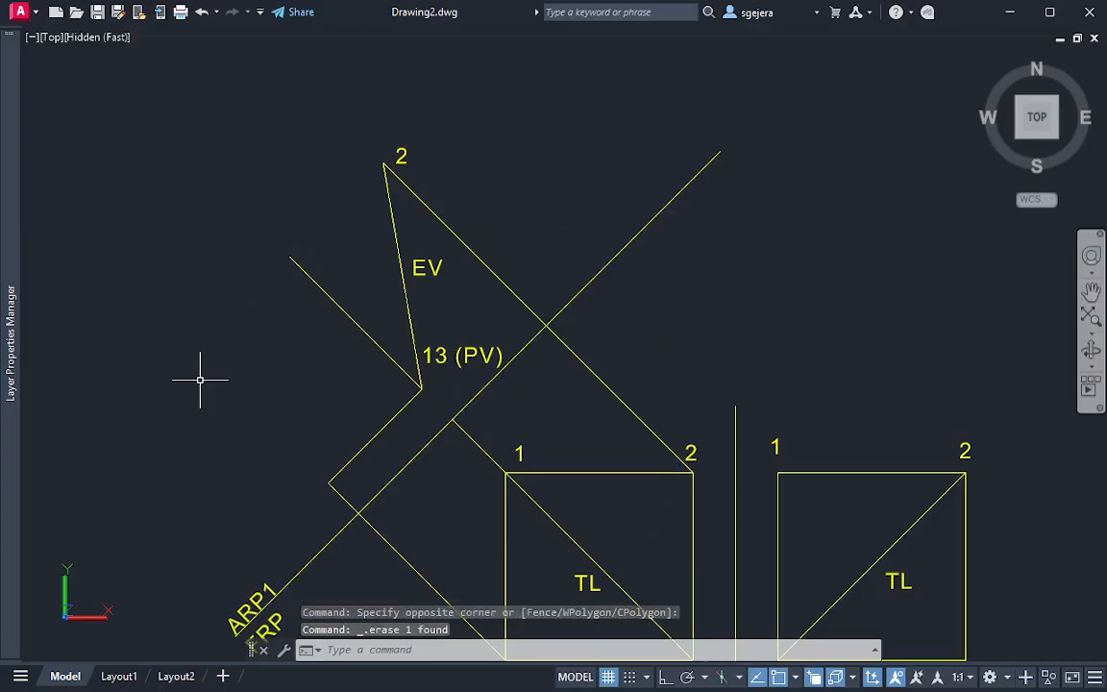
Extend the lower-left front corner's projector with a line about 1.7 long from the auxiliary corner, away from the fold line
type("l")
key("Return")
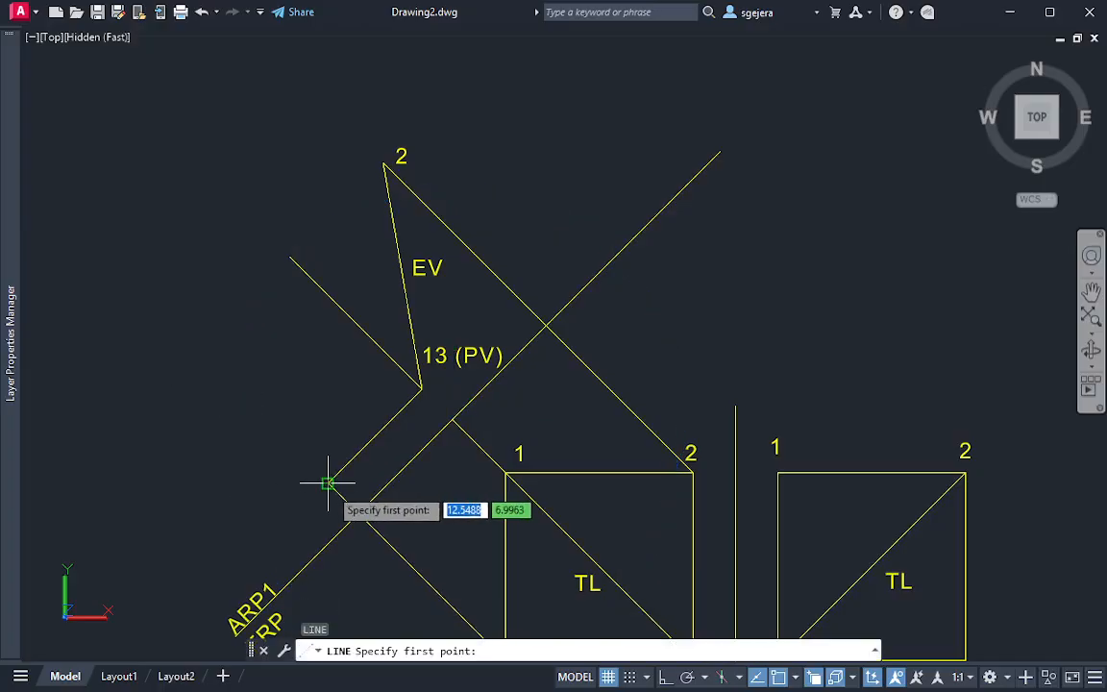
left_click(327, 482)
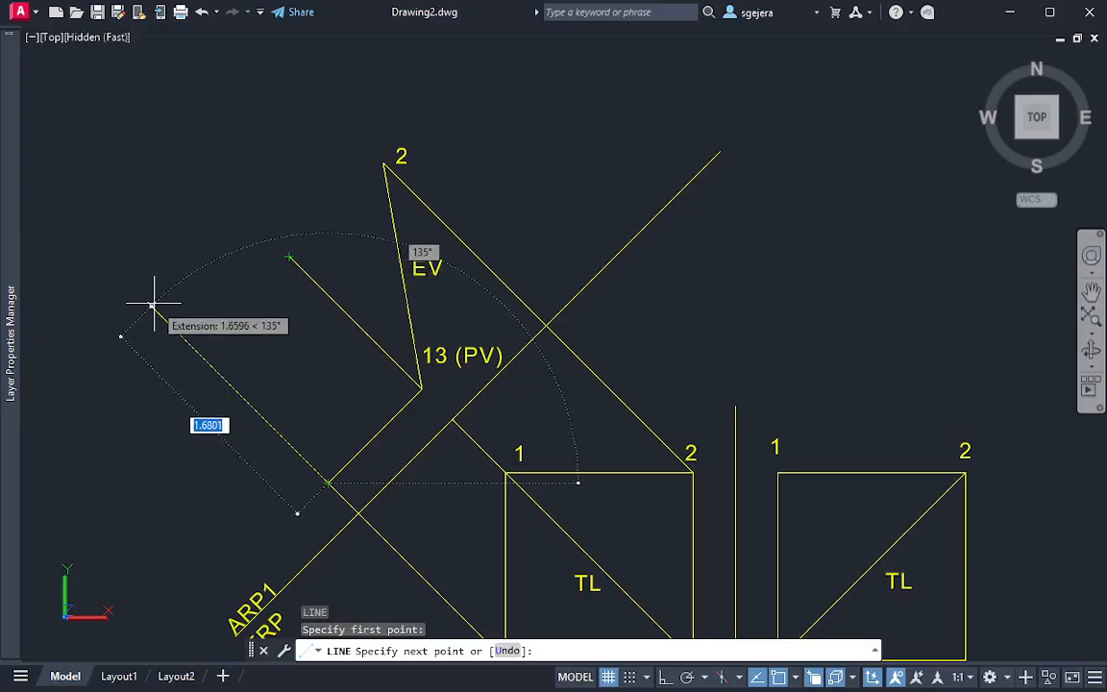
left_click(146, 301)
key("Return")
key("Return")
Connect the outer end of the line from 13 (PV) perpendicularly to the extended projector and trim the excess beyond that corner
left_click(288, 256)
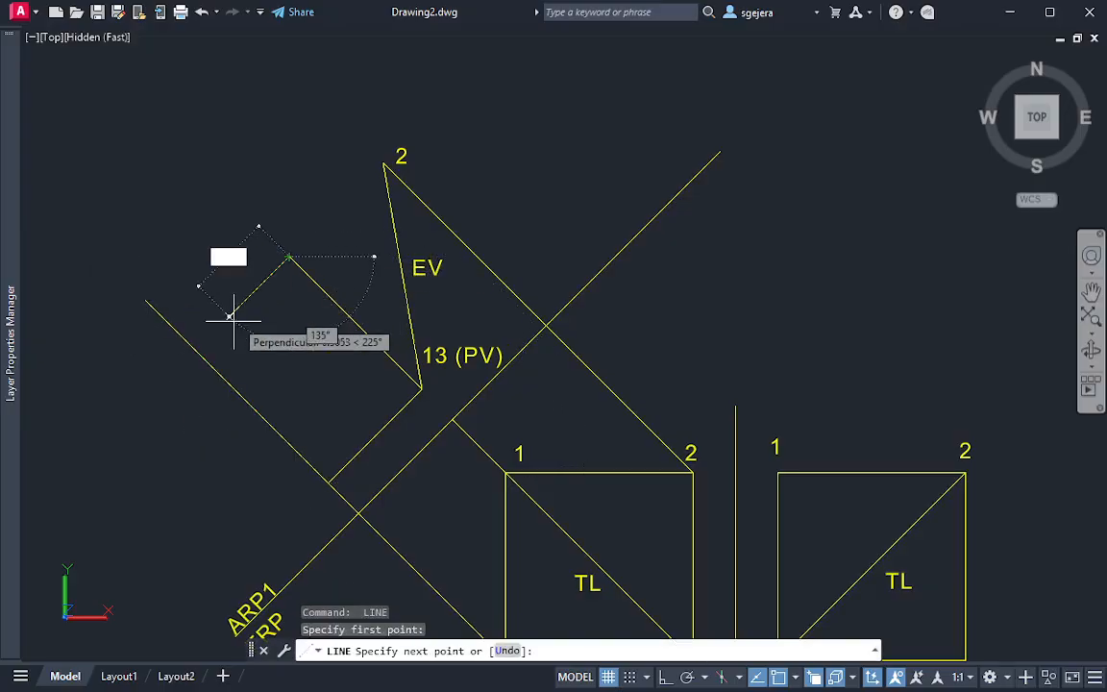
left_click(196, 351)
key("Return")
type("tr")
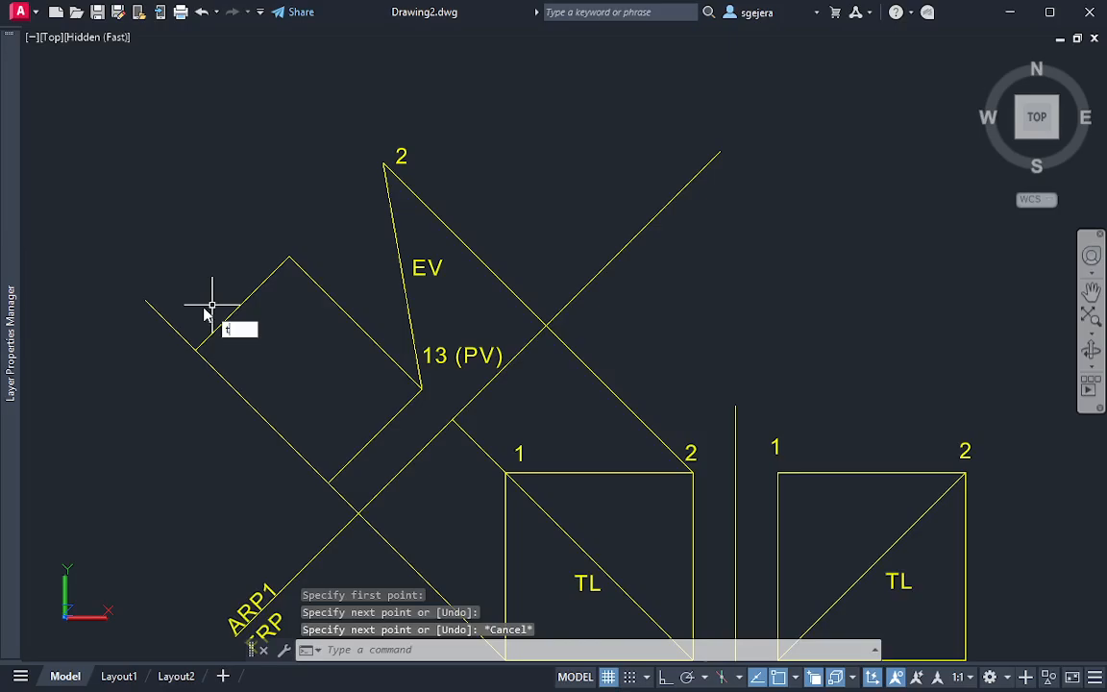
key("Return")
left_click_drag(193, 296, 273, 450)
key("Escape")
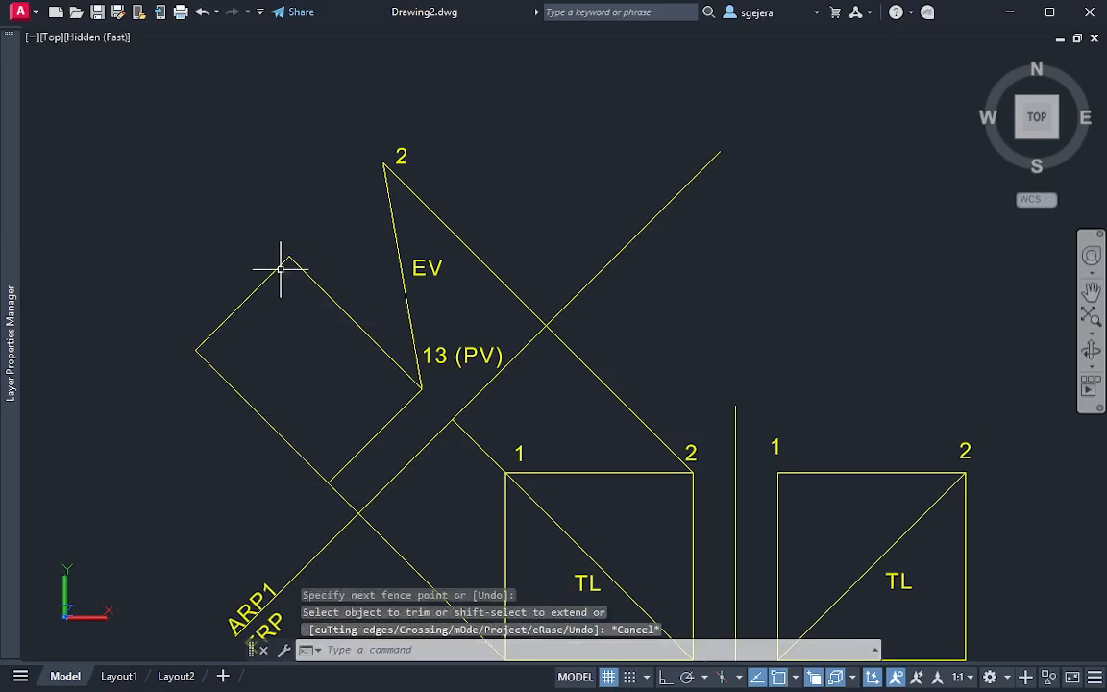
Examine the 3D solid from its left and front sides and return to the north-up top view of the auxiliary view
mouse_move(710, 490)
middle_mouse_down()
mouse_move(700, 420)
mouse_move(708, 351)
middle_mouse_up()
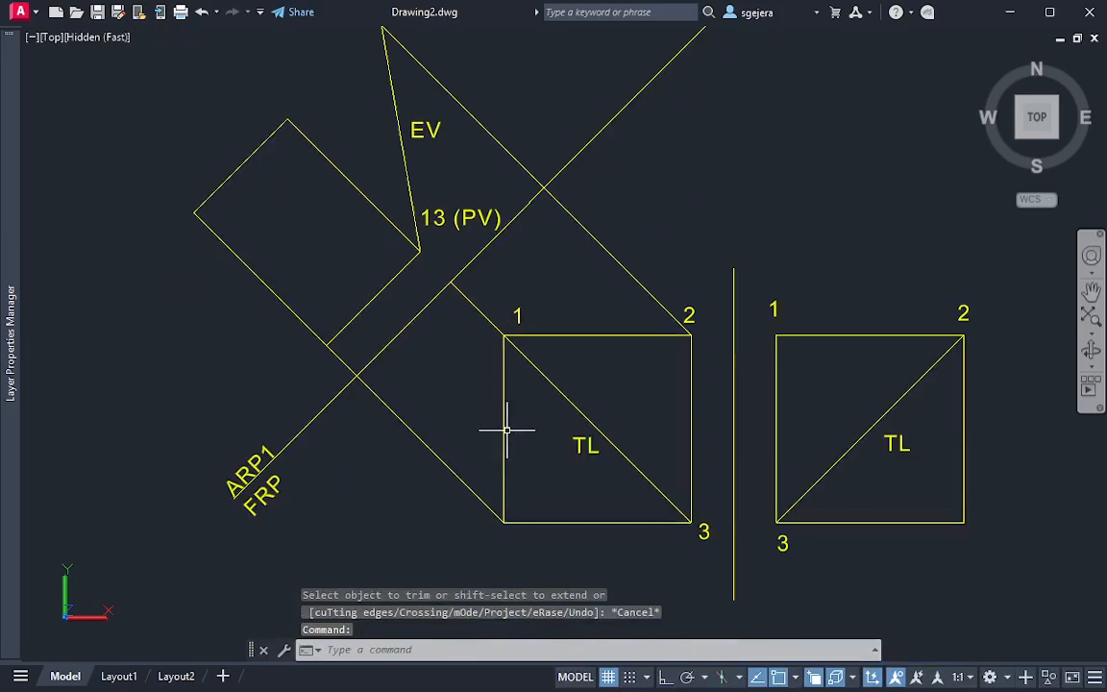
middle_click_drag(1020, 485, 407, 291)
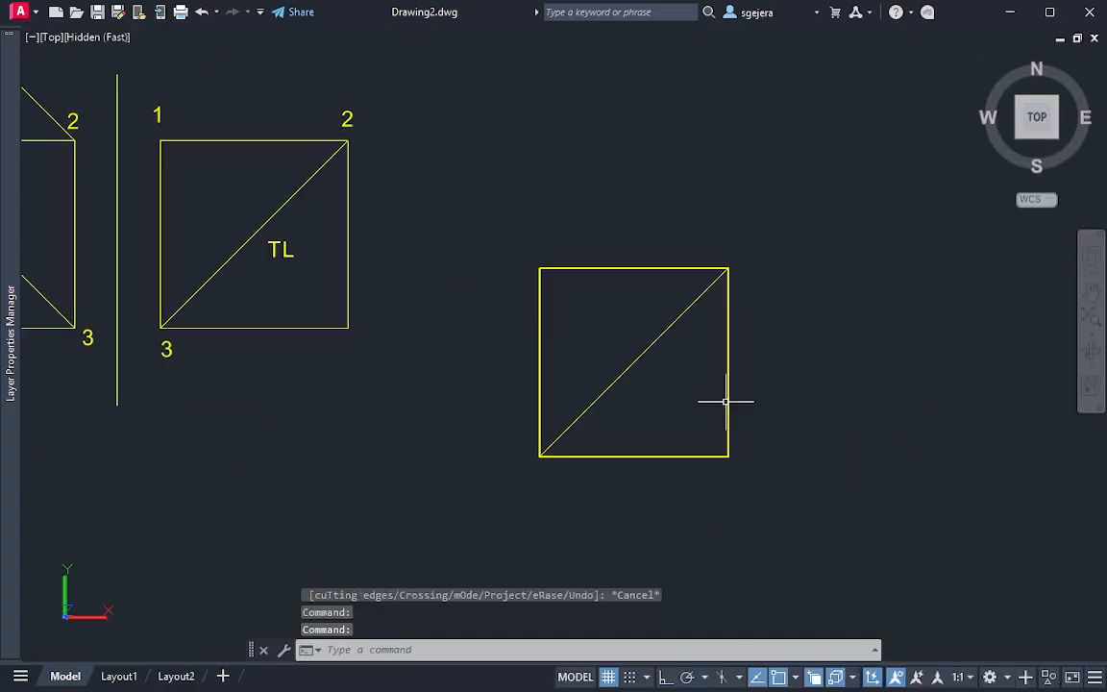
mouse_move(724, 401)
middle_mouse_down("shift")
mouse_move(689, 390)
mouse_move(678, 173)
middle_mouse_up("shift")
mouse_move(538, 317)
middle_mouse_down("shift")
mouse_move(625, 334)
mouse_move(769, 322)
middle_mouse_up("shift")
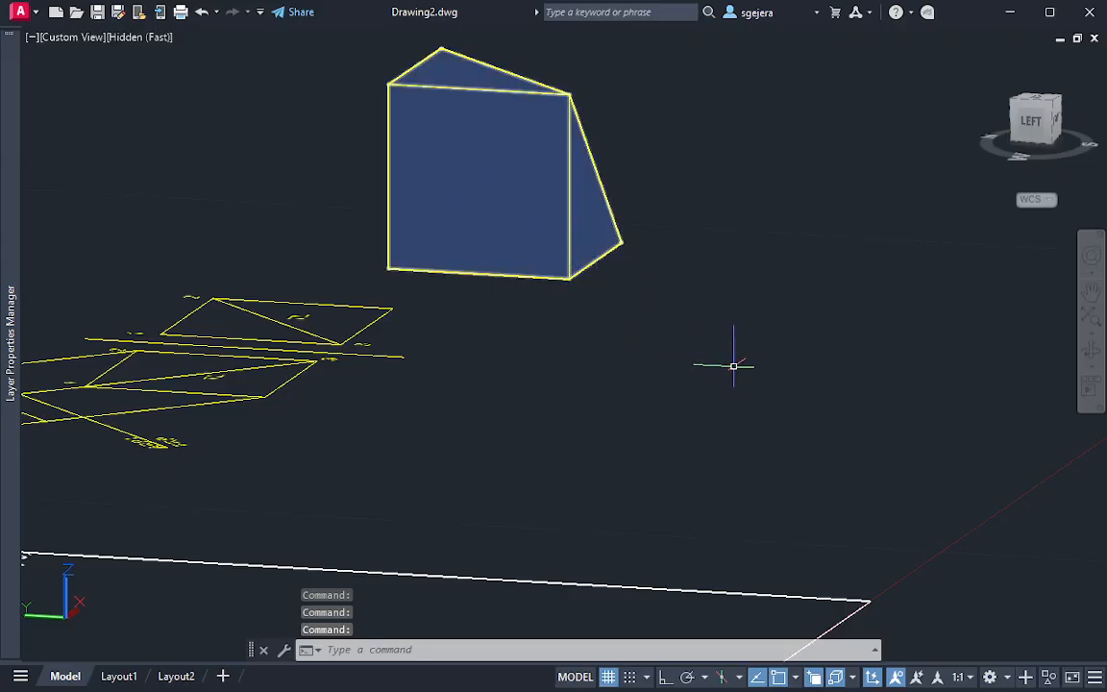
left_click(1047, 106)
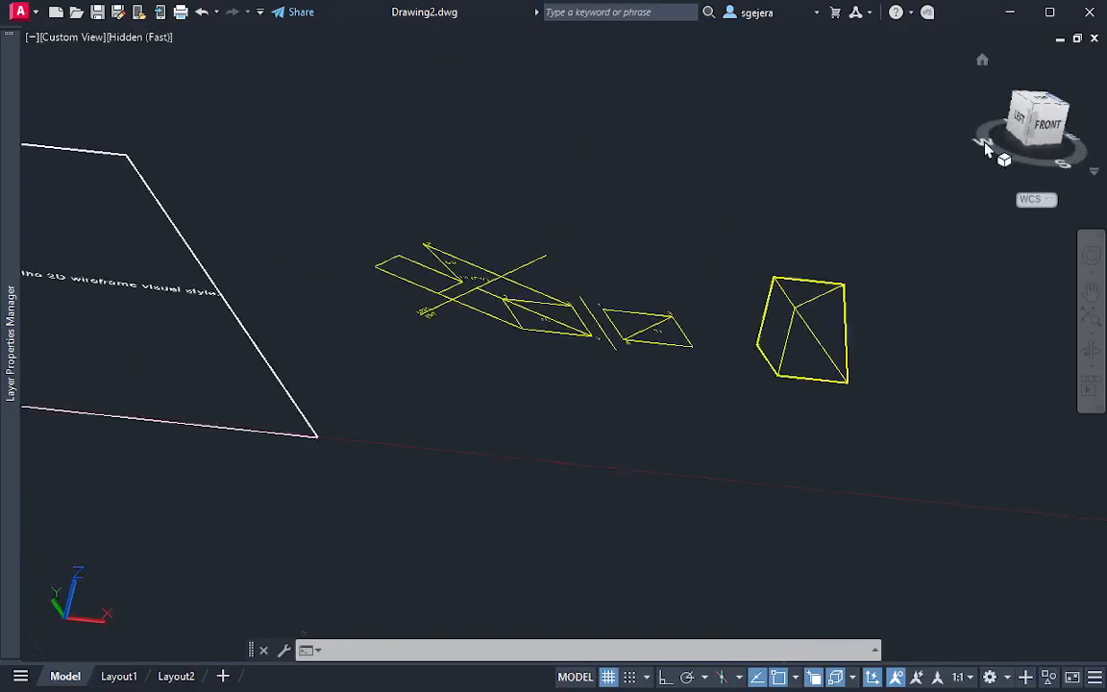
left_click(1038, 102)
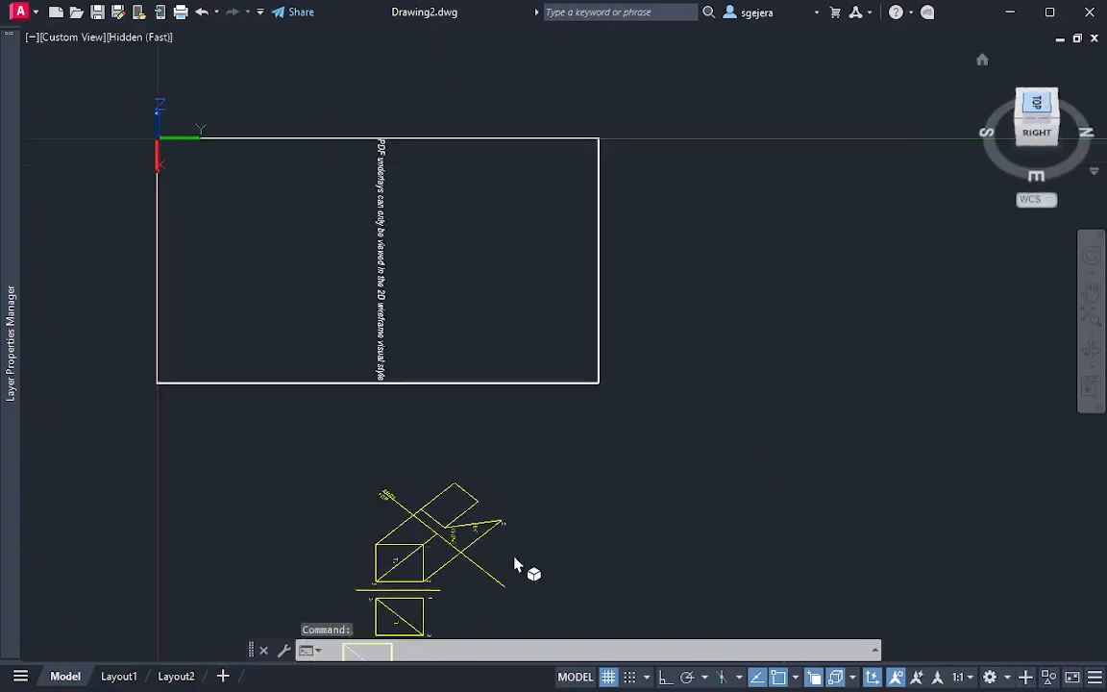
scroll(673, 442, "up", 5)
mouse_move(1031, 120)
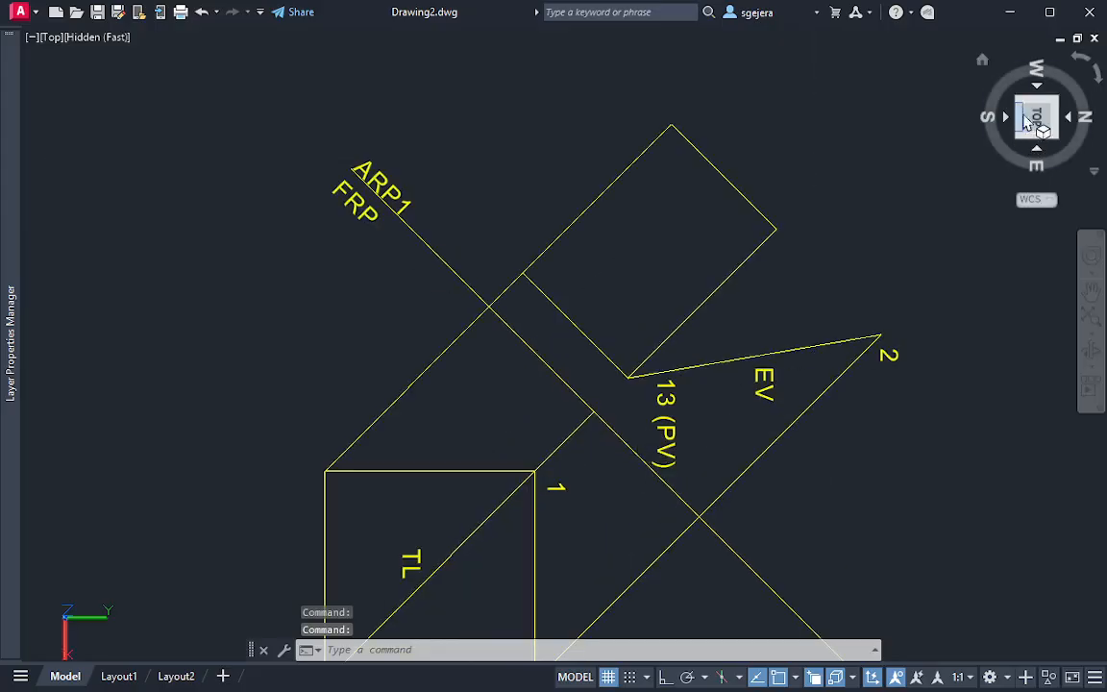
left_click(1079, 69)
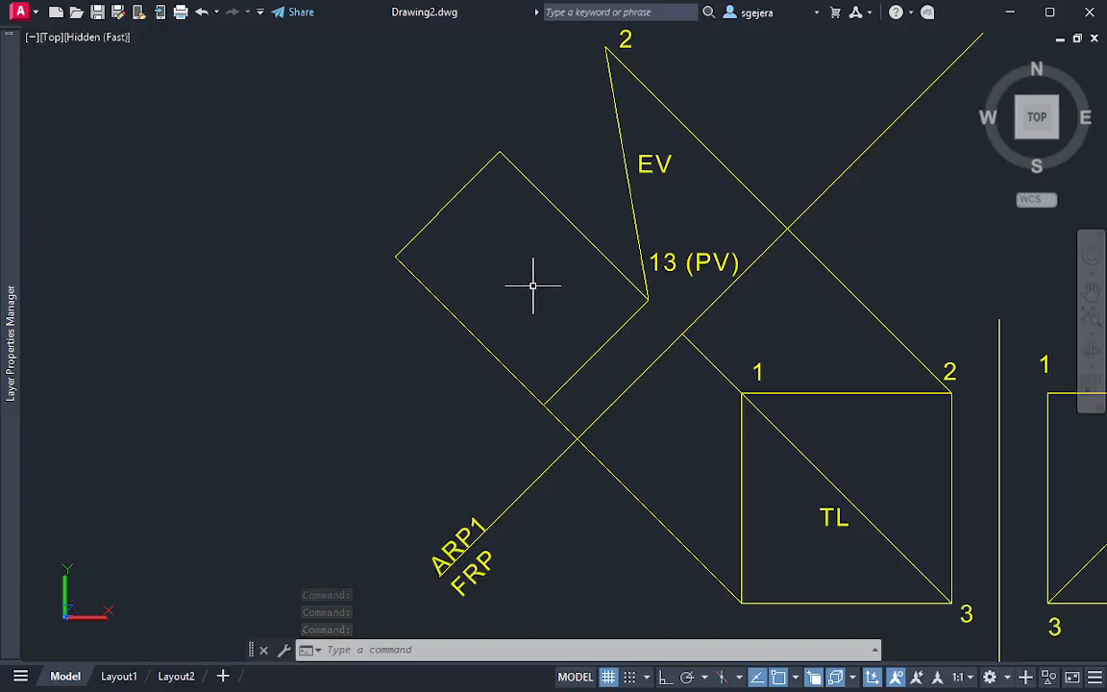
mouse_move(642, 232)
middle_mouse_down()
mouse_move(502, 250)
mouse_move(432, 227)
mouse_move(437, 271)
middle_mouse_up()
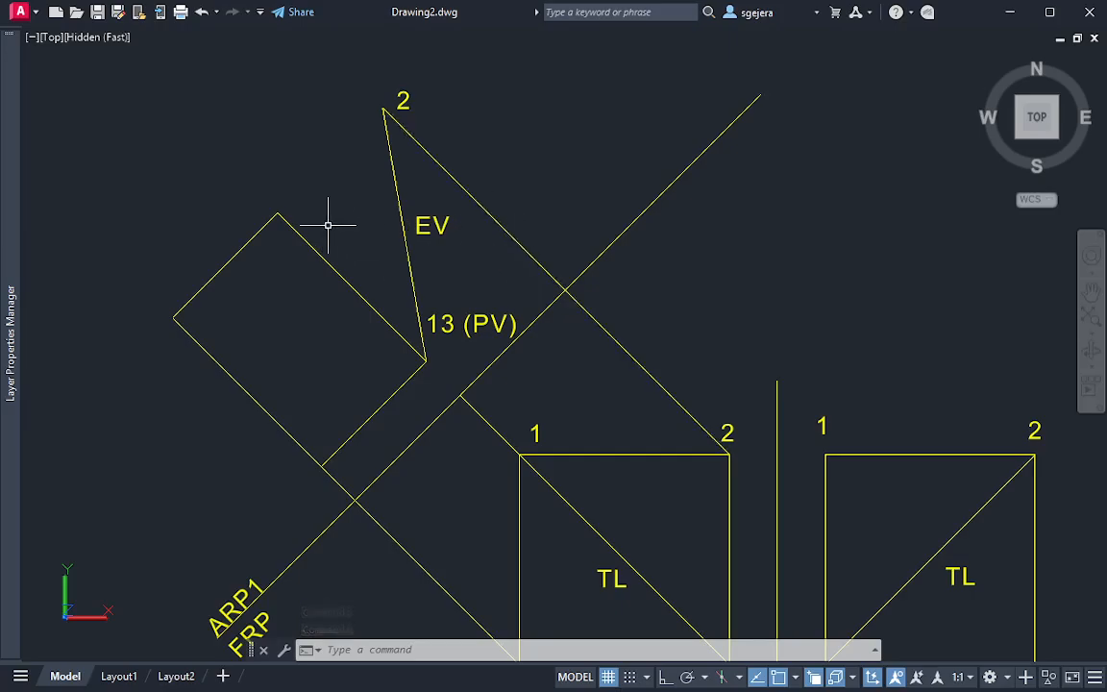
Draw a line from the rectangle's outer corner opposite 13 (PV) to point 2 in the auxiliary view
type("l")
key("Return")
left_click(277, 214)
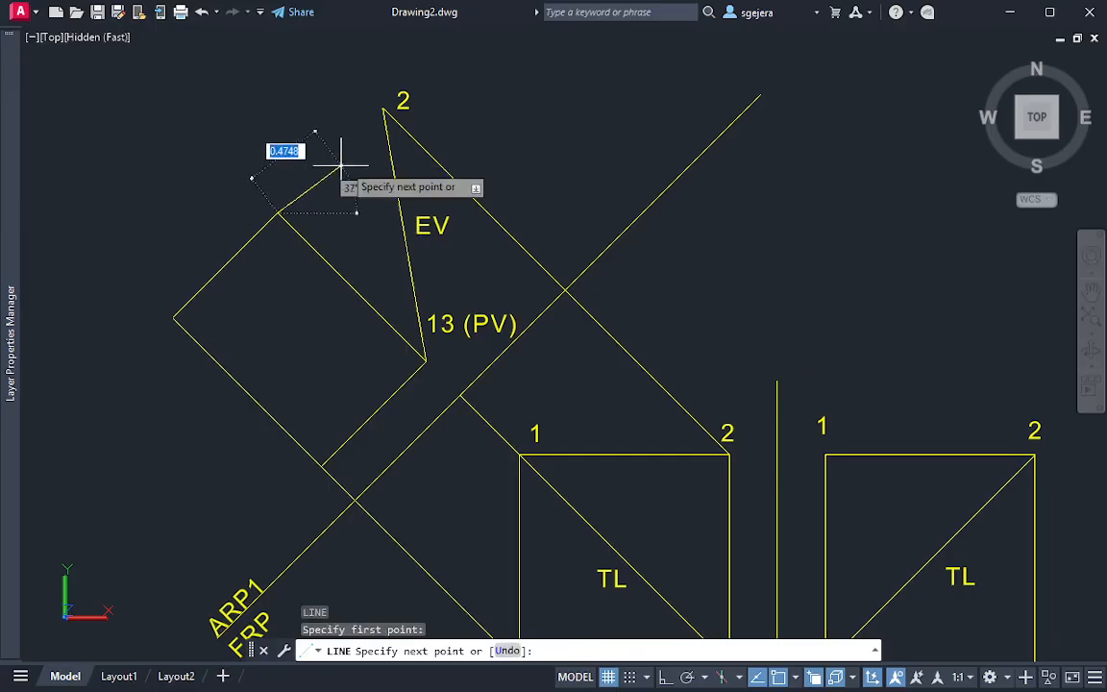
left_click(385, 107)
key("Escape")
key("Escape")
Examine the cut 3D solid in a tilted view from above its front side
middle_click_drag(538, 314, 497, 228)
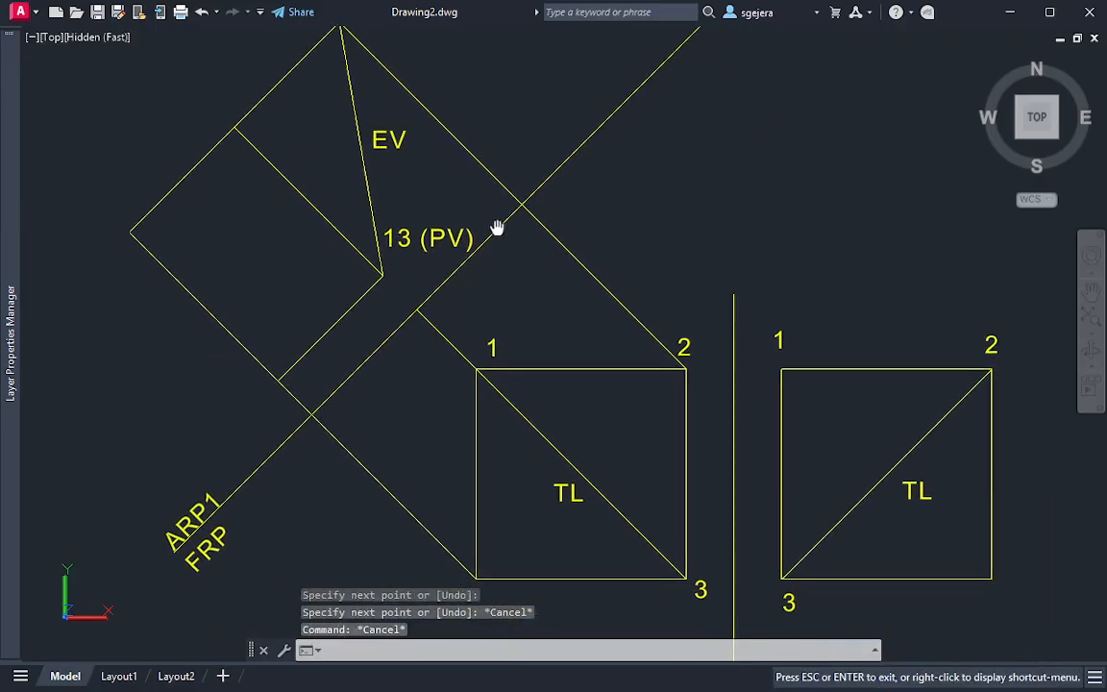
middle_click_drag(564, 283, 473, 231)
scroll(736, 318, "down", 4)
middle_click_drag(800, 352, 651, 327)
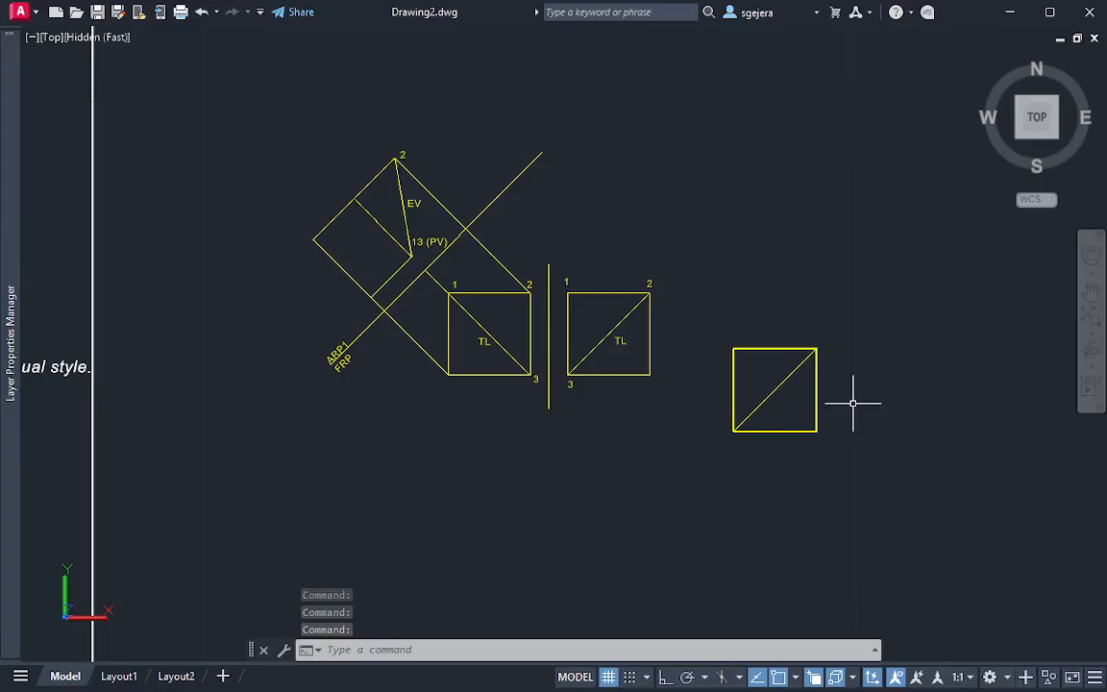
scroll(852, 404, "up", 5)
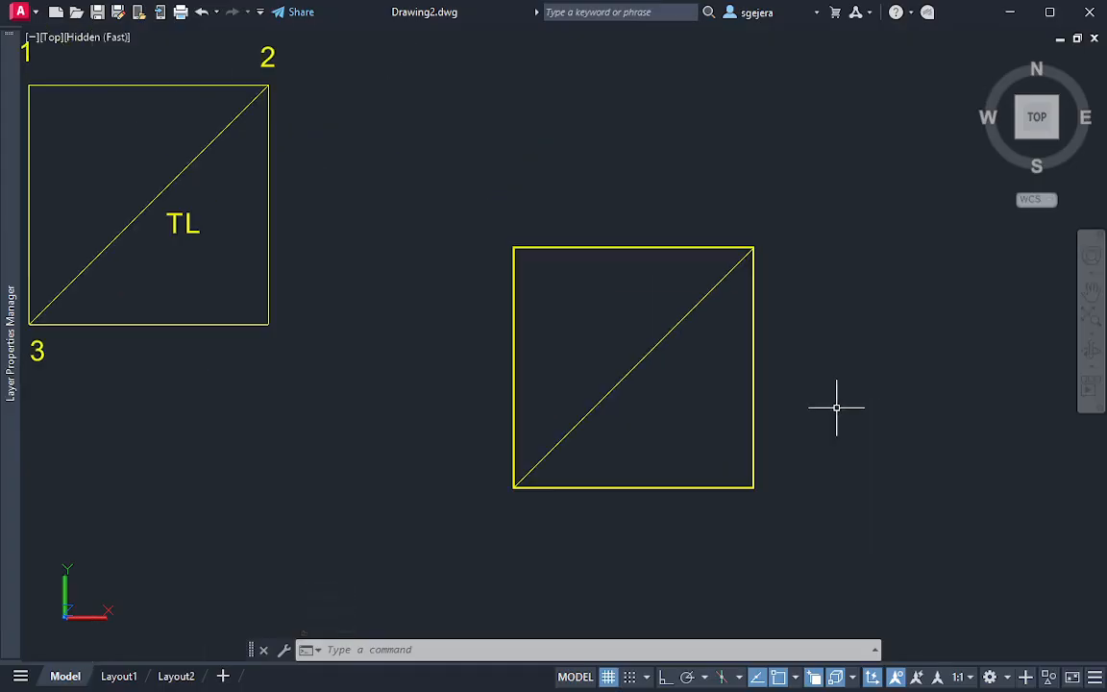
middle_click_drag(836, 407, 584, 325, "shift")
middle_click_drag(798, 371, 713, 356)
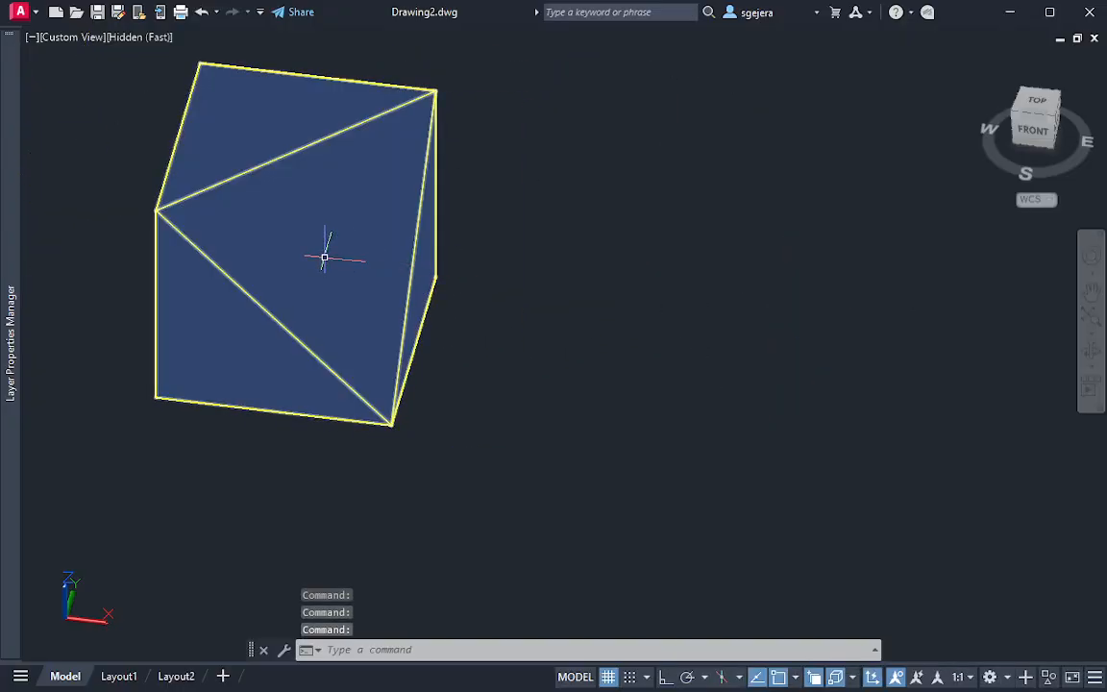
key("Escape")
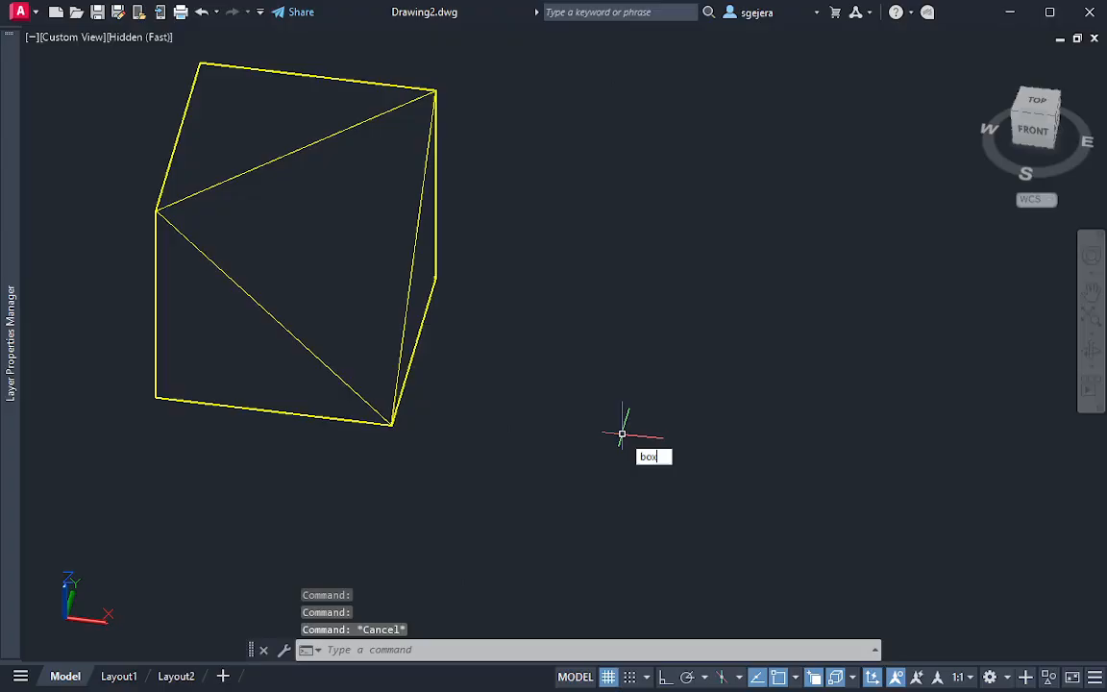
Create a 1.26 by 1.26 by 1.26 box beside the cut solid
key("Return")
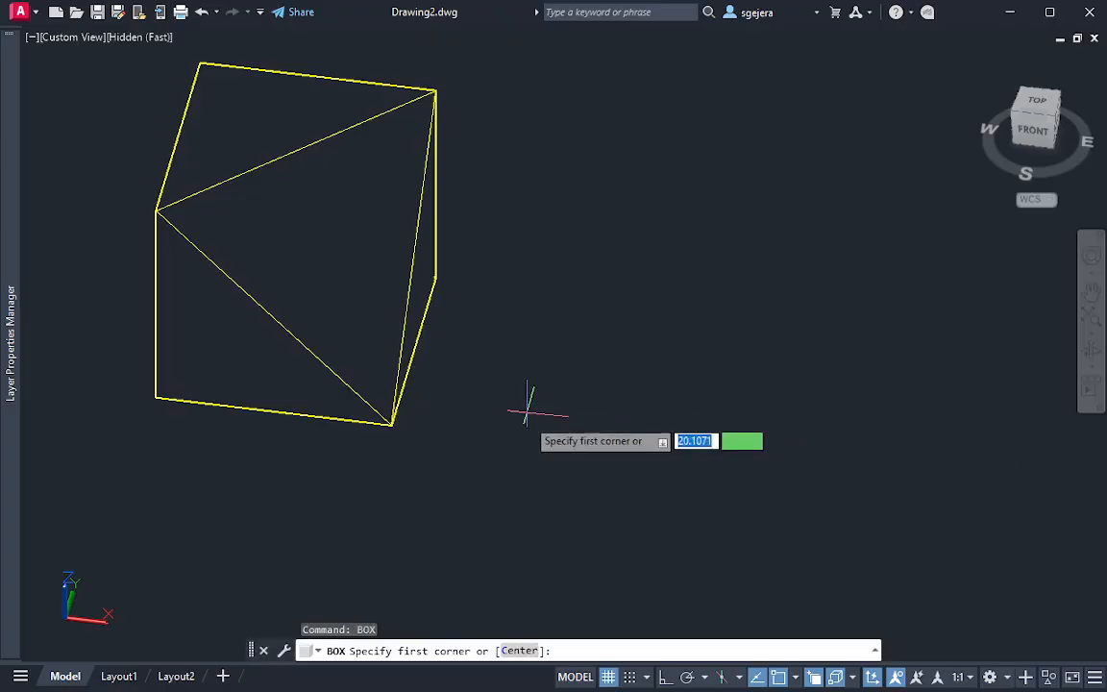
left_click(532, 451)
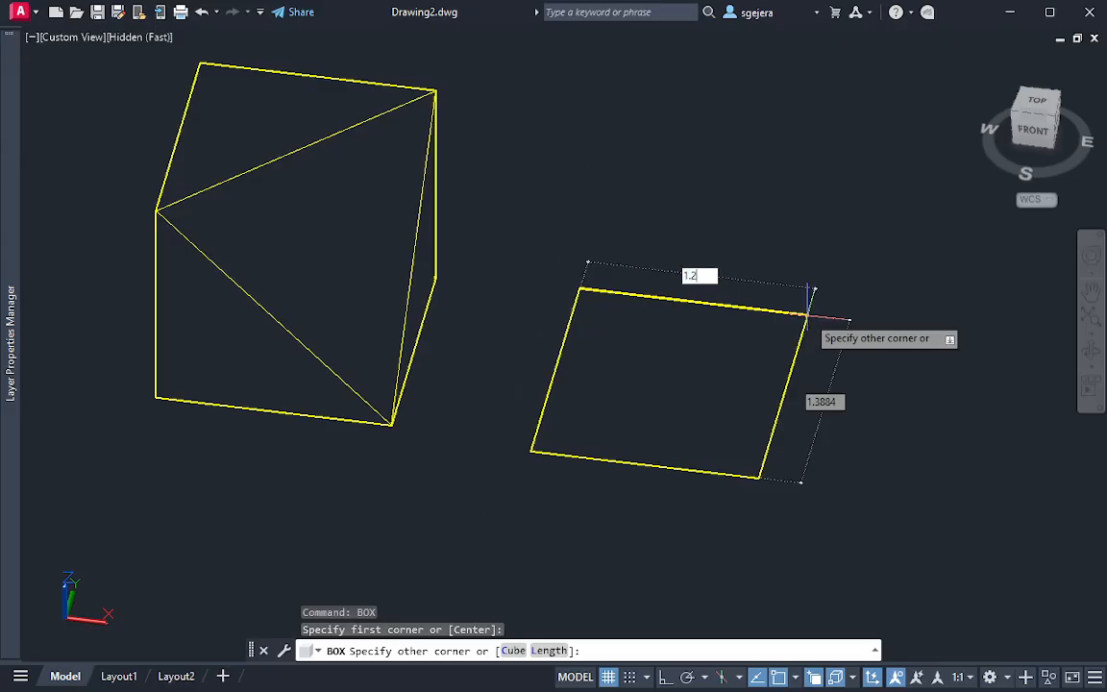
type("1.26")
key("Tab")
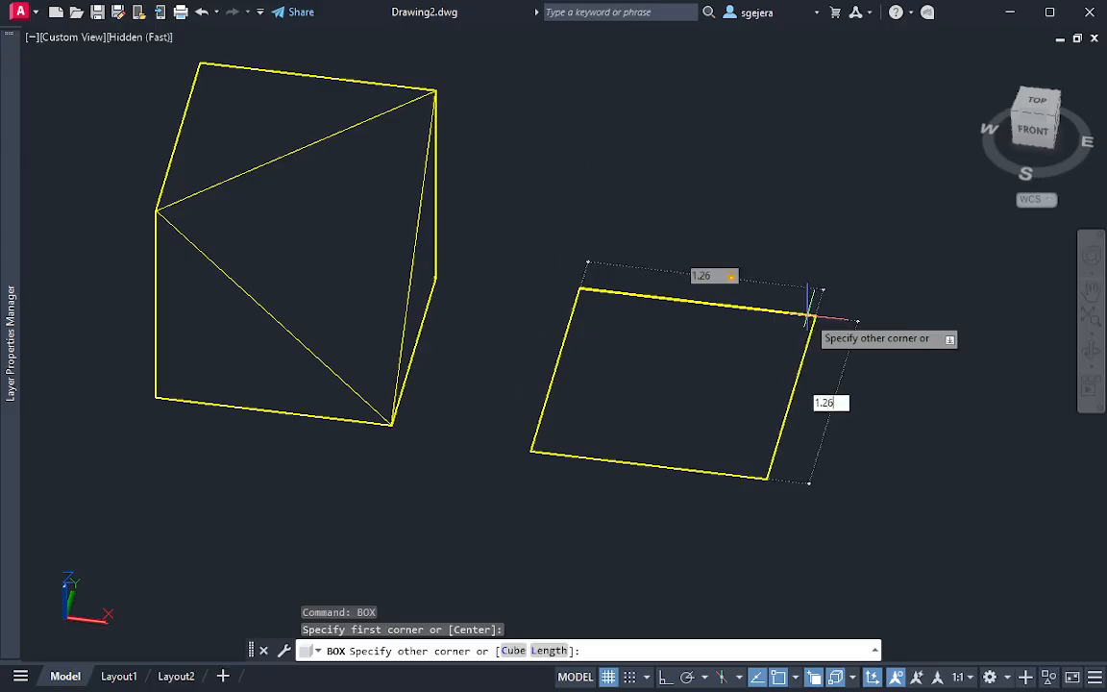
key("Return")
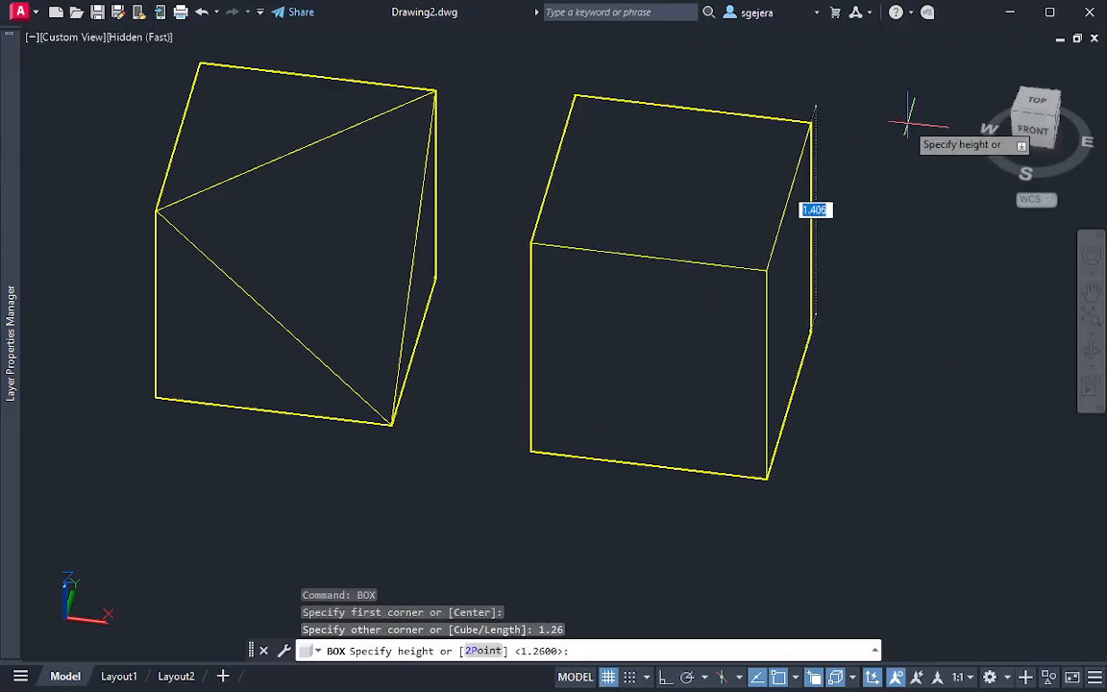
type("1.26")
key("Return")
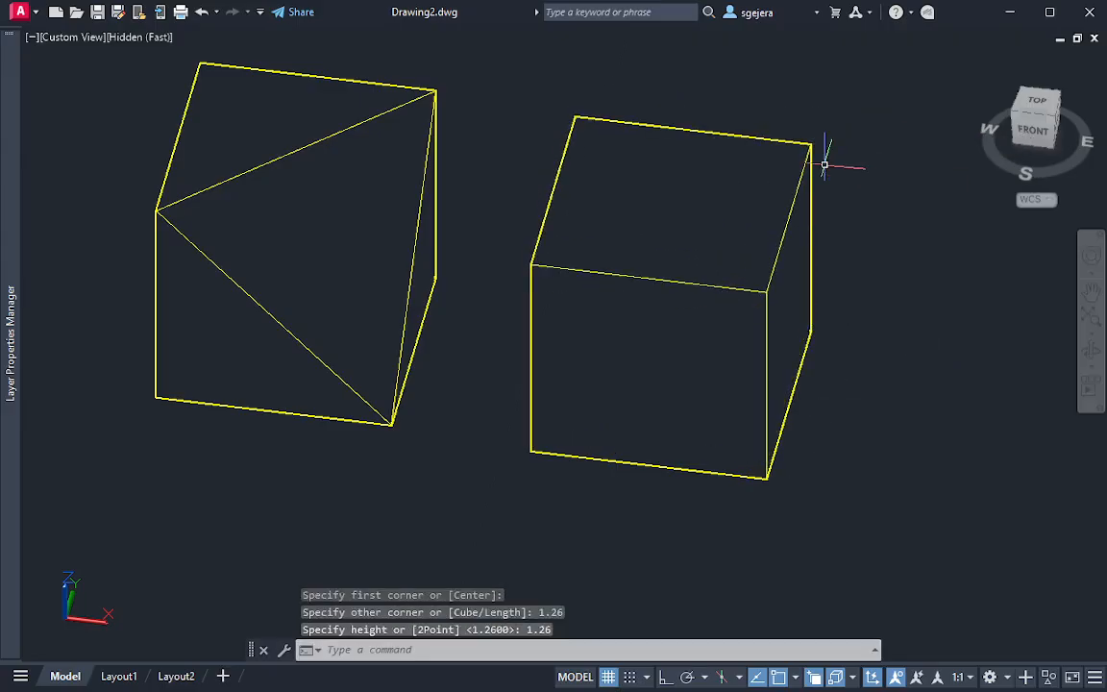
key("Escape")
key("Escape")
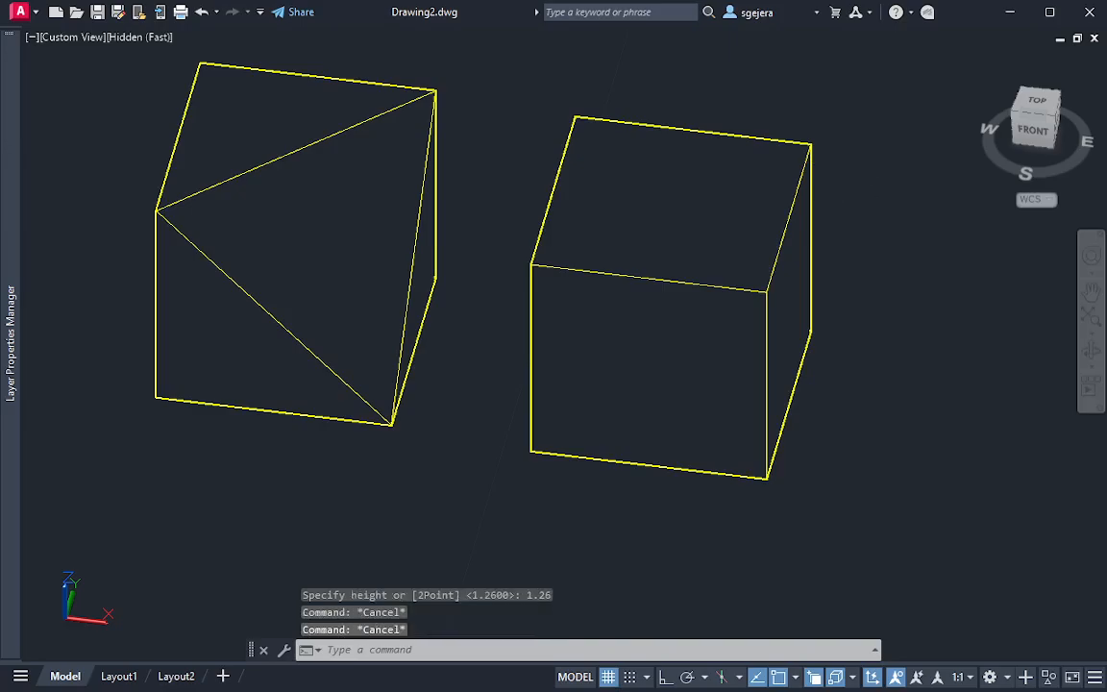
Slice the new box with a 3-point plane through its top front-left, top back-right and bottom front-right corners, keeping both sides
type("slice")
key("Return")
left_click(716, 200)
key("Return")
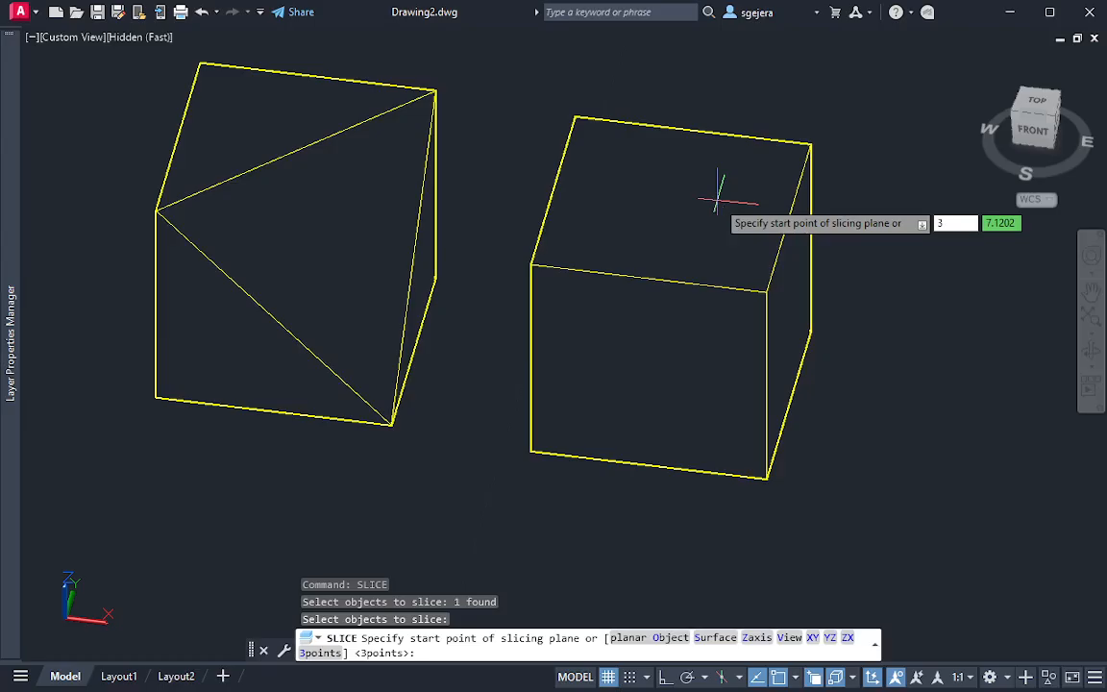
key("Return")
left_click(531, 262)
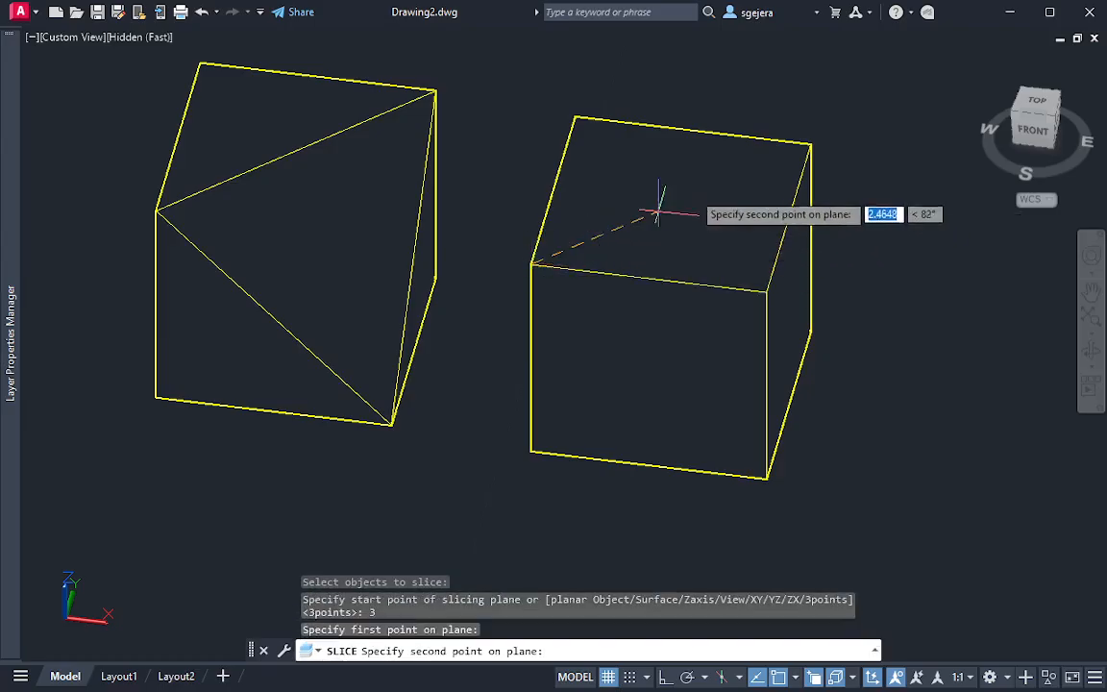
left_click(811, 145)
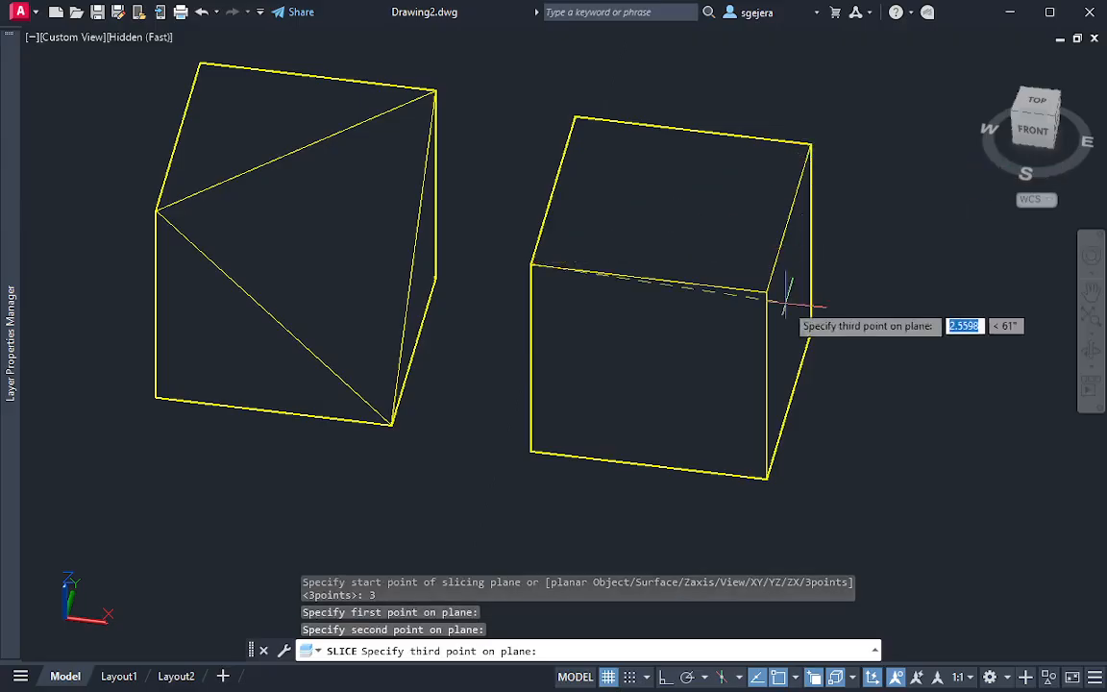
left_click(768, 476)
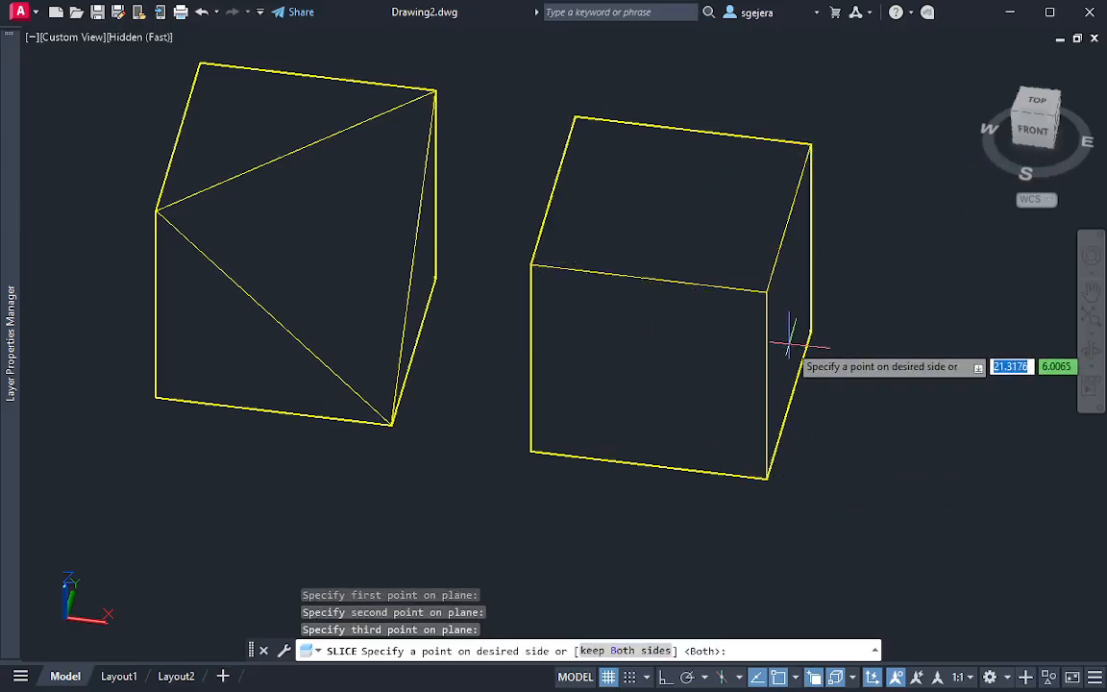
key("Return")
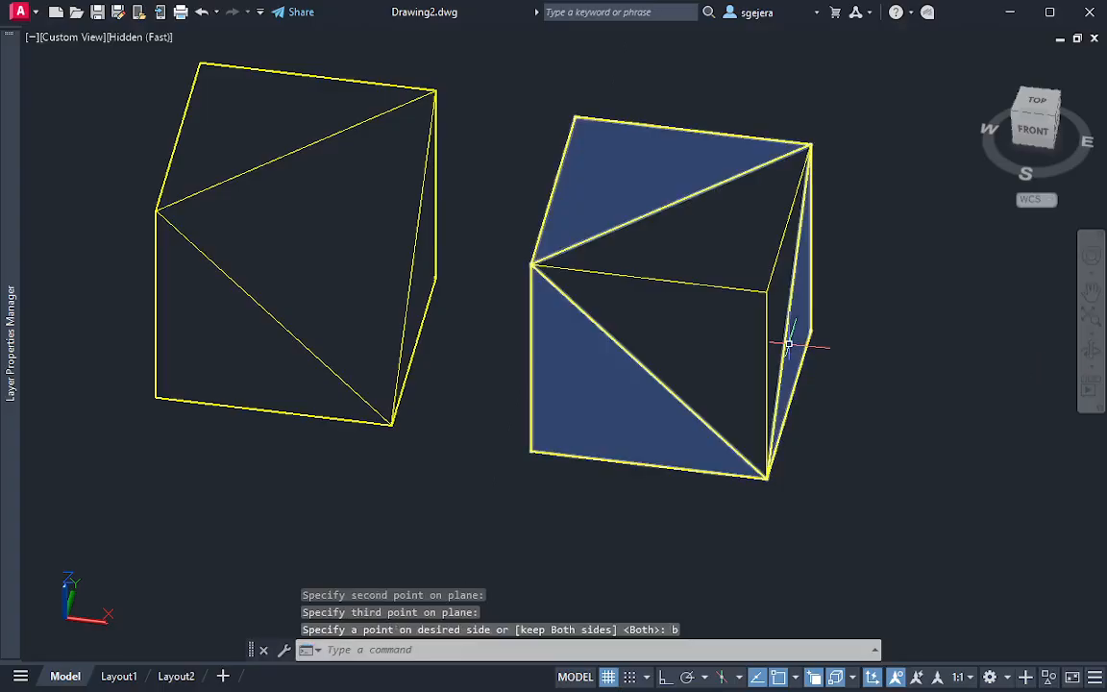
Try to move the cut-off corner piece along the X axis, and undo the move and the slice
left_click(695, 231)
left_click(769, 309)
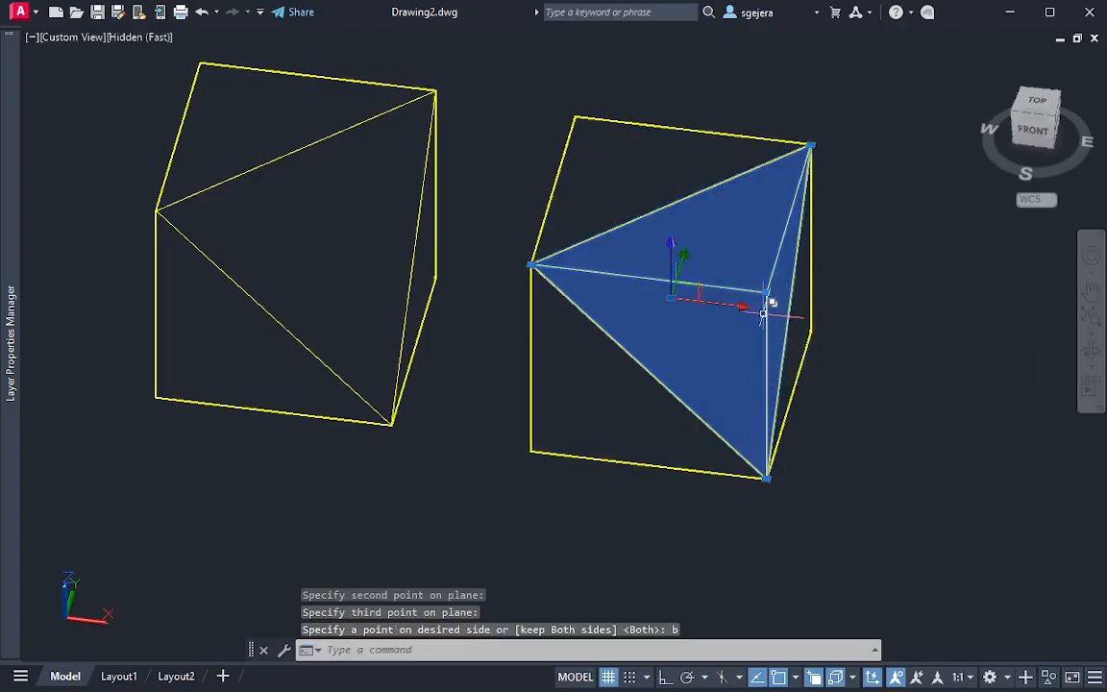
left_click(738, 306)
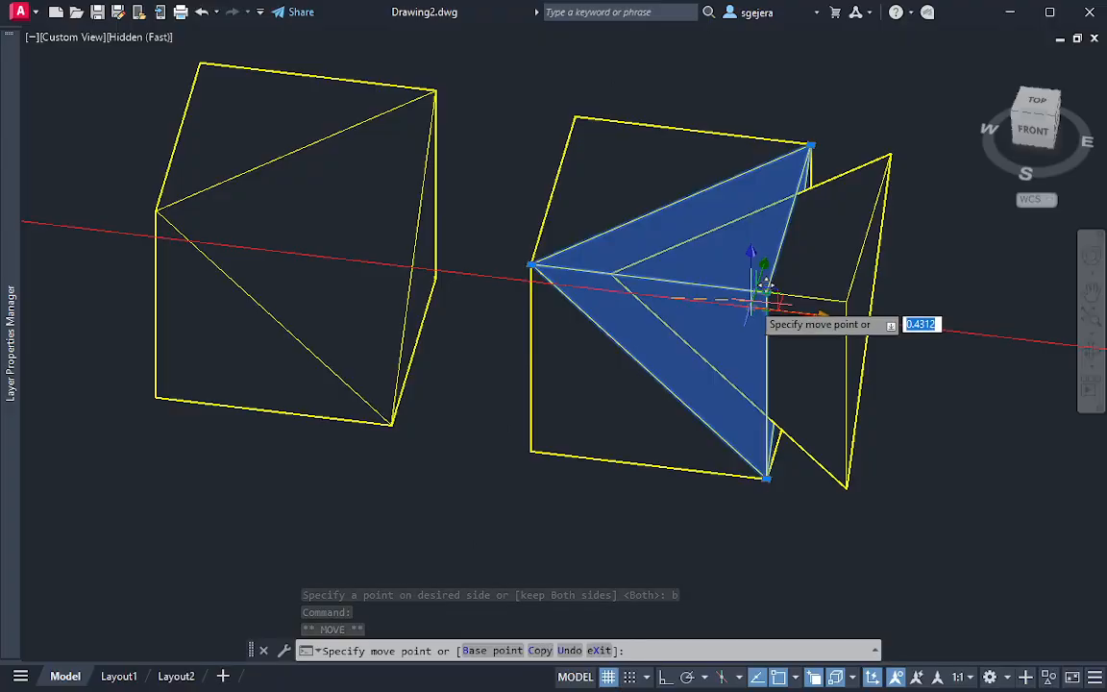
key("Escape")
key("ctrl+z")
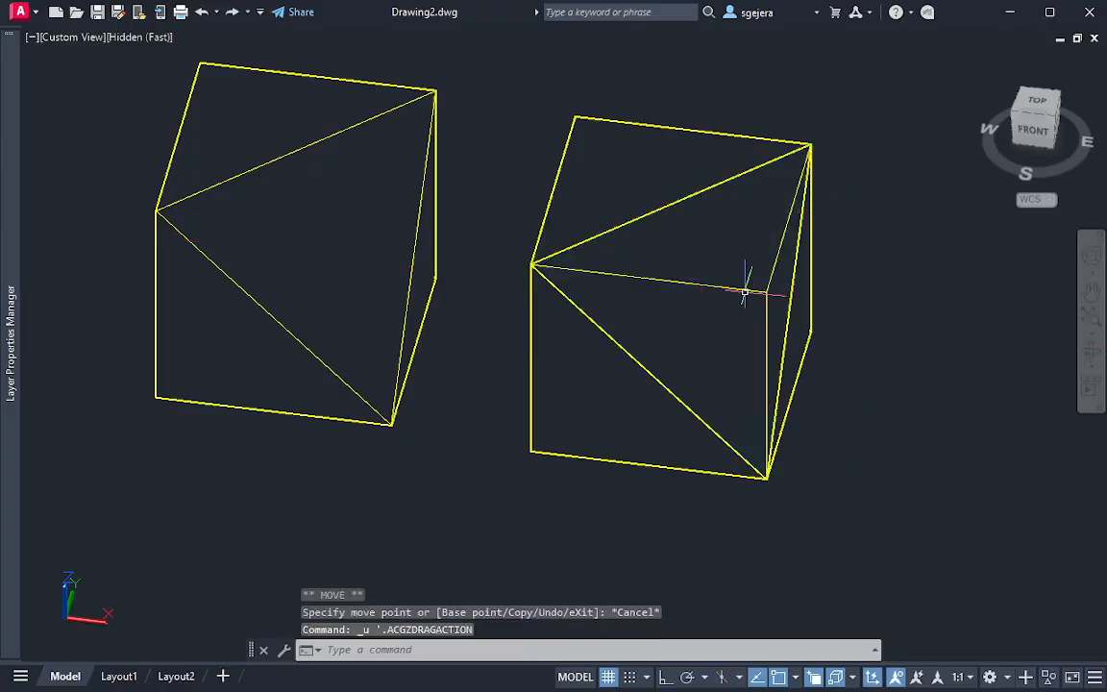
key("ctrl+z")
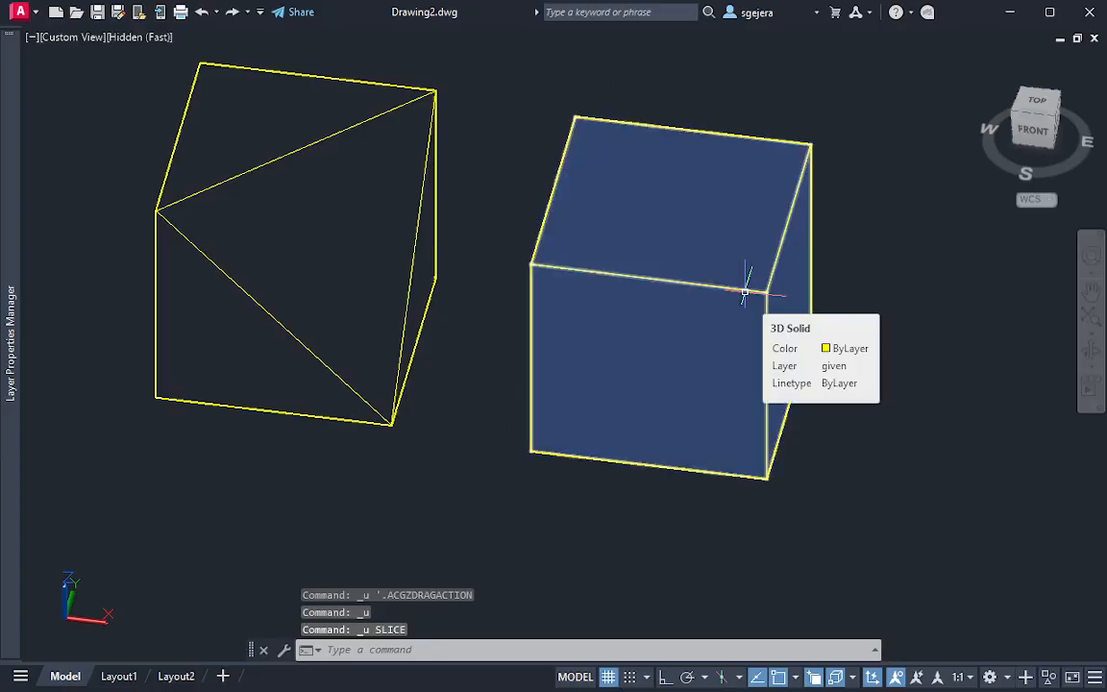
type("slice")
key("Return")
left_click(726, 255)
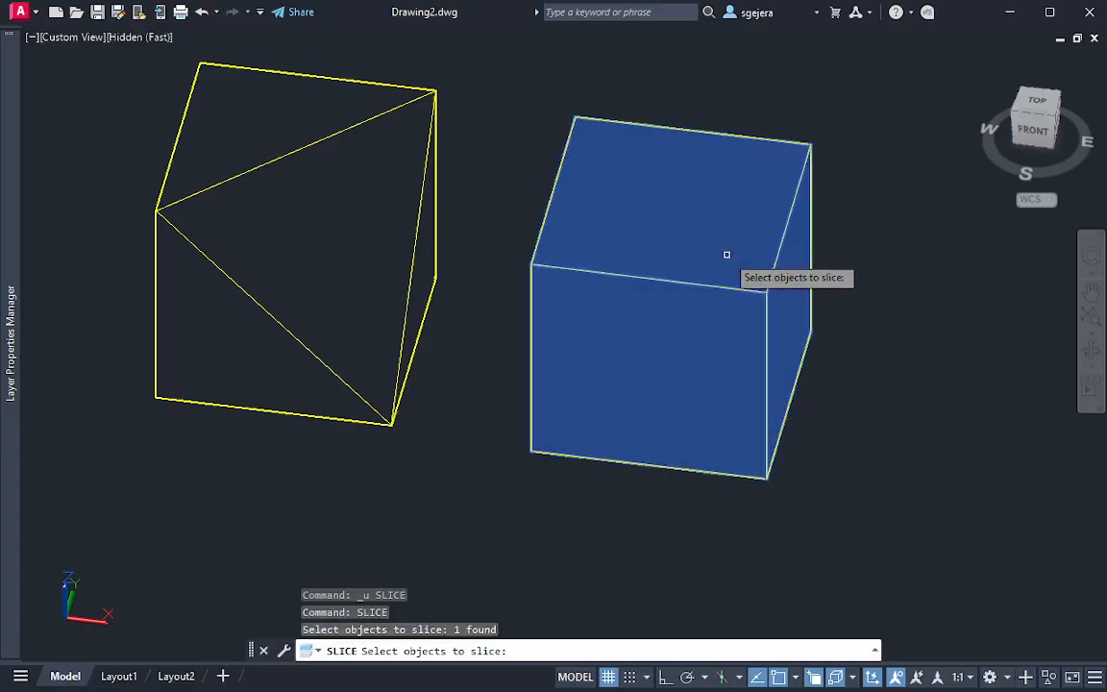
key("Return")
left_click(531, 263)
key("Escape")
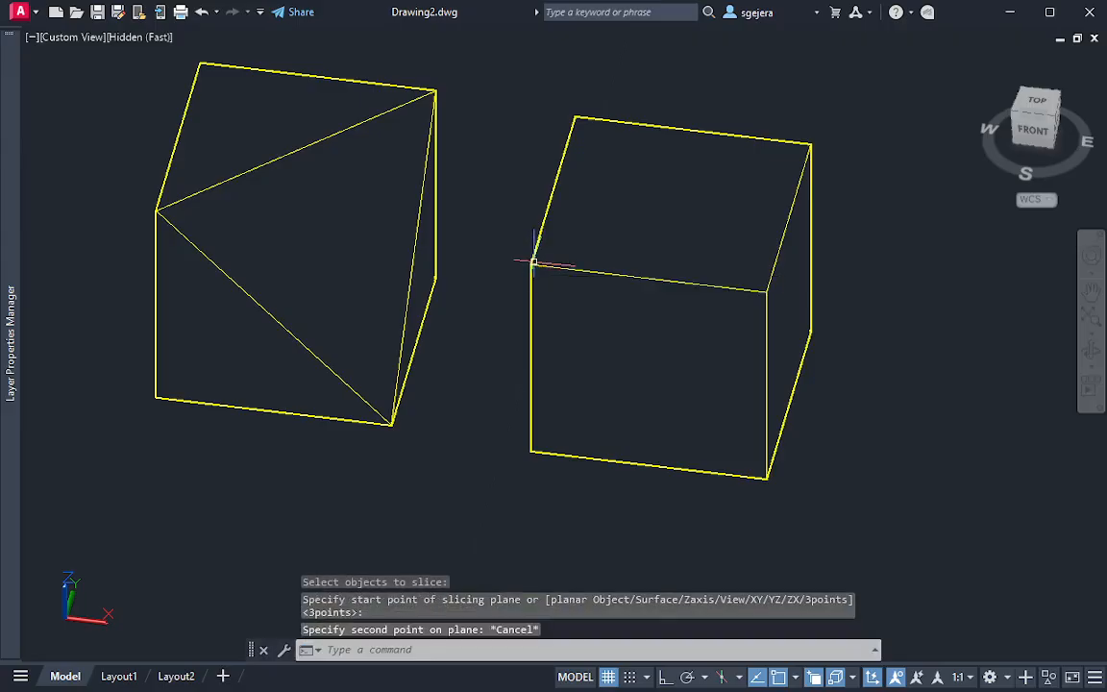
key("Escape")
Slice the uncut box again by 3 points through the top front-left, top back-right and bottom front-right corners, keeping both sides
type("slice")
key("Return")
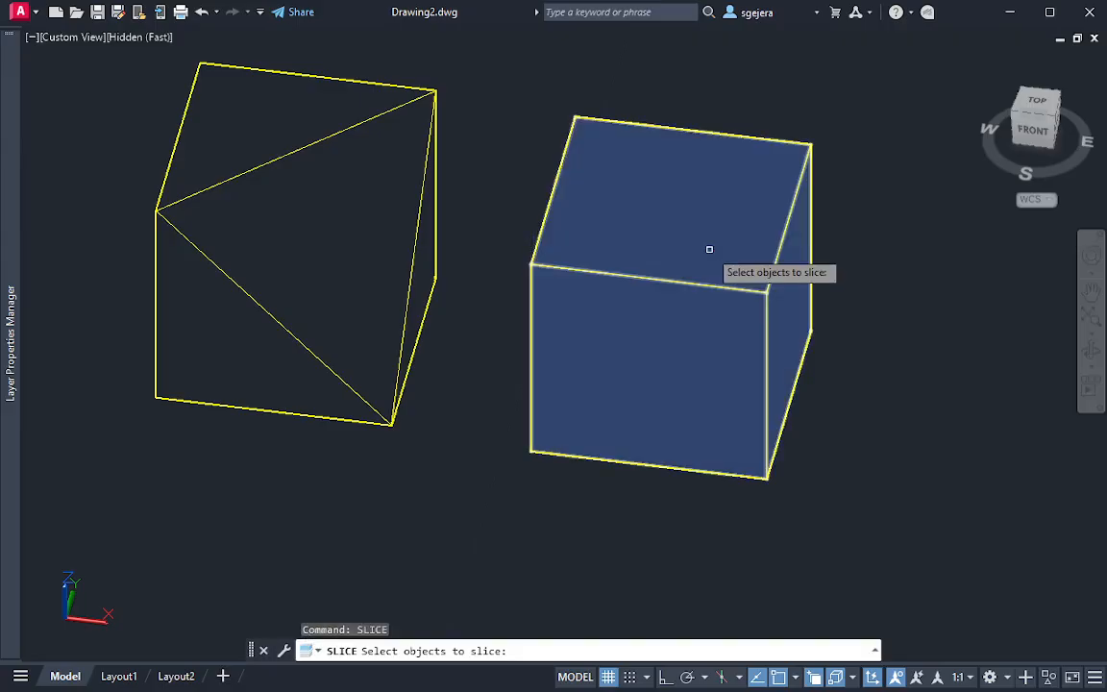
left_click(709, 250)
key("Return")
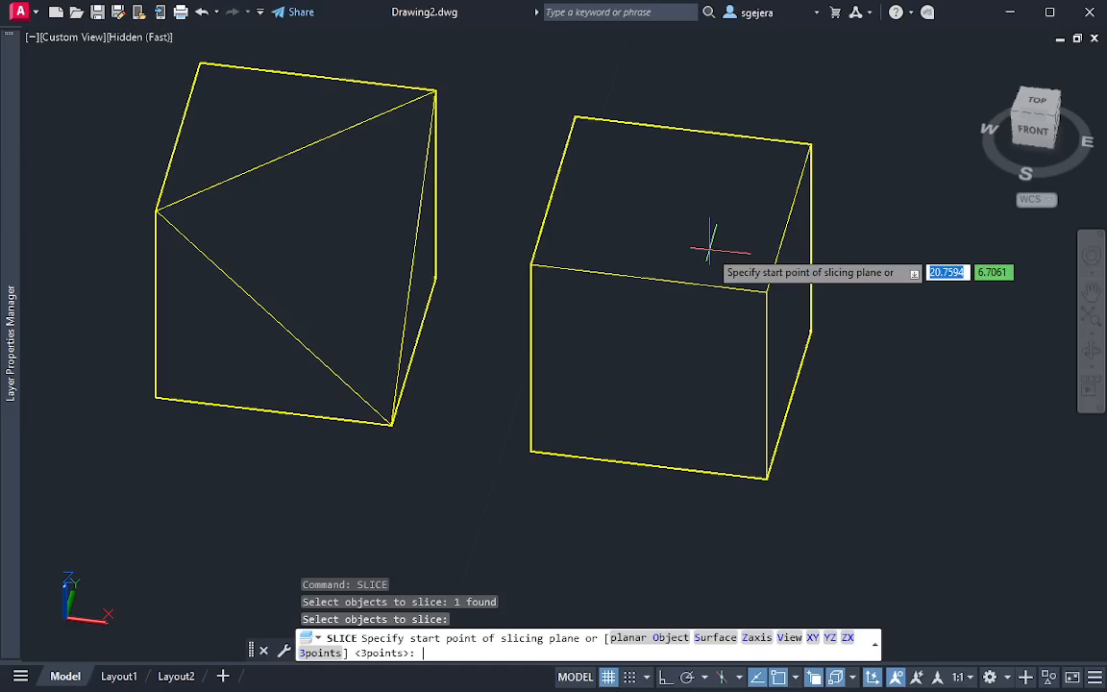
type("3")
key("Return")
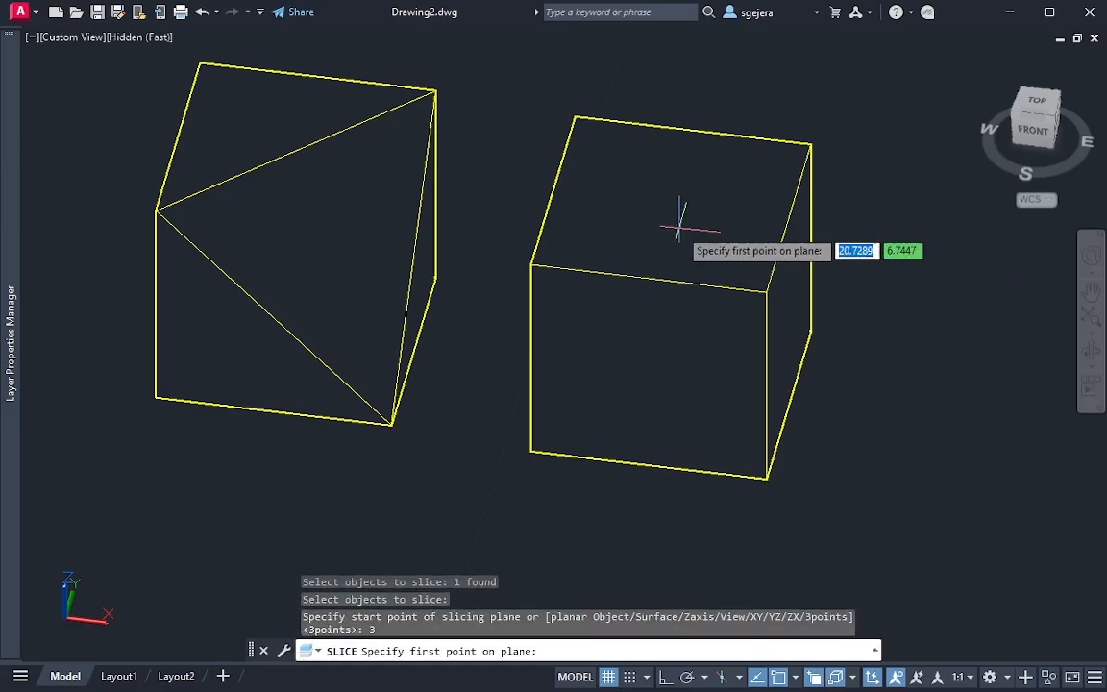
left_click(531, 264)
left_click(812, 144)
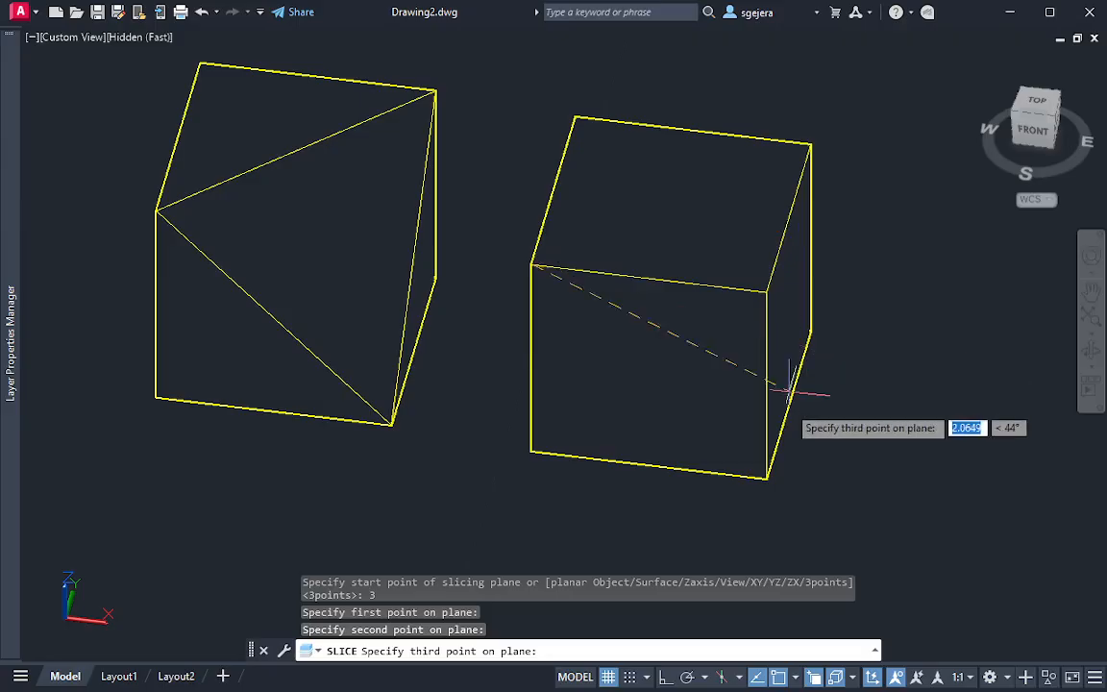
left_click(767, 477)
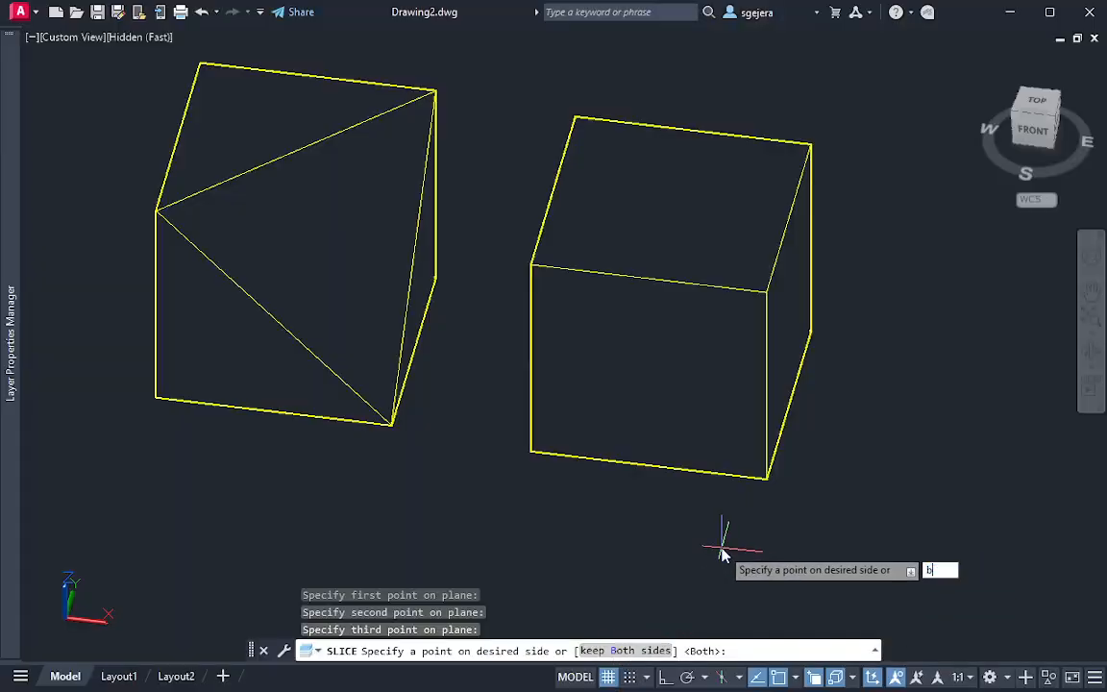
key("Return")
key("Escape")
Move the cut-off corner piece along the X axis, partly clear of the box body
left_click(720, 331)
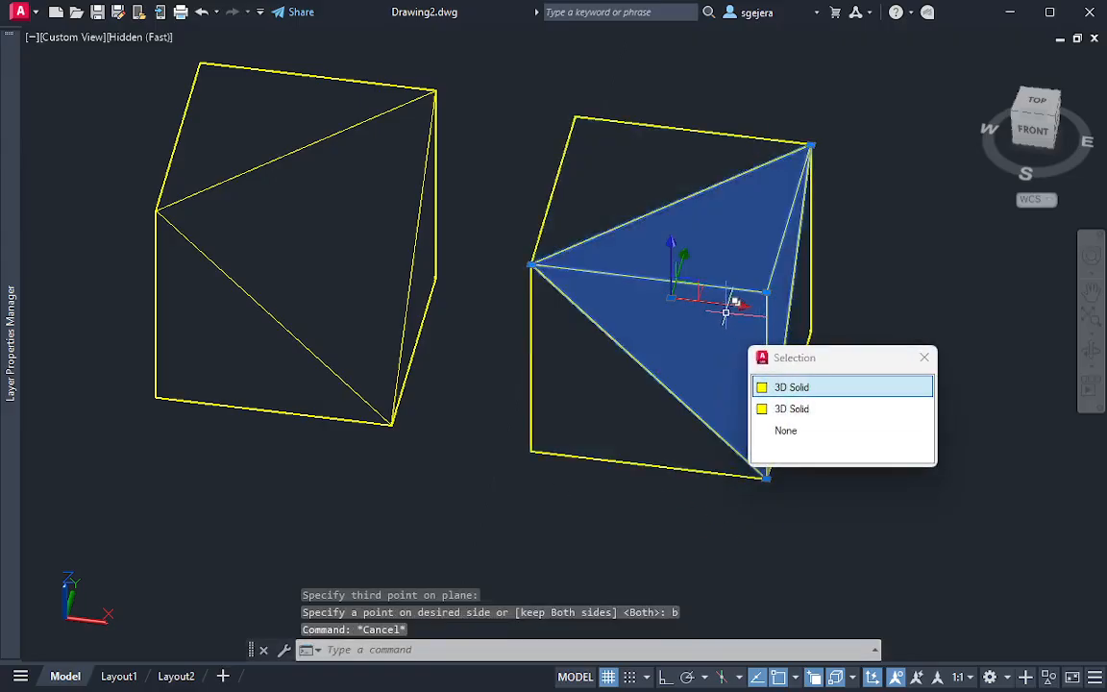
left_click(731, 309)
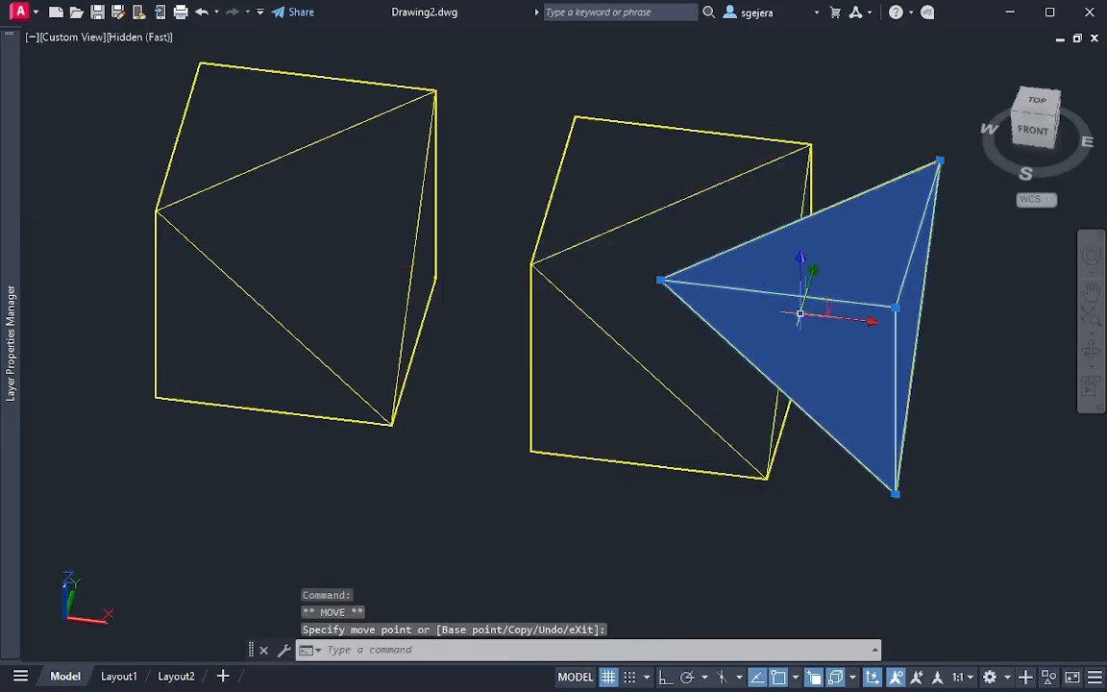
key("Escape")
Delete the original cut solid and the three loose lines of its triangular cut face
left_click(281, 262)
key("Delete")
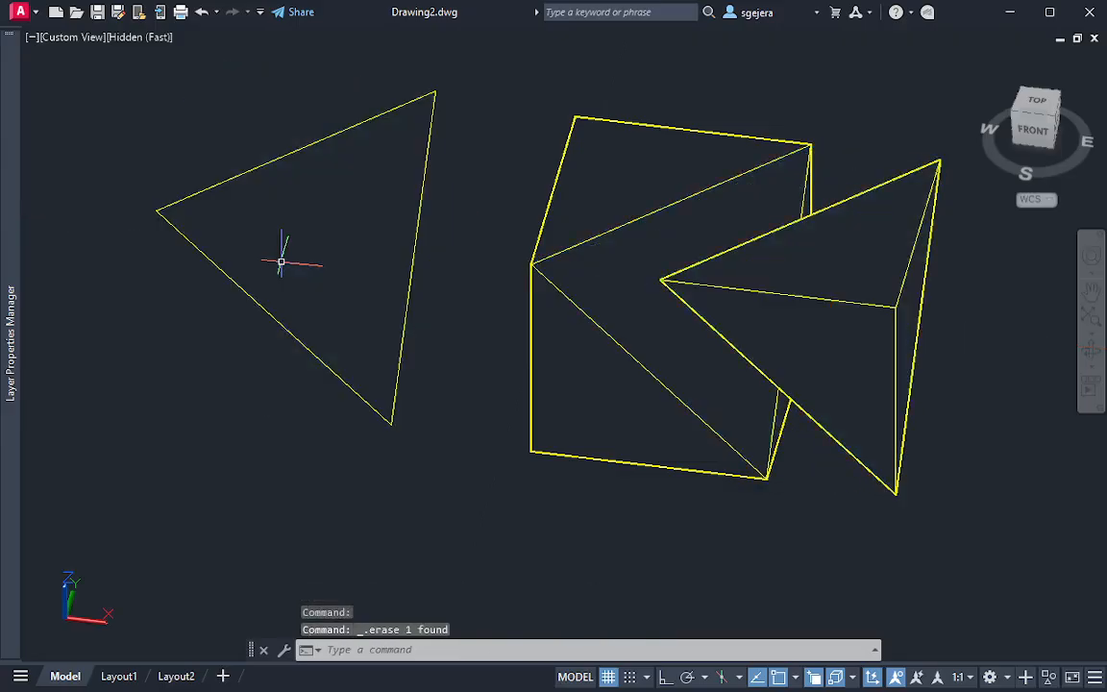
left_click(467, 247)
left_click(353, 234)
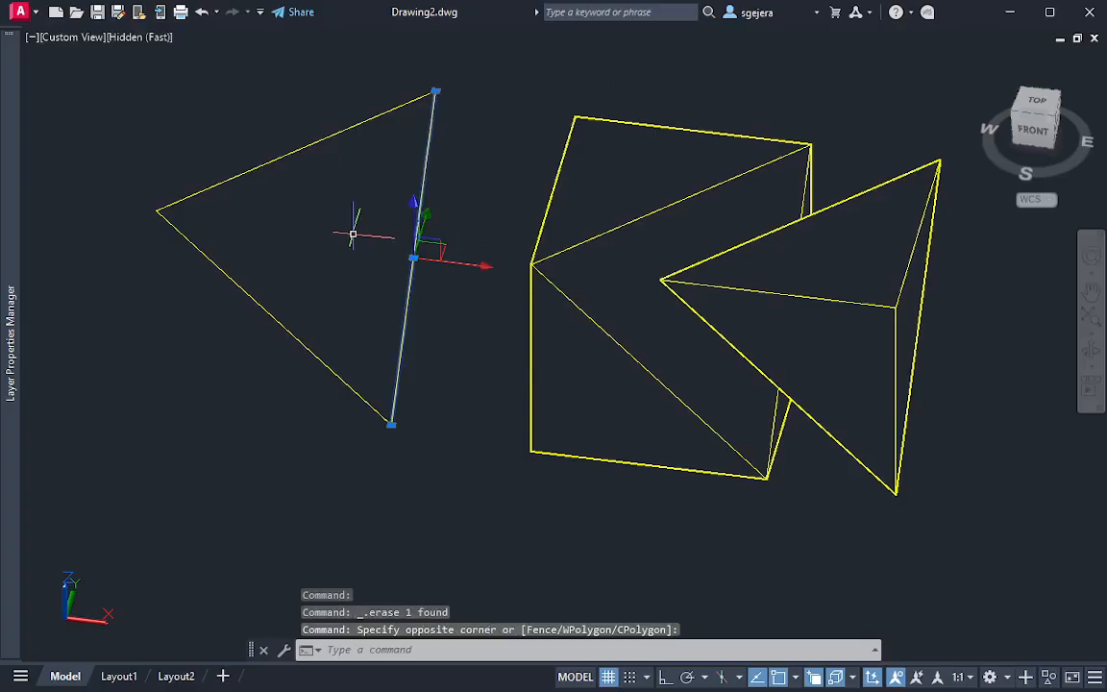
left_click(462, 62)
left_click(69, 419)
key("Delete")
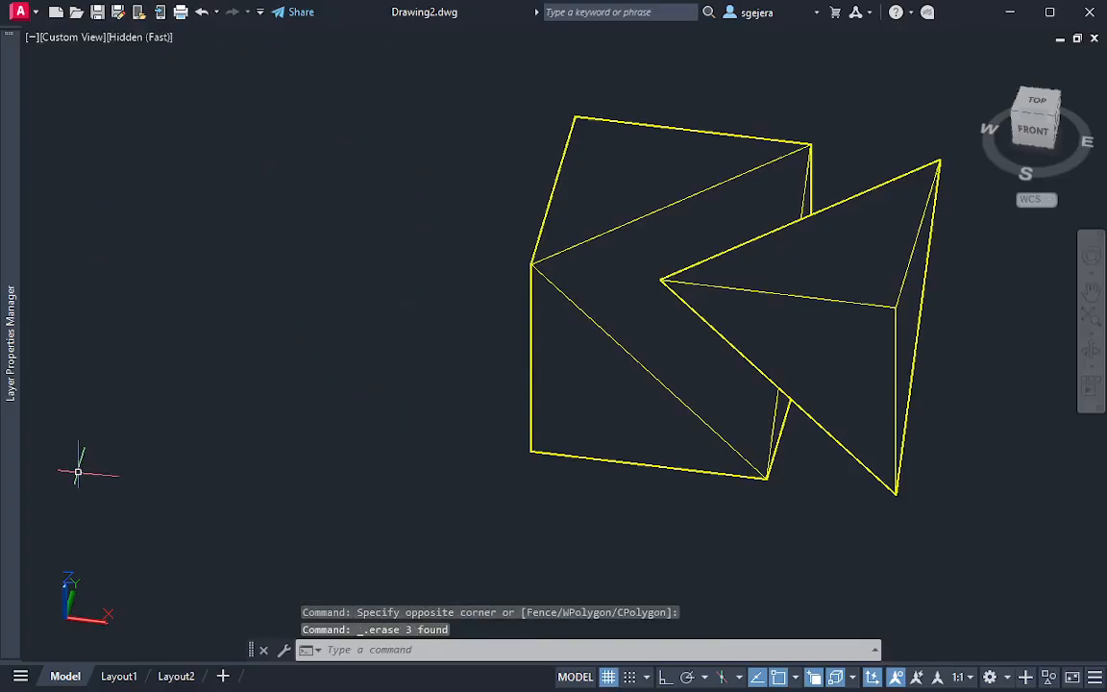
In a tilted left-side view, lower the cut-off corner piece to line up with the body's sloped face and raise it along Z again
mouse_move(648, 227)
middle_mouse_down("shift")
mouse_move(636, 250)
mouse_move(735, 283)
mouse_move(905, 265)
middle_mouse_up("shift")
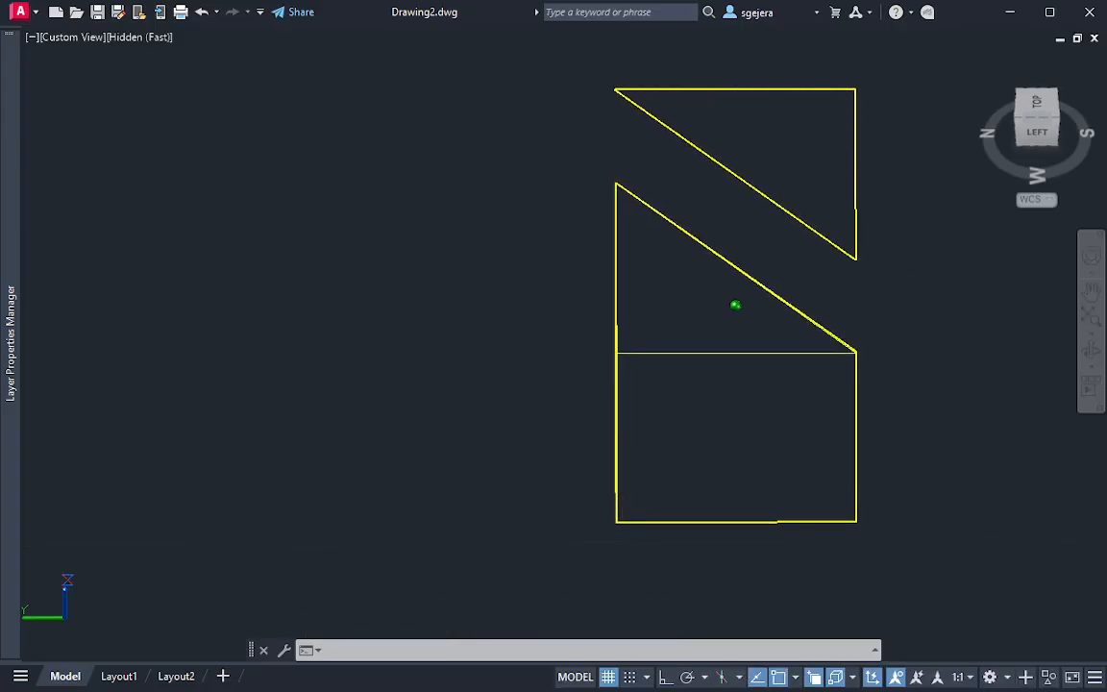
left_click(827, 158)
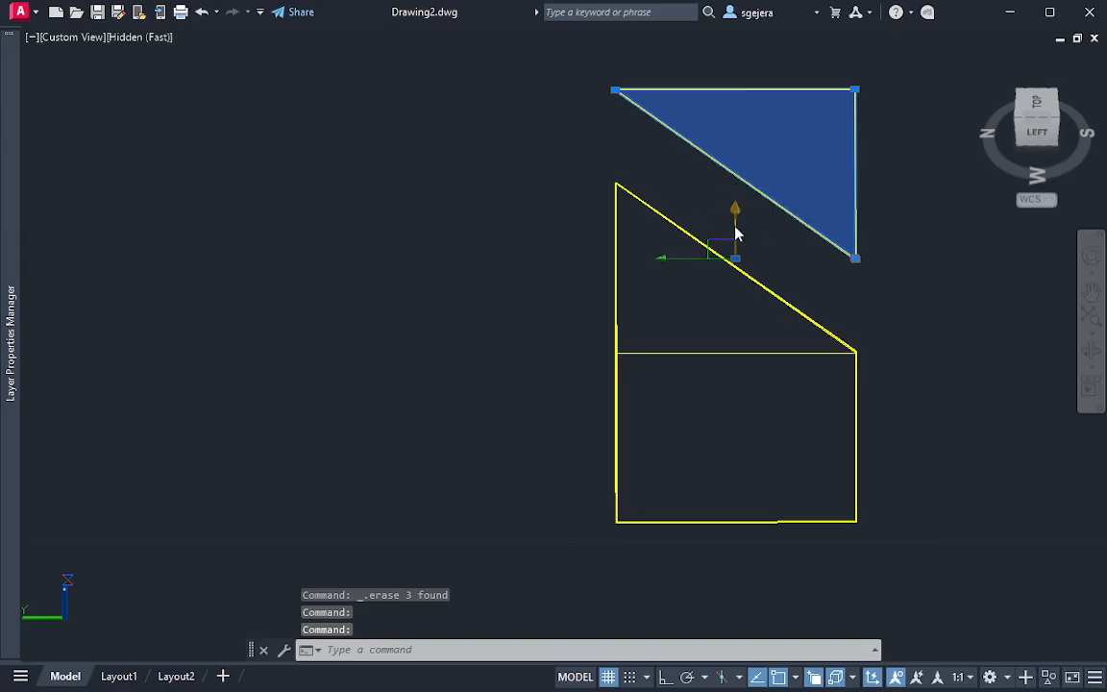
left_click(736, 258)
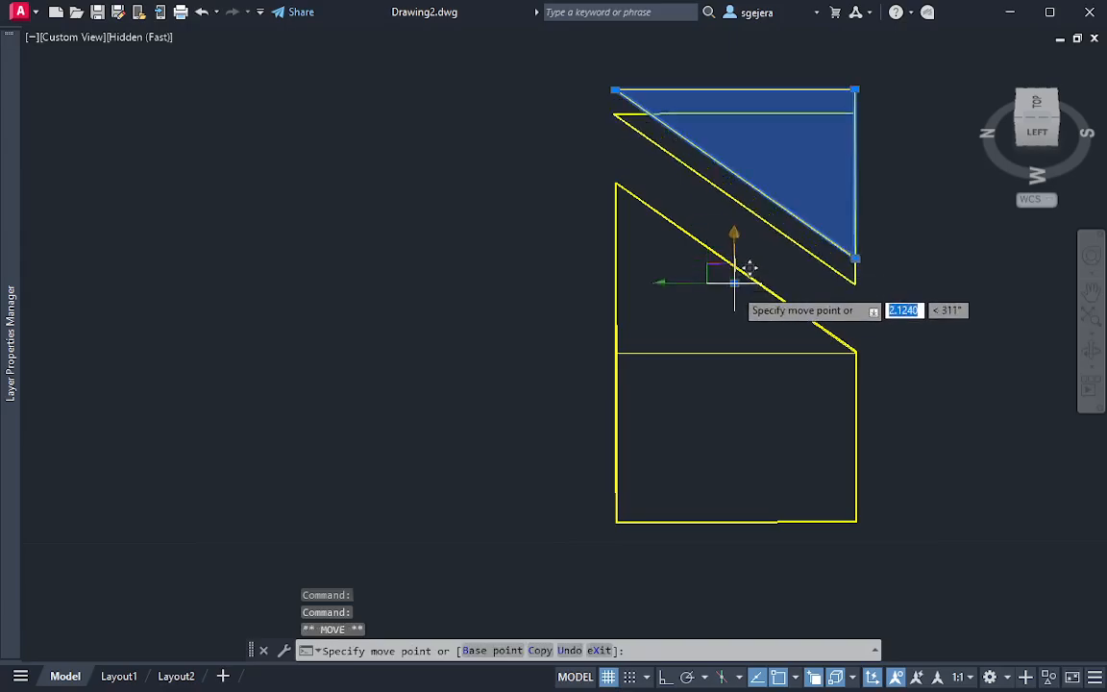
left_click(737, 350)
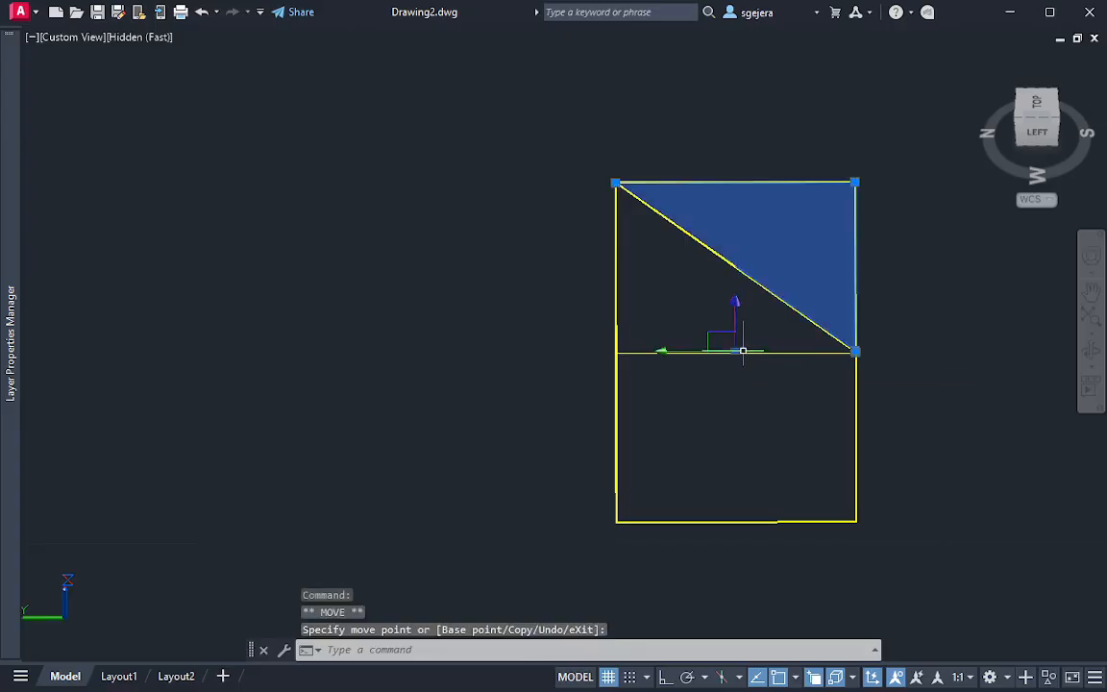
left_click(735, 330)
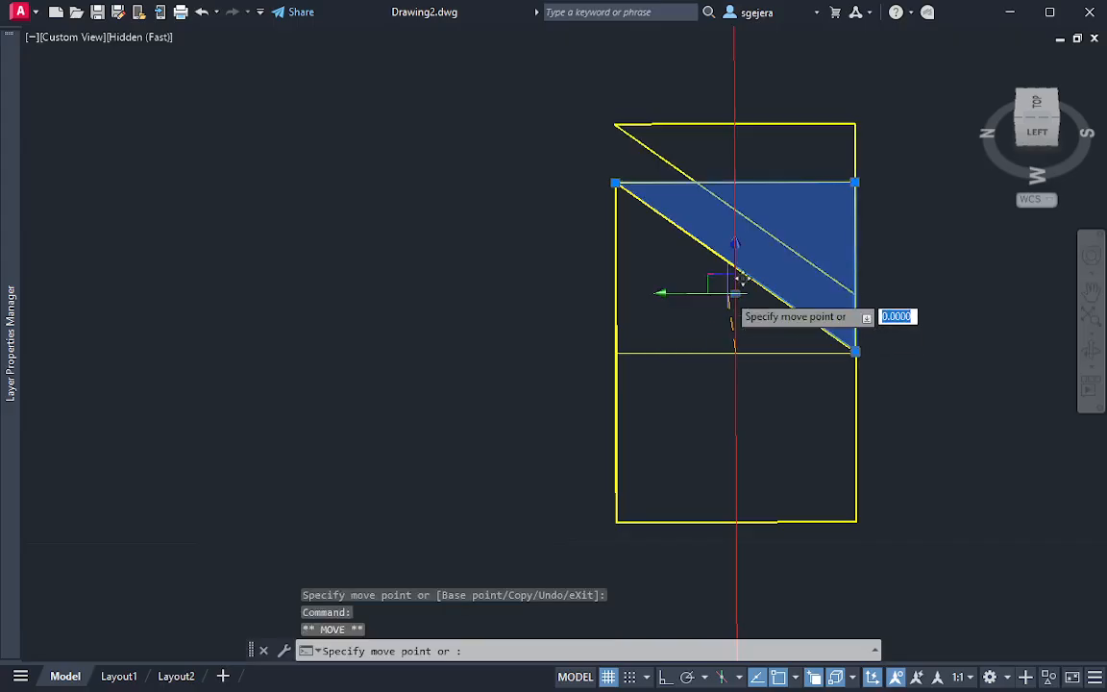
left_click(735, 241)
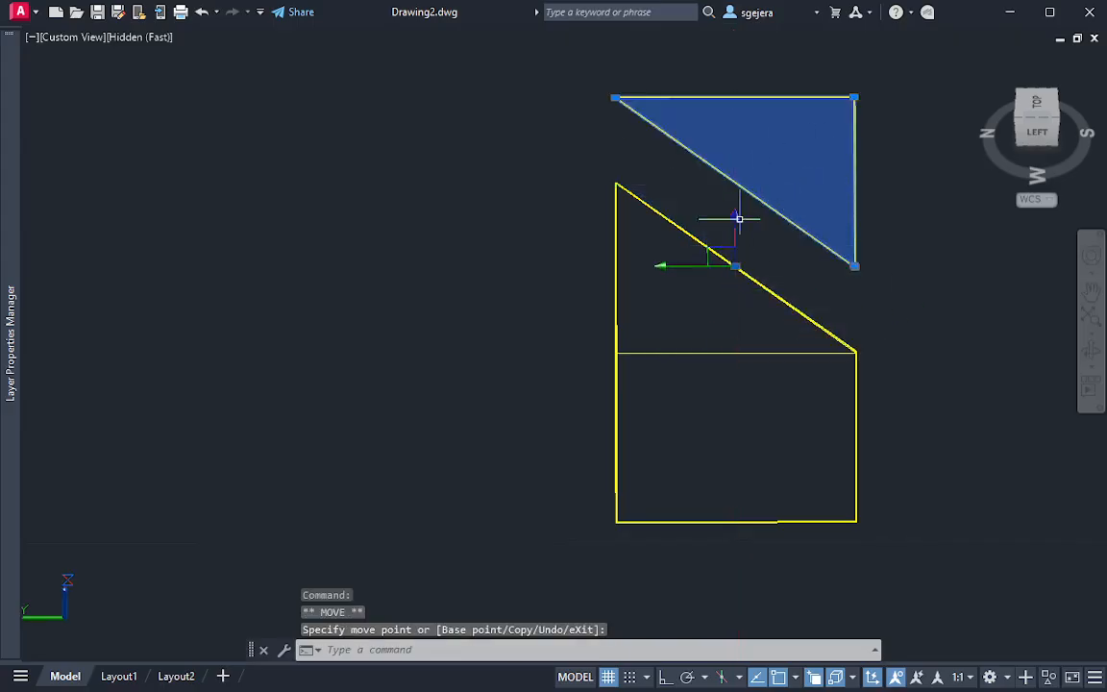
key("Escape")
Return to the north-up top view and examine the EV line, point 13 (PV) and the inner line in the auxiliary view
middle_click_drag(231, 493, 445, 434)
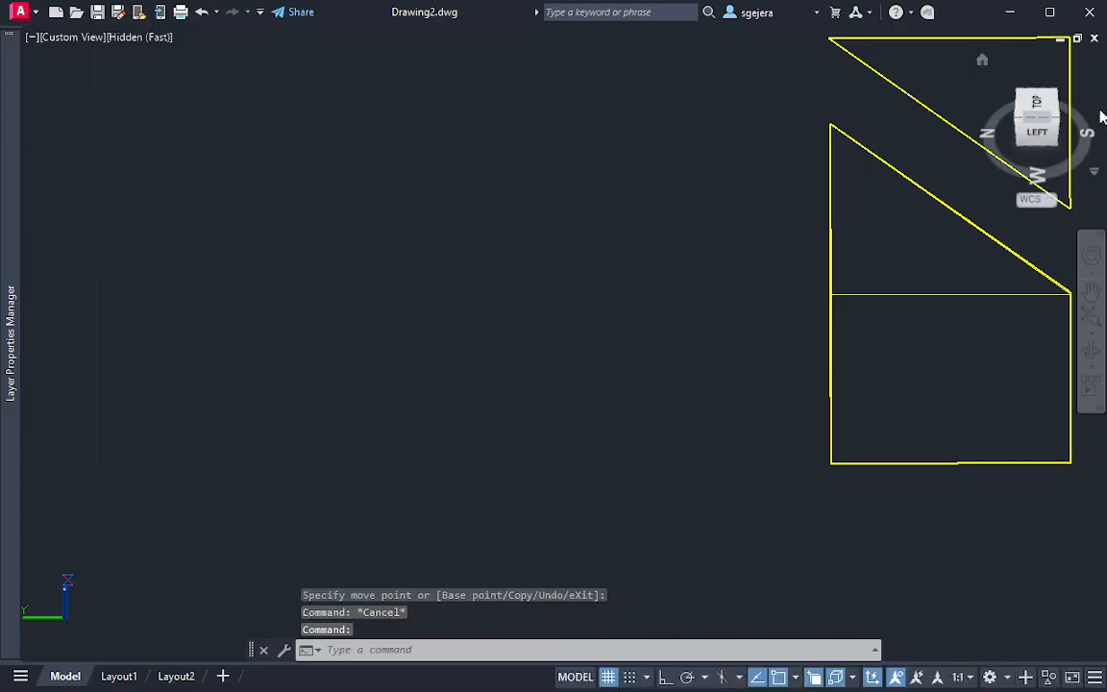
left_click(1038, 137)
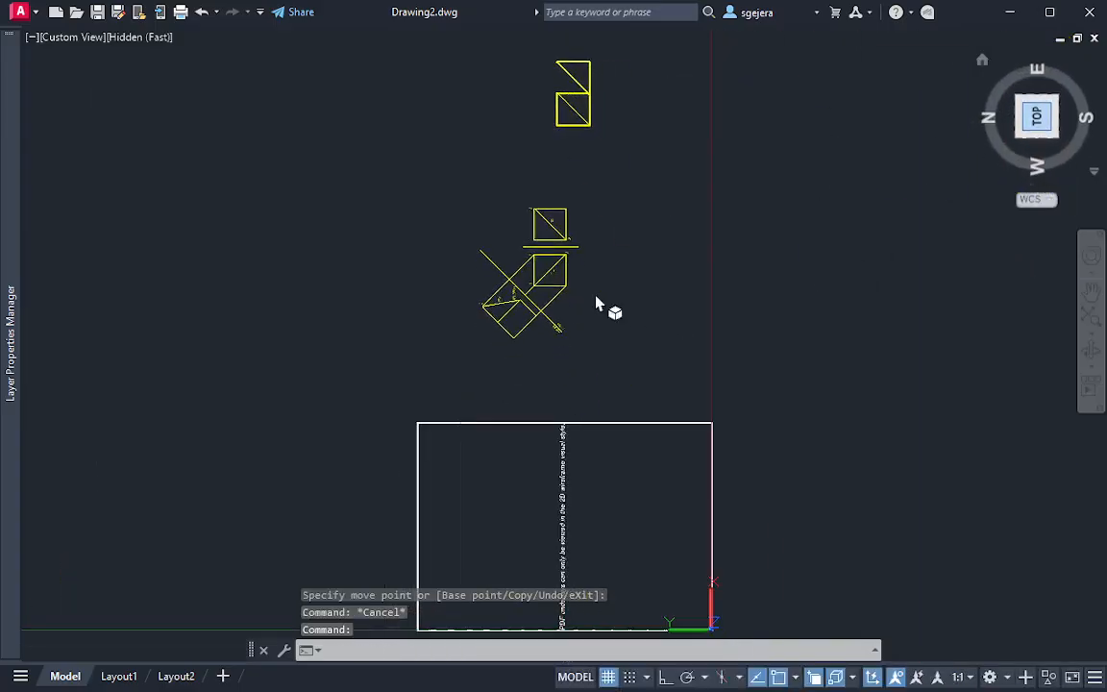
left_click(1099, 75)
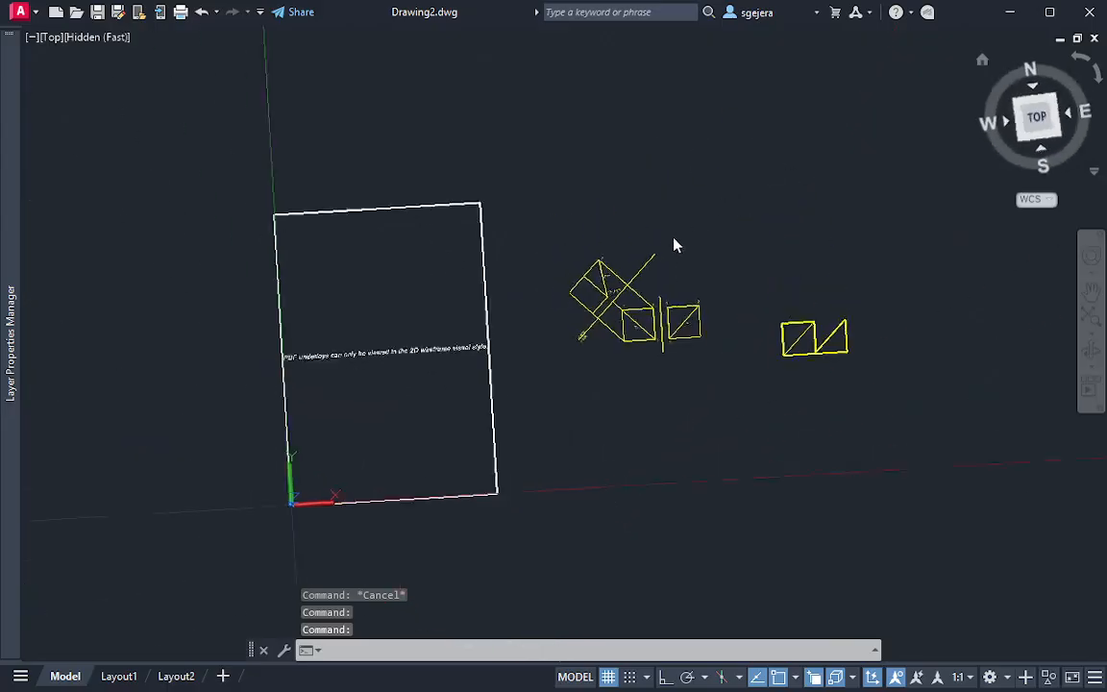
scroll(606, 301, "up", 8)
scroll(606, 247, "down", 1)
middle_click_drag(605, 247, 591, 324)
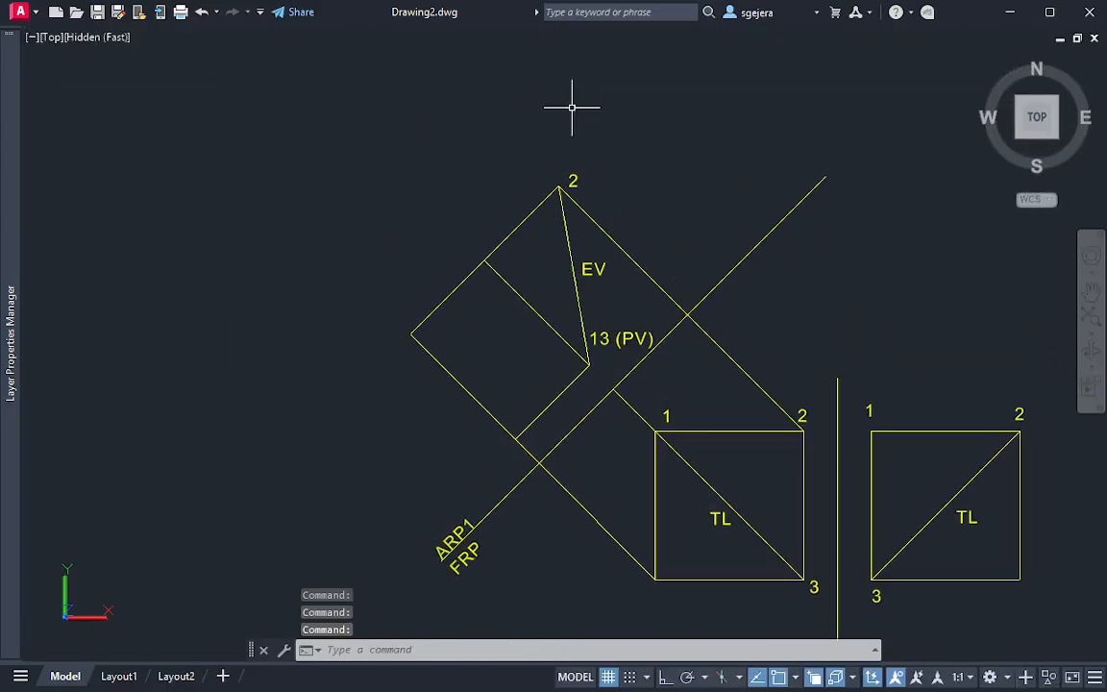
scroll(568, 244, "up", 3)
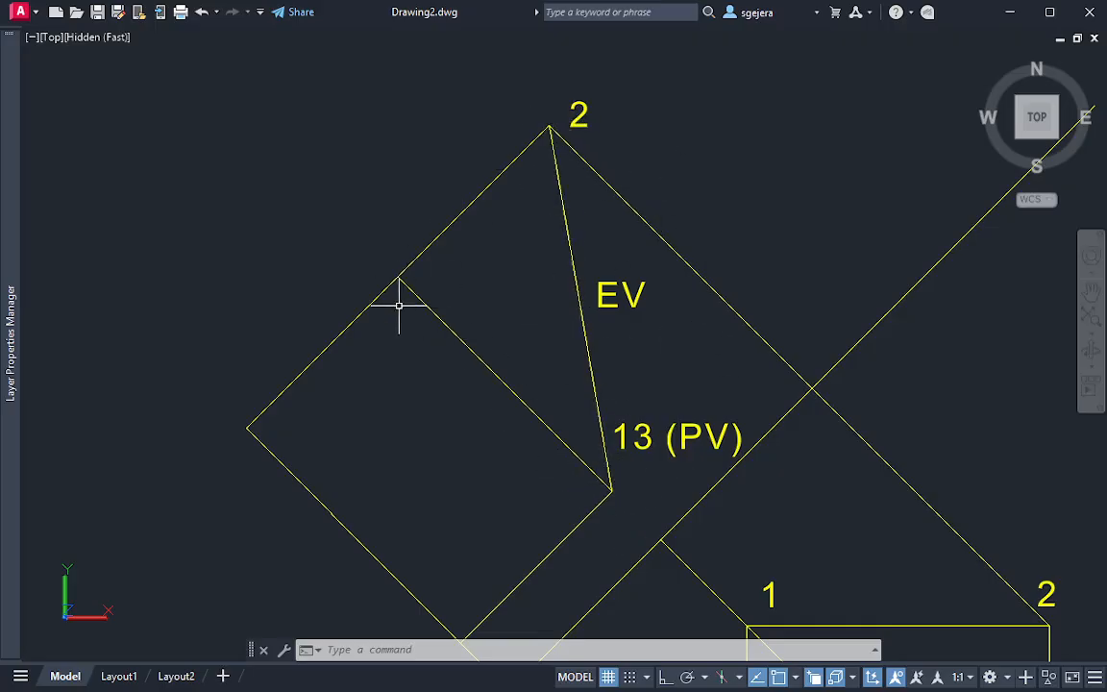
middle_click_drag(412, 566, 358, 515)
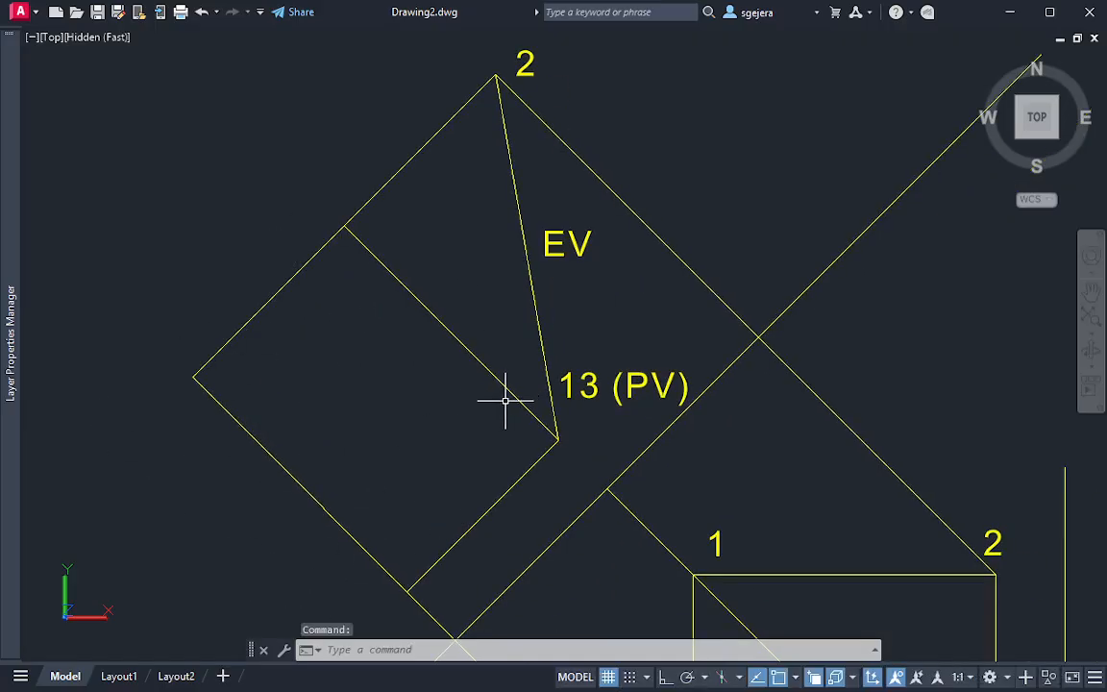
middle_click_drag(479, 257, 446, 260)
scroll(503, 270, "down", 2)
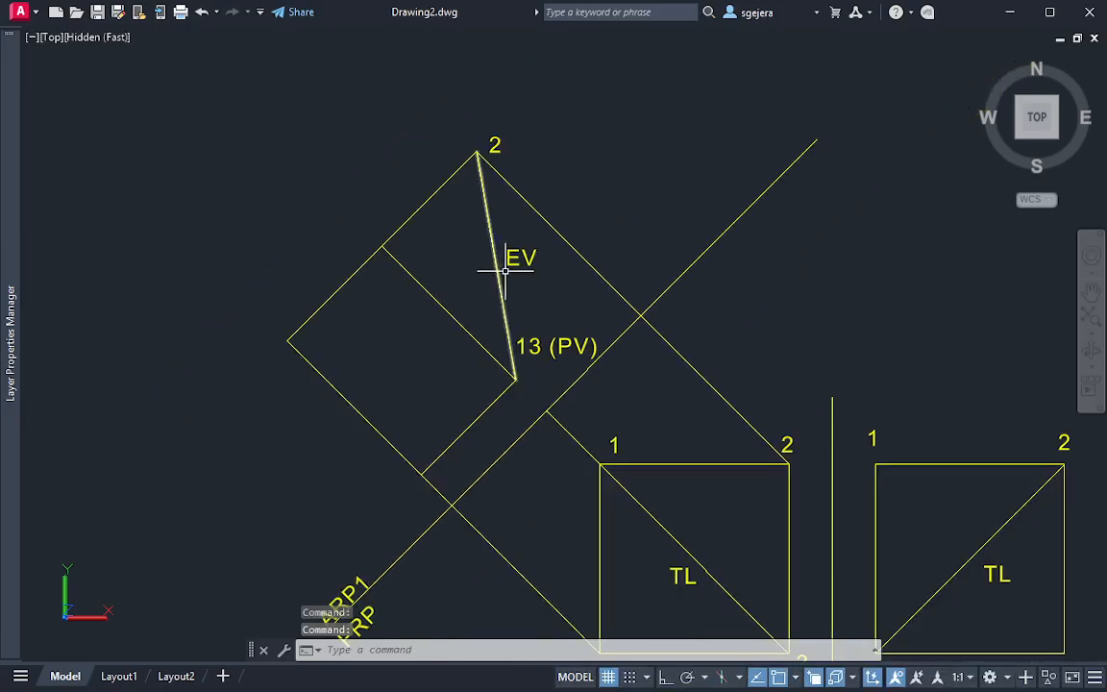
mouse_move(514, 269)
middle_mouse_down()
mouse_move(450, 261)
mouse_move(451, 251)
middle_mouse_up()
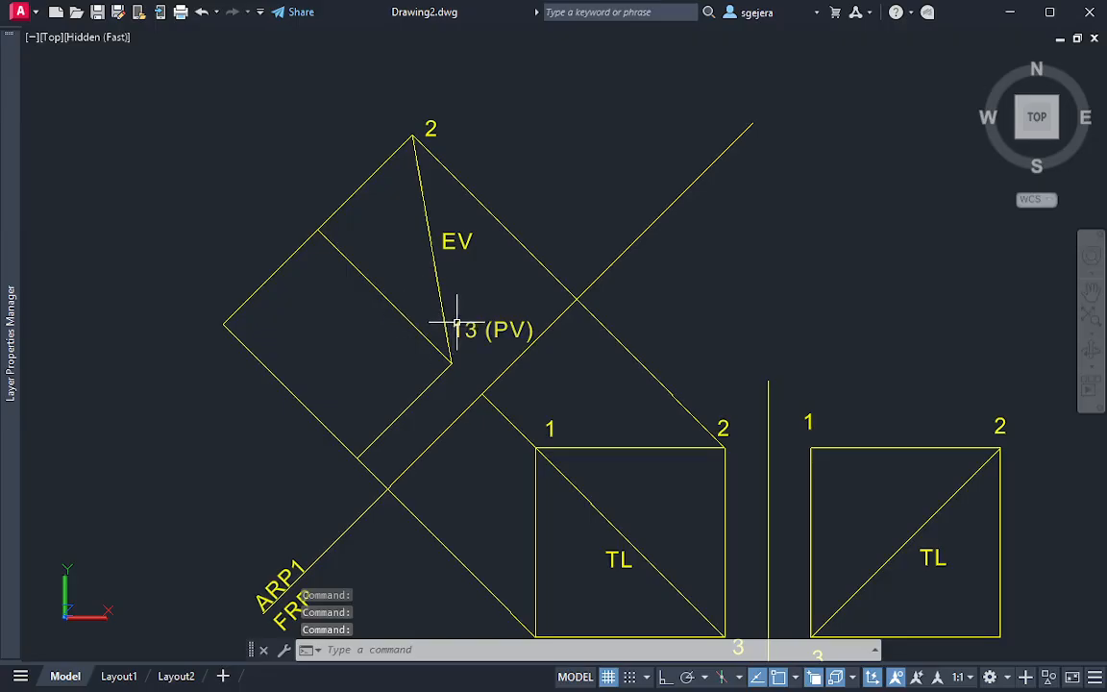
Trim the projection lines between the auxiliary view and the front view, on both sides of the ARP1/FRP fold line
mouse_move(472, 310)
middle_mouse_down()
mouse_move(435, 307)
mouse_move(538, 338)
middle_mouse_up()
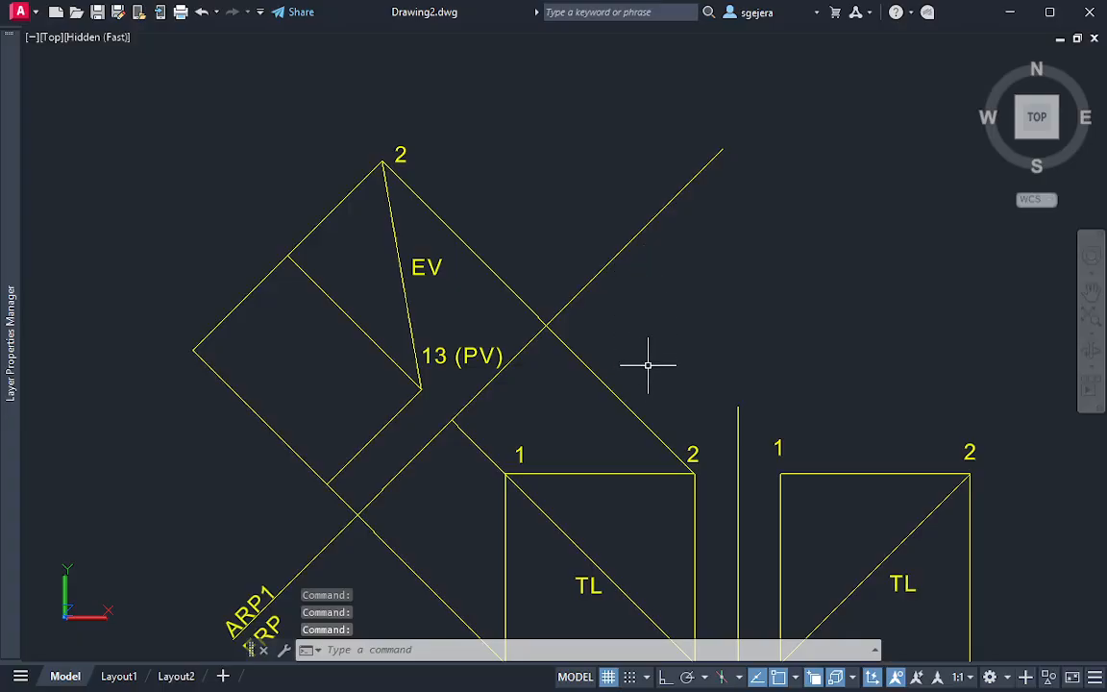
key("Return")
mouse_move(654, 341)
left_mouse_down()
mouse_move(434, 480)
mouse_move(380, 555)
left_mouse_up()
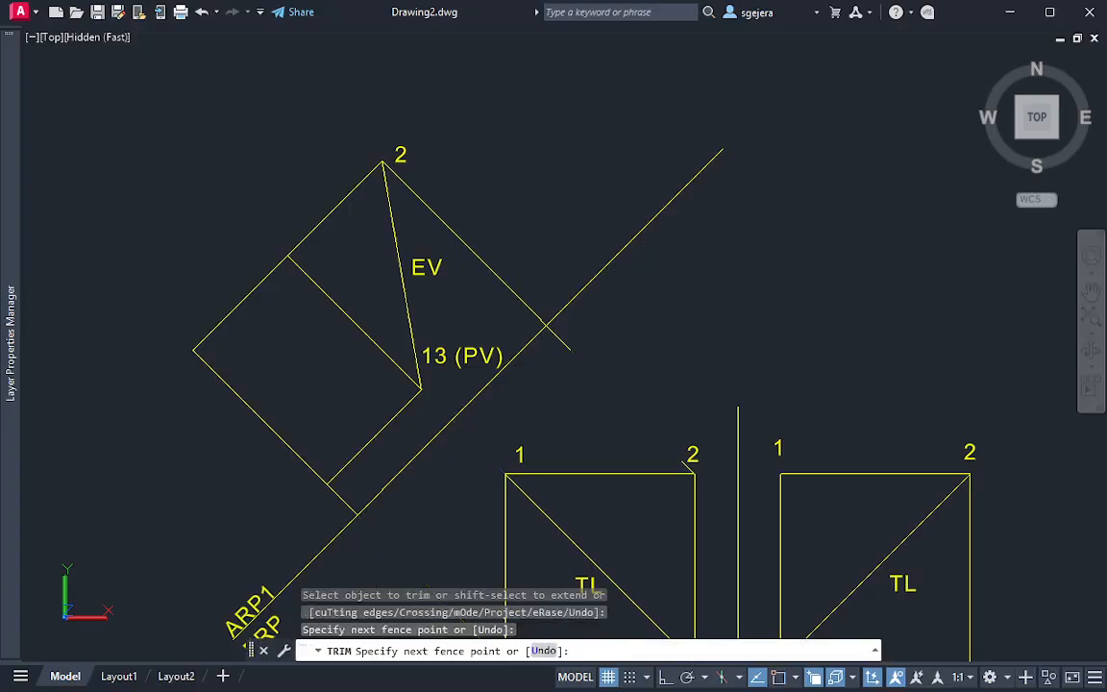
left_click_drag(365, 471, 293, 530)
left_click_drag(580, 308, 536, 350)
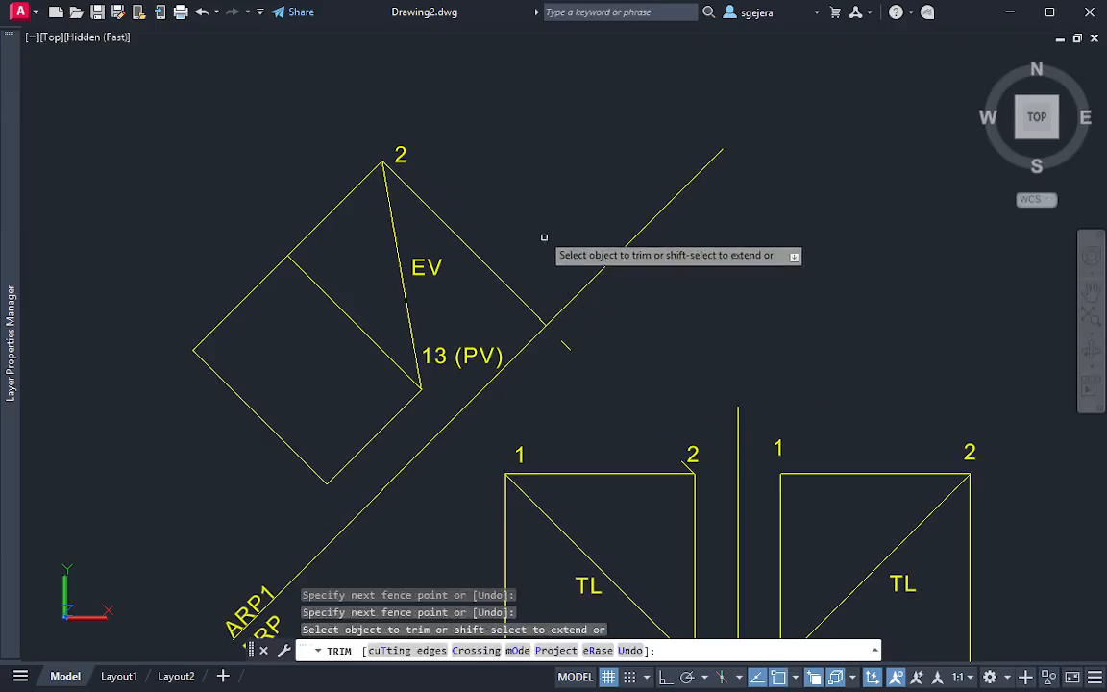
left_click_drag(534, 216, 492, 293)
key("Escape")
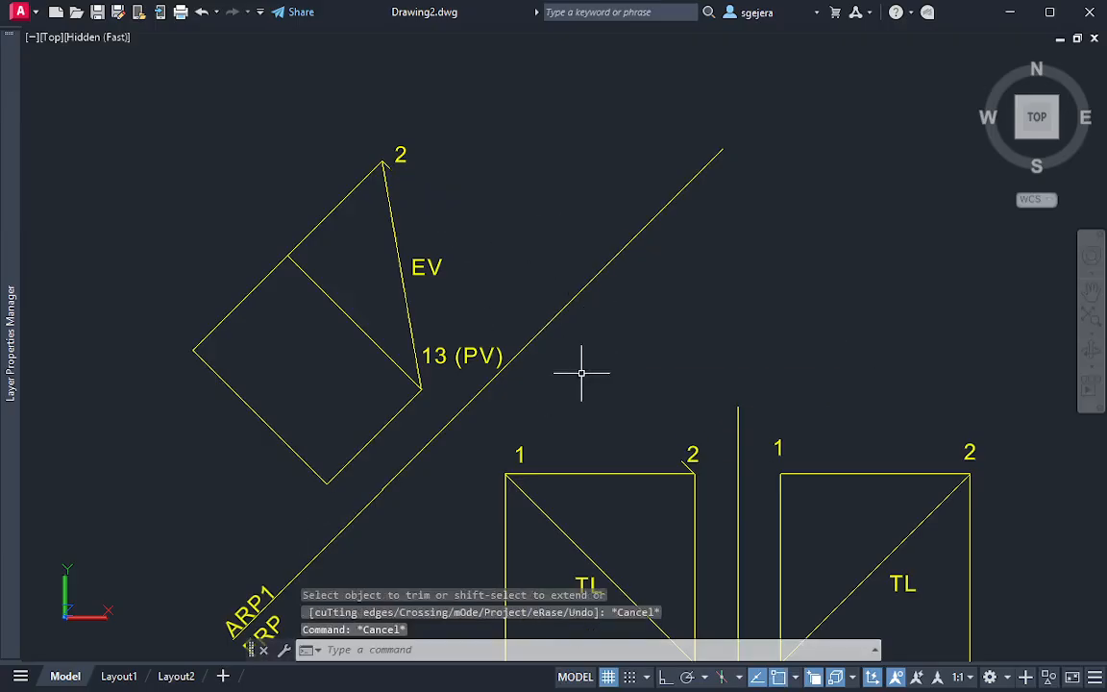
Trim the leftover line stub at point 2 of the auxiliary view
middle_click_drag(524, 311, 572, 329)
scroll(622, 305, "down", 2)
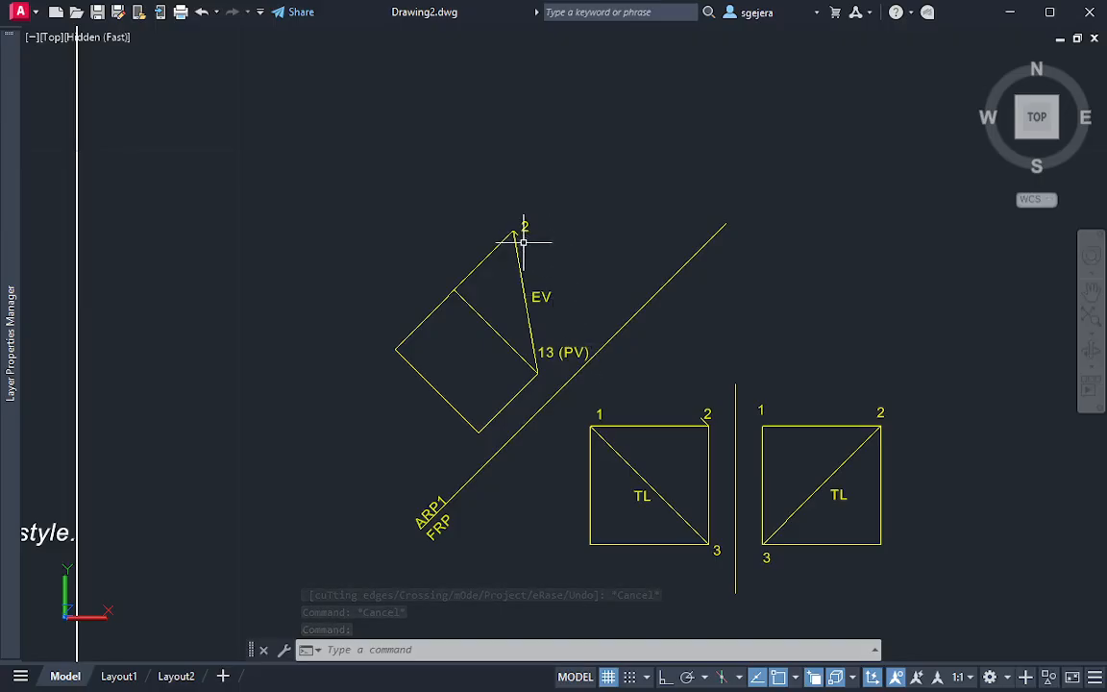
scroll(524, 241, "up", 5)
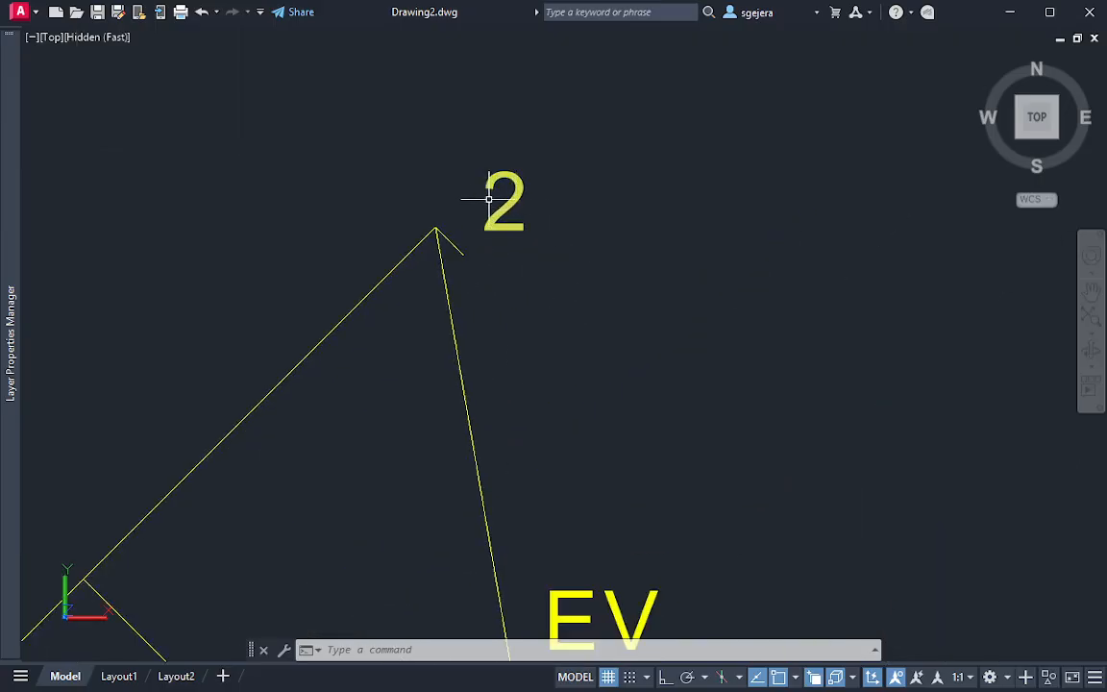
type("tr")
key("Return")
key("Escape")
scroll(696, 386, "down", 4)
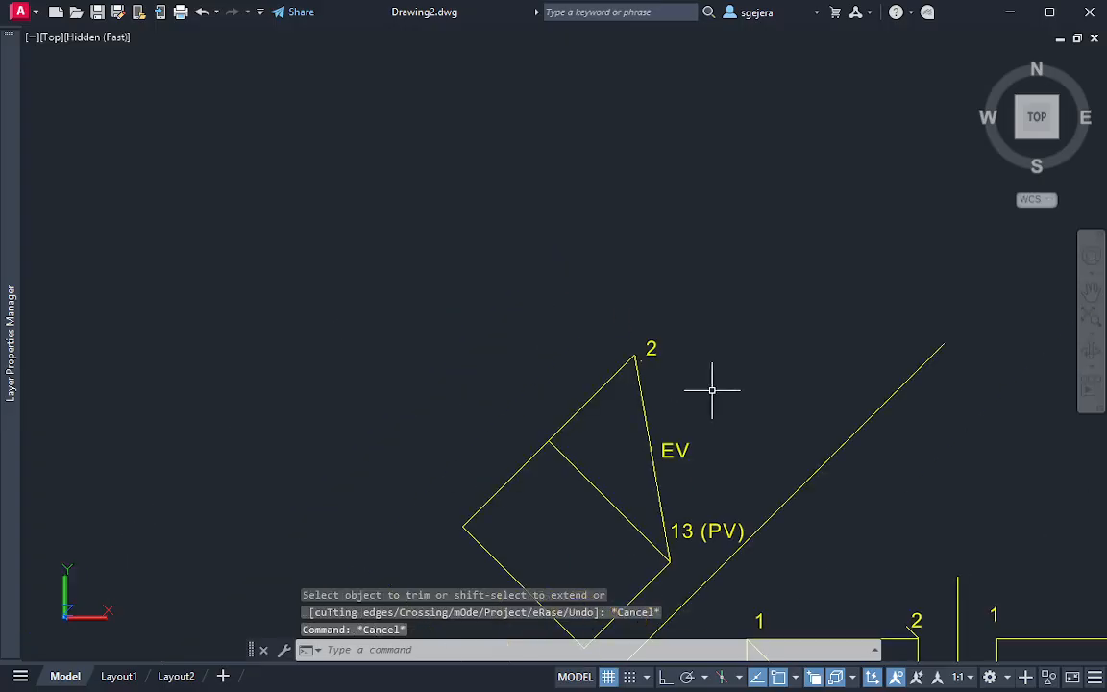
Draw a new fold line parallel to the EV edge, between the auxiliary view and point 2's side, crossing the ARP1/FRP line
middle_click_drag(737, 410, 674, 311)
middle_click_drag(613, 391, 557, 310)
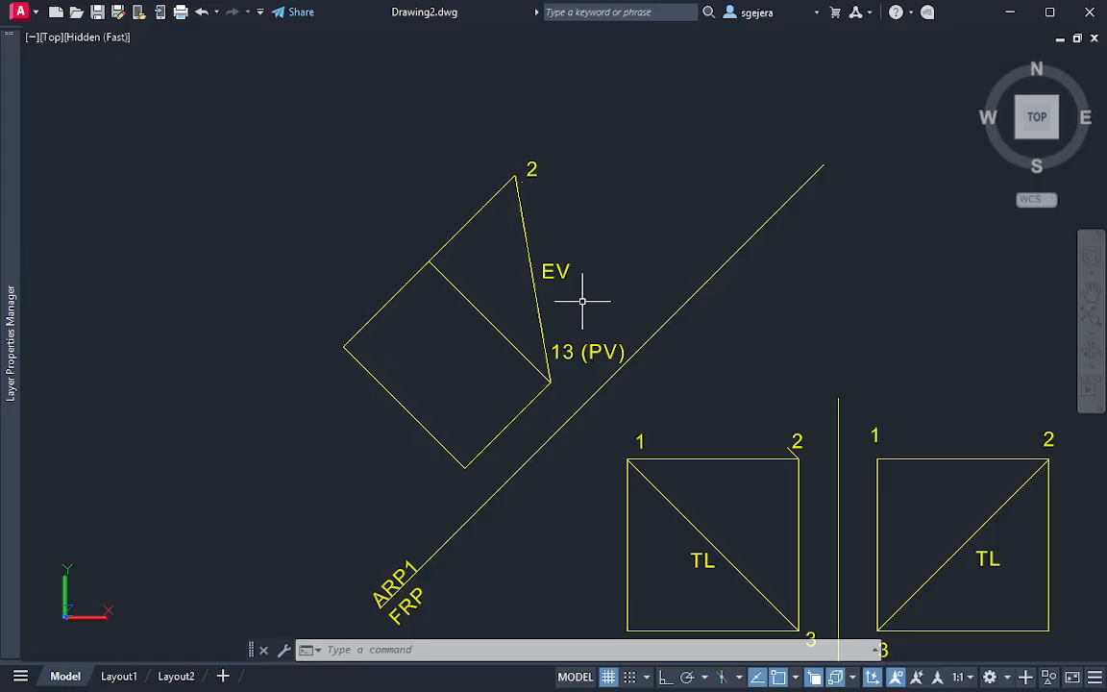
key("Escape")
middle_click_drag(746, 302, 699, 249)
type("l")
key("Return")
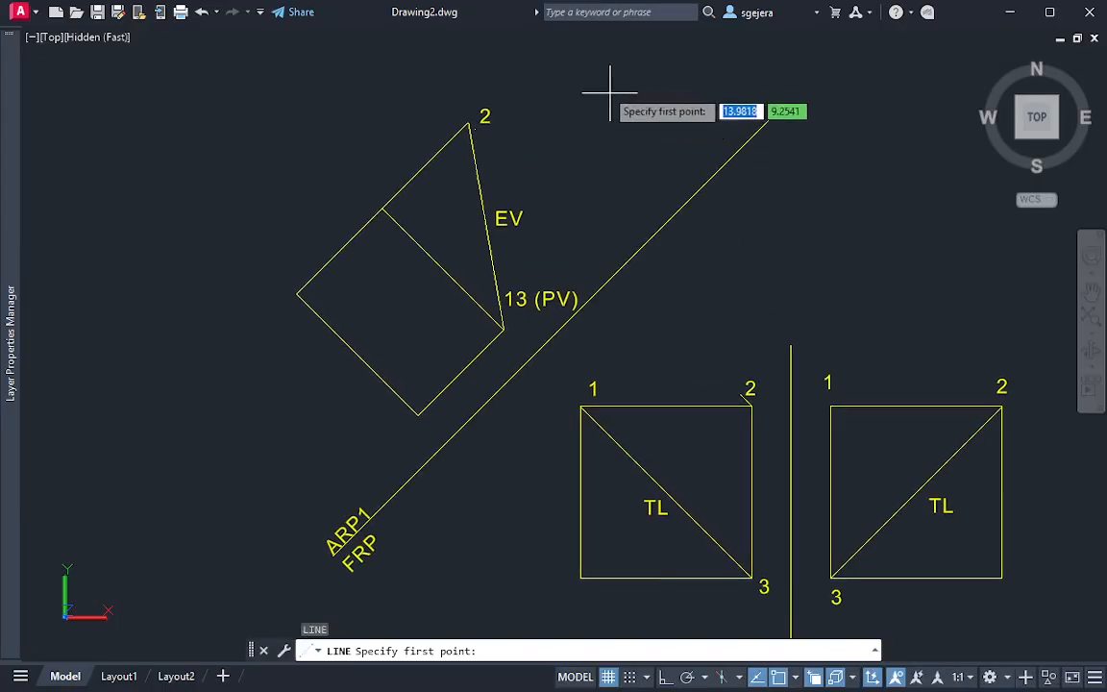
middle_click_drag(612, 59, 601, 95)
left_click(603, 63)
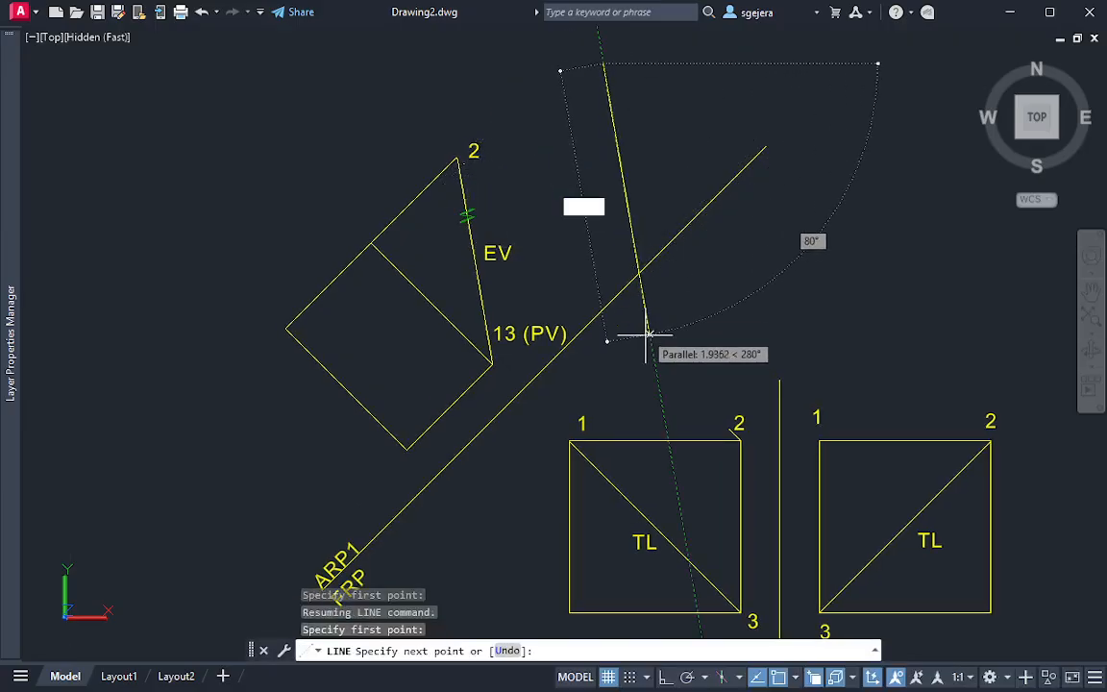
left_click(660, 402)
key("Escape")
middle_click_drag(717, 216, 728, 280)
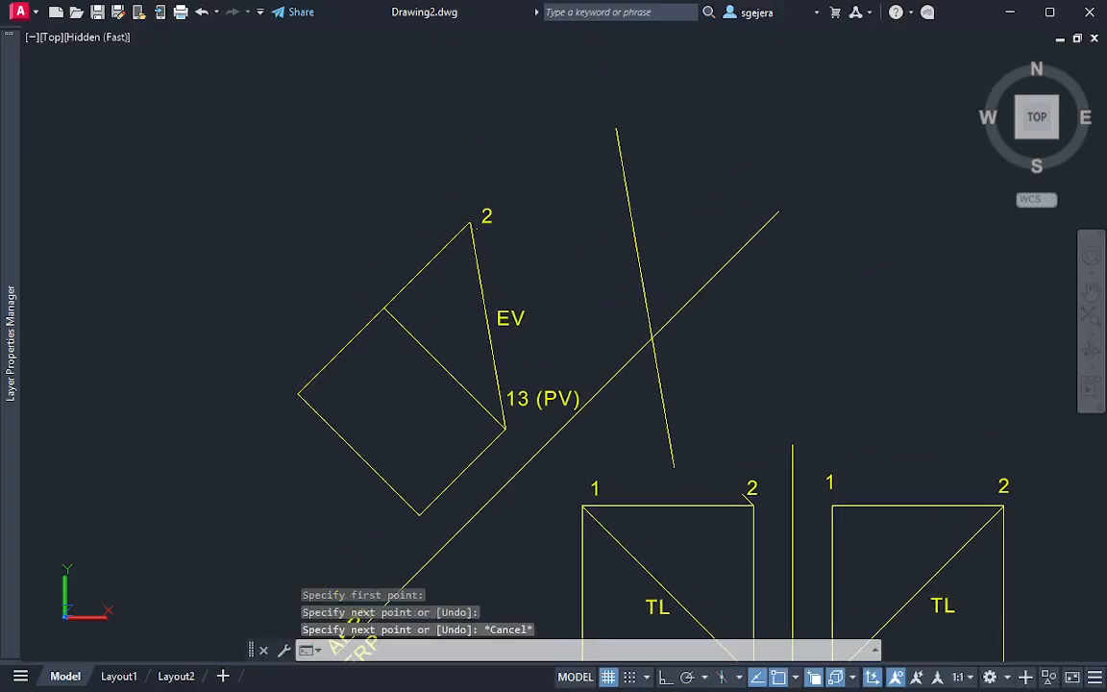
middle_click_drag(662, 164, 711, 242)
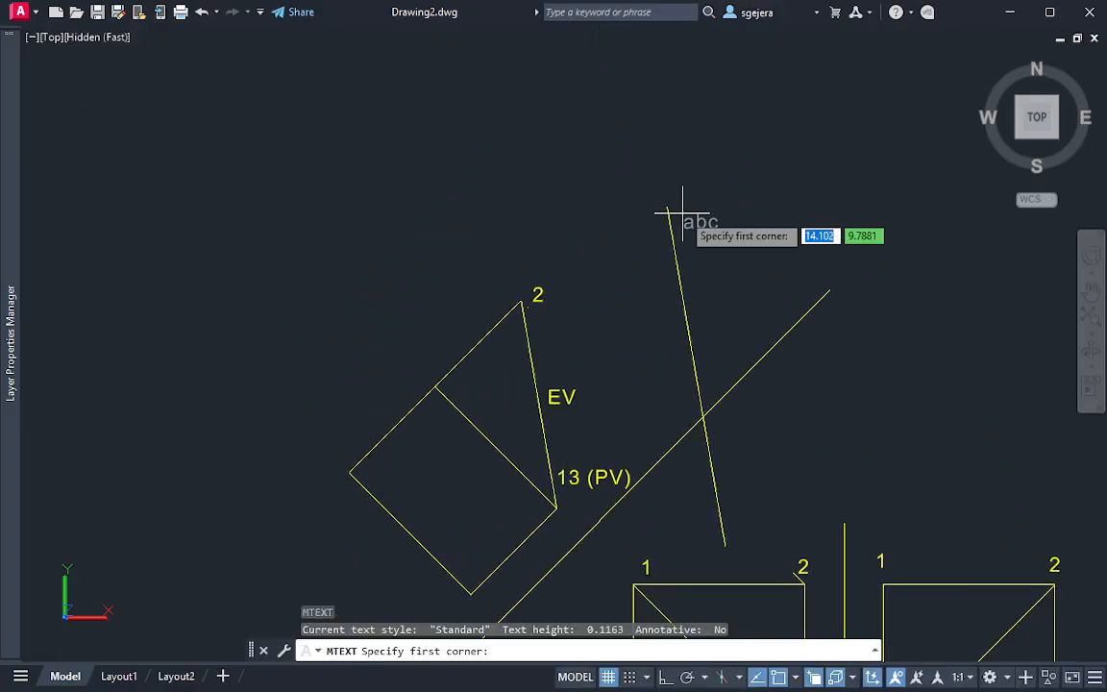
key("Escape")
key("Escape")
type("text")
key("Return")
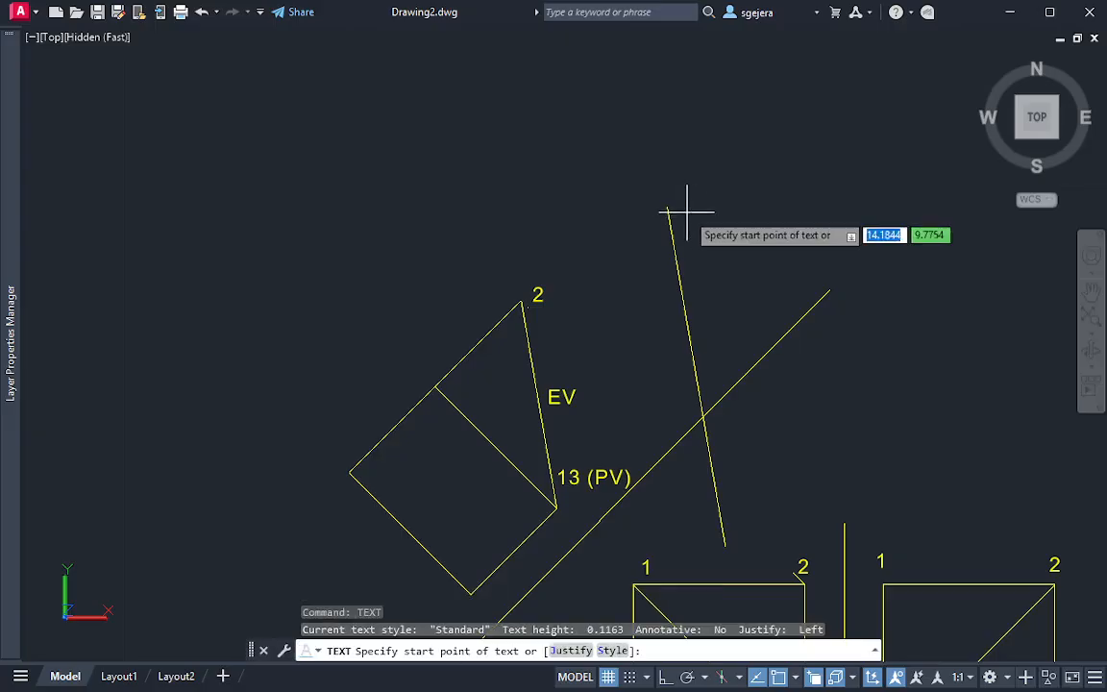
left_click(667, 207)
key("Return")
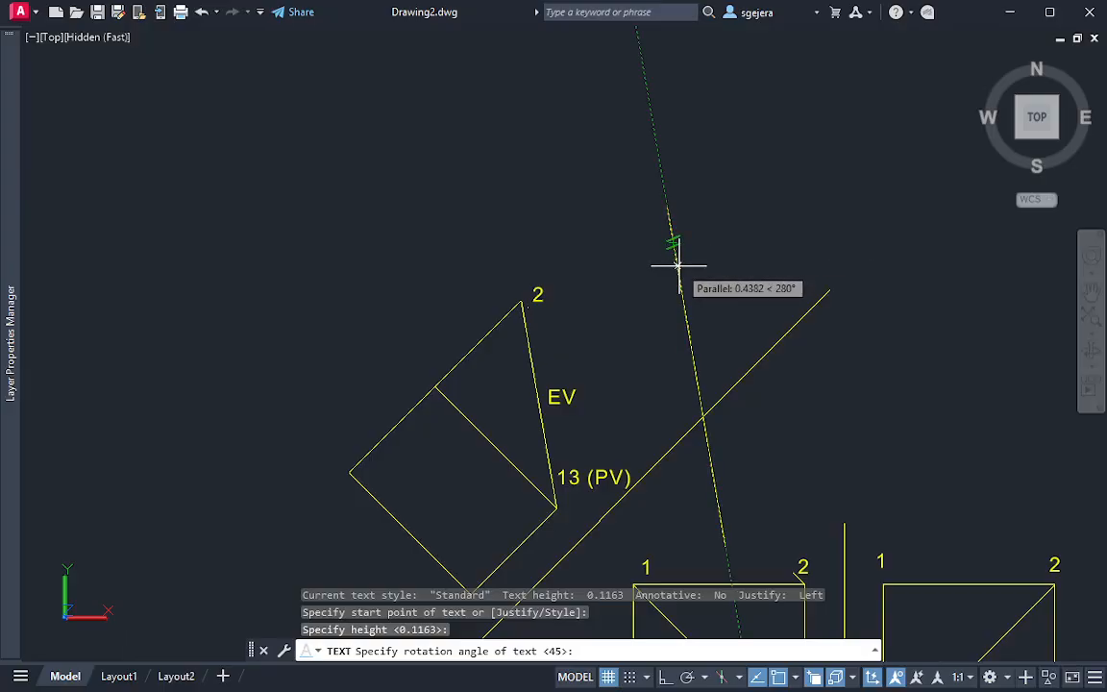
key("Return")
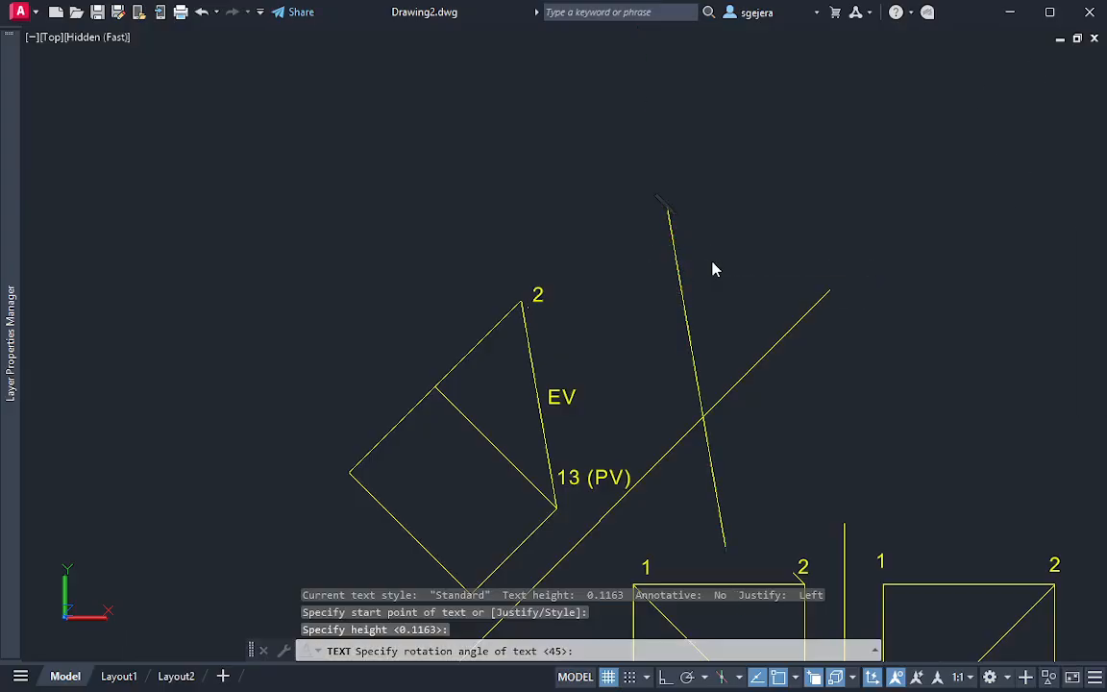
key("Escape")
Add the single-line texts ARP2 and ARP1 at the new fold line's upper end, 0.1163 high and rotated along the line
type("t")
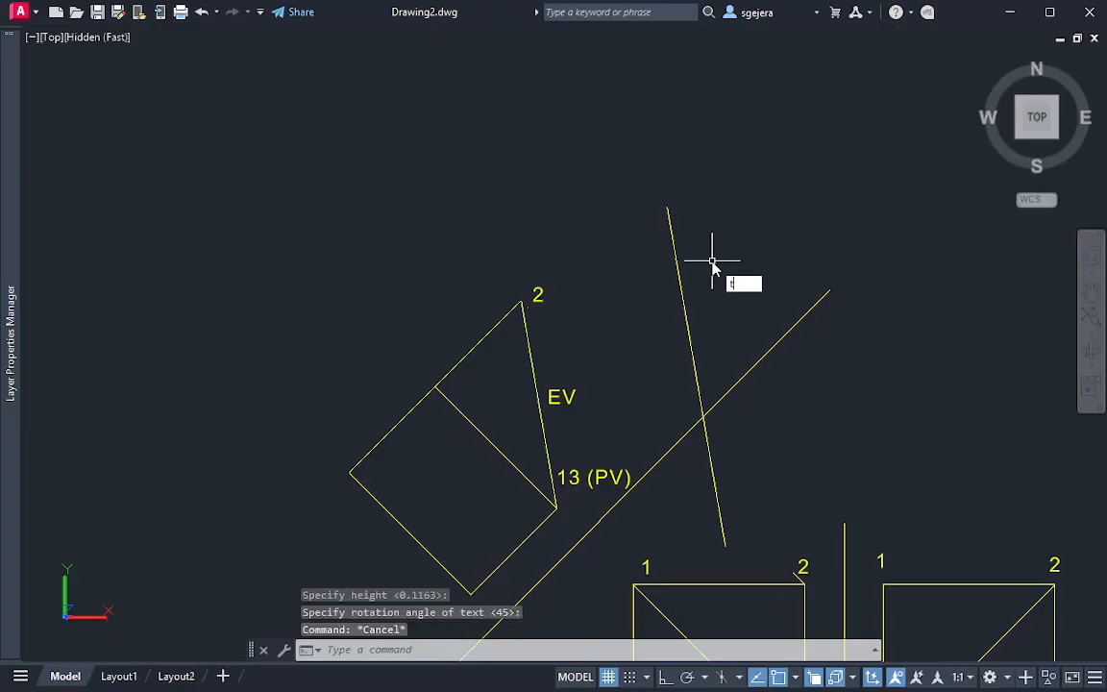
type("ext")
key("Return")
left_click(668, 207)
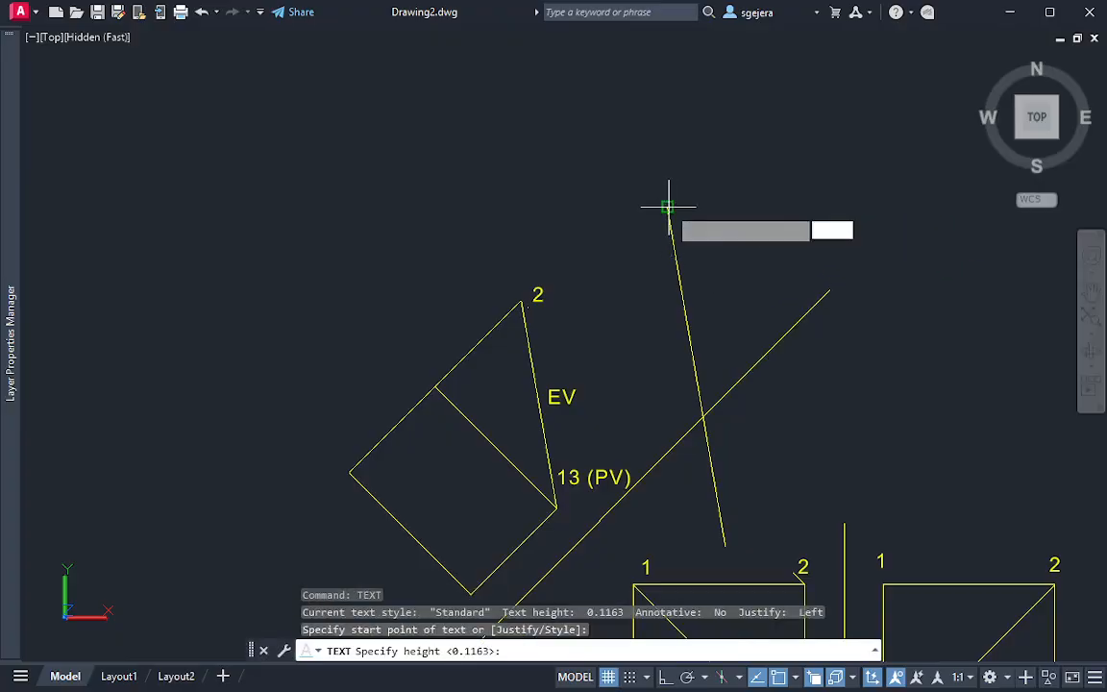
key("Return")
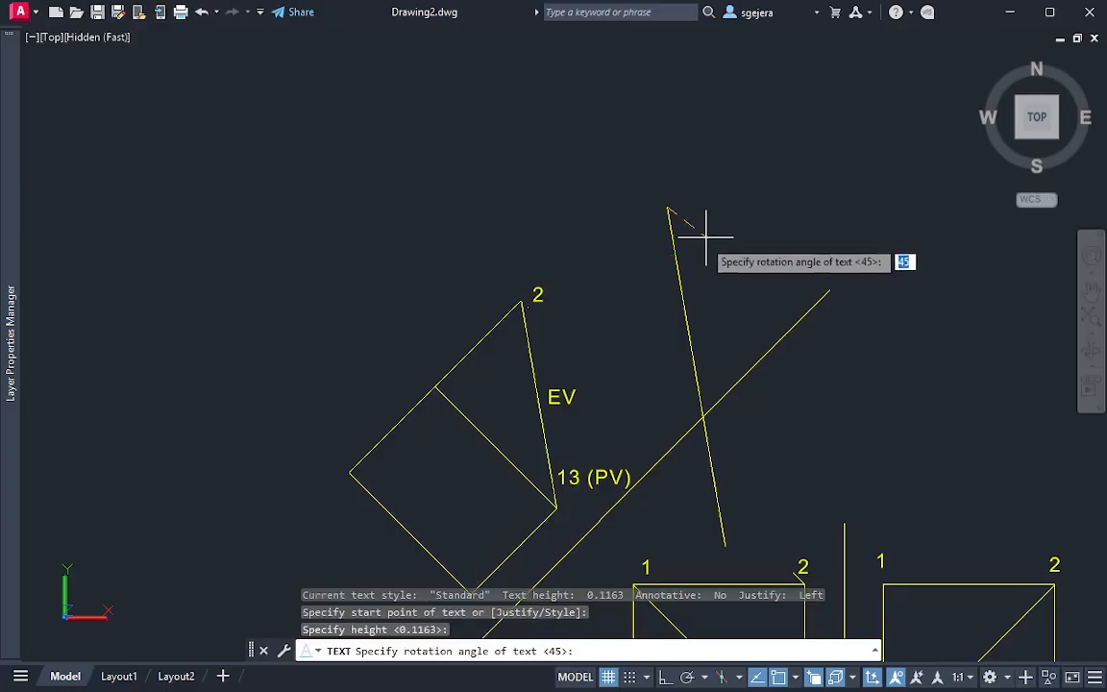
left_click(679, 291)
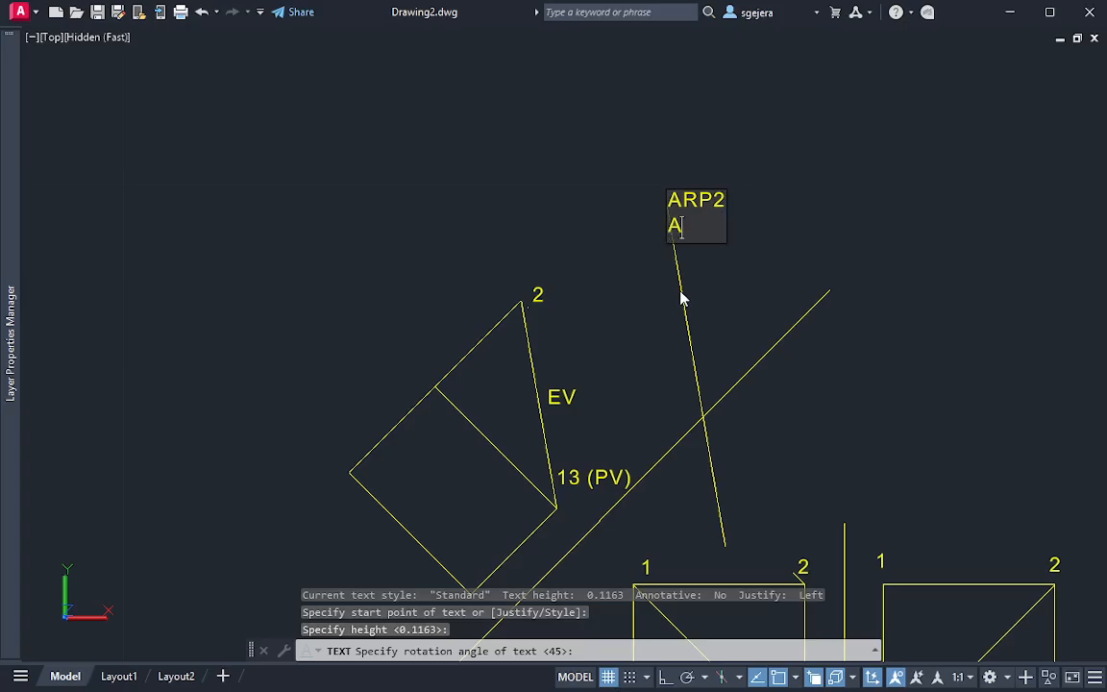
key("Return")
key("Return")
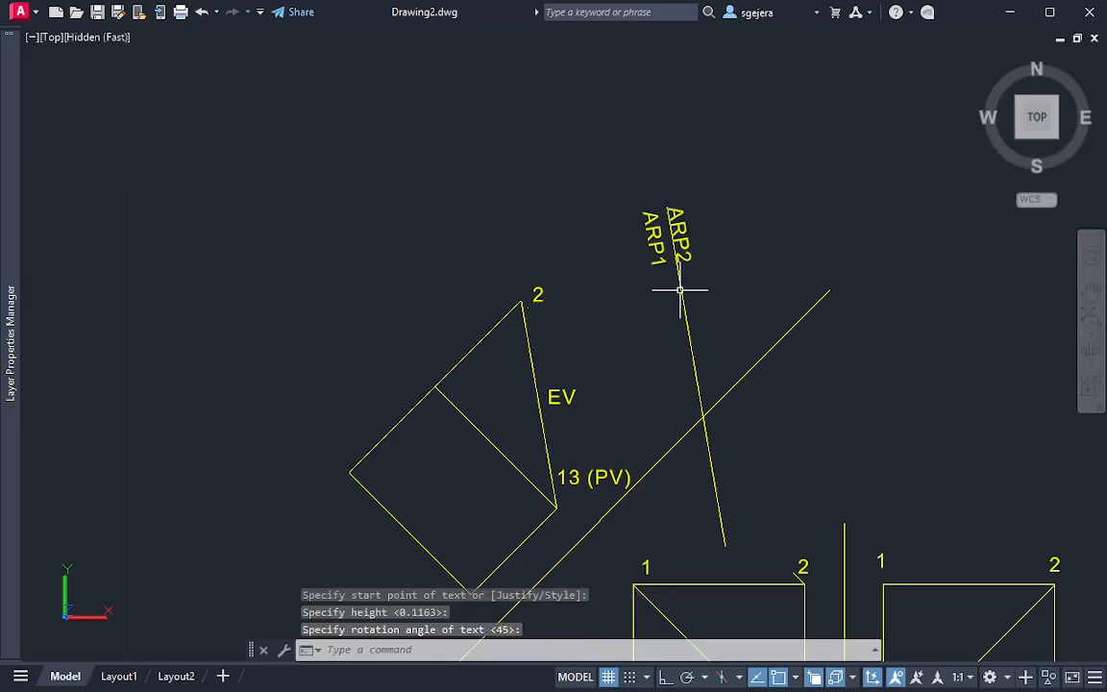
key("Escape")
Stretch the upper end of the ARP1/ARP2 fold line farther up along its own direction
middle_click_drag(726, 258, 706, 241)
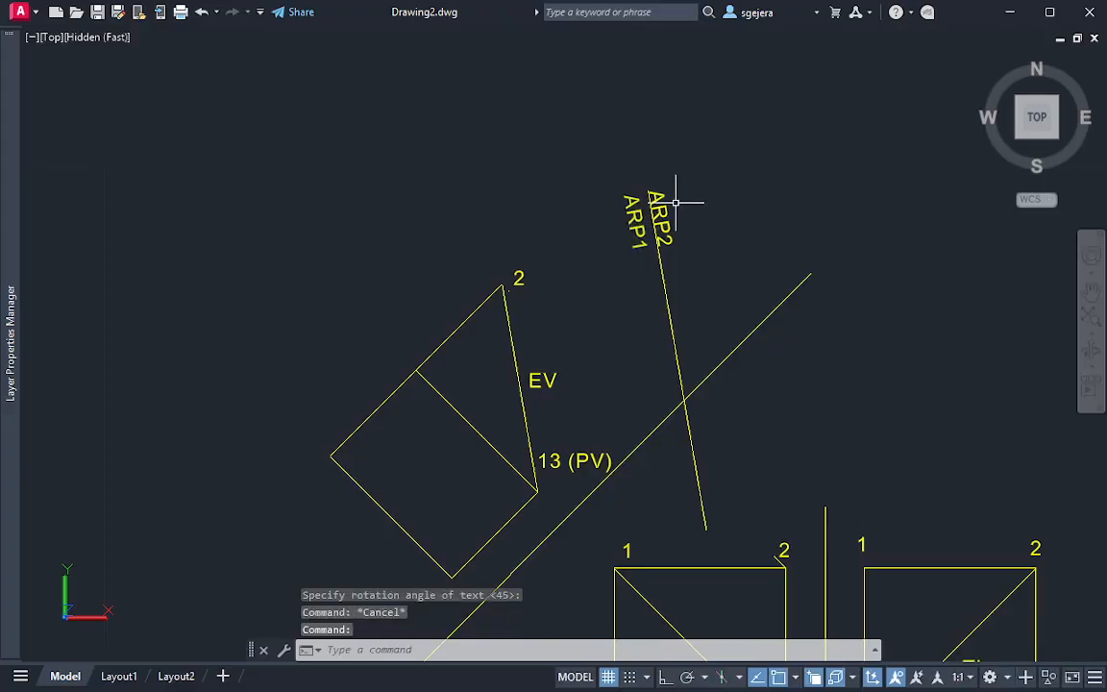
left_click(649, 191)
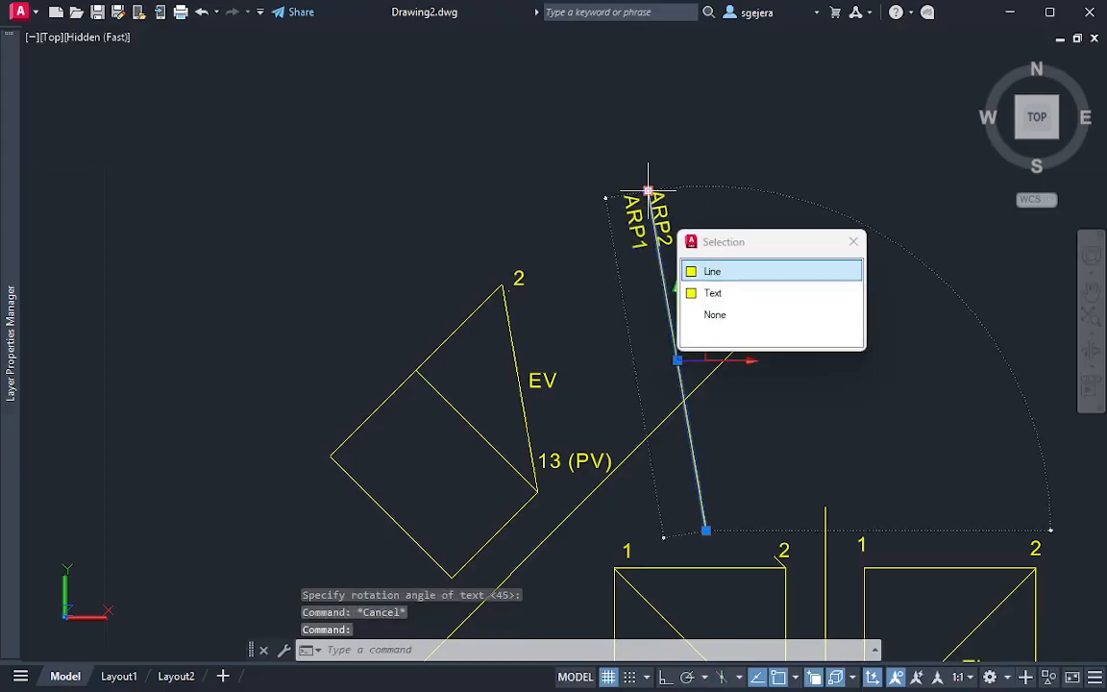
left_click(649, 191)
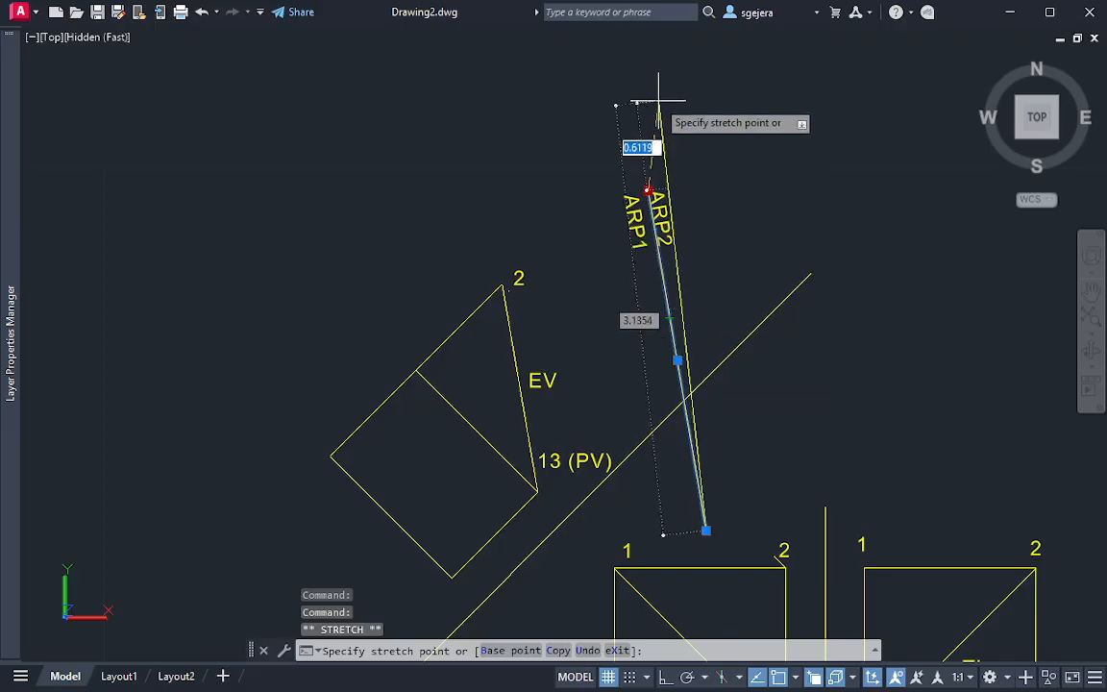
left_click(626, 57)
key("Escape")
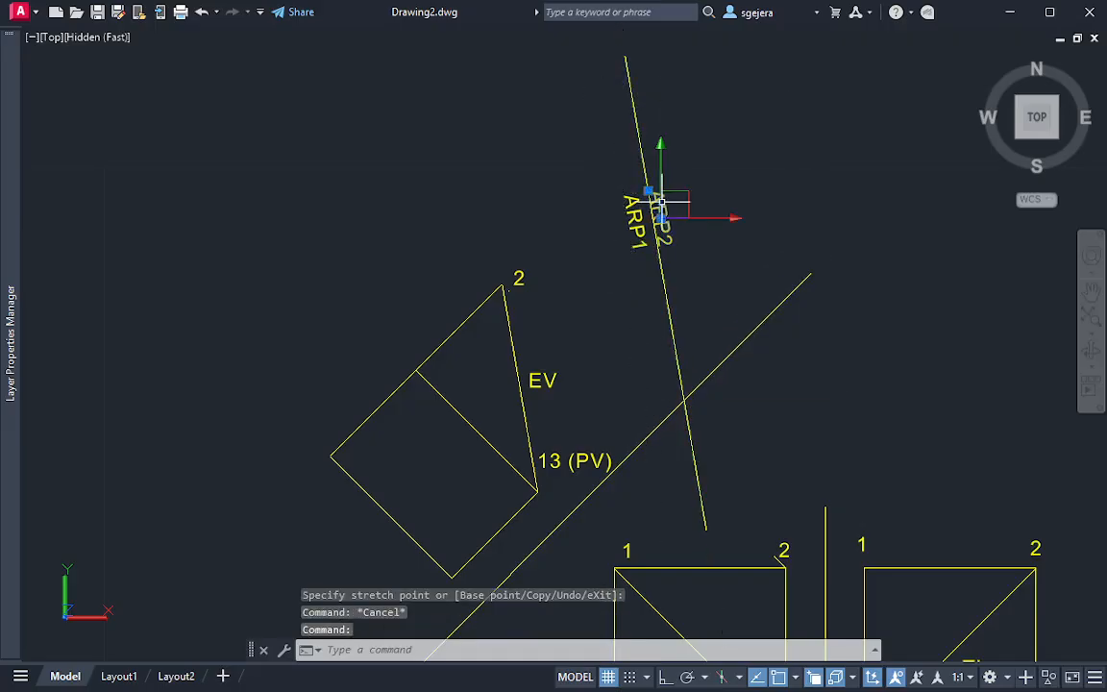
Move the ARP1 and ARP2 labels up to the extended end of their fold line
key("Escape")
left_click(617, 207)
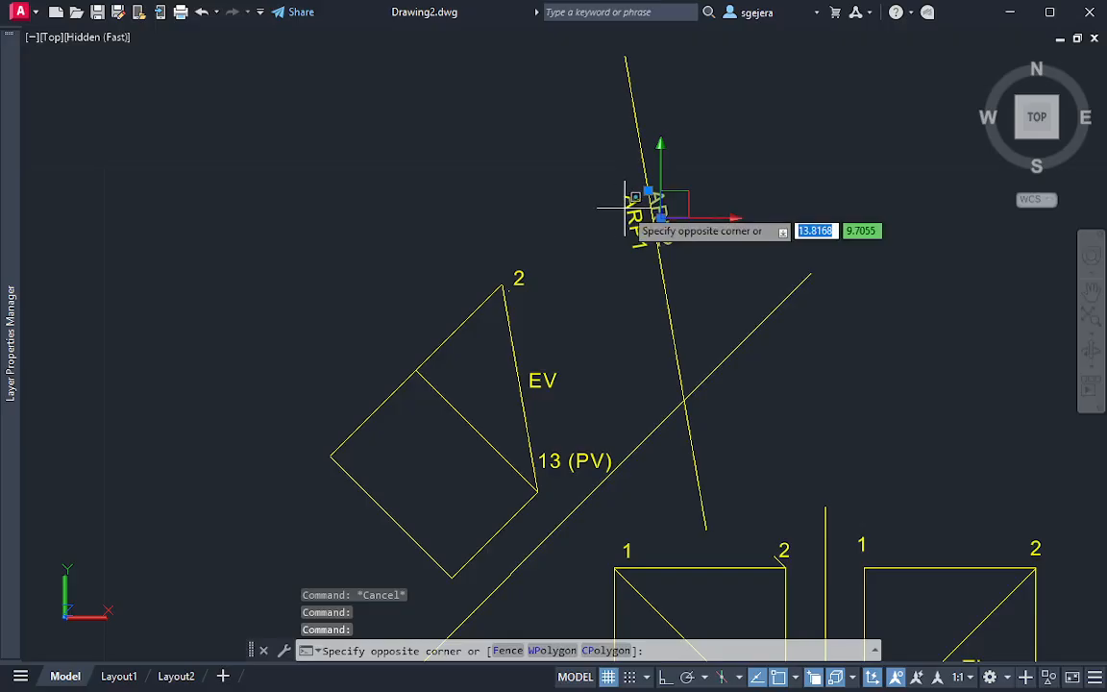
left_click(628, 205)
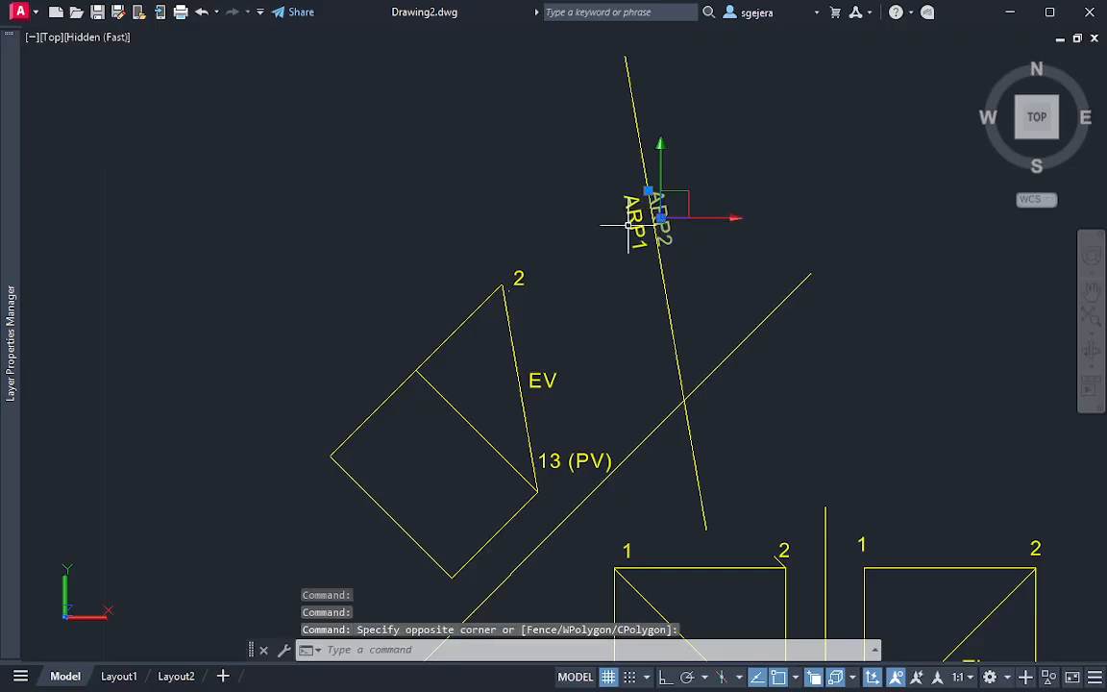
key("Return")
left_click(651, 185)
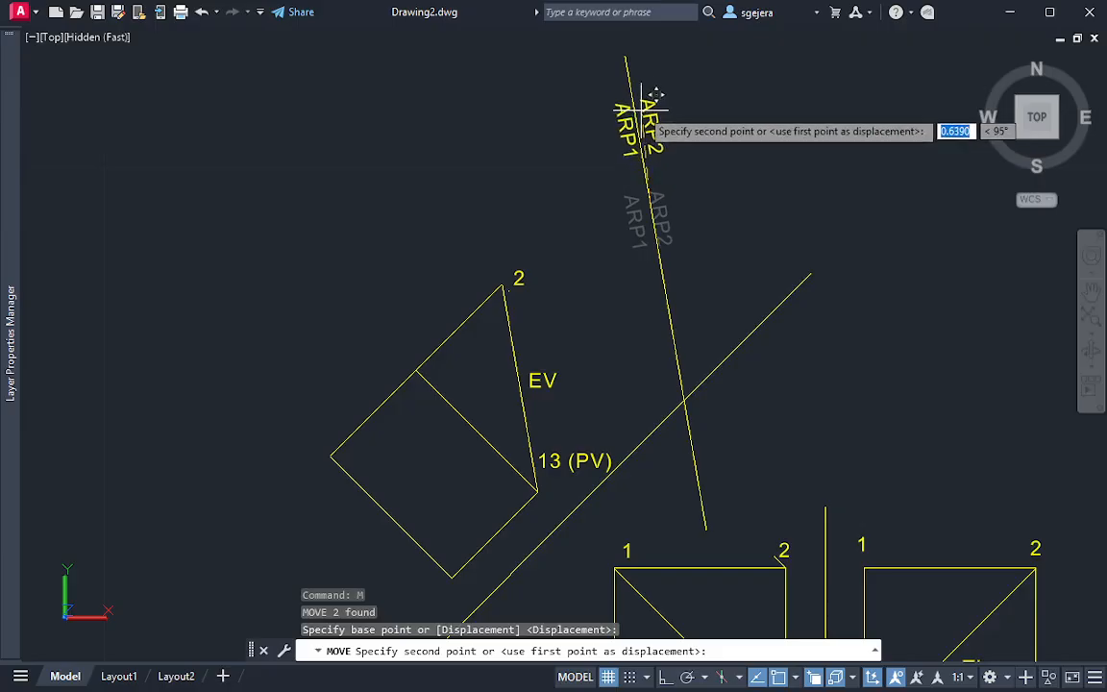
left_click(639, 64)
key("Escape")
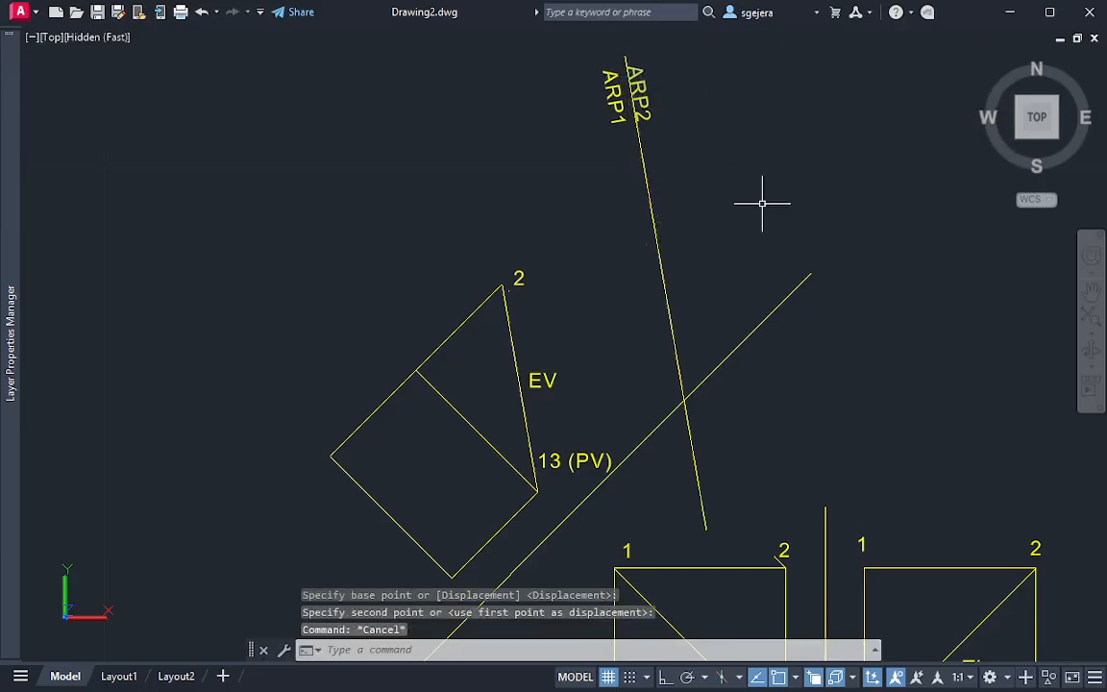
Draw a projection line from point 2 of the auxiliary view, perpendicular to the ARP1/ARP2 fold line and well past it
mouse_move(741, 247)
middle_mouse_down()
mouse_move(759, 255)
mouse_move(590, 215)
middle_mouse_up()
type("l")
key("Return")
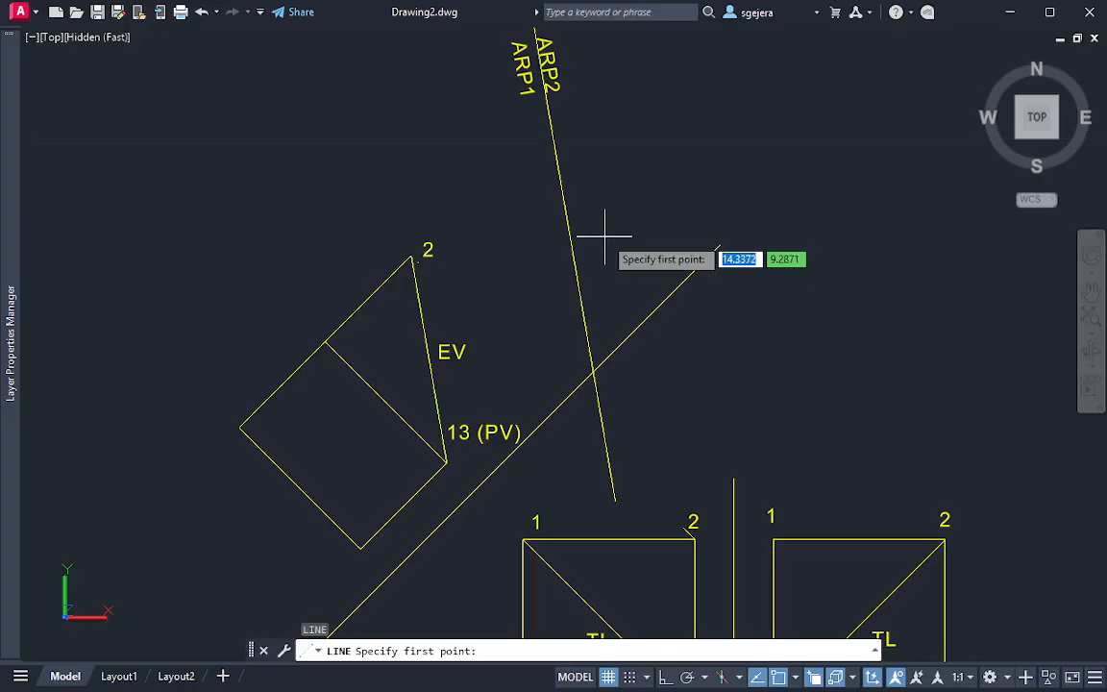
left_click(411, 255)
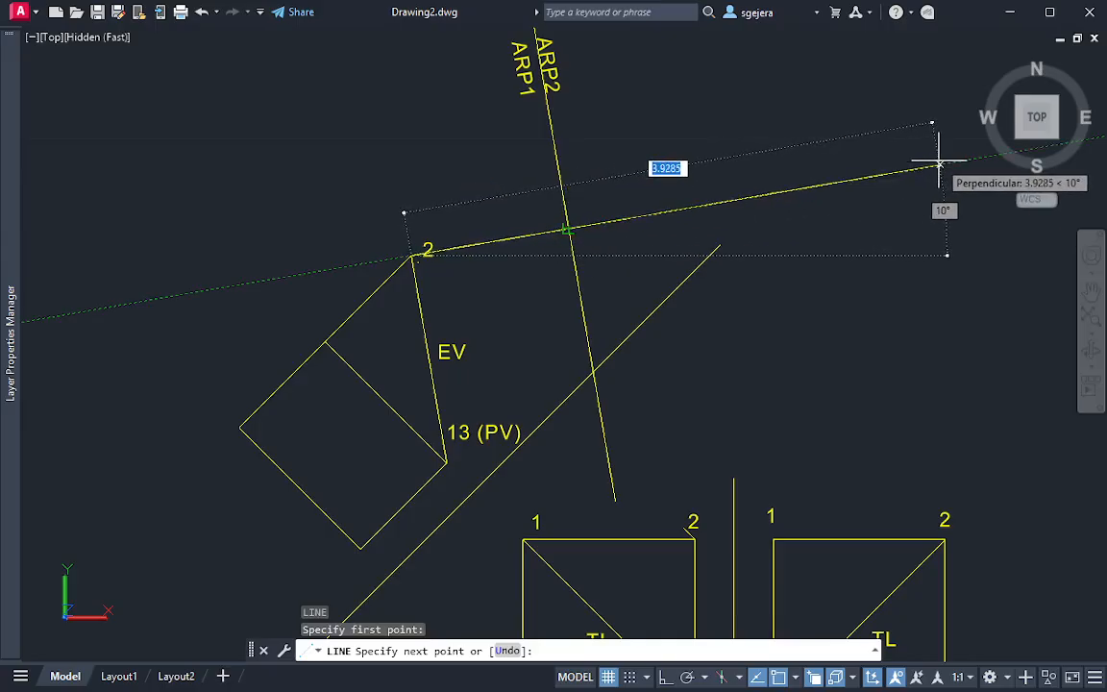
middle_click_drag(939, 165, 797, 183)
left_click(911, 165)
key("Escape")
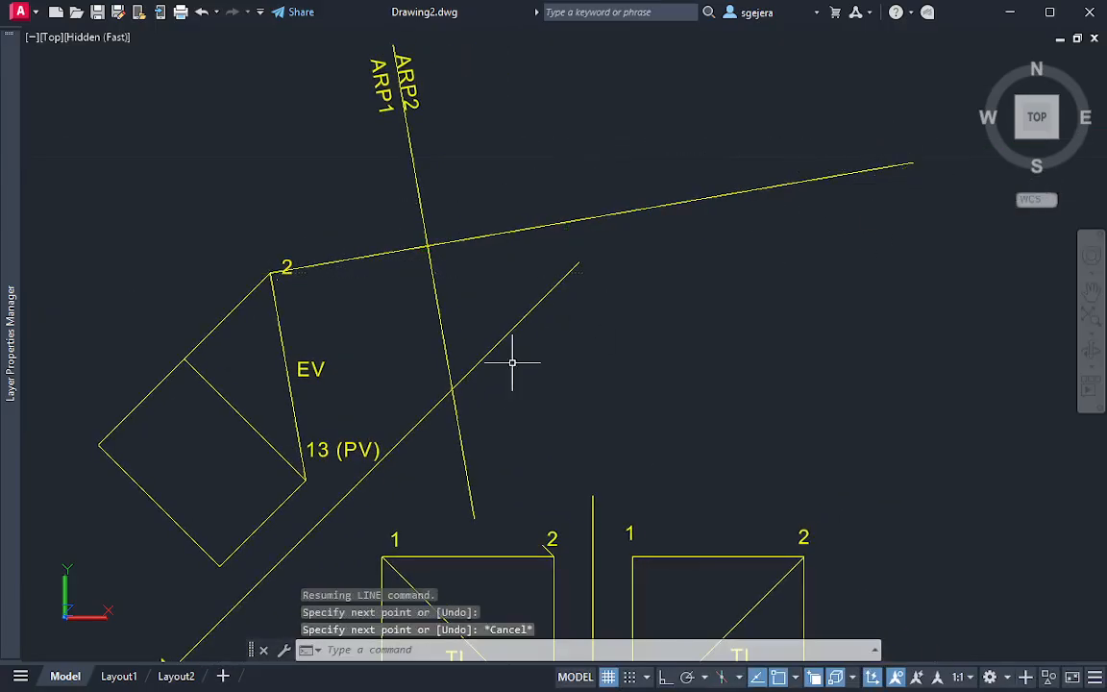
Draw a second projection line from point 13 (PV), perpendicular to the ARP1/ARP2 fold line and extending well beyond it
key("Return")
left_click(305, 478)
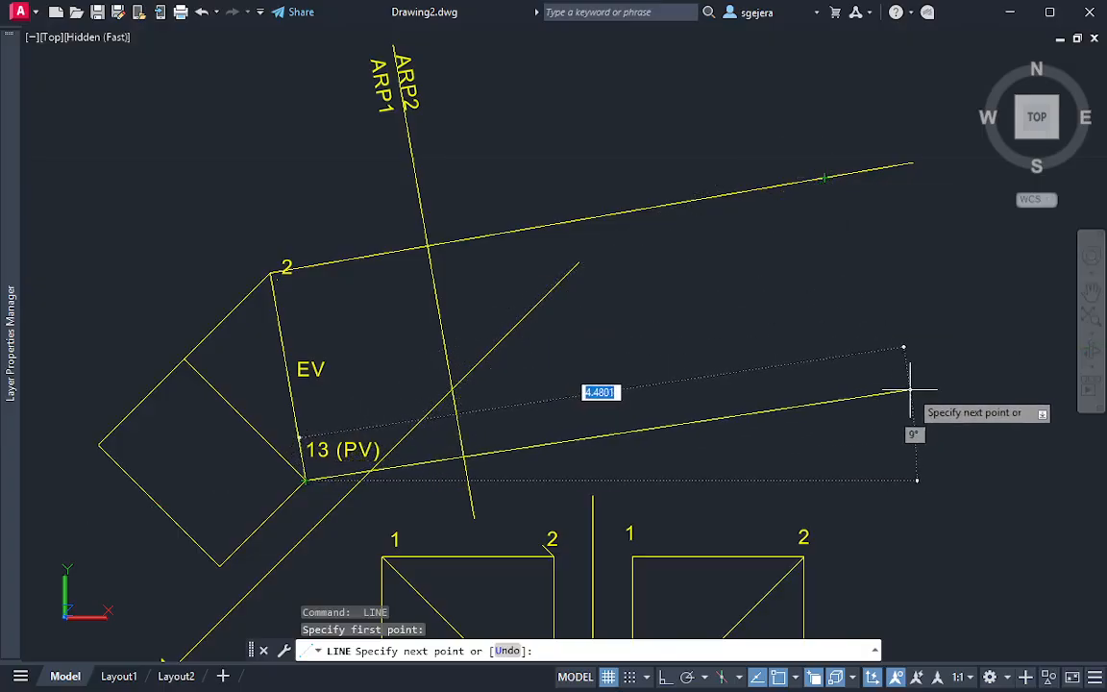
left_click(998, 361)
key("Escape")
Draw a circle centred on point 2 of the front view, with its radius reaching perpendicular to the ARP1/FRP fold line
middle_click_drag(759, 444, 753, 370)
middle_click_drag(752, 313, 726, 228)
scroll(705, 272, "down", 3)
middle_click_drag(704, 272, 636, 296)
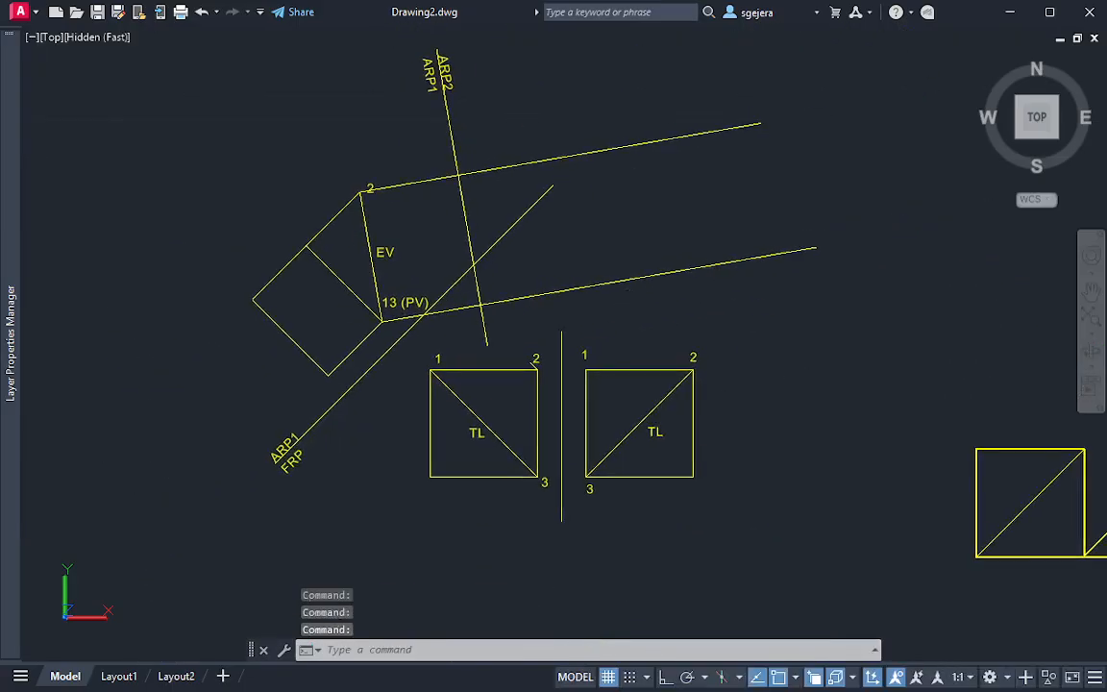
type("c")
key("Return")
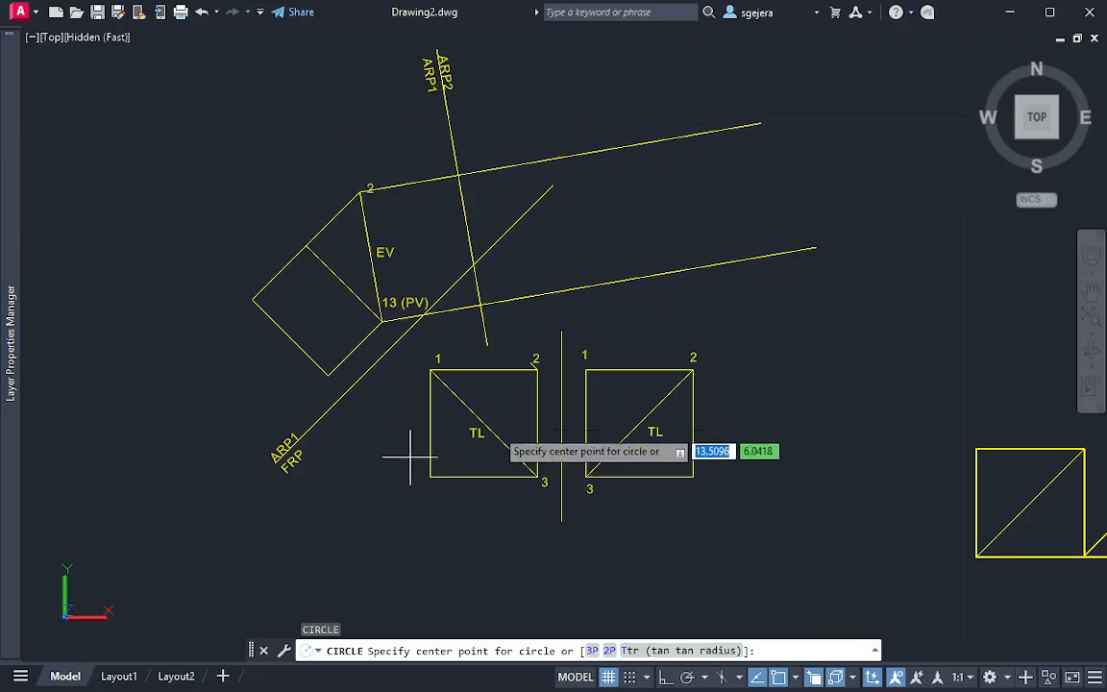
left_click(535, 371)
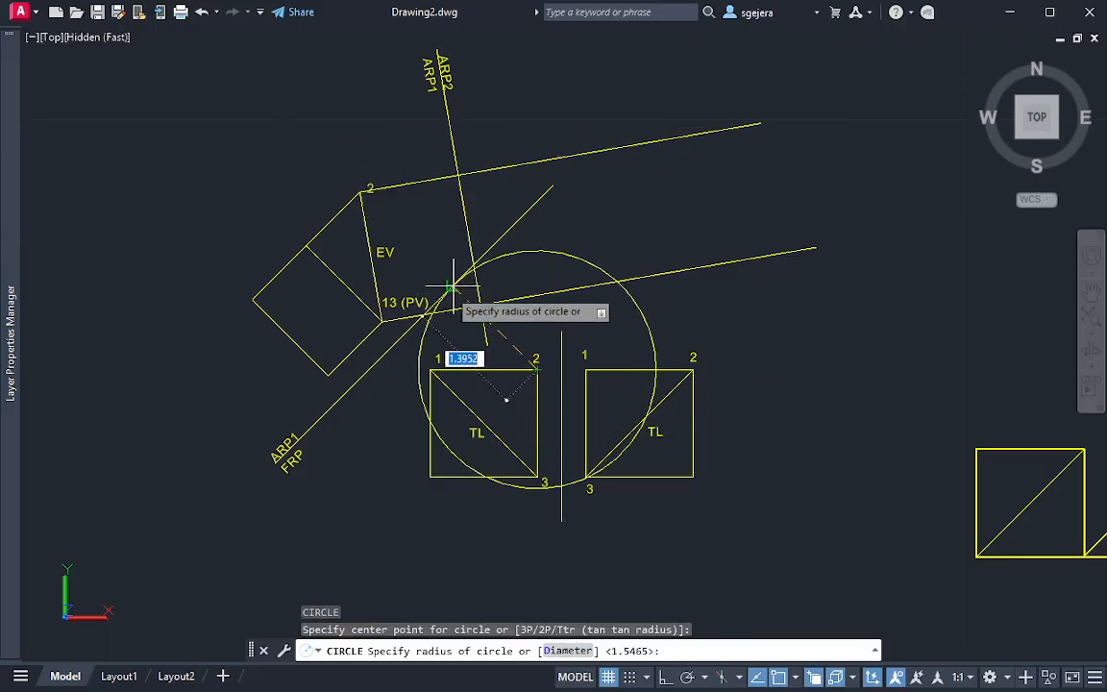
left_click(454, 287)
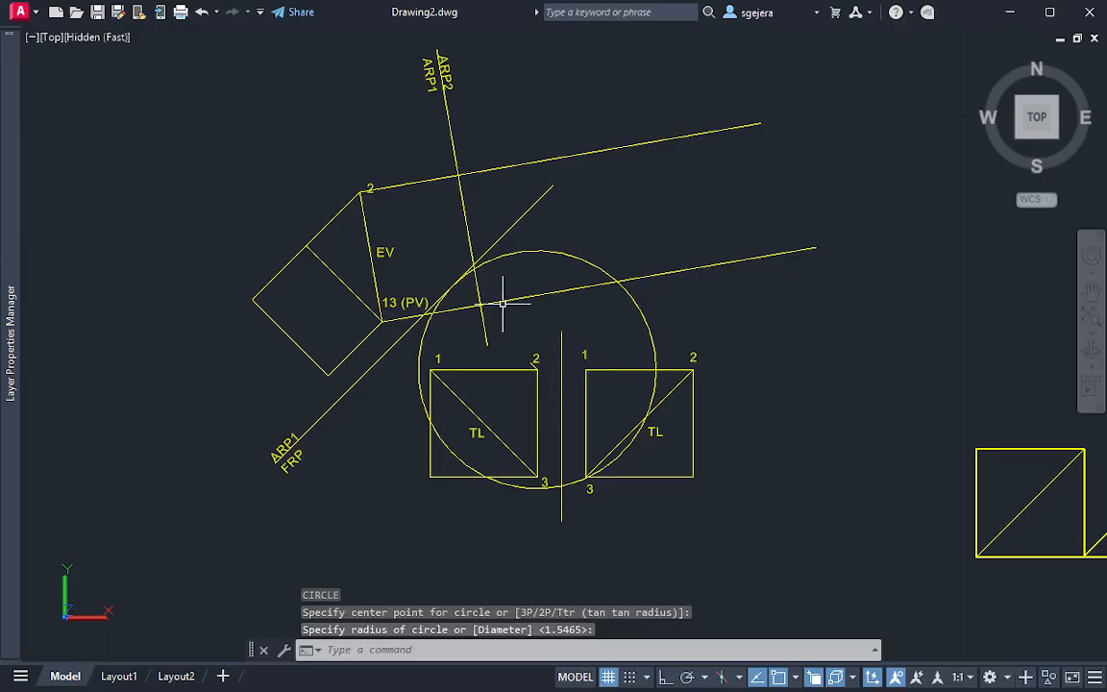
Move the circle's centre to the intersection of the ARP1/ARP2 fold line and the projection line from auxiliary point 2
scroll(554, 285, "up", 2)
middle_click_drag(573, 282, 587, 326)
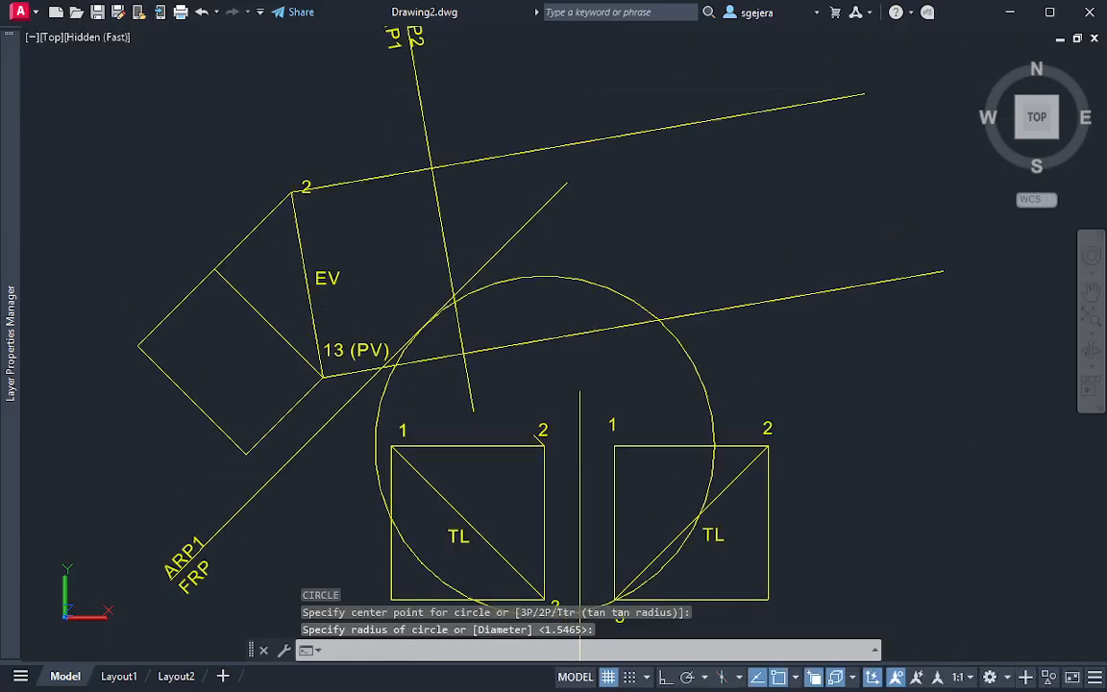
middle_click_drag(540, 372, 530, 328)
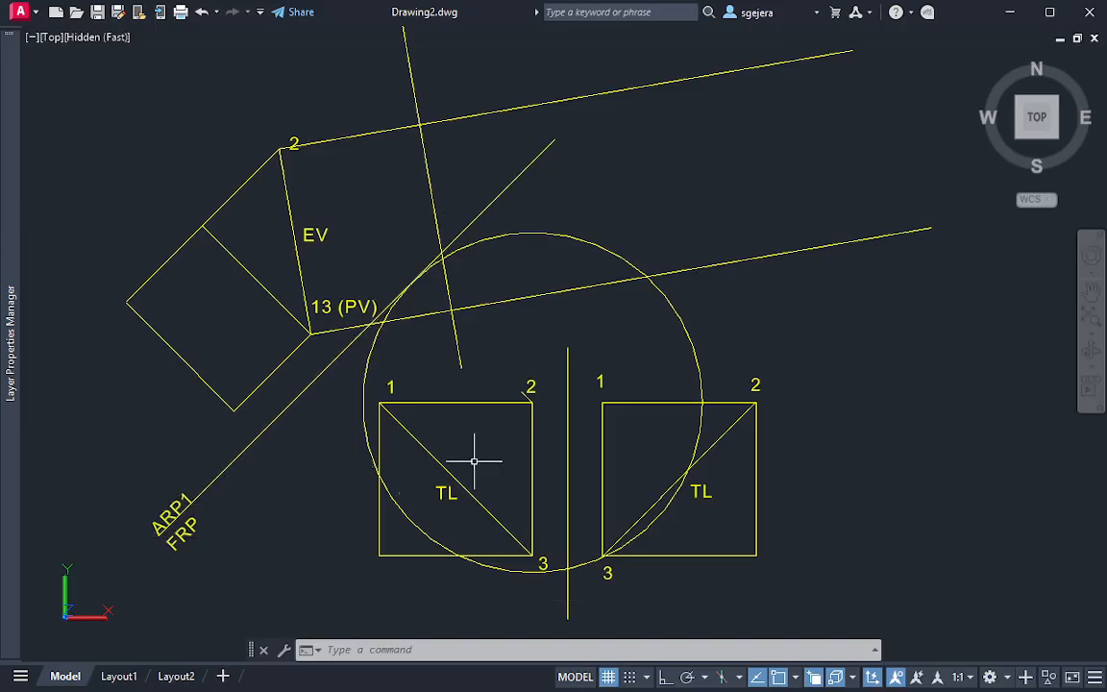
left_click(717, 324)
left_click(653, 338)
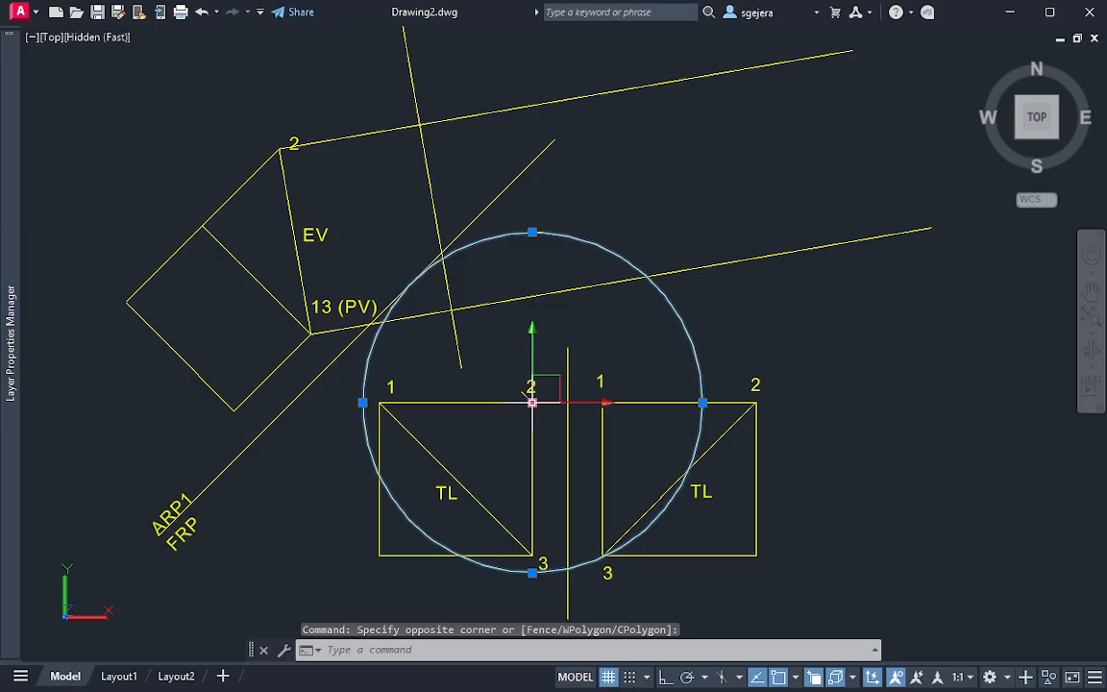
left_click(531, 402)
left_click(419, 125)
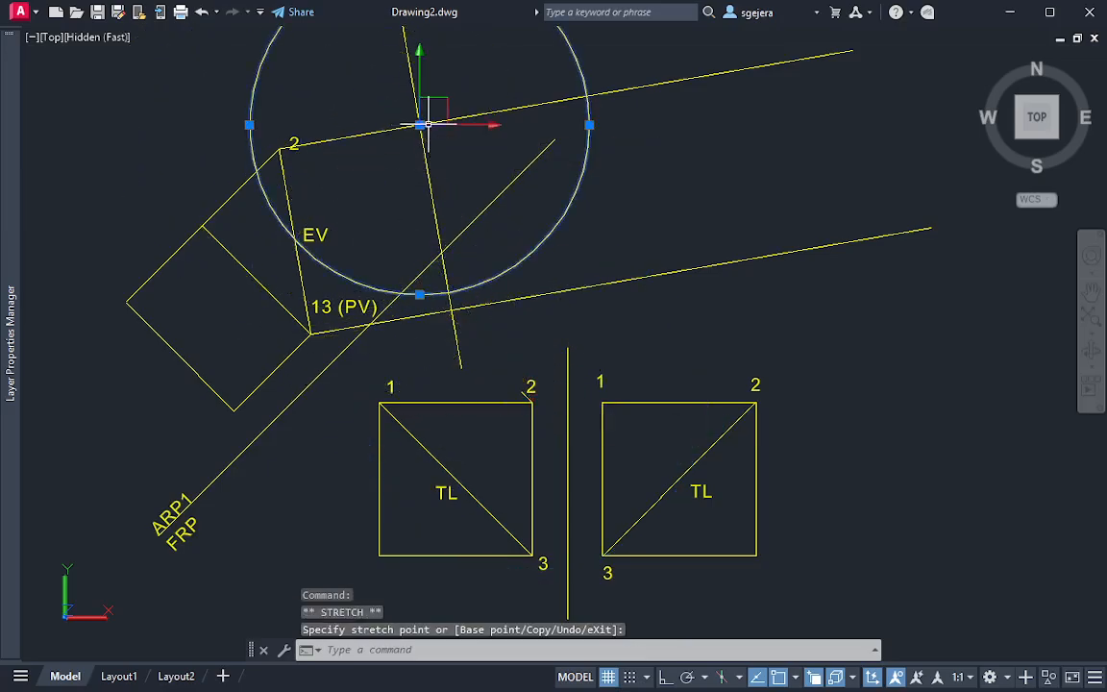
key("Escape")
Trim the upper projection line where it extends beyond the transfer circle, and erase the circle
type("tr")
key("Return")
left_click_drag(650, 77, 646, 114)
key("Return")
key("Escape")
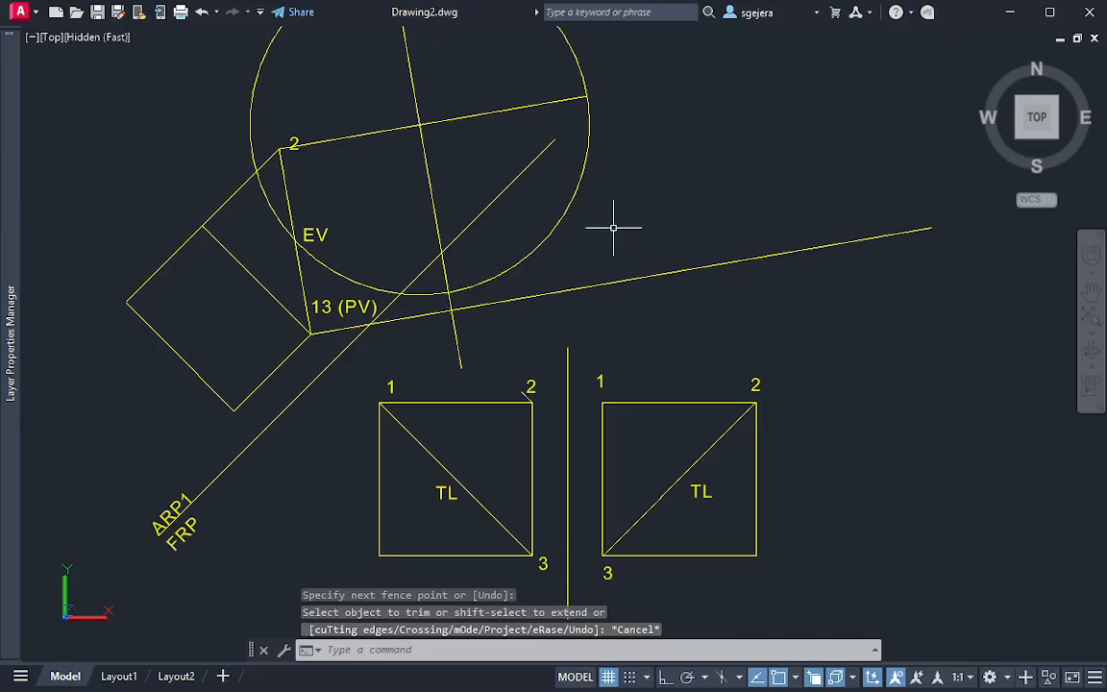
left_click(613, 221)
left_click(533, 235)
type("e")
key("Return")
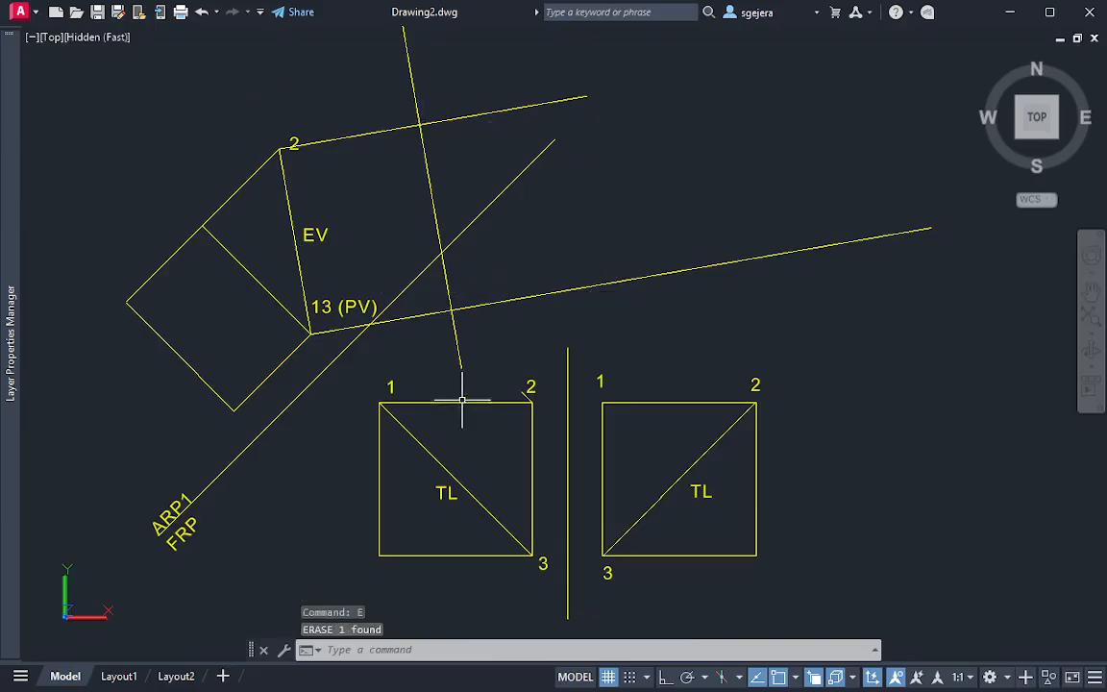
Draw a circle centred on point 1 of the front view, with its radius reaching perpendicular to the ARP1/FRP fold line
type("c")
key("Return")
left_click(380, 402)
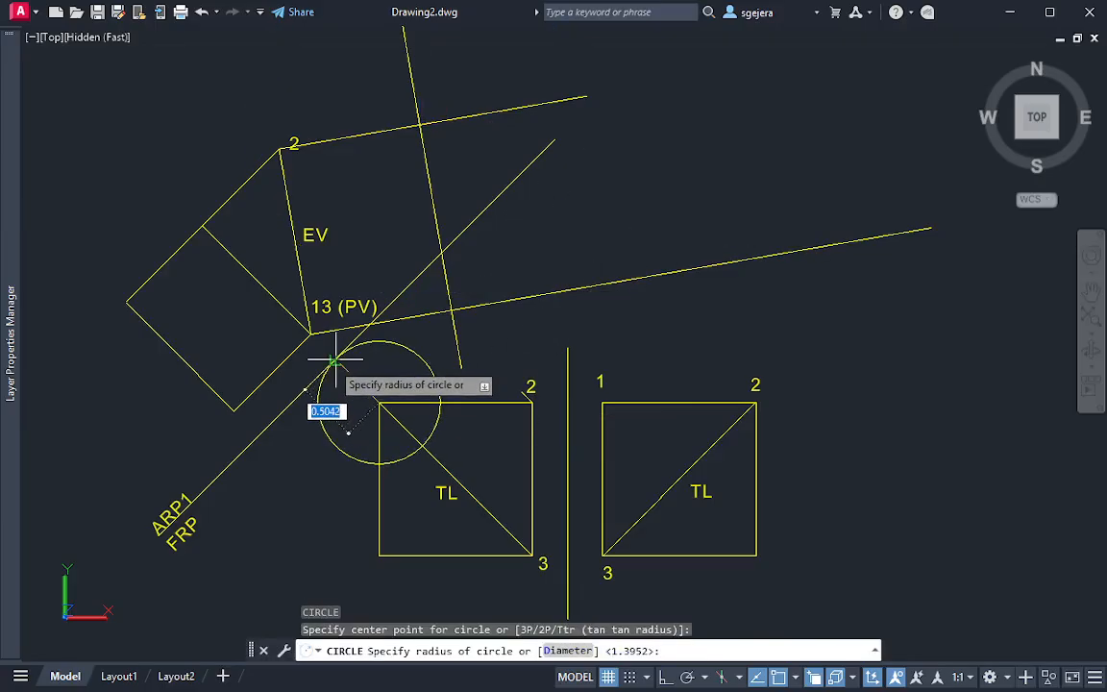
left_click(335, 361)
Move the point 1 circle's centre to where the projection line from 13 (PV) crosses the ARP1/ARP2 fold line
left_click(426, 355)
left_click(413, 366)
left_click(380, 403)
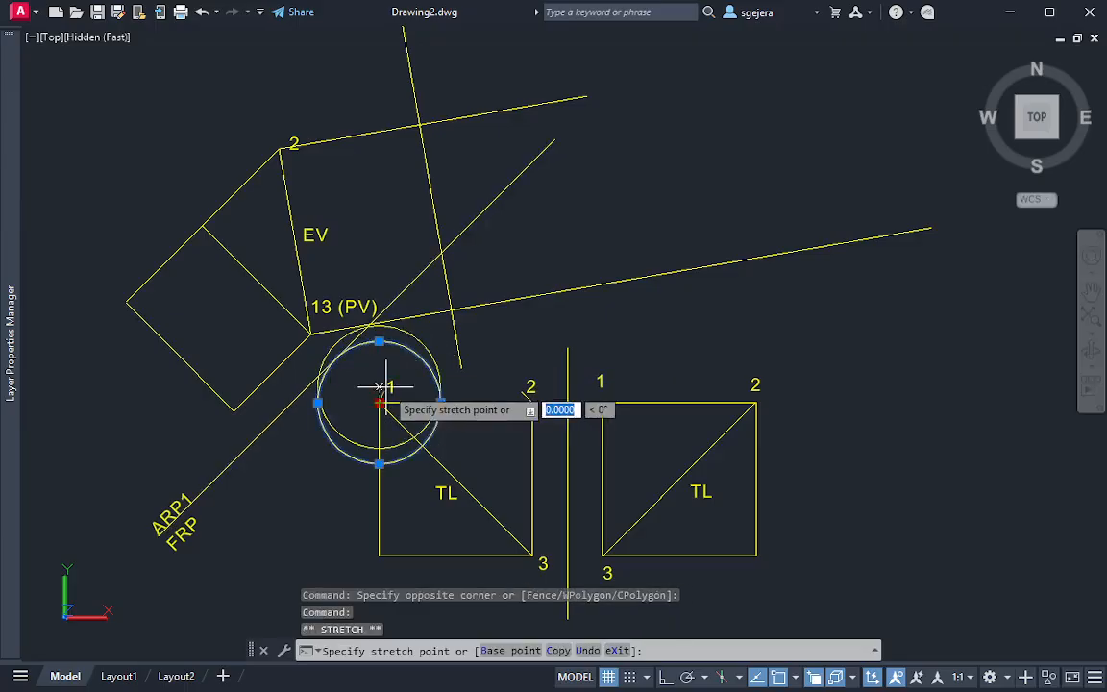
left_click(451, 310)
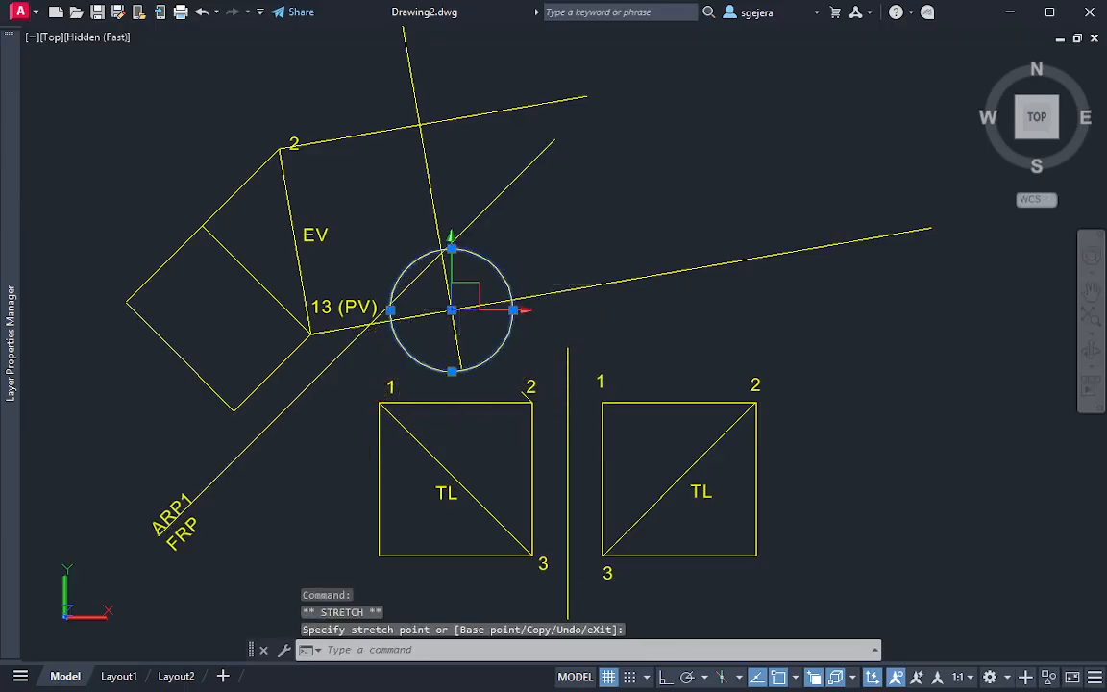
key("Escape")
Trim the lower projection line between the ARP1/ARP2 fold line and the small circle's far side, and erase the circle
type("tr")
key("Return")
left_click_drag(490, 292, 488, 324)
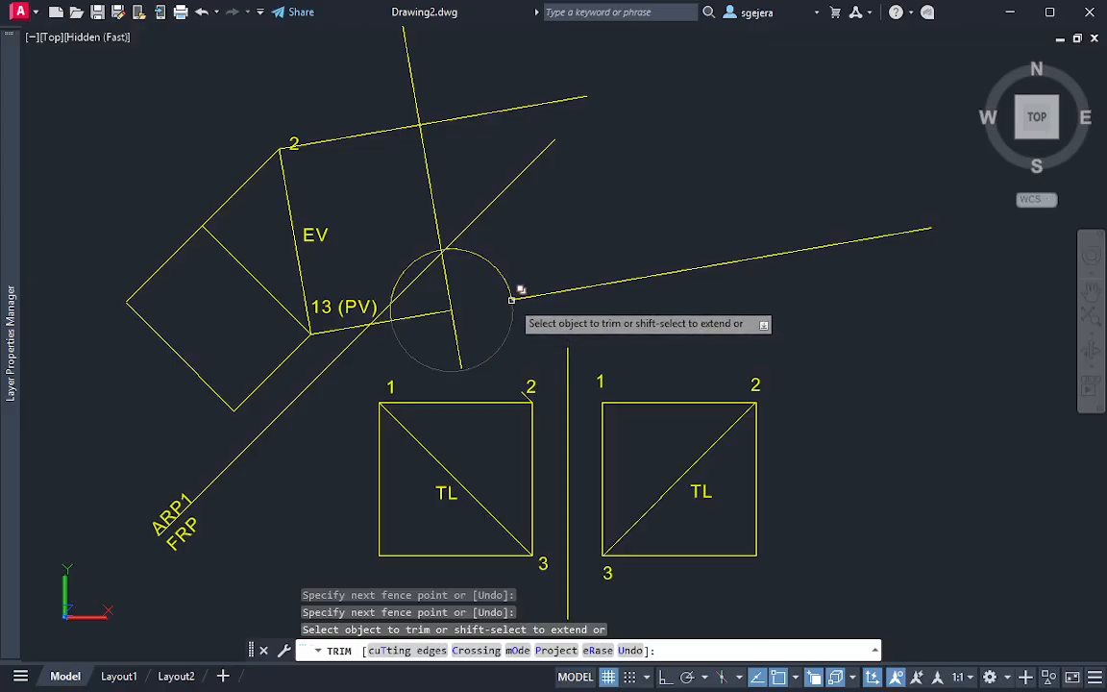
key("Escape")
left_click(519, 240)
left_click(481, 291)
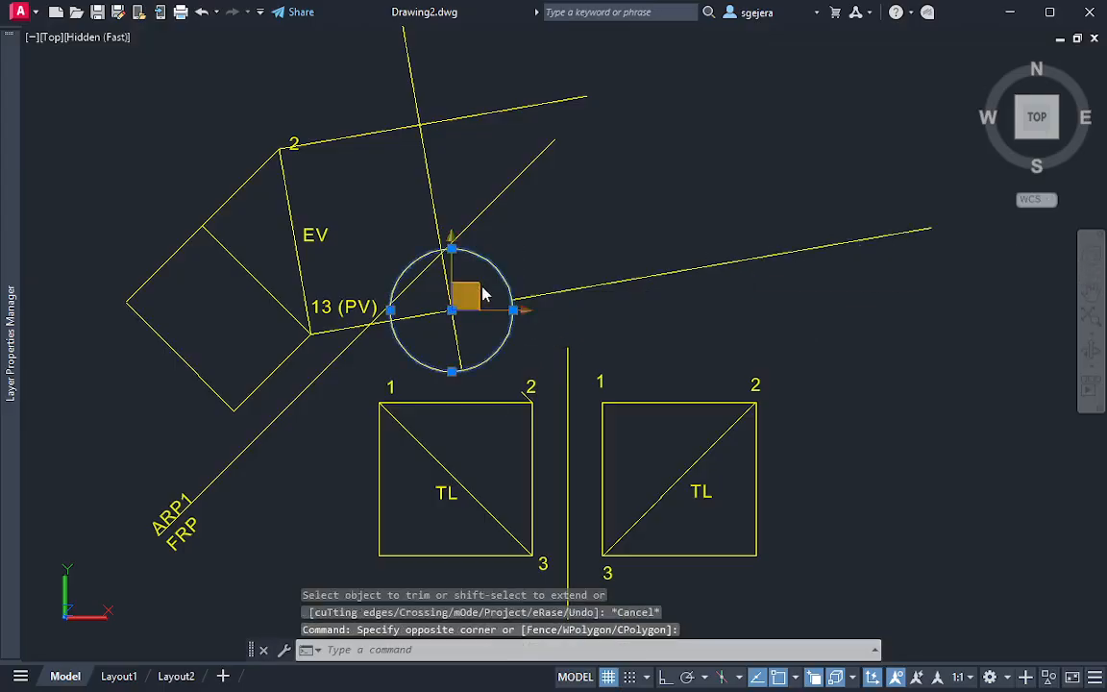
type("e")
key("Return")
Draw a circle centred on point 3 of the front view, with its radius reaching perpendicular to the ARP1/FRP fold line
type("c")
key("Return")
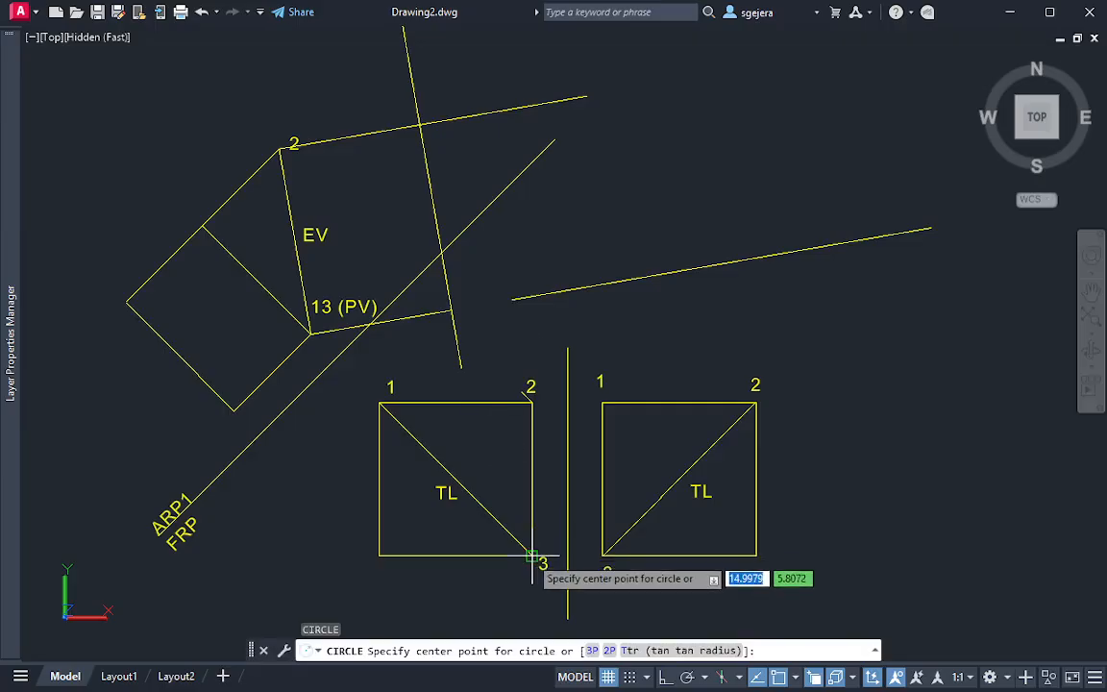
left_click(532, 555)
left_click(337, 361)
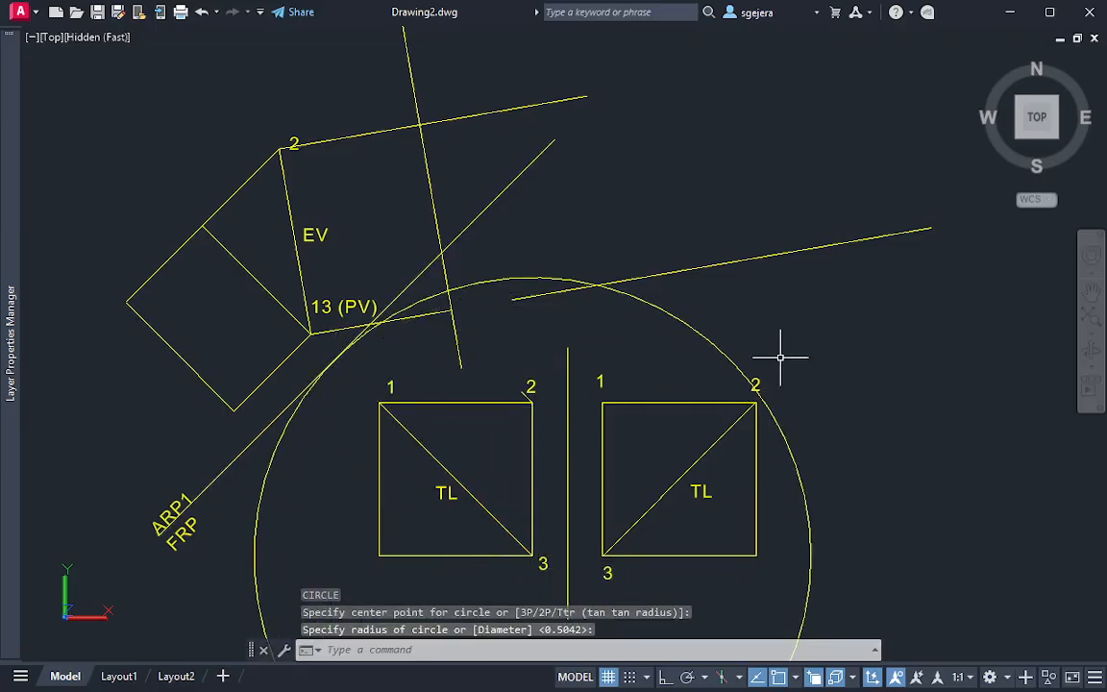
Move the point 3 circle's centre to the intersection of the lower projection line and the ARP1/ARP2 fold line
left_click(756, 333)
left_click(683, 357)
left_click(533, 554)
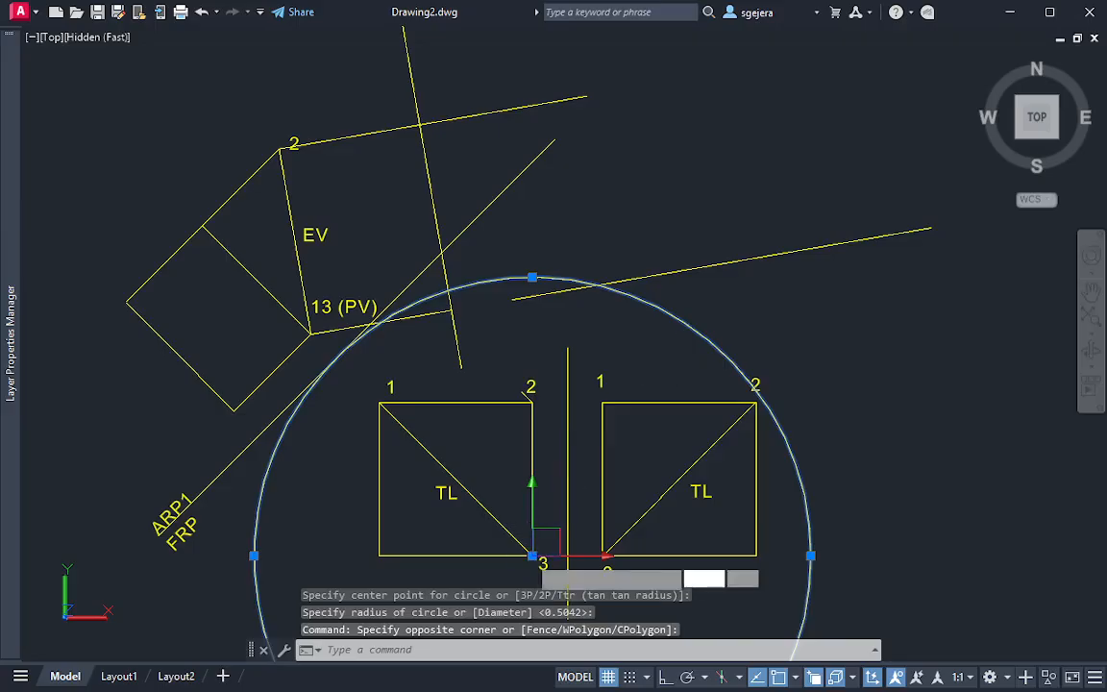
left_click(452, 310)
key("Escape")
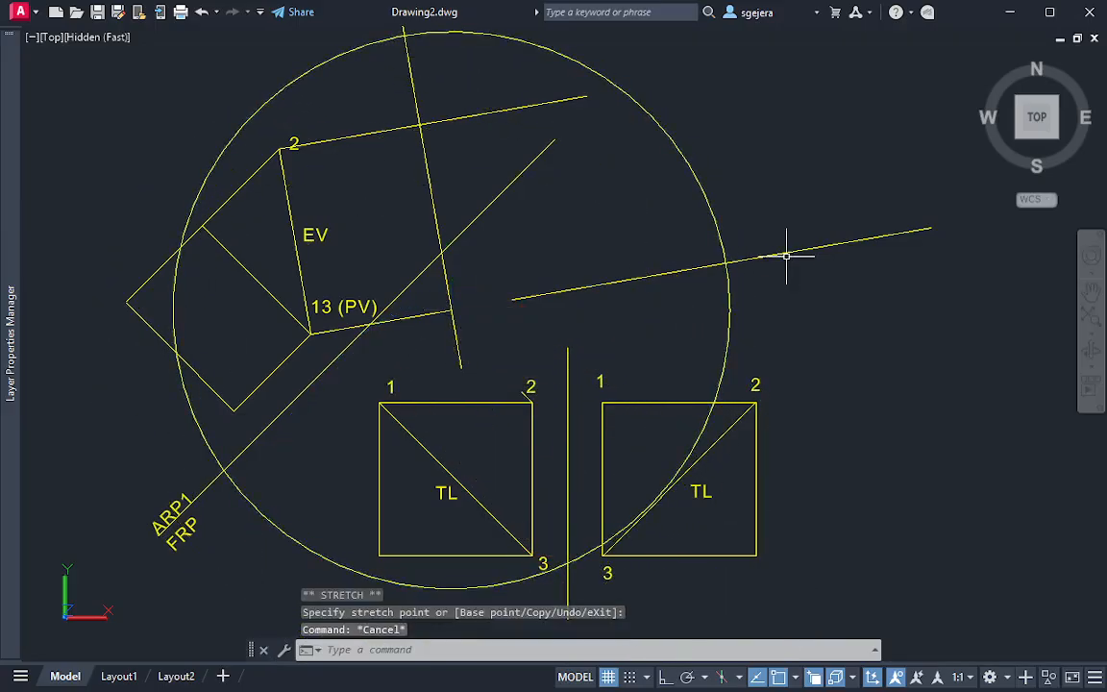
Trim the lower projection line outside the large circle, and erase the circle
type("tr")
key("Return")
left_click(788, 236)
left_click(790, 290)
key("Escape")
left_click(773, 300)
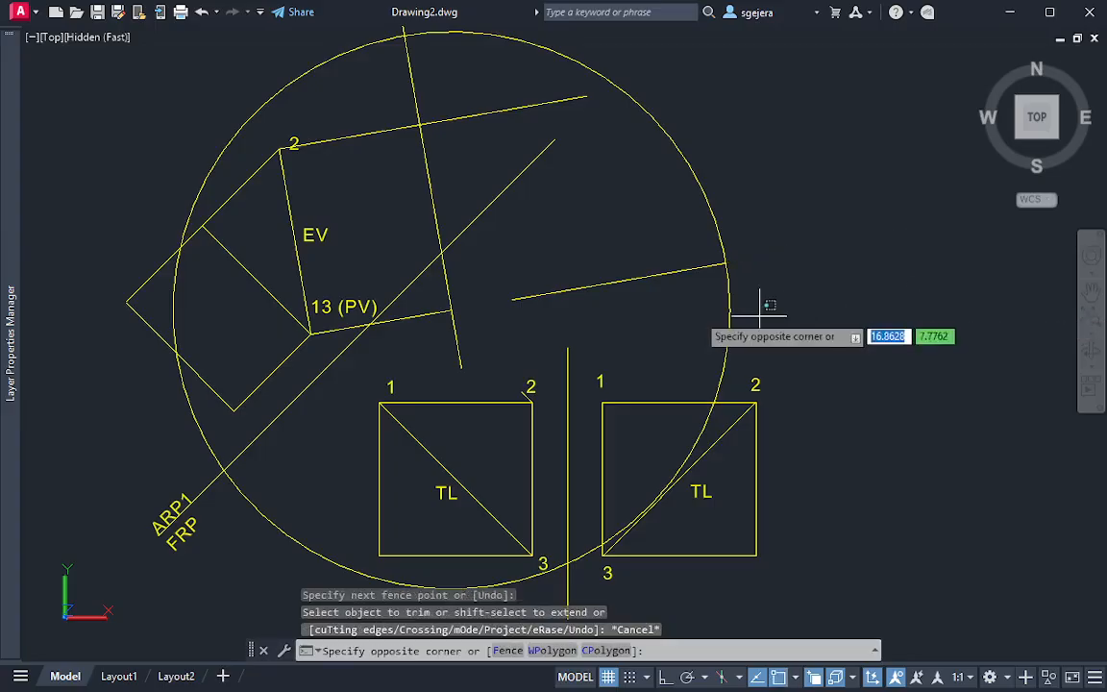
left_click(708, 325)
key("Delete")
key("Escape")
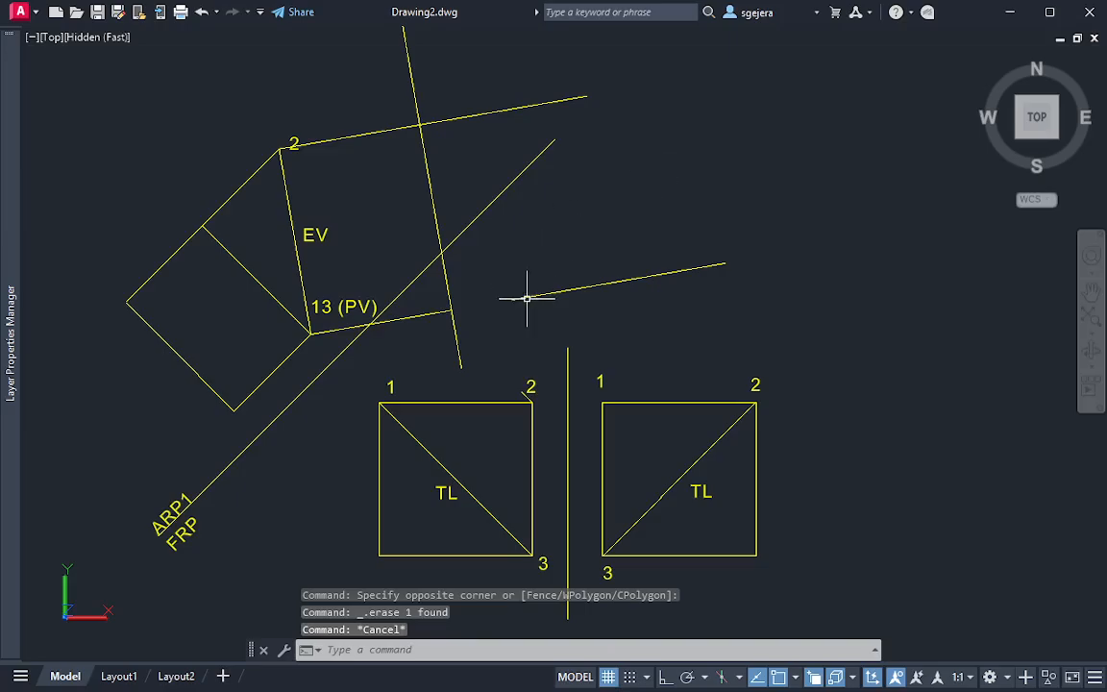
Close the true-shape triangle with two lines from the upper projection line's end to both ends of the lower segment
type("l")
key("Return")
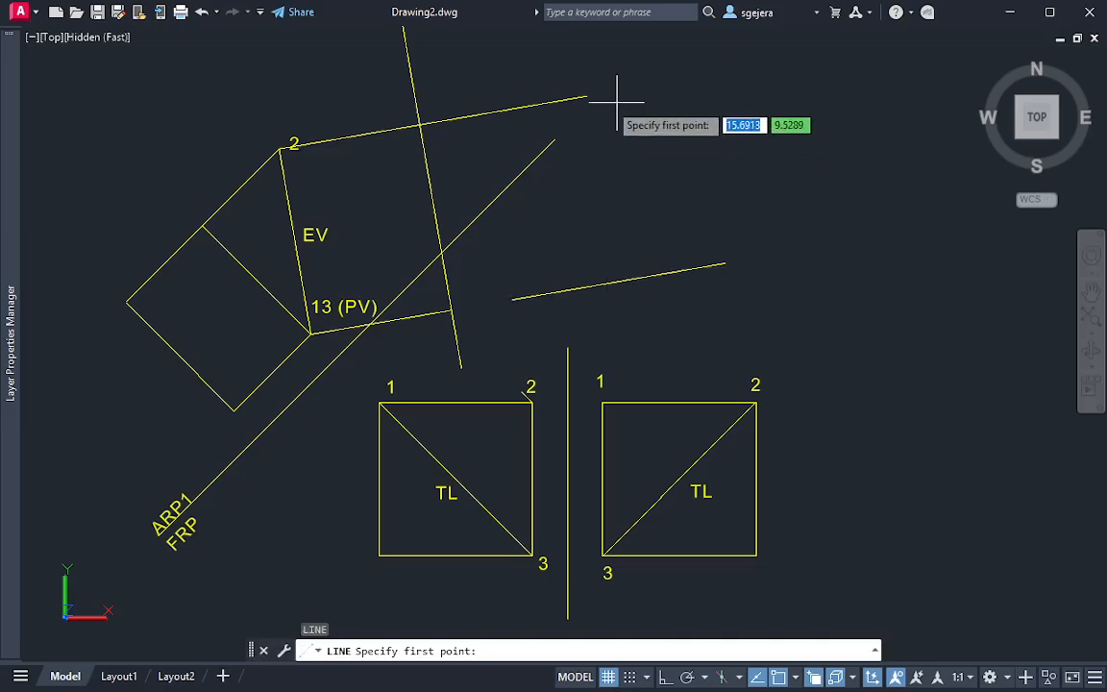
left_click(587, 97)
left_click(510, 300)
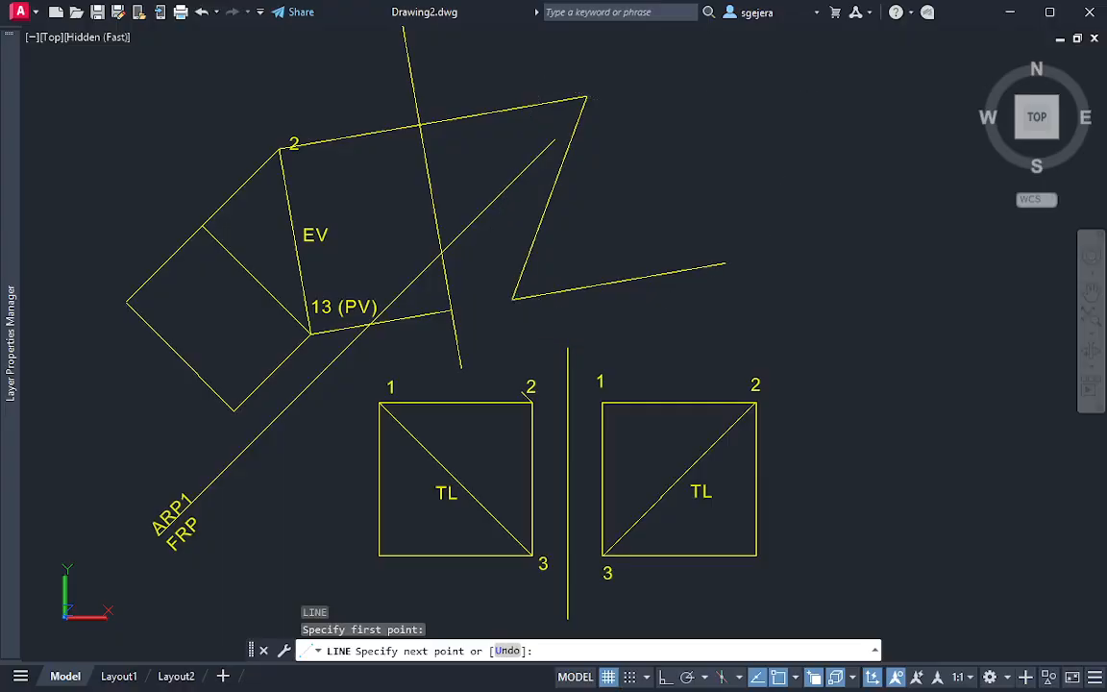
key("Escape")
key("Return")
left_click(586, 97)
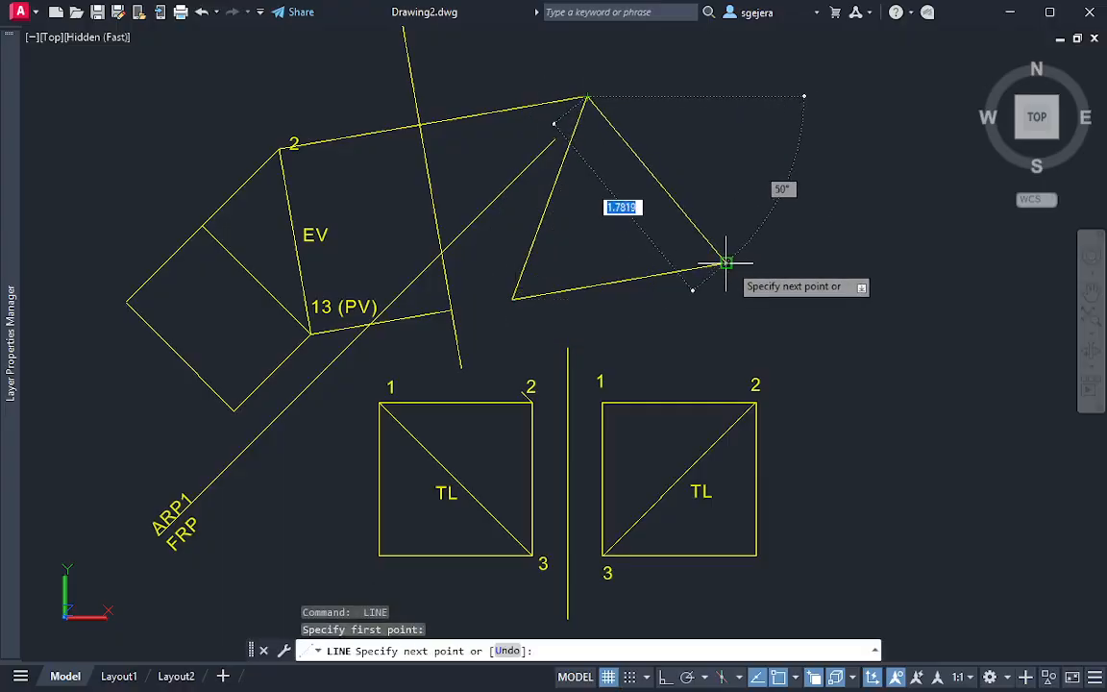
left_click(724, 257)
key("Escape")
Add the text label TS inside the triangle
type("mt")
key("Return")
left_click(588, 196)
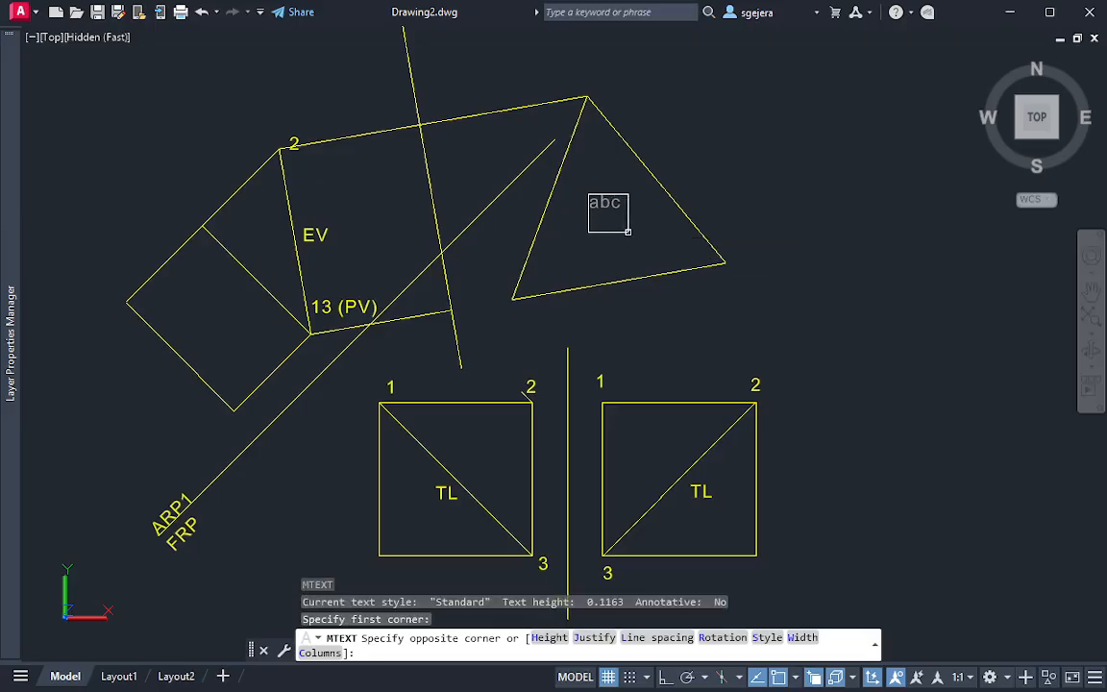
left_click(630, 232)
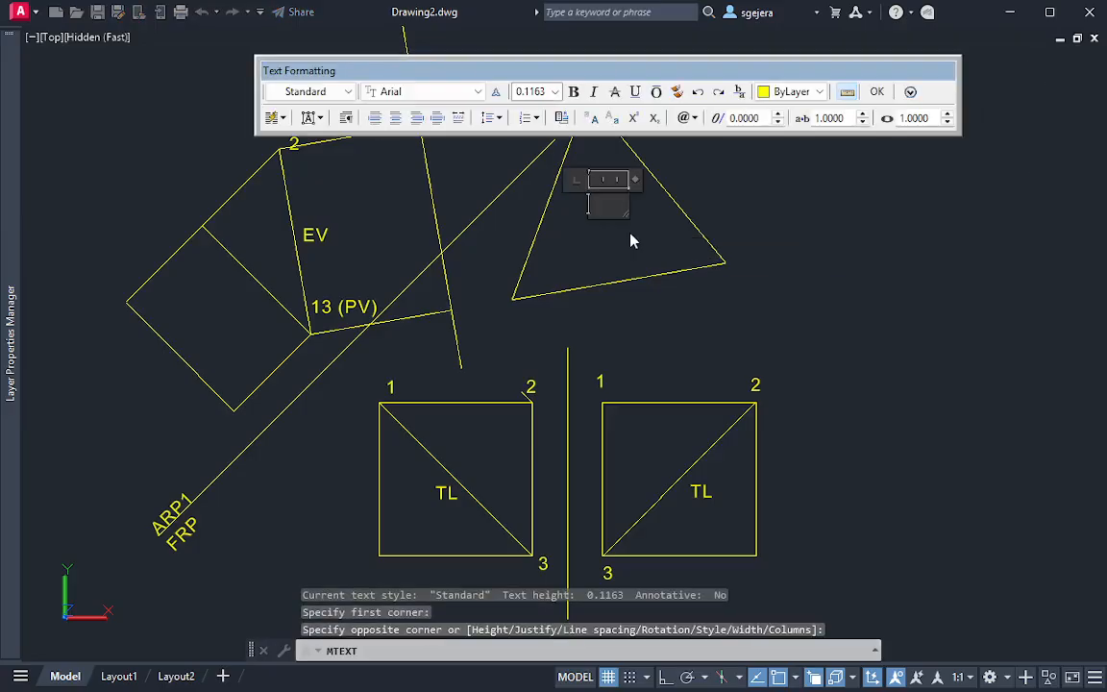
type("T")
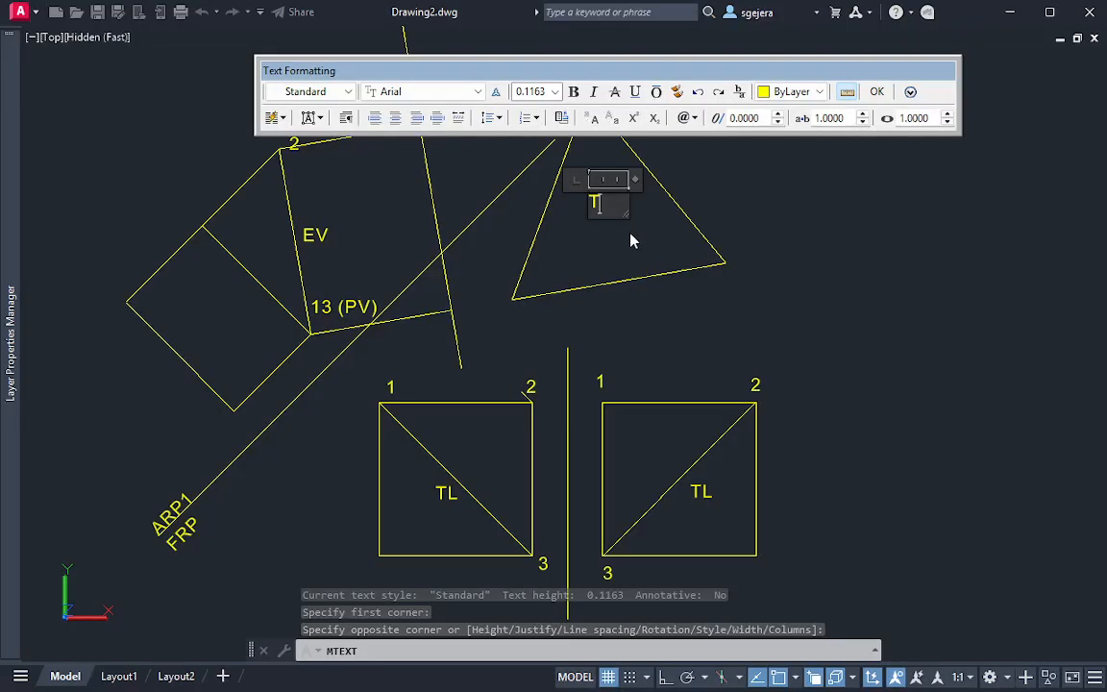
type("S")
left_click(630, 232)
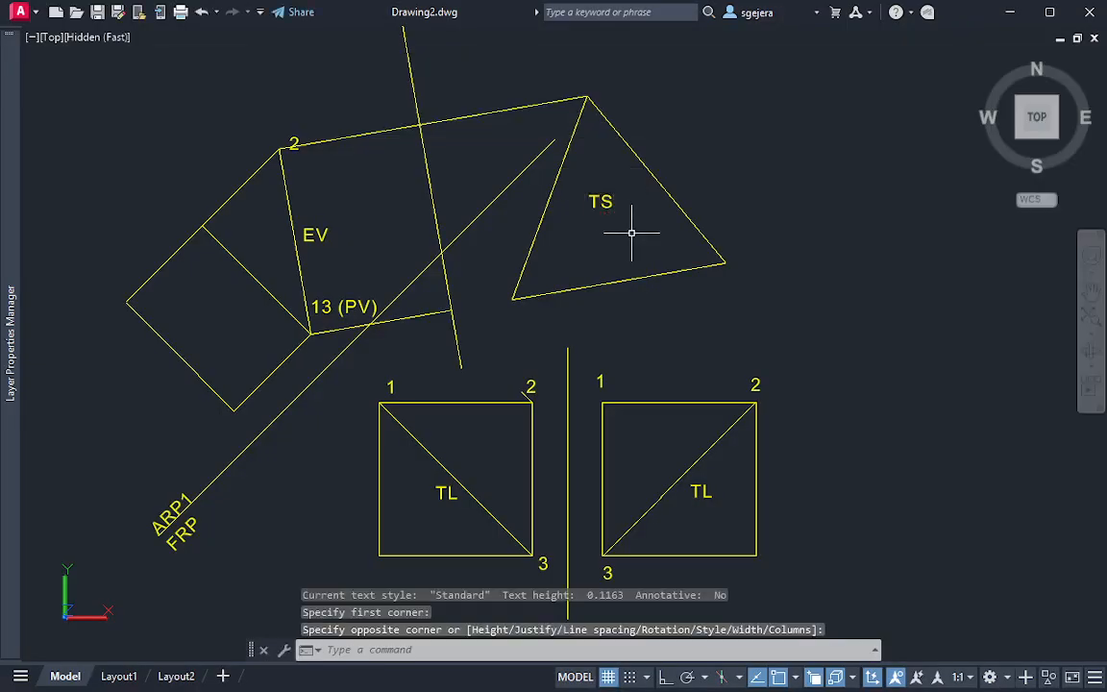
key("Escape")
Shorten the upper end of the ARP1/FRP fold line so it stops just past the ARP1/ARP2 fold line
mouse_move(653, 216)
middle_mouse_down()
mouse_move(754, 234)
mouse_move(742, 224)
middle_mouse_up()
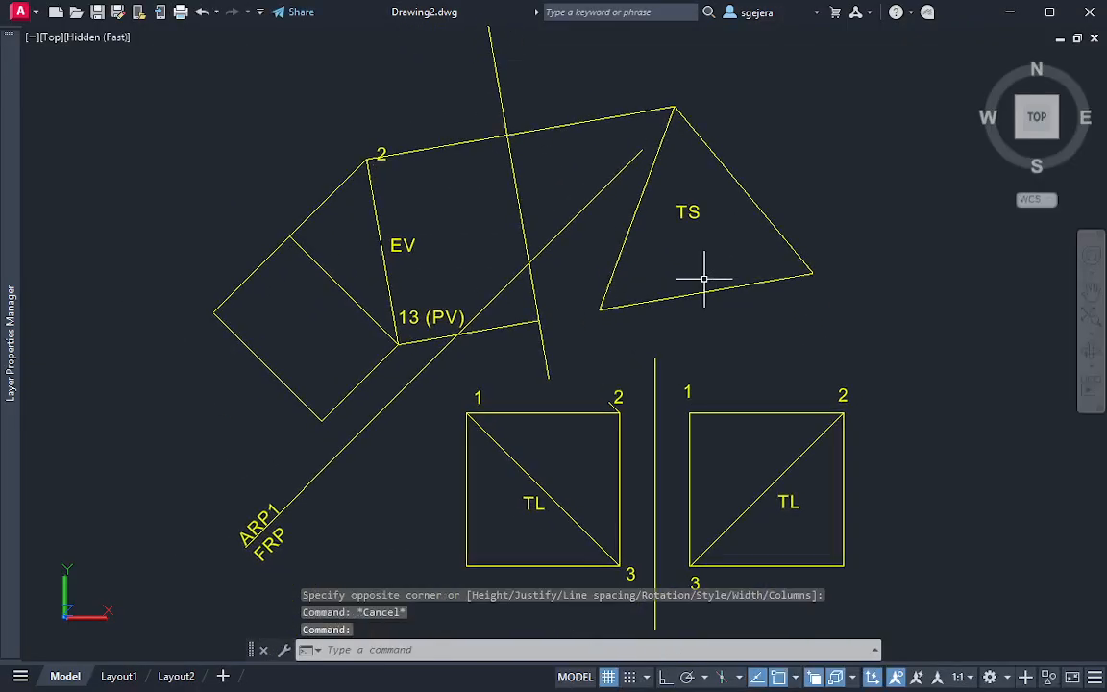
left_click(599, 215)
left_click(573, 185)
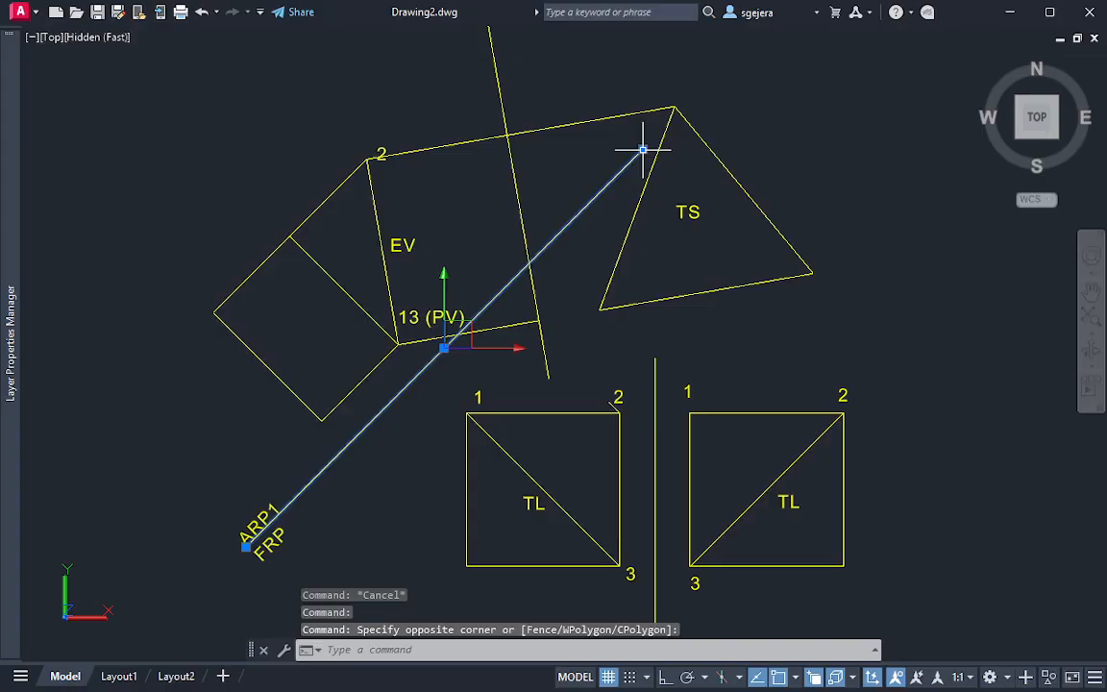
mouse_move(642, 149)
left_click(687, 195)
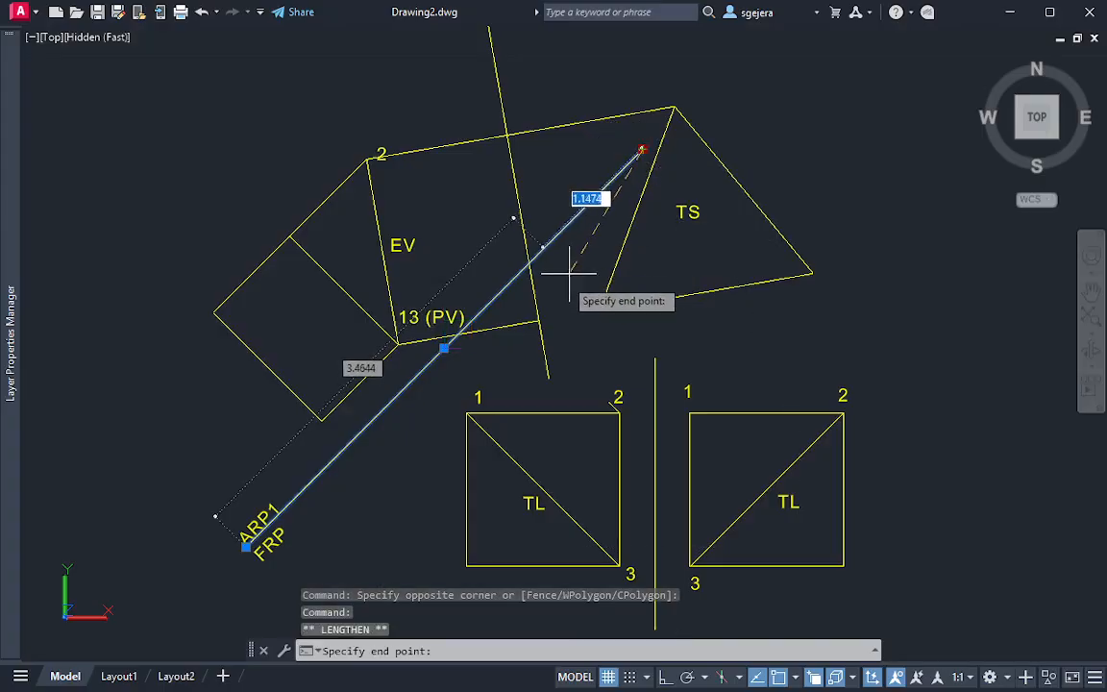
left_click(573, 291)
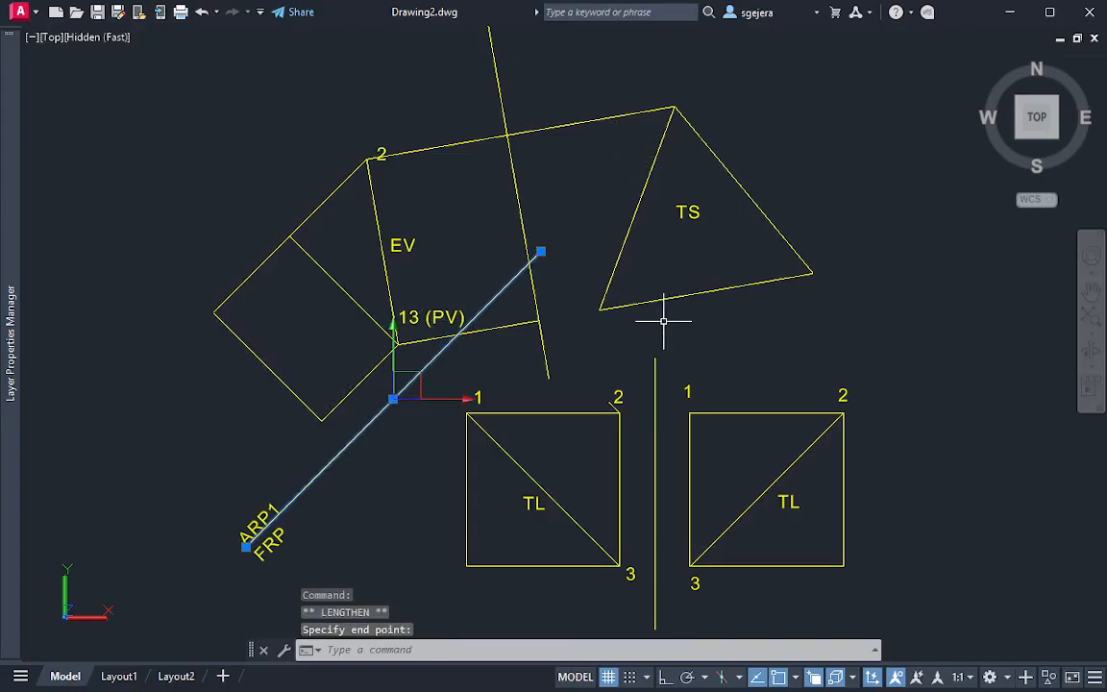
key("Escape")
key("Escape")
Examine the cut cube and its separated corner piece from a tilted 3D viewpoint
scroll(626, 298, "down", 2)
middle_click_drag(653, 302, 562, 285)
scroll(486, 297, "up", 2)
middle_click_drag(519, 320, 514, 307)
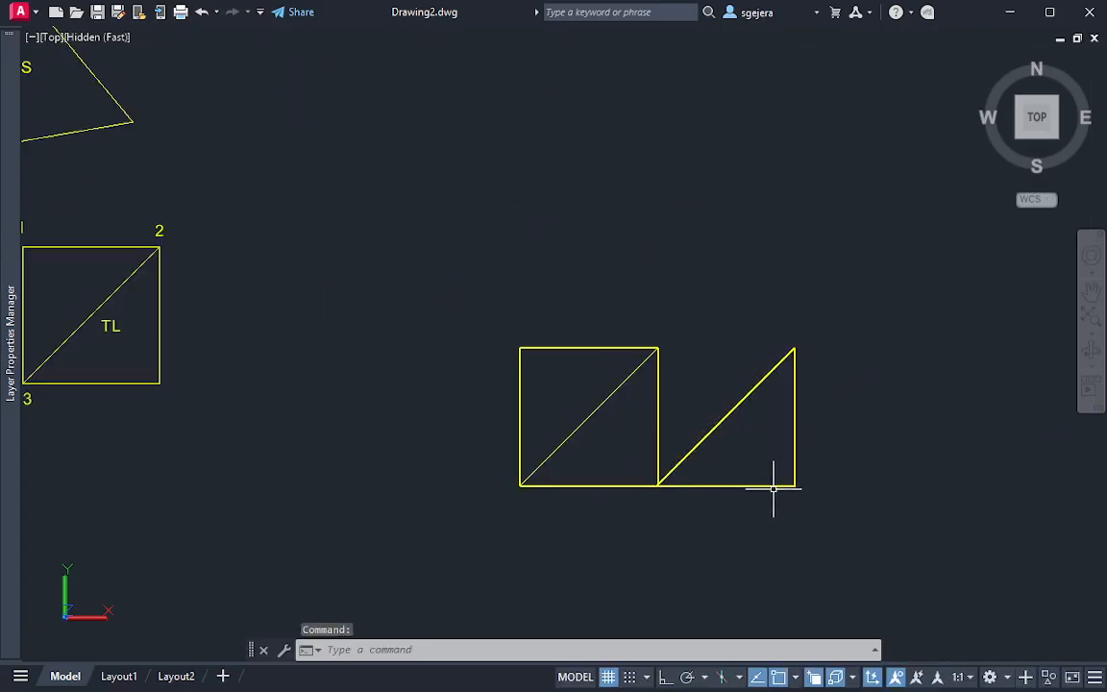
middle_click_drag(748, 480, 738, 354, "shift")
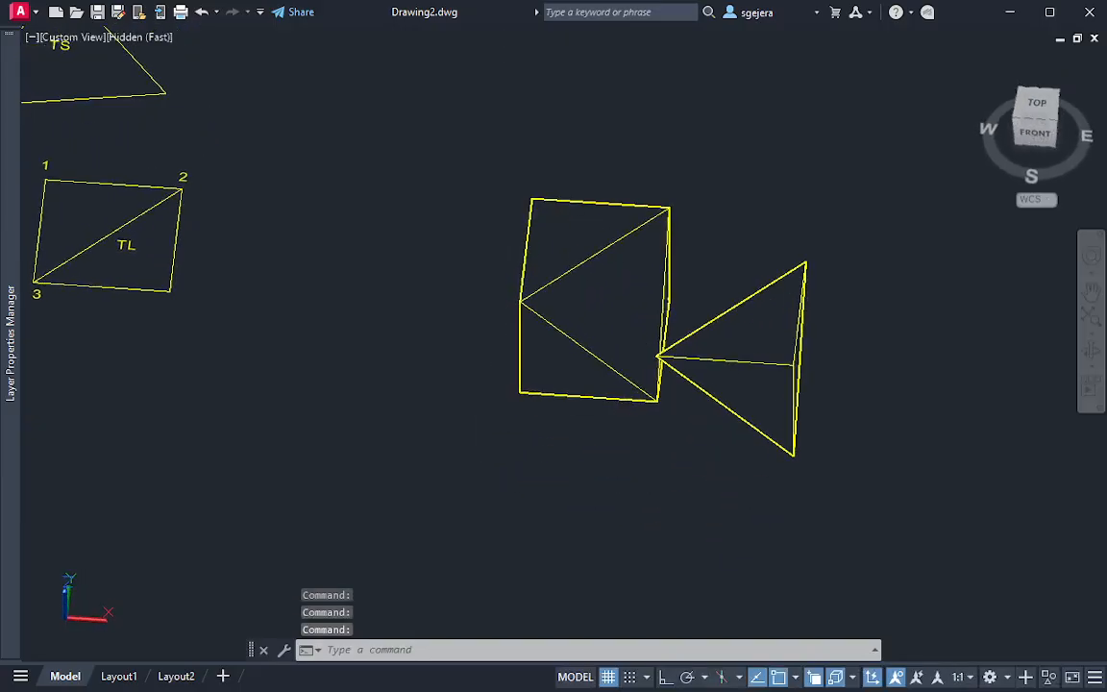
left_click(762, 391)
key("Escape")
scroll(688, 451, "up", 2)
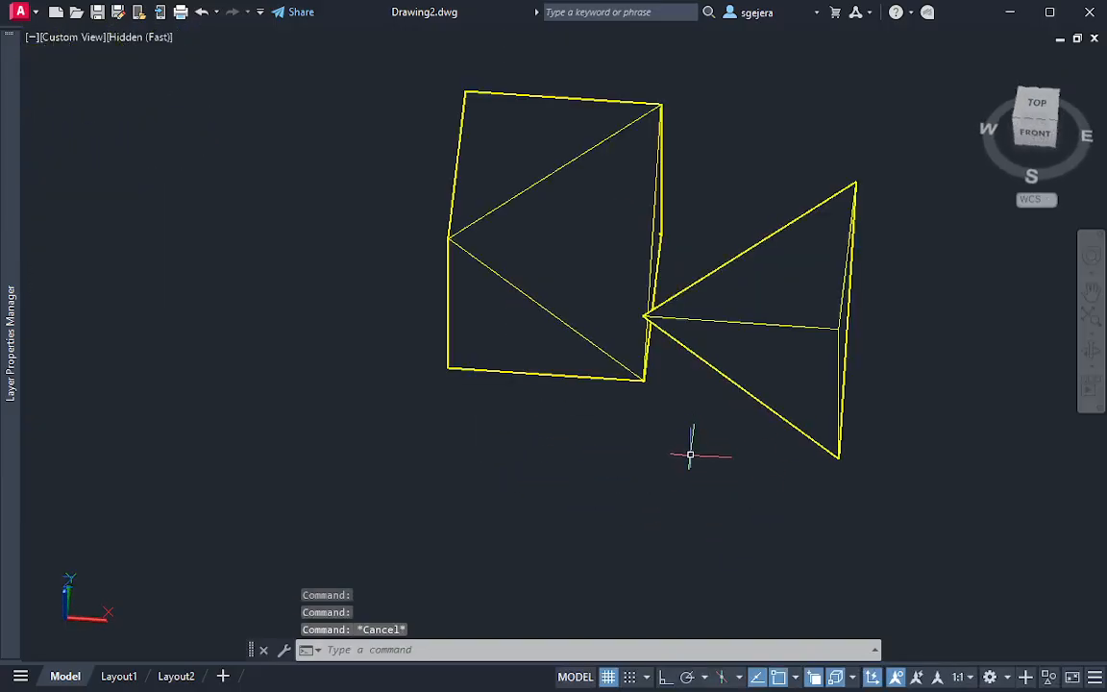
Delete the separated corner piece and orbit the cut cube to look straight at its triangular cut face
left_click(736, 358)
key("Delete")
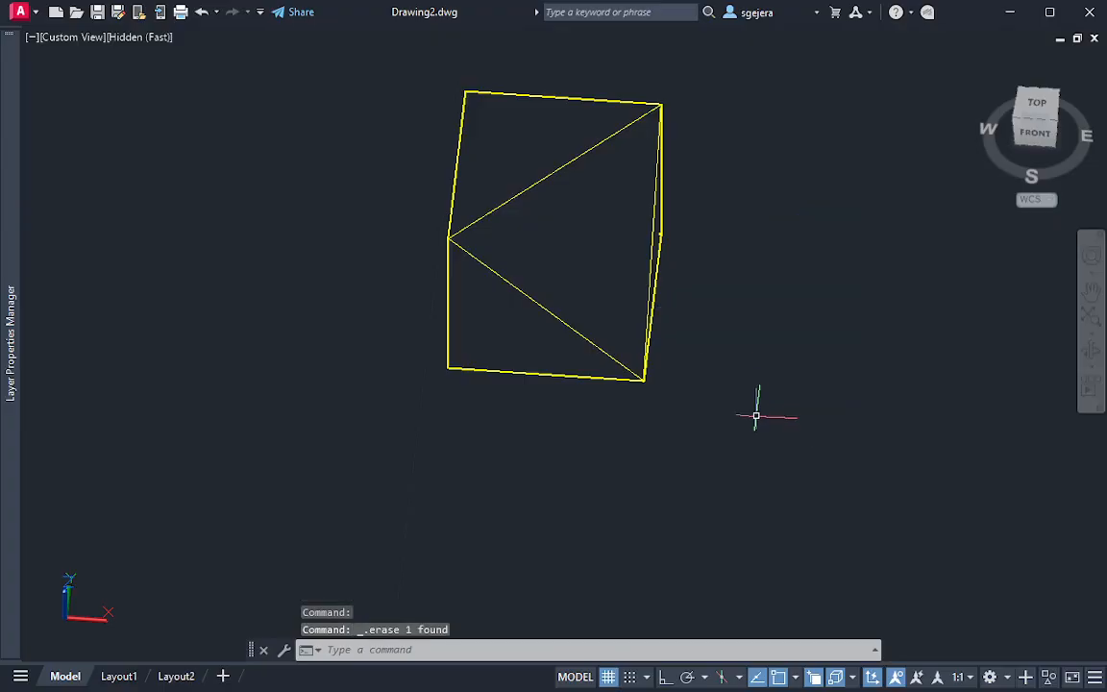
middle_click_drag(681, 263, 937, 260, "shift")
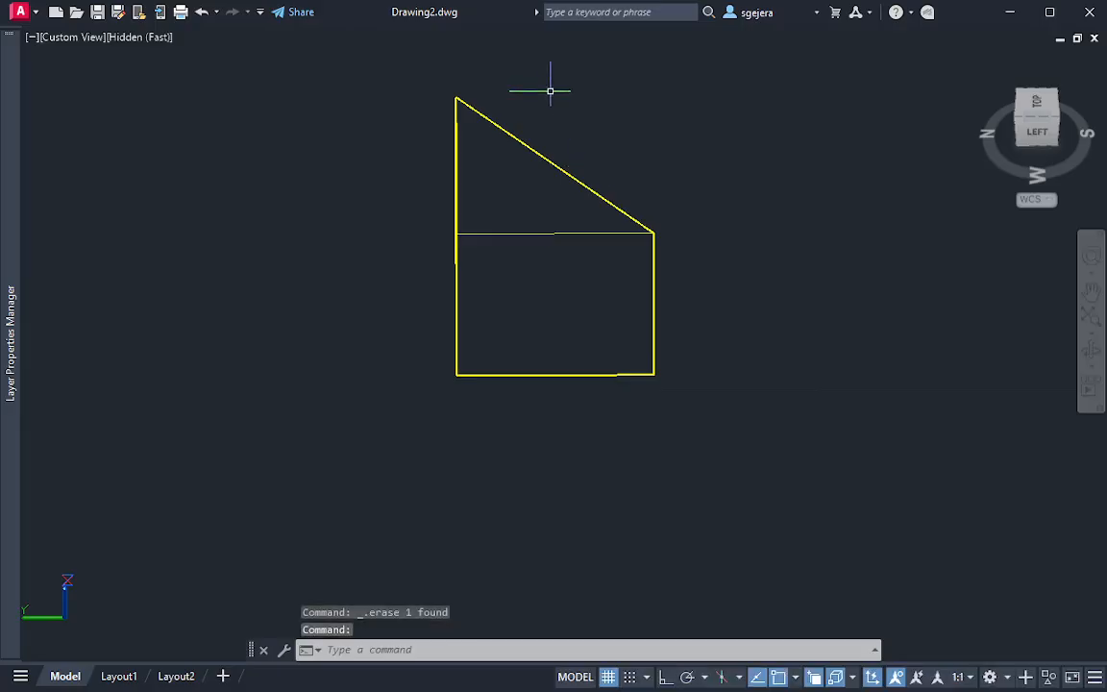
left_click(514, 278)
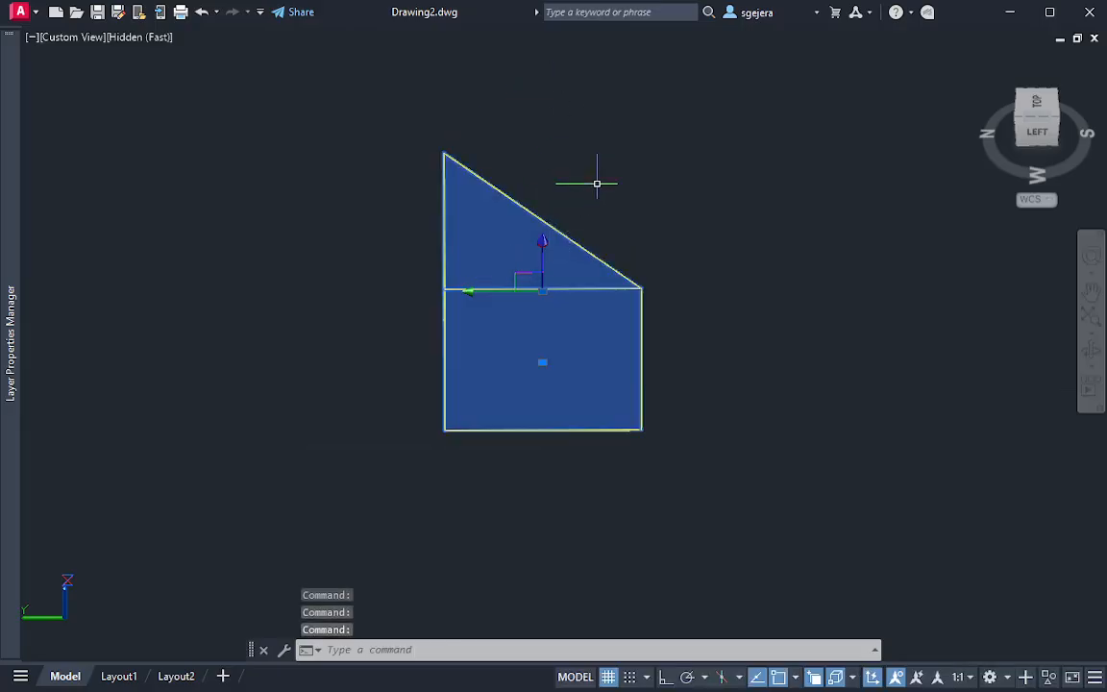
middle_click_drag(599, 180, 210, 170, "shift")
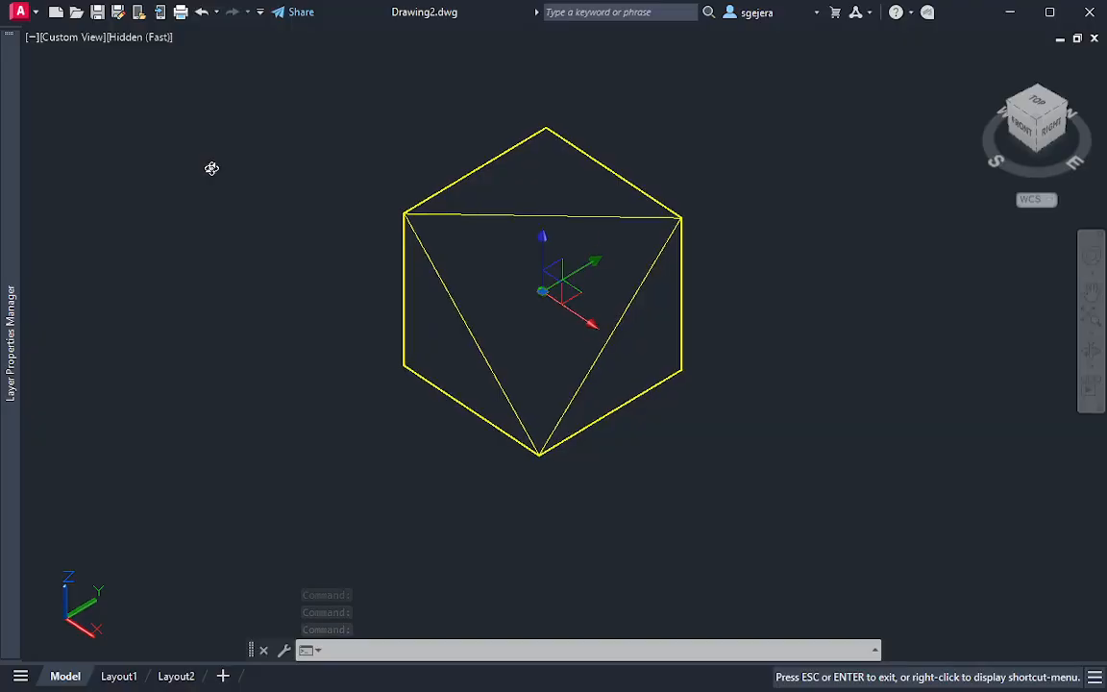
key("Escape")
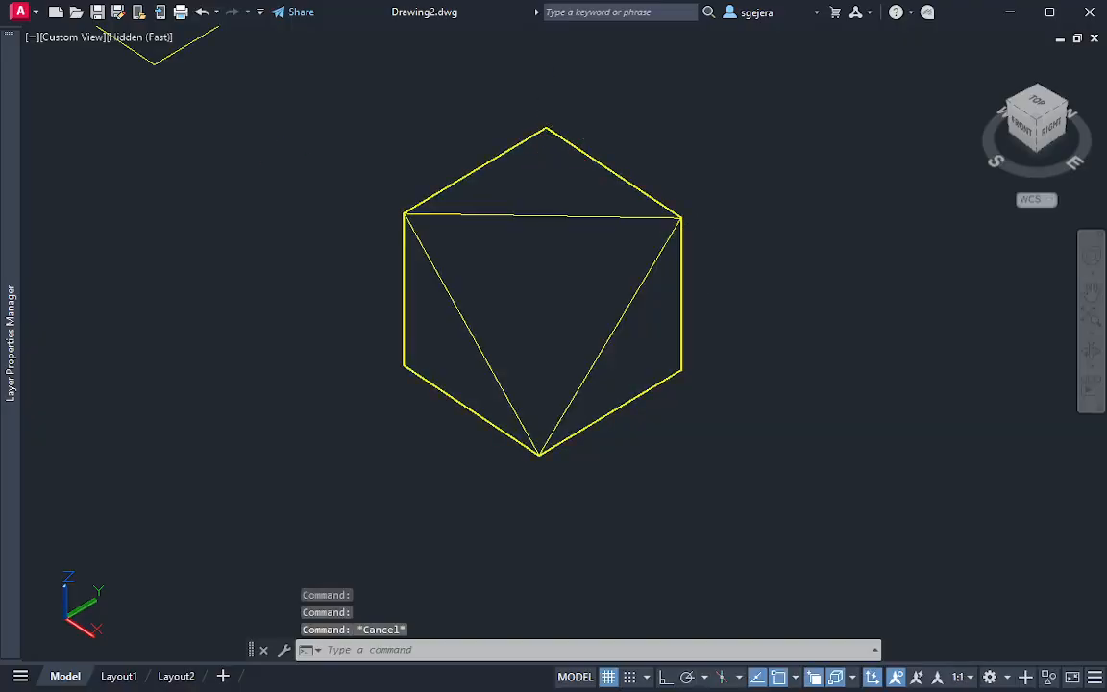
Examine the corners of the cube's hexagonal outline around the triangular cut face
left_click_drag(562, 146, 564, 114)
key("Escape")
key("Escape")
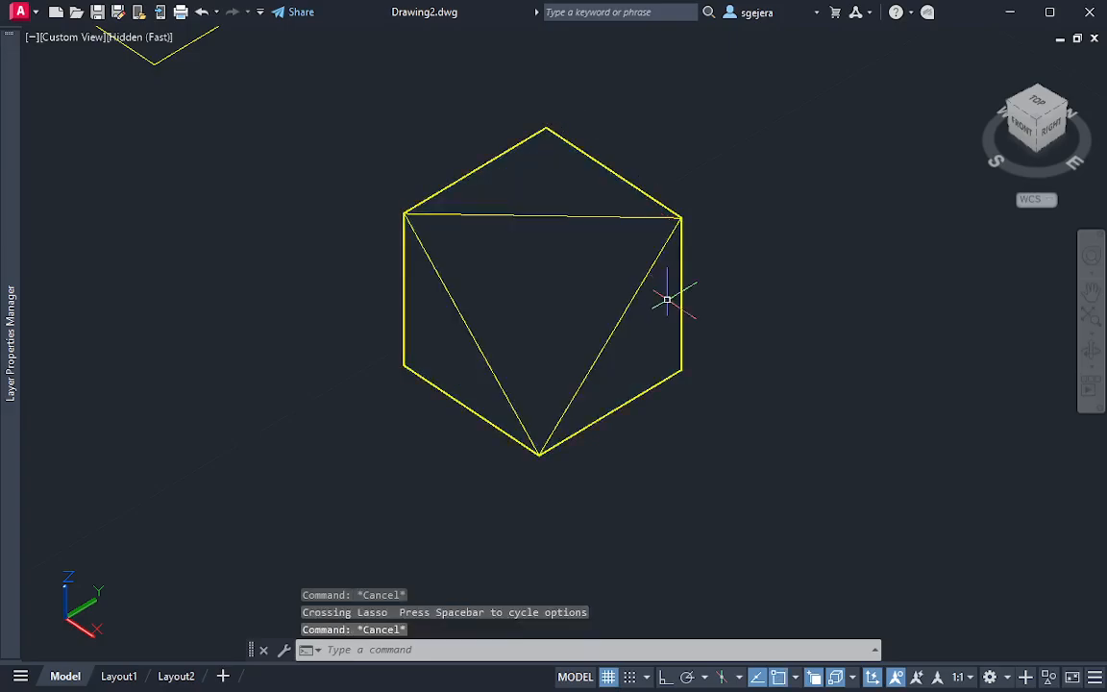
mouse_move(673, 357)
left_mouse_down()
mouse_move(662, 346)
mouse_move(709, 392)
mouse_move(710, 373)
left_mouse_up()
key("Escape")
key("Escape")
left_click(404, 346)
key("Escape")
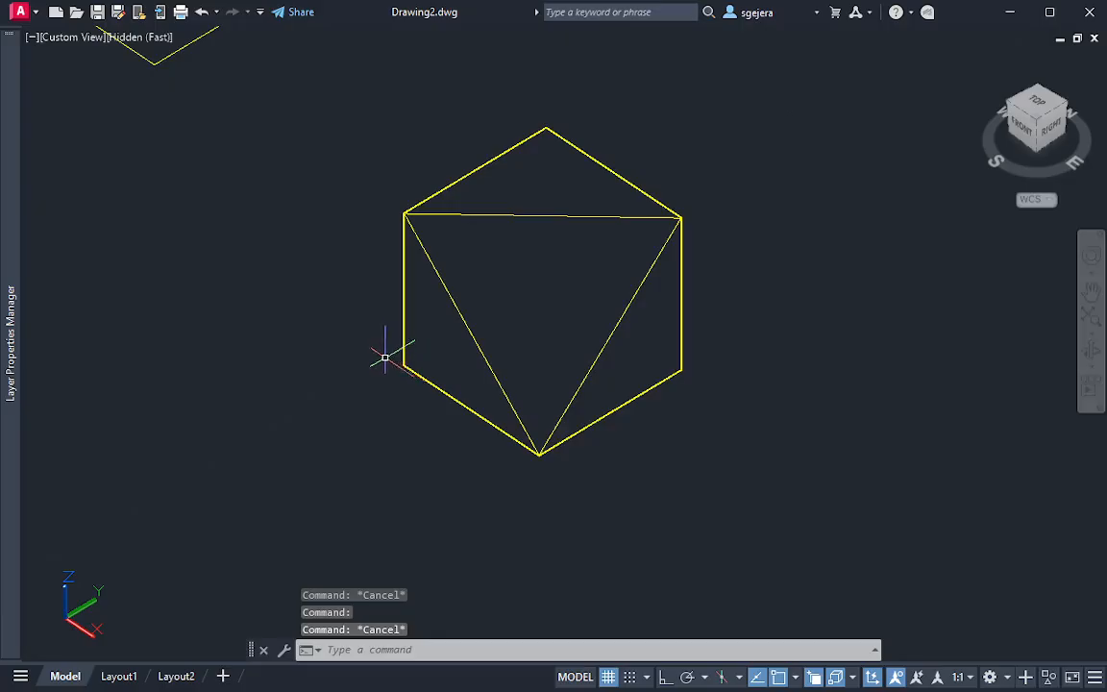
mouse_move(384, 358)
left_mouse_down()
mouse_move(420, 395)
mouse_move(392, 341)
left_mouse_up()
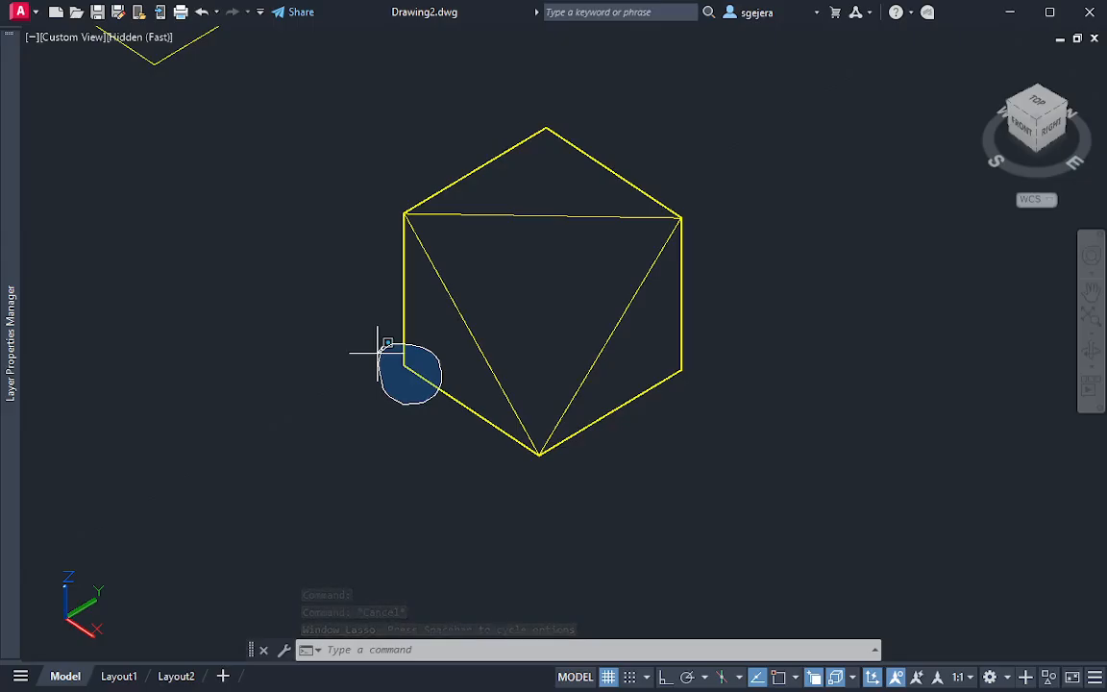
left_click_drag(378, 353, 378, 358)
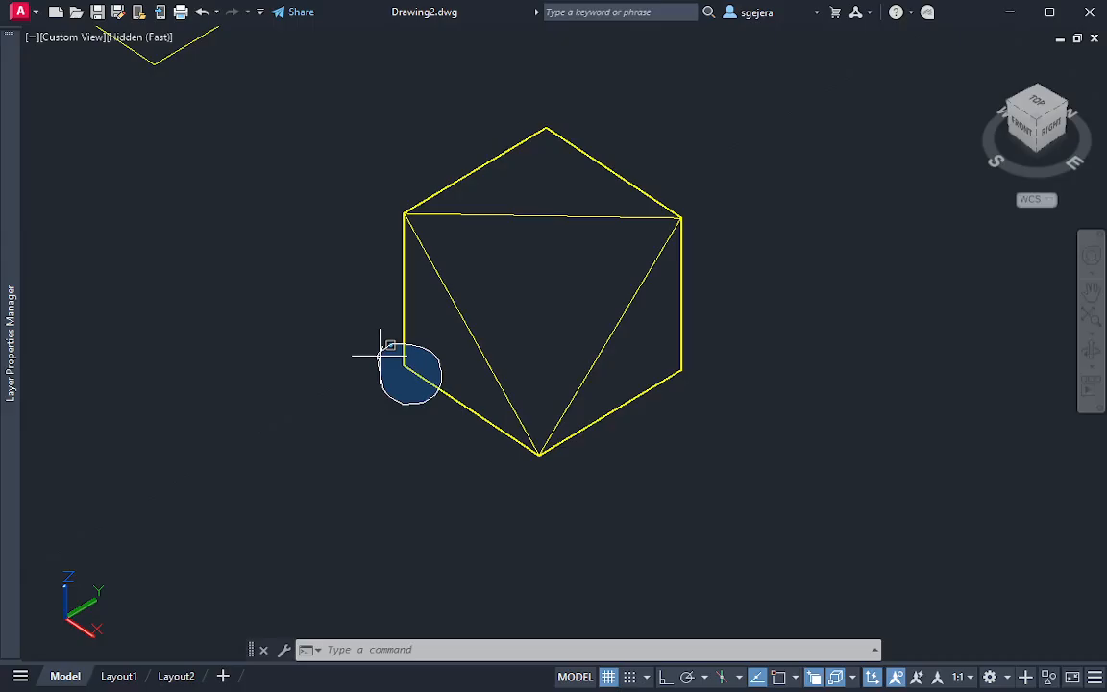
left_click_drag(380, 356, 380, 353)
key("Escape")
Return to the top view with north up, framing the principal and auxiliary views of the cube
middle_click_drag(327, 226, 532, 449)
middle_click_drag(476, 404, 619, 551)
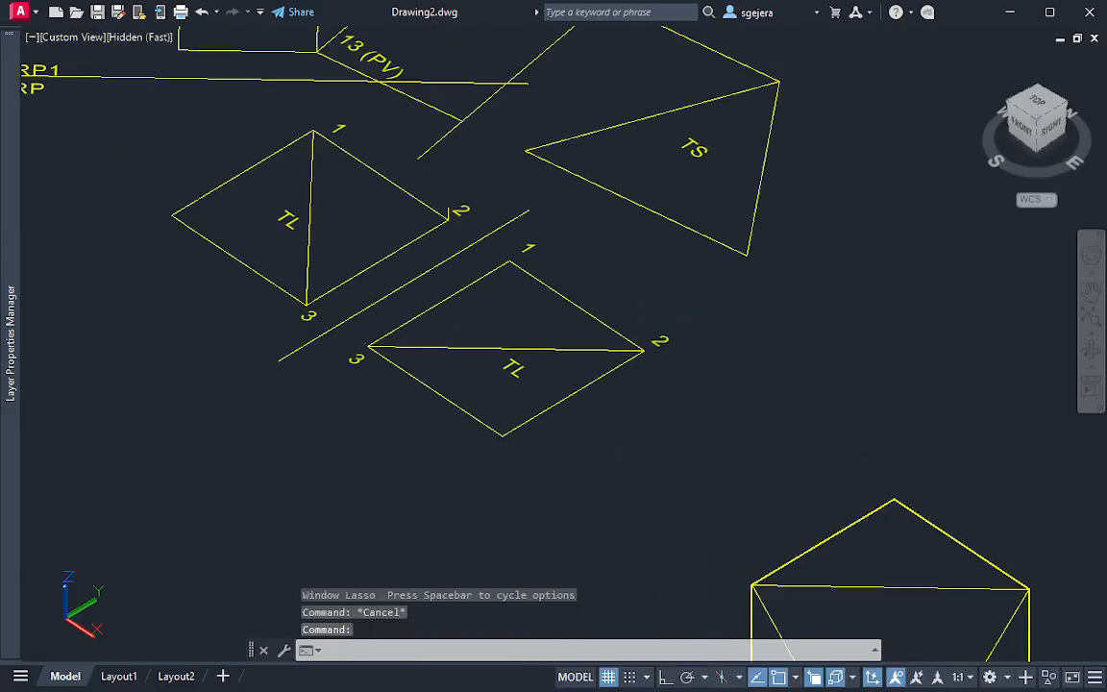
left_click(1037, 100)
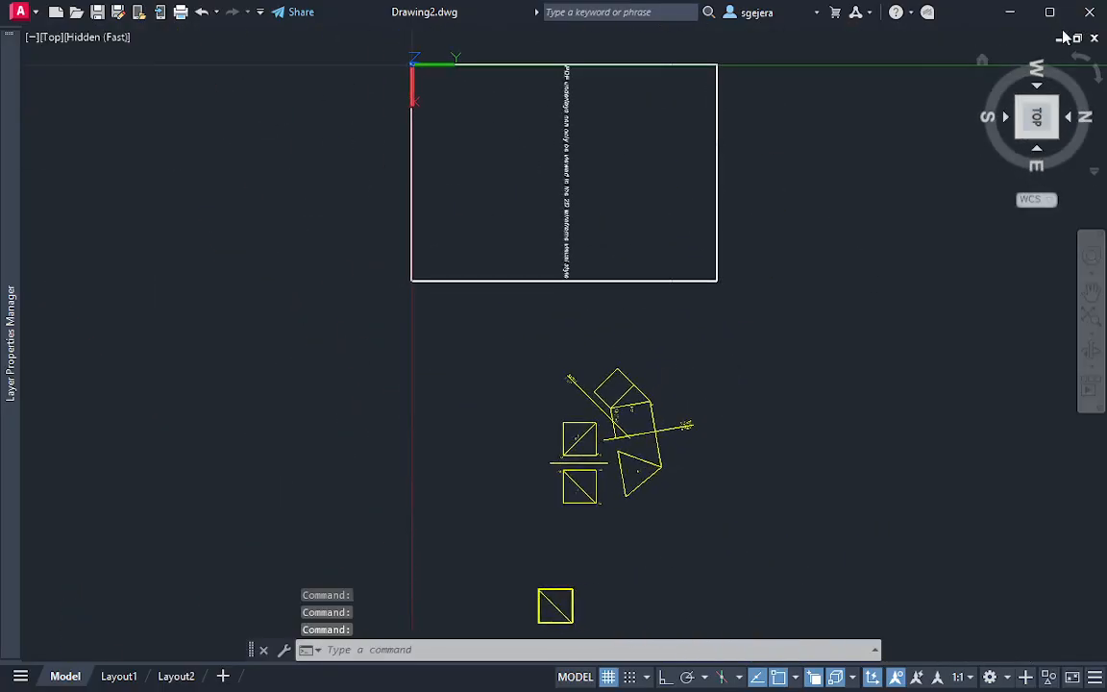
left_click(1084, 61)
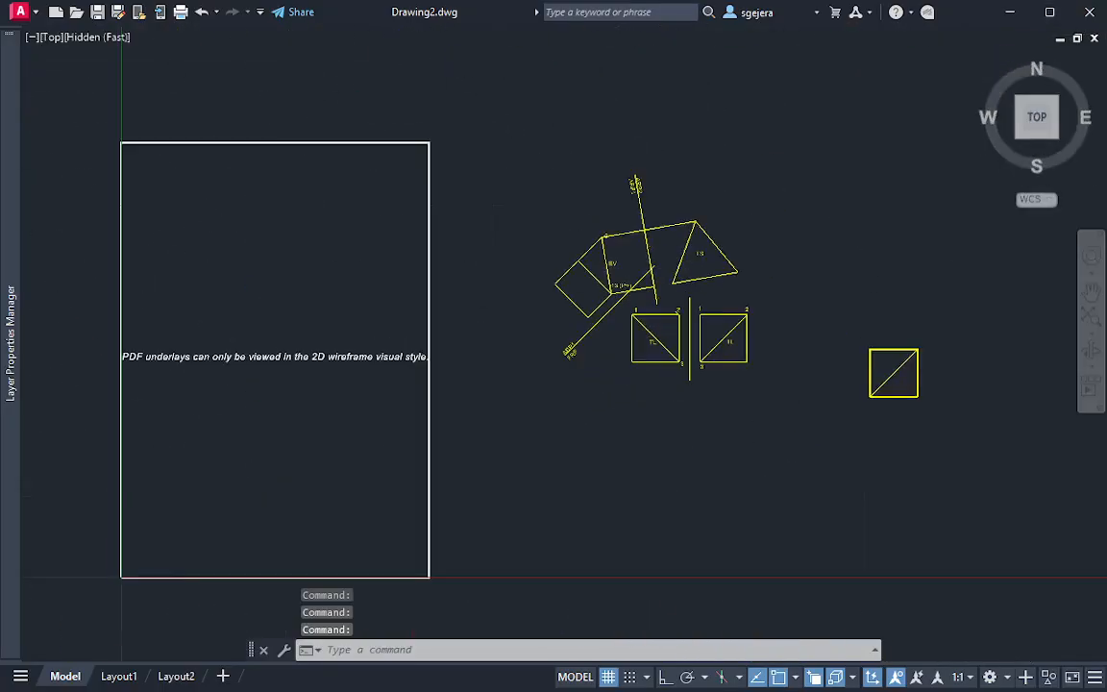
scroll(725, 274, "up", 5)
middle_click_drag(732, 267, 623, 363)
key("Escape")
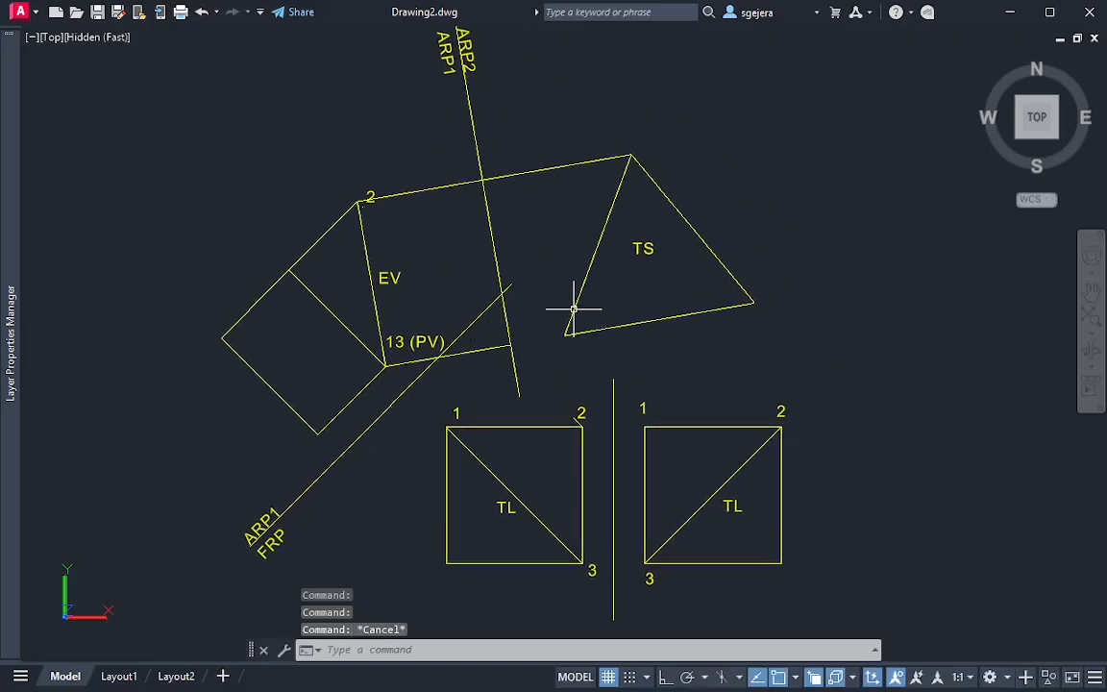
key("Escape")
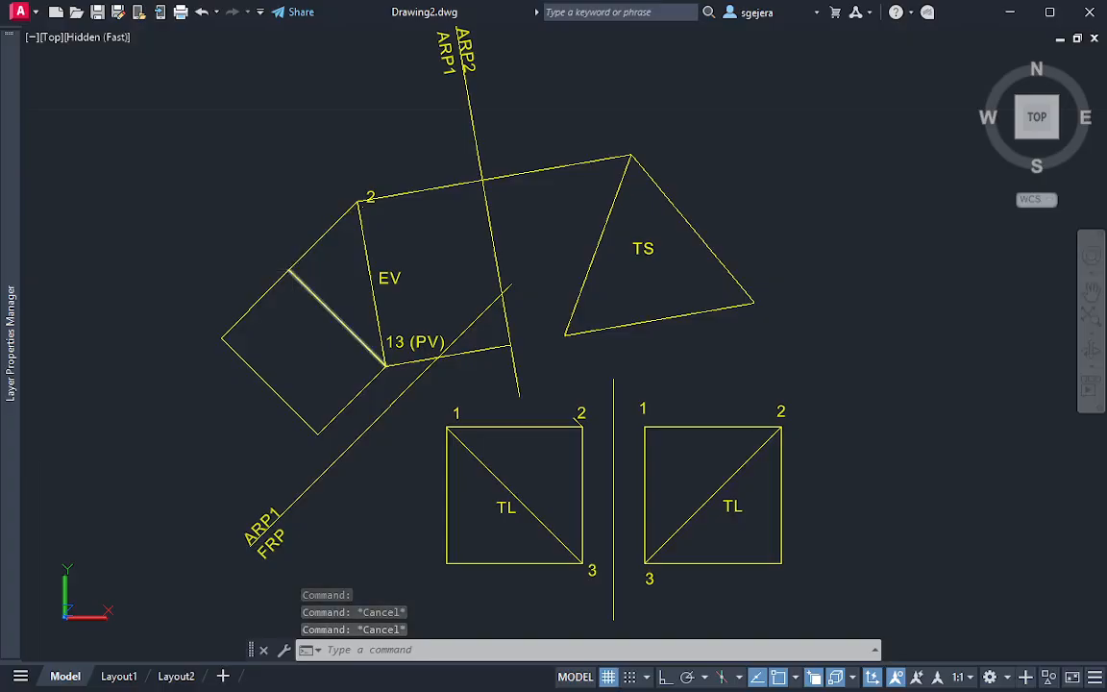
Draw a projection line about 2.66 units long at 10° from the unlabelled upper cube corner in ARP1, perpendicularly across the ARP1/ARP2 fold line
key("Escape")
type("l")
key("Return")
left_click(290, 269)
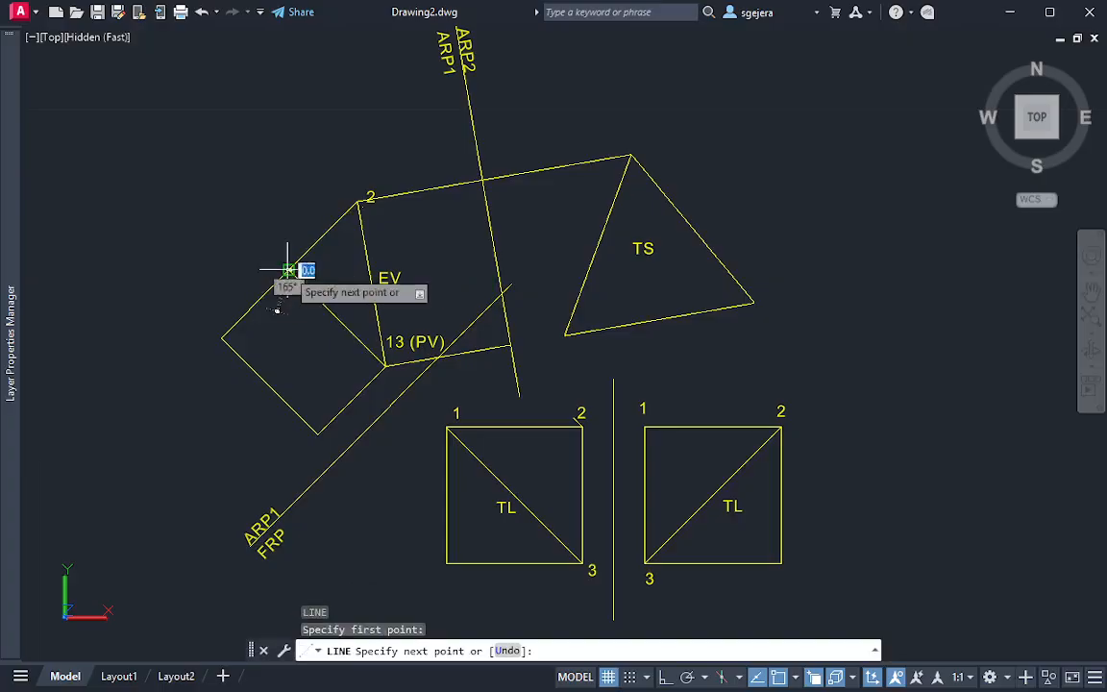
left_click(576, 221)
key("Escape")
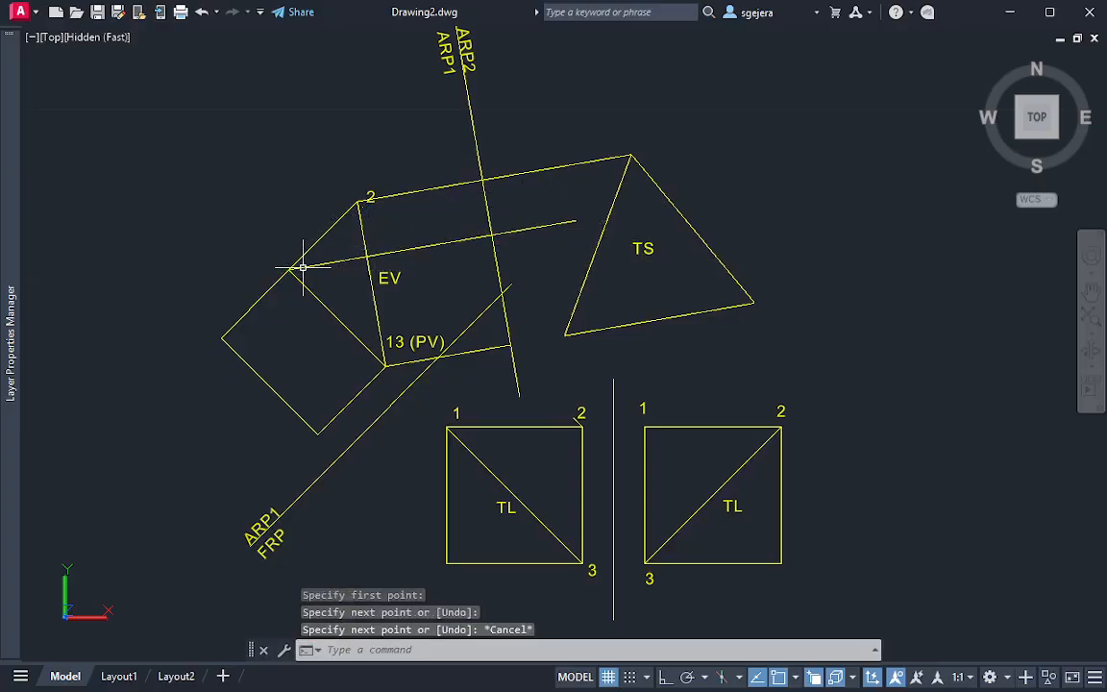
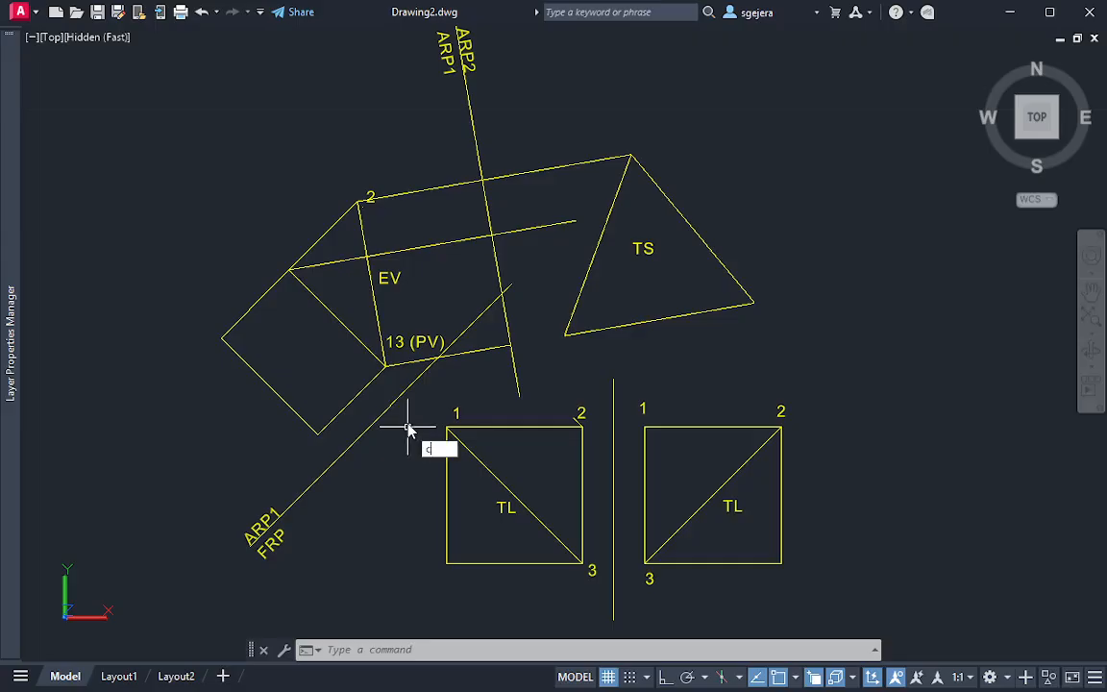
Draw a circle from corner 1 of the front-view square to the ARP1/FRP line and move it to the middle projector's crossing with the ARP1/ARP2 line
key("Return")
left_click(446, 427)
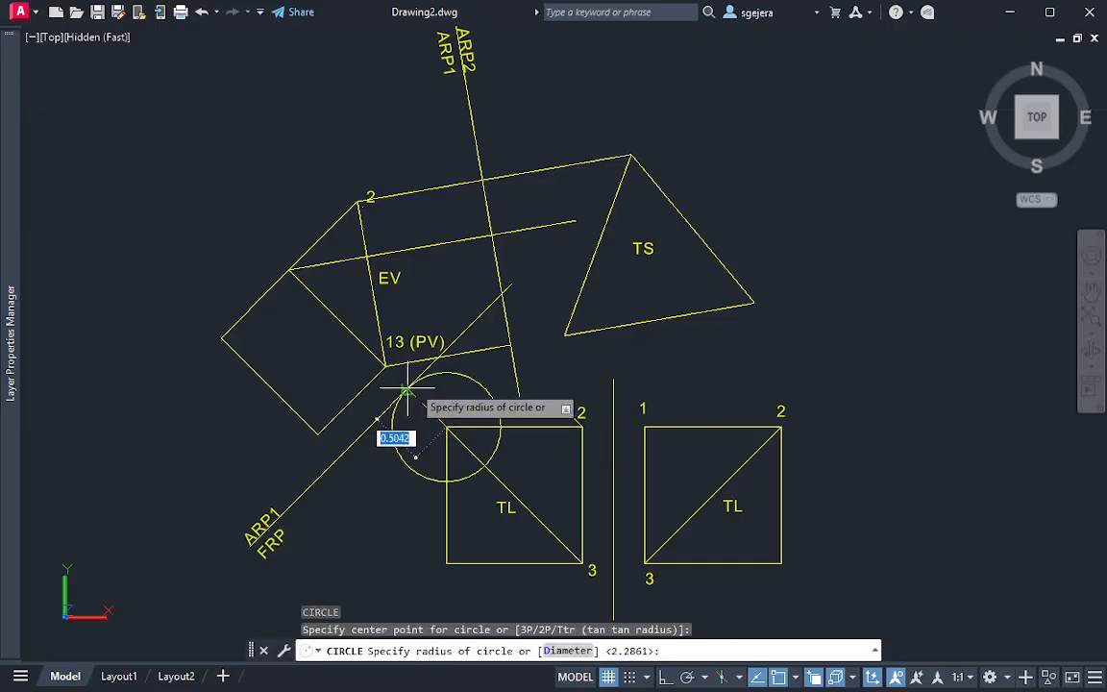
left_click(408, 391)
left_click_drag(494, 376, 476, 394)
left_click(447, 427)
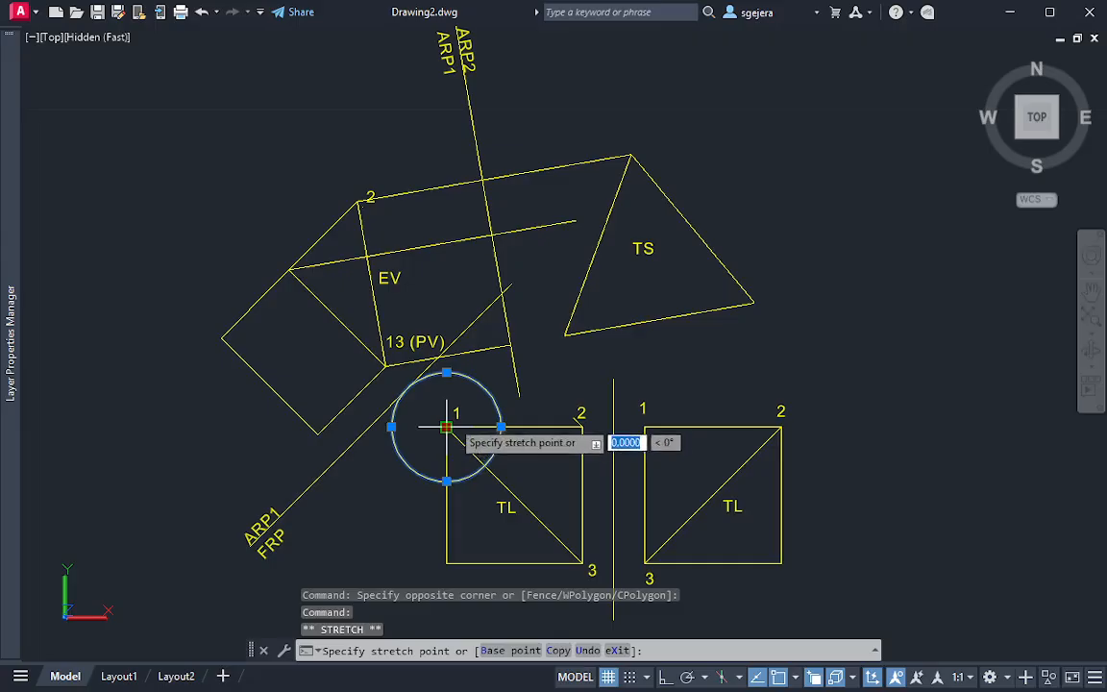
left_click(492, 235)
key("Escape")
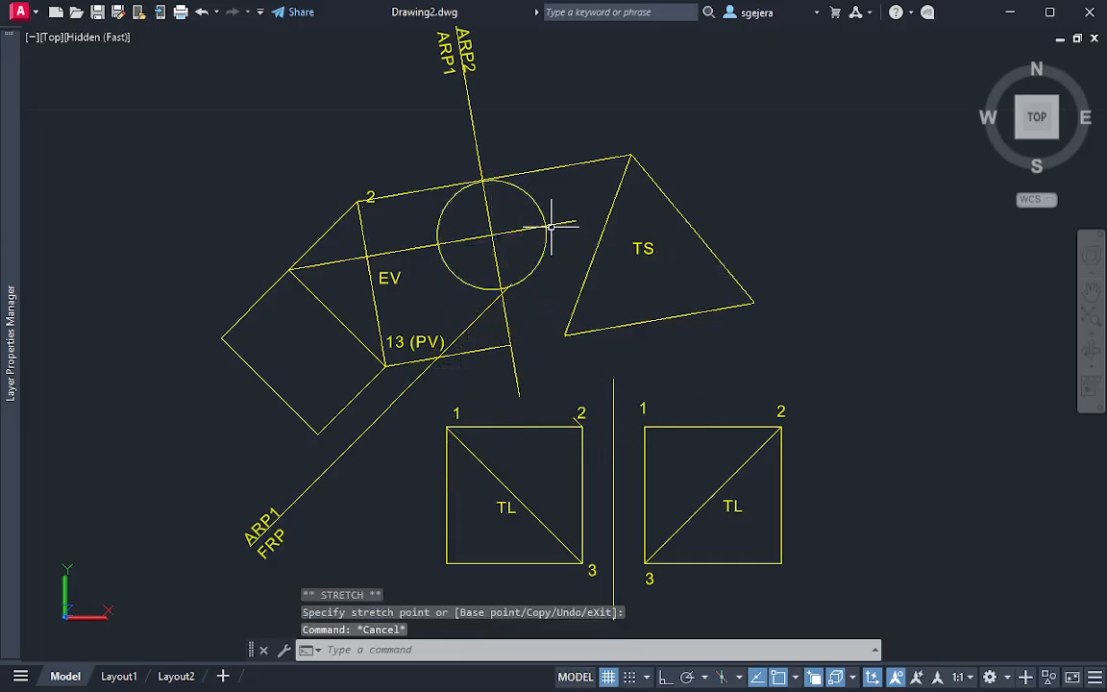
Draw lines from the TS triangle's upper vertex to the circle's intersection with the middle projector and on to the triangle's lower-left vertex
type("l")
key("Return")
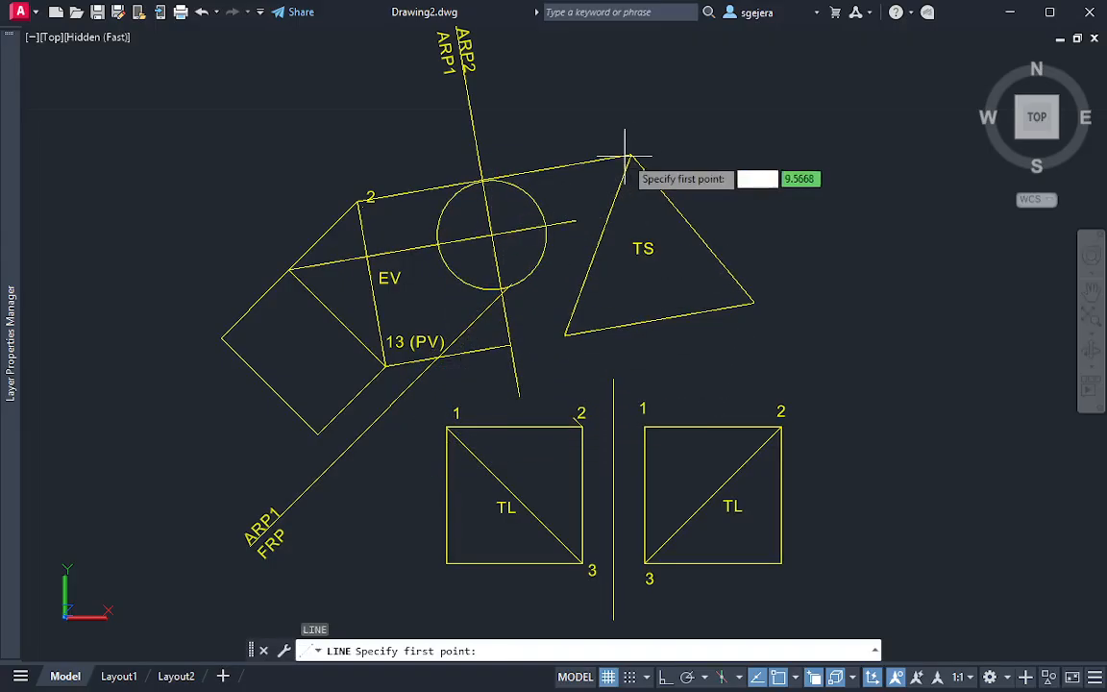
left_click(631, 154)
left_click(546, 226)
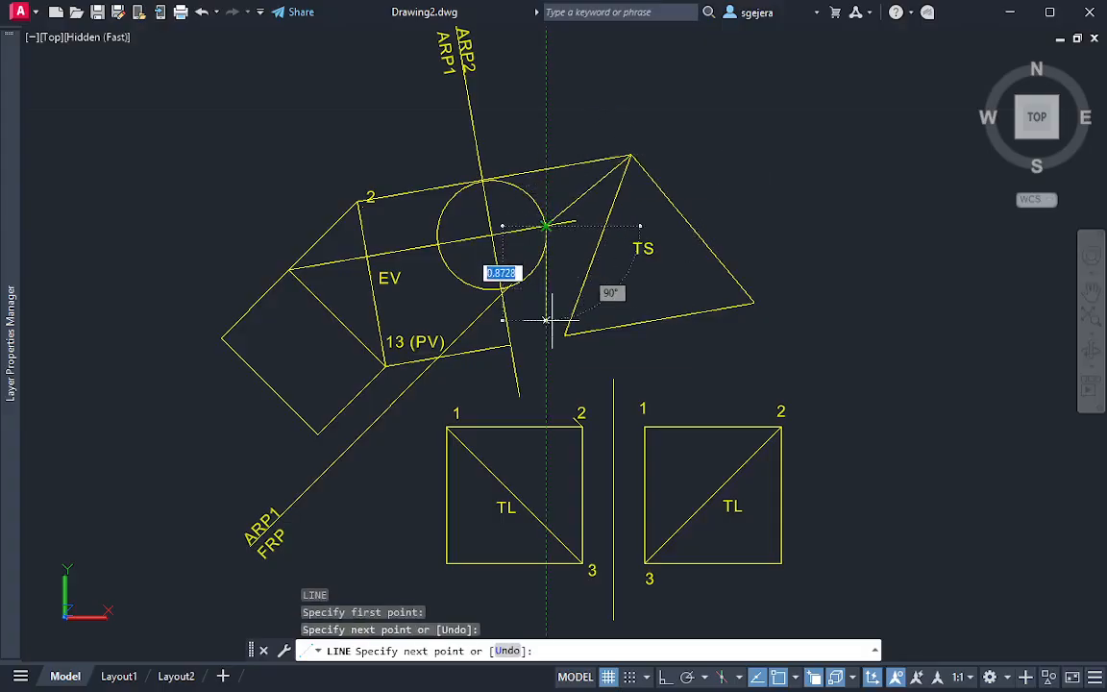
left_click(566, 335)
key("Escape")
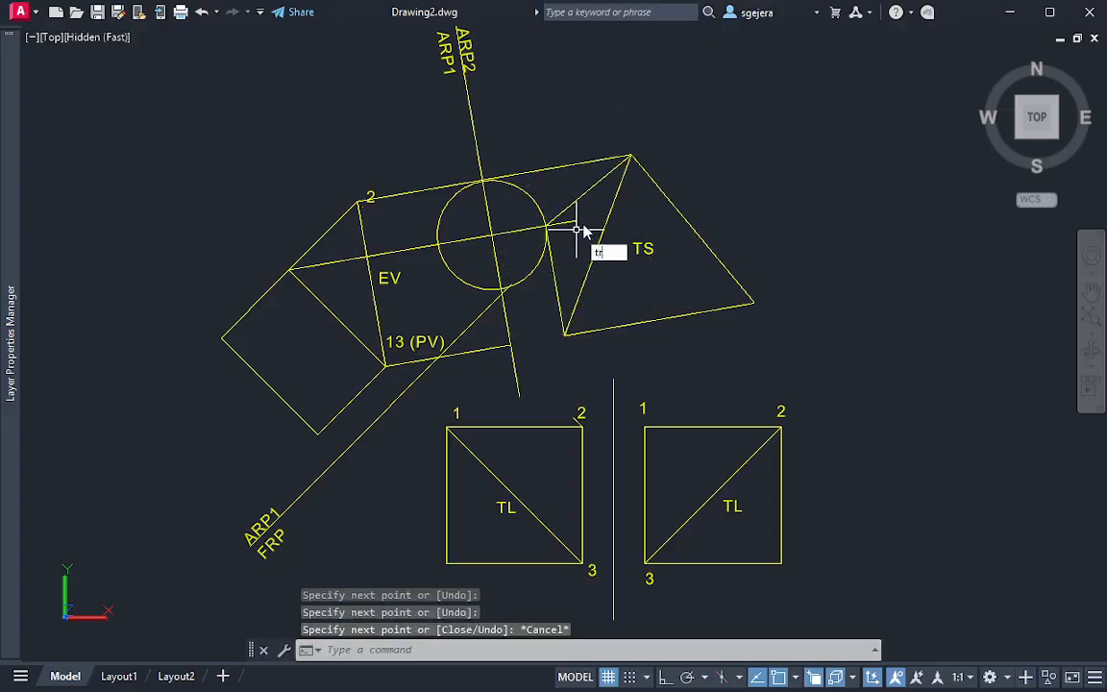
Trim the middle projector's excess beyond the new vertex and erase the transfer circle
key("Return")
left_click_drag(573, 215, 566, 230)
key("Escape")
left_click_drag(539, 190, 519, 202)
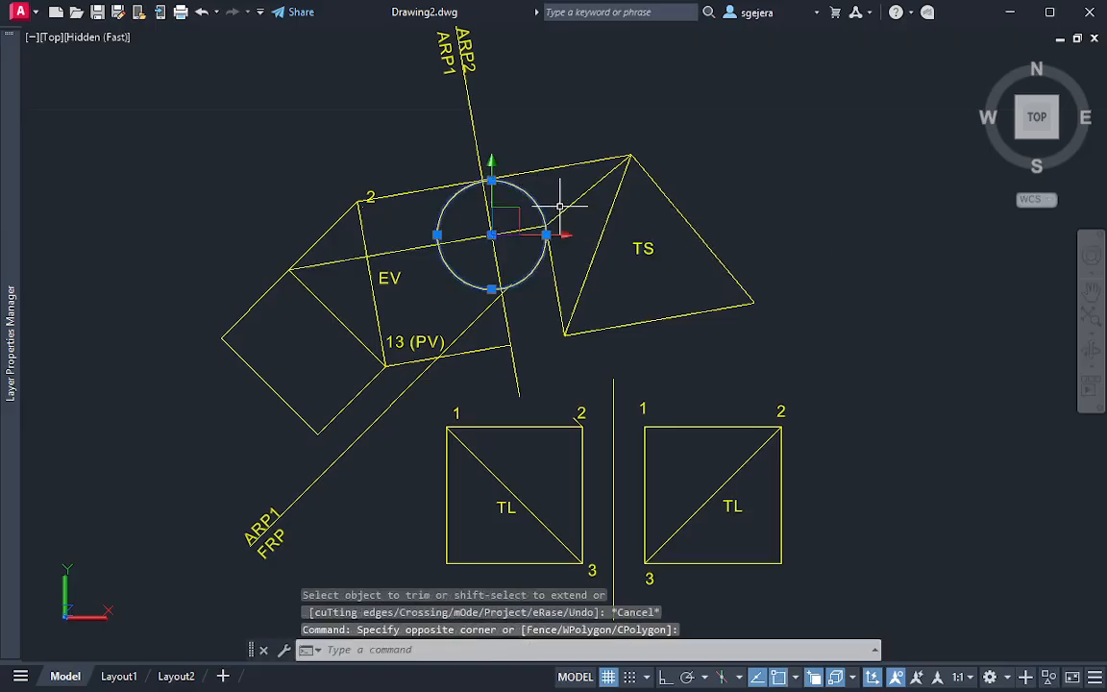
type("e")
key("Return")
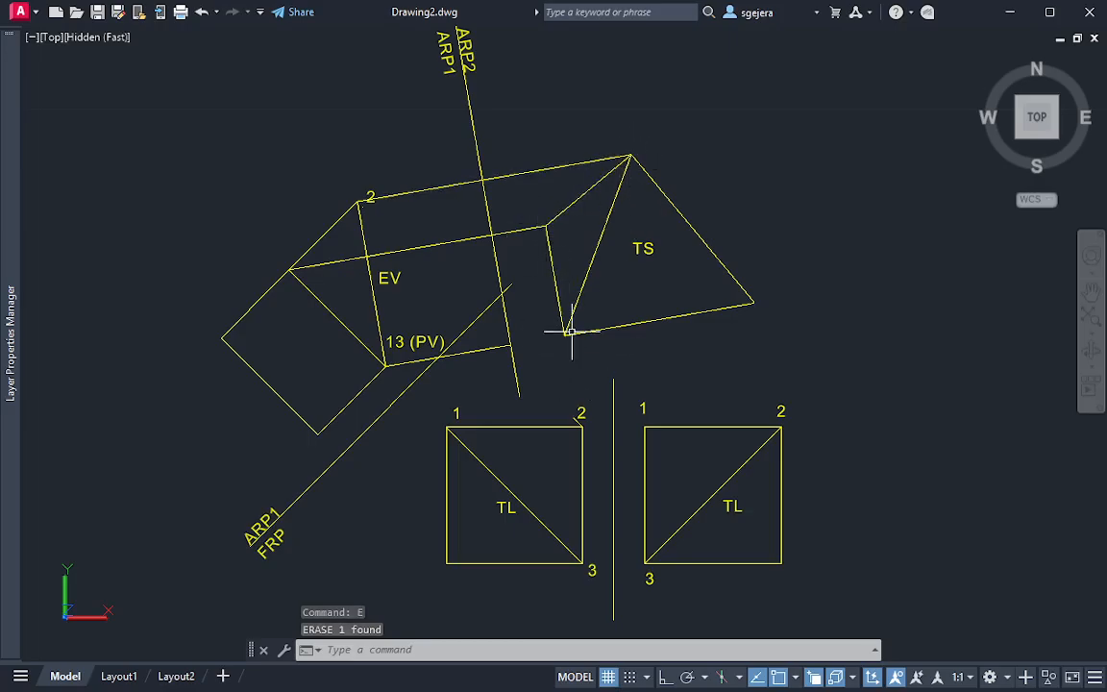
Compare the auxiliary views with the cut cube and inspect the solid from an isometric viewpoint
middle_click_drag(667, 237, 618, 175)
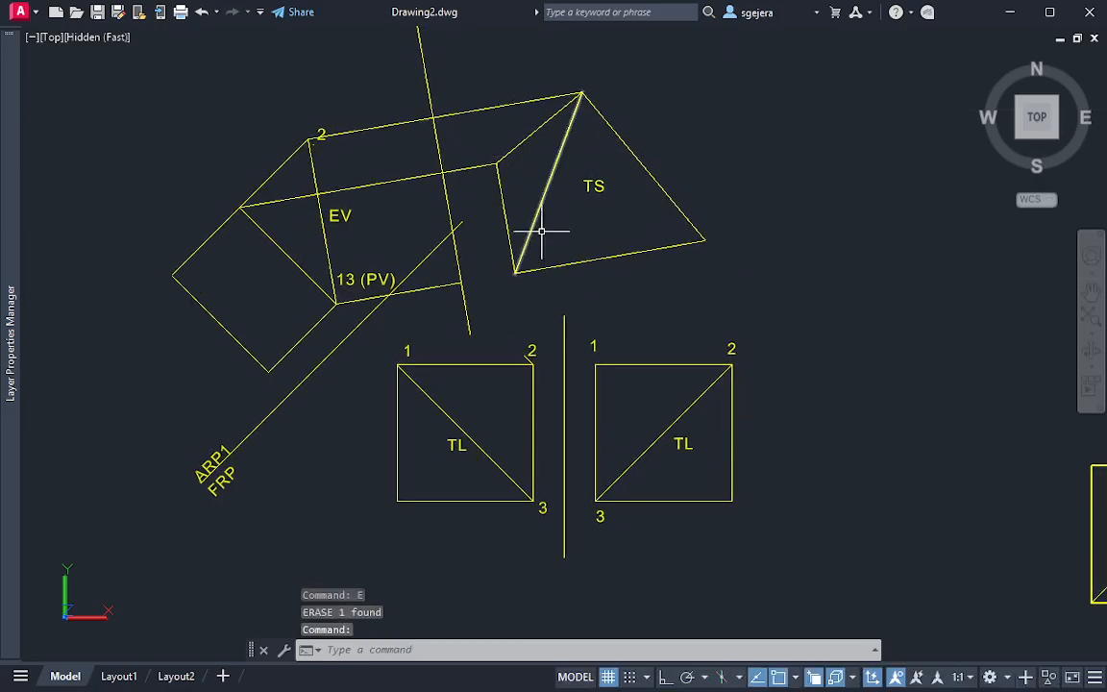
middle_click_drag(1039, 461, 690, 318)
middle_click_drag(816, 360, 750, 326)
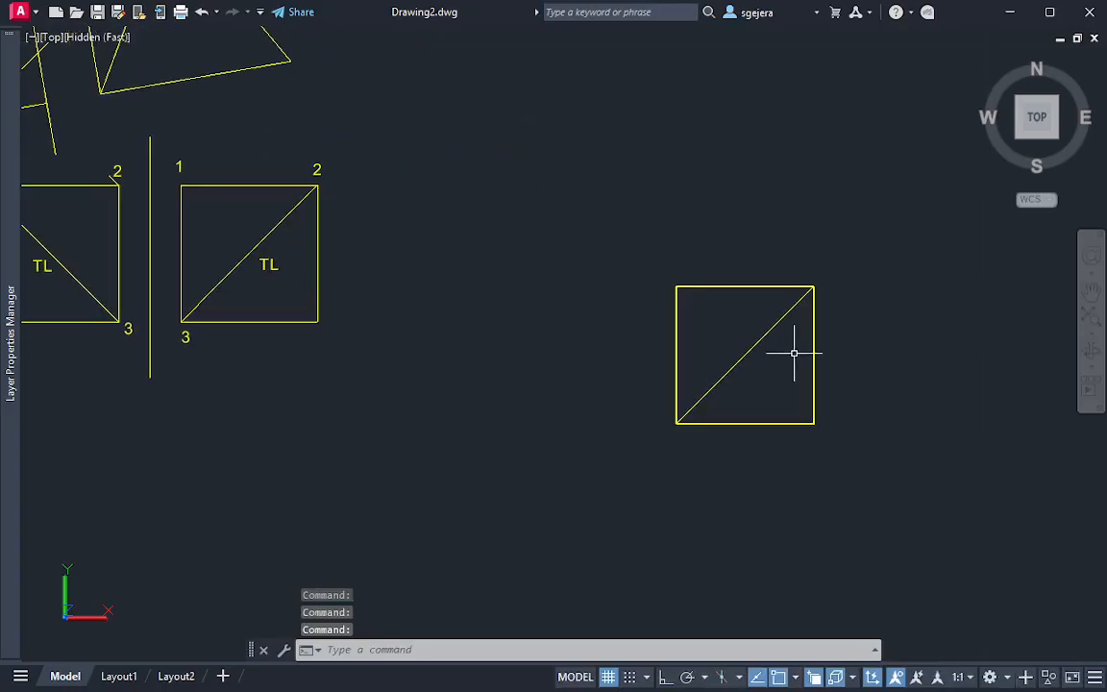
middle_click_drag(329, 209, 710, 462)
middle_click_drag(316, 302, 298, 260)
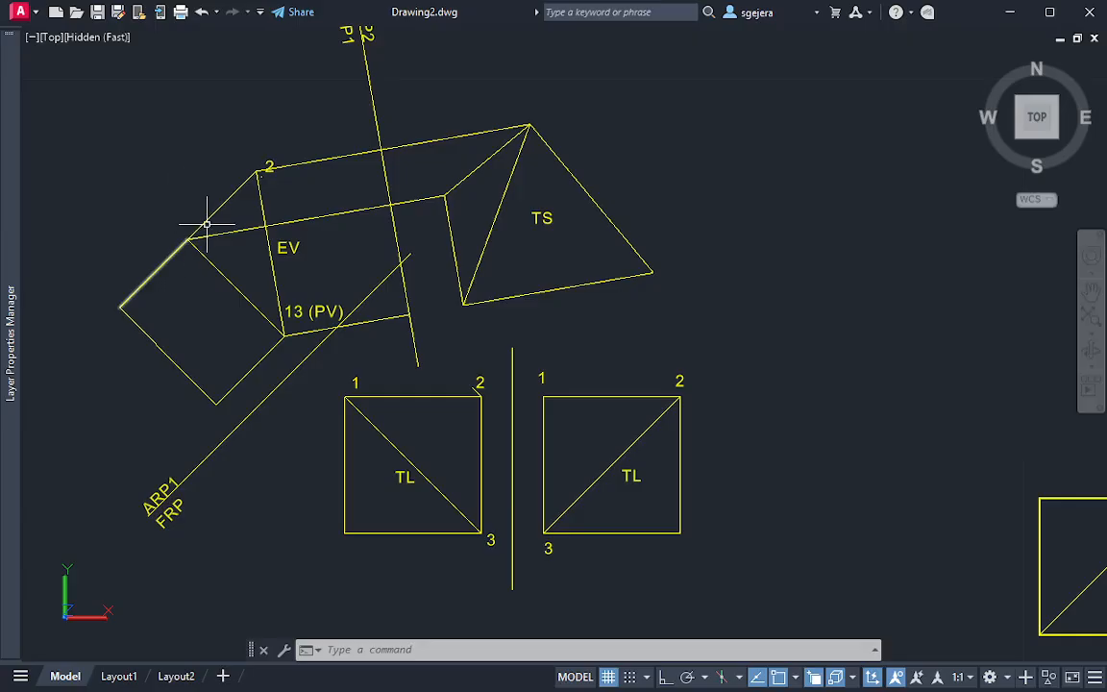
mouse_move(193, 223)
left_mouse_down()
mouse_move(173, 235)
mouse_move(208, 209)
mouse_move(186, 217)
left_mouse_up()
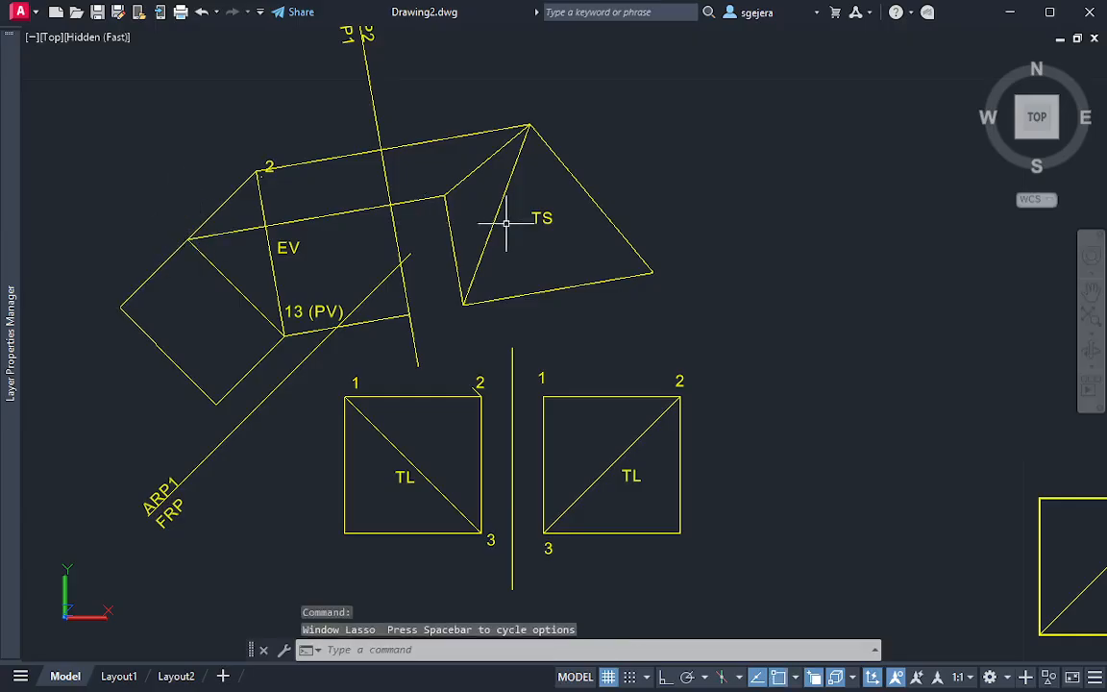
key("Escape")
key("Escape")
mouse_move(660, 300)
middle_mouse_down()
mouse_move(425, 212)
mouse_move(372, 173)
middle_mouse_up()
middle_click_drag(934, 509, 744, 332, "shift")
middle_click_drag(711, 501, 704, 328)
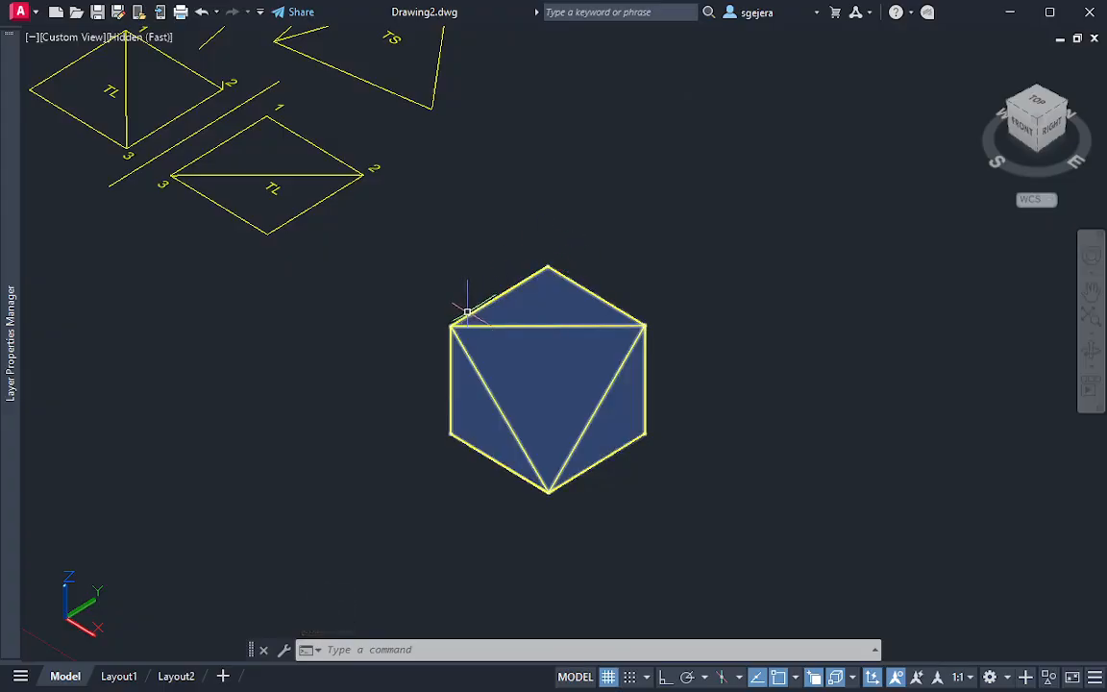
mouse_move(556, 244)
left_mouse_down()
mouse_move(527, 289)
mouse_move(558, 334)
mouse_move(567, 252)
mouse_move(535, 278)
left_mouse_up()
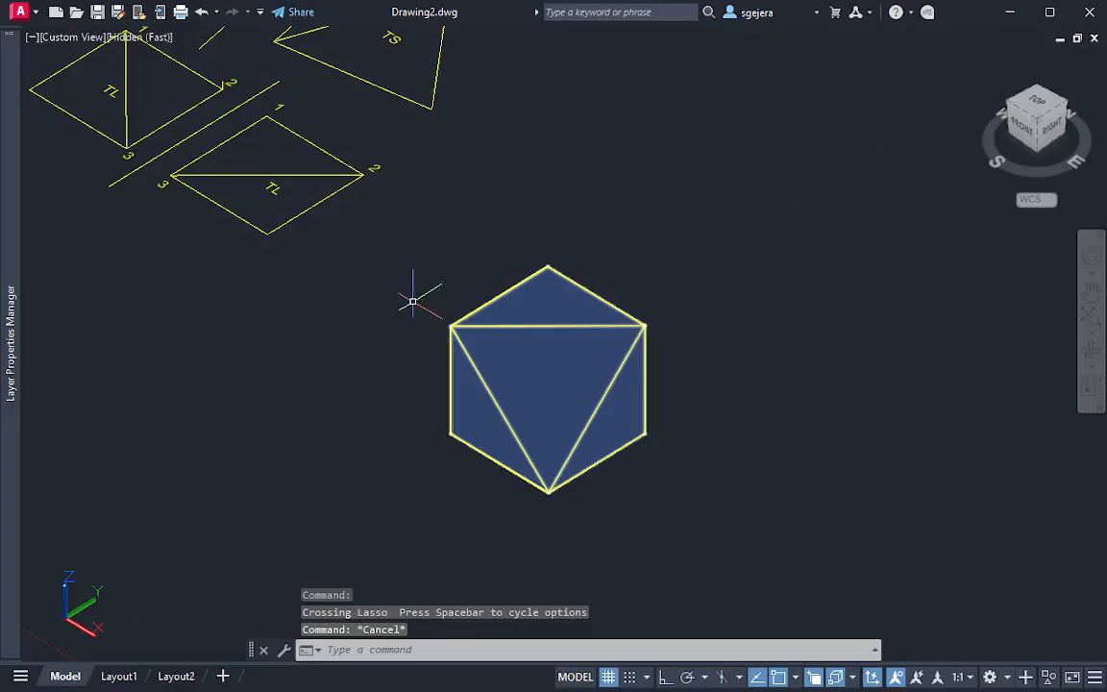
Return to the top view and examine the auxiliary views around the TS triangle
left_click(1035, 106)
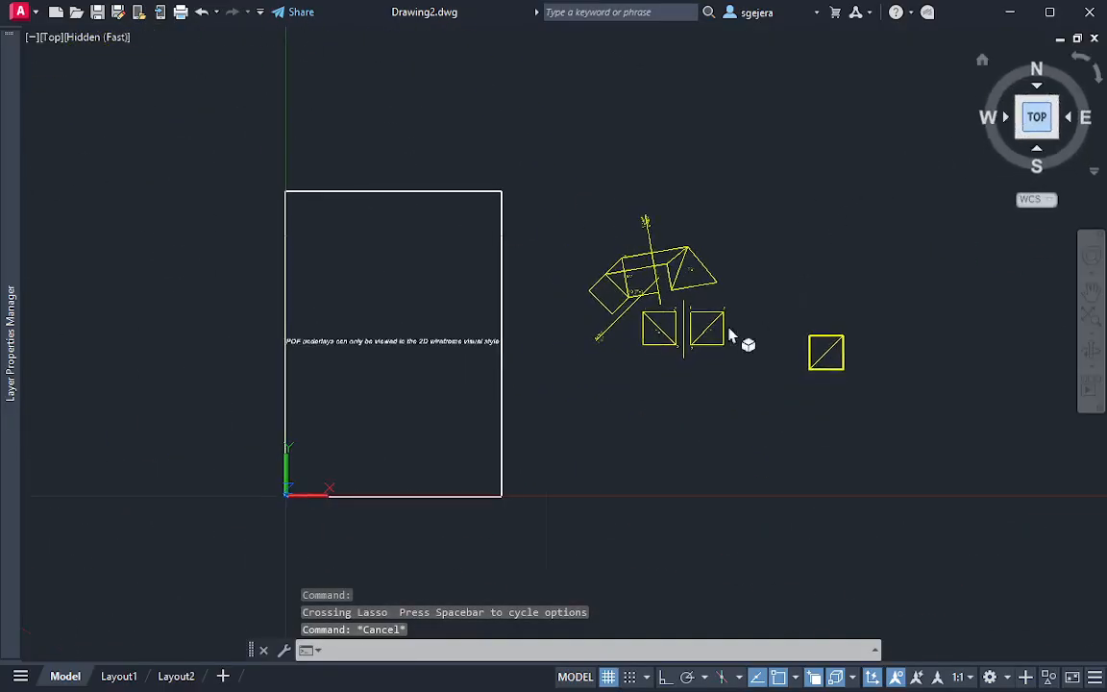
scroll(690, 267, "up", 5)
scroll(710, 277, "up", 5)
middle_click_drag(736, 291, 741, 239)
scroll(787, 314, "down", 4)
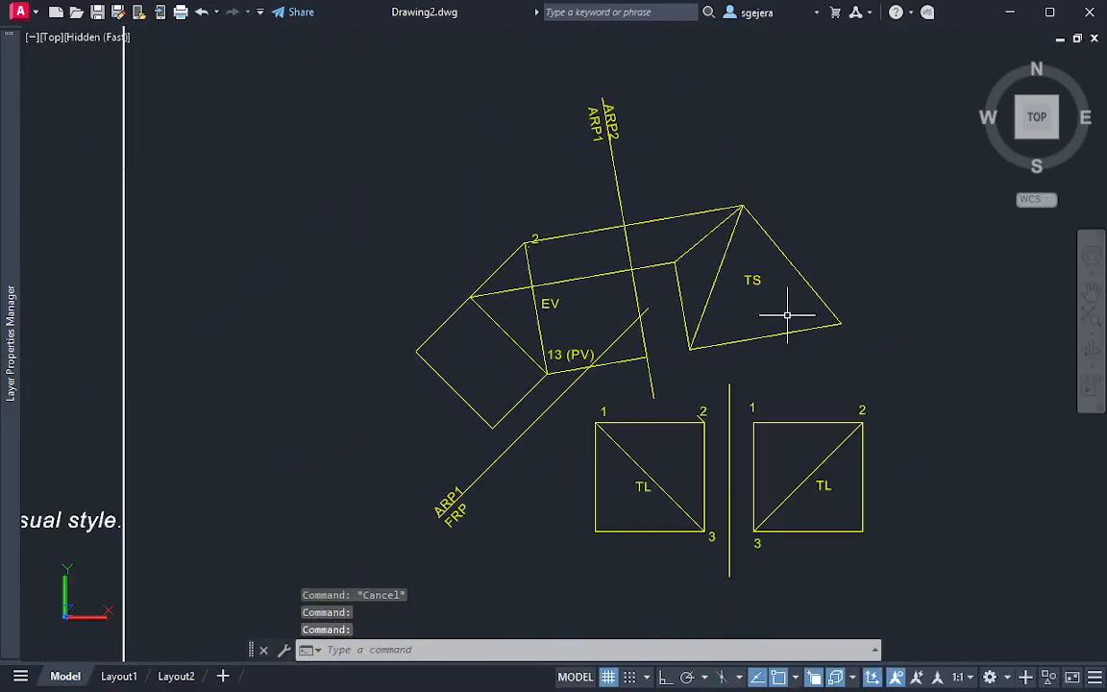
scroll(774, 302, "up", 2)
scroll(774, 302, "down", 2)
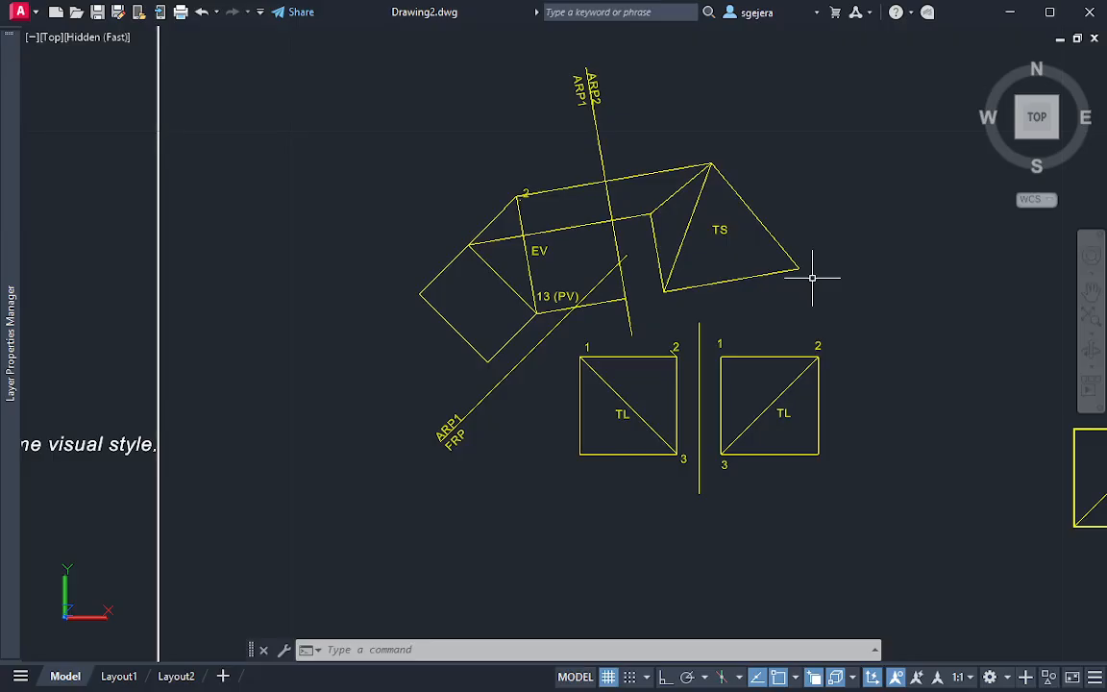
key("Escape")
scroll(673, 304, "up", 2)
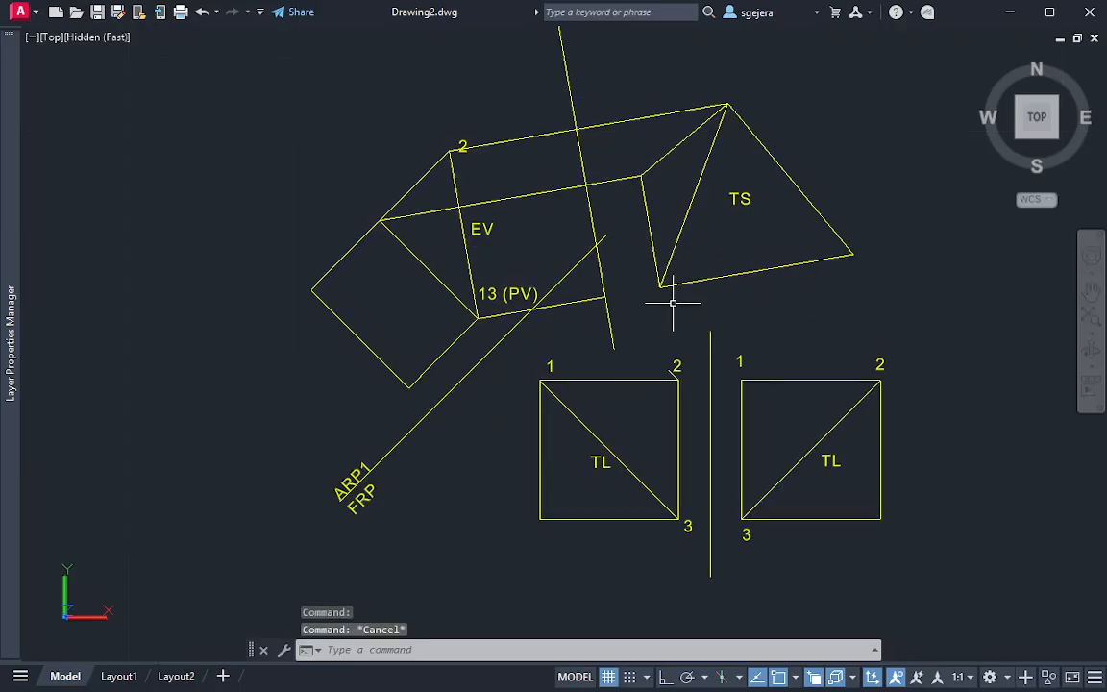
middle_click_drag(684, 244, 623, 293)
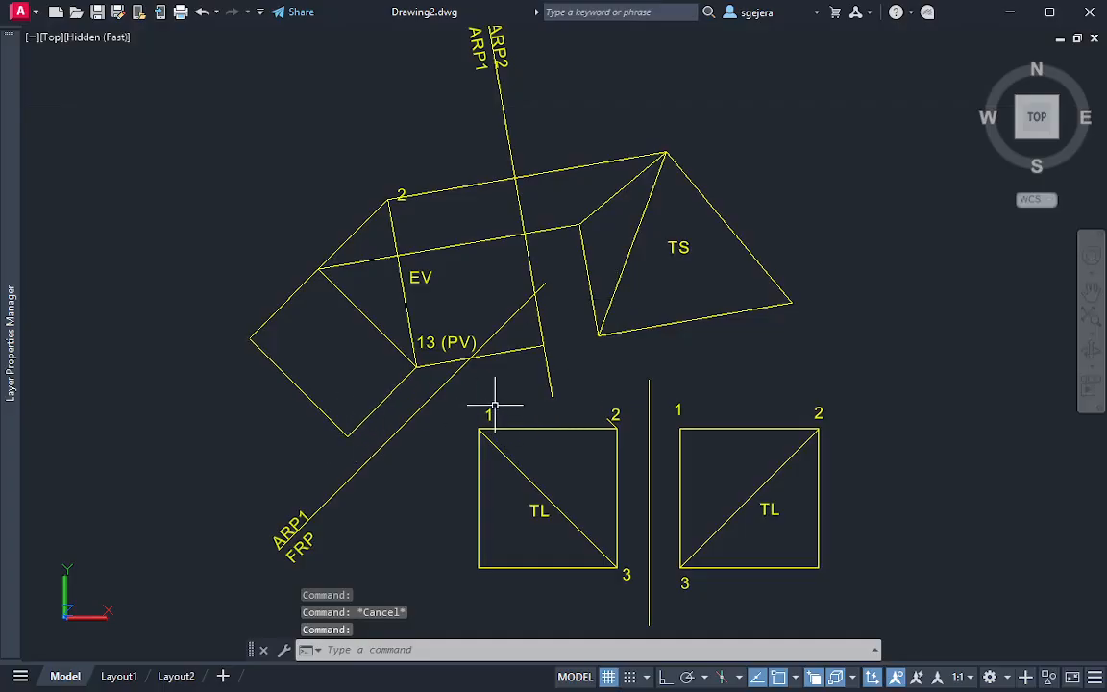
key("Escape")
Draw a circle centred on the TS triangle's lower-left vertex, passing through the outer vertex of the adjoining face
scroll(677, 302, "up", 3)
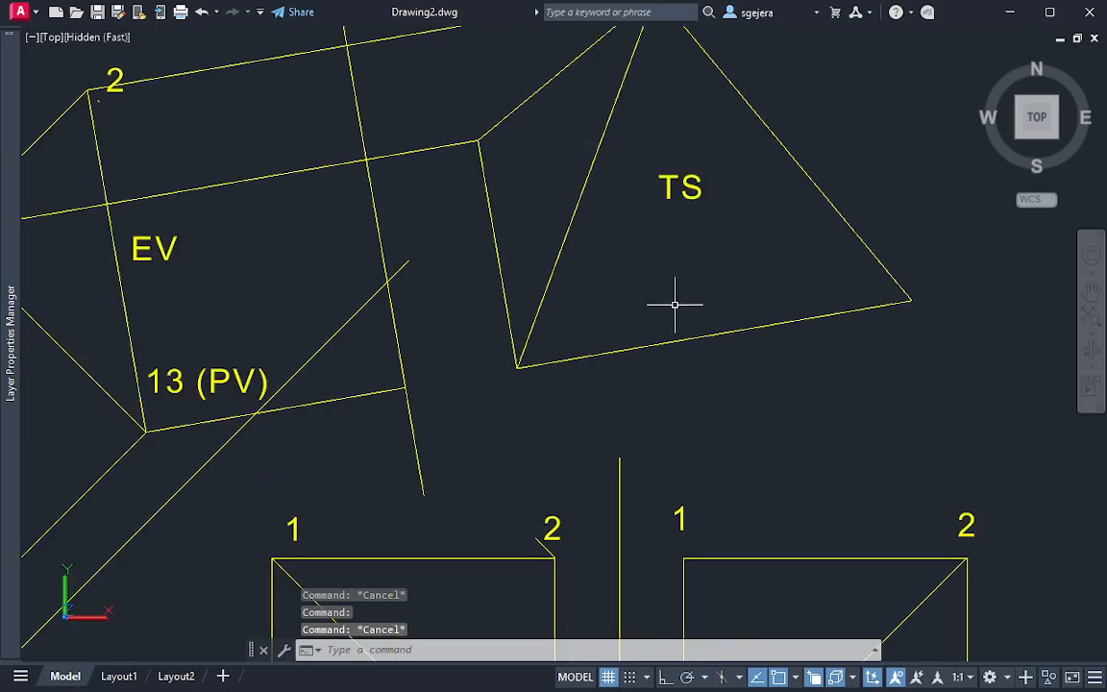
scroll(675, 305, "down", 2)
type("c")
key("Return")
left_click(576, 343)
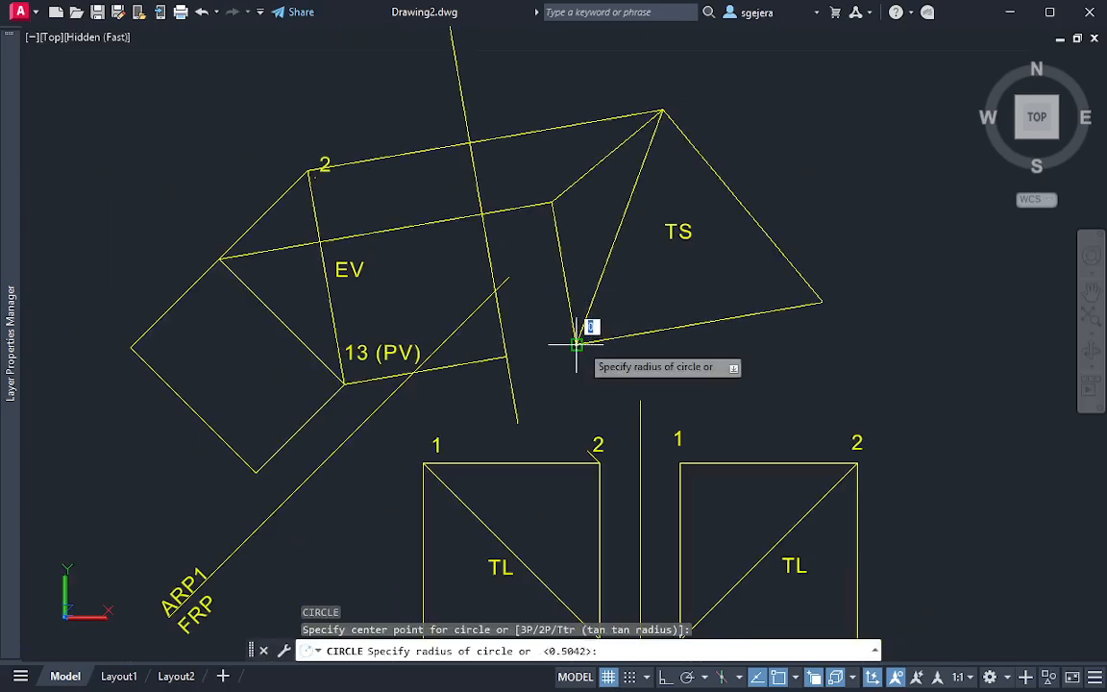
left_click(552, 203)
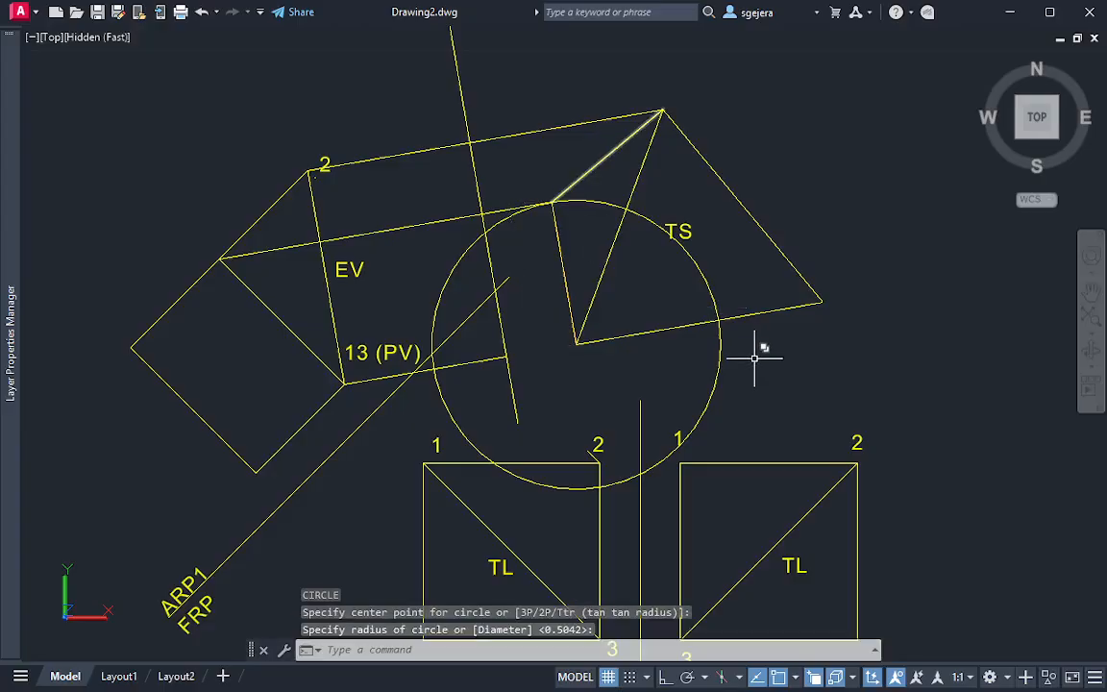
key("Escape")
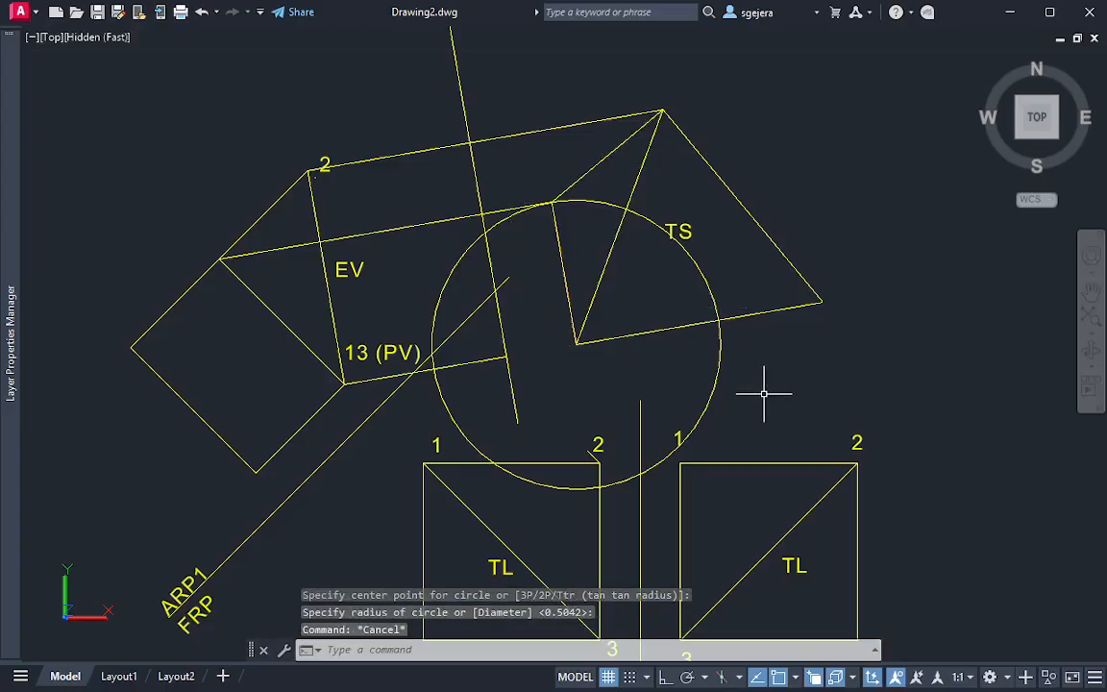
Copy the circle from the TS triangle's lower-left vertex to its right vertex
left_click(764, 392)
left_click(682, 350)
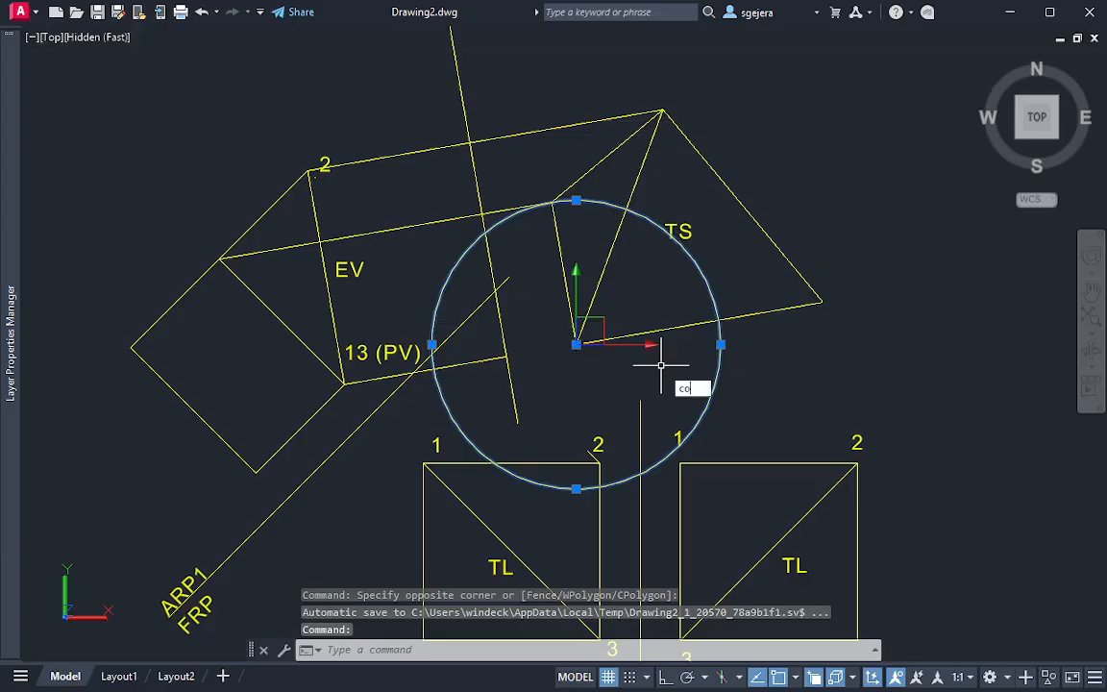
type("co")
key("Return")
left_click(577, 343)
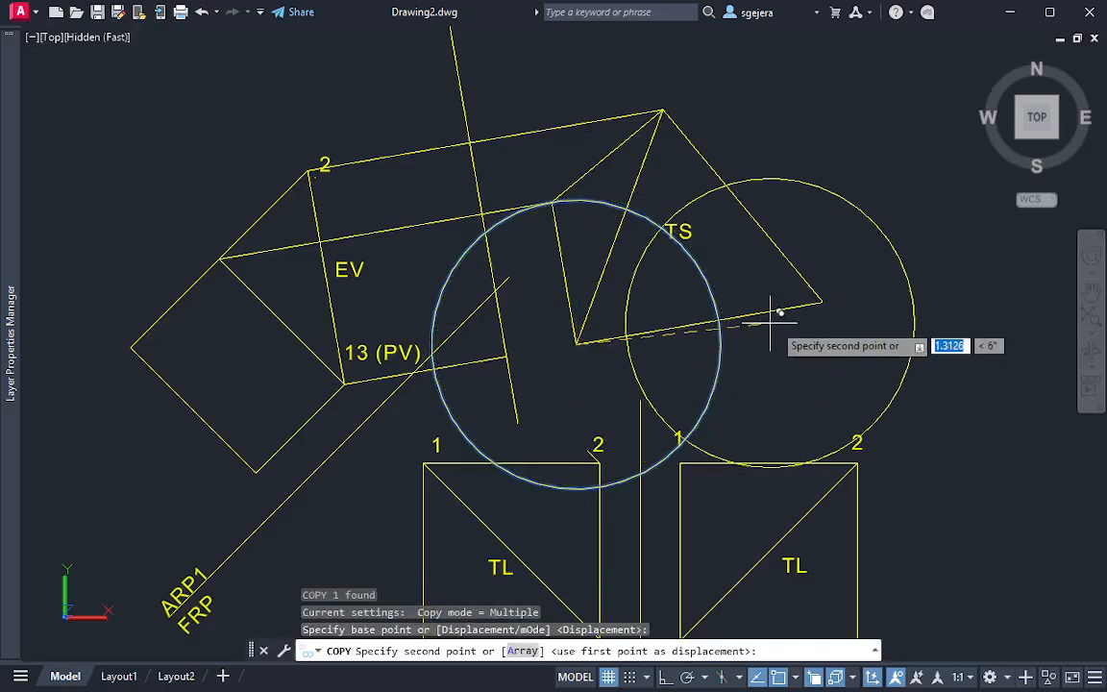
left_click(824, 302)
key("Escape")
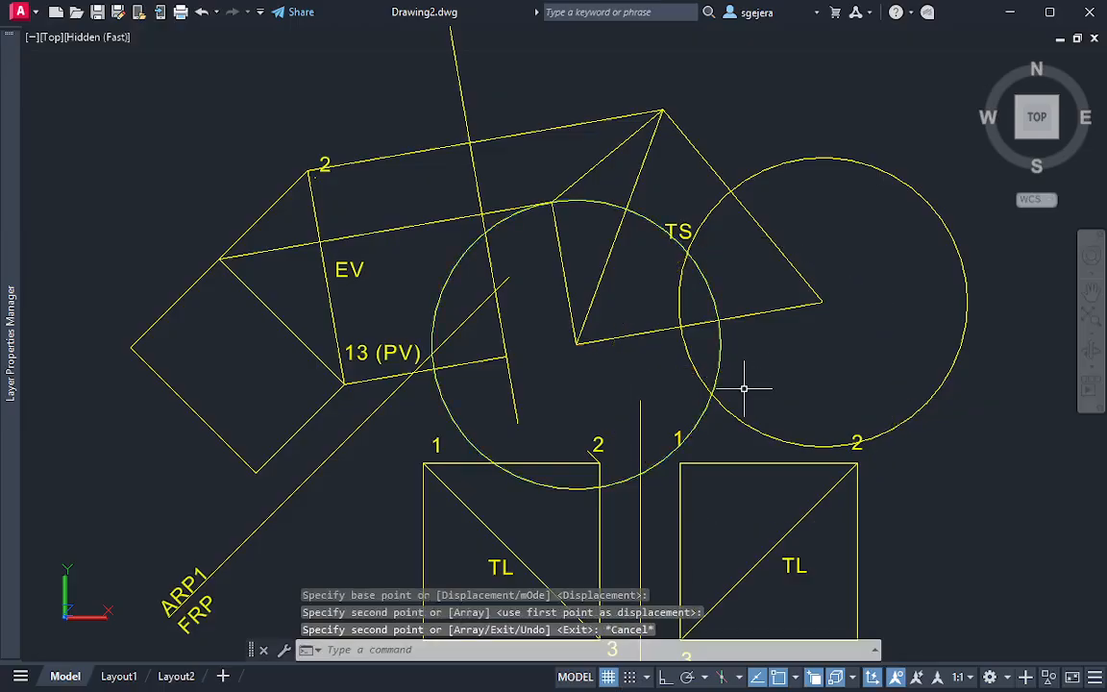
Draw lines from the TS triangle's lower-left vertex to the circles' lower intersection and on to the triangle's right vertex
type("l")
key("Return")
left_click(577, 343)
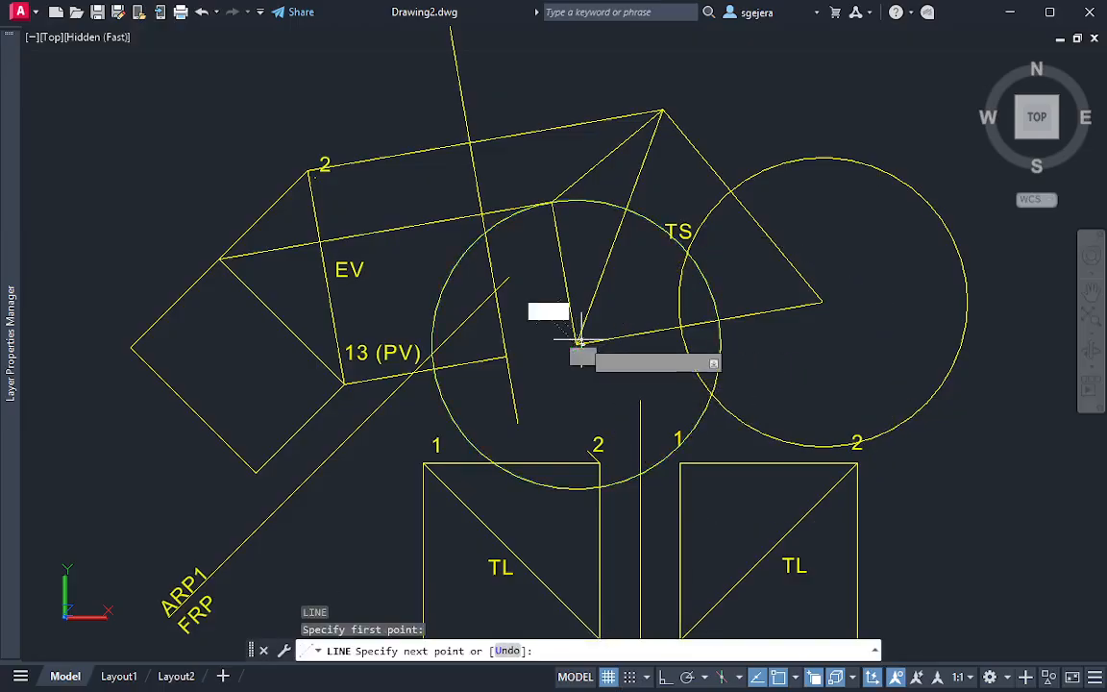
left_click(712, 394)
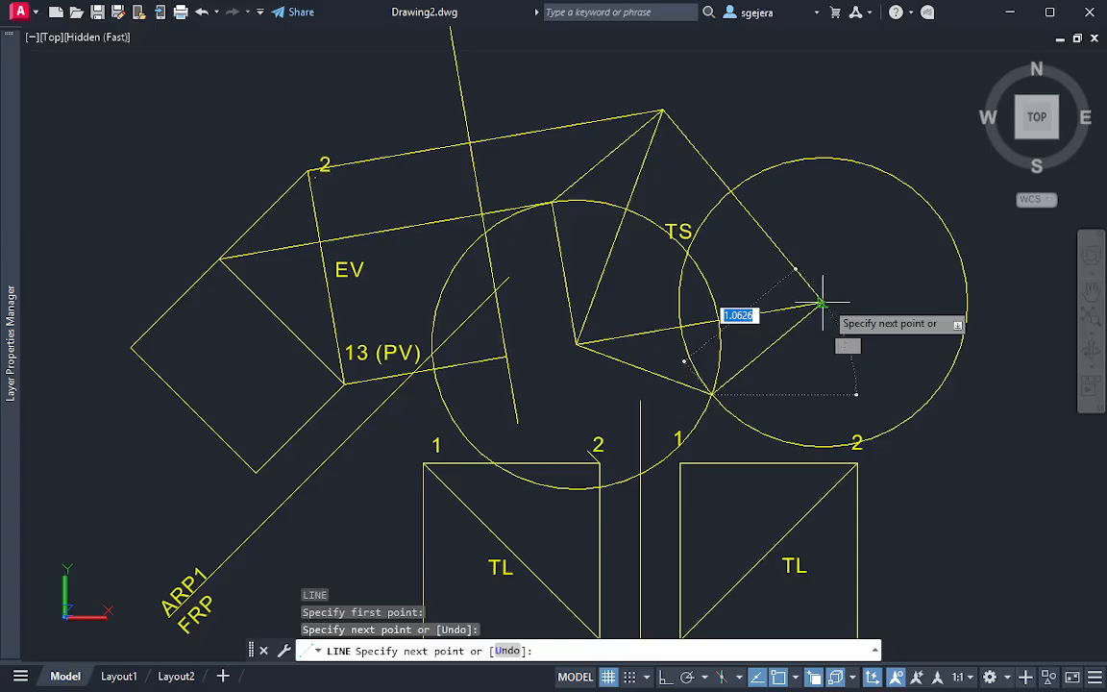
left_click(822, 303)
key("Escape")
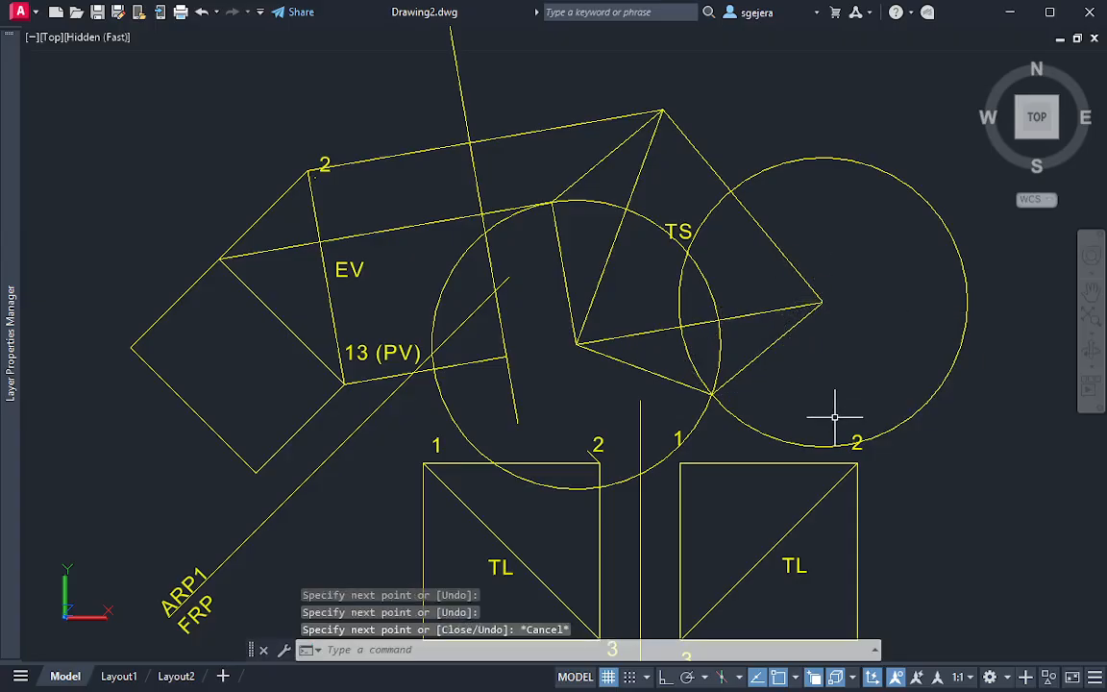
Delete both construction circles around the TS triangle
left_click(747, 358)
left_click(587, 291)
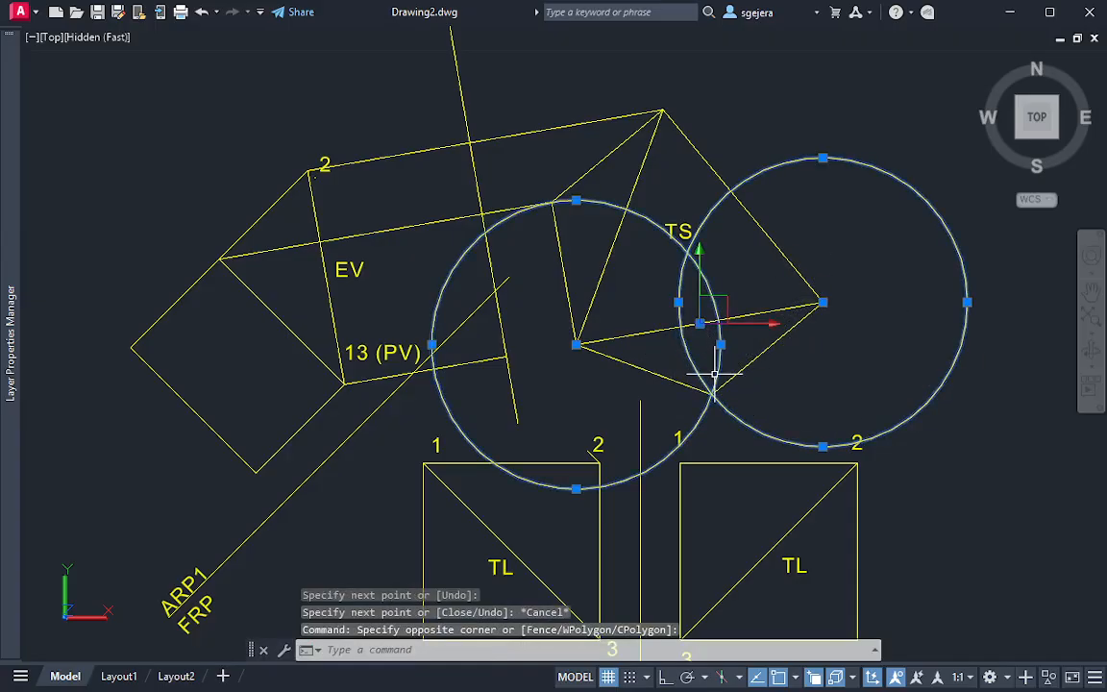
key("Delete")
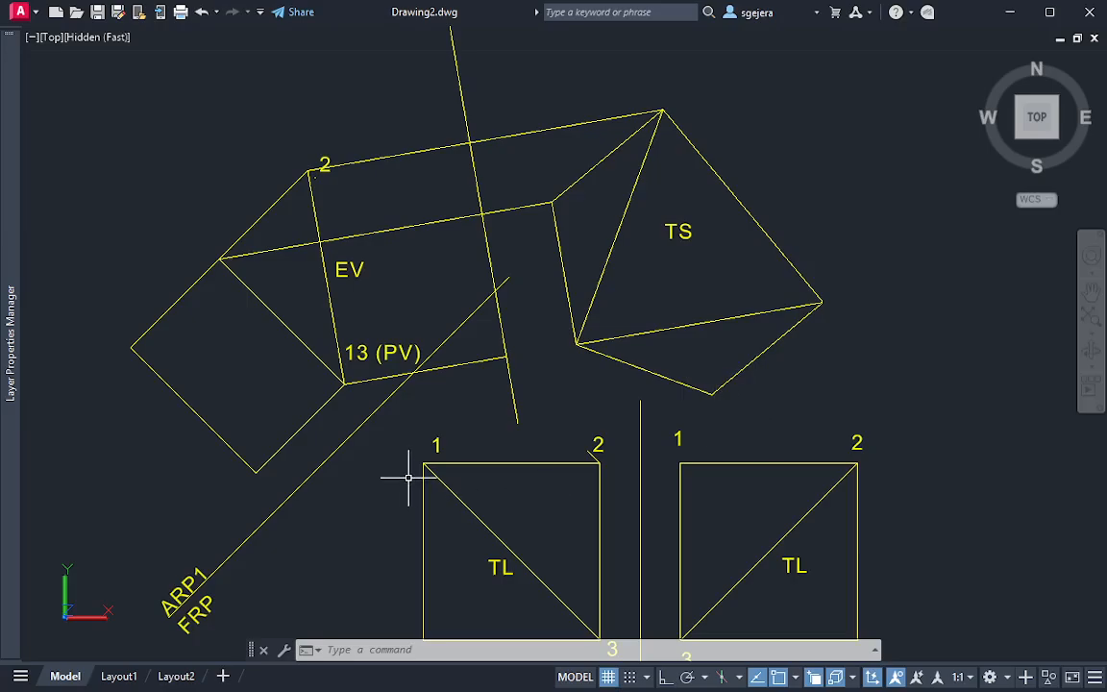
key("Return")
left_click(256, 471)
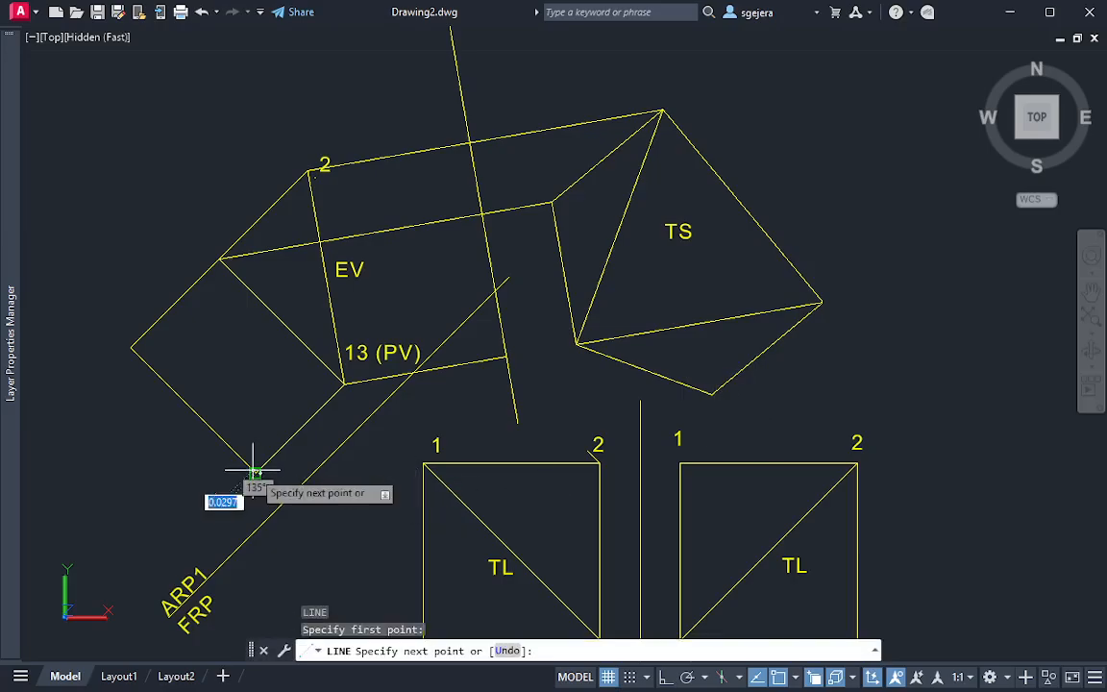
key("Escape")
Lengthen the lower end of the ARP1/ARP2 reference line into the front-view square
left_click(522, 427)
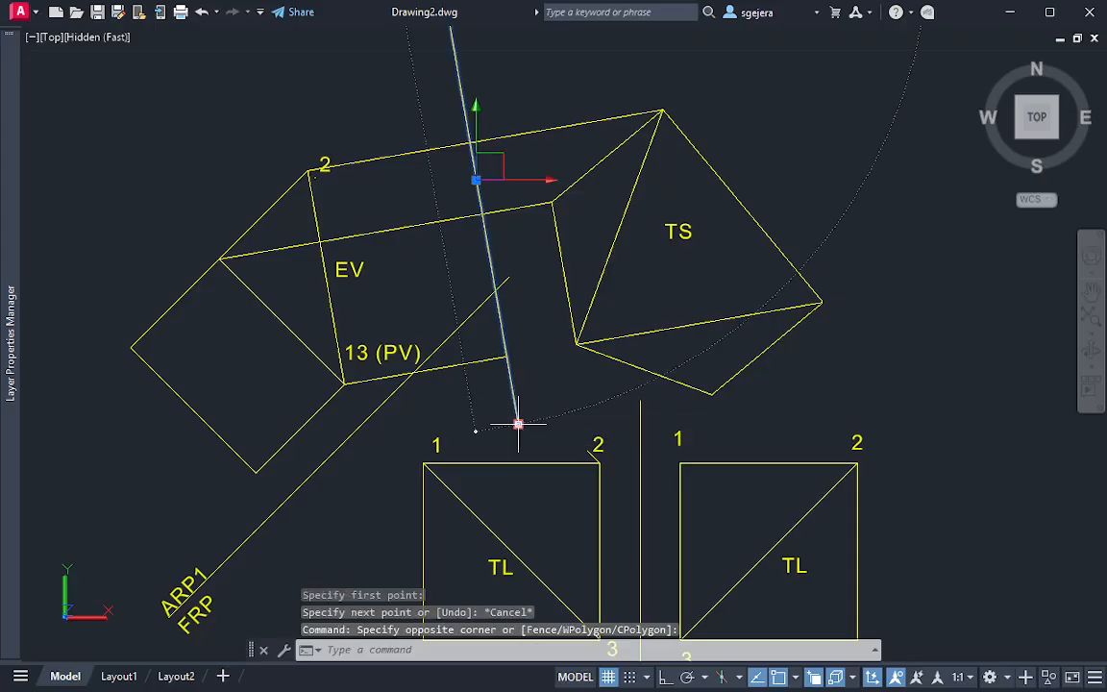
mouse_move(518, 424)
left_click(572, 472)
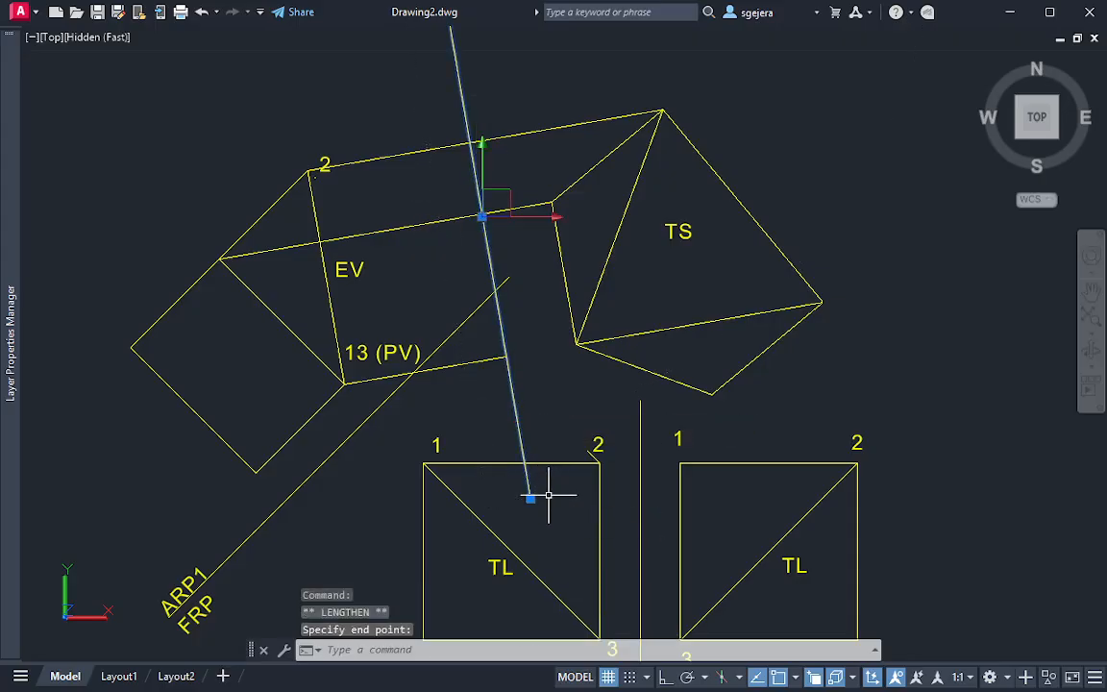
key("Escape")
Draw a projection line from the first auxiliary view's bottom corner, perpendicular to the ARP1/ARP2 line, past the TS view's lowest vertex
type("l")
key("Return")
left_click(255, 471)
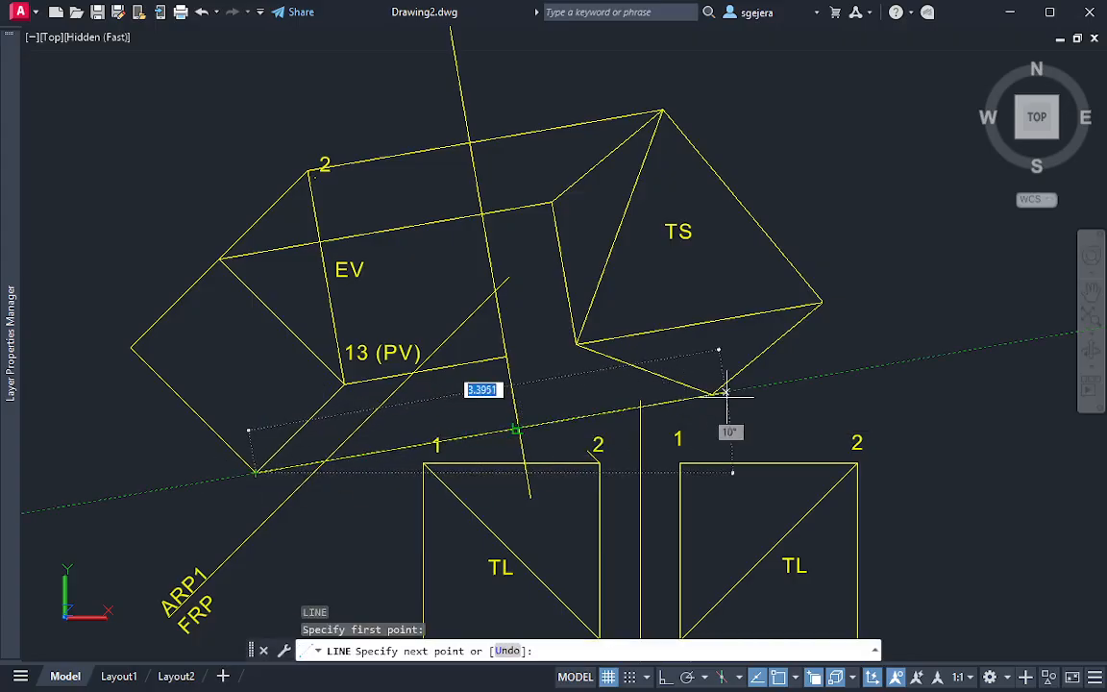
left_click(824, 377)
key("Escape")
middle_click_drag(686, 418, 692, 339)
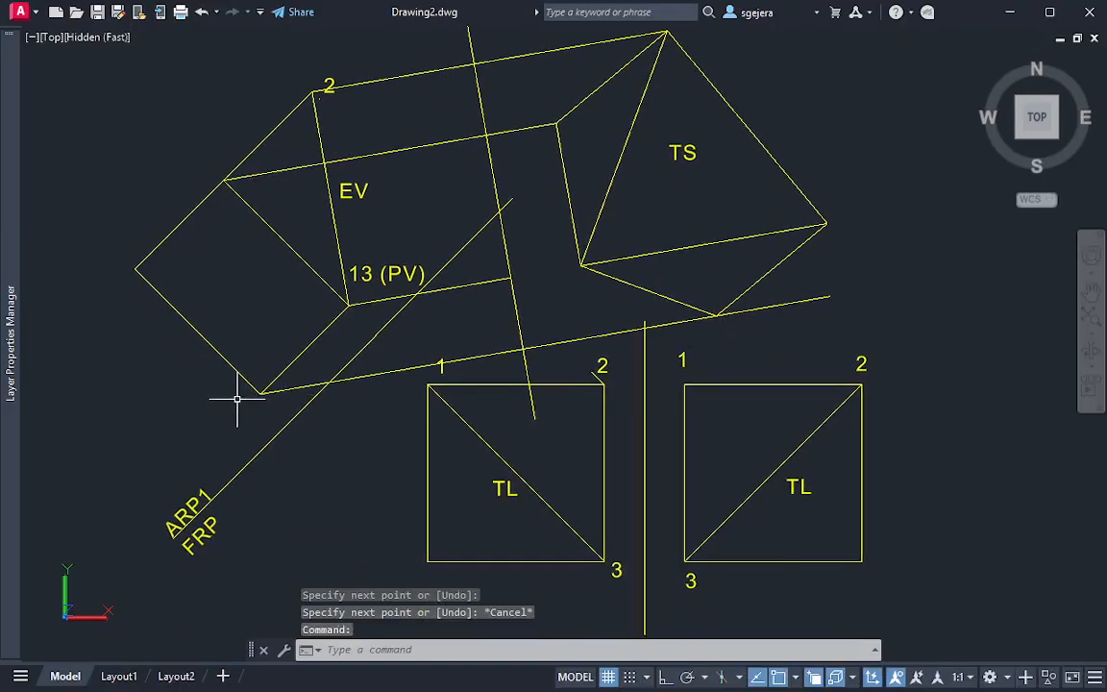
Draw a circle centred on the front-view square's lower-left corner with its radius perpendicular to the ARP1/FRP line
type("c")
key("Return")
left_click(427, 562)
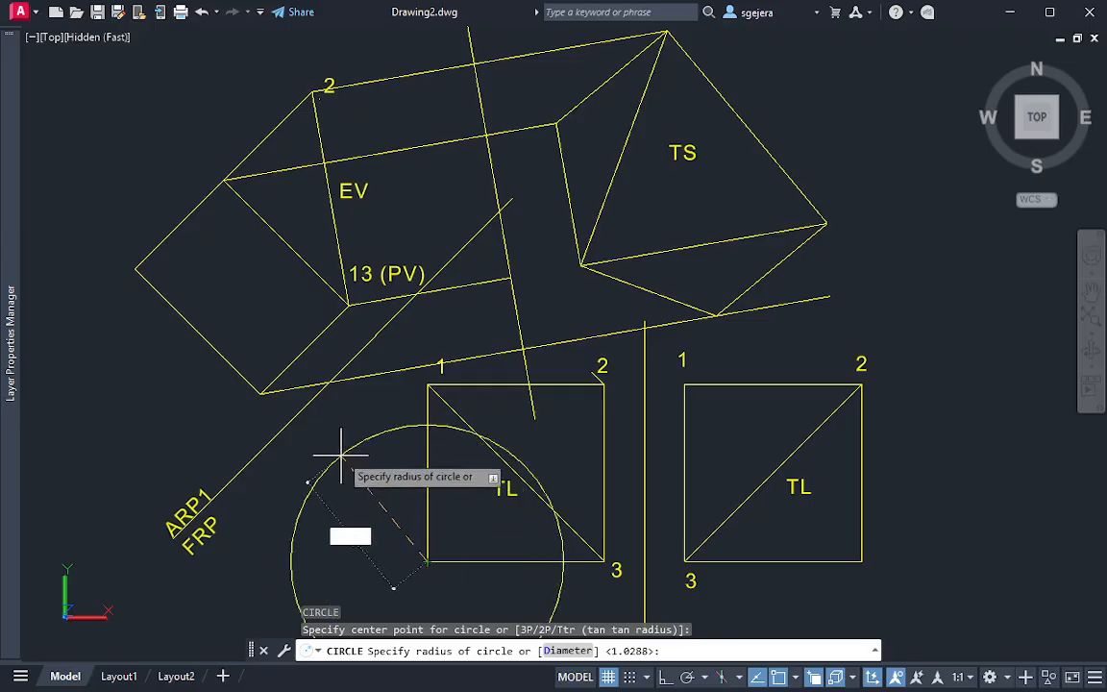
left_click(288, 423)
Move the circle's centre to where the projection line crosses ARP1/ARP2, and compare its edge with the TS view's lowest vertex
left_click(629, 587)
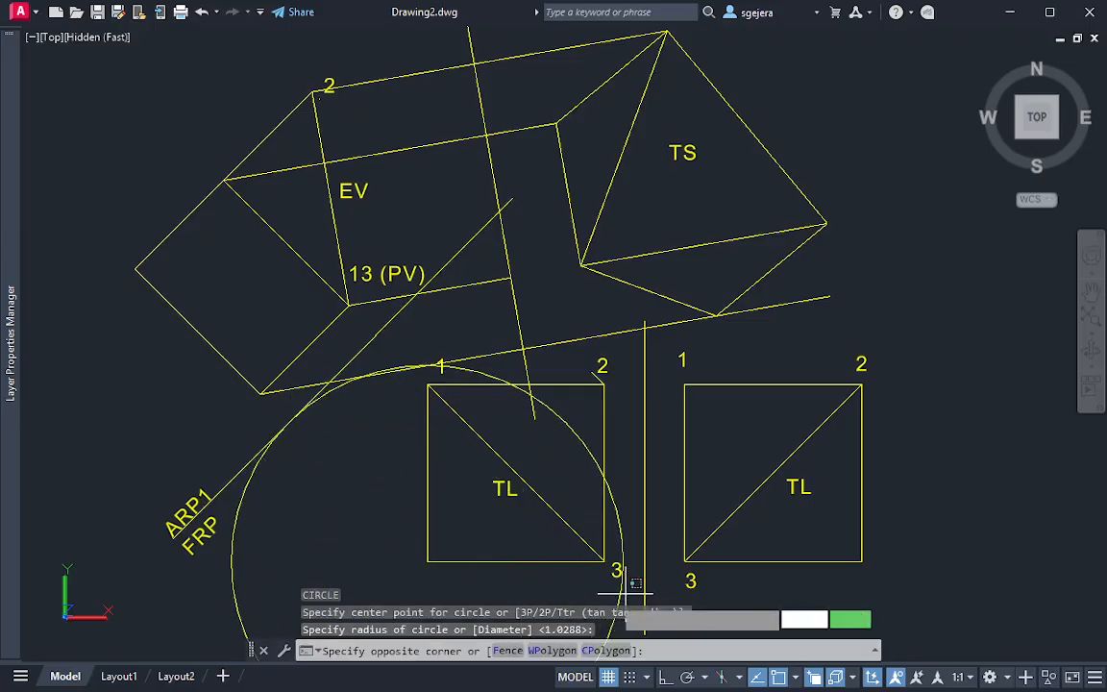
left_click(514, 572)
left_click(428, 561)
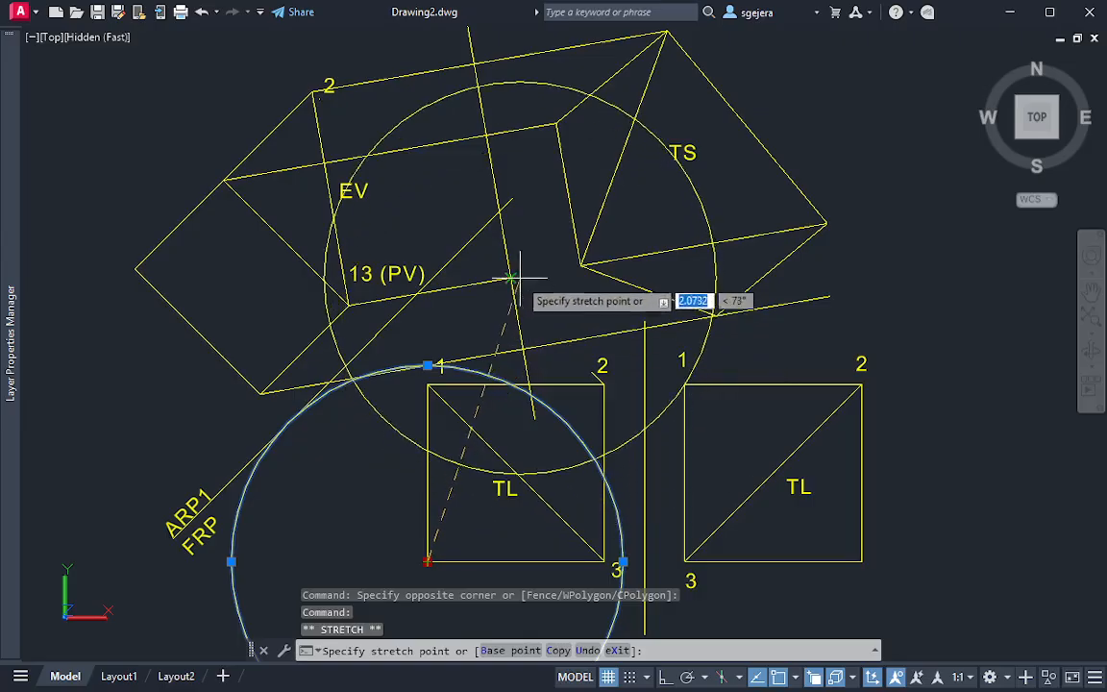
left_click(522, 349)
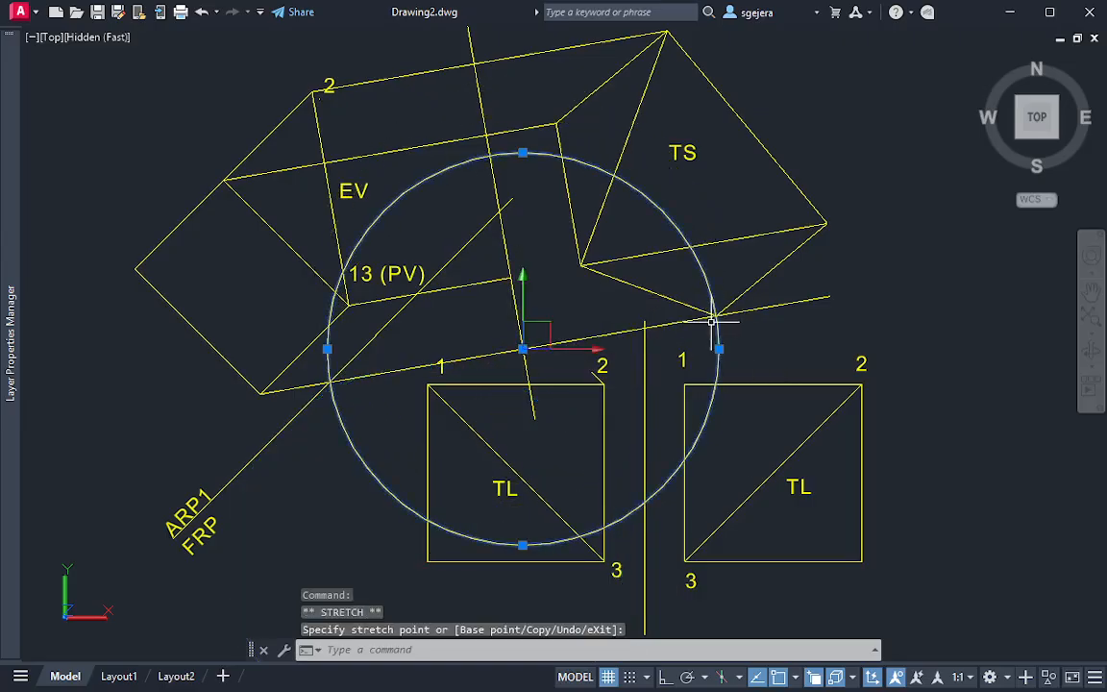
scroll(712, 322, "up", 3)
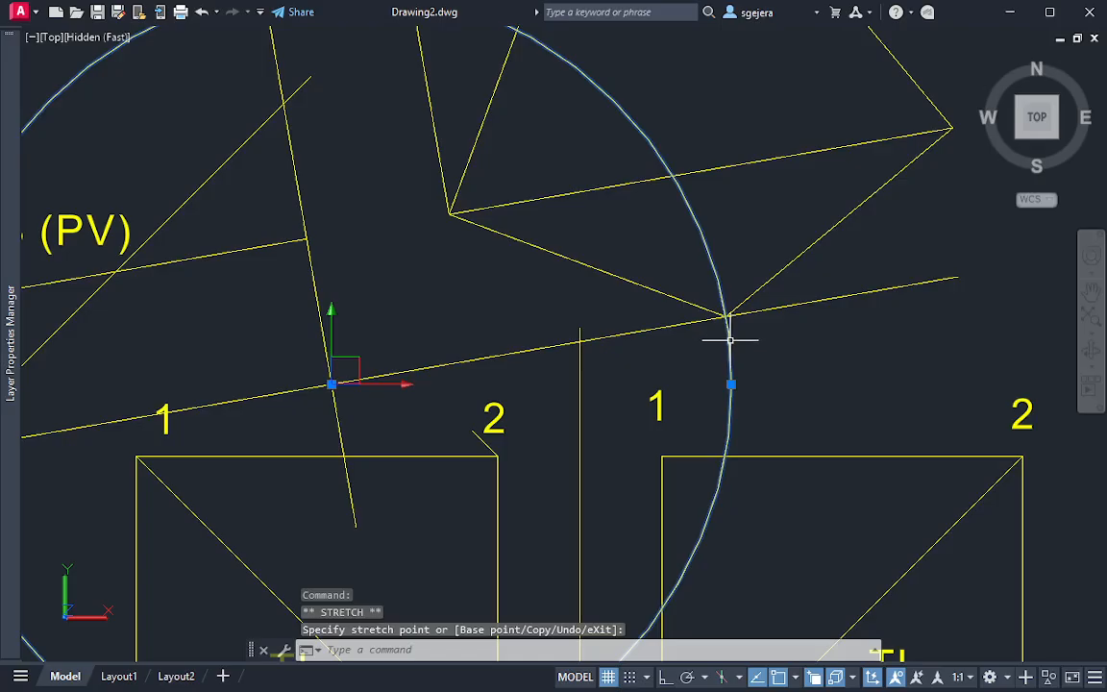
Delete the distance-transfer circle
key("Escape")
left_click(773, 378)
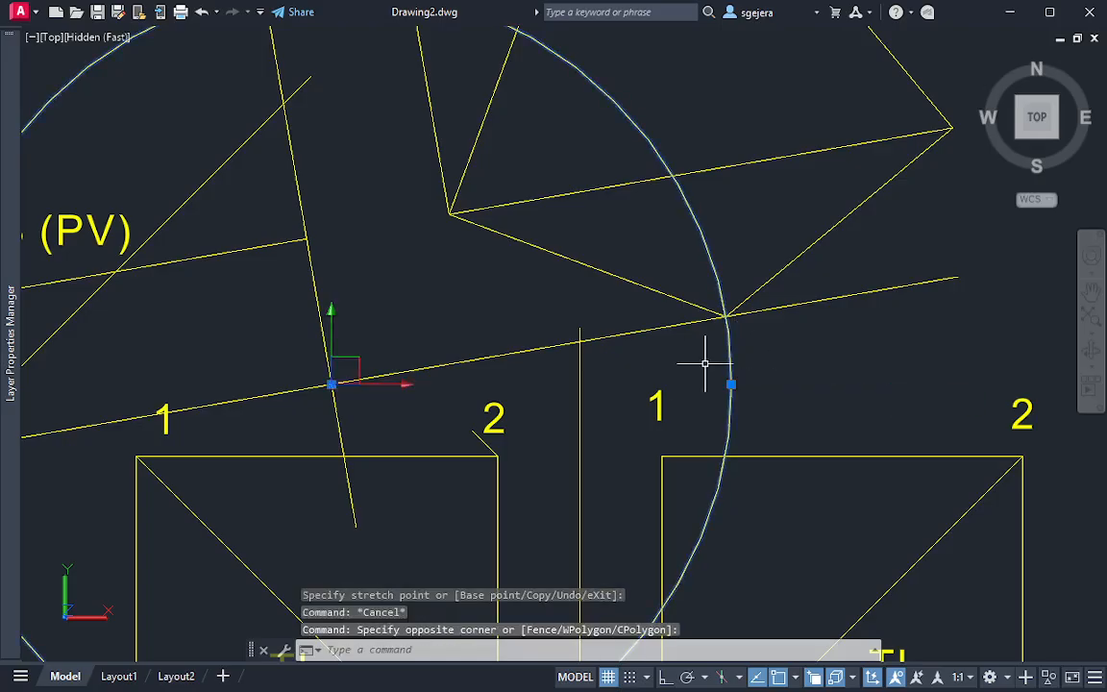
key("Delete")
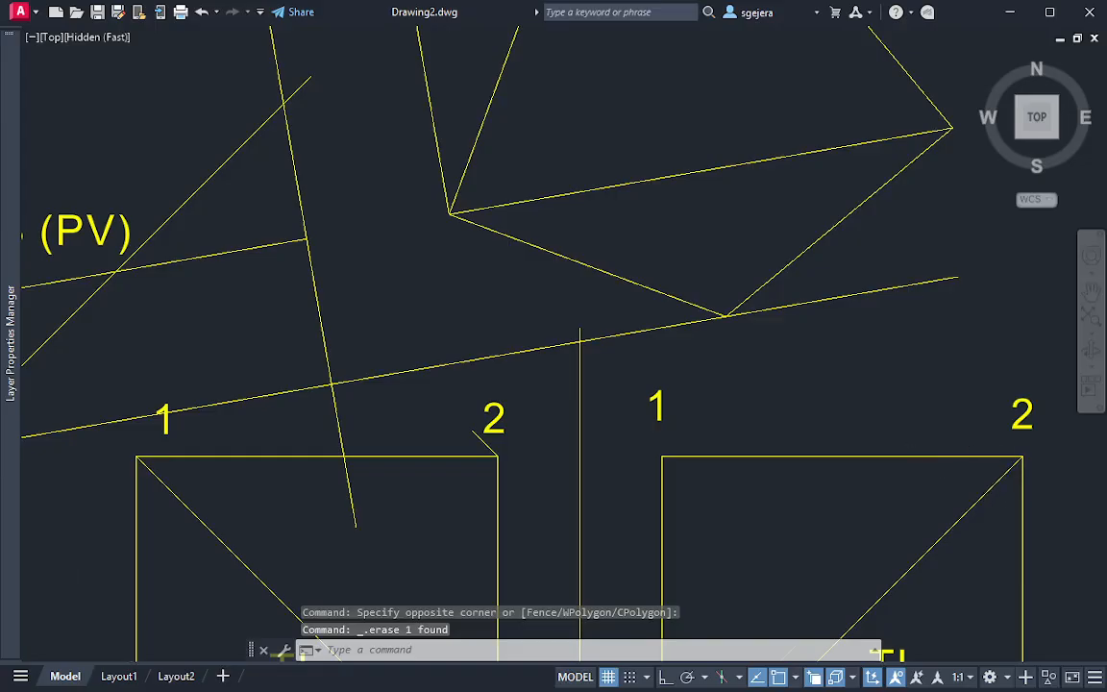
Delete the projection line running through the TS view's lowest vertex
scroll(919, 352, "down", 4)
middle_click_drag(920, 352, 898, 379)
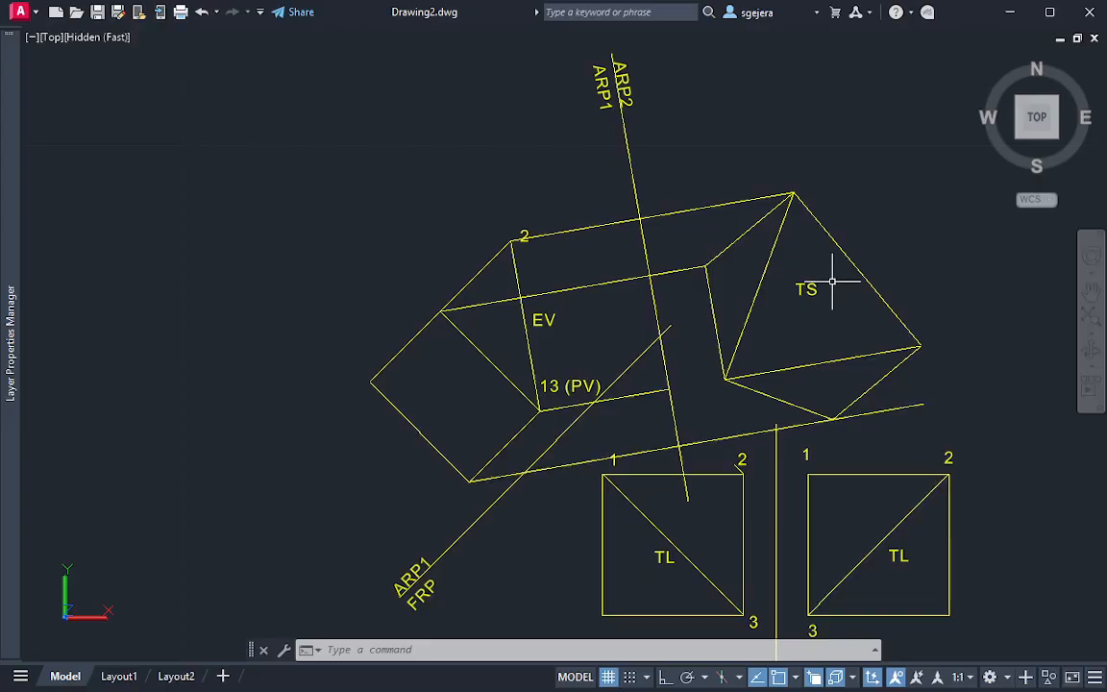
key("Escape")
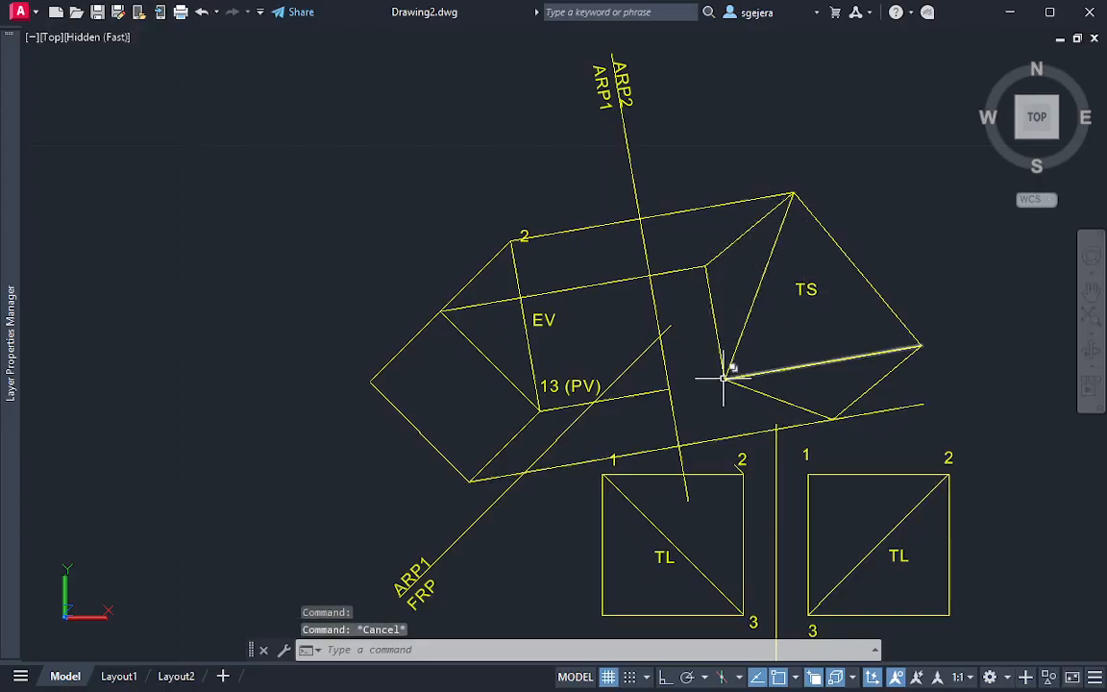
scroll(865, 345, "up", 3)
scroll(865, 345, "up", 2)
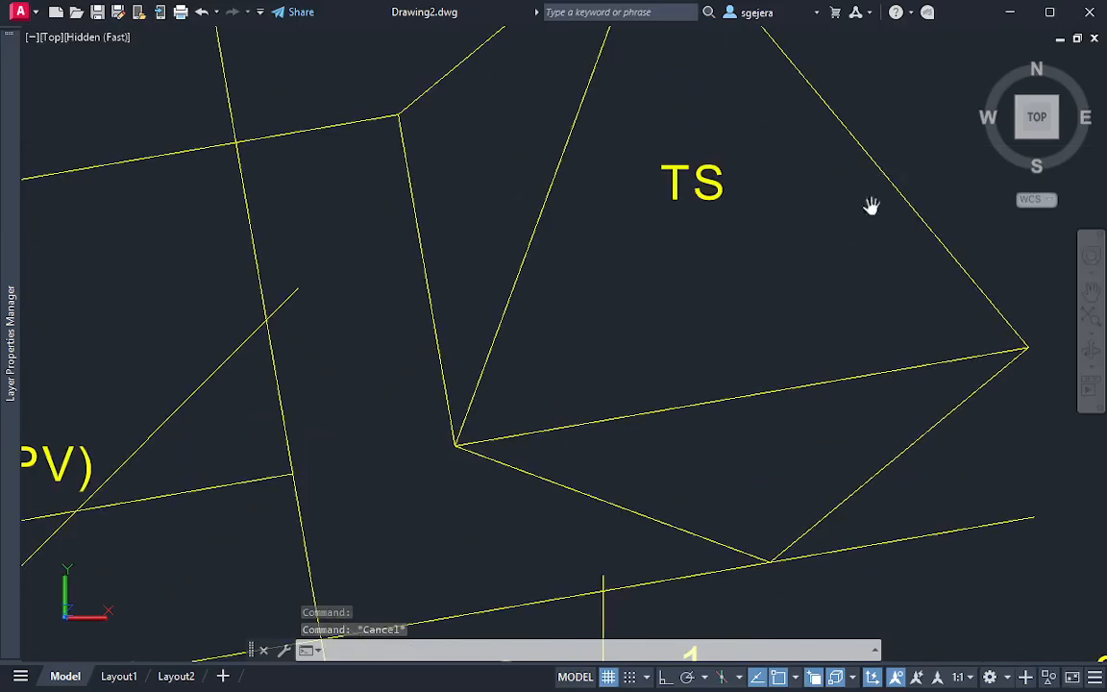
middle_click_drag(869, 203, 748, 362)
scroll(769, 341, "down", 2)
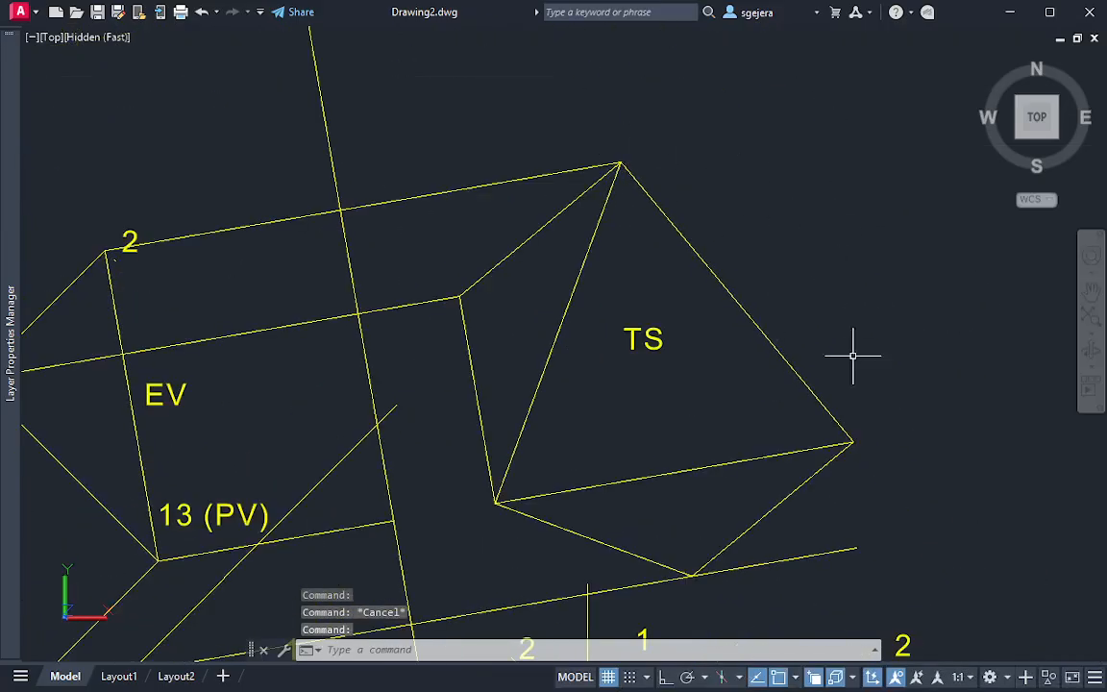
scroll(875, 409, "down", 2)
scroll(883, 393, "up", 2)
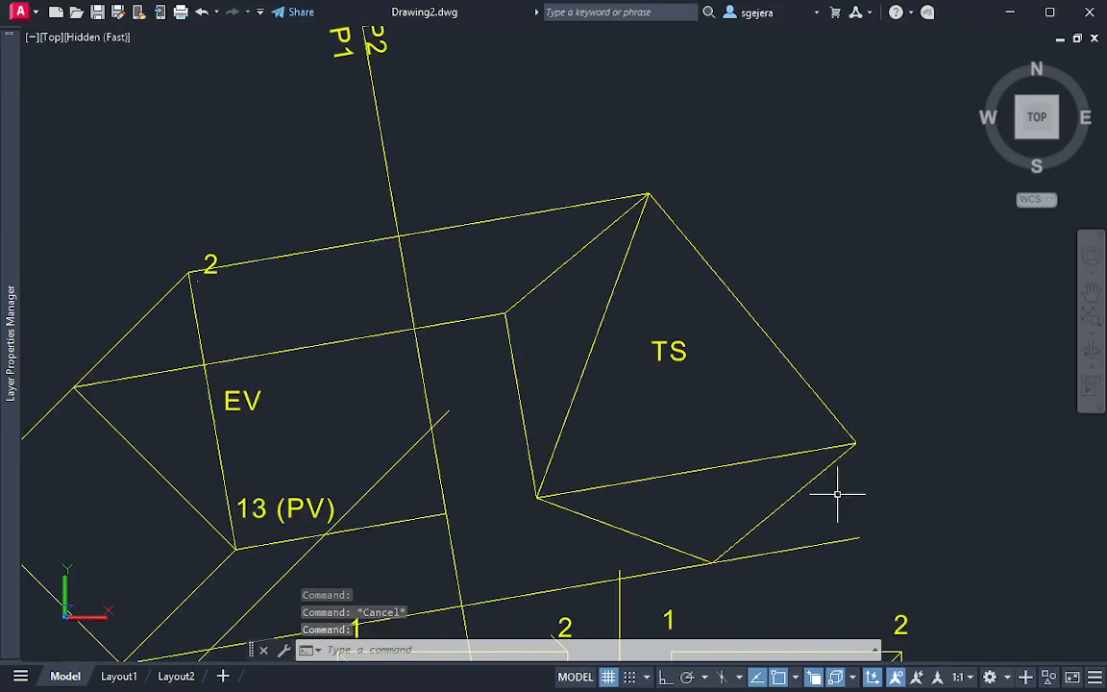
left_click(831, 563)
left_click(799, 540)
key("Delete")
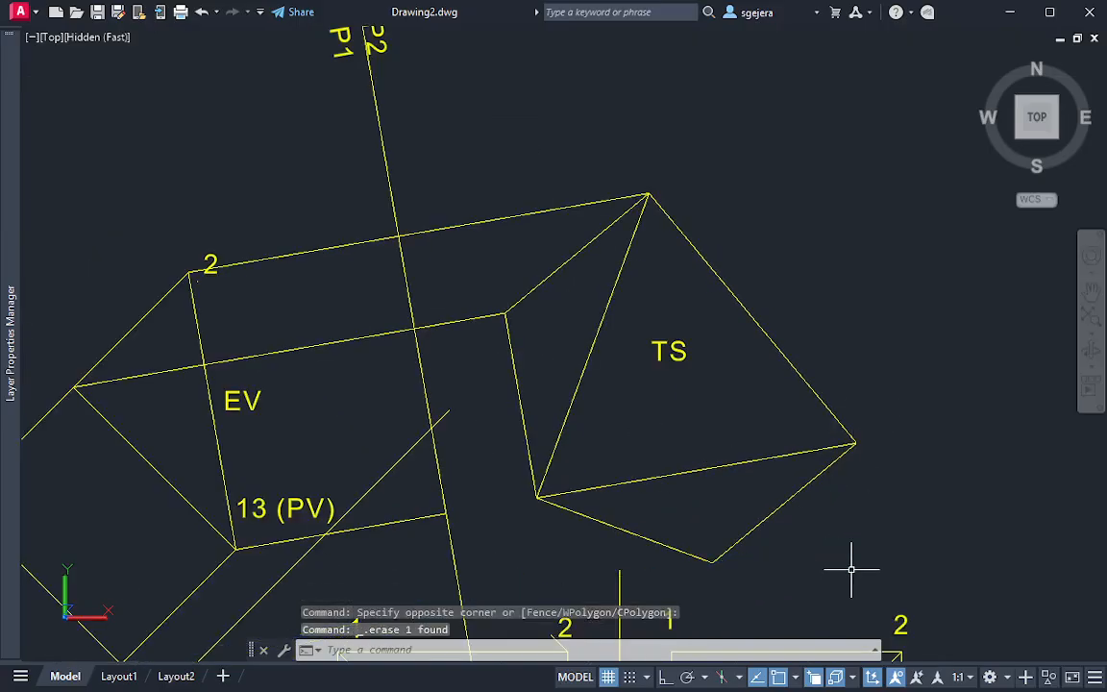
key("Escape")
type("c")
key("Return")
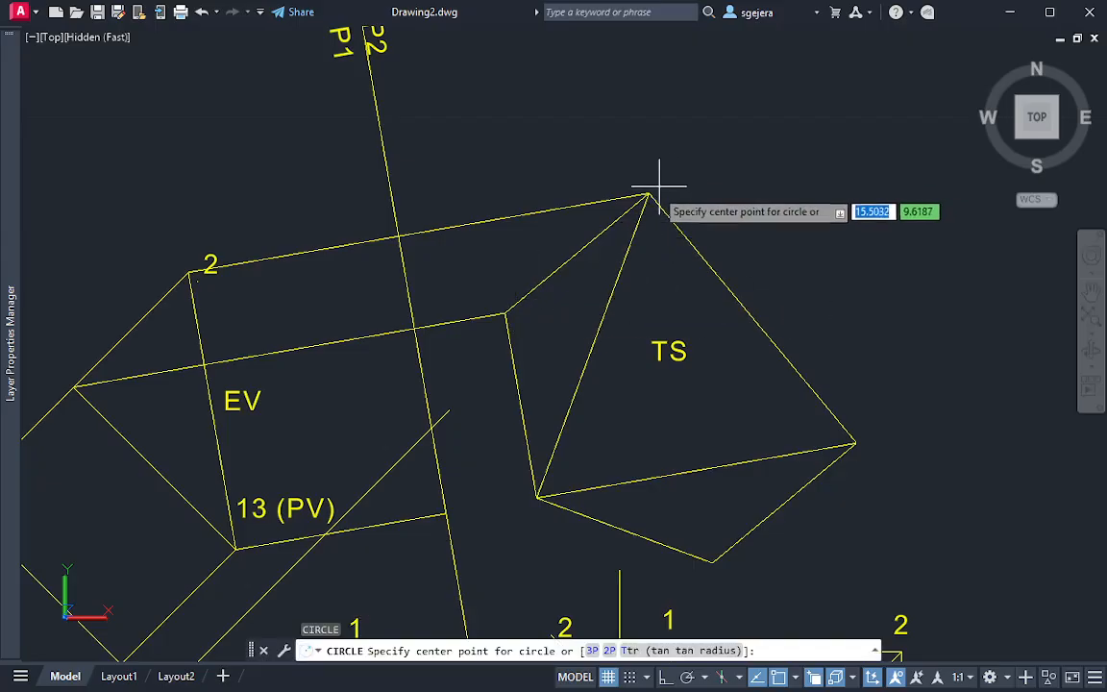
left_click(650, 196)
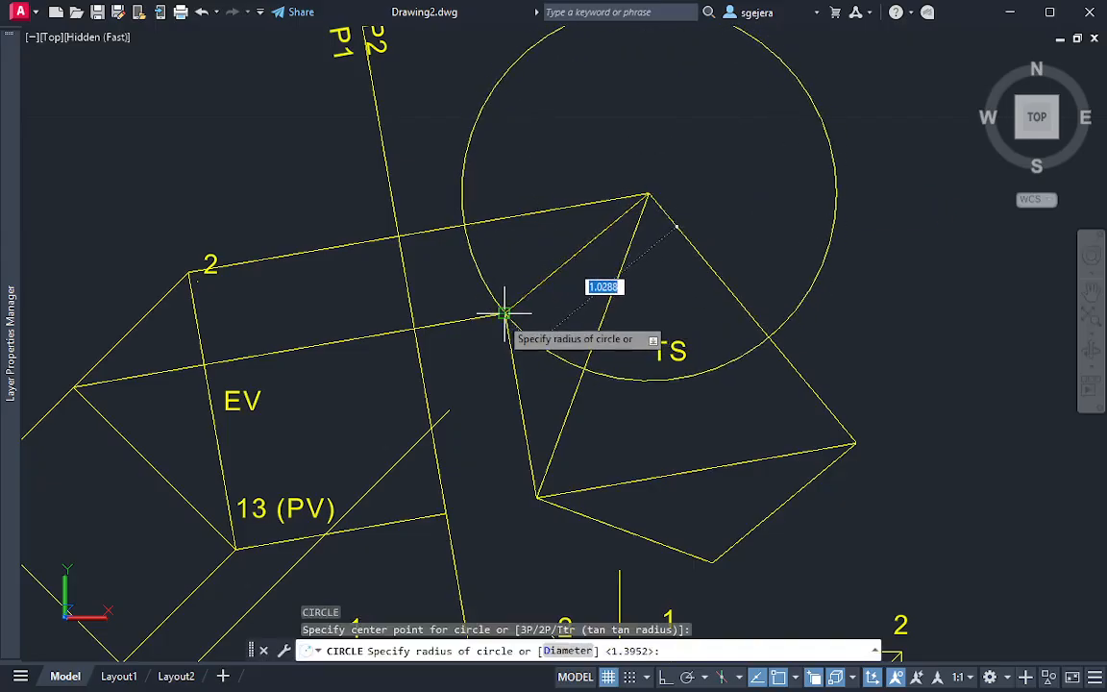
key("Escape")
Draw an arc centred on the TS triangle's top vertex, from the outer left vertex around to the right of the triangle
type("ar")
key("Return")
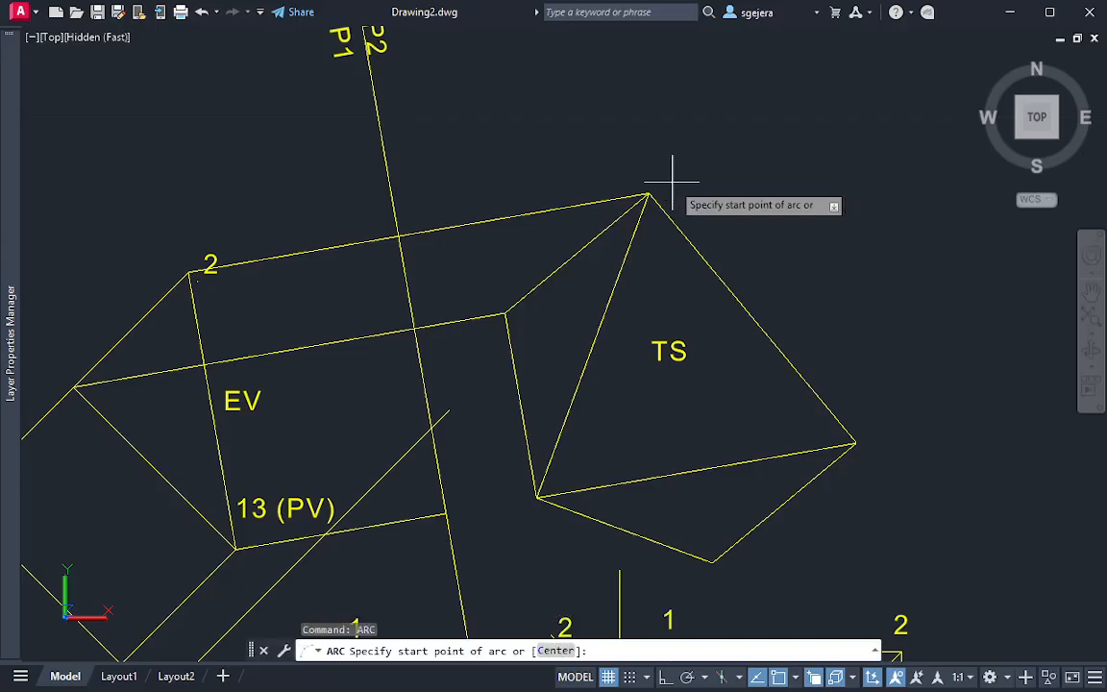
type("c")
key("Return")
left_click(649, 196)
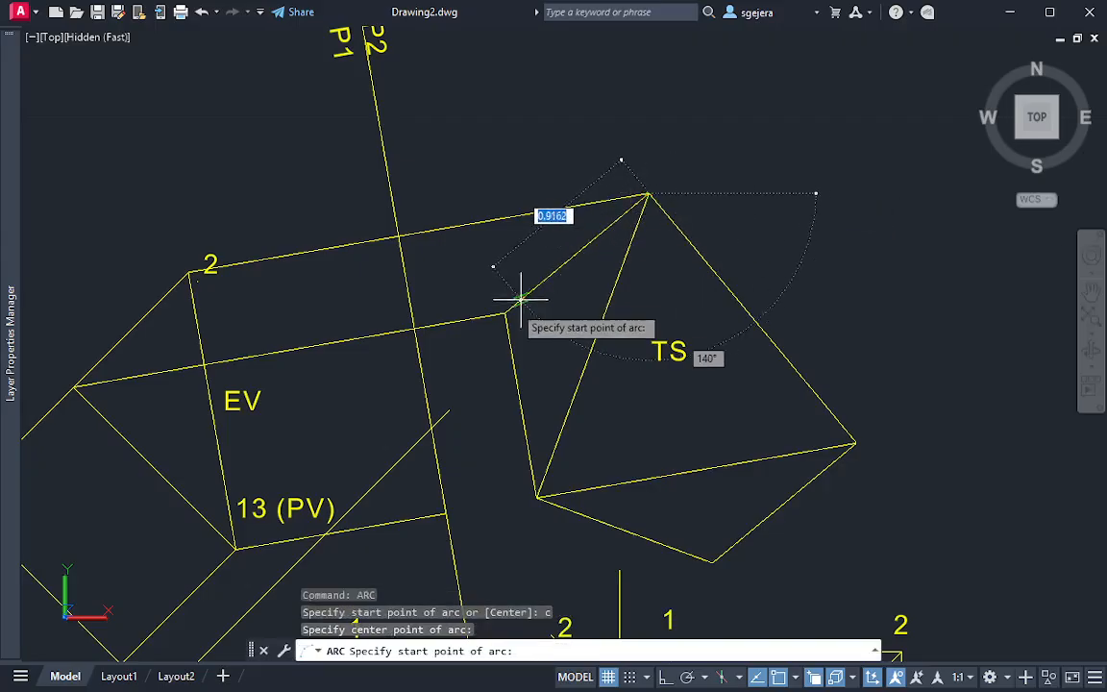
left_click(506, 314)
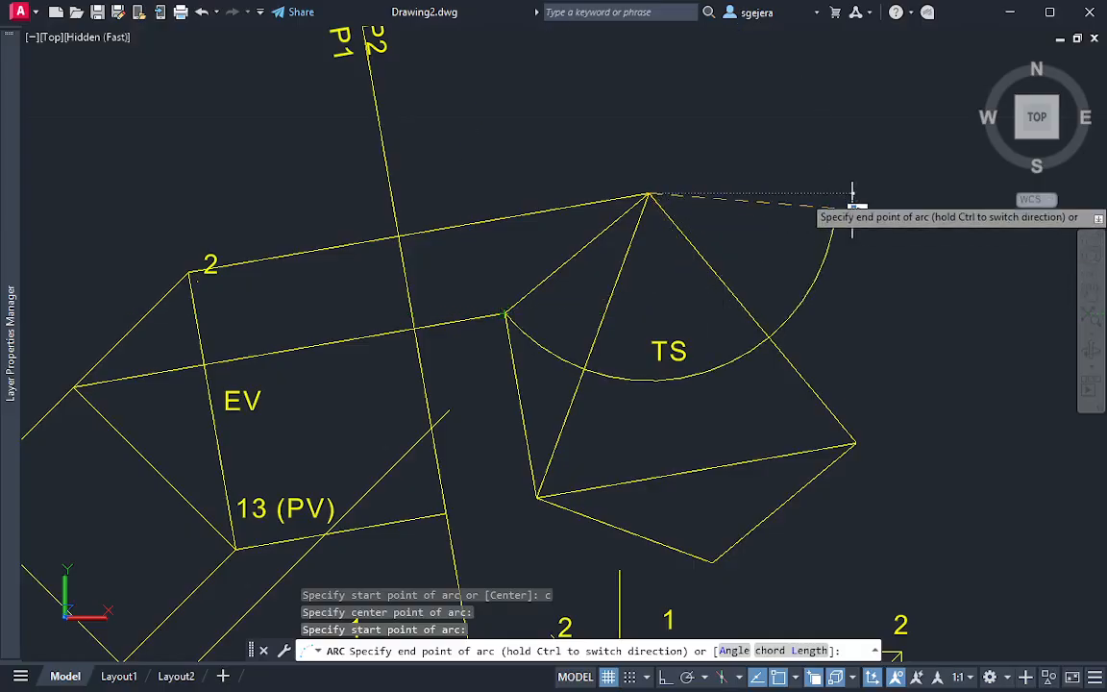
left_click(853, 117)
left_click(835, 280)
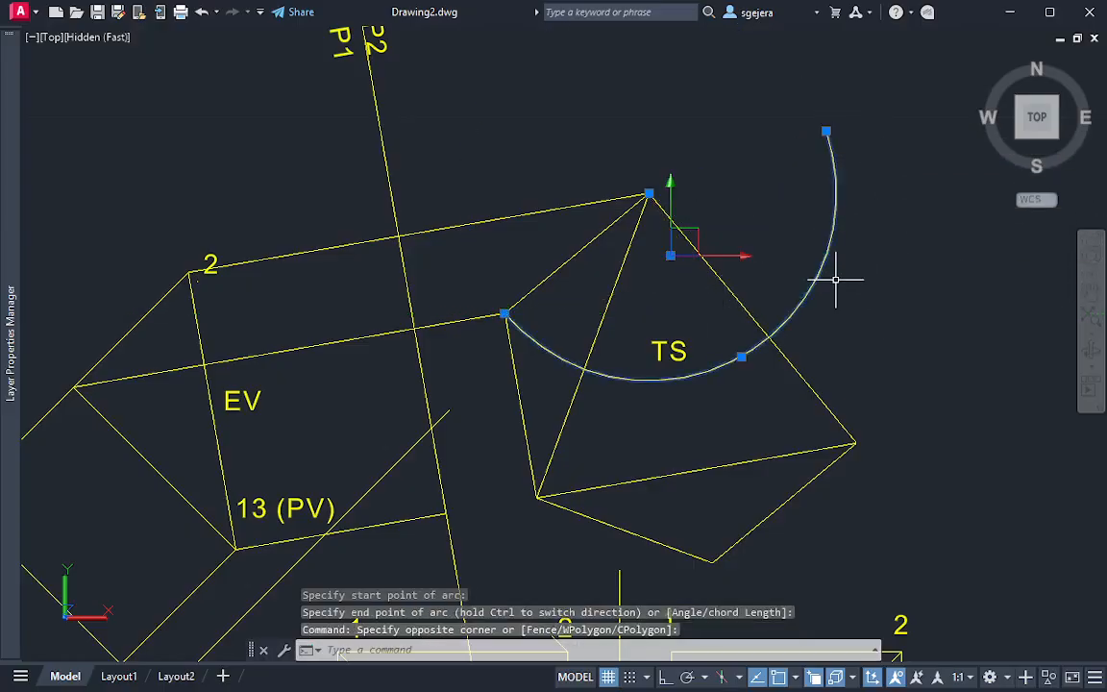
key("Escape")
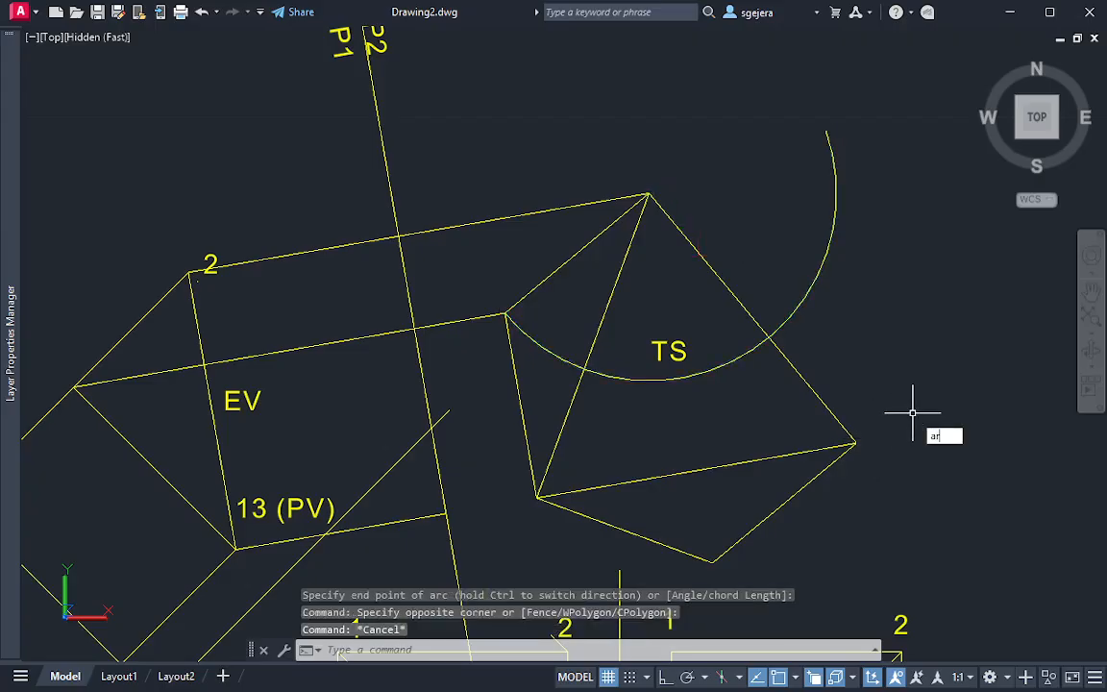
Draw an arc centred on the TS triangle's right vertex, from the view's lowest vertex around to cross the first arc
key("Escape")
key("Escape")
type("a")
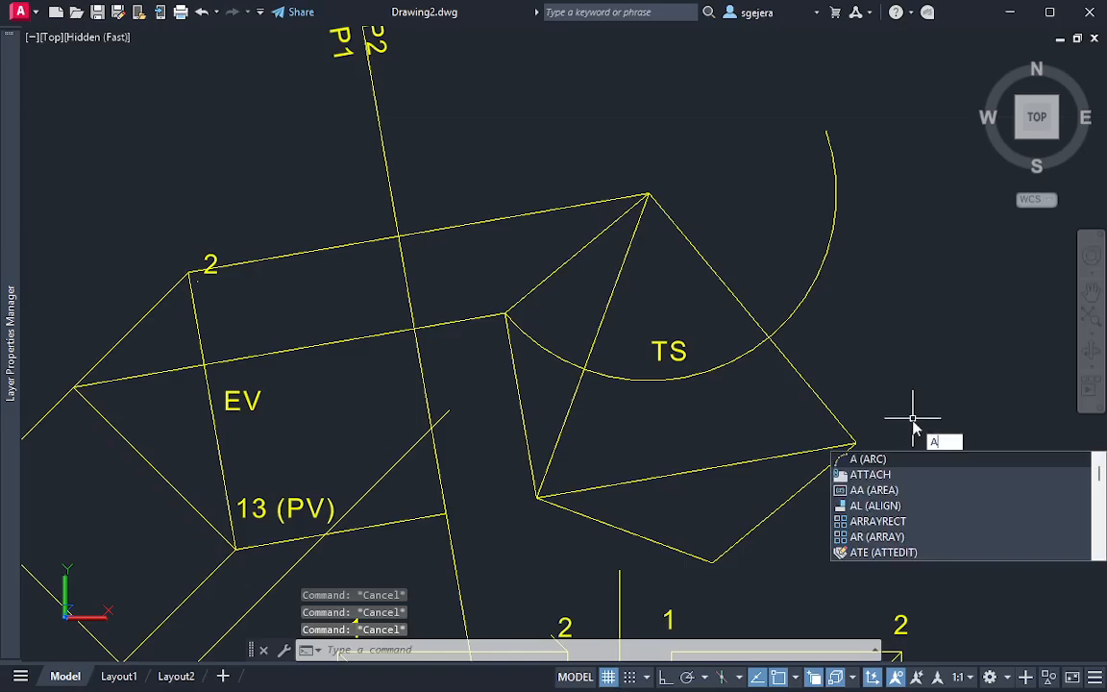
key("Return")
type("c")
key("Return")
left_click(854, 445)
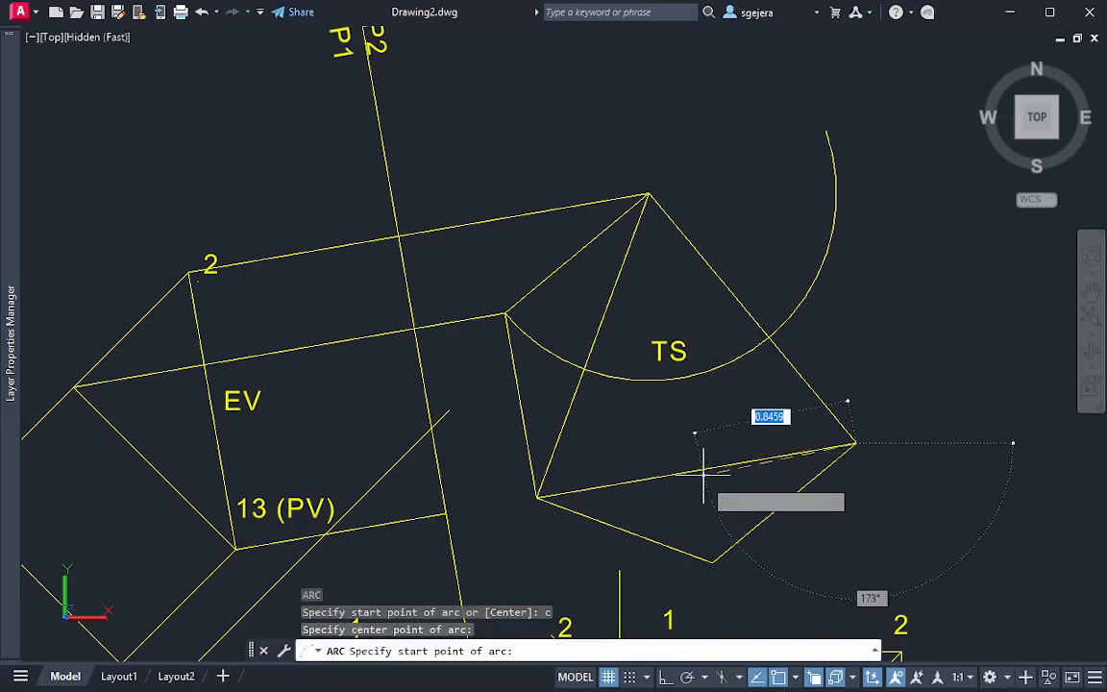
left_click(713, 560)
key("Escape")
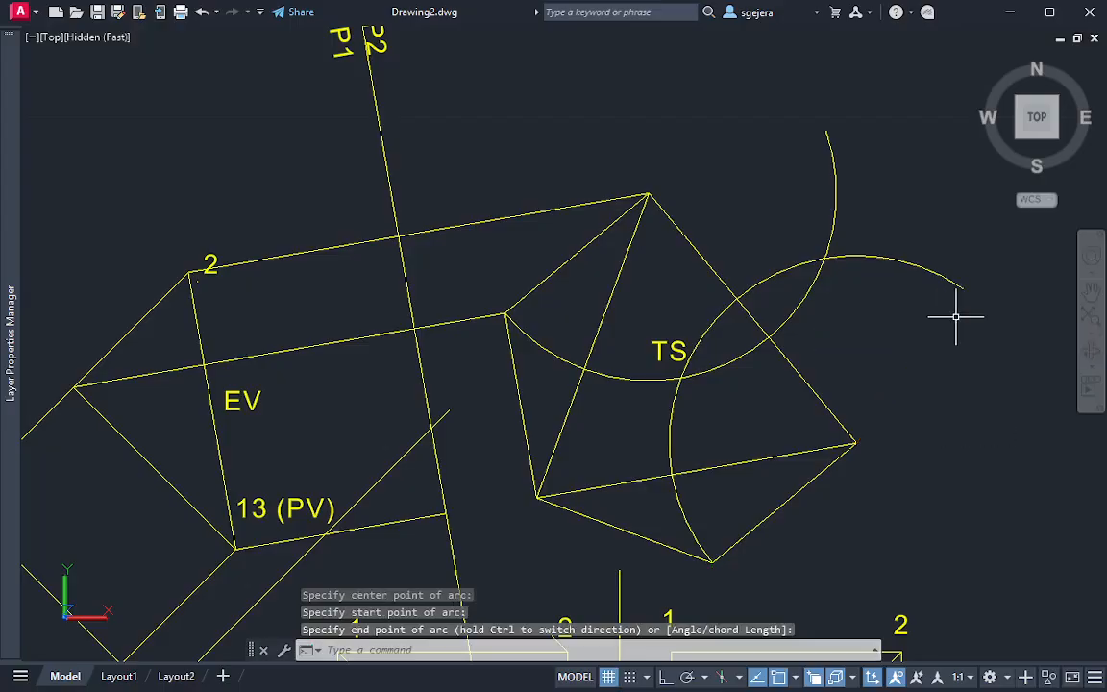
Draw lines from the TS triangle's top vertex to the arcs' outer intersection and on to the triangle's right vertex
type("l")
key("Return")
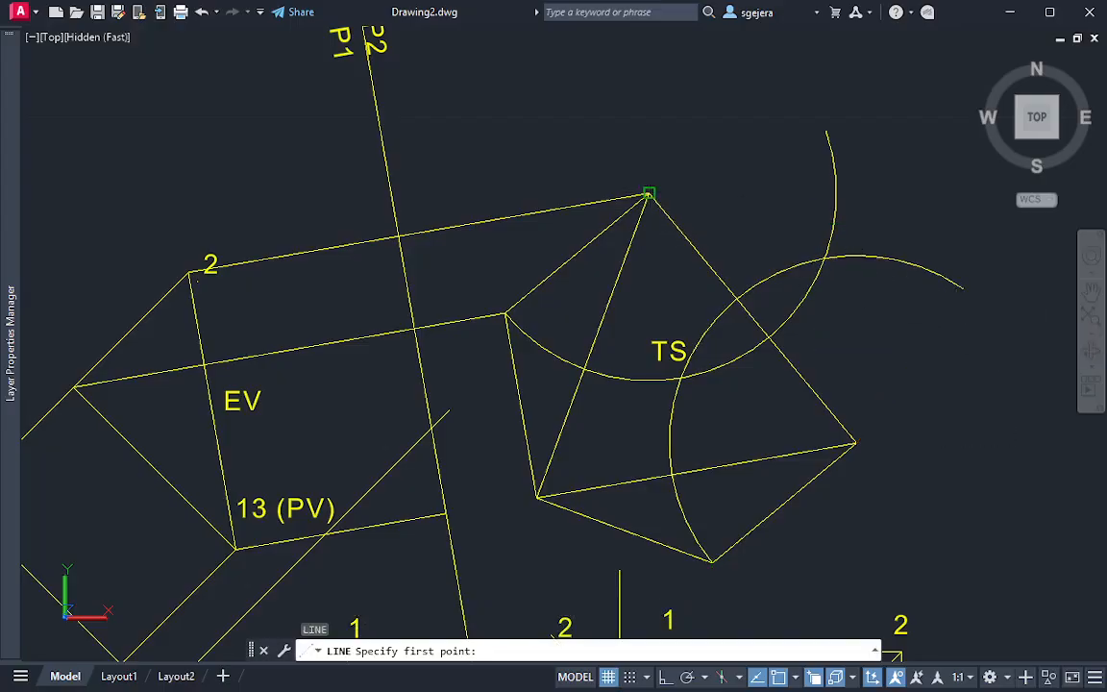
left_click(649, 195)
left_click(827, 257)
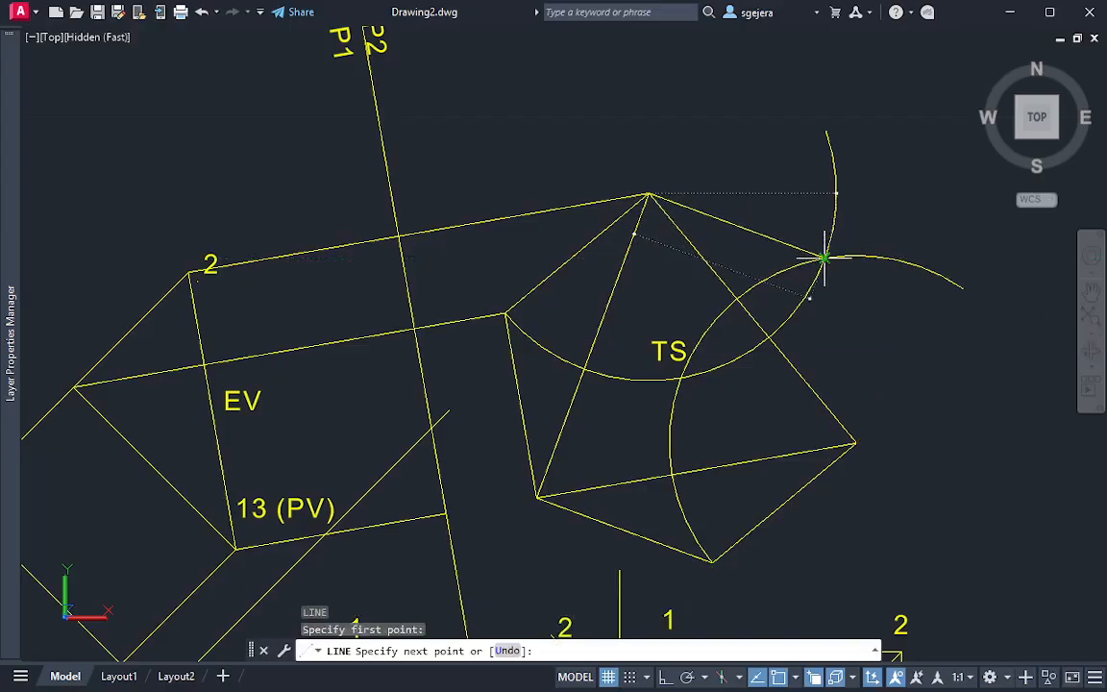
left_click(856, 443)
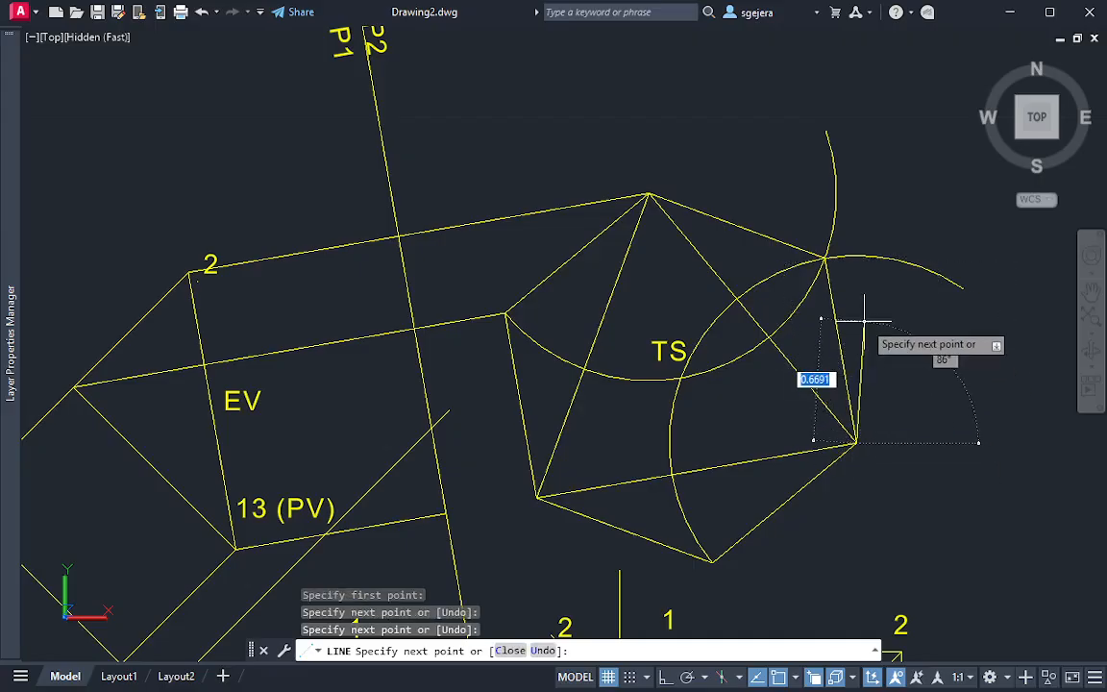
scroll(859, 322, "up", 3)
key("Escape")
Delete both construction arcs around the TS triangle
scroll(898, 315, "down", 4)
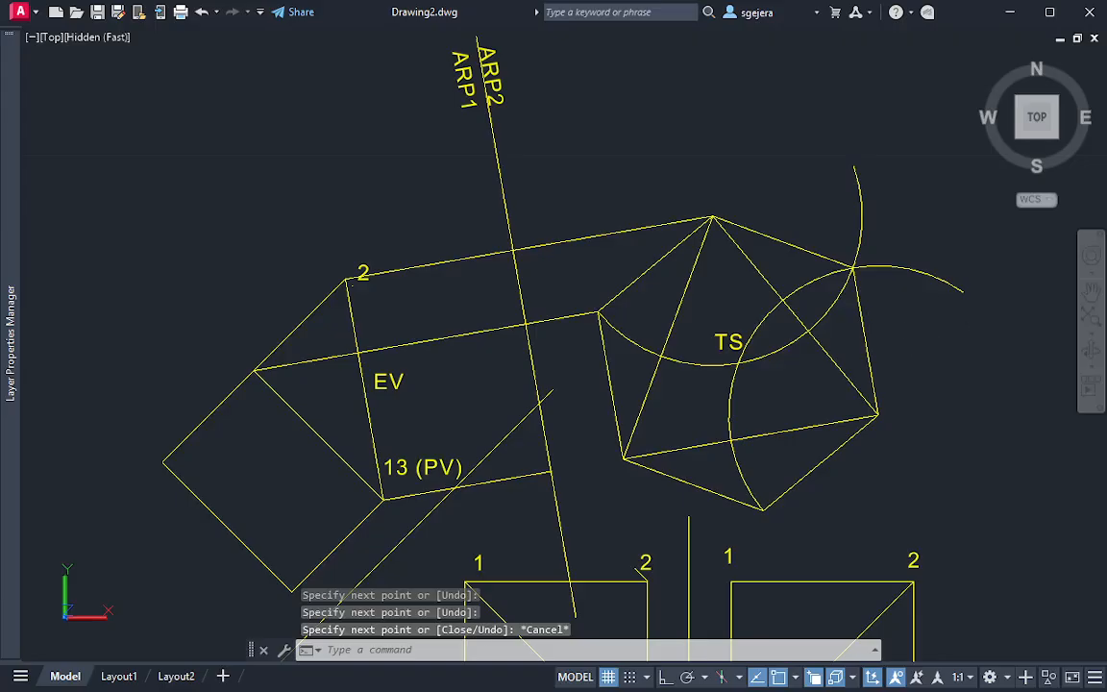
left_click(949, 324)
key("Escape")
left_click(979, 359)
mouse_move(979, 358)
left_mouse_down()
mouse_move(882, 190)
mouse_move(823, 161)
mouse_move(958, 294)
left_mouse_up()
key("Delete")
scroll(870, 272, "up", 2)
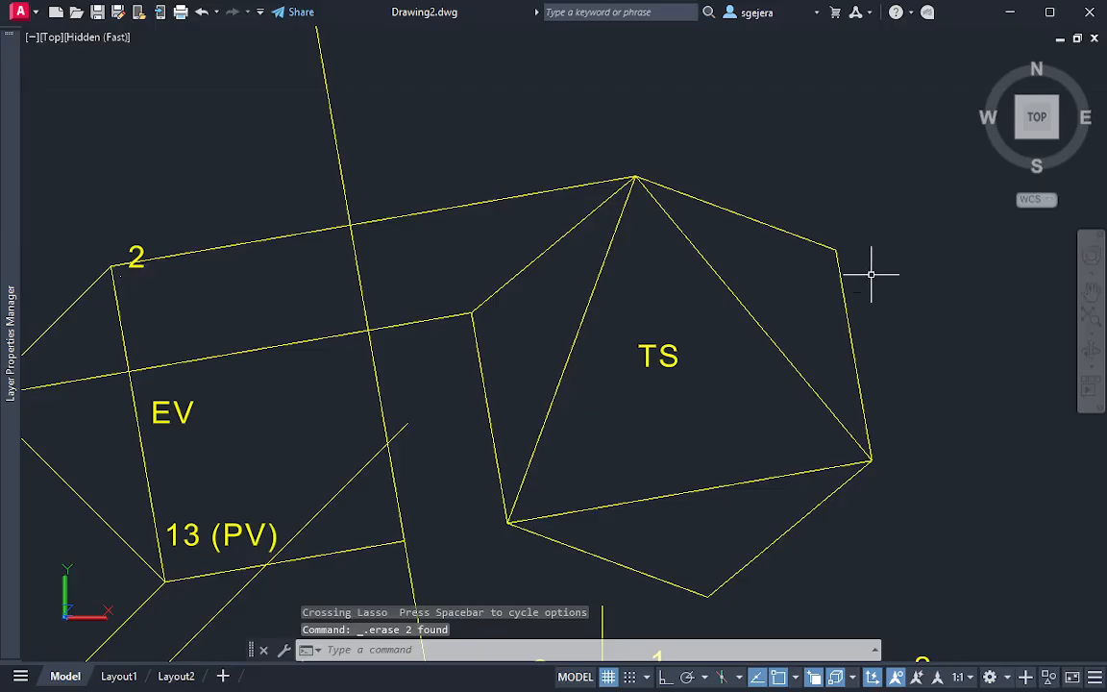
scroll(881, 282, "down", 2)
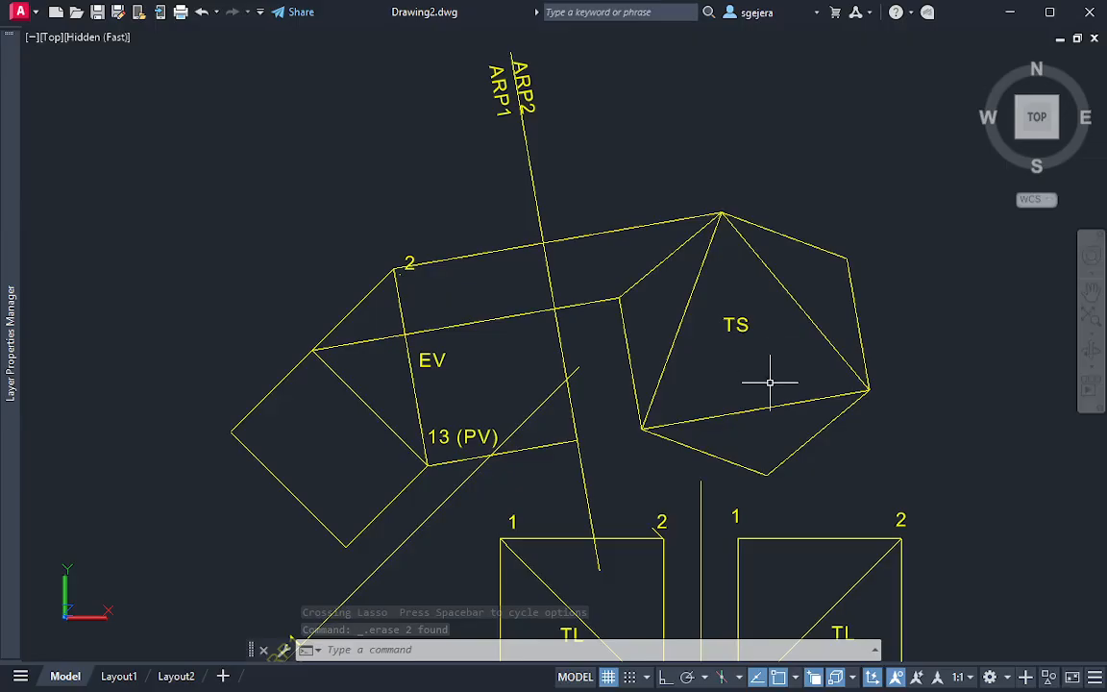
mouse_move(771, 383)
middle_mouse_down()
mouse_move(729, 254)
mouse_move(721, 319)
mouse_move(735, 280)
middle_mouse_up()
scroll(719, 321, "up", 2)
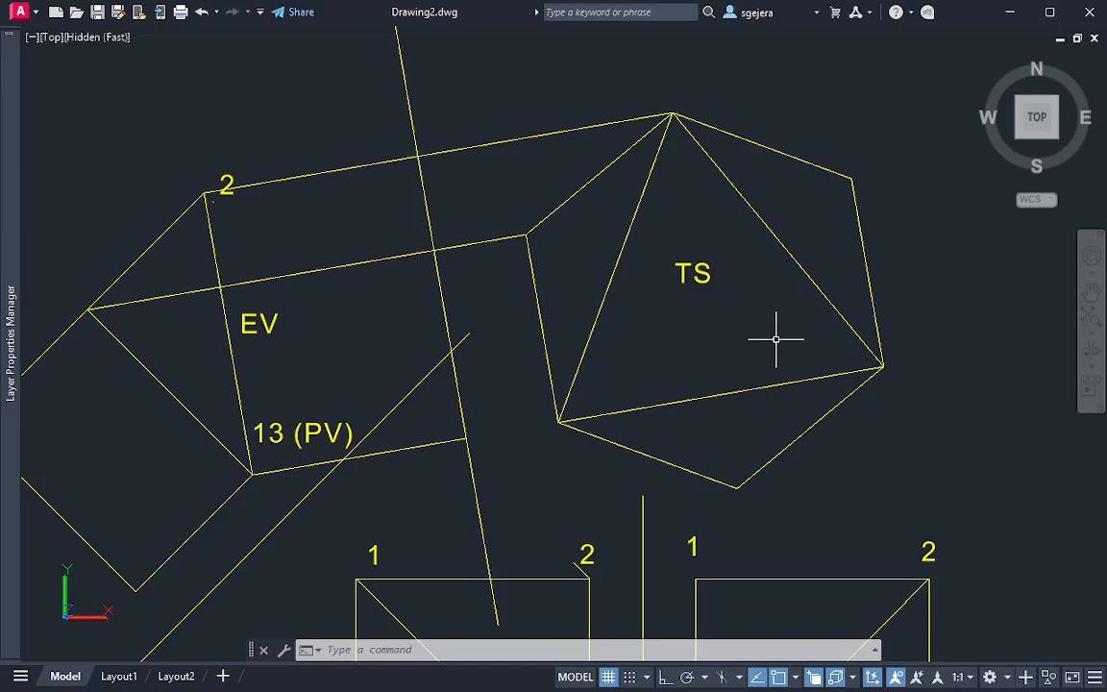
mouse_move(1060, 82)
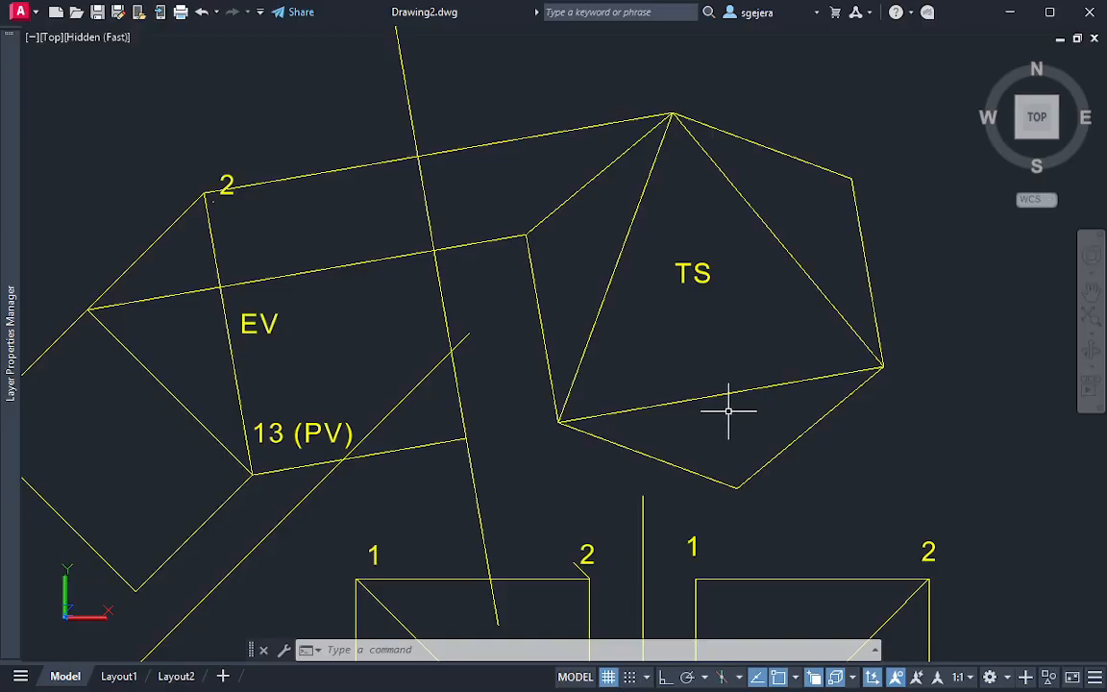
key("Escape")
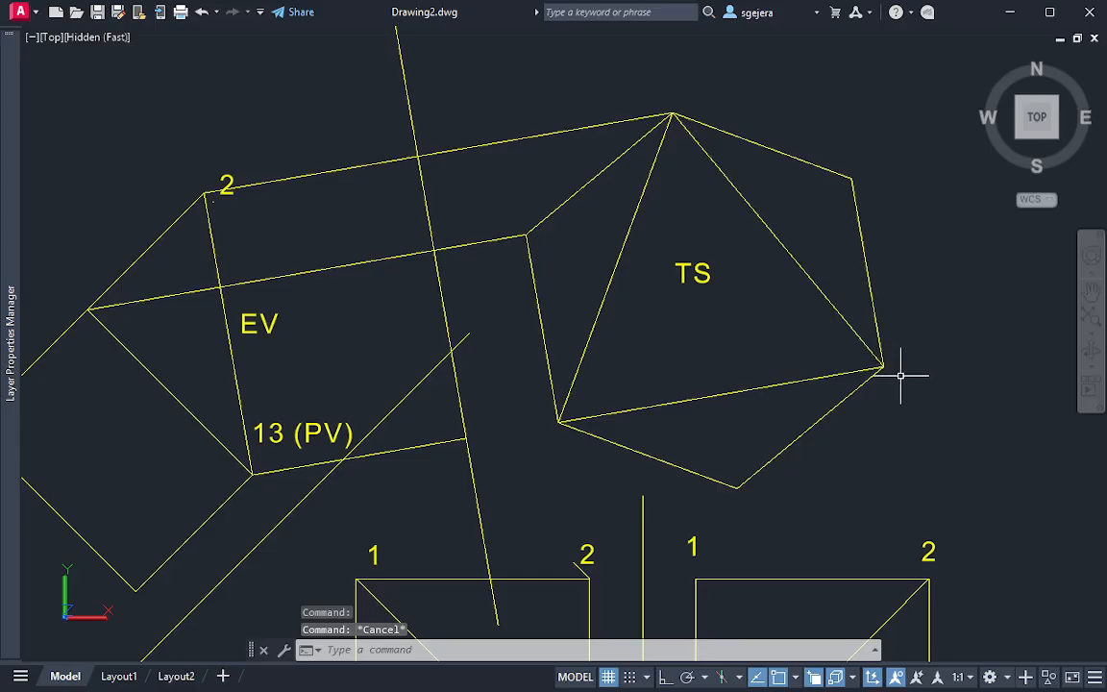
Display the 3D cube model in the X-Ray visual style
mouse_move(832, 384)
middle_mouse_down()
mouse_move(557, 225)
mouse_move(290, 30)
middle_mouse_up()
middle_click_drag(1094, 470, 781, 371)
scroll(450, 234, "up", 2)
middle_click_drag(450, 235, 566, 451, "shift")
middle_click_drag(277, 203, 413, 336, "shift")
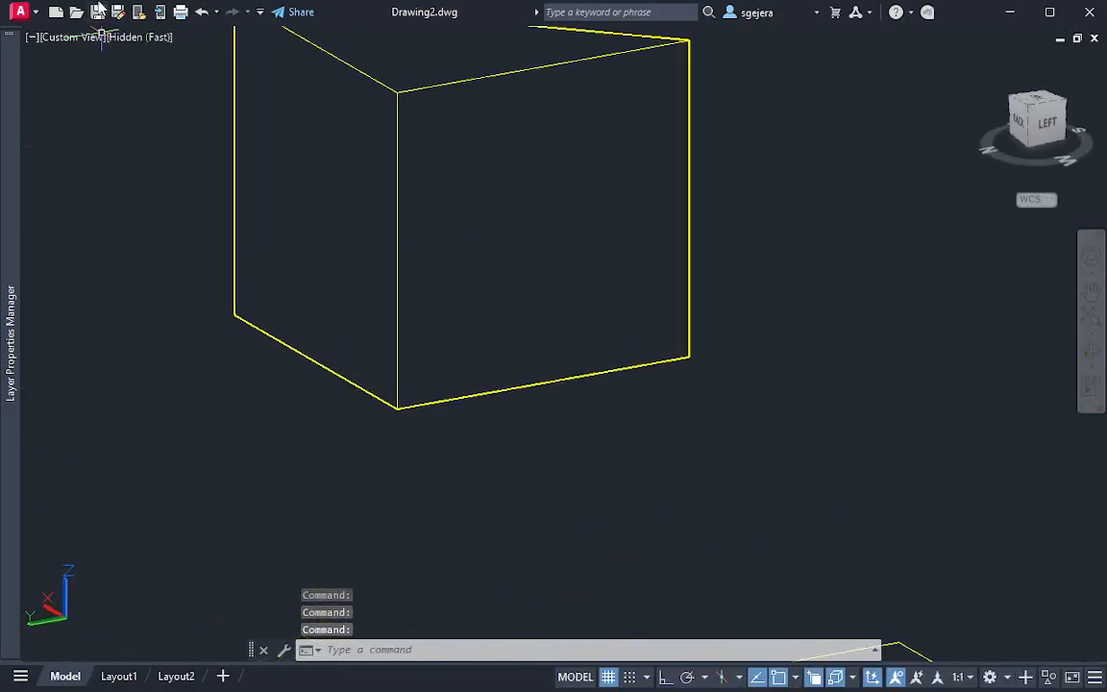
left_click(138, 39)
left_click(203, 251)
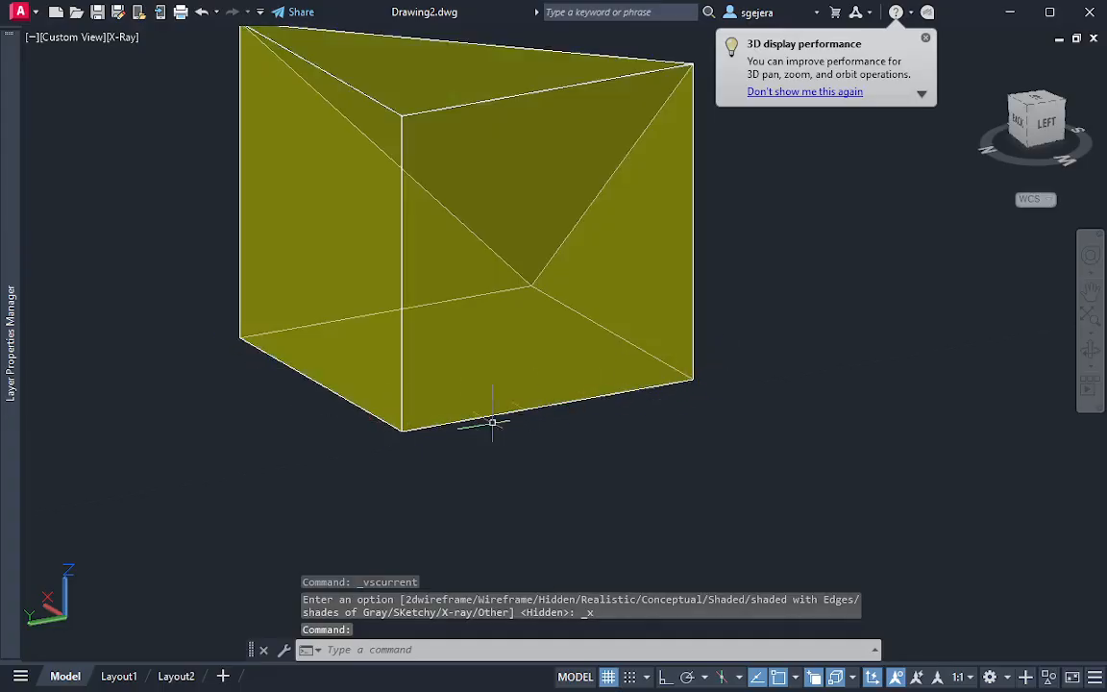
Examine the see-through cube from its cut corner, comparing the edges behind the oblique face with the 2D views
middle_click_drag(798, 234, 363, 304, "shift")
mouse_move(352, 303)
middle_mouse_down("shift")
mouse_move(482, 272)
mouse_move(524, 116)
middle_mouse_up("shift")
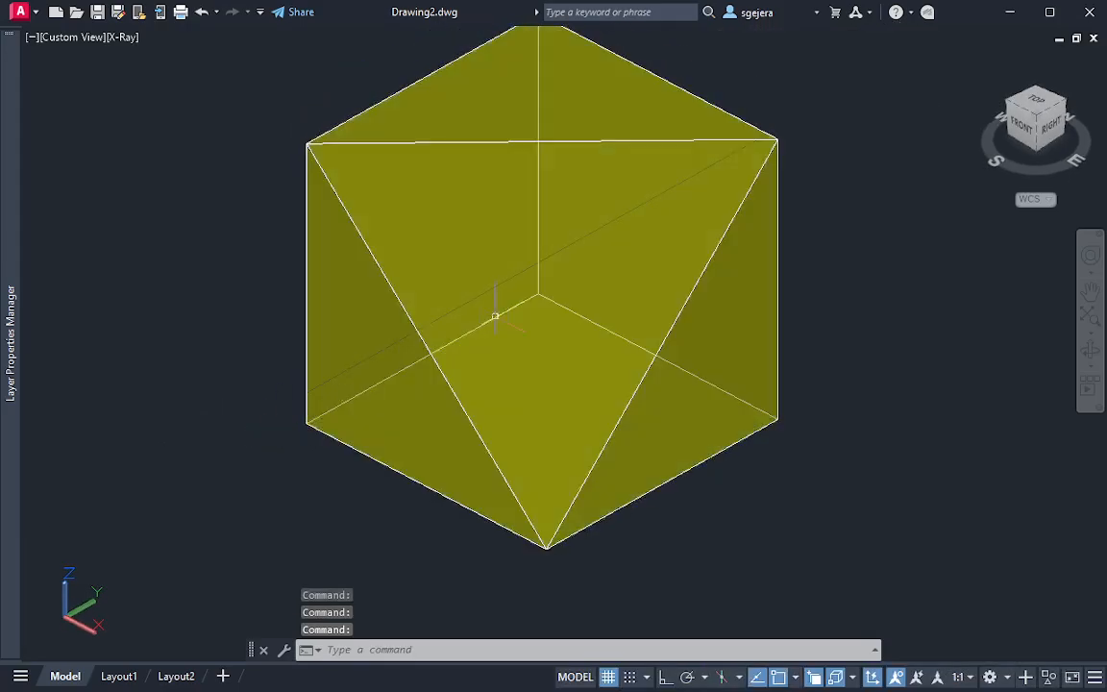
middle_click_drag(706, 409, 741, 412)
middle_click_drag(527, 342, 732, 414)
scroll(703, 402, "down", 5)
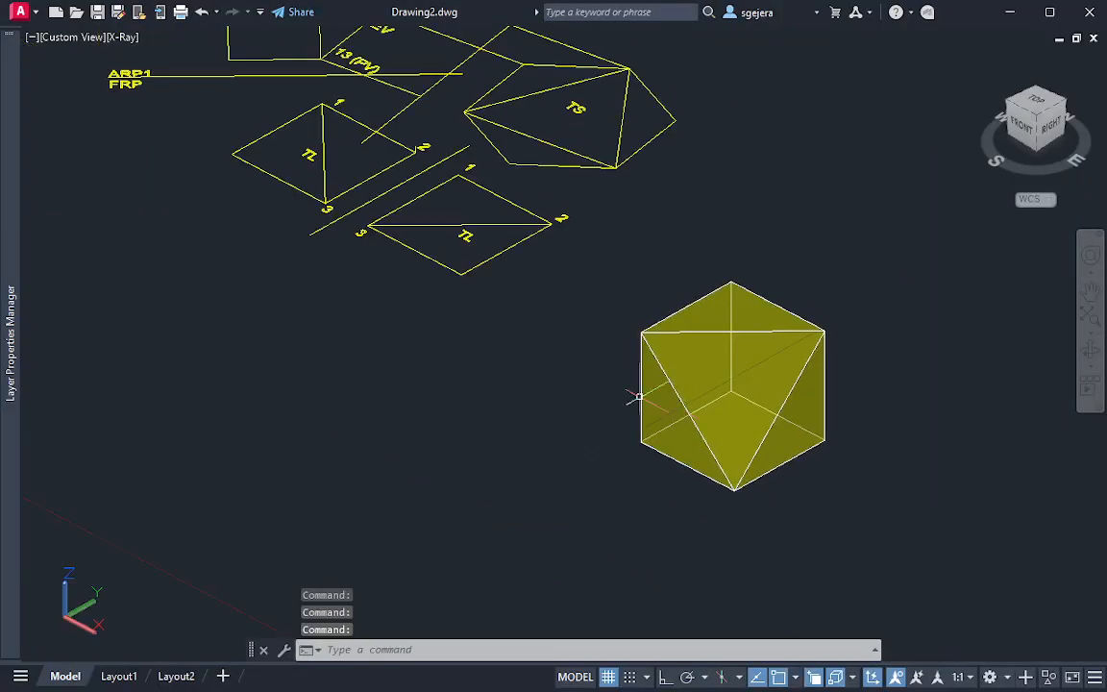
middle_click_drag(503, 354, 578, 488)
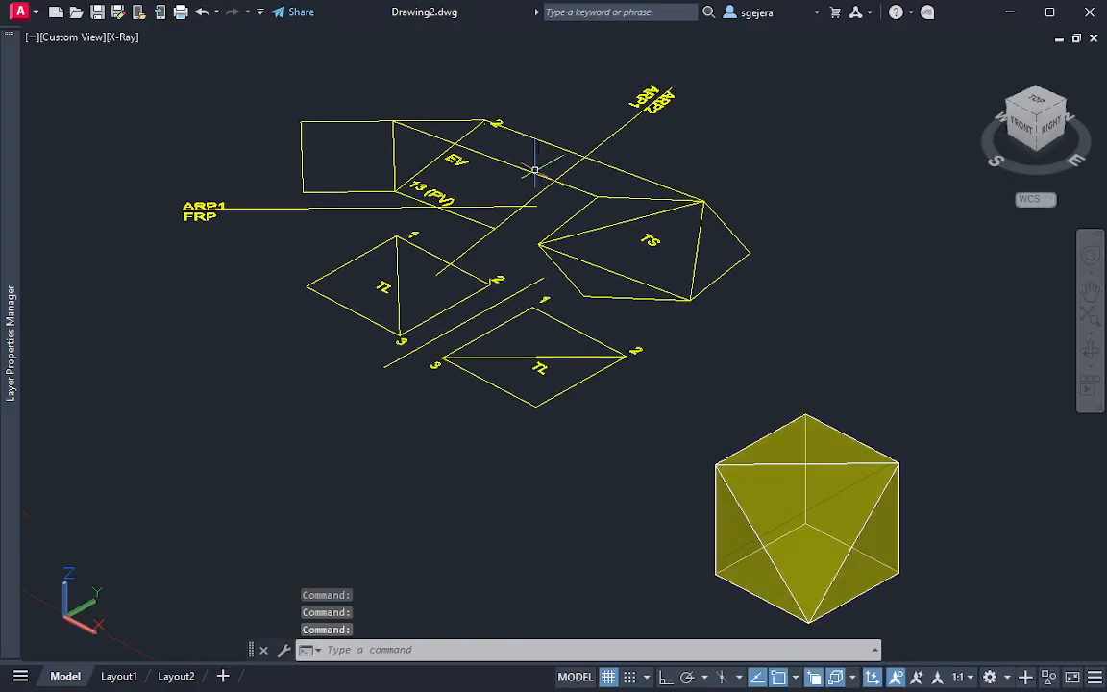
Return to the top view, rotate it a quarter turn counterclockwise and examine the TS auxiliary view
left_click(1037, 102)
scroll(705, 267, "up", 2)
scroll(704, 274, "up", 4)
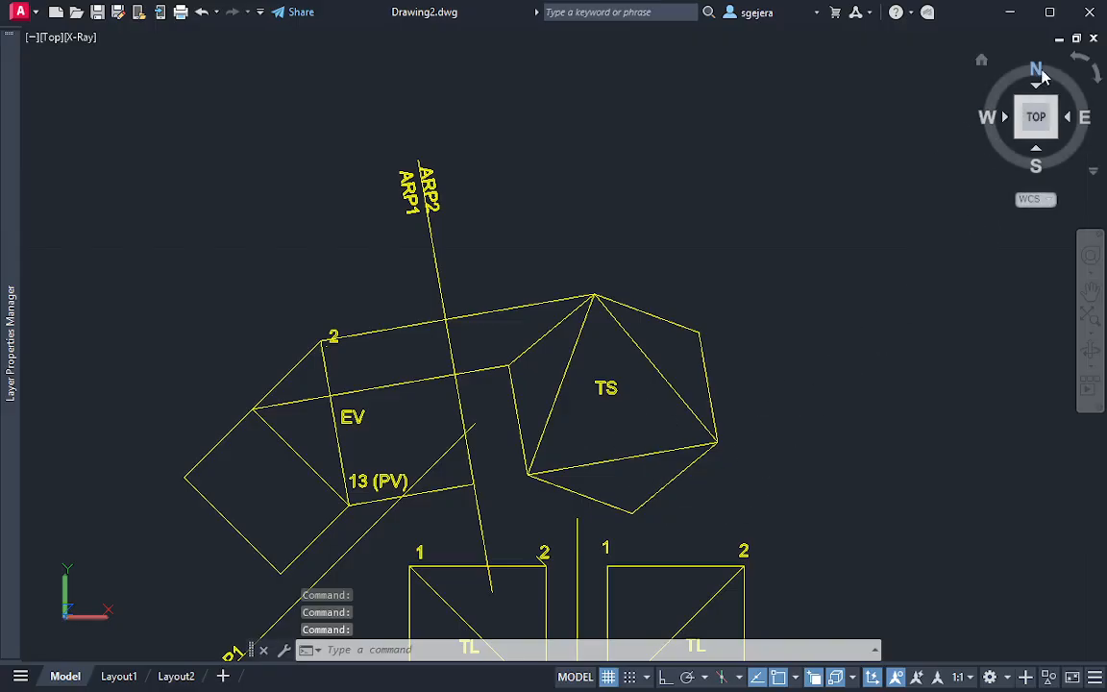
left_click(1079, 60)
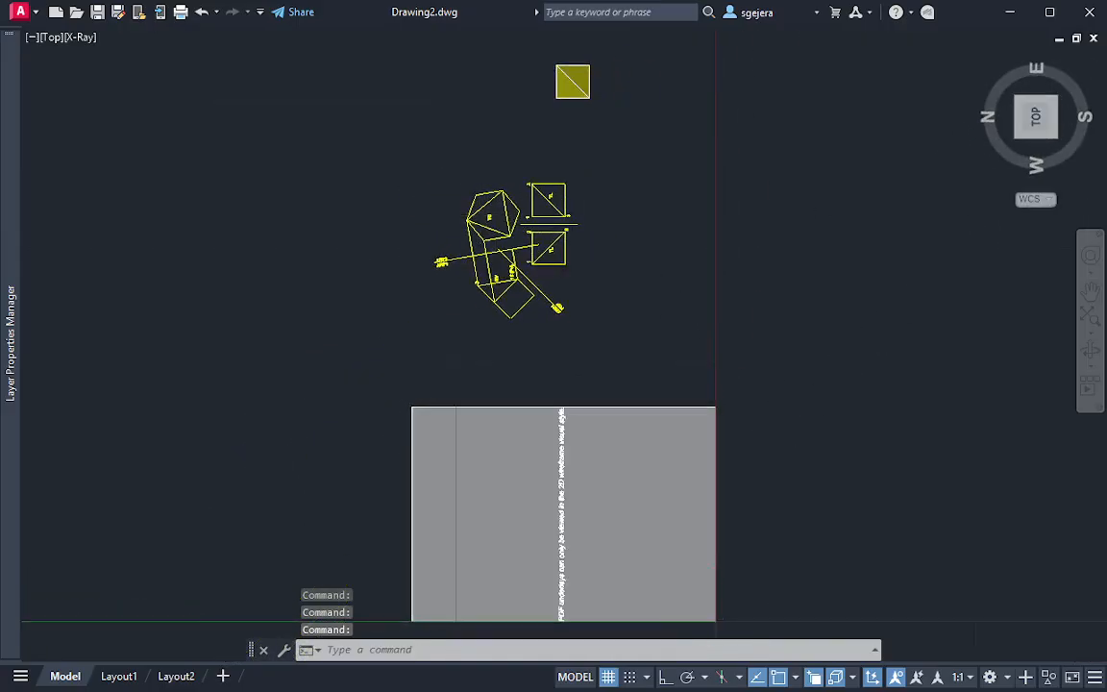
scroll(496, 222, "up", 6)
scroll(615, 277, "down", 3)
middle_click_drag(615, 277, 682, 416)
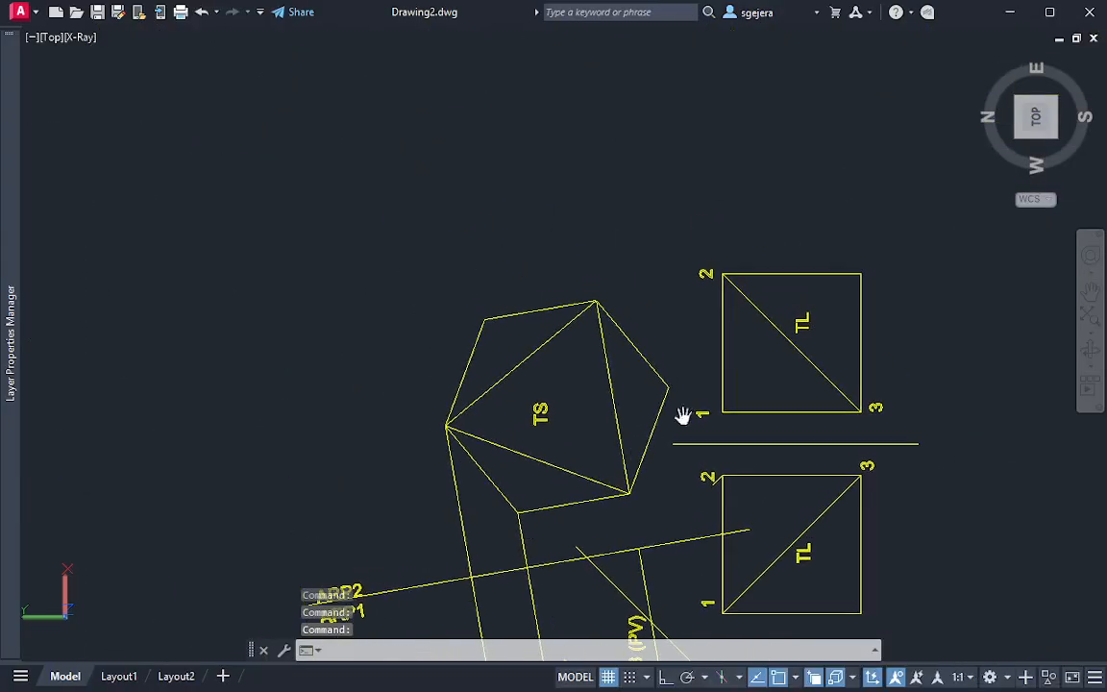
scroll(606, 445, "up", 4)
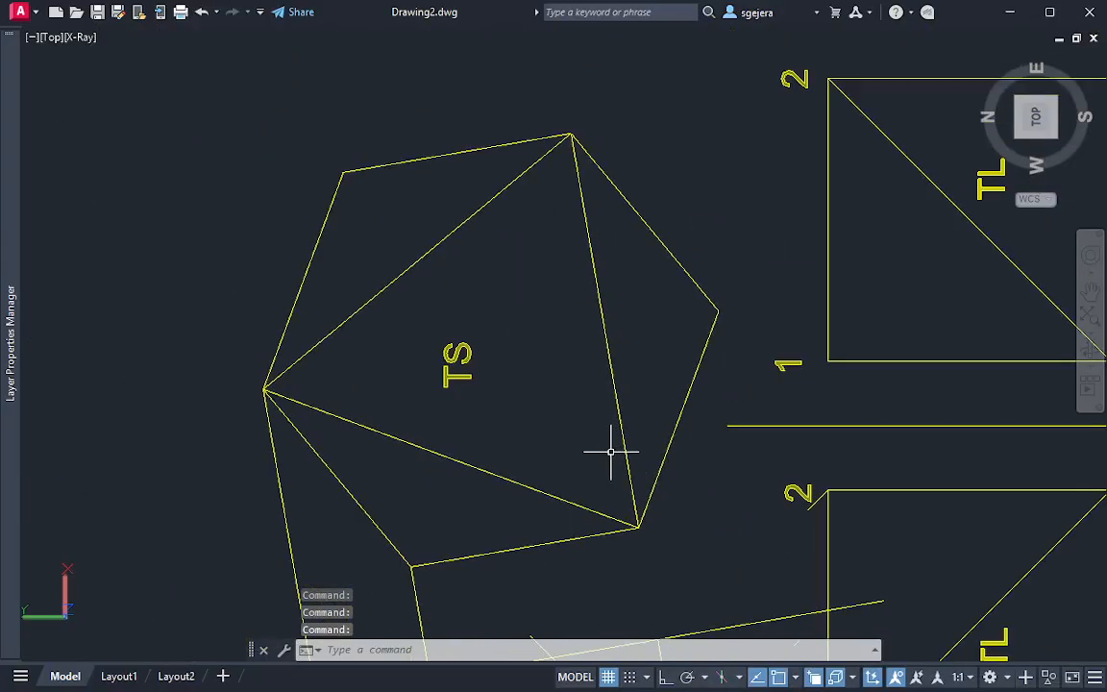
key("Escape")
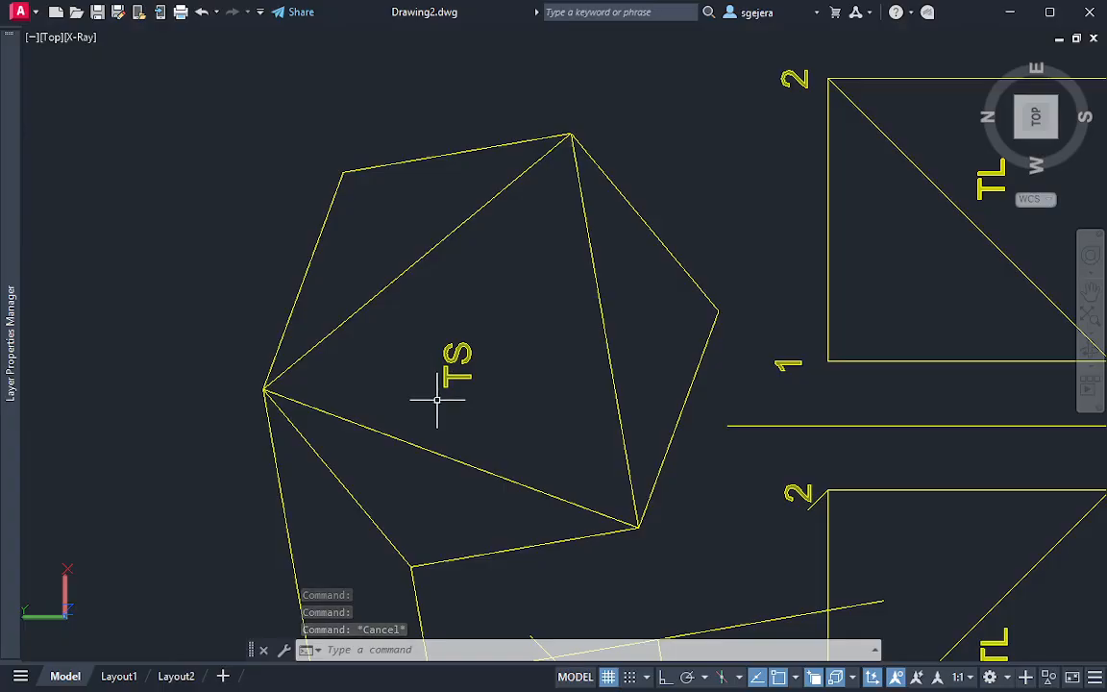
type("l")
key("Return")
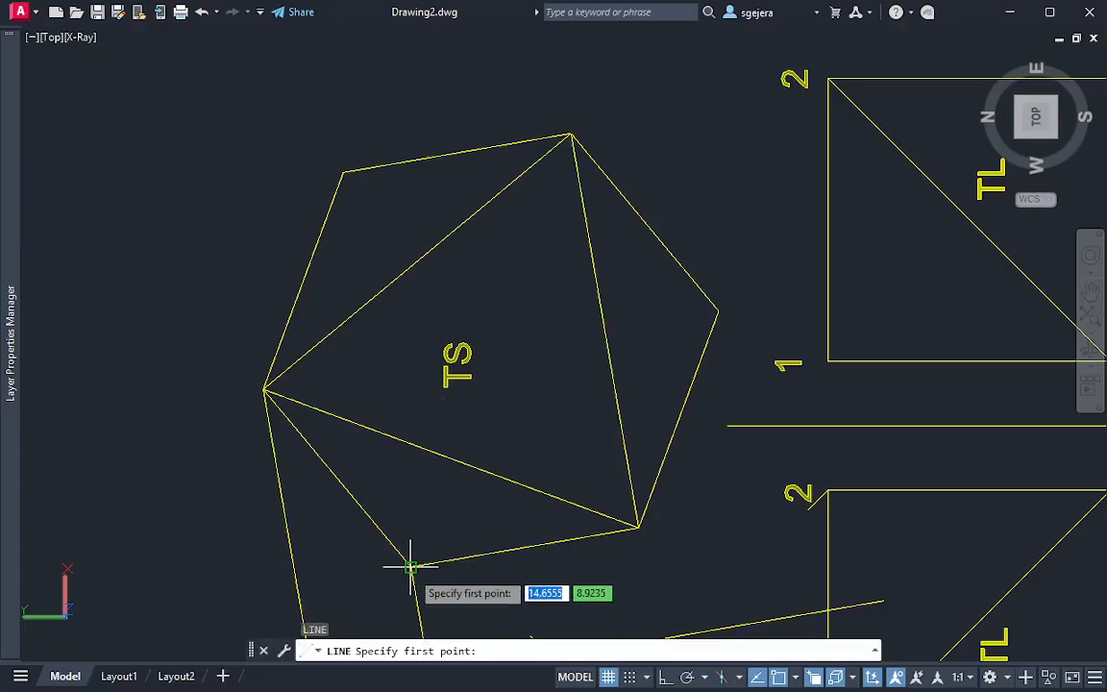
left_click(410, 567)
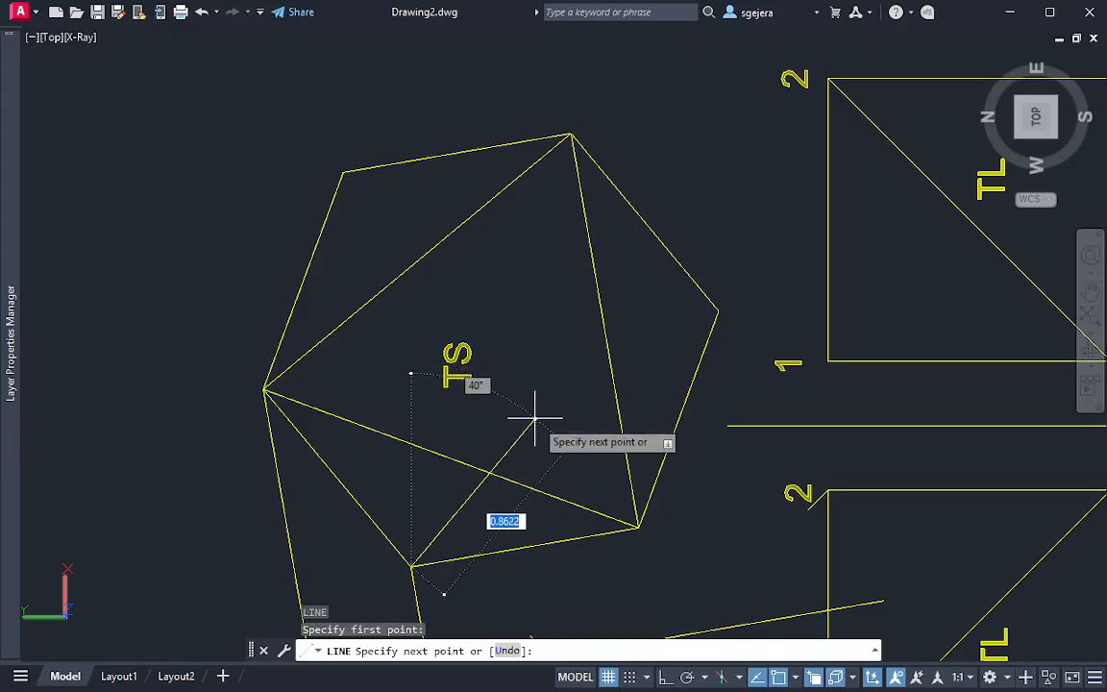
key("Escape")
Draw a circle centred on the TS view's lowest vertex, passing through the triangle's lower-right vertex
type("c")
key("Return")
left_click(411, 567)
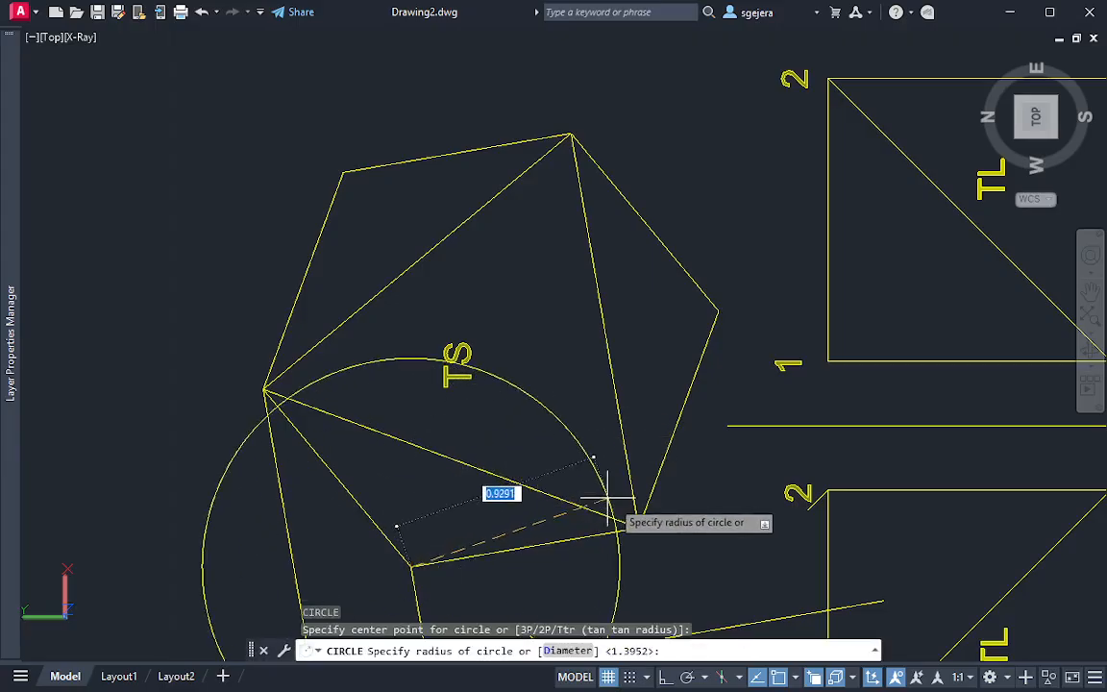
left_click(637, 527)
key("Escape")
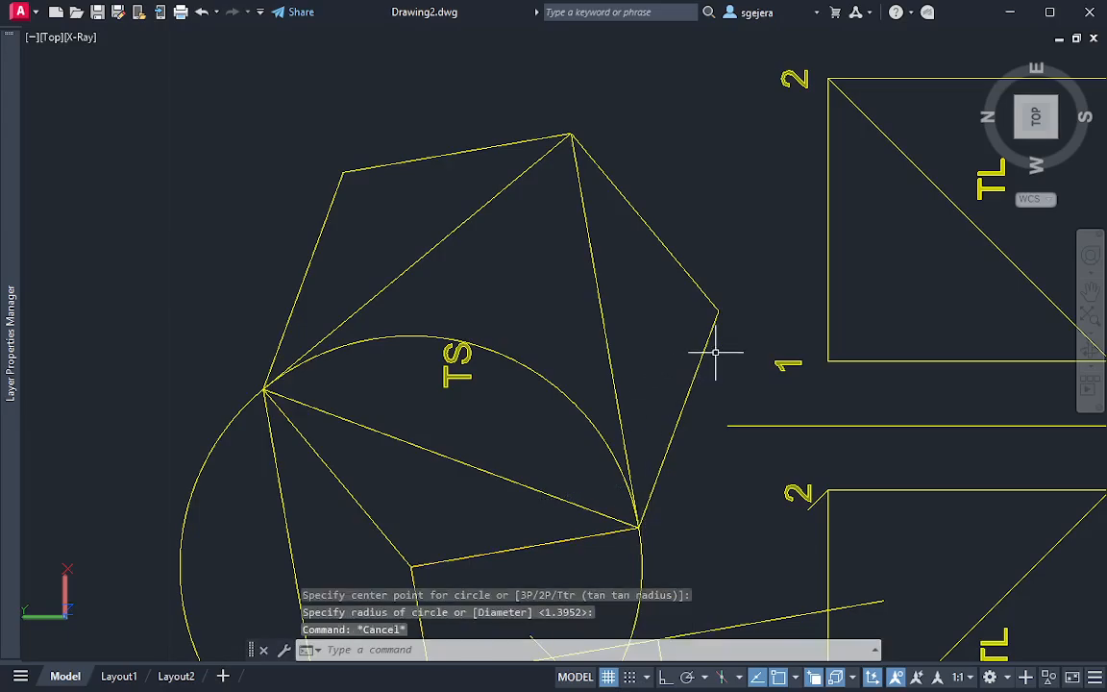
Draw a circle centred on the TS view's rightmost vertex, passing through the triangle's lower-right vertex
type("c")
key("Return")
left_click(718, 309)
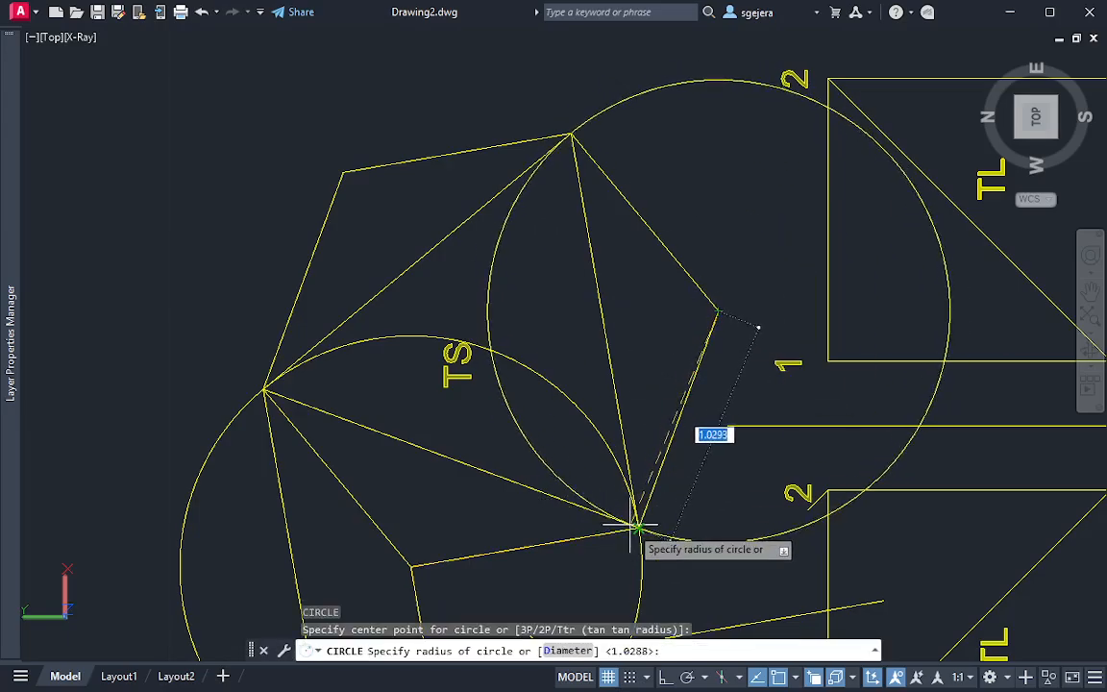
left_click(637, 526)
key("Escape")
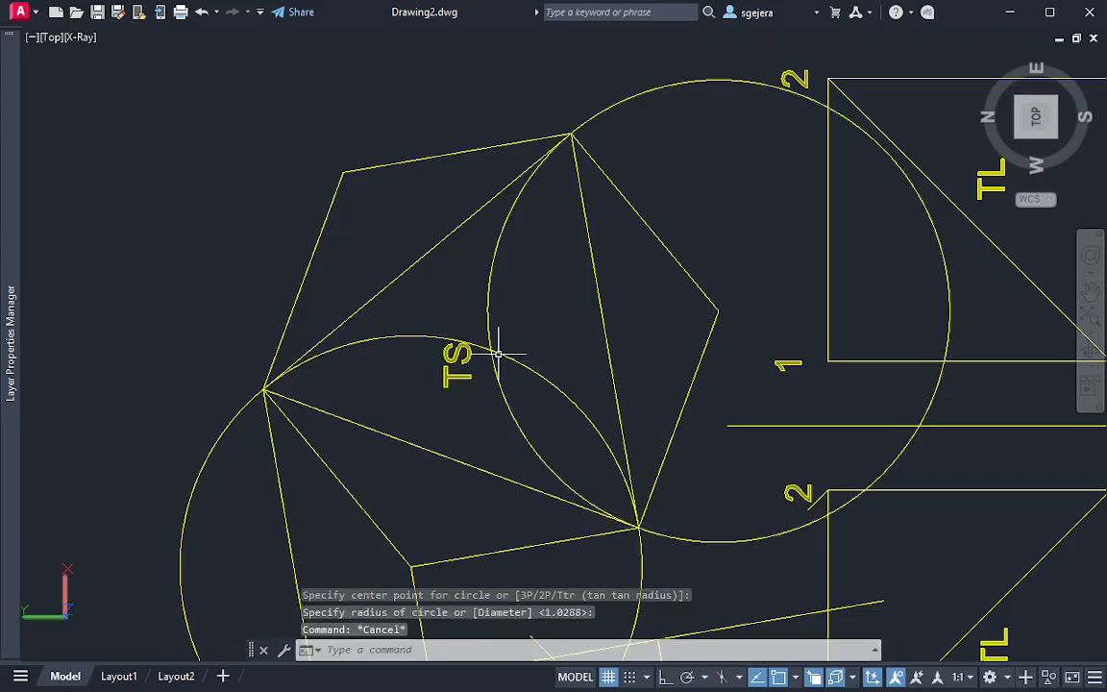
Draw lines joining the circles' intersection inside the TS triangle to the view's lowest, rightmost and upper-left outer vertices
type("l")
key("Return")
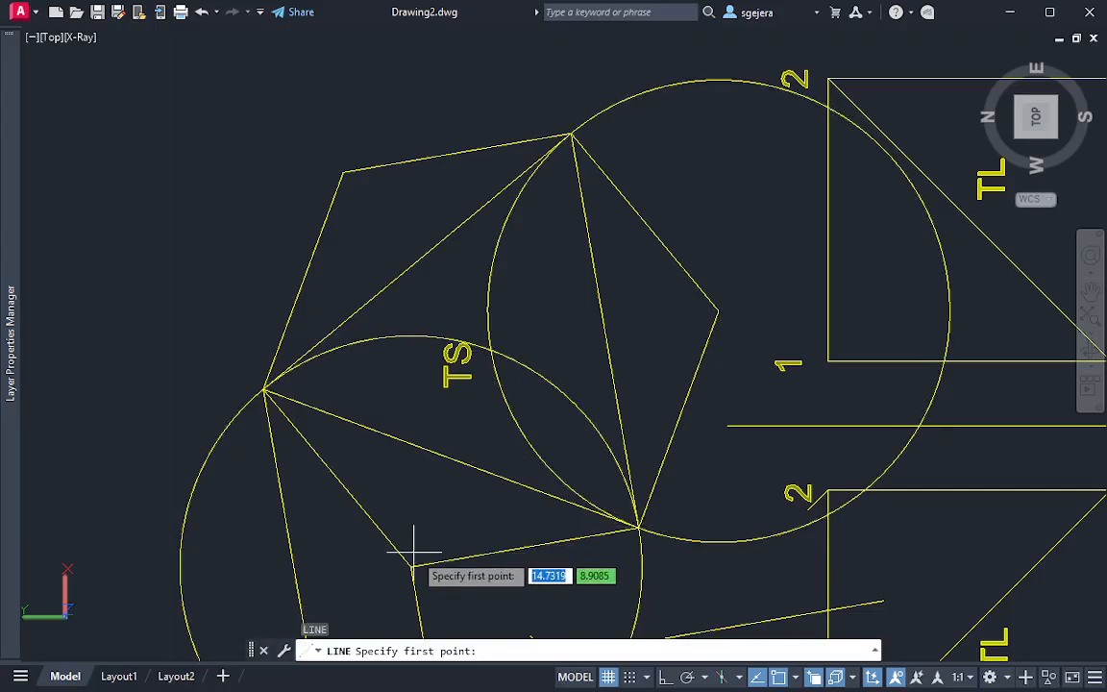
left_click(411, 567)
left_click(490, 348)
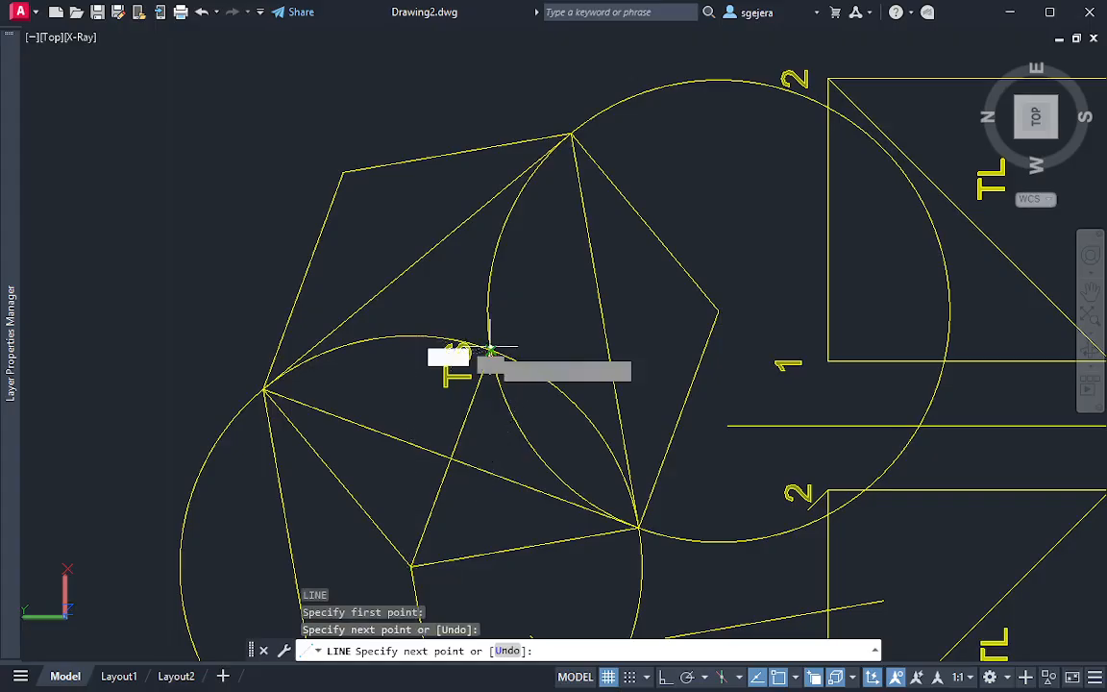
left_click(718, 312)
key("Escape")
key("Return")
left_click(490, 348)
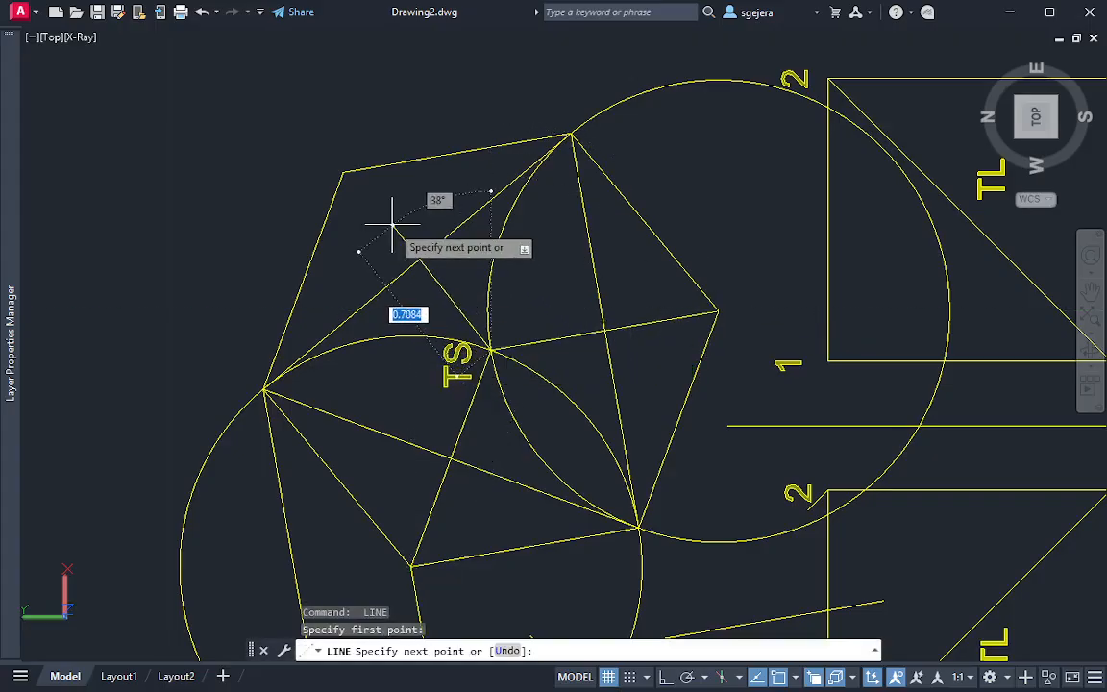
left_click(344, 169)
key("Escape")
Delete both construction circles around the TS view
left_click(700, 129)
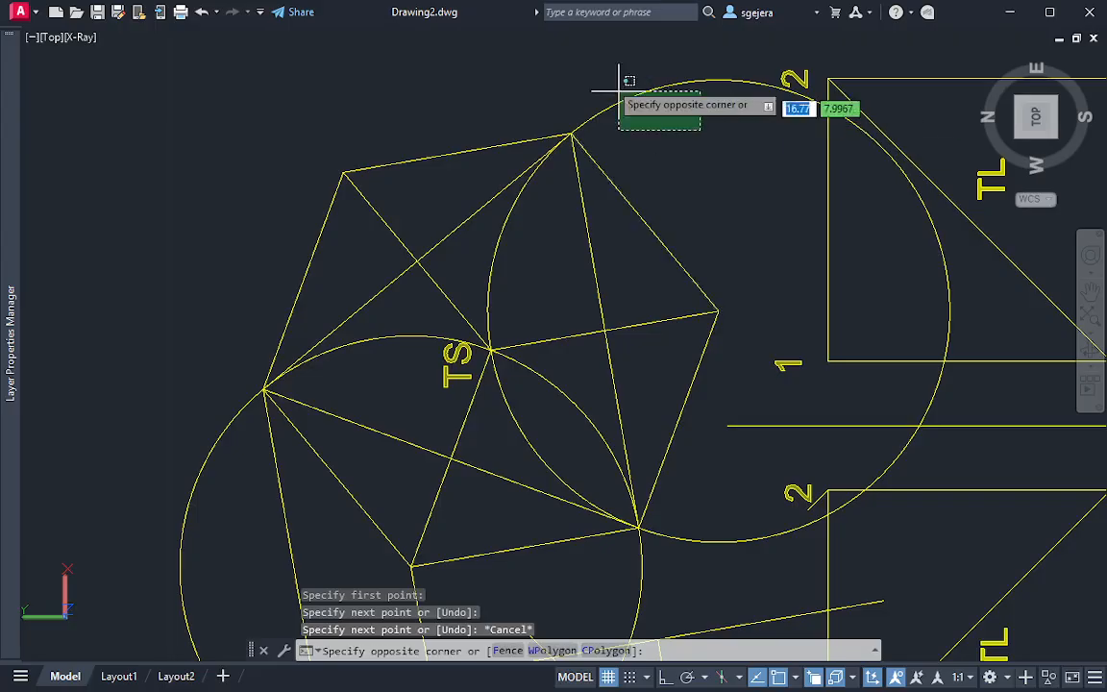
left_click(617, 84)
key("Delete")
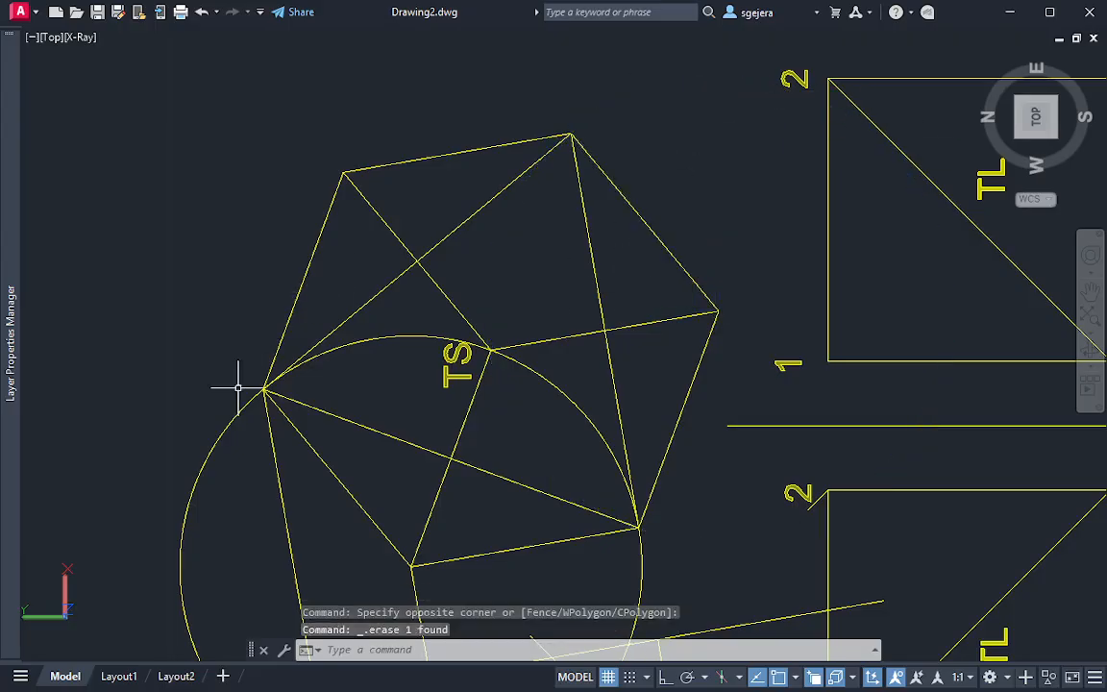
left_click(241, 421)
left_click(210, 352)
key("Delete")
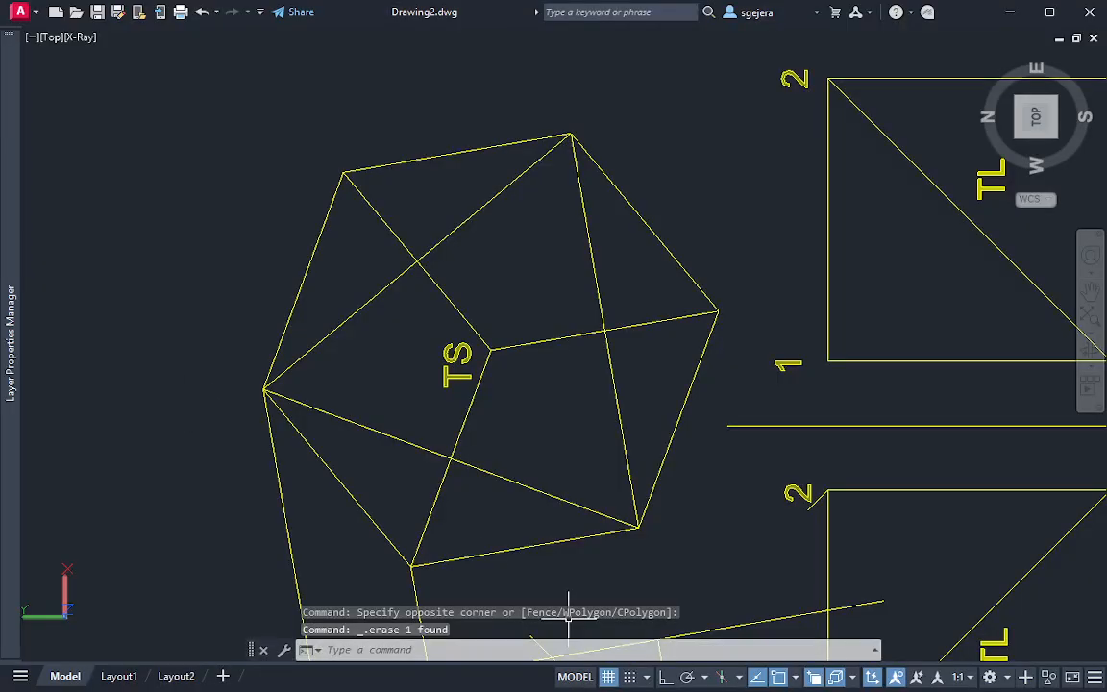
Restore the top view to north-up and select the three lines meeting inside the TS triangle
left_click(1098, 72)
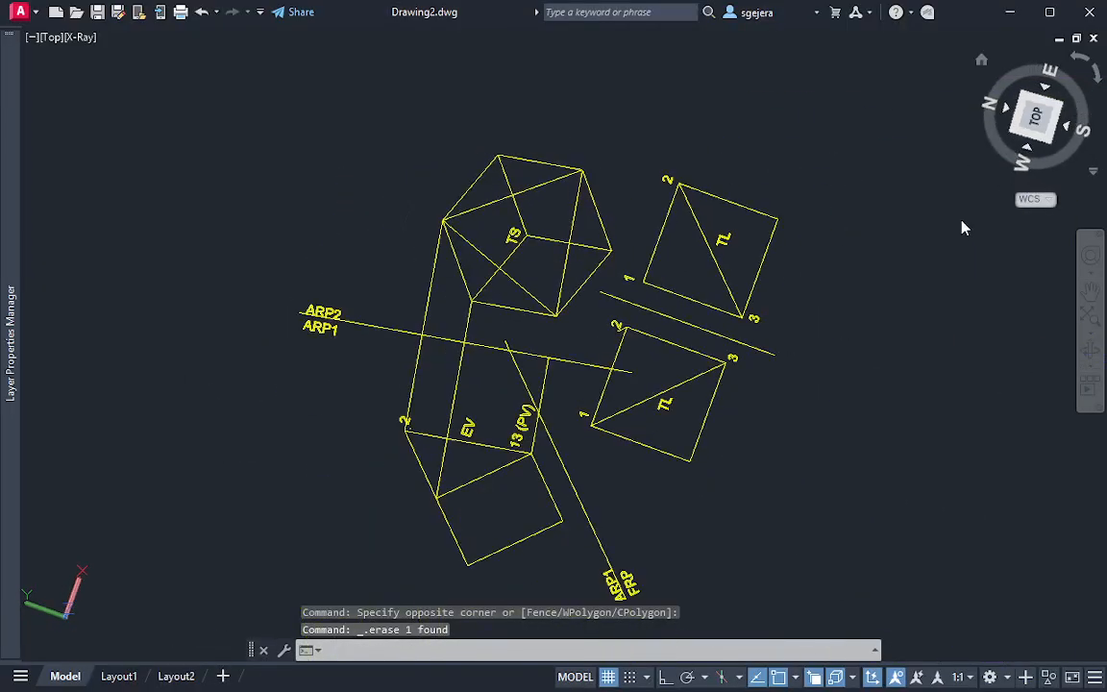
scroll(704, 277, "up", 8)
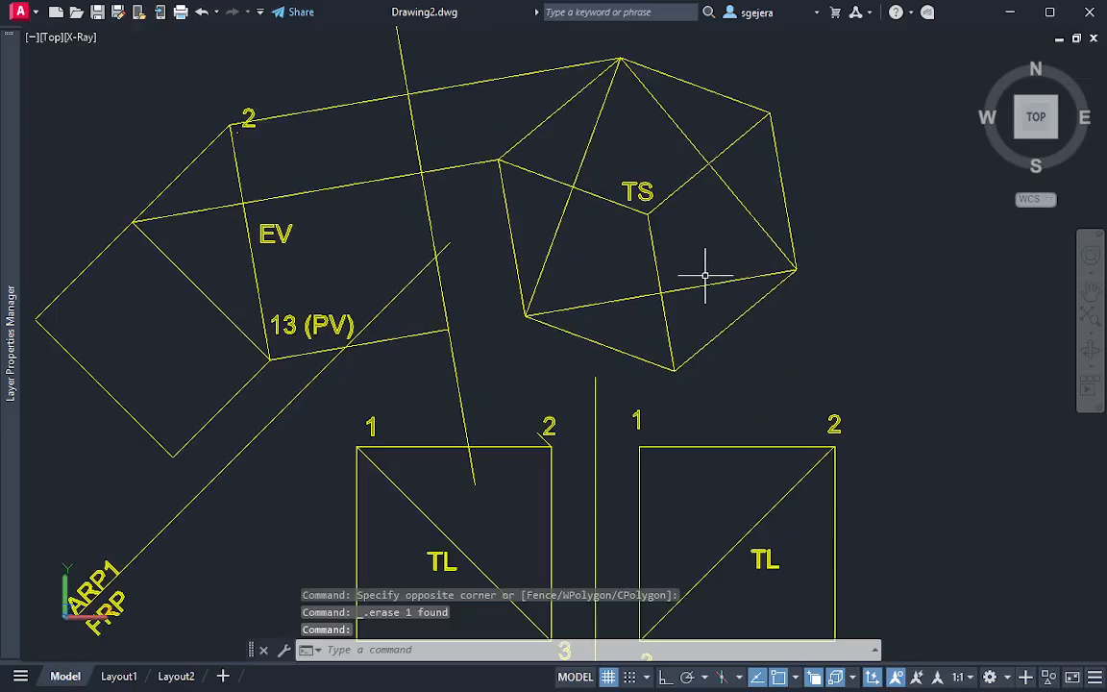
middle_click_drag(673, 192, 696, 274)
scroll(678, 321, "up", 2)
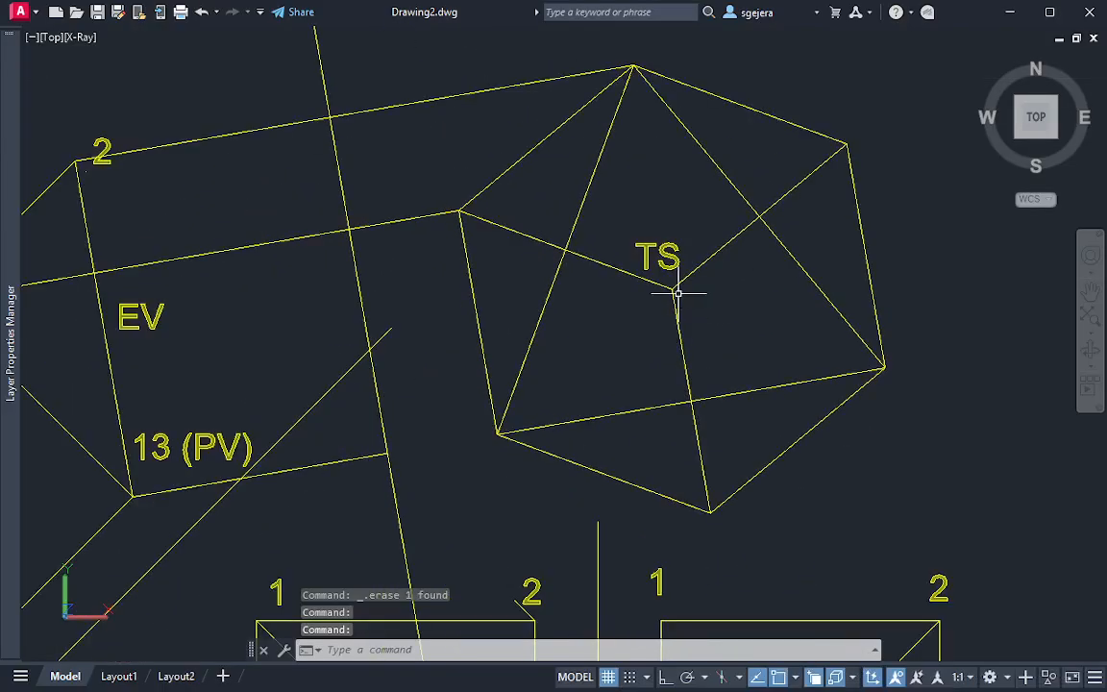
left_click(674, 296)
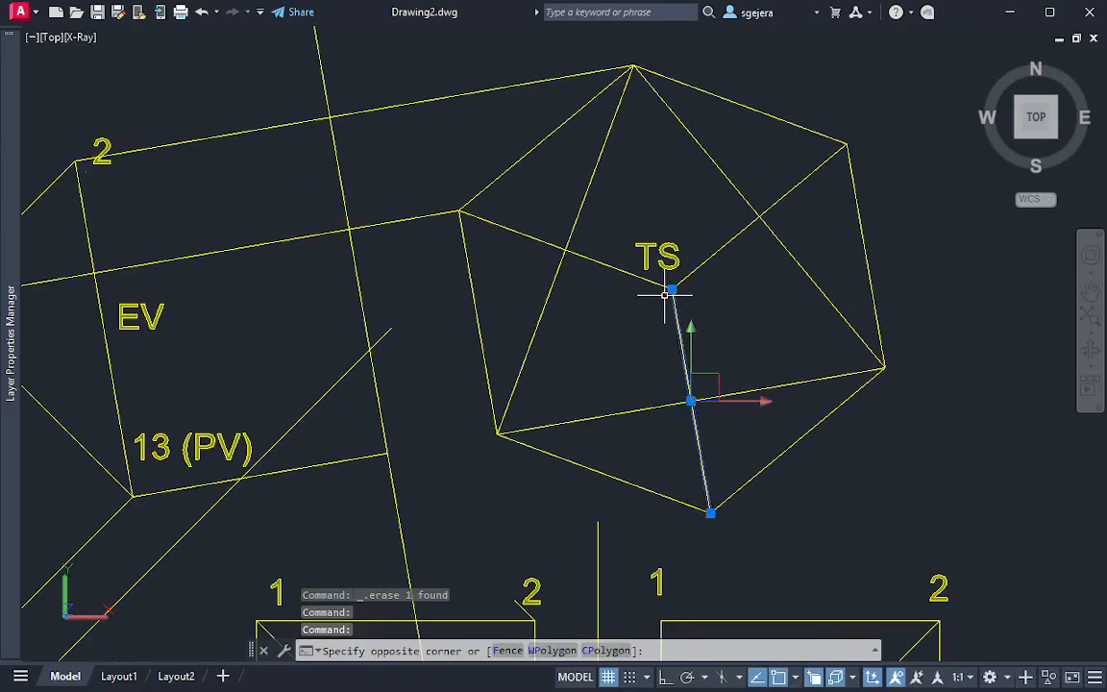
left_click(620, 273)
left_click(738, 235)
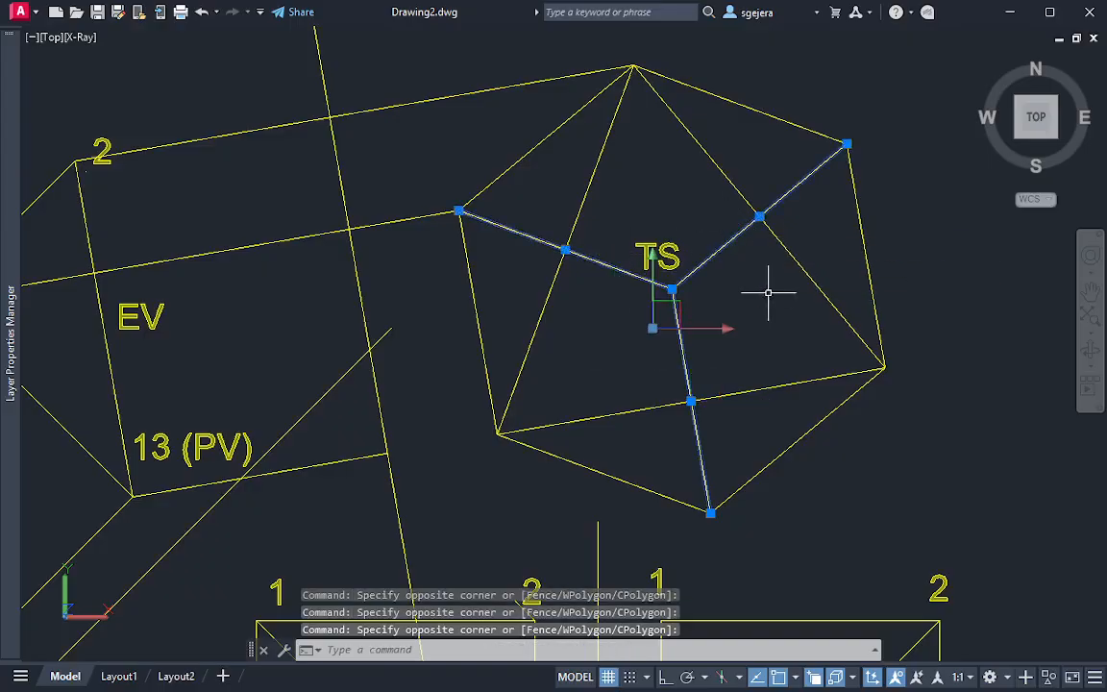
scroll(705, 289, "down", 7)
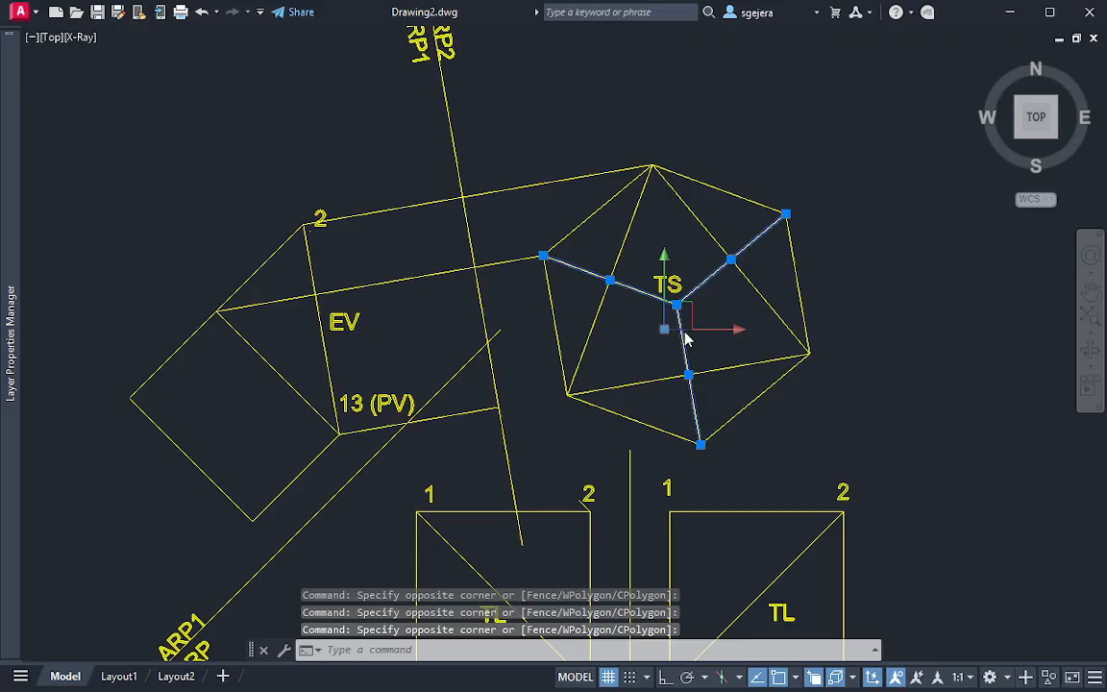
scroll(620, 346, "up", 5)
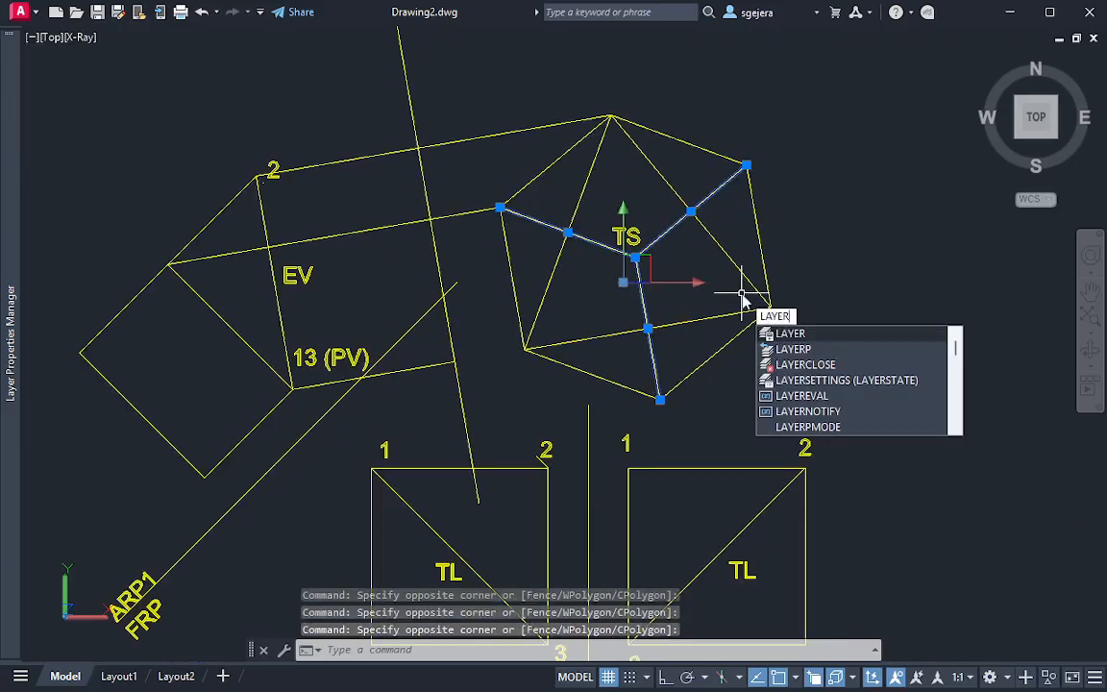
key("BackSpace")
key("BackSpace")
key("BackSpace")
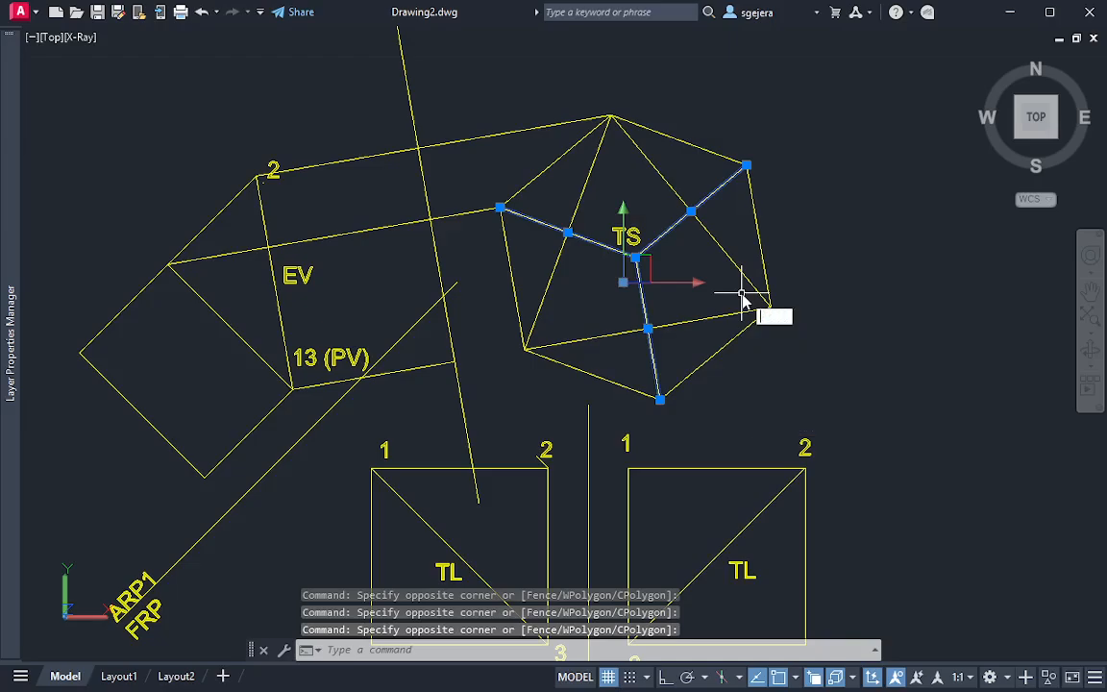
Load the JIS_02_0.7 hidden linetype from acadiso.lin into the Linetype Manager
type("line")
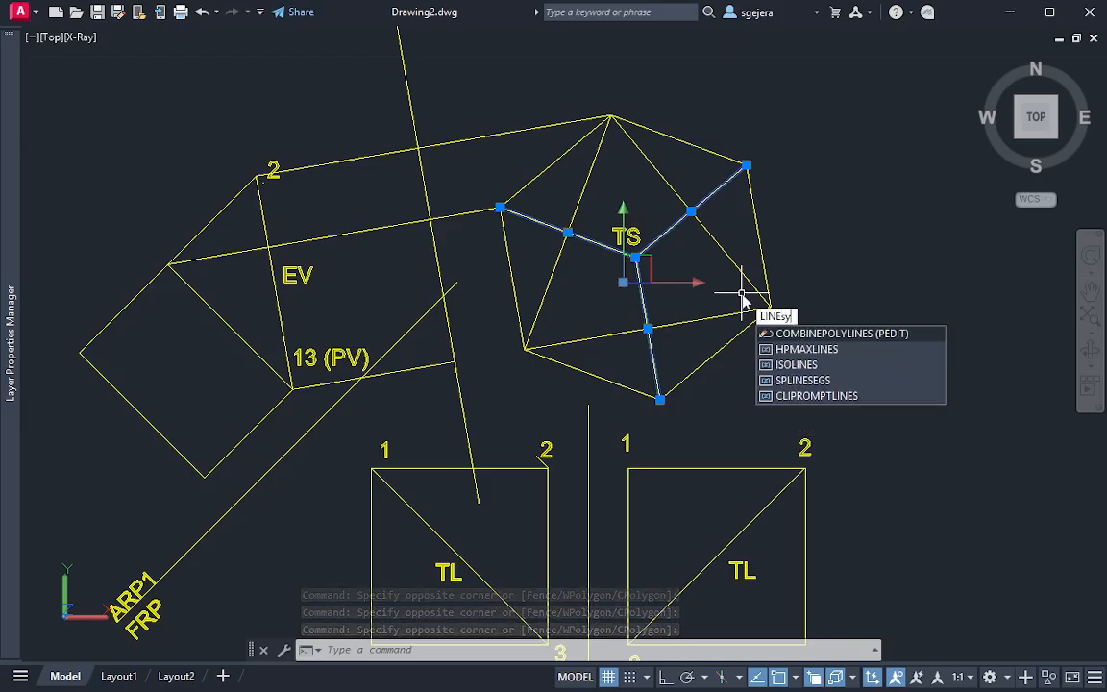
type("type")
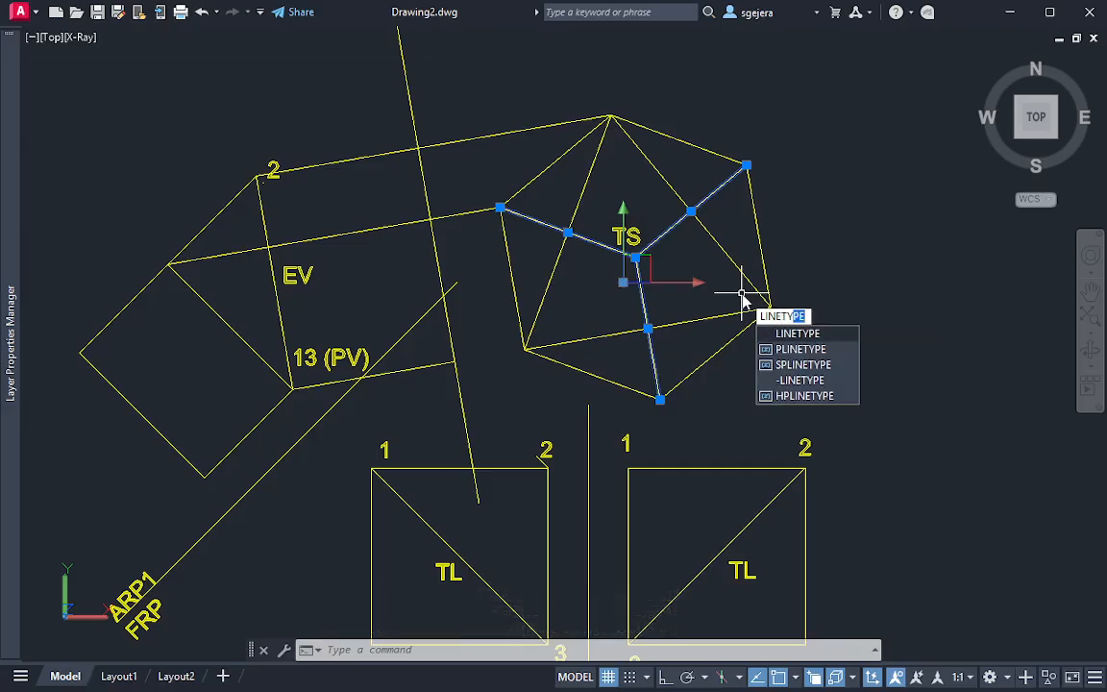
key("Return")
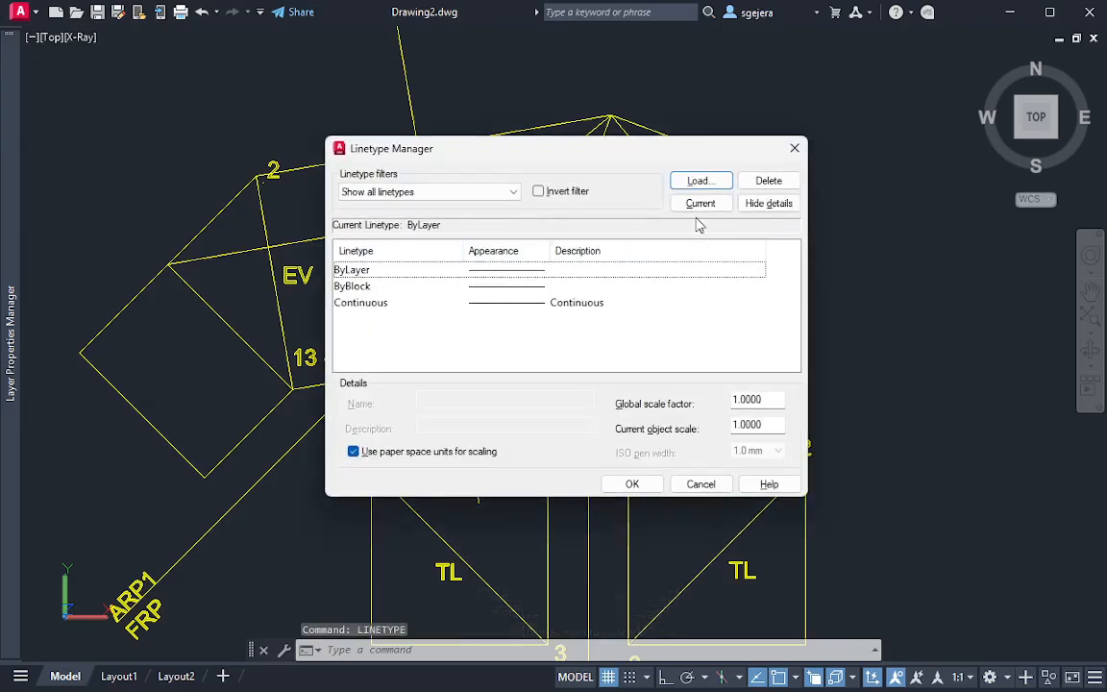
left_click(700, 181)
scroll(532, 317, "down", 13)
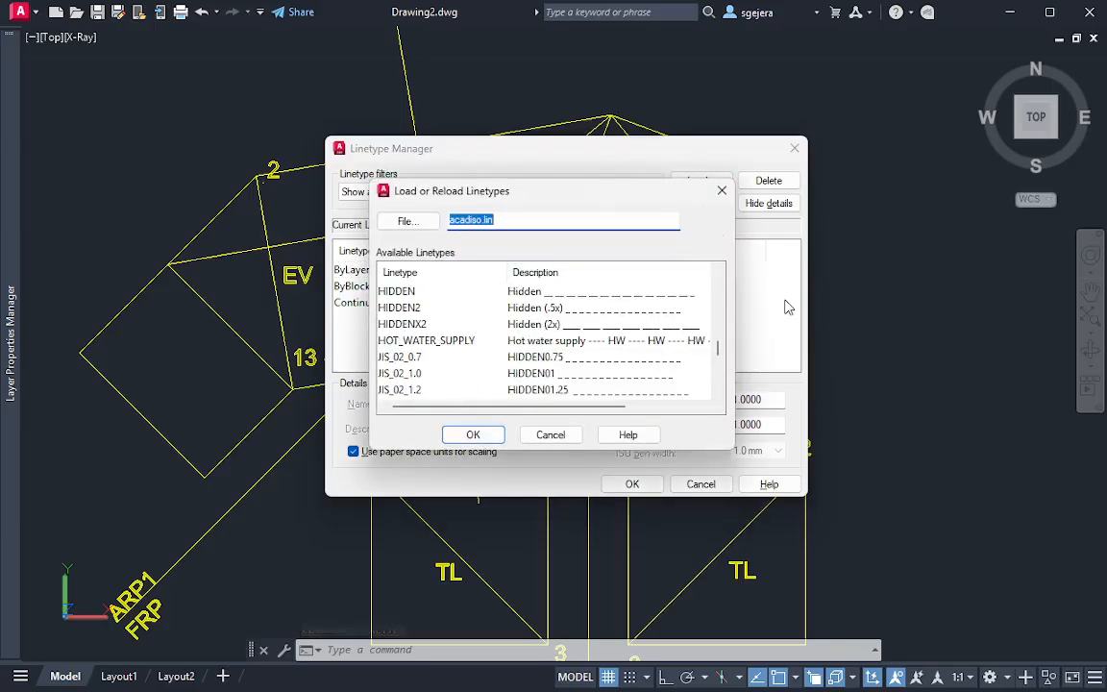
left_click(553, 360)
left_click(471, 436)
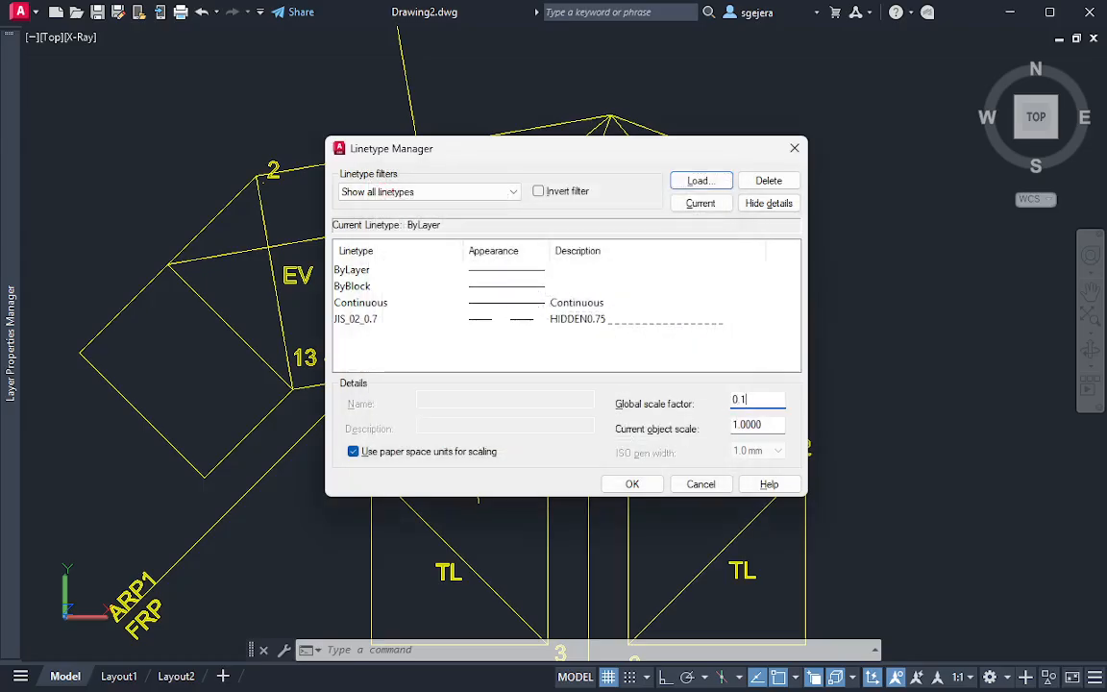
Set the global linetype scale factor to 0.1 without loading further linetypes, and accept the linetype settings
left_click(701, 179)
left_click(466, 434)
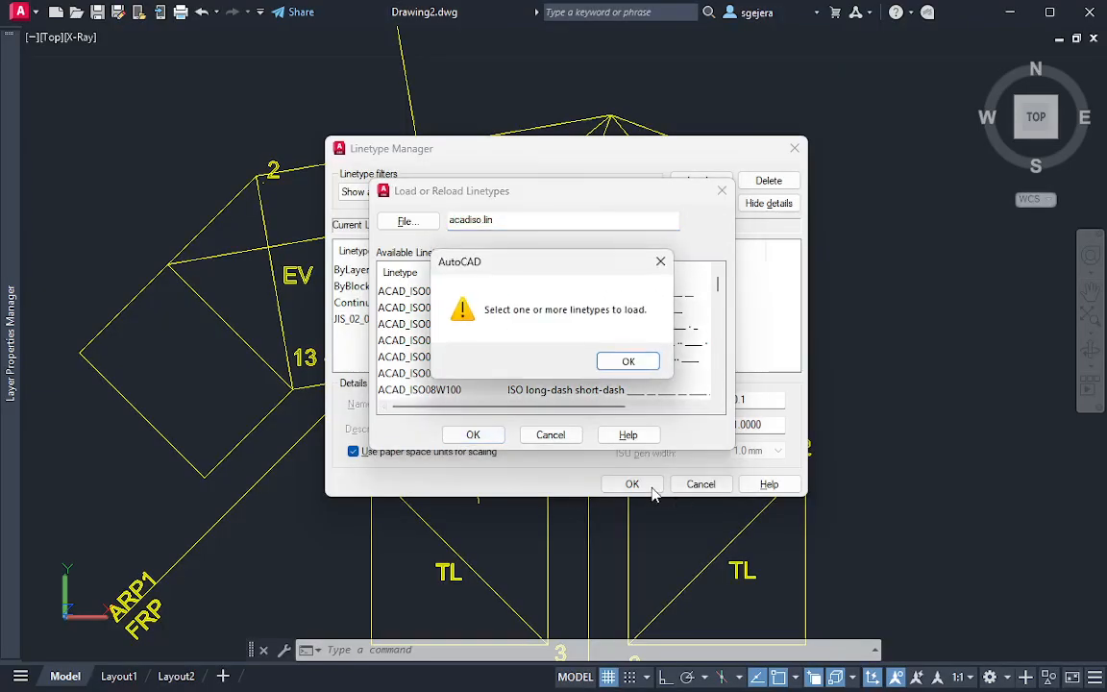
left_click(627, 361)
left_click(550, 435)
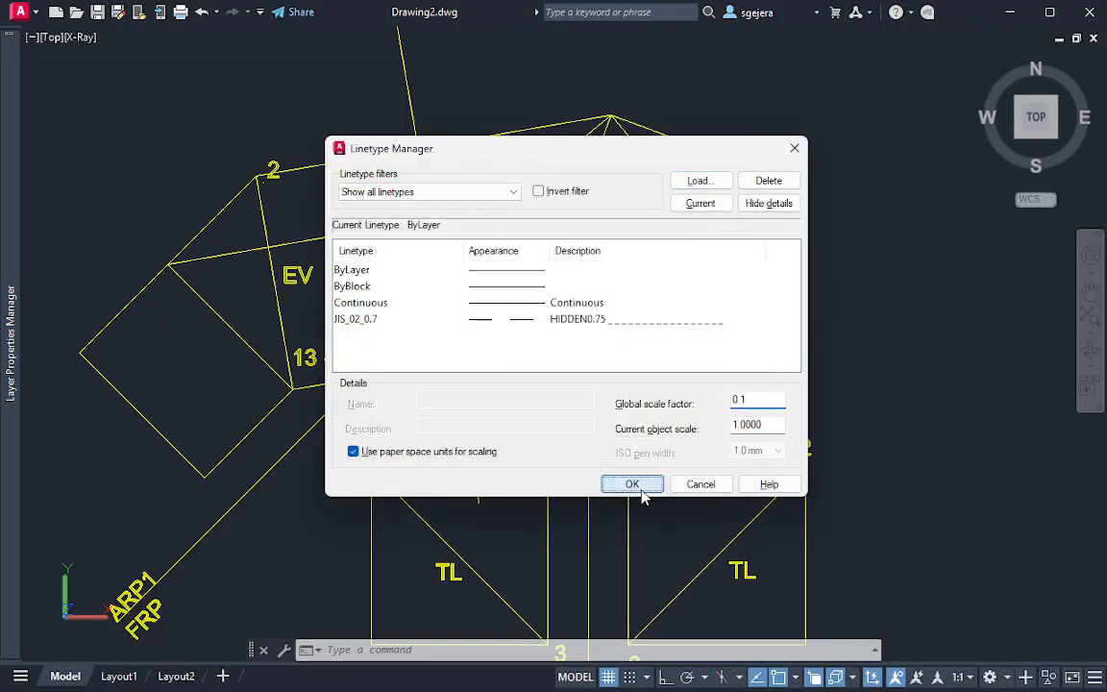
left_click(633, 483)
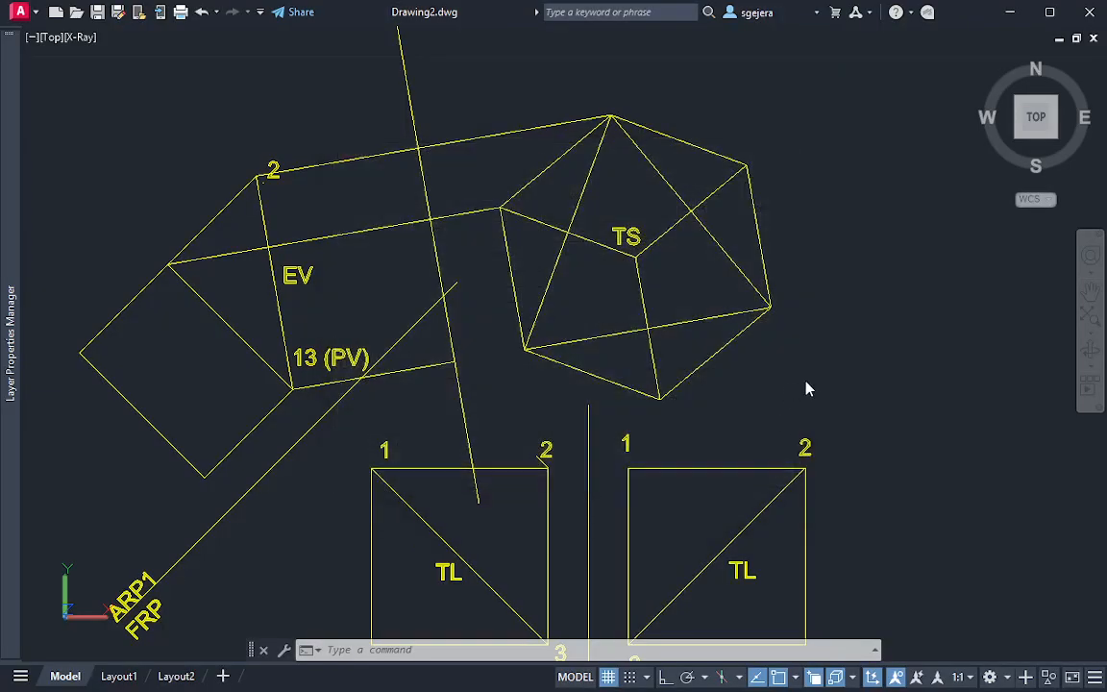
Assign the JIS_02_0.7 linetype to the three lines meeting inside the TS triangle
left_click(681, 254)
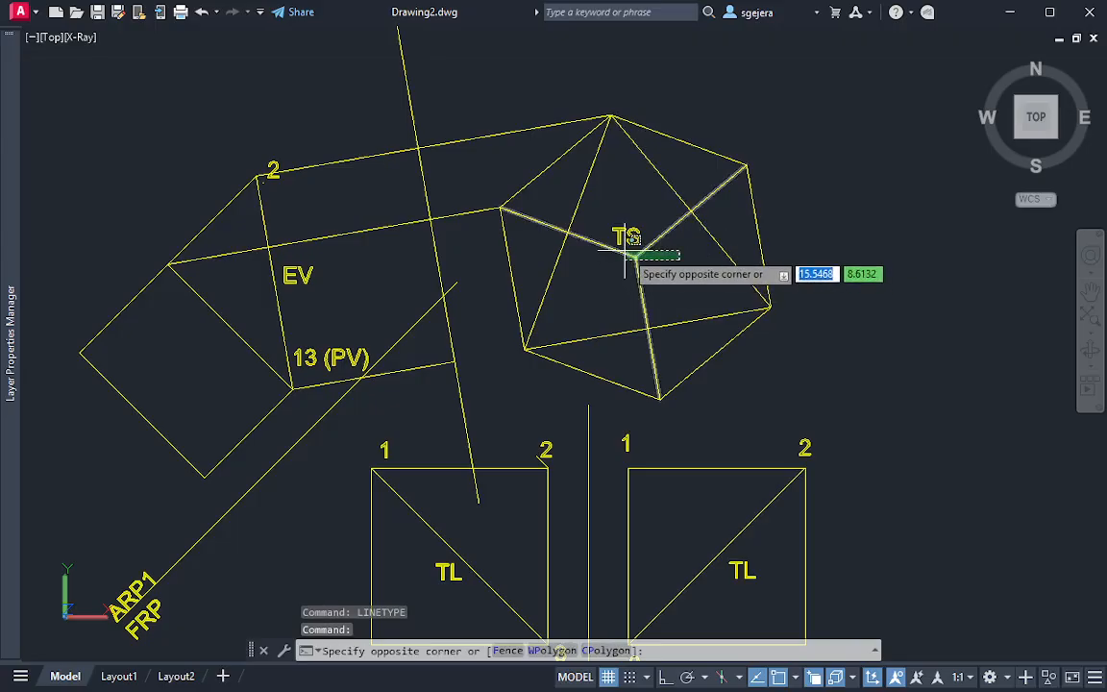
left_click(626, 255)
left_click(10, 346)
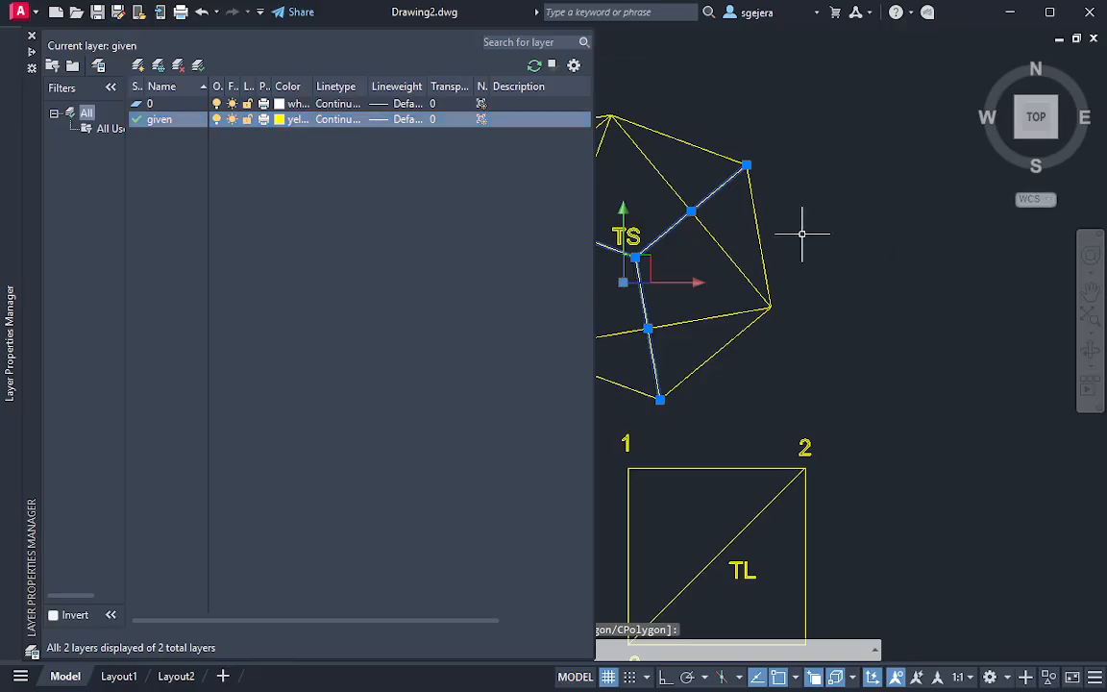
key("ctrl+1")
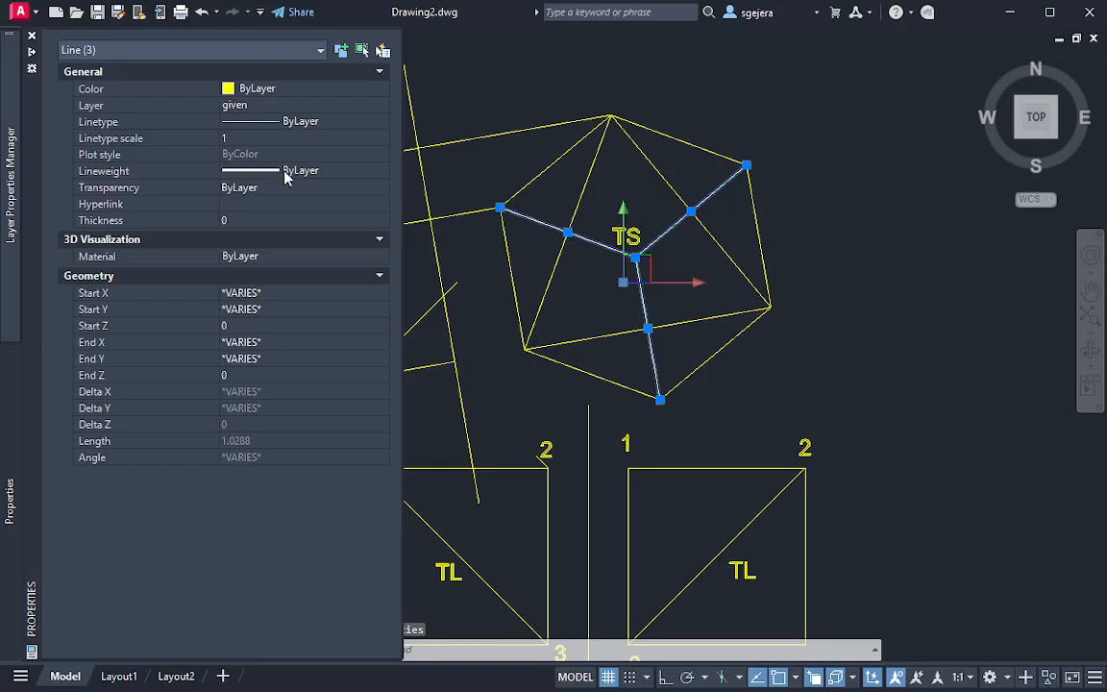
left_click(301, 121)
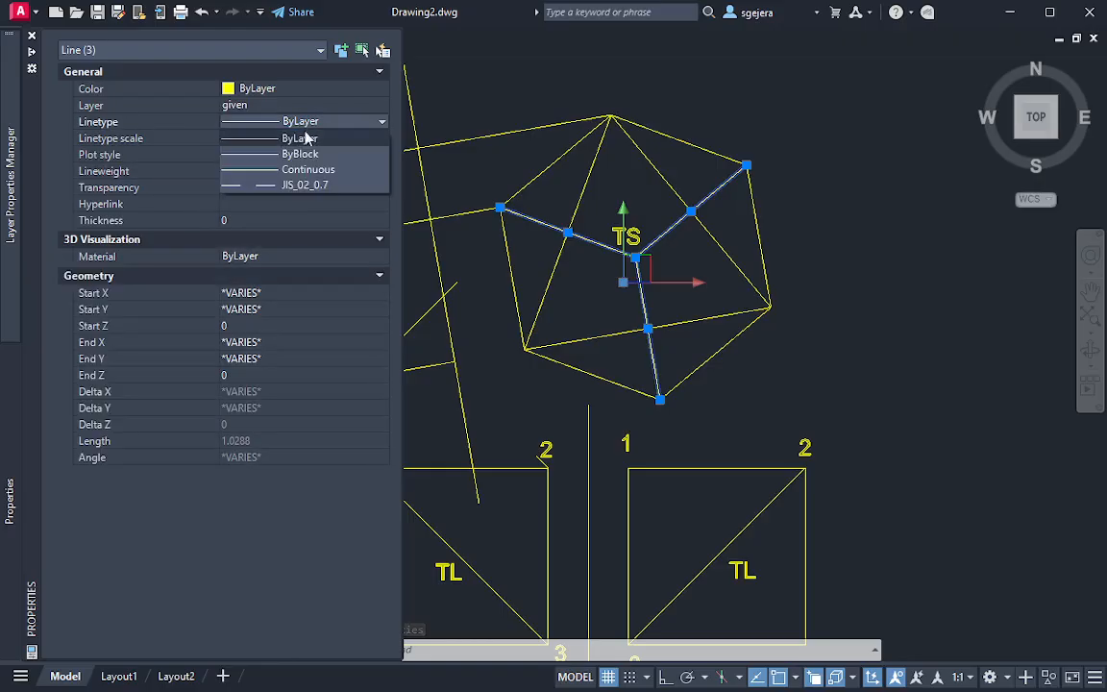
left_click(306, 184)
Try to reduce the linetype scale of the three dashed lines, and clear the selection
left_click(271, 139)
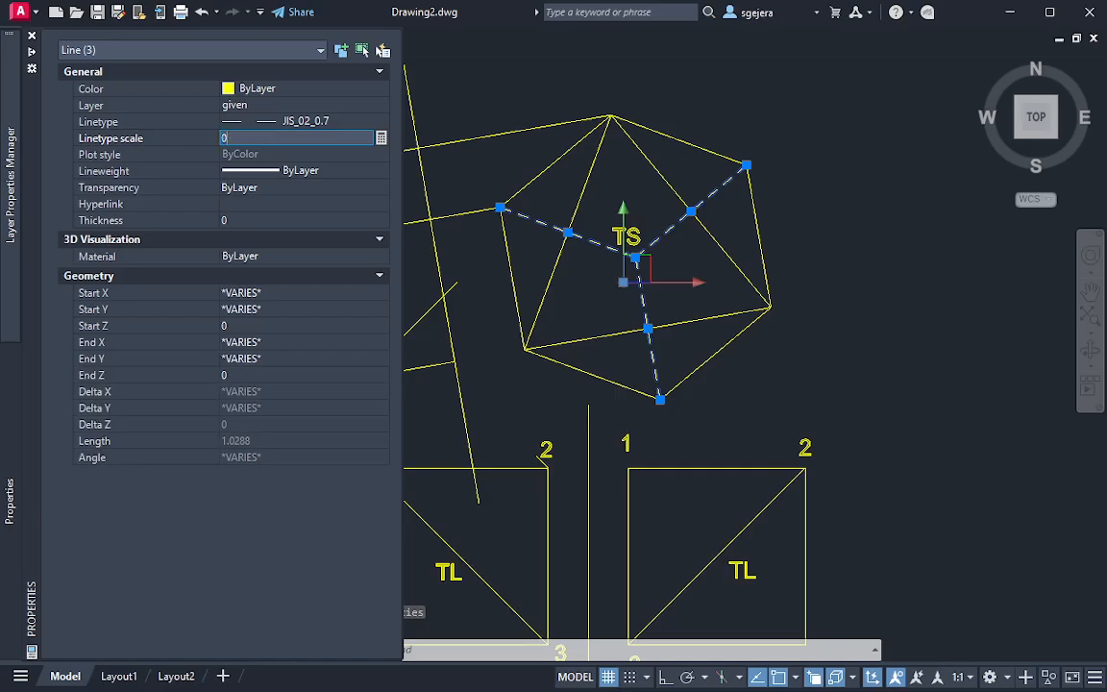
key("Return")
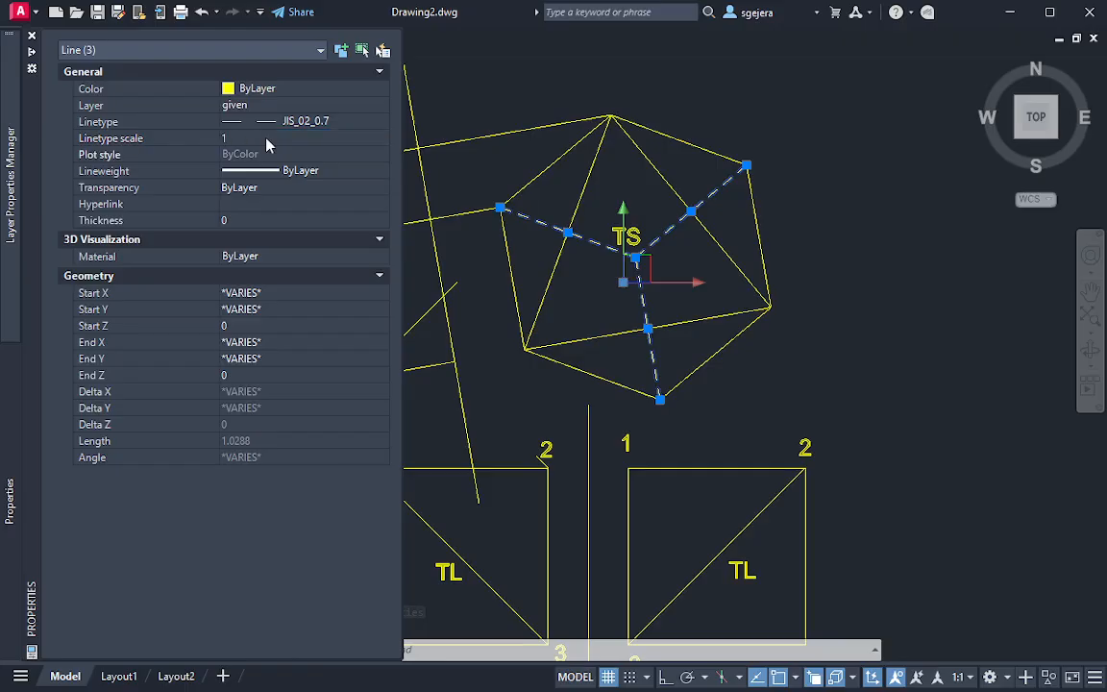
key("Escape")
key("Escape")
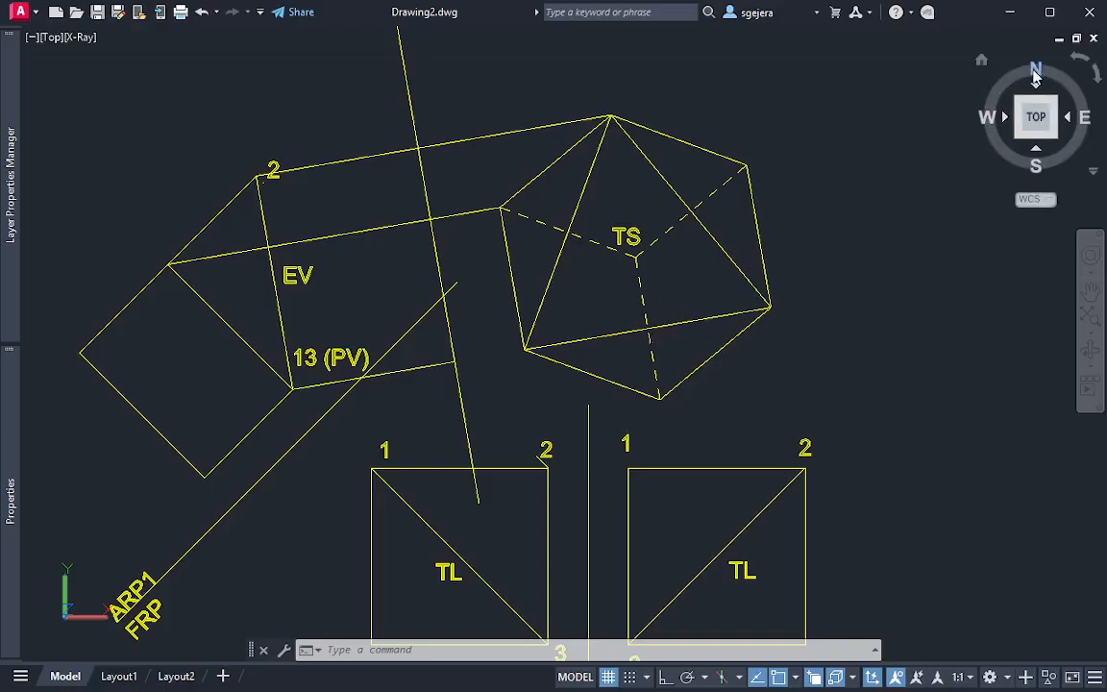
Try rotating the three dashed lines in the TS view 60 degrees about their common endpoint, and undo the rotation
left_click(1078, 65)
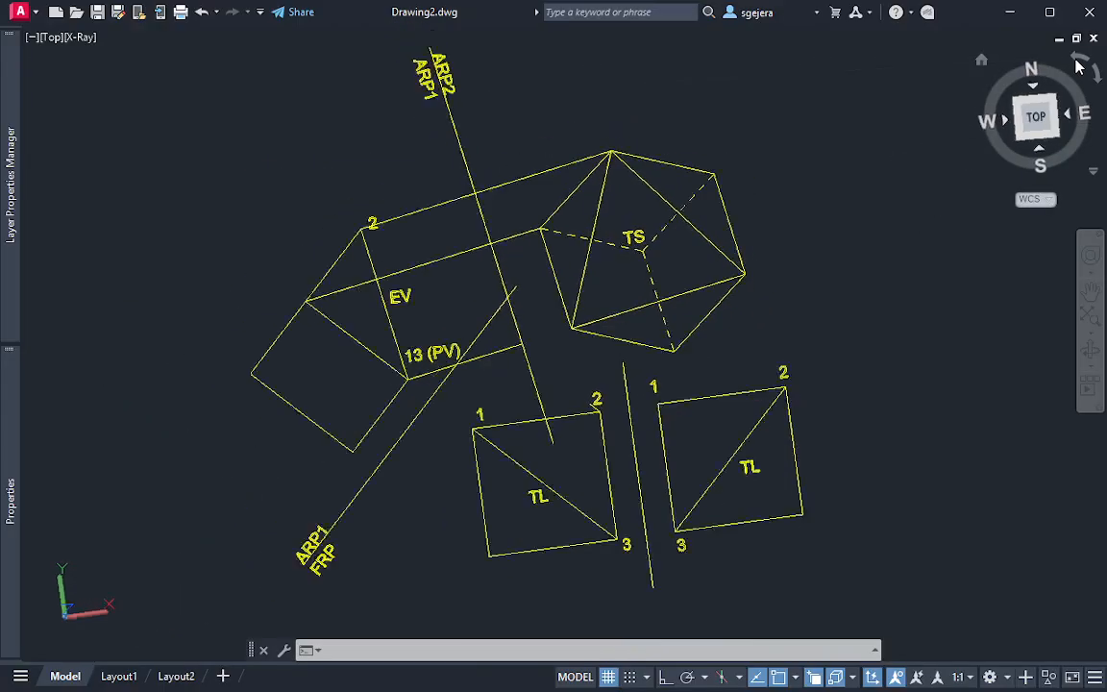
scroll(599, 272, "up", 6)
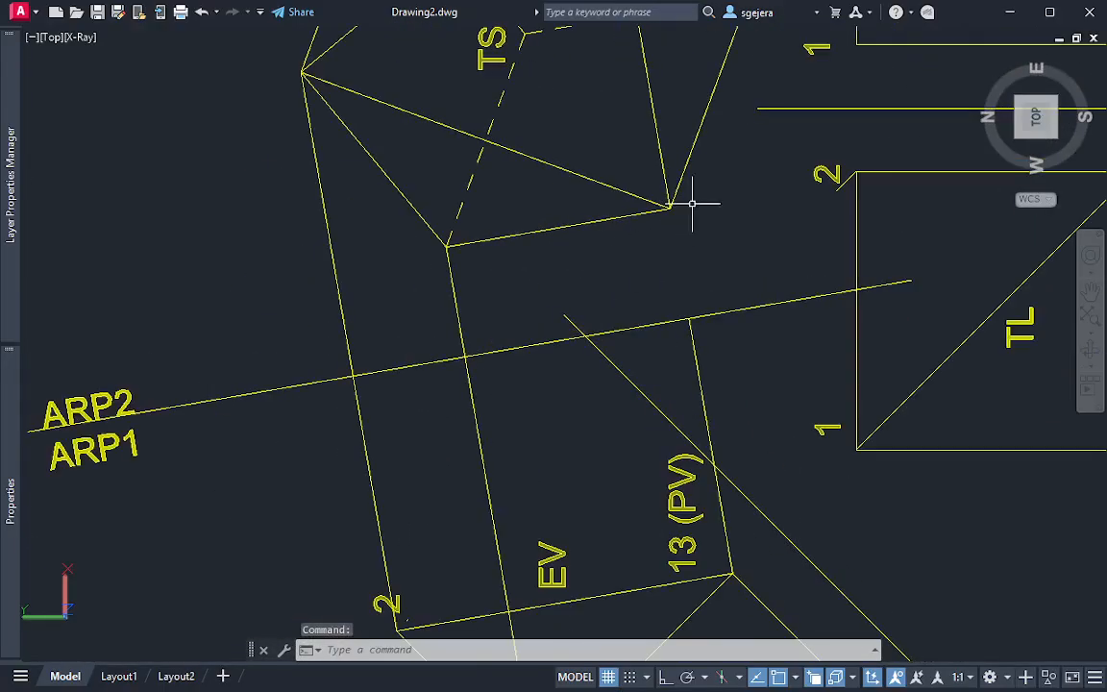
mouse_move(697, 187)
middle_mouse_down()
mouse_move(620, 442)
mouse_move(628, 474)
middle_mouse_up()
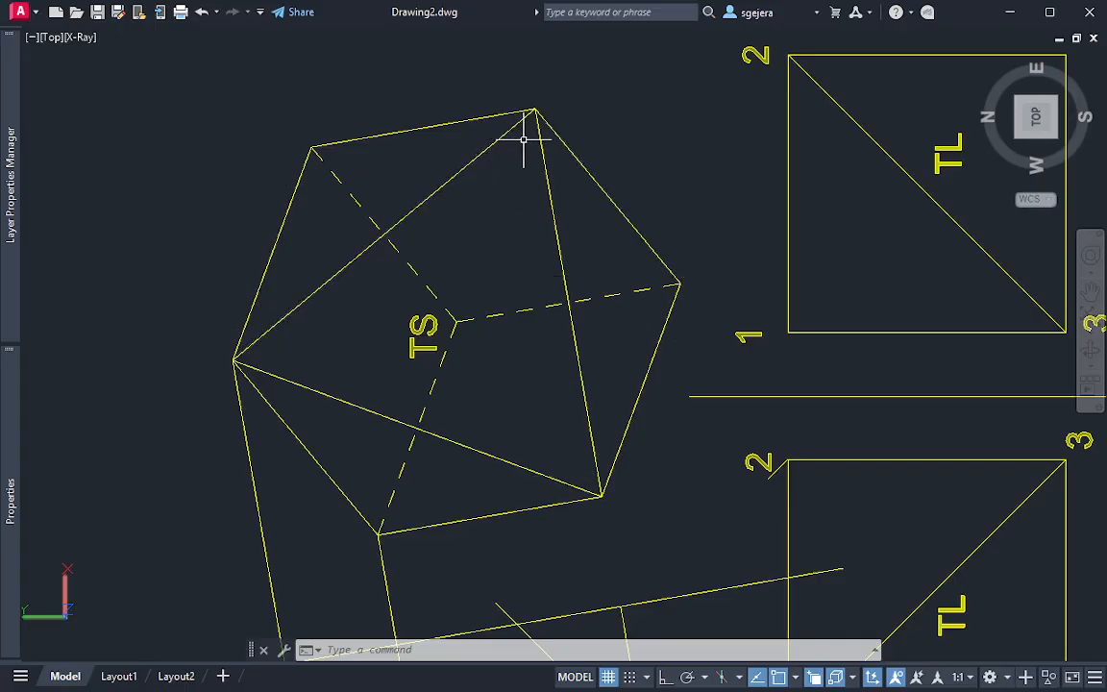
left_click(481, 313)
left_click(455, 317)
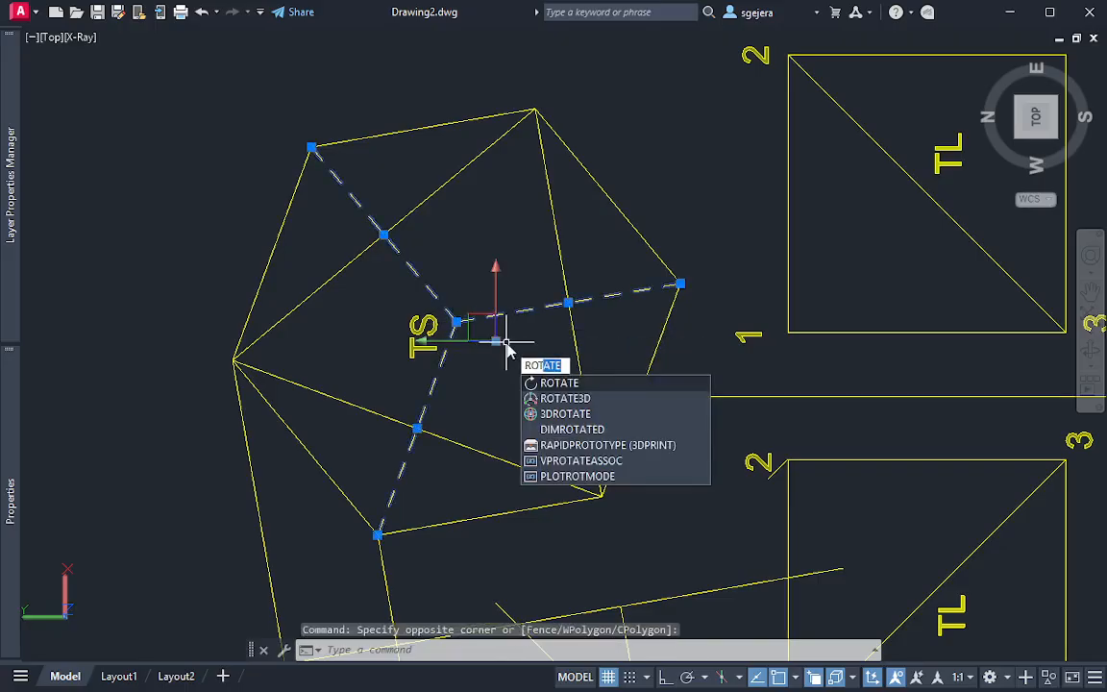
key("Return")
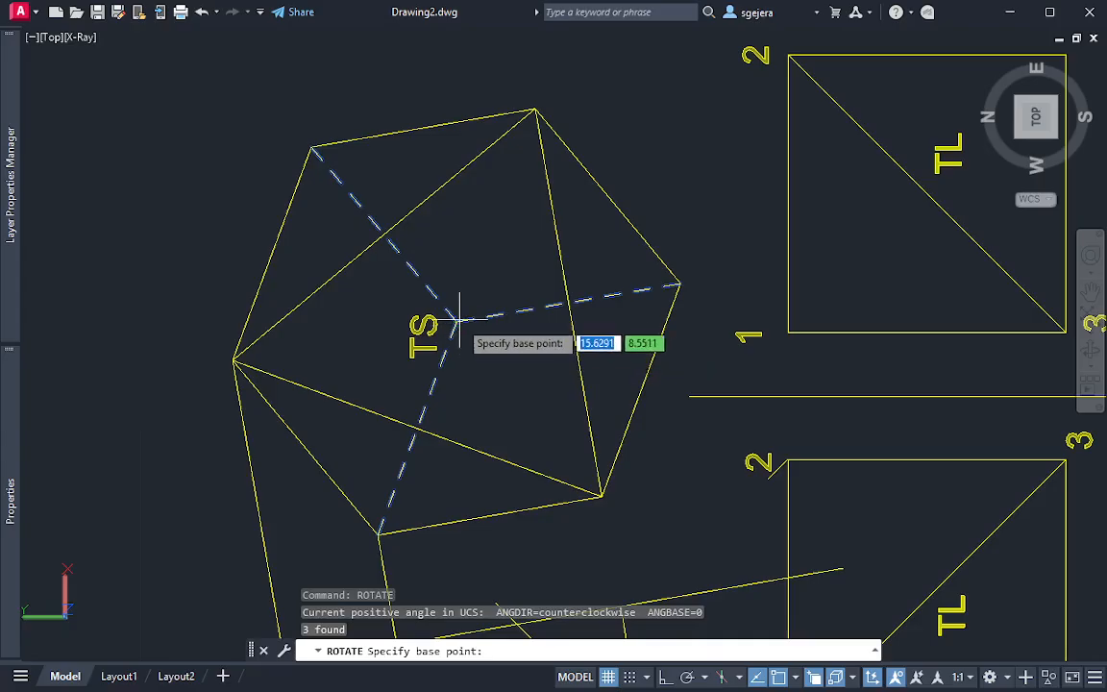
left_click(456, 319)
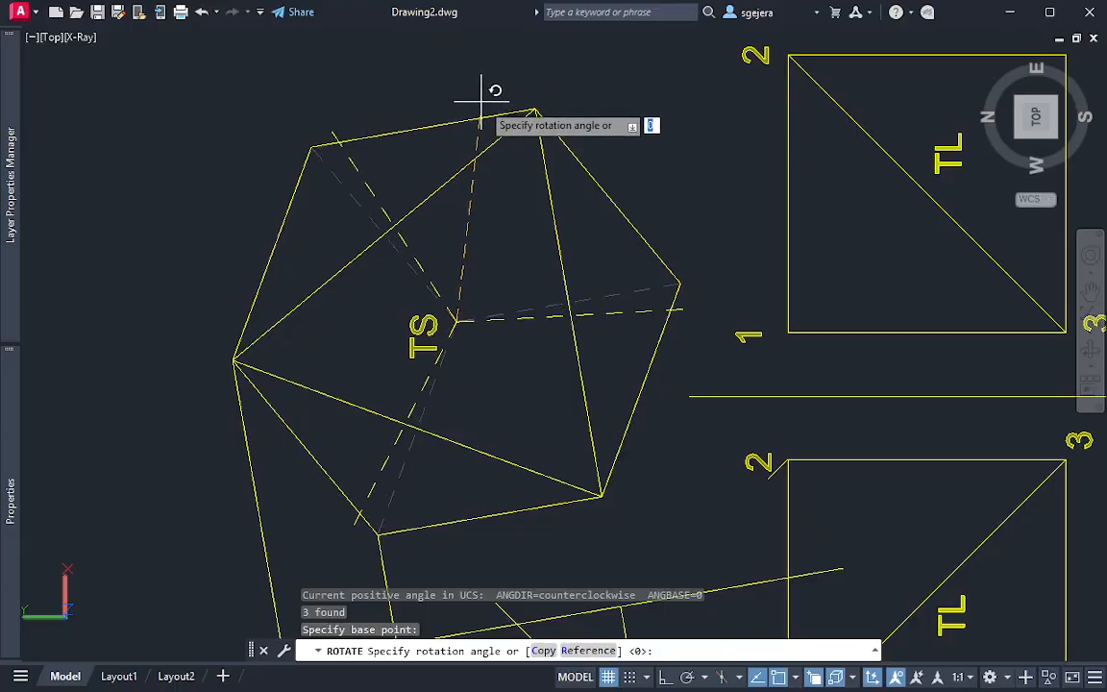
key("Return")
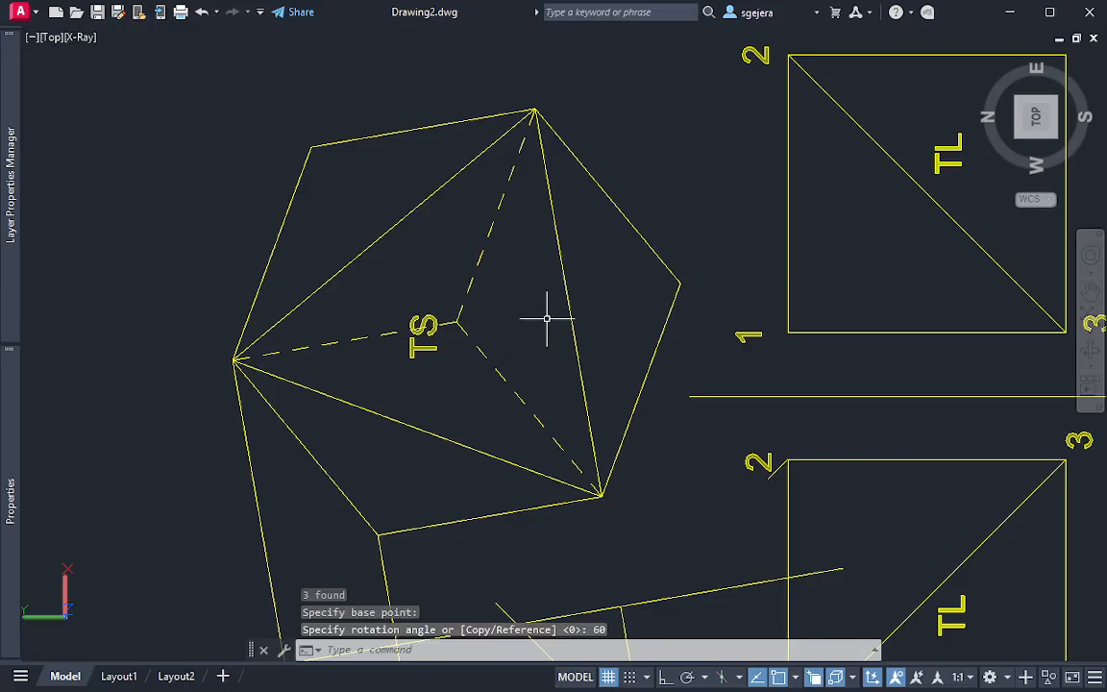
key("ctrl+z")
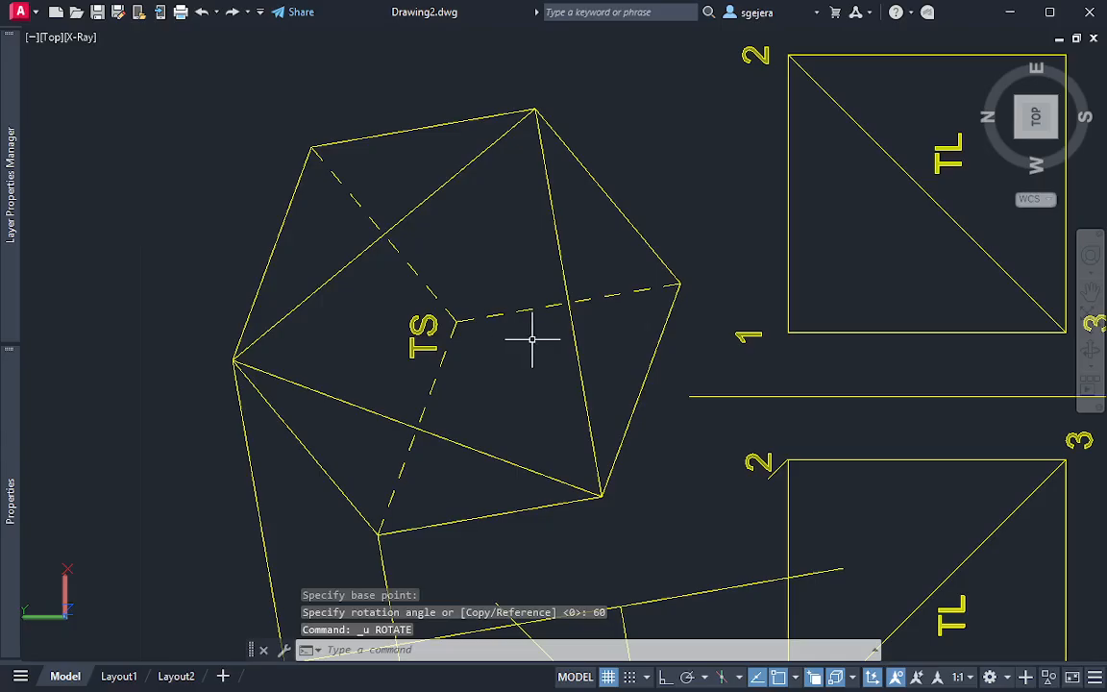
Try rotating the three dashed TS lines by 30 degrees about their common endpoint, and undo the rotation
left_click(532, 310)
left_click(453, 320)
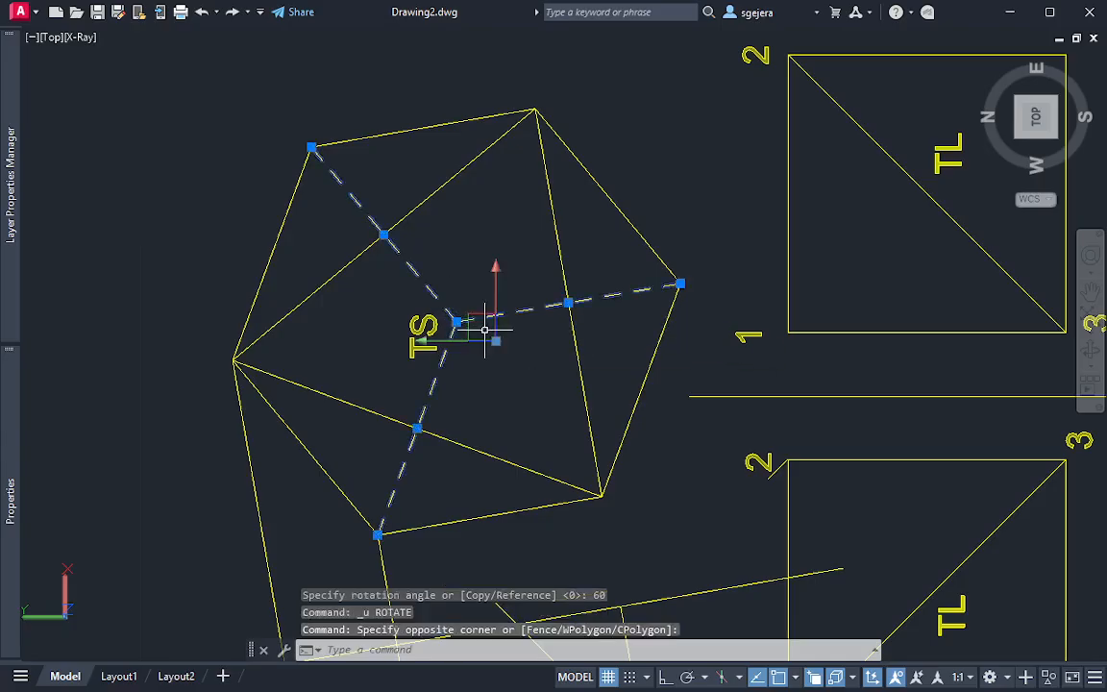
type("rot")
key("Return")
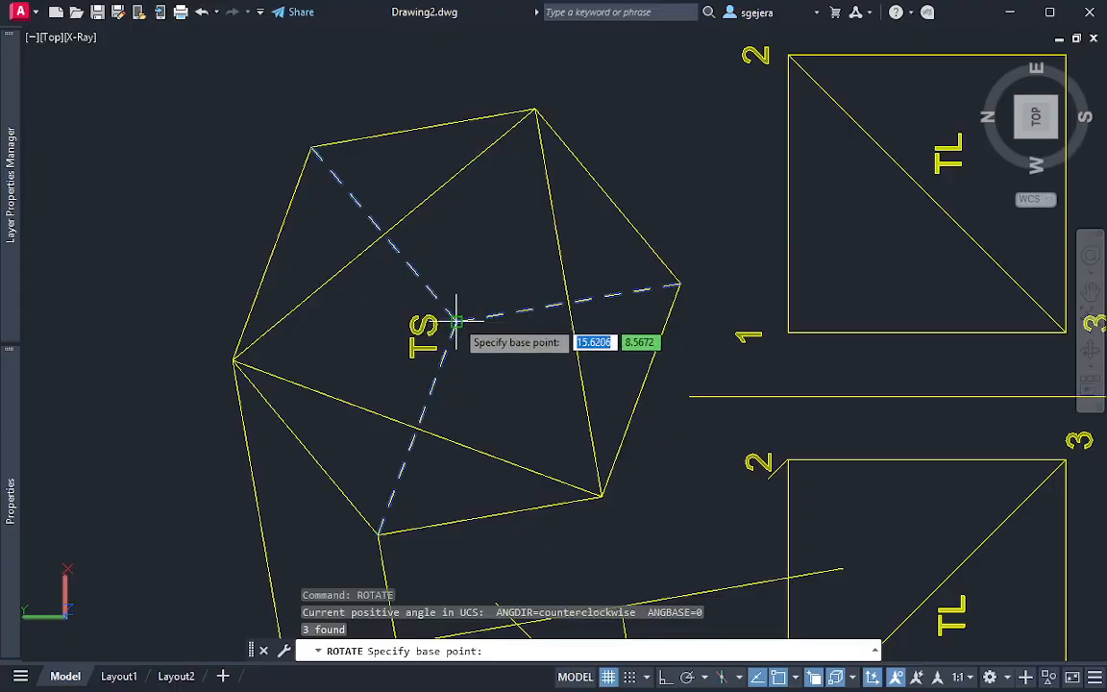
left_click(457, 321)
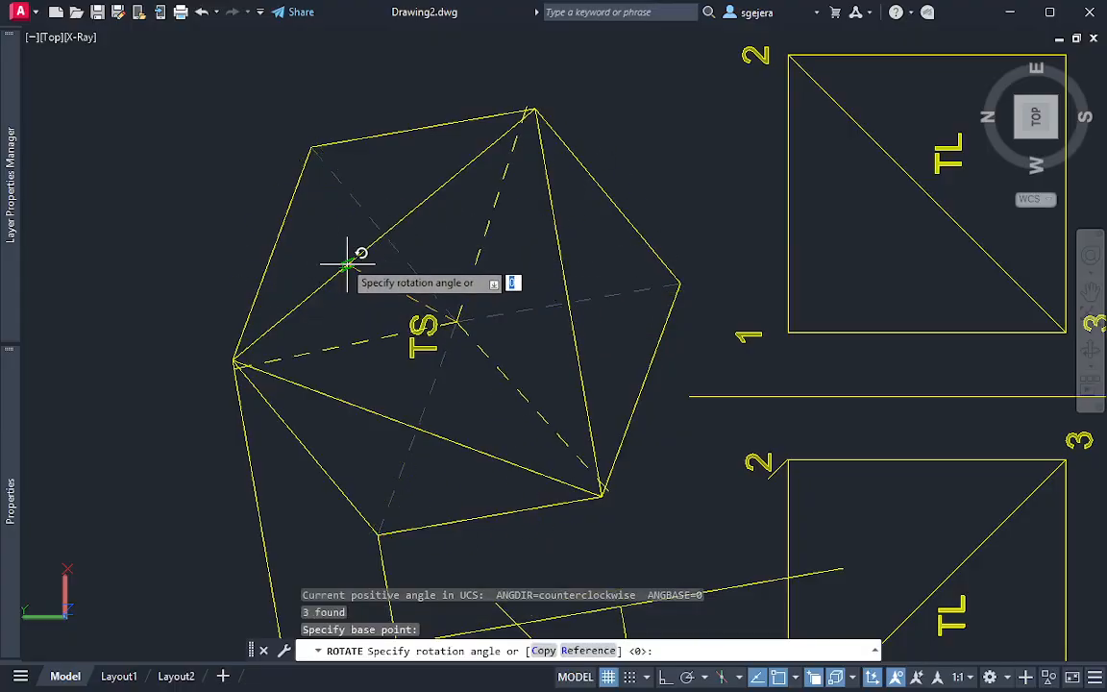
key("Return")
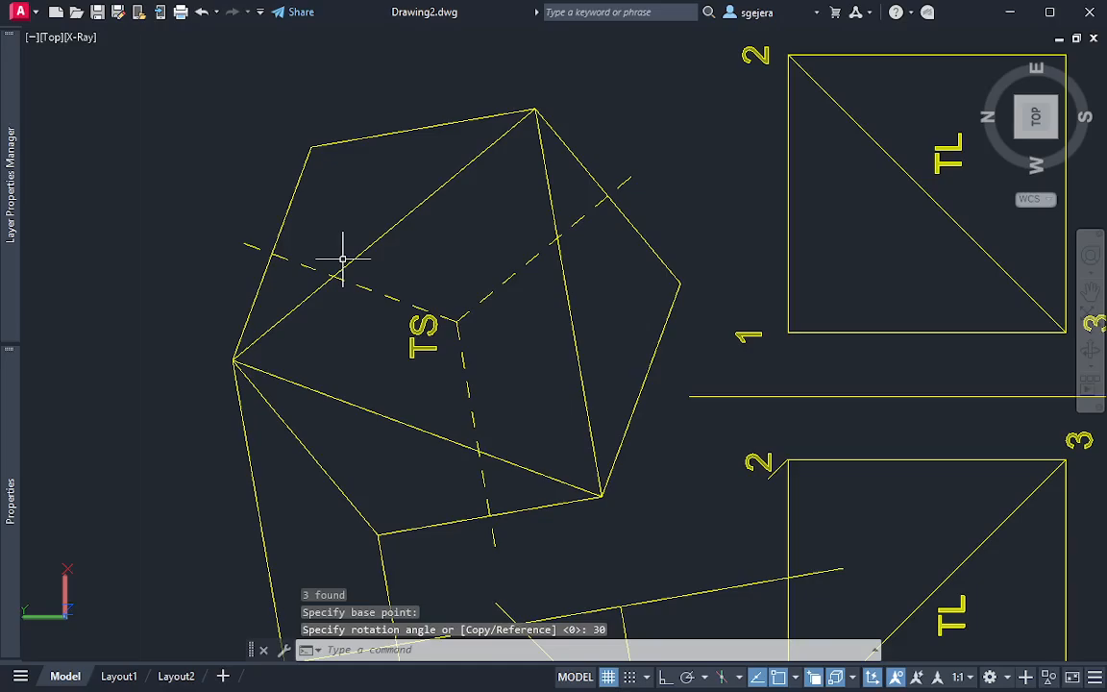
key("ctrl+z")
Rotate the three dashed lines 60 degrees about their common endpoint so they run to the TS triangle's corners
left_click(486, 335)
left_click(447, 306)
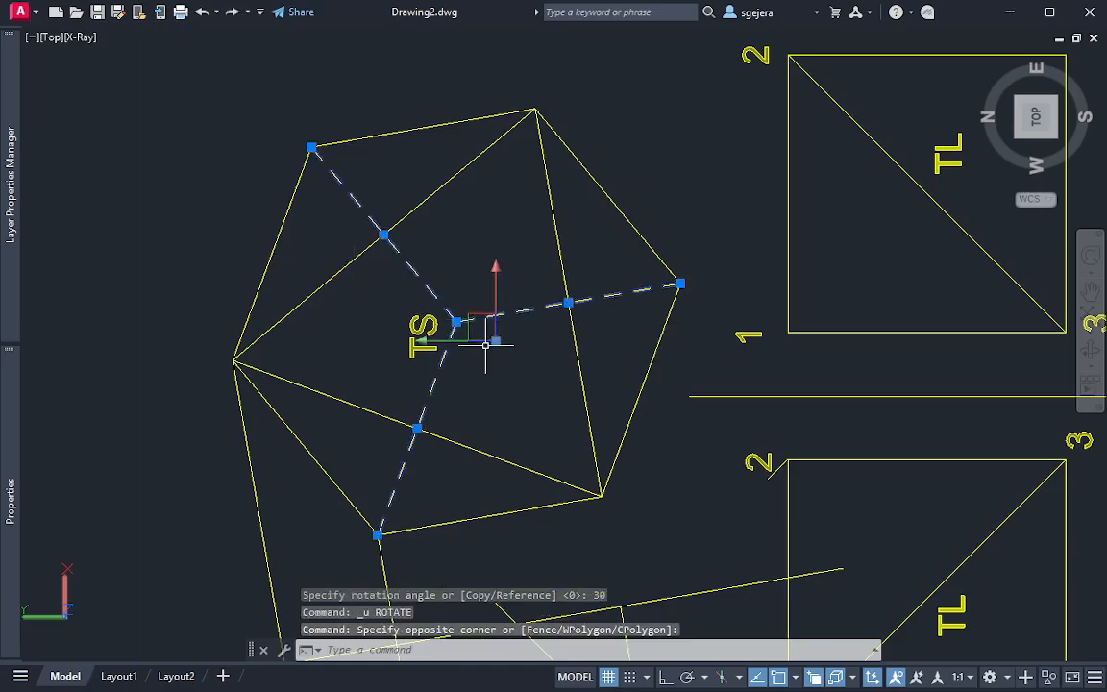
type("rot")
key("Return")
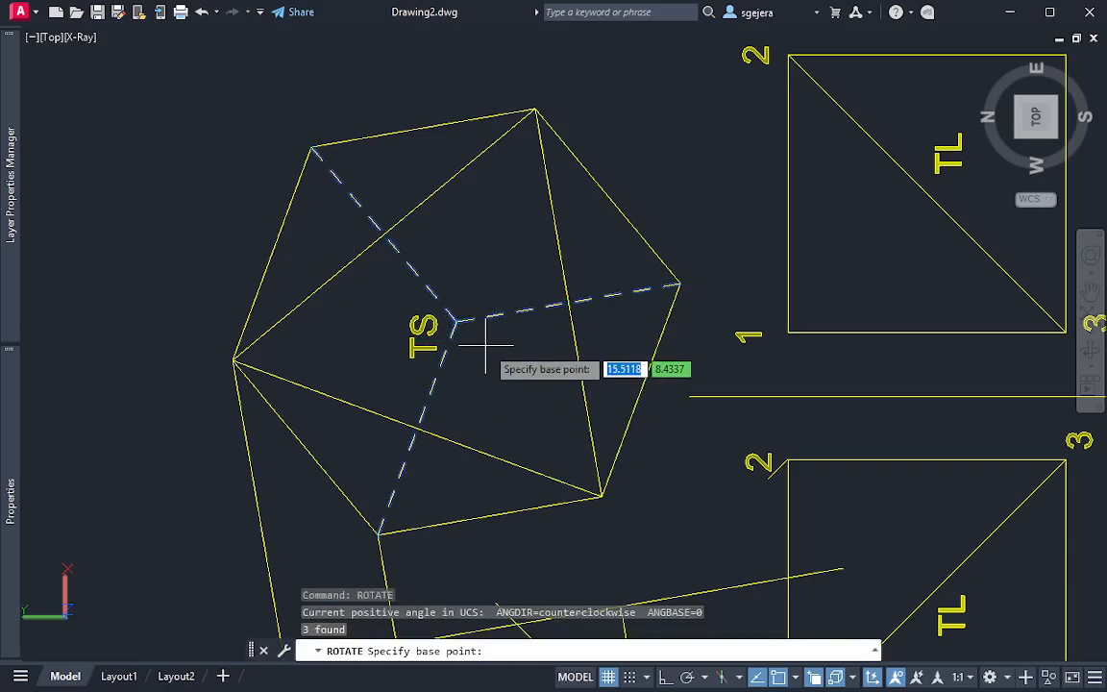
left_click(455, 319)
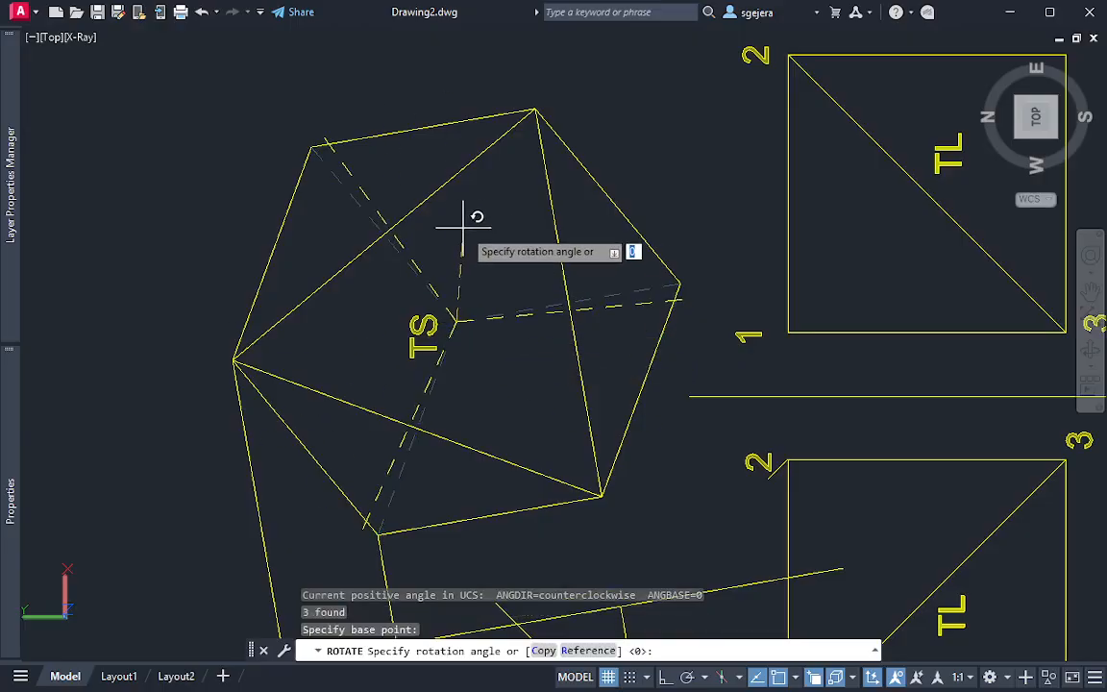
type("60")
key("Return")
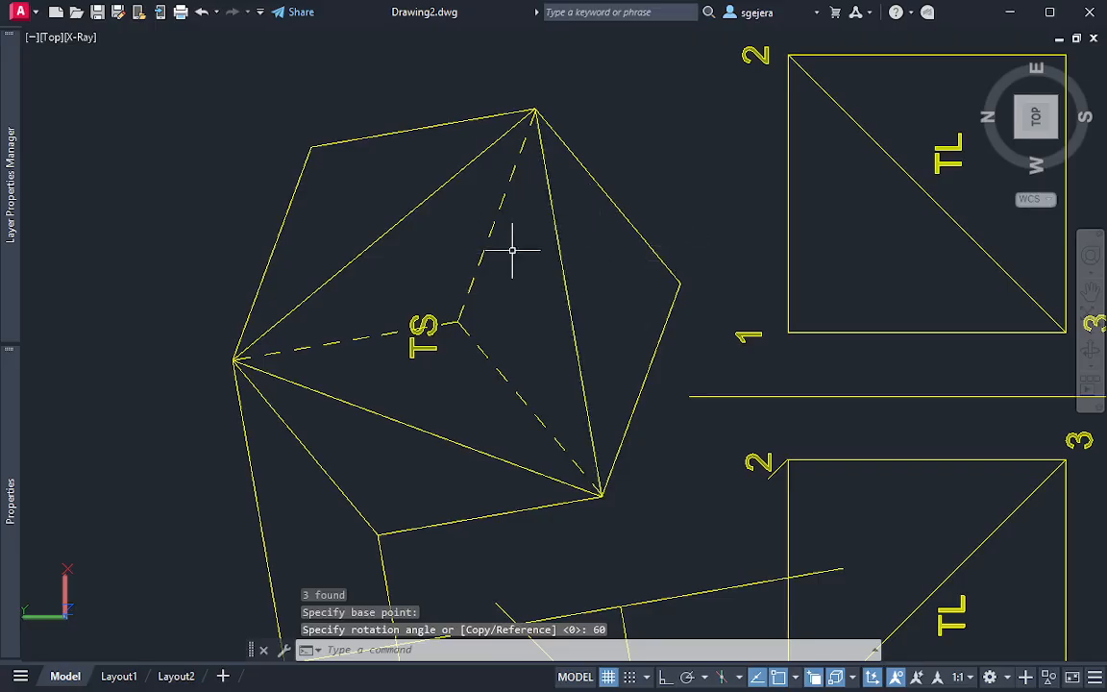
Rotate the three dashed lines in the TS view another 60 degrees about their common endpoint, onto the hexagon's other three corners
left_click(1096, 75)
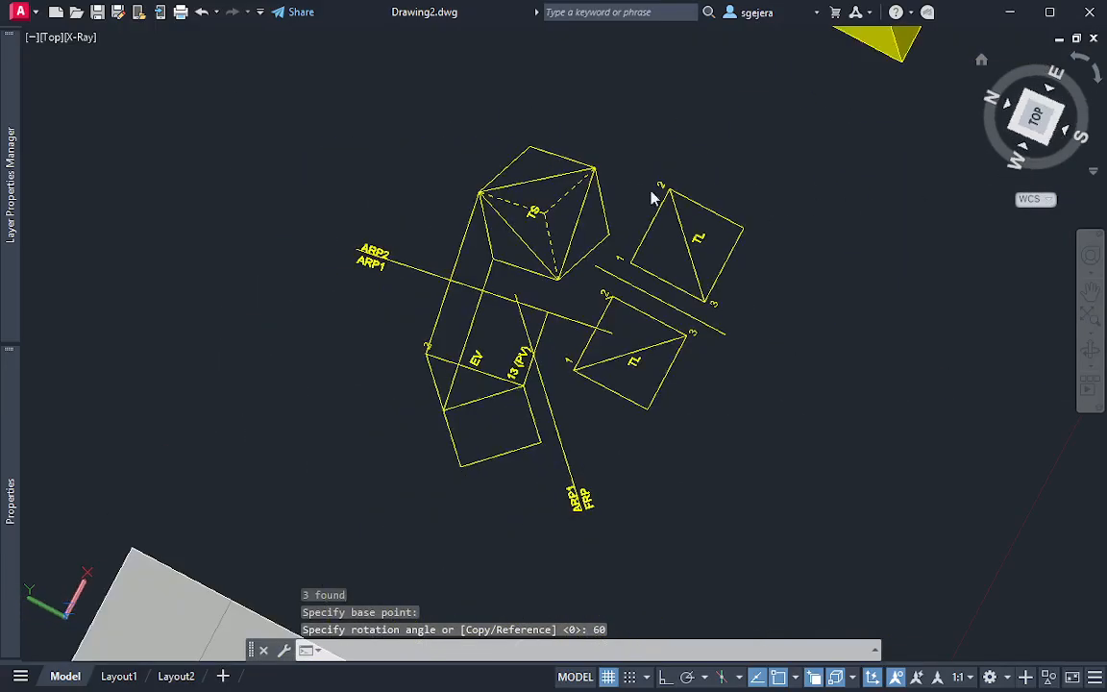
scroll(720, 309, "up", 3)
scroll(678, 245, "up", 6)
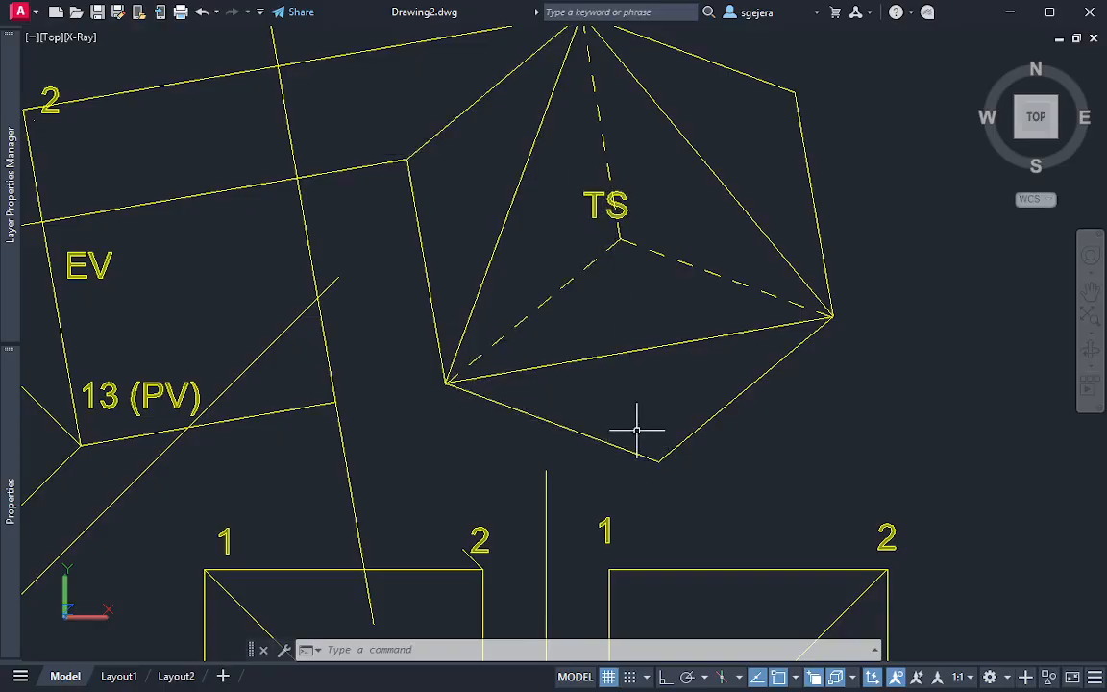
middle_click_drag(578, 356, 602, 432)
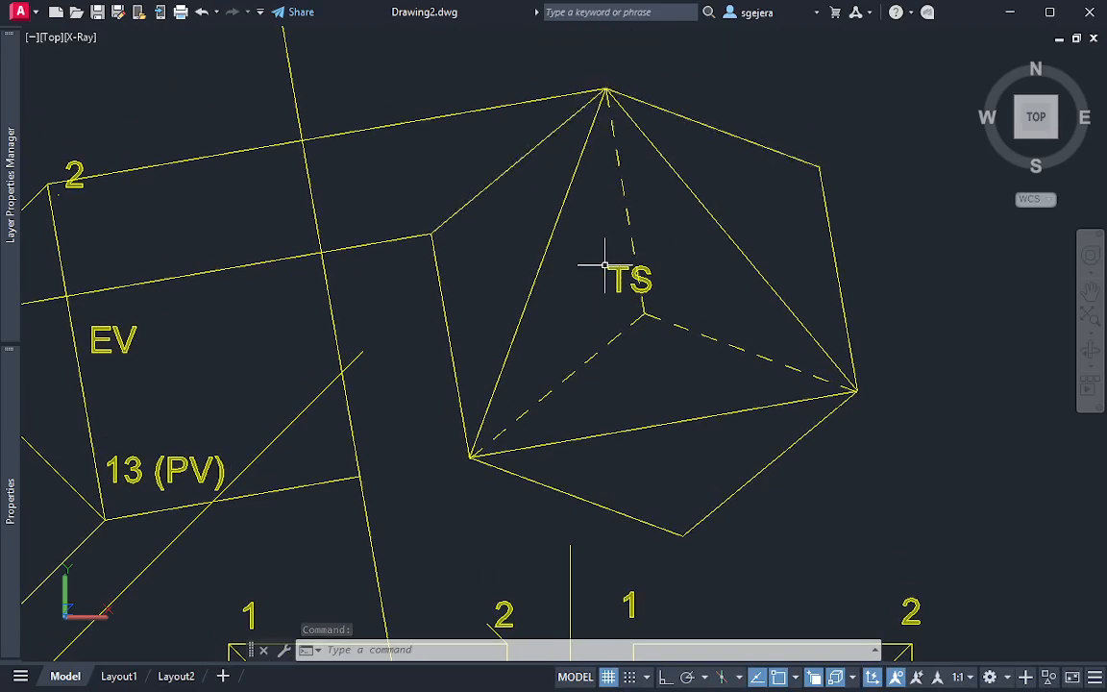
left_click(1084, 62)
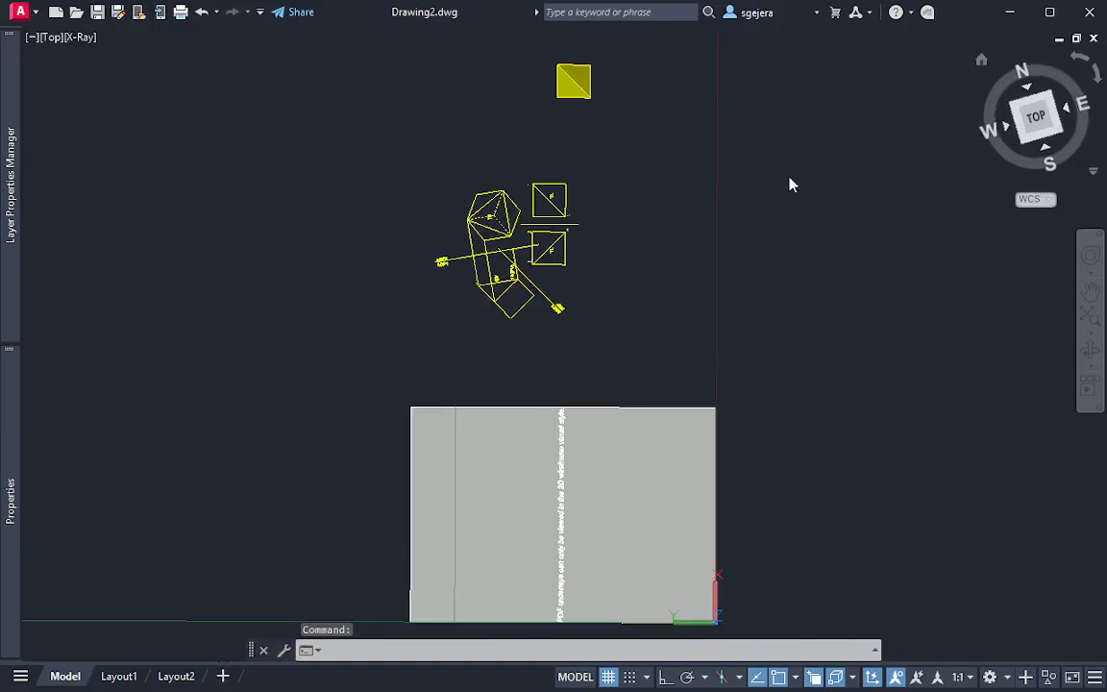
middle_click_drag(694, 218, 600, 373)
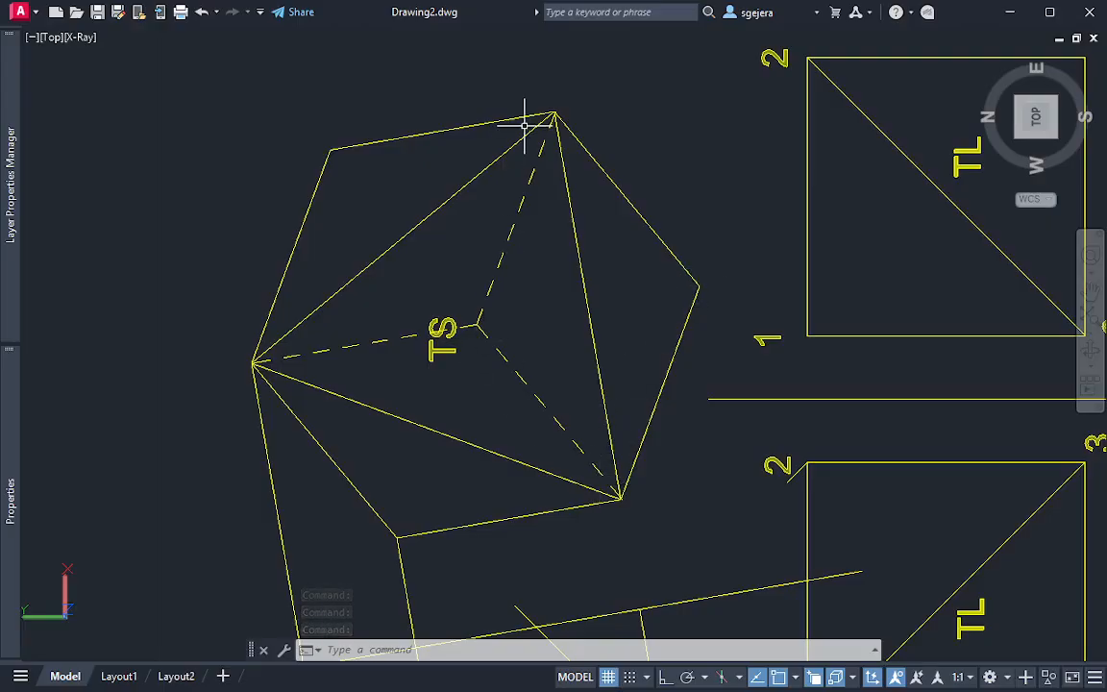
left_click(488, 310)
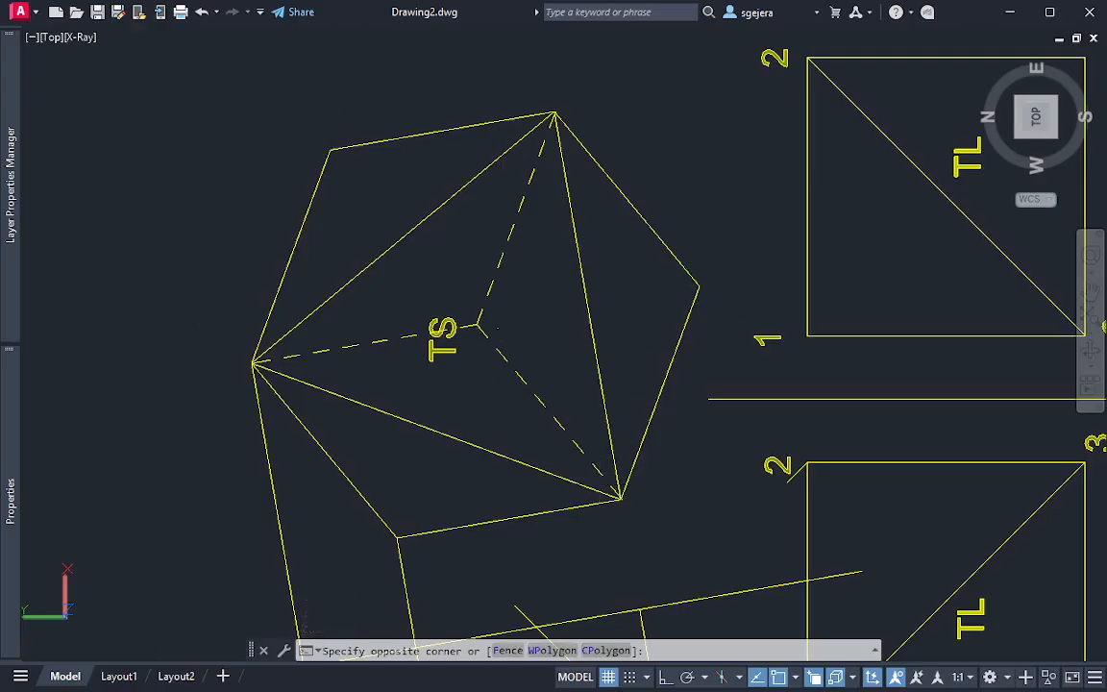
left_click(469, 327)
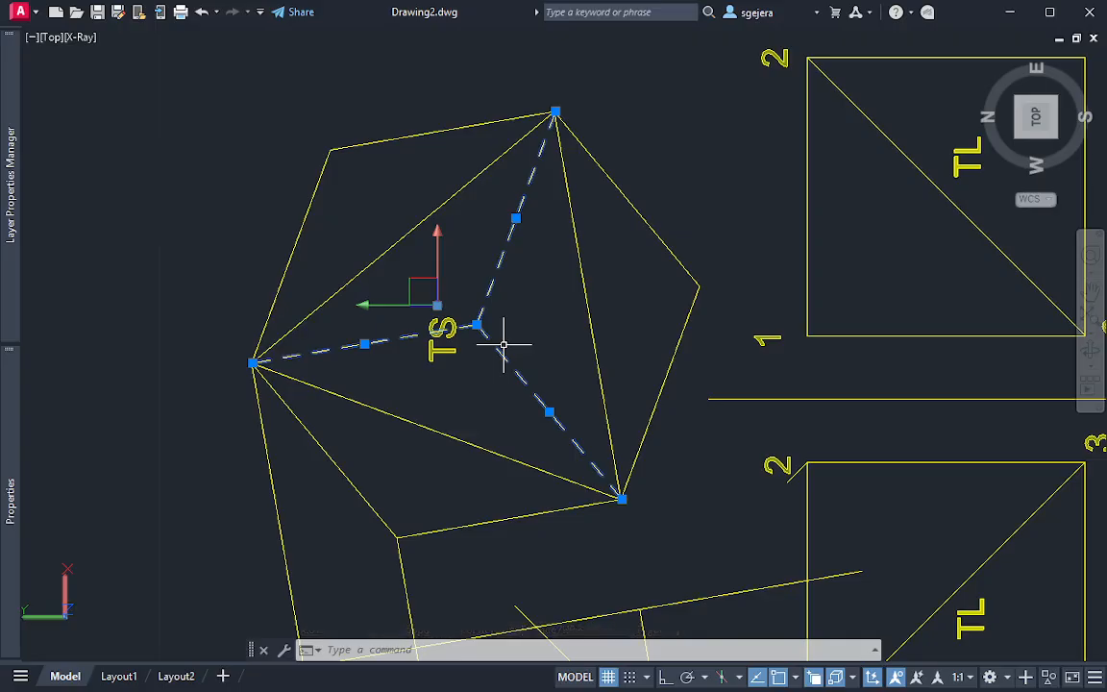
key("Return")
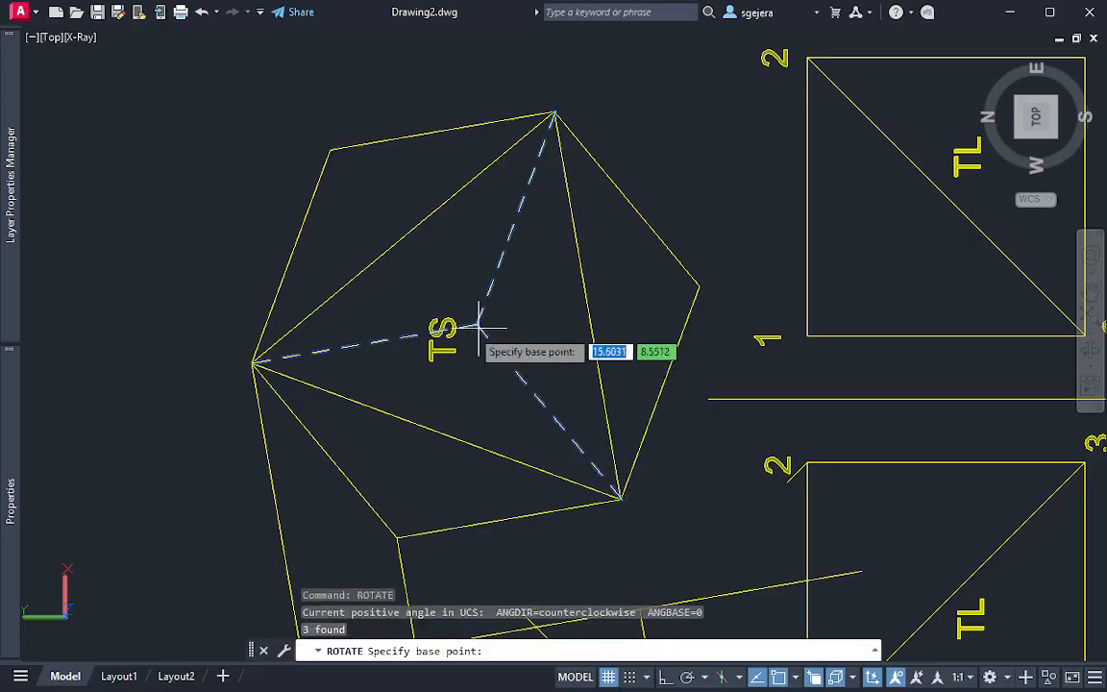
left_click(478, 325)
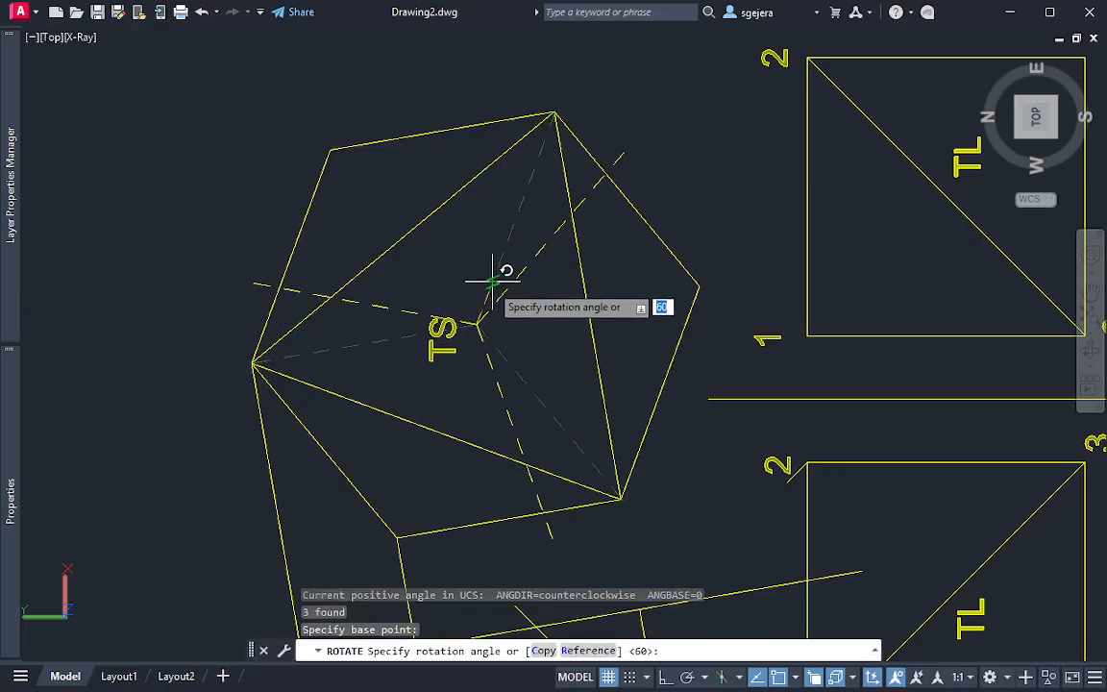
key("Return")
key("Escape")
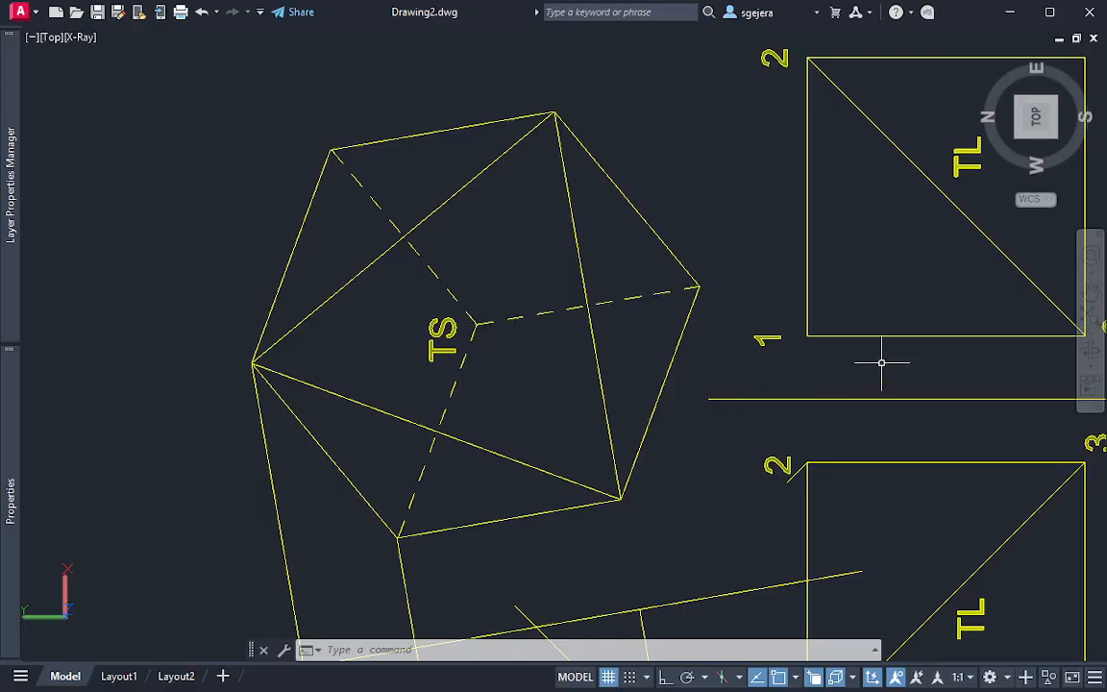
Examine the solid cut cube in 3D, looking squarely at the oblique triangular face and the hidden edges behind it
scroll(815, 308, "down", 8)
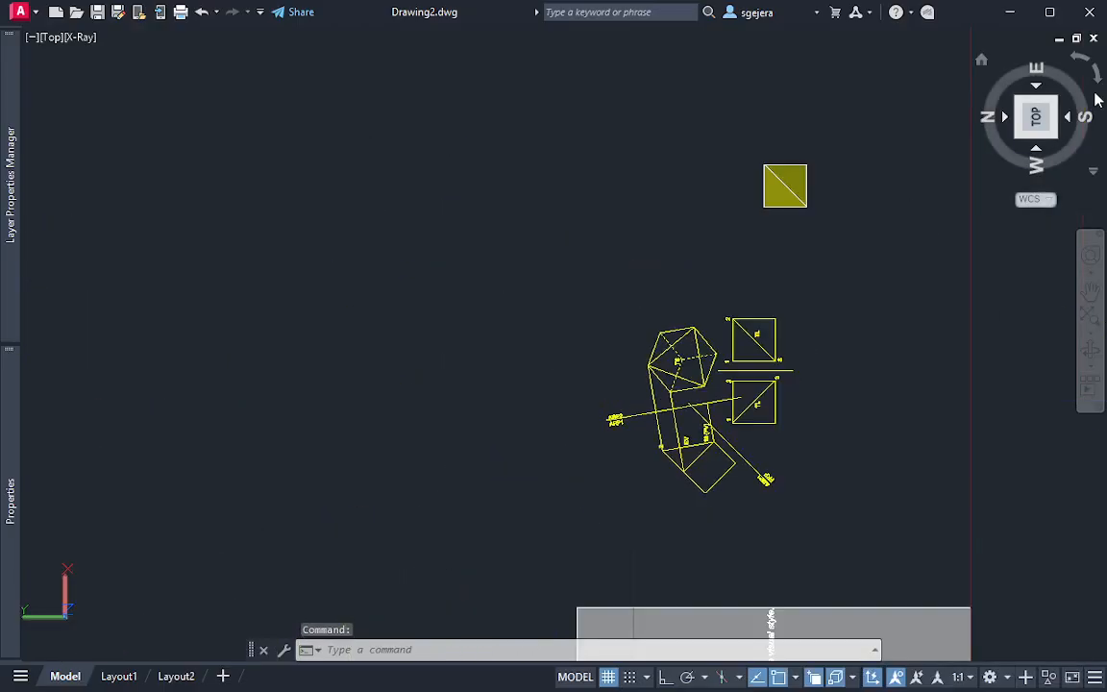
left_click(1097, 73)
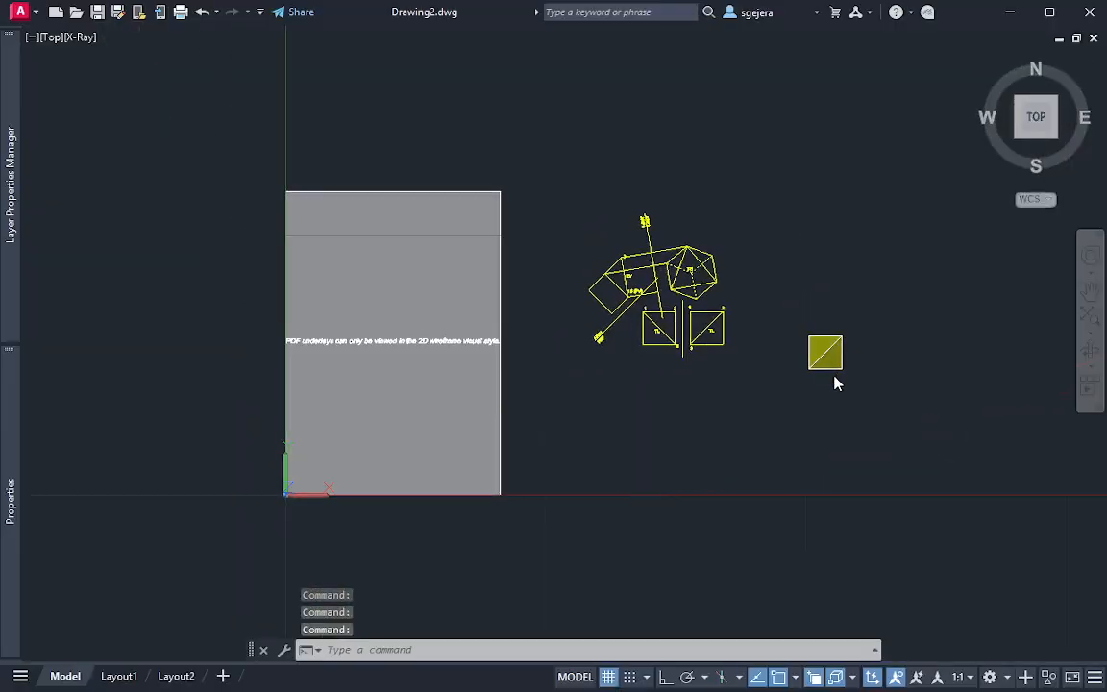
scroll(836, 382, "up", 6)
middle_click_drag(773, 137, 816, 647)
scroll(771, 432, "up", 4)
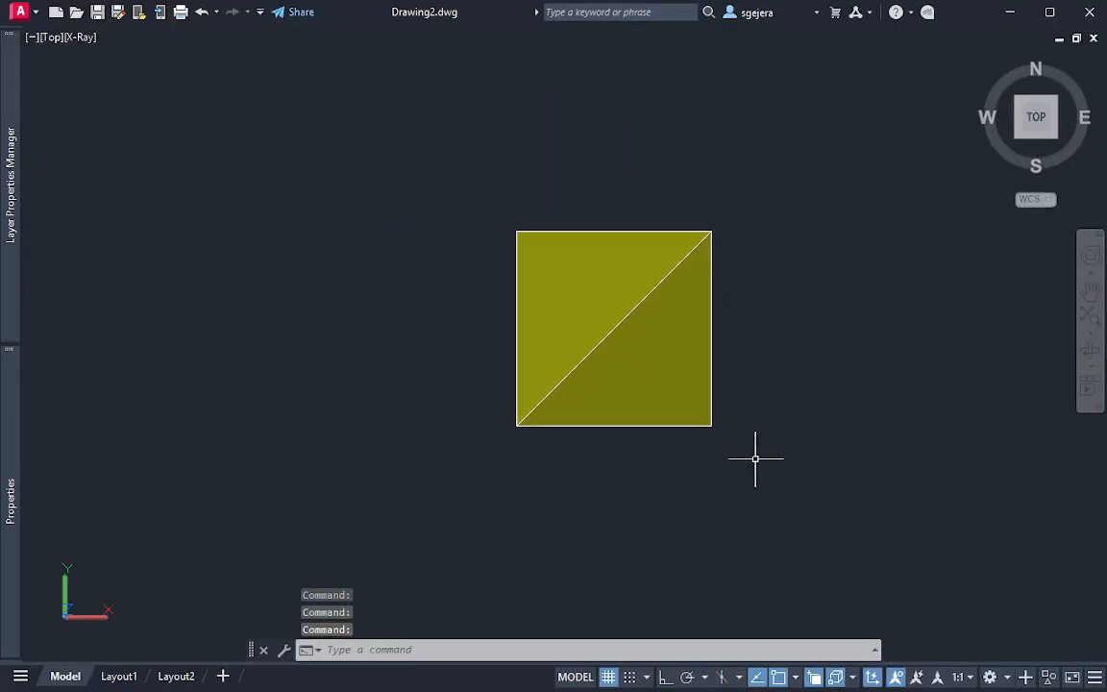
middle_click_drag(789, 399, 726, 259, "shift")
scroll(678, 382, "up", 8)
scroll(713, 402, "down", 7)
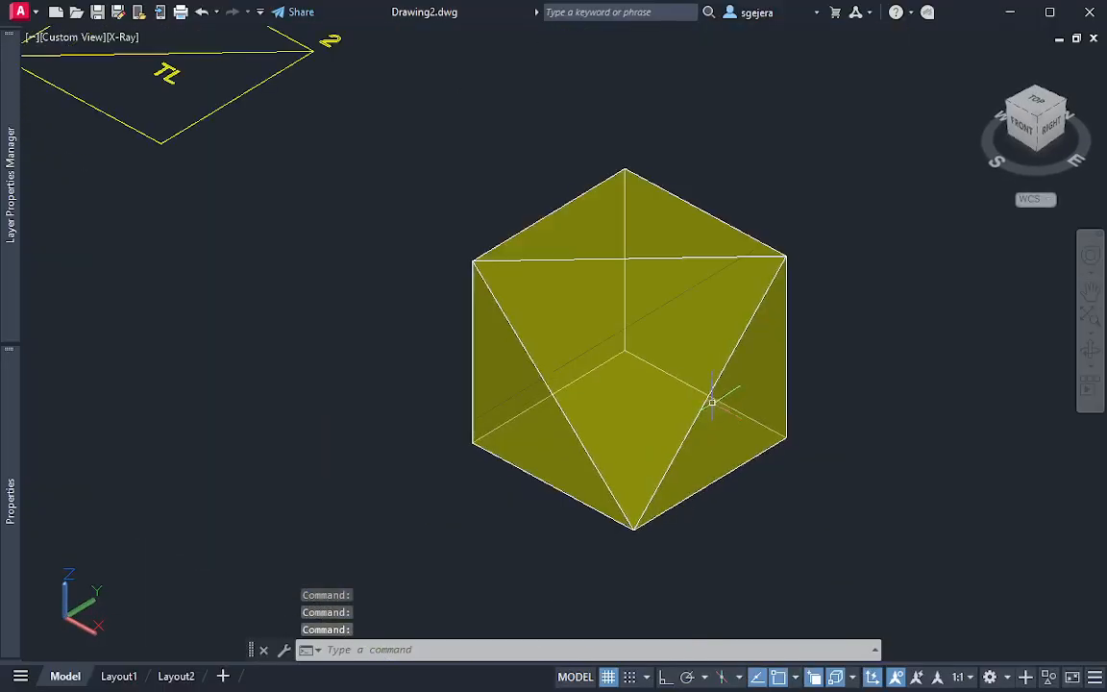
middle_click_drag(710, 409, 559, 302, "shift")
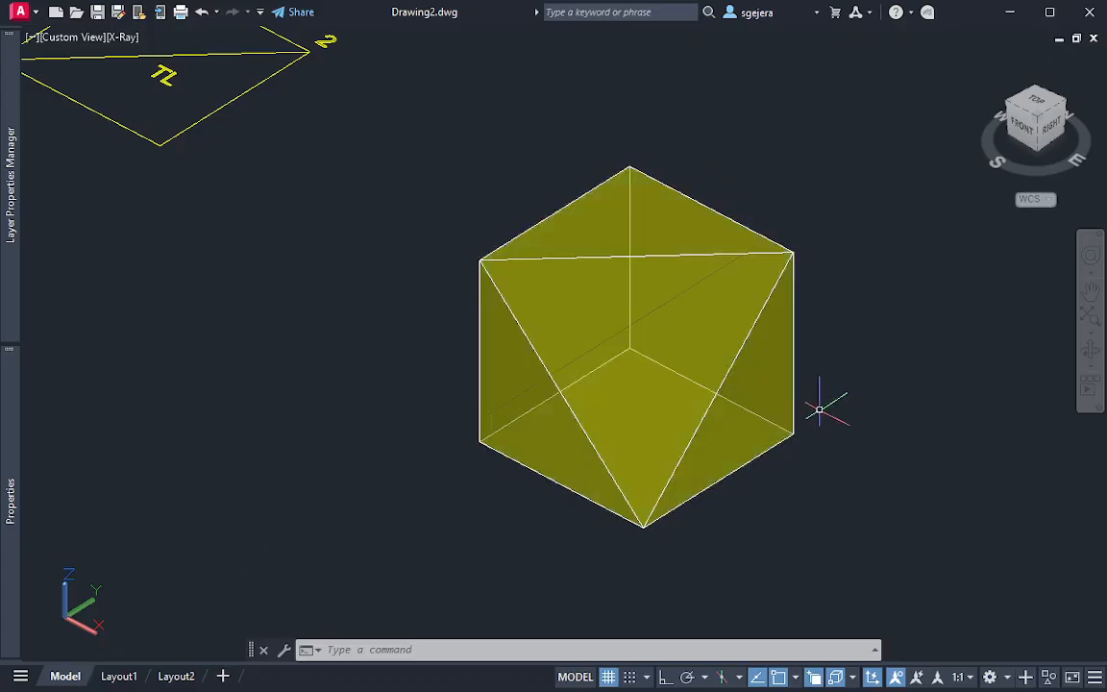
scroll(848, 420, "down", 3)
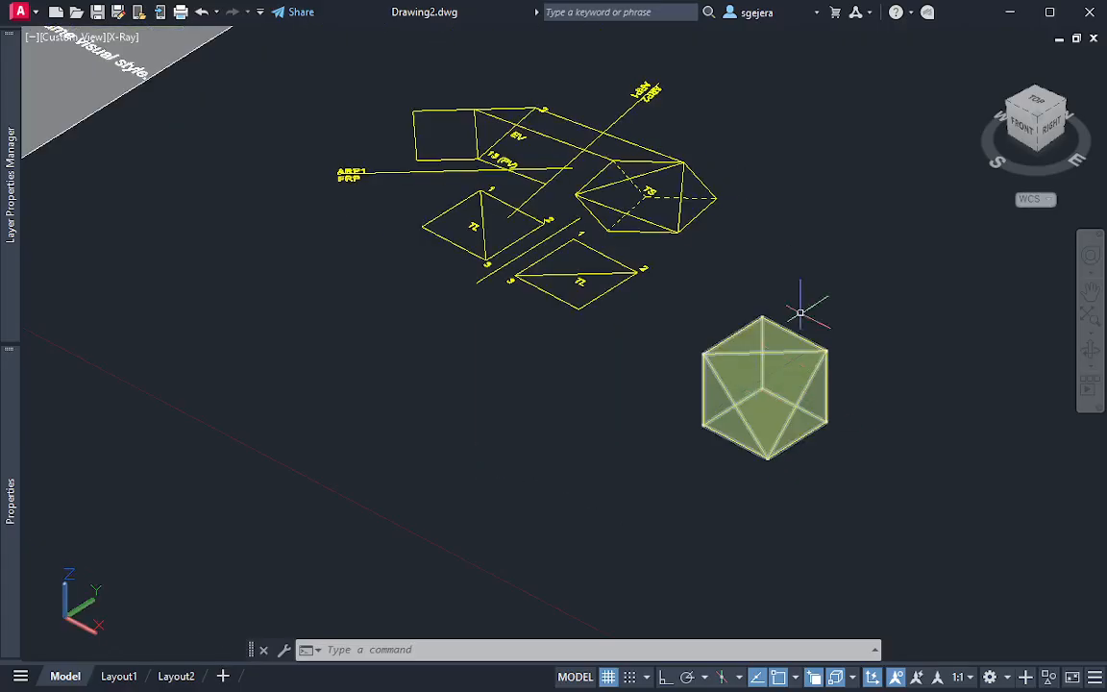
Return to the top view and review the TS view's dashed edges alongside the other projections
left_click(1037, 99)
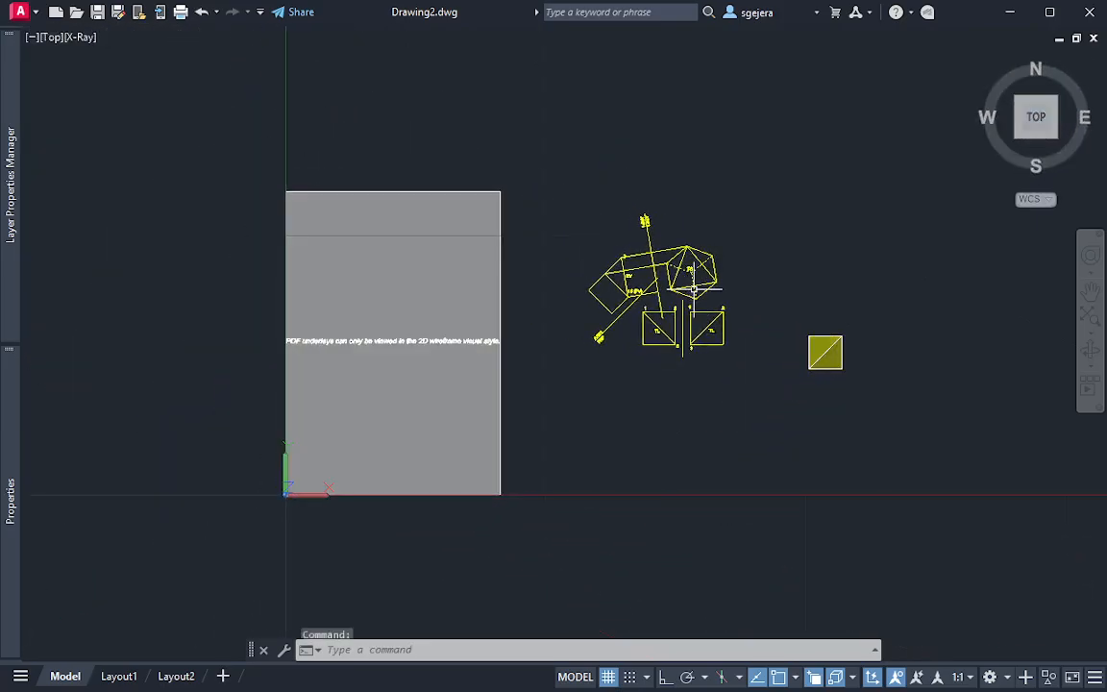
scroll(693, 288, "up", 6)
middle_click_drag(737, 288, 679, 338)
middle_click_drag(675, 395, 660, 378)
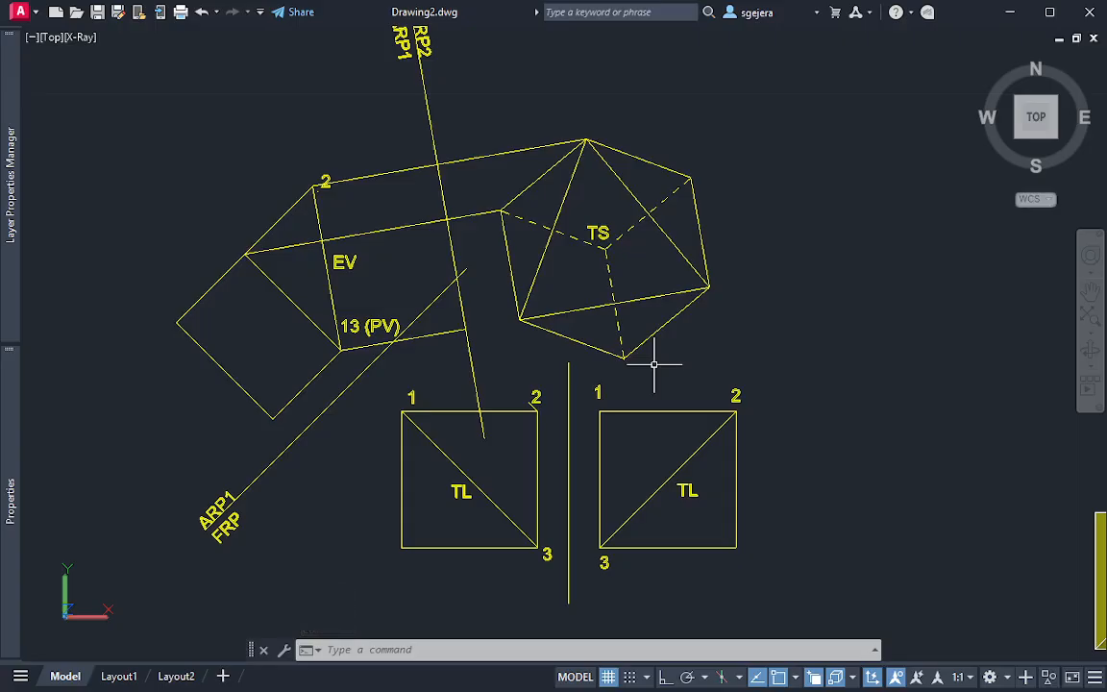
middle_click_drag(679, 260, 543, 267)
scroll(598, 273, "down", 2)
left_click(904, 534)
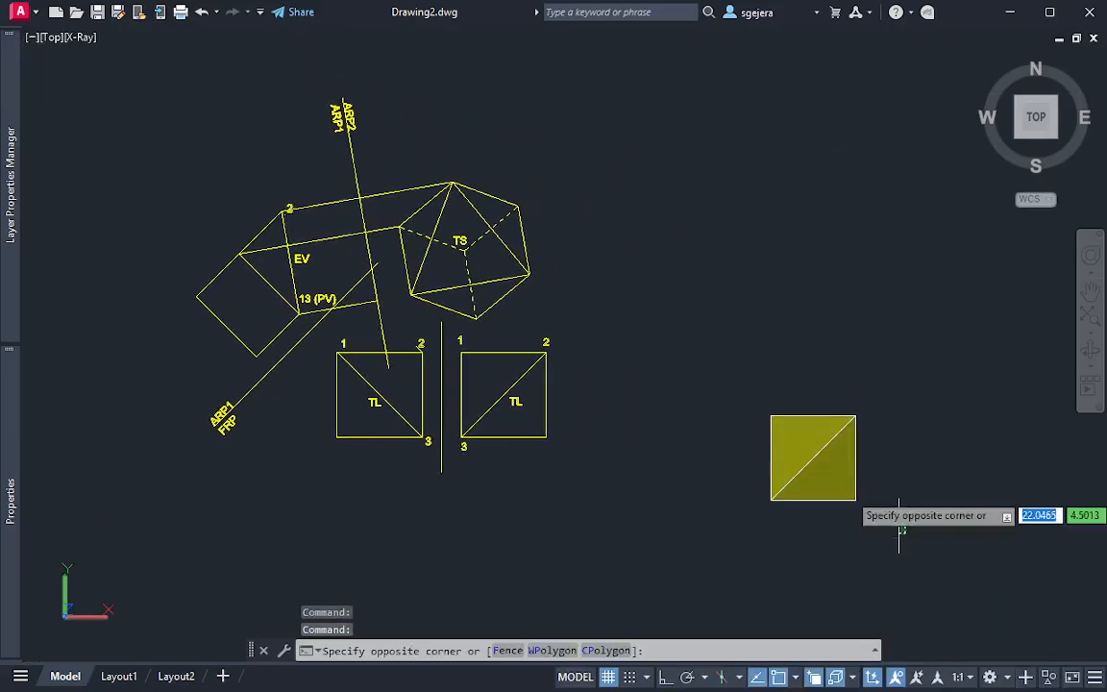
left_click(590, 291)
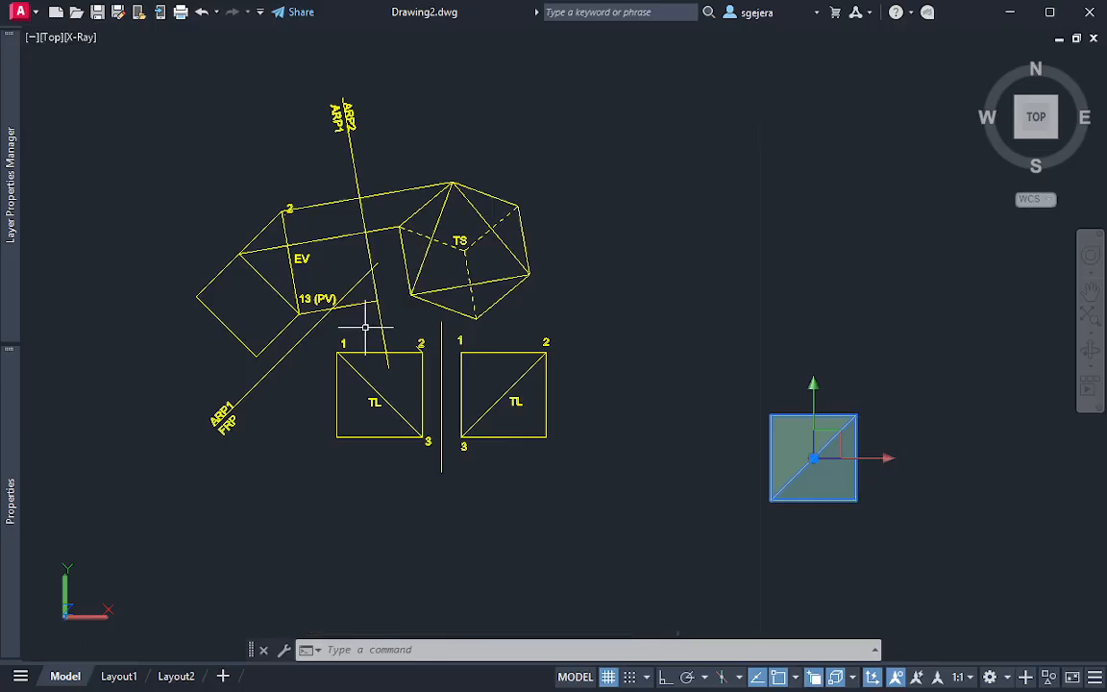
left_click(592, 416)
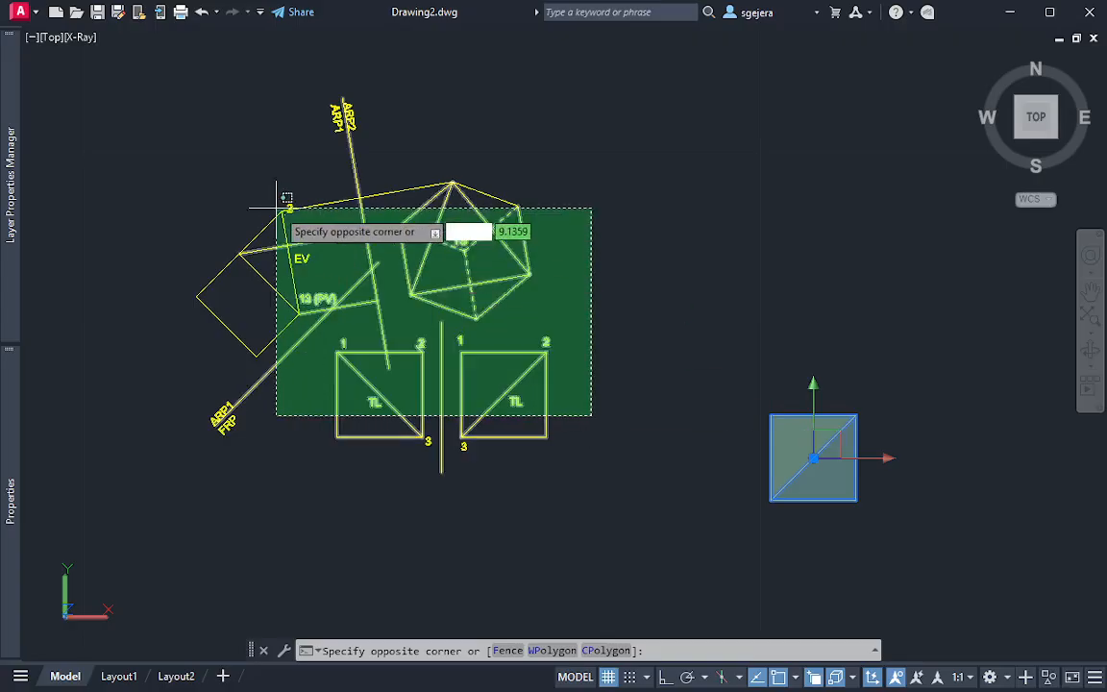
left_click(197, 102)
key("Escape")
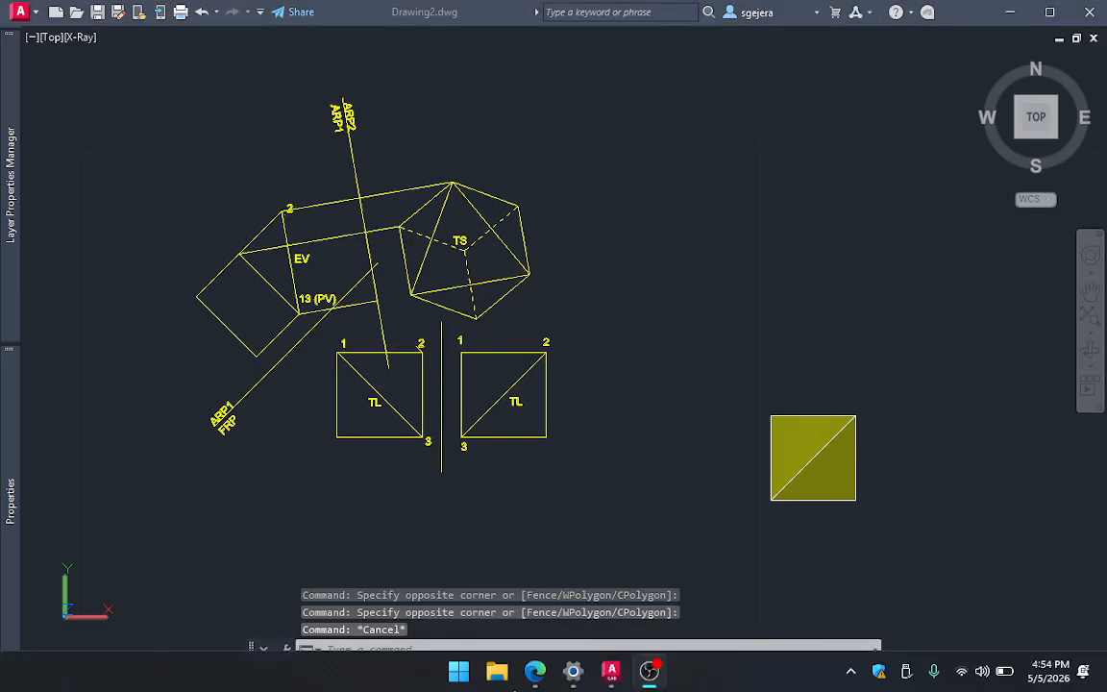
Switch to Edge and open the shared Technical Plates folder on Google Drive in a new tab
key("alt+Tab")
left_click(536, 671)
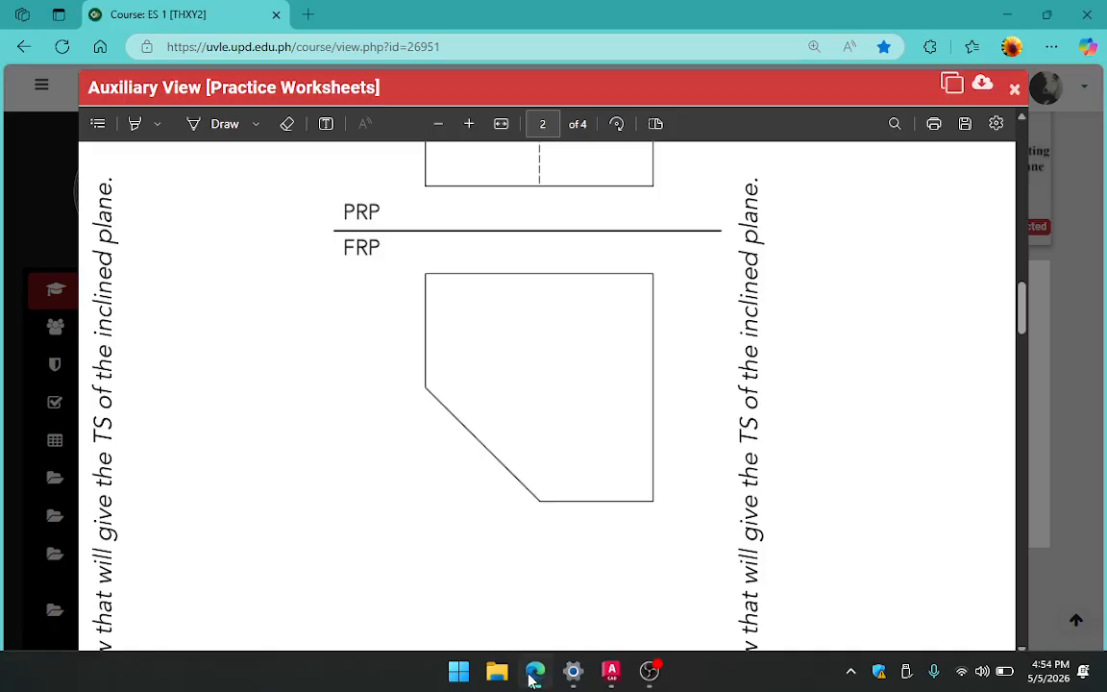
left_click(309, 15)
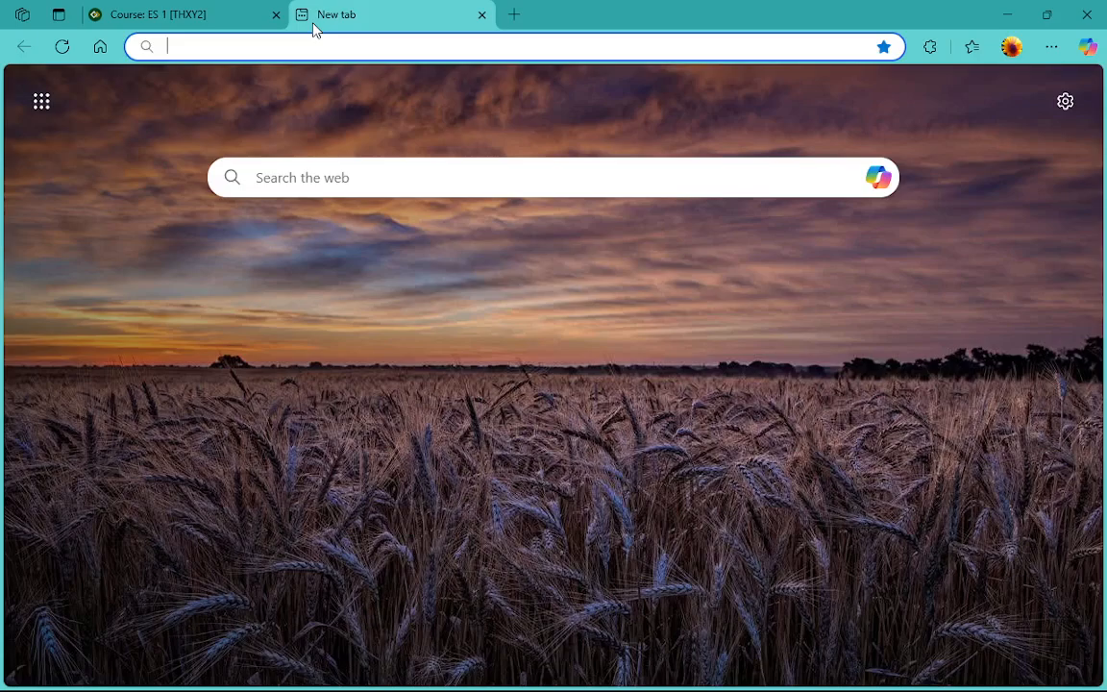
type("tech")
key("Return")
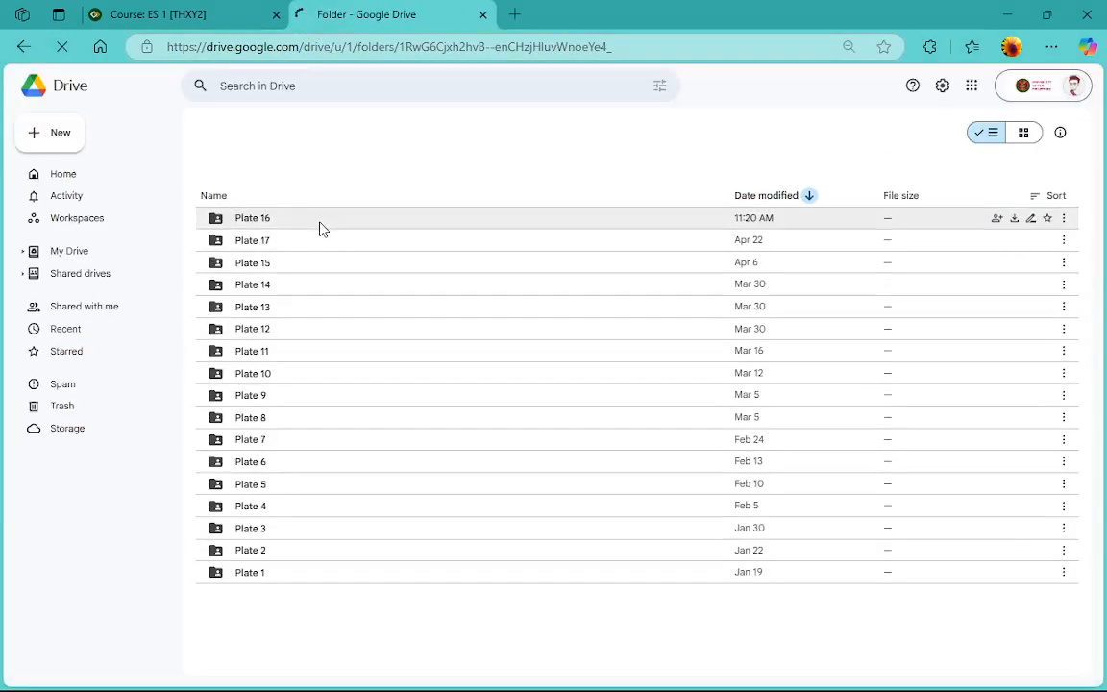
Open Plate 15.pdf from the Plate 15 folder
left_click(320, 223)
left_click(302, 259)
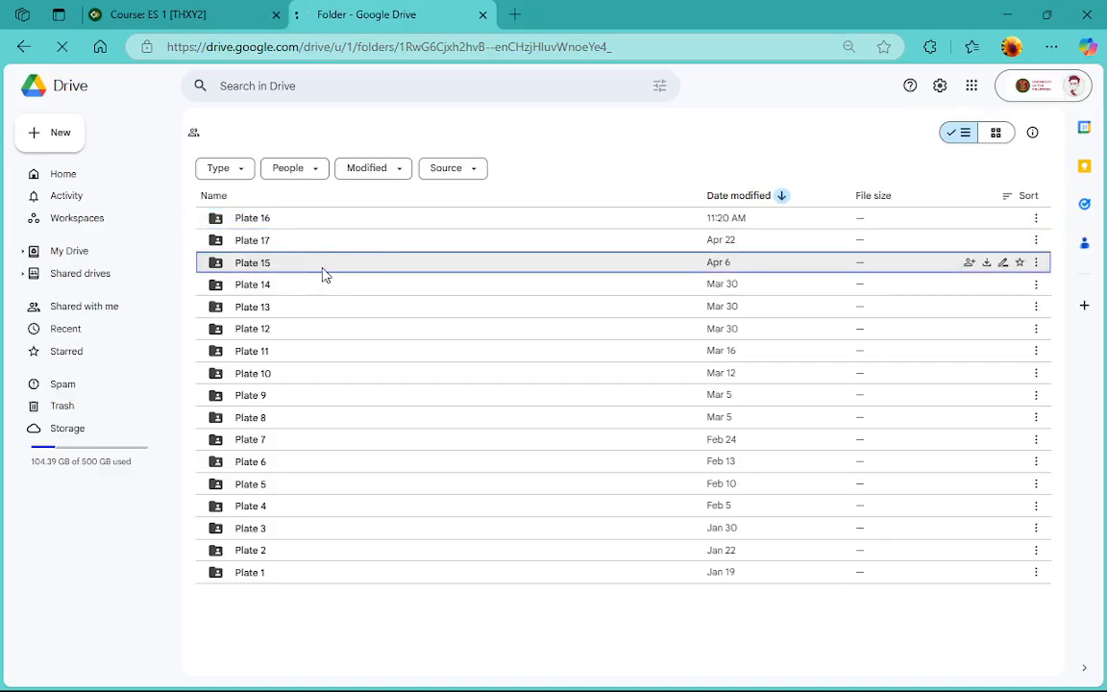
double_click(320, 270)
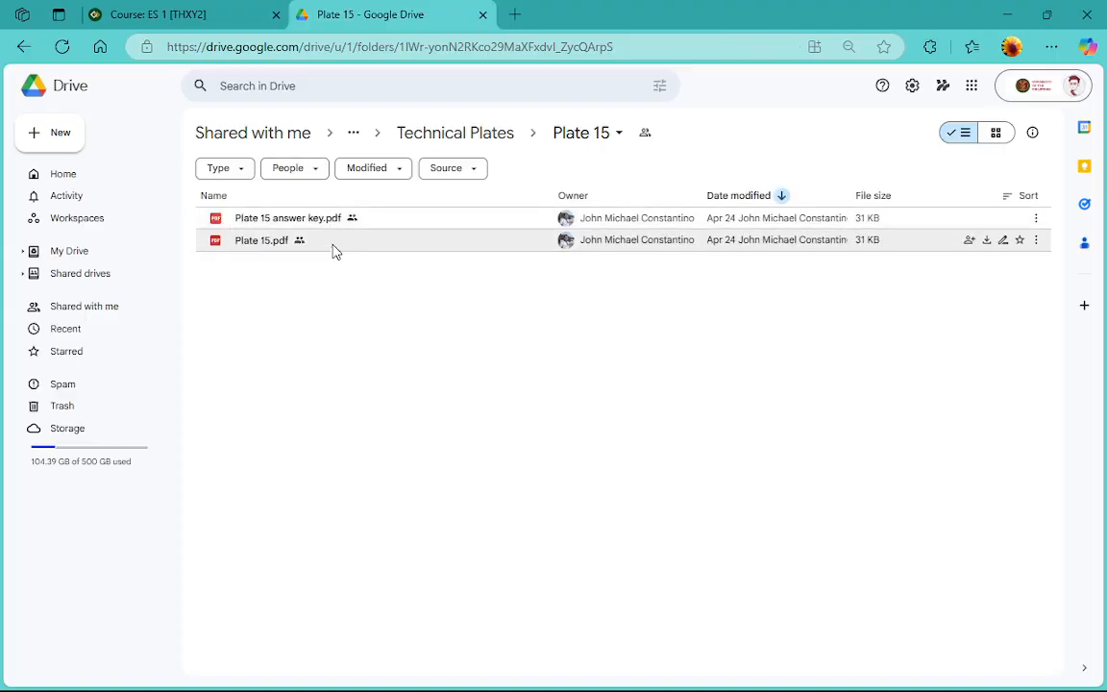
double_click(334, 244)
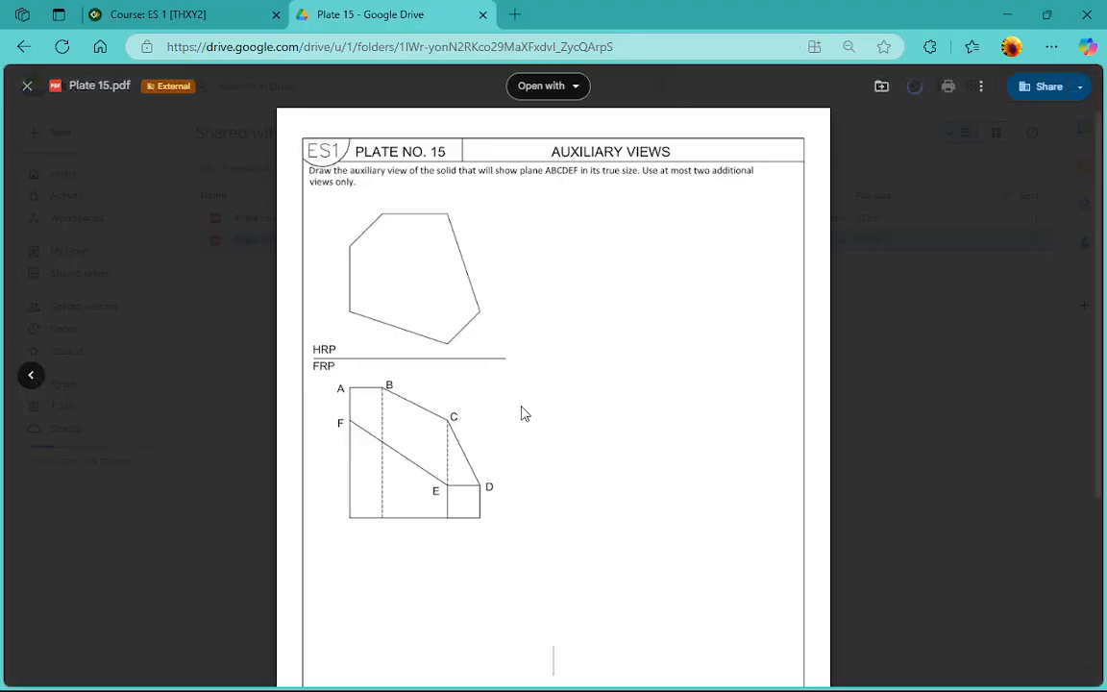
Study Plate No. 15's instructions and its HRP and FRP views of plane ABCDEF, and return to AutoCAD
scroll(486, 413, "down", 5)
scroll(483, 397, "up", 2)
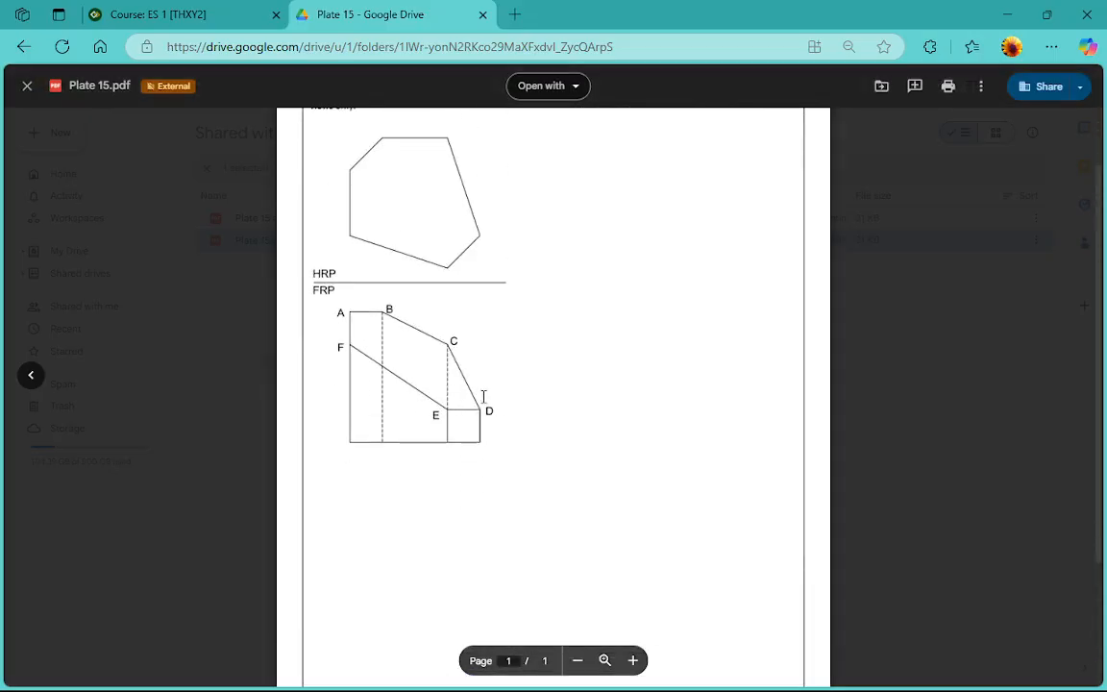
scroll(412, 362, "up", 1)
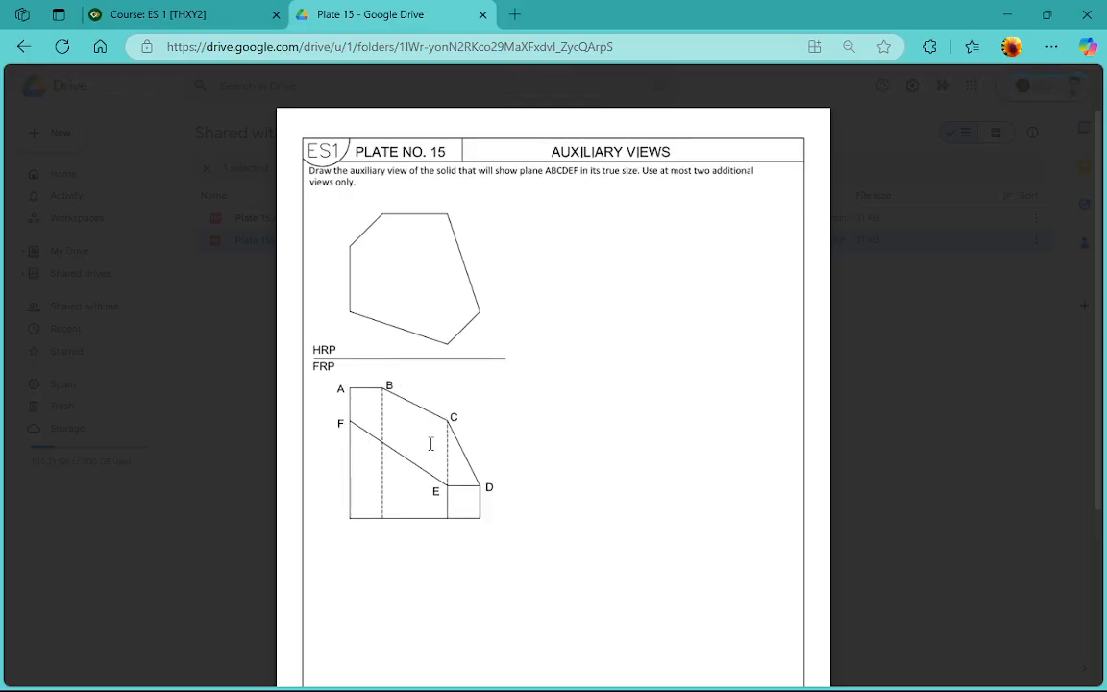
scroll(431, 443, "down", 1)
scroll(452, 447, "up", 1)
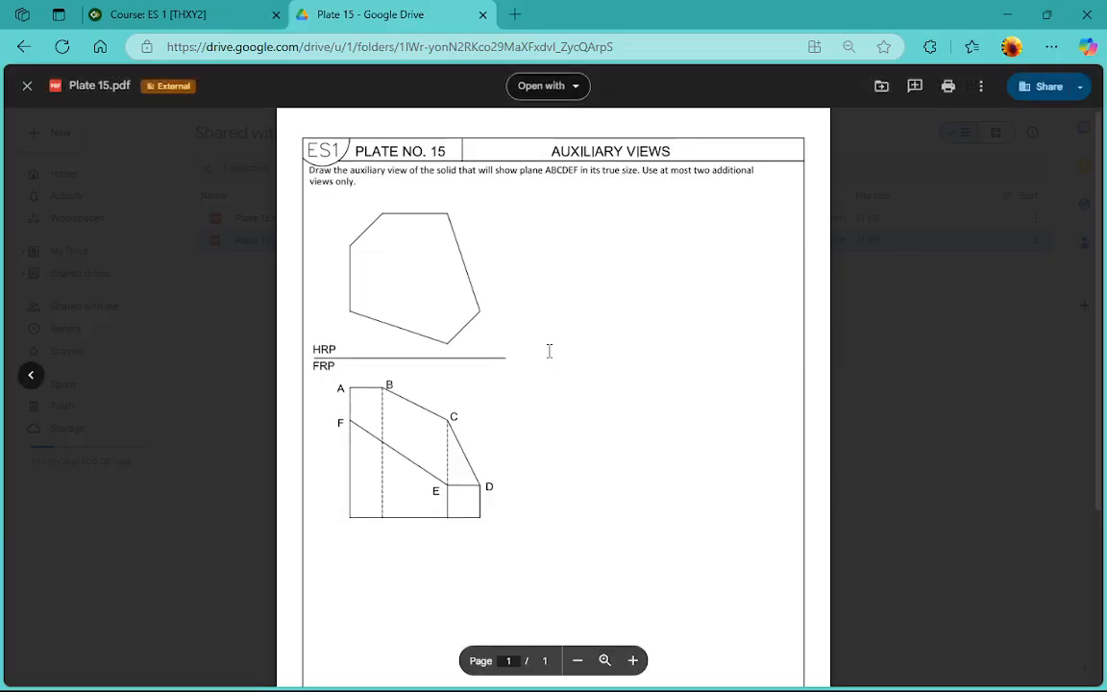
scroll(550, 351, "down", 1)
scroll(553, 355, "up", 1)
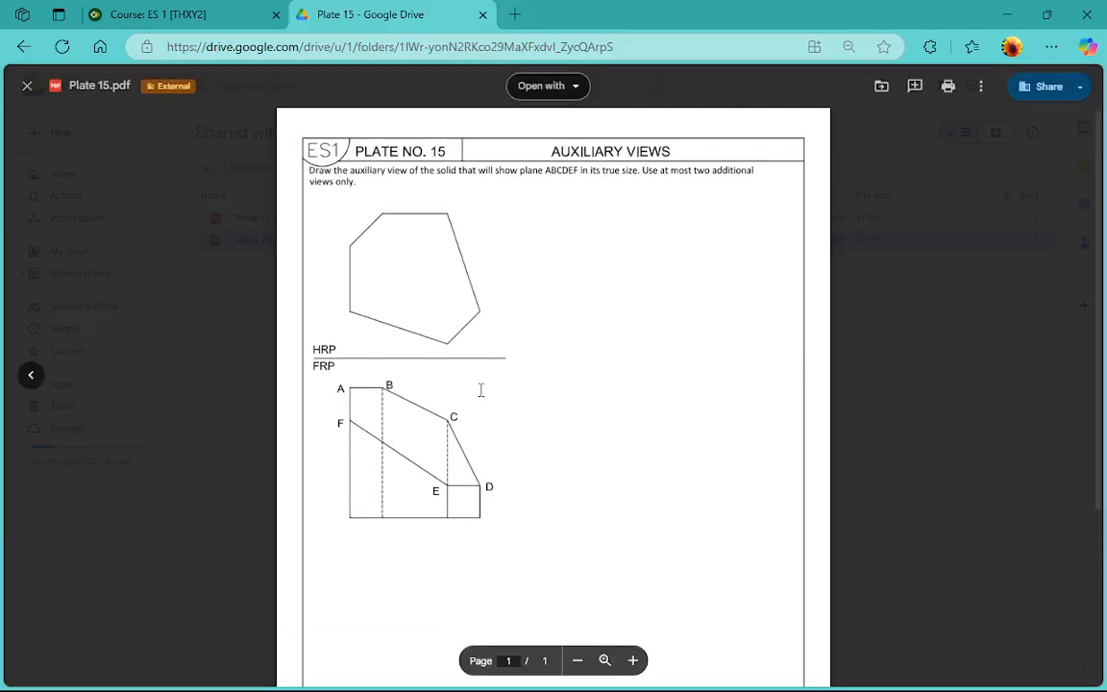
scroll(478, 457, "down", 1)
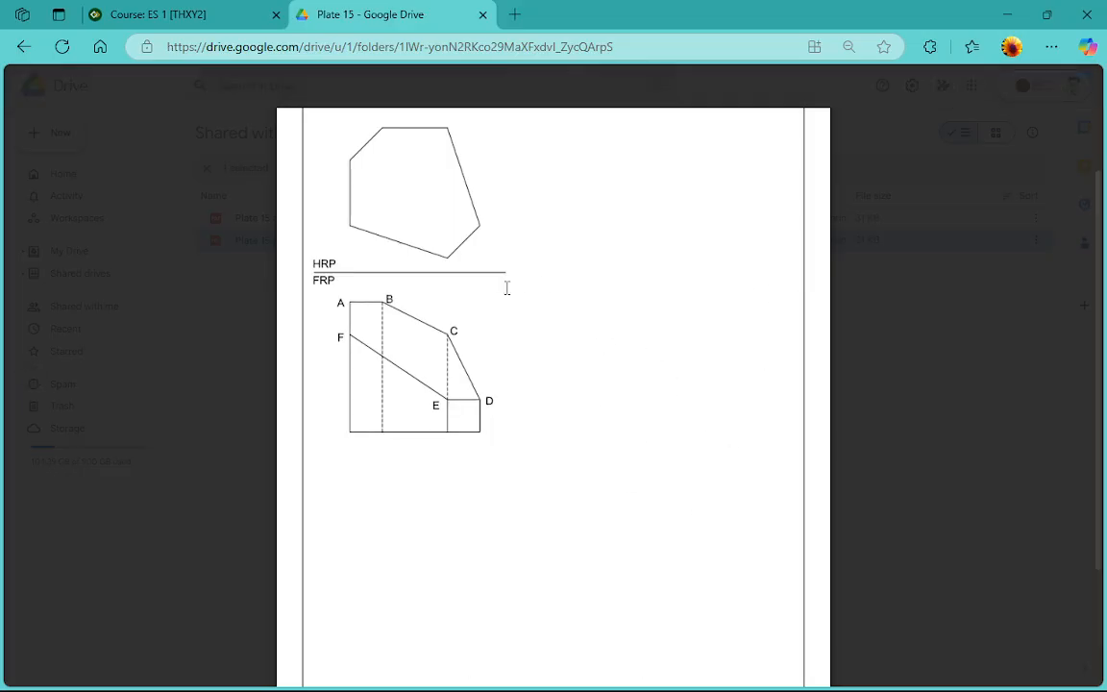
scroll(452, 317, "up", 1)
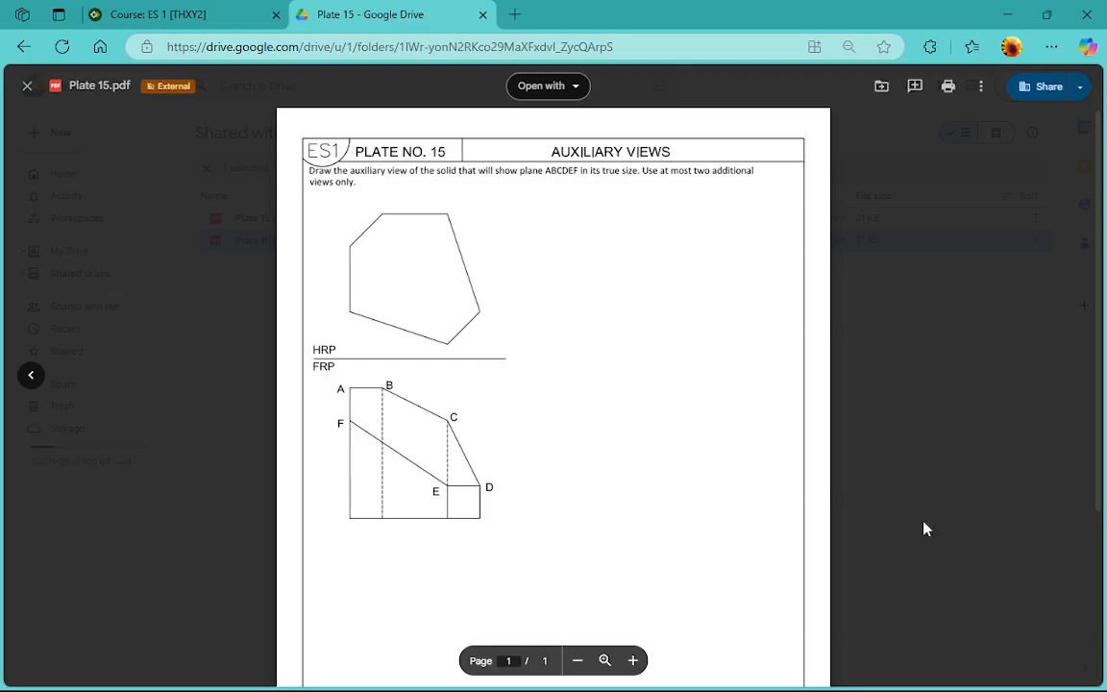
left_click(1006, 13)
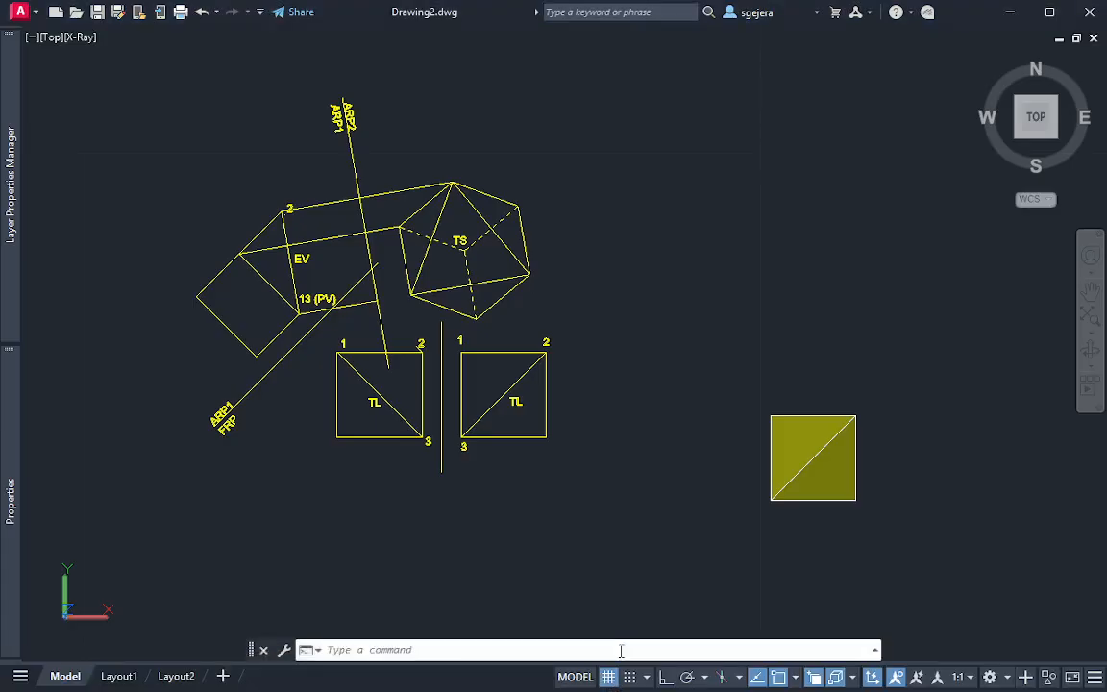
Inspect the solid cut cube from the top, front and left sides to compare its faces with the drawn projections
scroll(597, 339, "up", 2)
mouse_move(588, 378)
middle_mouse_down()
mouse_move(521, 338)
mouse_move(497, 297)
mouse_move(368, 270)
middle_mouse_up()
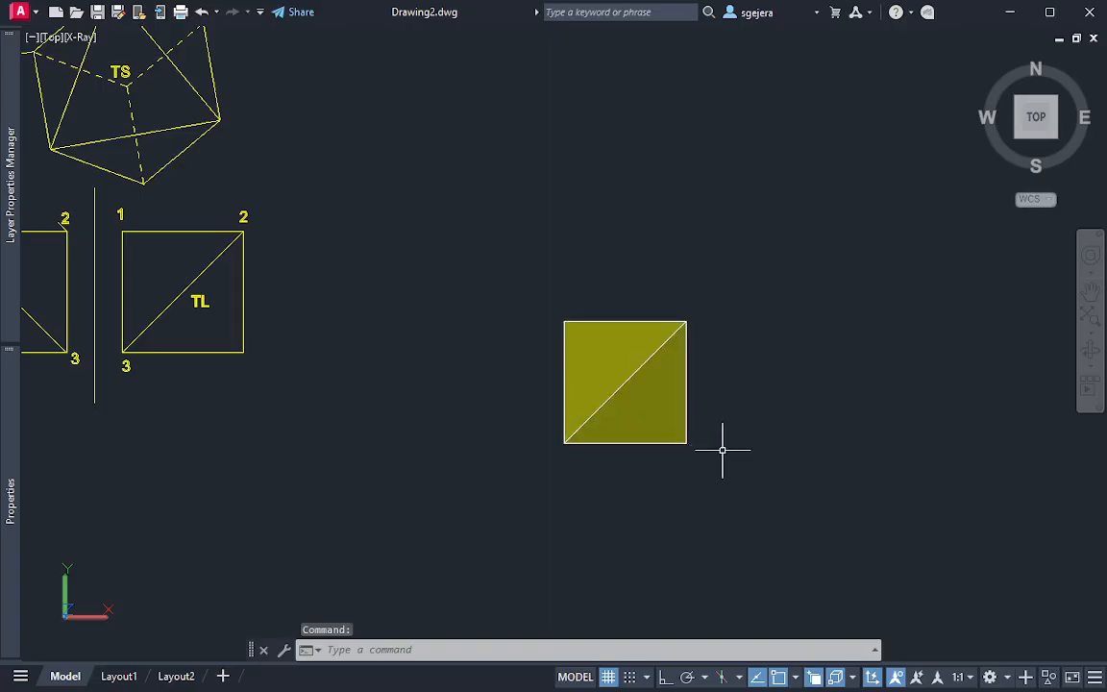
middle_click_drag(692, 463, 693, 454, "shift")
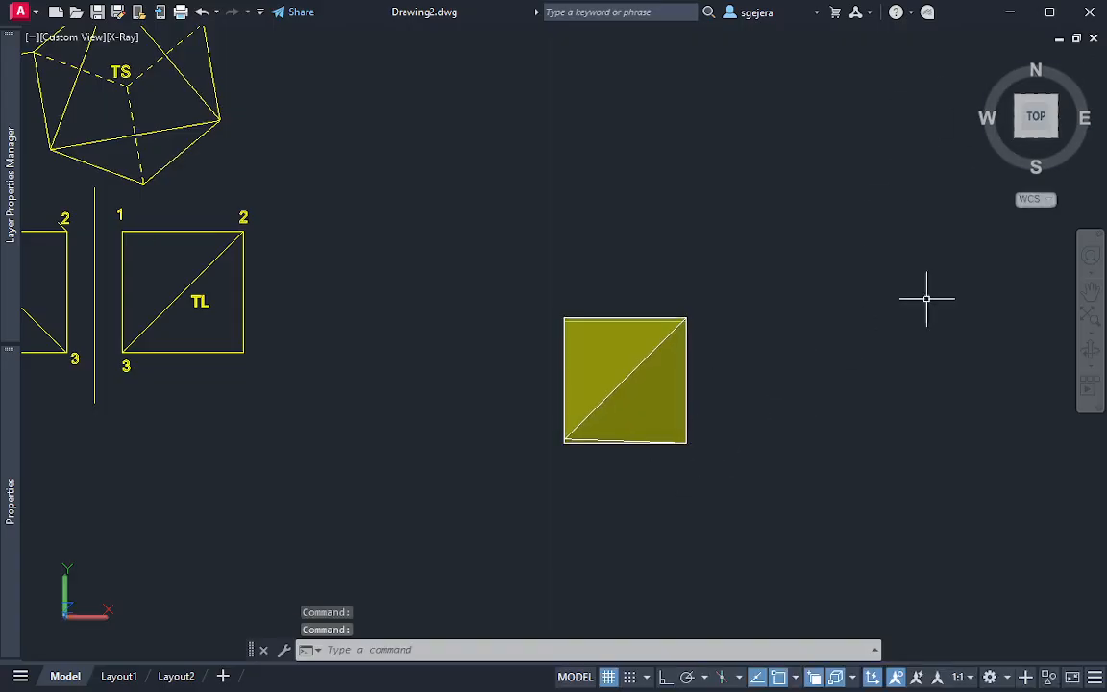
left_click(1038, 142)
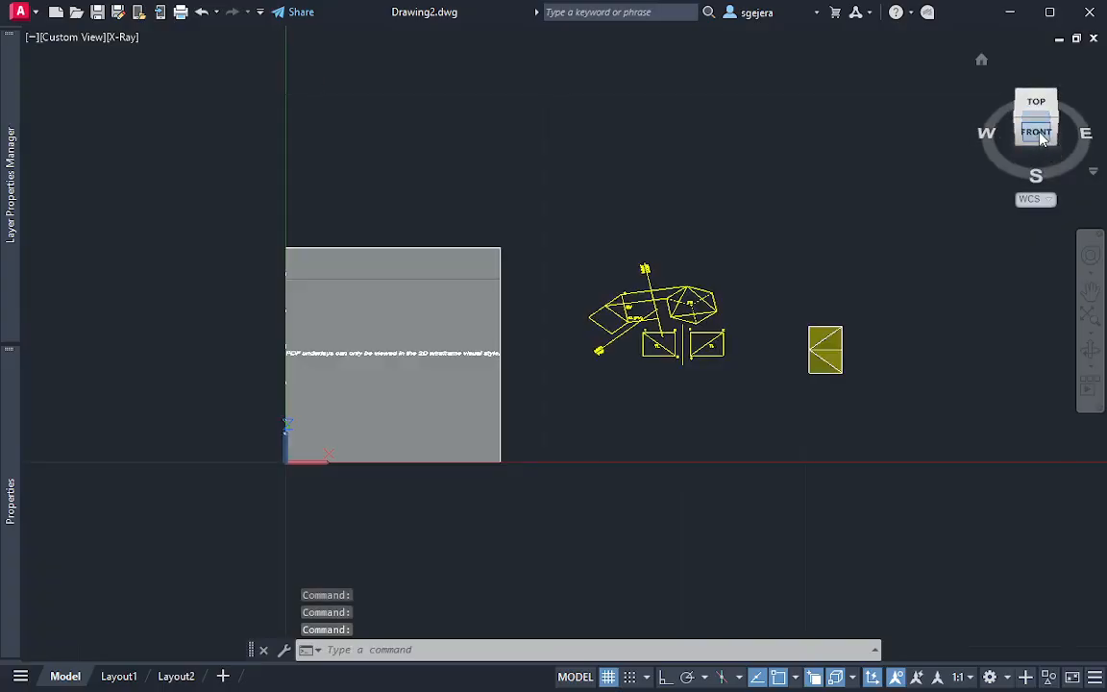
scroll(855, 372, "up", 8)
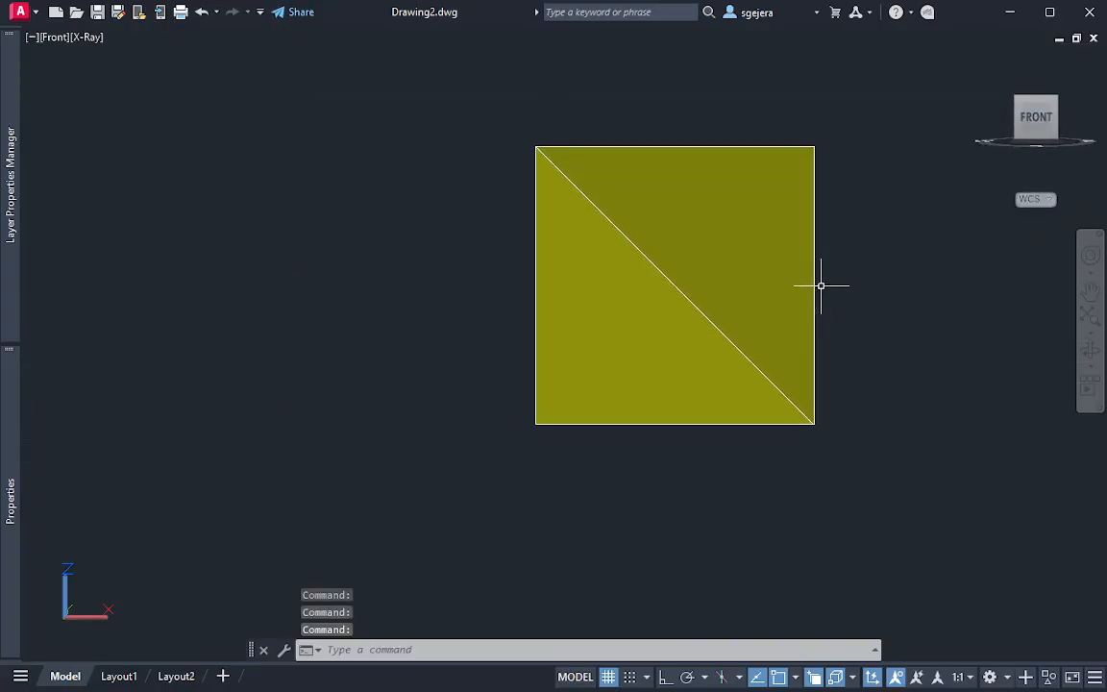
middle_click_drag(563, 178, 835, 329, "shift")
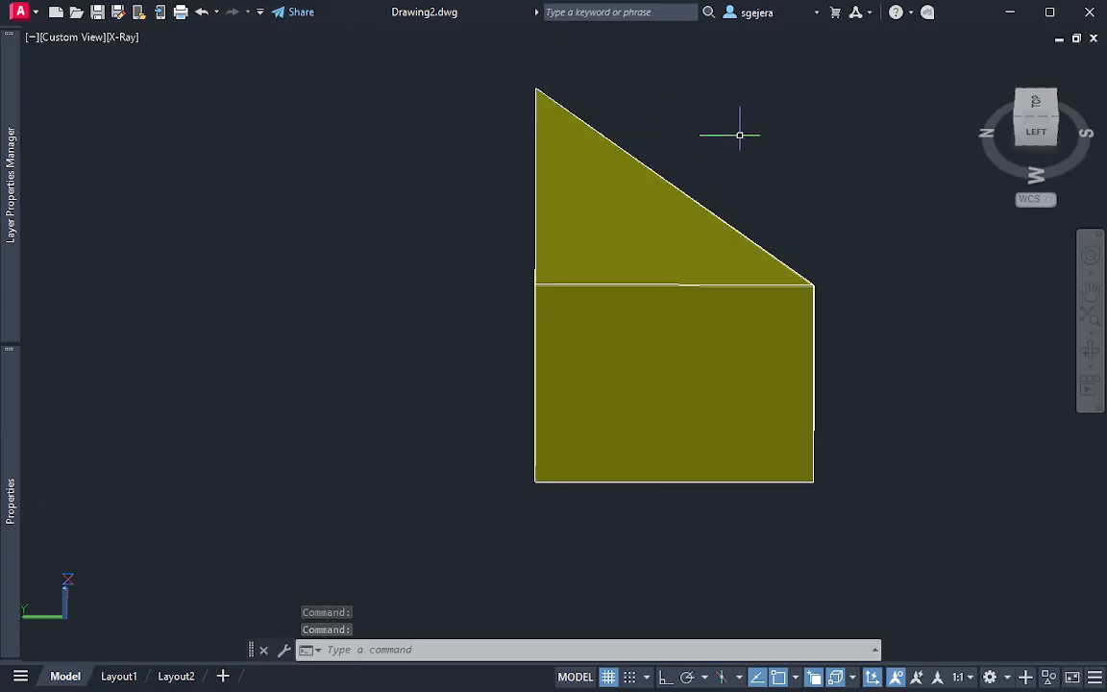
Orbit around the cut cube and examine its triangular oblique face and the edges behind it
middle_click_drag(739, 130, 353, 81, "shift")
middle_click_drag(354, 86, 353, 91, "shift")
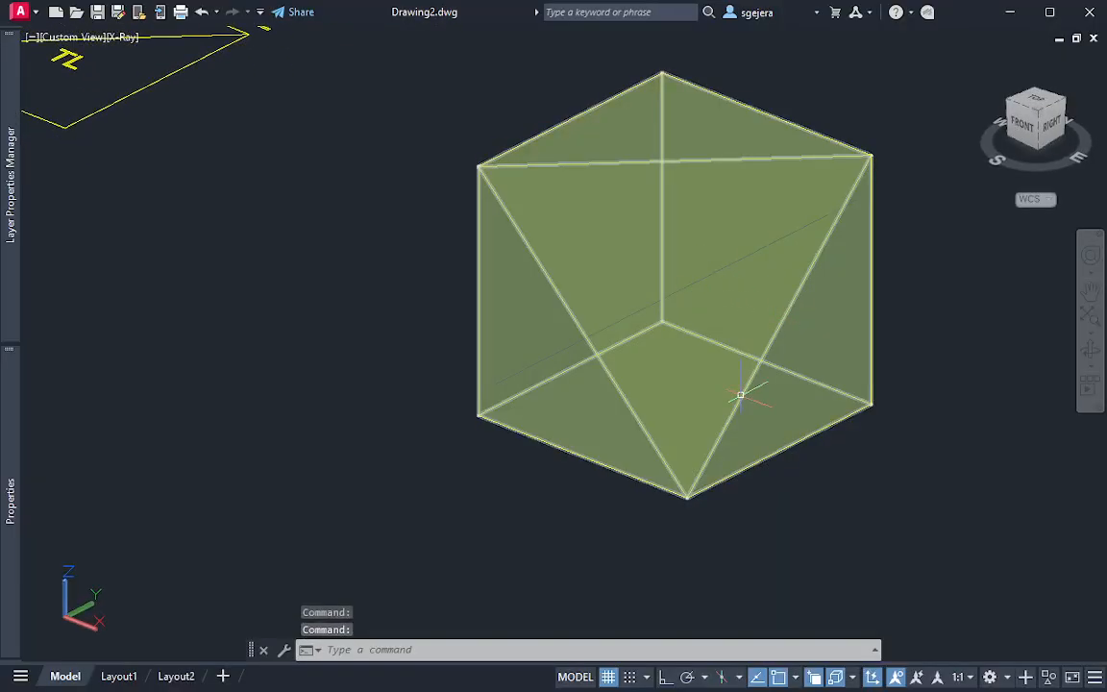
mouse_move(741, 395)
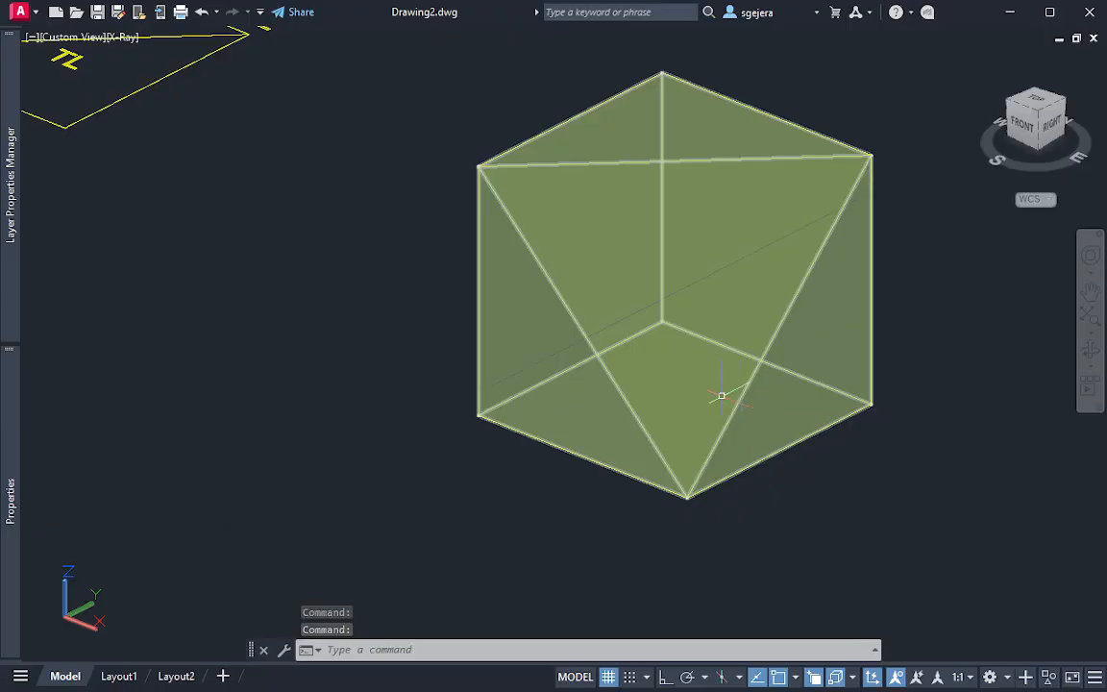
middle_click_drag(602, 383, 759, 364, "shift")
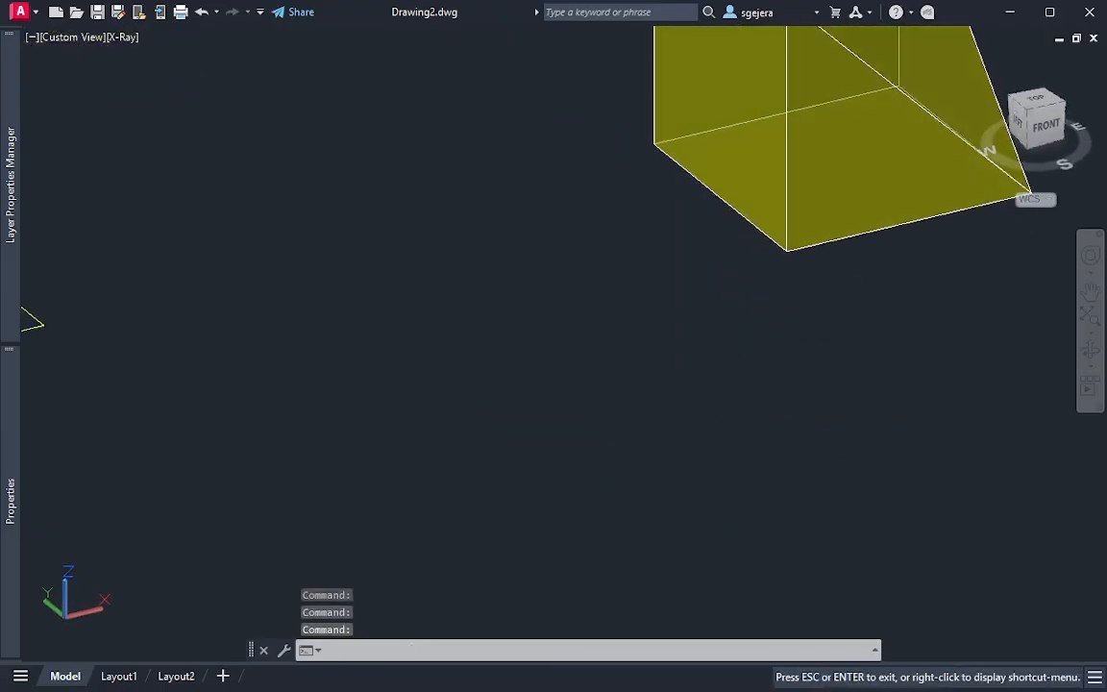
middle_click_drag(842, 149, 775, 324)
left_click(775, 324)
middle_click_drag(838, 289, 1010, 344, "shift")
middle_click_drag(774, 173, 390, 141, "shift")
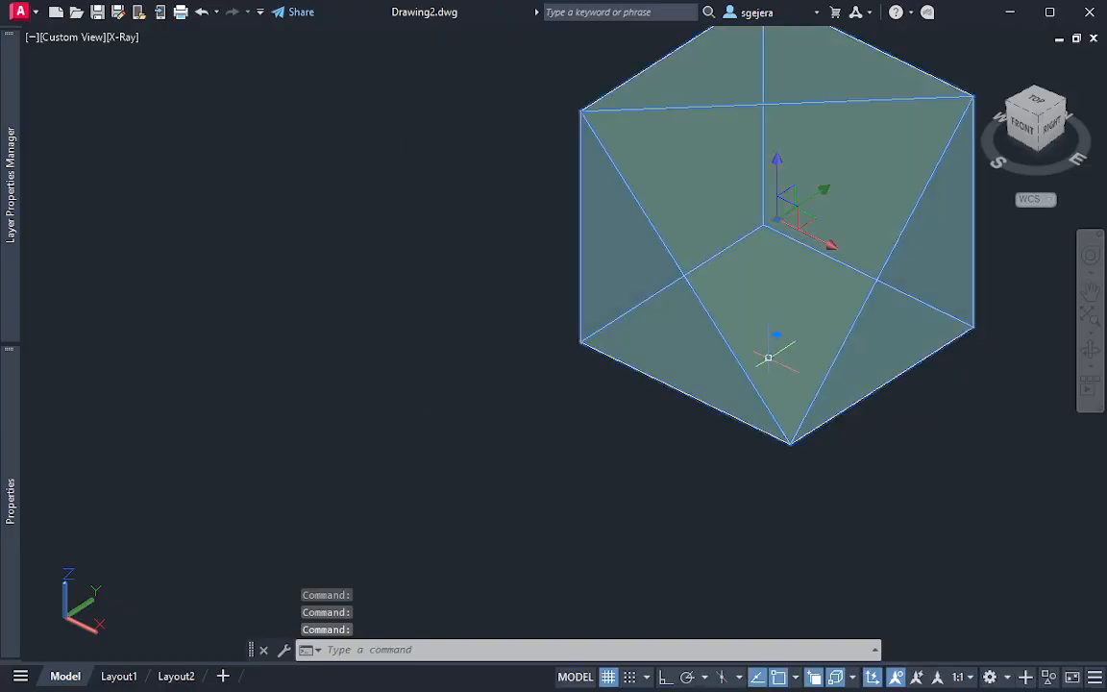
left_click(929, 475)
key("Escape")
key("Escape")
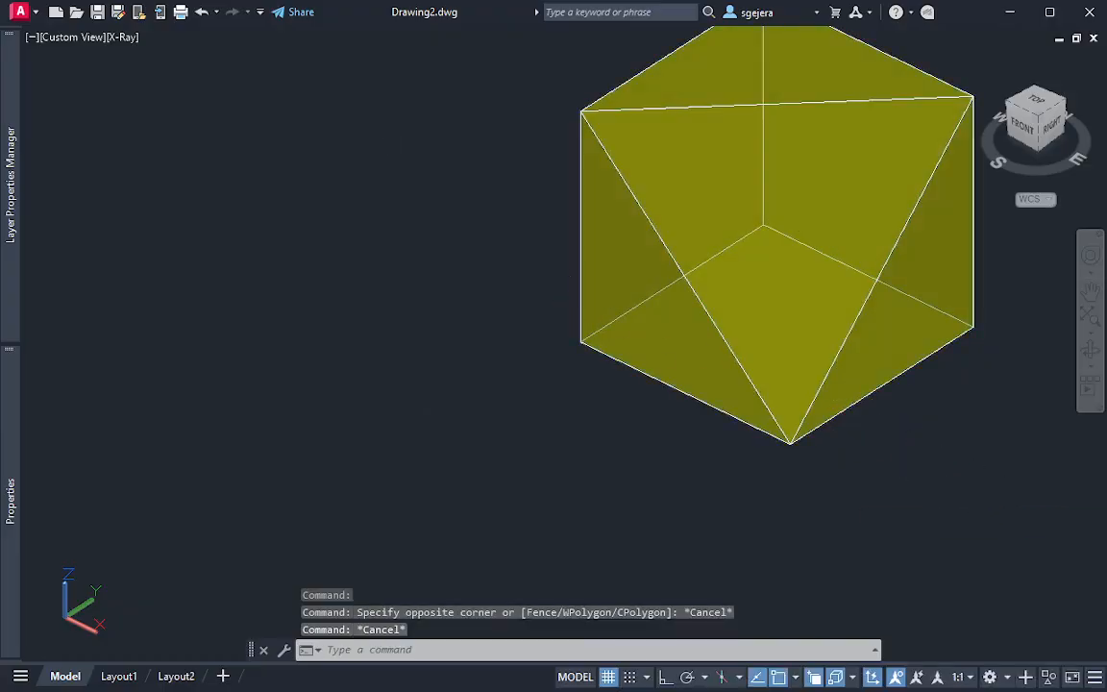
Return to the top view and compare the TS auxiliary view with the EV and TL views
middle_click_drag(230, 45, 521, 282)
scroll(521, 281, "down", 5)
left_click(1023, 110)
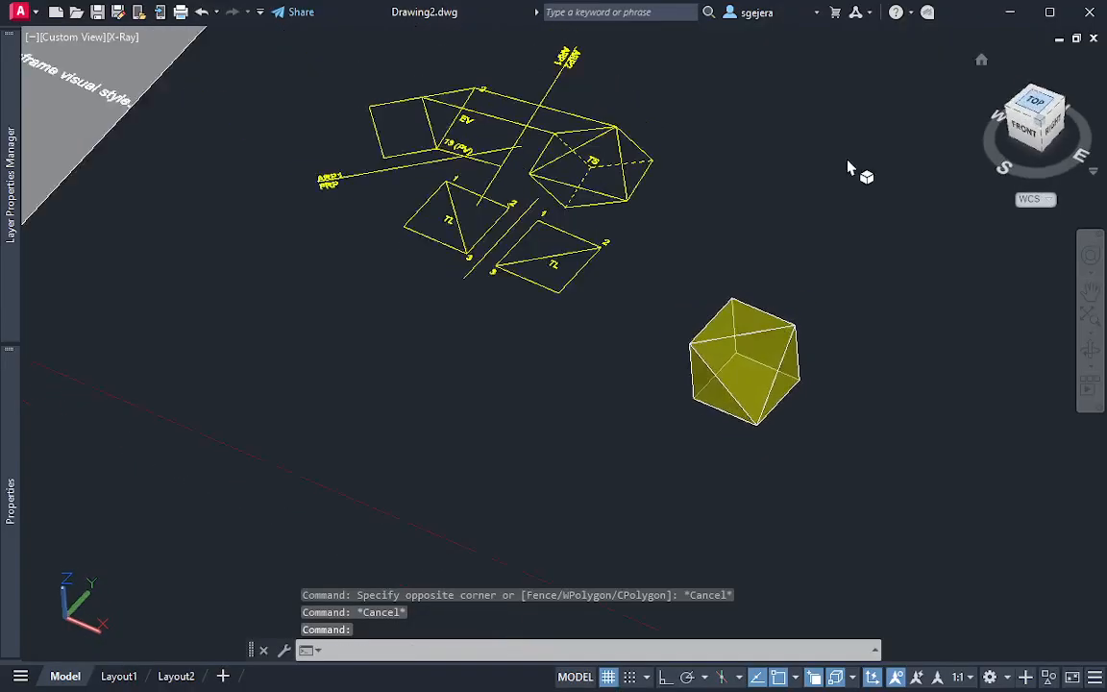
scroll(655, 329, "up", 5)
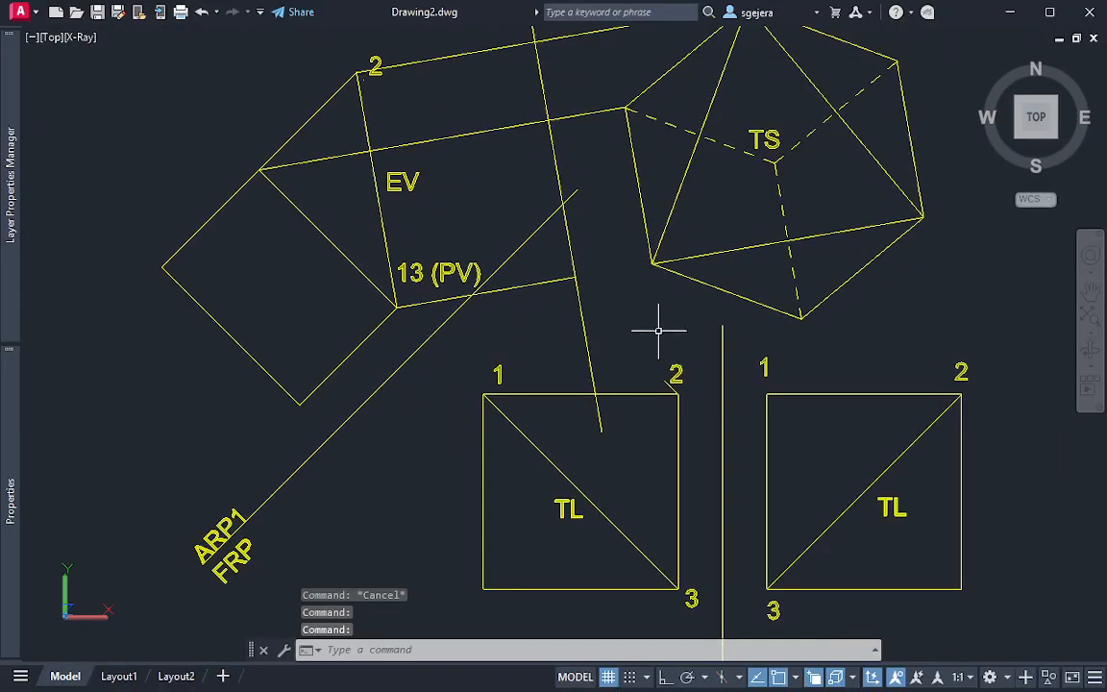
scroll(655, 328, "down", 1)
scroll(671, 321, "down", 2)
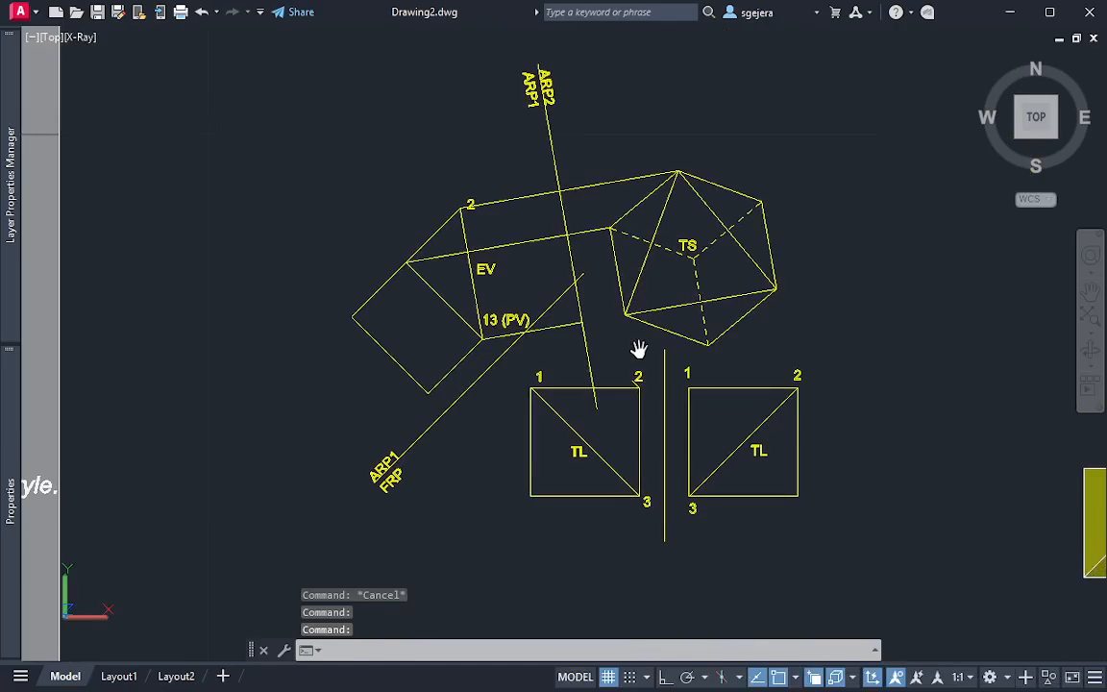
scroll(591, 374, "up", 2)
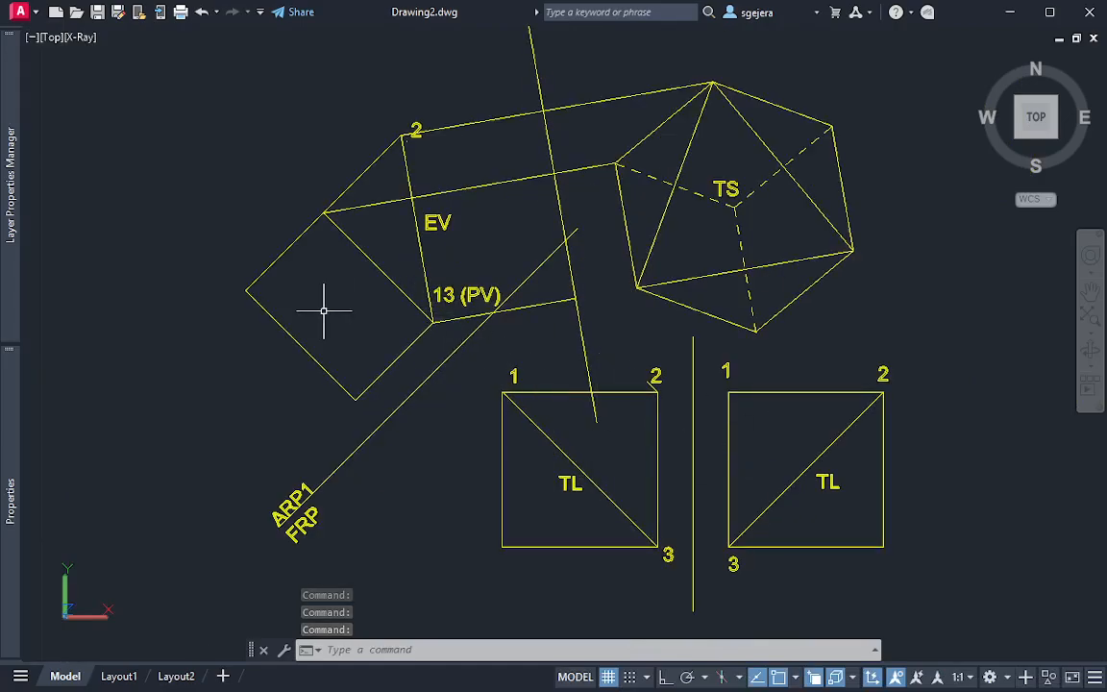
middle_click_drag(377, 302, 313, 343)
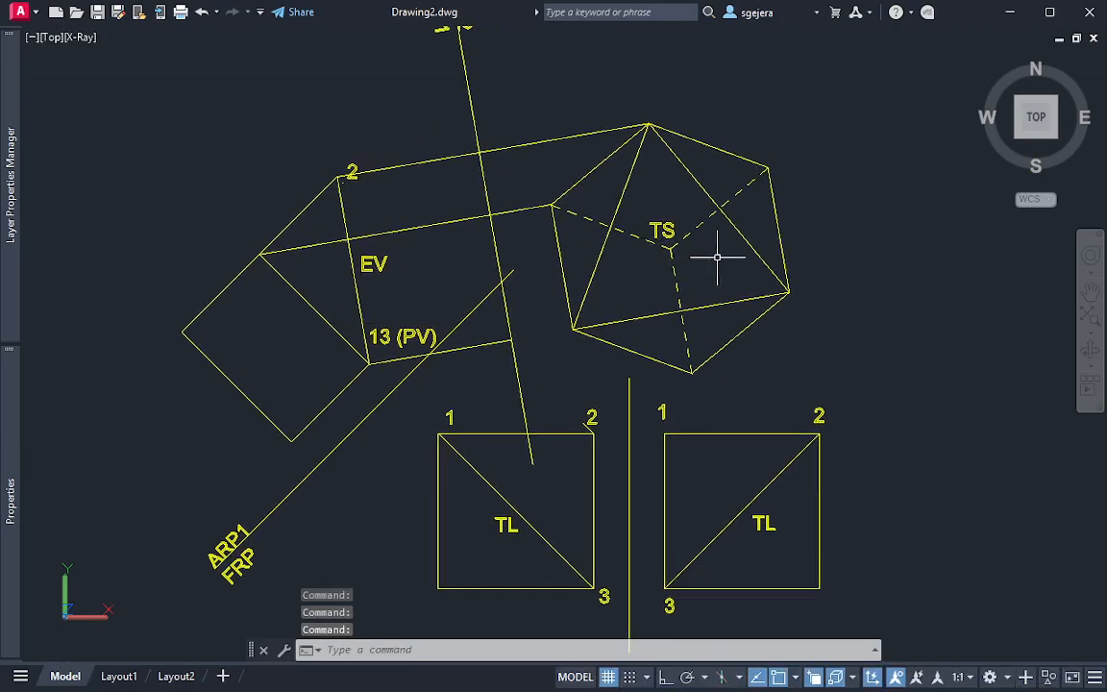
middle_click_drag(697, 235, 682, 266)
scroll(683, 269, "up", 2)
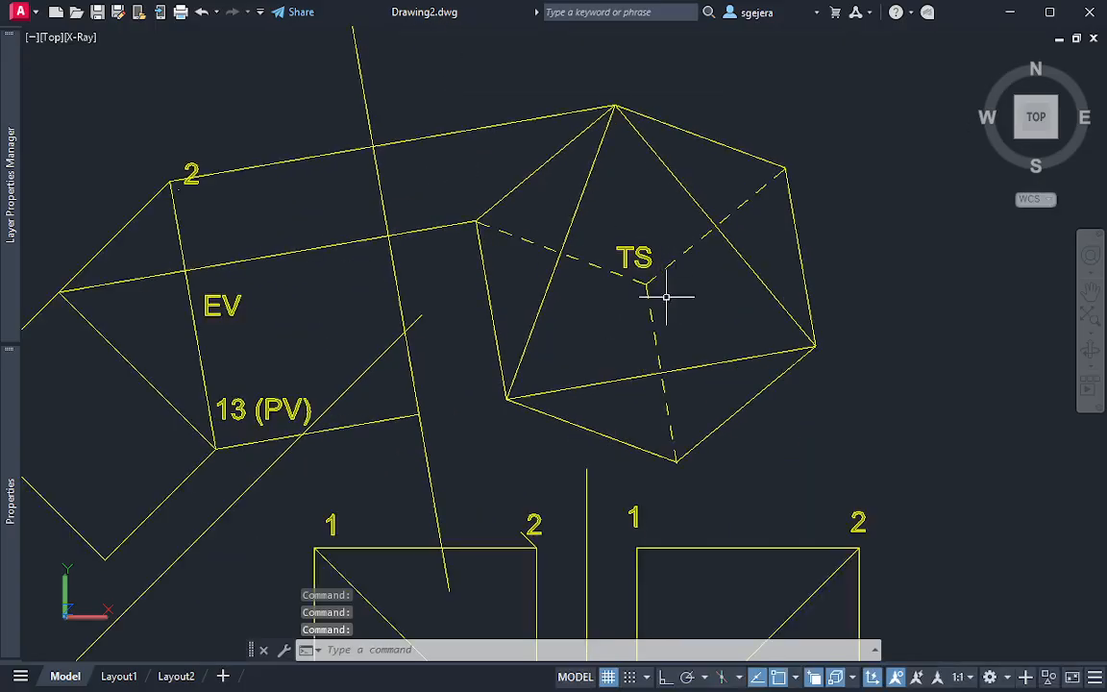
scroll(677, 312, "down", 3)
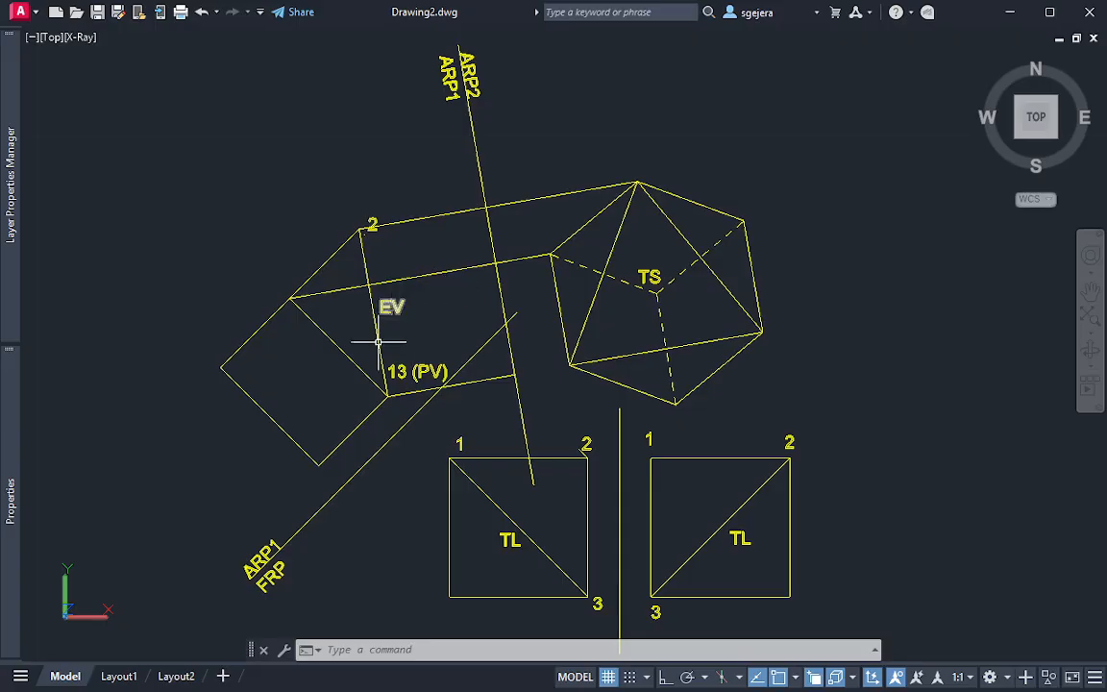
Erase the projection lines running from the EV auxiliary view toward the ARP2 reference line and the TS view
left_click(349, 293)
left_click(366, 376)
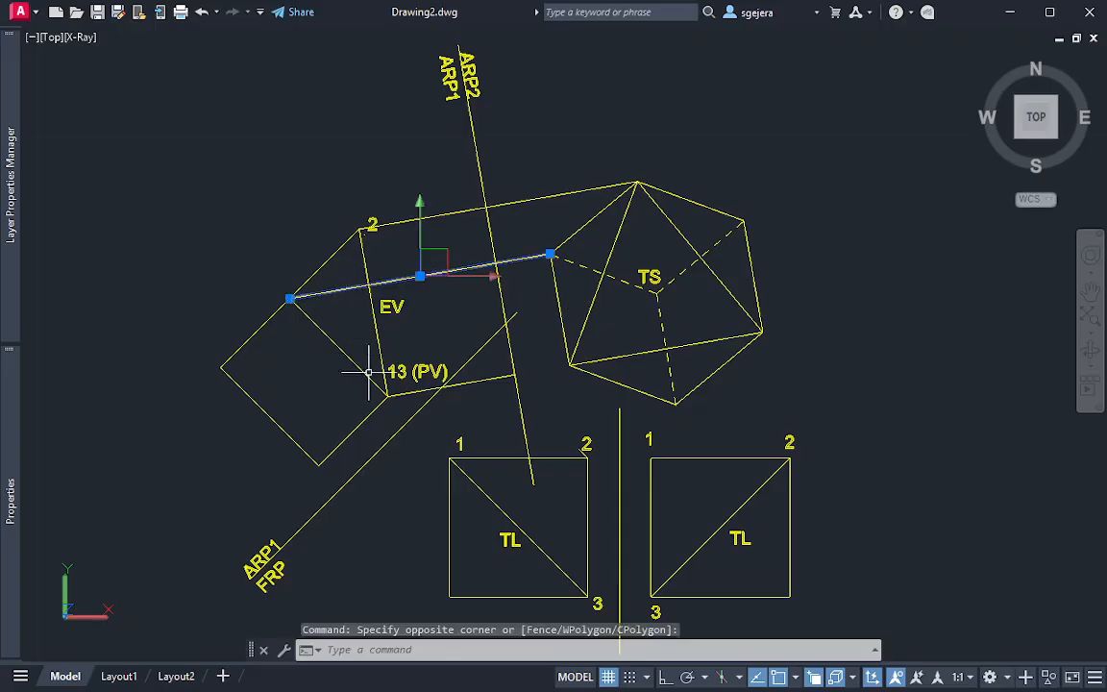
key("Delete")
left_click(489, 409)
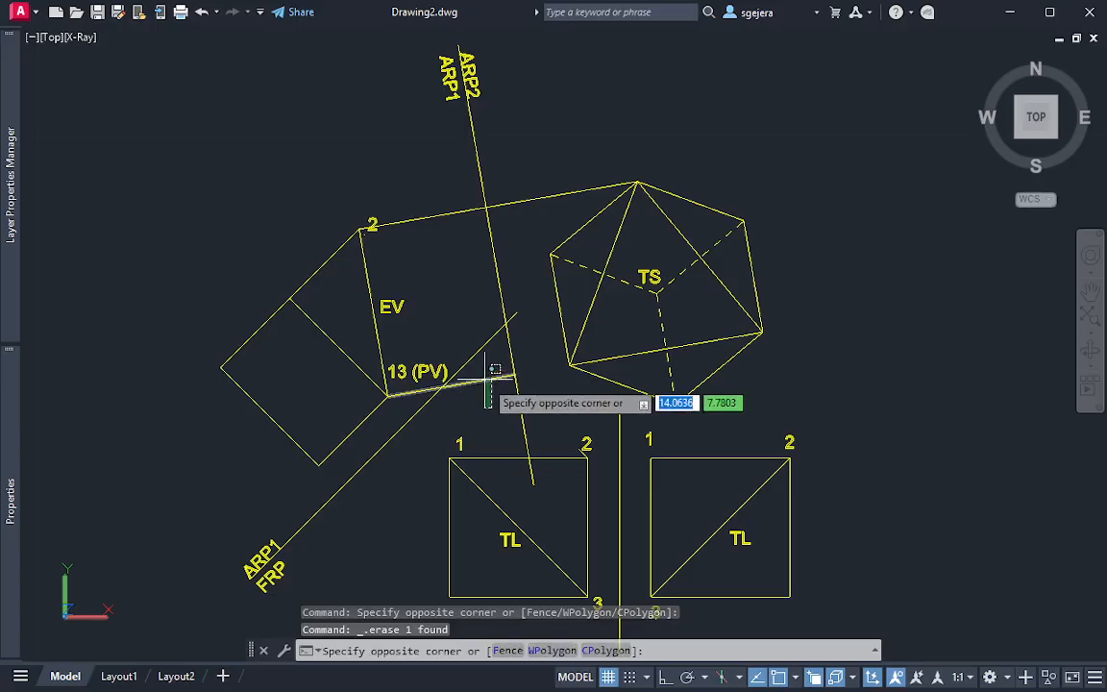
left_click(491, 336)
key("Delete")
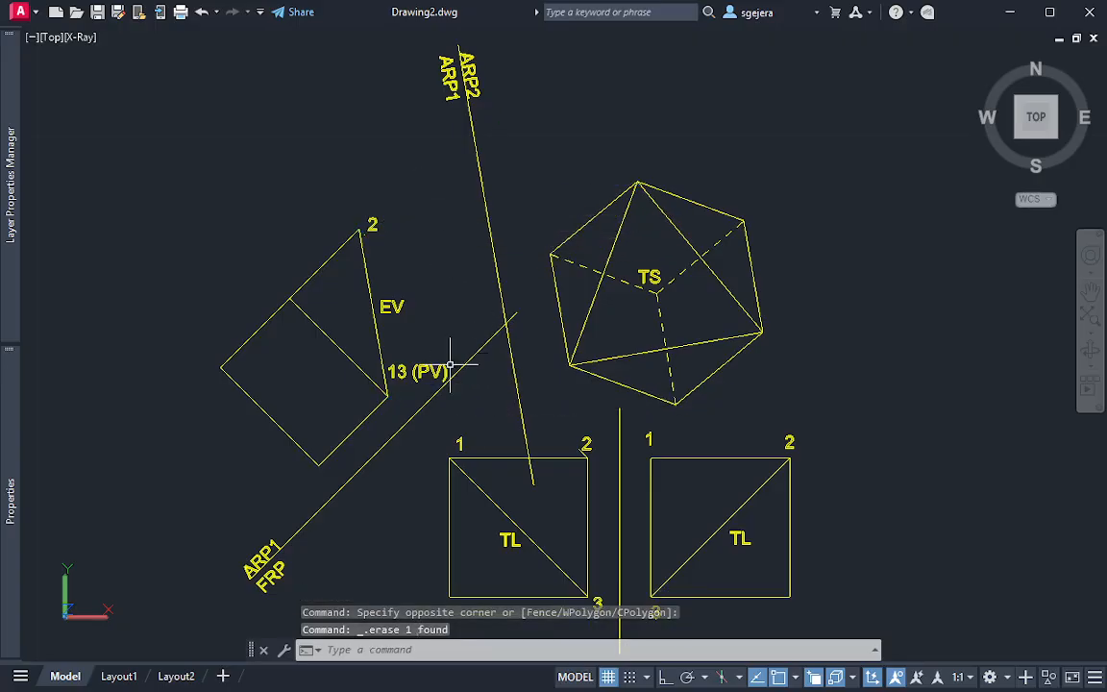
middle_click_drag(376, 416, 361, 388)
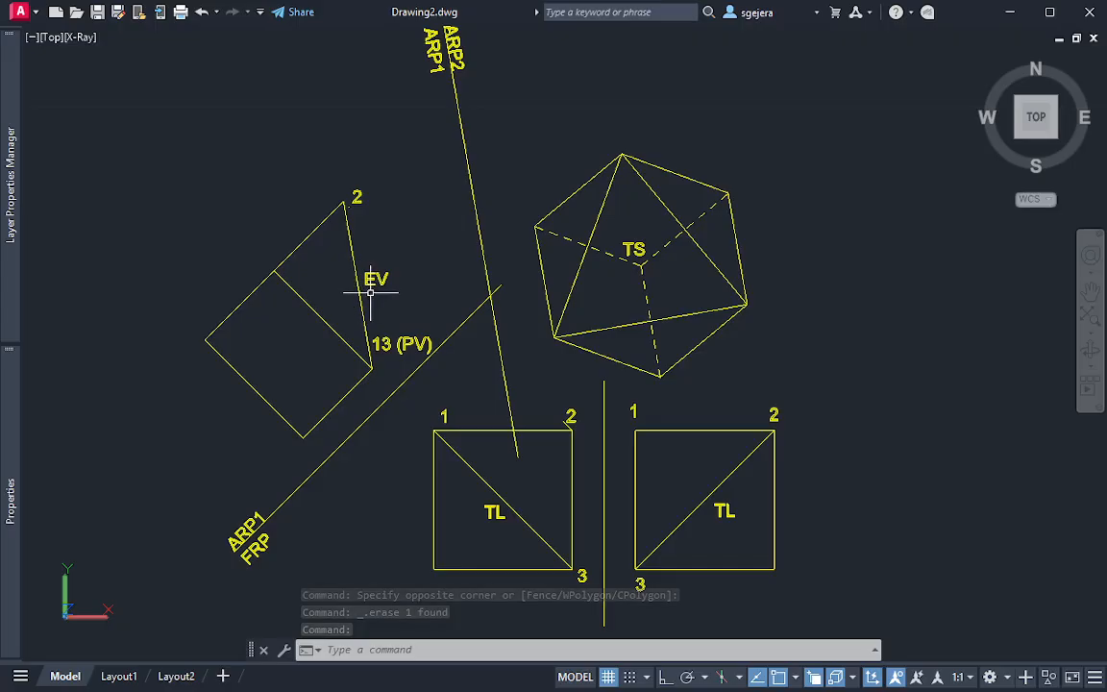
middle_click_drag(372, 291, 320, 312)
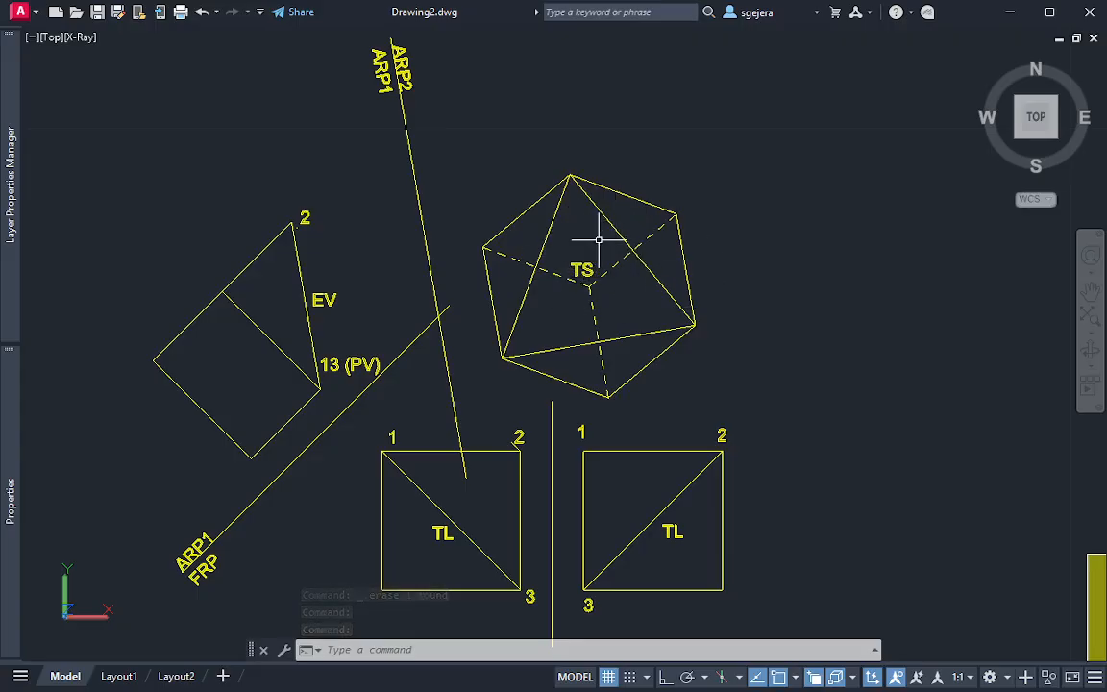
middle_click_drag(756, 415, 750, 393)
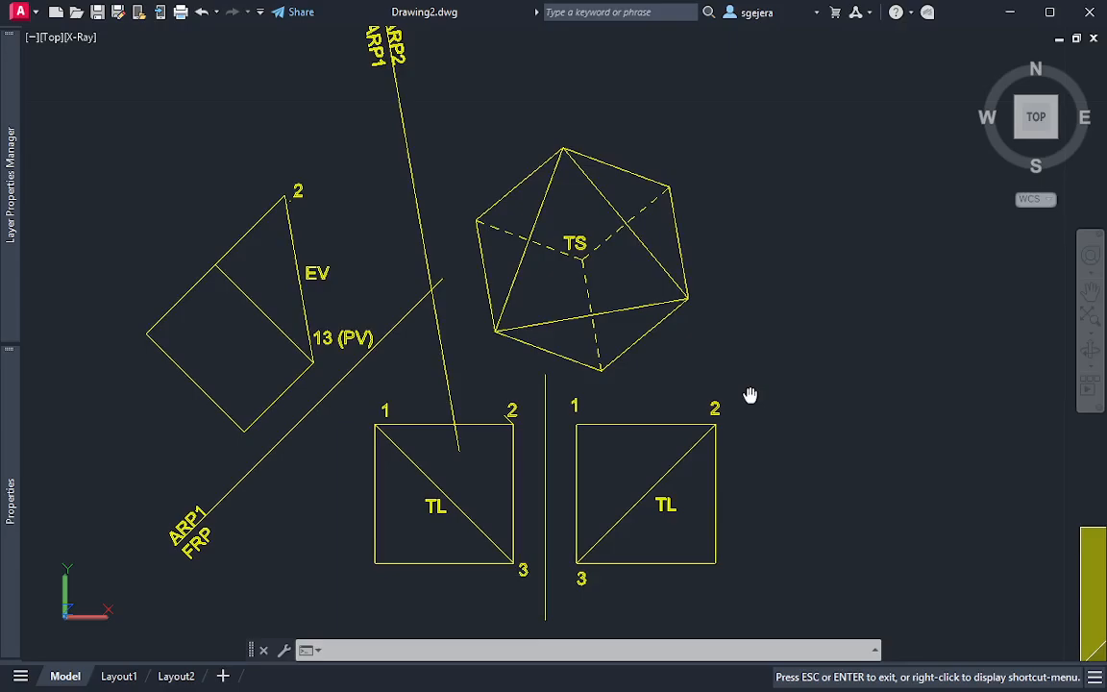
scroll(774, 414, "down", 2)
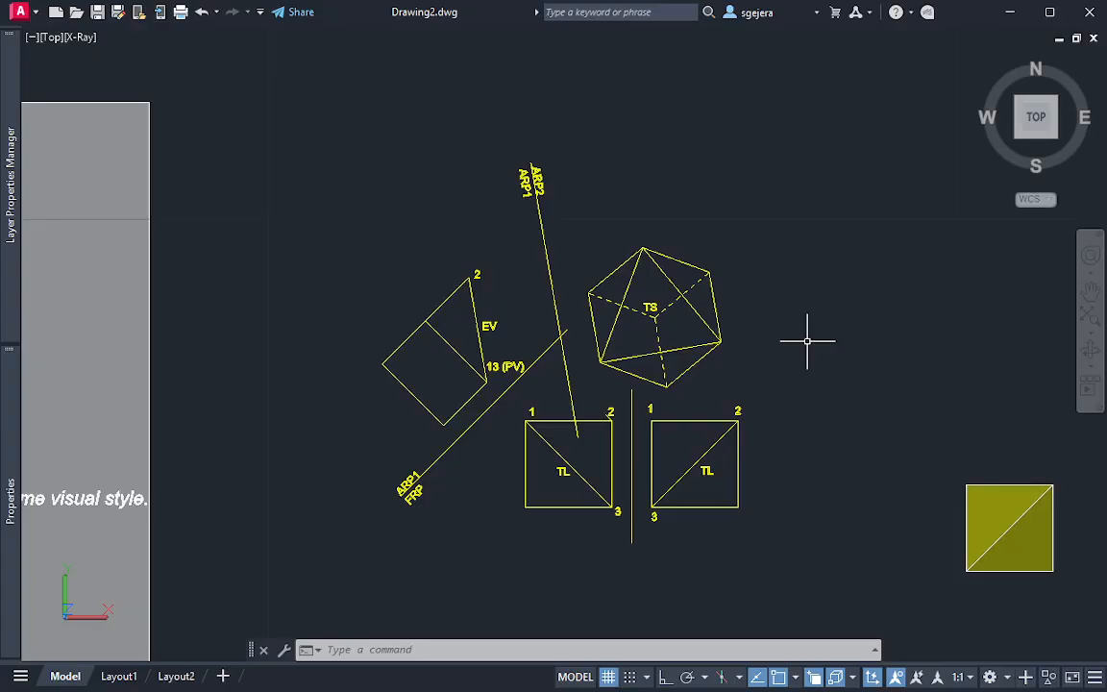
Create a new drawing from the acadiso template
key("ctrl+n")
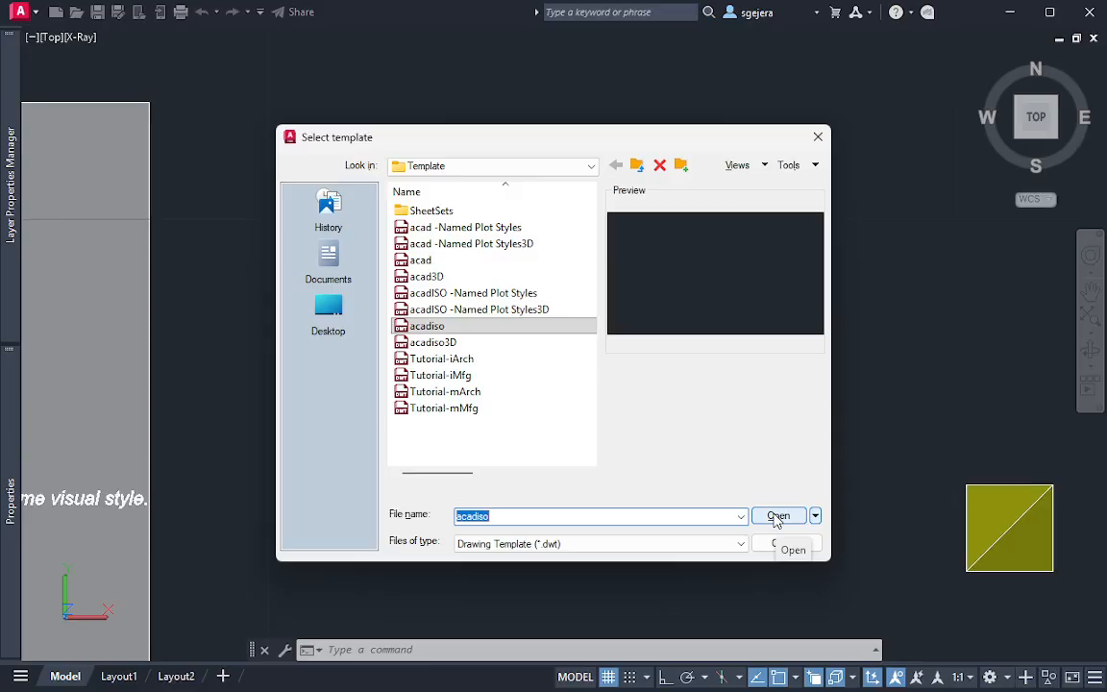
left_click(778, 517)
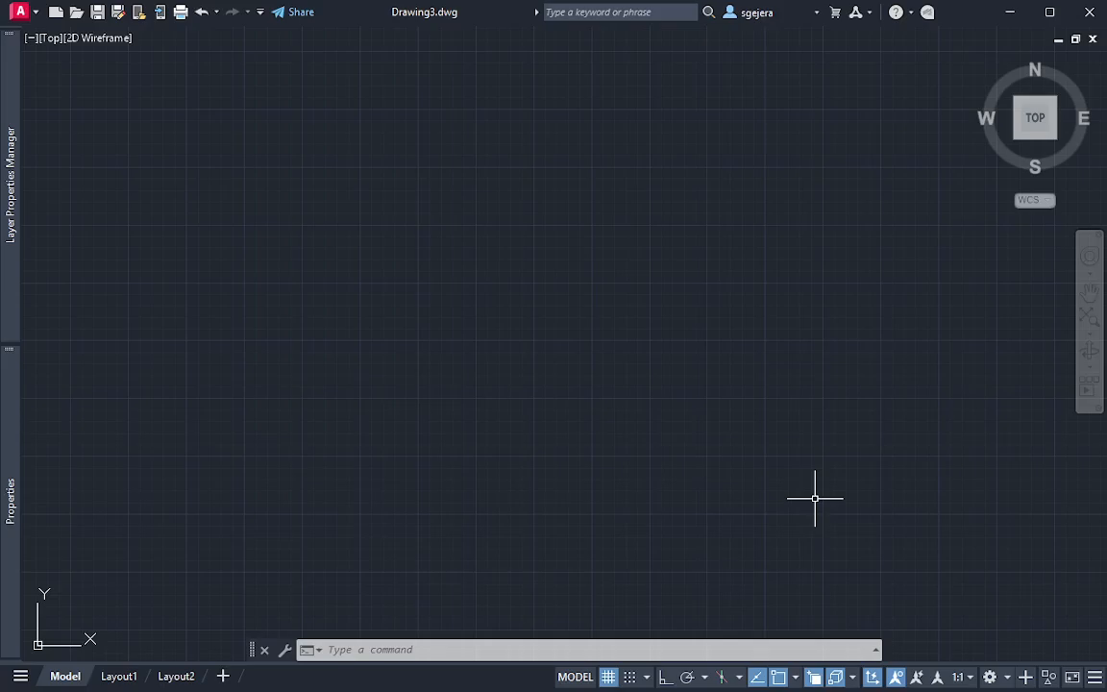
mouse_move(312, 274)
middle_mouse_down()
mouse_move(360, 325)
mouse_move(350, 325)
middle_mouse_up()
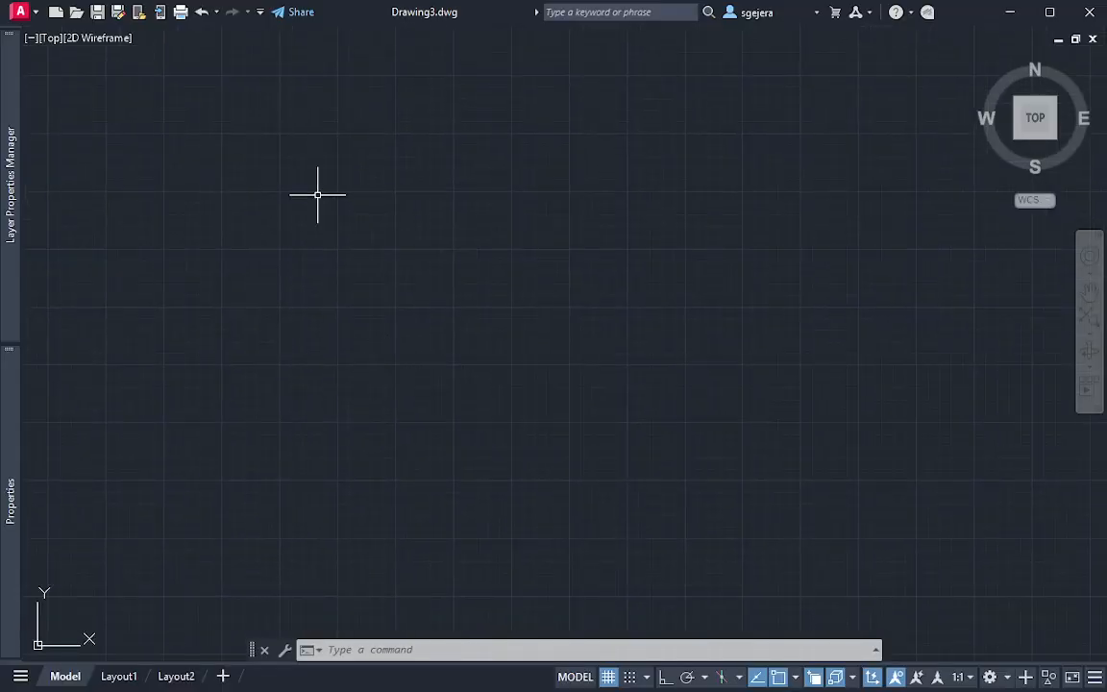
Attach page 4 of the Auxiliary View Module PDF as an underlay at 0,0,0 with scale 1 and rotation 0
key("ctrl+0")
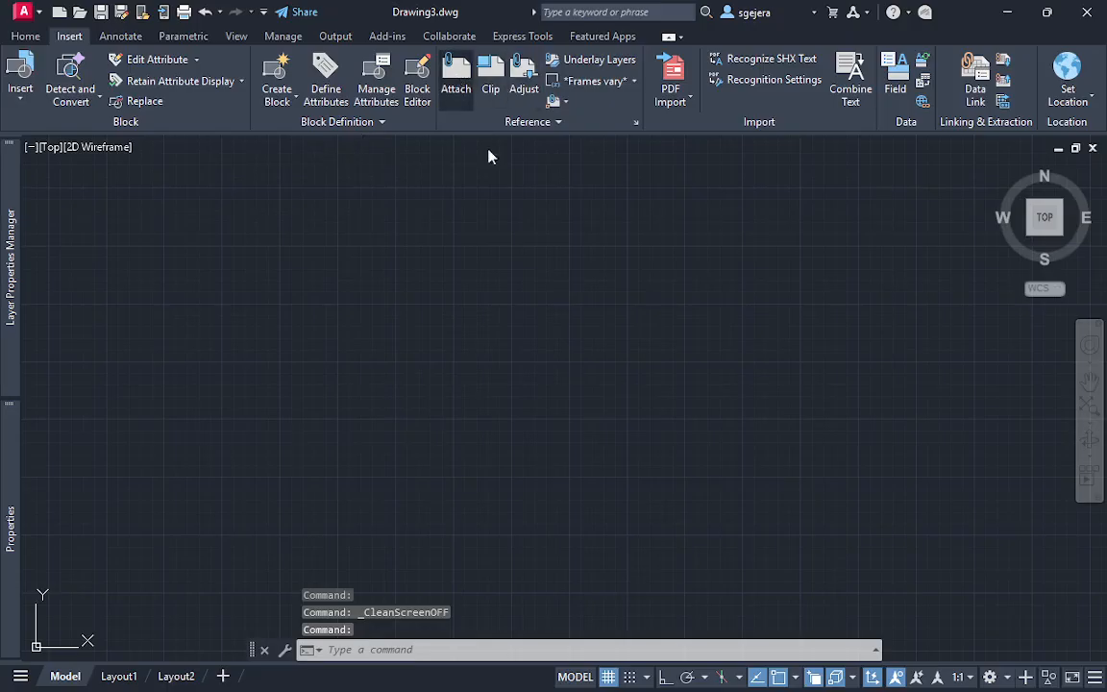
left_click(456, 76)
left_click(242, 373)
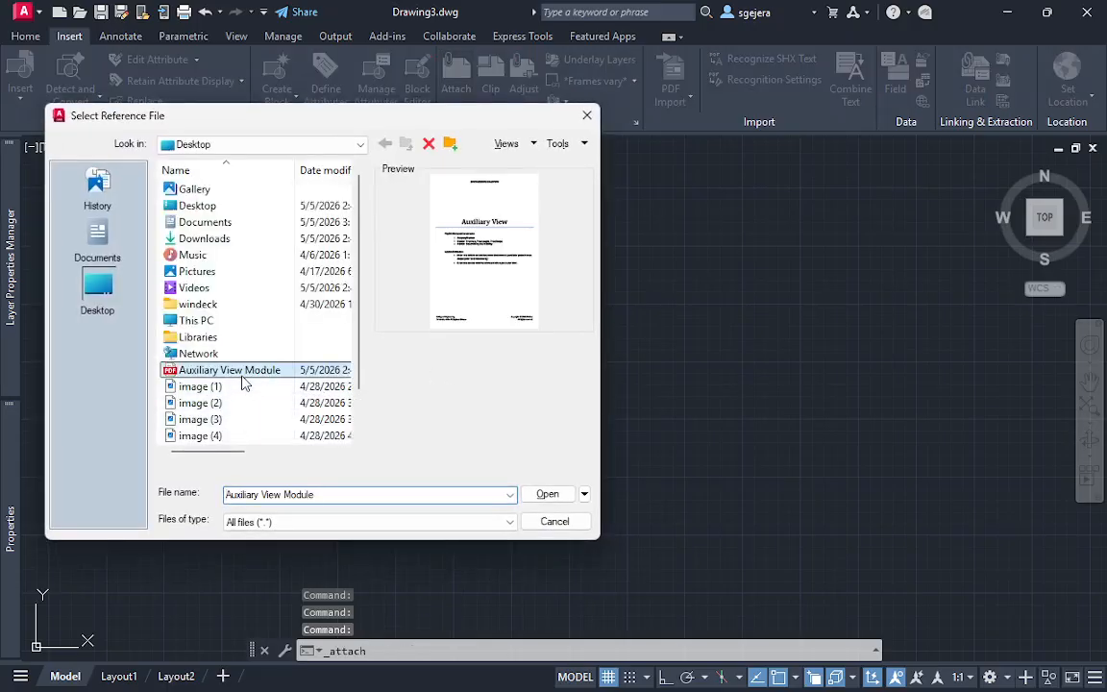
double_click(243, 376)
left_click(360, 375)
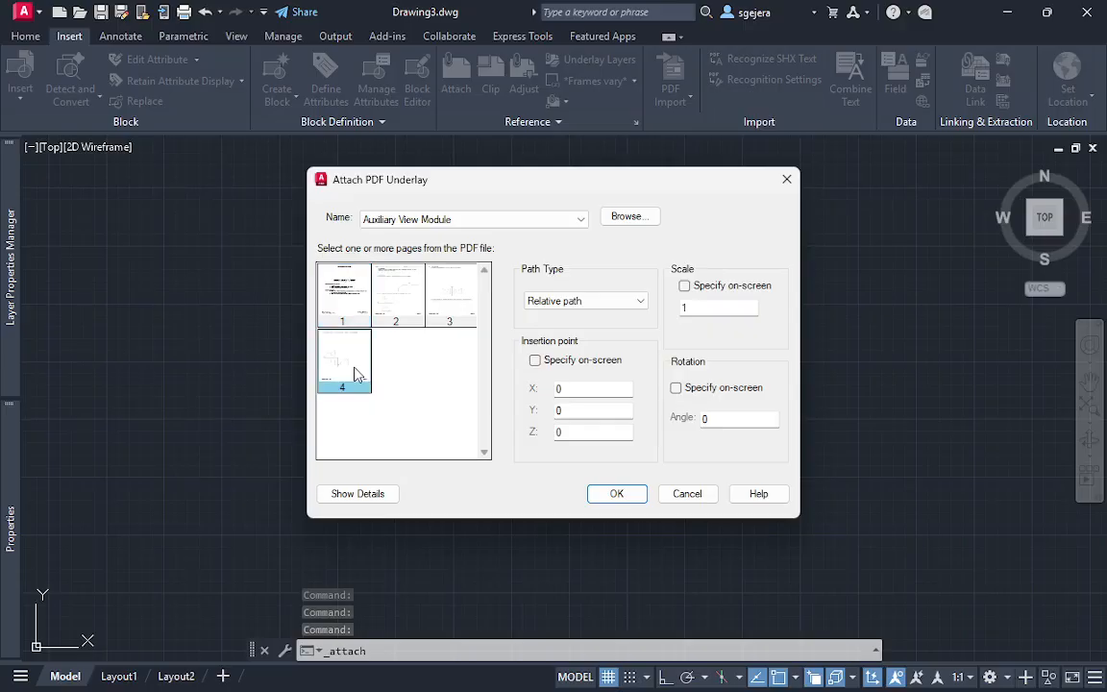
left_click(616, 493)
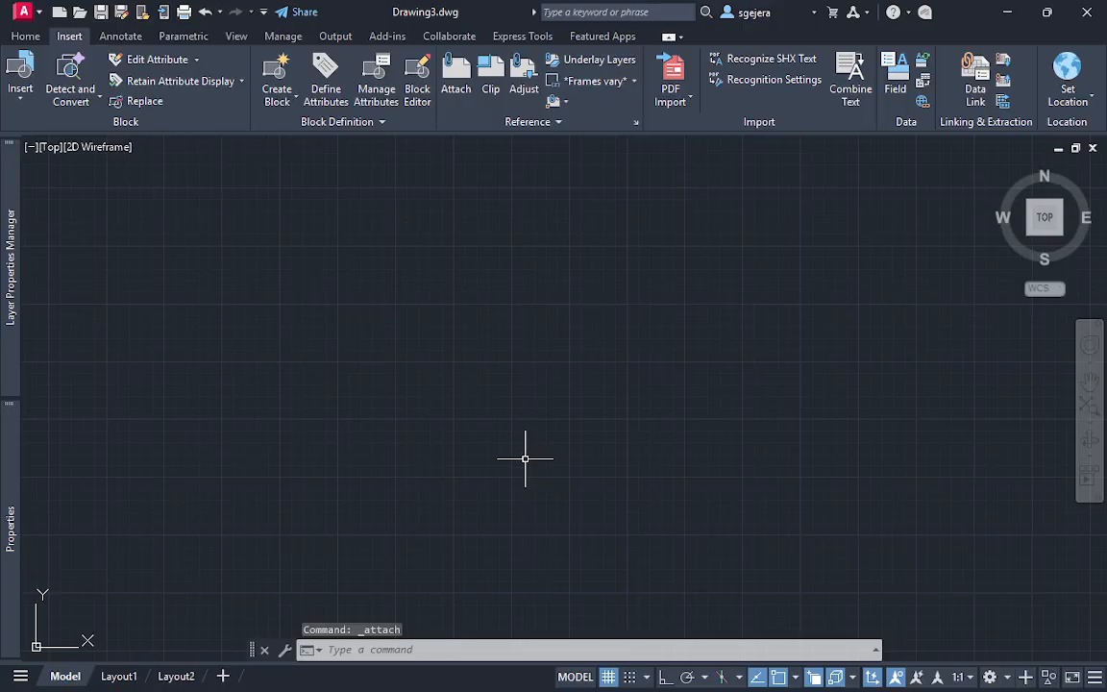
Zoom to the drawing extents and examine Example 2's HRP, FRP and PRP views of the object with the oblique plane
type("z")
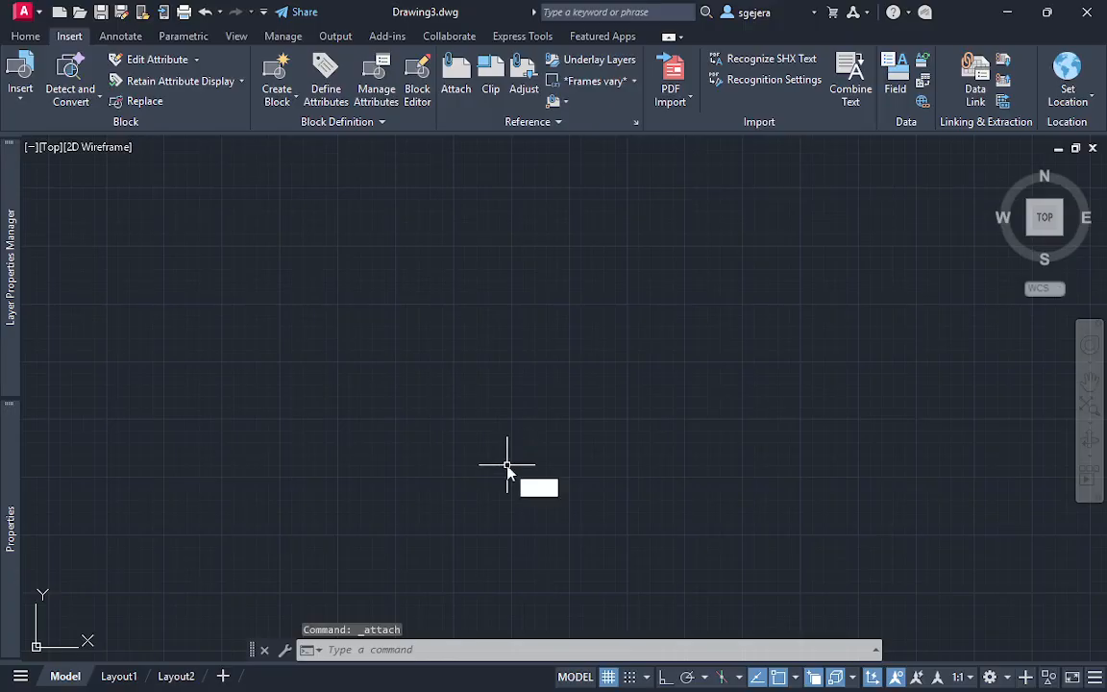
key("Return")
type("e")
key("Return")
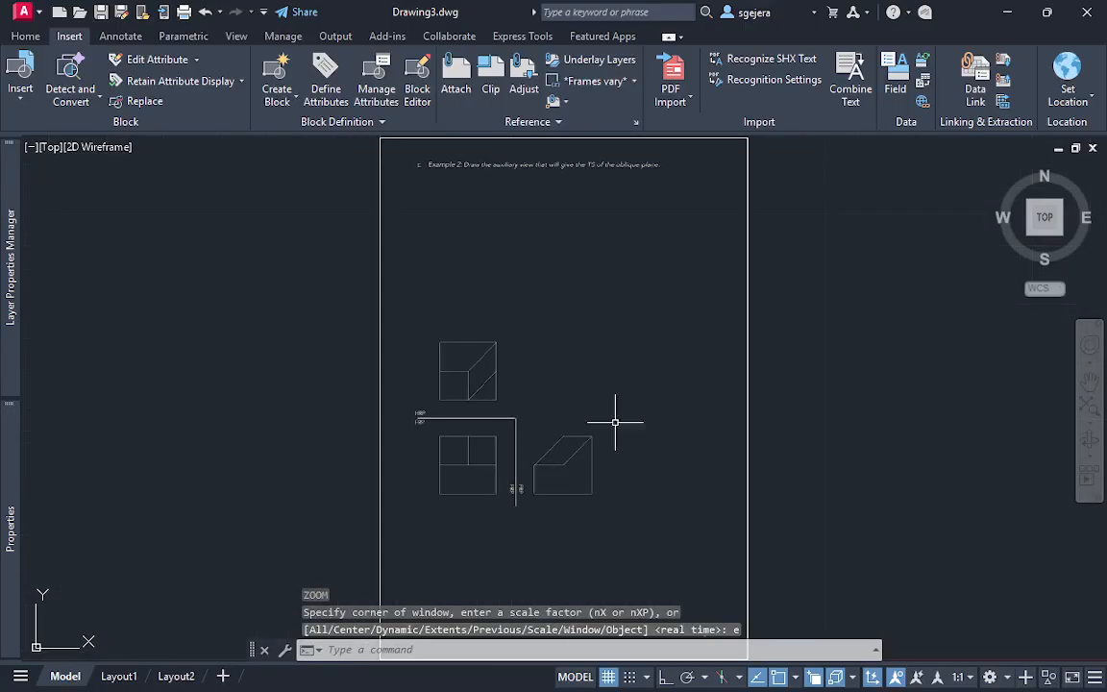
scroll(514, 399, "up", 5)
middle_click_drag(520, 418, 423, 335)
mouse_move(538, 310)
middle_mouse_down()
mouse_move(483, 317)
mouse_move(465, 377)
middle_mouse_up()
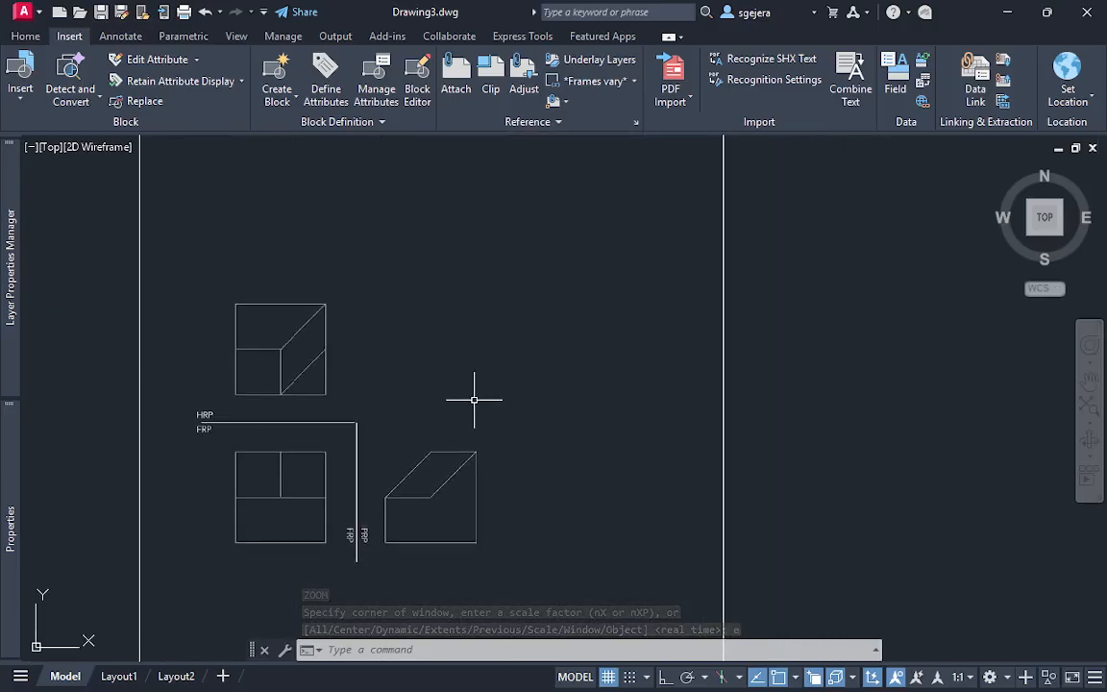
scroll(475, 403, "up", 2)
scroll(475, 403, "down", 2)
middle_click_drag(534, 423, 480, 351)
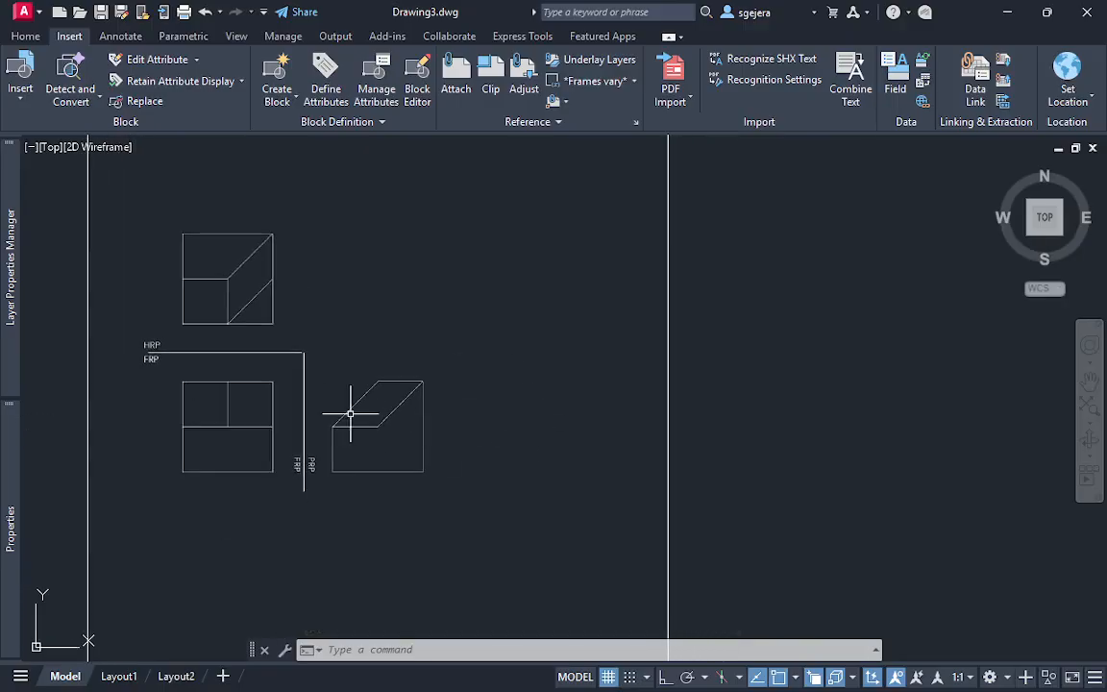
Measure the width of the square in the HRP view with a trial circle centred on its lower-left corner
scroll(199, 284, "up", 2)
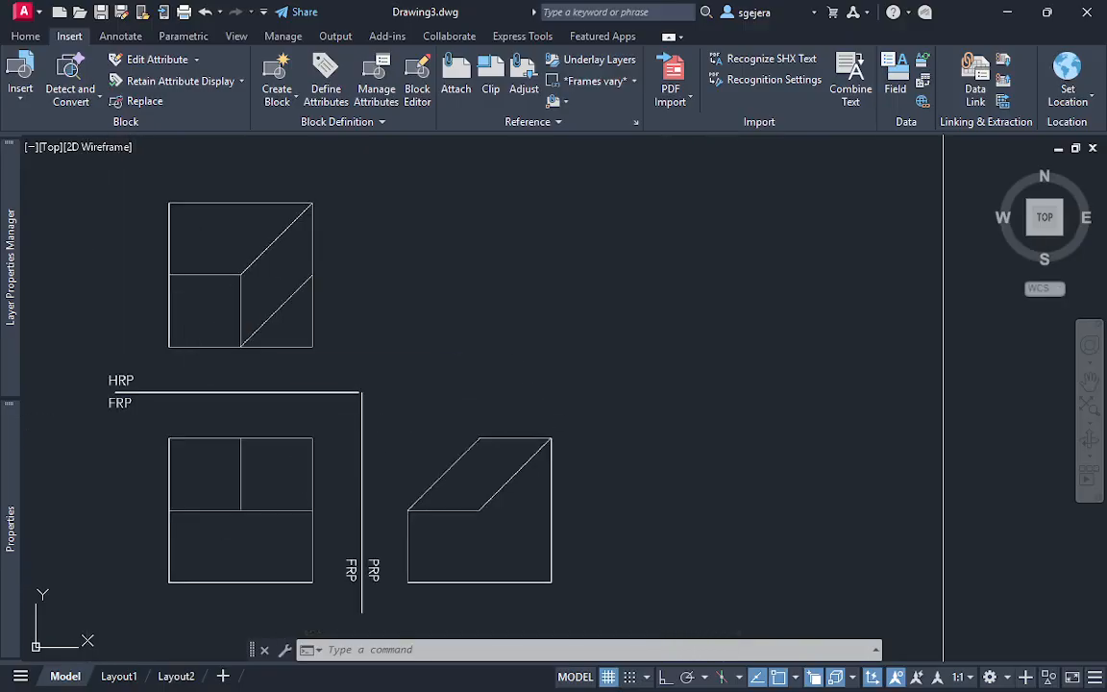
type("c")
key("Return")
left_click(169, 346)
key("Escape")
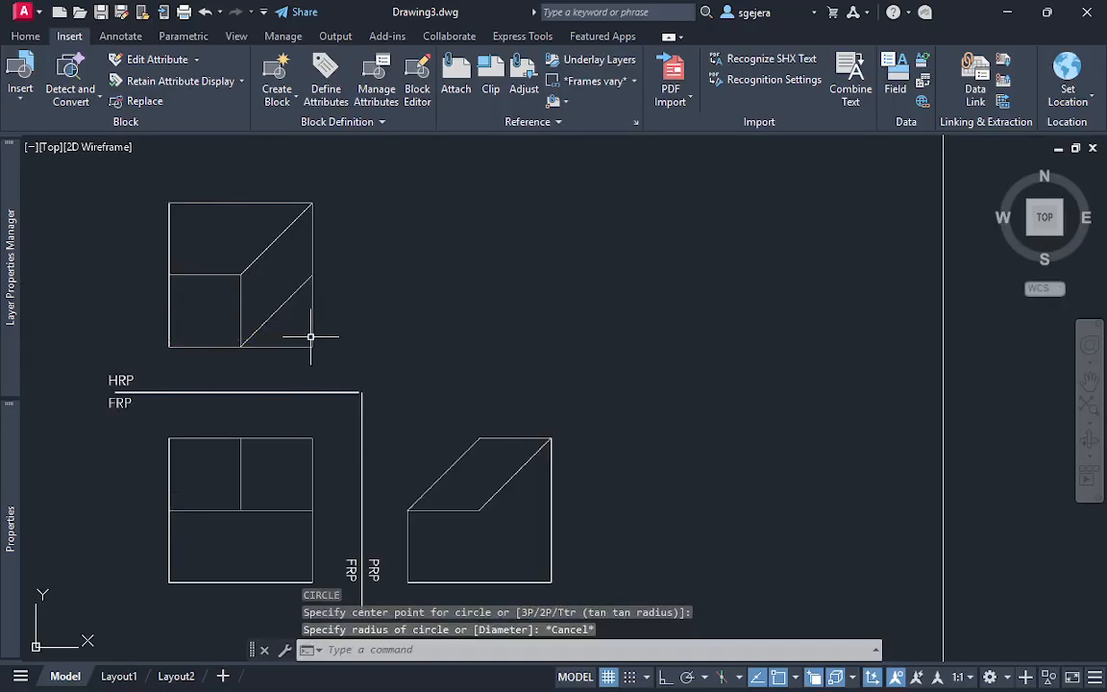
type("c")
key("Return")
left_click(170, 347)
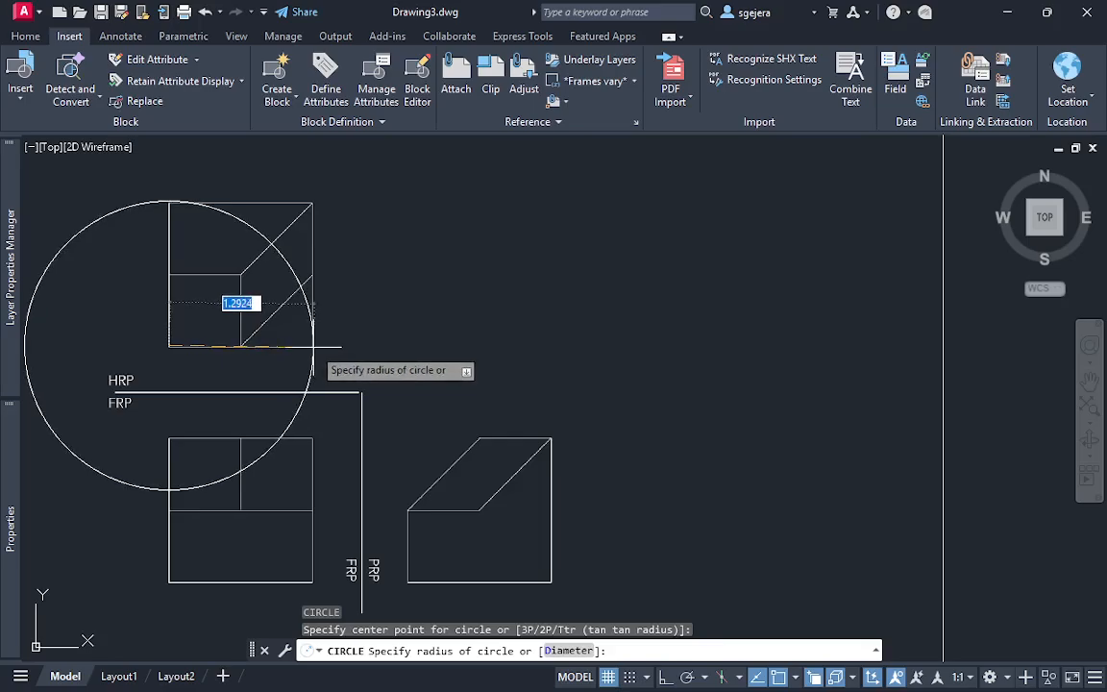
key("Escape")
type("c")
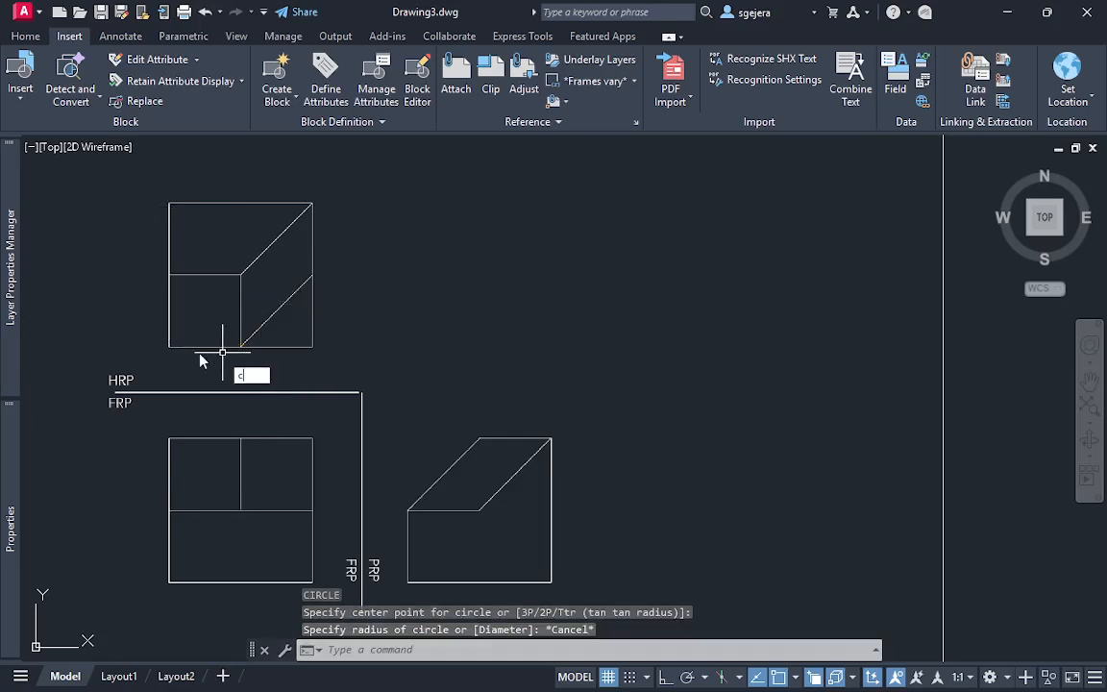
key("Return")
left_click(169, 347)
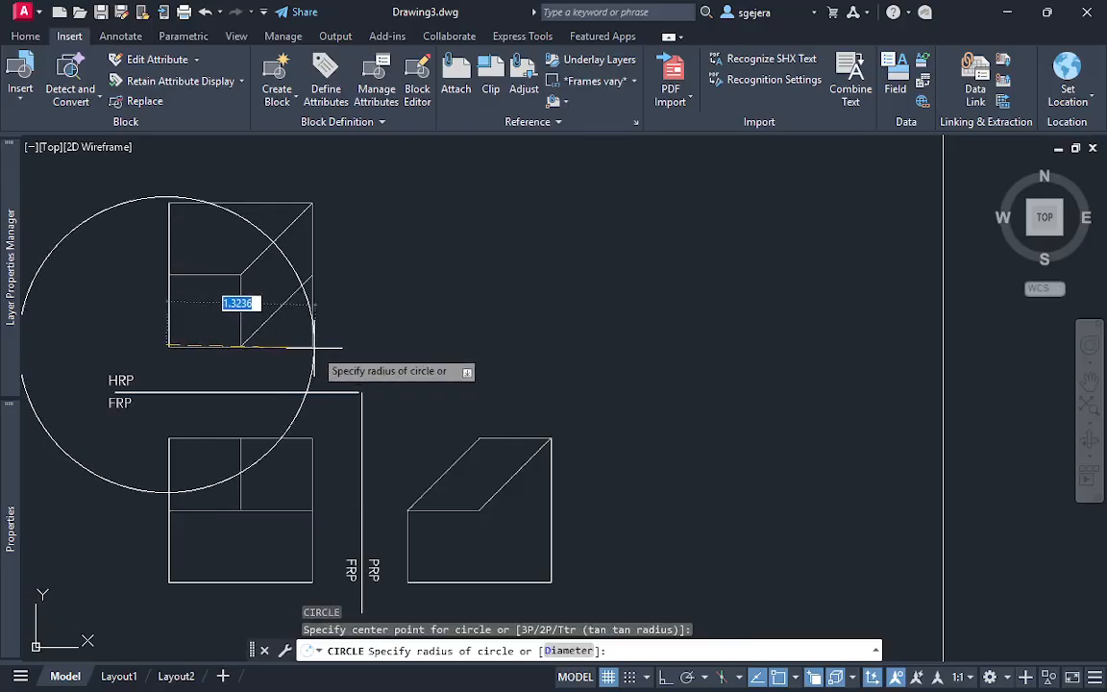
key("Escape")
key("Escape")
Create a new layer named "given", assign it the colour yellow and make it the current layer
middle_click_drag(783, 526, 613, 445)
scroll(692, 462, "down", 4)
mouse_move(770, 463)
middle_mouse_down()
mouse_move(625, 452)
mouse_move(663, 481)
mouse_move(699, 475)
middle_mouse_up()
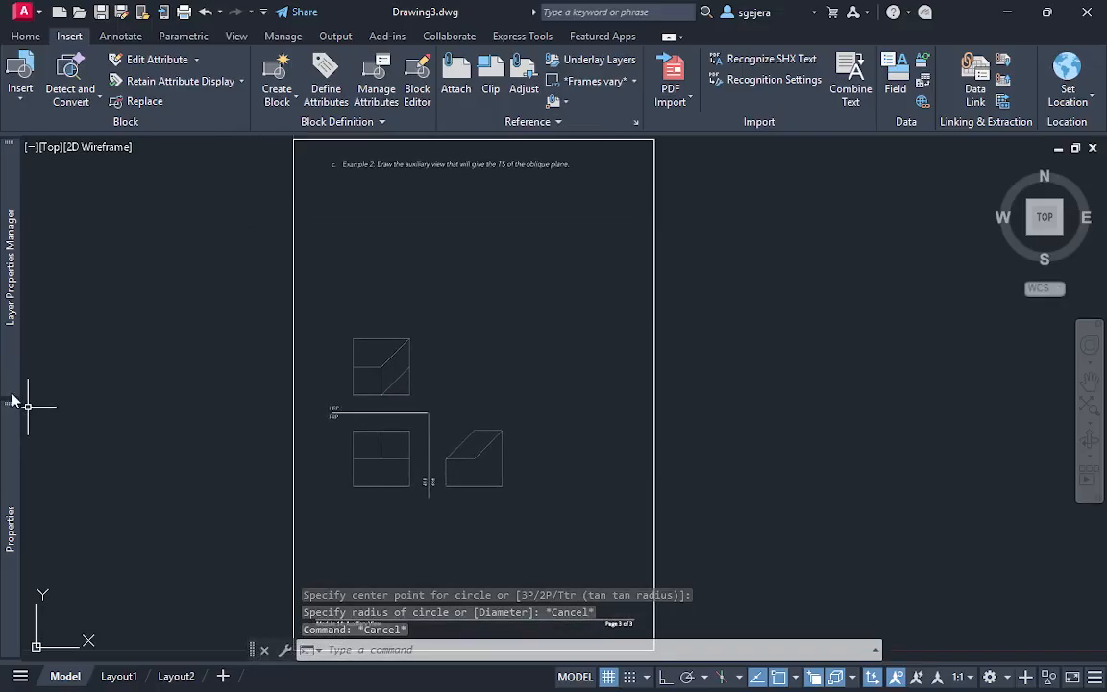
mouse_move(10, 322)
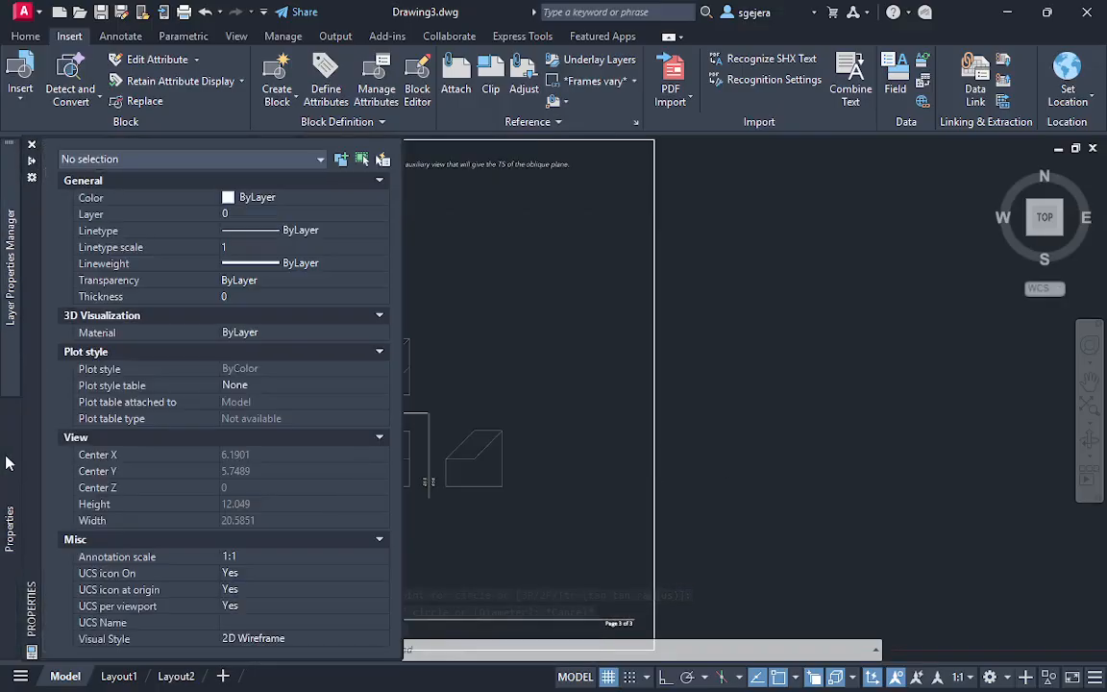
mouse_move(6, 287)
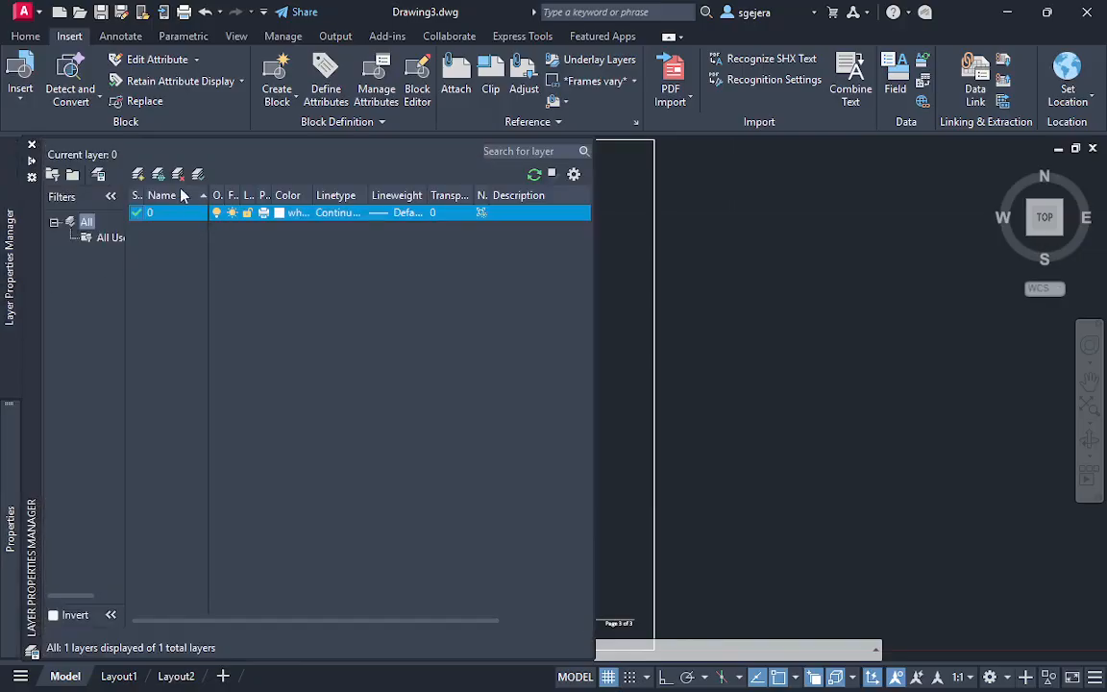
left_click(138, 176)
type("g")
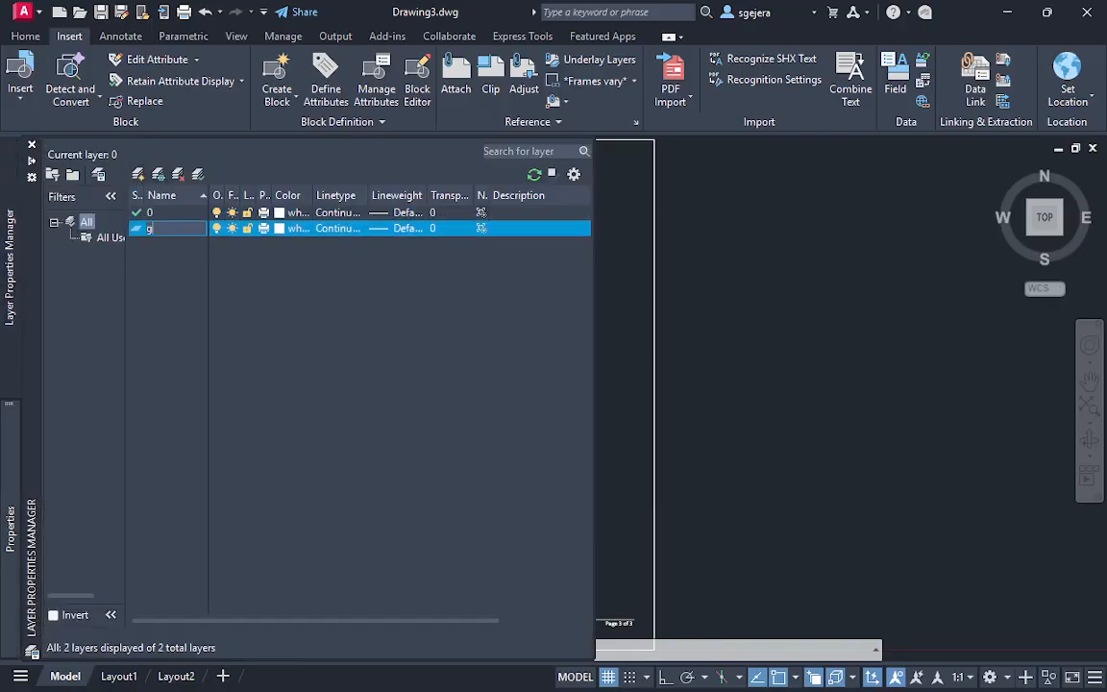
type("iven")
key("Return")
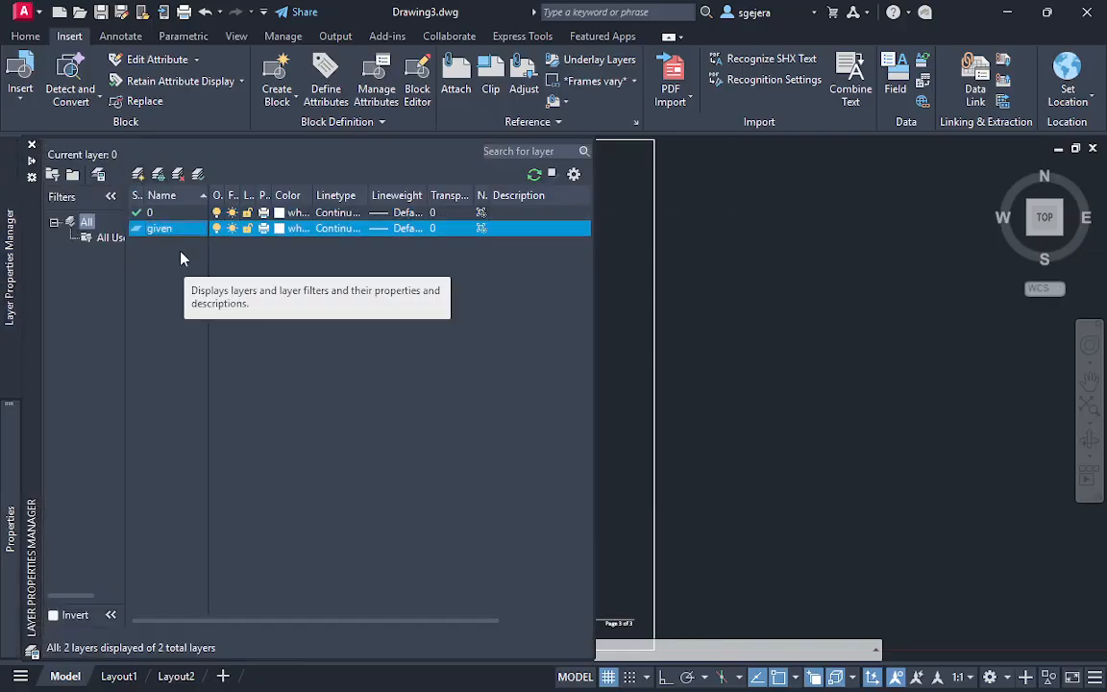
left_click(285, 231)
left_click(435, 393)
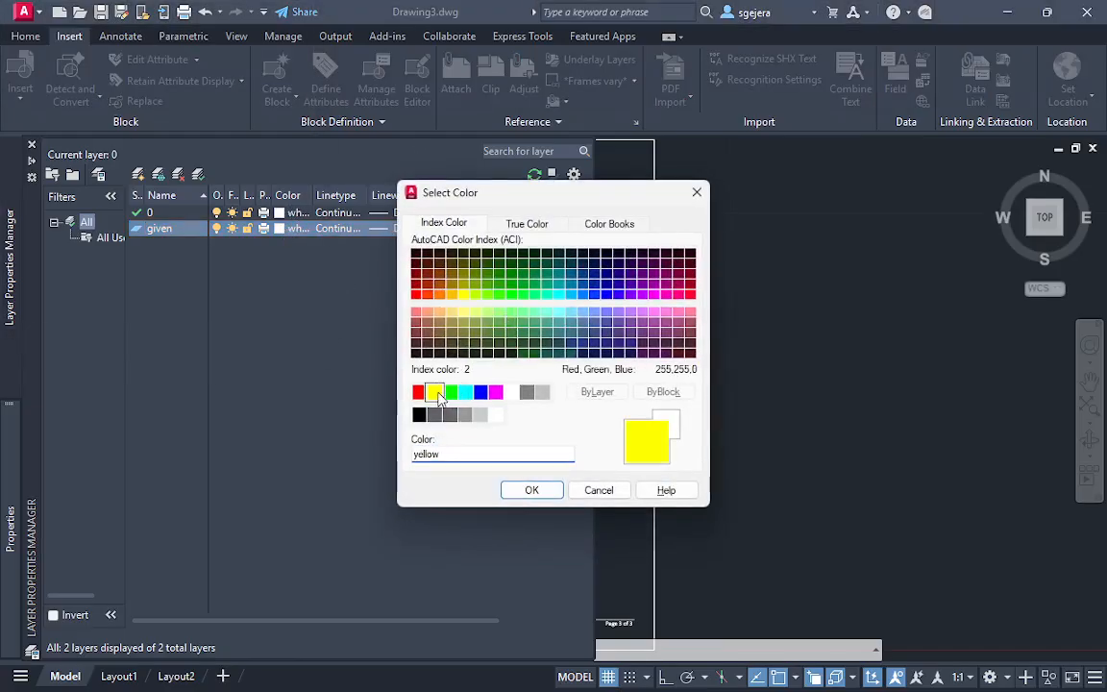
left_click(531, 490)
scroll(287, 403, "up", 2)
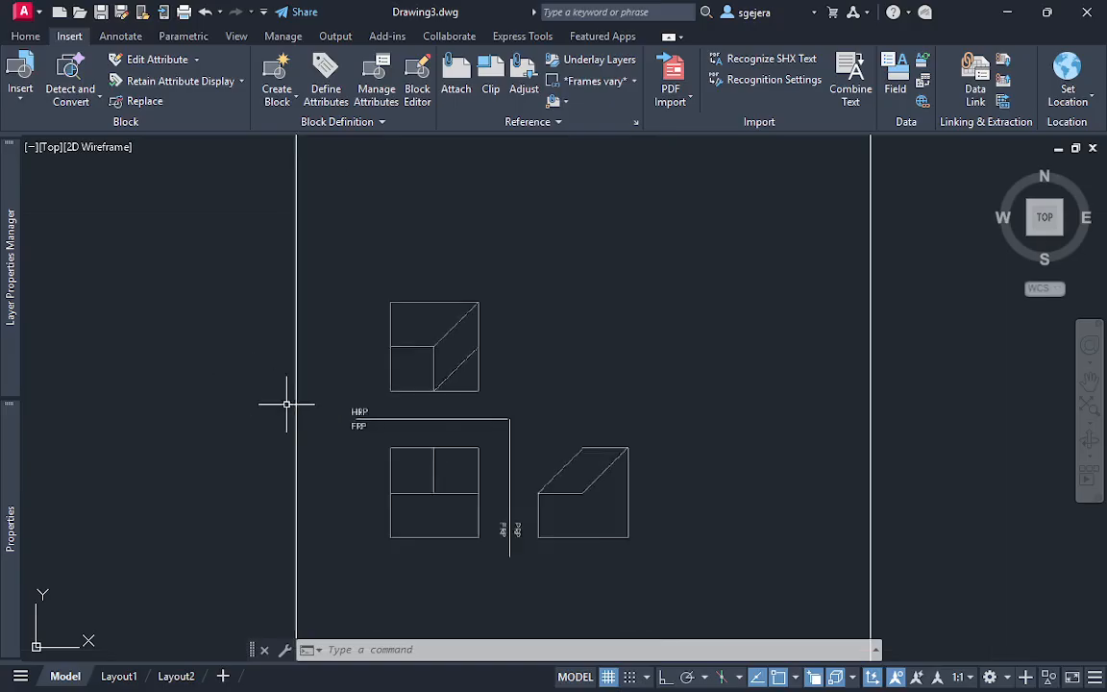
scroll(286, 404, "up", 2)
middle_click_drag(539, 383, 471, 356)
key("Return")
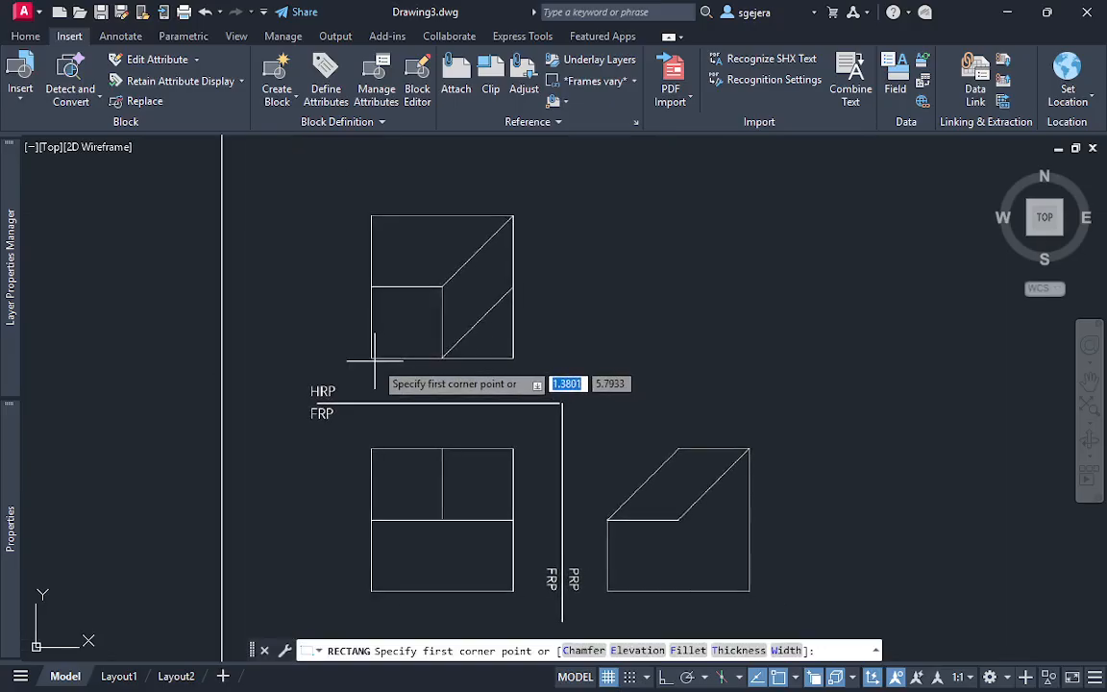
left_click(371, 358)
key("Escape")
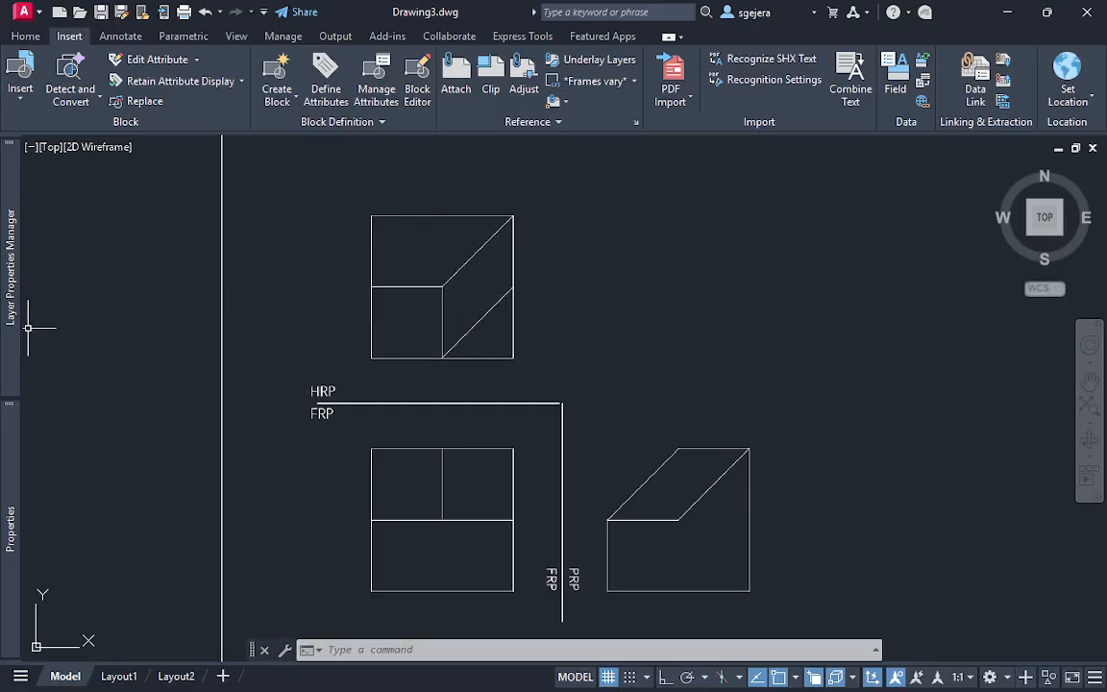
mouse_move(10, 288)
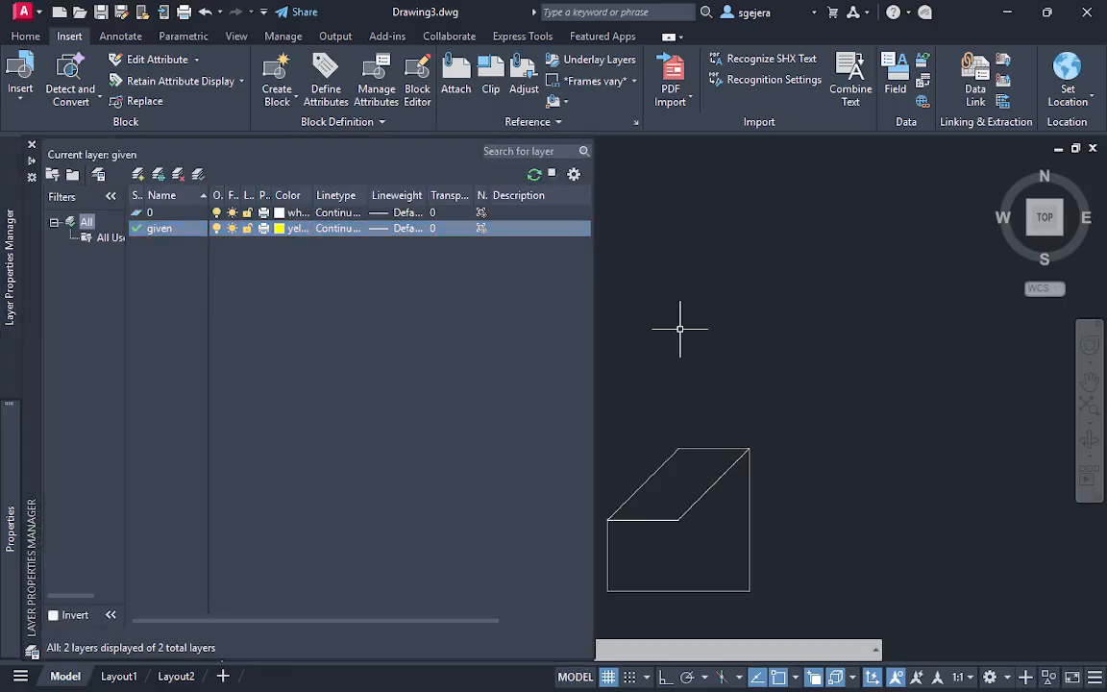
key("Escape")
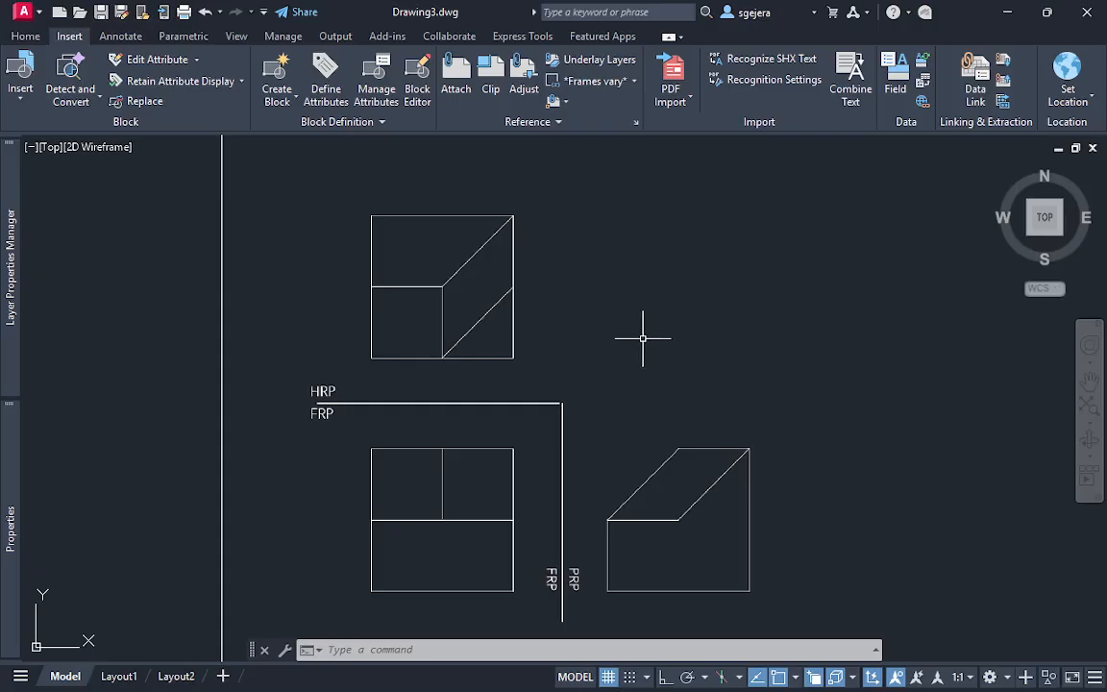
Draw a 1.3 by 1.3 rectangle over the HRP view's outer square, starting from its lower-left corner
type("rec")
key("Return")
left_click(371, 357)
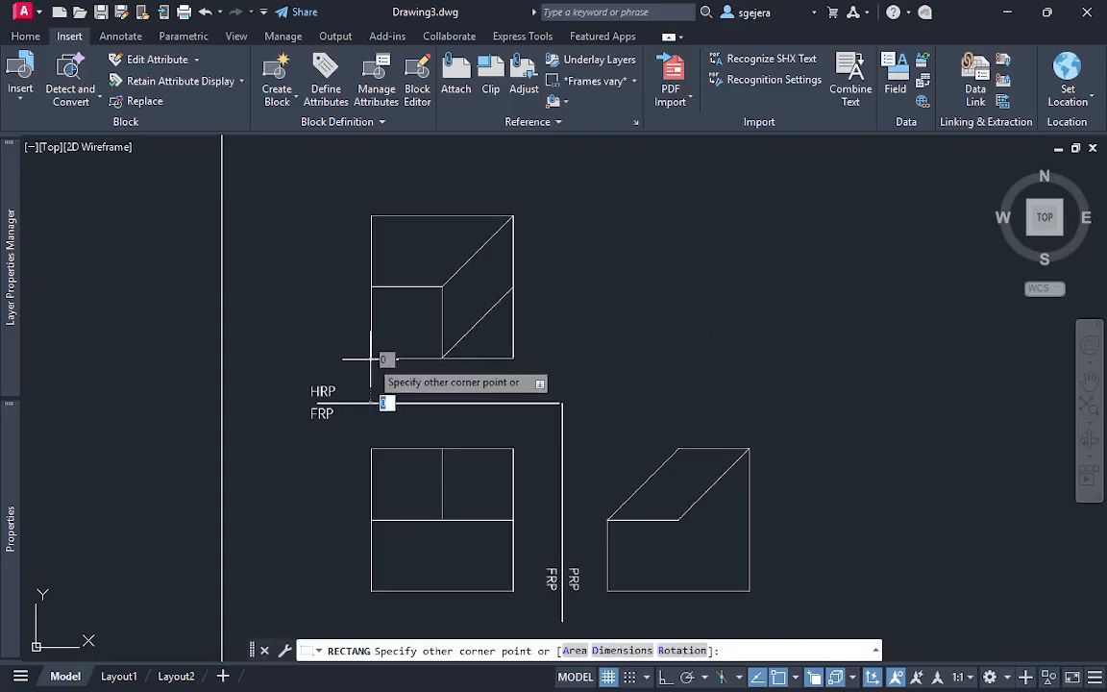
key("Tab")
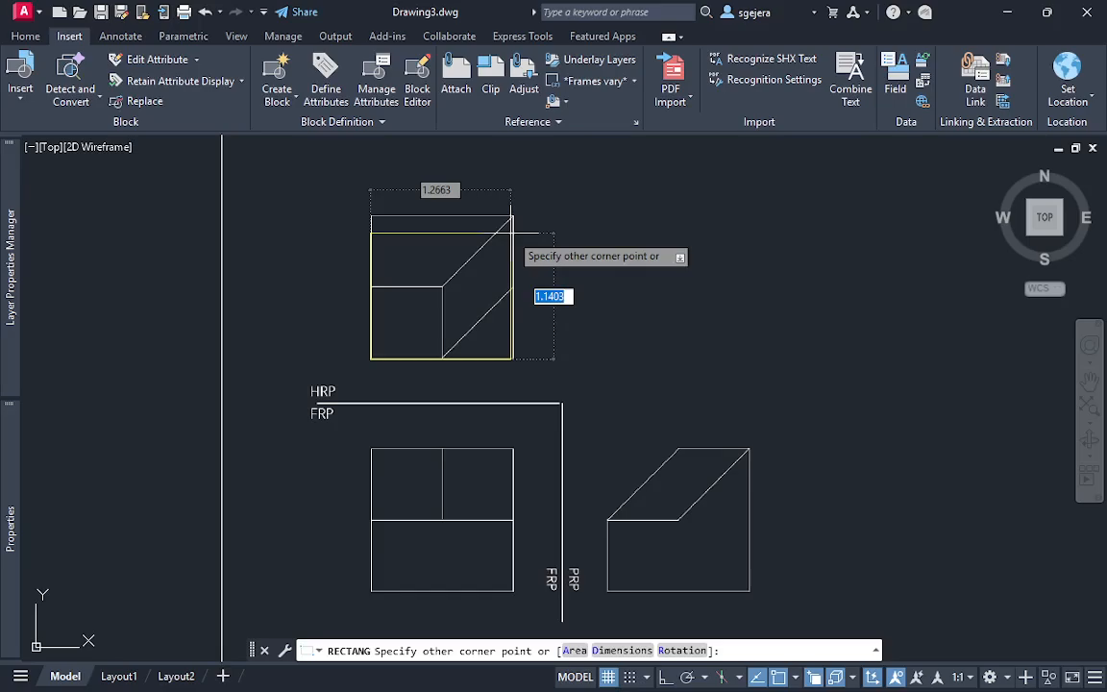
type("1.3")
key("Tab")
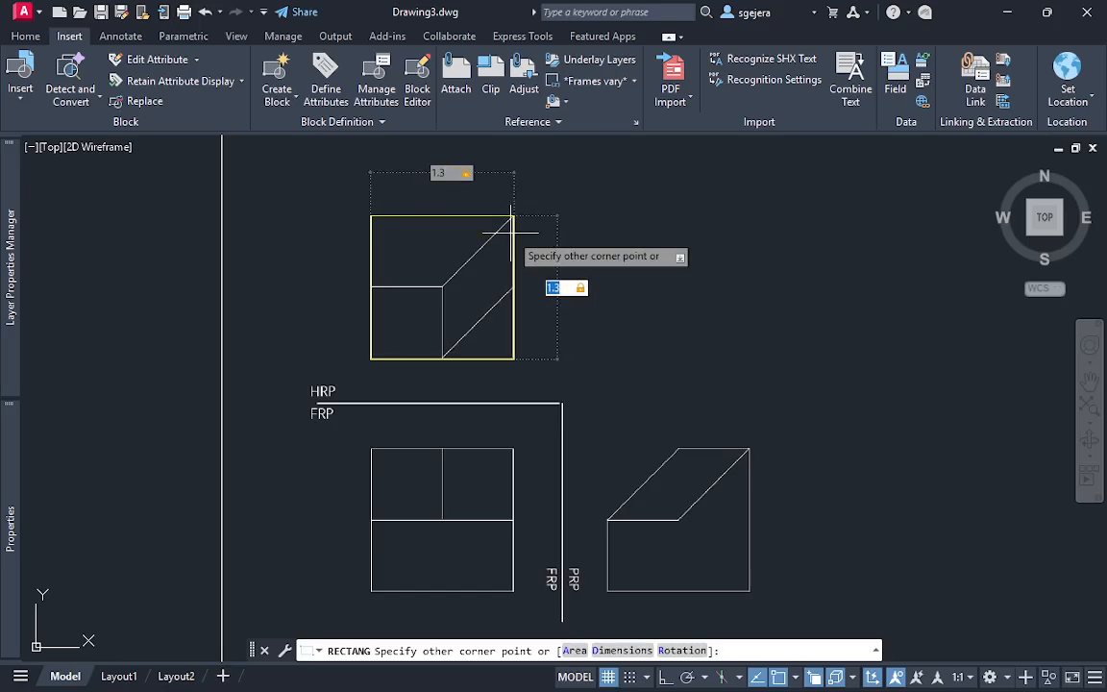
key("Return")
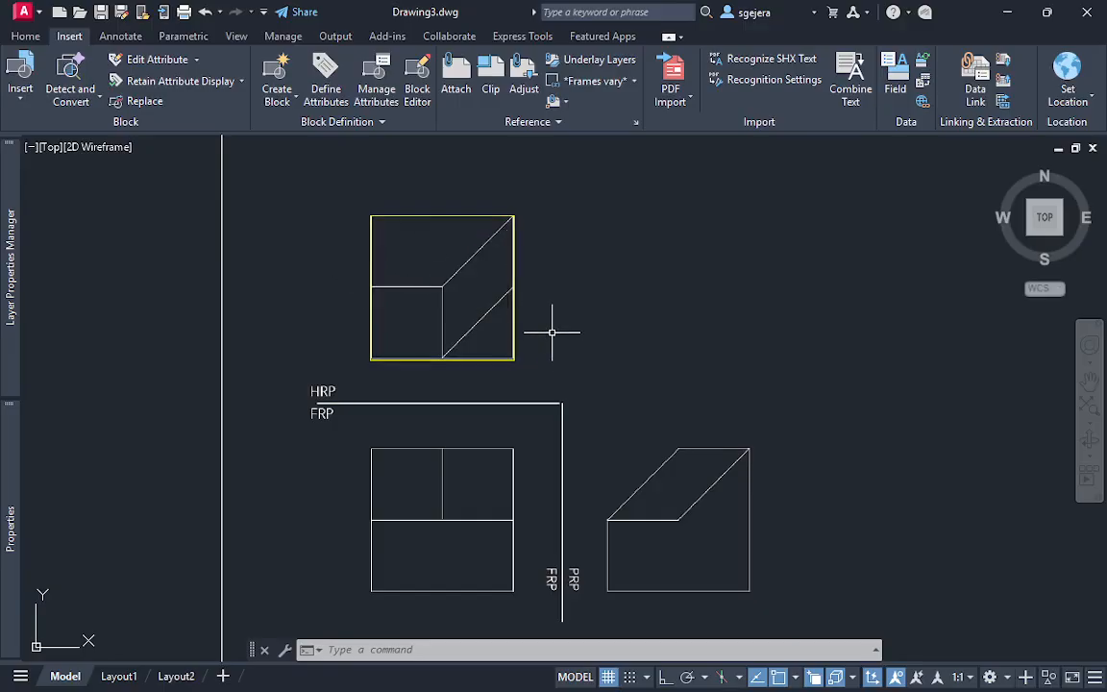
type("l")
key("Return")
left_click(797, 677)
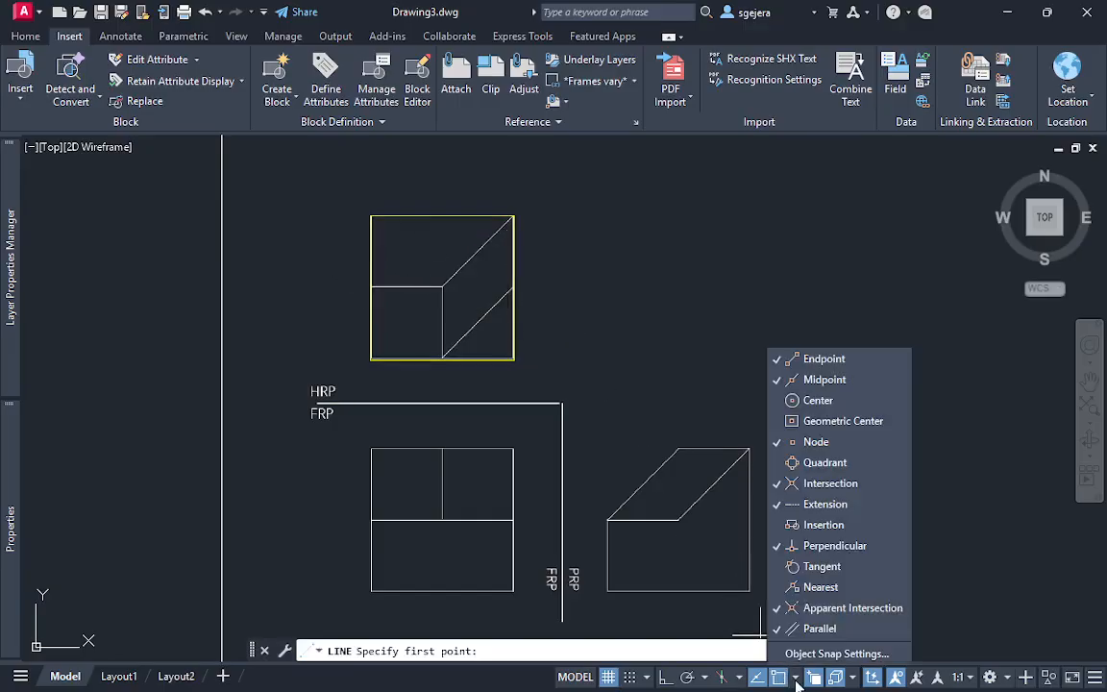
key("Escape")
key("Escape")
type("l")
key("Return")
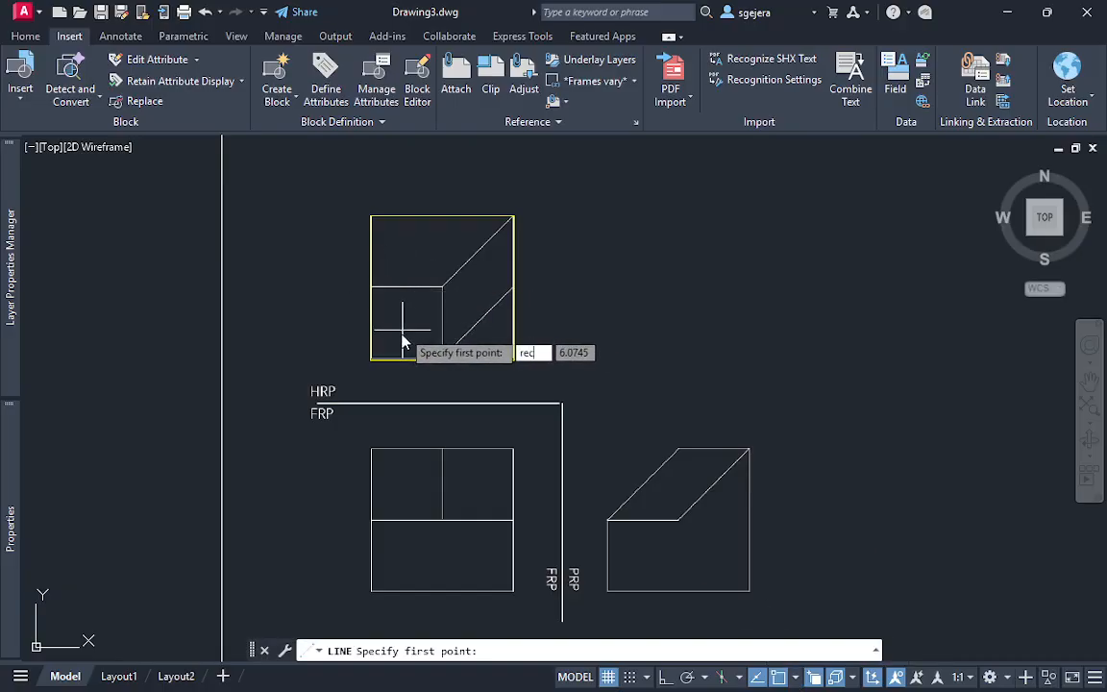
key("Escape")
Draw a 0.65 by 0.65 rectangle over the small square in the HRP view's lower-left corner
type("re")
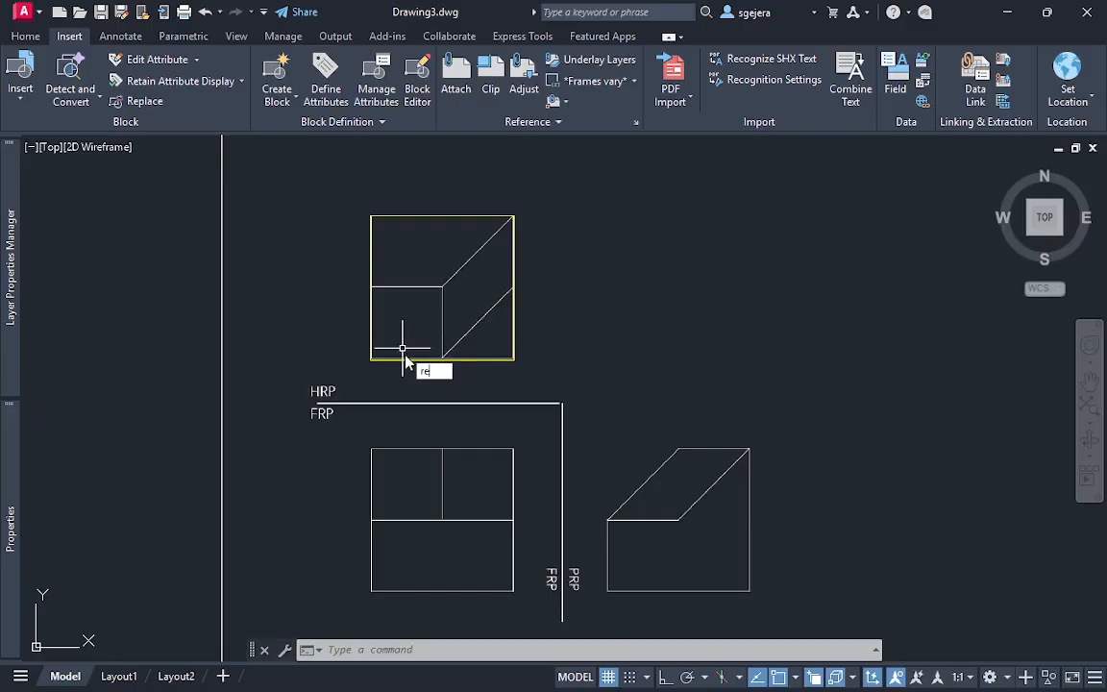
type("c")
key("Return")
left_click(371, 359)
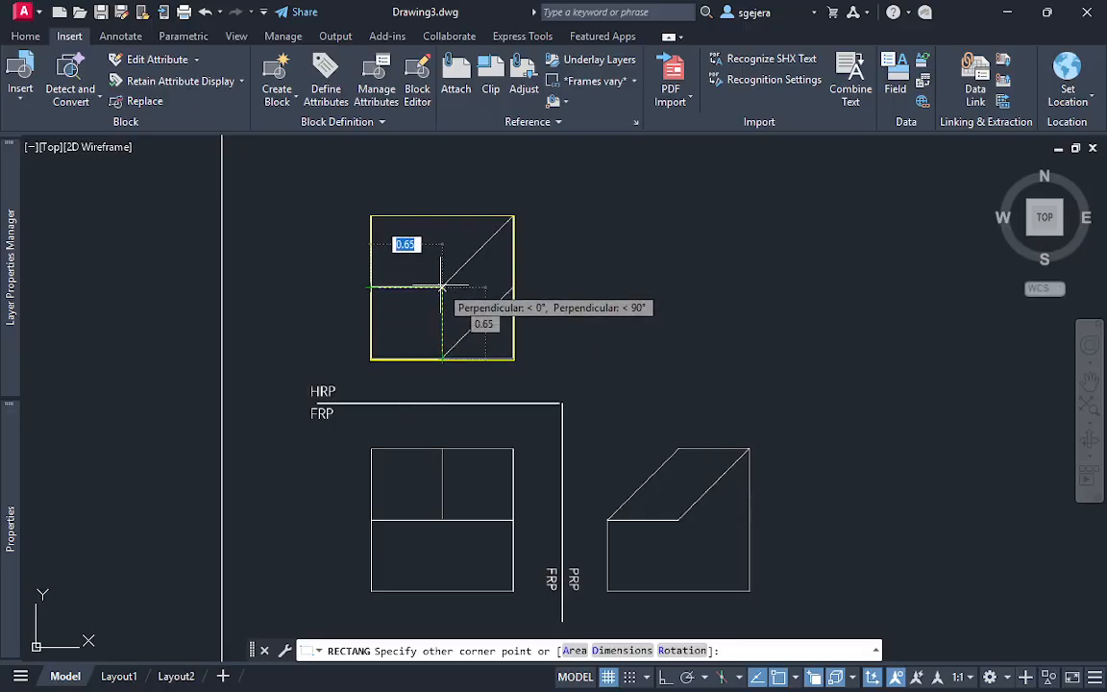
left_click(442, 287)
Draw the oblique plane's two parallel diagonal edges in the HRP view from the small square's right-hand corners
scroll(481, 289, "up", 2)
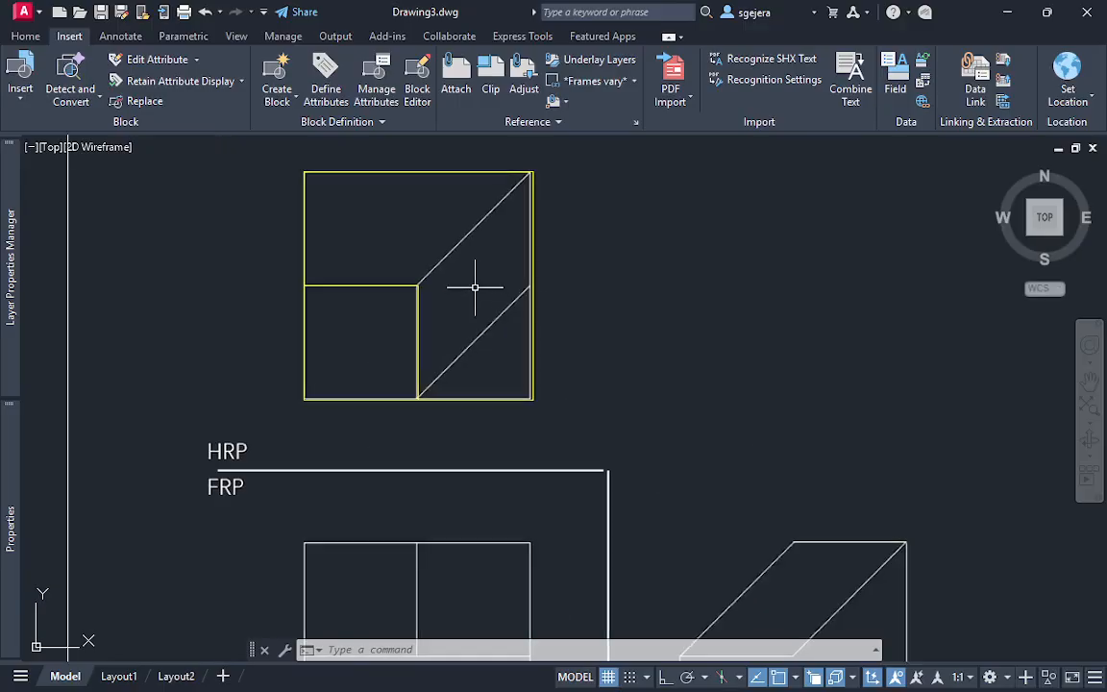
type("l")
key("Return")
left_click(418, 286)
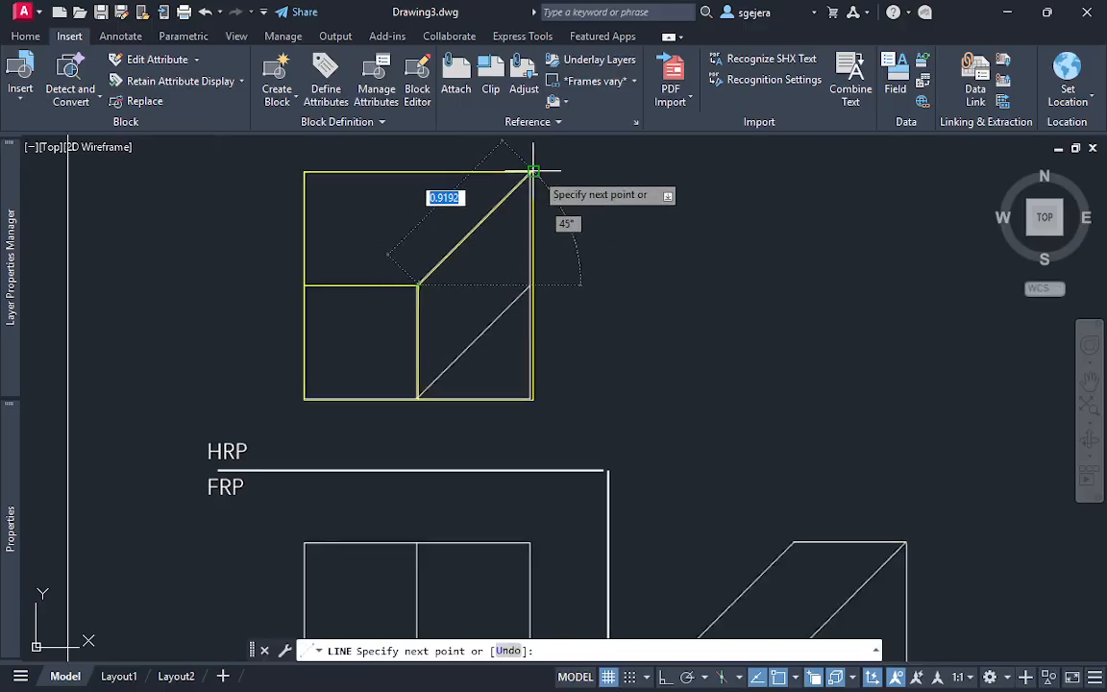
left_click(534, 172)
key("Return")
key("Return")
left_click(418, 398)
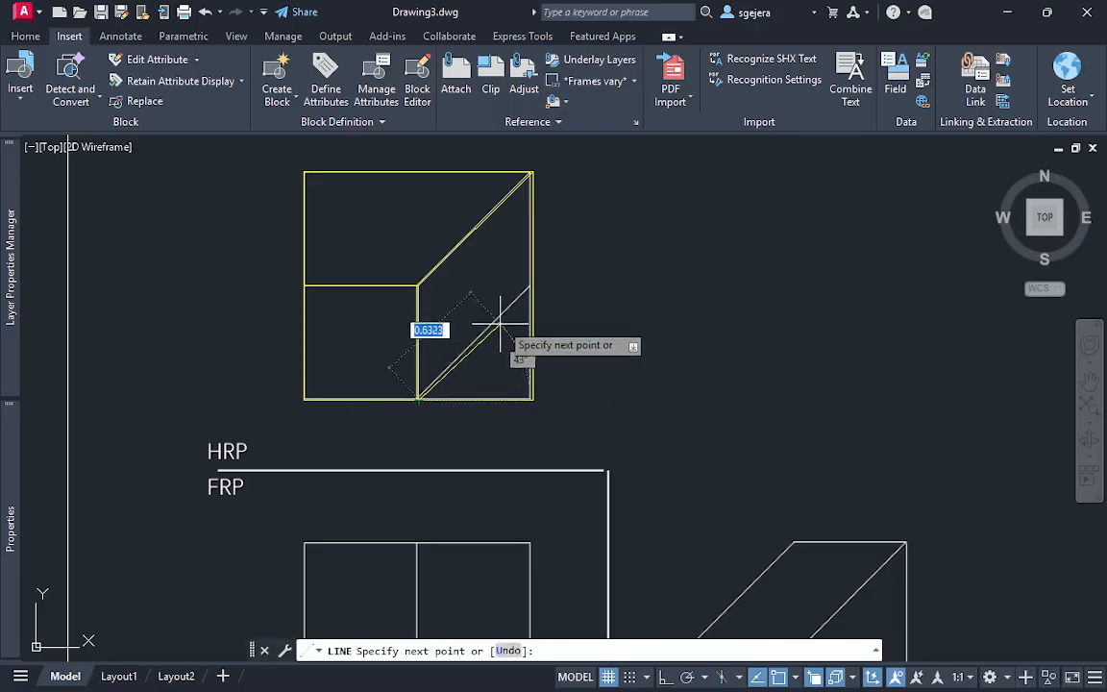
left_click(533, 285)
key("Return")
Draw two vertical projection lines from the HRP view's lower corners down past the bottom of the FRP view
middle_click_drag(667, 366, 672, 314)
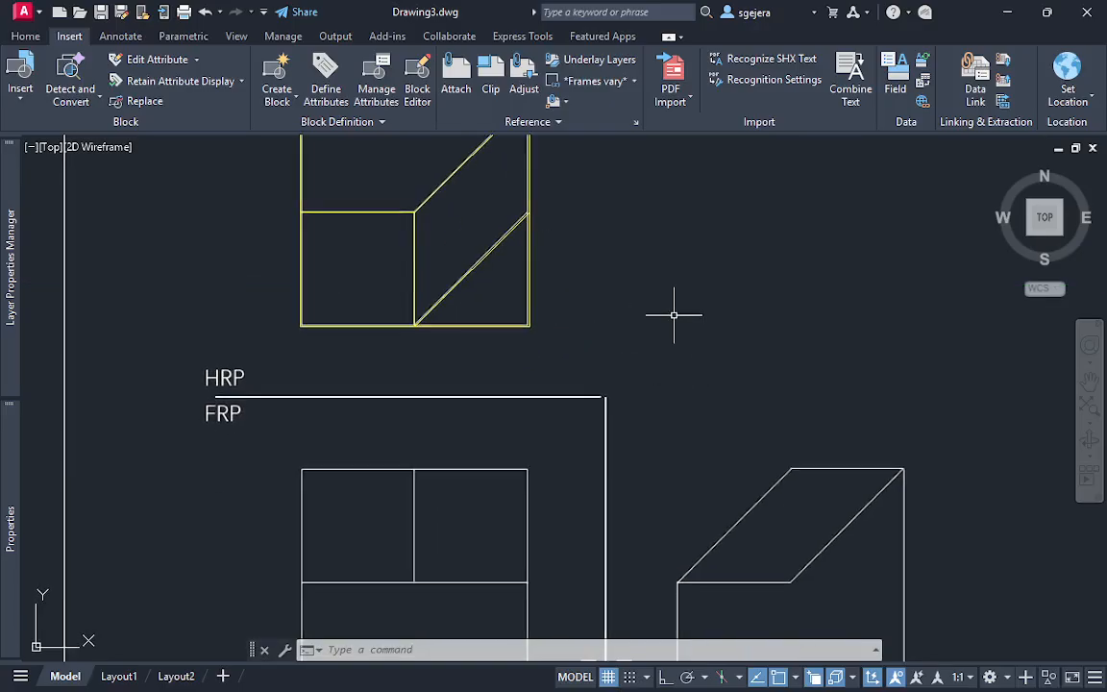
scroll(692, 404, "down", 2)
middle_click_drag(692, 404, 626, 336)
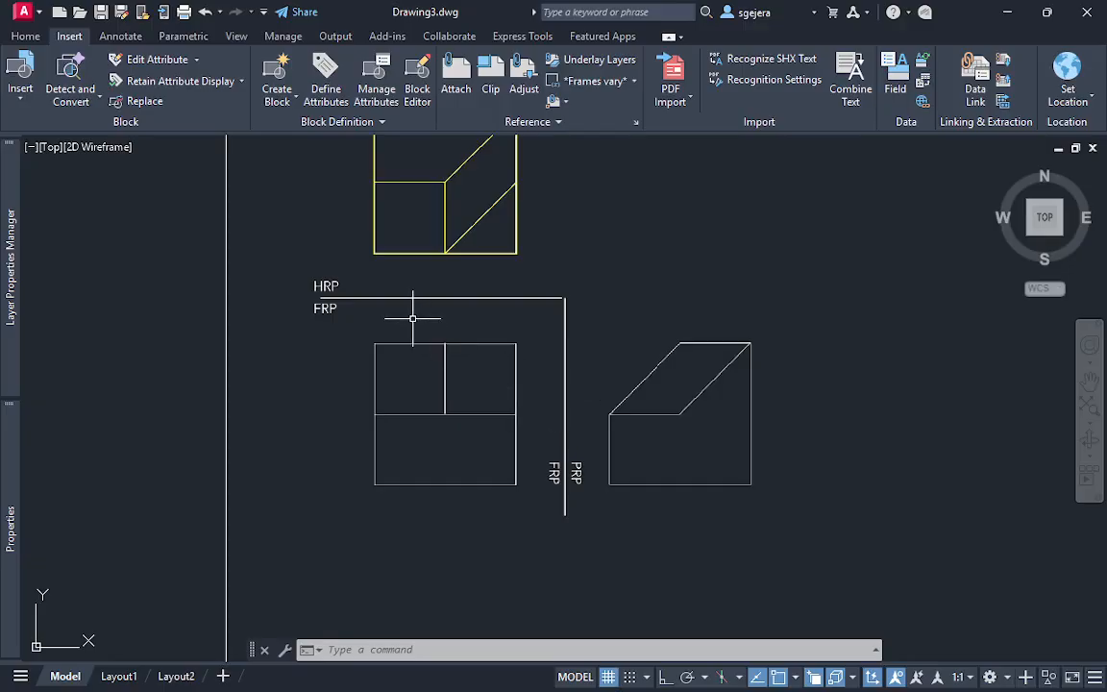
type("l")
key("Return")
left_click(374, 253)
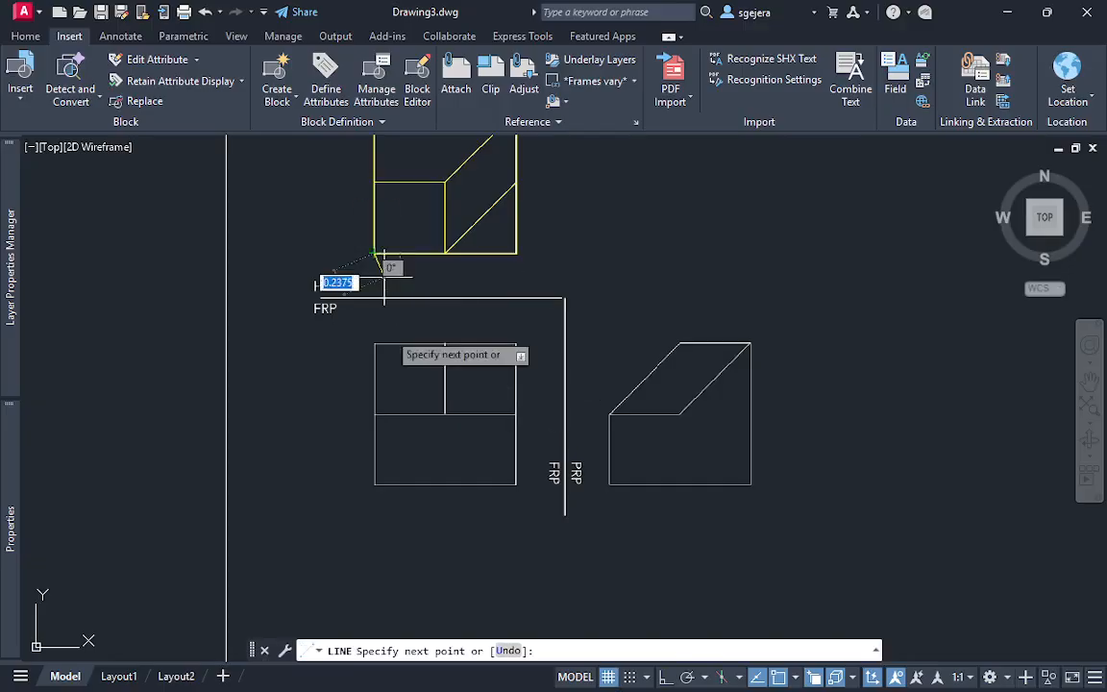
left_click(374, 499)
key("Return")
key("Return")
left_click(517, 254)
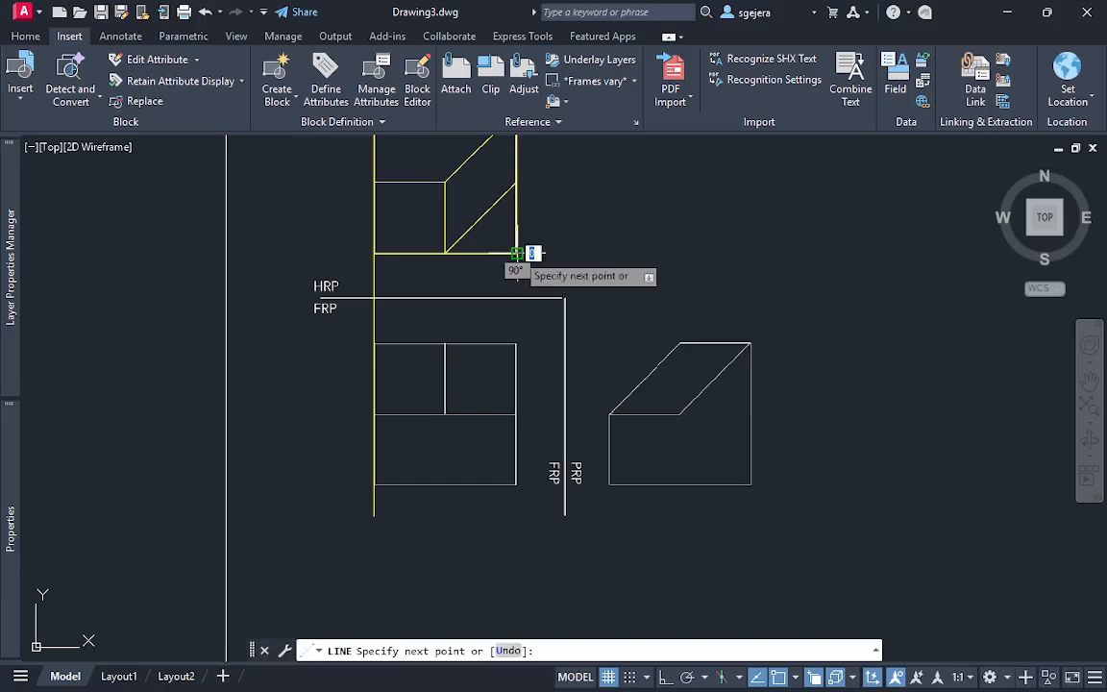
left_click(517, 507)
key("Return")
scroll(524, 425, "up", 2)
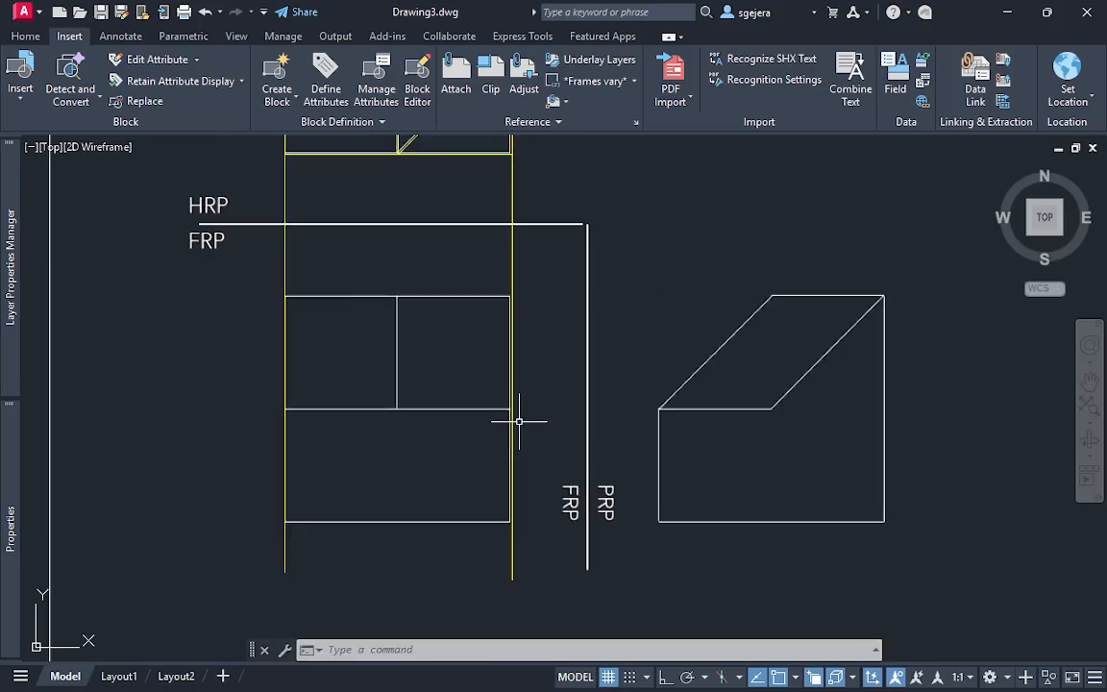
type("re")
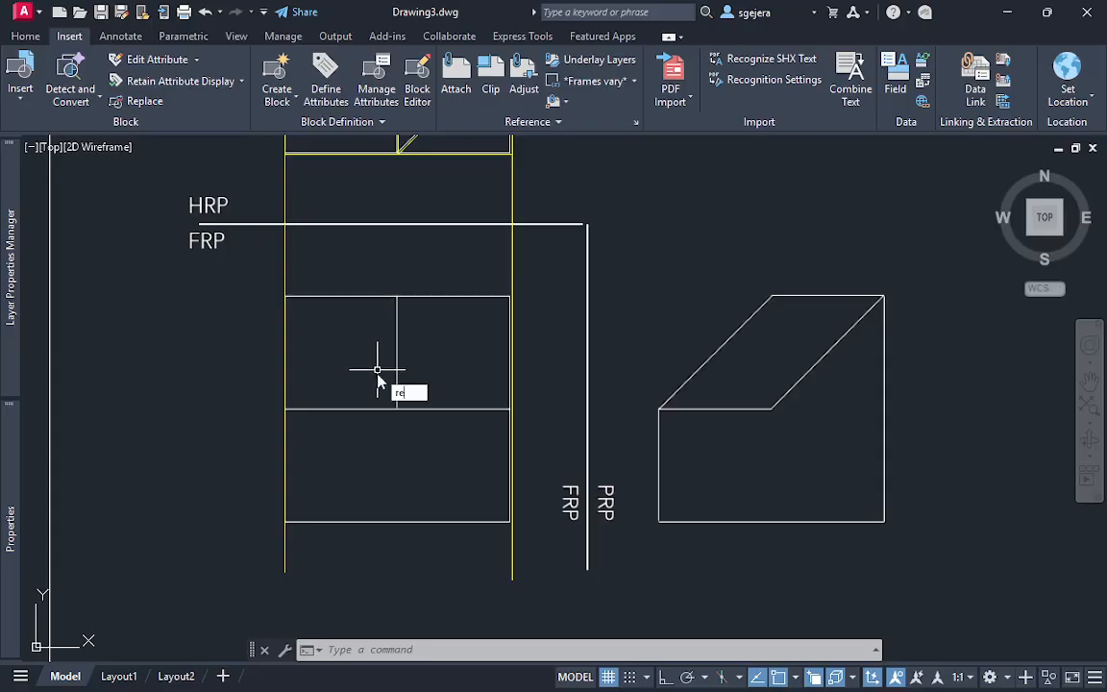
type("c")
key("Return")
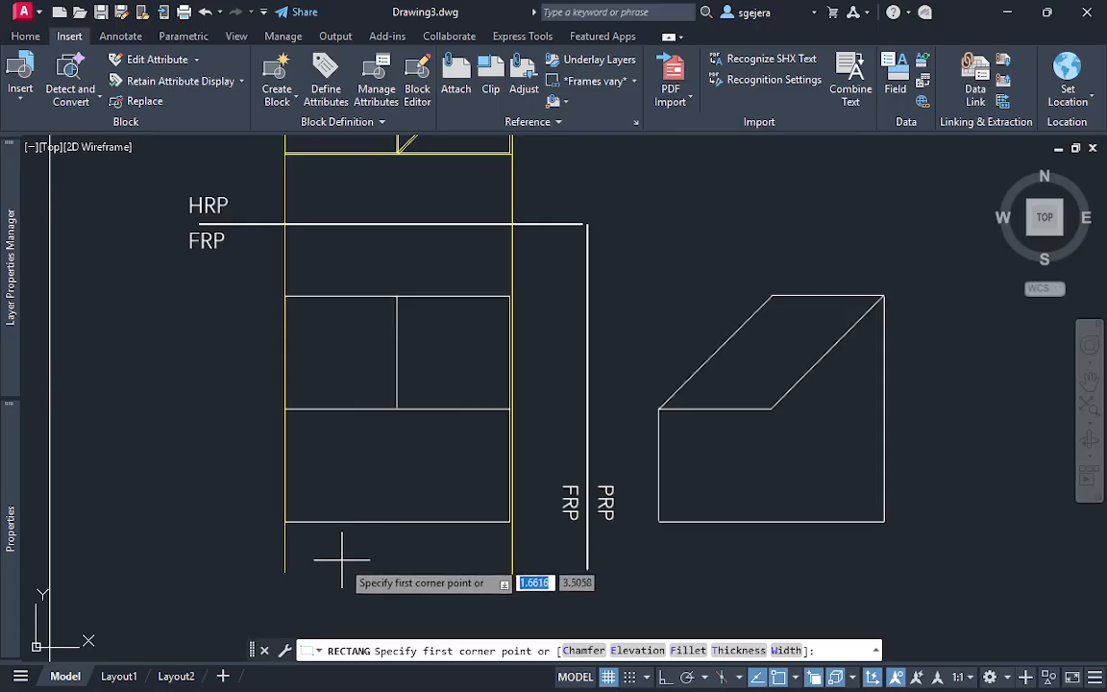
key("Escape")
Shorten the left projection line so that it ends at the FRP view's lower-left corner
left_click(285, 556)
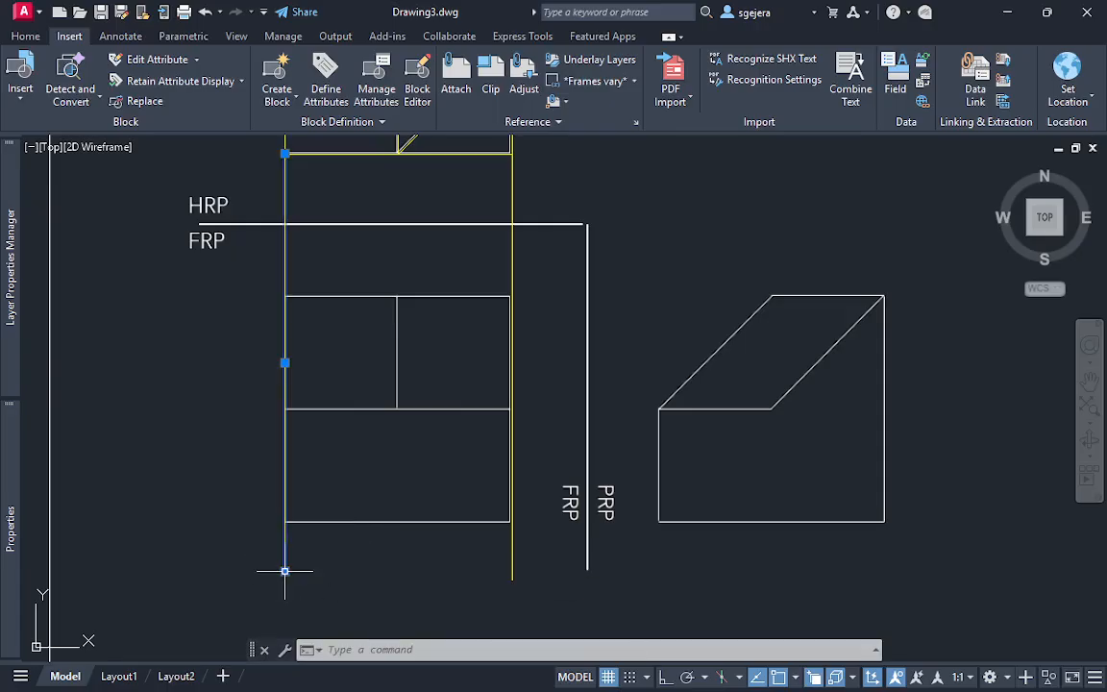
mouse_move(285, 573)
left_click(337, 622)
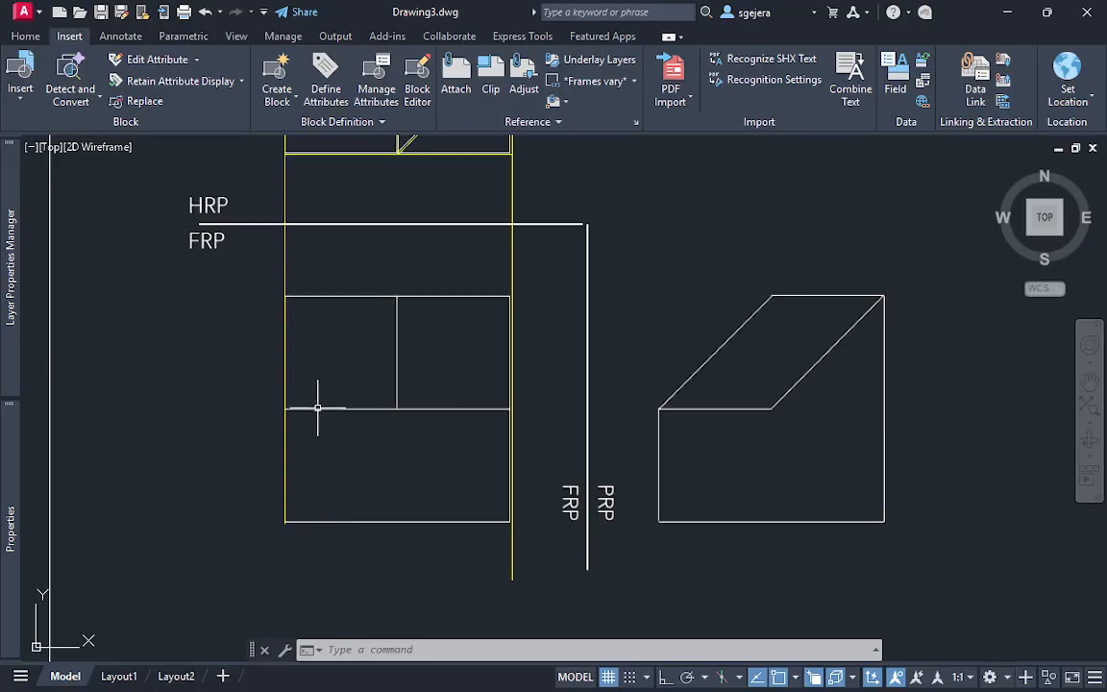
Draw a 1.3 by 1.3 rectangle over the FRP view's outer square, starting from its lower-left corner
middle_click_drag(345, 312, 344, 338)
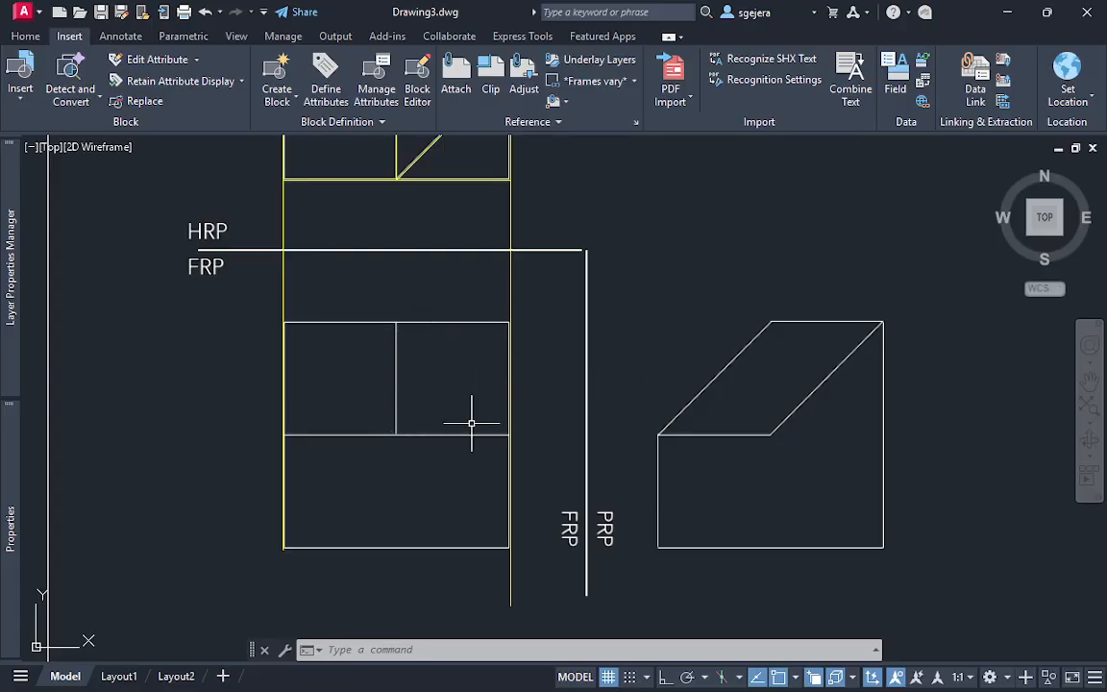
type("rec")
key("Return")
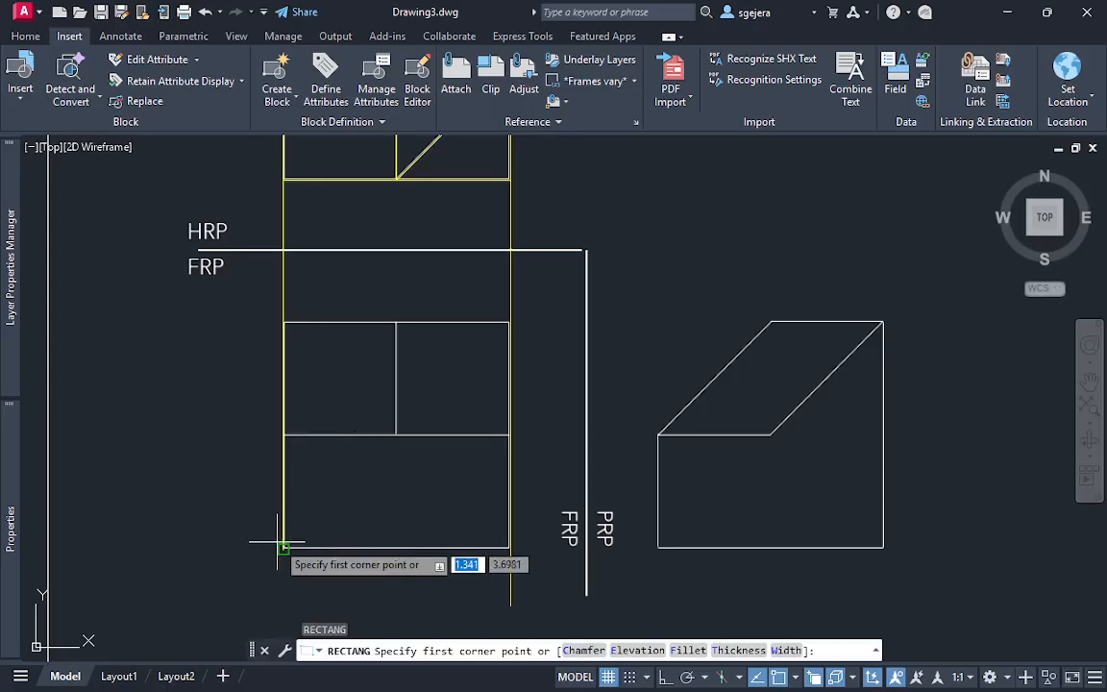
left_click(284, 547)
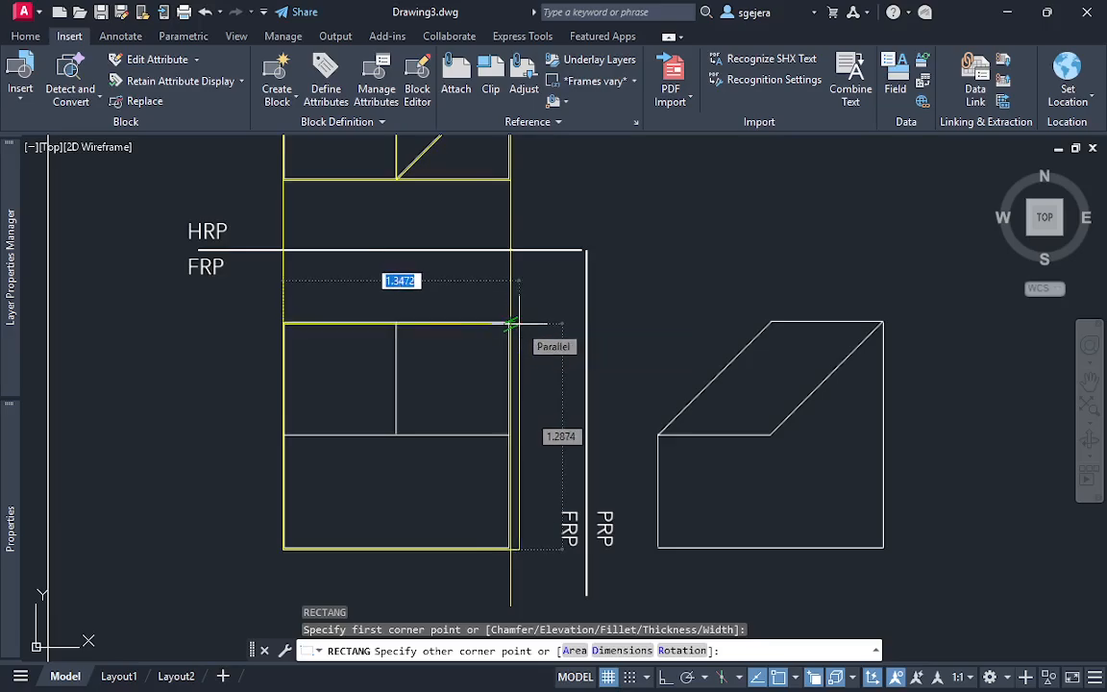
type("1.3")
key("Tab")
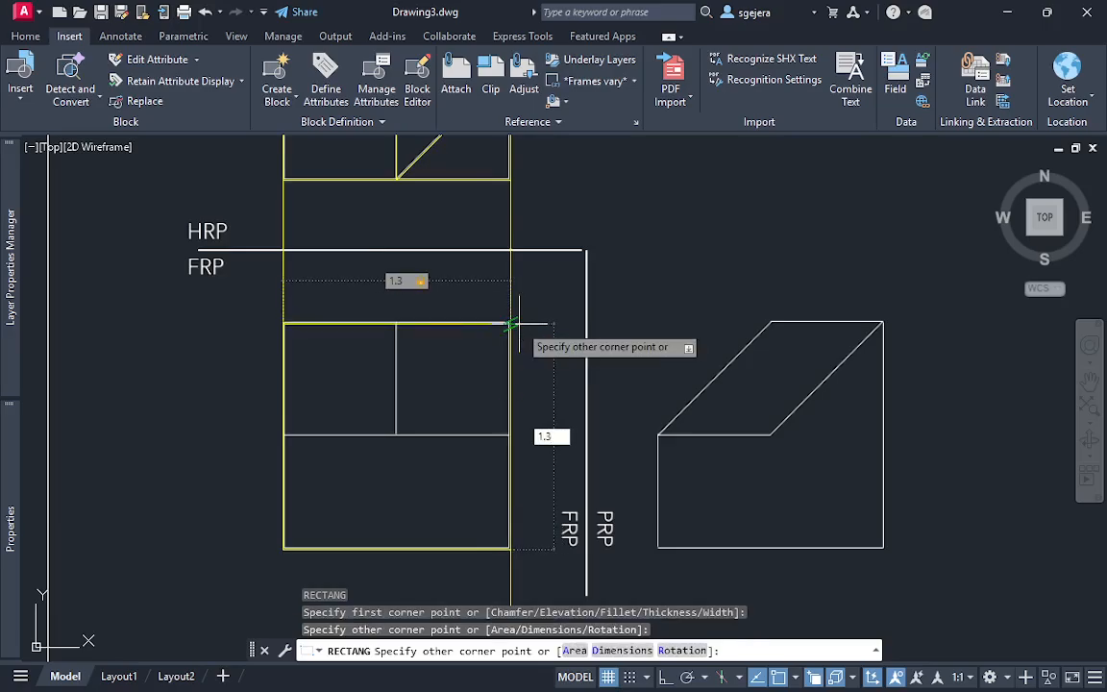
key("Return")
key("Escape")
Trim the part of the right projection line that extends below the FRP square
middle_click_drag(524, 546, 530, 495)
type("tr")
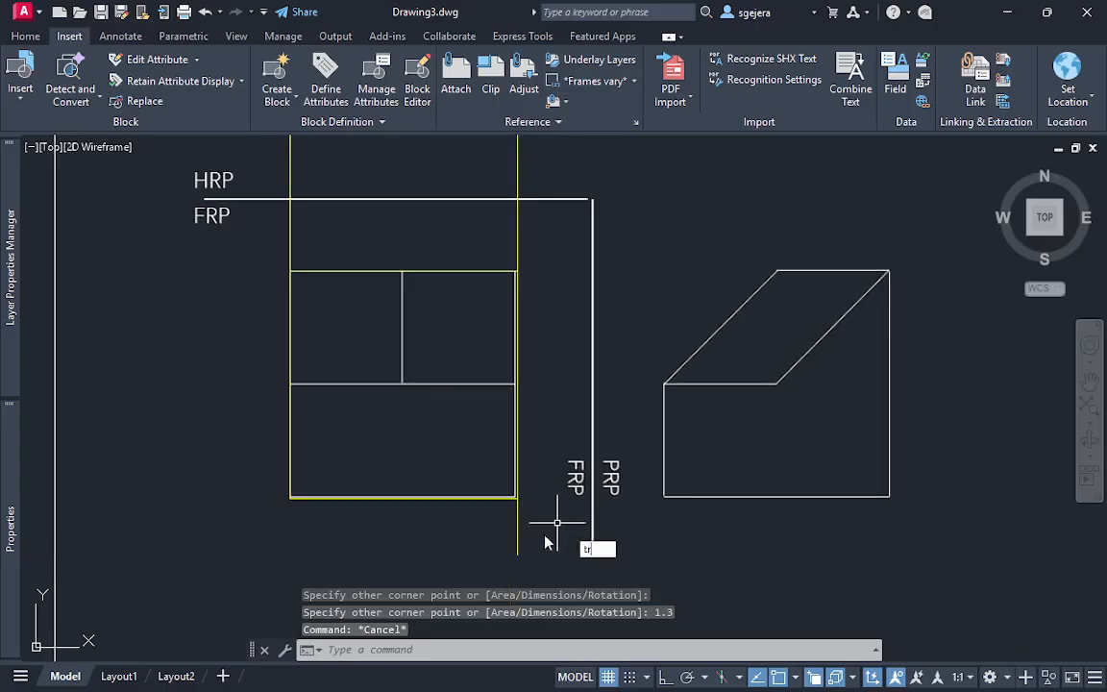
key("Return")
left_click_drag(539, 524, 473, 523)
key("Escape")
key("Escape")
Draw the FRP view's horizontal middle edge across the square and the vertical edge from the top edge's midpoint down to it
middle_click_drag(344, 400, 335, 423)
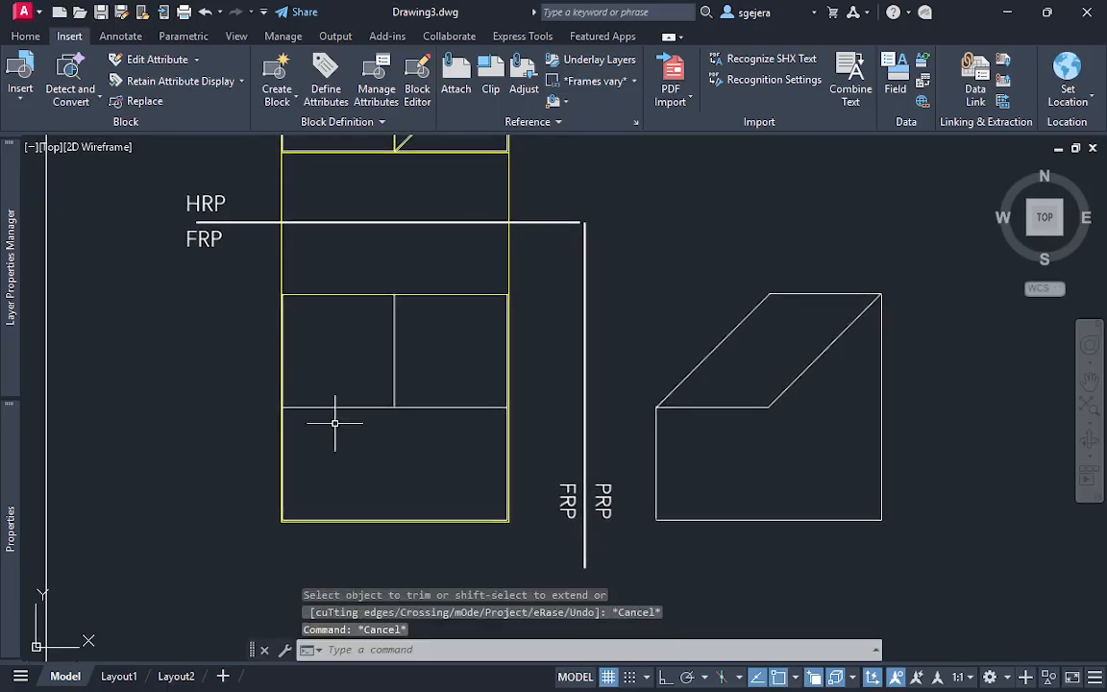
type("l")
key("Return")
left_click(282, 407)
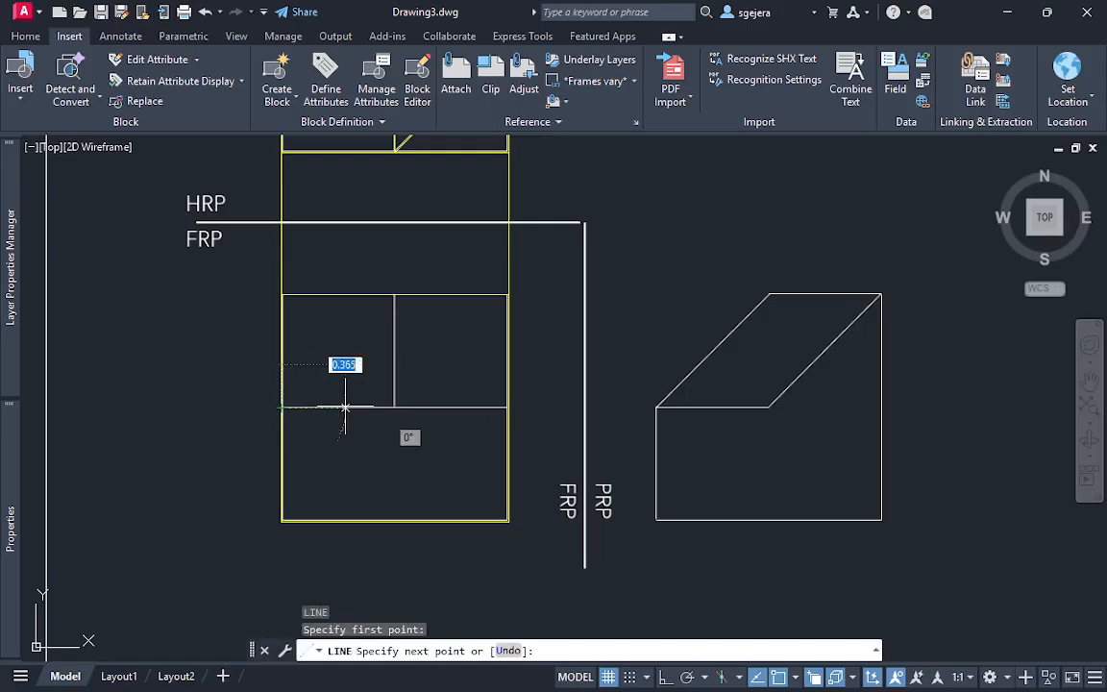
left_click(522, 408)
key("Escape")
key("Return")
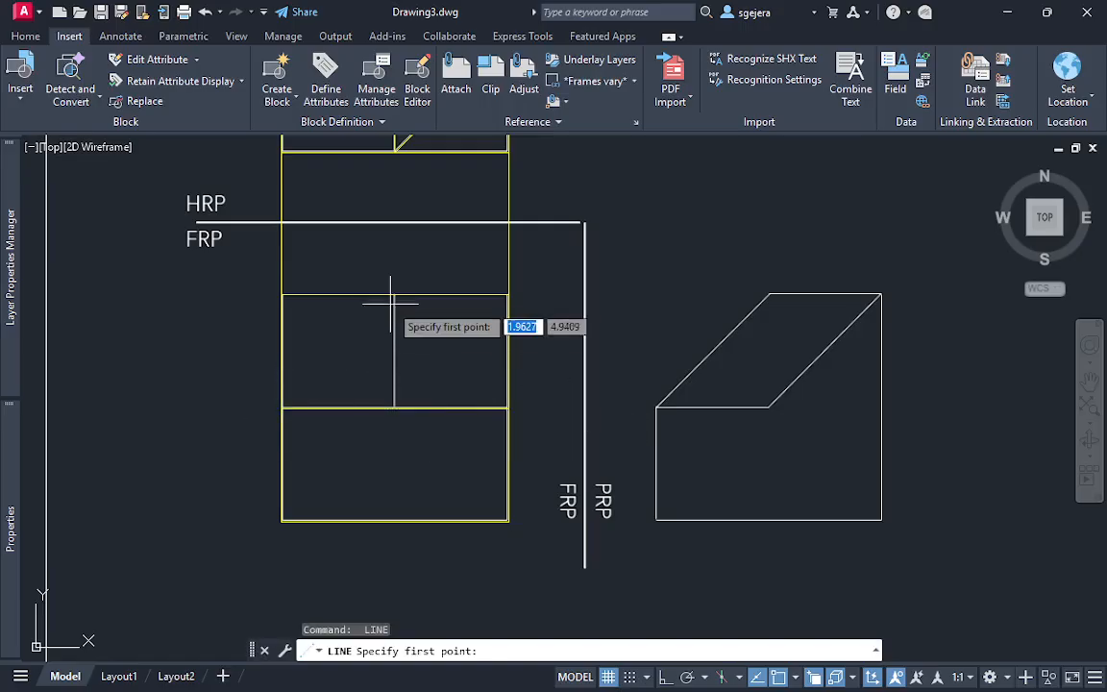
left_click(395, 293)
left_click(395, 405)
key("Escape")
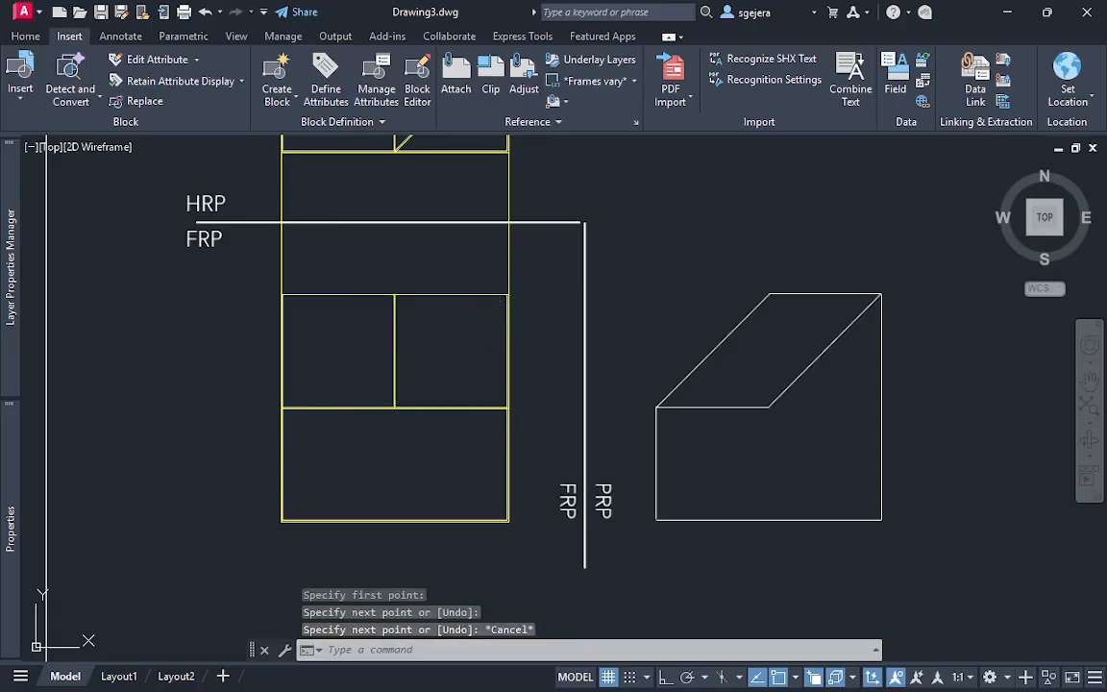
key("Escape")
Trim away both vertical projection lines between the HRP and FRP views
scroll(608, 430, "down", 2)
middle_click_drag(609, 430, 506, 404)
type("t")
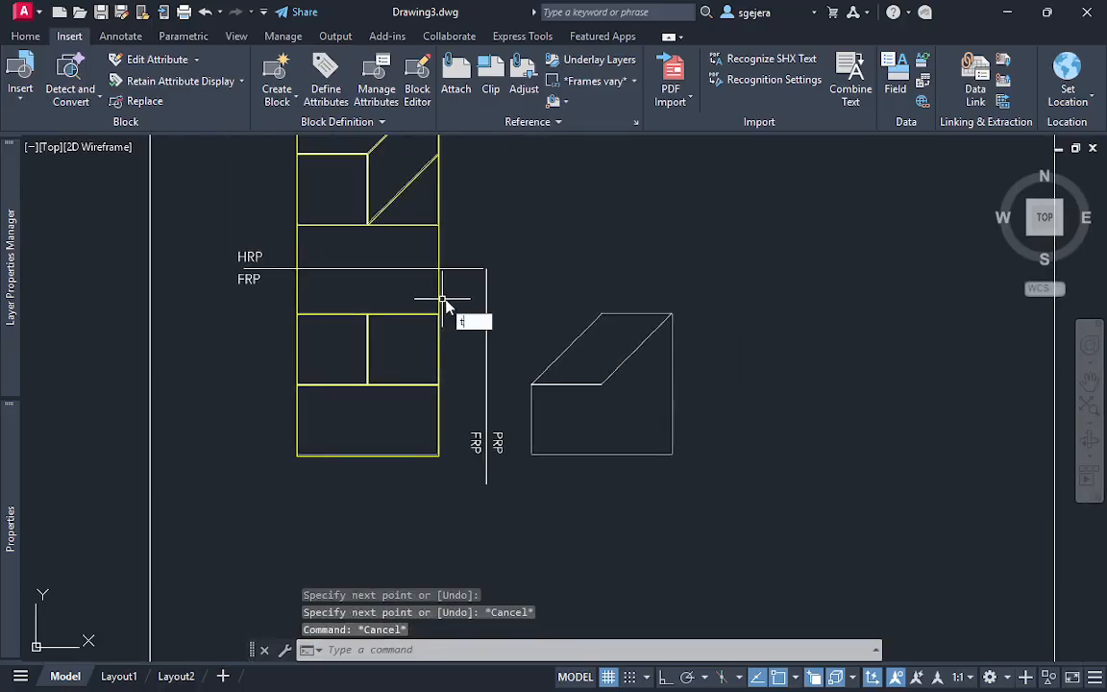
type("r")
key("Return")
left_click(457, 297)
left_click(285, 297)
key("Escape")
key("Escape")
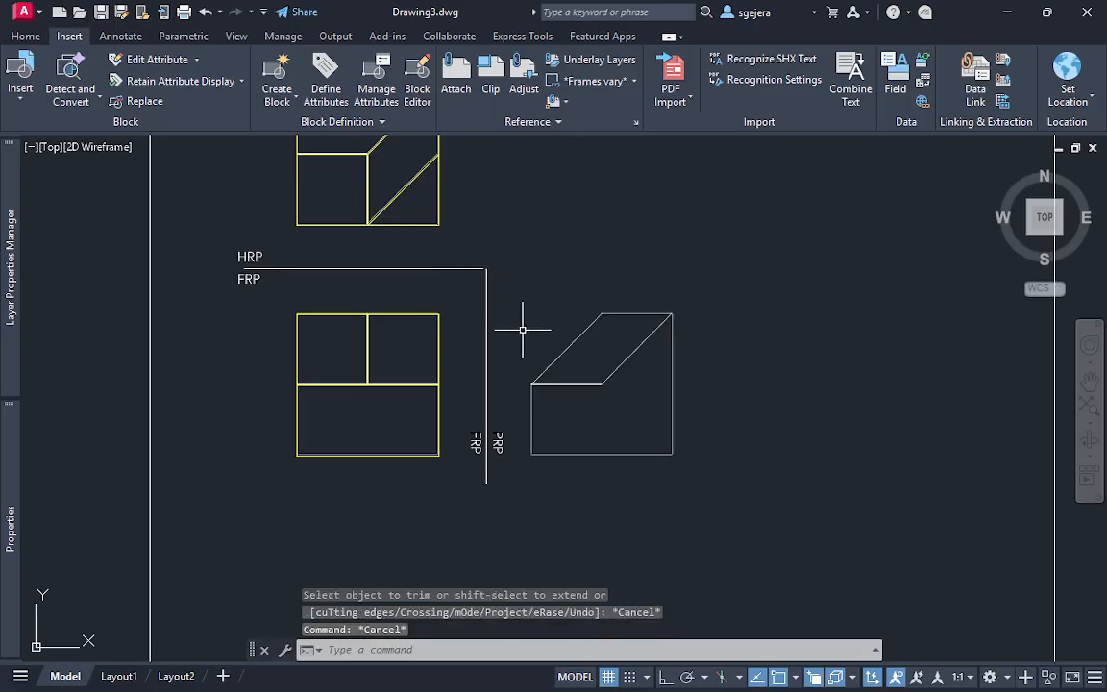
Draw a horizontal projection line from the FRP square's upper-right corner to beyond the PRP view
middle_click_drag(522, 330, 469, 339)
scroll(435, 340, "up", 2)
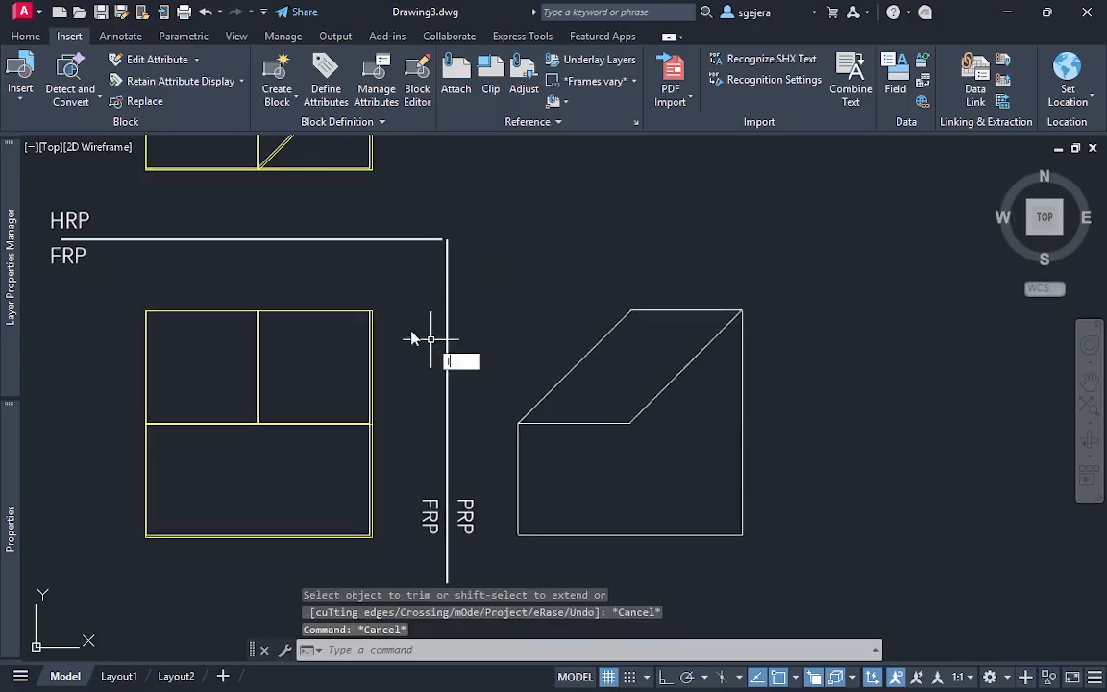
type("l")
key("Return")
left_click(372, 312)
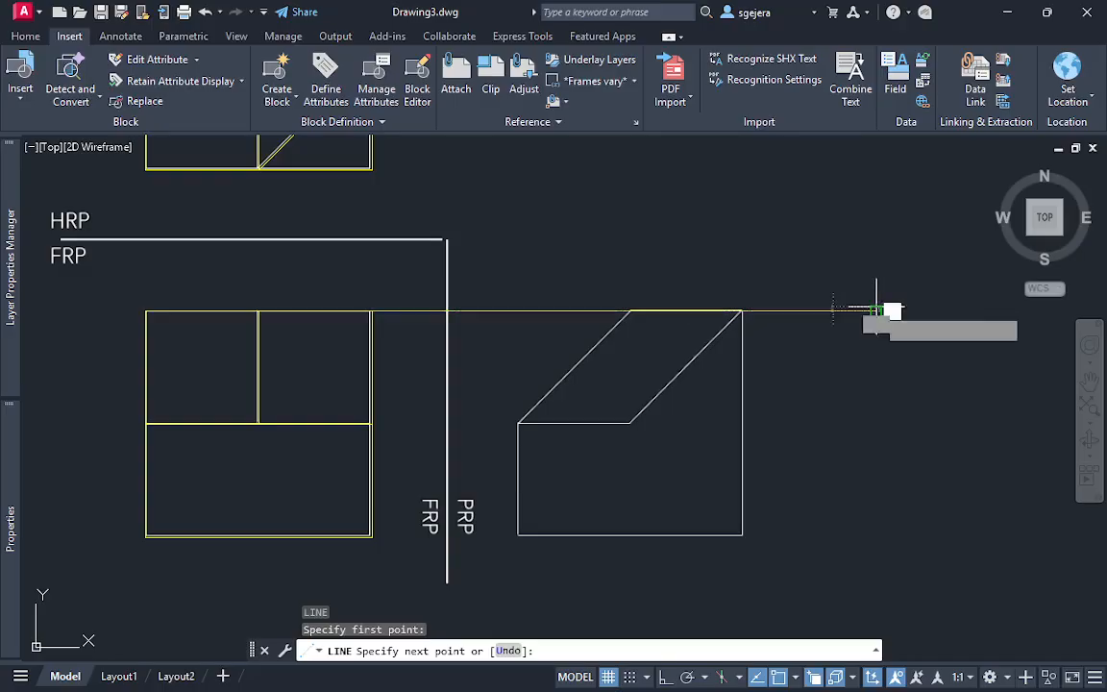
left_click(877, 311)
key("Escape")
key("Escape")
Draw a horizontal projection line from the FRP square's lower-right corner to beyond the PRP view
middle_click_drag(742, 379, 745, 361)
middle_click_drag(708, 408, 679, 447)
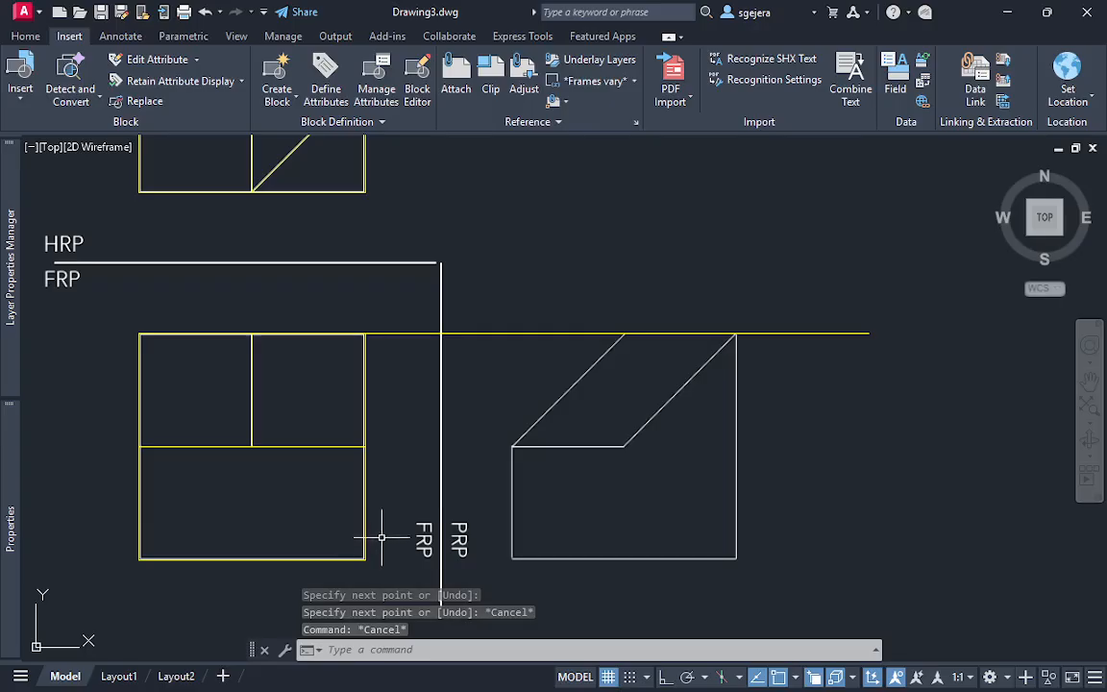
type("l")
key("Return")
left_click(365, 558)
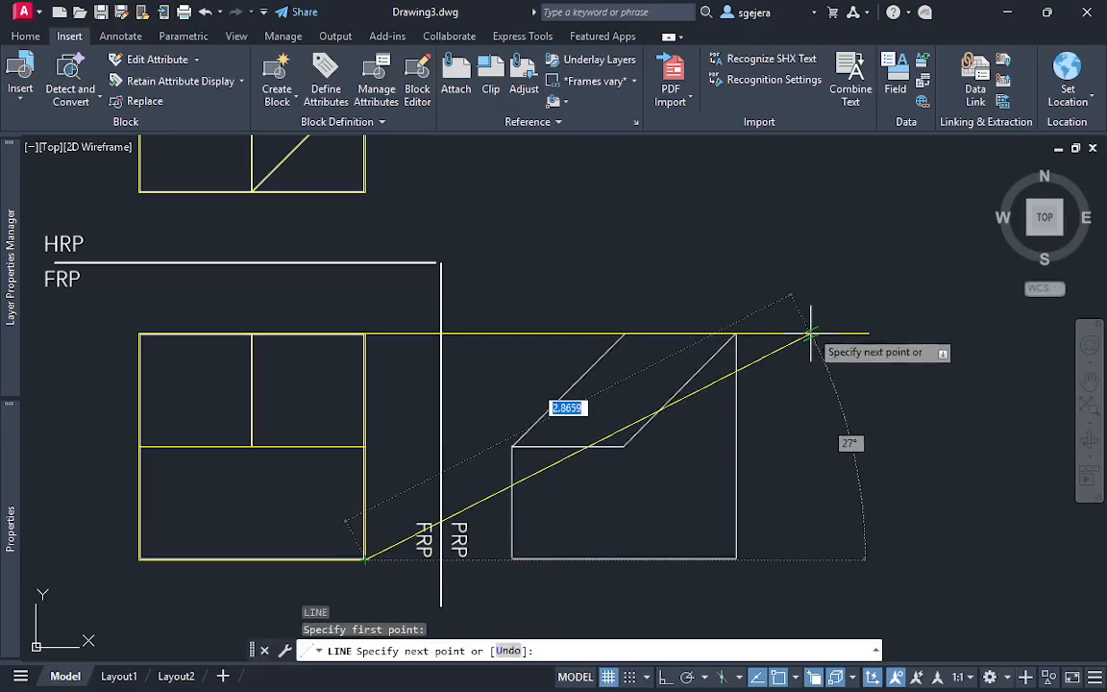
left_click(932, 558)
key("Escape")
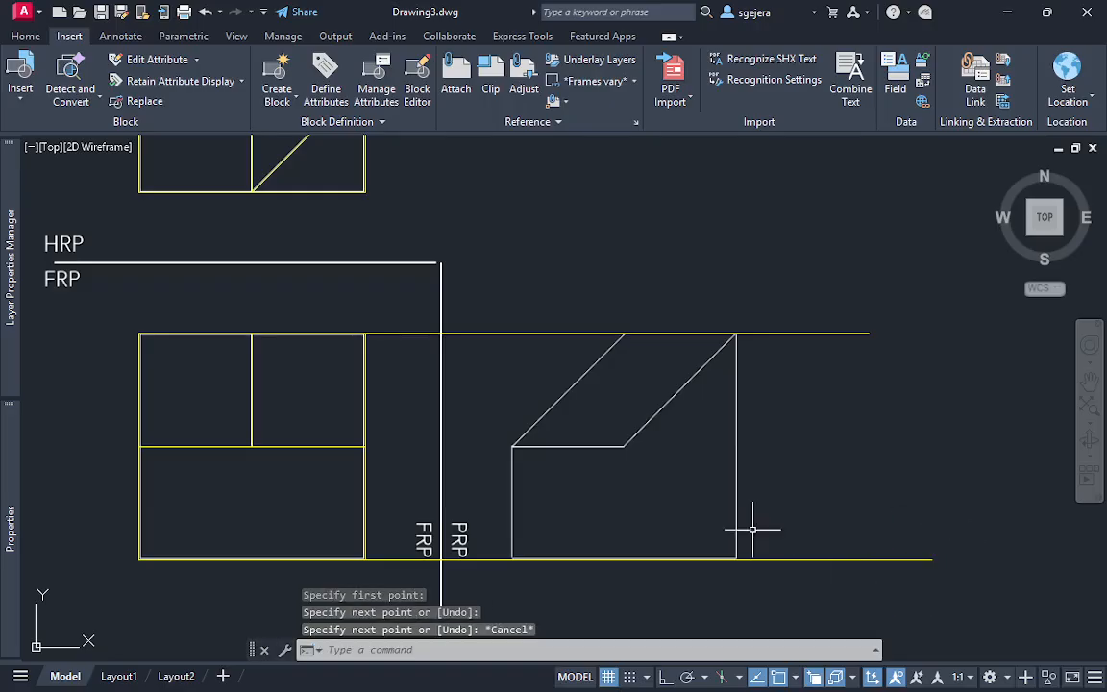
middle_click_drag(722, 484, 742, 454)
left_click(979, 549)
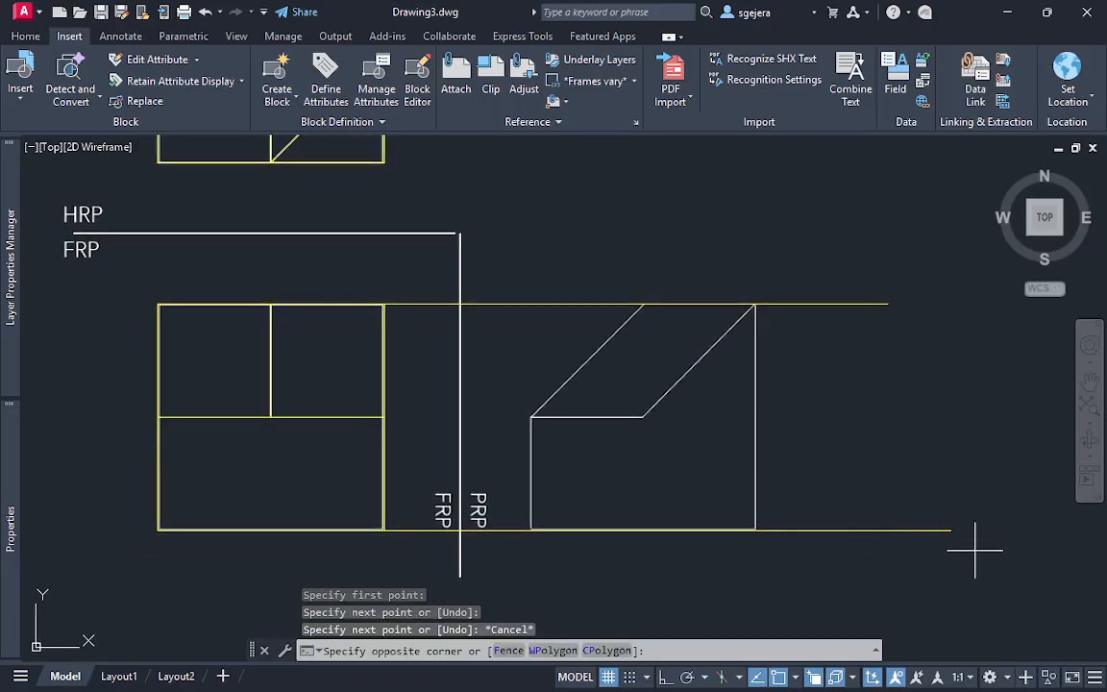
left_click(939, 524)
key("Escape")
middle_click_drag(353, 267, 370, 308)
type("c")
key("Return")
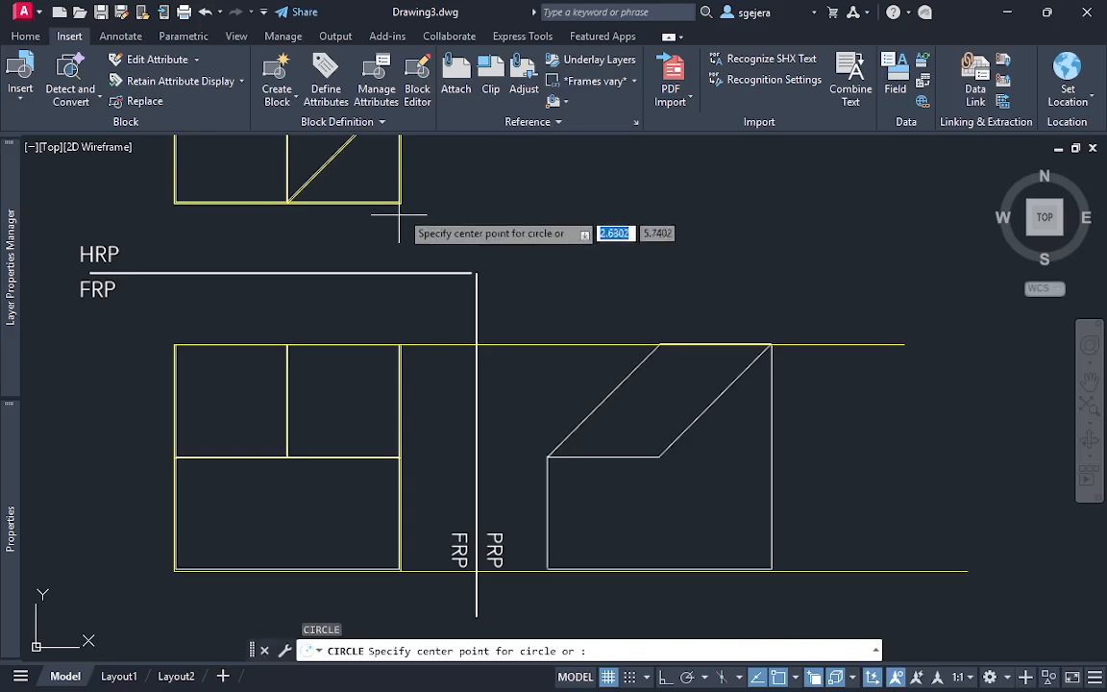
left_click(400, 203)
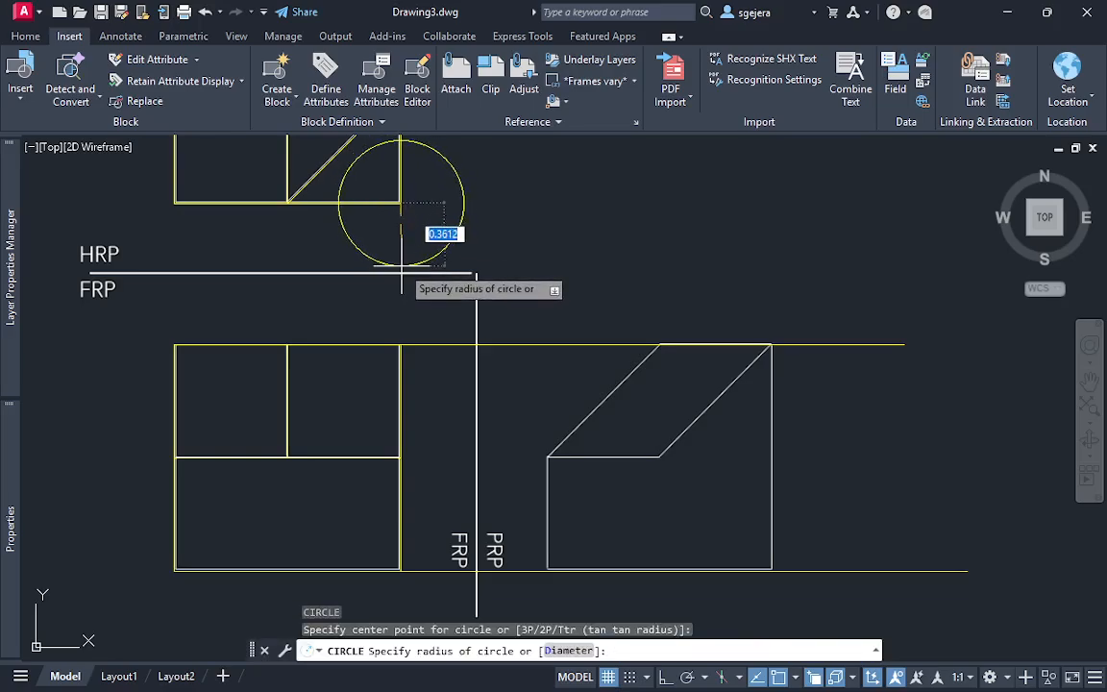
key("Escape")
Trace the HRP/FRP reference line with an orthogonal line running from its left end to just past the FRP/PRP reference line
type("l")
key("Return")
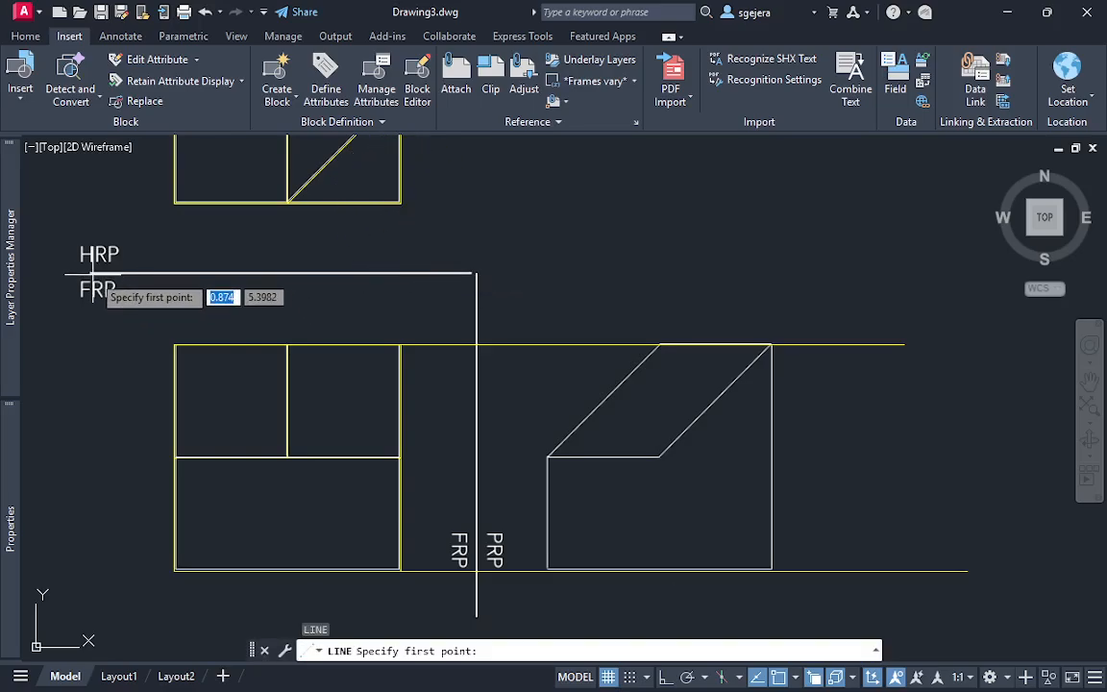
left_click(88, 277)
key("F8")
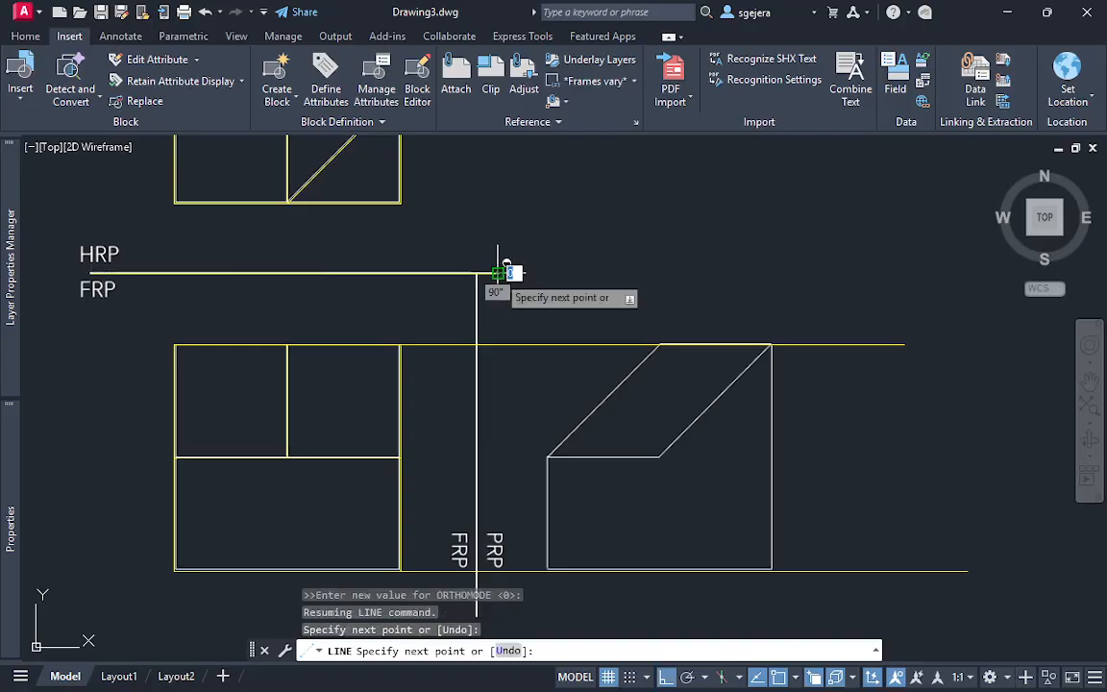
key("Escape")
Shorten the traced HRP/FRP line's right end to the FRP/PRP reference line
key("Return")
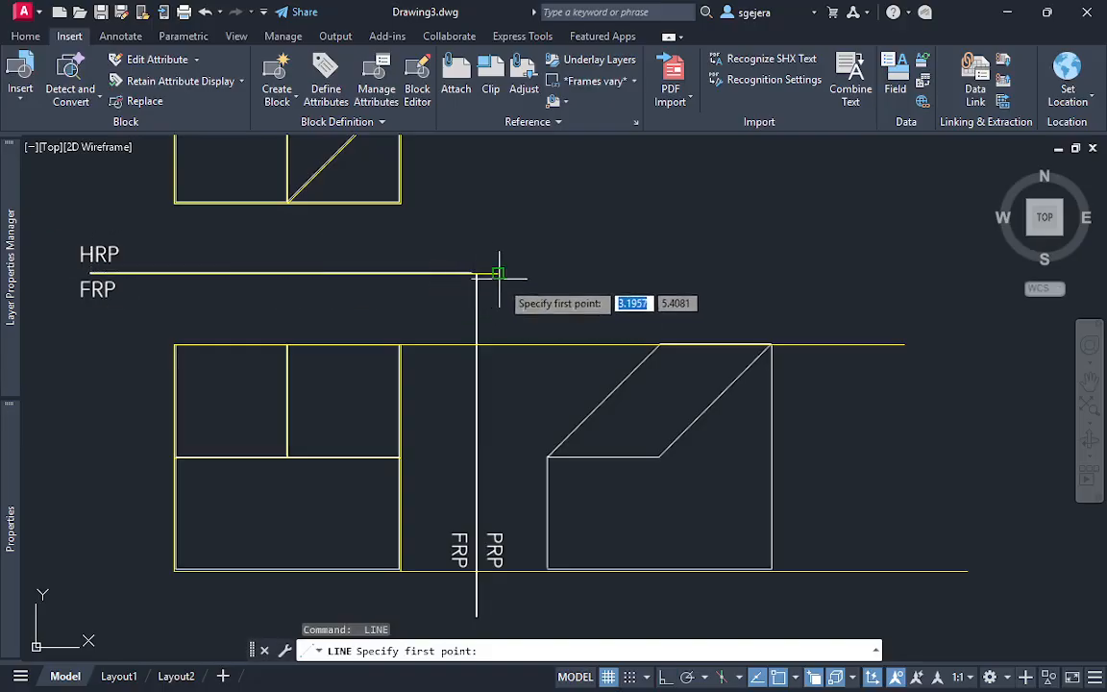
key("Escape")
left_click(515, 280)
left_click(504, 282)
left_click(497, 273)
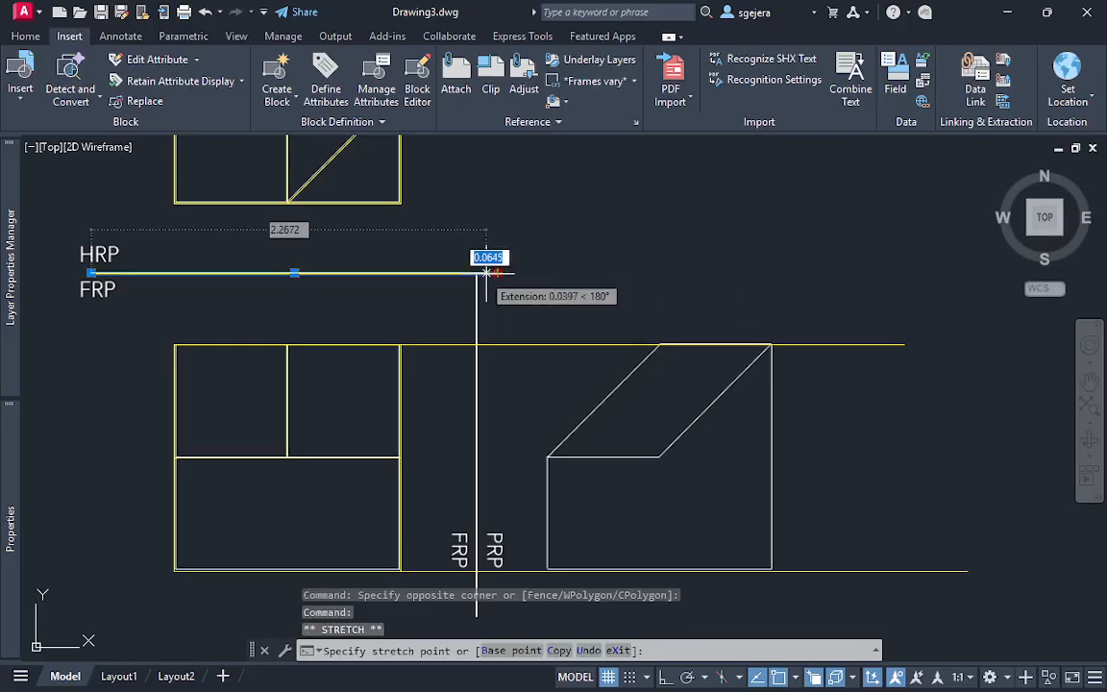
key("Escape")
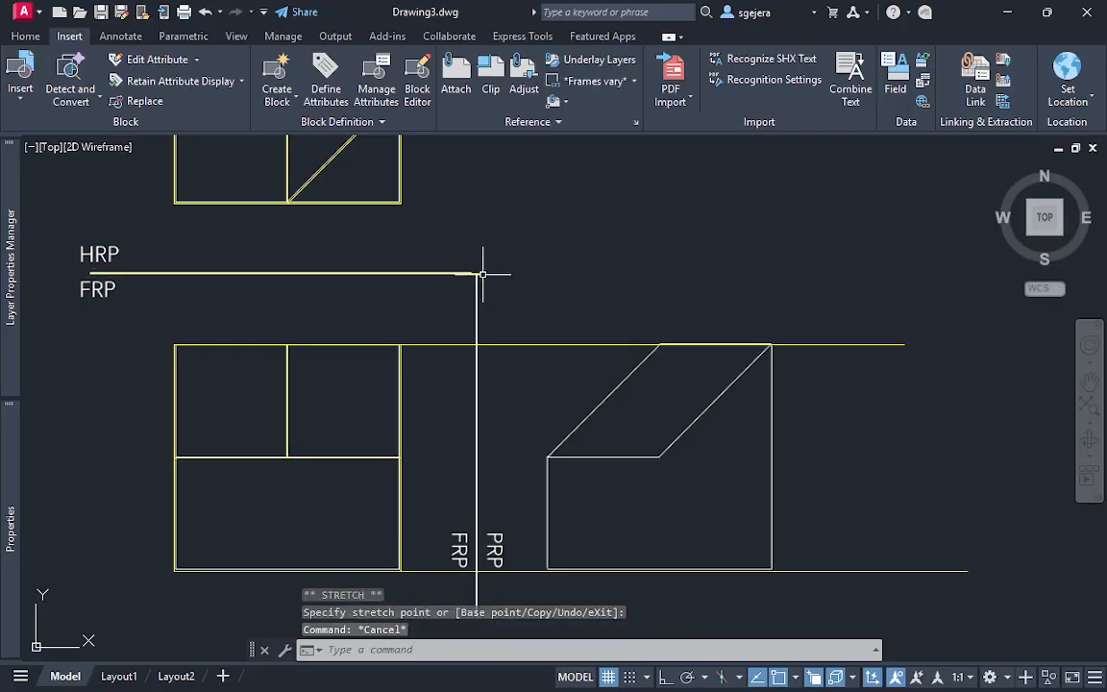
Trace the FRP/PRP reference line with a vertical line about 2 long, running down from the traced HRP/FRP line's right end
key("Return")
left_click(477, 274)
key("F8")
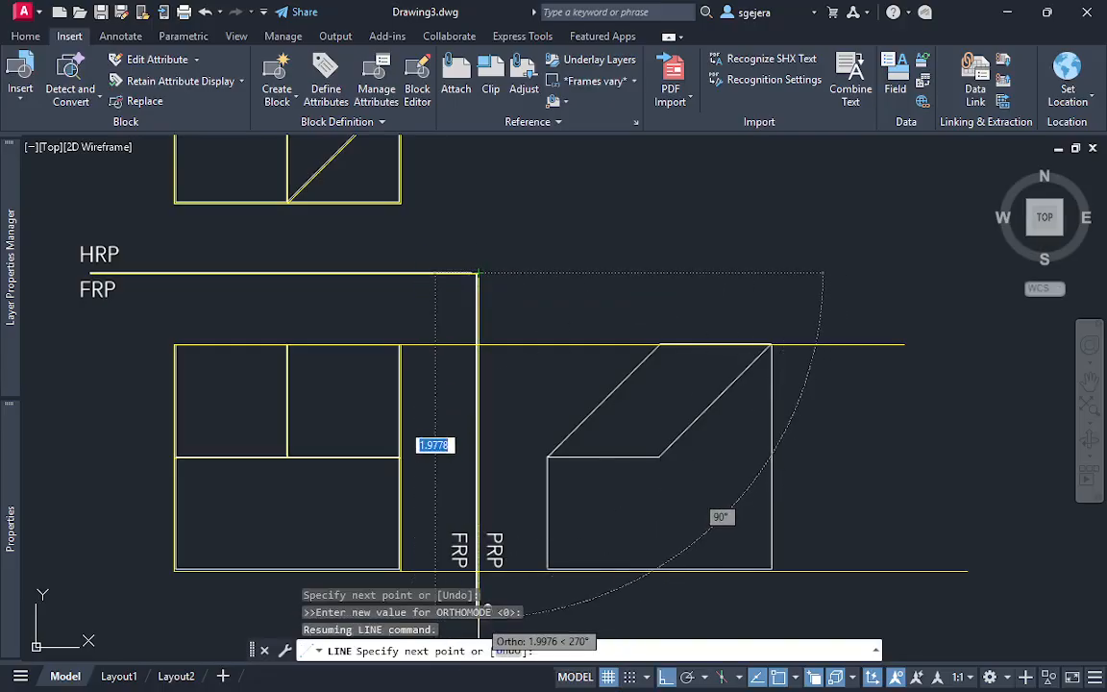
left_click(478, 618)
key("Escape")
Draw a circle centred on the HRP square's lower-right corner with its radius reaching the HRP/FRP reference line
type("c")
key("Return")
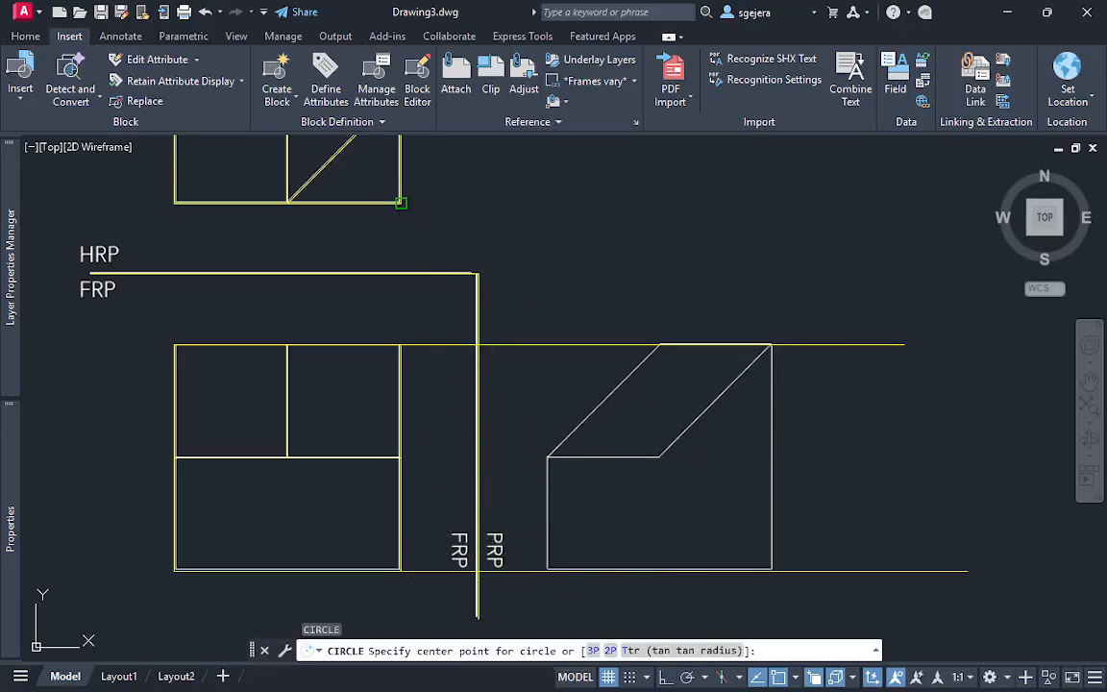
left_click(400, 203)
left_click(400, 274)
Move the circle's centre to the intersection of the upper projection line and the FRP/PRP reference line
left_click(506, 239)
left_click(402, 230)
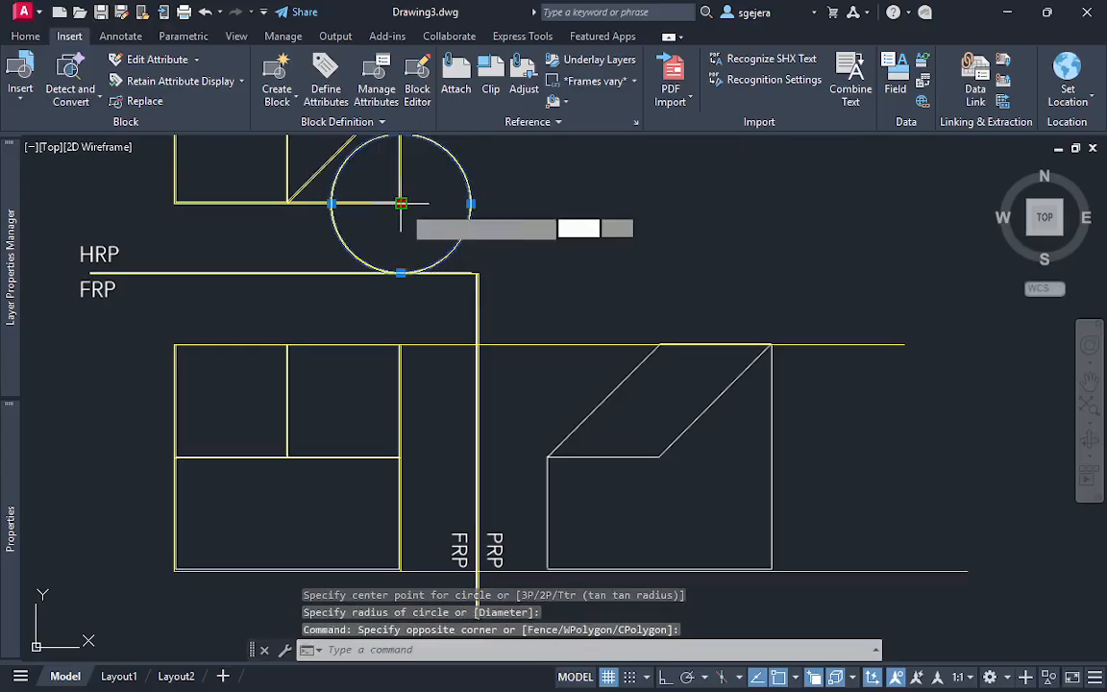
left_click(401, 203)
left_click(478, 344)
key("Escape")
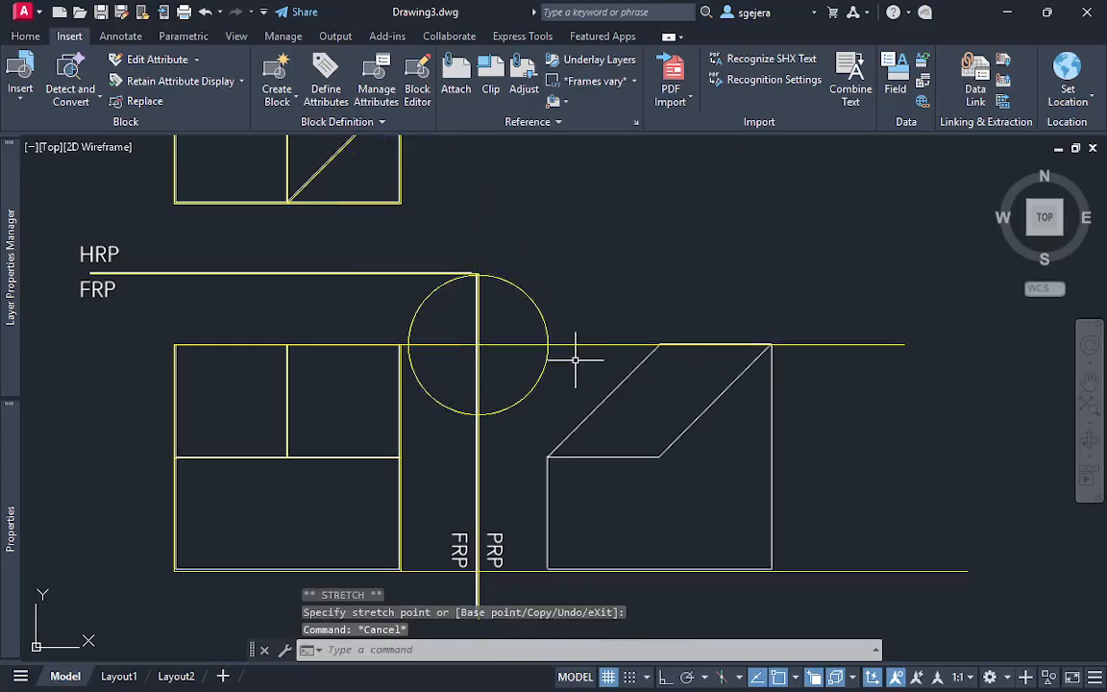
Trim the upper projection line between the FRP/PRP reference line and the right side of the circle
type("tr")
key("Return")
left_click(514, 325)
left_click(491, 375)
key("Escape")
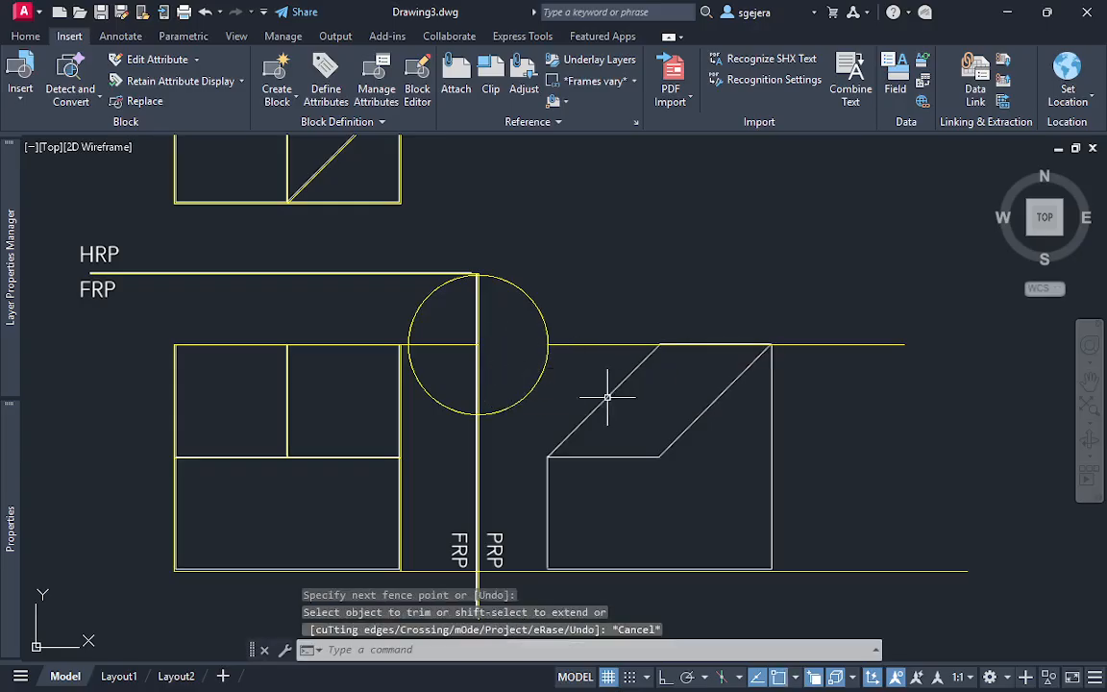
Draw a 1.3 by 1.3 rectangle over the PRP view, running downward from the circle's right quadrant
type("rec")
key("Return")
left_click(547, 344)
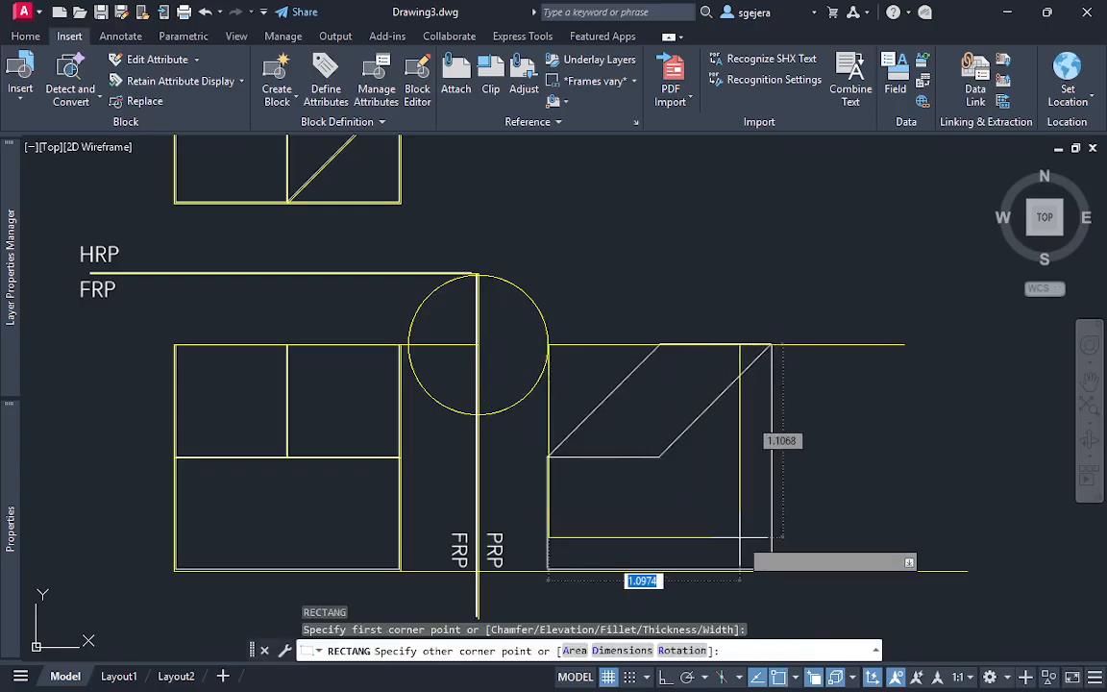
type("1.3")
key("Tab")
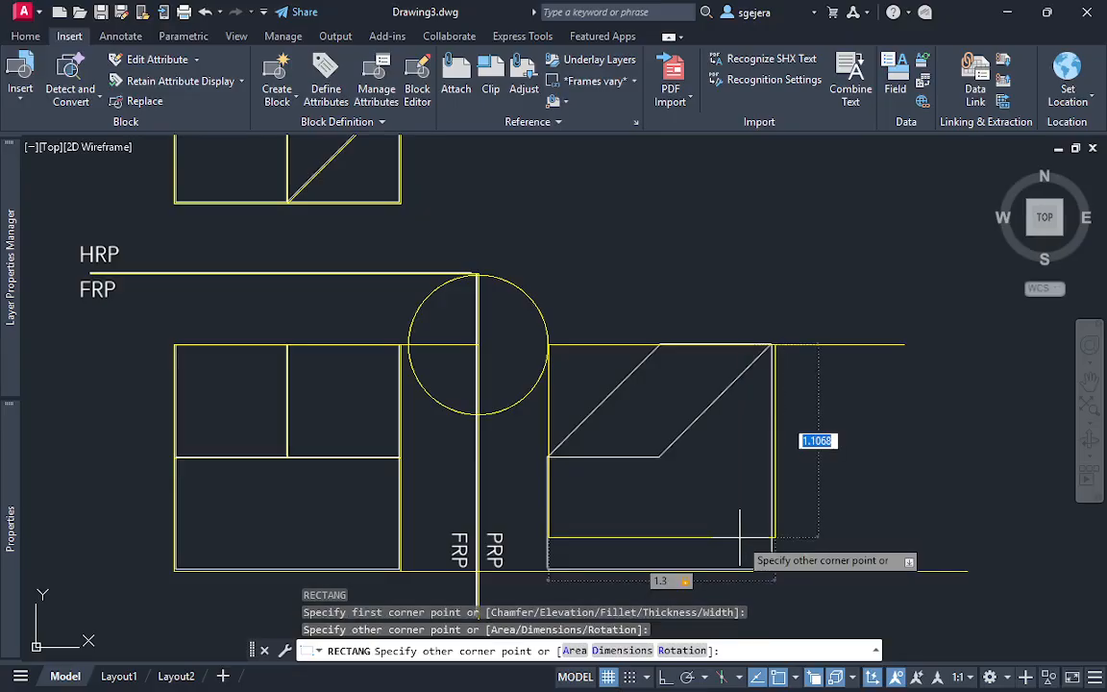
type("1.3")
key("Return")
key("Escape")
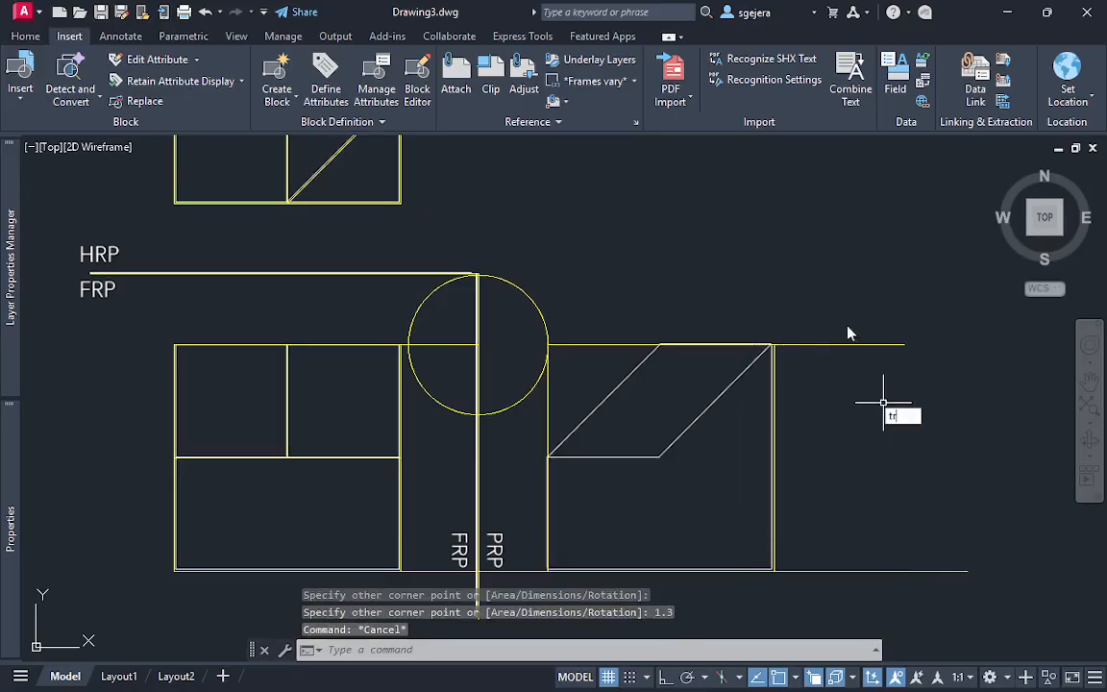
Trim both horizontal projection lines where they extend beyond the right side of the PRP square
key("Return")
left_click_drag(832, 292, 847, 584)
key("Escape")
Erase the construction circle at the intersection of the upper projection line and the FRP/PRP reference line
left_click(580, 269)
left_click(536, 303)
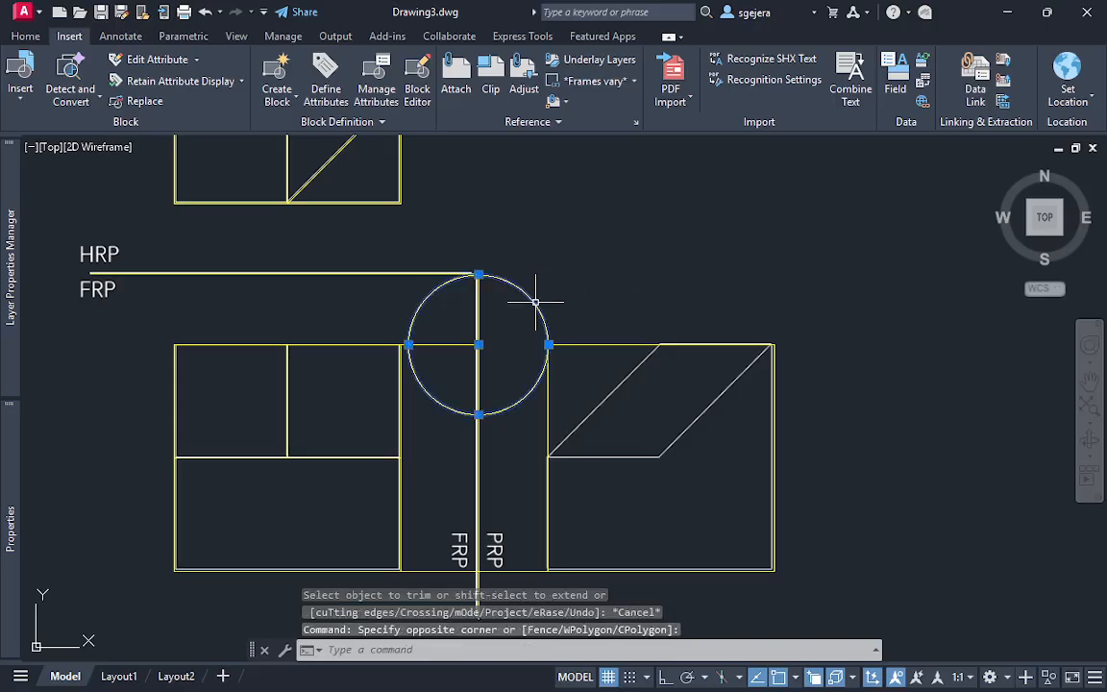
type("e")
key("Return")
Trim away the upper and lower projection line segments between the FRP square, the FRP/PRP reference line and the PRP square
type("tr")
key("Return")
left_click_drag(433, 309, 439, 589)
key("Escape")
type("tr")
key("Return")
left_click_drag(530, 551, 527, 585)
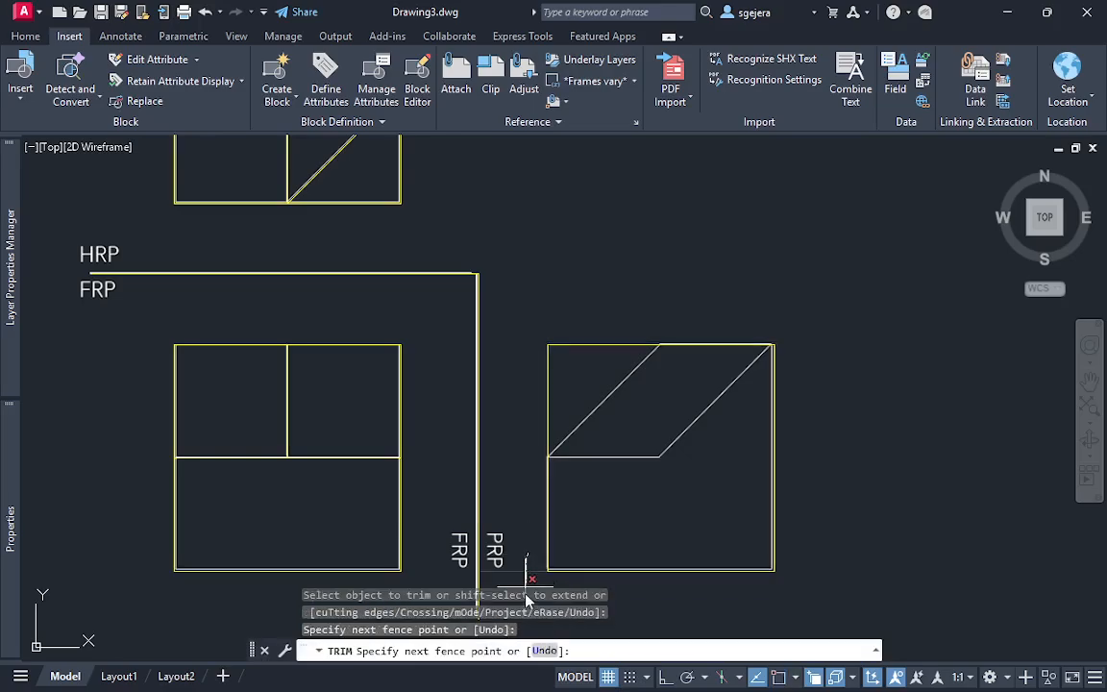
key("Escape")
Draw a horizontal line from the midpoint of the PRP square's left edge, extending past the parallelogram's lower right corner
type("l")
key("Return")
left_click(548, 456)
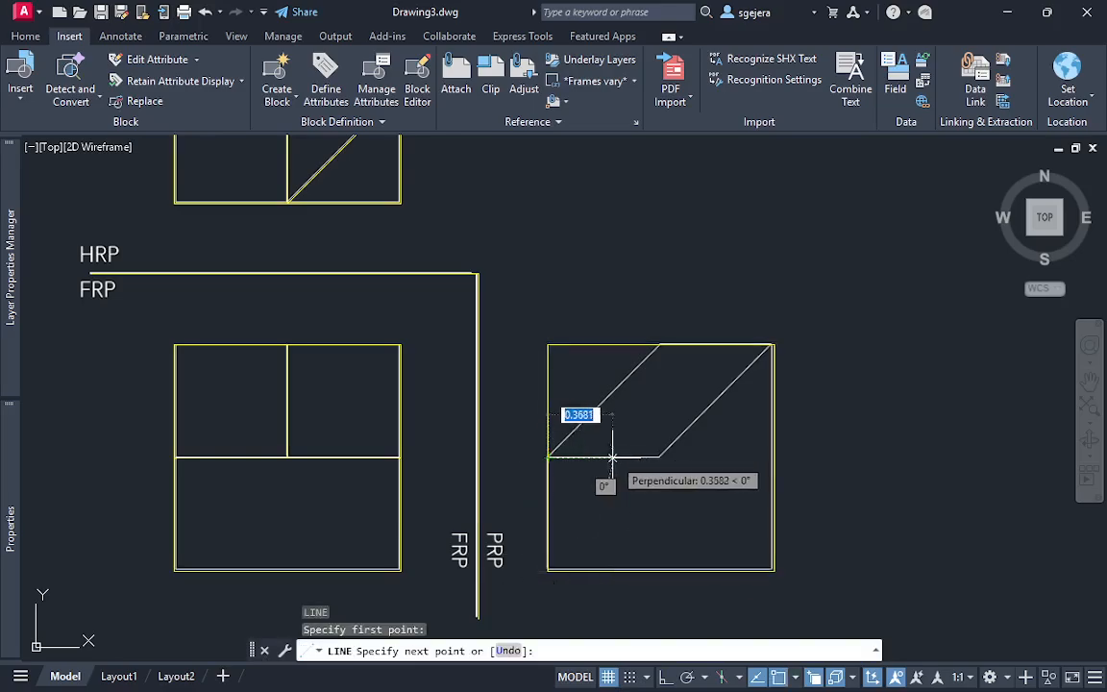
left_click(689, 457)
key("Escape")
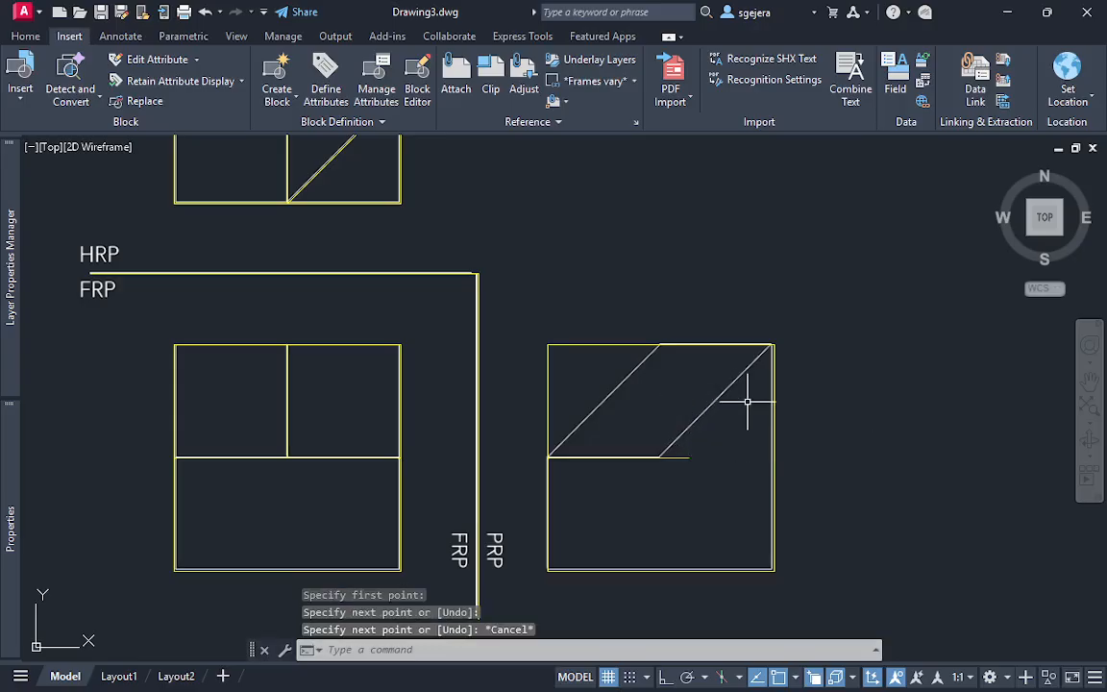
Draw the parallelogram's right diagonal in the PRP view, from the square's upper right corner down to the horizontal line
key("Return")
left_click(774, 345)
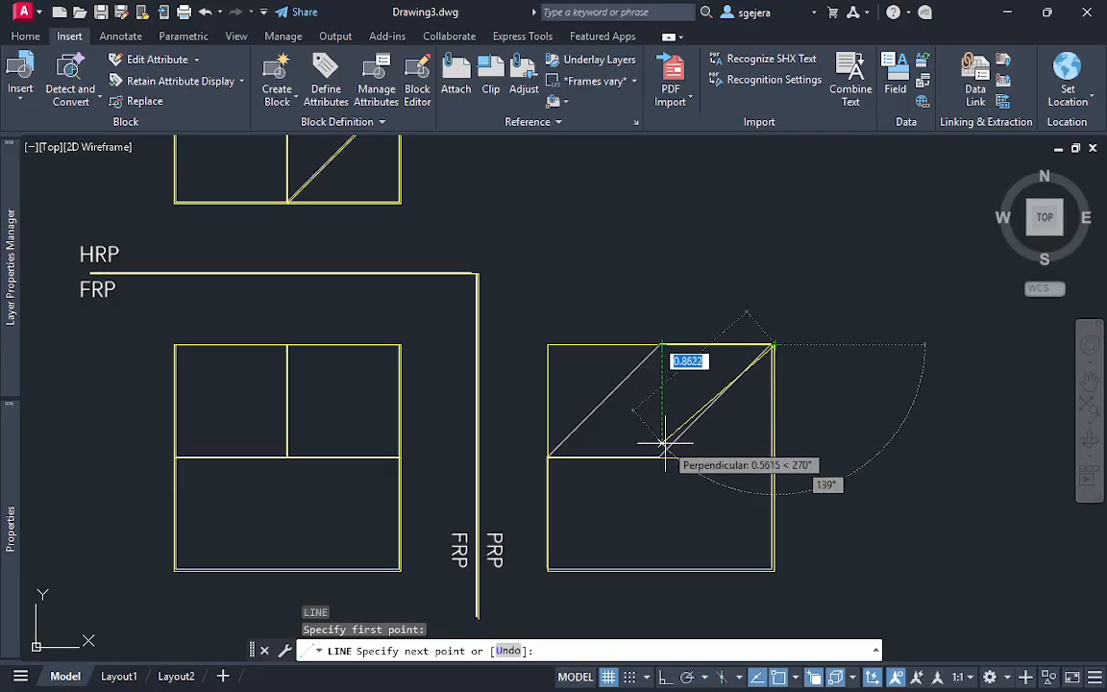
left_click(663, 445)
key("Escape")
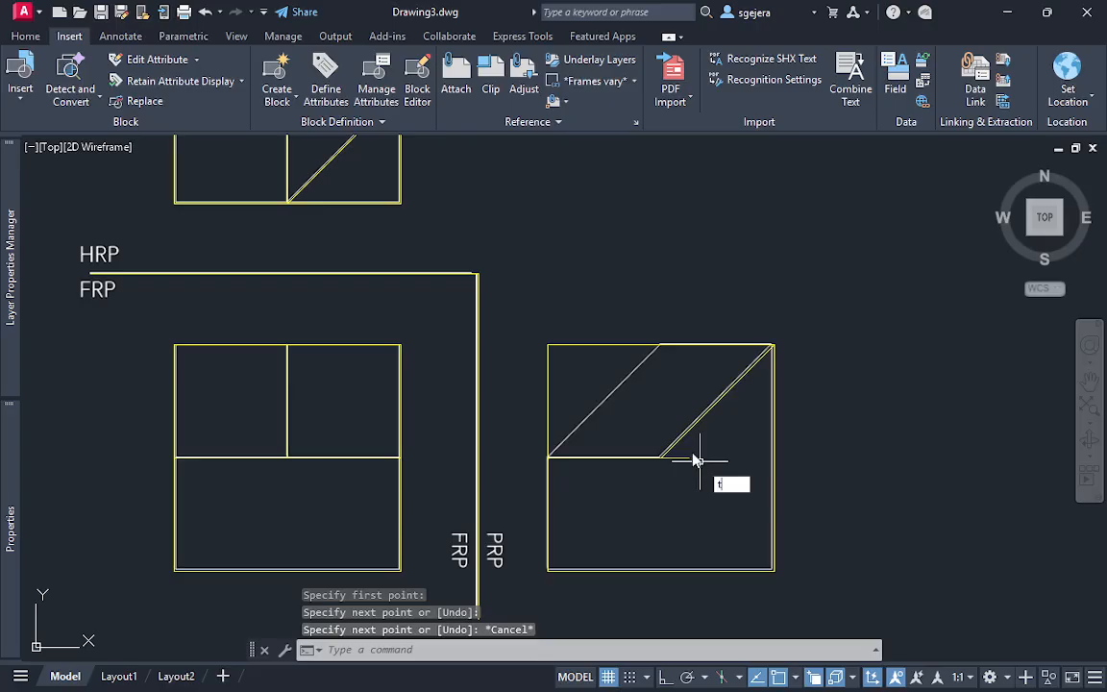
key("Escape")
Trim the horizontal line in the PRP view where it extends beyond the right diagonal
type("tr")
key("Return")
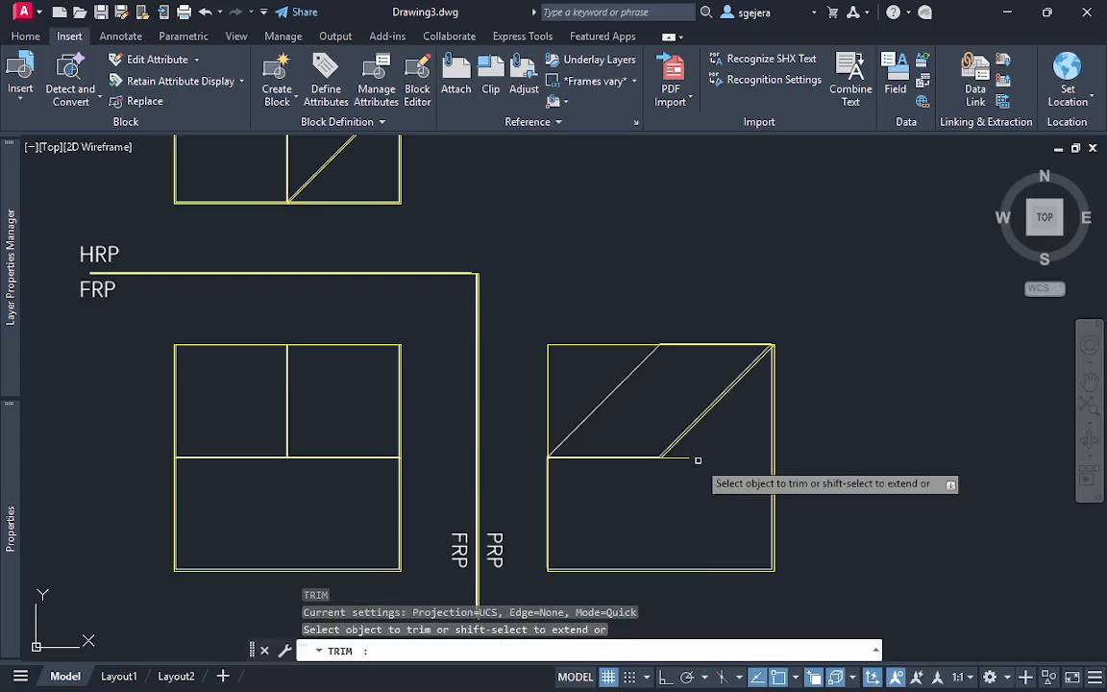
left_click_drag(683, 449, 676, 465)
key("Escape")
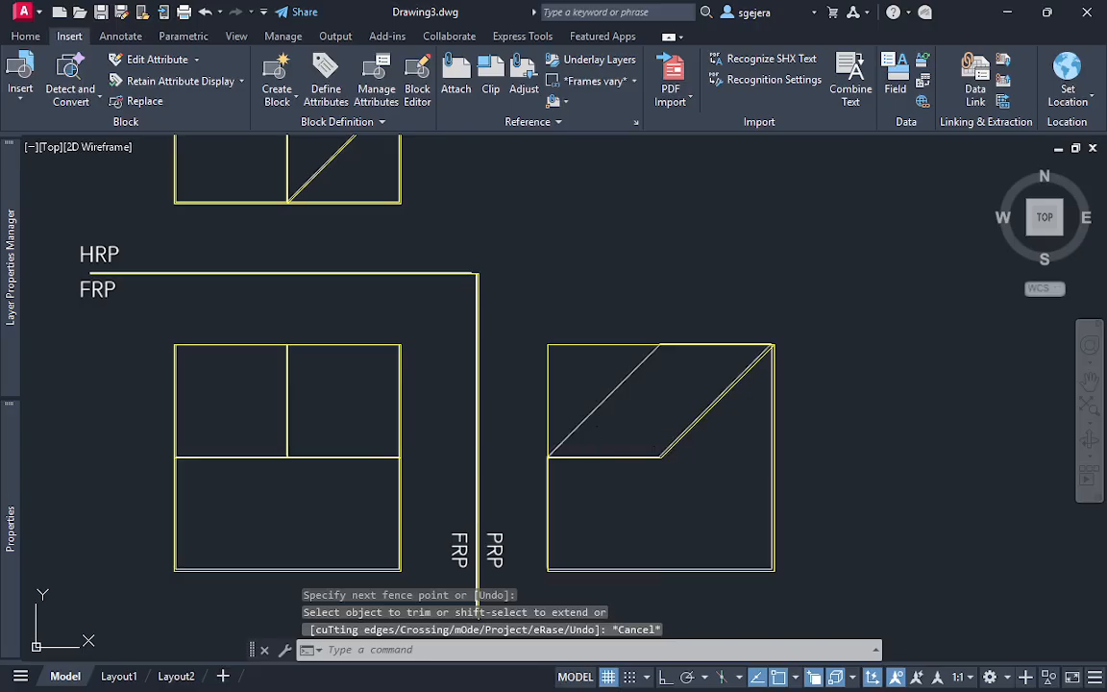
Draw the parallelogram's left diagonal in the PRP view, from the left edge's midpoint up to the square's top edge
type("l")
key("Return")
left_click(549, 456)
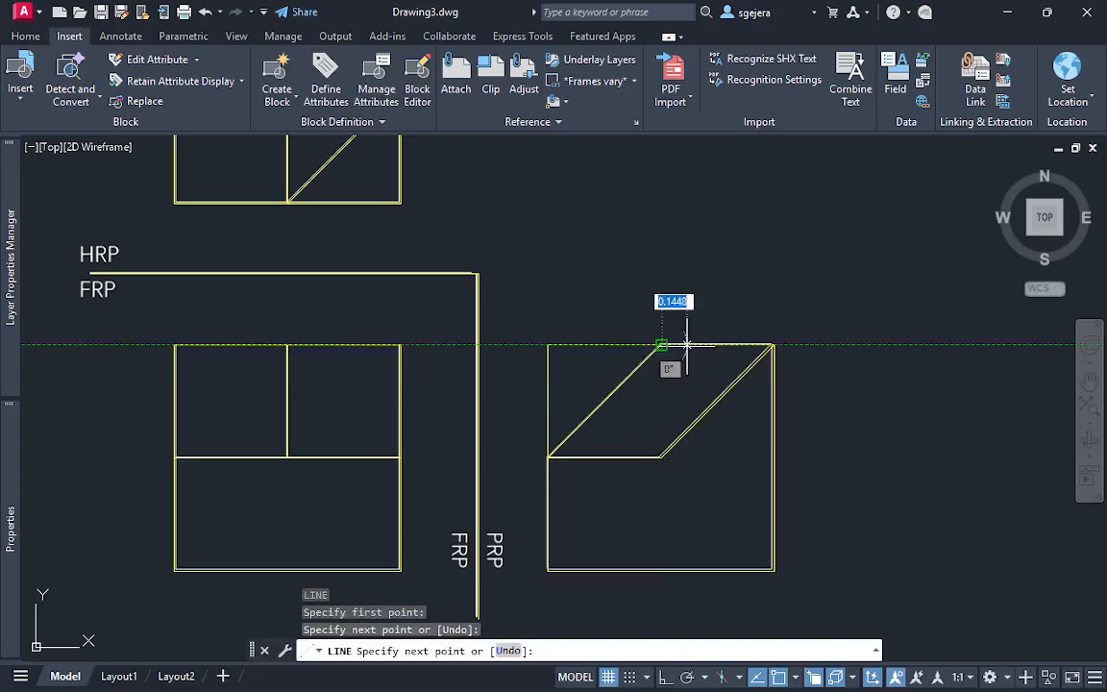
key("Escape")
key("Escape")
Move all the traced yellow views and reference lines off the original figure into the blank frame to its right
scroll(825, 430, "down", 2)
scroll(826, 469, "down", 4)
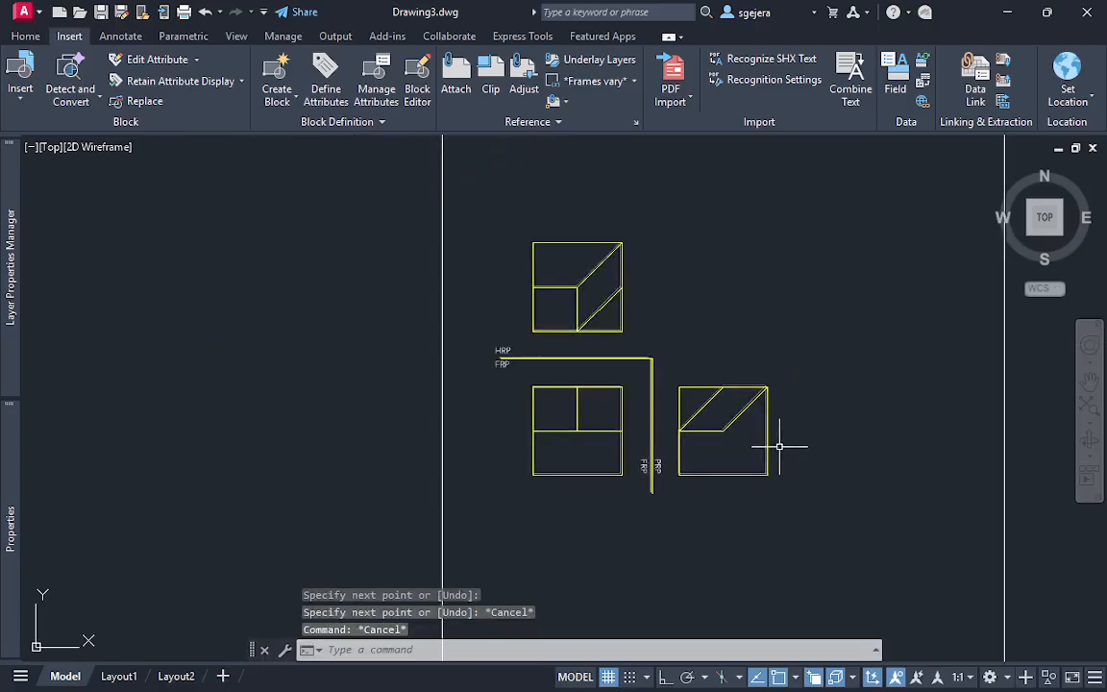
left_click(803, 469)
left_click(475, 206)
key("Escape")
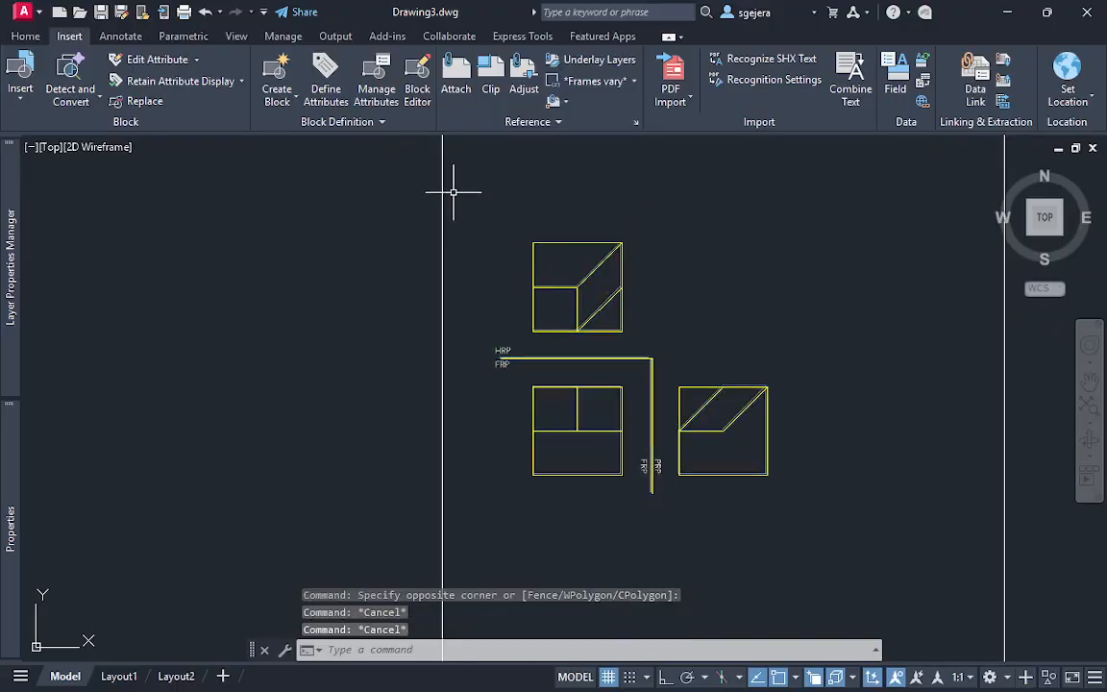
left_click(450, 186)
left_click(855, 545)
key("Return")
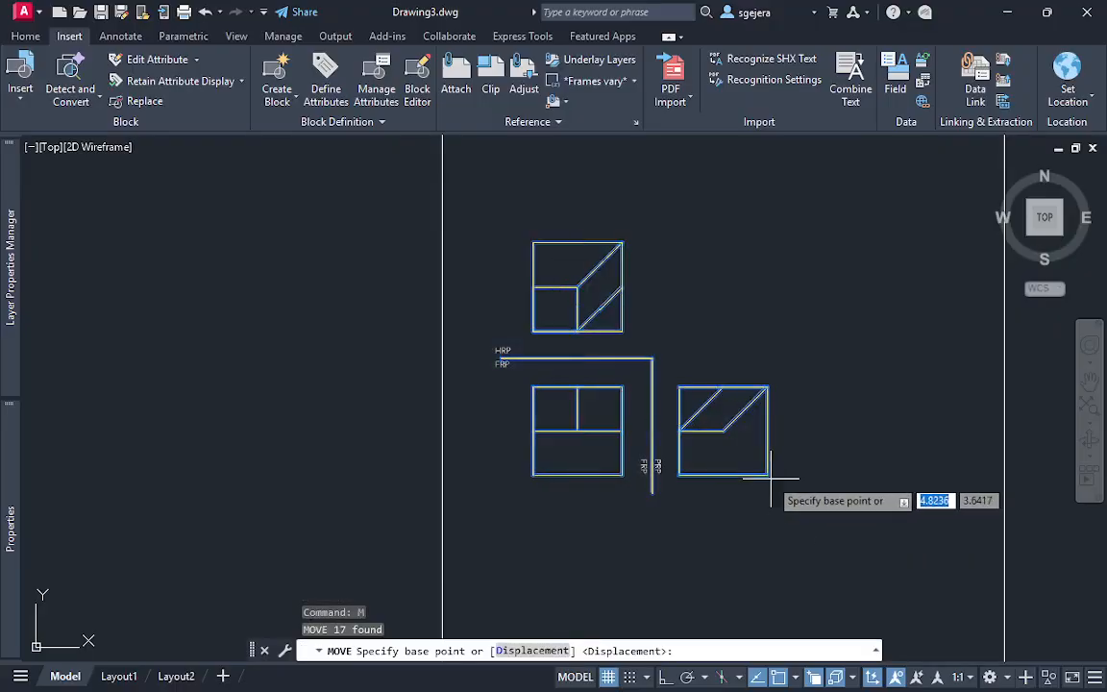
left_click(768, 475)
middle_click_drag(942, 470, 475, 475)
middle_click_drag(972, 460, 722, 501)
key("Escape")
key("Escape")
Turn on Clean Screen to enlarge the drawing area around the three traced views
scroll(870, 470, "up", 4)
scroll(890, 452, "down", 4)
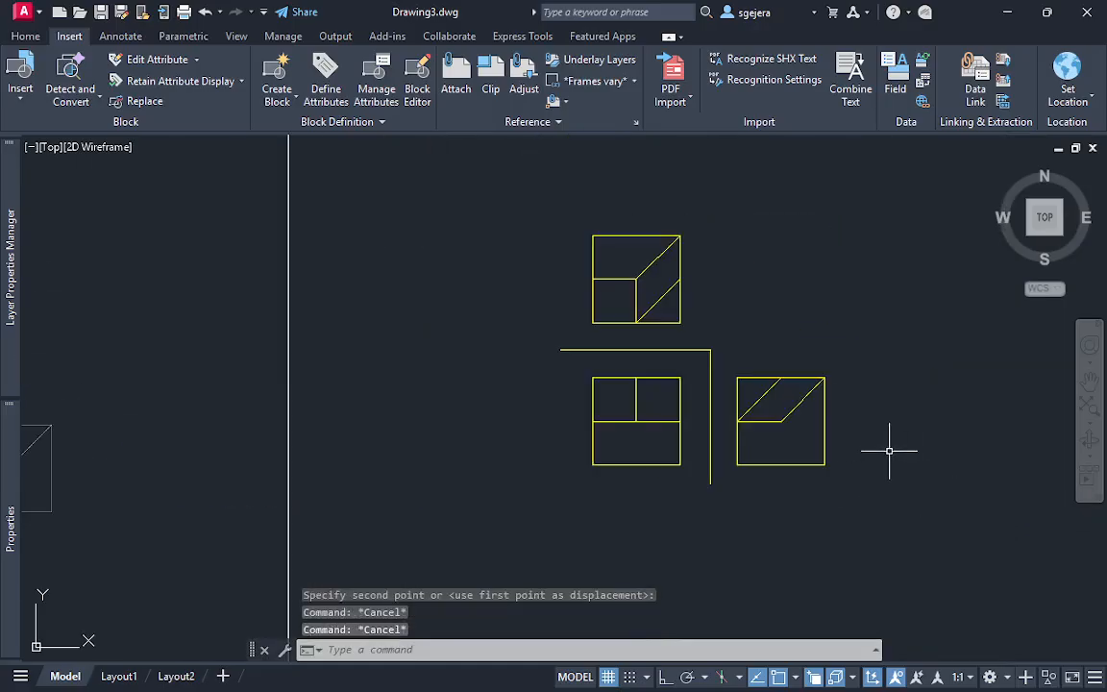
mouse_move(890, 452)
middle_mouse_down()
mouse_move(736, 400)
mouse_move(741, 455)
mouse_move(714, 443)
middle_mouse_up()
scroll(736, 384, "up", 2)
key("ctrl+0")
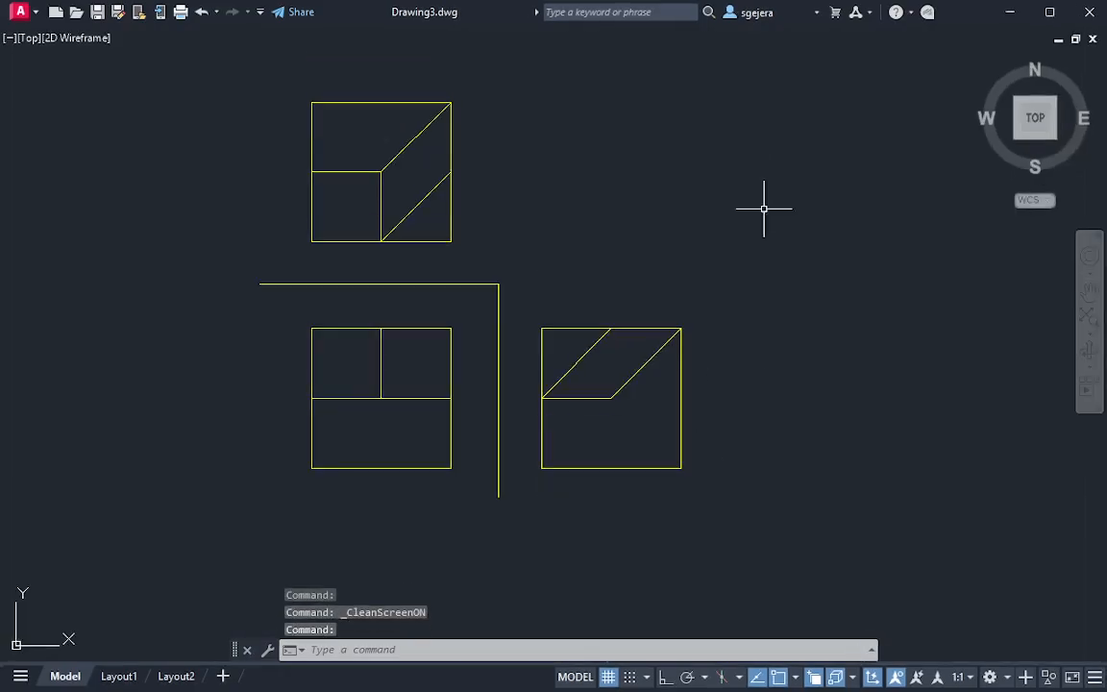
scroll(507, 420, "up", 2)
scroll(507, 420, "down", 2)
middle_click_drag(593, 403, 501, 420)
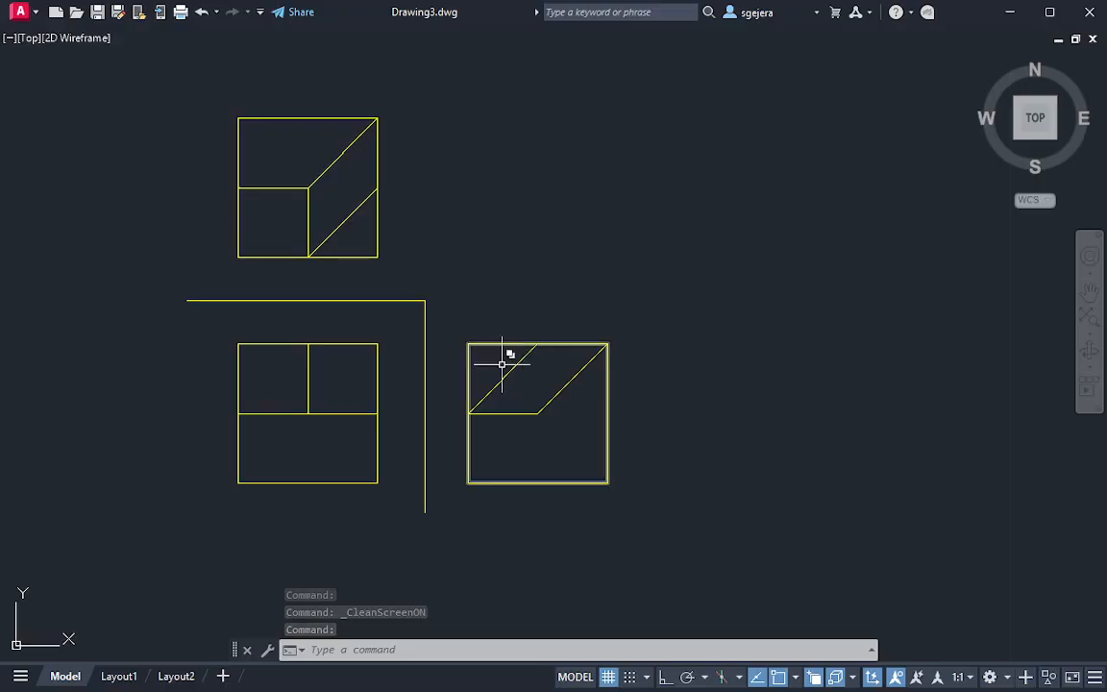
scroll(524, 367, "up", 2)
scroll(594, 392, "down", 2)
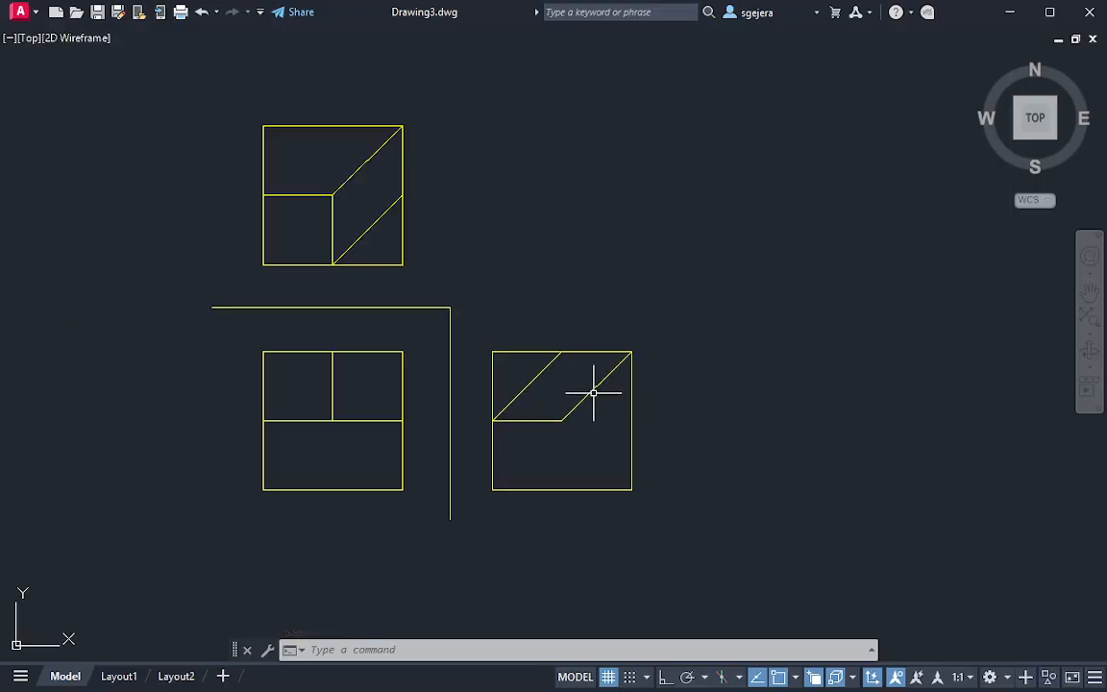
mouse_move(585, 363)
left_mouse_down()
mouse_move(523, 309)
mouse_move(593, 432)
mouse_move(632, 308)
mouse_move(596, 365)
left_mouse_up()
key("Escape")
mouse_move(401, 332)
left_mouse_down()
mouse_move(332, 324)
mouse_move(433, 395)
left_mouse_up()
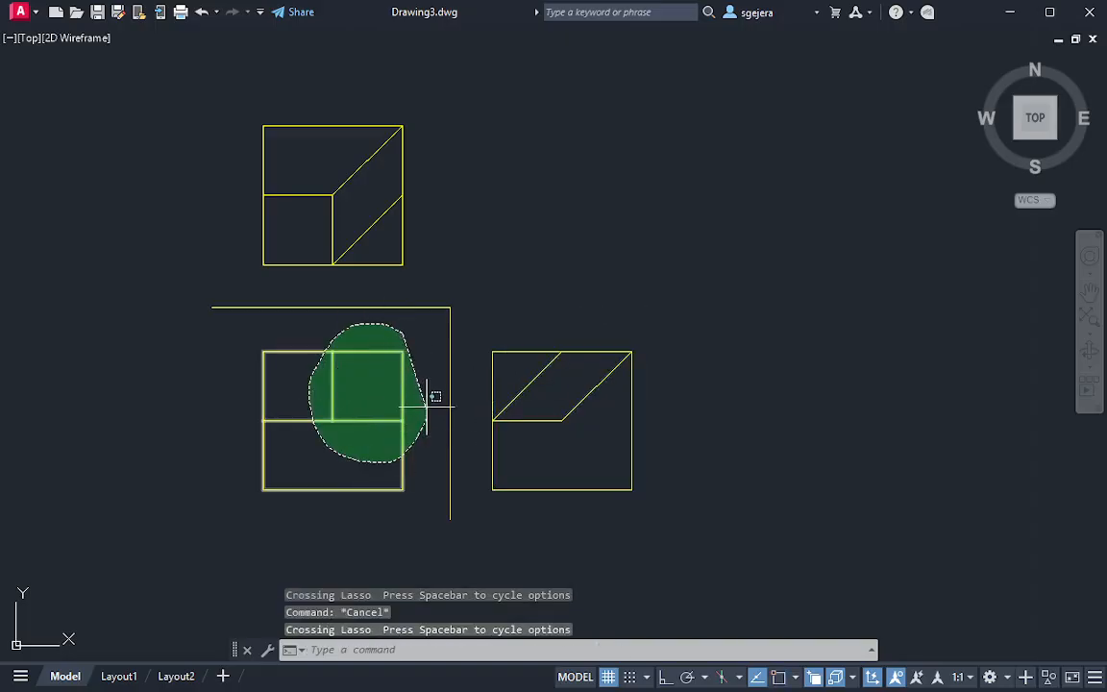
key("Escape")
left_click(443, 101)
key("Escape")
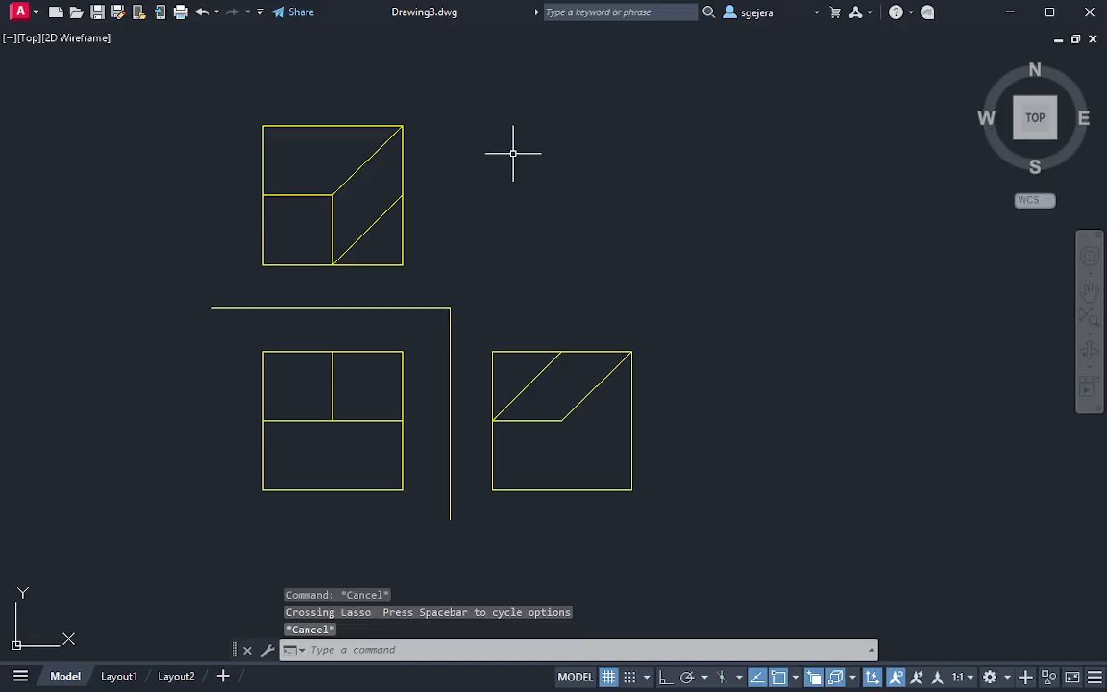
key("Escape")
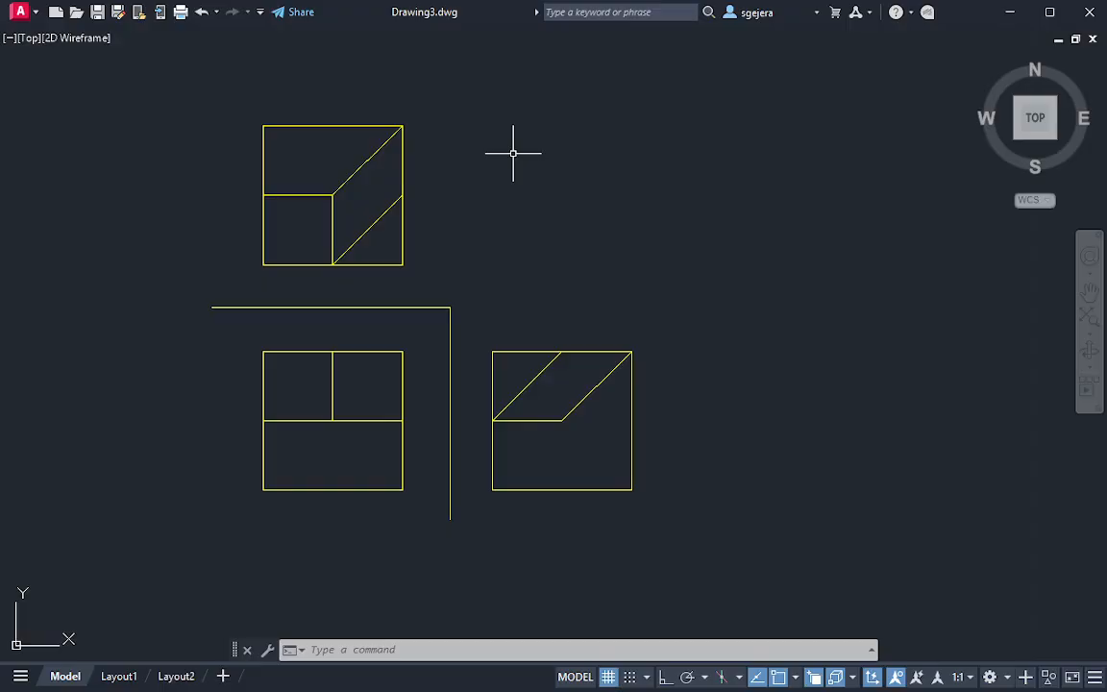
mouse_move(402, 74)
left_mouse_down()
mouse_move(210, 118)
mouse_move(333, 181)
mouse_move(426, 118)
mouse_move(404, 77)
left_mouse_up()
left_click(502, 125)
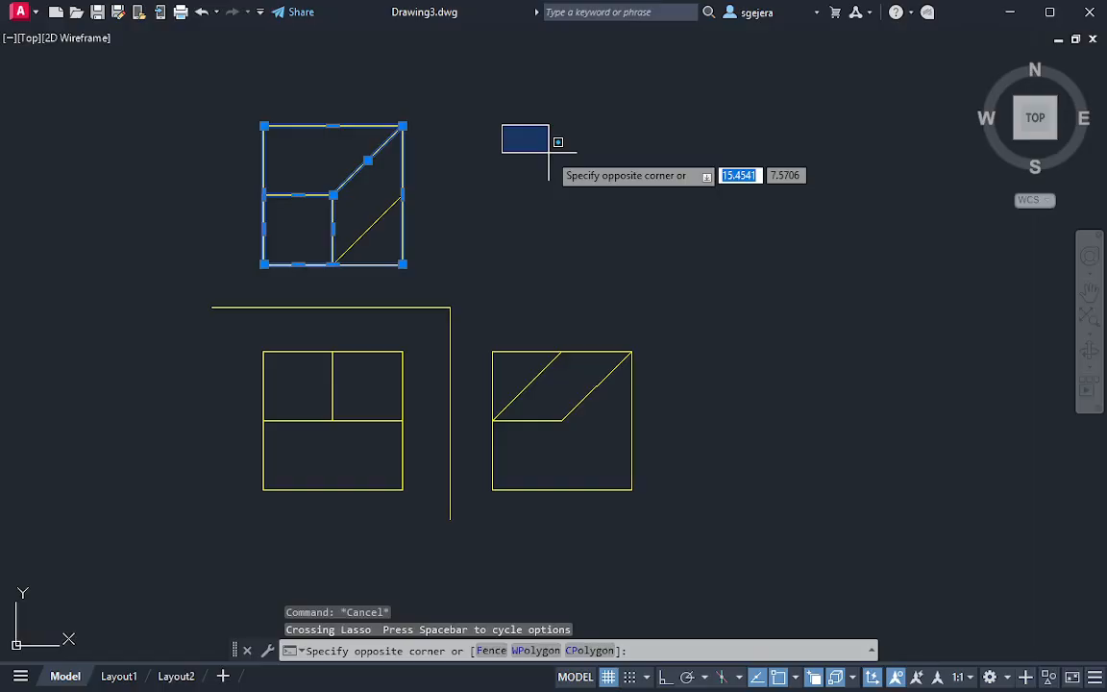
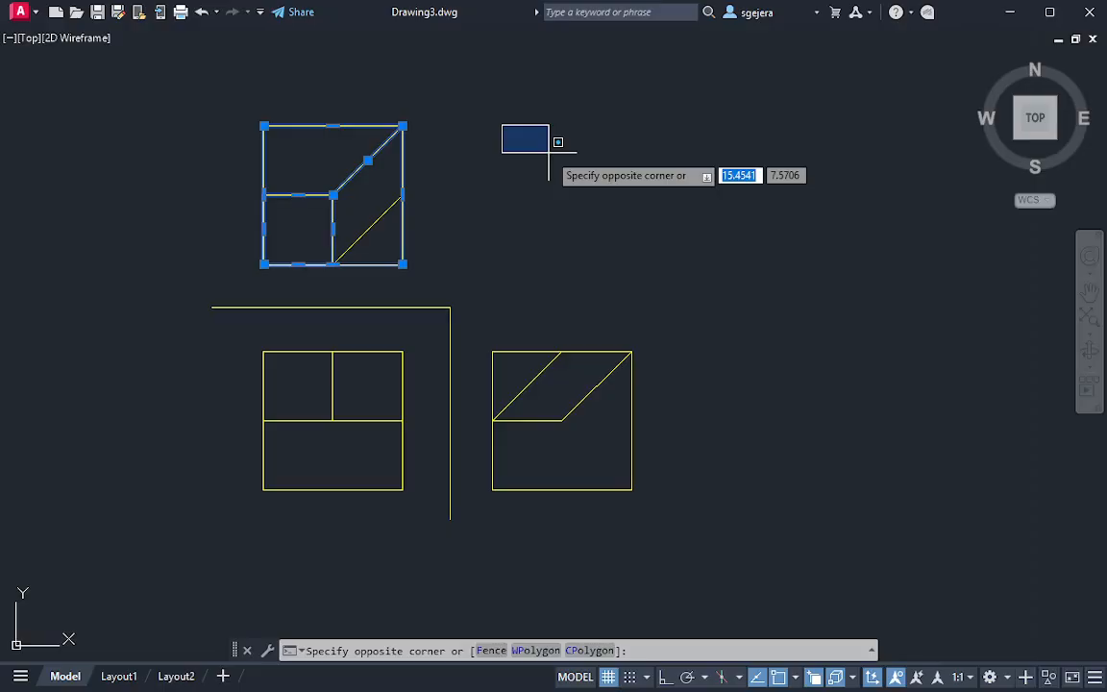
key("Escape")
key("Escape")
mouse_move(1023, 421)
middle_mouse_down()
mouse_move(722, 373)
mouse_move(753, 371)
middle_mouse_up()
scroll(710, 384, "up", 4)
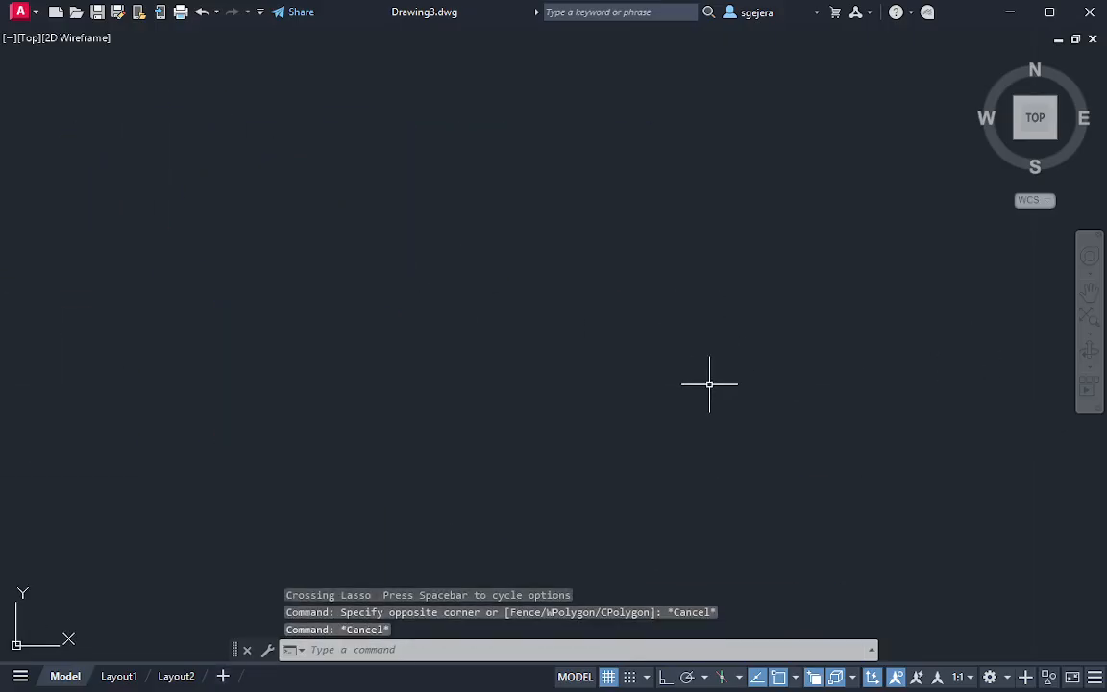
scroll(708, 381, "down", 4)
middle_click_drag(818, 417, 837, 437)
mouse_move(767, 406)
middle_mouse_down()
mouse_move(832, 392)
mouse_move(813, 363)
mouse_move(793, 366)
middle_mouse_up()
scroll(833, 392, "down", 2)
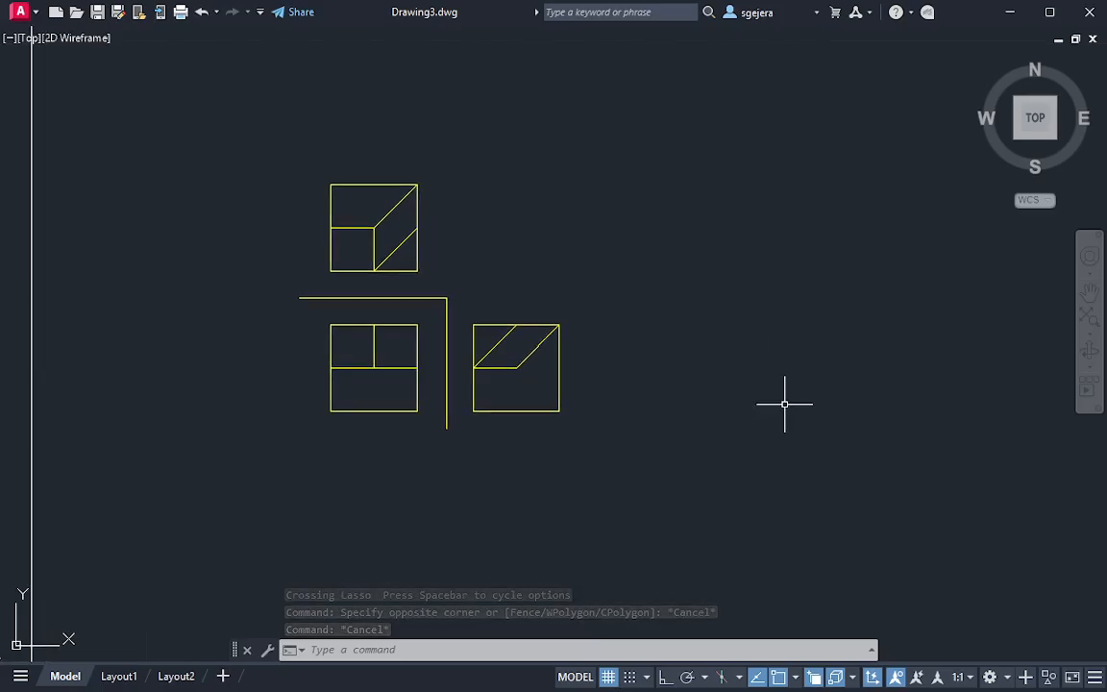
key("ctrl+0")
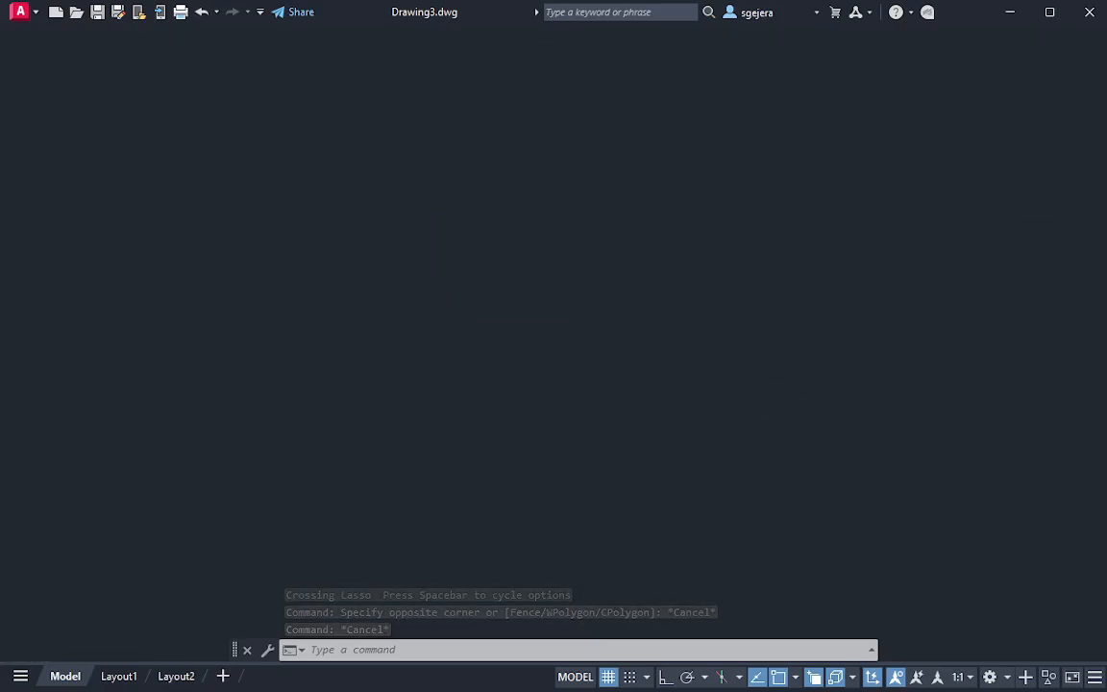
Orbit to a tilted 3D view of the traced yellow views with empty space beside the PRP view
middle_click_drag(701, 377, 1101, 183, "shift")
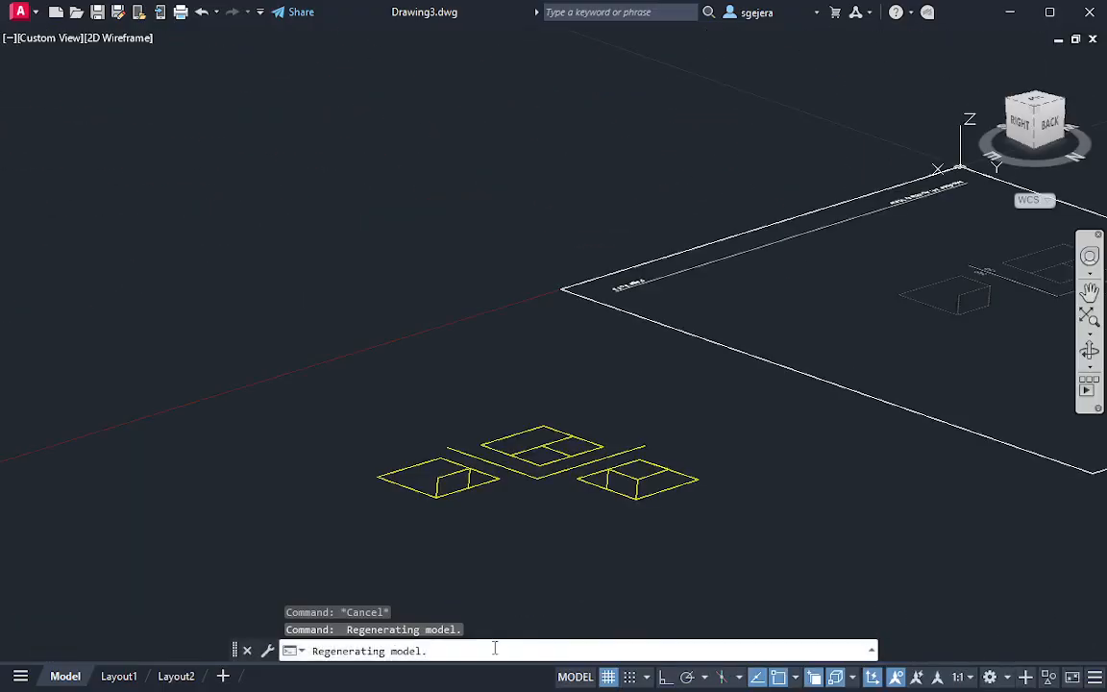
scroll(495, 649, "up", 2)
middle_click_drag(299, 524, 607, 425, "shift")
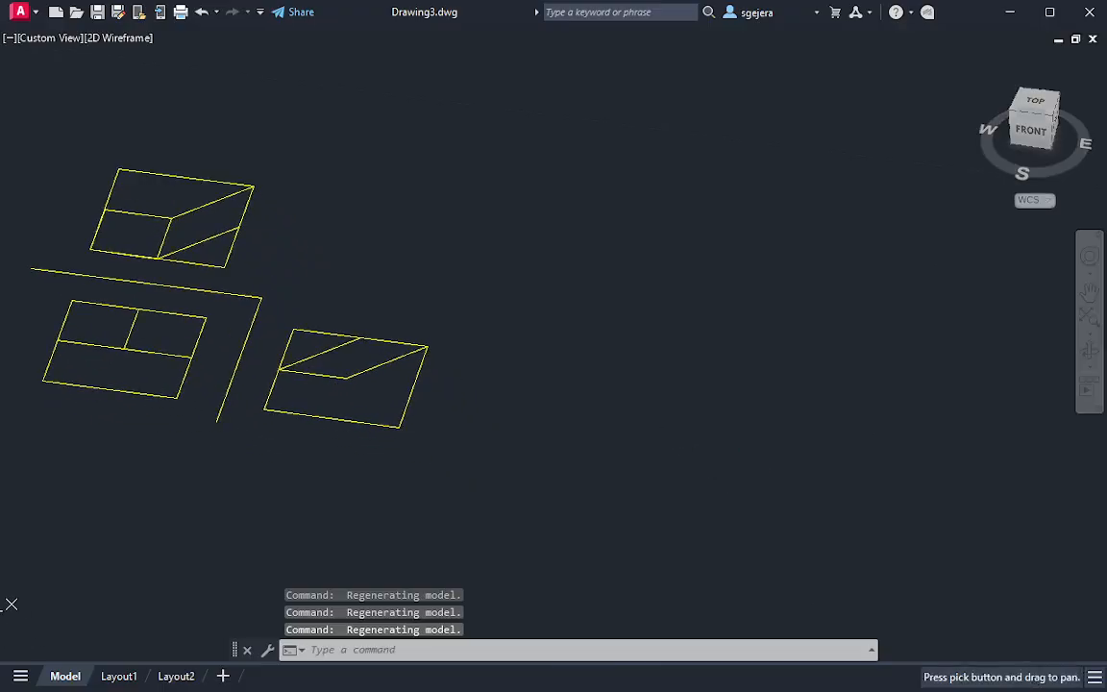
type("box")
key("Return")
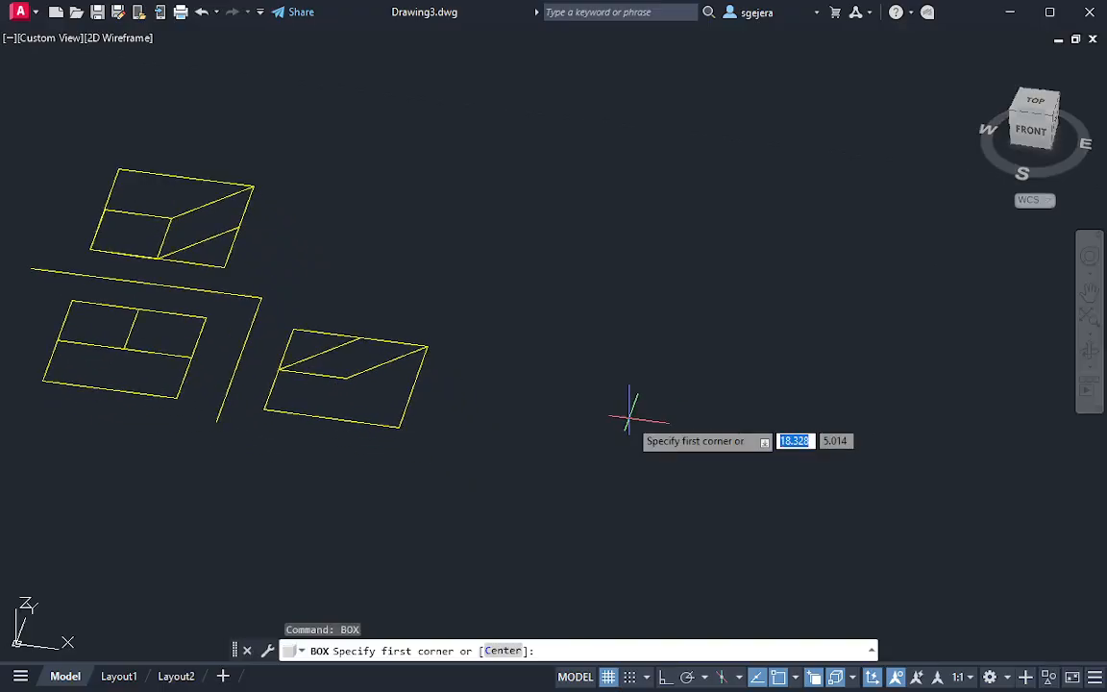
left_click(632, 473)
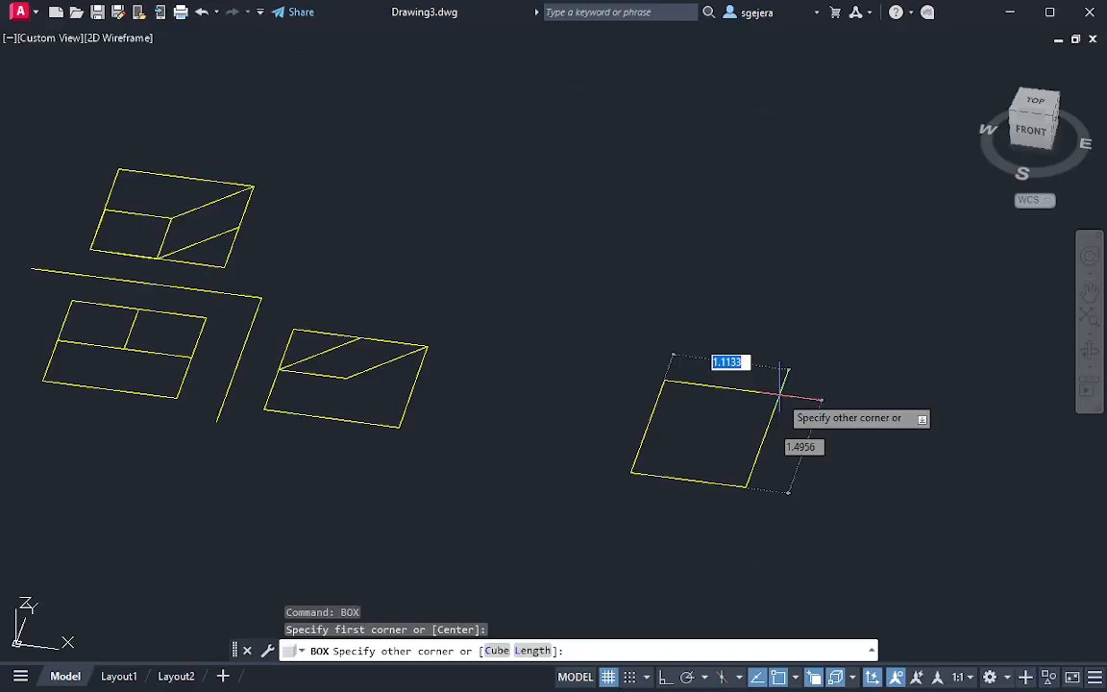
key("Escape")
type("c")
key("Return")
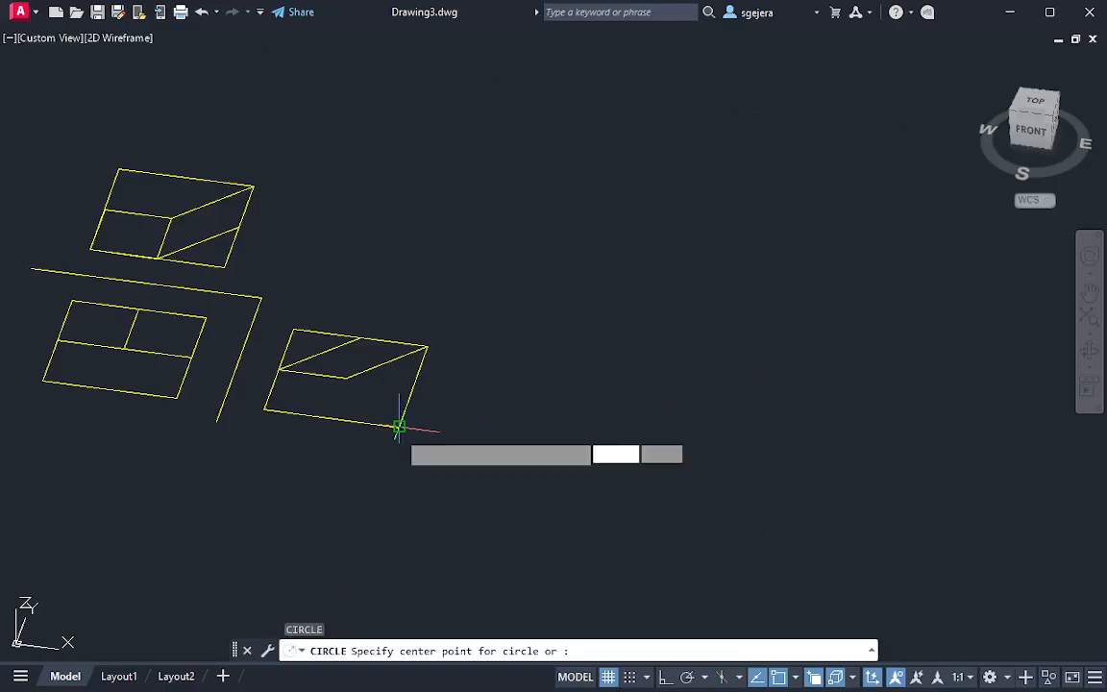
left_click(401, 427)
key("Escape")
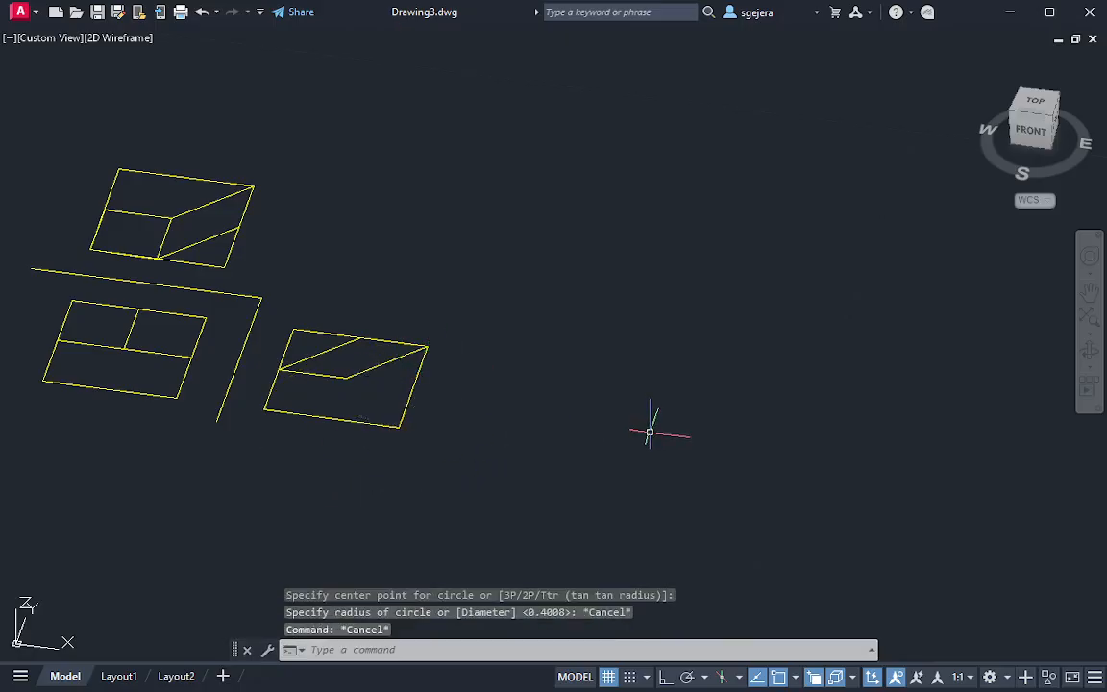
type("rec")
key("Escape")
key("Escape")
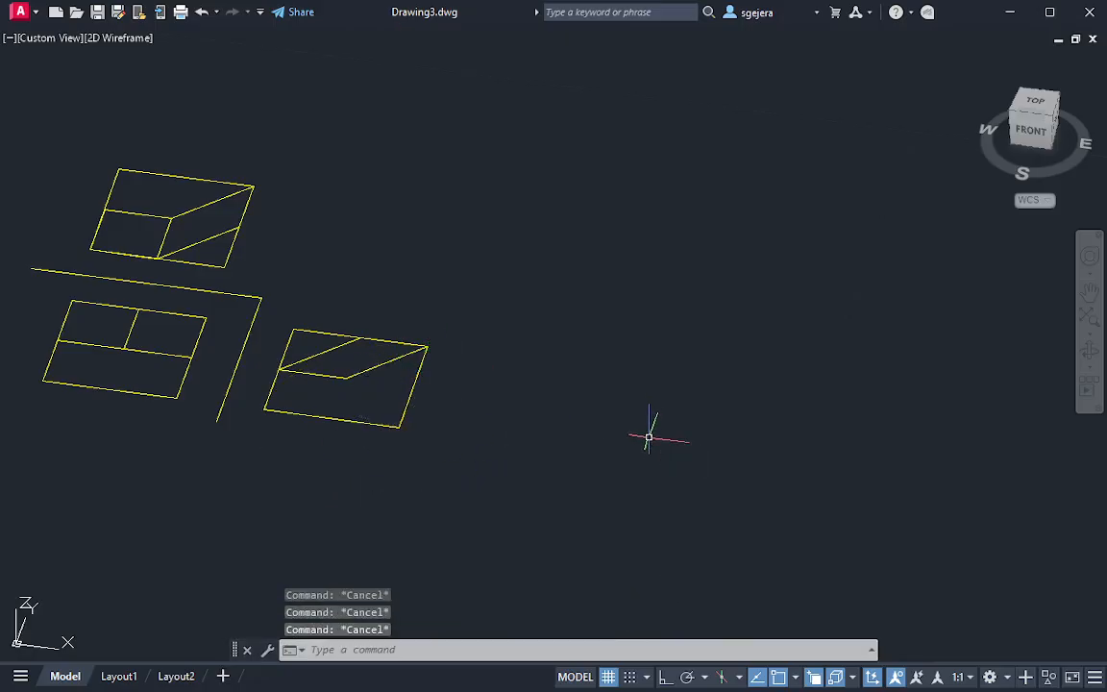
Create a roughly cubic solid box with a 1.3 by 1.3 base in the empty space beside the PRP view
type("box")
key("Return")
left_click(584, 420)
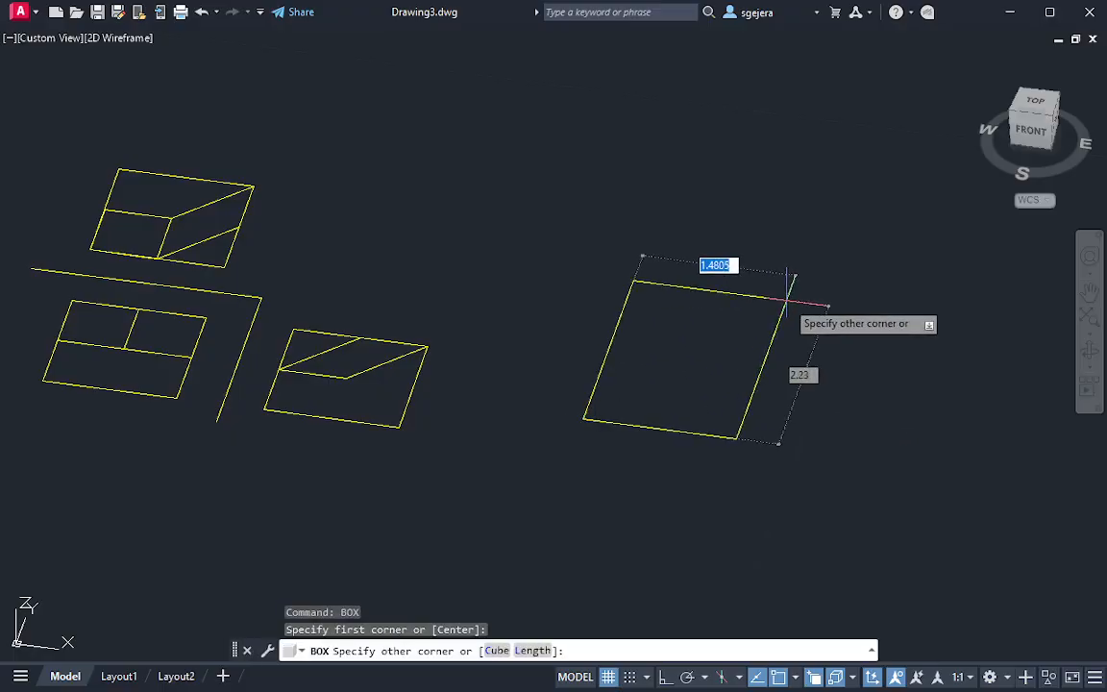
type("1.3")
key("Tab")
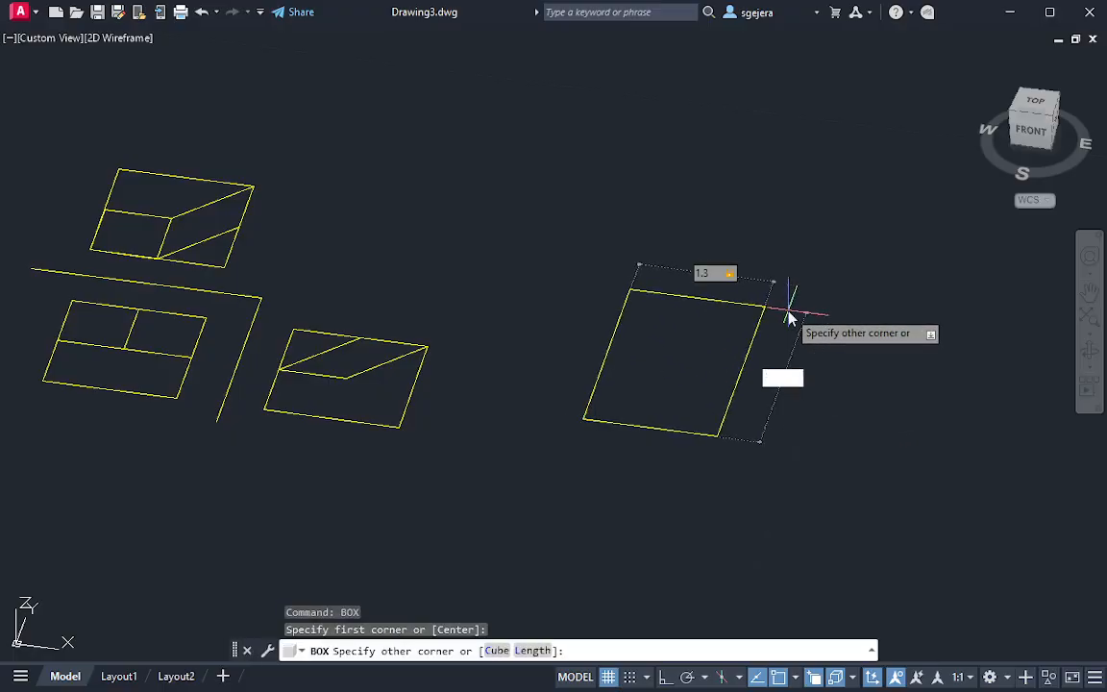
type("1.3")
key("Return")
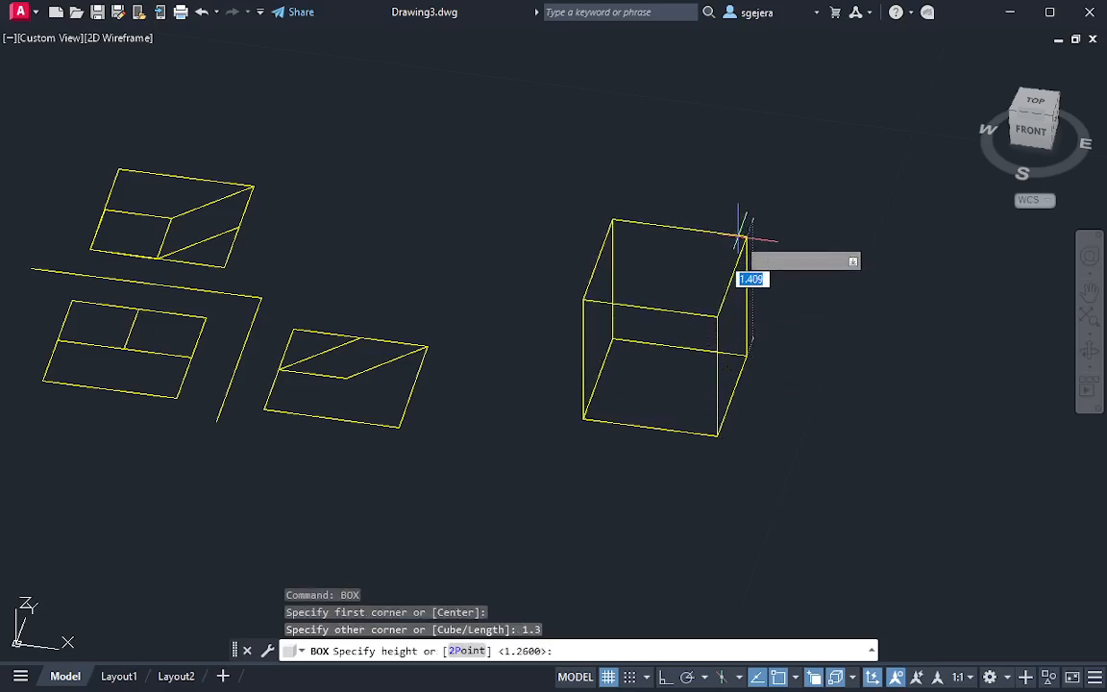
left_click(728, 240)
key("Escape")
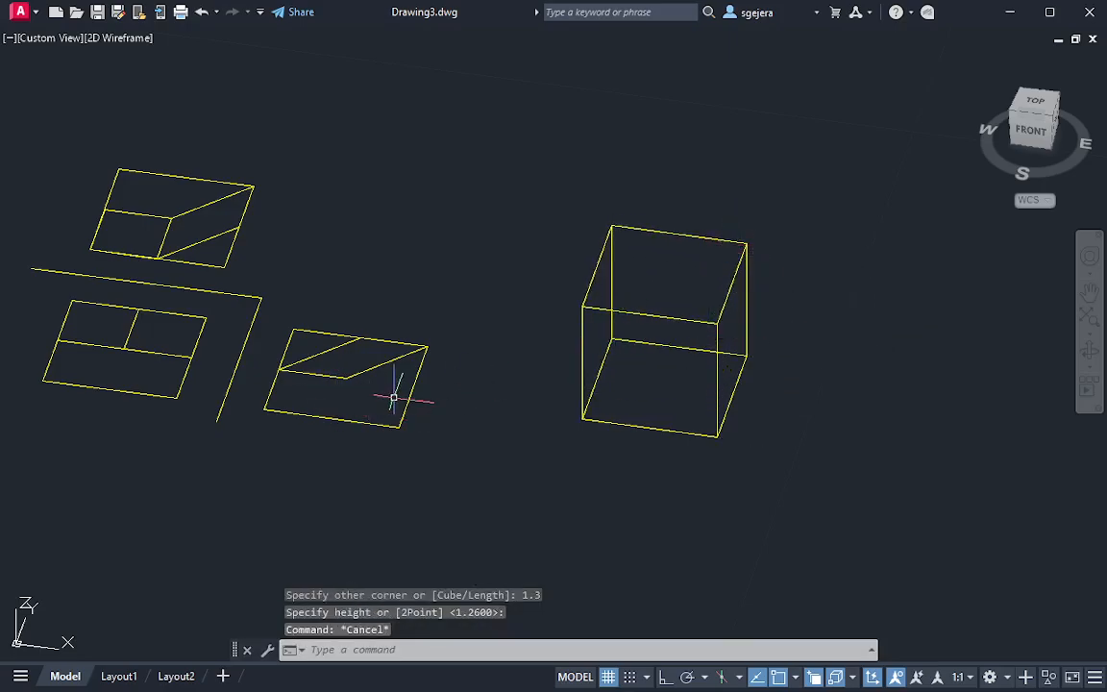
Change the visual style to Hidden so the box shows only its visible edges
middle_click_drag(389, 388, 415, 436, "shift")
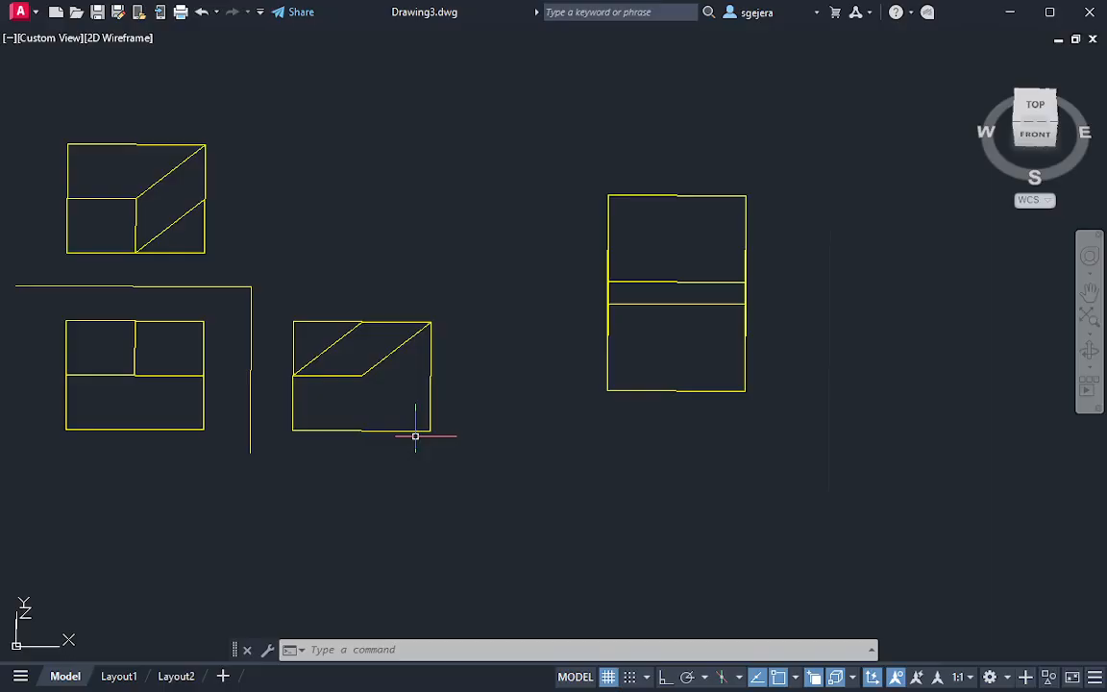
middle_click_drag(848, 455, 759, 308, "shift")
left_click(77, 53)
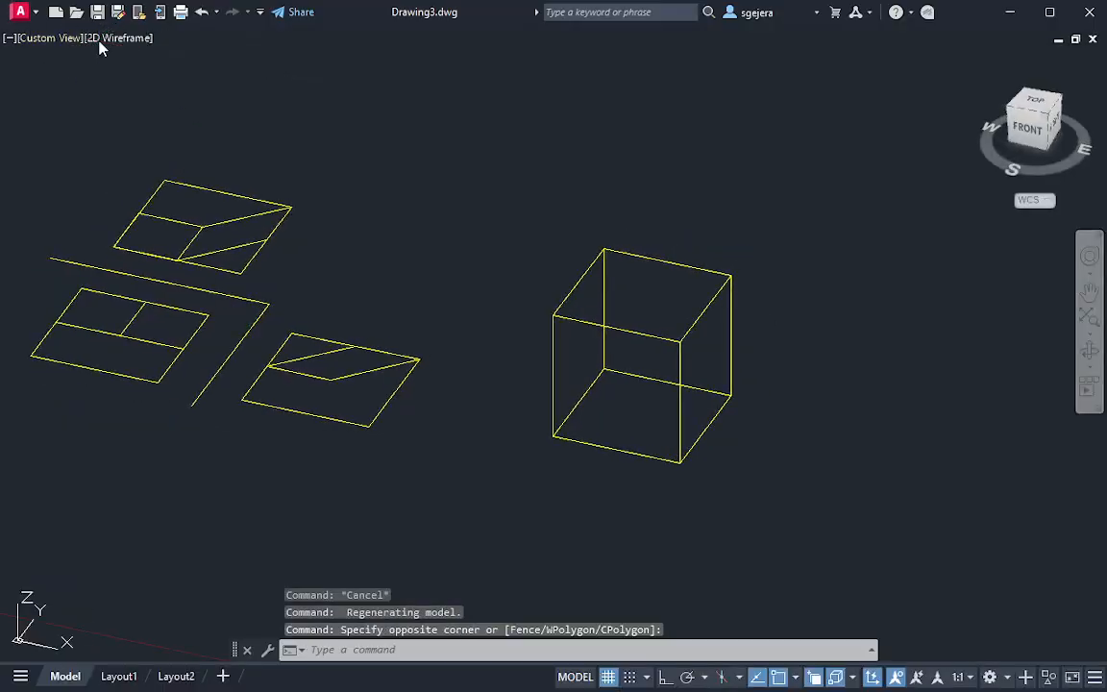
left_click(97, 38)
left_click(169, 119)
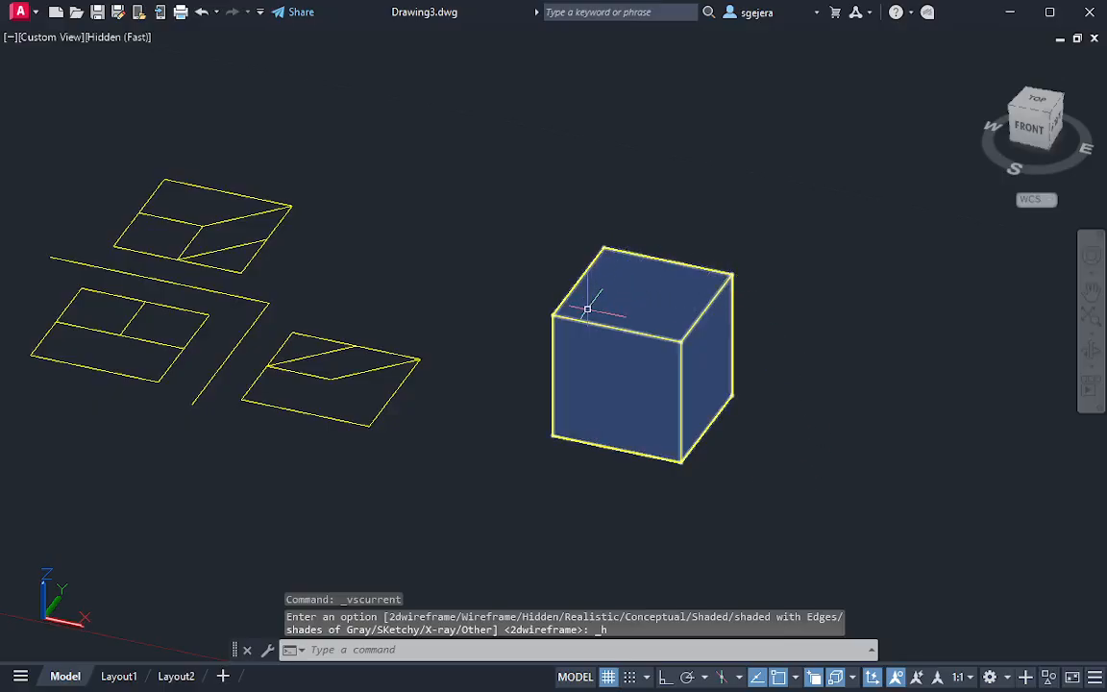
Draw a line on the box's left face from the top edge's midpoint to the front vertical edge's midpoint
mouse_move(587, 309)
middle_mouse_down("shift")
mouse_move(667, 341)
mouse_move(753, 312)
middle_mouse_up("shift")
middle_click_drag(542, 173, 643, 358)
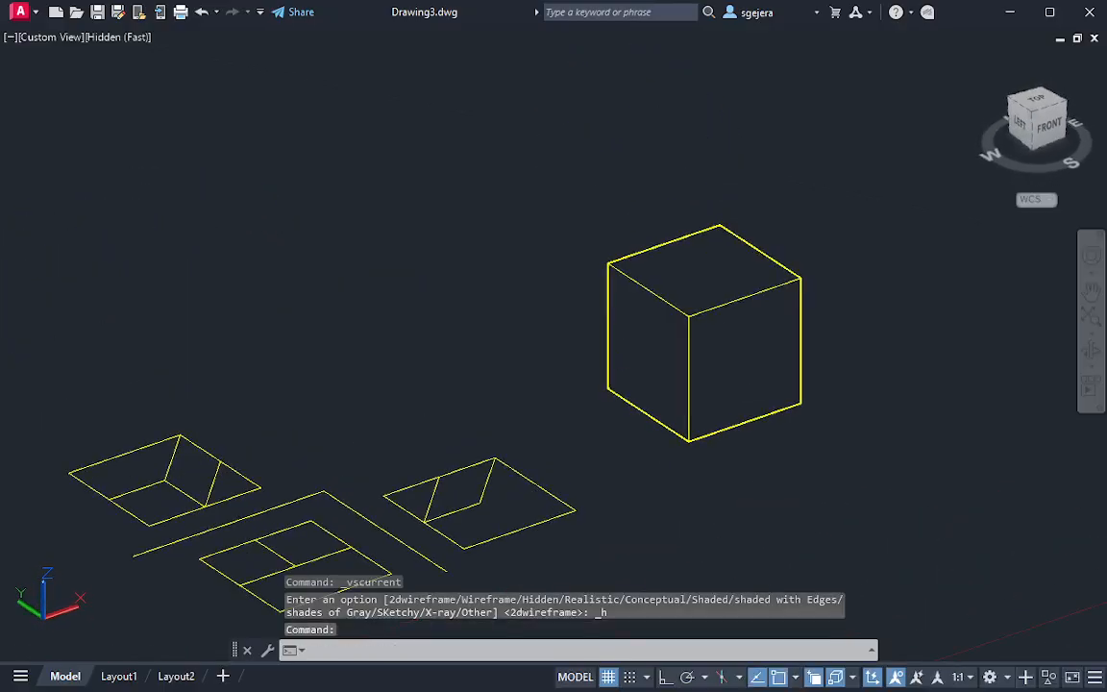
scroll(653, 359, "up", 2)
type("l")
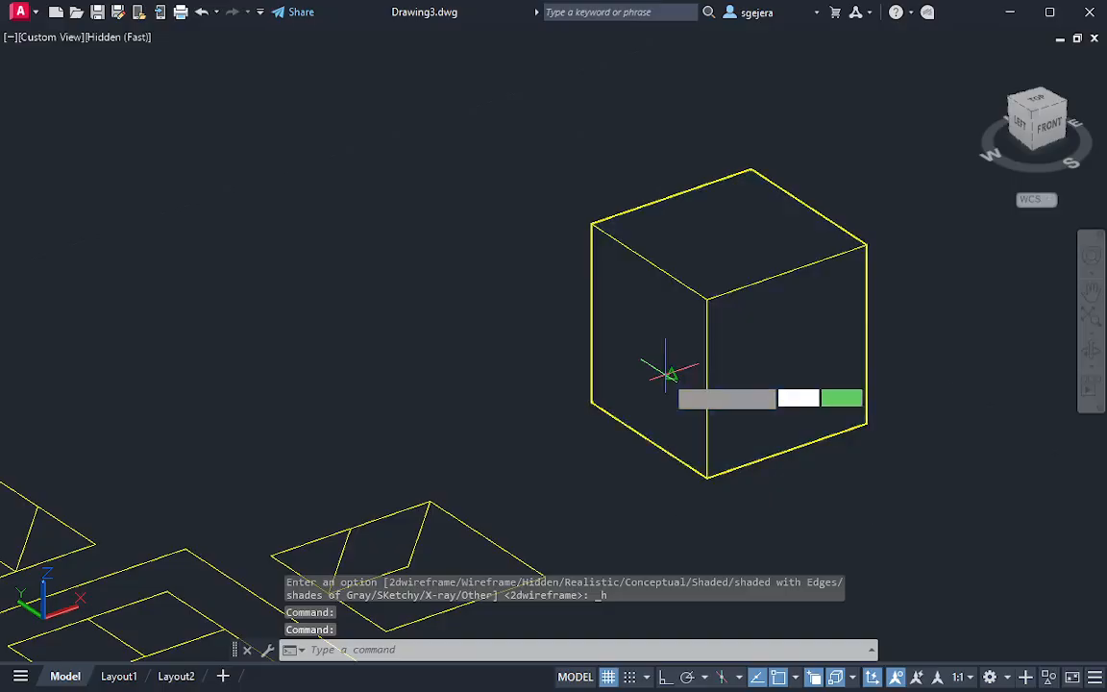
key("Return")
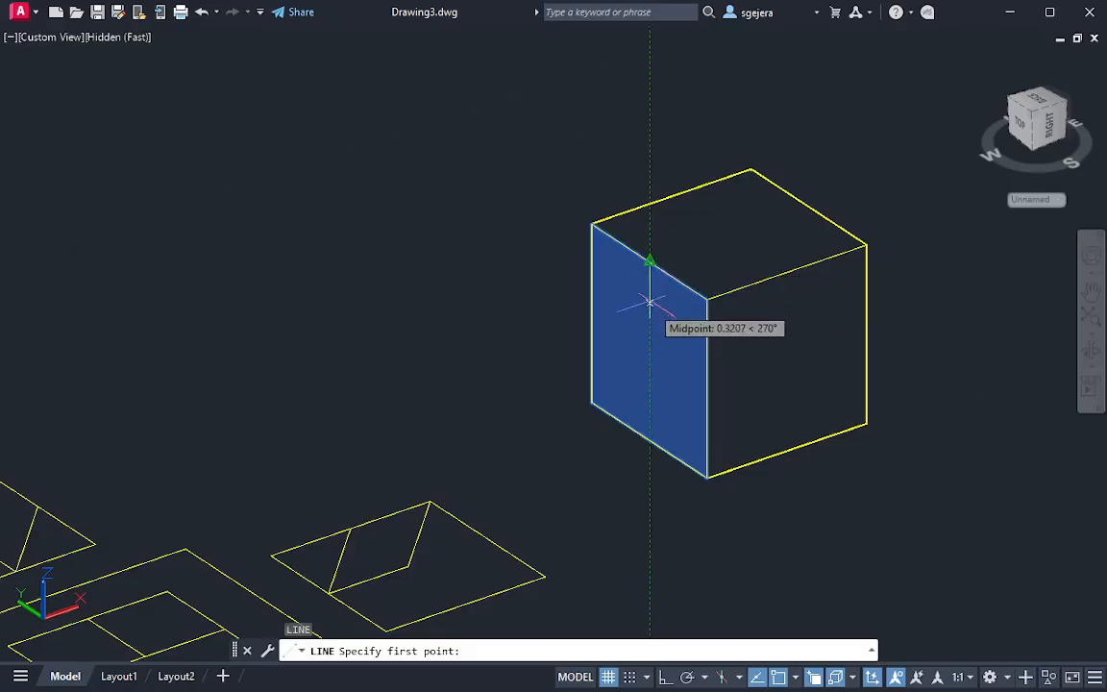
left_click(649, 260)
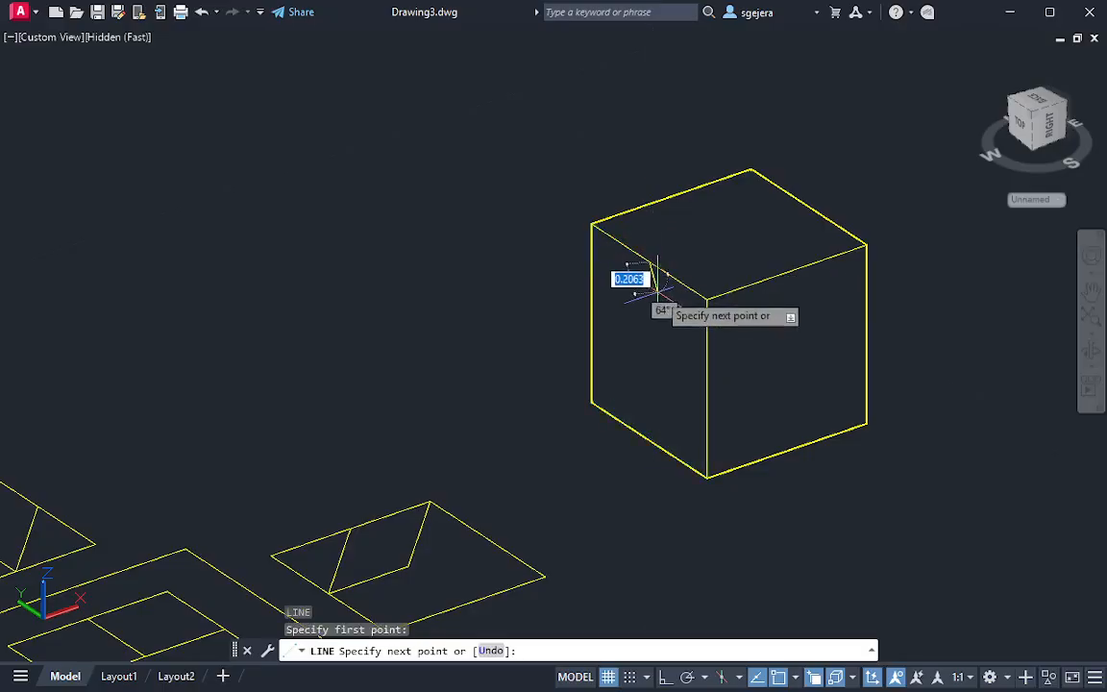
left_click(708, 388)
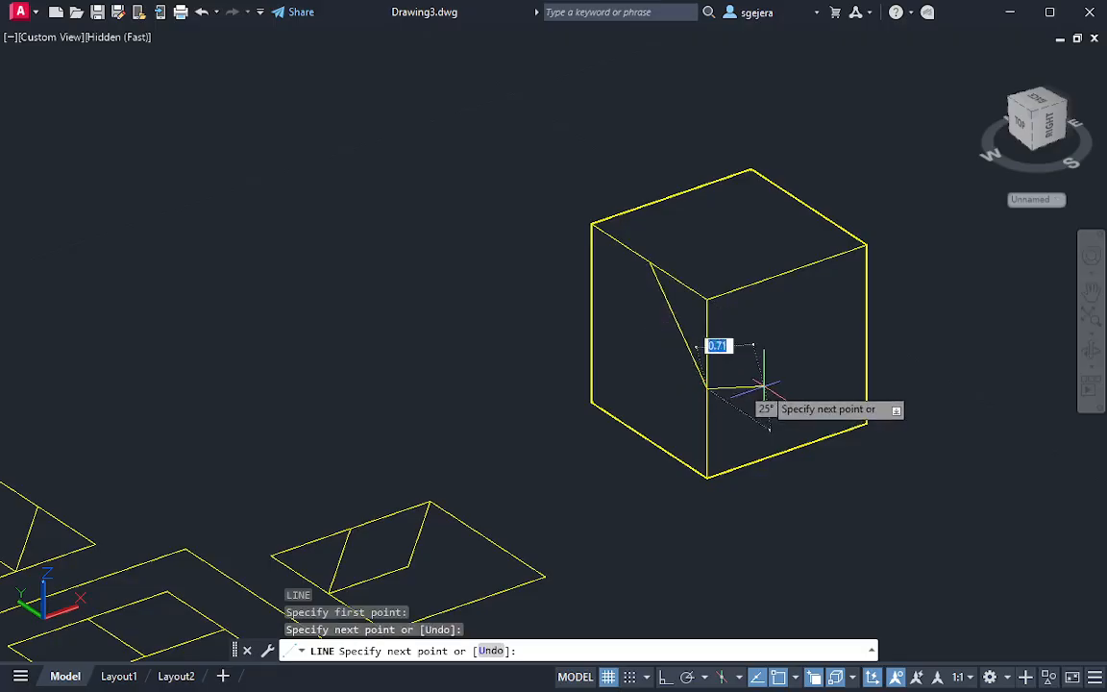
key("Escape")
key("Escape")
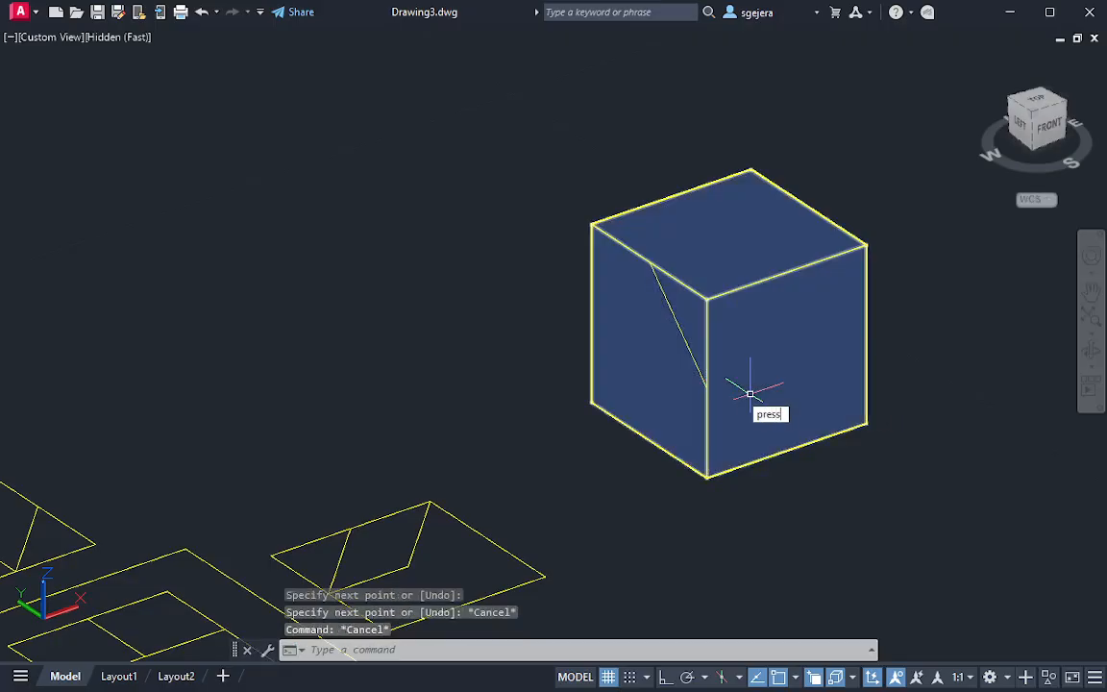
Try cutting the left face's triangular area through the box's full width with Presspull, and undo the cut
type("press")
key("Return")
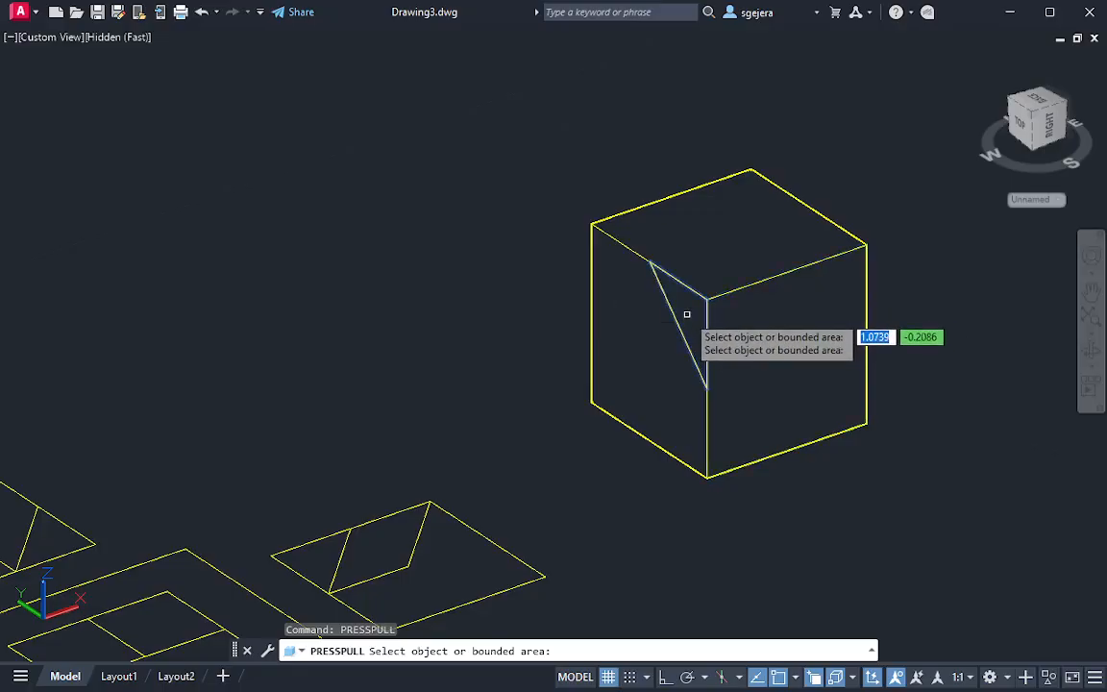
left_click(686, 314)
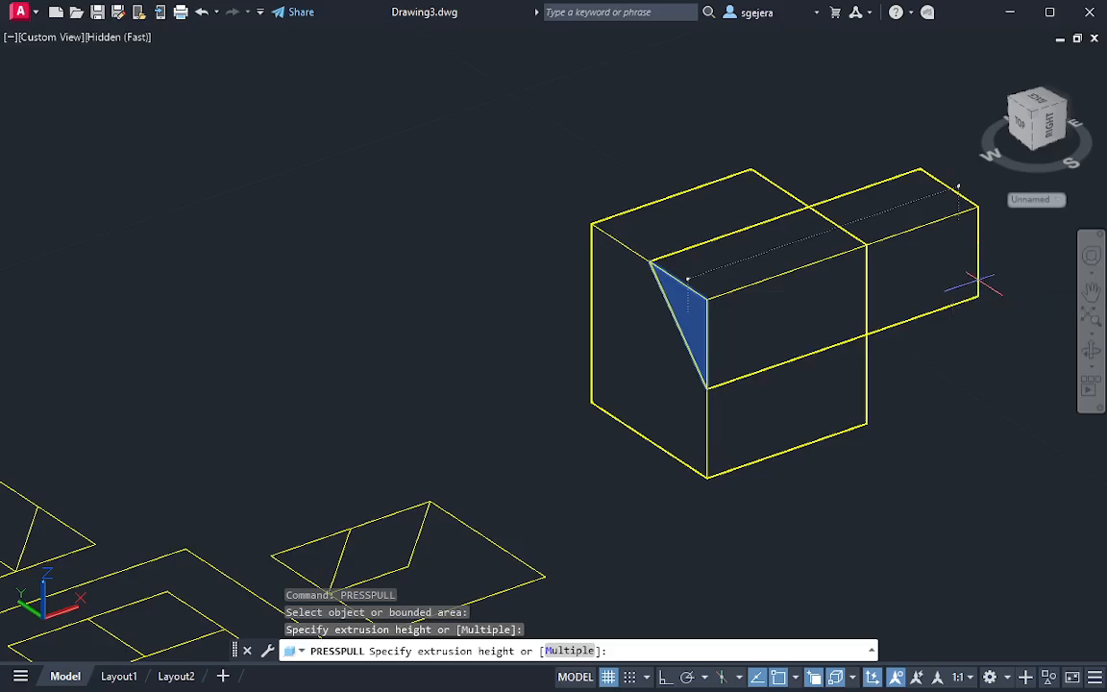
left_click(961, 185)
middle_click_drag(912, 314, 732, 302, "shift")
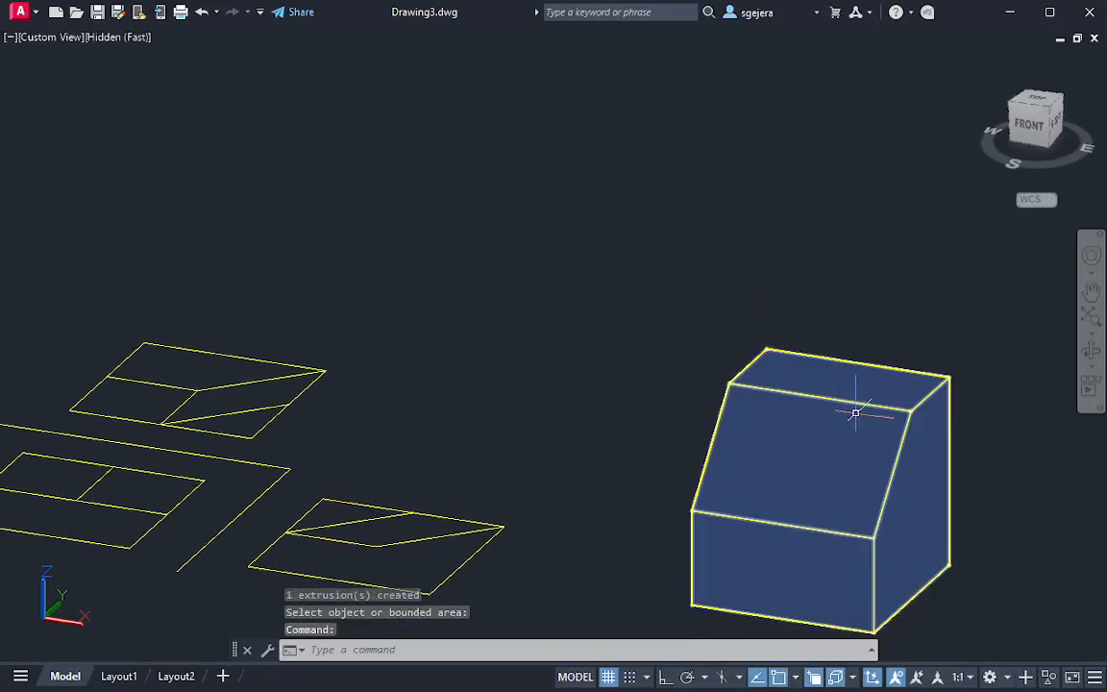
middle_click_drag(861, 423, 937, 509, "shift")
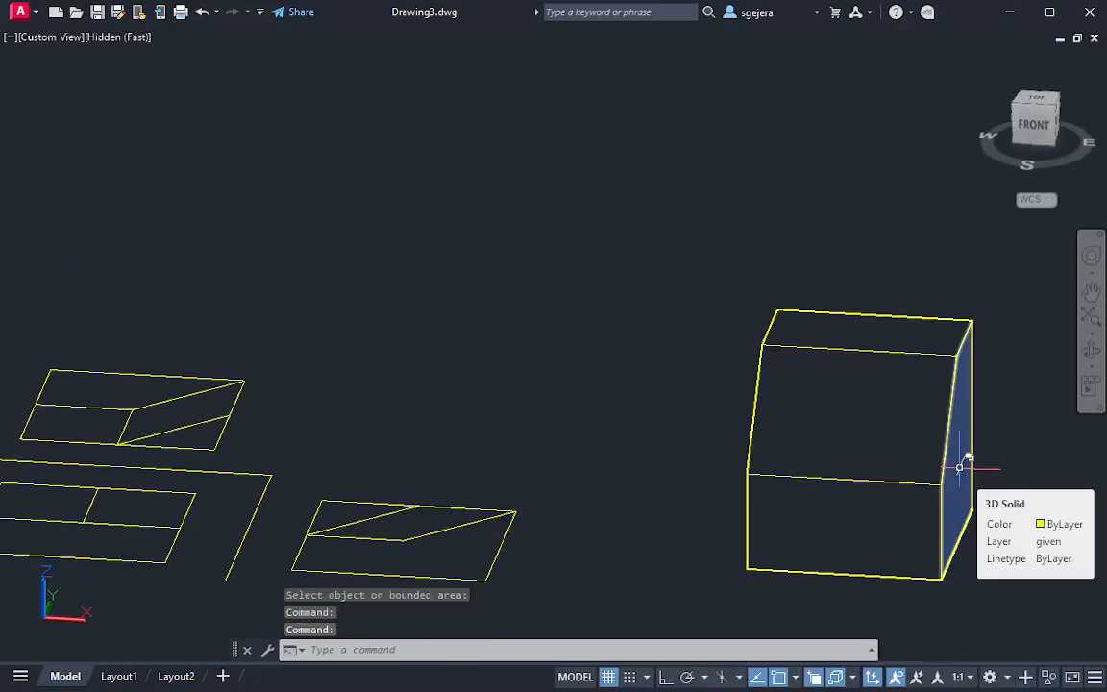
key("ctrl+z")
key("ctrl+z")
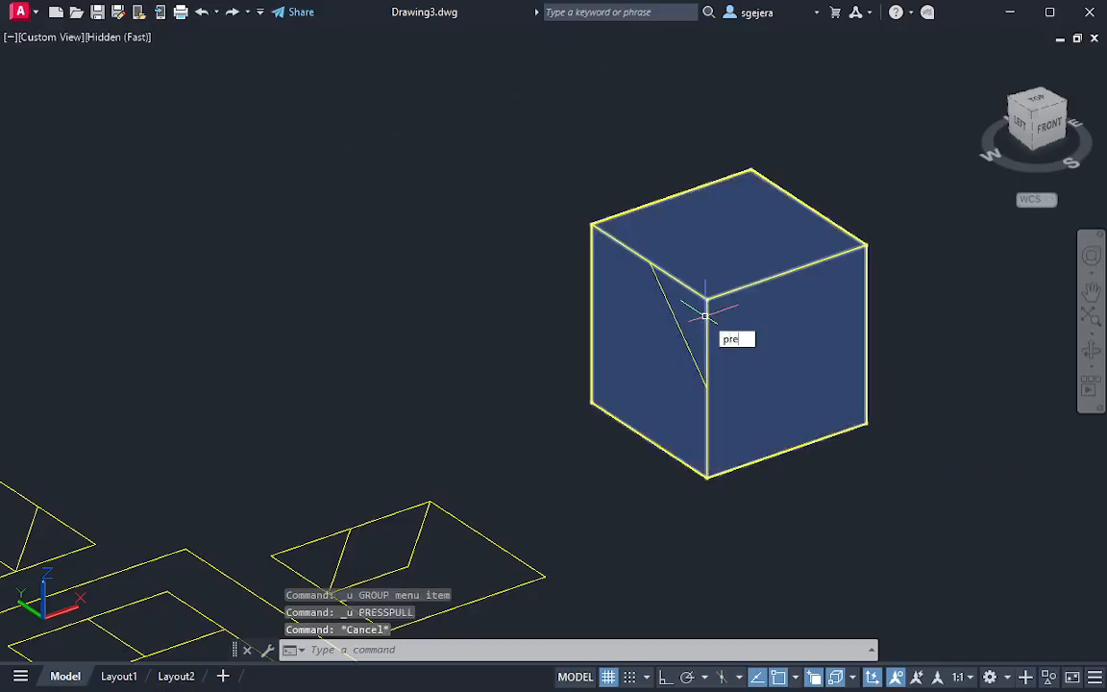
Presspull the left face's triangular area 0.65 into the box, to the midpoint of the front top edge
key("Return")
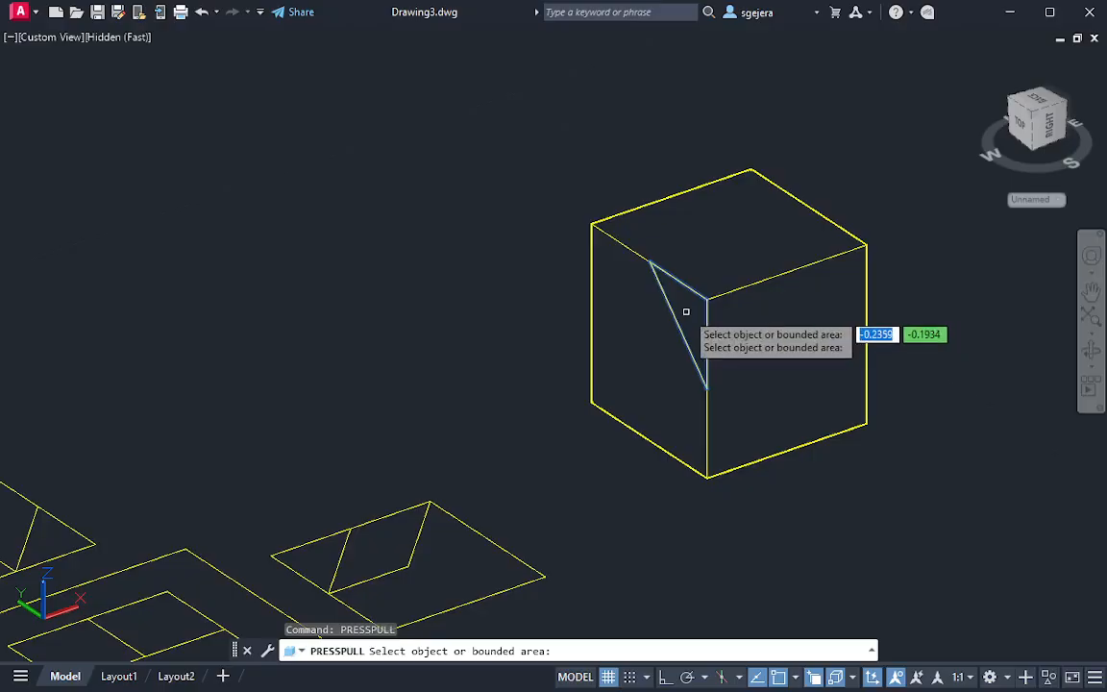
left_click(688, 313)
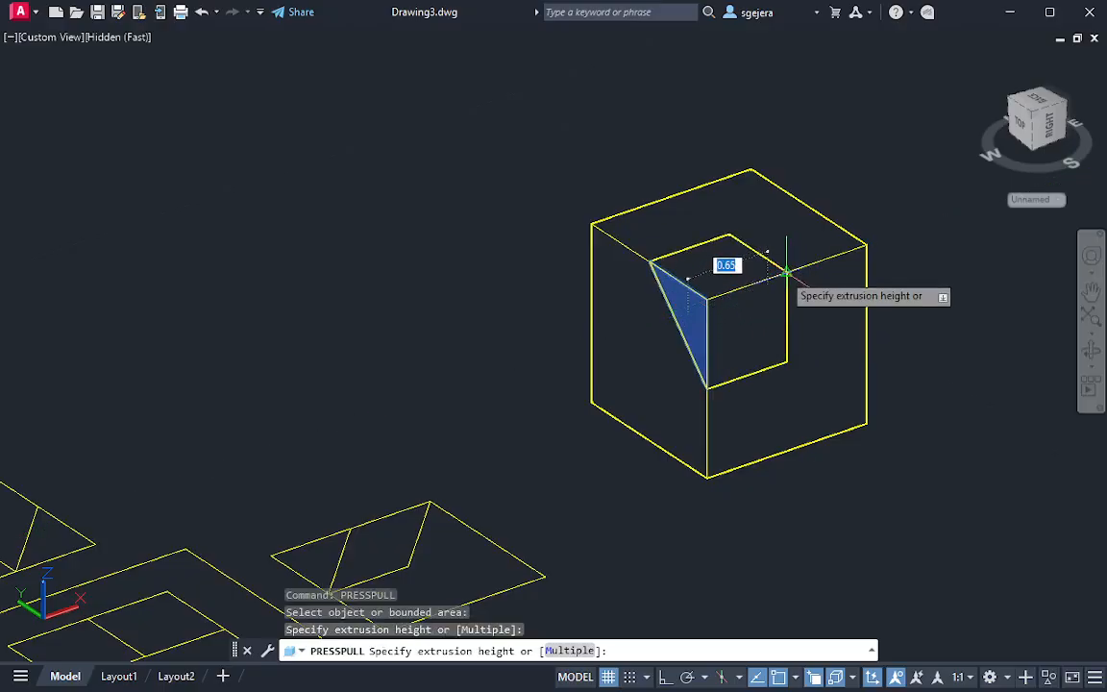
left_click(786, 274)
middle_click_drag(793, 306, 800, 333, "shift")
key("Return")
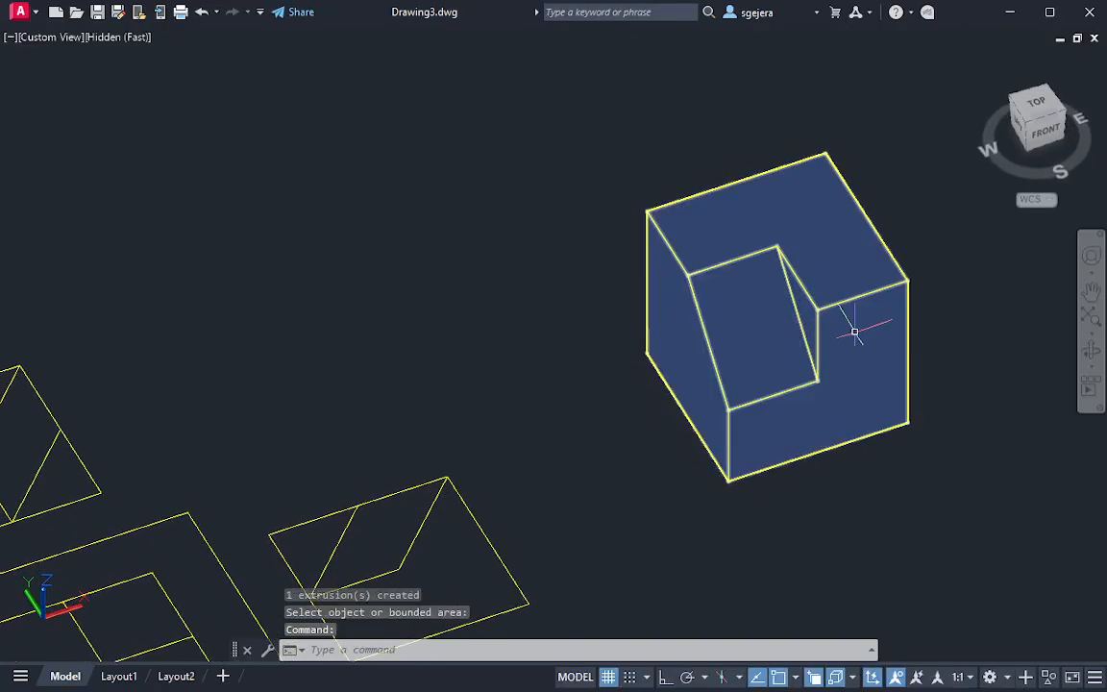
Draw a diagonal line on the top face from the notch's front corner to the right edge's midpoint
middle_click_drag(862, 385, 908, 403, "shift")
type("l")
key("Return")
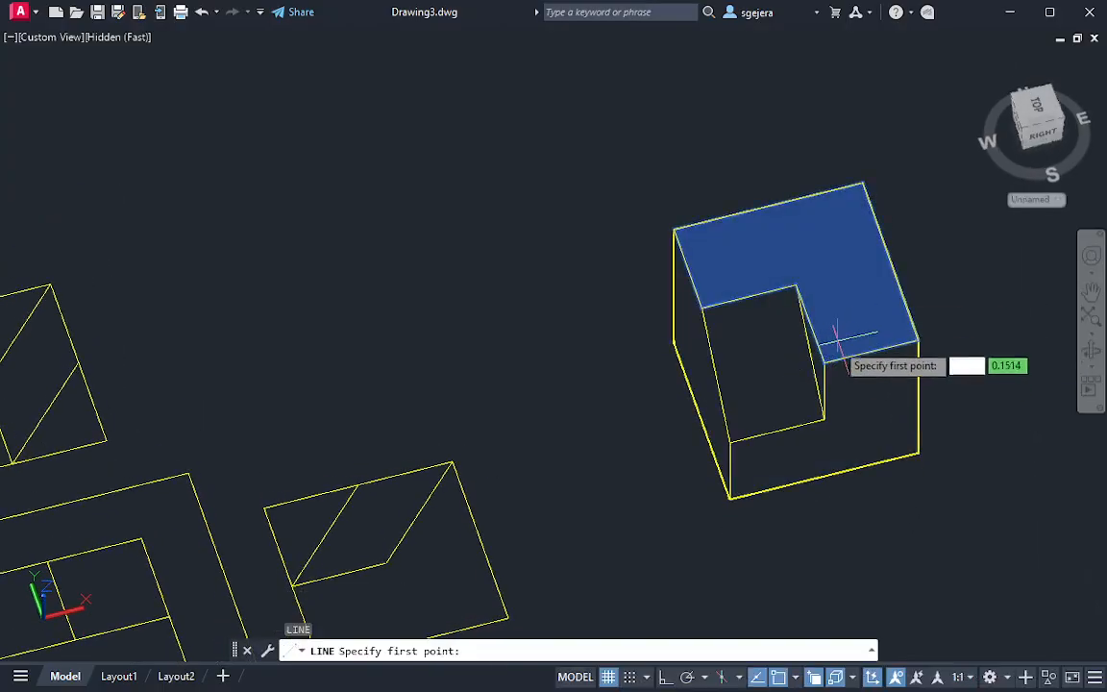
left_click(824, 362)
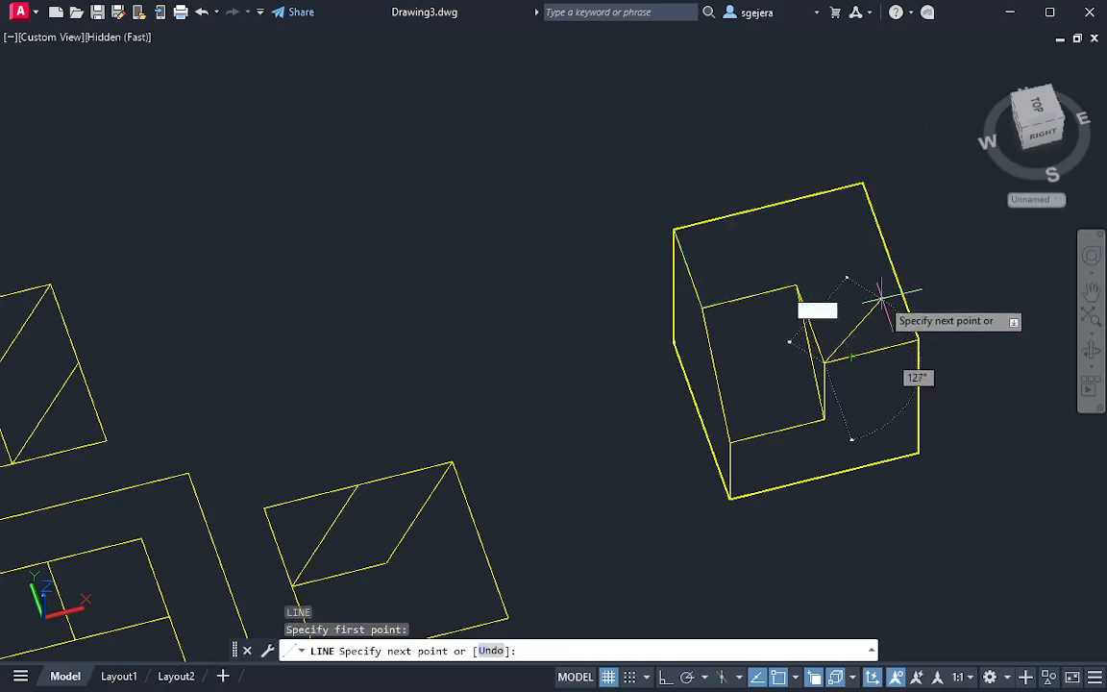
left_click(891, 262)
key("Escape")
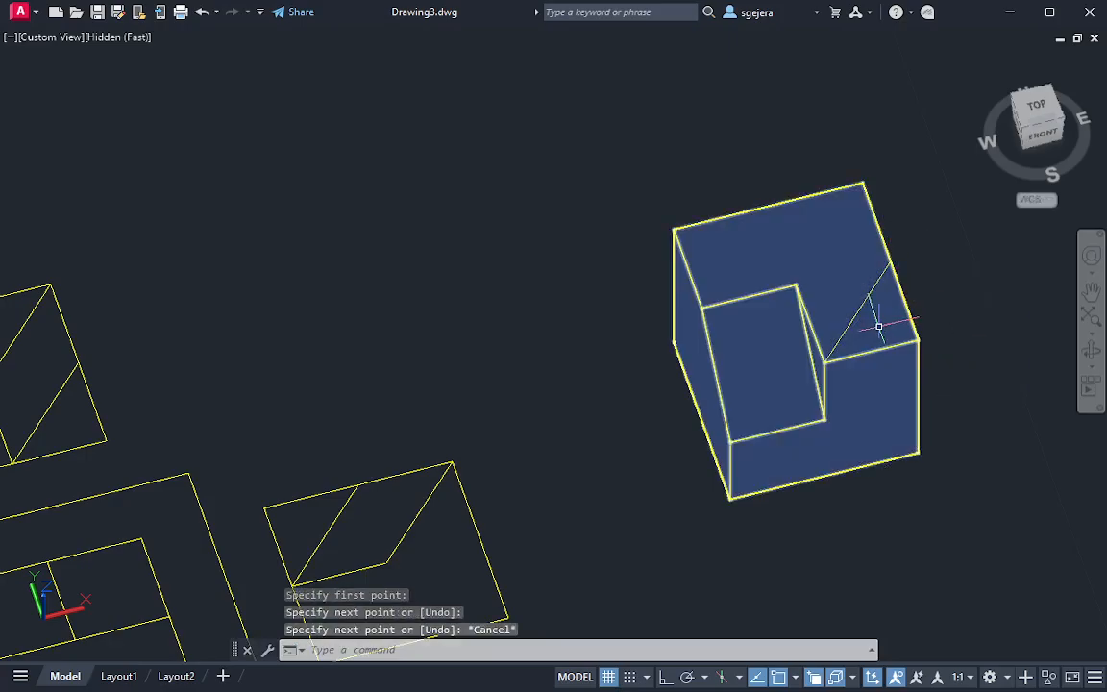
Presspull the top face's front-right triangular area down to the notch's lower corner at mid-height of the front face
type("press")
key("Return")
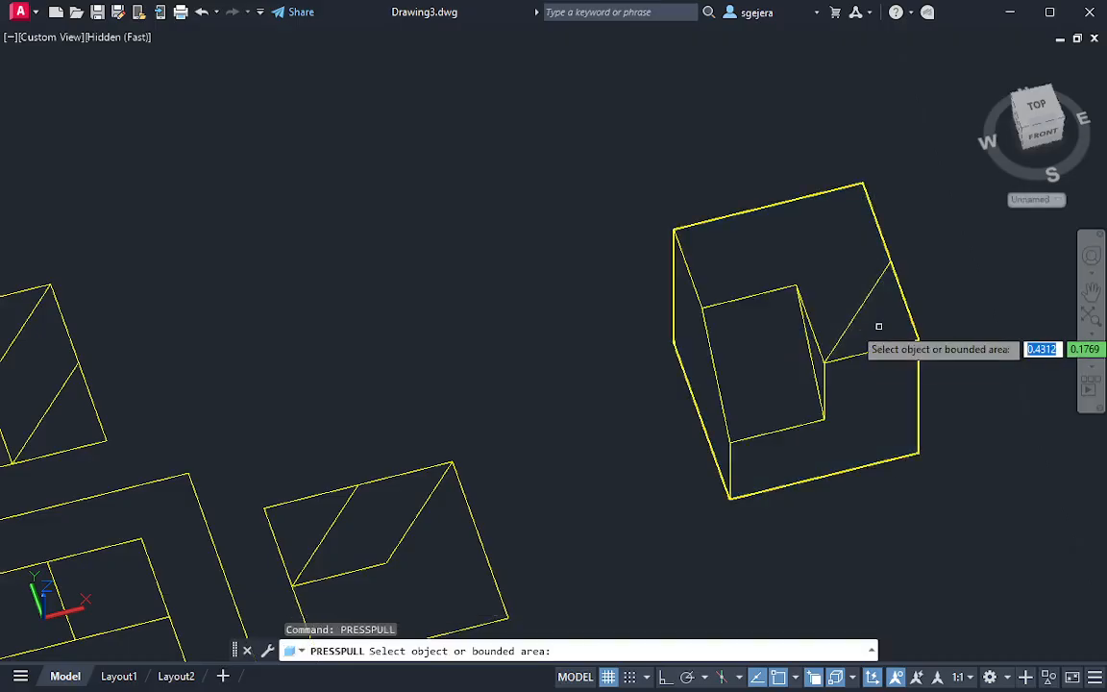
left_click(879, 327)
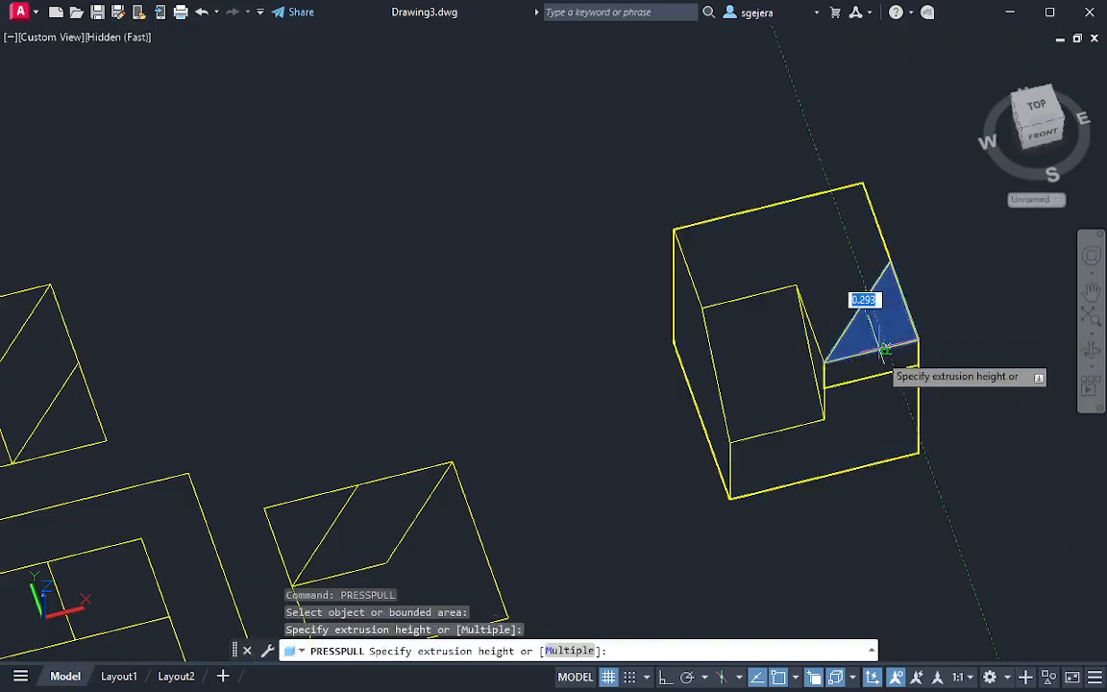
left_click(828, 413)
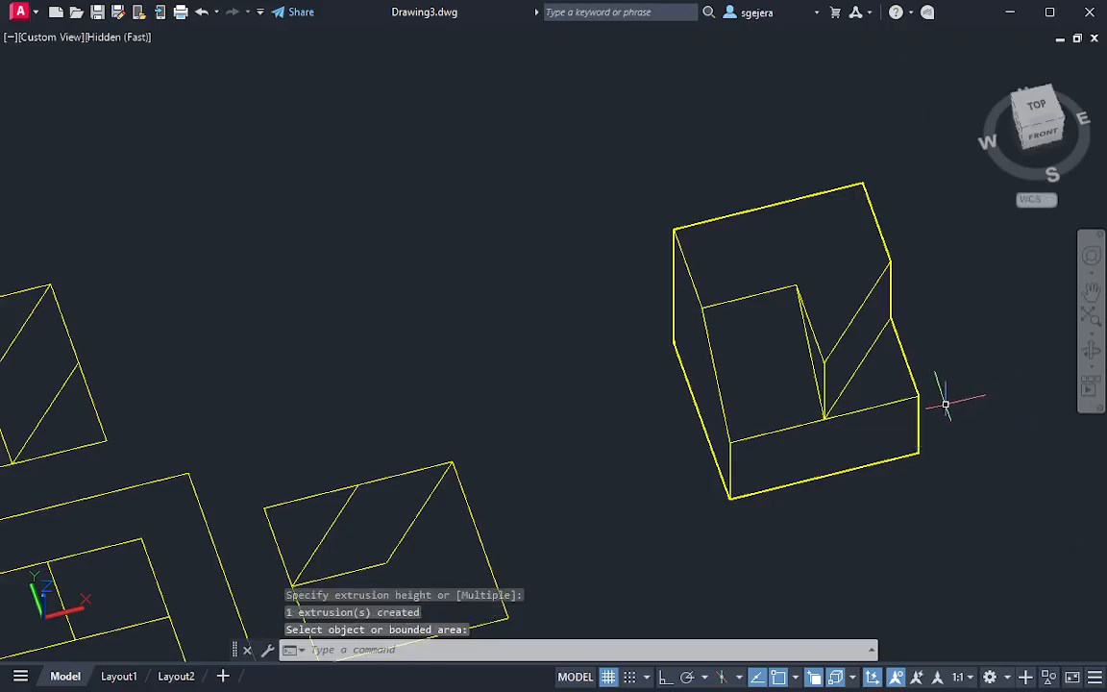
middle_click_drag(946, 405, 979, 360, "shift")
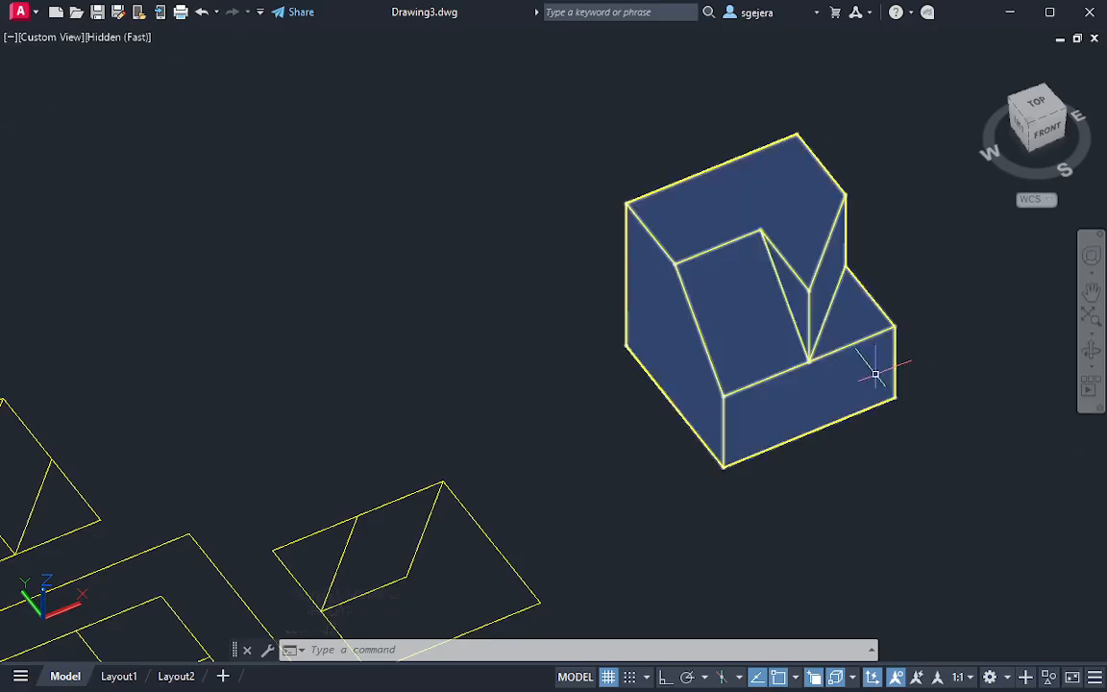
Presspull the notch's triangular side face outward past the box's right side to cut away the sloped wedge
mouse_move(877, 385)
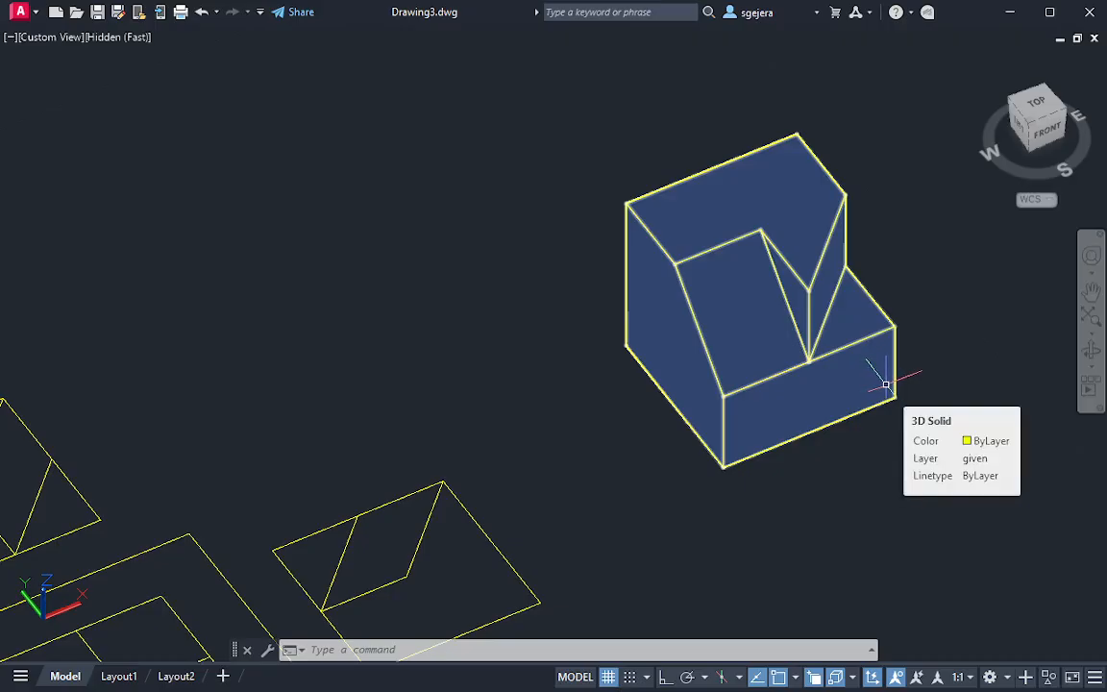
type("pre")
key("Return")
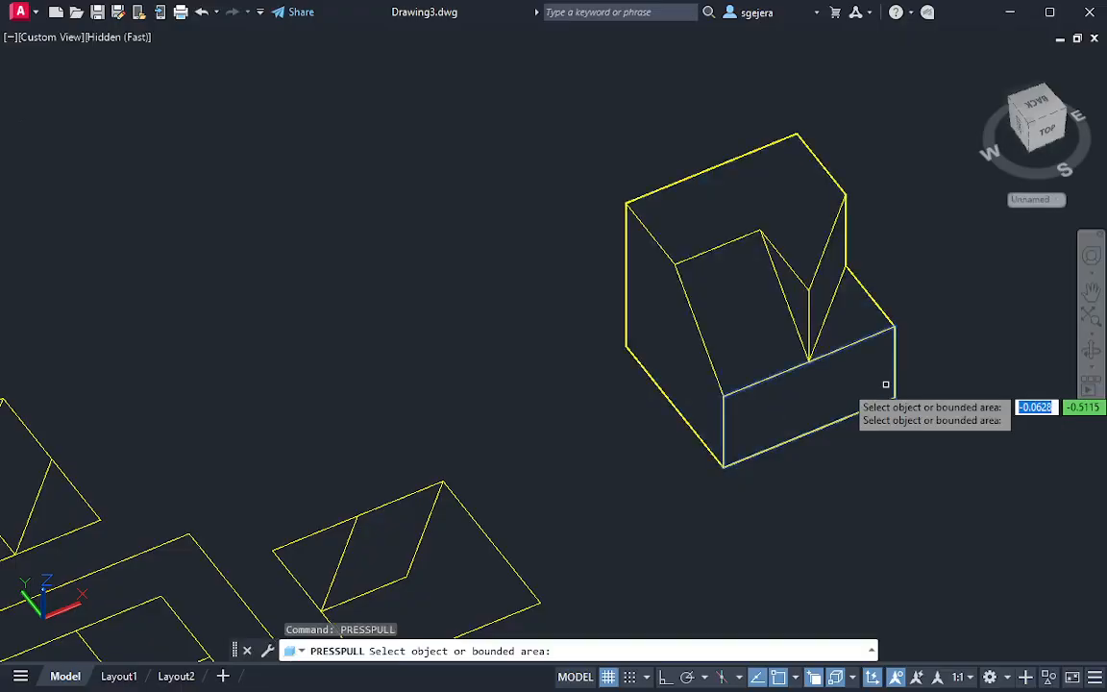
left_click(791, 293)
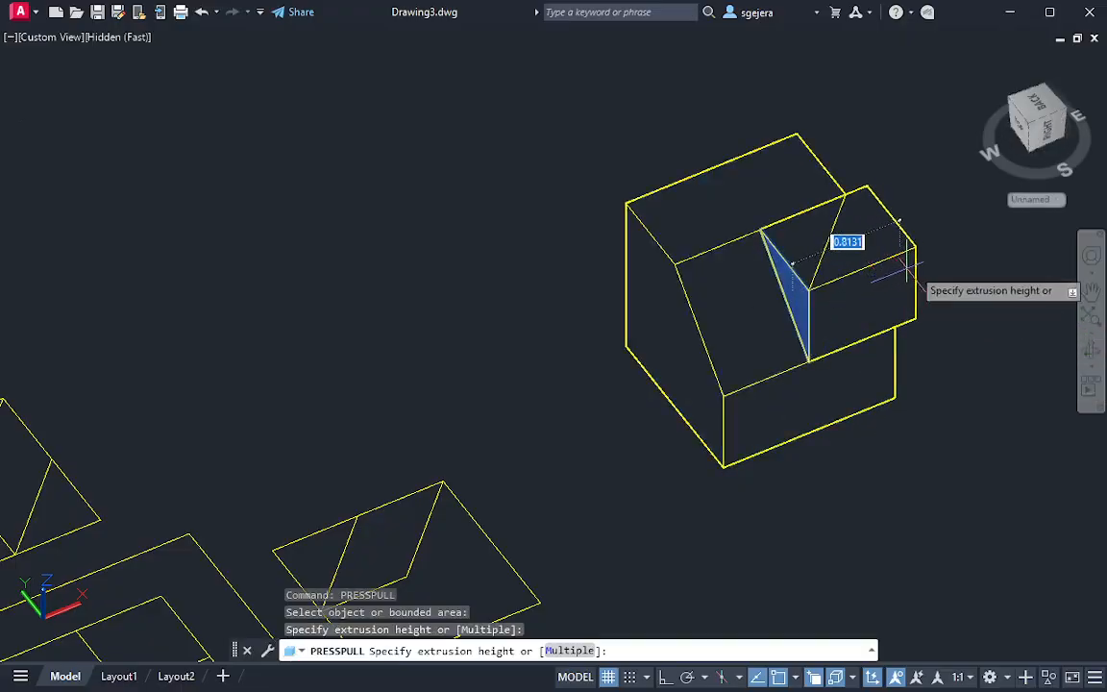
left_click(985, 252)
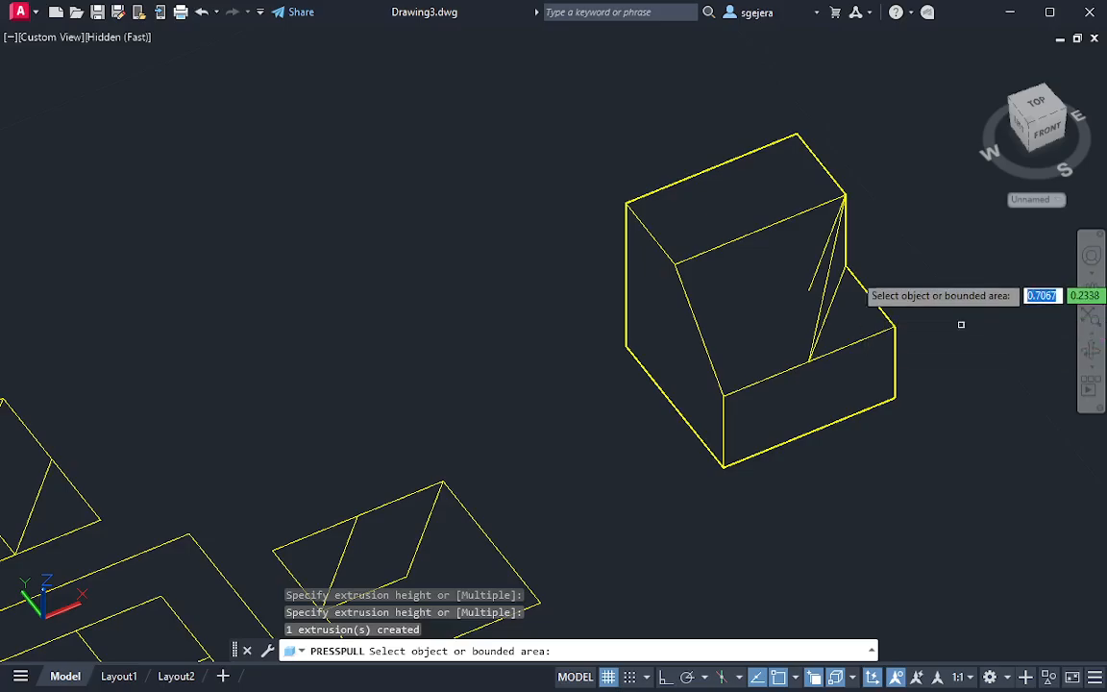
Delete the leftover diagonal construction line floating in front of the sloped face
middle_click_drag(961, 321, 750, 185, "shift")
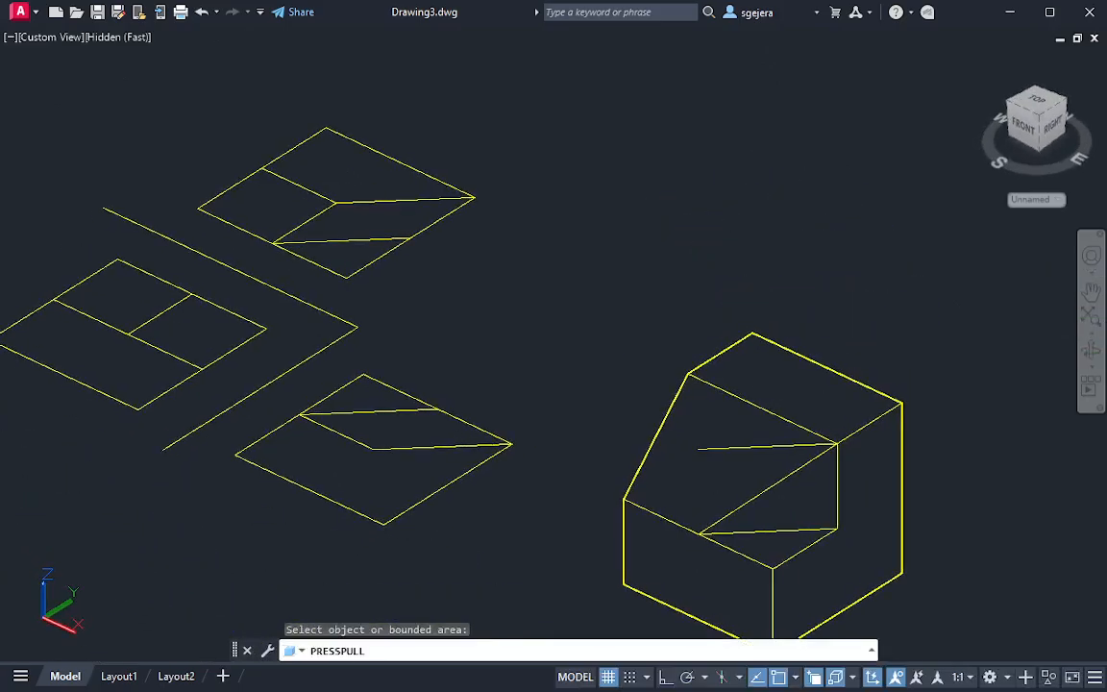
left_click(771, 447)
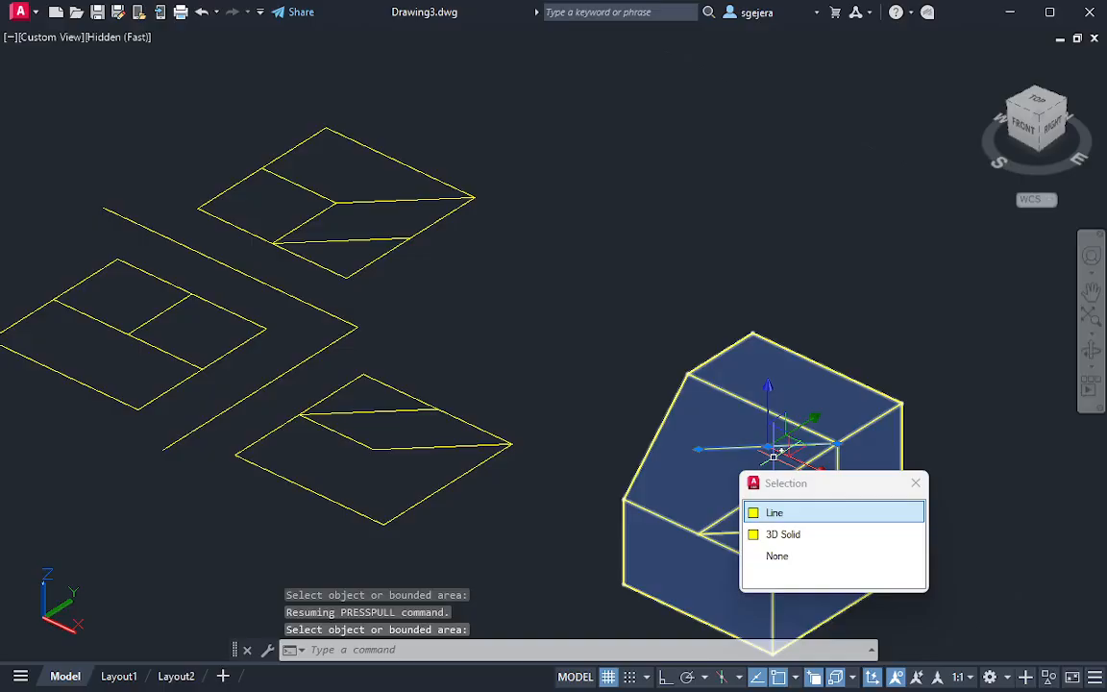
key("Delete")
Draw connected lines from the front edge's midpoint up the slope to its top edge's midpoint, the rear right top corner and the ledge's inner corner
mouse_move(776, 509)
middle_mouse_down("shift")
mouse_move(815, 539)
mouse_move(836, 536)
middle_mouse_up("shift")
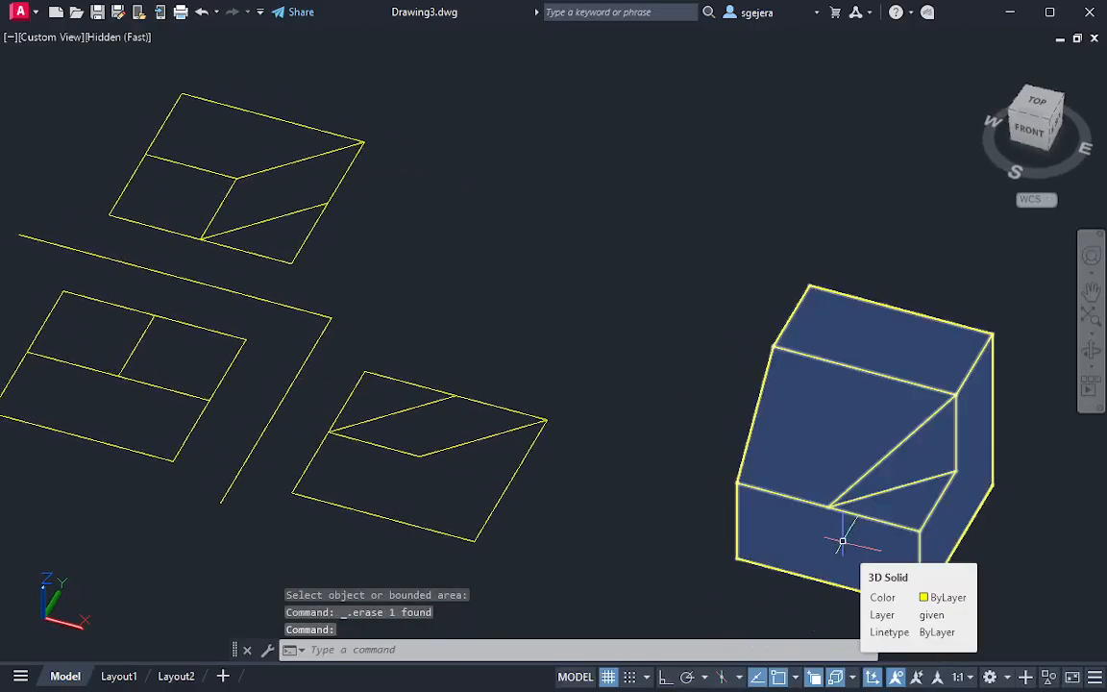
key("Escape")
type("L")
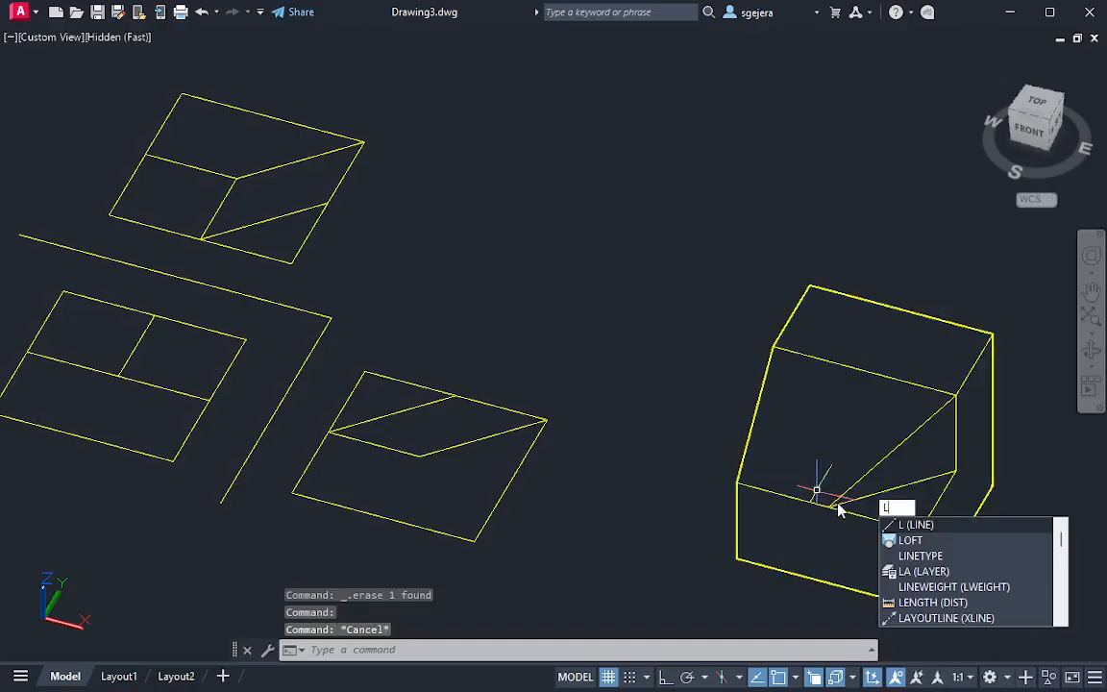
key("Return")
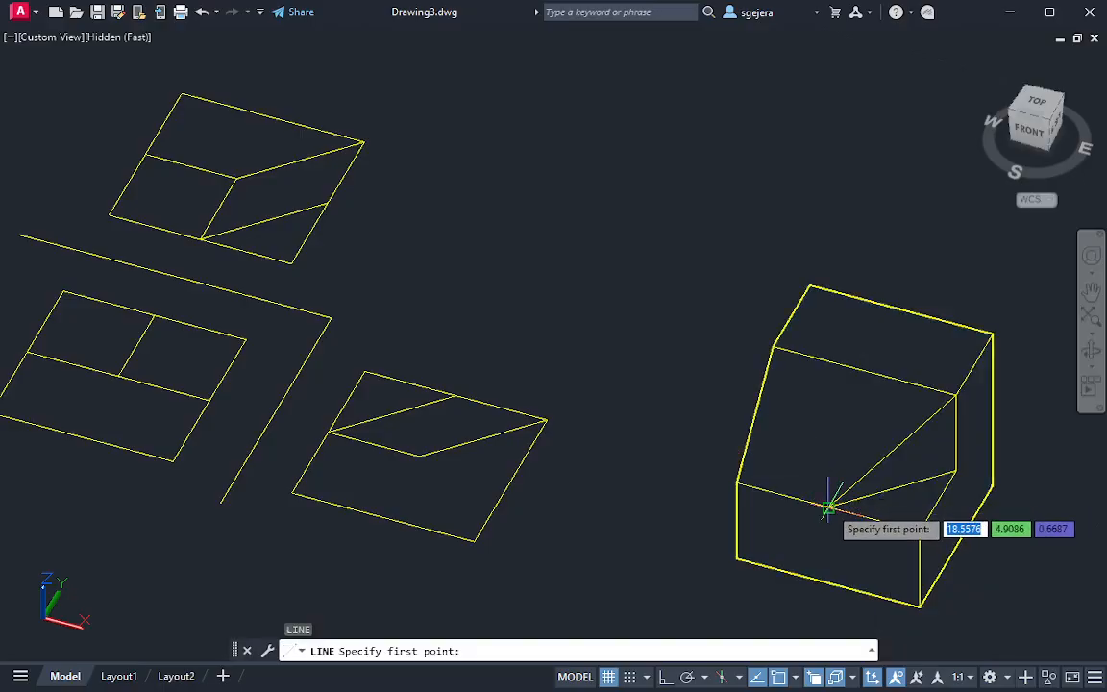
left_click(829, 506)
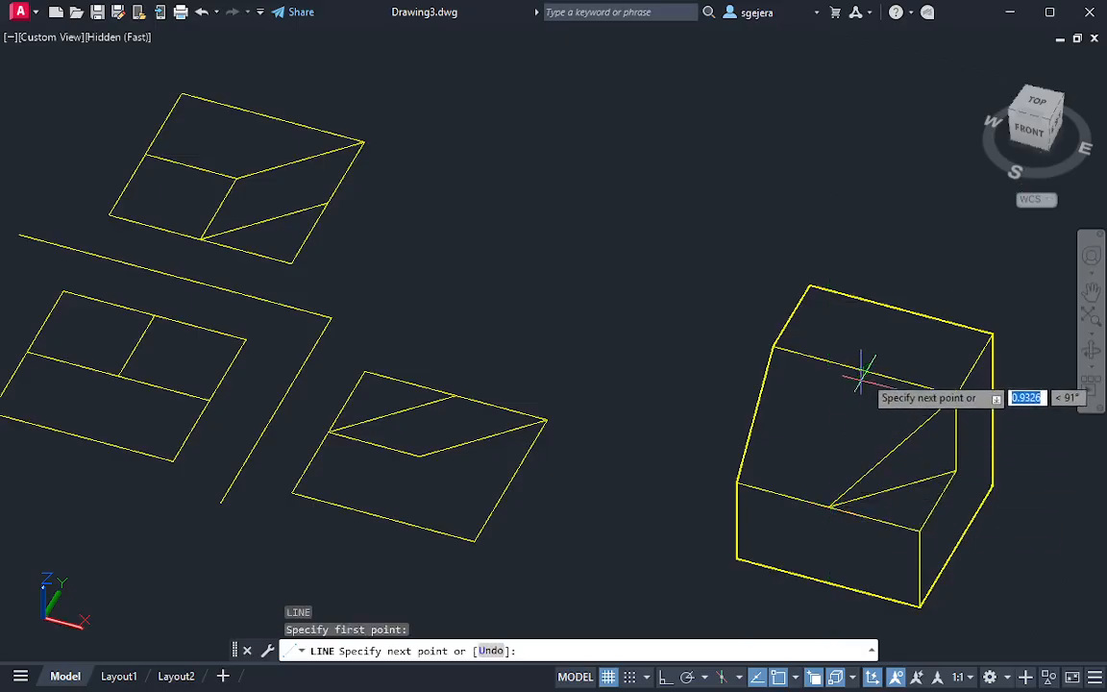
left_click(865, 370)
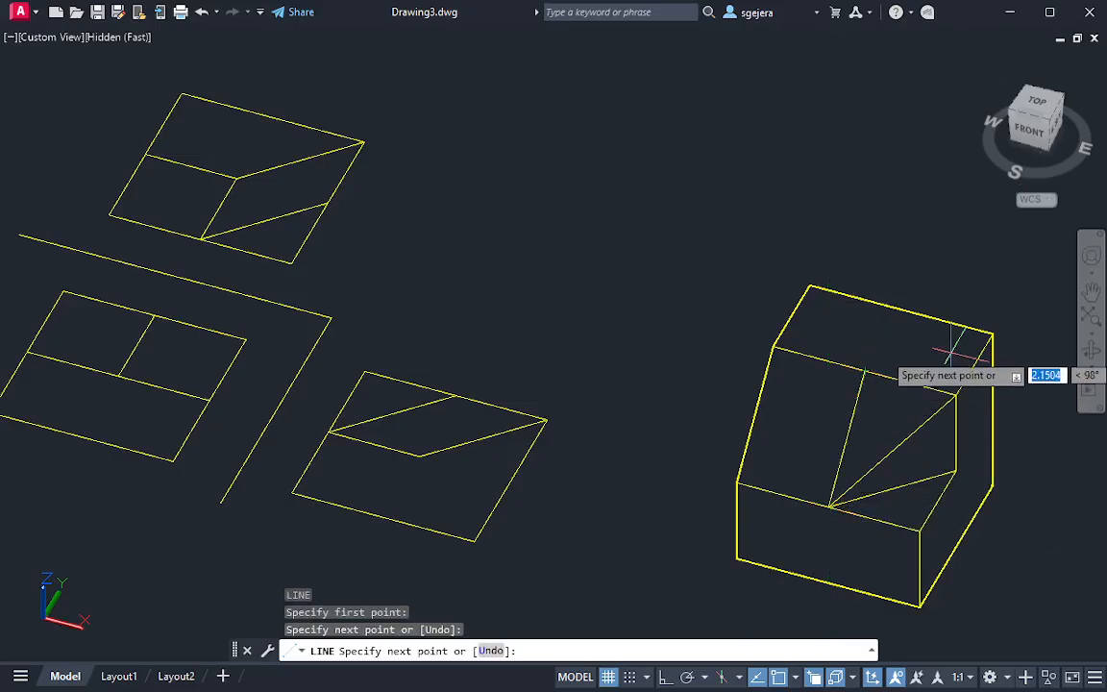
left_click(990, 335)
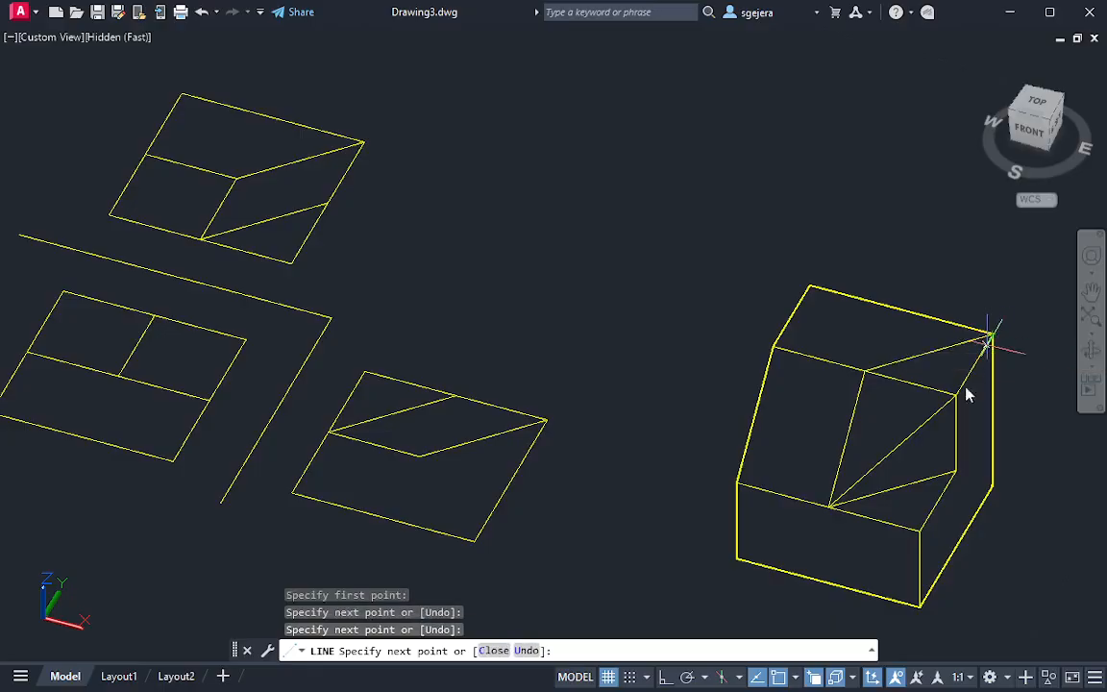
left_click(956, 471)
key("Escape")
Slice the solid by three points through the front edge's midpoint, the slope's top-edge midpoint and the rear right top corner, keeping both sides
mouse_move(982, 452)
middle_mouse_down("shift")
mouse_move(850, 353)
mouse_move(707, 423)
mouse_move(929, 406)
mouse_move(989, 433)
mouse_move(984, 446)
middle_mouse_up("shift")
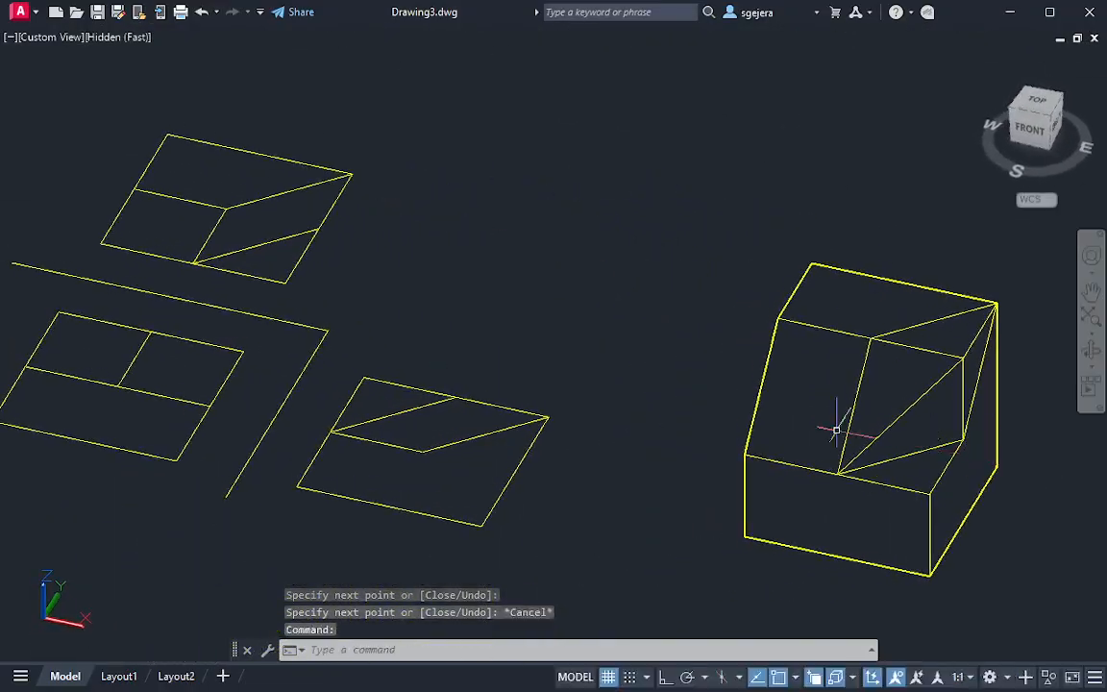
middle_click_drag(781, 425, 675, 447)
middle_click_drag(809, 500, 870, 346, "shift")
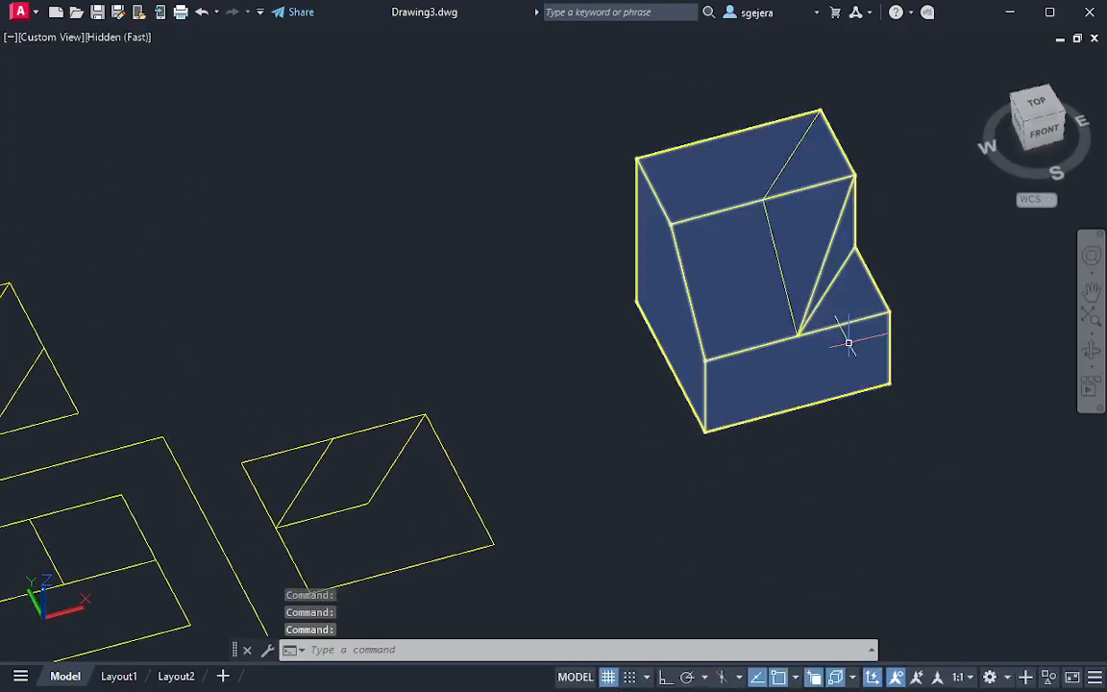
mouse_move(849, 344)
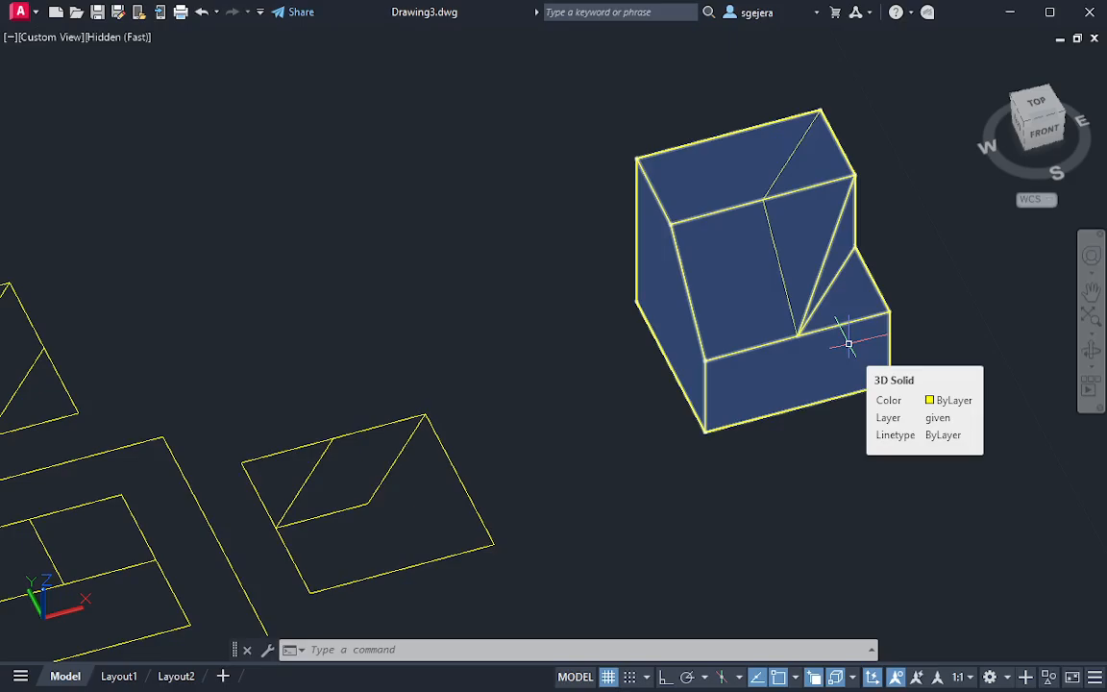
key("Escape")
scroll(842, 341, "down", 2)
middle_click_drag(834, 296, 737, 313)
scroll(733, 324, "up", 3)
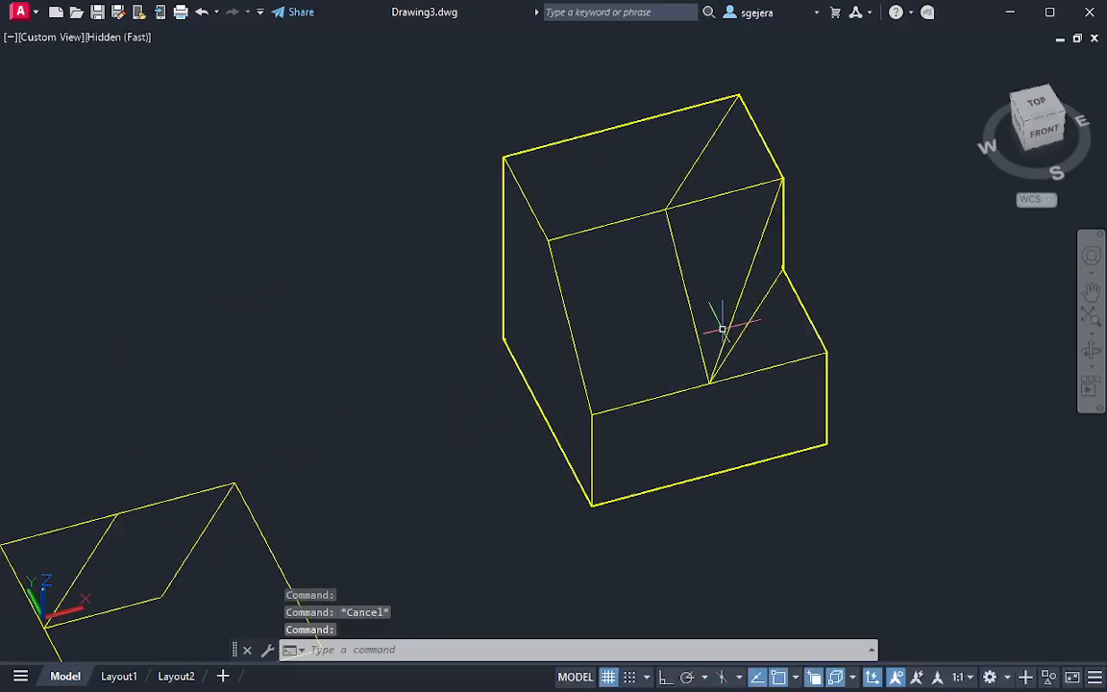
key("Return")
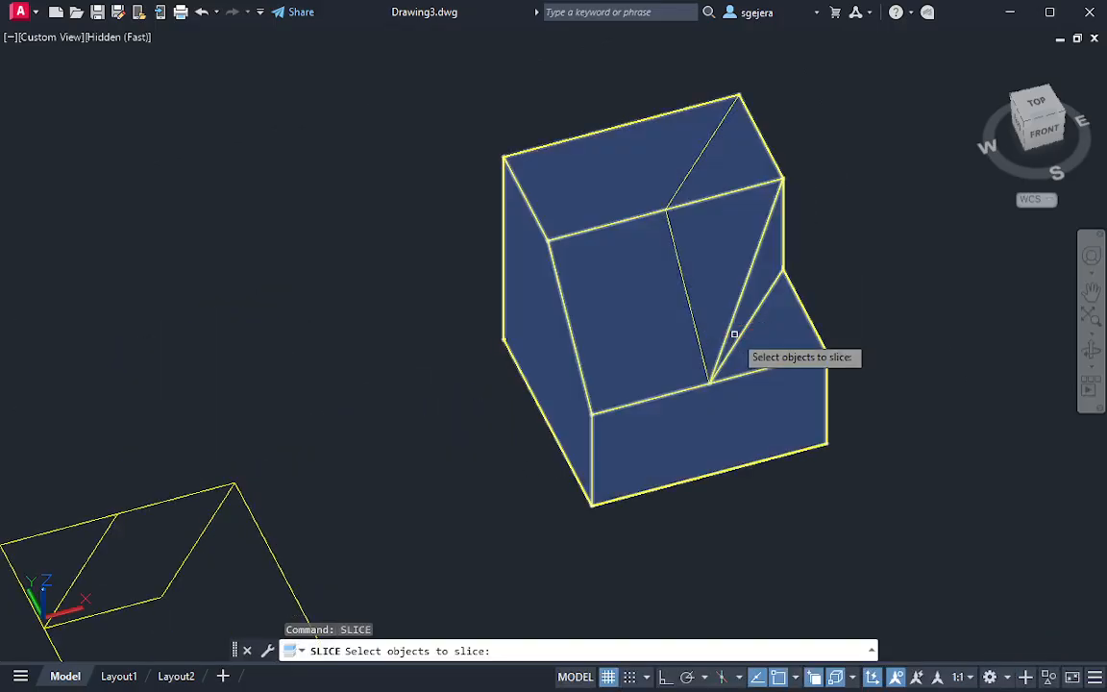
left_click(685, 303)
key("Return")
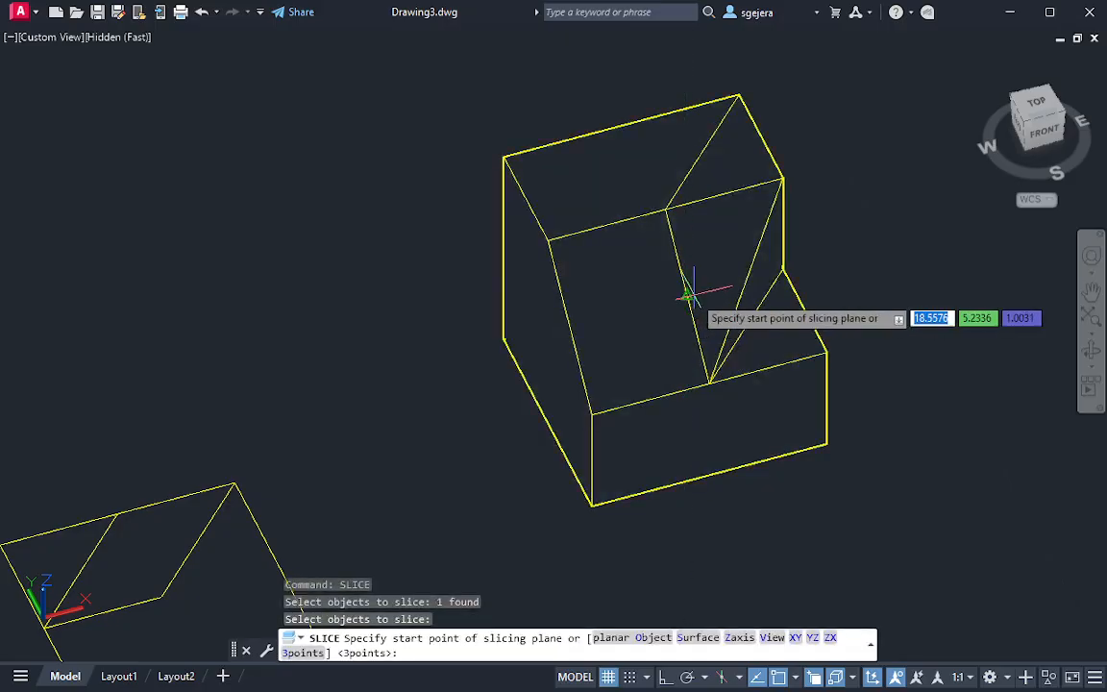
key("Return")
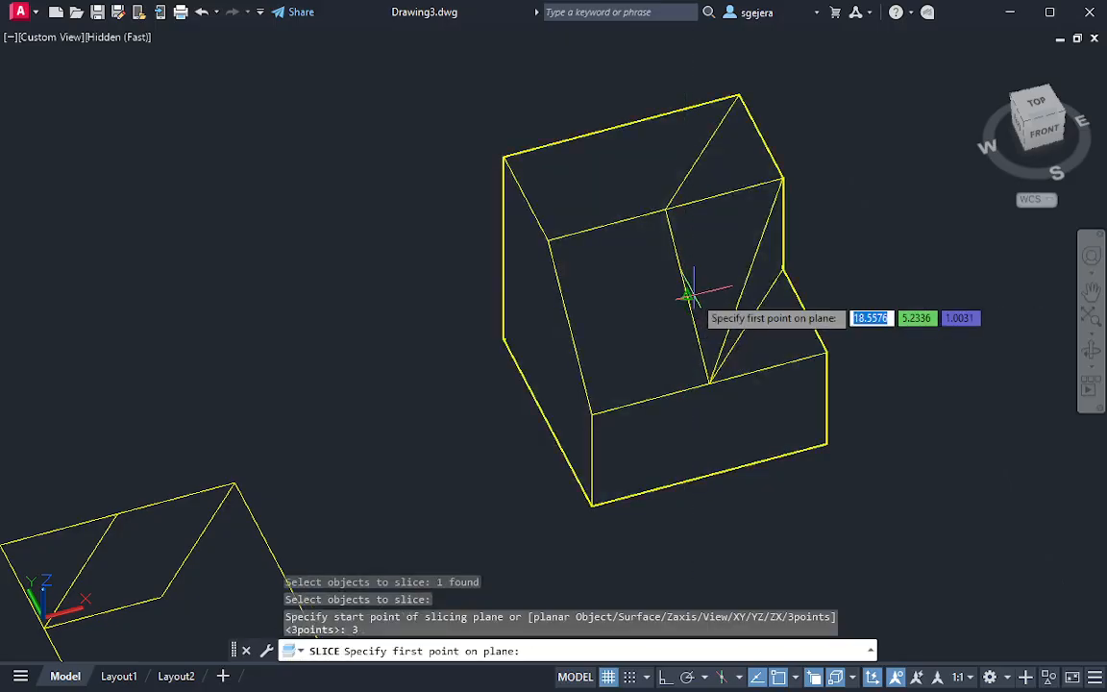
left_click(710, 383)
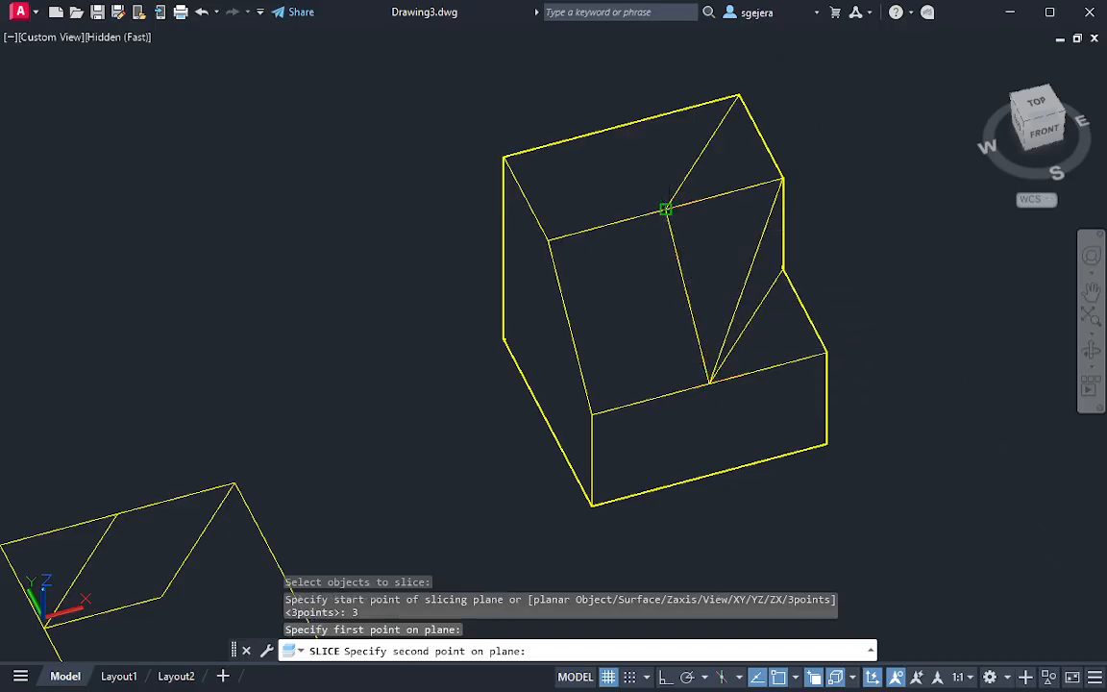
left_click(666, 208)
left_click(738, 96)
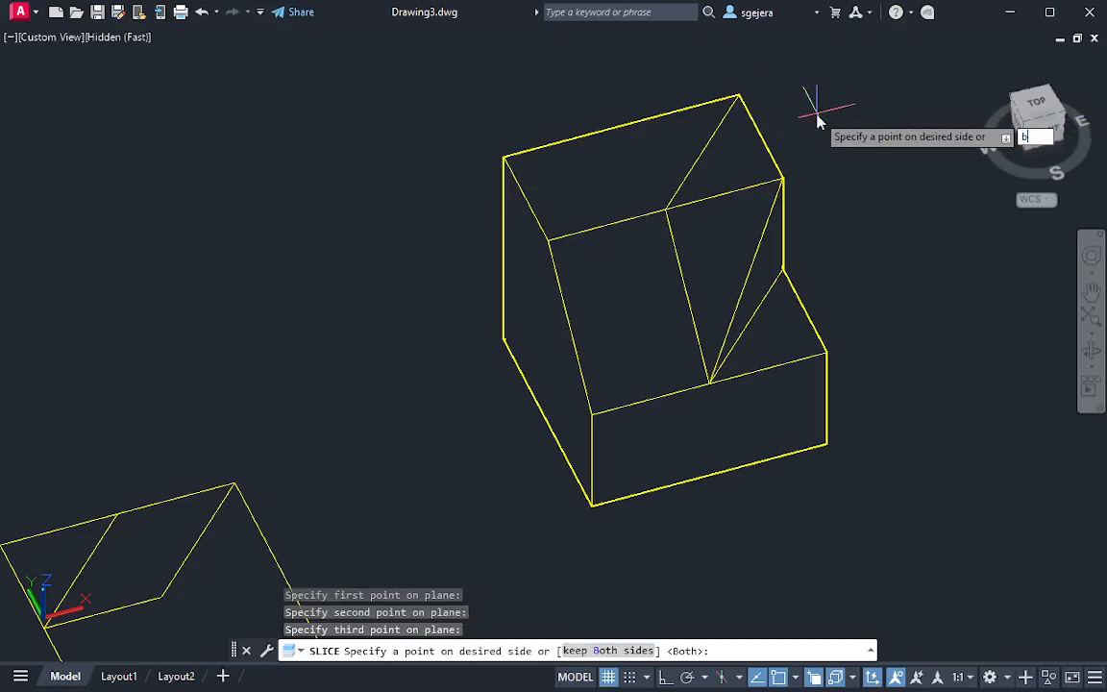
key("Return")
key("Escape")
Try moving the sliced-off right piece away from the main solid along the X axis, and undo the move
left_click(771, 246)
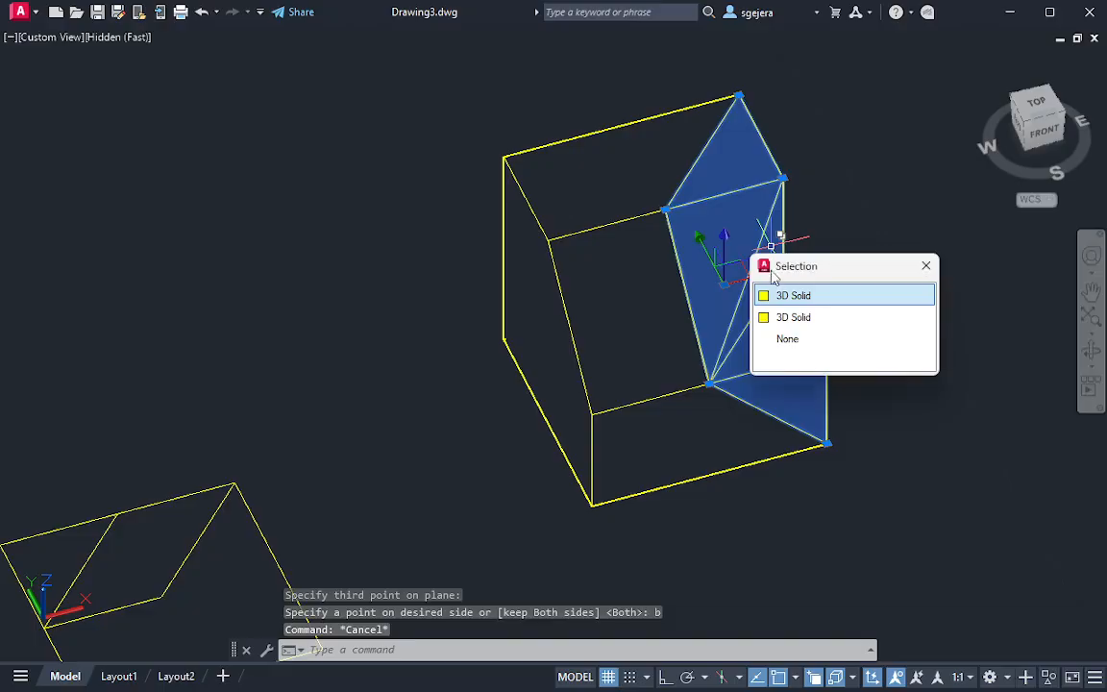
left_click(794, 295)
left_click(712, 252)
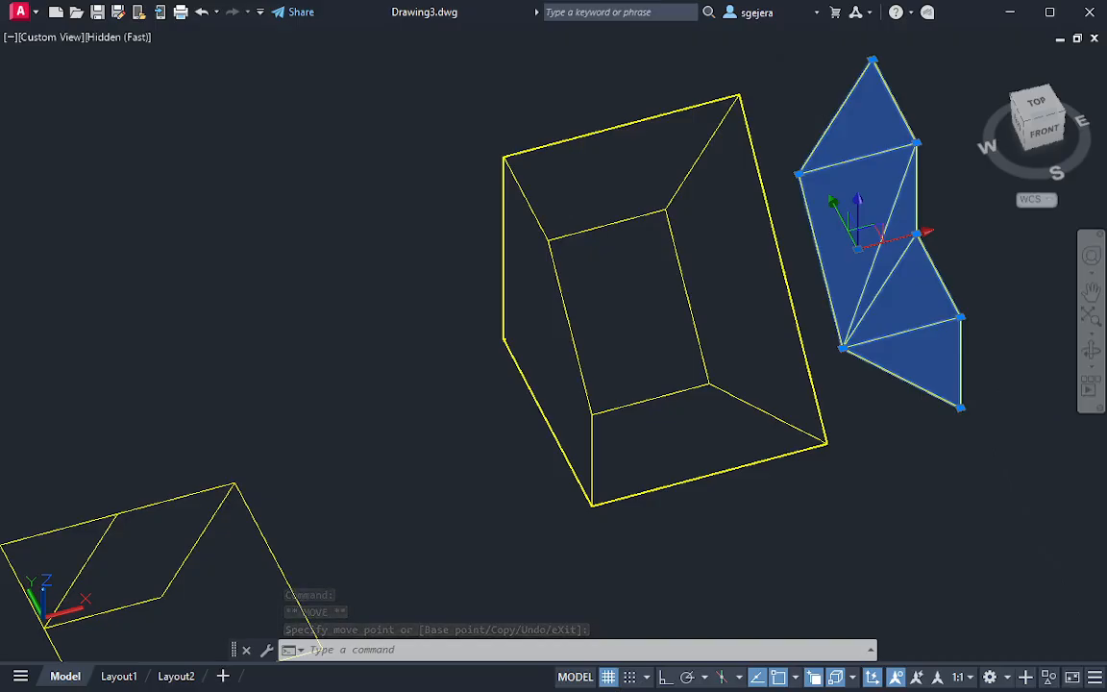
key("ctrl+z")
Examine the sliced-off right piece and the slice's edges against the main solid from different angles
left_click(762, 299)
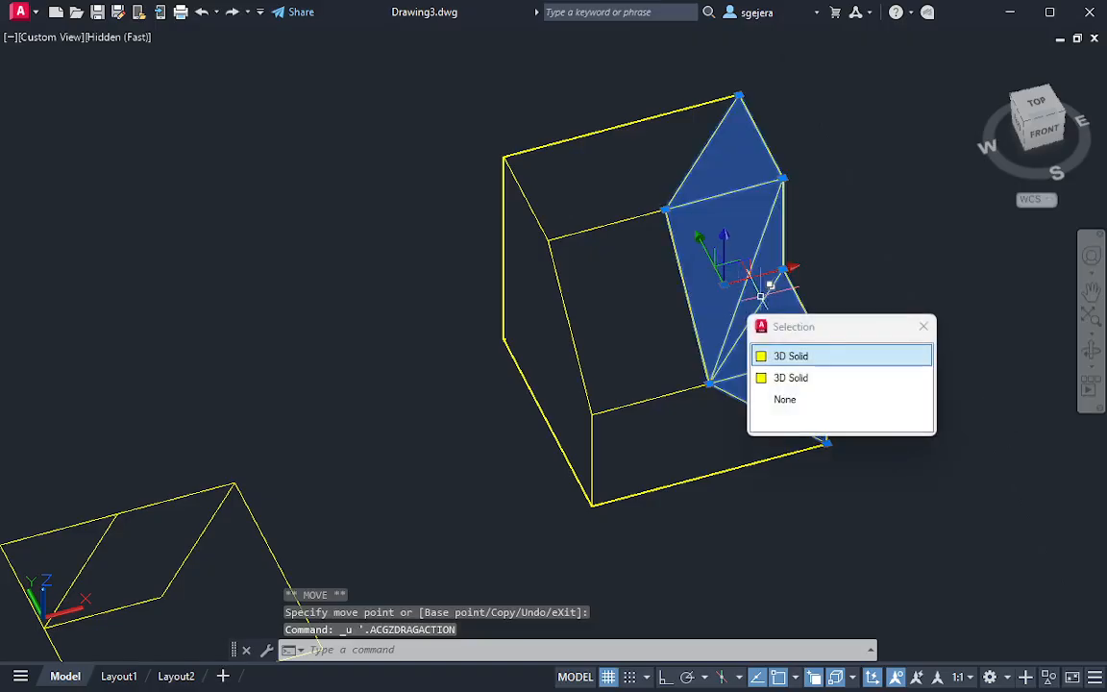
key("Escape")
left_click(766, 284)
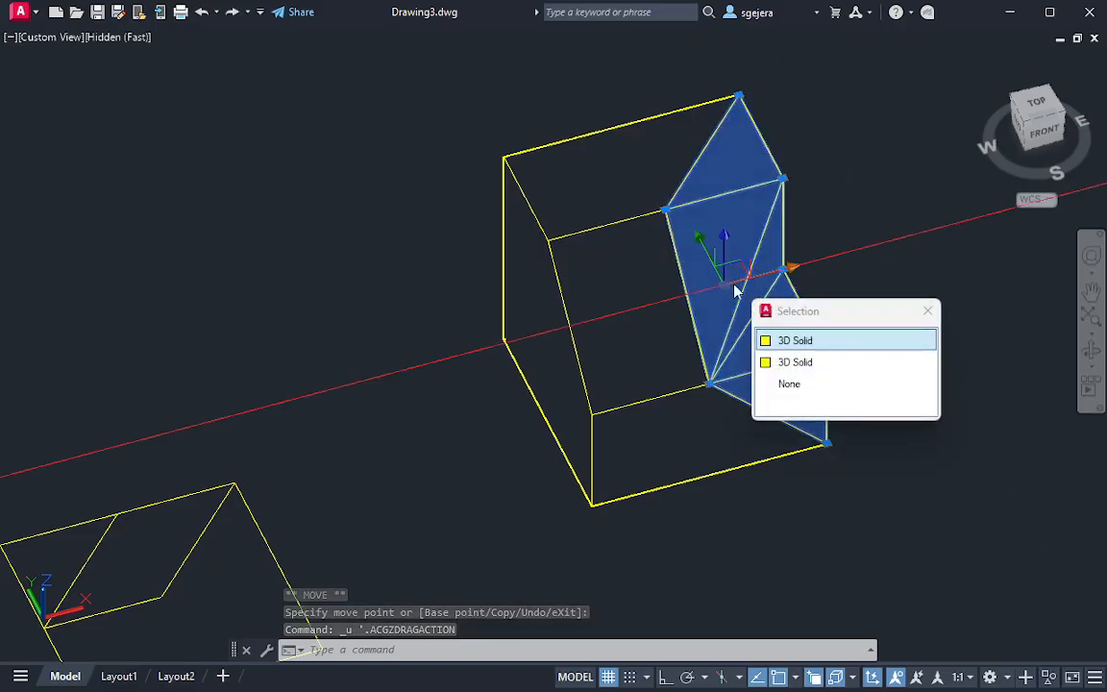
key("Escape")
left_click(769, 361)
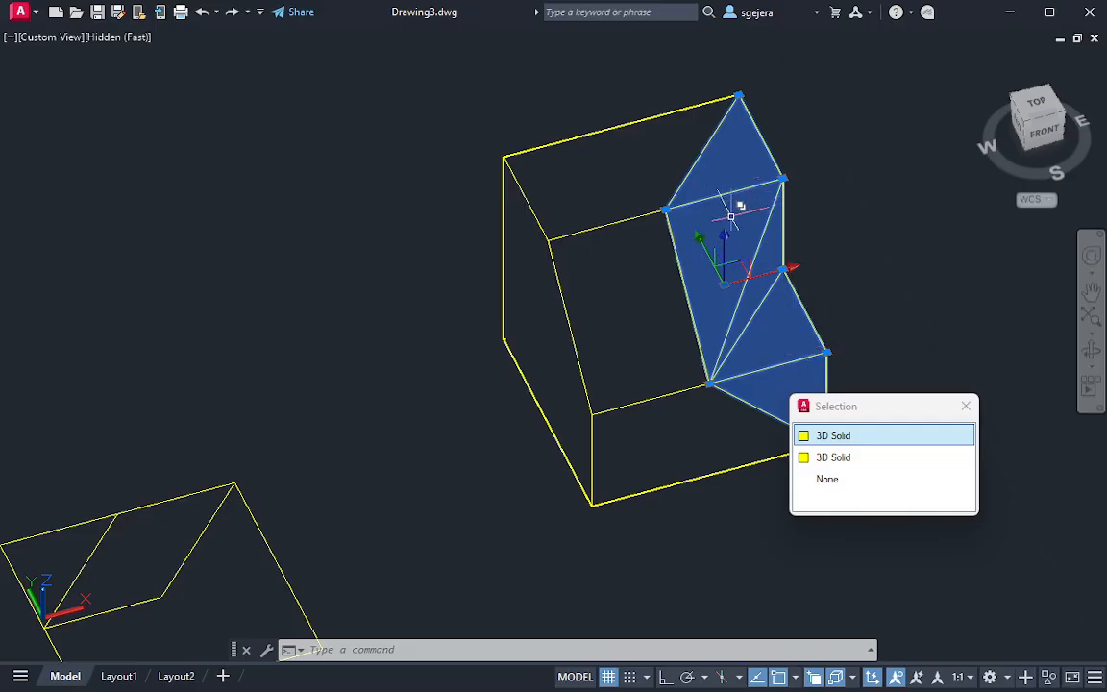
key("Escape")
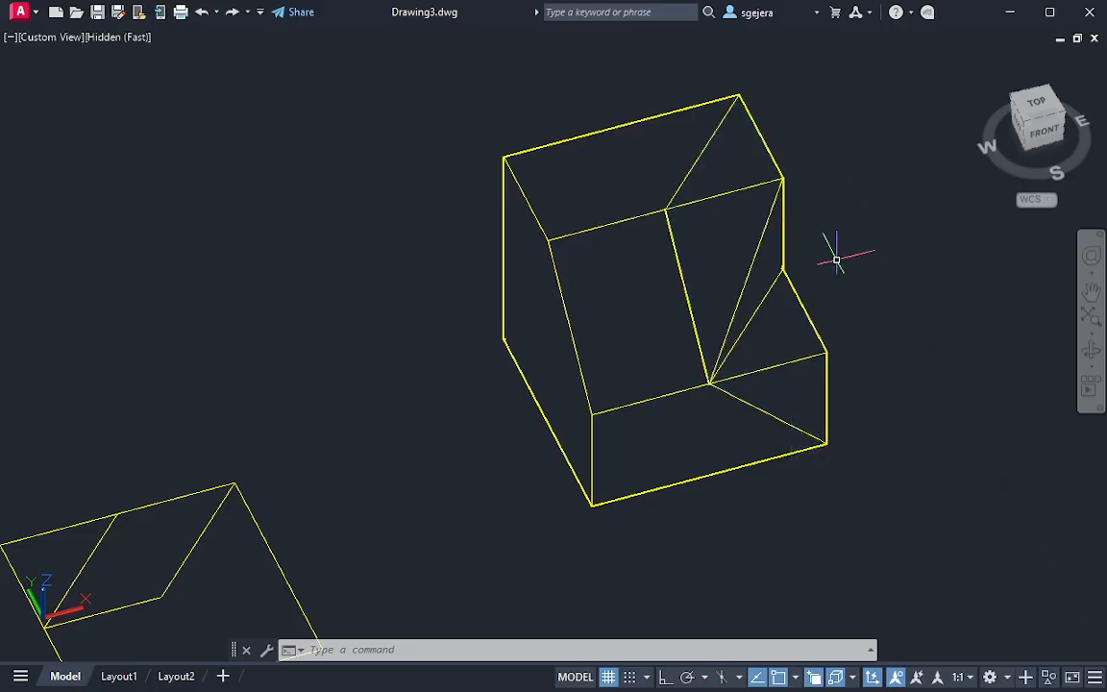
middle_click_drag(857, 257, 738, 209, "shift")
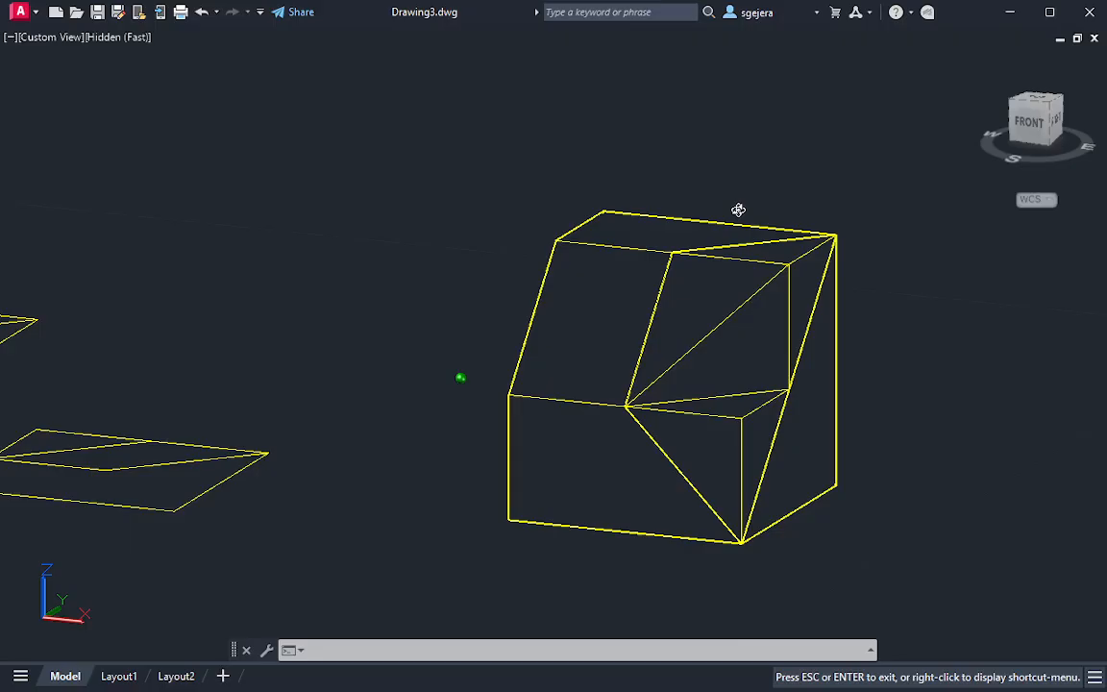
middle_click_drag(738, 210, 793, 267, "shift")
left_click(761, 248)
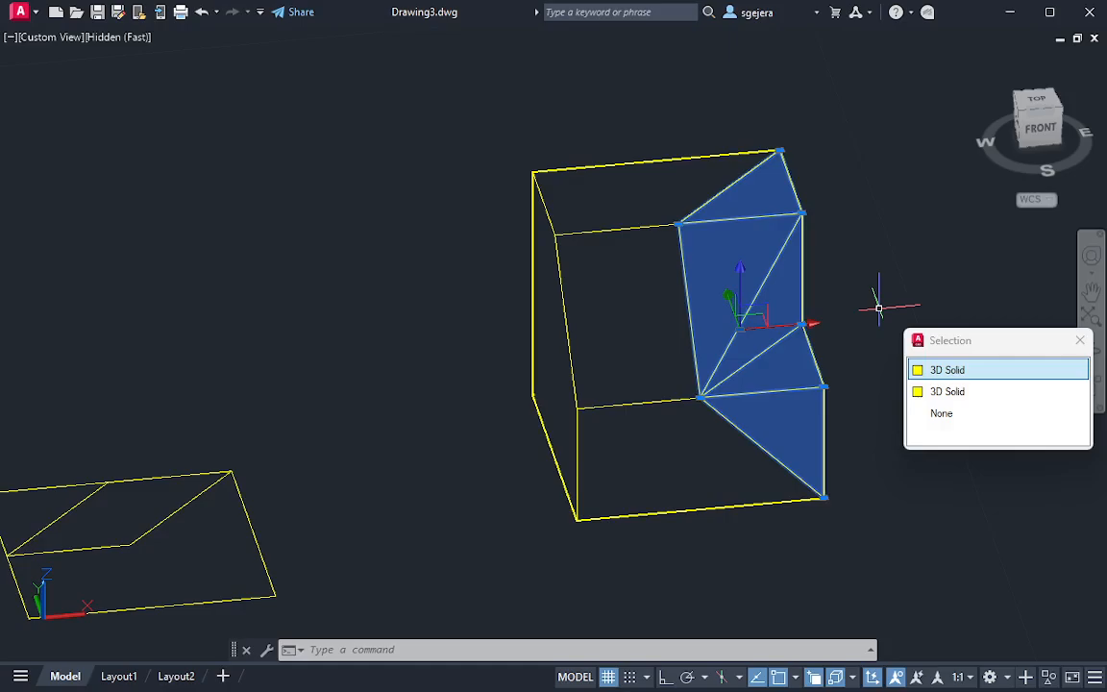
key("Escape")
left_click(731, 274, "ctrl")
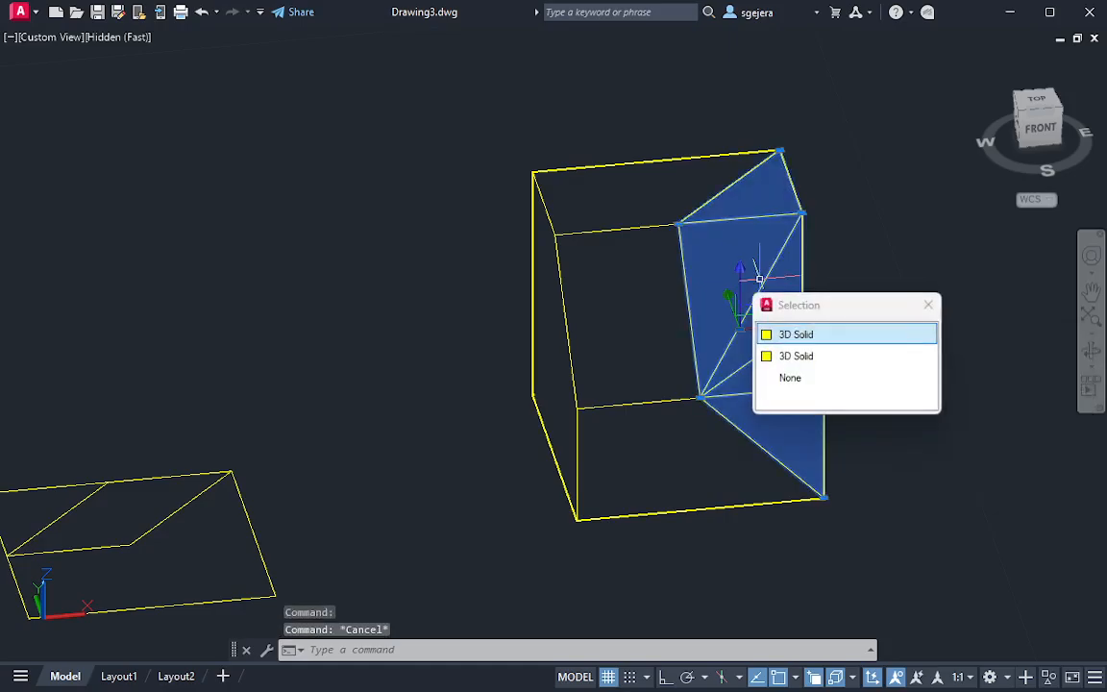
key("Escape")
Draw a closed triangular polyline on the ledge through the front edge's midpoint, the ledge's inner right corner and its outer front corner
key("Return")
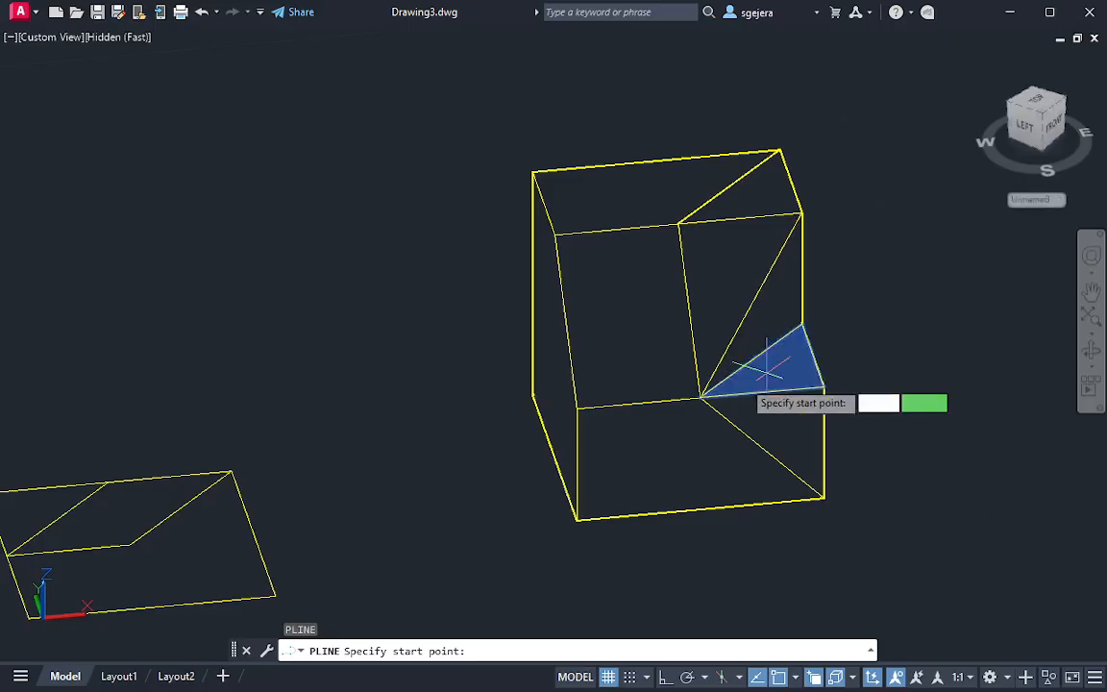
left_click(702, 395)
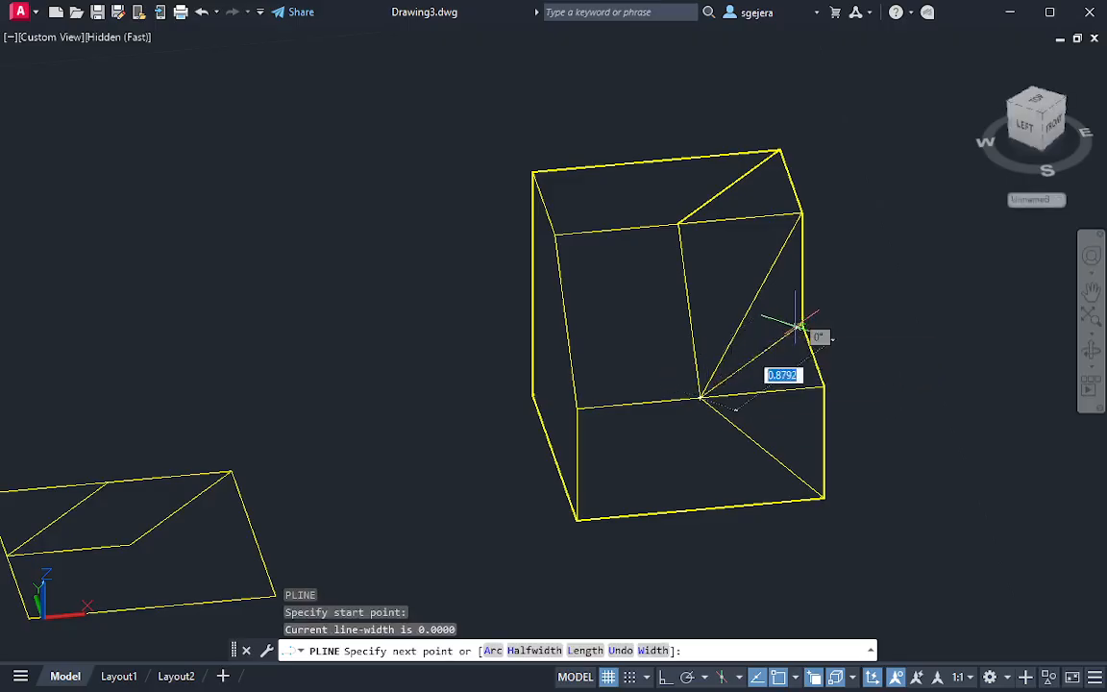
left_click(803, 326)
left_click(824, 386)
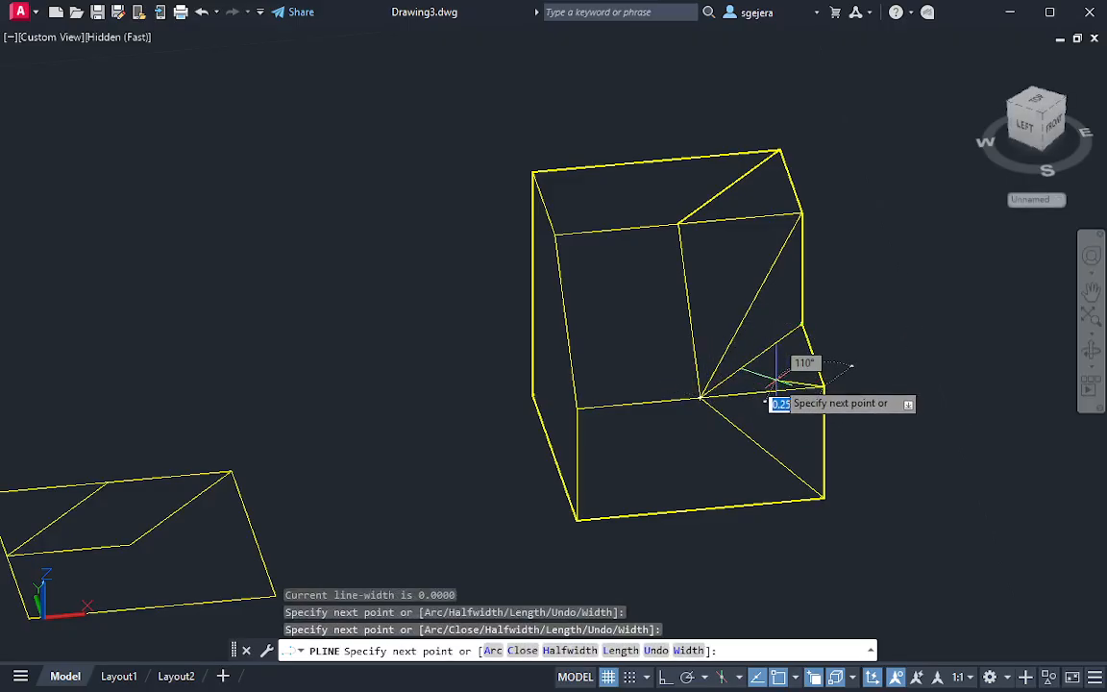
type("c")
key("Return")
key("Escape")
Delete the sliced-off right piece of the solid
left_click(760, 266)
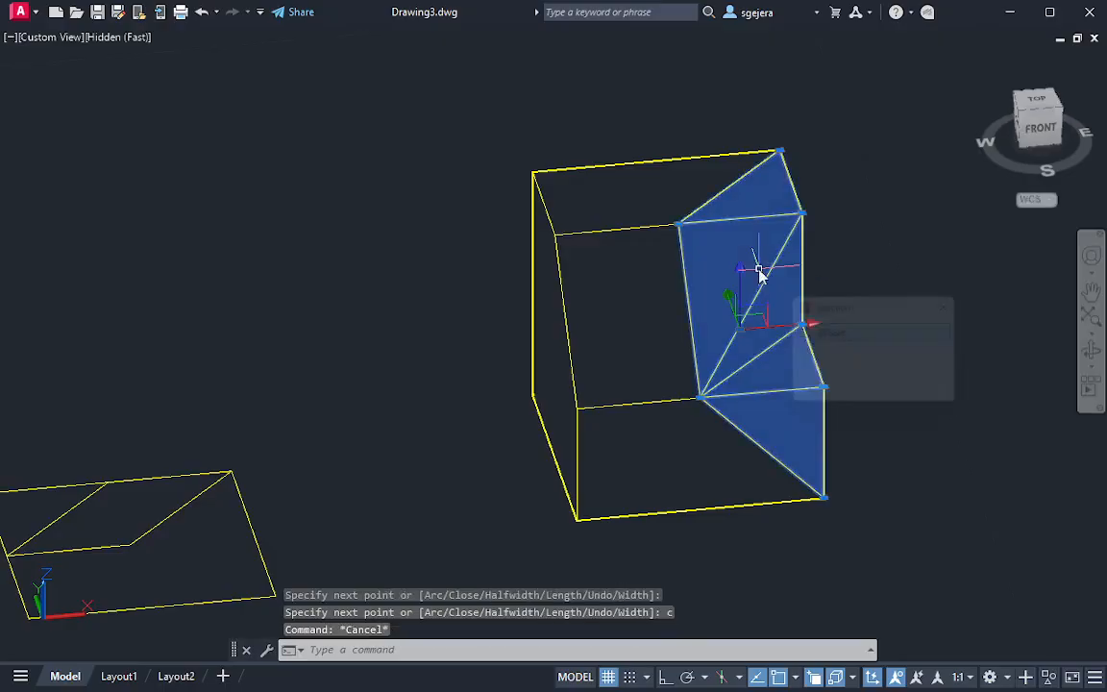
key("Delete")
key("Escape")
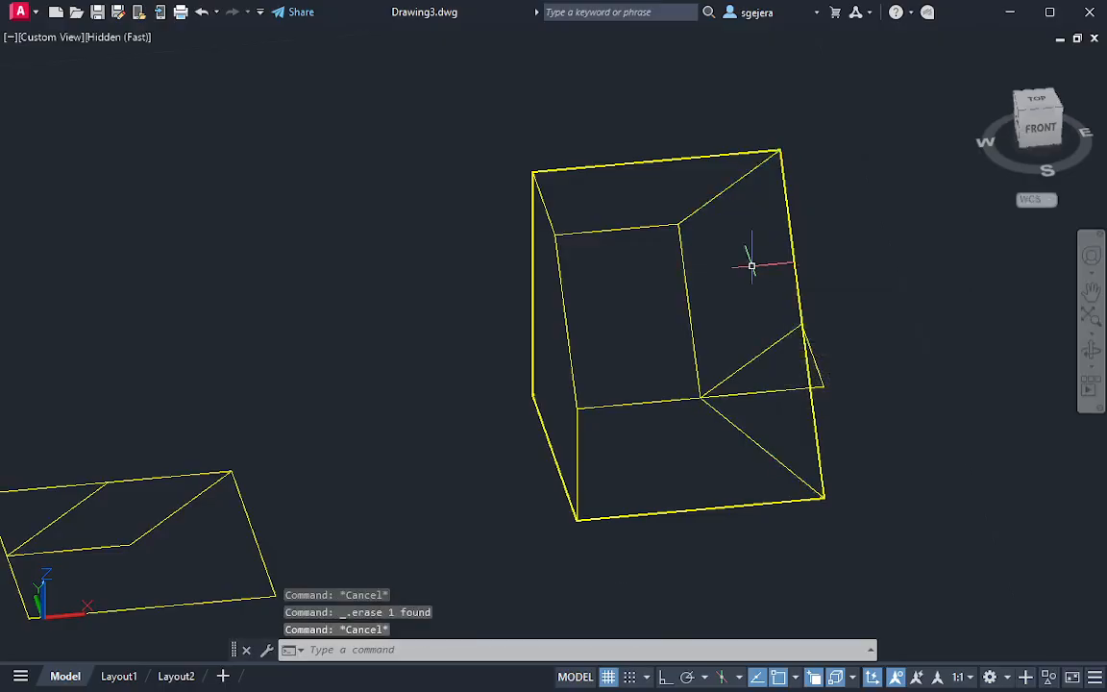
Draw a vertical line from the triangle's outer front corner down to the solid's front right base corner
middle_click_drag(825, 428, 862, 395, "shift")
key("Escape")
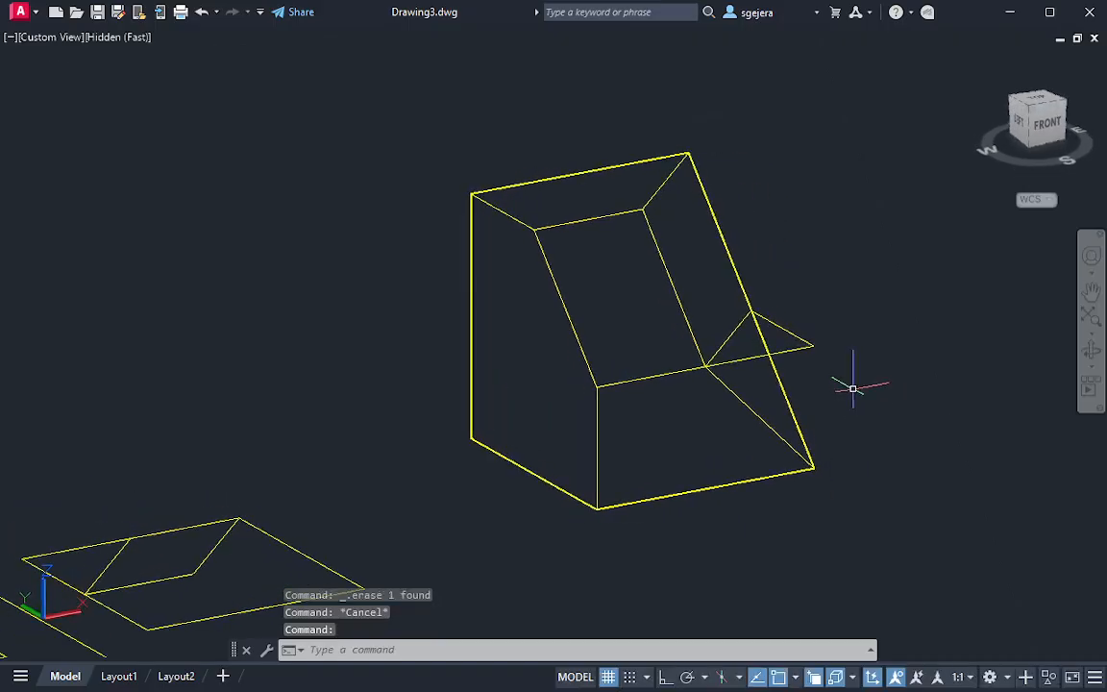
type("l")
key("Return")
left_click(814, 346)
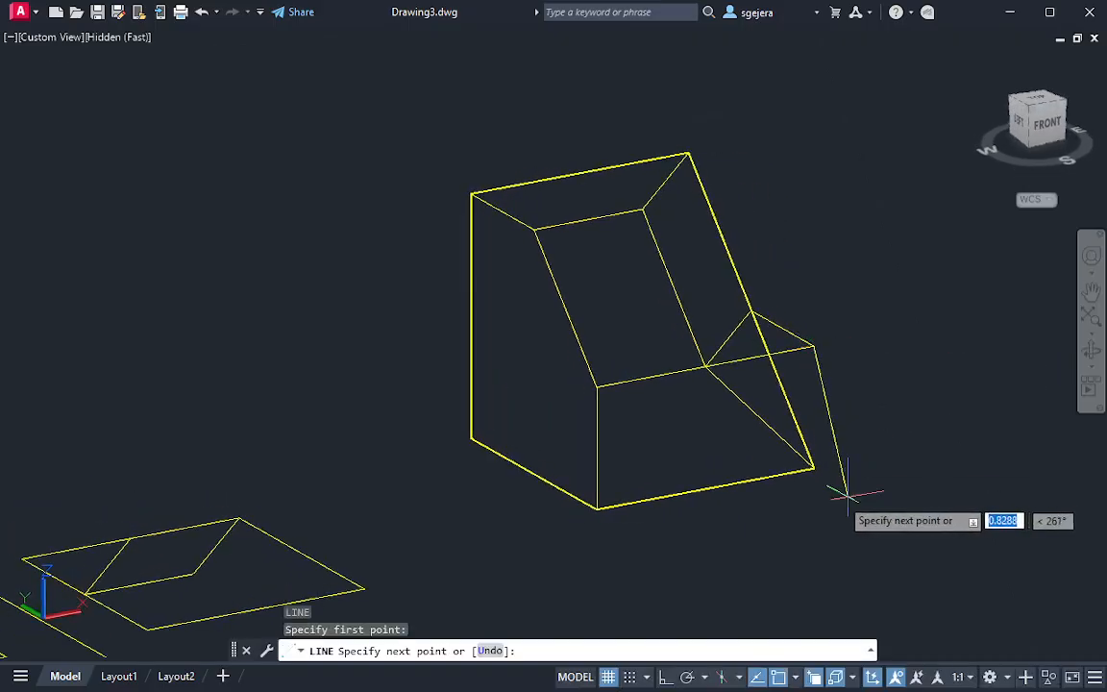
left_click(814, 468)
key("Escape")
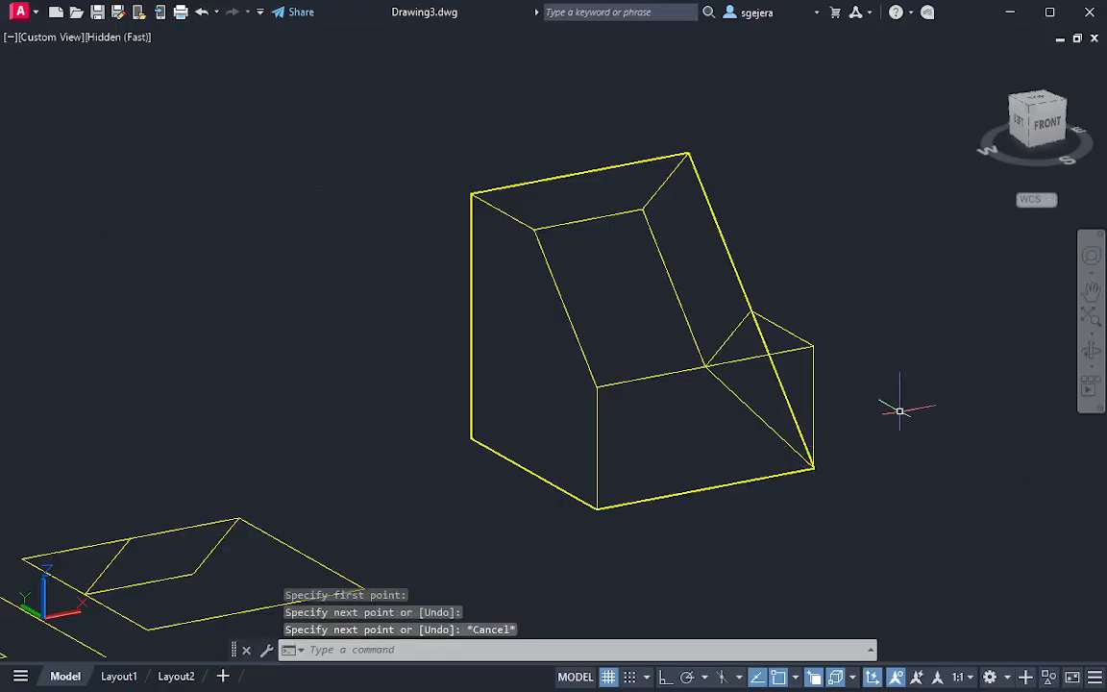
Convert the closed triangular polyline on the ledge into a region
middle_click_drag(870, 419, 878, 471, "shift")
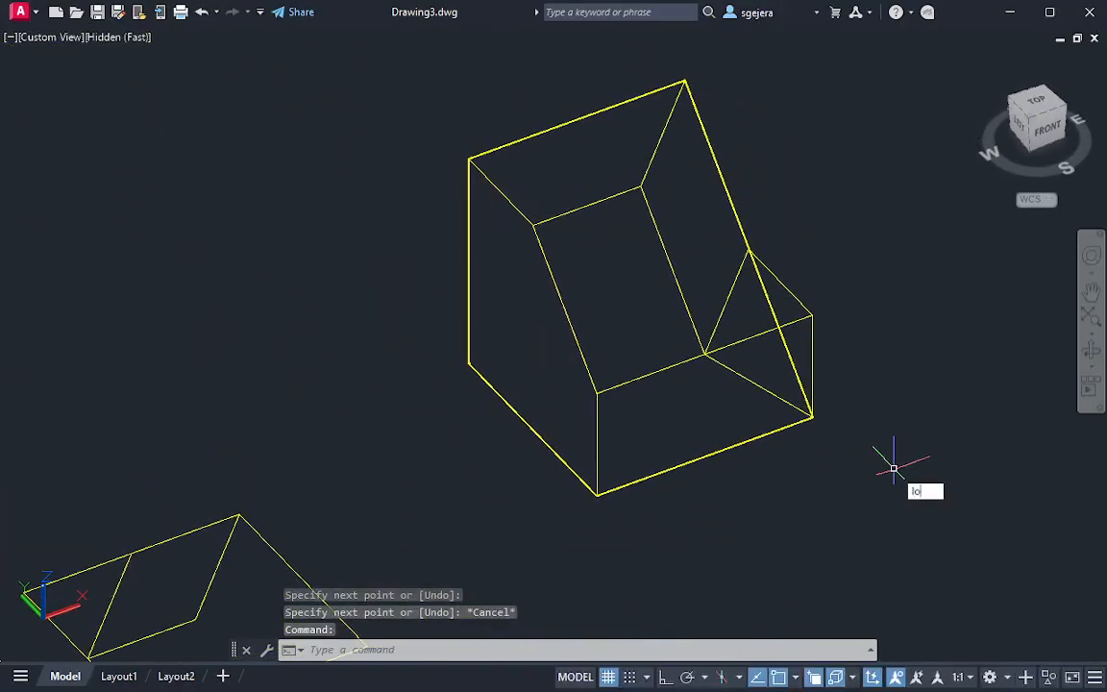
key("Return")
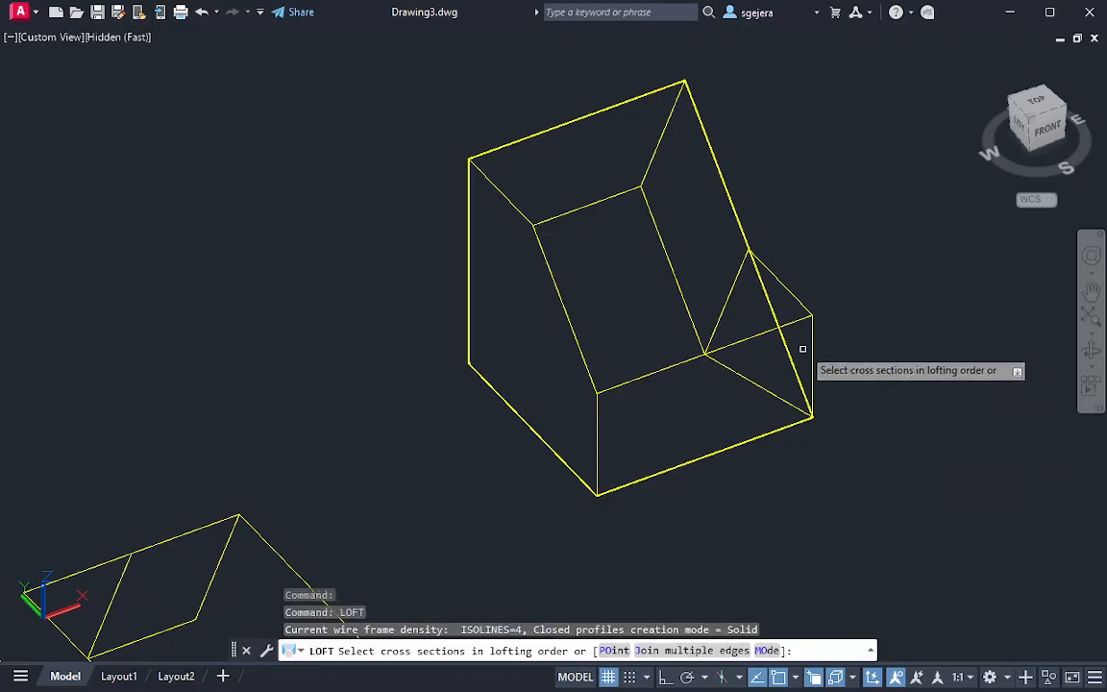
key("Escape")
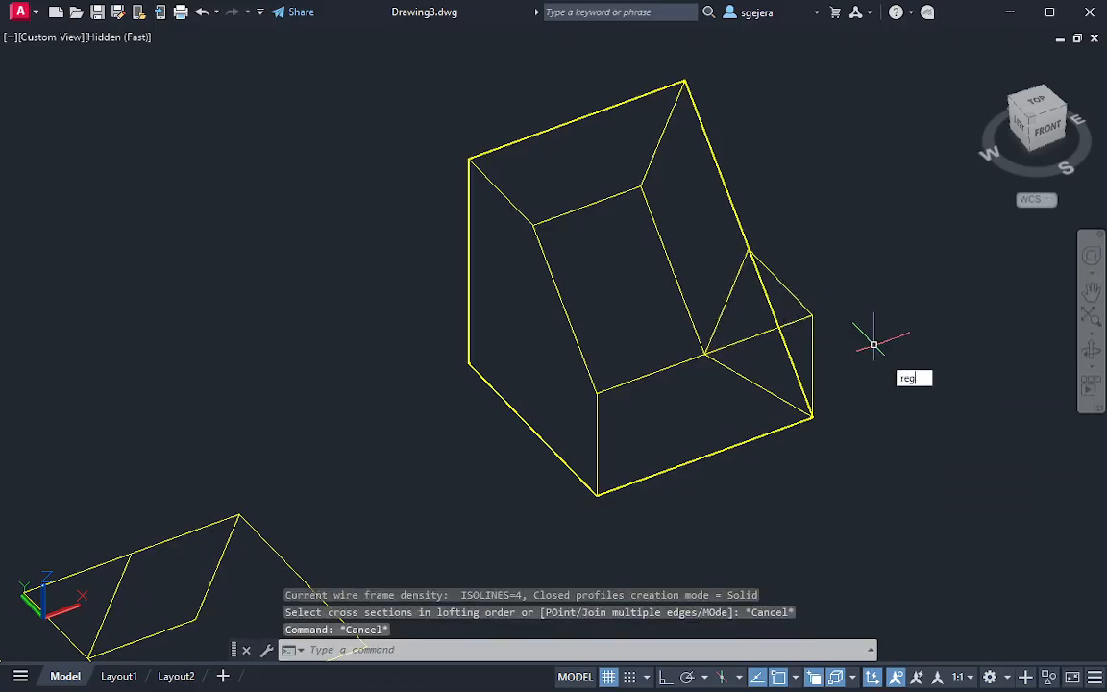
key("Return")
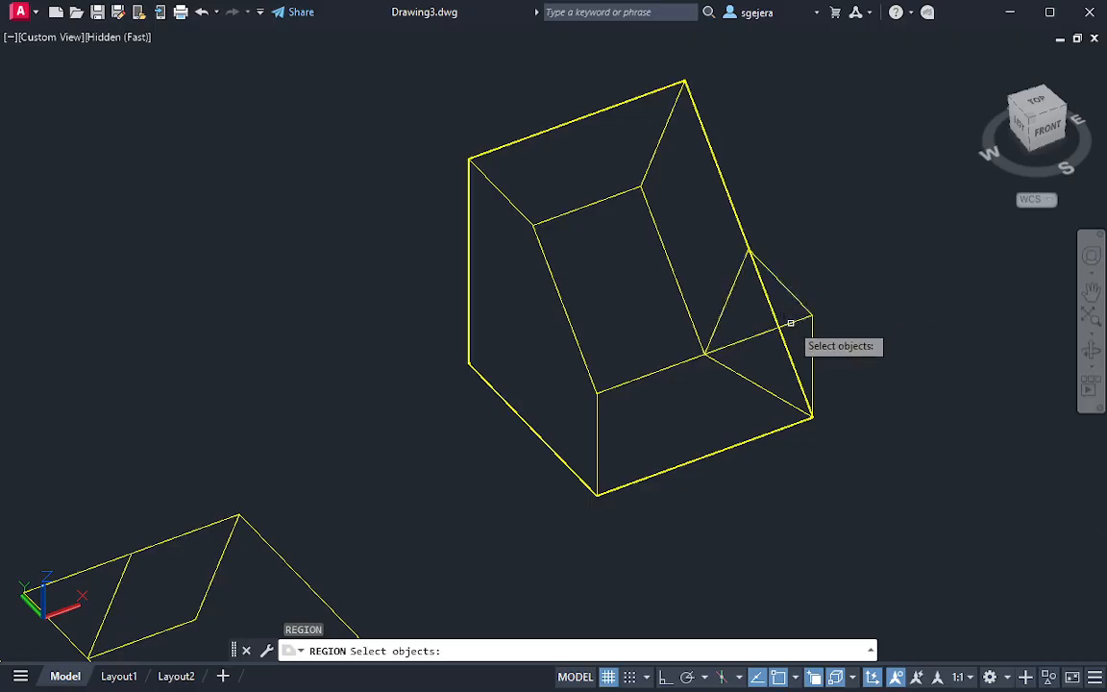
left_click(790, 324)
key("Return")
middle_click_drag(886, 414, 893, 332, "shift")
type("loft")
key("Return")
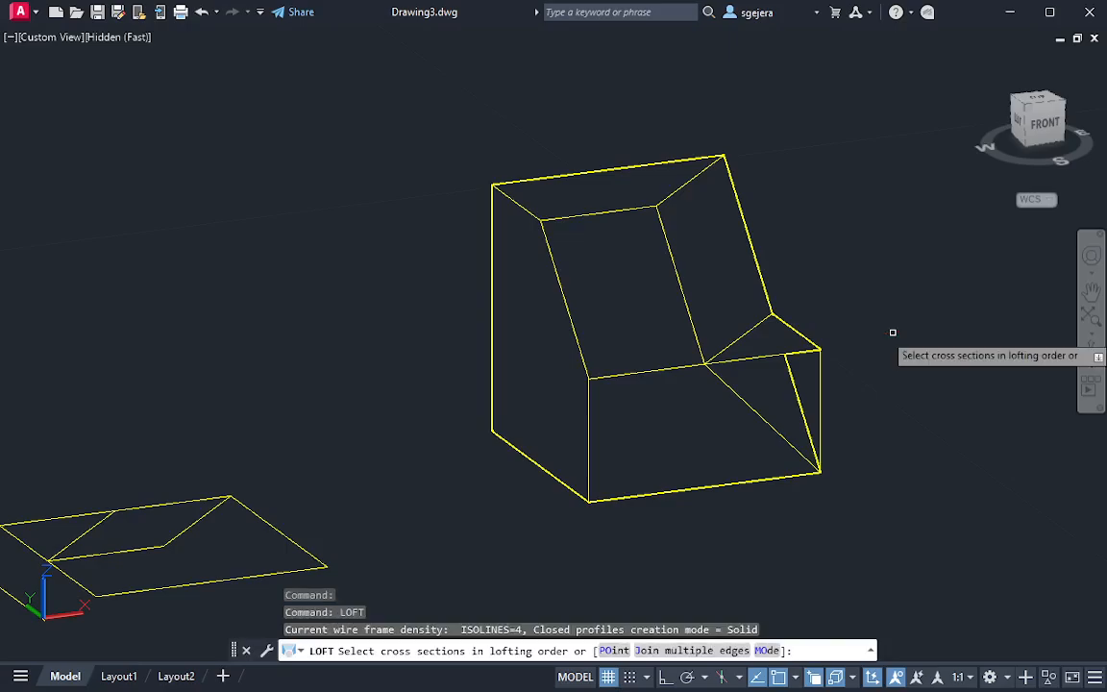
left_click(795, 354)
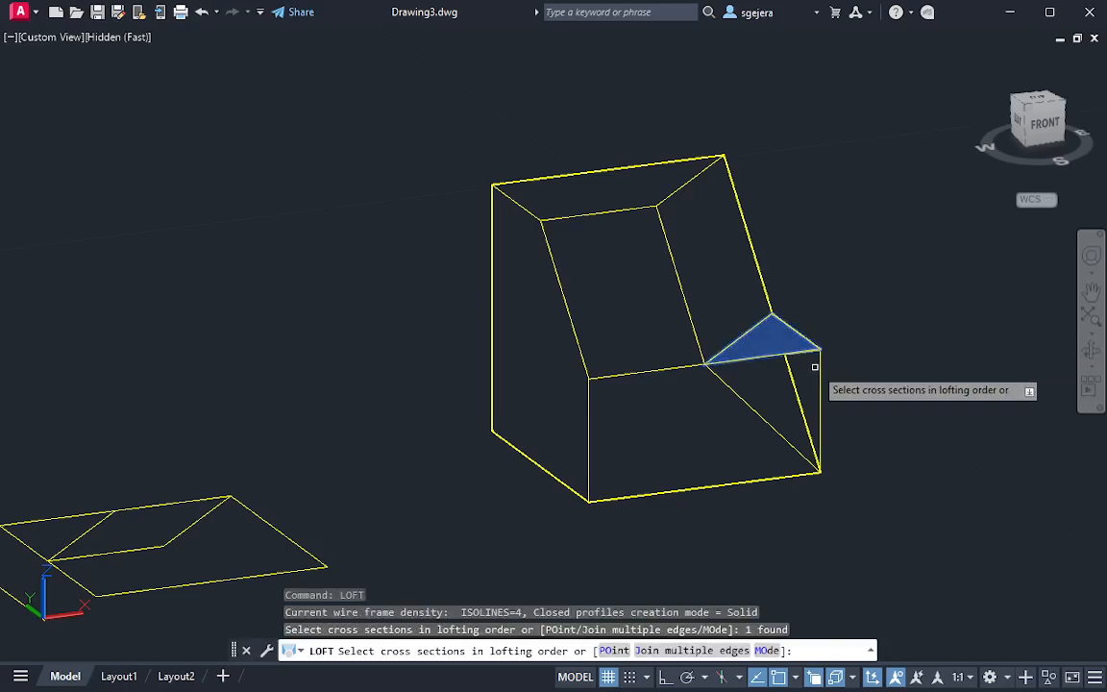
key("Escape")
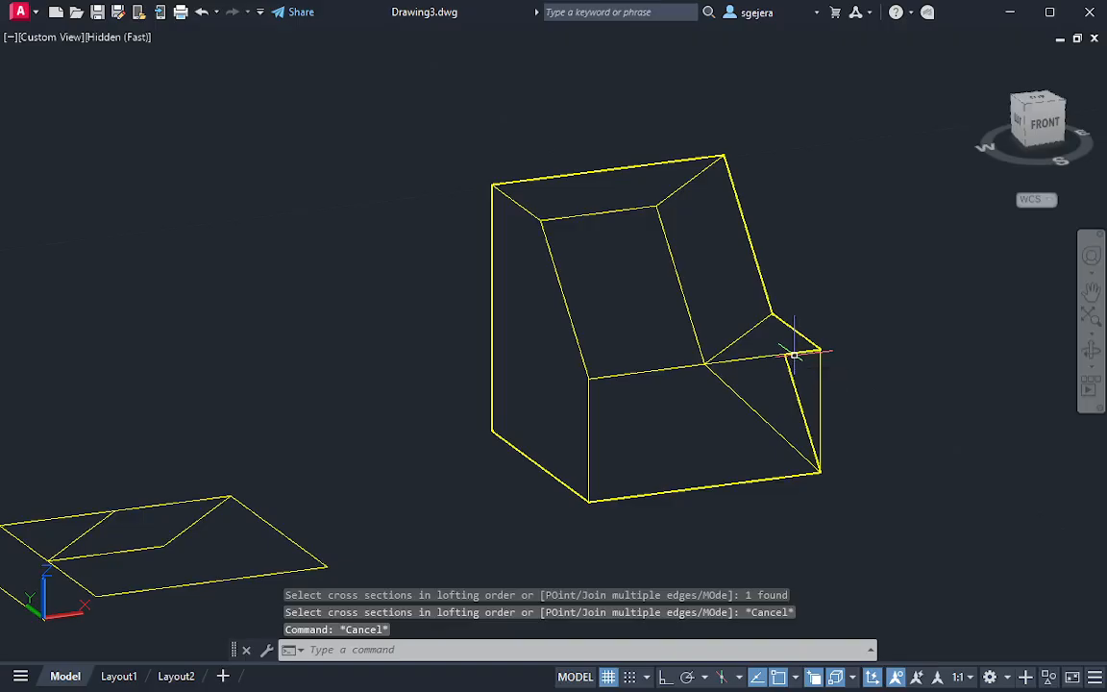
key("Return")
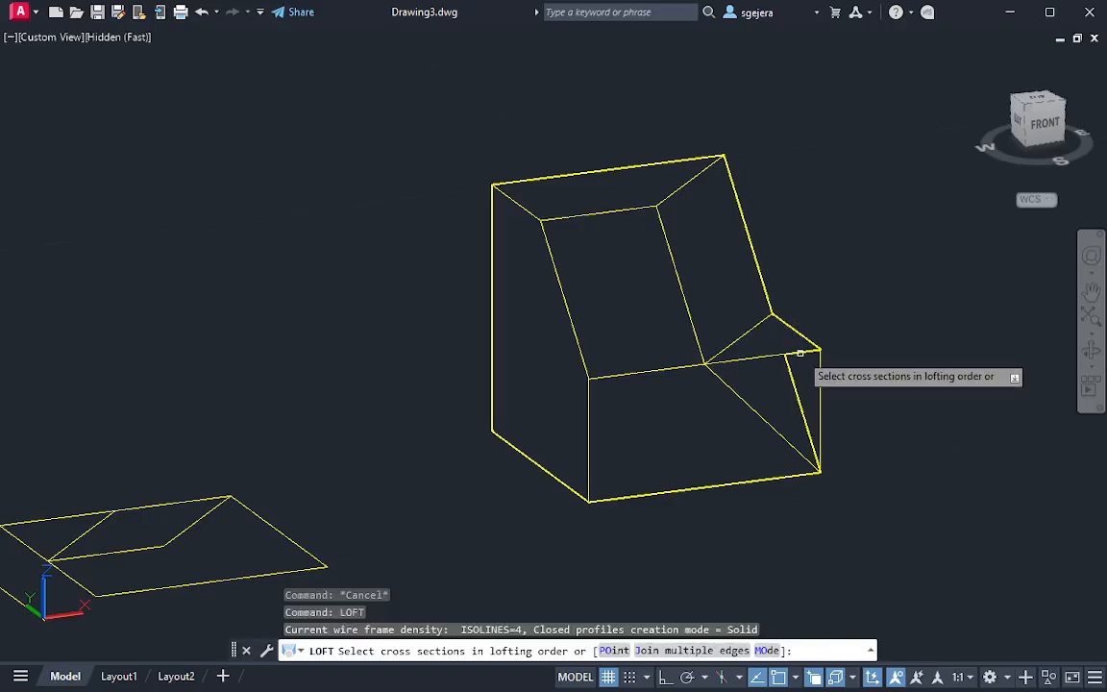
key("Escape")
type("lof")
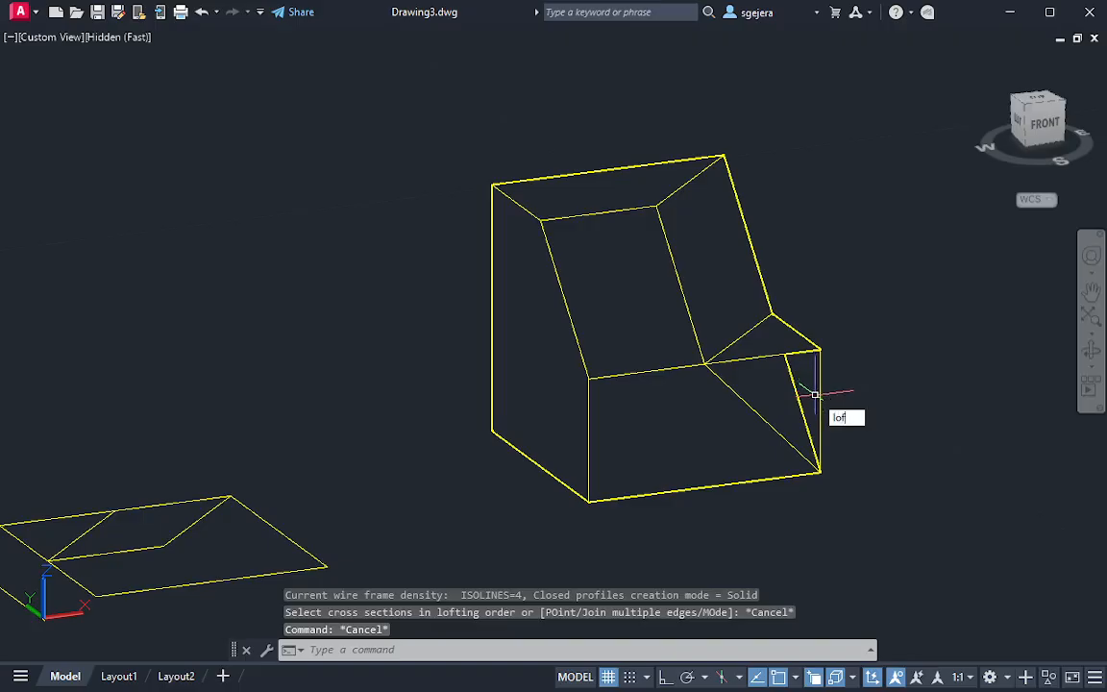
type("t")
key("Return")
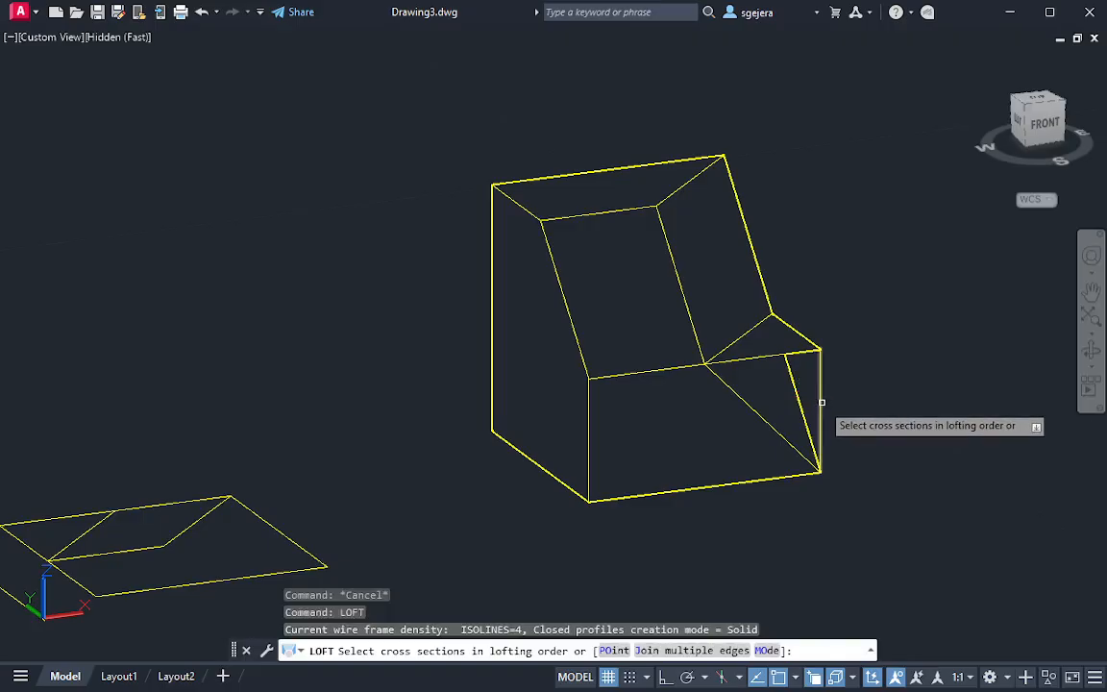
left_click(822, 401)
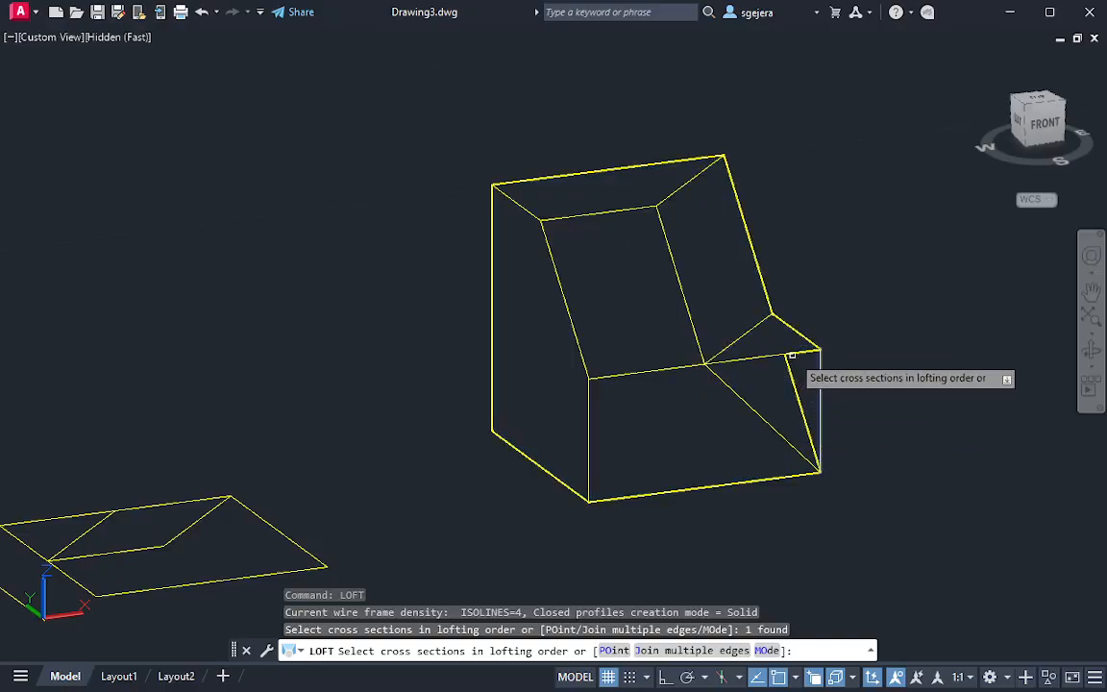
scroll(786, 356, "up", 2)
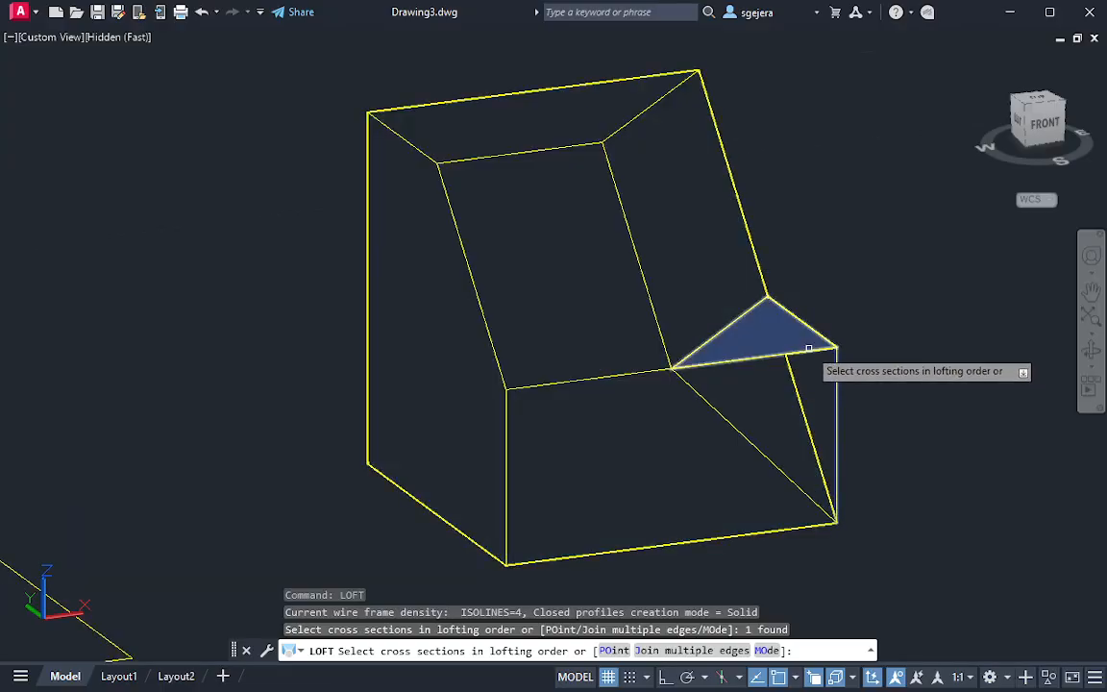
key("Escape")
Draw a line along the triangle's front edge from the front edge's midpoint to the triangle's outer front corner
middle_click_drag(890, 429, 658, 420, "shift")
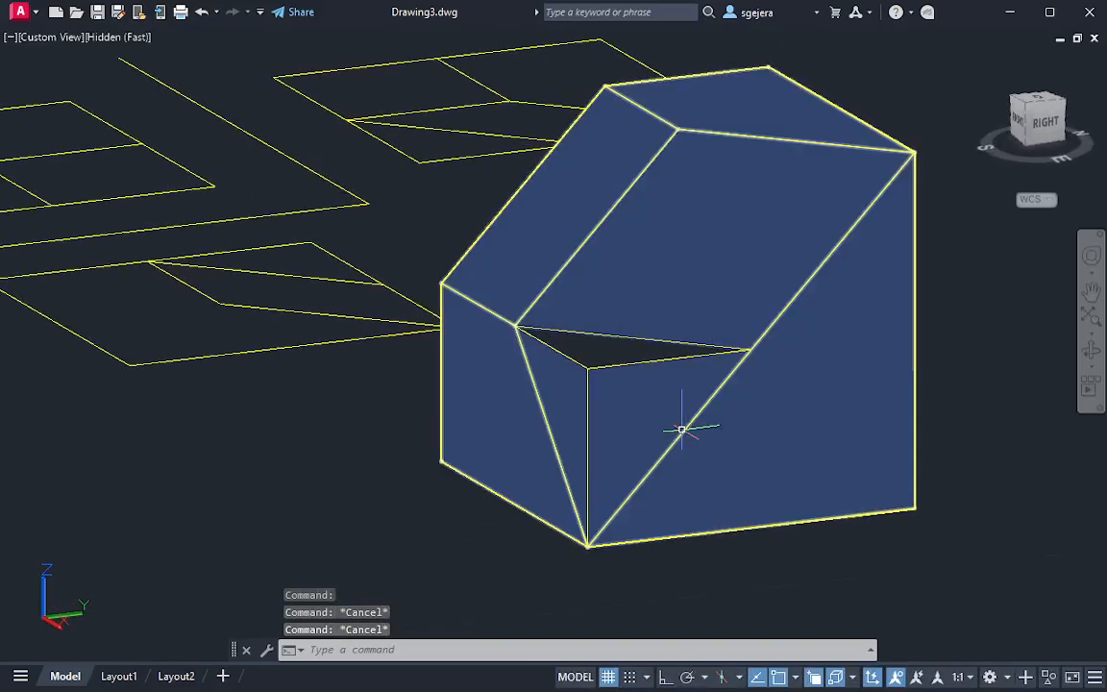
type("l")
key("Return")
left_click(516, 327)
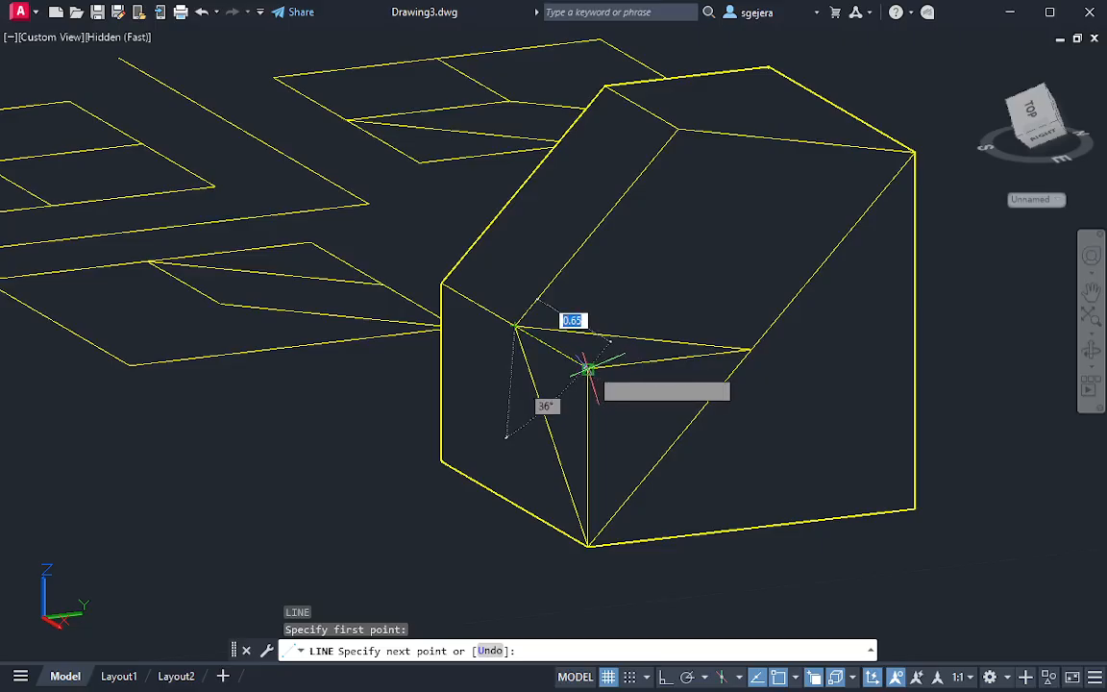
left_click(588, 368)
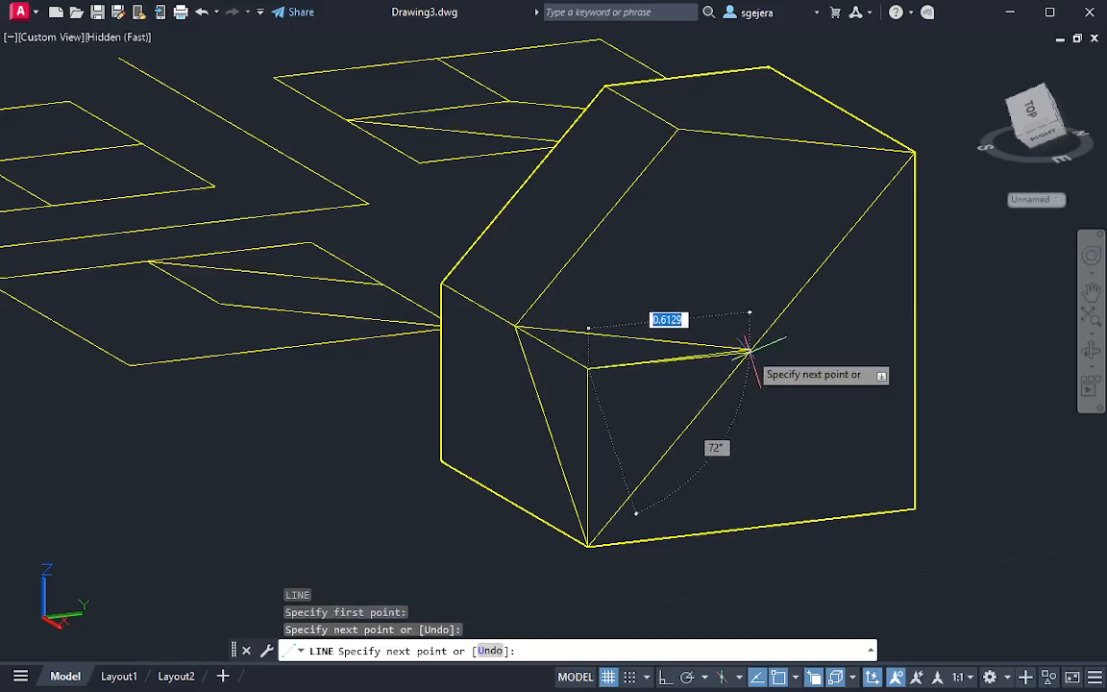
scroll(754, 354, "up", 3)
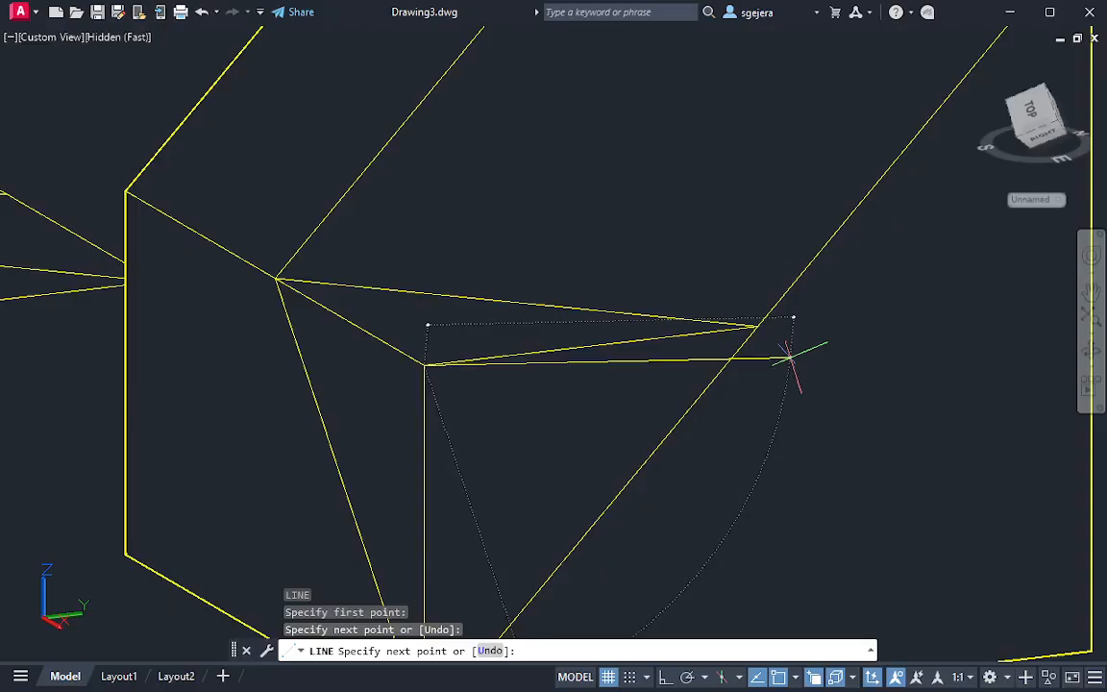
key("Escape")
key("Escape")
Loft a surface between the line on the triangle's front edge and the vertical corner line, using cross sections only
middle_click_drag(566, 424, 559, 358, "shift")
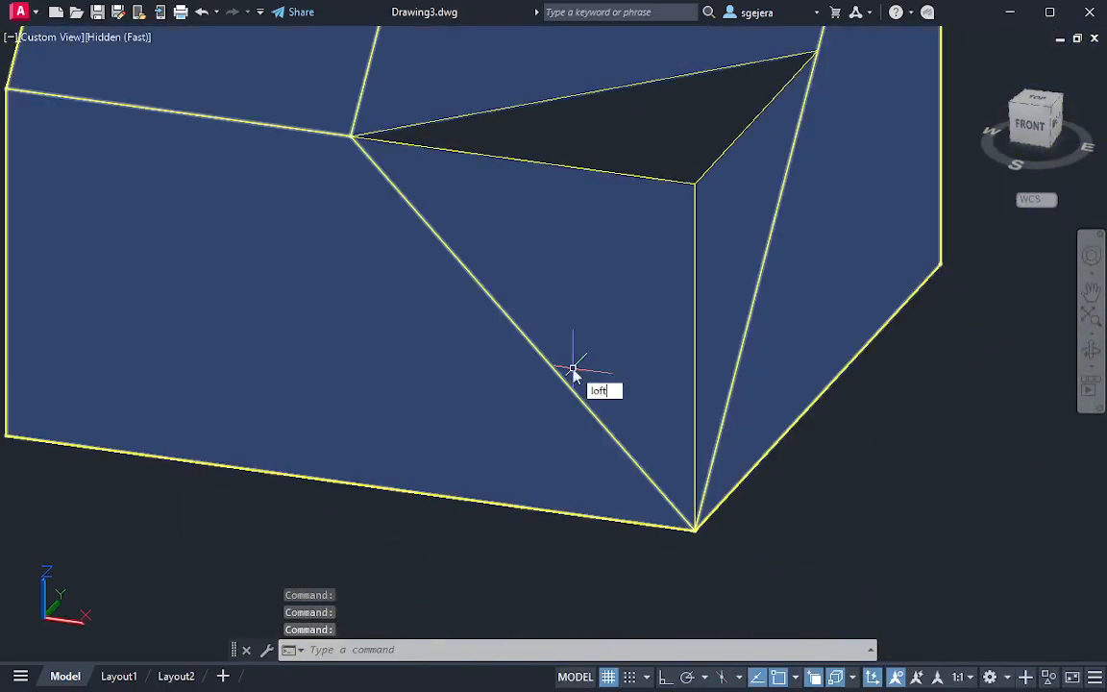
type("loft")
key("Return")
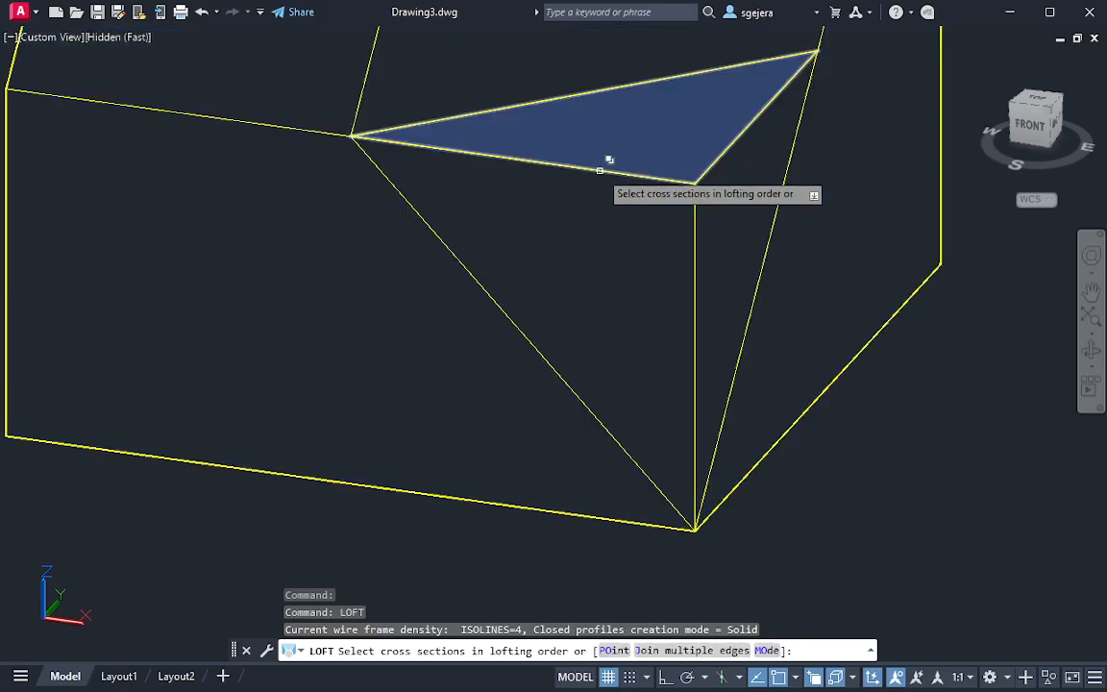
left_click(621, 187)
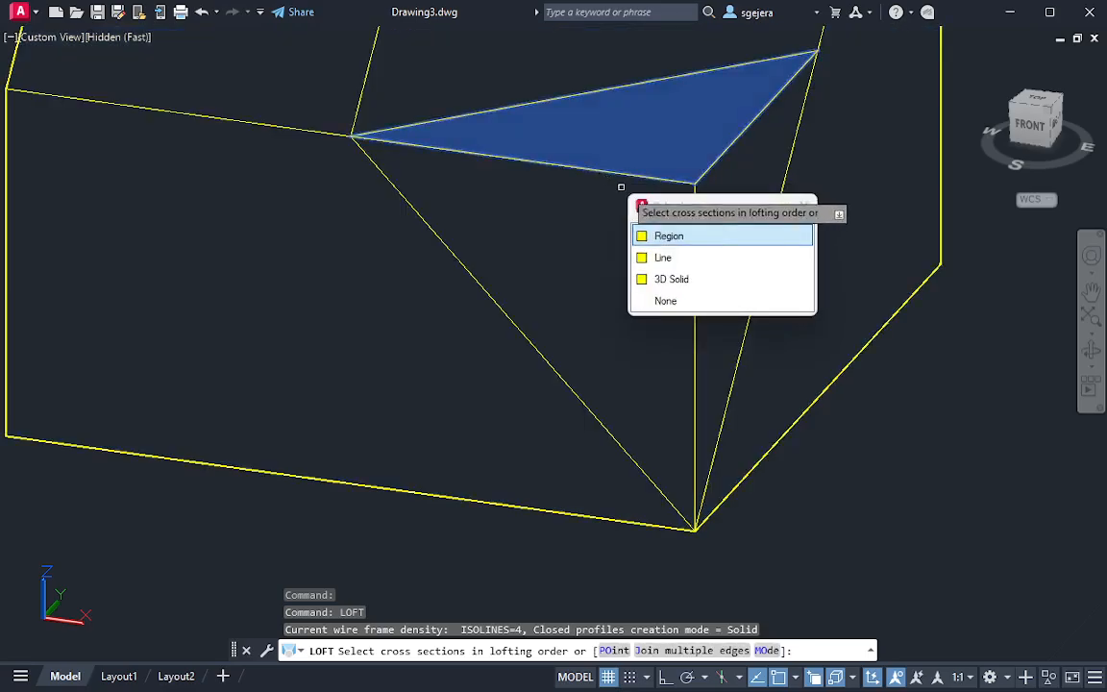
left_click(661, 256)
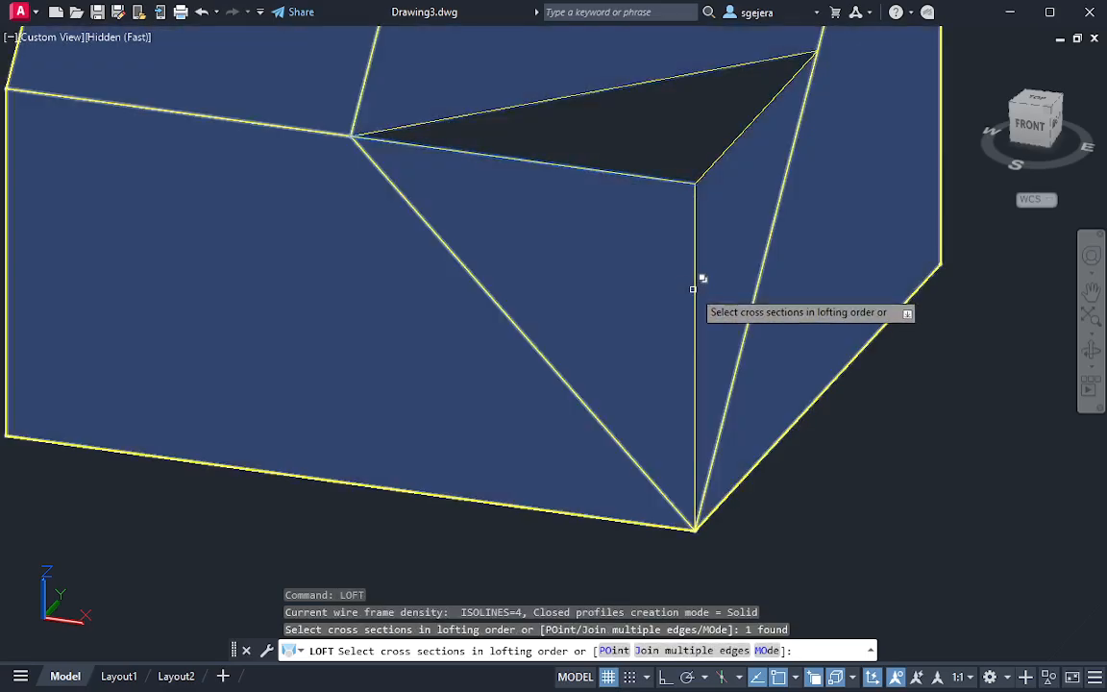
left_click(696, 288)
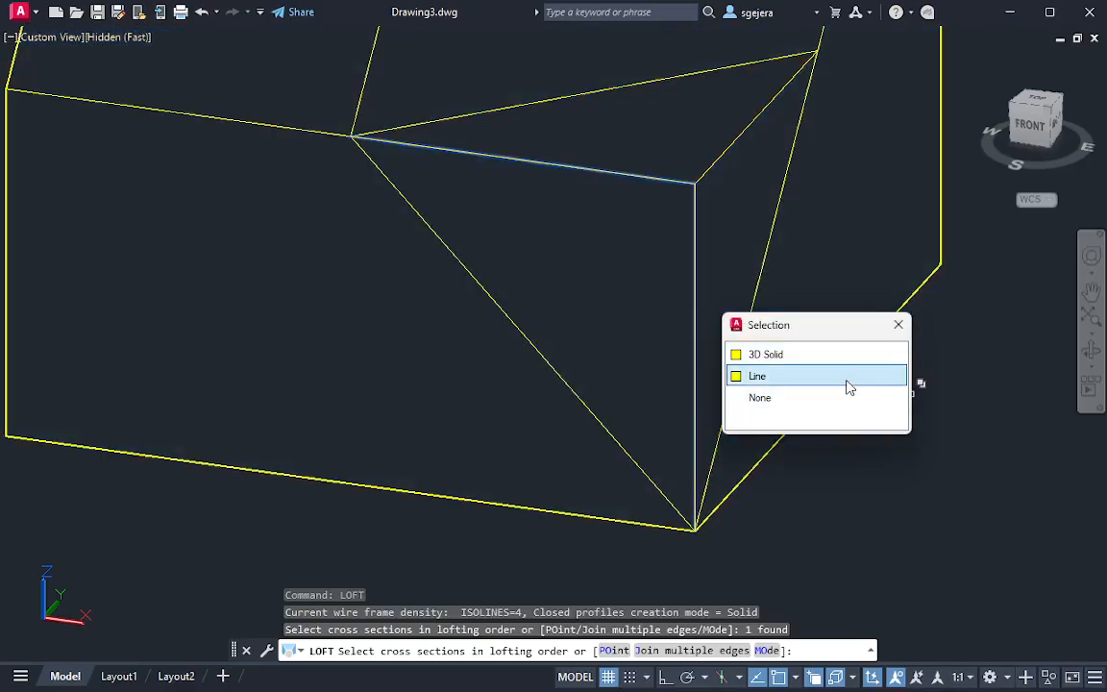
left_click(844, 379)
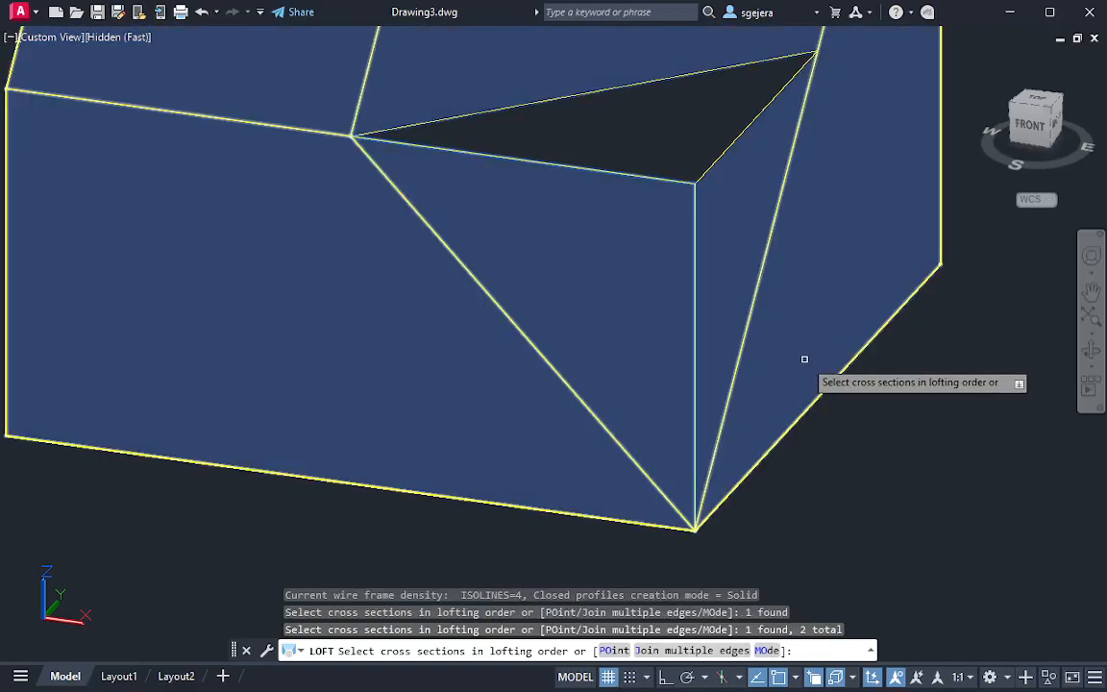
key("Return")
key("Return")
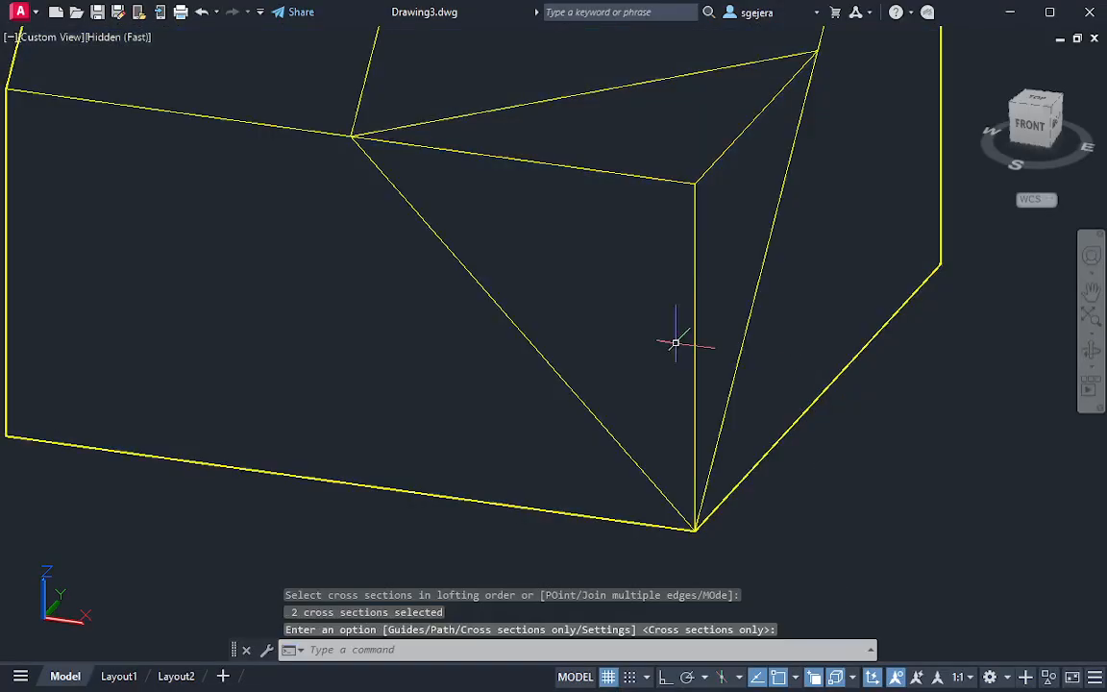
Draw a line from the triangle's outer front corner along its right edge to just past its rear corner
middle_click_drag(618, 318, 444, 320, "shift")
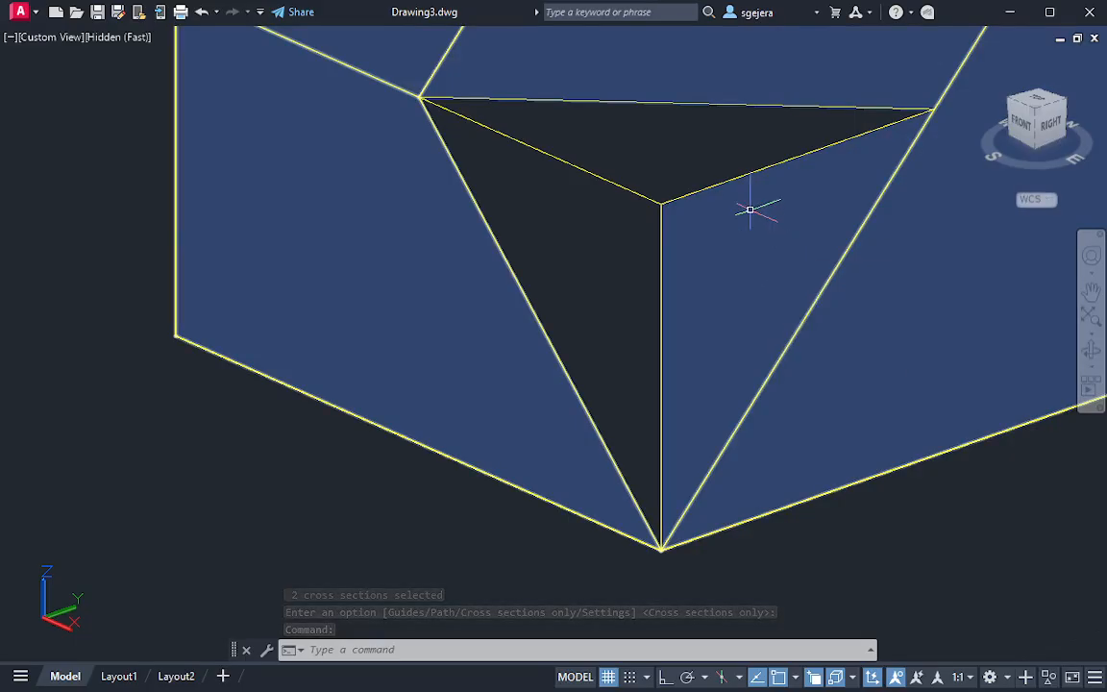
key("Escape")
type("l")
key("Return")
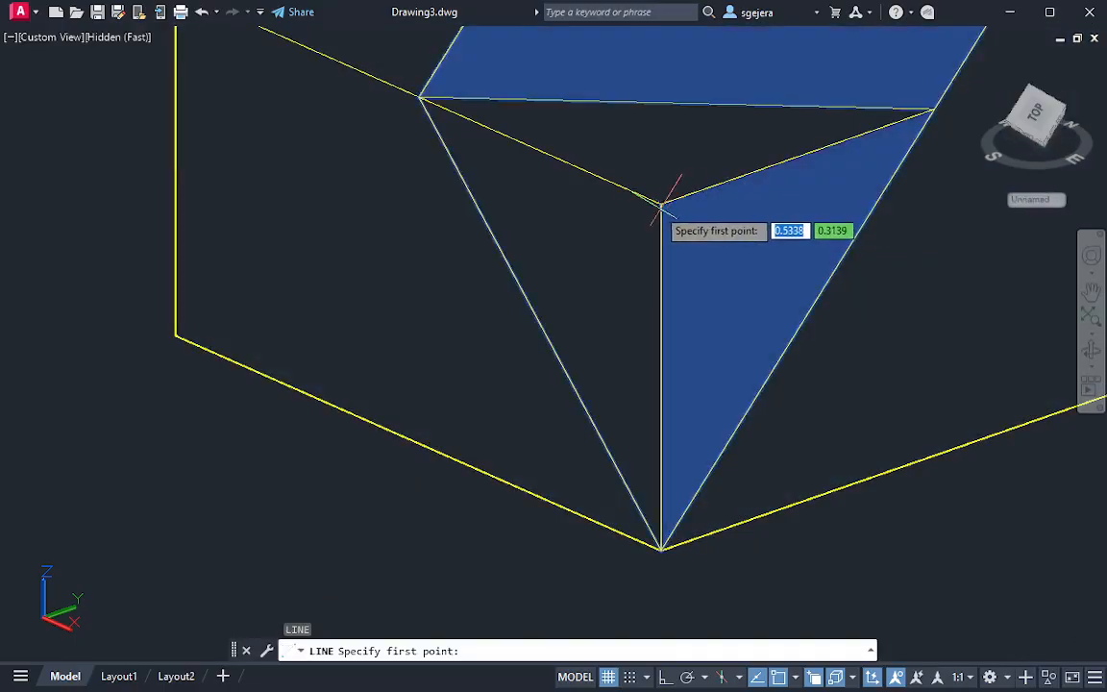
left_click(661, 203)
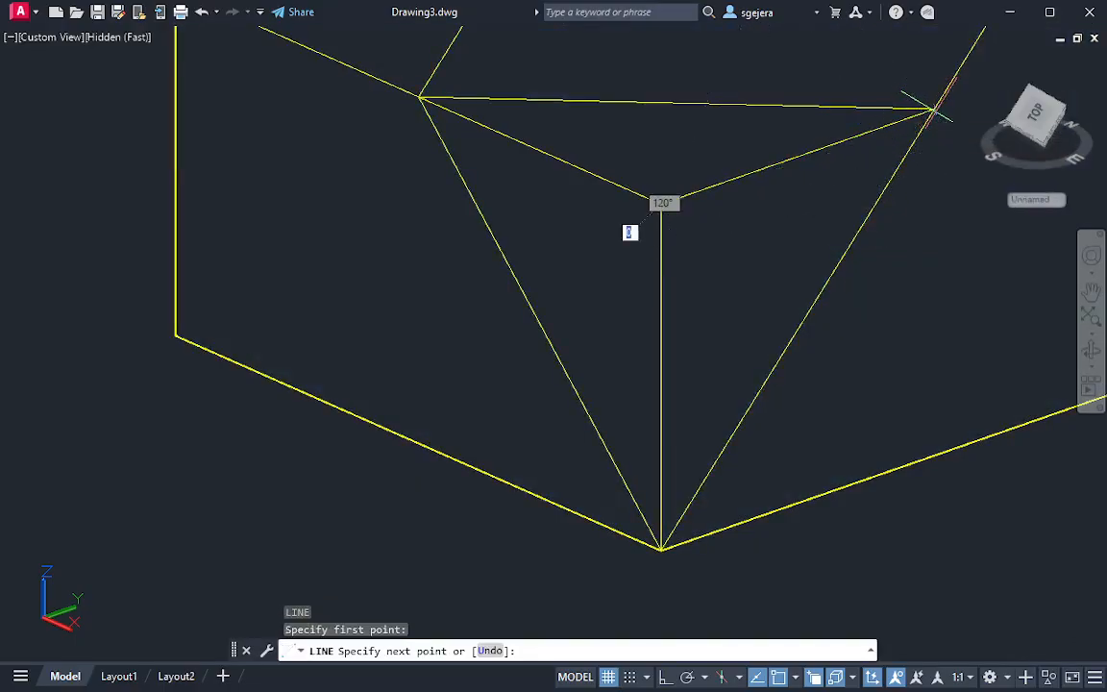
left_click(946, 109)
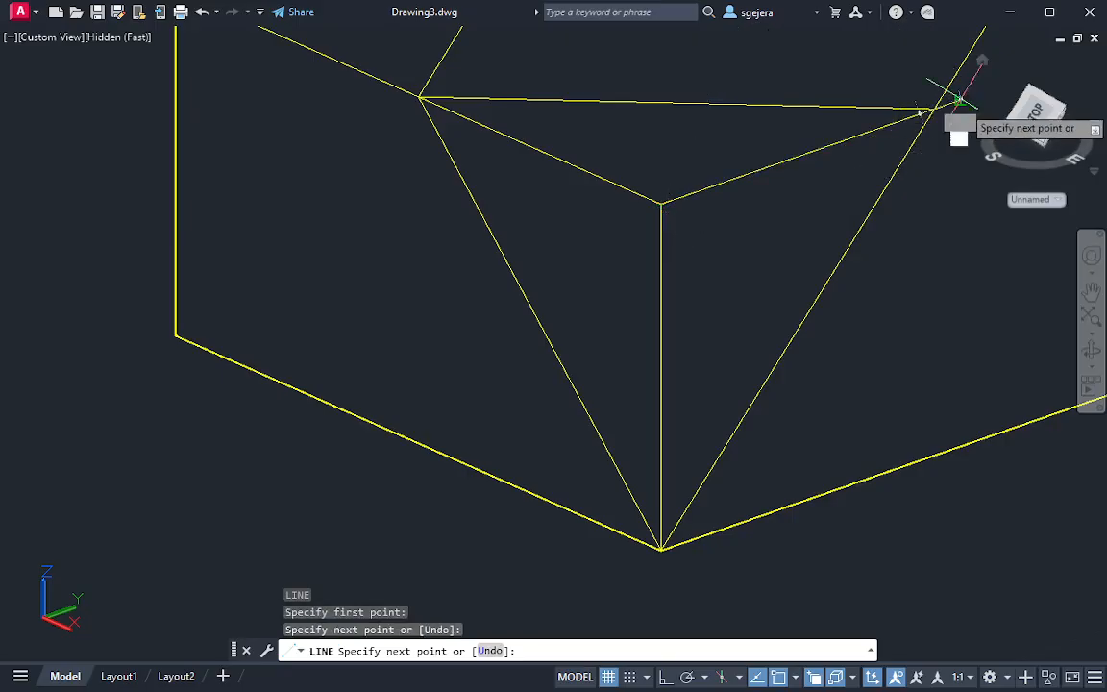
key("Escape")
key("Escape")
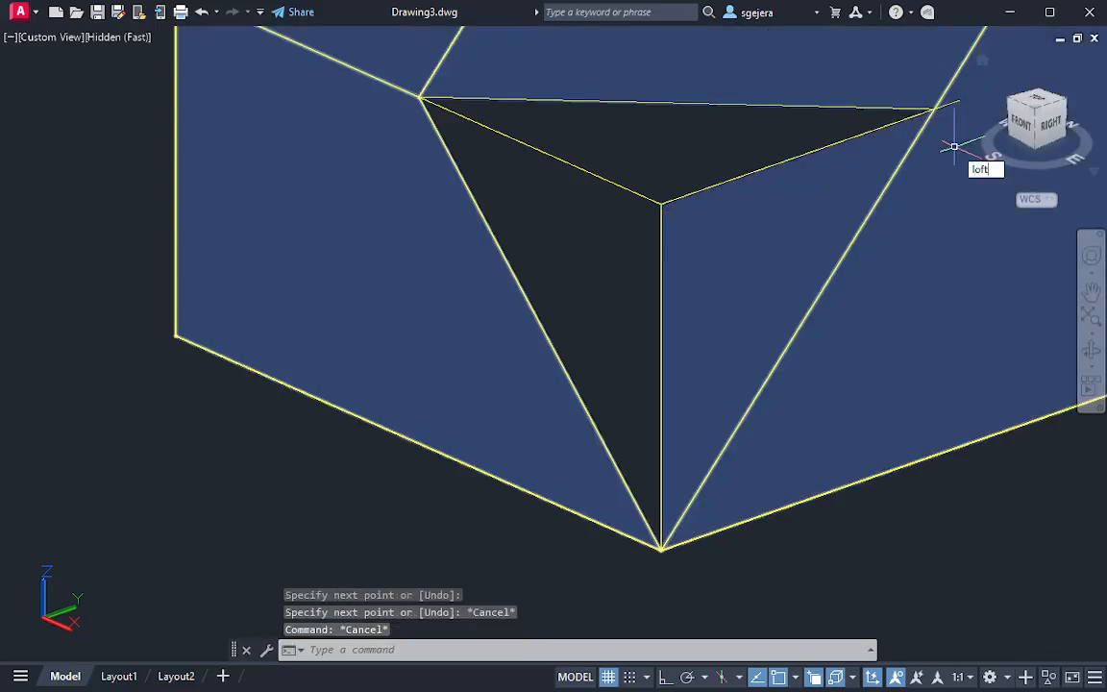
Loft a surface between the line on the triangle's right edge and the vertical corner line, using cross sections only
type("loft")
key("Return")
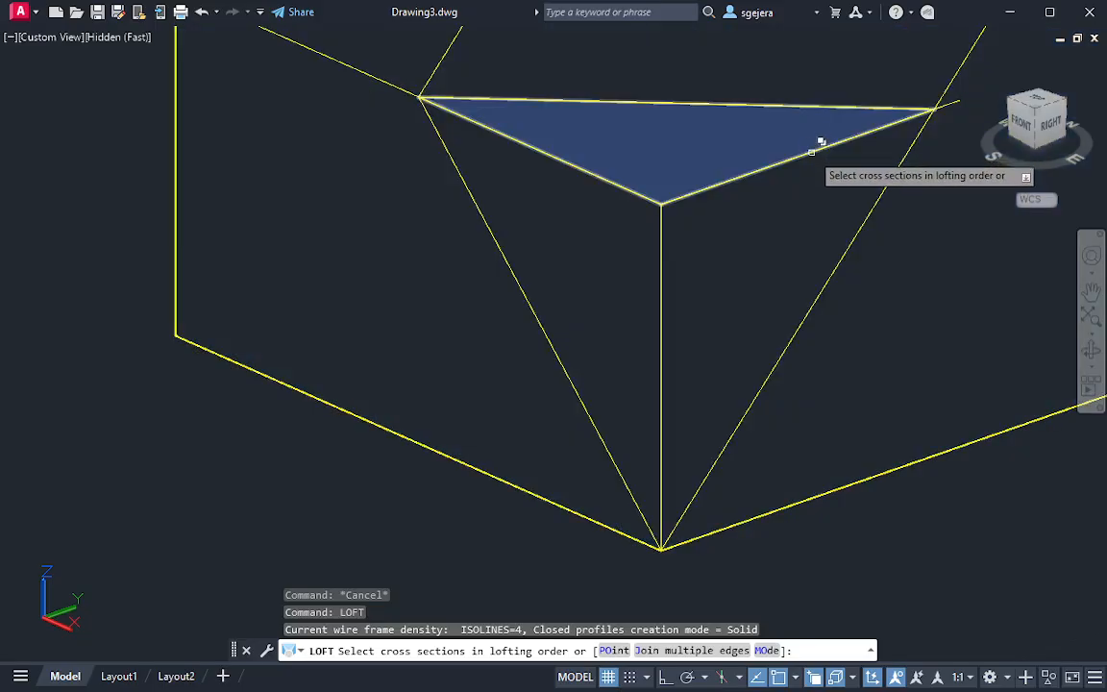
left_click(825, 160)
left_click(923, 241)
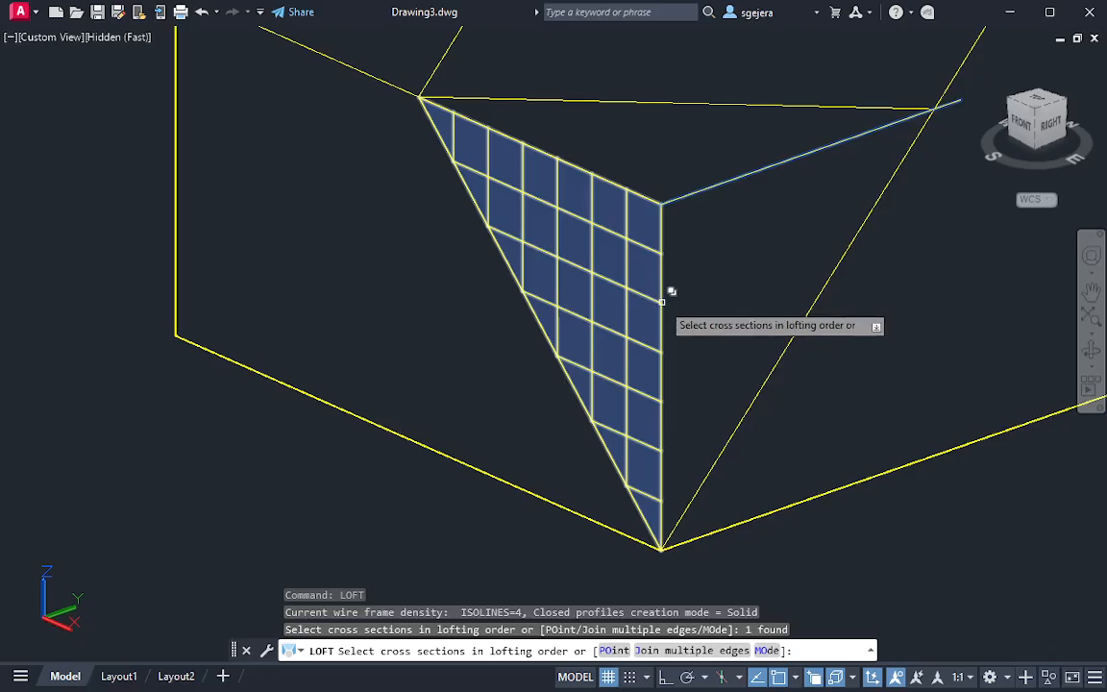
left_click(661, 302)
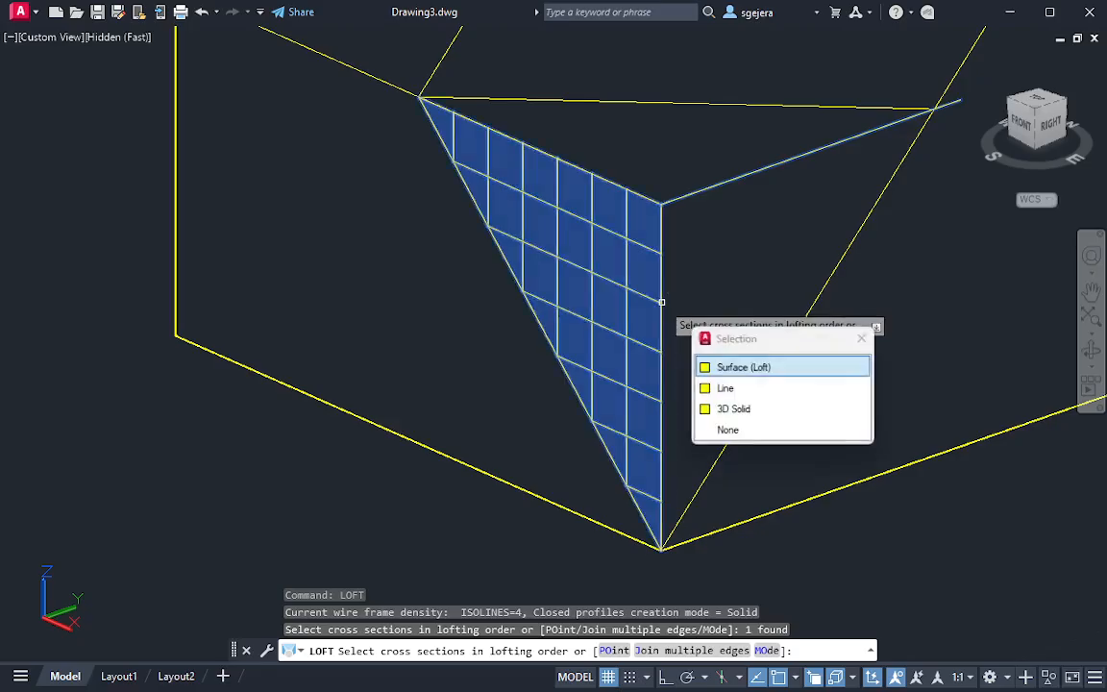
left_click(728, 389)
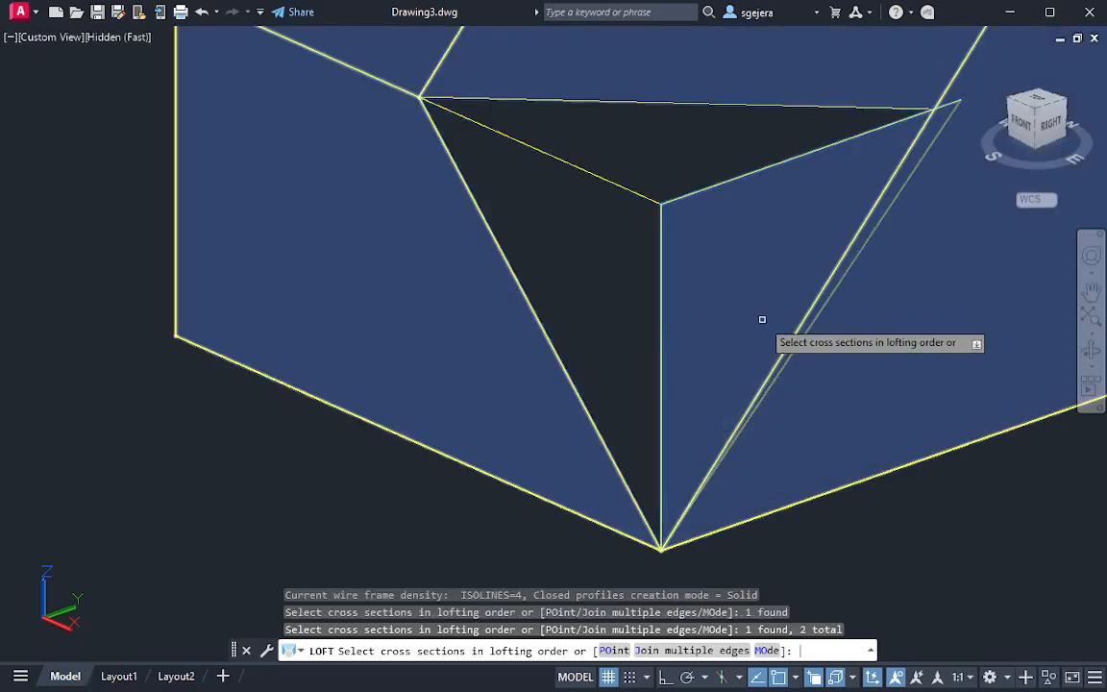
key("Return")
key("Return")
Sculpt the main solid, the ledge region and the lofted corner faces into a single solid with SURFSCULPT
scroll(769, 317, "down", 2)
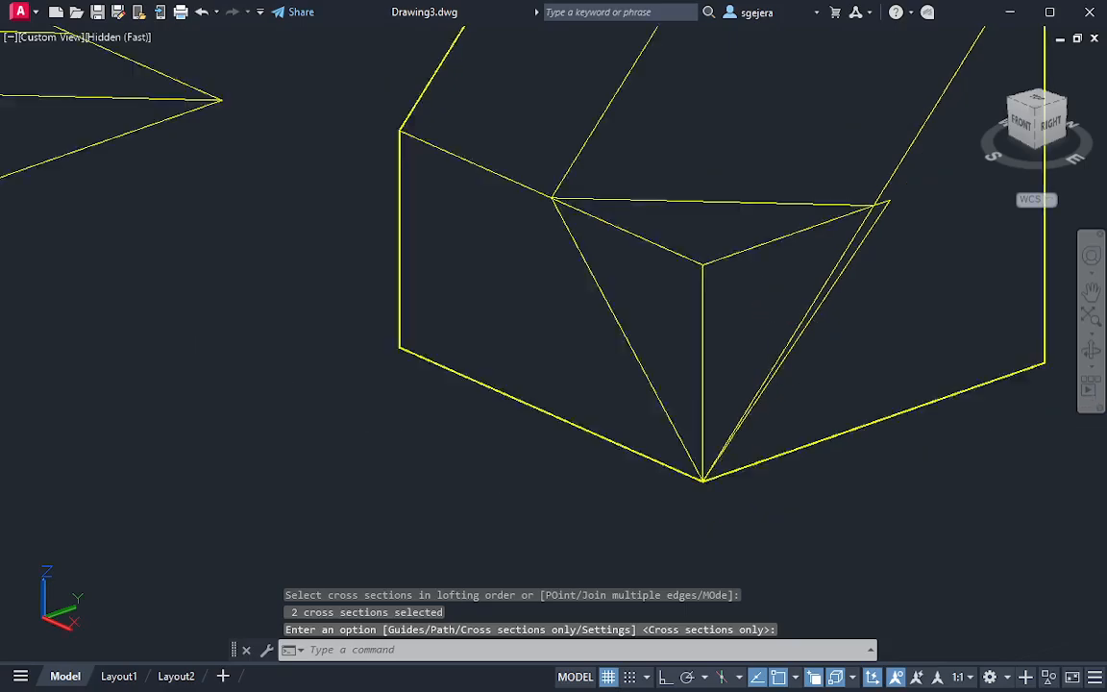
scroll(771, 368, "down", 2)
key("Escape")
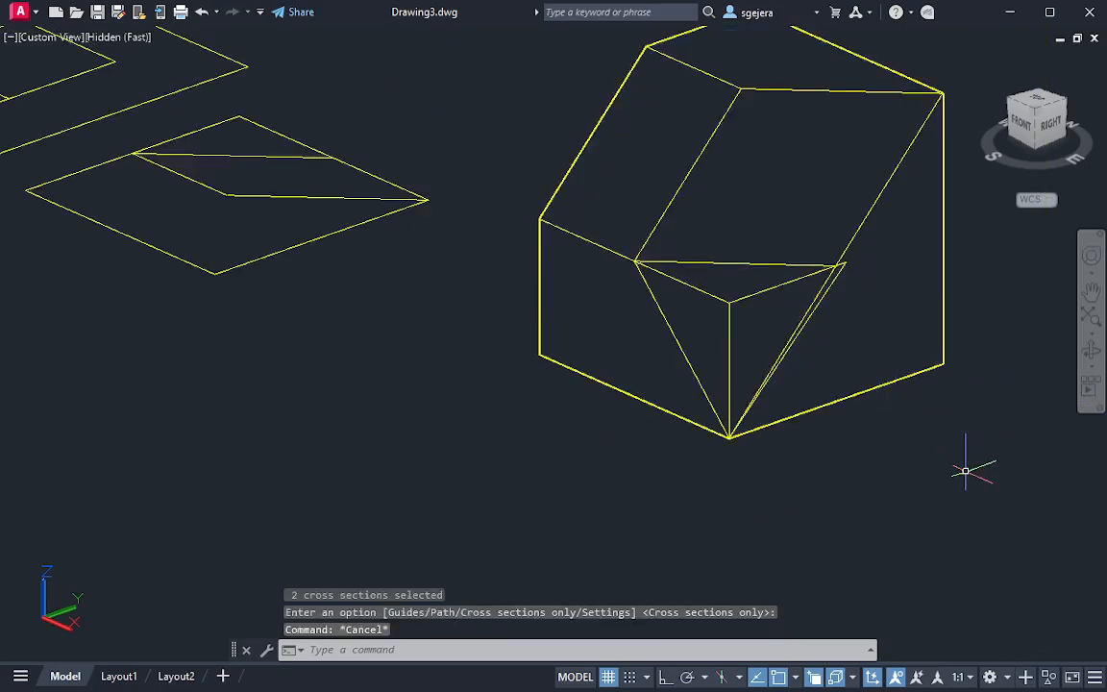
type("surf")
key("Return")
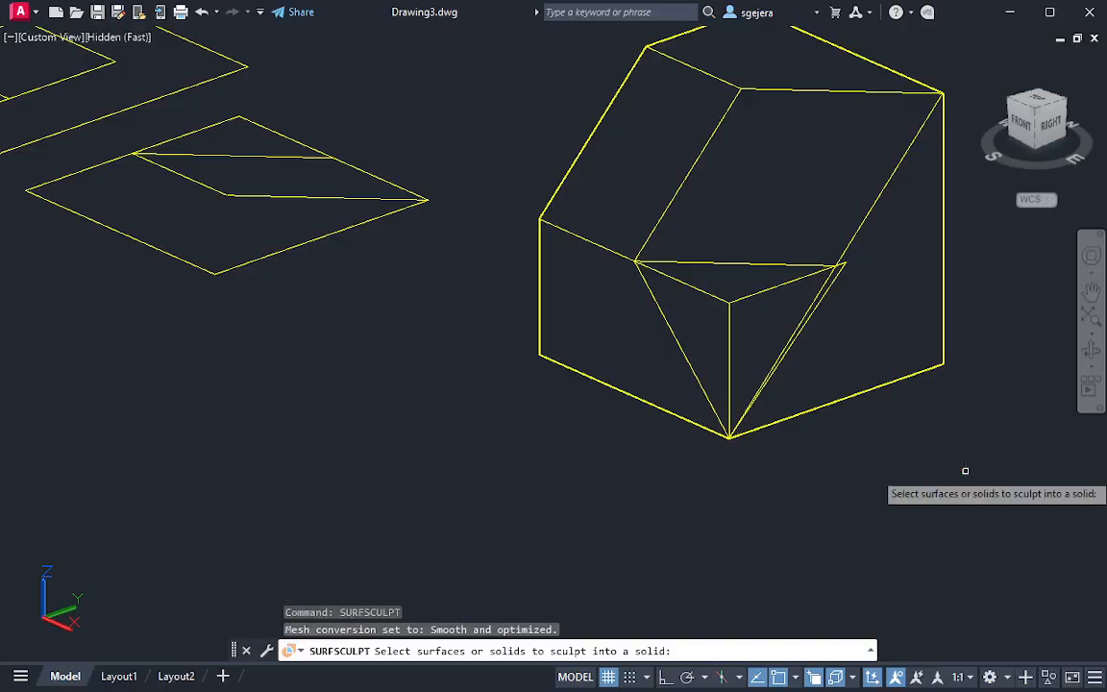
left_click(1030, 469)
left_click(601, 44)
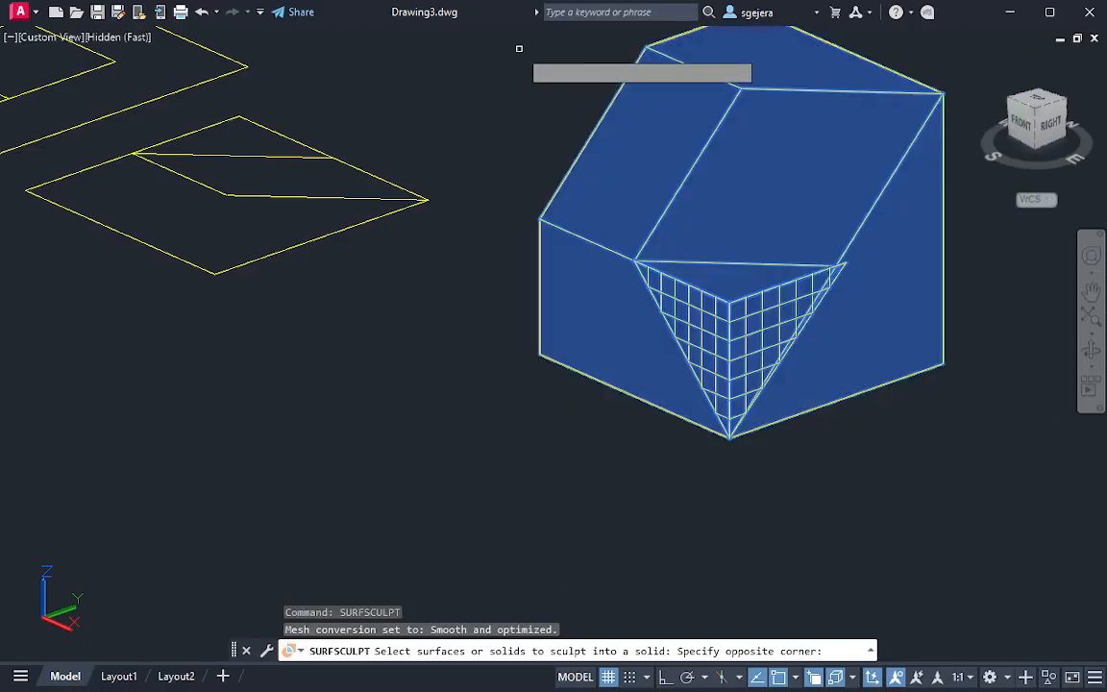
key("Return")
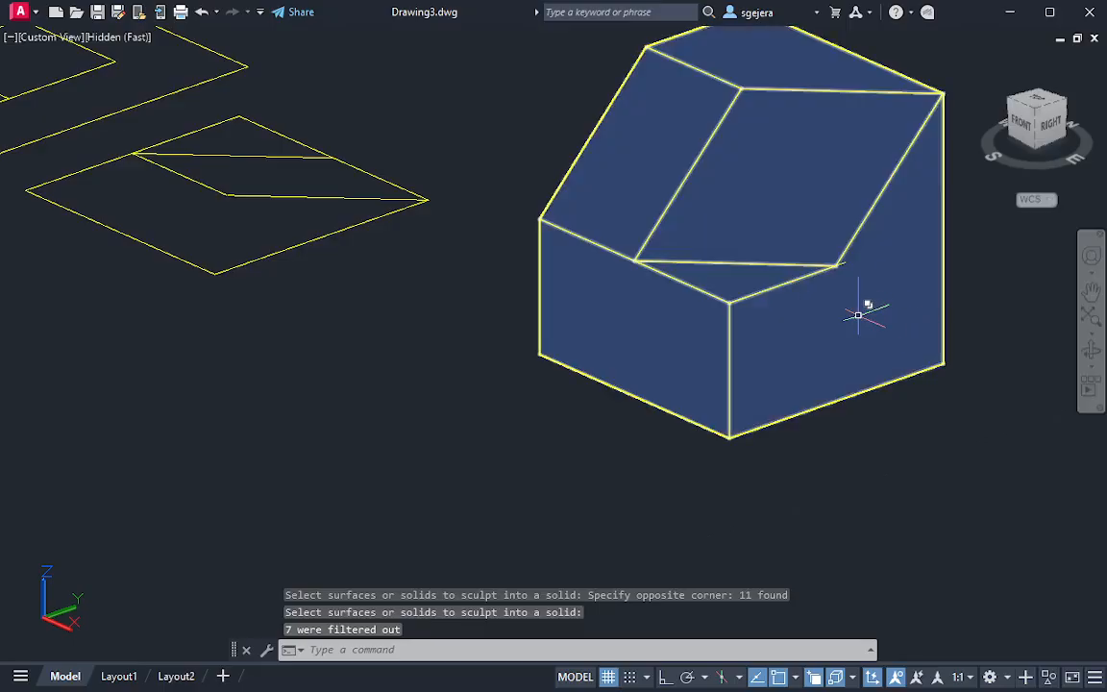
Delete the leftover construction line overshooting the solid's right ledge edge
scroll(846, 274, "up", 4)
left_click(849, 253)
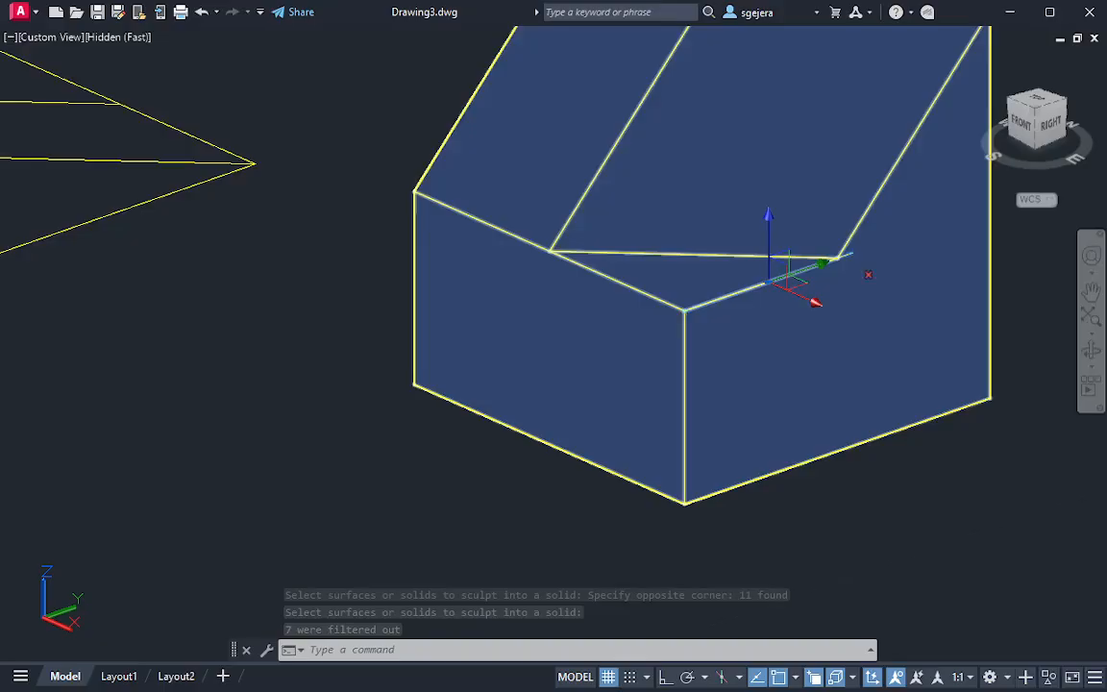
key("Delete")
scroll(844, 314, "down", 3)
Inspect the sculpted solid in 3D and return to the Top view
mouse_move(835, 312)
middle_mouse_down("shift")
mouse_move(832, 356)
mouse_move(790, 344)
middle_mouse_up("shift")
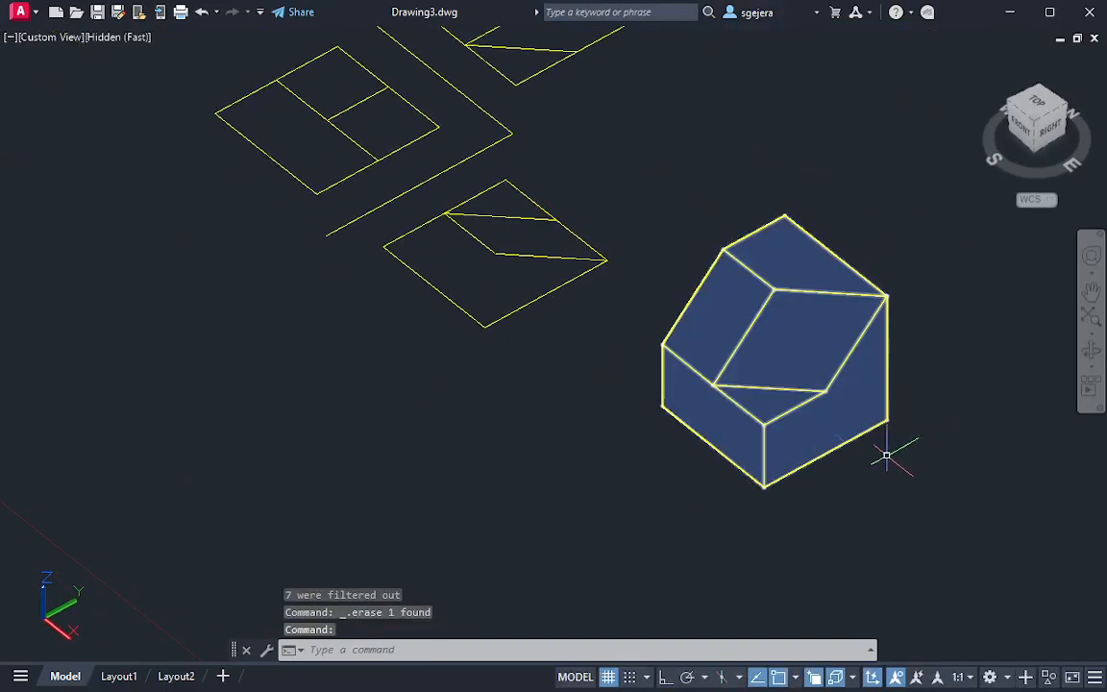
scroll(865, 471, "up", 2)
key("Escape")
middle_click_drag(863, 423, 819, 460, "shift")
middle_click_drag(212, 354, 393, 388)
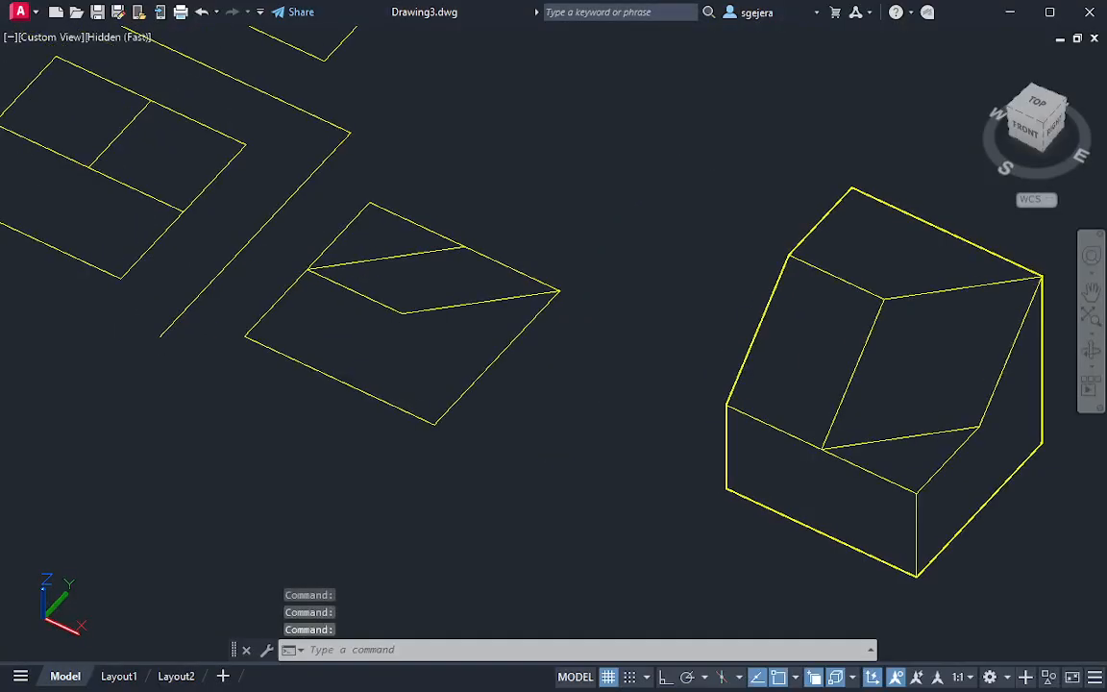
left_click(1016, 115)
scroll(673, 351, "up", 6)
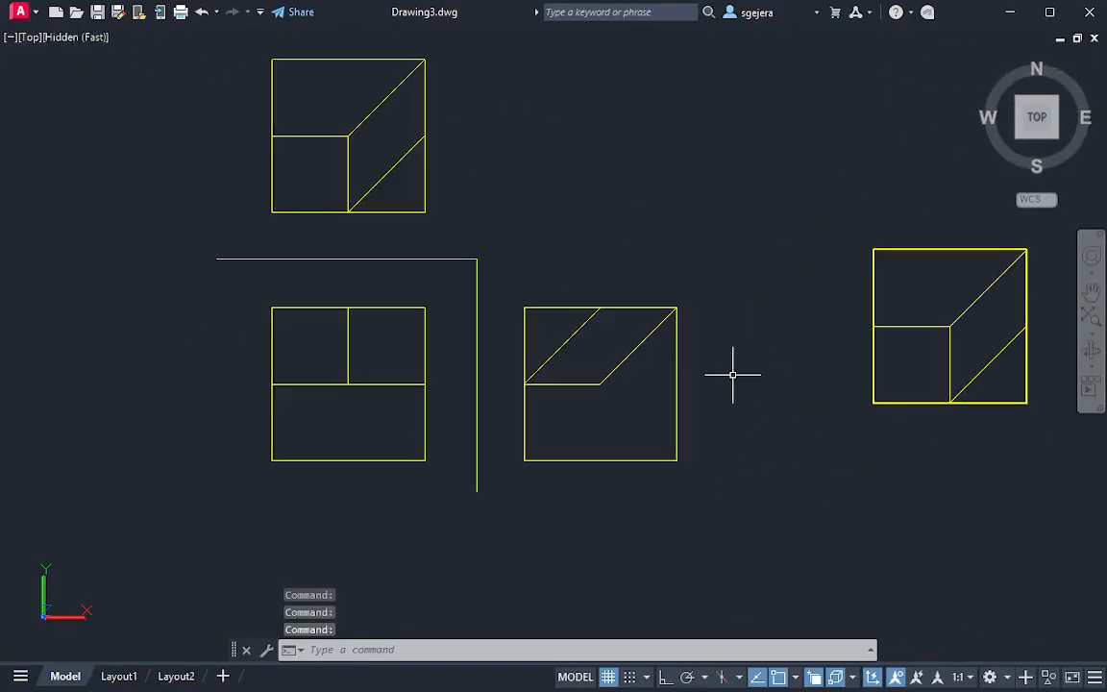
Examine how the oblique plane appears in the top, front and side views of the object
scroll(728, 378, "up", 2)
scroll(707, 351, "down", 3)
mouse_move(706, 351)
middle_mouse_down()
mouse_move(643, 412)
mouse_move(648, 466)
middle_mouse_up()
scroll(661, 390, "up", 2)
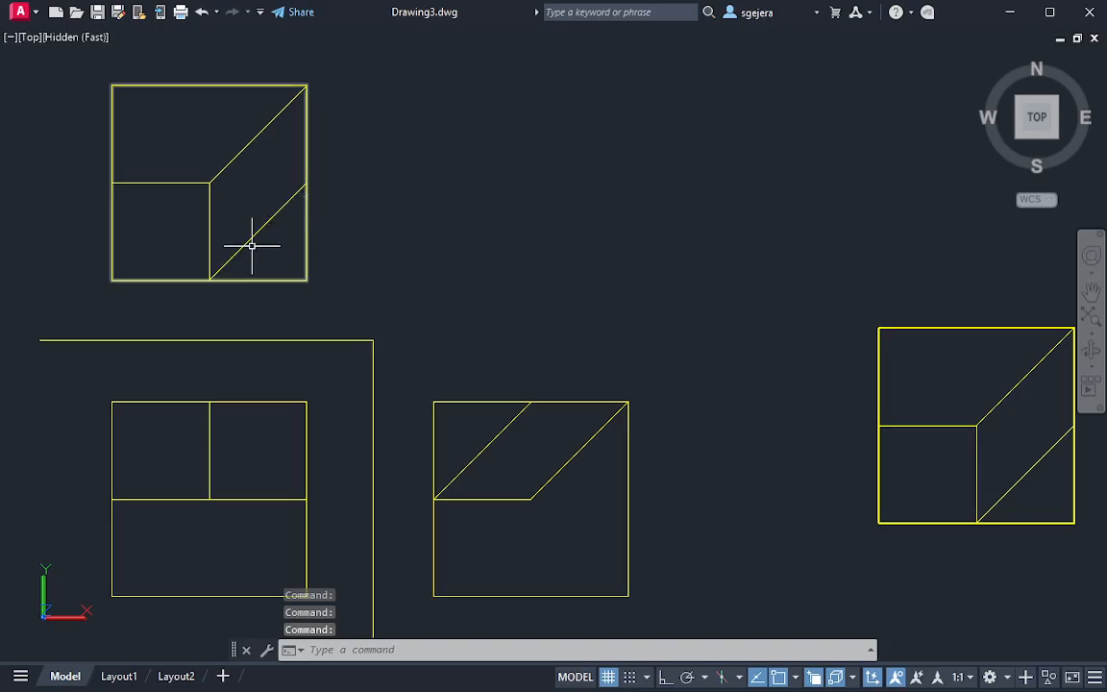
mouse_move(232, 256)
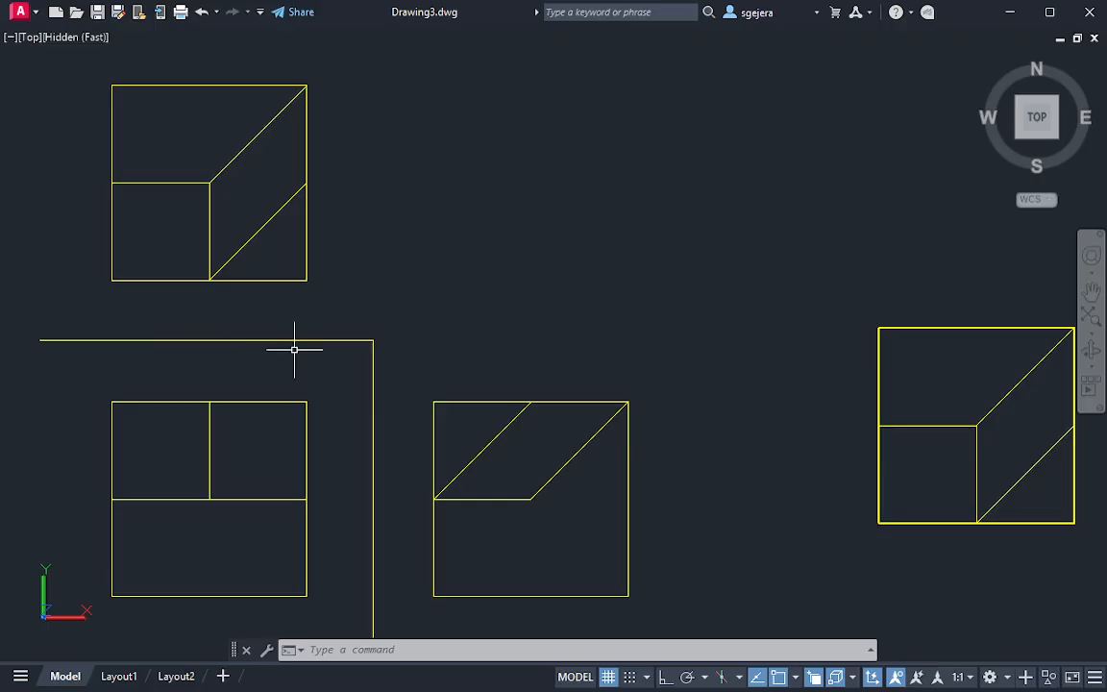
middle_click_drag(572, 469, 499, 446)
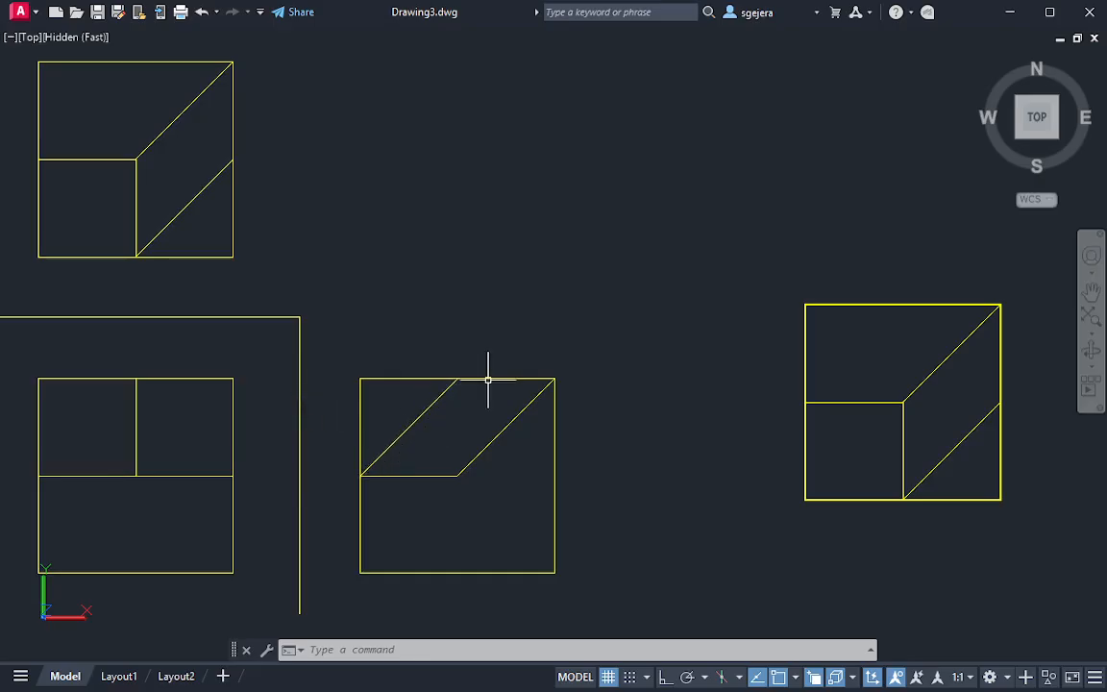
mouse_move(488, 380)
middle_mouse_down()
mouse_move(452, 531)
mouse_move(519, 564)
mouse_move(605, 452)
mouse_move(577, 502)
middle_mouse_up()
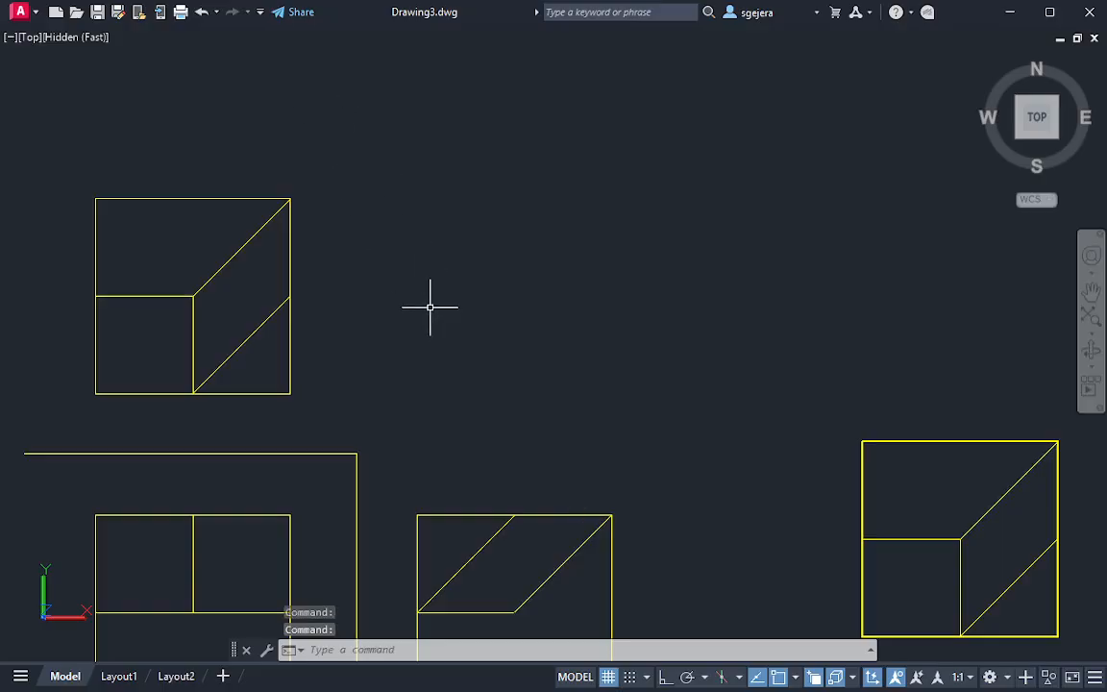
scroll(591, 450, "up", 2)
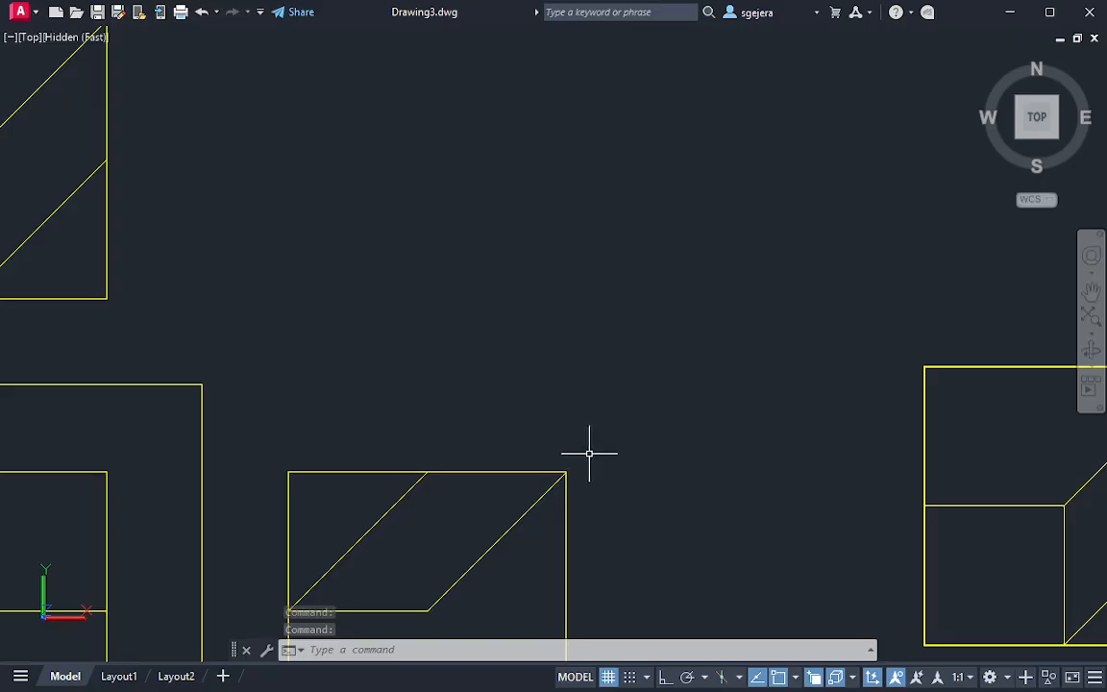
scroll(615, 451, "down", 4)
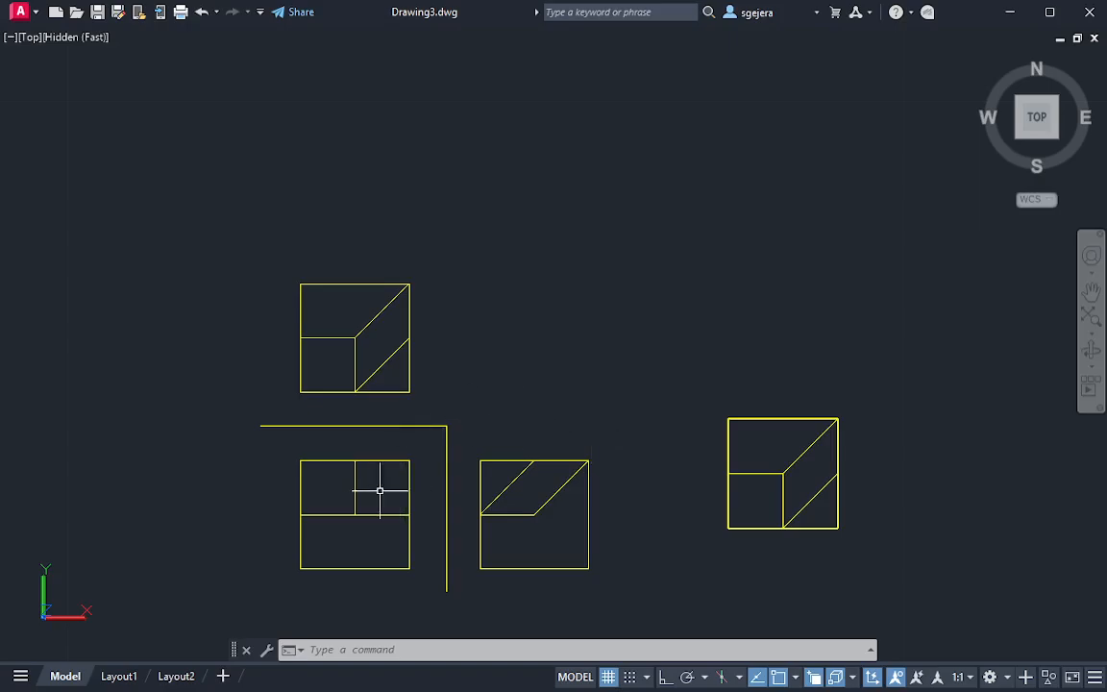
scroll(535, 468, "up", 2)
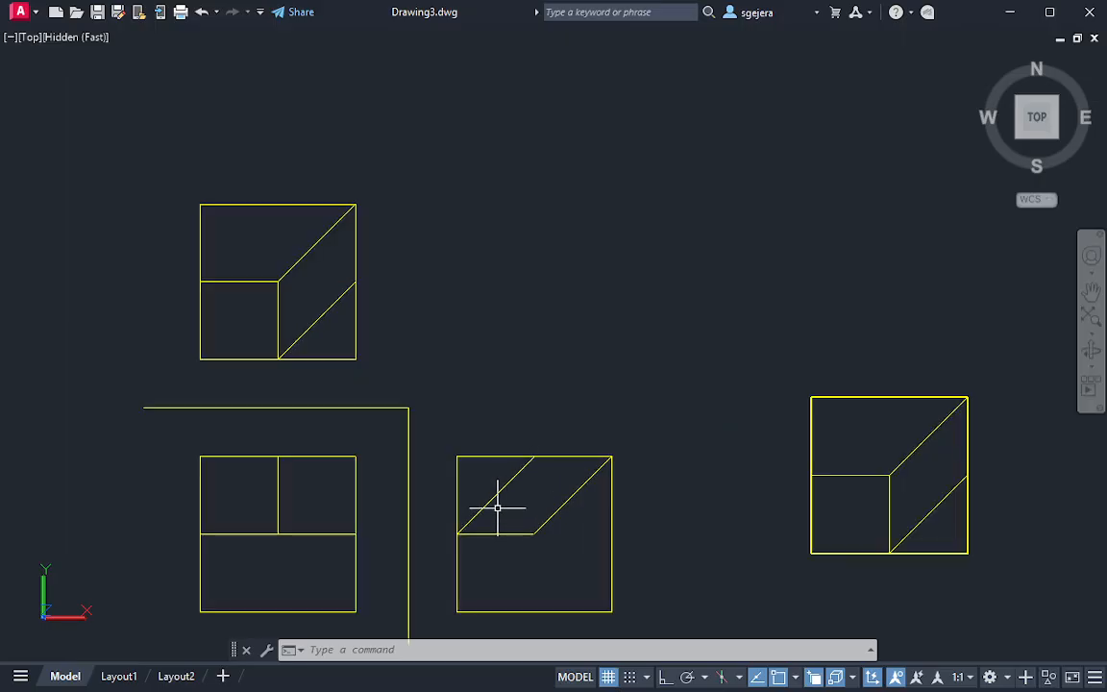
middle_click_drag(367, 210, 369, 253)
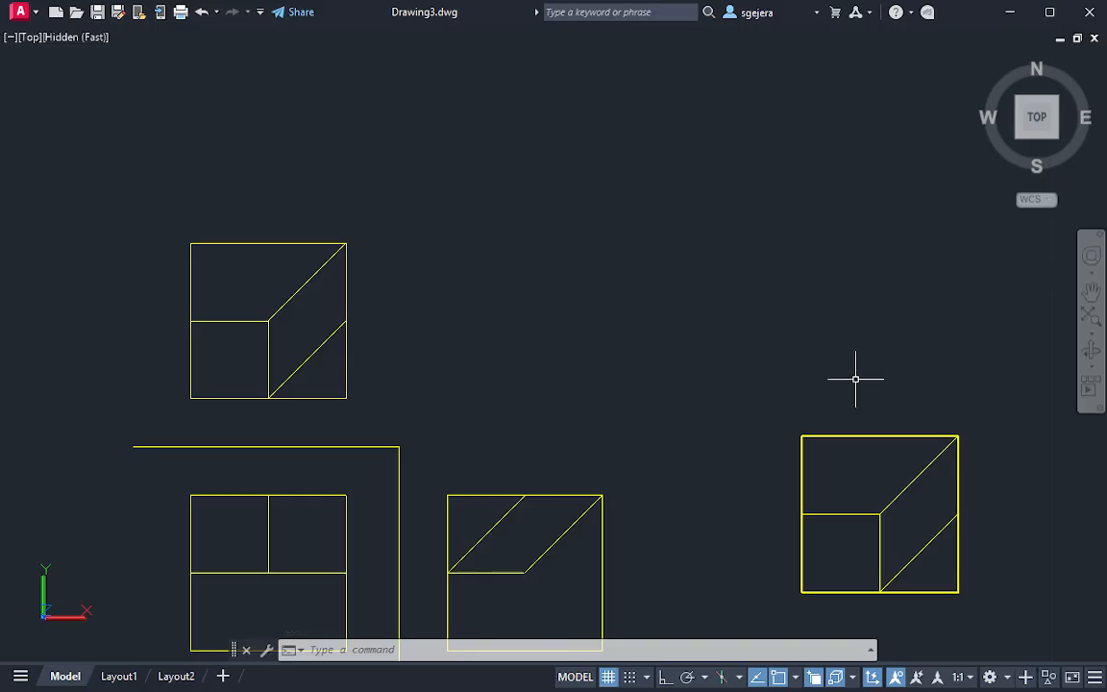
Orbit around the selected solid to examine its oblique plane edge-on
middle_click_drag(856, 379, 606, 267)
middle_click_drag(864, 435, 776, 554, "shift")
scroll(797, 369, "up", 3)
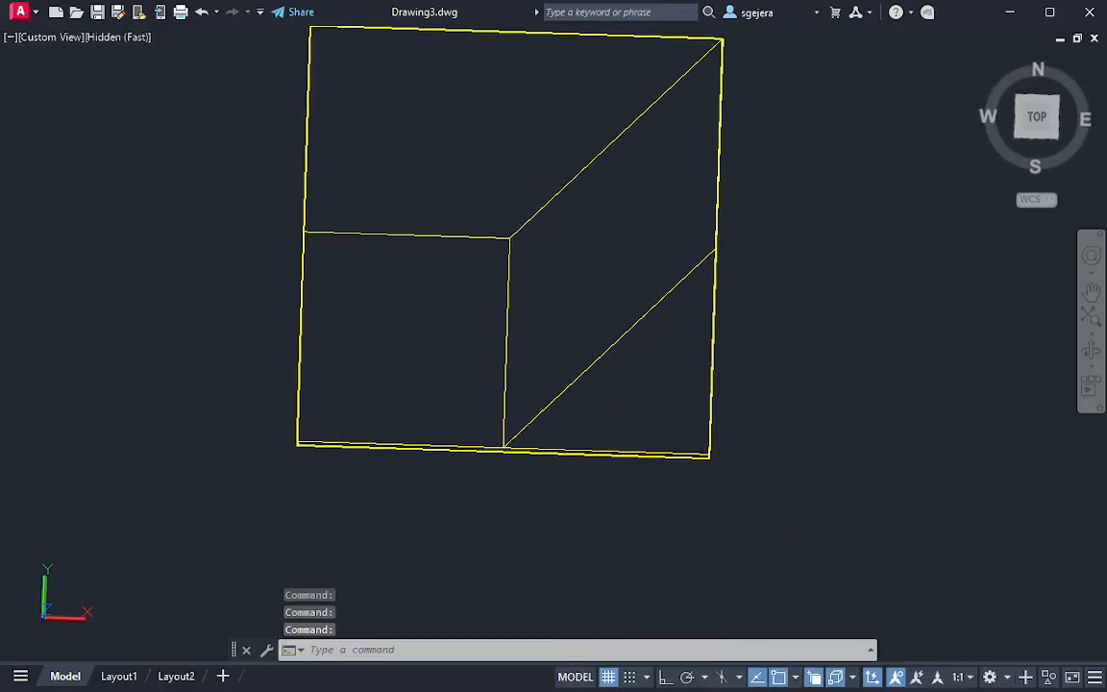
middle_click_drag(708, 303, 675, 363)
scroll(712, 158, "up", 2)
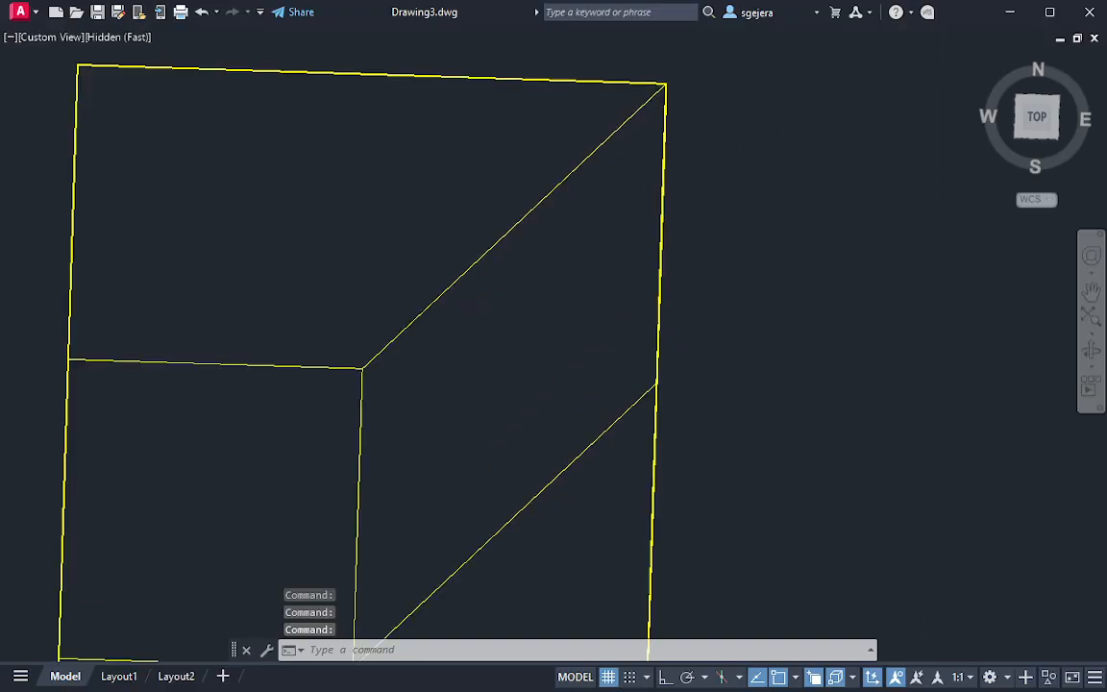
middle_click_drag(768, 151, 511, 204, "shift")
left_click(573, 284)
middle_click_drag(638, 414, 440, 568, "shift")
middle_click_drag(318, 286, 423, 248, "shift")
scroll(418, 248, "down", 4)
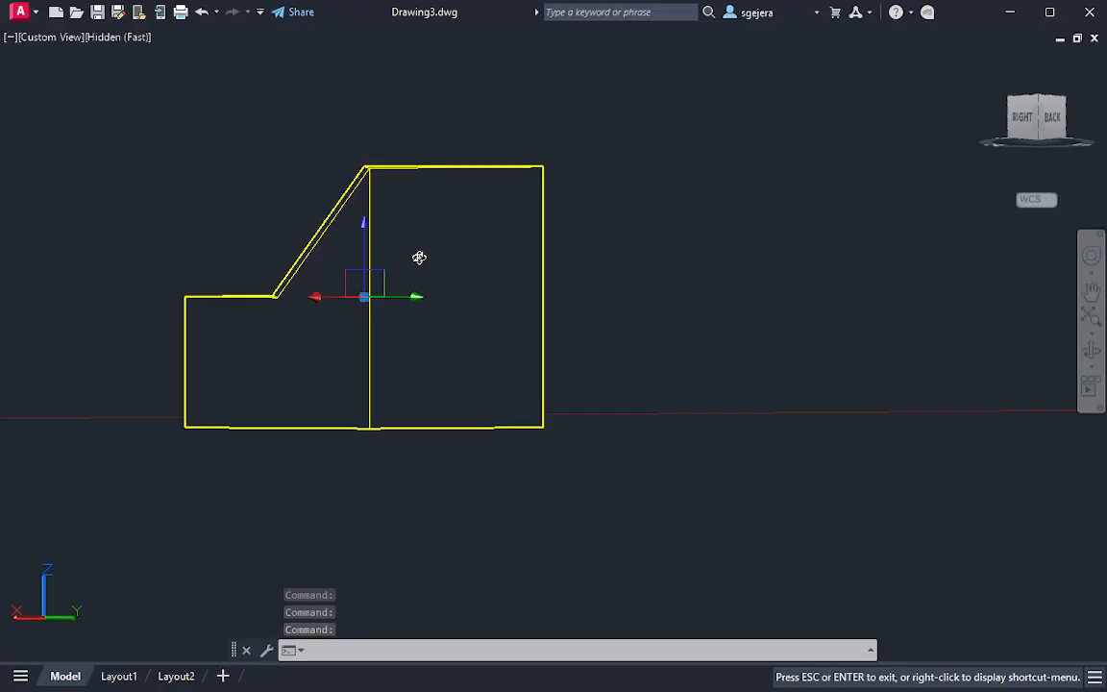
Compare the oblique plane's edge-on appearance with the solid's appearance from the back
middle_click_drag(425, 268, 402, 302, "shift")
left_click_drag(396, 369, 309, 393)
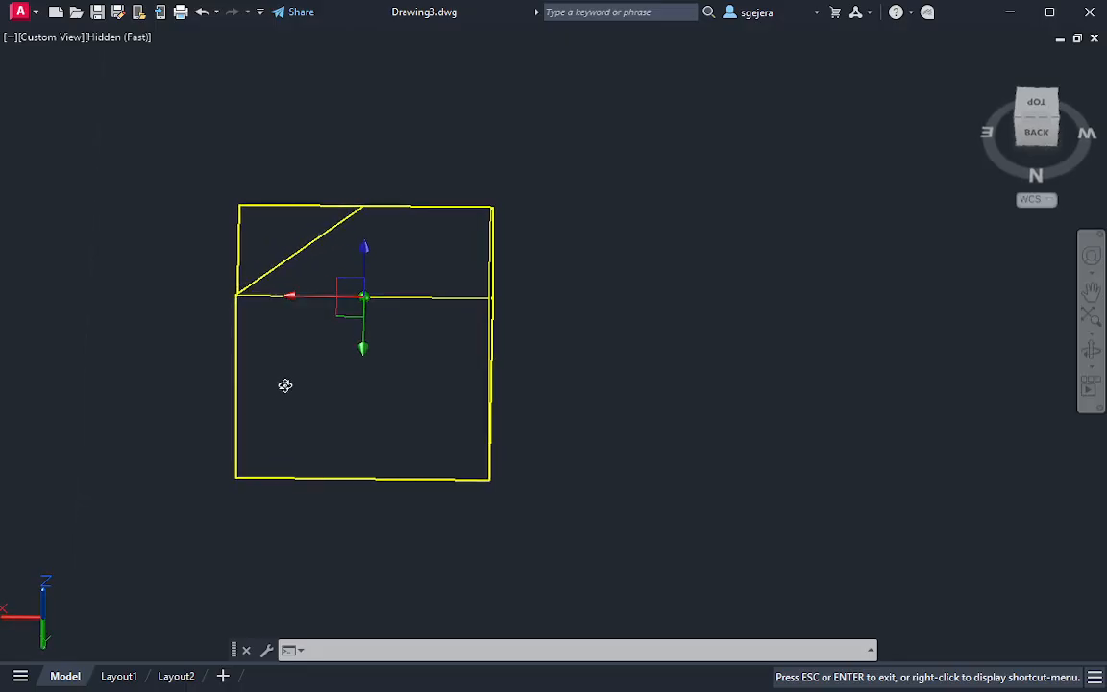
left_click_drag(286, 385, 417, 259)
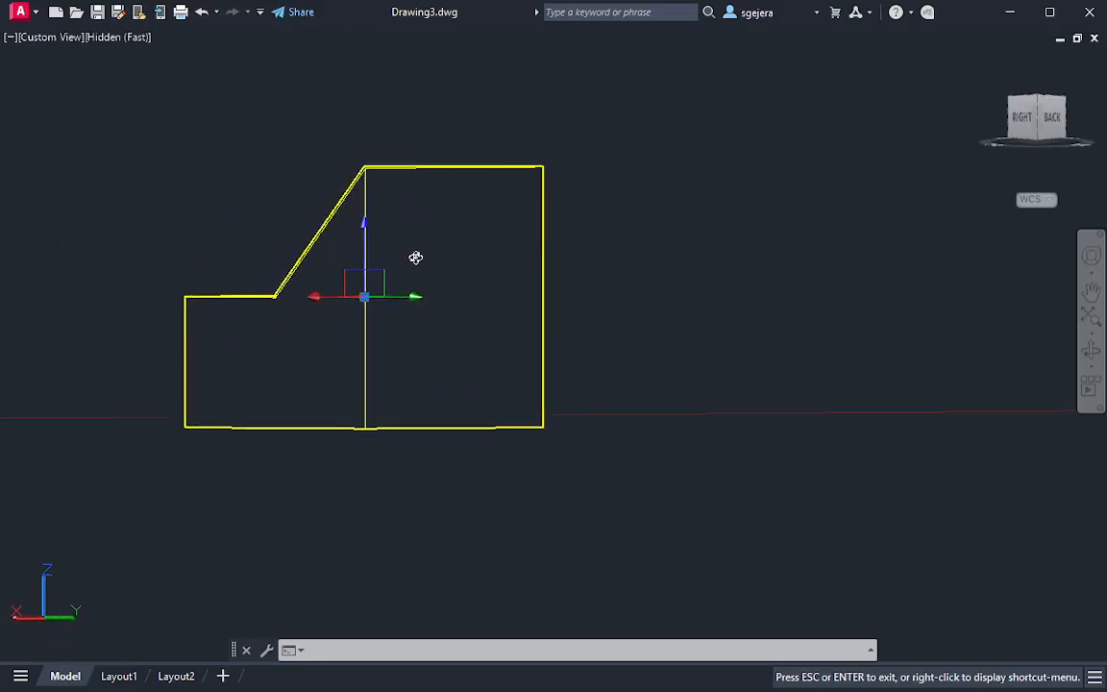
left_click_drag(415, 257, 290, 385)
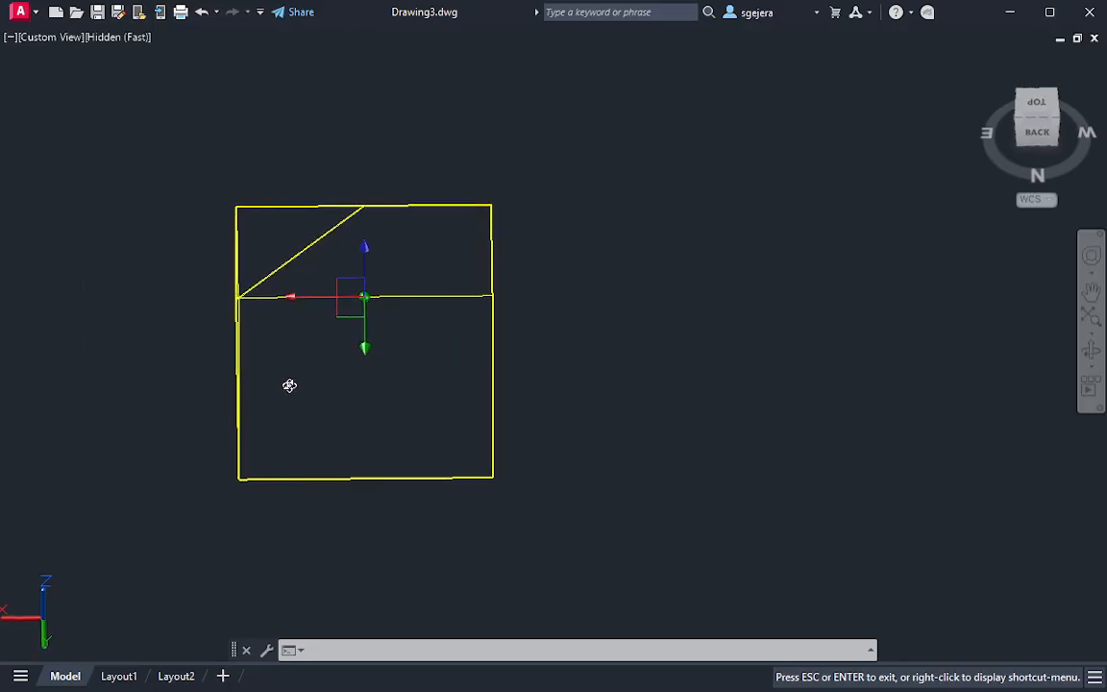
key("Escape")
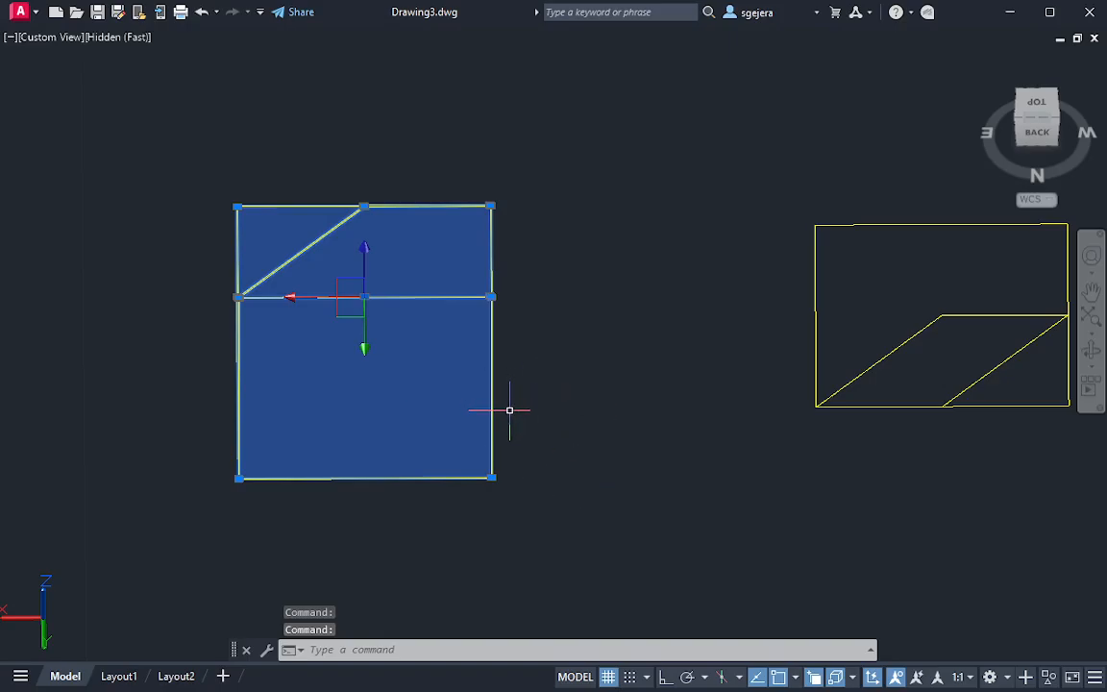
Return to the Top view with the solid deselected and review the three orthographic views beside it
middle_click_drag(421, 380, 753, 353, "shift")
middle_click_drag(373, 308, 754, 450)
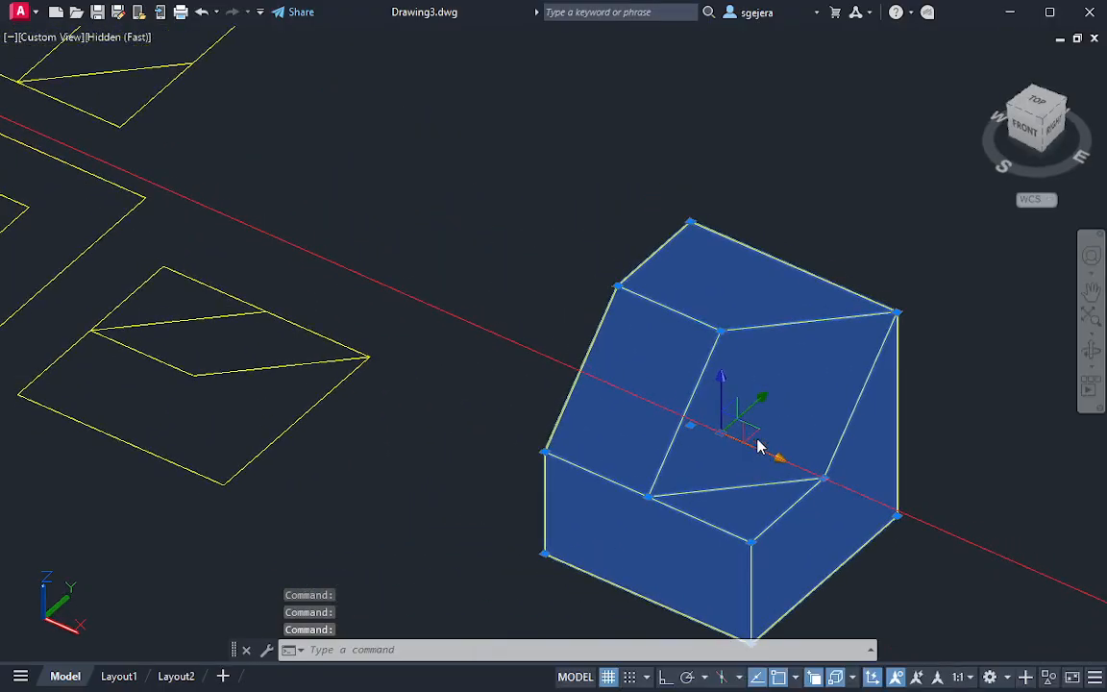
middle_click_drag(267, 287, 450, 431)
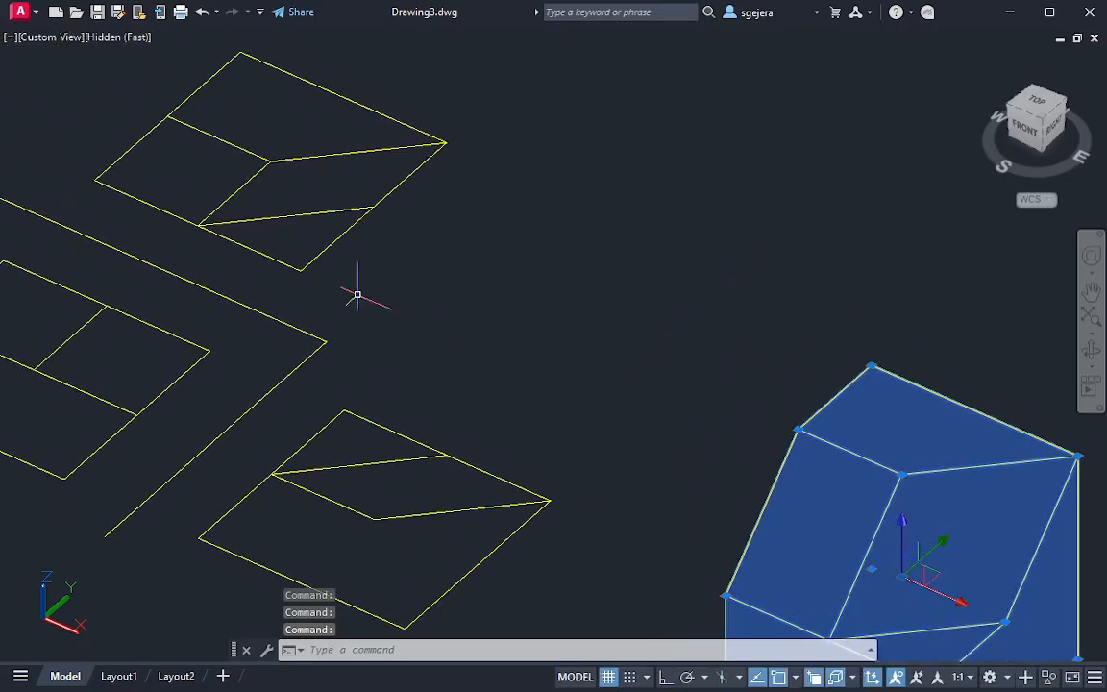
left_click(1036, 100)
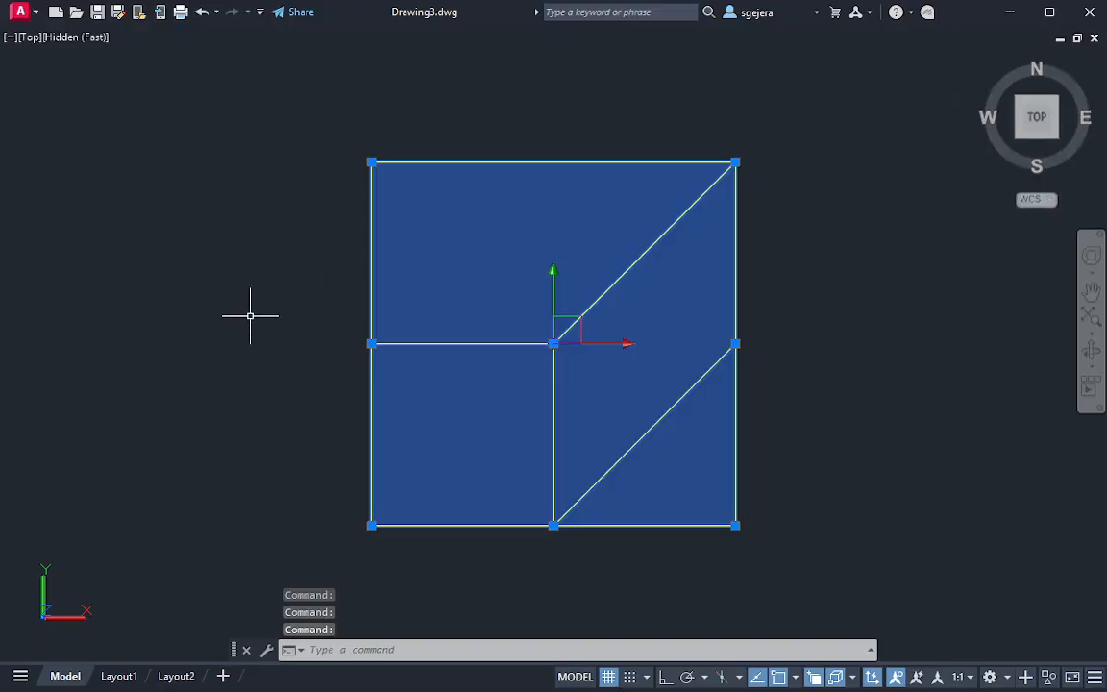
key("Escape")
key("Escape")
middle_click_drag(117, 332, 784, 460)
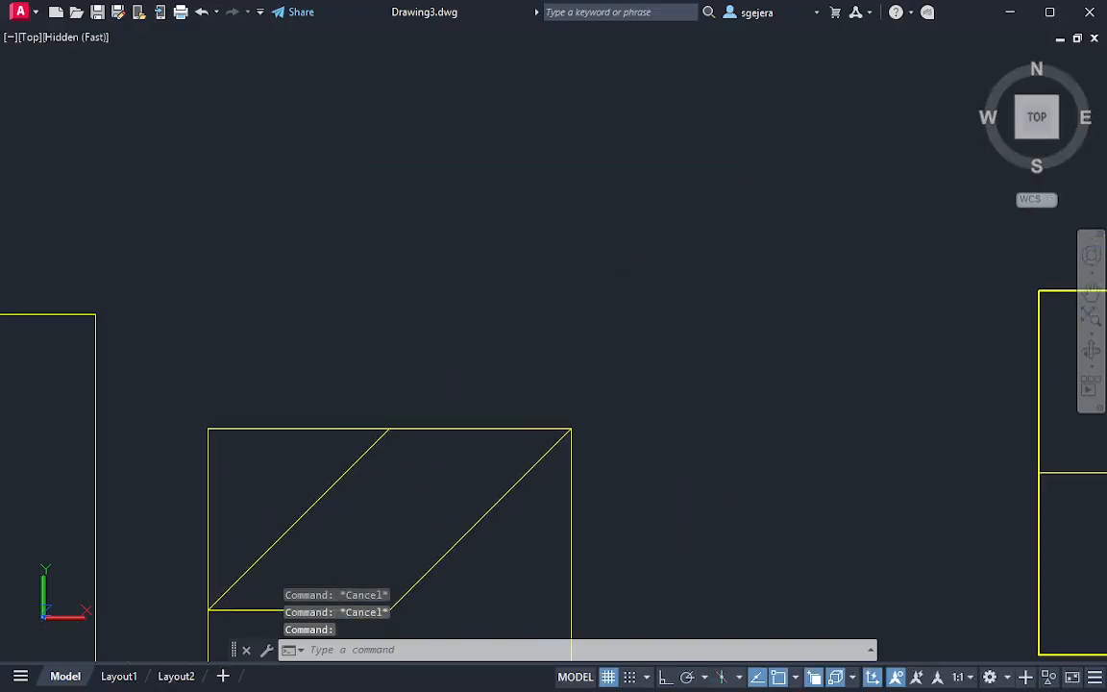
middle_click_drag(373, 509, 376, 351)
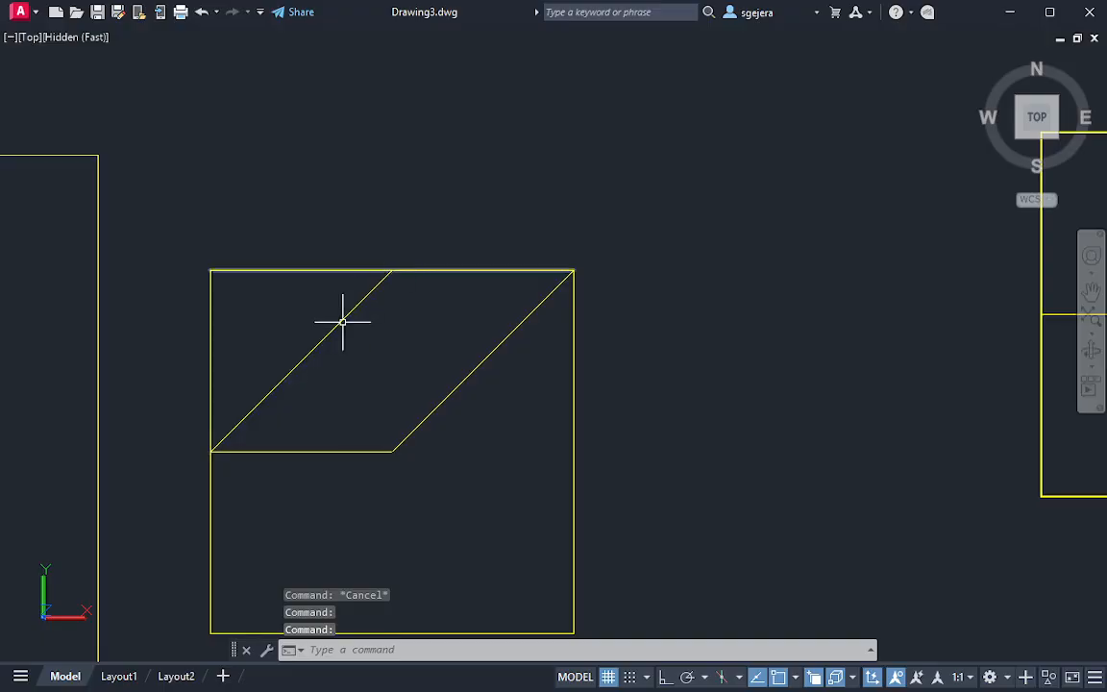
scroll(476, 441, "down", 4)
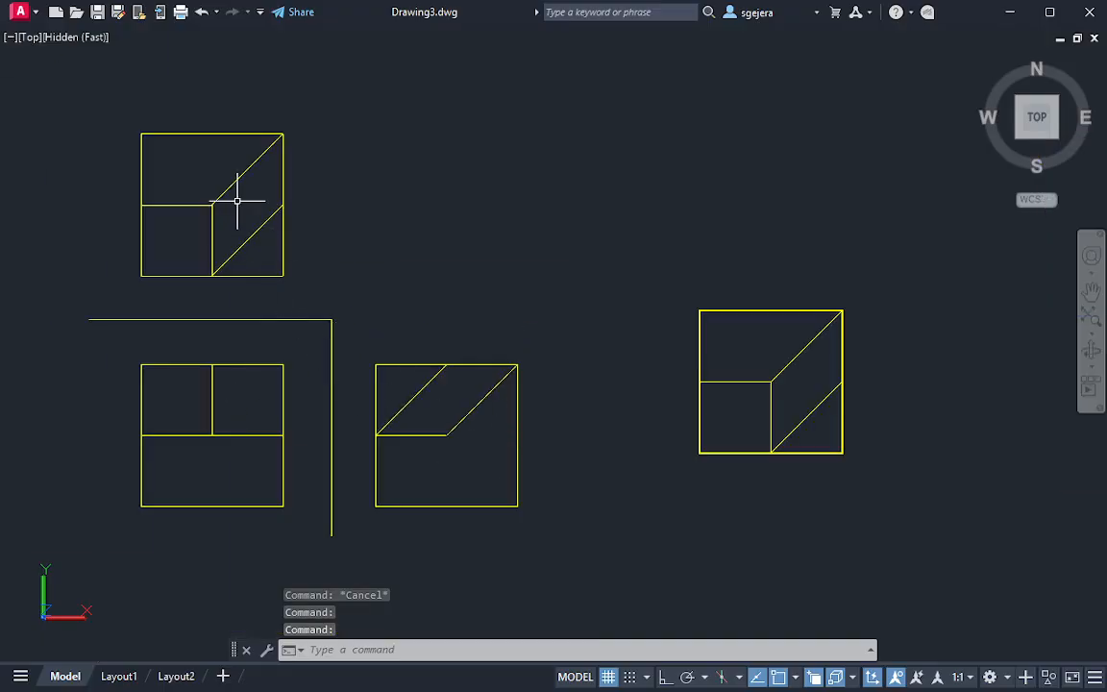
middle_click_drag(237, 200, 224, 302)
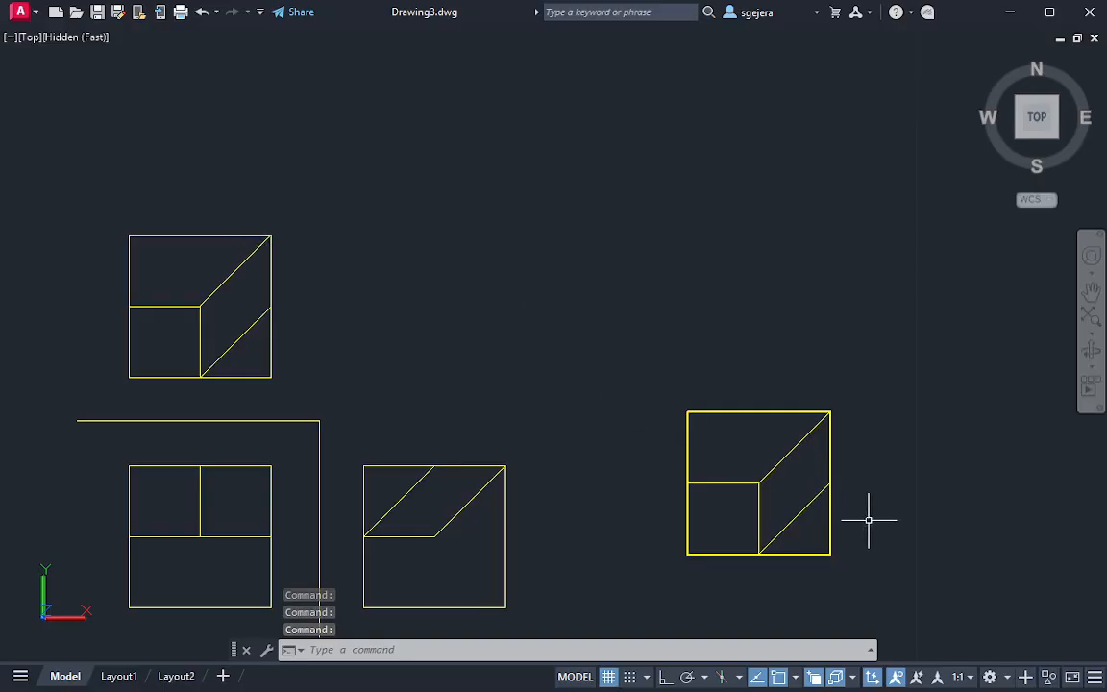
Orbit around the solid to view its oblique plane edge-on, and return to the Top view
middle_click_drag(866, 477, 623, 217, "shift")
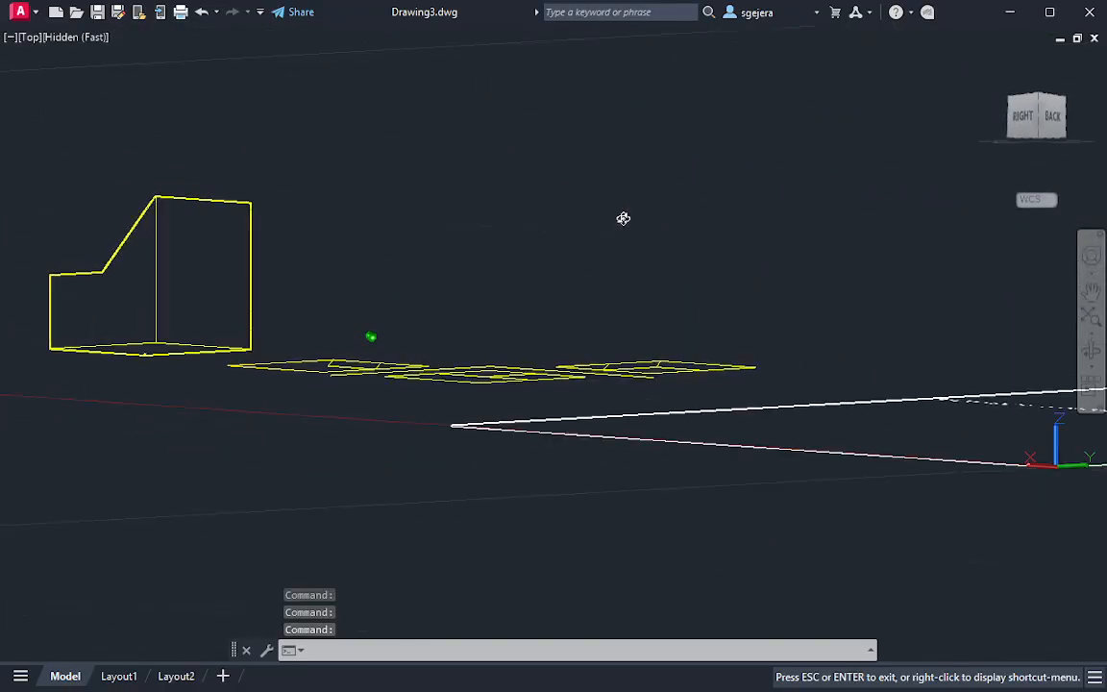
middle_click_drag(219, 257, 769, 566)
scroll(402, 421, "up", 3)
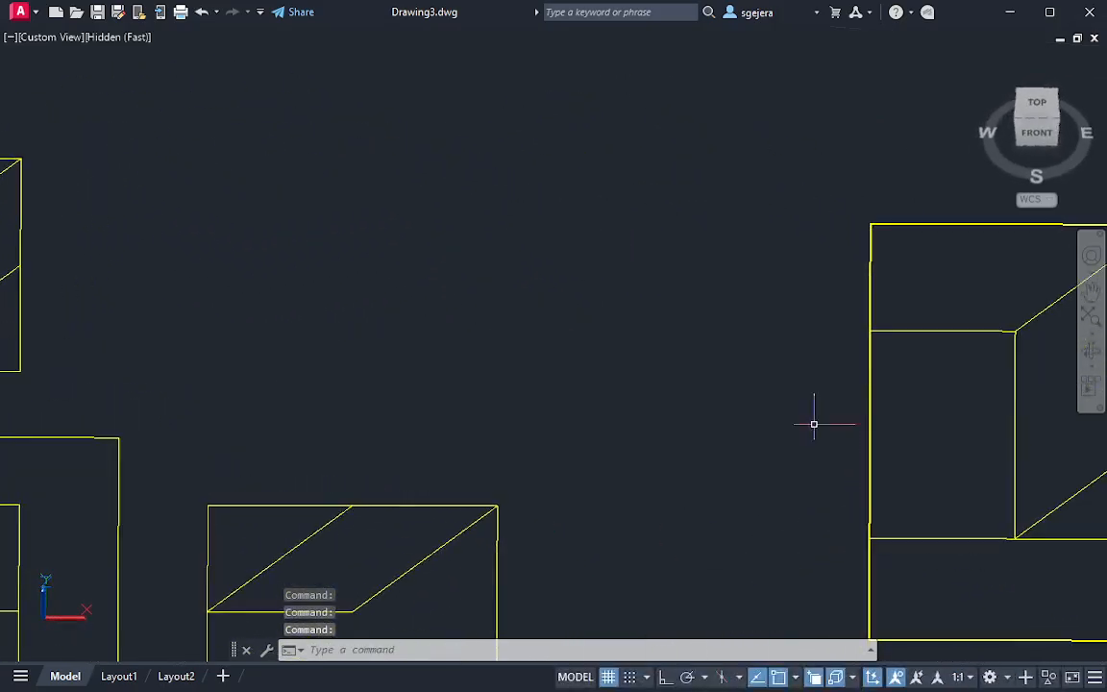
scroll(991, 197, "up", 2)
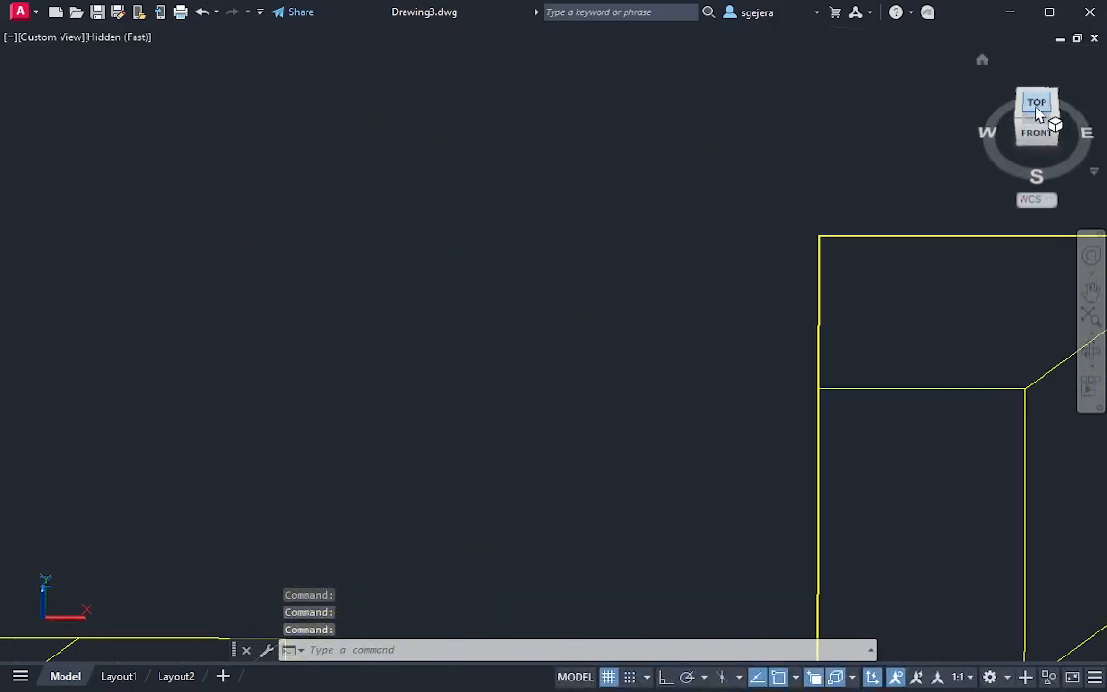
left_click(1036, 119)
scroll(731, 348, "up", 7)
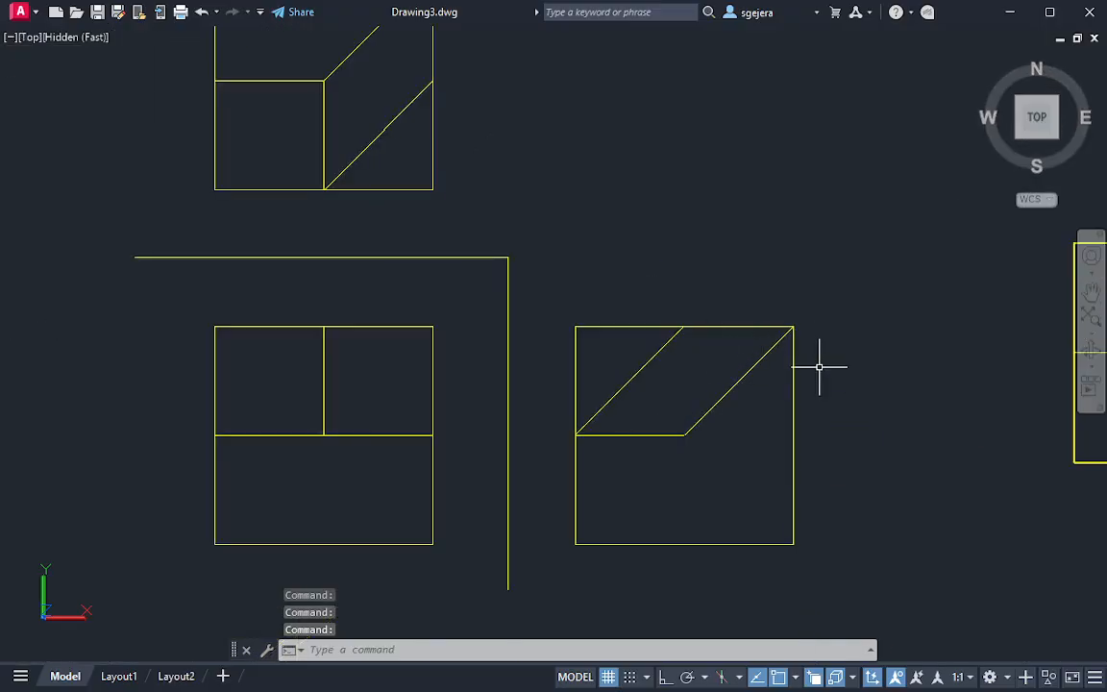
Compare the side view with the solid's oblique plane from behind and edge-on, and restore the Top view with north up
mouse_move(819, 366)
middle_mouse_down()
mouse_move(744, 401)
mouse_move(676, 400)
middle_mouse_up()
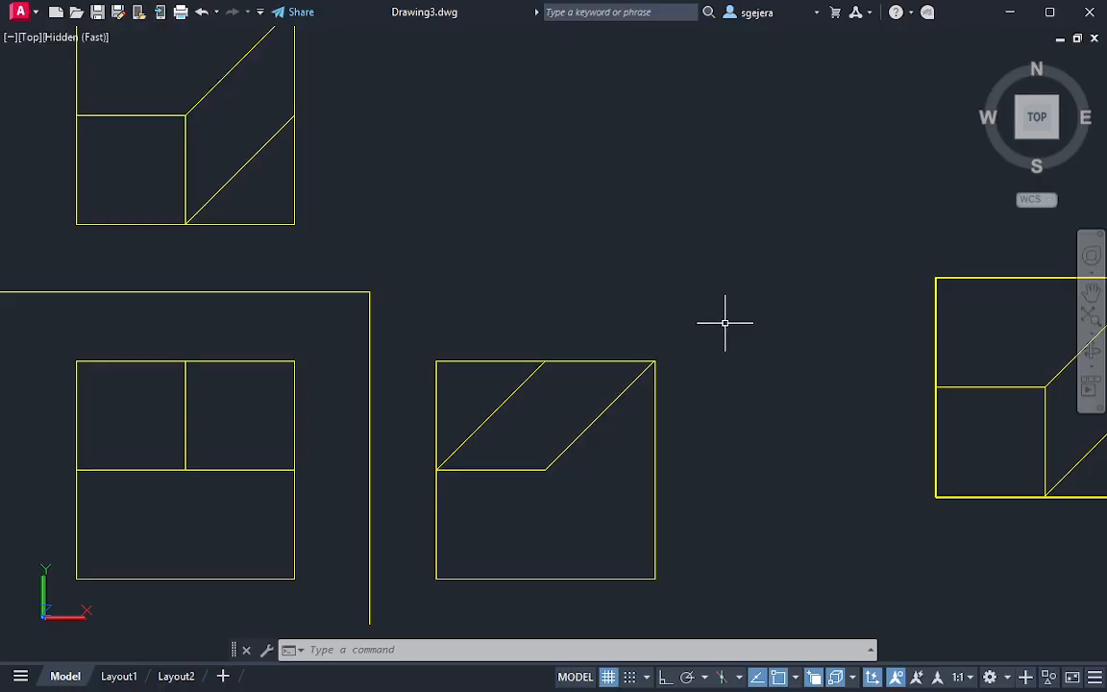
middle_click_drag(949, 453, 697, 472)
middle_click_drag(890, 494, 524, 373, "shift")
middle_click_drag(277, 389, 428, 424)
scroll(370, 455, "up", 2)
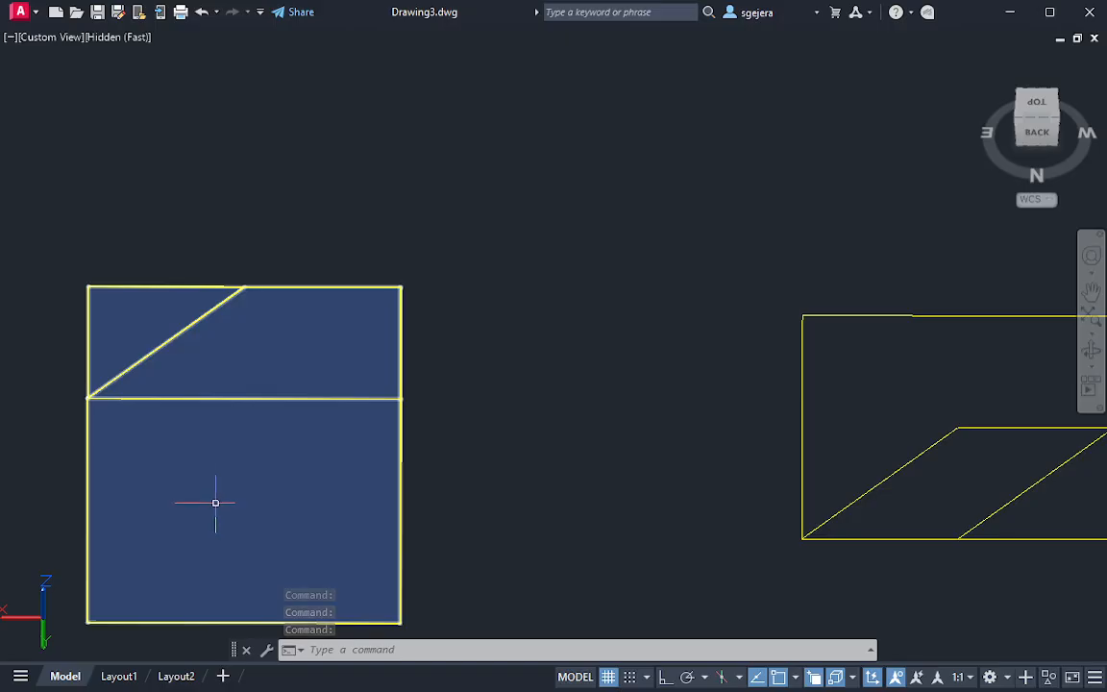
middle_click_drag(215, 503, 390, 416, "shift")
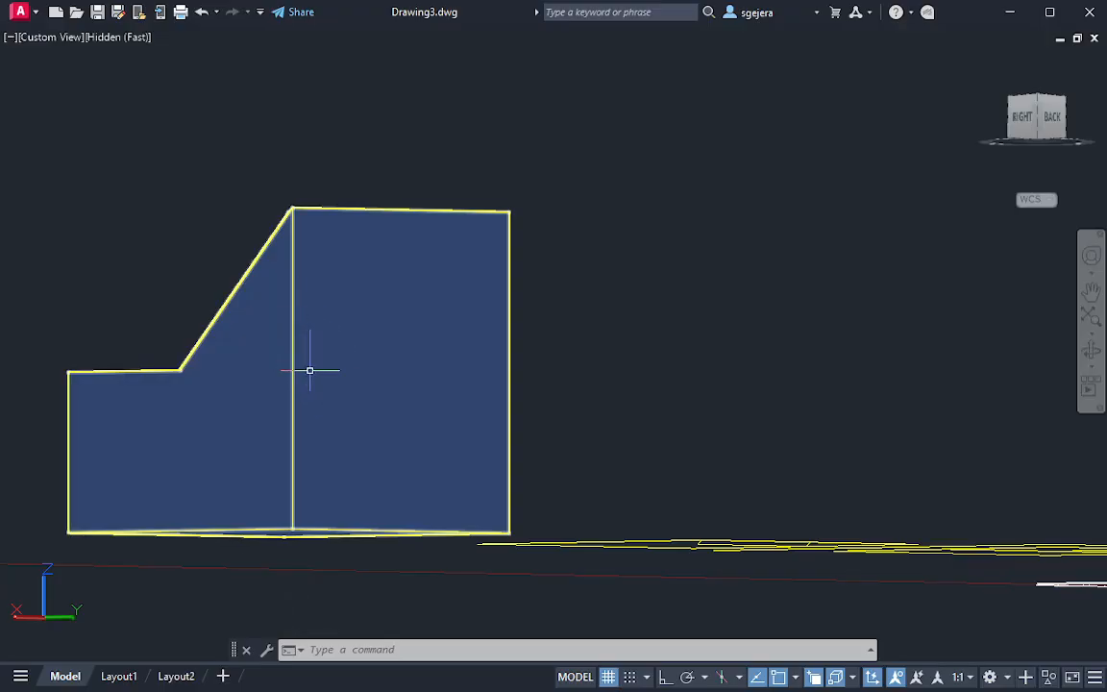
middle_click_drag(459, 322, 475, 387, "shift")
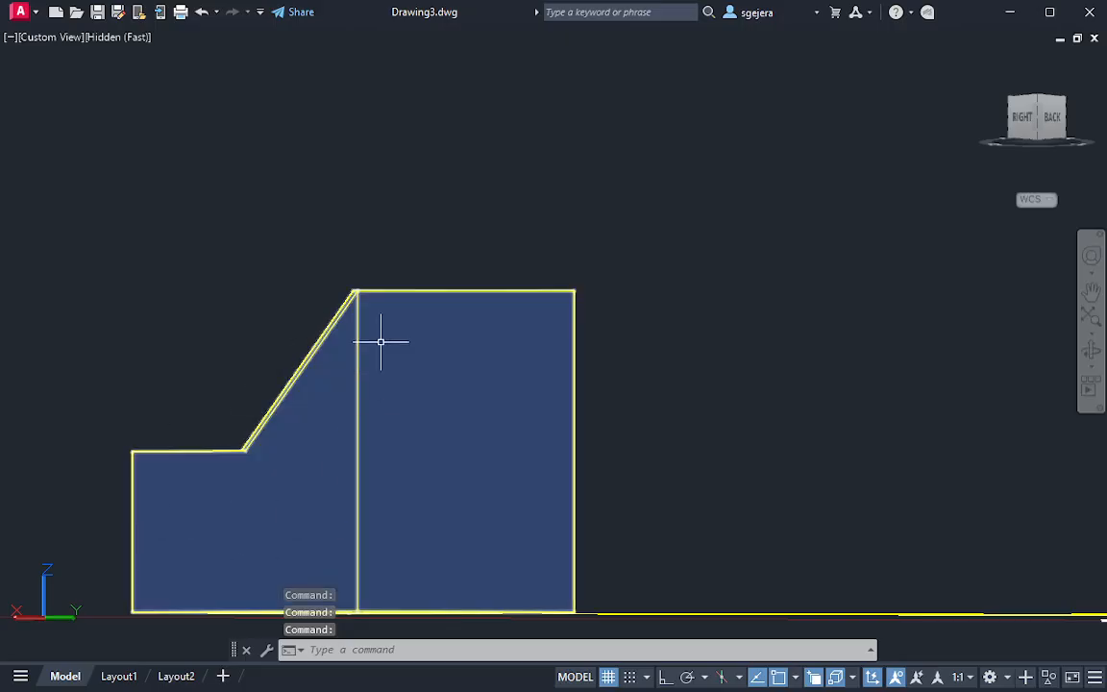
middle_click_drag(581, 551, 577, 432, "shift")
left_click(1038, 109)
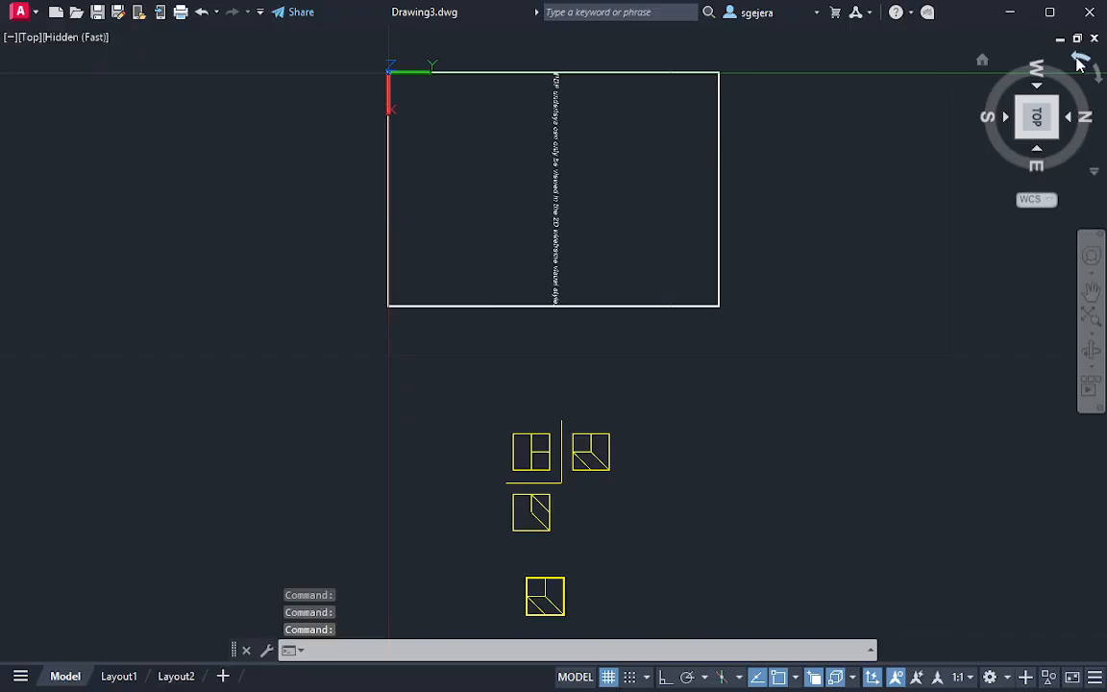
left_click(1079, 63)
Draw a 45° projection line about 3.36 long from the oblique plane's lowest corner in the top view, along its sloping edge
scroll(741, 376, "up", 8)
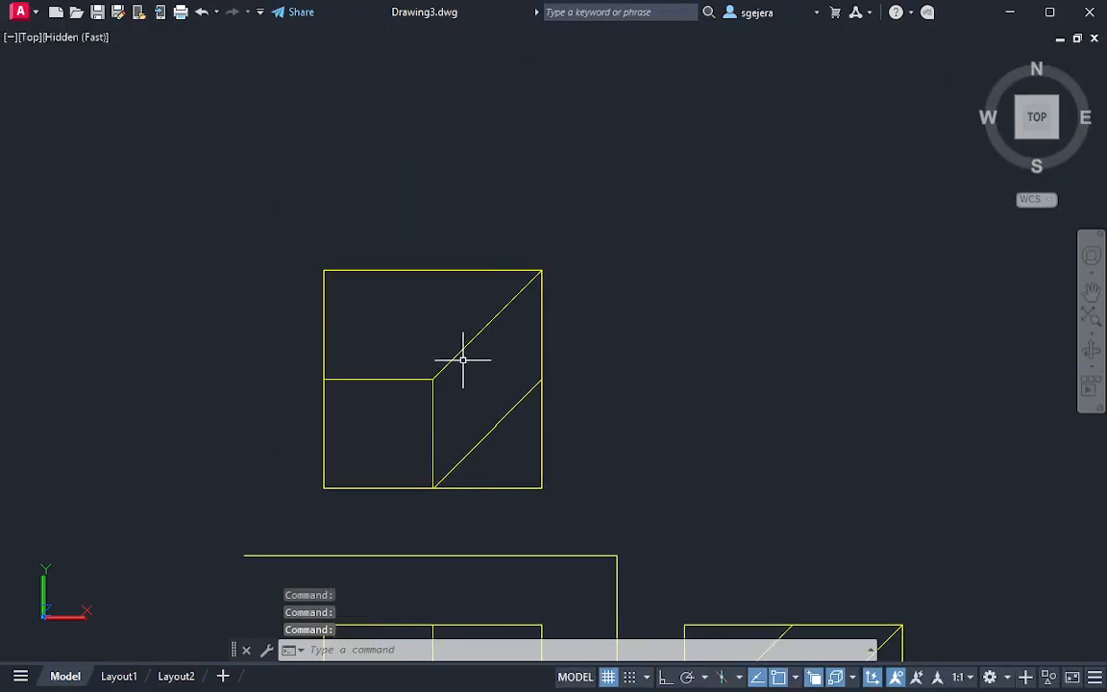
middle_click_drag(560, 372, 502, 412)
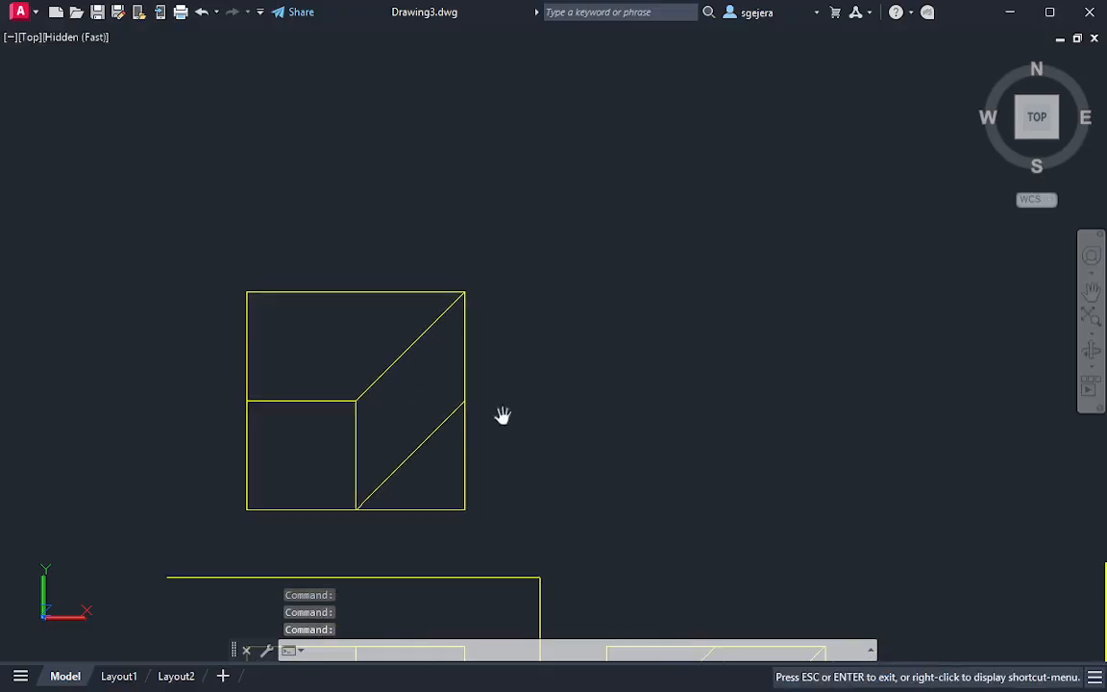
middle_click_drag(587, 456, 540, 343)
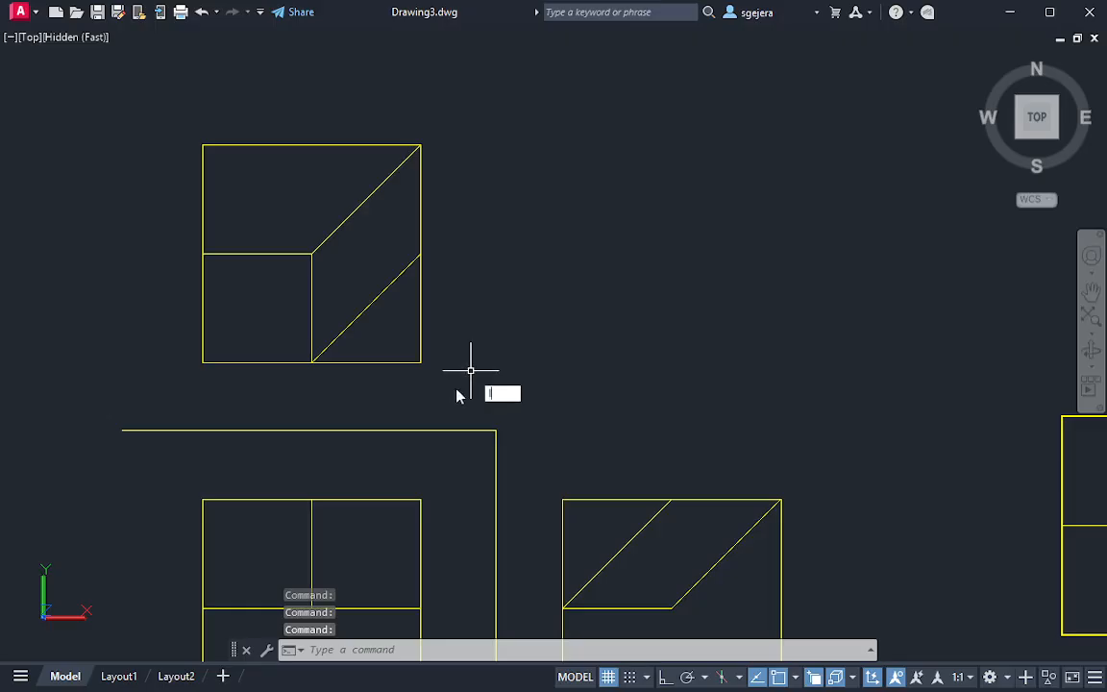
type("l")
key("Return")
middle_click_drag(470, 255, 441, 325)
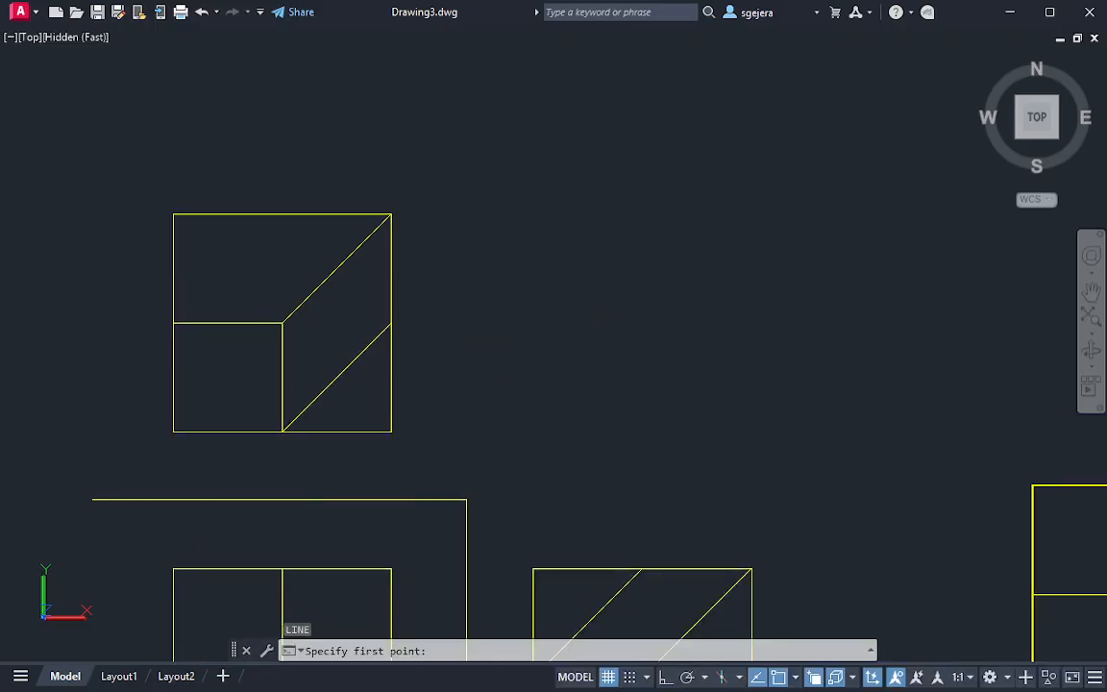
left_click(281, 432)
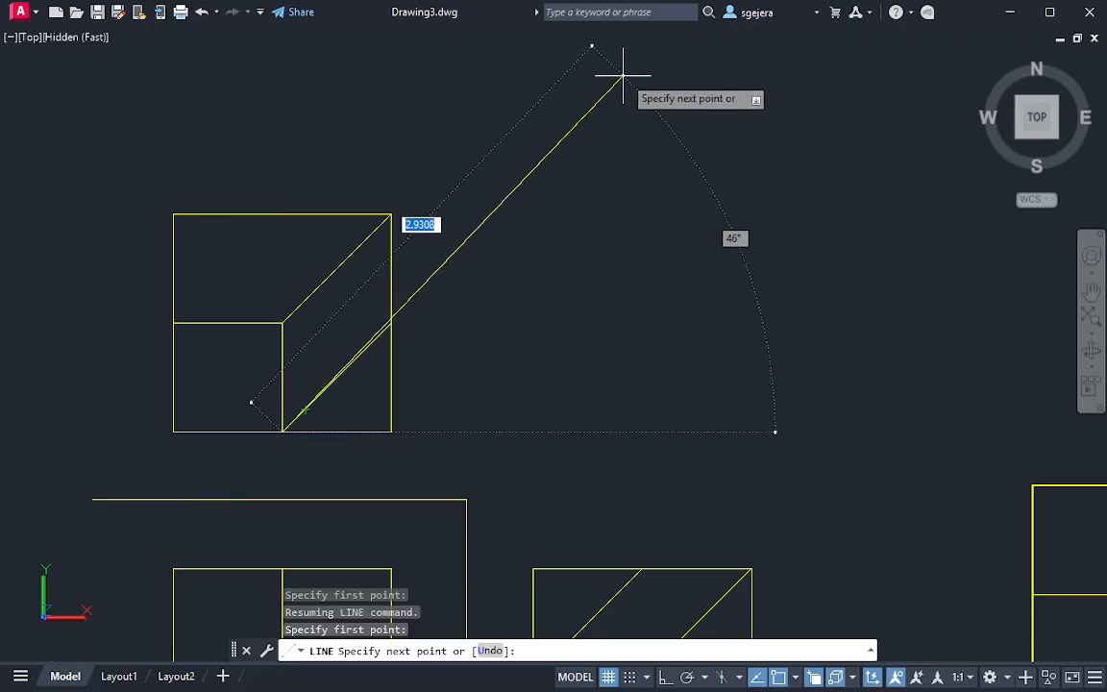
middle_click_drag(650, 74, 599, 161)
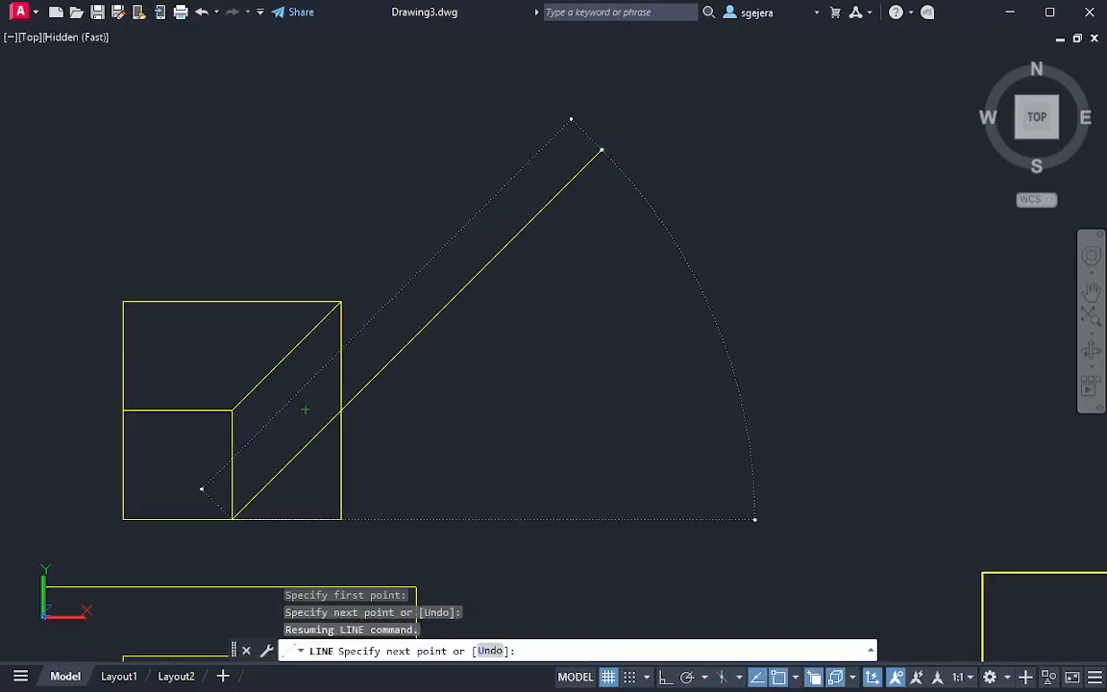
left_click(629, 121)
key("Escape")
Try a projection line from the top view's upper-right corner and undo it
key("Return")
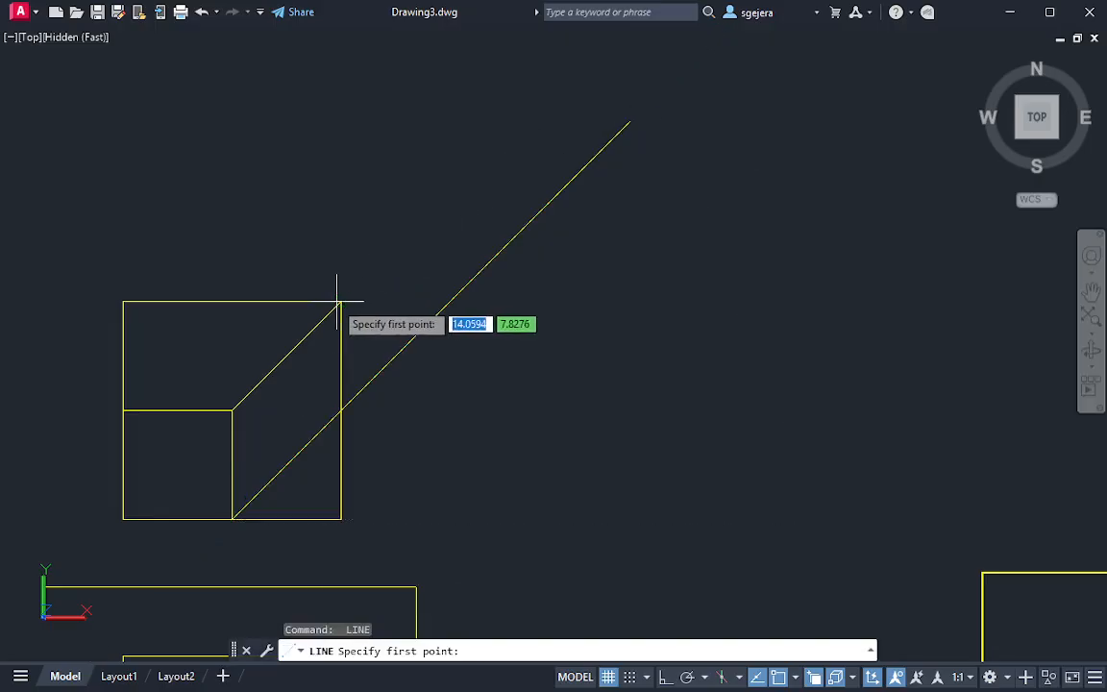
left_click(341, 301)
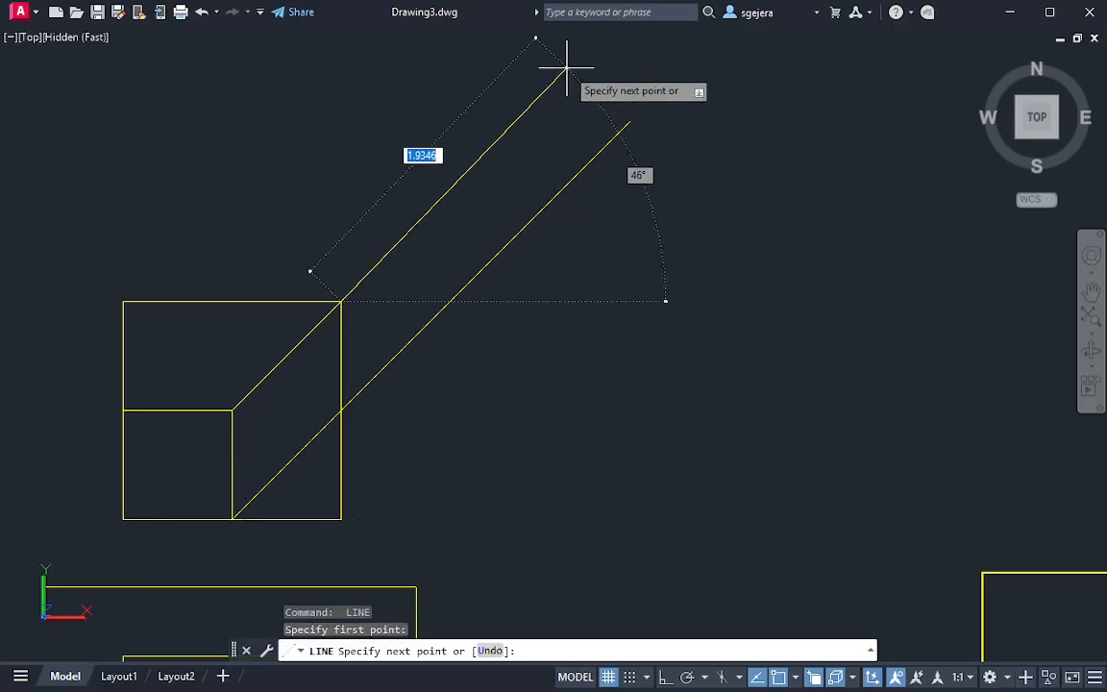
middle_click_drag(556, 128, 521, 244)
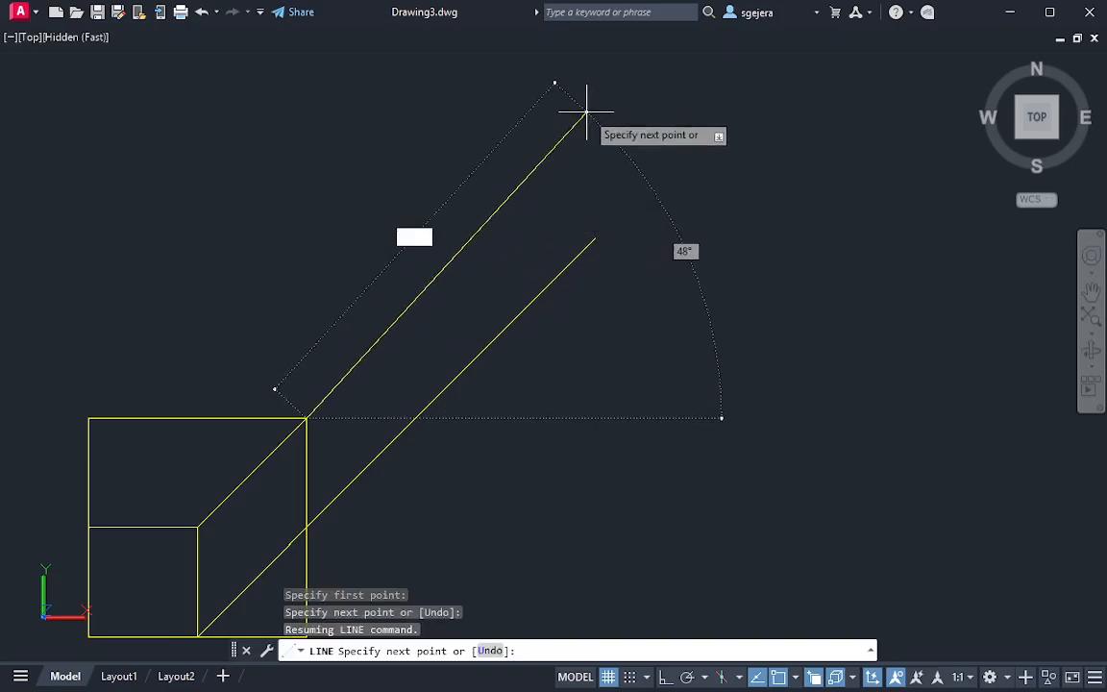
left_click(640, 97)
key("Escape")
key("ctrl+z")
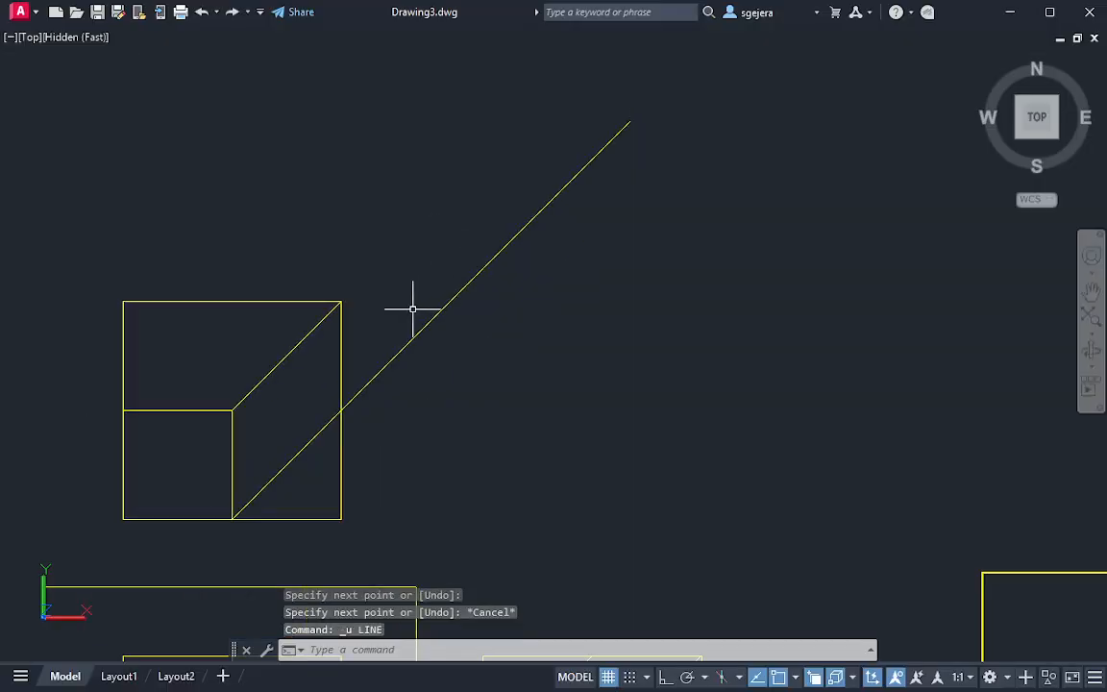
Draw a projection line from the top view's upper-right corner, parallel to the first projection line
key("Return")
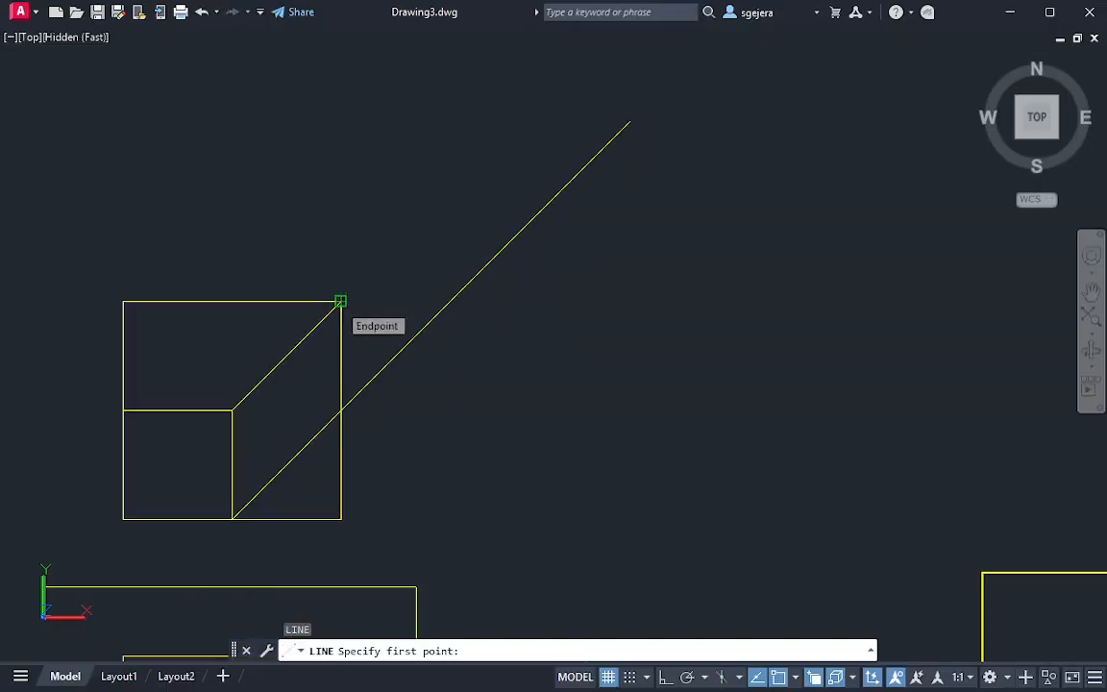
left_click(340, 301)
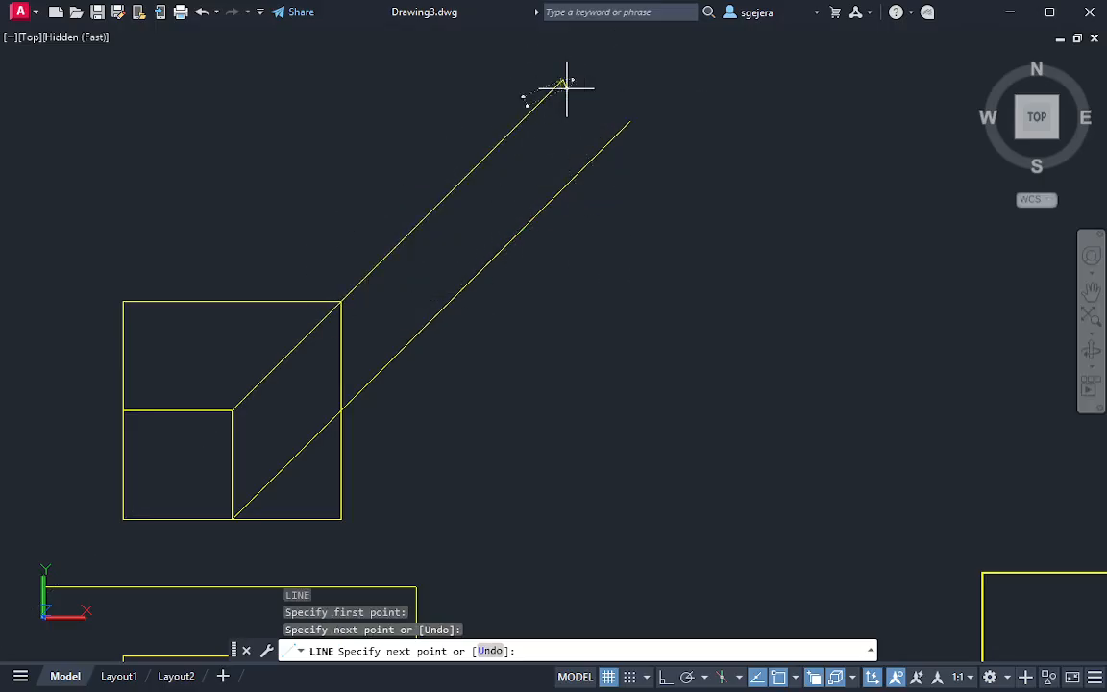
key("Escape")
middle_click_drag(571, 155, 613, 242)
type("e")
key("Escape")
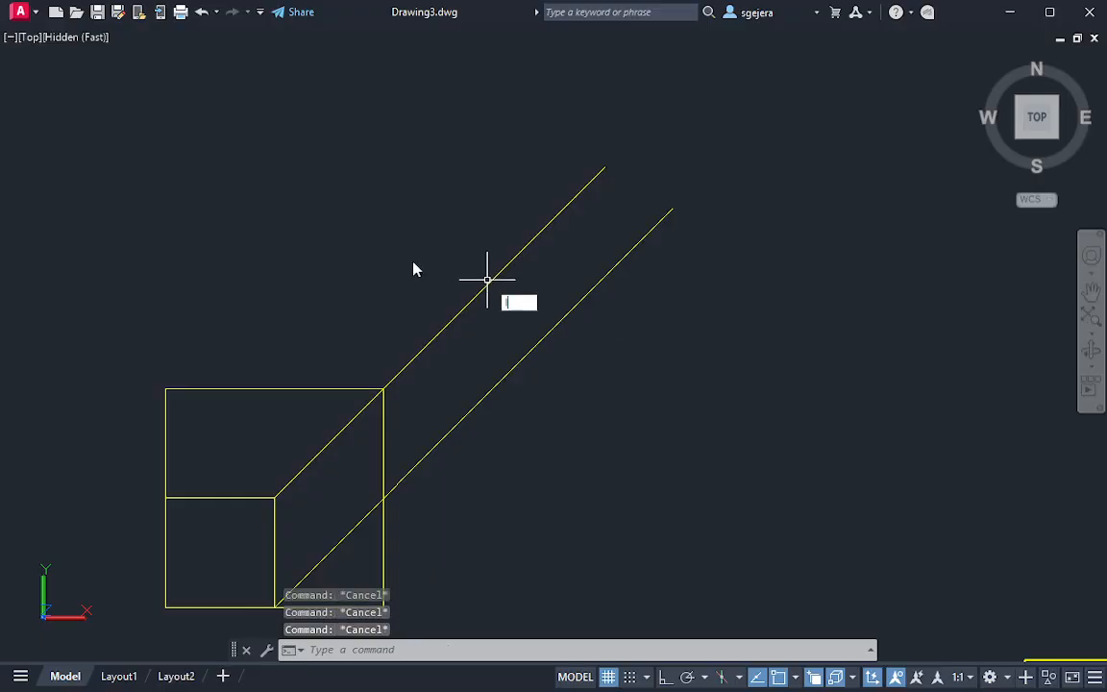
Draw a reference line for the auxiliary view perpendicular across both projection lines
type("l")
key("Return")
left_click(313, 196)
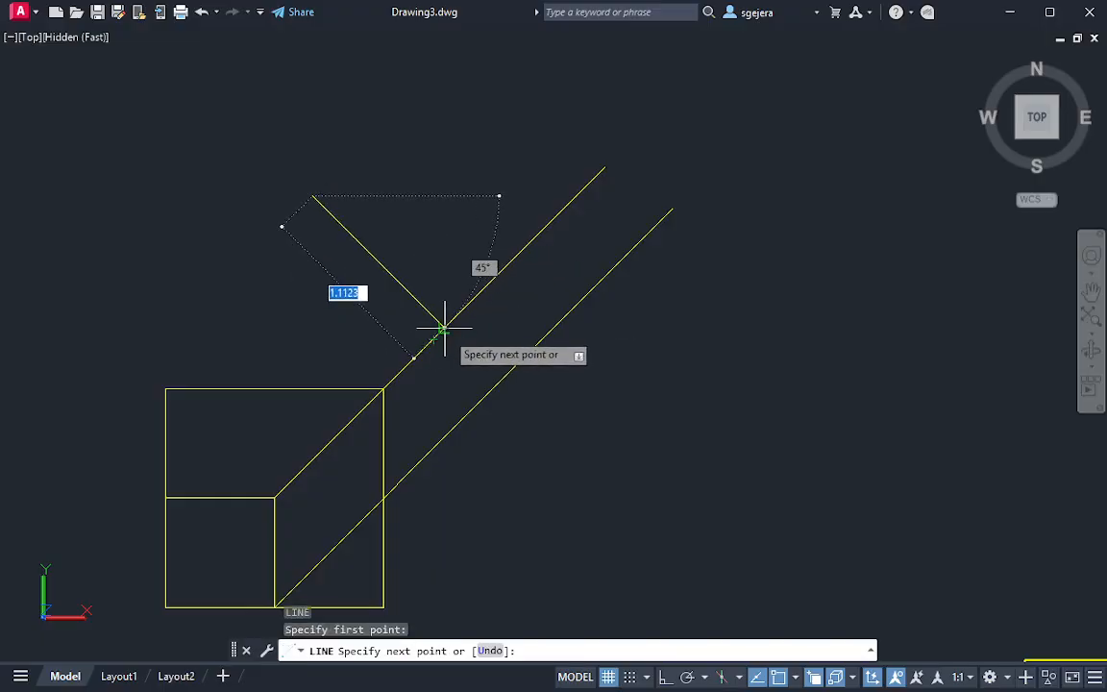
left_click(678, 561)
key("Escape")
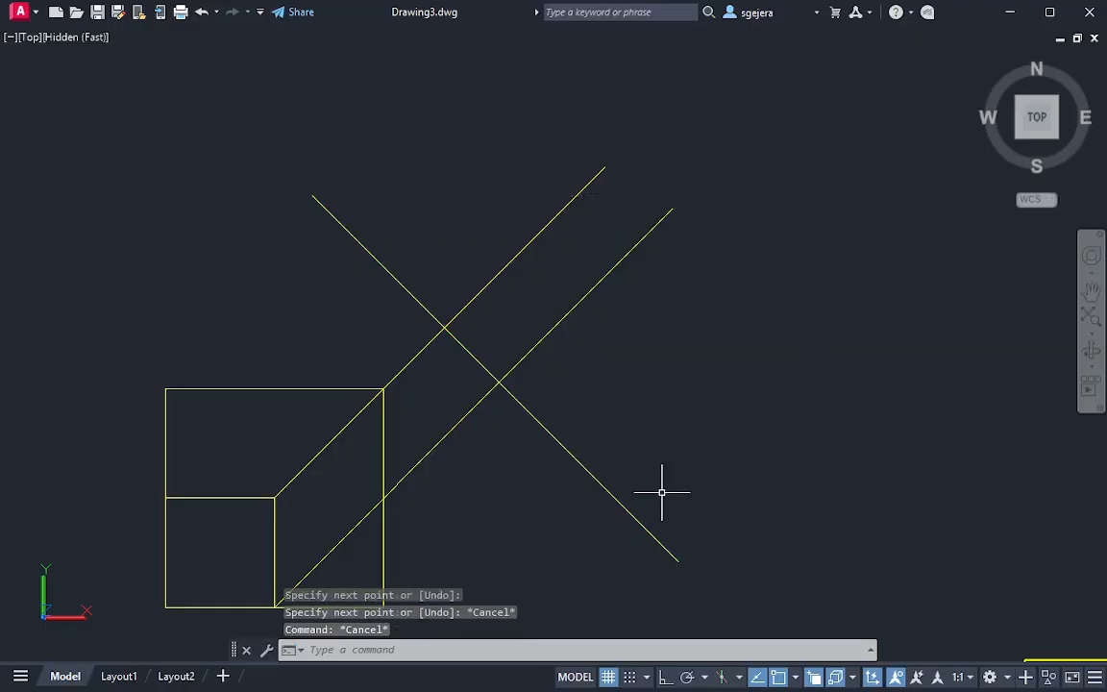
Draw a projection line from the top view's lower-right corner across the reference line, parallel to the existing projection lines
middle_click_drag(662, 492, 746, 367)
key("Return")
left_click(460, 546)
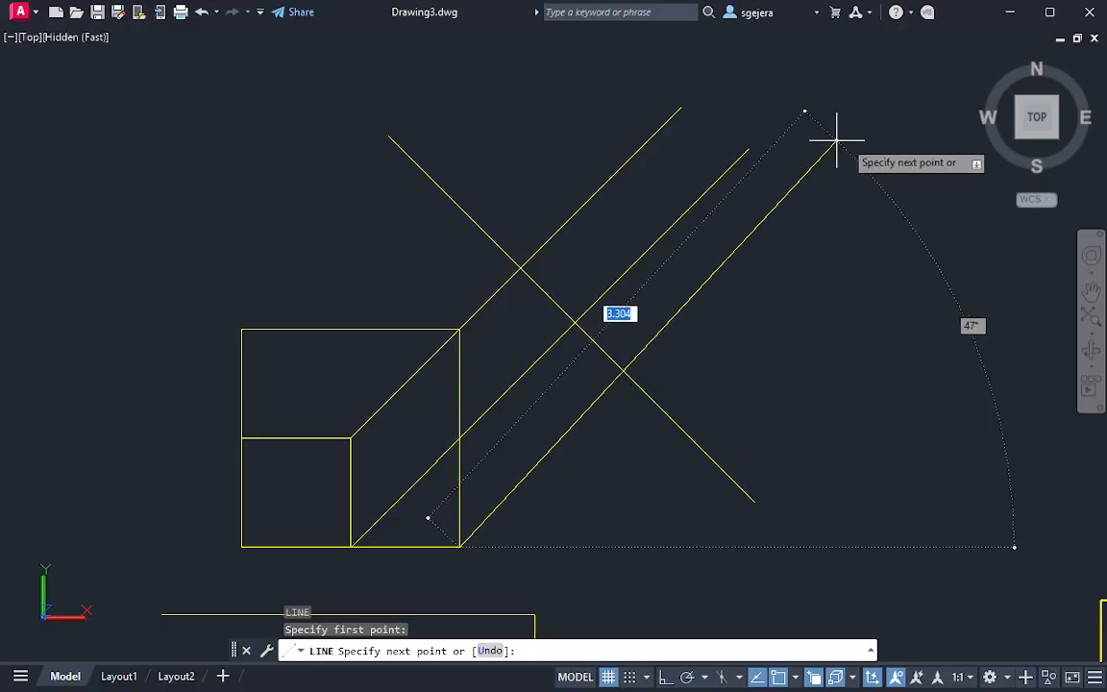
left_click(899, 107)
key("Escape")
Draw a projection line from the top view's upper-left corner across the reference line, parallel to the other projection lines
middle_click_drag(652, 200, 707, 301)
key("Return")
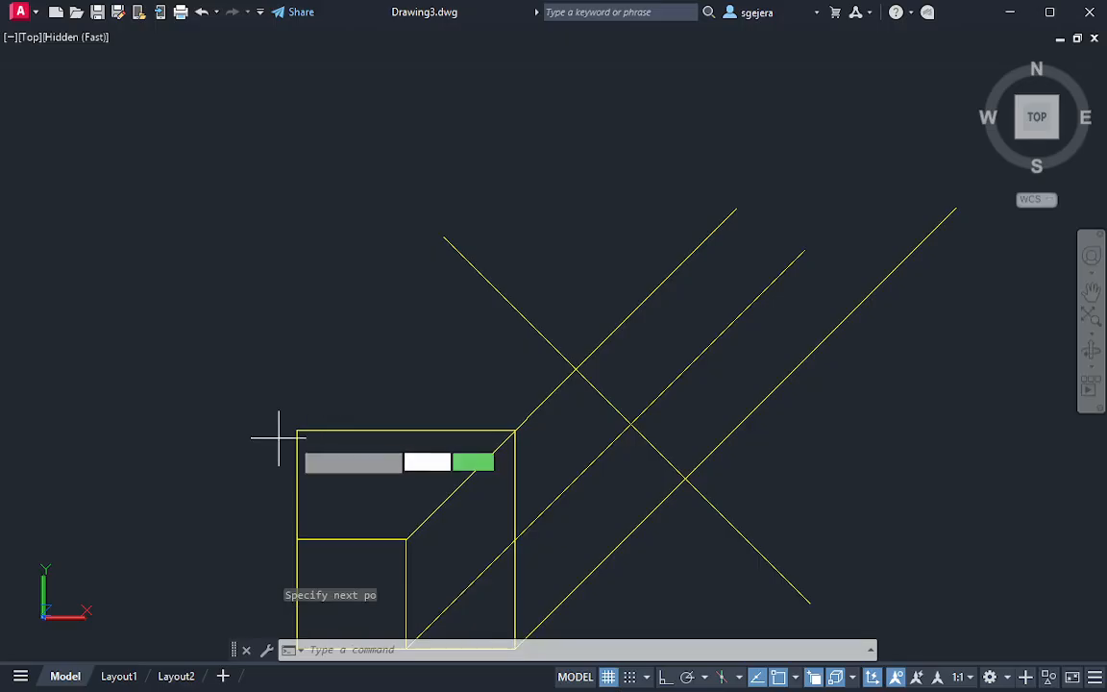
left_click(297, 430)
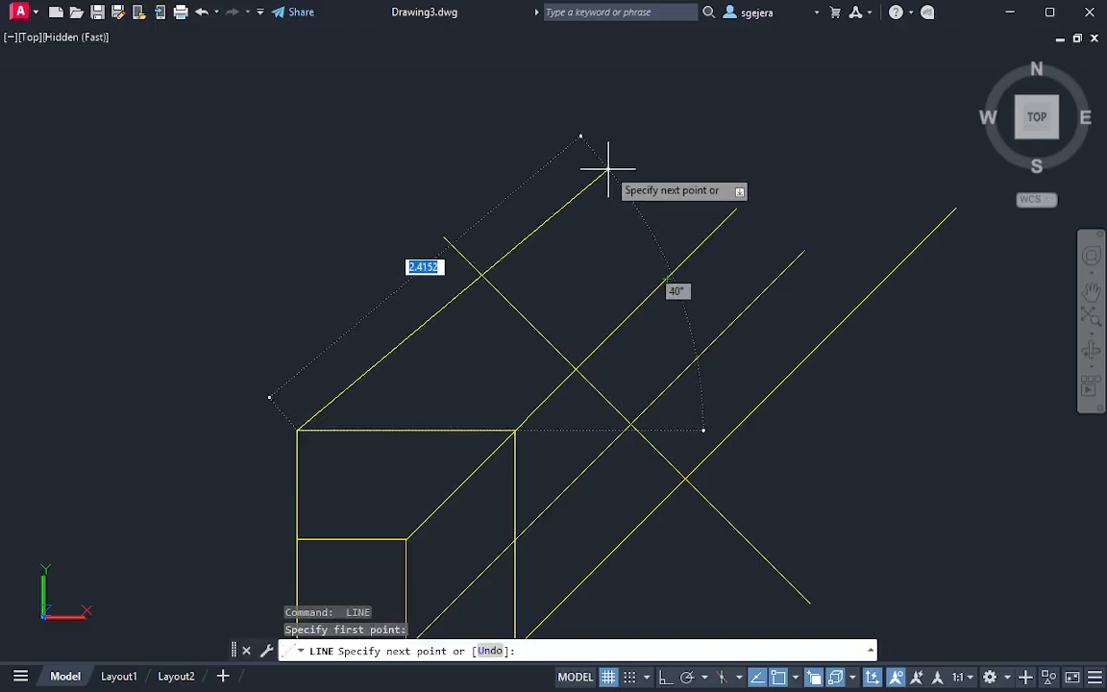
middle_click_drag(637, 87, 575, 170)
left_click(638, 107)
key("Escape")
Review the projection lines beside the orthographic views, and orbit to a 3D view of the solid with free space next to it
mouse_move(702, 378)
middle_mouse_down()
mouse_move(702, 292)
mouse_move(717, 267)
middle_mouse_up()
mouse_move(712, 319)
middle_mouse_down()
mouse_move(711, 297)
mouse_move(694, 366)
mouse_move(650, 383)
mouse_move(581, 332)
mouse_move(473, 393)
middle_mouse_up()
middle_click_drag(613, 440, 540, 377)
scroll(713, 466, "down", 2)
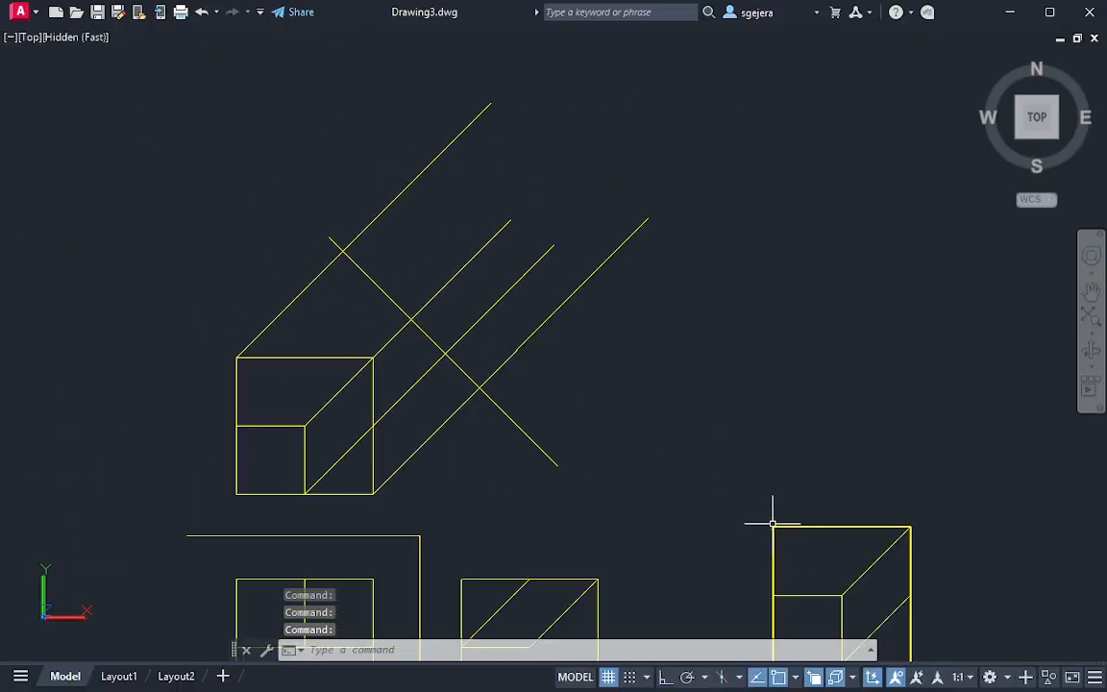
middle_click_drag(771, 522, 691, 439)
middle_click_drag(938, 498, 696, 474)
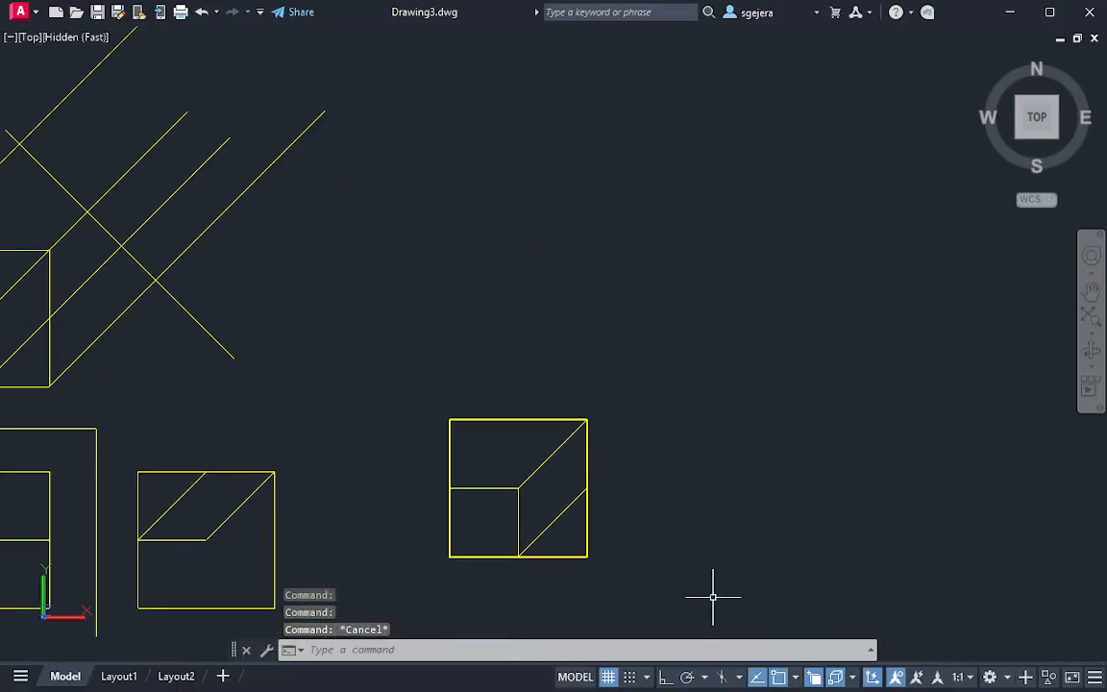
middle_click_drag(713, 597, 759, 478, "shift")
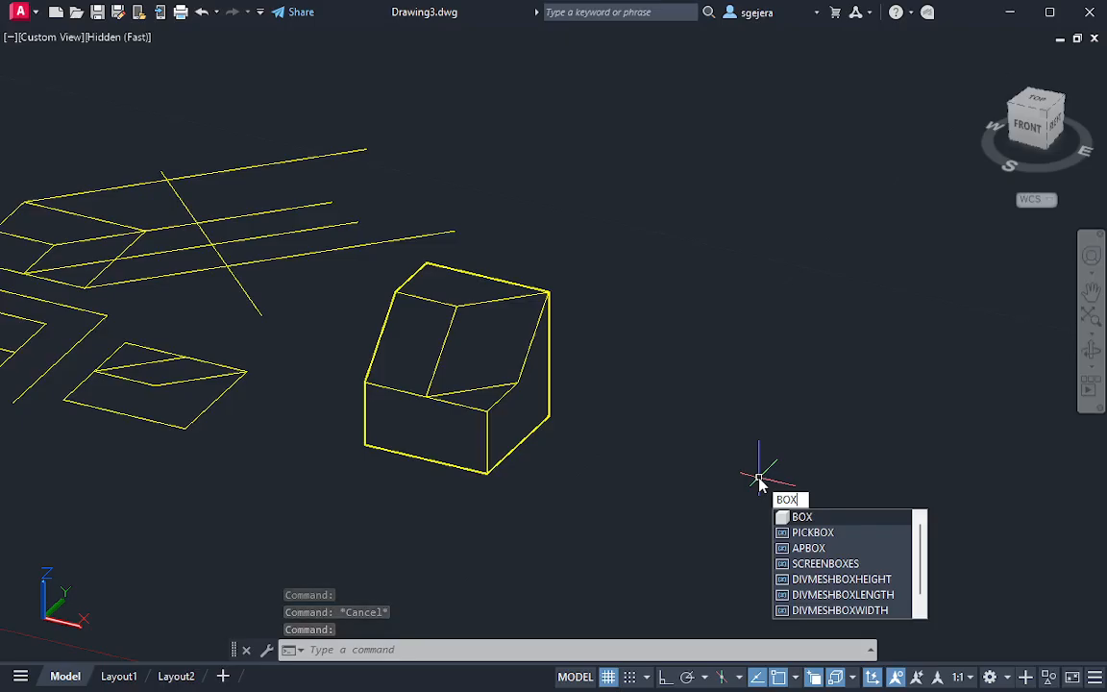
key("Escape")
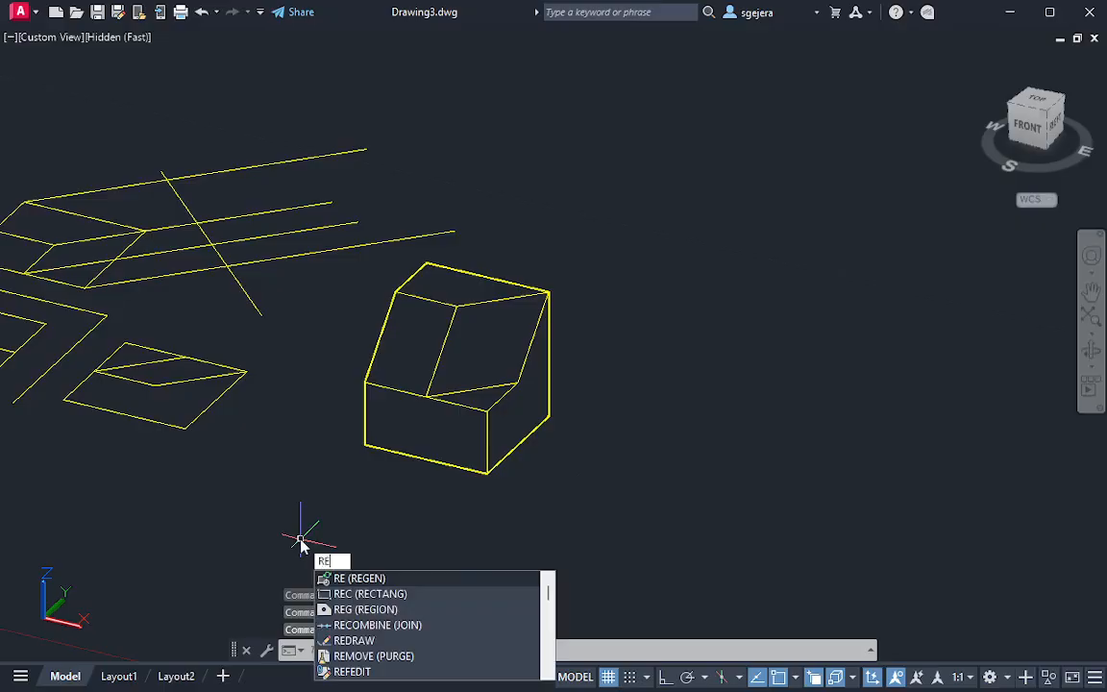
key("BackSpace")
key("BackSpace")
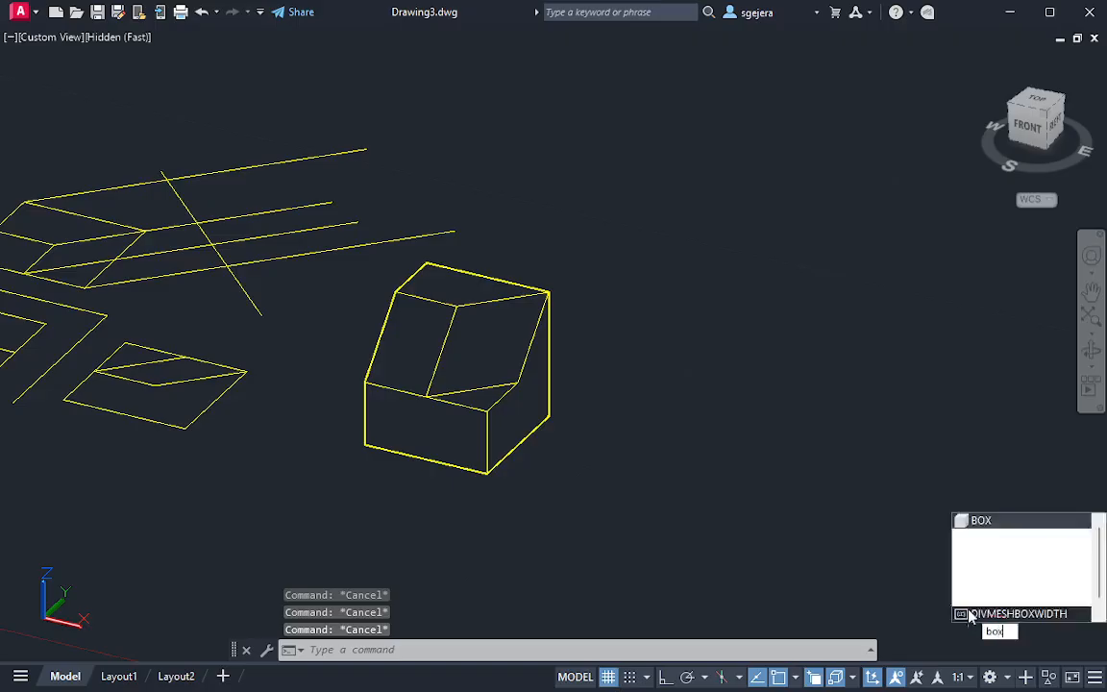
key("Escape")
type("l")
key("Return")
left_click(636, 417)
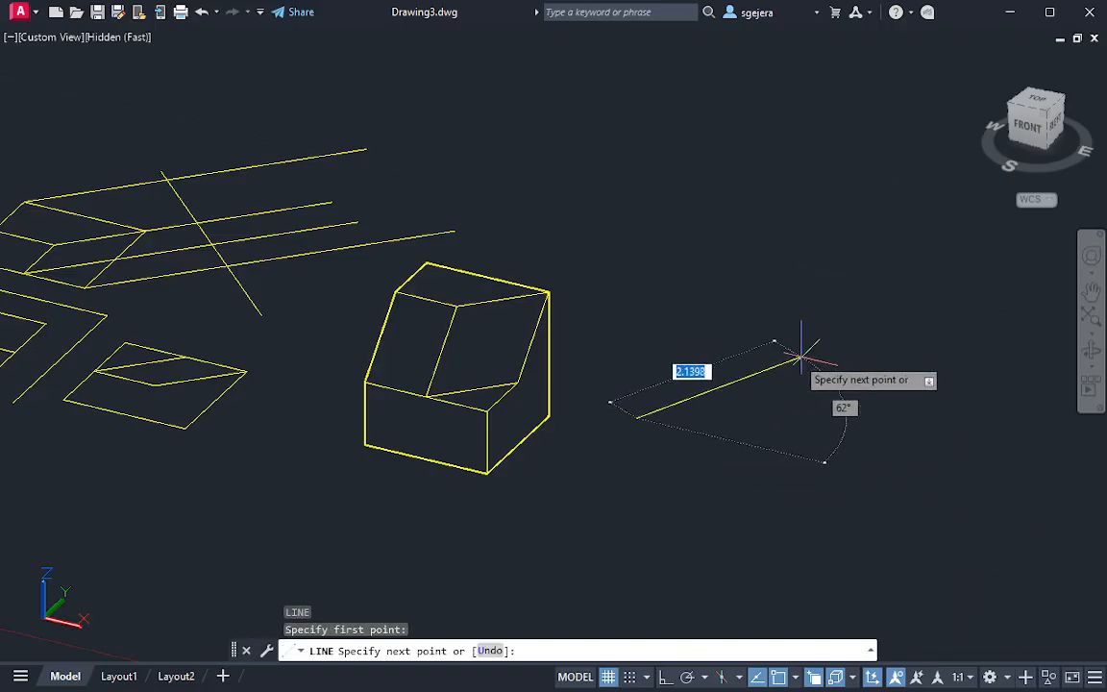
key("Escape")
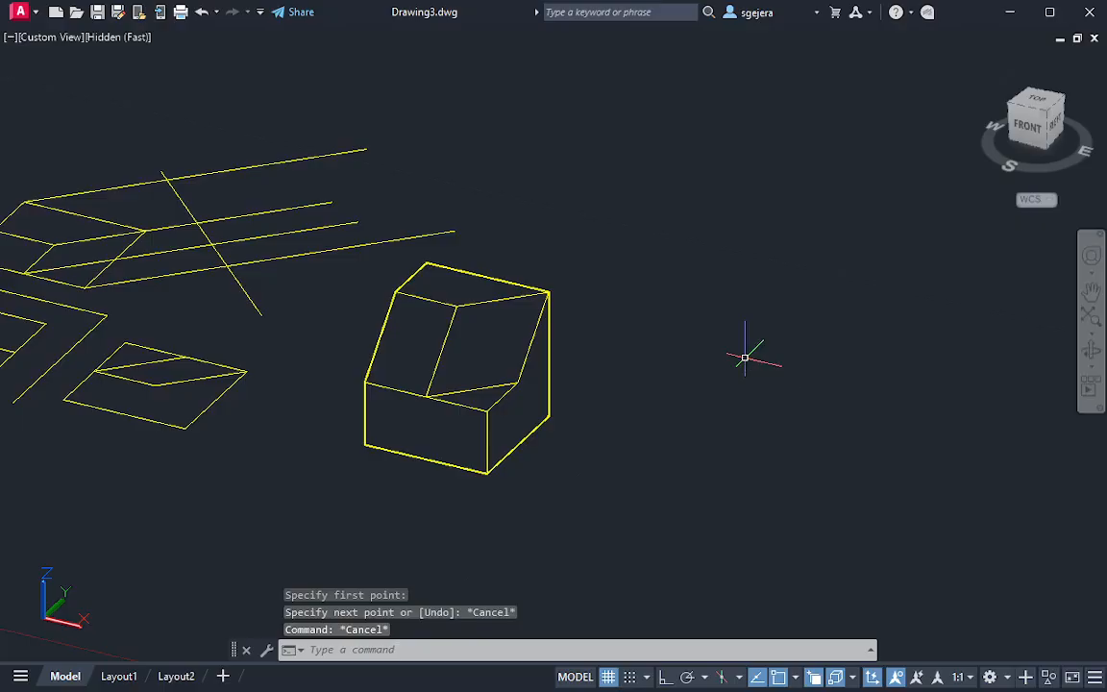
Model a box with a 1.3 × 1.3 base and a height of 1.3 beside the cut solid
key("Return")
left_click(637, 474)
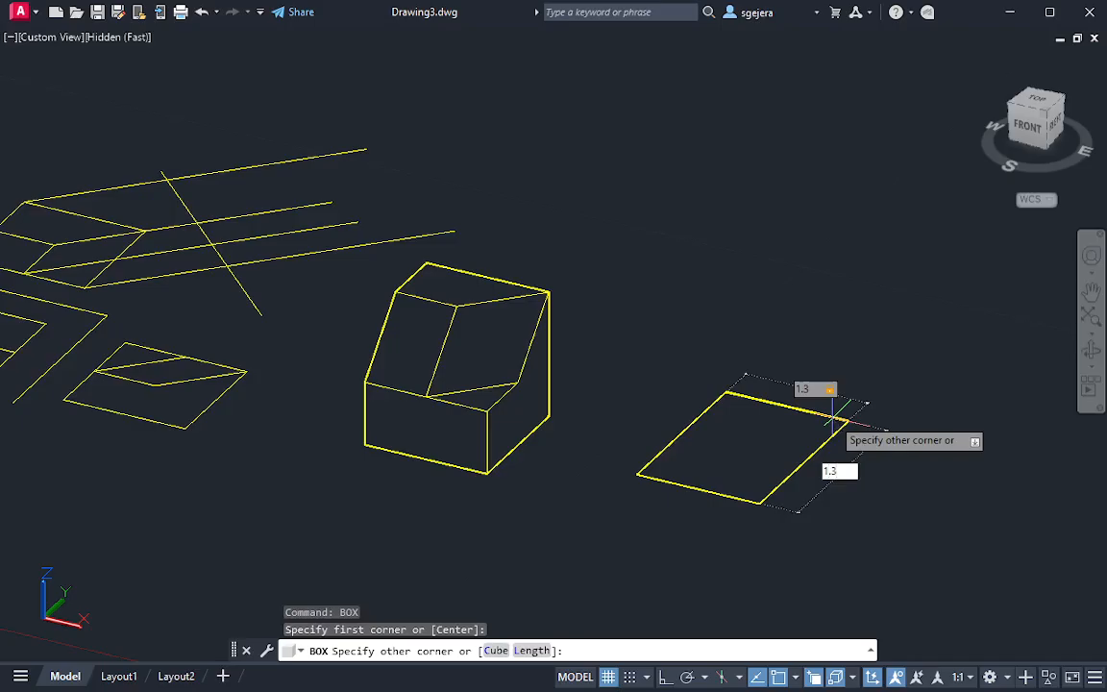
key("Return")
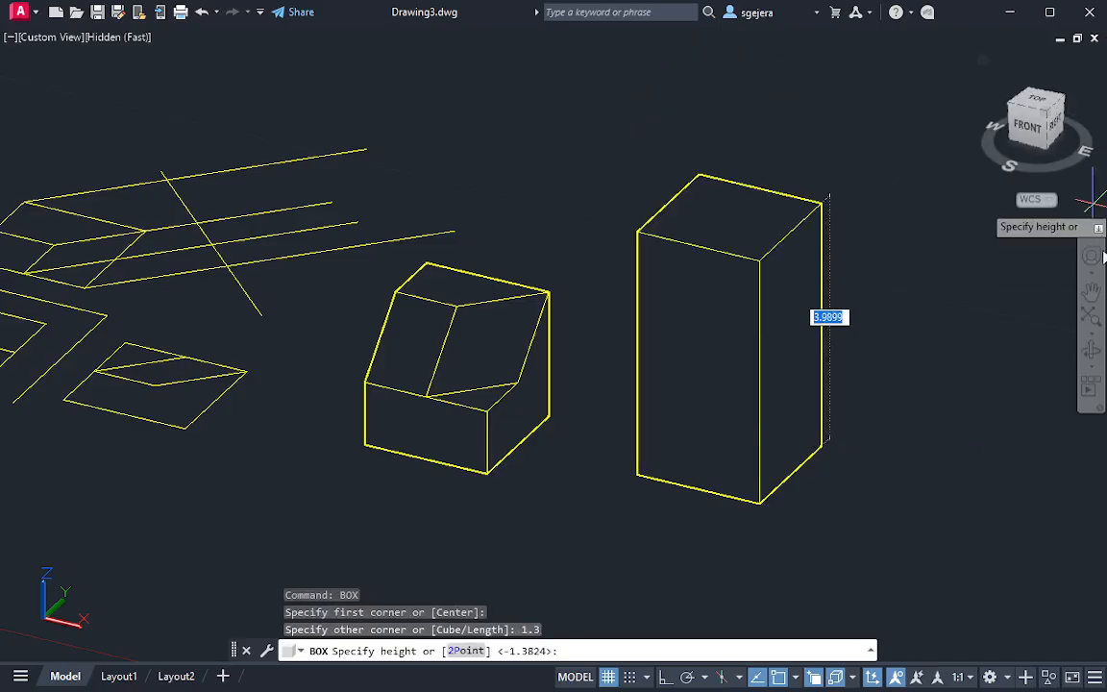
type("1.3")
key("Return")
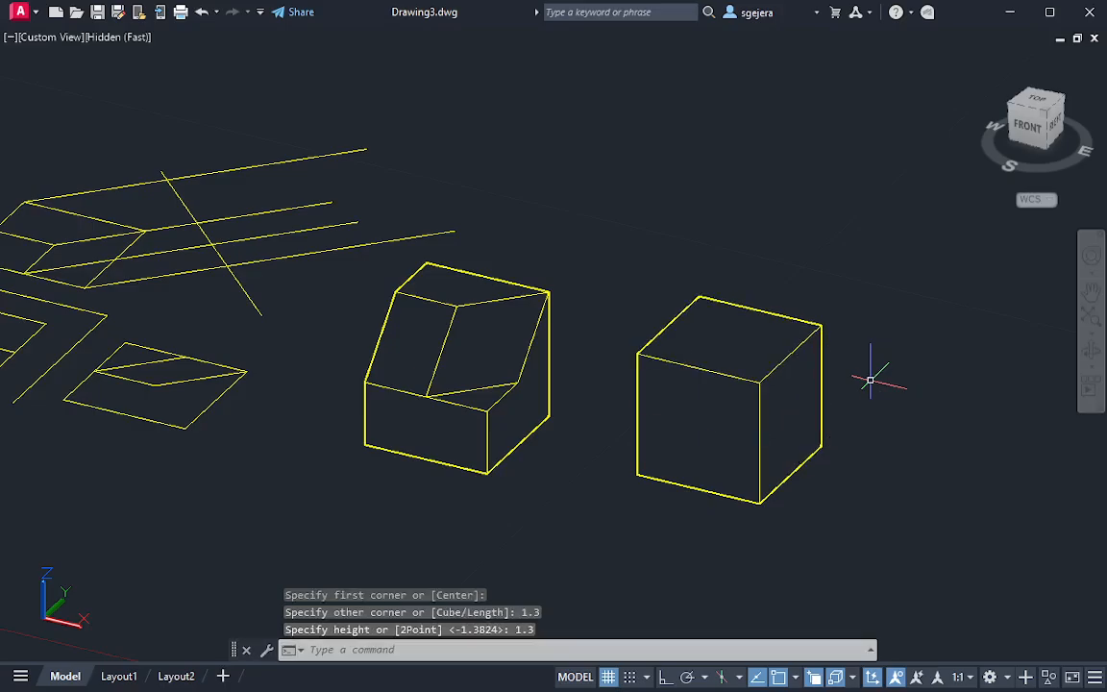
Compare the new cube with the cut solid from front and low corner angles, and return to the top view
middle_click_drag(827, 449, 779, 356, "shift")
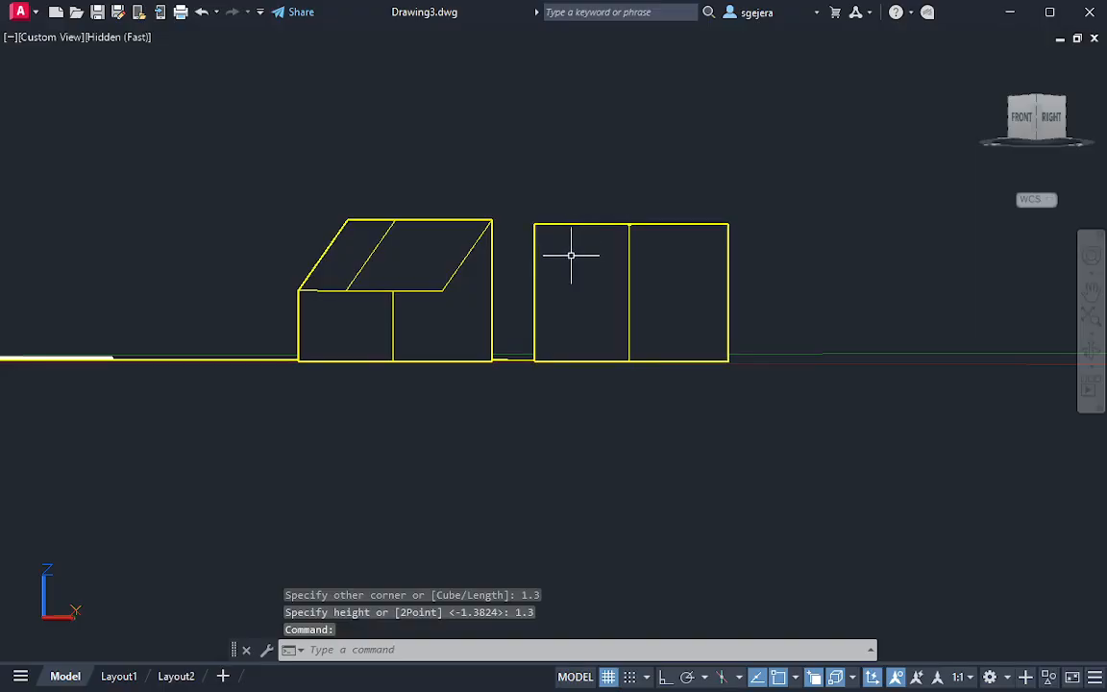
middle_click_drag(645, 306, 808, 339, "shift")
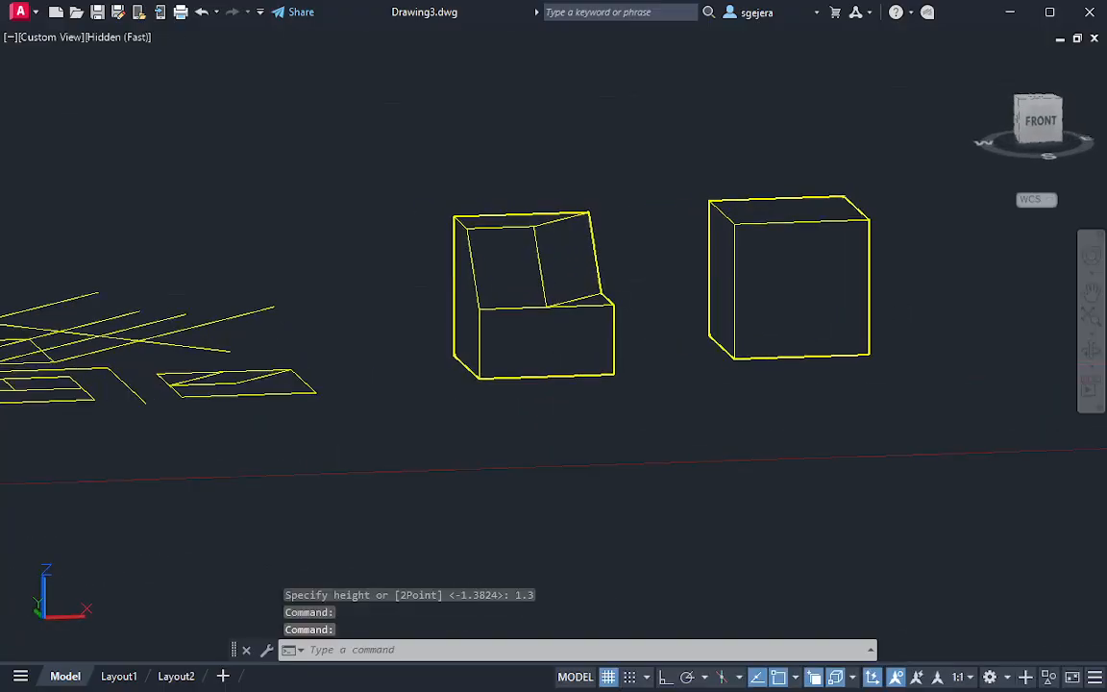
left_click(869, 330)
middle_click_drag(902, 324, 717, 297, "shift")
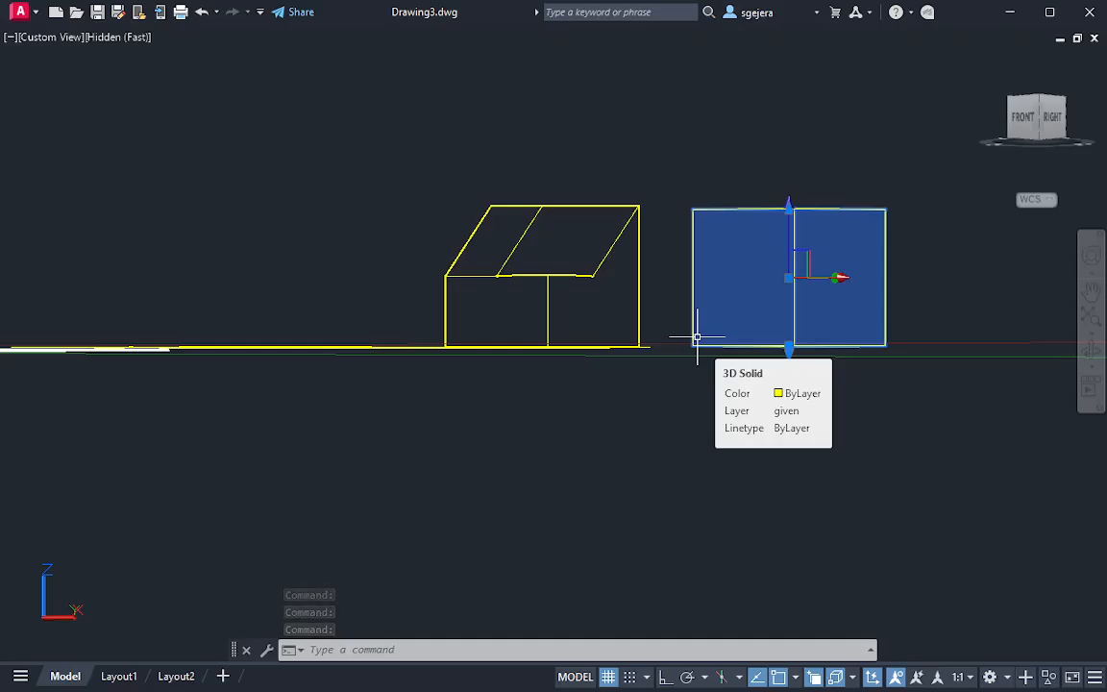
mouse_move(882, 317)
middle_mouse_down("shift")
mouse_move(862, 307)
mouse_move(899, 338)
mouse_move(874, 307)
middle_mouse_up("shift")
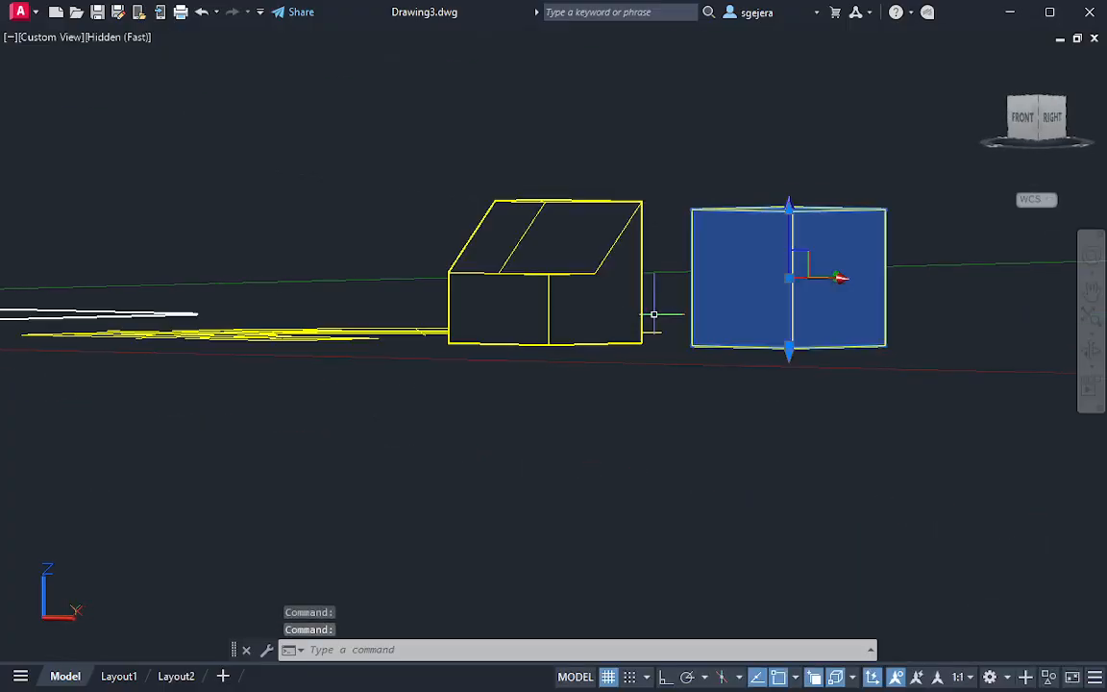
middle_click_drag(655, 314, 751, 538, "shift")
left_click(1054, 107)
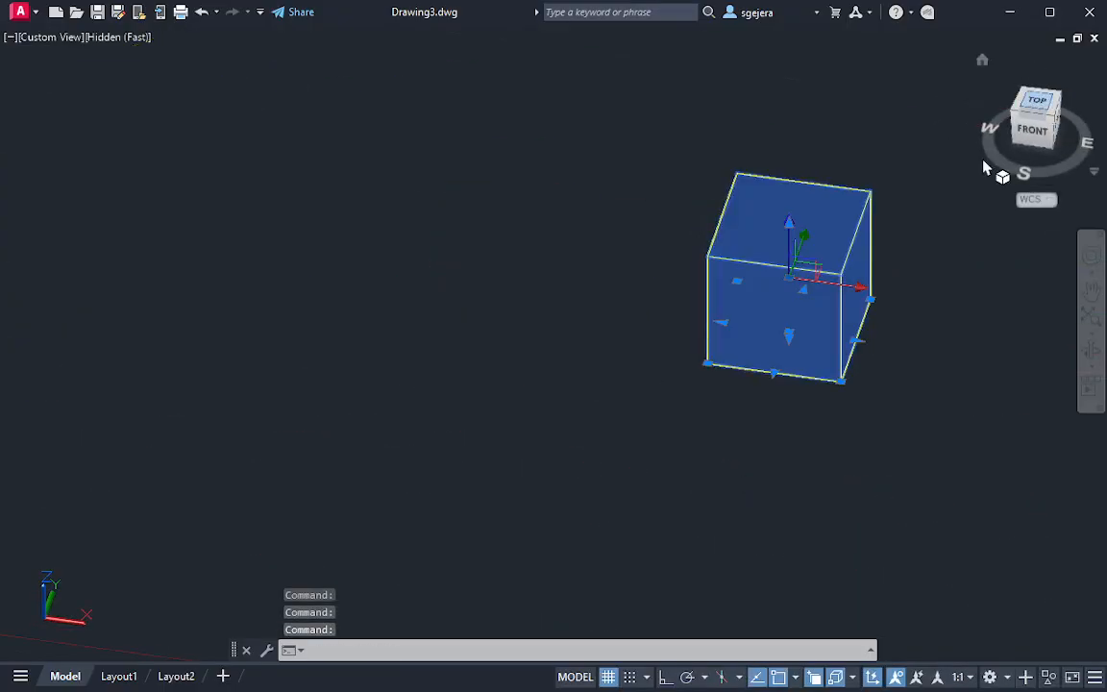
middle_click_drag(237, 287, 992, 405)
scroll(756, 393, "down", 2)
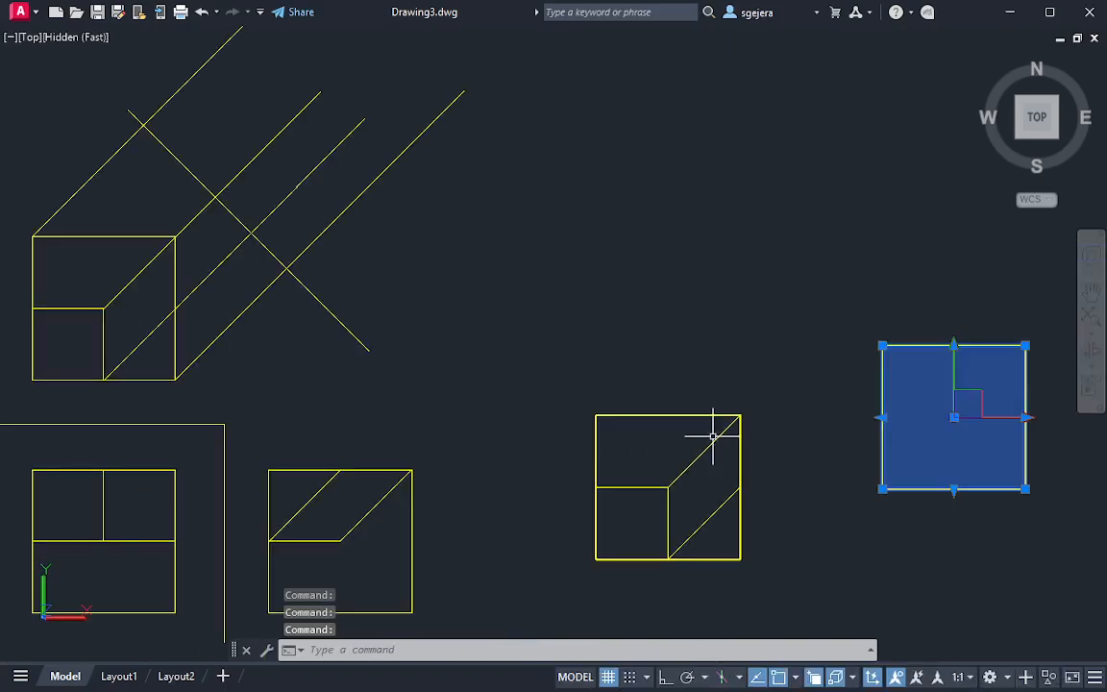
middle_click_drag(480, 271, 595, 476)
Draw a circle centred on the front view's upper-left corner with its radius reaching the horizontal reference line
scroll(366, 390, "up", 2)
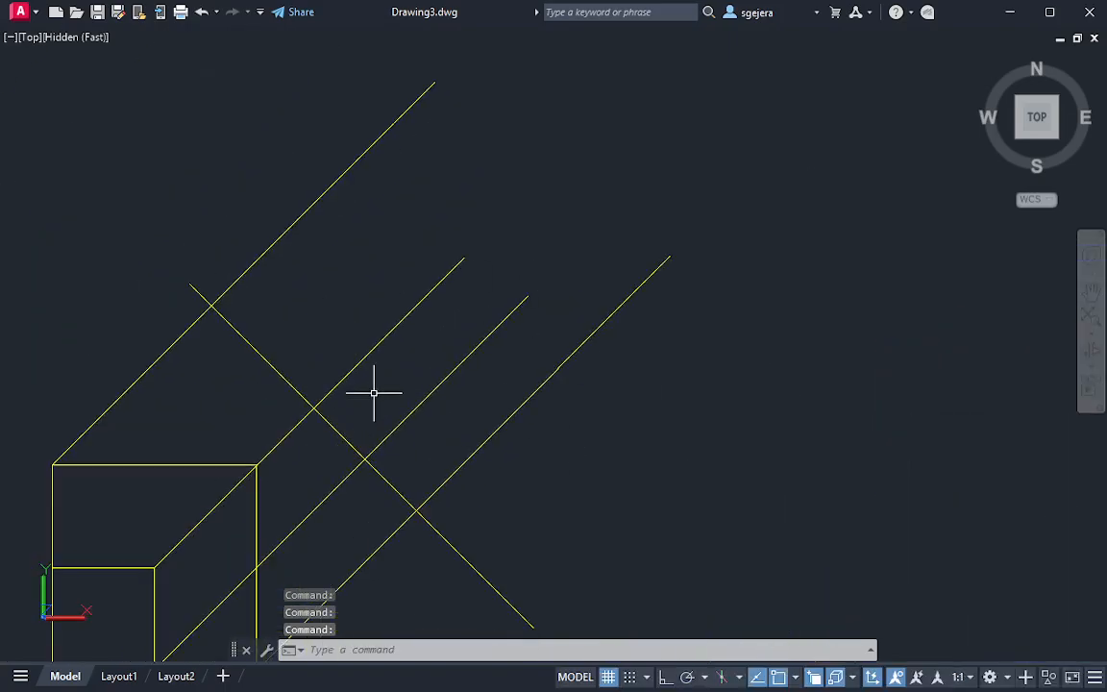
scroll(399, 434, "down", 2)
middle_click_drag(406, 440, 389, 281)
key("Return")
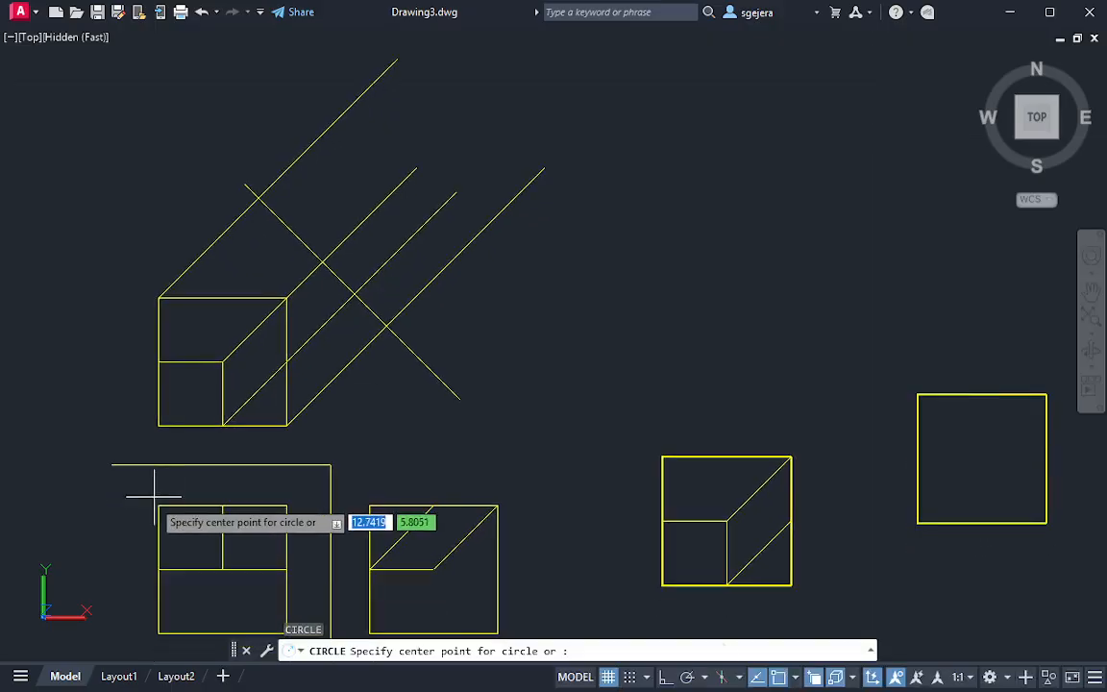
key("Escape")
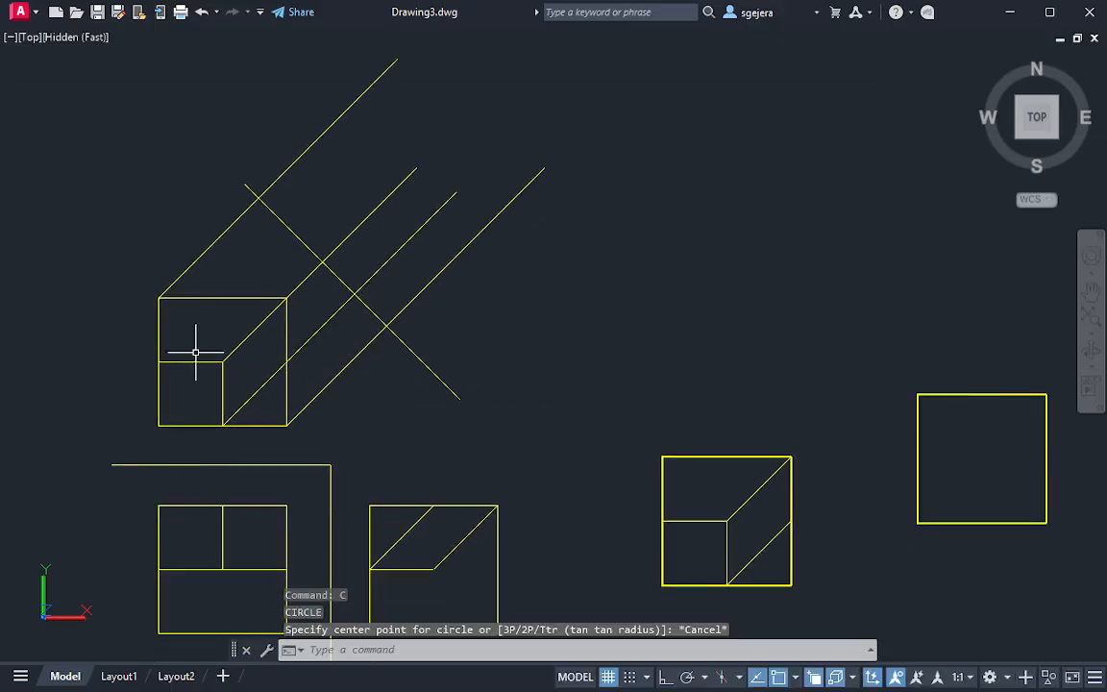
scroll(177, 503, "up", 1)
type("c")
key("Return")
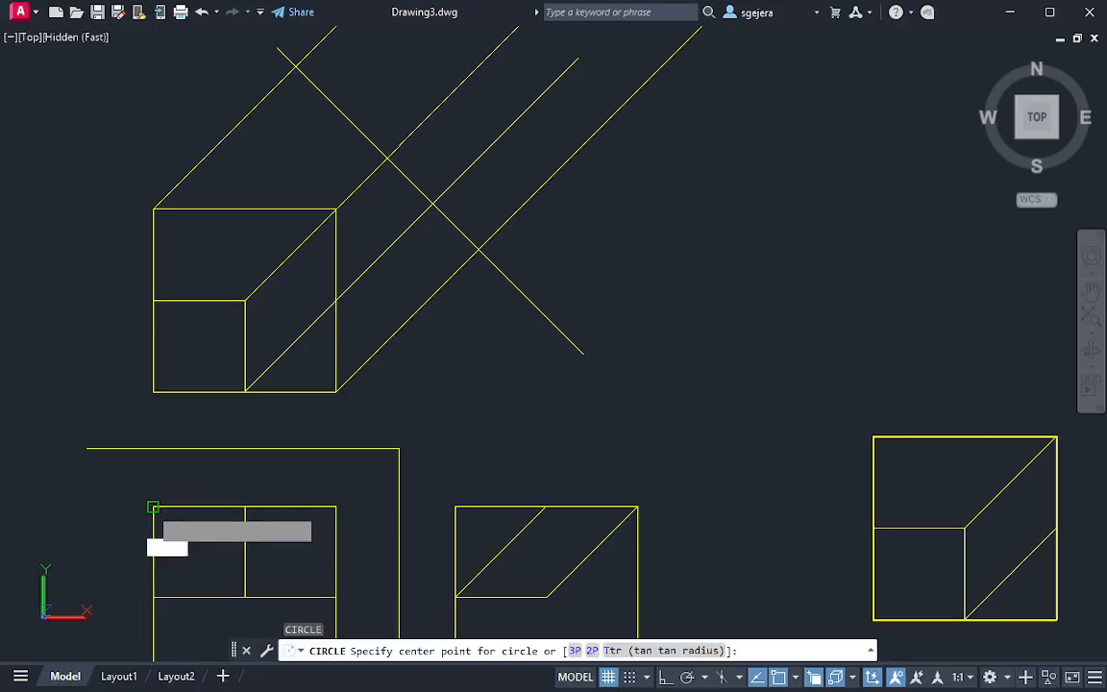
left_click(154, 506)
left_click(152, 448)
Move the circle's centre to where the auxiliary reference line crosses the projection line from the top view's upper-left corner
left_click(209, 498)
left_click(184, 492)
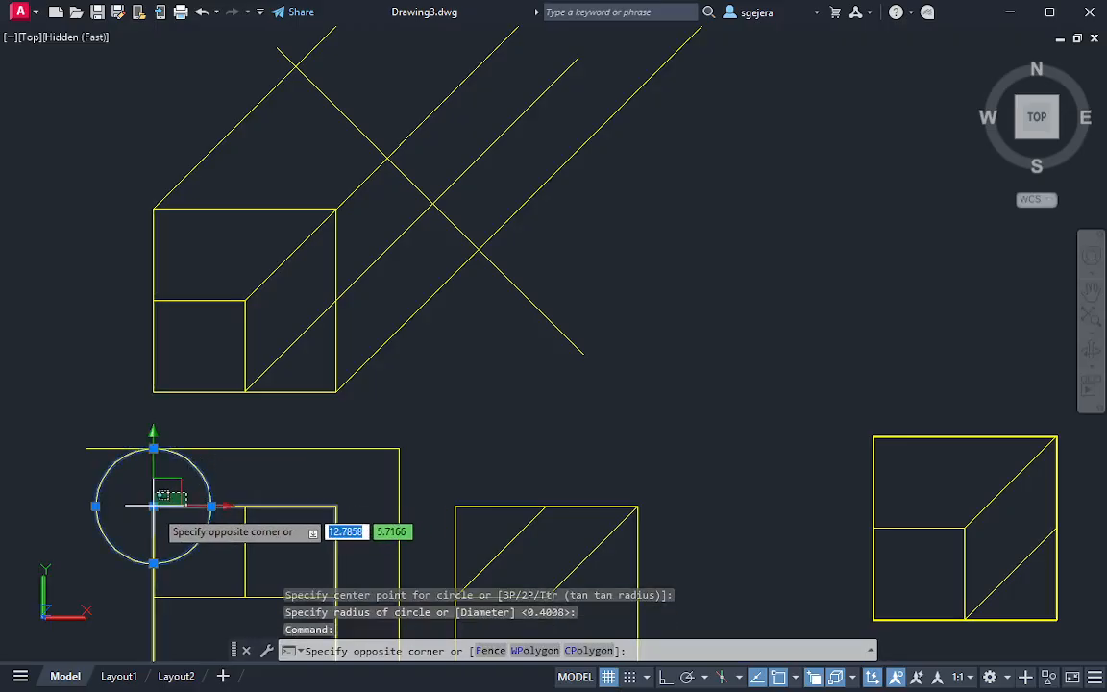
left_click(150, 512)
key("Escape")
key("Escape")
left_click(205, 471)
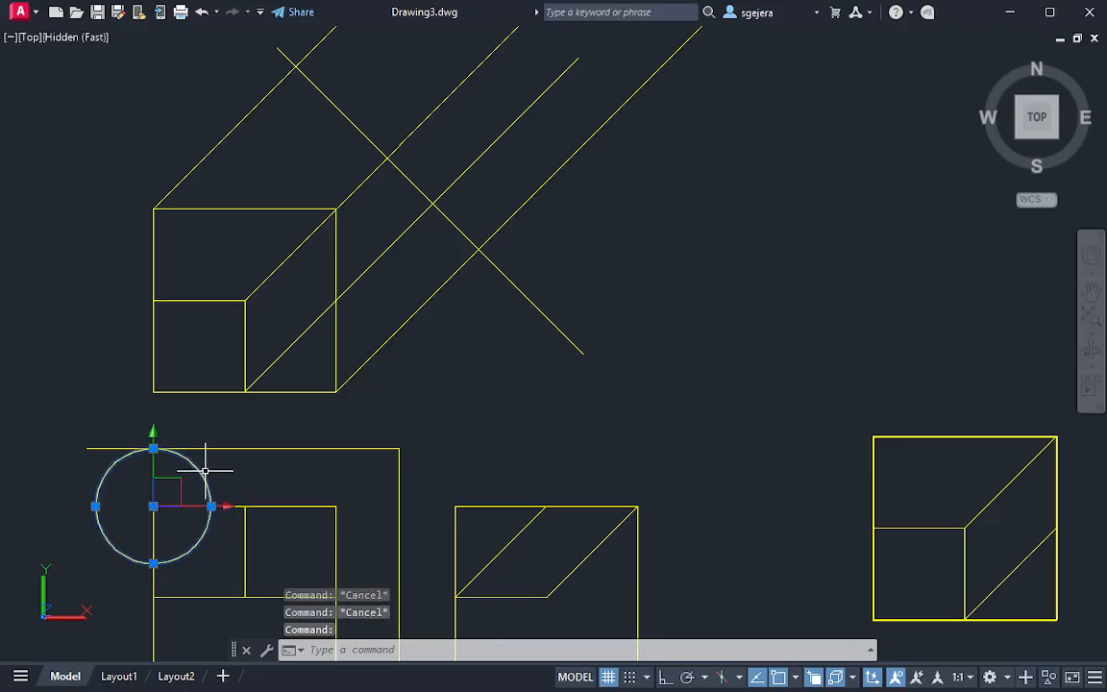
left_click(154, 508)
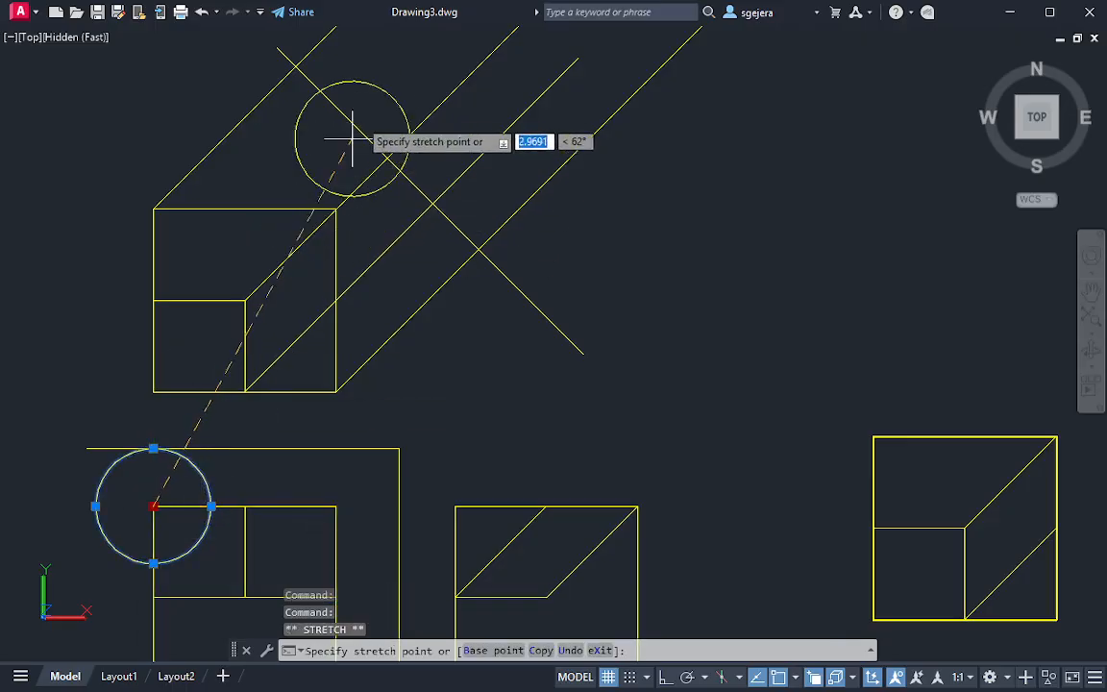
left_click(296, 66)
Draw the auxiliary view's near edge from the circle's far crossing on the upper-left projection line, perpendicular to the lower-right projection line
middle_click_drag(479, 89, 513, 271)
key("l")
key("Return")
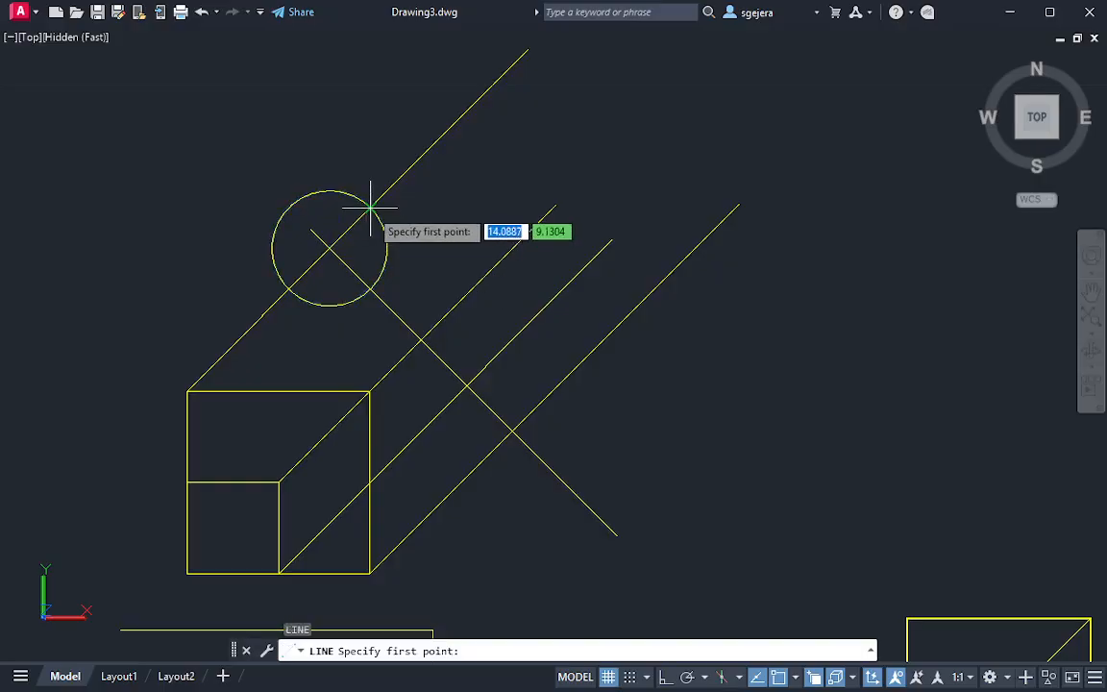
left_click(372, 207)
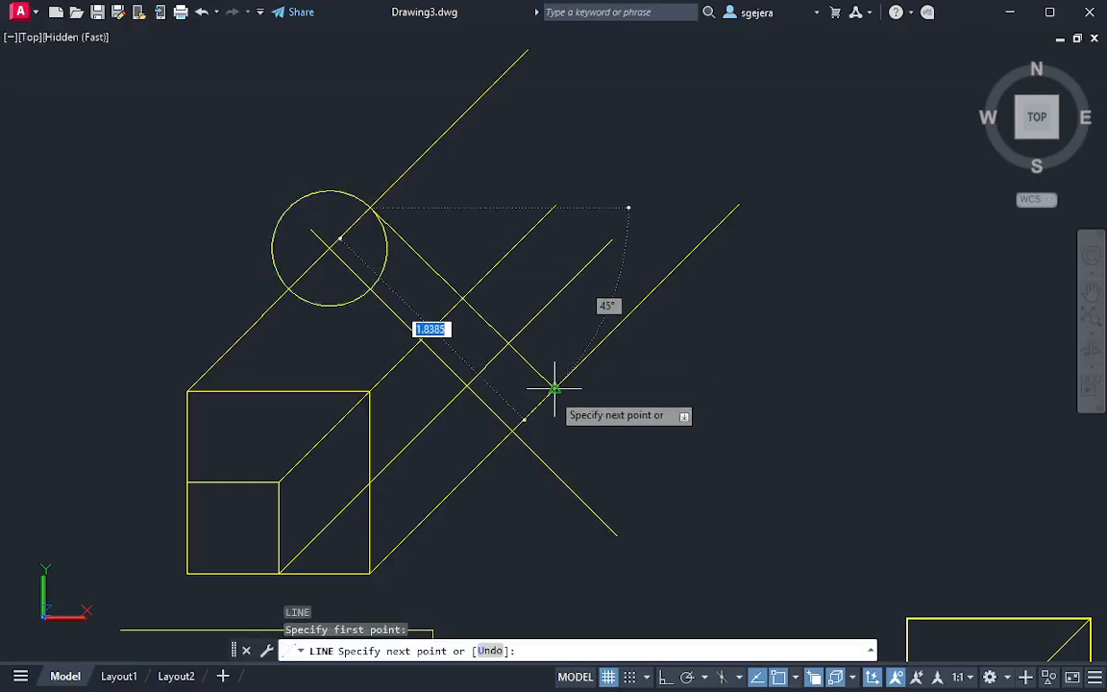
left_click(548, 392)
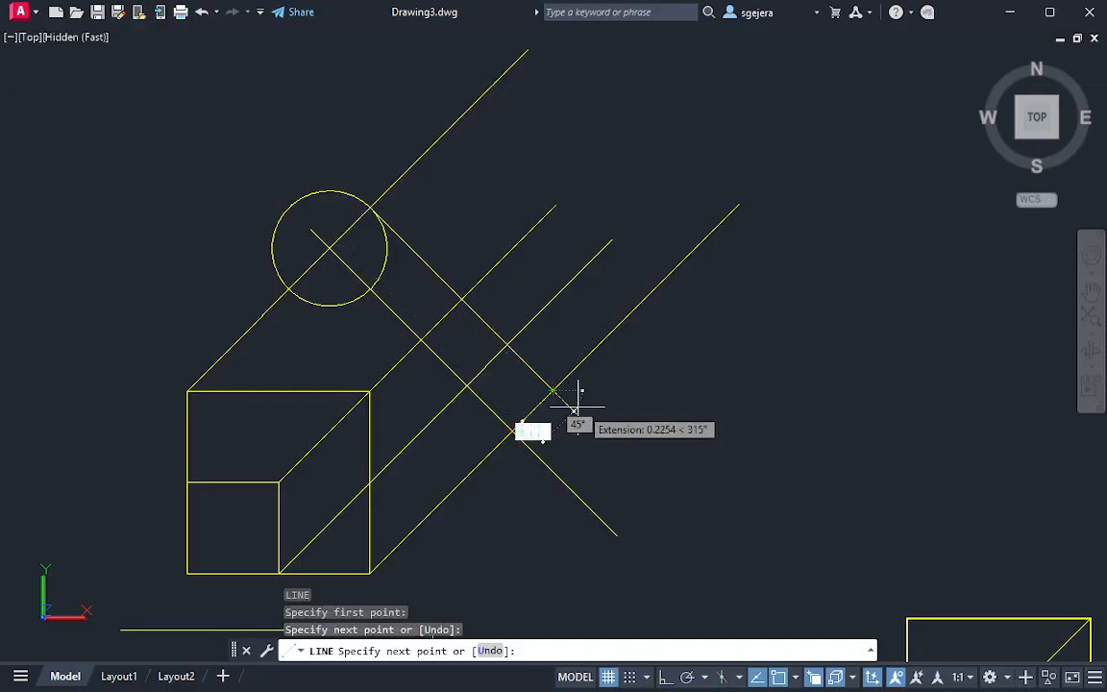
key("ctrl+z")
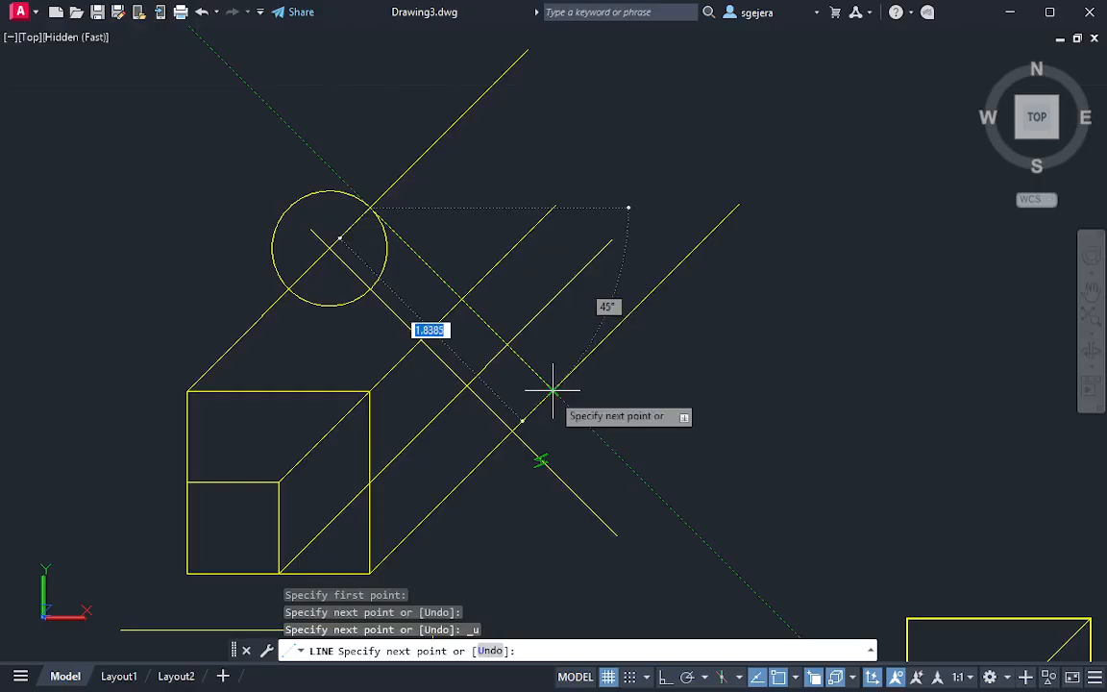
key("Escape")
key("Escape")
Delete the small transfer circle on the auxiliary reference line
left_click(401, 277)
left_click(382, 262)
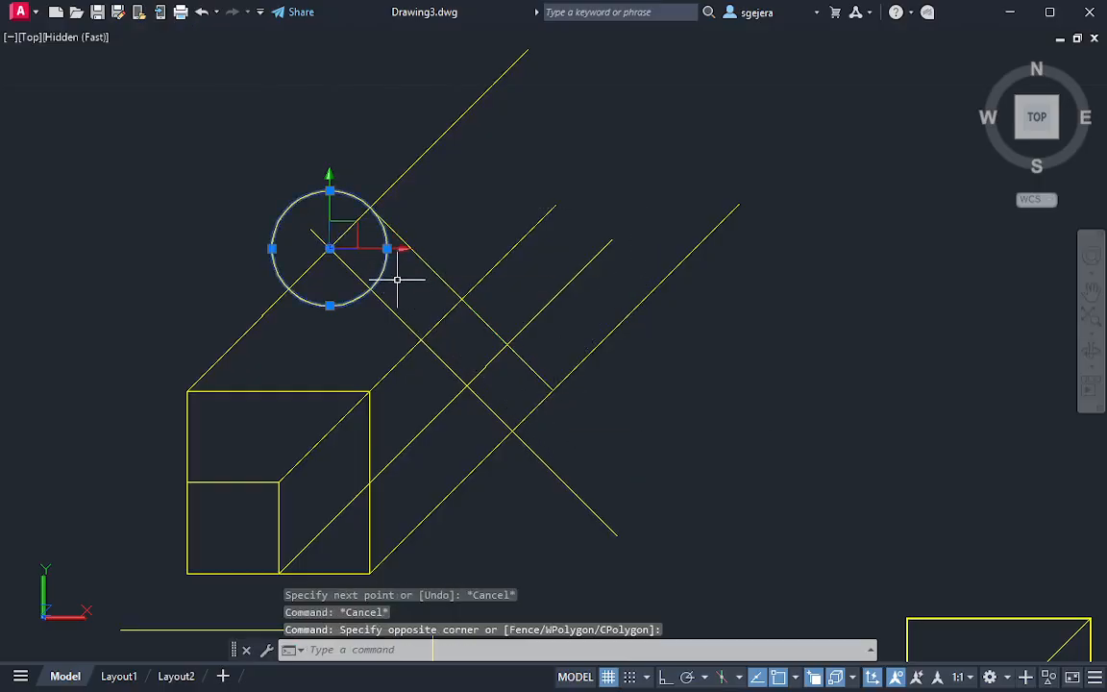
key("Delete")
Draw a circle centred on the front view's lower-left corner with its radius reaching the horizontal reference line
middle_click_drag(376, 459, 410, 307)
middle_click_drag(380, 514, 400, 376)
type("c")
key("Return")
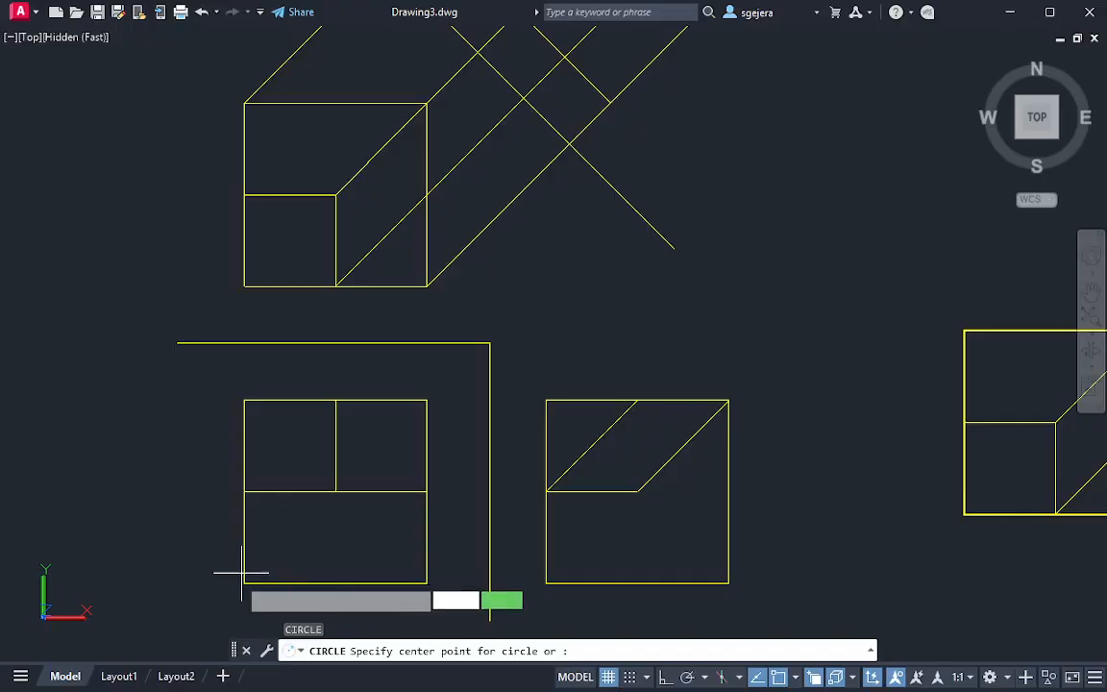
left_click(243, 580)
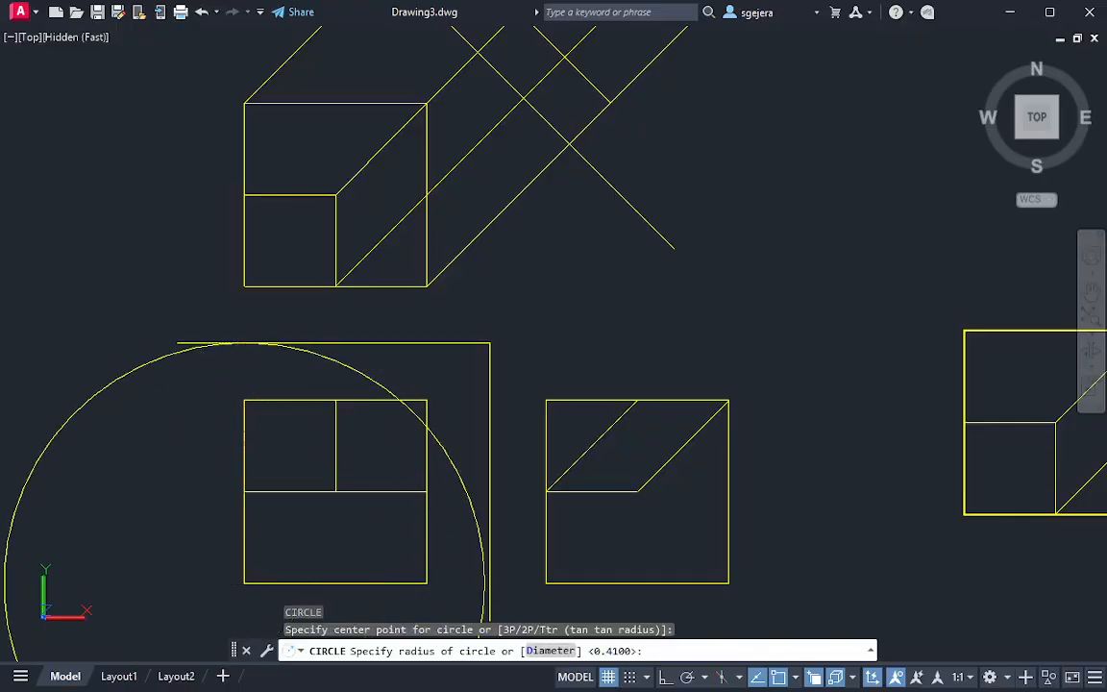
left_click(478, 626)
Move the large circle's centre to where the auxiliary reference line crosses the projection line from the top view's lower-right corner
left_click(395, 365)
left_click(343, 381)
left_click(244, 583)
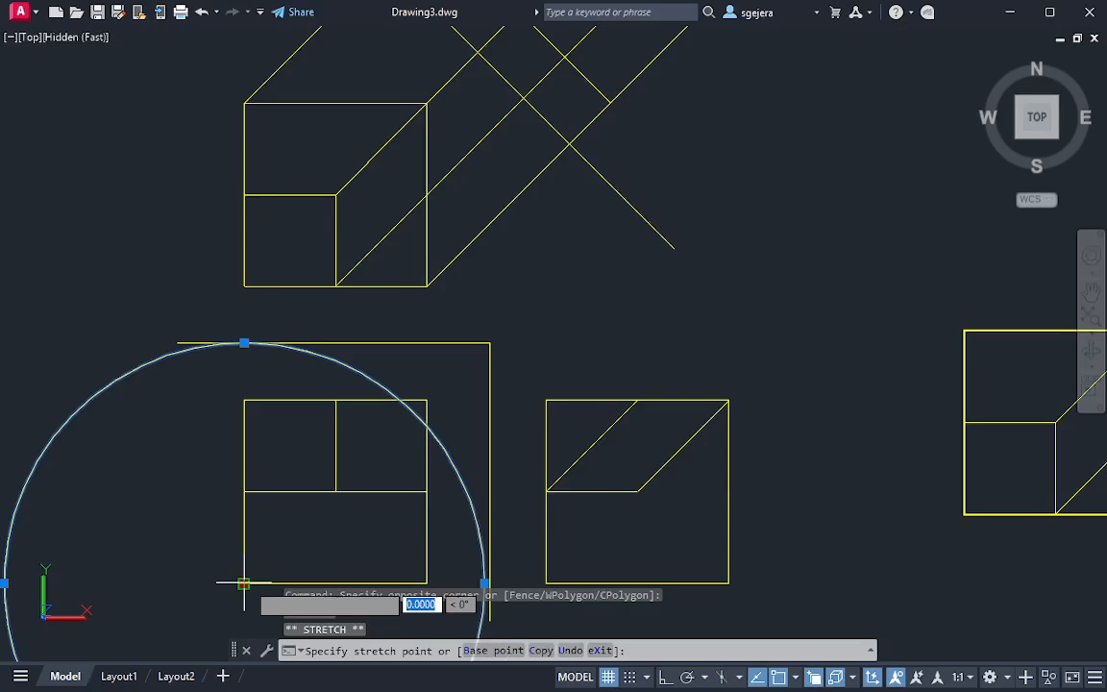
middle_click_drag(558, 302, 500, 626)
left_click(514, 463)
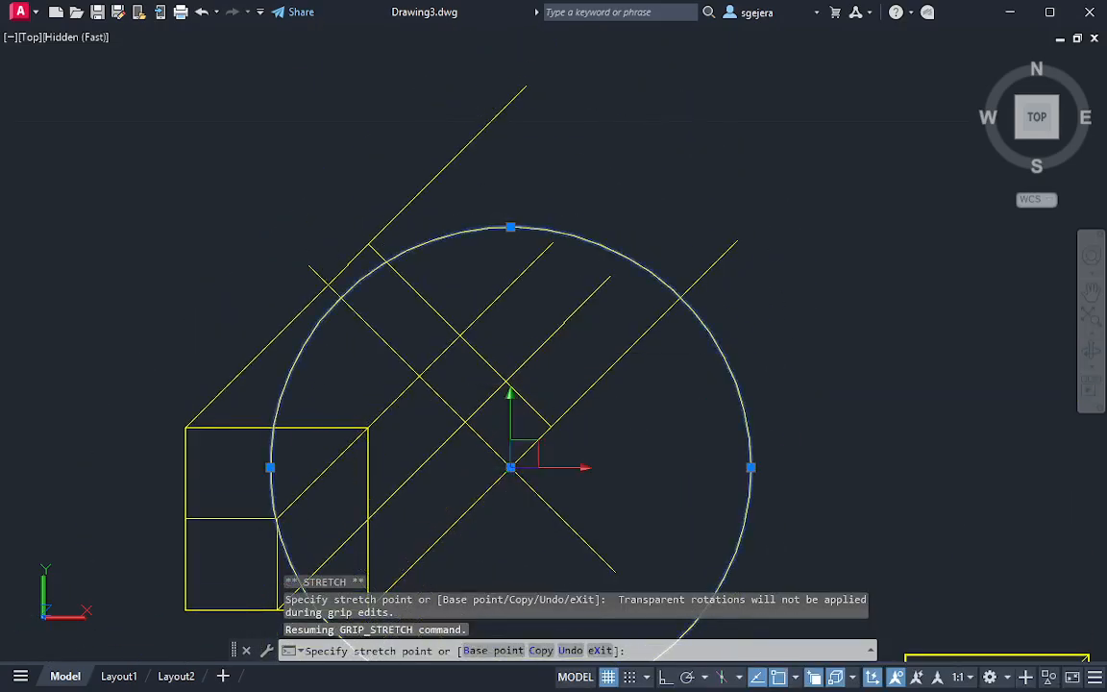
key("Escape")
Draw the auxiliary view's far edge from the large circle's crossing, perpendicular to the upper-left projection line, and delete the circle
type("l")
key("Return")
left_click(681, 300)
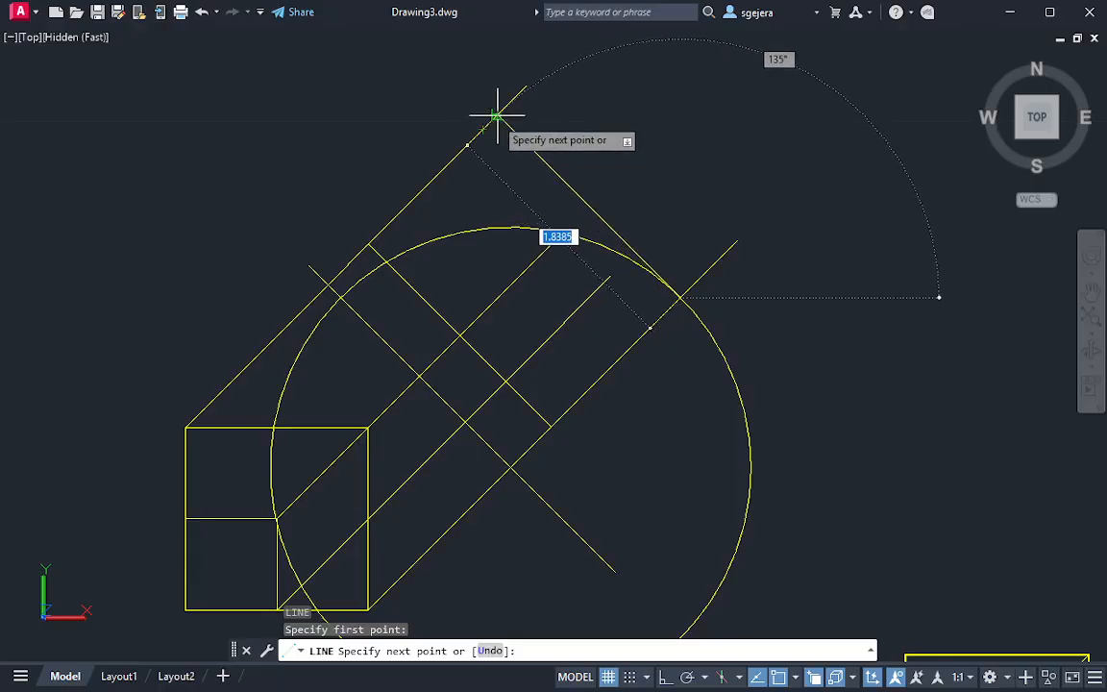
left_click(498, 117)
key("Escape")
key("Escape")
left_click(572, 251)
key("Delete")
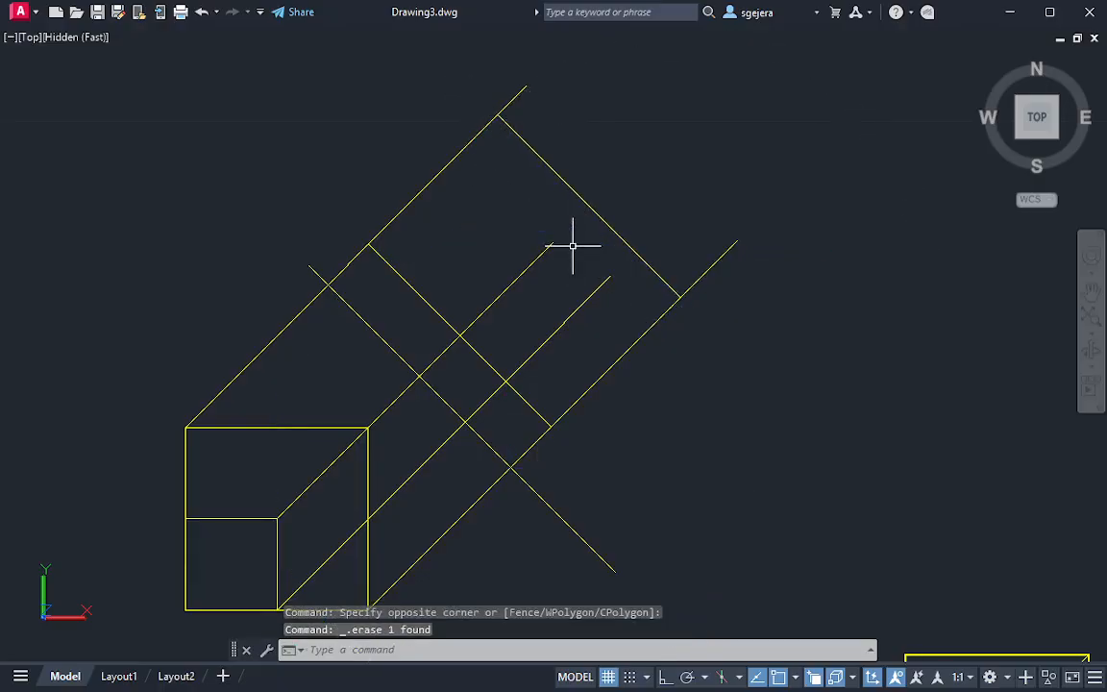
type("l")
key("space")
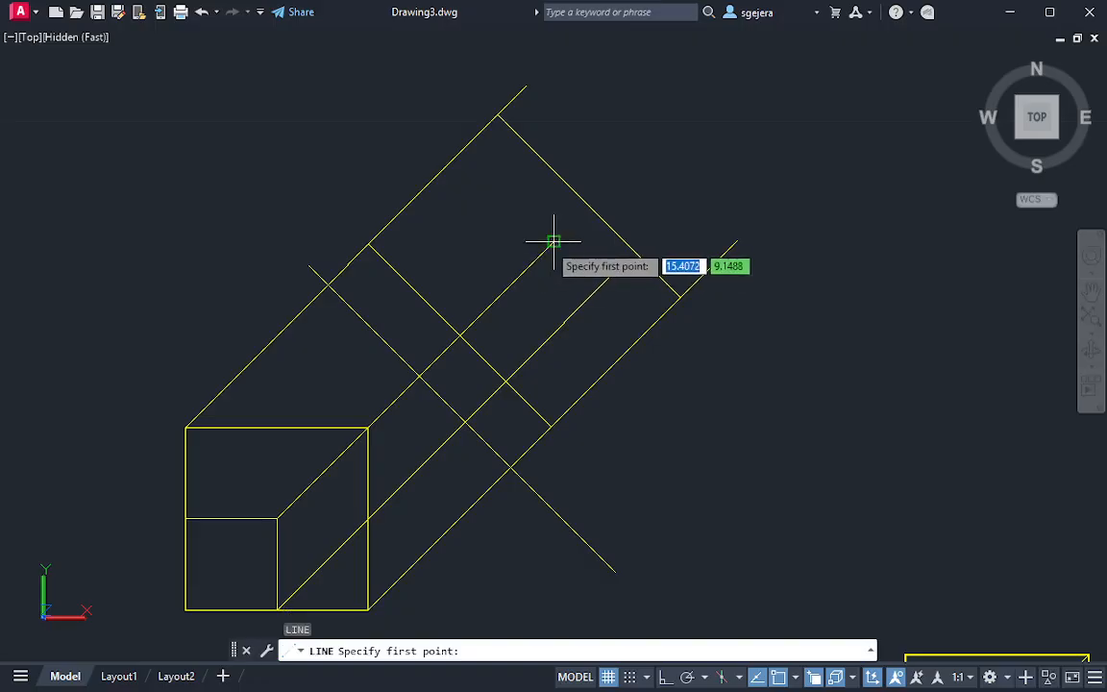
key("Escape")
type("w")
key("Escape")
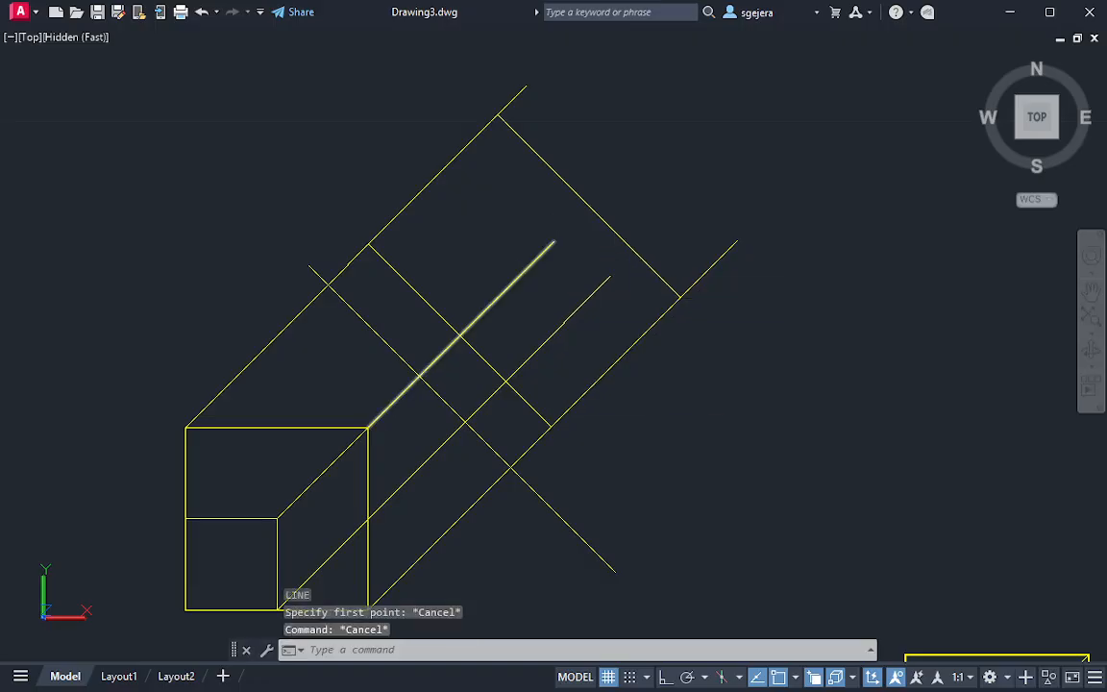
Extend the projection line from the top view's upper-right corner to the auxiliary view's far edge
type("ex")
key("space")
left_click(524, 270)
key("Escape")
Delete the projection line that starts at the midpoint of the top view's bottom edge
left_click(592, 307)
left_click(575, 293)
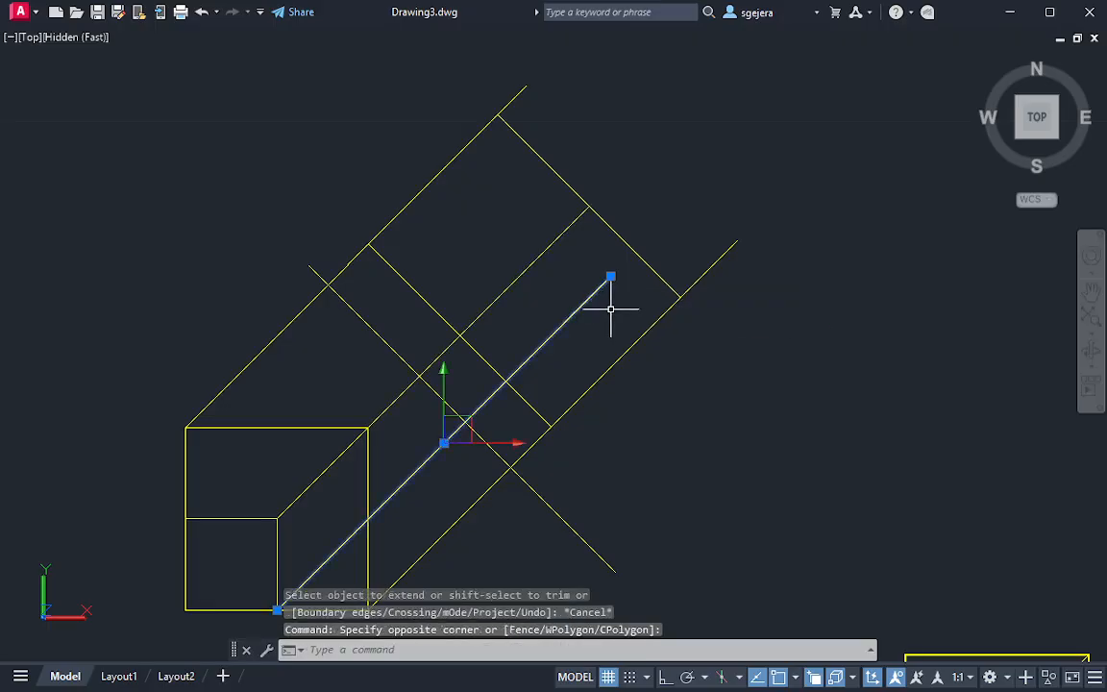
key("Delete")
Compare the auxiliary view's outline with the front and top views, and pick out the oblique plane's upper diagonal edge in the top view
middle_click_drag(609, 279, 657, 317)
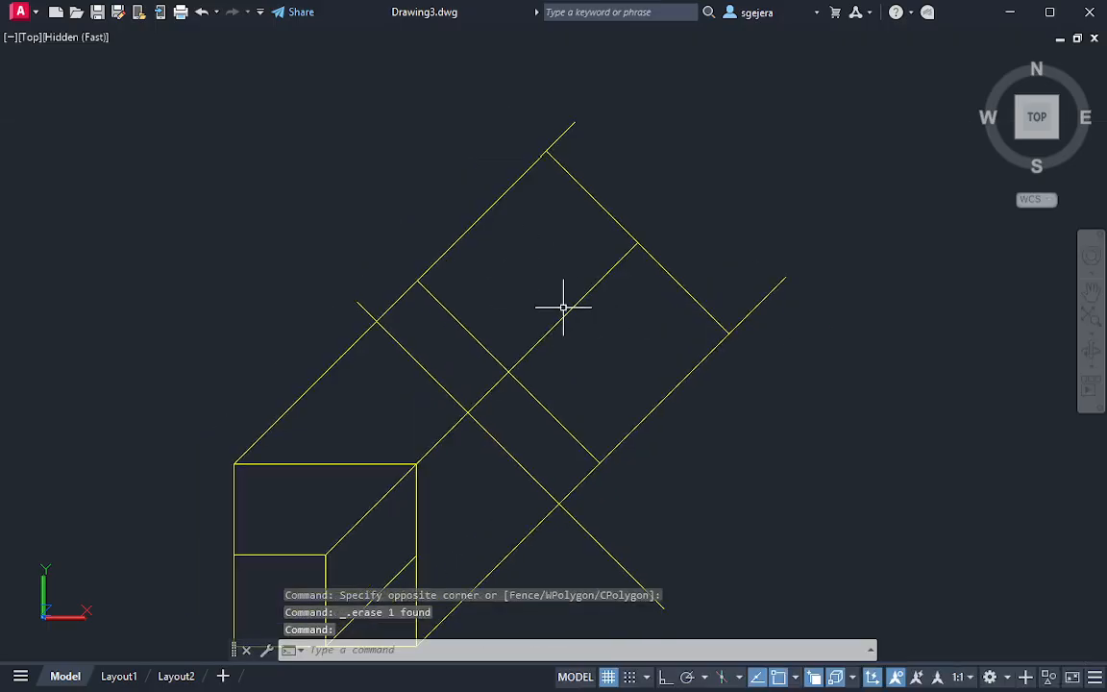
middle_click_drag(563, 307, 557, 294)
middle_click_drag(551, 343, 551, 325)
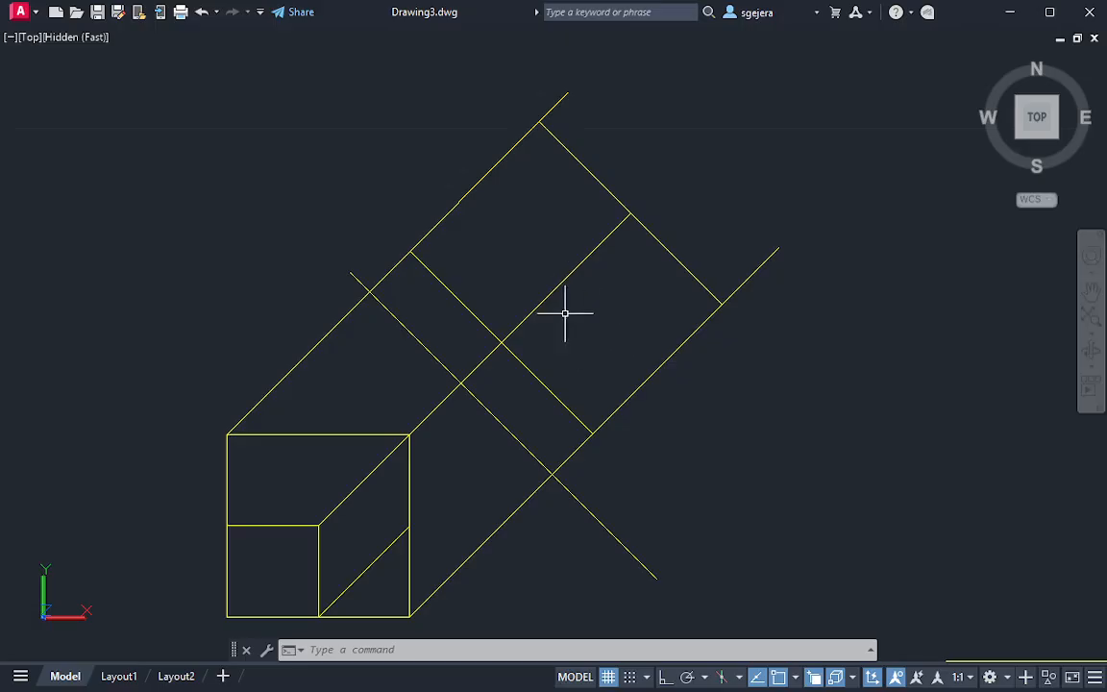
middle_click_drag(378, 485, 376, 219)
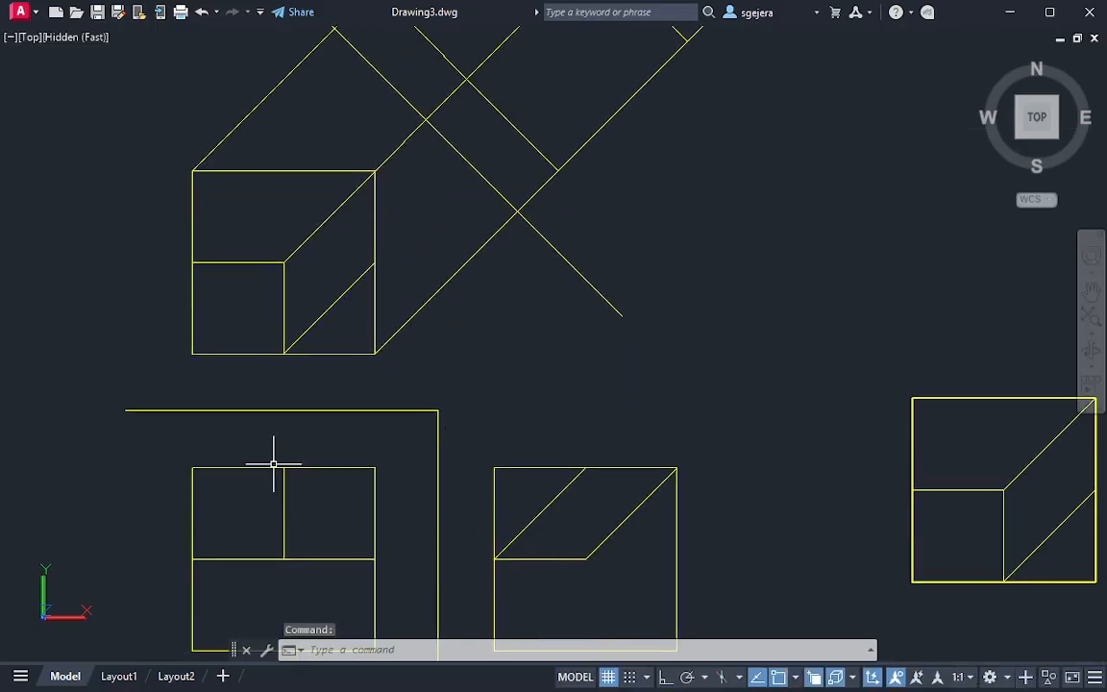
middle_click_drag(348, 260, 314, 344)
middle_click_drag(339, 296, 334, 330)
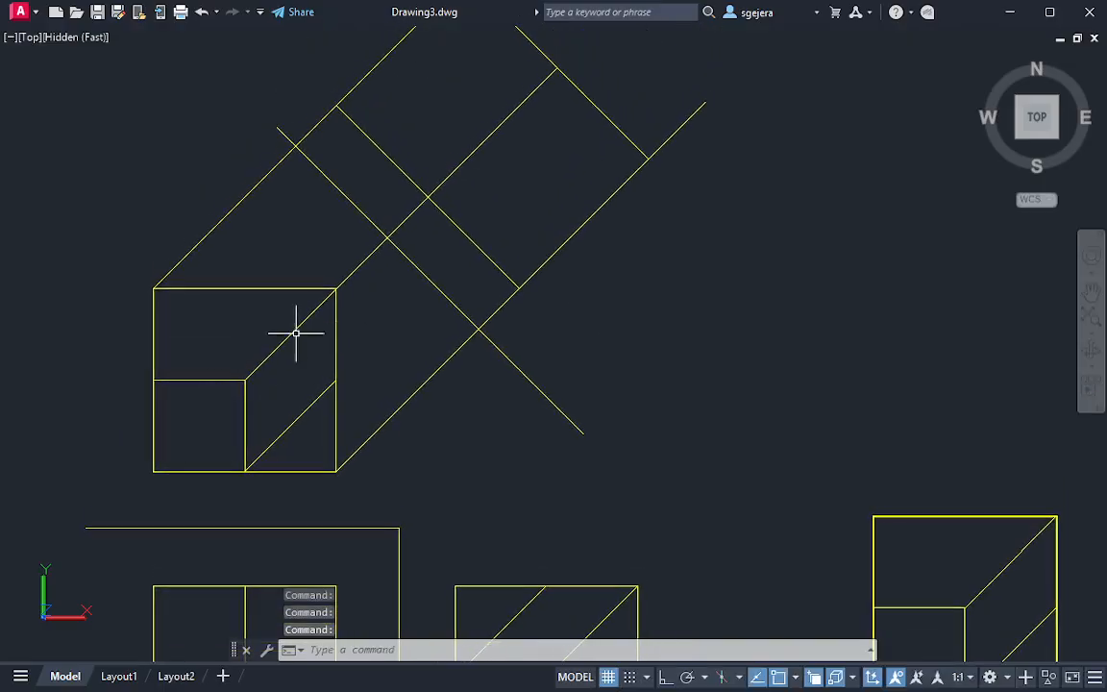
middle_click_drag(476, 156, 447, 213)
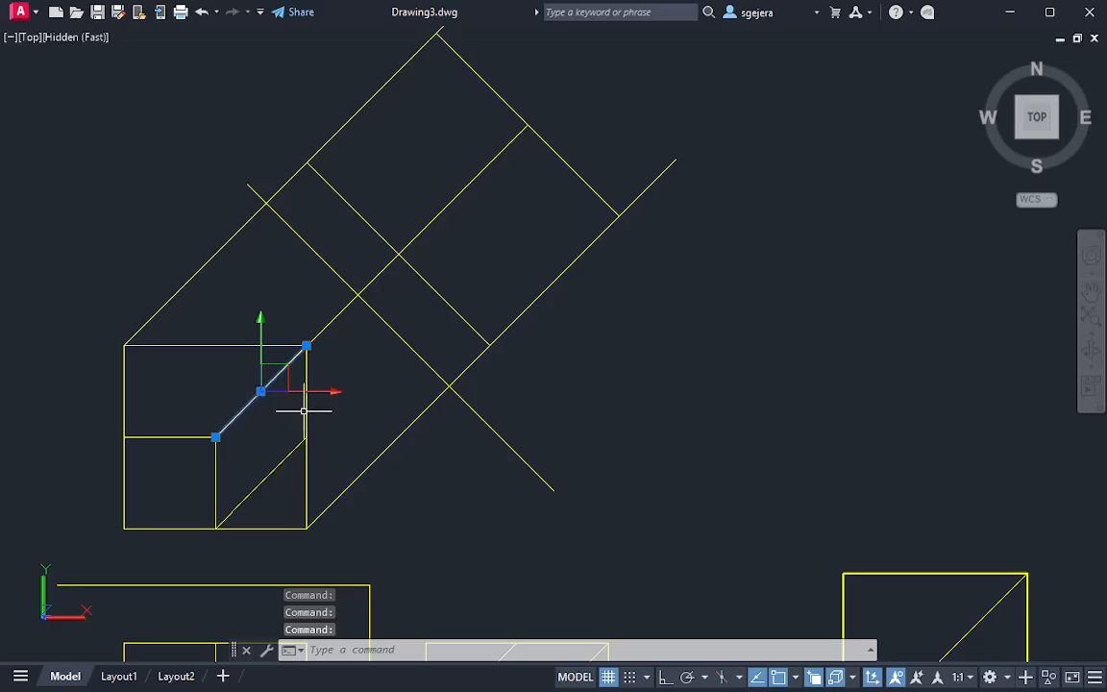
Draw a circle centred on the midpoint of the front view's top edge, with its radius reaching the horizontal reference line above
middle_click_drag(304, 412, 334, 299)
middle_click_drag(300, 530, 307, 477)
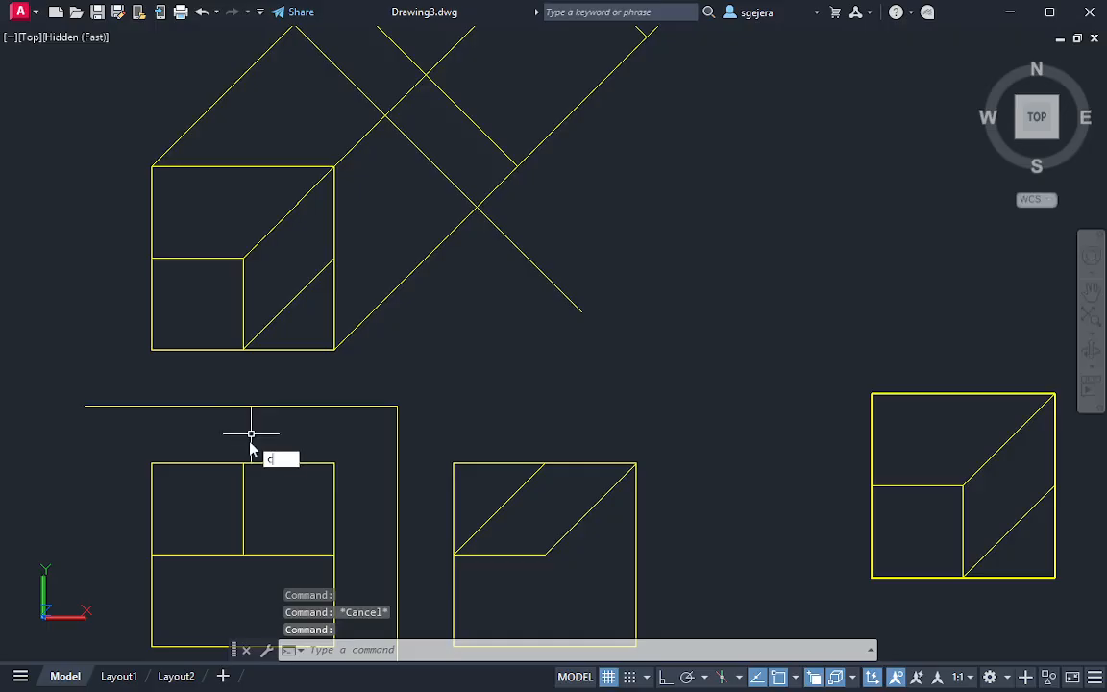
key("Return")
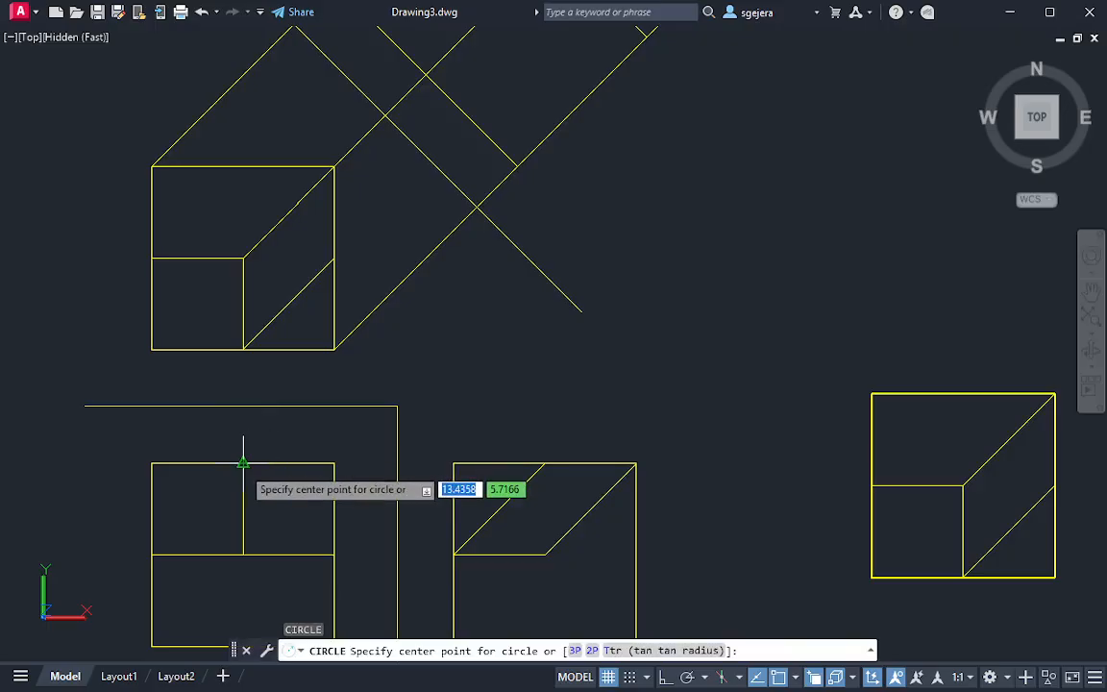
left_click(243, 463)
left_click(242, 406)
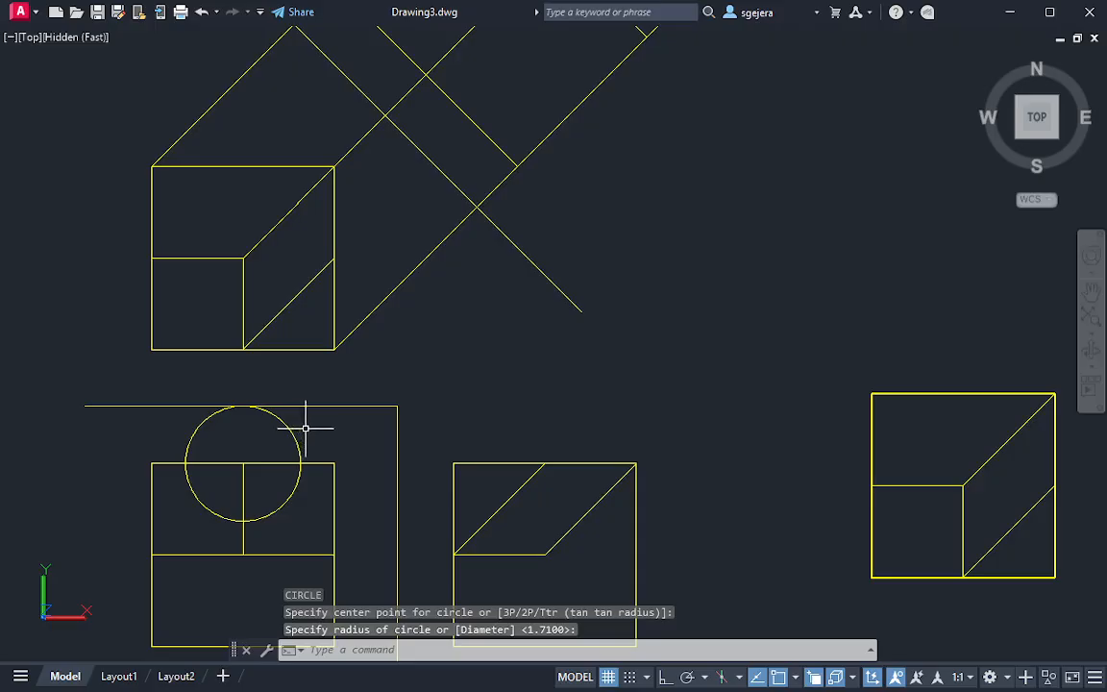
Move the circle's centre to where the top view's upper-right projection line crosses the slanted reference line
left_click_drag(306, 429, 273, 443)
left_click(244, 466)
middle_click_drag(365, 316, 348, 507)
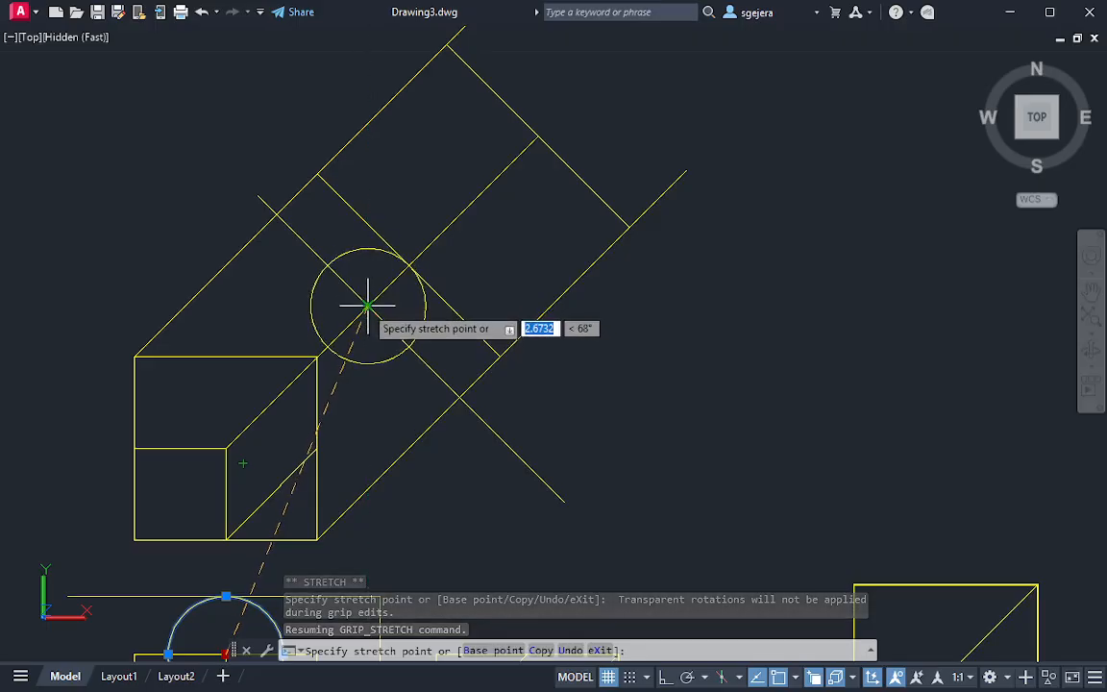
left_click(368, 305)
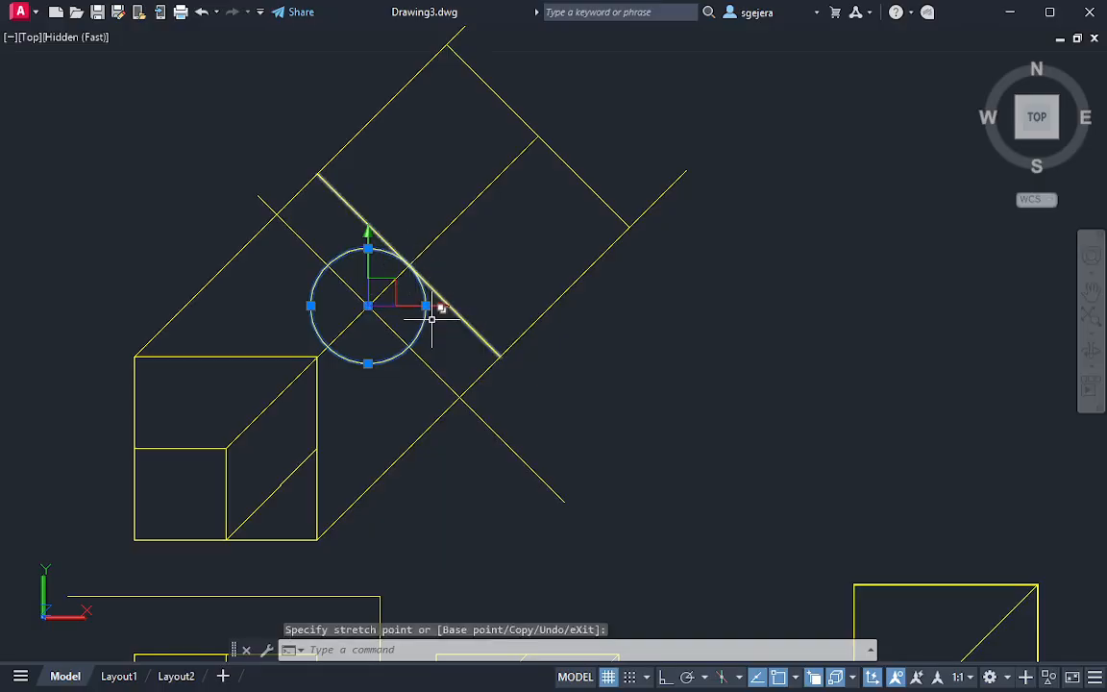
Move the circle's centre to the middle of the front view's horizontal line and enlarge its radius to reach the horizontal reference line
key("Escape")
left_click(386, 312)
left_click(371, 309)
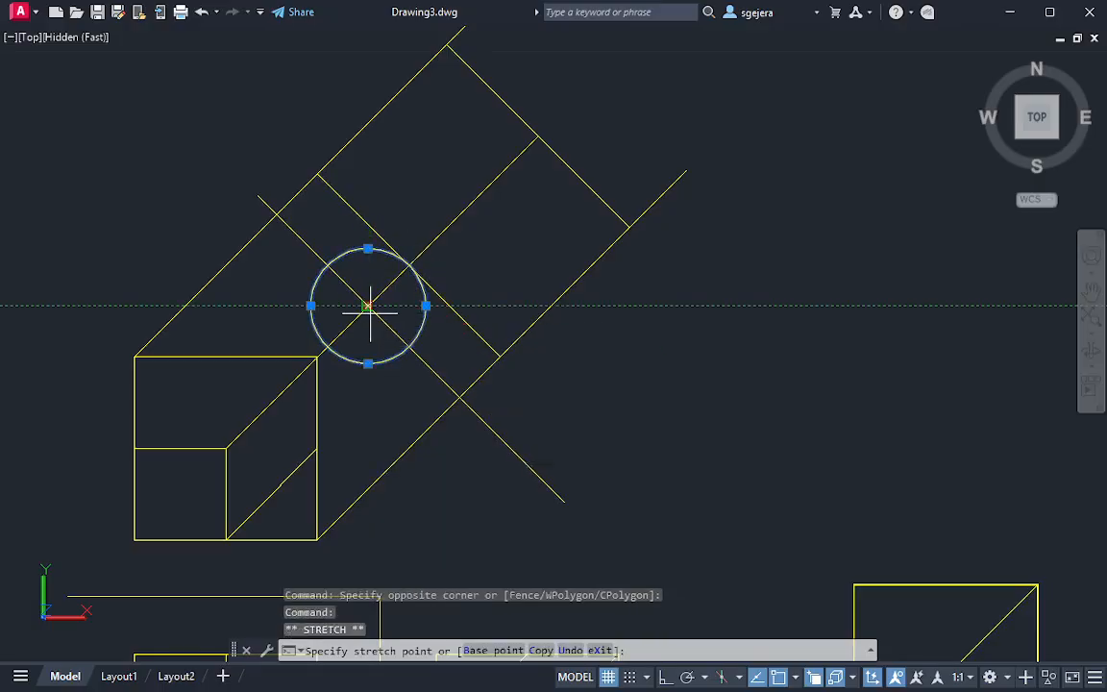
mouse_move(297, 519)
middle_mouse_down()
mouse_move(329, 434)
mouse_move(314, 292)
middle_mouse_up()
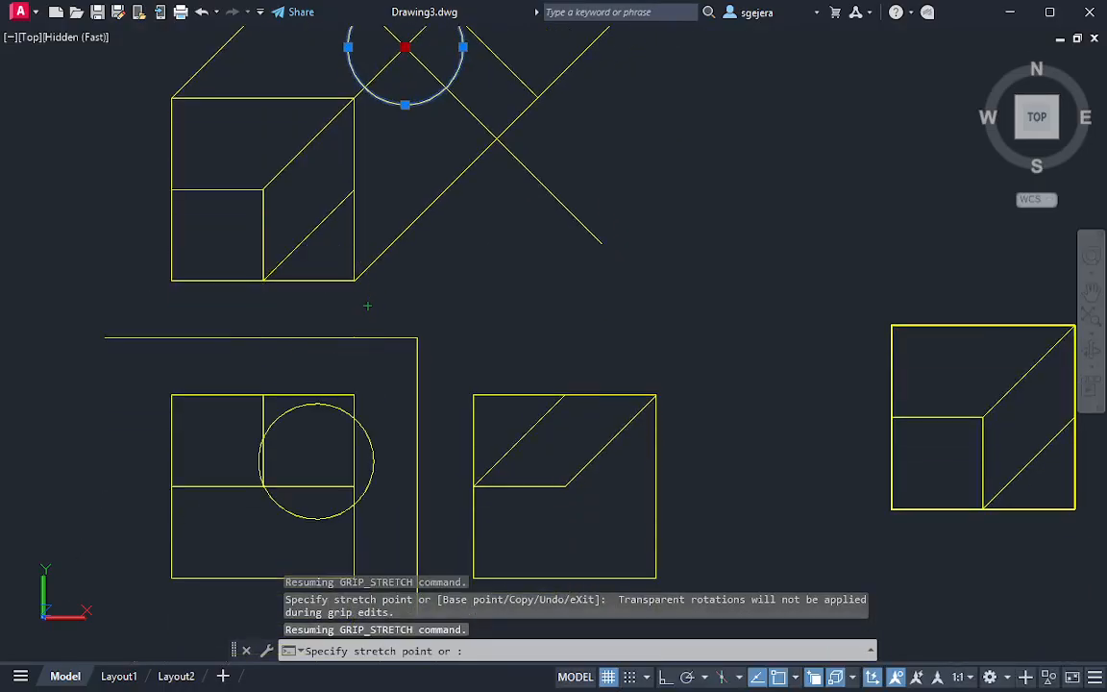
left_click(264, 486)
left_click(265, 430)
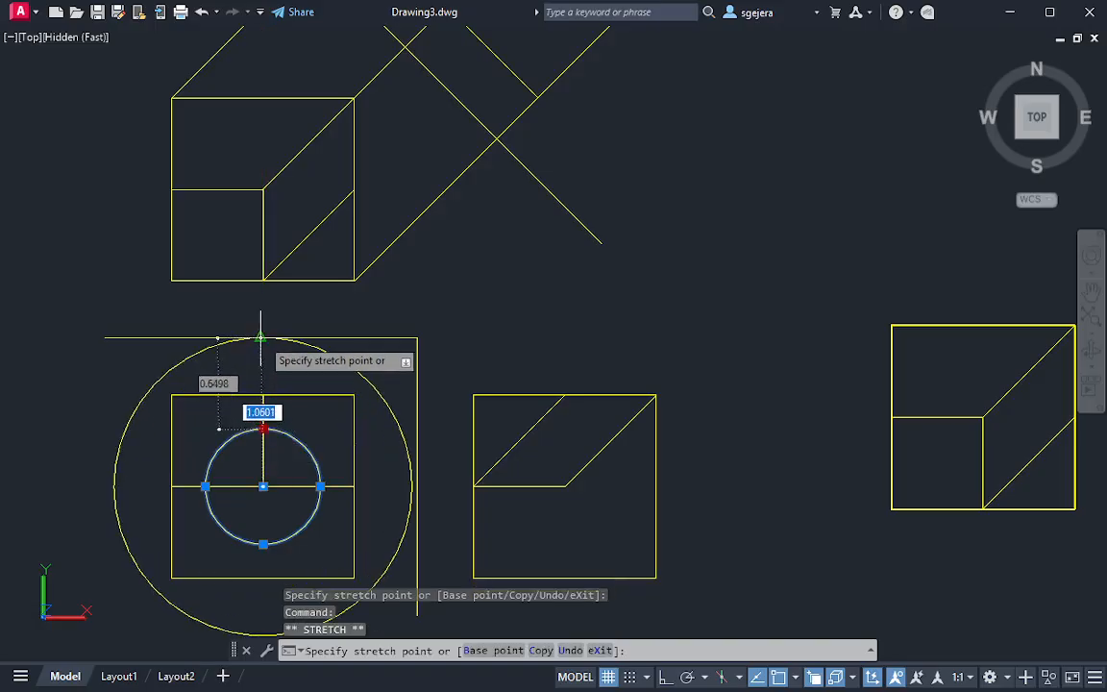
left_click(263, 486)
middle_click_drag(386, 221, 250, 466)
key("Escape")
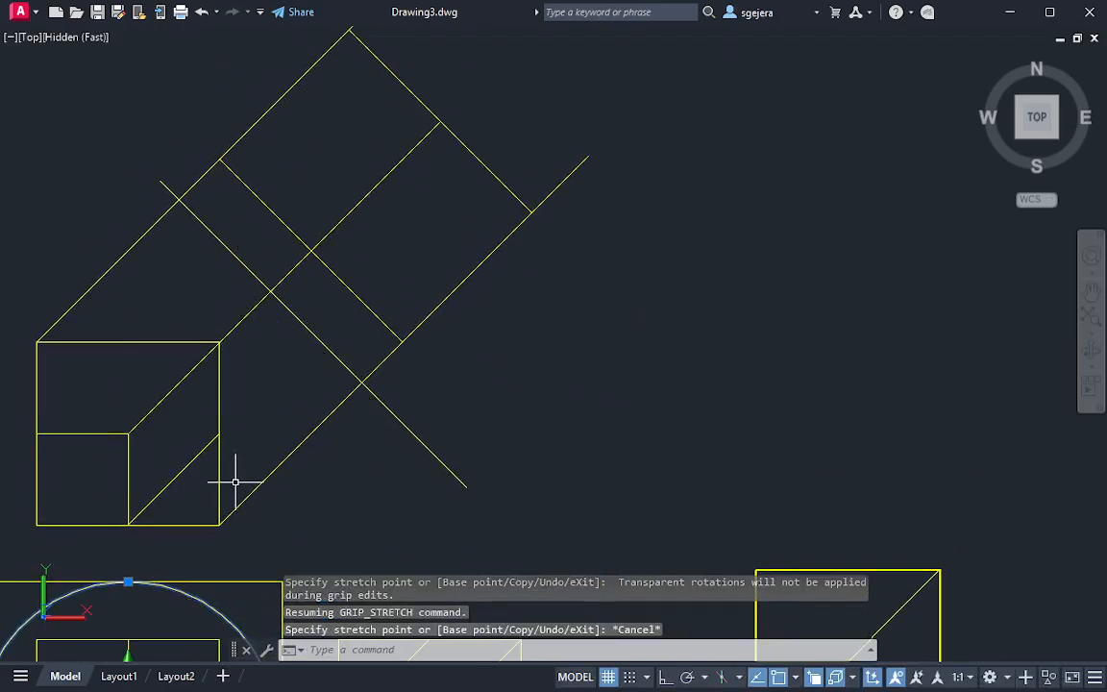
Extend the top view's lower diagonal edge through the slanted reference line to the auxiliary view's far edge
type("ex")
key("Return")
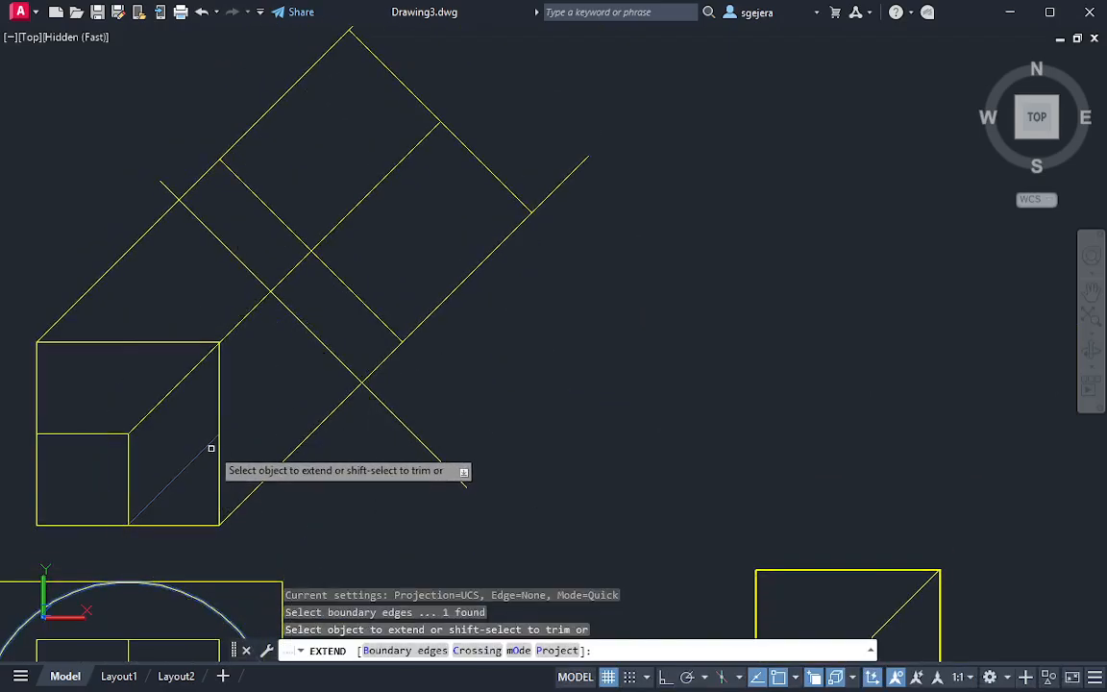
key("Escape")
key("Escape")
key("Return")
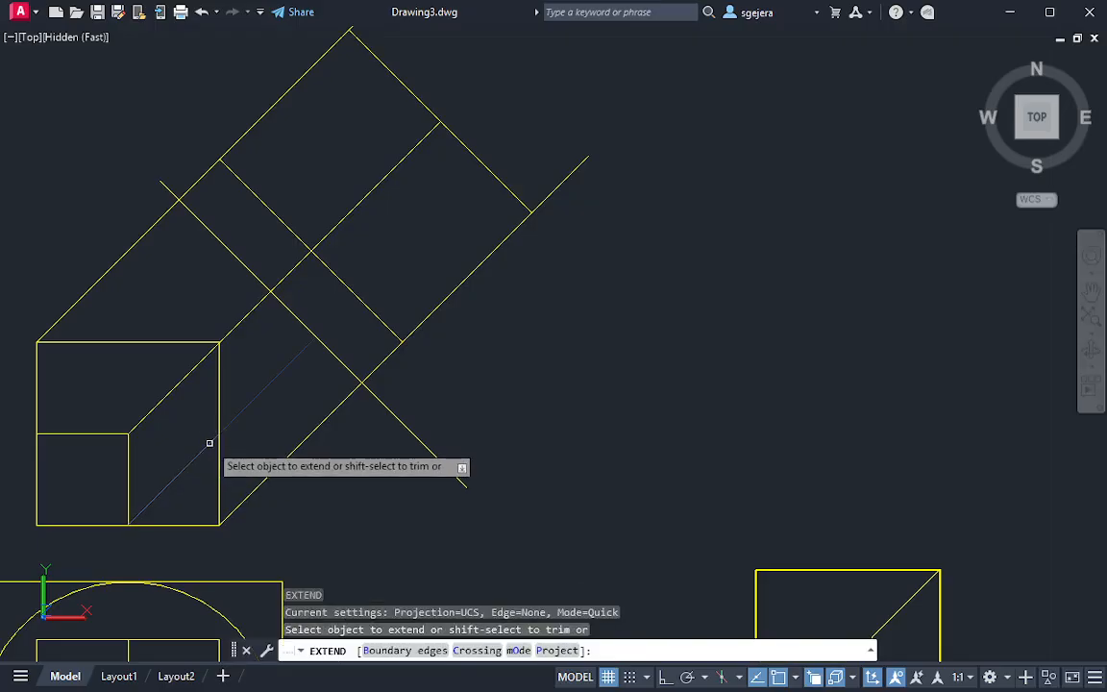
left_click(212, 441)
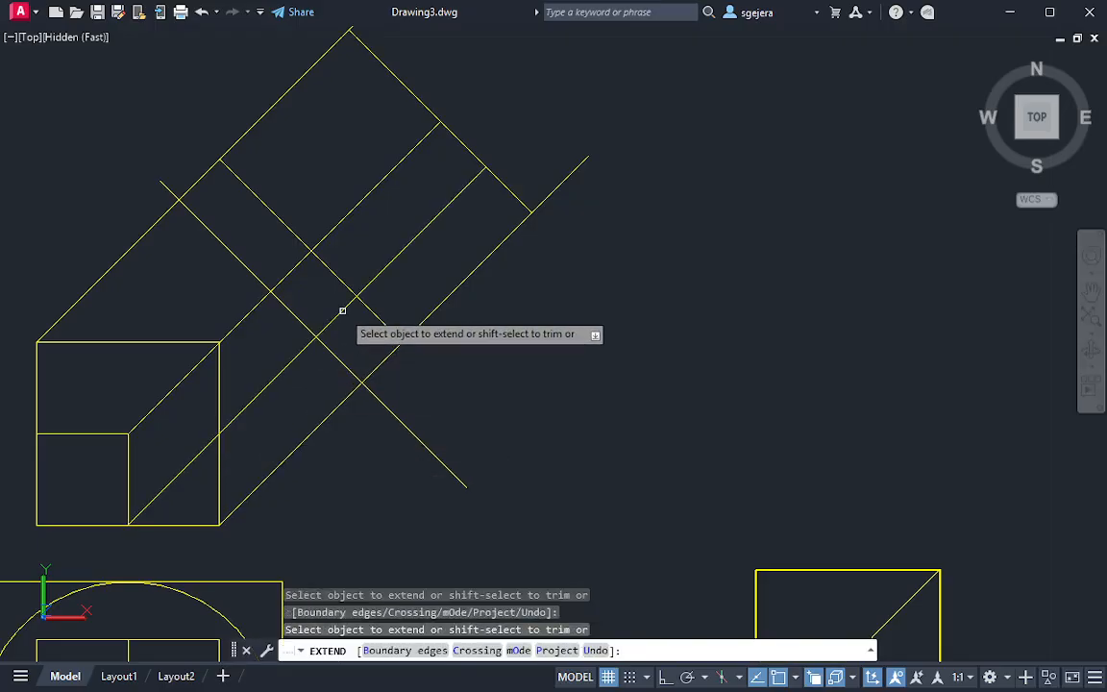
key("Escape")
key("Escape")
key("Escape")
Move the front view's large circle so its centre lies where the extended lower diagonal crosses the slanted reference line
middle_click_drag(390, 490, 451, 320)
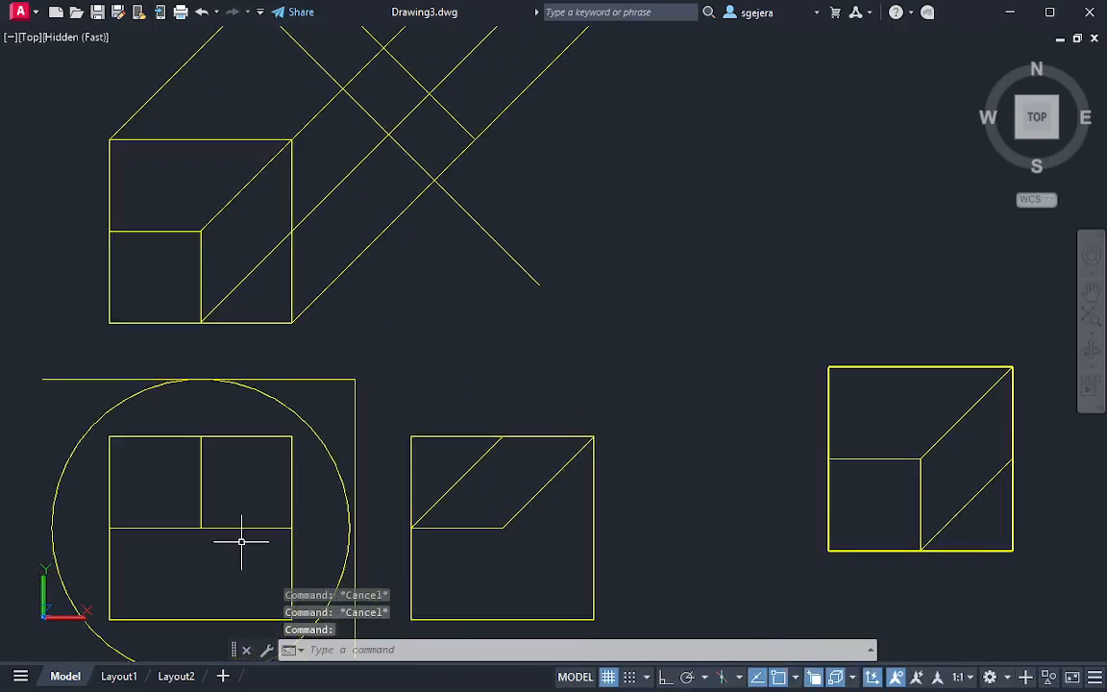
left_click(310, 413)
left_click(229, 485)
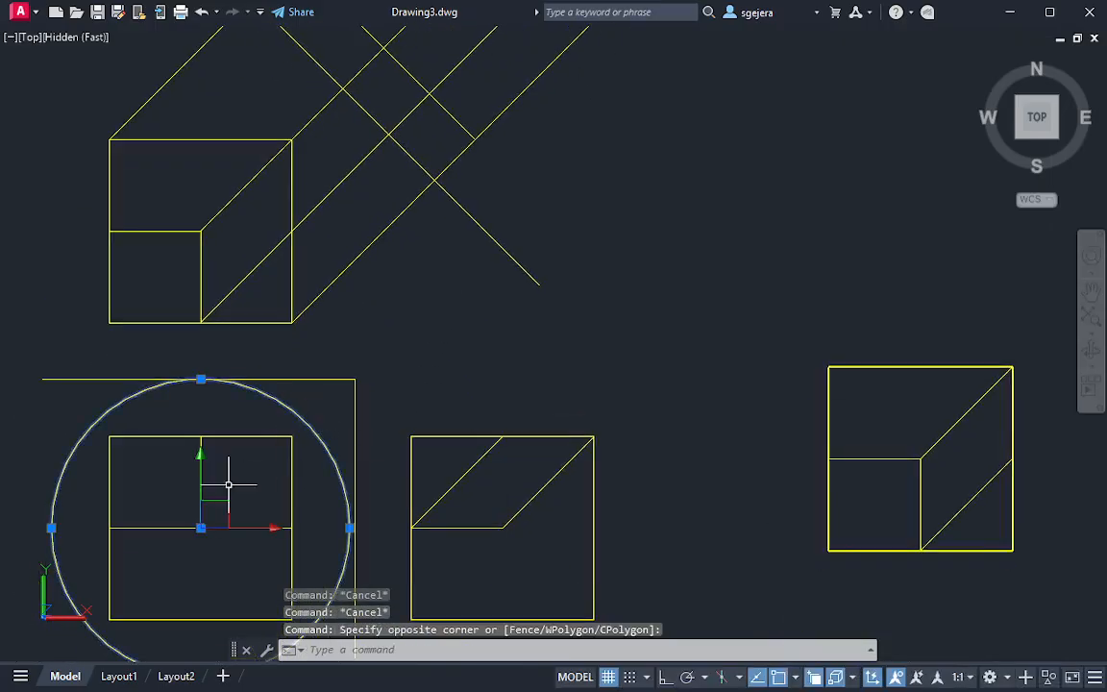
left_click(201, 529)
left_click(388, 134)
middle_click_drag(506, 119, 443, 376)
key("Escape")
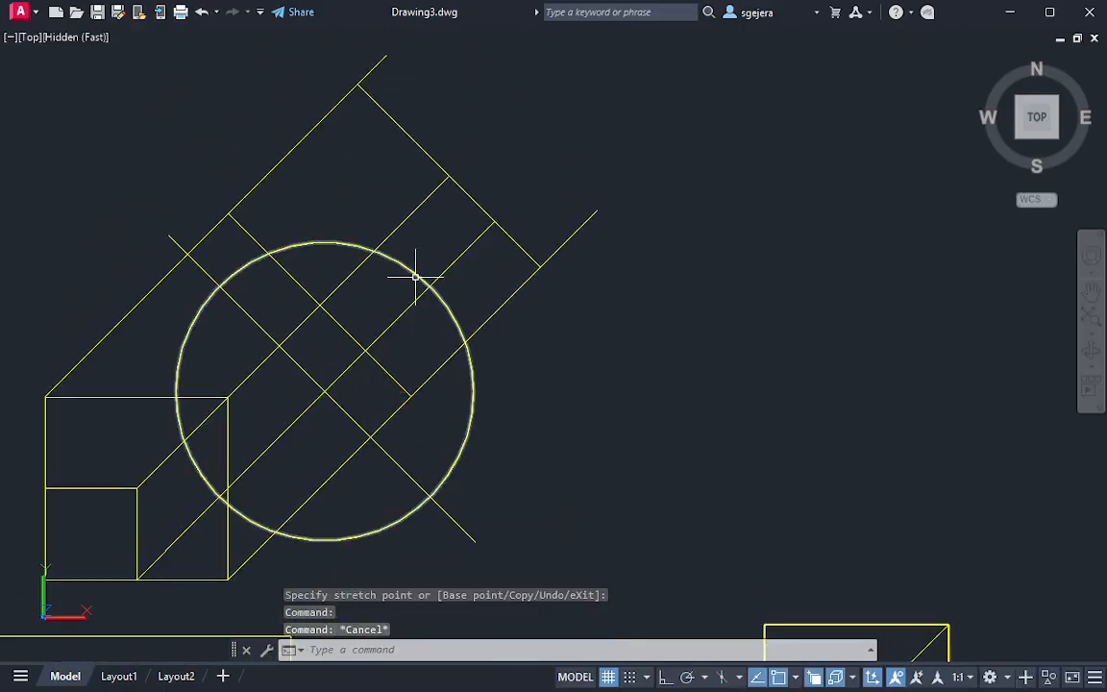
left_click(428, 255)
left_click(413, 276)
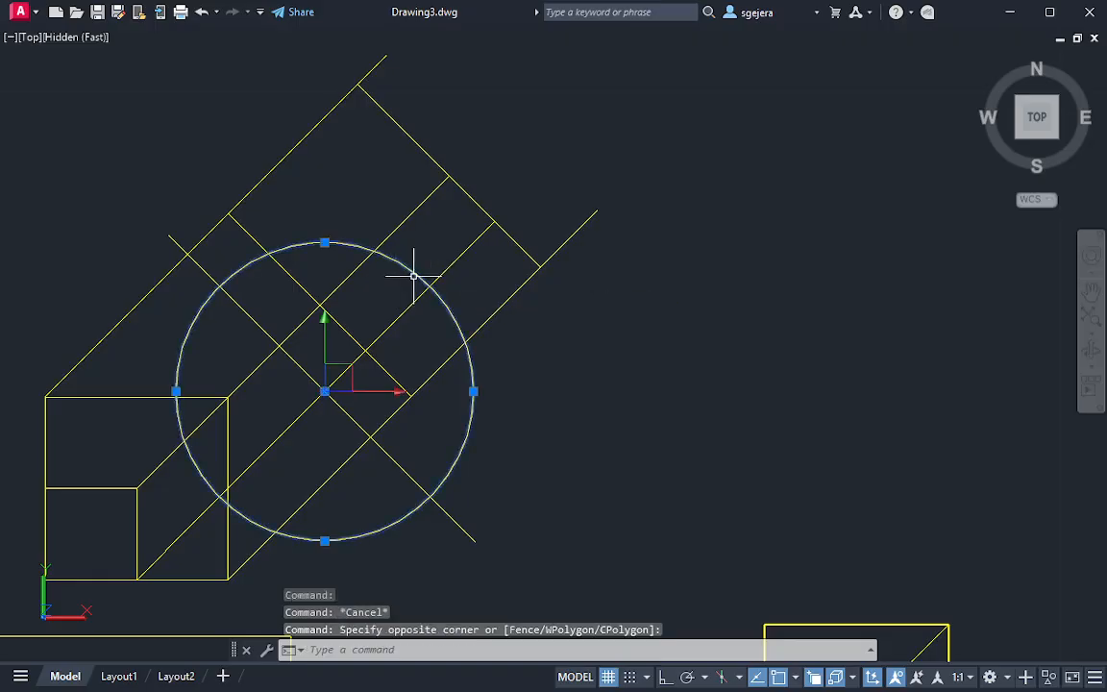
key("Delete")
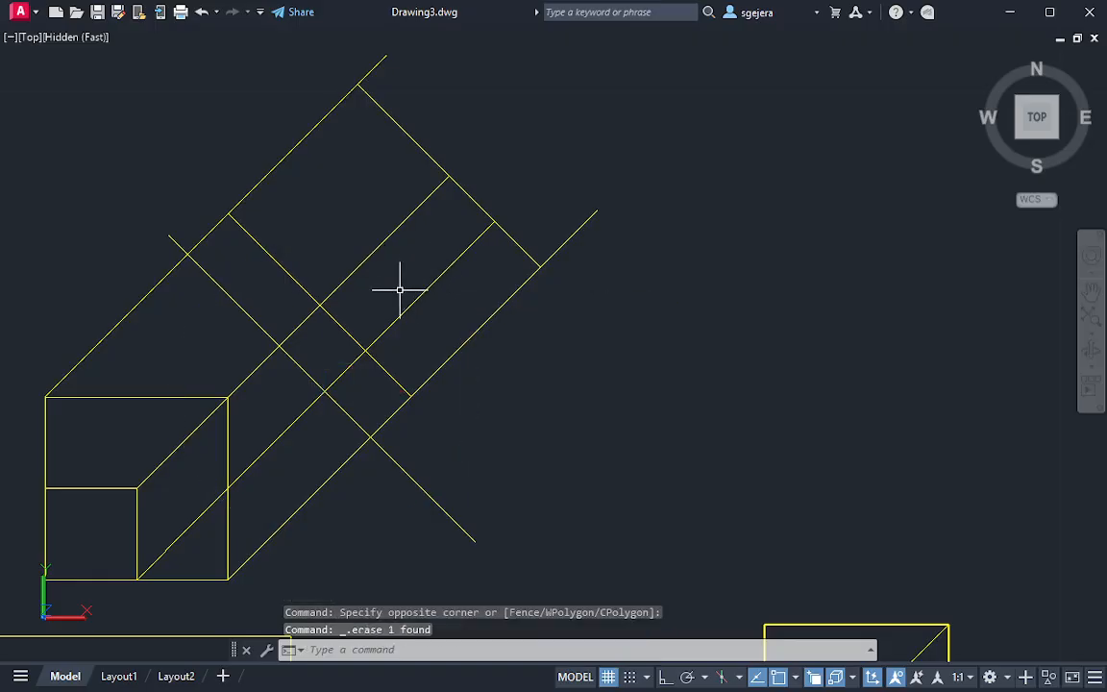
key("ctrl+z")
Draw a line from the upper-right projection line's crossing with the auxiliary near edge to the circle's crossing on the extended diagonal, and delete the circle
type("l")
key("Return")
left_click(320, 304)
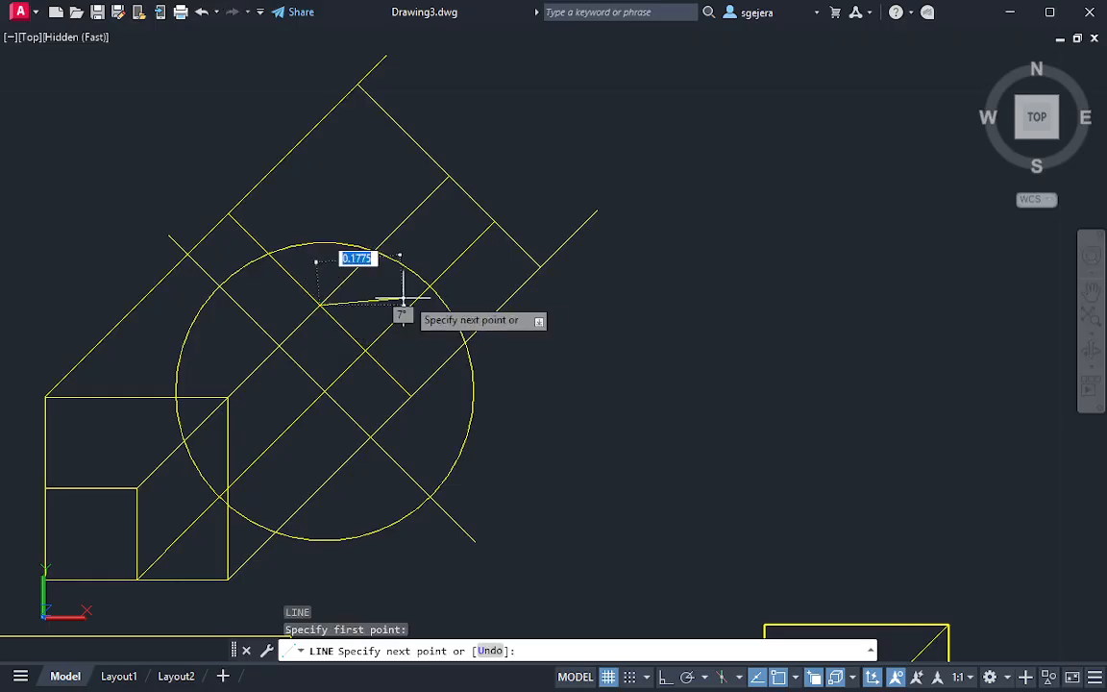
left_click(430, 286)
key("Escape")
left_click(464, 296)
left_click(447, 311)
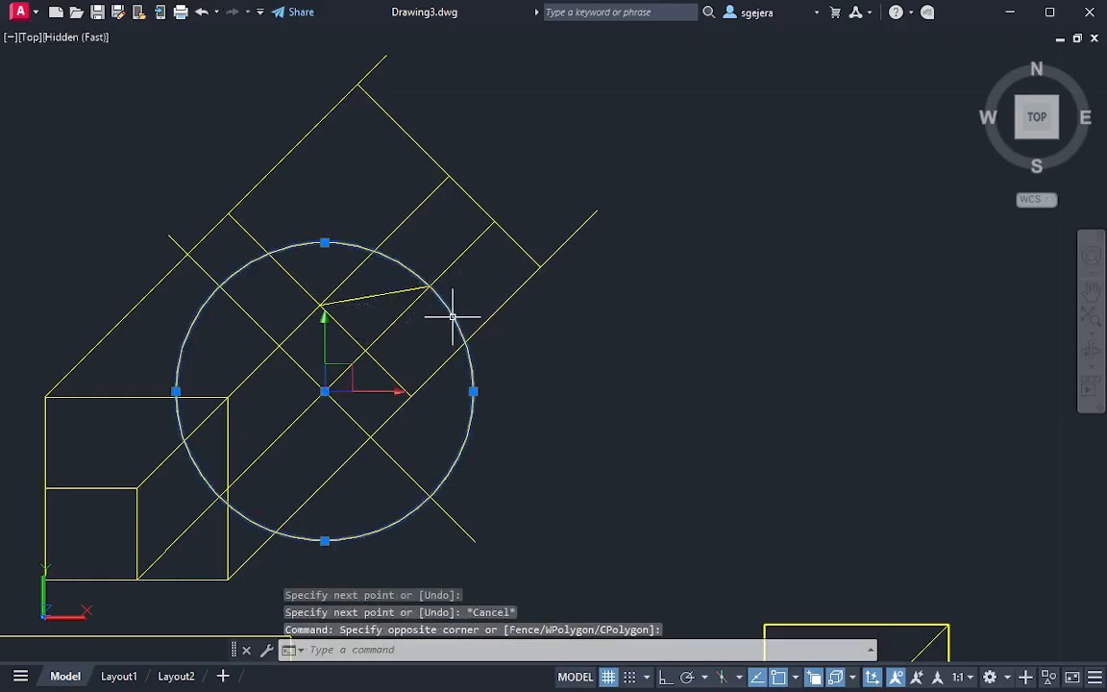
type("e")
key("Return")
Trim the projection lines between the slanted reference line and the auxiliary view's near edge, and the ends beyond its far edge
type("t")
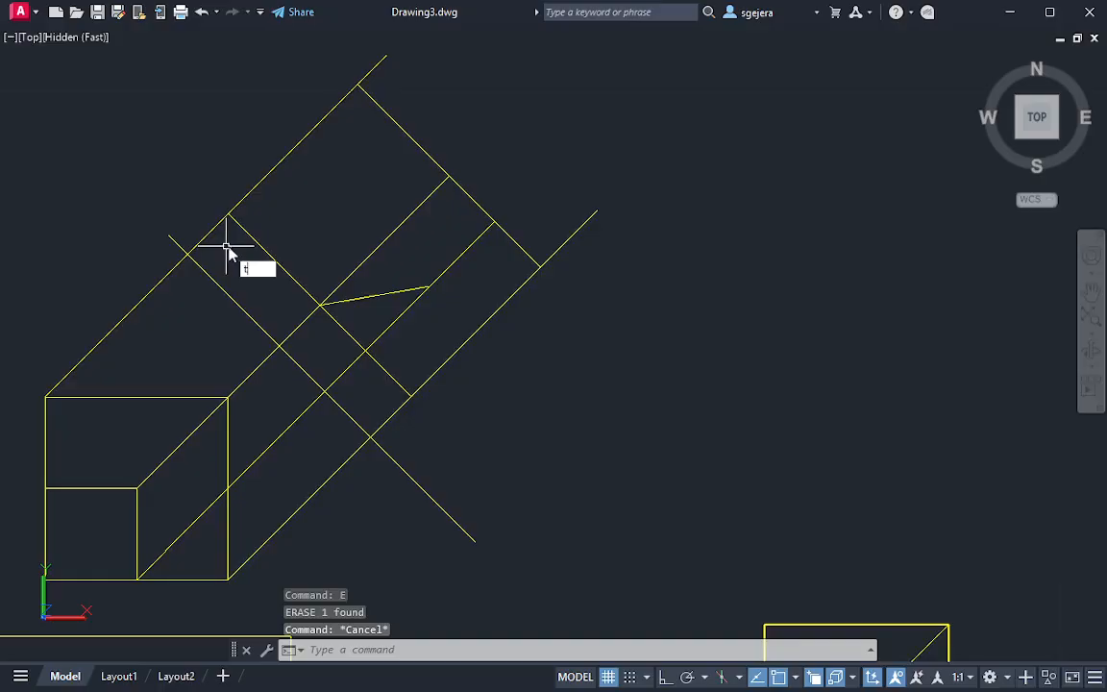
type(" or")
key("Return")
left_click_drag(203, 212, 276, 299)
left_click_drag(391, 420, 394, 423)
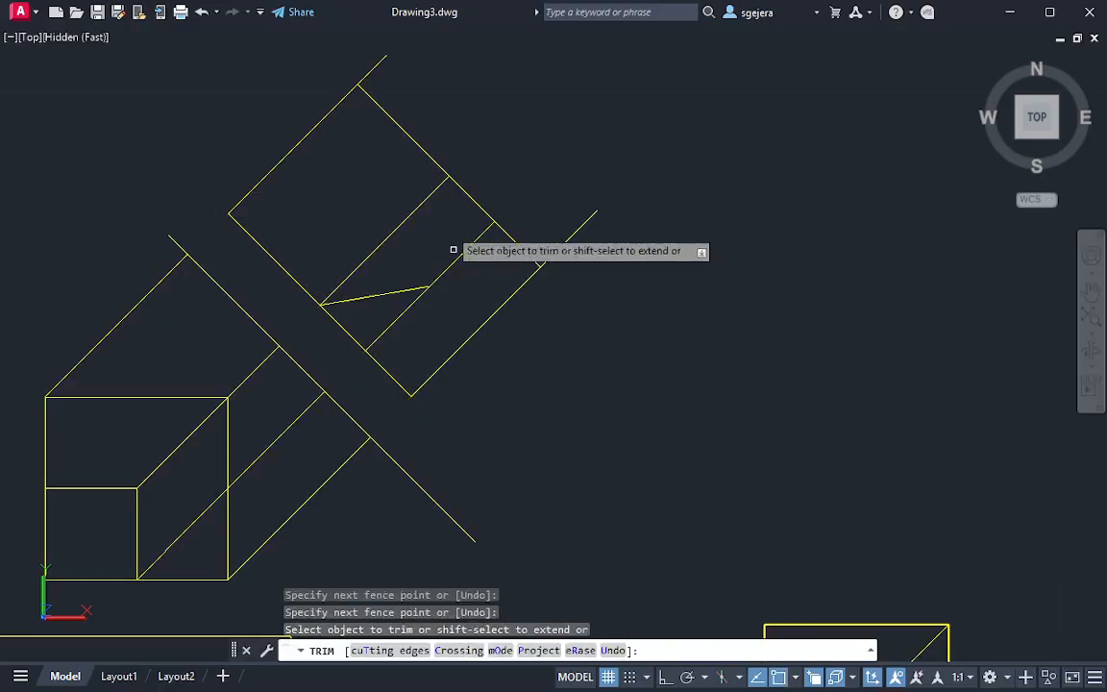
mouse_move(385, 68)
left_mouse_down()
mouse_move(581, 217)
mouse_move(600, 259)
left_mouse_up()
key("Escape")
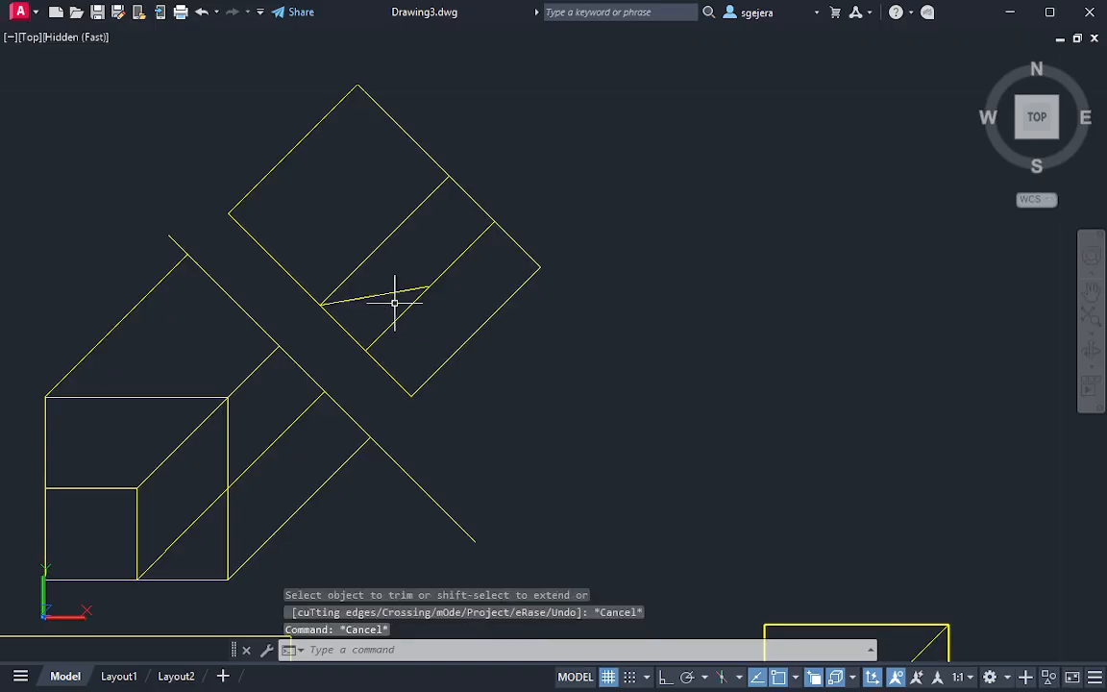
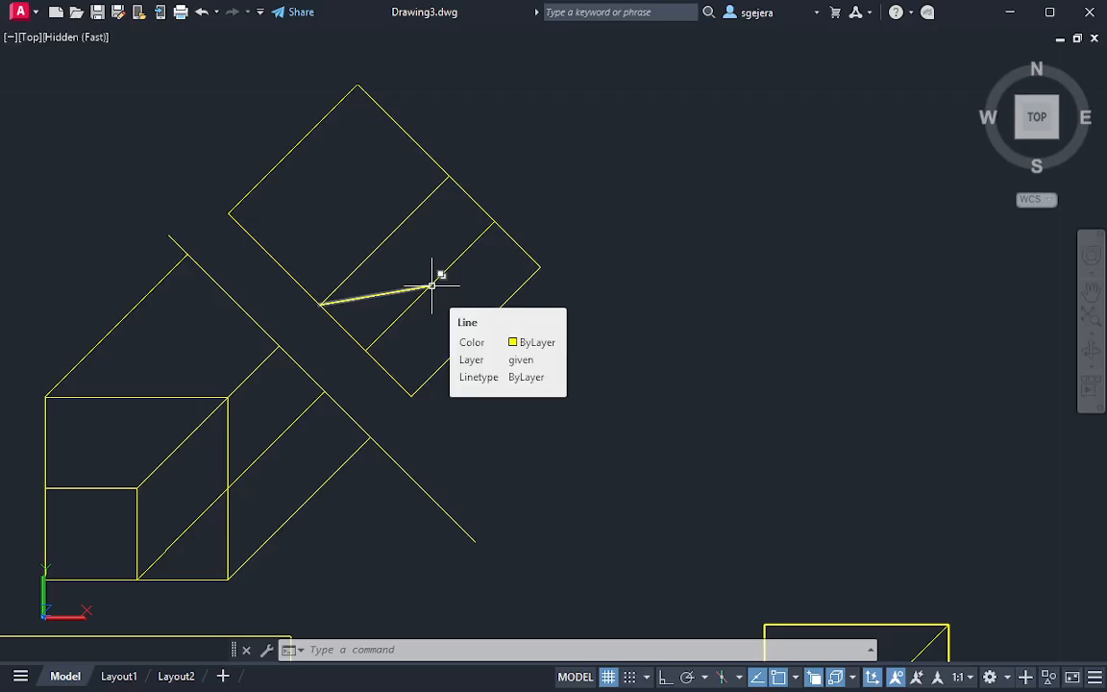
Delete the uncut cube solid beside the cut block
mouse_move(531, 388)
middle_mouse_down()
mouse_move(512, 363)
mouse_move(520, 274)
middle_mouse_up()
mouse_move(716, 403)
middle_mouse_down()
mouse_move(779, 464)
mouse_move(824, 446)
mouse_move(532, 329)
middle_mouse_up()
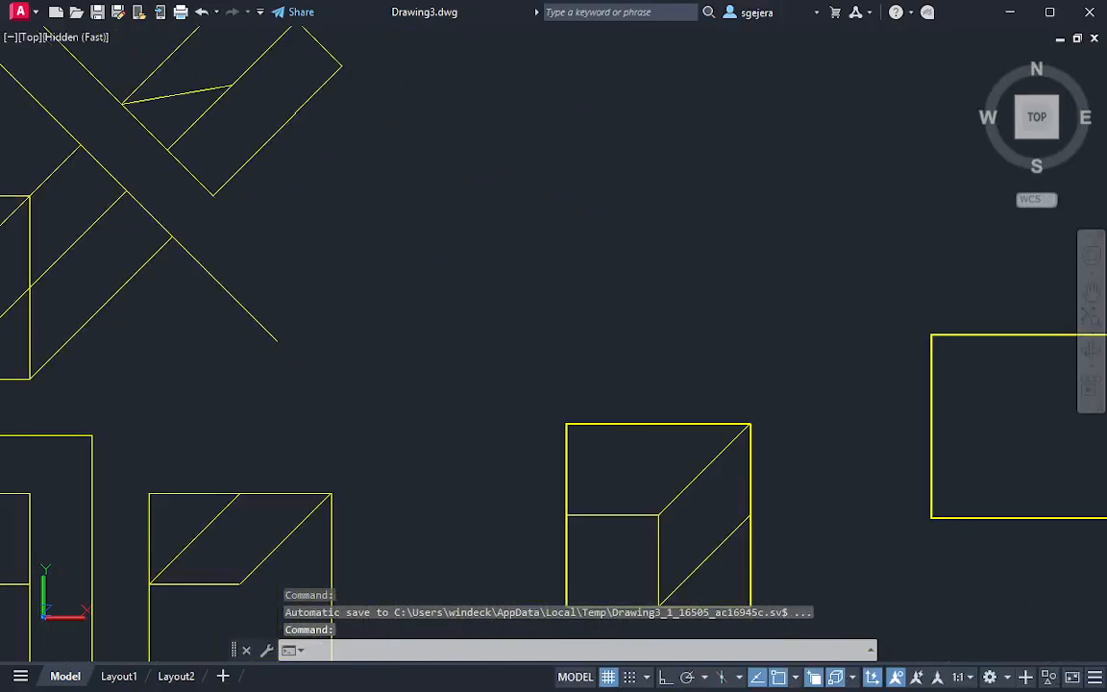
middle_click_drag(853, 453, 548, 356)
middle_click_drag(421, 430, 394, 283, "shift")
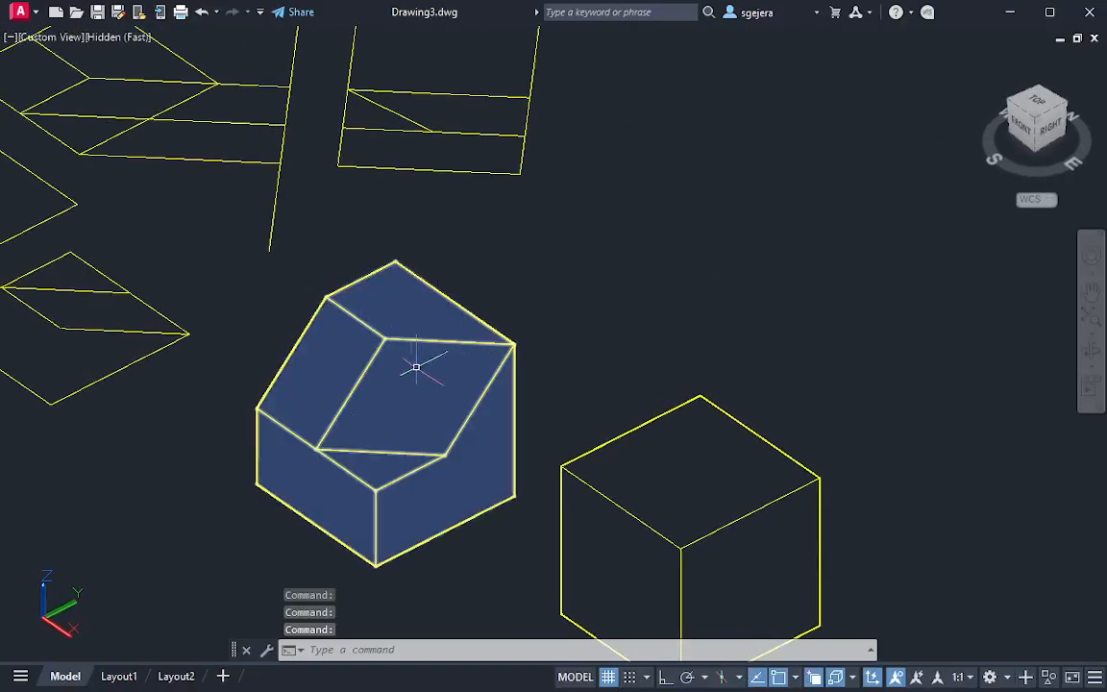
middle_click_drag(407, 129, 232, 213, "shift")
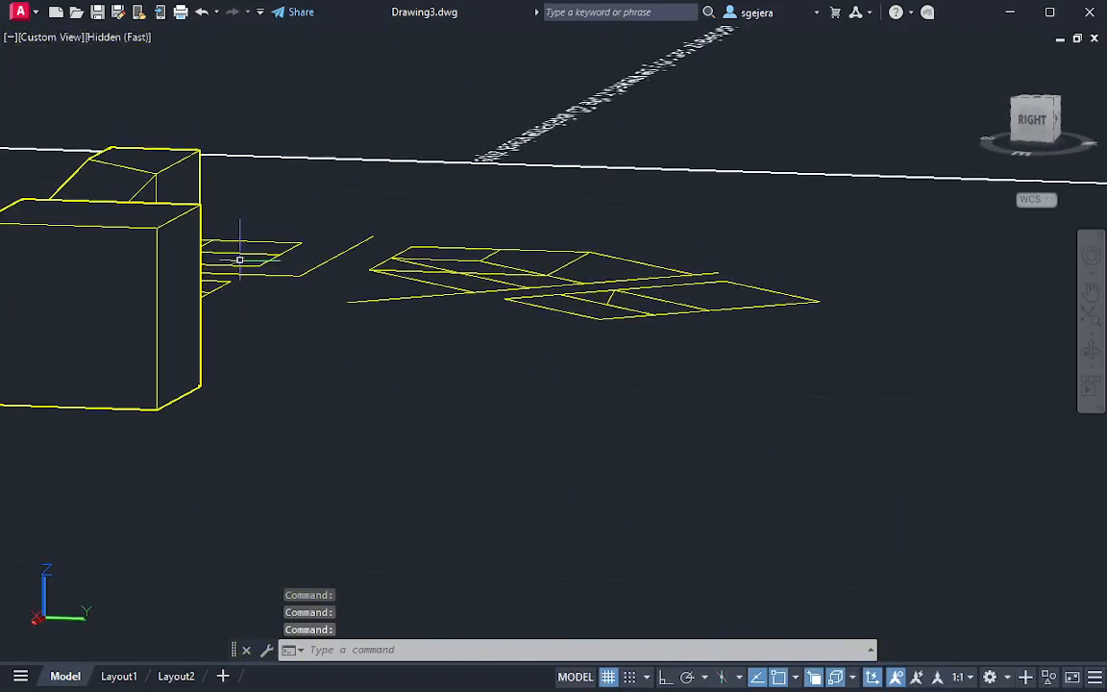
middle_click_drag(239, 257, 450, 415)
left_click(429, 465)
key("Delete")
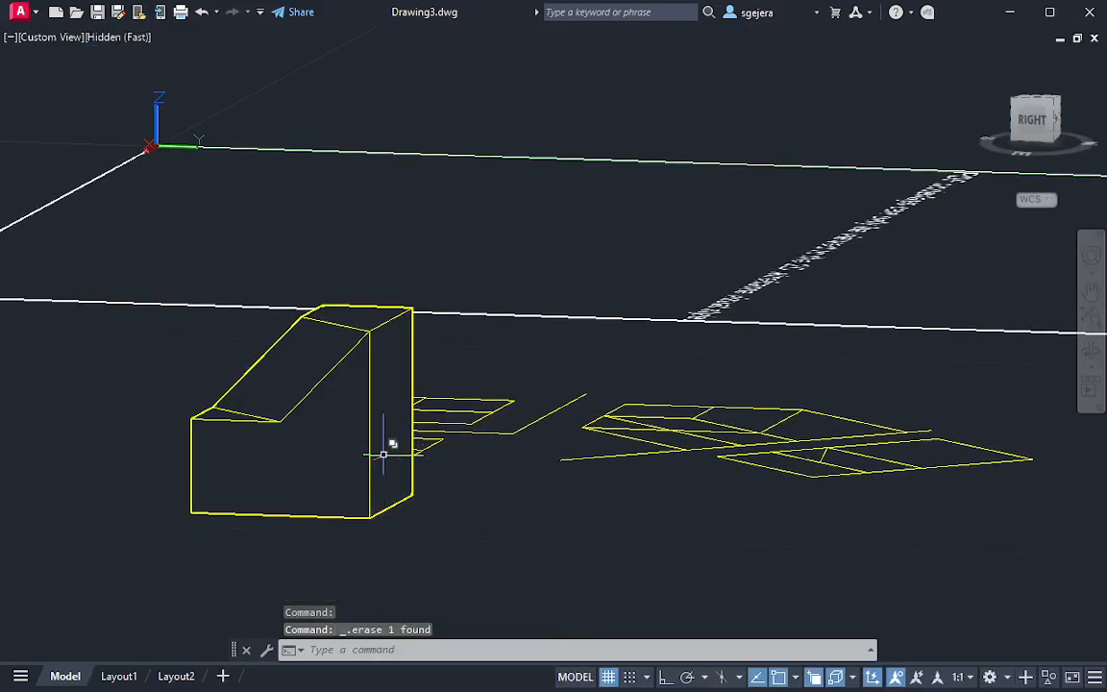
Examine the cut block's side profile with its oblique face seen edge-on, and return to the top view
left_click(342, 408)
mouse_move(332, 407)
middle_mouse_down("shift")
mouse_move(280, 383)
mouse_move(234, 385)
middle_mouse_up("shift")
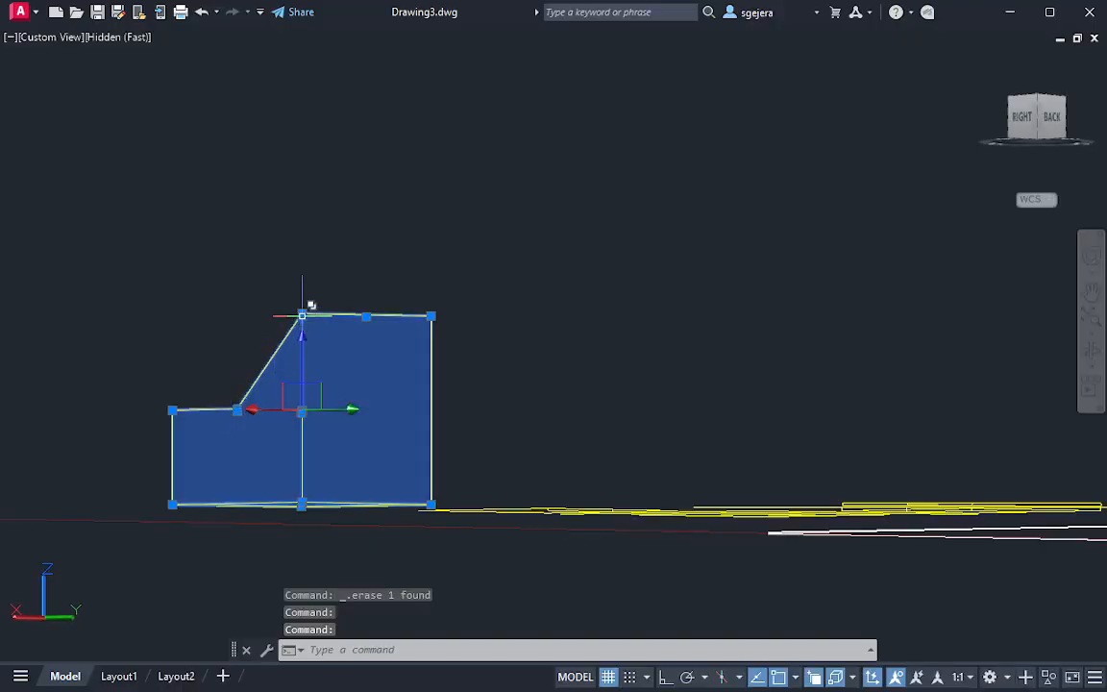
left_click(237, 409)
left_click(172, 410)
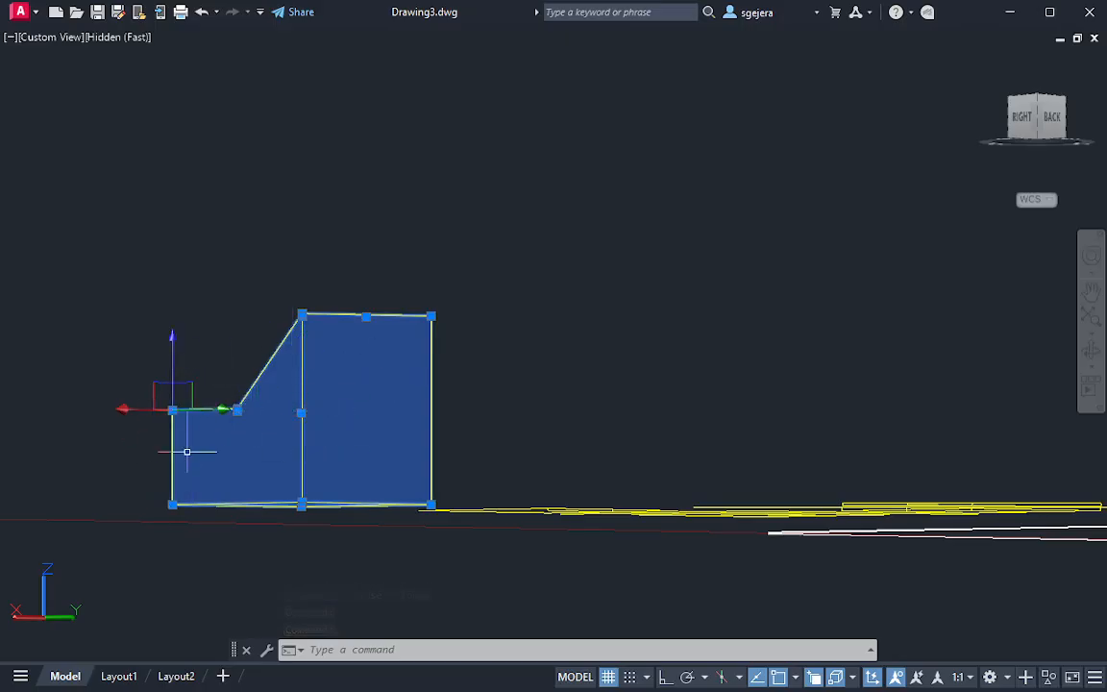
key("Escape")
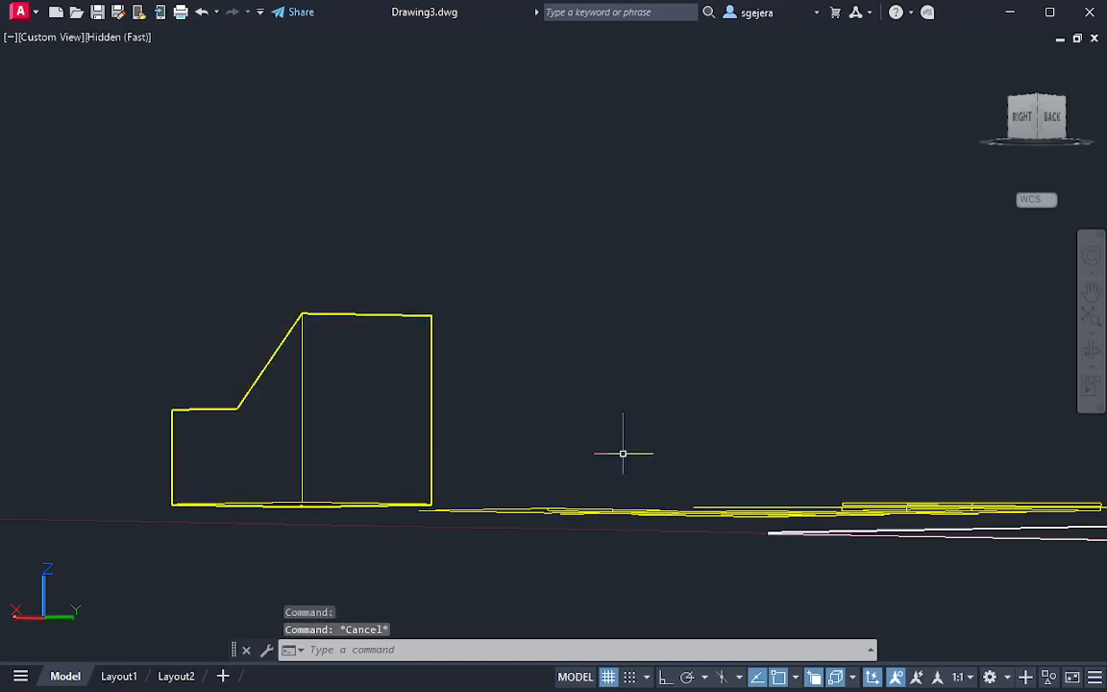
mouse_move(625, 451)
middle_mouse_down("shift")
mouse_move(741, 531)
mouse_move(874, 571)
mouse_move(894, 395)
mouse_move(838, 451)
middle_mouse_up("shift")
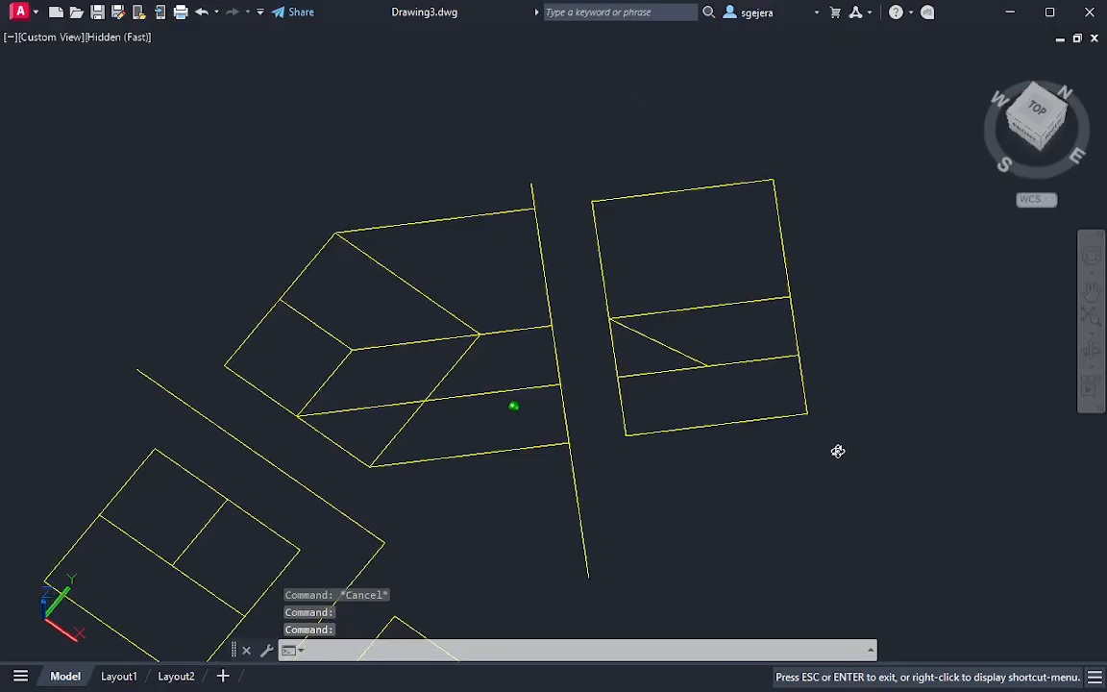
left_click(1037, 113)
Draw a line from the free end of the auxiliary view's short slanted edge, parallel to the near edge, to the outline's lower-right edge
scroll(755, 328, "up", 3)
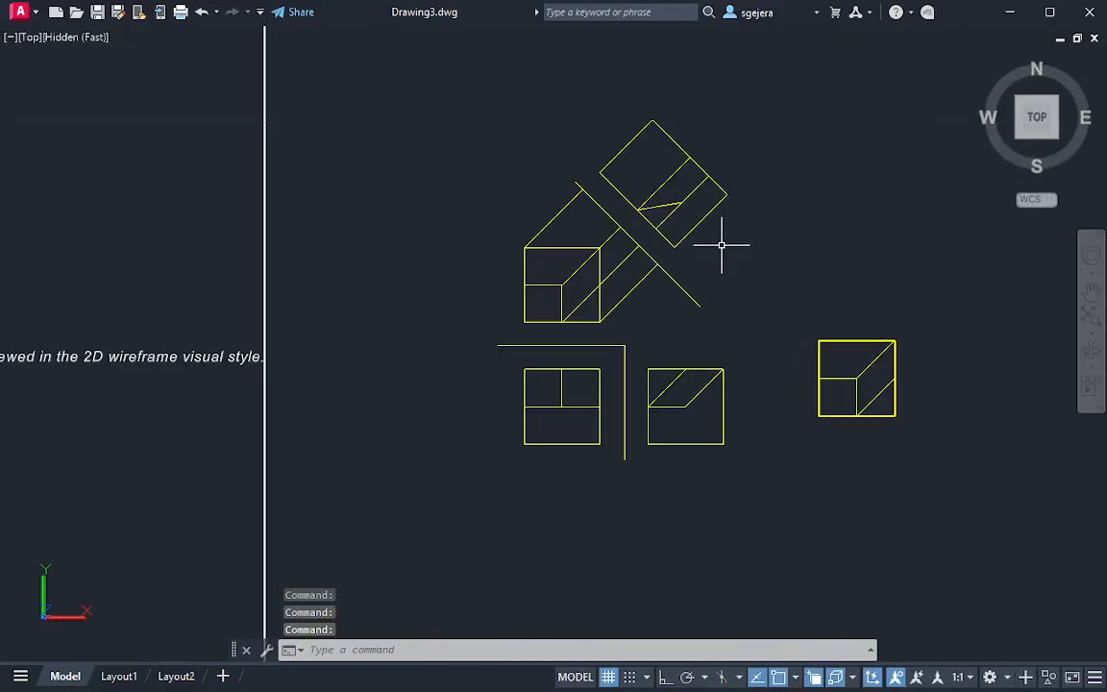
scroll(676, 204, "up", 4)
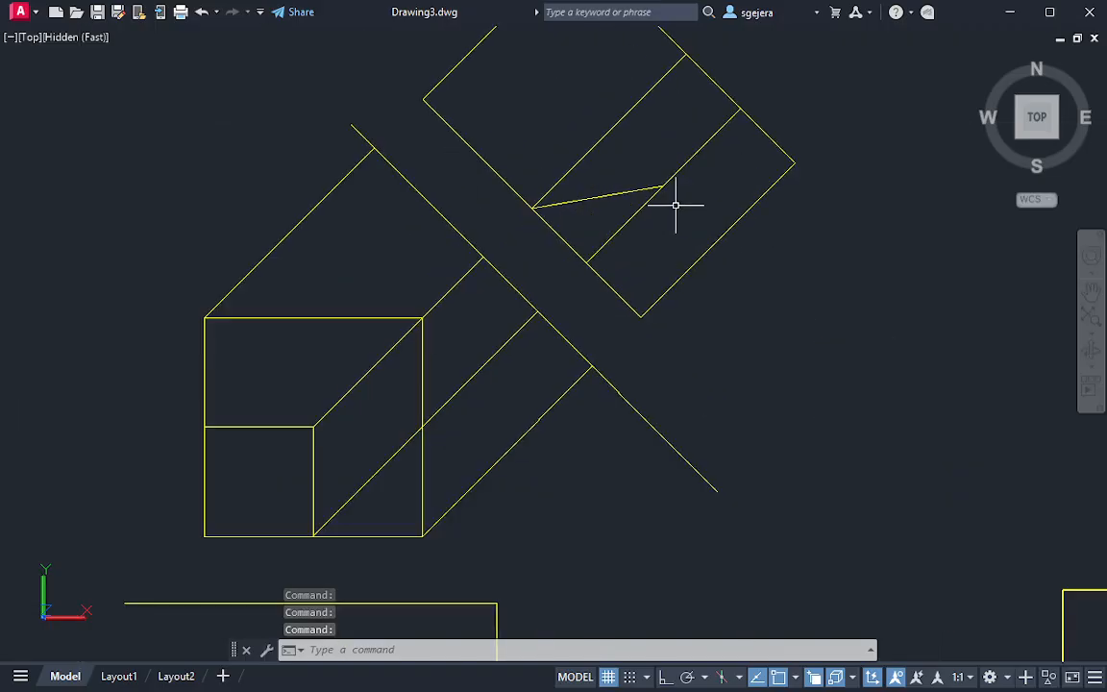
middle_click_drag(663, 207, 717, 366)
key("Escape")
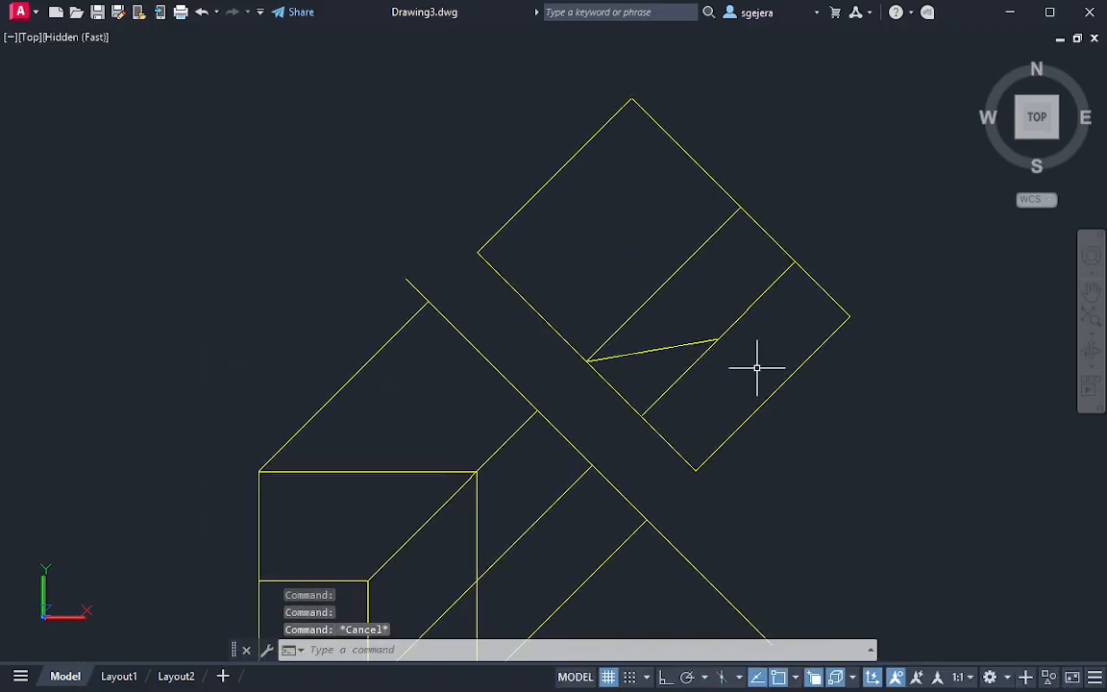
type("l")
key("Return")
left_click(717, 336)
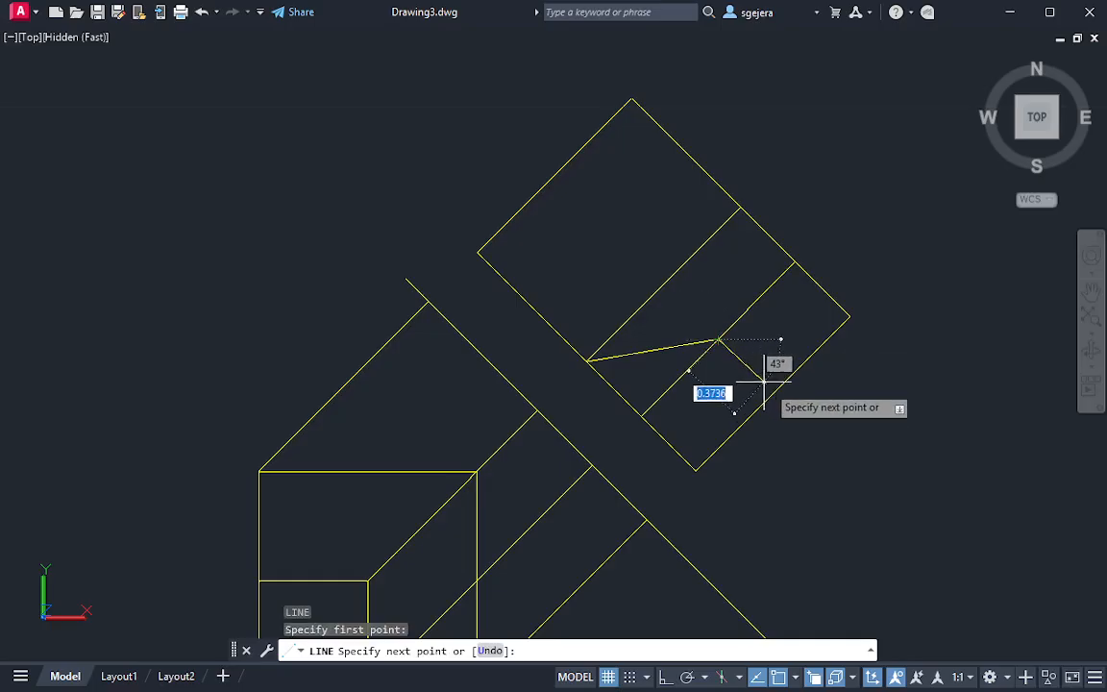
key("Escape")
Trim the auxiliary outline's lower corner outside the new line, and the remaining lower inner projection line
type("tr")
key("Return")
mouse_move(781, 444)
left_mouse_down()
mouse_move(615, 389)
mouse_move(731, 423)
left_mouse_up()
key("Escape")
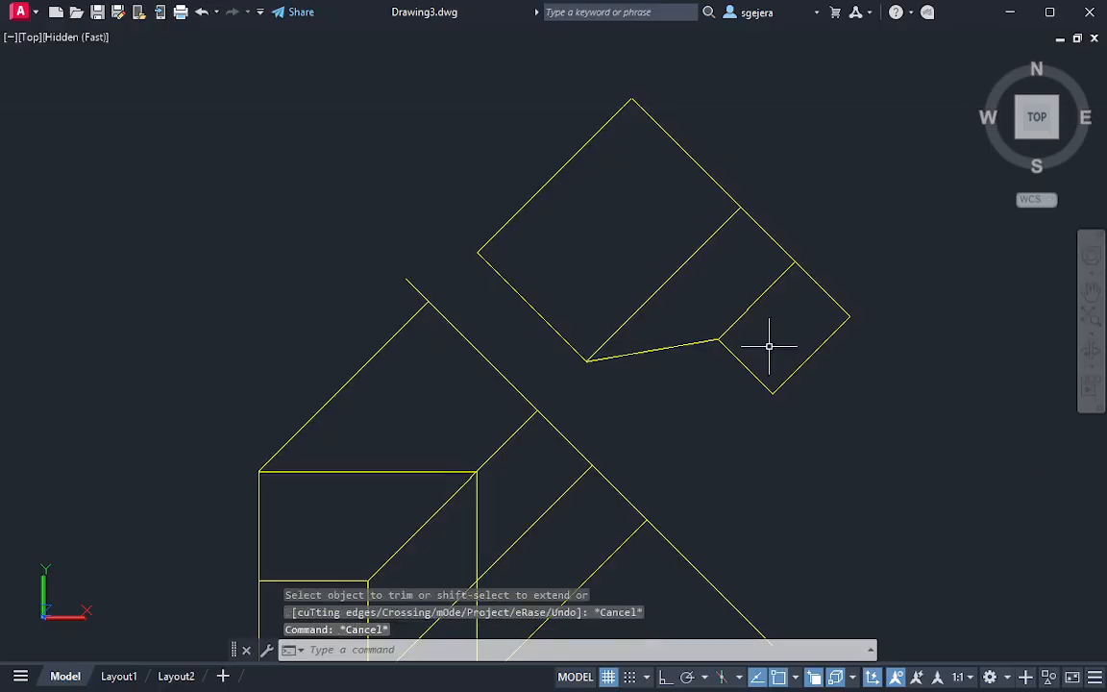
key("Return")
mouse_move(764, 318)
left_mouse_down()
mouse_move(723, 291)
mouse_move(740, 298)
left_mouse_up()
scroll(895, 400, "down", 2)
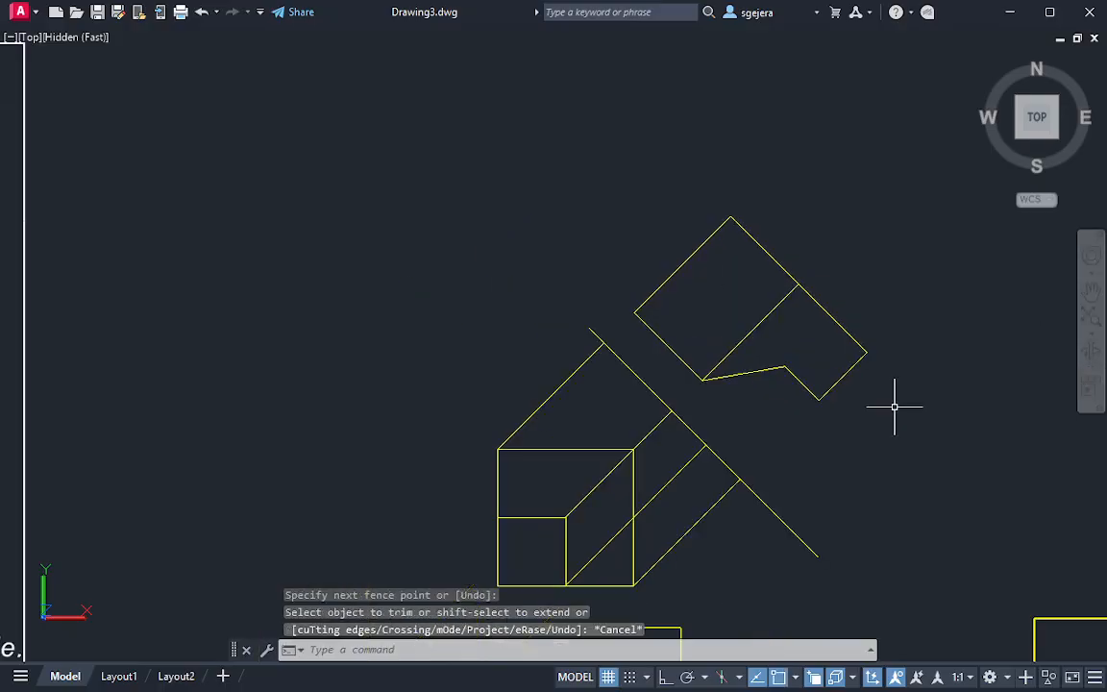
middle_click_drag(894, 399, 870, 360)
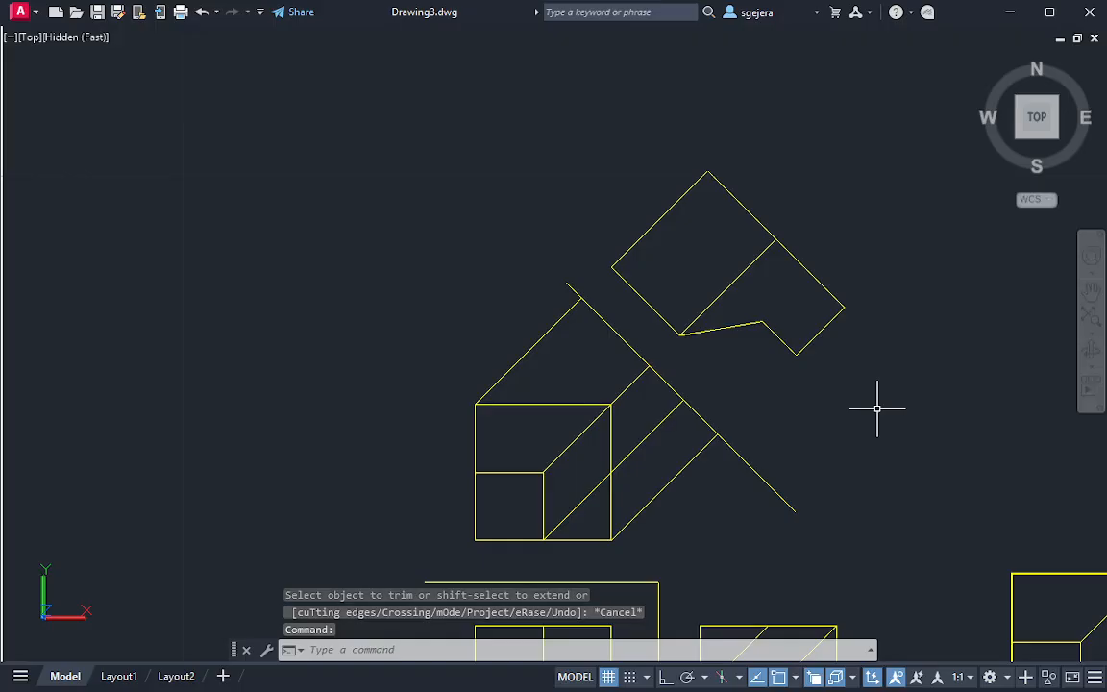
middle_click_drag(870, 389, 848, 395)
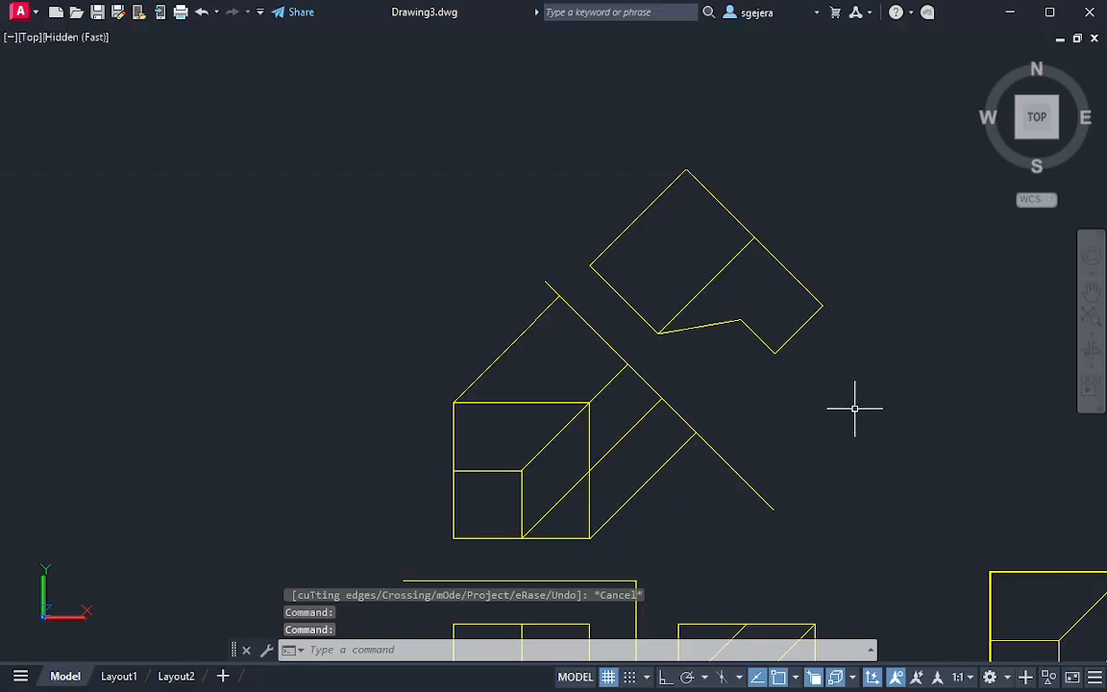
middle_click_drag(974, 514, 874, 418)
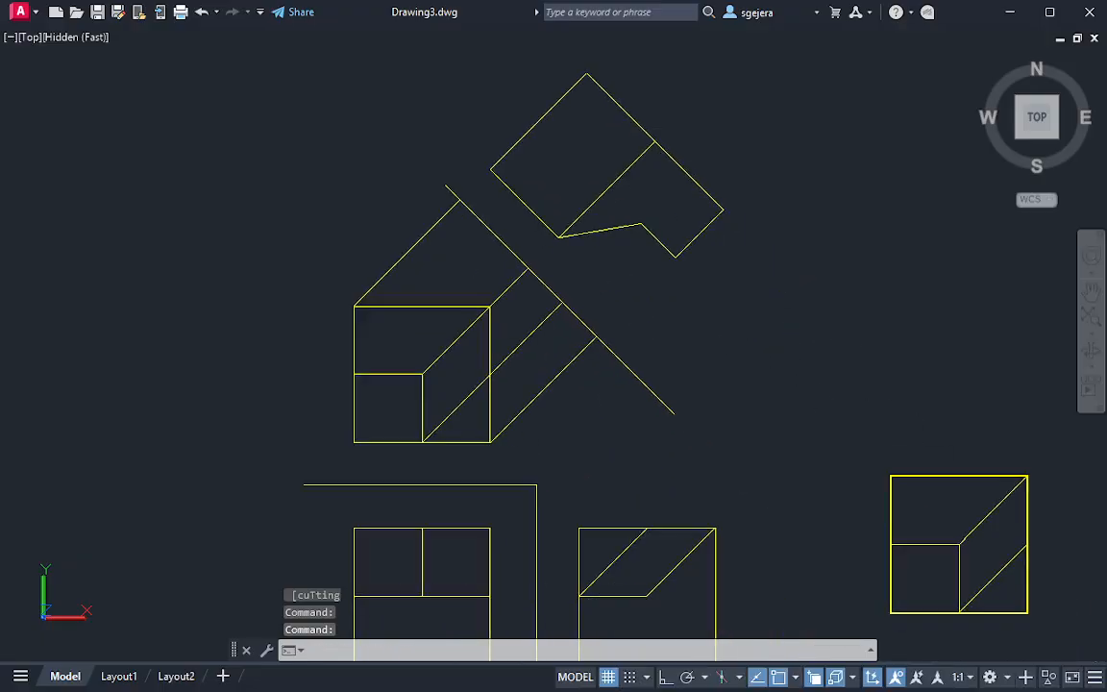
middle_click_drag(996, 596, 897, 500)
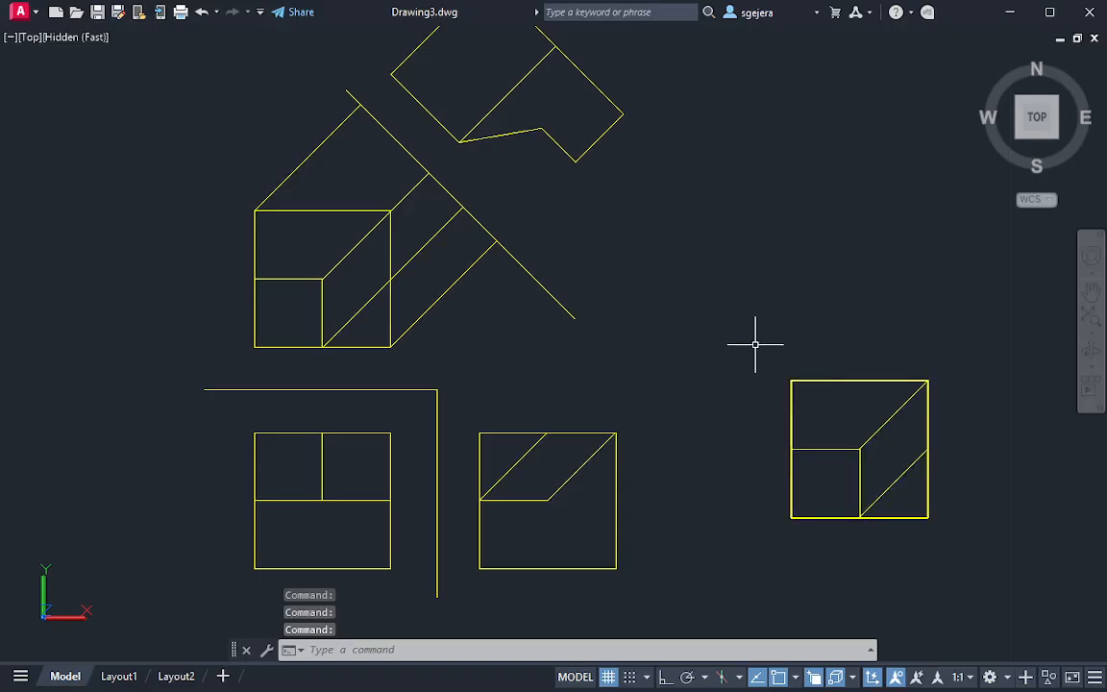
middle_click_drag(704, 264, 740, 425)
scroll(553, 358, "up", 2)
middle_click_drag(574, 363, 609, 386)
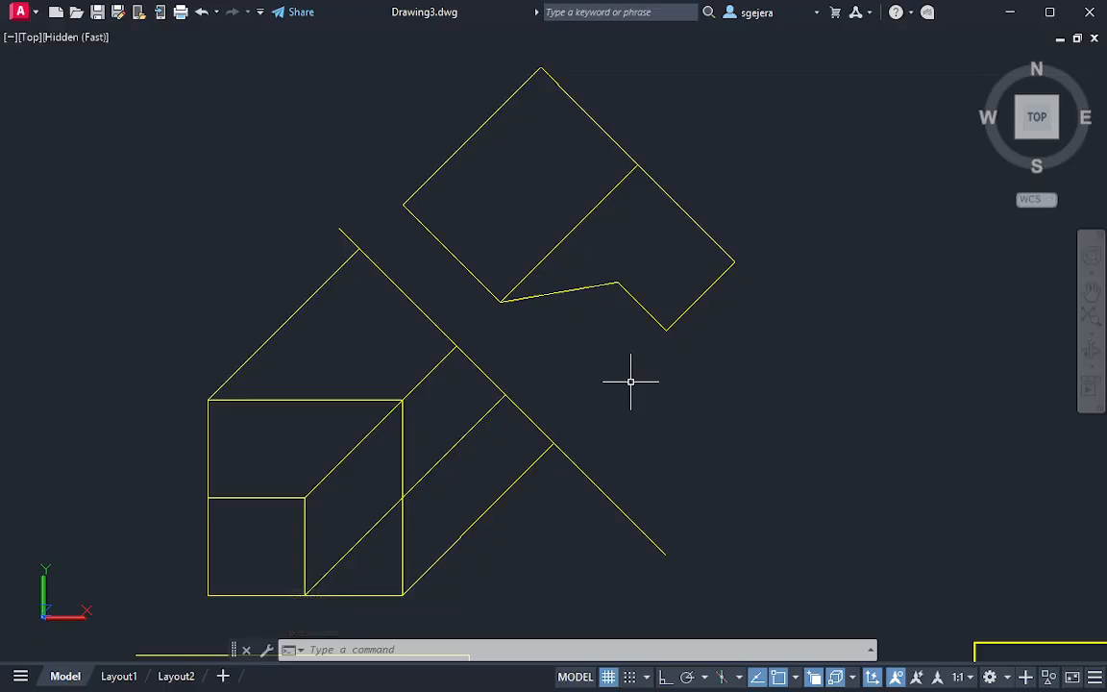
Compare the cut block's edge-on profile with the finished auxiliary view, and restore the top view with north up
mouse_move(951, 581)
middle_mouse_down("shift")
mouse_move(588, 267)
mouse_move(709, 371)
mouse_move(700, 285)
mouse_move(721, 333)
mouse_move(643, 285)
mouse_move(610, 424)
middle_mouse_up("shift")
left_click(591, 476)
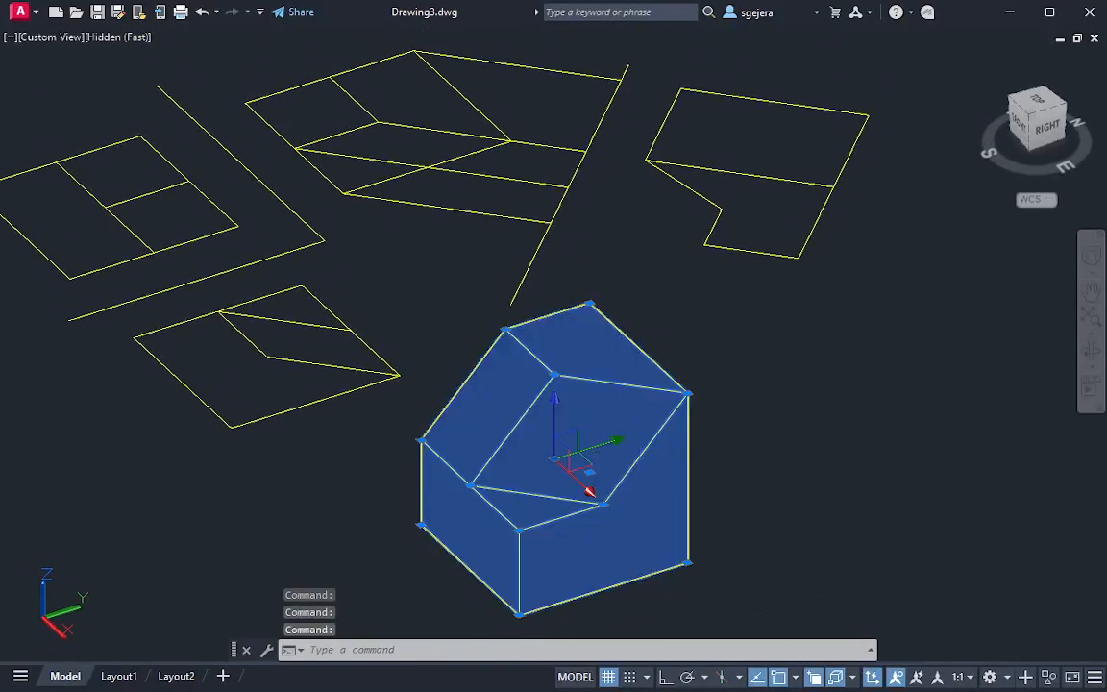
middle_click_drag(591, 476, 376, 329, "shift")
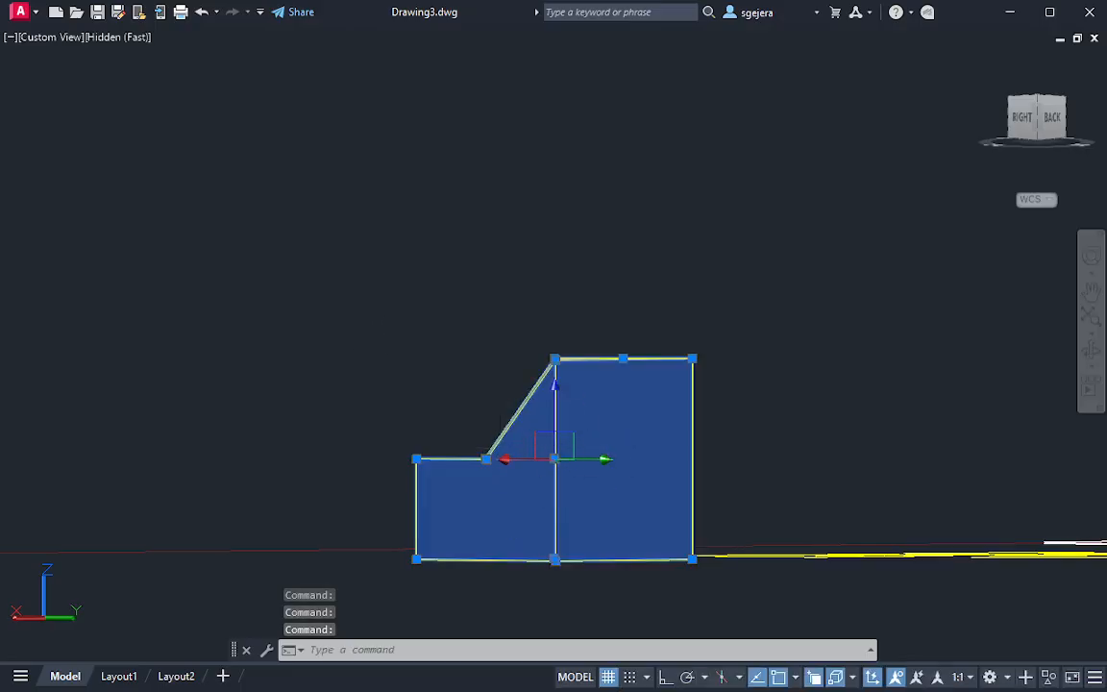
middle_click_drag(580, 468, 598, 437, "shift")
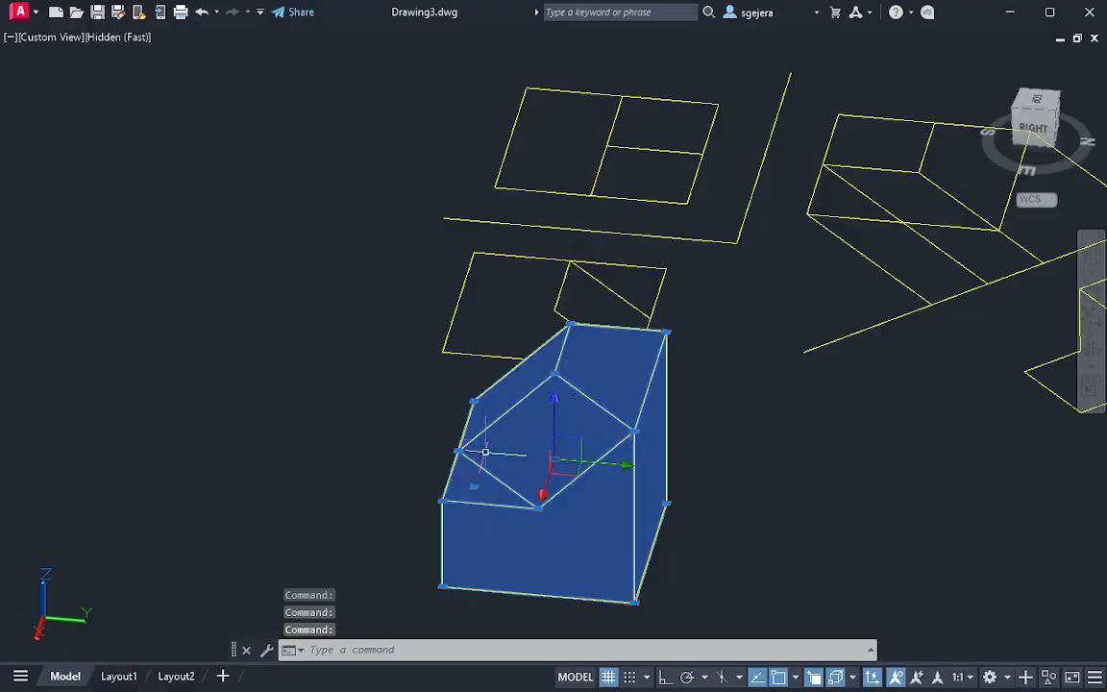
middle_click_drag(485, 452, 845, 544, "shift")
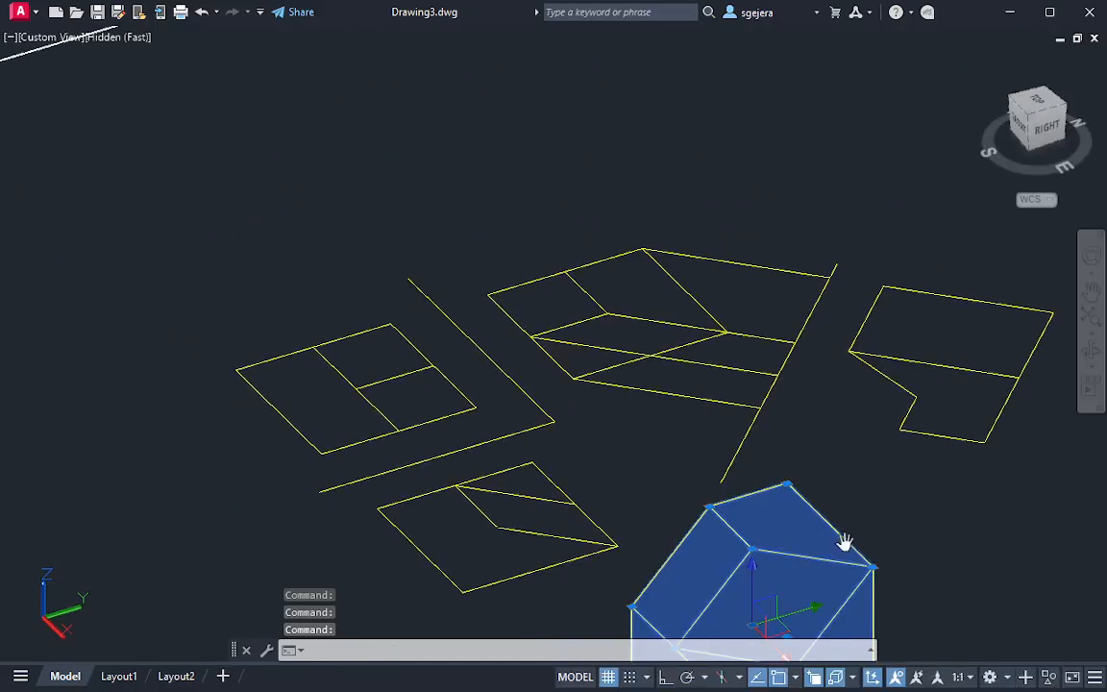
left_click(1038, 111)
scroll(676, 339, "down", 4)
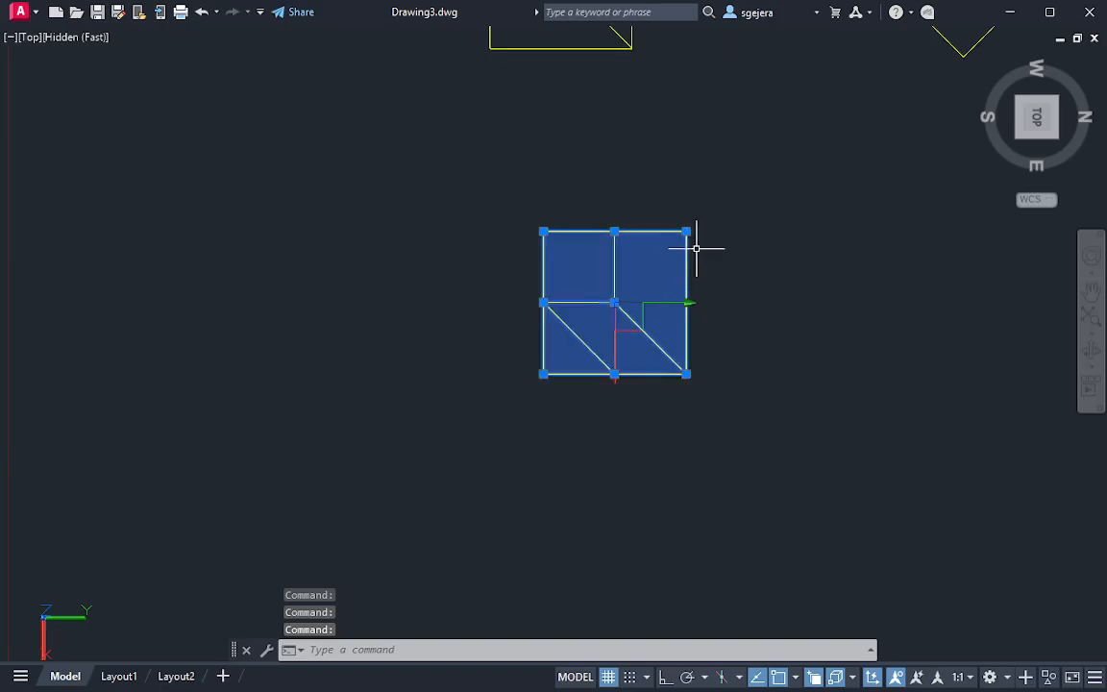
middle_click_drag(700, 244, 659, 606)
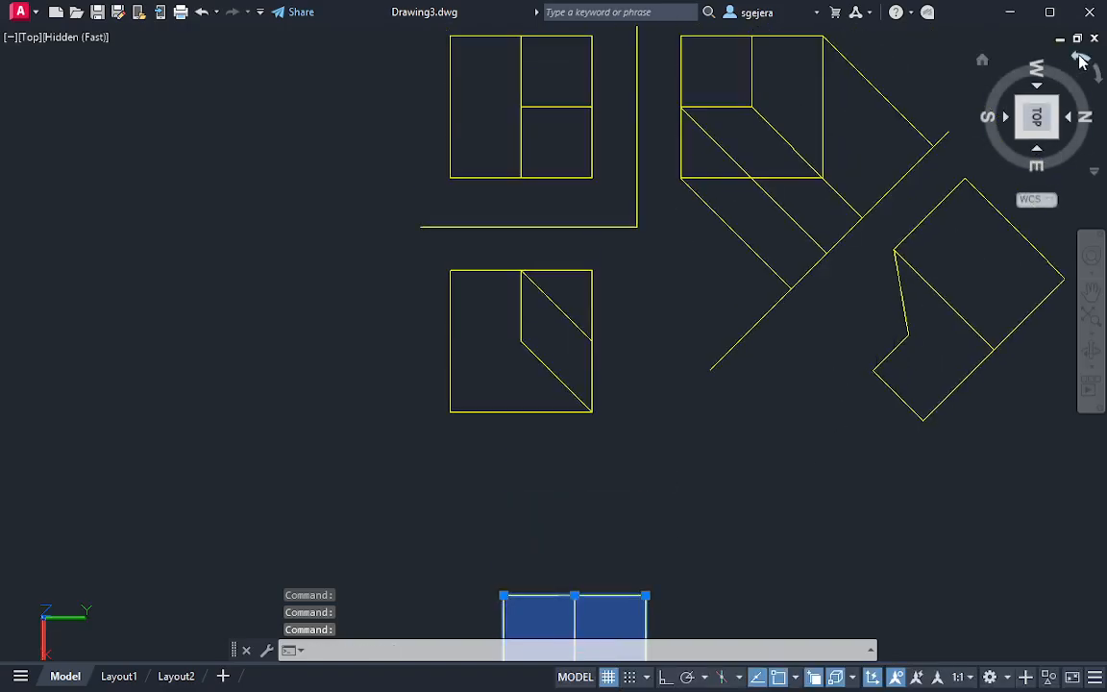
left_click(1082, 60)
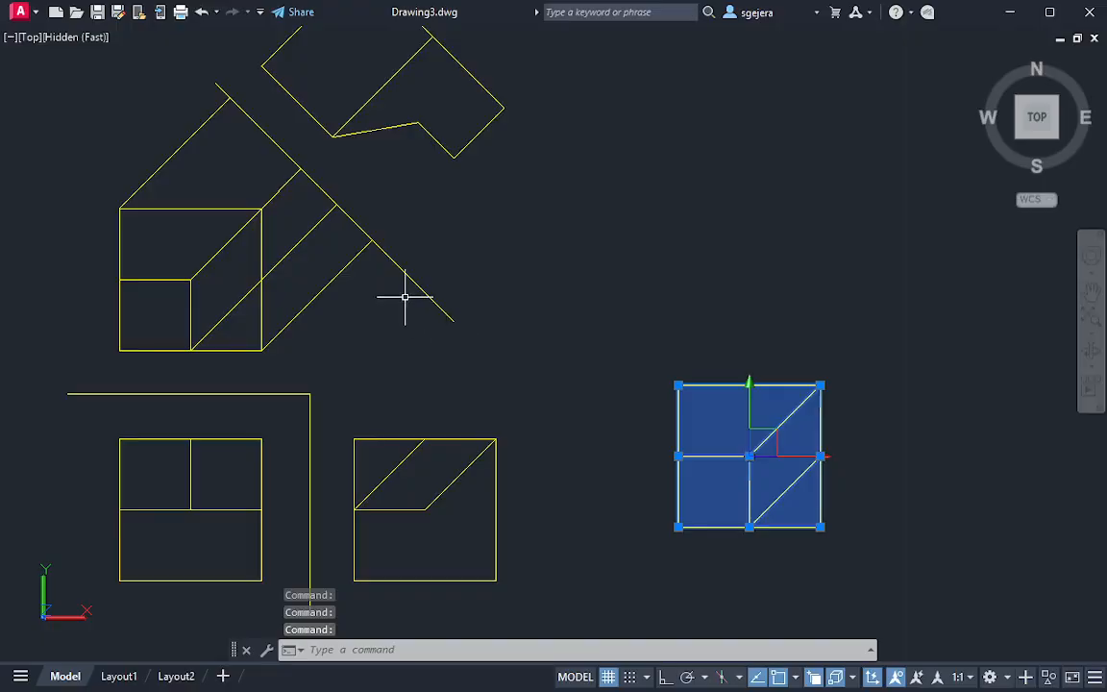
scroll(583, 417, "down", 2)
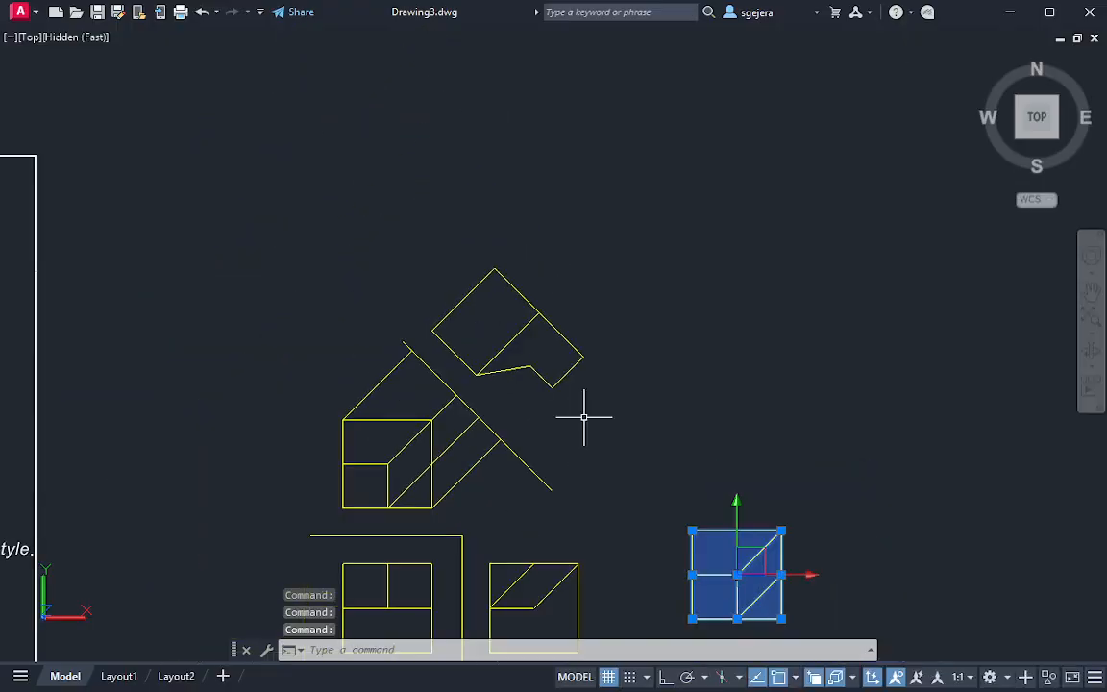
middle_click_drag(611, 447, 549, 315)
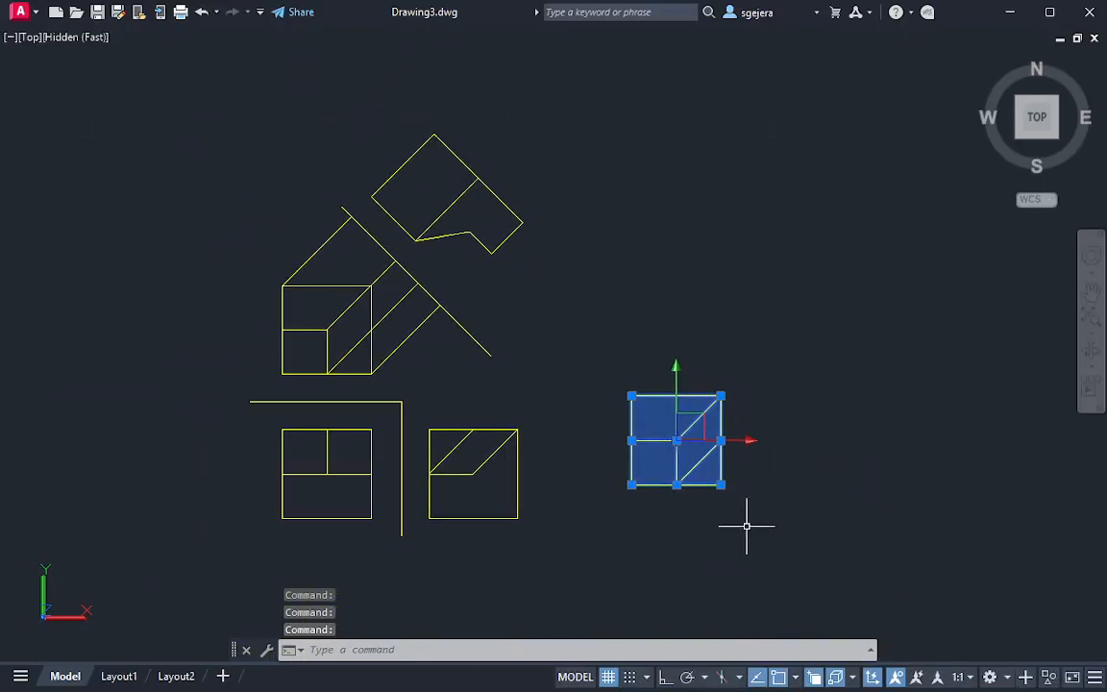
key("Escape")
Draw a long reference line parallel to the auxiliary view's short slanted edge, from inside the top view across the slanted reference line
mouse_move(552, 259)
middle_mouse_down()
mouse_move(670, 390)
mouse_move(706, 489)
middle_mouse_up()
scroll(615, 531, "up", 2)
middle_click_drag(616, 530, 610, 437)
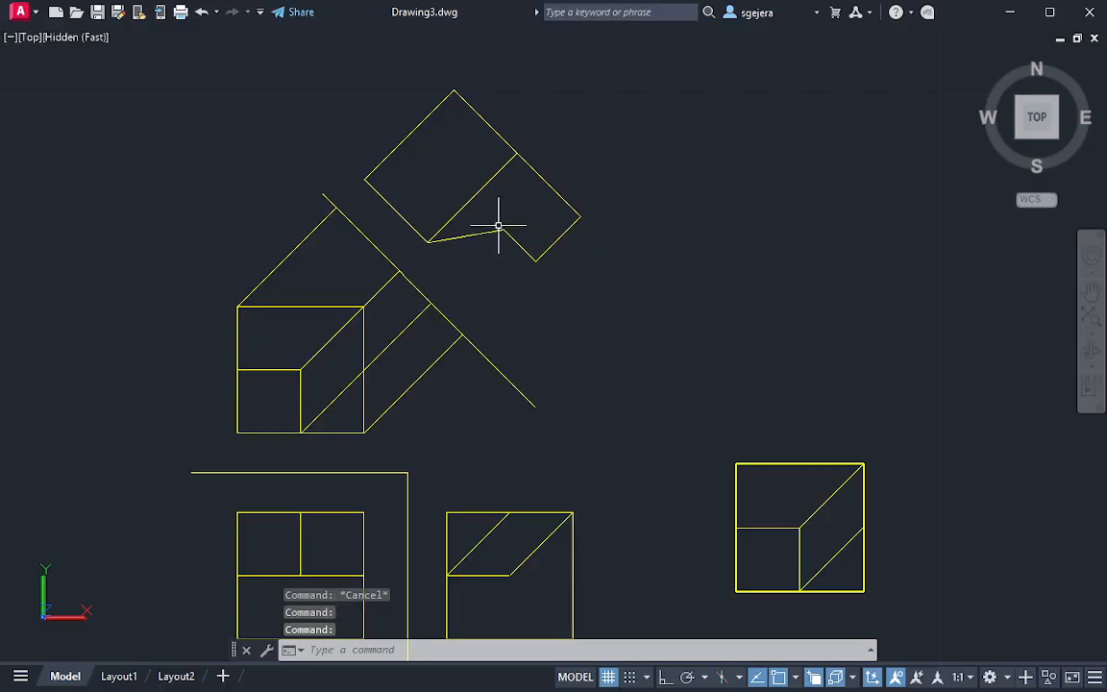
type("l")
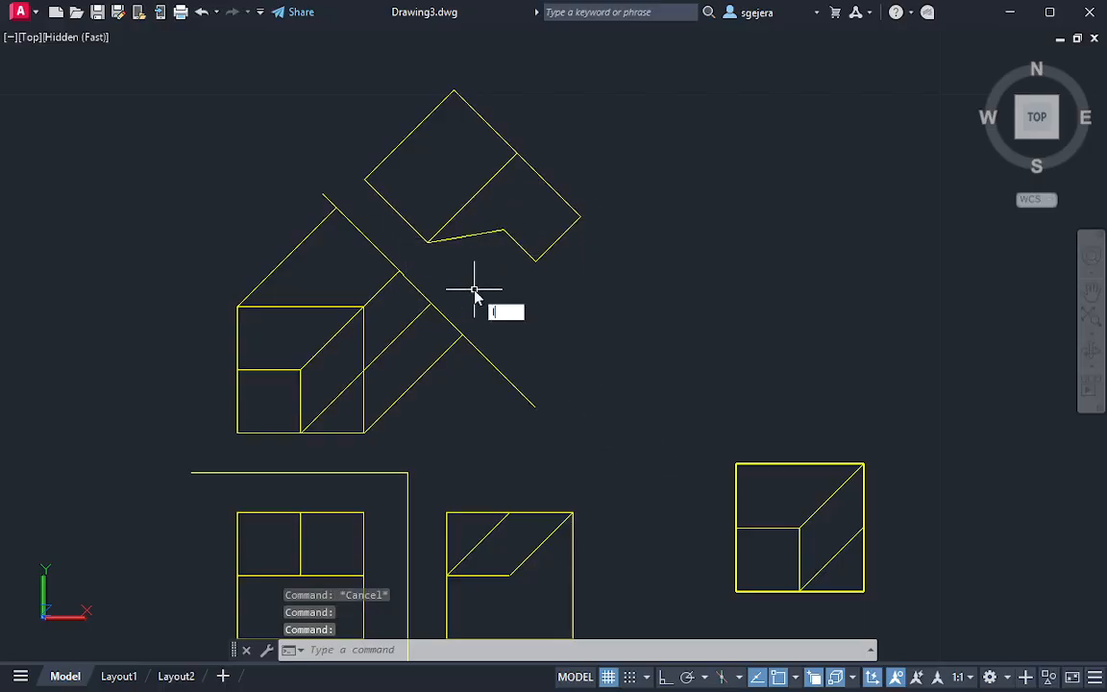
key("Return")
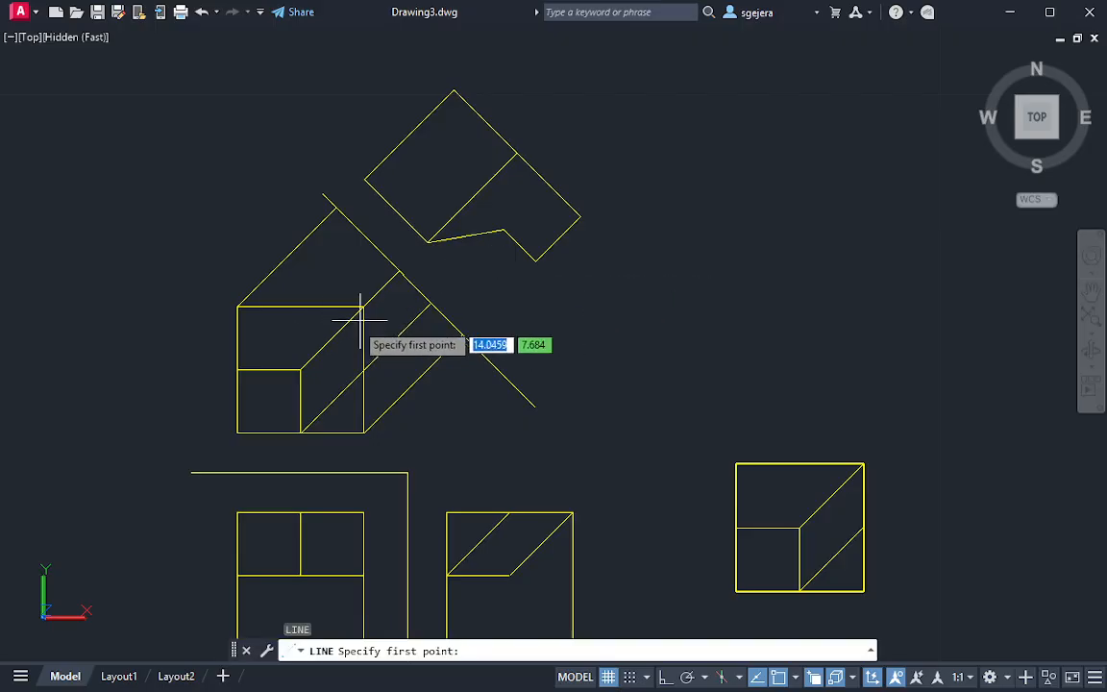
left_click(310, 325)
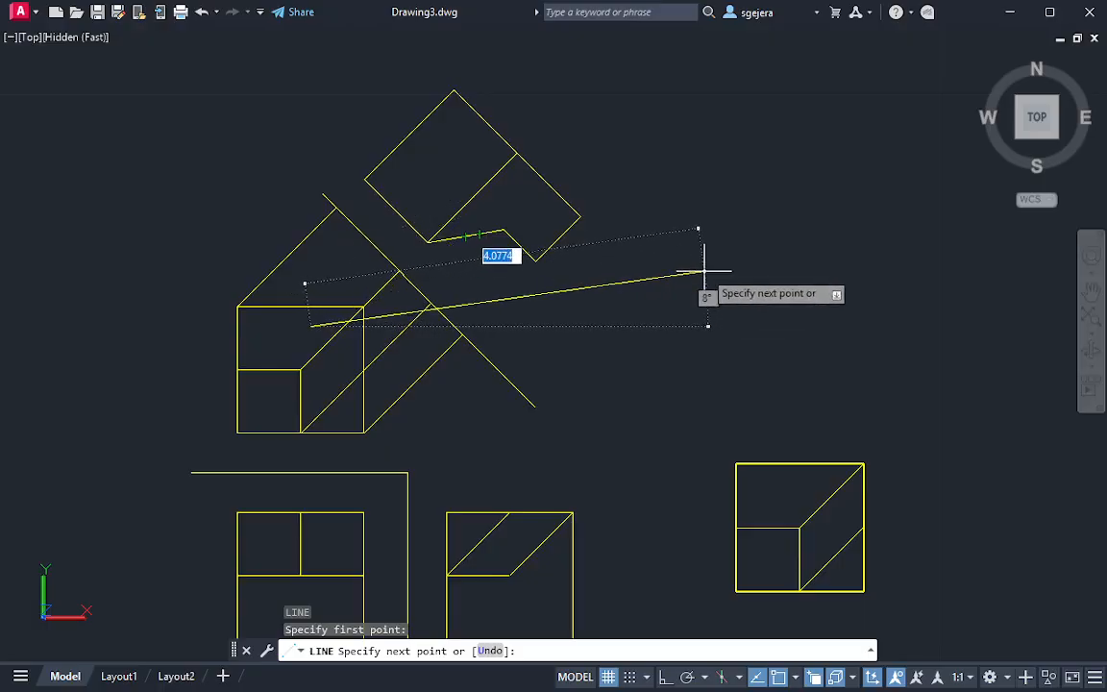
left_click(795, 235)
key("Escape")
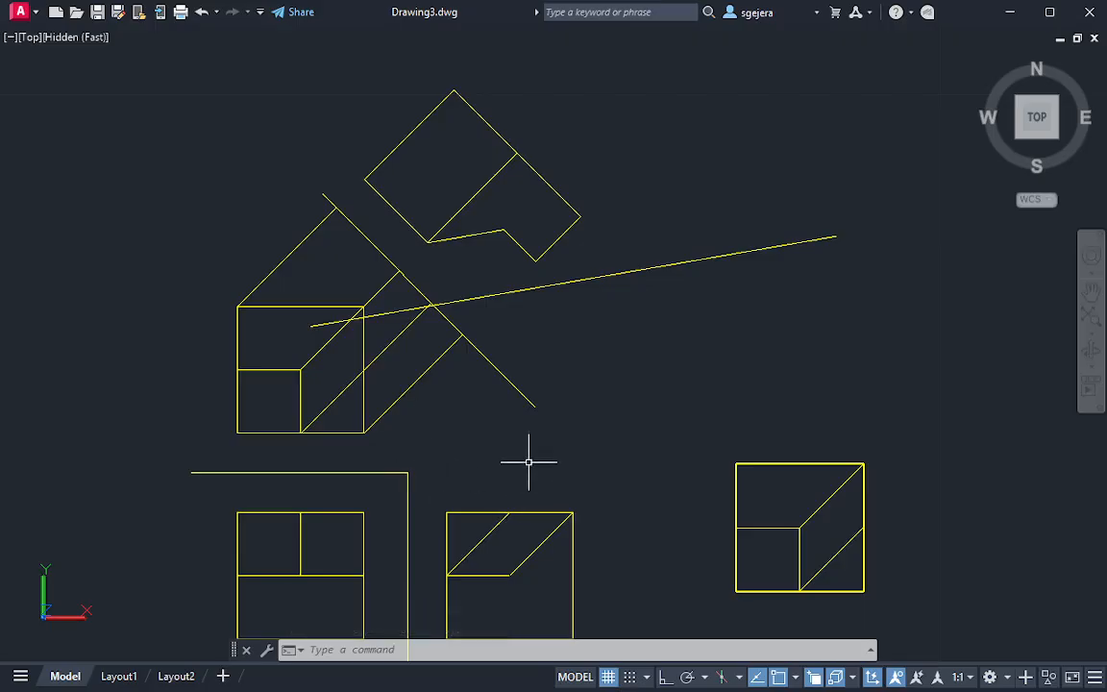
Examine the cut block from several directions and compare its oblique plane with the auxiliary view and its reference line
middle_click_drag(458, 202, 465, 383)
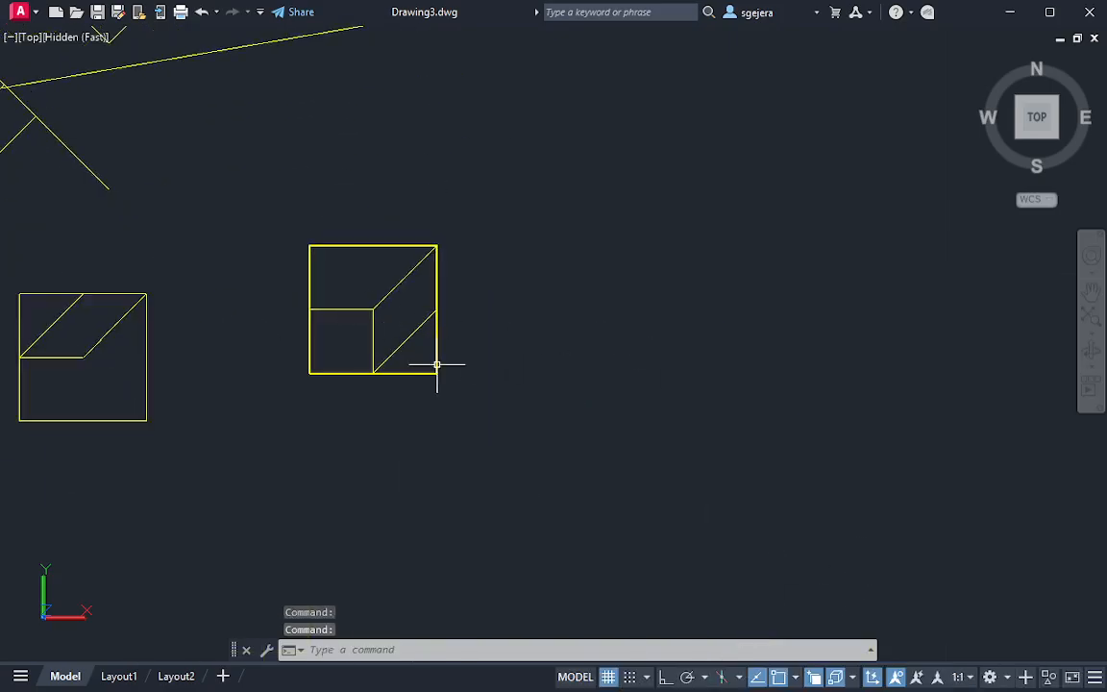
middle_click_drag(437, 364, 327, 163, "shift")
scroll(391, 248, "up", 3)
middle_click_drag(391, 248, 347, 257, "shift")
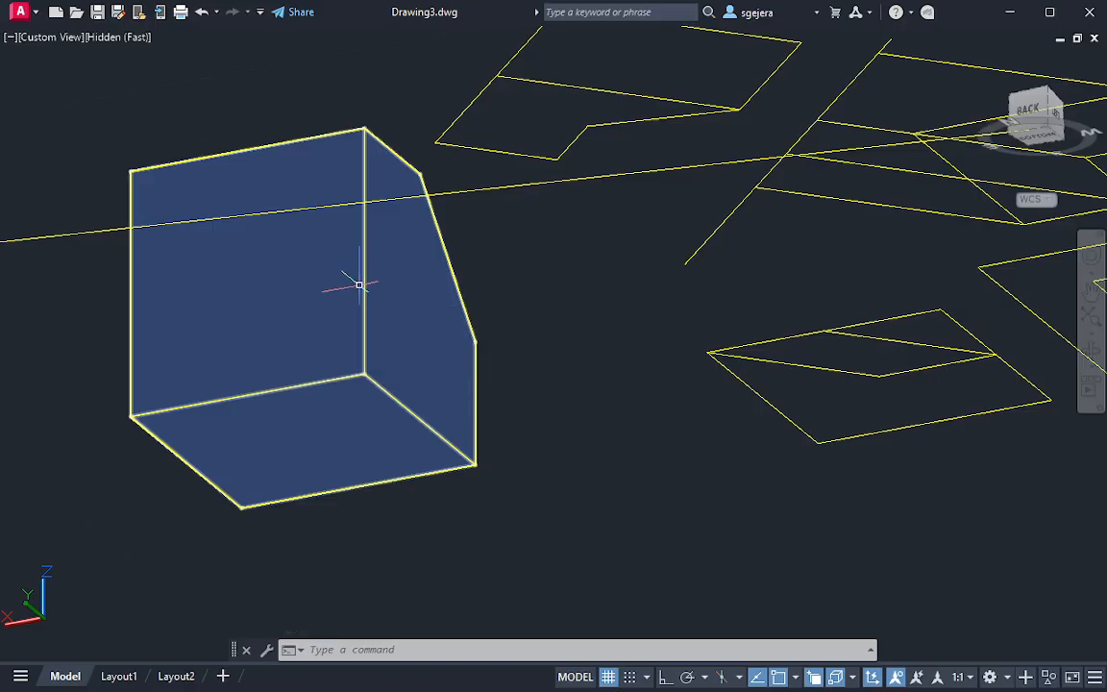
left_click(307, 274)
key("Escape")
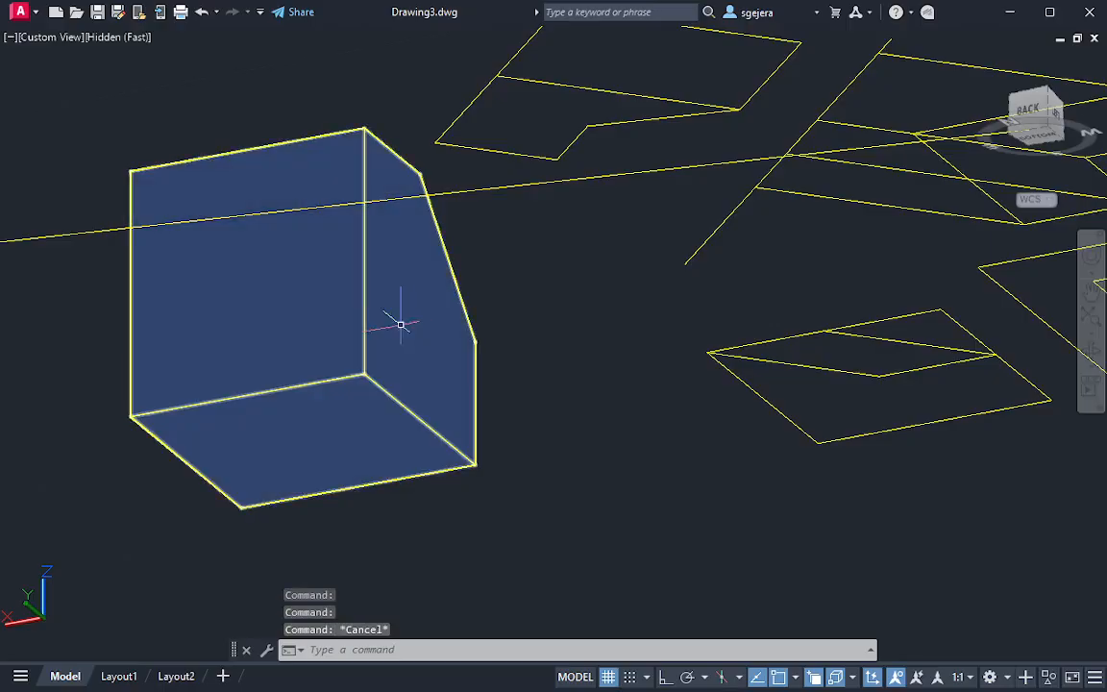
left_click(319, 277)
key("Escape")
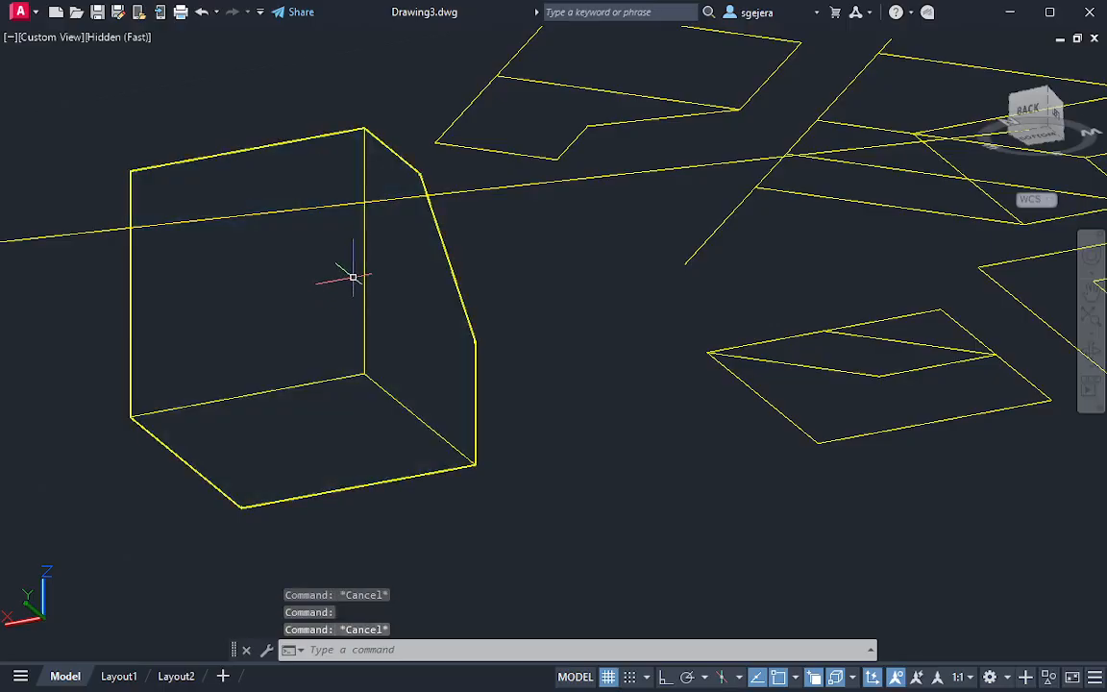
middle_click_drag(317, 203, 404, 413, "shift")
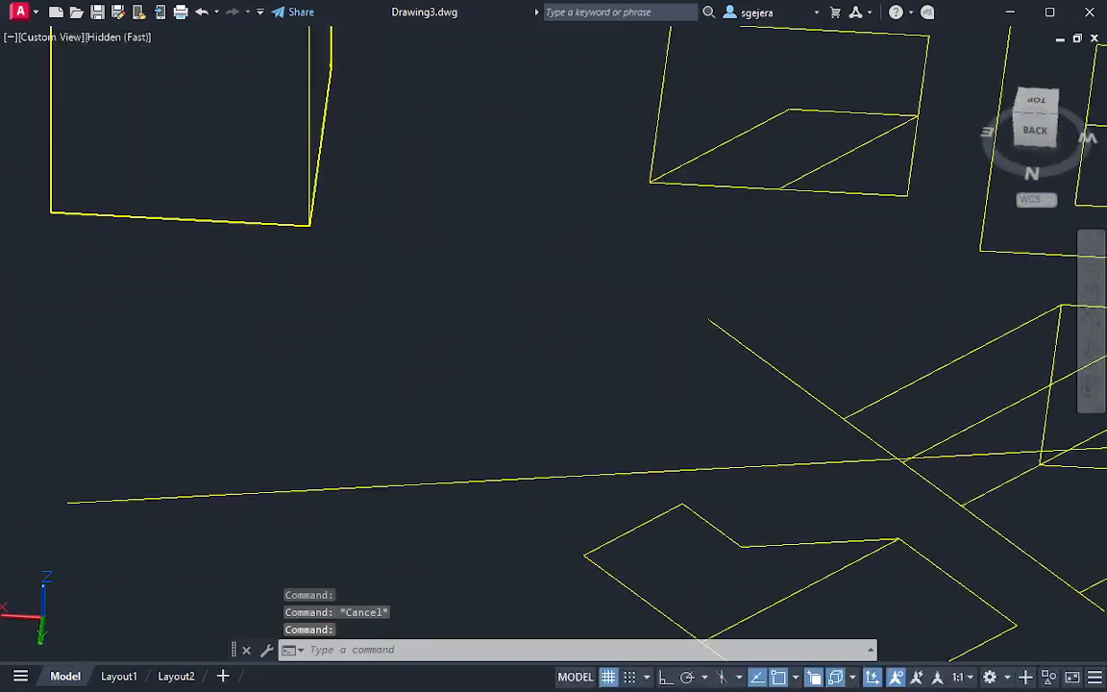
scroll(329, 287, "down", 3)
middle_click_drag(329, 286, 762, 329, "shift")
middle_click_drag(331, 203, 721, 459)
key("Escape")
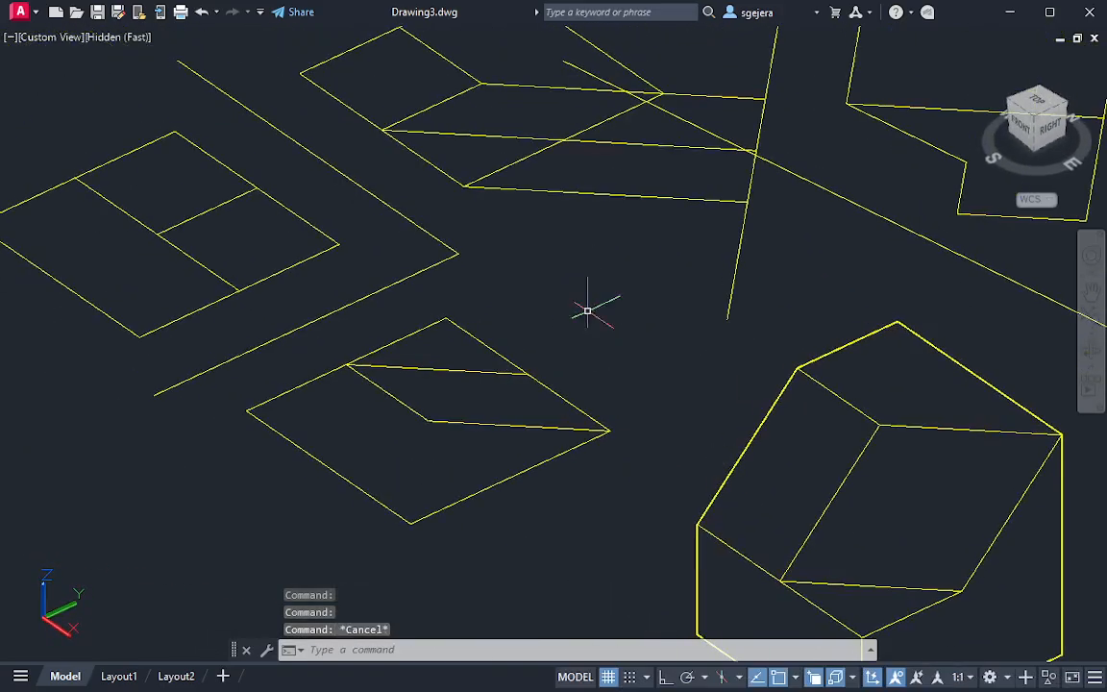
middle_click_drag(587, 310, 684, 316, "shift")
scroll(638, 276, "down", 3)
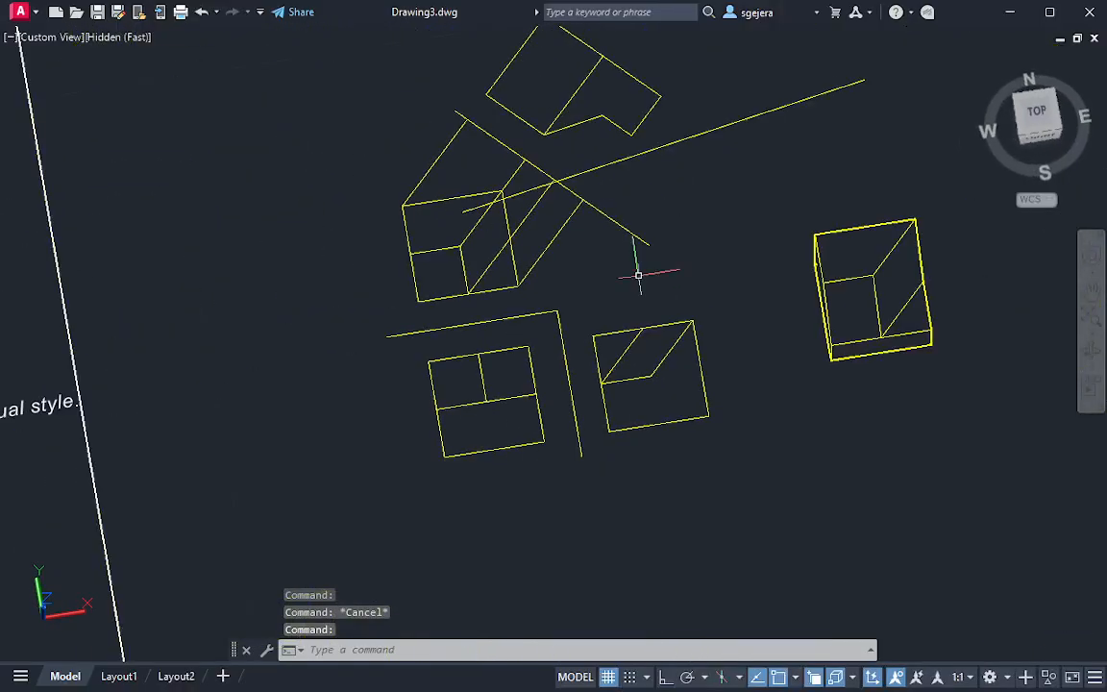
middle_click_drag(638, 276, 618, 291)
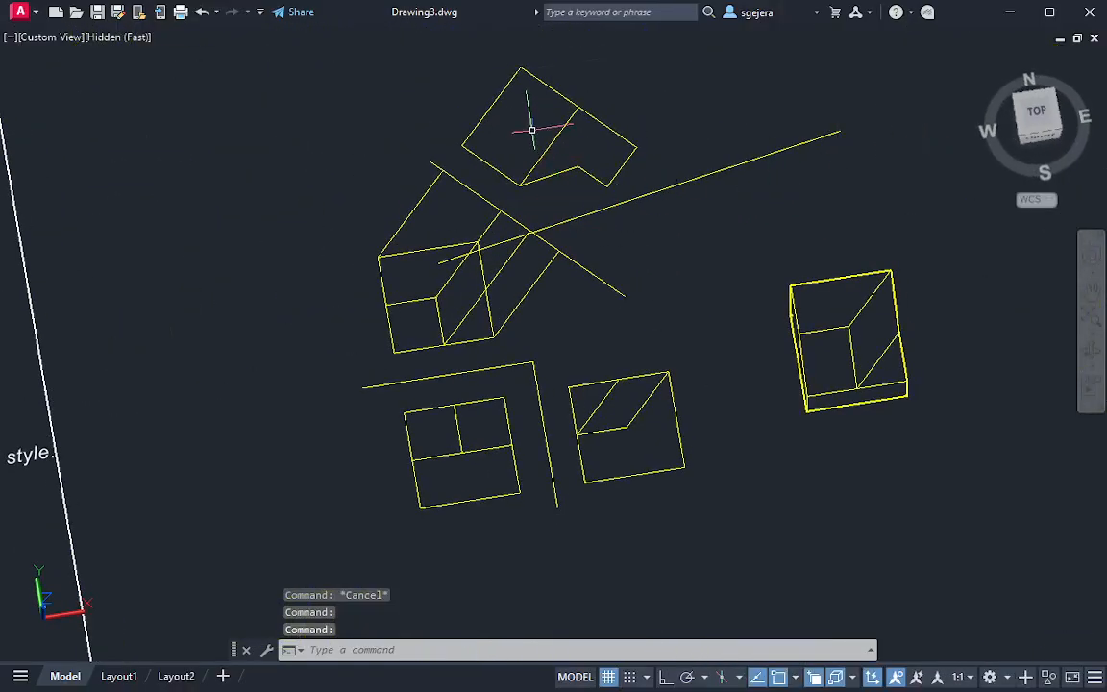
scroll(582, 300, "up", 2)
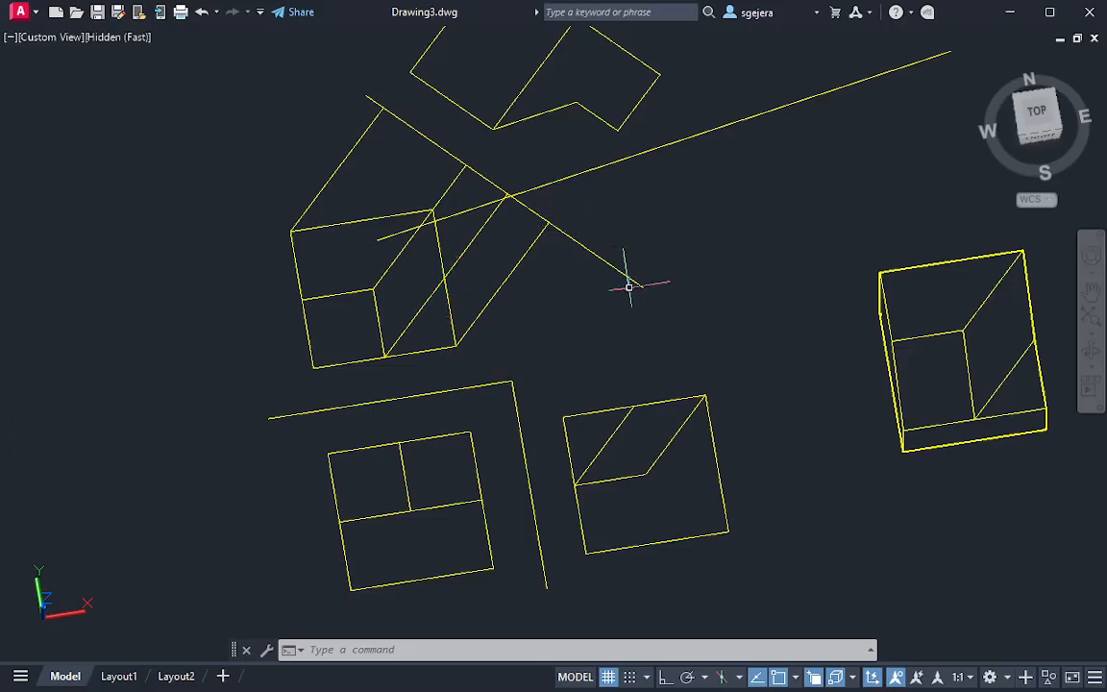
Shift the long reference line slightly toward the auxiliary view by its midpoint
left_click(593, 157)
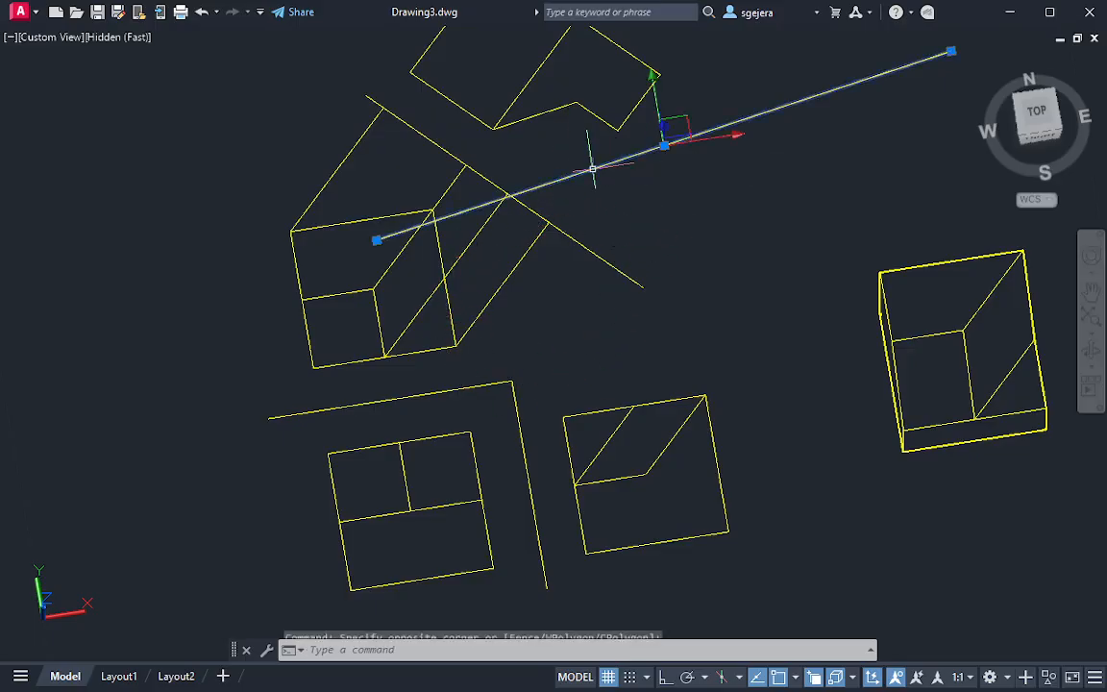
left_click(663, 146)
left_click(659, 135)
key("Escape")
key("Escape")
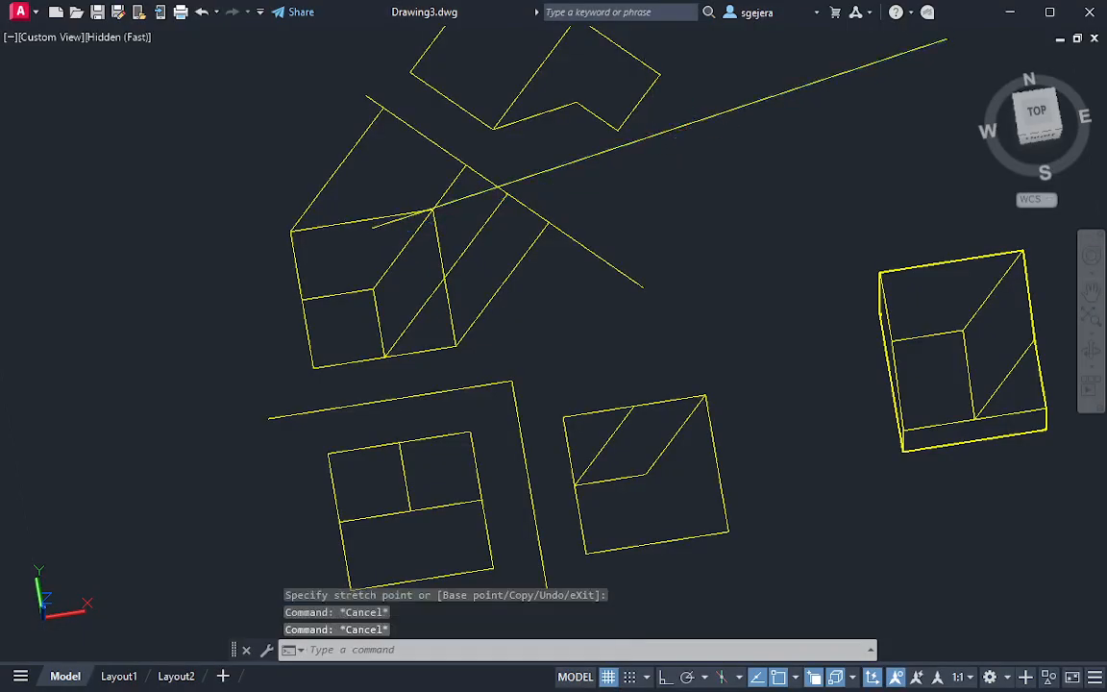
Delete the long reference line that runs parallel to the auxiliary view's short slanted edge
middle_click_drag(678, 138, 680, 234)
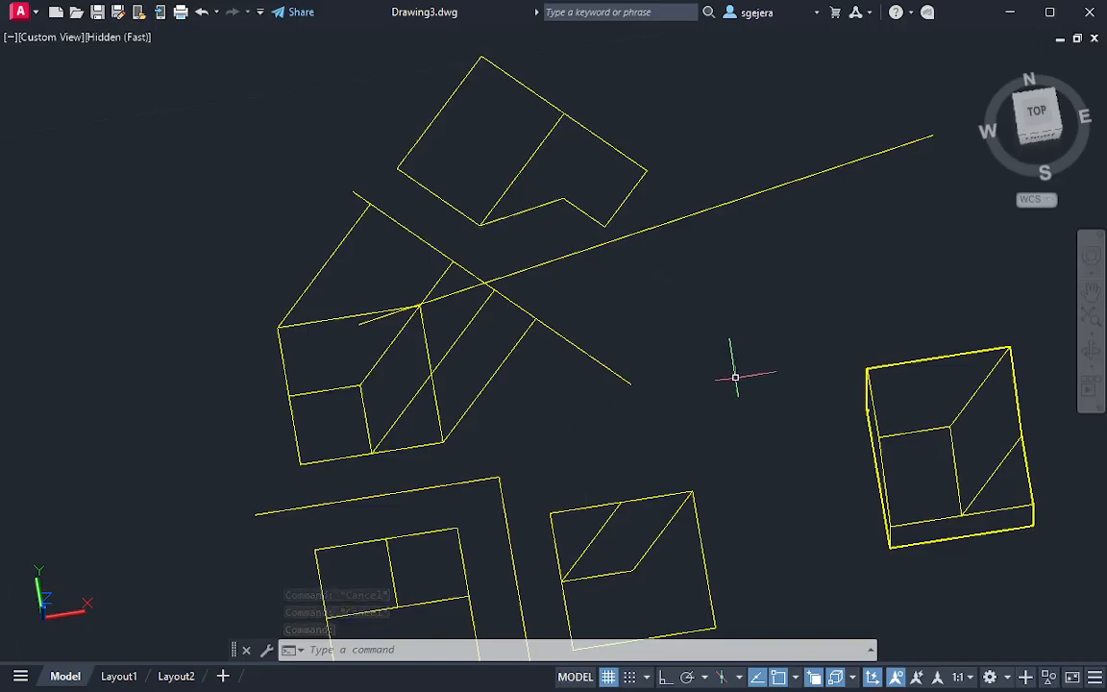
middle_click_drag(708, 371, 618, 292)
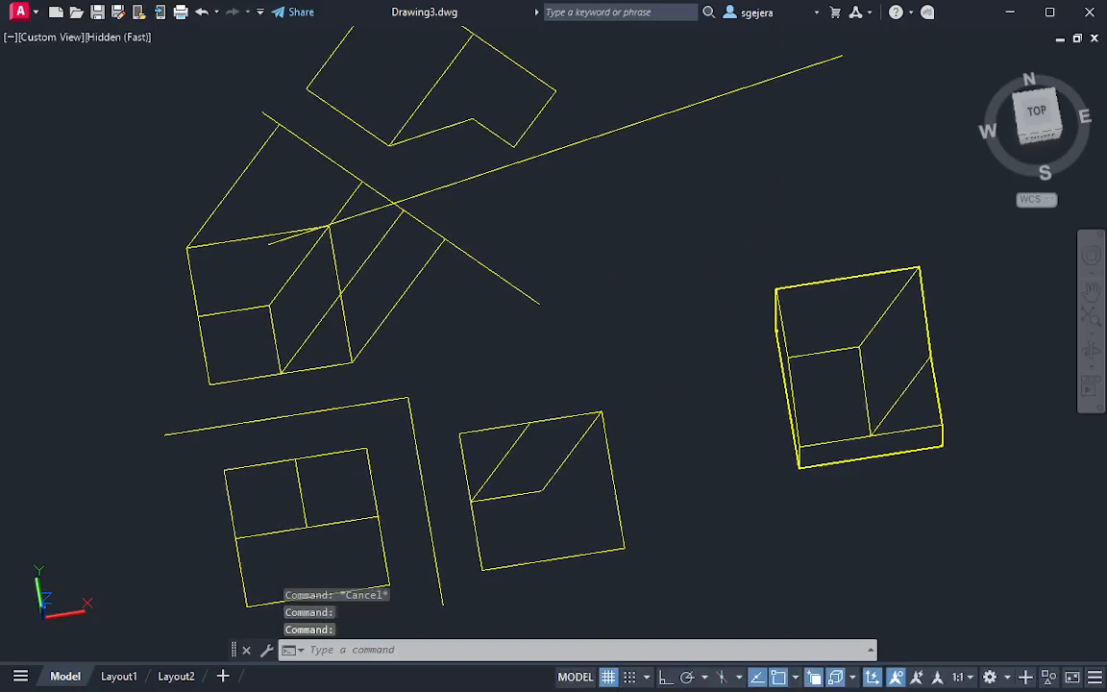
middle_click_drag(523, 408, 437, 505)
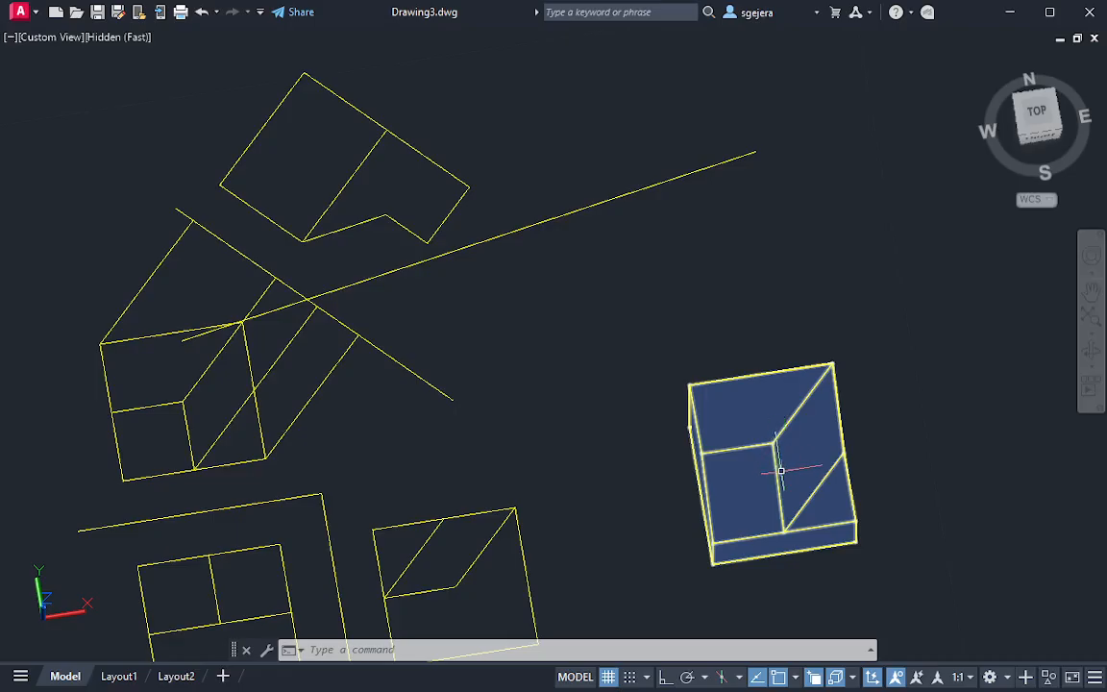
key("Escape")
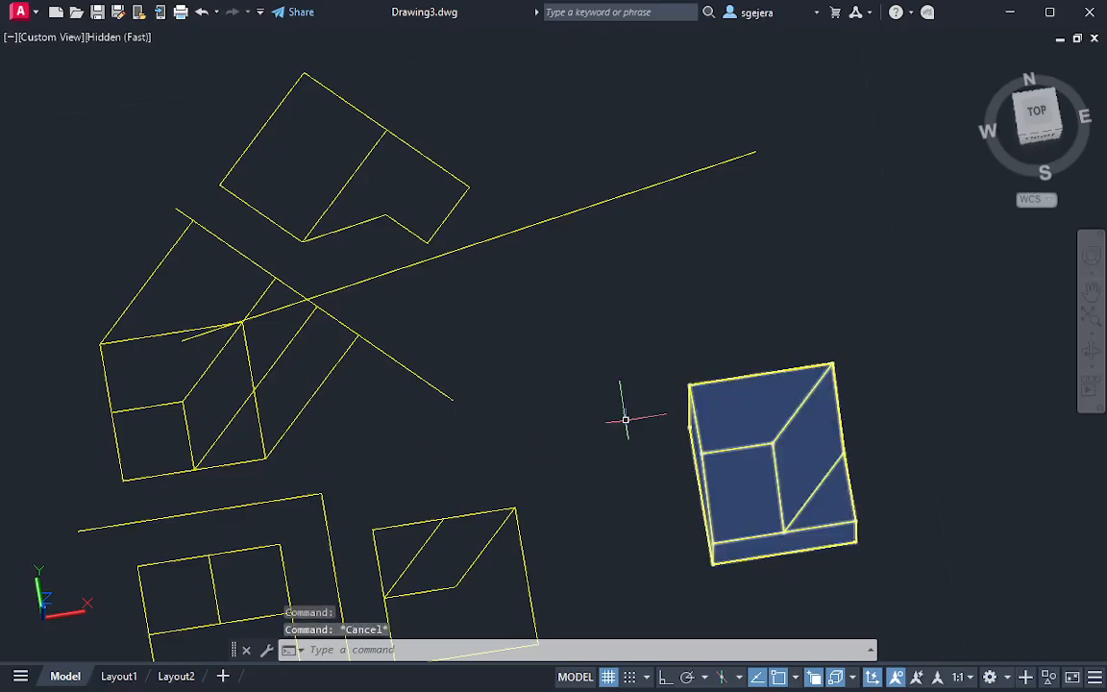
key("Escape")
left_click(506, 322)
left_click(470, 241)
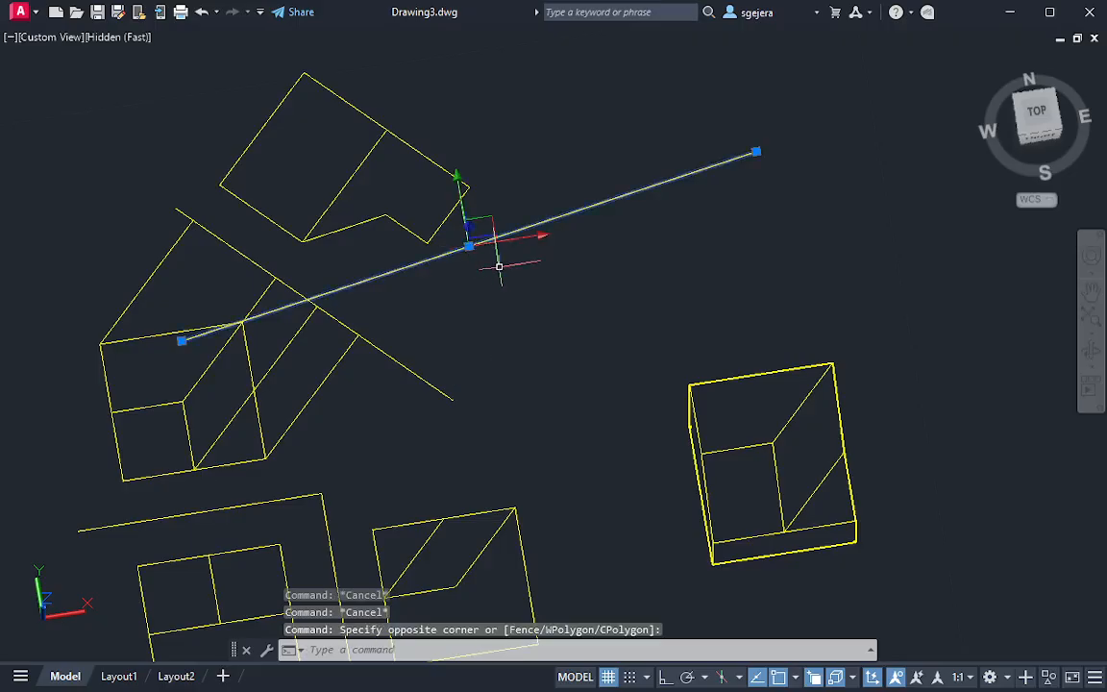
key("Delete")
key("Escape")
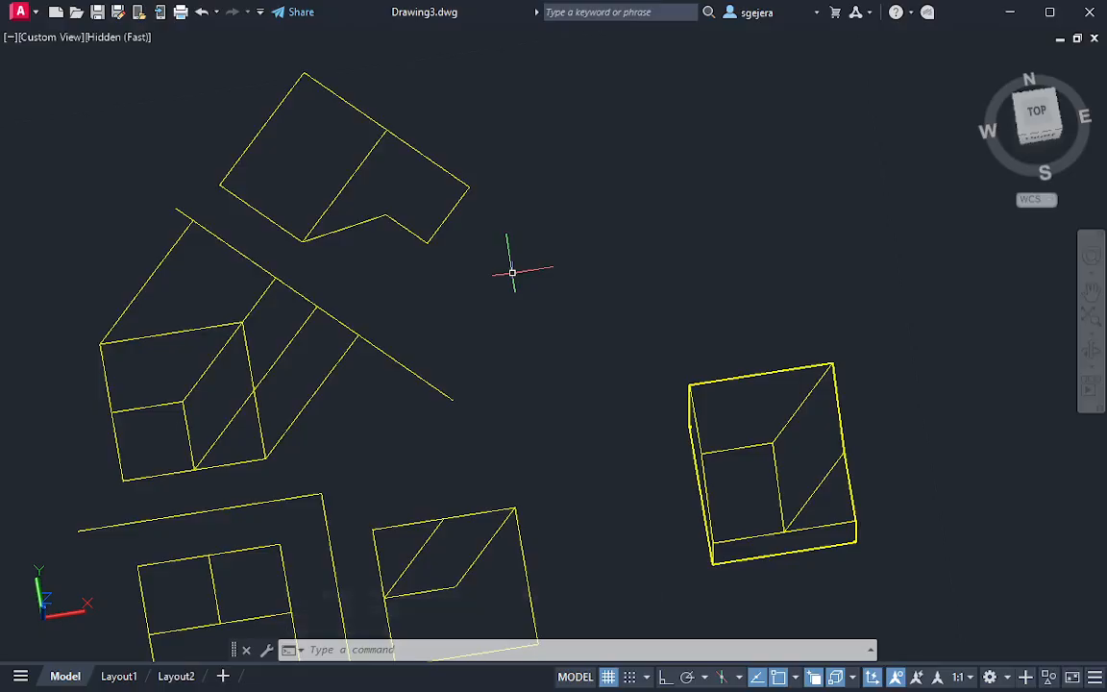
Try to erase the auxiliary view with its slanted reference line and projection lines, and undo the erasure
middle_click_drag(516, 317, 576, 320, "shift")
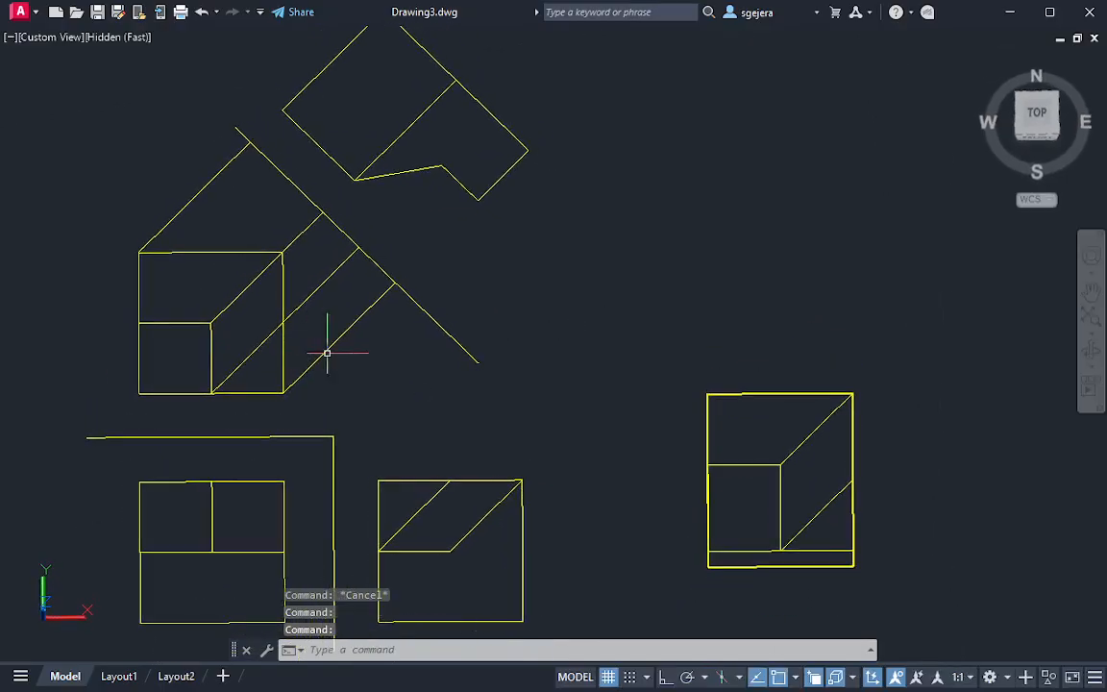
left_click(583, 388)
left_click(336, 111)
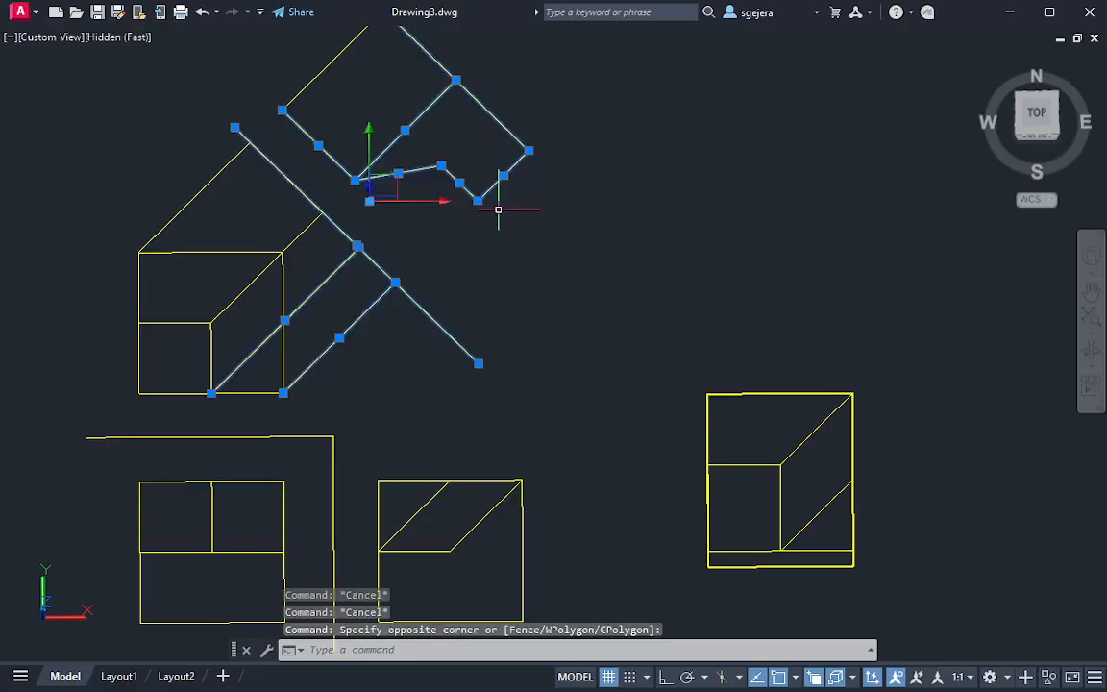
key("Delete")
left_click(442, 311)
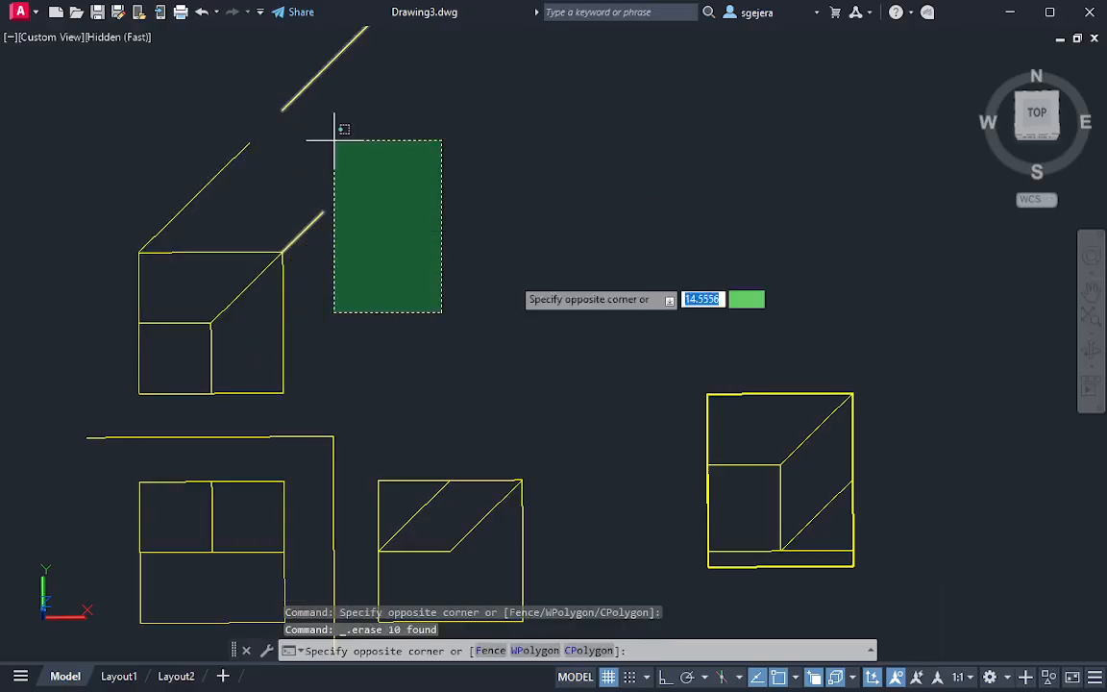
key("Escape")
key("ctrl+z")
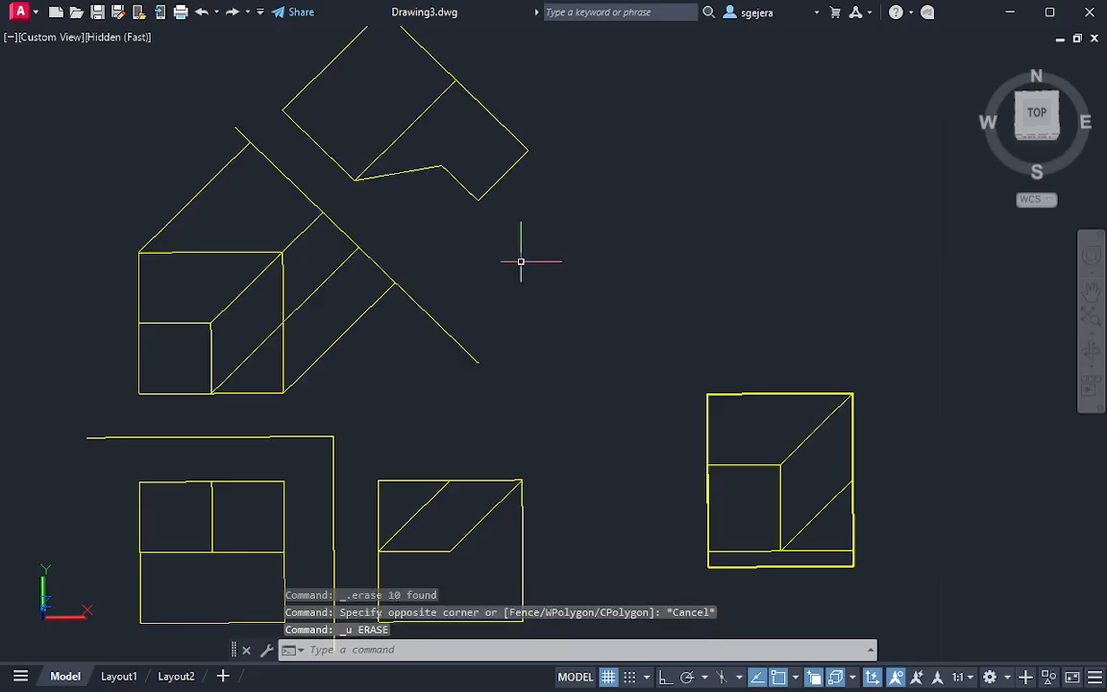
Erase the whole auxiliary view, its slanted reference line and all projection lines from the top view
middle_click_drag(445, 232, 450, 262)
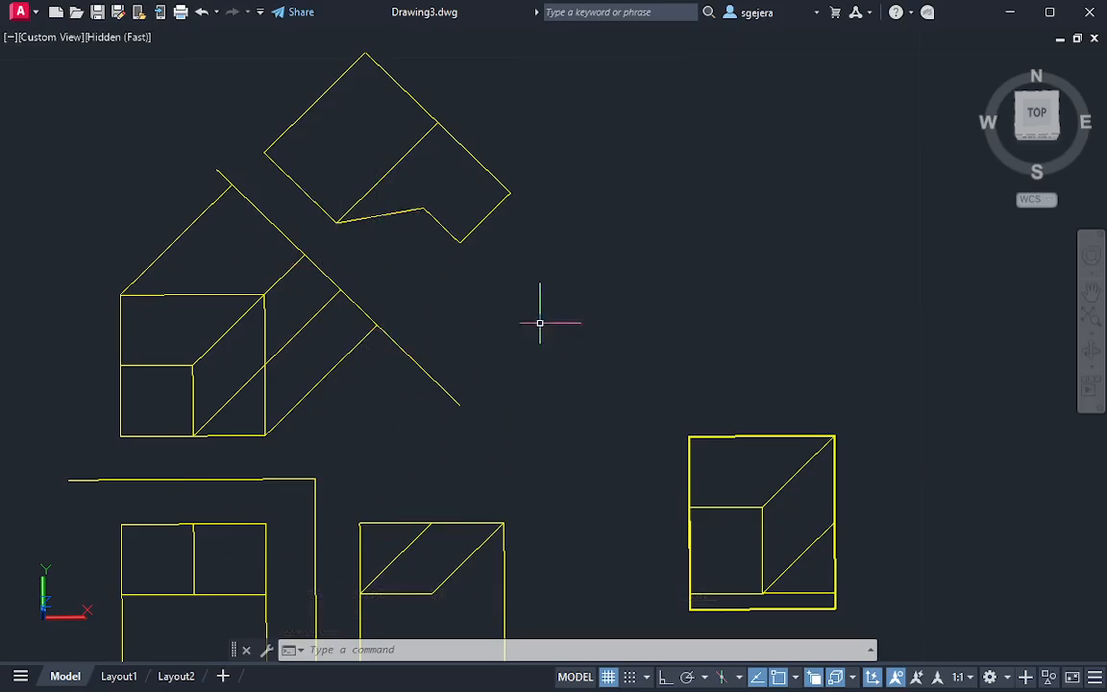
scroll(499, 387, "down", 2)
middle_click_drag(486, 382, 475, 400)
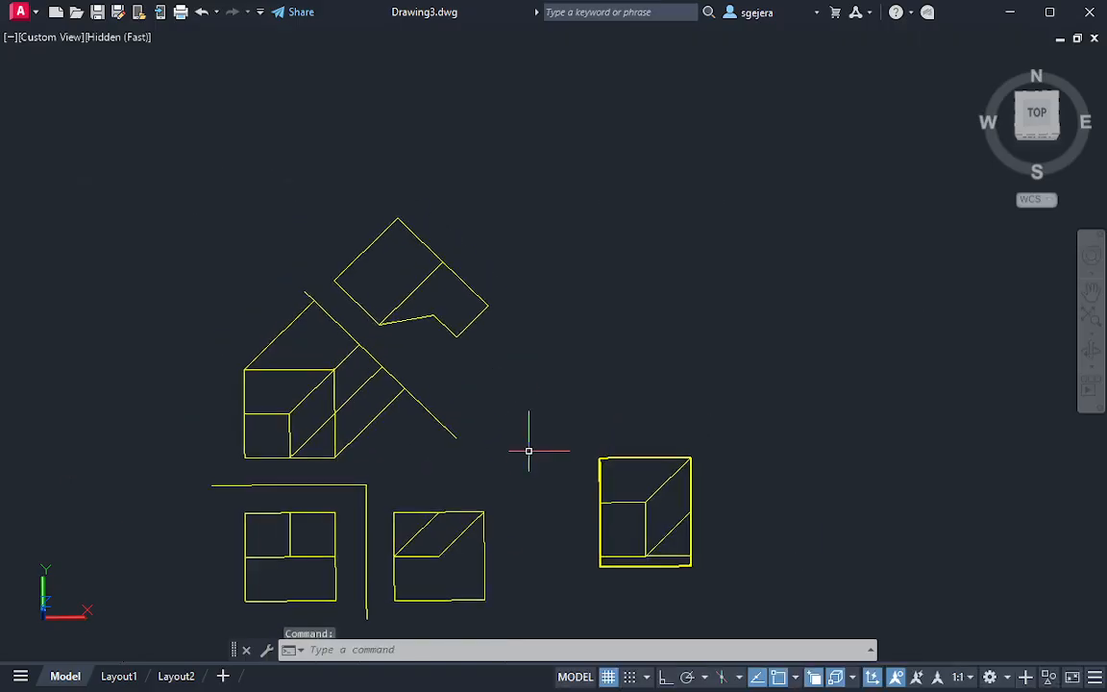
left_click(538, 456)
left_click(375, 250)
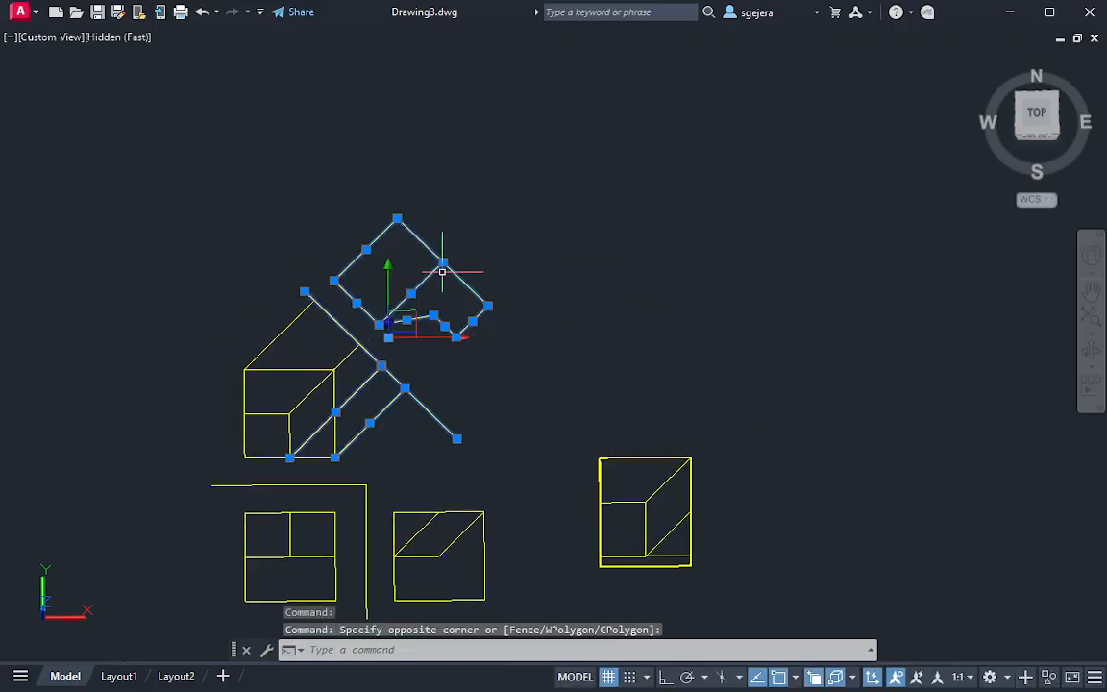
key("Delete")
left_click(375, 370)
left_click(347, 308)
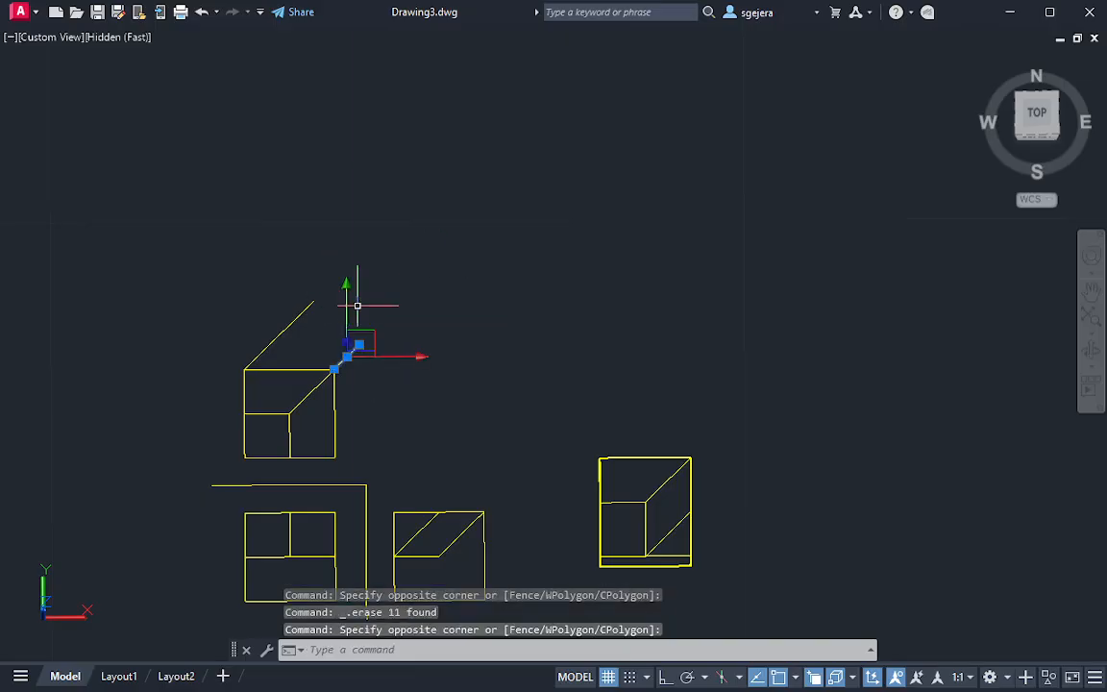
key("Delete")
Move the cut block farther to the right of the side view, using its lower-right corner as base point
middle_click_drag(505, 454, 428, 308)
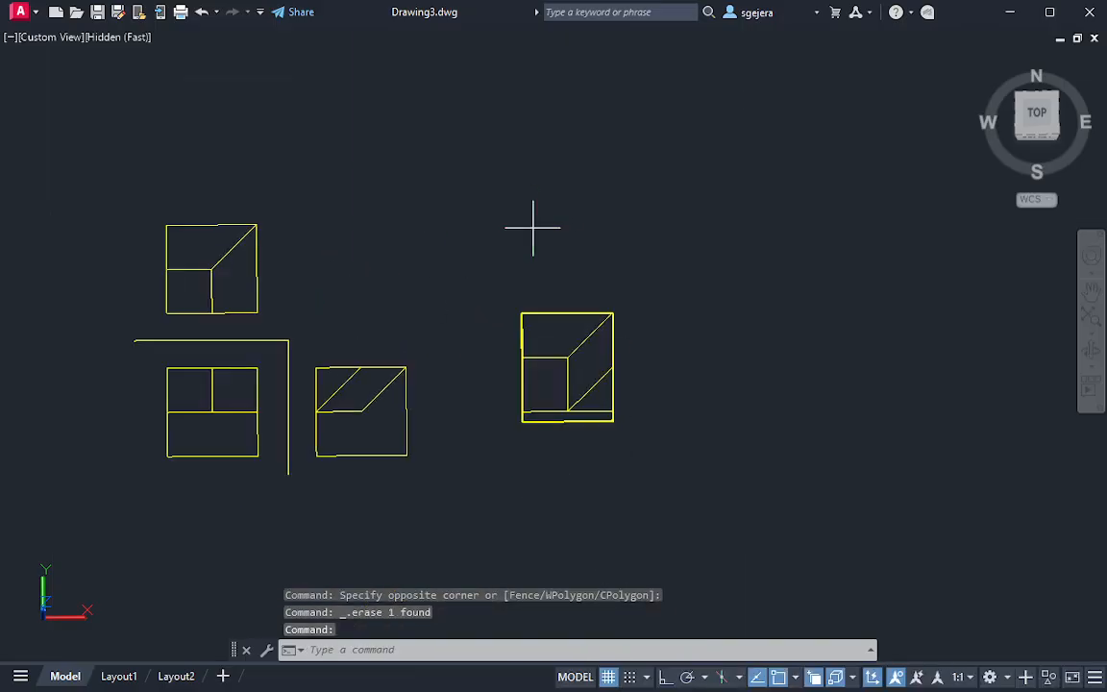
left_click(533, 228)
key("Escape")
key("Escape")
left_click(736, 494)
left_click(479, 279)
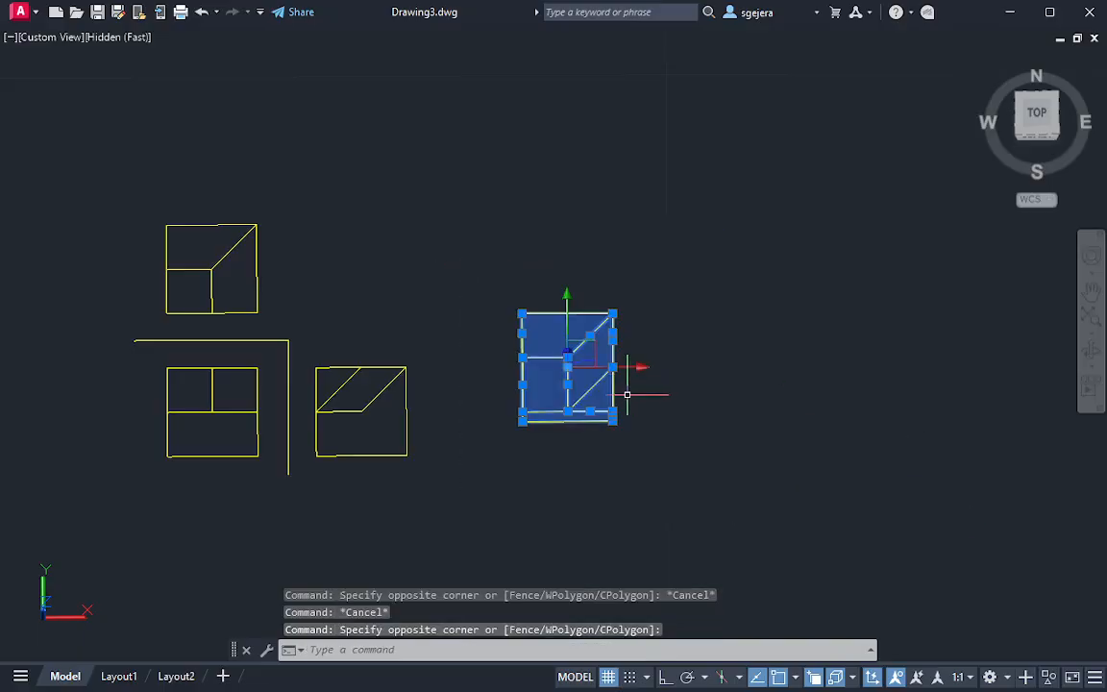
key("Return")
left_click(613, 421)
left_click(812, 452)
key("Escape")
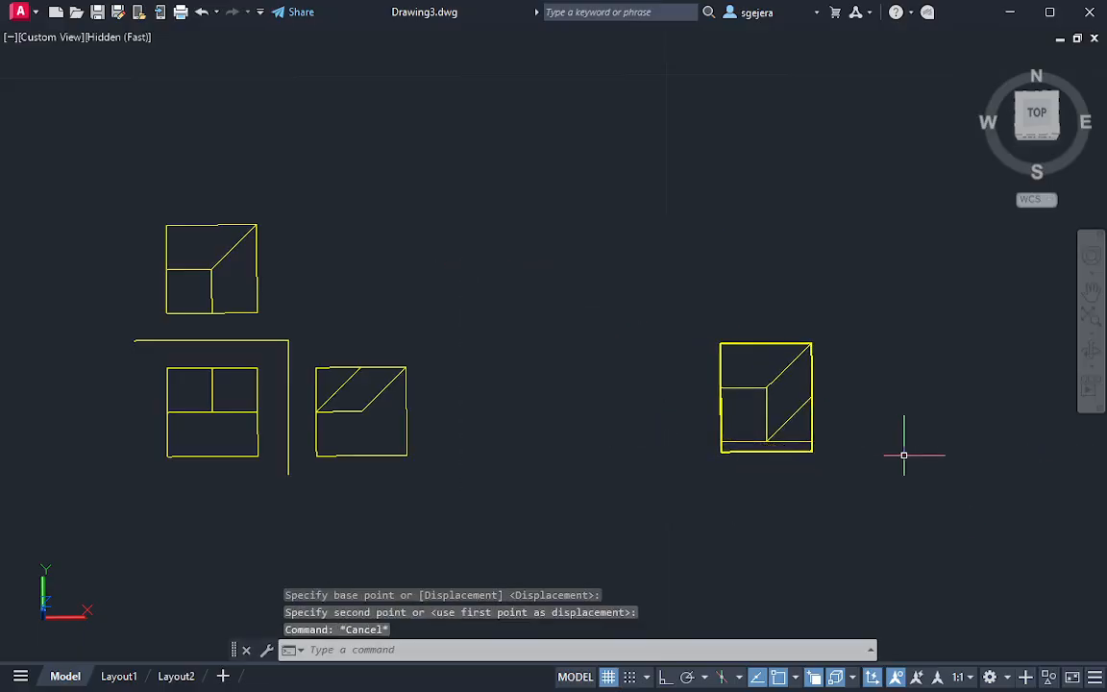
Examine the cut block from the back and other directions to study its oblique plane against the projected views
mouse_move(890, 396)
middle_mouse_down("shift")
mouse_move(839, 400)
mouse_move(714, 349)
mouse_move(628, 242)
mouse_move(501, 415)
mouse_move(418, 432)
mouse_move(410, 371)
mouse_move(302, 376)
middle_mouse_up("shift")
left_click(111, 399)
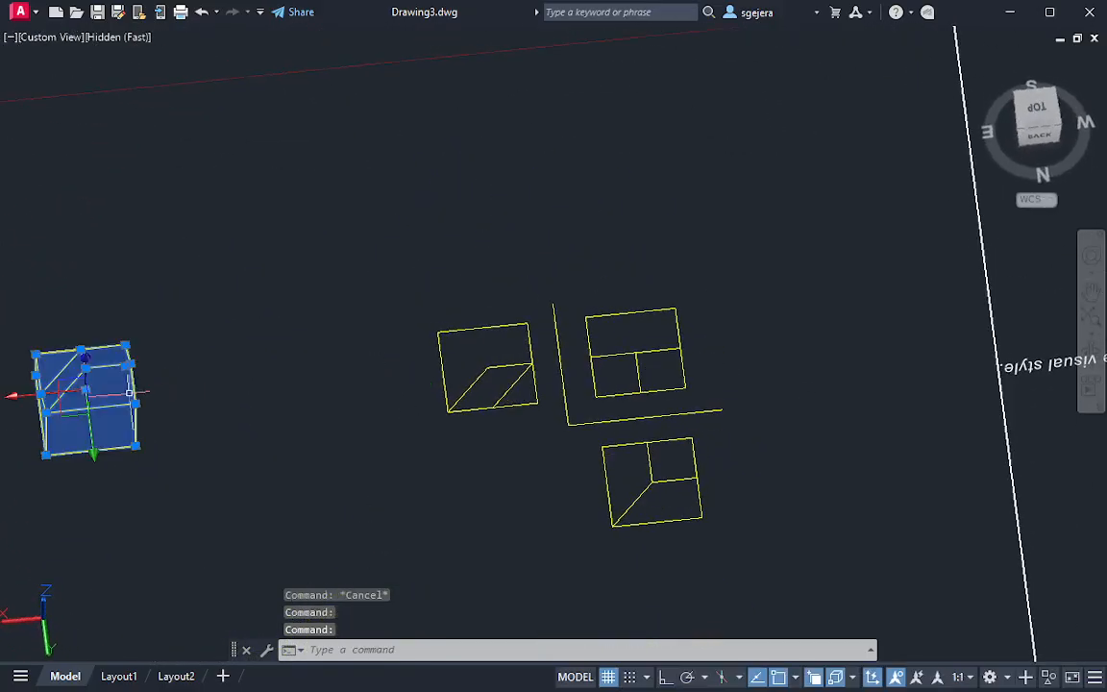
middle_click_drag(122, 399, 434, 452)
scroll(438, 457, "up", 5)
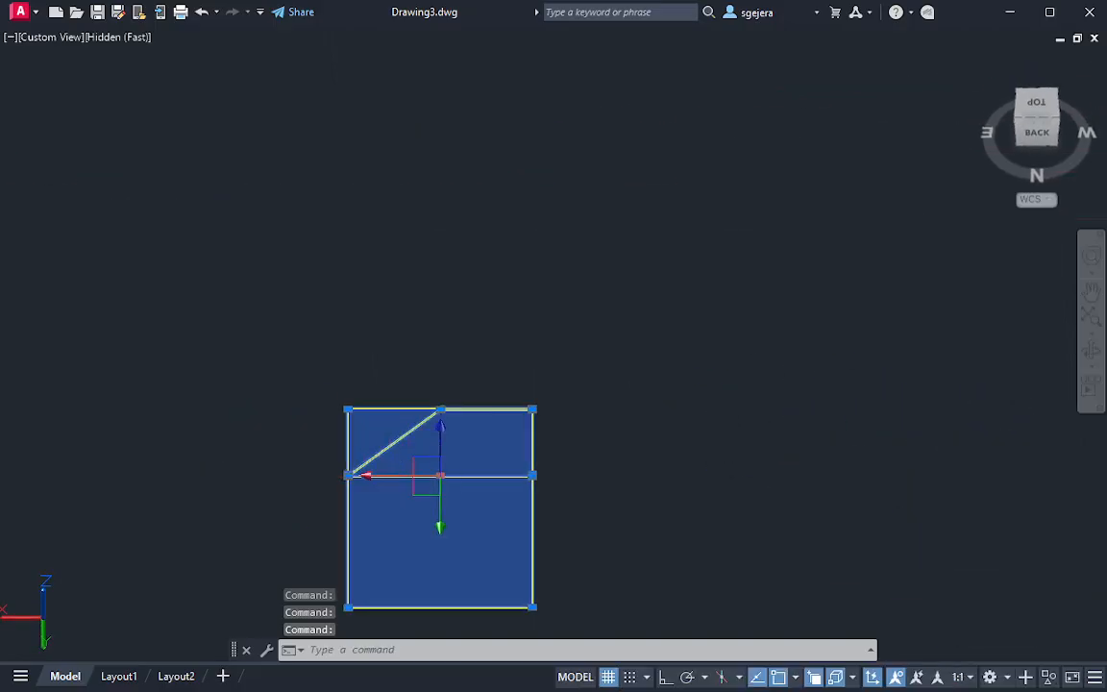
middle_click_drag(474, 513, 470, 511, "shift")
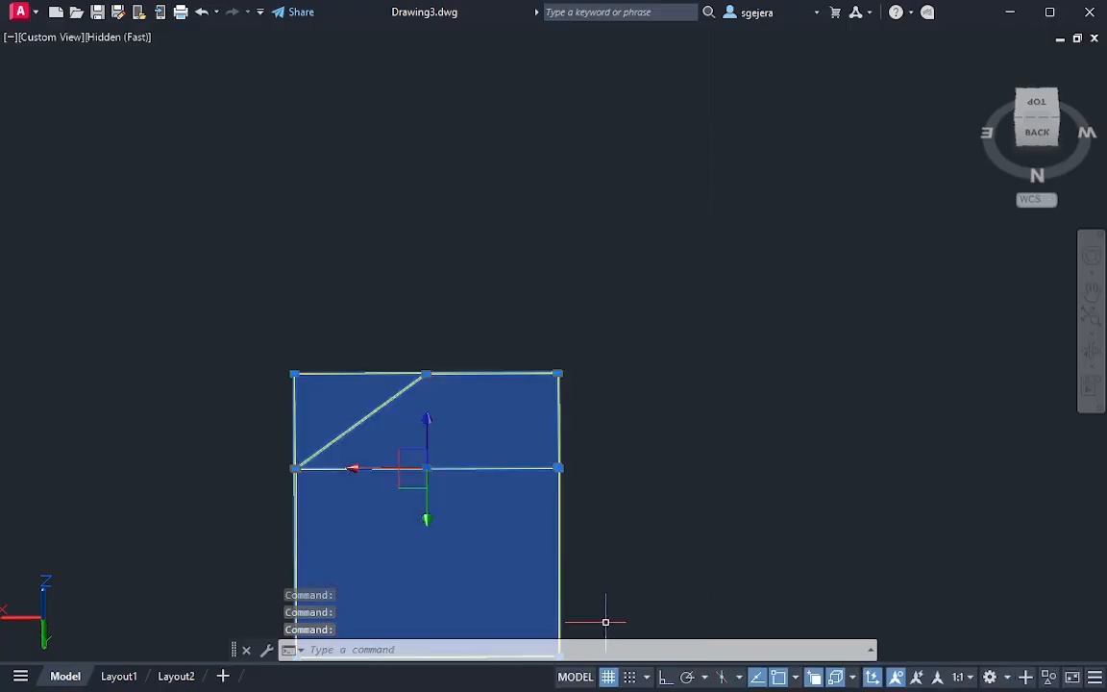
middle_click_drag(606, 623, 618, 476)
key("Escape")
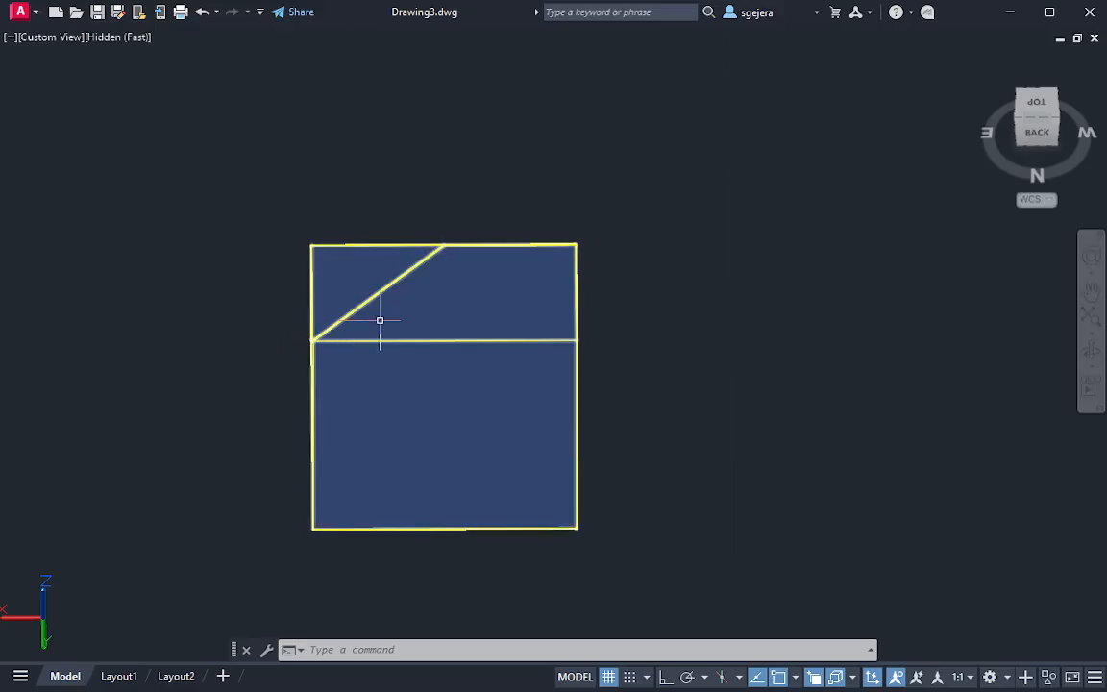
middle_click_drag(604, 380, 803, 460, "shift")
middle_click_drag(491, 58, 537, 587)
scroll(710, 364, "down", 2)
scroll(711, 363, "down", 5)
middle_click_drag(711, 460, 769, 465, "shift")
scroll(773, 479, "up", 2)
scroll(771, 489, "up", 4)
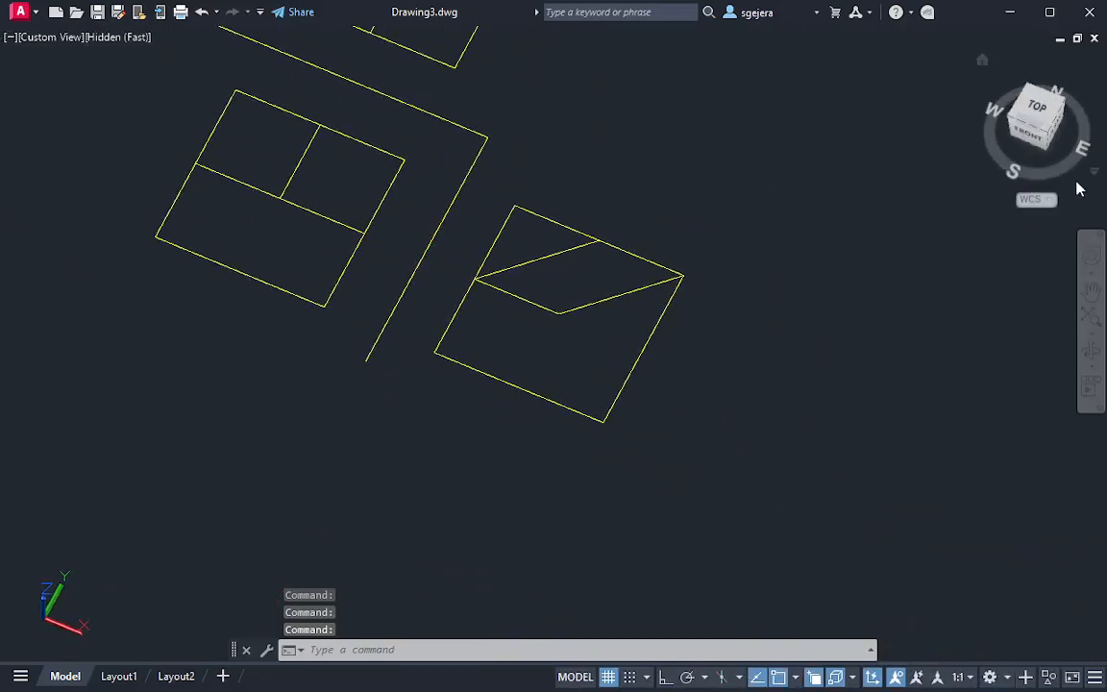
Restore the top view with north up, framing the block's top, front and side projections
left_click(1037, 107)
scroll(717, 343, "up", 7)
scroll(600, 452, "up", 4)
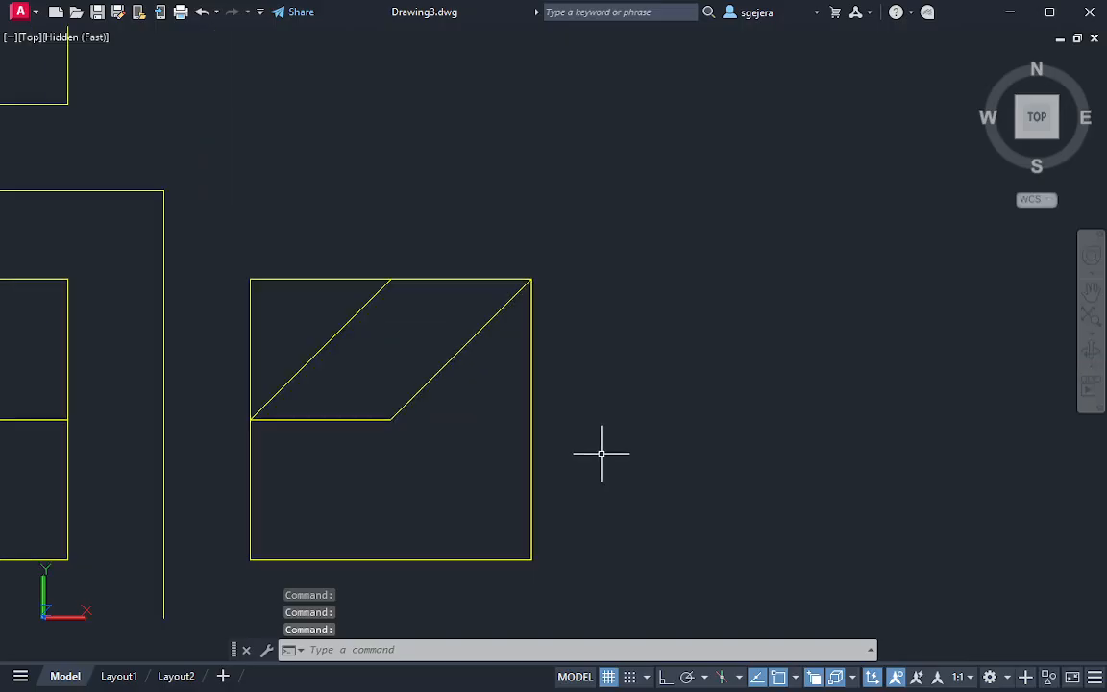
mouse_move(569, 445)
middle_mouse_down()
mouse_move(716, 448)
mouse_move(643, 474)
middle_mouse_up()
scroll(716, 449, "down", 2)
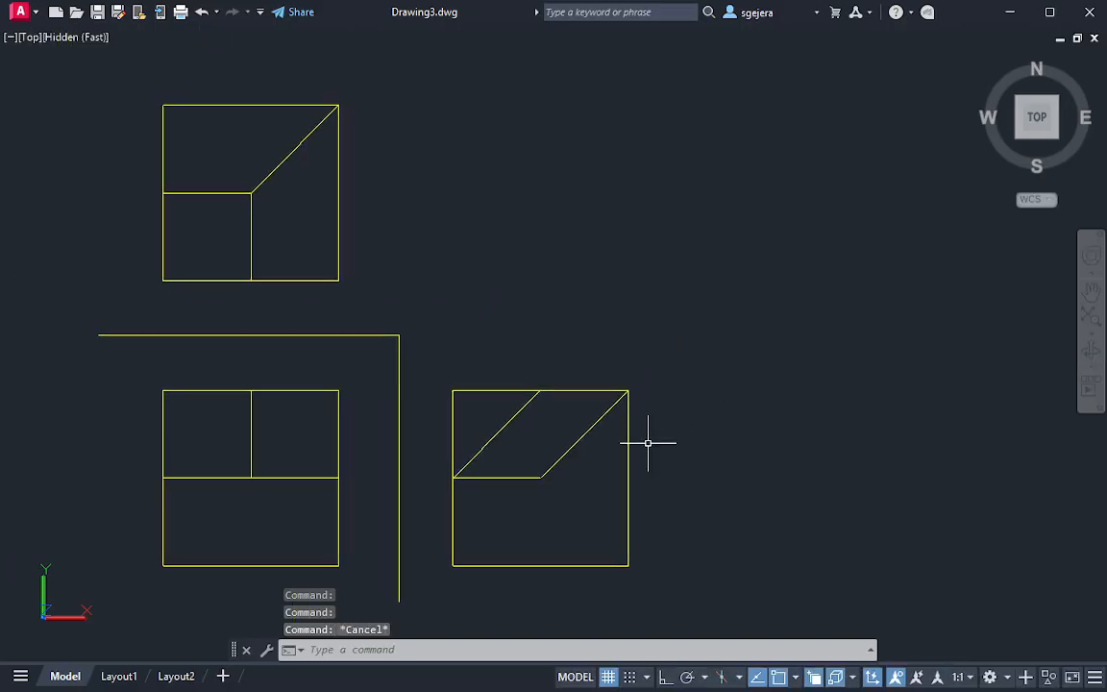
type("l")
key("Return")
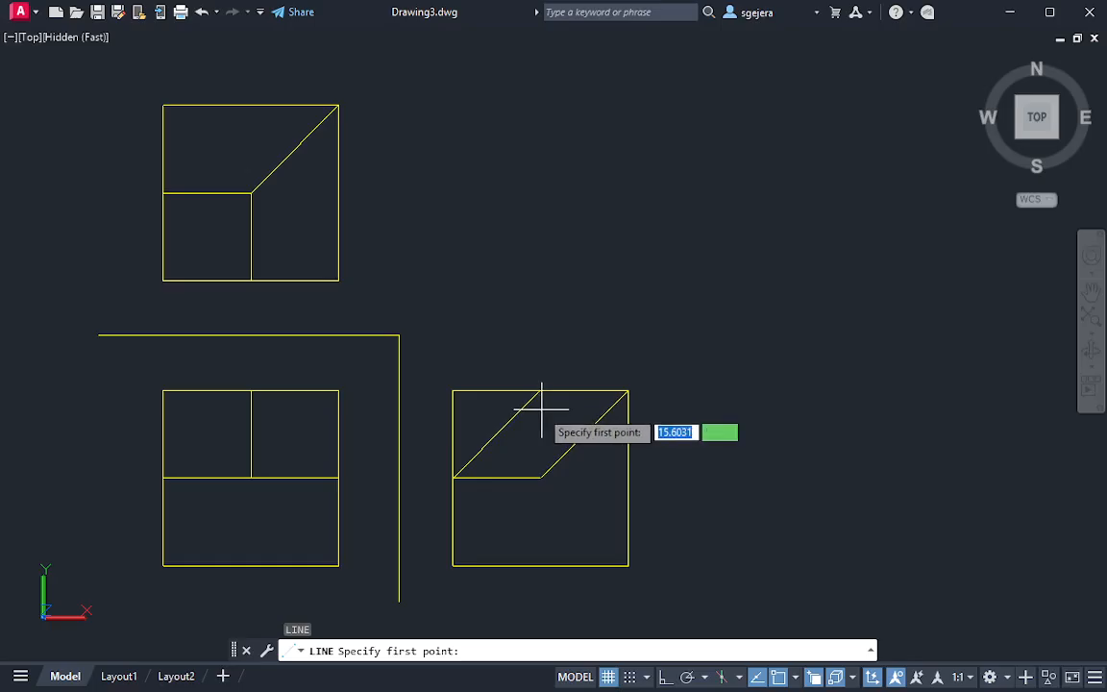
key("Escape")
Lengthen the side view's left slanted edge from its upper end well past the view, forming a 45° projection line
left_click(535, 392)
mouse_move(541, 390)
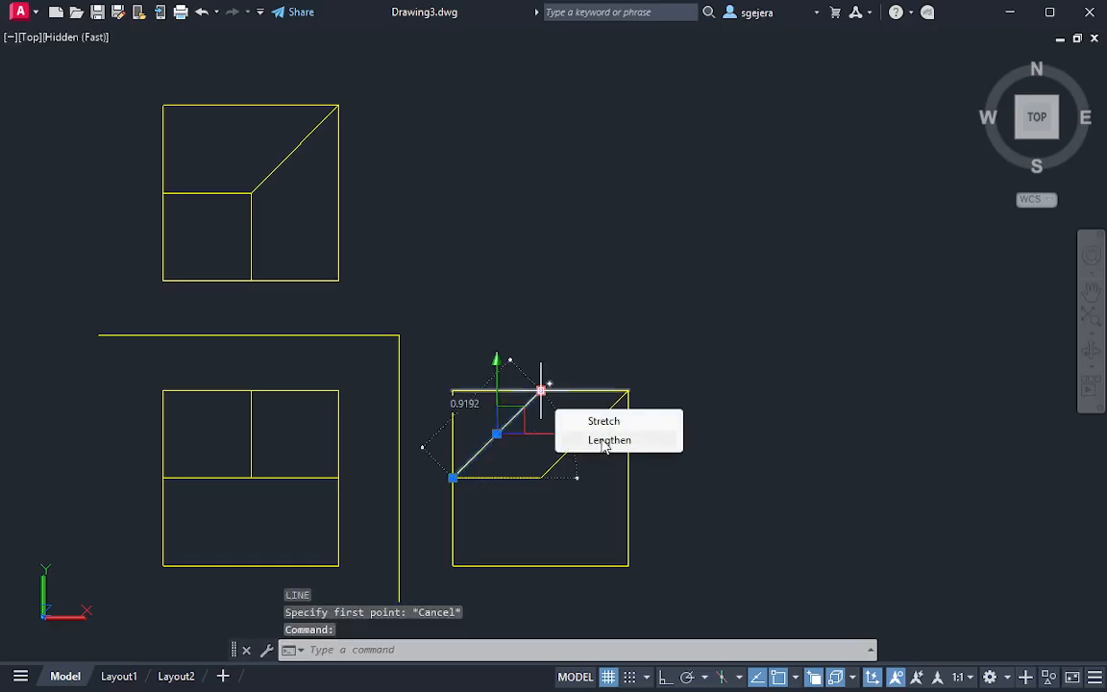
left_click(606, 440)
left_click(871, 84)
key("Escape")
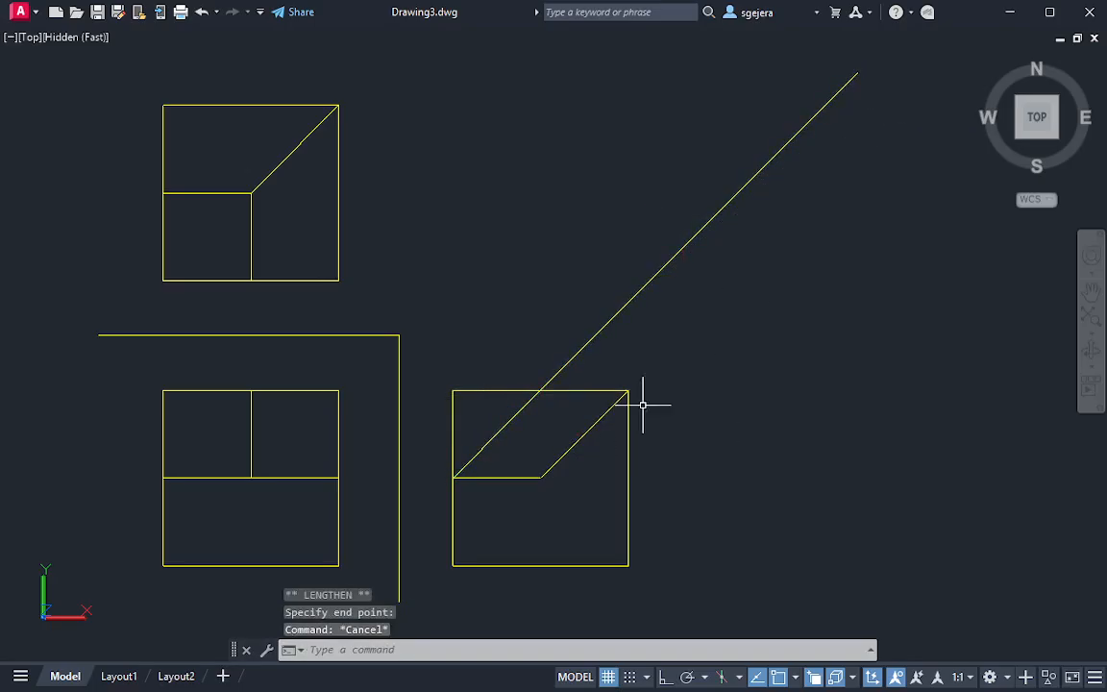
Lengthen the side view's right slanted edge from its upper-right corner, ending close to the end of the first projection line
mouse_move(628, 391)
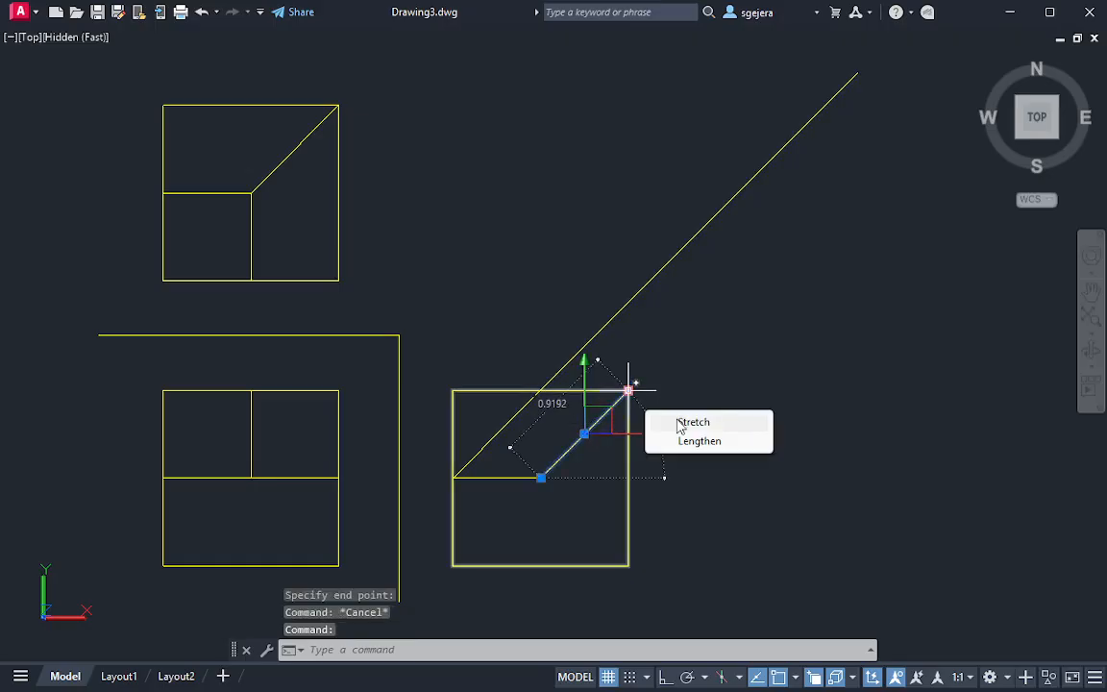
left_click(690, 441)
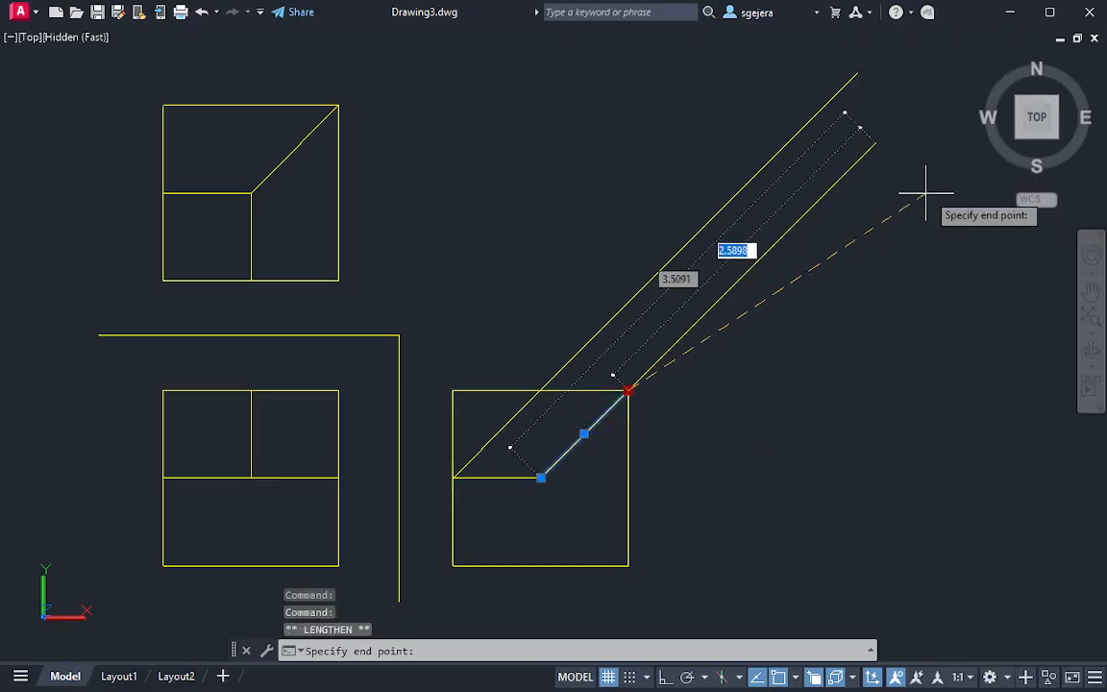
middle_click_drag(927, 187, 848, 247)
left_click(894, 180)
key("Escape")
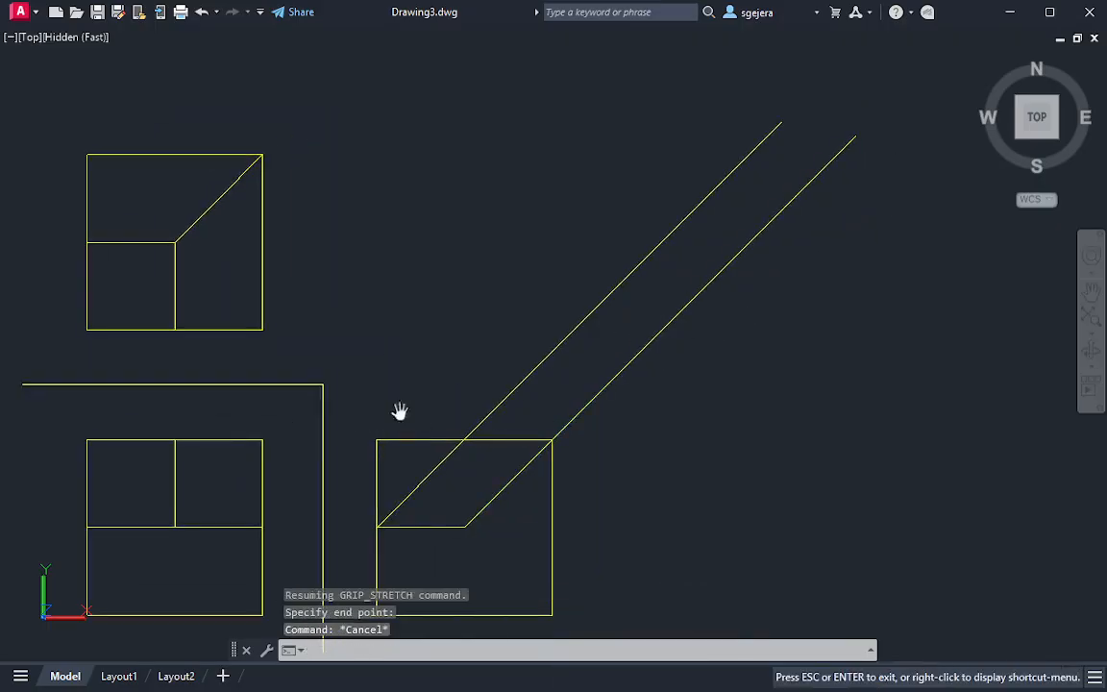
Draw a circle centred on the front view's upper-right corner with its radius reaching the vertical reference line
middle_click_drag(398, 412, 453, 363)
type("c")
key("Return")
left_click(317, 391)
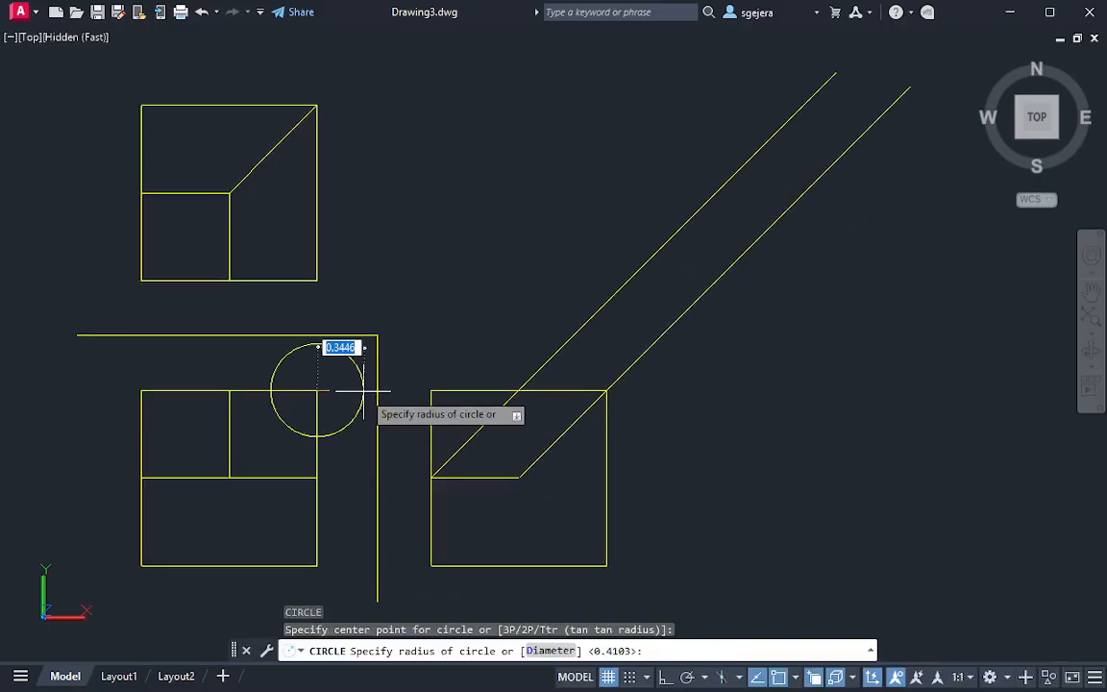
left_click(375, 392)
left_click(357, 452)
left_click(342, 432)
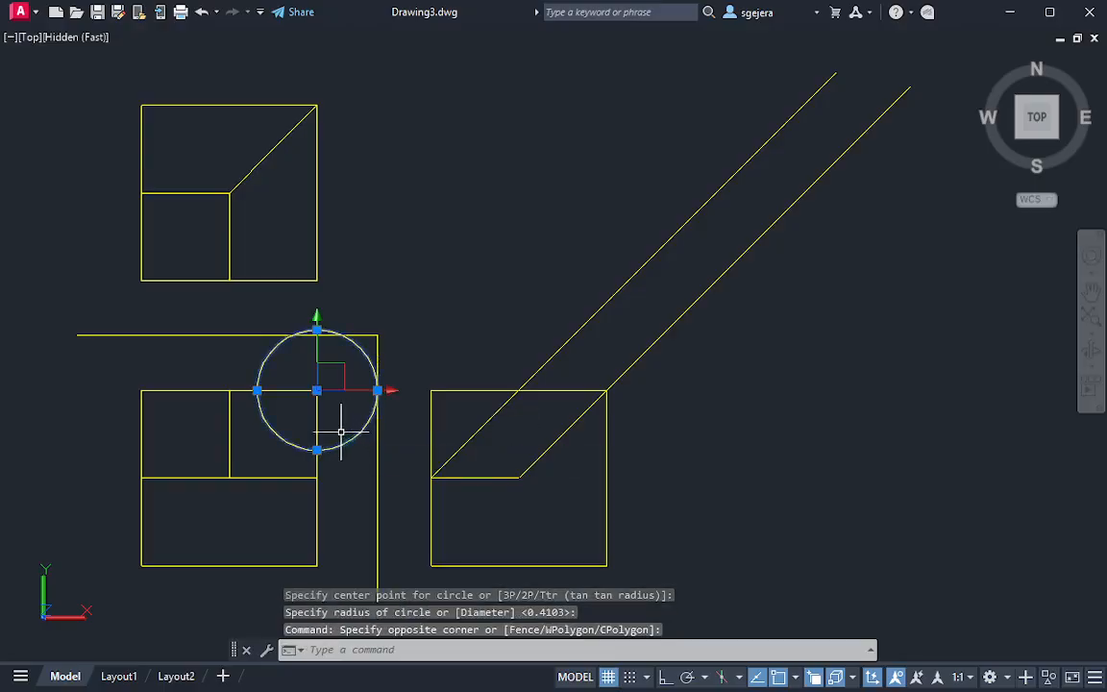
left_click(317, 391)
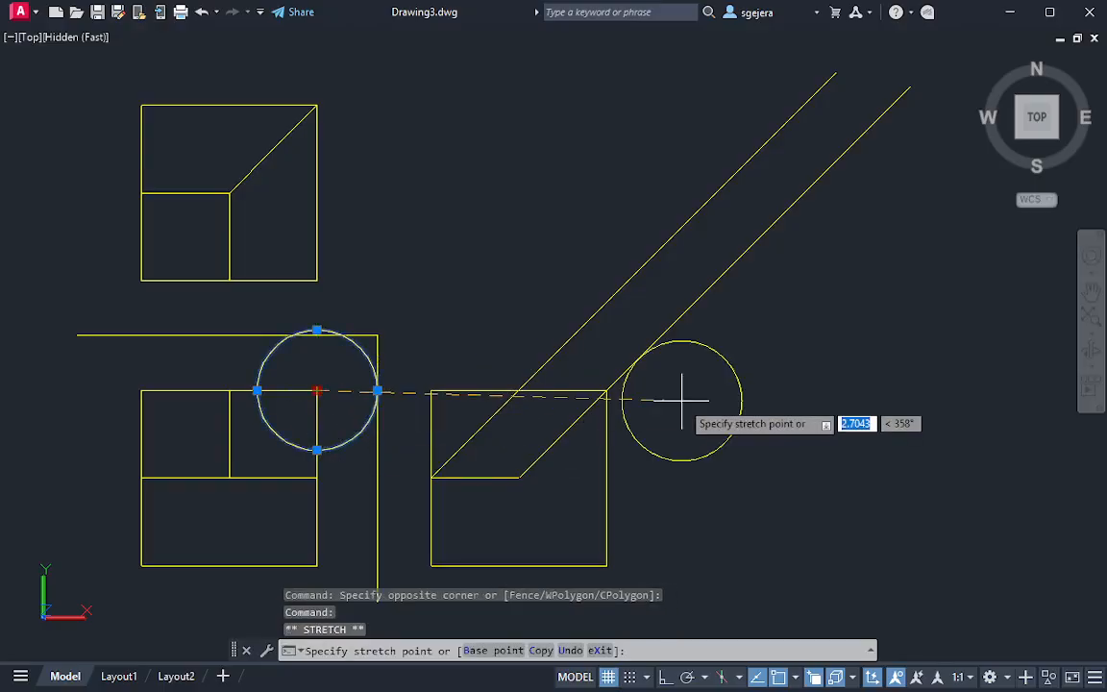
key("Escape")
key("Escape")
Draw a slanted reference line across both projection lines, perpendicular to them, above and beside the side view
key("Return")
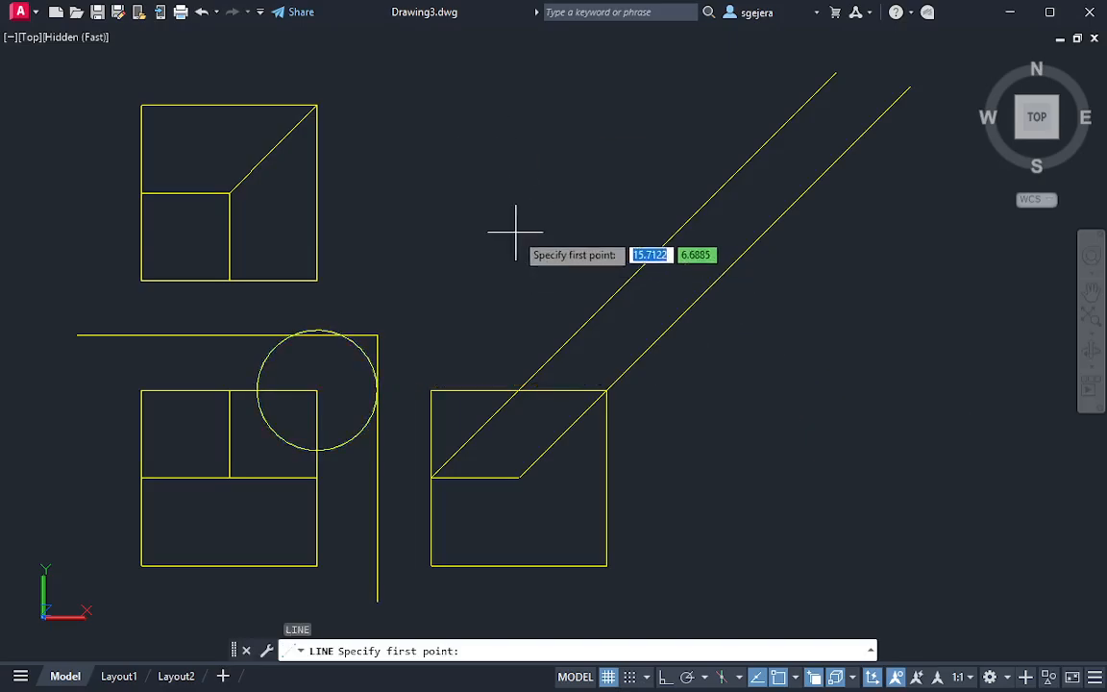
left_click(508, 200)
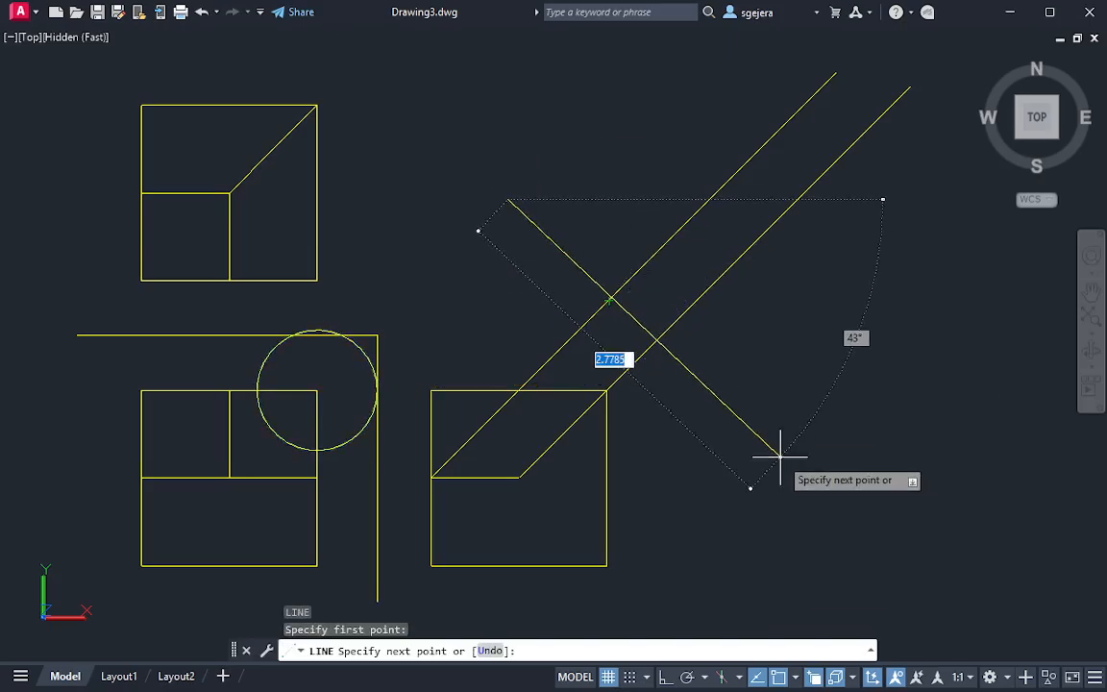
key("Escape")
Move the distance circle's centre to the intersection of the slanted reference line and the right projection line
left_click(373, 419)
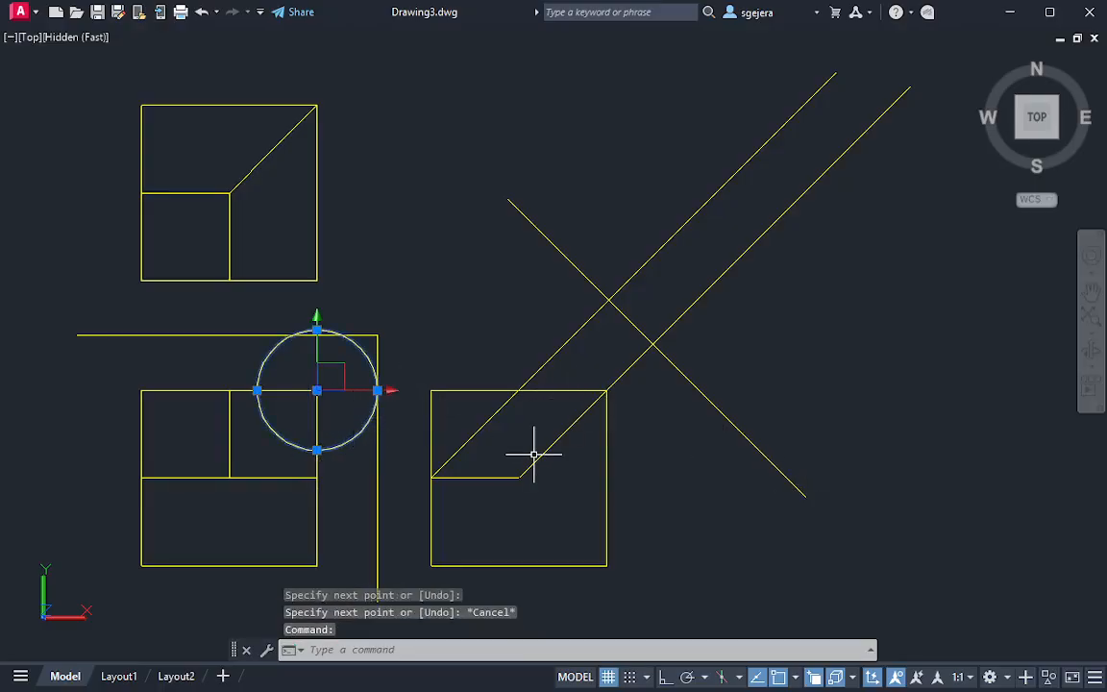
left_click(317, 391)
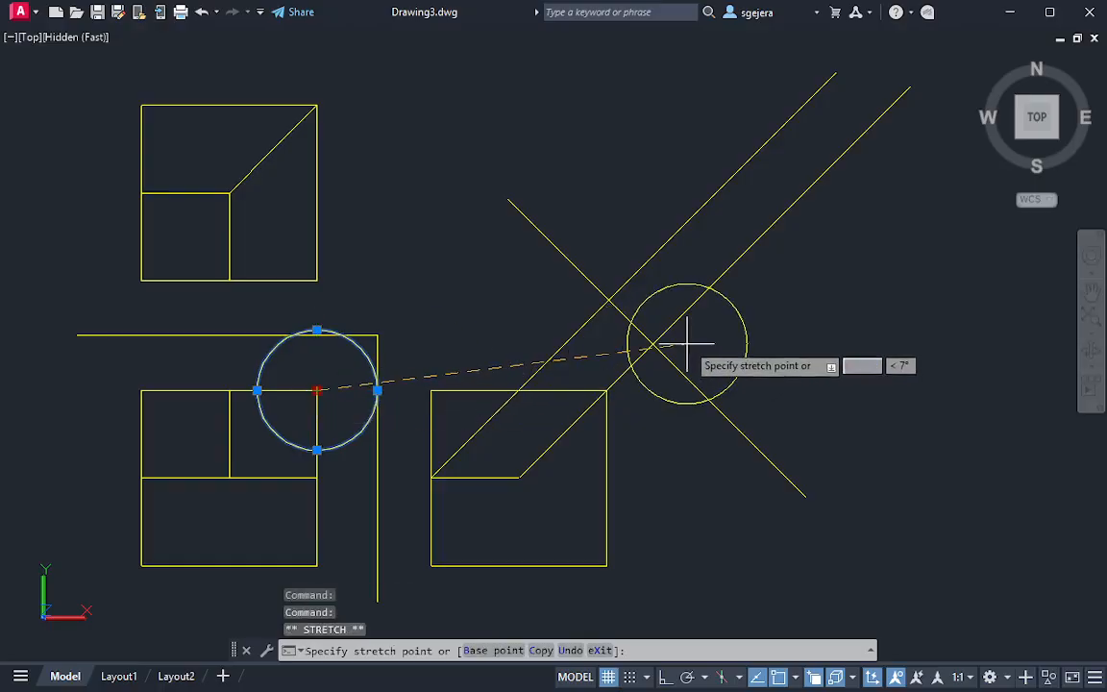
left_click(652, 343)
key("Escape")
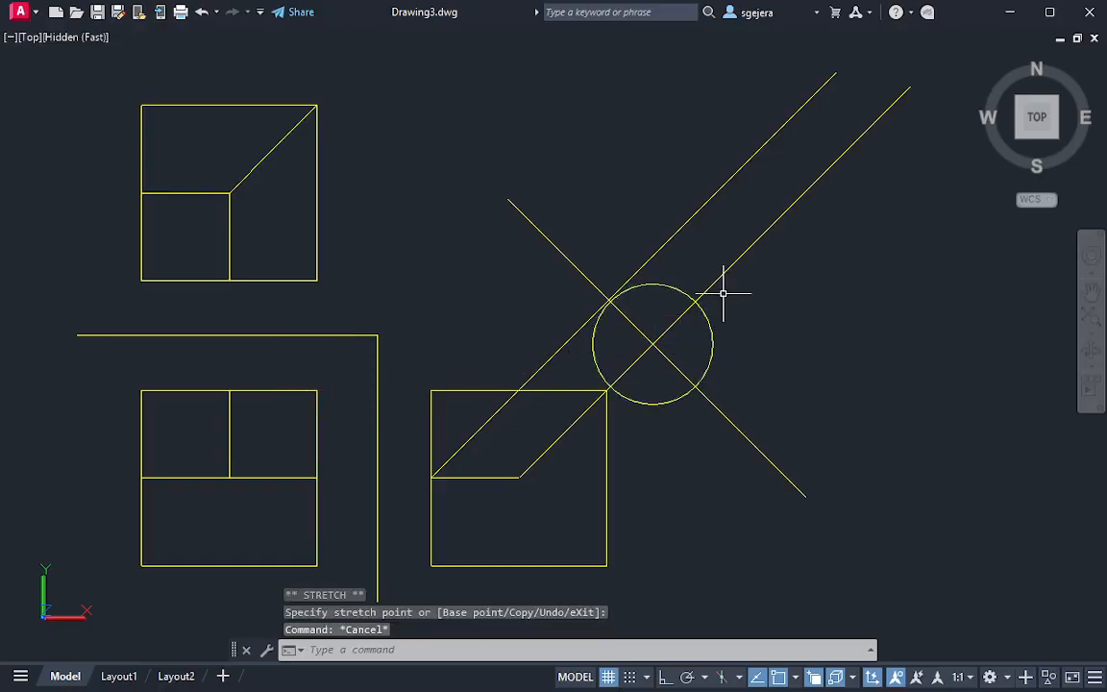
Trim the part of the right projection line that extends beyond the circle
type("tr")
key("Return")
left_click_drag(736, 315, 680, 256)
key("Escape")
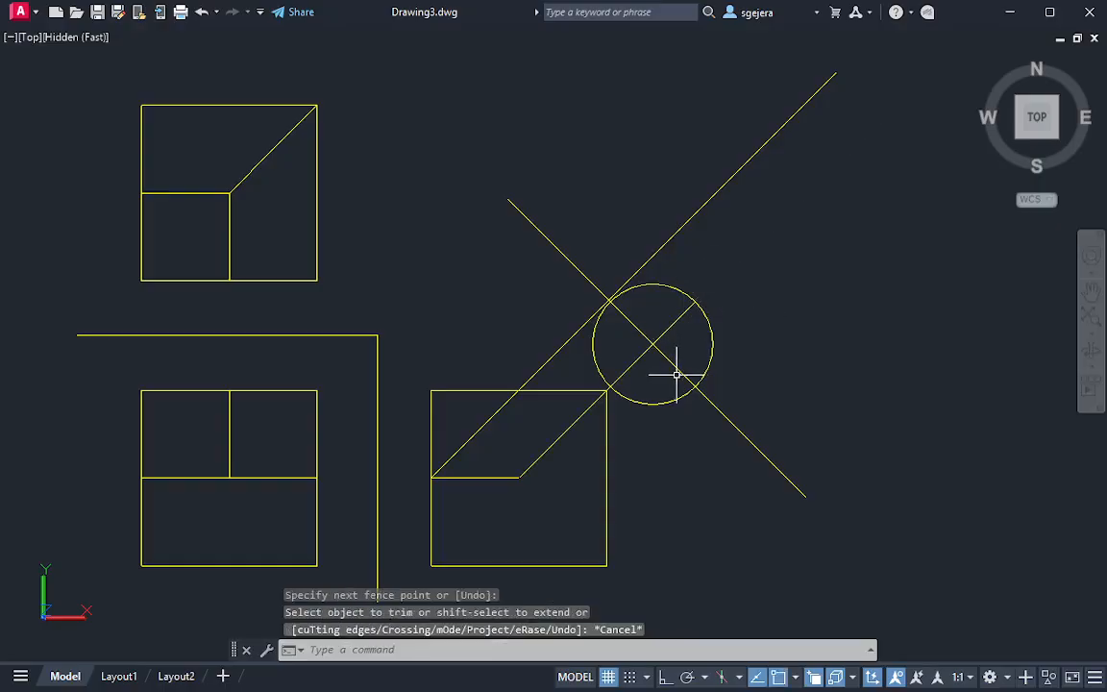
Recentre the circle on the top end of the front view's inner vertical edge and enlarge it to the vertical reference line
left_click(712, 340)
left_click(653, 343)
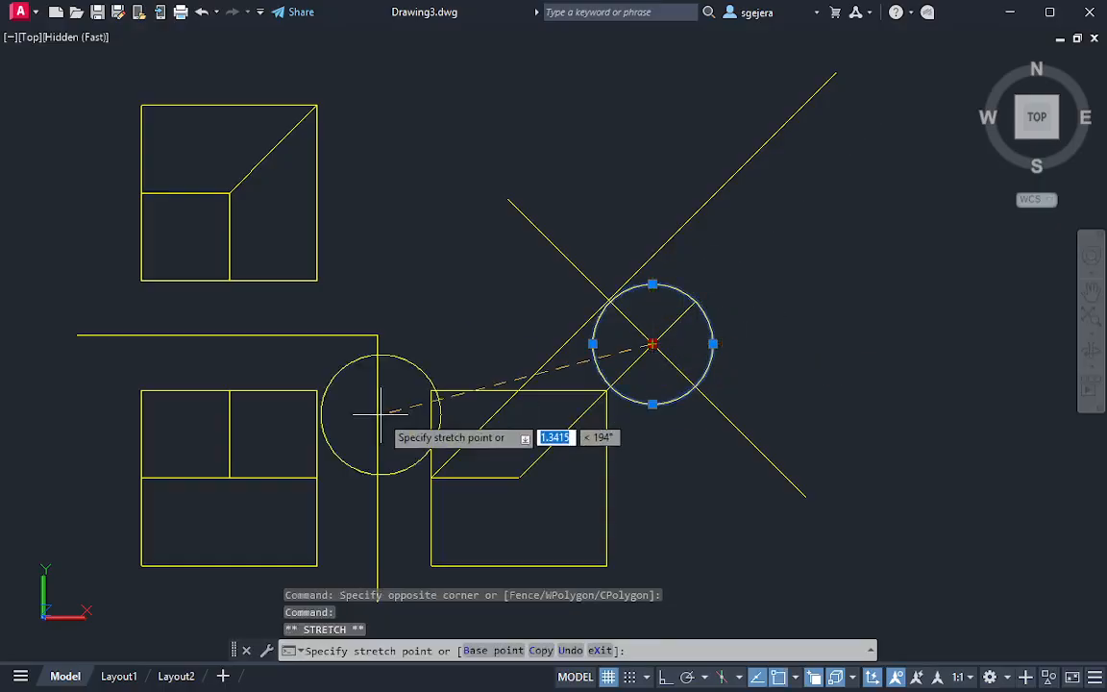
left_click(229, 390)
left_click(290, 391)
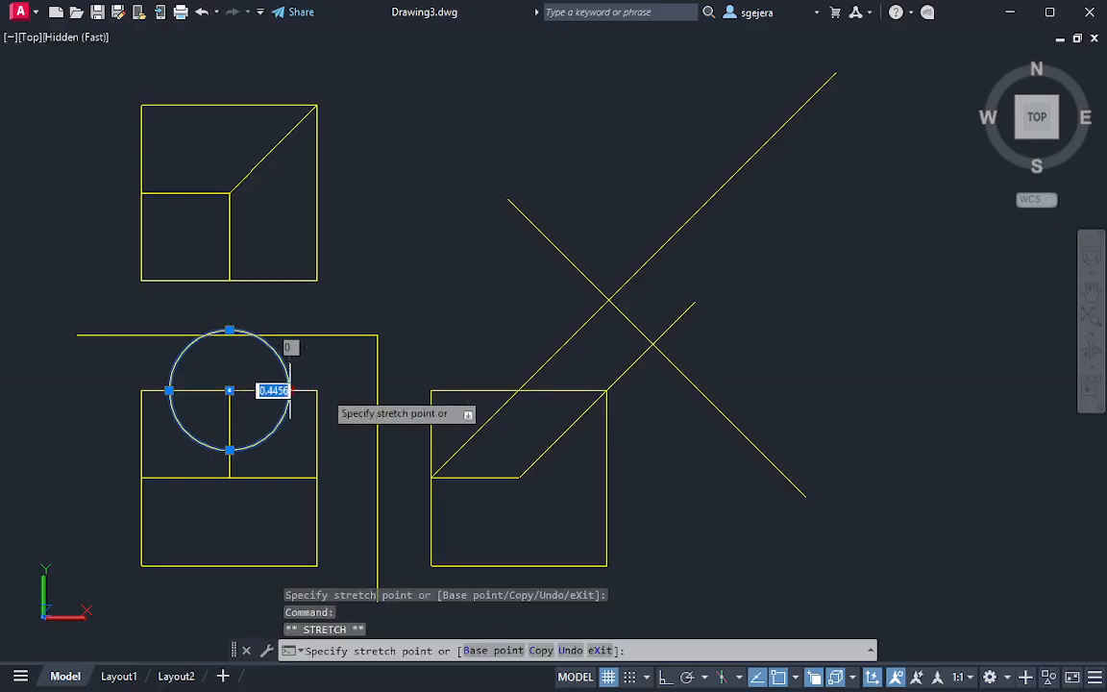
left_click(373, 390)
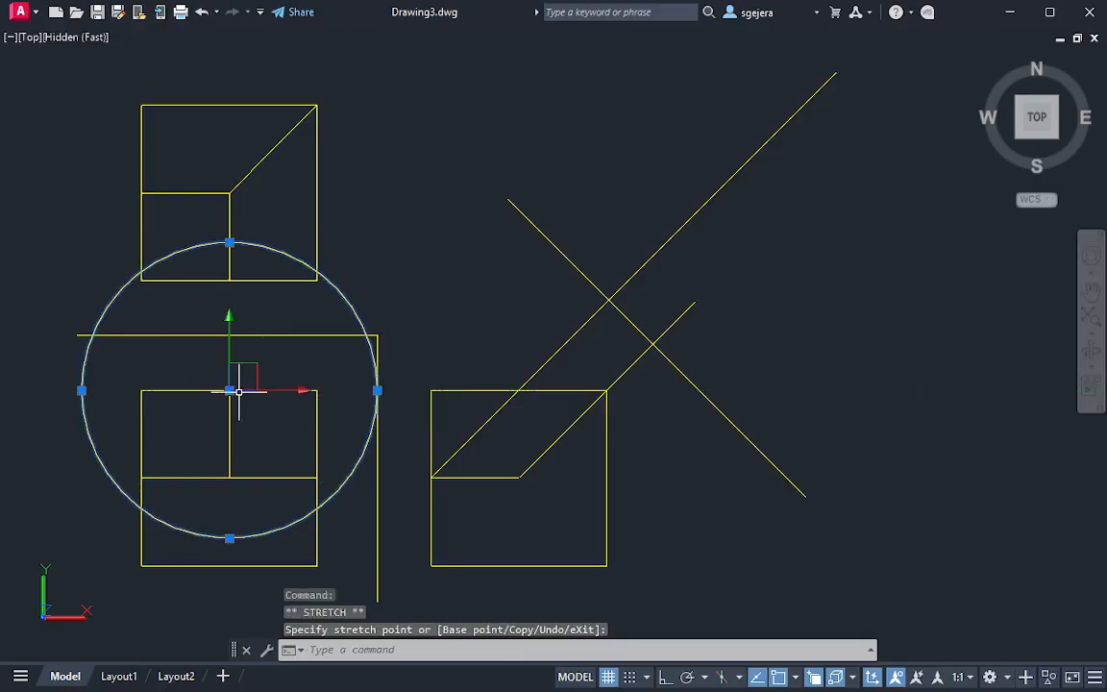
Move the circle to where the left projection line crosses the slanted reference line, and trim that projection line beyond the circle
left_click(608, 301)
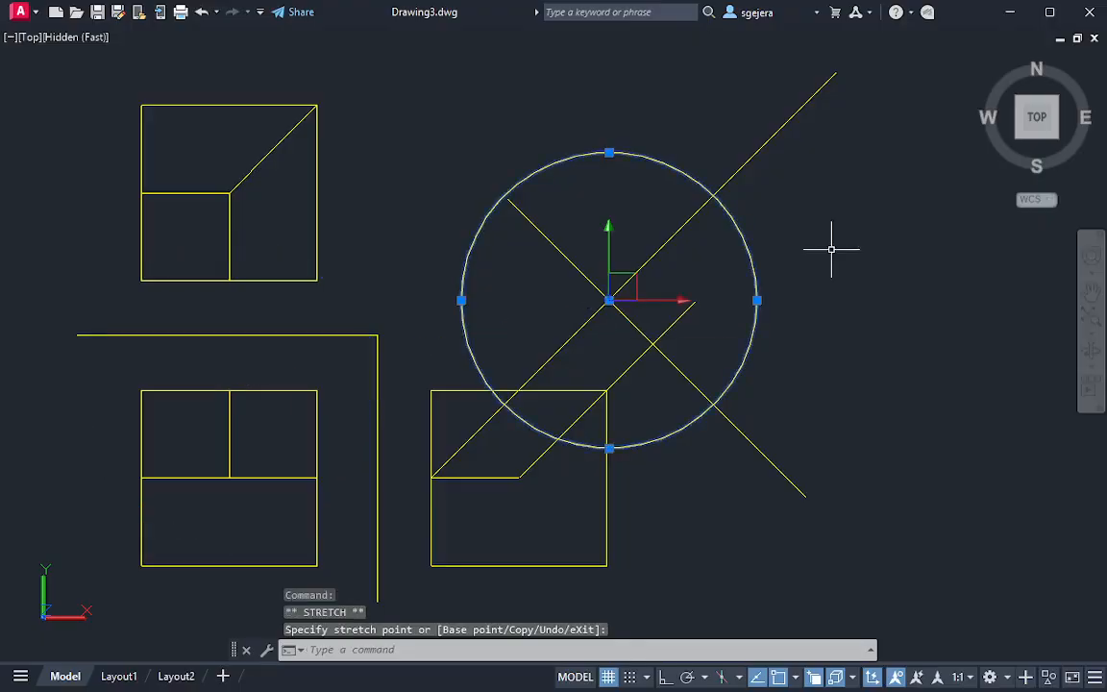
key("Escape")
key("space")
left_click_drag(728, 126, 799, 229)
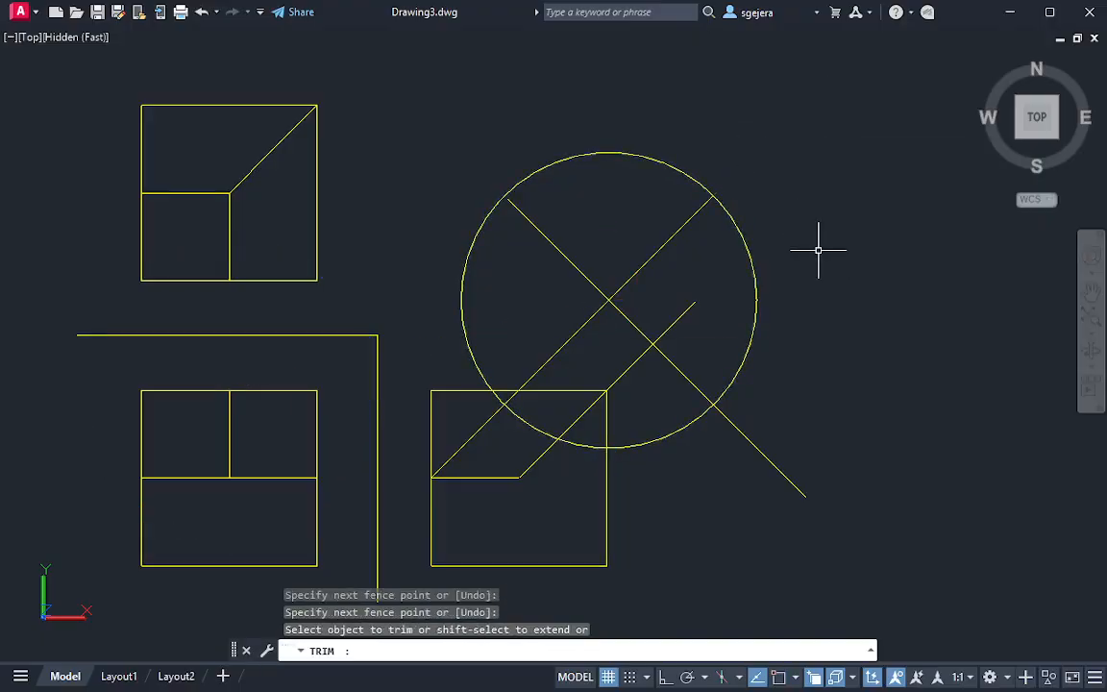
key("Escape")
Draw a line connecting the outer ends of the two trimmed projection lines
type("l")
key("space")
left_click(695, 302)
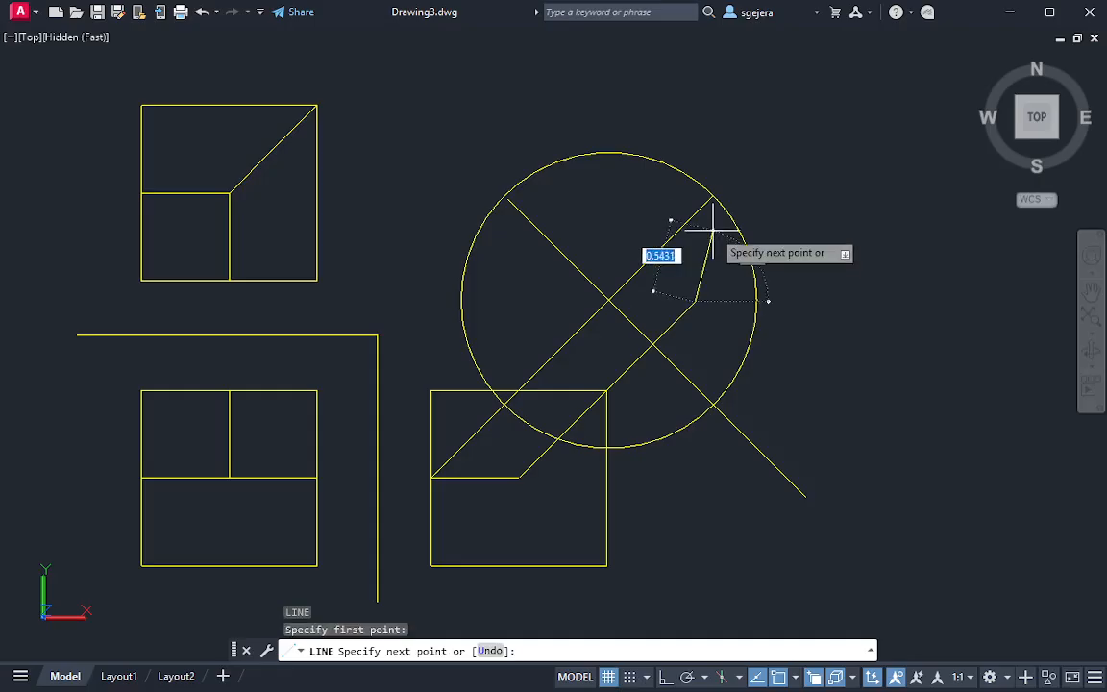
left_click(712, 198)
key("Escape")
Erase the construction circle from the auxiliary view
left_click(798, 270)
left_click(753, 313)
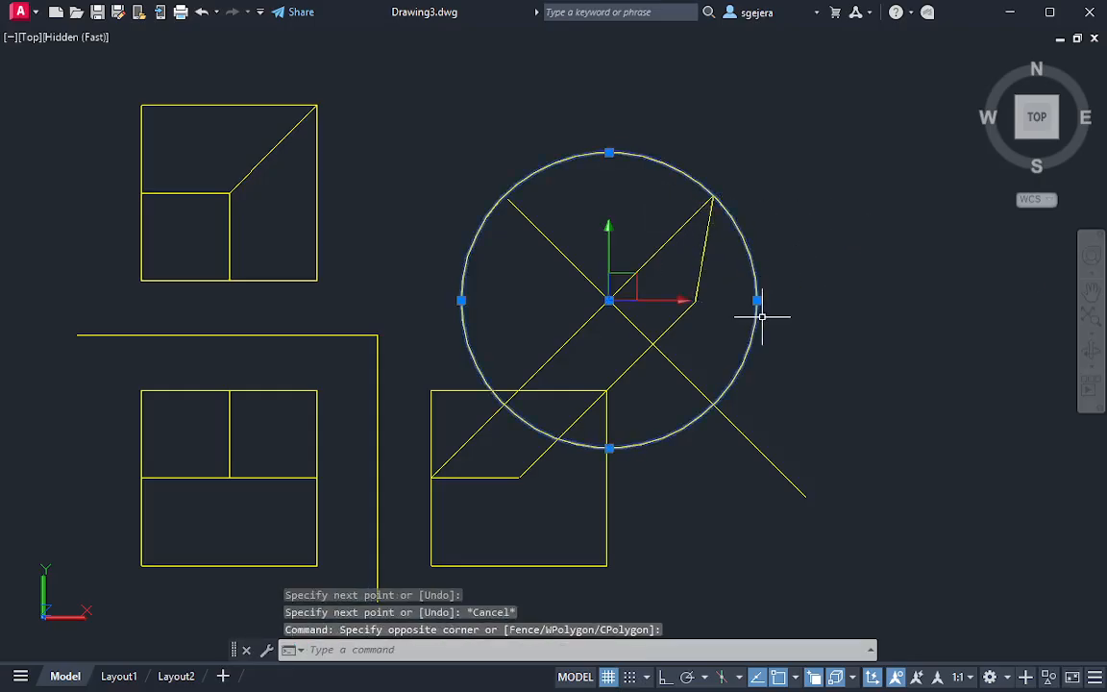
key("Delete")
Draw a 45° projection line from the side view's upper-left corner, perpendicular to and well past the slanted reference line
middle_click_drag(720, 346, 643, 346)
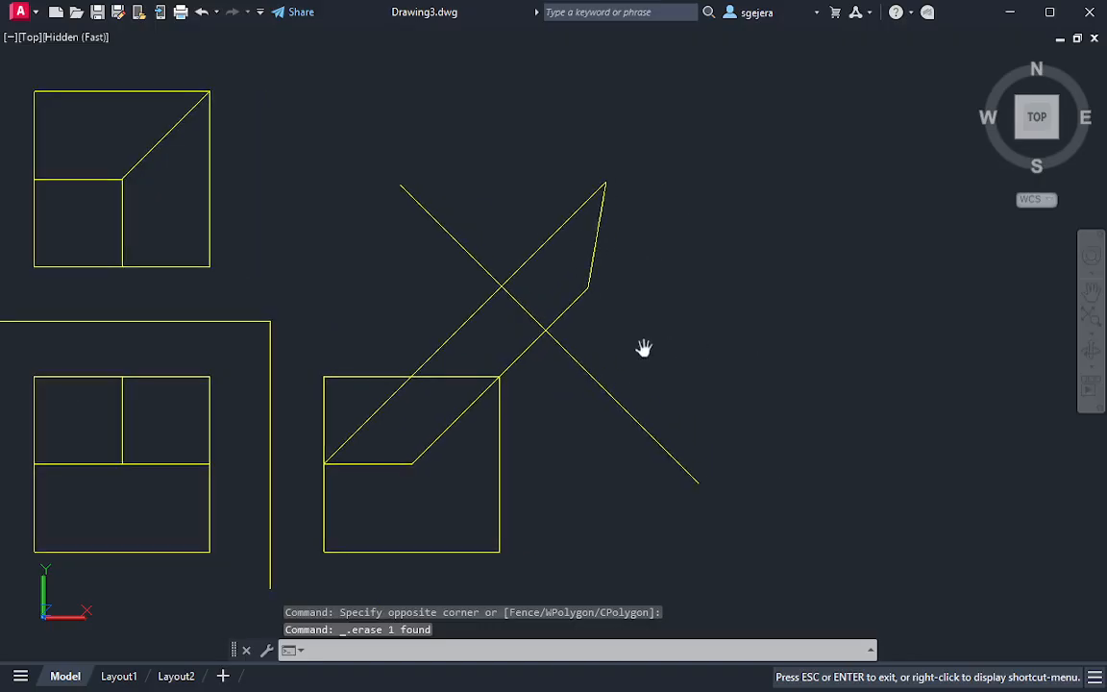
type("l")
key("Return")
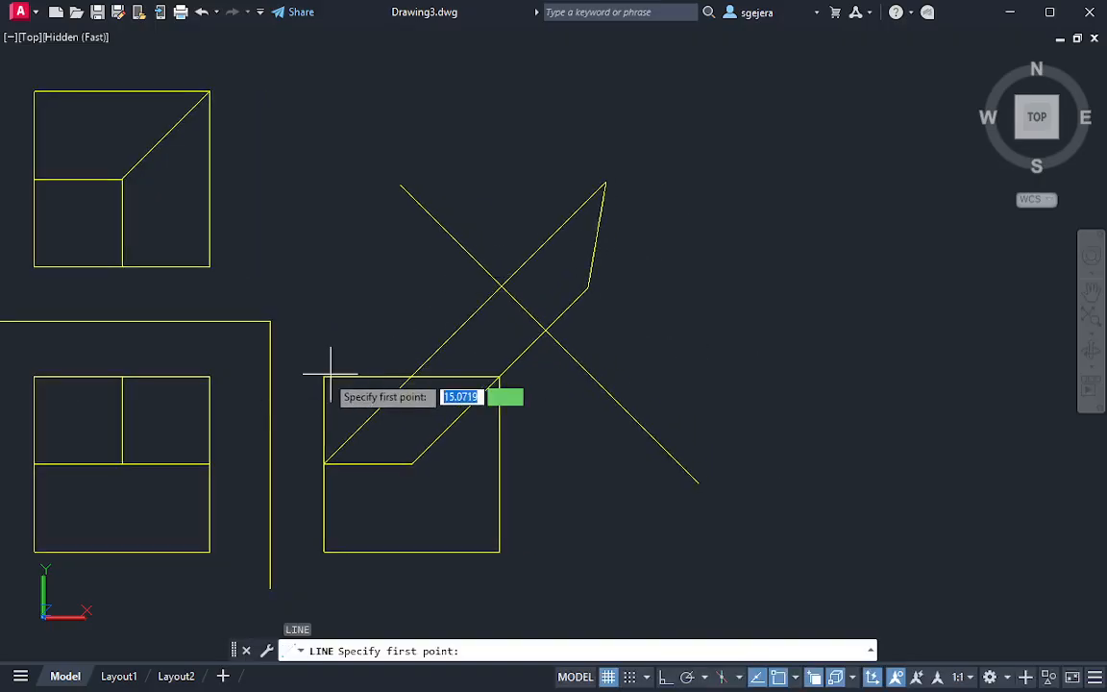
left_click(292, 344)
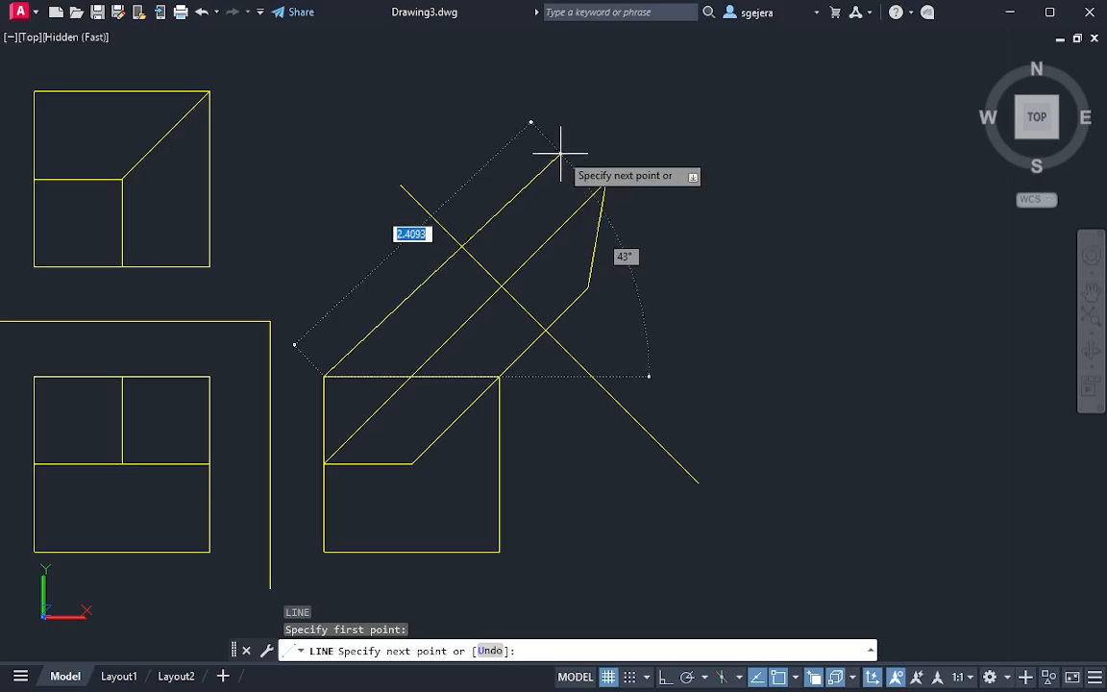
middle_click_drag(525, 190, 458, 301)
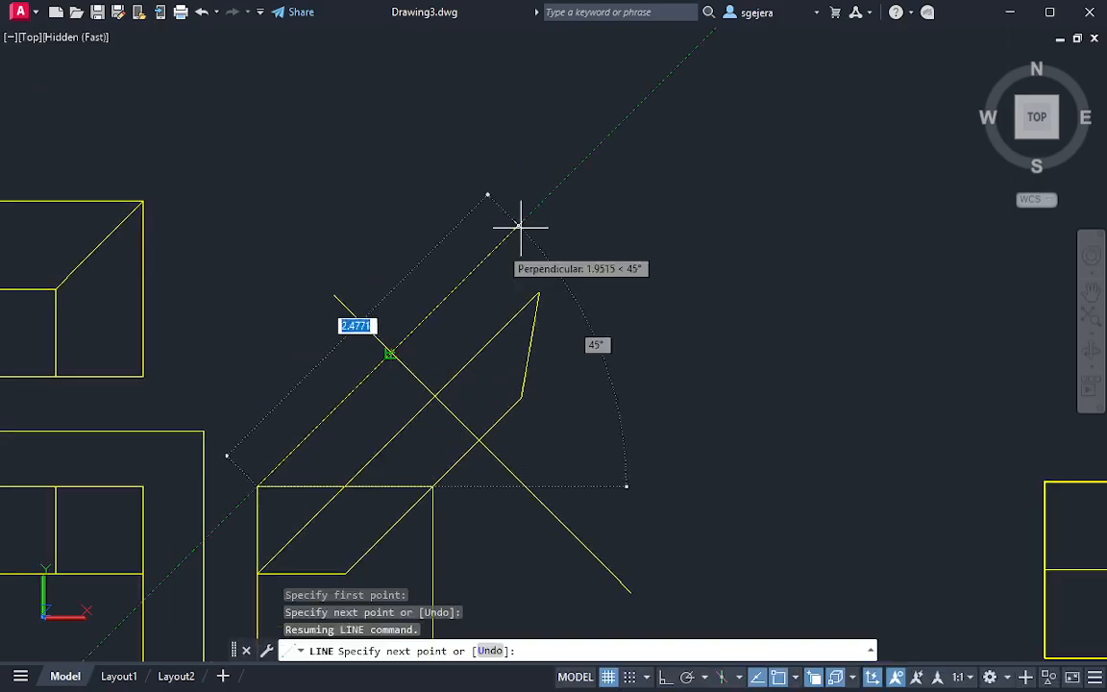
left_click(636, 108)
key("Escape")
Try a projection line from the side view's lower-right corner across the slanted reference line, and undo it
middle_click_drag(507, 470, 512, 357)
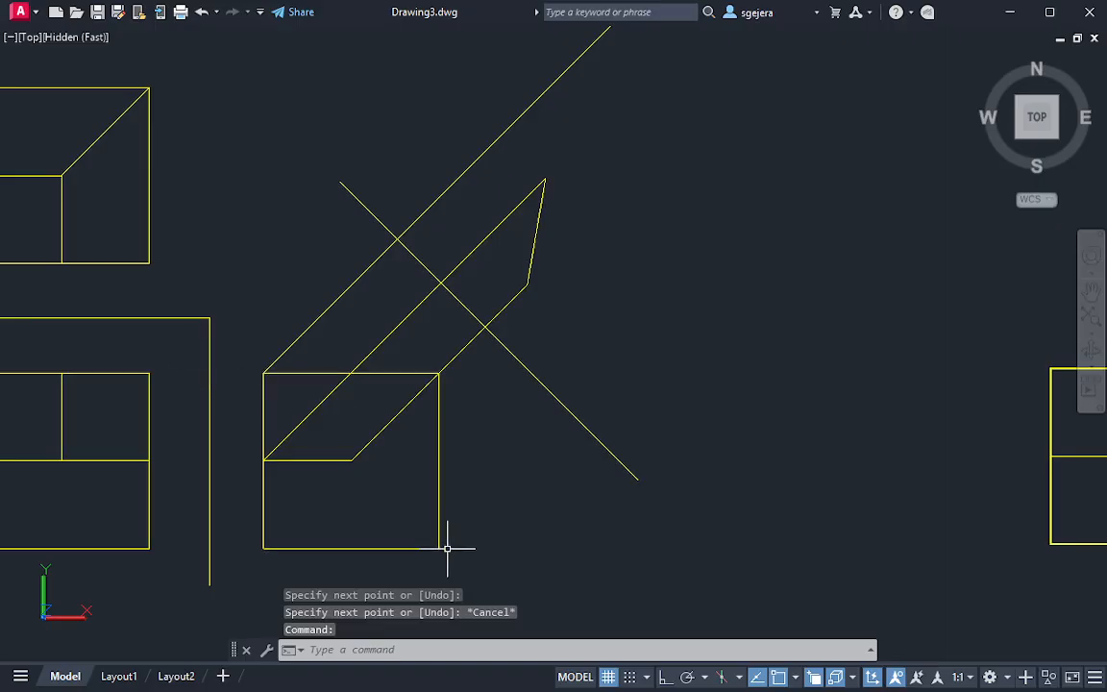
key("Return")
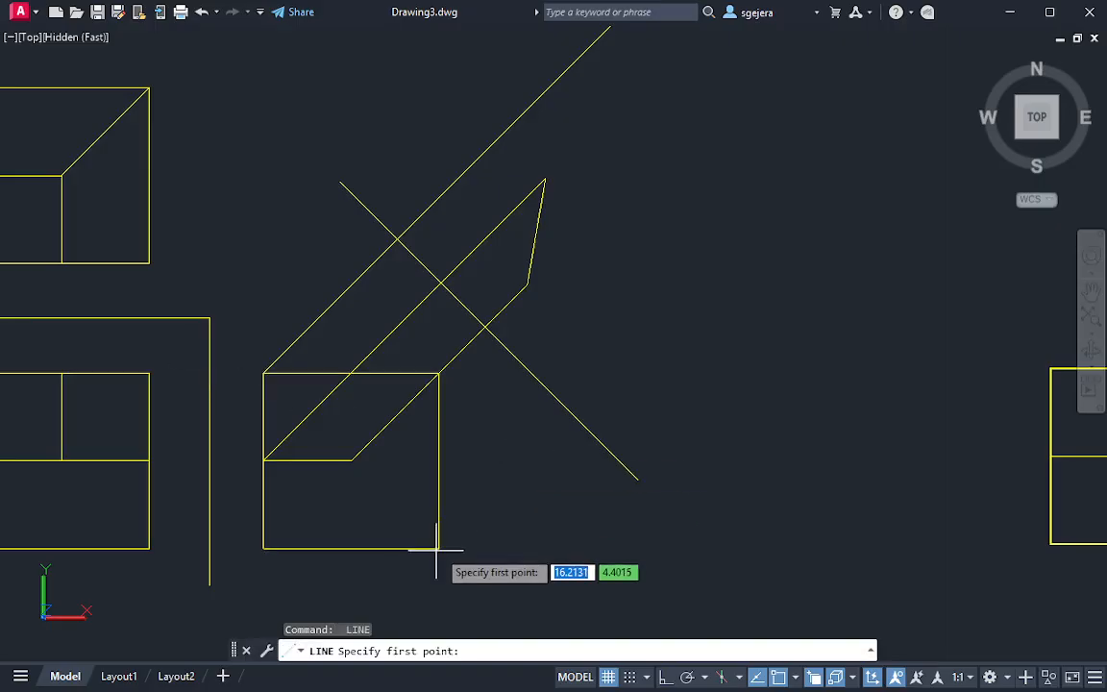
left_click(438, 548)
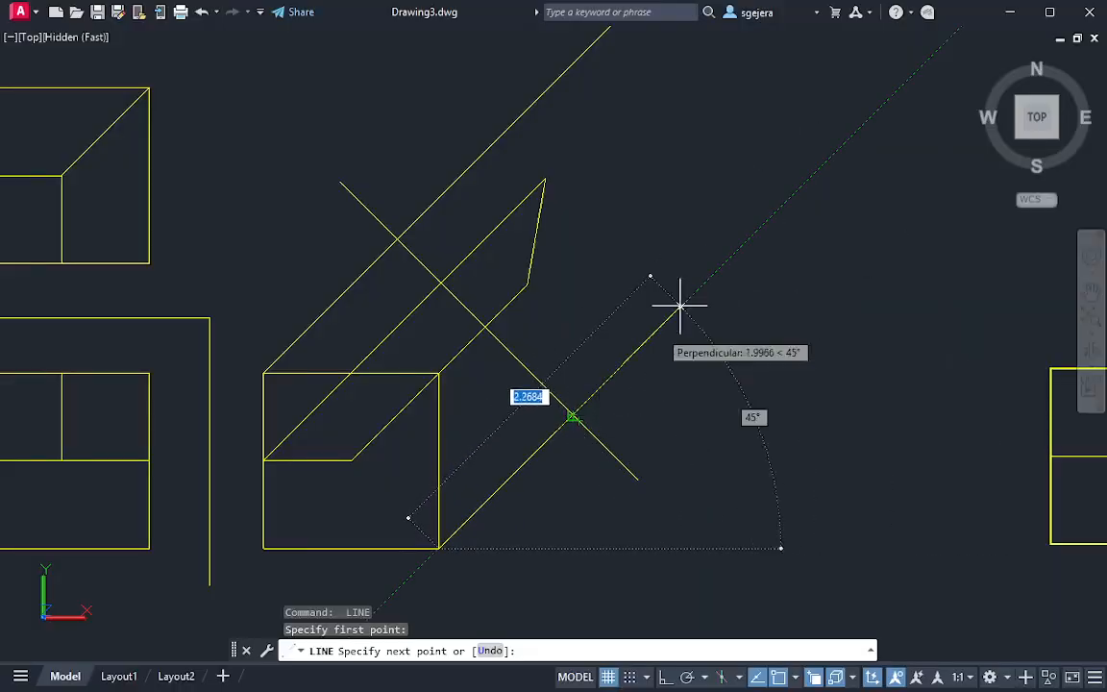
left_click(854, 147)
key("Escape")
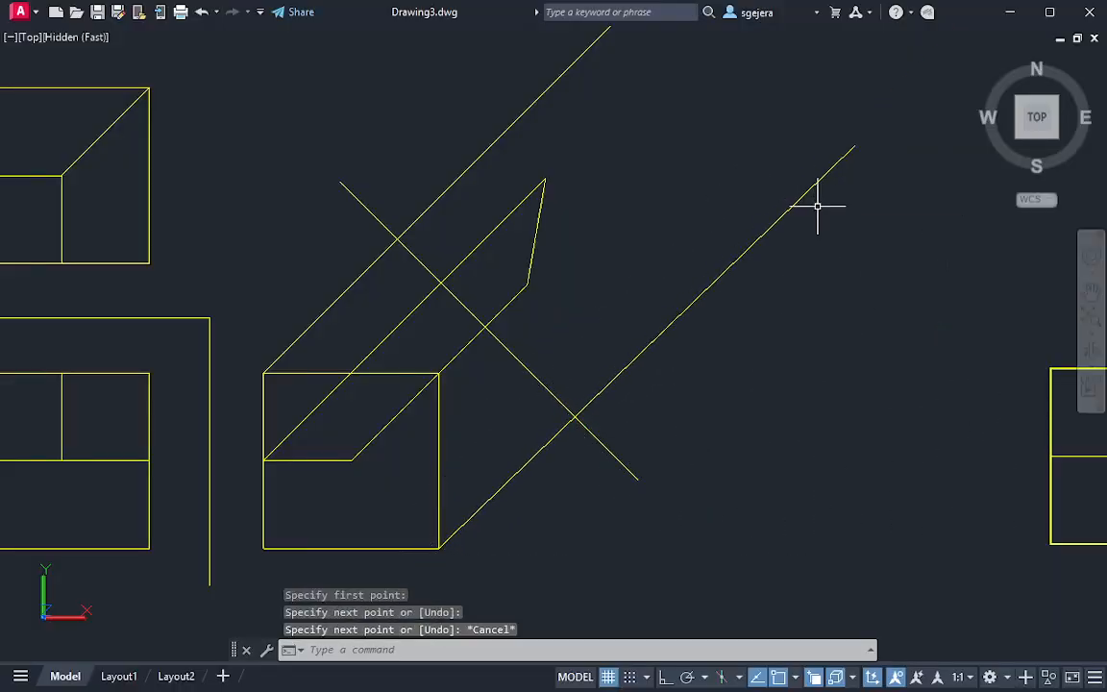
key("ctrl+z")
Draw a 45° projection line from the side view's lower-right corner past the slanted reference line, undoing the first endpoint and placing another
type("l")
key("Return")
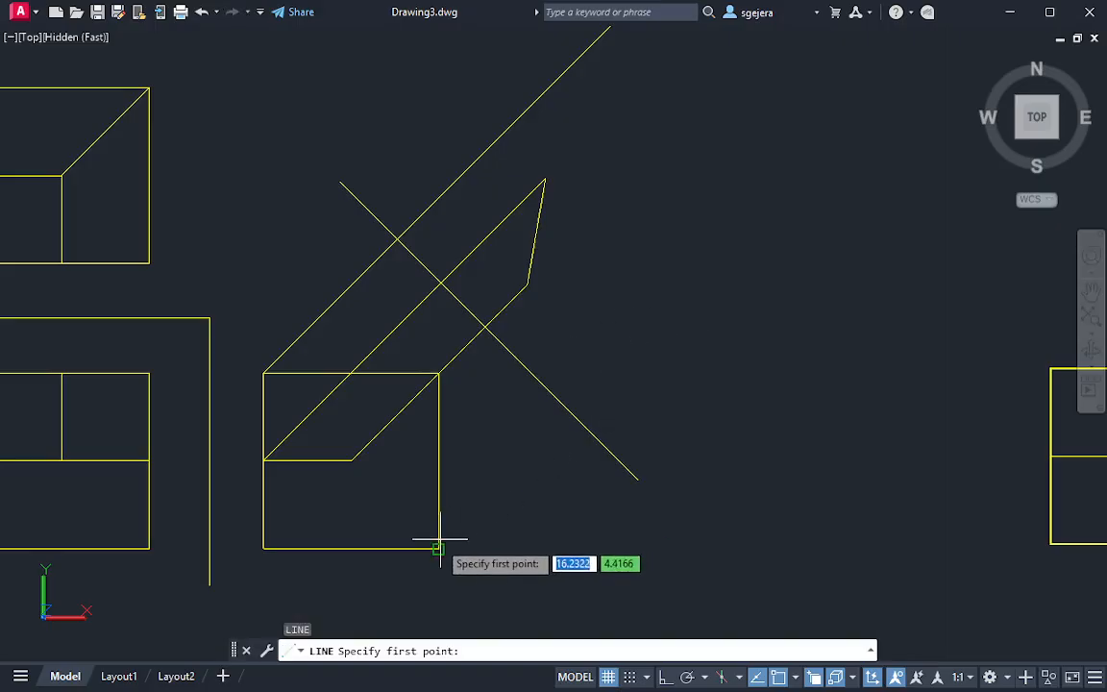
left_click(440, 547)
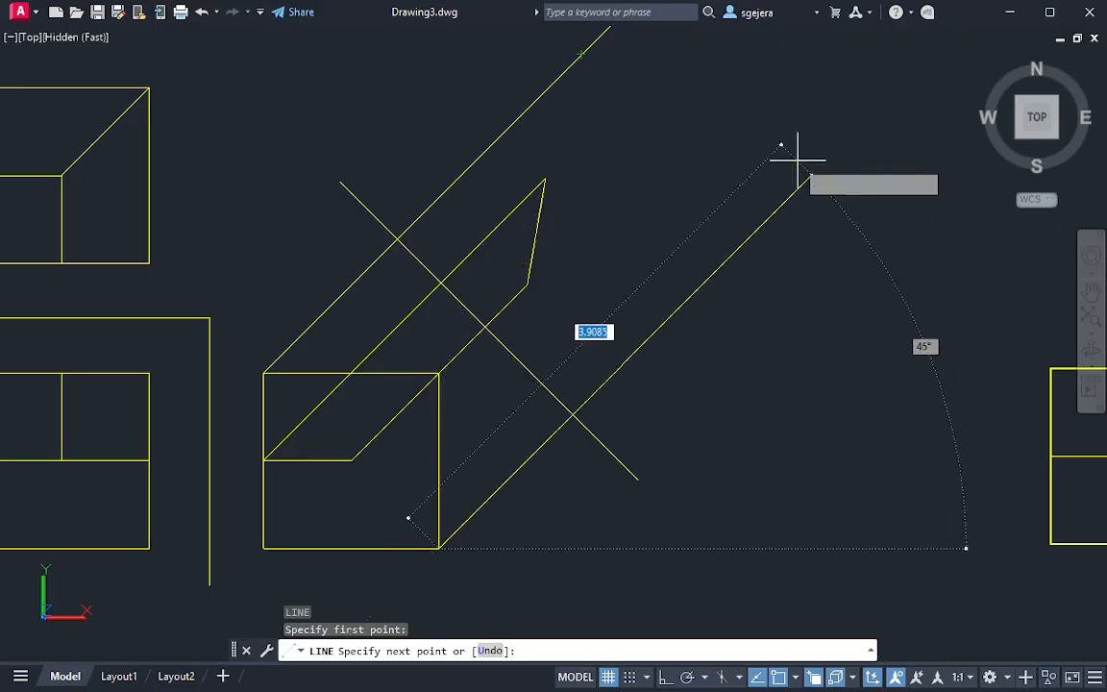
left_click(838, 161)
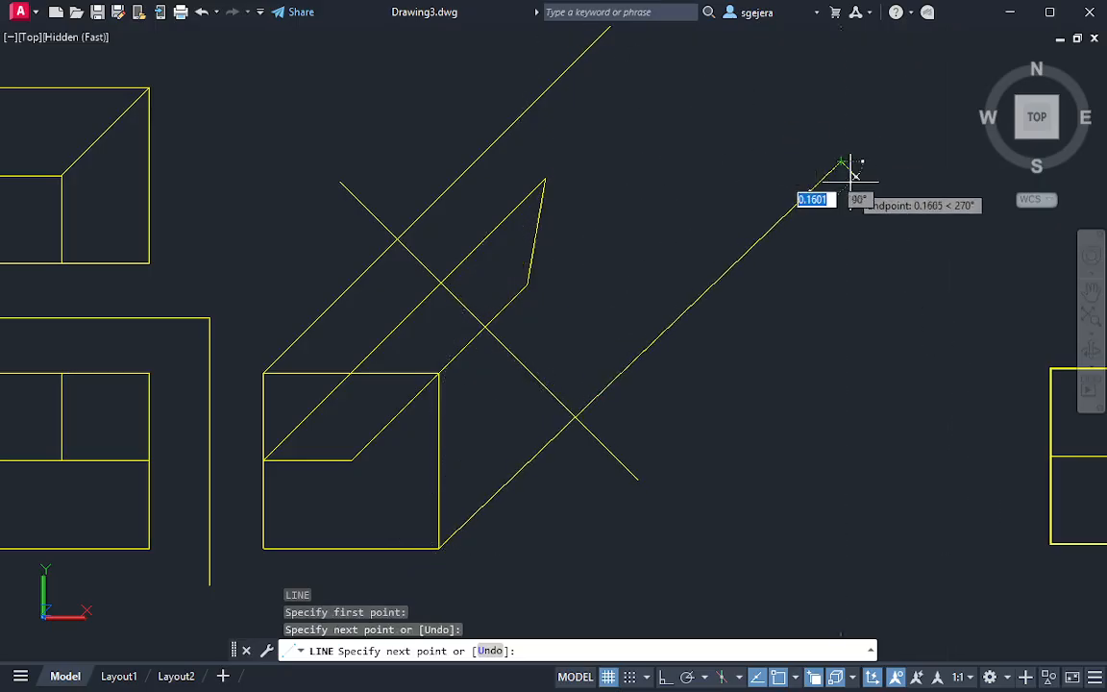
key("ctrl+z")
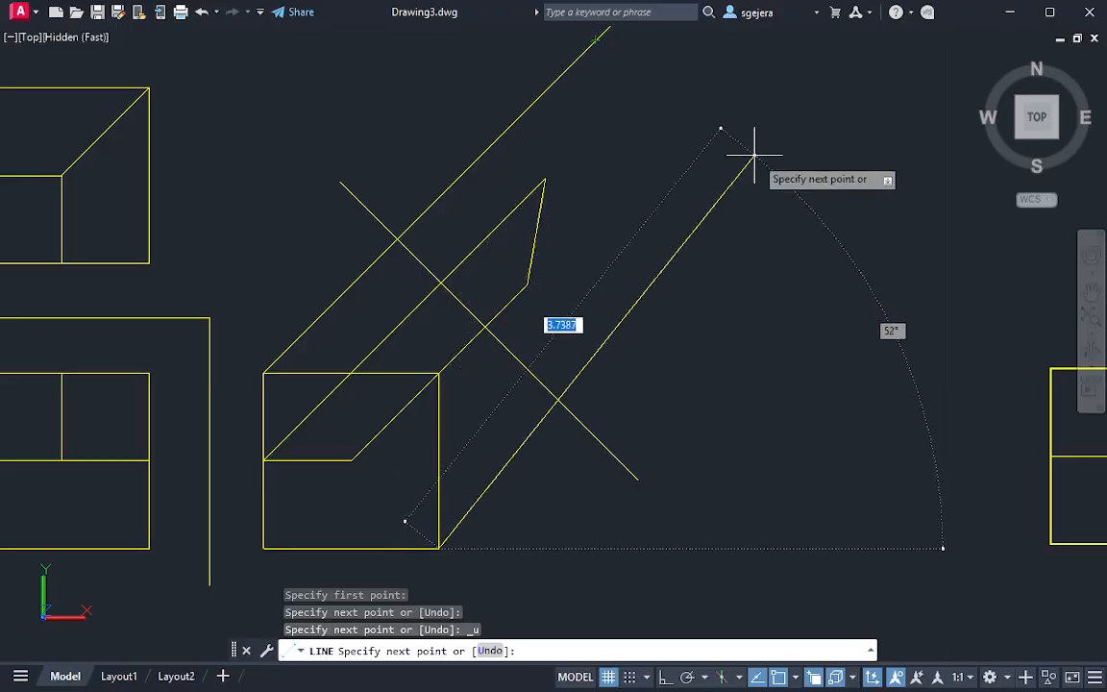
left_click(801, 185)
key("Escape")
key("Escape")
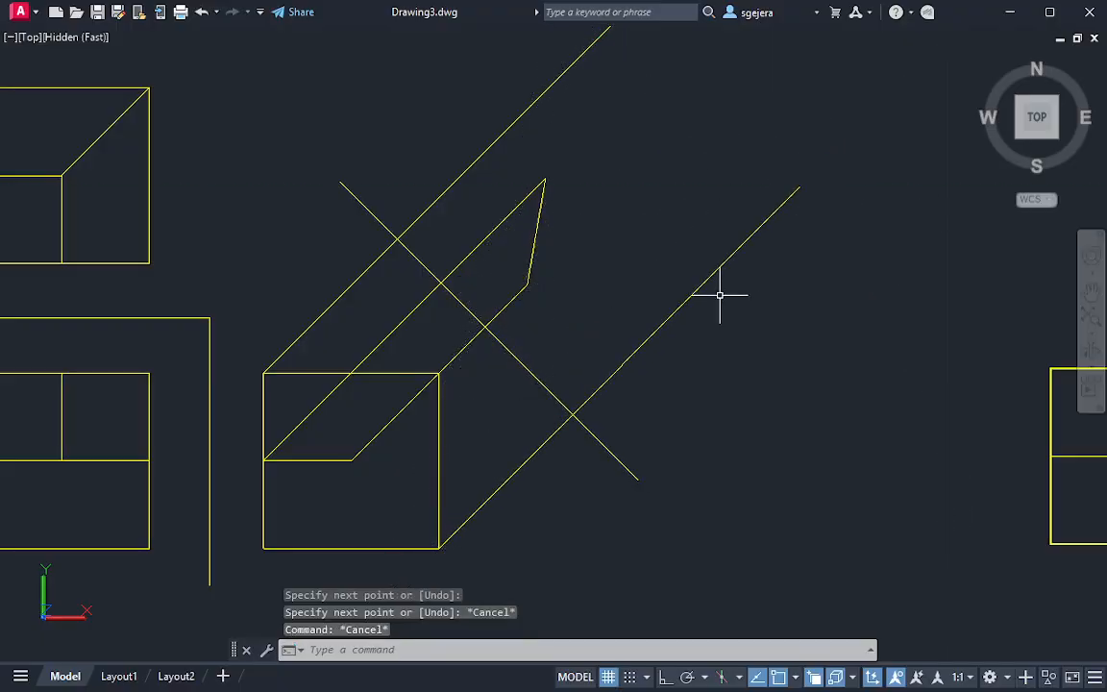
middle_click_drag(646, 336, 803, 289)
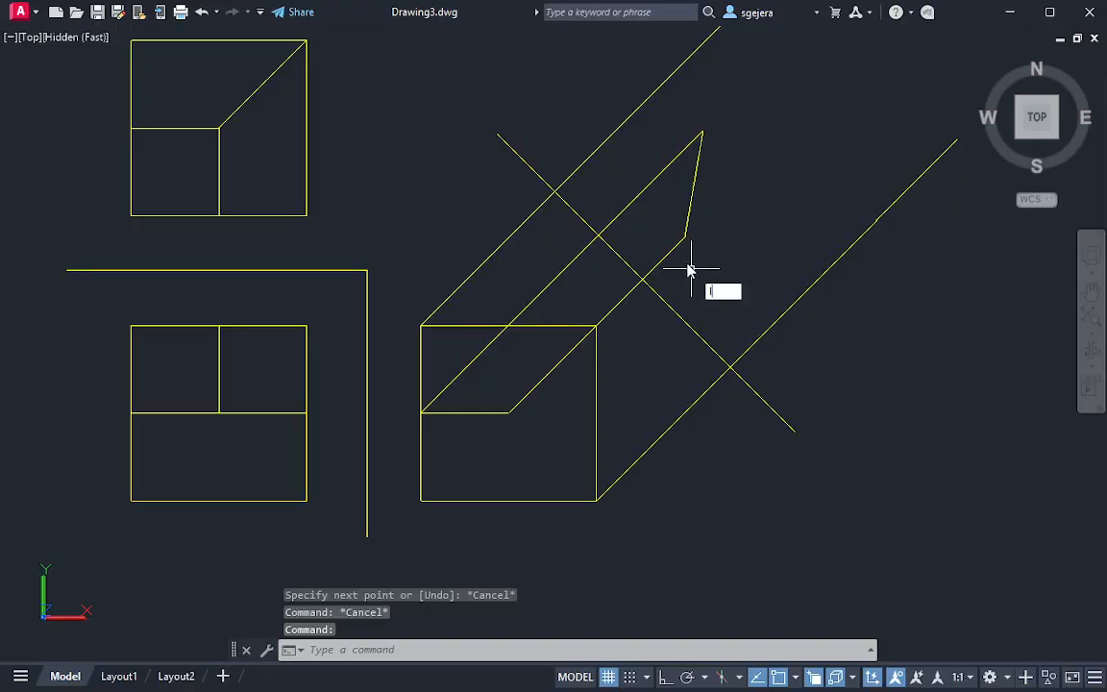
type("l")
key("Return")
key("Escape")
type("c")
key("Return")
key("Escape")
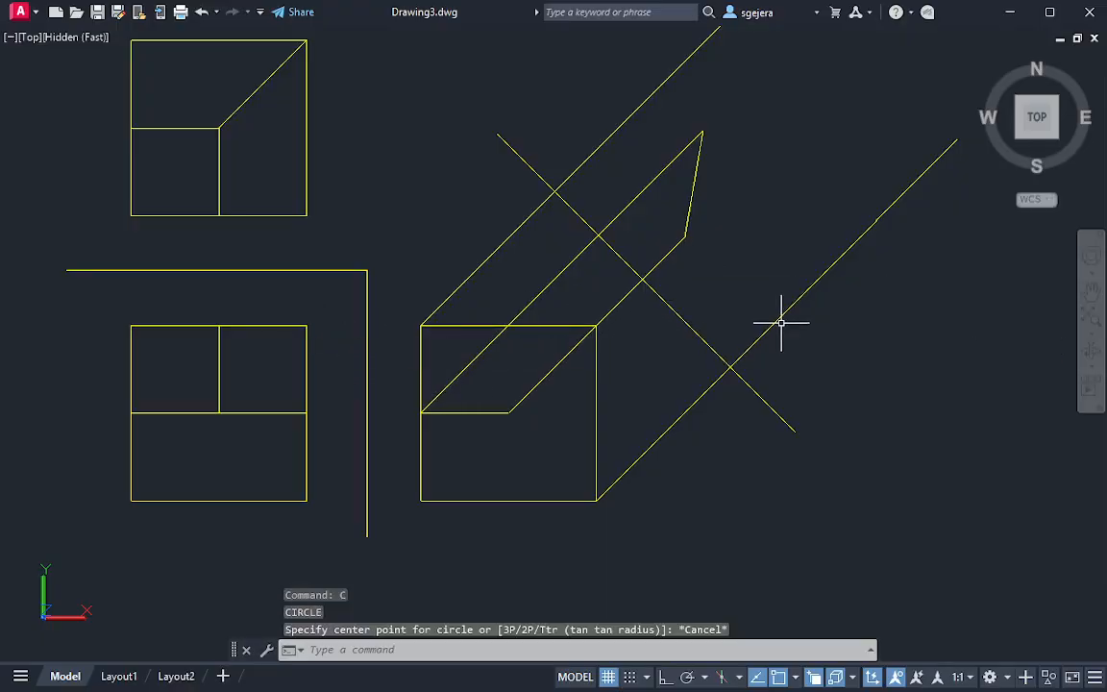
key("Escape")
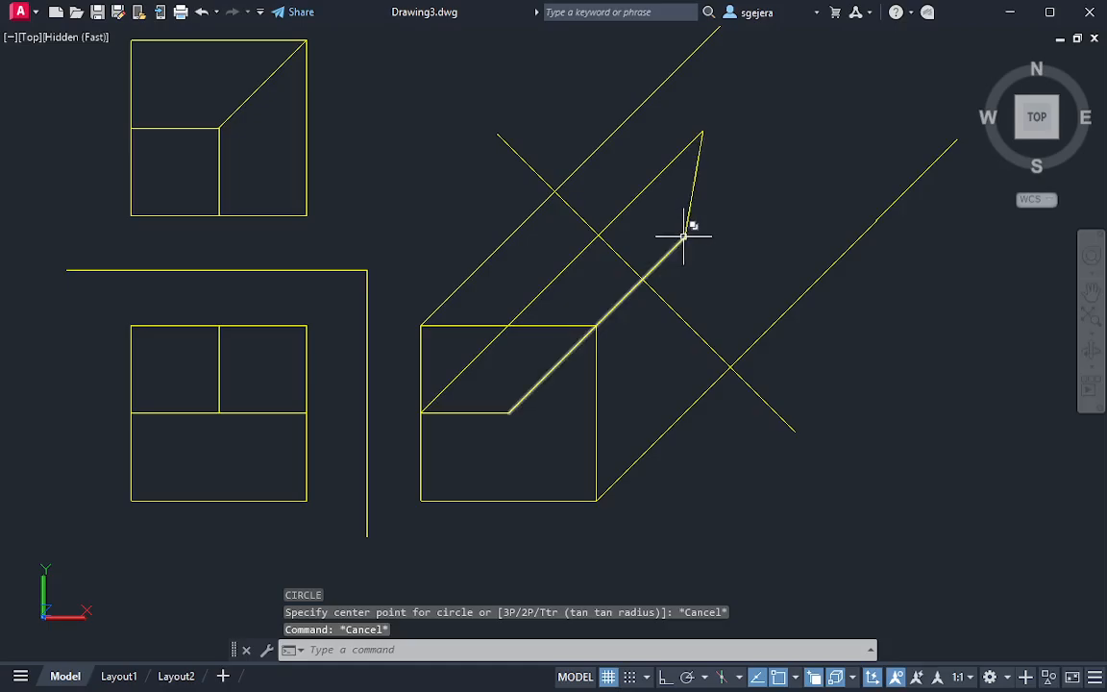
Draw a 45° line from the lower end of the auxiliary view's short oblique edge, perpendicular to the side view's lower-right projection line
type("l")
key("Return")
left_click(684, 236)
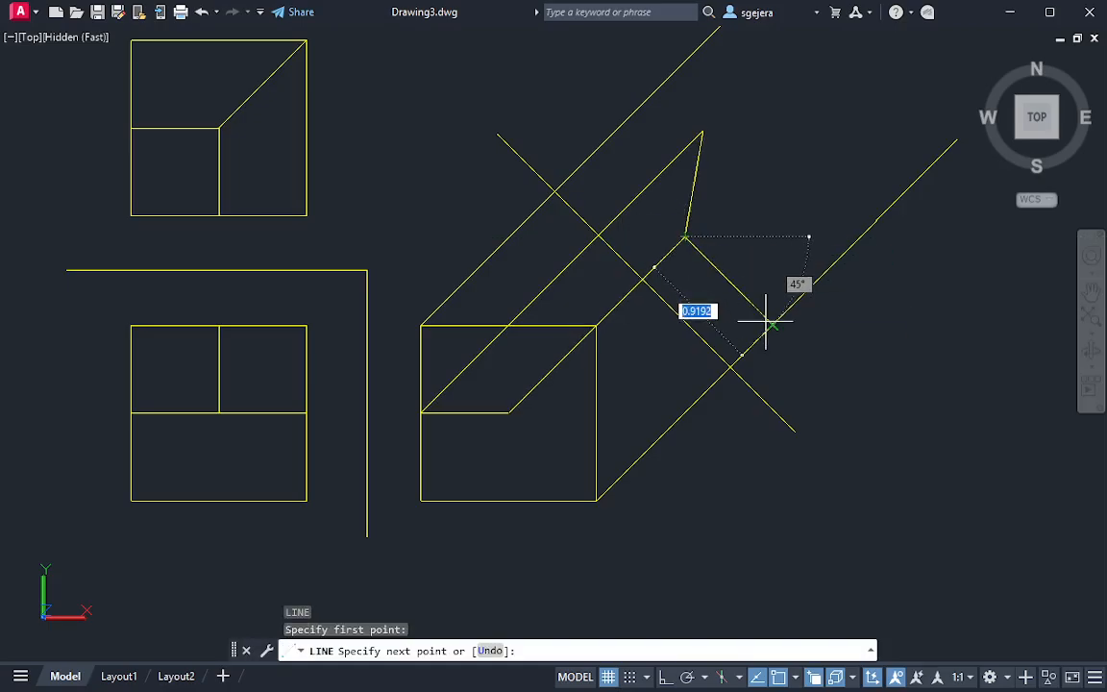
left_click(772, 326)
key("Escape")
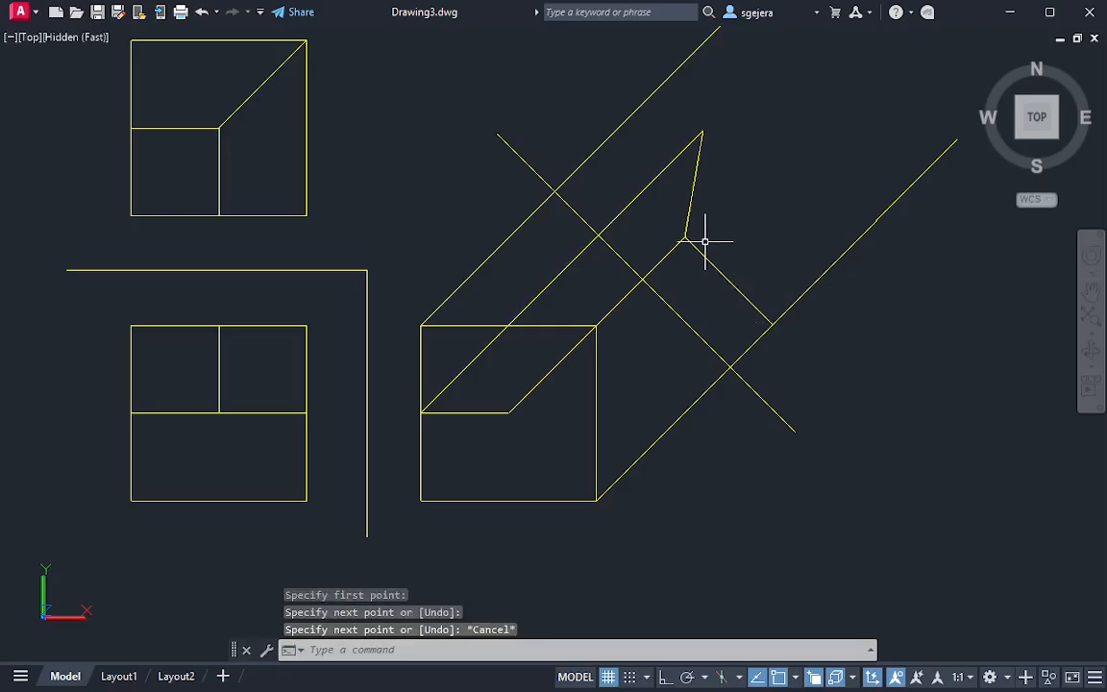
Extend the new near edge of the auxiliary view back to the projection line from the side view's upper-left corner
type("ex")
key("Return")
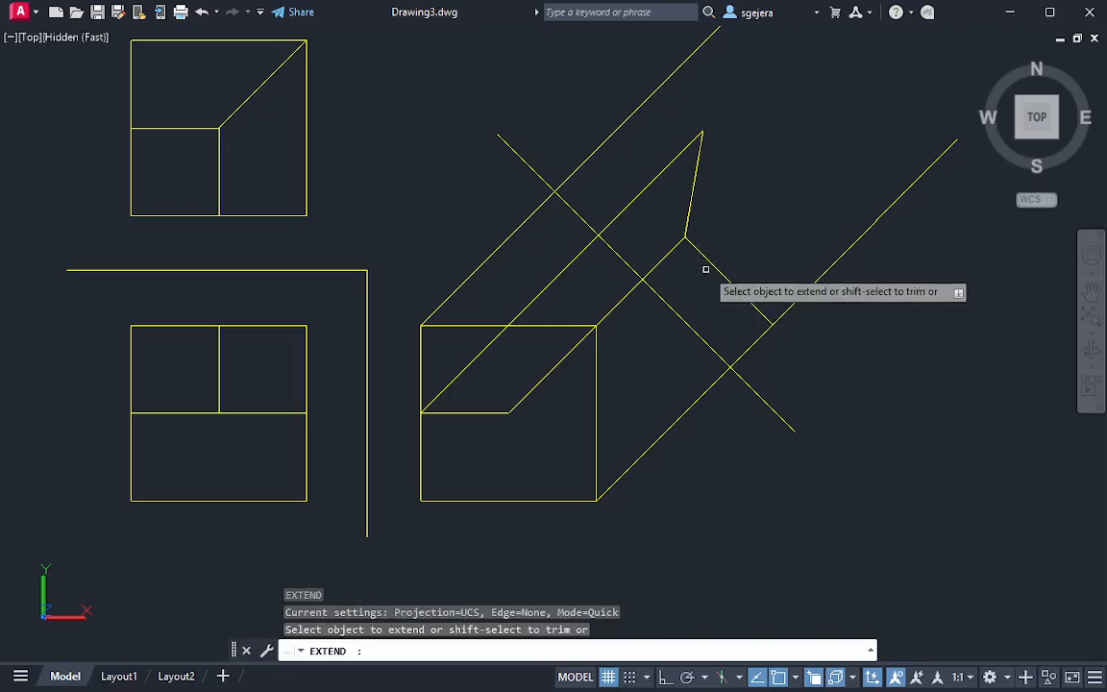
left_click(707, 259)
key("Escape")
key("Escape")
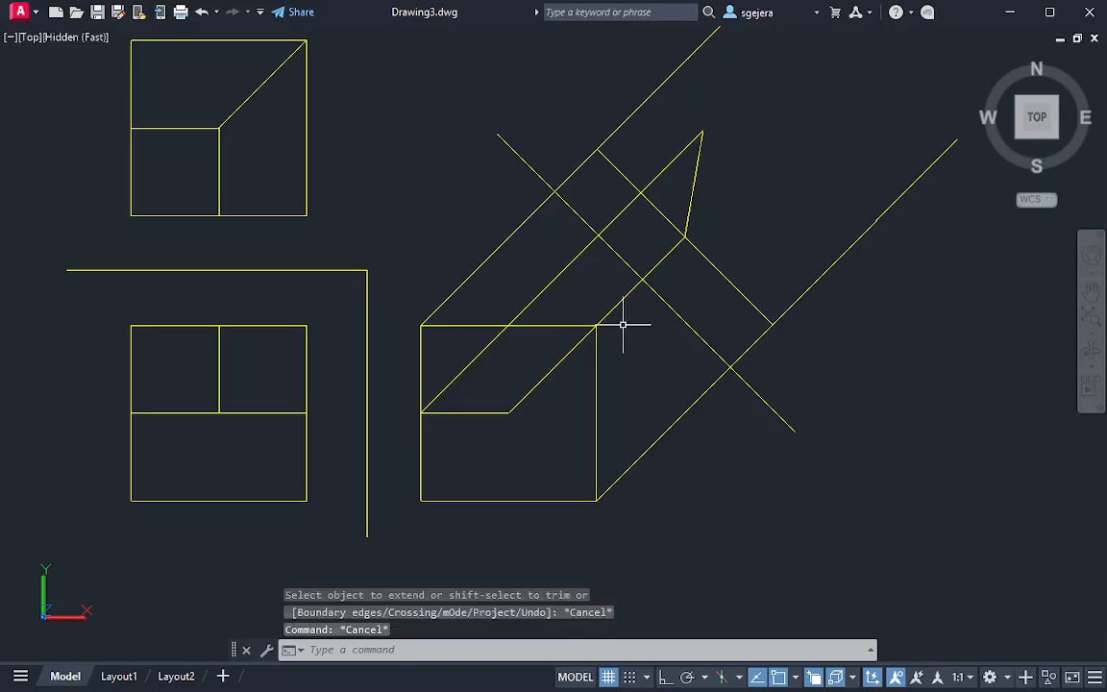
Draw a circle centred on the front view's upper-left corner with its radius reaching the vertical reference line
middle_click_drag(624, 321, 607, 345)
type("c")
key("Return")
left_click(113, 348)
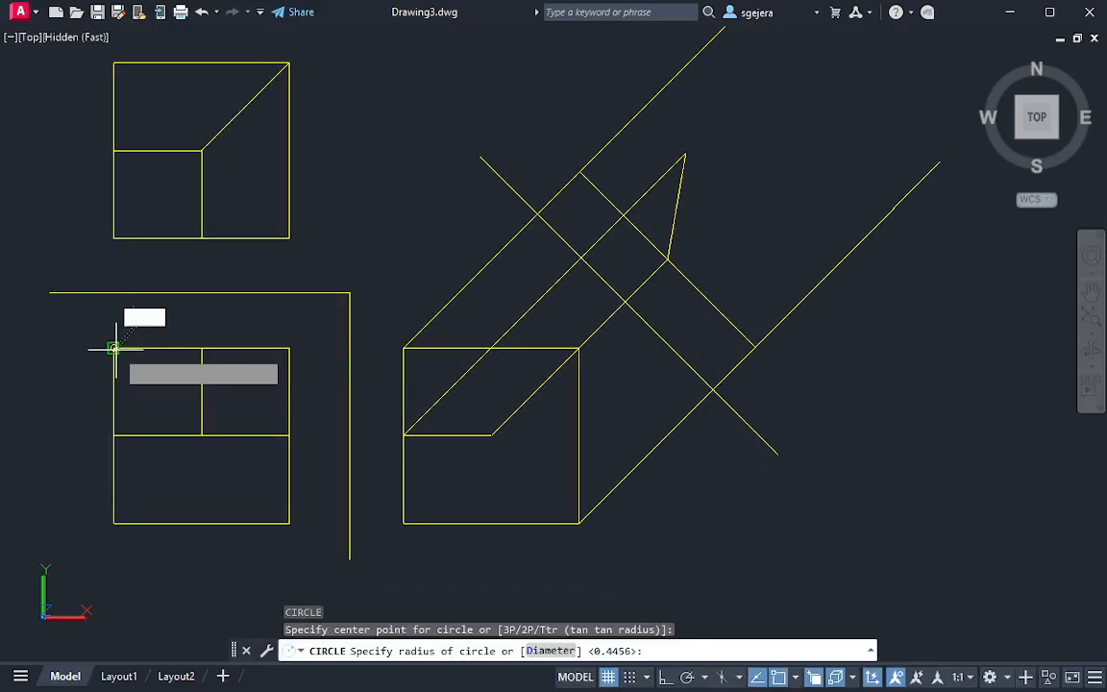
left_click(348, 348)
Move the transfer circle by its centre to where the upper-left projection line crosses the slanted reference line
left_click(338, 223)
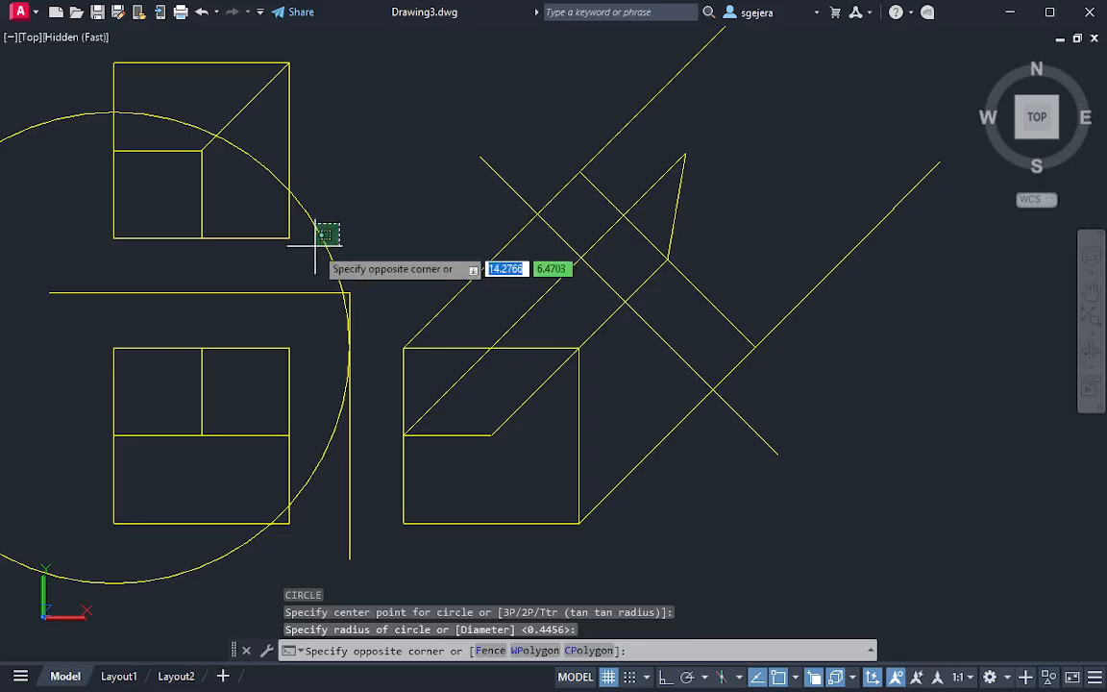
left_click(323, 240)
left_click(114, 347)
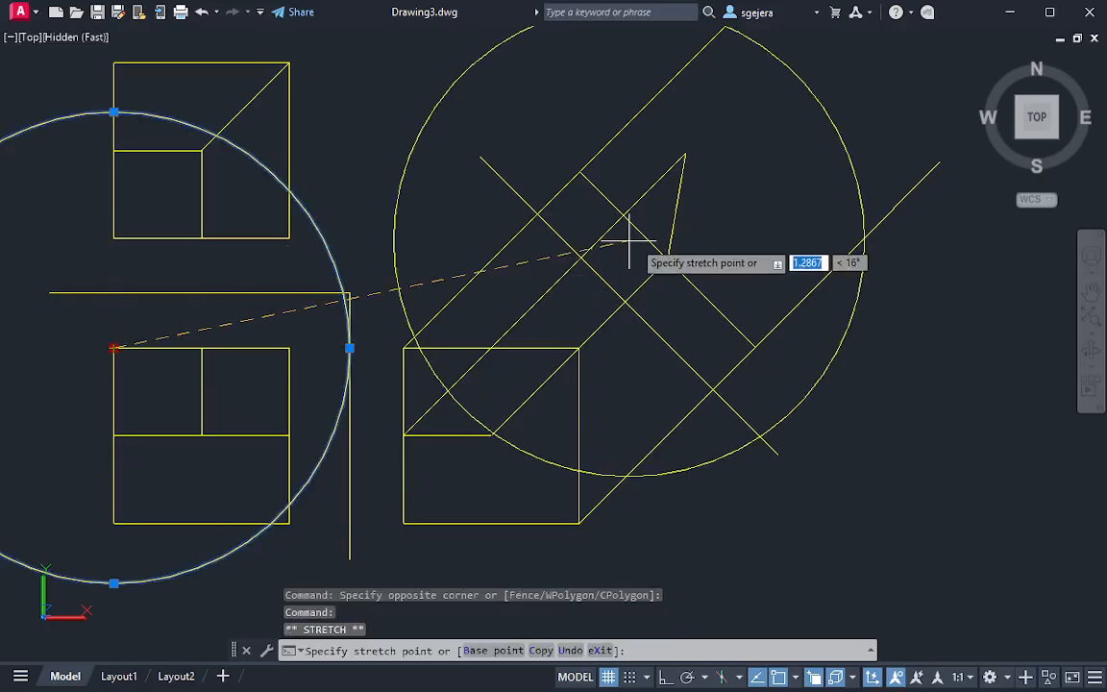
left_click(537, 213)
key("Escape")
Draw the auxiliary view's far edge from the circle's intersection with the upper-left projection line, perpendicular to the lower-right projection line
middle_click_drag(908, 127, 832, 210)
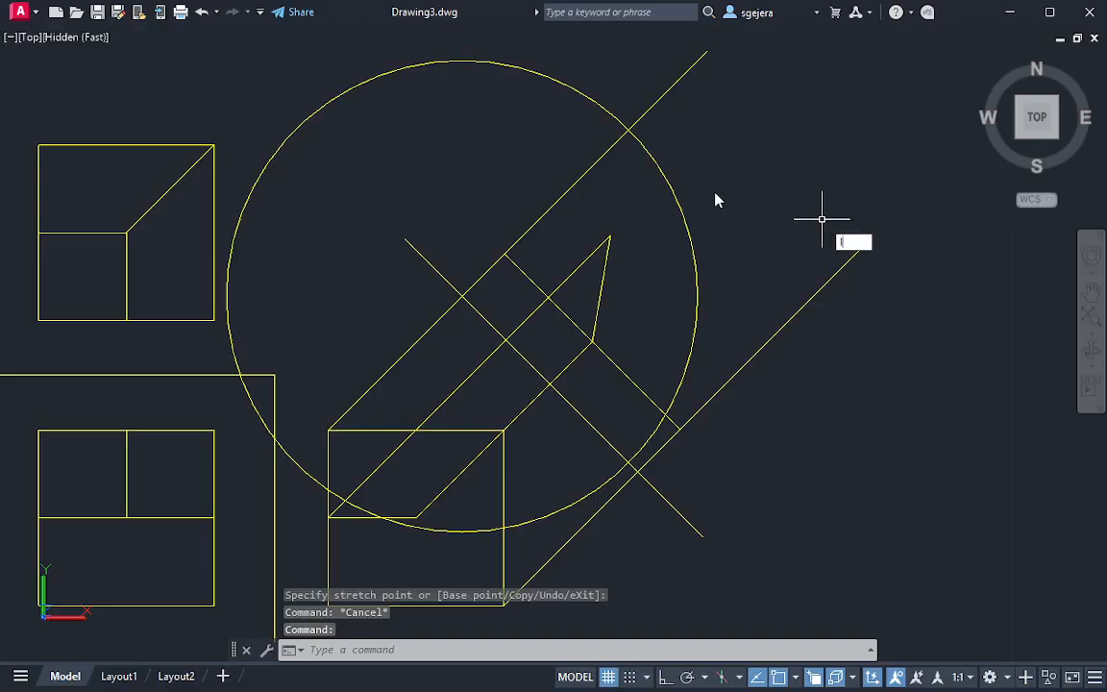
type("l")
key("Return")
left_click(628, 128)
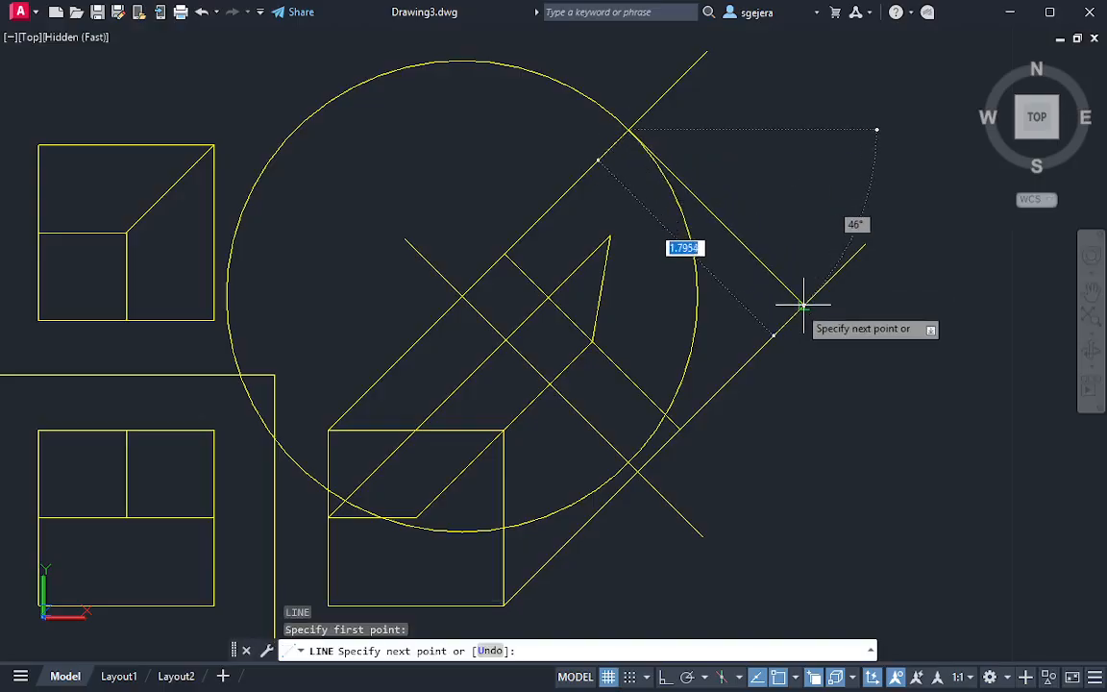
left_click(804, 306)
key("Escape")
Erase the transfer circle from the auxiliary view
left_click(720, 308)
left_click(680, 297)
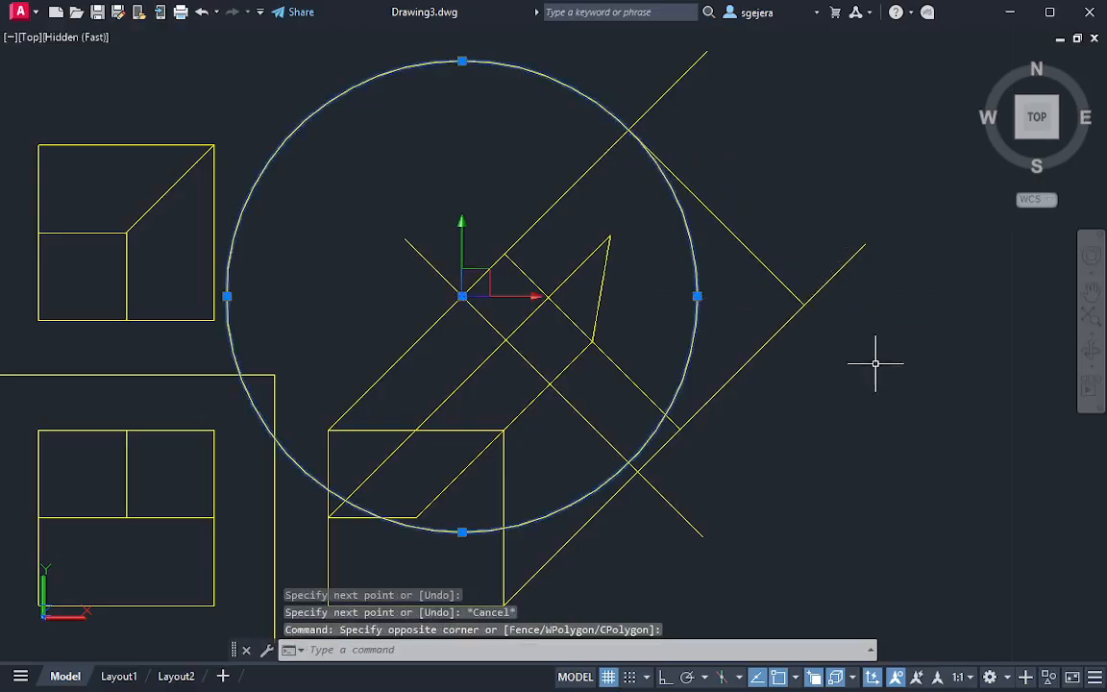
type("e")
key("Return")
Examine the solid block's sloped and cut faces in 3D from the back and above, and restore the top view
scroll(855, 377, "down", 2)
middle_click_drag(861, 358, 732, 304)
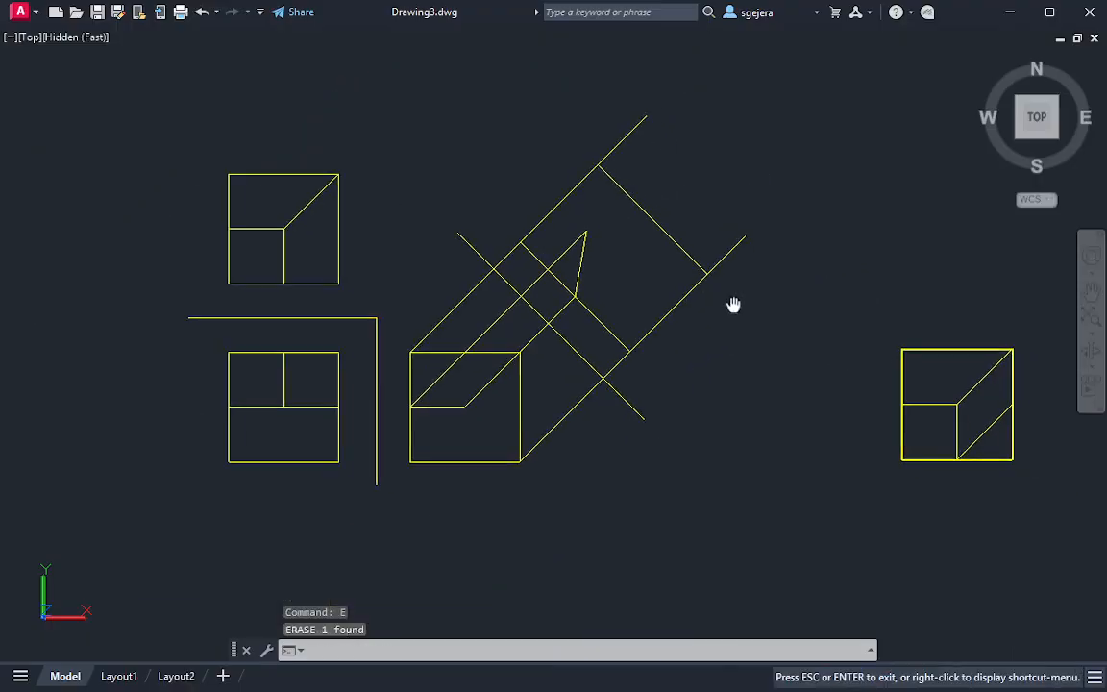
middle_click_drag(955, 411, 775, 394)
middle_click_drag(895, 346, 663, 58, "shift")
middle_click_drag(402, 233, 538, 211, "shift")
left_click(192, 468)
key("Escape")
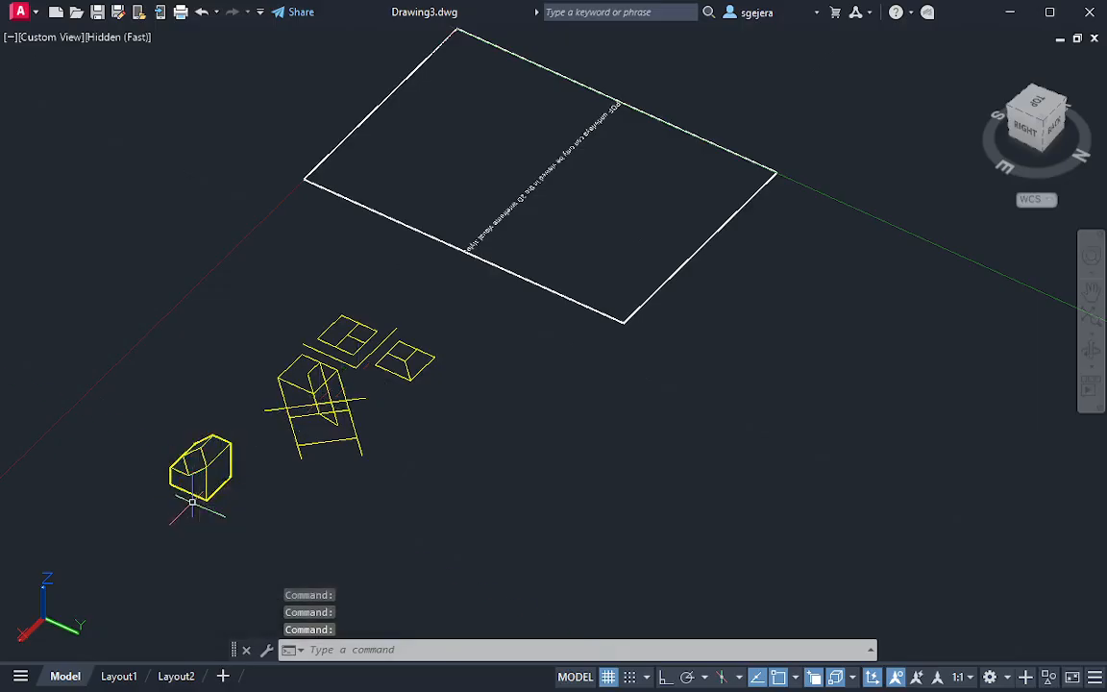
mouse_move(201, 468)
middle_mouse_down("shift")
mouse_move(185, 488)
mouse_move(194, 491)
middle_mouse_up("shift")
scroll(195, 490, "up", 6)
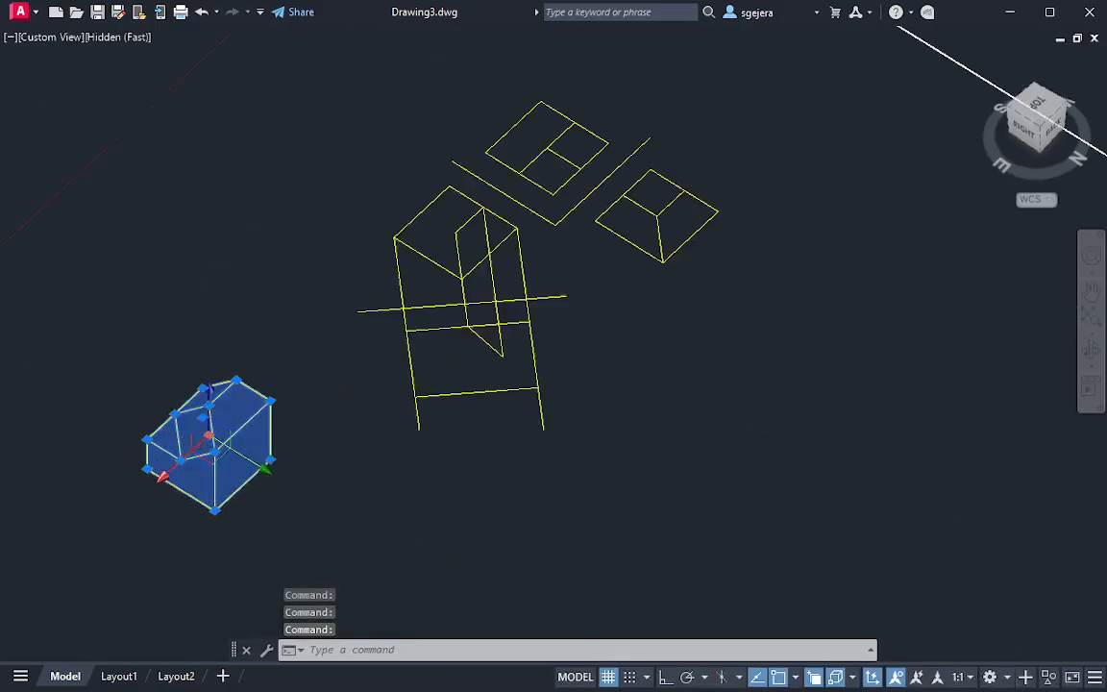
middle_click_drag(234, 387, 131, 374, "shift")
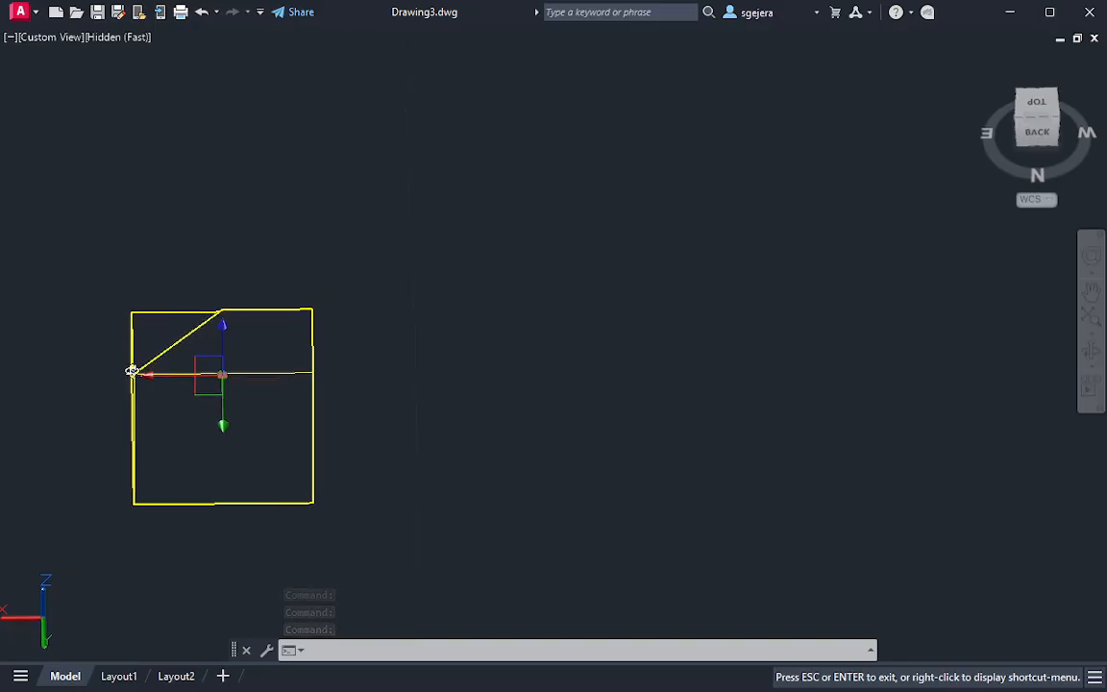
left_click(260, 409)
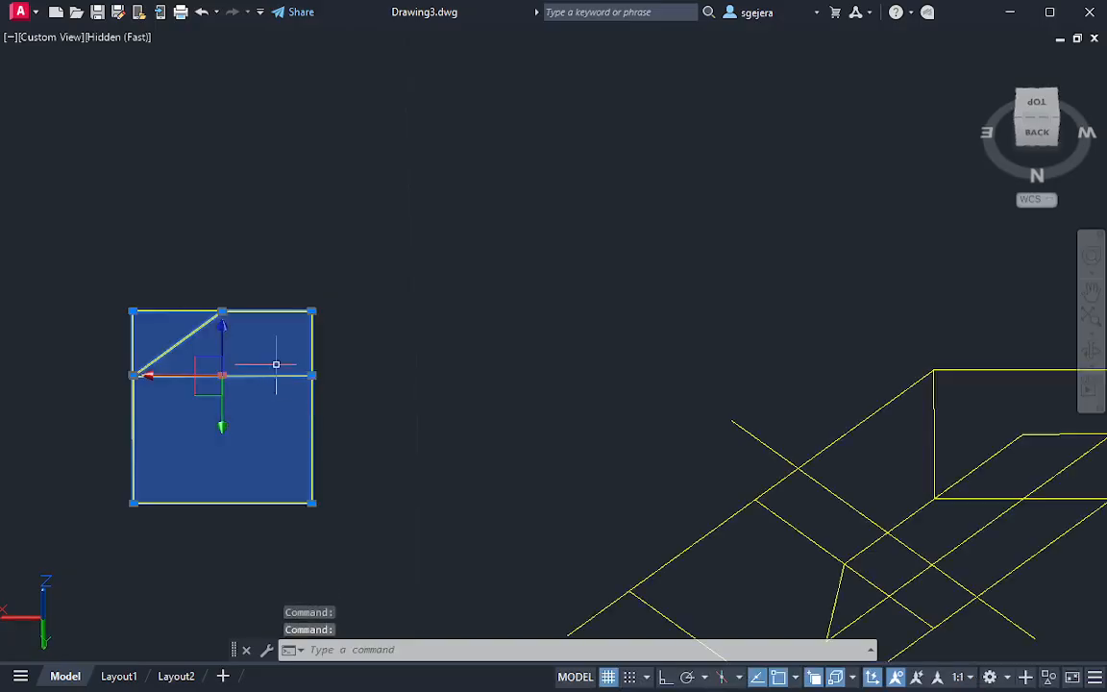
middle_click_drag(276, 364, 514, 370, "shift")
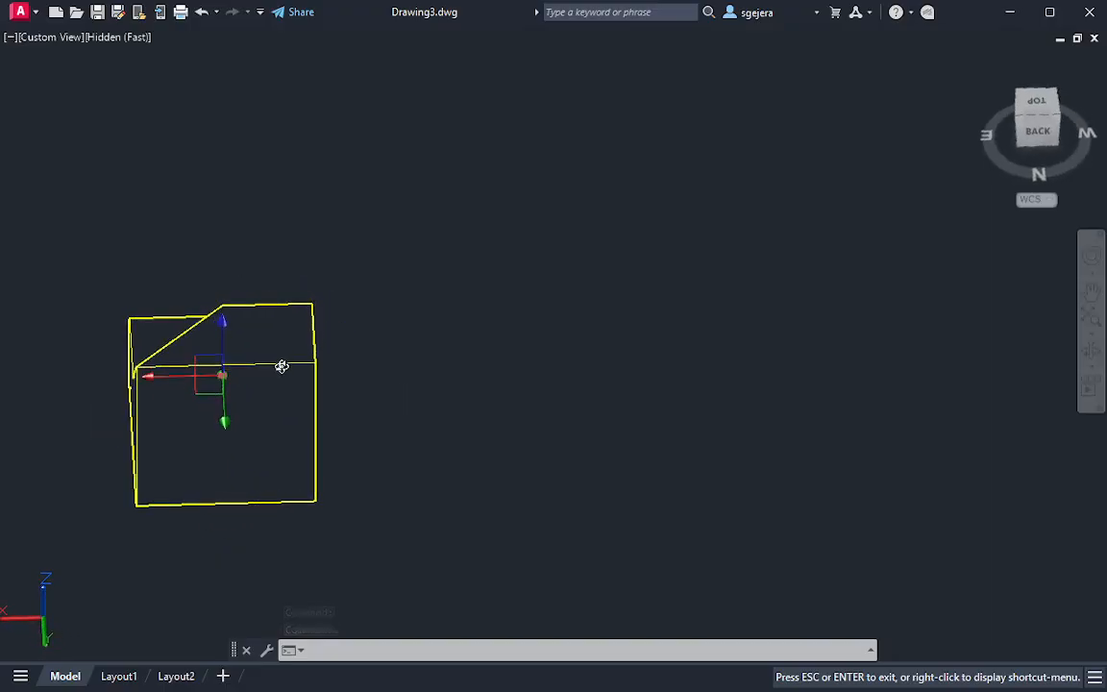
middle_click_drag(280, 377, 281, 376, "shift")
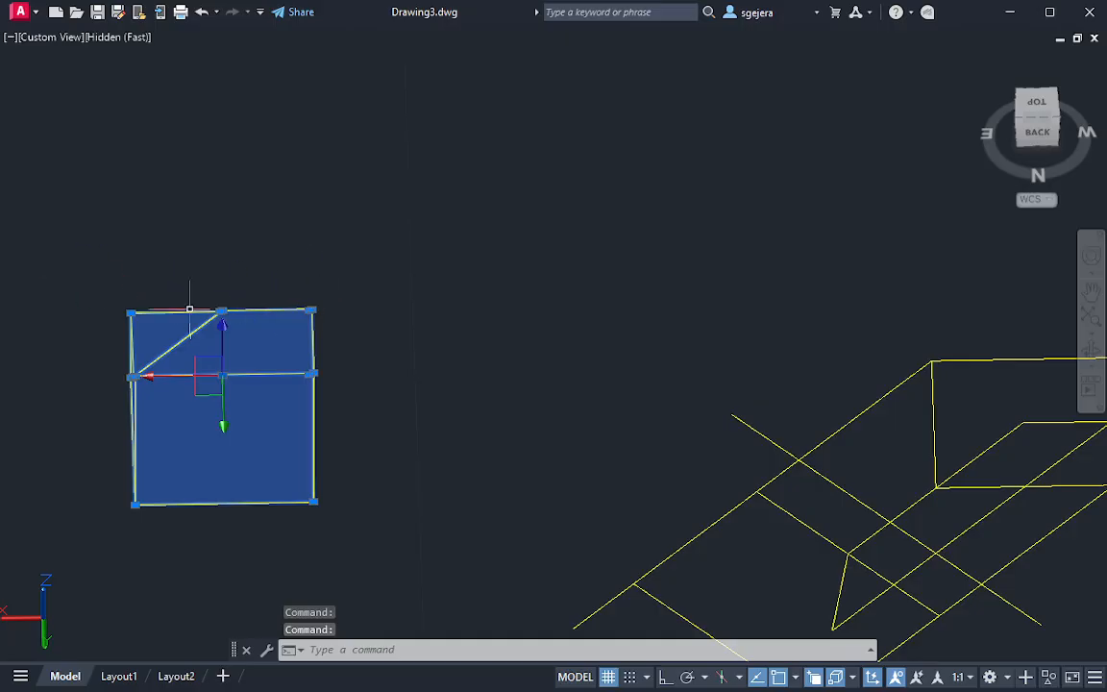
middle_click_drag(268, 330, 167, 240, "shift")
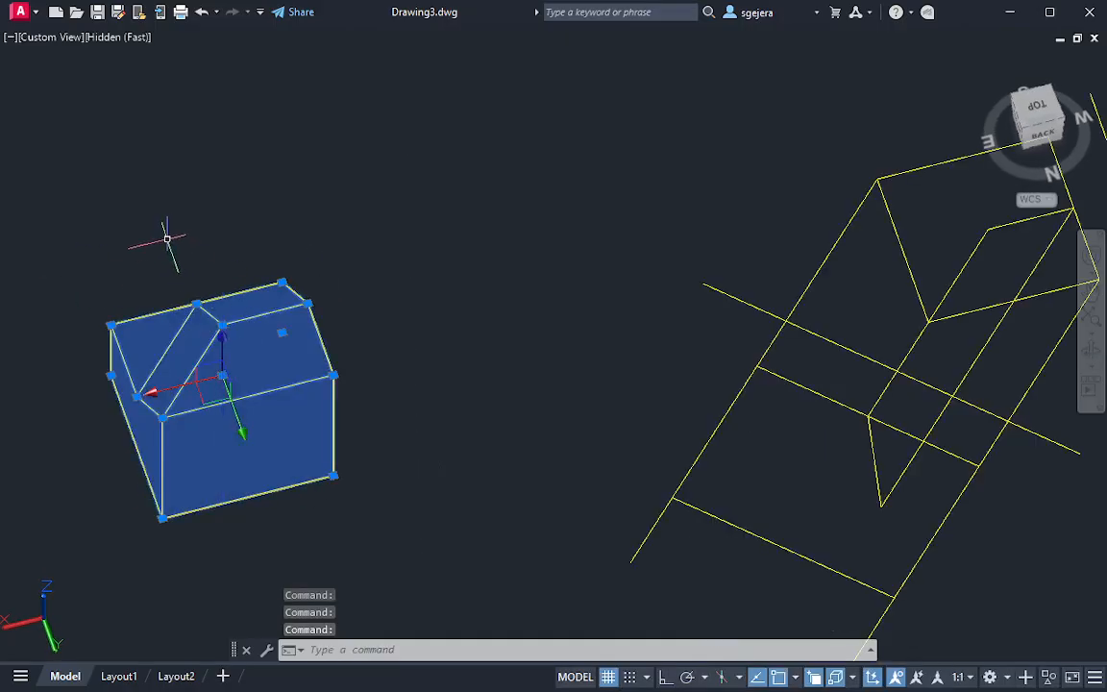
key("Escape")
middle_click_drag(805, 438, 1057, 395, "shift")
left_click(1038, 106)
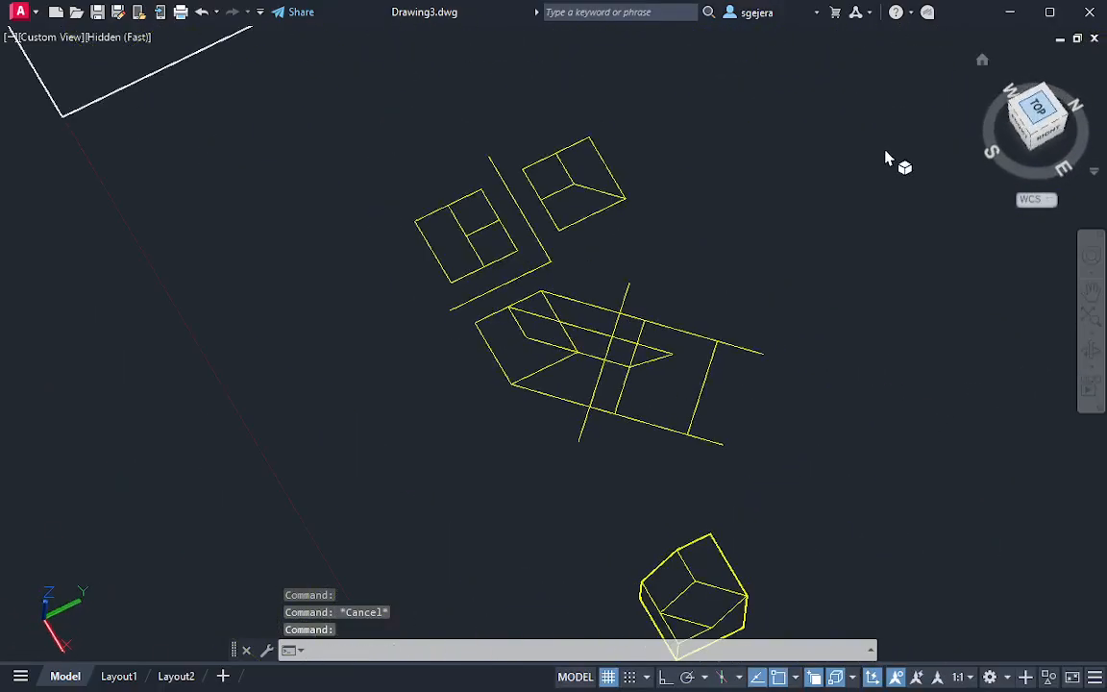
left_click(1084, 60)
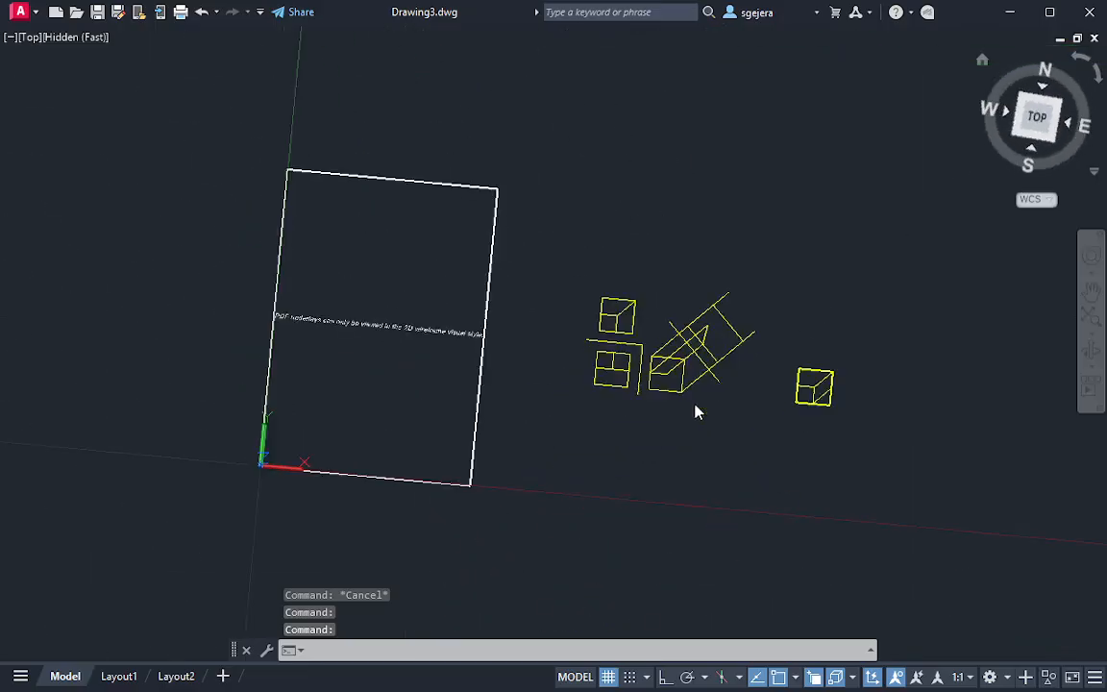
Draw a line from the upper tip of the auxiliary view's oblique edge perpendicular to the far edge
scroll(712, 326, "up", 8)
middle_click_drag(741, 336, 631, 317)
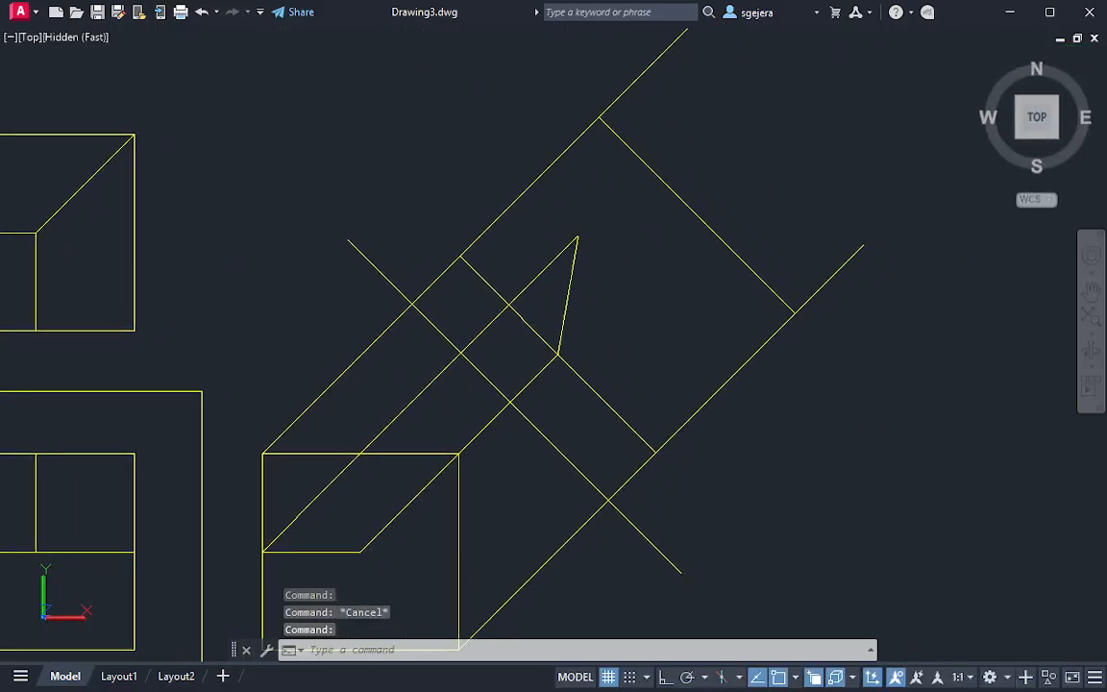
type("l")
key("Return")
left_click(577, 236)
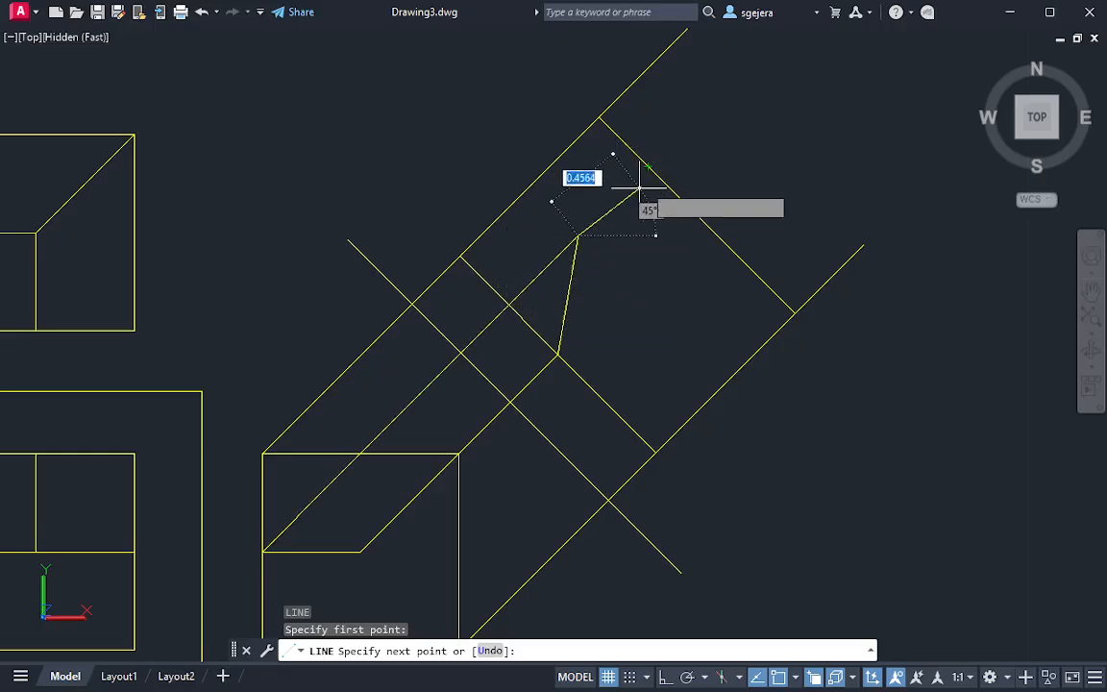
left_click(649, 168)
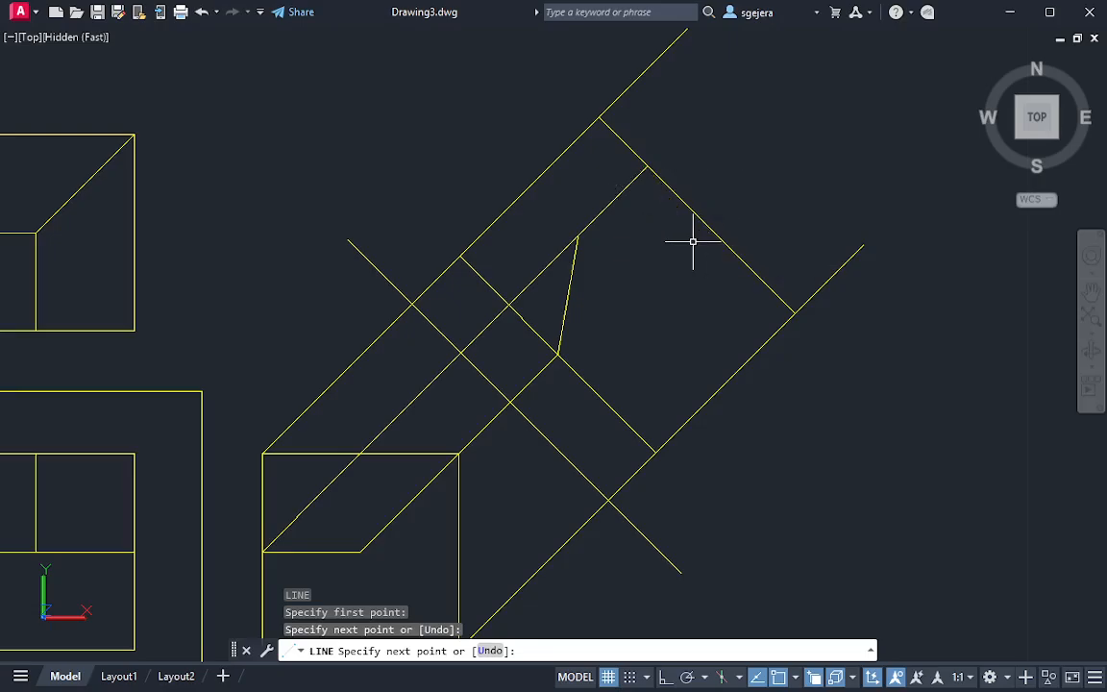
key("Escape")
Draw a 45° line from the lower end of the auxiliary view's oblique edge to the midpoint of the far edge
middle_click_drag(682, 297, 696, 226)
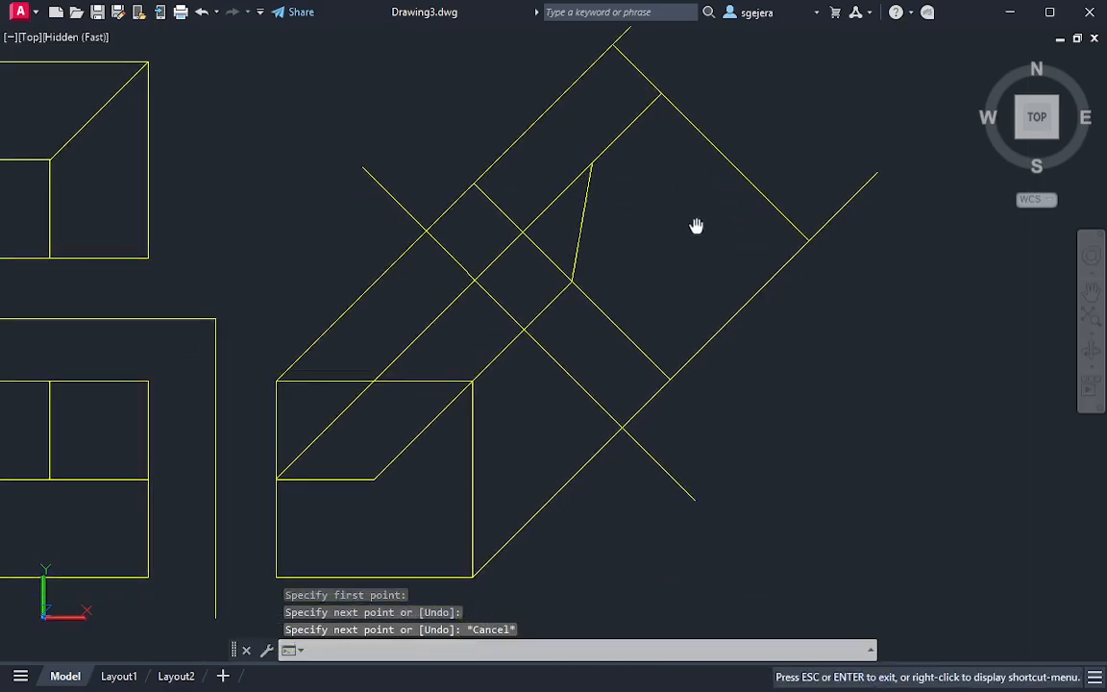
key("Escape")
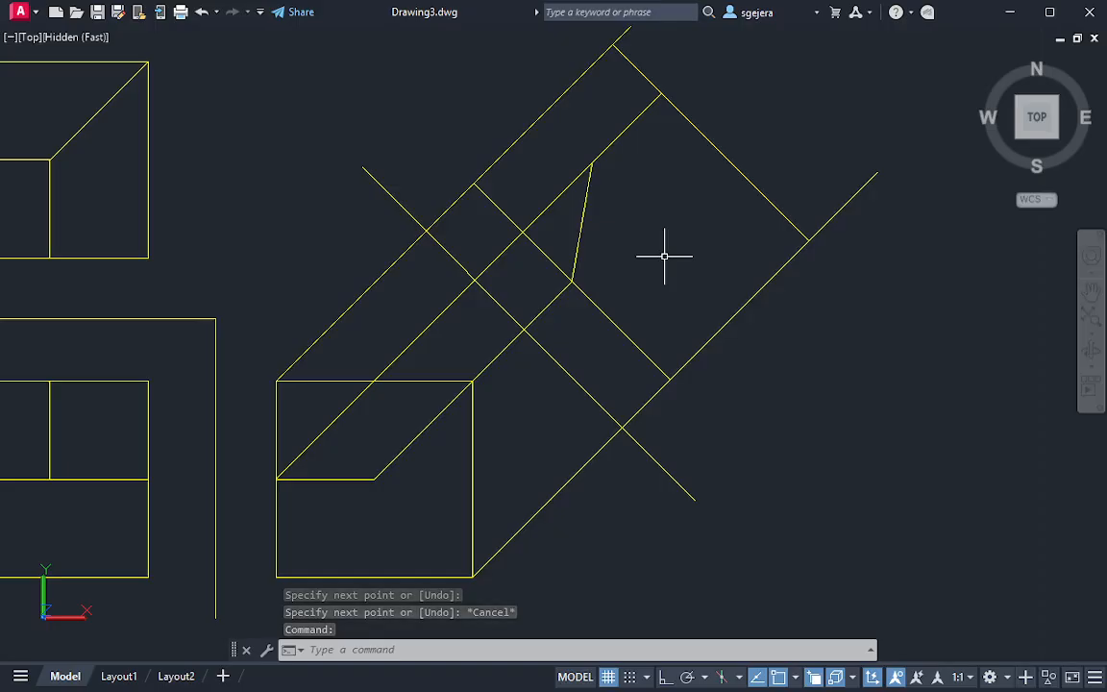
mouse_move(664, 257)
middle_mouse_down()
mouse_move(650, 297)
mouse_move(684, 329)
mouse_move(703, 311)
mouse_move(727, 323)
middle_mouse_up()
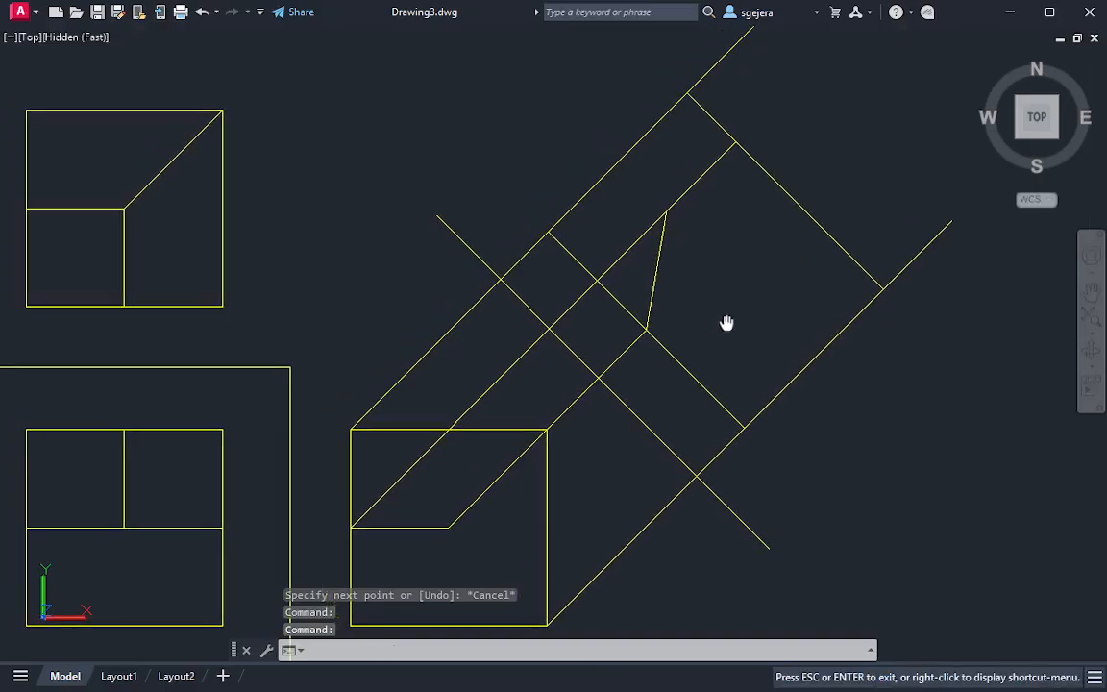
key("Escape")
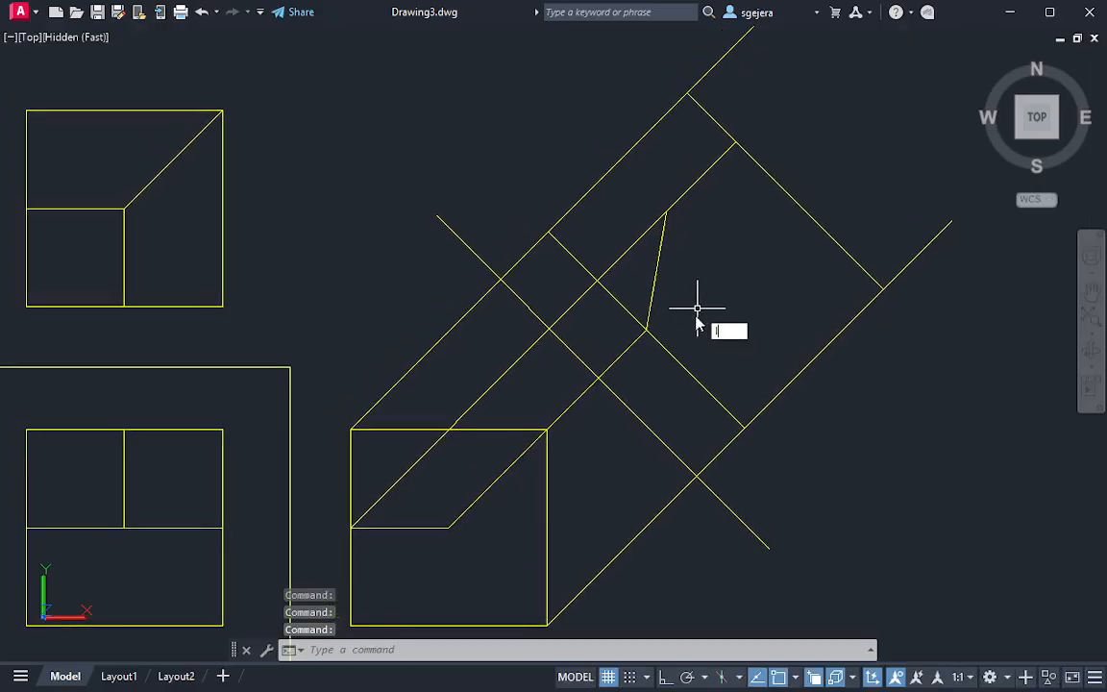
key("Return")
left_click(645, 330)
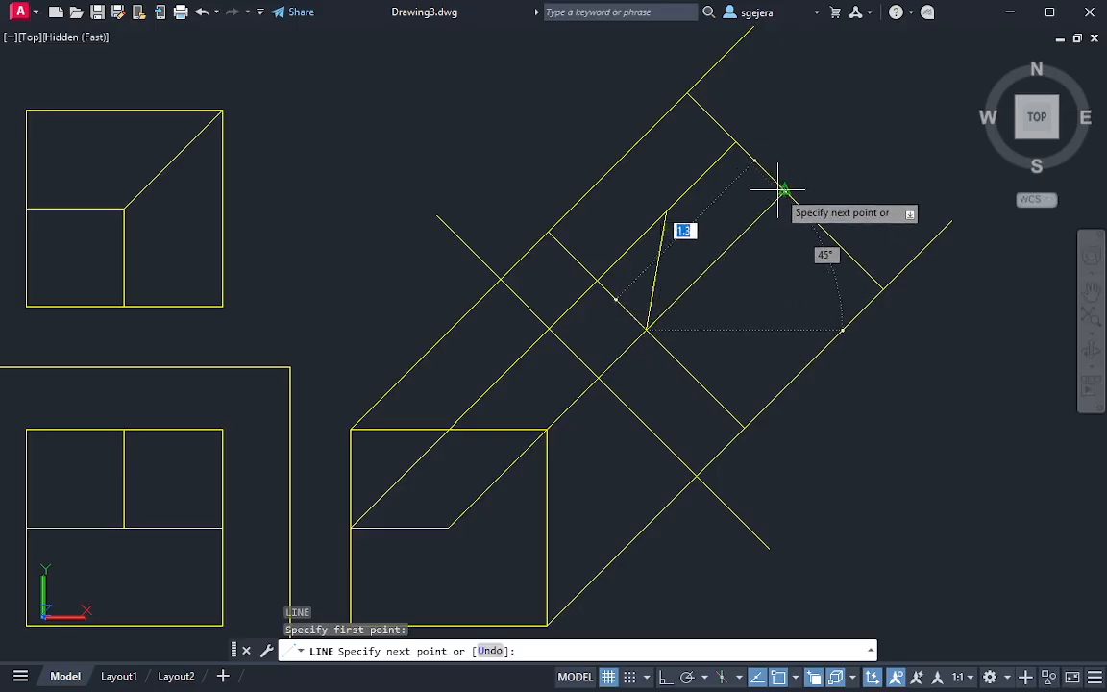
key("Escape")
key("Escape")
Compare the auxiliary view's edges with the solid block as seen looking toward its sloped back face
middle_click_drag(823, 318, 789, 281)
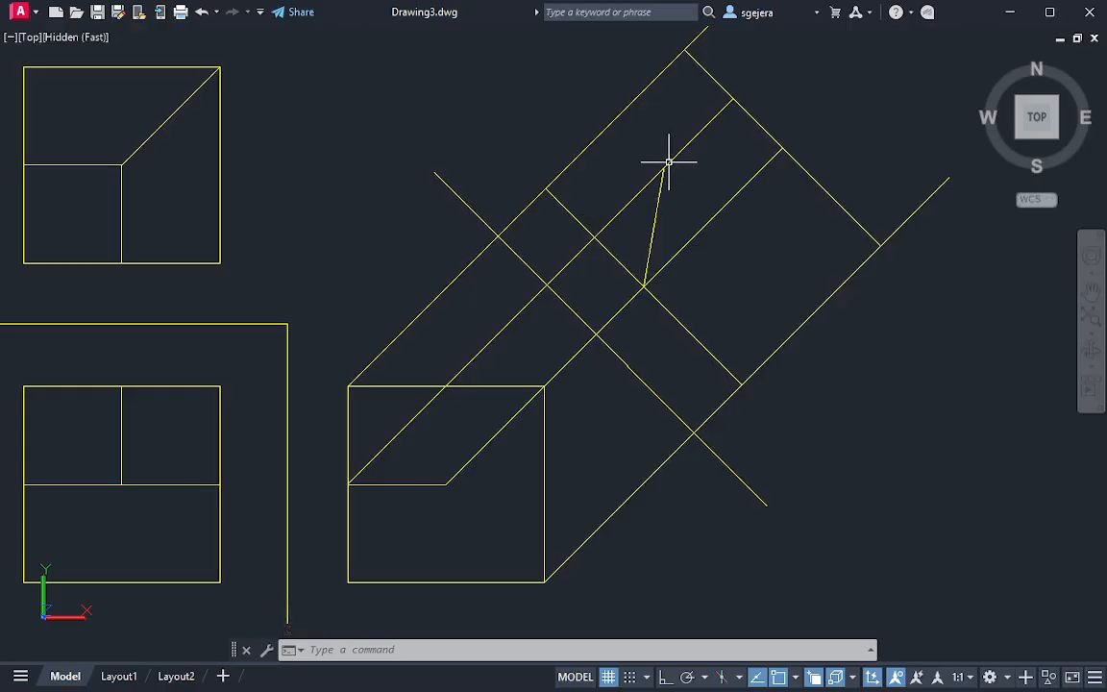
middle_click_drag(782, 209, 779, 210)
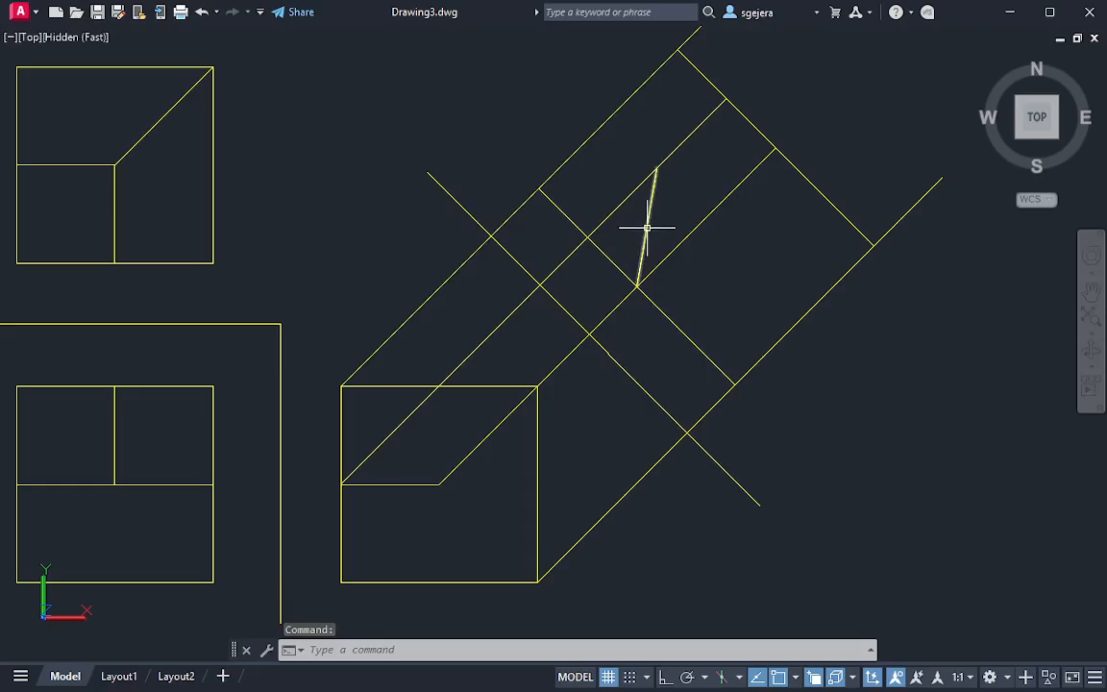
mouse_move(785, 315)
middle_mouse_down()
mouse_move(688, 304)
mouse_move(683, 317)
middle_mouse_up()
middle_click_drag(909, 473, 475, 223)
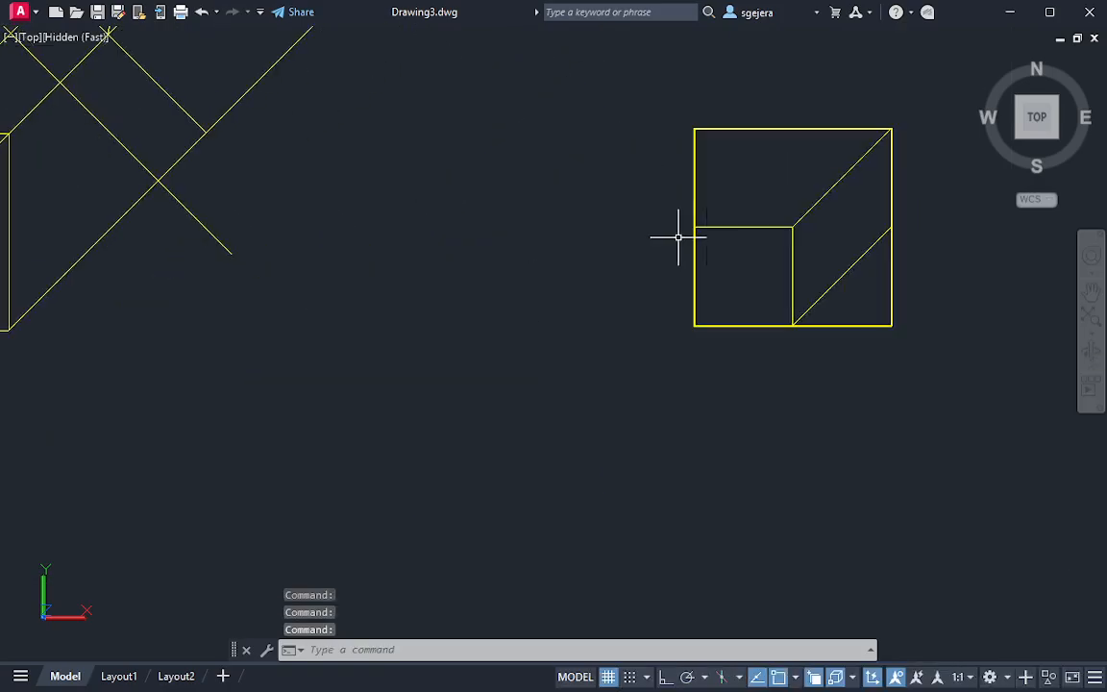
middle_click_drag(1010, 286, 769, 250, "shift")
middle_click_drag(712, 608, 648, 373)
middle_click_drag(706, 365, 479, 289, "shift")
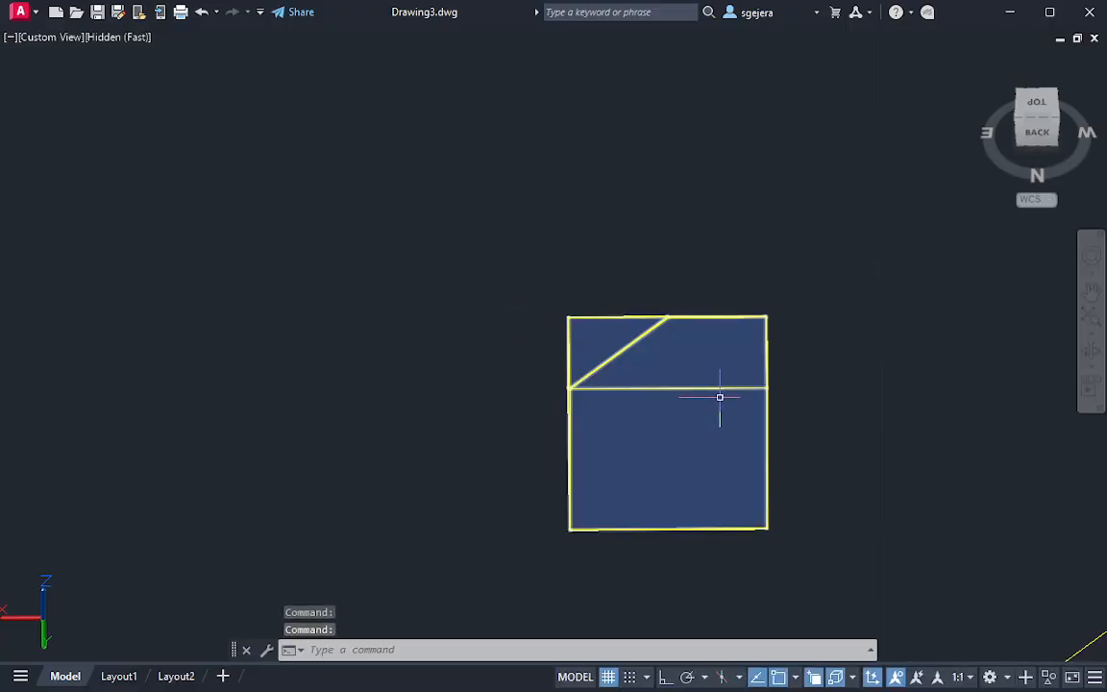
Orbit the view to check the solid block's cut faces and restore the top view with north up
middle_click_drag(701, 385, 859, 465, "shift")
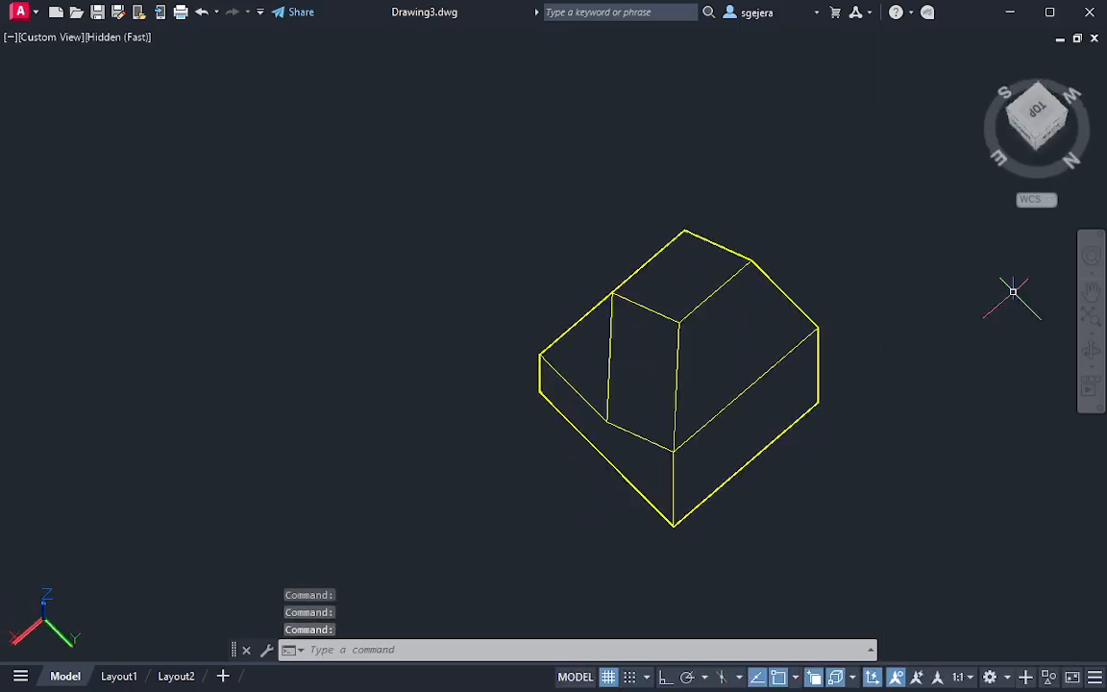
left_click(1036, 111)
mouse_move(1058, 102)
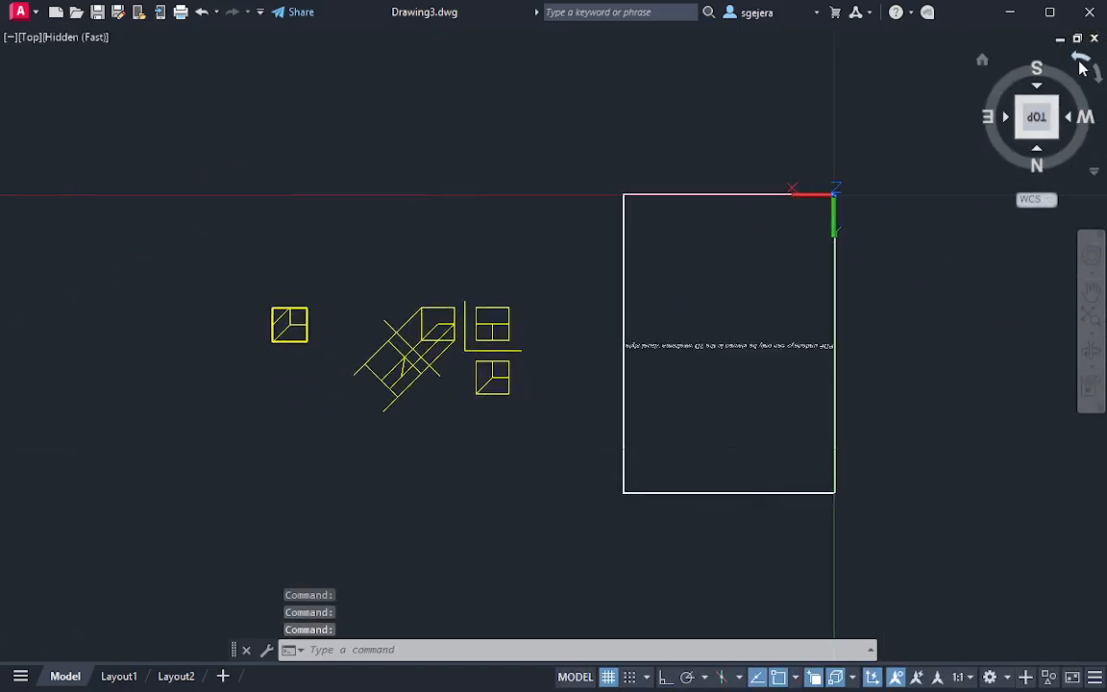
left_click(1082, 64)
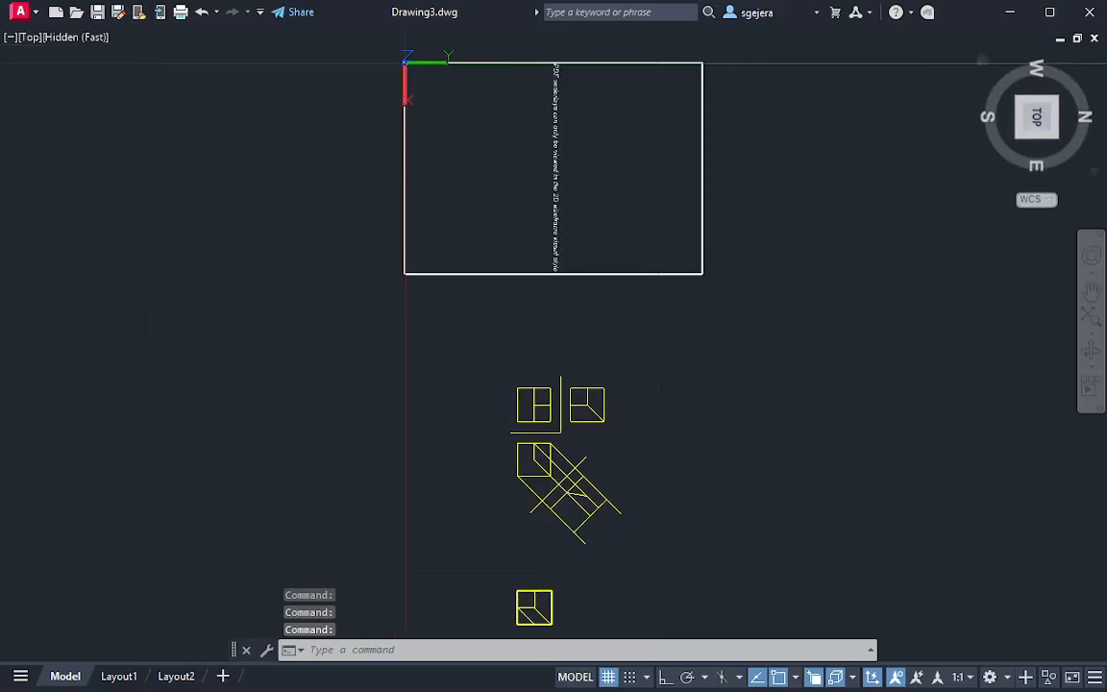
left_click(1089, 62)
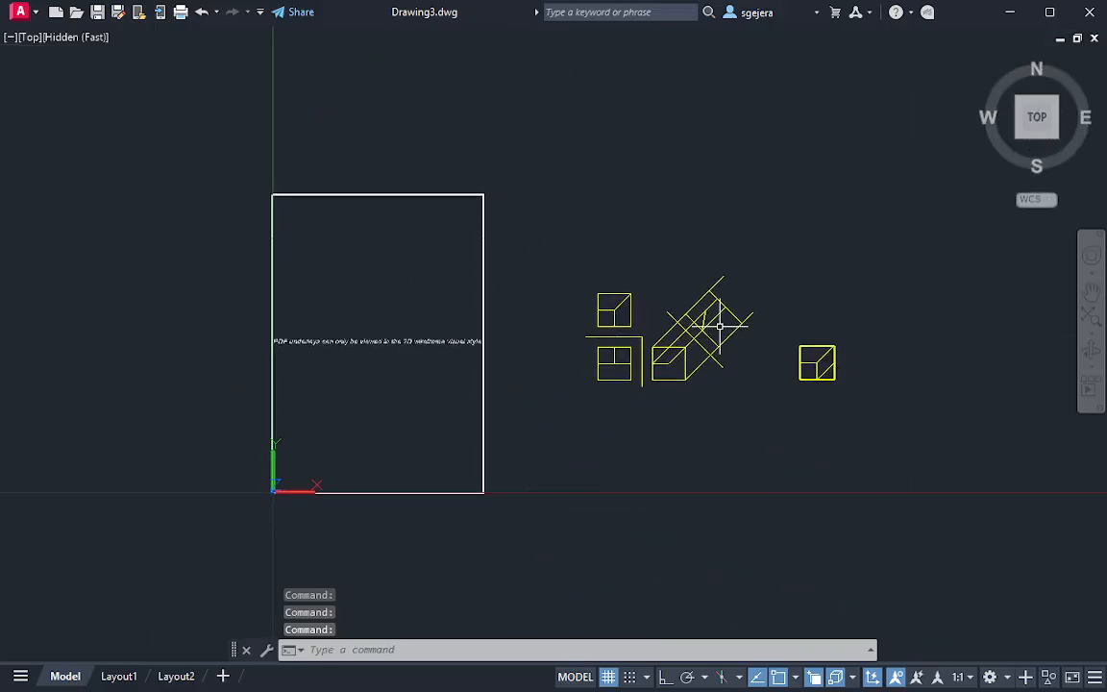
Trim the corner of the side view's square outside its sloped edge
scroll(719, 325, "up", 8)
mouse_move(724, 346)
middle_mouse_down()
mouse_move(739, 274)
mouse_move(751, 316)
middle_mouse_up()
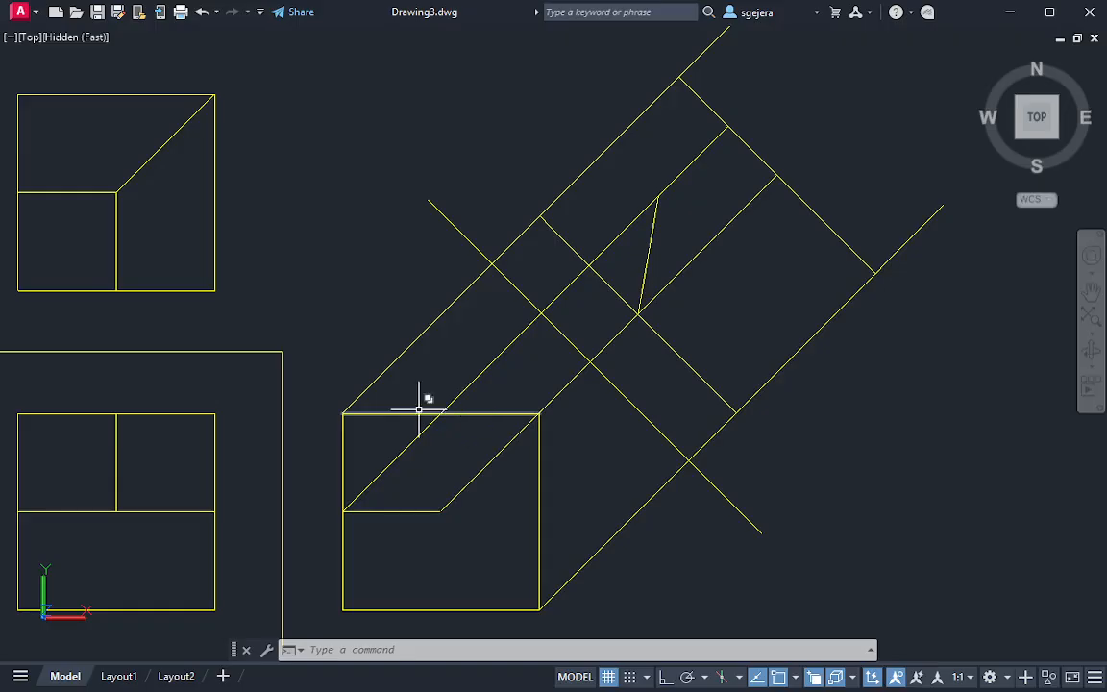
key("Escape")
type("e")
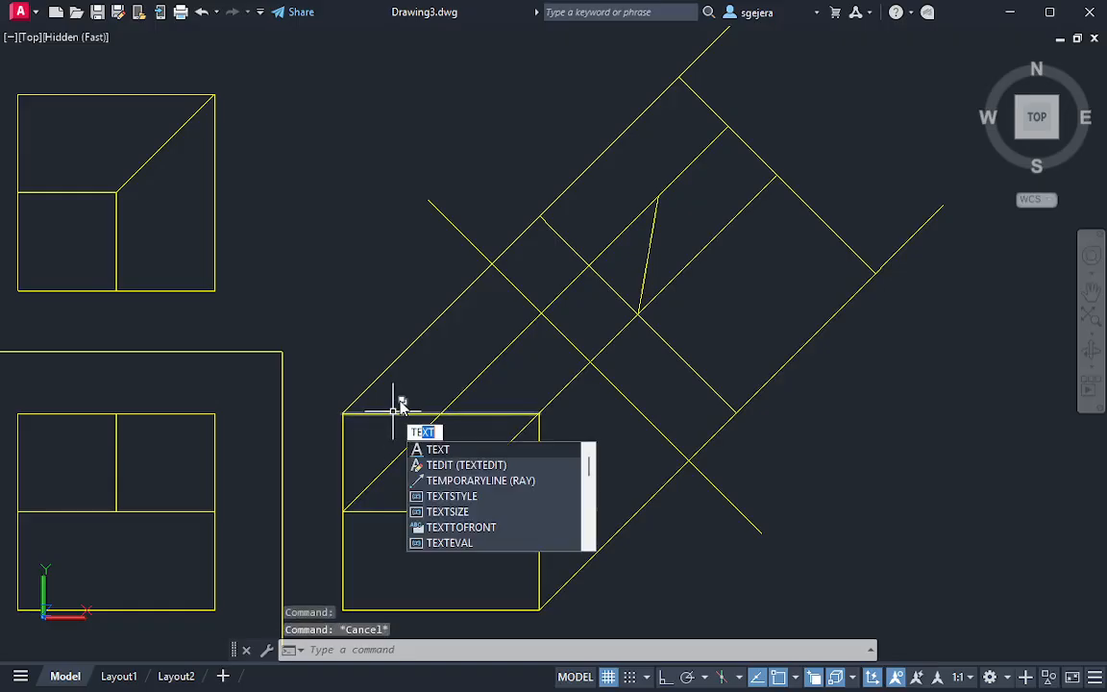
key("Escape")
type("tr")
key("Return")
left_click_drag(415, 392, 383, 420)
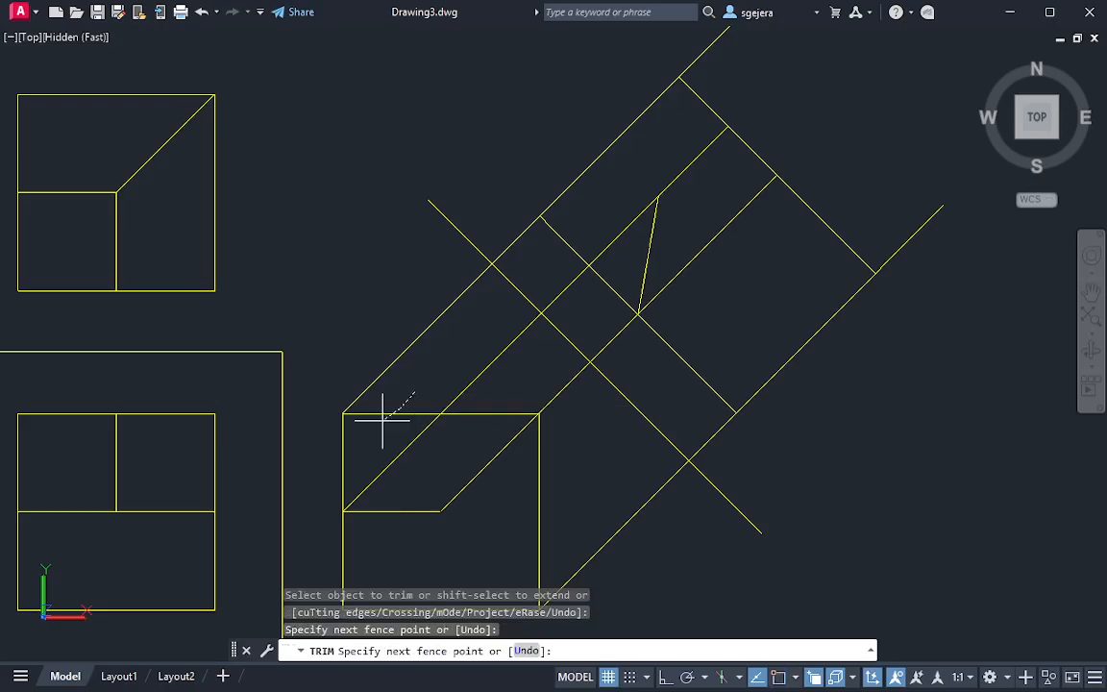
left_click_drag(320, 459, 331, 455)
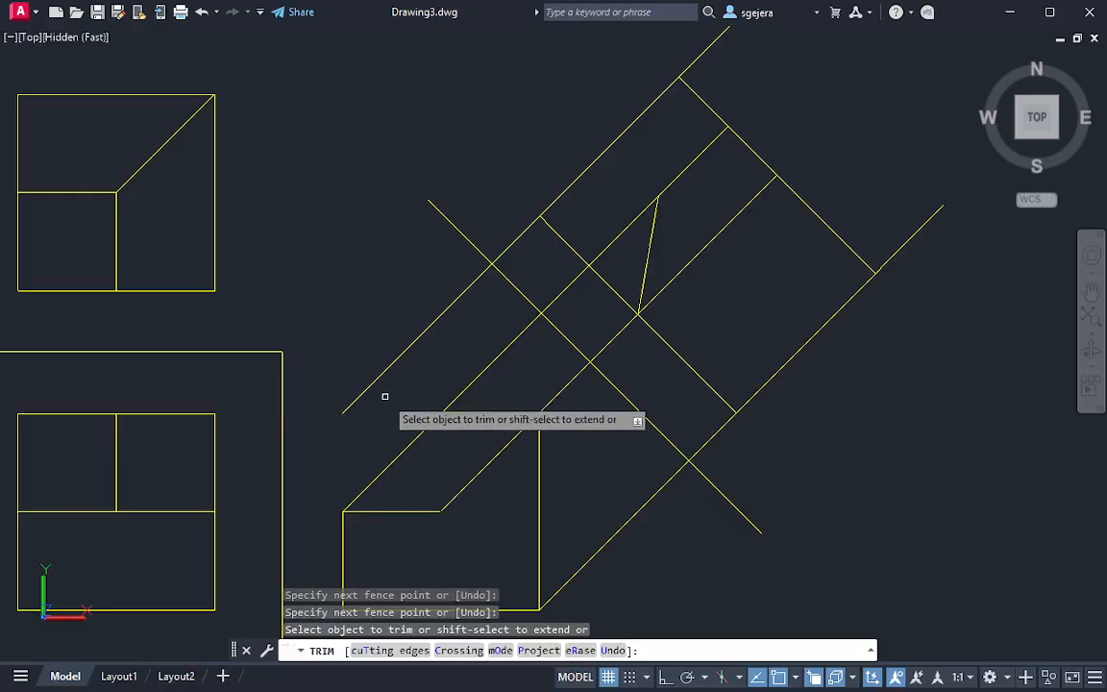
Trim away the outermost projection line and the auxiliary view's near and far edges beyond the projection line along the slope
left_click_drag(413, 379, 372, 321)
left_click_drag(535, 241, 514, 207)
mouse_move(588, 200)
left_mouse_down()
mouse_move(574, 170)
mouse_move(553, 242)
left_mouse_up()
middle_click_drag(654, 178, 628, 255)
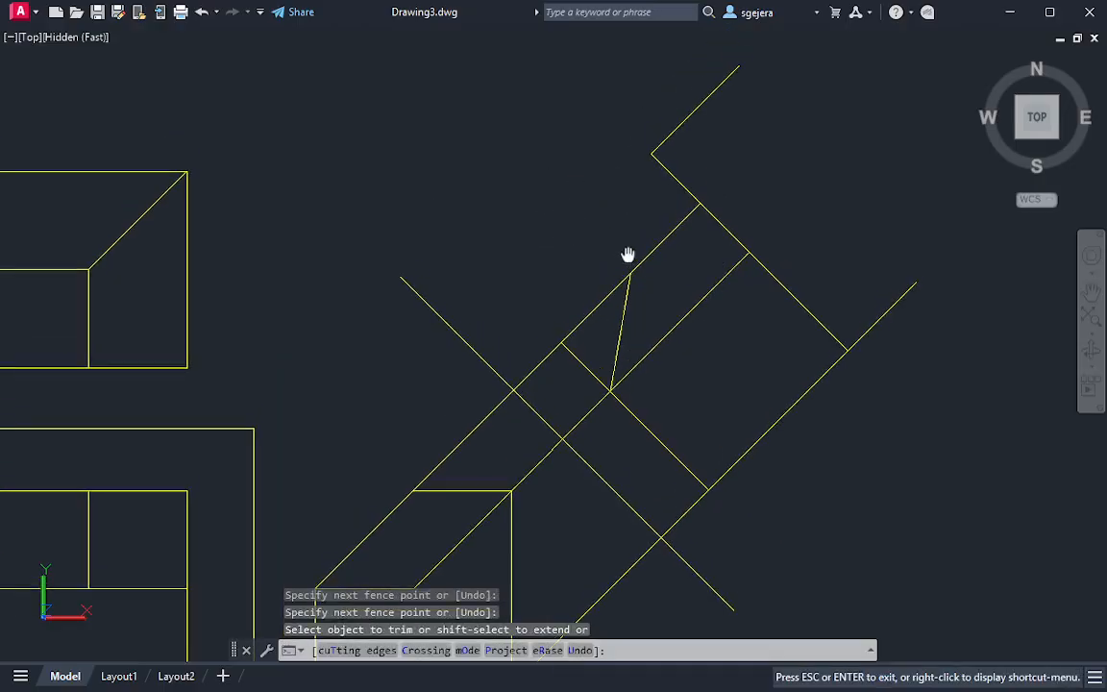
mouse_move(709, 156)
left_mouse_down()
mouse_move(650, 202)
mouse_move(640, 111)
mouse_move(781, 209)
left_mouse_up()
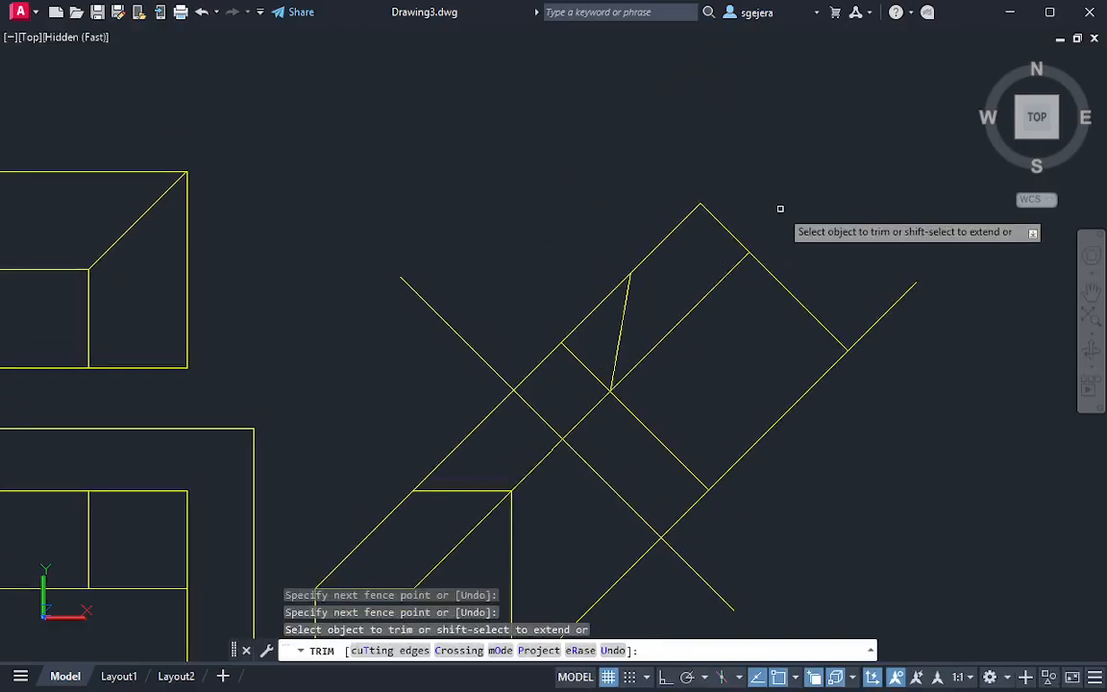
scroll(780, 210, "down", 2)
middle_click_drag(771, 332, 706, 302)
scroll(706, 301, "up", 2)
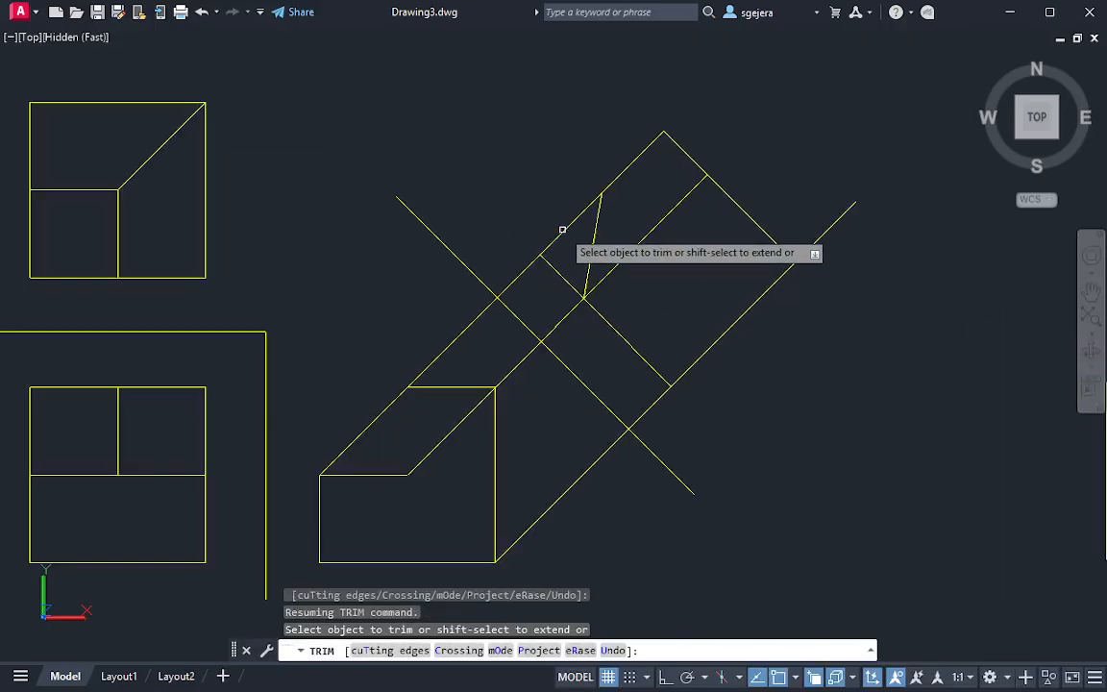
Try trimming the auxiliary view's corner outside the oblique edge together with the projection lines, and undo that trim
key("Escape")
type("tr")
key("Return")
left_click_drag(561, 227, 559, 232)
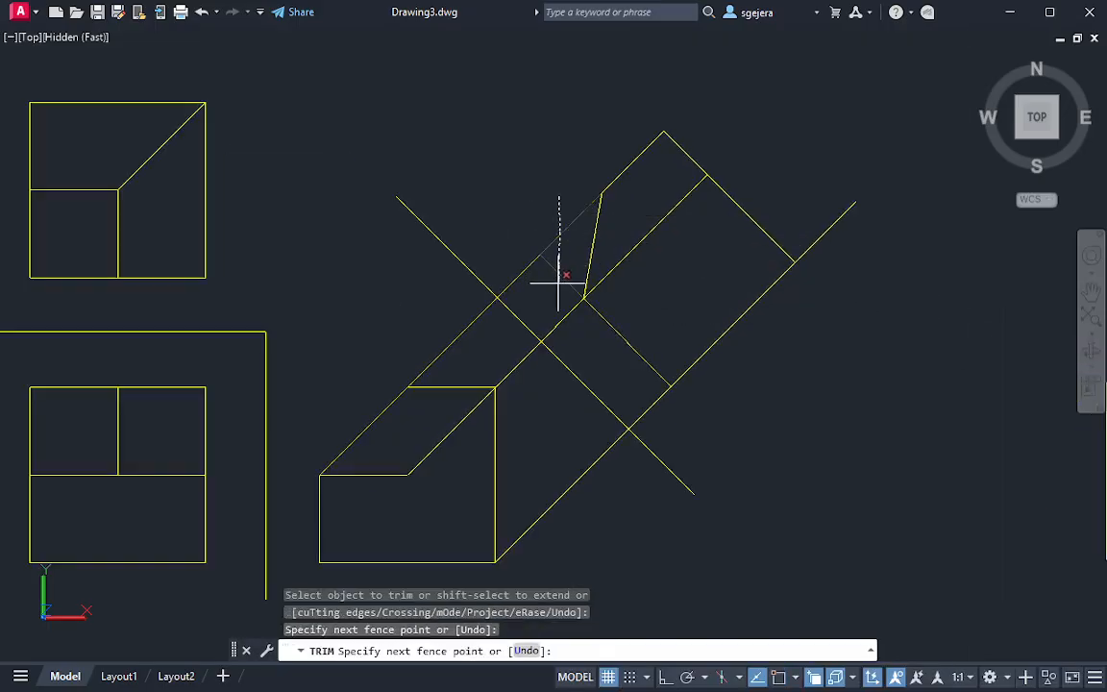
left_click_drag(559, 282, 559, 283)
left_click_drag(585, 331, 504, 267)
mouse_move(441, 304)
left_mouse_down()
mouse_move(506, 347)
mouse_move(634, 495)
left_mouse_up()
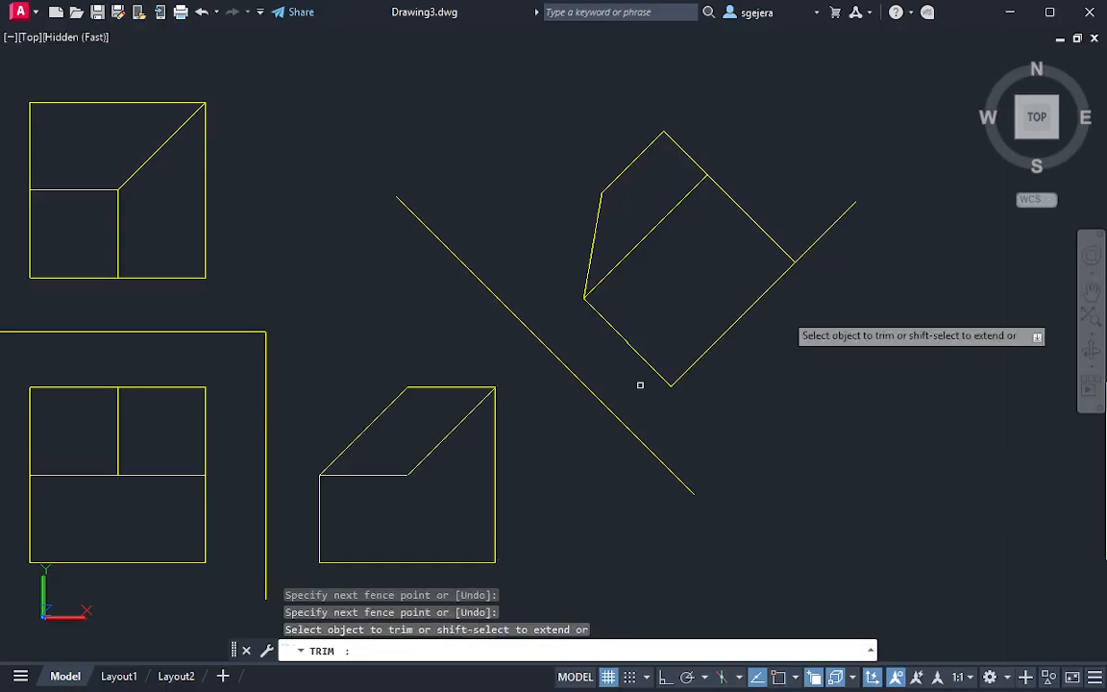
left_click_drag(766, 222, 855, 252)
key("Escape")
middle_click_drag(739, 411, 759, 332)
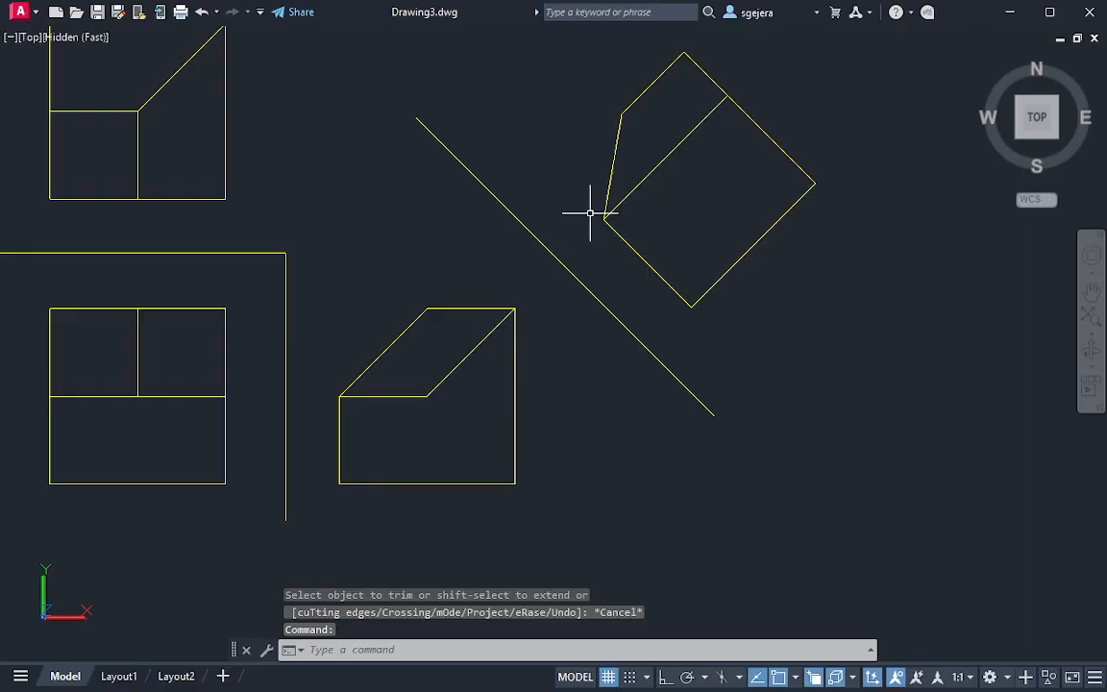
key("ctrl+z")
key("ctrl+z")
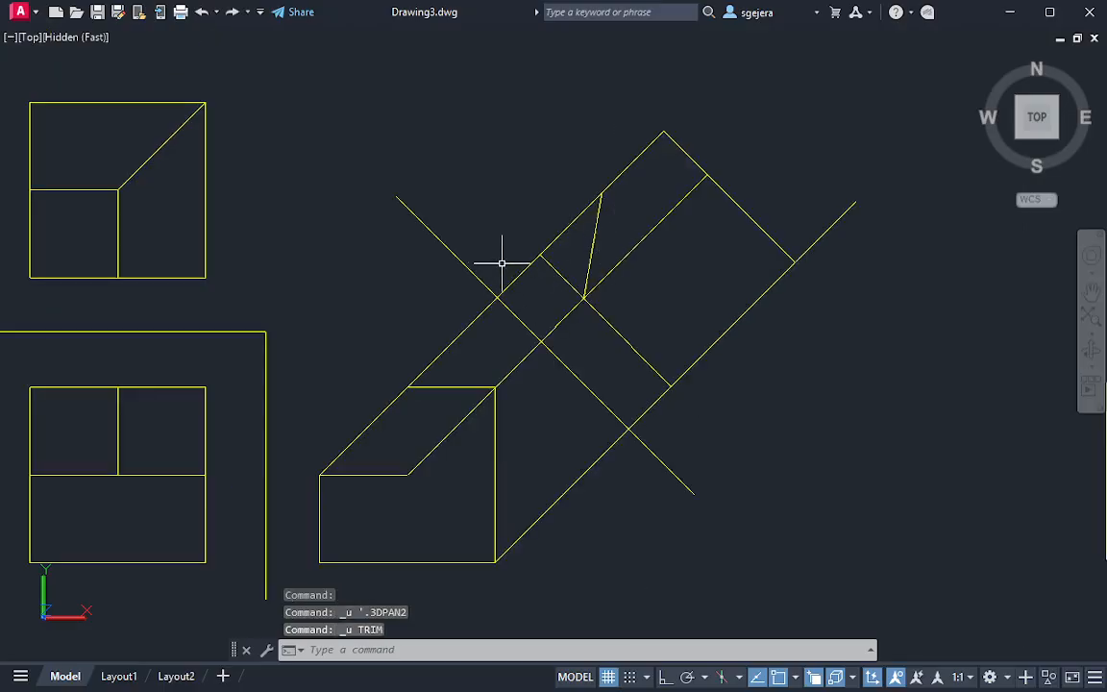
Trim the projection lines between the side view and the auxiliary view, plus the overhang past the far edge
key("space")
left_click_drag(490, 254, 573, 335)
left_click_drag(667, 427, 670, 429)
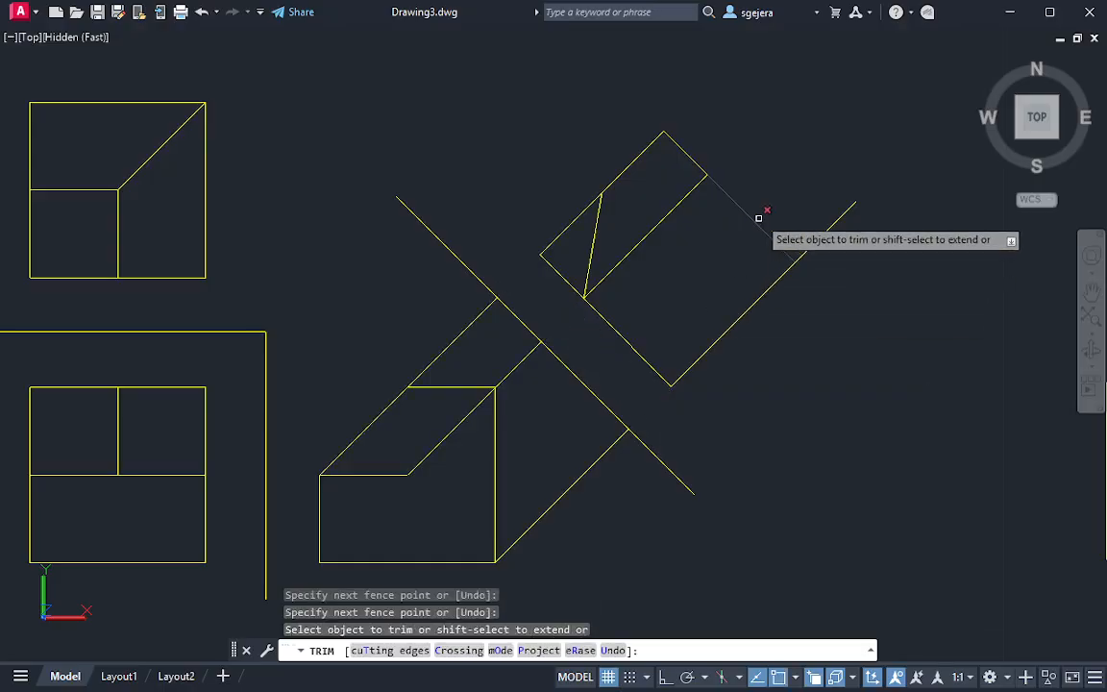
left_click_drag(797, 211, 849, 276)
left_click_drag(457, 320, 587, 471)
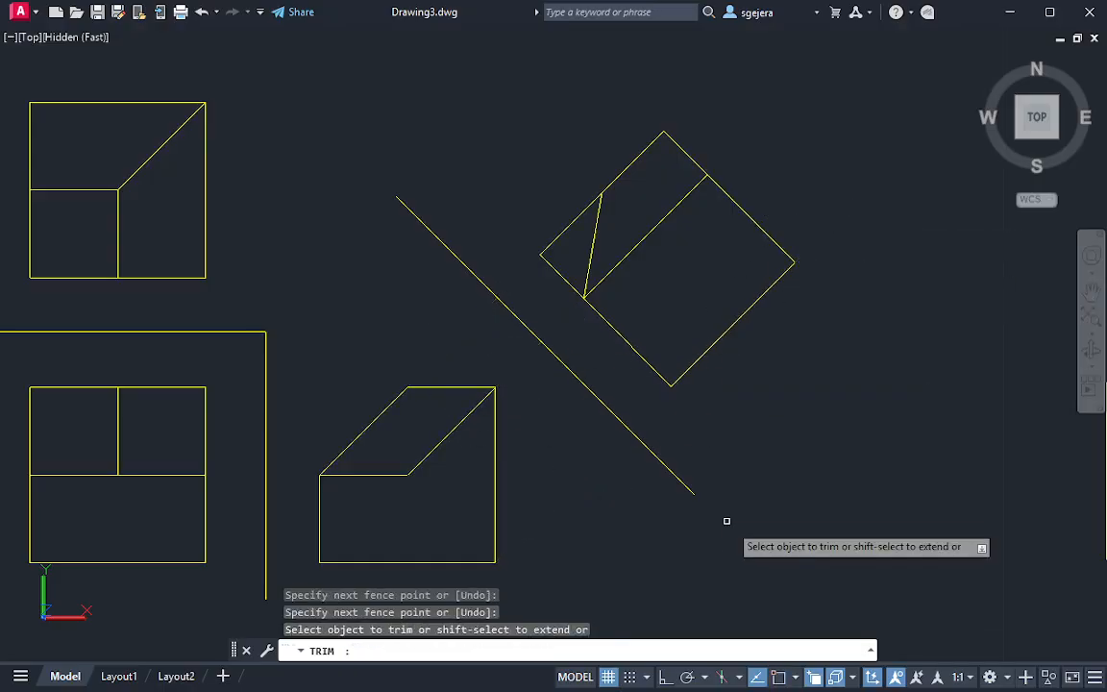
key("Escape")
key("Escape")
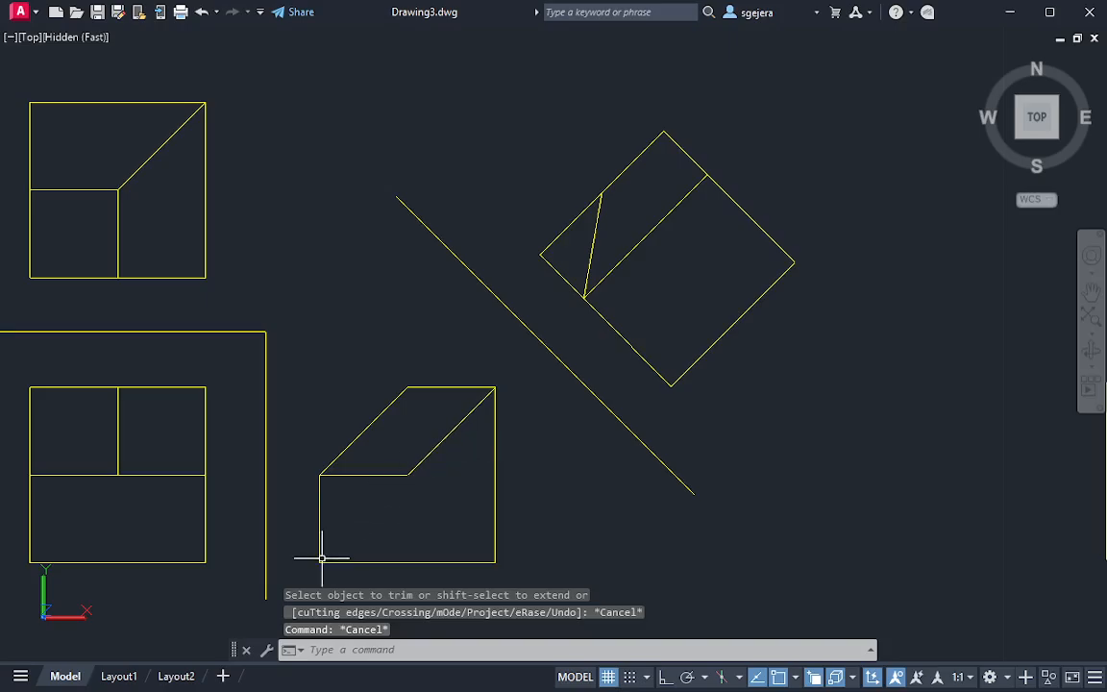
left_click_drag(320, 565, 399, 538)
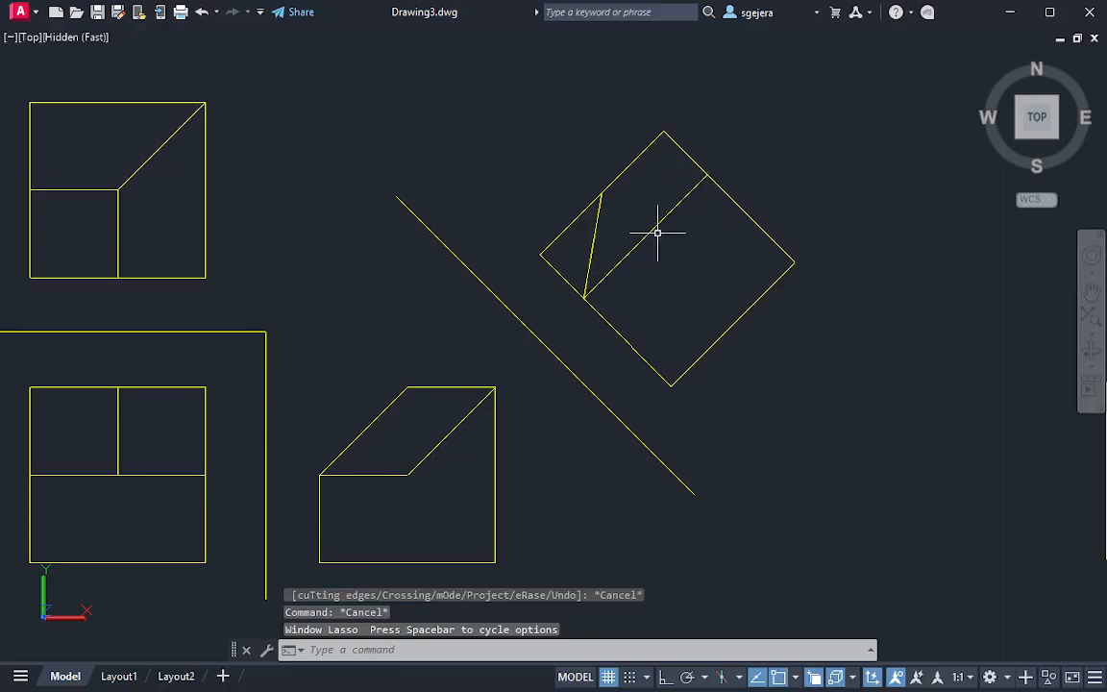
Examine the solid block looking toward its sloped back face and compare its edges with the trimmed auxiliary view
scroll(801, 337, "down", 3)
middle_click_drag(801, 336, 727, 313)
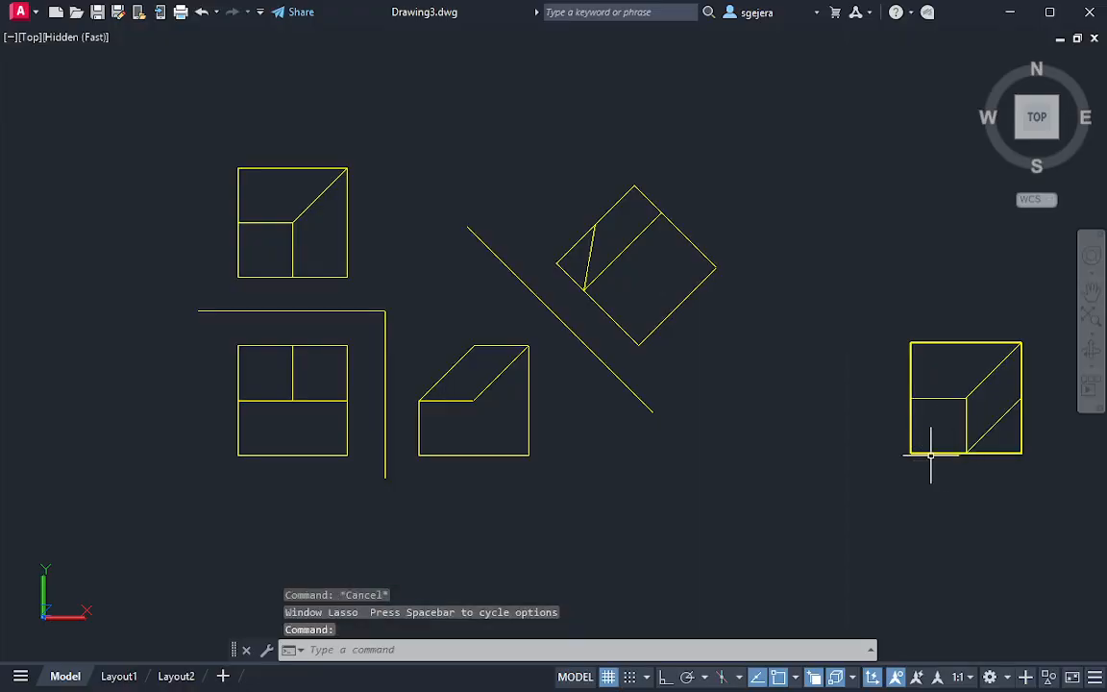
middle_click_drag(930, 447, 477, 383, "shift")
left_click(201, 241)
middle_click_drag(179, 222, 410, 333)
scroll(413, 380, "up", 3)
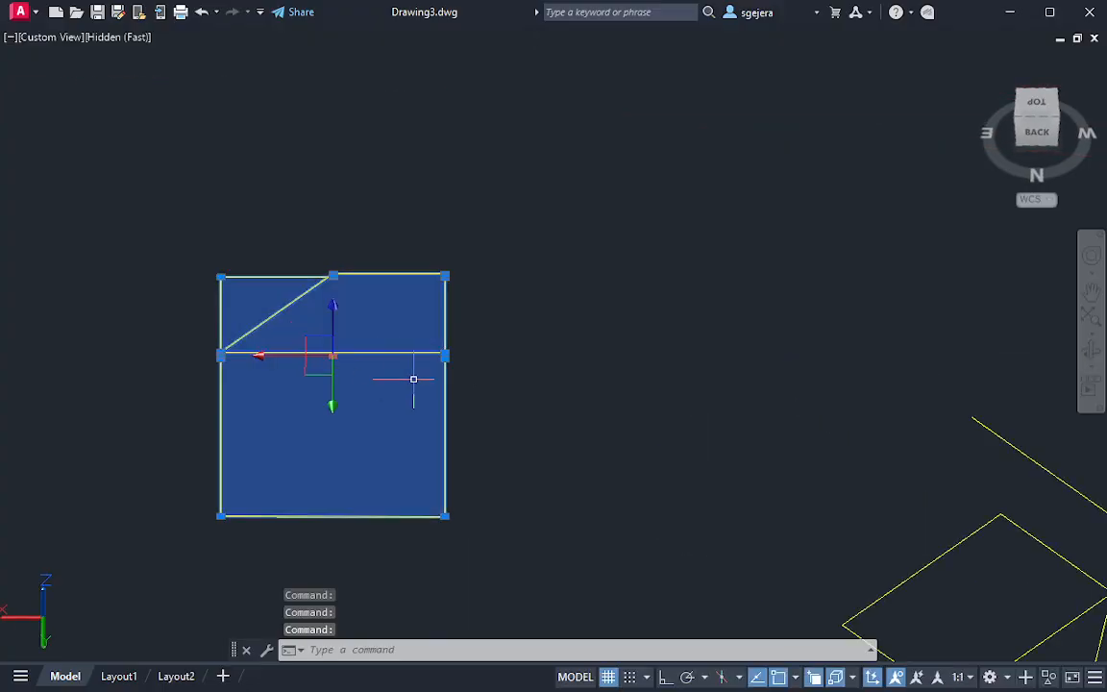
middle_click(469, 402)
middle_click_drag(468, 403, 468, 410, "shift")
scroll(470, 404, "down", 2)
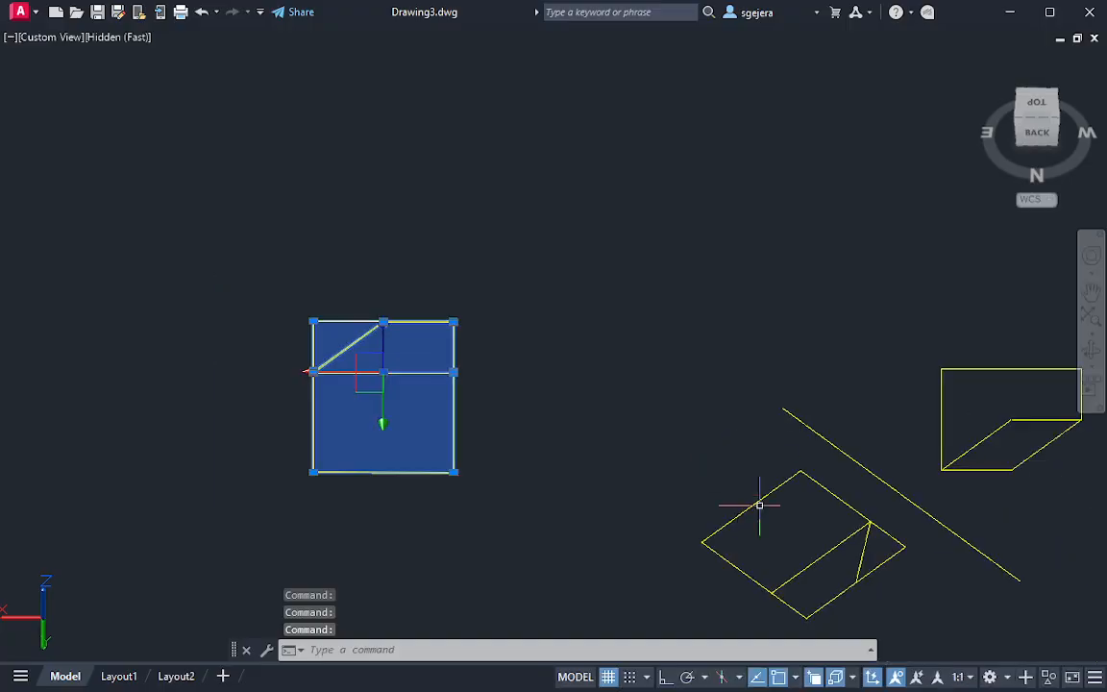
Restore the top view with north up and clear the selection of the solid block
left_click(1037, 106)
left_click(1078, 64)
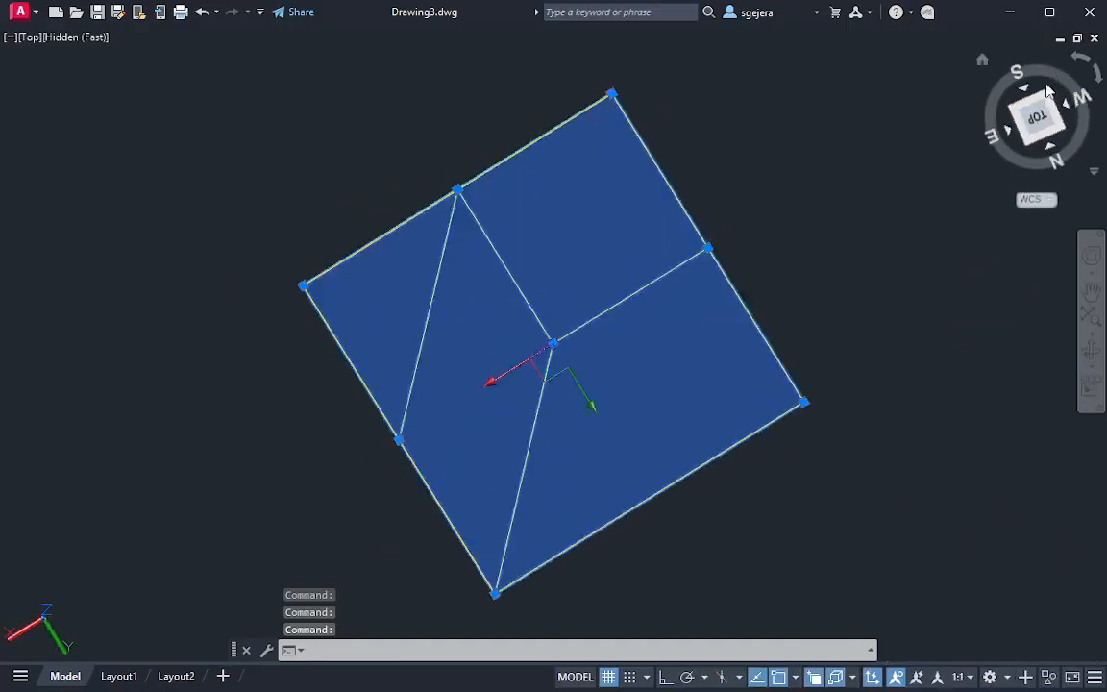
left_click(1077, 65)
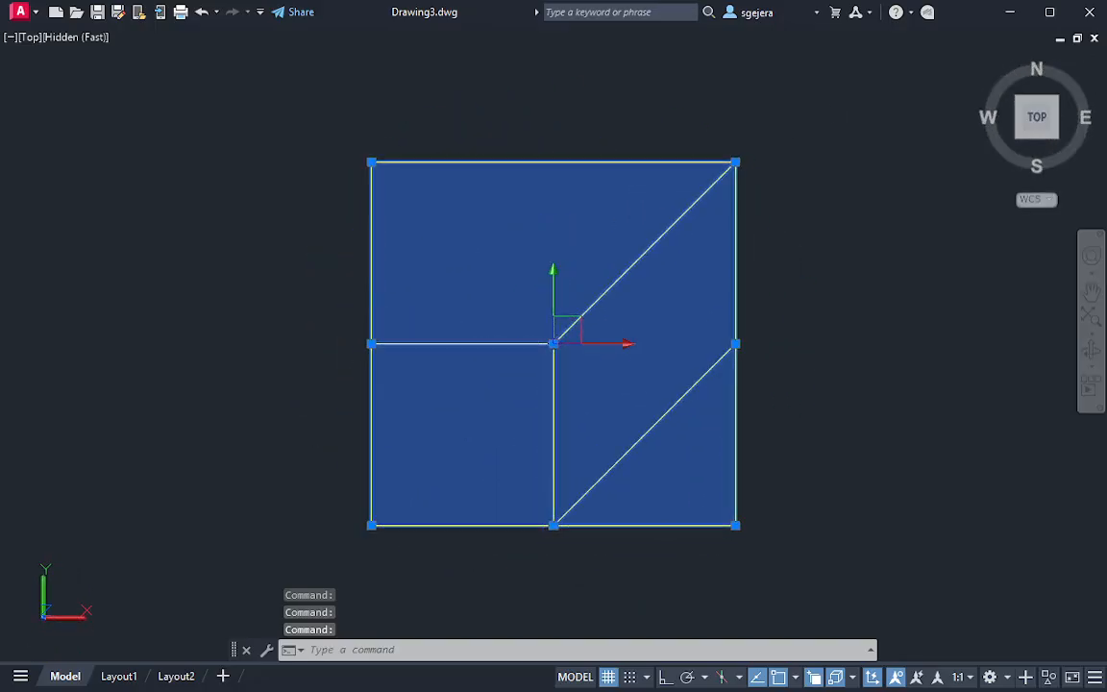
middle_click_drag(341, 200, 666, 334)
scroll(665, 333, "down", 6)
middle_click_drag(418, 293, 456, 306)
scroll(470, 235, "up", 3)
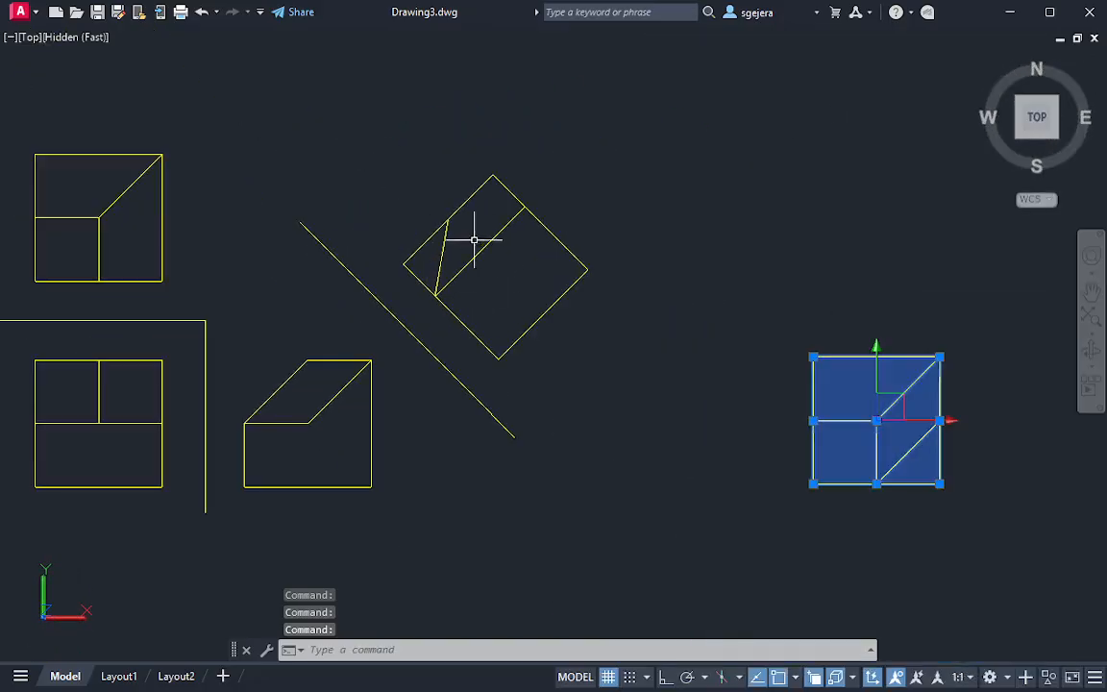
key("Escape")
Draw a second reference line parallel to the auxiliary view's oblique edge, from above that view down toward the side view's corner
middle_click_drag(535, 192, 602, 326)
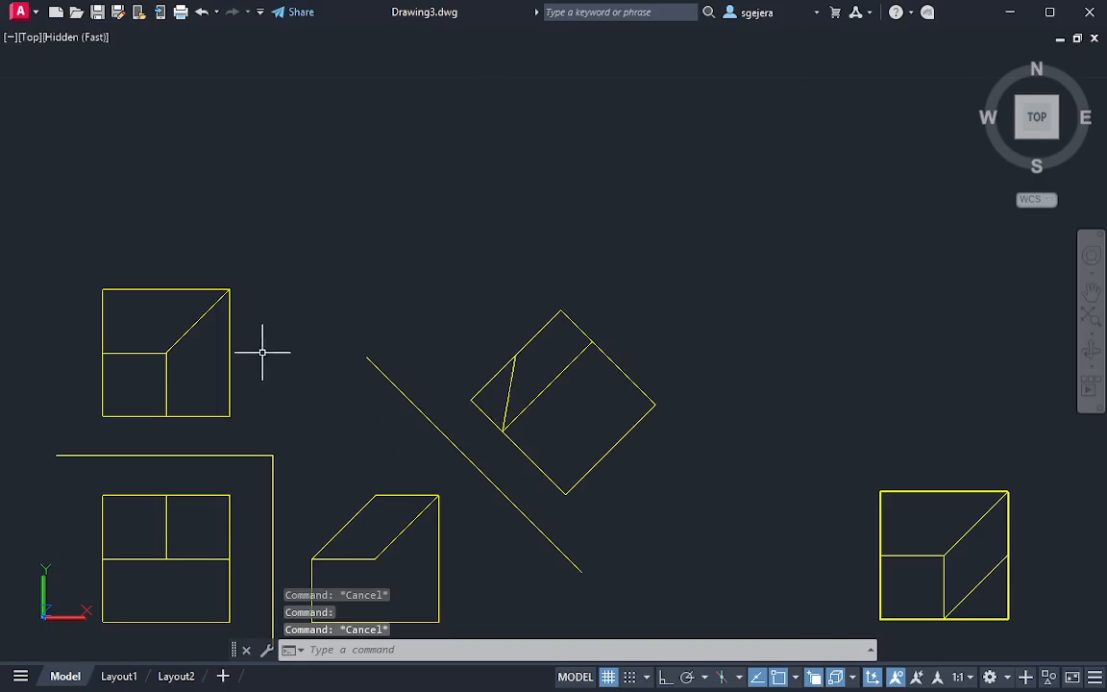
scroll(434, 423, "up", 2)
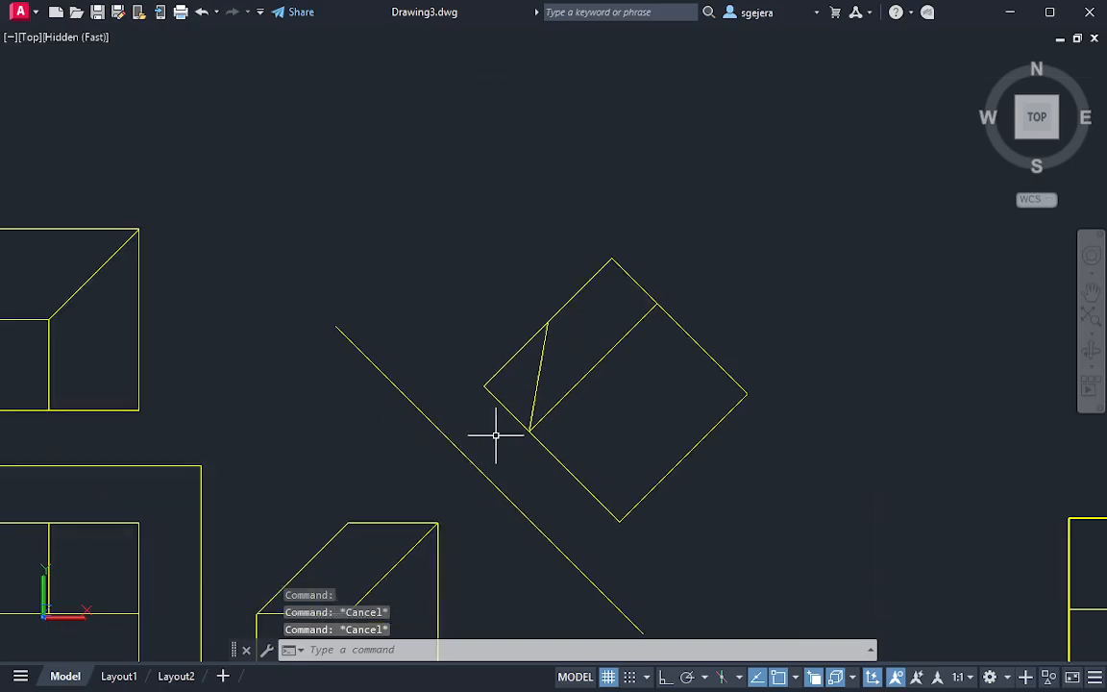
scroll(498, 430, "down", 2)
type("l")
key("Return")
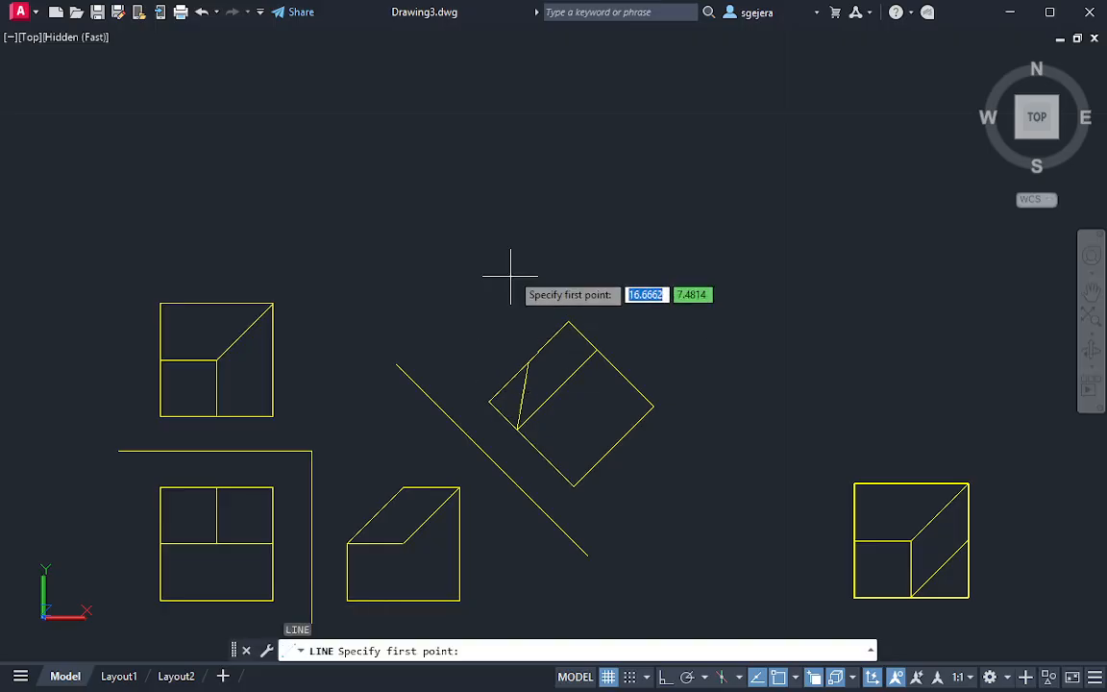
left_click(509, 195)
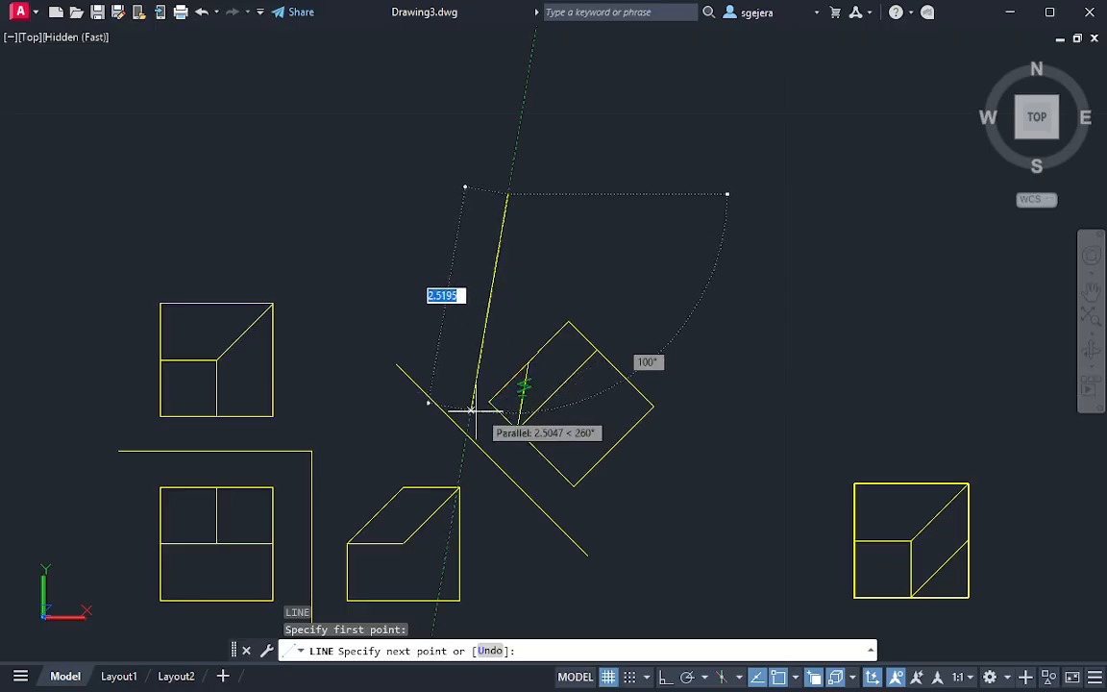
left_click(459, 474)
key("Escape")
Trim the first reference line's upper end beyond the new parallel reference line
scroll(459, 473, "up", 3)
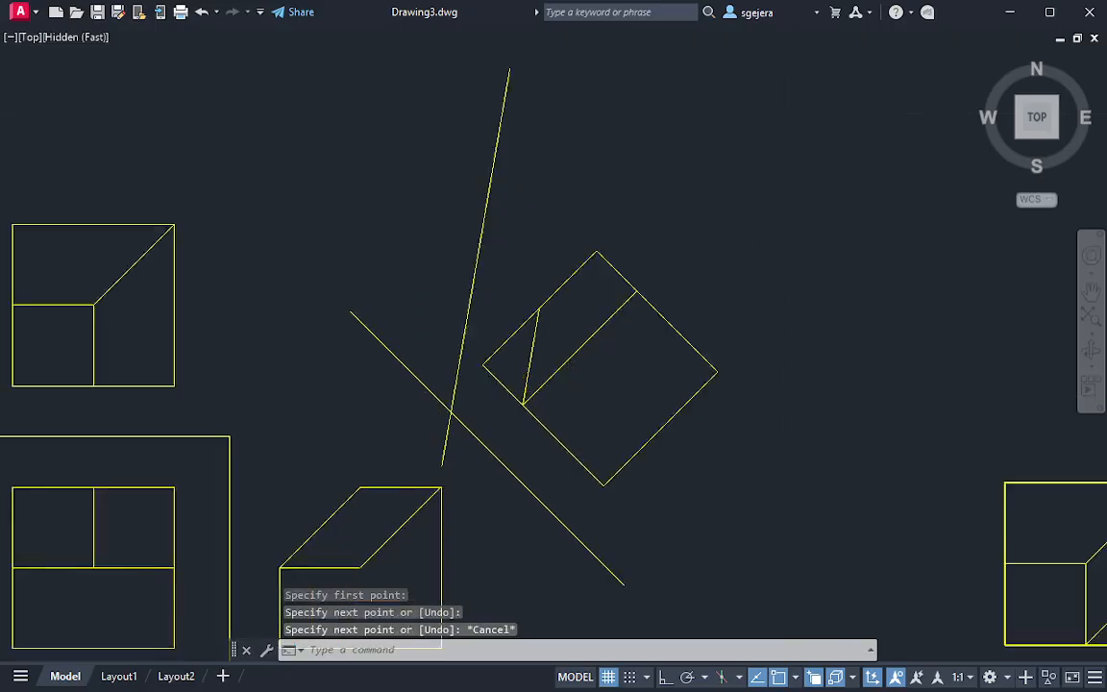
key("space")
left_click(403, 299)
left_click(351, 341)
key("Escape")
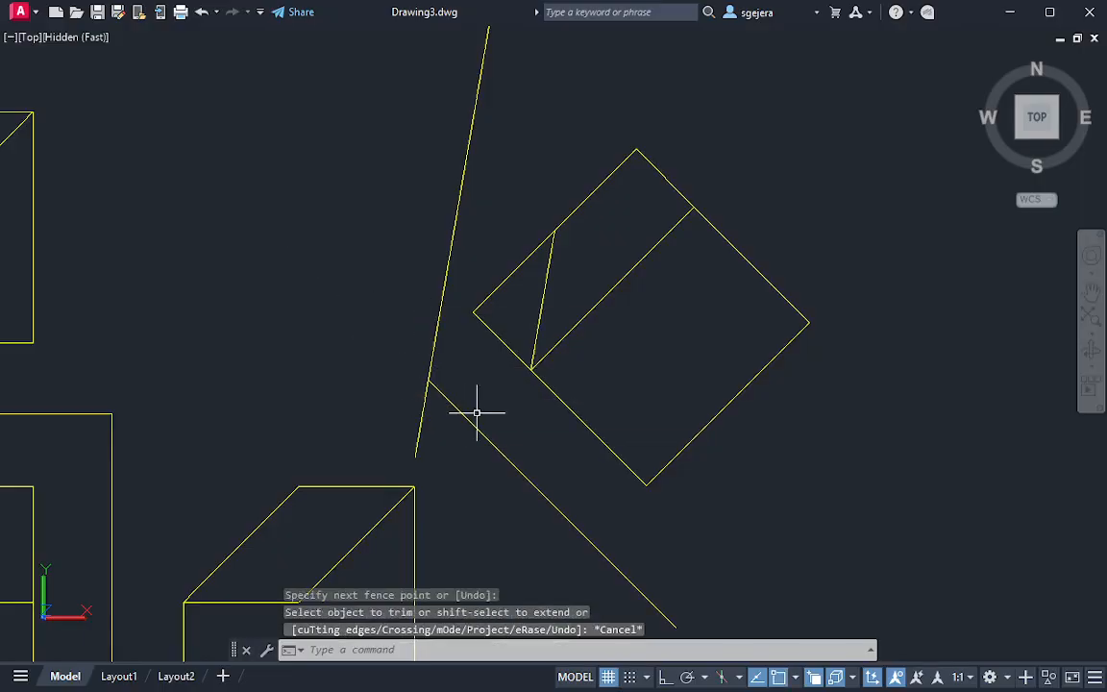
Move the new parallel reference line slightly closer to the auxiliary view by its midpoint
scroll(511, 424, "down", 2)
left_click(512, 265)
left_click(452, 259)
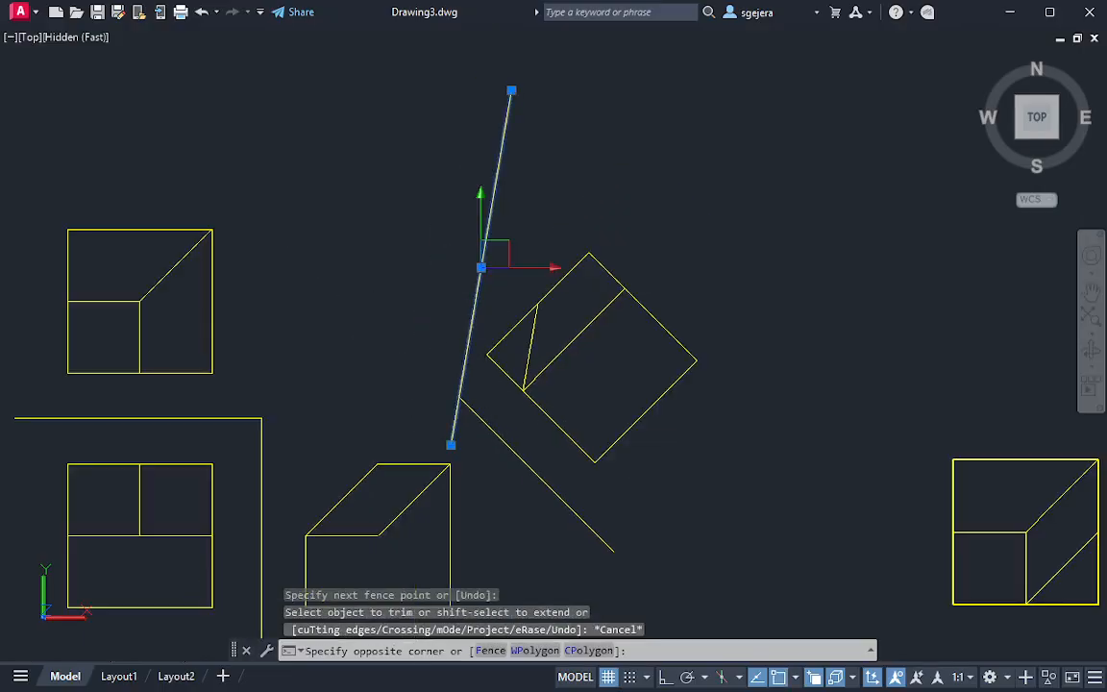
left_click(480, 267)
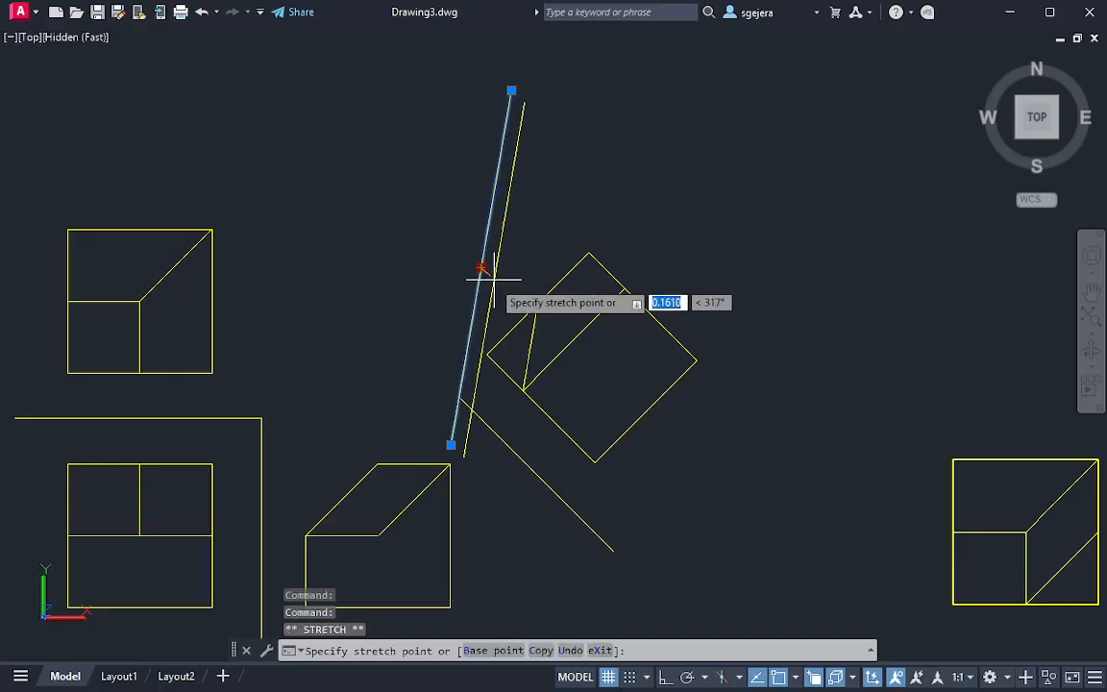
key("Escape")
key("Escape")
key("Escape")
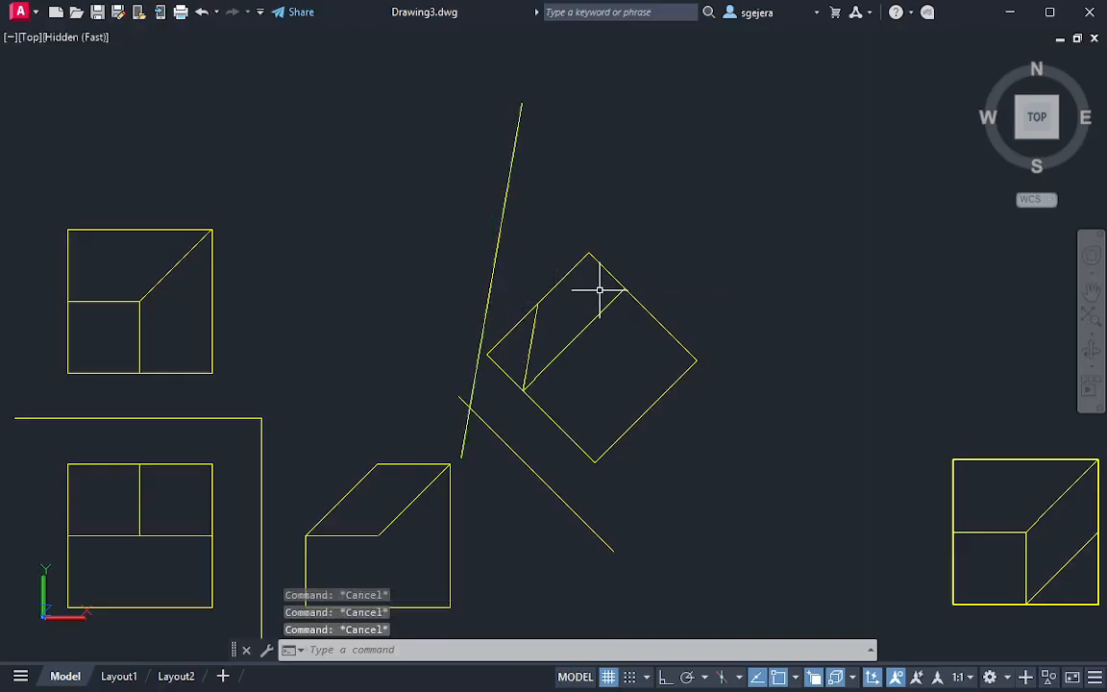
Draw two projection lines perpendicular to the auxiliary view's oblique edge from its two endpoints, extending across the second reference line toward the front views
type("l")
key("Return")
left_click(537, 304)
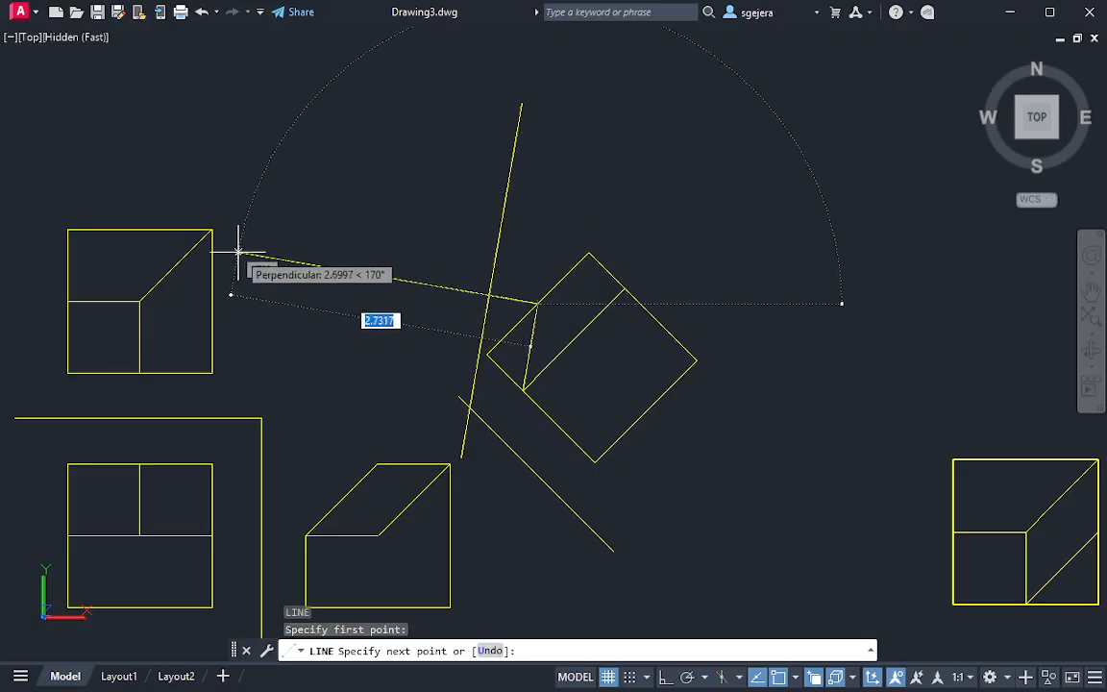
left_click(238, 253)
key("Escape")
key("Return")
left_click(520, 389)
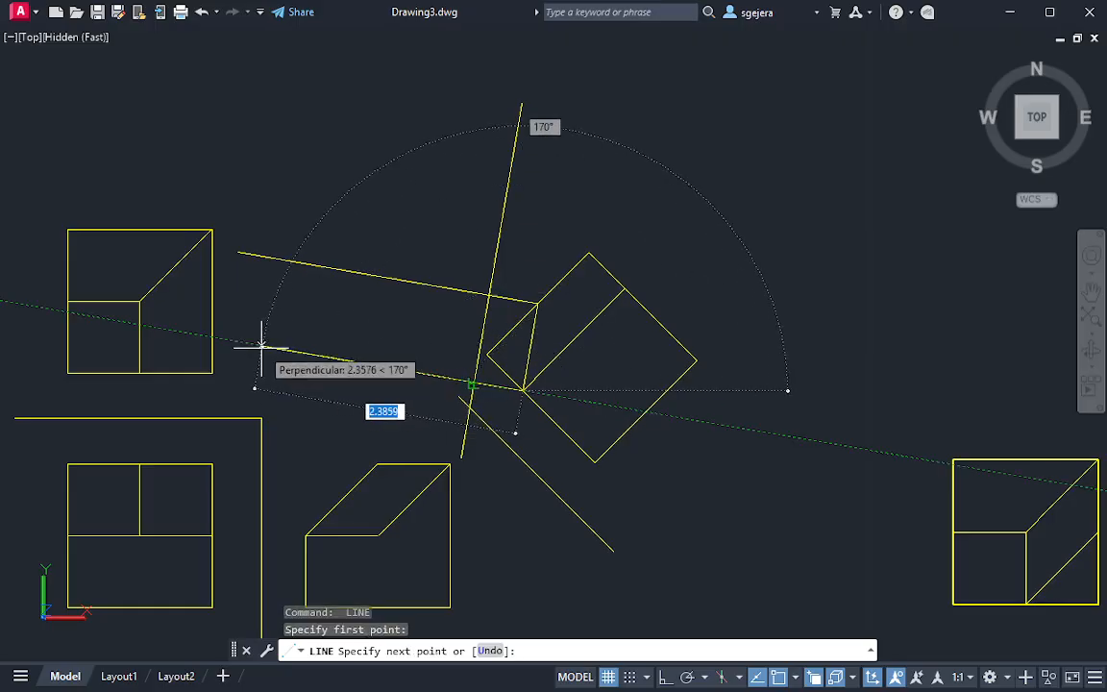
left_click(242, 341)
key("Escape")
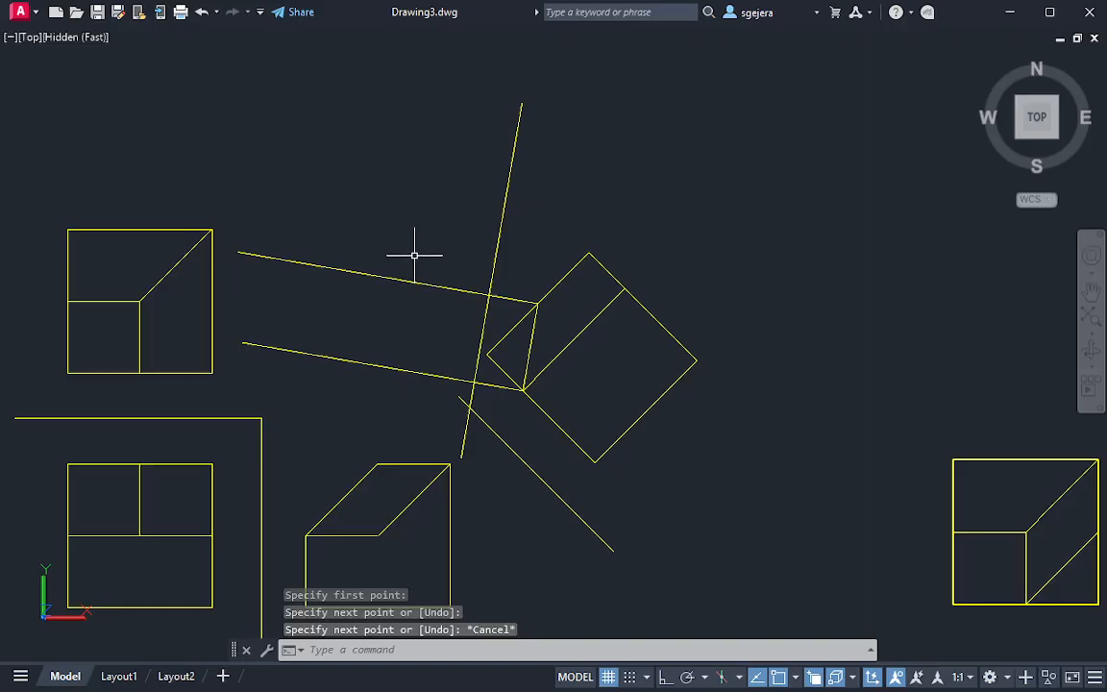
middle_click_drag(488, 300, 547, 237)
middle_click_drag(602, 276, 625, 319)
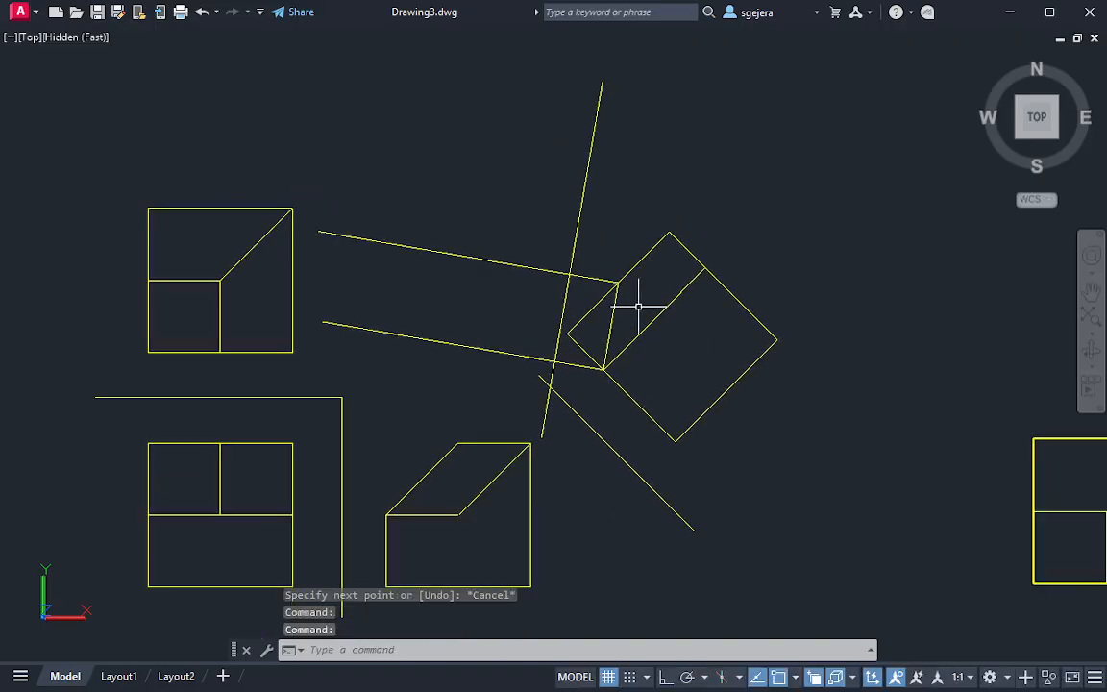
key("Return")
key("Escape")
key("Escape")
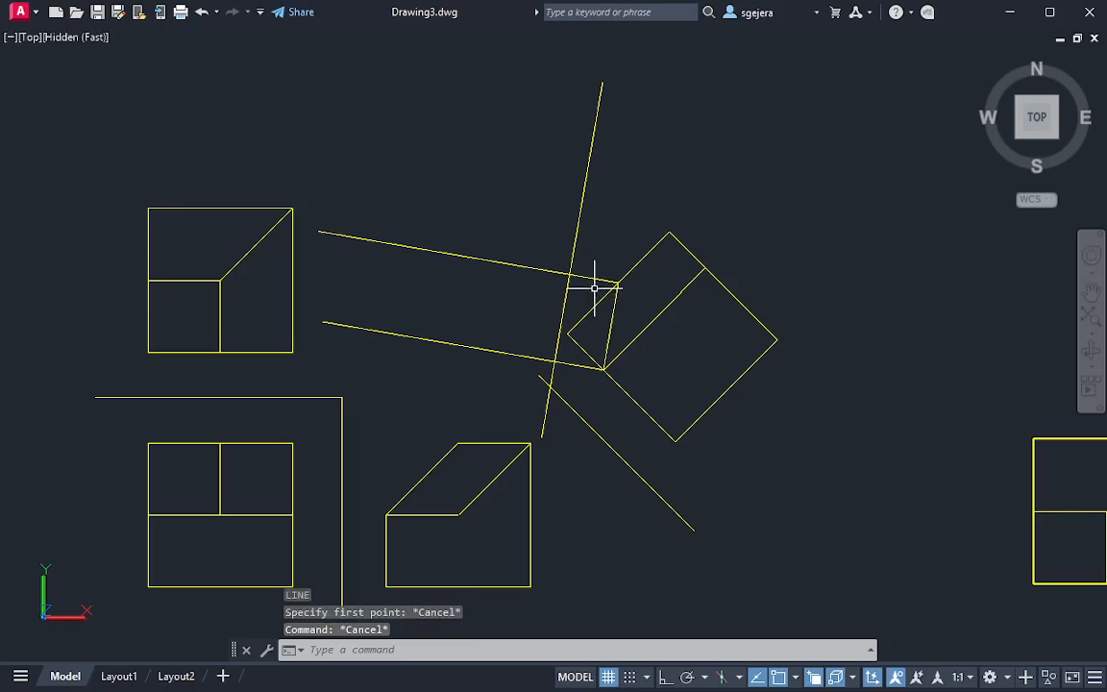
middle_click_drag(527, 416, 542, 395)
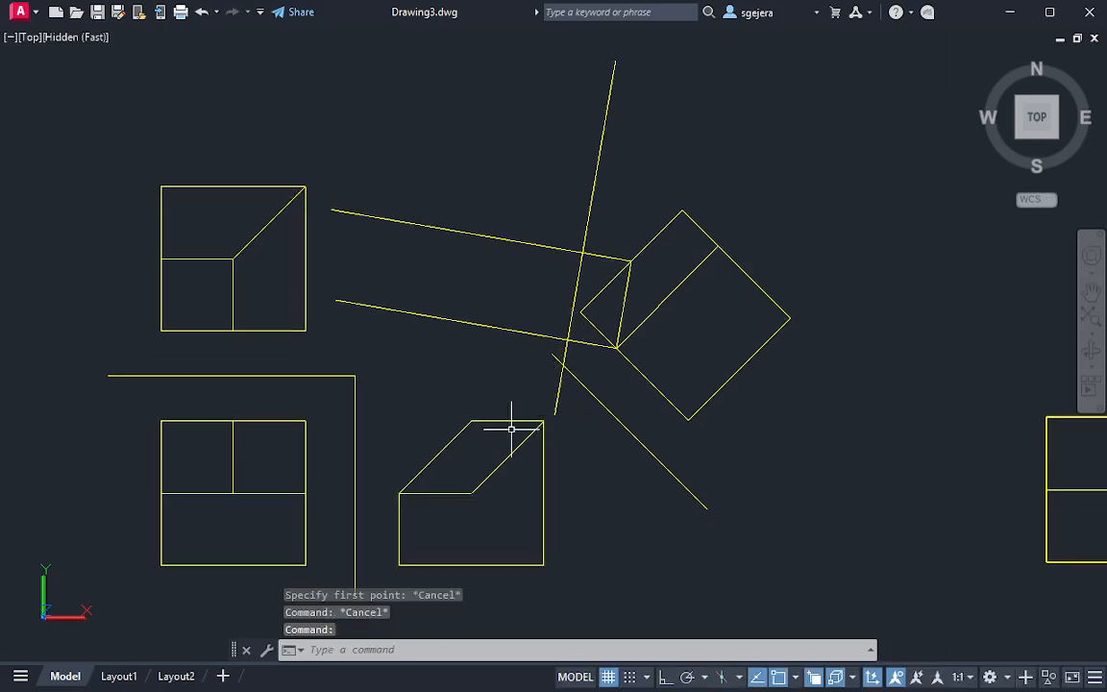
key("Return")
key("Escape")
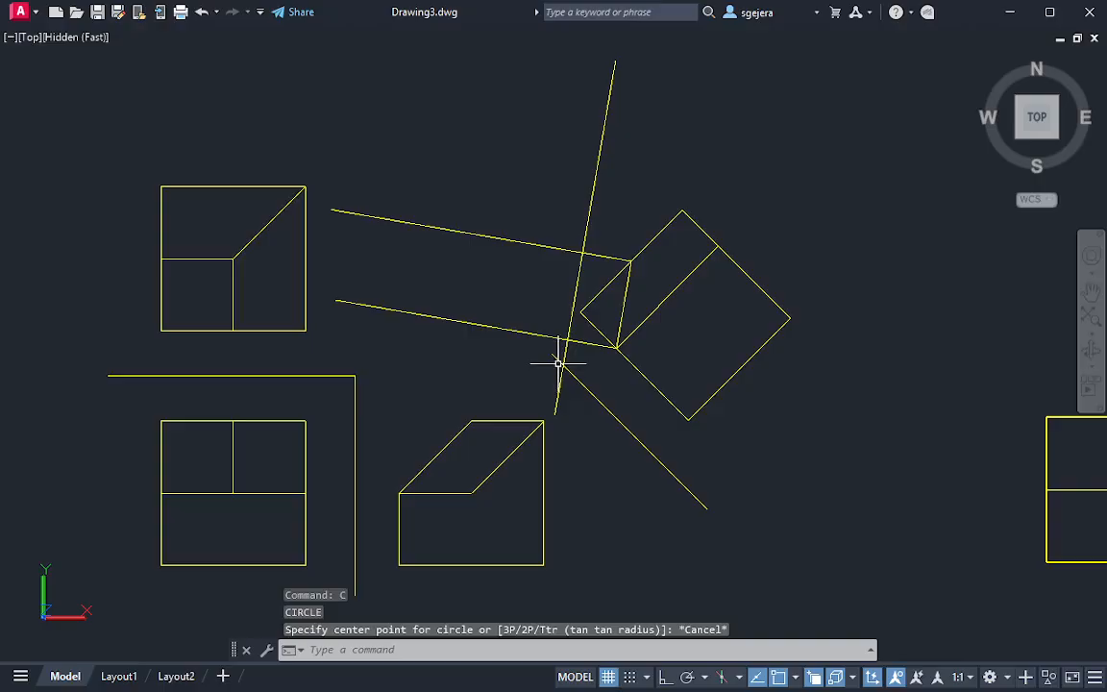
Extend the first reference line's upper end to the lower projection line
key("Return")
left_click(554, 361)
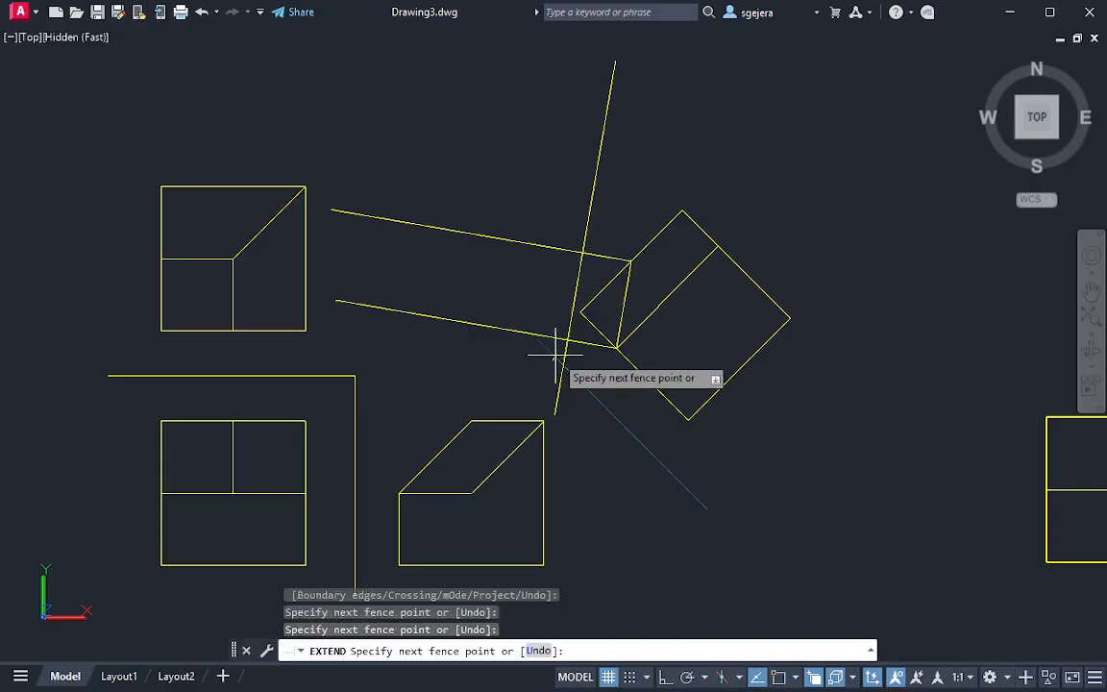
left_click(556, 354)
key("Escape")
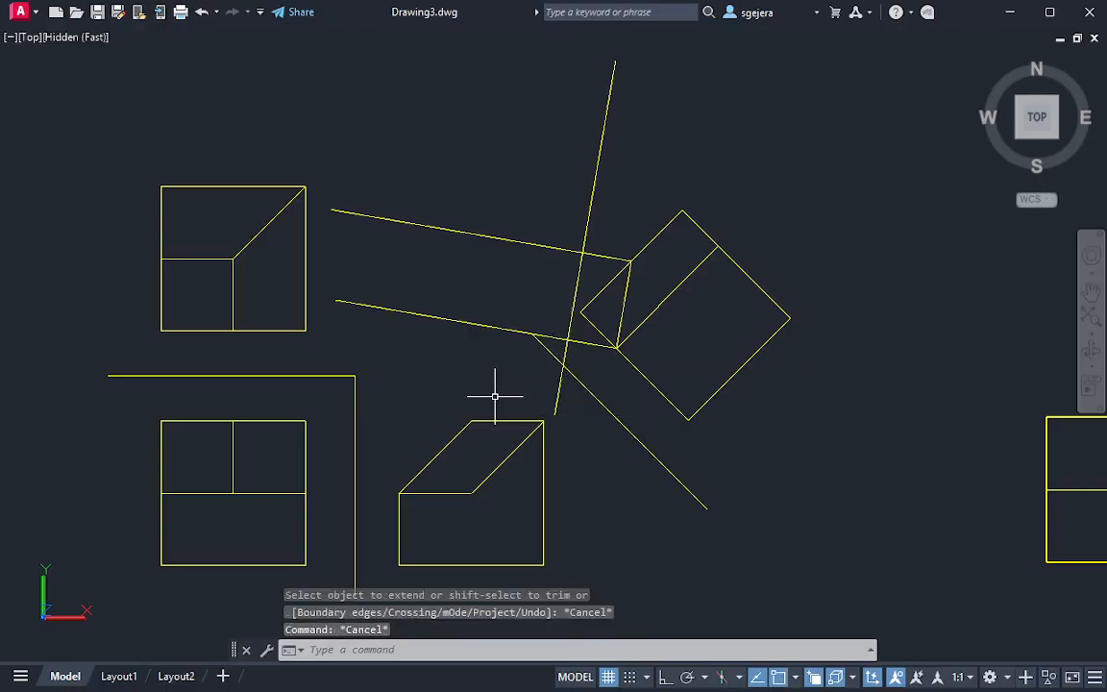
Draw a circle of about 0.48 radius from the side view's upper-right corner to the first reference line and move its centre to the lower projection line's crossing with the second reference line
type("c")
key("Return")
left_click(544, 421)
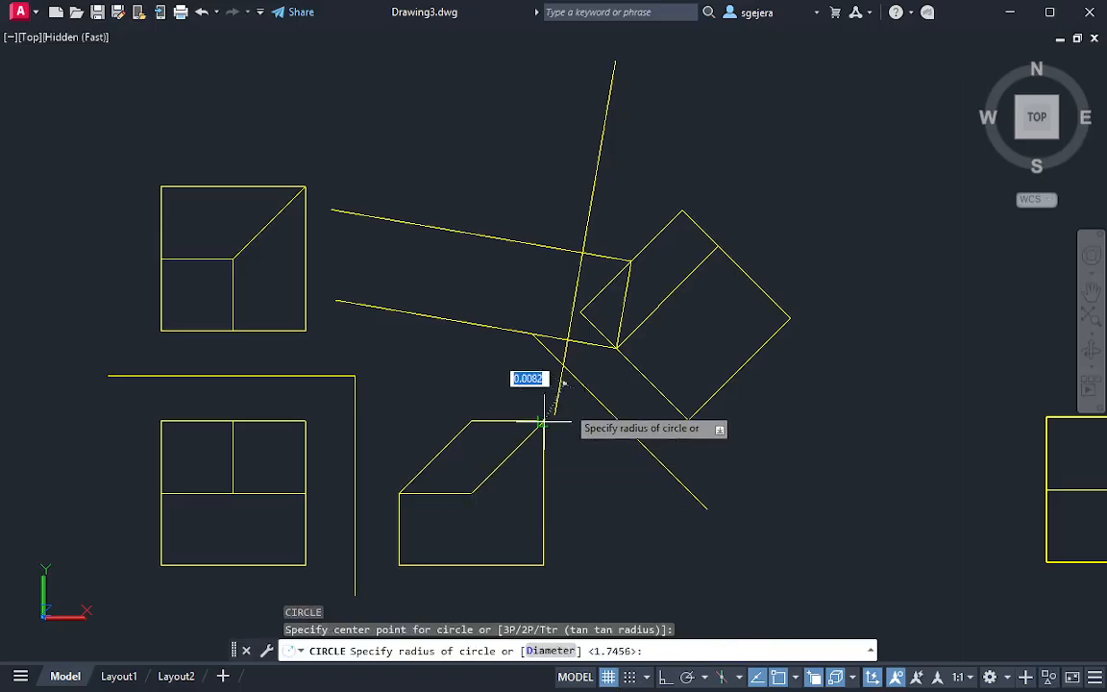
left_click(587, 388)
left_click(585, 440)
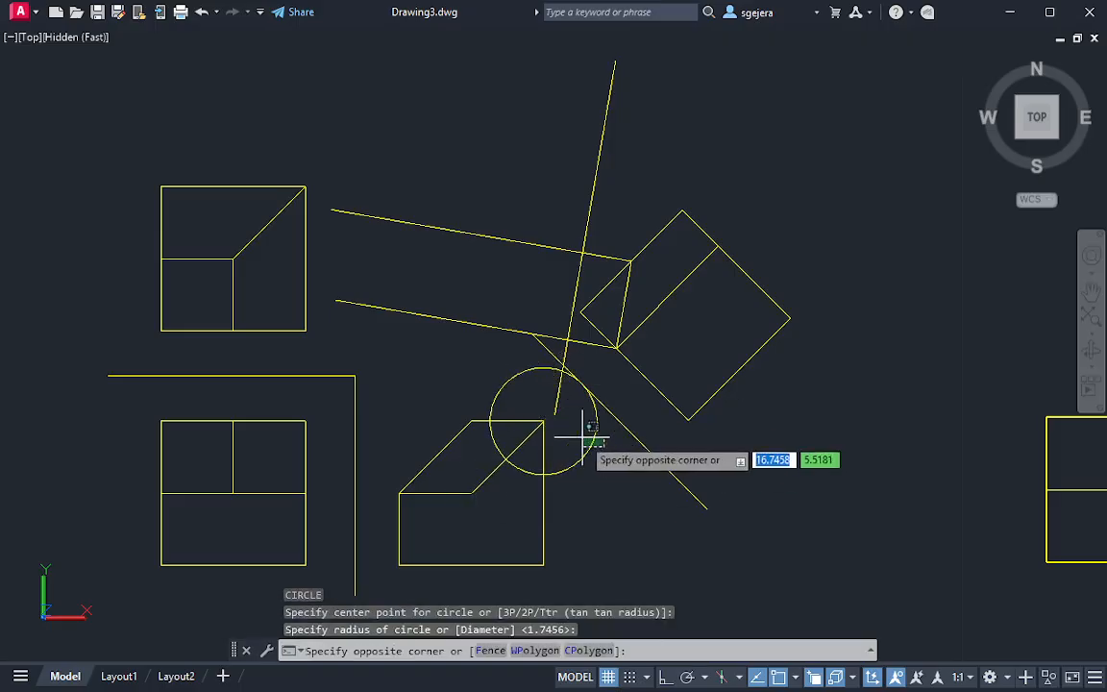
left_click(541, 429)
left_click(544, 421)
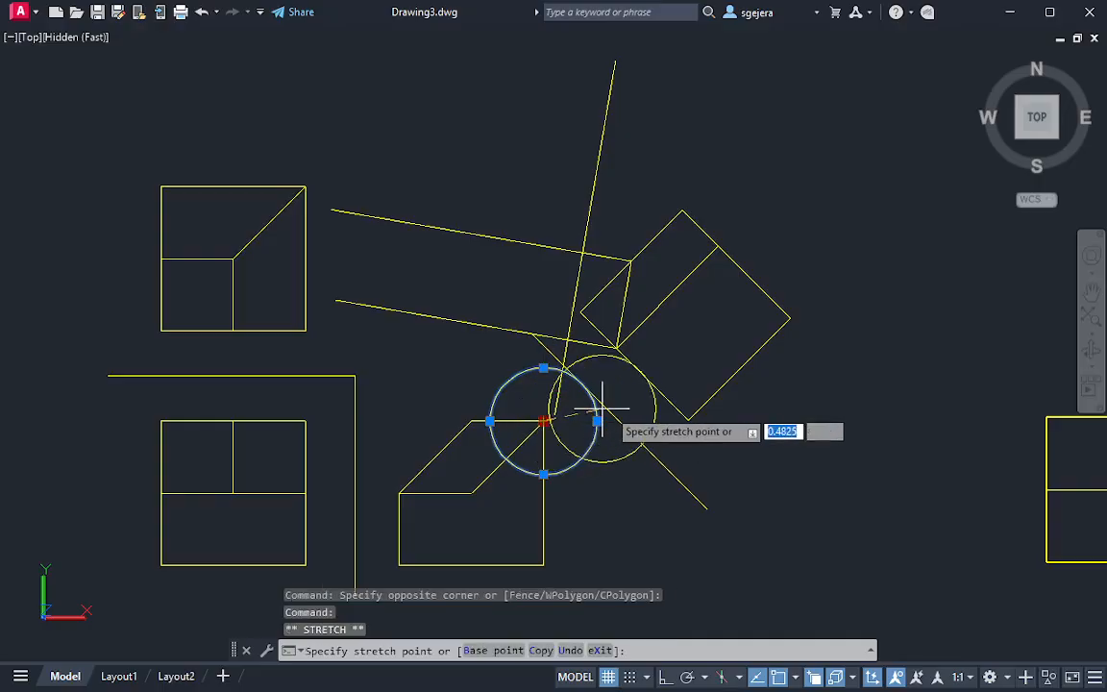
left_click(568, 340)
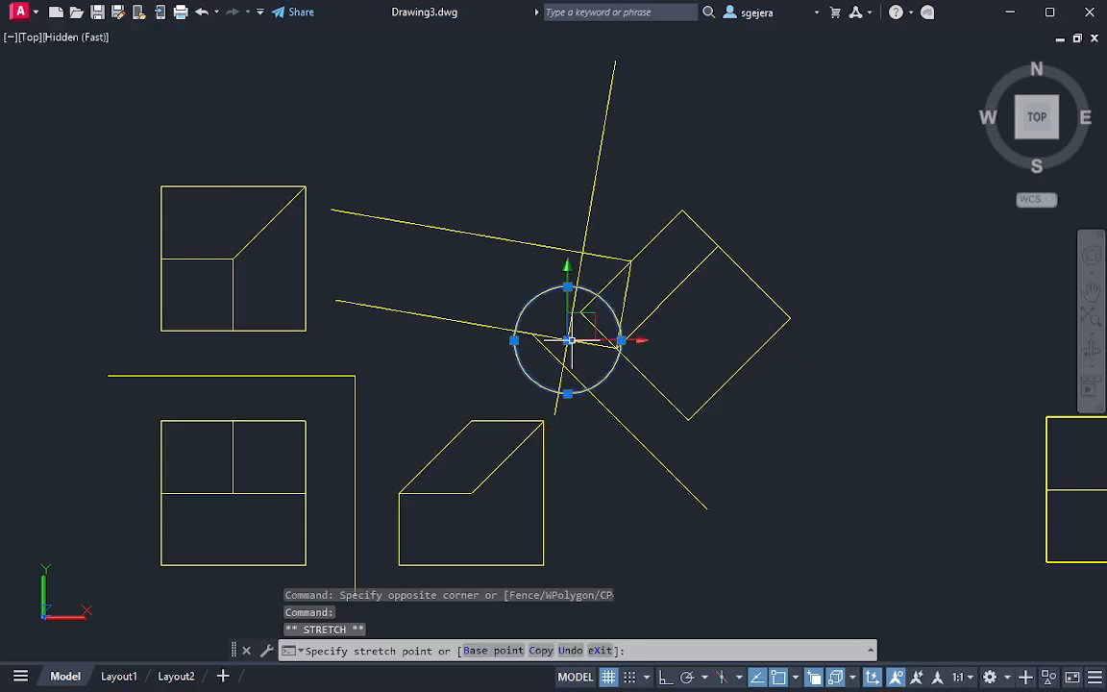
Place a point where the circle crosses the lower projection line and set the point style to a plus mark
type("po")
key("Return")
left_click(516, 332)
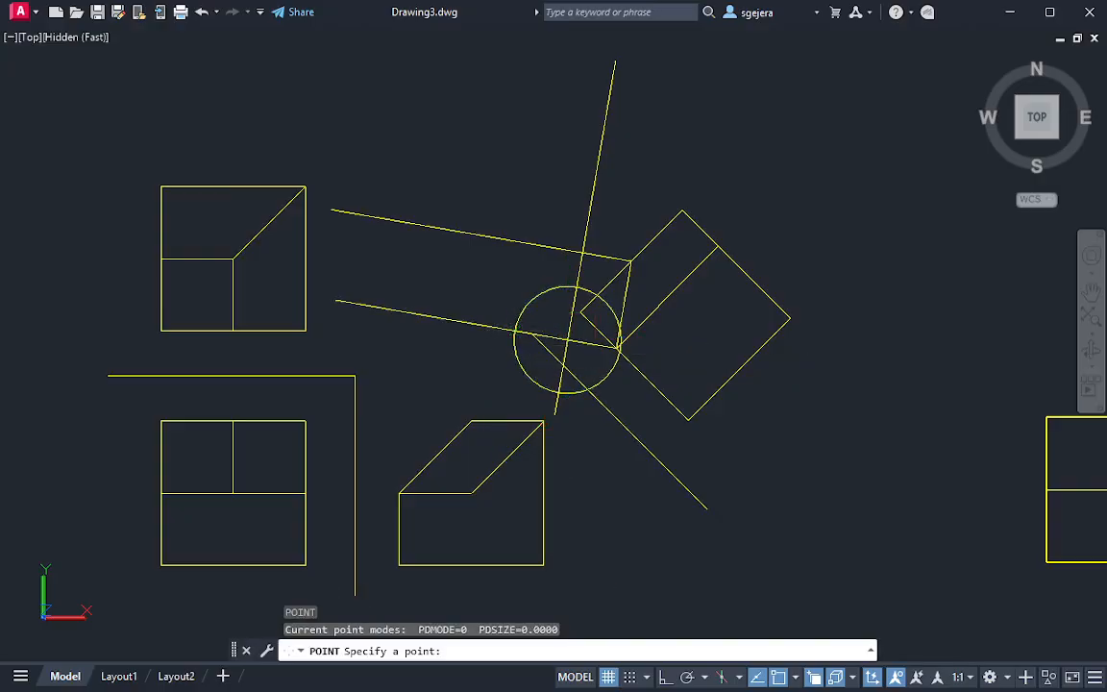
key("Escape")
type("ptype")
key("Return")
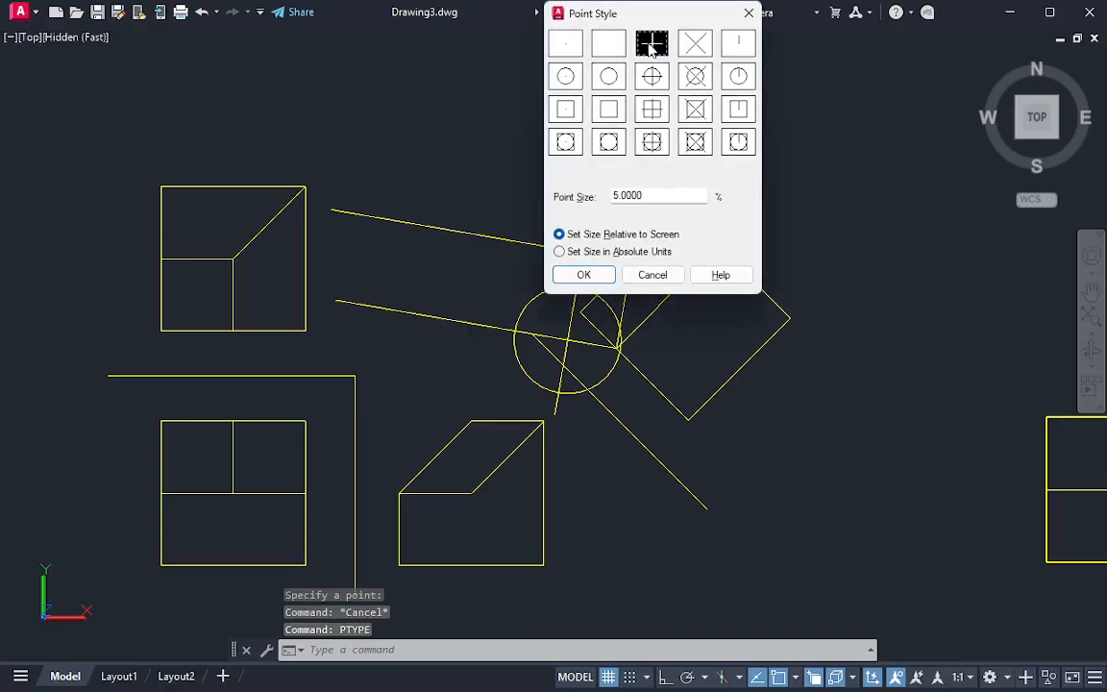
key("Return")
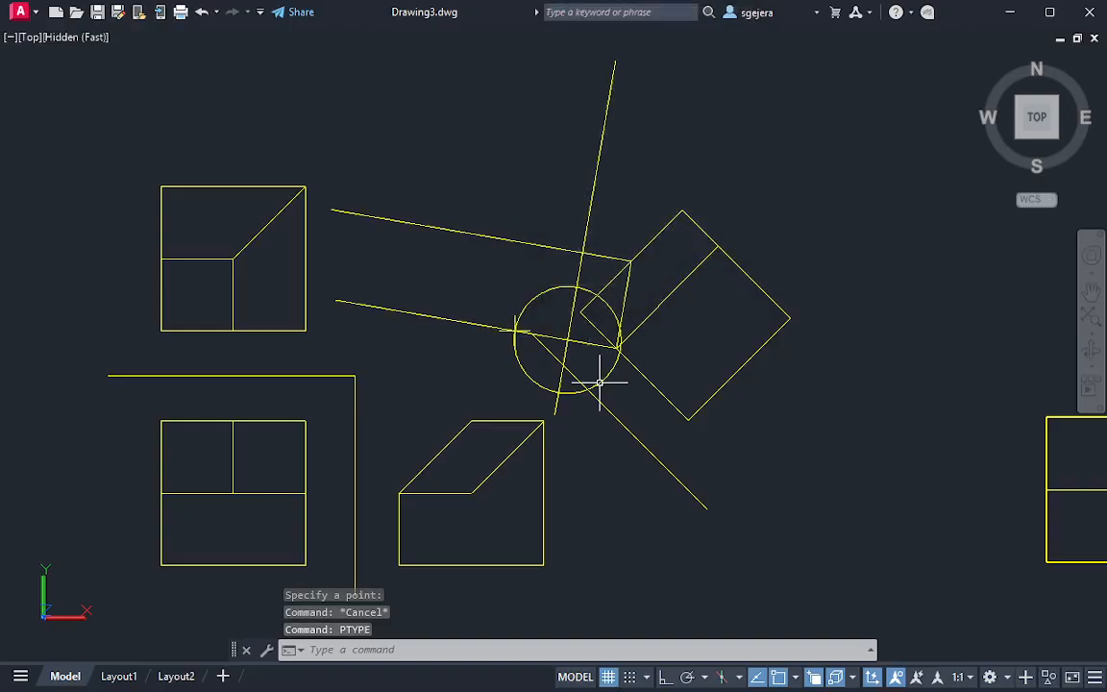
Erase the transfer circle around the lower projection line's crossing
left_click(616, 386)
left_click(608, 373)
type("e")
key("Return")
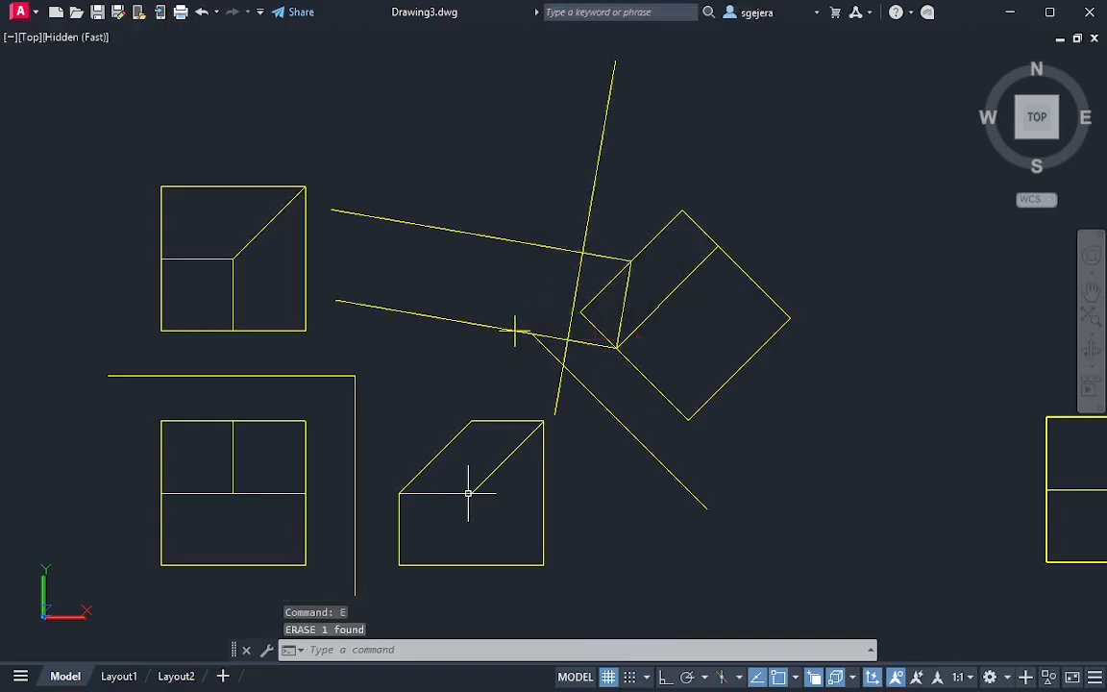
Draw a circle of 0.9192 radius from the side view's inner corner to its upper-right corner and centre it on the lower projection line's crossing with the second reference line
type("c")
key("Return")
left_click(471, 493)
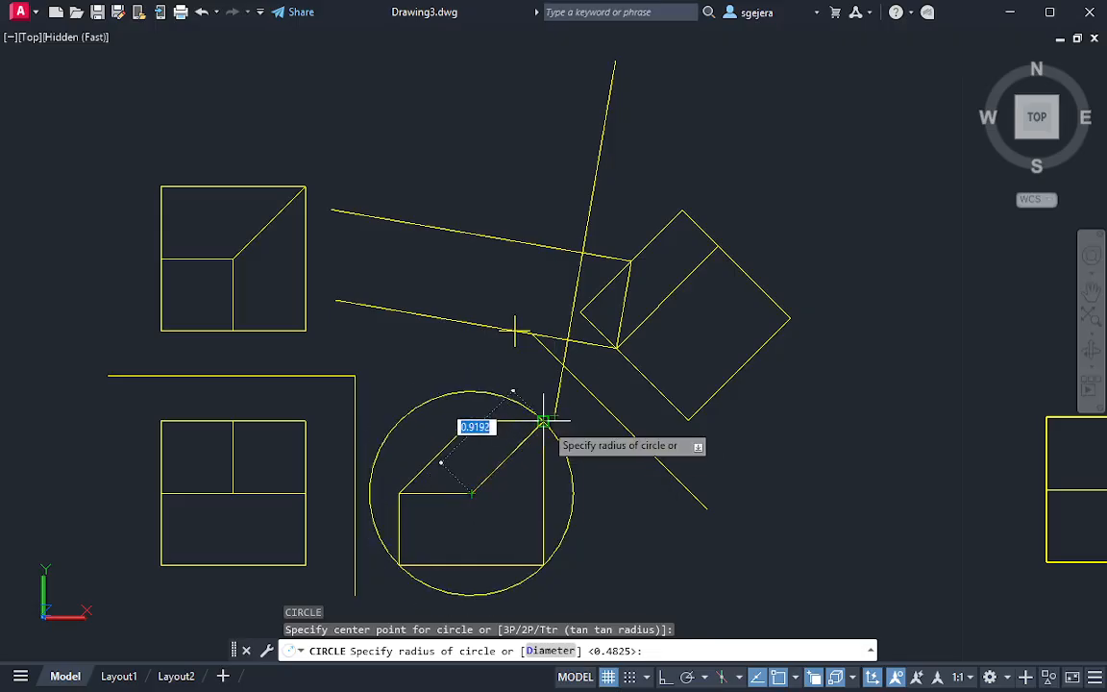
left_click(544, 421)
left_click(598, 469)
left_click(569, 473)
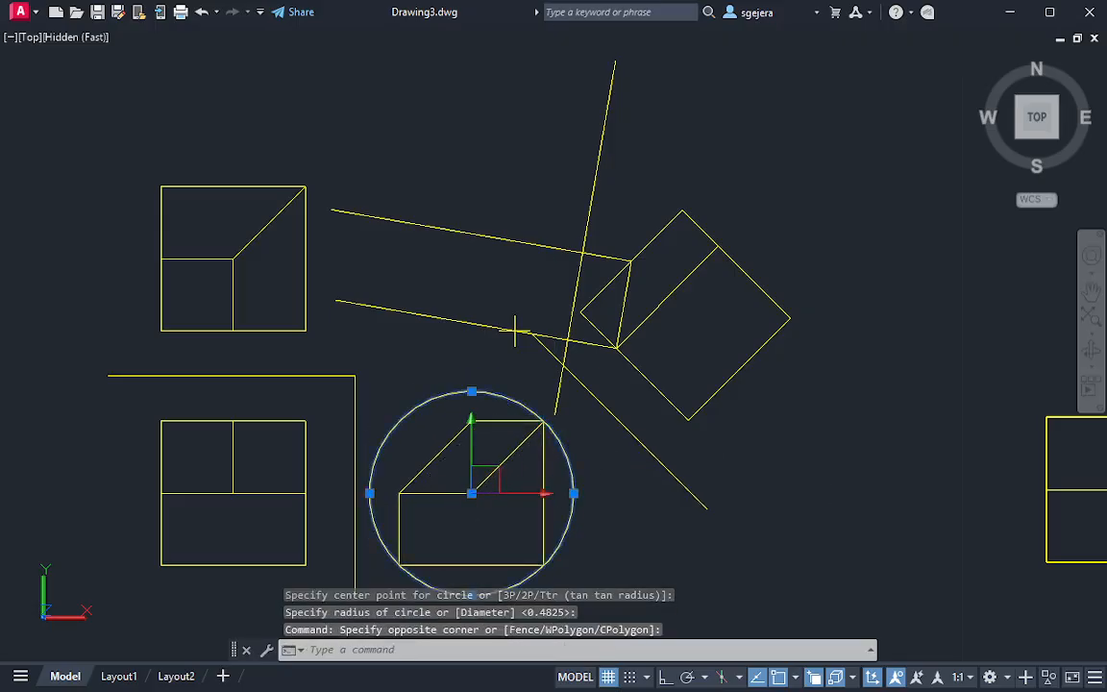
left_click(471, 493)
left_click(568, 340)
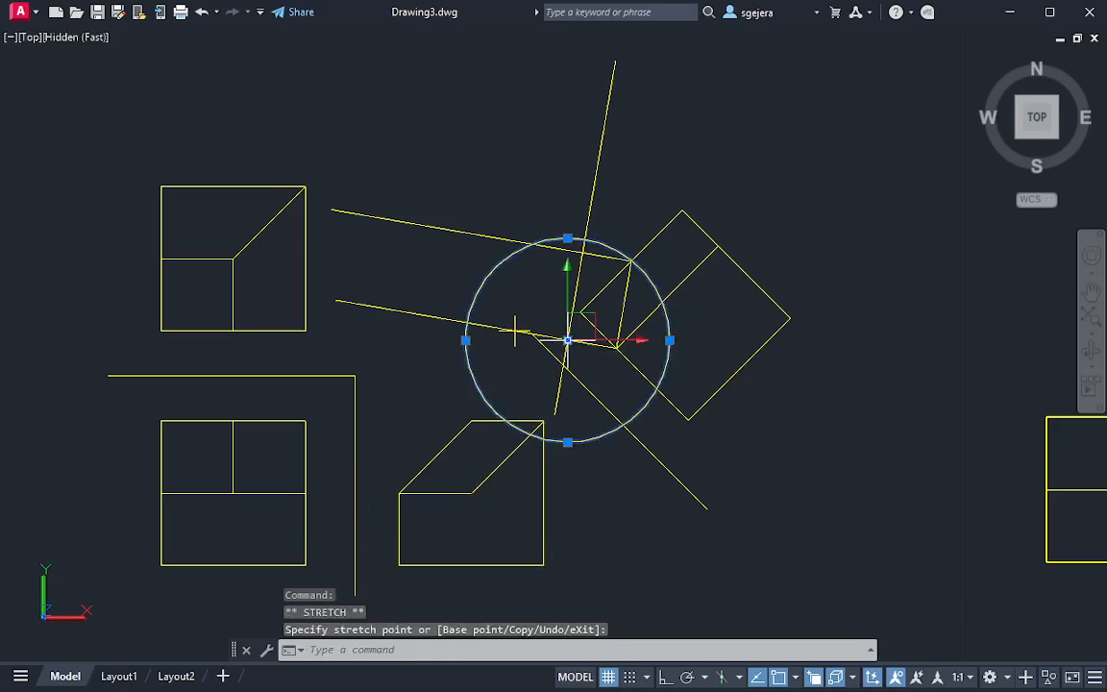
key("Escape")
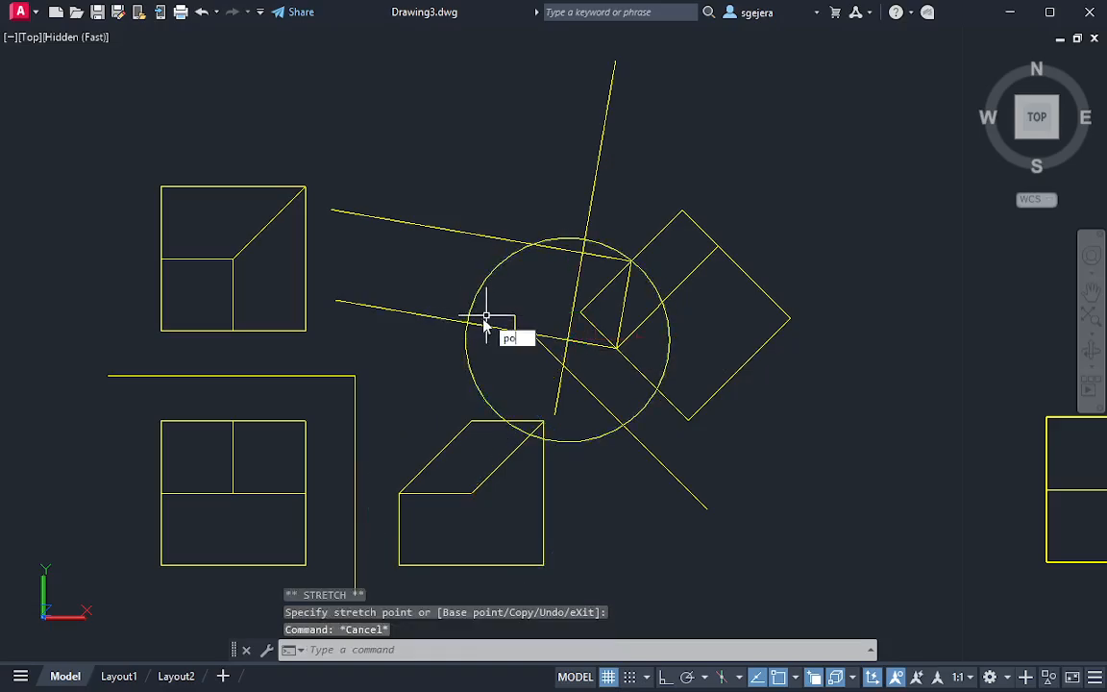
Trim the lower projection line outside the circle and erase the circle
key("Return")
key("Escape")
key("Escape")
key("Return")
left_click(449, 291)
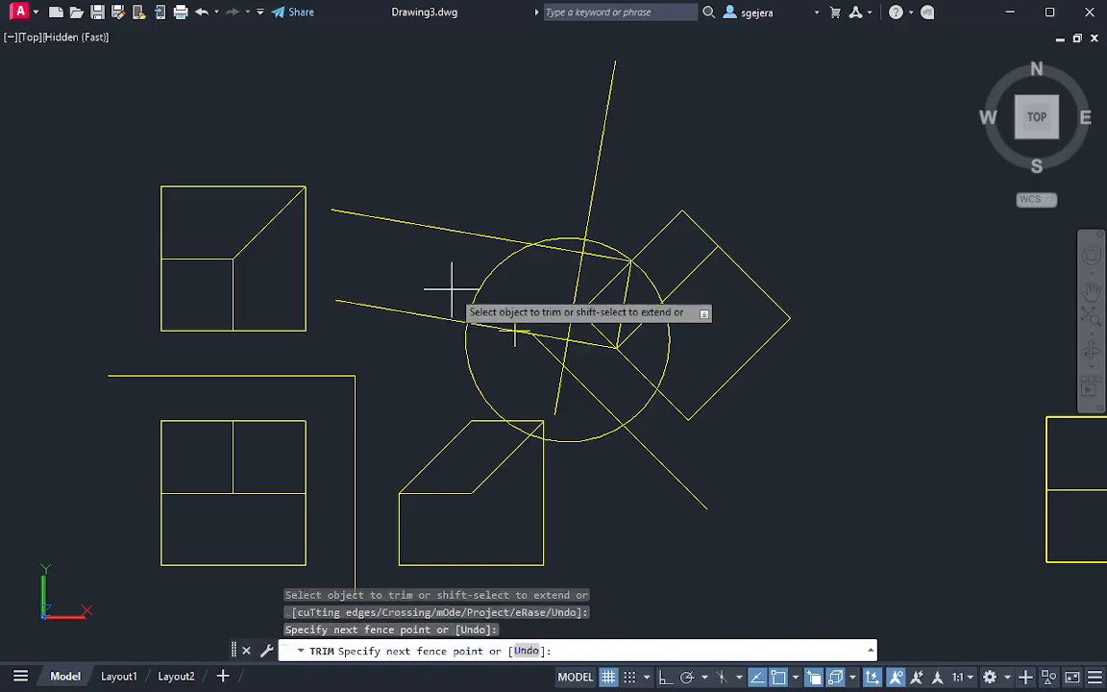
left_click(432, 345)
key("Escape")
left_click(653, 411)
left_click(637, 395)
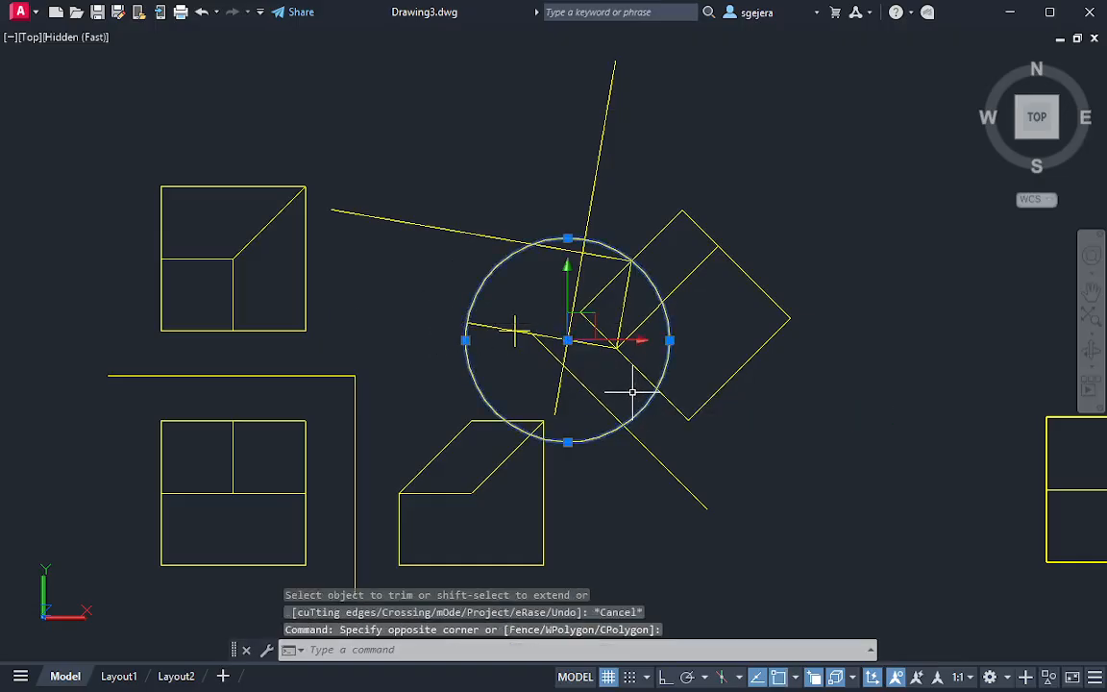
key("Delete")
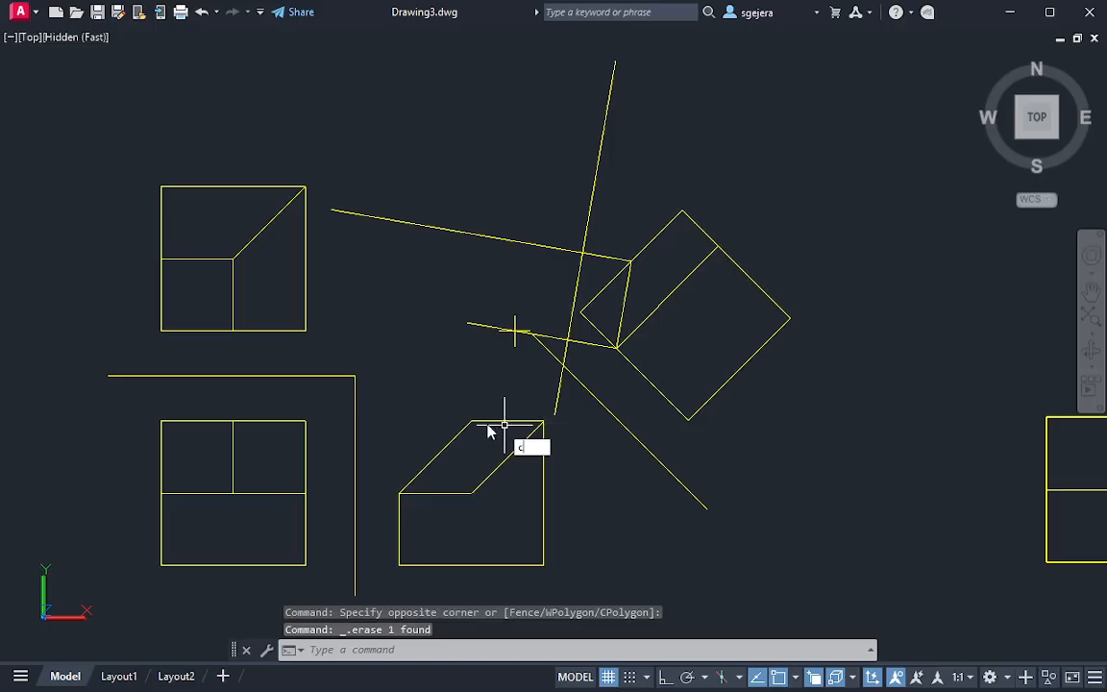
Draw a circle of about 0.94 radius from the left end of the side view's top edge and centre it on the upper projection line's crossing with the second reference line
type("c")
key("Return")
left_click(471, 420)
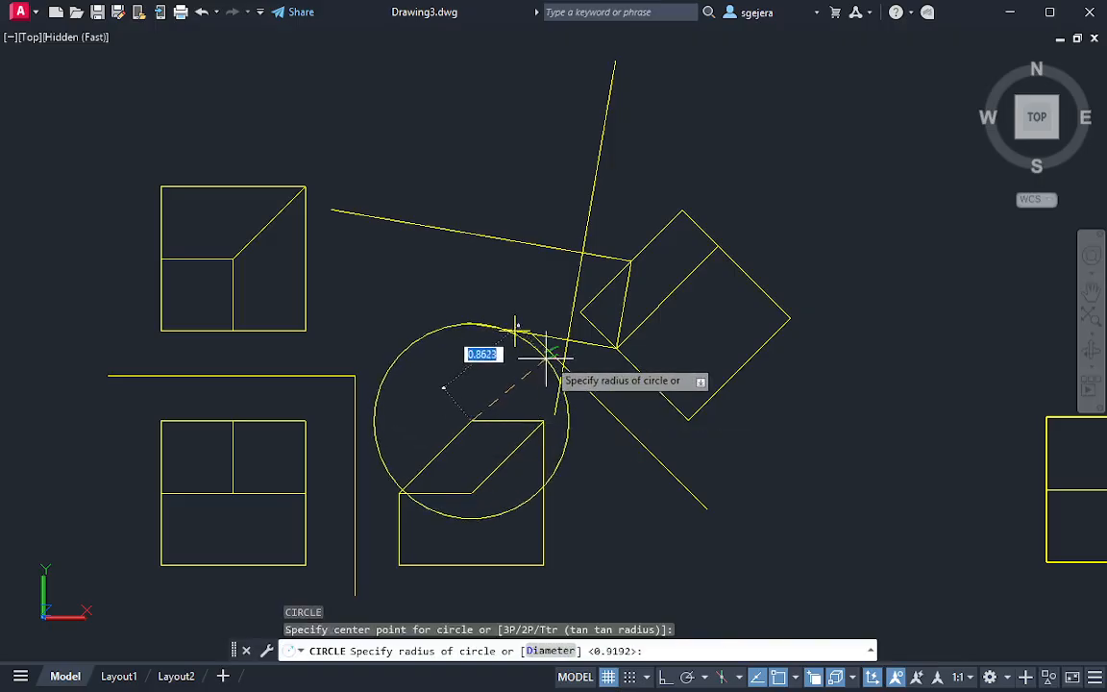
left_click(583, 428)
left_click(583, 429)
left_click(489, 423)
left_click(471, 420)
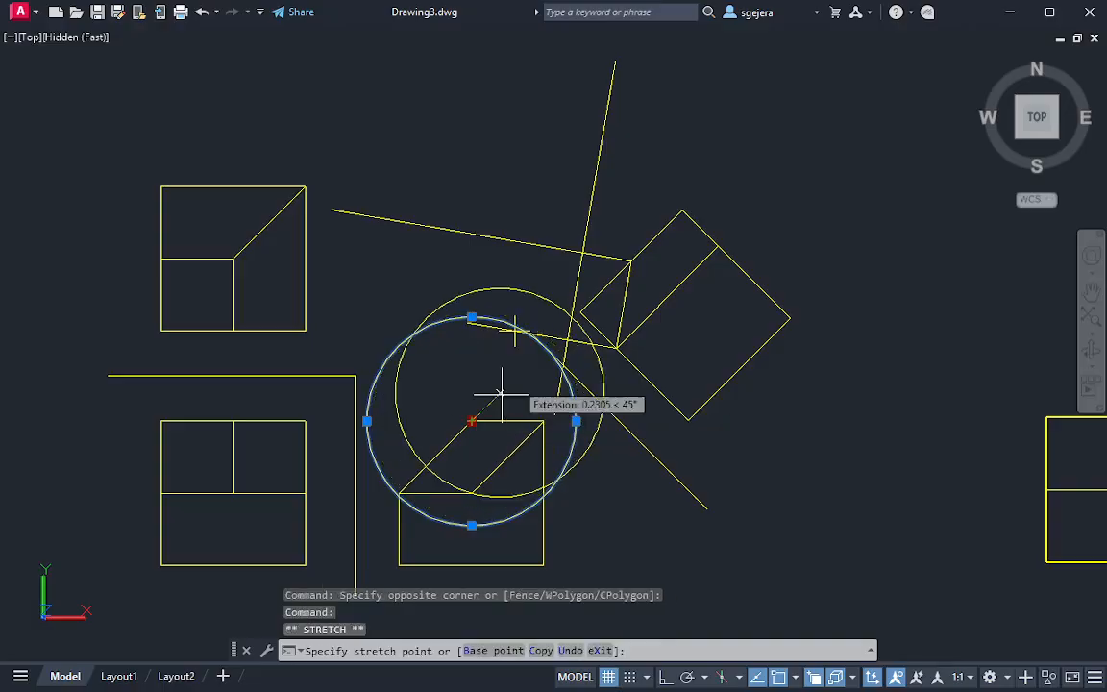
left_click(583, 253)
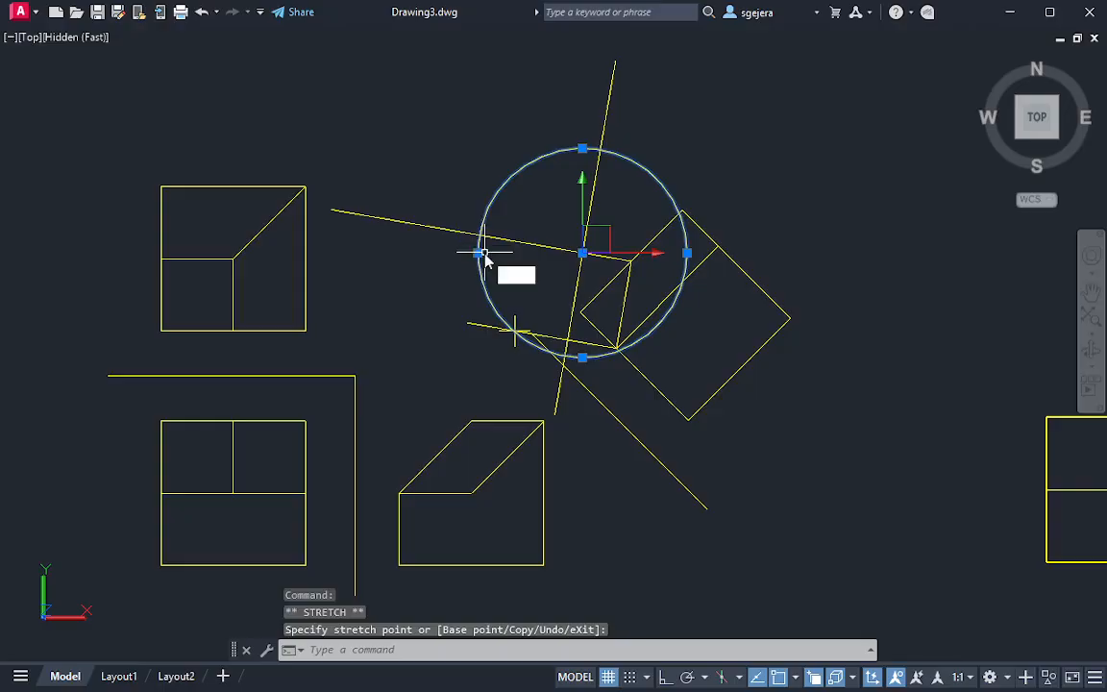
Place a point where the circle crosses the upper projection line and erase the circle
type("po")
key("Return")
left_click(481, 234)
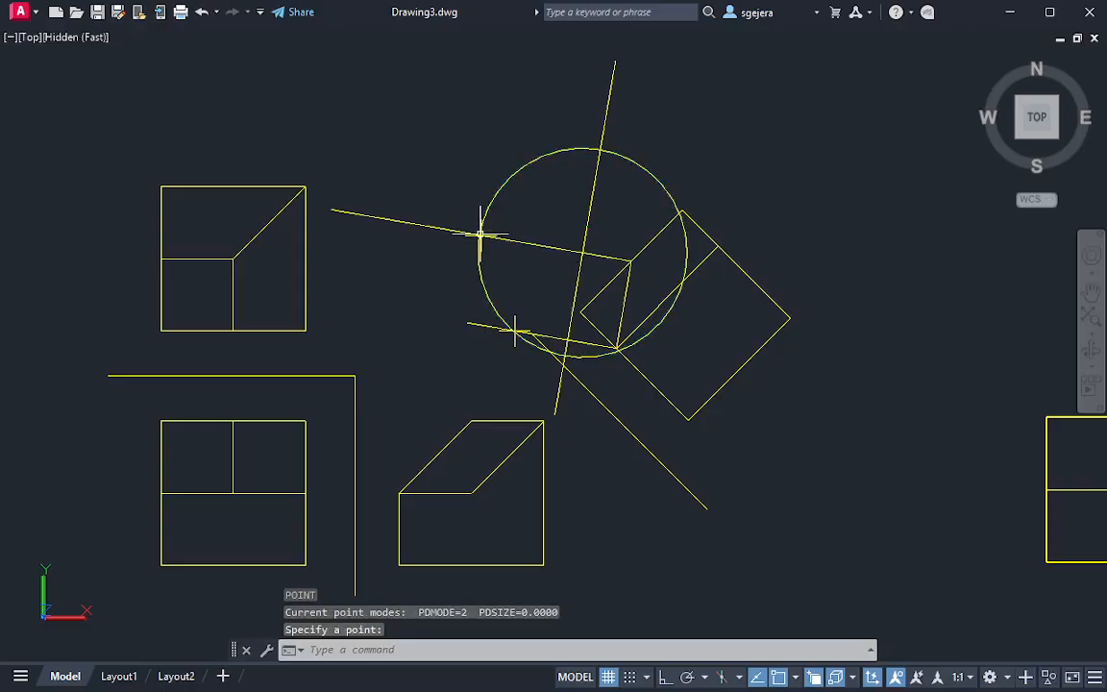
key("Escape")
left_click(653, 204)
left_click(647, 217)
type("e")
key("Return")
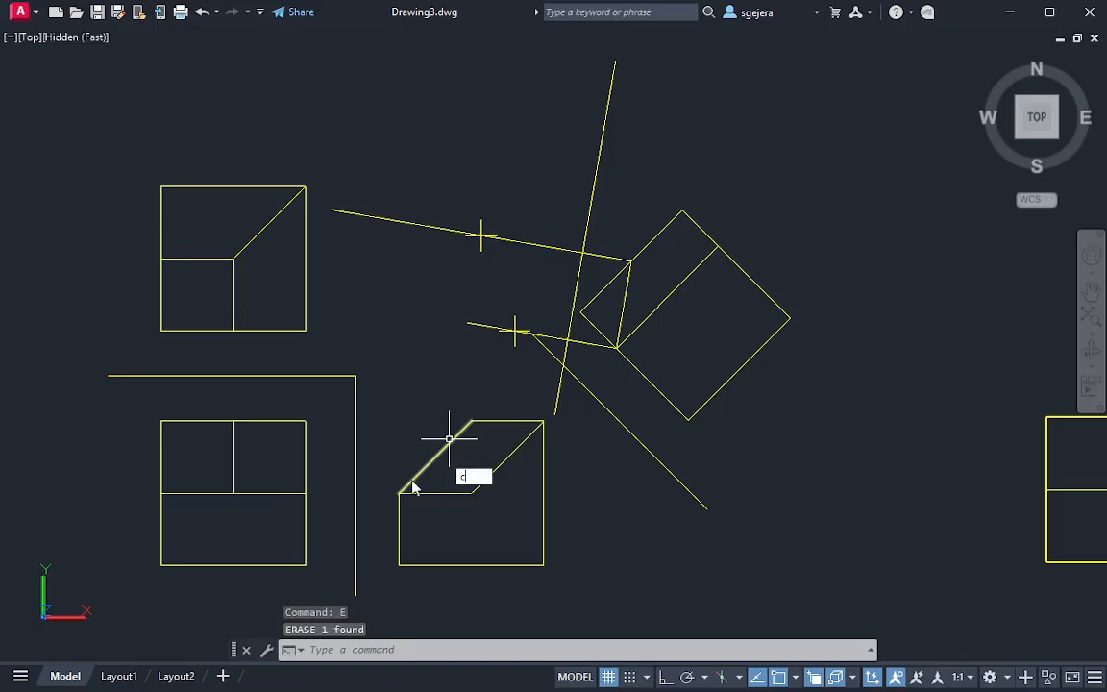
Draw a circle from the lower end of the side view's slanted edge to the first reference line and centre it on the upper projection line's crossing with the second reference line
type("c")
key("Return")
left_click(399, 493)
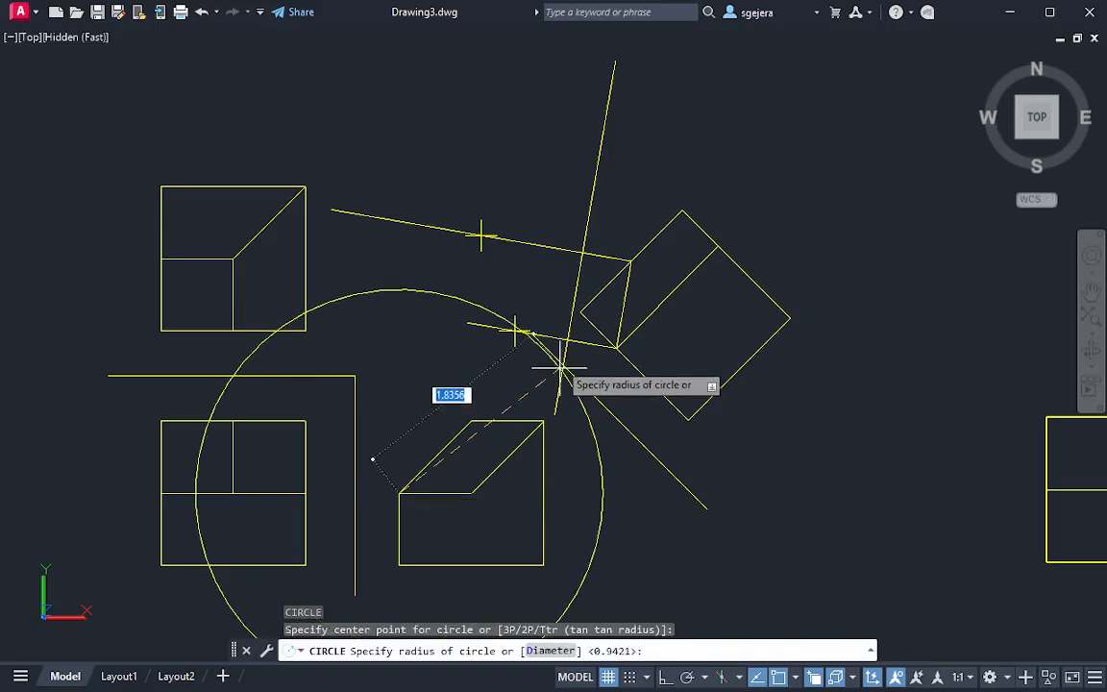
left_click(602, 441)
left_click(589, 475)
left_click(444, 473)
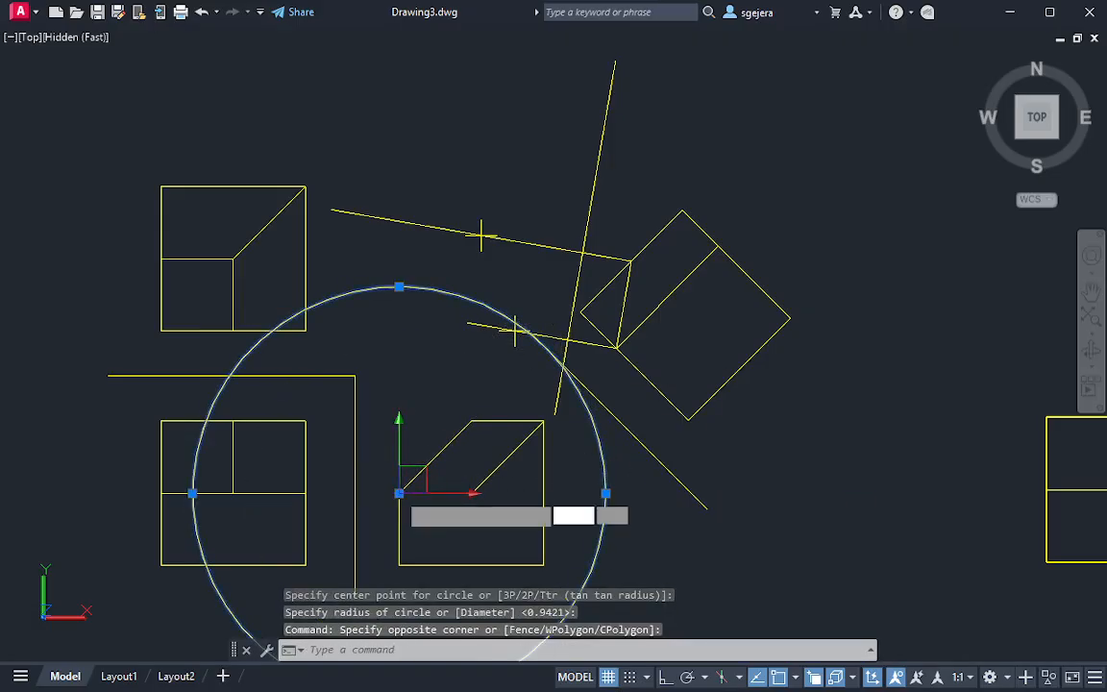
left_click(405, 491)
left_click(582, 253)
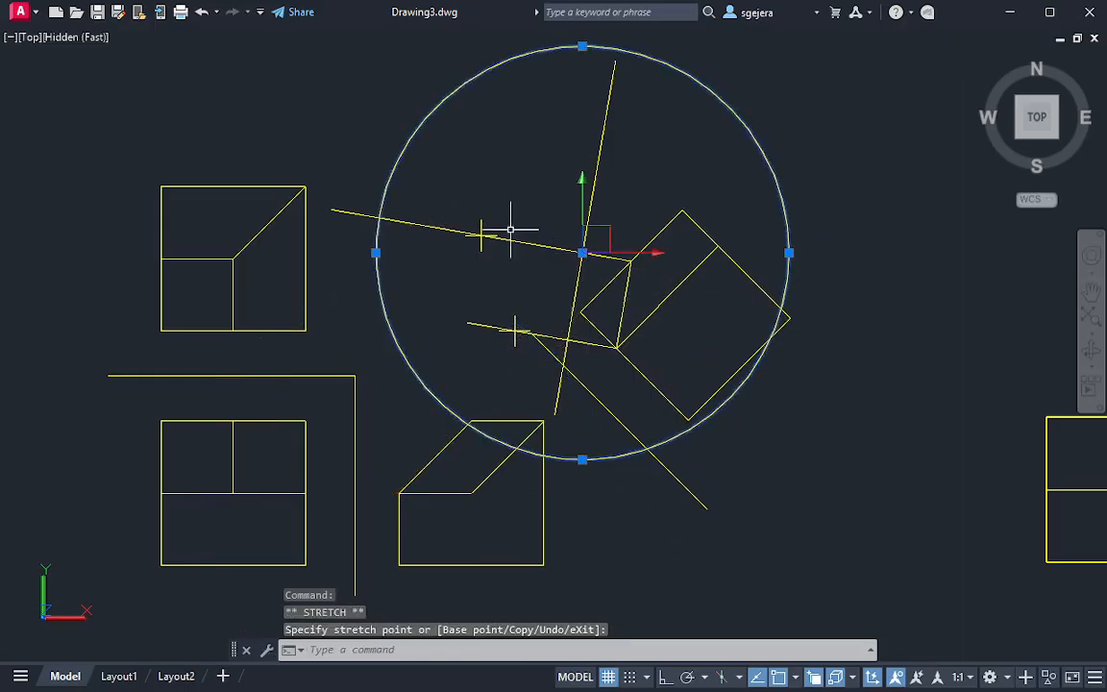
key("Escape")
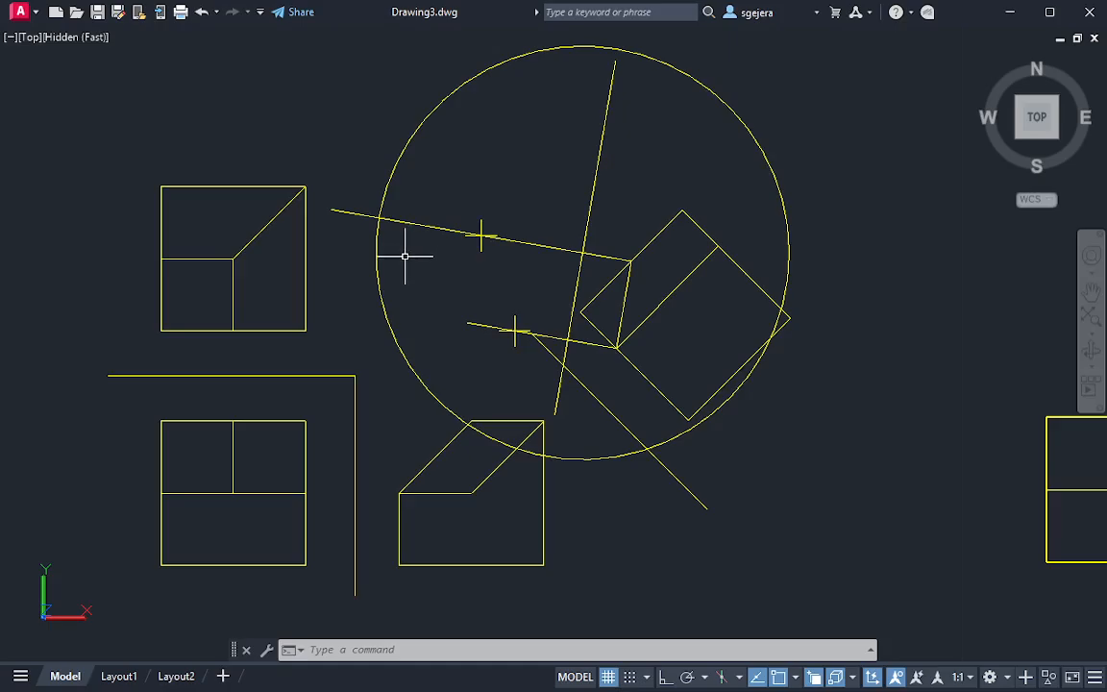
key("Escape")
key("Escape")
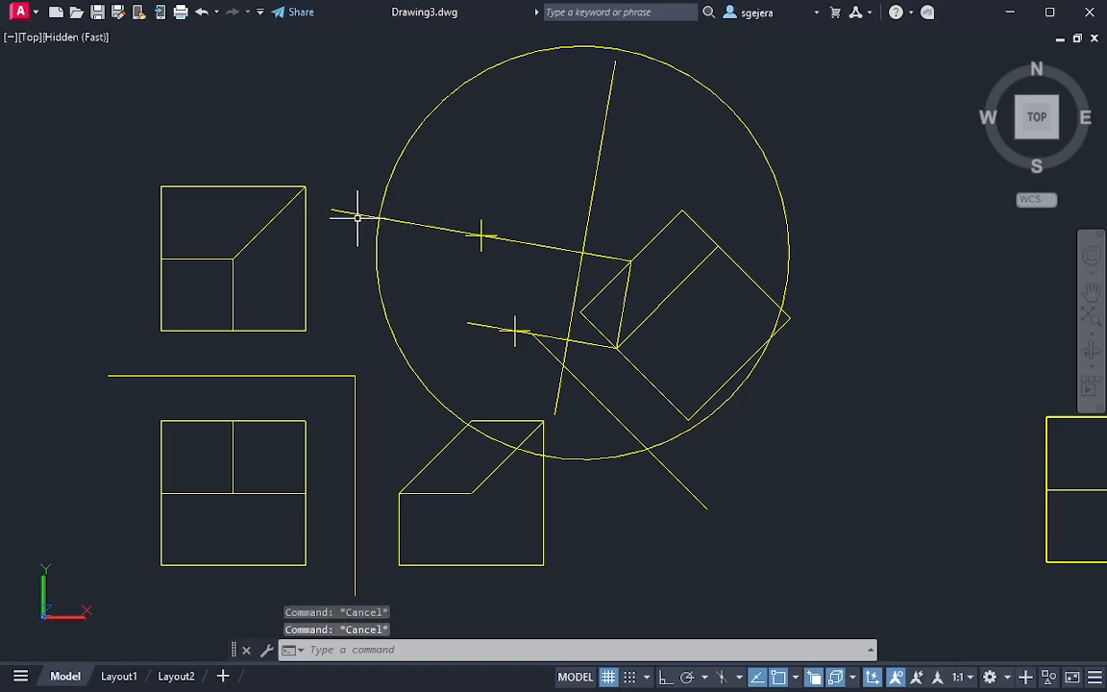
Trim the upper projection line outside the circle and erase the circle
type("tr")
key("space")
left_click(358, 175)
left_click(332, 232)
key("Escape")
left_click(838, 173)
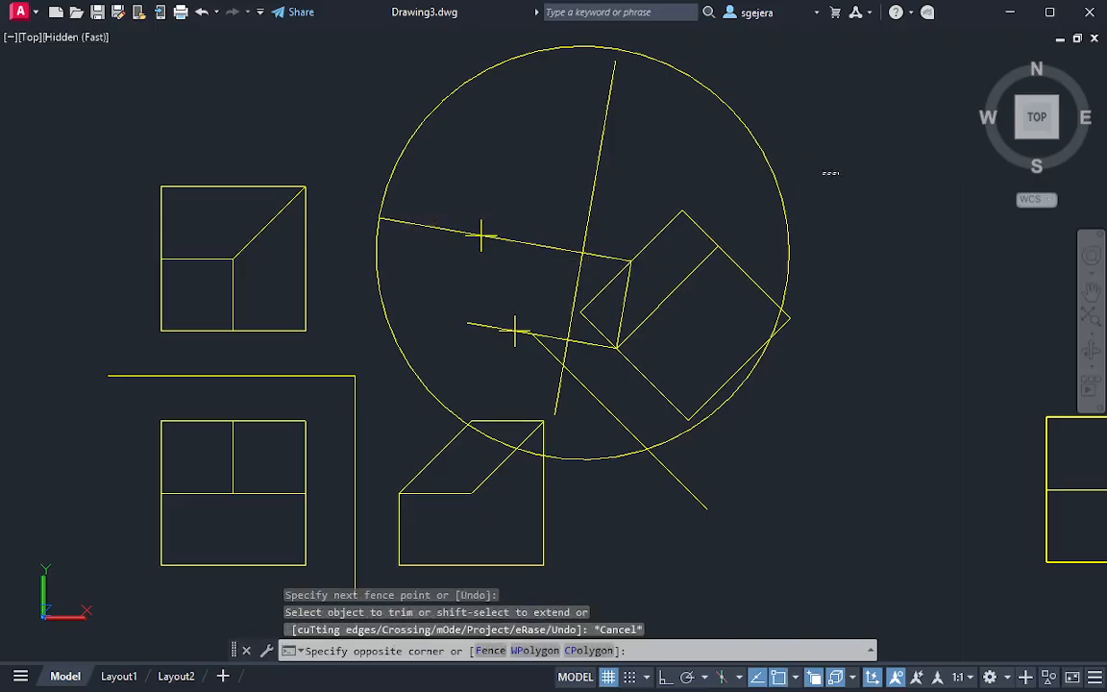
left_click(692, 170)
key("Delete")
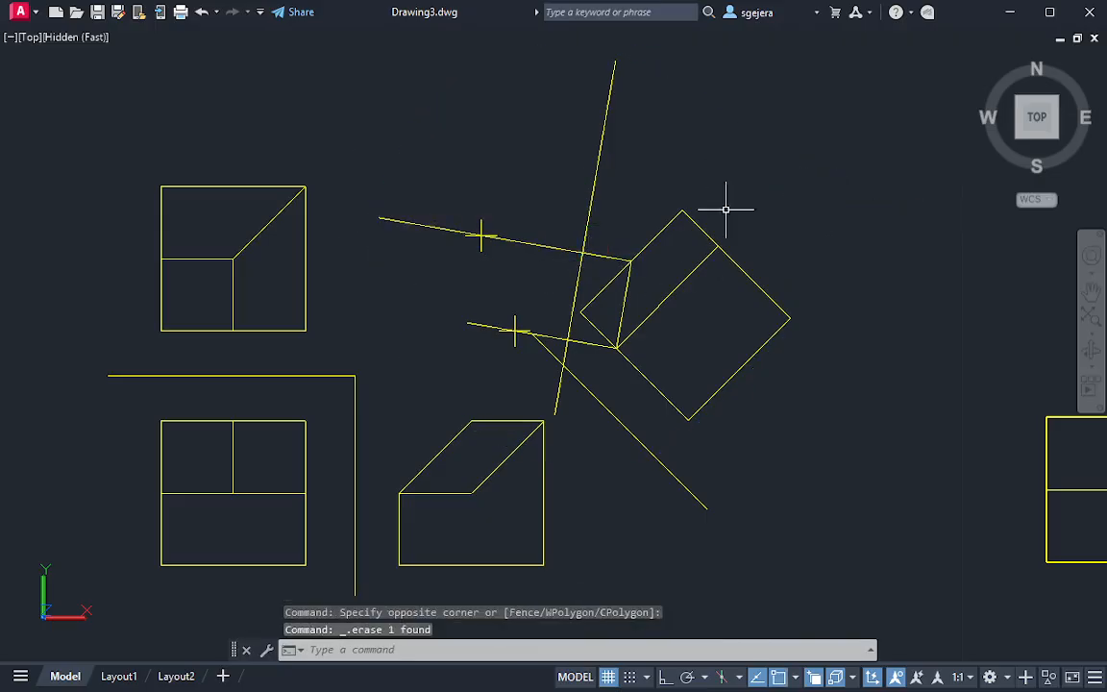
Draw a line between the two placed points and another between the far ends of the two projection lines
type("l")
key("space")
left_click(481, 233)
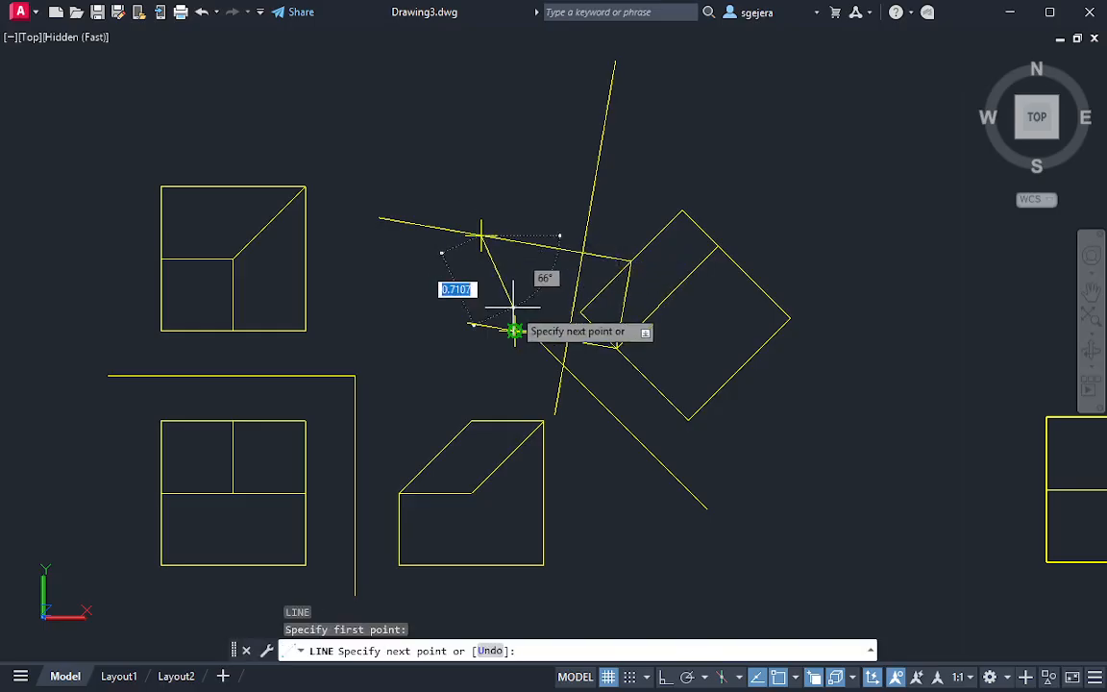
left_click(515, 330)
key("Escape")
key("space")
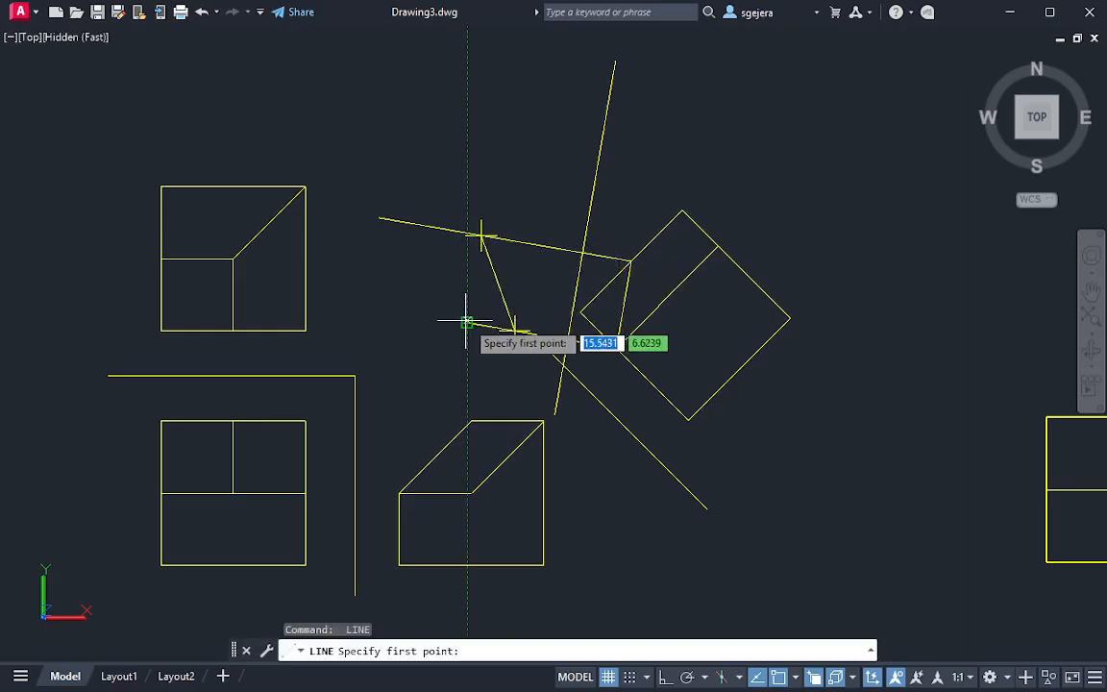
left_click(466, 321)
left_click(381, 219)
key("Escape")
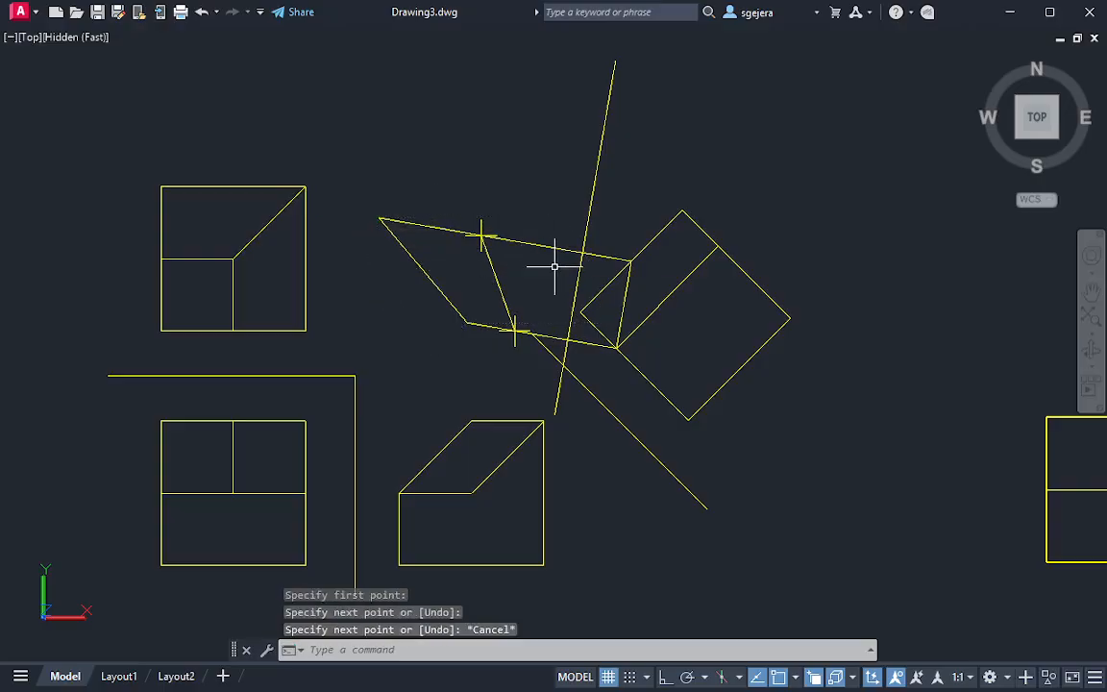
Erase the two point markers on the projection lines
left_click(516, 328)
left_click(535, 312)
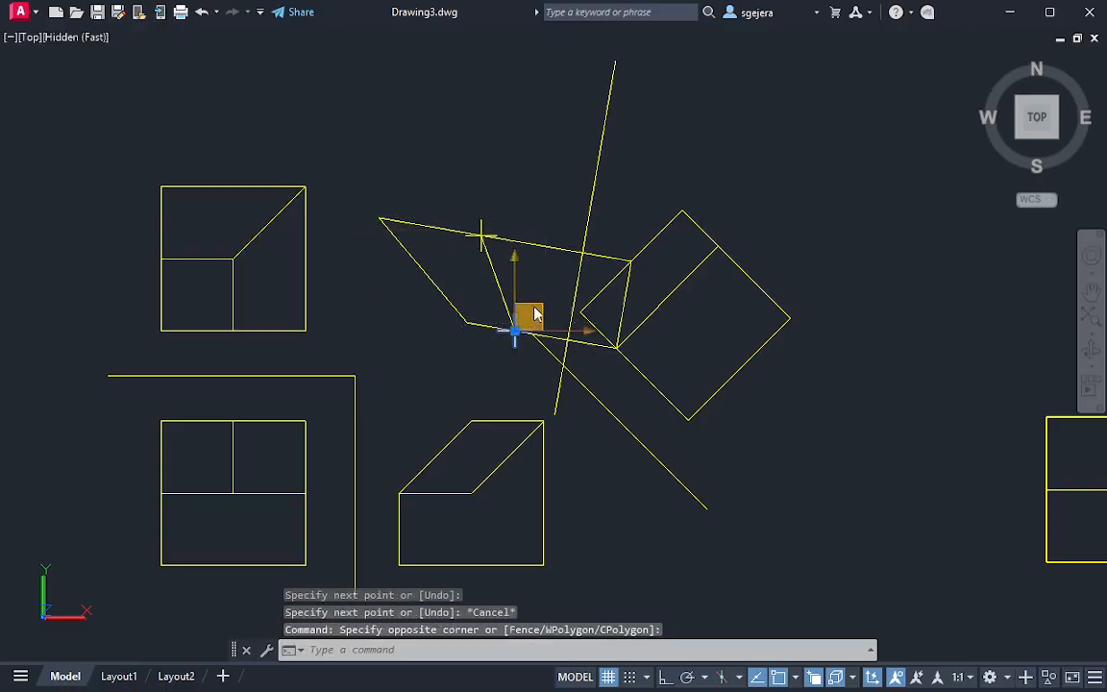
key("Delete")
left_click(494, 221)
left_click(470, 228)
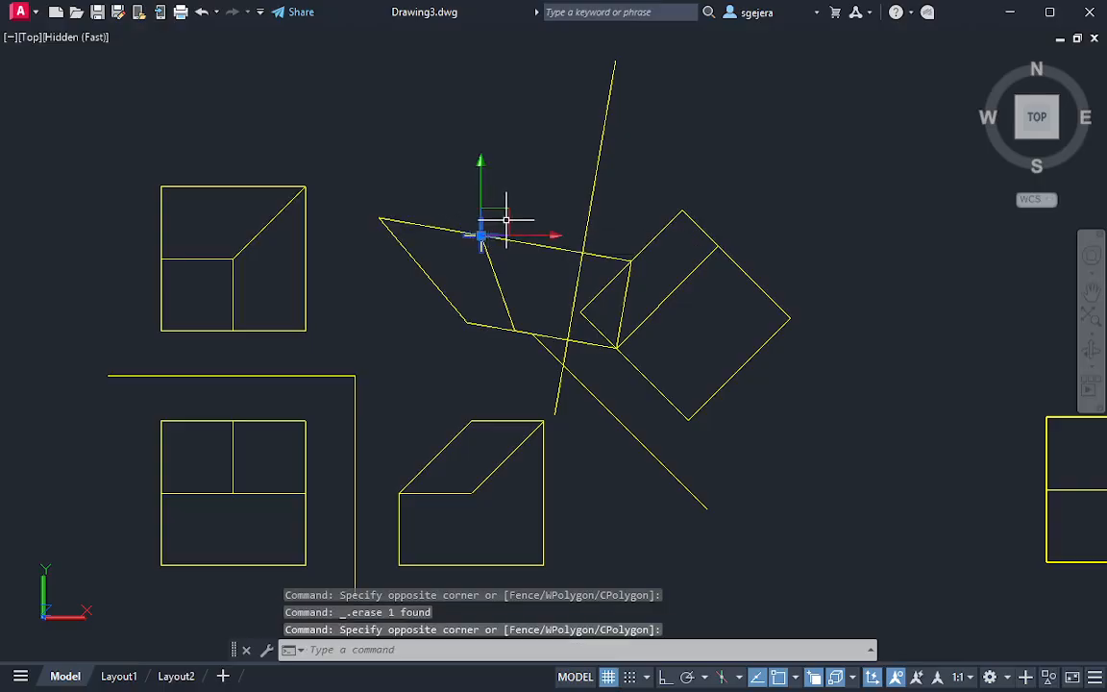
key("Delete")
Trim both projection lines between the new quadrilateral and the second reference line, and the first reference line's stub beyond the second
type("tr")
key("Return")
left_click(551, 341)
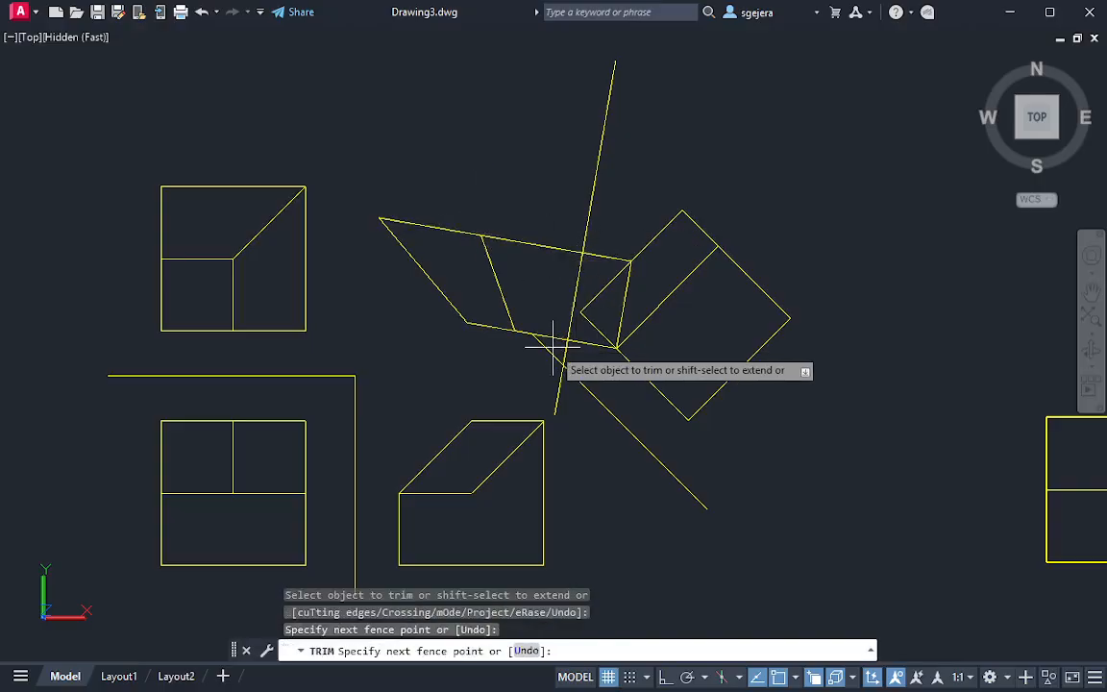
left_click(537, 356)
left_click(541, 330)
left_click(536, 345)
left_click(550, 233)
left_click(544, 270)
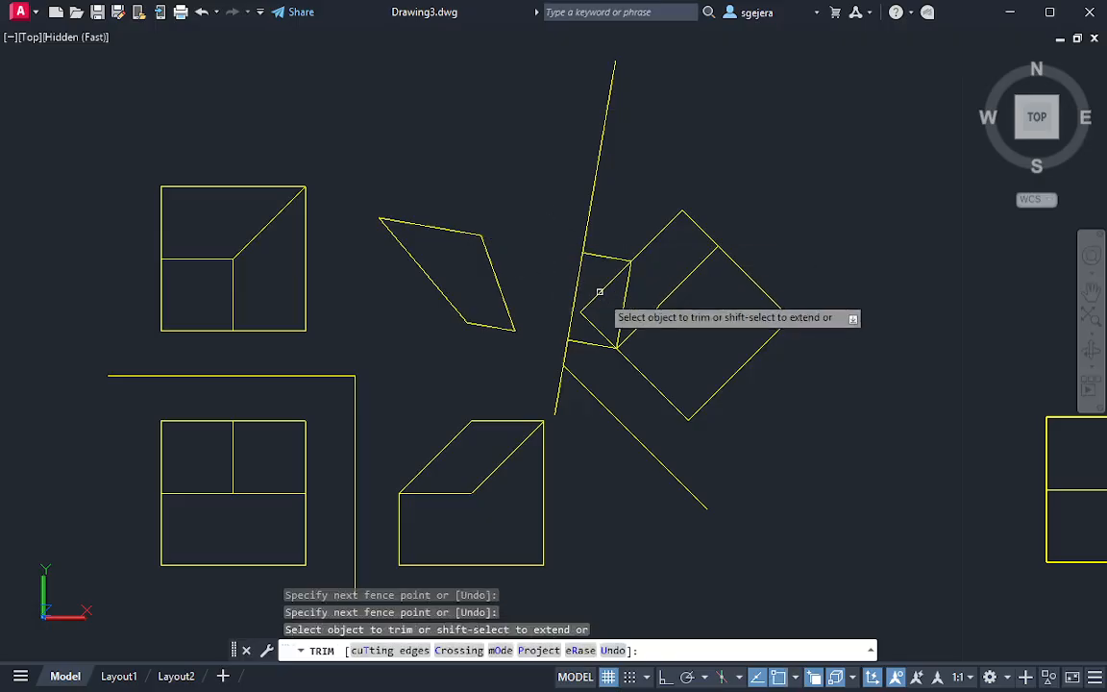
key("Escape")
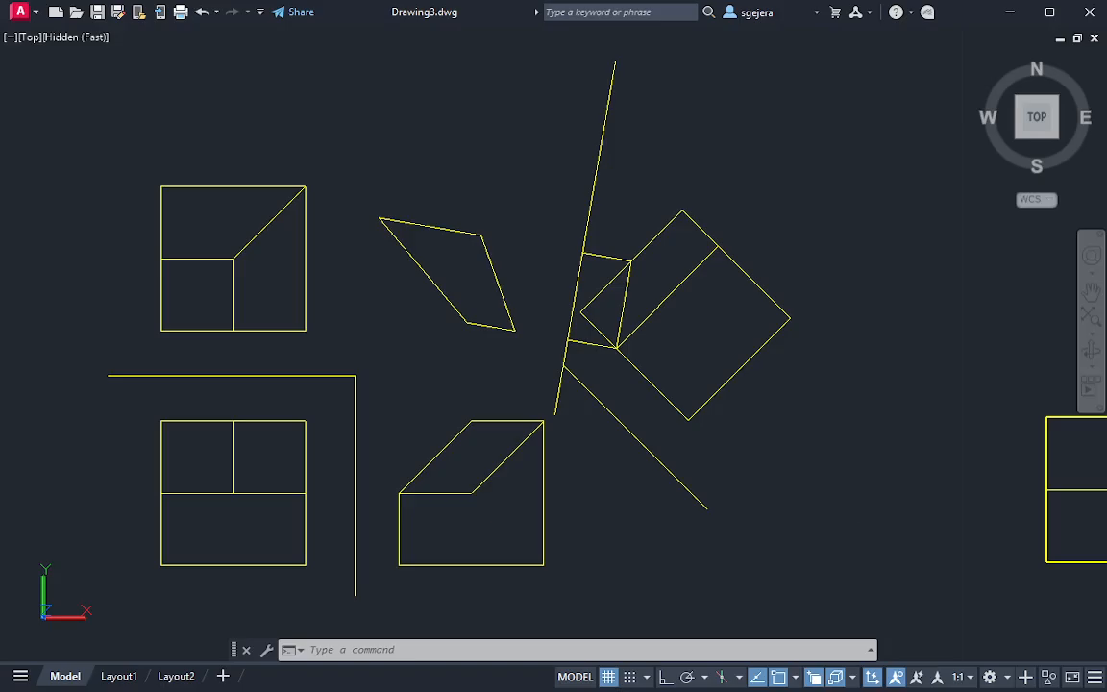
middle_click_drag(1105, 553, 964, 328)
key("ctrl+z")
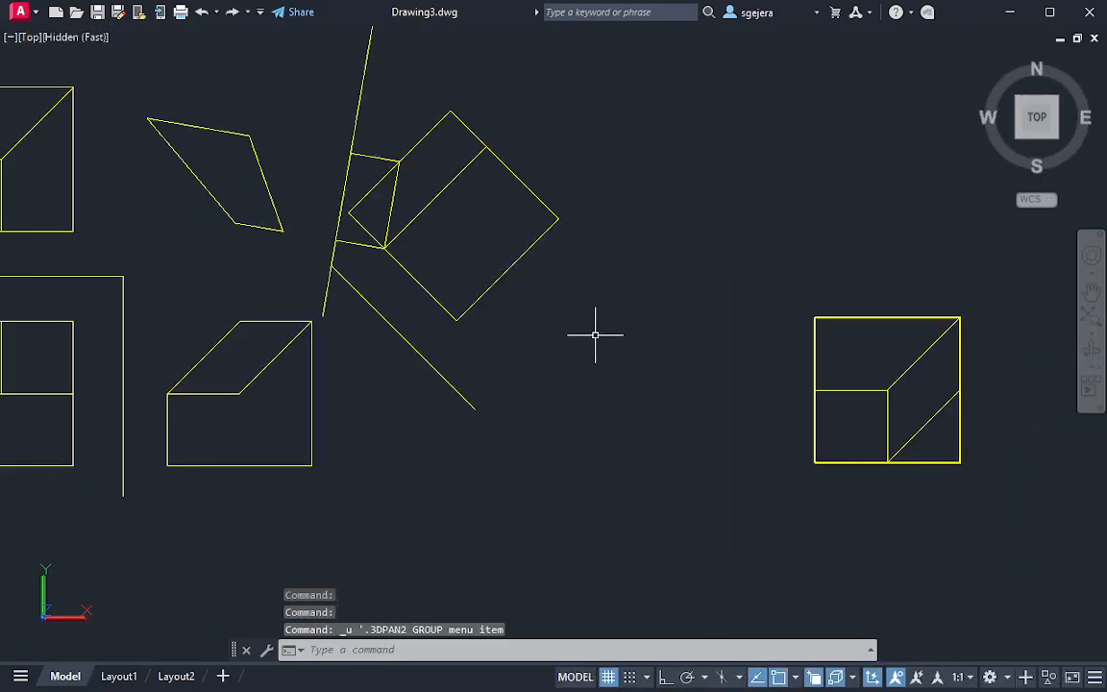
key("ctrl+z")
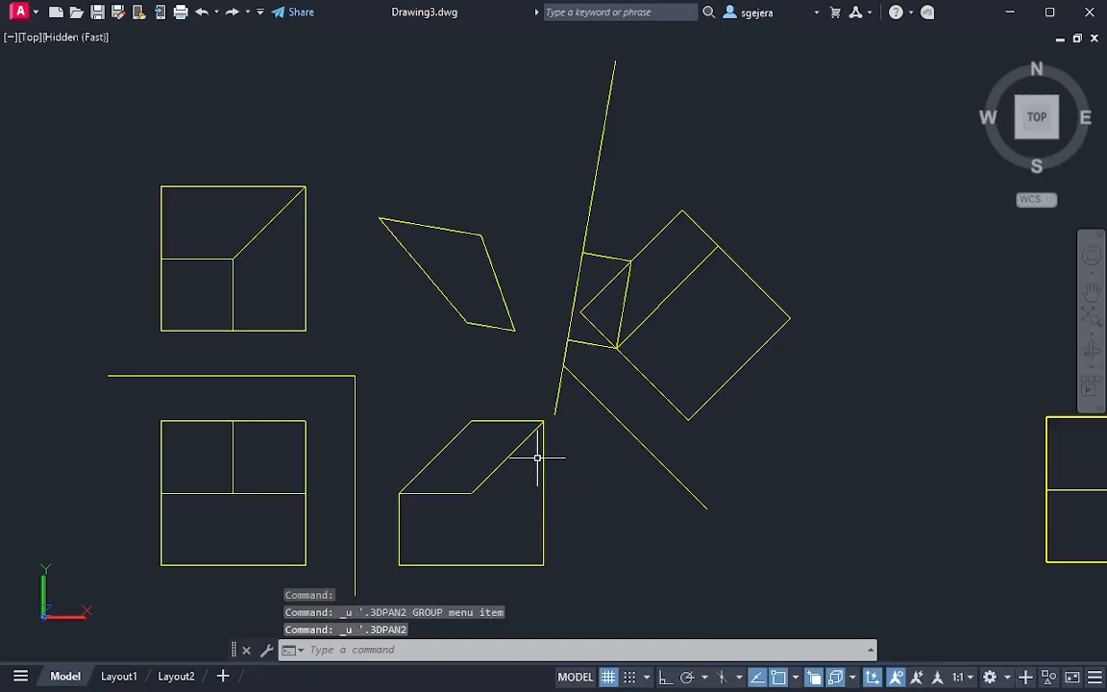
Draw a circle from the side view's inner slot corner to the first reference line and centre it on the lower projection line's crossing with the second reference line
type("c")
key("Return")
left_click(471, 493)
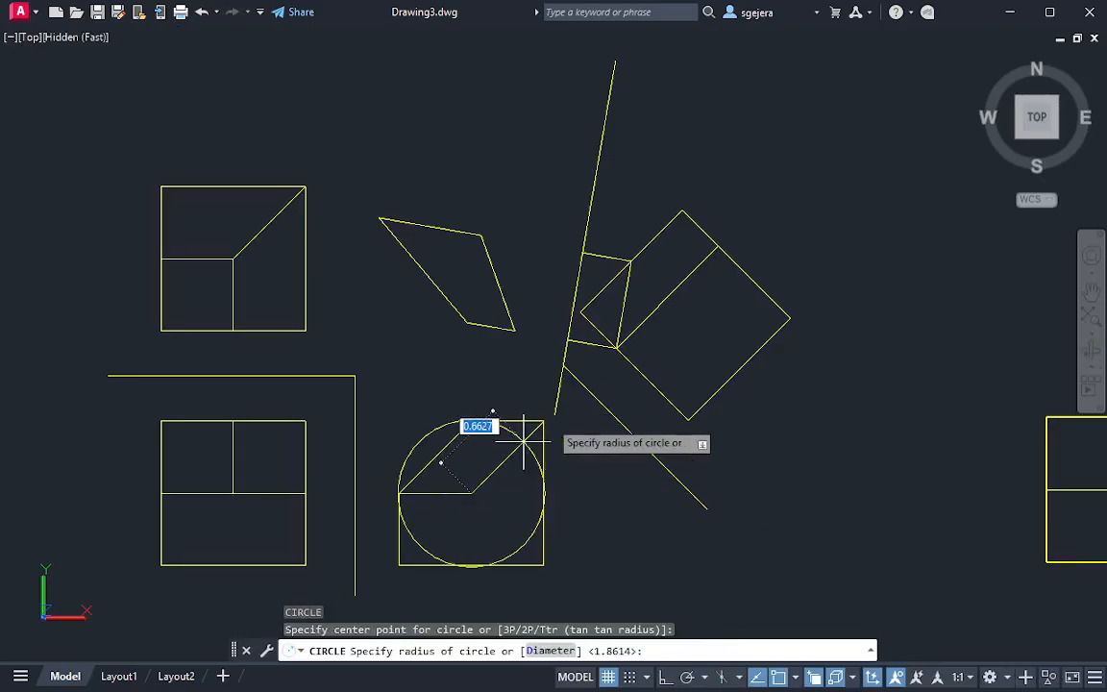
left_click(580, 385)
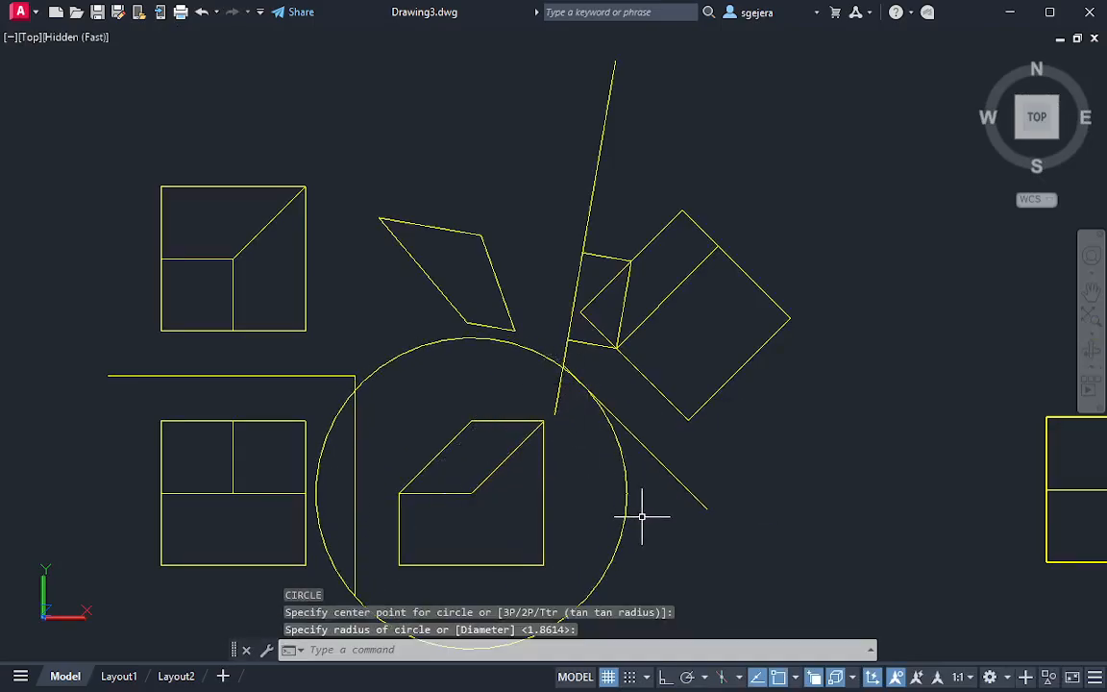
left_click(643, 517)
left_click(583, 510)
left_click(471, 493)
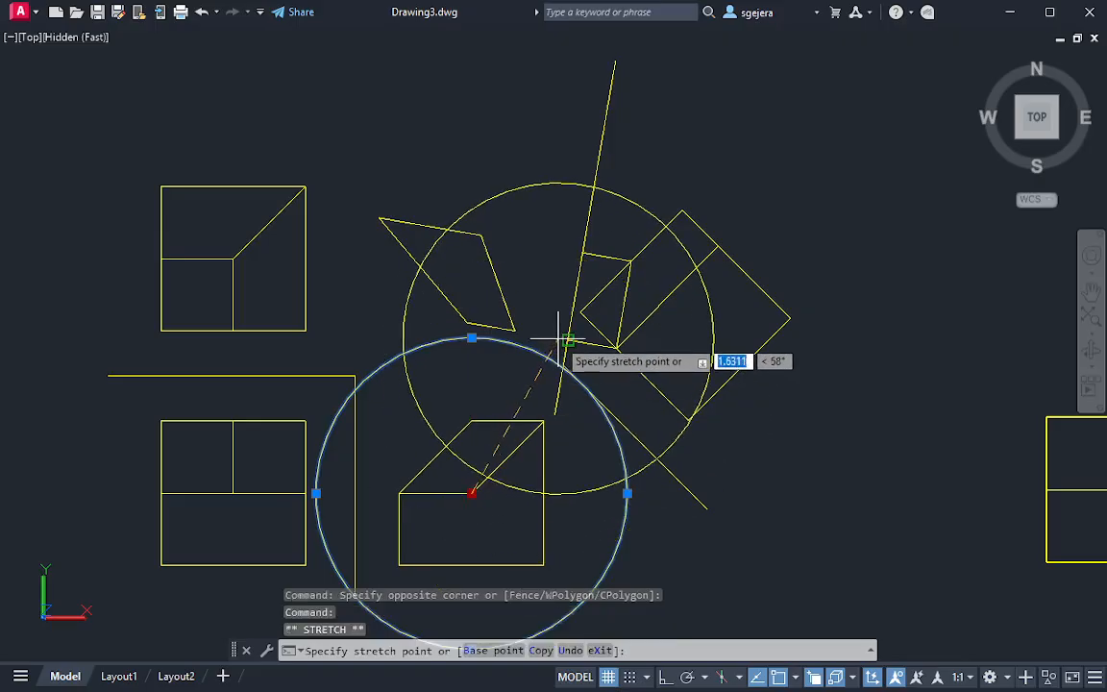
left_click(568, 340)
key("Escape")
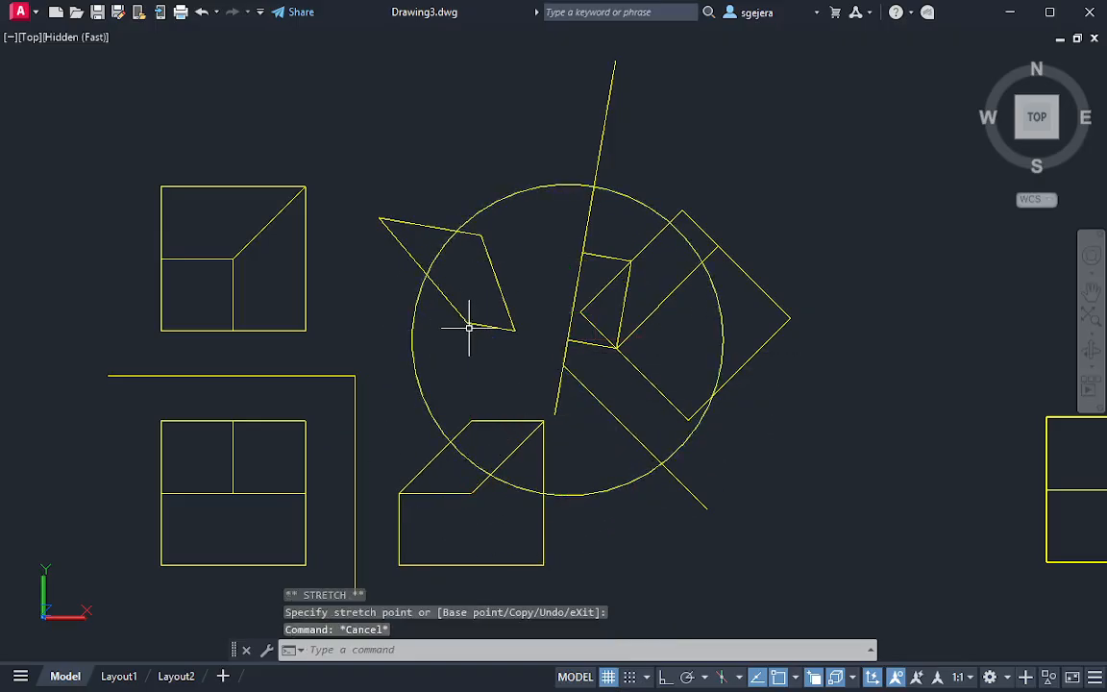
Extend the quadrilateral's lower edge to the circle and erase its outer slanted edge farthest from the second reference line
key("Return")
left_click(477, 324)
key("Escape")
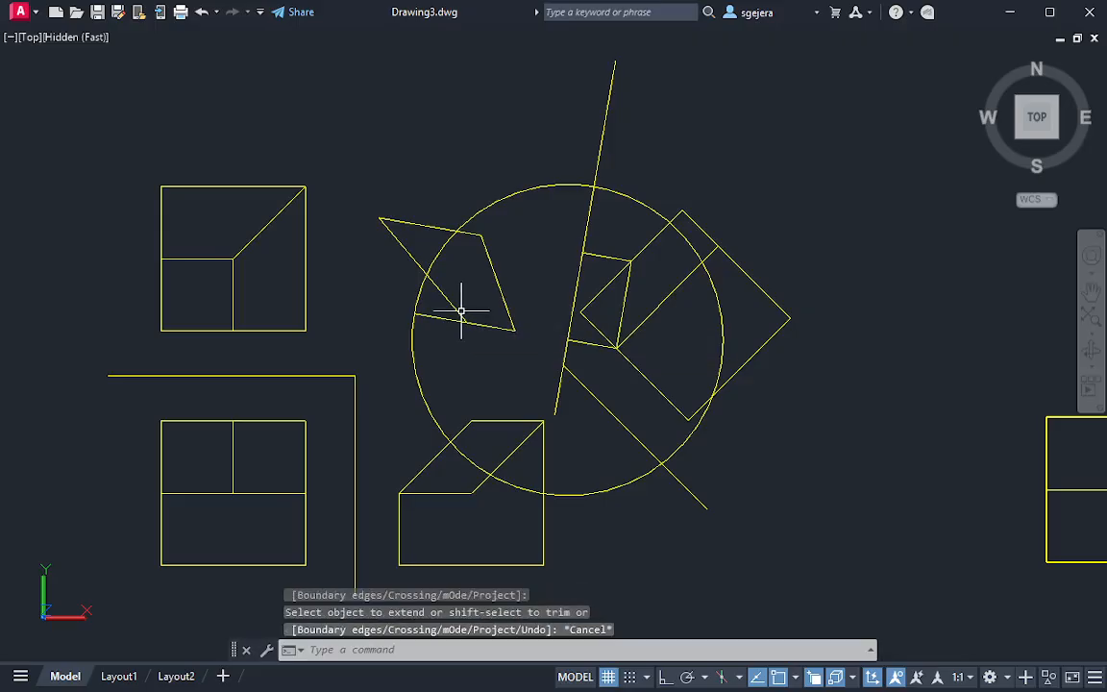
left_click(453, 300)
left_click(440, 307)
key("Delete")
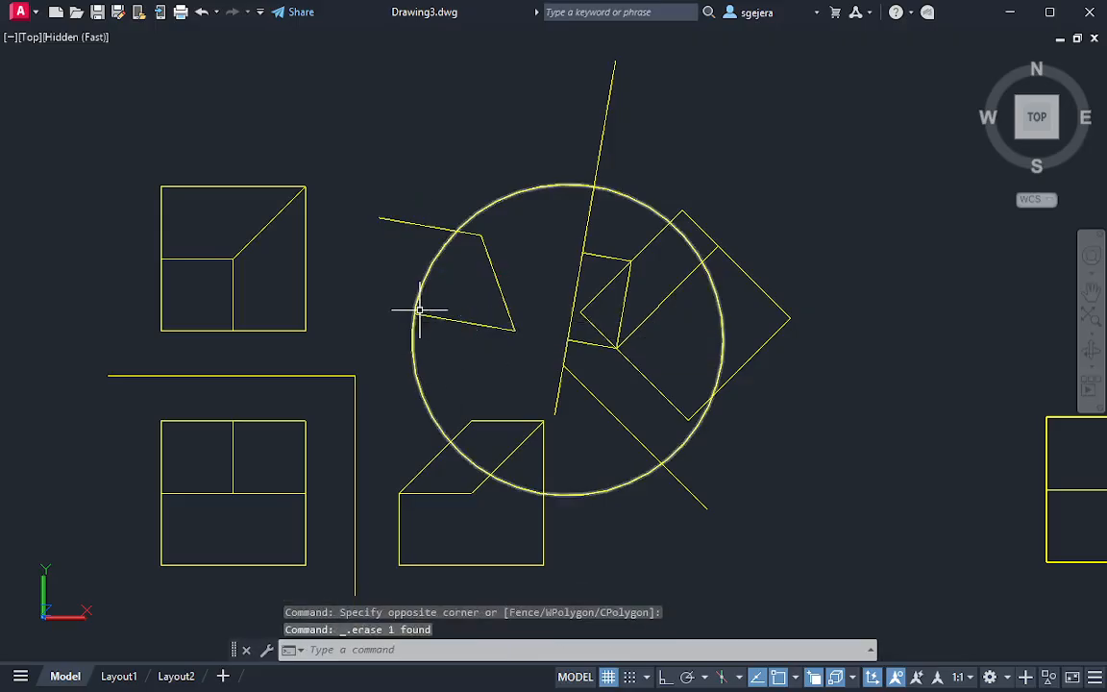
Draw a line joining the far ends of the quadrilateral's upper and lower edges and erase the circle
type("l")
key("Return")
left_click(380, 216)
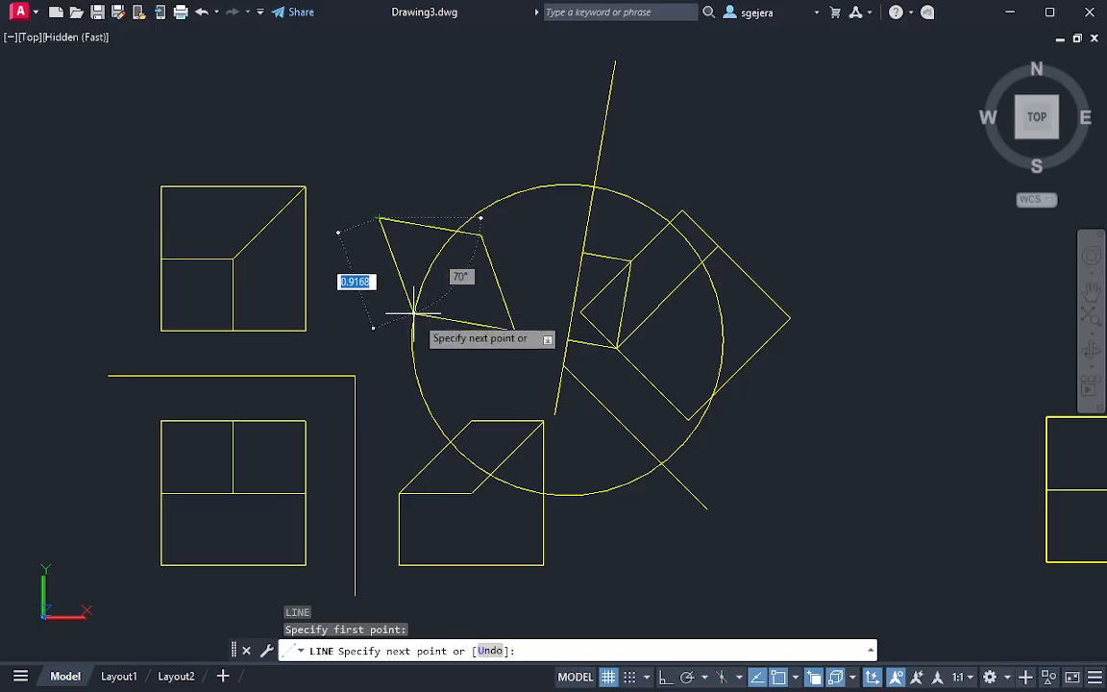
left_click(415, 314)
key("Escape")
left_click(531, 222)
left_click(488, 157)
key("Delete")
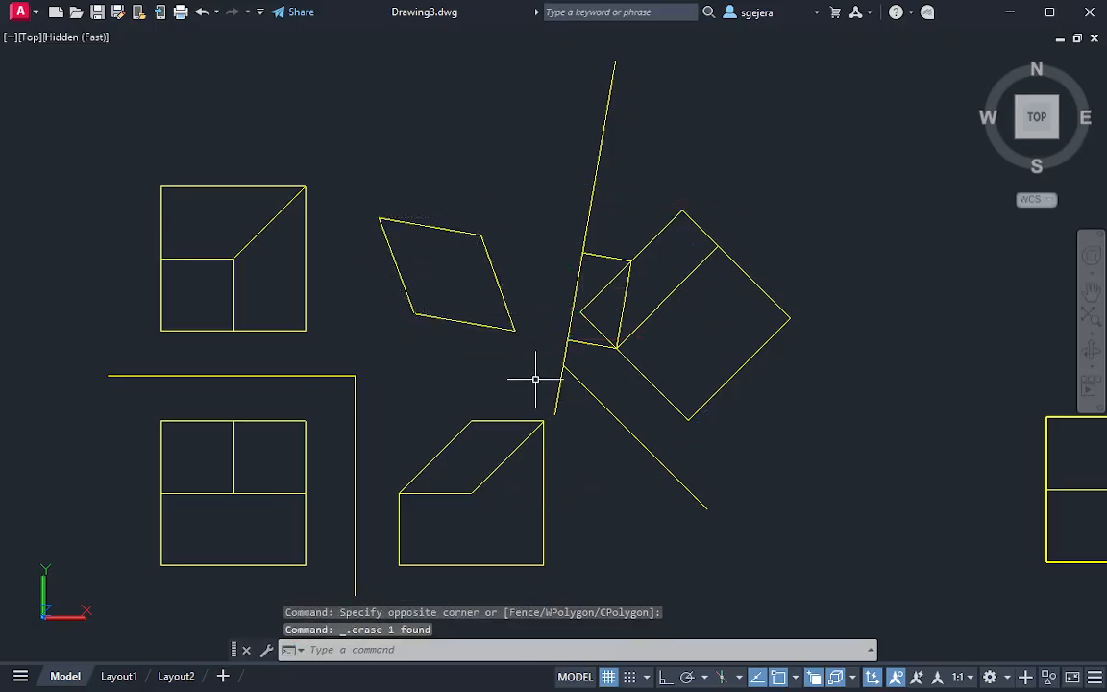
Erase the leftover lower projection segment between the second reference line and the first auxiliary view
mouse_move(533, 375)
middle_mouse_down()
mouse_move(549, 264)
mouse_move(487, 276)
mouse_move(526, 286)
middle_mouse_up()
left_click(628, 298)
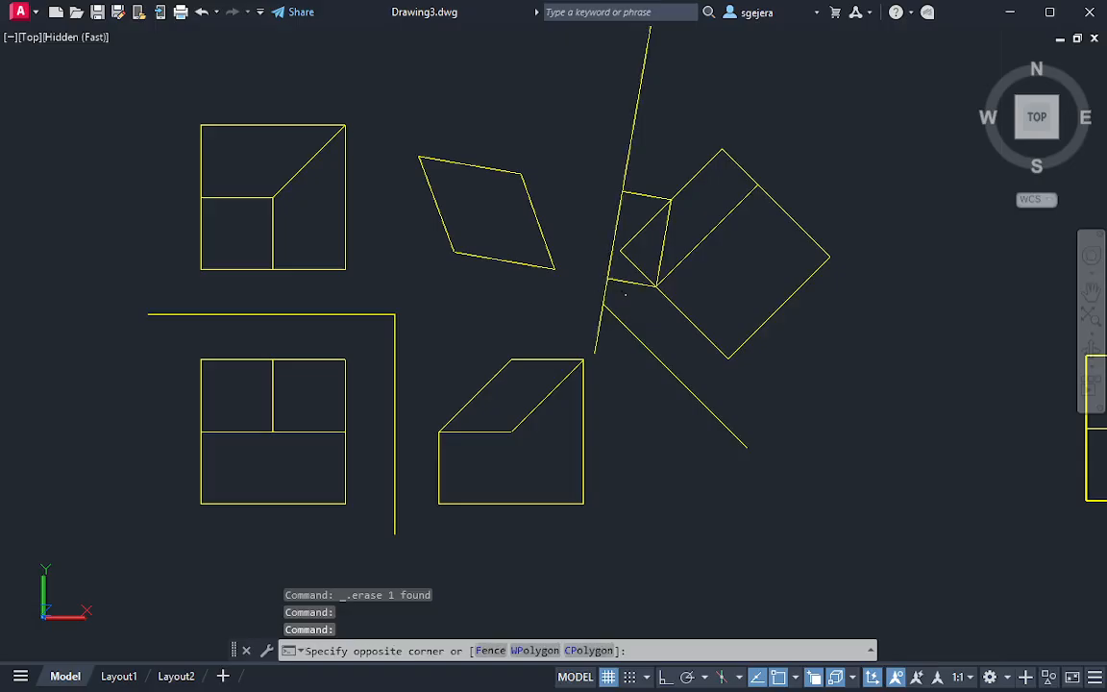
left_click(622, 272)
key("Delete")
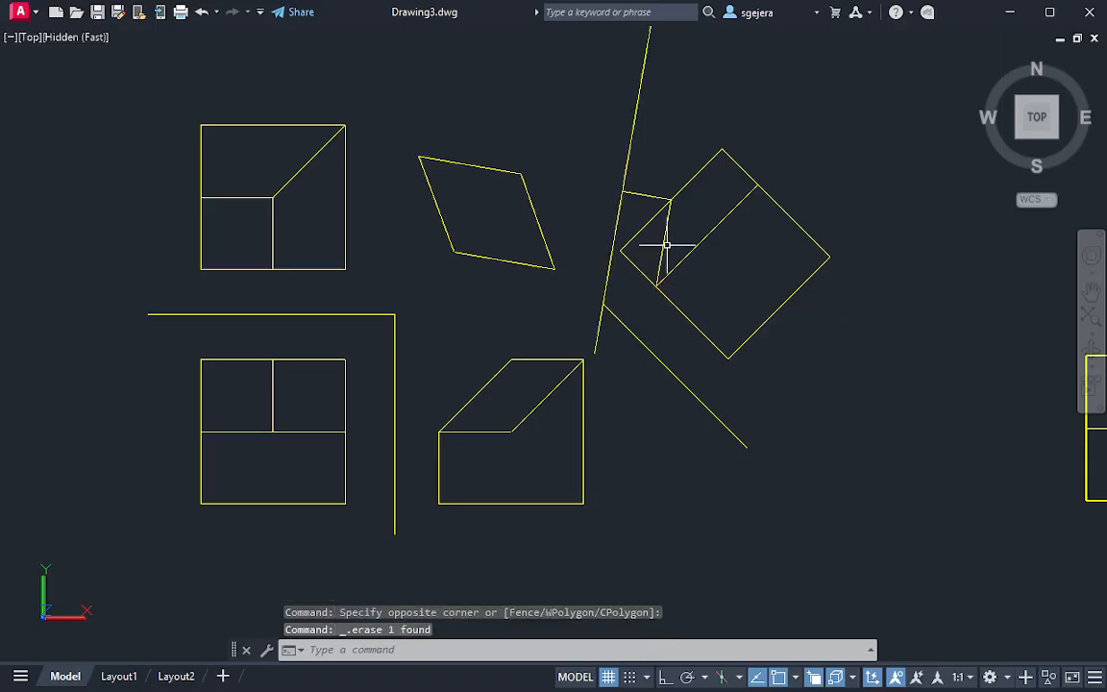
left_click(662, 243)
left_click(683, 239)
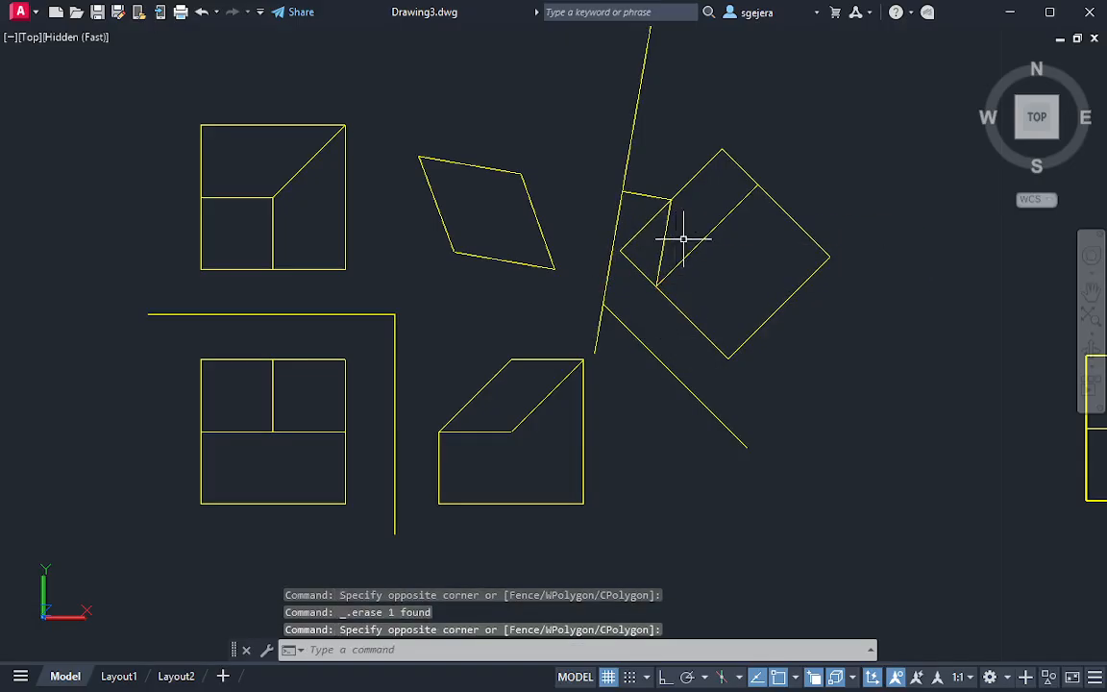
key("Escape")
left_click(658, 183)
key("Escape")
type("e")
key("Return")
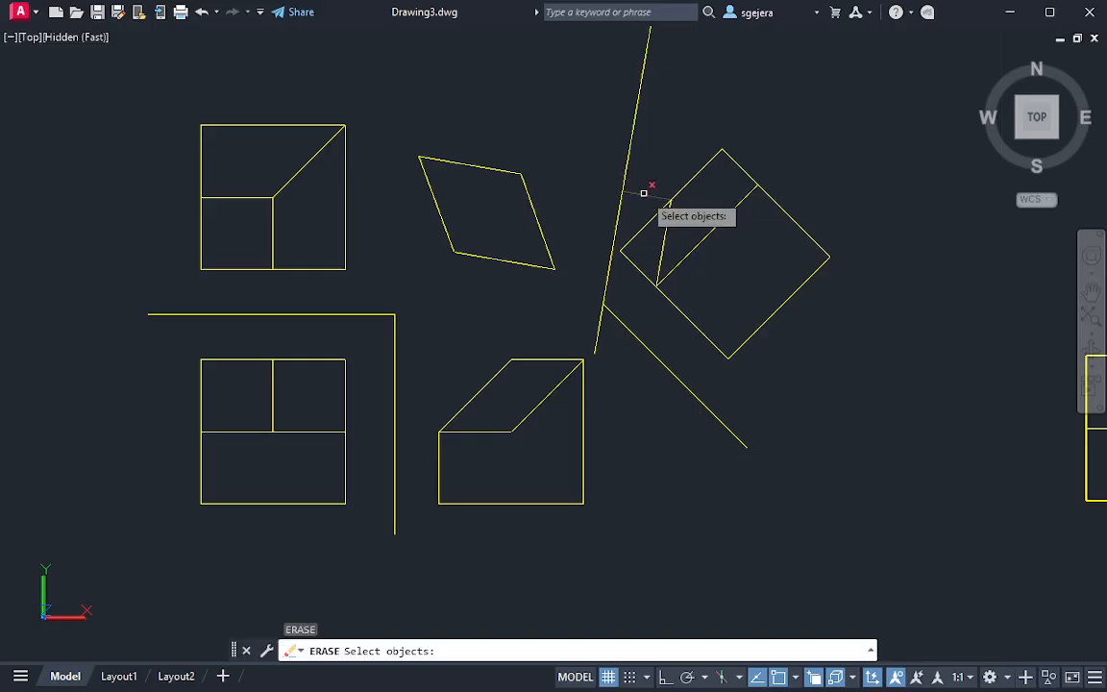
left_click(644, 193)
key("Escape")
key("Escape")
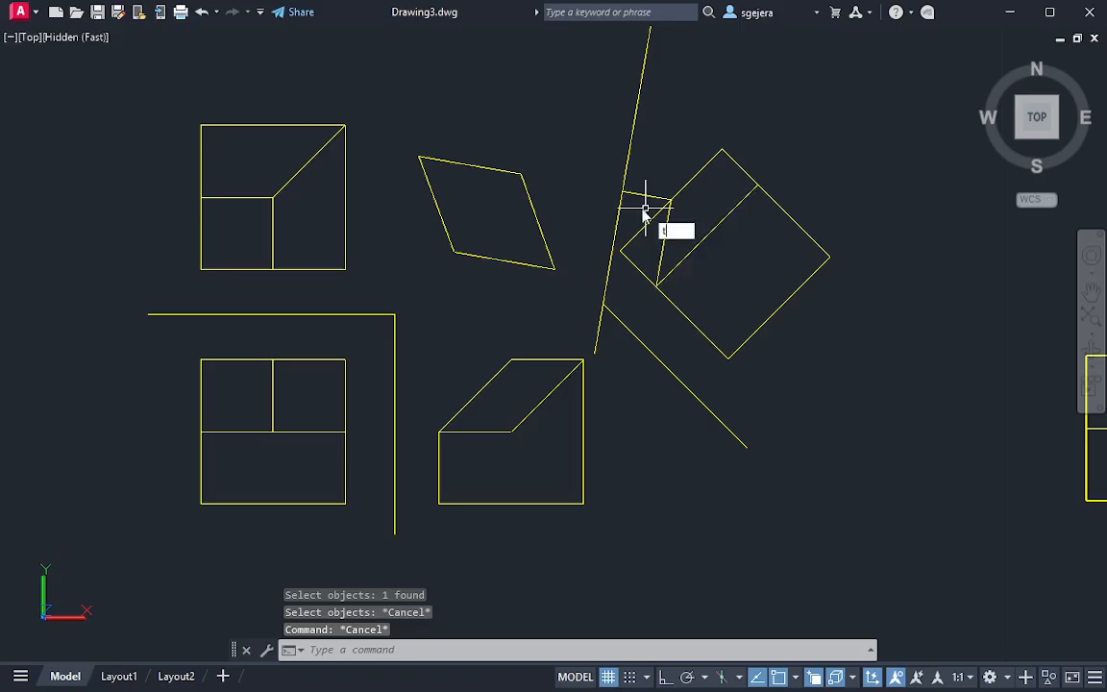
Trim away the leftover upper projection segment between the second reference line and the first auxiliary view
type("r")
key("Return")
left_click_drag(648, 180, 665, 204)
key("Escape")
Align the UCS with the oblique face of the 3D solid using the Face option
middle_click_drag(816, 339, 575, 249)
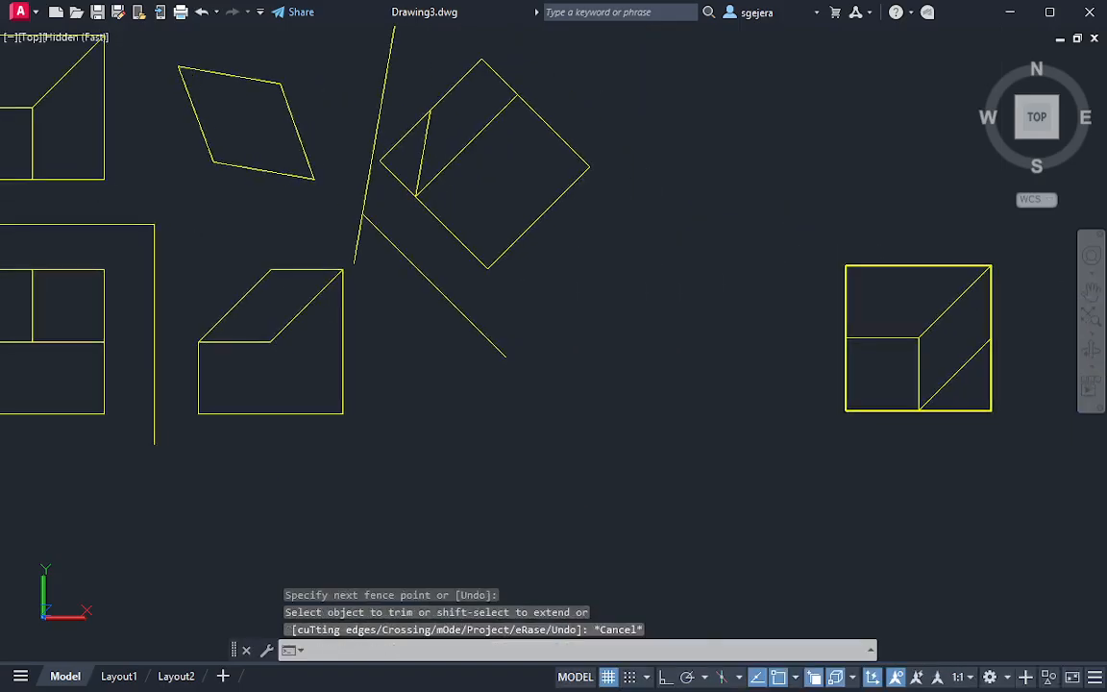
mouse_move(955, 371)
middle_mouse_down("shift")
mouse_move(836, 321)
mouse_move(805, 203)
mouse_move(790, 178)
mouse_move(769, 176)
mouse_move(710, 242)
mouse_move(783, 264)
mouse_move(839, 220)
mouse_move(972, 207)
mouse_move(934, 336)
mouse_move(868, 335)
middle_mouse_up("shift")
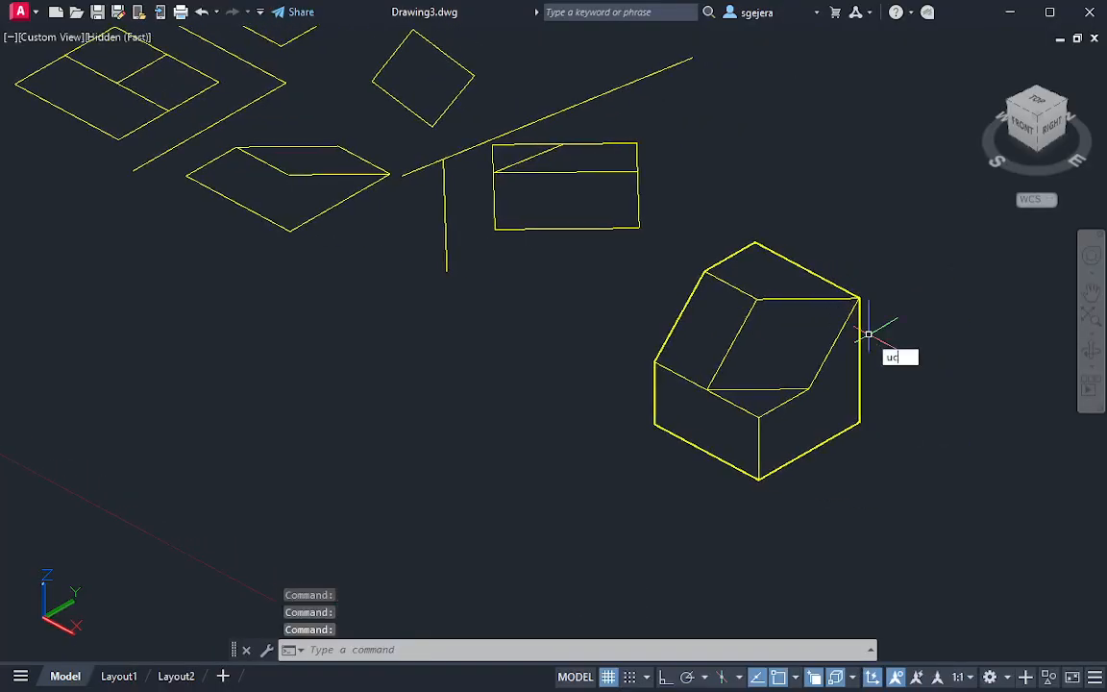
type("s")
key("Return")
key("Escape")
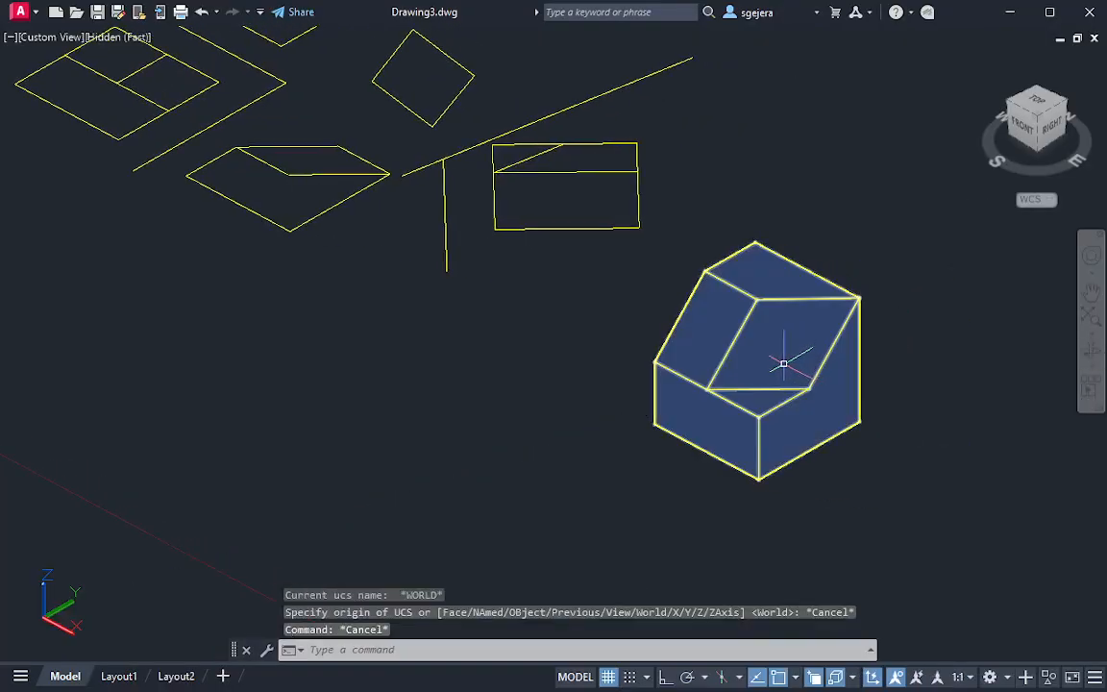
scroll(783, 364, "up", 2)
mouse_move(838, 390)
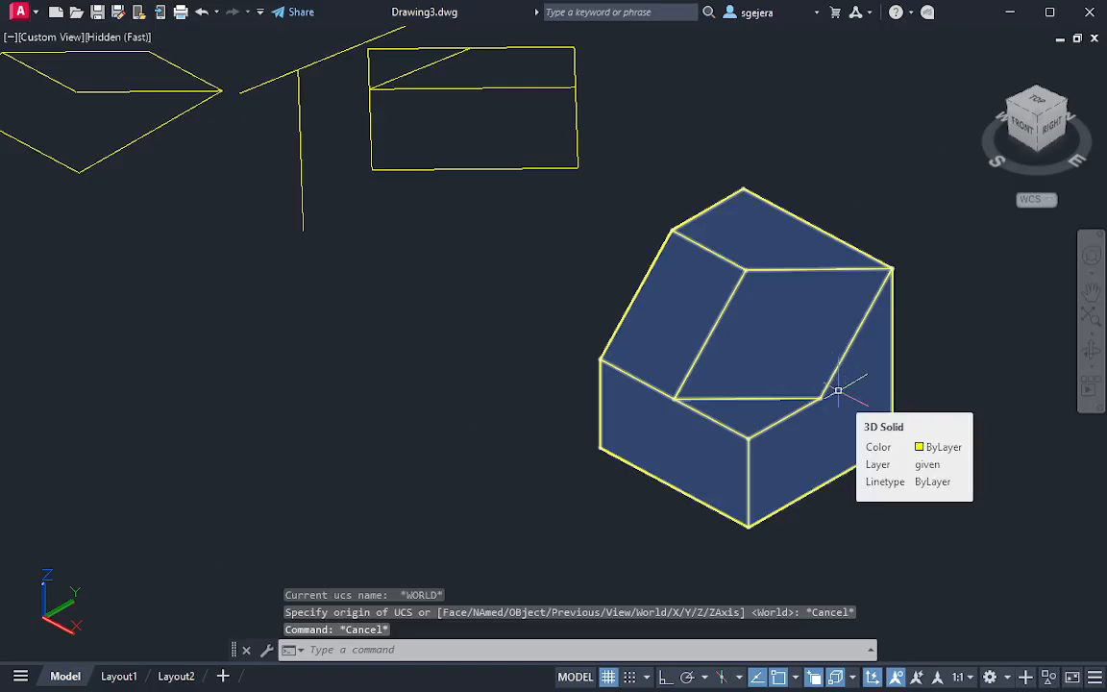
key("Return")
type("f")
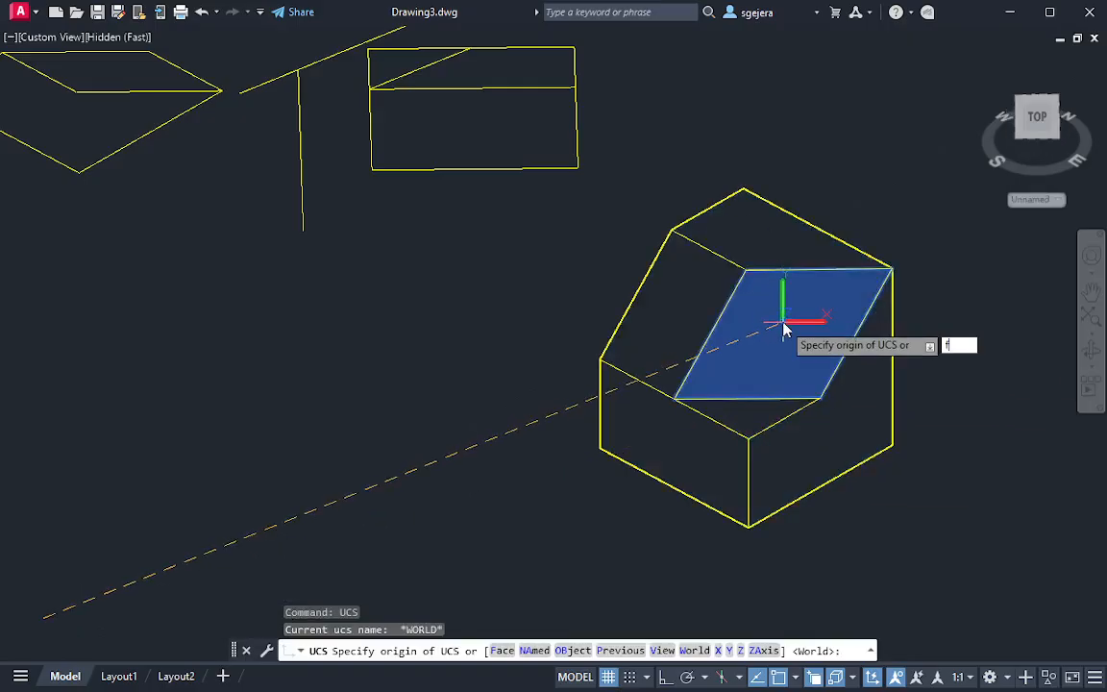
key("Return")
left_click(775, 333)
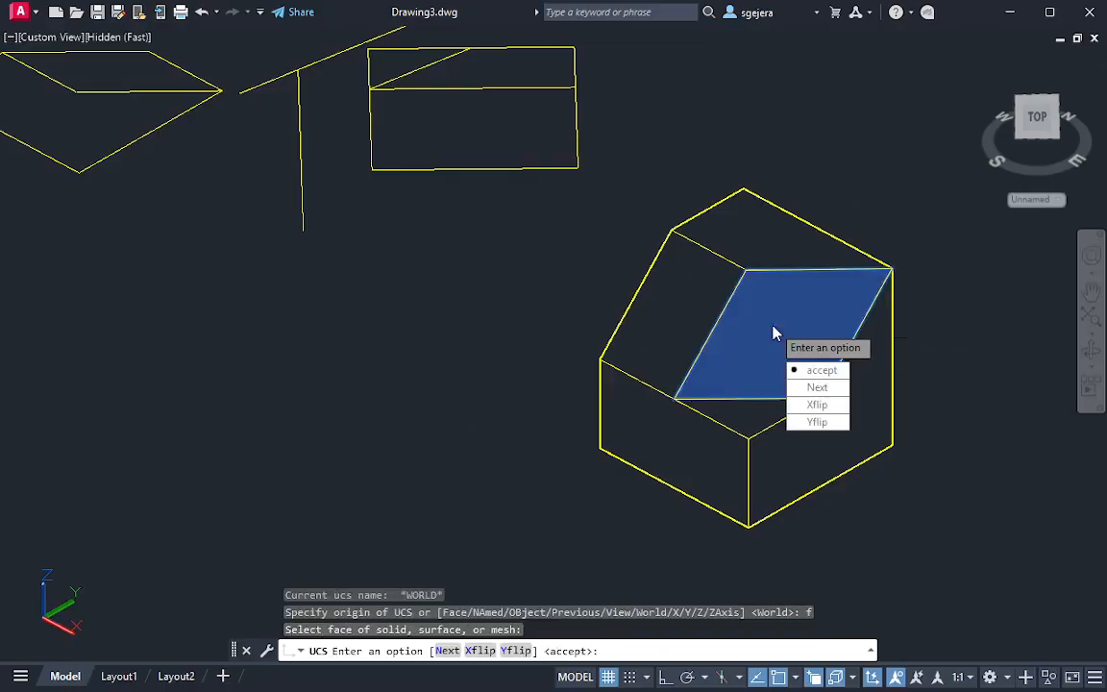
left_click(810, 370)
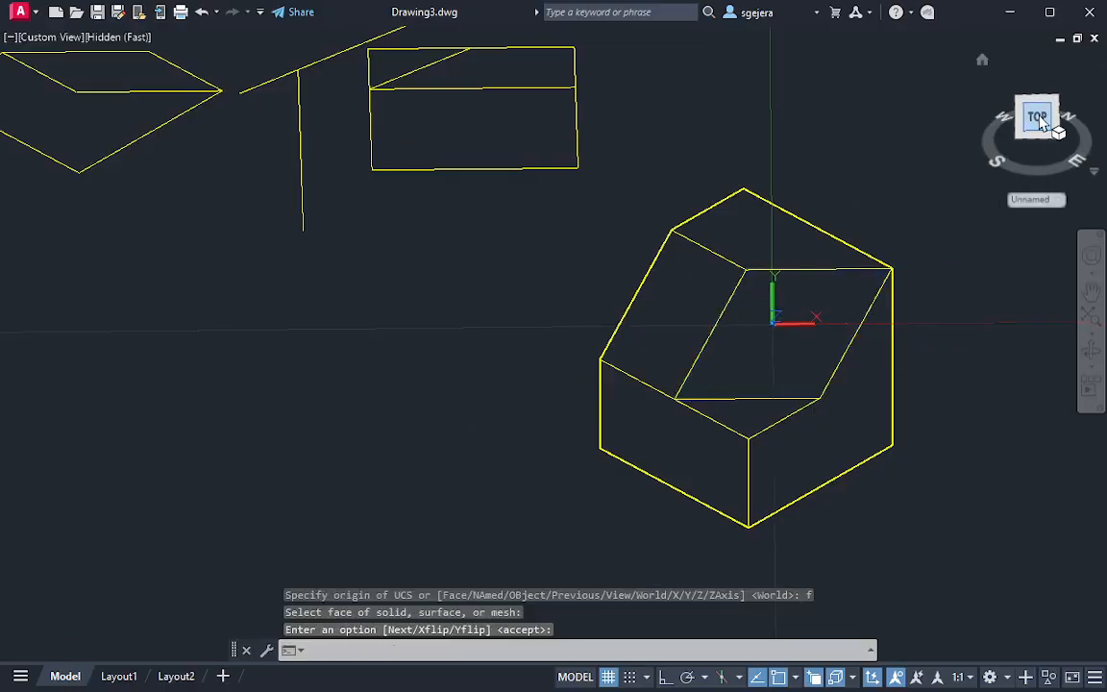
Roll the view of the solid 90° clockwise with the oblique-face UCS active
scroll(749, 472, "up", 12)
middle_click_drag(700, 401, 788, 393)
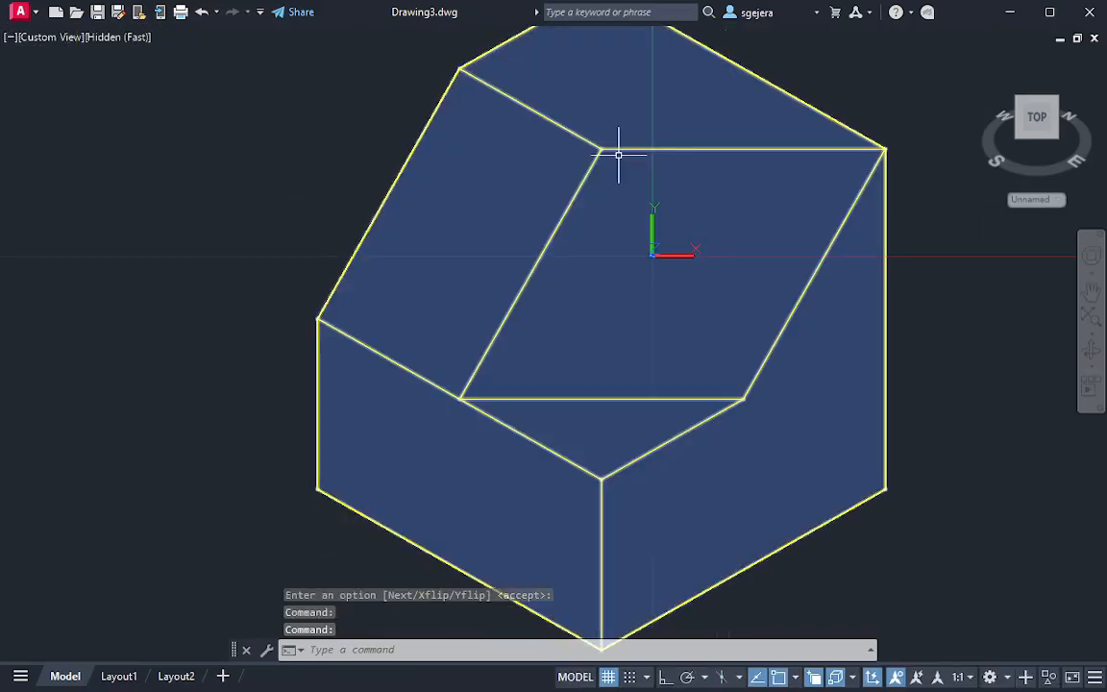
scroll(692, 194, "down", 3)
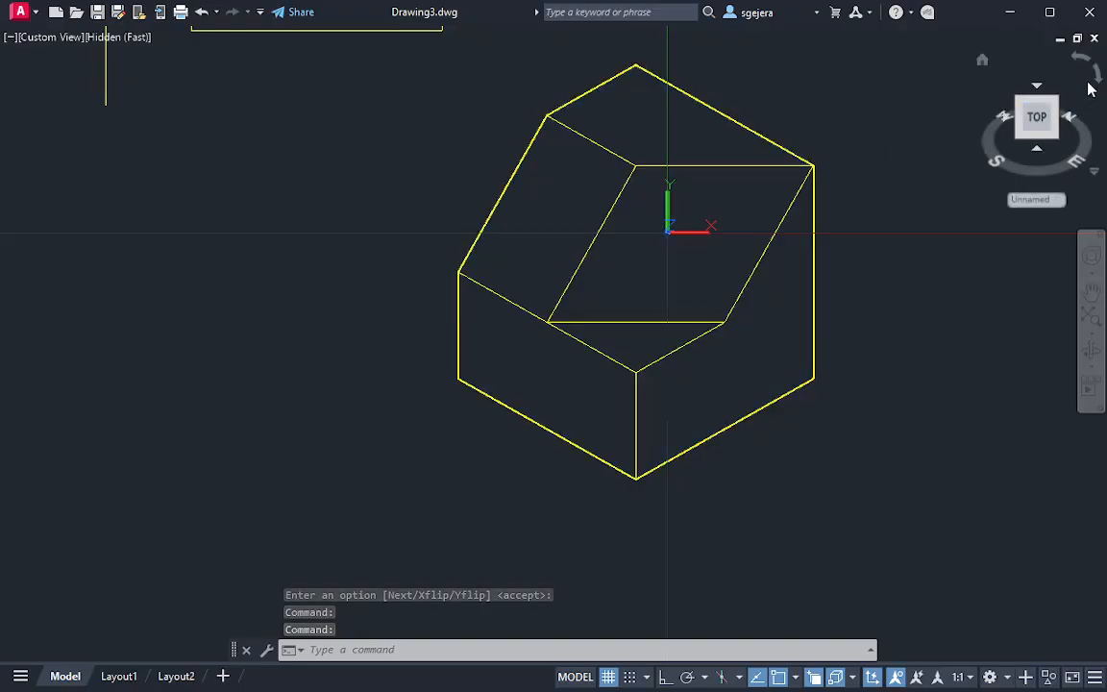
left_click(1089, 85)
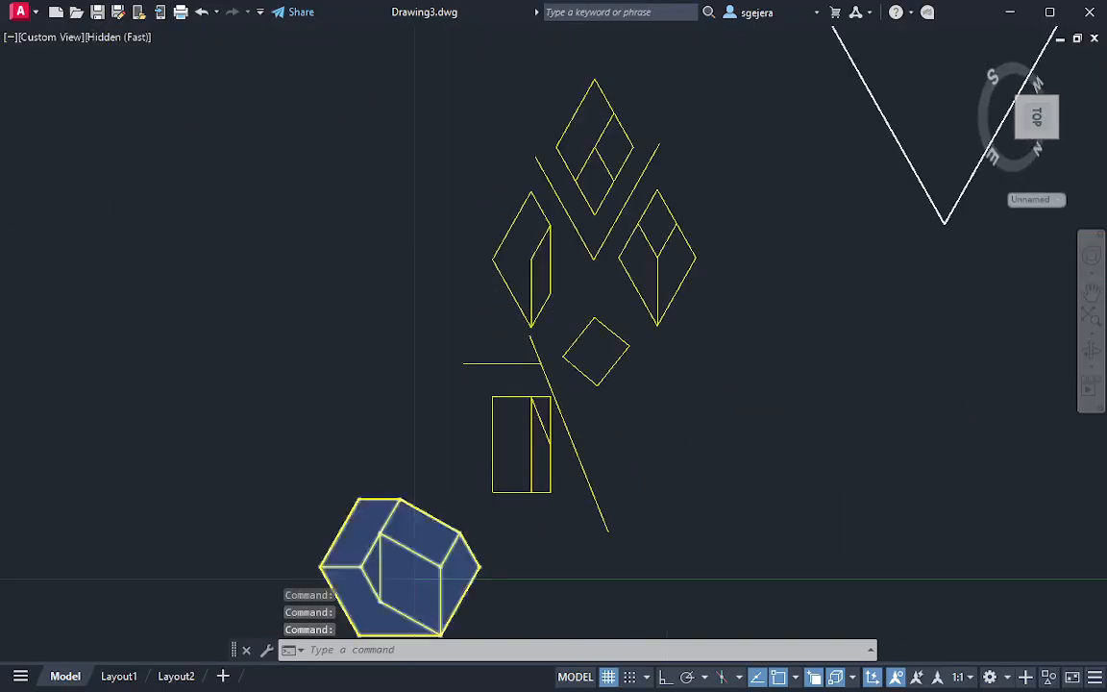
Capture a screen snip of the complete 3D solid viewed square to its oblique face
scroll(437, 420, "up", 6)
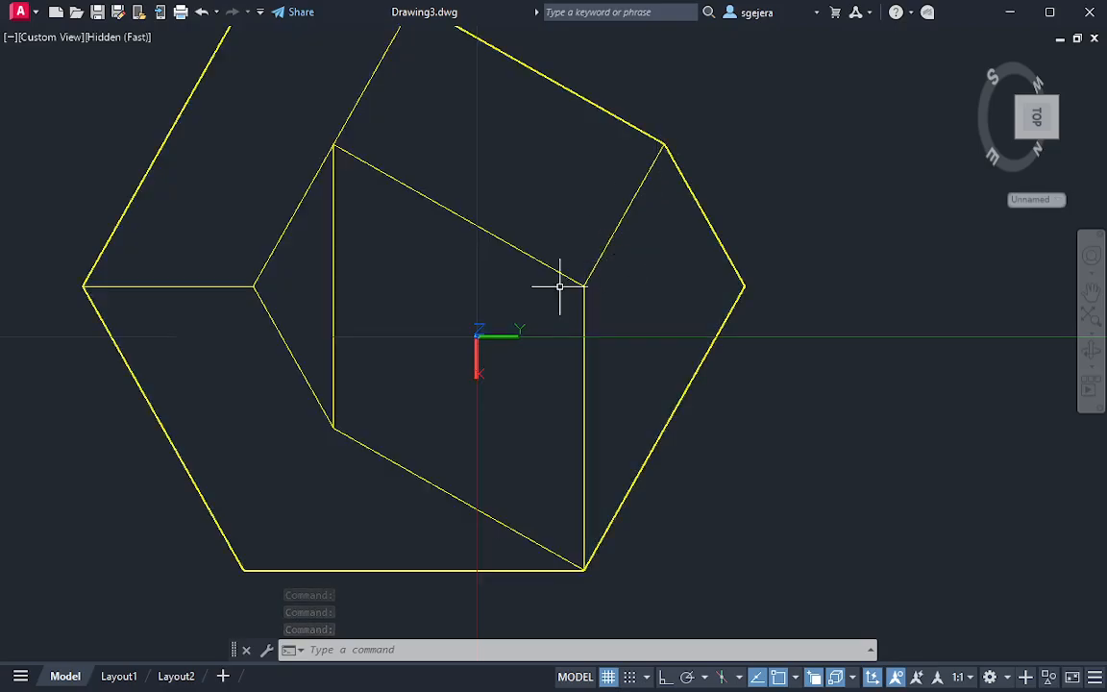
middle_click_drag(685, 335, 703, 499)
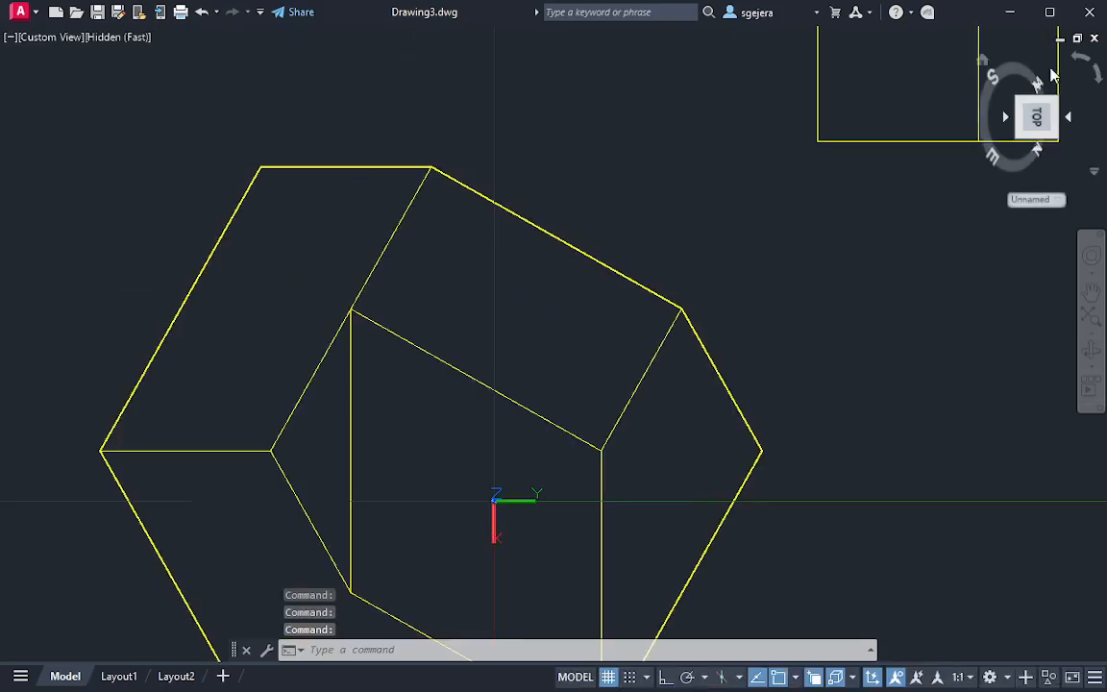
left_click(1092, 62)
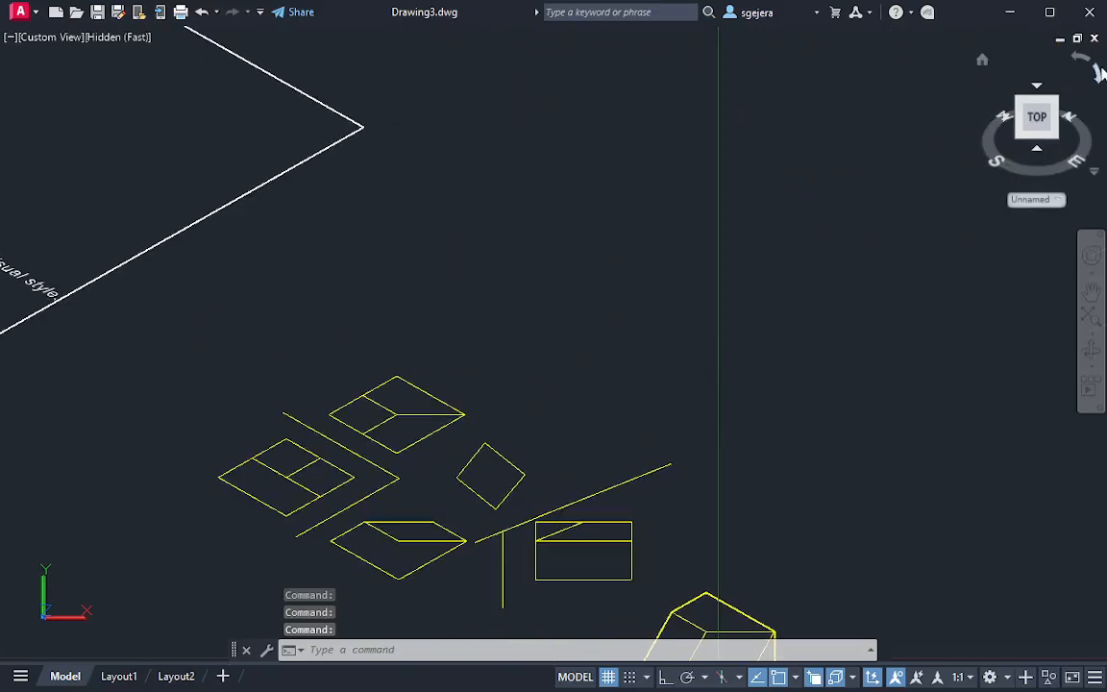
left_click(1099, 72)
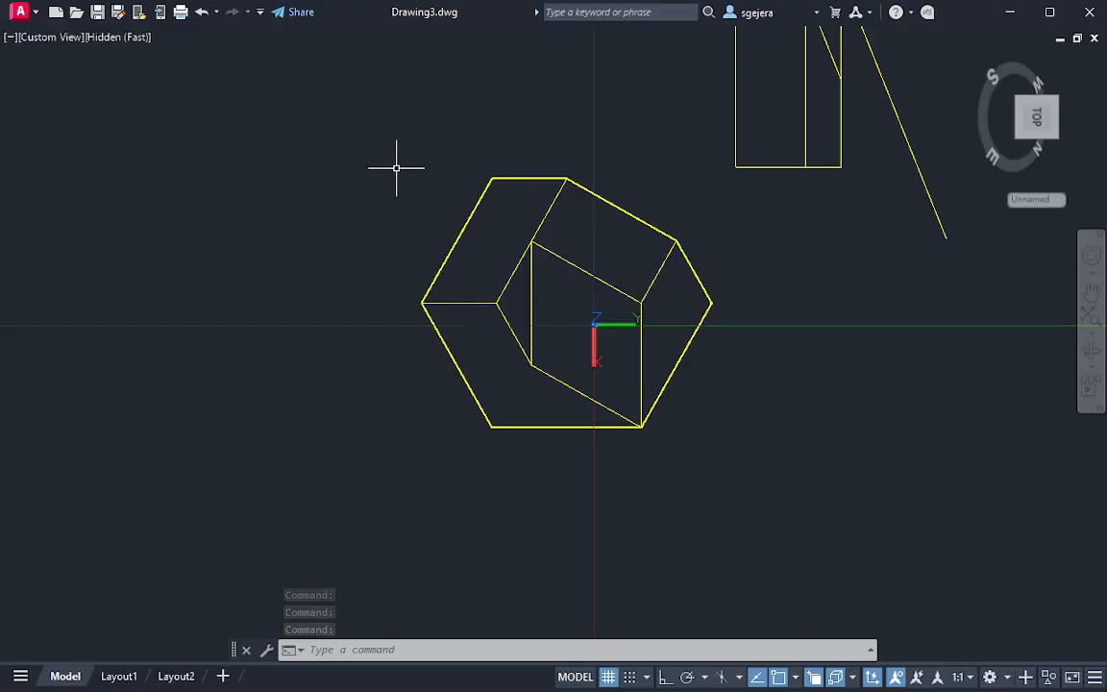
key("super+shift+s")
left_click_drag(353, 142, 776, 517)
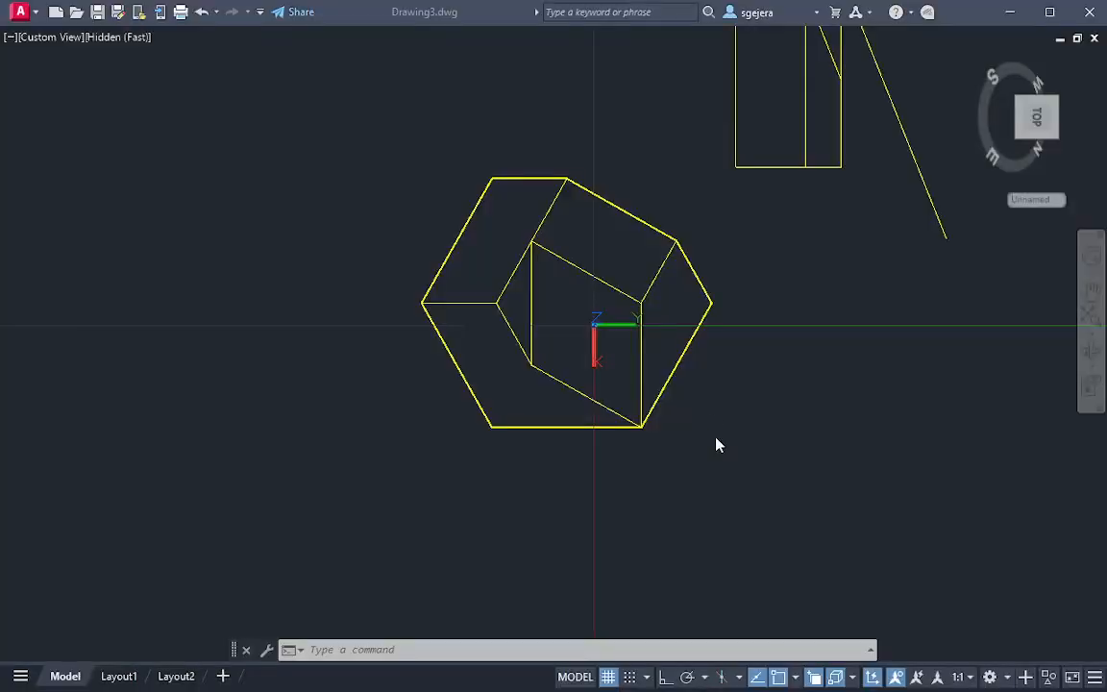
key("Escape")
key("Escape")
key("Escape")
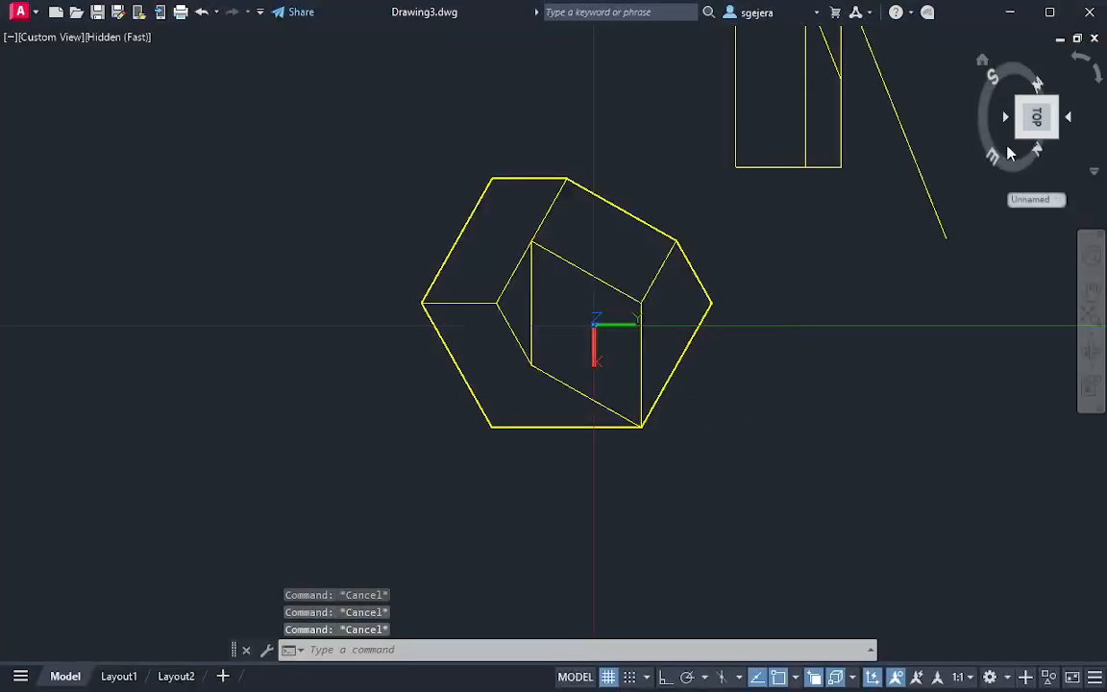
Restore the World UCS and set the drawing to the Top view with north facing up
left_click(1083, 59)
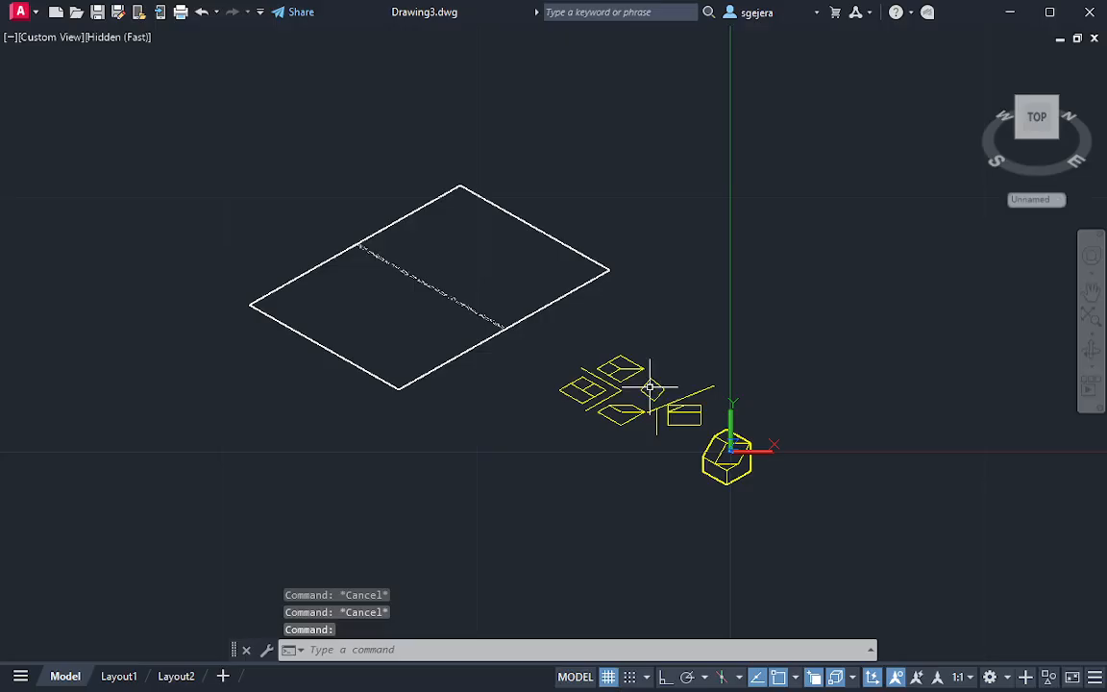
left_click(1020, 218)
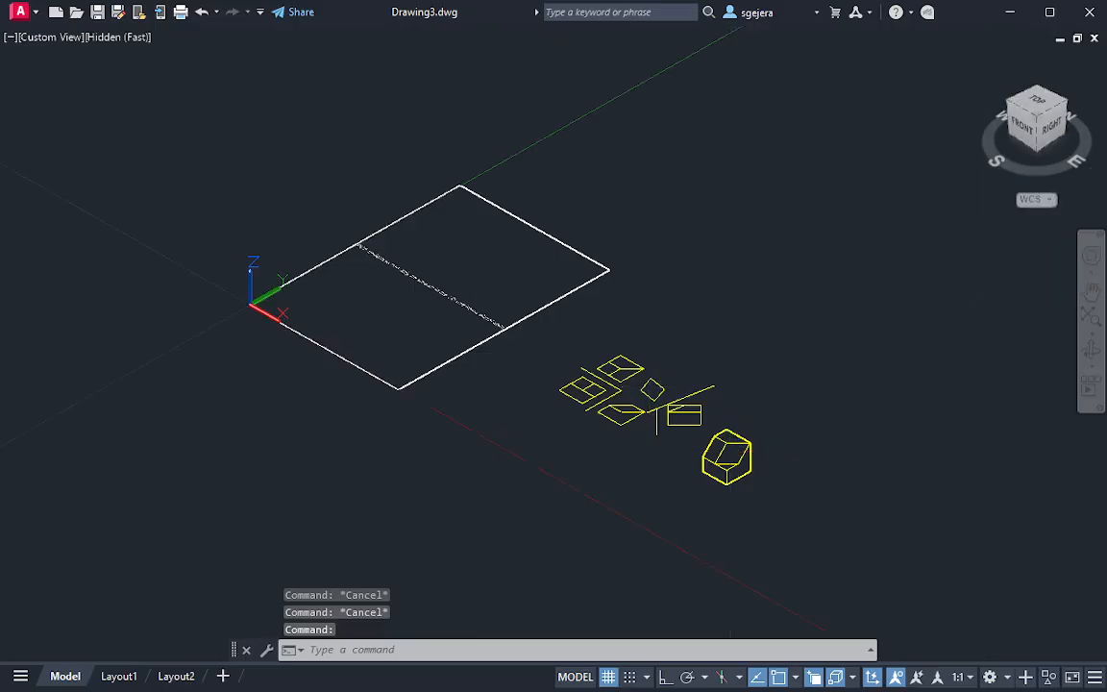
key("Return")
left_click(1036, 117)
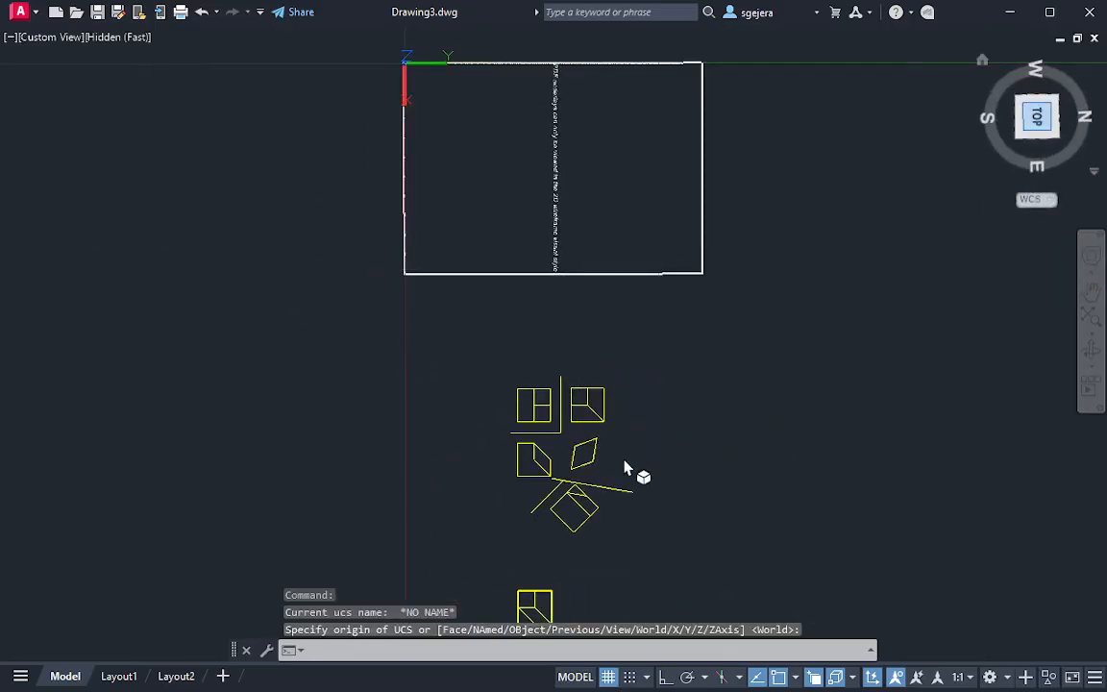
left_click(1079, 63)
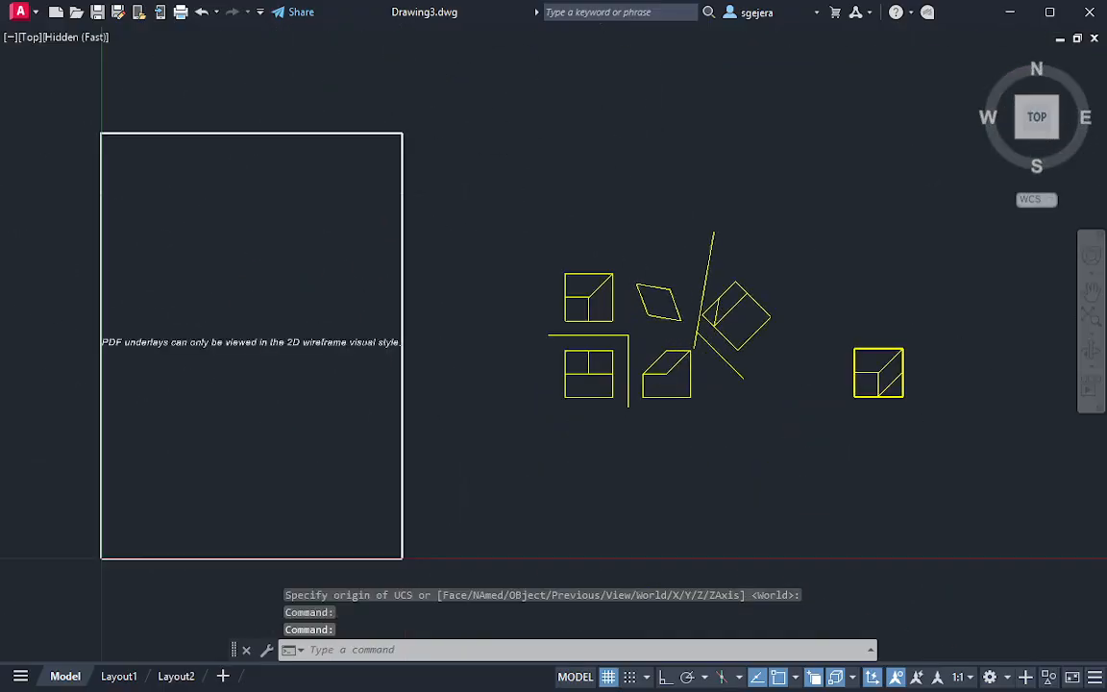
Draw a projection line about 2.2 units long from the first auxiliary view's nearest corner perpendicular to the second reference line, crossing the true shape
scroll(638, 277, "up", 4)
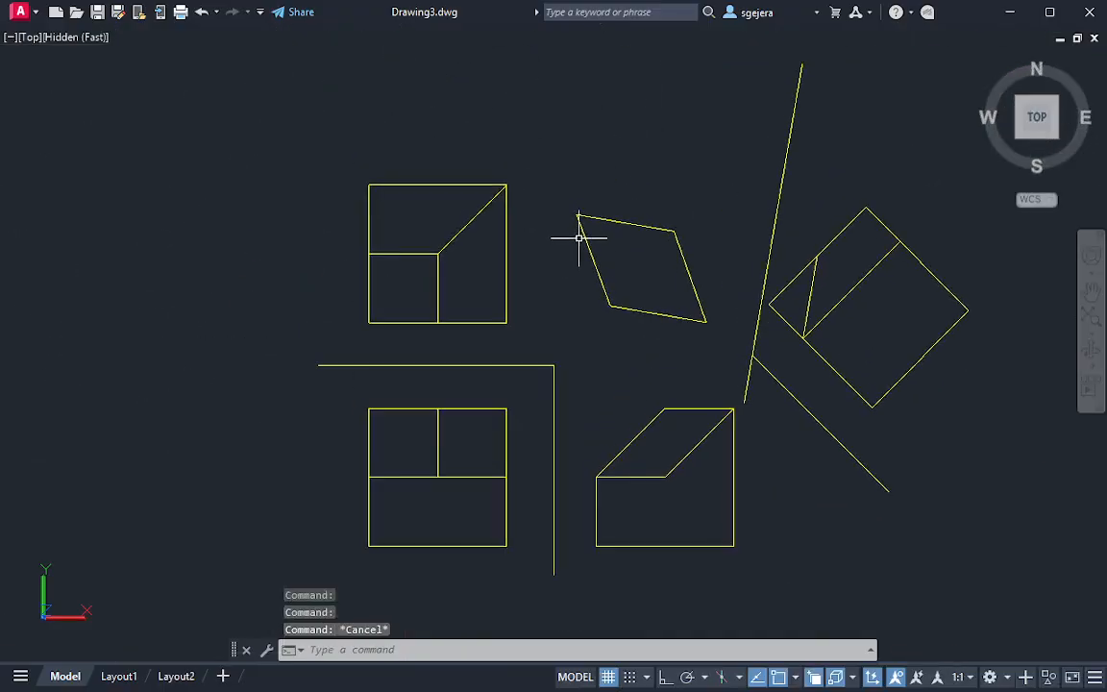
type("l")
key("Return")
left_click(767, 304)
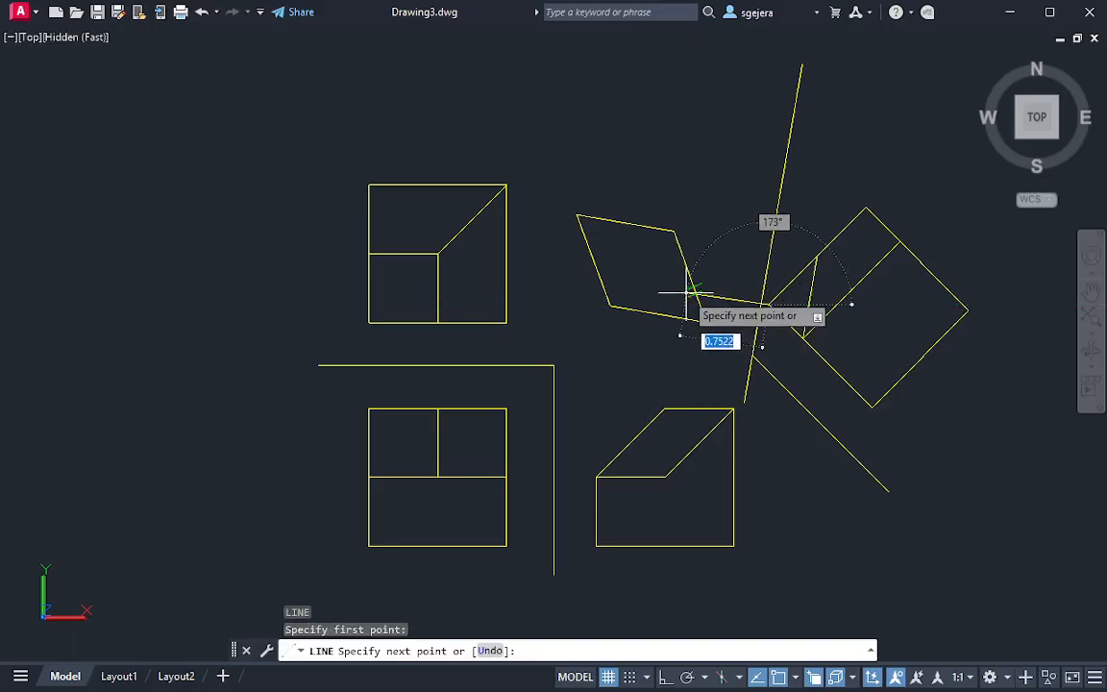
left_click(537, 264)
key("Escape")
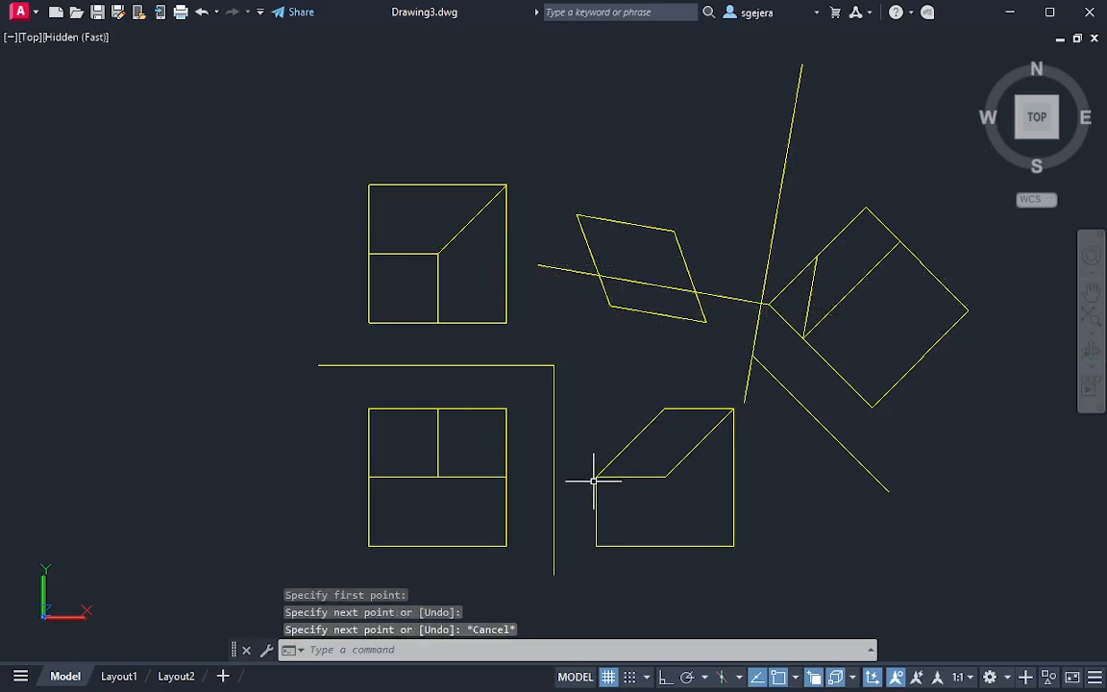
type("c")
key("Return")
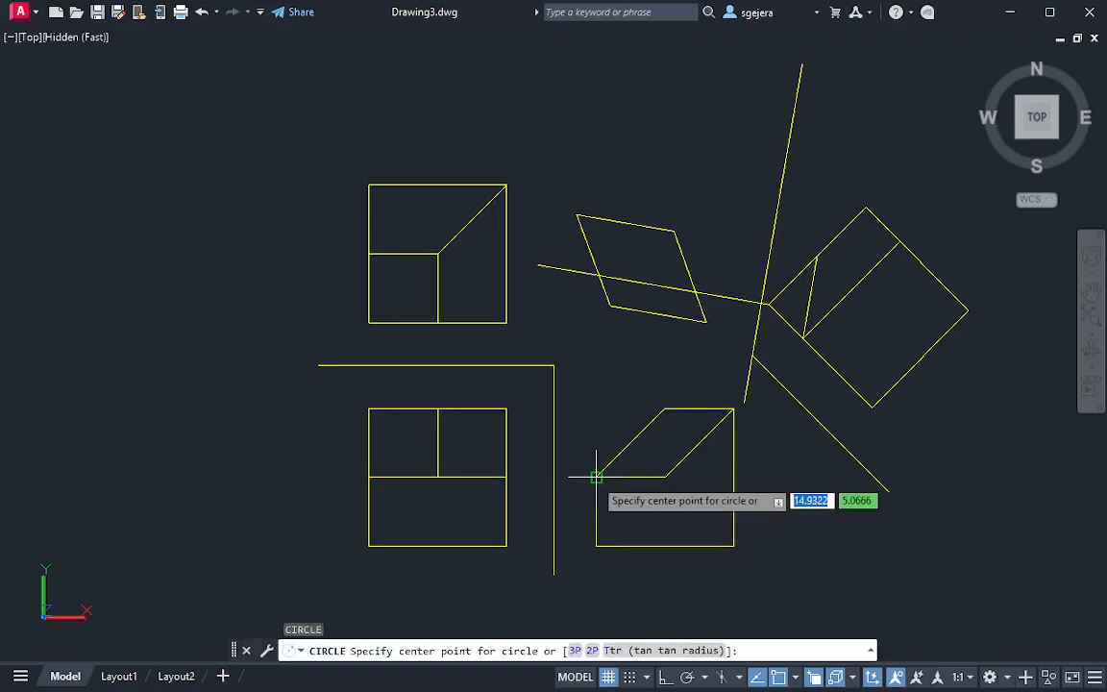
left_click(570, 443)
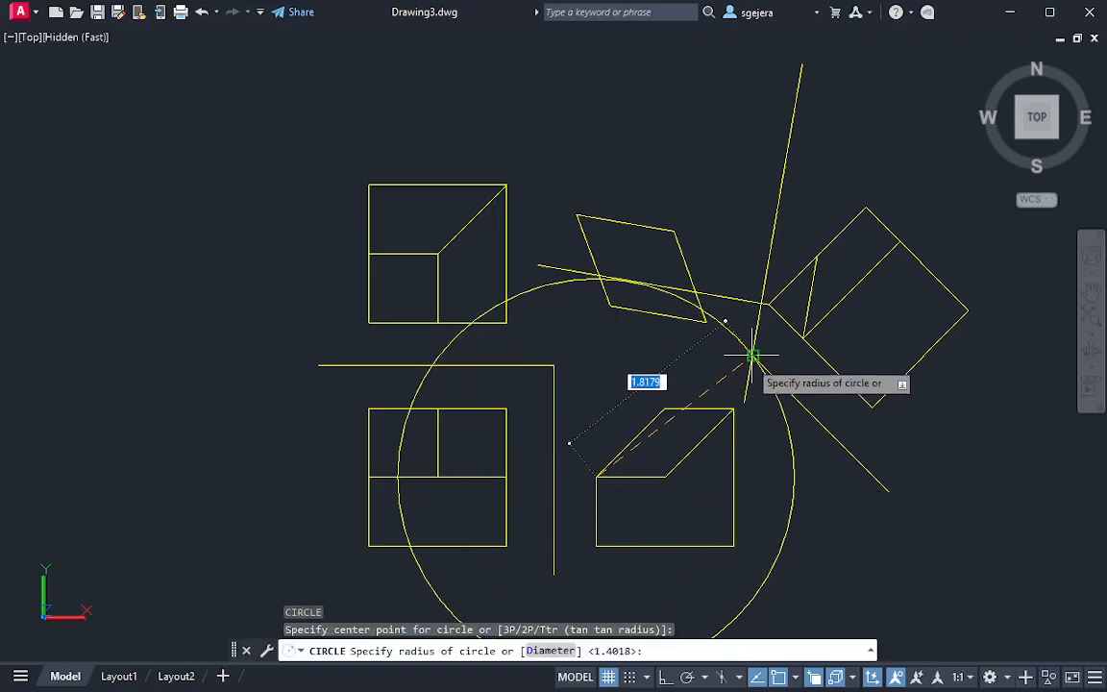
key("Escape")
Lengthen the first auxiliary reference line at its upper end so it extends past the second reference line
left_click(772, 385)
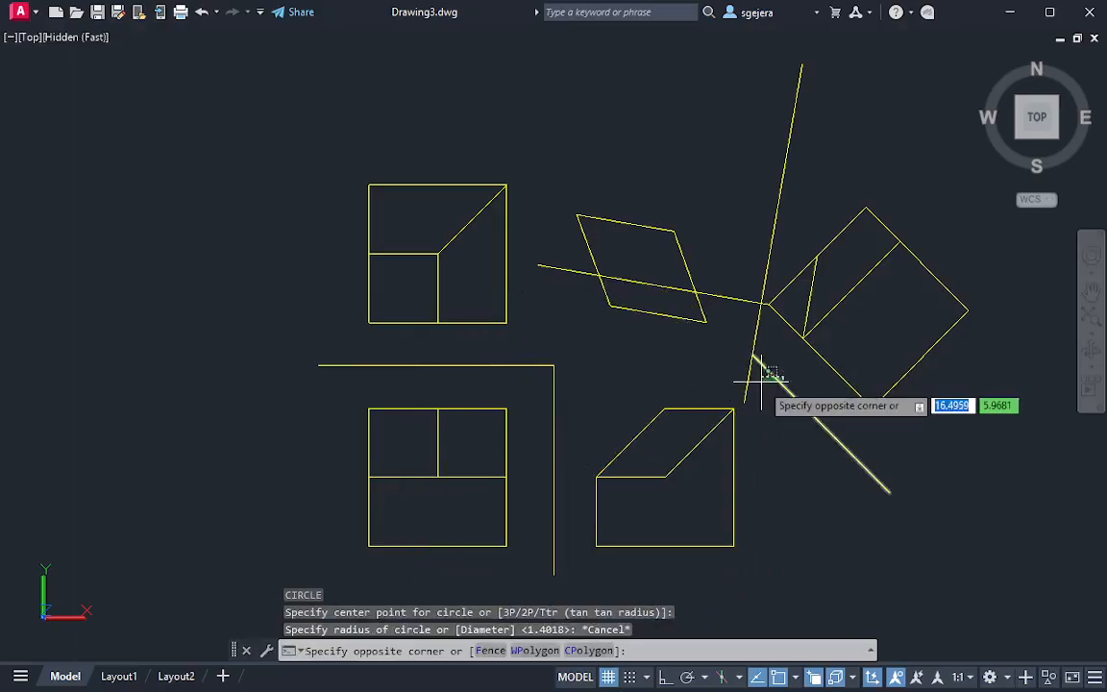
left_click(749, 356)
mouse_move(752, 355)
left_click(808, 407)
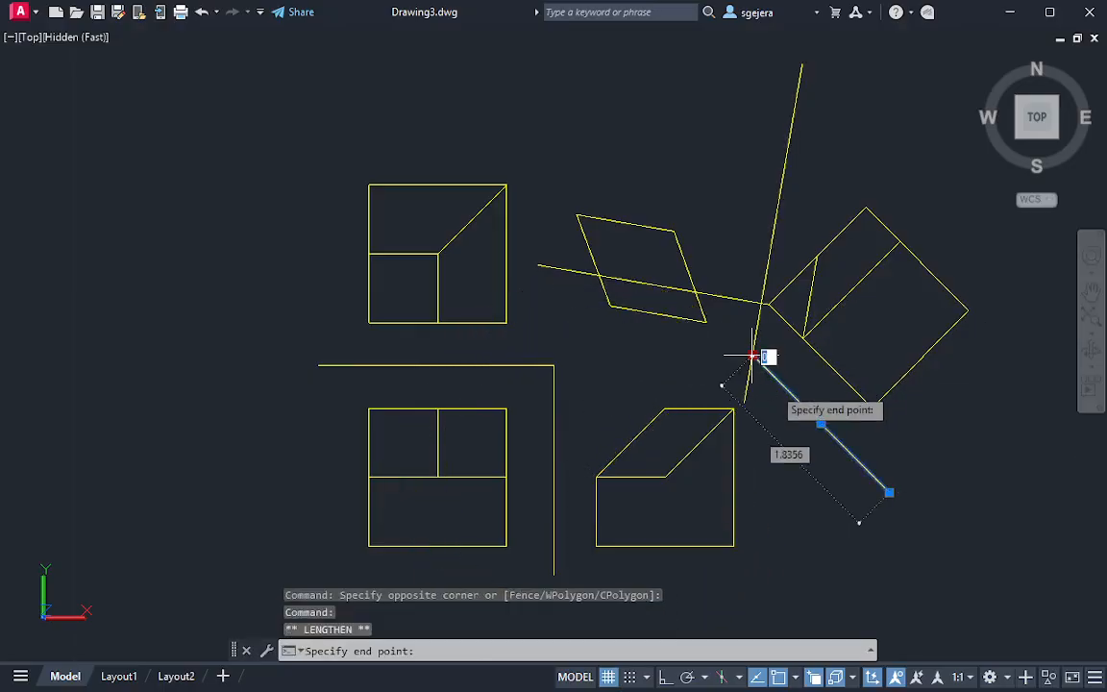
key("Escape")
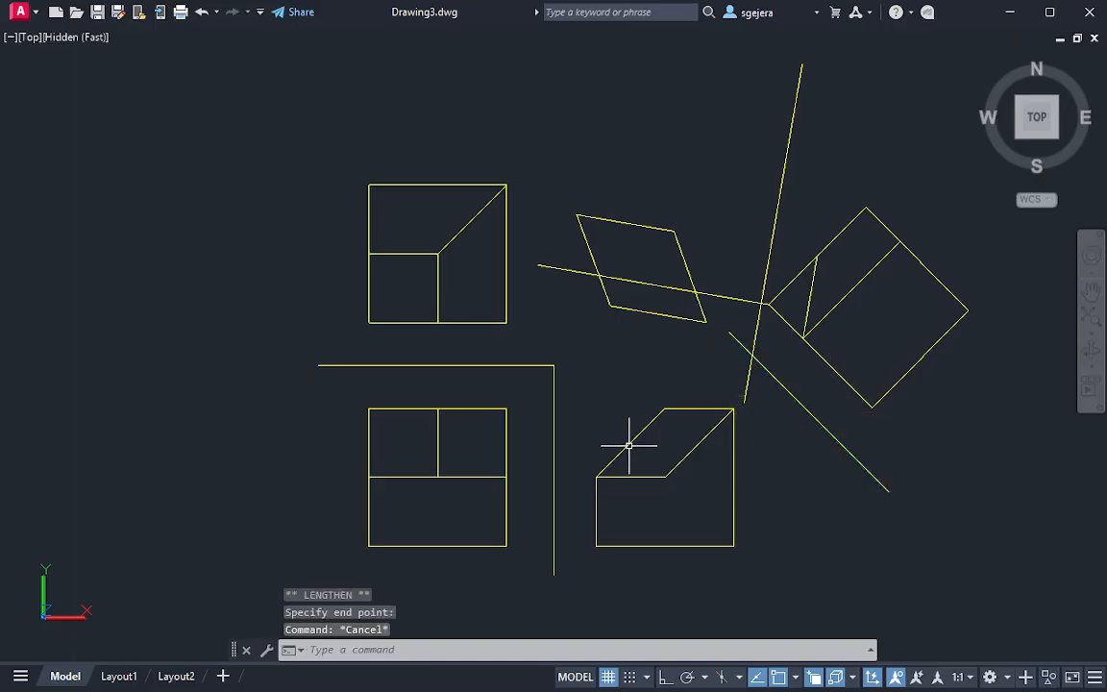
Draw a circle of radius 1.864 centred on the side view's left sloped-edge corner, reaching perpendicular to the first auxiliary reference line
key("Return")
left_click(567, 445)
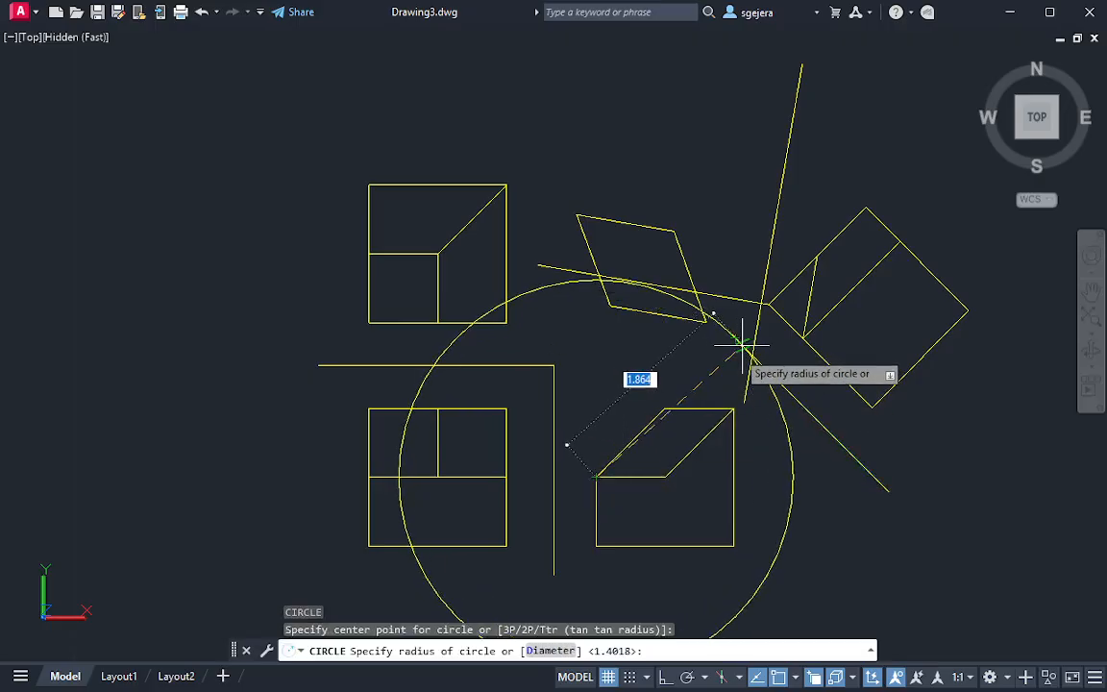
key("Escape")
Move the circle's centre to the intersection of the new projection line and the second reference line
left_click(786, 477)
left_click(596, 477)
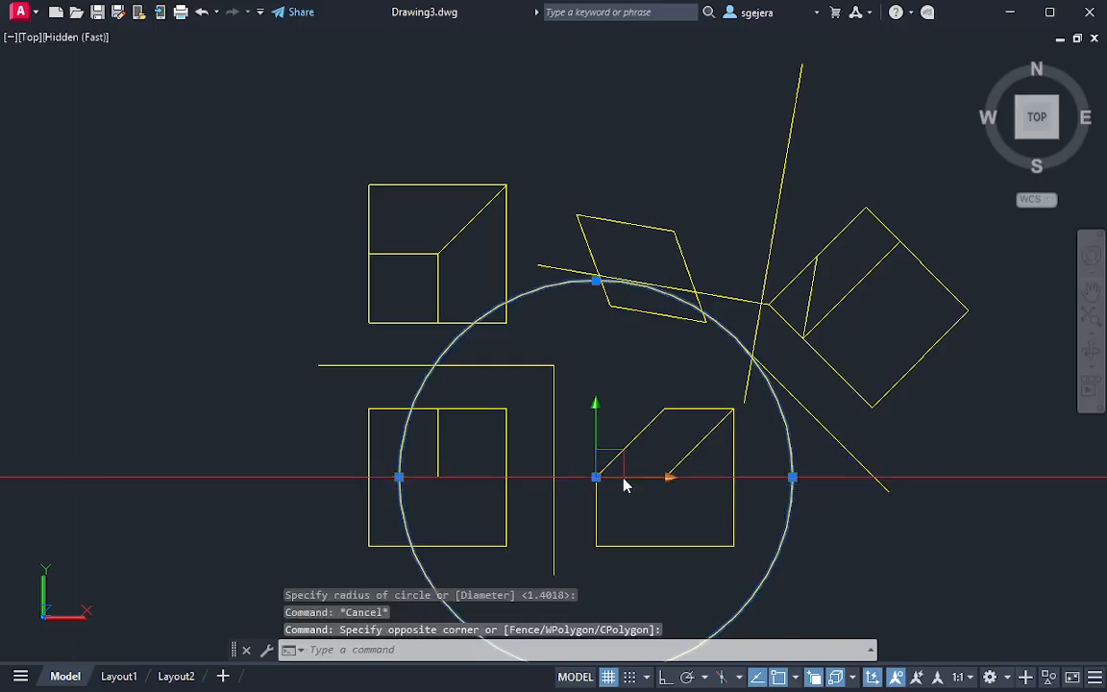
left_click(596, 477)
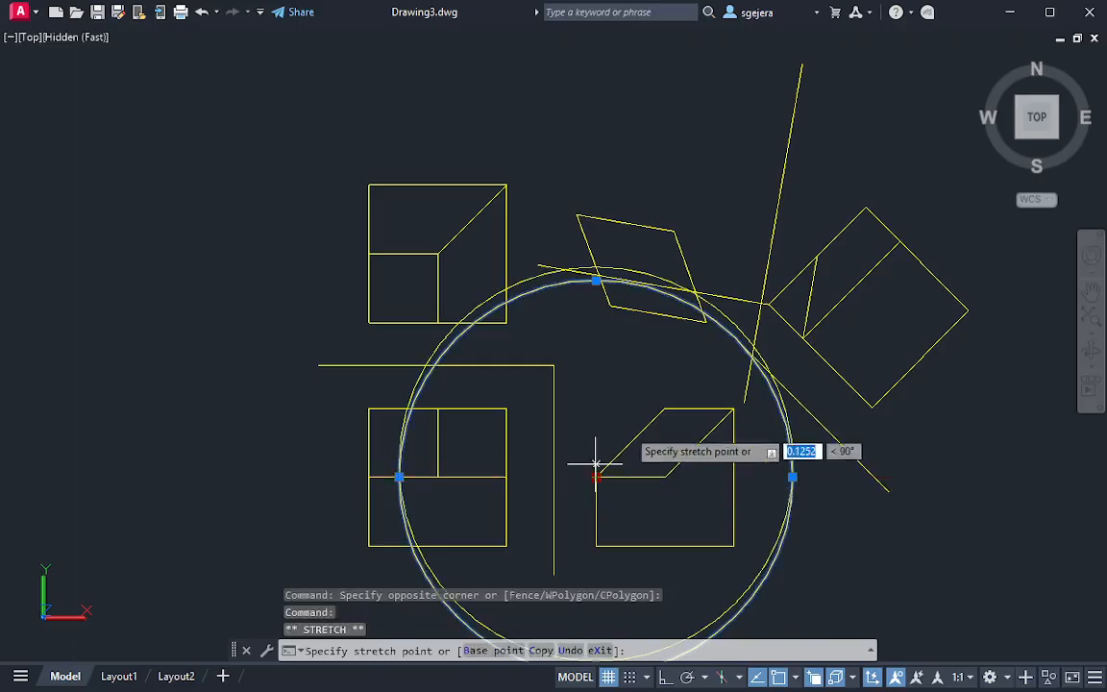
left_click(764, 304)
key("Escape")
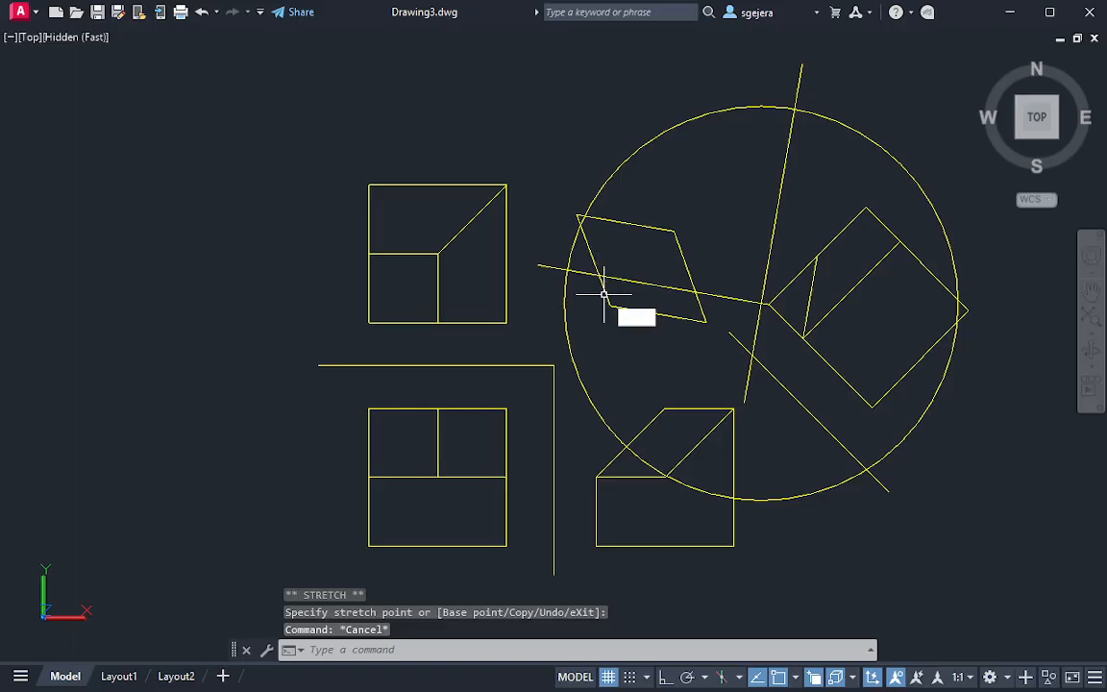
Draw two connected lines from the true shape's lower-left vertex through the circle's crossing with the projection line to the upper-left vertex
type("l")
key("Return")
left_click(607, 300)
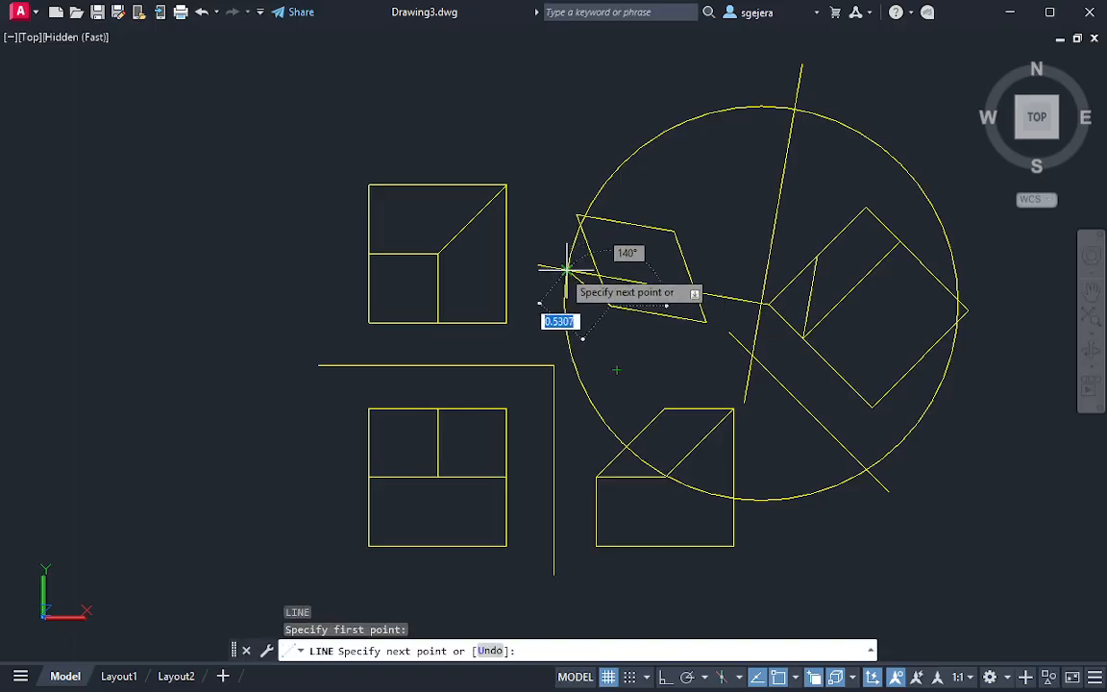
left_click(567, 270)
left_click(578, 215)
key("Escape")
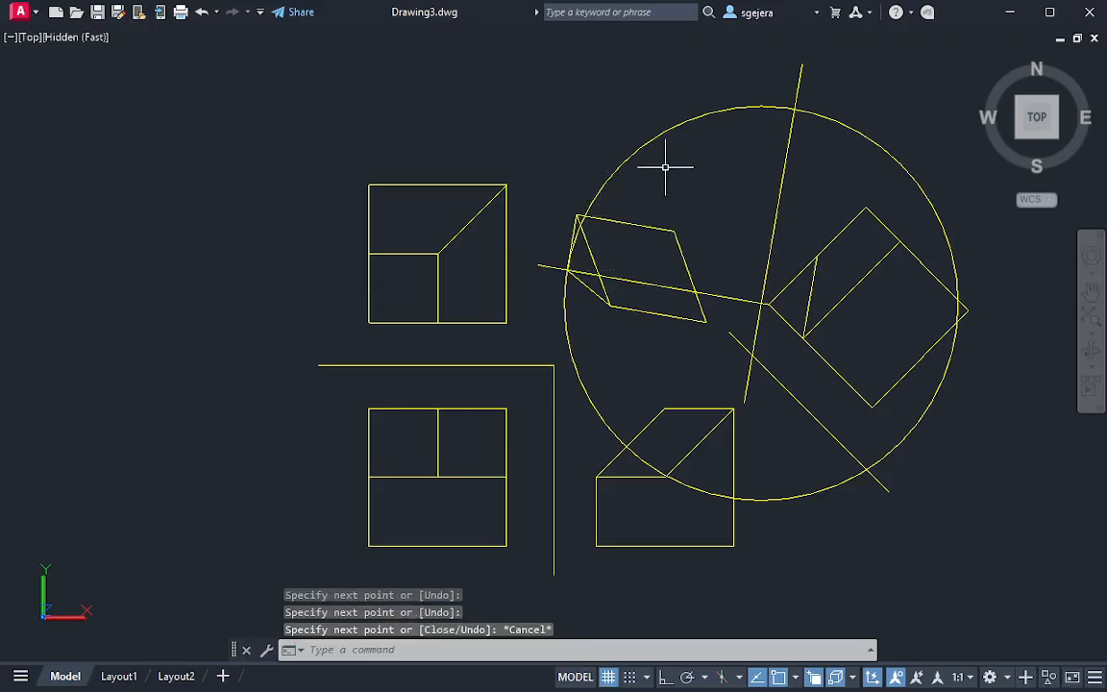
Erase the distance-transfer circle centred on the second reference line
left_click(673, 162)
left_click(577, 107)
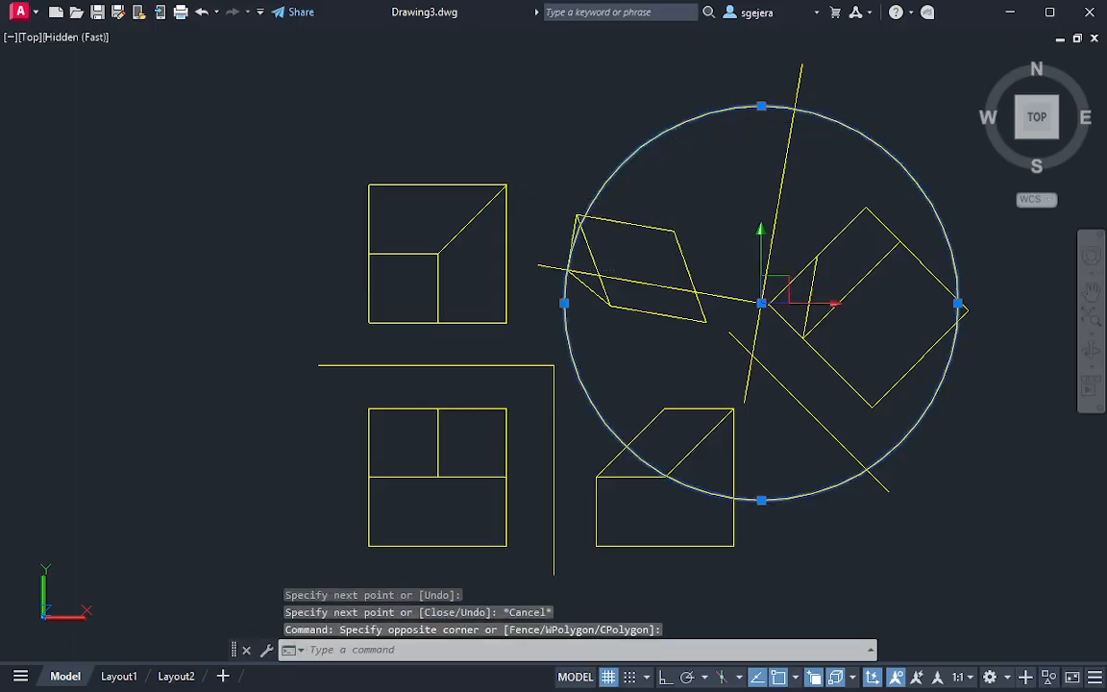
type("e")
key("Return")
Trim away the projection line on the second auxiliary view's side of the second reference line
type("tr")
key("Return")
mouse_move(648, 272)
left_mouse_down()
mouse_move(631, 295)
mouse_move(550, 264)
left_mouse_up()
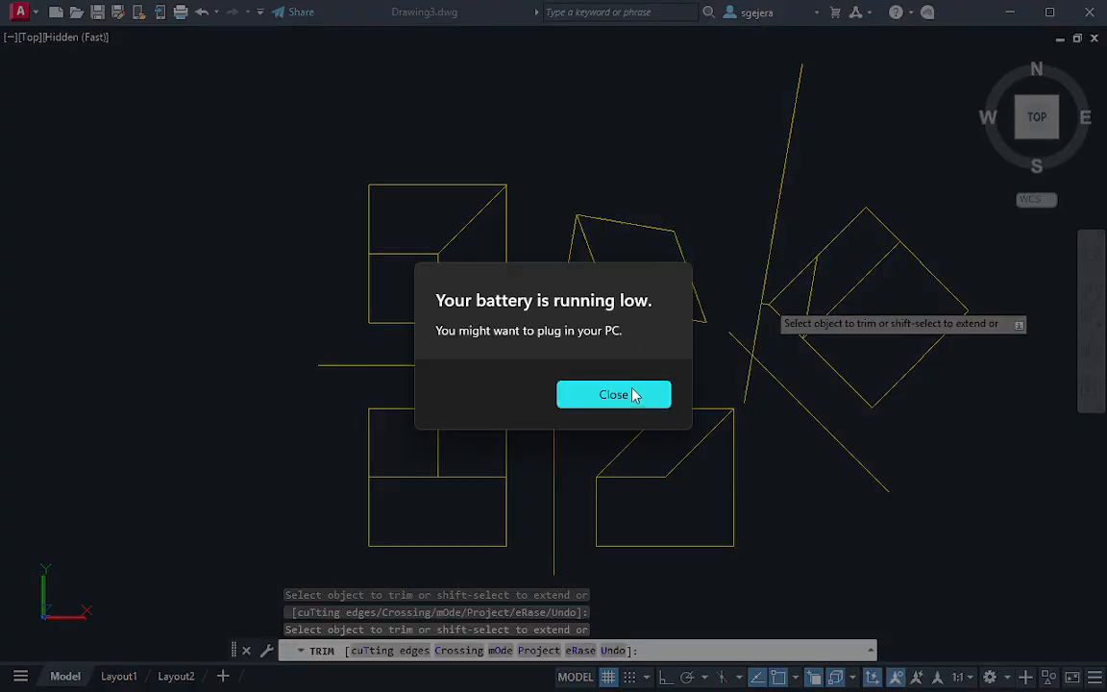
left_click(635, 393)
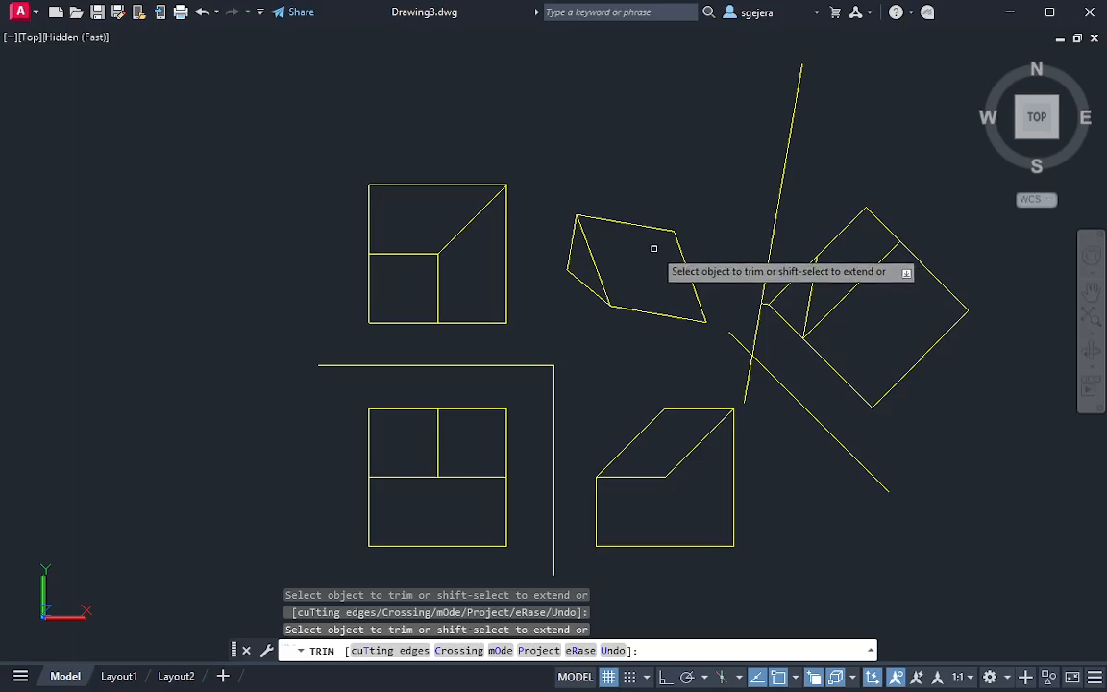
key("Escape")
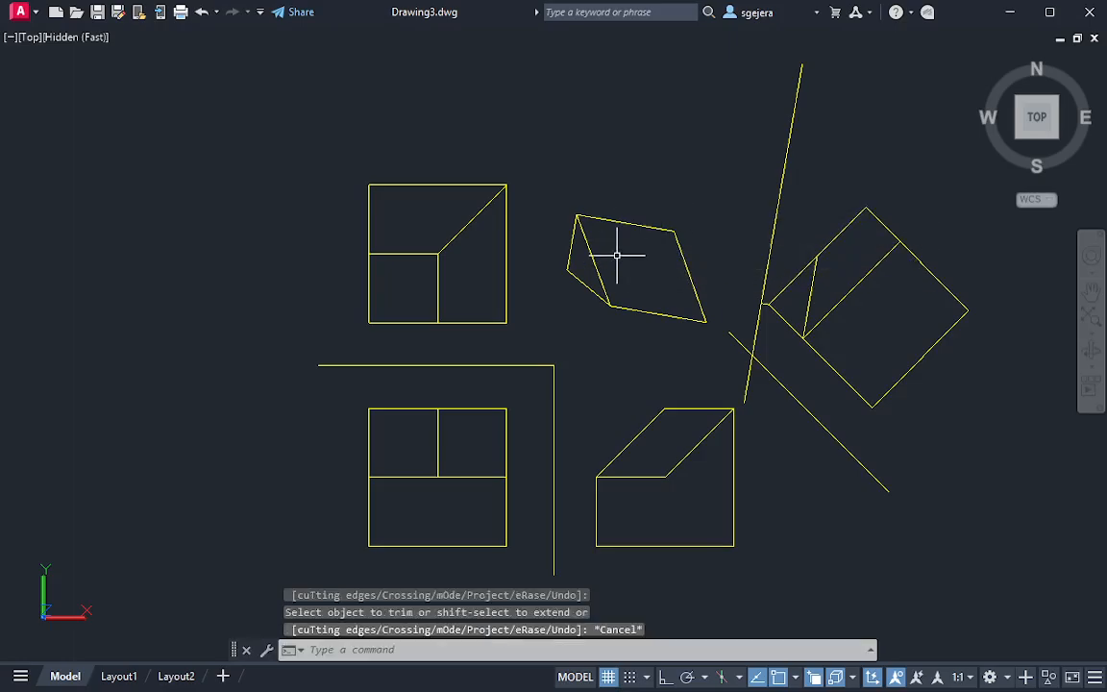
Trim off the short projection stub between the second reference line and the first auxiliary view's corner
middle_click_drag(617, 255, 605, 263)
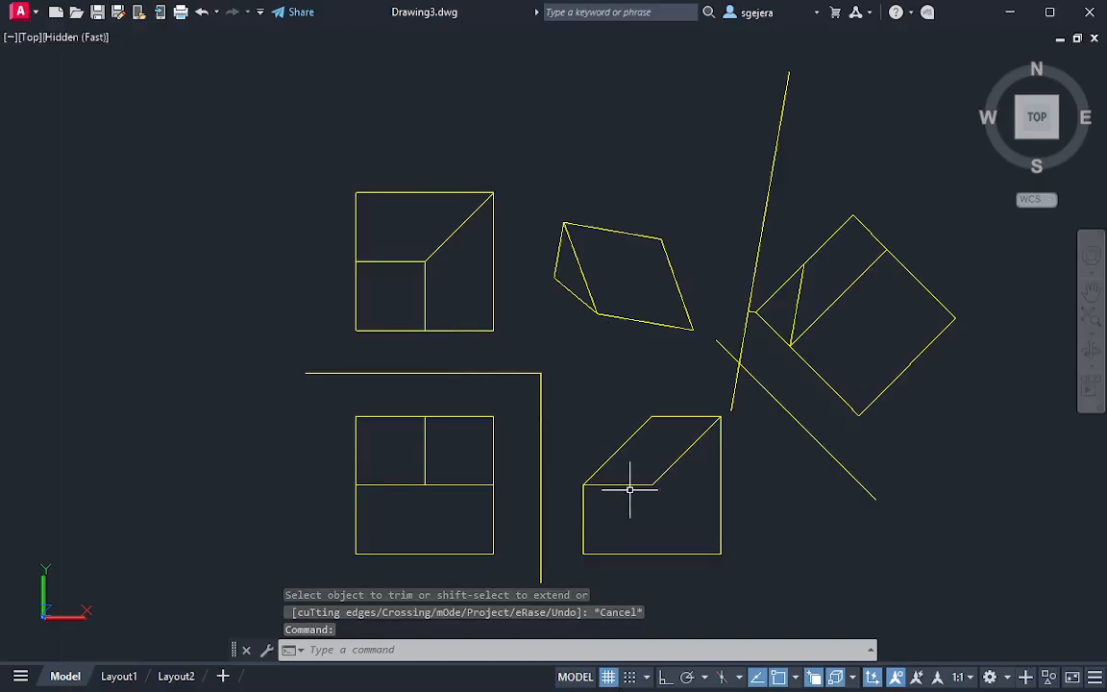
middle_click_drag(683, 342, 647, 388)
scroll(607, 360, "up", 2)
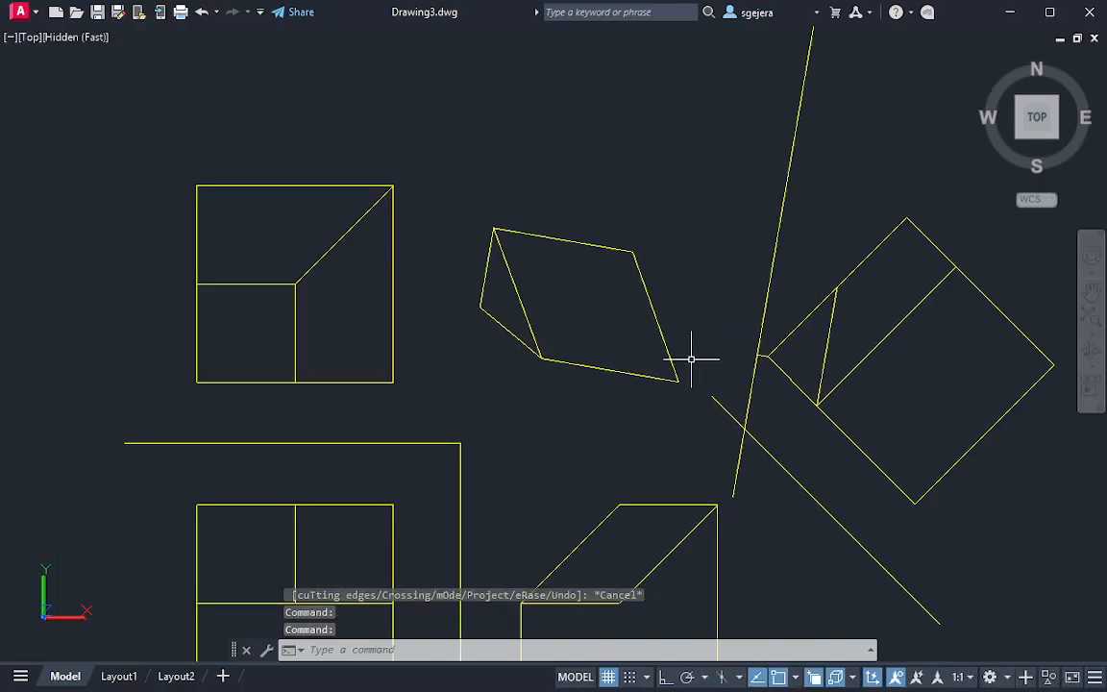
type("tr")
key("Return")
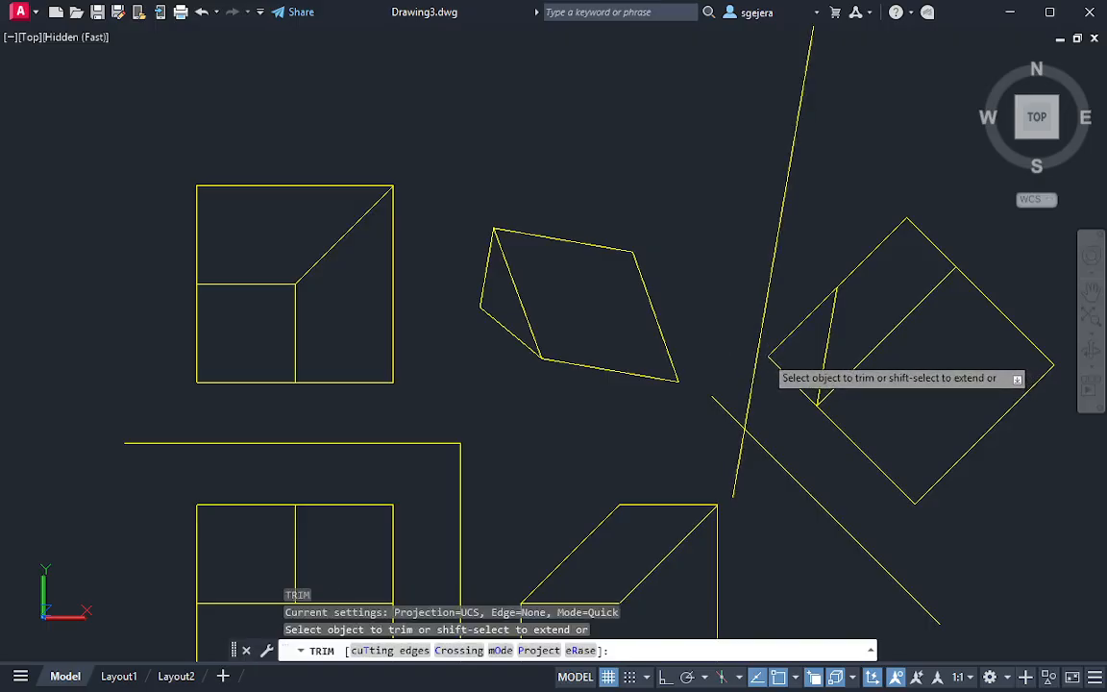
left_click(764, 356)
key("Escape")
key("Escape")
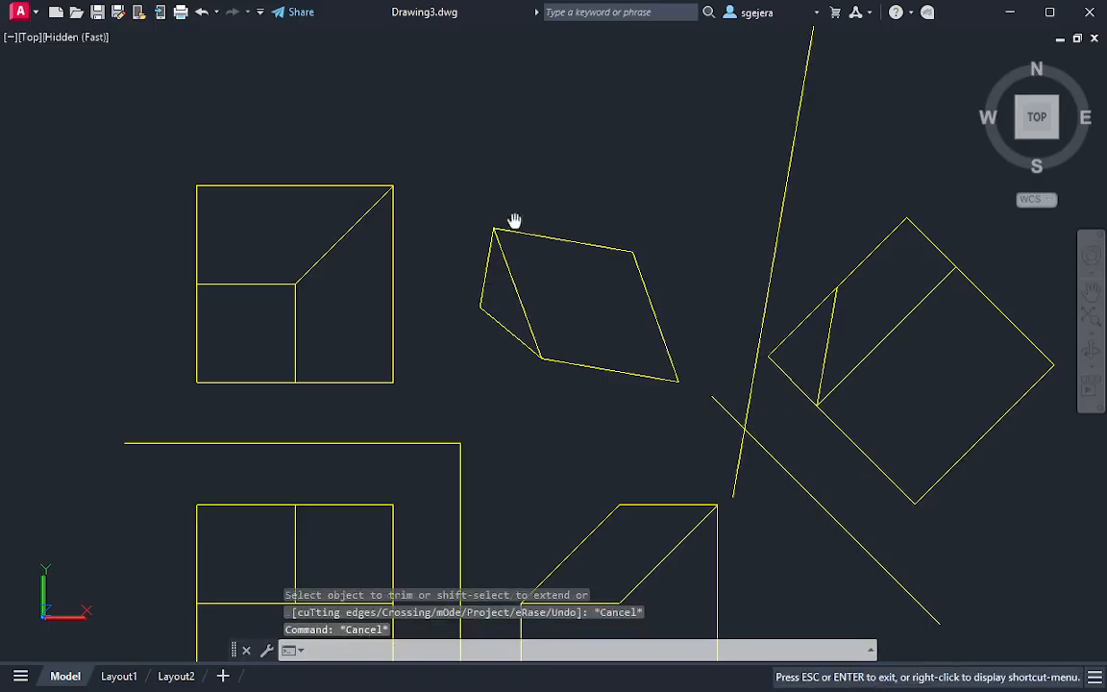
Lengthen the second auxiliary view's new left edge upward past the true shape's upper-left vertex
middle_click_drag(508, 238, 501, 275)
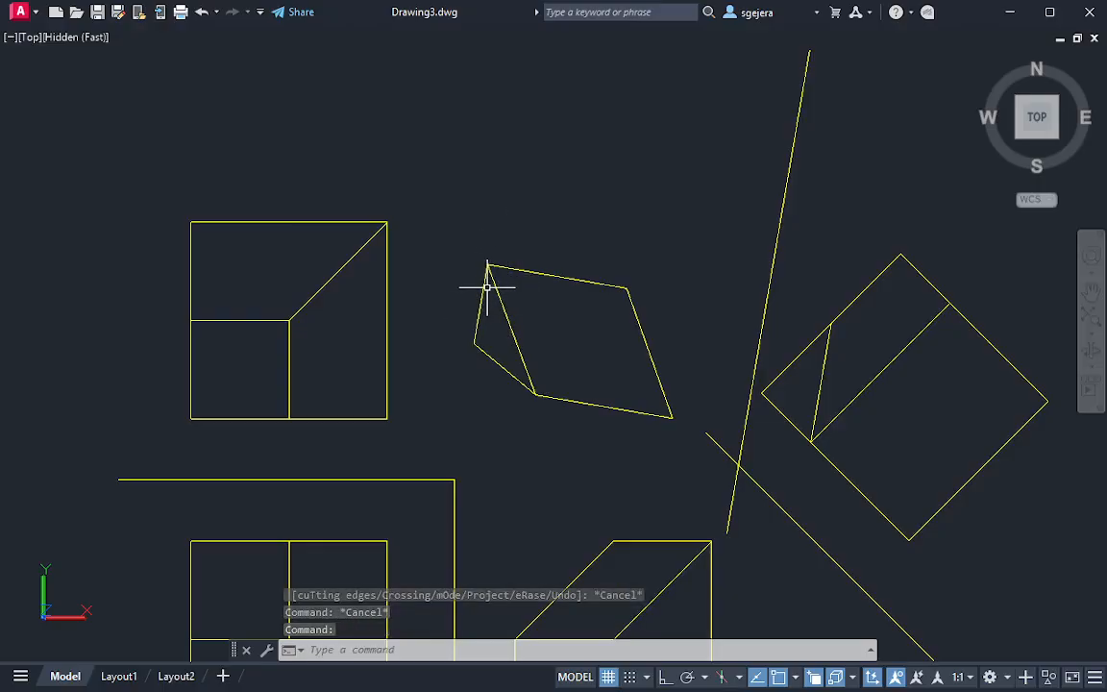
left_click(495, 280)
mouse_move(488, 262)
left_click(548, 316)
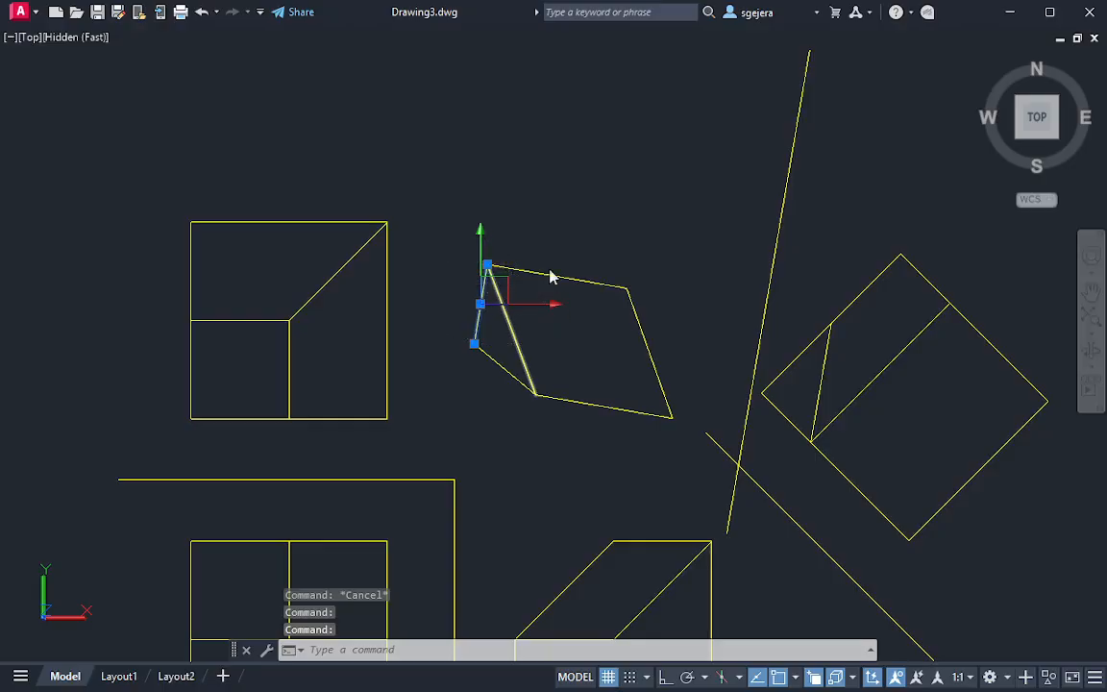
key("Escape")
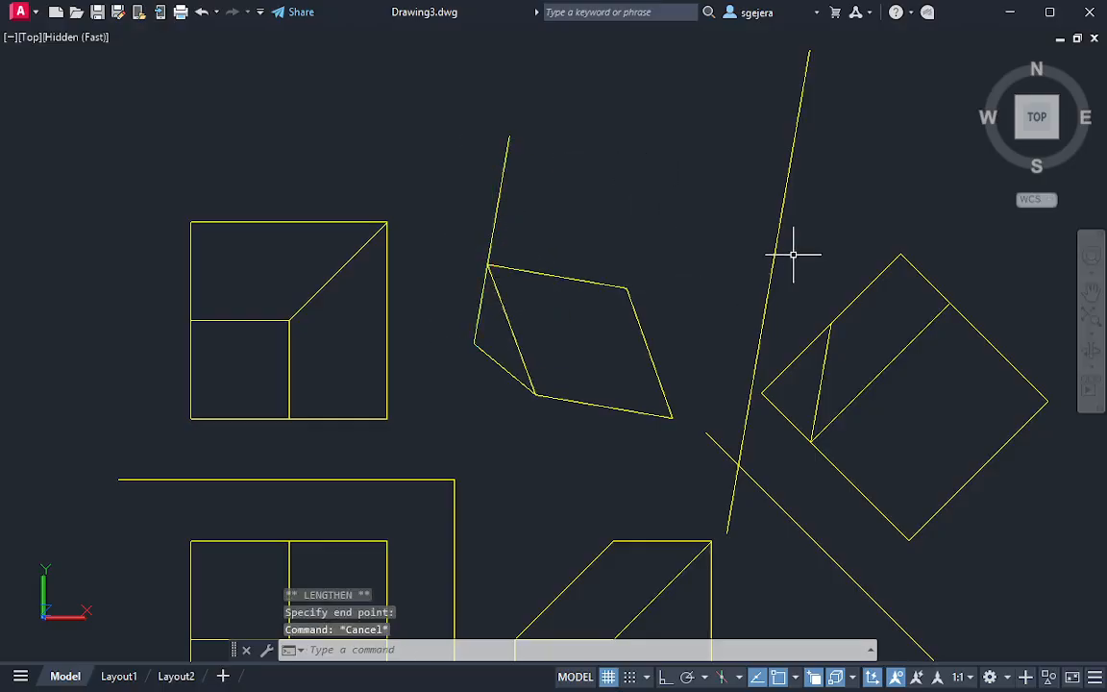
Draw a projection line from the first auxiliary view's topmost corner perpendicular to the second auxiliary view's extended left edge
key("Return")
left_click(902, 254)
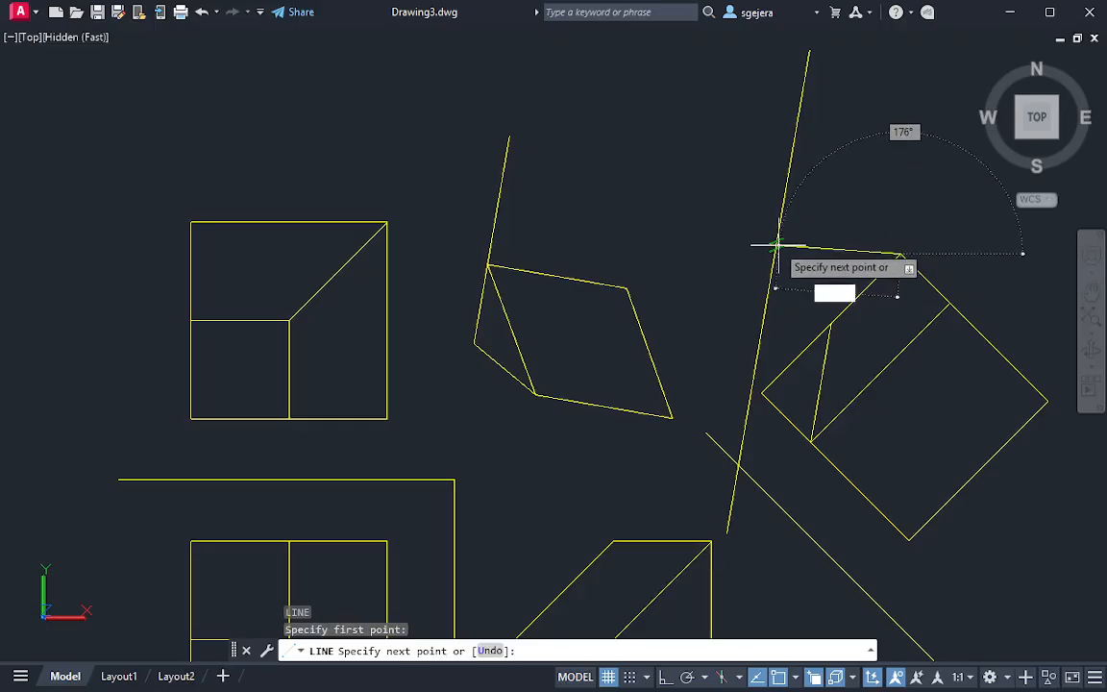
left_click(501, 185)
key("Escape")
Trim off the left edge's excess length beyond the new projection line
type("tr")
key("Return")
left_click_drag(538, 164, 454, 156)
key("Escape")
mouse_move(719, 345)
middle_mouse_down()
mouse_move(717, 276)
mouse_move(684, 276)
middle_mouse_up()
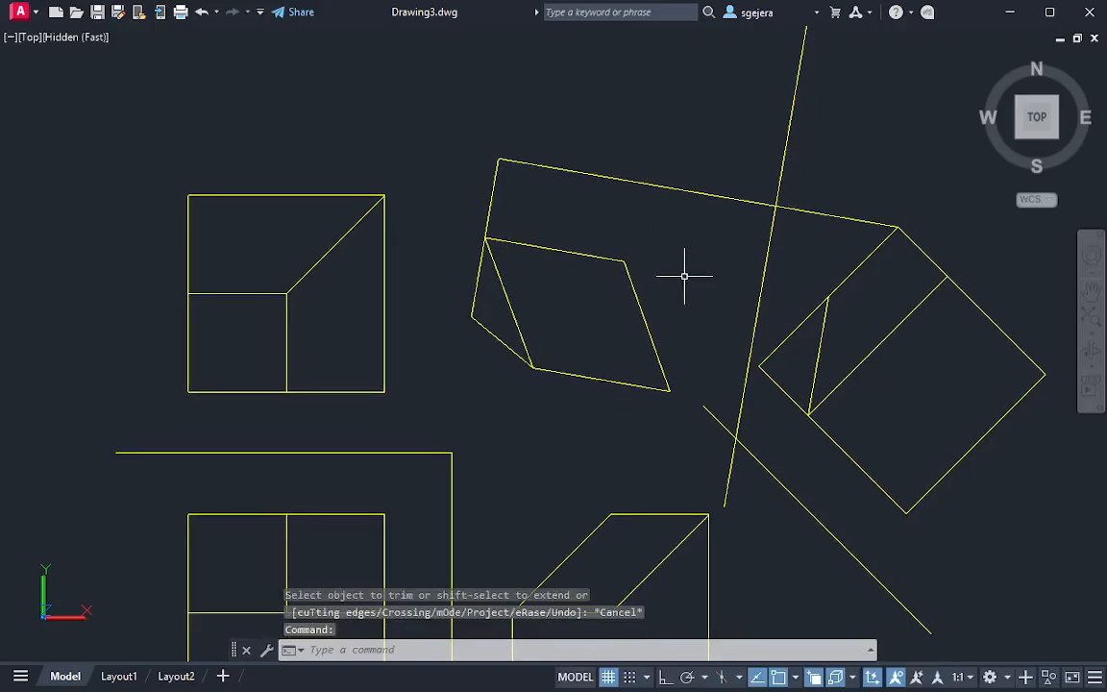
type("l")
key("Return")
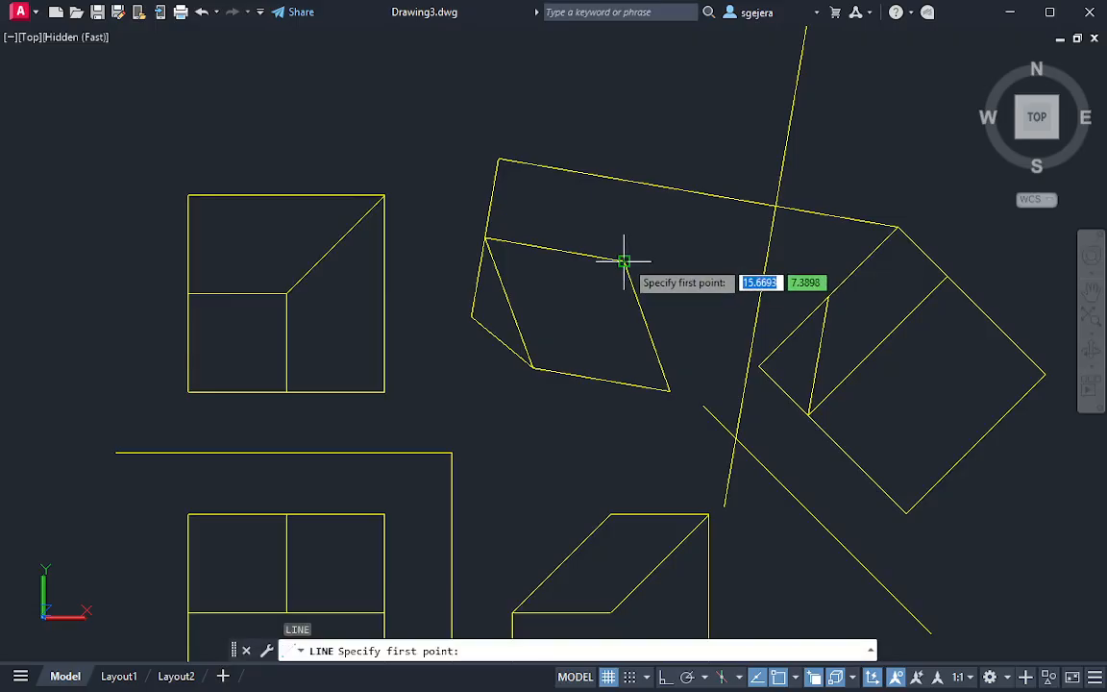
left_click(626, 258)
key("Escape")
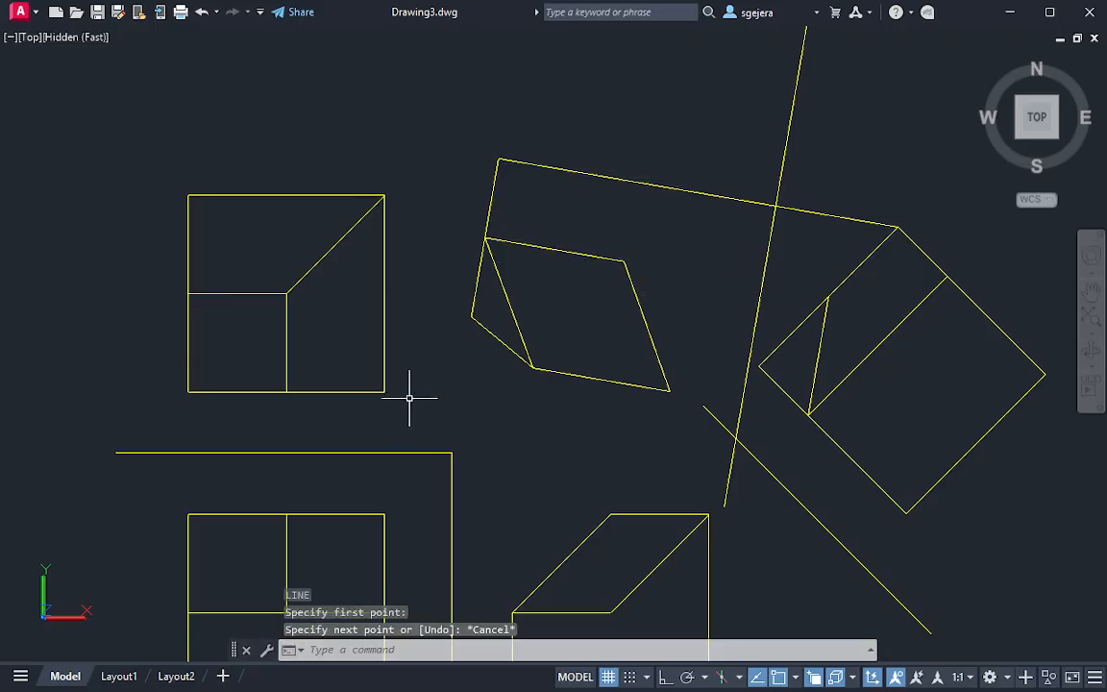
middle_click_drag(407, 395, 429, 319)
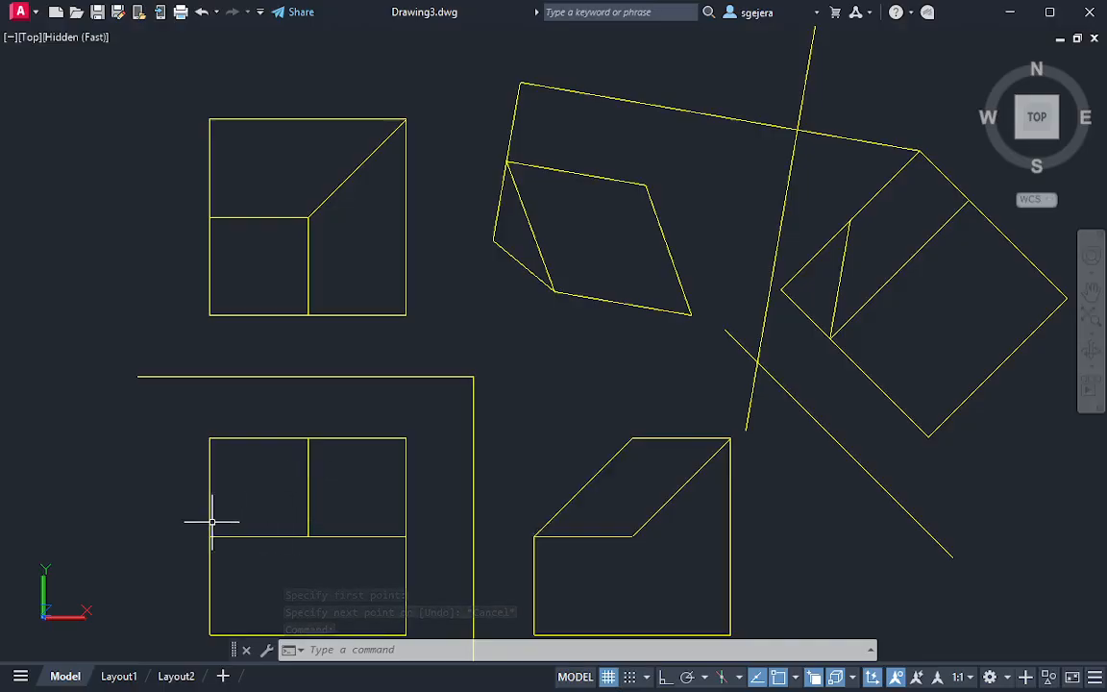
key("Escape")
middle_click_drag(641, 146, 610, 197)
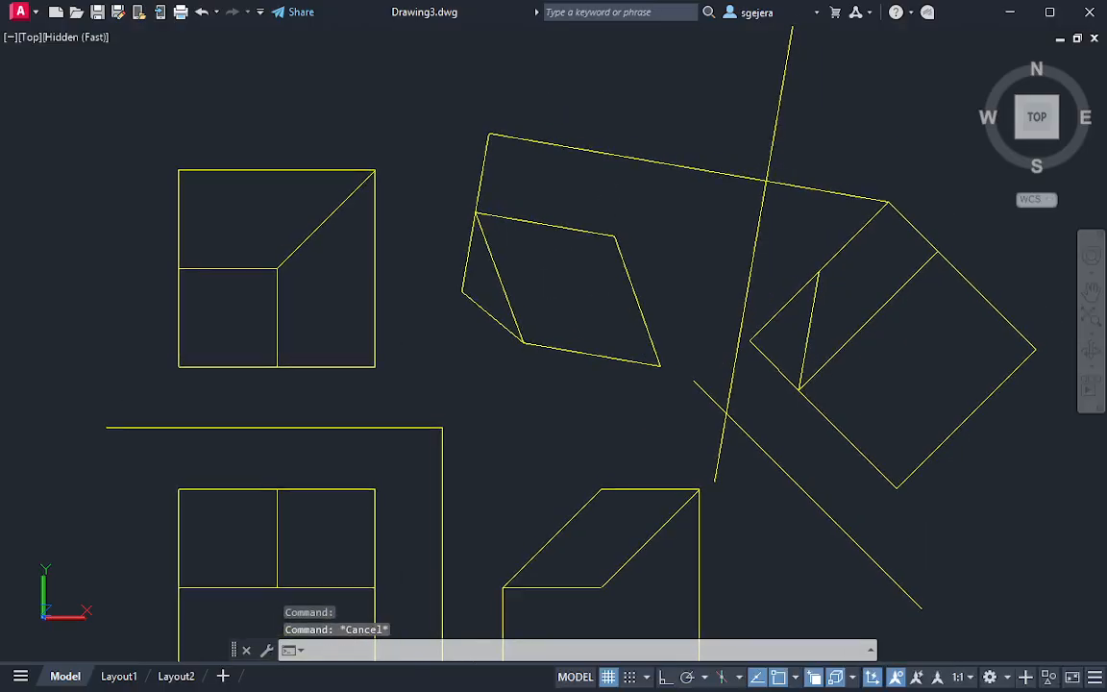
Draw an edge from the true shape's upper-right vertex, parallel to the extended left edge, up to the projection line
type("l")
key("Return")
left_click(612, 233)
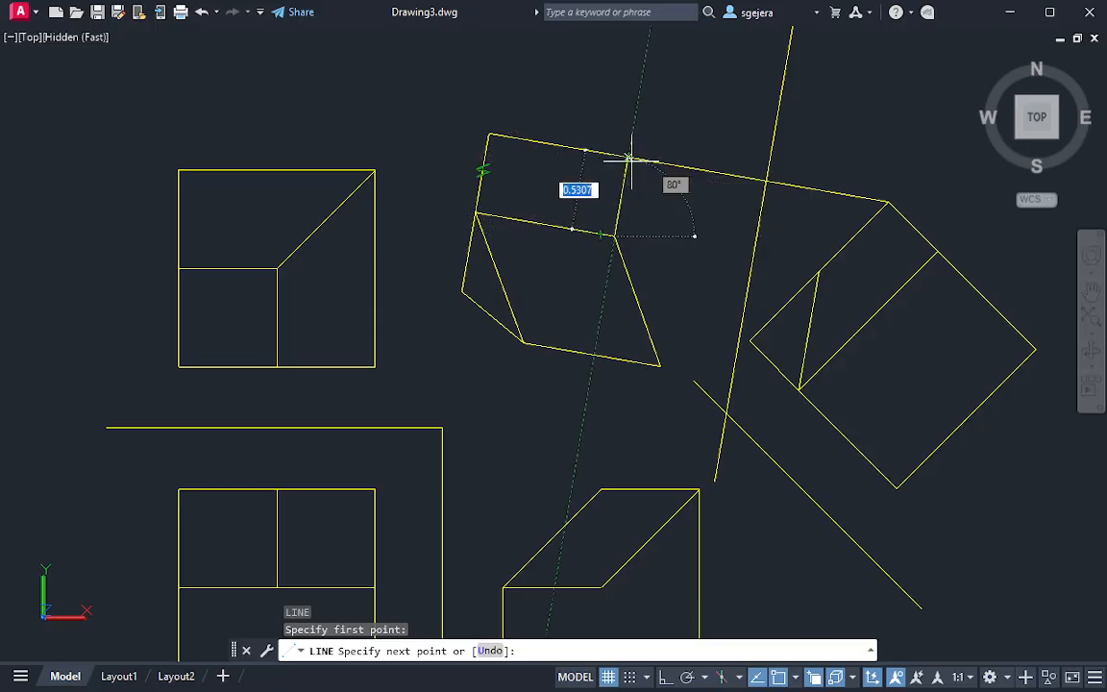
left_click(628, 158)
key("Escape")
Trim away the projection line between the new right edge and the first auxiliary view, on both sides of the second reference line
type("tr")
key("Return")
left_click(717, 151)
left_click(682, 210)
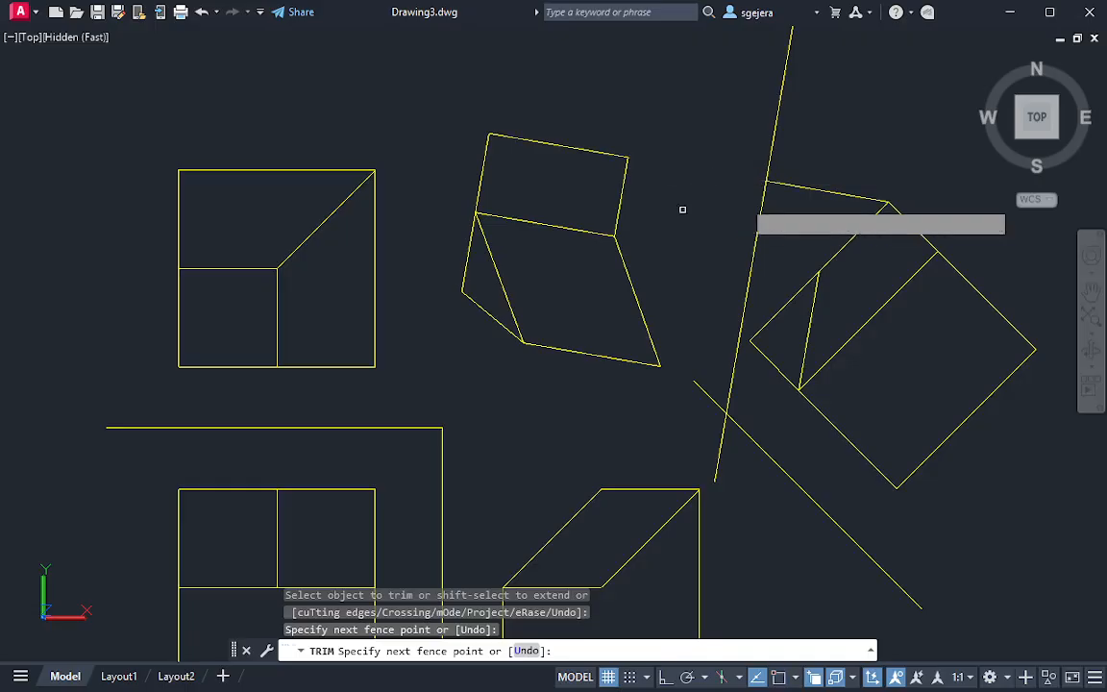
left_click(823, 171)
left_click(796, 212)
key("Escape")
middle_click_drag(630, 185, 638, 152)
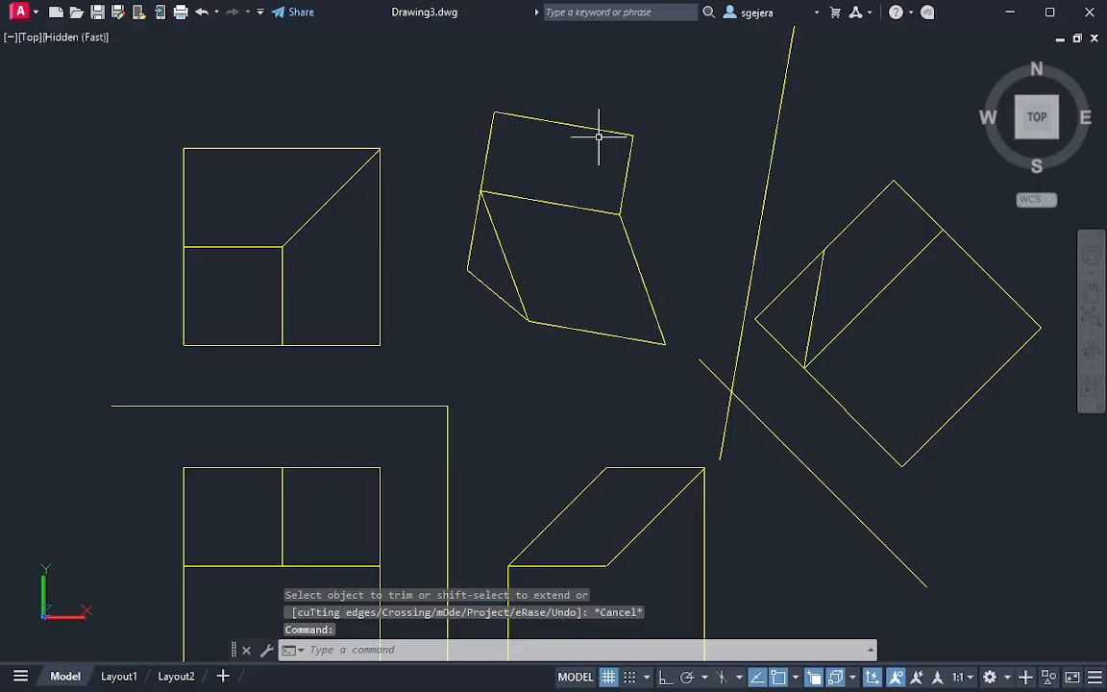
middle_click_drag(470, 143, 504, 102)
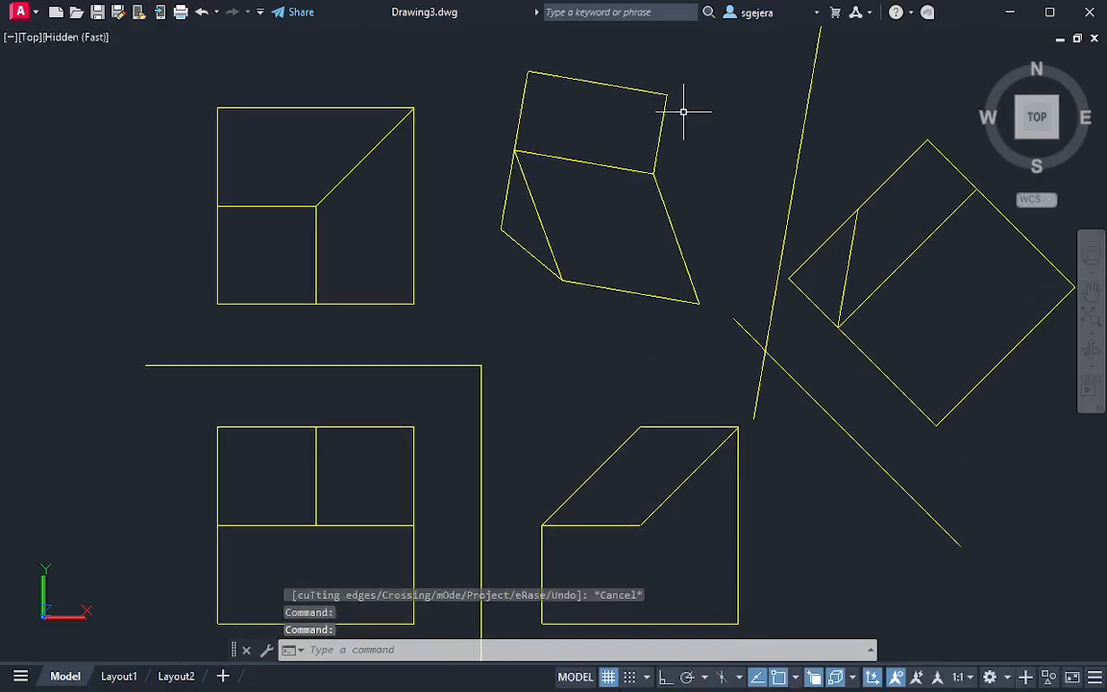
middle_click_drag(674, 146, 645, 136)
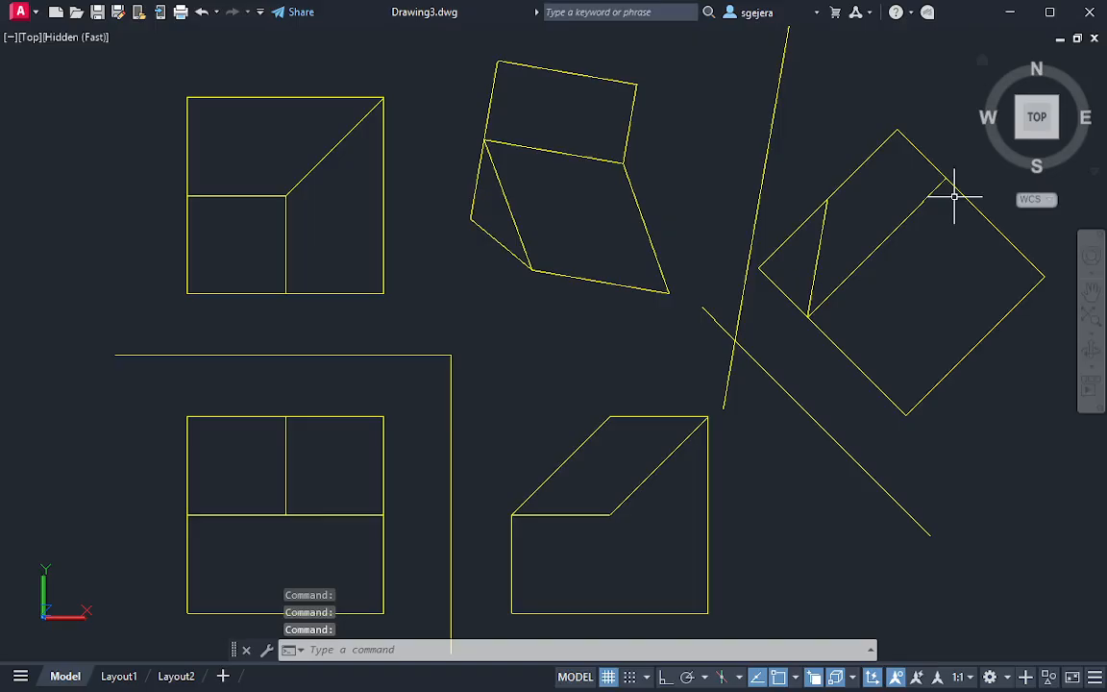
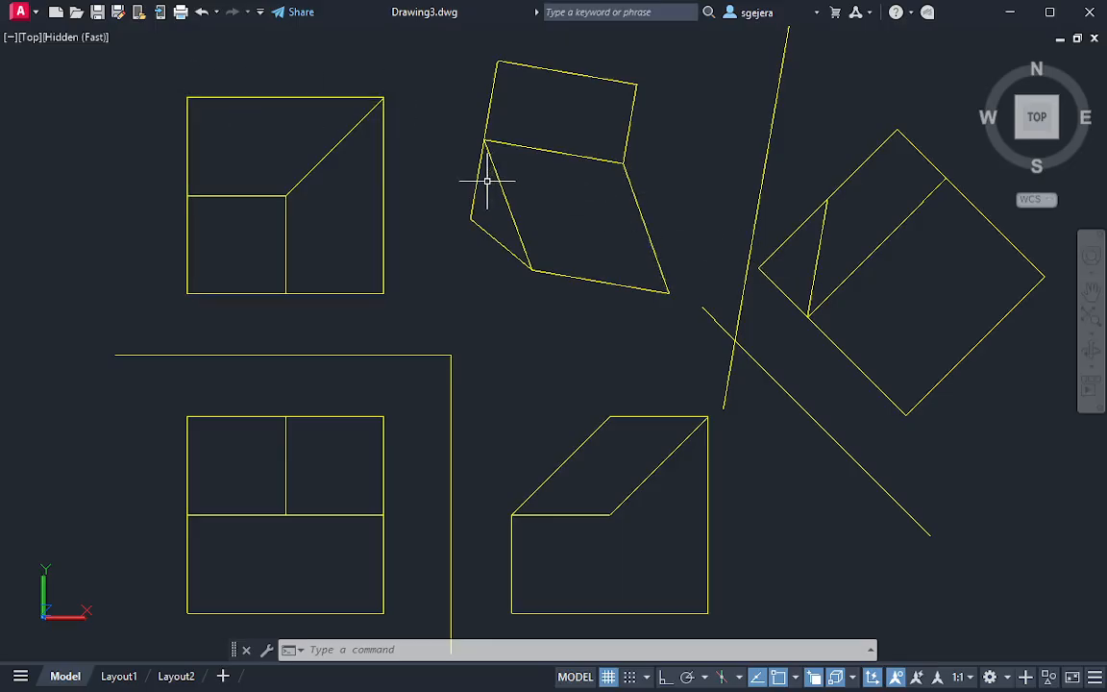
Draw a line at 80° from the secondary auxiliary view's lower-right corner, parallel to its upper-left edge
key("Return")
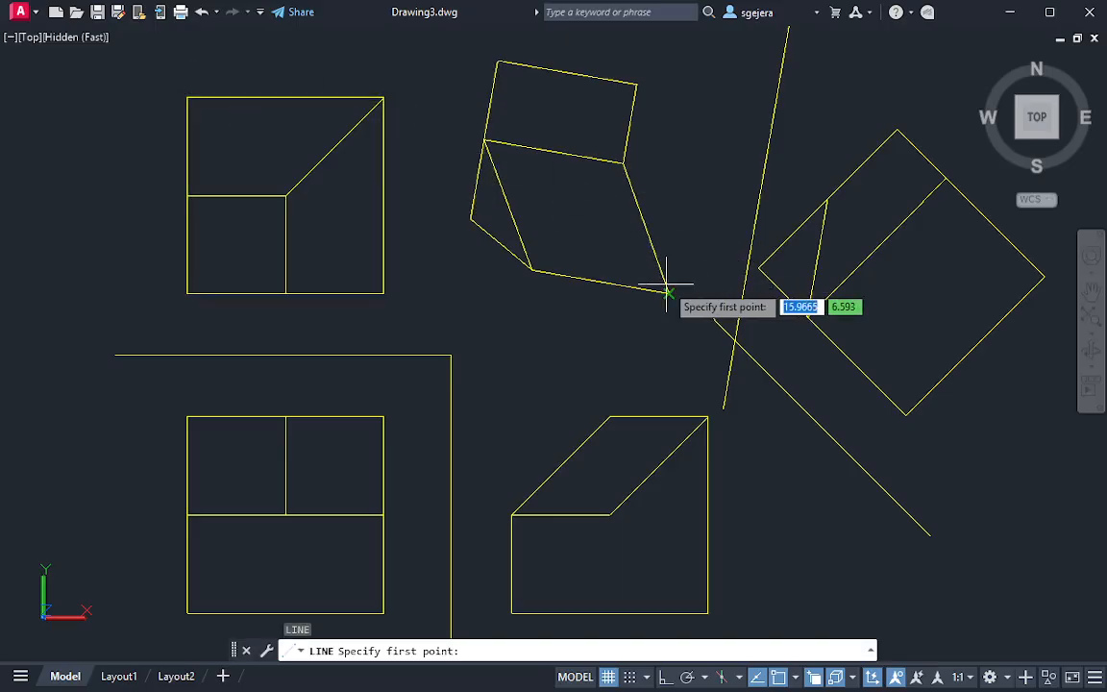
left_click(669, 292)
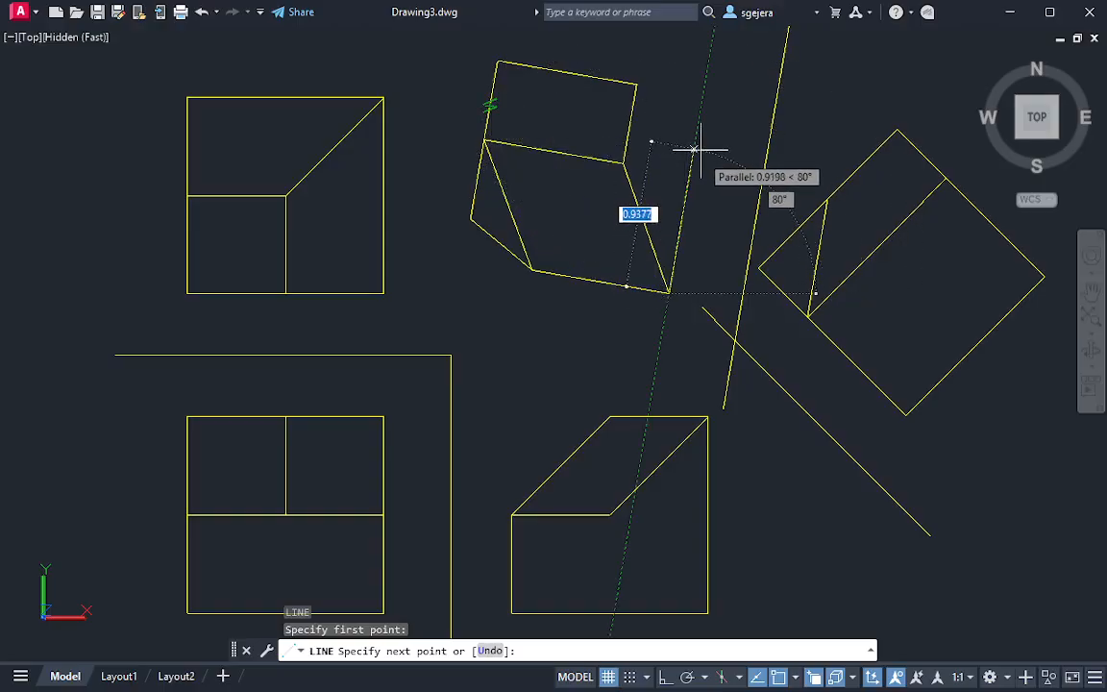
left_click(703, 97)
key("Escape")
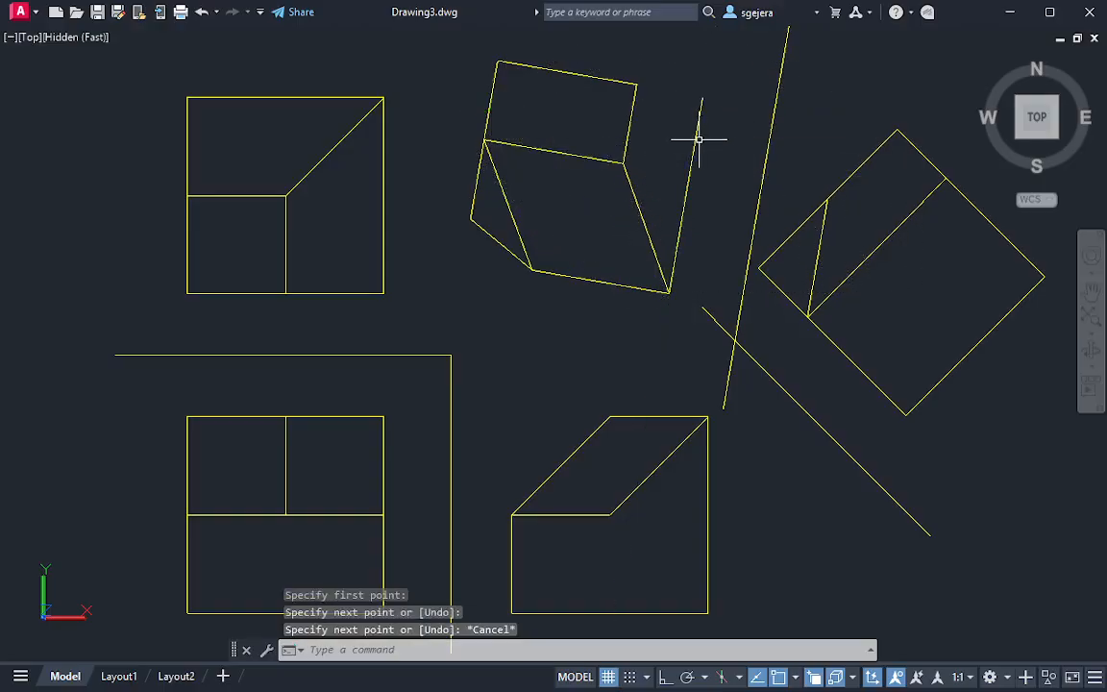
Draw a projector from the inner edge's upper end in the primary auxiliary view, perpendicular to the steep fold line and crossing the new parallel line
key("Return")
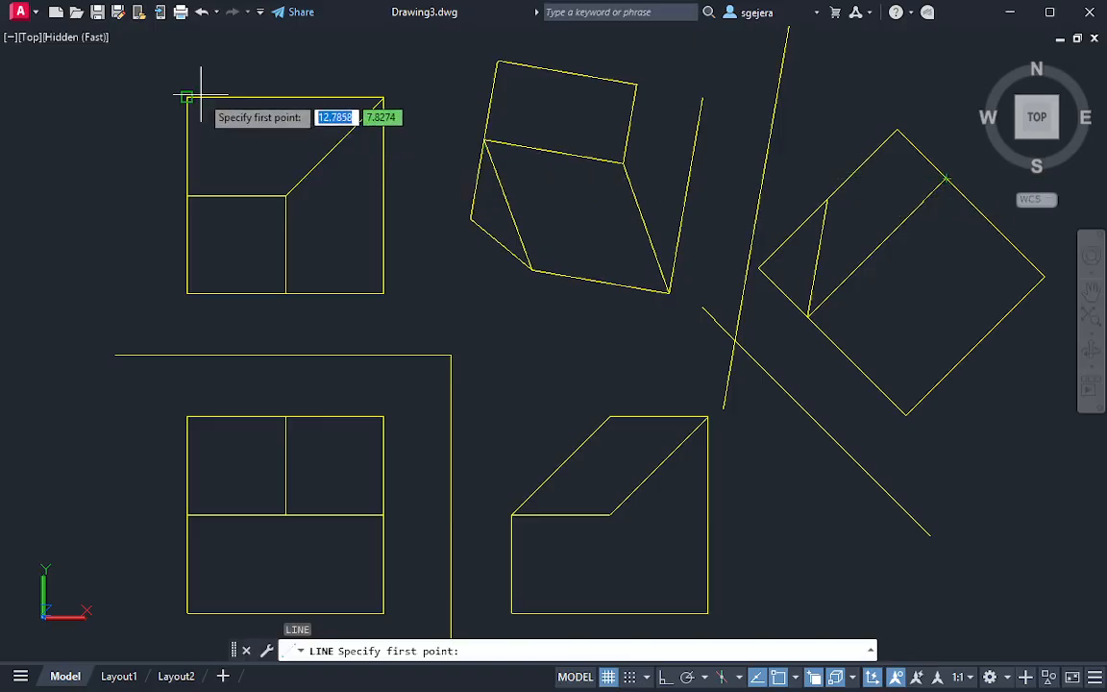
left_click(947, 179)
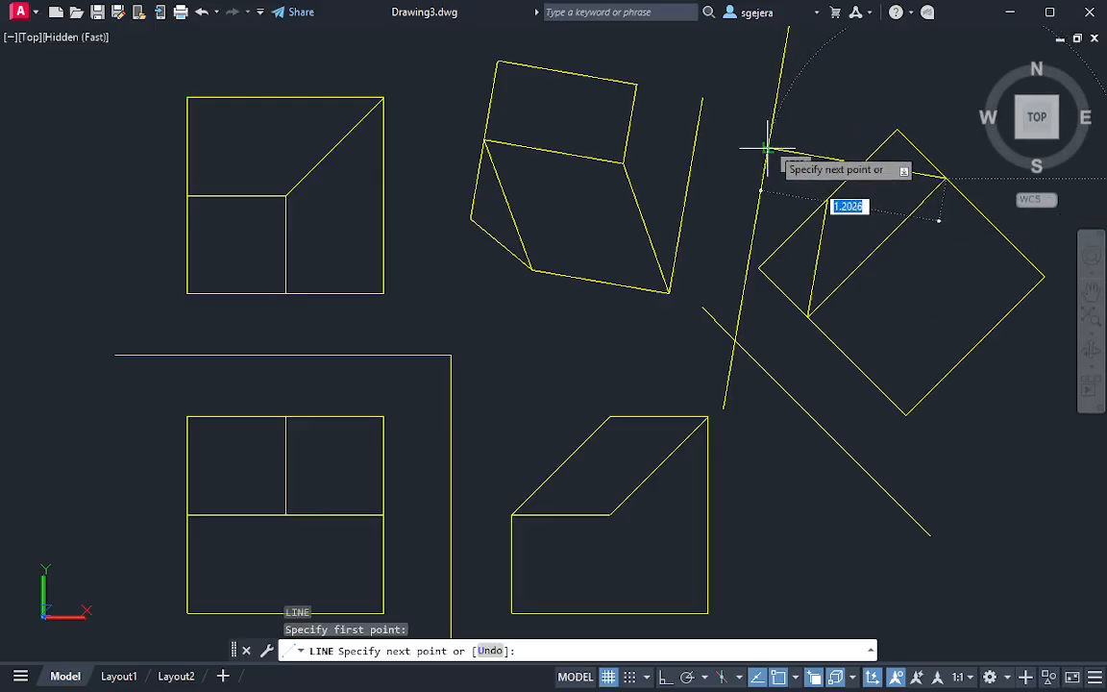
left_click(681, 134)
key("Escape")
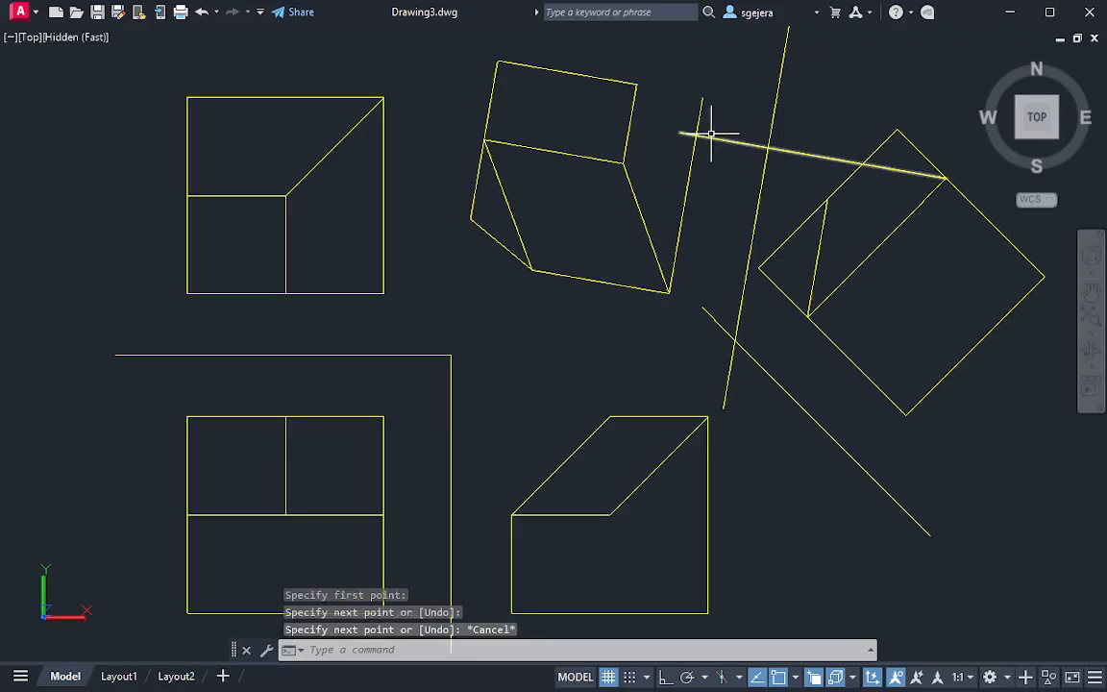
key("Escape")
key("Escape")
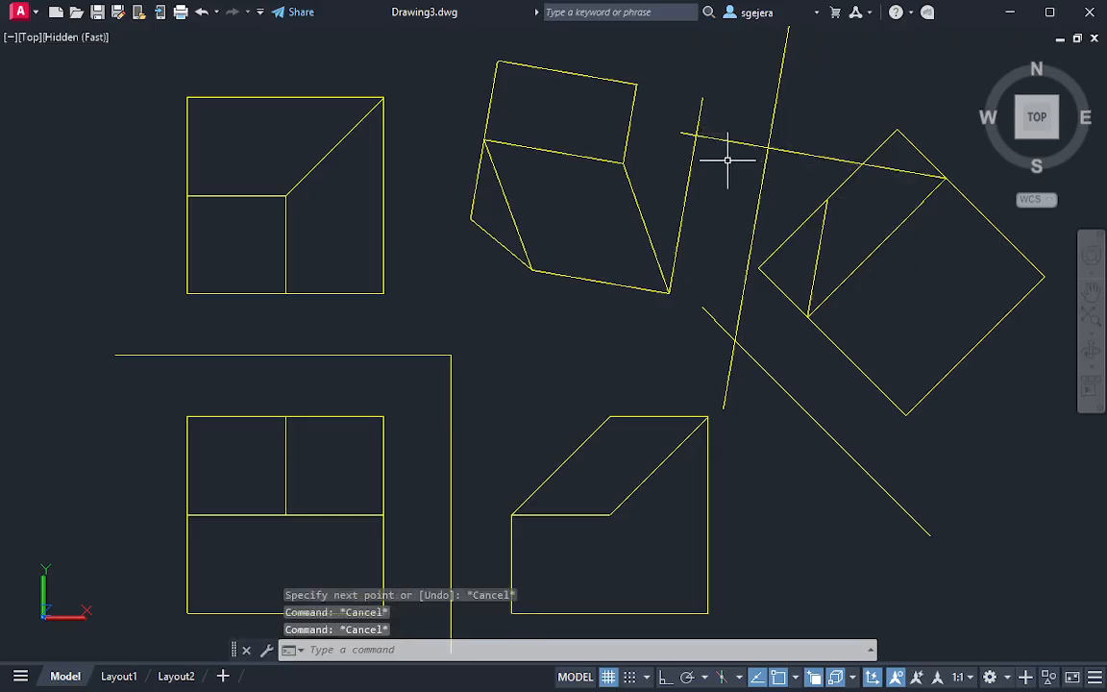
Connect the intersection of the projector and the parallel line to the secondary auxiliary view's upper-right corner
key("space")
left_click(694, 136)
left_click(638, 86)
key("Escape")
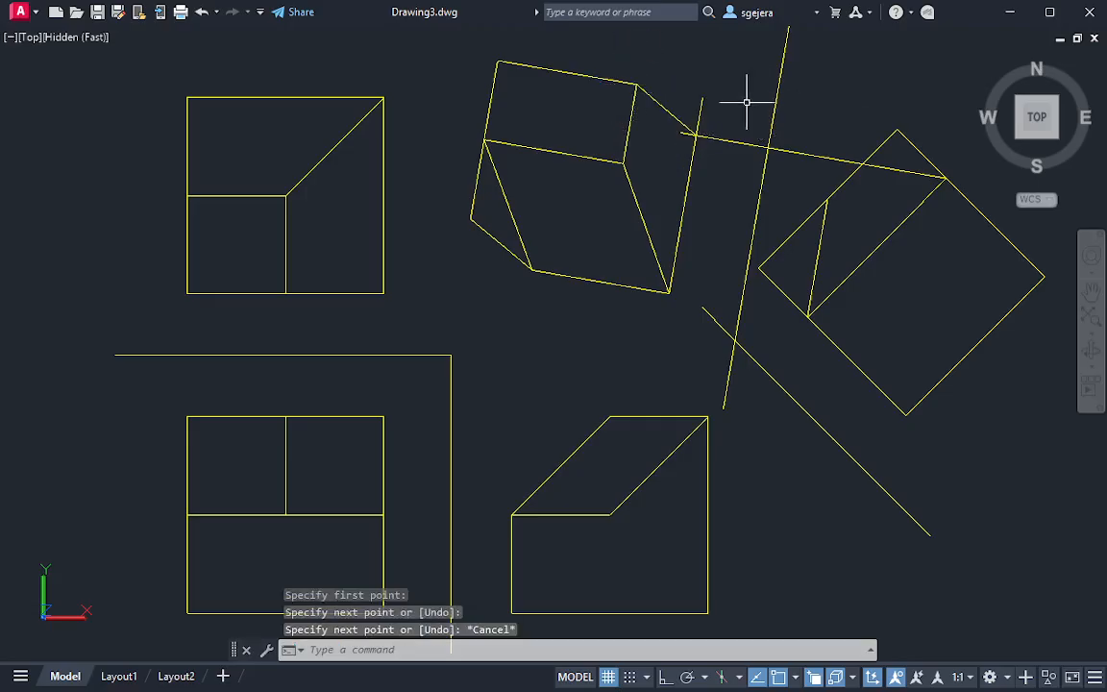
Trim the parallel line above the new corner and the projector between that corner and the steep fold line
type("tr")
key("space")
left_click(701, 109)
left_click_drag(710, 125, 727, 157)
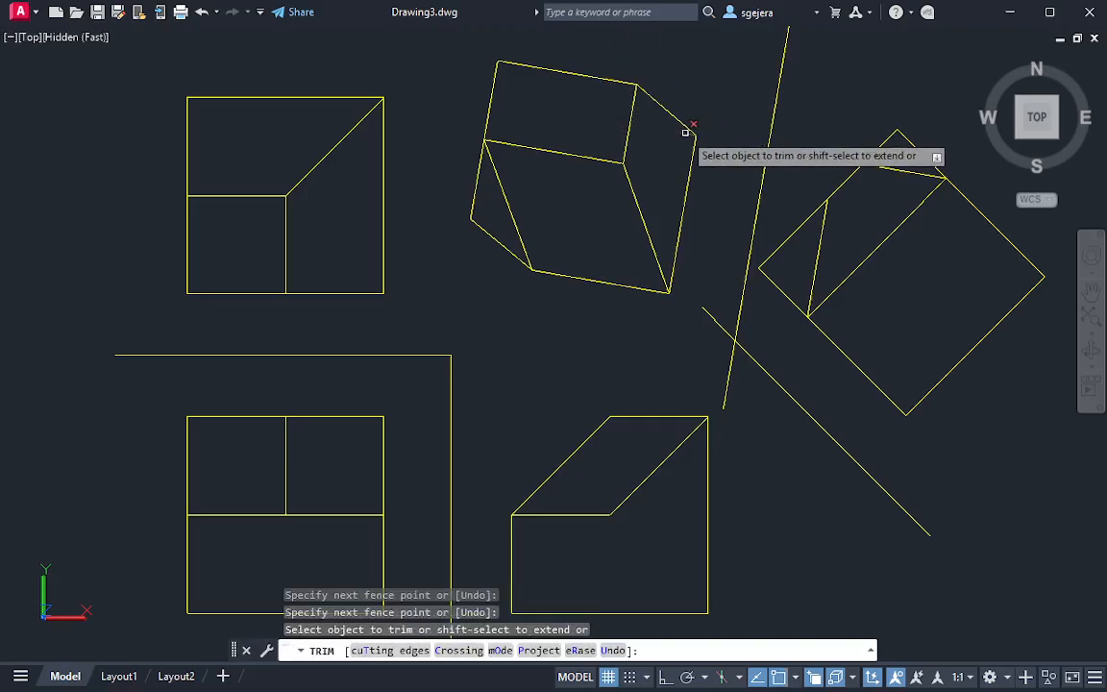
left_click(687, 133)
key("Escape")
key("Escape")
middle_click_drag(676, 231, 686, 275)
key("Escape")
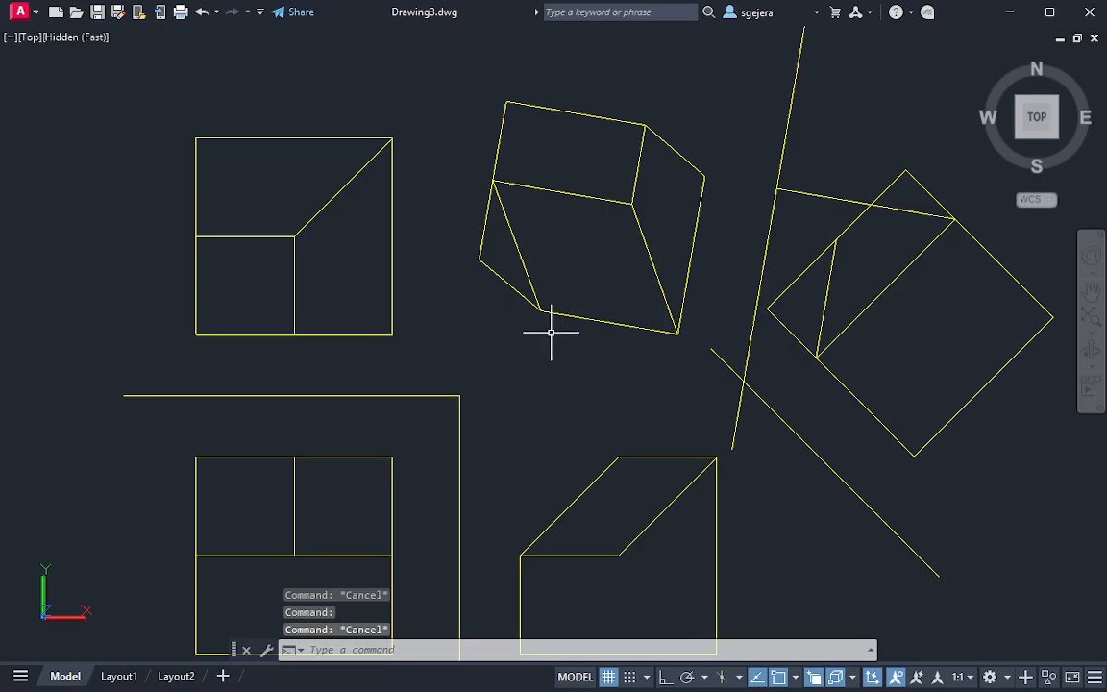
Draw a 170° projector from the primary auxiliary view's lowest corner, perpendicular to the steep fold line and extending beyond it
middle_click_drag(550, 333, 578, 279)
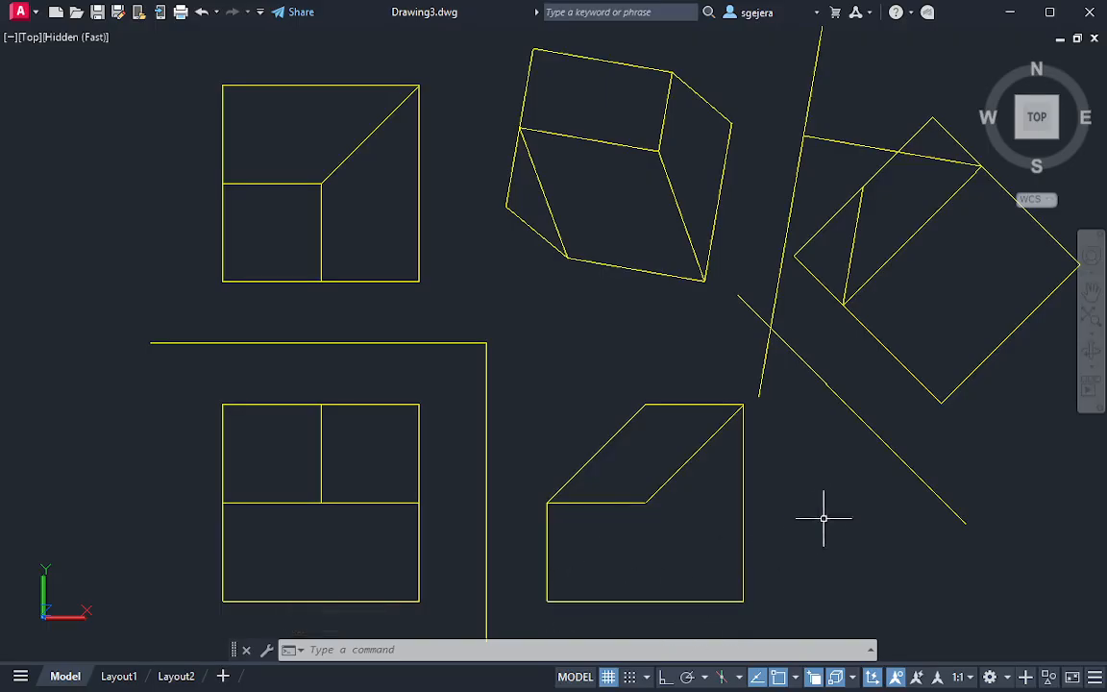
middle_click_drag(824, 519, 819, 495)
type("l")
key("Return")
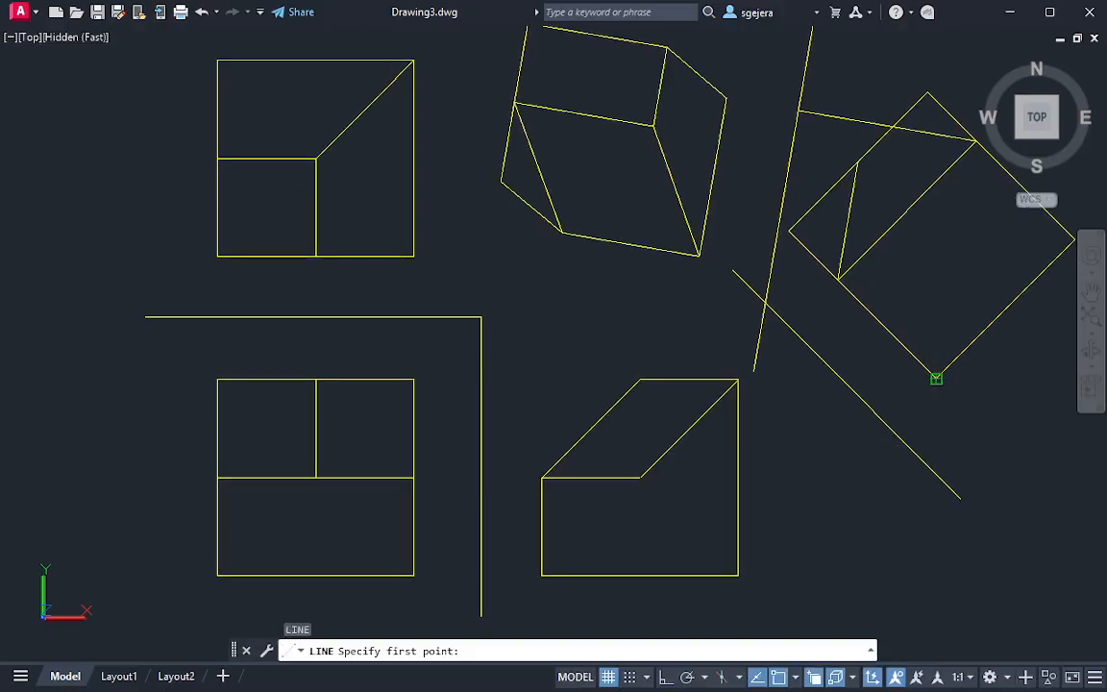
left_click(937, 378)
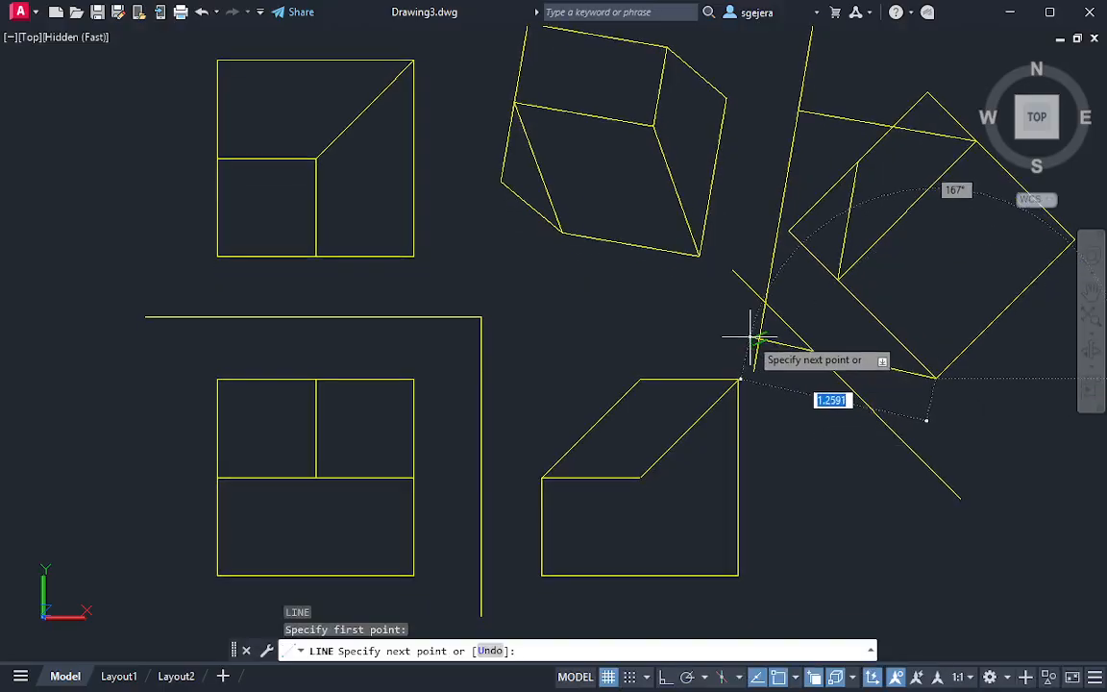
left_click(497, 306)
key("Escape")
middle_click_drag(917, 385, 917, 371)
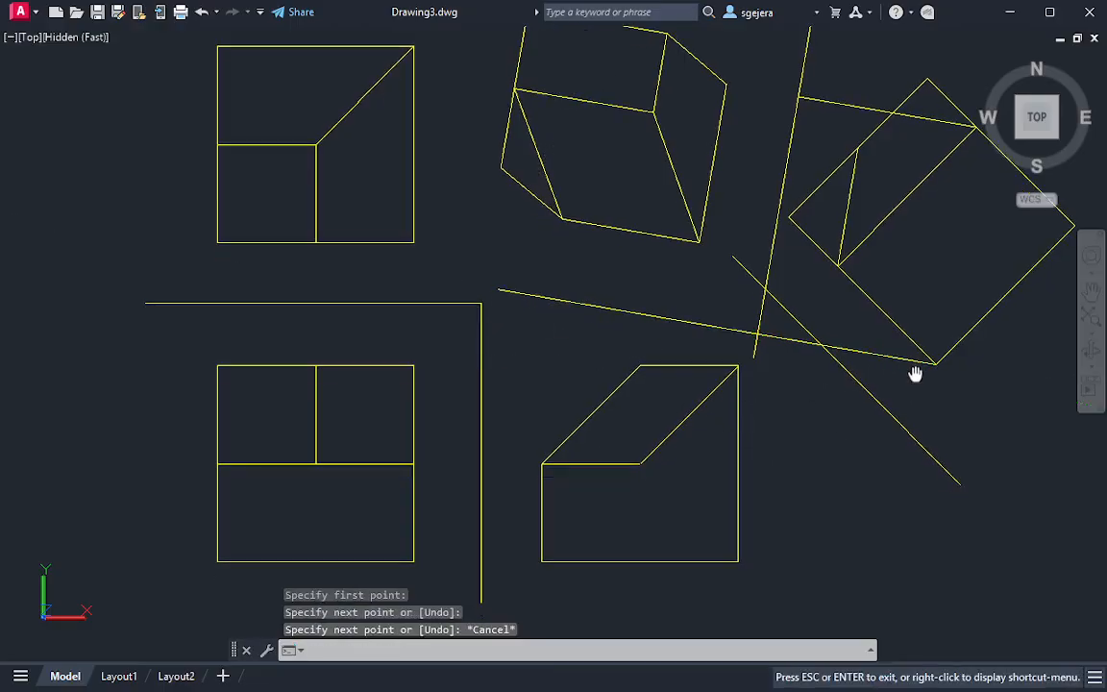
Draw a circle from the side view's lower-right corner reaching the 45° fold line, and move its center to where the projector meets the steep fold line
type("c")
key("Return")
left_click(707, 531)
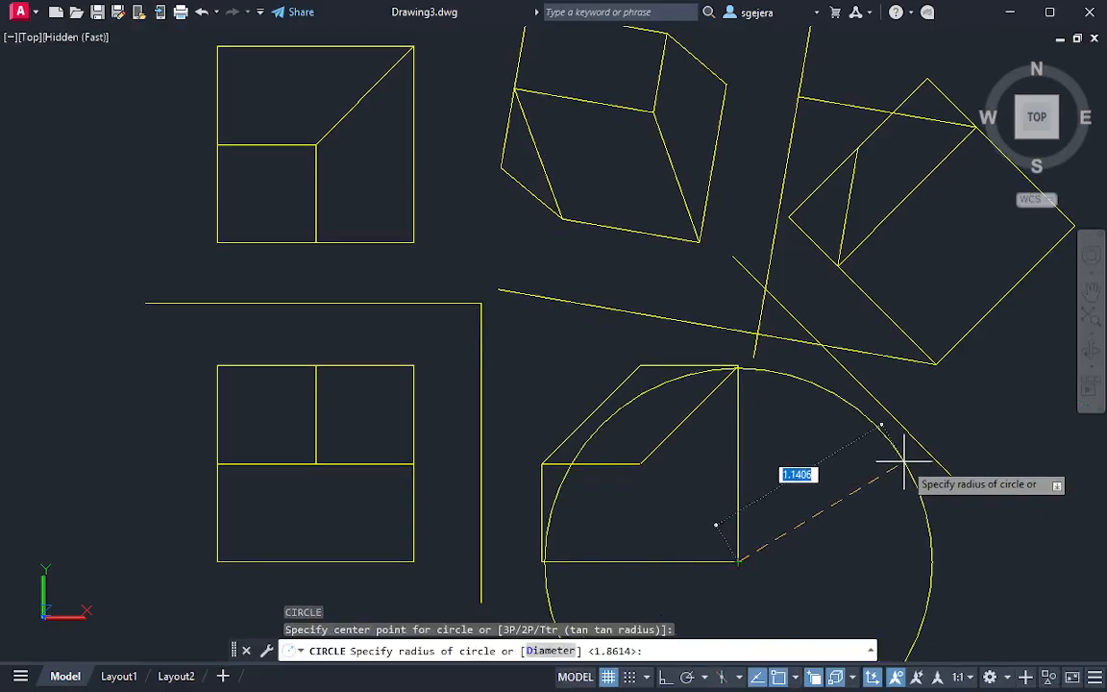
left_click(886, 418)
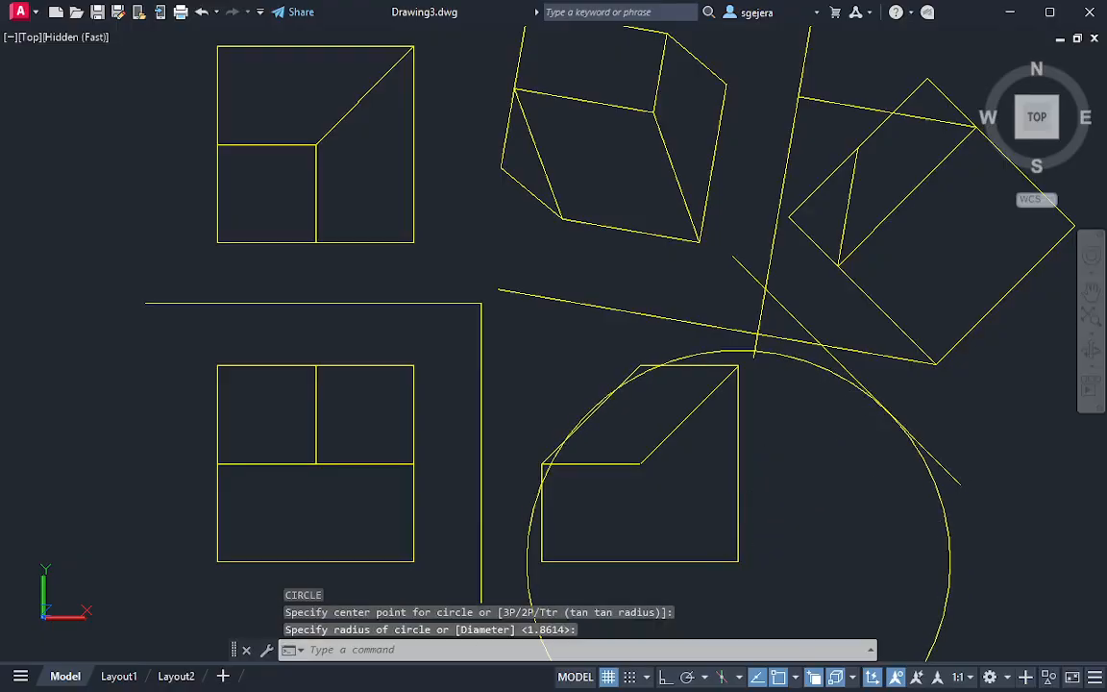
left_click(810, 571)
left_click(738, 563)
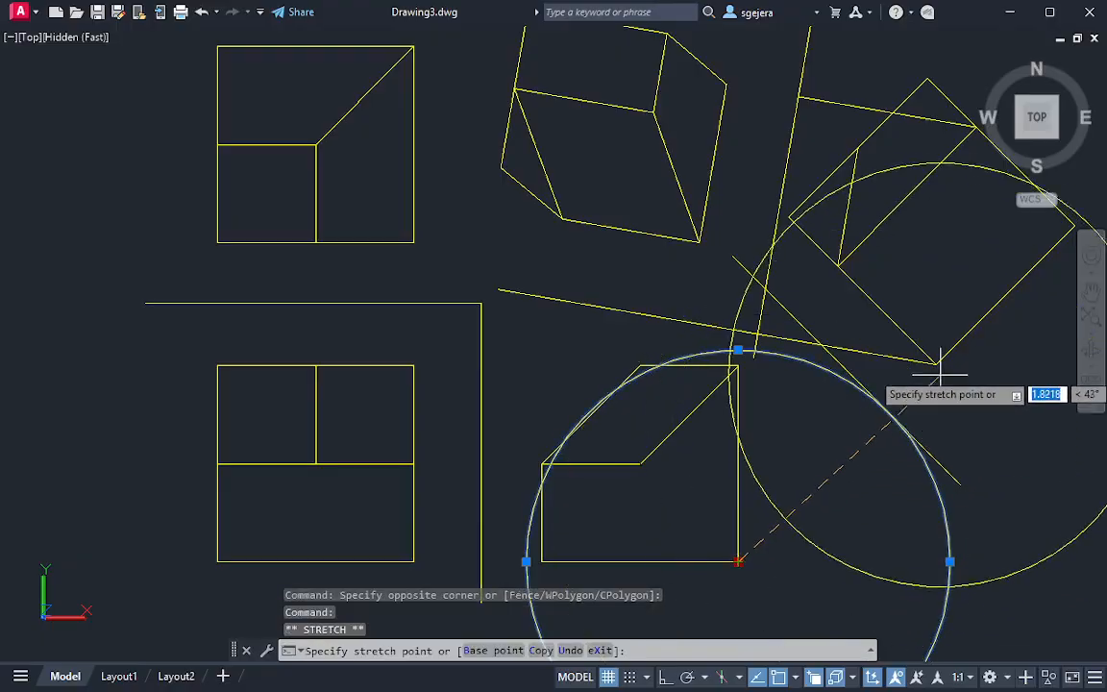
key("Escape")
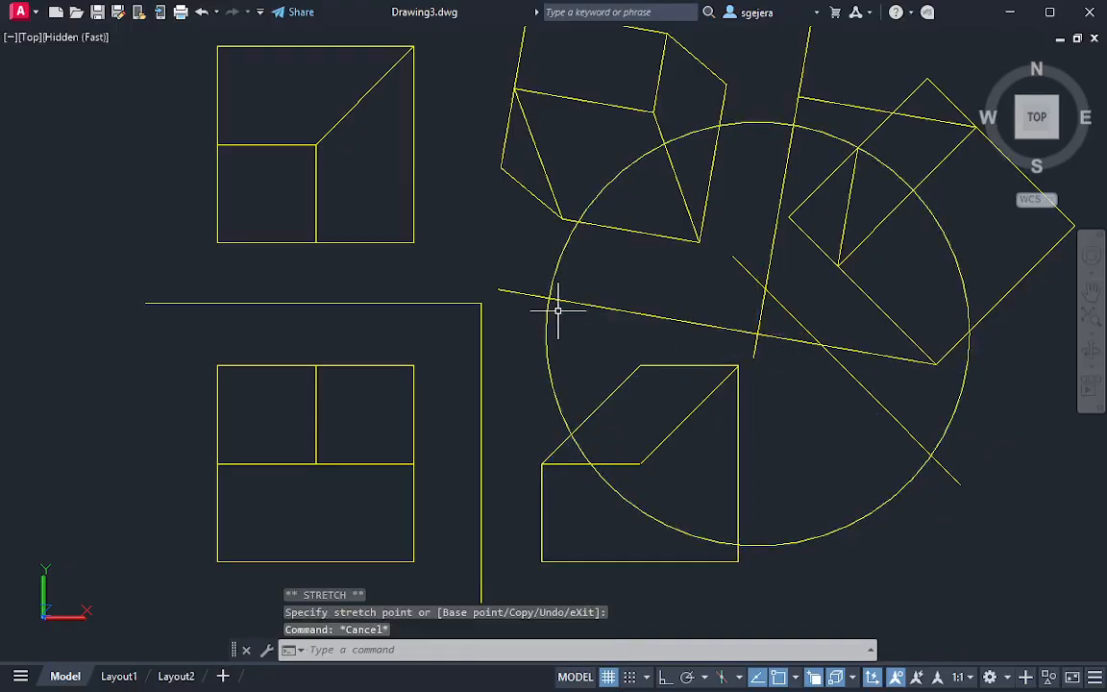
Draw a line from the circle's intersection with the projector to the lower-right corner of the secondary auxiliary view
type("l")
key("Return")
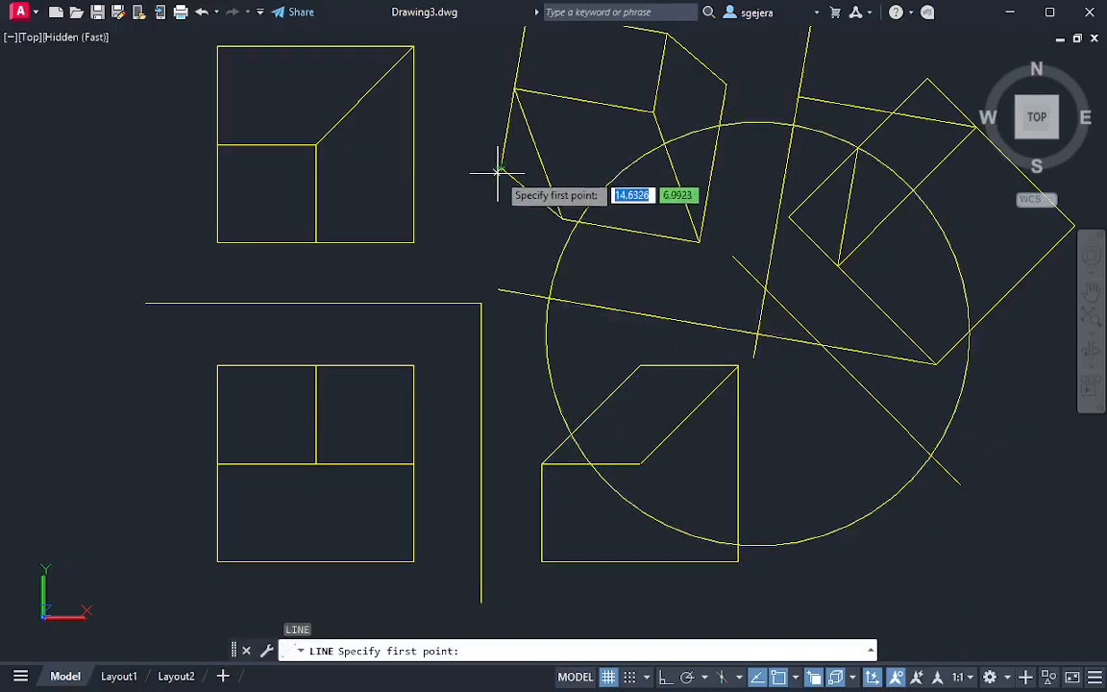
left_click(549, 298)
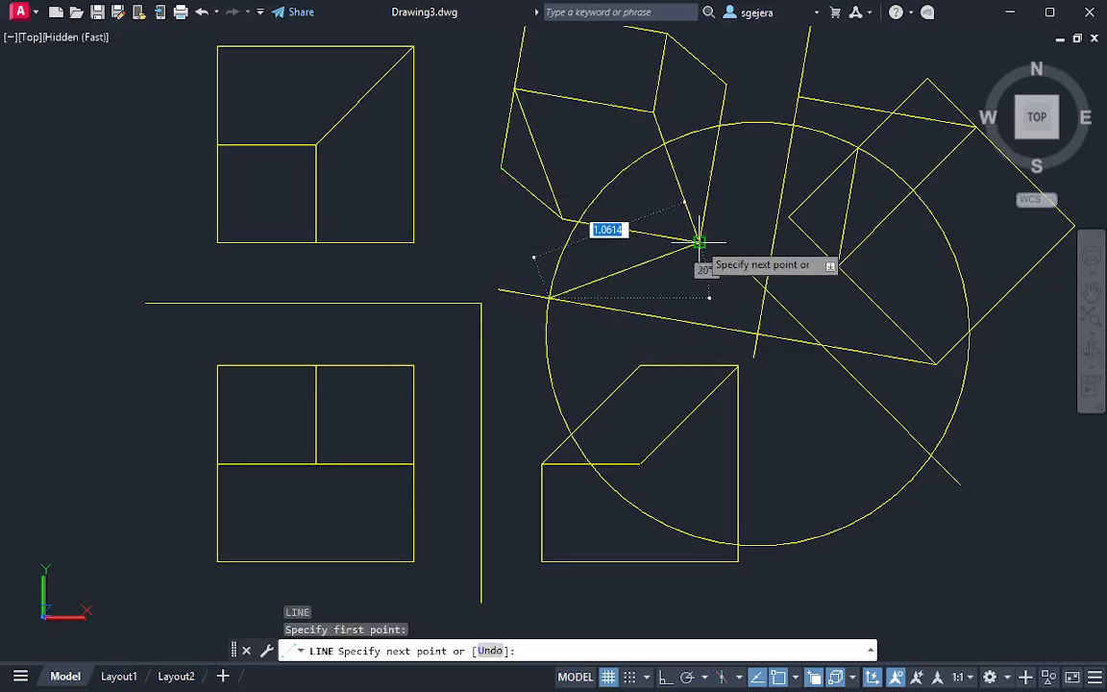
left_click(700, 242)
key("Escape")
middle_click_drag(635, 264, 648, 299)
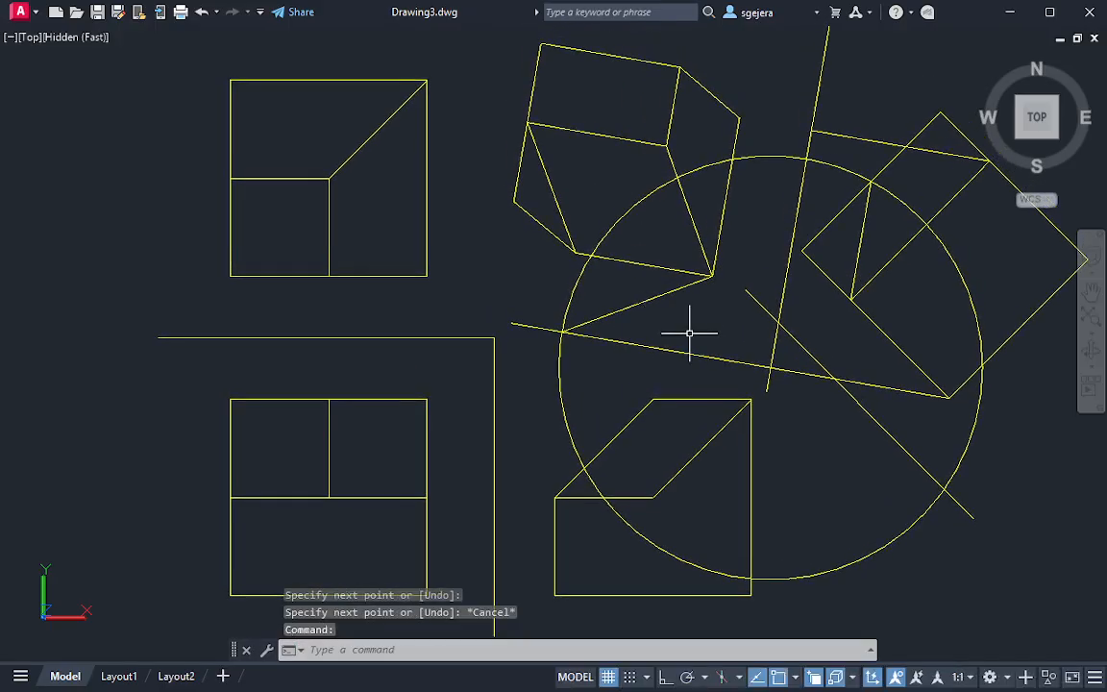
Erase the distance-transfer circle centered on the steep fold line
mouse_move(728, 358)
middle_mouse_down()
mouse_move(727, 336)
mouse_move(688, 325)
middle_mouse_up()
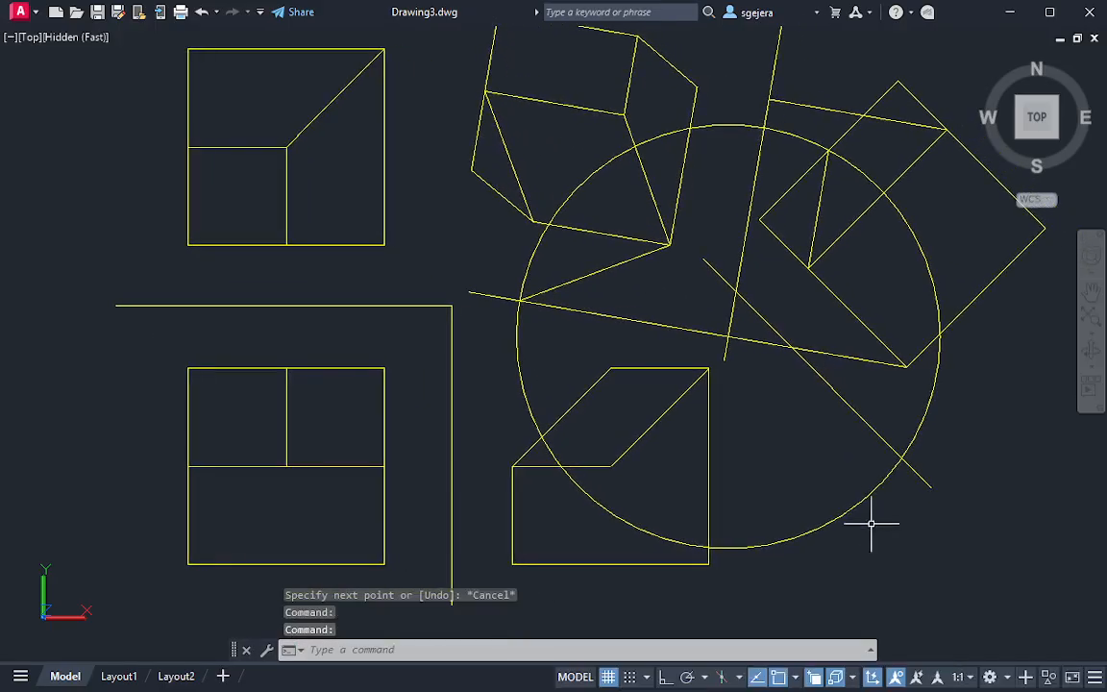
left_click(845, 509)
type("E")
key("Return")
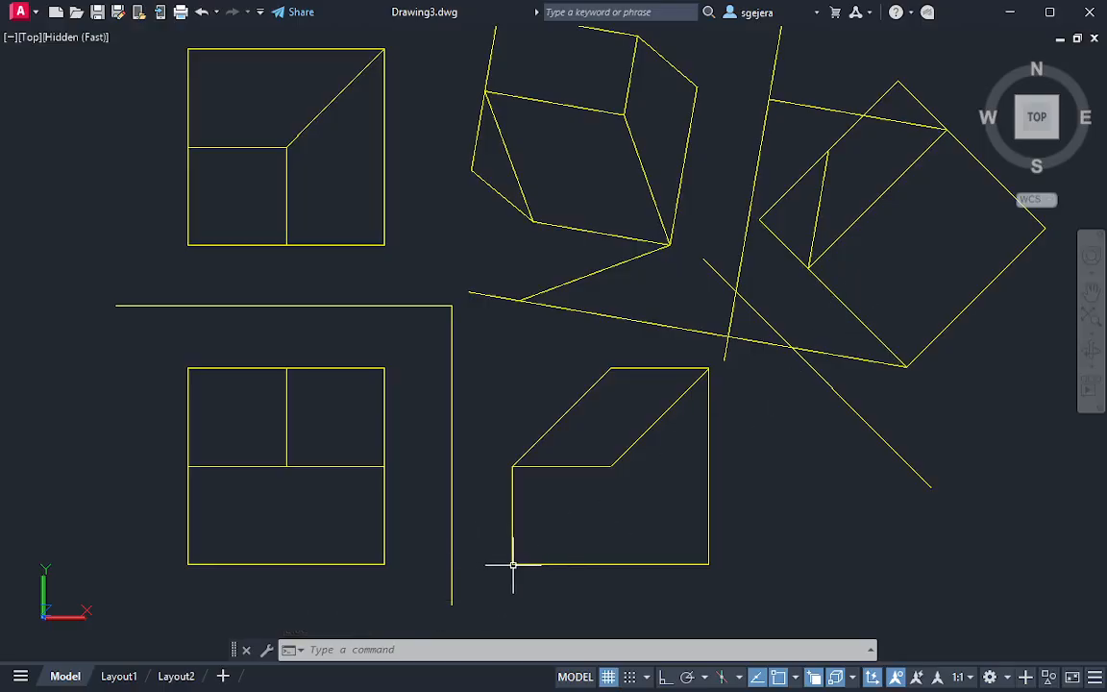
Draw a line from the side view's lower-left corner to the primary auxiliary view's inner-edge vertex, continuing perpendicular across the steep fold line at 170°
type("l")
key("Return")
left_click(513, 565)
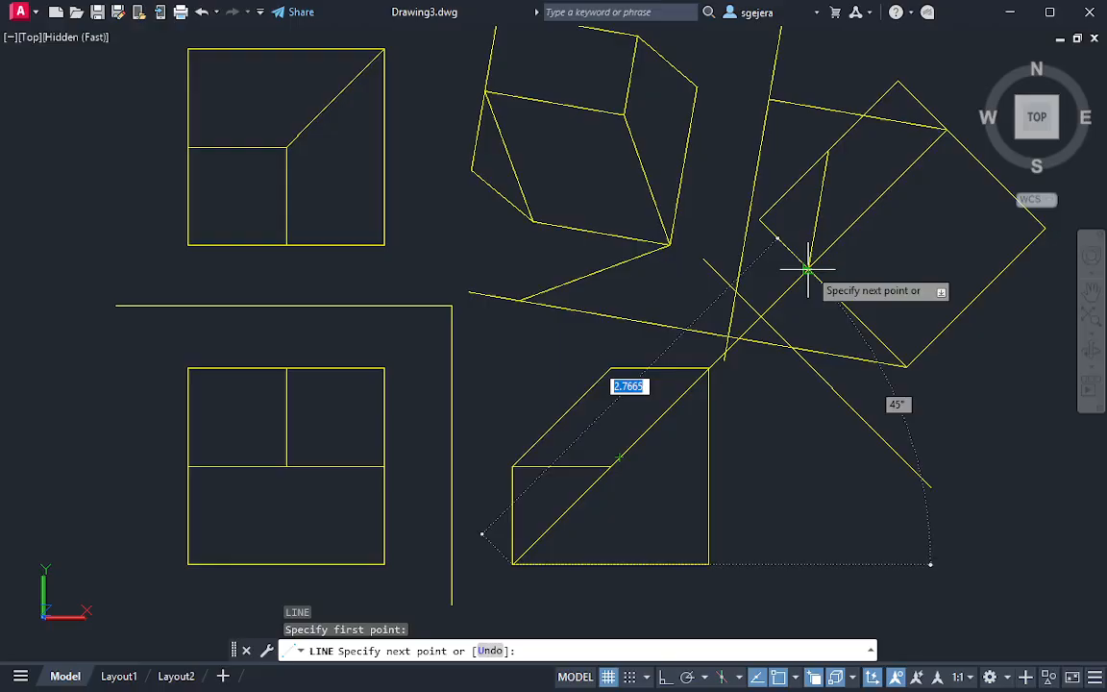
left_click(807, 269)
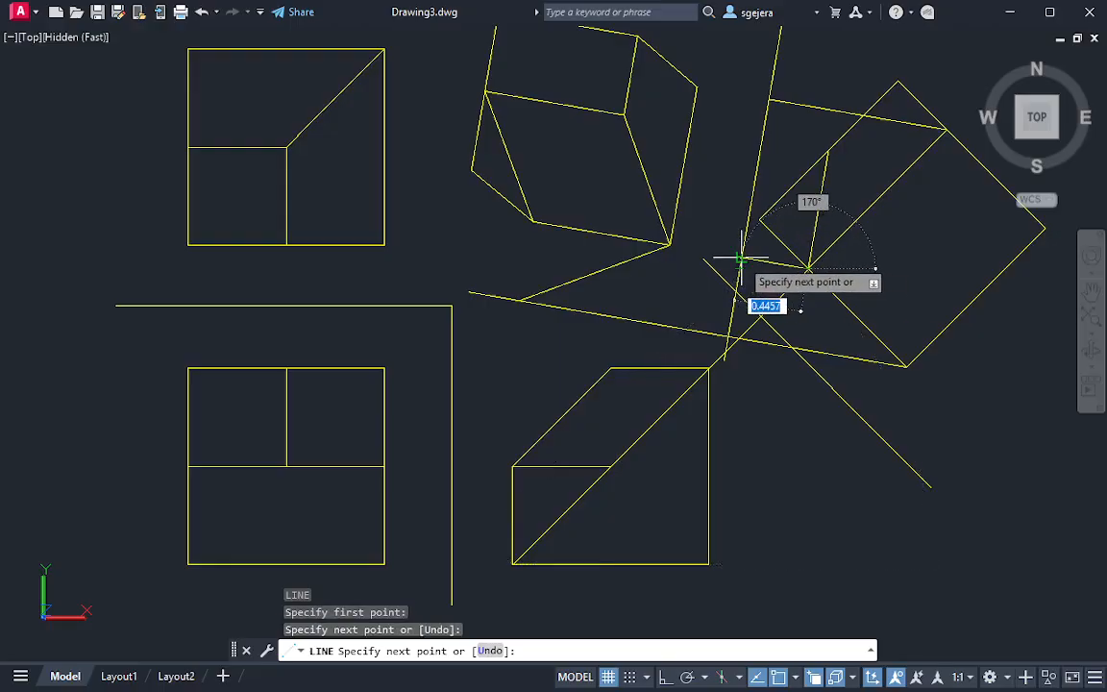
left_click(416, 203)
key("Escape")
key("Escape")
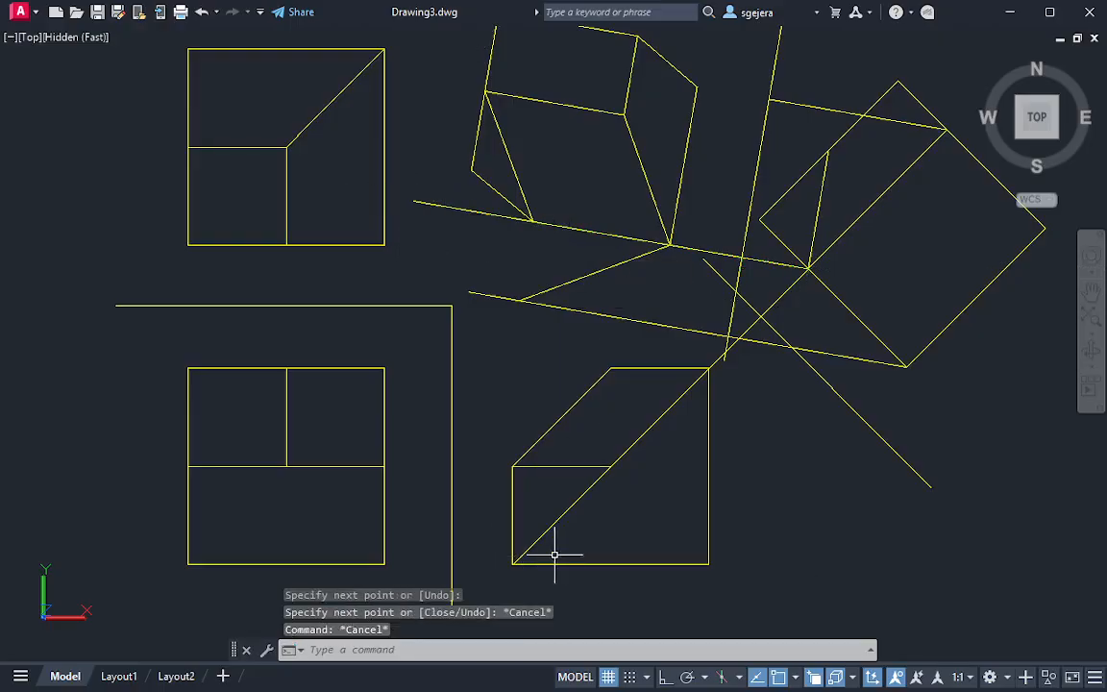
Draw a circle from the side view's lower-left corner reaching the 45° fold line, and move its center to the new projector's intersection with the steep fold line
type("c")
key("Return")
left_click(481, 533)
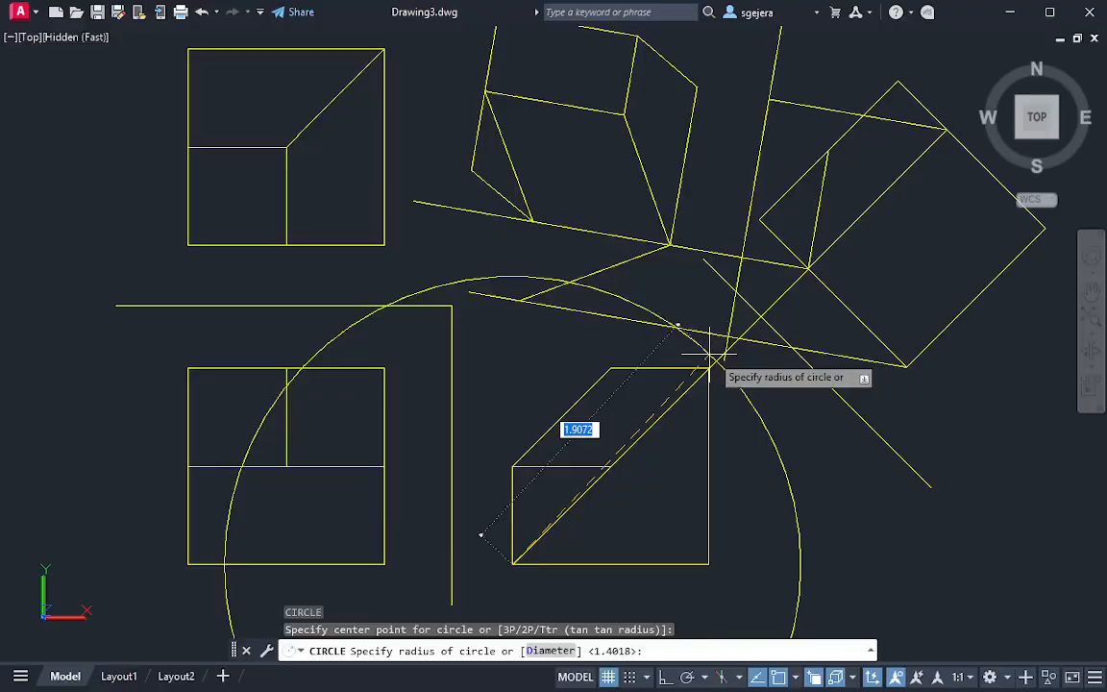
left_click(762, 317)
left_click(819, 563)
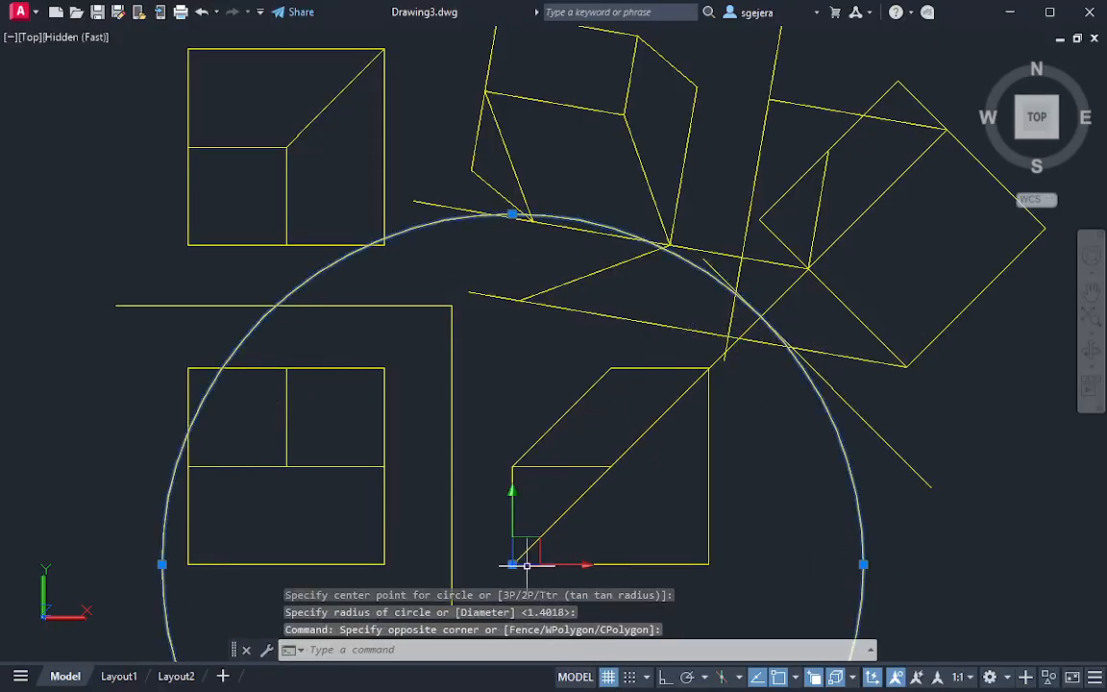
left_click(512, 564)
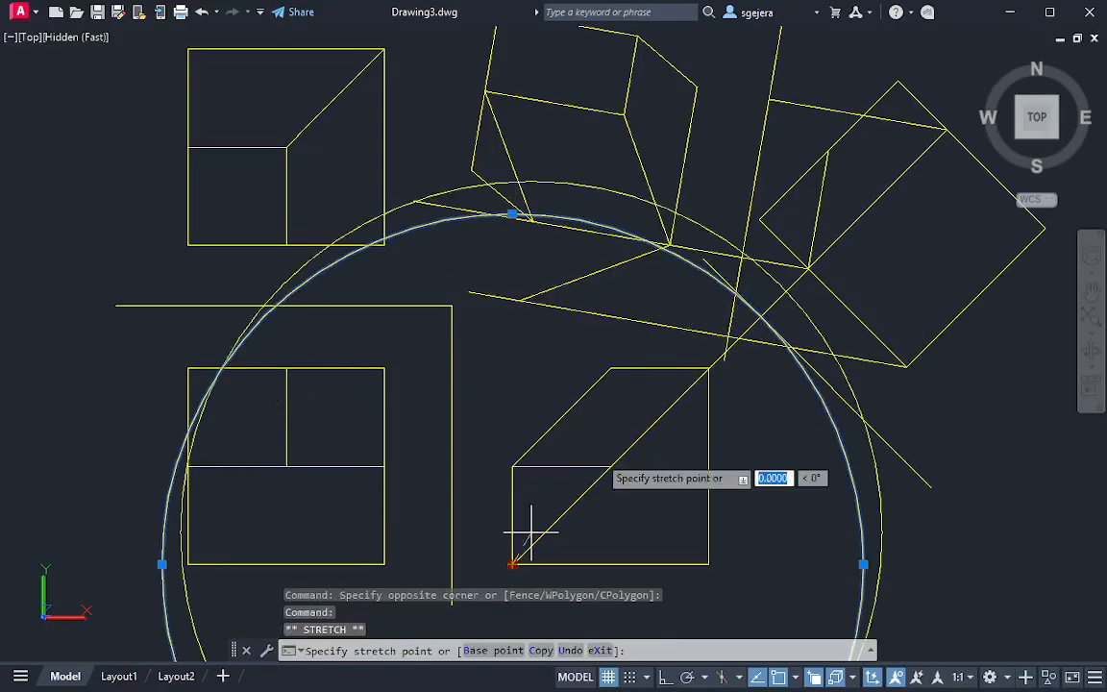
left_click(742, 255)
key("Escape")
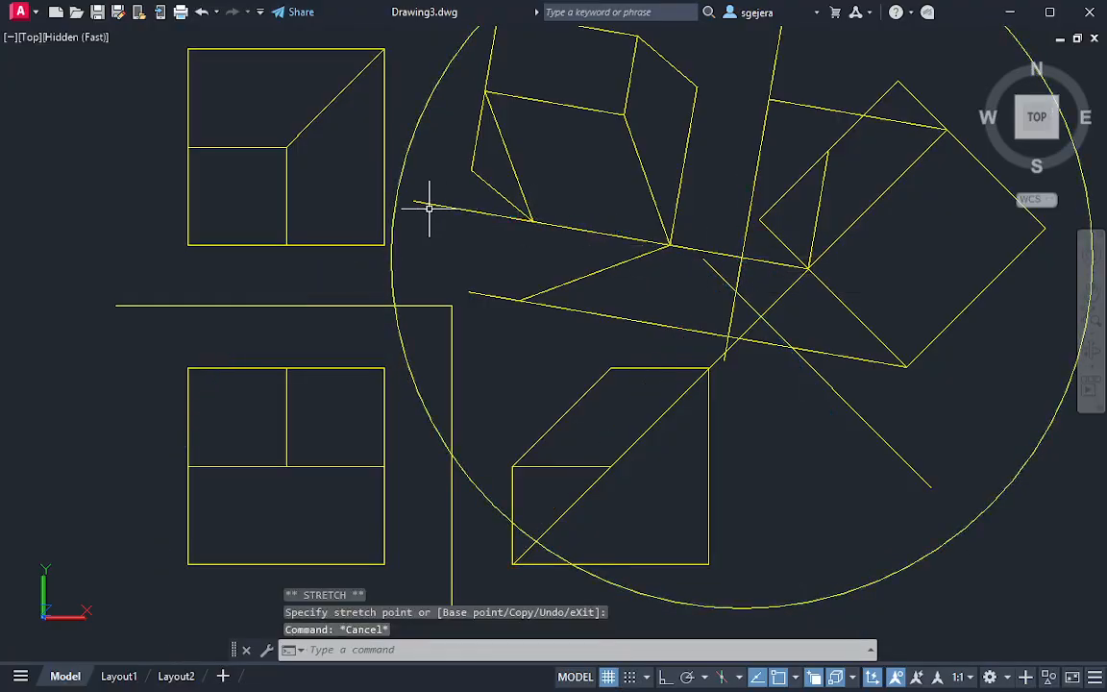
Extend the new projector's far end to meet the transfer circle
type("ex")
key("Return")
left_click(510, 219)
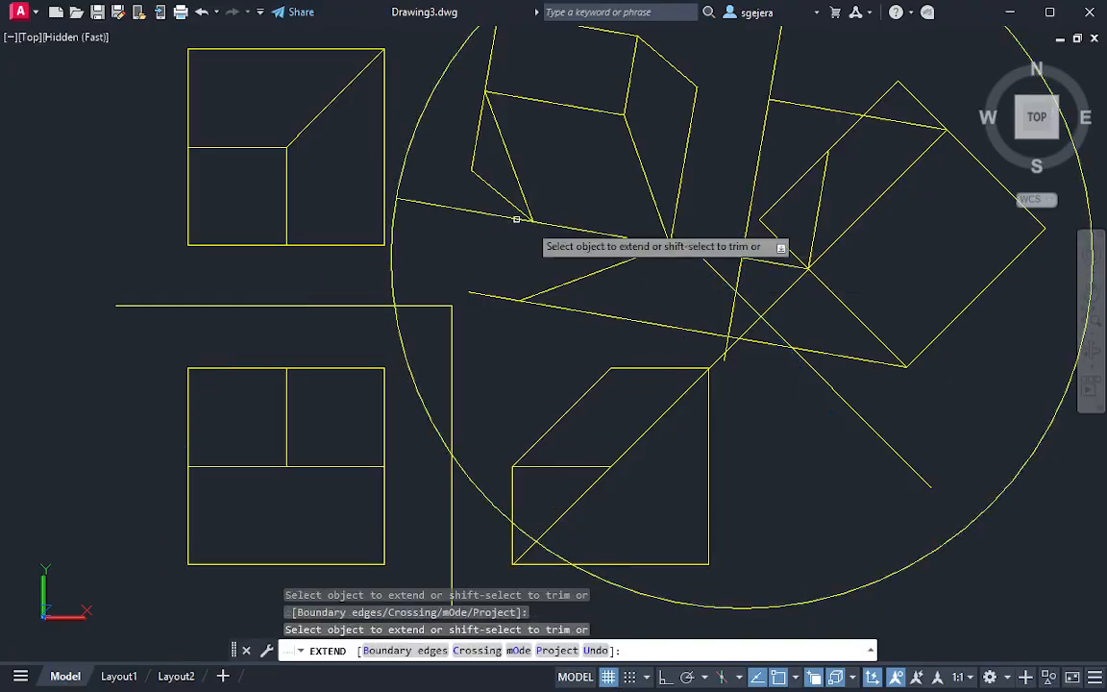
key("Escape")
Draw connected lines from the secondary auxiliary view's lowest vertex to the projector's end on the circle, and on to the view's left corner
type("l")
key("Return")
left_click(520, 300)
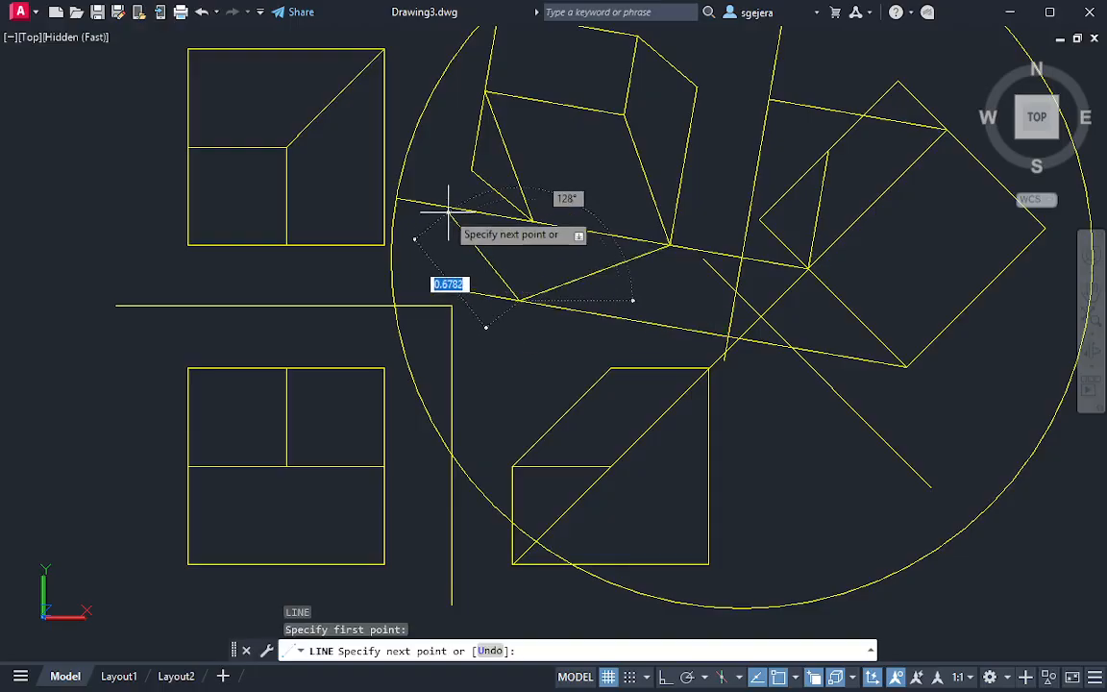
left_click(397, 200)
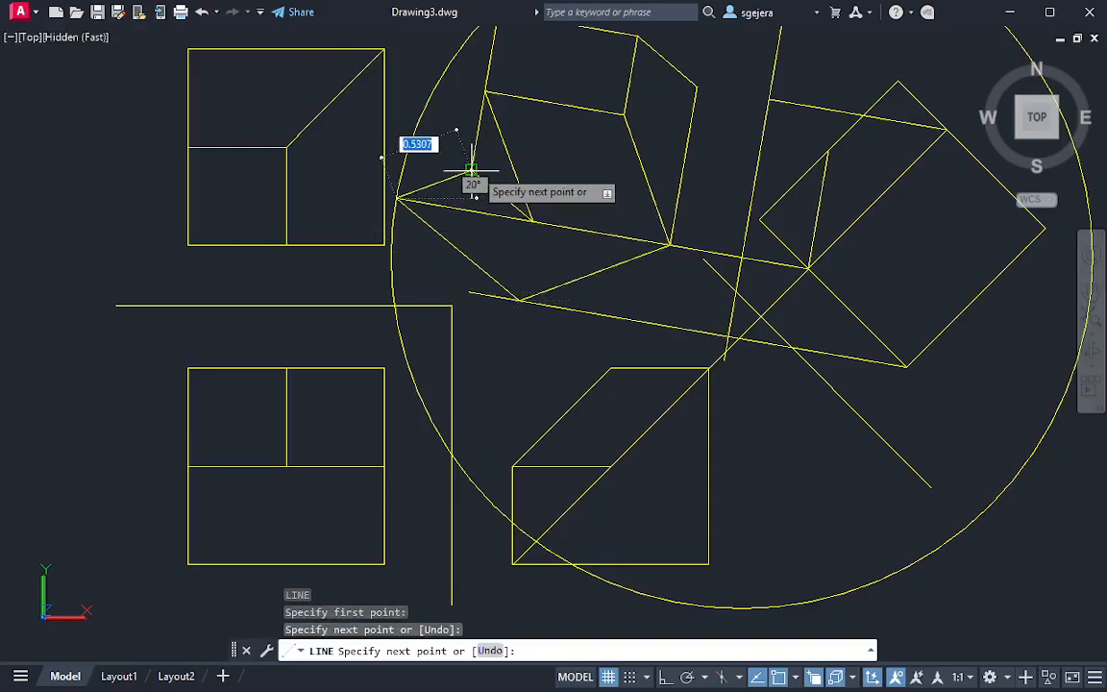
left_click(471, 172)
key("Escape")
Erase the long projector reaching the secondary auxiliary view's leftmost vertex, and erase the transfer circle
left_click(483, 214)
left_click(487, 232)
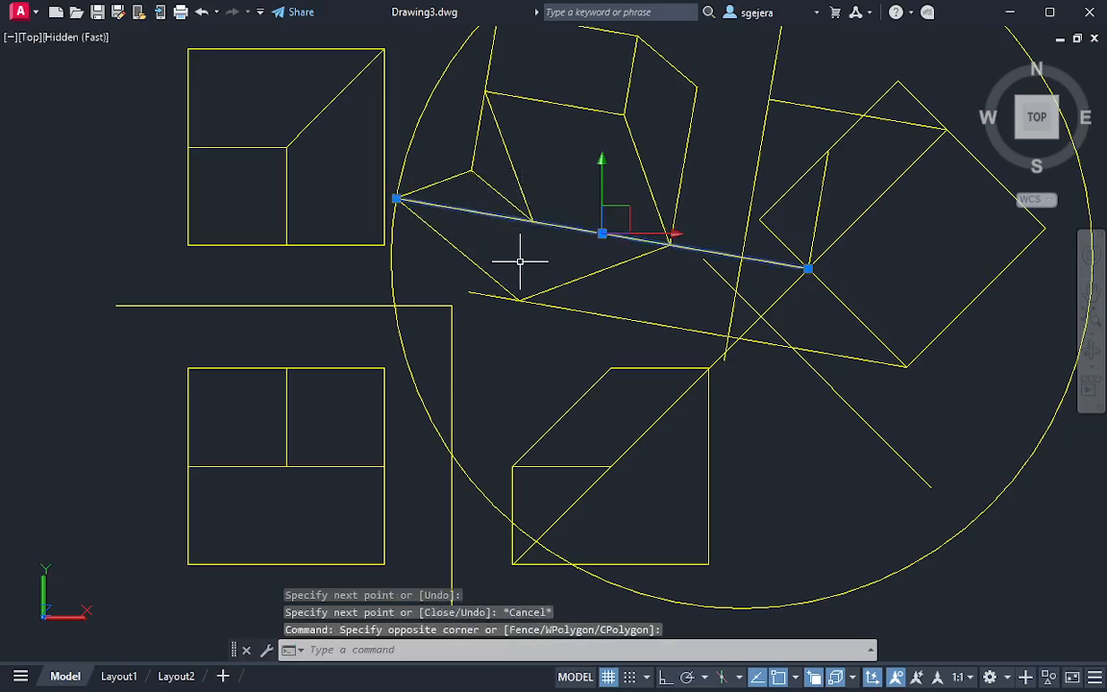
type("e")
key("Return")
left_click(423, 114)
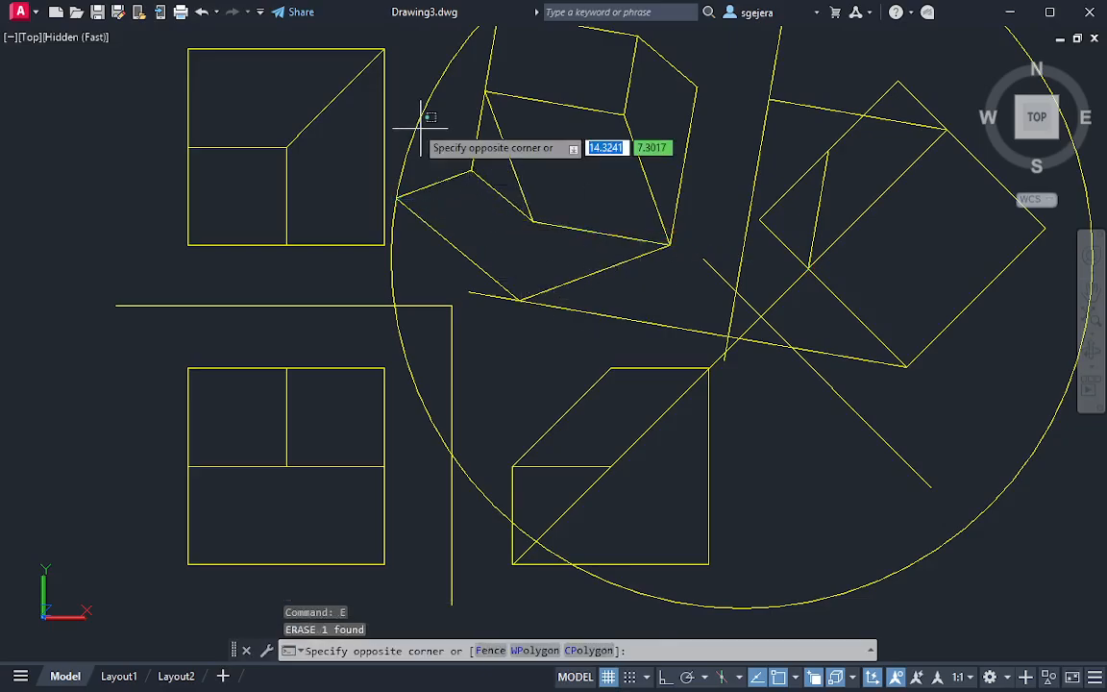
left_click(435, 123)
key("Delete")
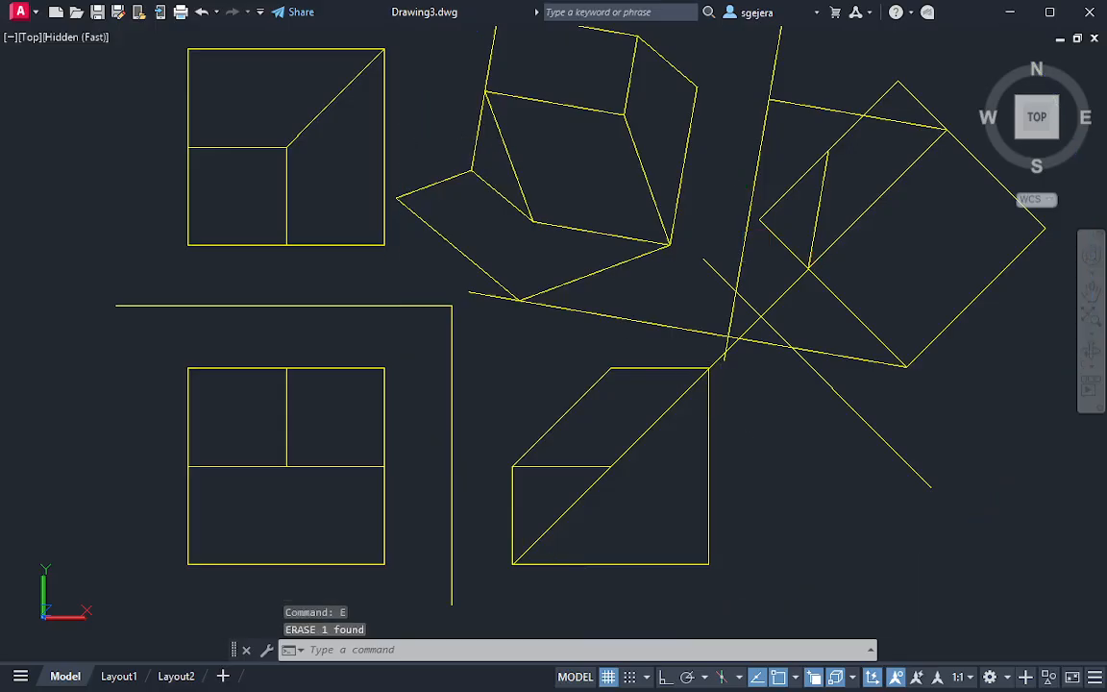
Erase the diagonal projector running from the side view's lower-left corner to the primary auxiliary view
key("Escape")
key("Escape")
left_click(616, 522)
left_click(563, 487)
type("e")
key("Return")
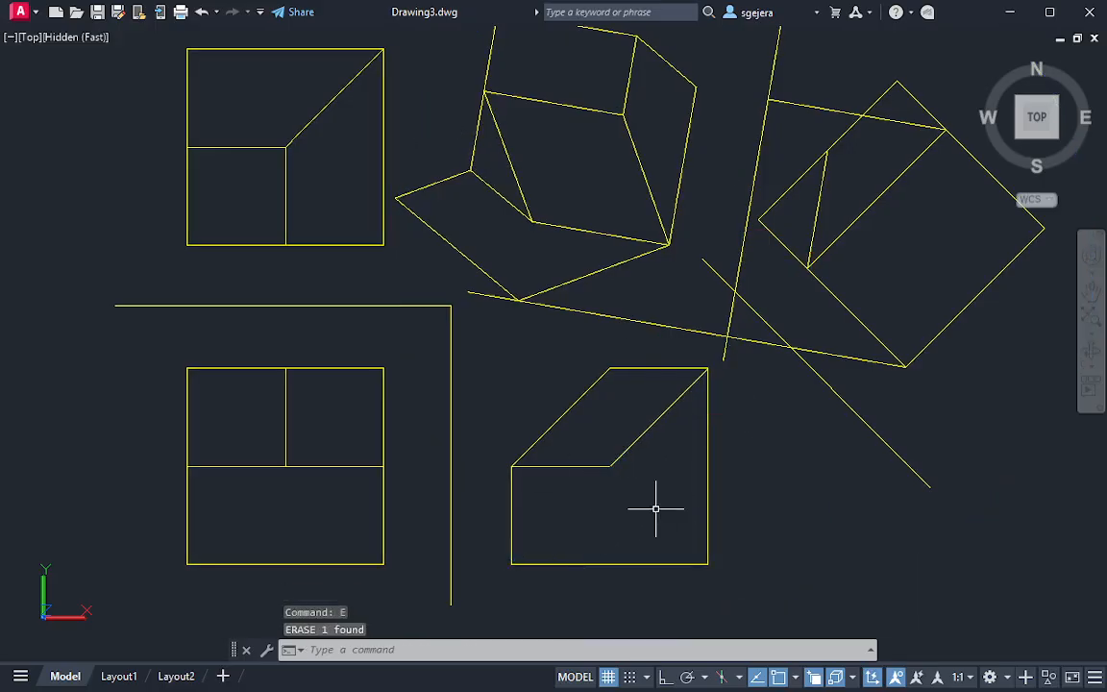
middle_click_drag(711, 424, 755, 548)
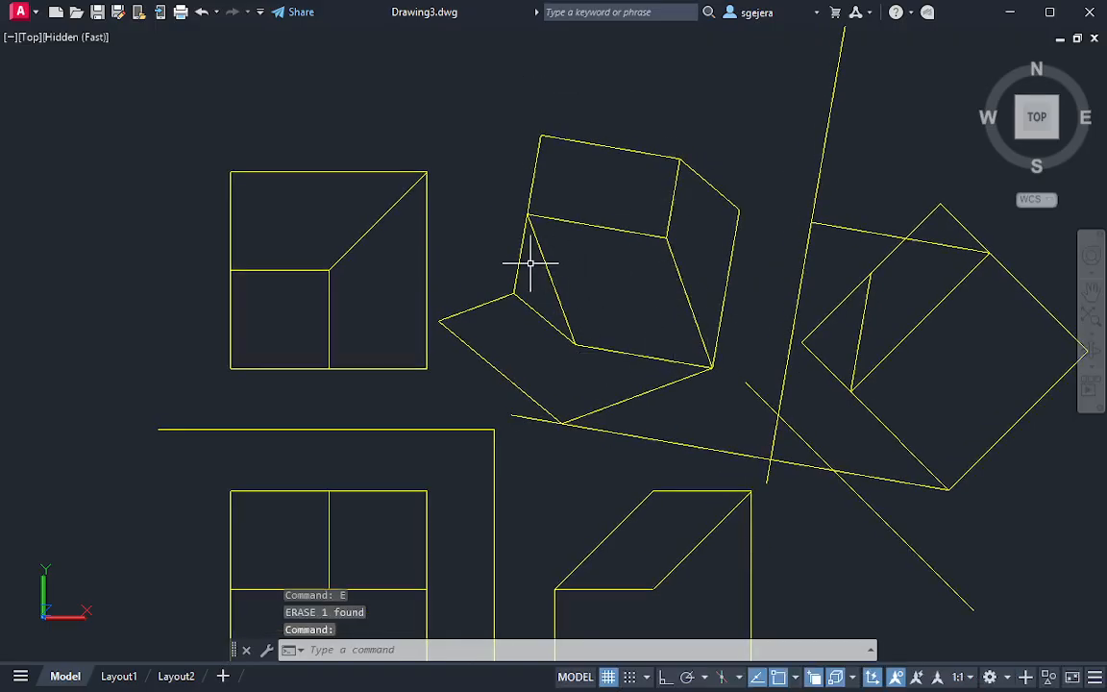
type("l")
key("Return")
left_click(438, 320)
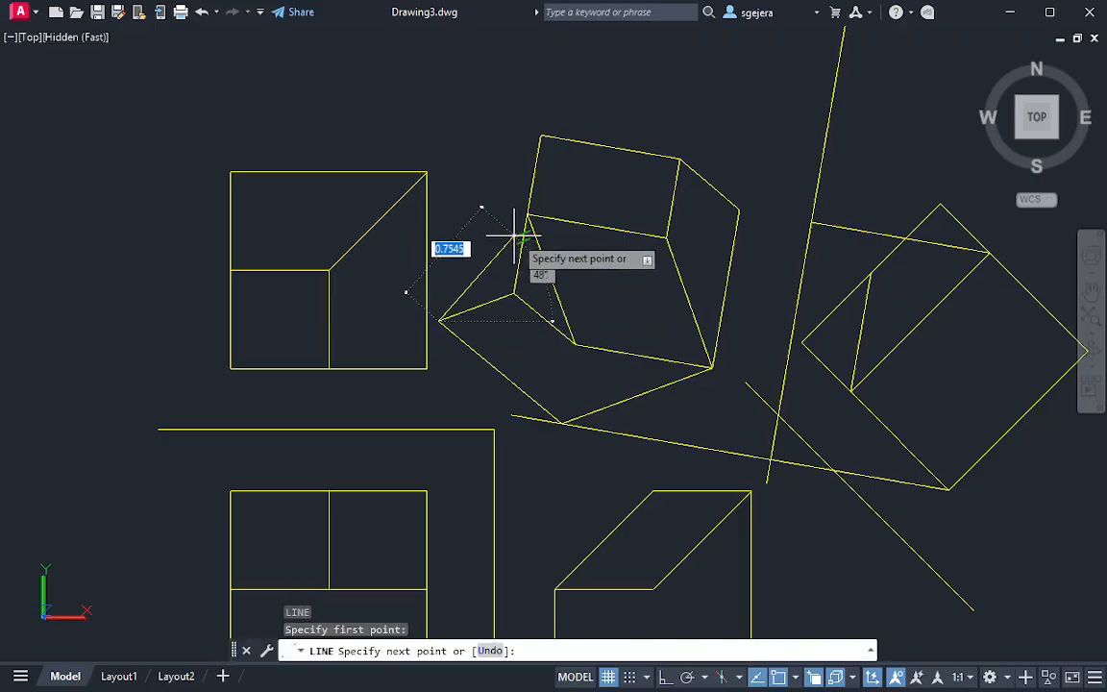
key("Escape")
middle_click_drag(383, 557, 422, 378)
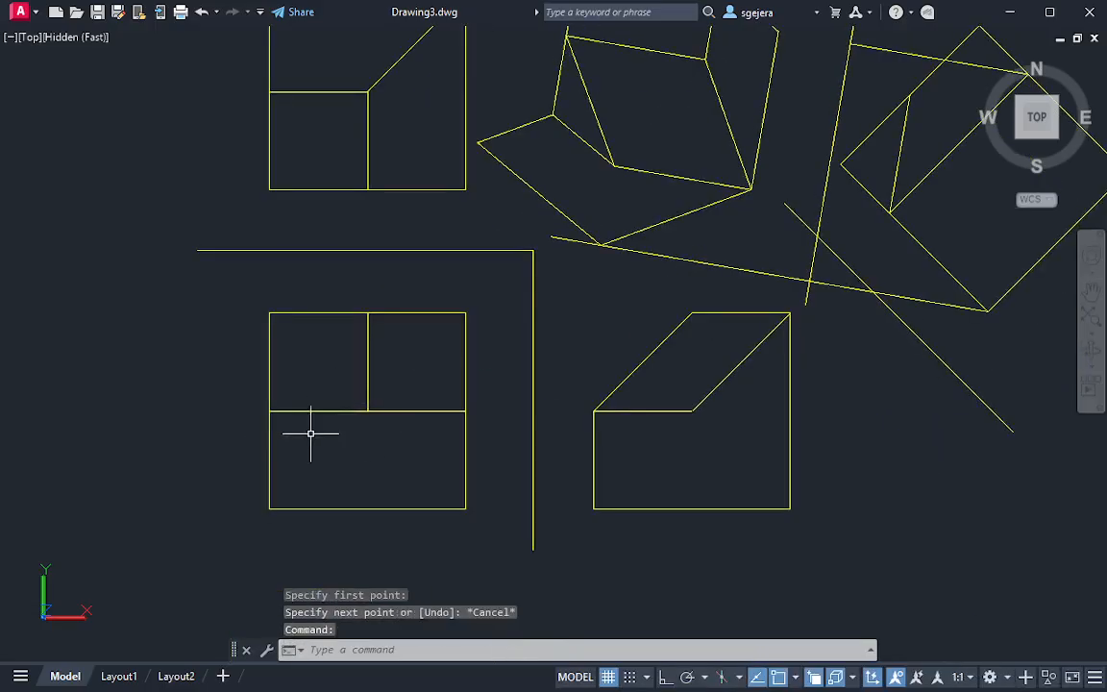
middle_click_drag(613, 247, 592, 369)
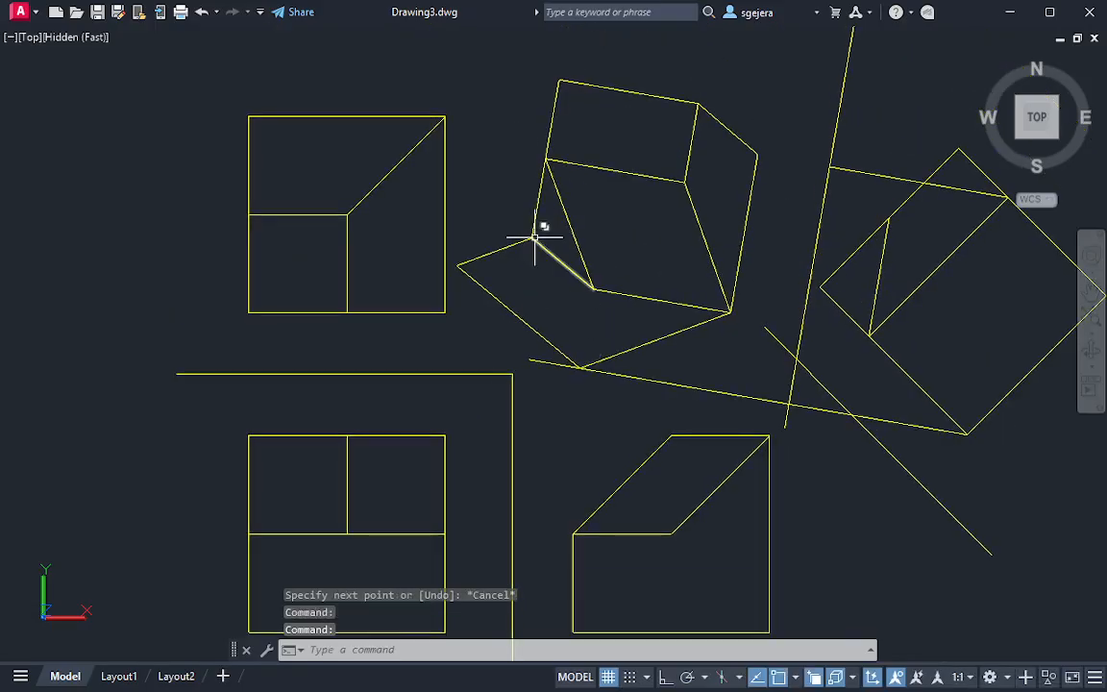
Draw a line upward from the secondary auxiliary view's leftmost vertex, parallel to the view's steep edges
type("l")
key("Return")
left_click(413, 260)
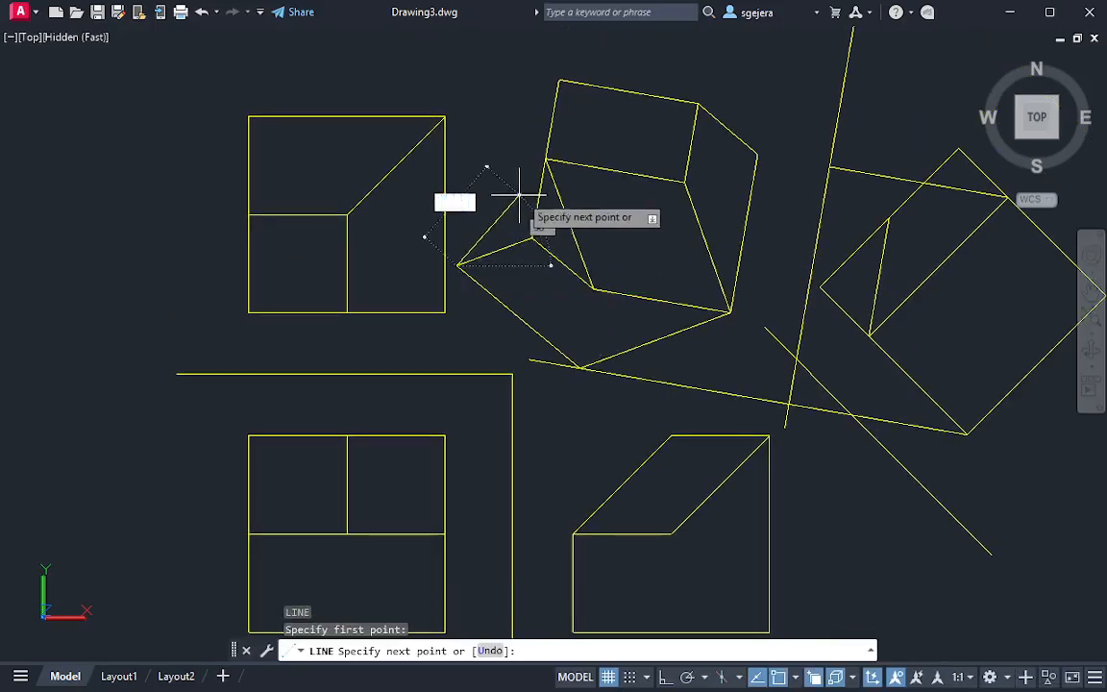
left_click(491, 67)
key("Escape")
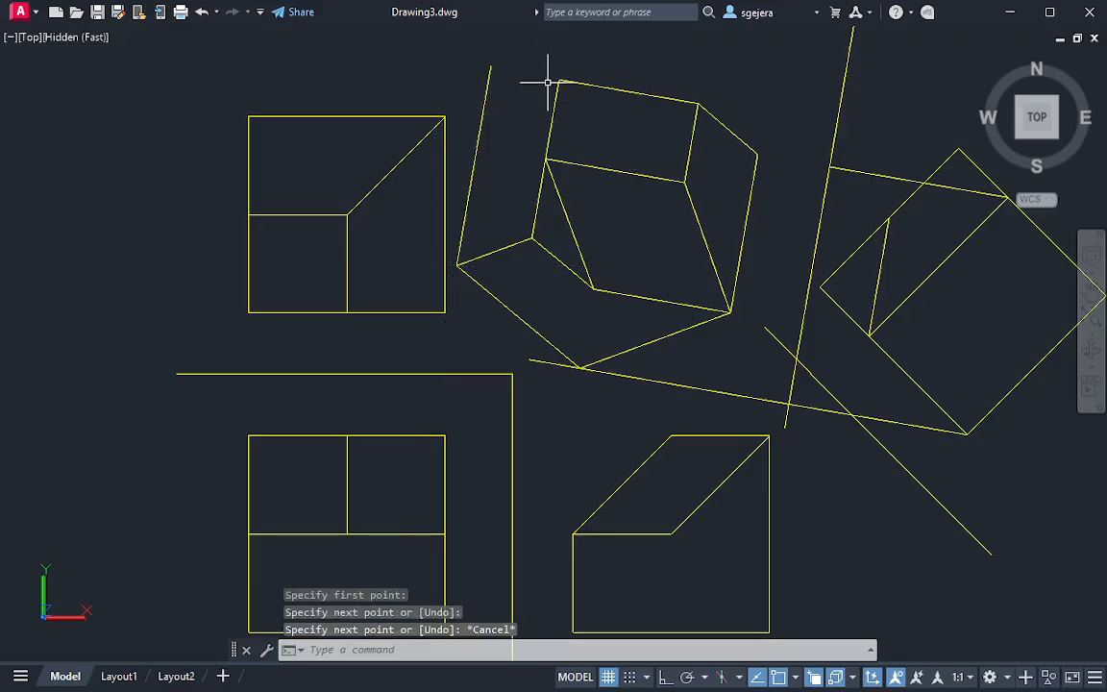
Draw a closing edge from the view's topmost vertex to the new line, parallel to the short lower-left edge, and trim the overhang
key("Return")
left_click(555, 79)
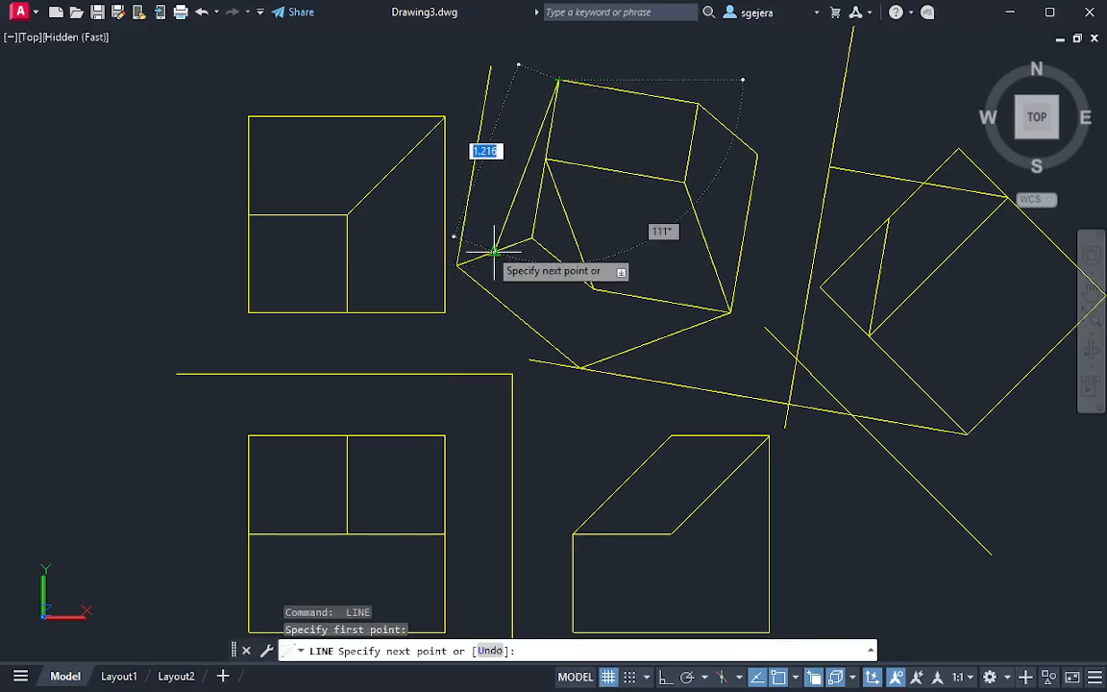
left_click(484, 107)
key("Escape")
key("Return")
left_click_drag(510, 77, 467, 84)
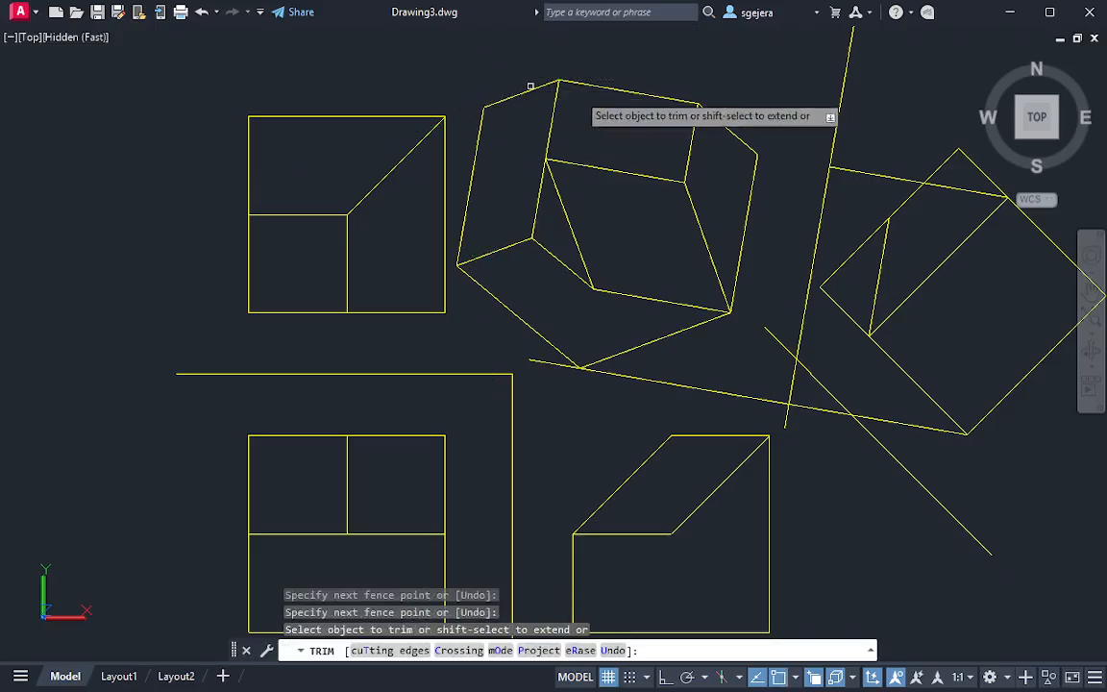
key("Escape")
Erase the two remaining projectors running from the primary auxiliary view toward the secondary auxiliary view
middle_click_drag(758, 315, 693, 289)
scroll(738, 314, "down", 2)
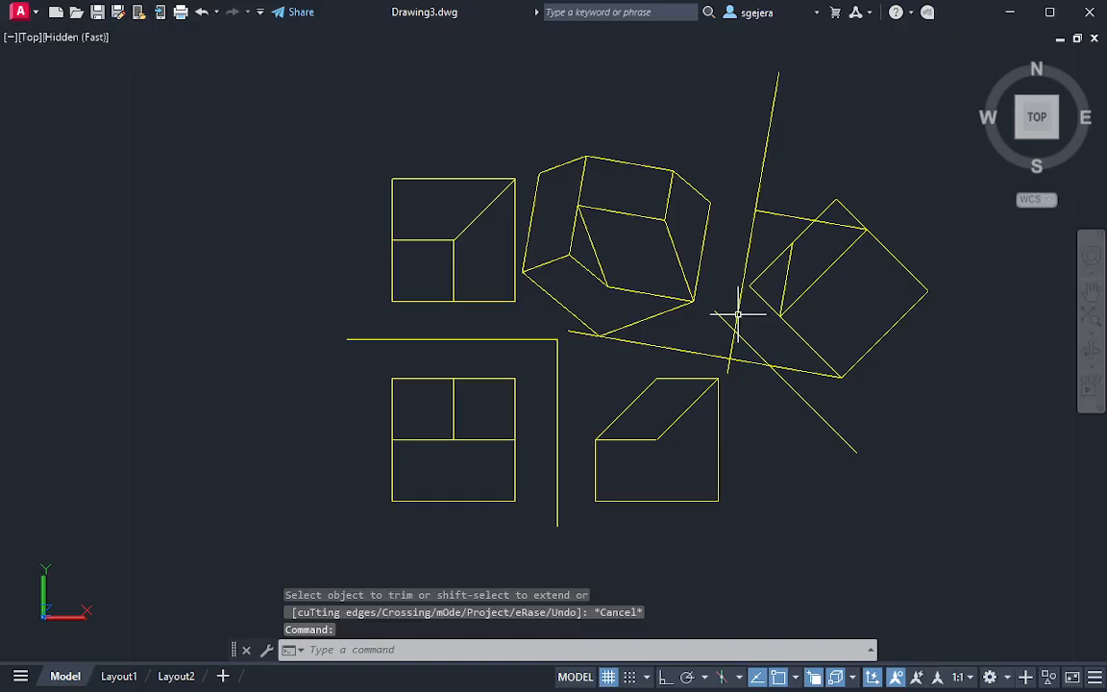
left_click(716, 370)
left_click(692, 350)
key("Delete")
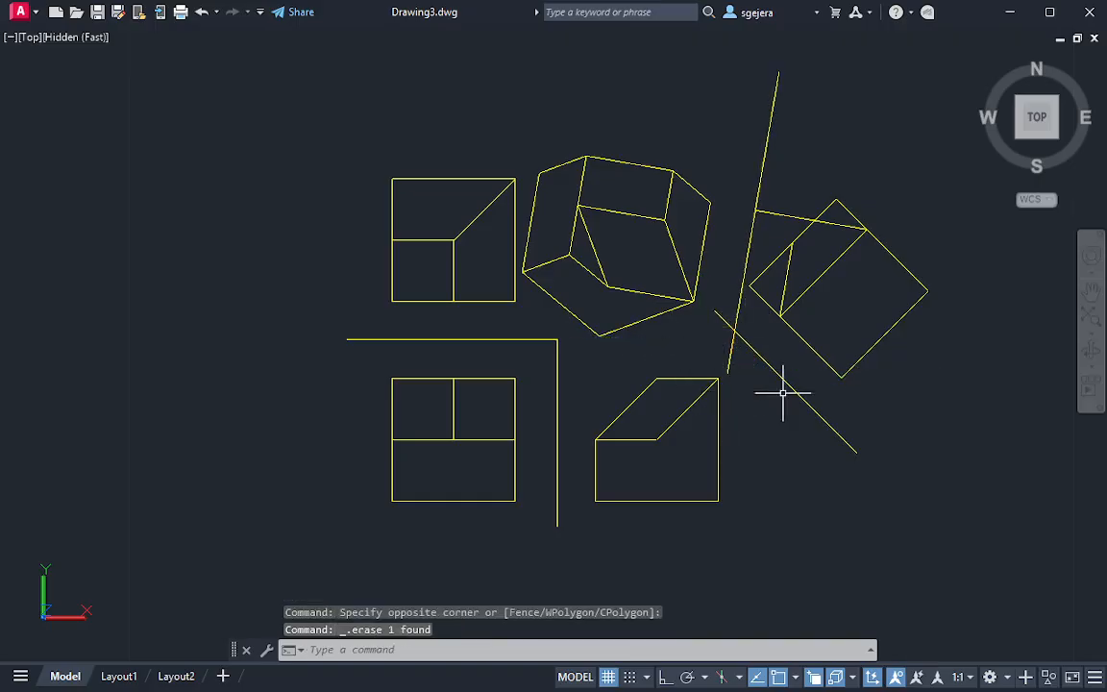
left_click(785, 247)
left_click(779, 198)
key("Delete")
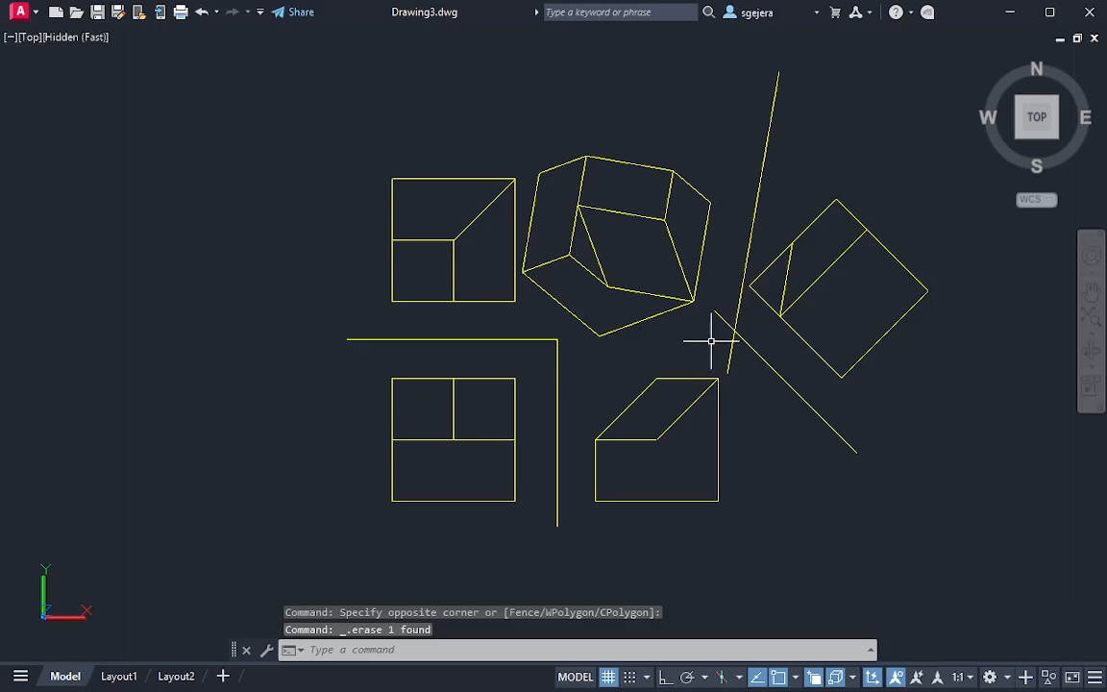
scroll(711, 340, "up", 2)
middle_click_drag(570, 224, 626, 257)
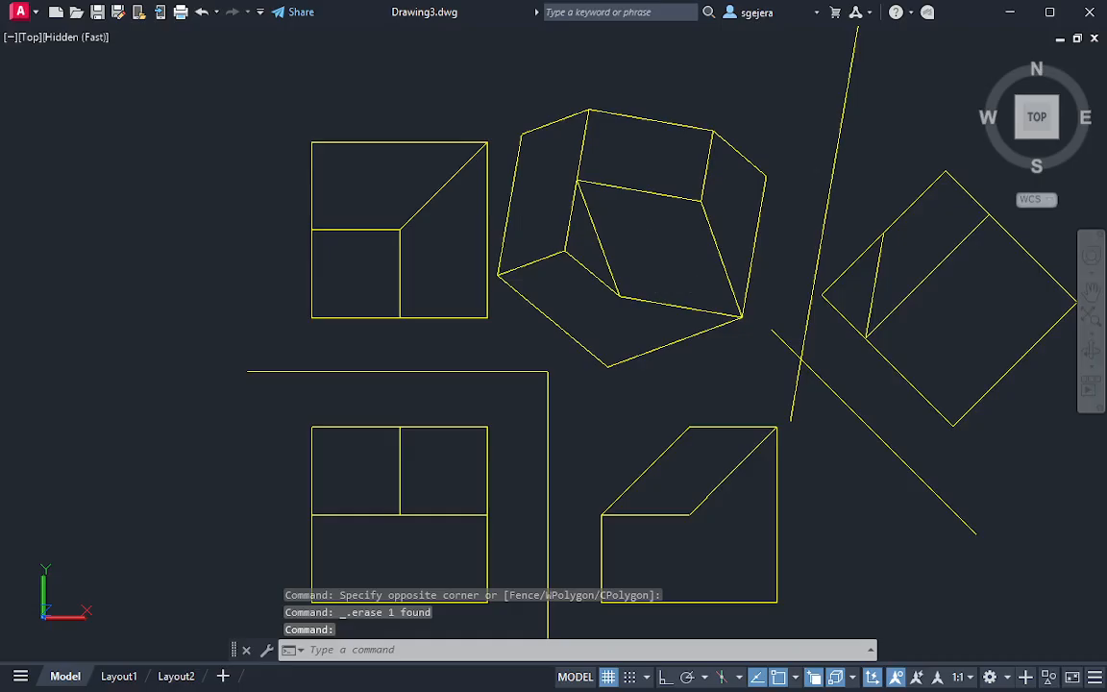
type("t")
key("Return")
key("Escape")
Place the single-line text "TS" at 0° rotation inside the inclined face of the secondary auxiliary view
type("te")
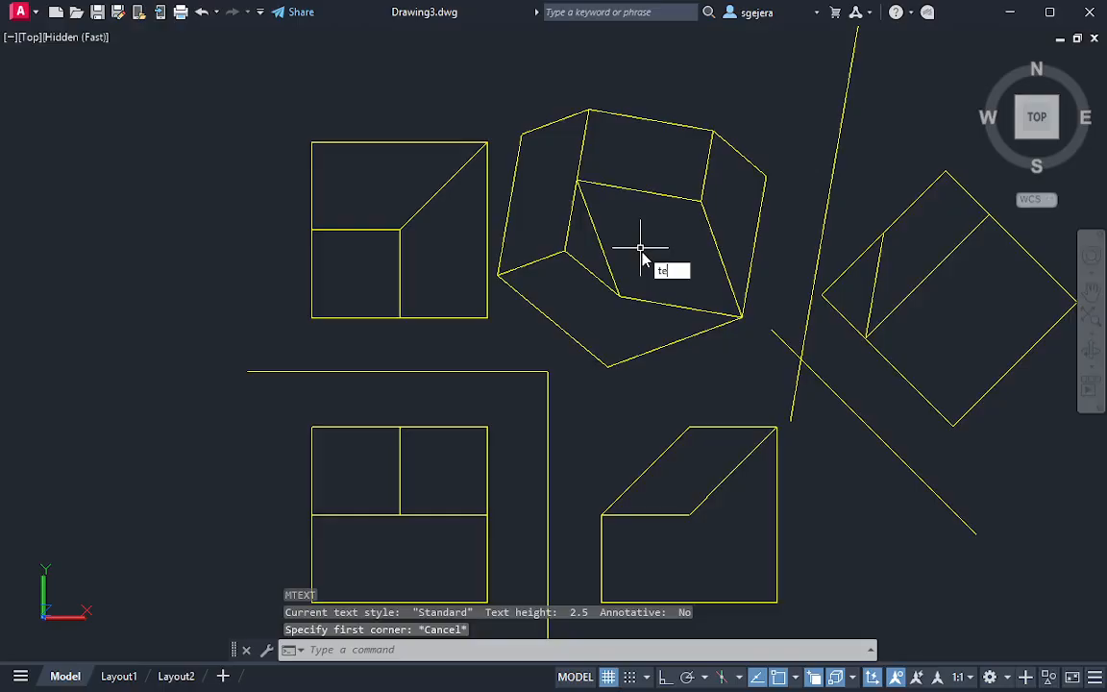
type("xt")
key("Return")
left_click(626, 227)
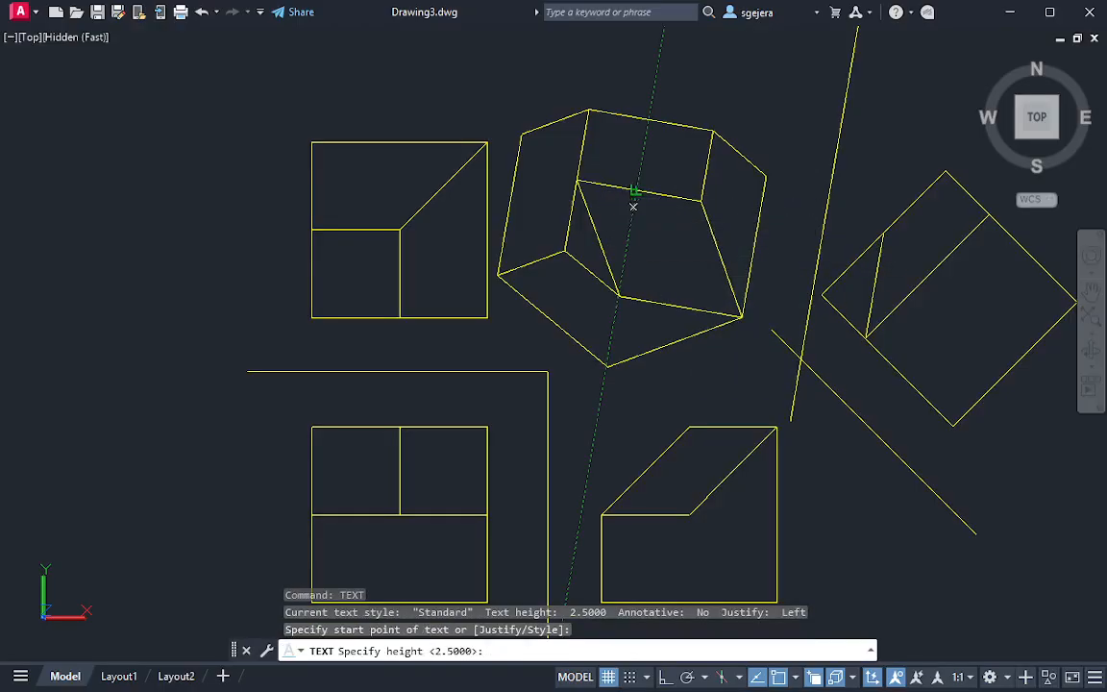
key("Return")
key("Return")
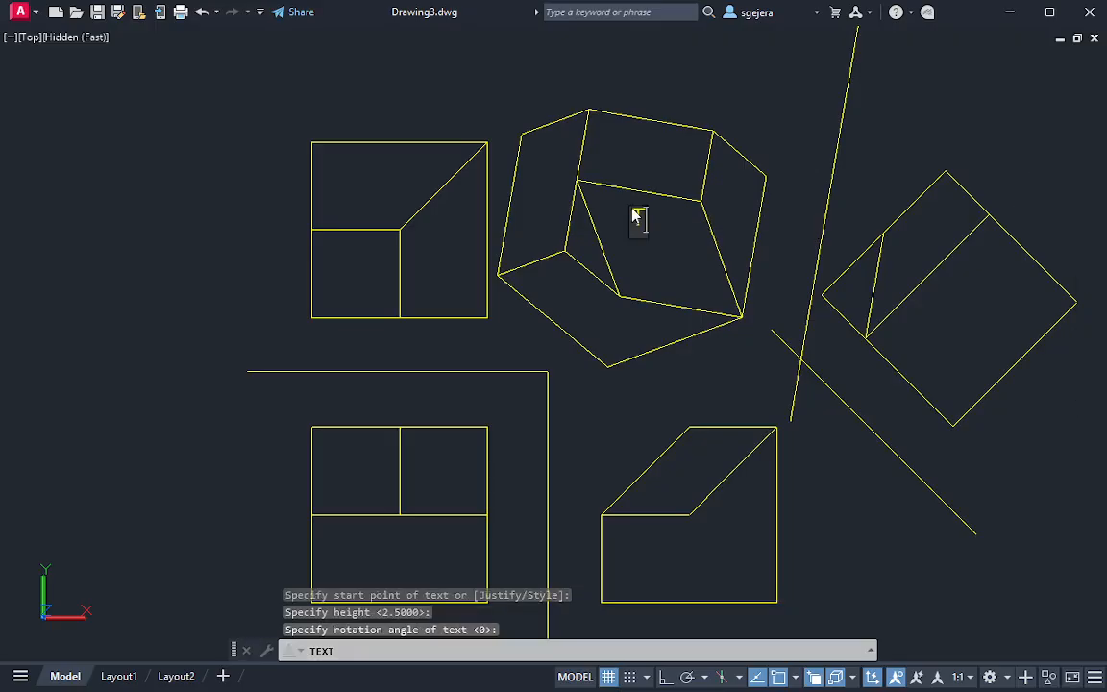
key("Return")
key("Return")
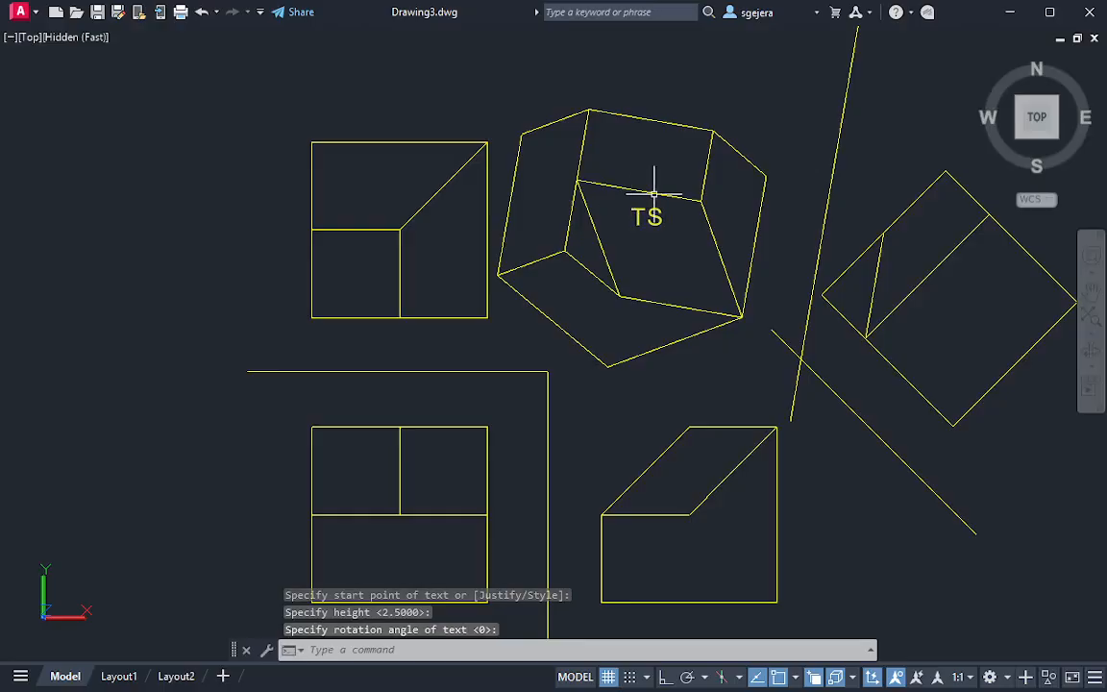
Move the "TS" label closer to the center of the inclined face
left_click(642, 217)
left_click(646, 217)
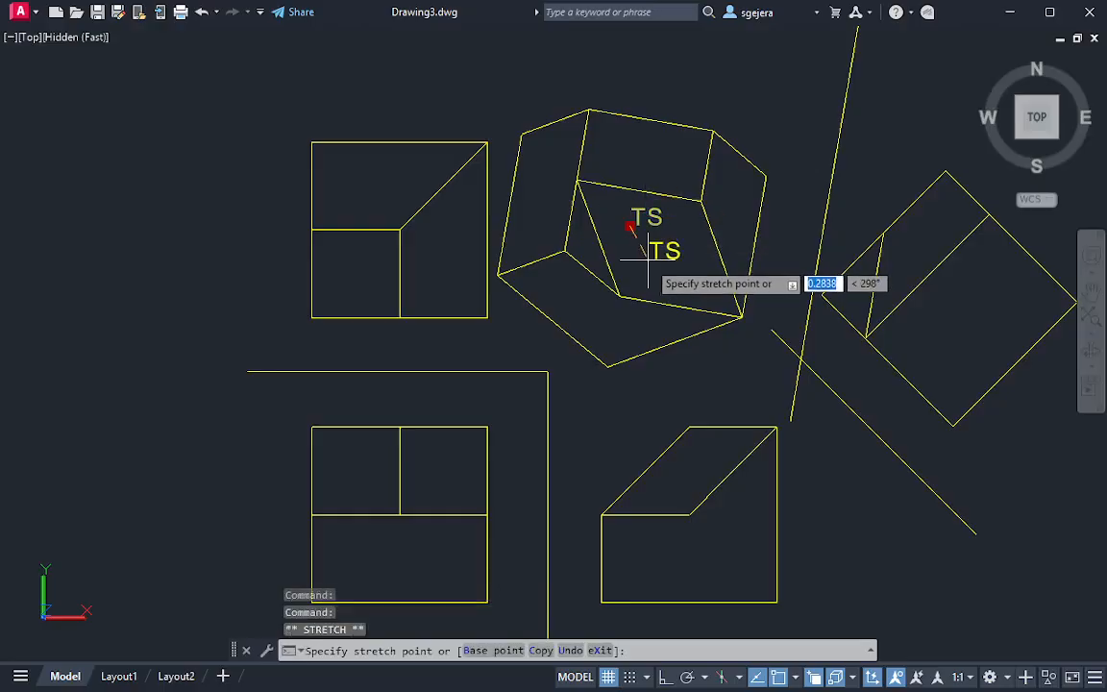
left_click(660, 245)
key("Escape")
Align the UCS with the oblique cut face of the 3D solid using the Face option
middle_click_drag(921, 516, 450, 270)
scroll(952, 486, "down", 2)
middle_click_drag(969, 489, 756, 437)
middle_click_drag(875, 300, 821, 181, "shift")
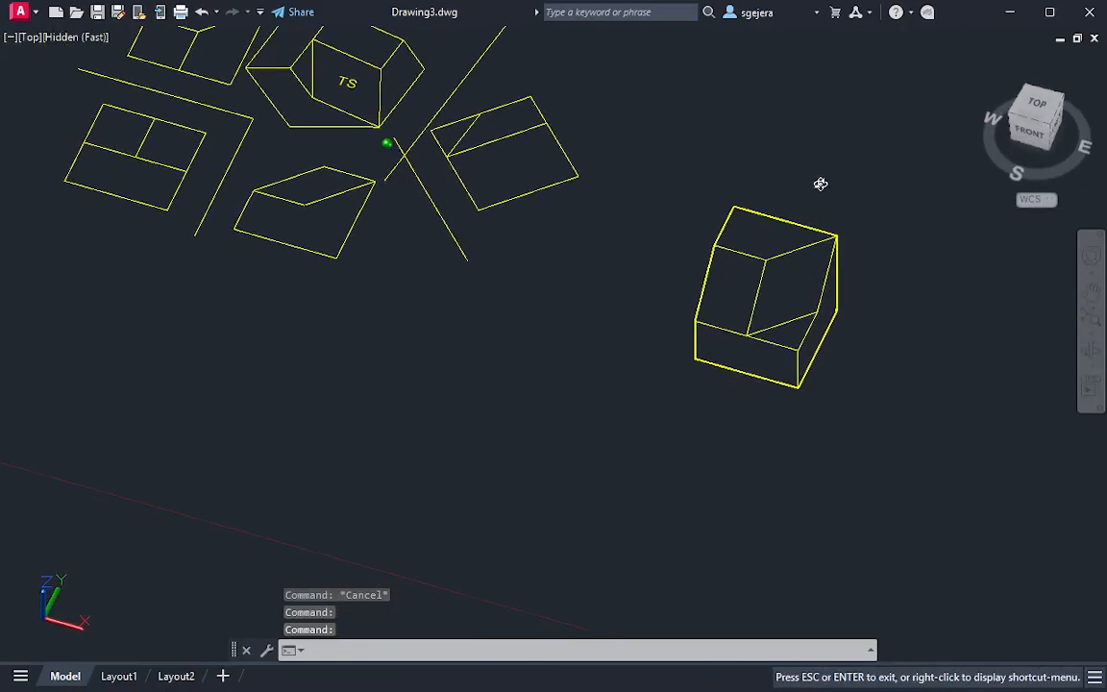
scroll(780, 297, "up", 3)
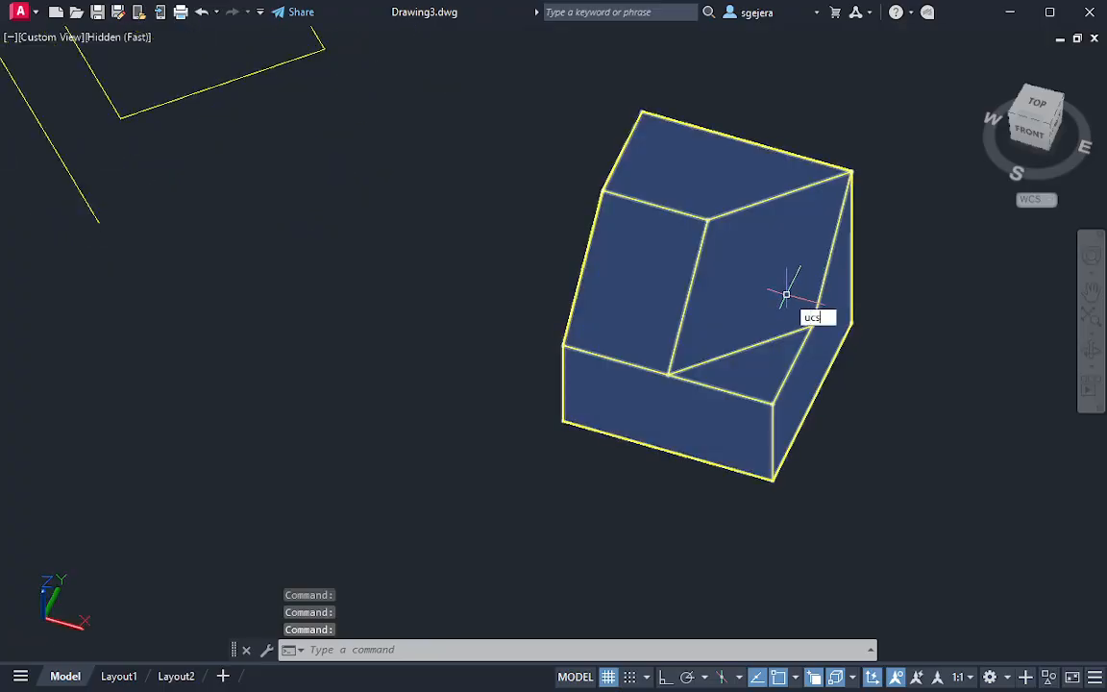
key("Return")
type("f")
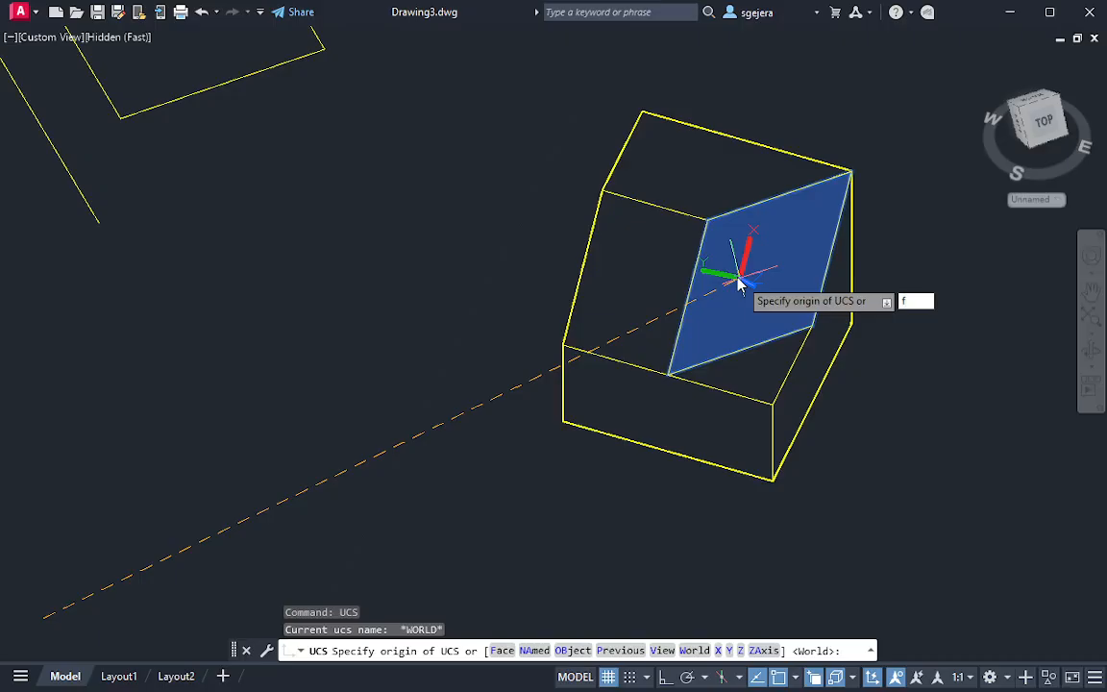
key("Return")
left_click(739, 286)
key("Return")
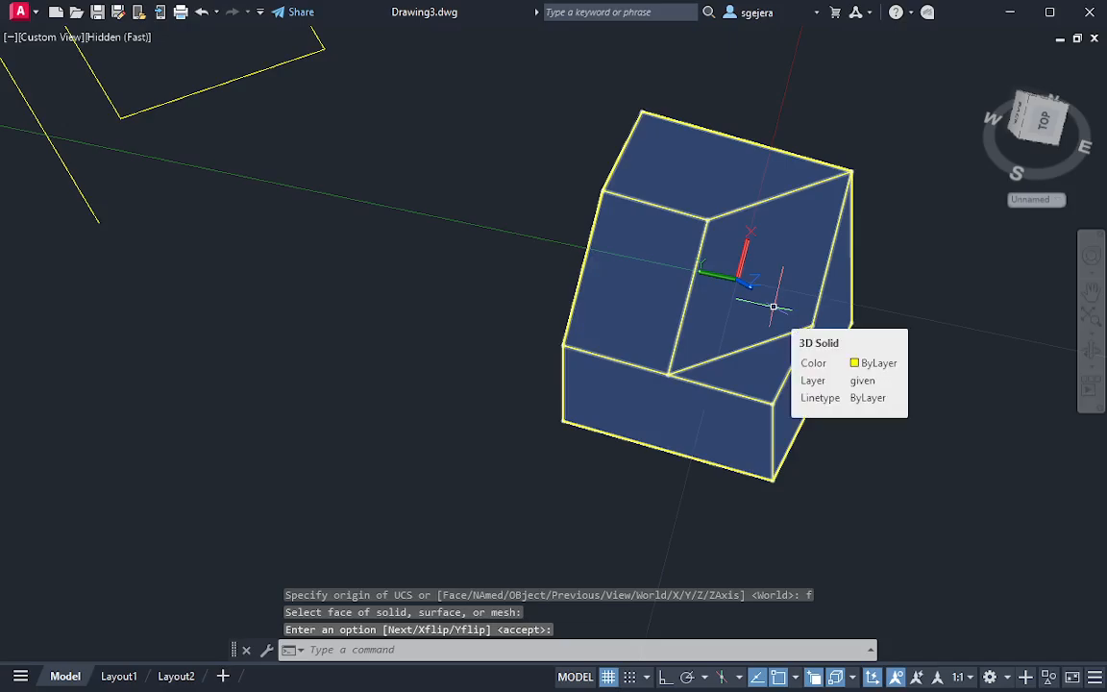
Rename the unnamed current UCS as aux in the UCS manager
type("UC")
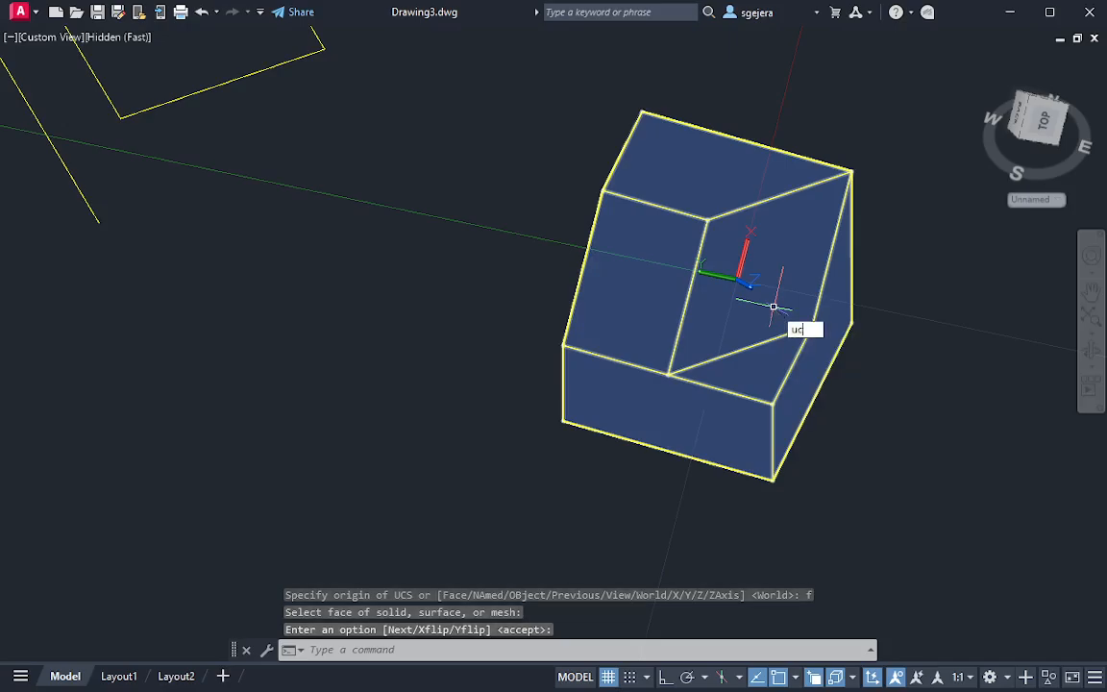
key("Return")
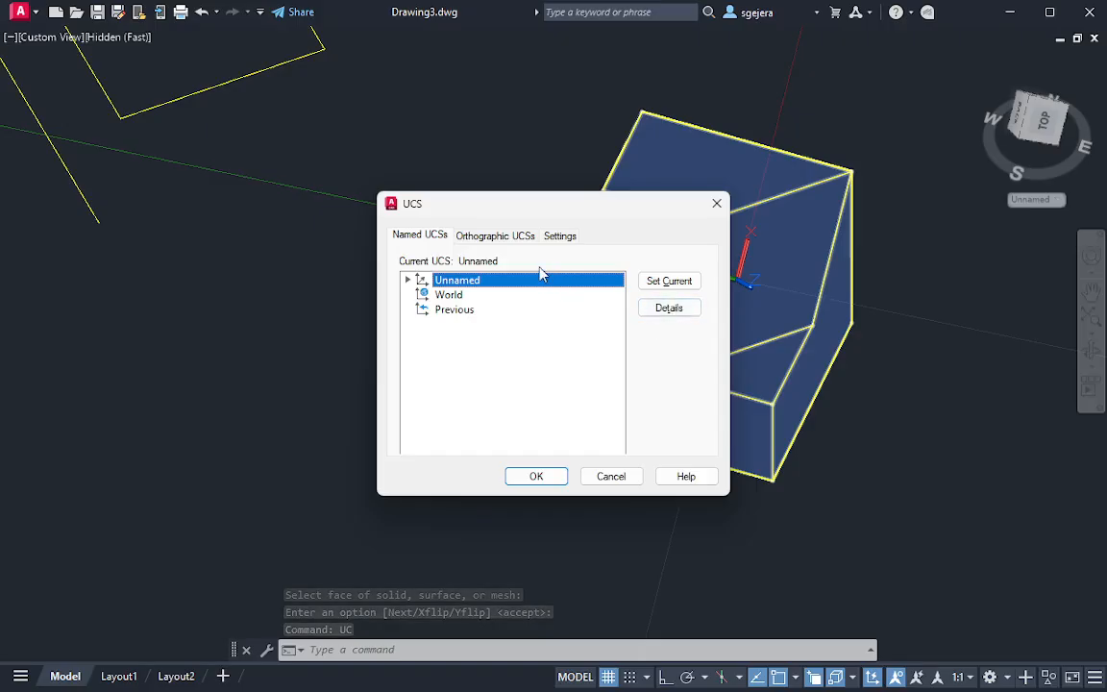
right_click(499, 288)
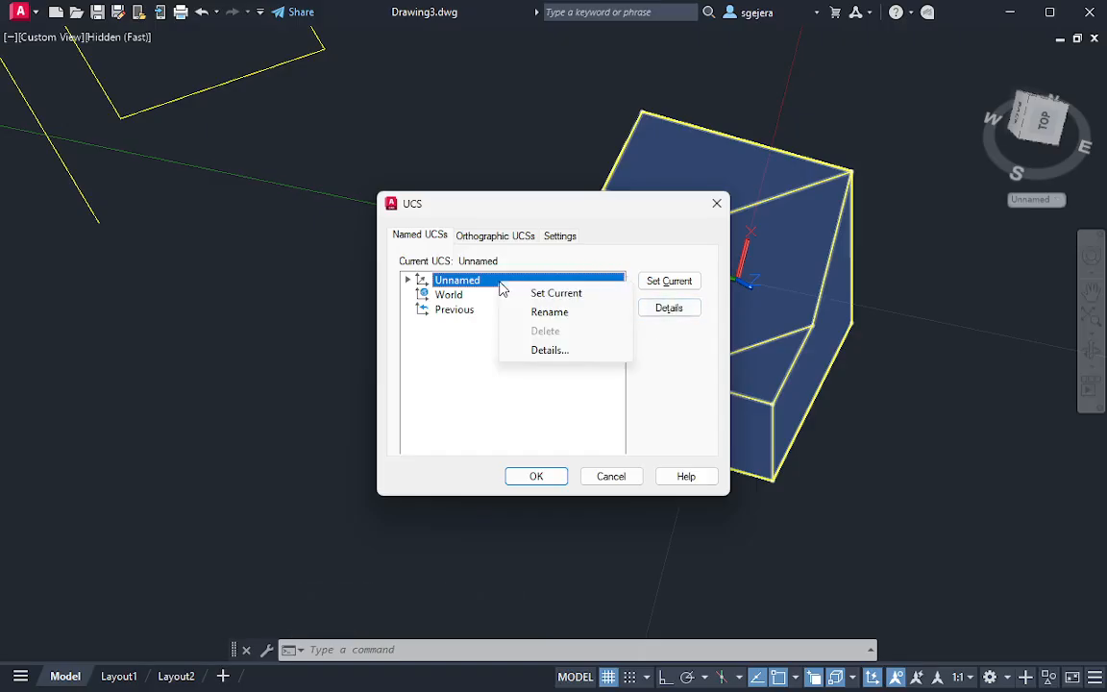
left_click(529, 313)
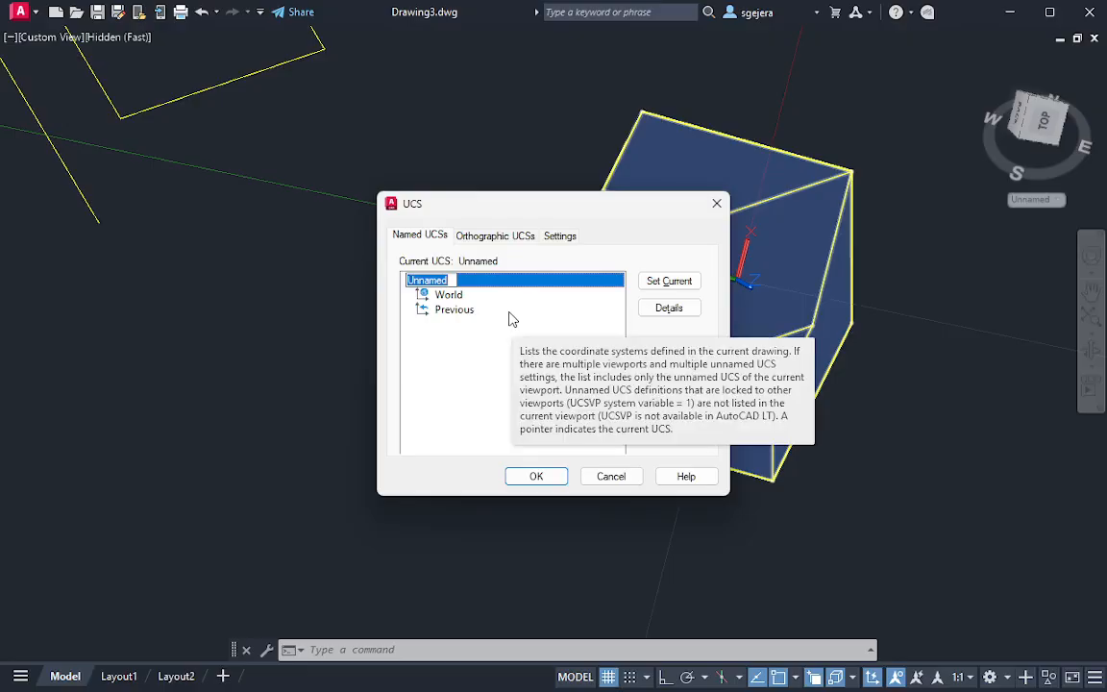
type("In")
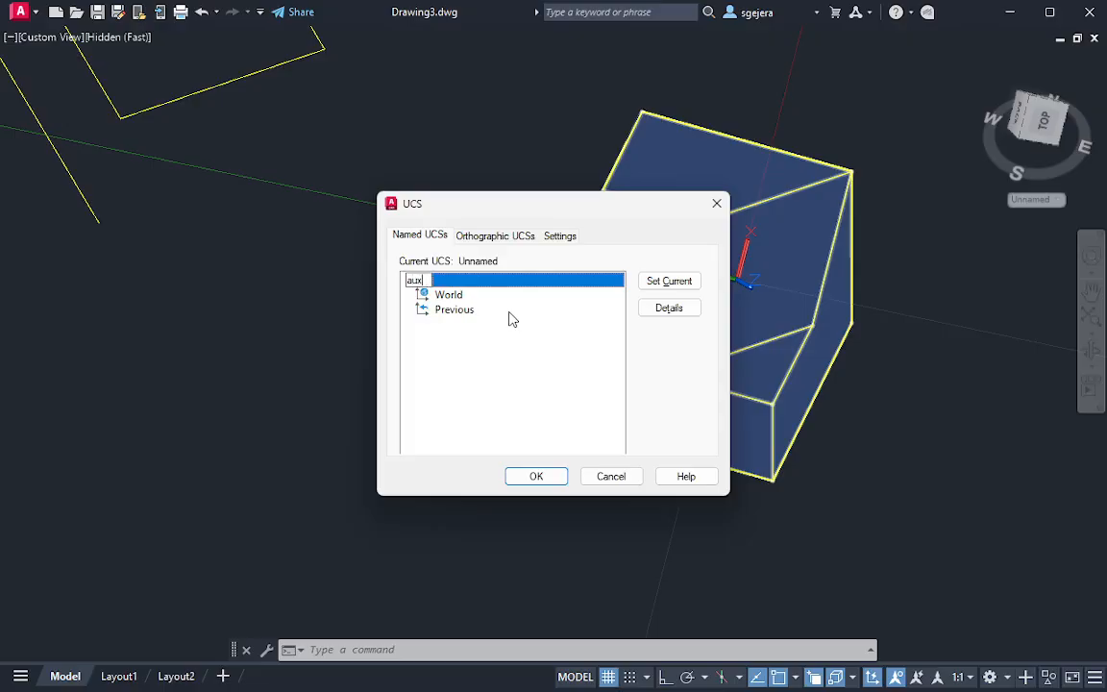
key("Return")
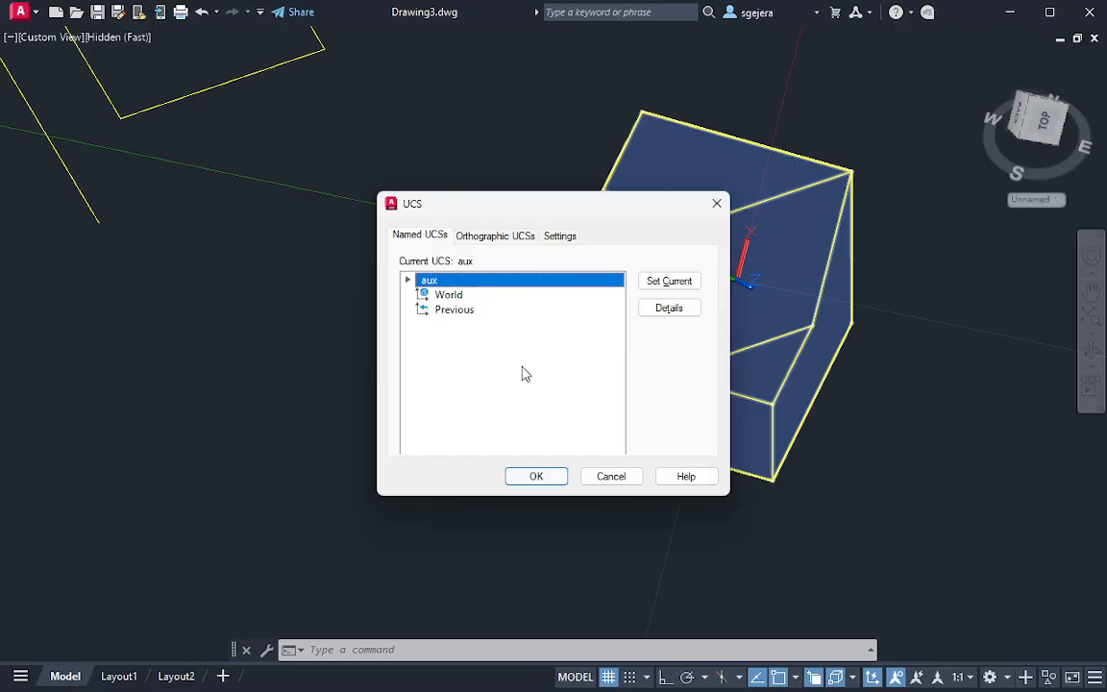
left_click(536, 478)
Restore the world coordinate system and return to the top view of the projected views
middle_click_drag(544, 252, 603, 311)
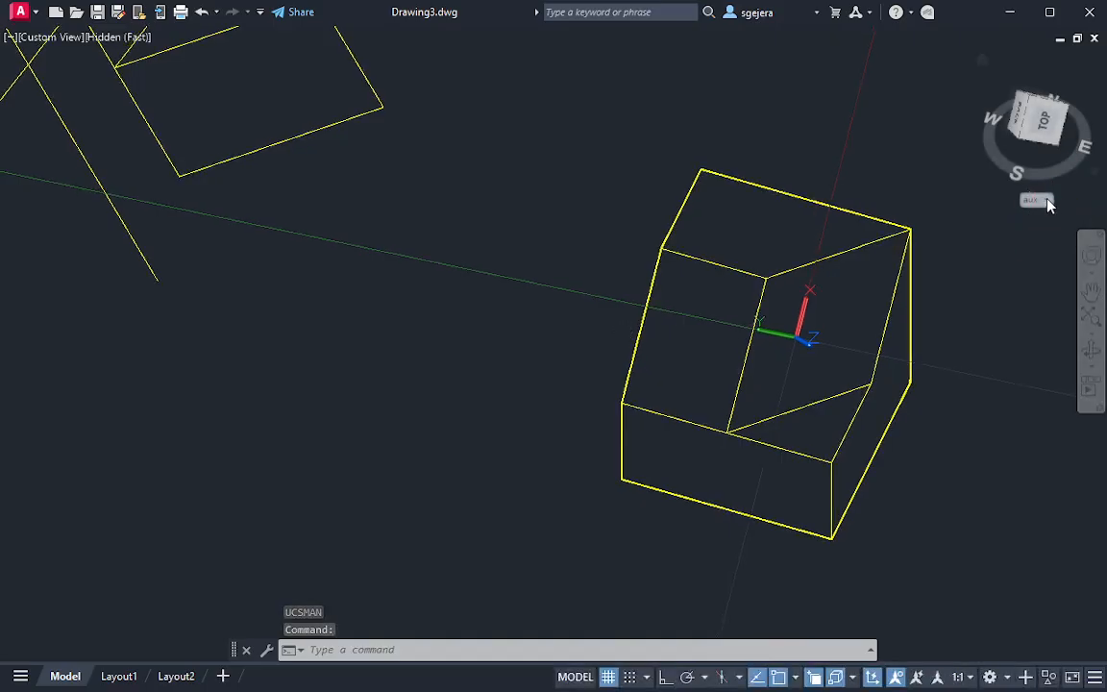
left_click(1047, 202)
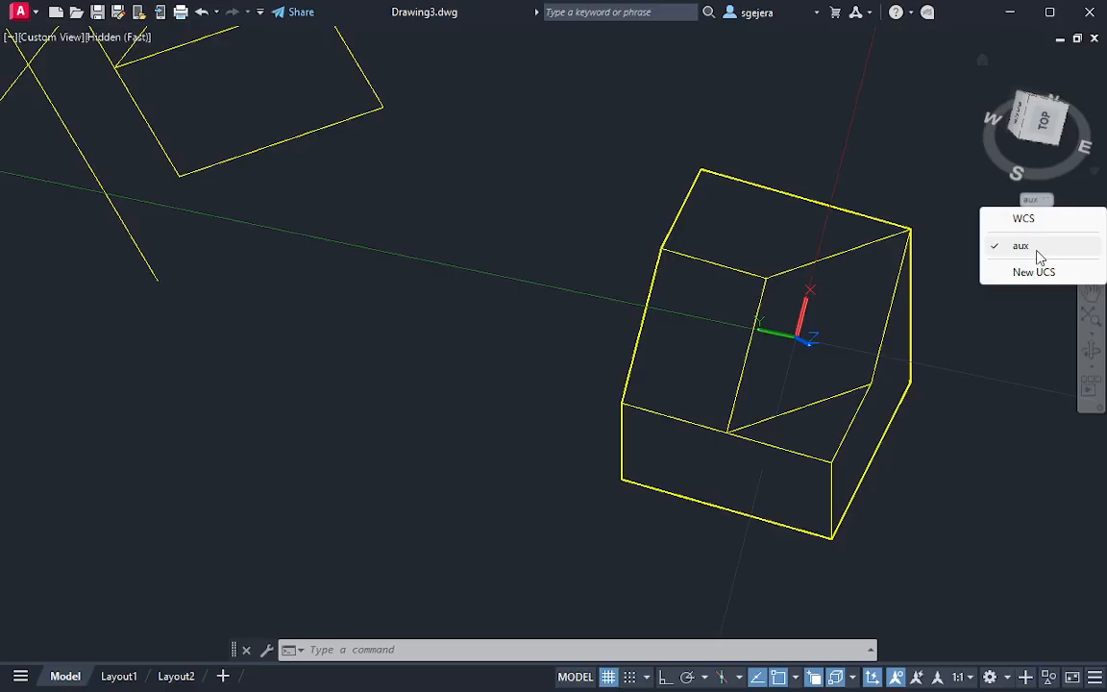
left_click(1025, 221)
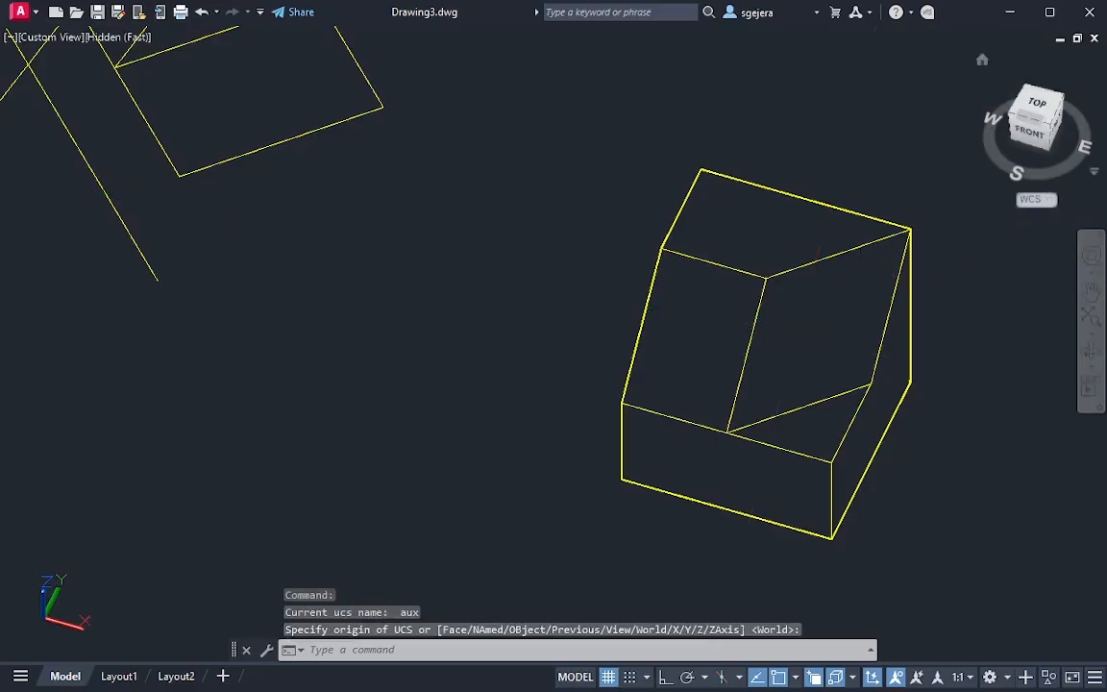
left_click(1045, 106)
scroll(653, 292, "up", 5)
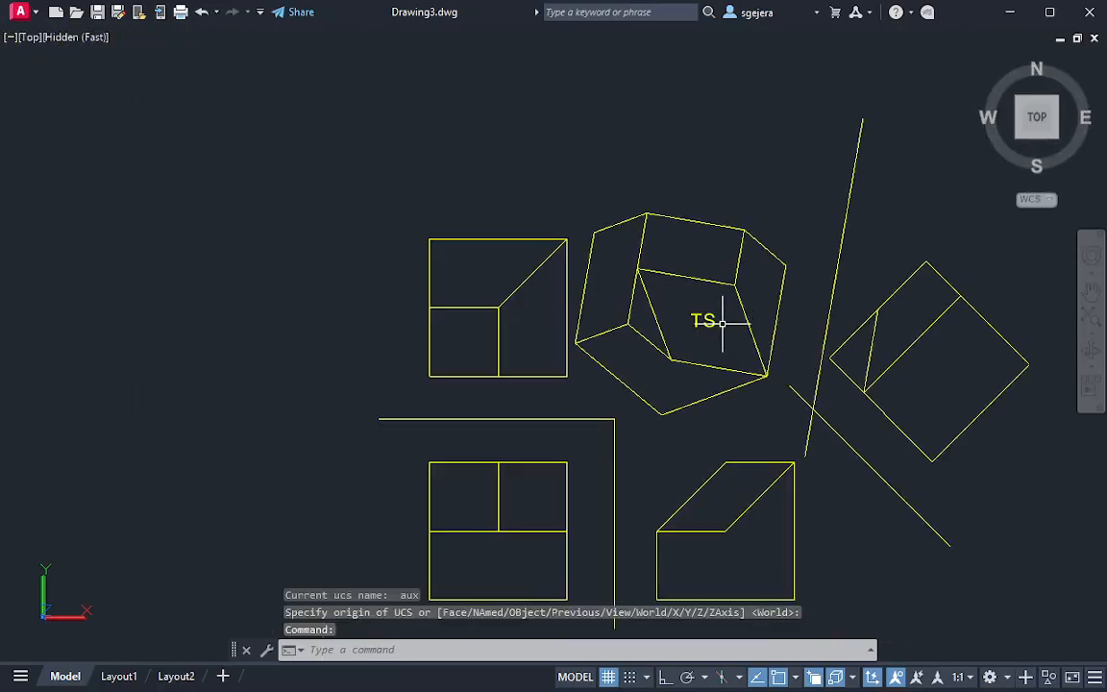
Restore the aux UCS and view the 3D solid square to its oblique face, rotating that plan view to compare orientation
middle_click_drag(878, 318, 743, 313)
left_click(1046, 200)
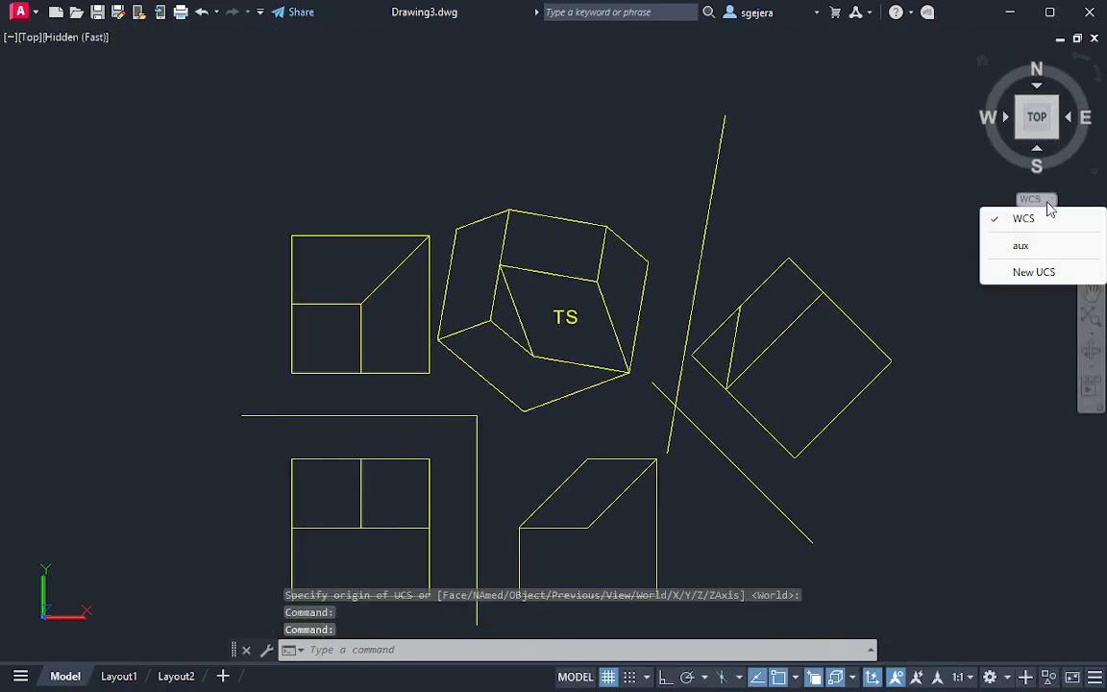
left_click(1038, 246)
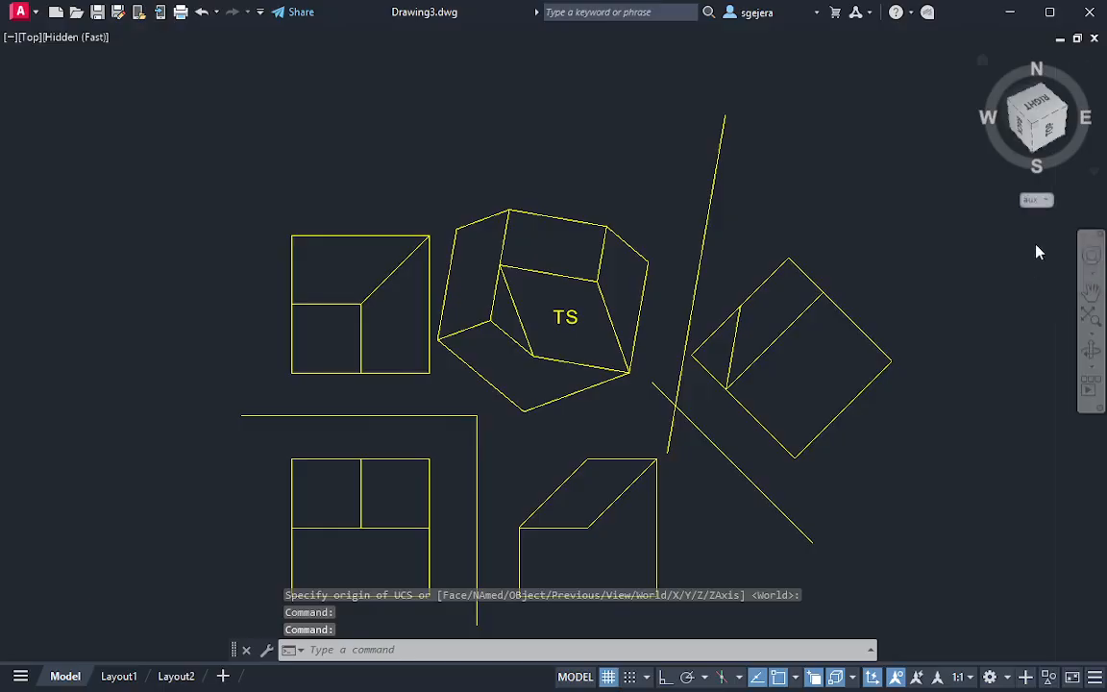
left_click(1054, 138)
scroll(530, 137, "up", 8)
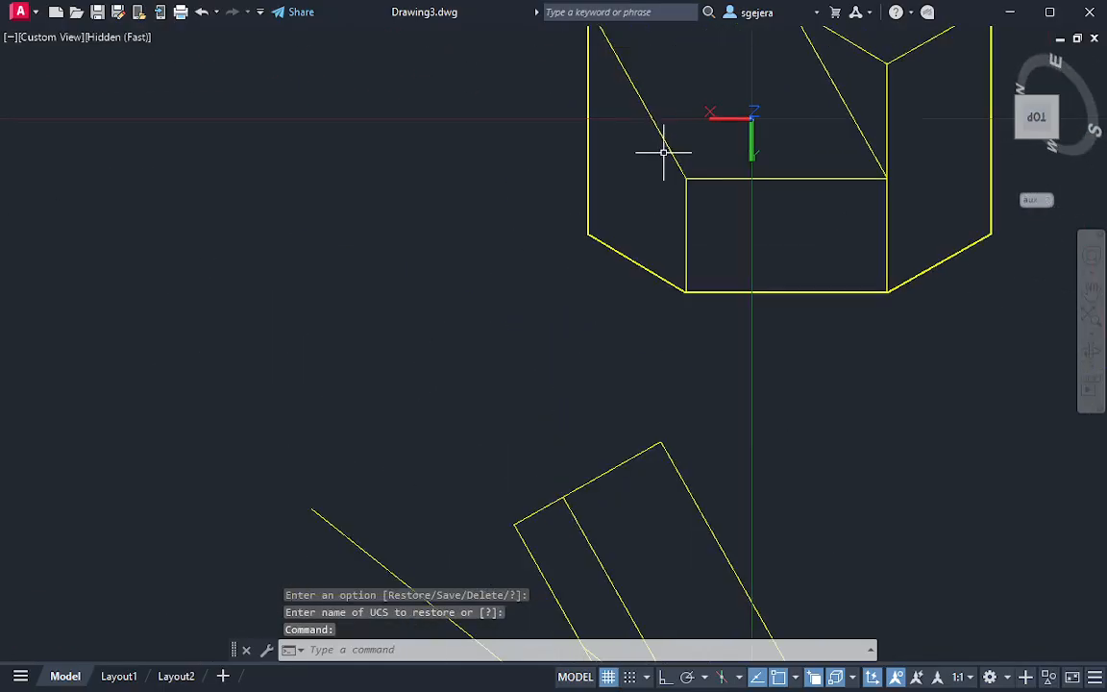
middle_click_drag(771, 151, 709, 327)
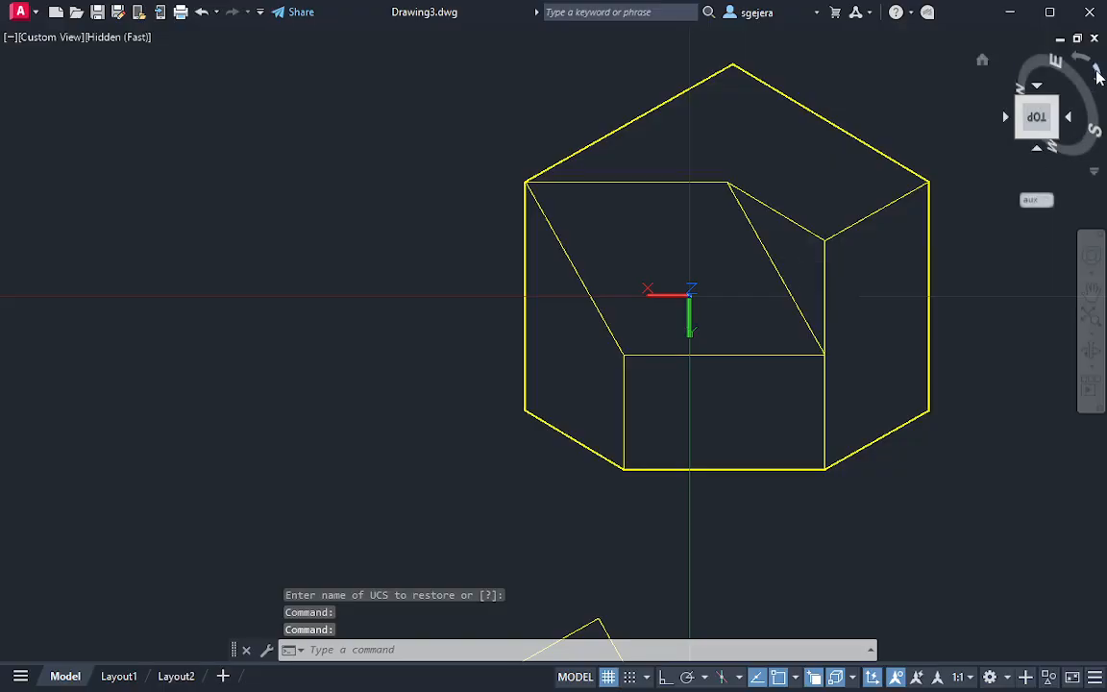
left_click(1099, 74)
scroll(821, 336, "up", 7)
middle_click_drag(561, 414, 838, 287)
scroll(838, 287, "up", 3)
scroll(867, 322, "down", 2)
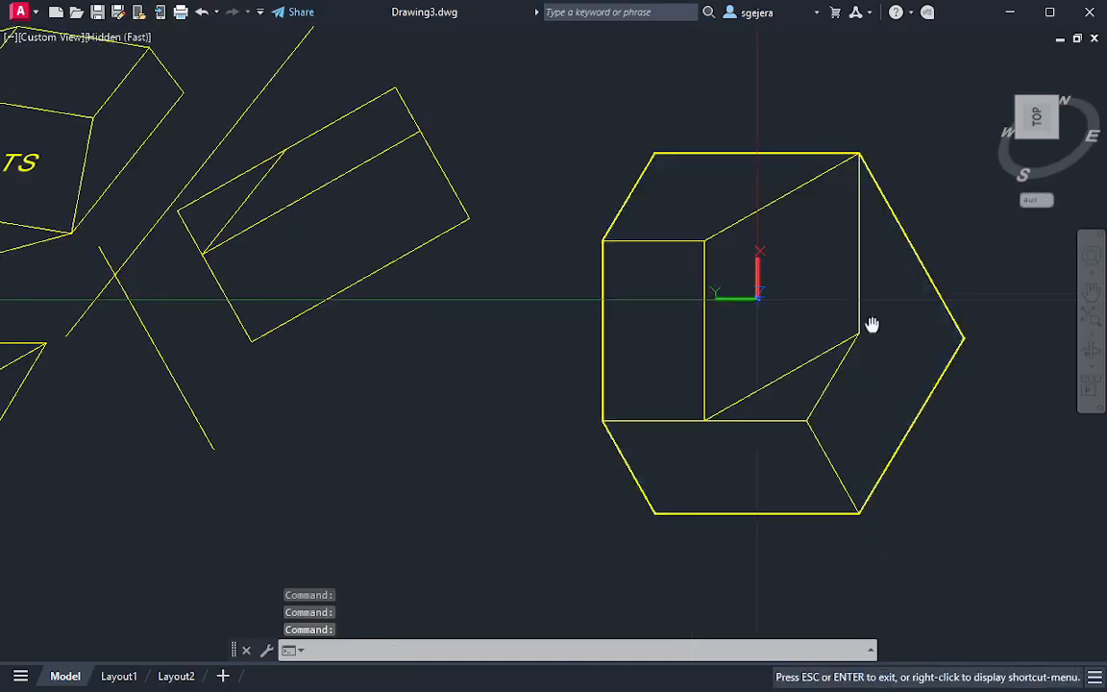
middle_click_drag(870, 324, 840, 312)
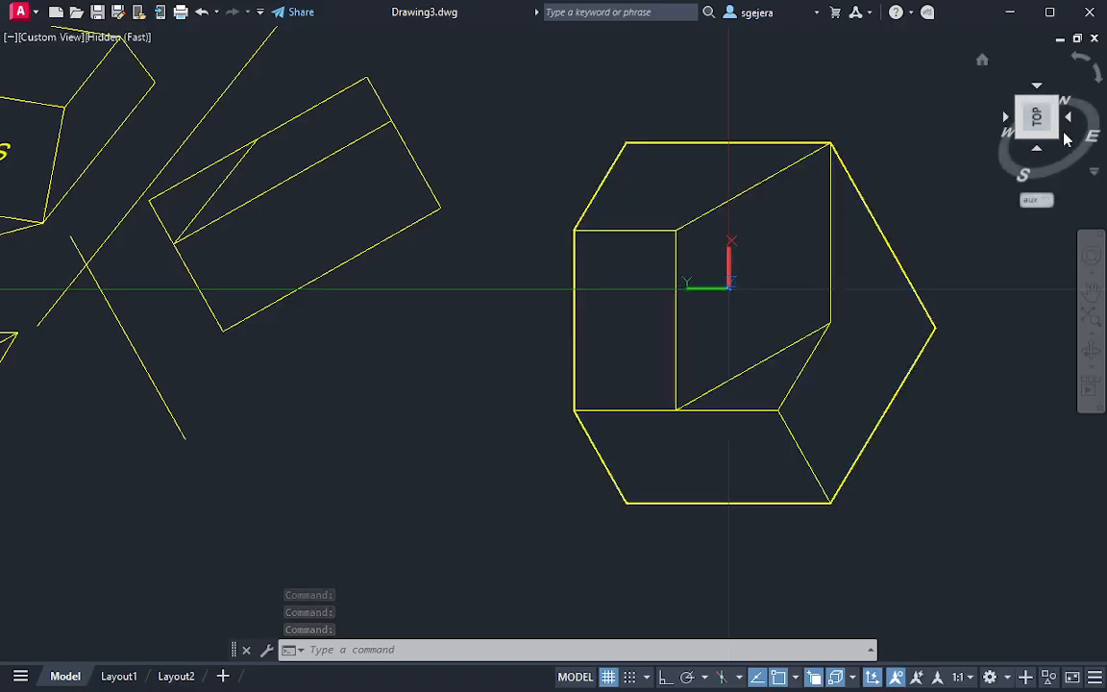
Restore the world coordinate system and return to the top view of the secondary auxiliary view
left_click(1037, 200)
left_click(1048, 221)
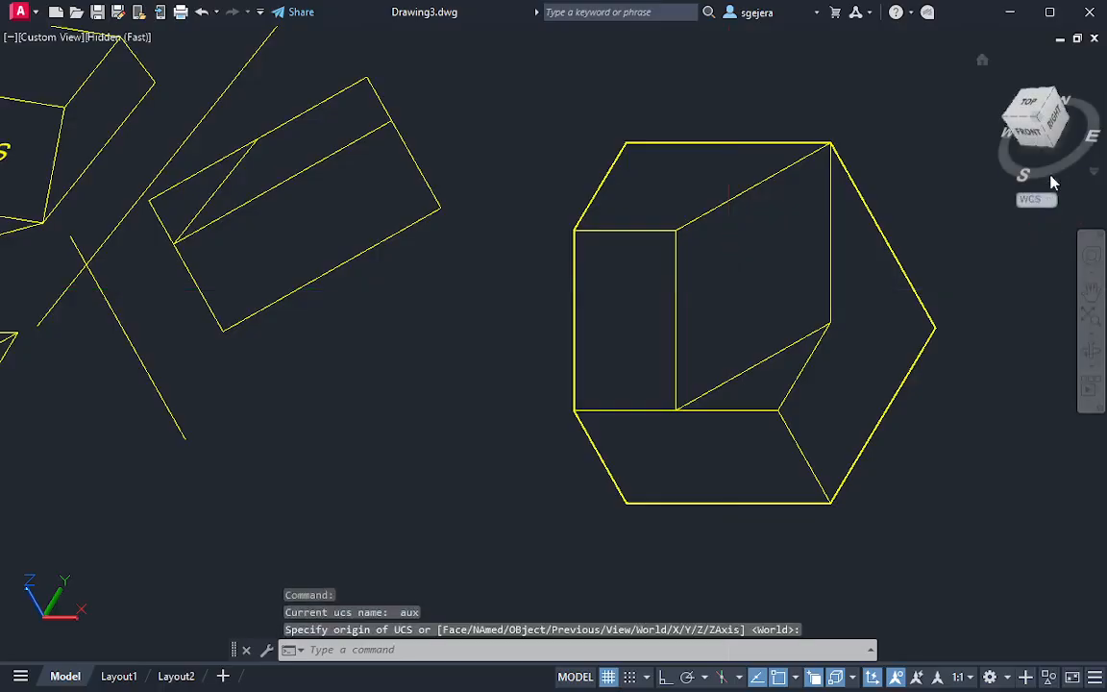
scroll(608, 341, "up", 10)
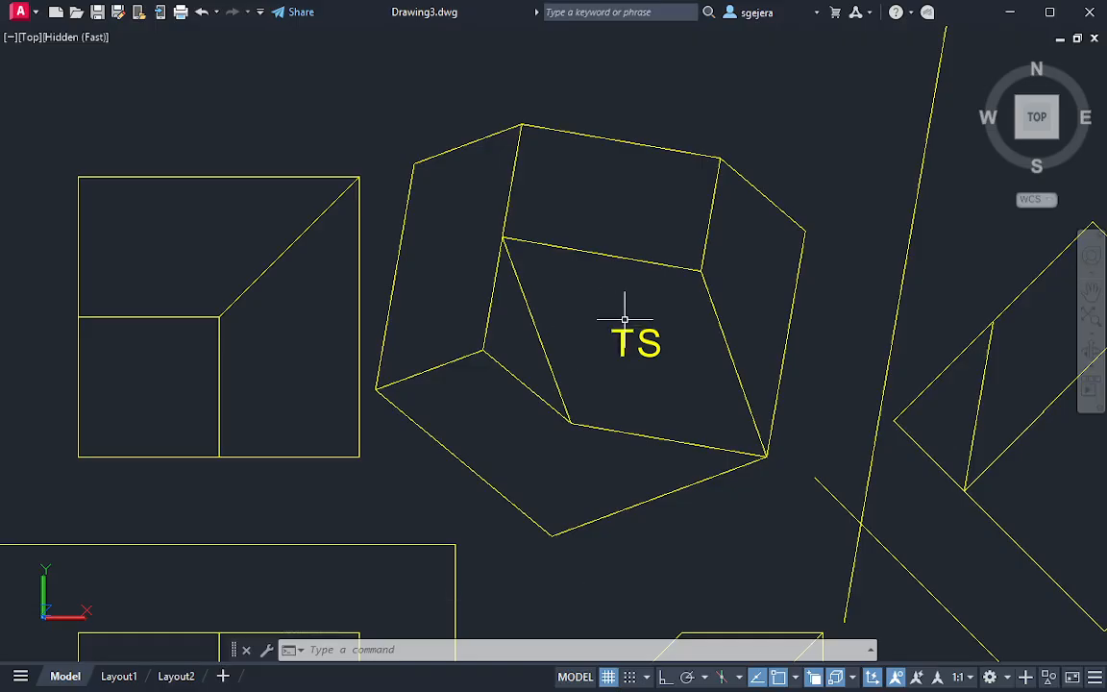
Draw a line from the auxiliary view's upper-left outer corner across the TS face, parallel to the lower-left outer edge
key("Escape")
type("l")
key("Return")
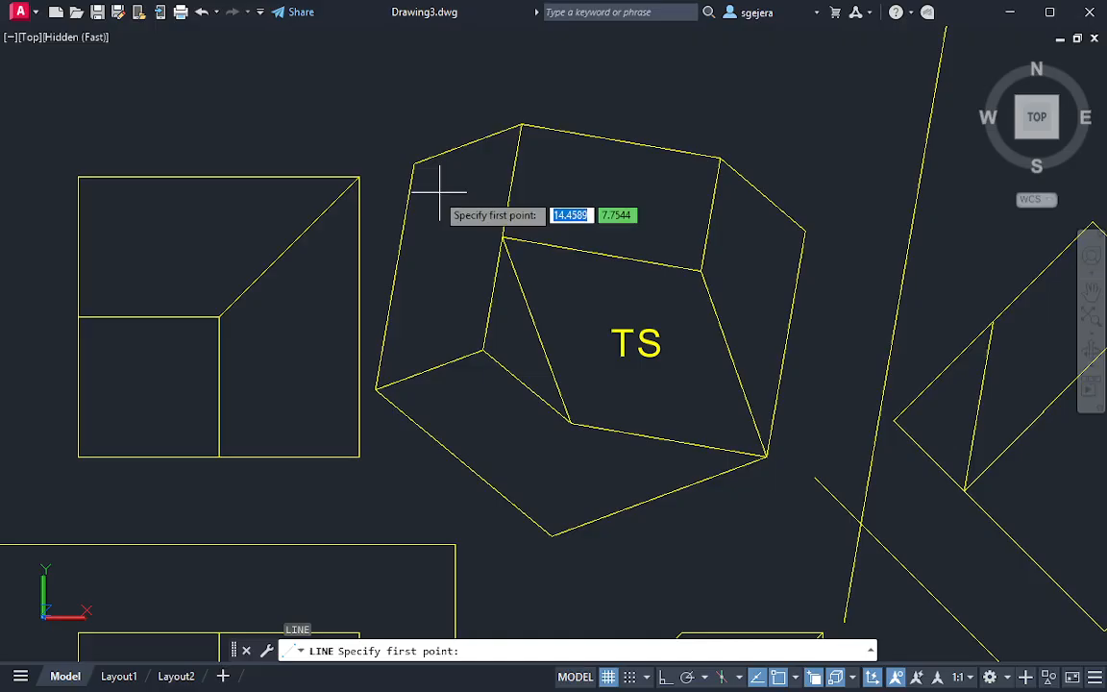
left_click(381, 192)
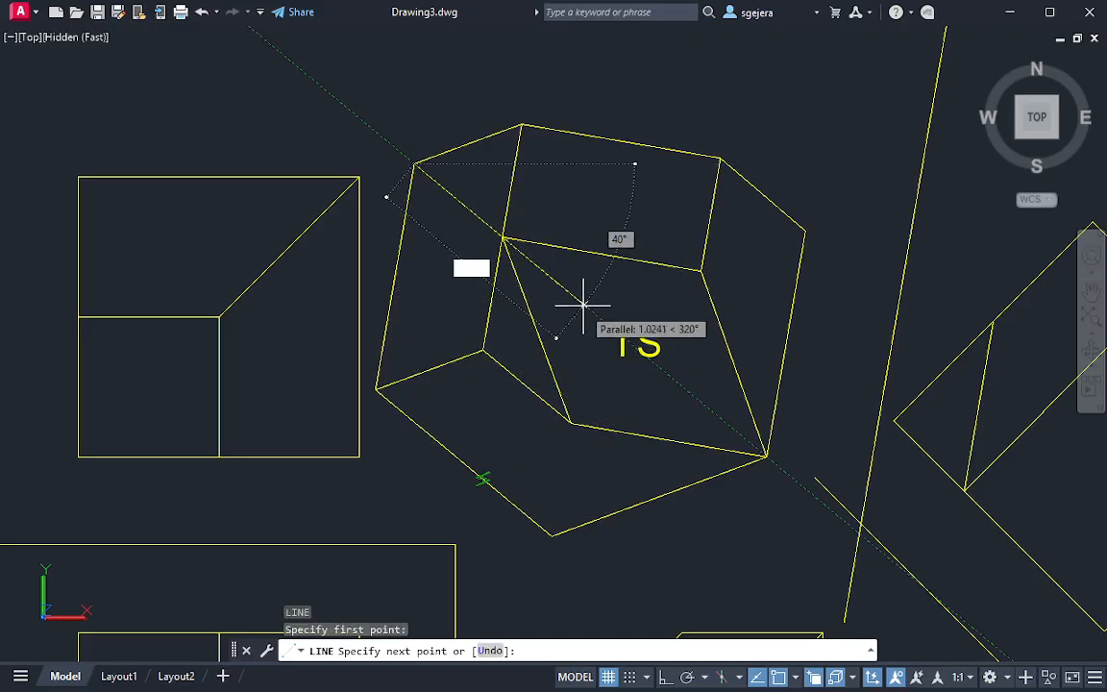
left_click(679, 385)
key("Escape")
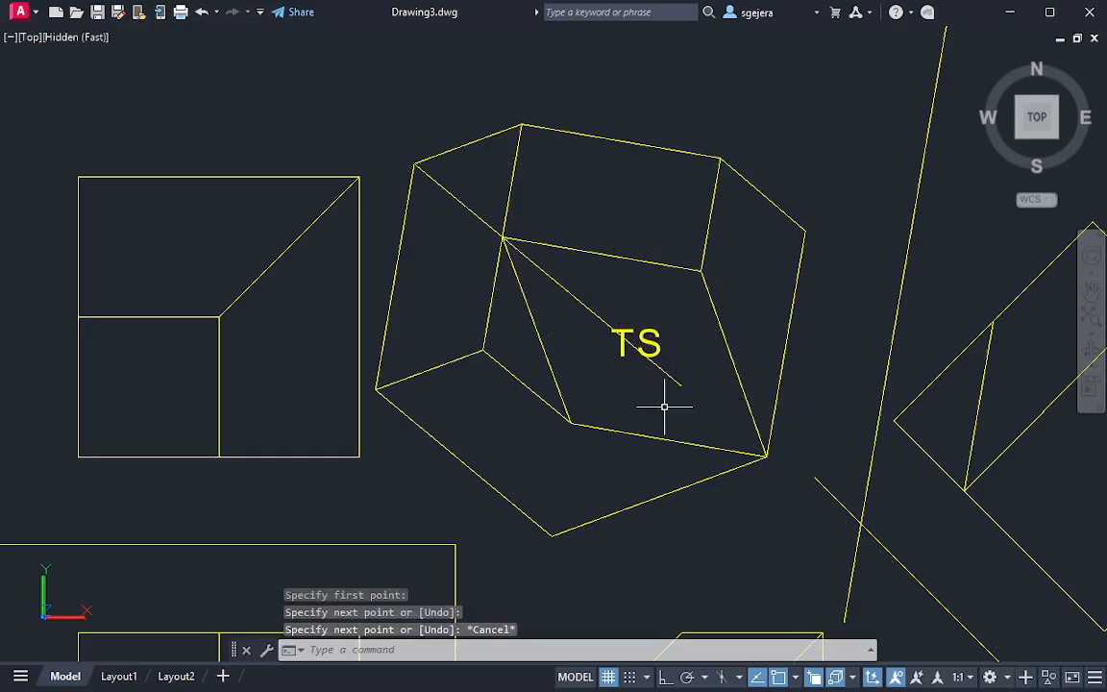
Draw connected lines from the auxiliary view's lowest corner, parallel to its left edge up to the first hidden edge, and on to the upper-right corner
type("l")
key("Return")
left_click(551, 534)
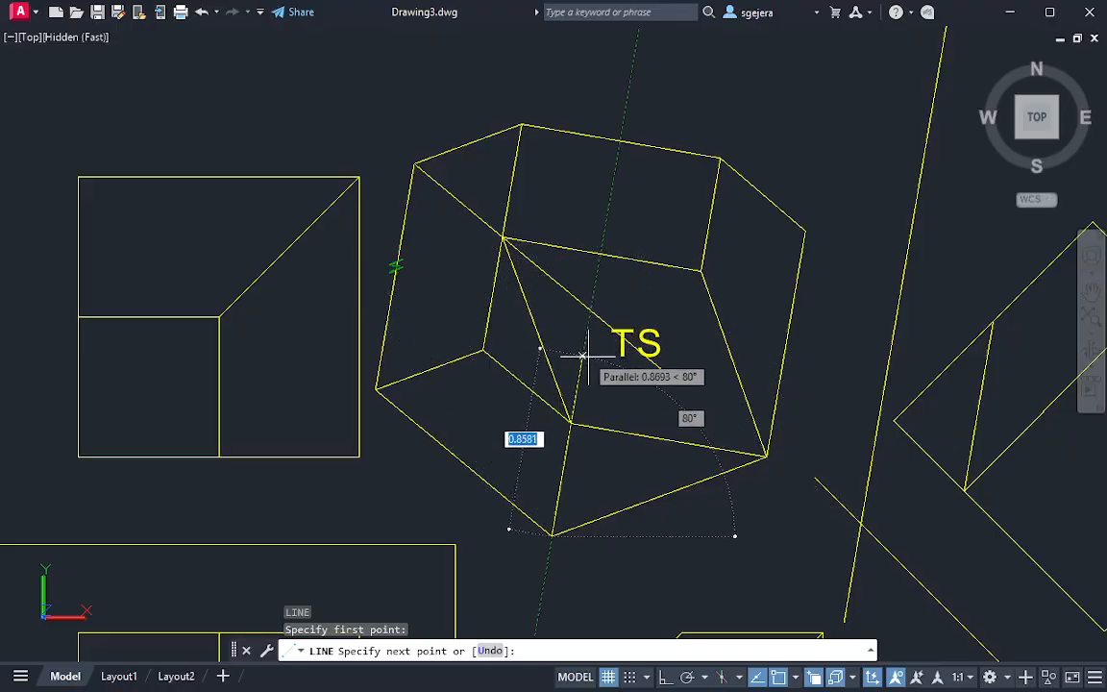
left_click(592, 309)
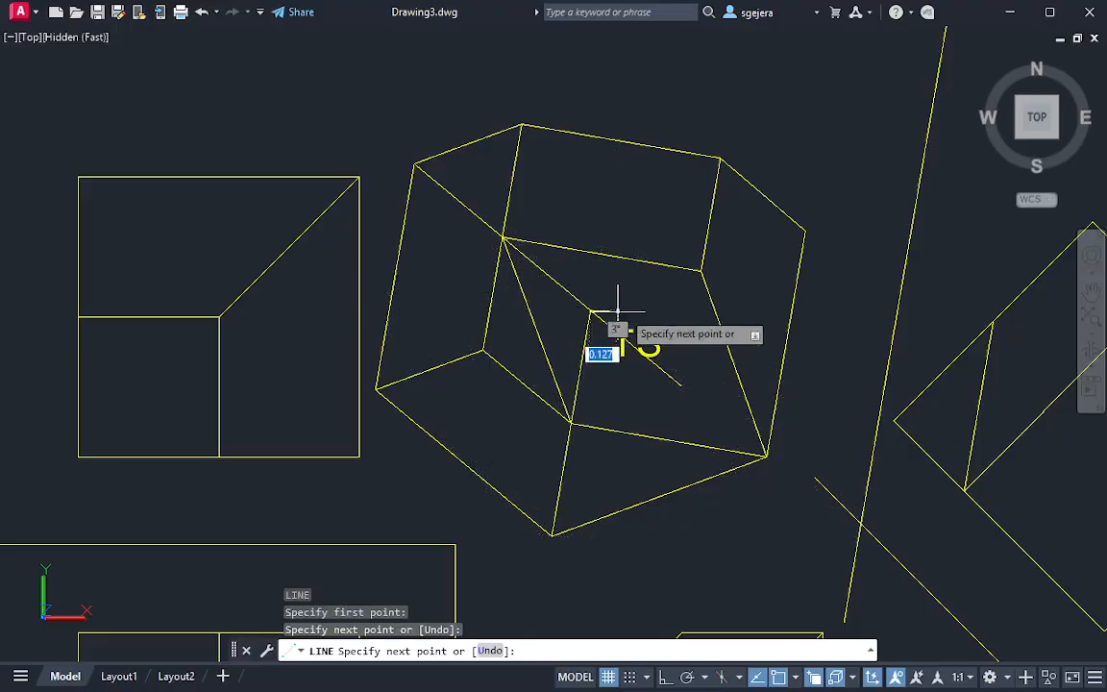
left_click(805, 230)
key("Escape")
Trim the first hidden edge's excess beyond the point where the three hidden edges meet
type("tr")
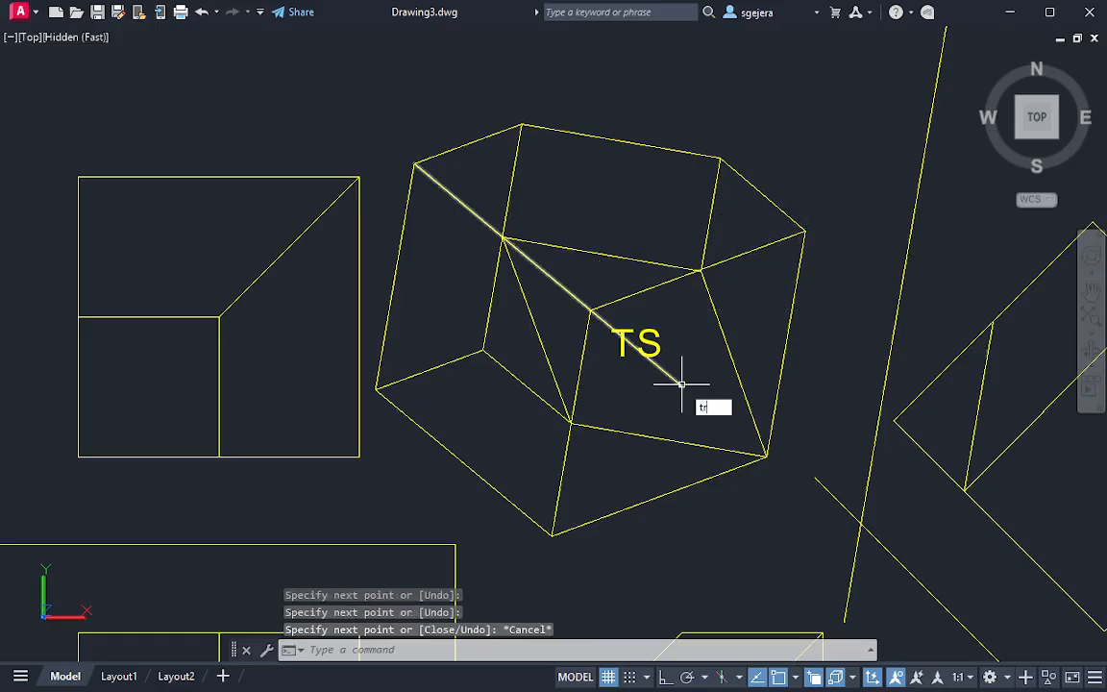
key("Return")
left_click_drag(680, 372, 637, 383)
scroll(601, 338, "up", 2)
left_click(600, 339)
left_click(620, 295)
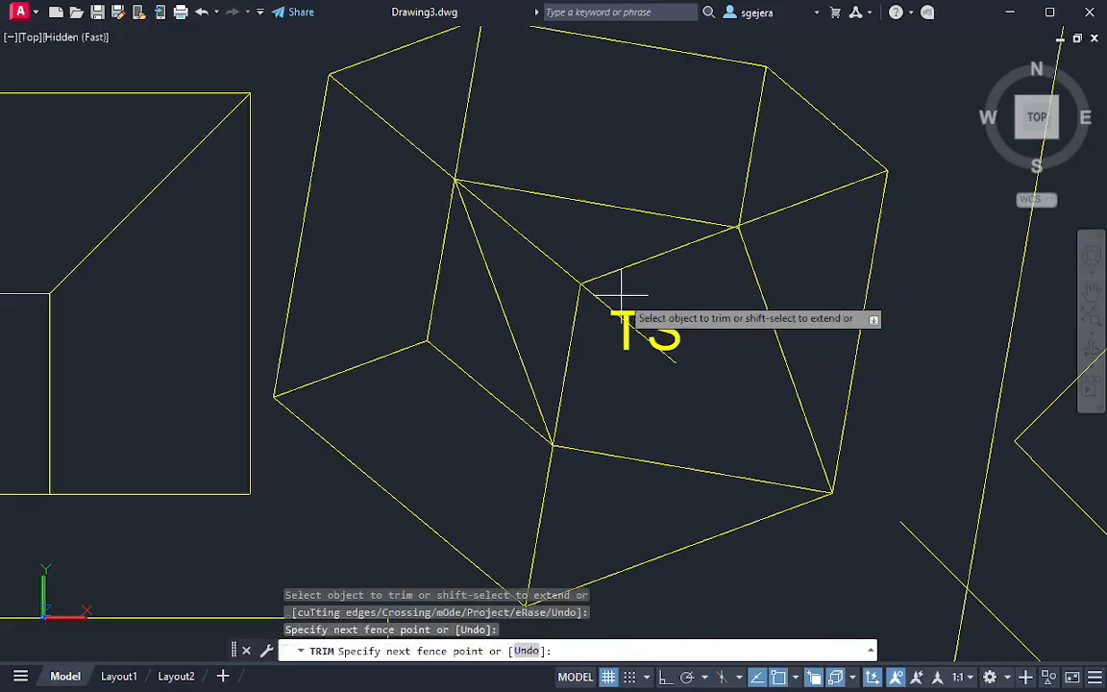
key("Escape")
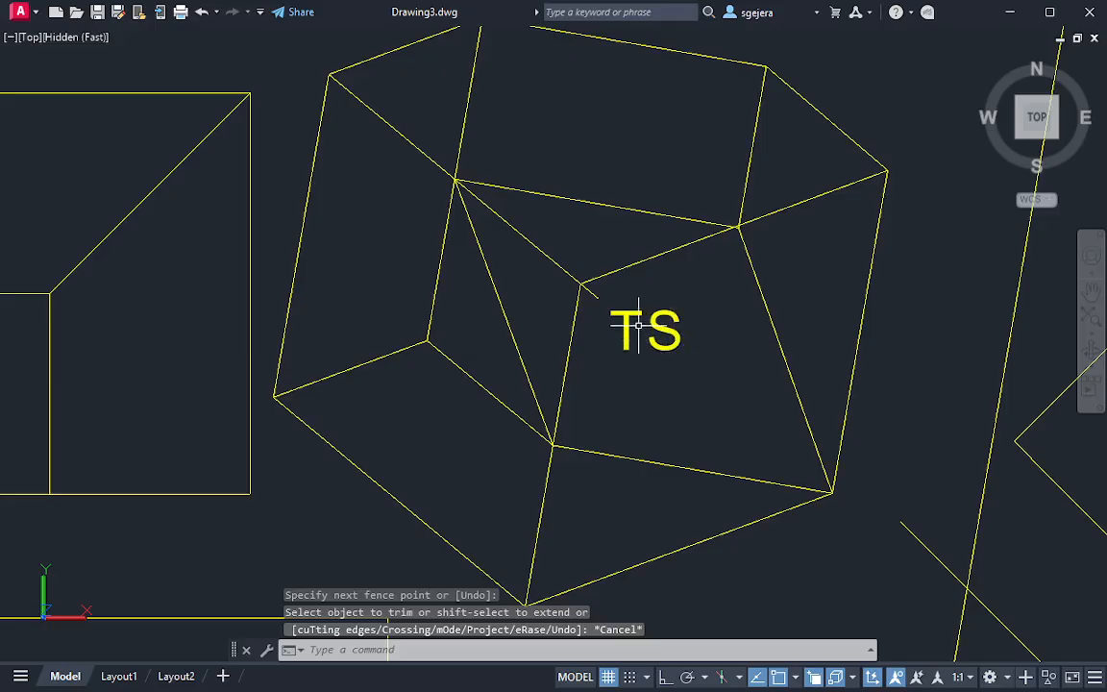
type("tr")
key("Return")
left_click(590, 291)
key("Escape")
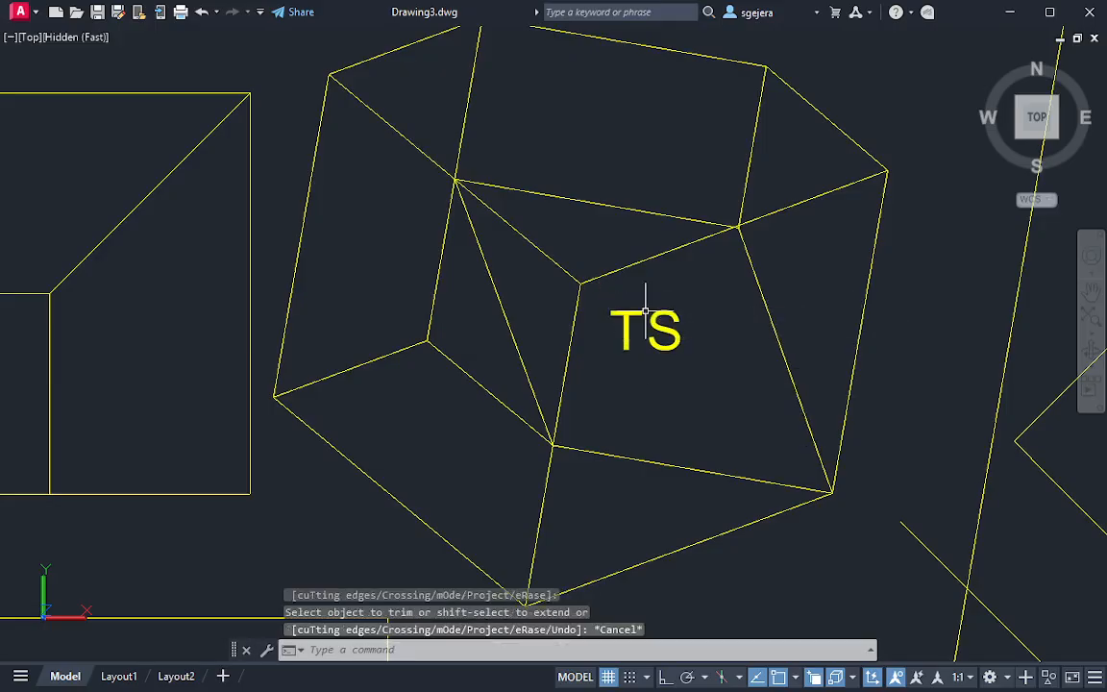
key("Escape")
Load the JIS_02_0.7 hidden linetype from acadiso.lin in the Linetype Manager
scroll(654, 327, "down", 4)
scroll(646, 342, "up", 3)
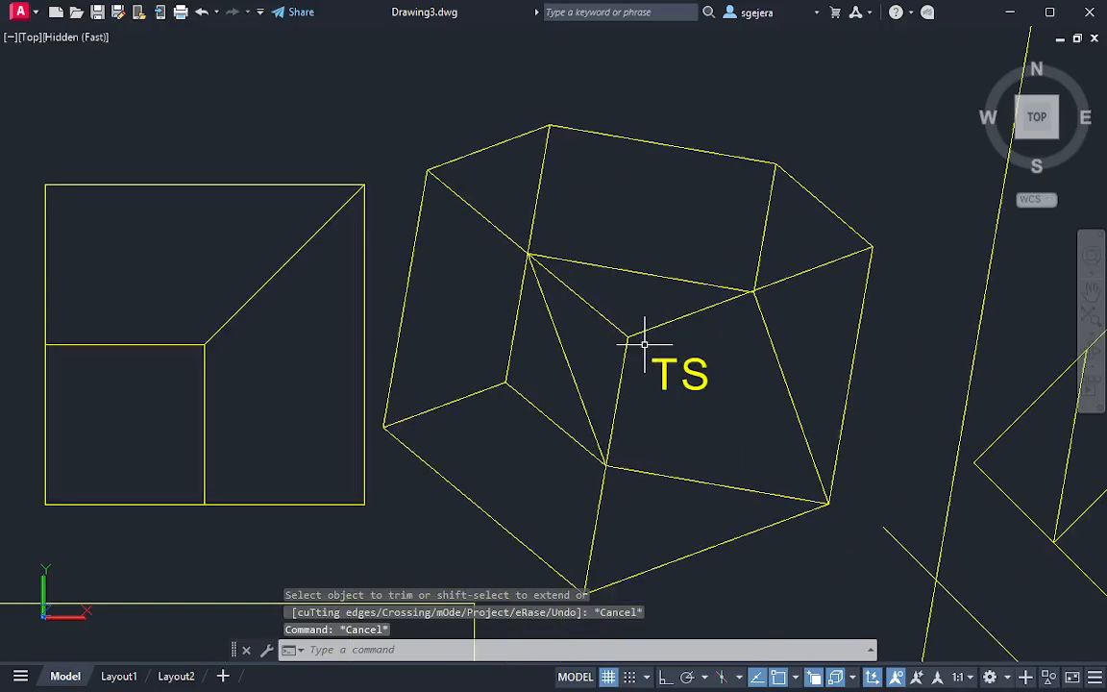
left_click(644, 344)
left_click(636, 334)
type("li")
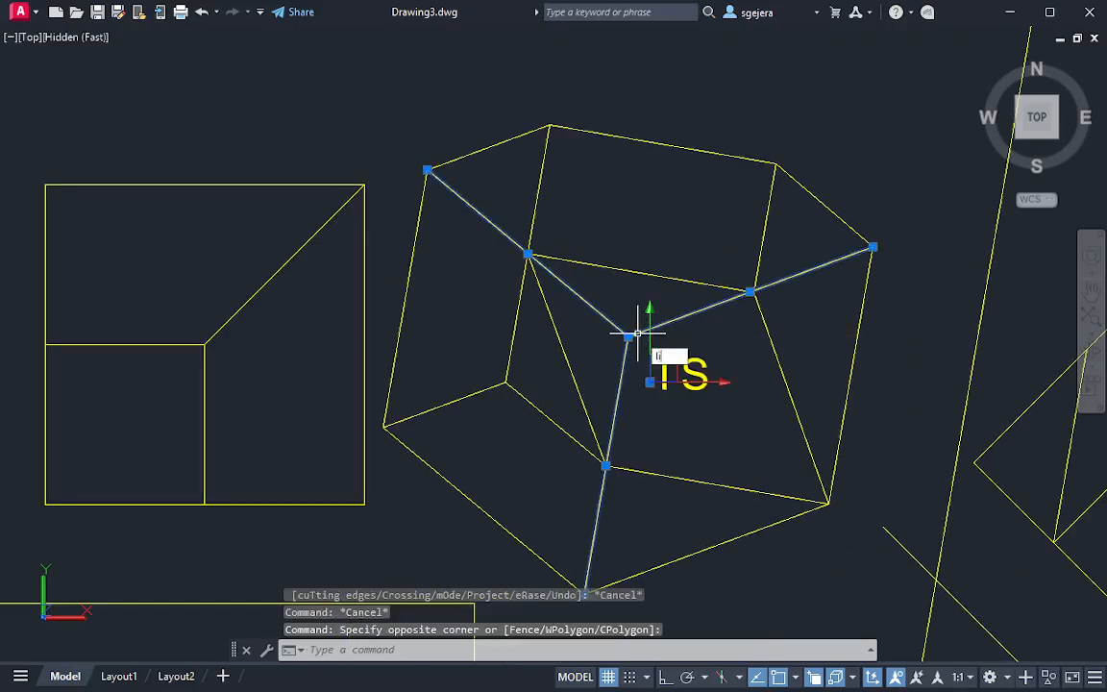
type("net")
key("Return")
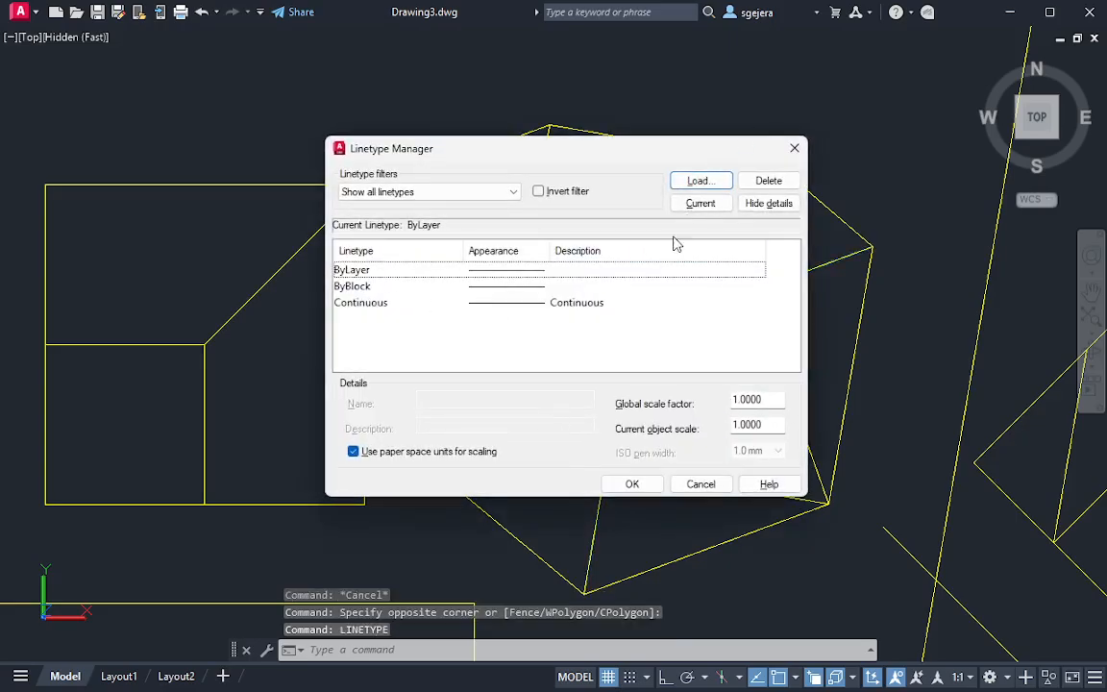
left_click(698, 181)
scroll(546, 336, "down", 10)
scroll(546, 339, "down", 3)
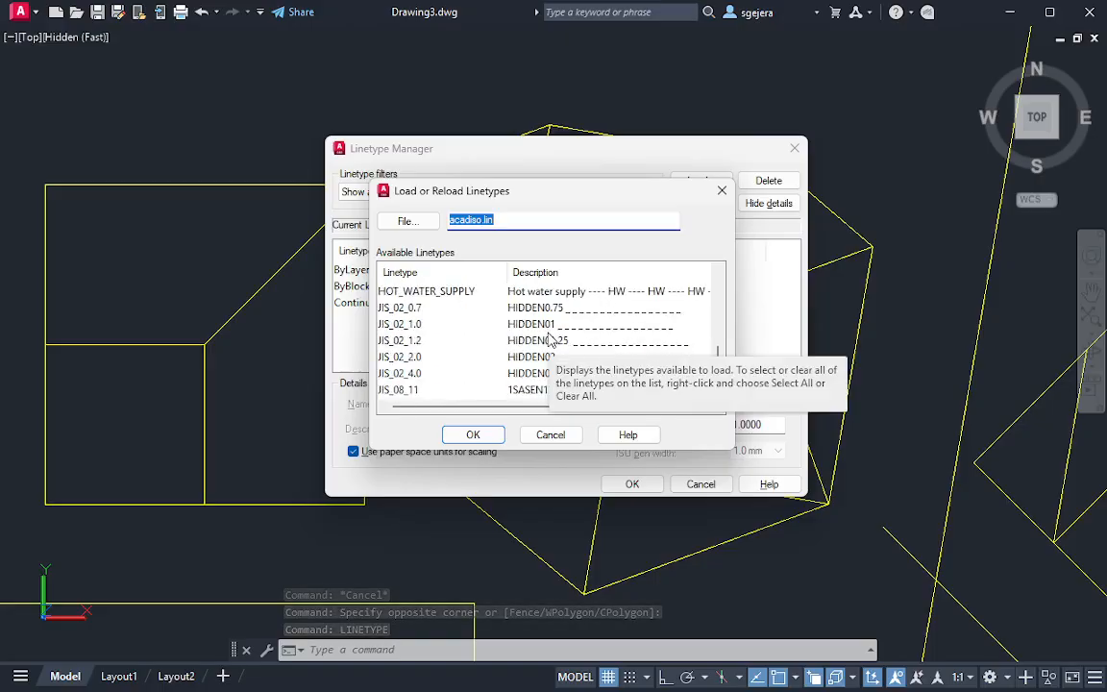
left_click(452, 308)
left_click(473, 434)
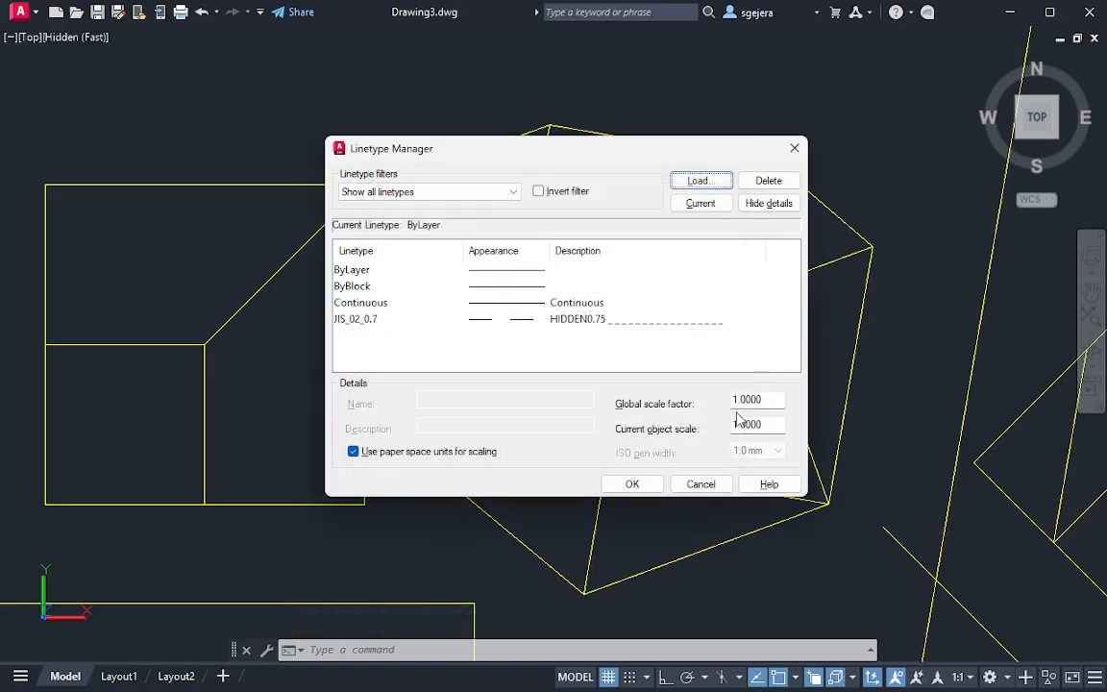
Set the global linetype scale factor to 0.1 and accept the linetype settings
type("0.1")
key("Return")
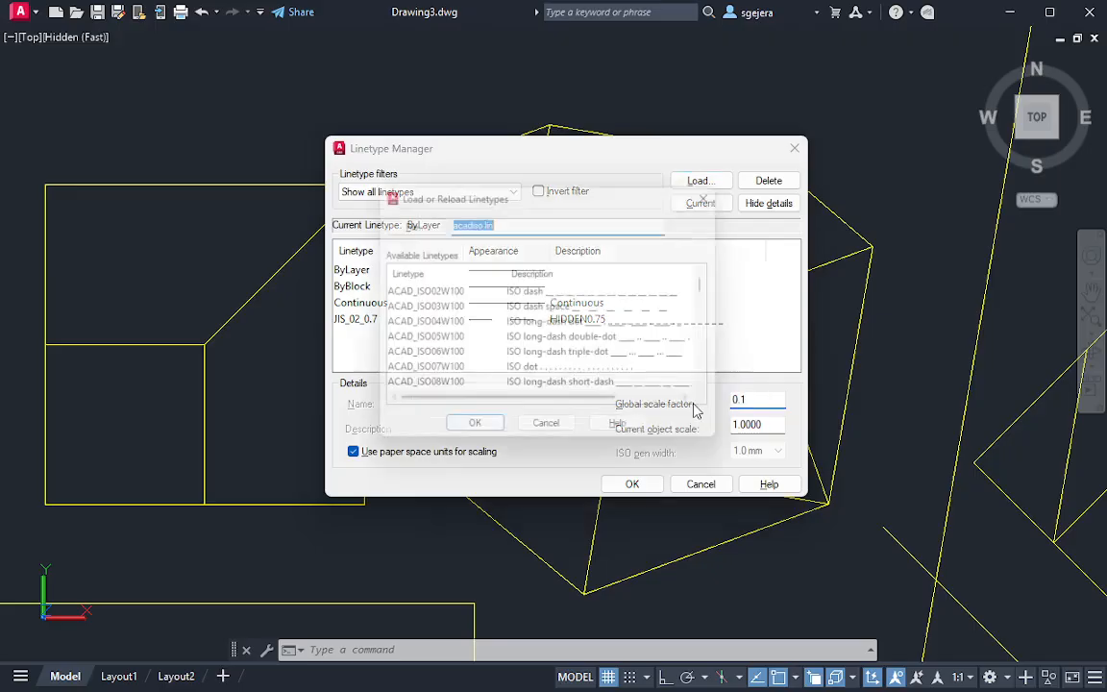
left_click(473, 435)
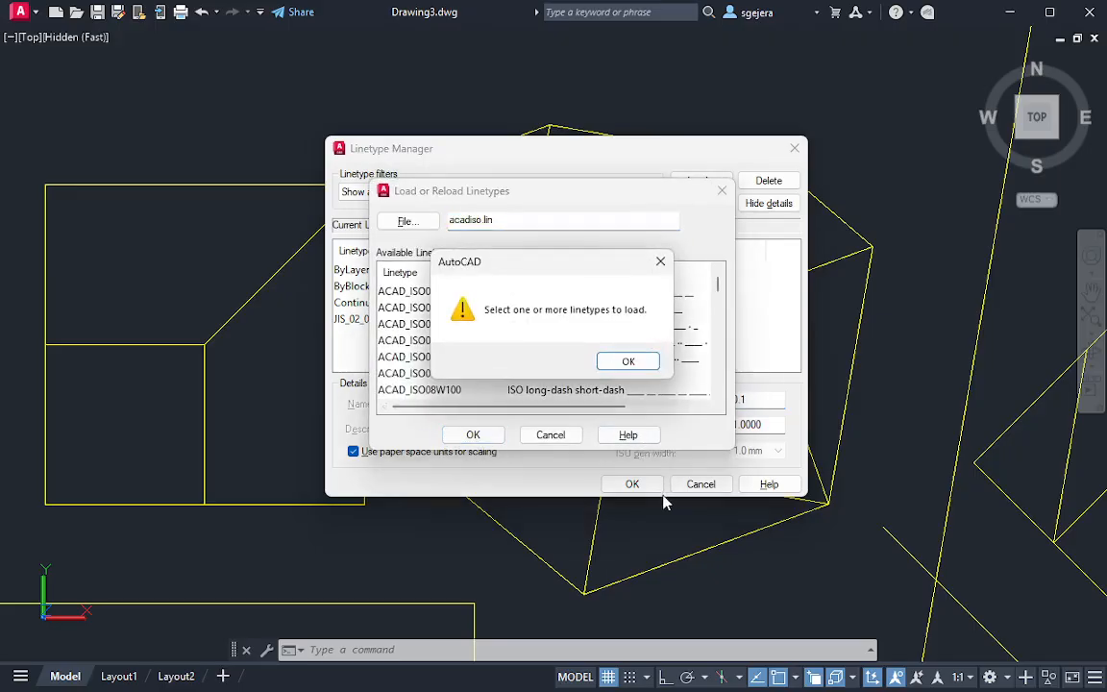
left_click(628, 361)
left_click(552, 440)
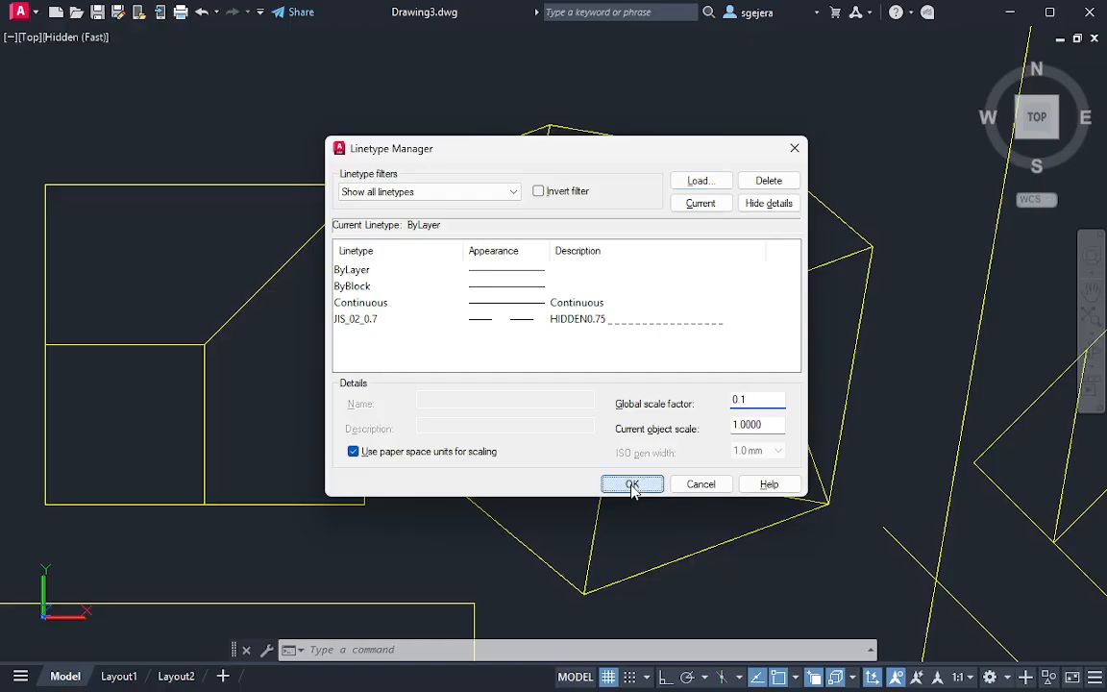
left_click(632, 484)
Assign the JIS_02_0.7 linetype to the three hidden edges meeting inside the auxiliary view
left_click(620, 299)
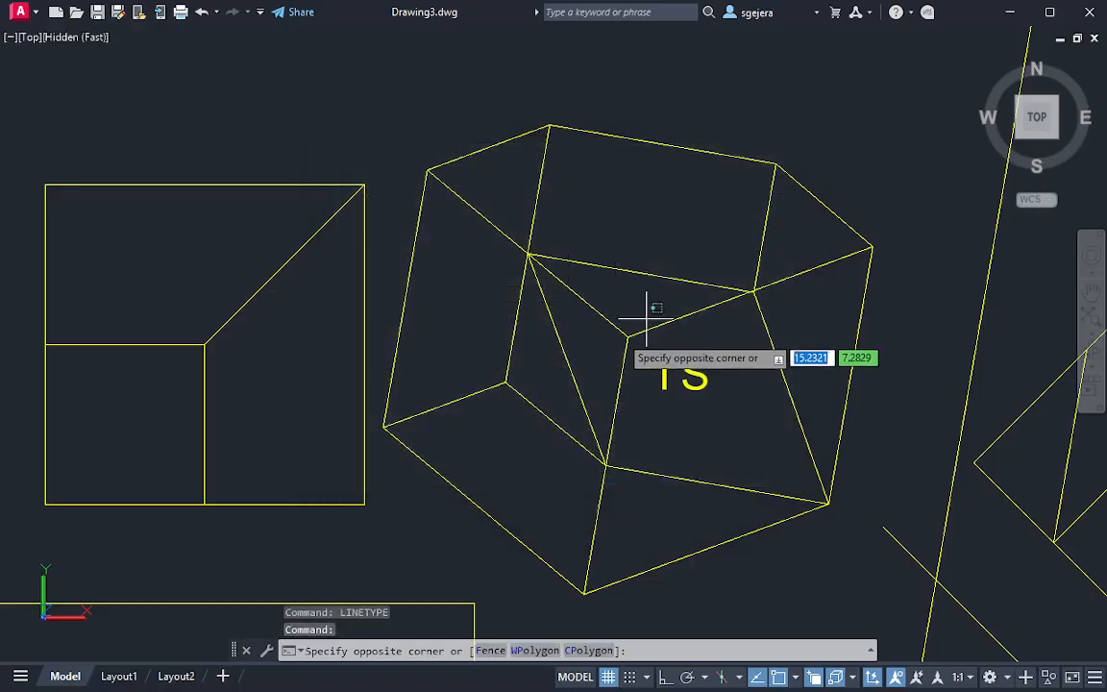
left_click(604, 345)
key("ctrl+1")
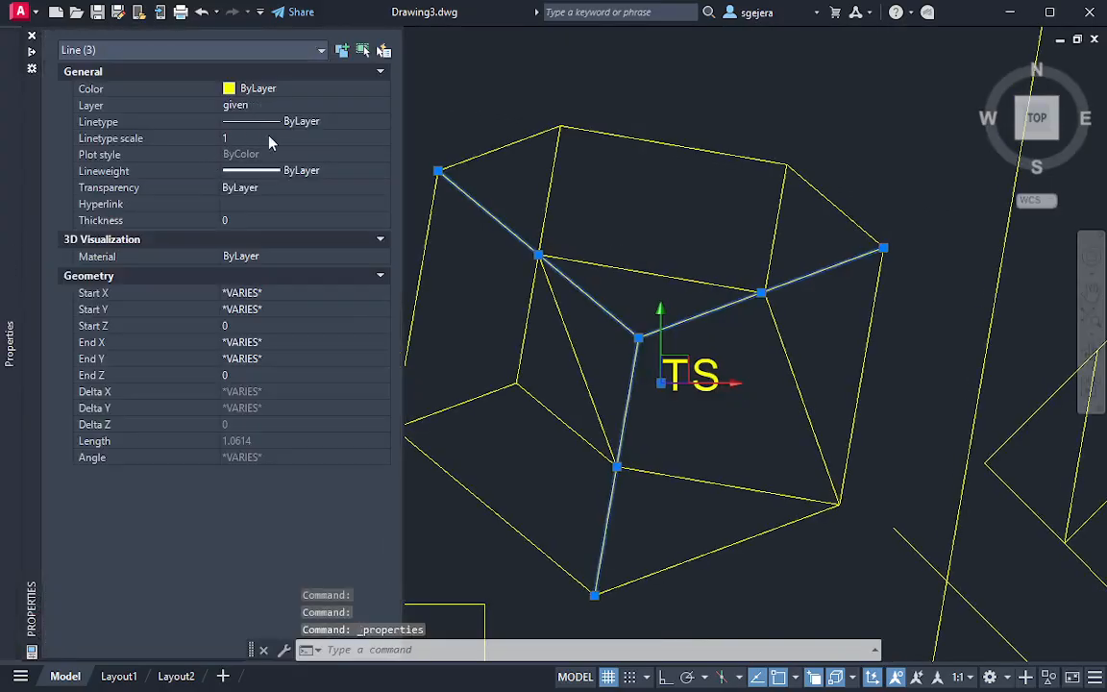
left_click(288, 122)
left_click(298, 123)
left_click(307, 181)
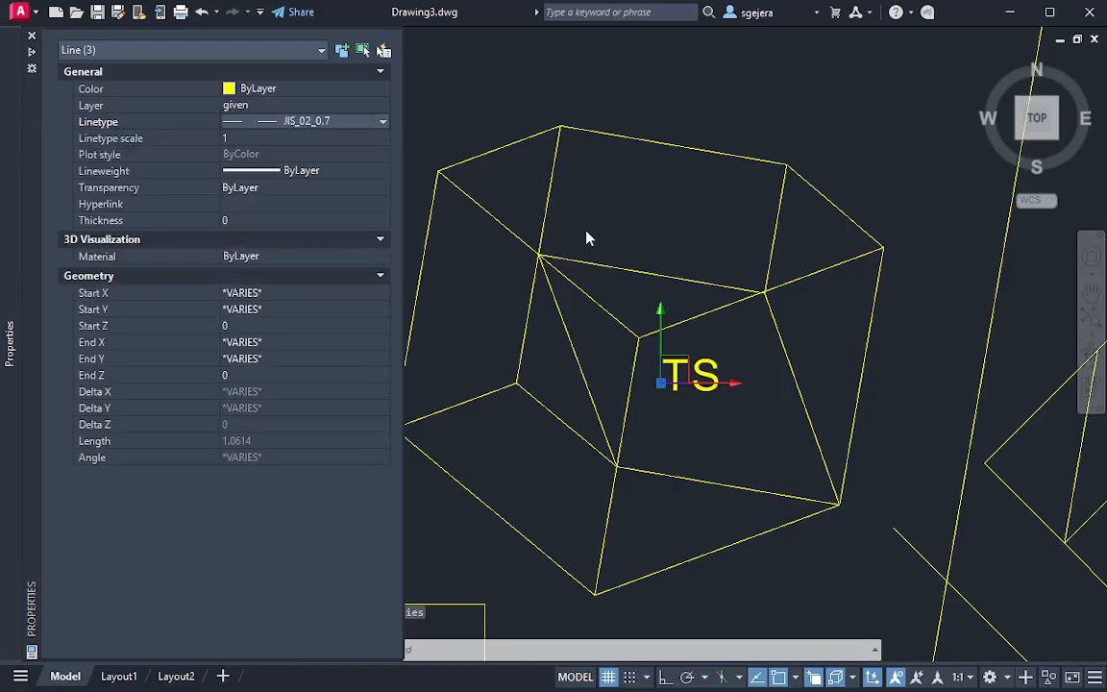
left_click(317, 122)
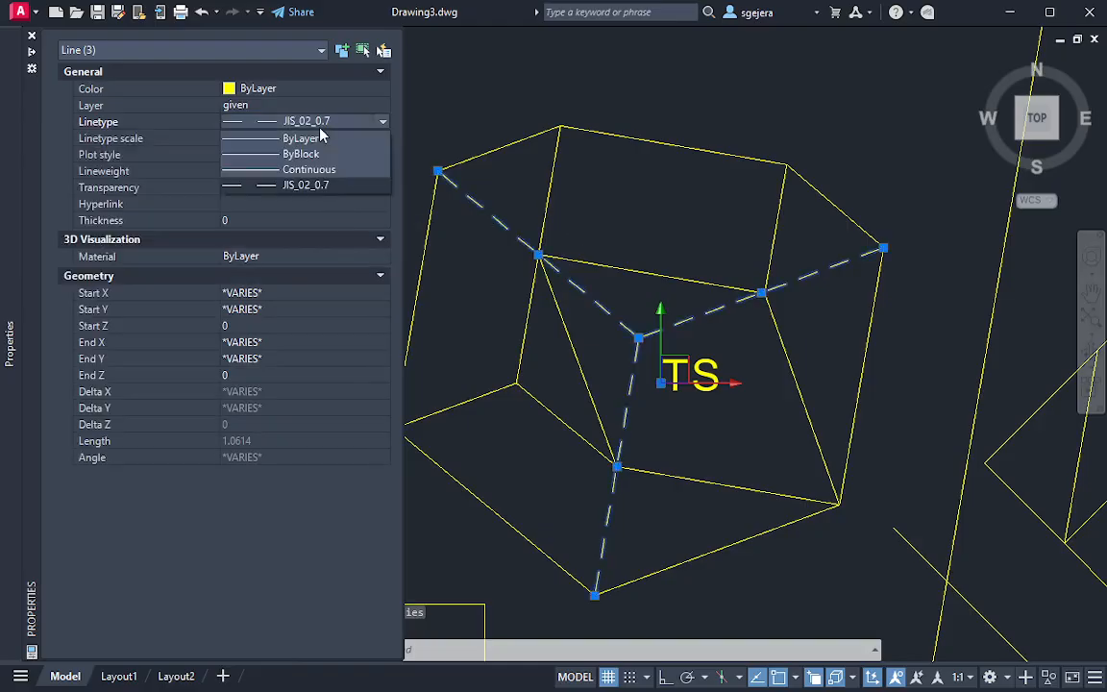
left_click(320, 190)
key("Escape")
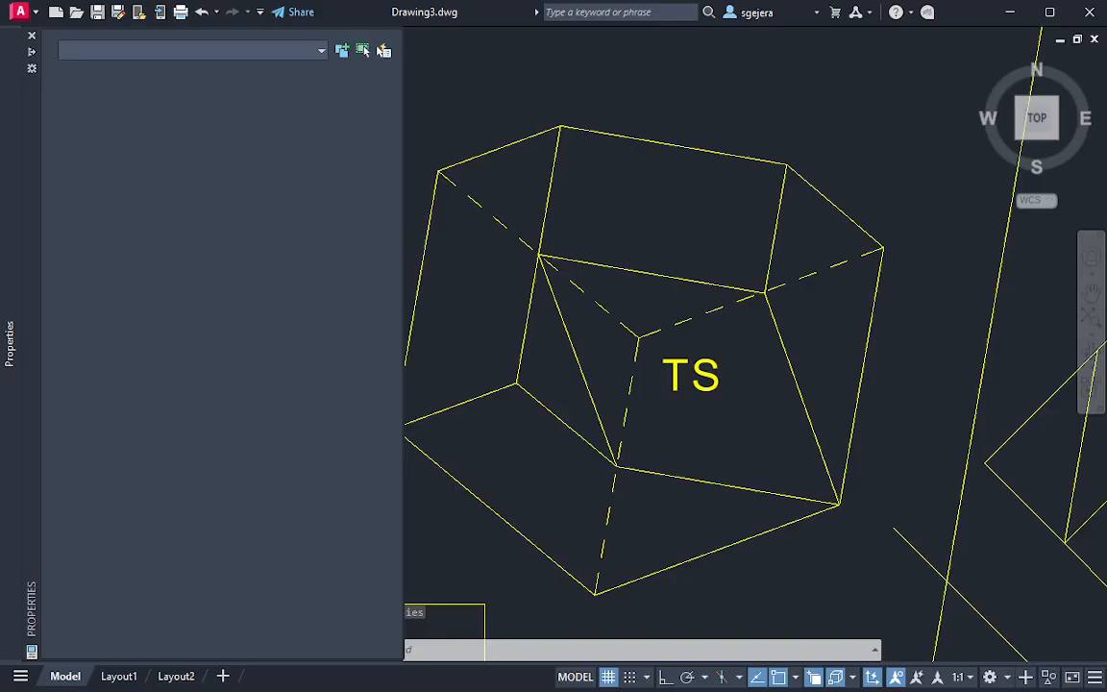
key("ctrl+1")
scroll(632, 304, "down", 3)
mouse_move(726, 354)
middle_mouse_down()
mouse_move(578, 163)
mouse_move(614, 227)
middle_mouse_up()
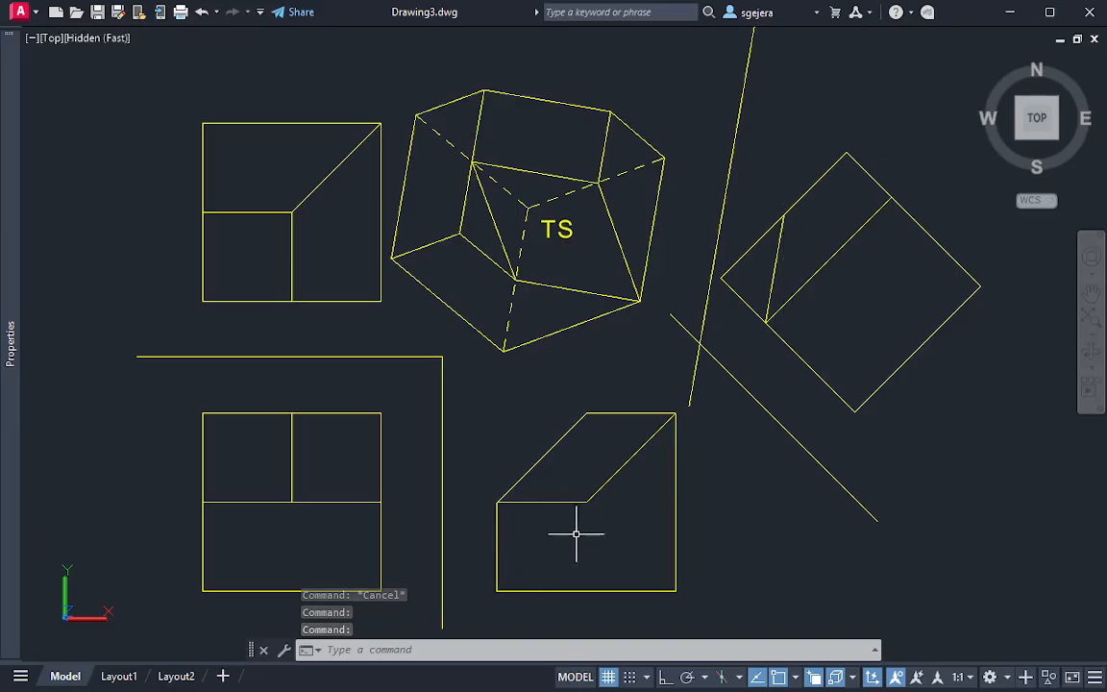
type("l")
key("Return")
left_click(497, 591)
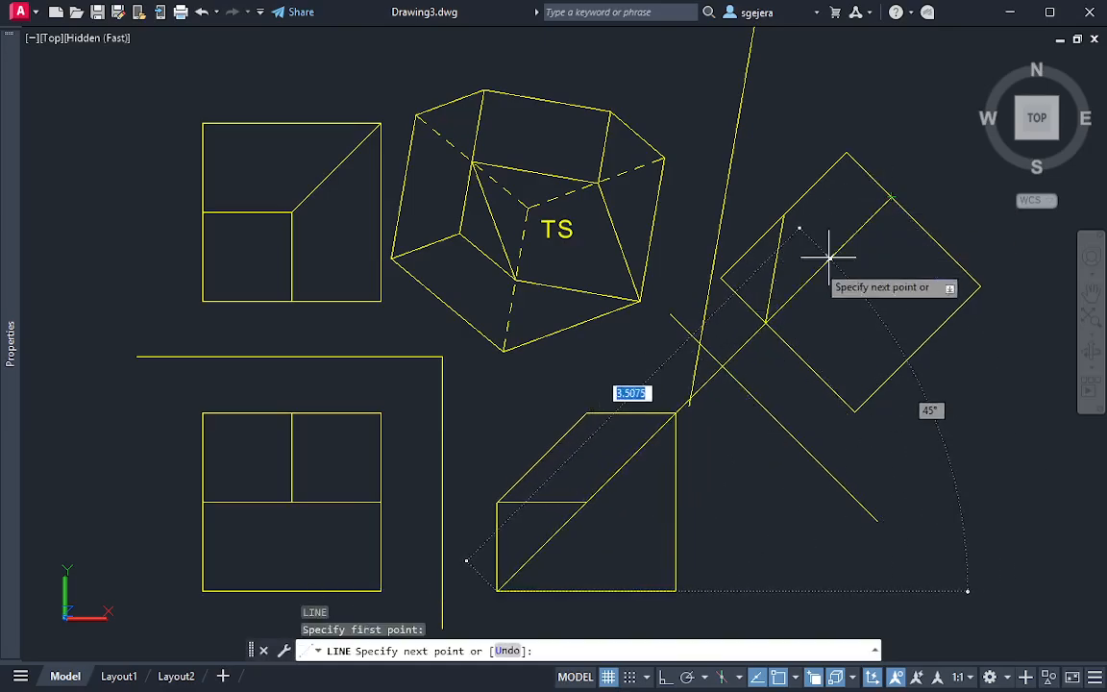
key("Escape")
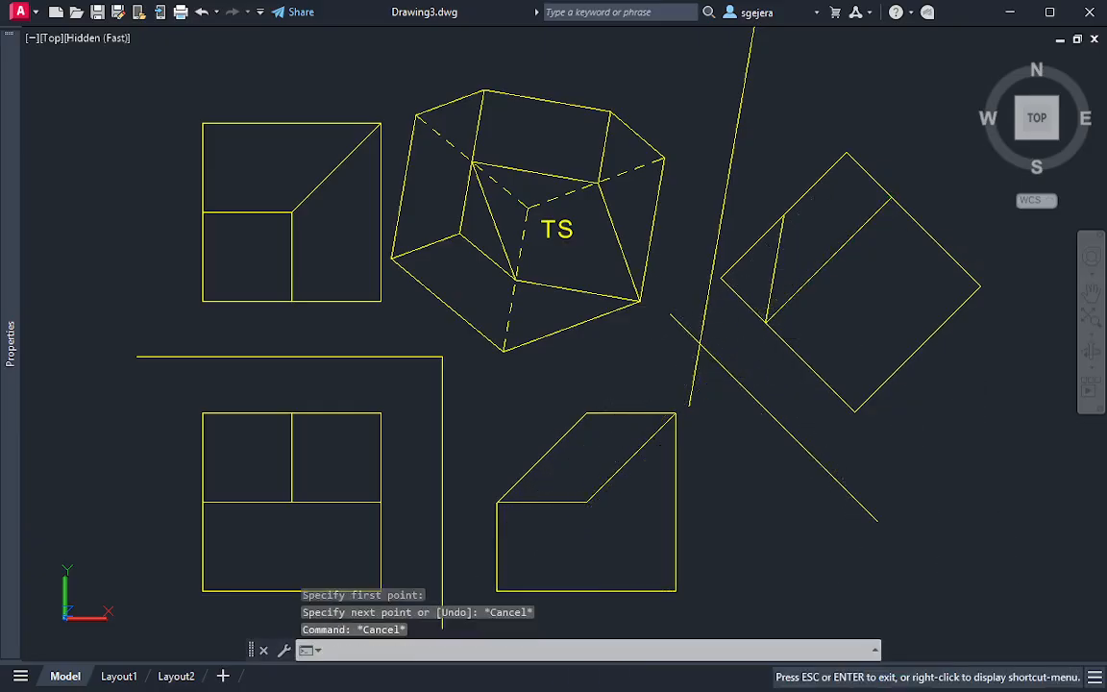
Examine the cut block's 3D solid from an oblique direction that shows its slanted cut face
mouse_move(589, 276)
middle_mouse_down()
mouse_move(611, 306)
mouse_move(583, 318)
middle_mouse_up()
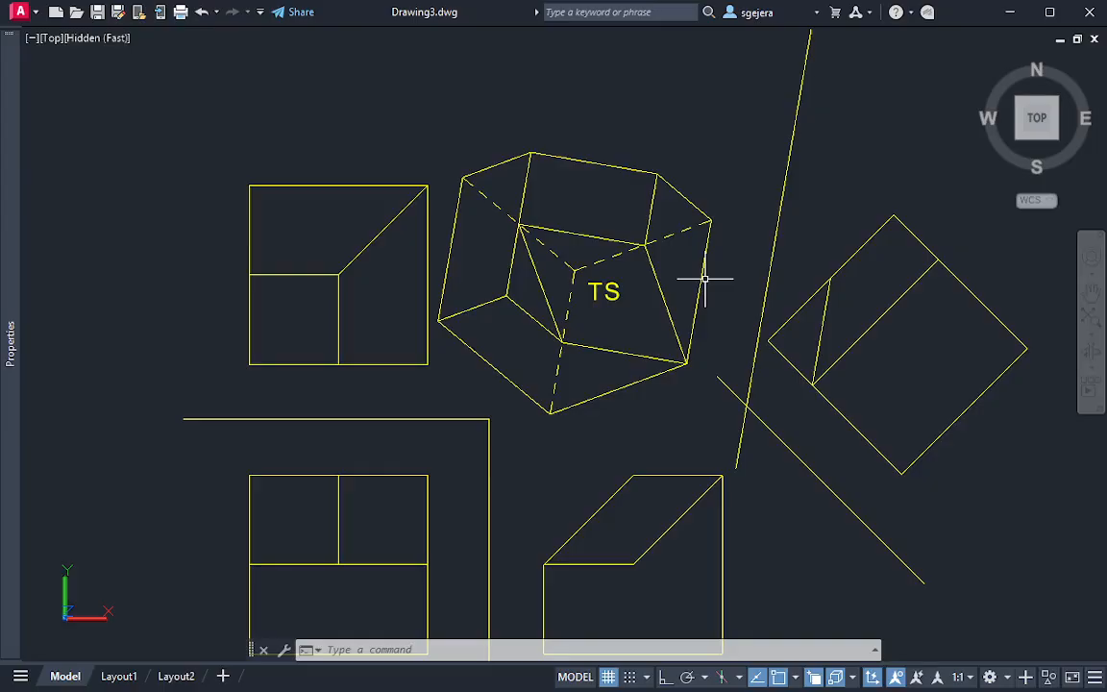
middle_click_drag(886, 451, 358, 55)
middle_click_drag(543, 124, 366, 289)
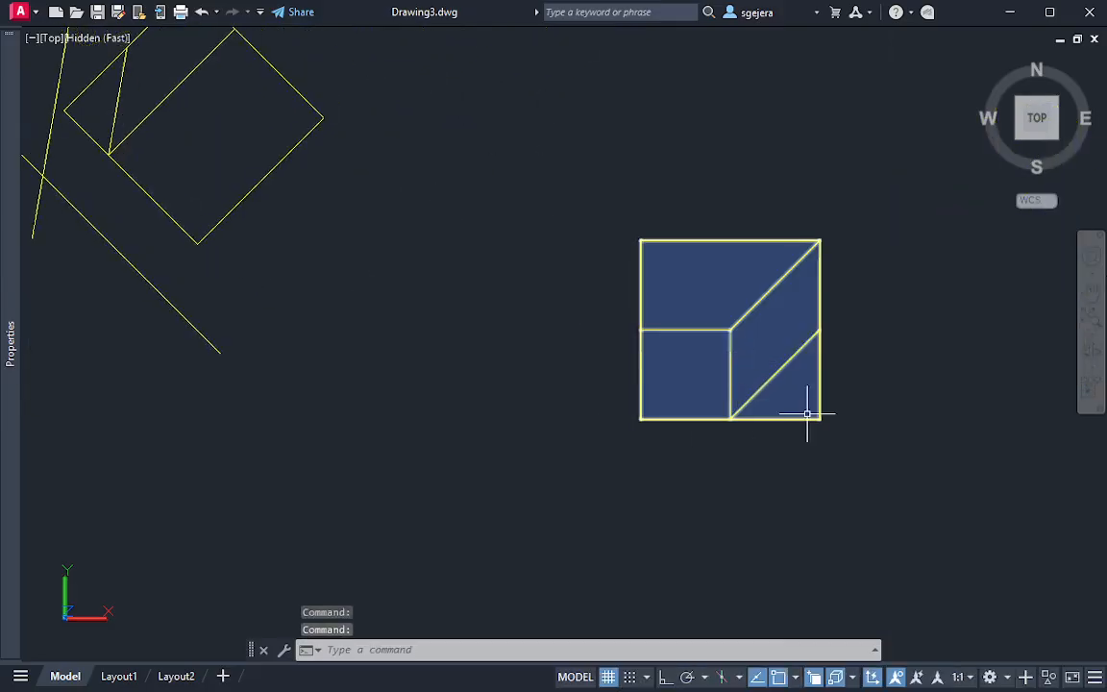
mouse_move(808, 415)
middle_mouse_down("shift")
mouse_move(721, 383)
mouse_move(662, 227)
mouse_move(702, 260)
mouse_move(666, 290)
middle_mouse_up("shift")
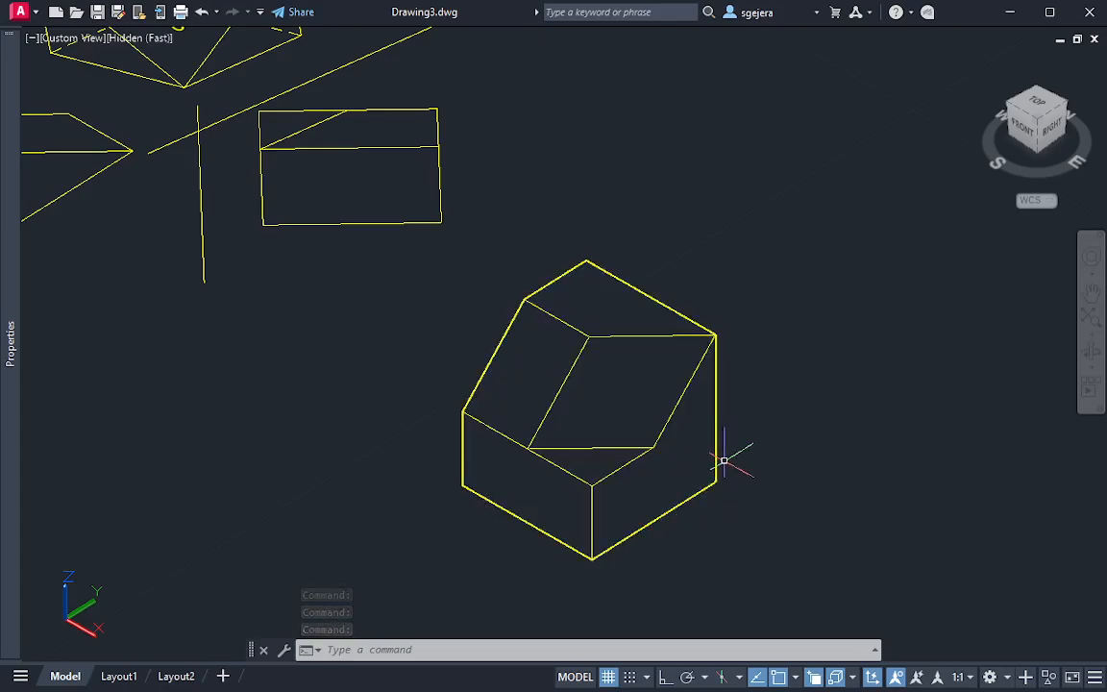
mouse_move(724, 462)
middle_mouse_down("shift")
mouse_move(710, 408)
mouse_move(603, 329)
mouse_move(662, 424)
middle_mouse_up("shift")
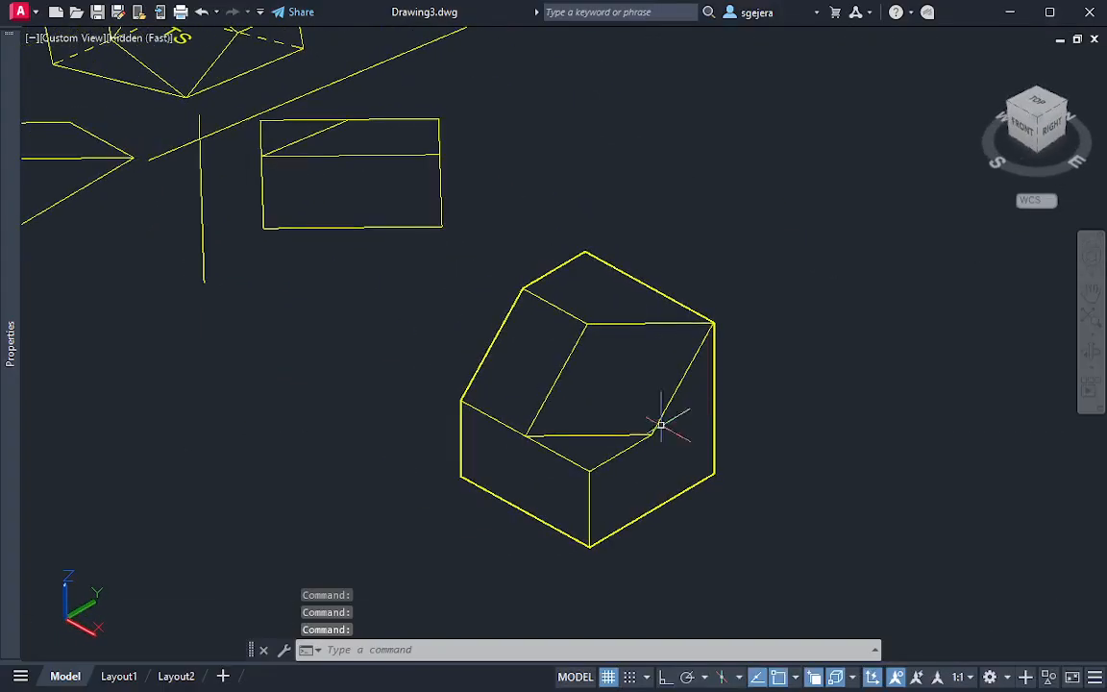
left_click(661, 425)
mouse_move(620, 387)
middle_mouse_down("shift")
mouse_move(342, 289)
mouse_move(263, 440)
mouse_move(198, 442)
mouse_move(195, 432)
mouse_move(215, 416)
mouse_move(215, 430)
mouse_move(362, 493)
mouse_move(507, 470)
mouse_move(596, 413)
middle_mouse_up("shift")
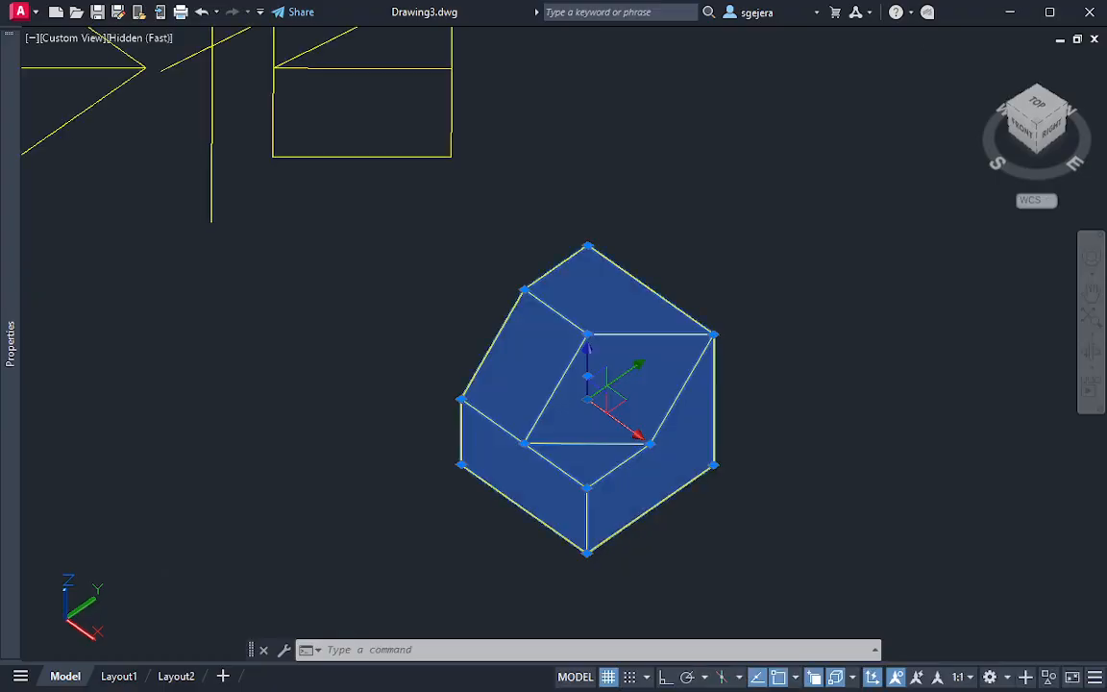
Restore the named UCS aux and view the 3D solid from the top direction of that coordinate system
left_click(1043, 201)
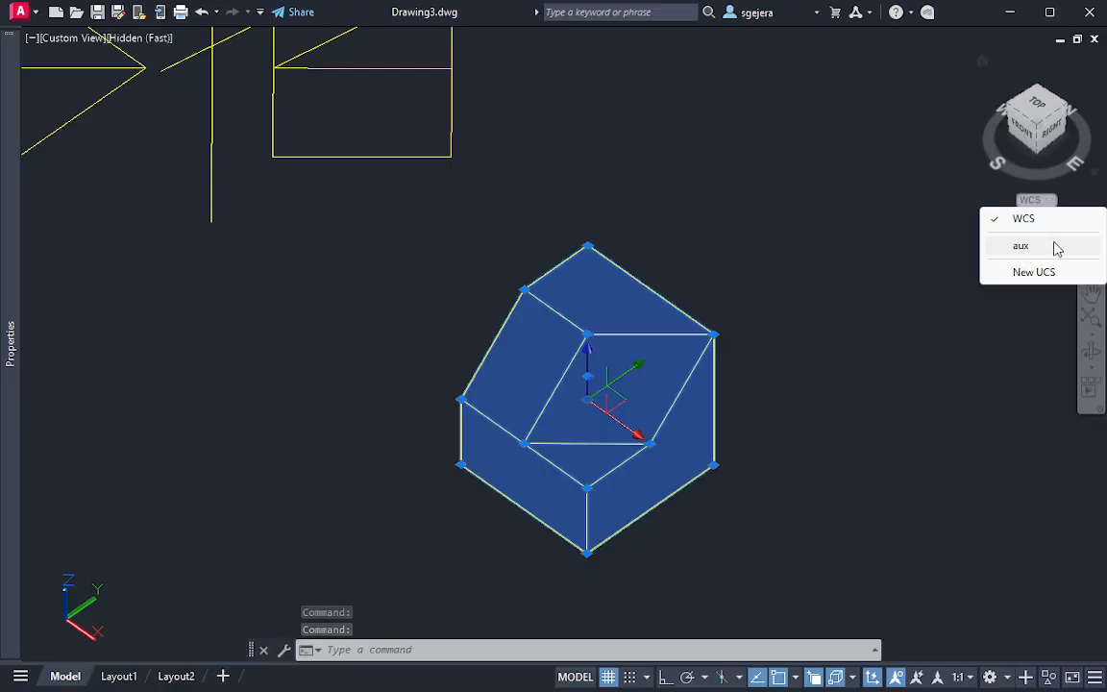
left_click(1046, 248)
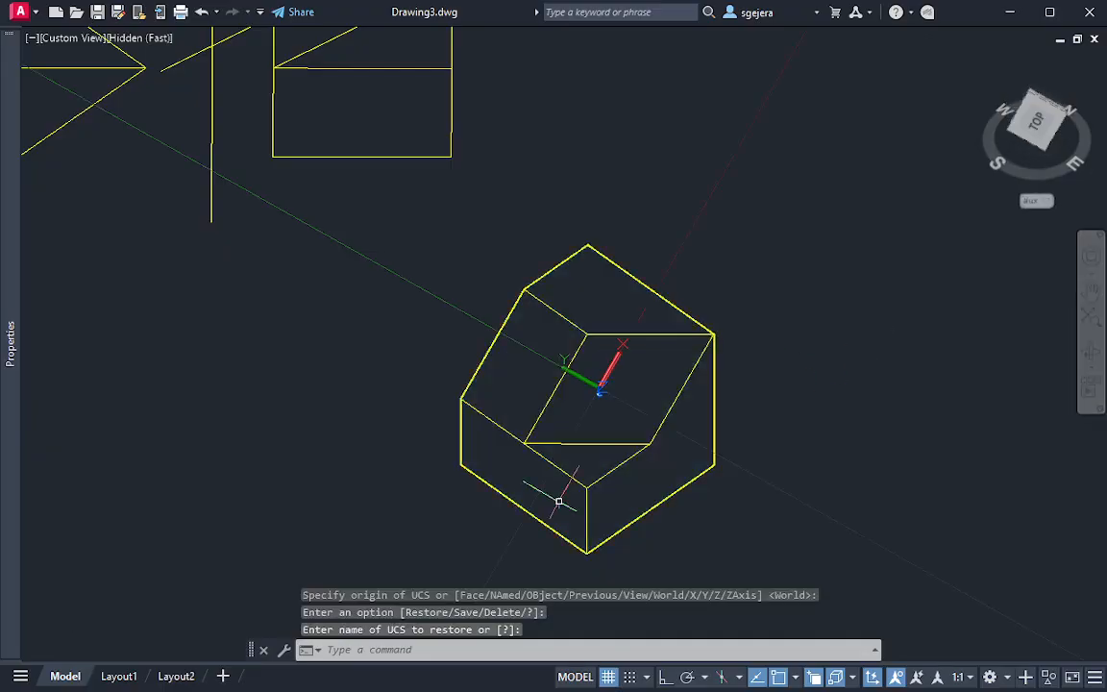
scroll(578, 452, "up", 2)
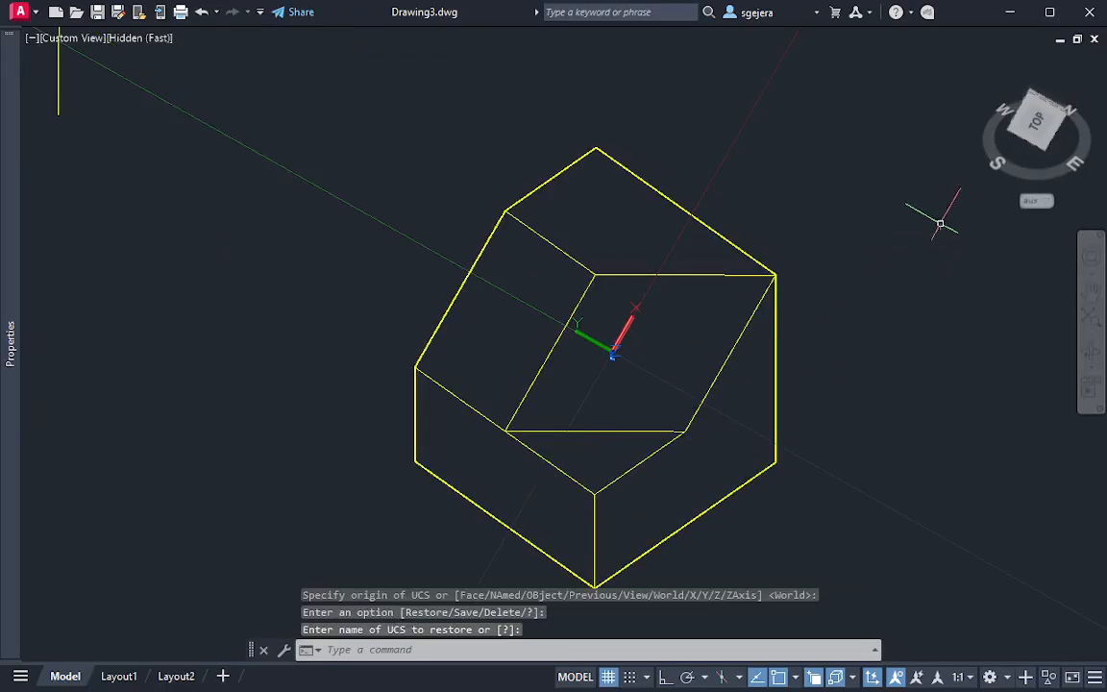
left_click(1040, 129)
scroll(769, 356, "up", 10)
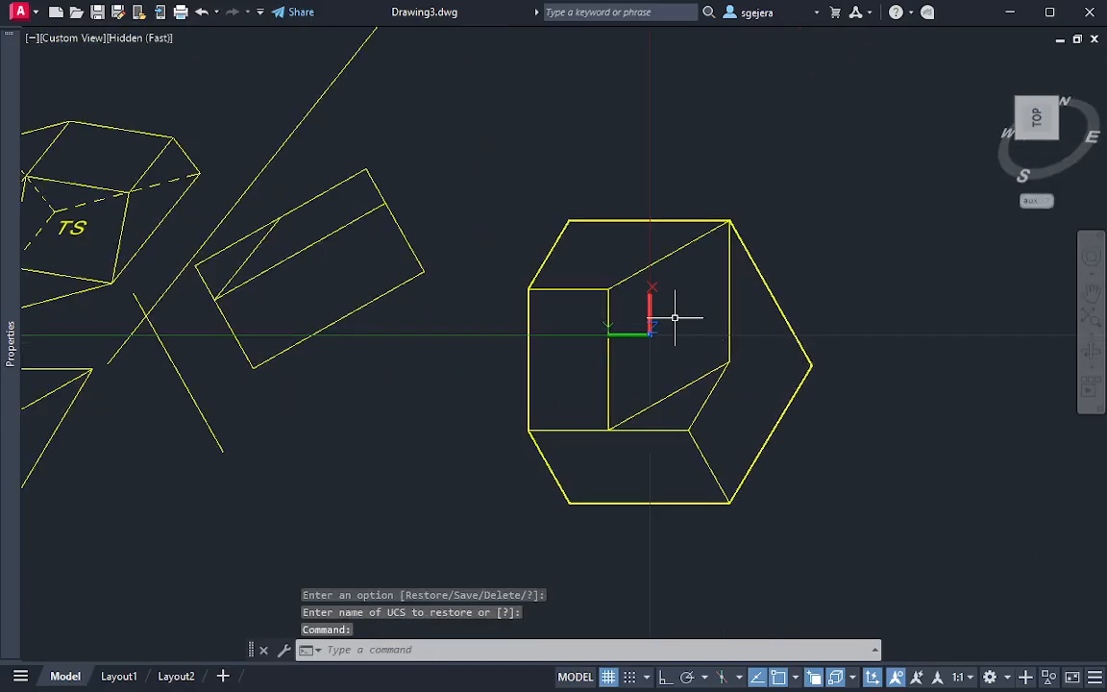
scroll(701, 344, "down", 2)
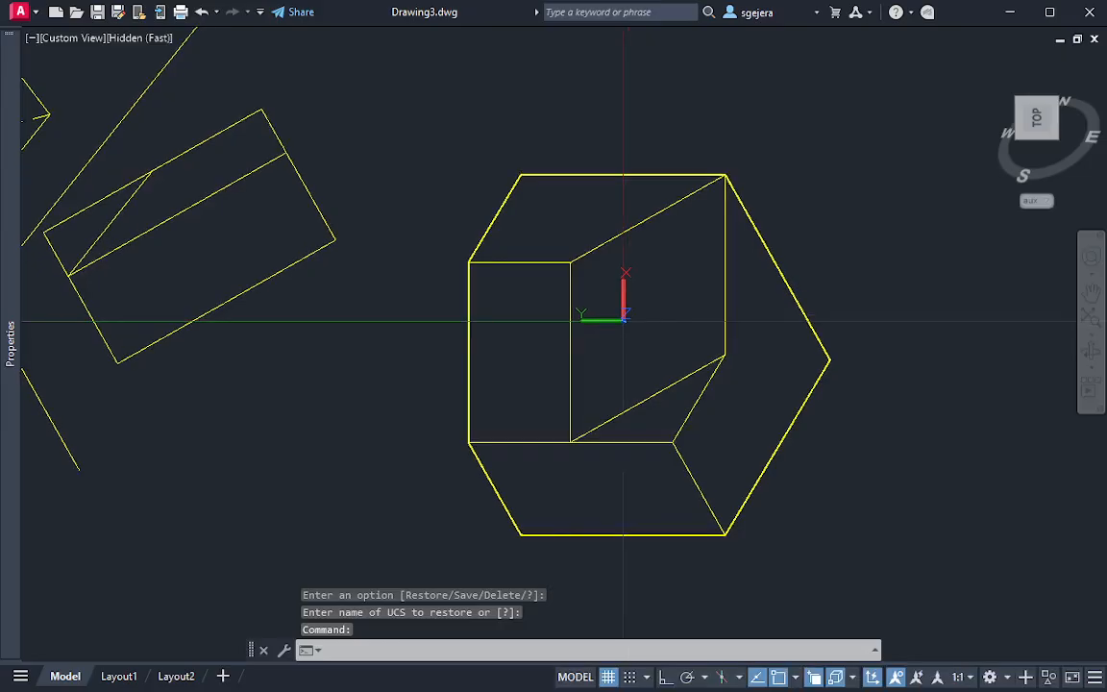
key("Escape")
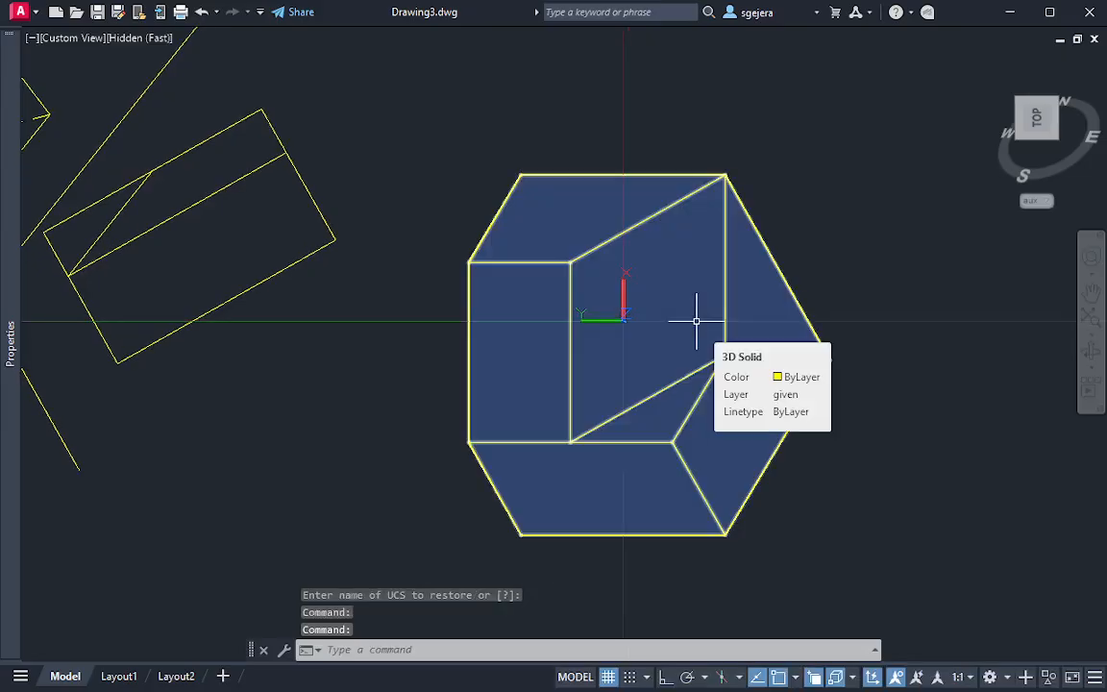